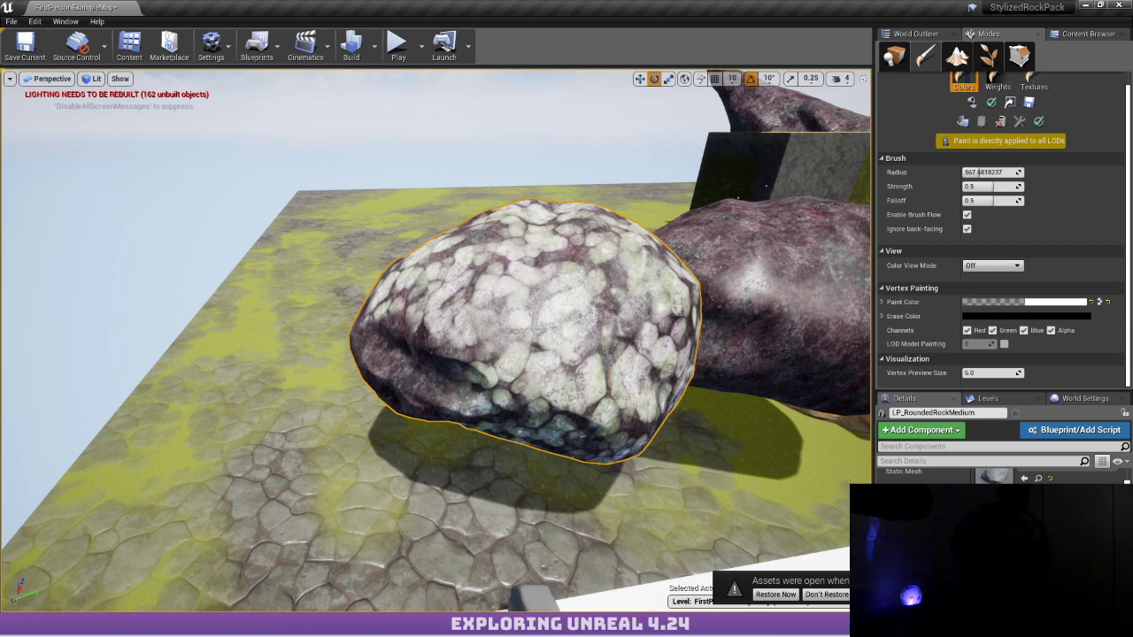
mouse_move(161, 626)
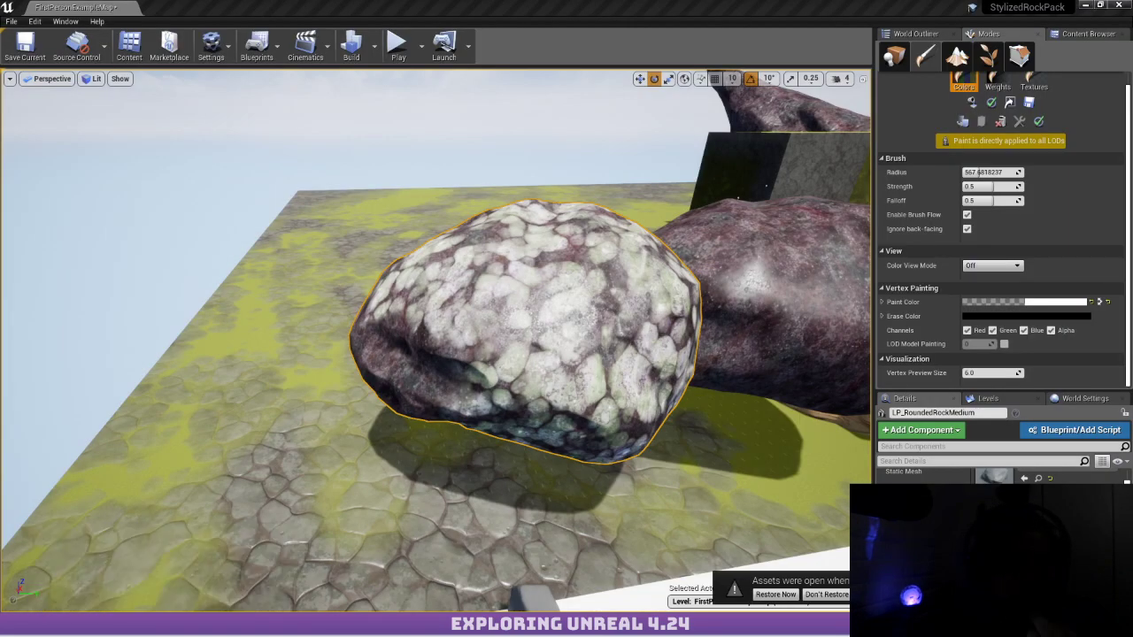
mouse_move(2, 124)
left_mouse_down()
mouse_move(280, 115)
mouse_move(142, 142)
mouse_move(296, 101)
mouse_move(0, 142)
left_mouse_up()
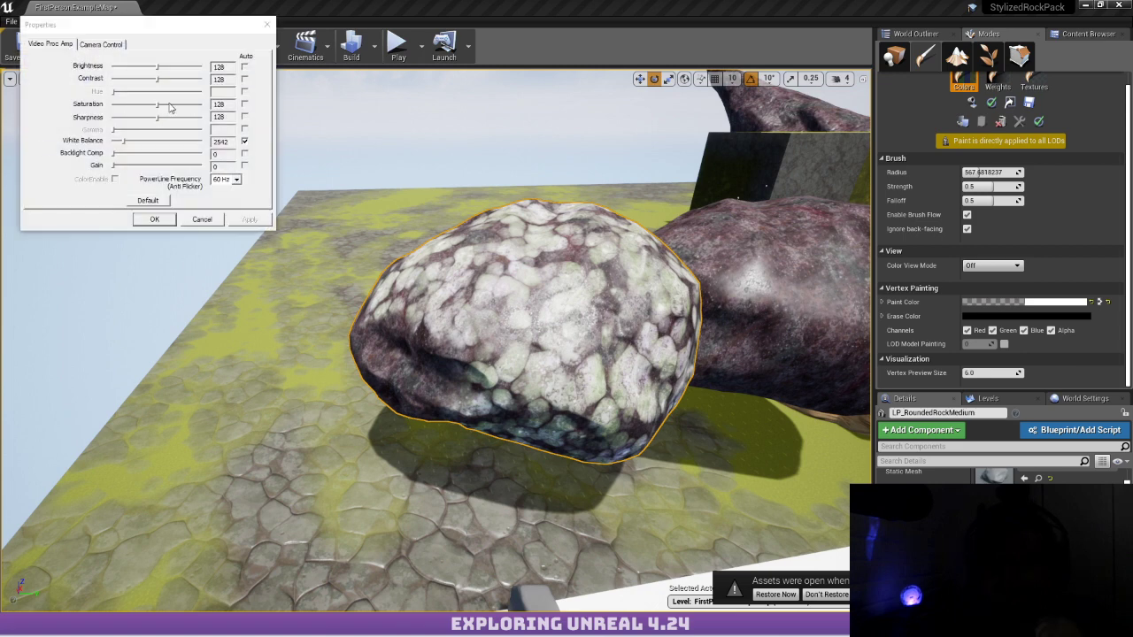
left_click(101, 44)
left_click_drag(132, 24, 0, 81)
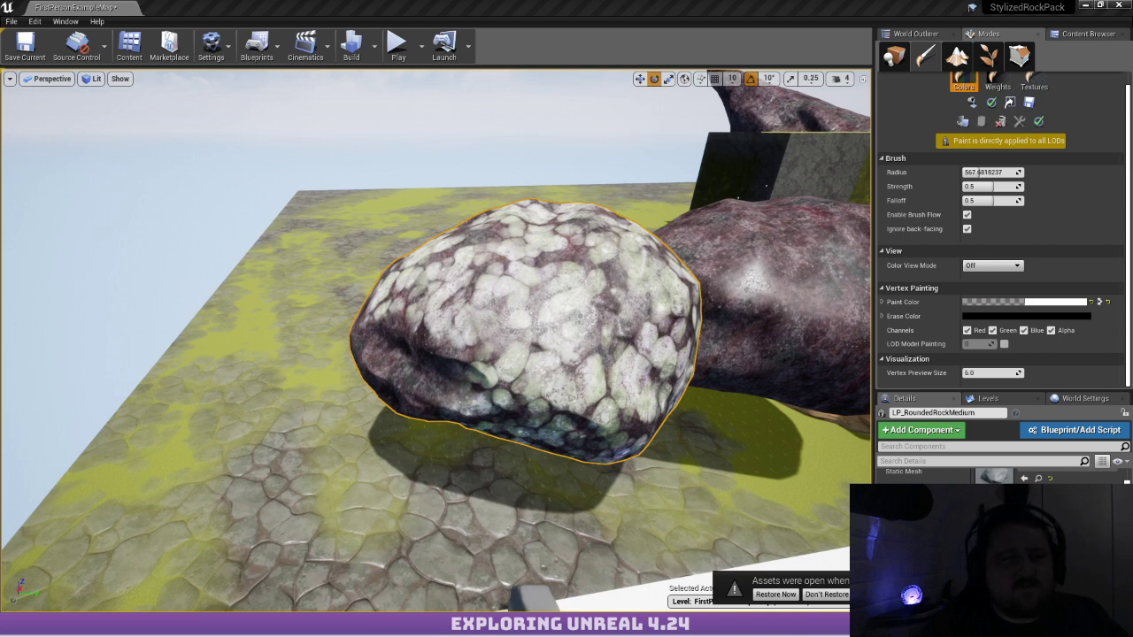
left_click_drag(0, 183, 175, 183)
left_click_drag(177, 226, 90, 223)
left_click_drag(155, 182, 0, 185)
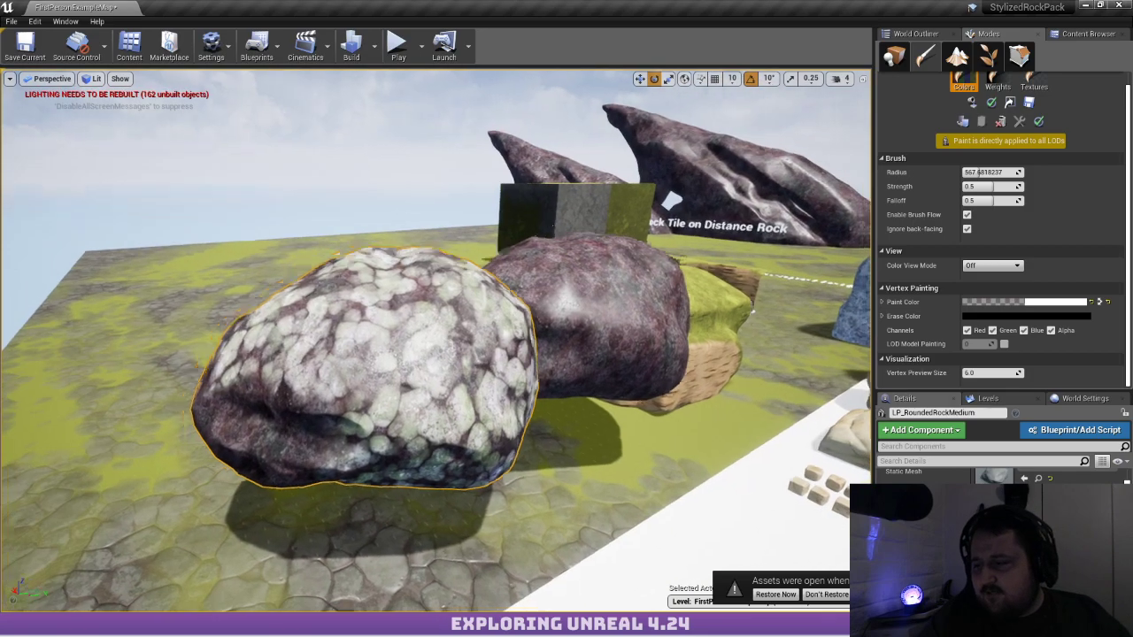
Vertex-paint the front and one side of the cobbled rounded rock in mesh paint mode to cover its cobbles with plain dark stone
mouse_move(436, 340)
right_mouse_down()
mouse_move(372, 354)
mouse_move(399, 407)
mouse_move(390, 354)
mouse_move(496, 381)
mouse_move(442, 390)
mouse_move(370, 271)
right_mouse_up()
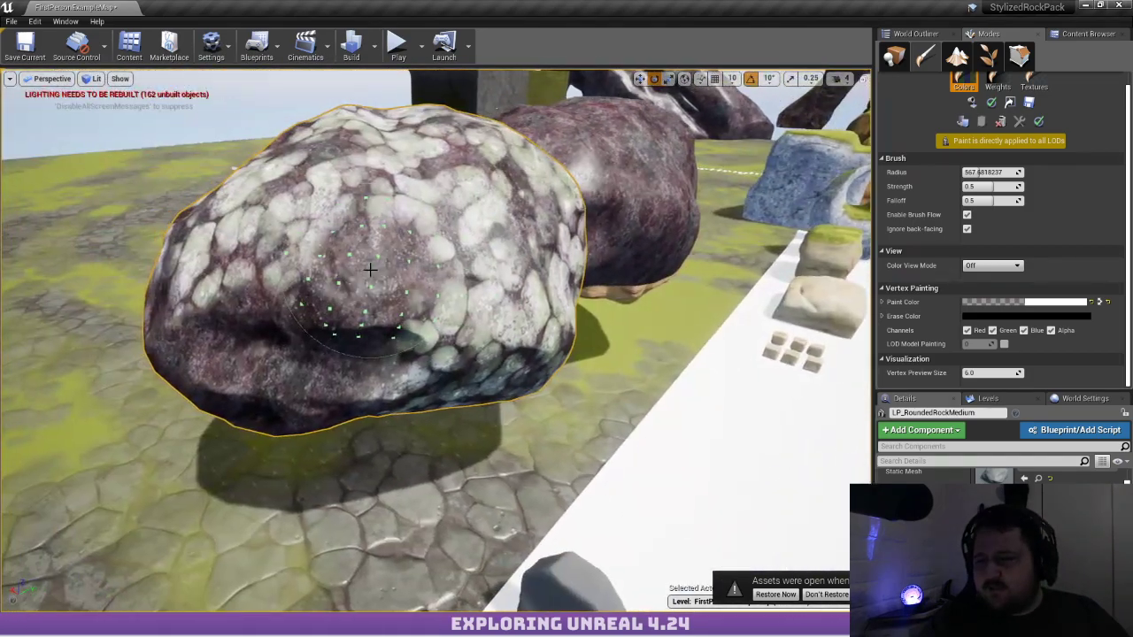
key("shift+1")
key("shift+2")
mouse_move(408, 230)
left_mouse_down()
mouse_move(374, 212)
mouse_move(425, 177)
mouse_move(250, 153)
mouse_move(602, 410)
left_mouse_up()
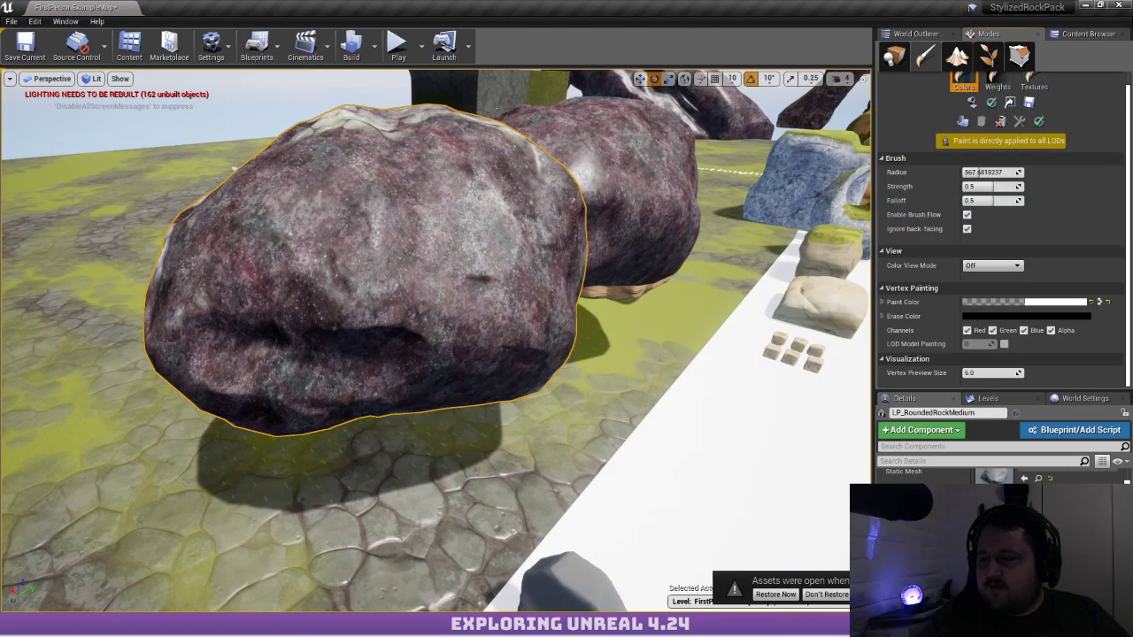
right_click_drag(602, 410, 354, 399)
right_click_drag(482, 265, 463, 236)
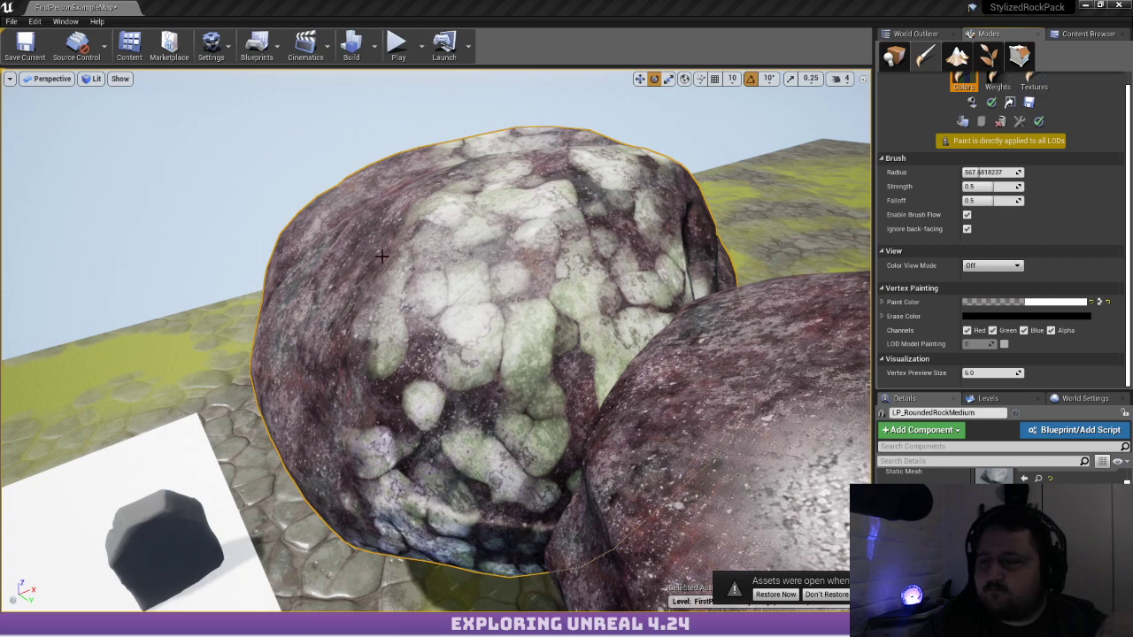
mouse_move(435, 291)
left_mouse_down()
mouse_move(488, 214)
mouse_move(580, 208)
mouse_move(482, 456)
left_mouse_up()
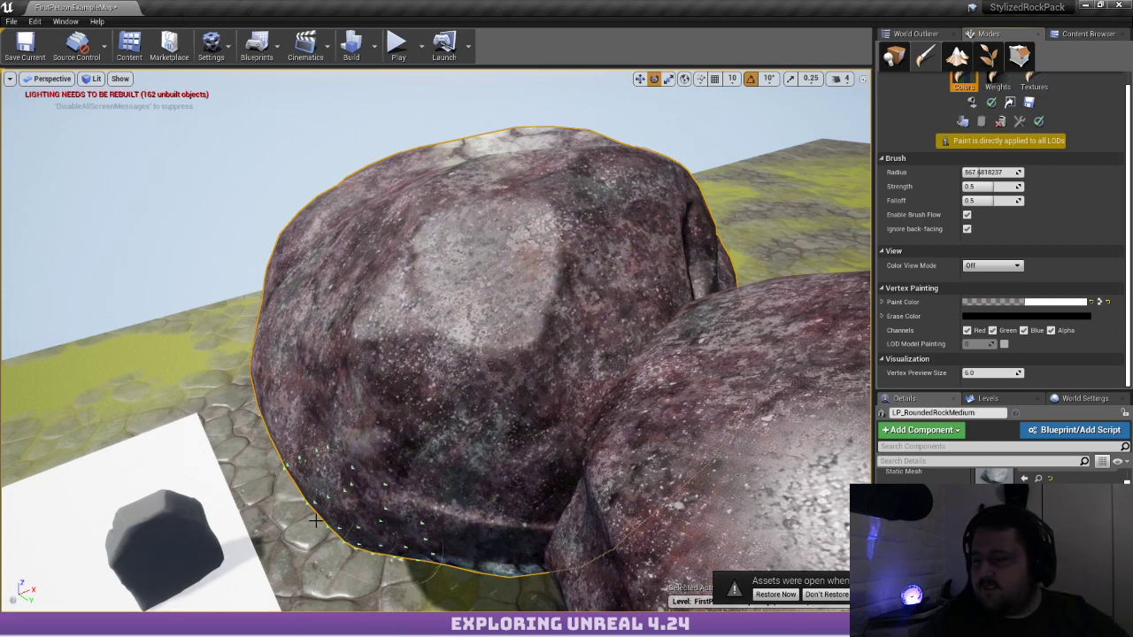
Continue vertex-painting the upper face and remaining sides of the same rounded rock, blending its plain stone and cobble layers
mouse_move(483, 456)
right_mouse_down()
mouse_move(473, 439)
mouse_move(531, 473)
mouse_move(518, 531)
mouse_move(554, 567)
right_mouse_up()
mouse_move(509, 332)
left_mouse_down()
mouse_move(412, 409)
mouse_move(361, 262)
mouse_move(319, 337)
mouse_move(531, 372)
mouse_move(638, 460)
mouse_move(577, 196)
mouse_move(416, 177)
mouse_move(456, 331)
mouse_move(539, 422)
left_mouse_up()
mouse_move(539, 422)
right_mouse_down()
mouse_move(598, 286)
mouse_move(540, 403)
mouse_move(531, 408)
mouse_move(516, 377)
right_mouse_up()
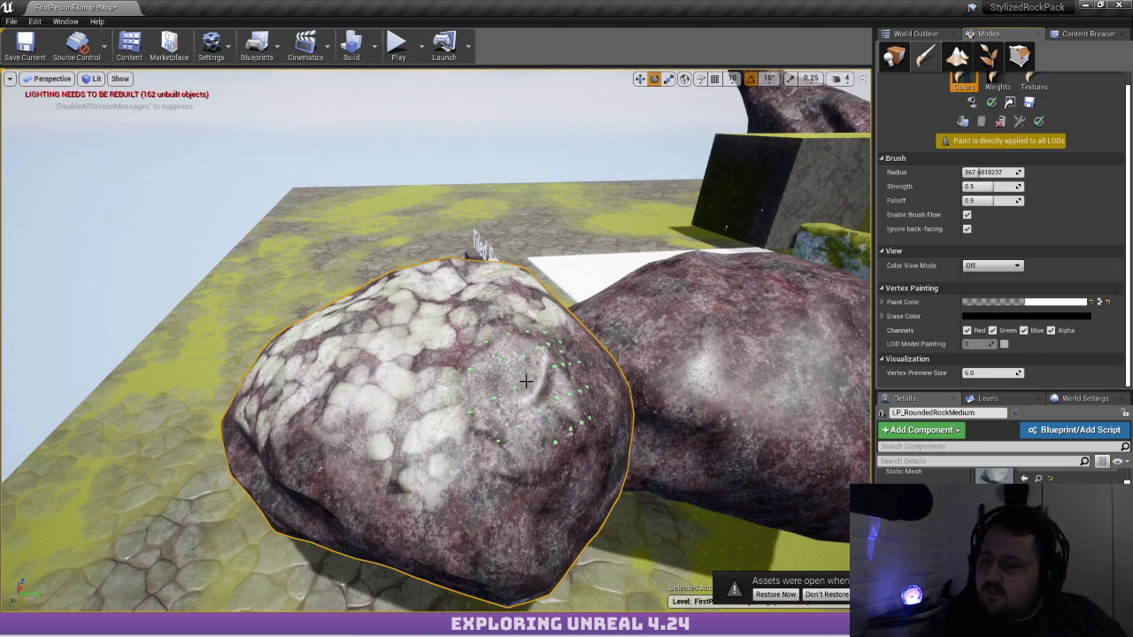
left_click_drag(367, 455, 344, 272)
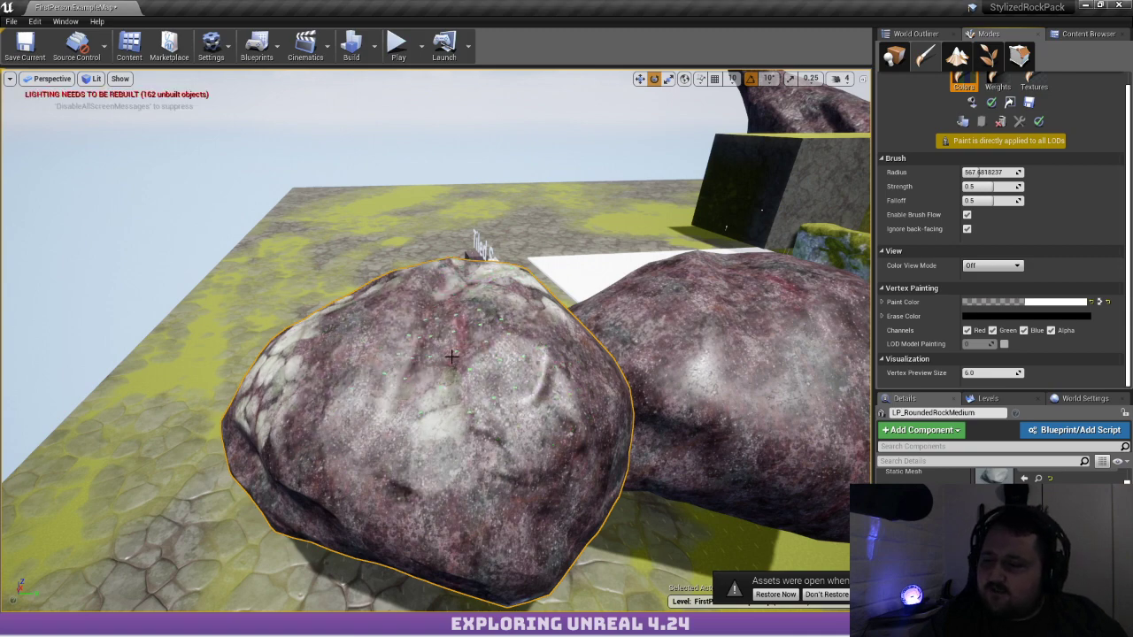
mouse_move(451, 357)
right_mouse_down()
mouse_move(478, 367)
mouse_move(567, 358)
mouse_move(576, 376)
mouse_move(549, 385)
mouse_move(430, 327)
right_mouse_up()
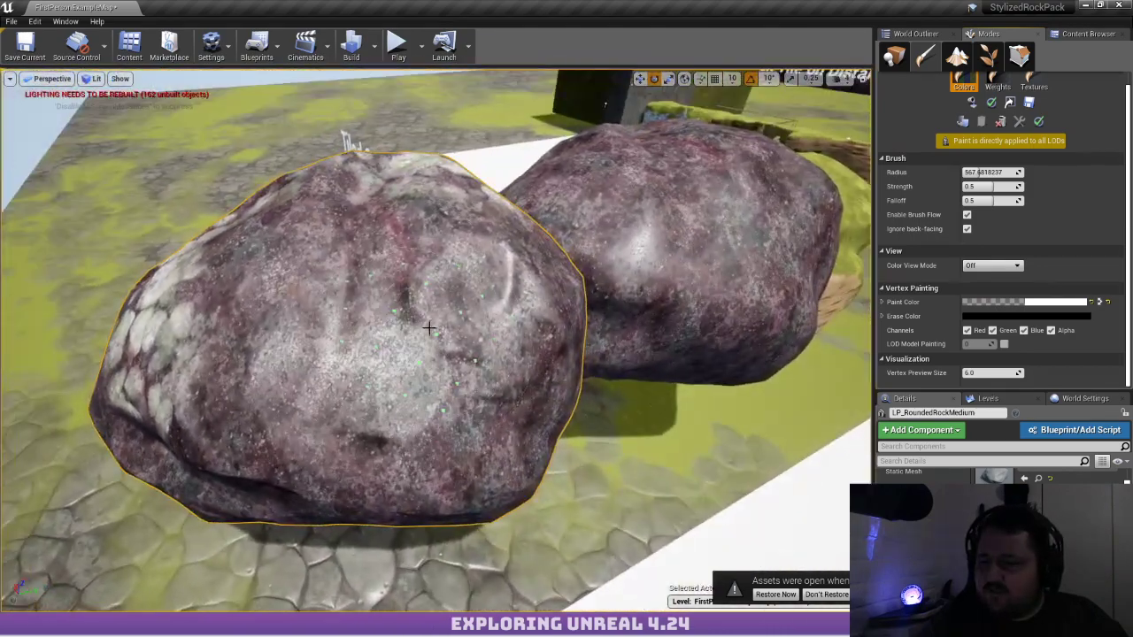
mouse_move(429, 329)
left_mouse_down()
mouse_move(443, 191)
mouse_move(221, 336)
mouse_move(412, 474)
mouse_move(464, 476)
mouse_move(291, 501)
mouse_move(204, 487)
mouse_move(199, 354)
left_mouse_up()
Leave mesh painting, select the cobbled rounded rock in the level and open its MI_DarkRockM1 material instance
mouse_move(463, 337)
right_mouse_down()
mouse_move(602, 301)
mouse_move(449, 335)
right_mouse_up()
left_click(390, 328)
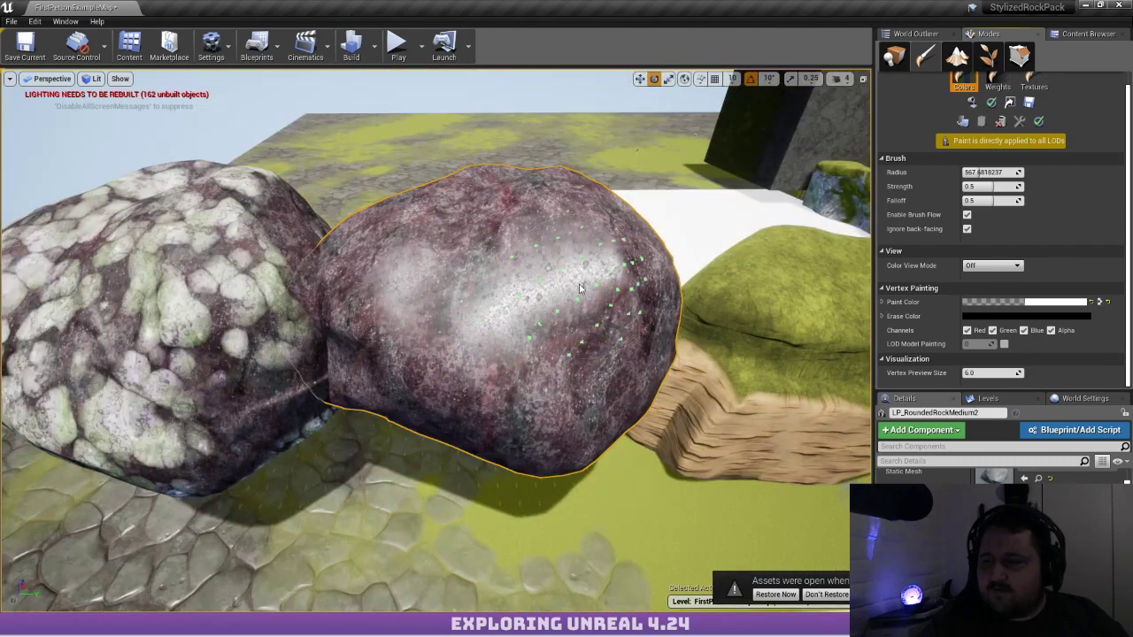
mouse_move(316, 296)
right_mouse_down()
mouse_move(213, 328)
mouse_move(408, 327)
mouse_move(422, 293)
mouse_move(691, 306)
mouse_move(708, 329)
mouse_move(675, 310)
mouse_move(405, 241)
right_mouse_up()
key("shift+1")
left_click(405, 241)
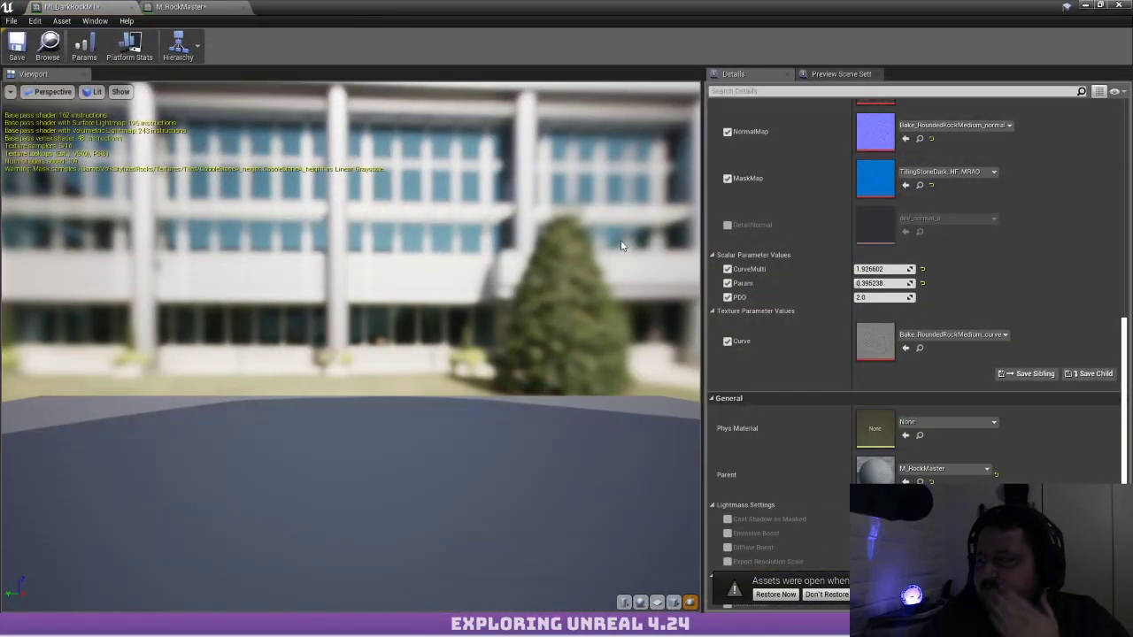
Open the Bake_RoundedRockMedium_curve texture, inspect it and set its maximum texture size to 512
double_click(872, 342)
scroll(328, 299, "up", 3)
scroll(317, 301, "down", 5)
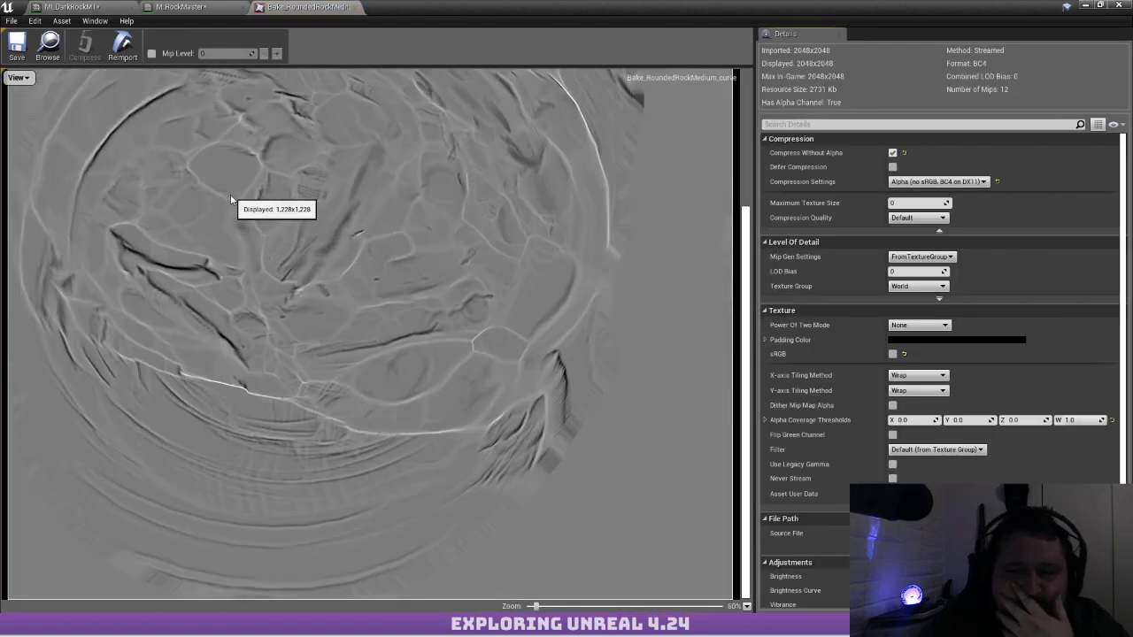
scroll(266, 212, "down", 1)
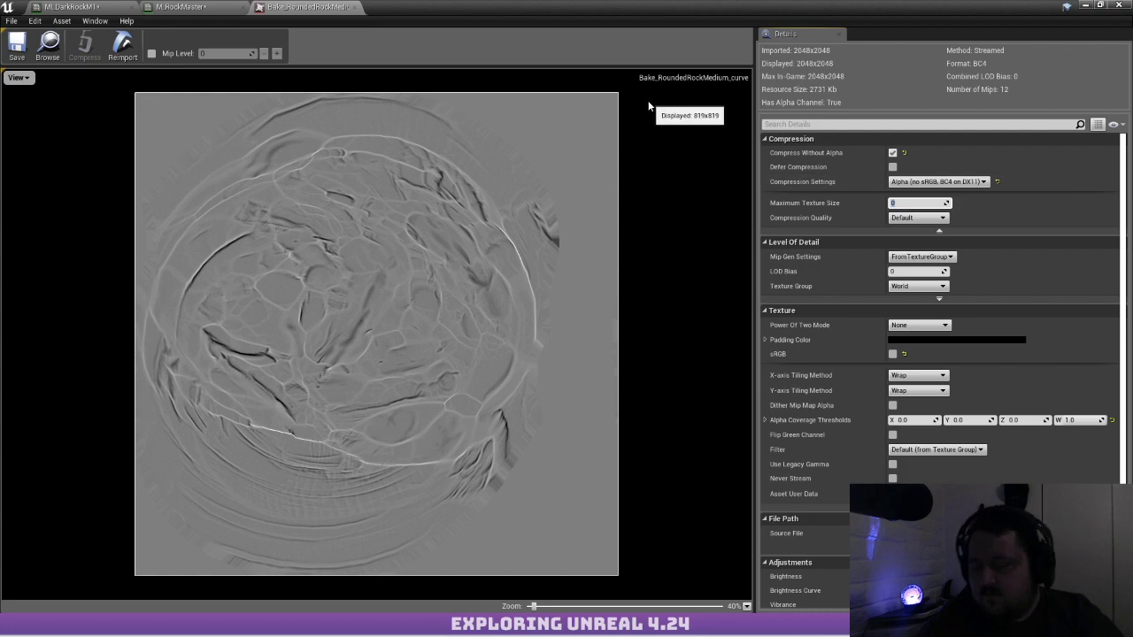
scroll(646, 110, "down", 3)
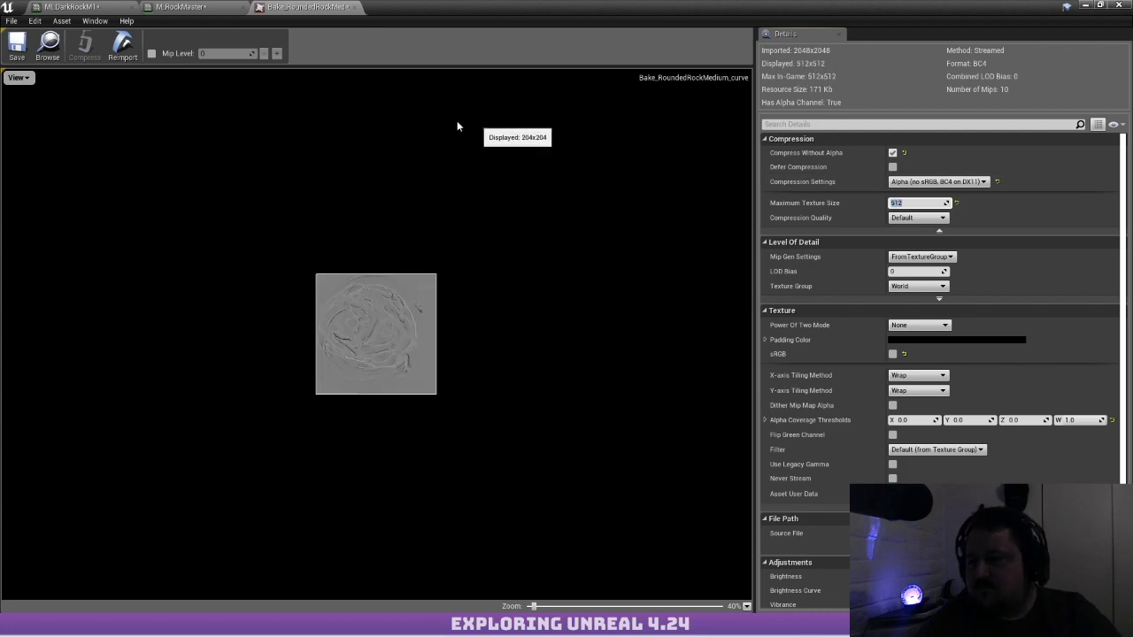
Examine the M_RockMaster material's rock preview and the part of its graph where the DiffMap, Multiply and Lerp nodes connect
left_click(188, 7)
left_click(71, 7)
left_click(181, 8)
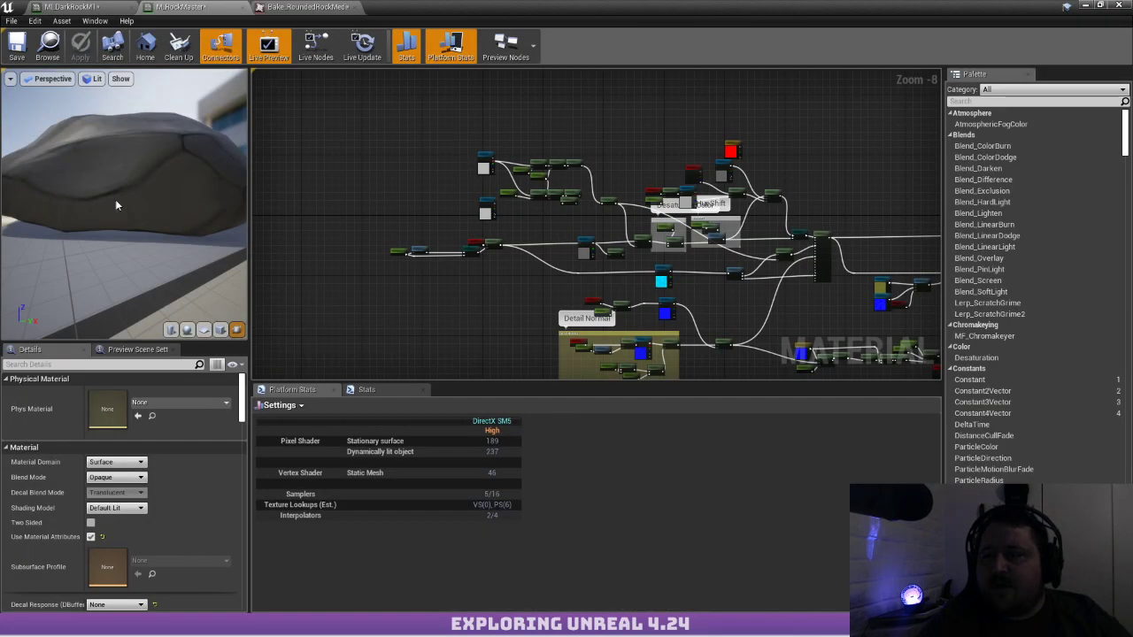
scroll(118, 205, "up", 3)
left_click_drag(133, 146, 178, 144)
scroll(187, 134, "down", 4)
scroll(187, 134, "up", 4)
scroll(178, 144, "down", 4)
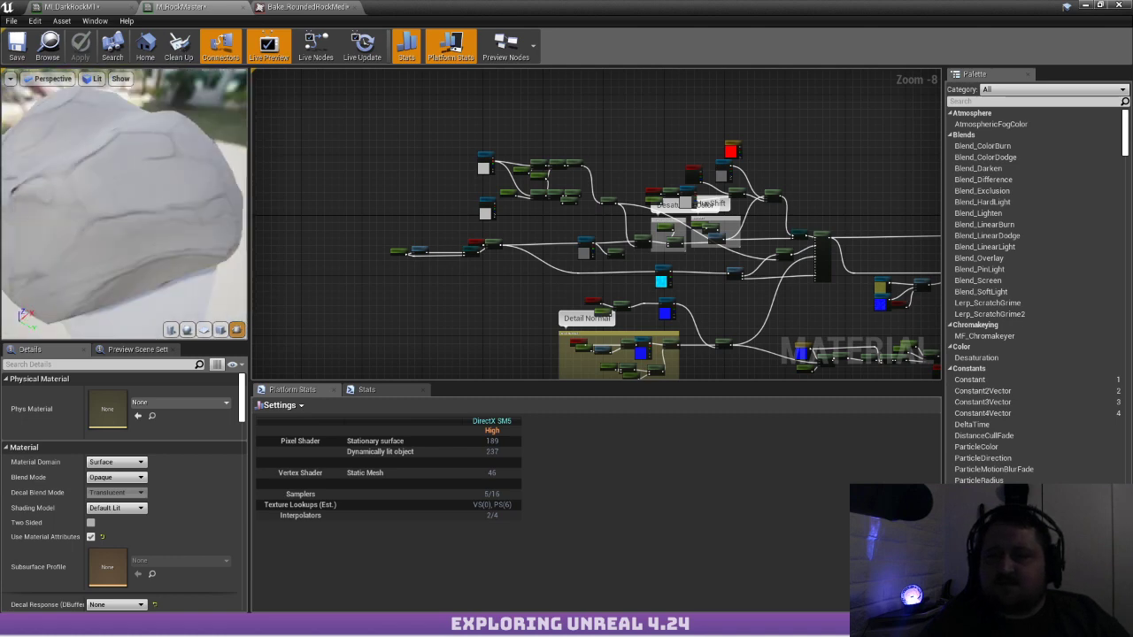
left_click_drag(101, 144, 168, 144)
scroll(101, 144, "up", 4)
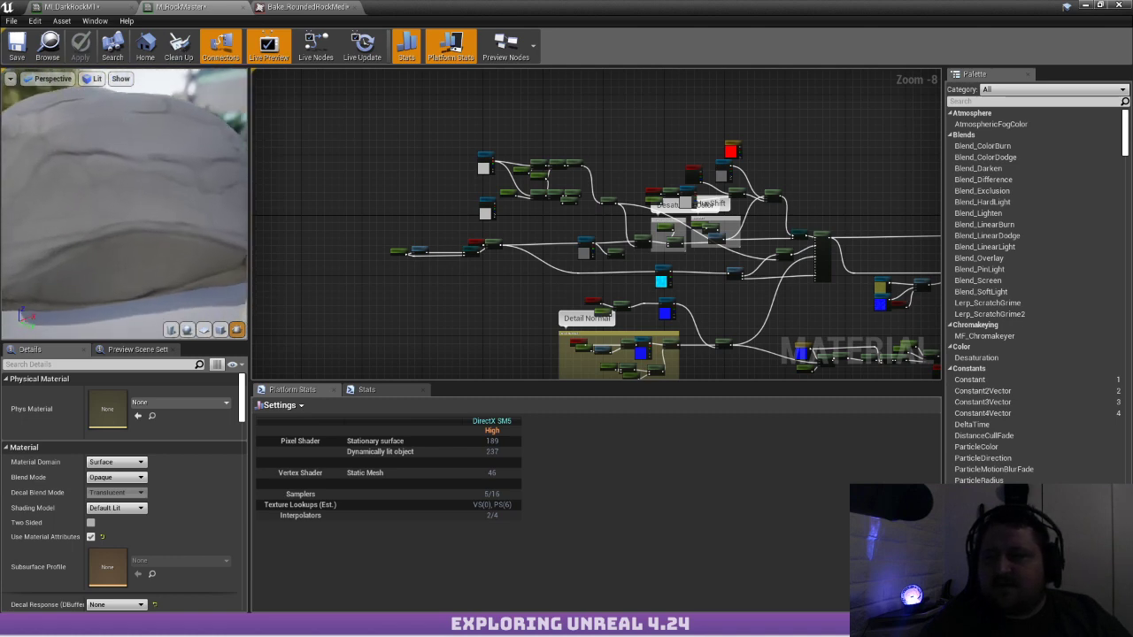
scroll(593, 212, "up", 8)
right_click_drag(592, 238, 279, 191)
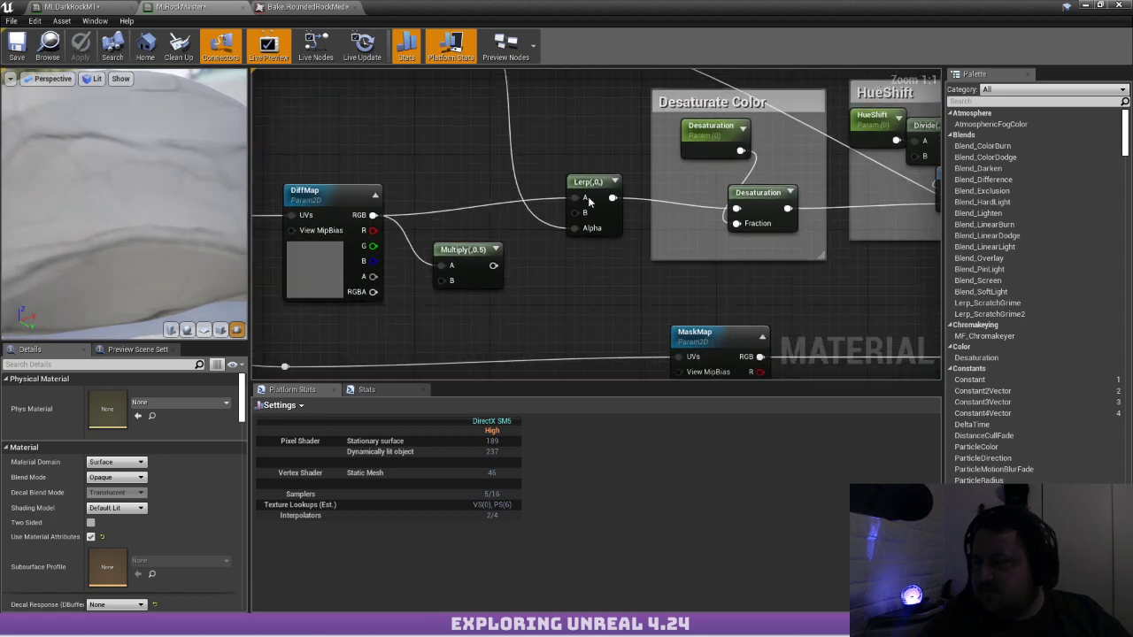
mouse_move(132, 152)
left_mouse_down()
mouse_move(168, 147)
mouse_move(152, 144)
left_mouse_up()
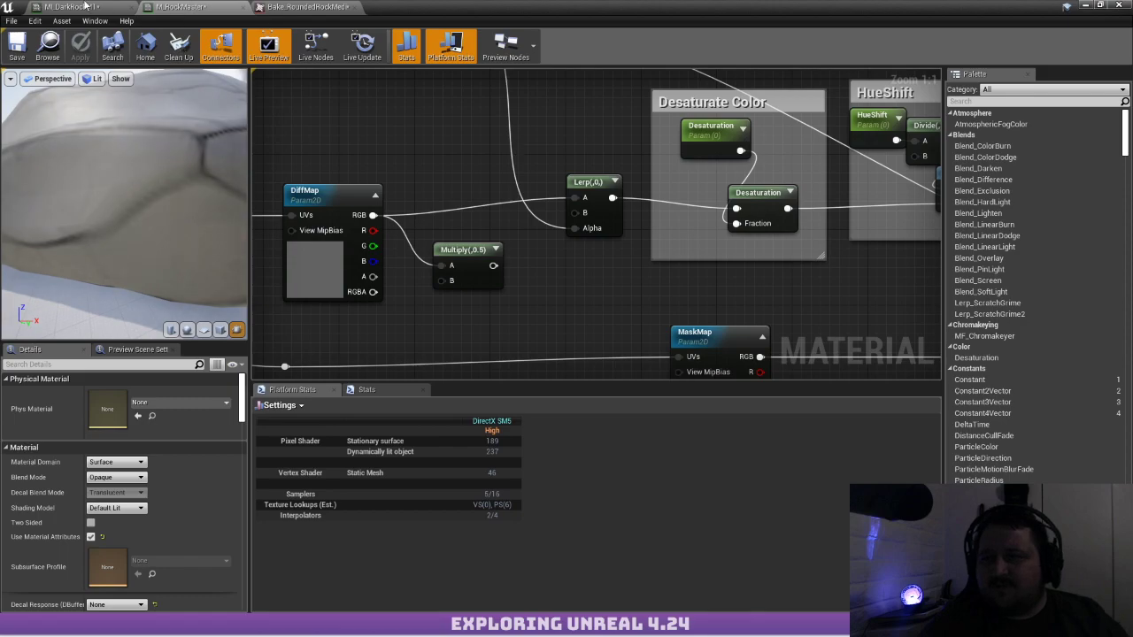
Examine the cobbled rock preview of the MI_DarkRockM1 material instance from several sides, close up and from a distance
left_click(86, 6)
right_click_drag(289, 147, 283, 213)
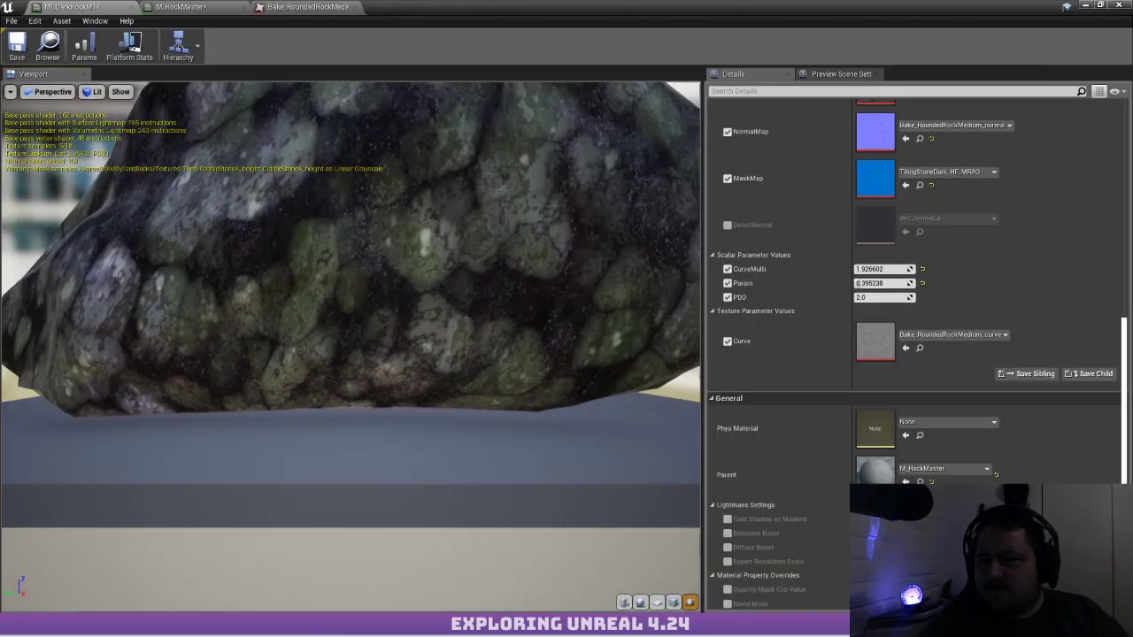
left_click_drag(283, 212, 354, 235)
left_click_drag(283, 235, 143, 363)
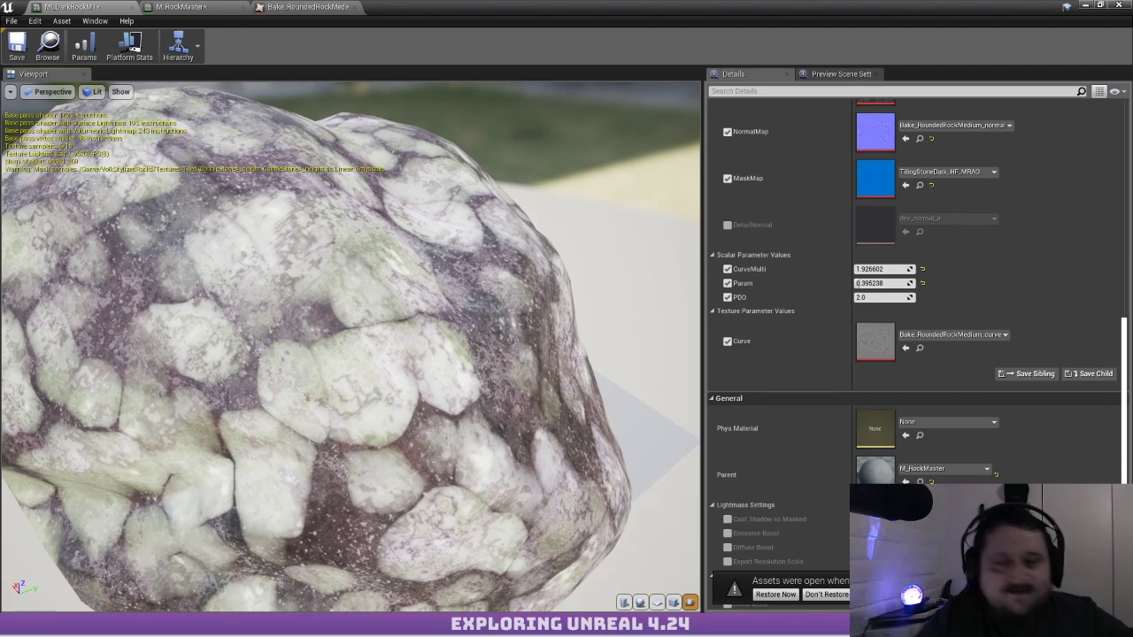
left_click_drag(351, 347, 354, 416)
scroll(524, 258, "down", 6)
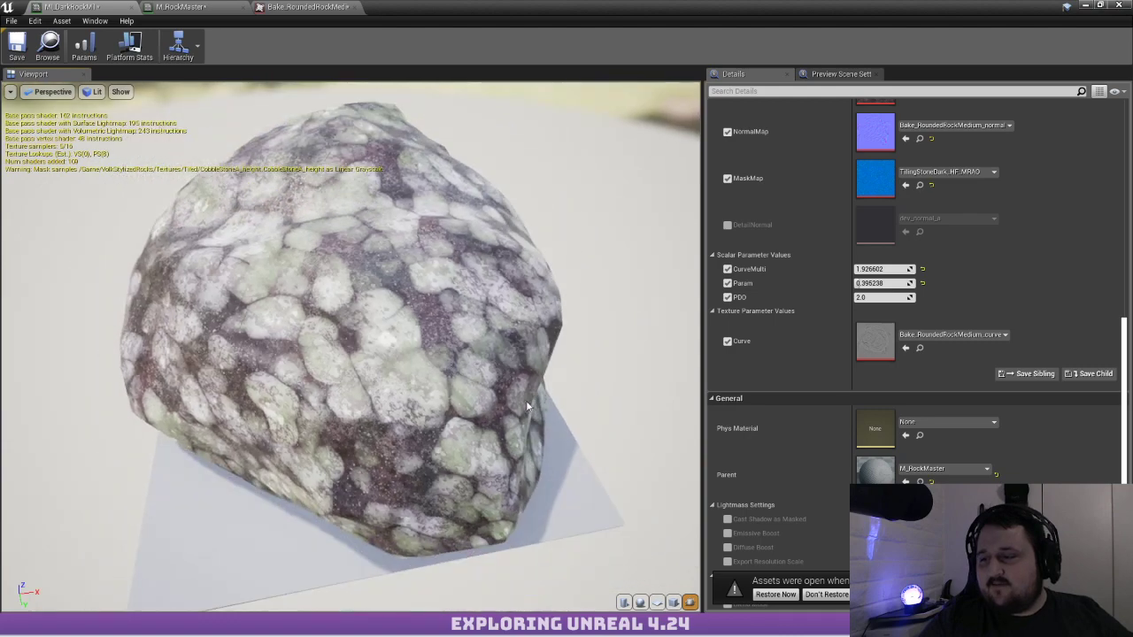
left_click_drag(560, 456, 69, 411)
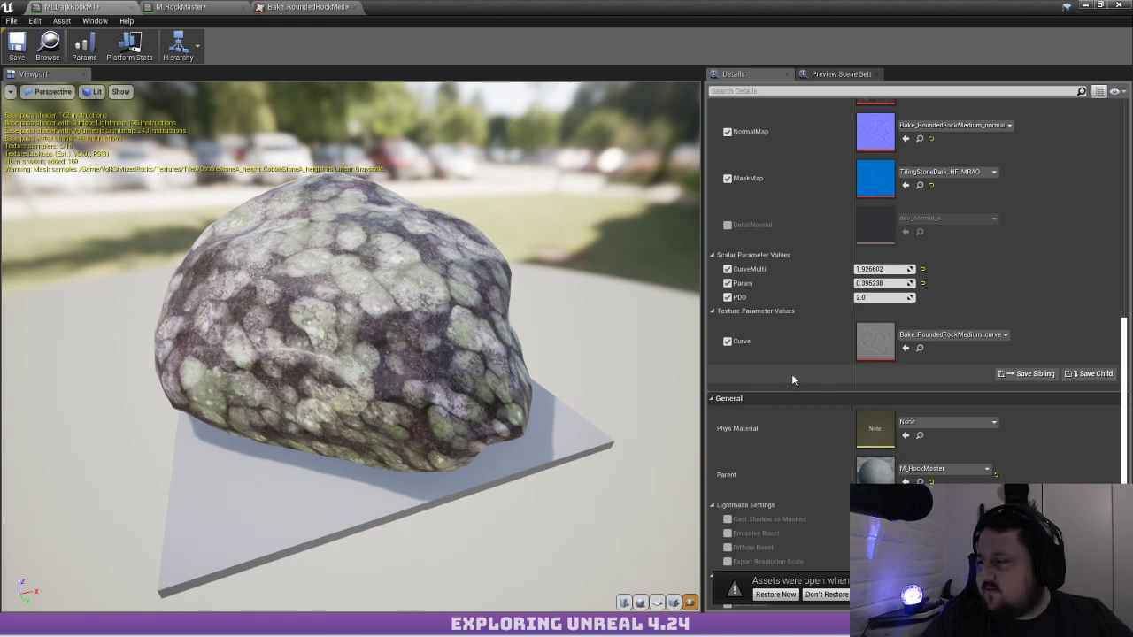
left_click_drag(531, 372, 160, 359)
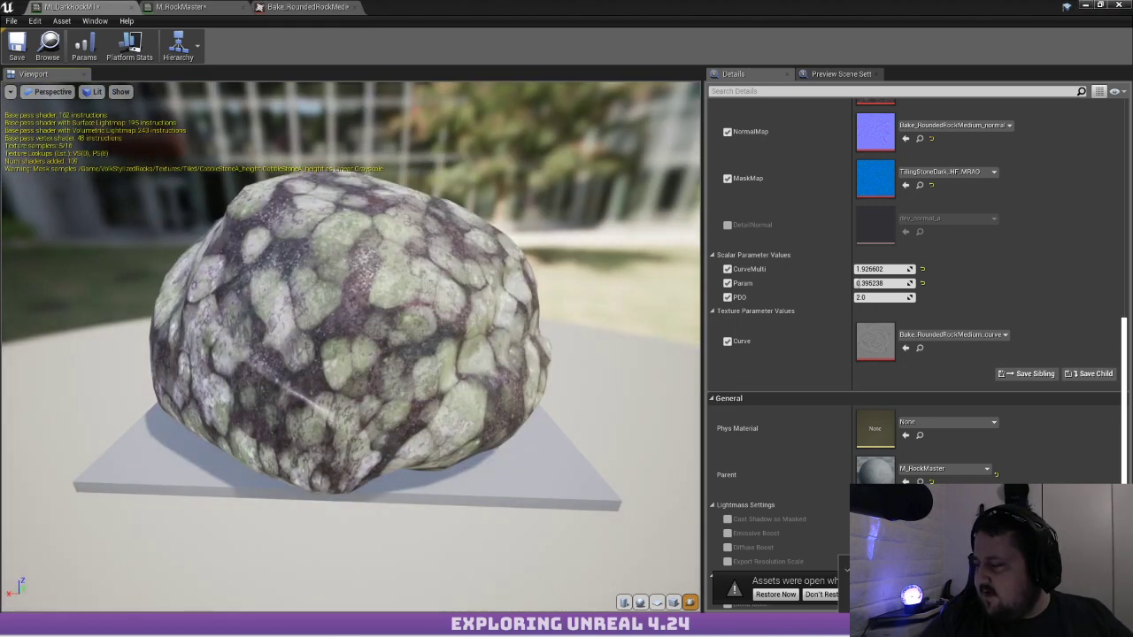
key("alt+Tab")
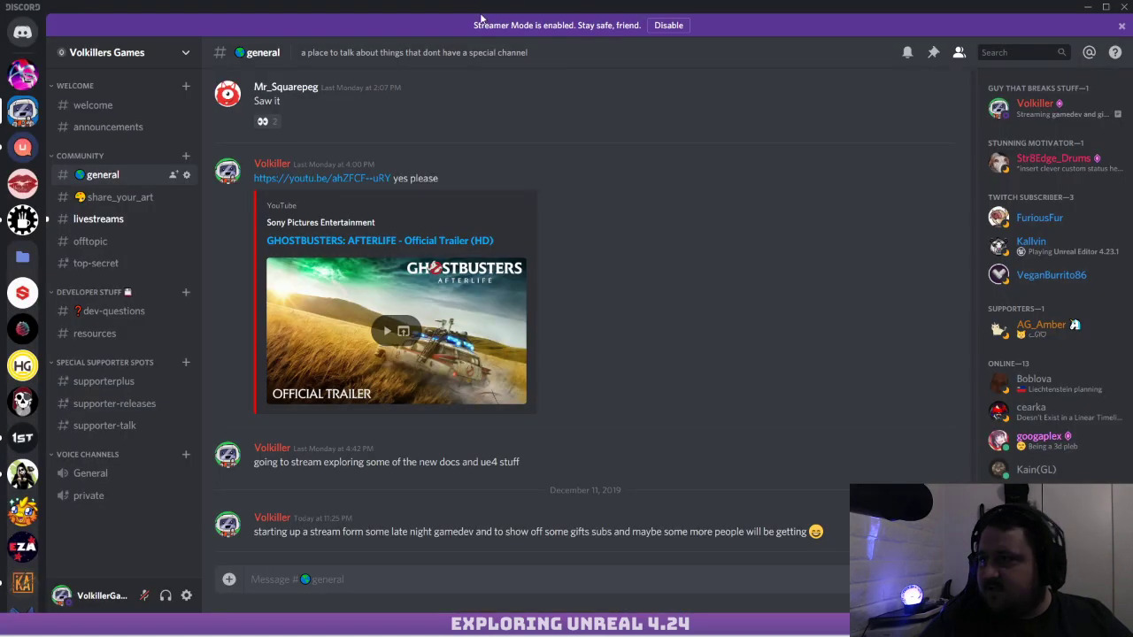
key("alt+Tab")
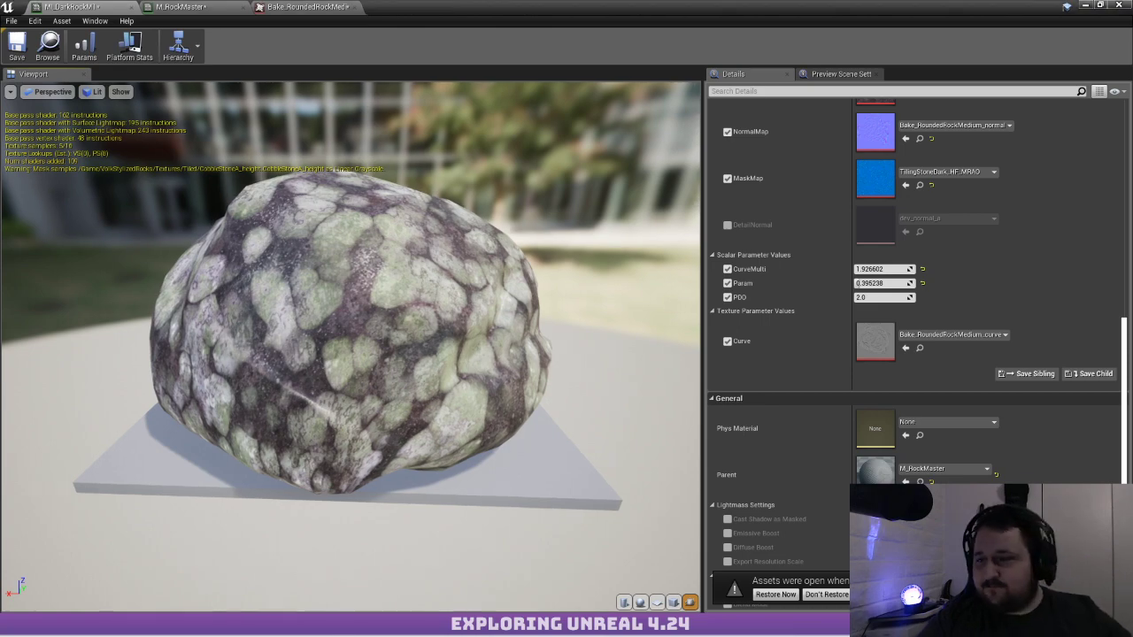
Set the Param scalar of the dark rock material instance to about 0.49 and check the rock preview
left_click_drag(261, 247, 67, 254)
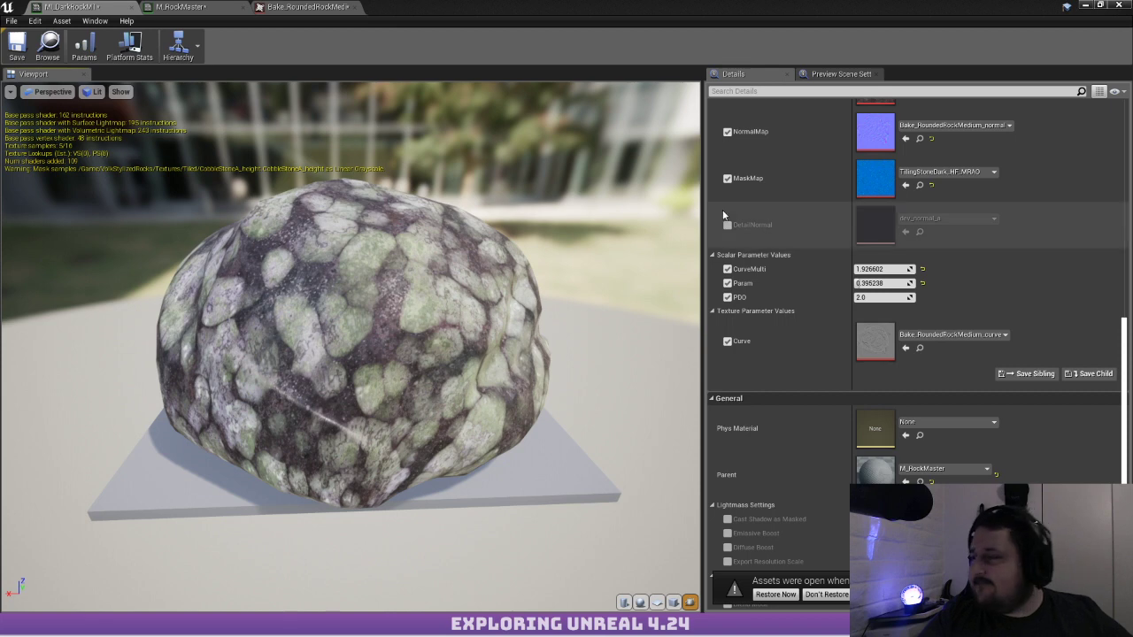
mouse_move(873, 283)
left_mouse_down()
mouse_move(884, 284)
mouse_move(869, 284)
left_mouse_up()
left_click_drag(380, 226, 266, 266)
left_click_drag(380, 226, 306, 201)
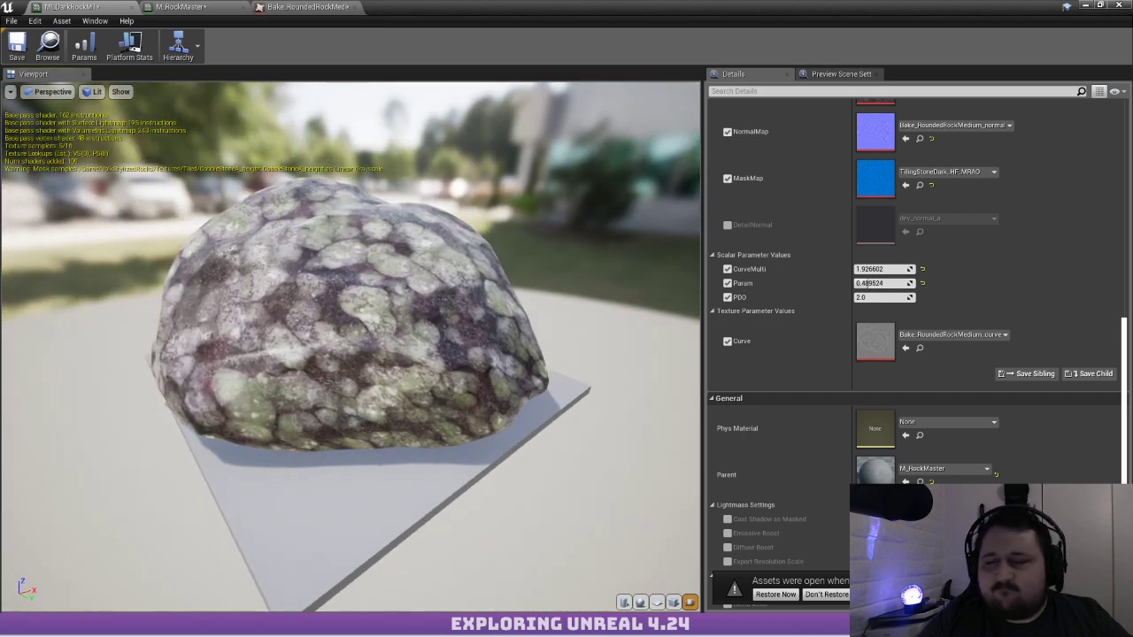
Raise the CurveMulti scalar to about 87.89 and check the gaps between the cobbles on the rock preview
scroll(380, 227, "up", 4)
left_click_drag(856, 268, 869, 284)
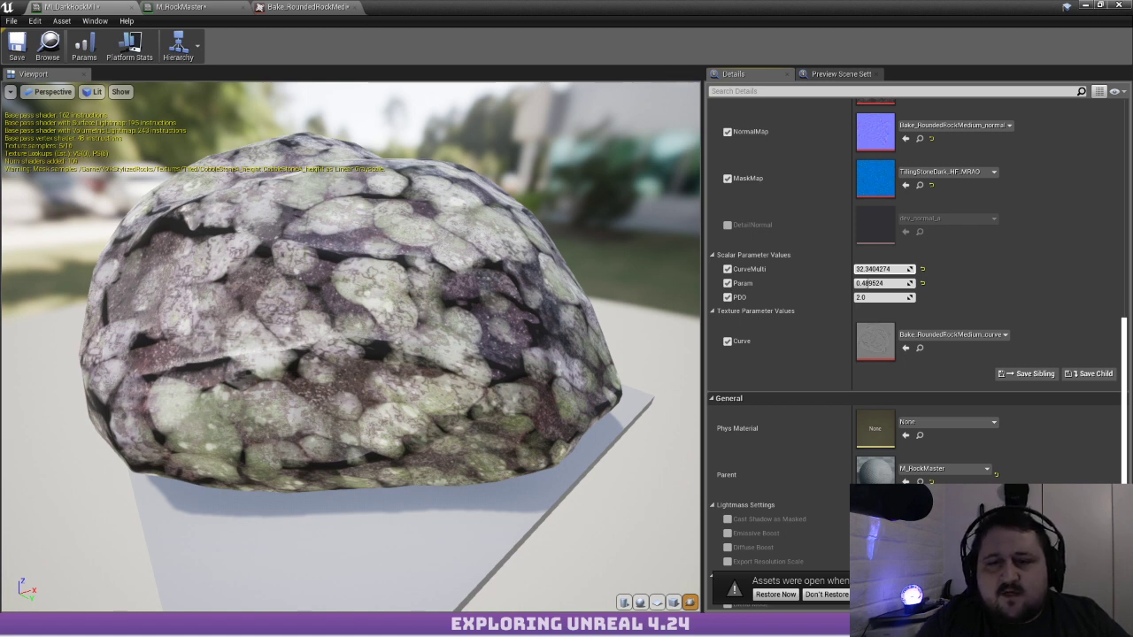
left_click_drag(882, 269, 965, 269)
left_click_drag(881, 269, 850, 269)
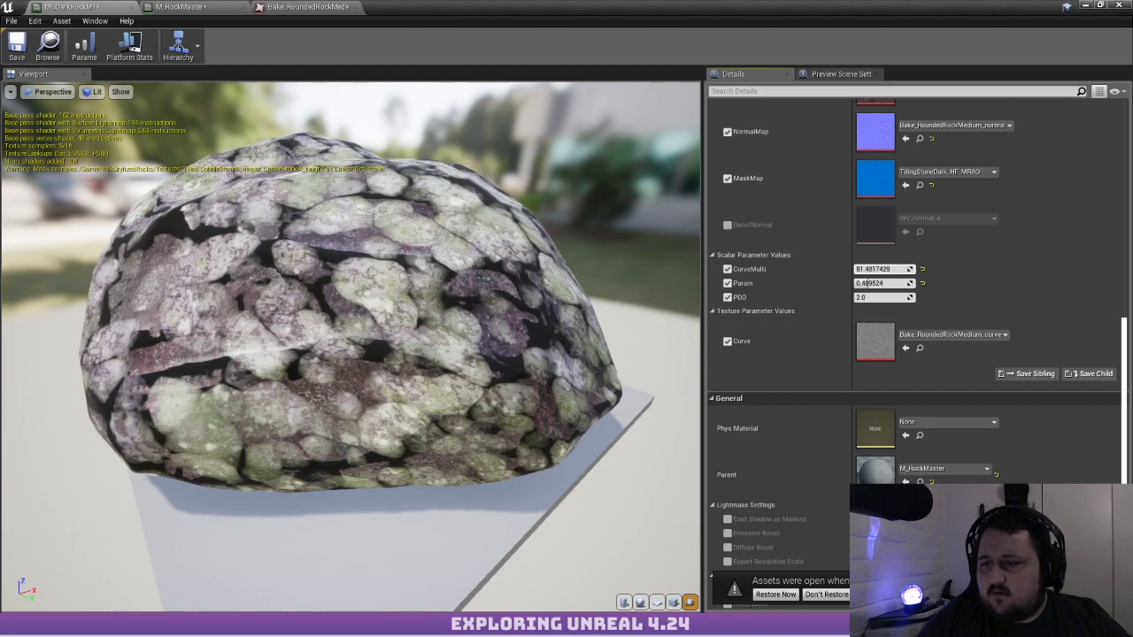
left_click_drag(306, 278, 96, 289)
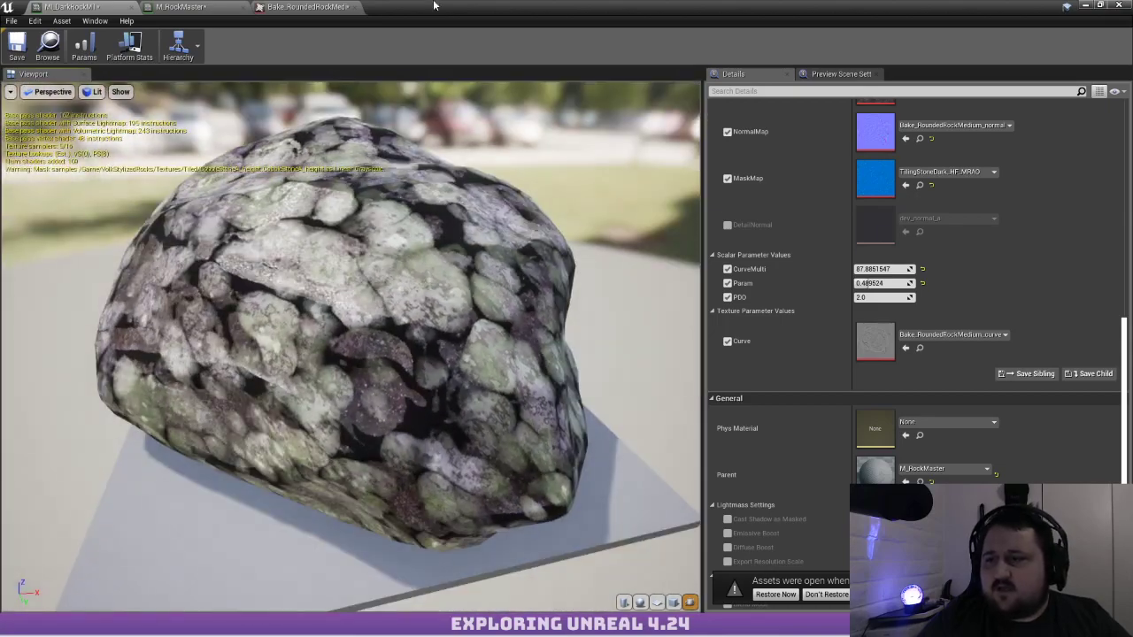
Return to the level and brush vertex colour over the selected cobbled rock in mesh paint mode, checking it from another side
left_click_drag(487, 11, 432, 606)
mouse_move(407, 416)
right_mouse_down()
mouse_move(409, 390)
mouse_move(442, 407)
mouse_move(390, 399)
mouse_move(425, 376)
right_mouse_up()
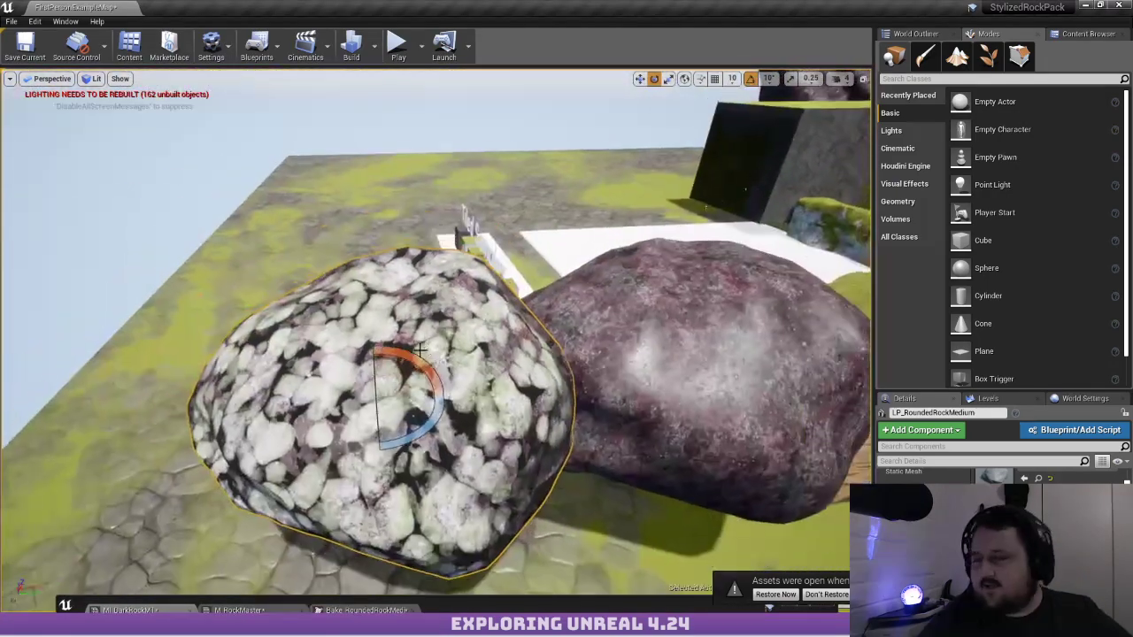
key("shift+2")
mouse_move(426, 373)
left_mouse_down()
mouse_move(482, 425)
mouse_move(428, 390)
mouse_move(474, 402)
mouse_move(429, 368)
left_mouse_up()
mouse_move(341, 280)
left_mouse_down()
mouse_move(354, 495)
mouse_move(219, 400)
left_mouse_up()
right_click_drag(467, 427, 505, 431)
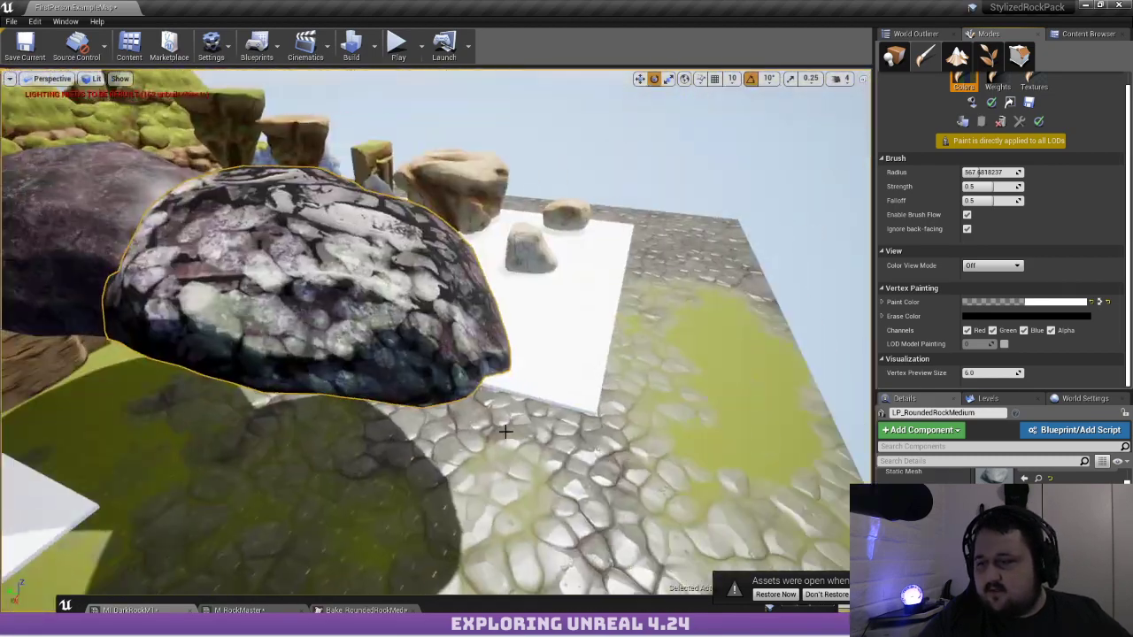
Brush vertex colour over the selected rounded rock, check its other side, and place the MI_DarkRockM1 material instance beside the level view
mouse_move(421, 366)
left_mouse_down()
mouse_move(234, 221)
mouse_move(173, 323)
left_mouse_up()
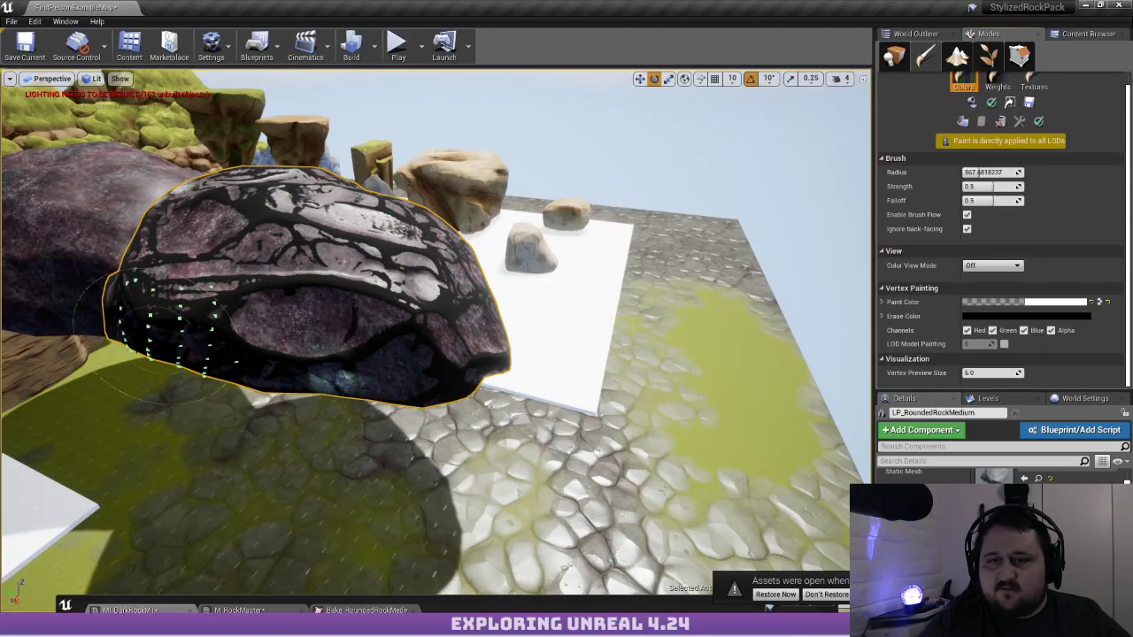
right_click_drag(511, 252, 687, 334)
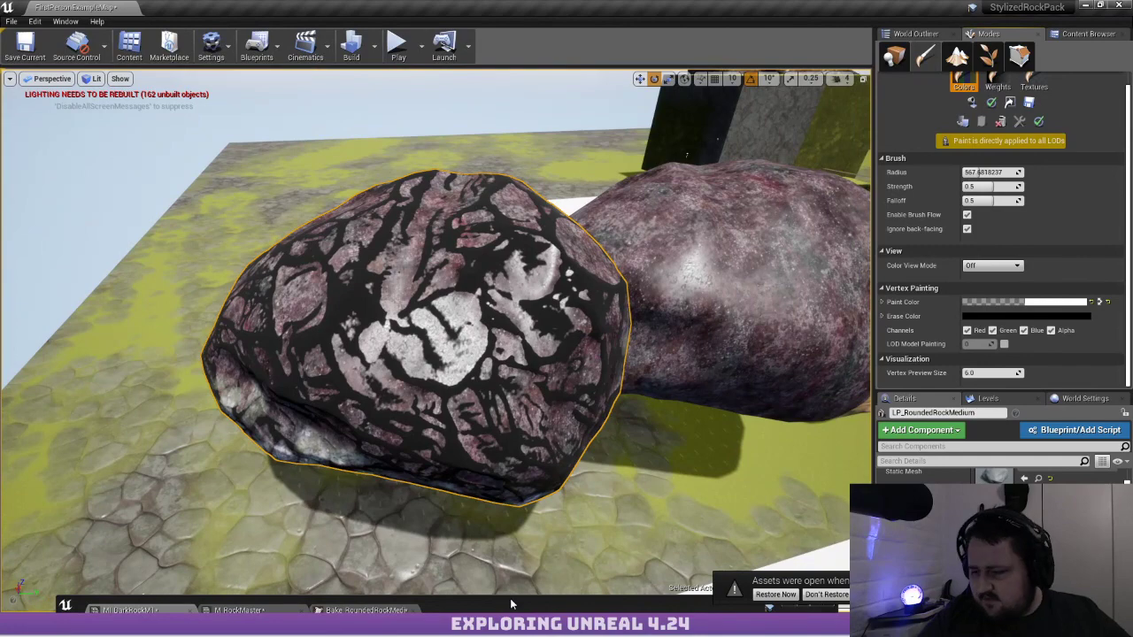
left_click_drag(510, 605, 864, 39)
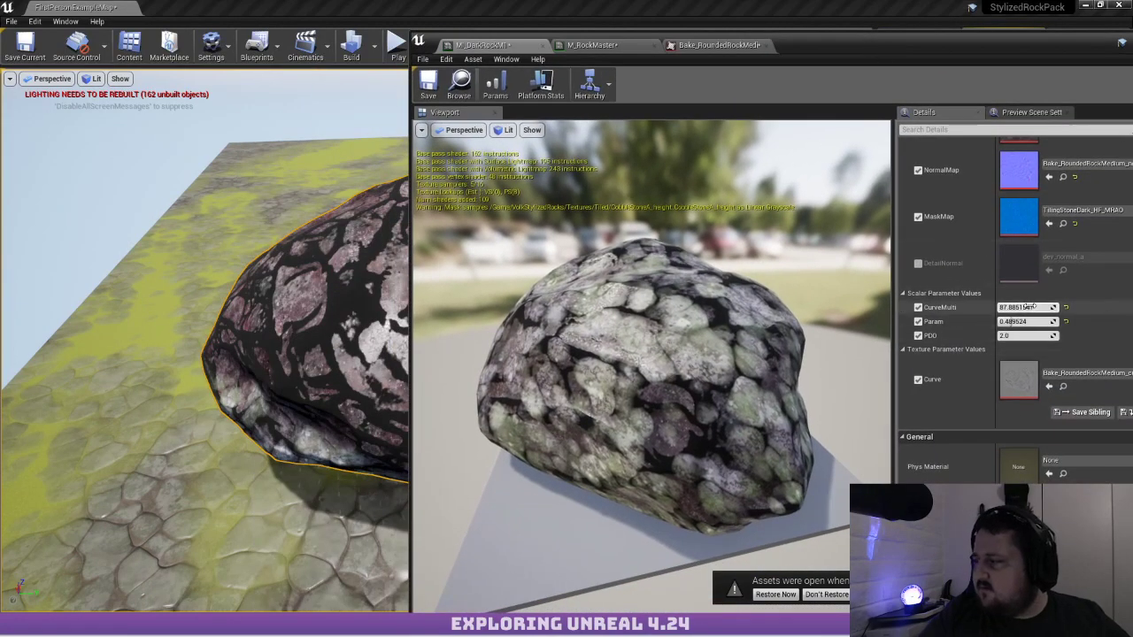
Lower the CurveMulti scalar to about 18.28 and check the painted blend on the level rock from several sides
left_click_drag(1030, 306, 975, 306)
right_click_drag(282, 265, 323, 266)
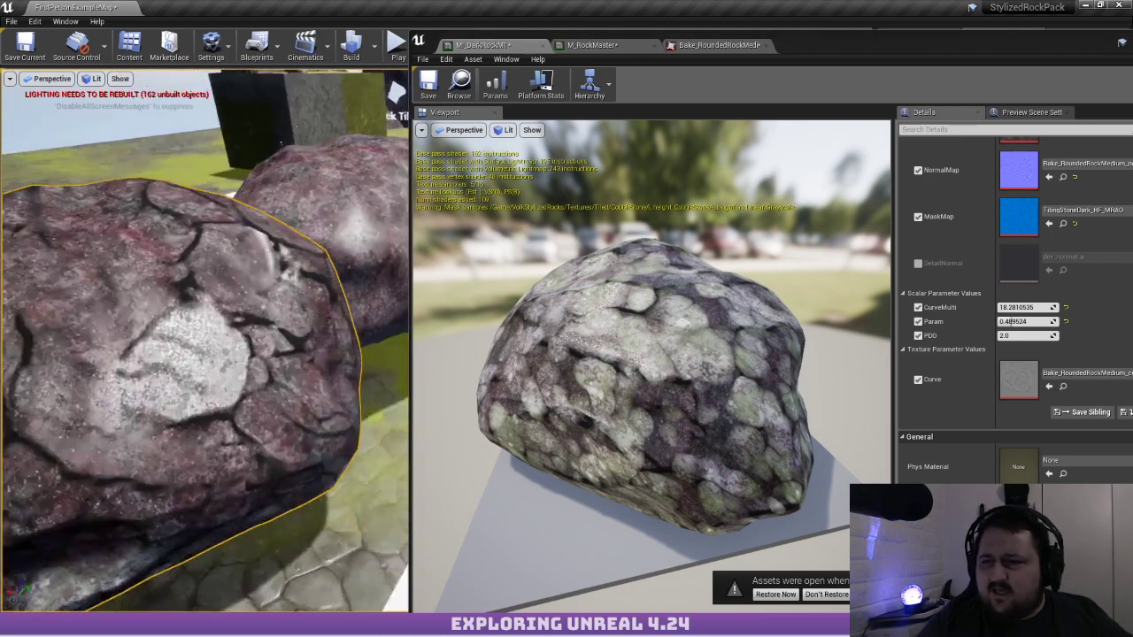
mouse_move(282, 144)
right_mouse_down()
mouse_move(239, 163)
mouse_move(159, 132)
mouse_move(182, 146)
mouse_move(215, 254)
right_mouse_up()
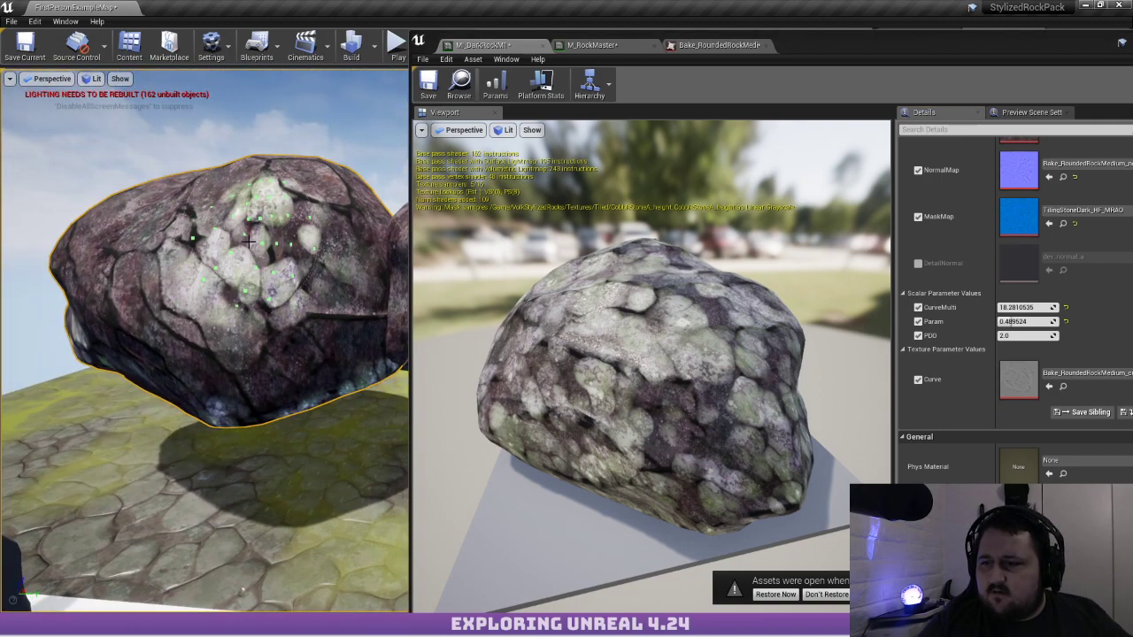
right_click_drag(367, 275, 340, 256)
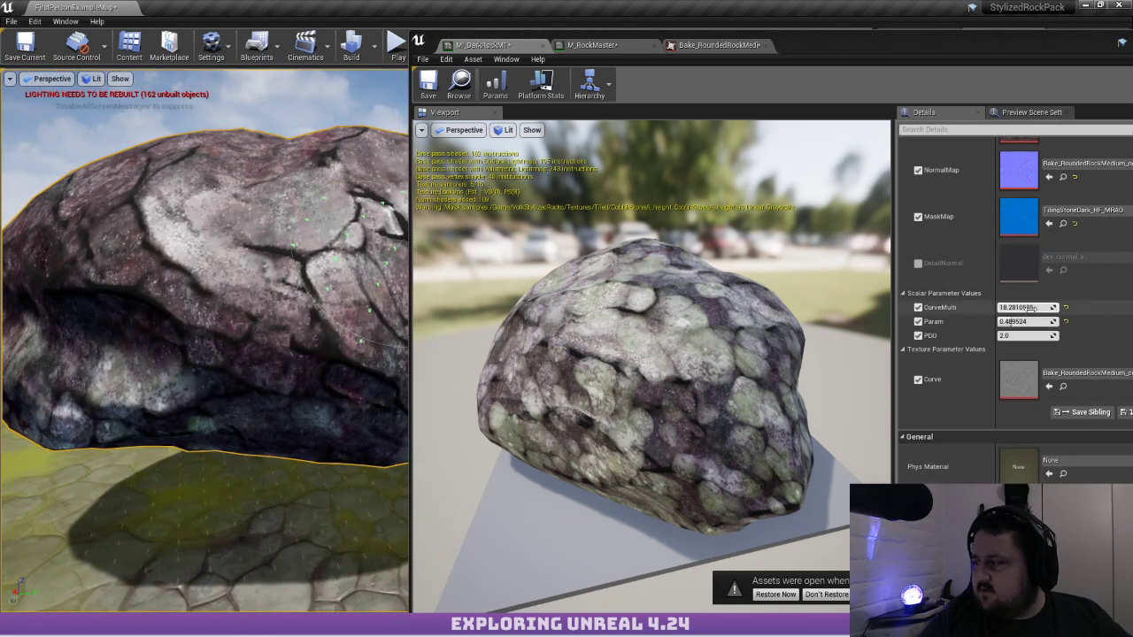
Set the CurveMulti scalar to about -14.20 and check the inverted curvature blend on the level rock
left_click_drag(1027, 307, 885, 307)
right_click_drag(313, 209, 225, 276)
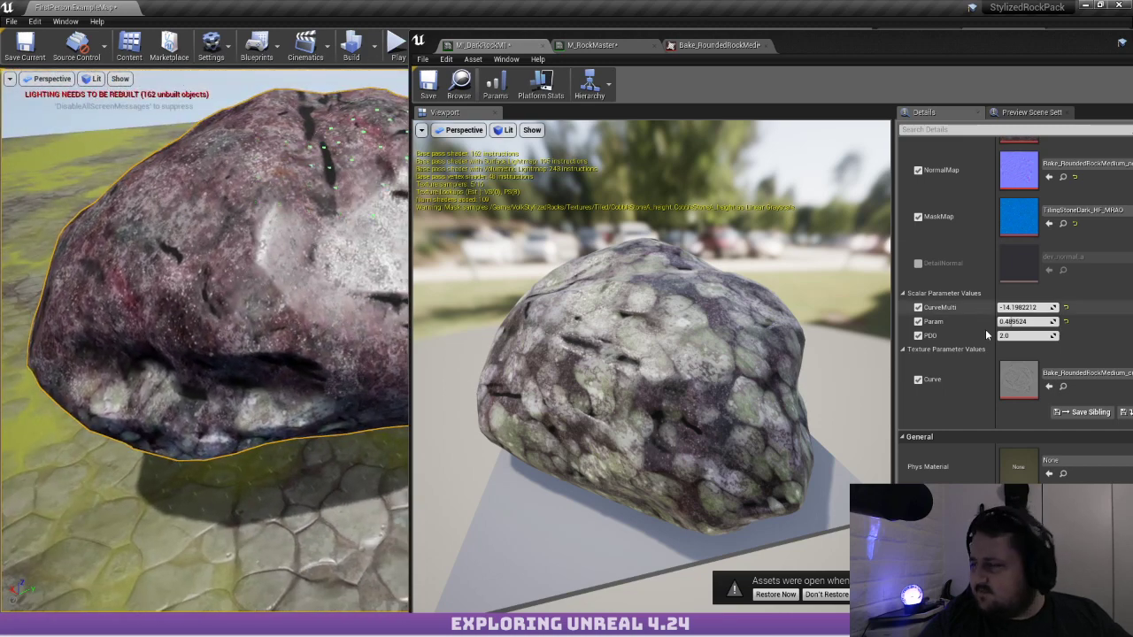
Open the Bake_RoundedRockMedium_curve texture used by the Curve parameter and inspect its crack and edge detail close up
double_click(1018, 379)
scroll(673, 381, "up", 8)
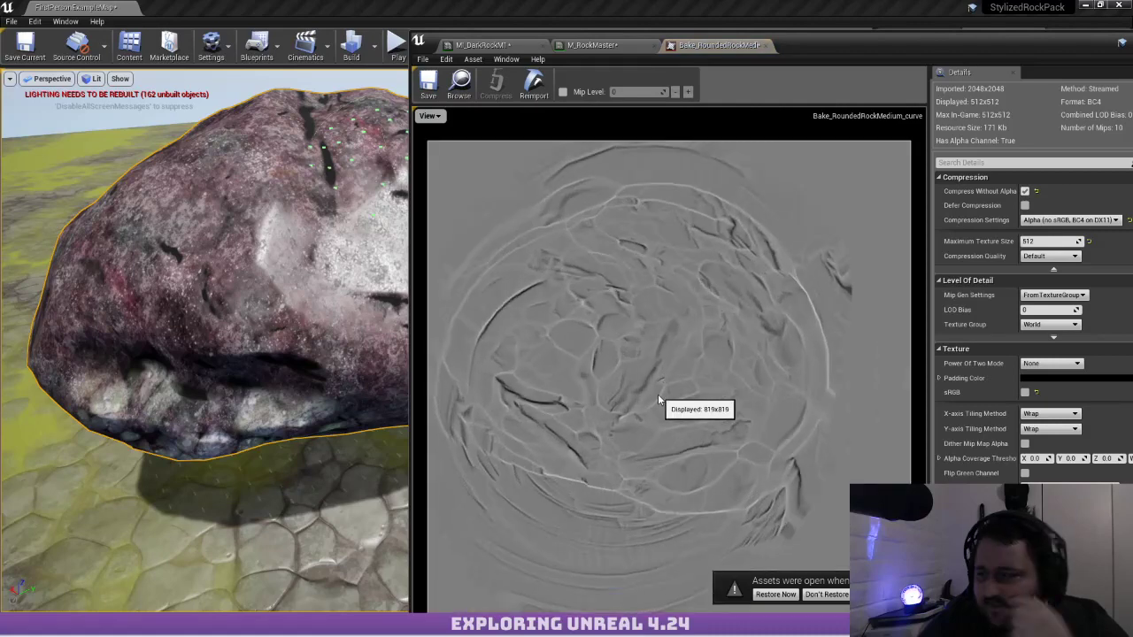
scroll(657, 265, "down", 8)
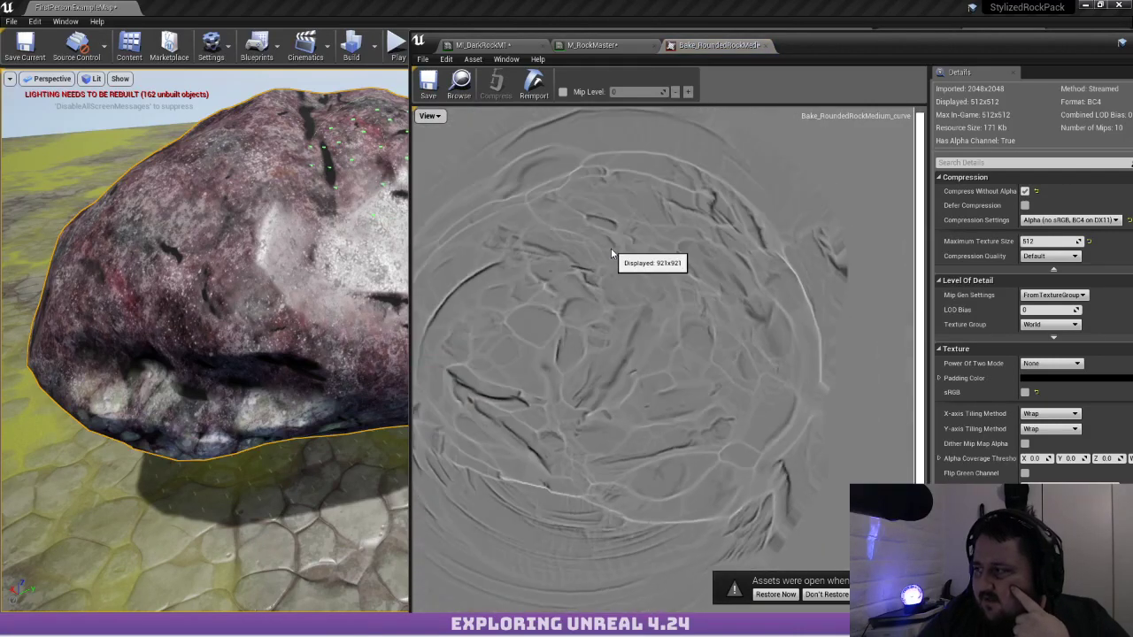
scroll(530, 306, "up", 5)
scroll(531, 306, "up", 2)
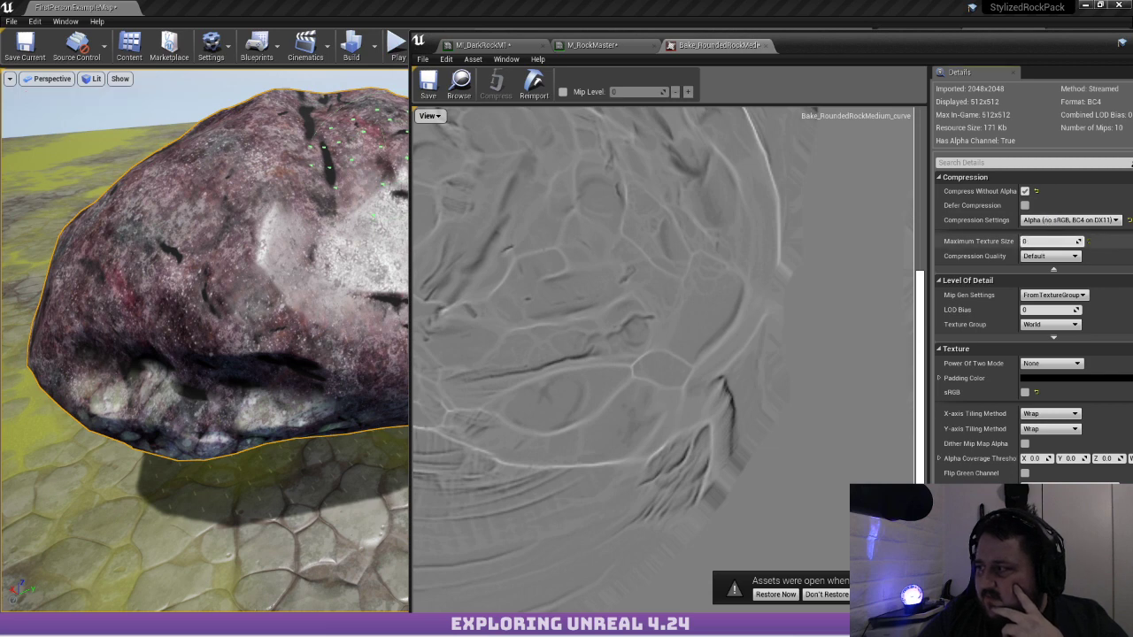
Set the curvature texture's maximum texture size to 128 and check the rock in the level
left_click_drag(1054, 242, 1046, 242)
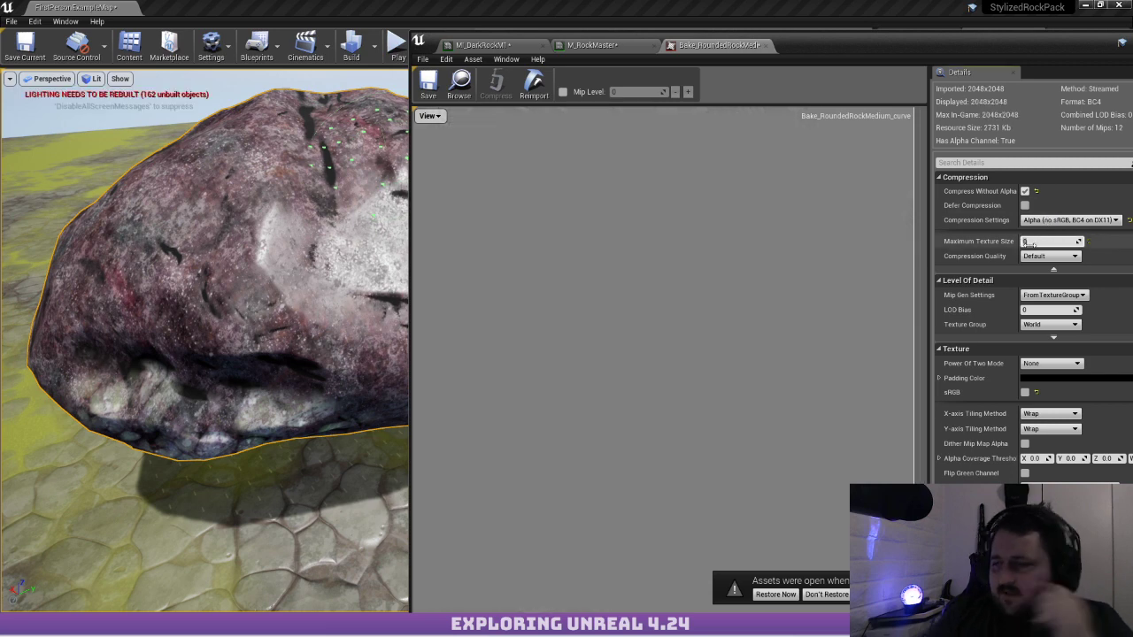
type("128")
key("Return")
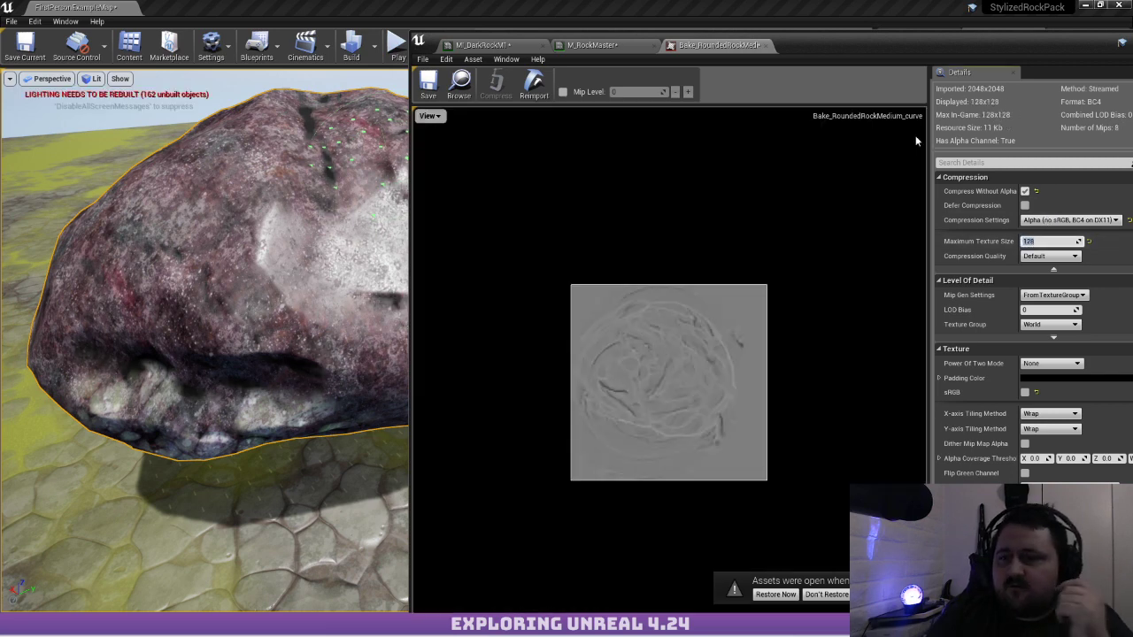
mouse_move(309, 232)
right_mouse_down()
mouse_move(372, 257)
mouse_move(305, 226)
right_mouse_up()
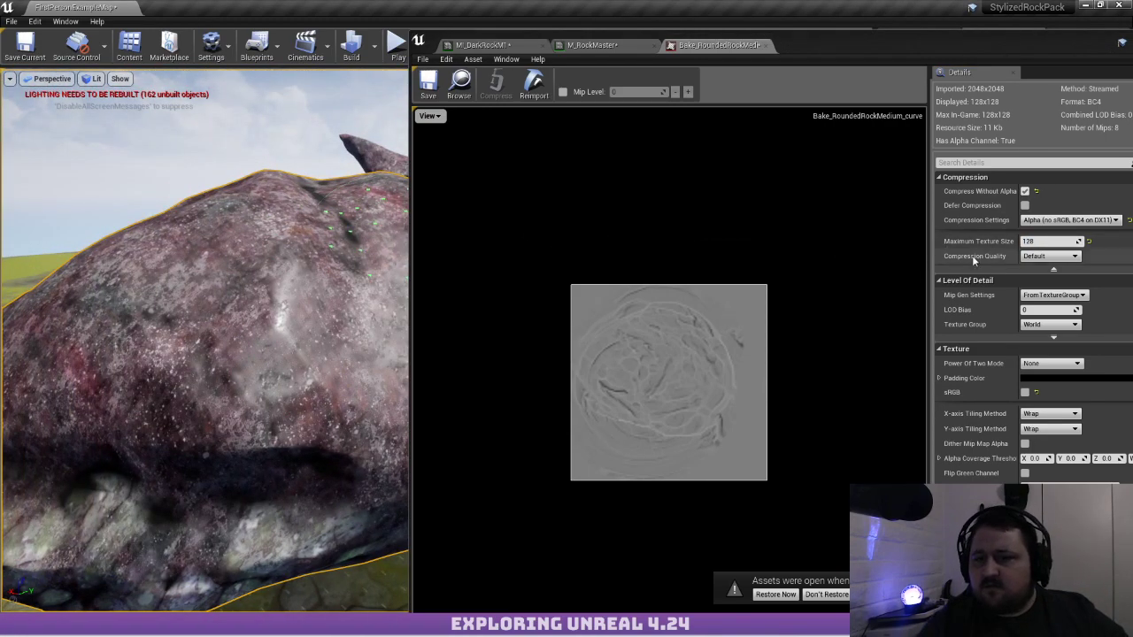
Raise the curvature texture's maximum texture size to 256 and check the rock from another side
left_click(1040, 240)
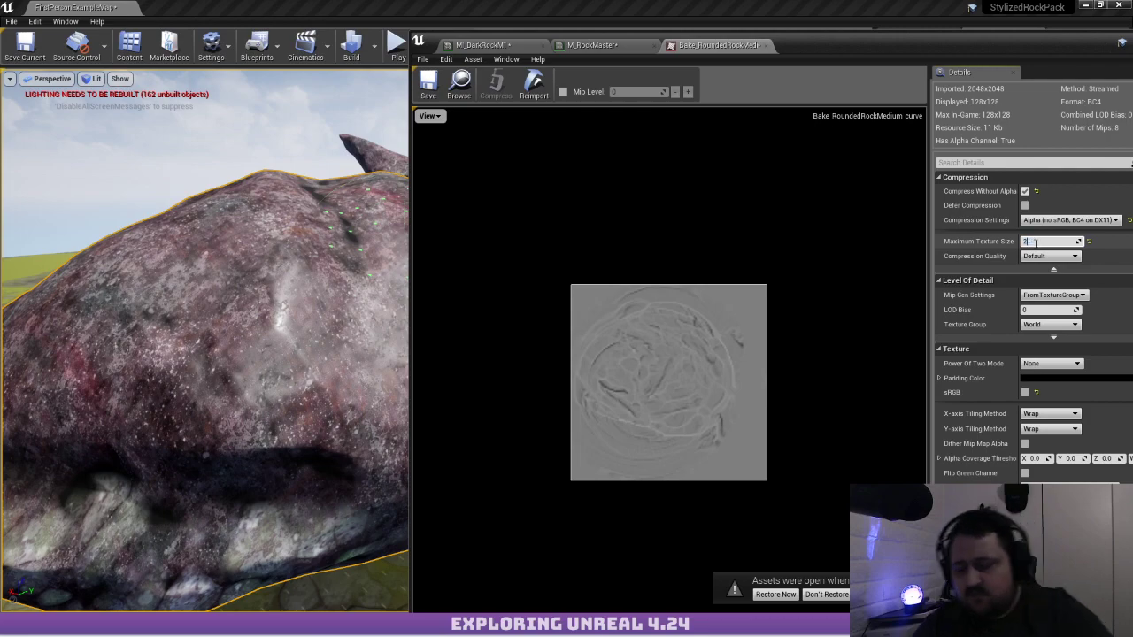
key("Return")
right_click_drag(263, 225, 228, 248)
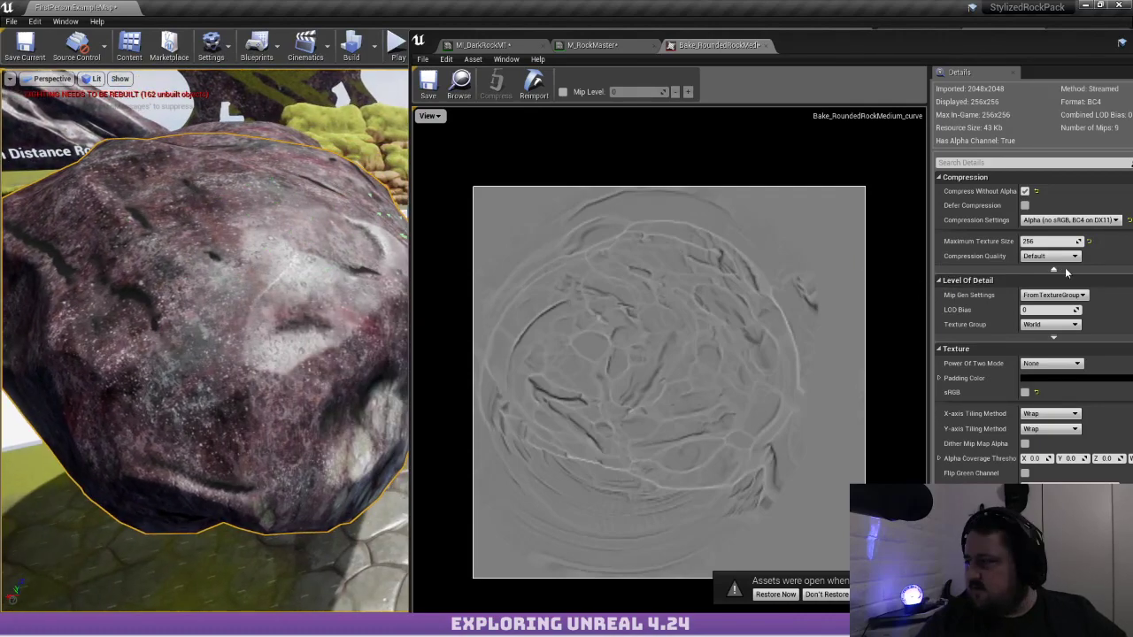
Set the curvature texture's maximum texture size to 512 and check the crack detail on the level rock from several sides
left_click(1055, 241)
type("512")
key("Return")
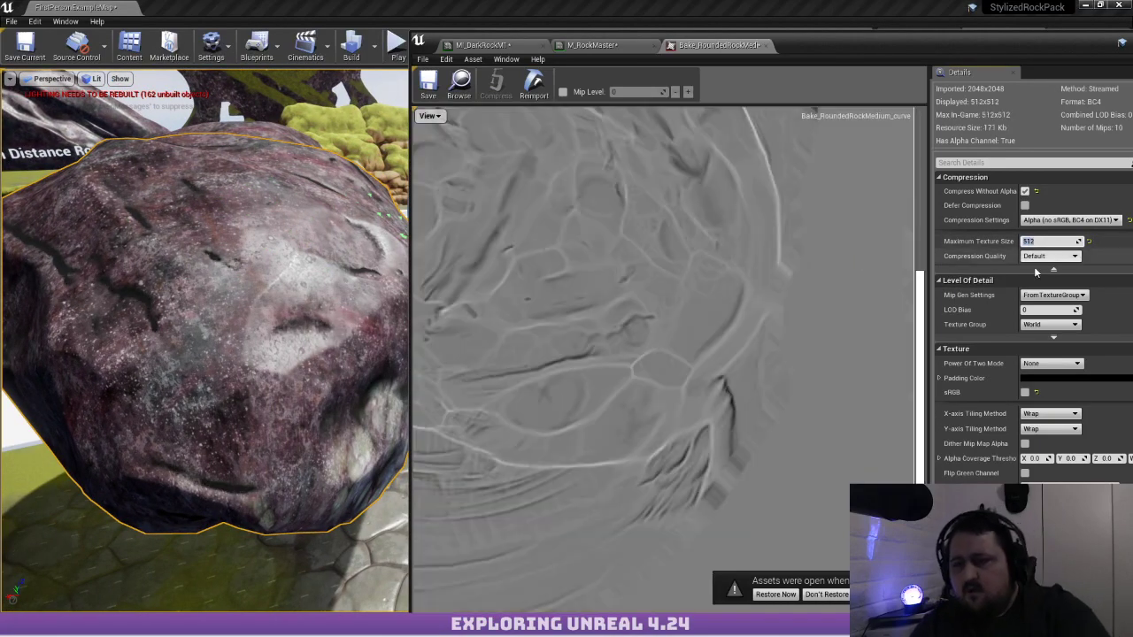
right_click_drag(283, 228, 279, 263)
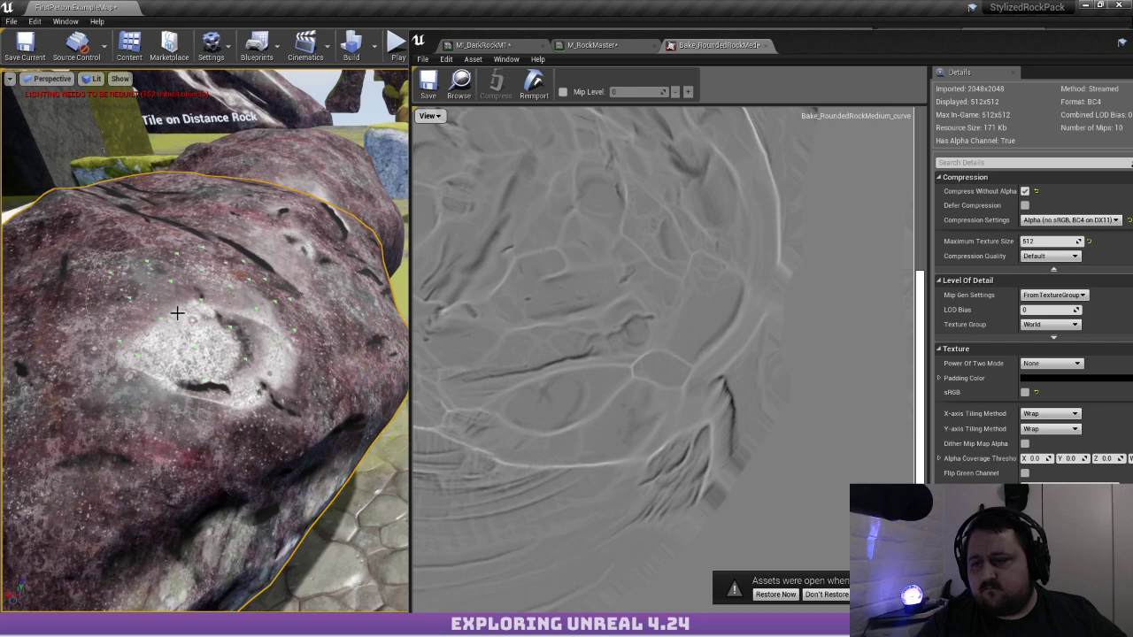
right_click_drag(305, 295, 283, 281)
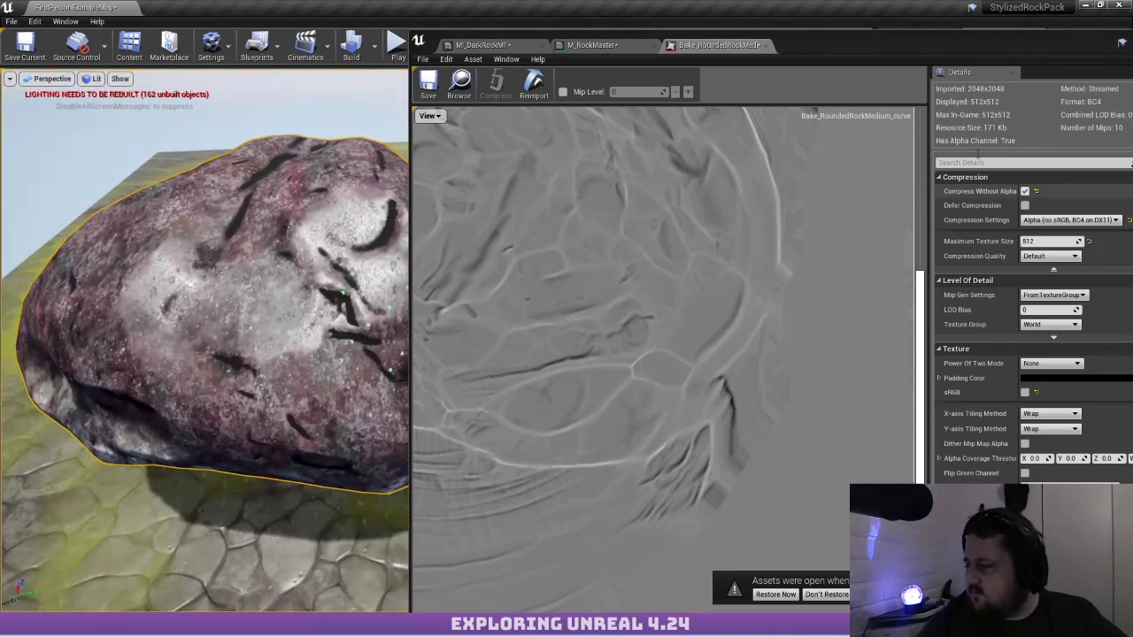
Glance at the dark rock material instance and return to the curvature texture to examine the whole map
left_click(522, 46)
left_click(703, 45)
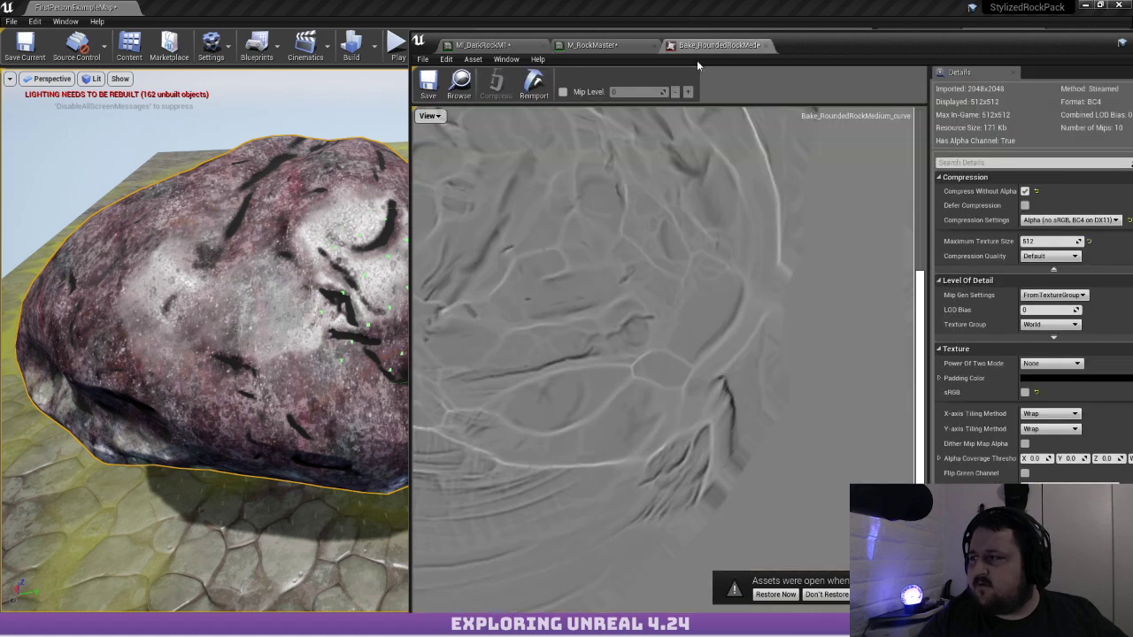
scroll(629, 299, "up", 2)
scroll(611, 292, "down", 3)
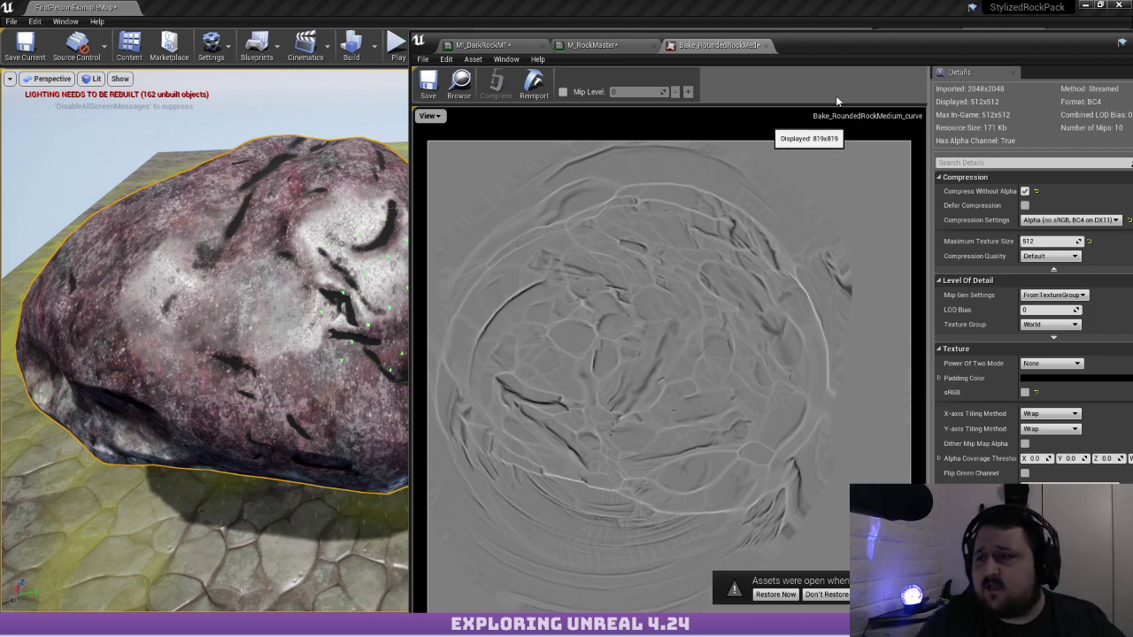
left_click_drag(879, 51, 668, 271)
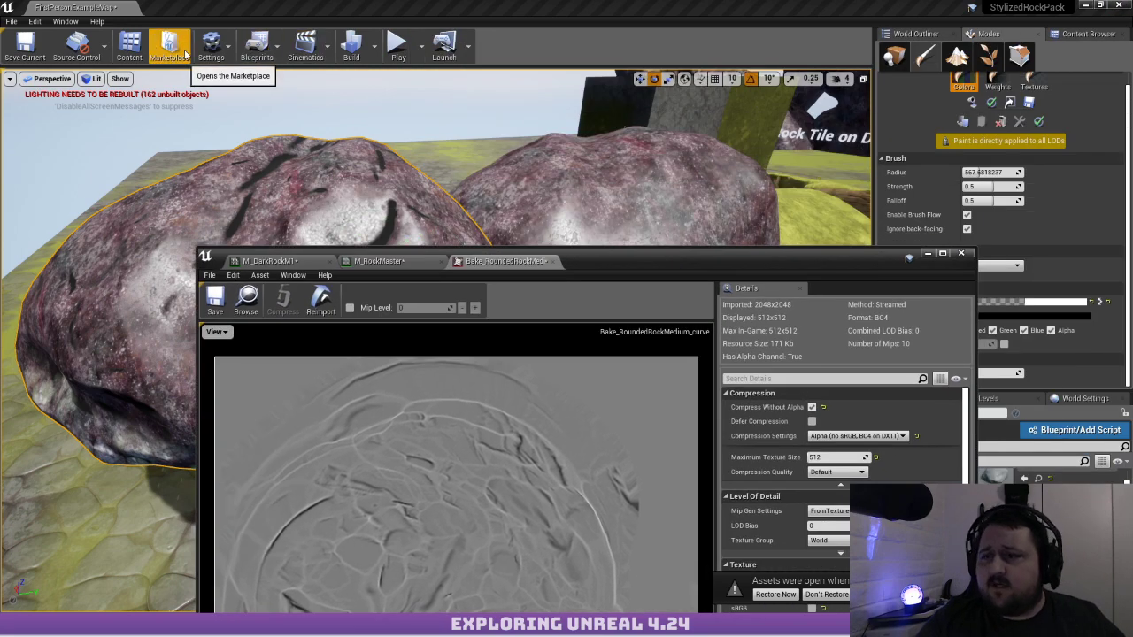
double_click(507, 6)
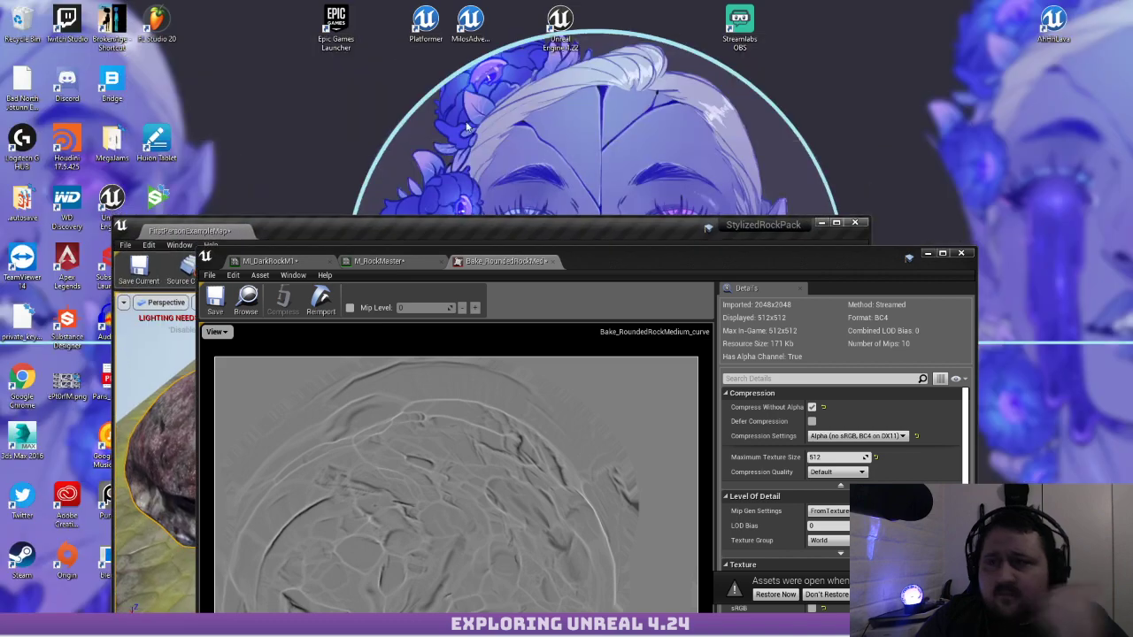
left_click_drag(599, 228, 658, 2)
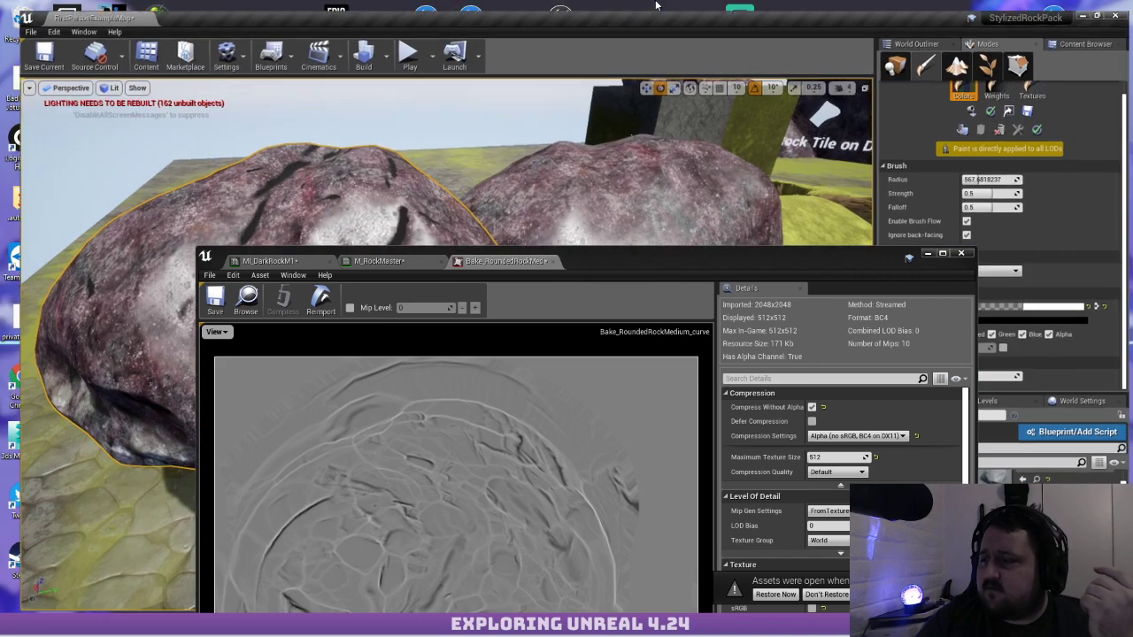
left_click_drag(584, 261, 588, 2)
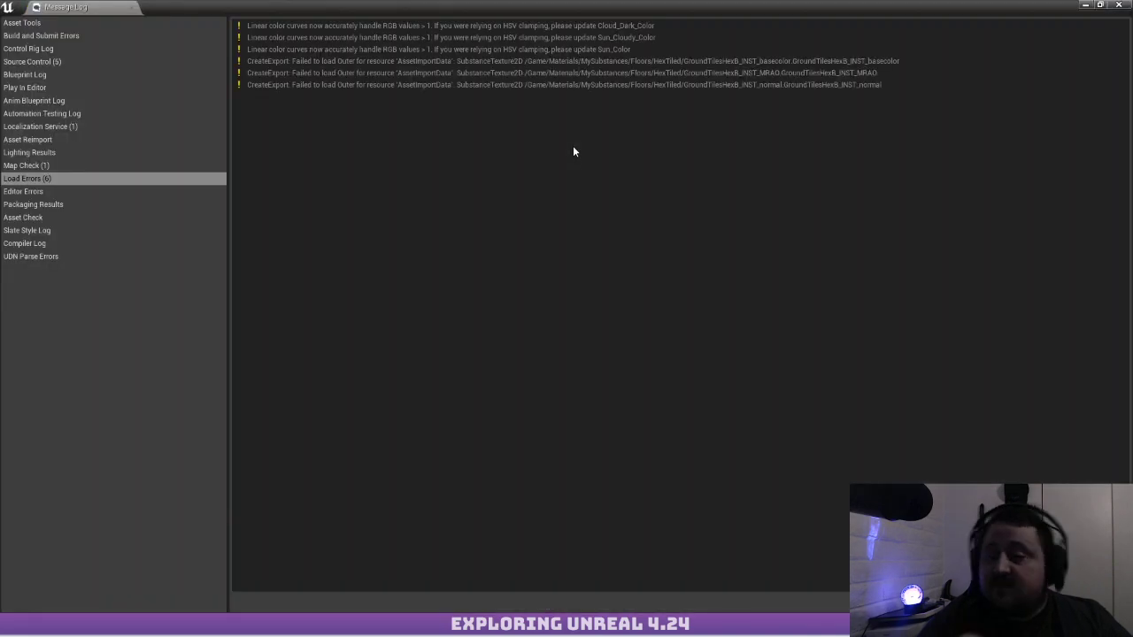
Close the message log of the Platformer project, view the Datasmith import dialog and cancel it
left_click(1119, 5)
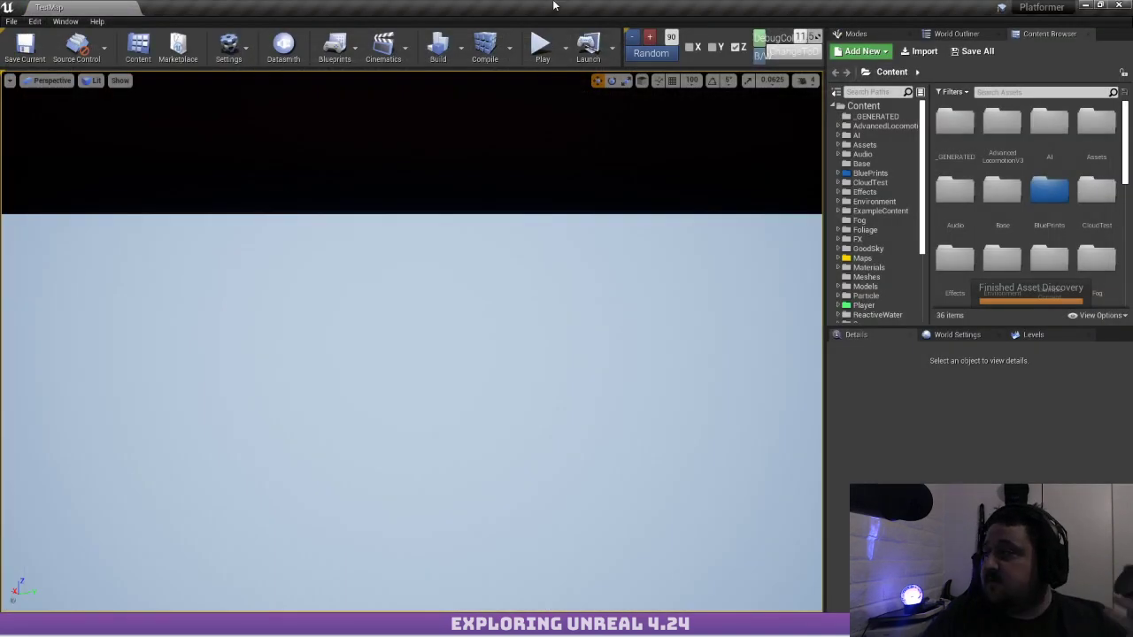
left_click(285, 52)
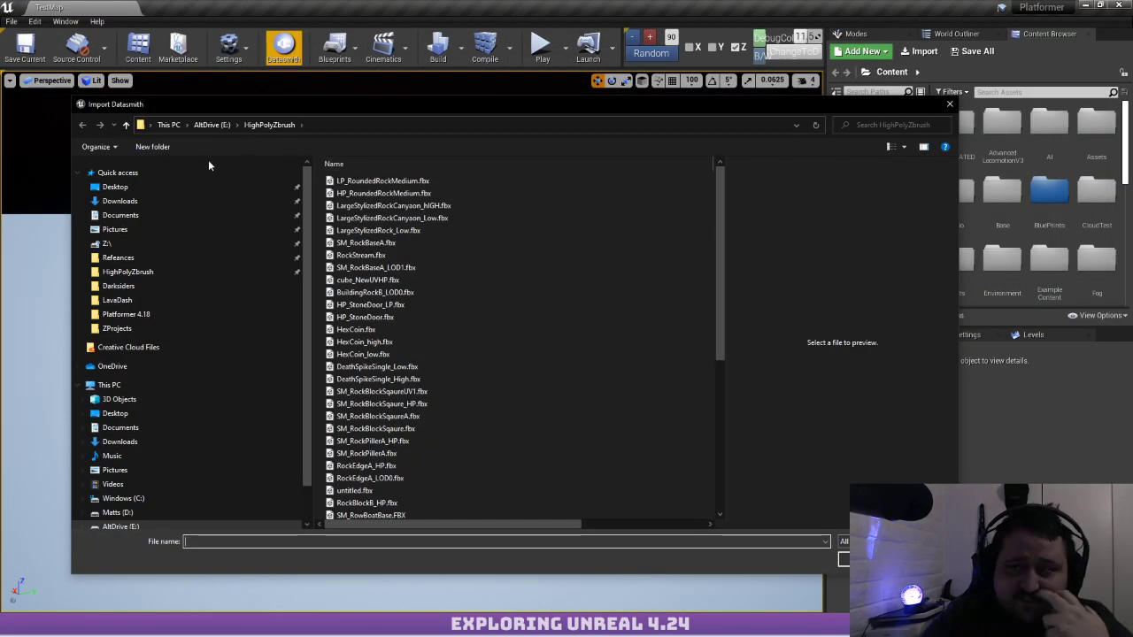
left_click(950, 104)
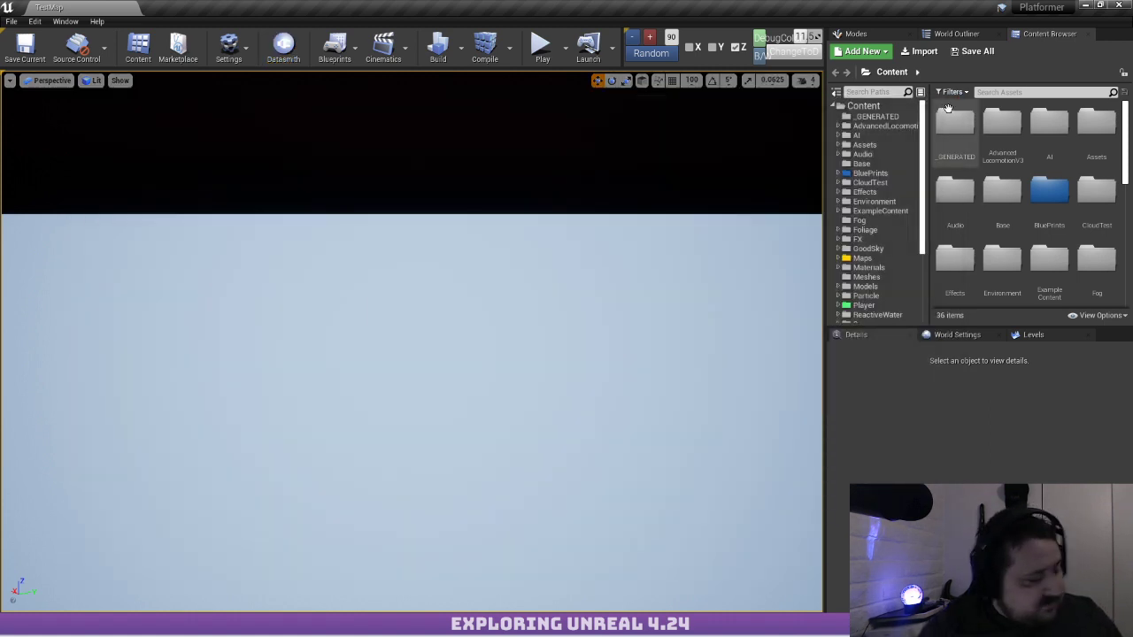
Open NewDataprepAsset from the BluePrints/BuildTools/Testers folder
left_click(868, 173)
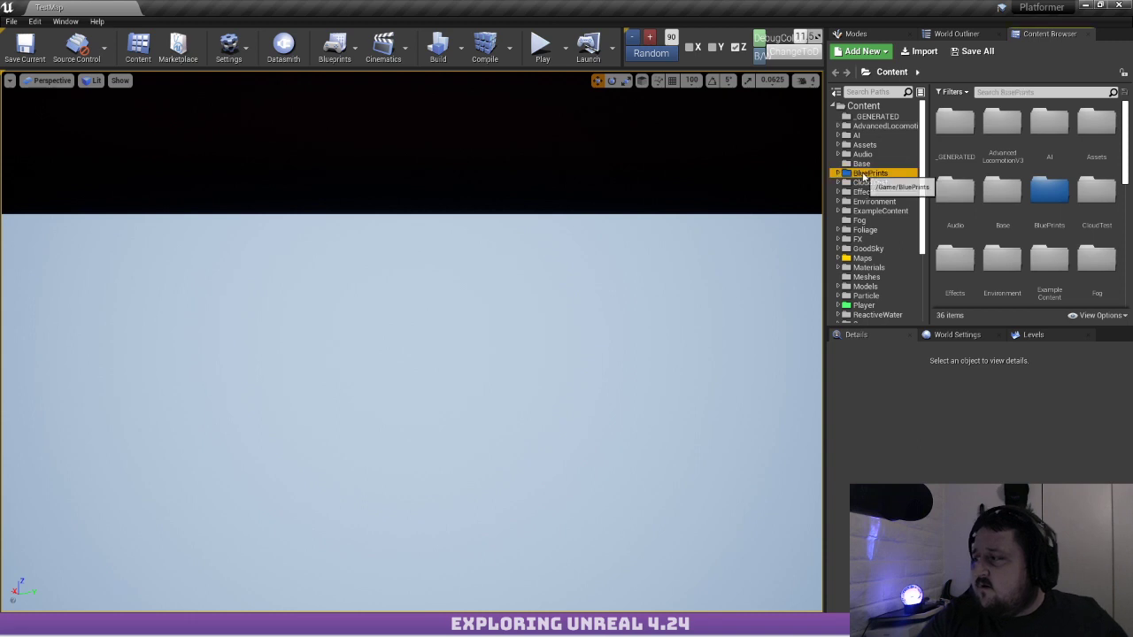
double_click(956, 124)
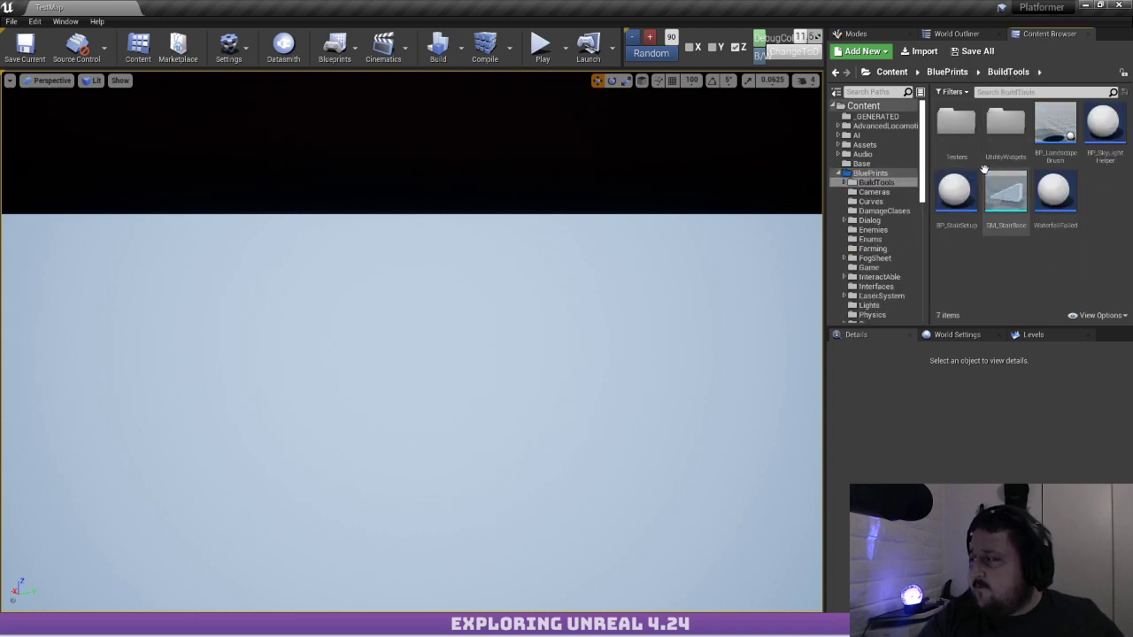
double_click(957, 124)
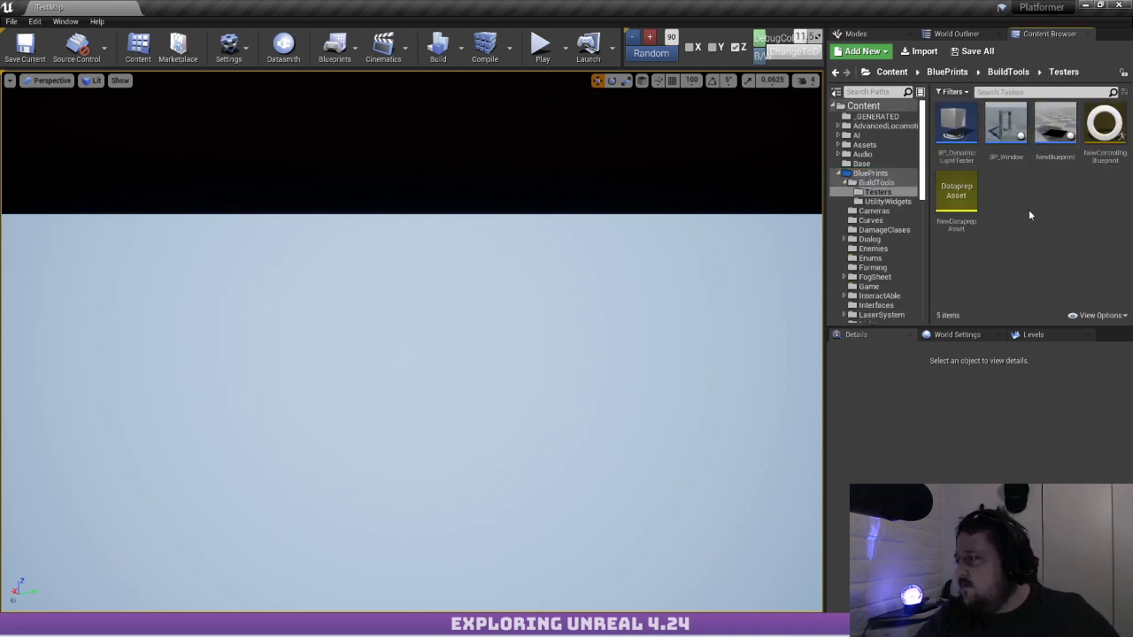
double_click(962, 191)
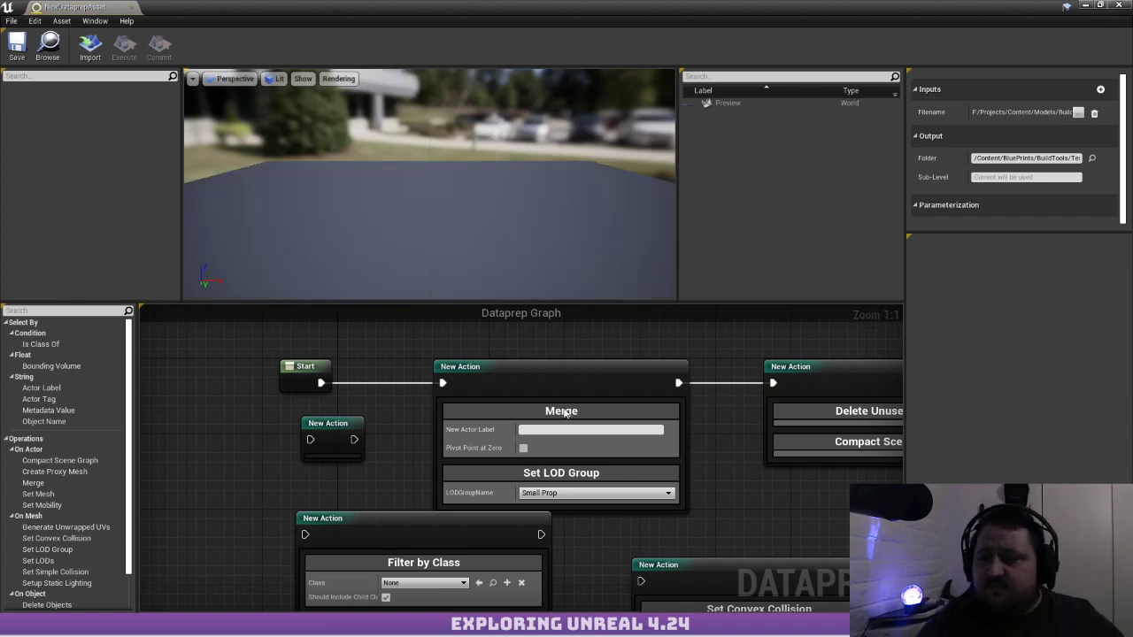
Examine the Dataprep asset's input file and the graph chain from Start through the Merge and Set LOD Group action
left_click(1009, 113)
scroll(537, 374, "up", 2)
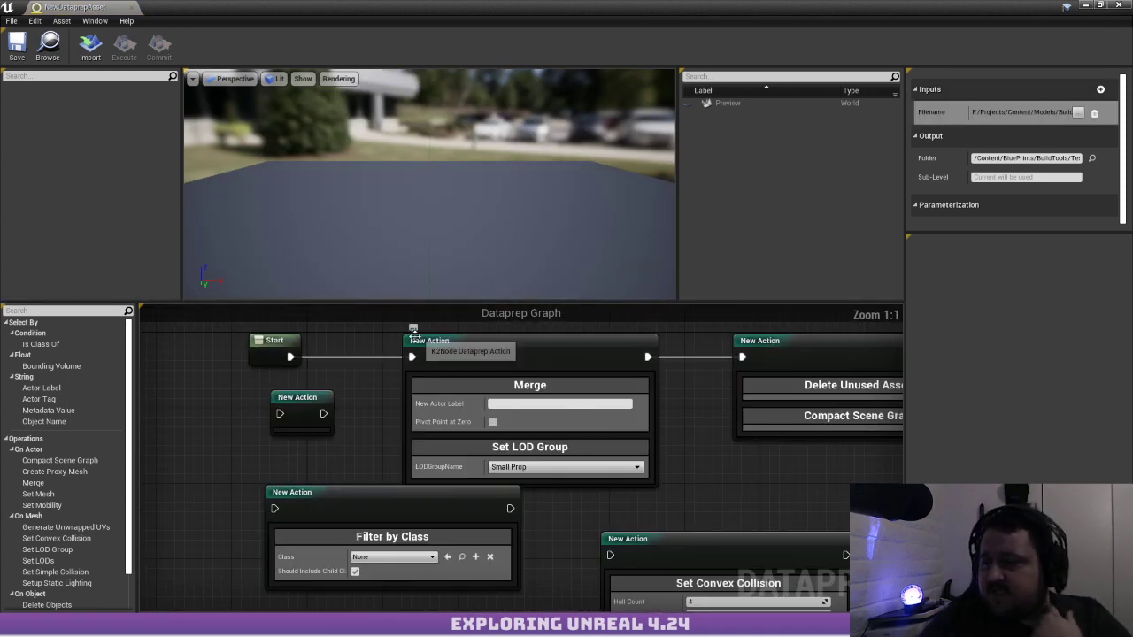
right_click_drag(263, 357, 334, 395)
left_click_drag(345, 384, 627, 374)
right_click_drag(766, 359, 563, 333)
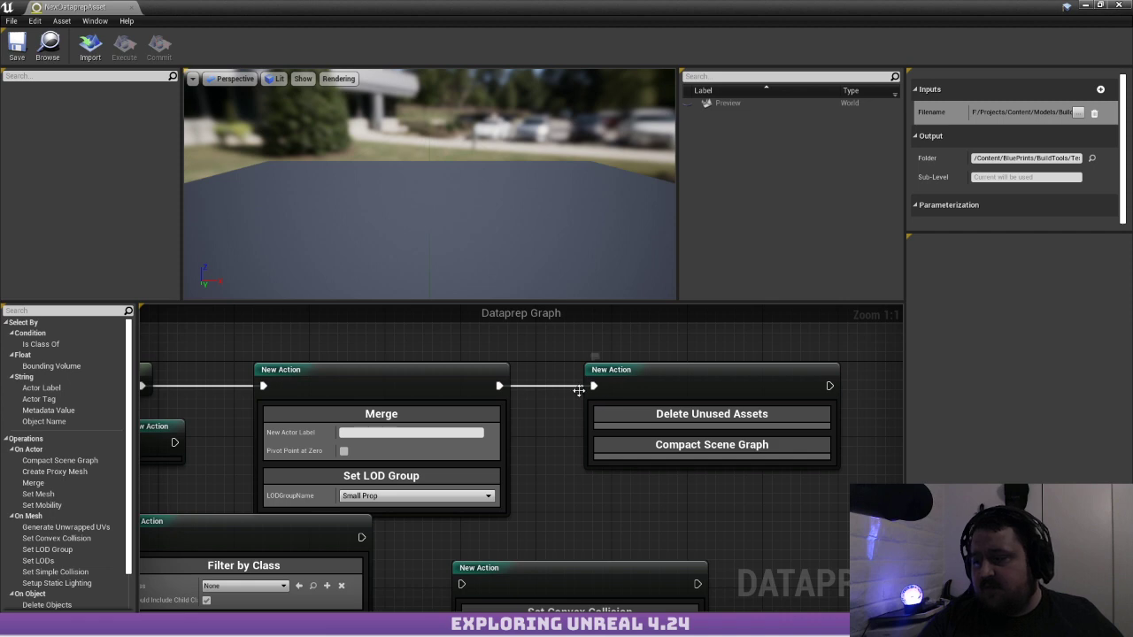
Move the Filter by Class action farther below the Merge action and select the action with Delete Unused Assets and Compact Scene Graph
right_click_drag(717, 508, 754, 369)
left_click_drag(348, 410, 394, 494)
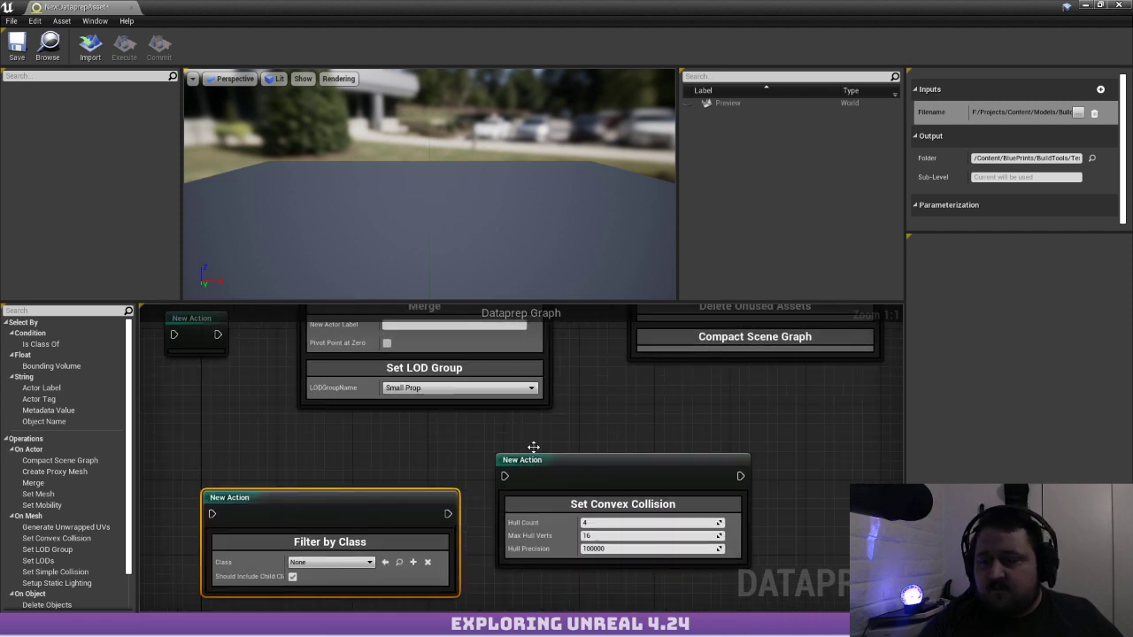
right_click_drag(752, 397, 679, 469)
left_click(696, 353)
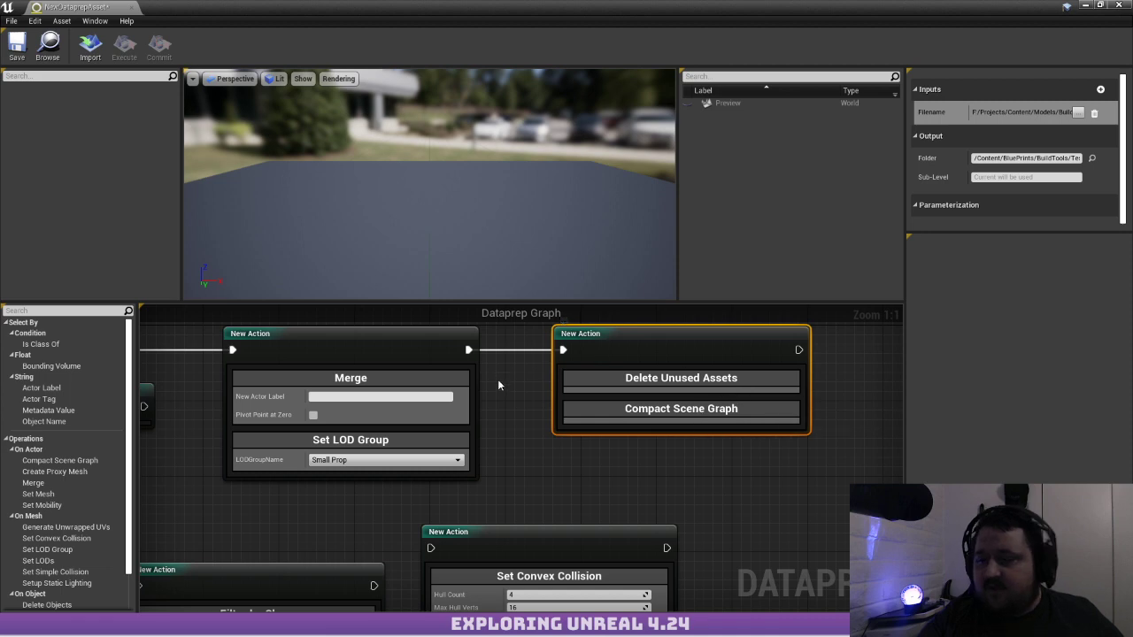
Examine the Dataprep graph's unconnected Filter by Class and Set Convex Collision actions and the lists of Select By filters and operations
right_click_drag(499, 385, 662, 406)
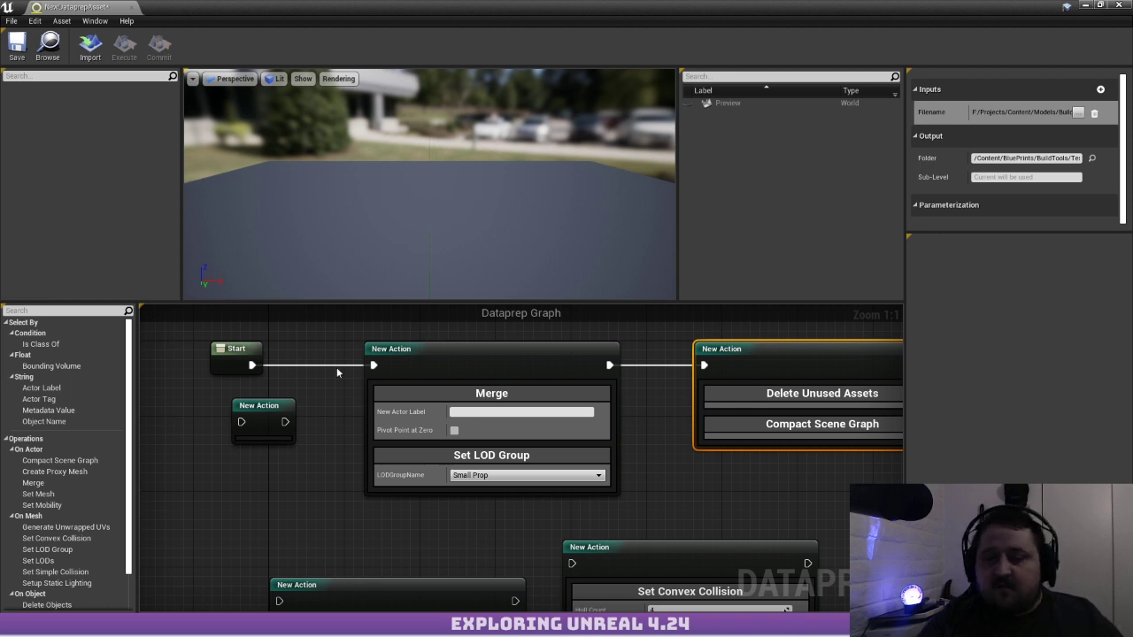
scroll(59, 387, "down", 2)
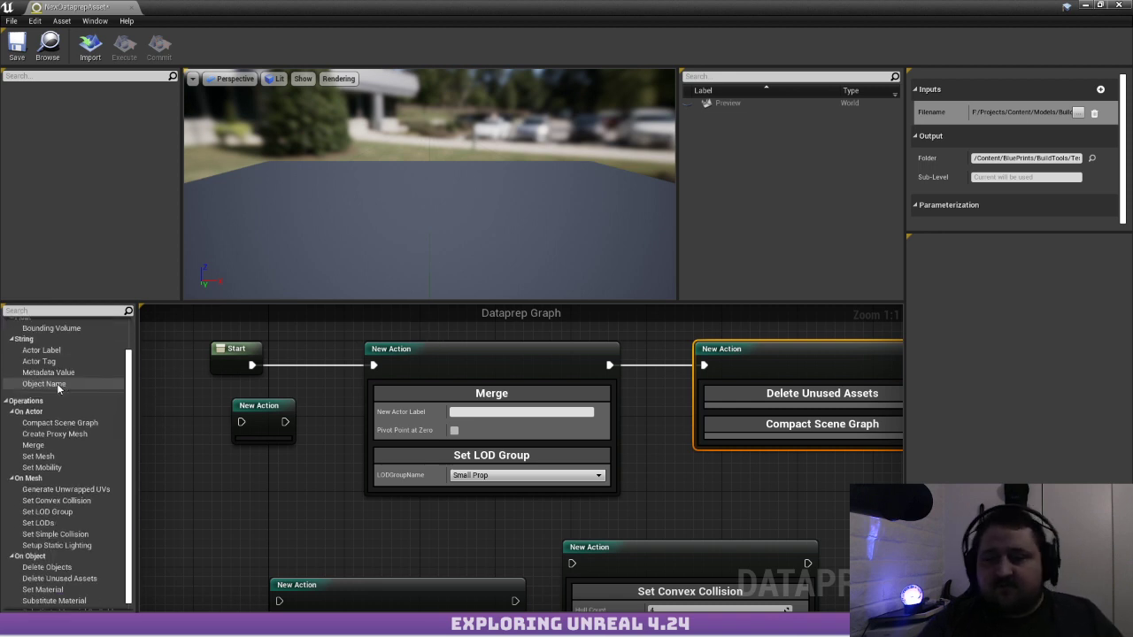
scroll(58, 388, "down", 1)
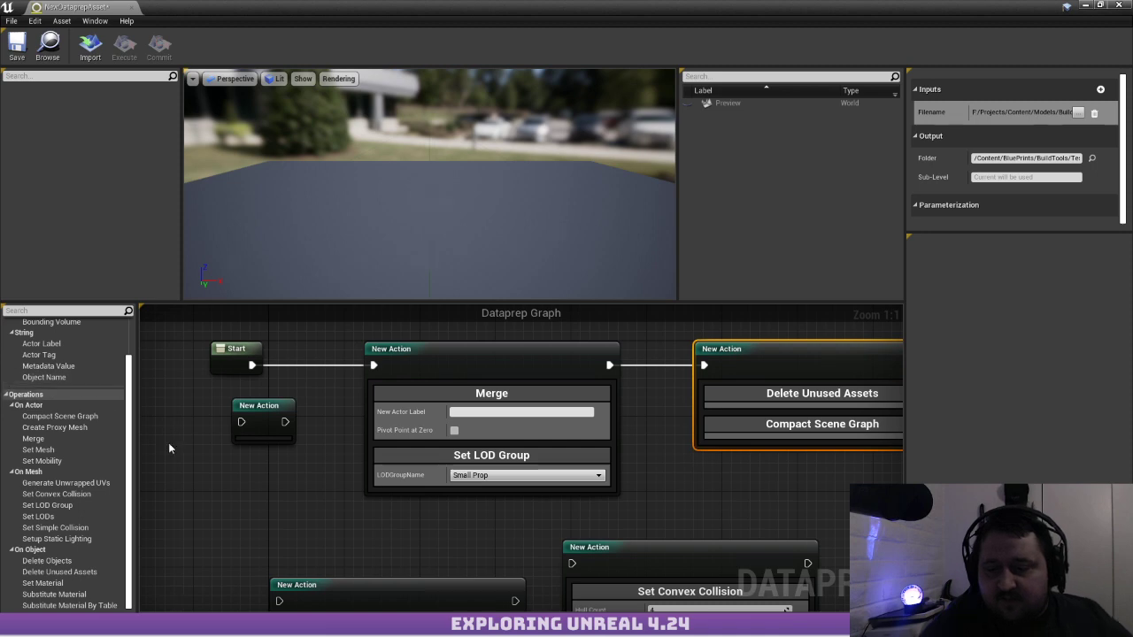
scroll(390, 433, "down", 1)
right_click_drag(299, 427, 349, 327)
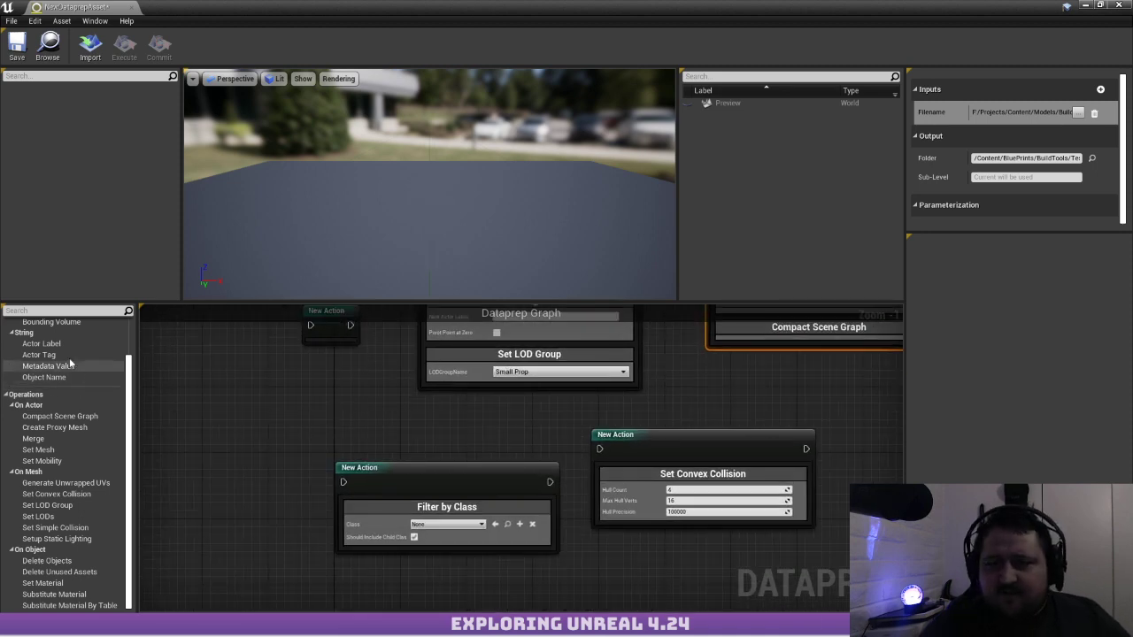
scroll(61, 332, "up", 2)
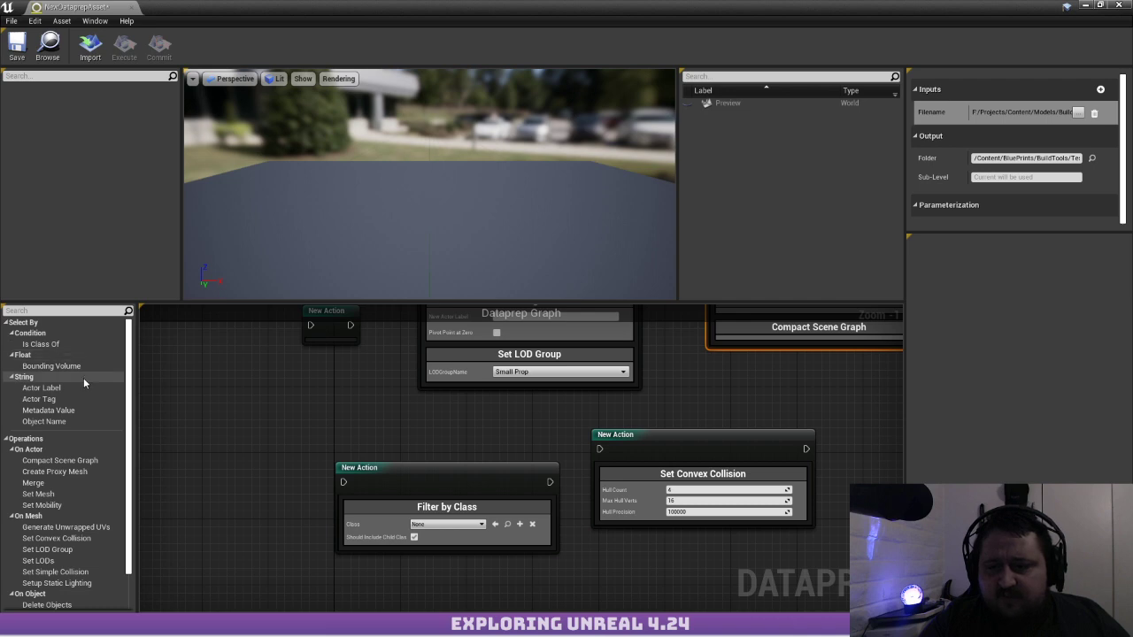
scroll(83, 378, "down", 2)
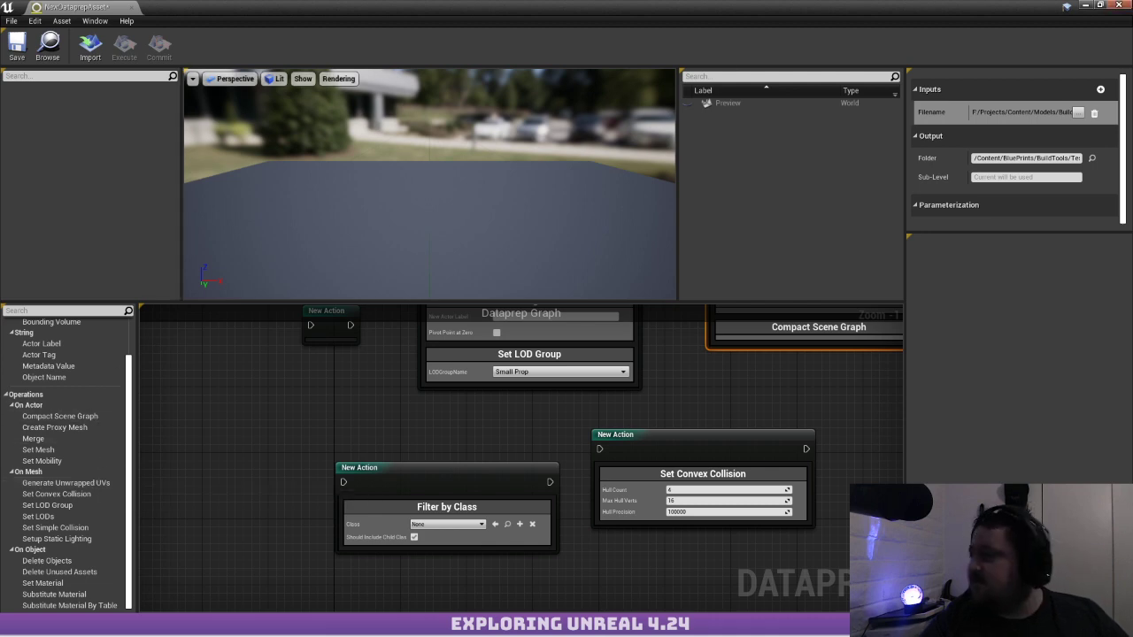
Close the Dataprep asset editor and the Platformer project editor to return to the MI_DarkRockM1 material instance
left_click(1119, 5)
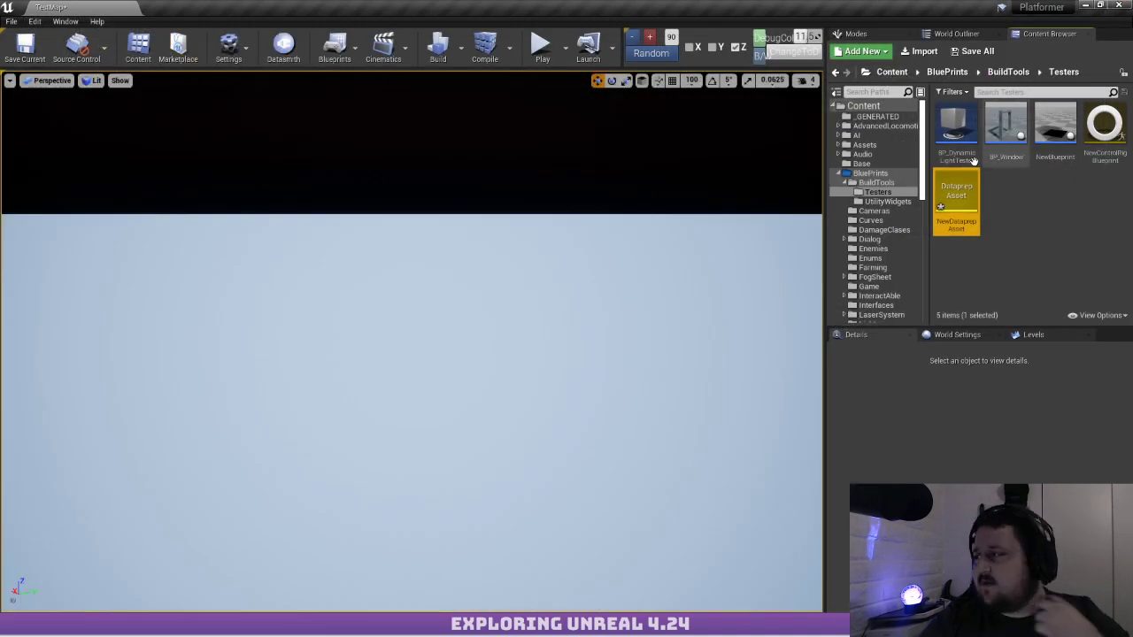
left_click(994, 175)
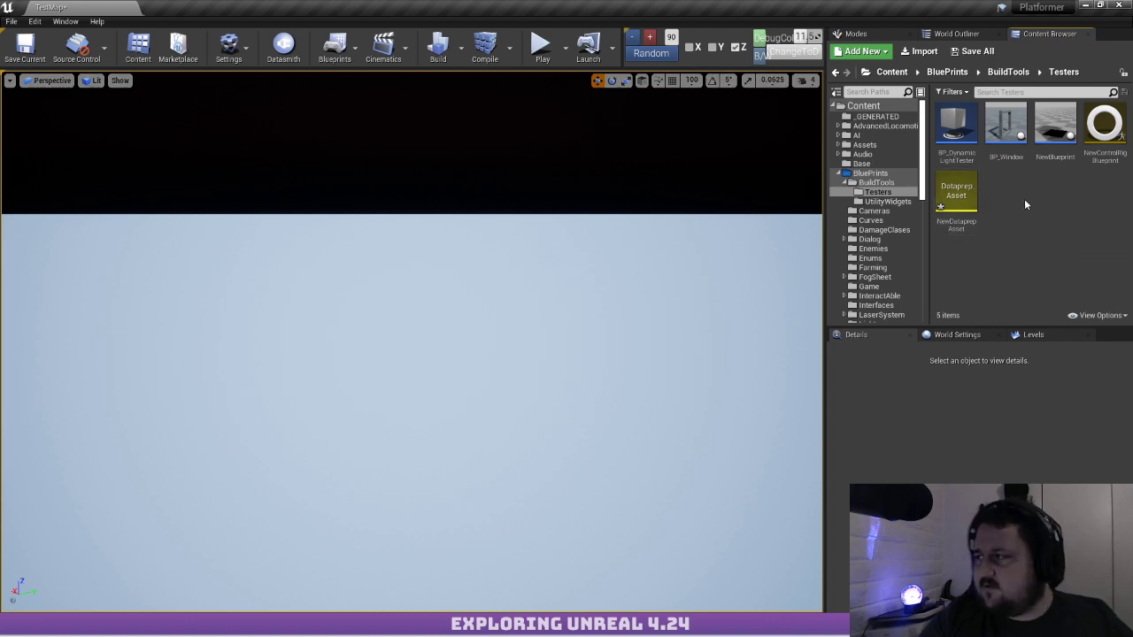
left_click(1121, 6)
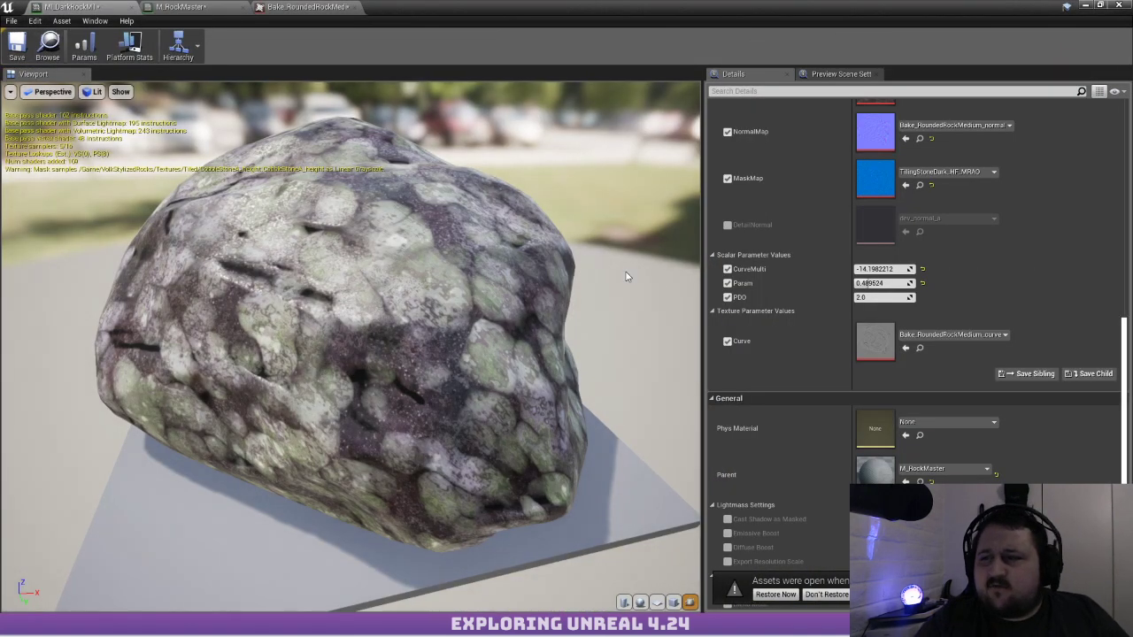
Examine the rock preview of MI_DarkRockM1 from several sides along with its master control, switch and texture parameters
left_click_drag(626, 273, 564, 251)
left_click_drag(395, 269, 499, 196)
left_click_drag(586, 194, 478, 201)
scroll(894, 279, "up", 3)
scroll(894, 280, "up", 2)
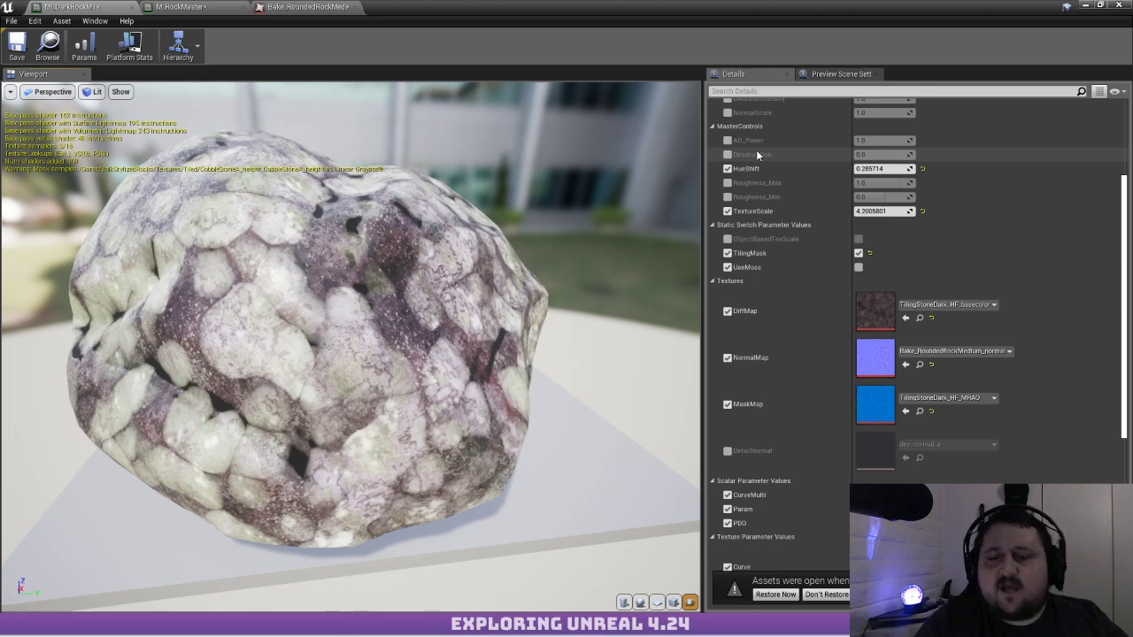
left_click_drag(425, 283, 275, 301)
left_click_drag(532, 202, 425, 185)
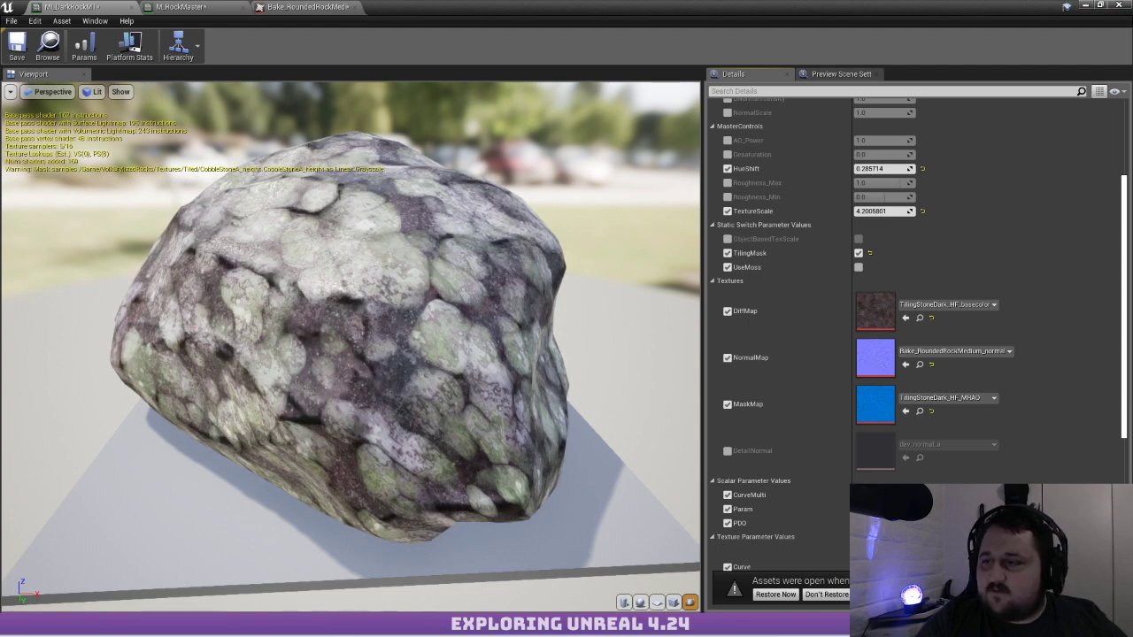
mouse_move(290, 427)
left_mouse_down()
mouse_move(425, 372)
mouse_move(495, 381)
mouse_move(407, 416)
mouse_move(291, 427)
left_mouse_up()
left_click(162, 625)
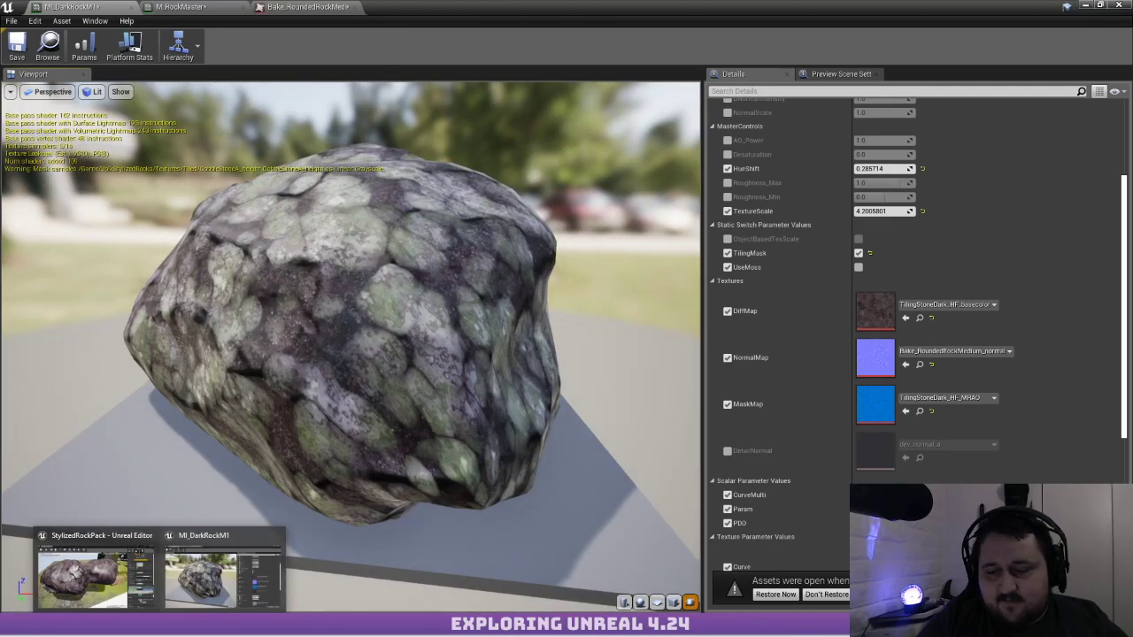
Set CurveMulti of MI_DarkRockM1 to 14.5387306 and view the rock from another side
left_click_drag(503, 313, 690, 323)
scroll(770, 336, "down", 5)
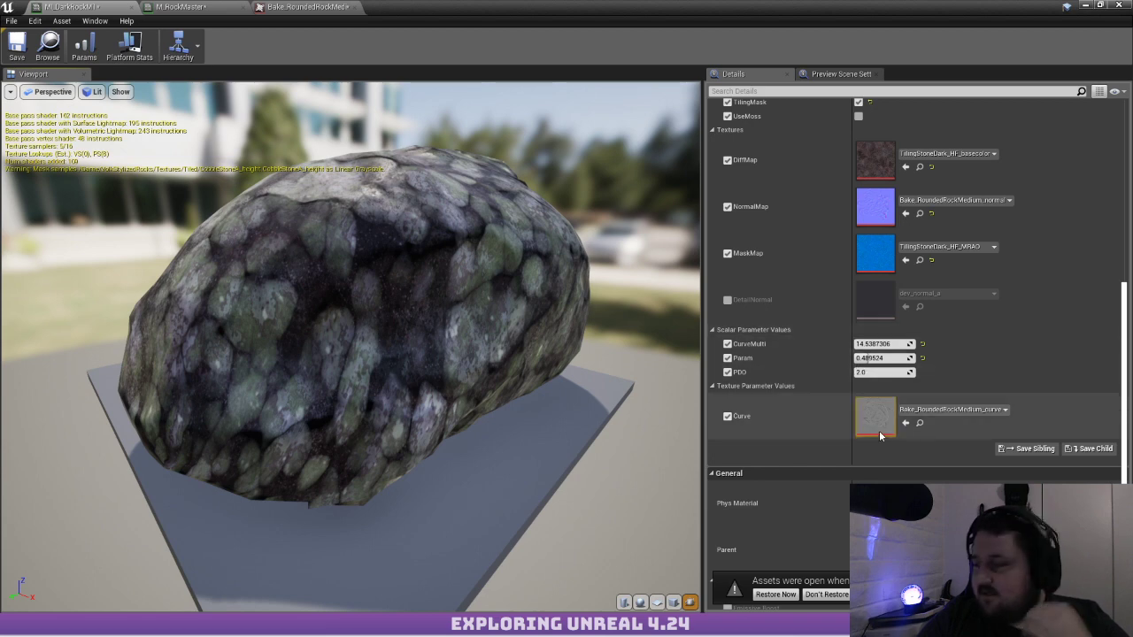
scroll(911, 403, "down", 5)
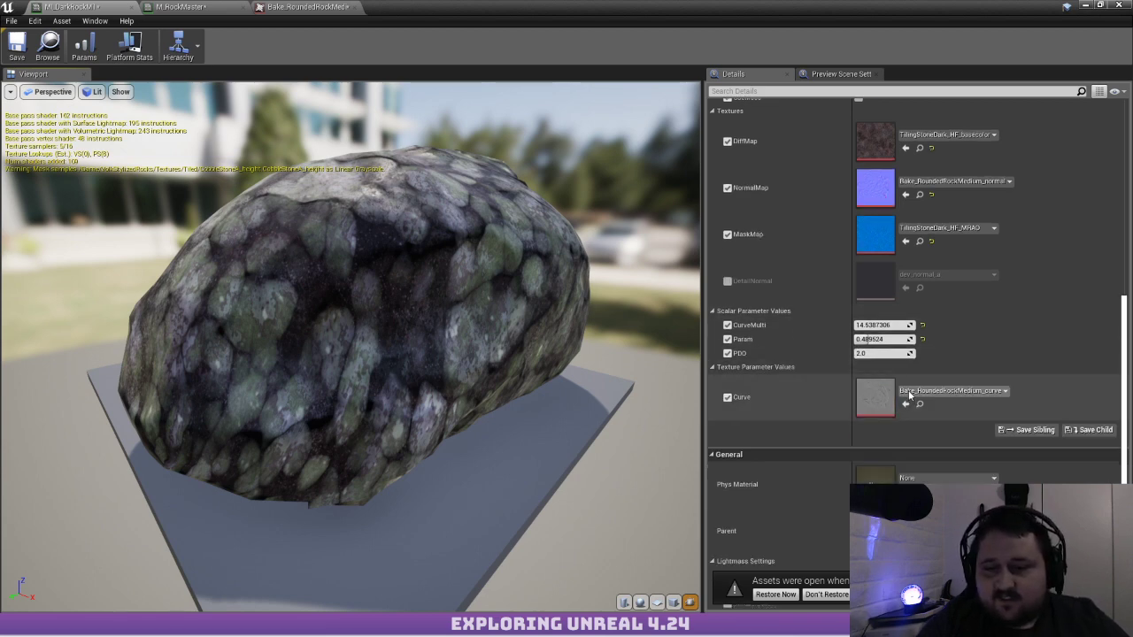
scroll(911, 392, "down", 1)
In the M_RockMaster parent material, connect the Param2 branch's Saturate output to the Saturate feeding the color Lerp's alpha and apply the change
double_click(867, 410)
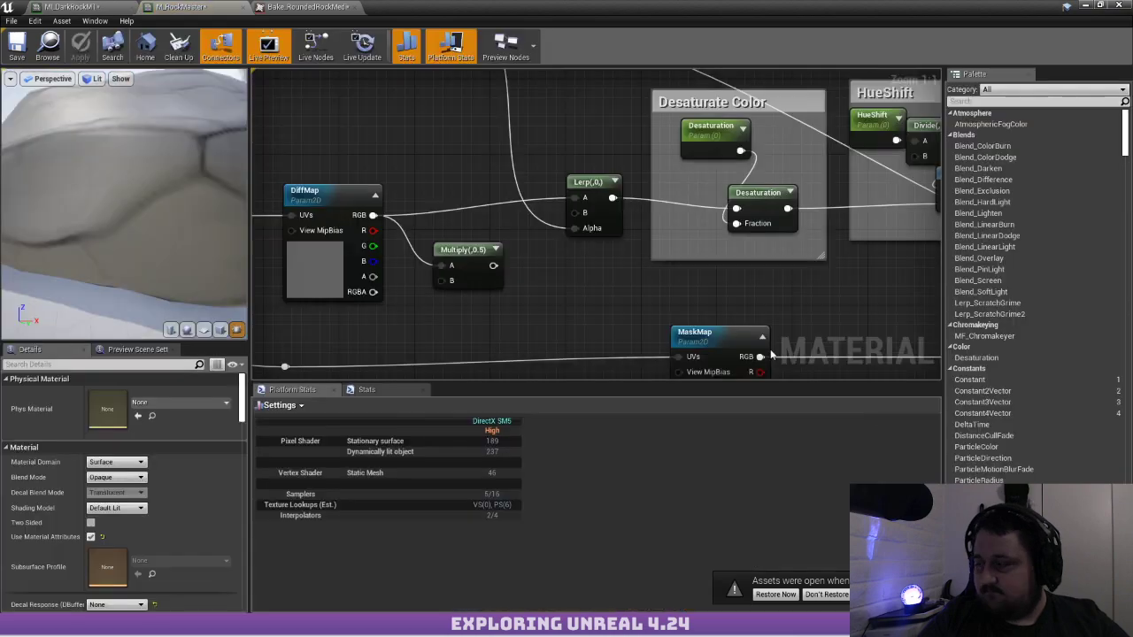
scroll(481, 191, "down", 3)
right_click_drag(480, 191, 574, 295)
scroll(473, 284, "down", 1)
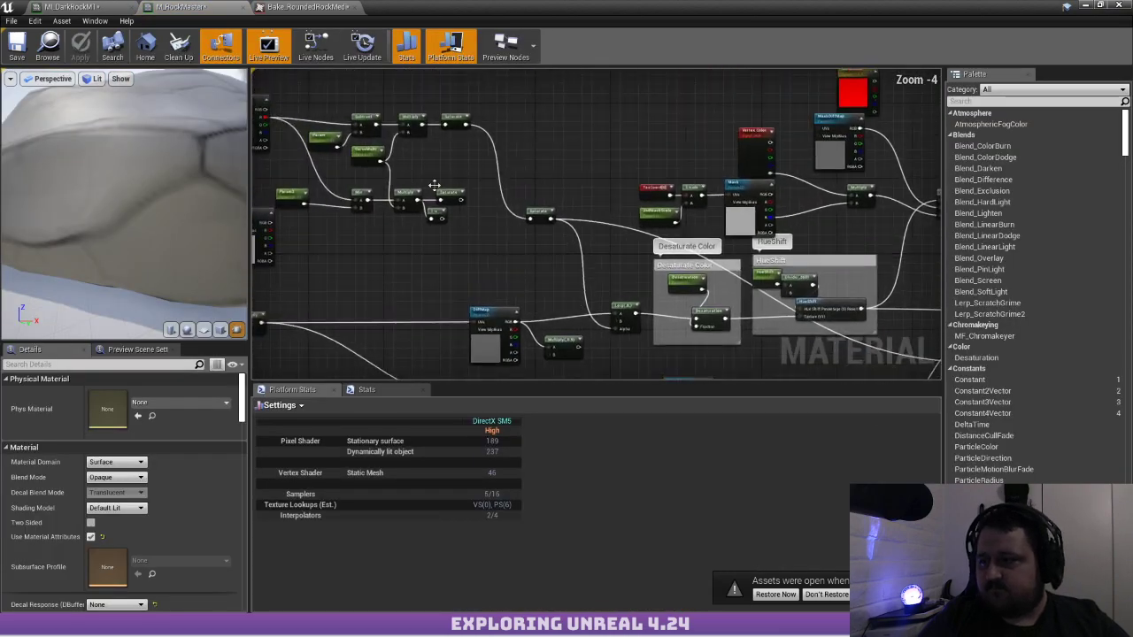
scroll(434, 186, "up", 1)
left_click_drag(469, 207, 567, 232)
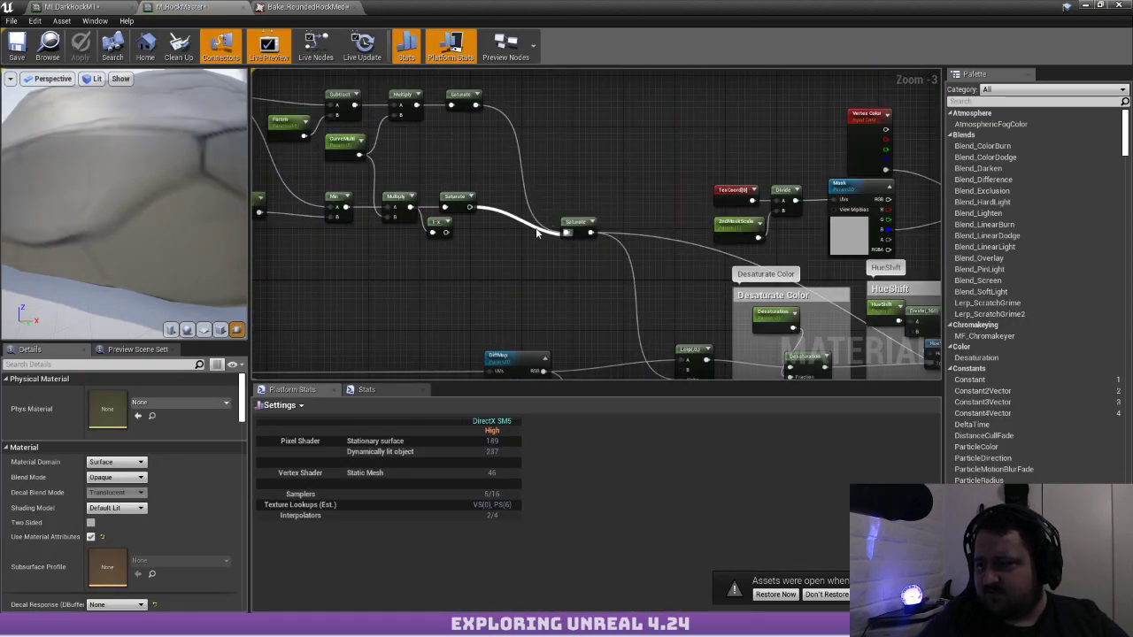
right_click_drag(636, 234, 526, 163)
scroll(608, 212, "down", 1)
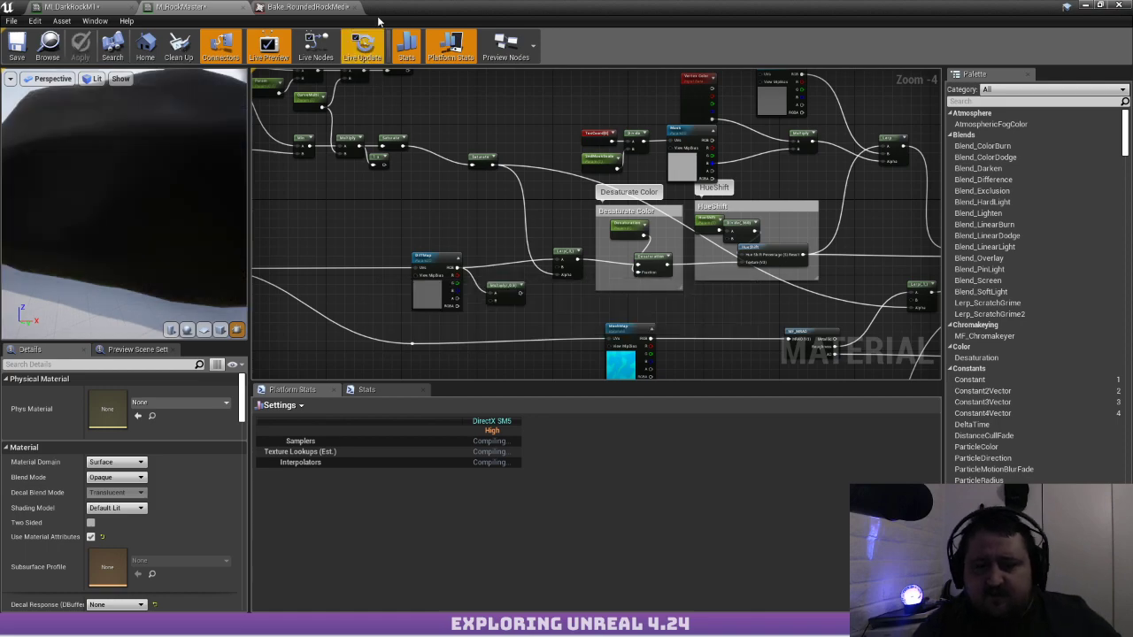
Return to MI_DarkRockM1, set Param2 to 0.733333 and inspect the resulting curvature blend on the rock
left_click(327, 7)
left_click(70, 7)
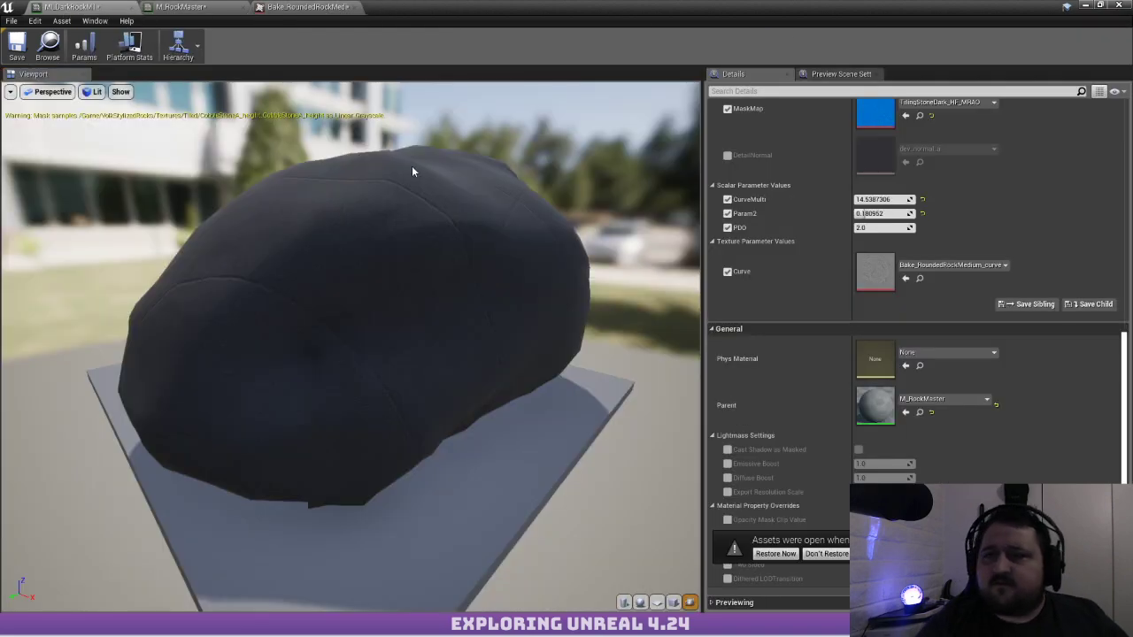
left_click_drag(611, 385, 611, 234)
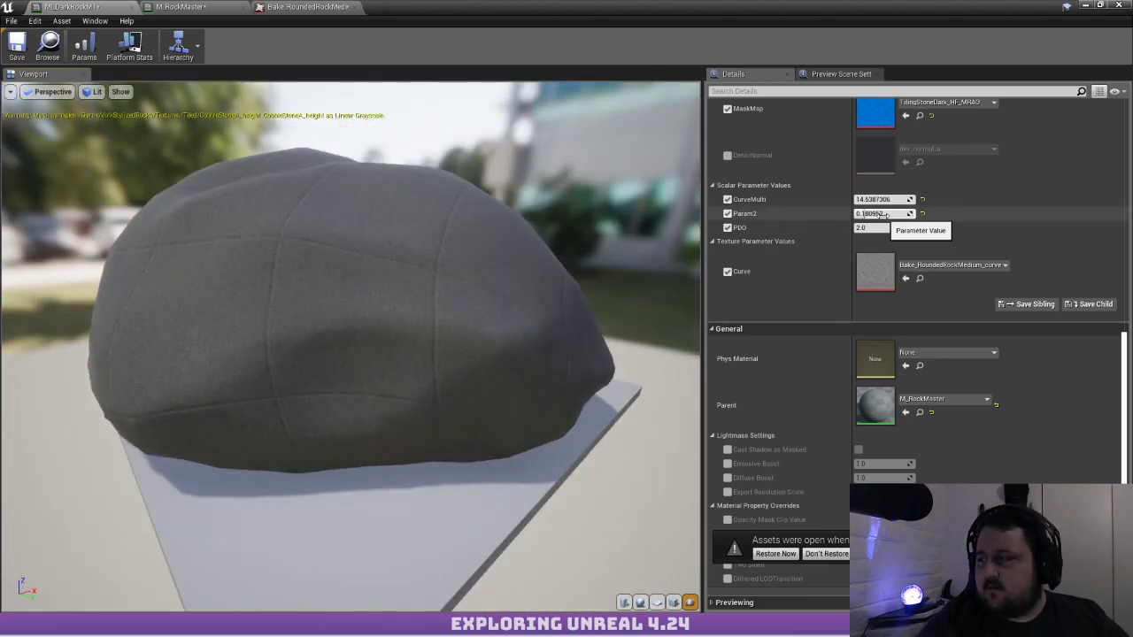
mouse_move(883, 214)
left_mouse_down()
mouse_move(929, 215)
mouse_move(900, 214)
left_mouse_up()
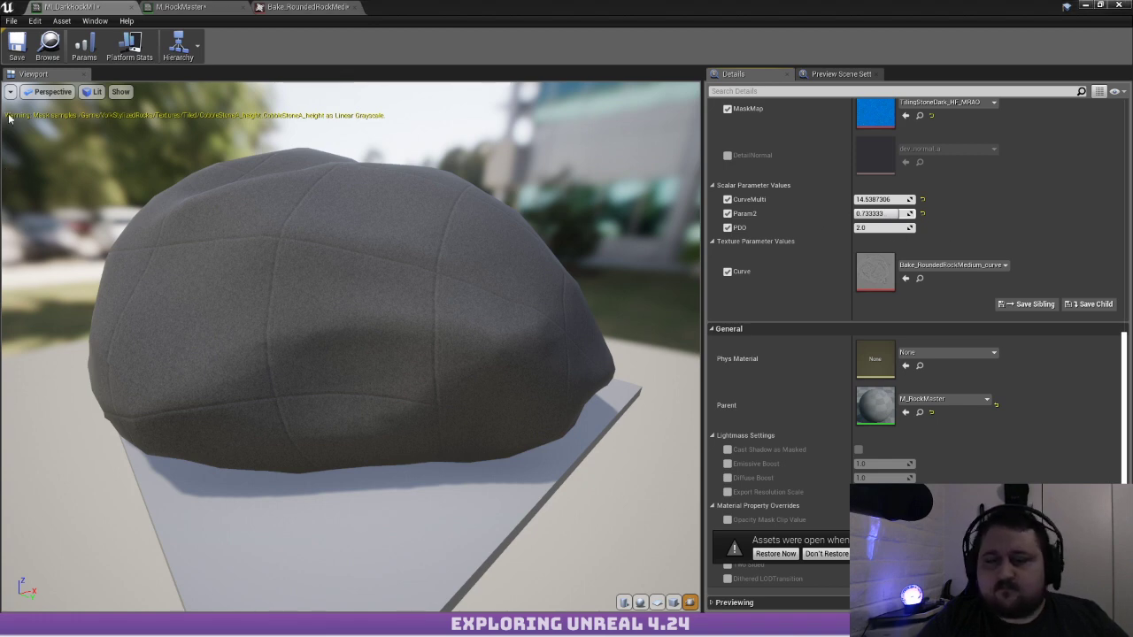
left_click_drag(394, 341, 292, 354)
scroll(786, 228, "up", 6)
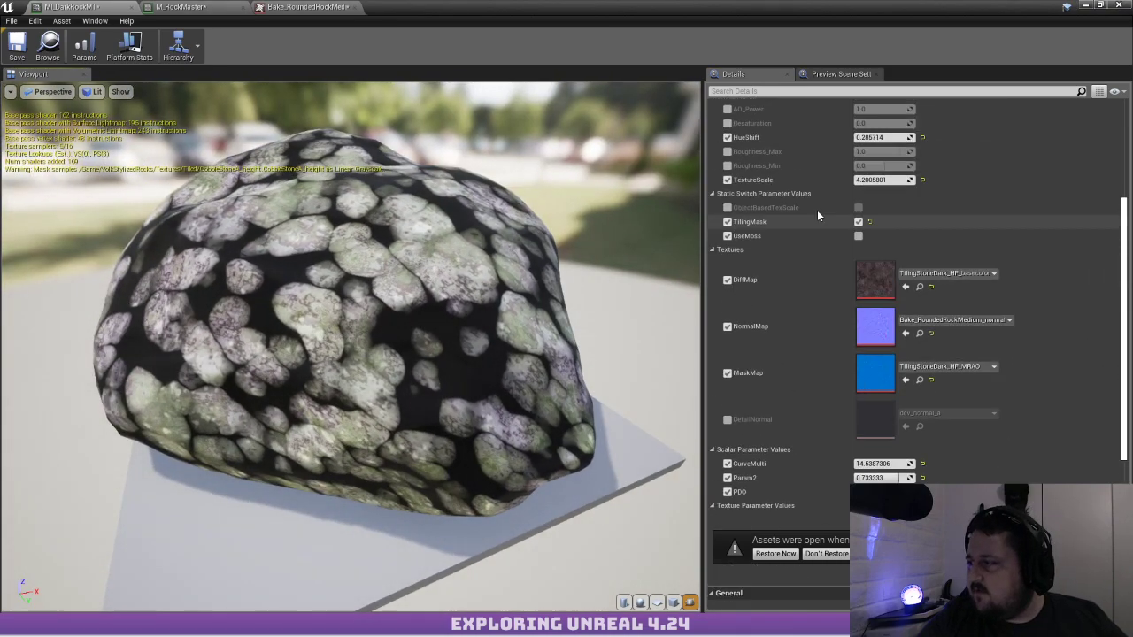
Turn off the TilingMask switch of the material instance and inspect the rock from several sides
left_click(859, 241)
left_click_drag(423, 239, 327, 257)
left_click_drag(390, 292, 483, 251)
left_click_drag(488, 346, 475, 325)
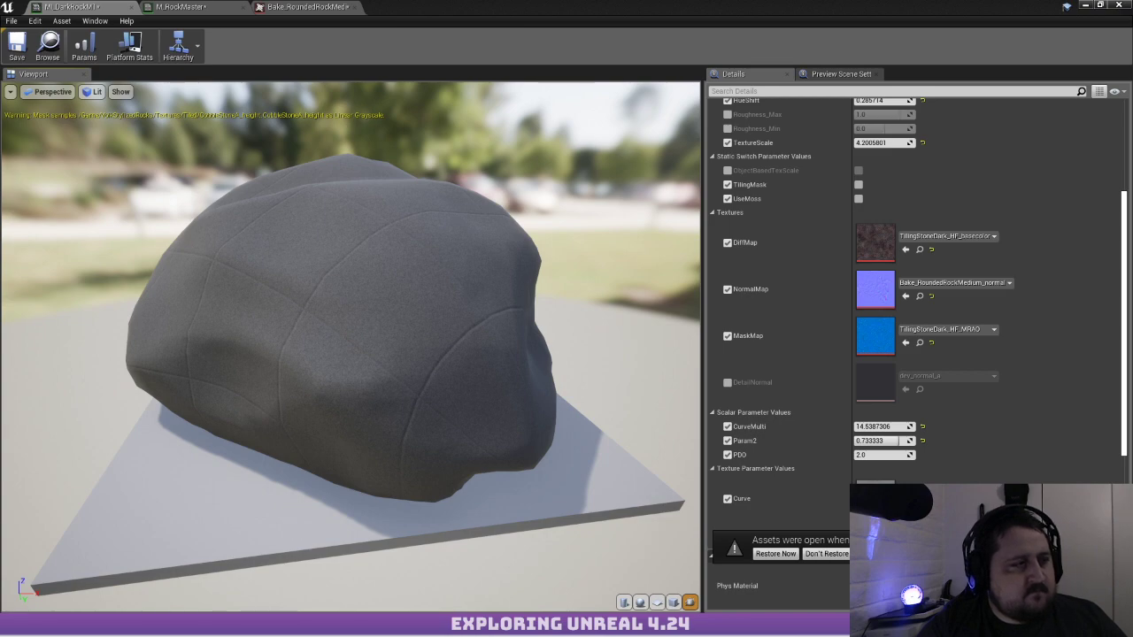
mouse_move(353, 275)
left_mouse_down()
mouse_move(389, 276)
mouse_move(336, 275)
mouse_move(353, 276)
left_mouse_up()
Try strongly negative CurveMulti values, ending at -372.2106628, and inspect the rock's surface from several sides
left_click_drag(883, 427, 806, 426)
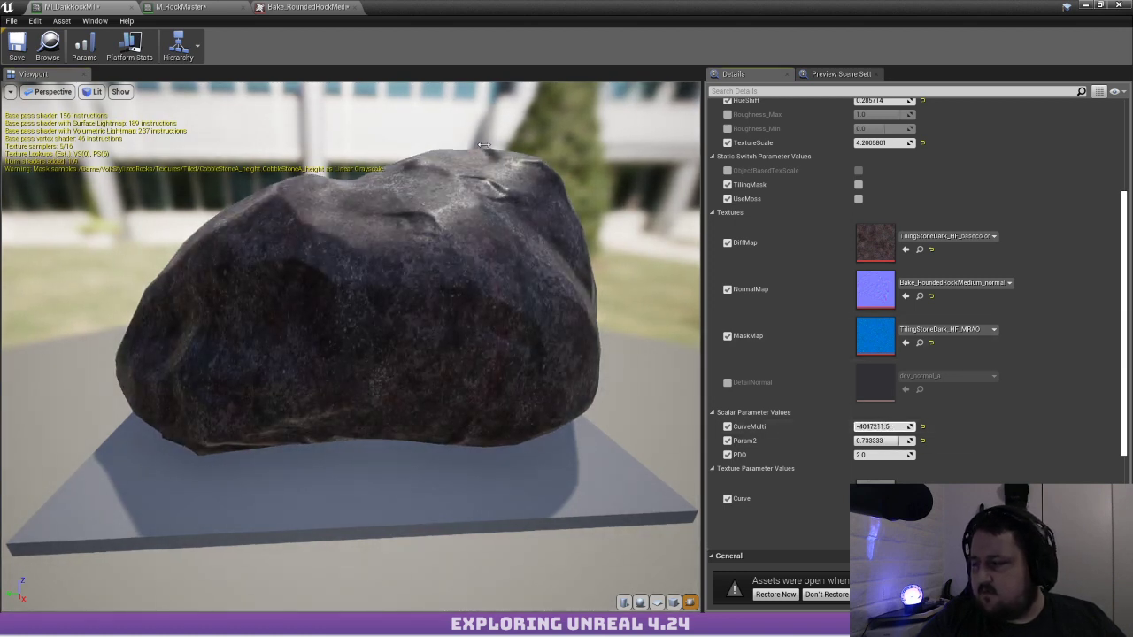
mouse_move(612, 343)
left_mouse_down()
mouse_move(531, 327)
mouse_move(612, 344)
left_mouse_up()
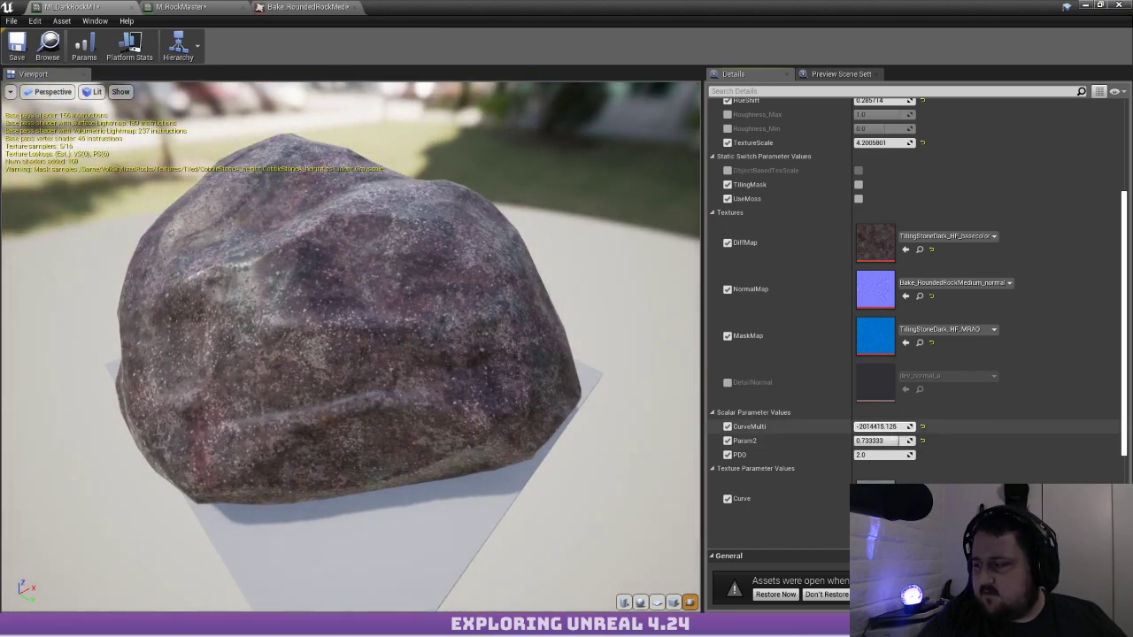
left_click_drag(879, 426, 903, 427)
left_click_drag(584, 372, 71, 292)
left_click_drag(309, 266, 222, 306)
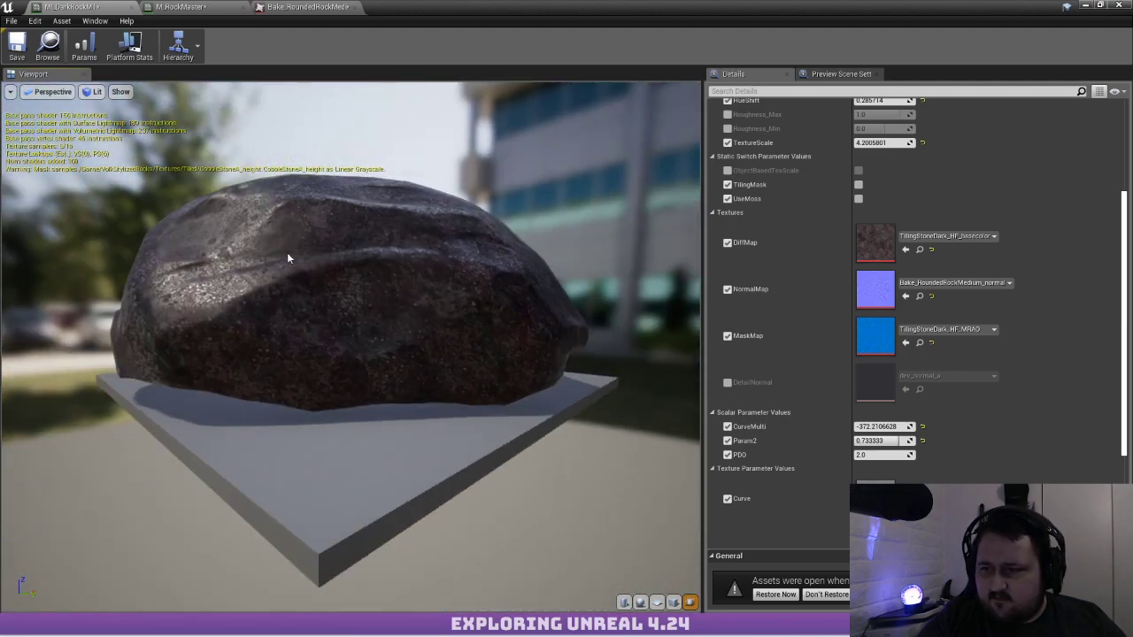
right_click_drag(301, 186, 305, 244)
mouse_move(301, 186)
left_mouse_down()
mouse_move(416, 208)
mouse_move(504, 208)
mouse_move(608, 265)
left_mouse_up()
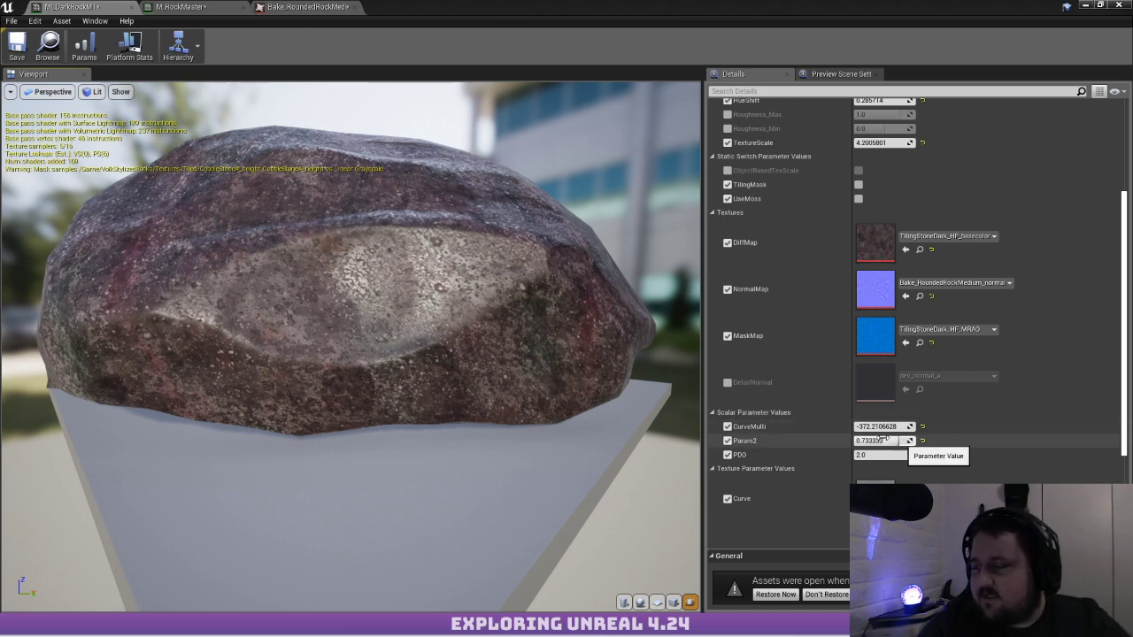
Try Param2 values from 1.0 down to 0.314286 and compare the rock's surface up close
left_click_drag(891, 441, 872, 441)
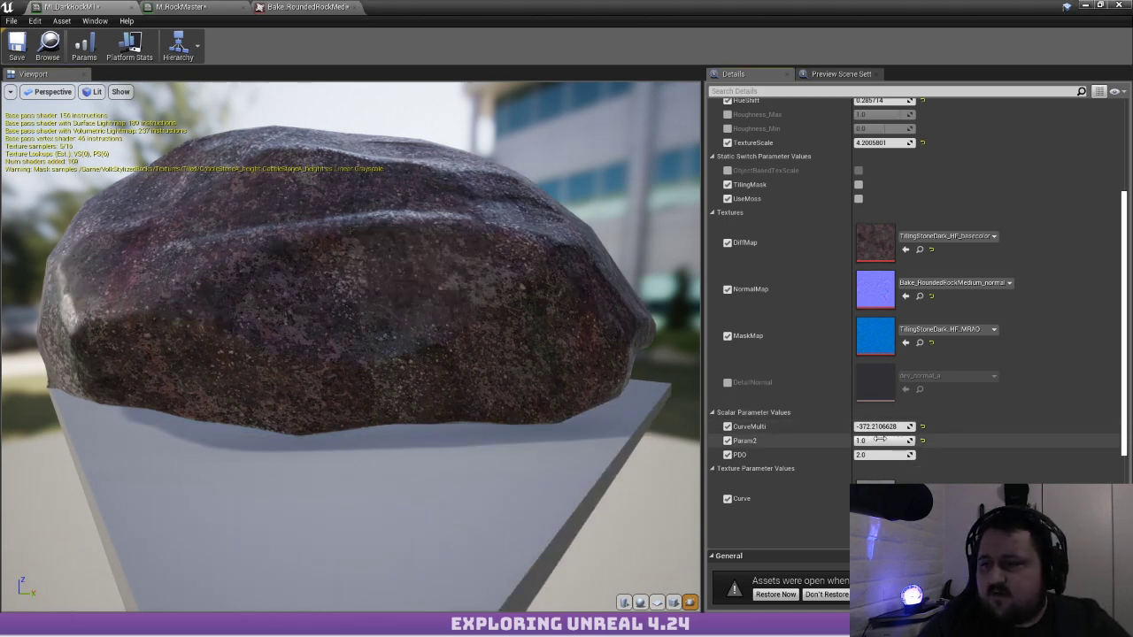
scroll(425, 354, "up", 4)
left_click_drag(425, 354, 371, 376)
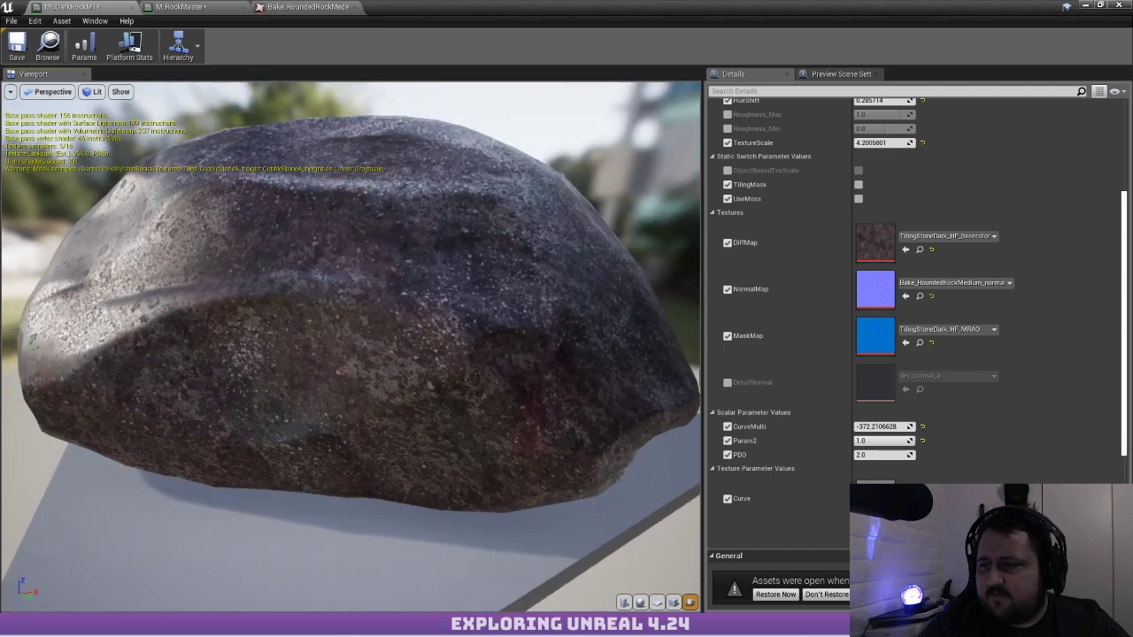
mouse_move(491, 222)
left_mouse_down()
mouse_move(469, 208)
mouse_move(541, 205)
mouse_move(490, 222)
left_mouse_up()
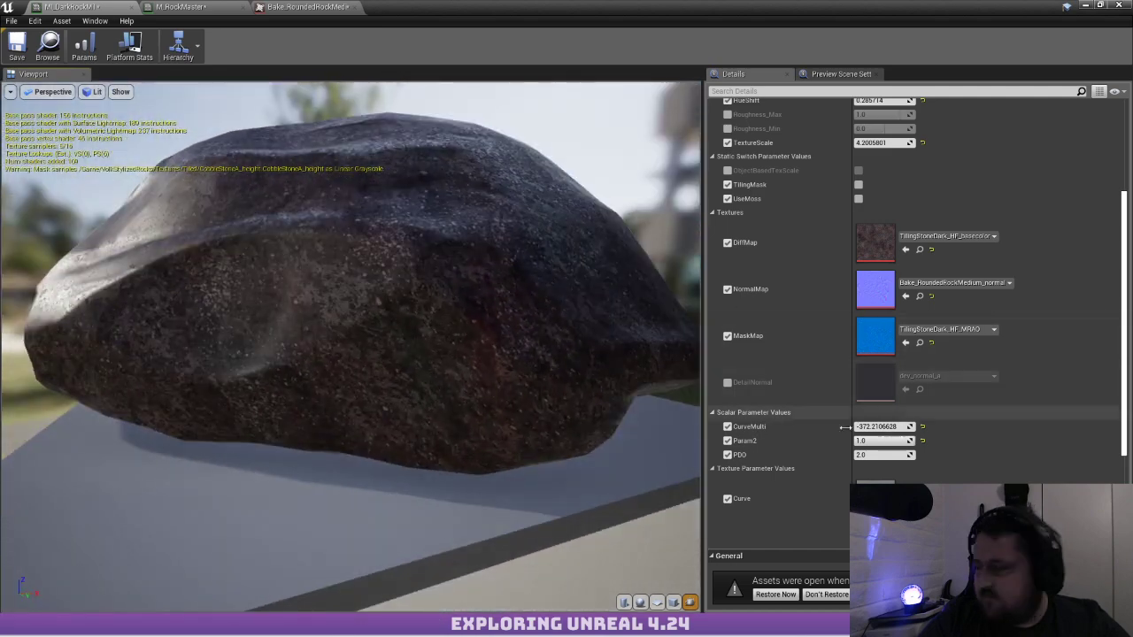
left_click_drag(885, 440, 861, 441)
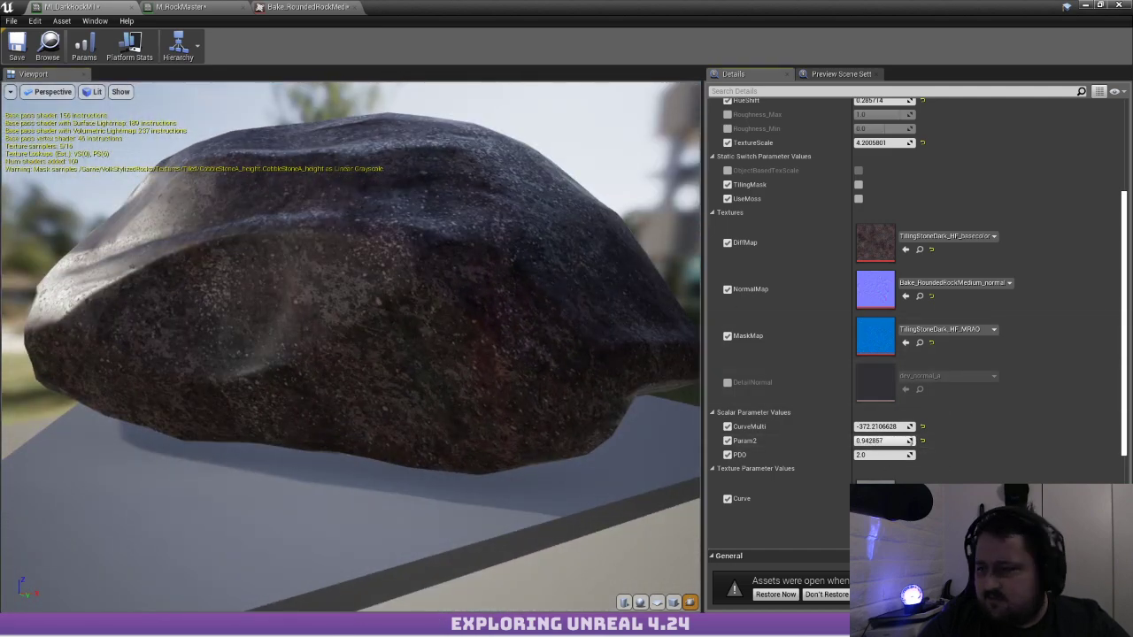
left_click_drag(485, 263, 407, 265)
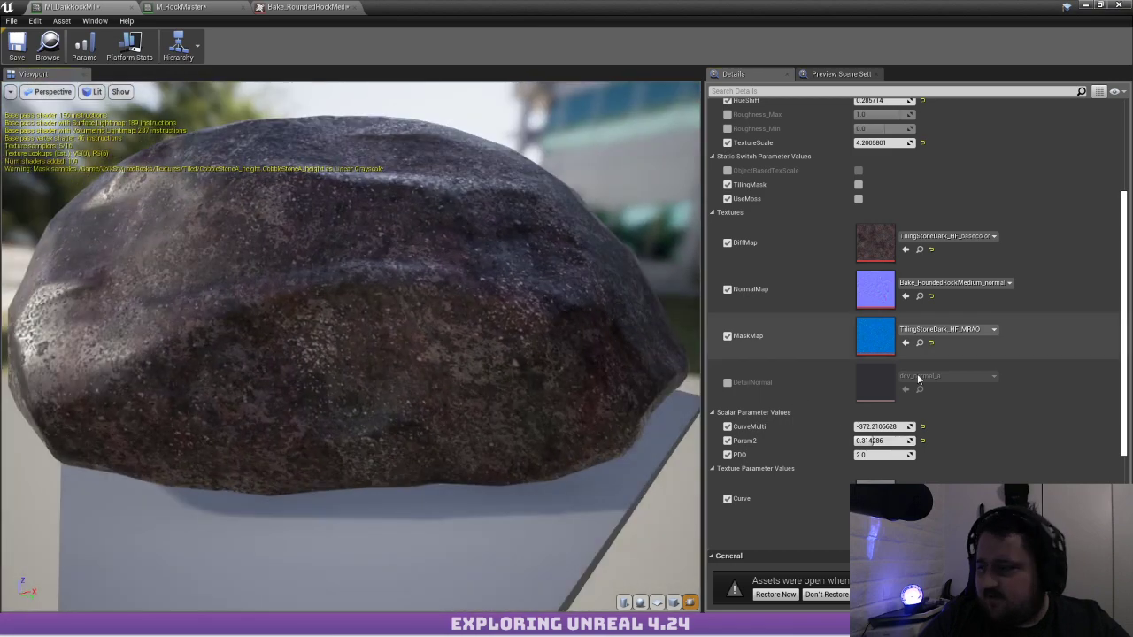
Reset CurveMulti to its default, set it to 2.608516 with Param2 at 1.0, and inspect the edges on the rock
left_click(923, 430)
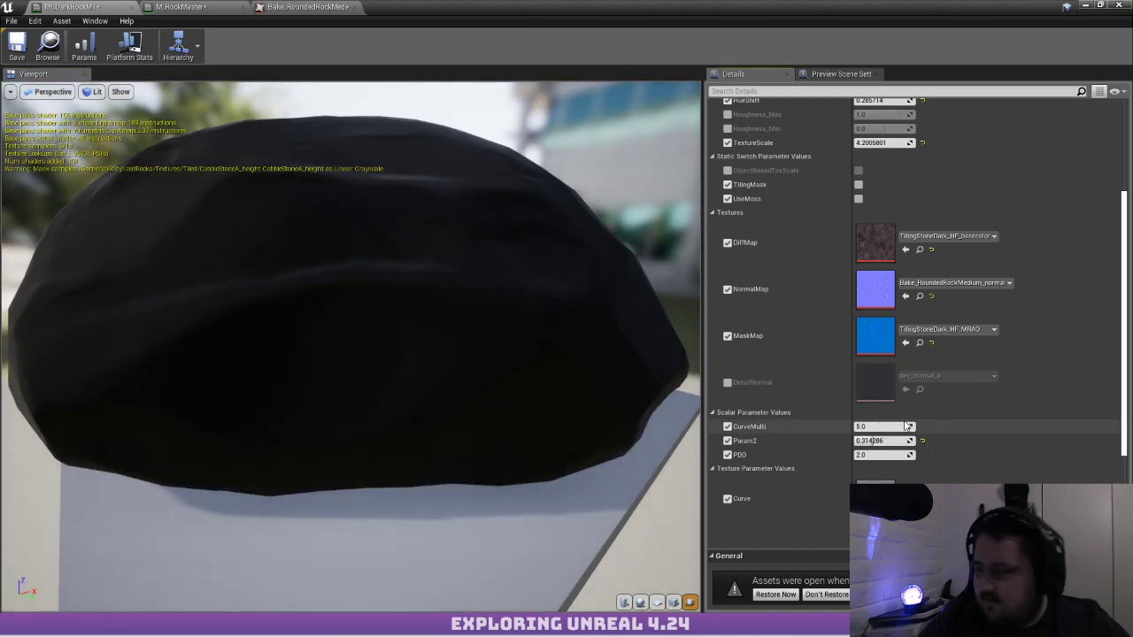
left_click_drag(905, 427, 936, 440)
mouse_move(353, 205)
left_mouse_down()
mouse_move(232, 274)
mouse_move(159, 239)
mouse_move(124, 199)
left_mouse_up()
mouse_move(354, 345)
left_mouse_down()
mouse_move(275, 332)
mouse_move(132, 350)
mouse_move(71, 341)
mouse_move(346, 350)
left_mouse_up()
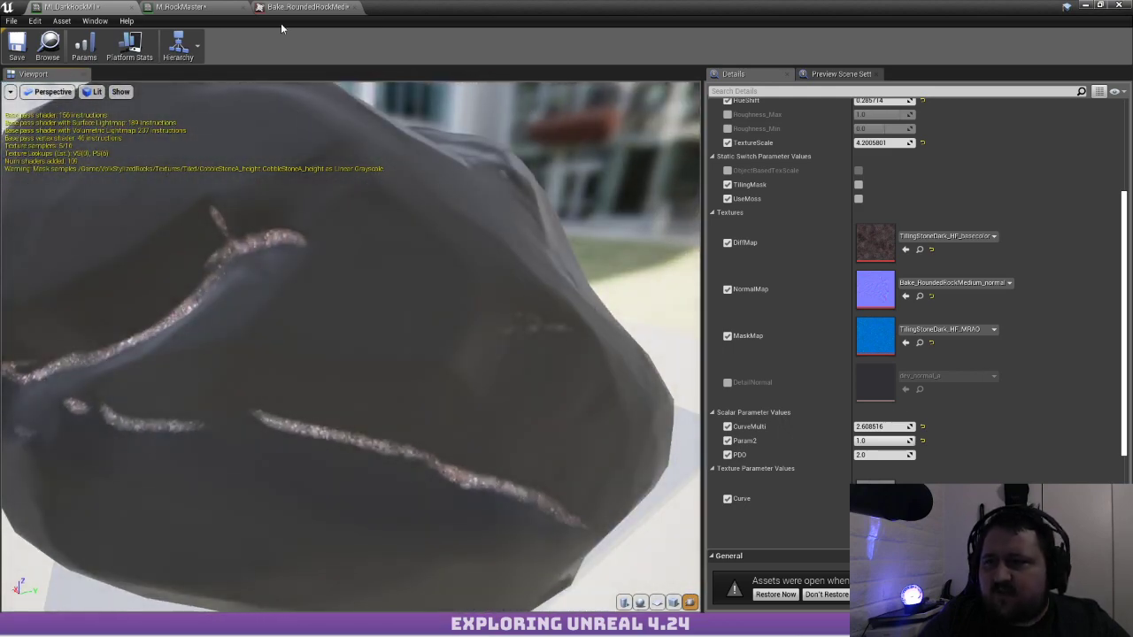
scroll(841, 369, "down", 5)
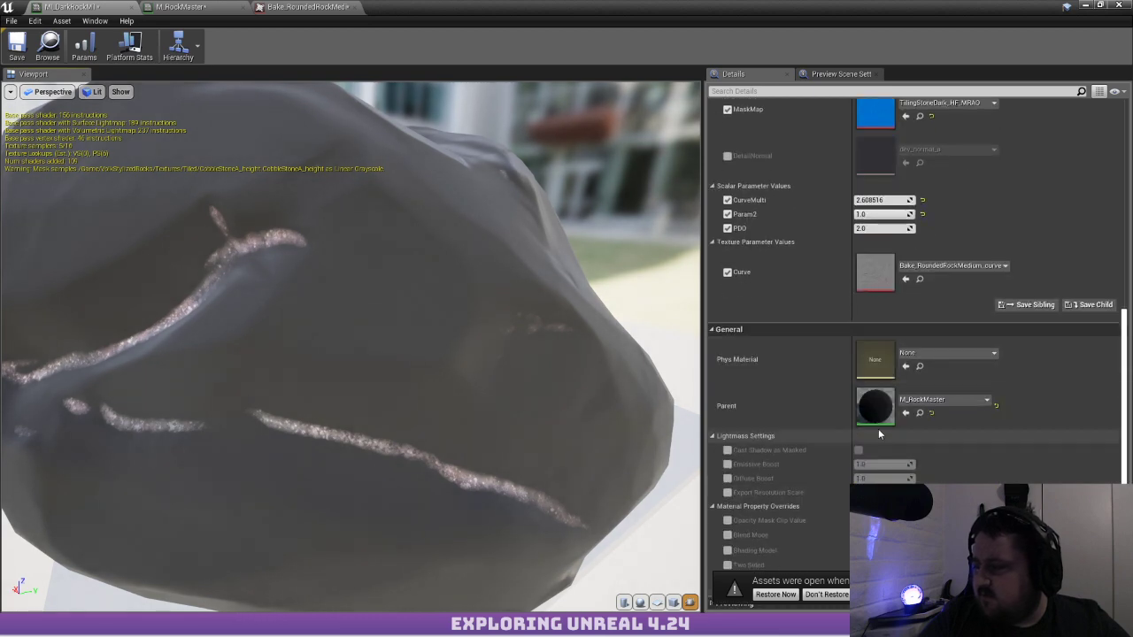
In M_RockMaster, route the 1-x output through one Saturate into the downstream blends, delete the redundant Saturate, and apply the material
double_click(876, 417)
scroll(456, 205, "up", 3)
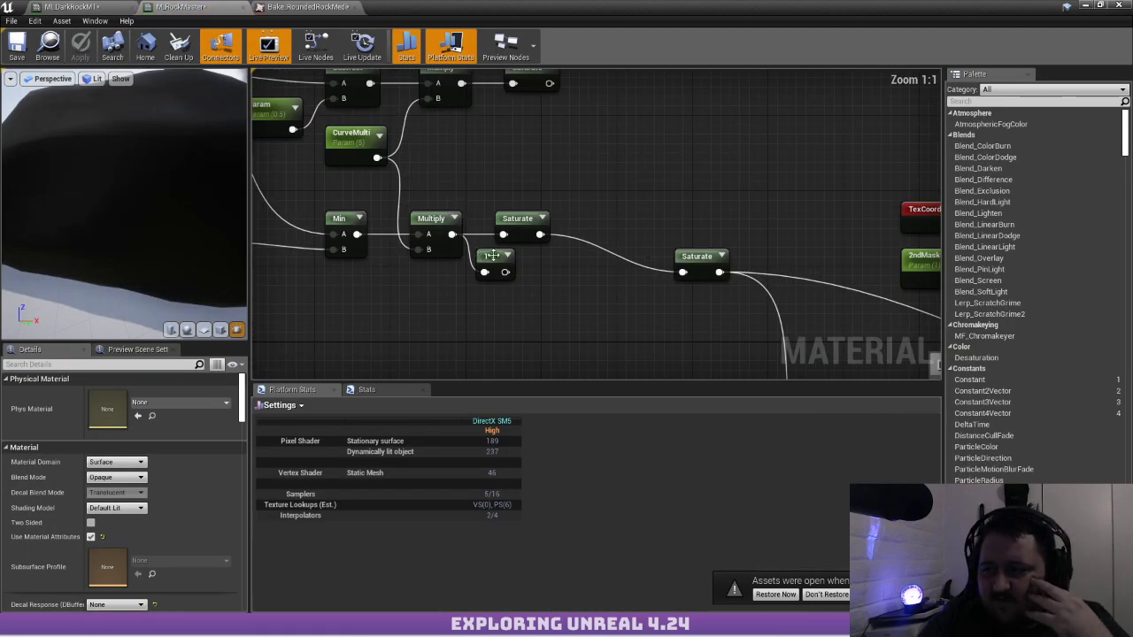
left_click_drag(505, 273, 598, 272)
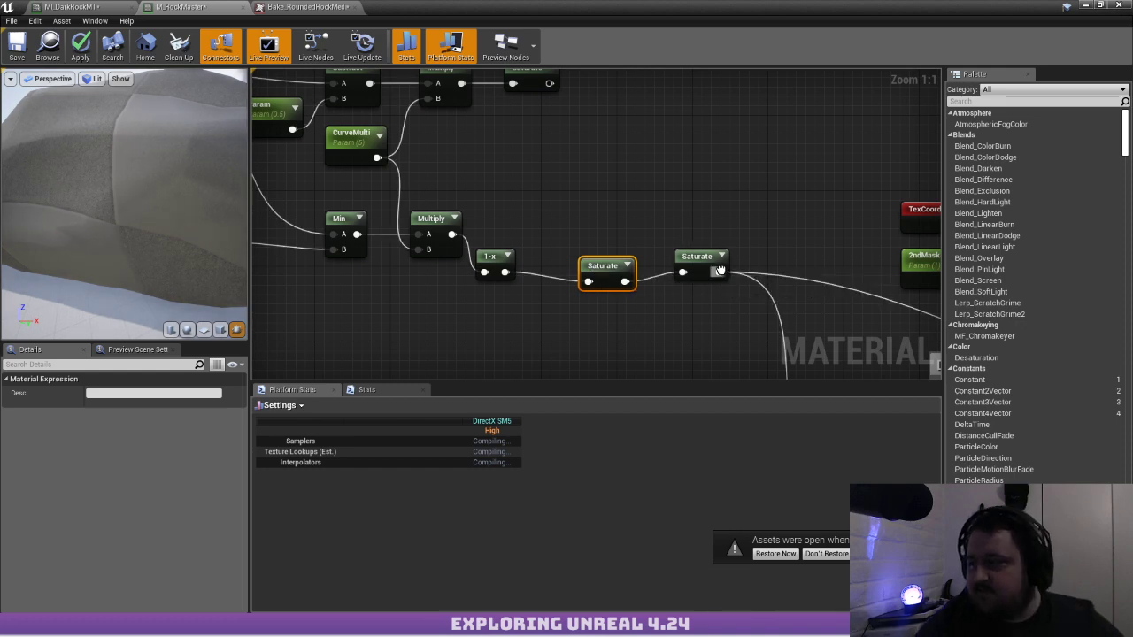
left_click_drag(720, 271, 624, 282, "ctrl")
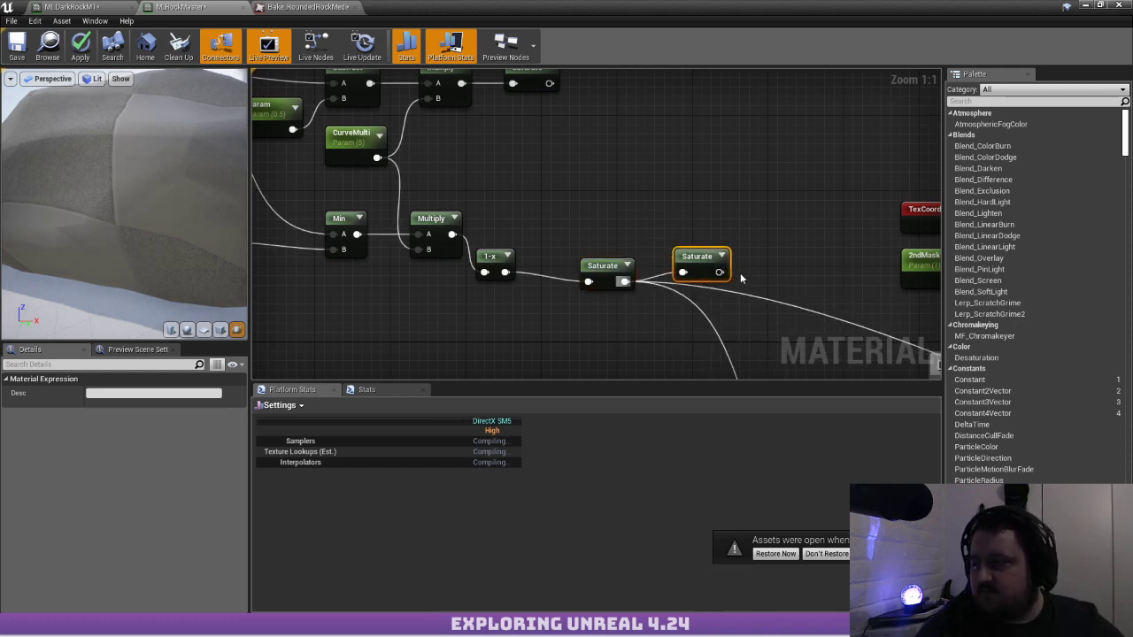
key("Delete")
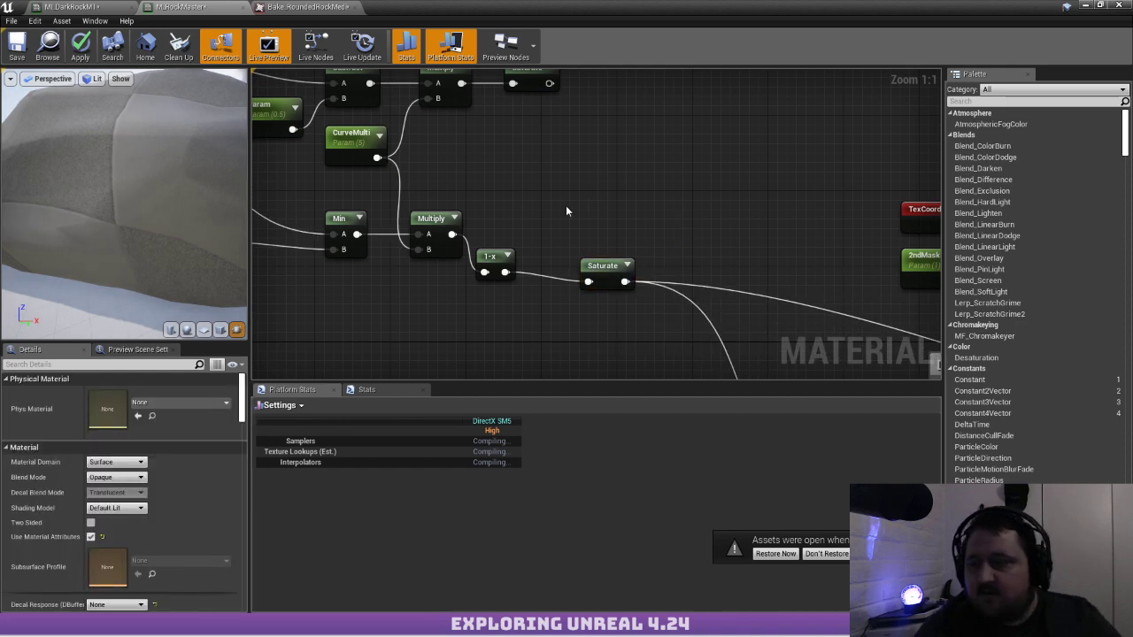
left_click(86, 38)
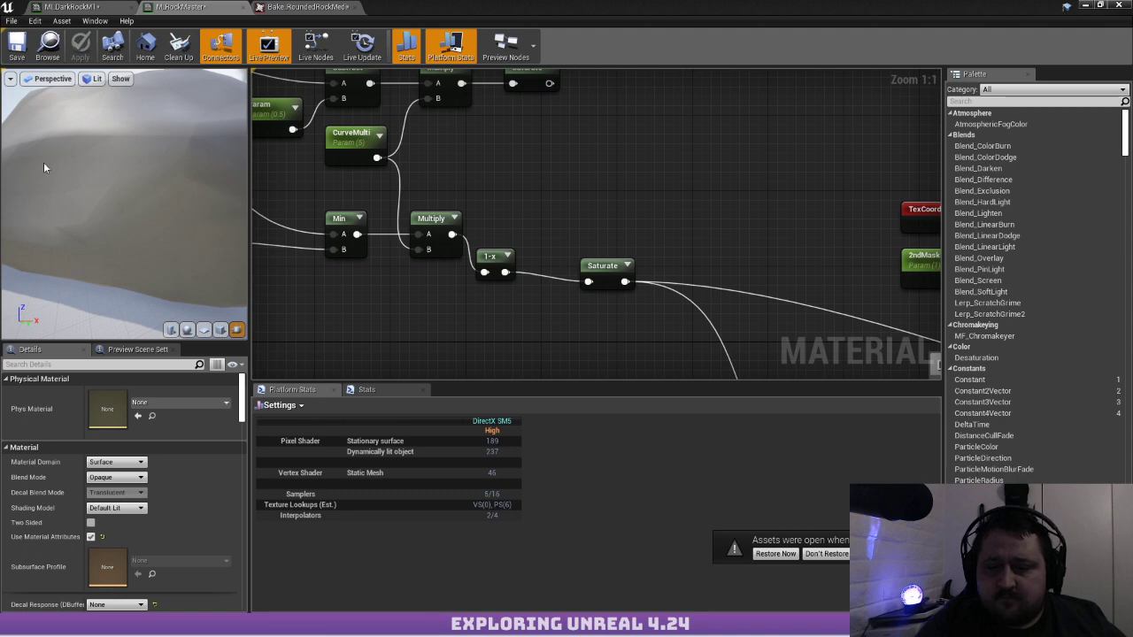
scroll(448, 251, "down", 4)
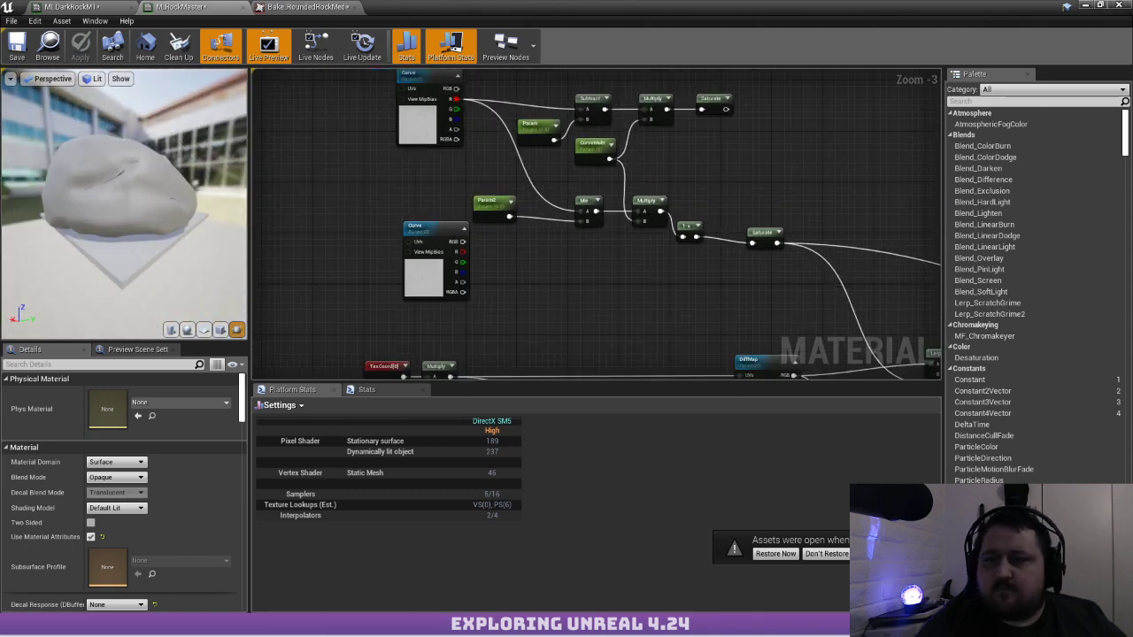
left_click_drag(133, 208, 162, 182)
right_click_drag(162, 182, 162, 222)
mouse_move(122, 200)
left_mouse_down()
mouse_move(142, 196)
mouse_move(122, 200)
left_mouse_up()
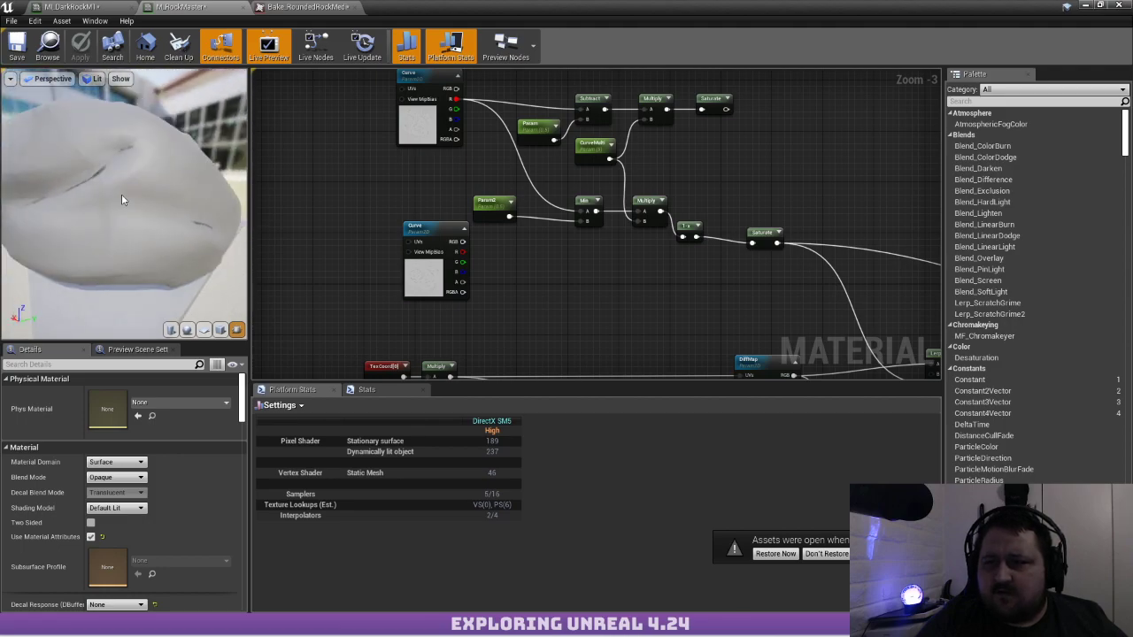
In MI_DarkRockM1, try CurveMulti values between 2.2293739 and 1.843691 with Param2 up to 0.92381, inspecting the rock from several sides
left_click(62, 7)
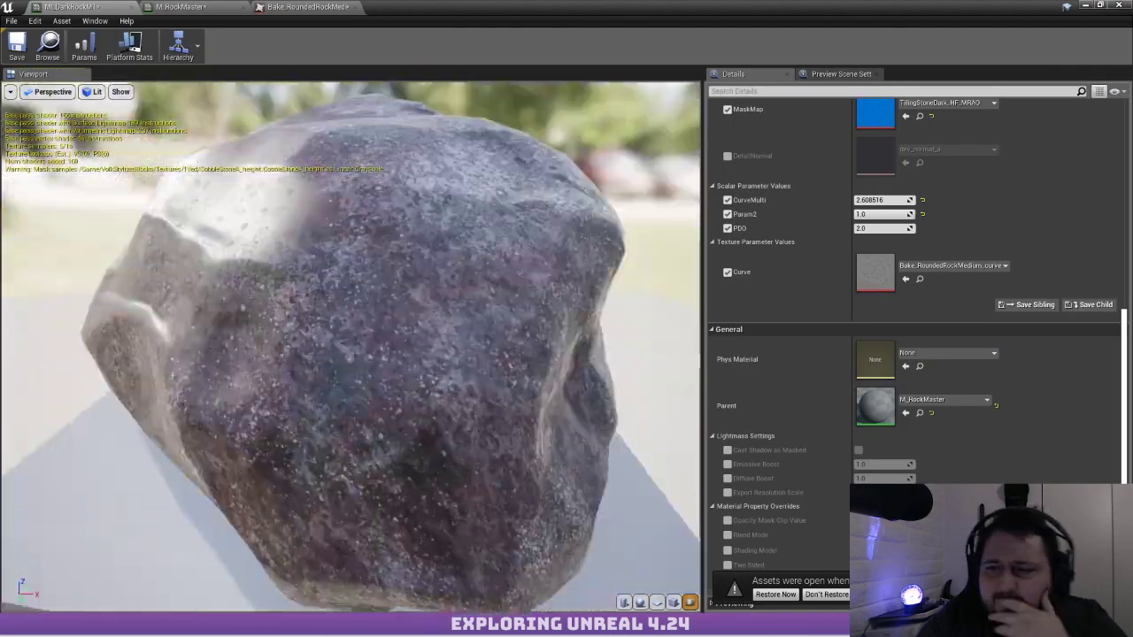
left_click_drag(265, 346, 611, 389)
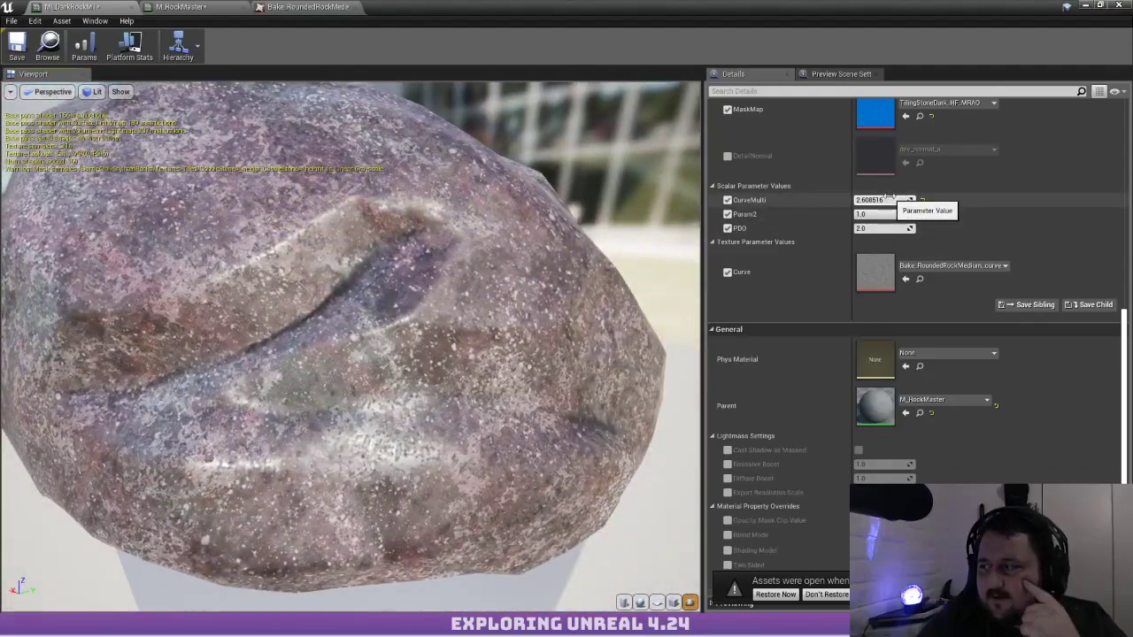
mouse_move(876, 202)
left_mouse_down()
mouse_move(896, 202)
mouse_move(852, 202)
mouse_move(901, 202)
left_mouse_up()
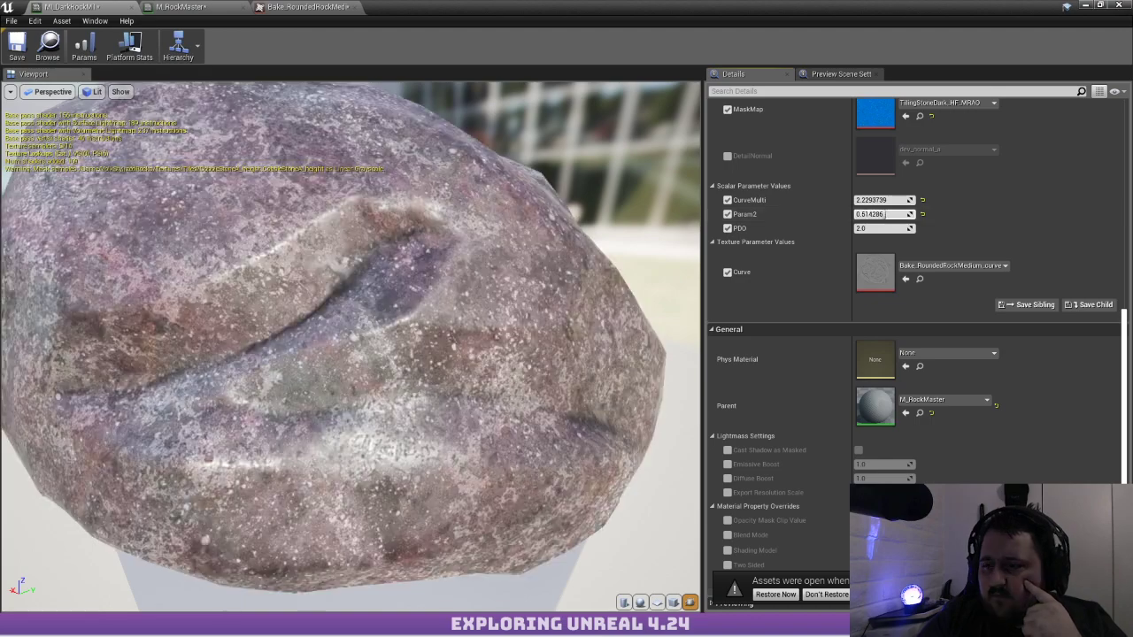
left_click_drag(903, 214, 908, 215)
left_click_drag(453, 201, 638, 206)
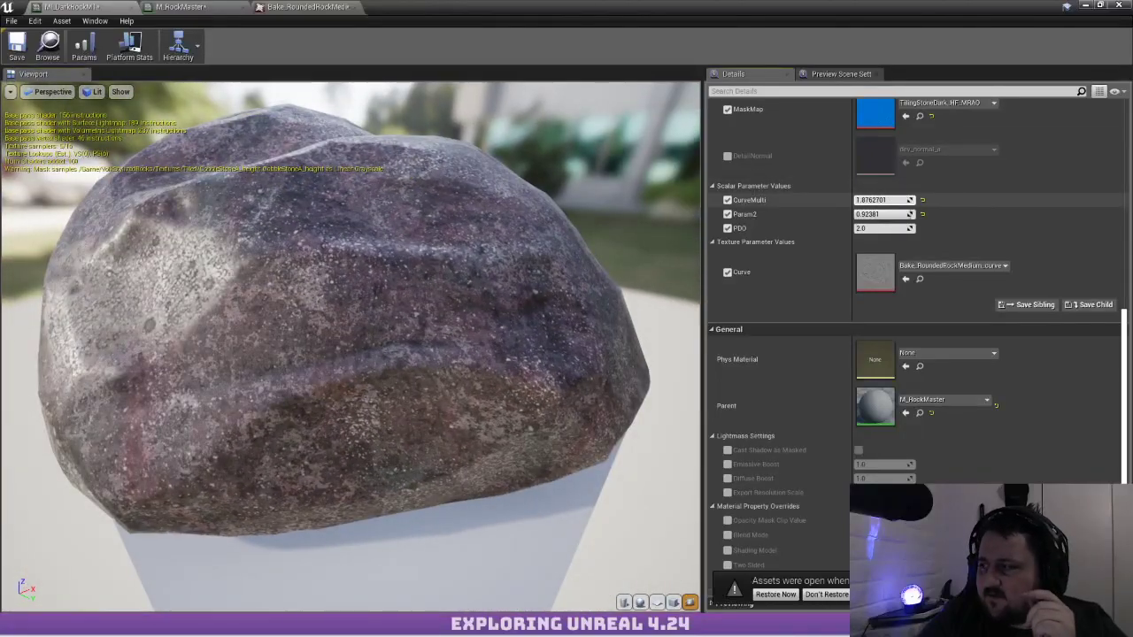
left_click_drag(883, 200, 906, 200)
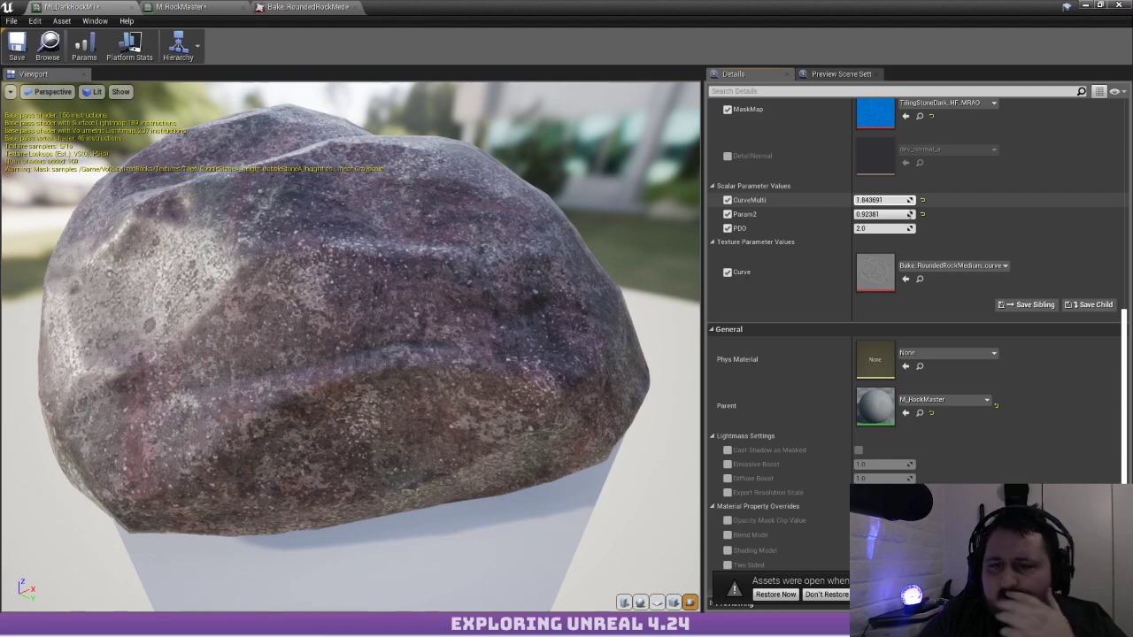
left_click_drag(565, 188, 509, 191)
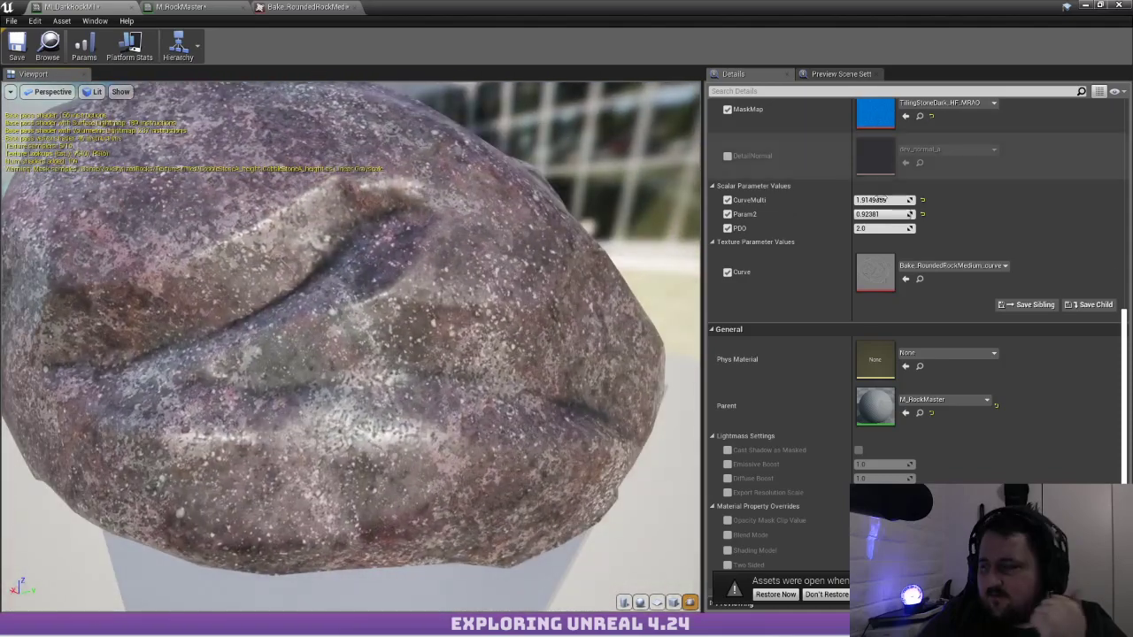
Set Param2 to 0.885714 and CurveMulti to 1.4096971, and inspect the rock's creases and upper surface
mouse_move(902, 216)
left_mouse_down()
mouse_move(856, 216)
mouse_move(906, 216)
mouse_move(884, 214)
mouse_move(894, 214)
left_mouse_up()
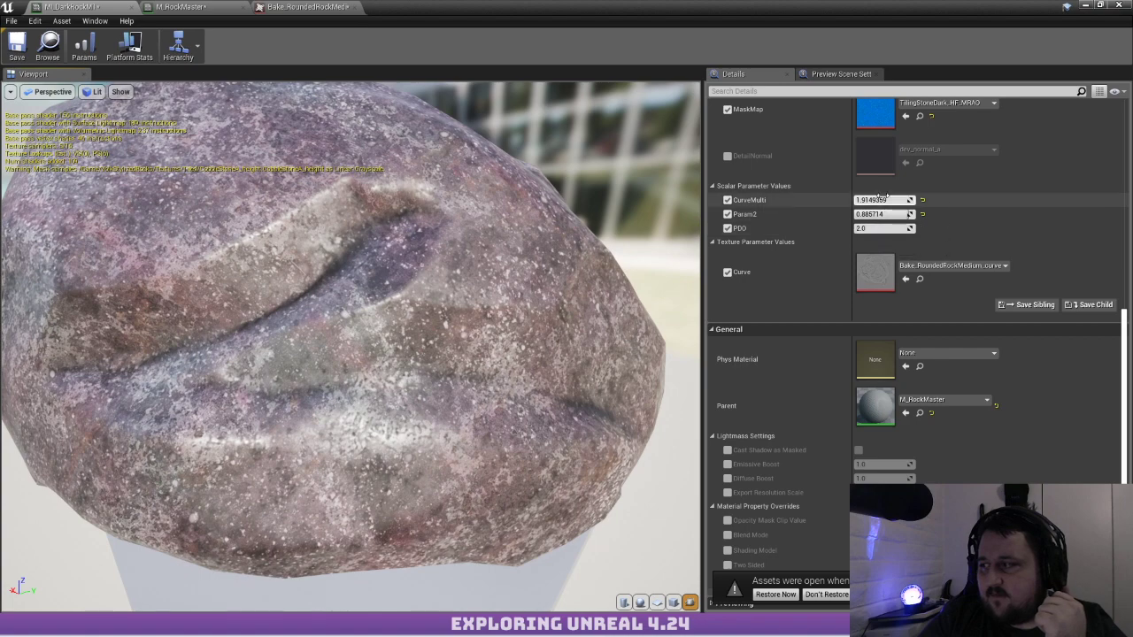
mouse_move(884, 201)
left_mouse_down()
mouse_move(901, 200)
mouse_move(868, 200)
left_mouse_up()
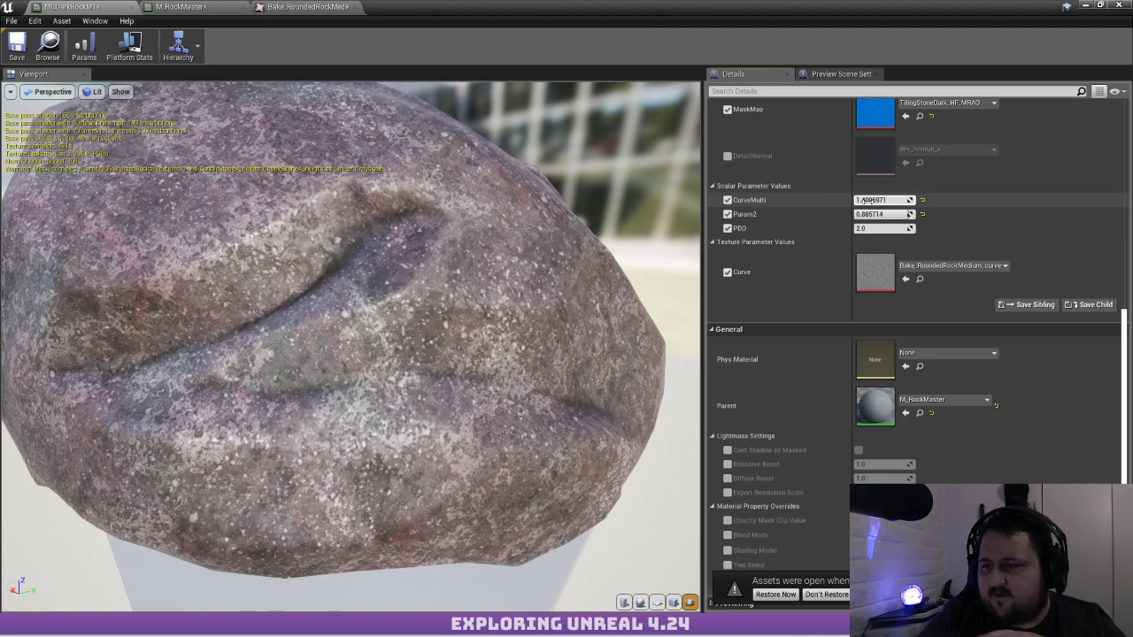
left_click_drag(413, 199, 429, 232)
scroll(429, 232, "down", 3)
left_click_drag(286, 304, 4, 331)
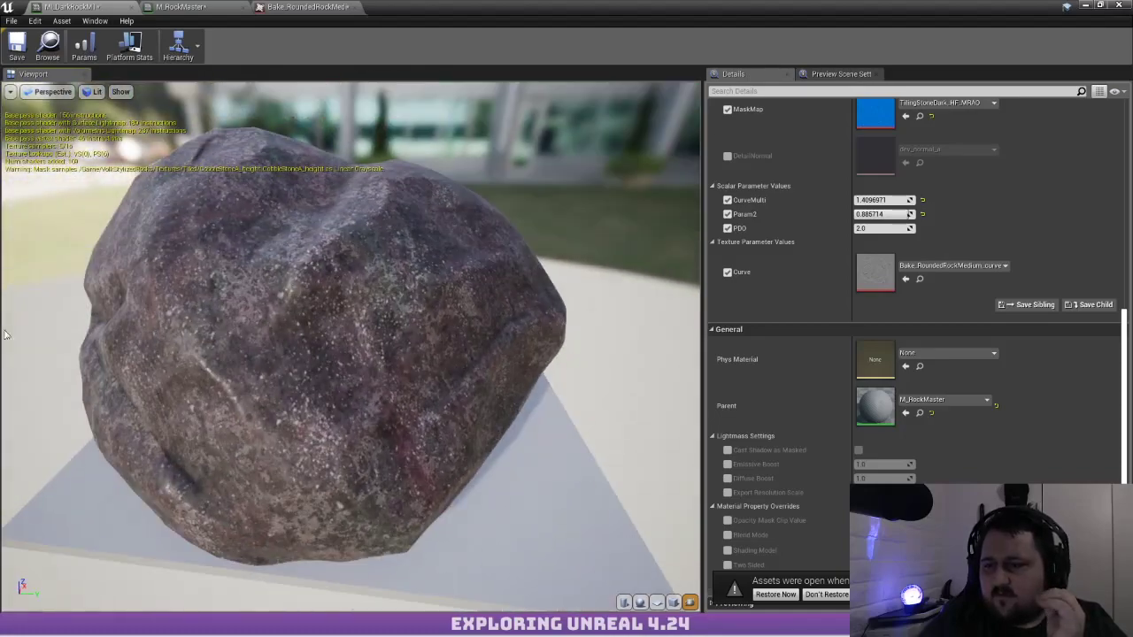
left_click_drag(53, 301, 181, 333)
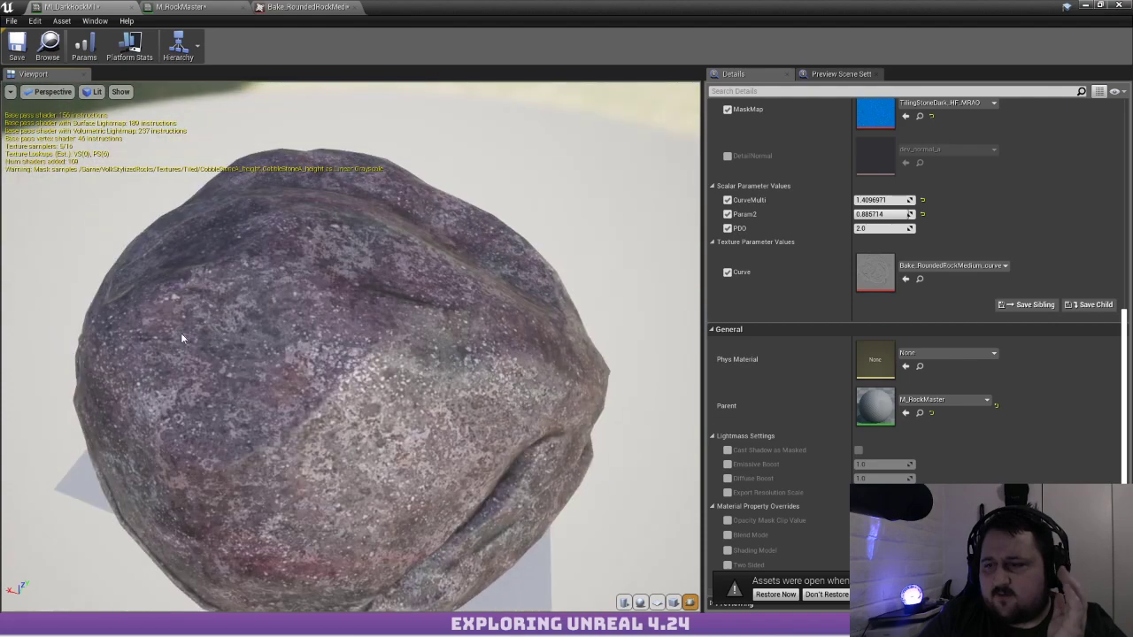
Examine the TilingStoneDark_HF_basecolor texture assigned to DiffMap, close it, and return to the material instance
scroll(858, 259, "up", 8)
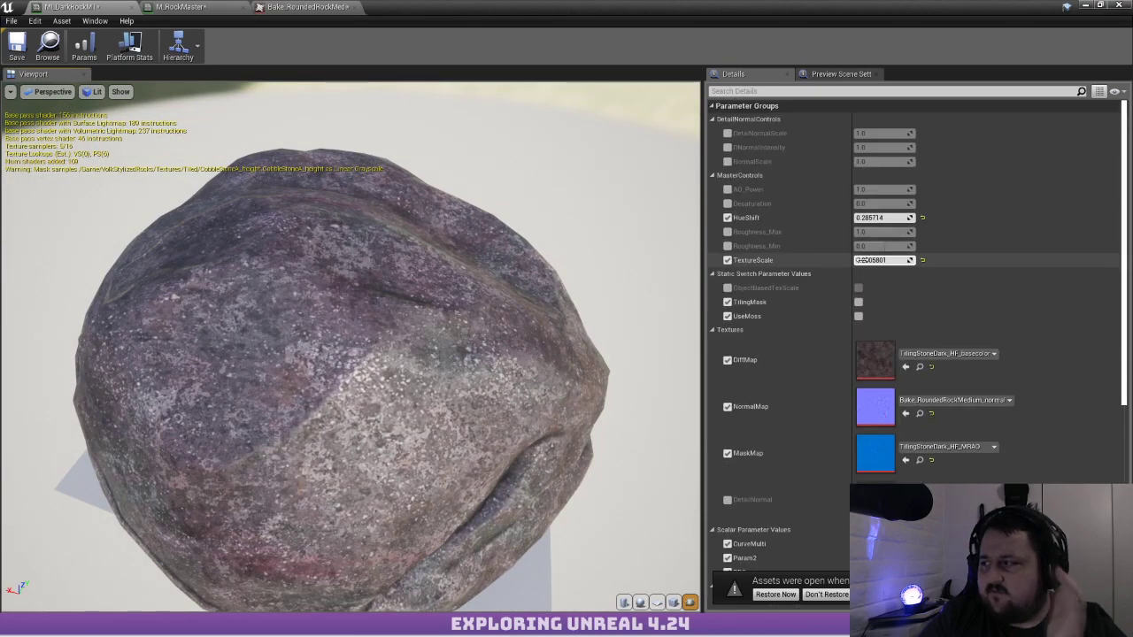
scroll(908, 283, "down", 3)
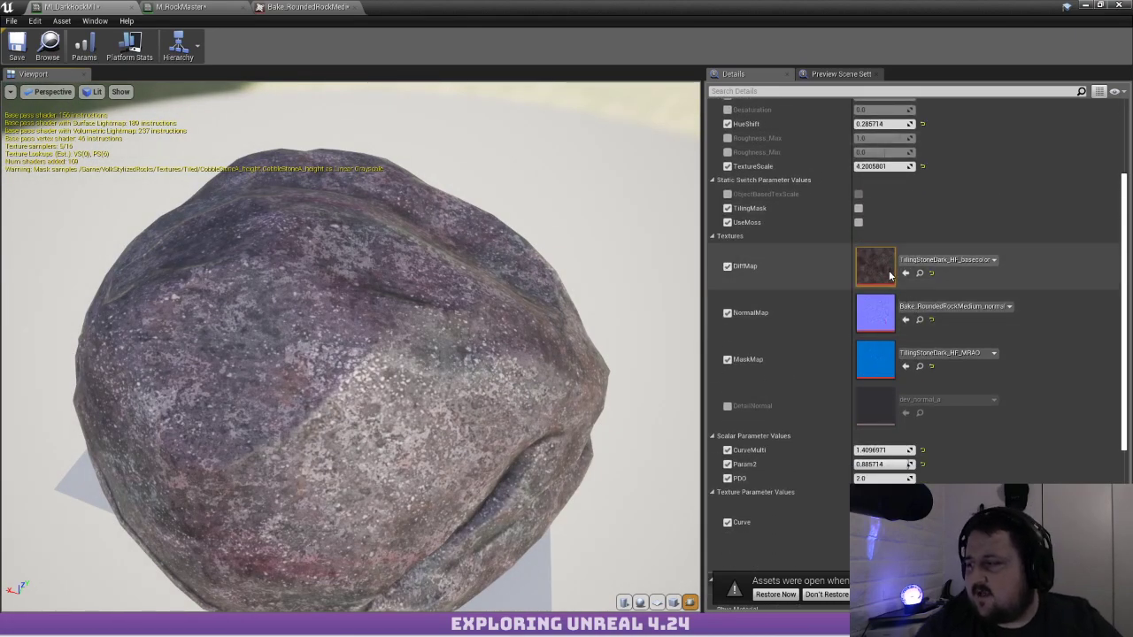
double_click(885, 267)
scroll(420, 219, "down", 6)
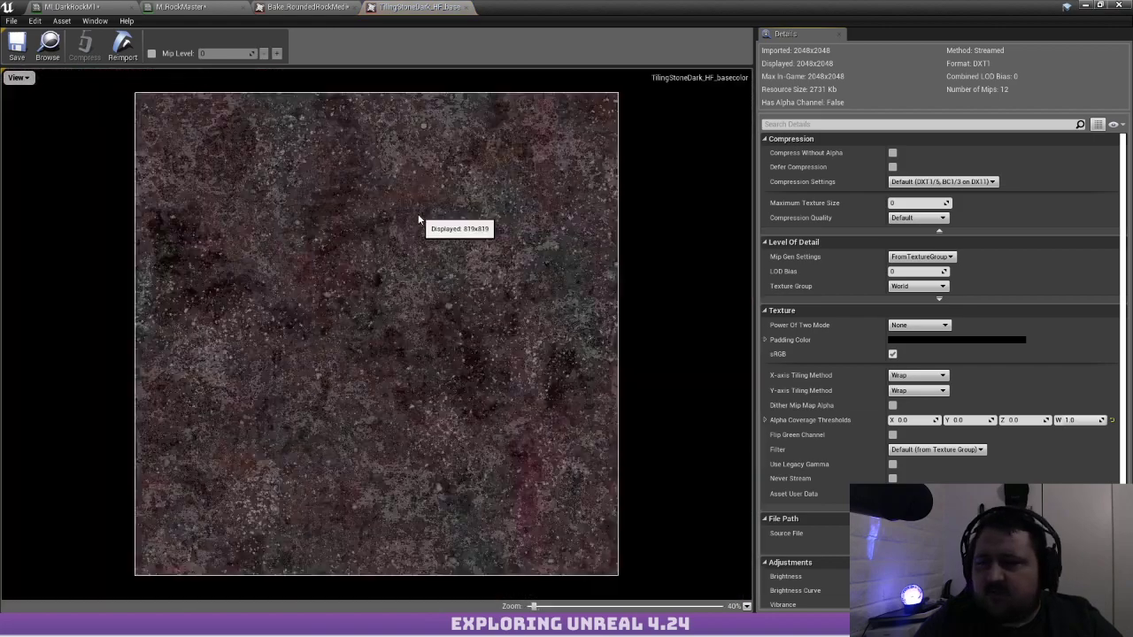
left_click(471, 7)
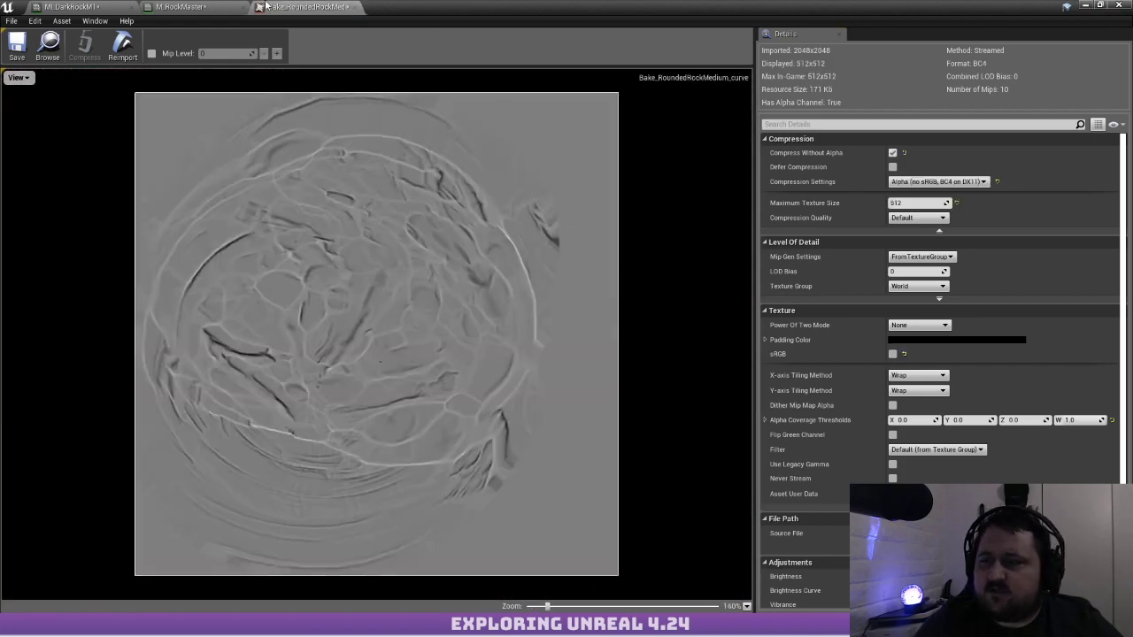
left_click(209, 7)
left_click(75, 6)
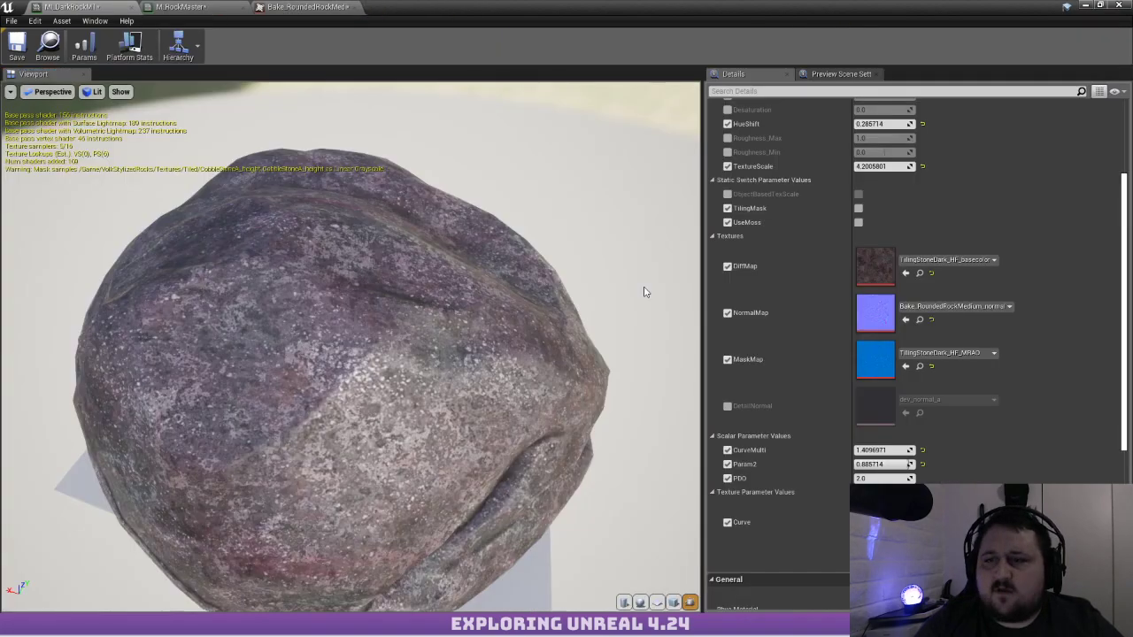
Bring the level into view and inspect how the dark material looks on the placed rounded rocks
left_click_drag(644, 292, 644, 358)
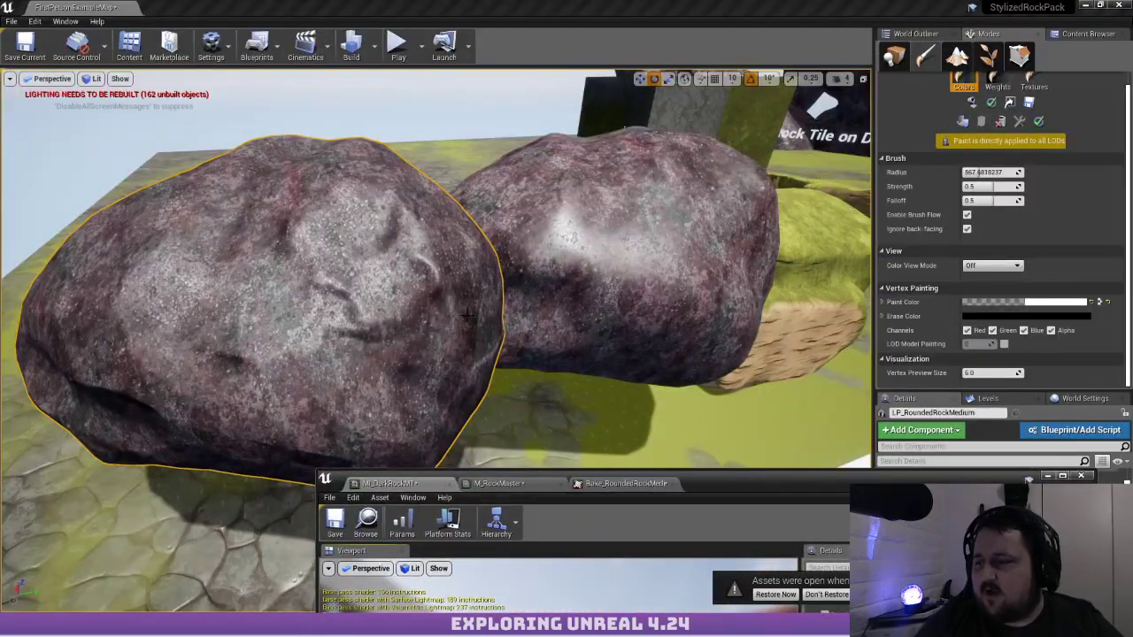
mouse_move(682, 457)
right_mouse_down()
mouse_move(535, 451)
mouse_move(762, 456)
mouse_move(744, 447)
mouse_move(748, 429)
mouse_move(700, 469)
mouse_move(761, 474)
mouse_move(664, 425)
mouse_move(540, 439)
mouse_move(557, 447)
mouse_move(531, 461)
mouse_move(434, 443)
mouse_move(469, 478)
mouse_move(540, 487)
right_mouse_up()
key("Escape")
left_click(407, 292)
right_click_drag(407, 292, 319, 296)
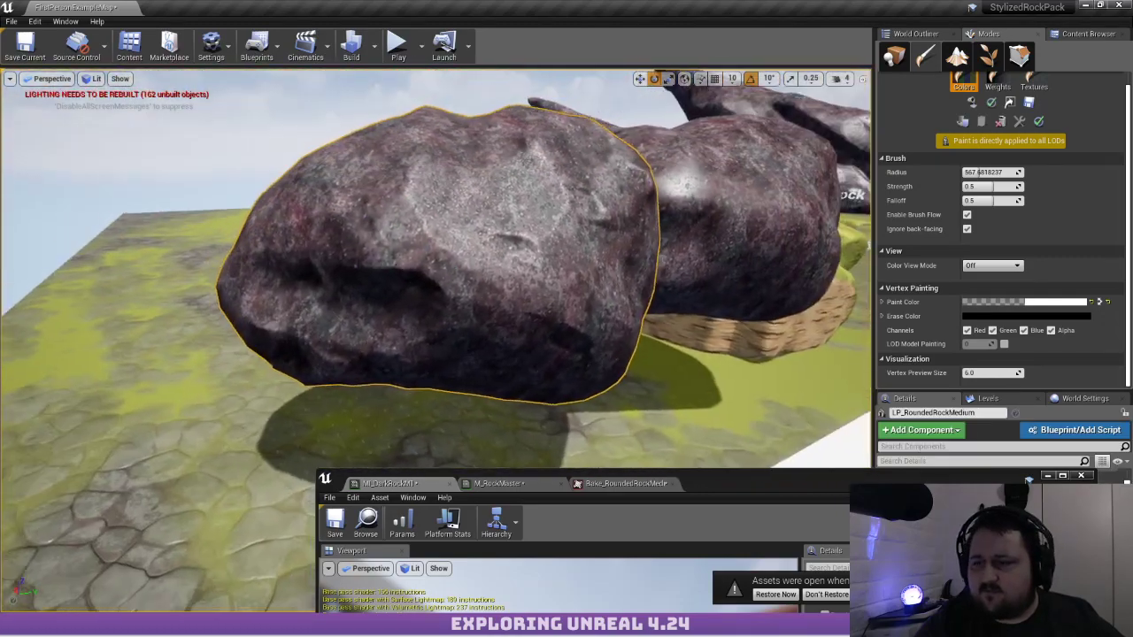
right_click_drag(498, 251, 490, 249)
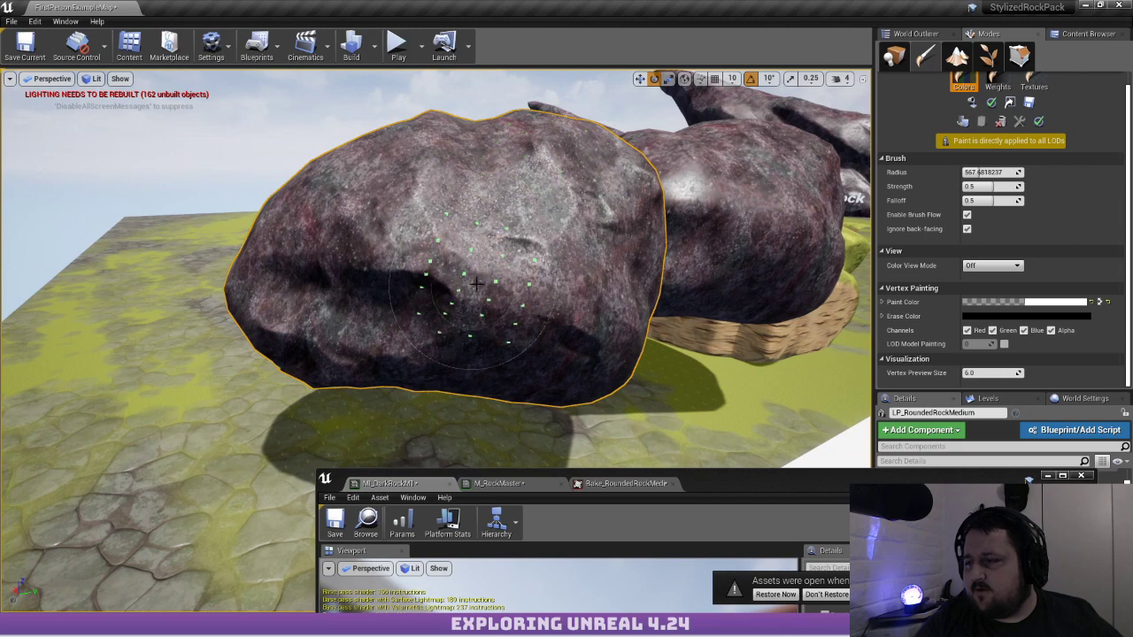
Leave mesh painting to rotate the selected LP_RoundedRockMedium in the level, and return to MI_DarkRockM1 to inspect the preview rock
key("shift+1")
left_click_drag(437, 297, 399, 306)
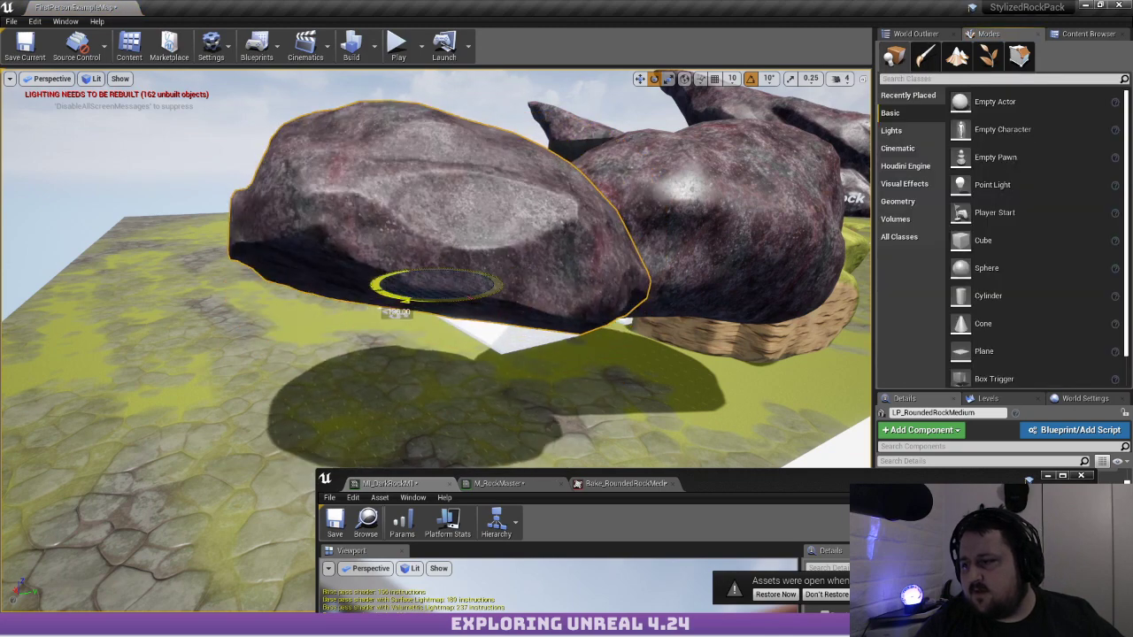
left_click_drag(386, 254, 381, 275)
left_click_drag(470, 221, 740, 281)
double_click(784, 478)
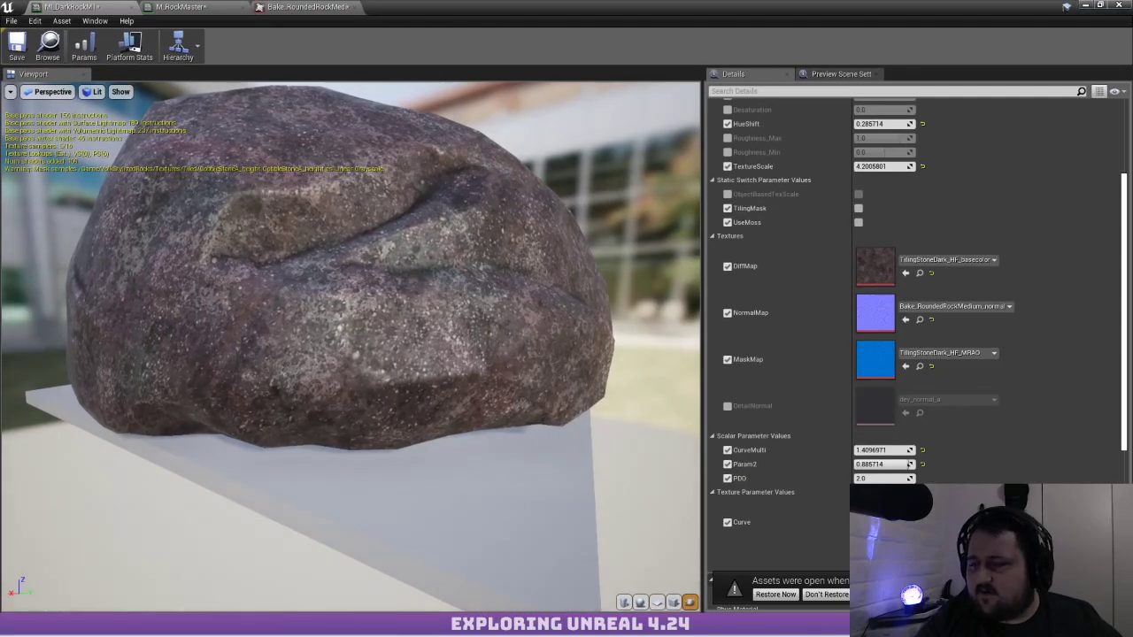
left_click_drag(354, 332, 222, 354)
scroll(876, 460, "down", 5)
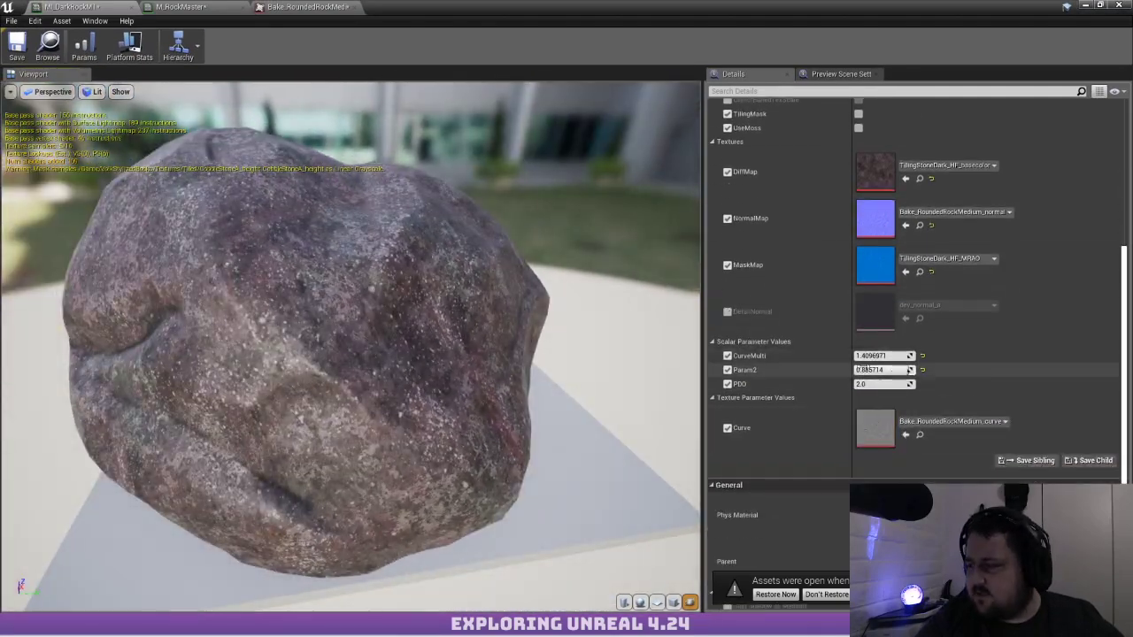
In M_RockMaster, preview the lower 1-x branch's Saturate and the upper Subtract branch's Saturate to compare the two curvature masks
left_click(182, 7)
right_click_drag(596, 179, 490, 227)
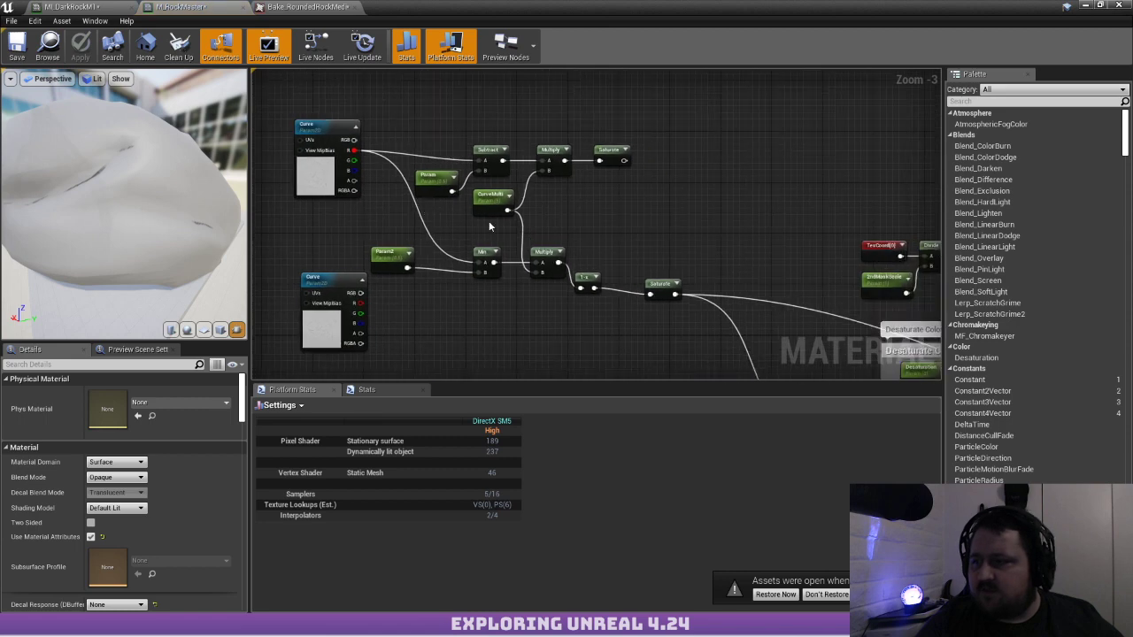
left_click_drag(378, 244, 557, 274)
left_click(698, 220)
right_click_drag(716, 193, 640, 168)
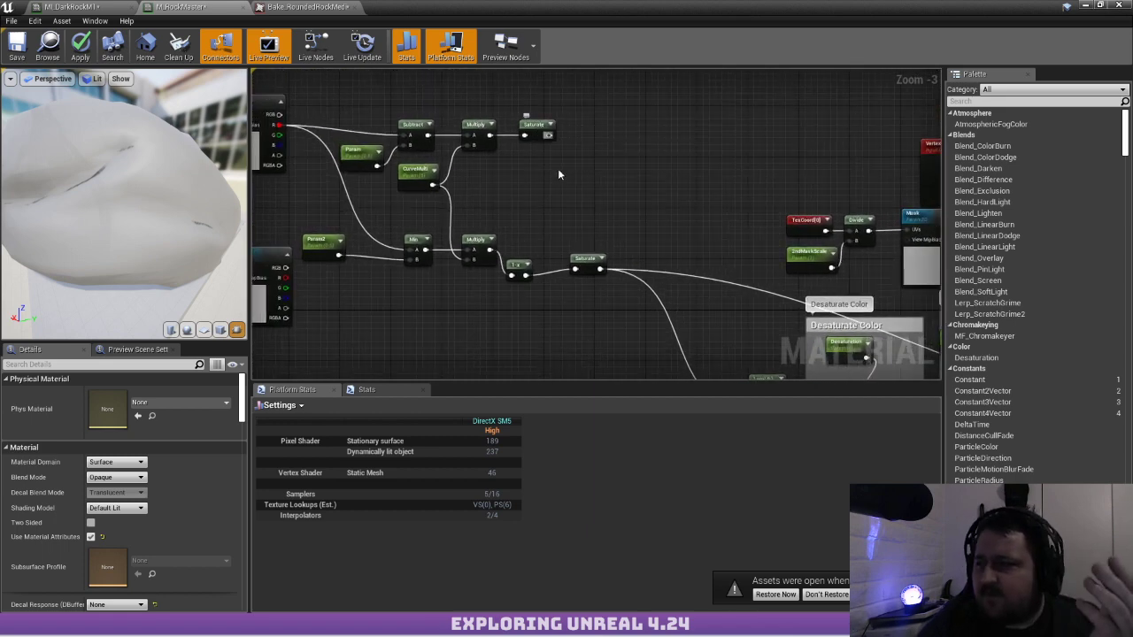
right_click(591, 262)
left_click(625, 266)
right_click_drag(402, 168, 506, 169)
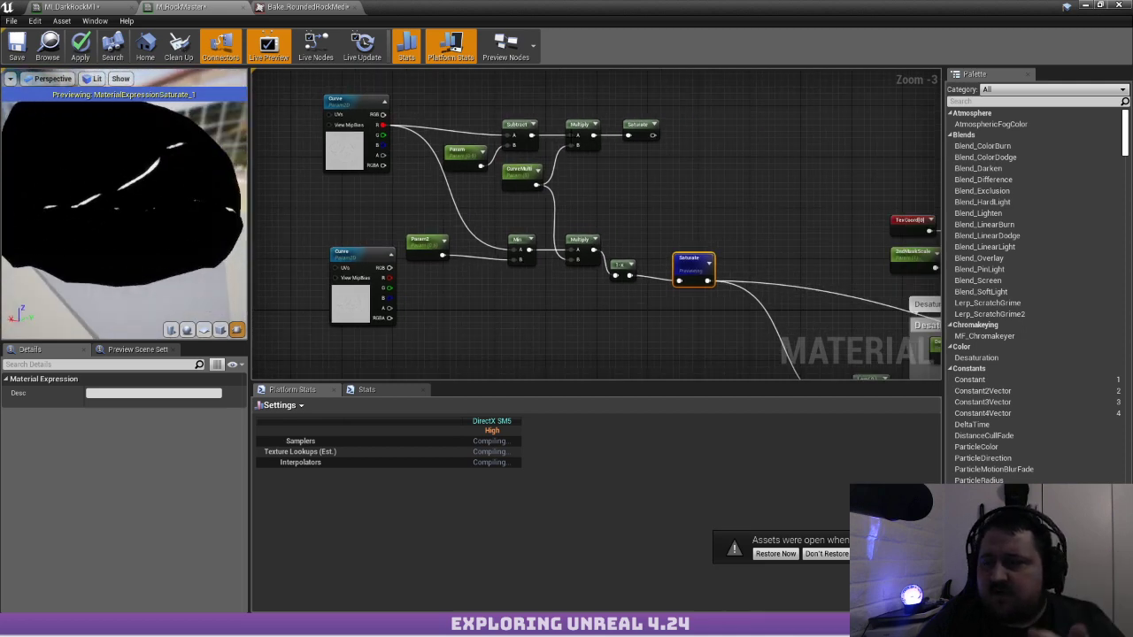
right_click(627, 129)
left_click(655, 135)
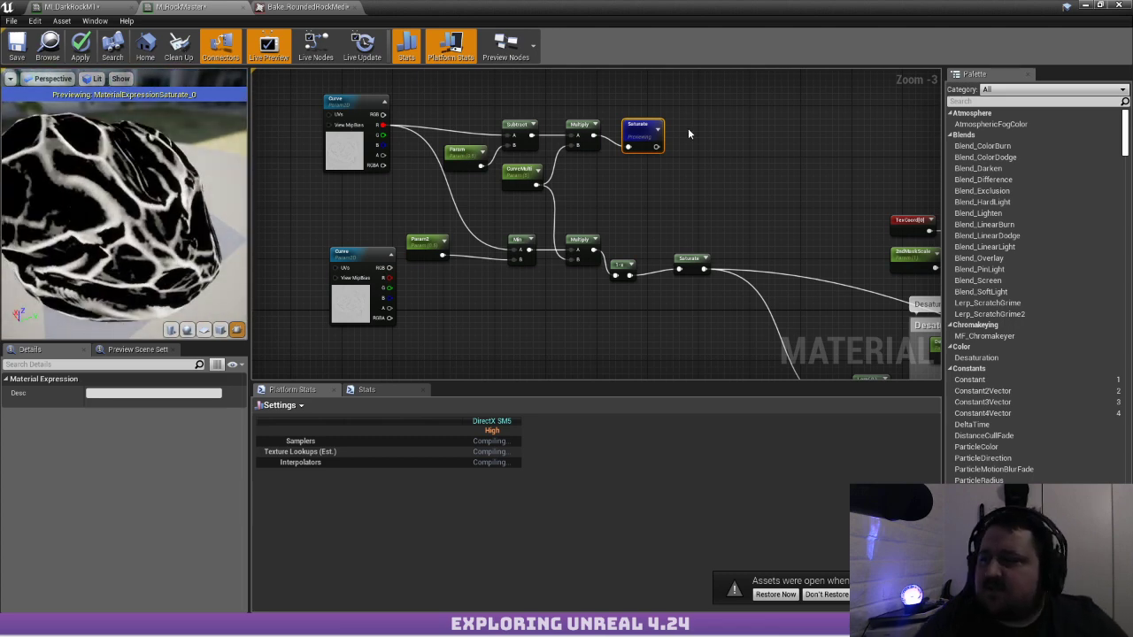
Duplicate the CurveMulti parameter and wire the copy into the B input of the lower Multiply, separating the two branches
left_click_drag(643, 135, 661, 125)
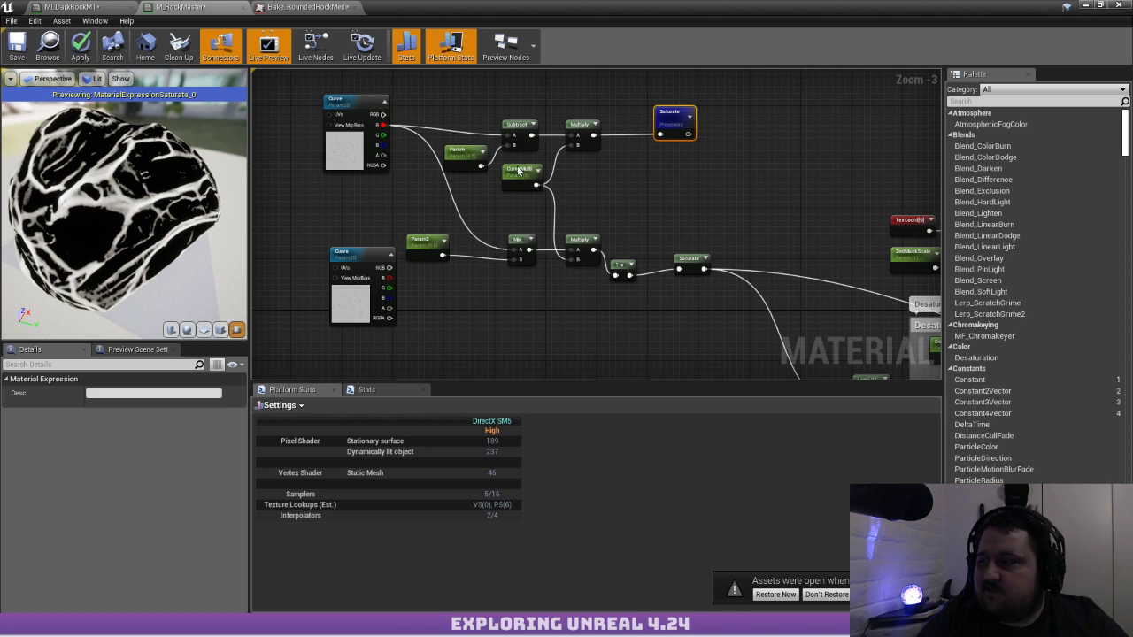
mouse_move(519, 171)
left_mouse_down()
mouse_move(521, 285)
mouse_move(522, 161)
left_mouse_up()
key("ctrl+v")
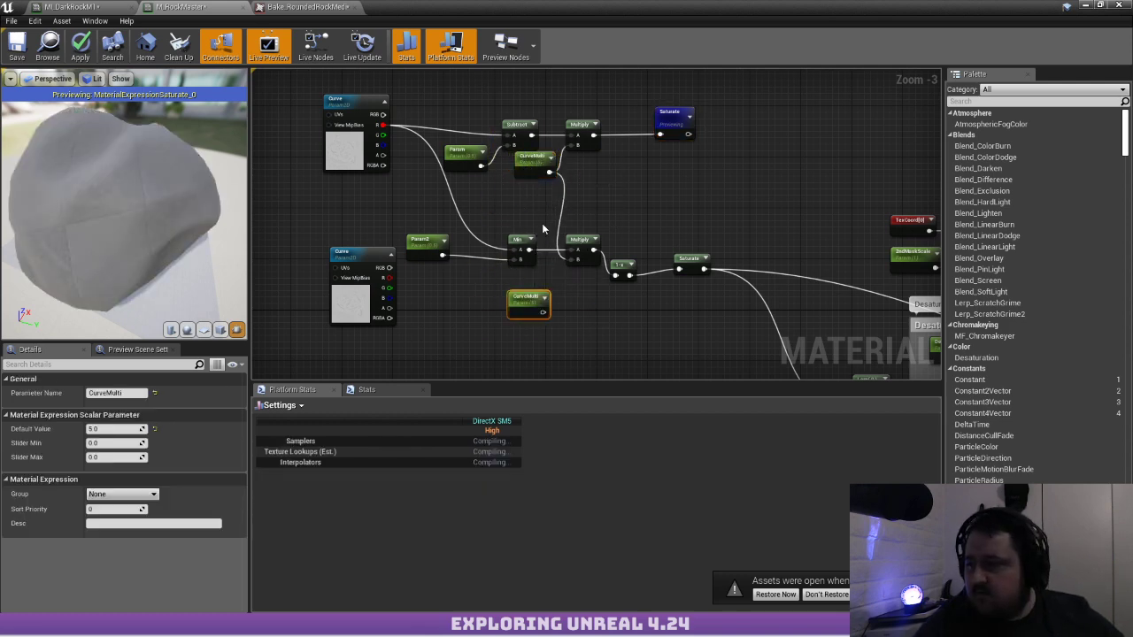
left_click_drag(542, 312, 577, 262)
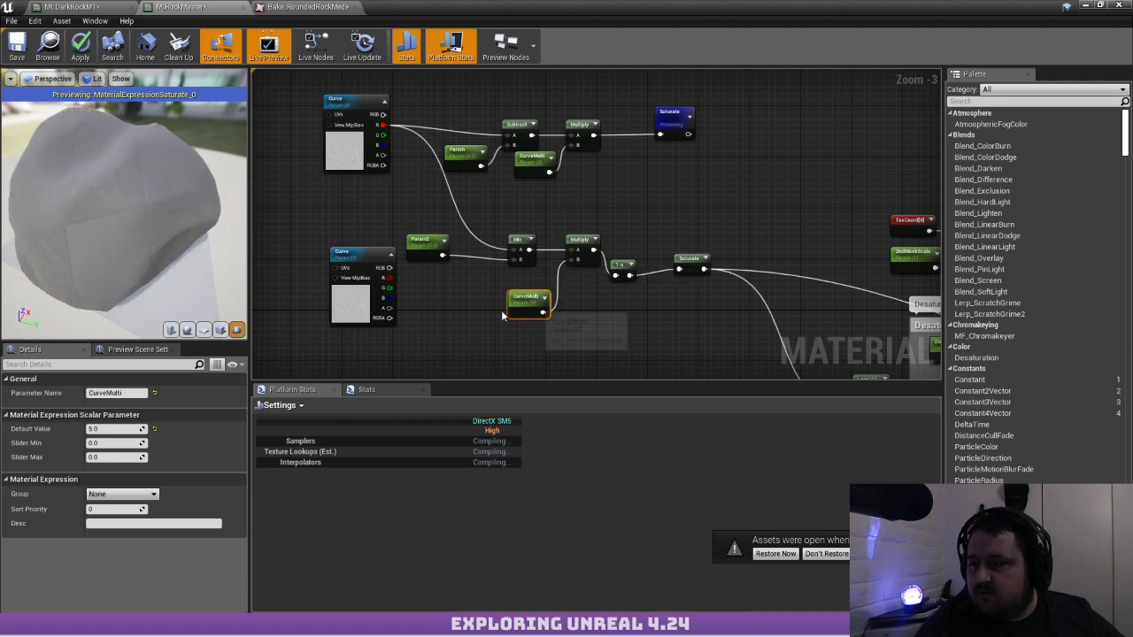
Rename the duplicated parameter on the lower Multiply to CurveMulti2 and check the mask on the preview rock
left_click(131, 394)
left_click(134, 395)
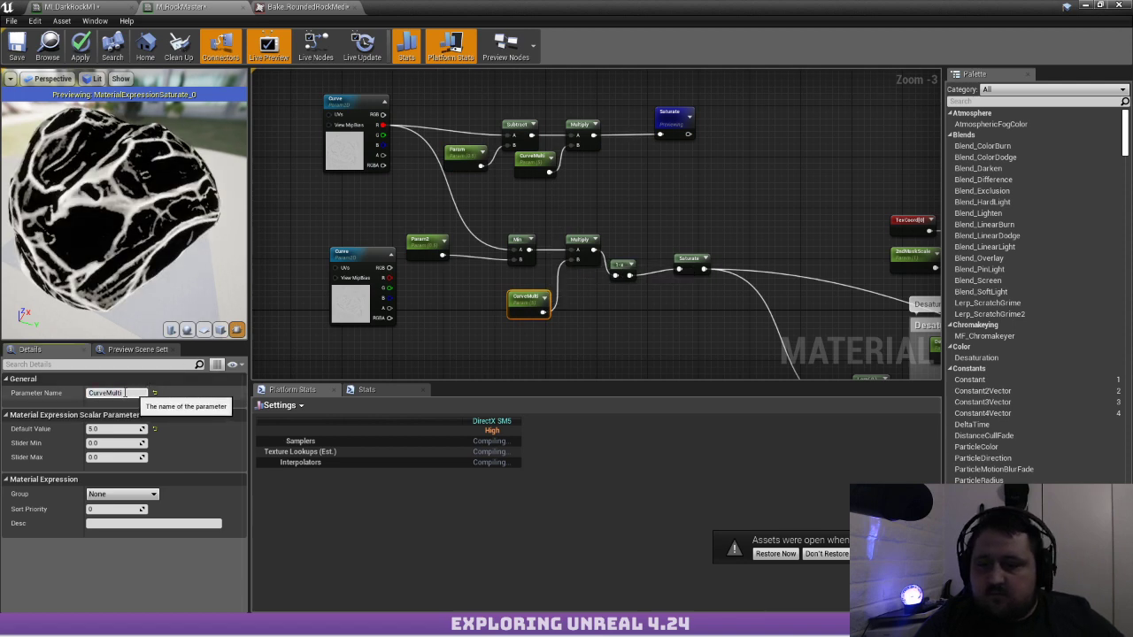
type("2")
key("Return")
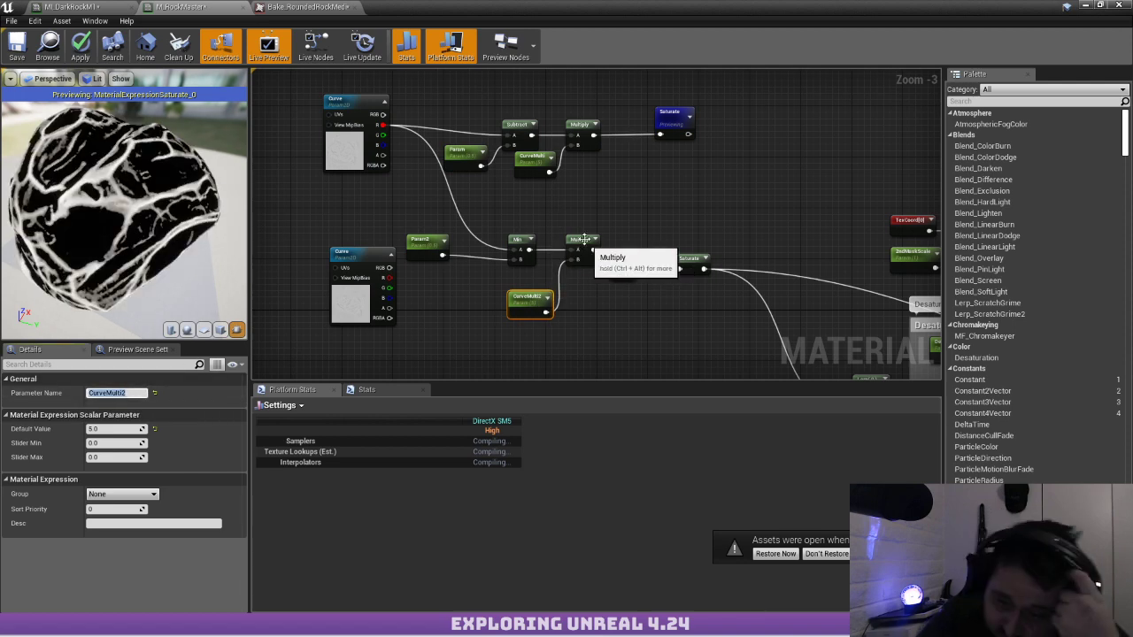
right_click_drag(615, 207, 500, 221)
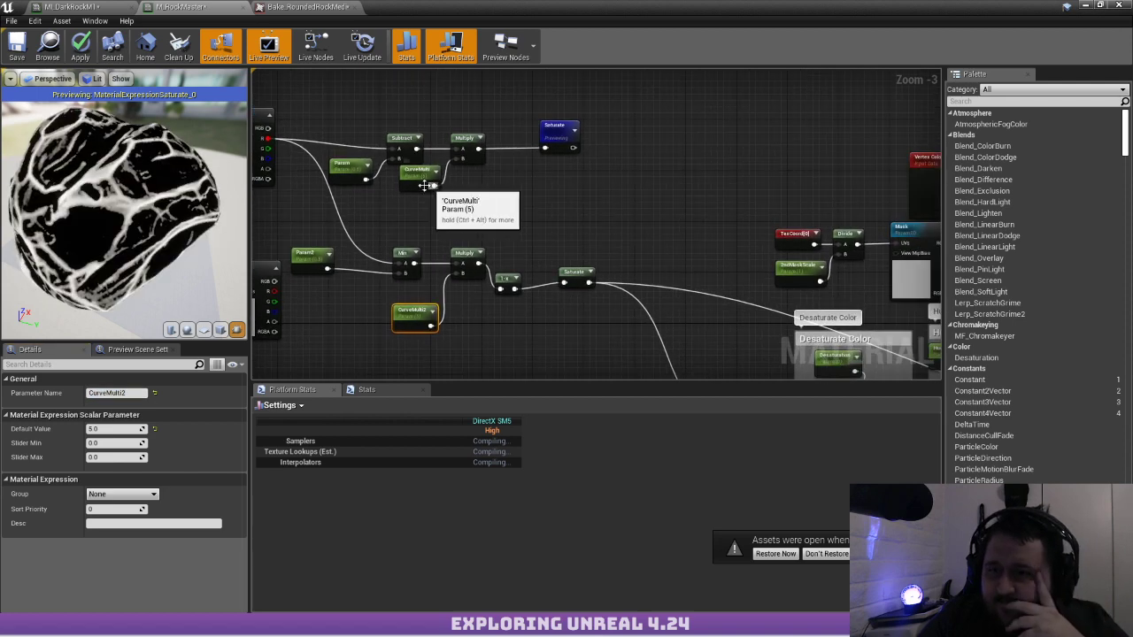
left_click_drag(90, 170, 203, 129)
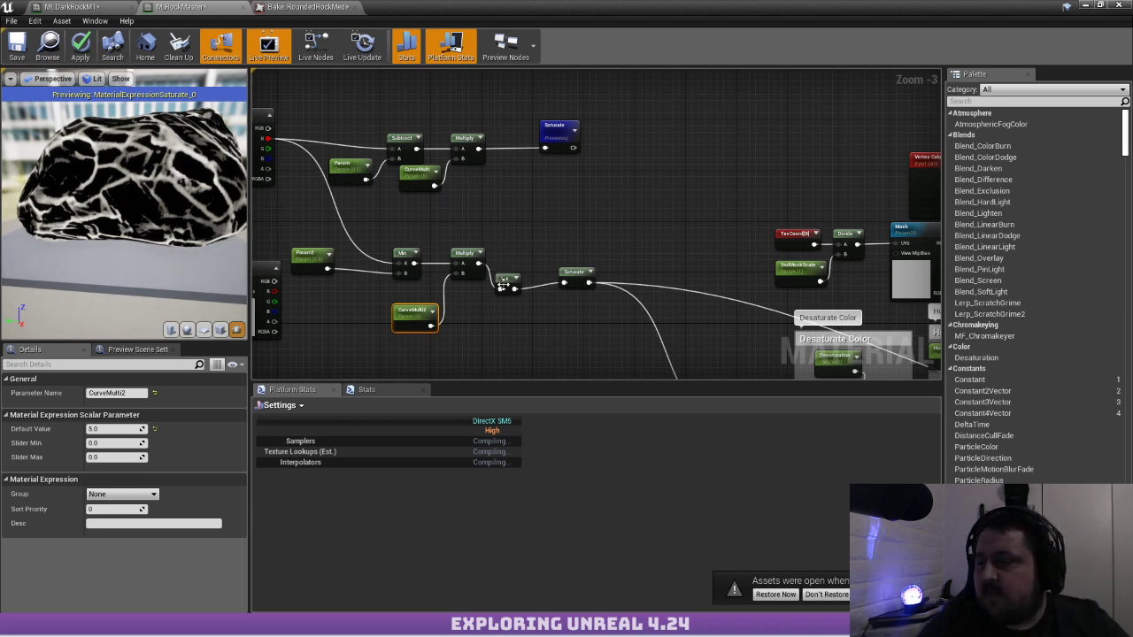
Line up the lower branch's 1-x and Saturate nodes with the Multiply node and inspect the previewed curvature mask
left_click_drag(503, 283, 515, 264)
left_click_drag(580, 277, 556, 260)
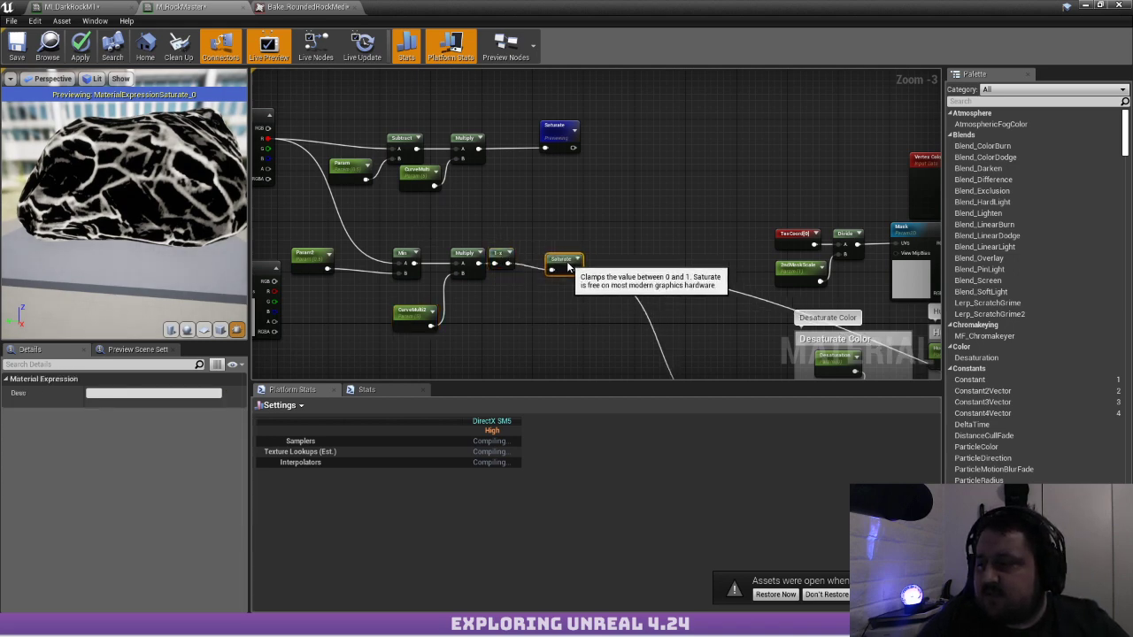
left_click_drag(93, 159, 221, 168)
left_click_drag(146, 153, 150, 167)
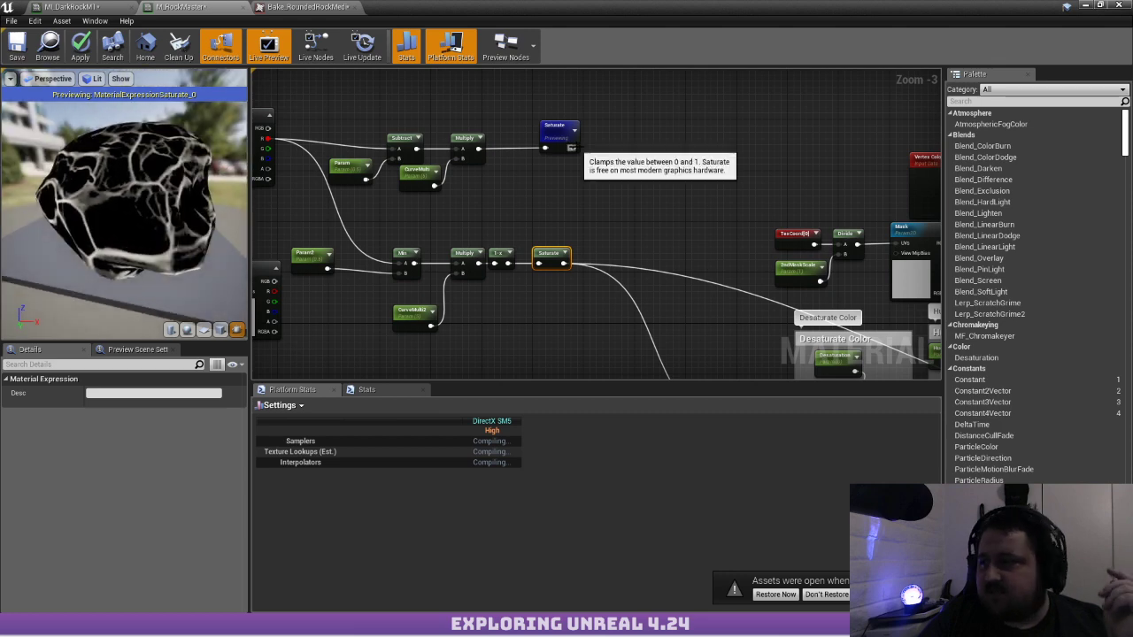
Combine both Saturate outputs in a new Max node that feeds the lower branch's downstream connections, and apply the material
left_click_drag(573, 148, 653, 240)
type("max")
key("Return")
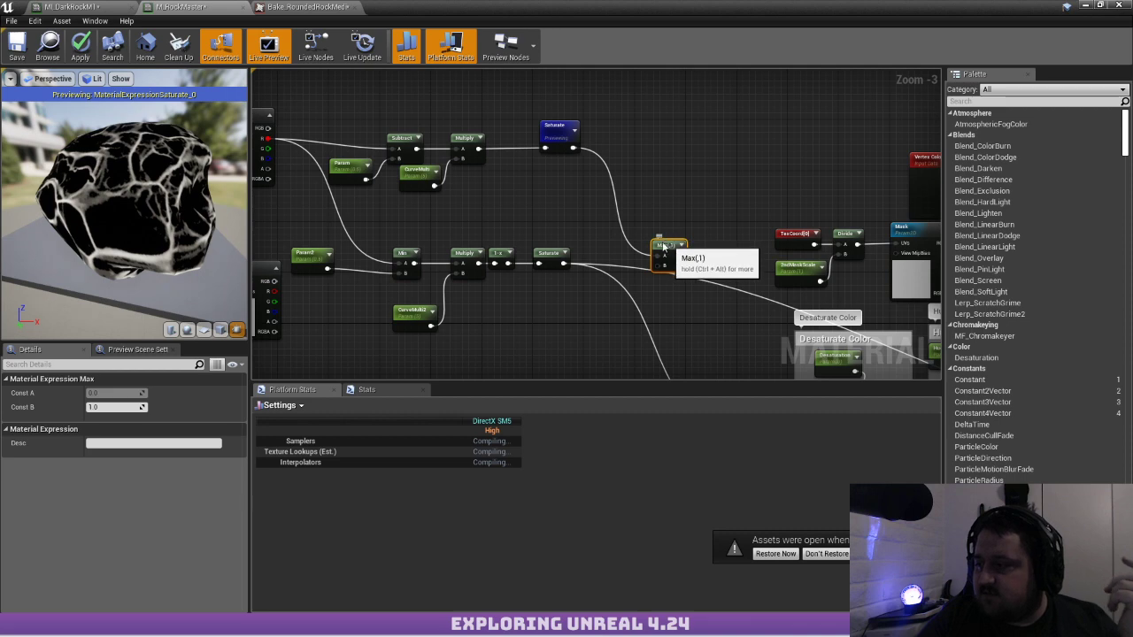
left_click_drag(663, 248, 562, 264)
left_click(546, 263)
right_click_drag(531, 159, 496, 173)
left_click_drag(150, 208, 221, 177)
left_click(80, 46)
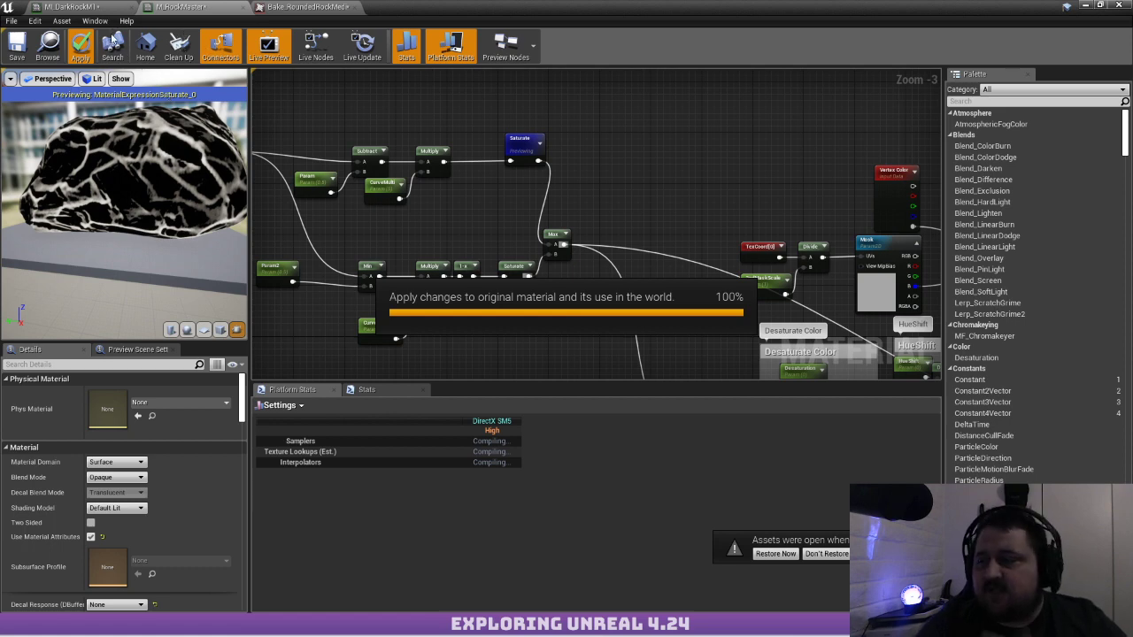
In MI_DarkRockM1, enable the CurveMulti2 override and set it to 1.38327, checking the preview rock from several sides
left_click(49, 7)
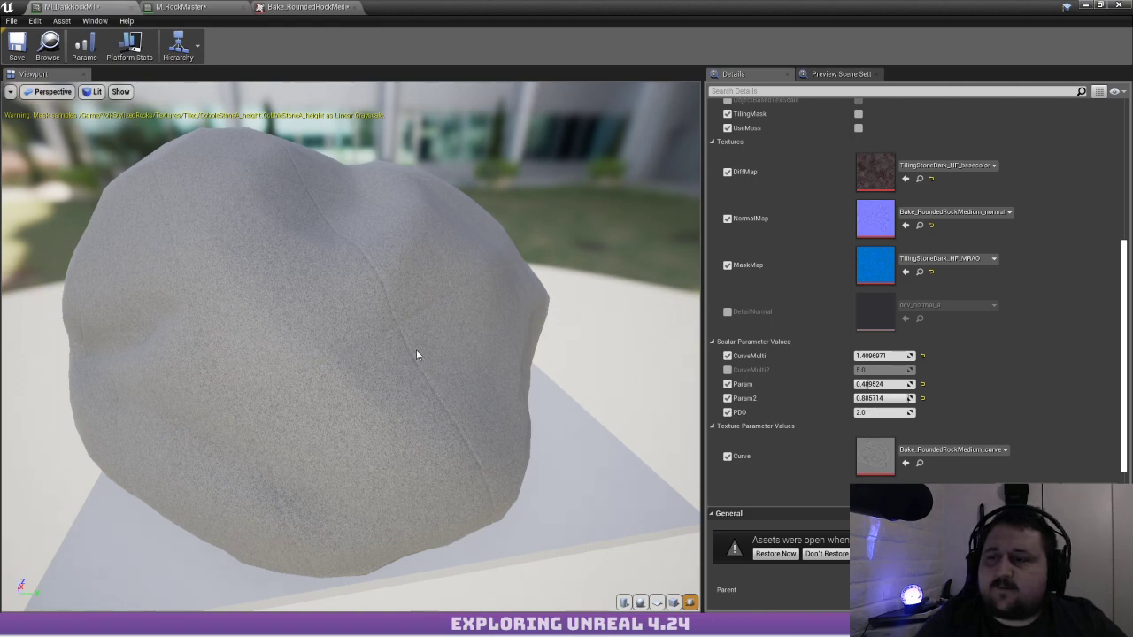
mouse_move(417, 355)
left_mouse_down()
mouse_move(390, 348)
mouse_move(414, 336)
left_mouse_up()
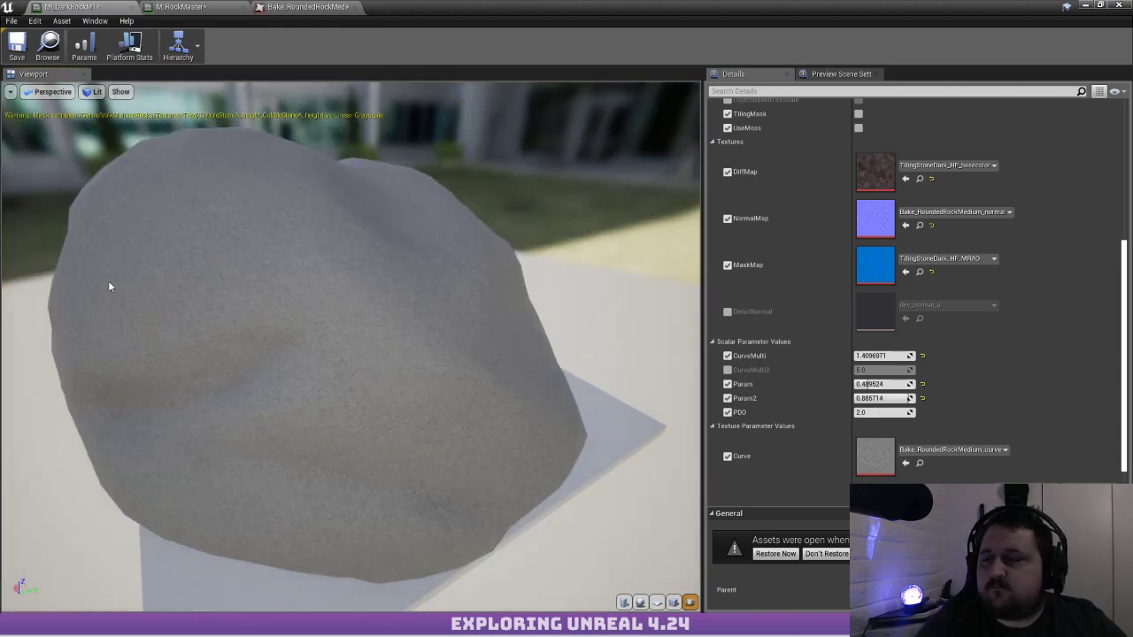
left_click_drag(86, 320, 177, 332)
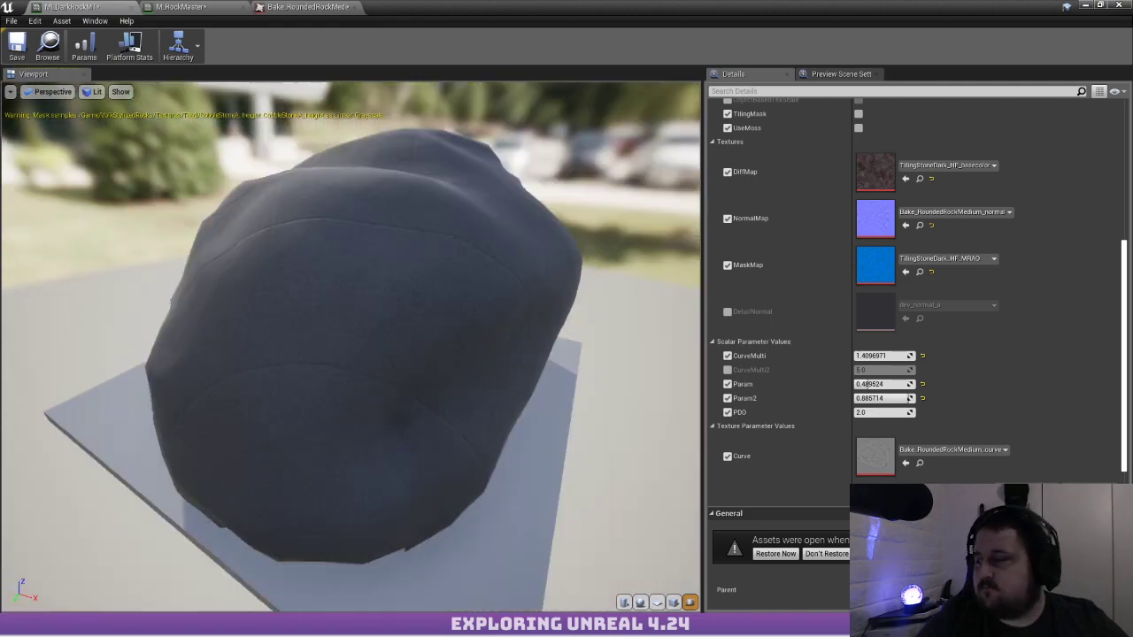
left_click_drag(212, 405, 274, 402)
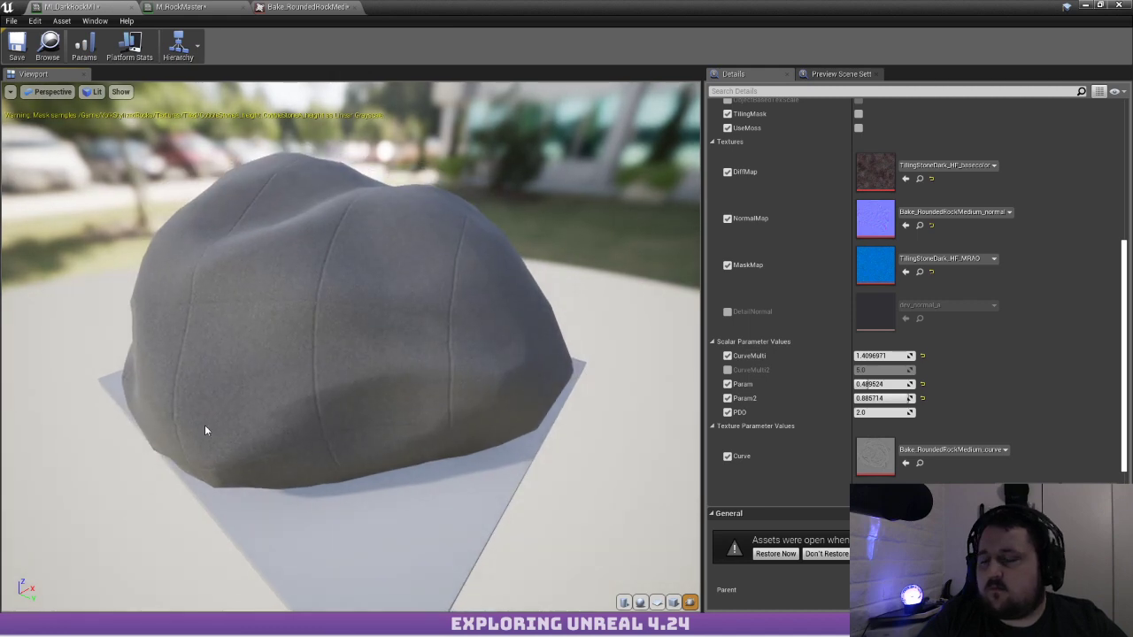
scroll(221, 423, "down", 2)
left_click(728, 370)
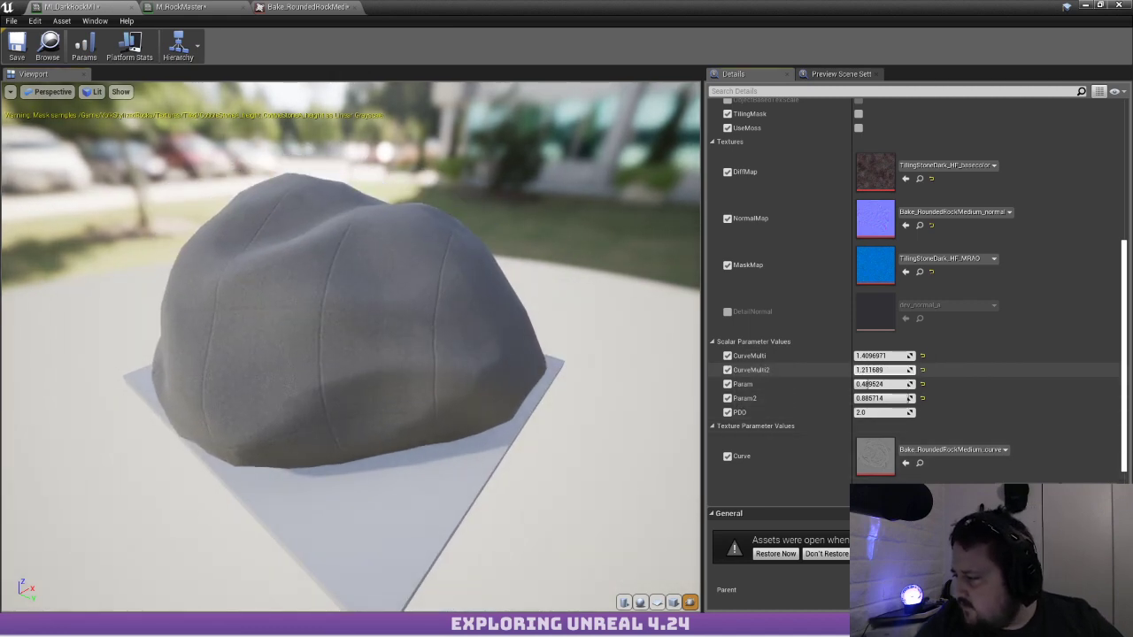
left_click_drag(392, 274, 420, 224)
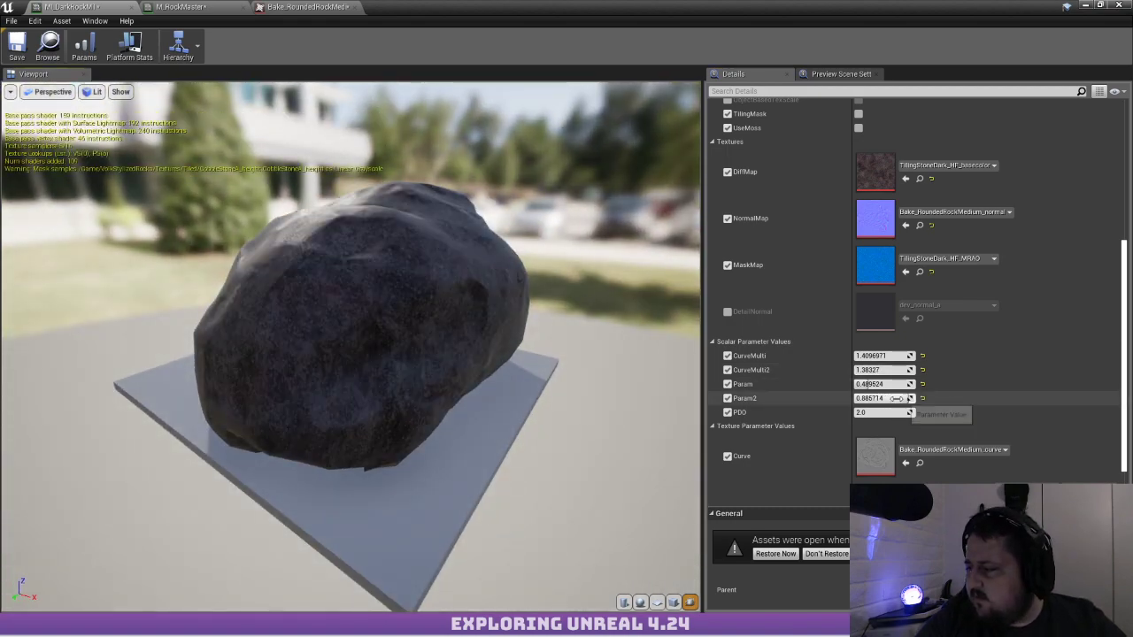
left_click_drag(222, 222, 453, 225)
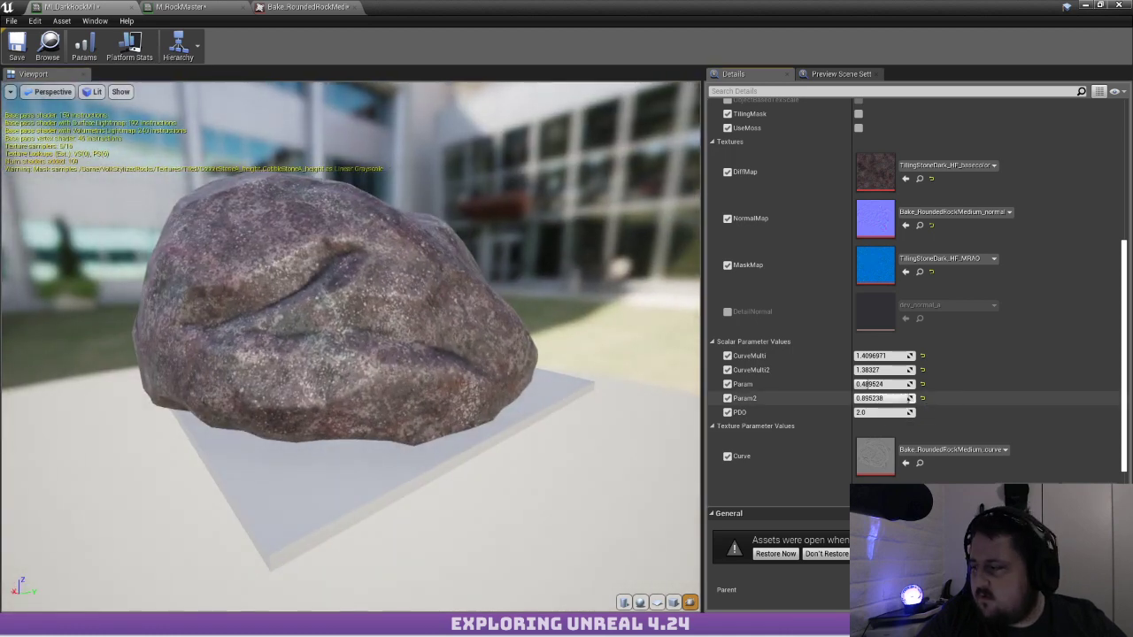
Set Param2 to 1.0, Param to 0.636286 and CurveMulti to -2.6757059, and check the cavities under a rotated light
mouse_move(910, 398)
left_mouse_down()
mouse_move(872, 401)
mouse_move(890, 399)
left_mouse_up()
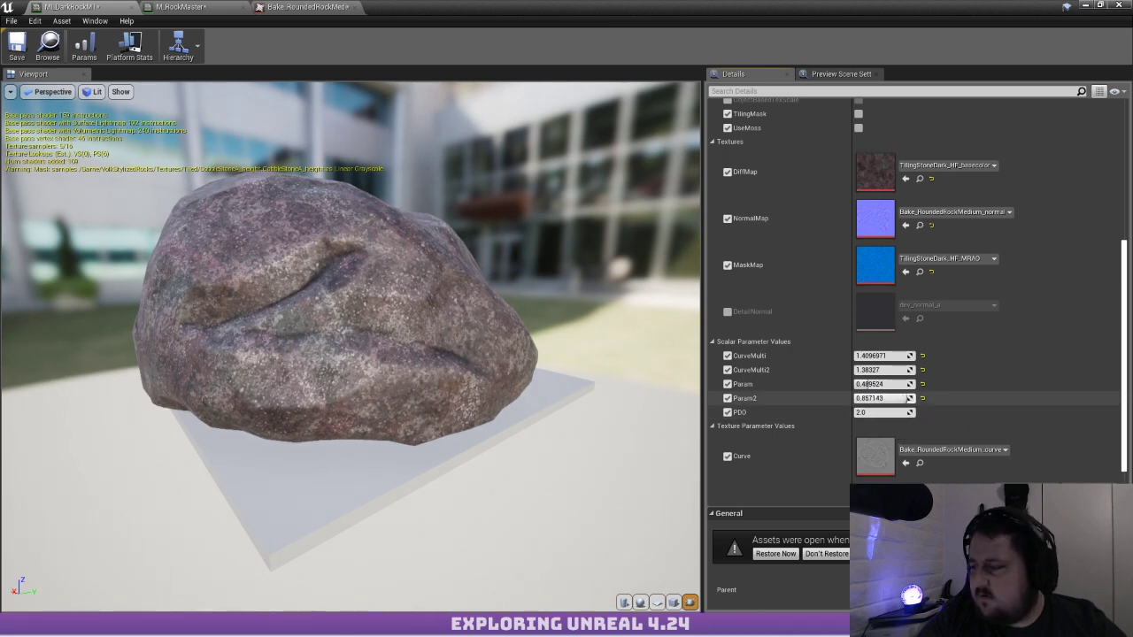
left_click_drag(885, 384, 869, 356)
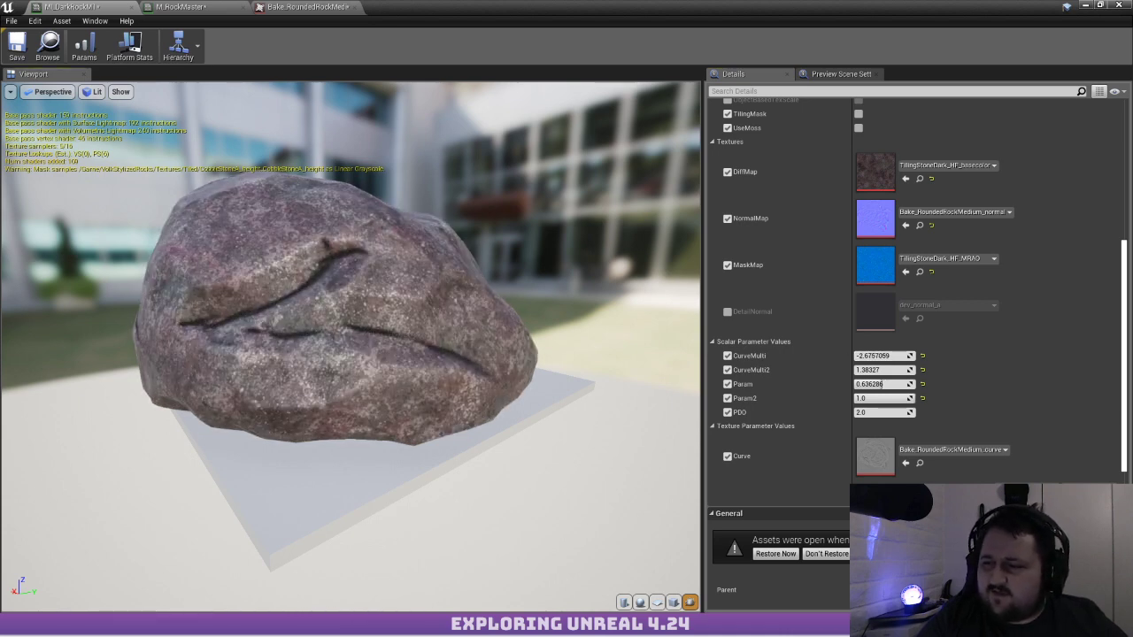
left_click_drag(354, 336, 310, 248)
key("l")
left_click_drag(442, 292, 303, 379)
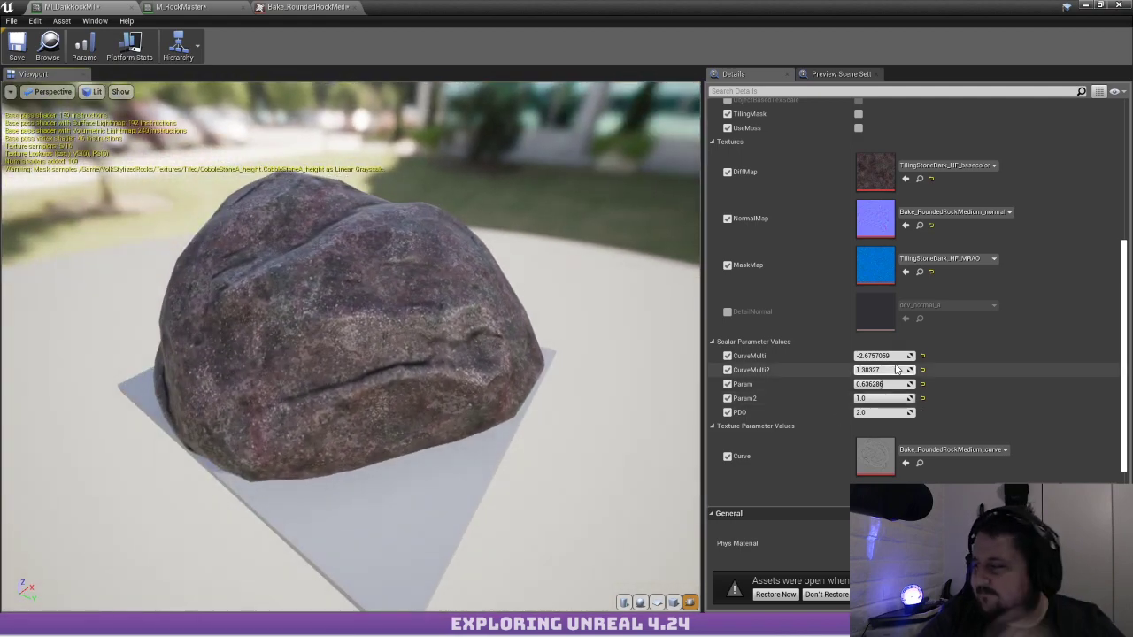
Try Param at 0.495905 with CurveMulti at 6.3966451 and inspect the rock's edges and cavities up close
left_click_drag(886, 356, 938, 356)
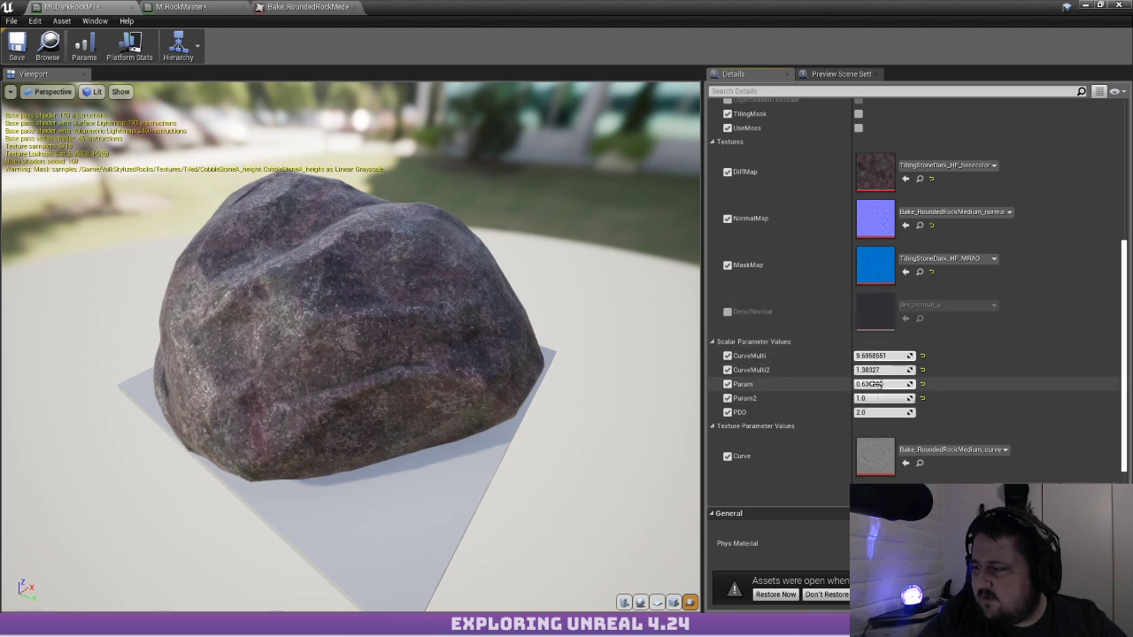
mouse_move(877, 385)
left_mouse_down()
mouse_move(910, 384)
mouse_move(870, 384)
left_mouse_up()
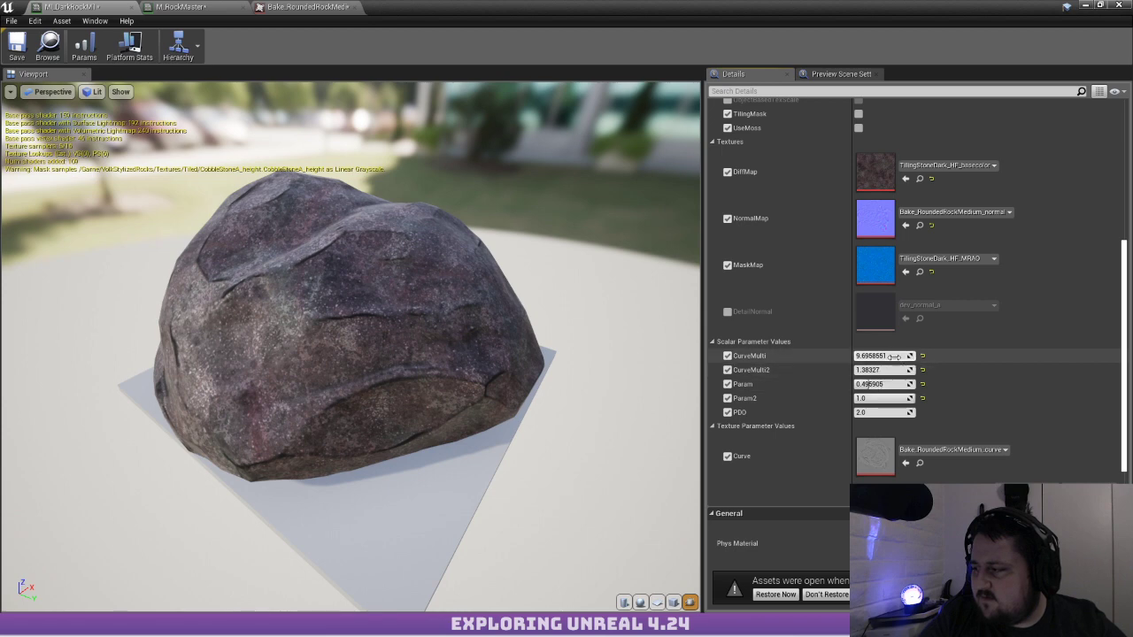
left_click_drag(894, 356, 875, 356)
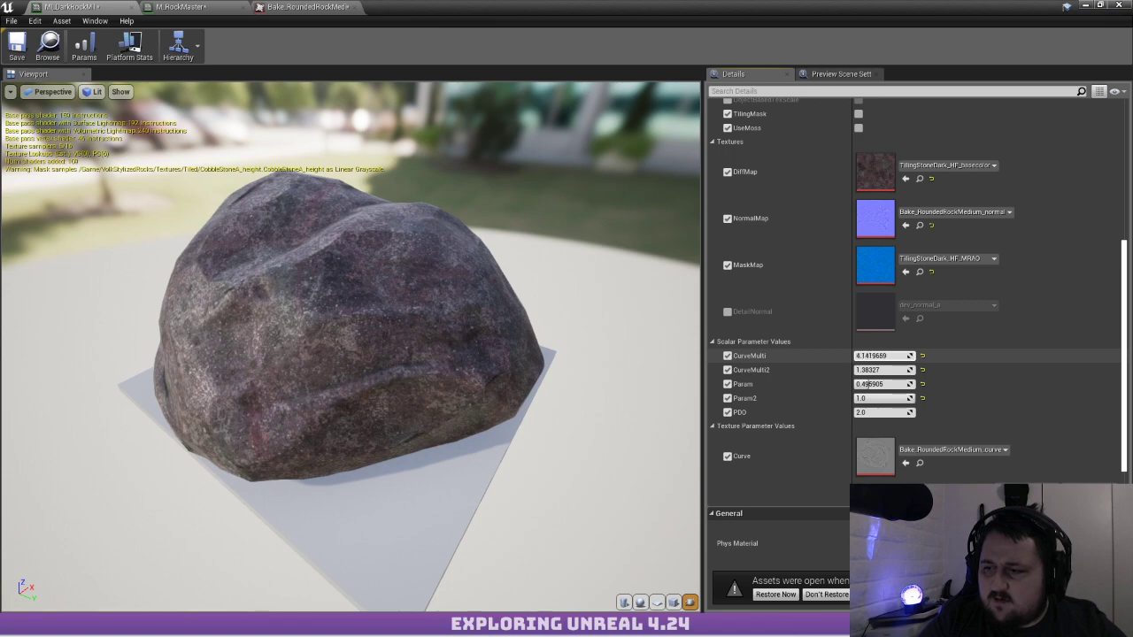
left_click_drag(213, 318, 153, 324)
right_click_drag(226, 326, 292, 257)
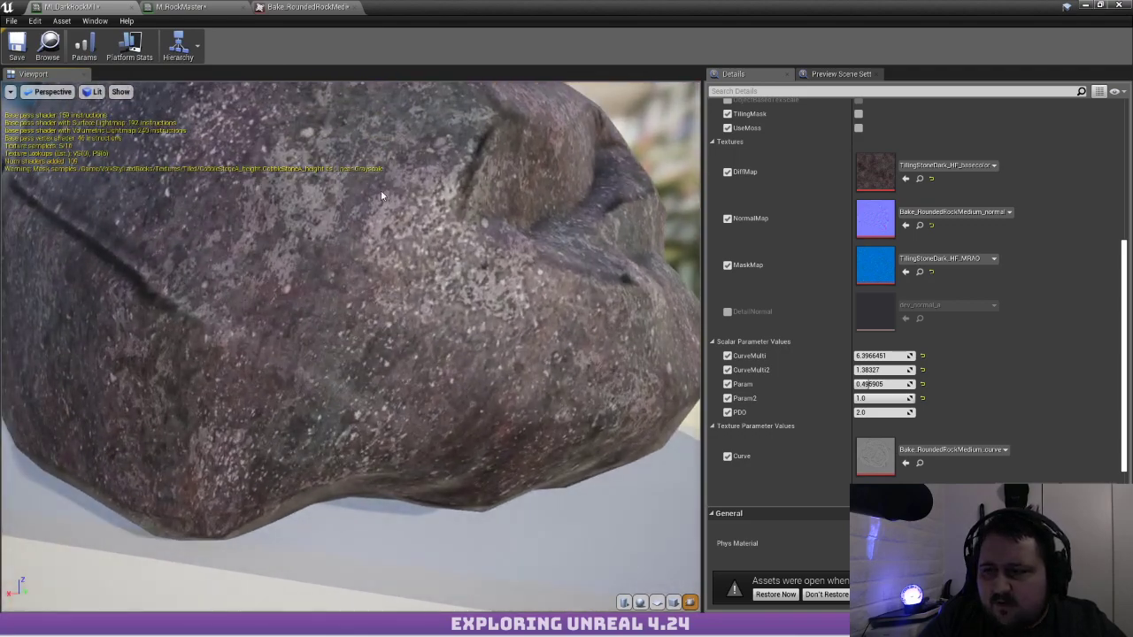
left_click_drag(509, 193, 301, 266)
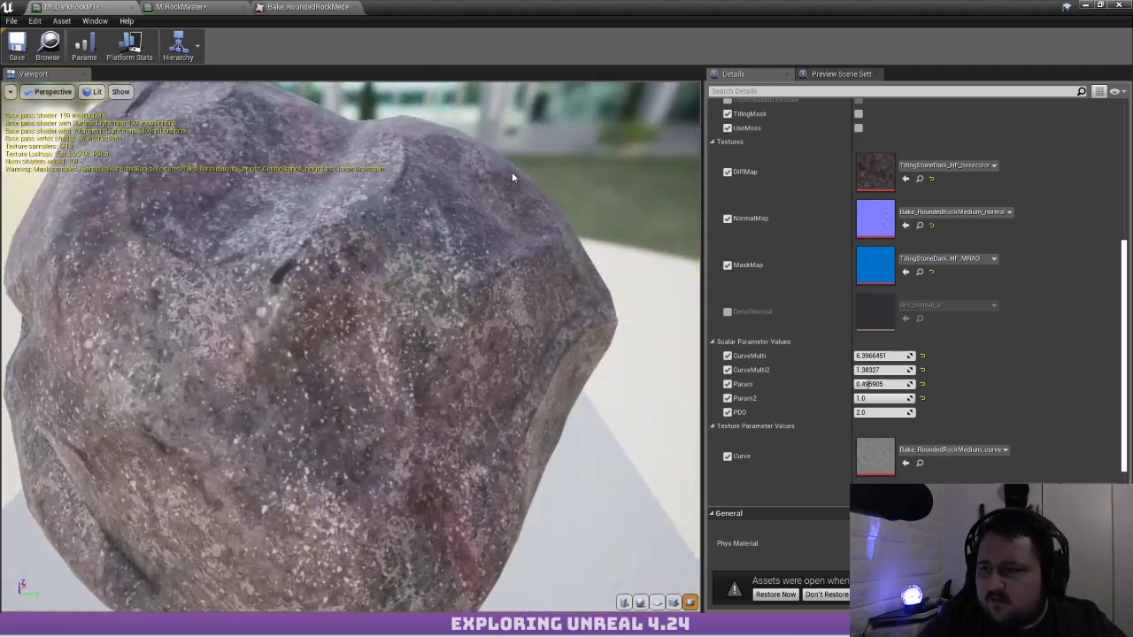
left_click_drag(366, 251, 460, 230)
scroll(364, 252, "down", 6)
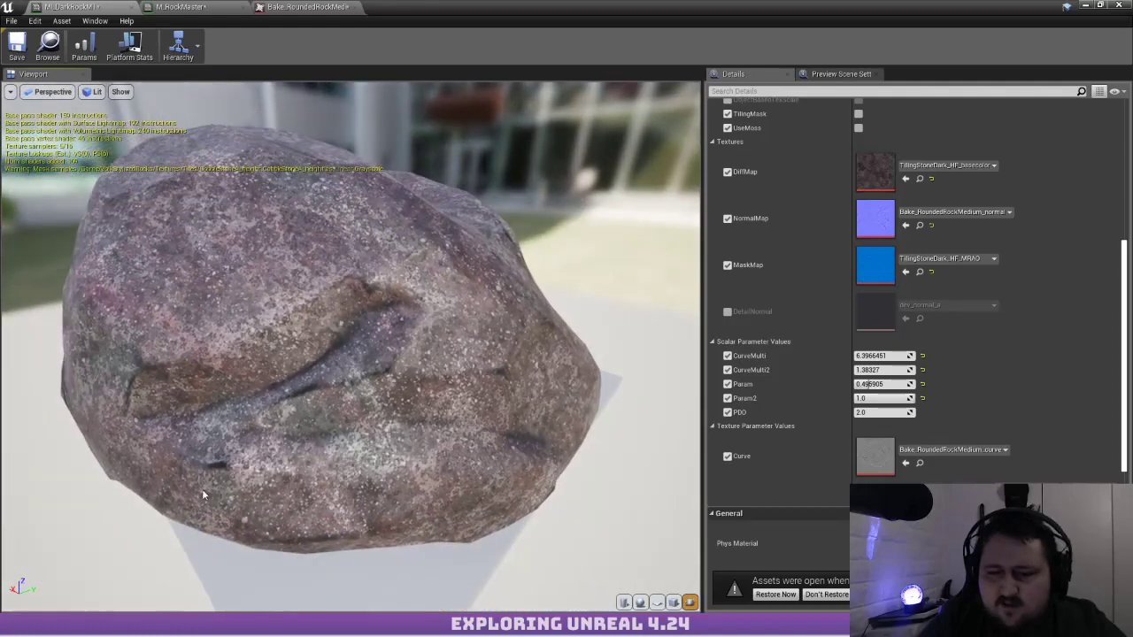
left_click_drag(201, 492, 318, 462)
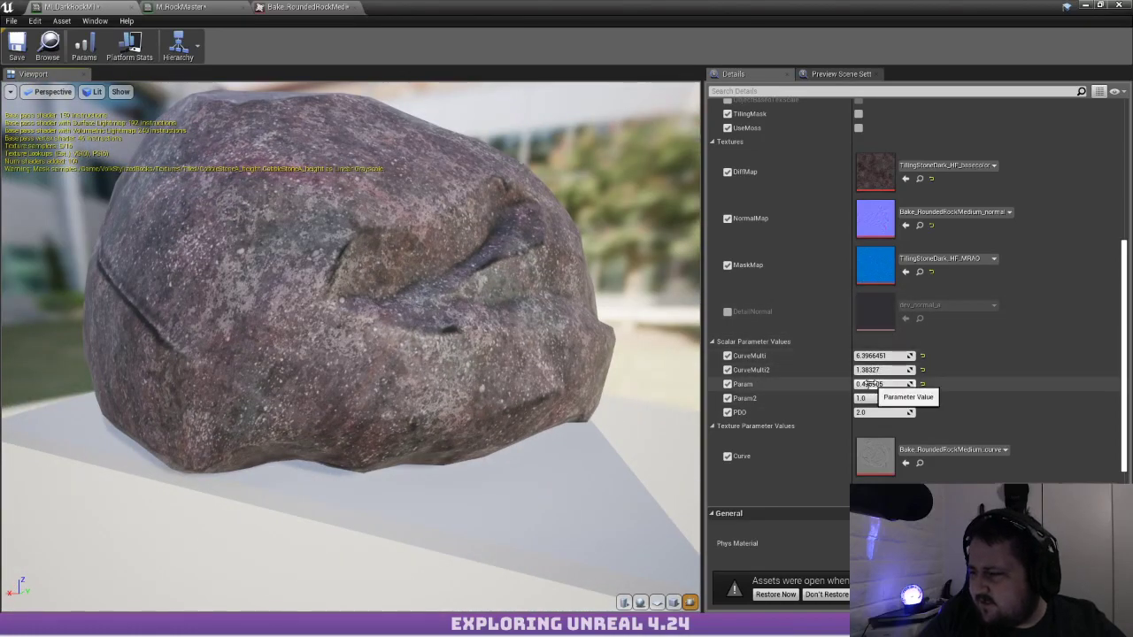
Set Param to 0.33 and CurveMulti to 3.463398, and inspect the rock from other angles under a rotated light
left_click_drag(868, 384, 858, 384)
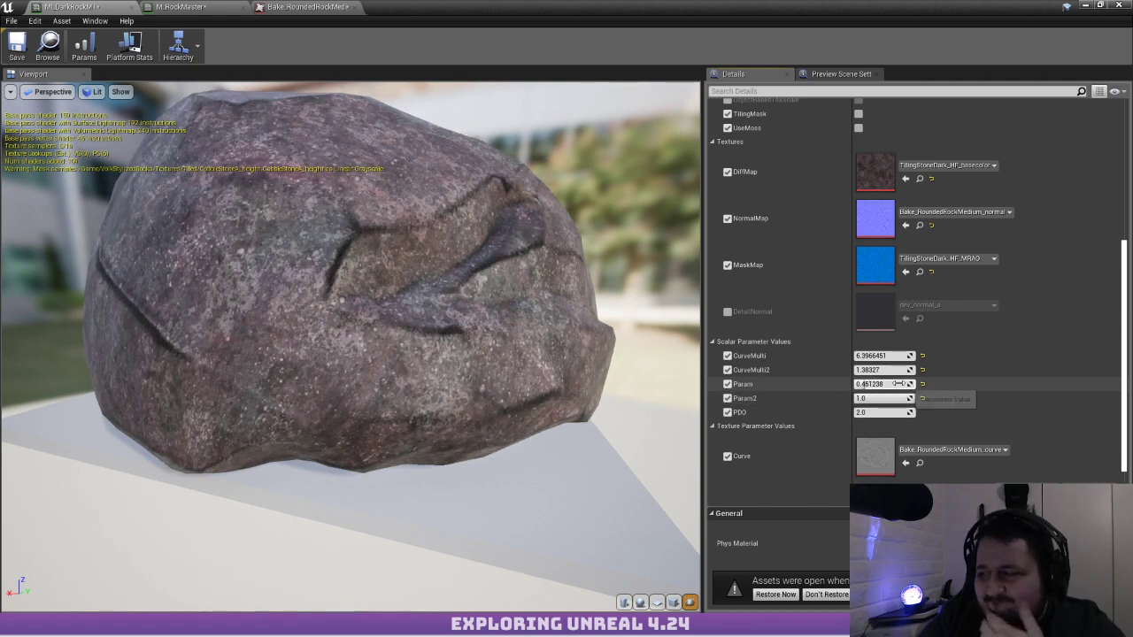
left_click_drag(885, 356, 883, 384)
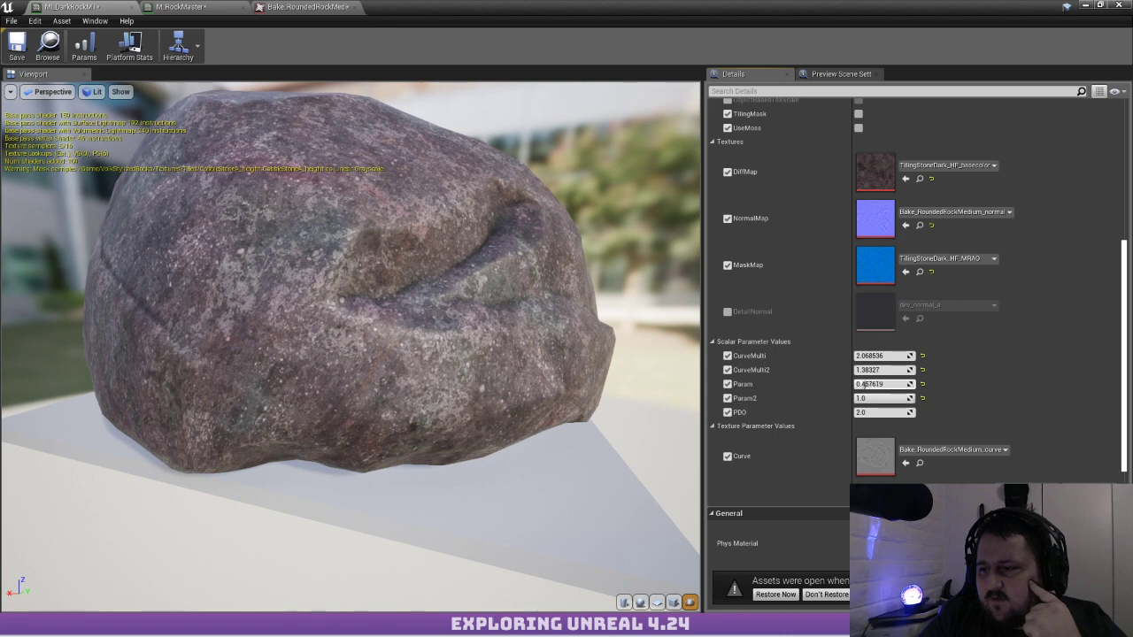
key("ctrl+z")
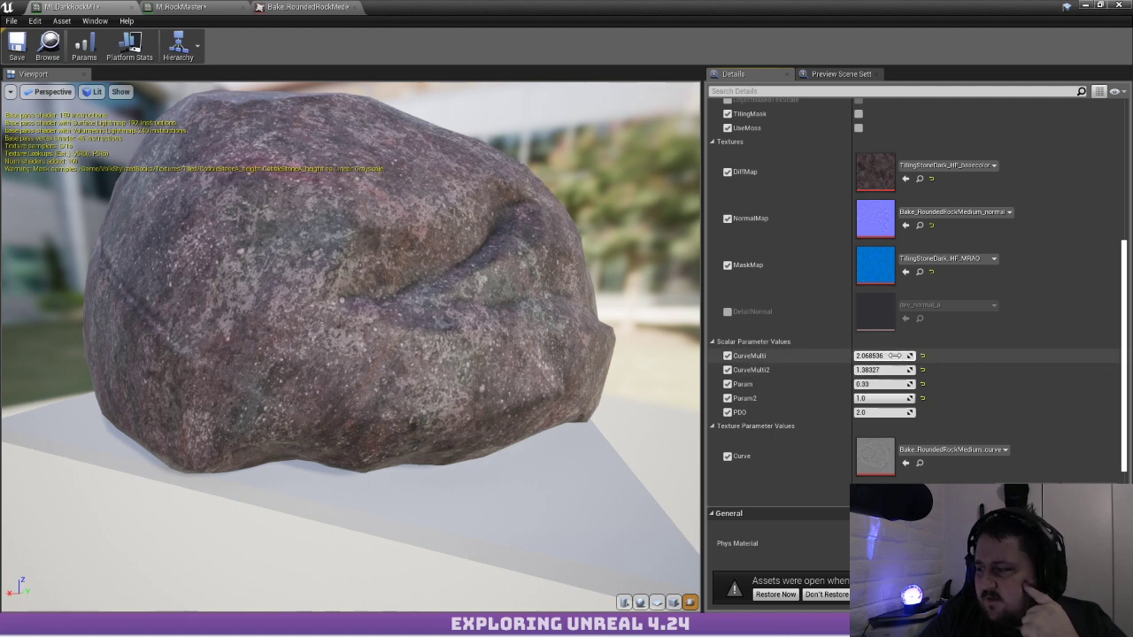
left_click_drag(876, 356, 859, 356)
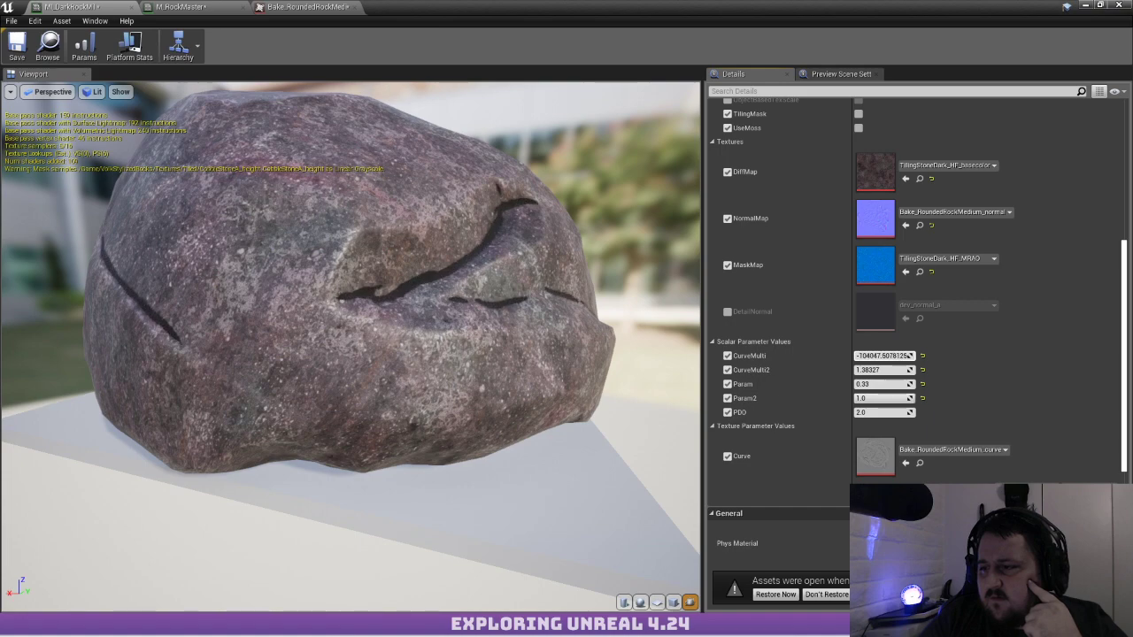
left_click_drag(859, 356, 871, 356)
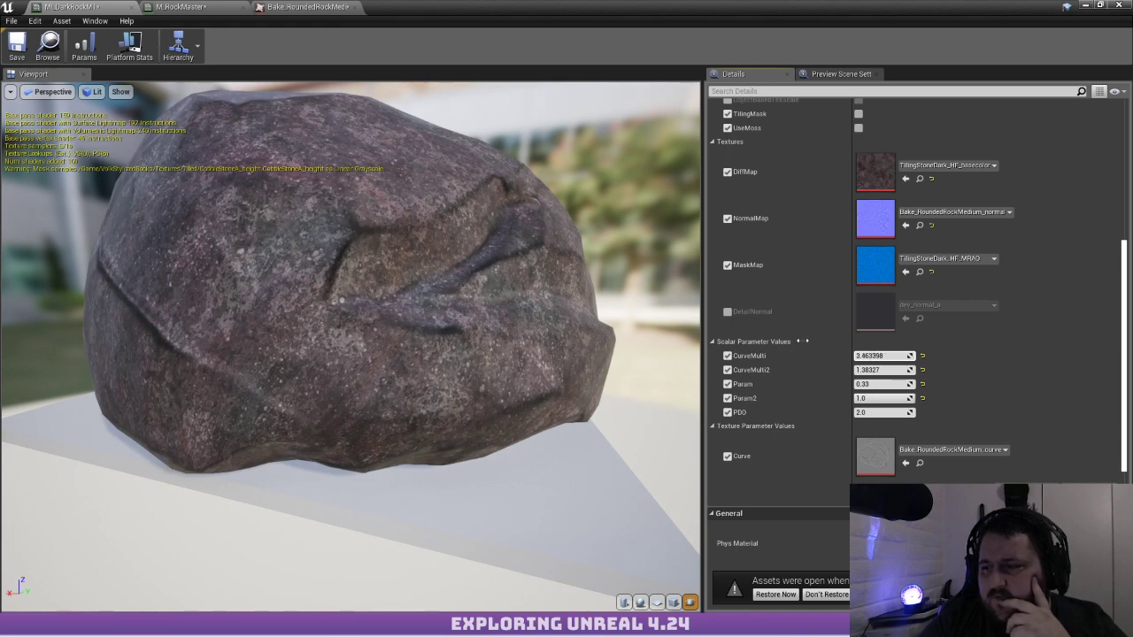
left_click_drag(337, 301, 315, 234)
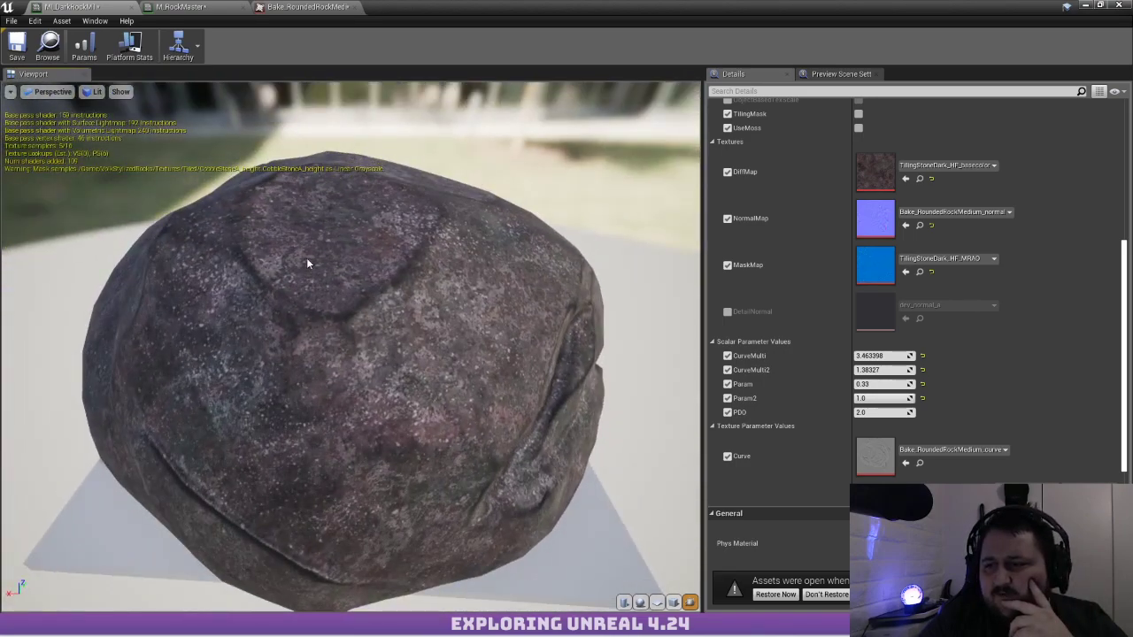
left_click_drag(526, 285, 381, 239)
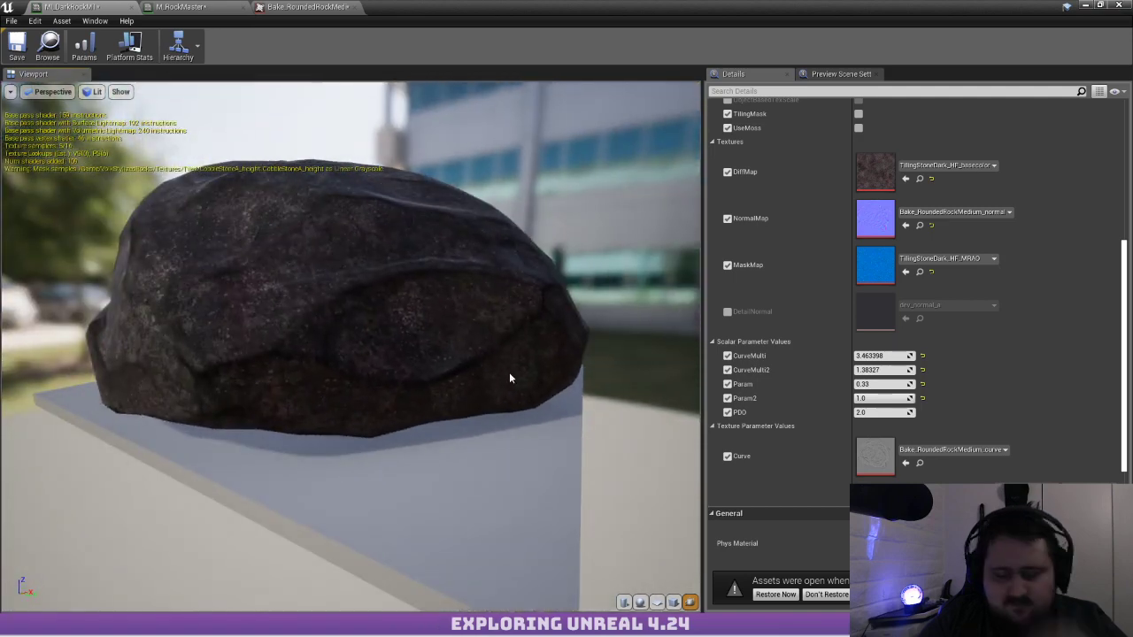
key("l")
left_click_drag(509, 378, 453, 321)
left_click_drag(304, 328, 188, 365)
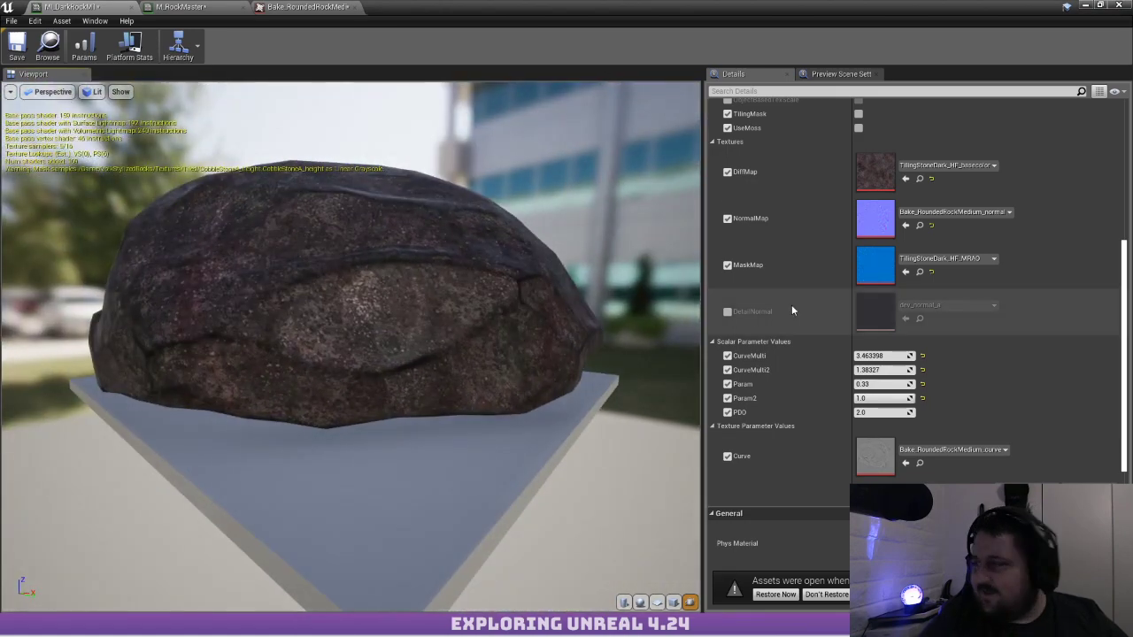
Change the DiffMap texture to TillingStoneb_HF_basecolor and view the rock with the new base colour
left_click(961, 168)
left_click(965, 379)
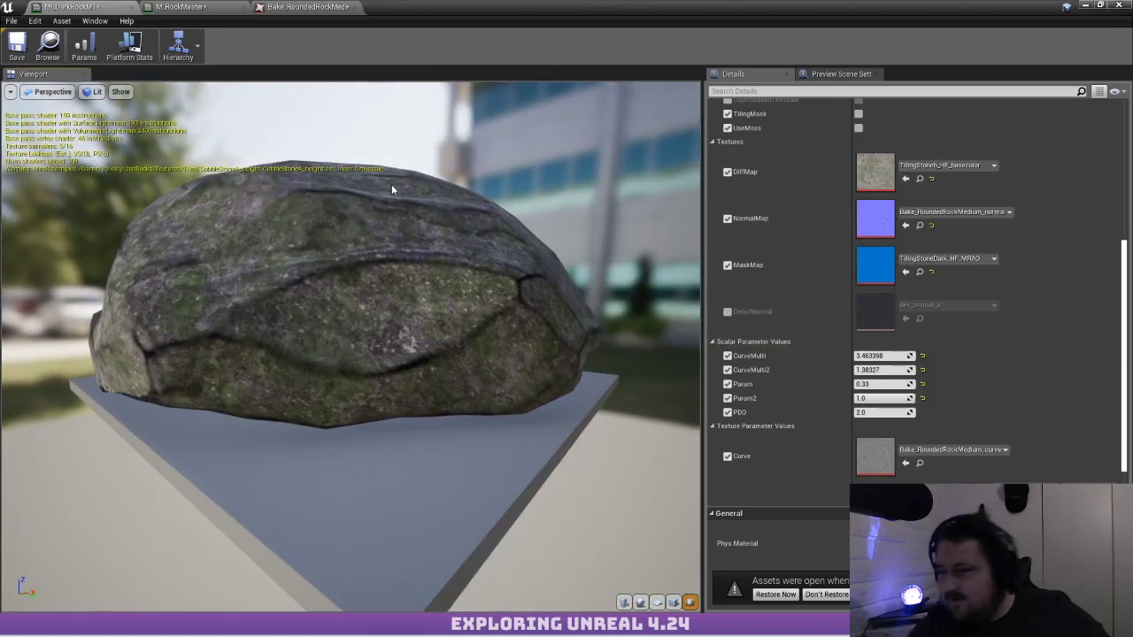
left_click_drag(392, 184, 518, 278)
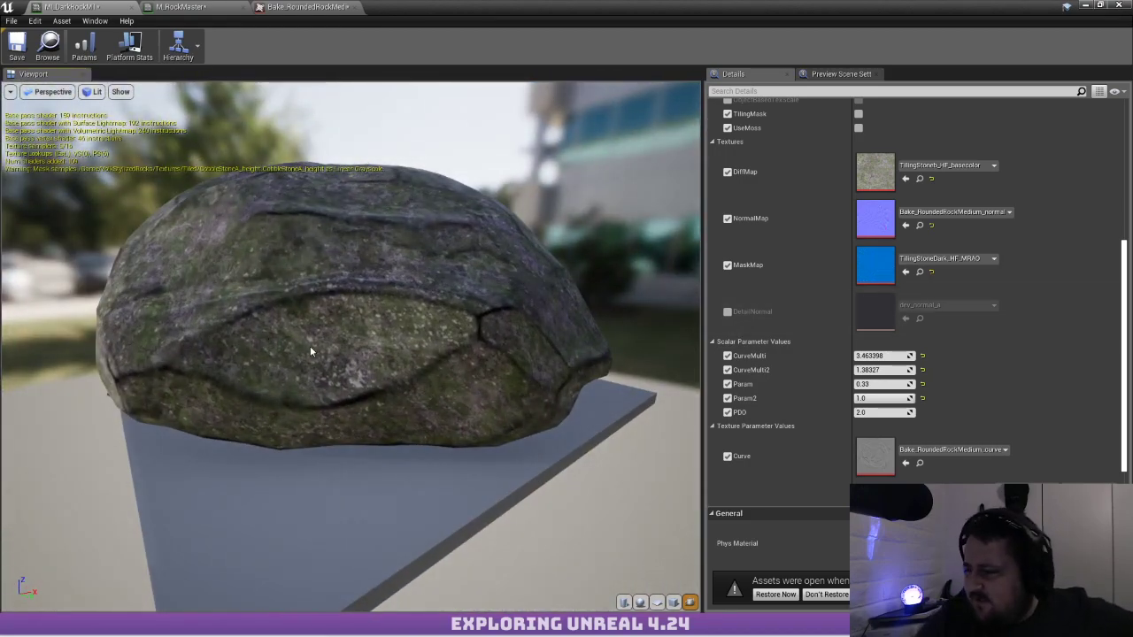
Detach the M_RockMaster editor into its own window, move it aside, and inspect the rock preview from another angle
mouse_move(900, 399)
left_mouse_down()
mouse_move(855, 399)
mouse_move(900, 399)
left_mouse_up()
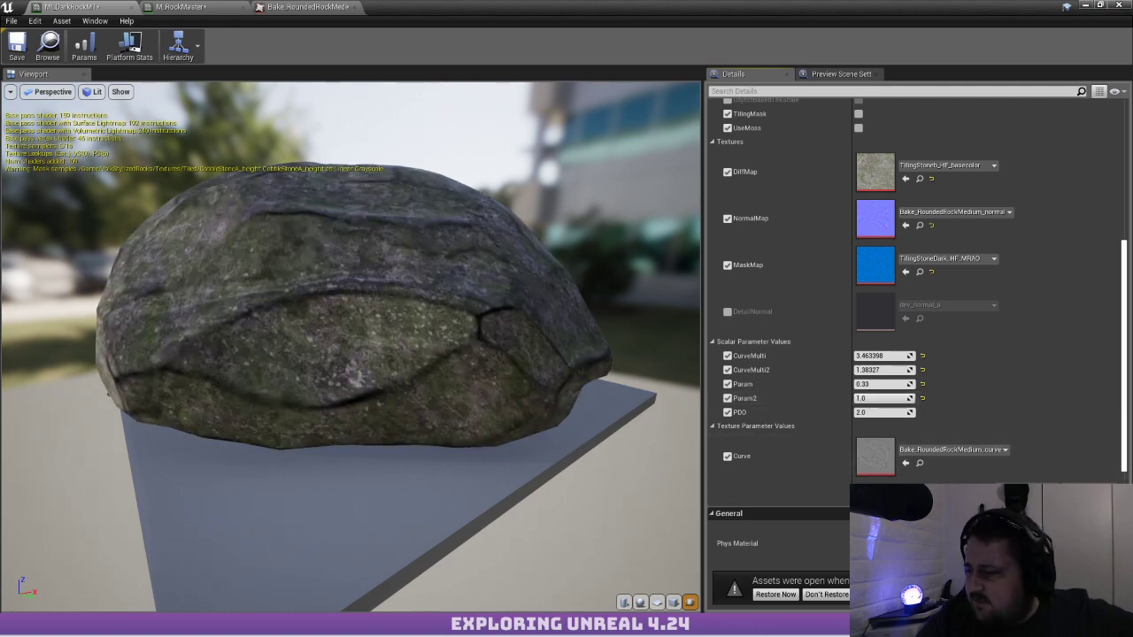
scroll(930, 460, "down", 3)
left_click(182, 7)
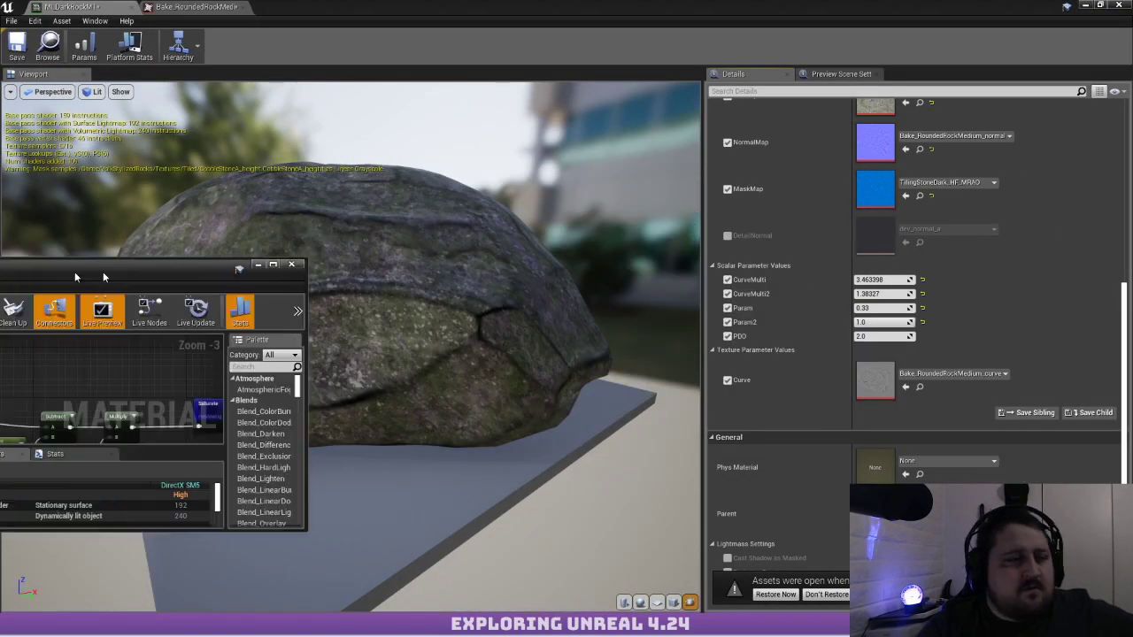
left_click_drag(73, 268, 203, 270)
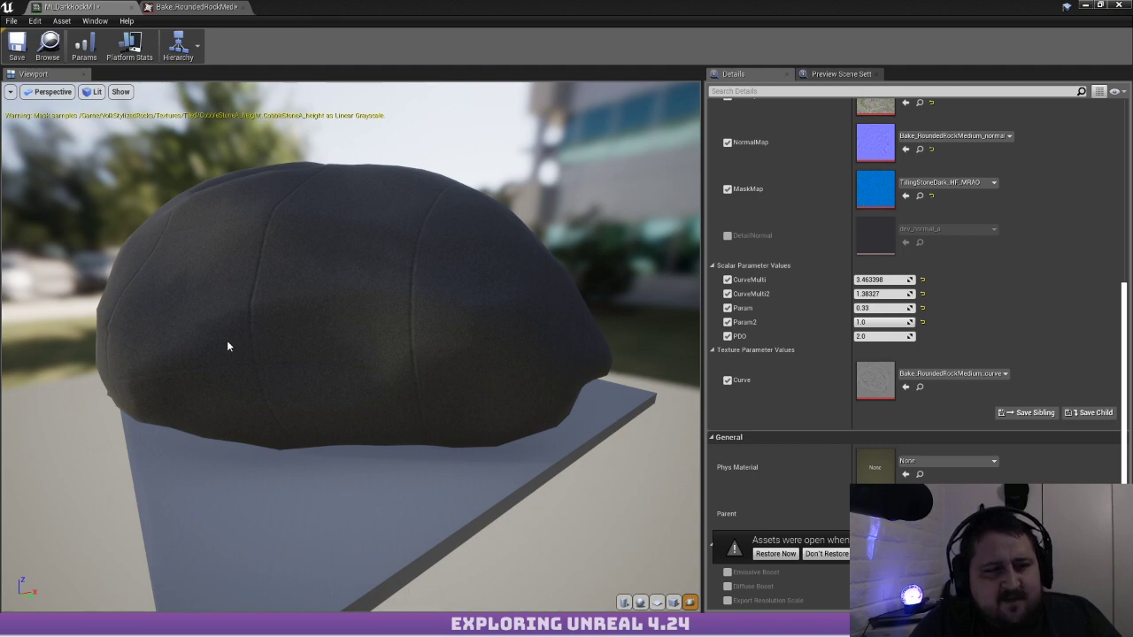
left_click_drag(242, 347, 257, 286)
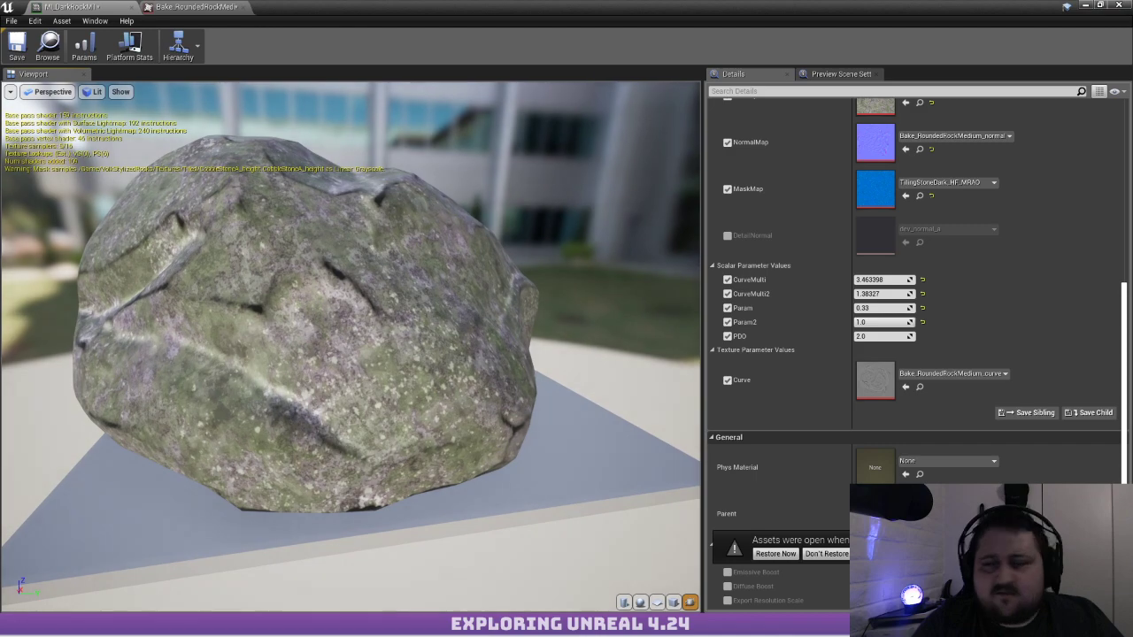
Compare the curvature blend with Param2 at 0.0, view the rock from another side, and return Param2 to 1.0
left_click_drag(882, 322, 854, 322)
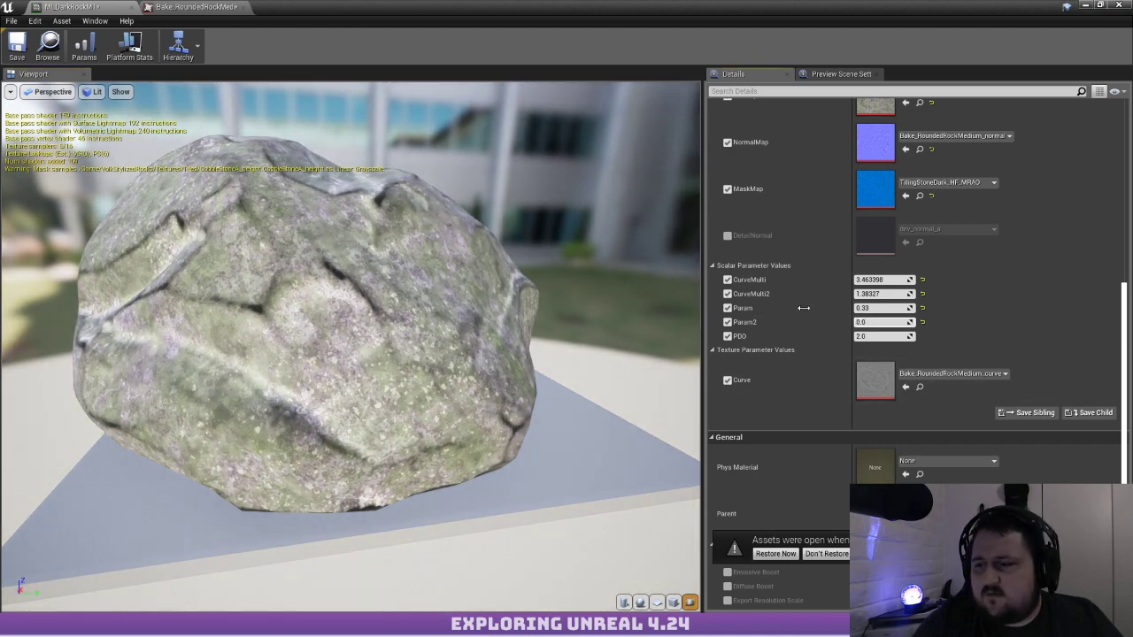
left_click_drag(425, 310, 407, 282)
left_click_drag(337, 301, 575, 354)
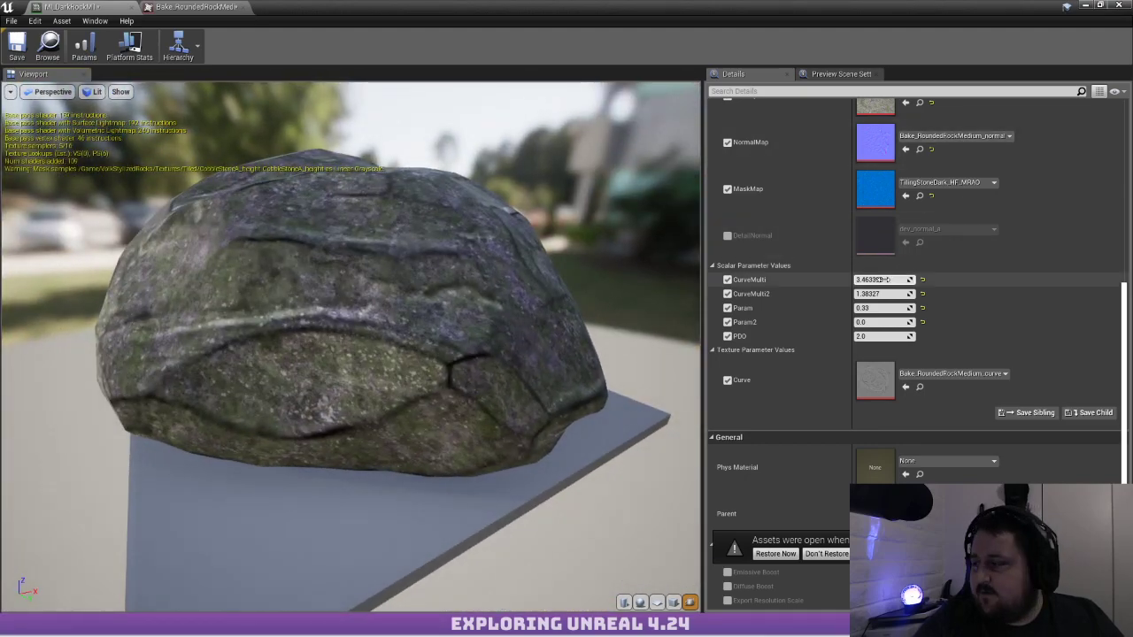
left_click_drag(872, 320, 939, 321)
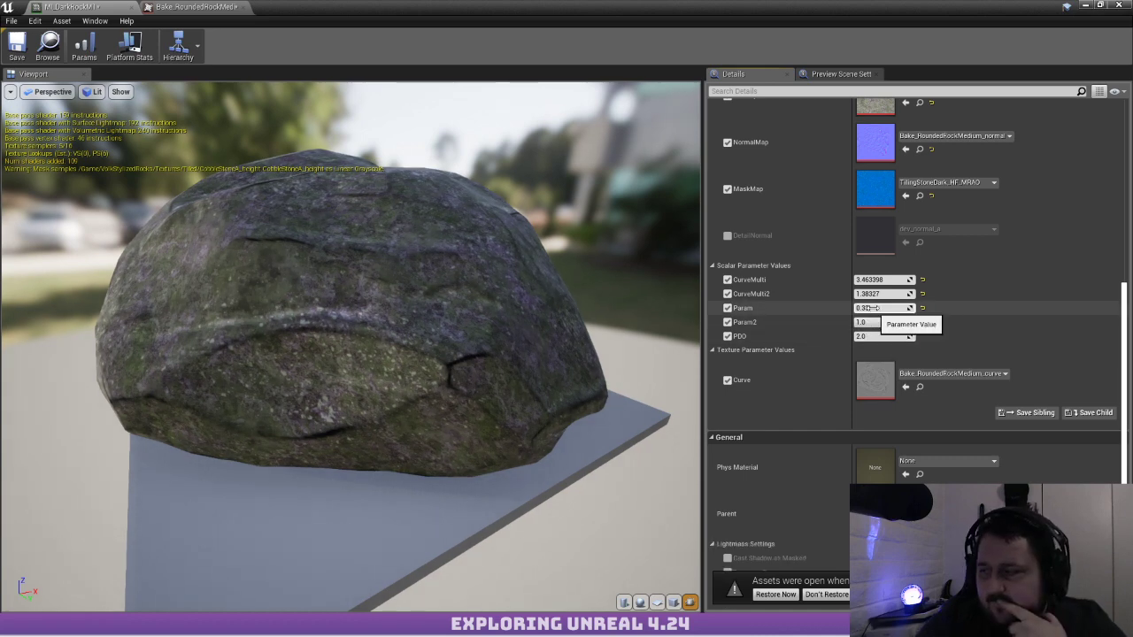
Try CurveMulti2 at 0.296053, set it to 1.984445, and inspect the rock's ridges
left_click_drag(890, 293, 863, 293)
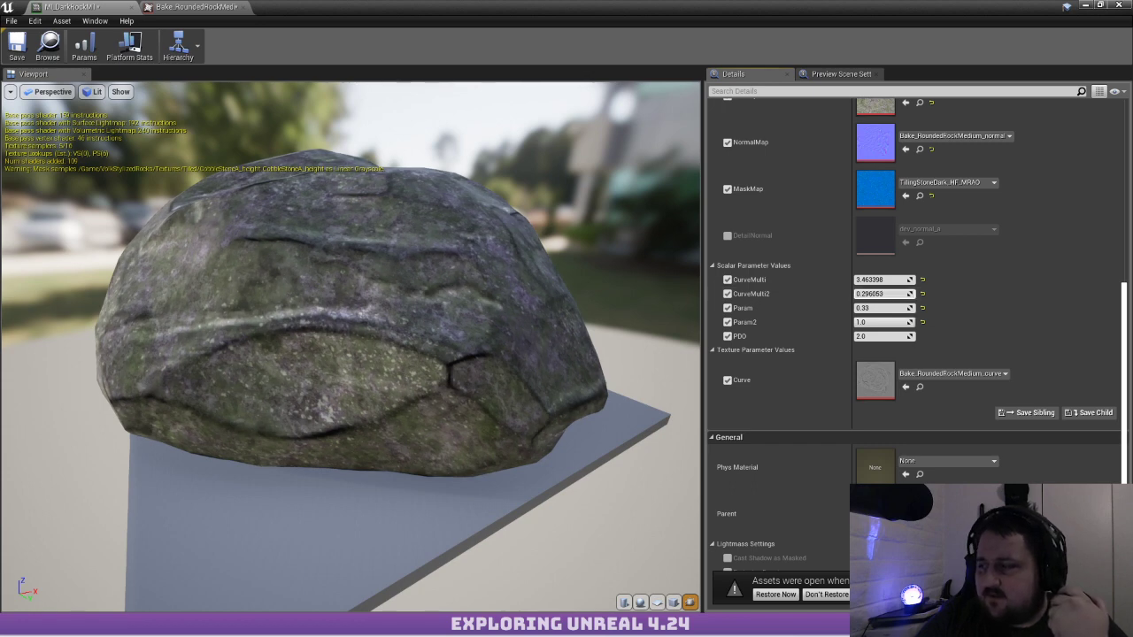
left_click_drag(867, 294, 898, 294)
left_click_drag(354, 328, 349, 354)
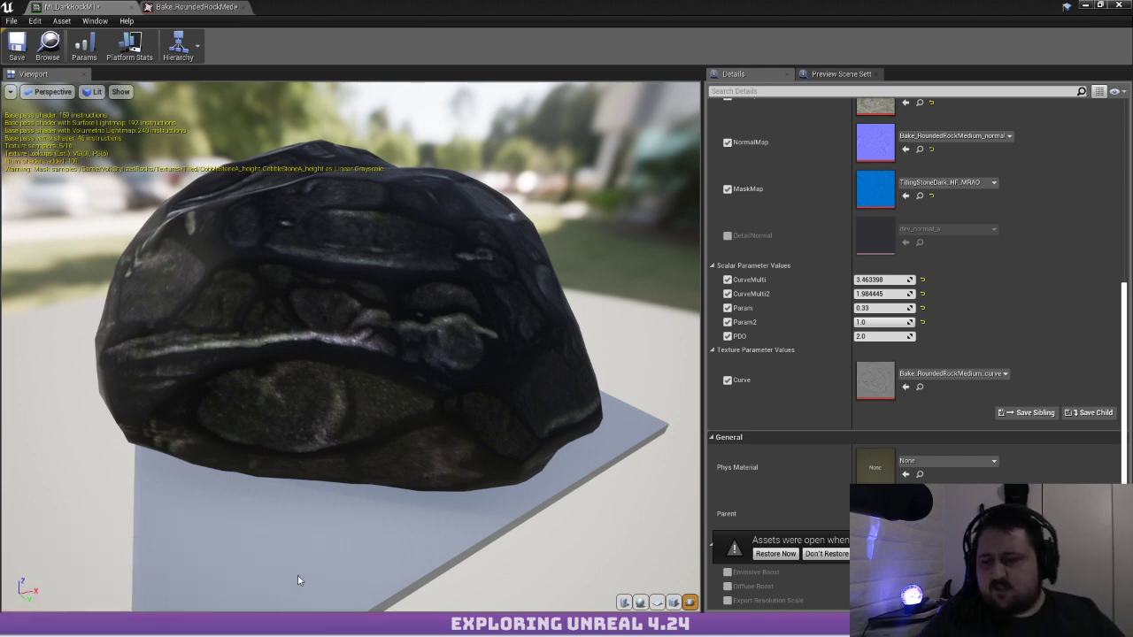
Move the material instance window aside to view the rounded rock in the level, and maximize the window again
left_click_drag(523, 6, 535, 267)
right_click_drag(486, 177, 543, 191)
left_click_drag(572, 258, 740, 432)
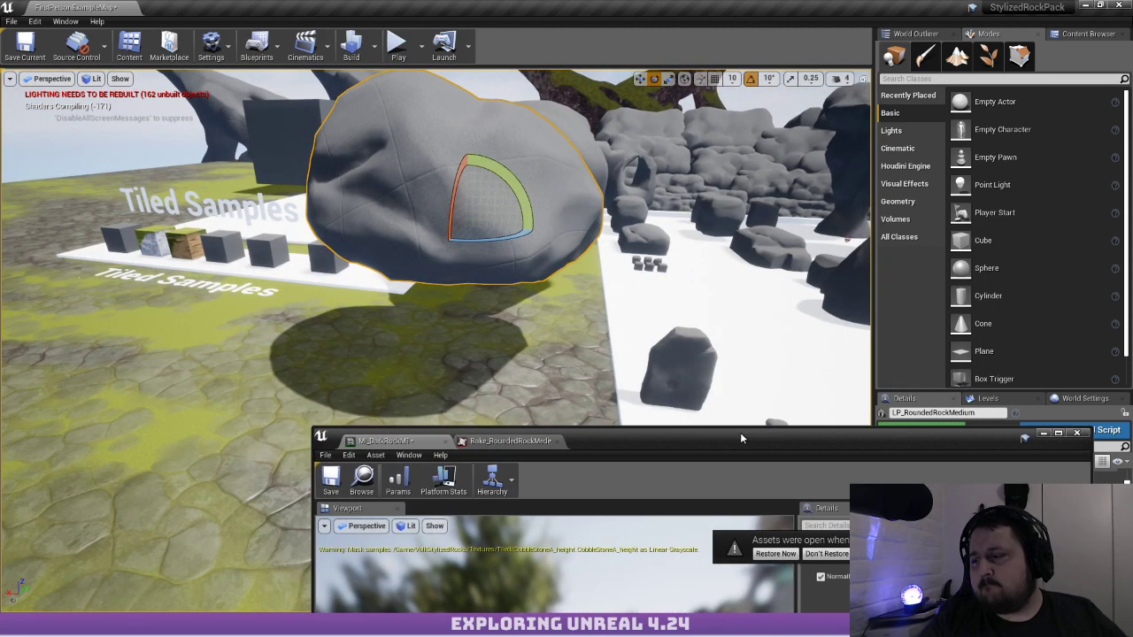
double_click(740, 432)
left_click_drag(372, 212, 372, 212)
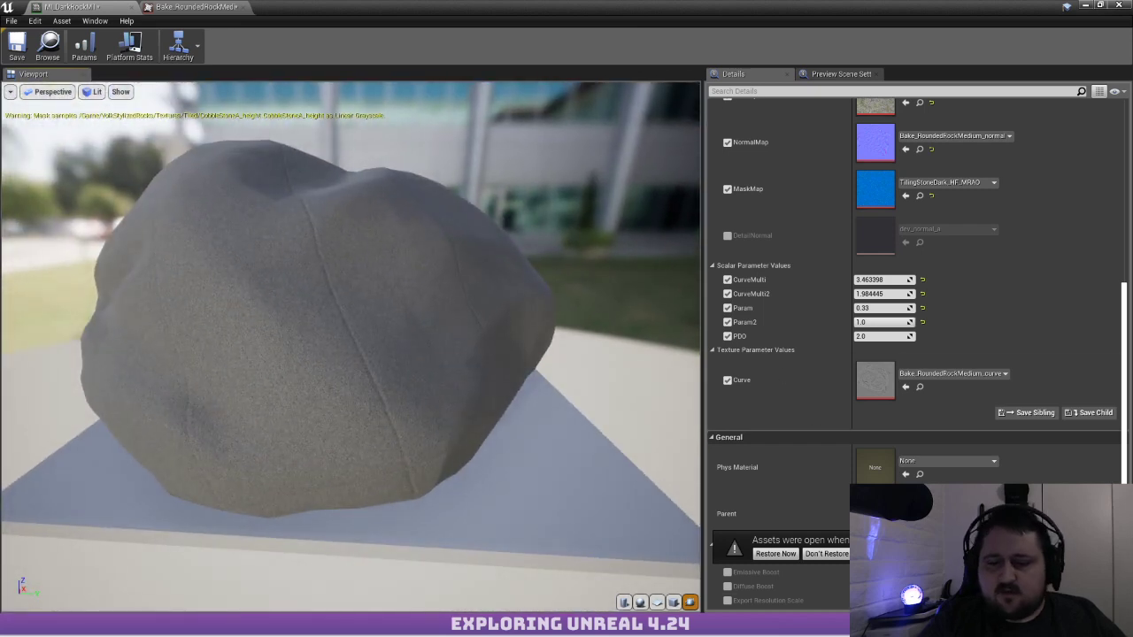
left_click(131, 625)
left_click(131, 625)
right_click(131, 625)
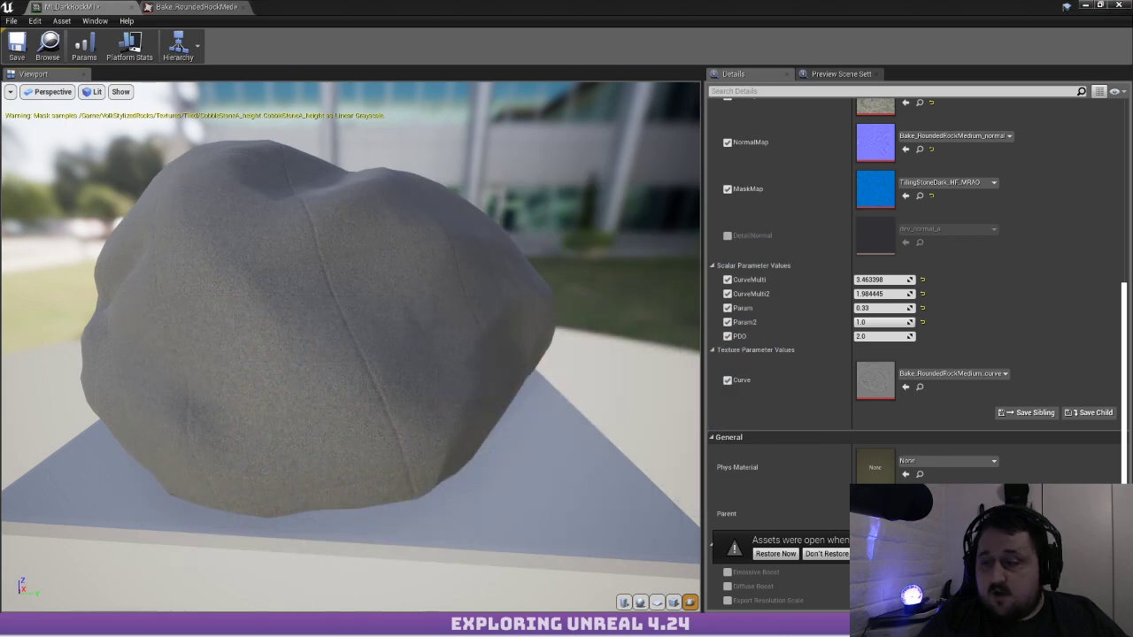
left_click(130, 606)
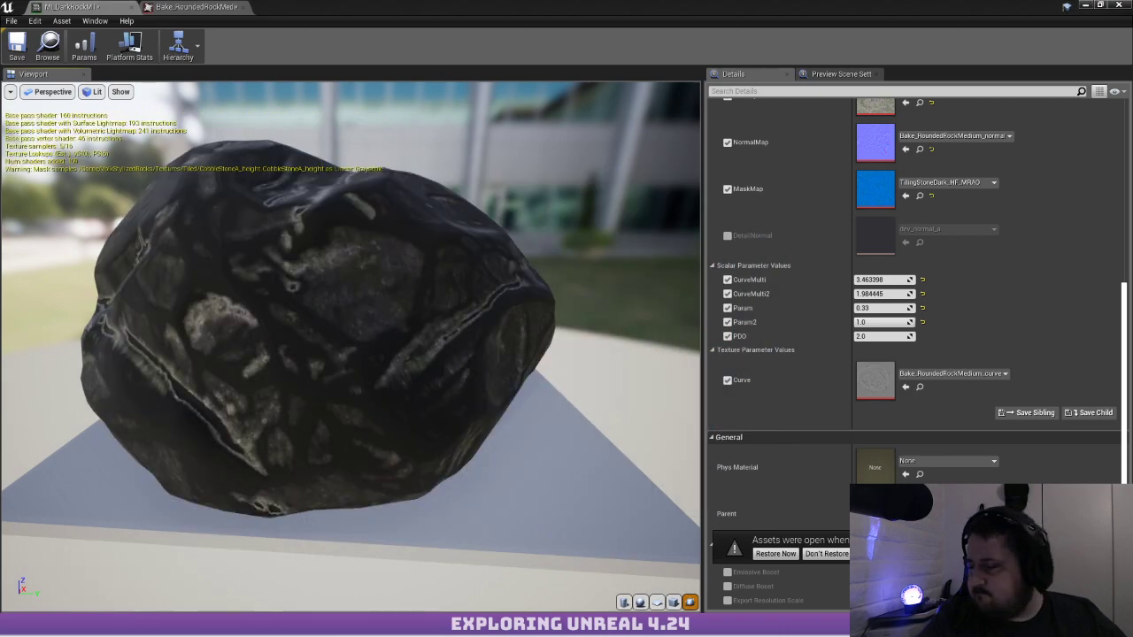
Set Param2 to 0.0 and CurveMulti to 4.3125858, and inspect the rock from several angles under a rotated light
left_click_drag(390, 328, 560, 270)
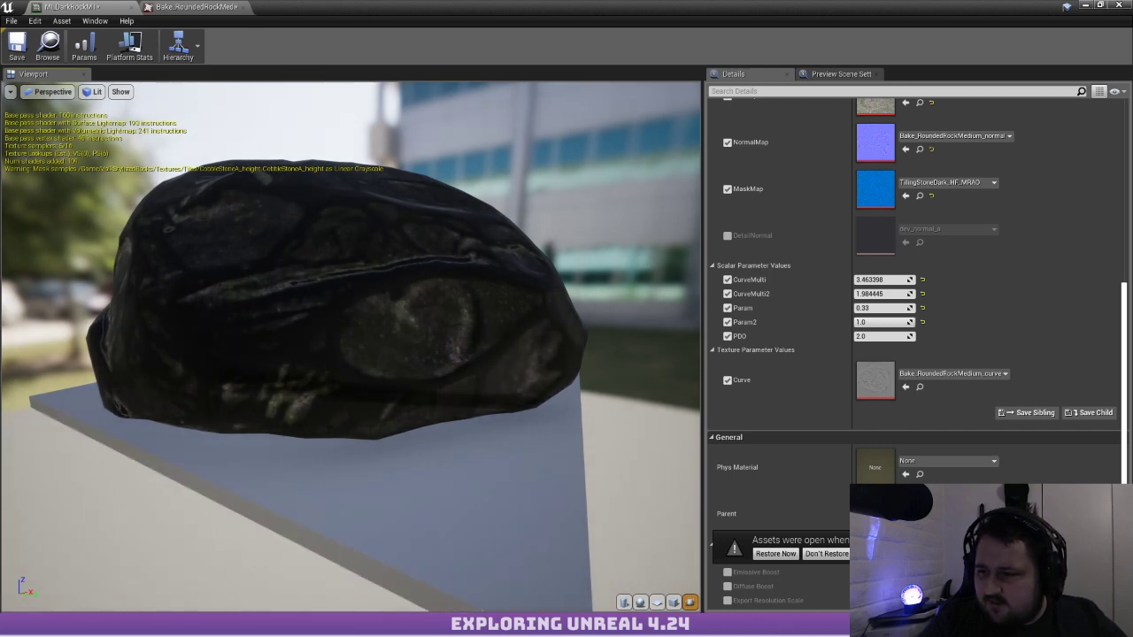
left_click_drag(452, 264, 446, 299)
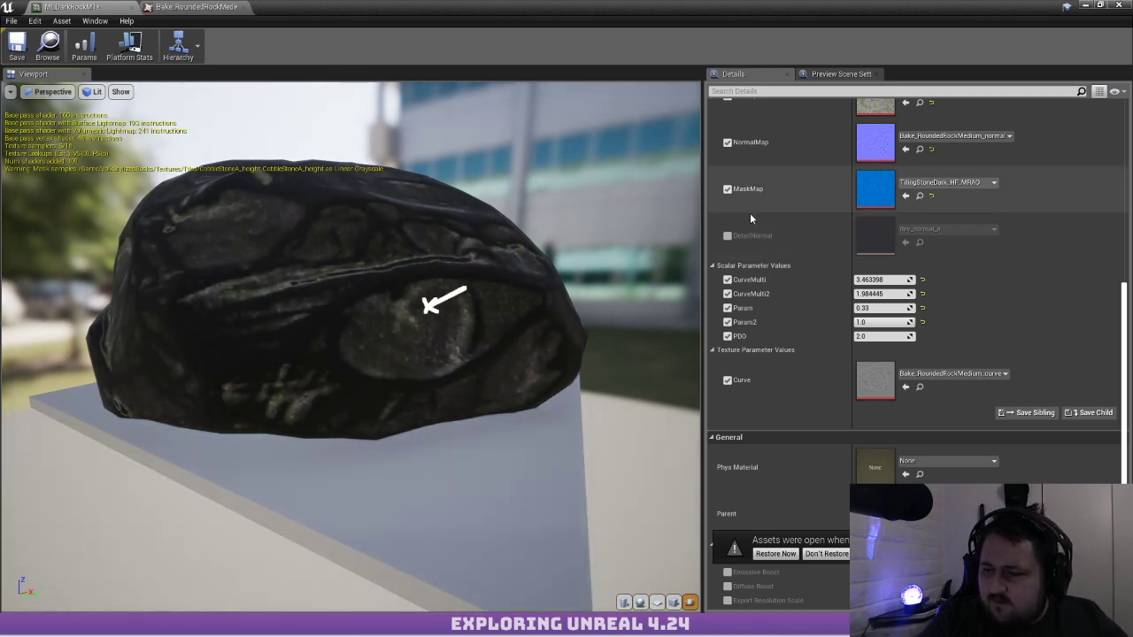
left_click_drag(883, 321, 858, 323)
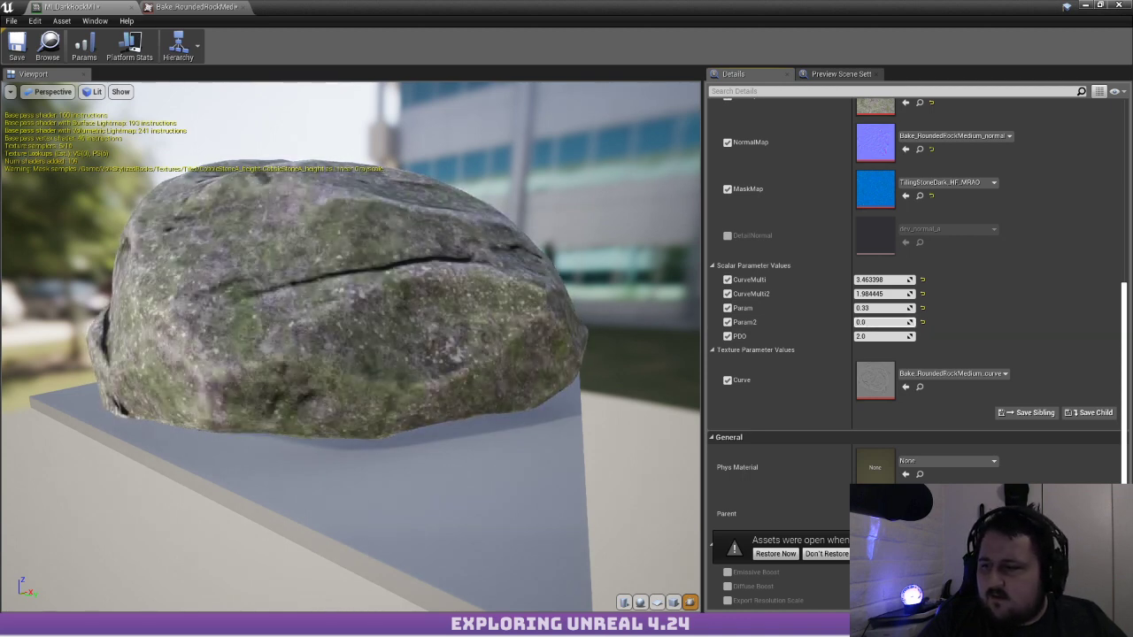
mouse_move(885, 280)
left_mouse_down()
mouse_move(920, 279)
mouse_move(894, 280)
left_mouse_up()
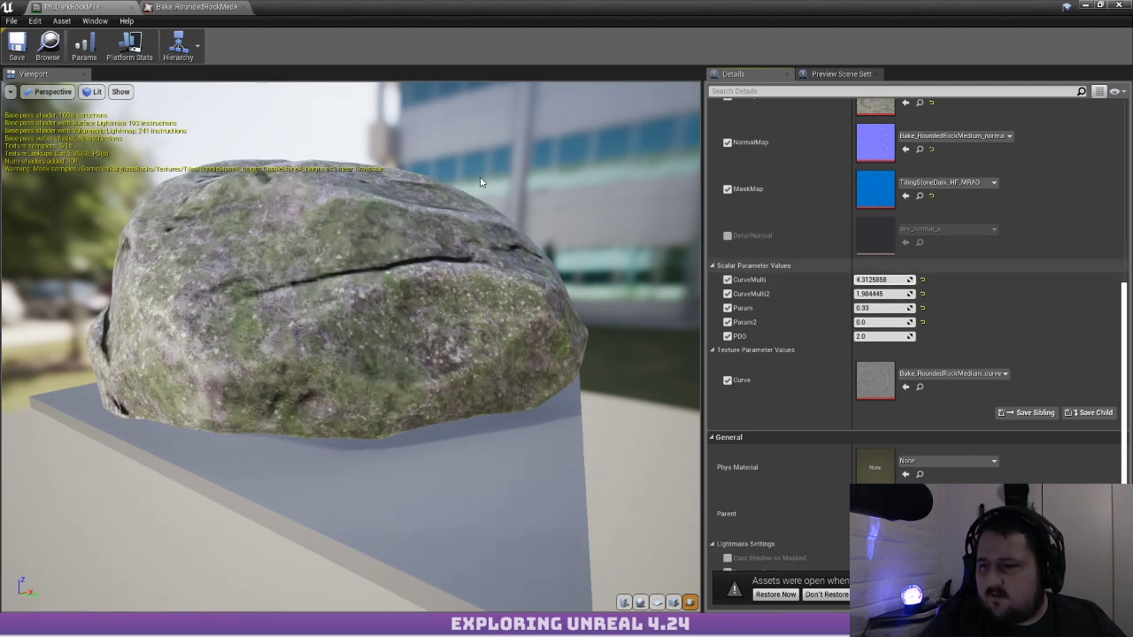
left_click_drag(394, 184, 460, 257)
left_click_drag(354, 337, 474, 359)
Try Param at 0.489524 and compare it with the earlier setting by undoing, redoing and undoing the change
mouse_move(882, 308)
left_mouse_down()
mouse_move(913, 308)
mouse_move(887, 308)
mouse_move(899, 308)
left_mouse_up()
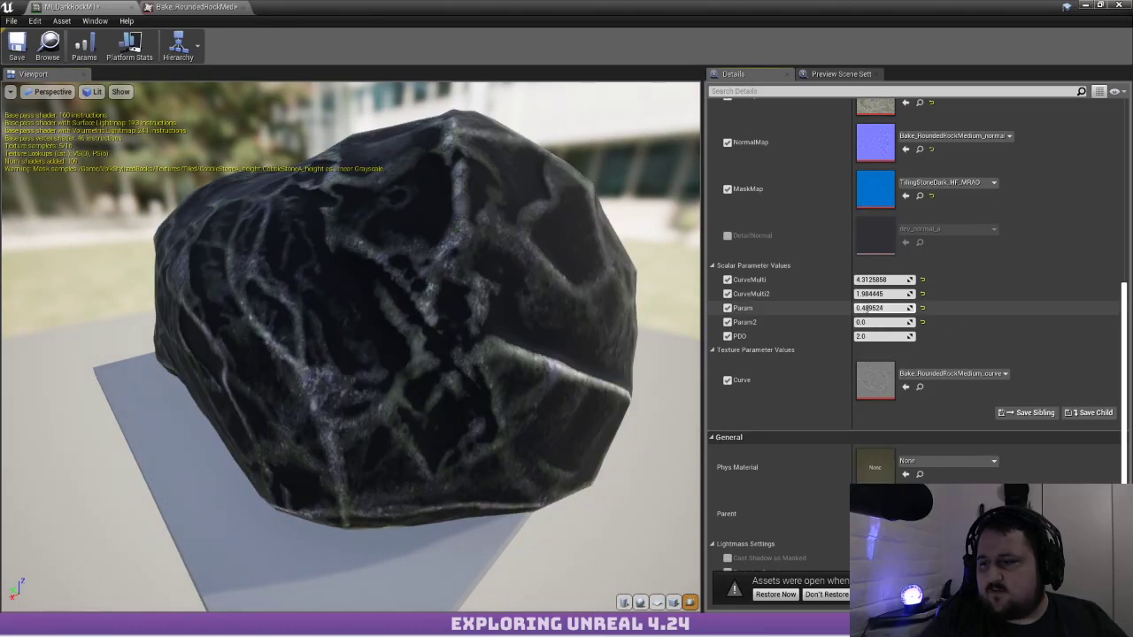
key("ctrl+z")
key("ctrl+y")
key("ctrl+z")
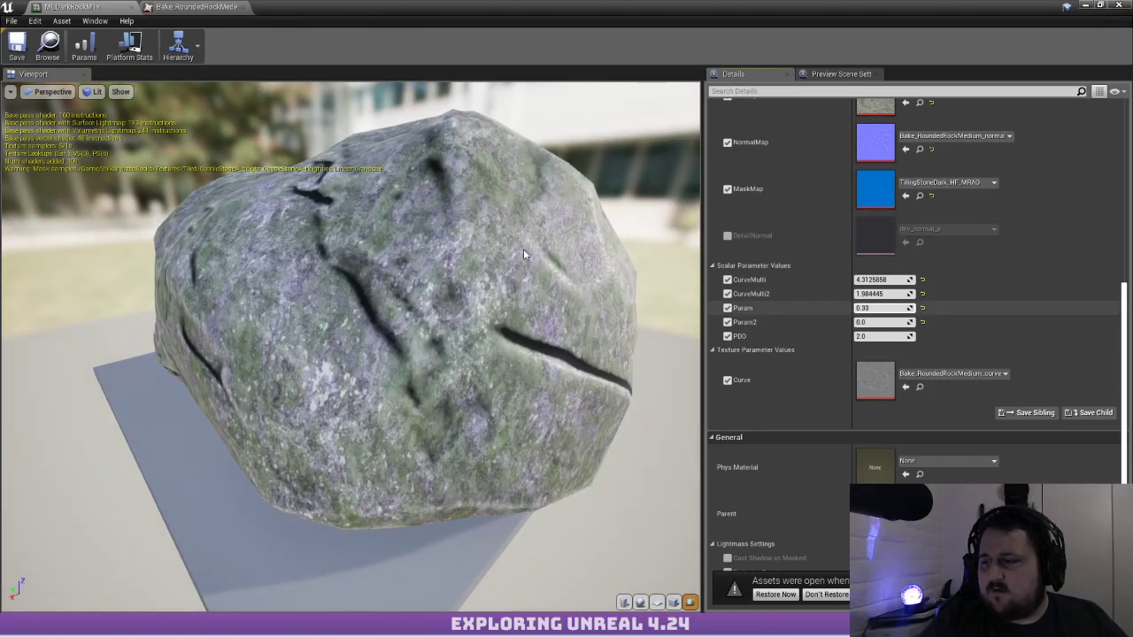
Try CurveMulti at 5.4684629 and inspect the rock's cracks from other angles
left_click_drag(524, 255, 615, 256)
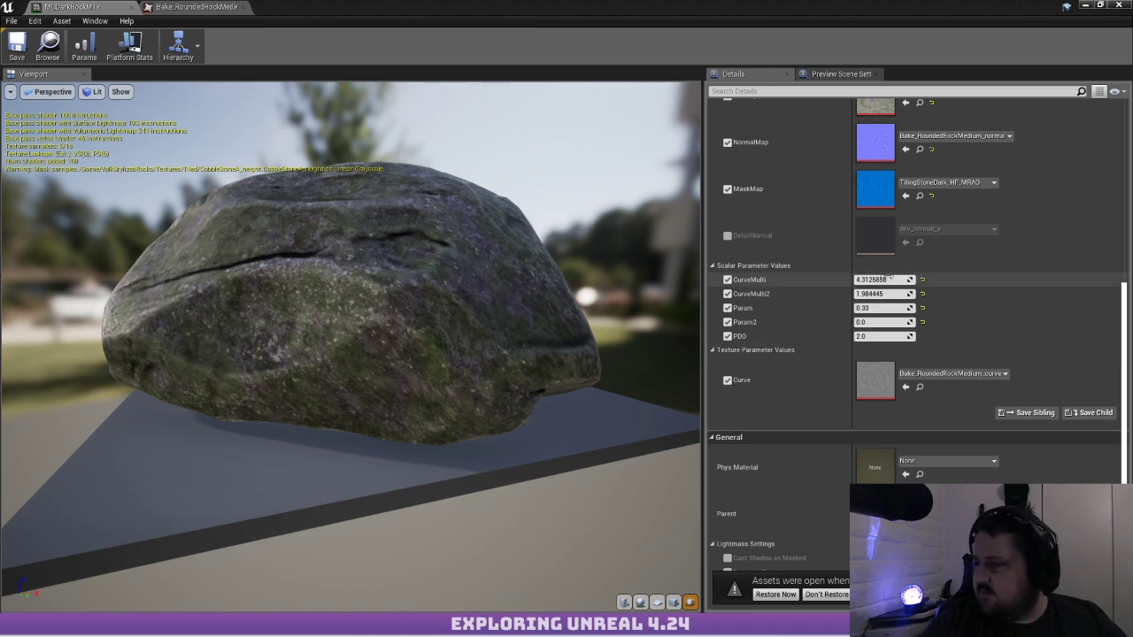
mouse_move(891, 280)
left_mouse_down()
mouse_move(939, 280)
mouse_move(872, 279)
mouse_move(925, 280)
left_mouse_up()
left_click_drag(319, 247, 278, 285)
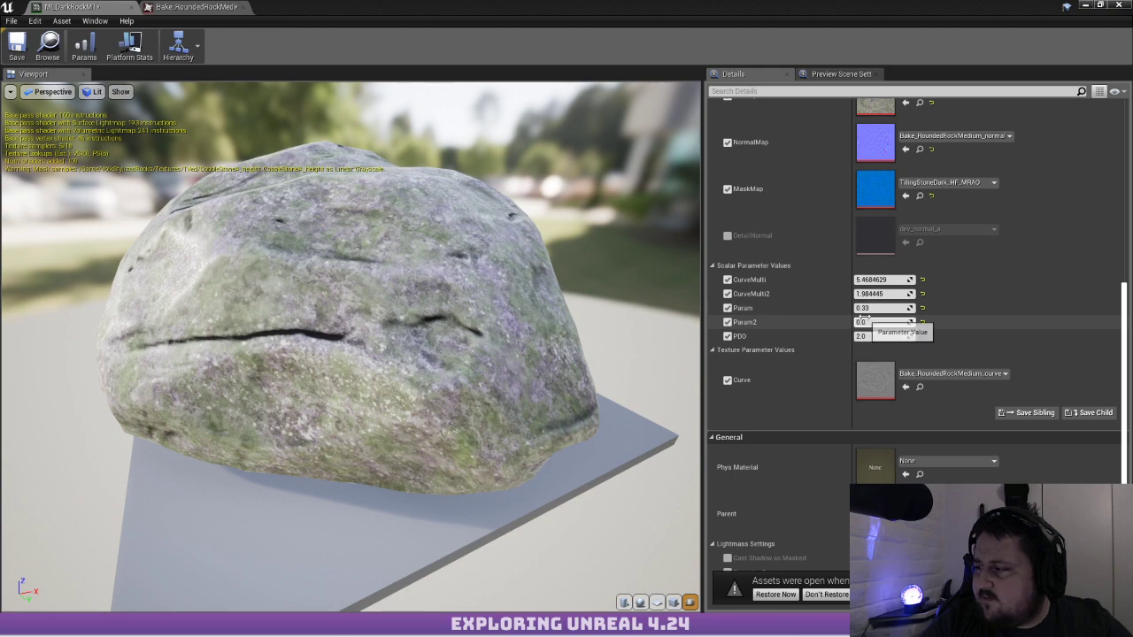
Set CurveMulti to 20.0969009 and Param to 0.483143, keep Param2 at 0.0, and view the mask on the rock
left_click_drag(869, 309, 885, 280)
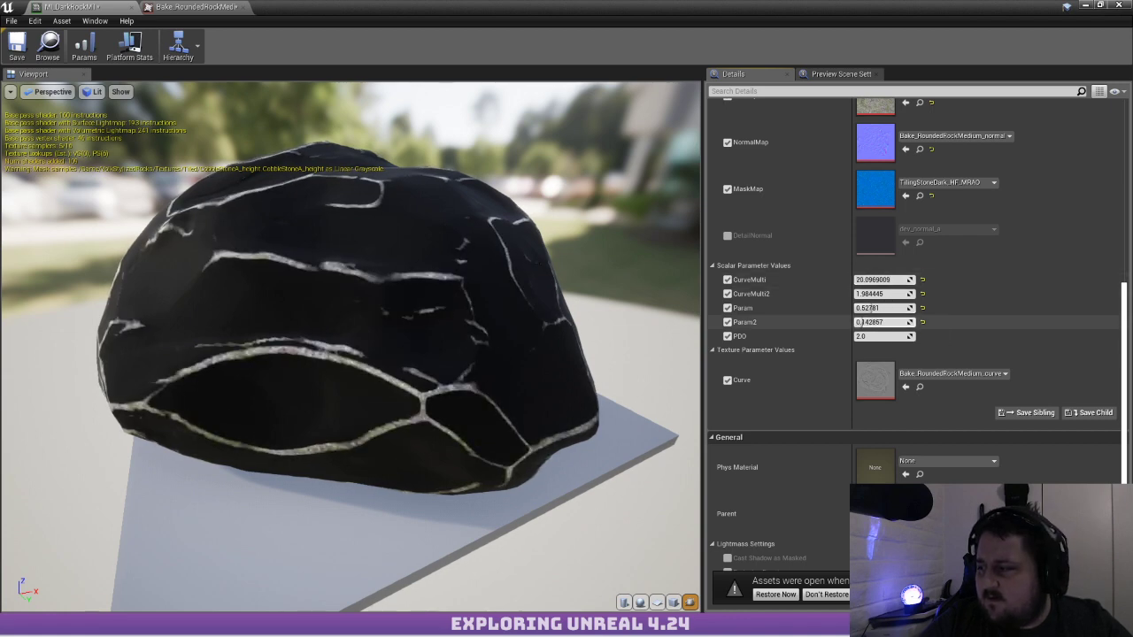
mouse_move(861, 323)
left_mouse_down()
mouse_move(883, 308)
mouse_move(867, 308)
left_mouse_up()
left_click_drag(309, 228, 283, 279)
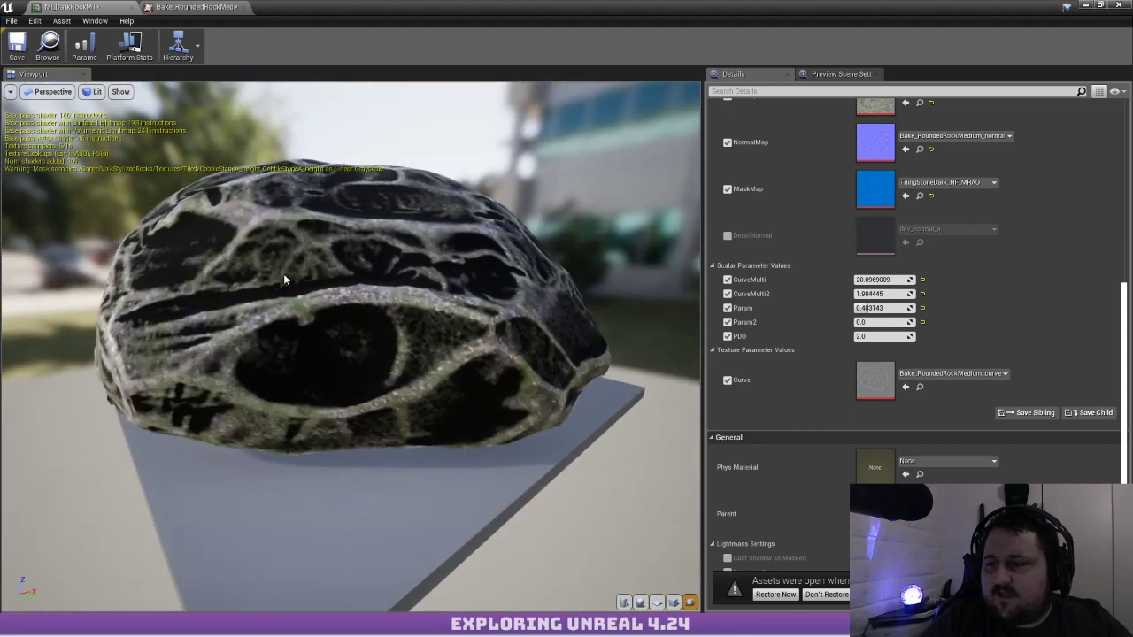
Try CurveMulti at 150.5992889 and inspect the hard-edged mask around the rock
mouse_move(876, 280)
left_mouse_down()
mouse_move(858, 280)
mouse_move(912, 279)
mouse_move(894, 280)
left_mouse_up()
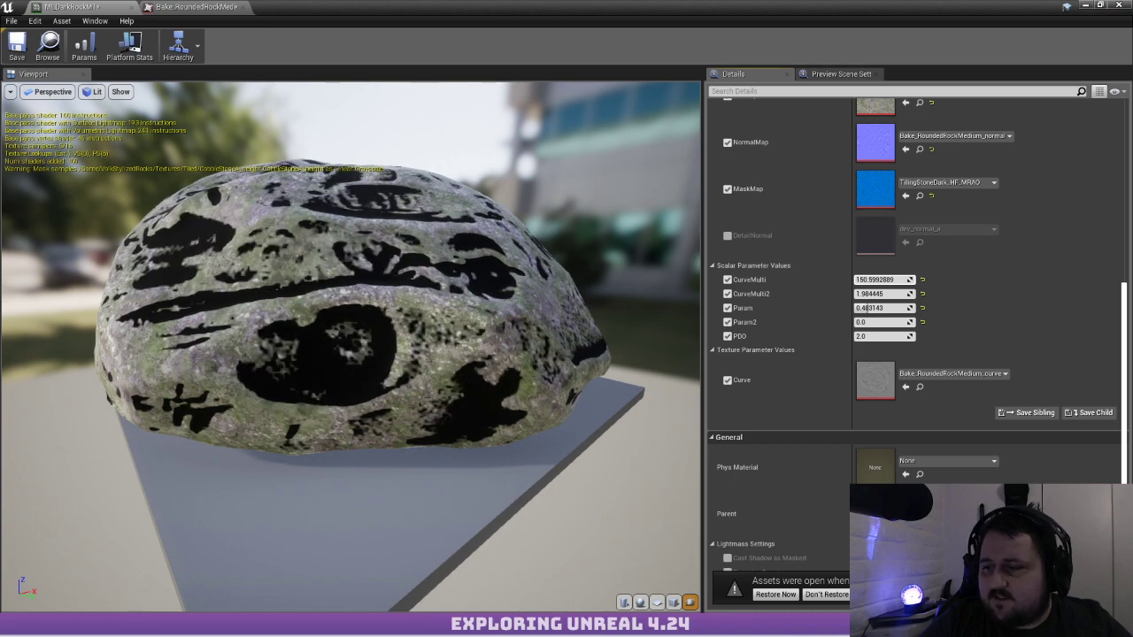
left_click_drag(447, 277, 691, 356)
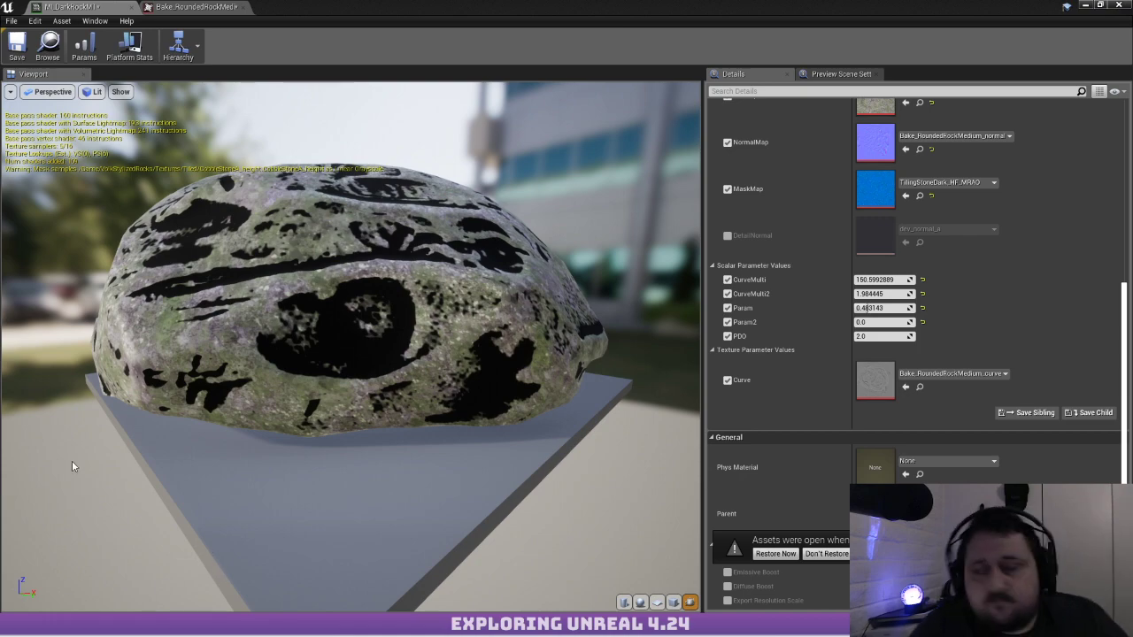
left_click_drag(337, 276, 324, 167)
left_click_drag(325, 265, 508, 193)
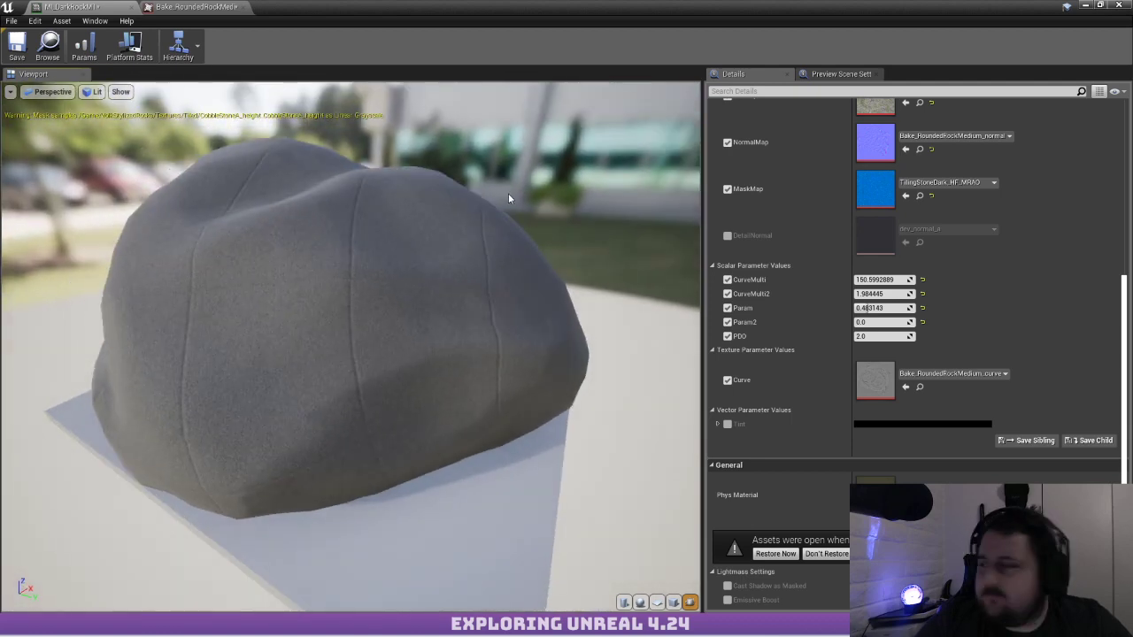
Enable the Tint parameter override and give it a pale purple colour with a brightness value of 0.7604167
scroll(842, 264, "up", 3)
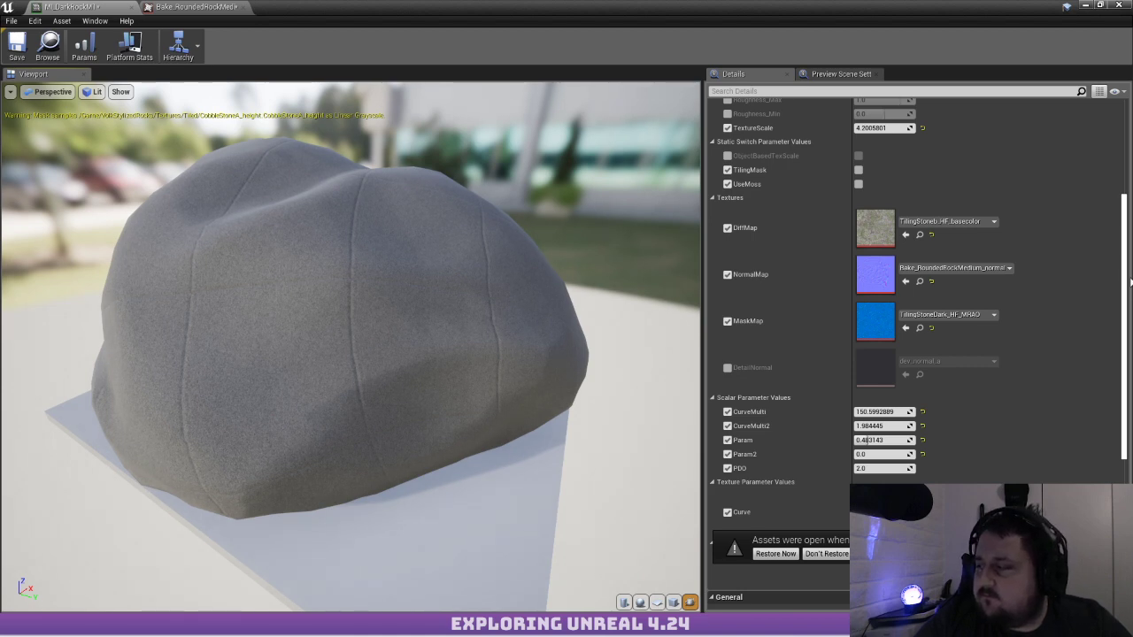
left_click_drag(600, 292, 521, 235)
scroll(880, 339, "down", 5)
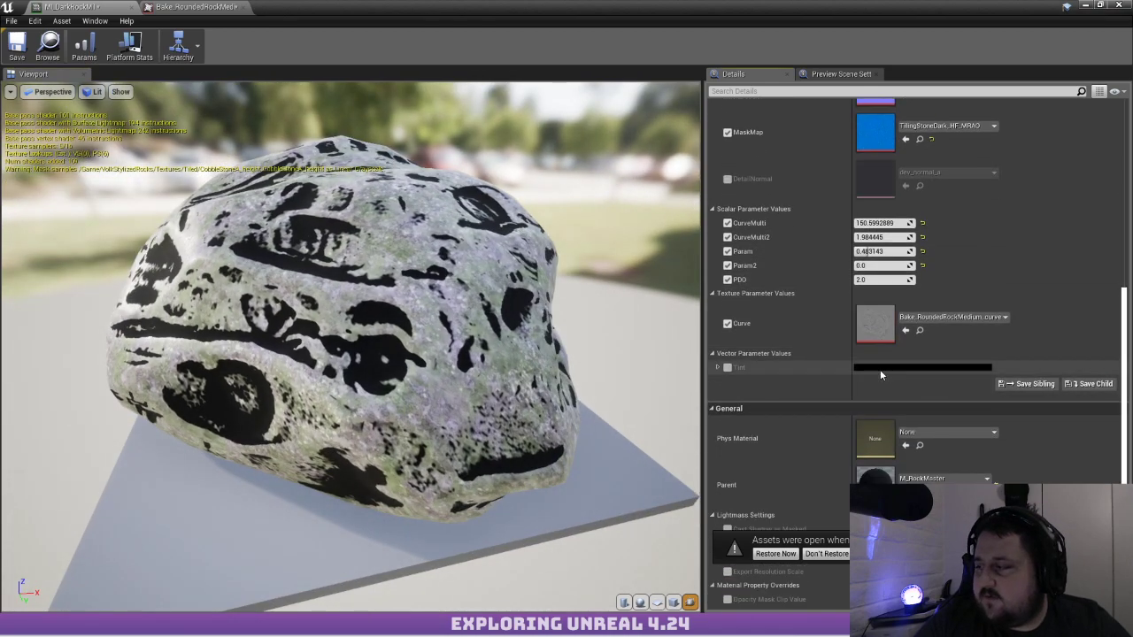
left_click(727, 368)
left_click(875, 367)
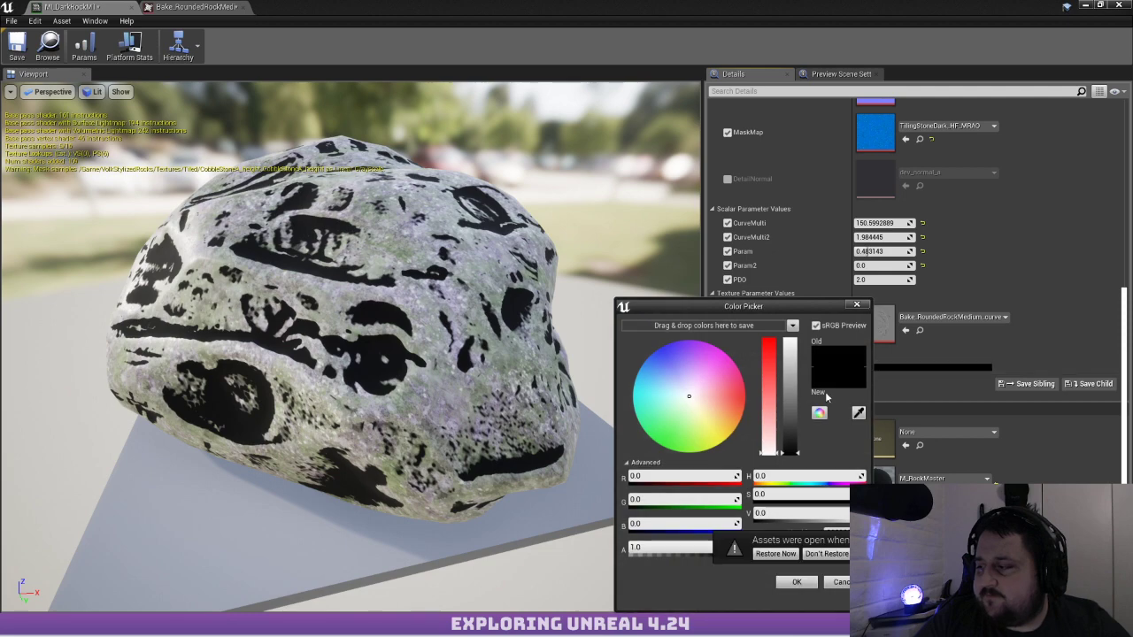
left_click_drag(791, 449, 796, 367)
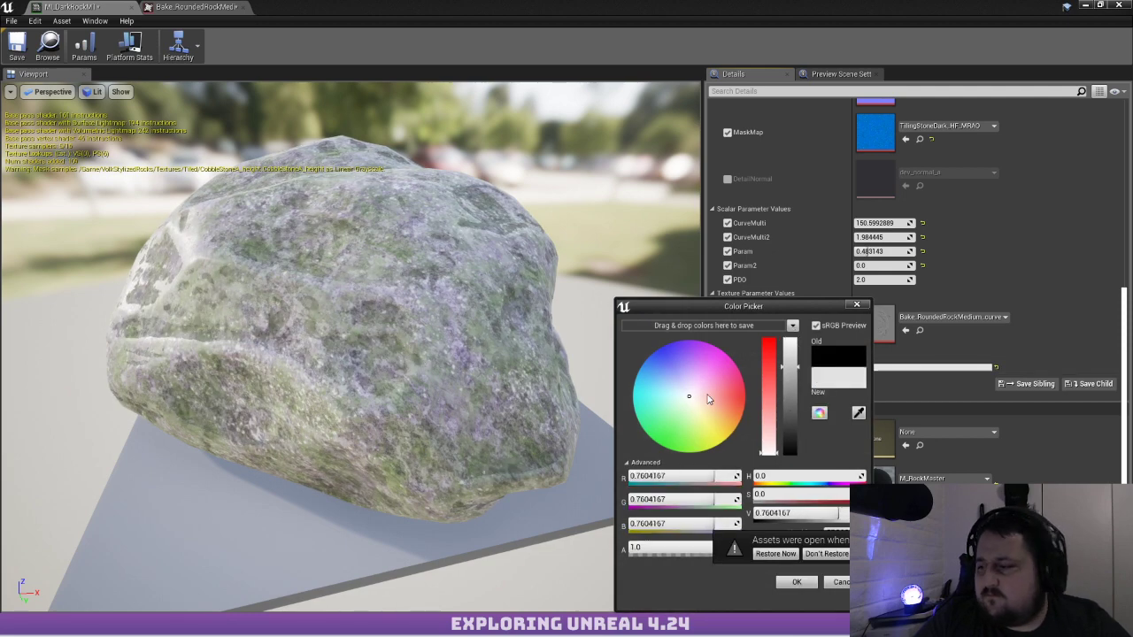
mouse_move(707, 399)
left_mouse_down()
mouse_move(697, 436)
mouse_move(694, 400)
mouse_move(679, 395)
mouse_move(693, 390)
left_mouse_up()
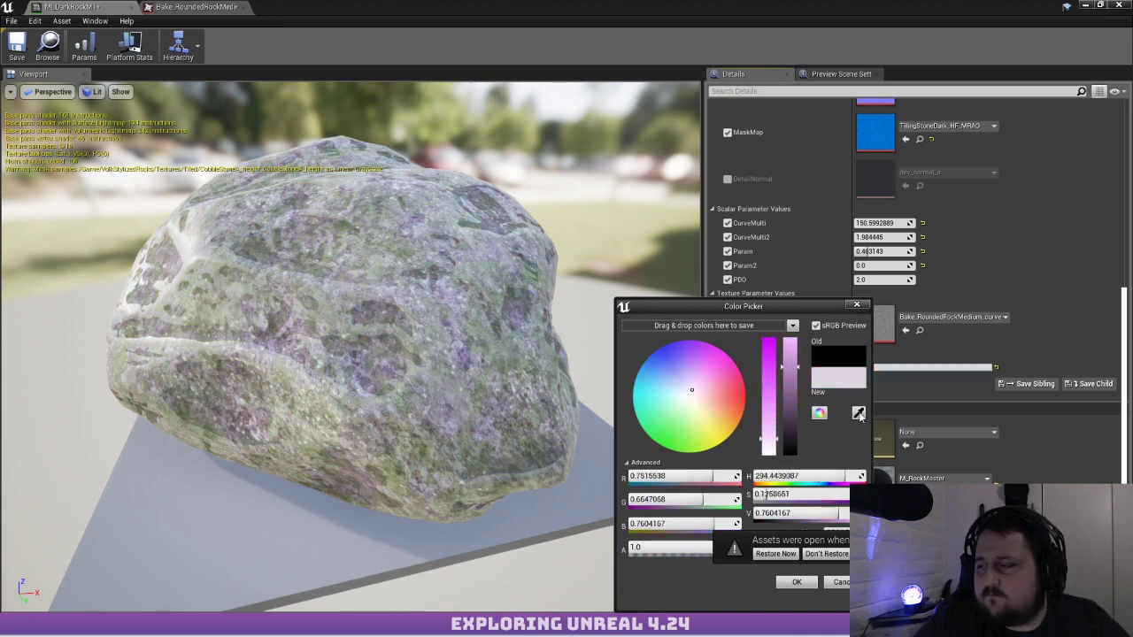
Sample the Tint colour from the rock's surface in the preview and accept it
left_click(859, 414)
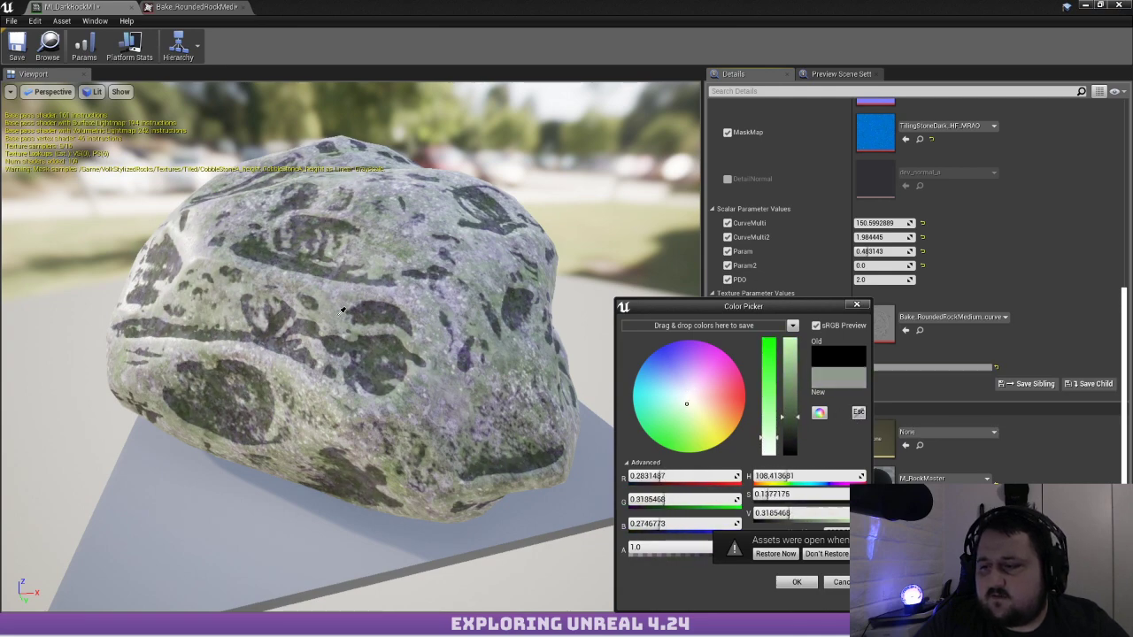
left_click(343, 303)
left_click(781, 581)
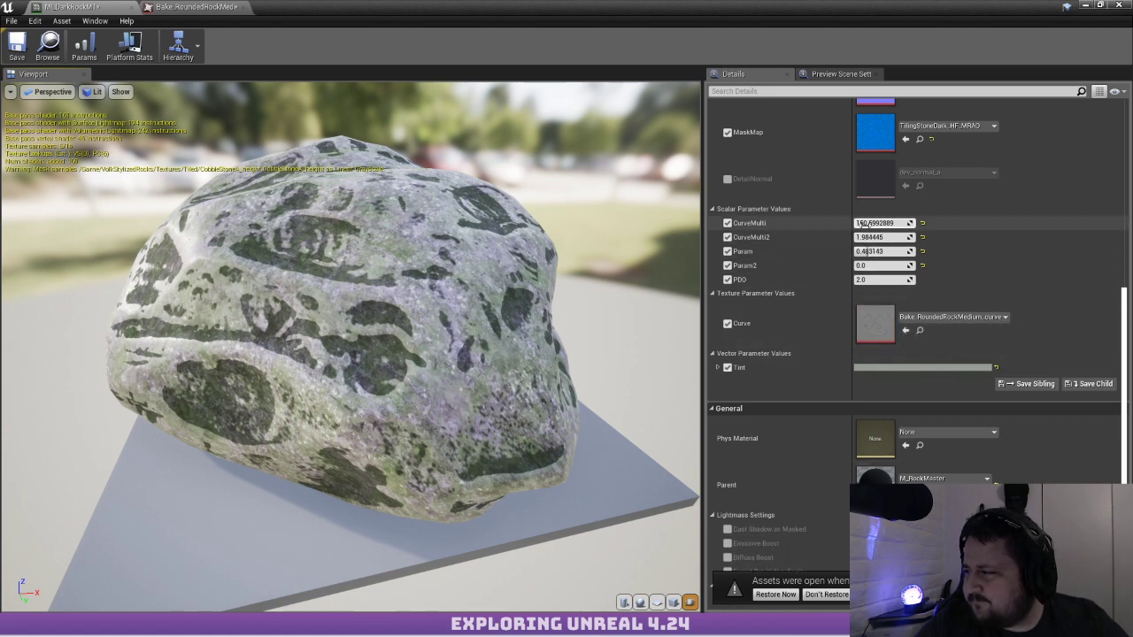
Set CurveMulti to 9.6709414 and check the tinted rock in the preview and in the level
left_click_drag(870, 224, 844, 223)
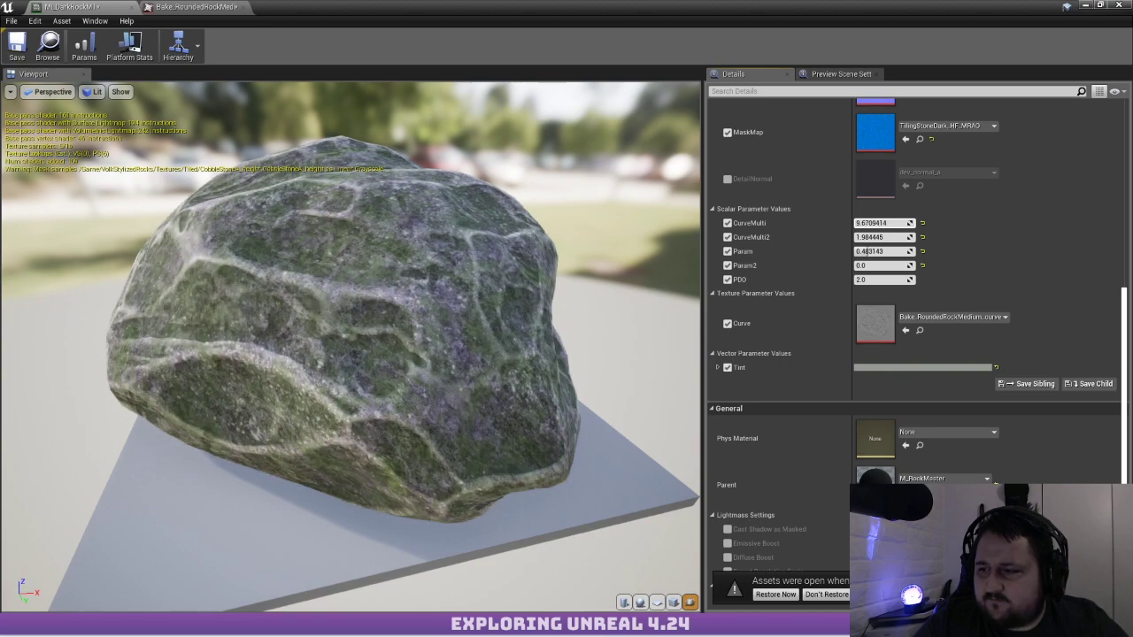
left_click_drag(325, 202, 584, 217)
left_click_drag(370, 9, 0, 70)
right_click_drag(546, 407, 422, 359)
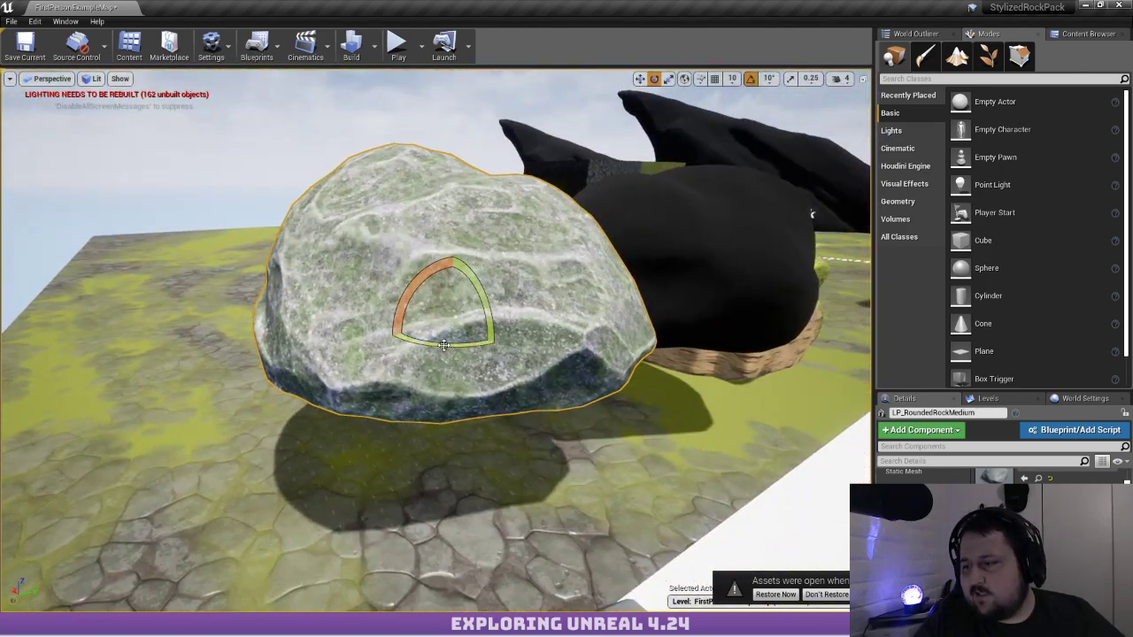
Rotate the floating rounded rock and scale it up
left_click_drag(444, 346, 344, 341)
key("r")
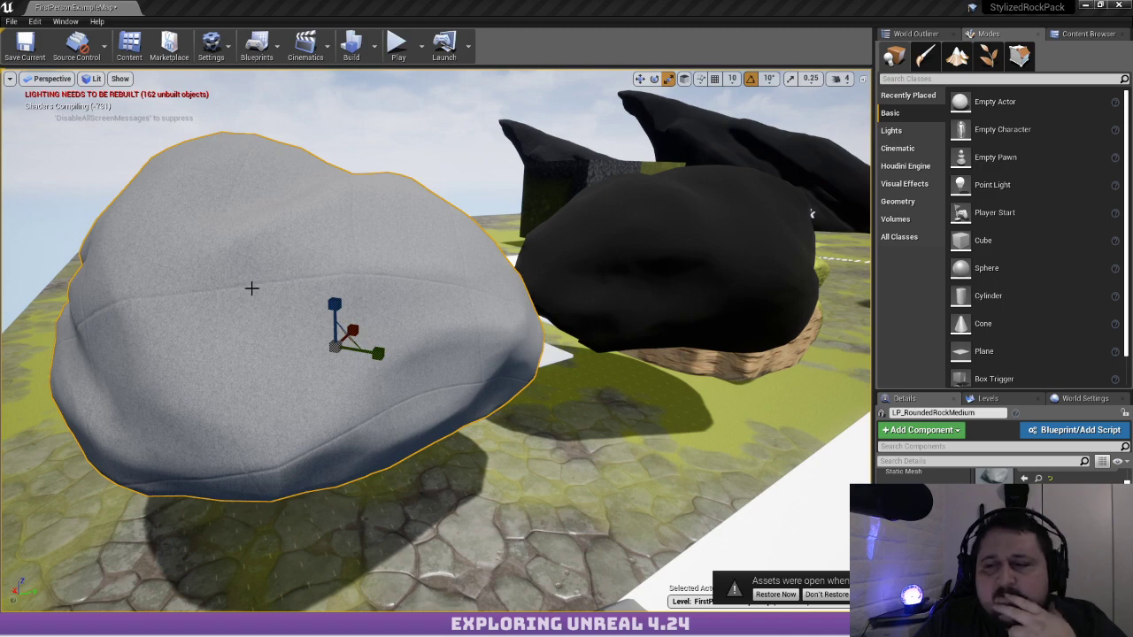
right_click(392, 316)
right_click_drag(257, 249, 232, 263)
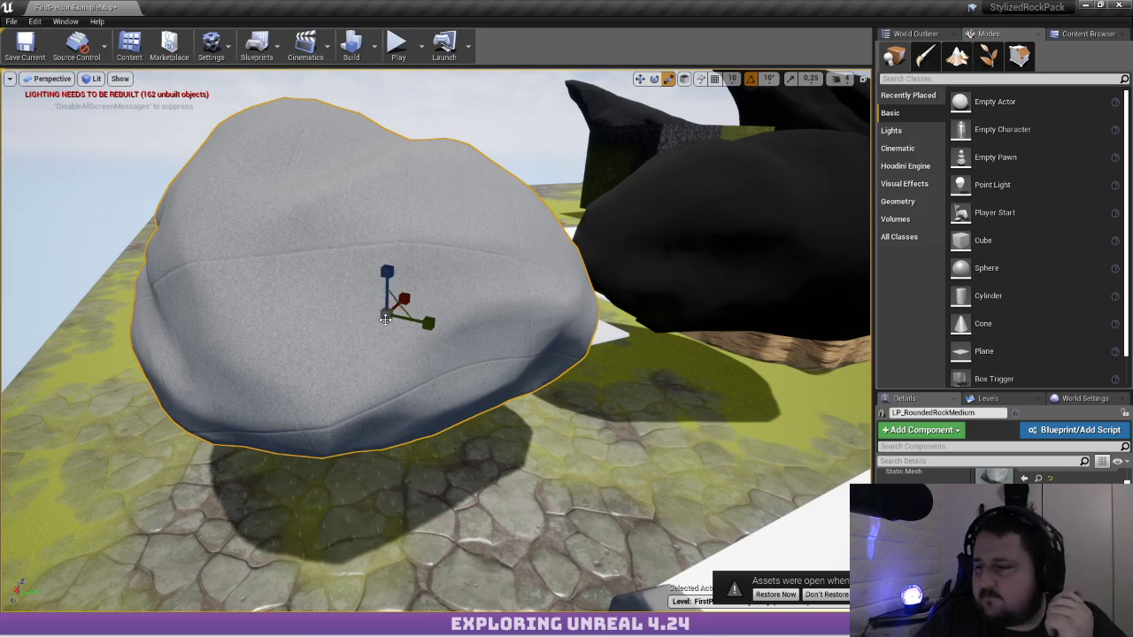
mouse_move(386, 319)
left_mouse_down()
mouse_move(430, 292)
mouse_move(377, 327)
left_mouse_up()
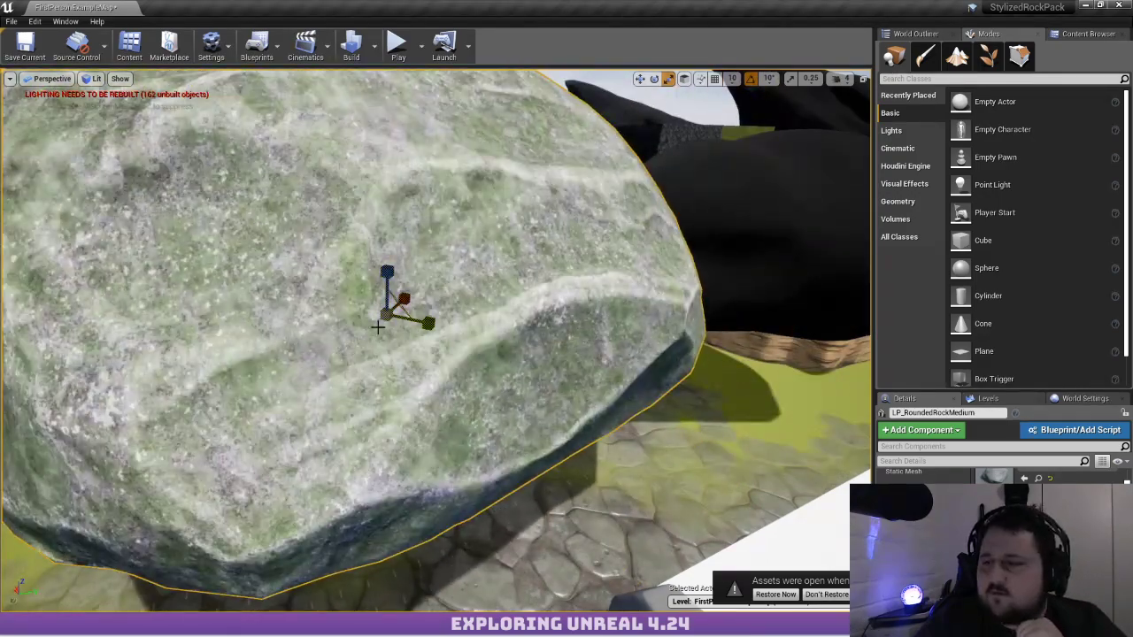
key("s")
mouse_move(475, 301)
right_mouse_down()
mouse_move(472, 285)
mouse_move(498, 288)
mouse_move(485, 299)
mouse_move(541, 286)
mouse_move(530, 303)
mouse_move(463, 306)
right_mouse_up()
key("w")
key("s")
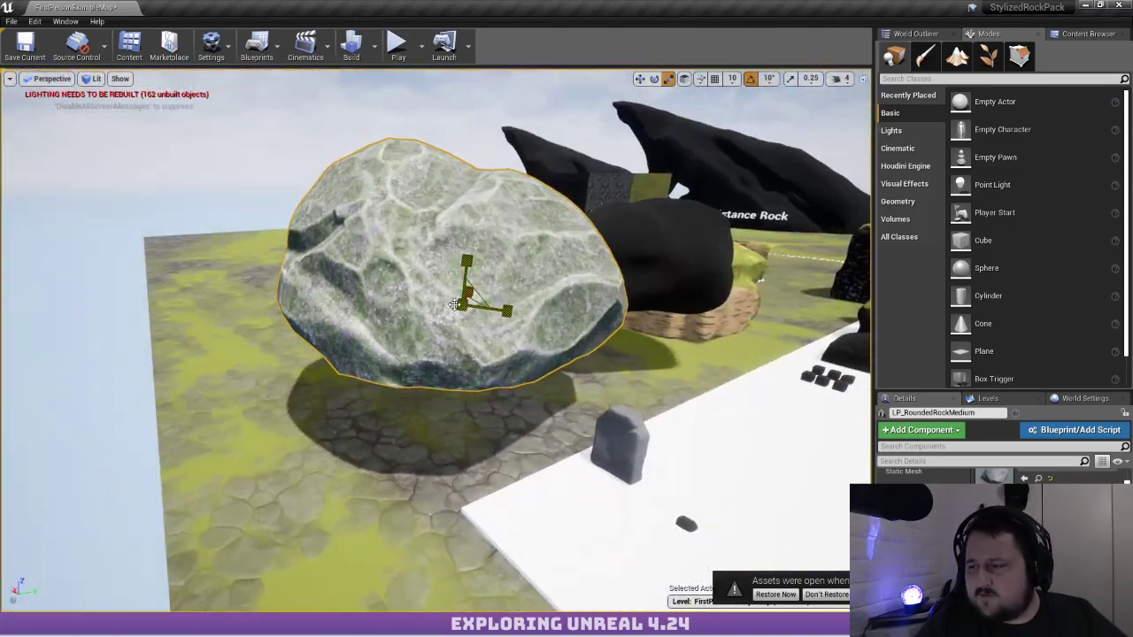
mouse_move(464, 306)
left_mouse_down()
mouse_move(497, 283)
mouse_move(450, 316)
left_mouse_up()
key("Escape")
Duplicate the rounded rock beside the original, rotate the copy so another face shows, and deselect it
key("s")
right_click_drag(449, 316, 416, 301)
key("d")
left_click(392, 309)
right_click_drag(551, 335, 567, 329)
key("w")
left_click_drag(604, 320, 375, 308, "alt")
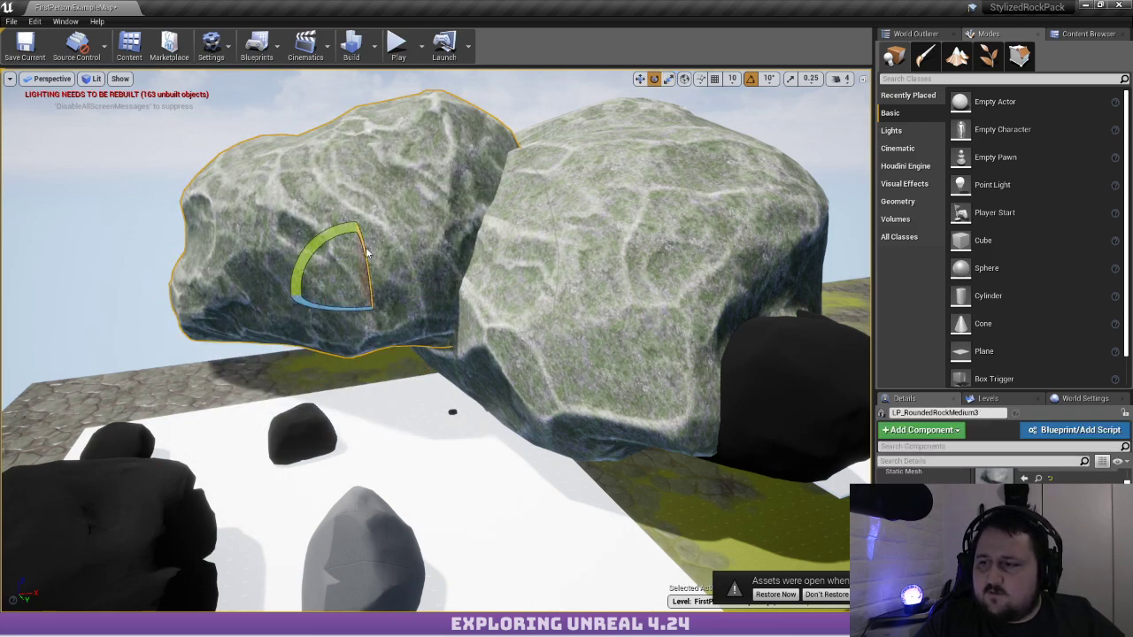
left_click_drag(355, 220, 353, 211)
key("Escape")
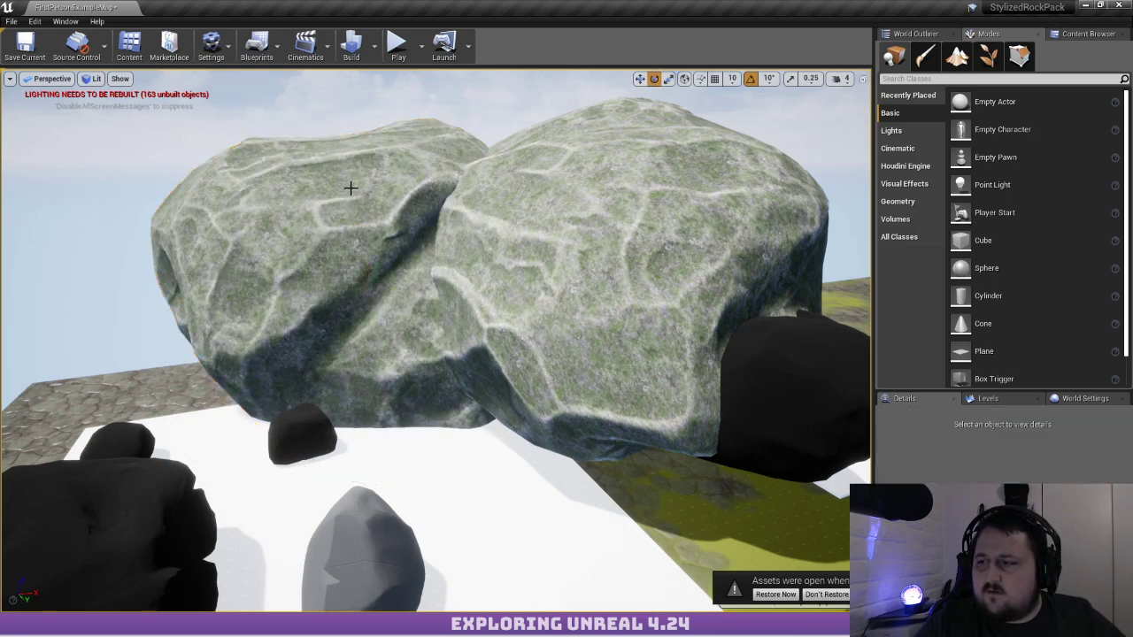
Duplicate the copied rock again and place the new one on top of the other two
key("a")
right_click_drag(353, 186, 353, 186)
left_click(213, 205)
key("s")
right_click_drag(219, 210, 219, 210)
key("w")
left_click_drag(358, 257, 447, 124, "alt")
key("s")
right_click_drag(447, 124, 447, 123)
key("w")
right_click_drag(319, 286, 319, 286)
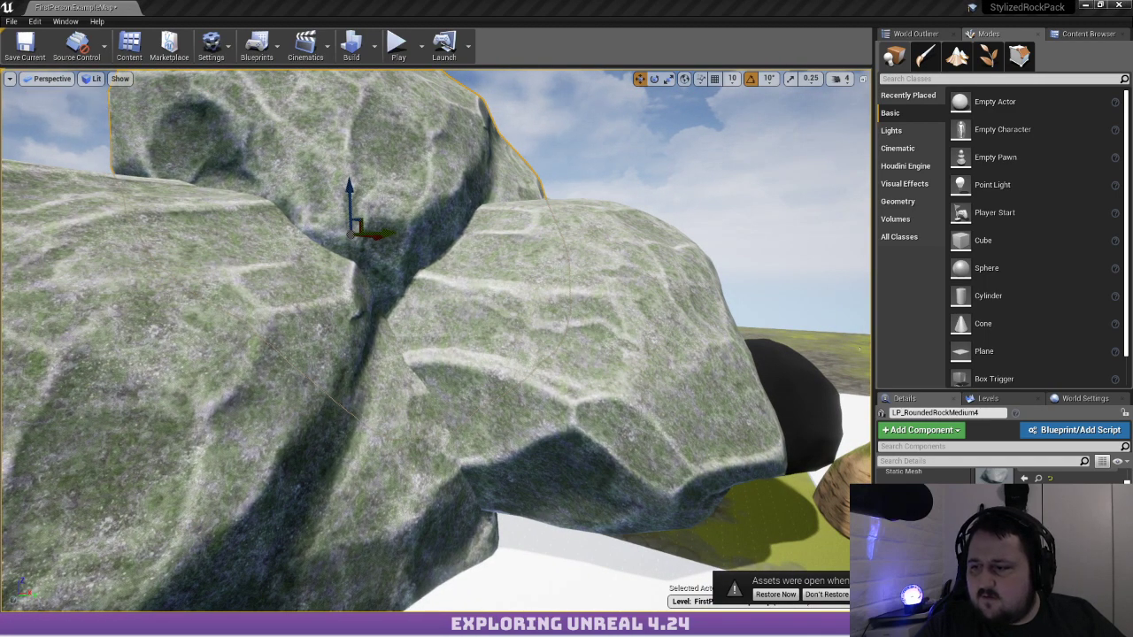
Examine how the edge highlights and tint read where the three stacked rocks meet
right_click_drag(318, 286, 310, 208)
key("w")
key("s")
left_click(193, 309)
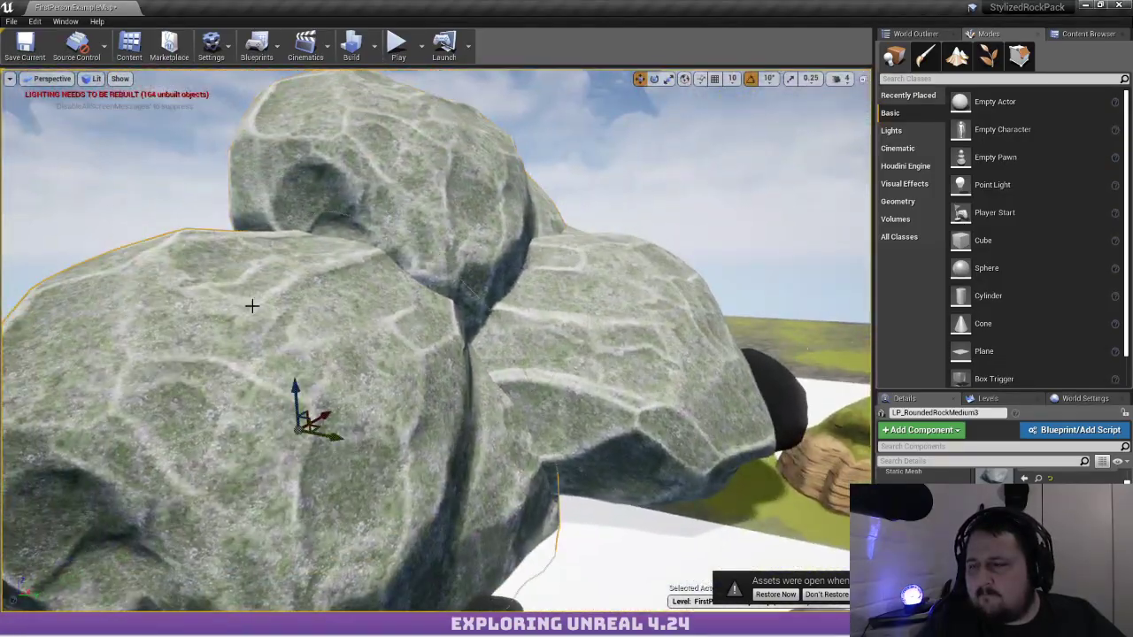
right_click_drag(252, 305, 190, 332)
key("d")
left_click_drag(412, 347, 386, 318)
Delete the original rounded rock and the one on top, keeping only the first copy
left_click(678, 331)
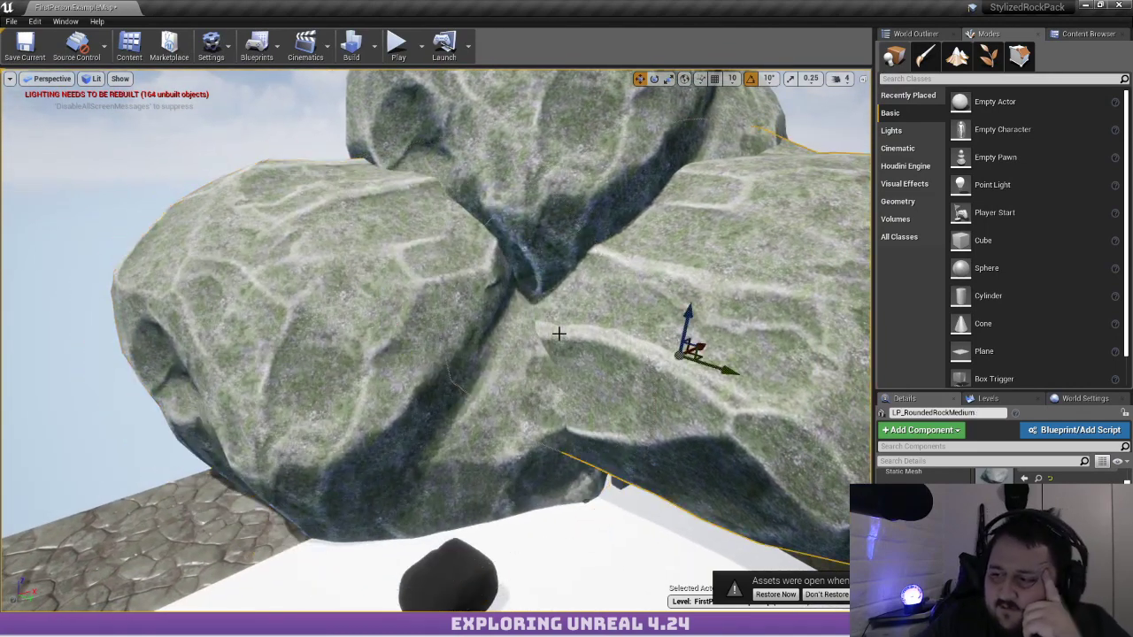
key("Delete")
left_click(479, 240)
left_click(546, 218)
key("Delete")
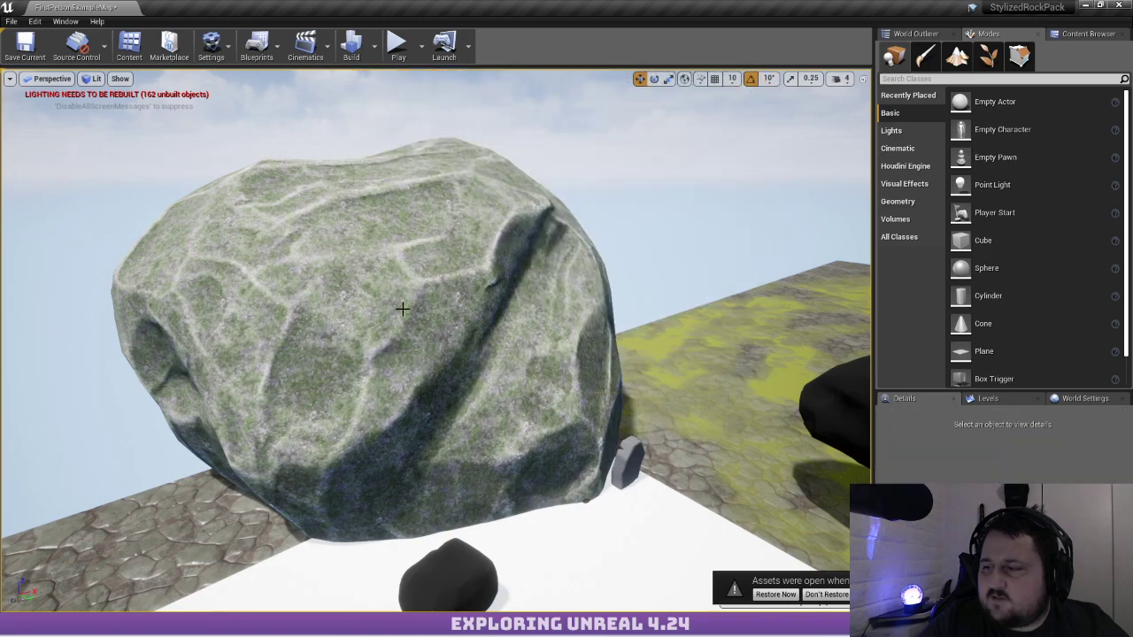
Rotate the remaining rounded rock to a new orientation and adjust its scale
left_click(402, 308)
left_click_drag(412, 325, 382, 305)
right_click_drag(382, 306, 378, 398)
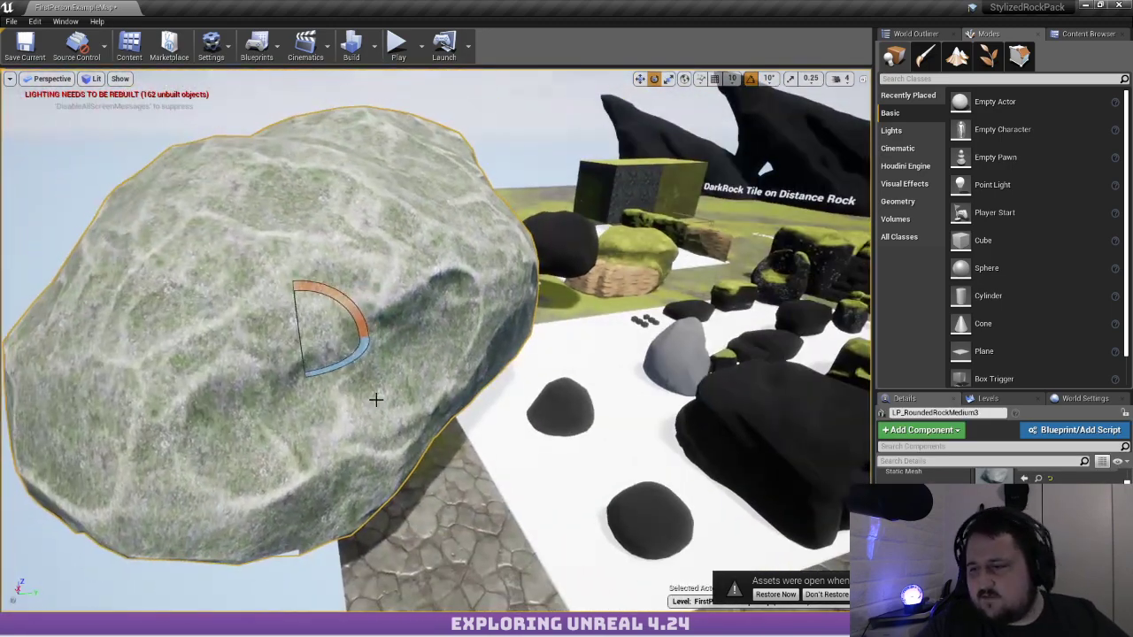
key("r")
left_click_drag(338, 357, 378, 268)
key("f")
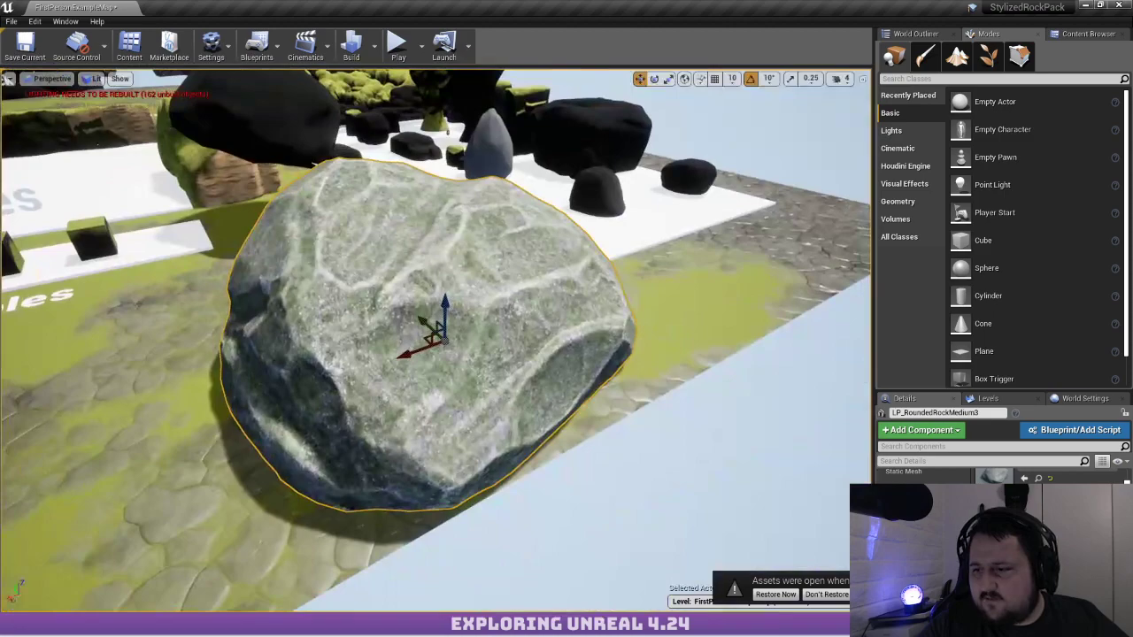
Examine the curvature mask patches on the rock from several sides in the level
right_click_drag(434, 340, 216, 306)
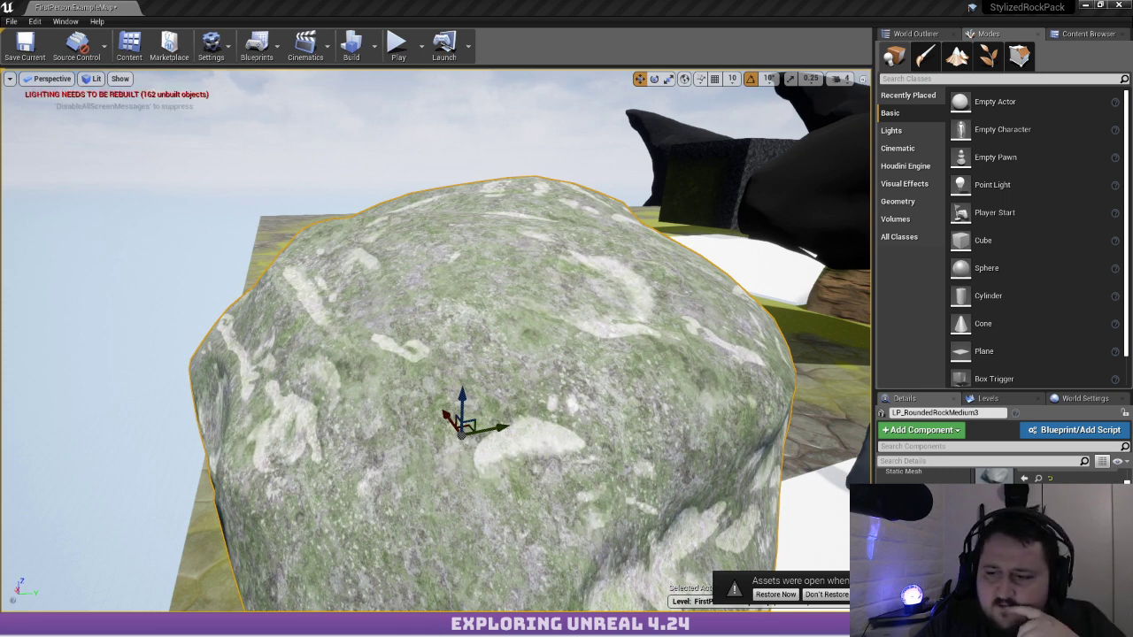
scroll(519, 341, "down", 10)
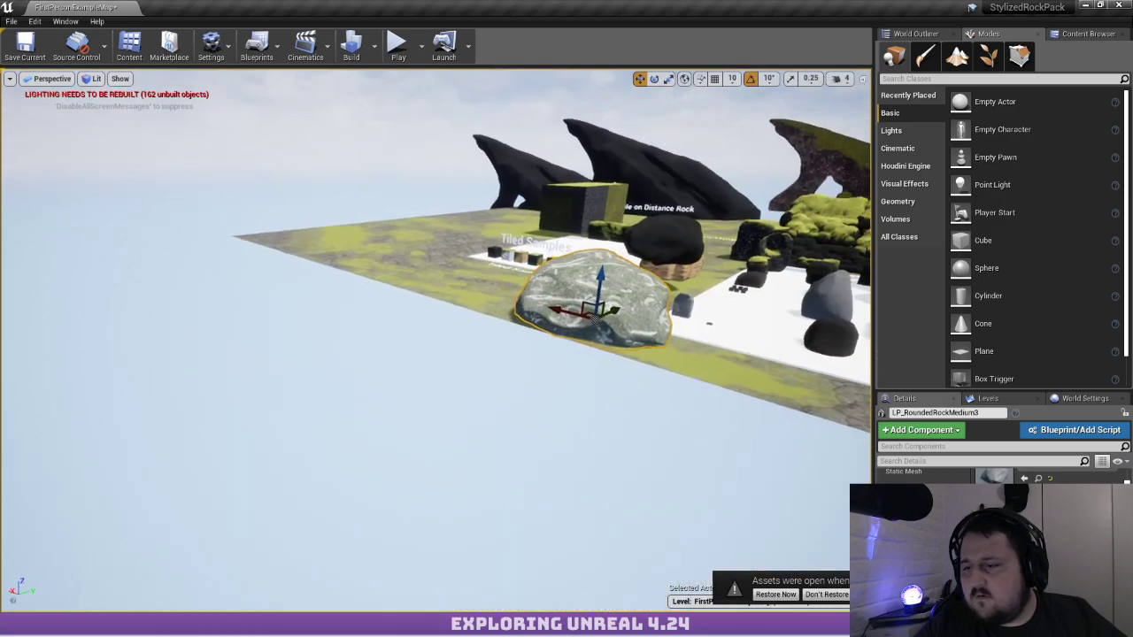
right_click_drag(520, 341, 541, 306)
key("w")
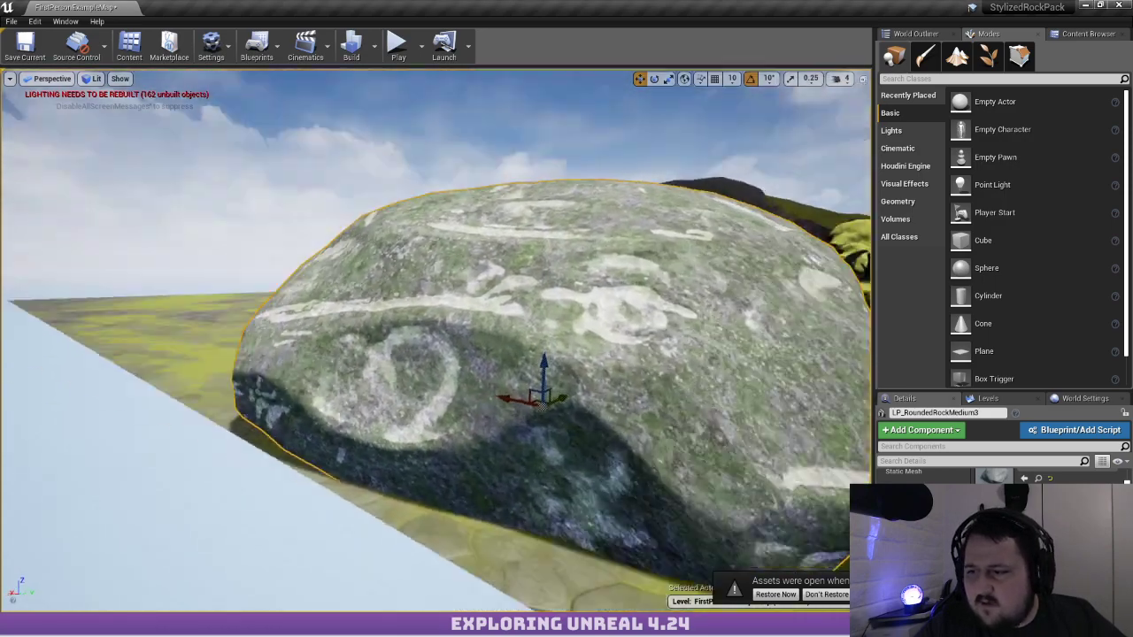
key("d")
right_click_drag(212, 472, 35, 468)
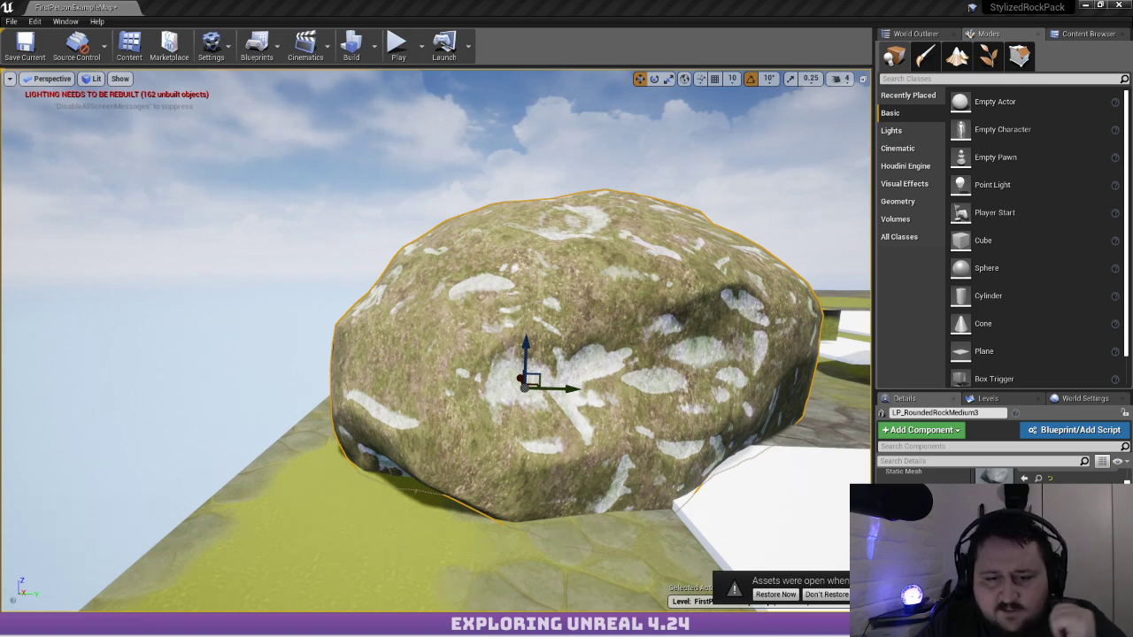
Set CurveMulti to -23.2497425 and Param to 0.508667 in MI_DarkRockM1, and check the rock in the level
left_click_drag(0, 75, 481, 16)
left_click_drag(426, 19, 368, 25)
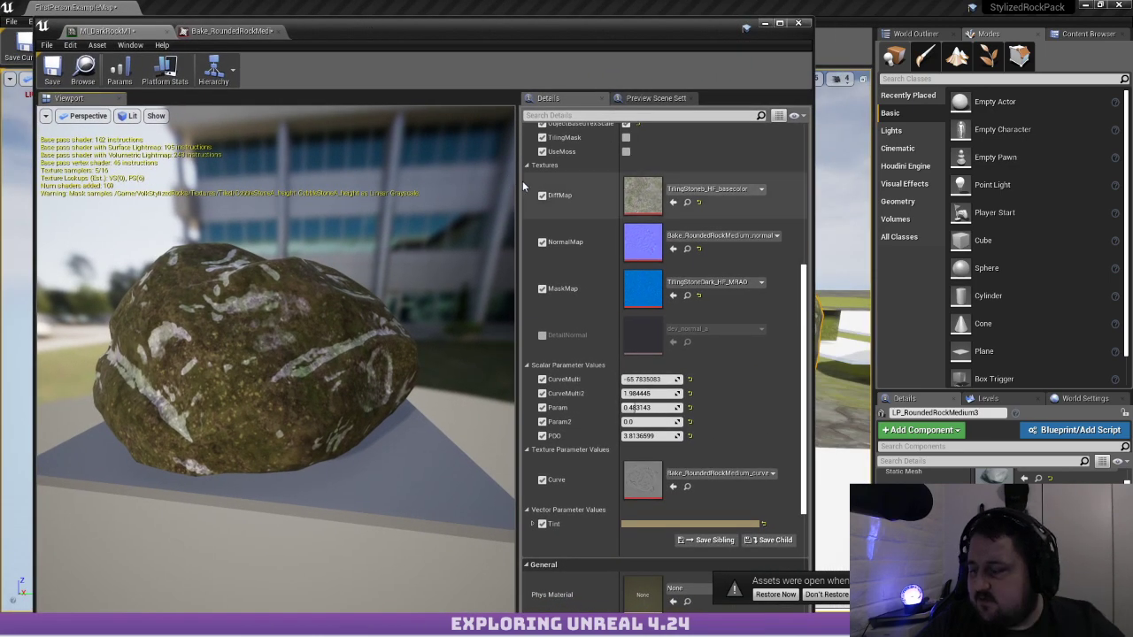
mouse_move(650, 407)
left_mouse_down()
mouse_move(673, 407)
mouse_move(625, 408)
mouse_move(641, 407)
mouse_move(643, 380)
mouse_move(662, 380)
mouse_move(635, 380)
mouse_move(646, 379)
left_mouse_up()
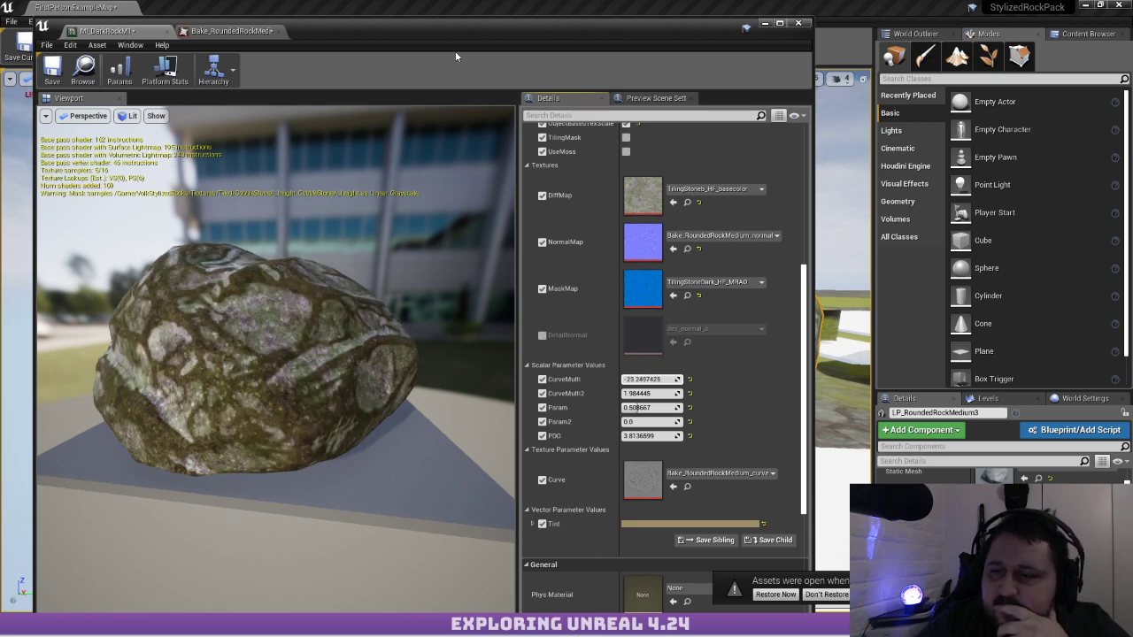
left_click_drag(448, 30, 0, 92)
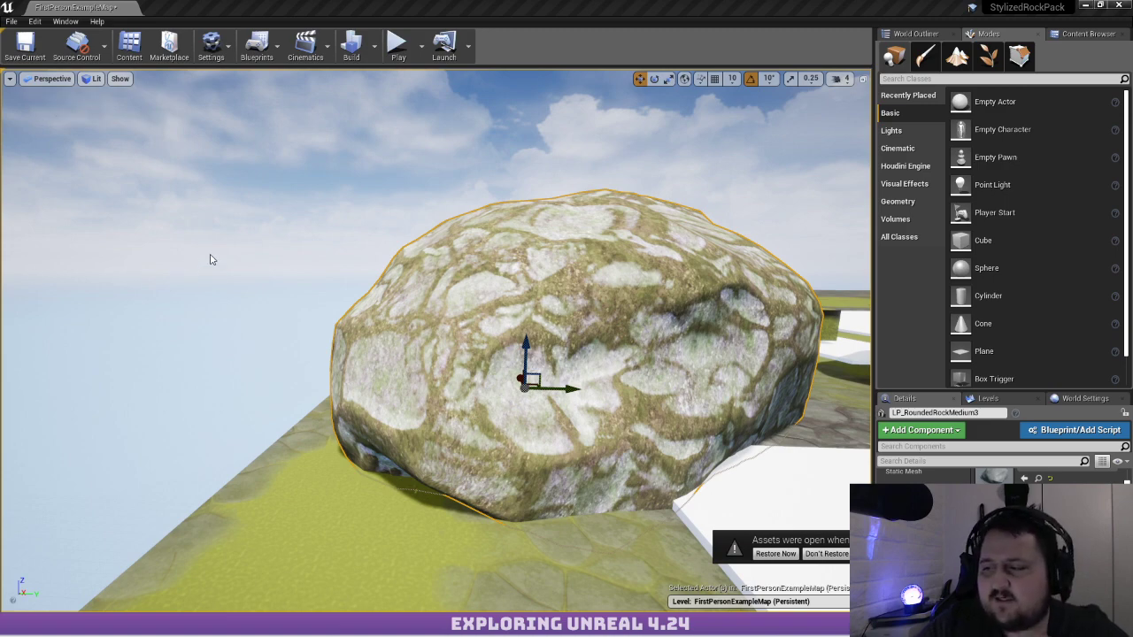
Switch to the M_RockMaster graph and move the Tint and Multiply nodes closer to the DiffMap node
left_click_drag(566, 7, 478, 2)
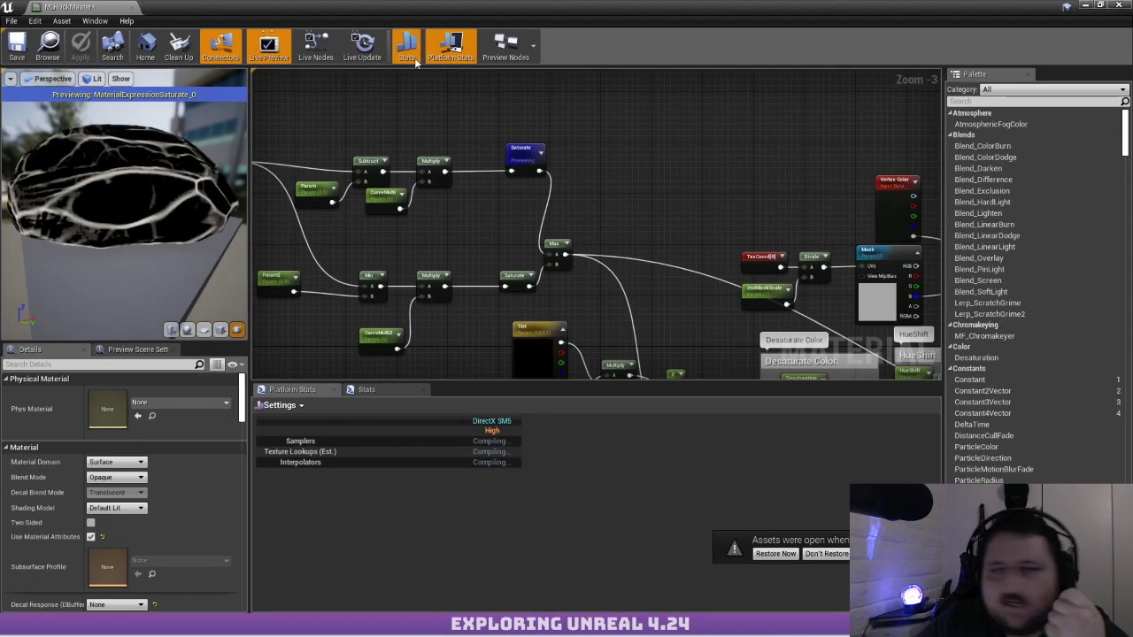
right_click_drag(637, 276, 496, 97)
scroll(332, 186, "up", 3)
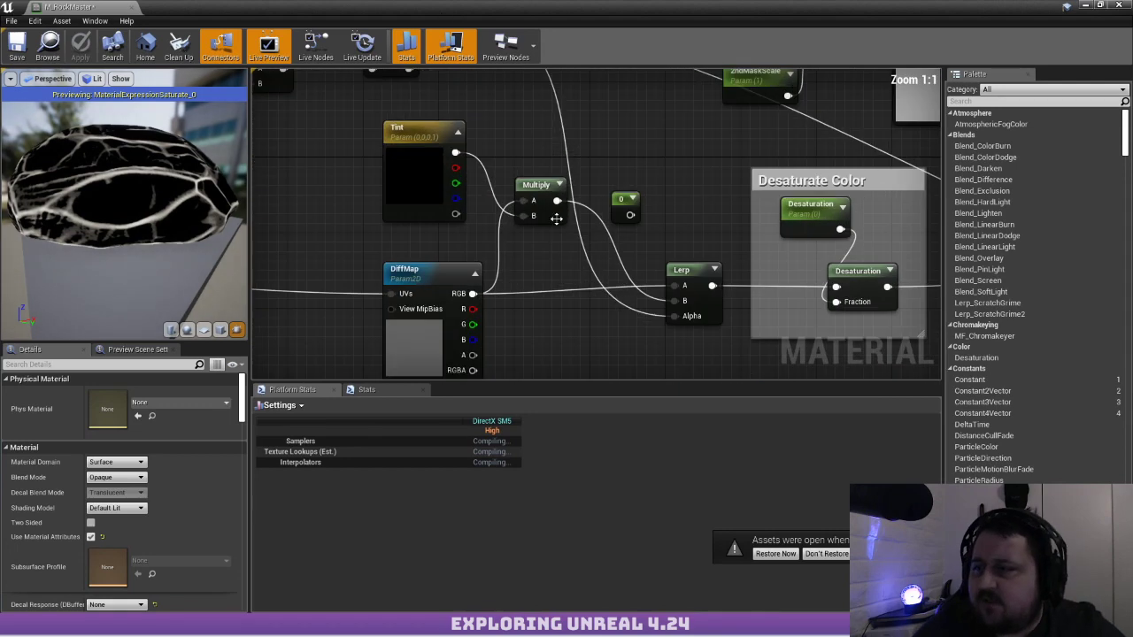
right_click_drag(551, 254, 533, 145)
scroll(533, 144, "down", 1)
right_click_drag(533, 145, 516, 248)
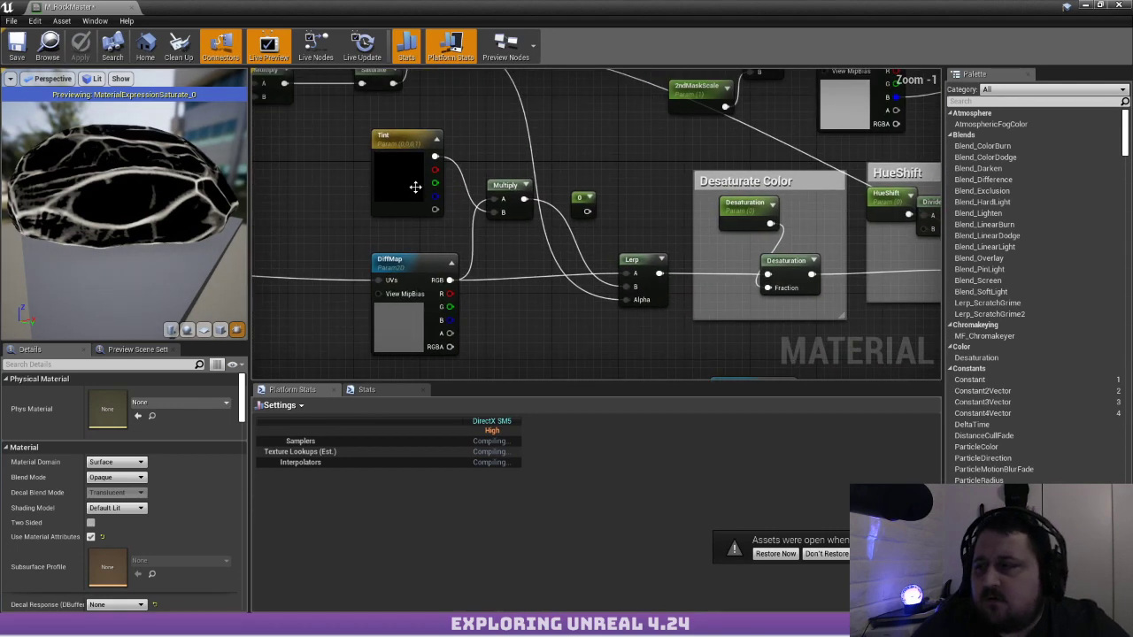
mouse_move(511, 194)
left_mouse_down()
mouse_move(513, 312)
mouse_move(543, 301)
mouse_move(501, 202)
left_mouse_up()
mouse_move(405, 209)
left_mouse_down()
mouse_move(404, 233)
mouse_move(418, 237)
mouse_move(422, 205)
left_mouse_up()
left_click(410, 259)
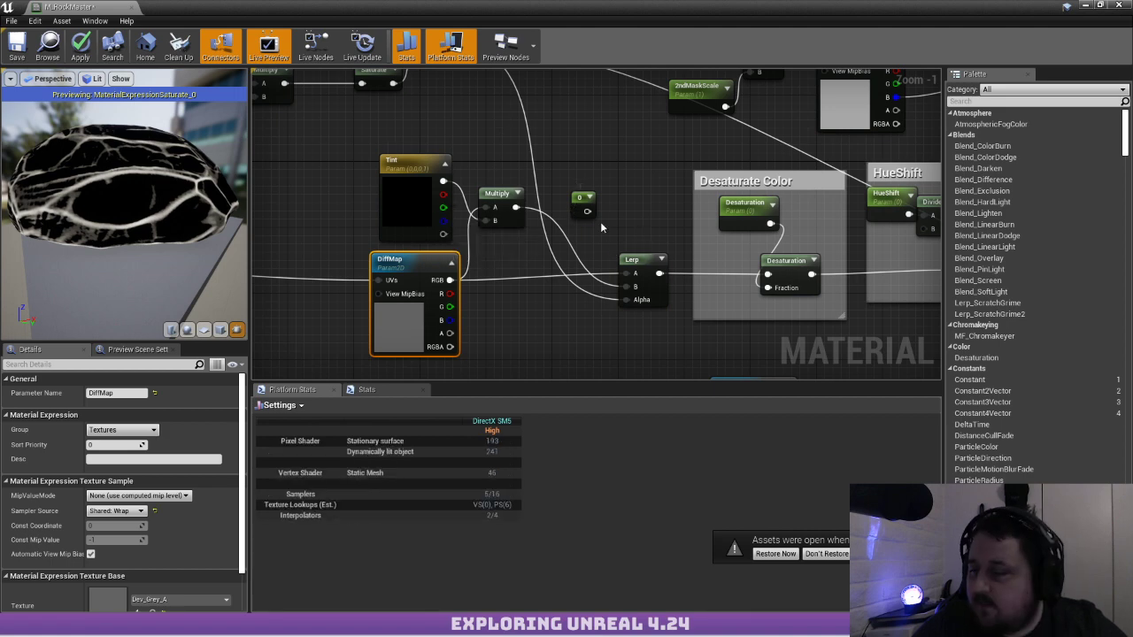
Move the MaskDiffMap node closer to its Lerp and delete the texture node with the red preview above it
scroll(772, 259, "down", 4)
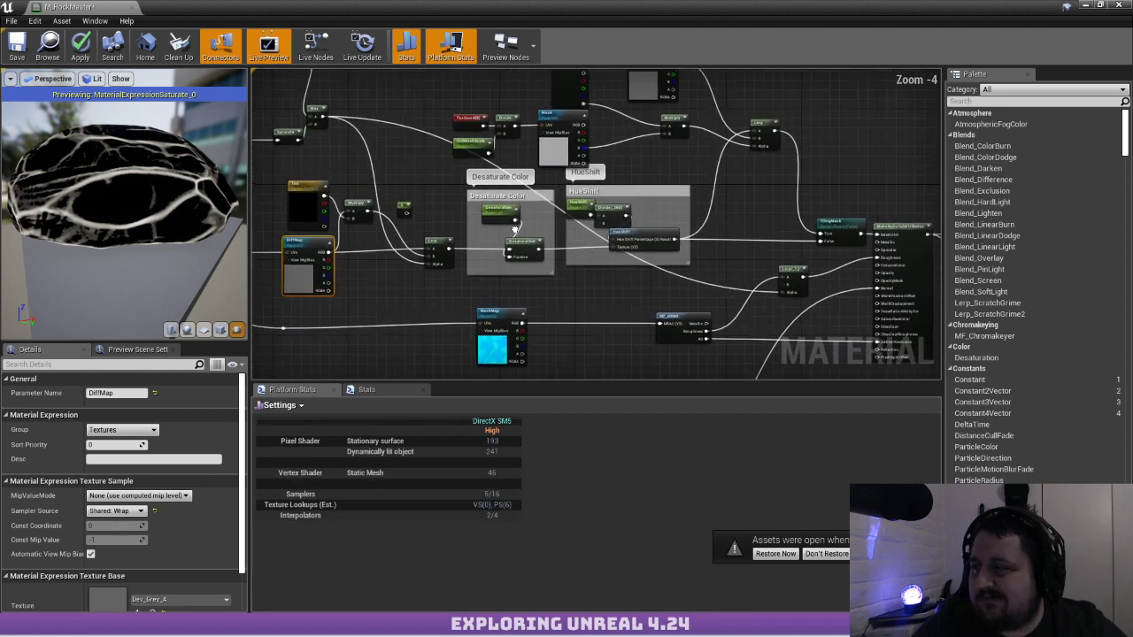
scroll(510, 146, "up", 4)
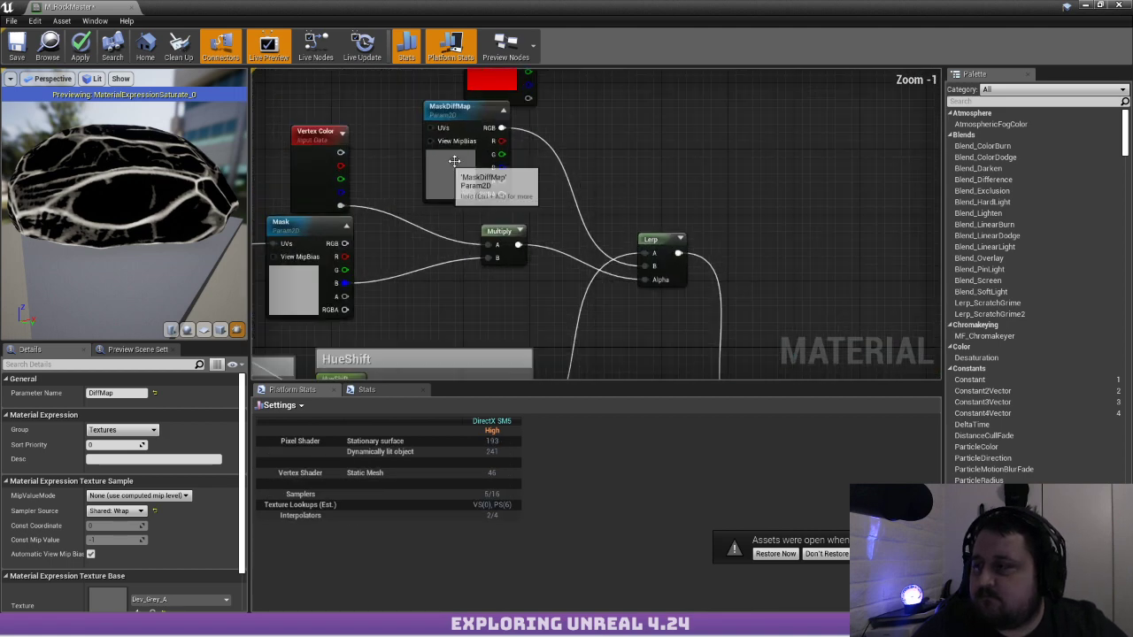
left_click(549, 171)
left_click_drag(550, 171, 514, 162)
left_click(609, 120)
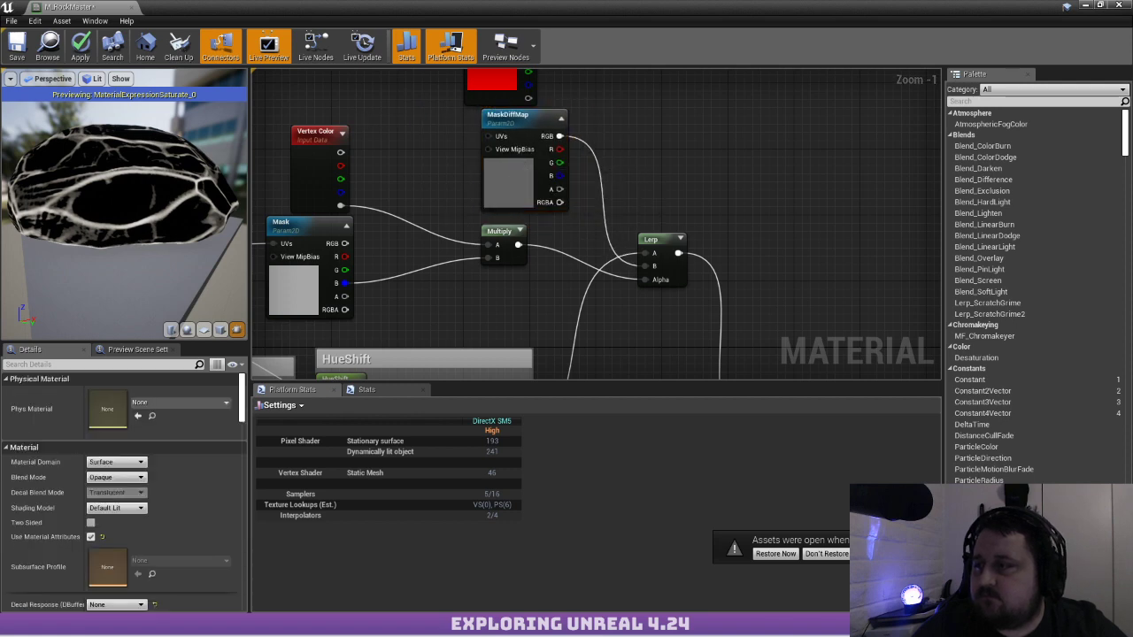
right_click_drag(609, 120, 575, 182)
left_click(461, 122)
key("Delete")
Inspect the black-and-white curvature mask on the preview rock from several angles
scroll(475, 156, "down", 2)
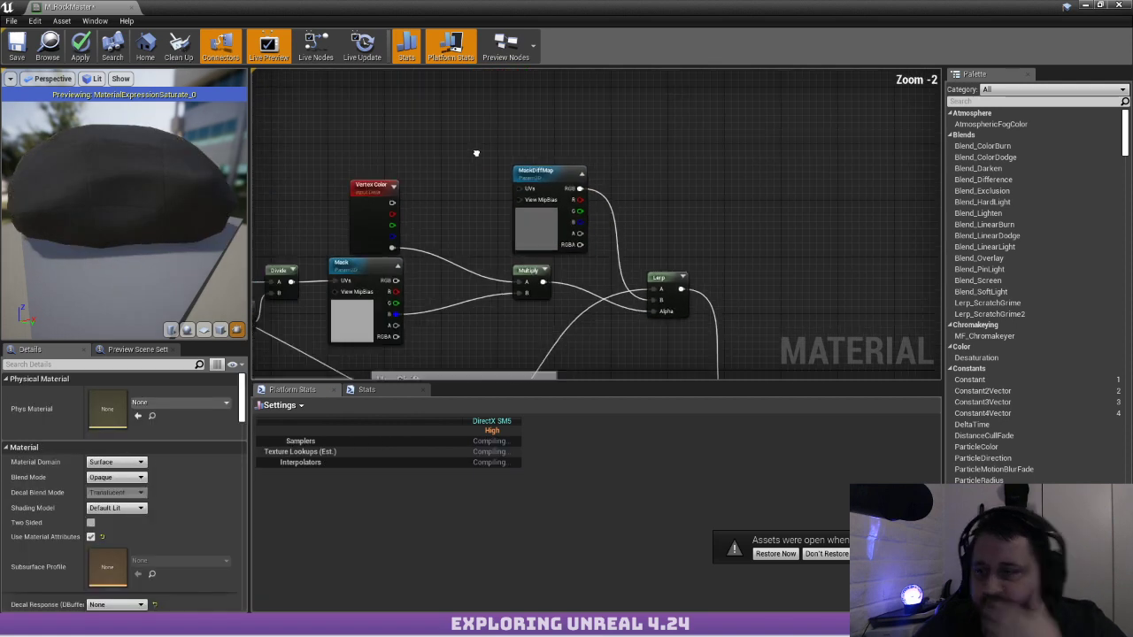
right_click_drag(510, 86, 479, 119)
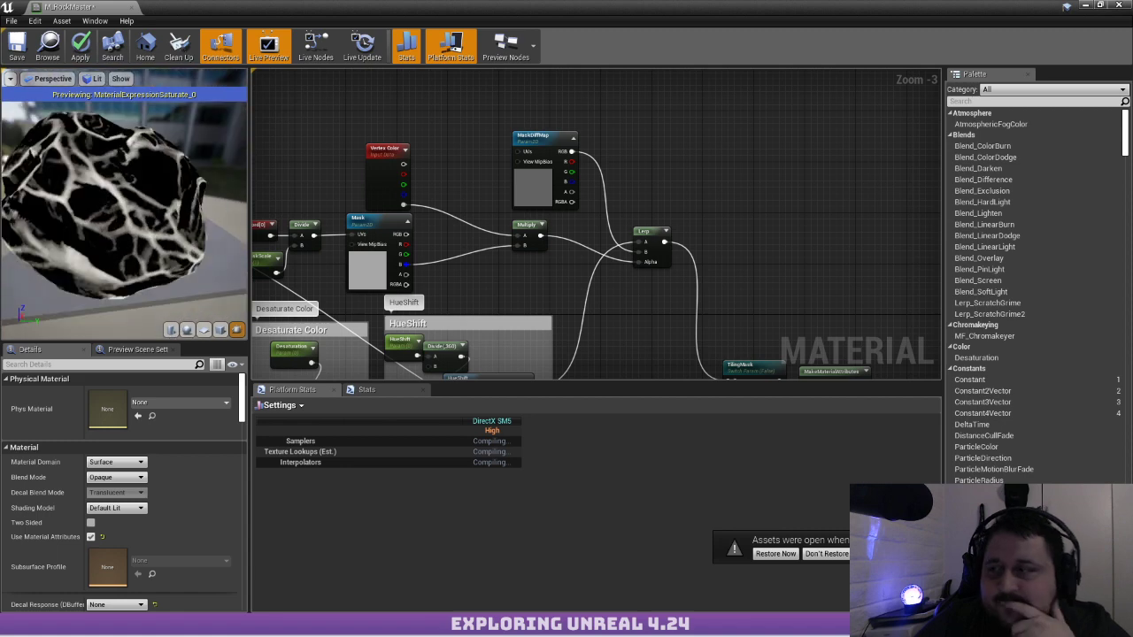
left_click_drag(124, 212, 199, 239)
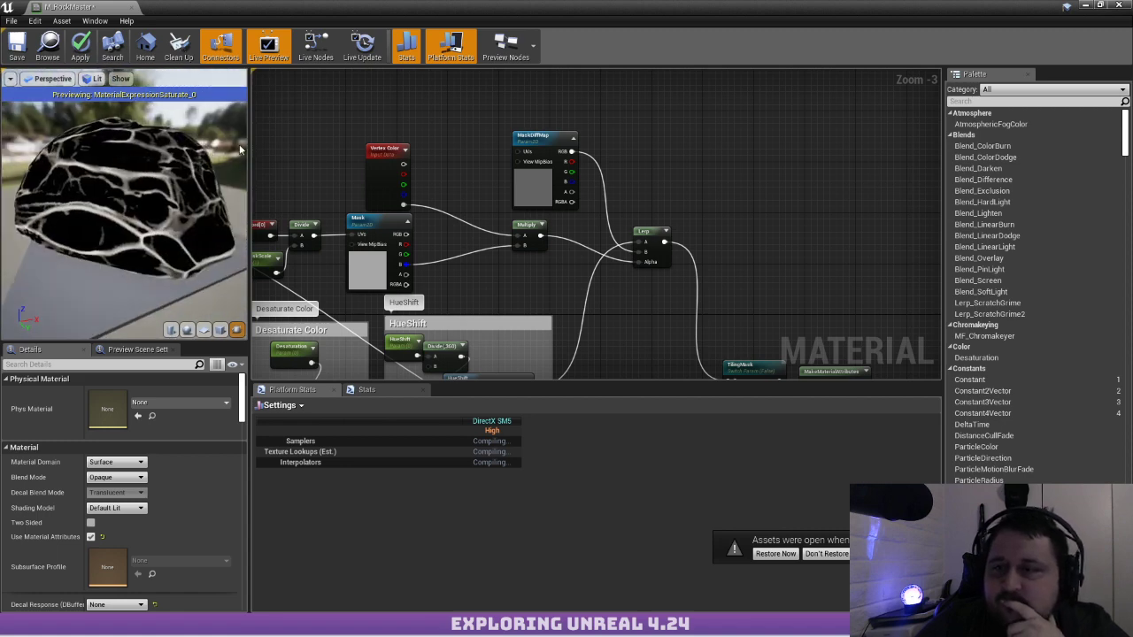
left_click(531, 201)
left_click_drag(131, 177, 149, 211)
scroll(424, 252, "down", 1)
Delete the duplicate, unconnected Curve texture node below the first one
right_click_drag(424, 252, 826, 212)
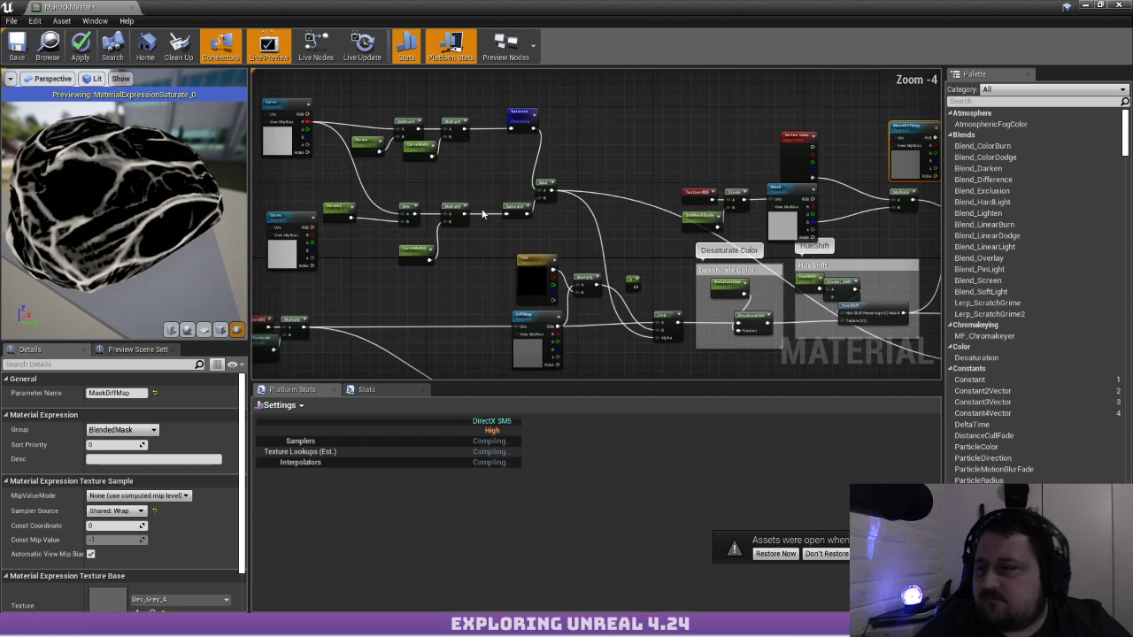
right_click_drag(725, 236, 588, 160)
right_click_drag(430, 173, 631, 266)
right_click_drag(554, 229, 441, 111)
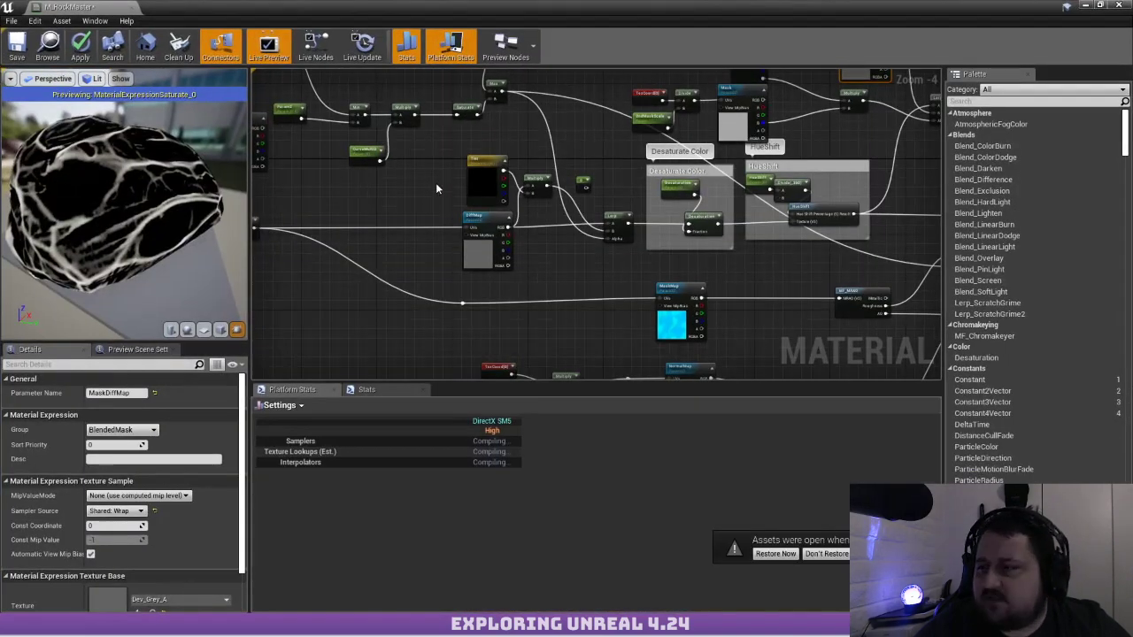
scroll(436, 189, "up", 1)
right_click_drag(436, 189, 561, 278)
scroll(561, 278, "down", 1)
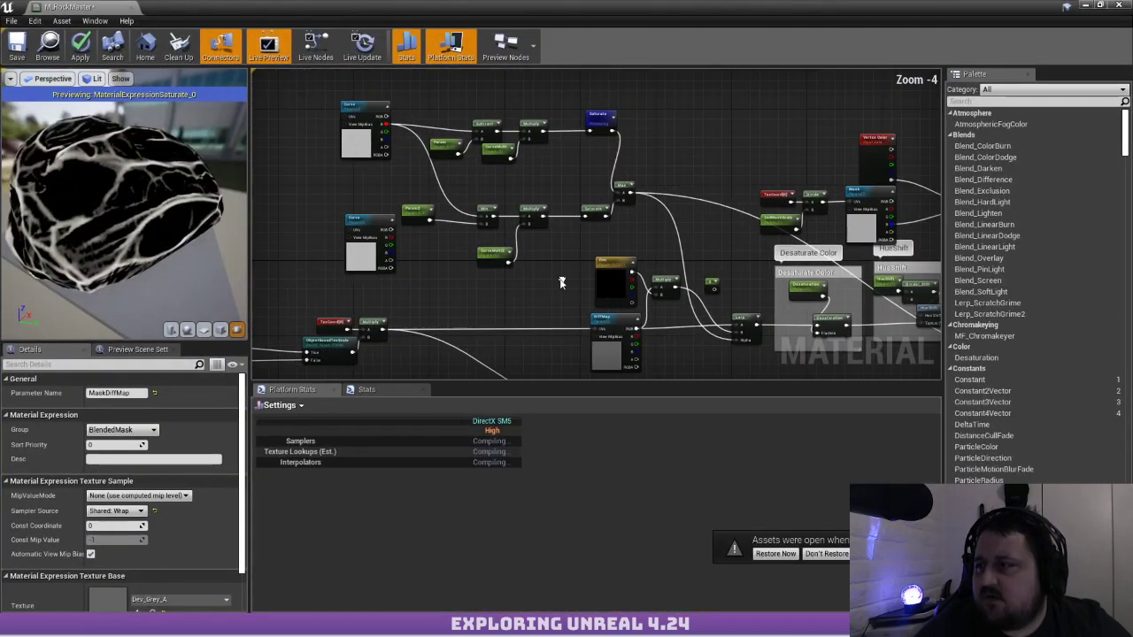
left_click(361, 118)
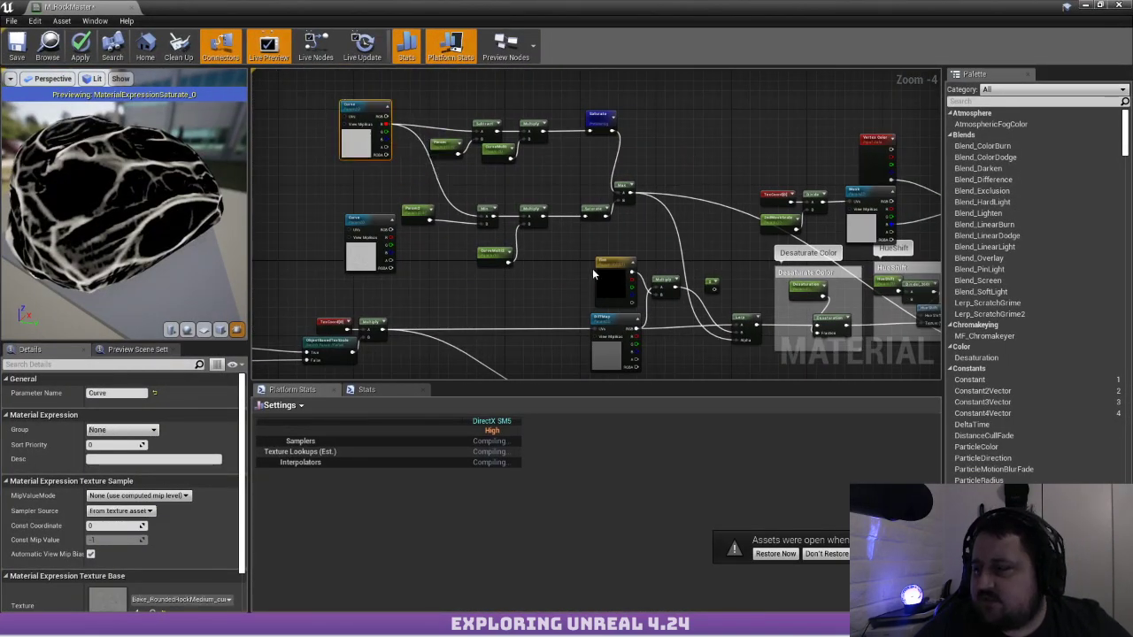
left_click(372, 244)
key("Delete")
Move DiffMap away from the Lerp and line up the Tint and Multiply nodes between them
right_click_drag(663, 281, 539, 231)
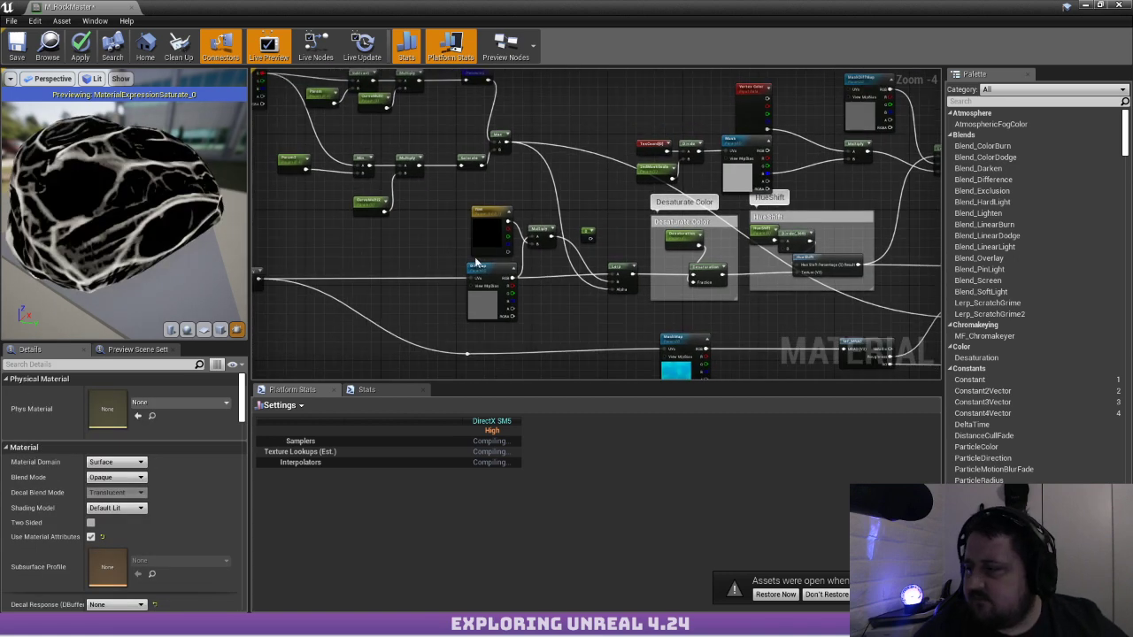
right_click_drag(343, 247, 539, 242)
left_click_drag(678, 290, 554, 301)
right_click_drag(663, 208, 519, 184)
left_click_drag(520, 184, 594, 222)
left_click_drag(599, 202, 590, 243)
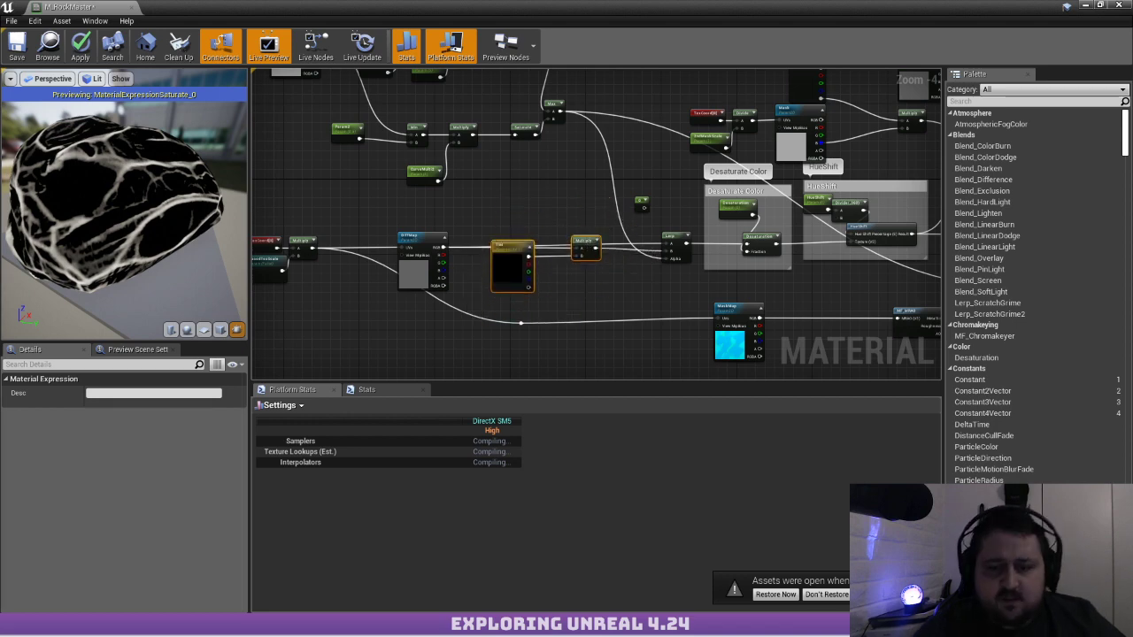
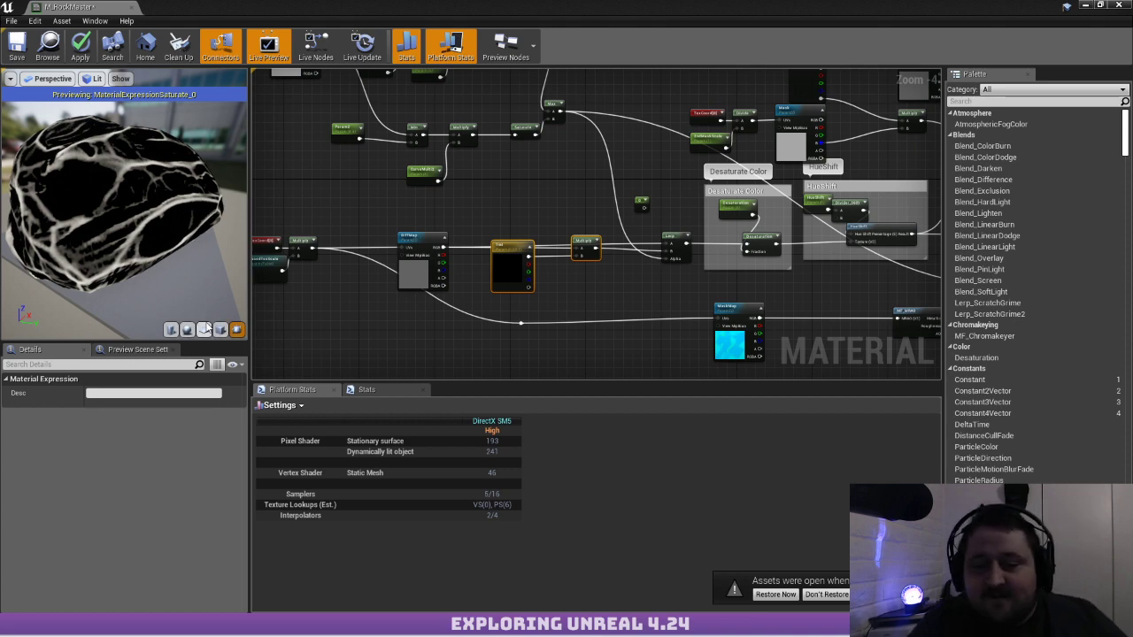
Shift the Tint and Multiply nodes off the DiffMap-to-Lerp wire and place Tint just below Multiply's inputs
right_click_drag(481, 230, 472, 163)
scroll(576, 191, "up", 1)
scroll(577, 198, "down", 1)
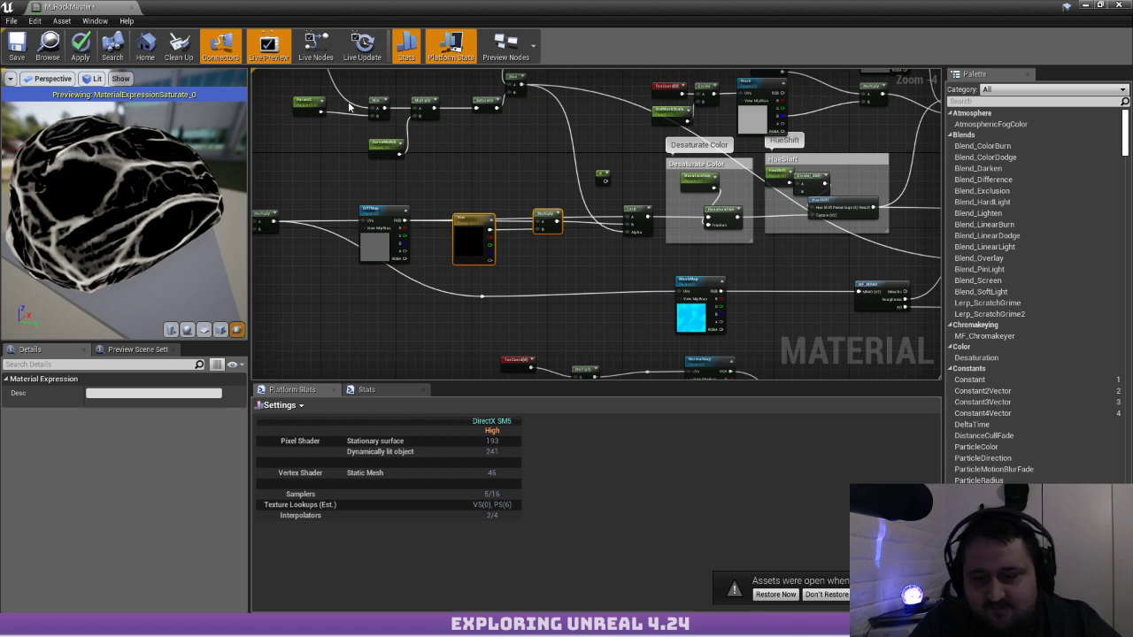
right_click_drag(367, 179, 387, 230)
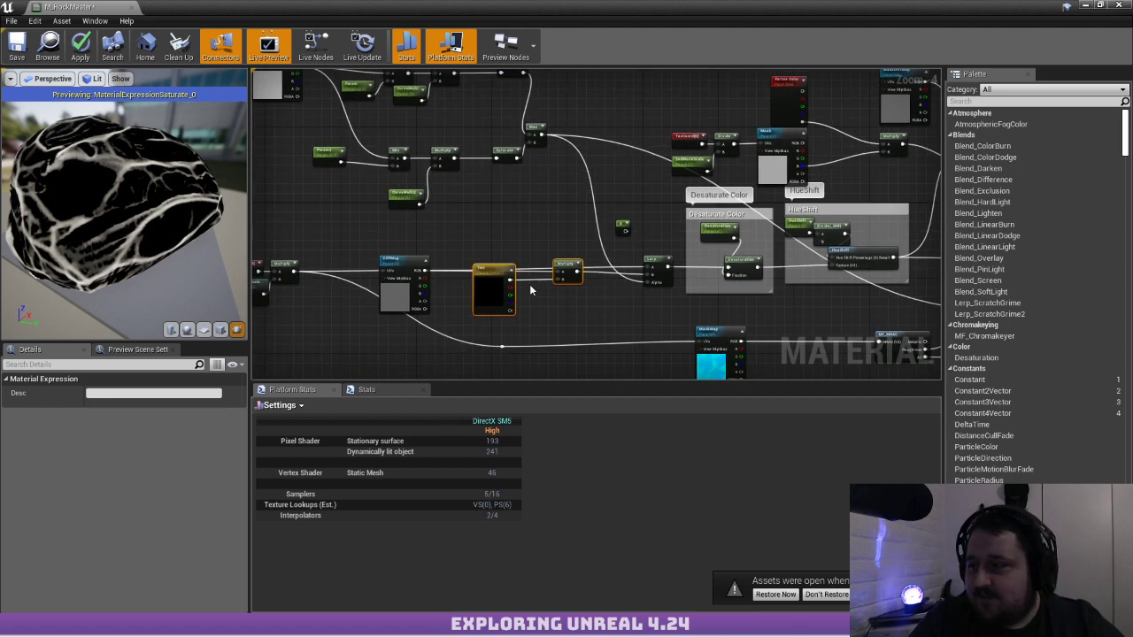
scroll(470, 259, "up", 1)
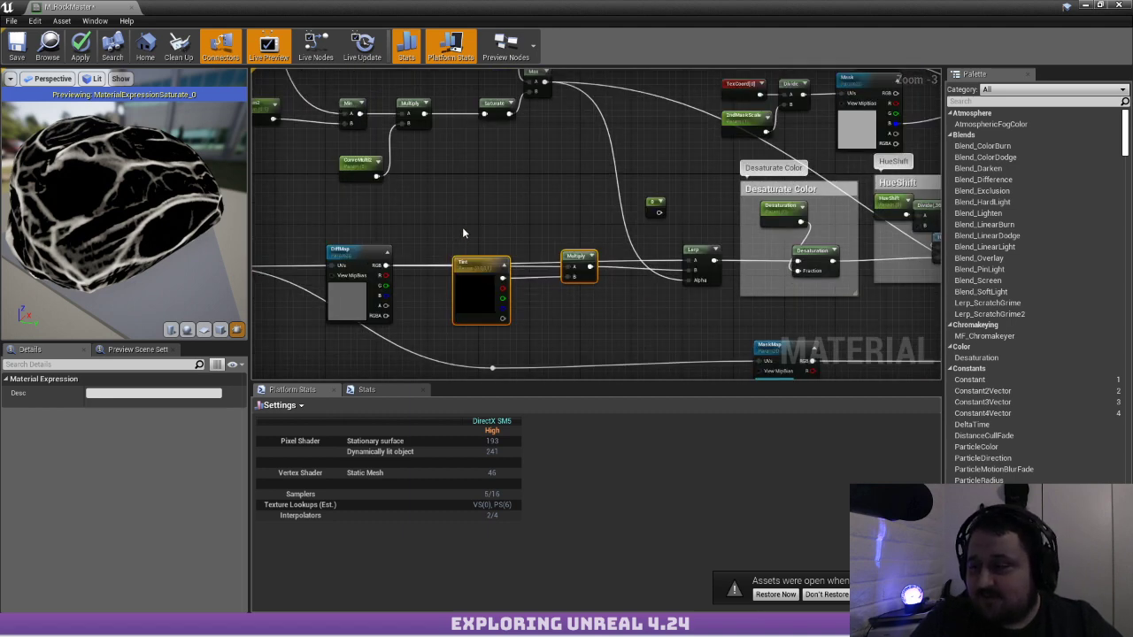
left_click_drag(582, 275, 588, 288)
left_click(440, 238)
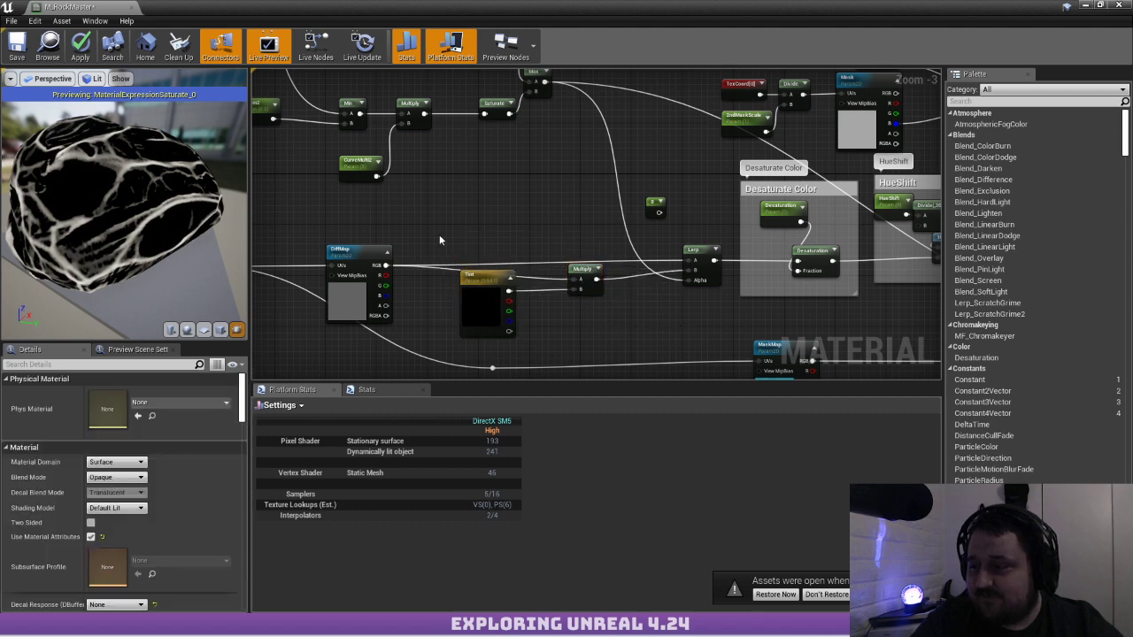
right_click_drag(440, 238, 479, 192)
left_click_drag(514, 276, 539, 300)
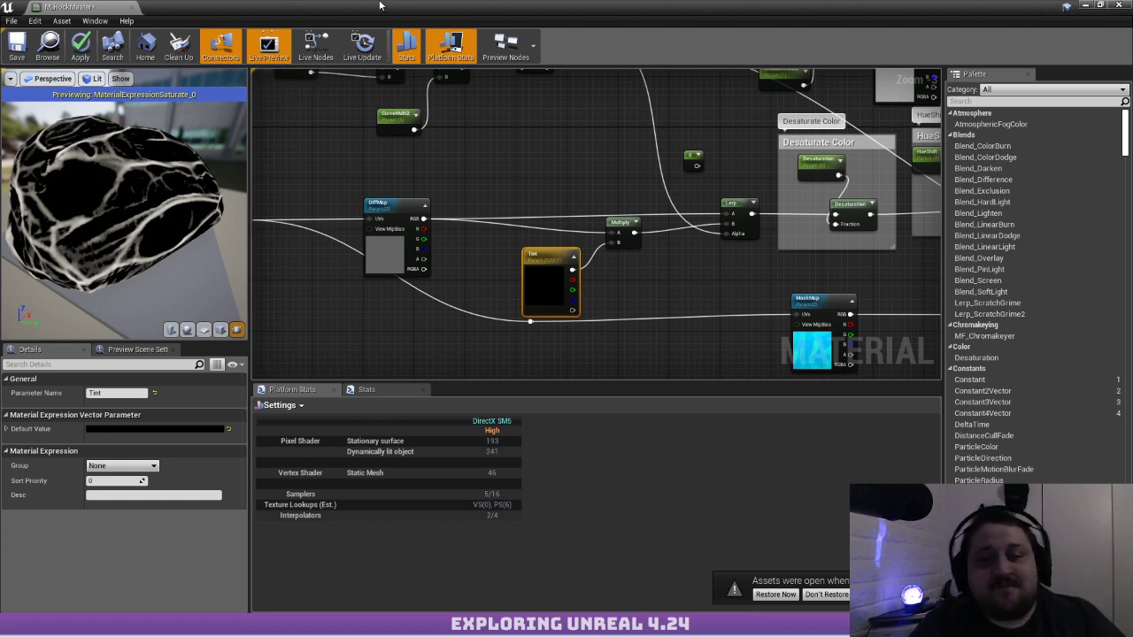
Close the M_RockMaster material editor and discard its unapplied changes
left_click_drag(382, 5, 400, 100)
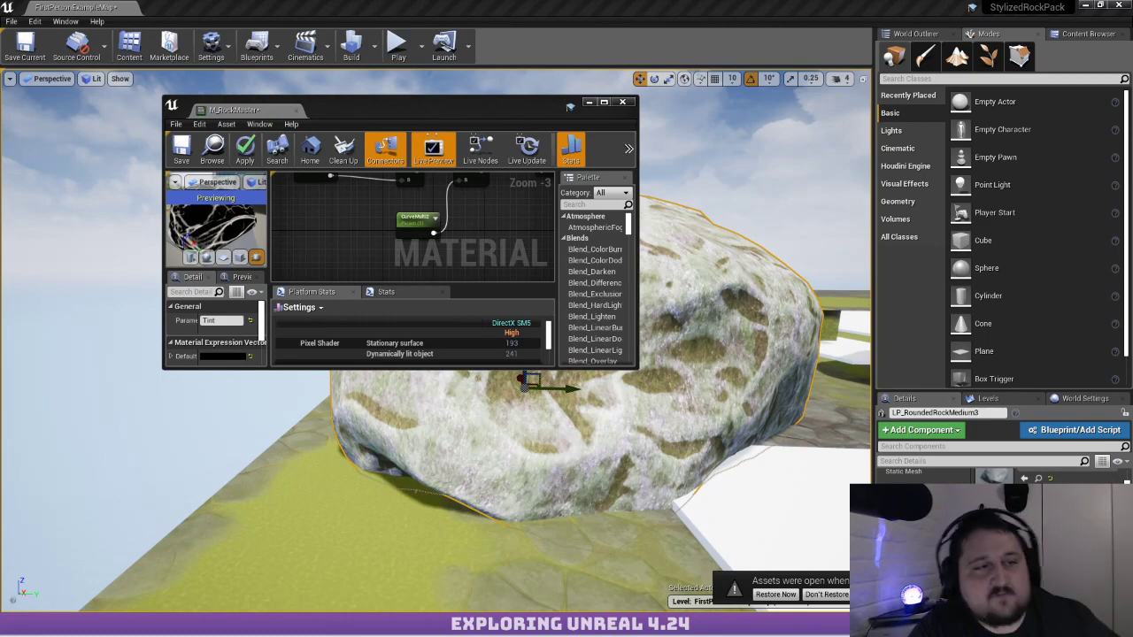
left_click_drag(0, 67, 0, 120)
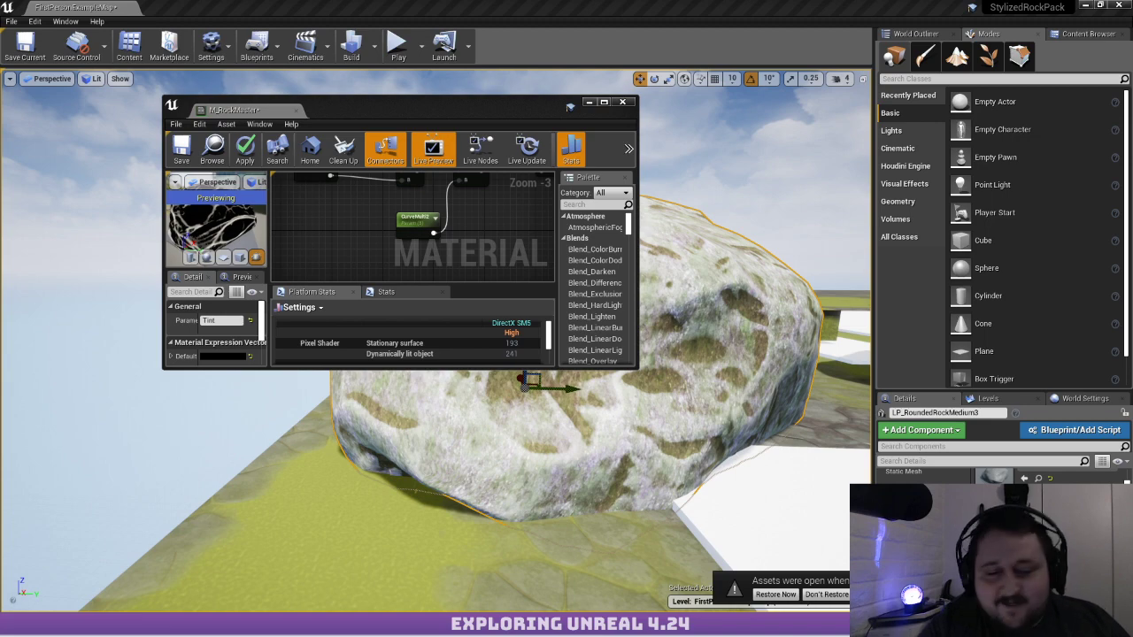
left_click_drag(461, 103, 491, 73)
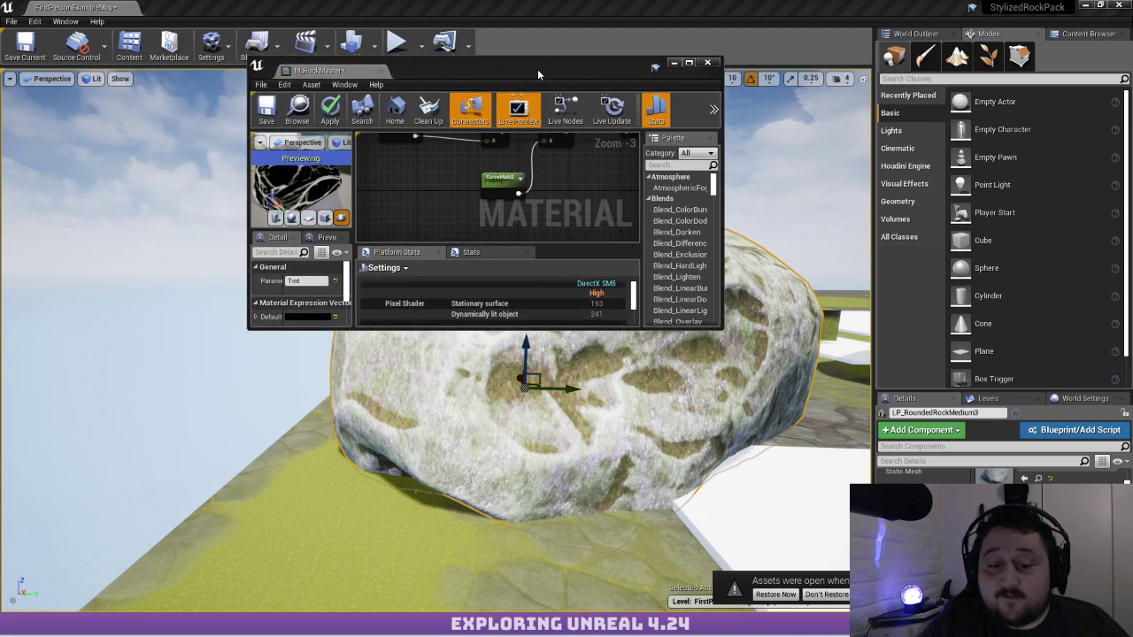
left_click_drag(536, 69, 310, 121)
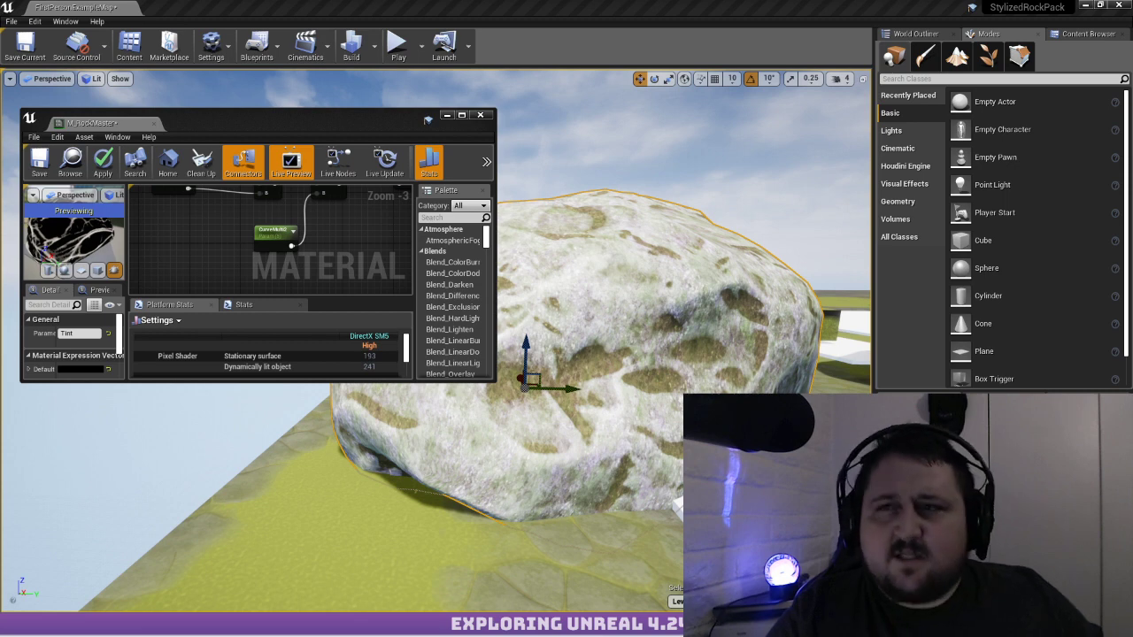
left_click_drag(189, 122, 202, 90)
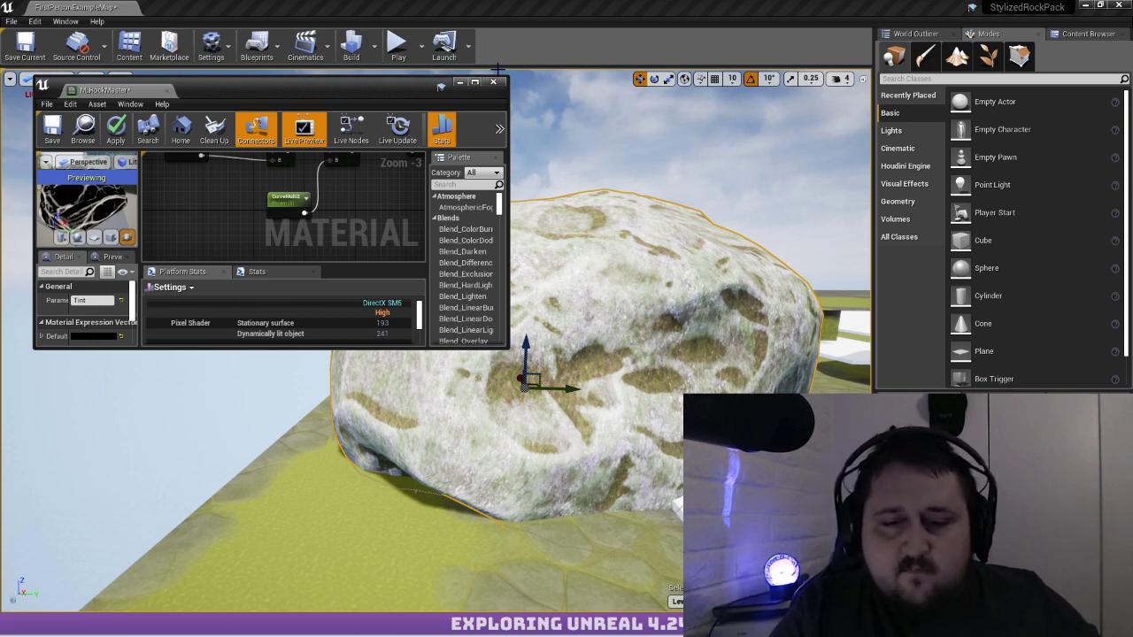
left_click(498, 69)
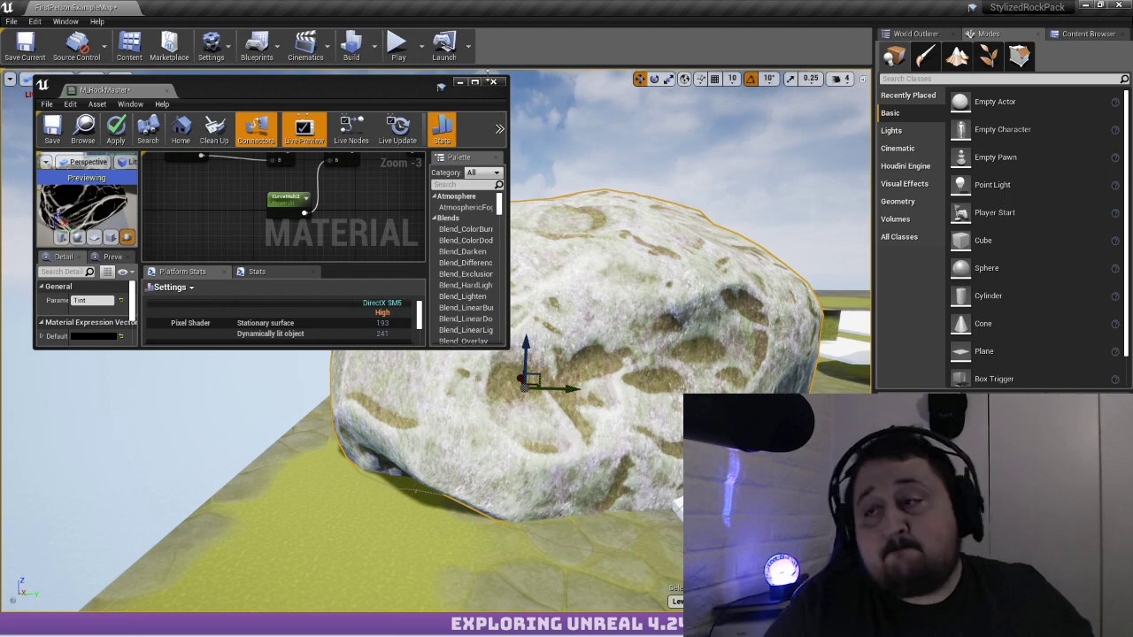
left_click(493, 81)
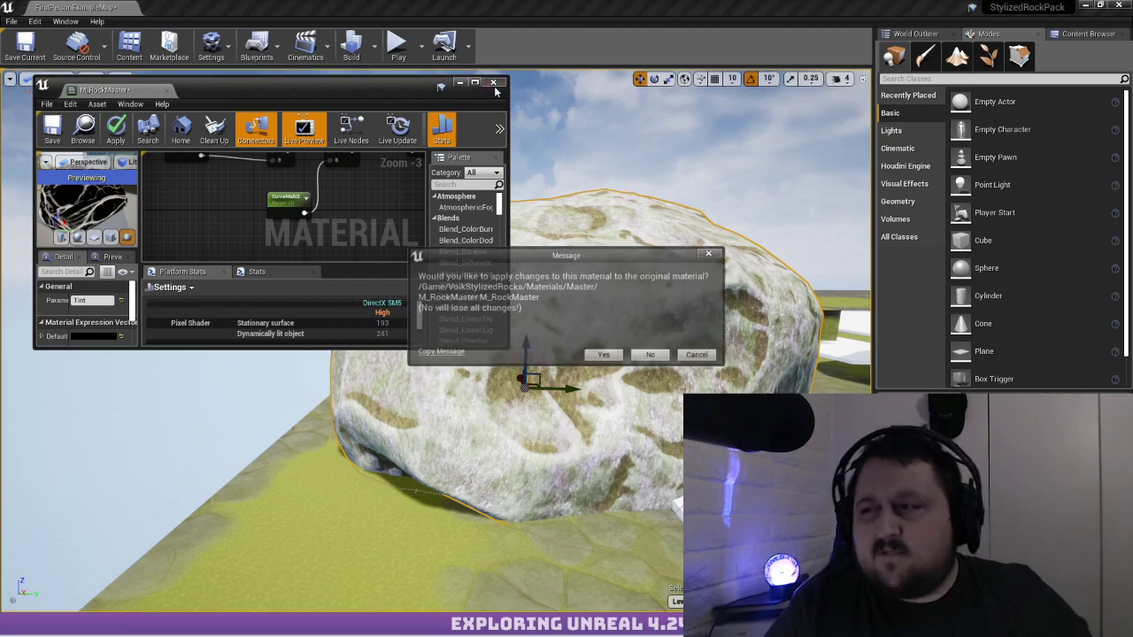
left_click(657, 359)
Examine the curvature blend around the cracks on the large rock's shaded side in the level
right_click_drag(657, 347, 628, 380)
key("w")
key("s")
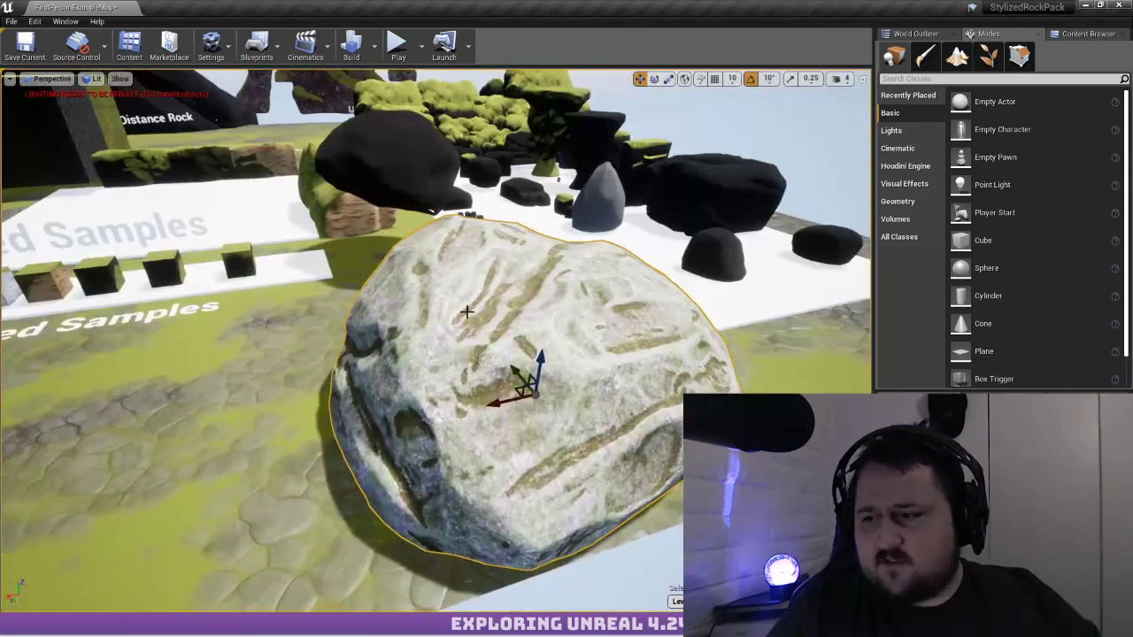
key("w")
right_click_drag(465, 313, 514, 332)
key("s")
key("w")
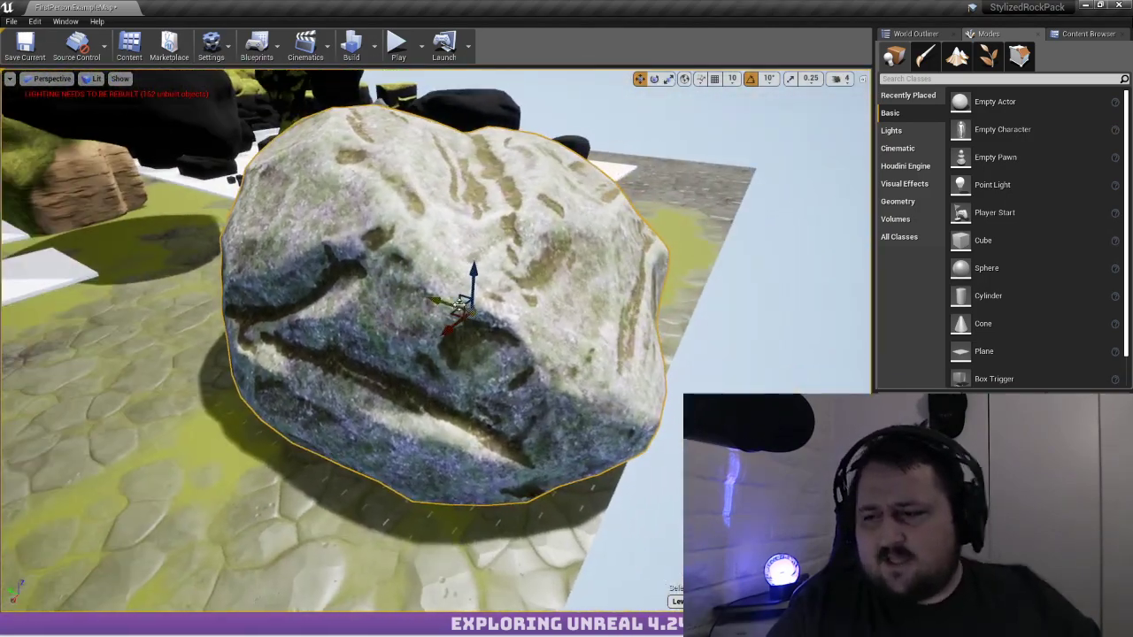
key("e")
mouse_move(469, 344)
left_mouse_down()
mouse_move(531, 344)
mouse_move(434, 343)
mouse_move(460, 344)
left_mouse_up()
key("q")
right_click_drag(469, 343, 403, 306)
key("w")
key("s")
key("d")
key("w")
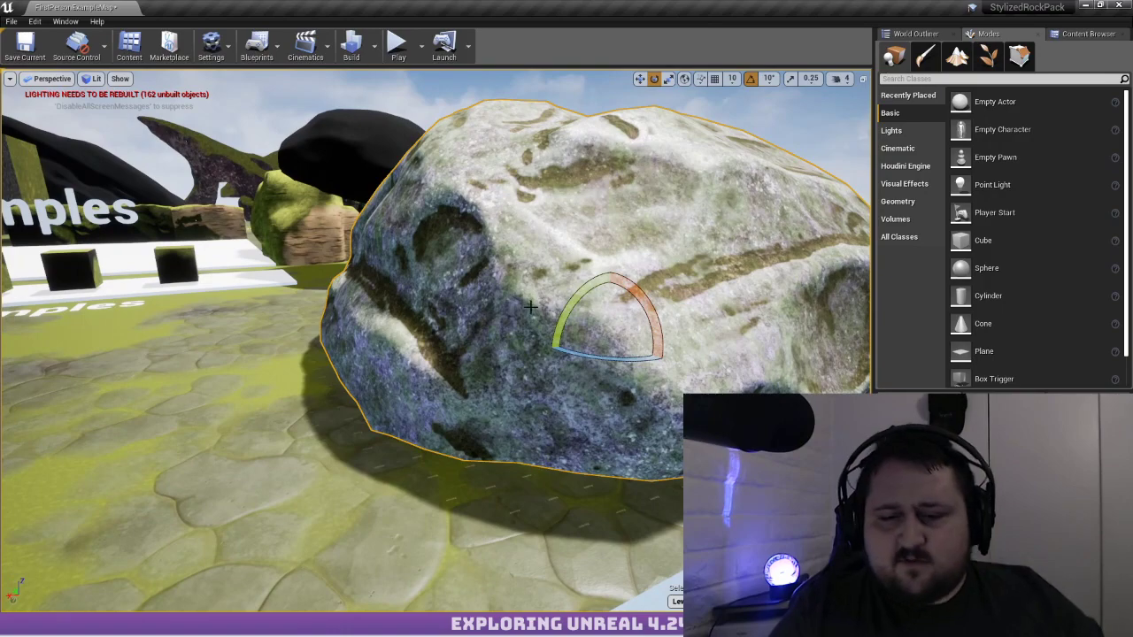
Circle the large rock and examine the curvature blend and tint on its sunlit faces from several angles
mouse_move(559, 315)
left_mouse_down()
mouse_move(609, 379)
mouse_move(556, 310)
left_mouse_up()
mouse_move(556, 310)
right_mouse_down()
mouse_move(664, 312)
mouse_move(558, 317)
mouse_move(505, 341)
mouse_move(398, 359)
mouse_move(540, 275)
mouse_move(478, 305)
mouse_move(554, 308)
right_mouse_up()
key("a")
key("d")
key("a")
key("d")
key("s")
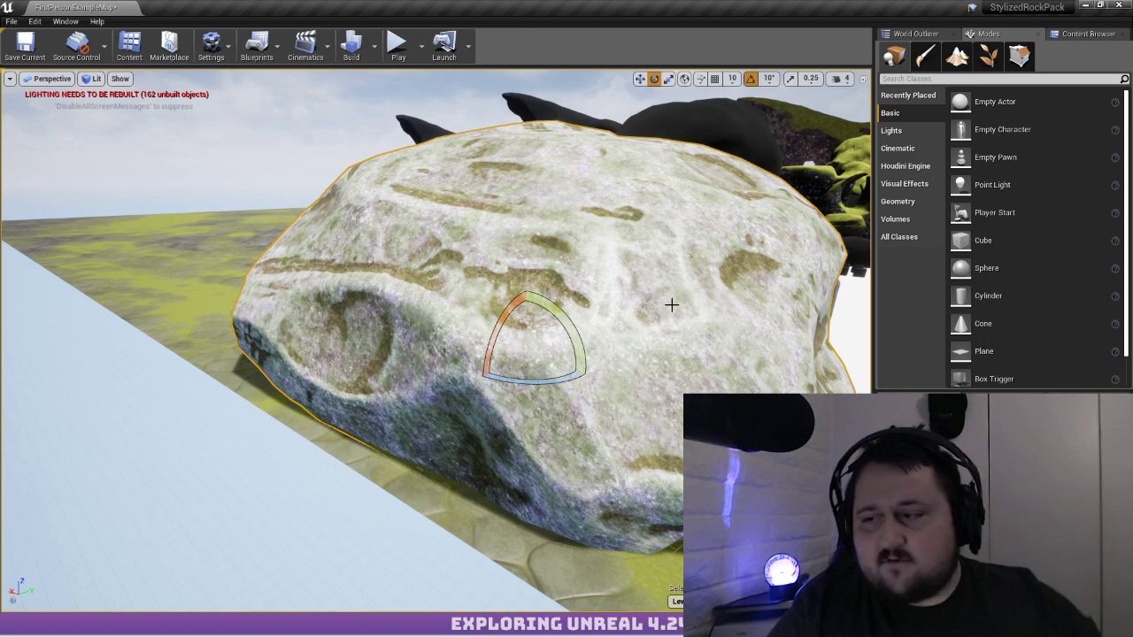
right_click_drag(671, 306, 634, 346)
key("d")
key("d")
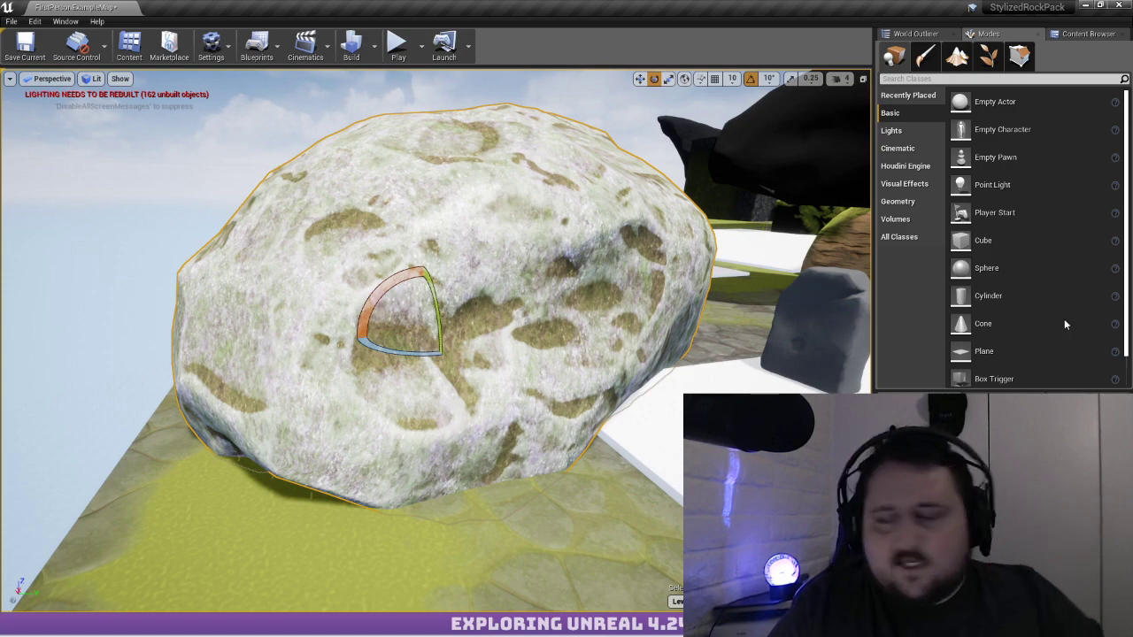
right_click_drag(620, 345, 650, 243)
key("a")
key("e")
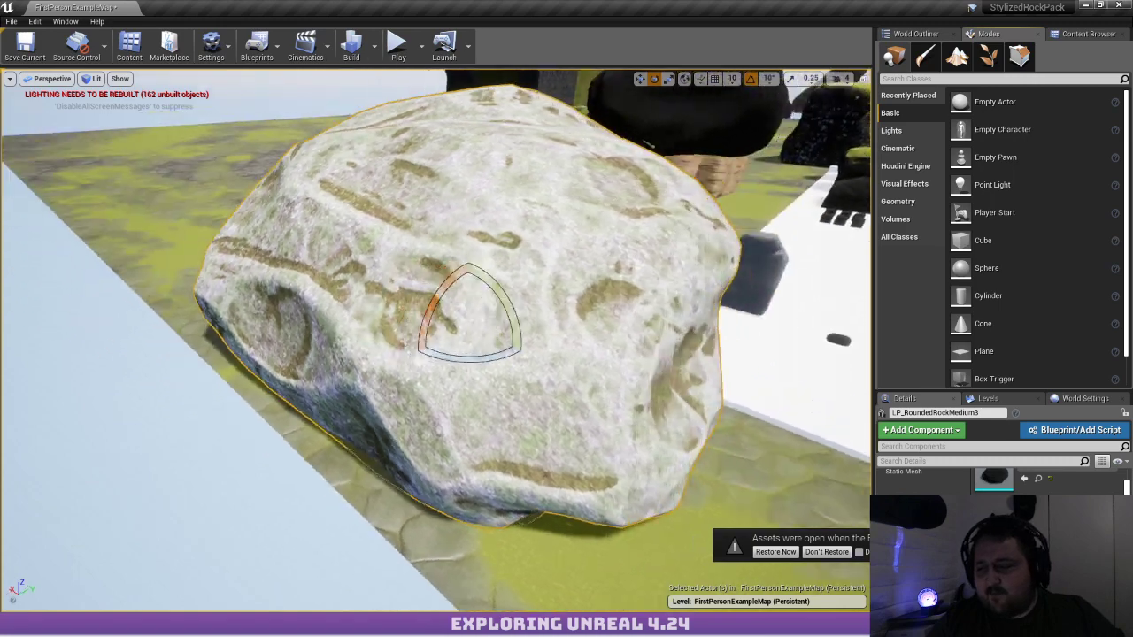
right_click_drag(83, 342, 35, 321)
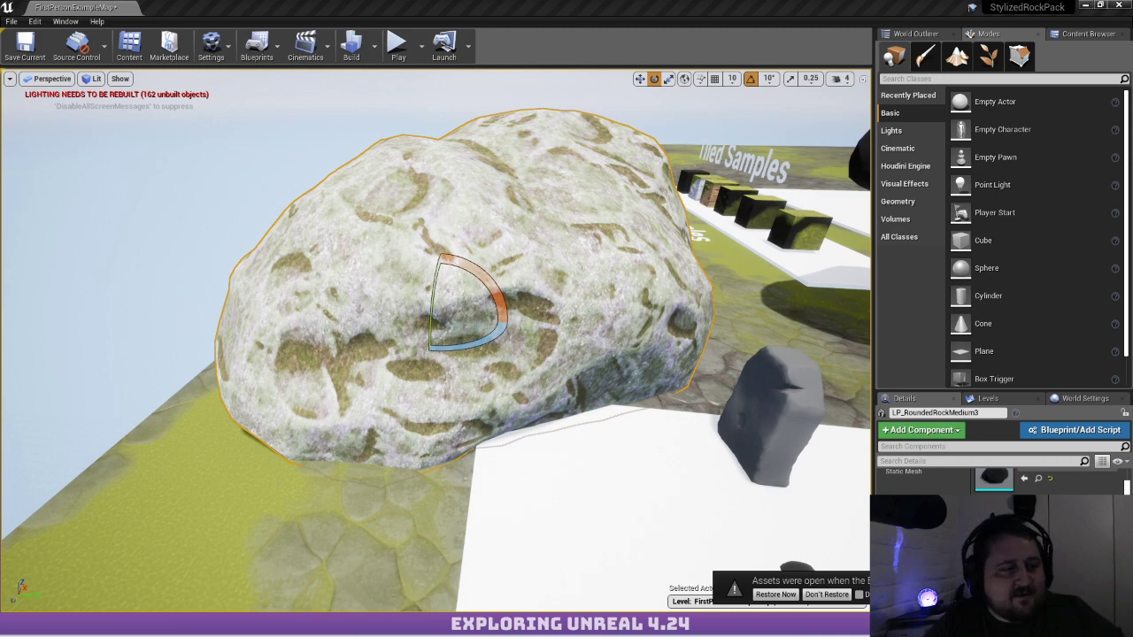
right_click_drag(243, 196, 549, 257)
right_click_drag(453, 293, 454, 293)
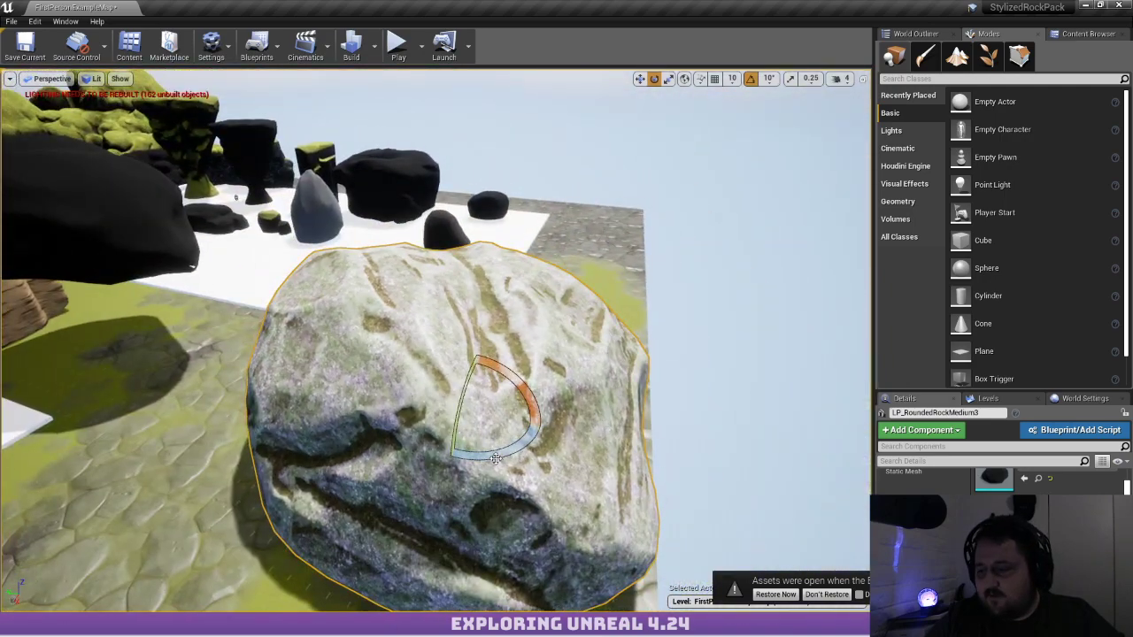
Deselect the rock and examine the texture on its shadowed underside up close
mouse_move(498, 451)
right_mouse_down()
mouse_move(655, 363)
mouse_move(499, 449)
right_mouse_up()
left_click_drag(500, 448, 454, 450)
key("Escape")
mouse_move(454, 452)
right_mouse_down()
mouse_move(407, 504)
mouse_move(416, 434)
mouse_move(394, 442)
mouse_move(449, 443)
right_mouse_up()
key("w")
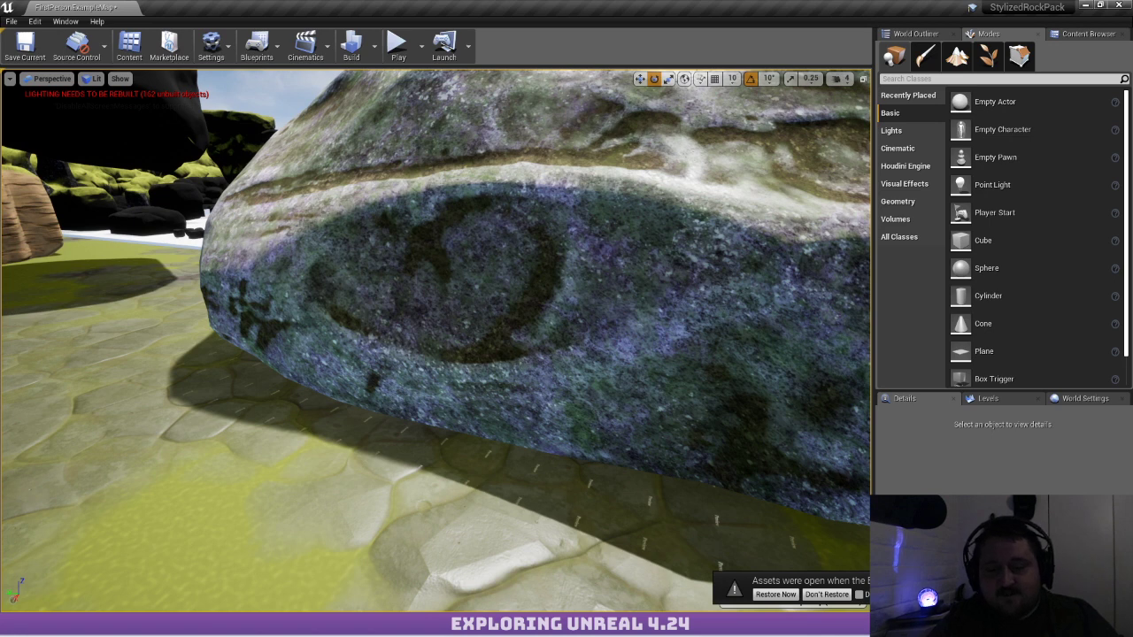
Switch to the Chrome browser and look over the MiloHidden Sticker page on Redbubble
left_click(99, 625)
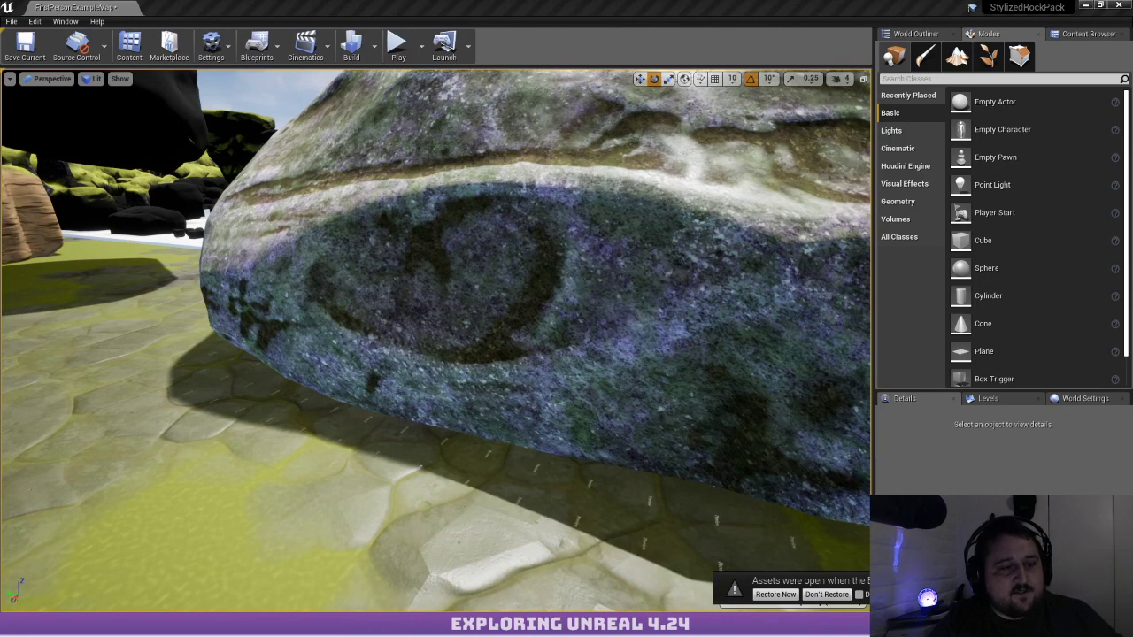
left_click_drag(0, 163, 134, 122)
double_click(134, 121)
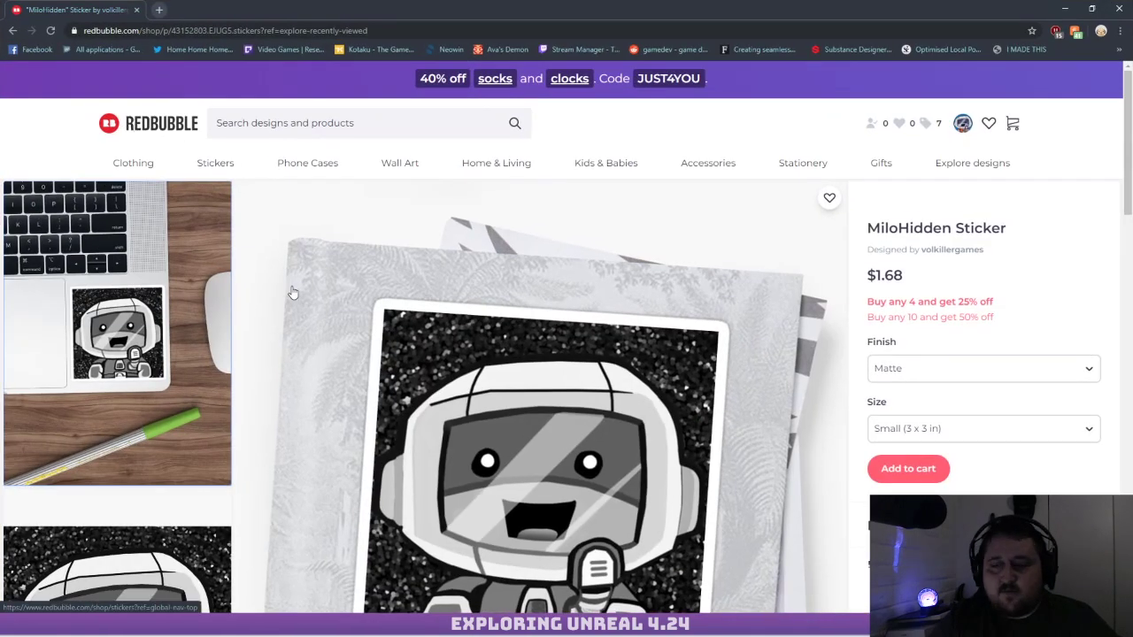
scroll(287, 277, "down", 3)
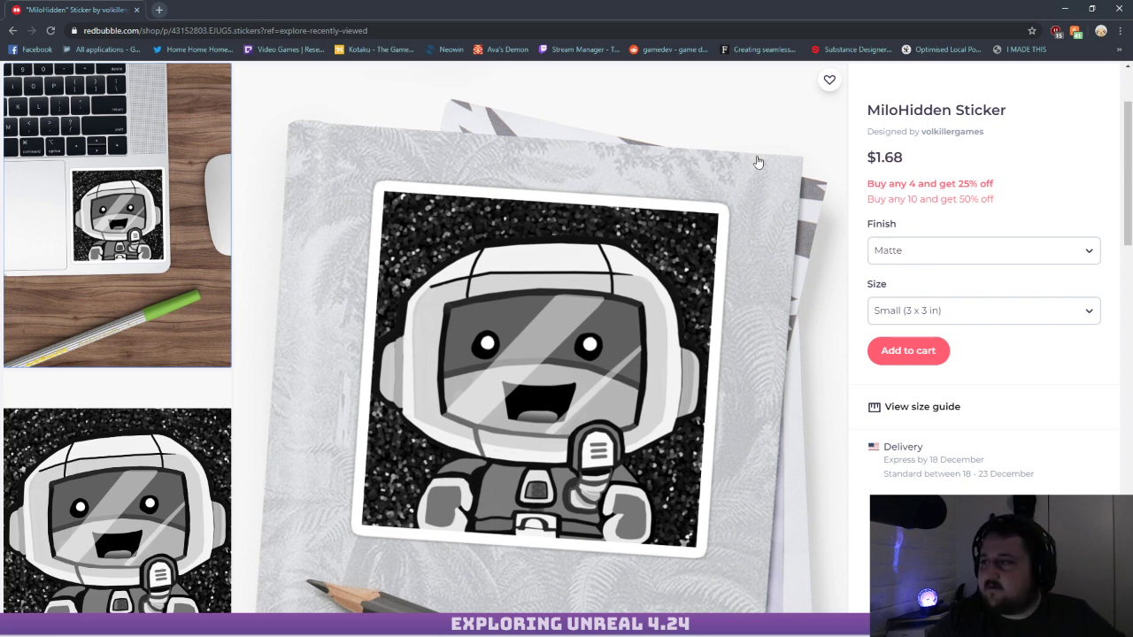
scroll(753, 160, "up", 2)
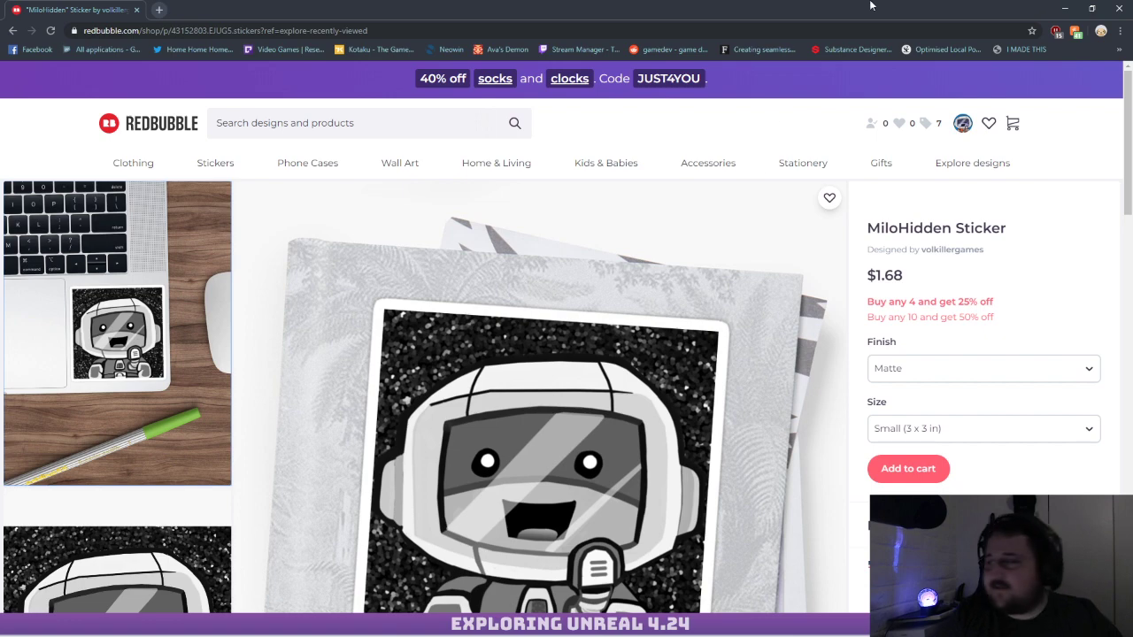
Open the other artist's Redbubble profile in Chrome and go to their shop listing
left_click(925, 124)
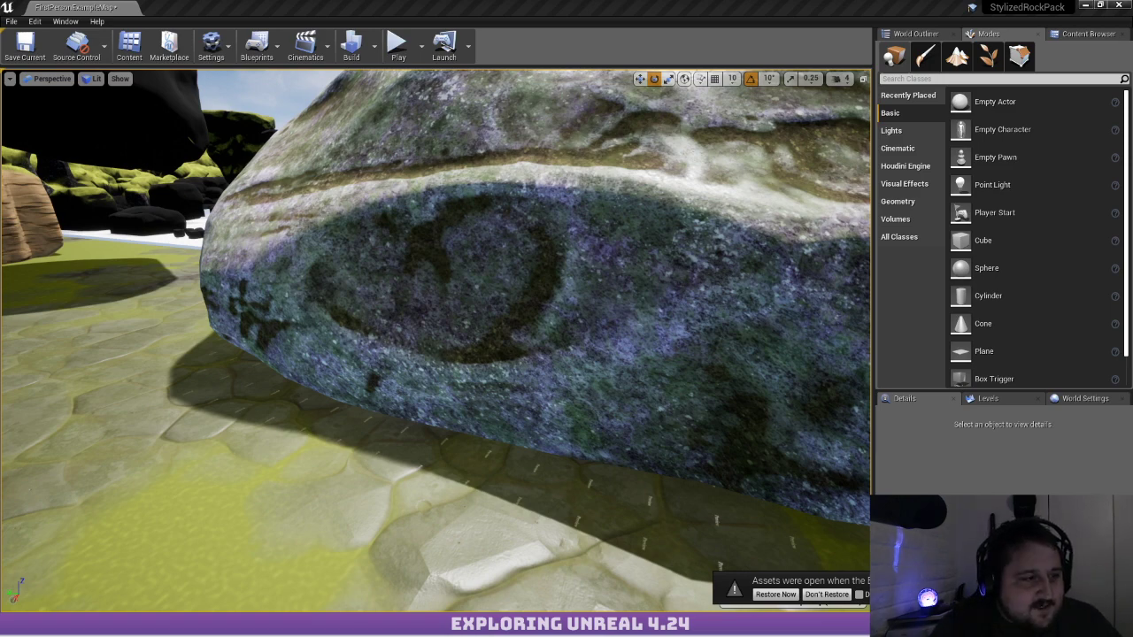
left_click_drag(0, 44, 460, 1)
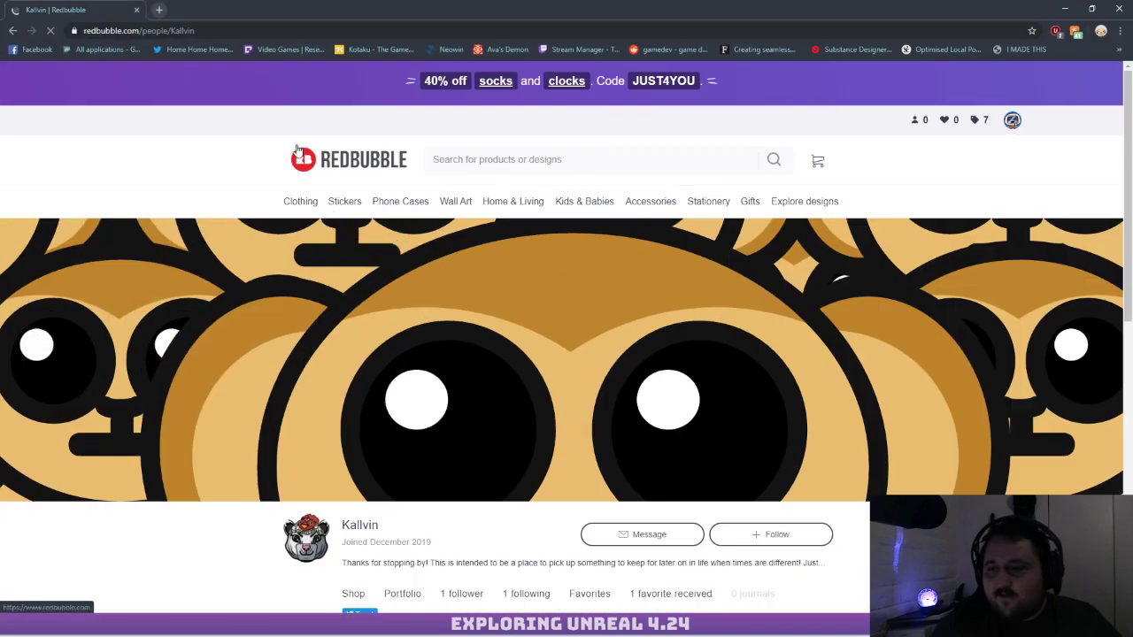
scroll(487, 210, "down", 6)
scroll(709, 246, "down", 2)
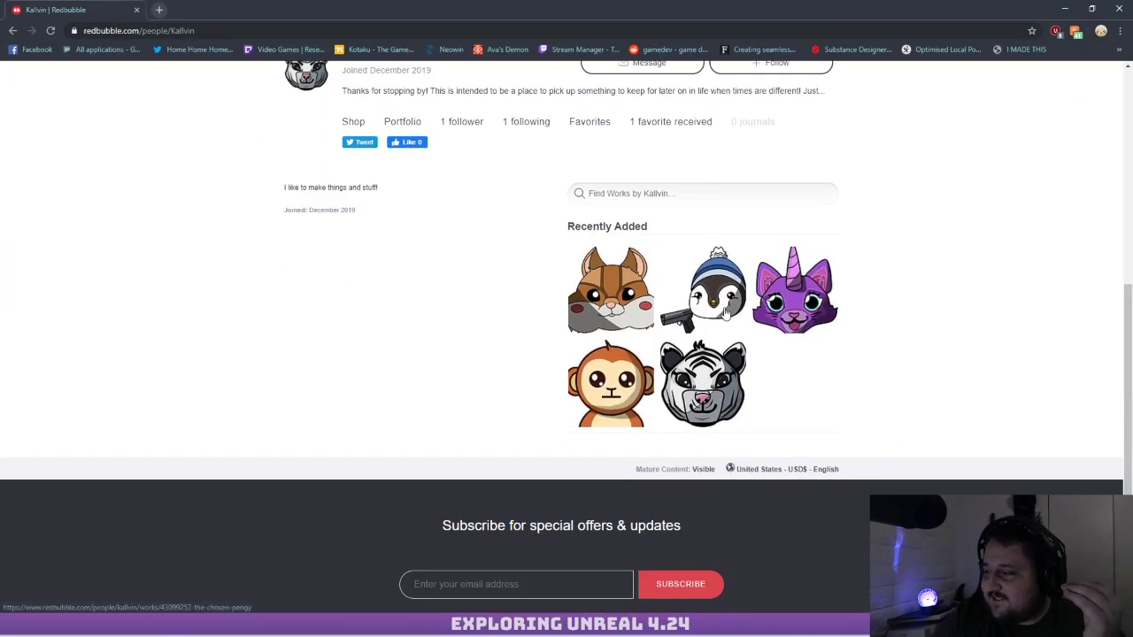
left_click(599, 265)
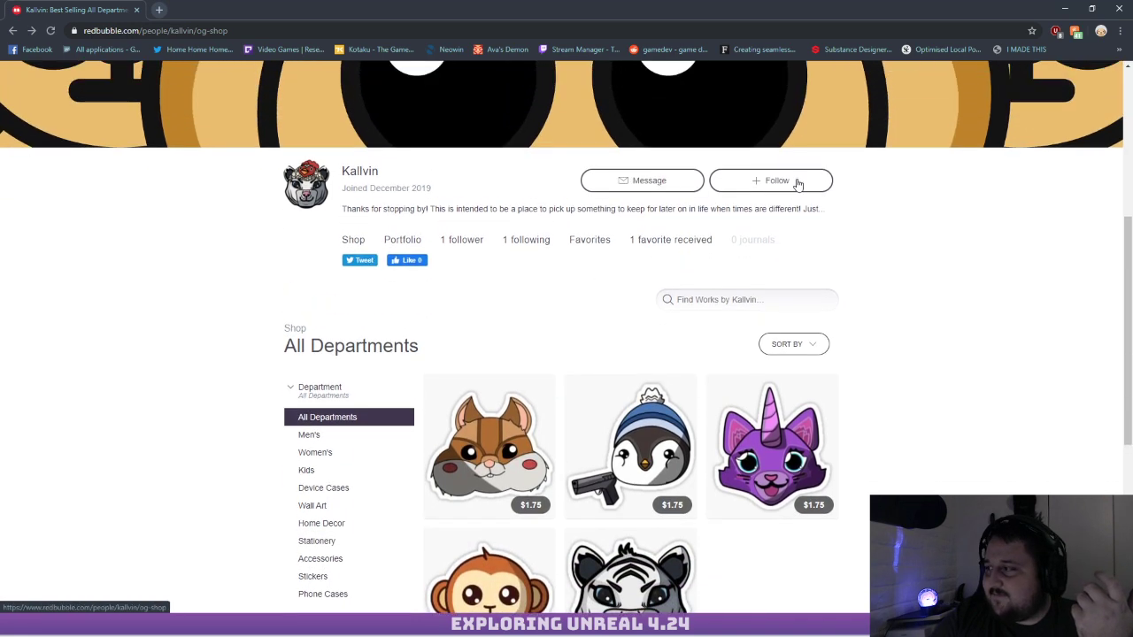
Follow the artist on Redbubble and look over the animal stickers in their shop
left_click(790, 182)
scroll(703, 263, "down", 3)
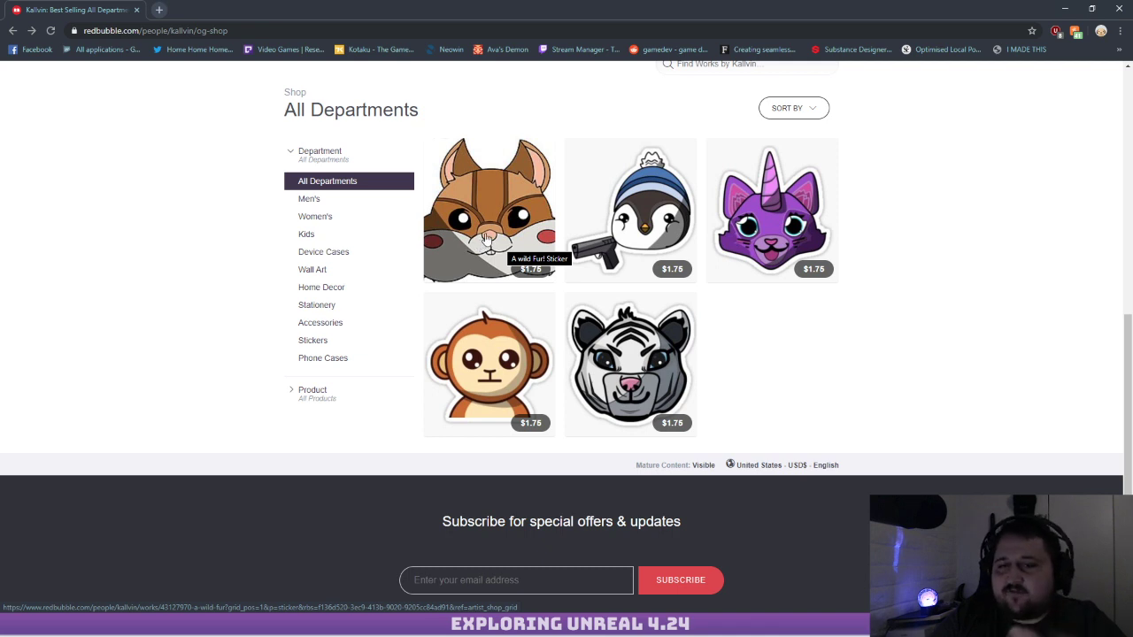
scroll(478, 237, "up", 2)
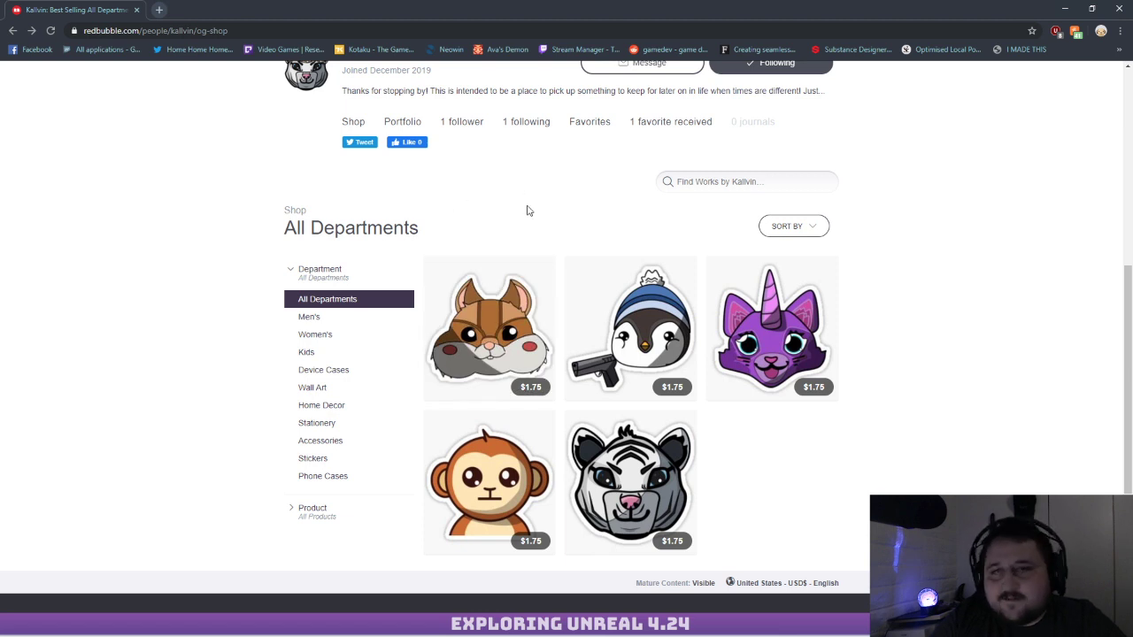
scroll(532, 214, "up", 1)
scroll(532, 215, "down", 1)
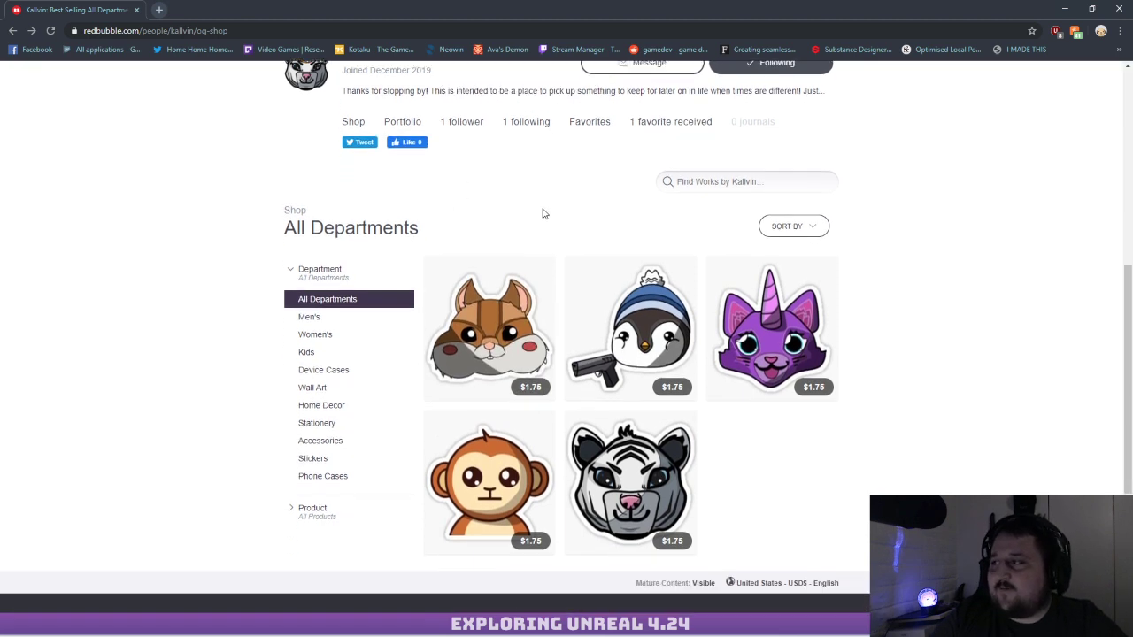
scroll(544, 213, "up", 3)
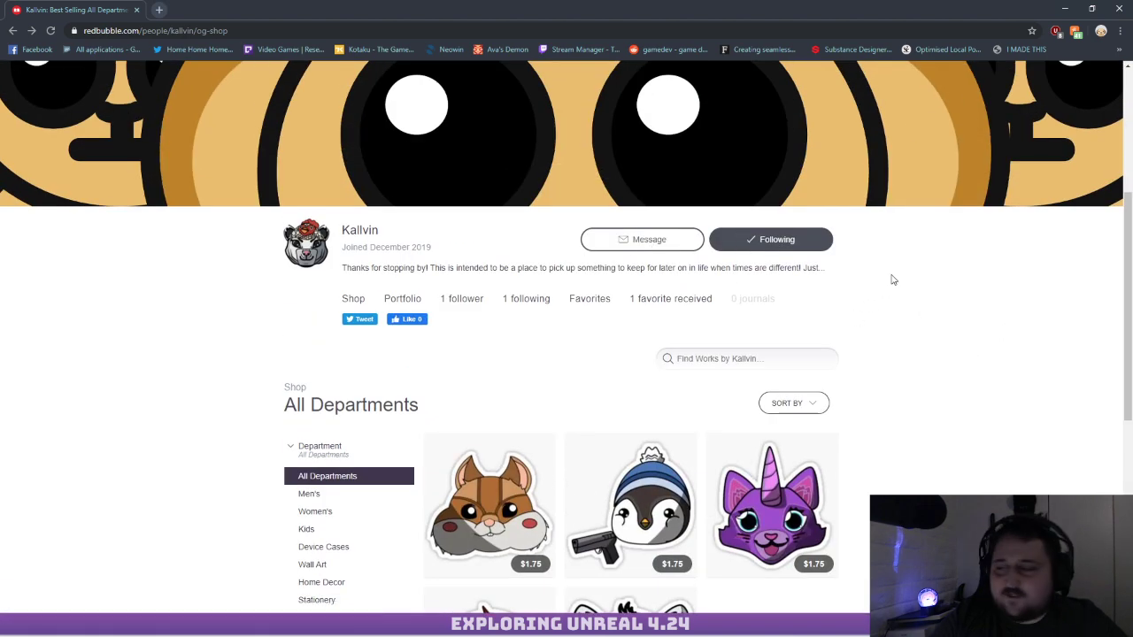
scroll(890, 278, "down", 6)
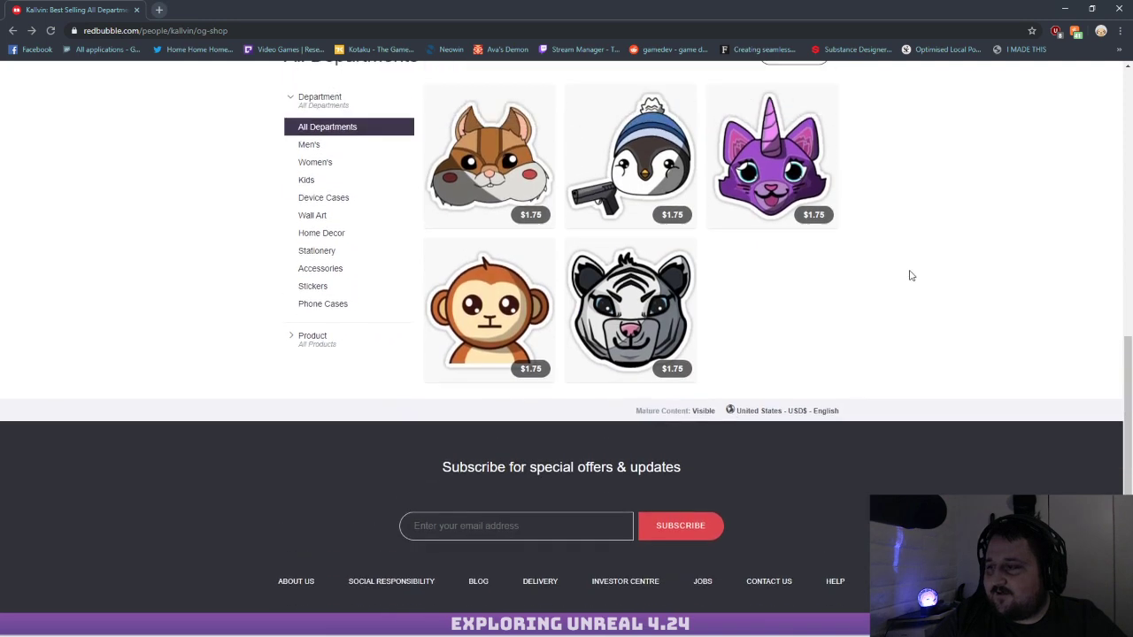
Open the A Wild Tiger Appears! sticker from the artist's shop and look over its product page and reviews
scroll(908, 276, "up", 2)
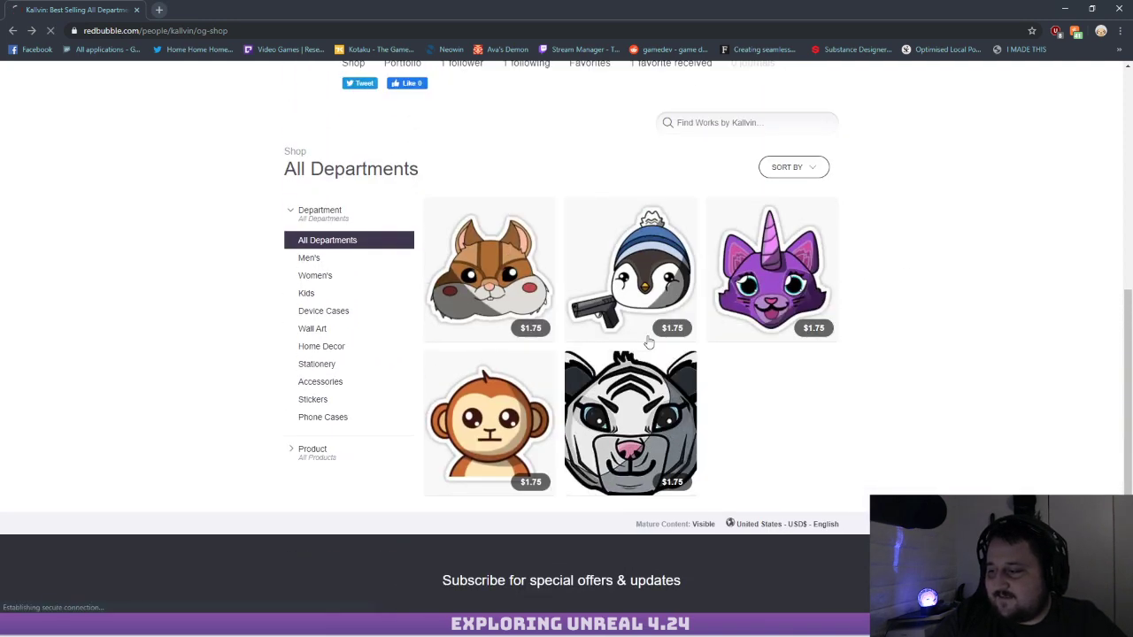
left_click(719, 217)
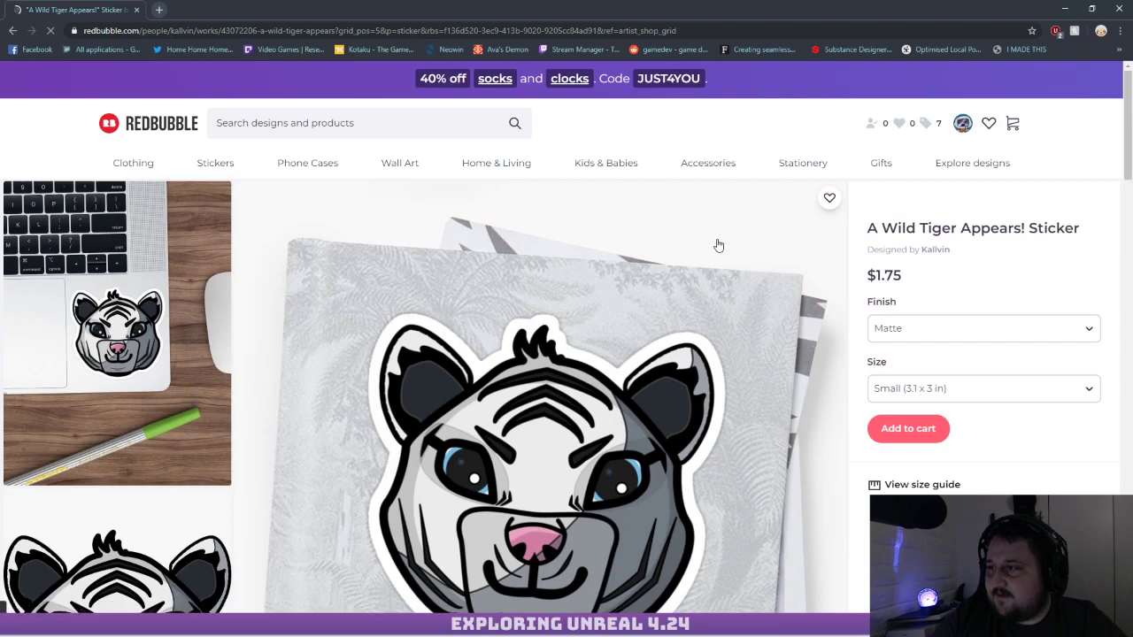
scroll(679, 236, "down", 2)
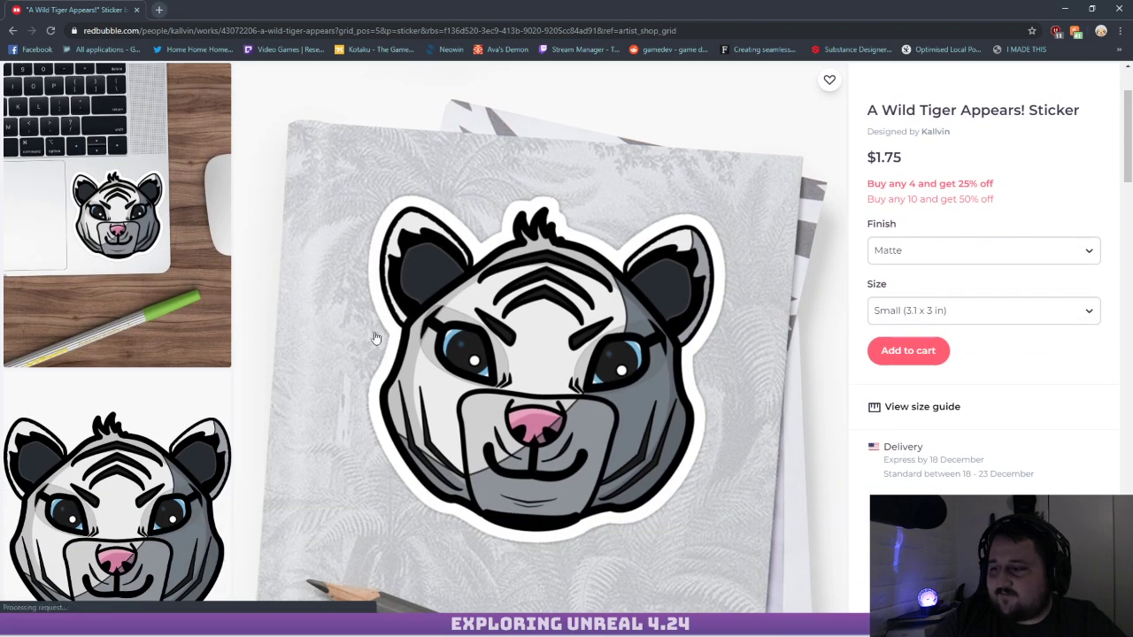
scroll(509, 310, "up", 2)
scroll(460, 253, "down", 7)
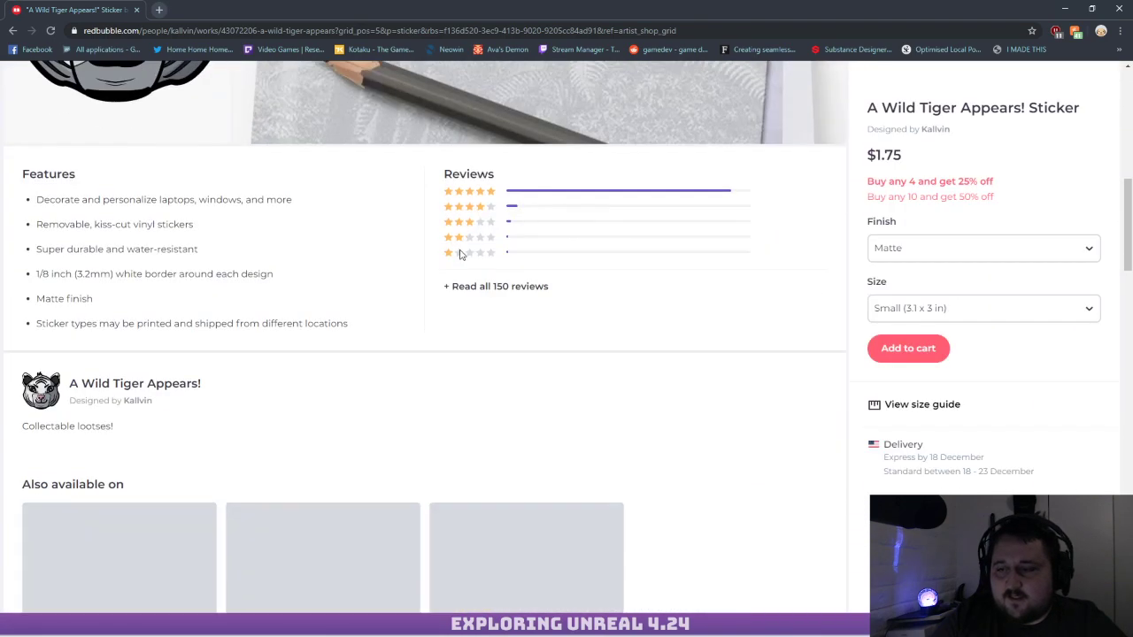
scroll(459, 254, "up", 7)
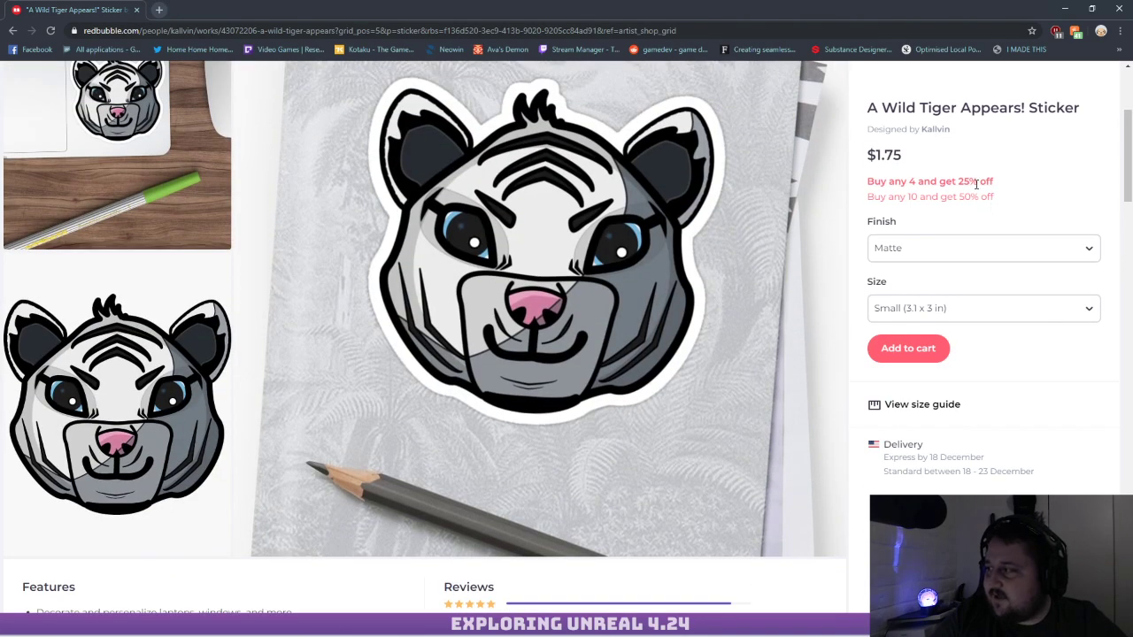
Add the small matte A Wild Tiger Appears! sticker to the cart and open the shopping cart
left_click(908, 348)
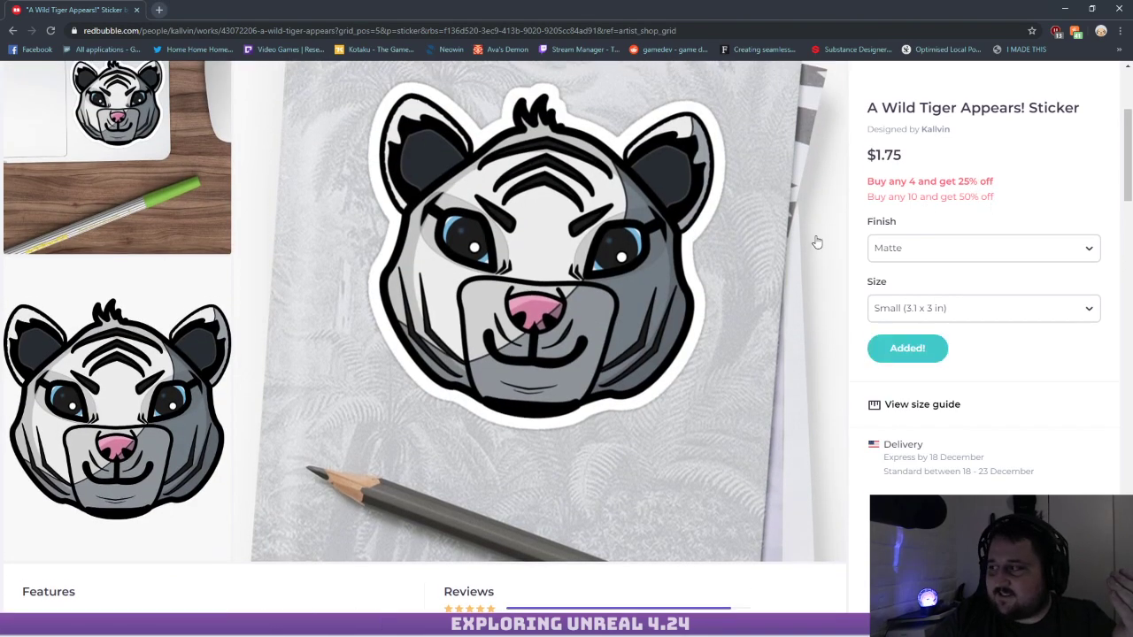
scroll(817, 243, "up", 2)
left_click(1012, 124)
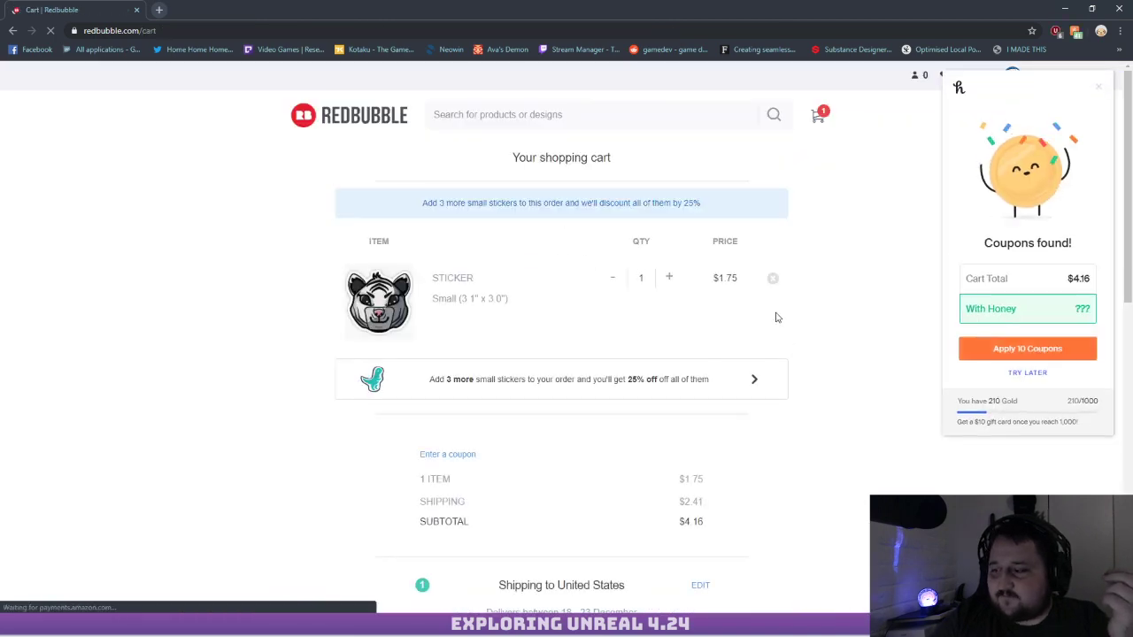
left_click_drag(555, 10, 0, 62)
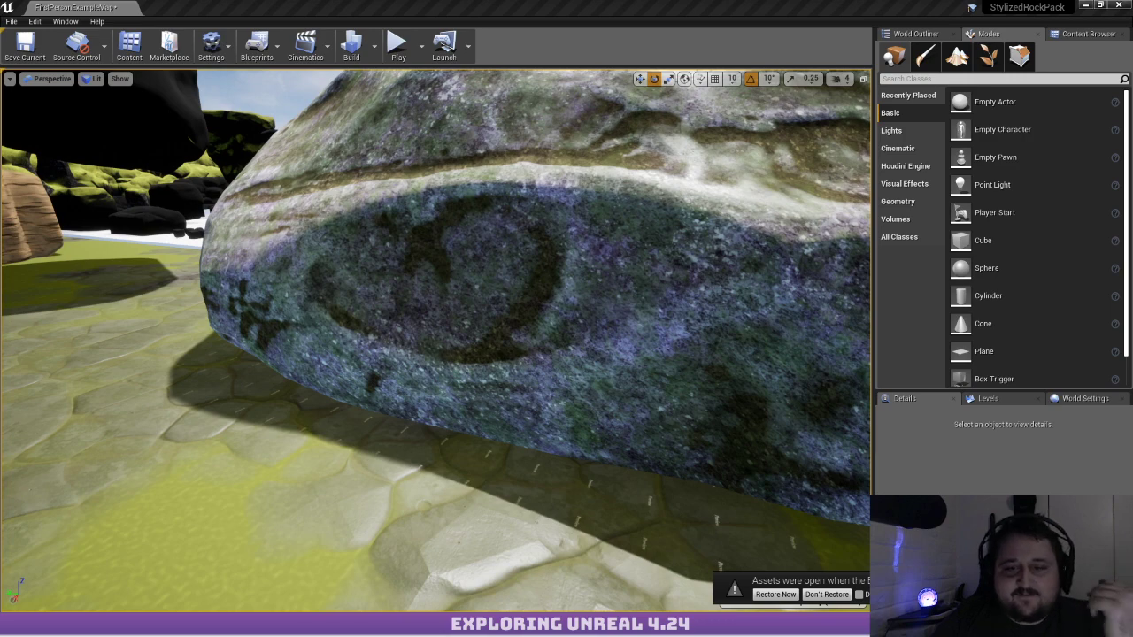
left_click_drag(0, 62, 469, 0)
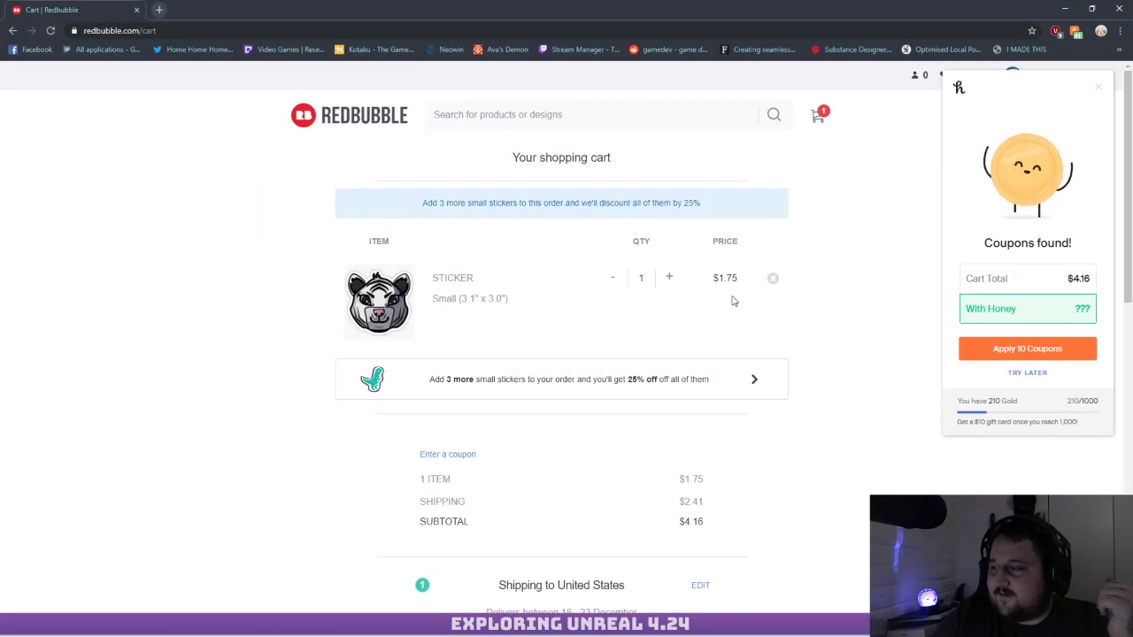
Try different quantities of the tiger sticker in the cart, going up to 10, to compare the bulk discounts
left_click(670, 278)
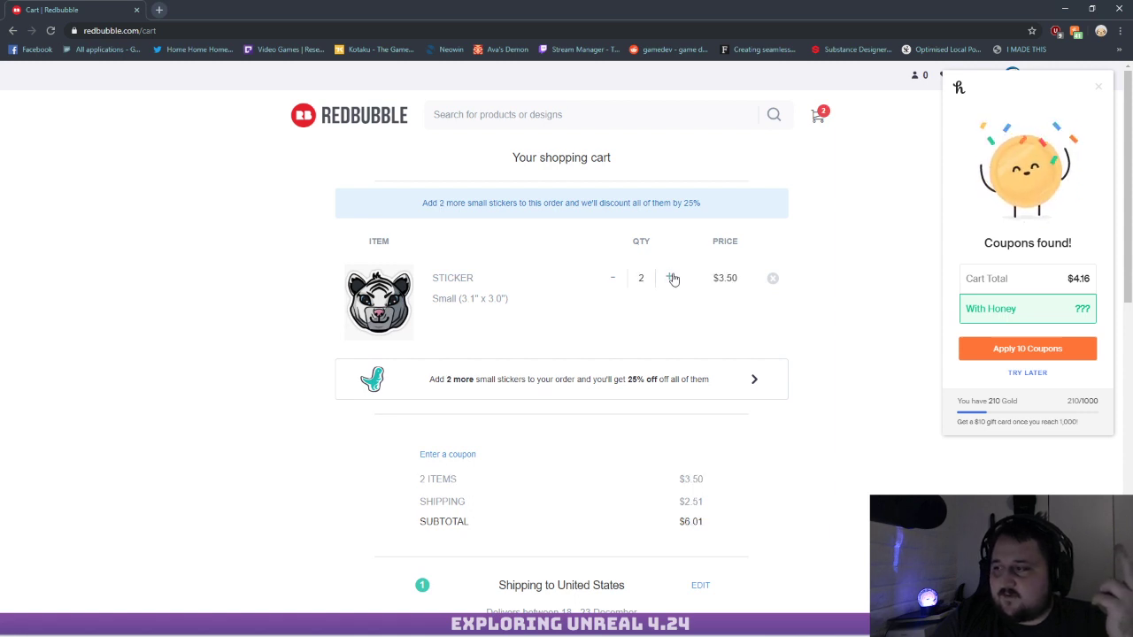
left_click(672, 279)
left_click(672, 279)
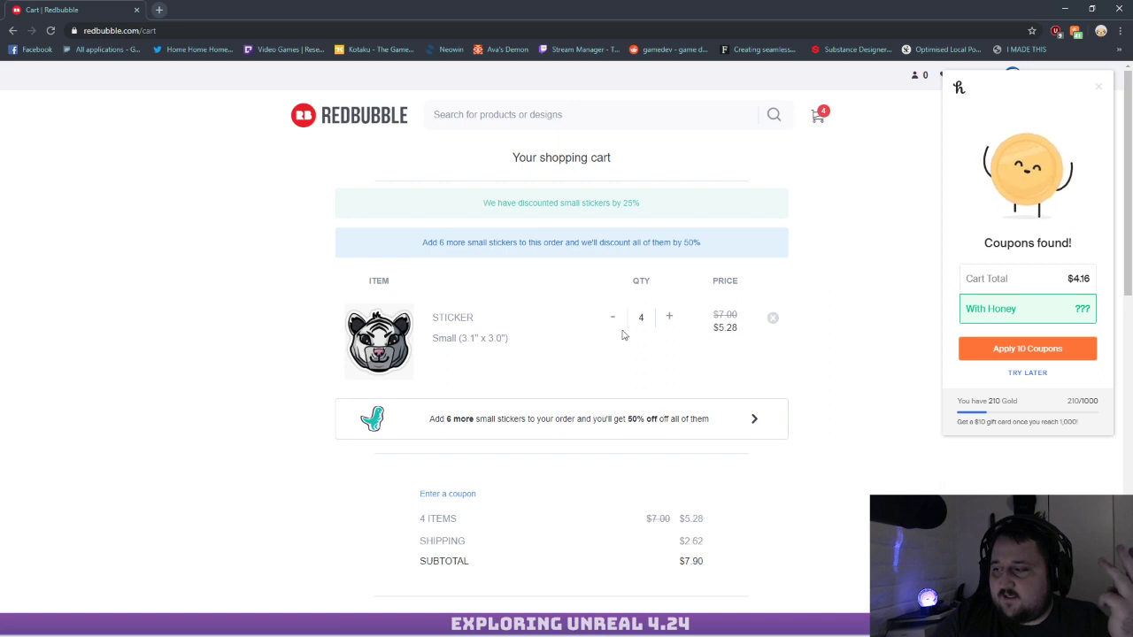
left_click(613, 317)
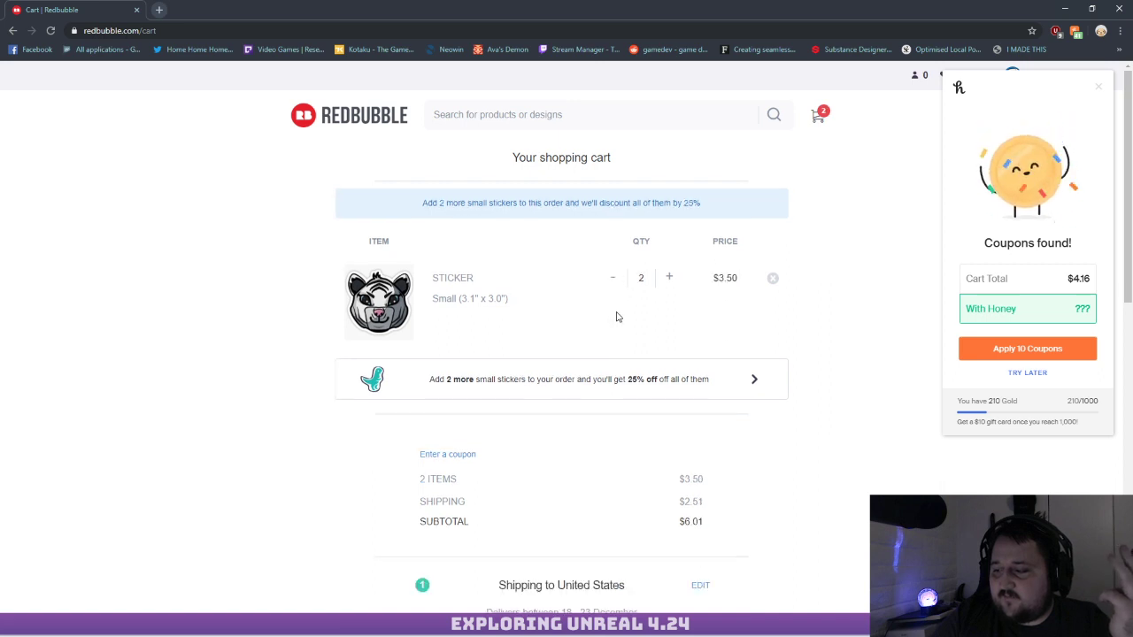
left_click(671, 280)
left_click(671, 279)
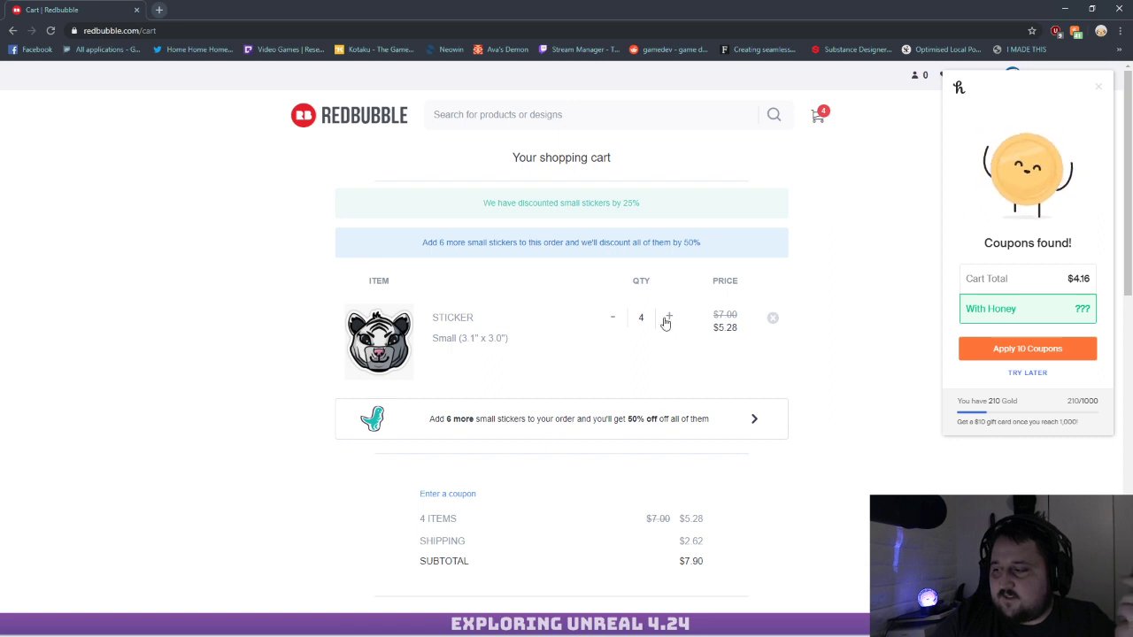
left_click(666, 319)
left_click(667, 319)
left_click(668, 319)
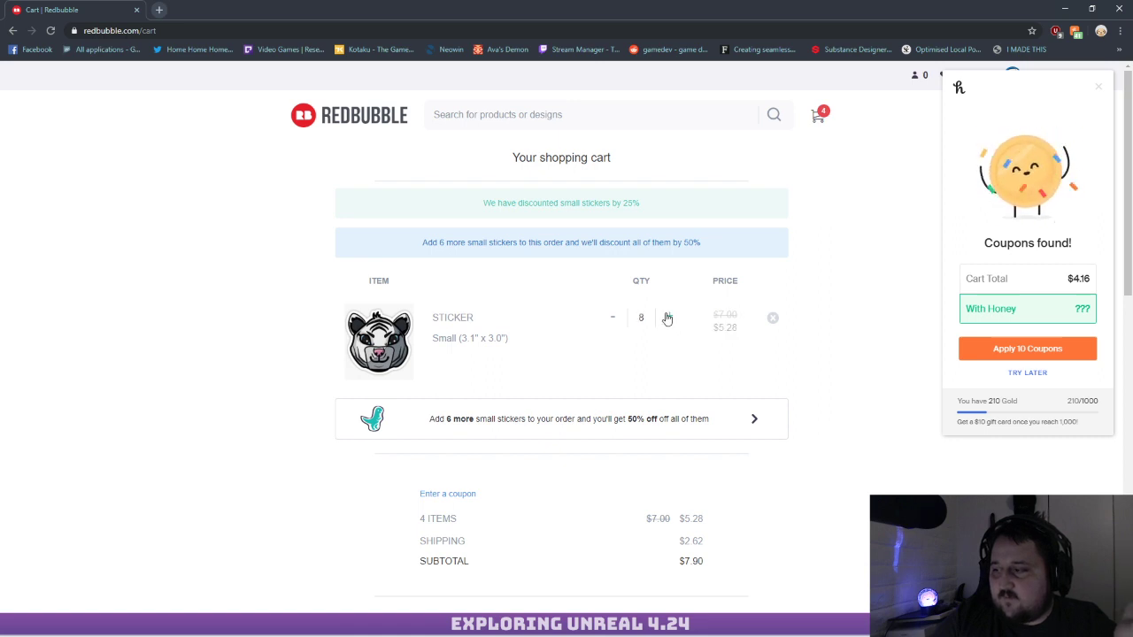
left_click(667, 319)
left_click(667, 319)
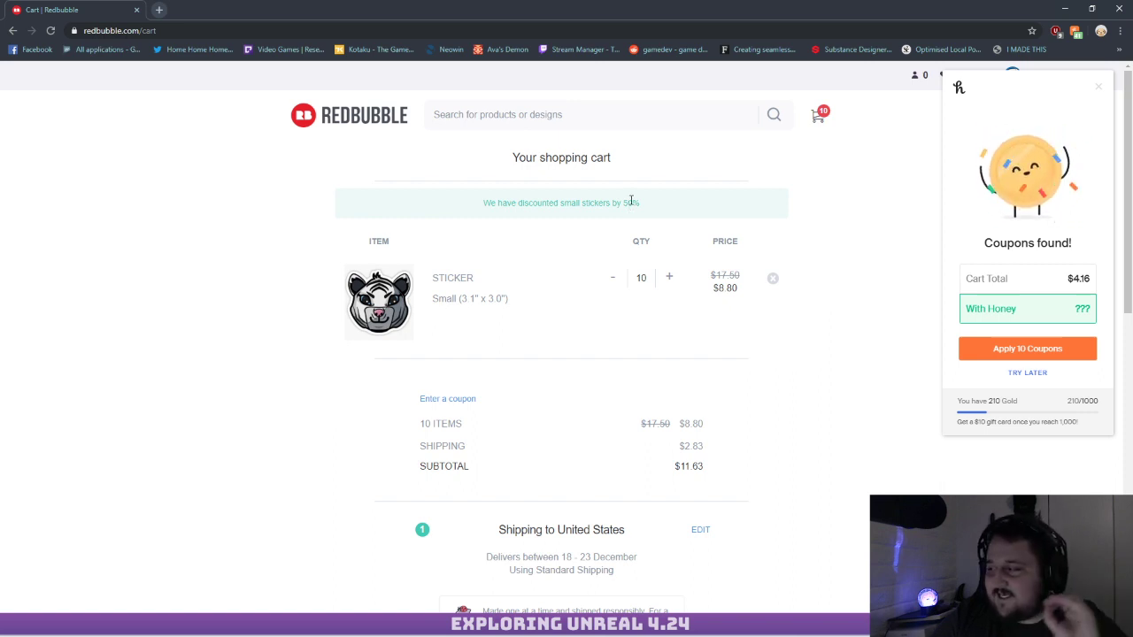
Dismiss the Honey coupon offer and set the tiger sticker's quantity to 4
left_click(1099, 92)
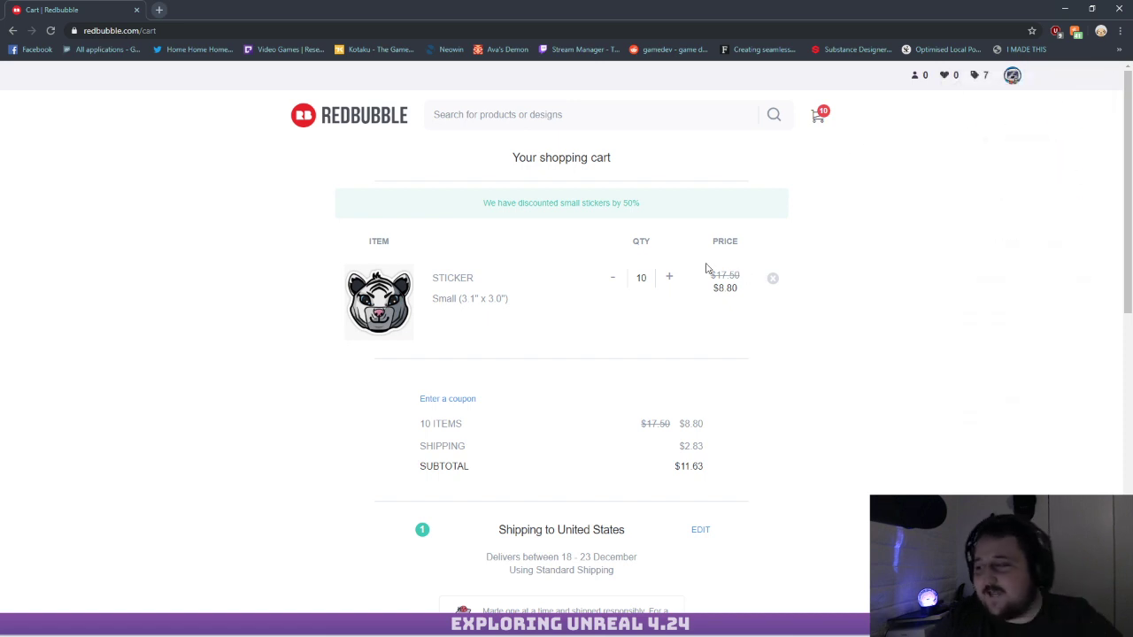
left_click(611, 284)
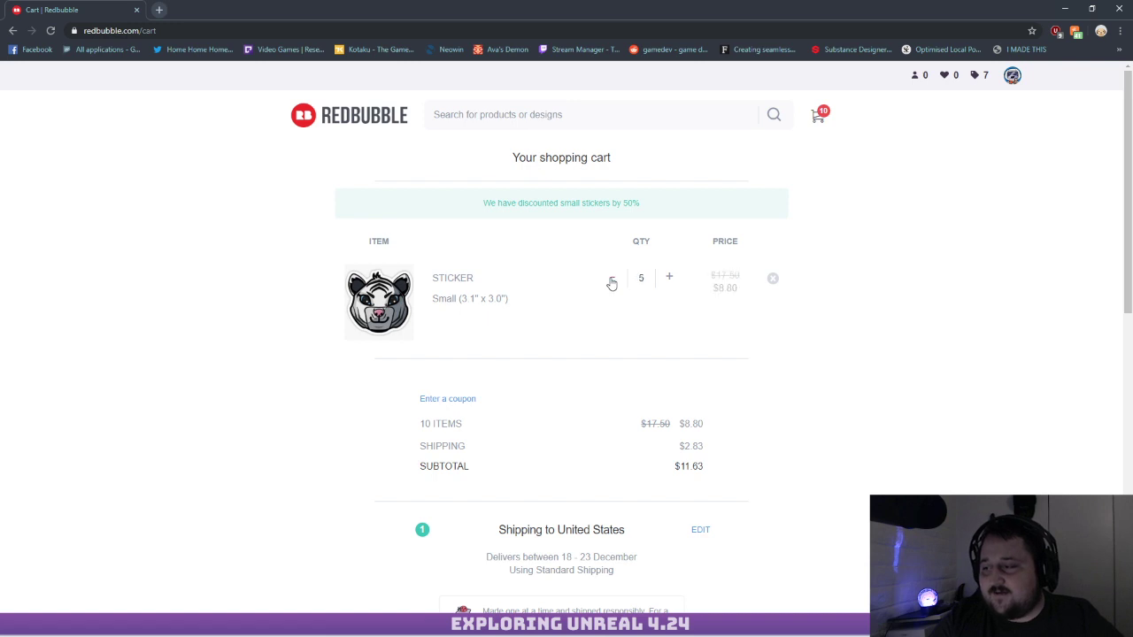
left_click(670, 278)
left_click(669, 278)
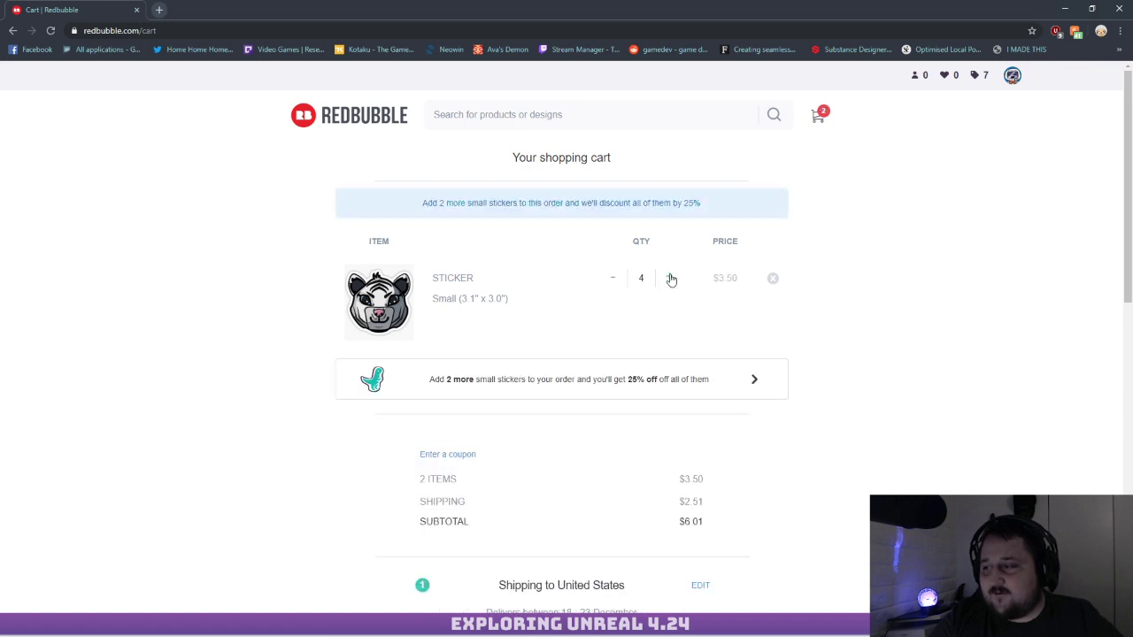
left_click(669, 278)
left_click(611, 317)
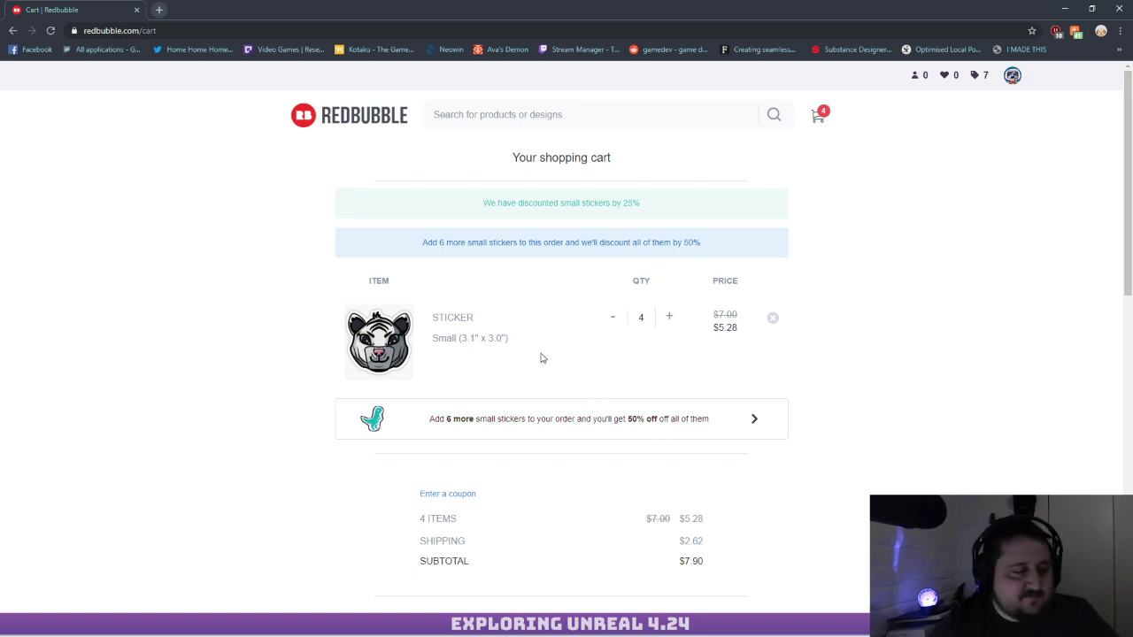
Go back from the cart through the tiger sticker page to the artist's shop listing
key("alt+Left")
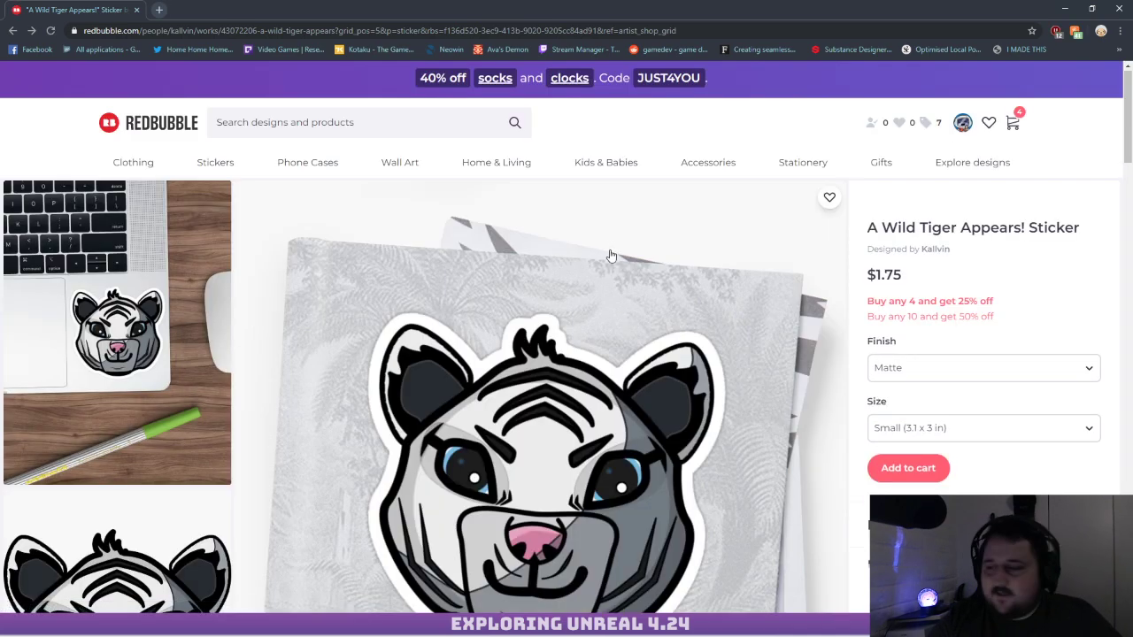
scroll(602, 266, "down", 3)
scroll(626, 266, "up", 2)
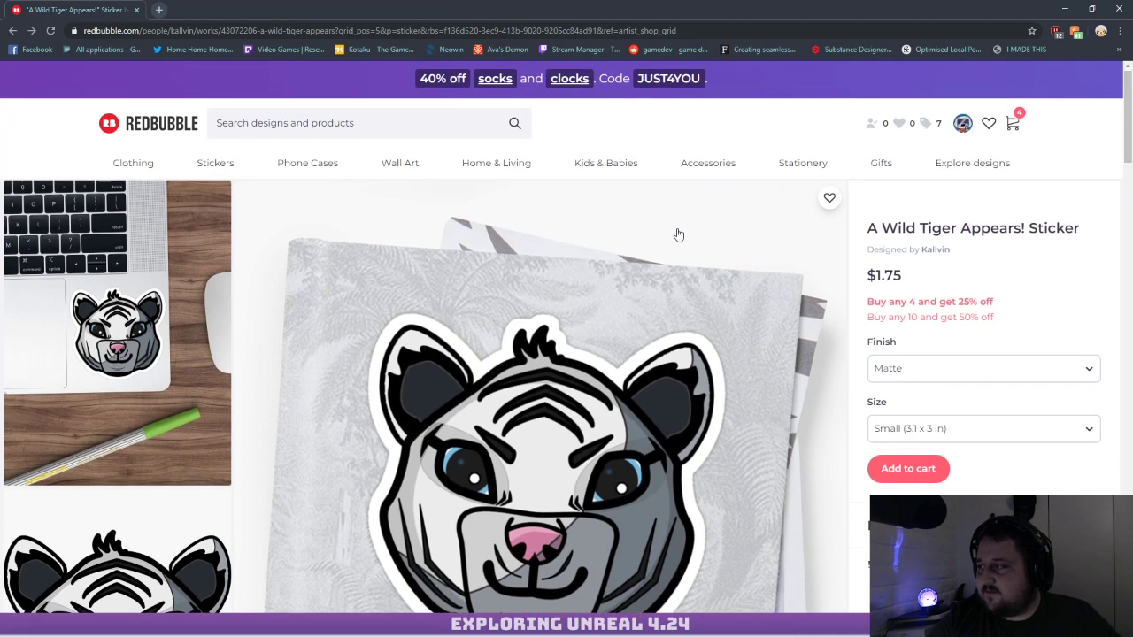
key("alt+Left")
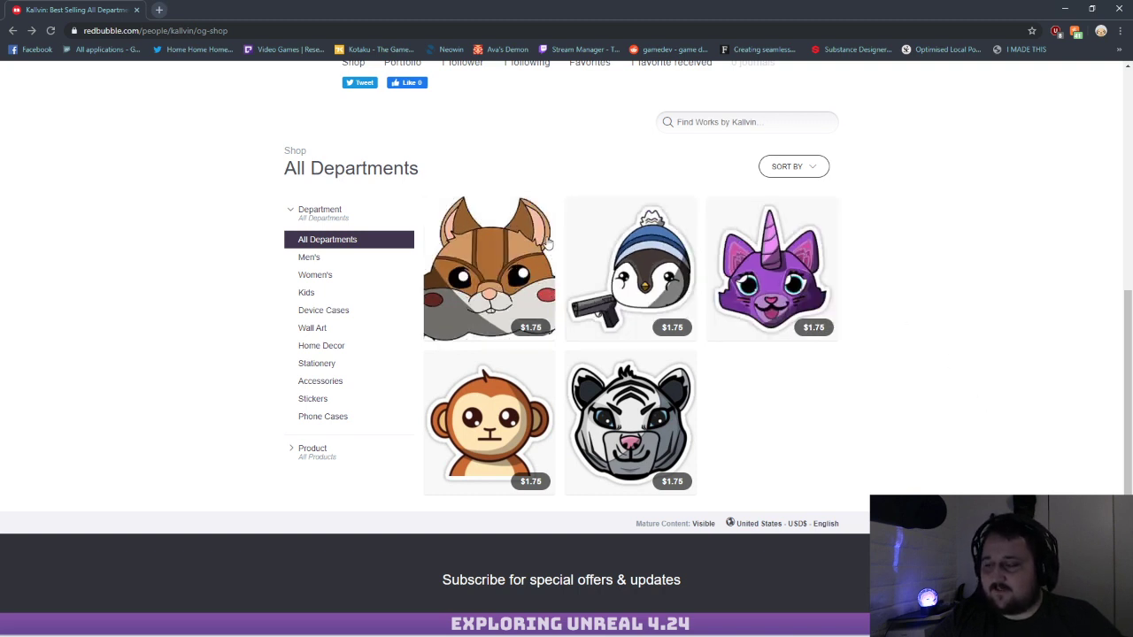
Open the A wild Fur! sticker from the shop and examine its artwork and purchase options
left_click(514, 281)
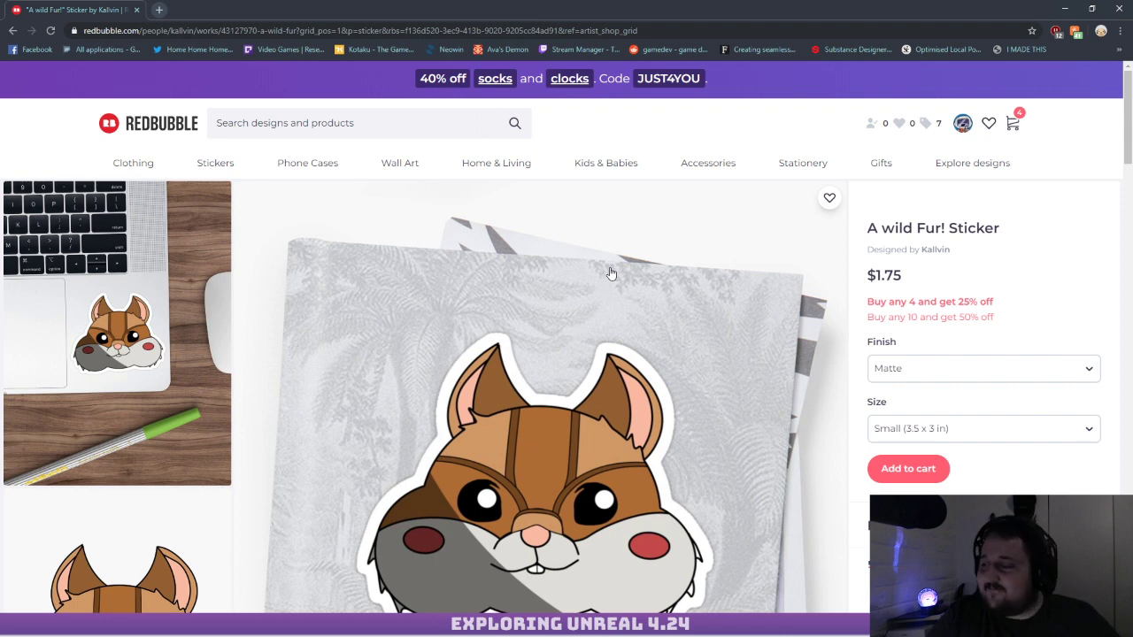
scroll(788, 266, "down", 2)
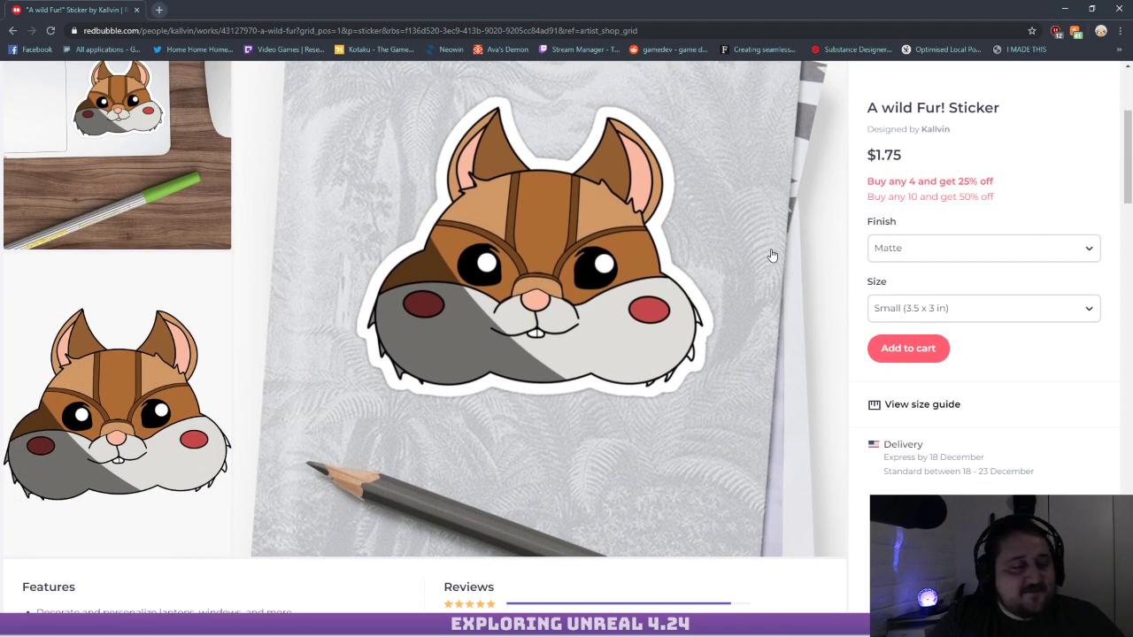
scroll(772, 257, "up", 2)
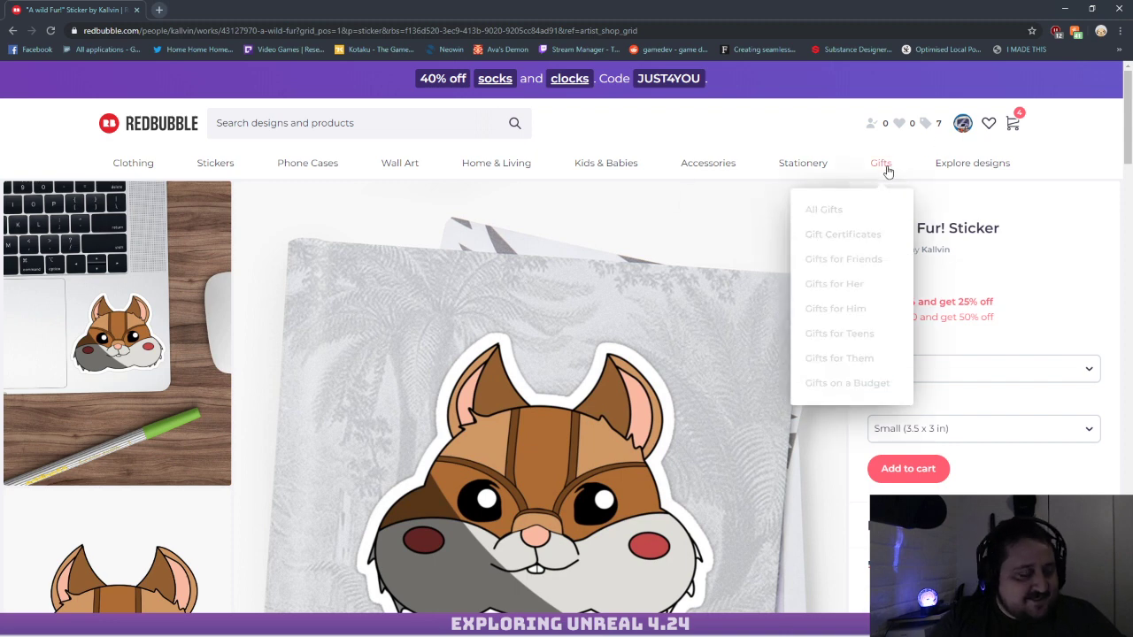
scroll(873, 182, "down", 2)
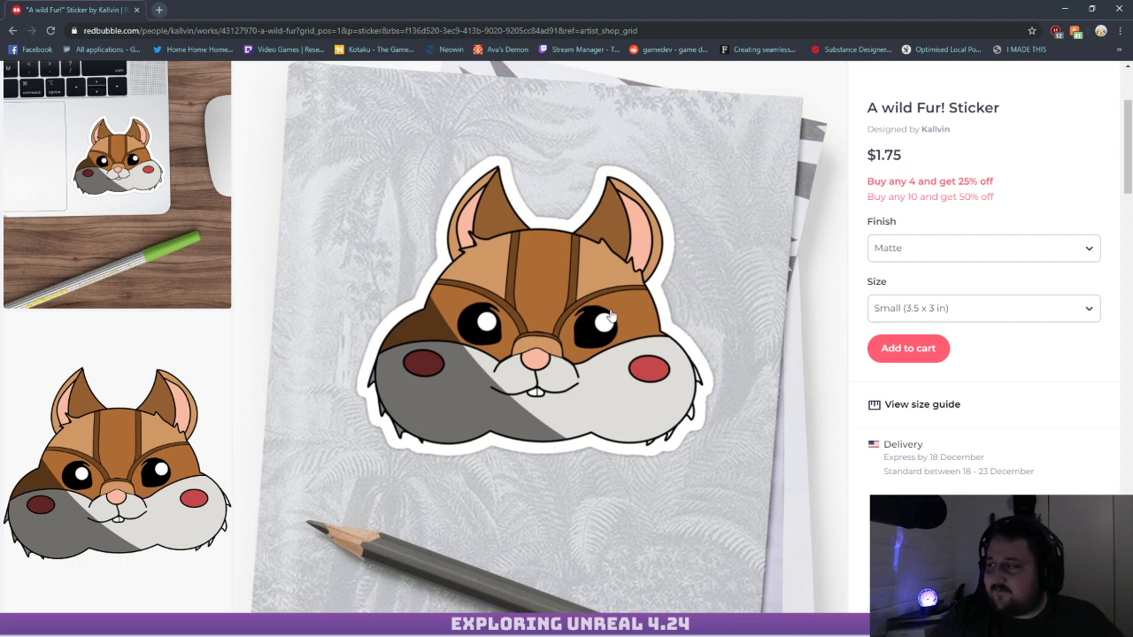
scroll(659, 219, "down", 1)
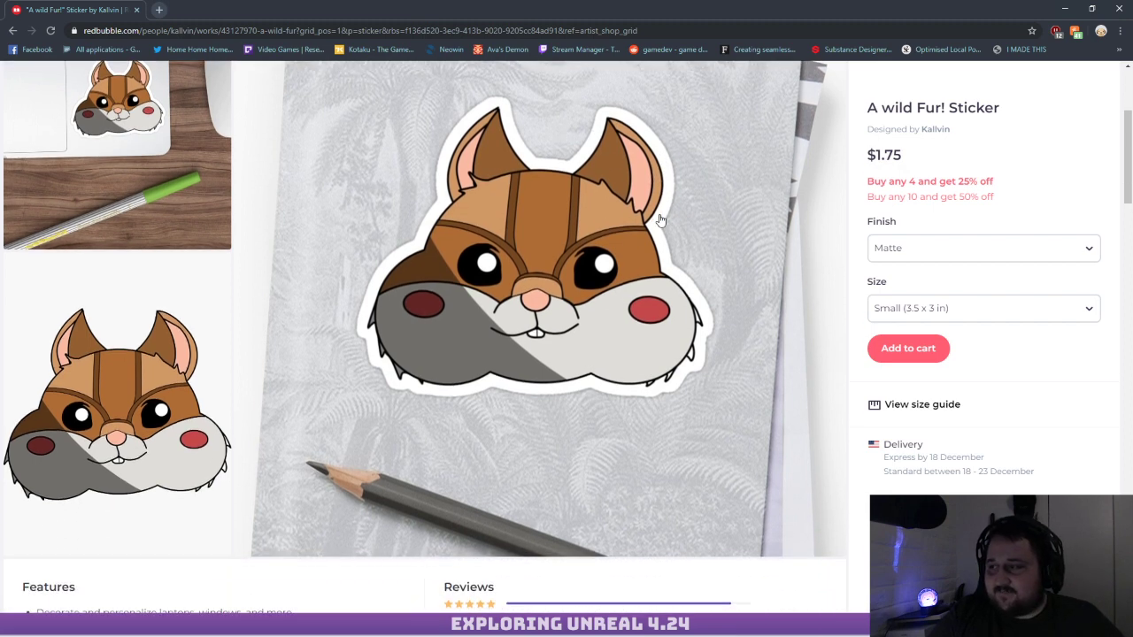
Browse all products available with the A wild Fur! design and view its Premium T-Shirt
scroll(660, 219, "down", 8)
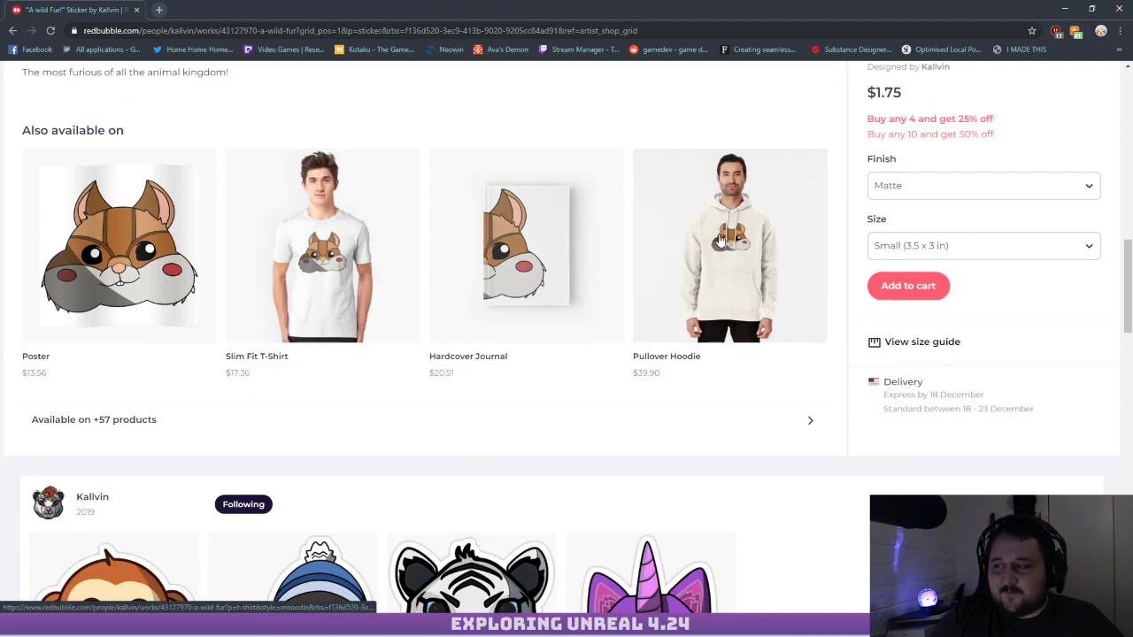
left_click(810, 420)
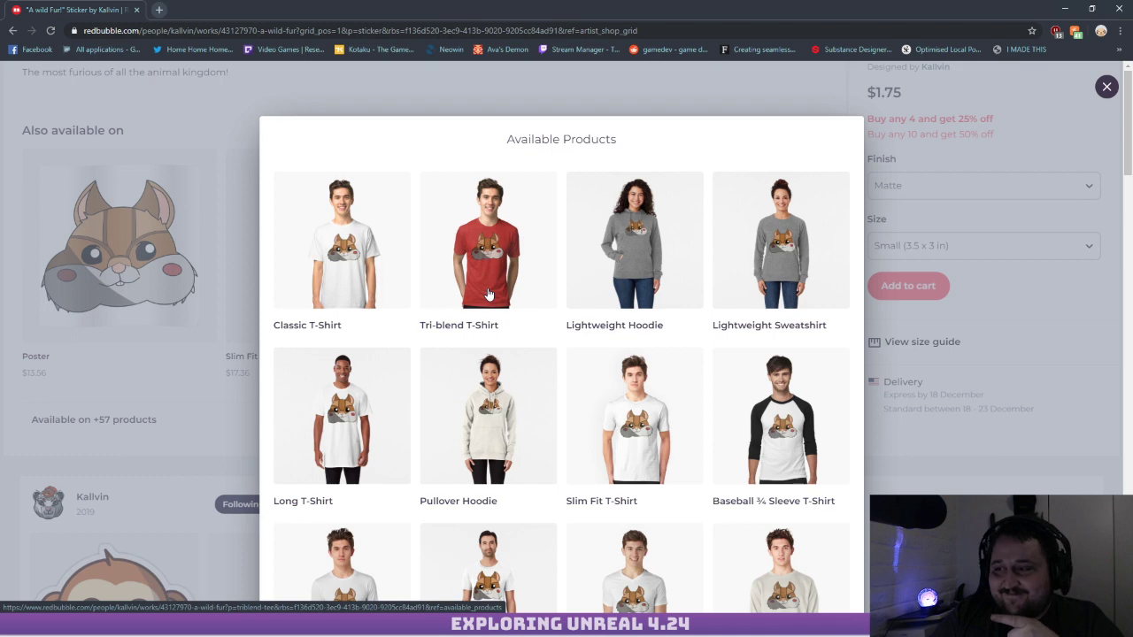
scroll(675, 338, "down", 3)
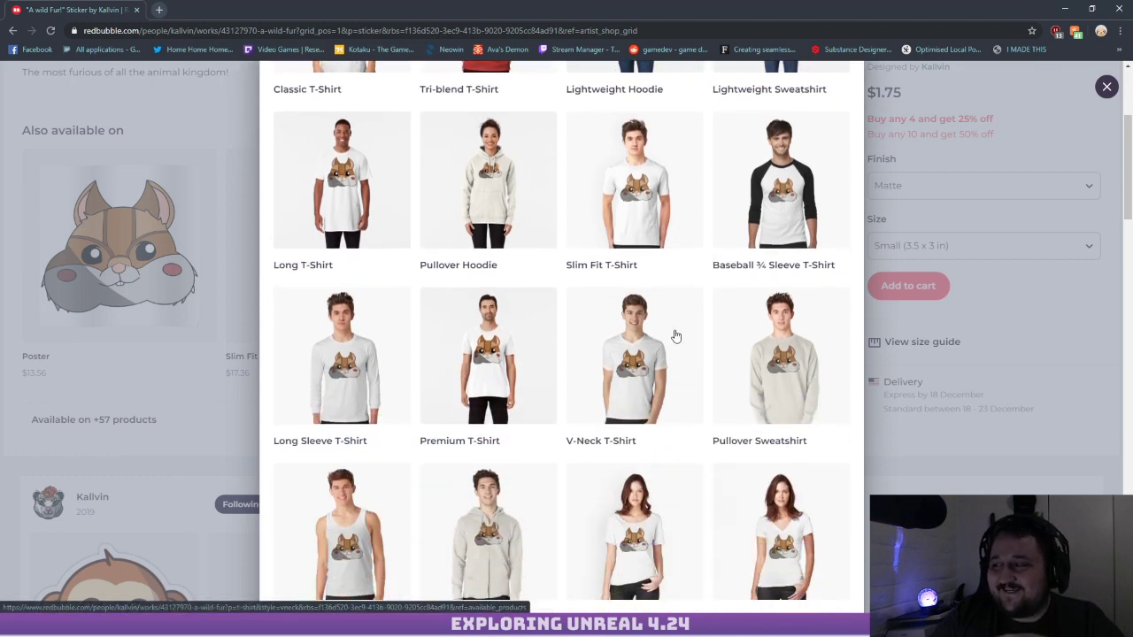
scroll(567, 306, "down", 2)
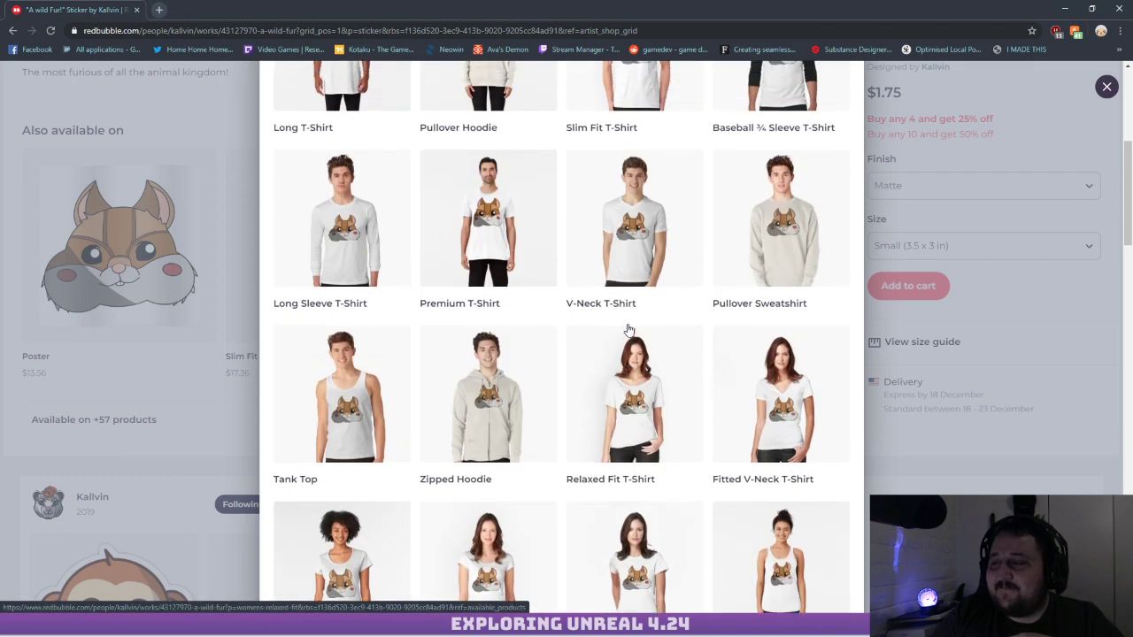
left_click(582, 278)
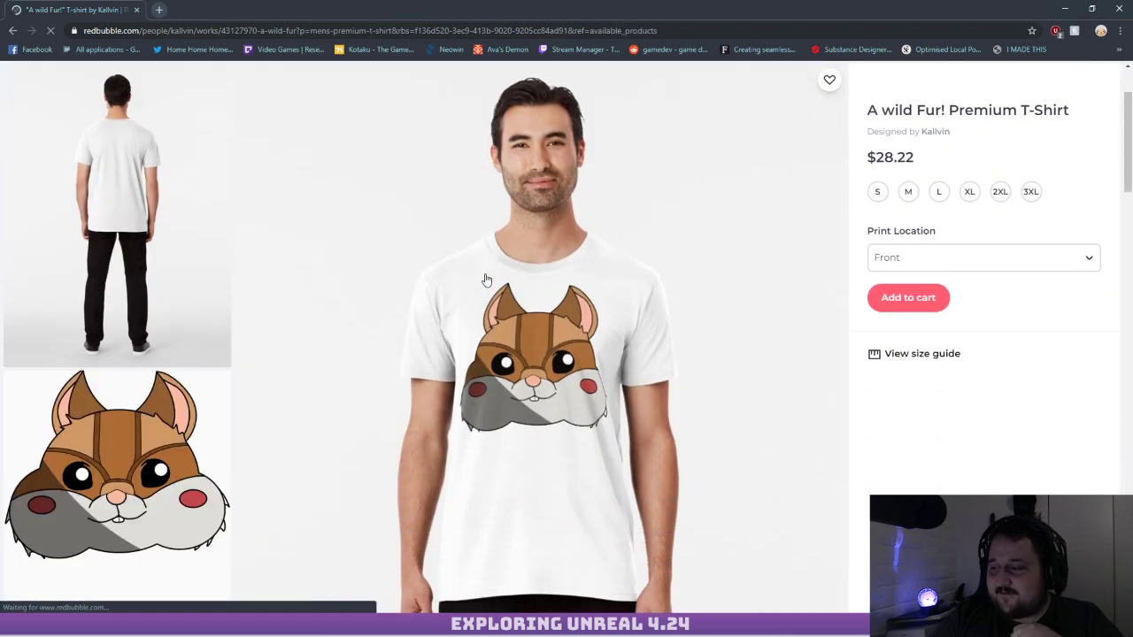
scroll(486, 280, "down", 1)
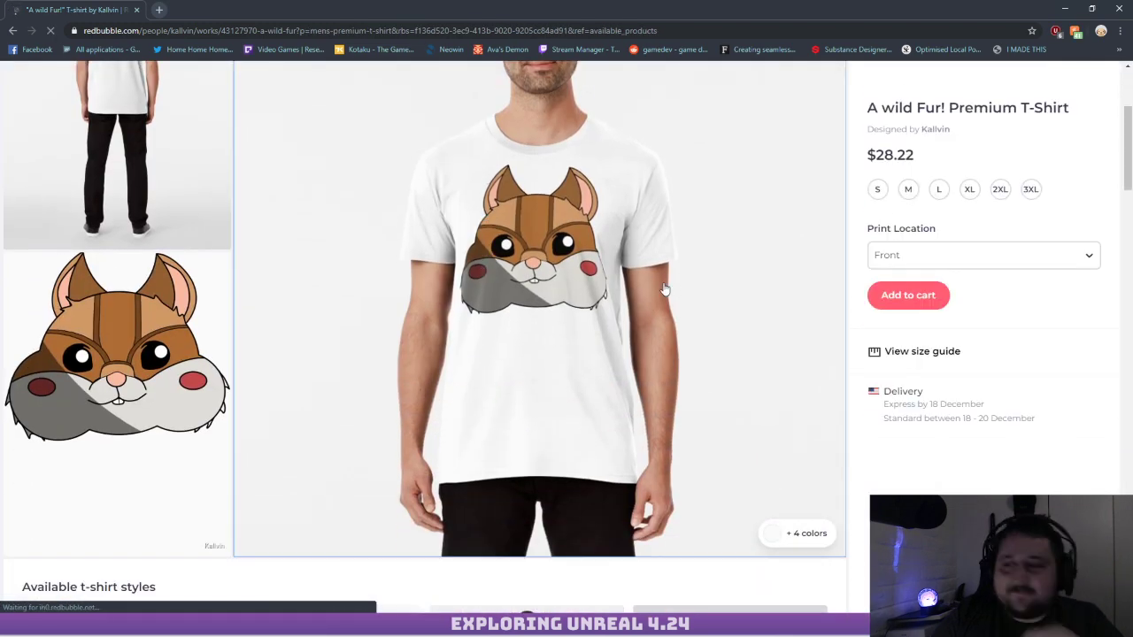
Return to the A wild Fur! sticker page and look over the other products offered with the design
key("alt+Left")
scroll(637, 229, "down", 7)
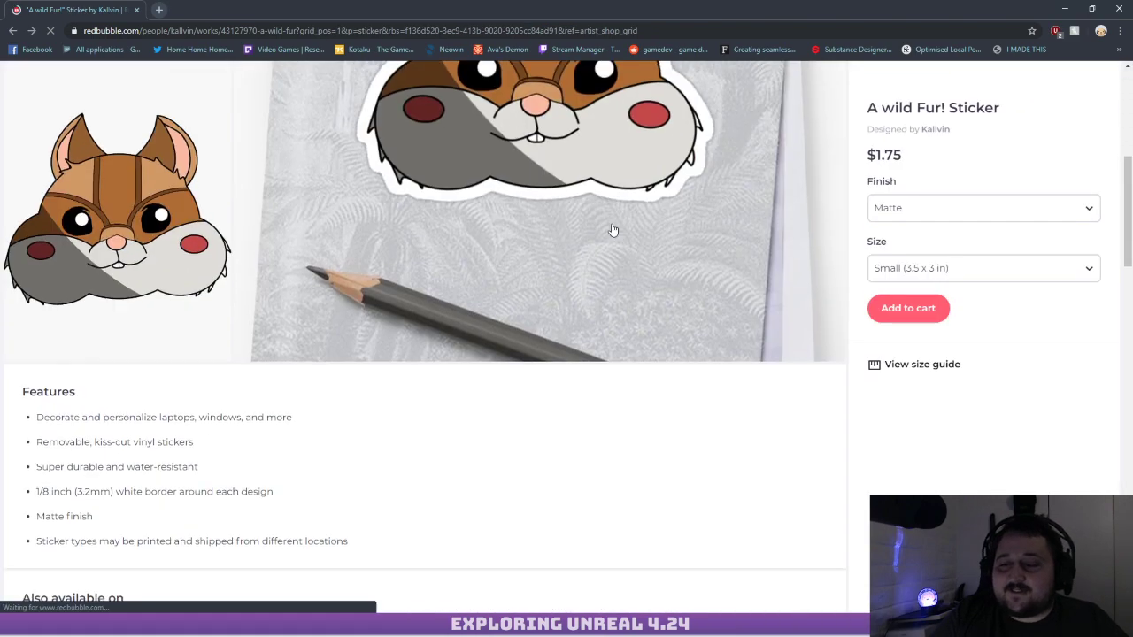
scroll(613, 230, "down", 6)
scroll(531, 244, "up", 5)
scroll(436, 217, "down", 9)
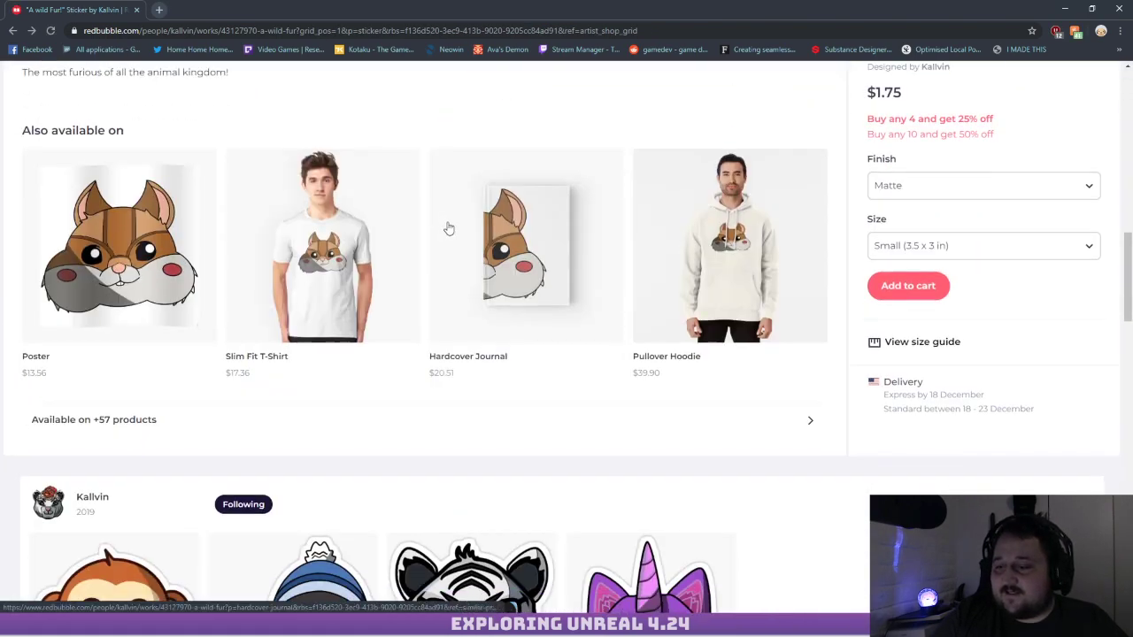
Look through the full list of products available with the A wild Fur! design and return to its sticker page
left_click(88, 420)
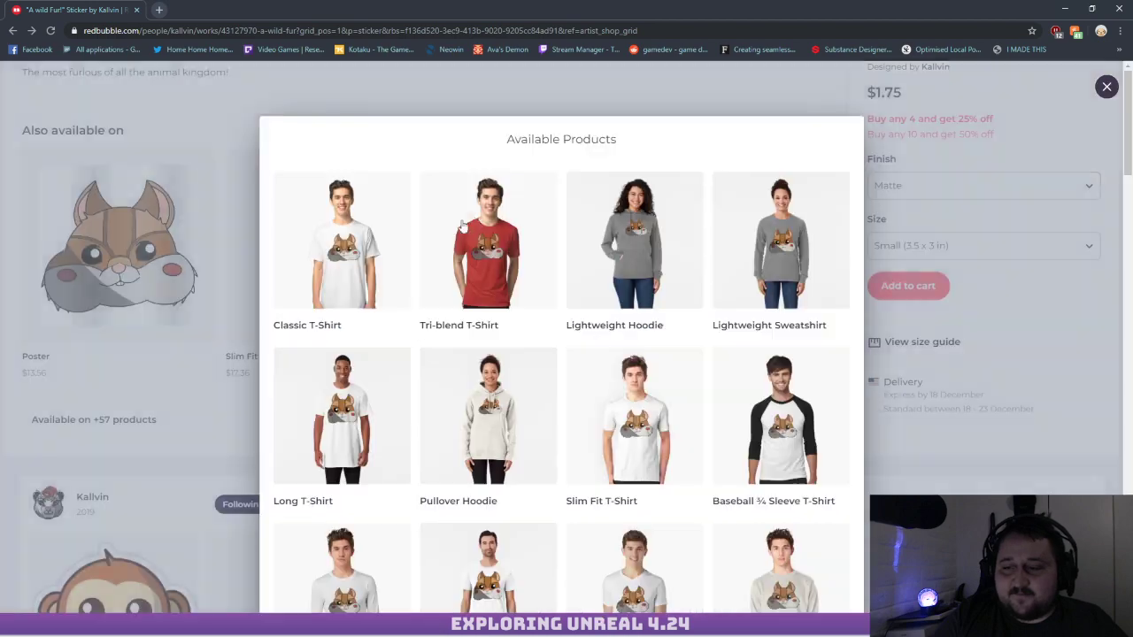
scroll(501, 256, "down", 13)
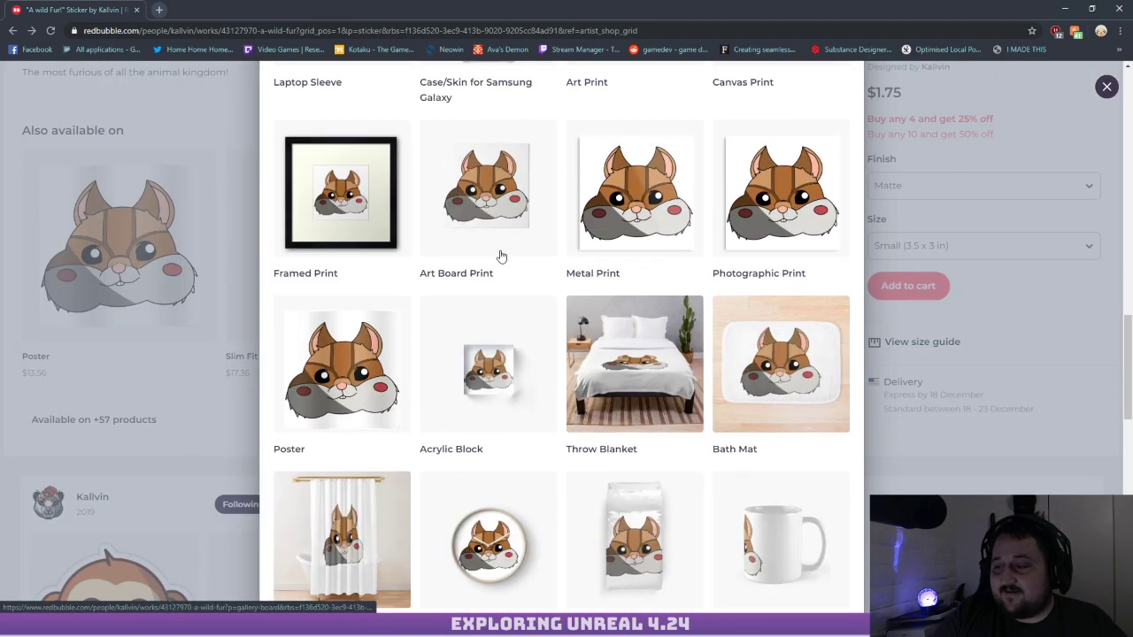
scroll(501, 255, "down", 3)
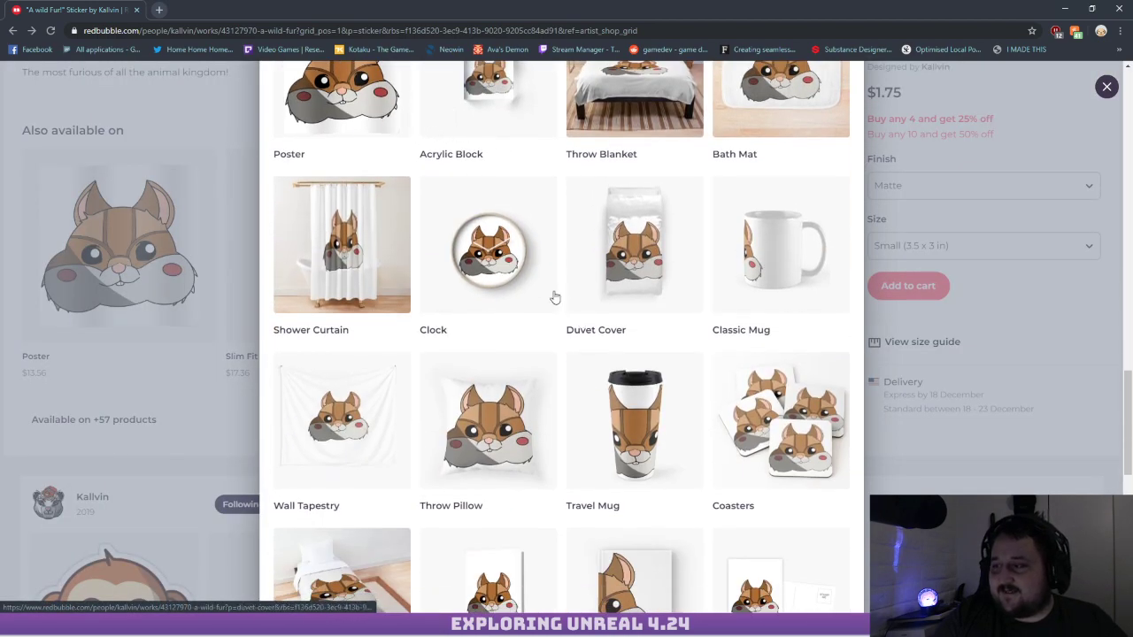
scroll(555, 297, "up", 2)
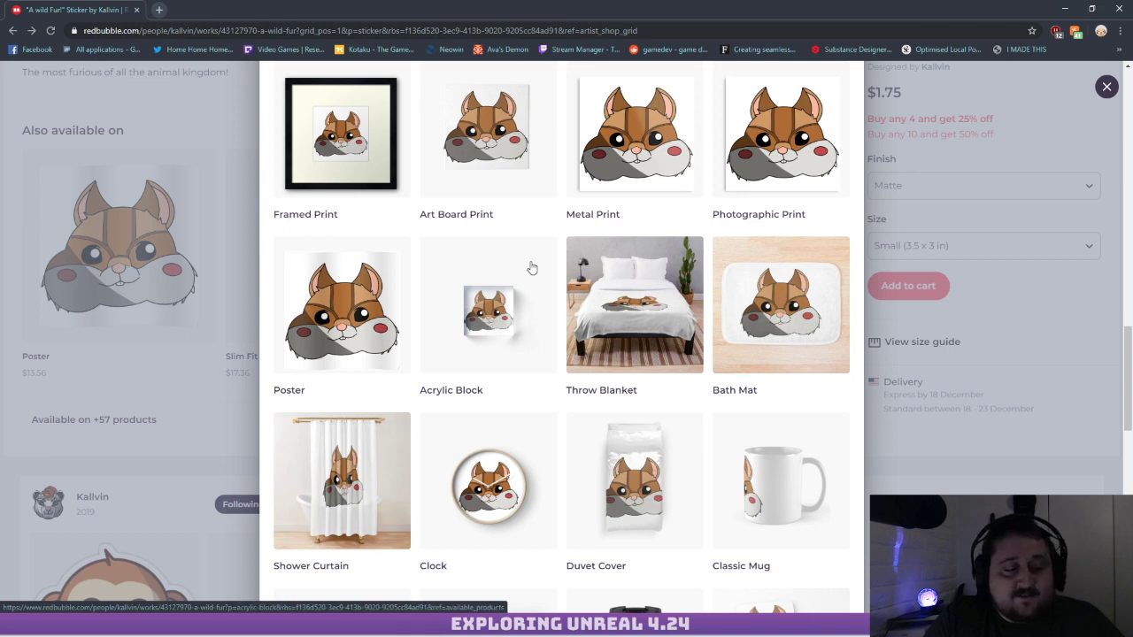
scroll(532, 265, "down", 5)
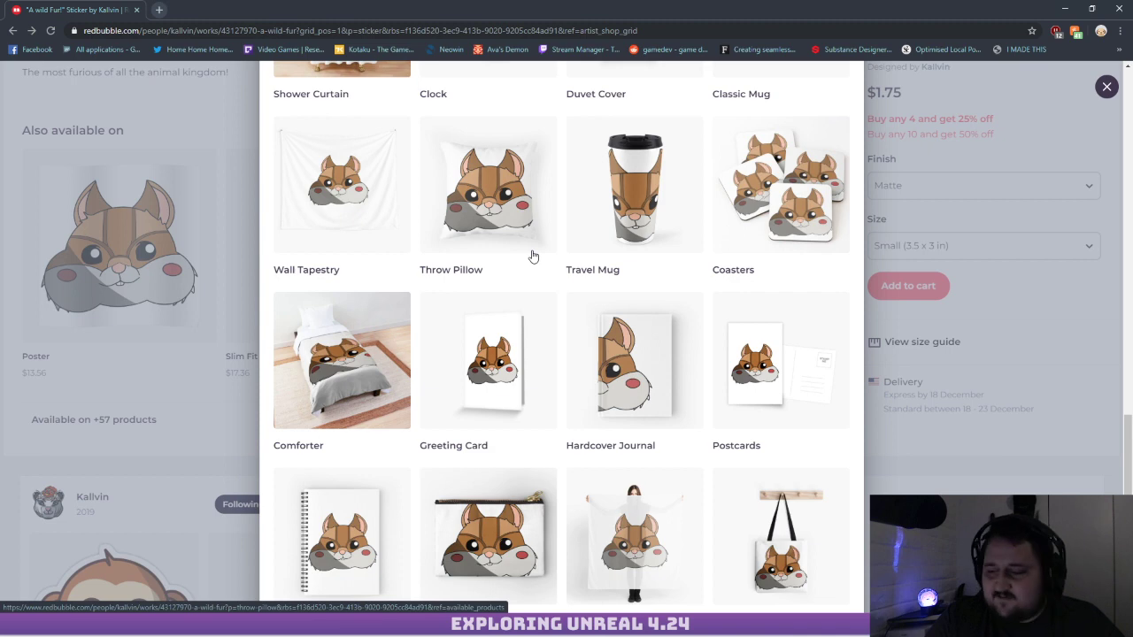
scroll(532, 256, "down", 4)
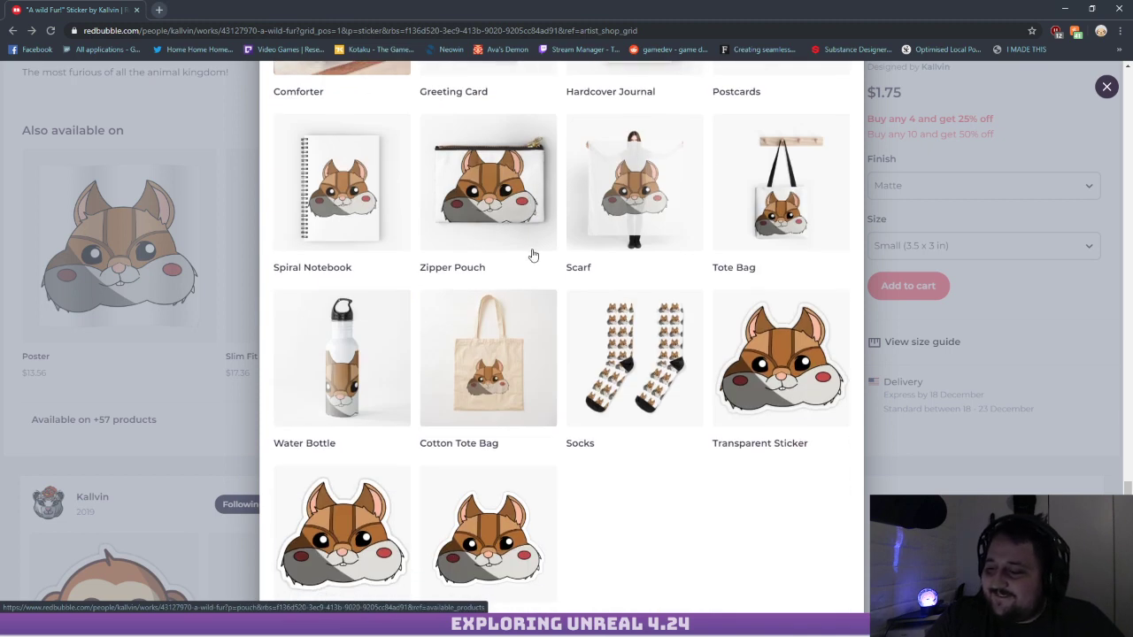
scroll(533, 256, "down", 1)
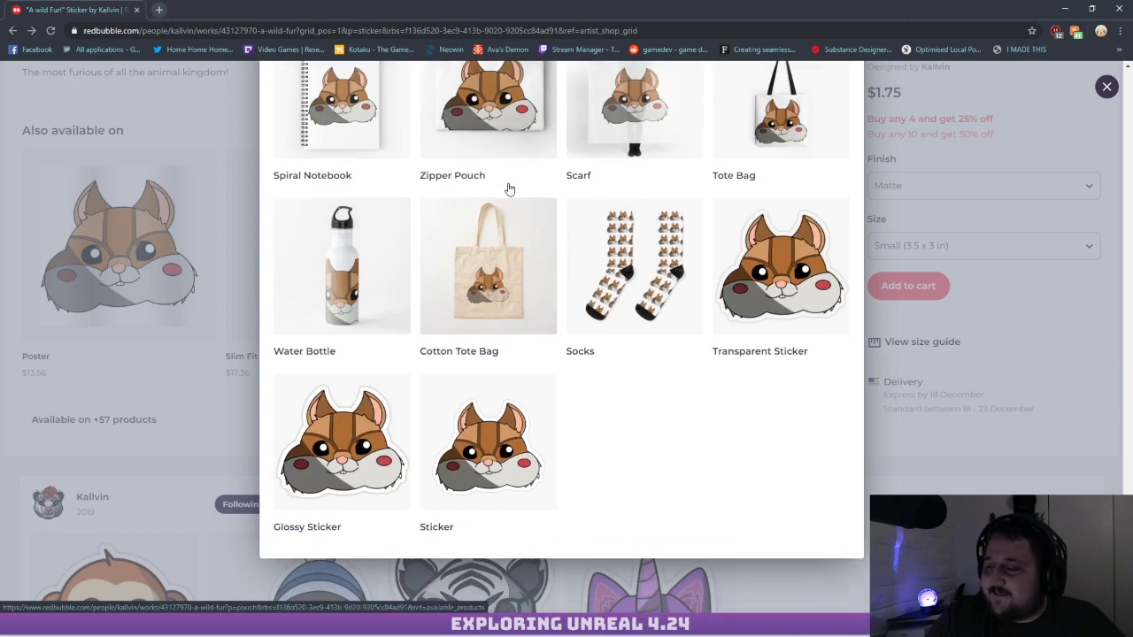
scroll(509, 188, "up", 1)
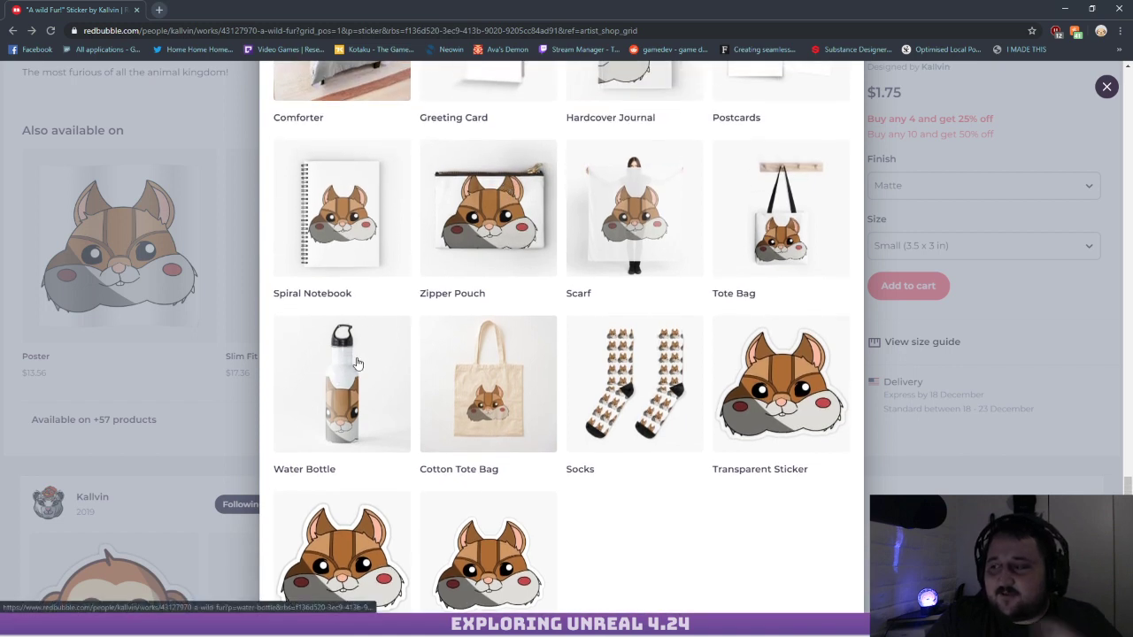
scroll(567, 267, "up", 1)
scroll(566, 267, "up", 1)
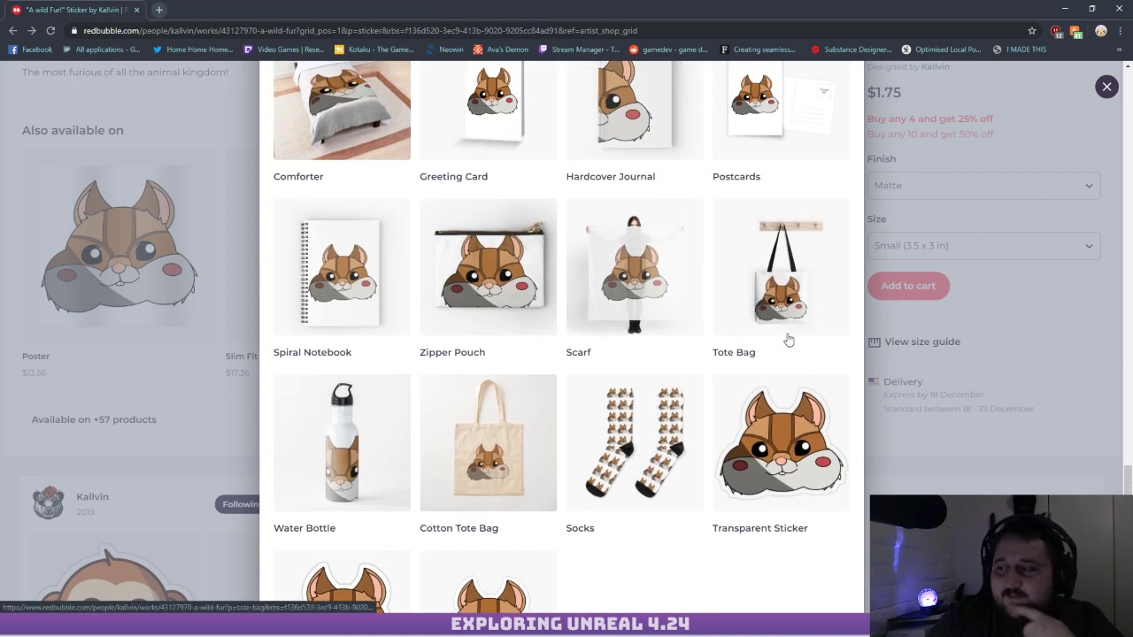
left_click(1129, 434)
left_click(1031, 267)
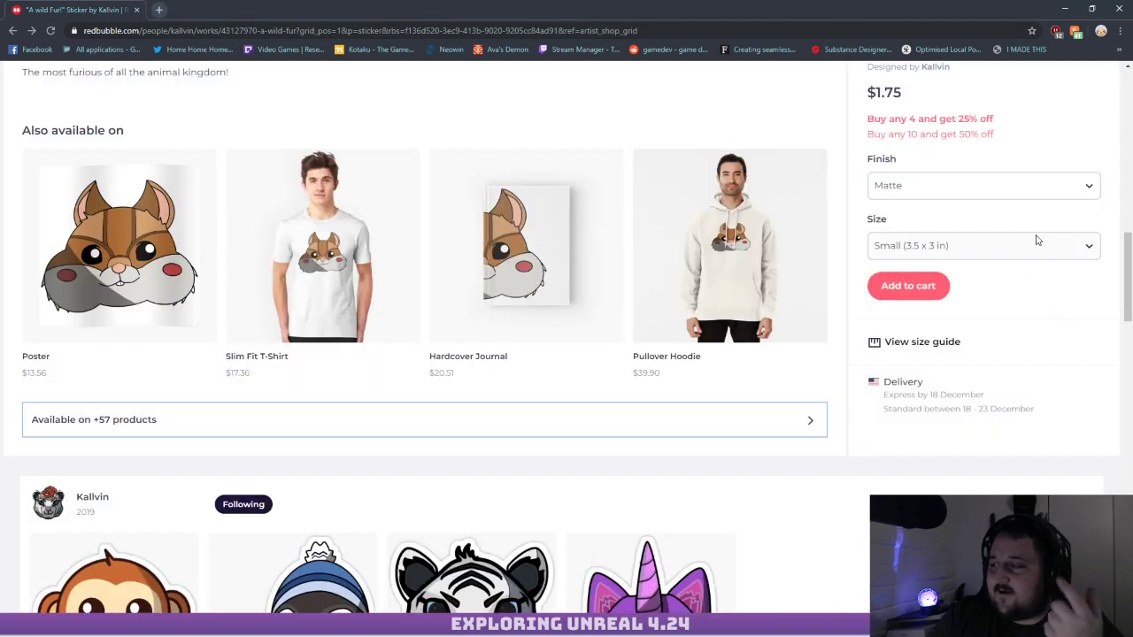
scroll(1036, 239, "up", 7)
Fill the screen with the stylized heart's edit page and look over its product categories
left_click_drag(885, 10, 0, 187)
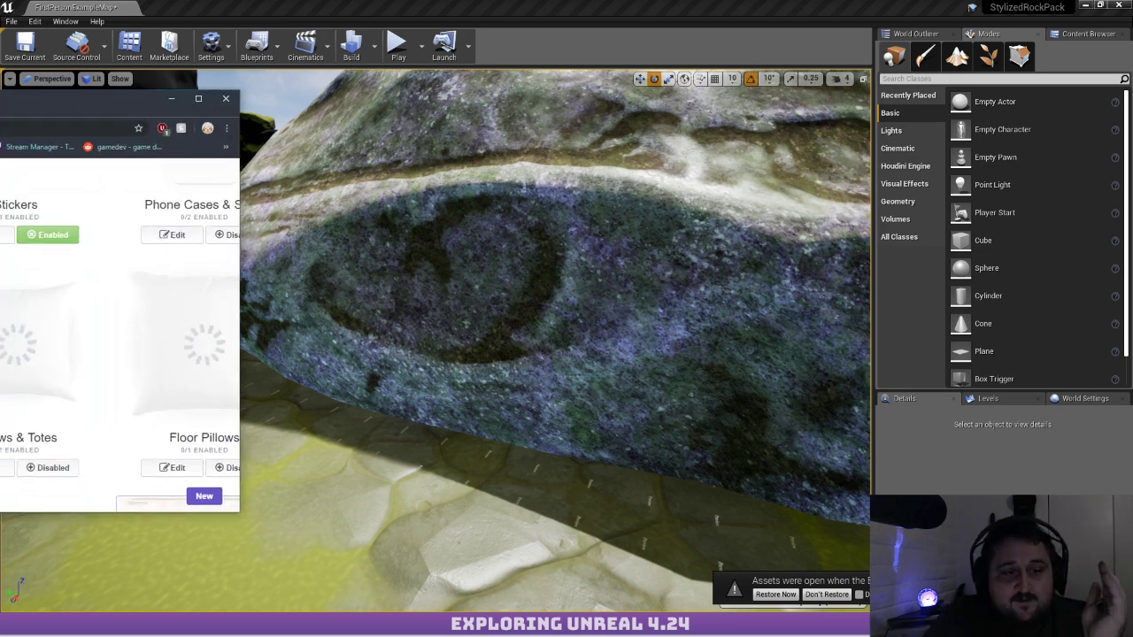
left_click_drag(0, 97, 478, 1)
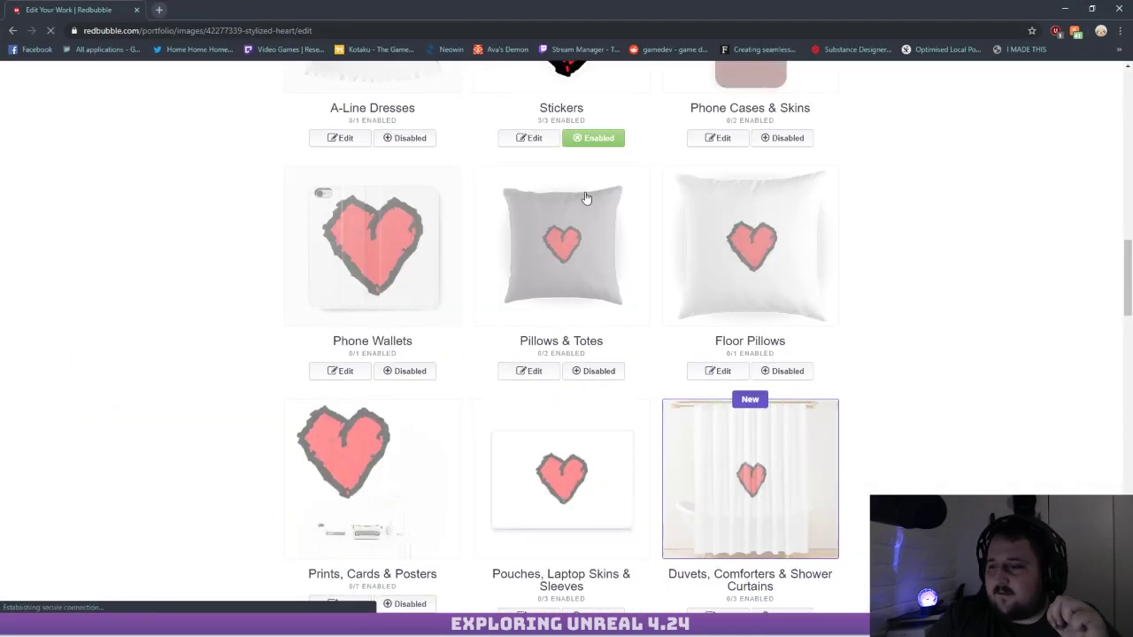
scroll(587, 197, "up", 6)
scroll(582, 222, "down", 5)
scroll(582, 227, "down", 4)
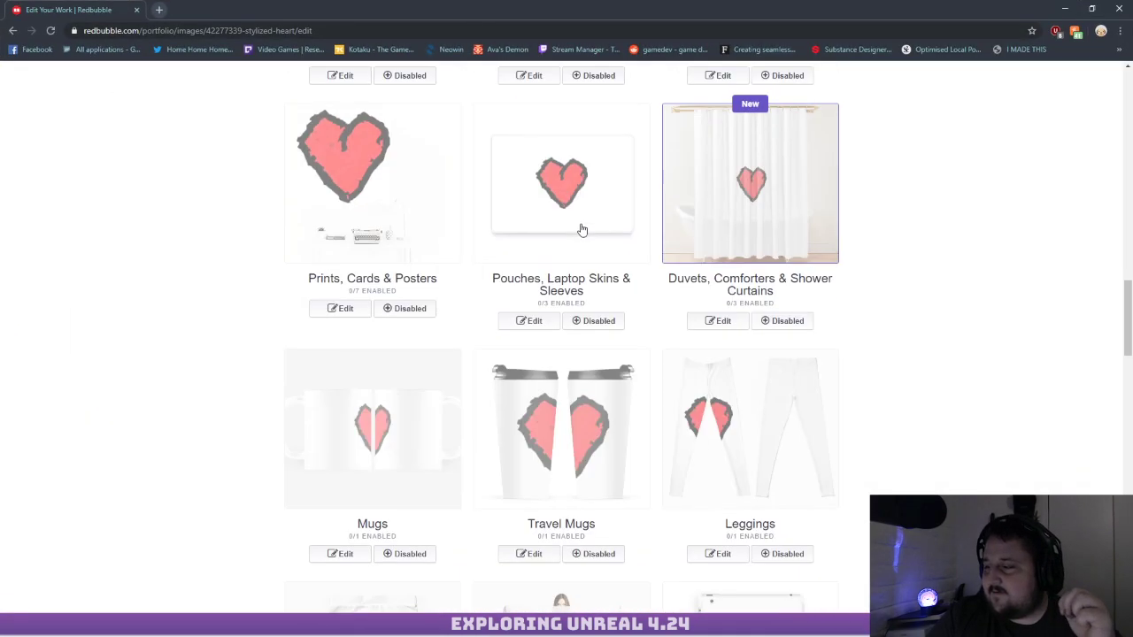
scroll(566, 354, "up", 3)
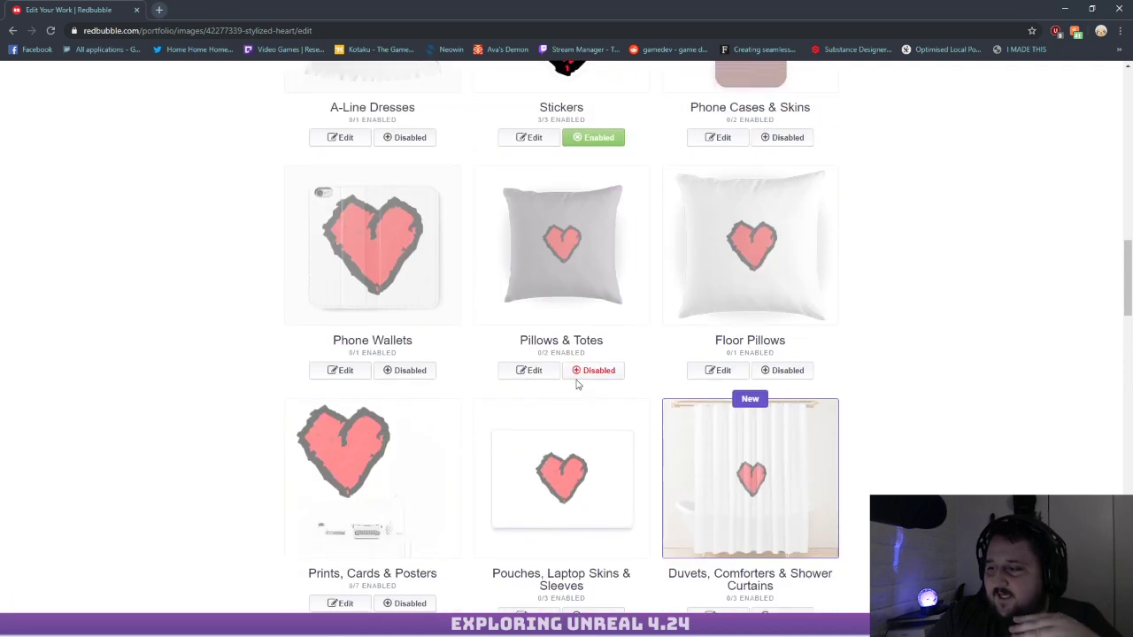
Enable Pillows & Totes for the stylized heart and repeat the heart in a staggered pattern on the pillow
left_click(589, 371)
left_click(528, 371)
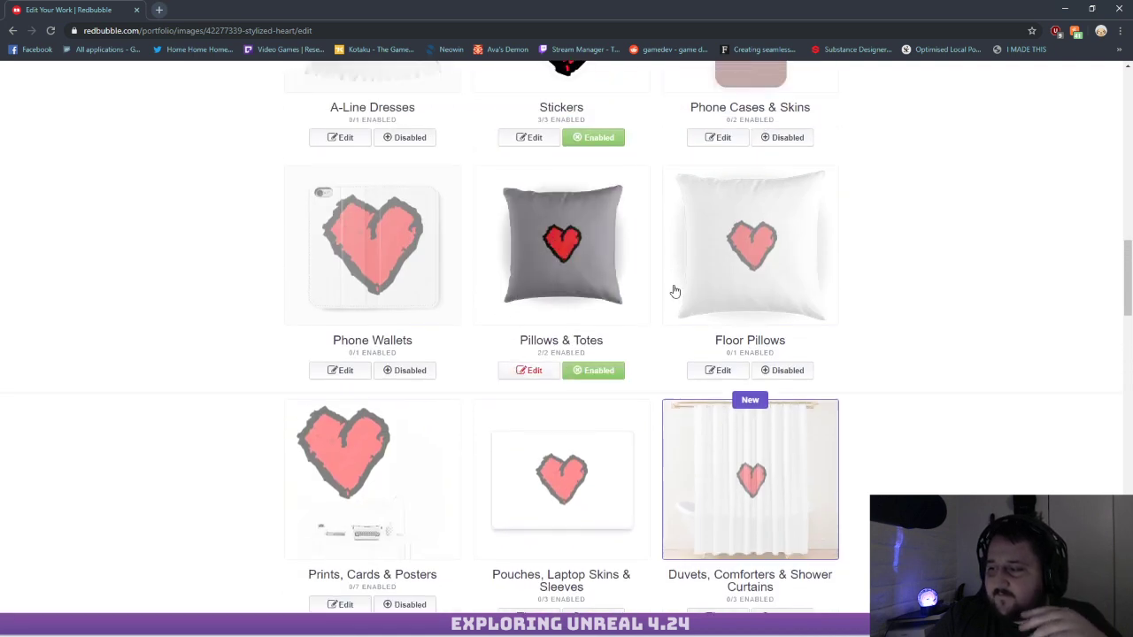
scroll(586, 288, "up", 1)
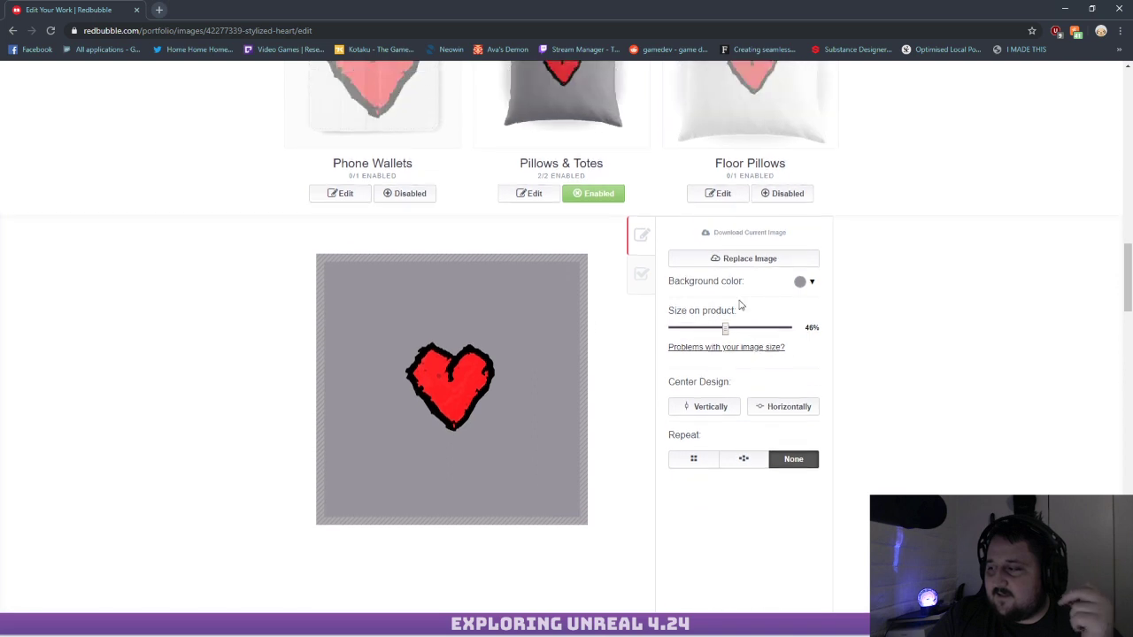
left_click(743, 458)
scroll(562, 226, "up", 2)
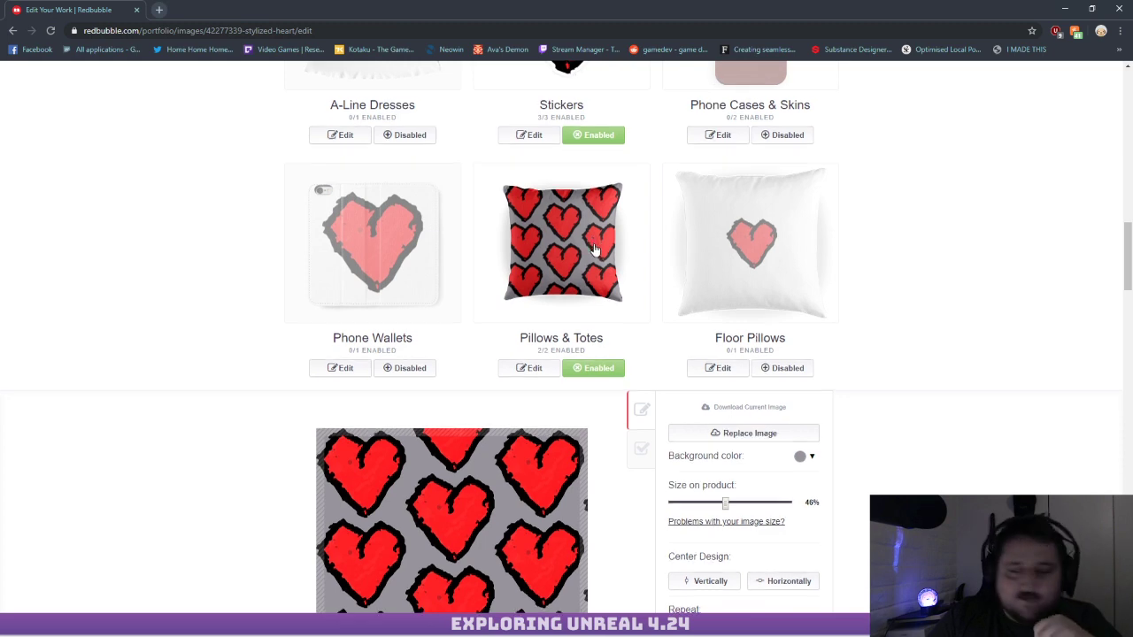
scroll(673, 283, "down", 2)
scroll(716, 324, "up", 1)
scroll(732, 385, "down", 1)
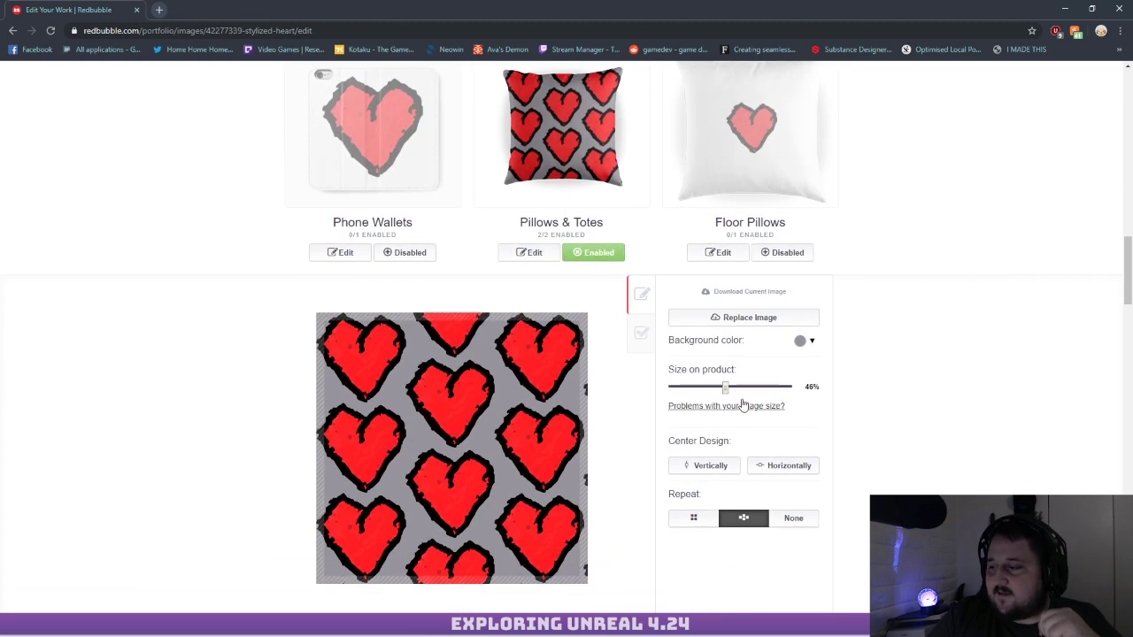
Scale the pillow's heart pattern to 25% and center it vertically and horizontally
left_click_drag(726, 389, 700, 394)
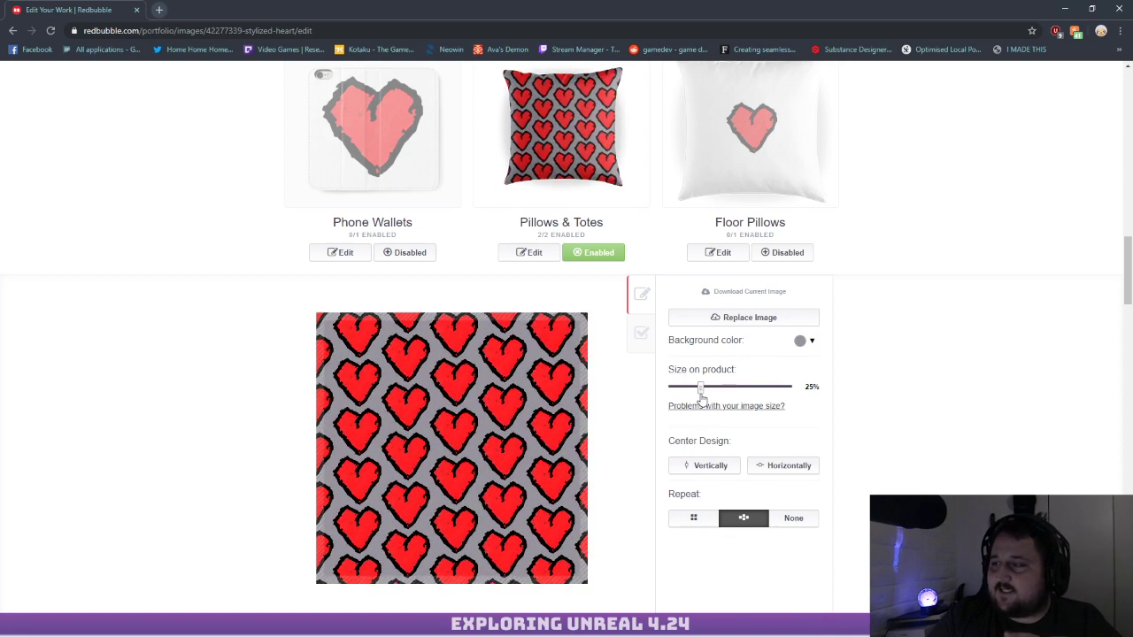
left_click(700, 465)
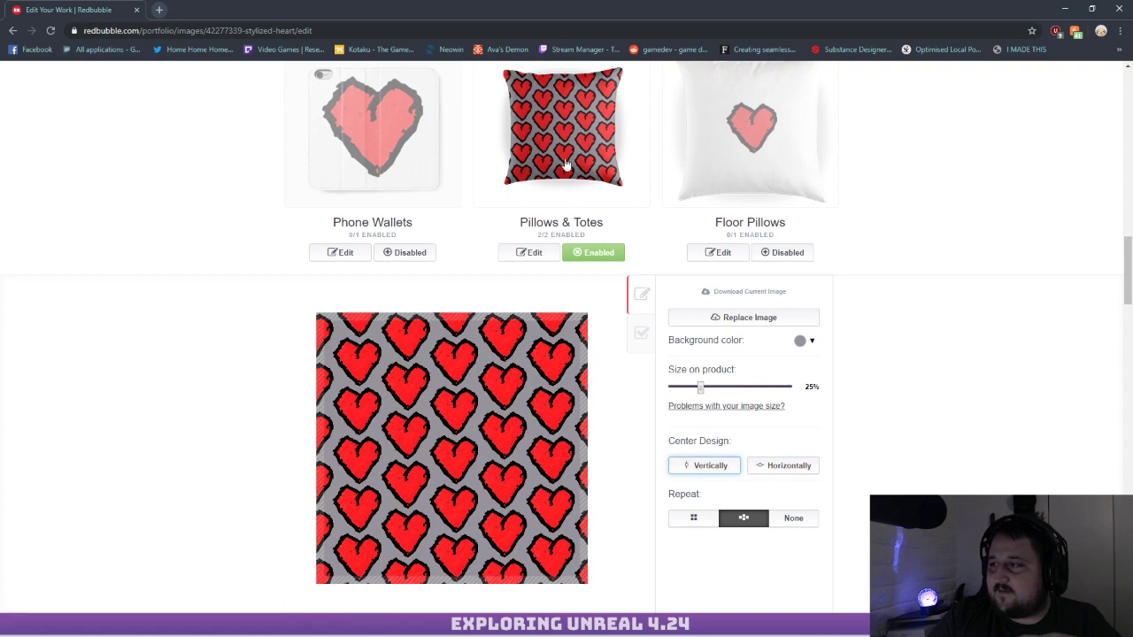
left_click(793, 467)
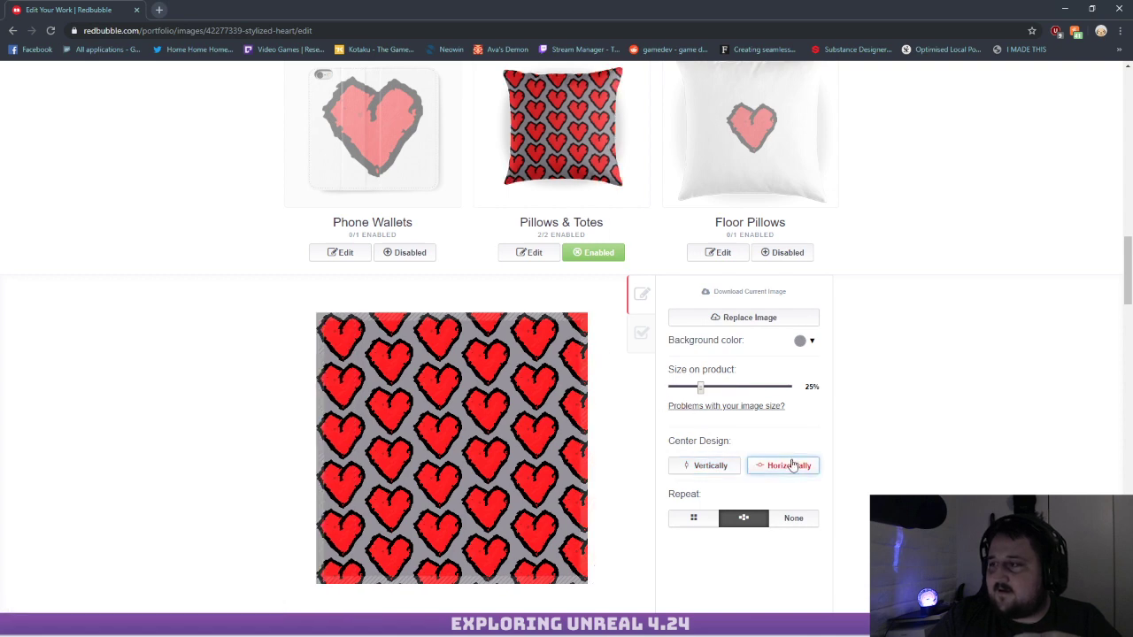
Shift the 25% heart pattern by hand to balance the hearts across the pillow
left_click(568, 132)
left_click_drag(456, 438, 435, 453)
left_click(531, 253)
left_click_drag(469, 414, 451, 458)
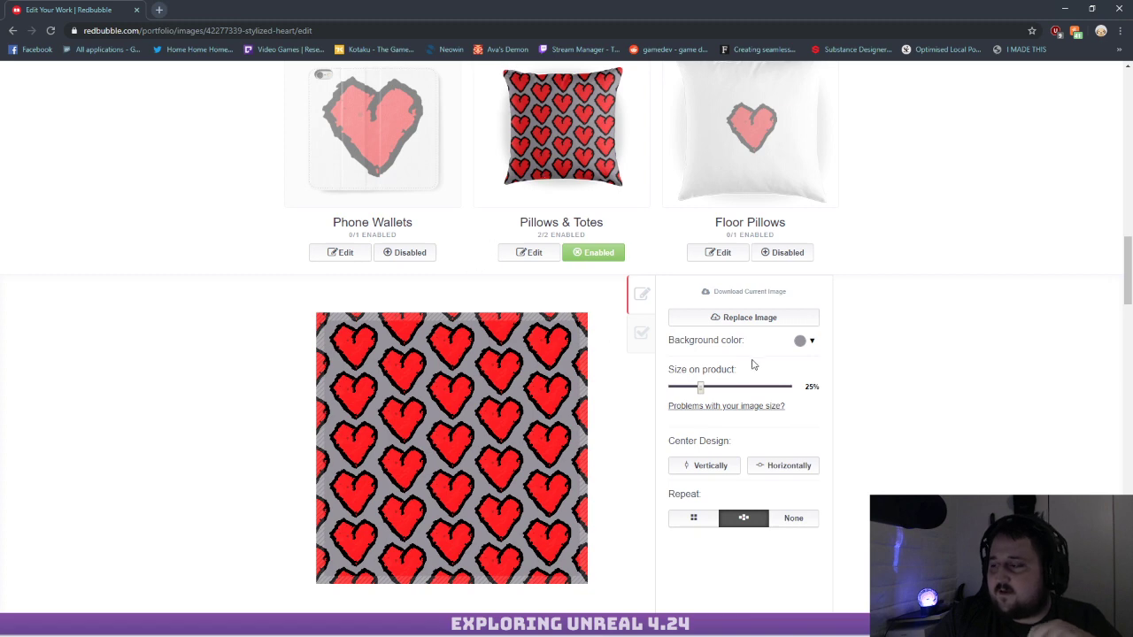
Try the pillow's heart at 95%, then reduce the pattern to 37% and reposition it by hand
left_click_drag(701, 389, 782, 389)
left_click_drag(492, 404, 478, 440)
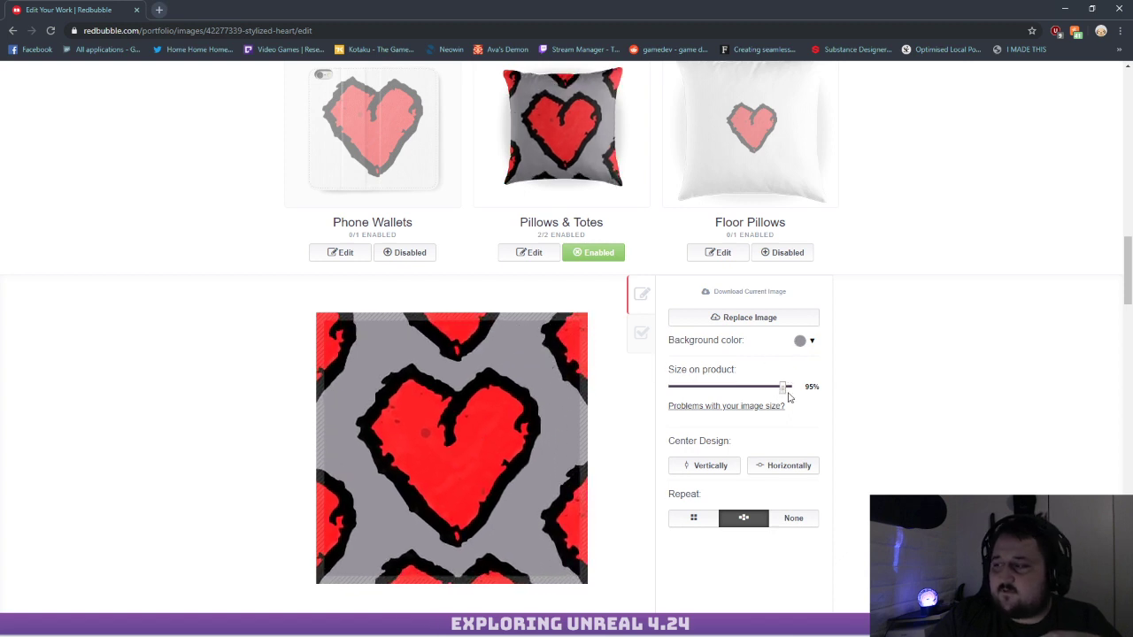
left_click_drag(781, 392, 715, 407)
left_click_drag(405, 411, 535, 414)
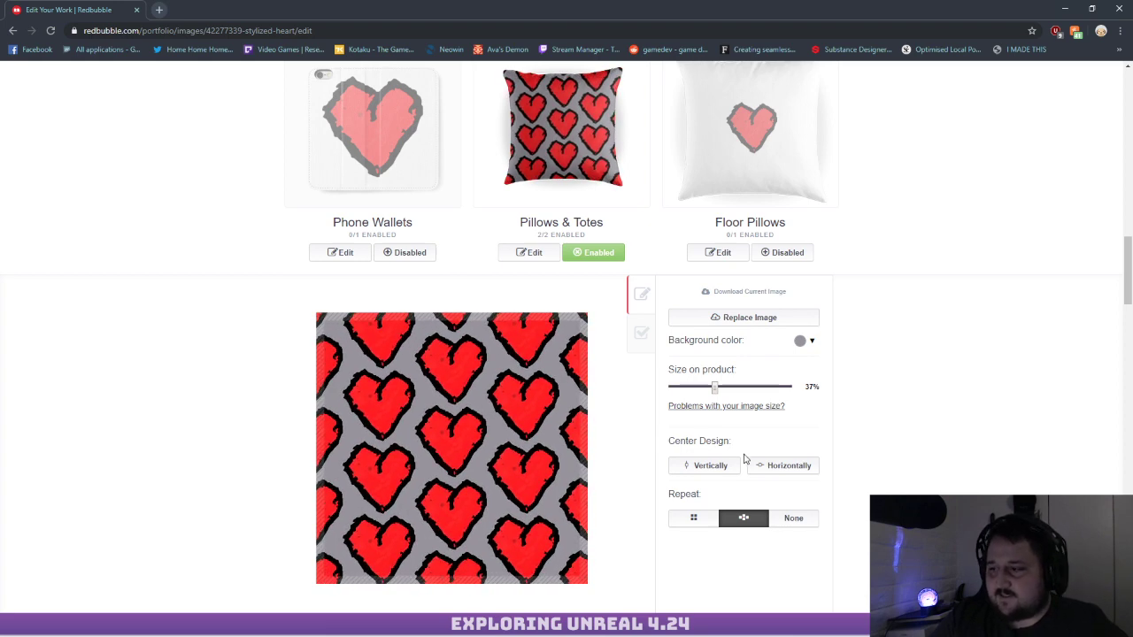
Disable the Pillows & Totes category for the stylized heart
scroll(577, 366, "down", 3)
scroll(580, 354, "up", 5)
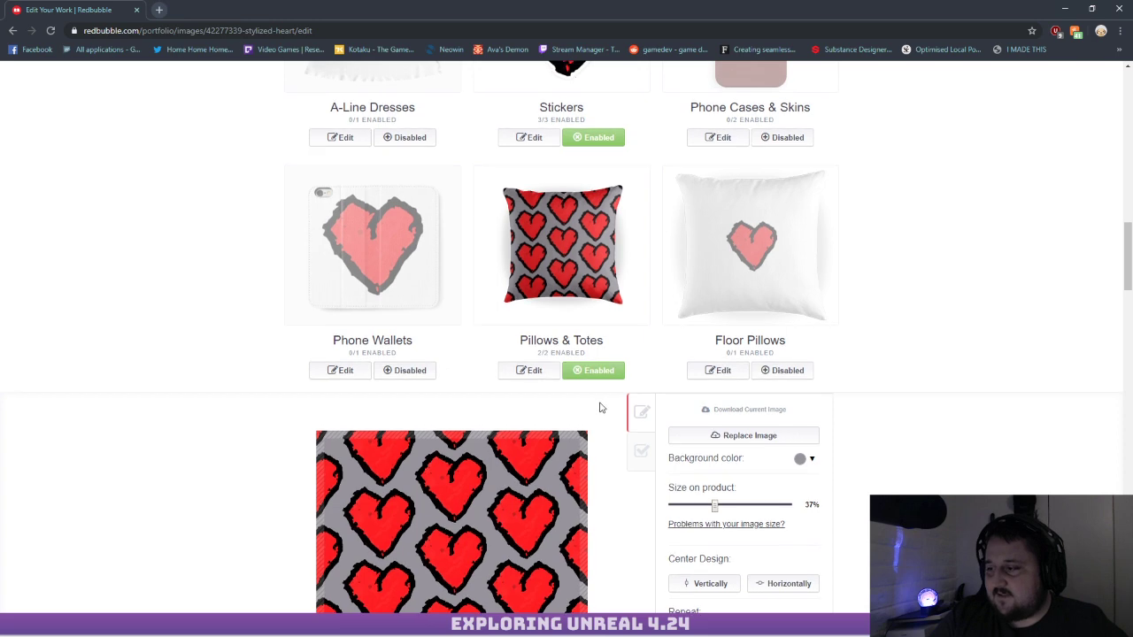
left_click(588, 376)
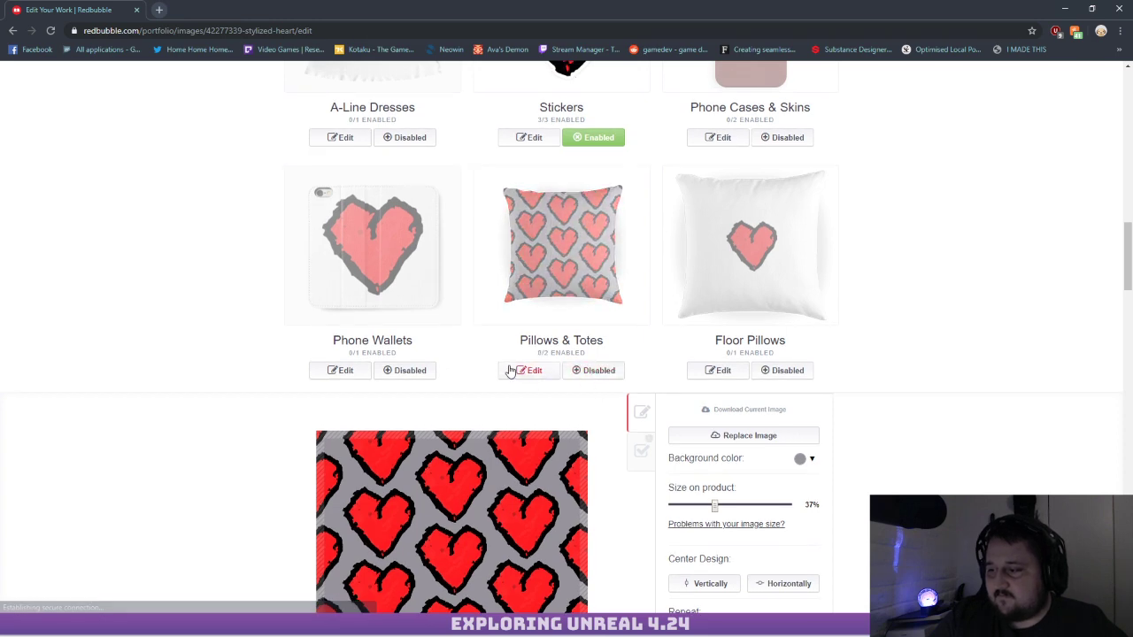
Open the design settings of Acrylic Blocks & Coasters for the stylized heart
scroll(811, 420, "down", 8)
scroll(903, 429, "down", 1)
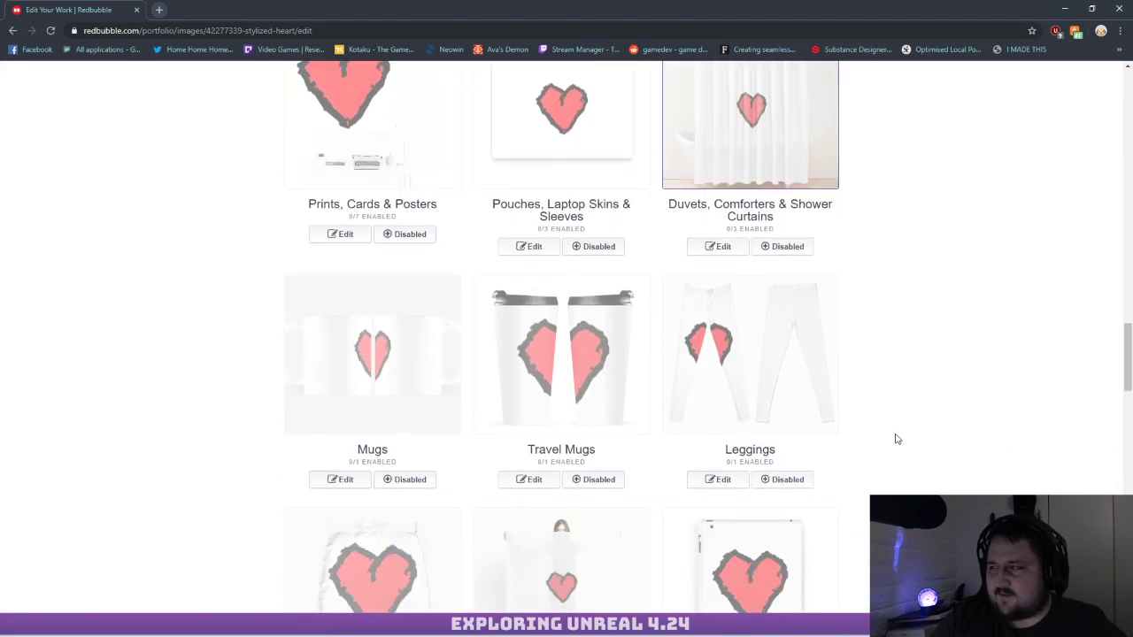
scroll(895, 437, "up", 5)
scroll(889, 439, "up", 3)
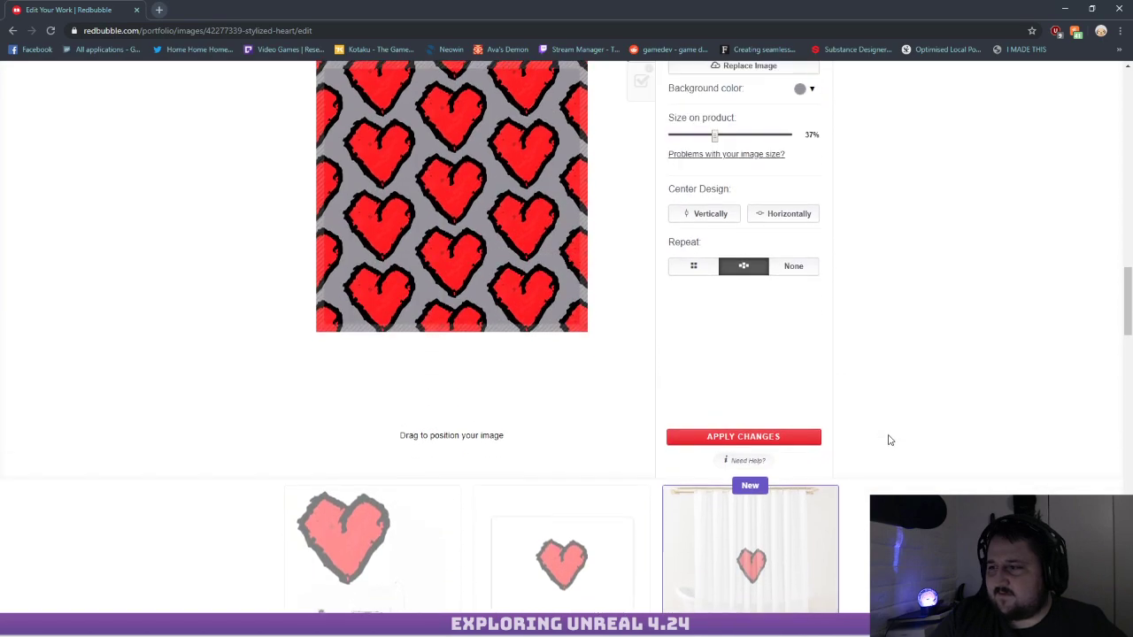
scroll(474, 351, "down", 12)
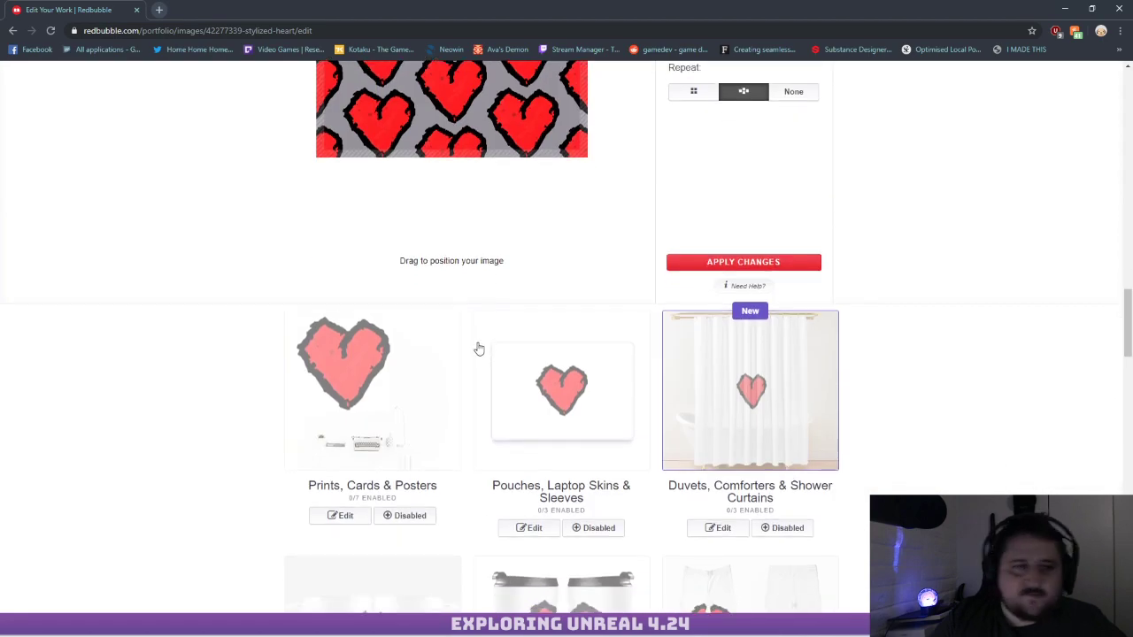
scroll(840, 418, "down", 2)
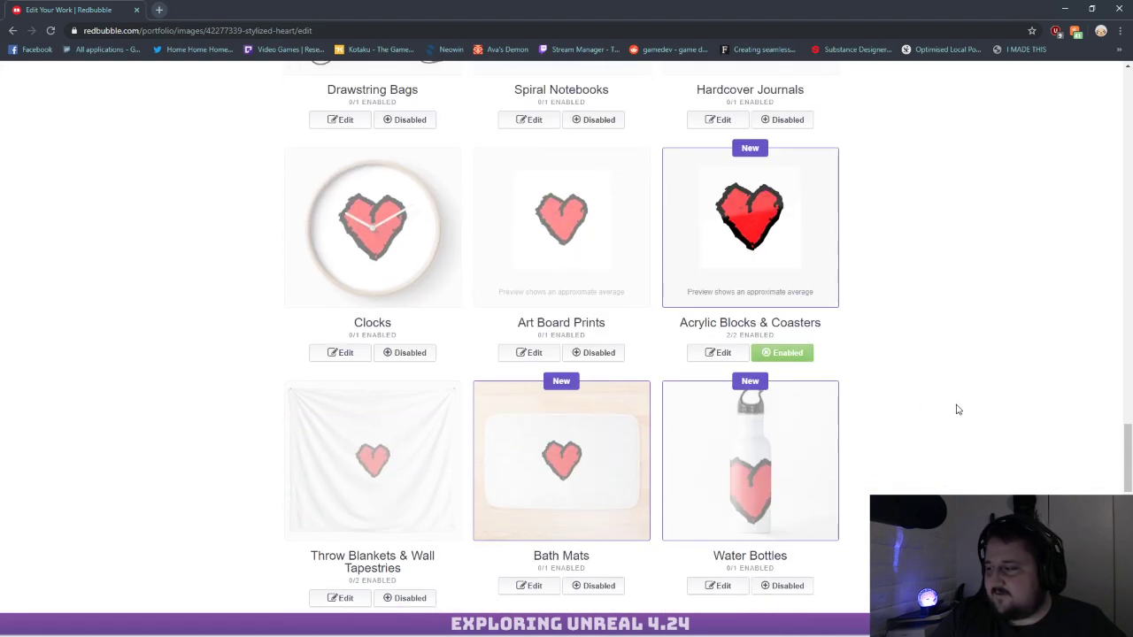
left_click(713, 354)
scroll(655, 368, "down", 3)
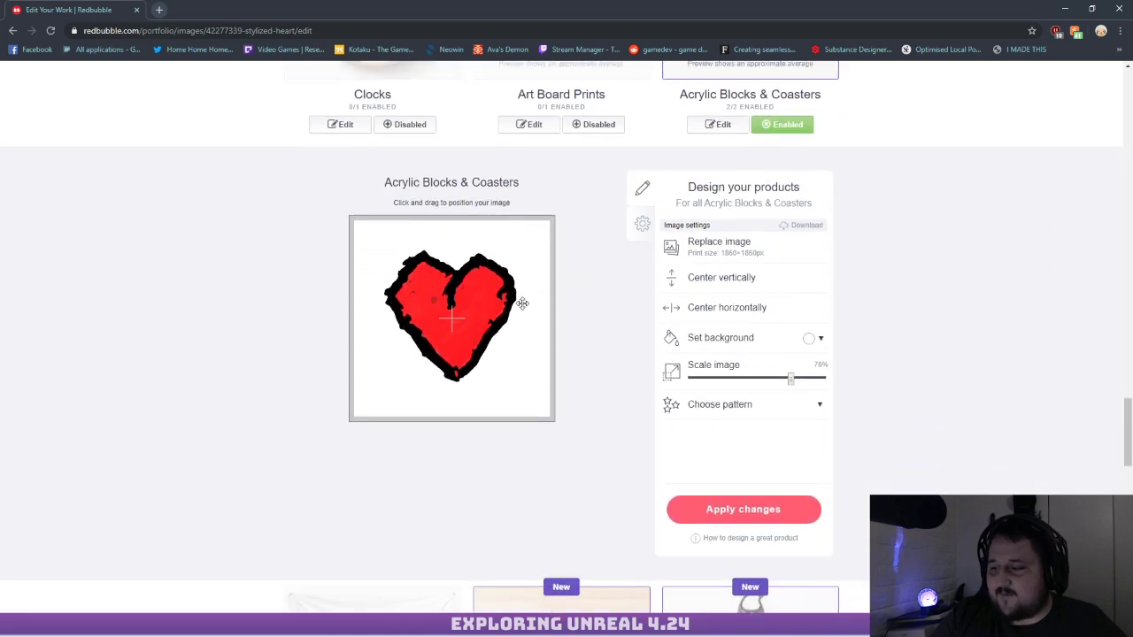
Examine the heart's placement on Acrylic Blocks & Coasters along with the image and product settings
scroll(602, 330, "up", 1)
scroll(641, 338, "up", 1)
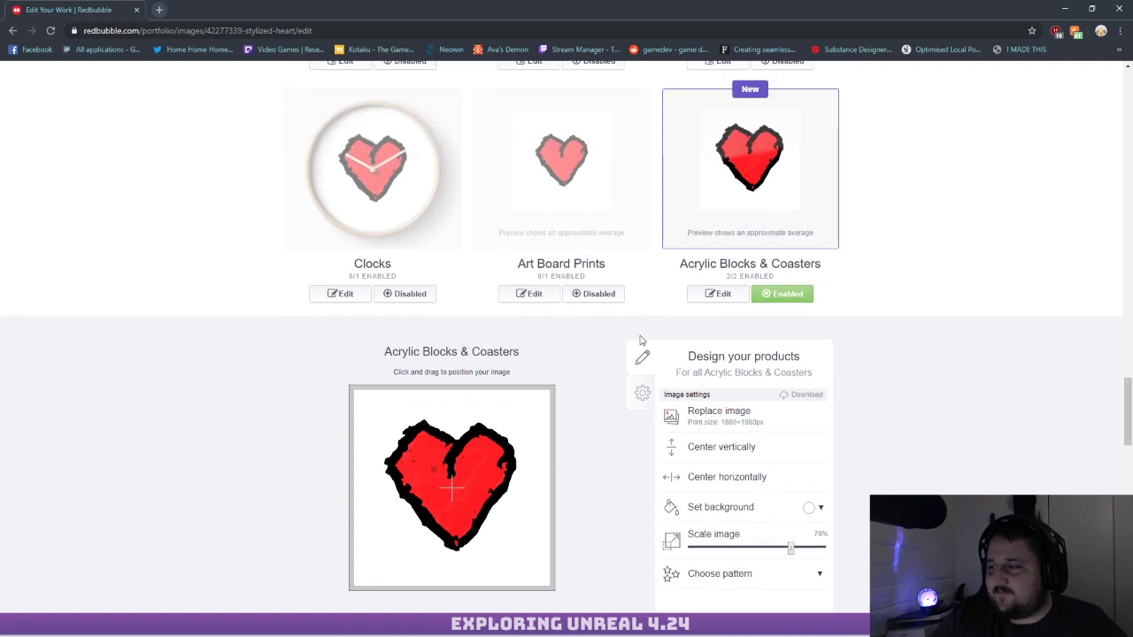
scroll(641, 342, "down", 2)
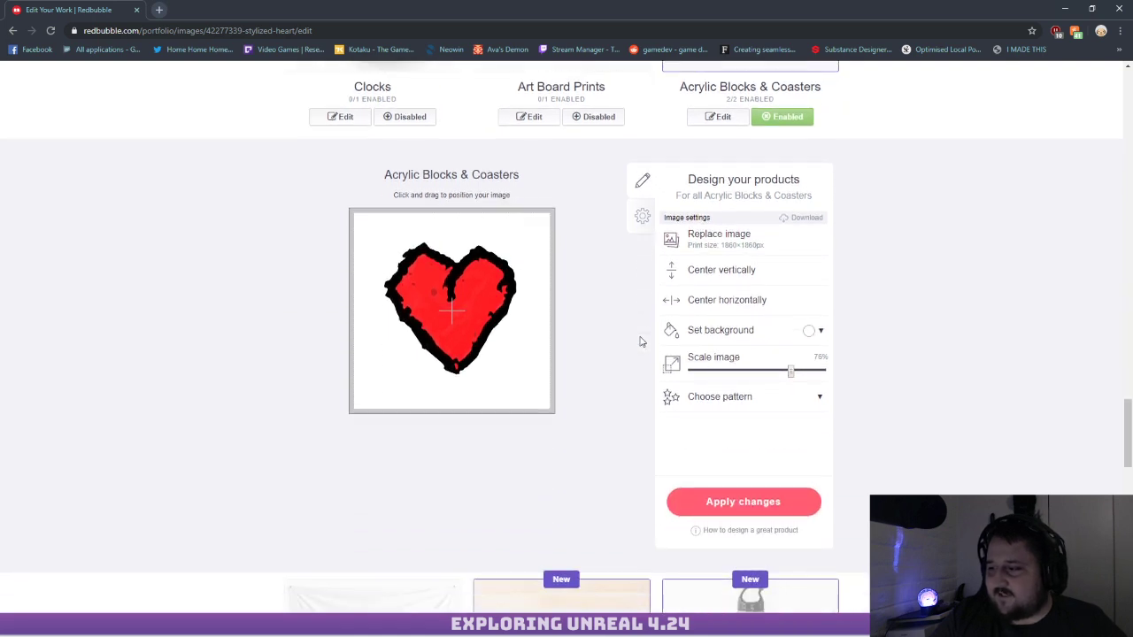
left_click(641, 213)
left_click(639, 183)
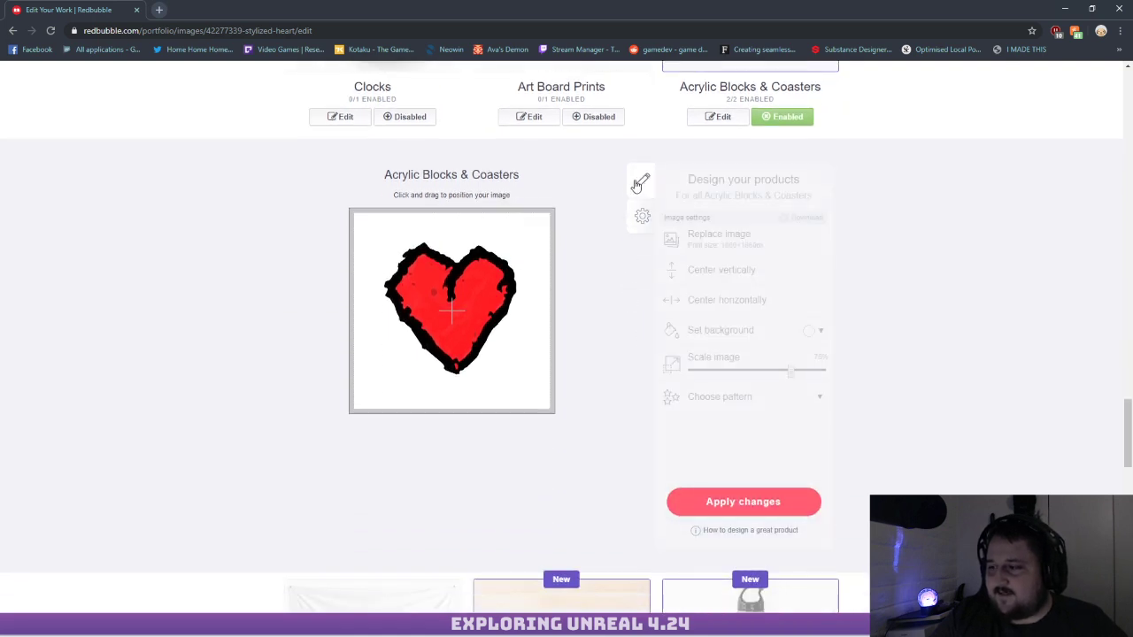
scroll(633, 191, "up", 2)
scroll(571, 300, "down", 3)
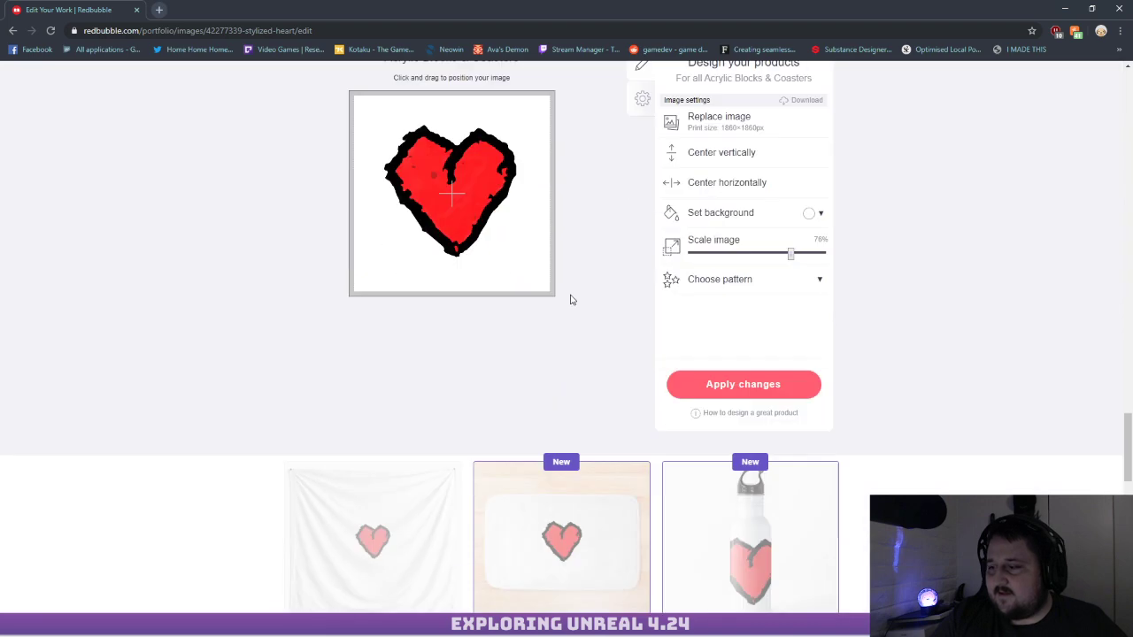
Look into the Cotton Tote Bags design settings and review the remaining product categories of the stylized heart
scroll(571, 300, "down", 7)
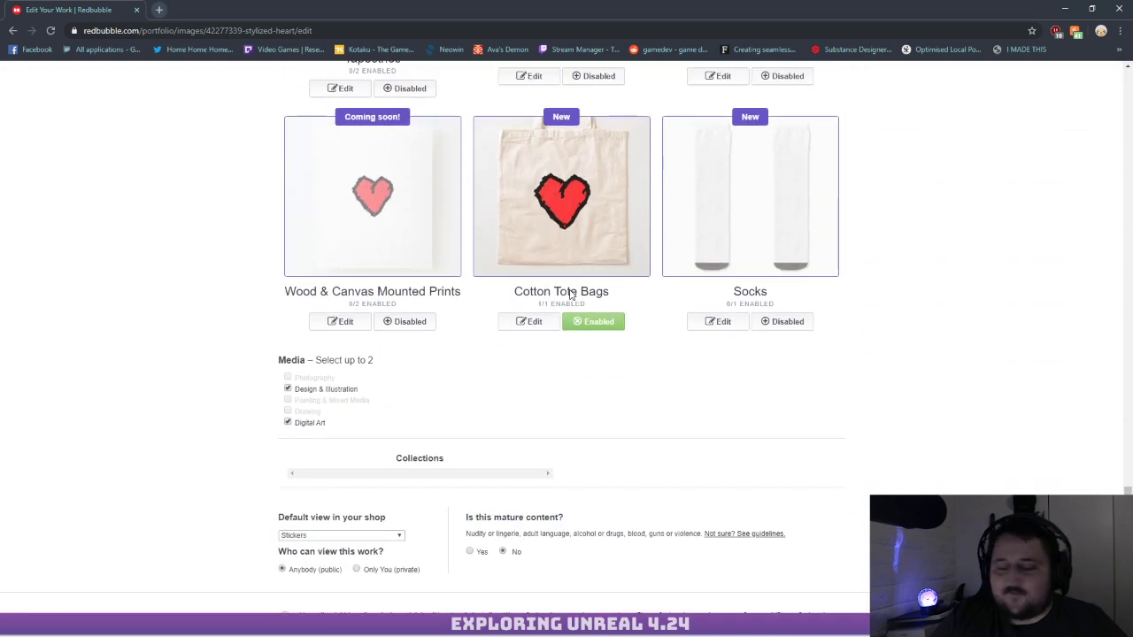
left_click(533, 323)
left_click(531, 322)
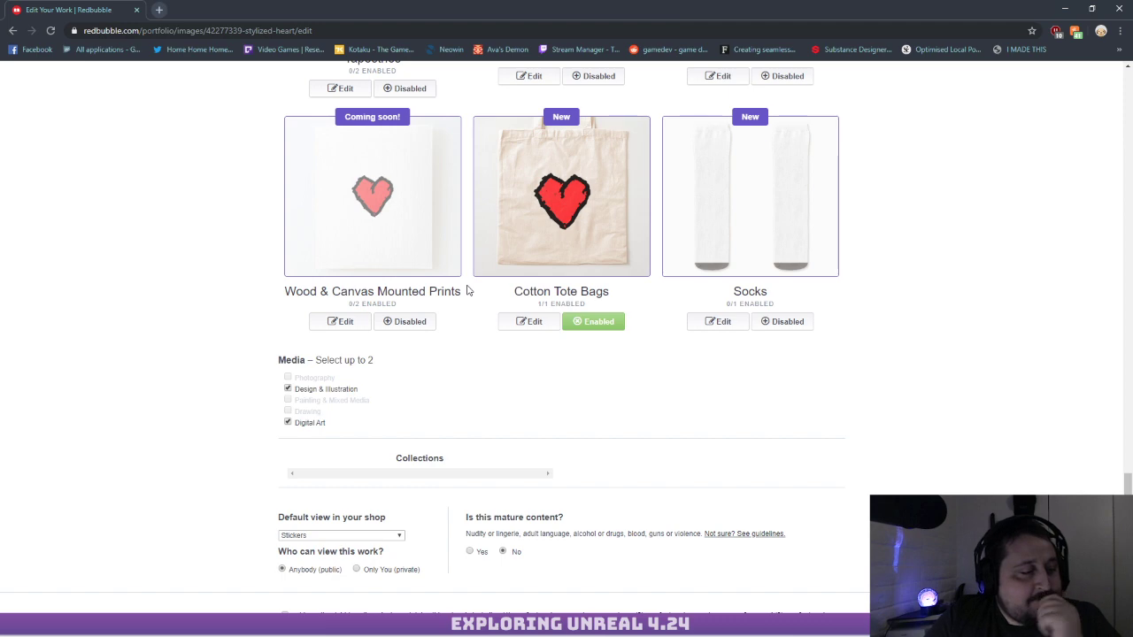
scroll(705, 334, "up", 9)
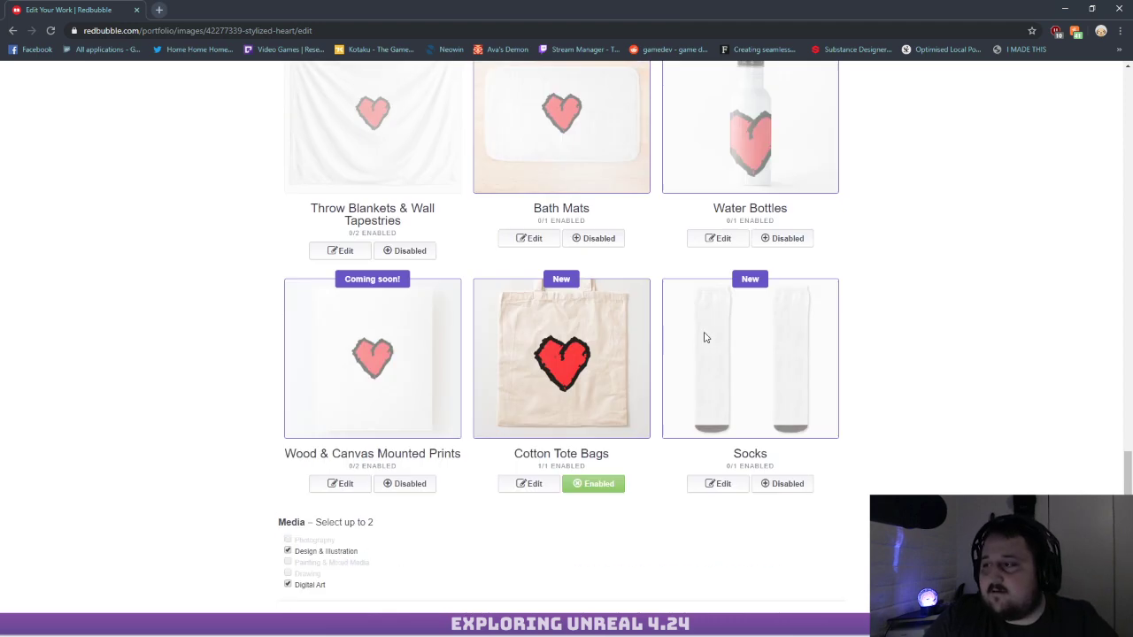
scroll(608, 253, "up", 3)
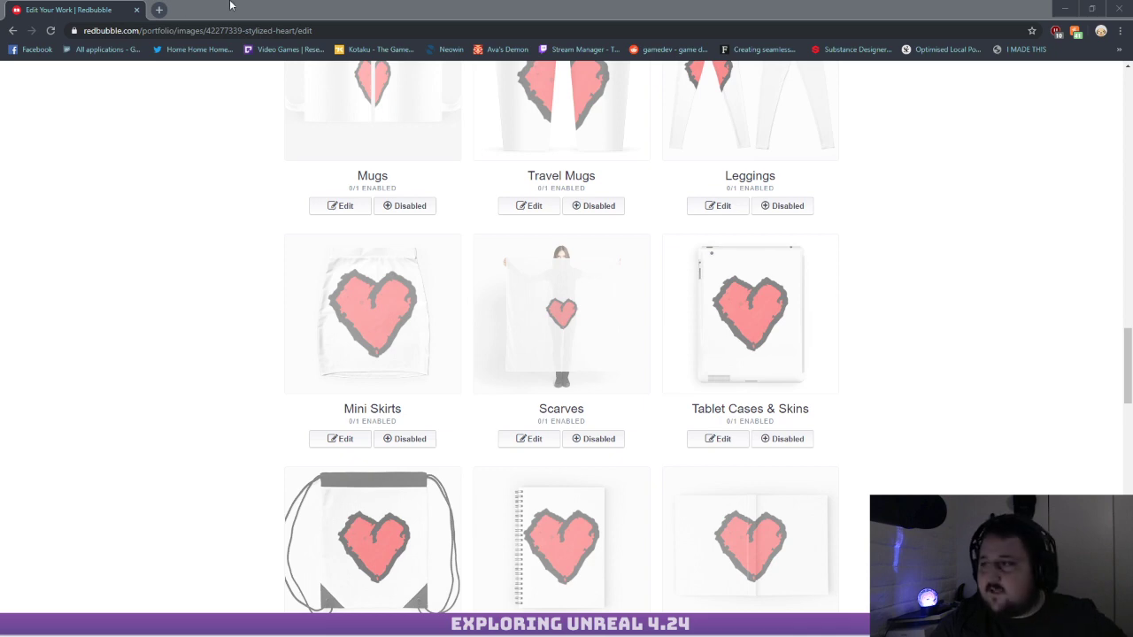
Switch back to the Unreal Editor and survey the stylized rock and the surrounding sample rocks in the level
left_click(1065, 8)
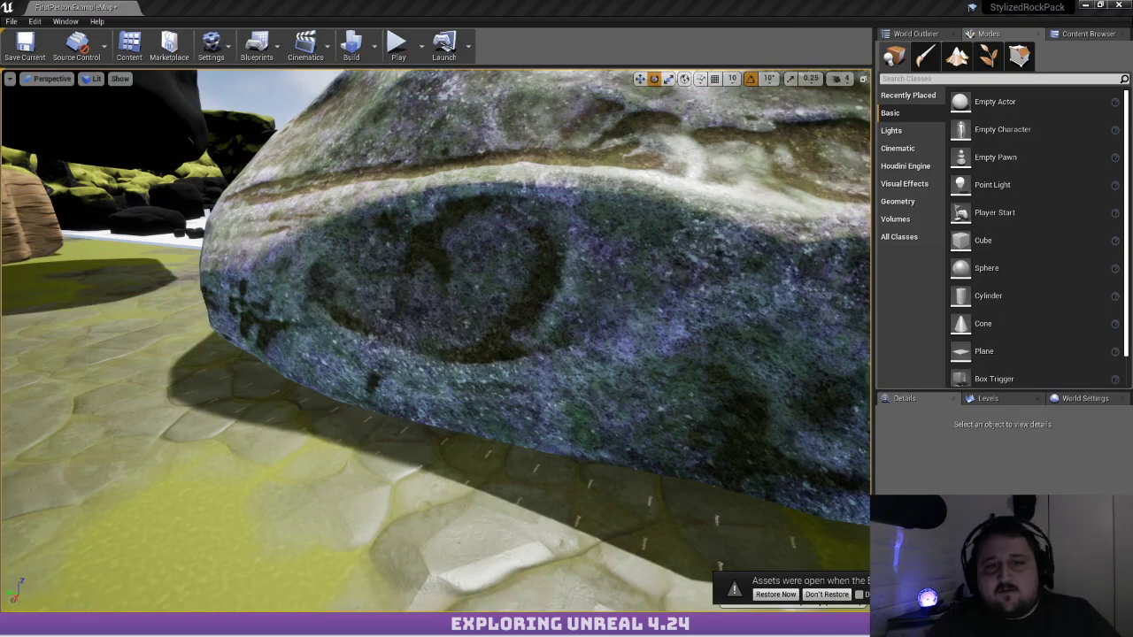
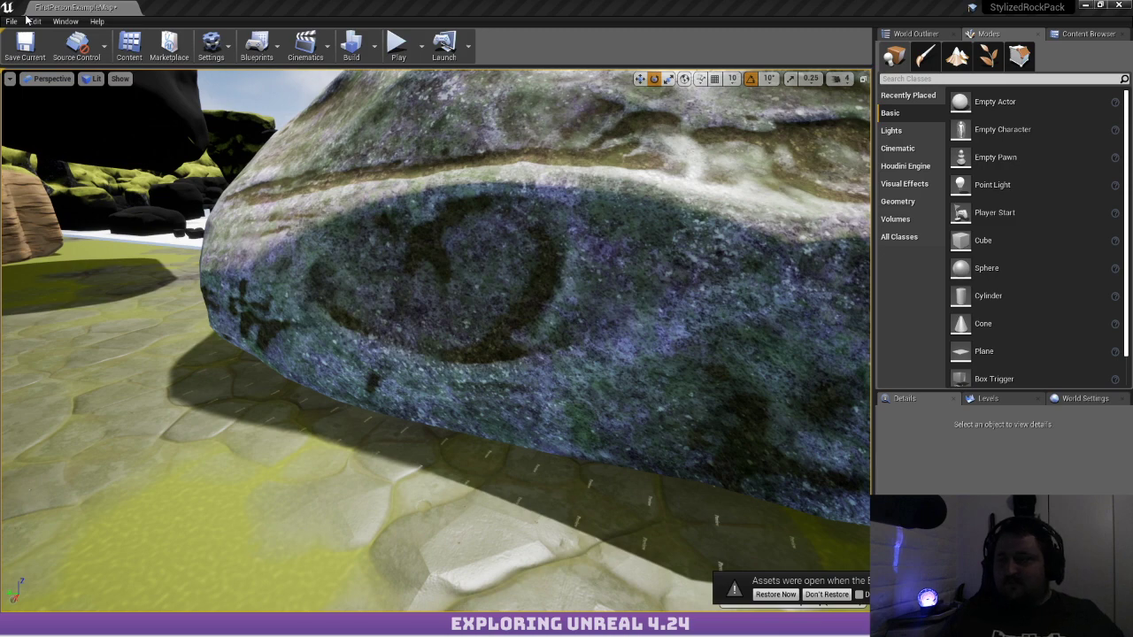
key("s")
right_click_drag(376, 283, 496, 291)
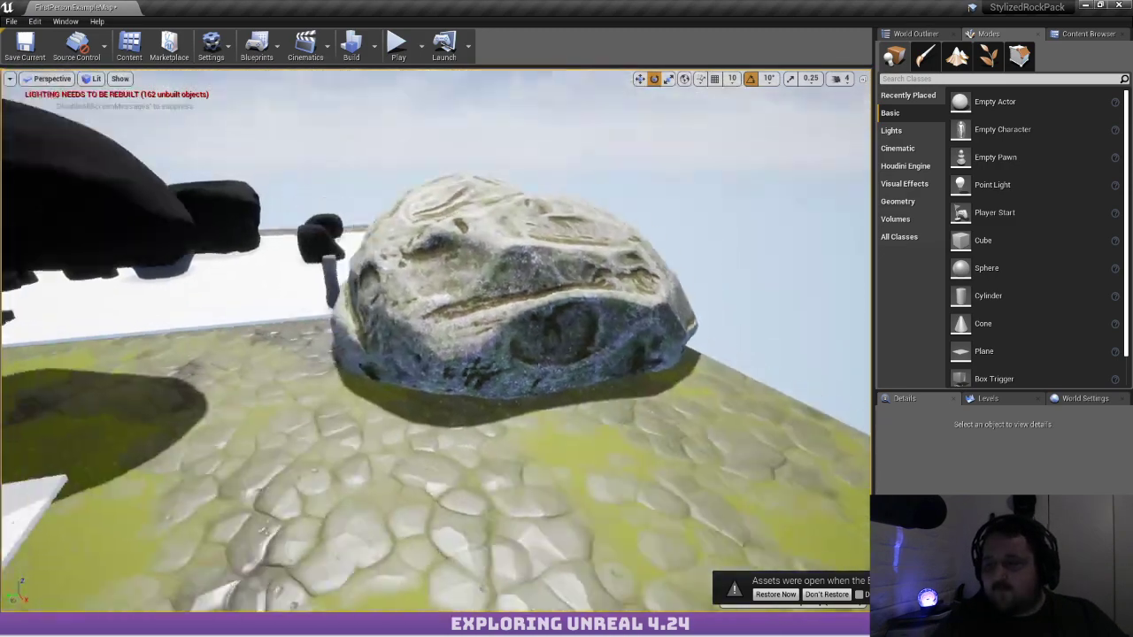
key("a")
right_click_drag(399, 246, 850, 208)
key("a")
key("w")
key("a")
key("s")
key("s")
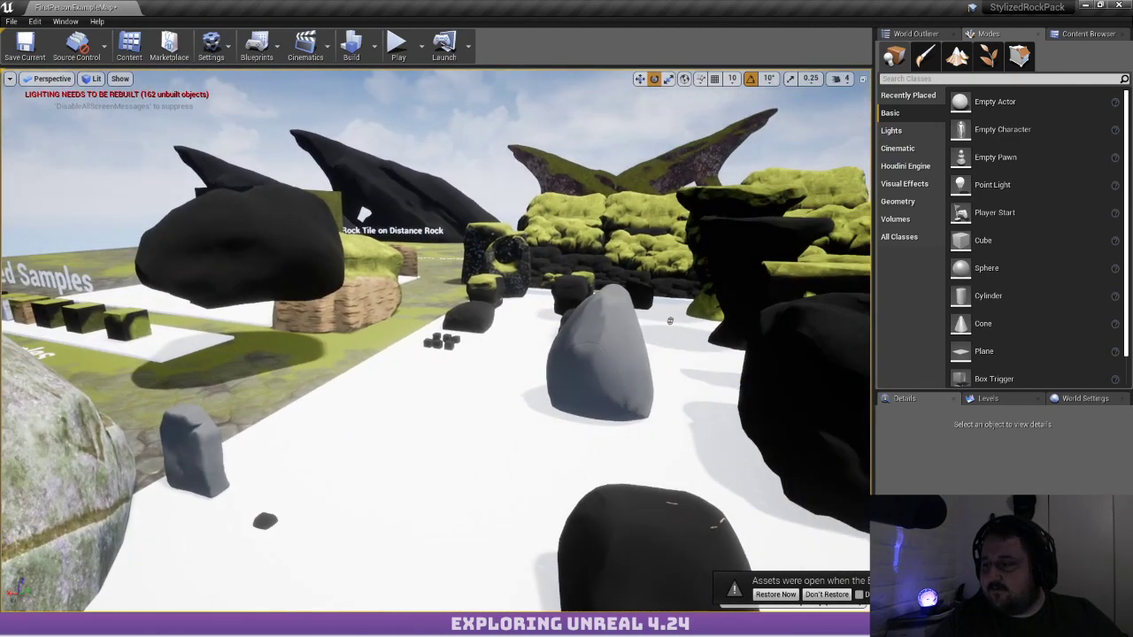
key("w")
right_click_drag(670, 321, 593, 299)
key("w")
Select the large rounded rock and examine its crevices and surface tint up close
left_click(493, 298)
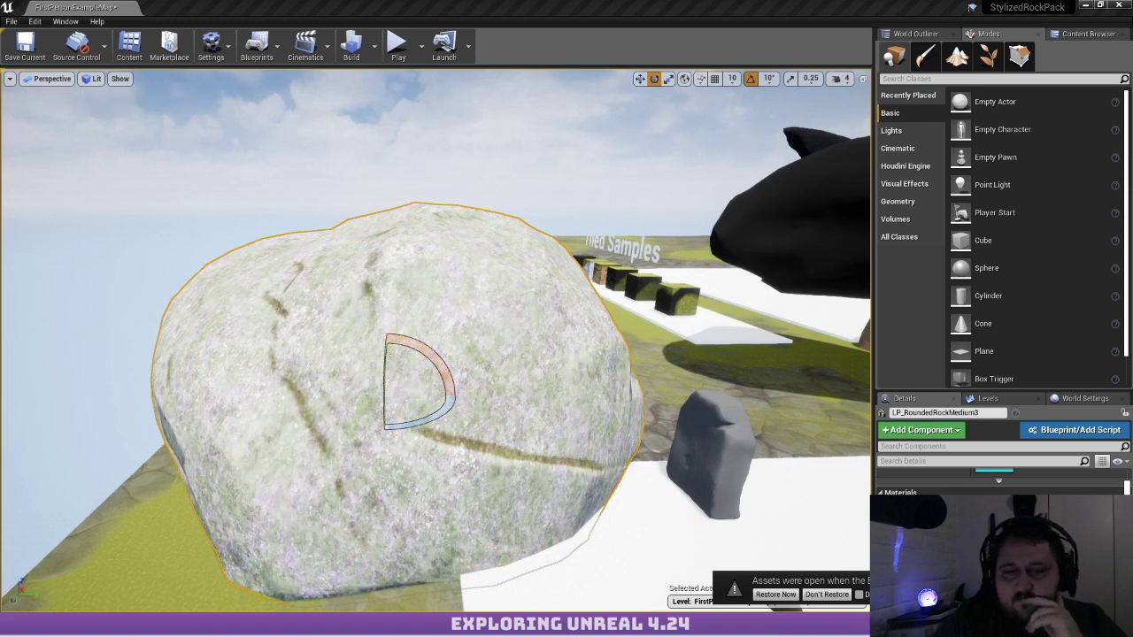
key("d")
right_click_drag(434, 341, 204, 341)
key("s")
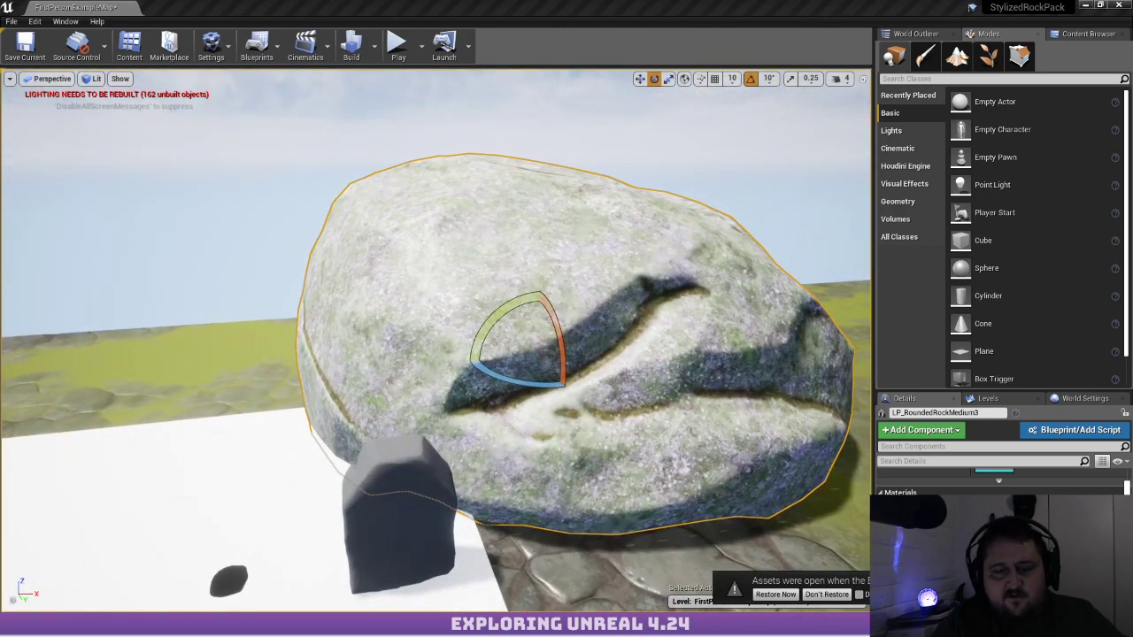
key("d")
right_click_drag(220, 378, 235, 378)
key("w")
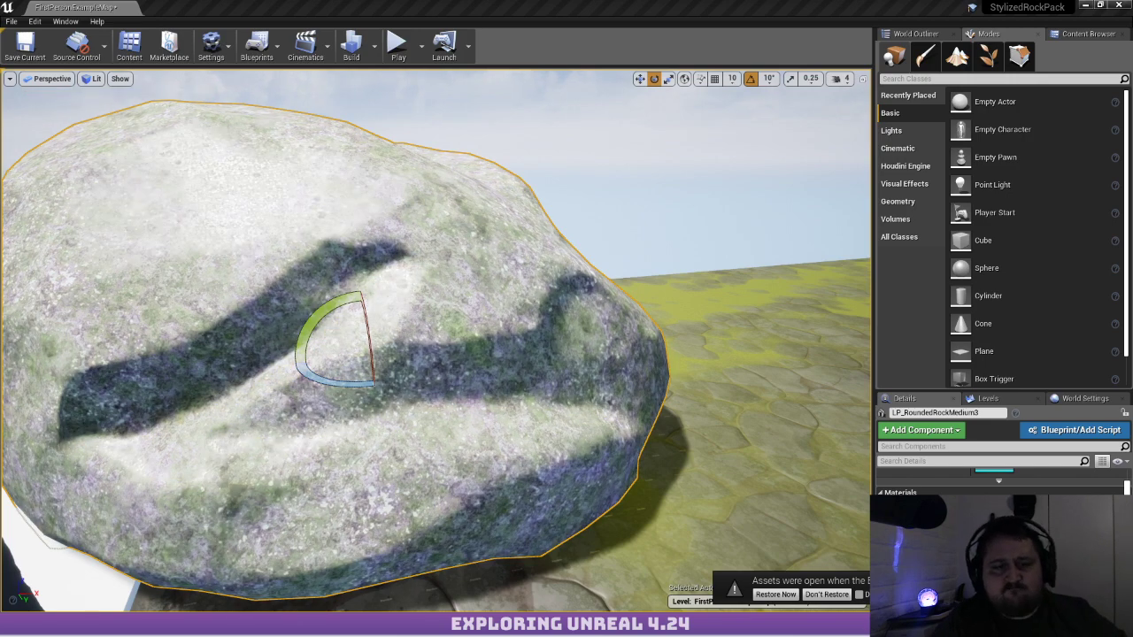
right_click_drag(318, 414, 111, 385)
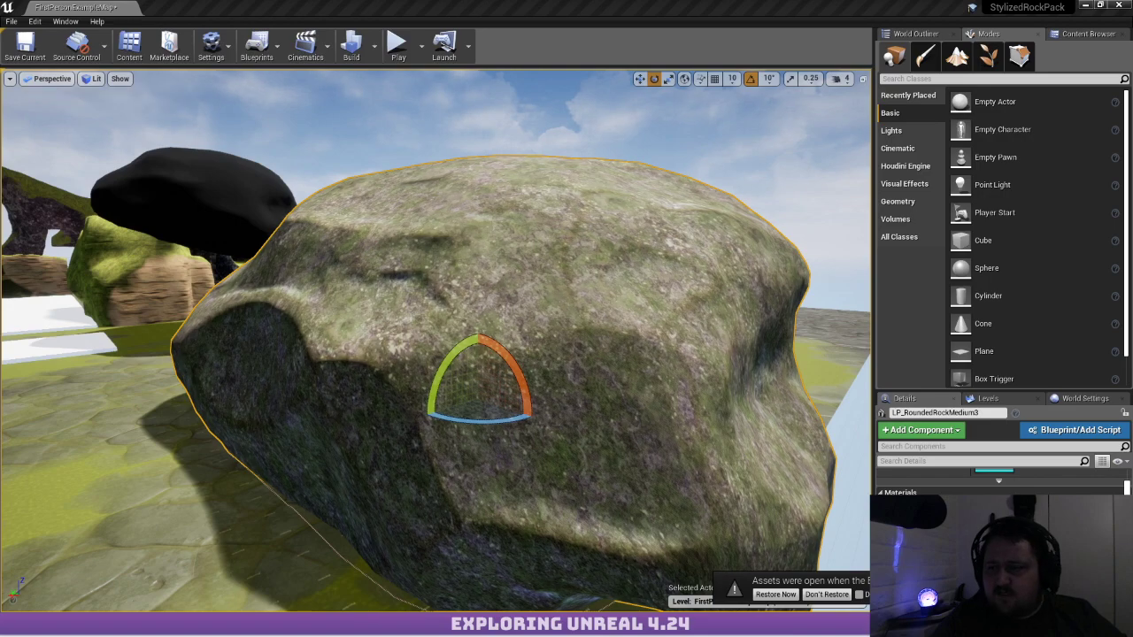
Circle the selected rock to check how the material covers its faces, ridges and carved cracks
key("a")
right_click_drag(435, 341, 422, 369)
key("w")
key("s")
key("w")
key("d")
key("s")
key("w")
key("s")
key("a")
right_click_drag(55, 369, 46, 370)
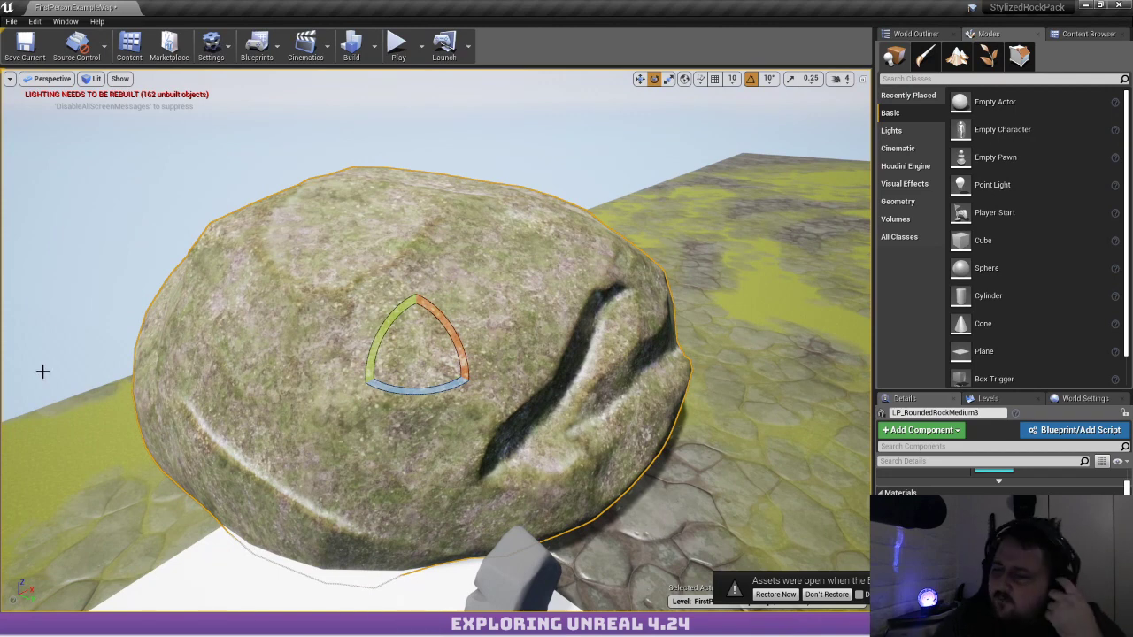
key("d")
mouse_move(94, 471)
right_mouse_down()
mouse_move(84, 456)
mouse_move(69, 476)
mouse_move(111, 461)
right_mouse_up()
key("d")
key("a")
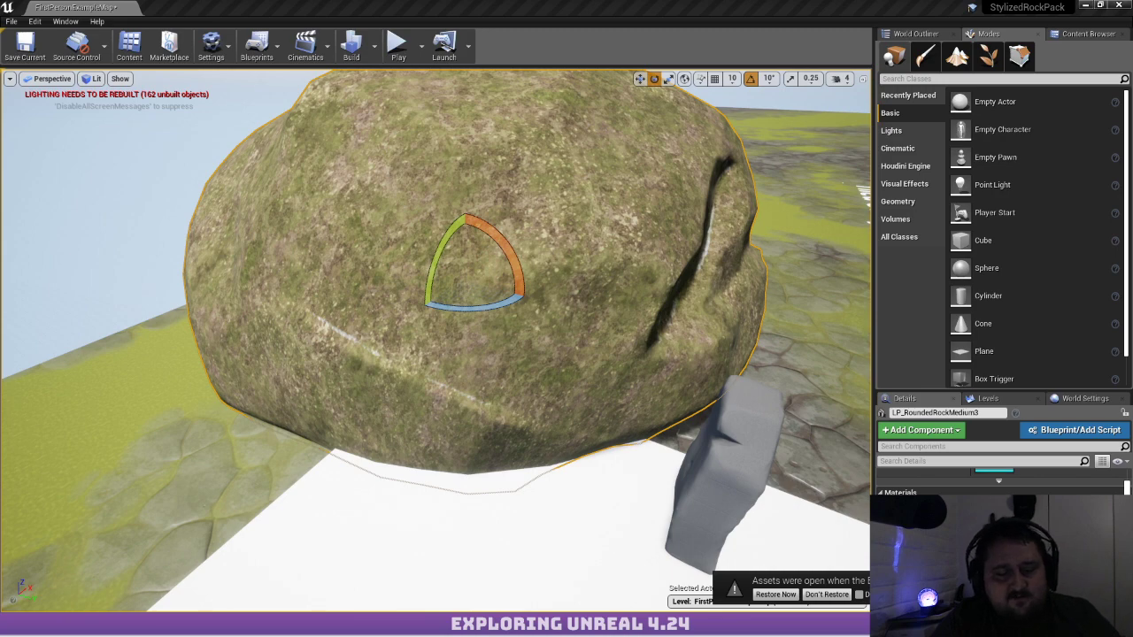
Examine the rock's smooth face and shadowed crevices to judge the curvature blend along the cracks
left_click_drag(392, 371, 476, 343, "alt")
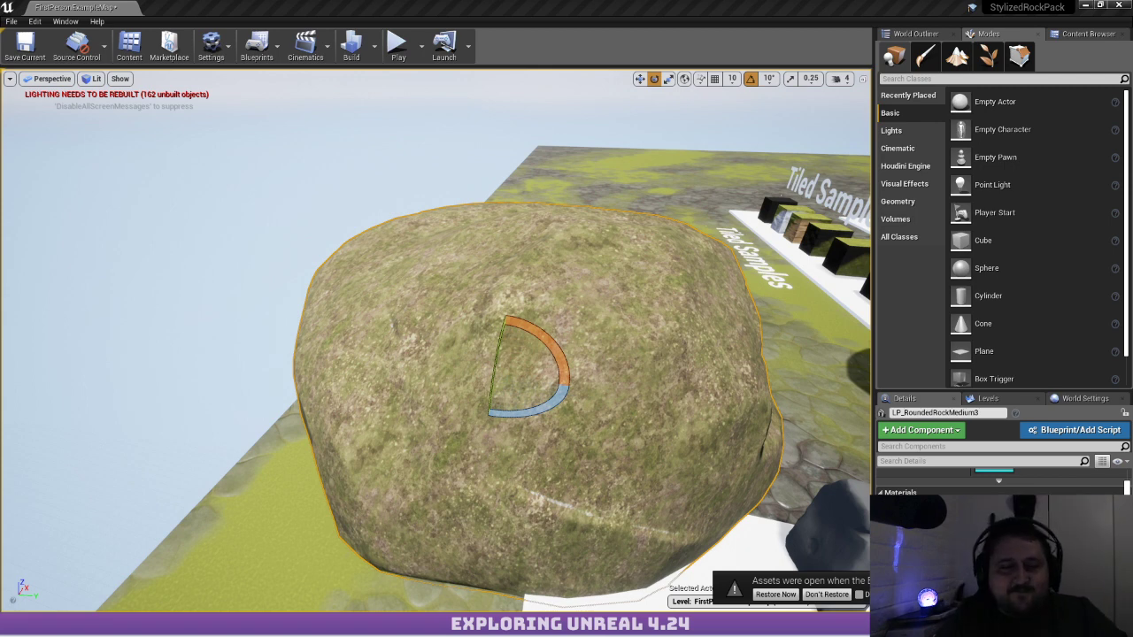
key("d")
right_click_drag(539, 269, 516, 278)
key("s")
key("w")
key("s")
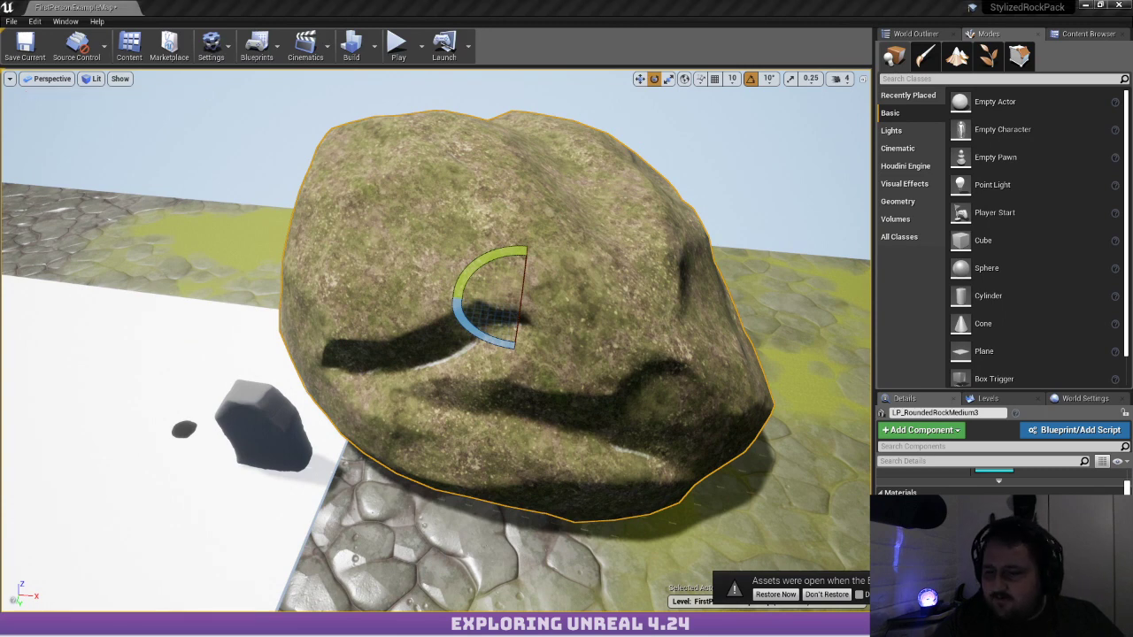
right_click_drag(555, 362, 632, 338)
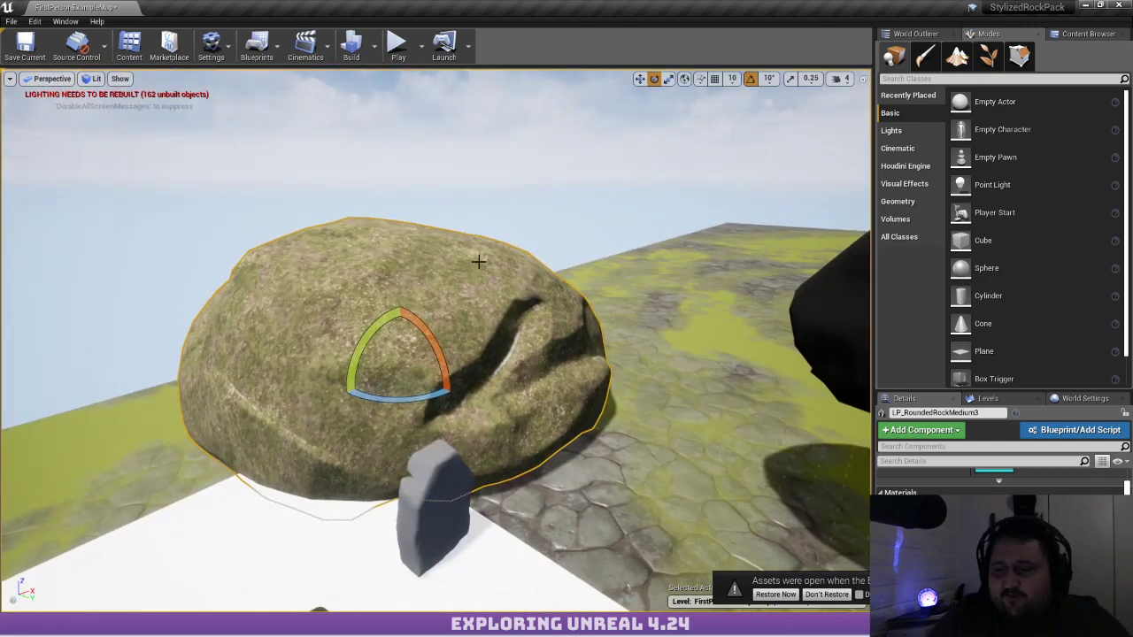
double_click(551, 6)
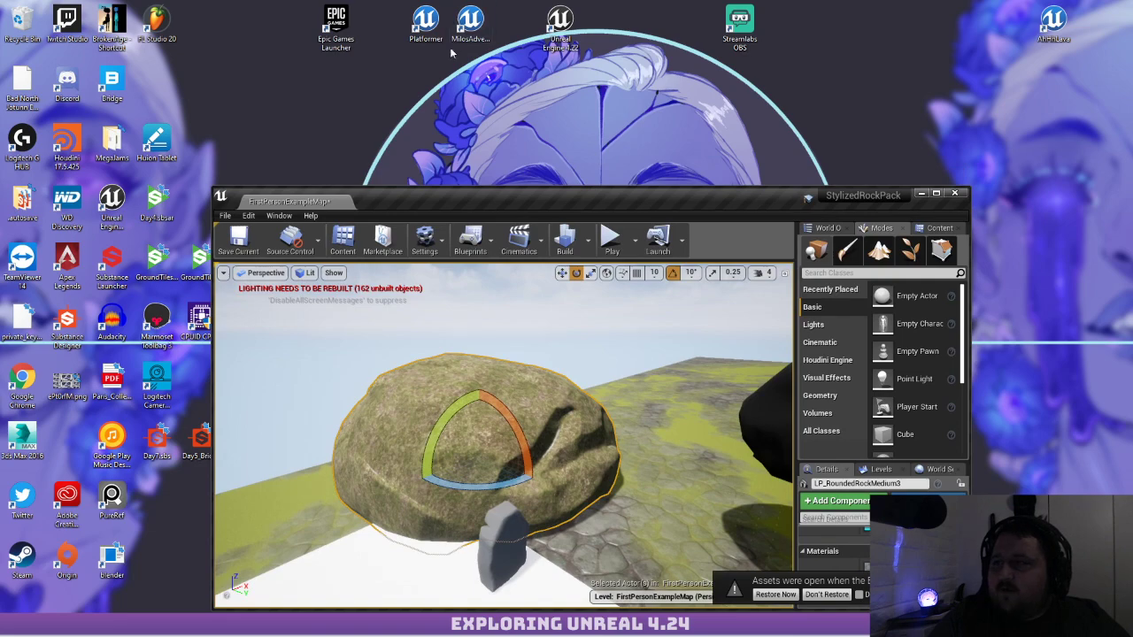
left_click_drag(512, 192, 471, 2)
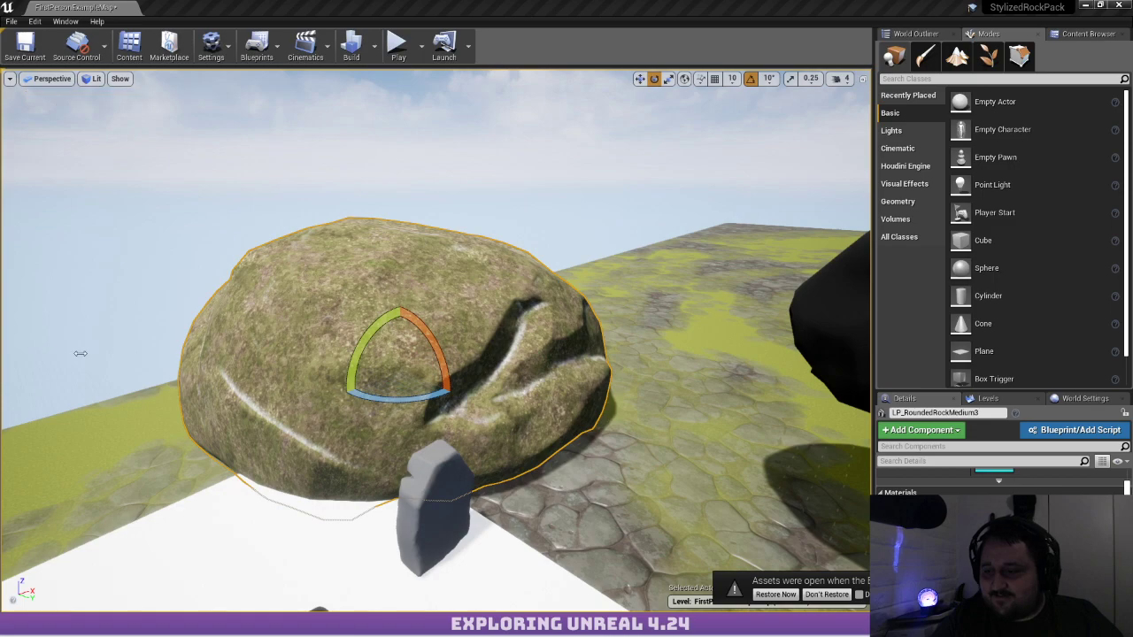
Compare the edge highlights on the rock's opposite sides against the rest of the level
key("w")
right_click_drag(80, 354, 239, 362)
key("f")
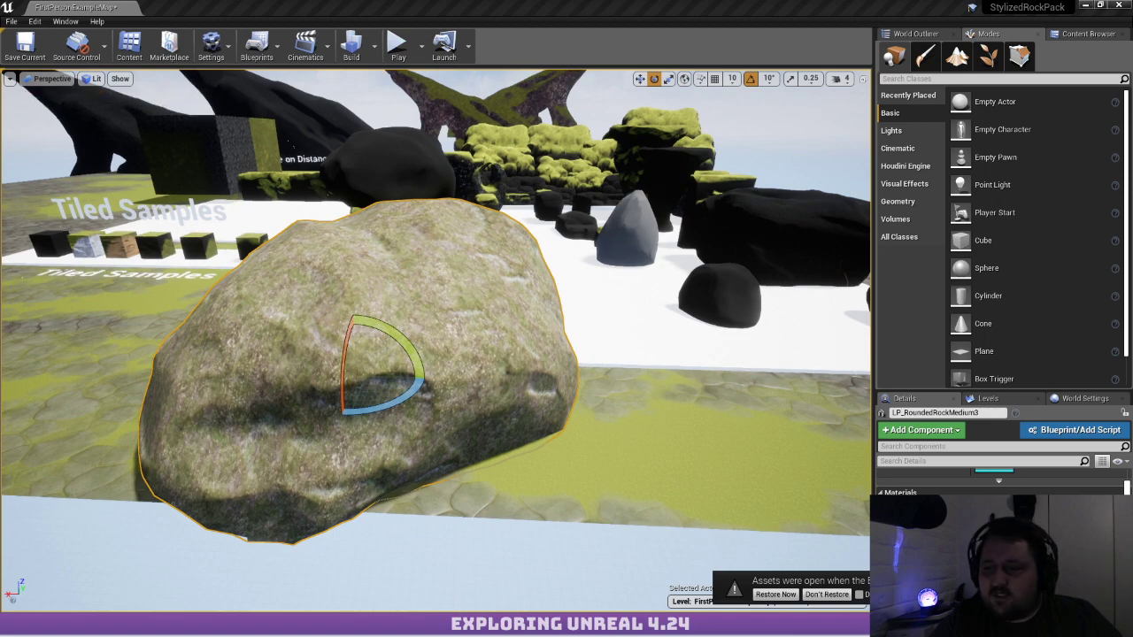
key("d")
right_click_drag(320, 414, 53, 416)
key("w")
right_click_drag(12, 239, 159, 244)
key("a")
key("s")
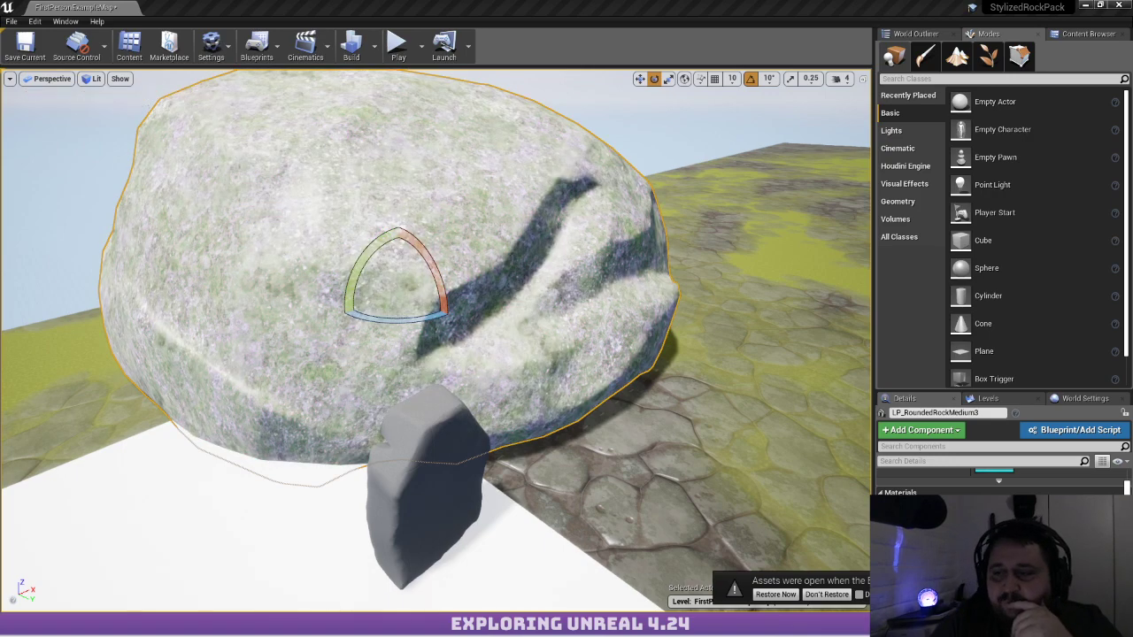
Check the pink curvature tint along the rock's edges and recesses
right_click_drag(496, 337, 293, 288)
right_click_drag(390, 288, 446, 283)
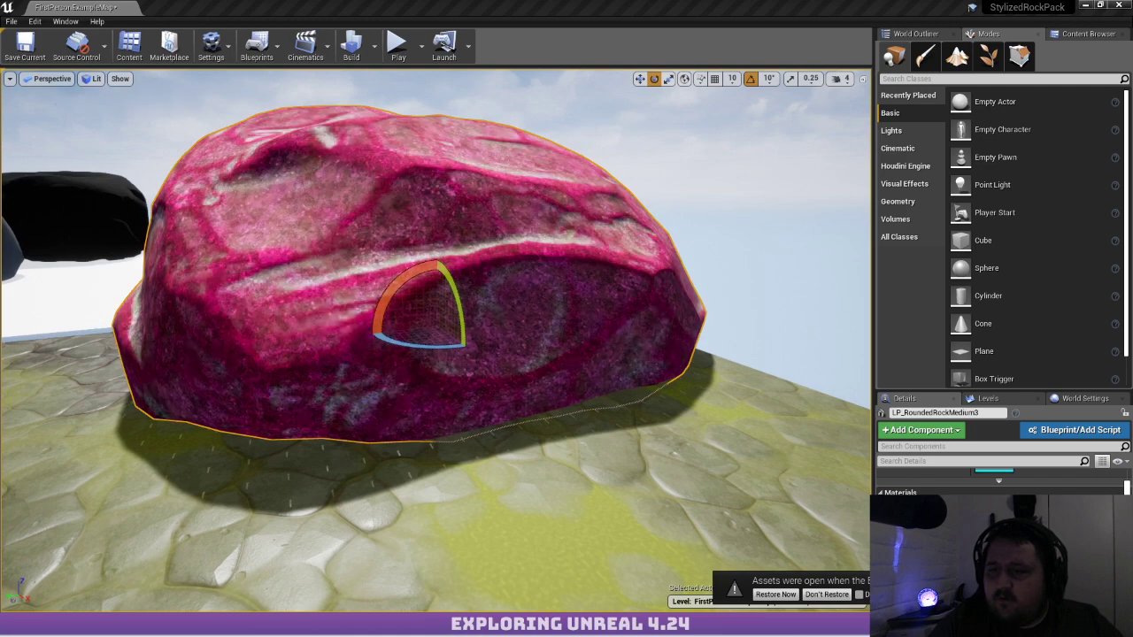
left_click_drag(434, 341, 447, 403, "alt")
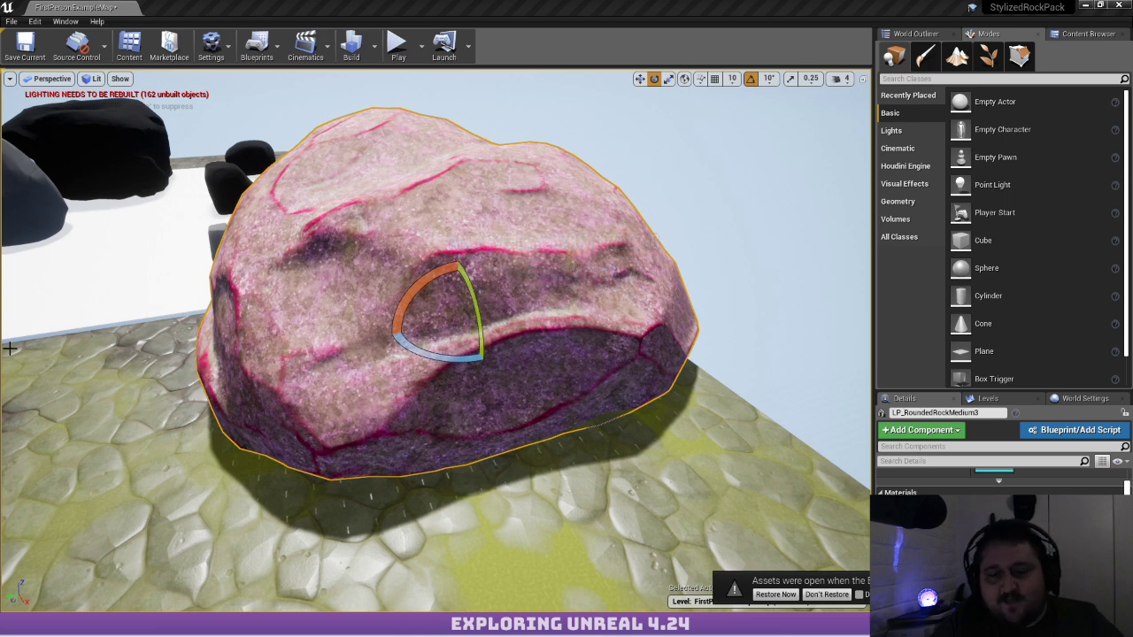
scroll(436, 341, "down", 1)
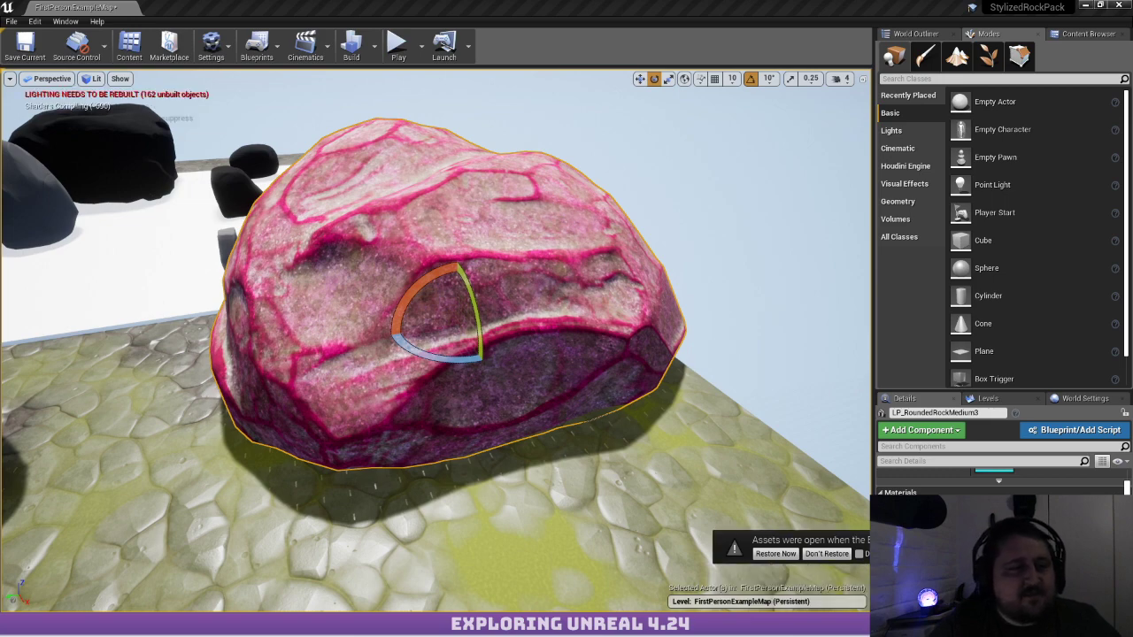
Bring up the M_RockMaster material graph, save the material and maximize its editor window
key("alt+Tab")
right_click_drag(390, 264, 309, 180)
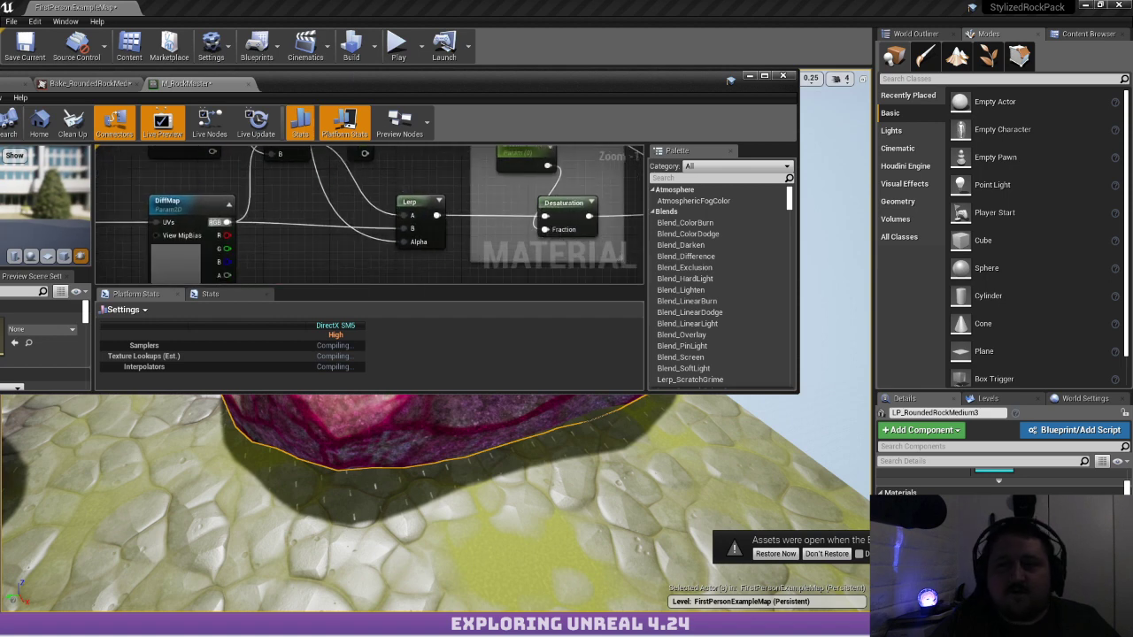
key("ctrl+s")
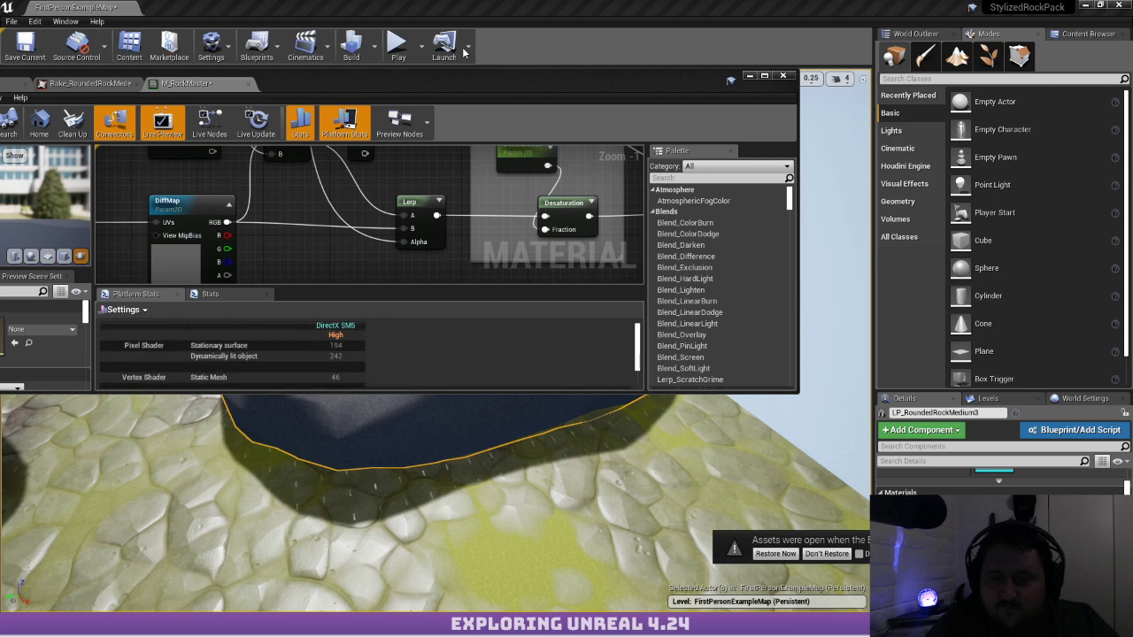
left_click_drag(353, 86, 438, 4)
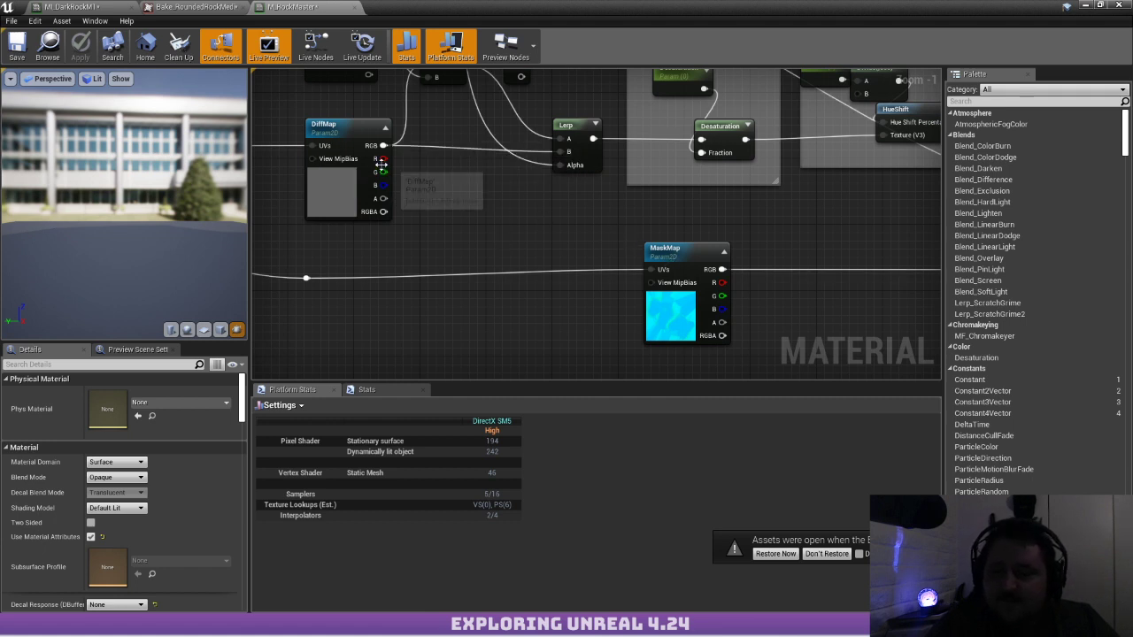
Shift the reroute node on the MaskMap UV connection slightly and close the material editor
left_click_drag(312, 295, 358, 275)
left_click(441, 234)
right_click_drag(333, 224, 441, 221)
scroll(503, 220, "down", 1)
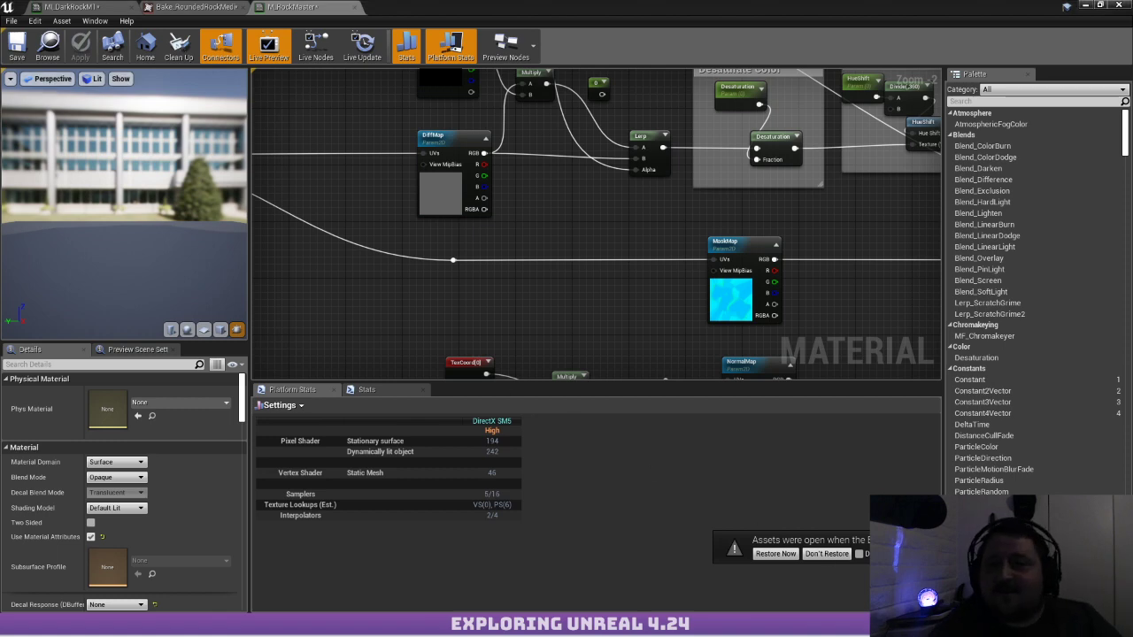
left_click(1118, 5)
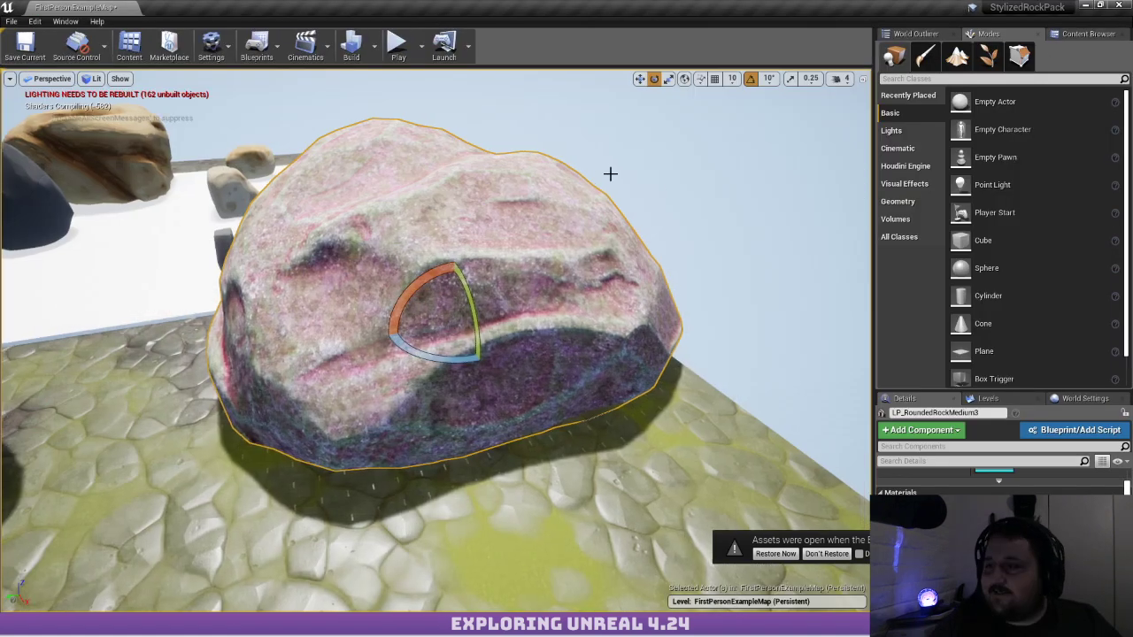
Minimize the StylizedRockPack project, open the LavaDash project and load TheCaves level from the Maps folder
left_click(1088, 6)
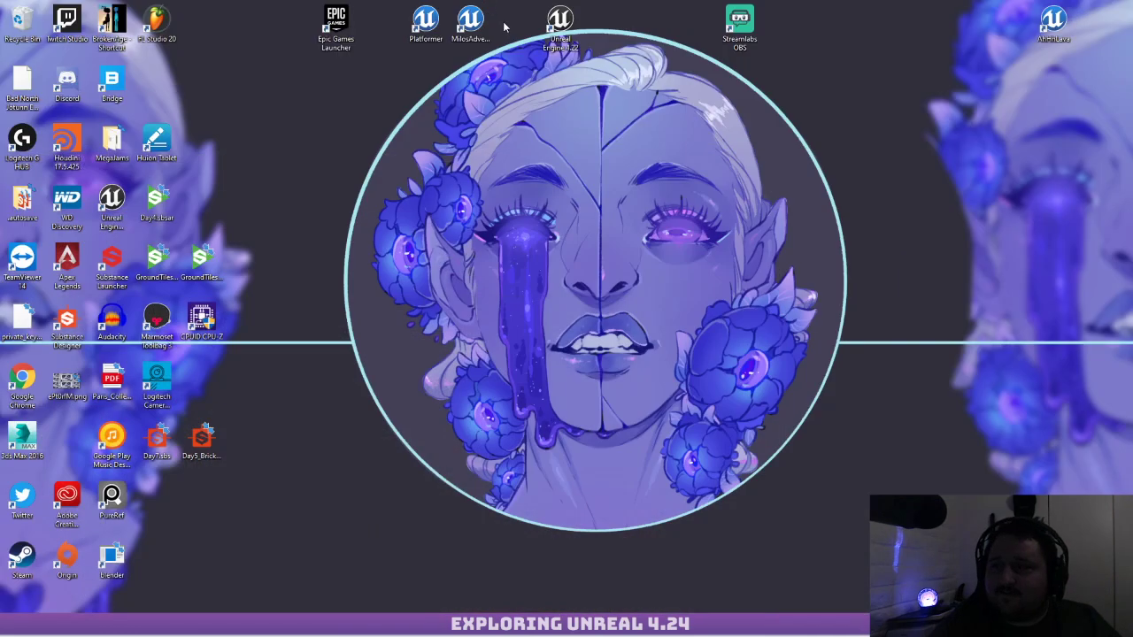
left_click(470, 22)
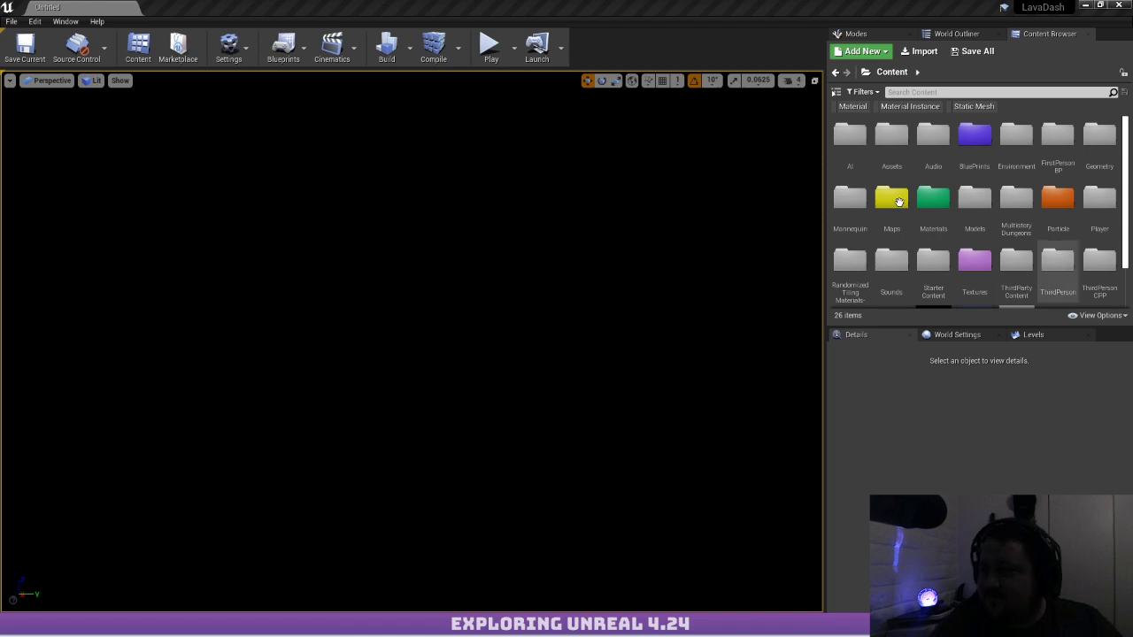
scroll(1060, 263, "down", 1)
double_click(891, 142)
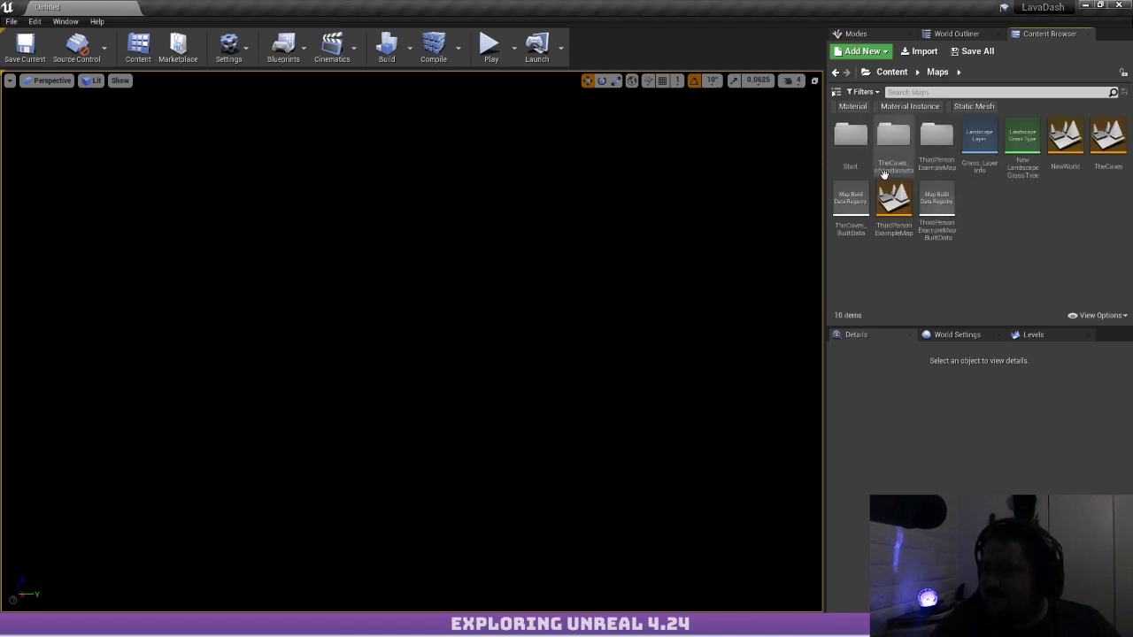
double_click(1107, 142)
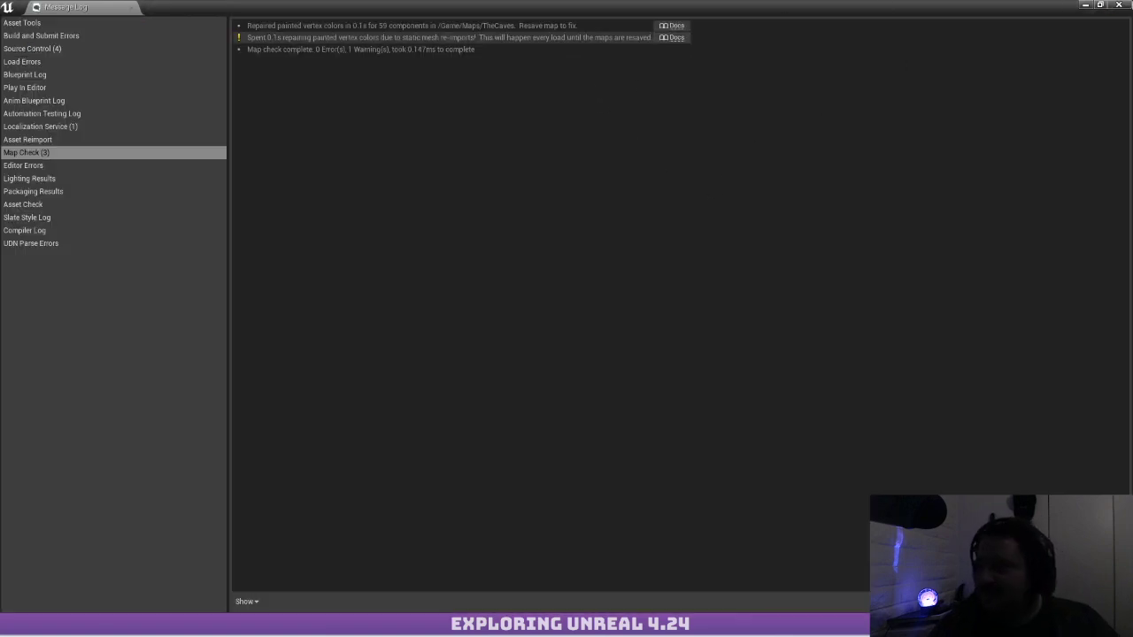
Close the message log, look over the cave level and start playing it in the viewport
left_click(1118, 6)
right_click_drag(426, 314, 414, 369)
key("s")
mouse_move(635, 410)
right_mouse_down()
mouse_move(619, 409)
mouse_move(634, 410)
right_mouse_up()
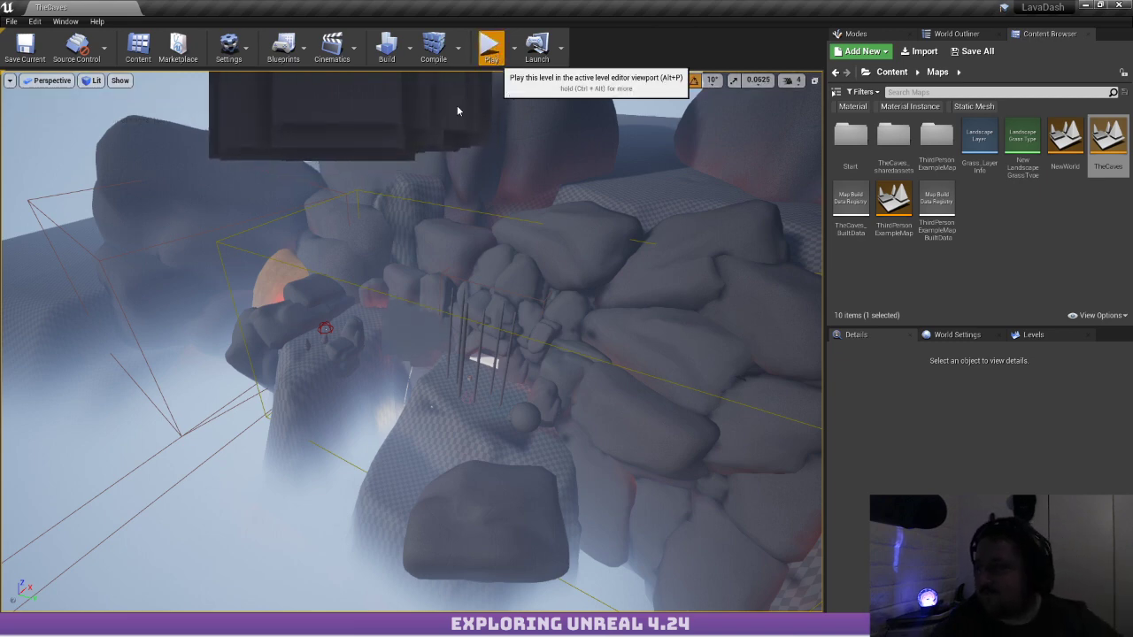
key("alt+p")
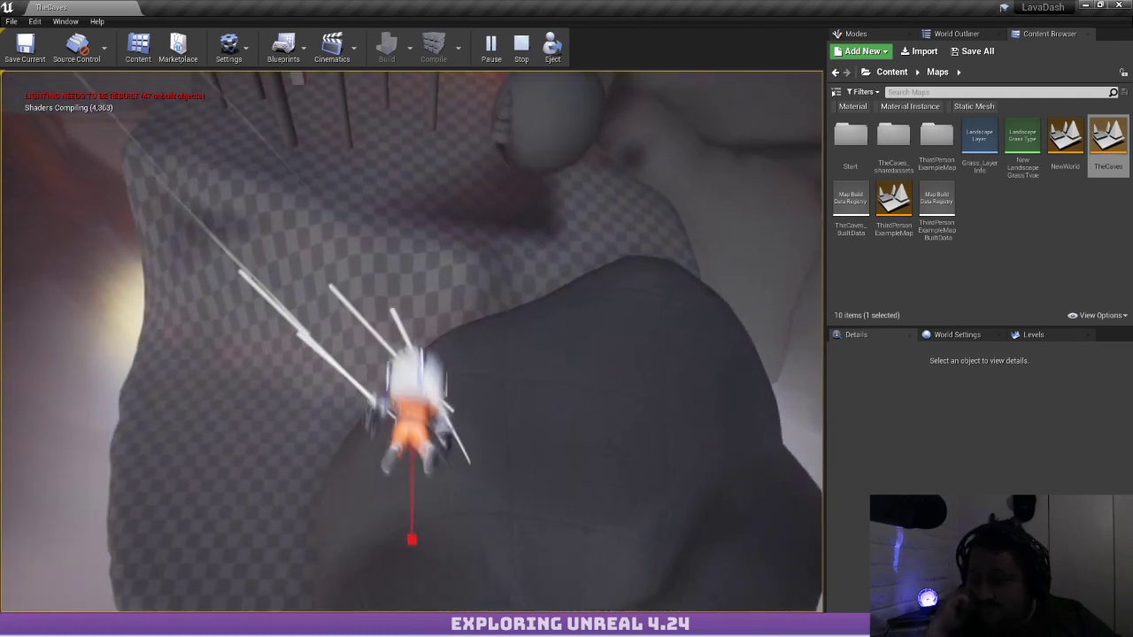
Run the astronaut over the dark rock and across the checkered cave floor, jumping onto the white platform at the passage entrance
key("w")
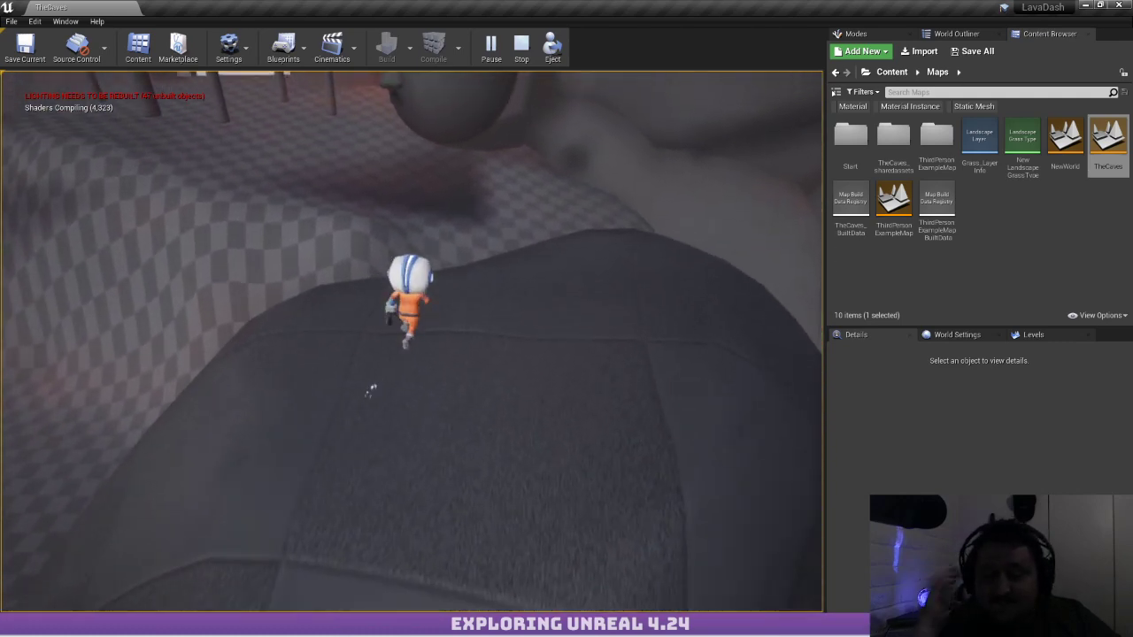
key("w")
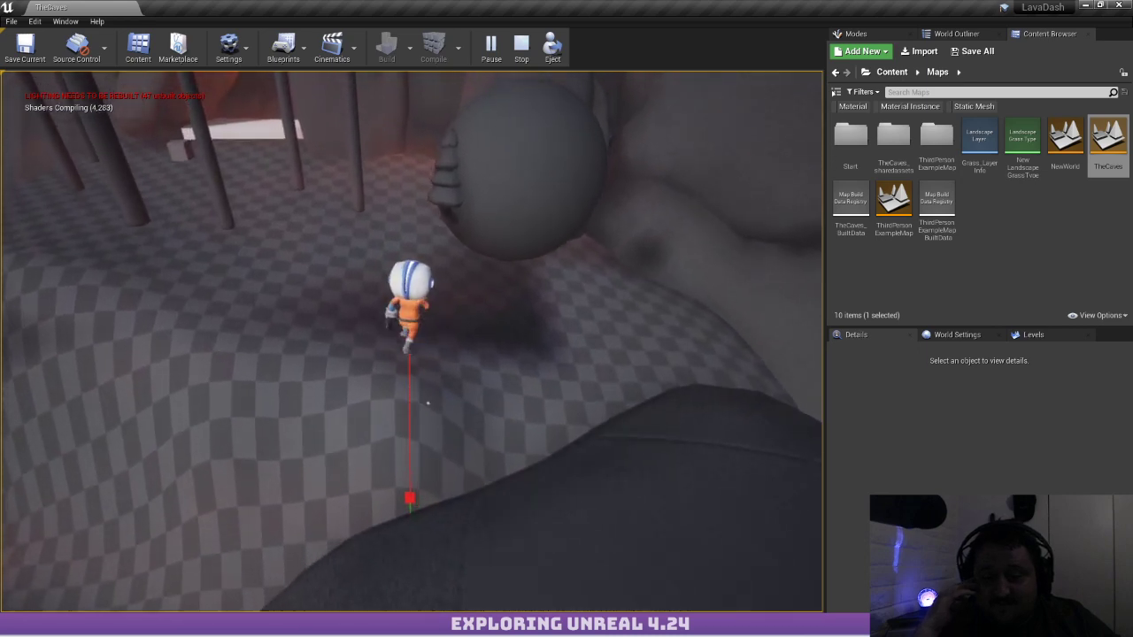
key("w")
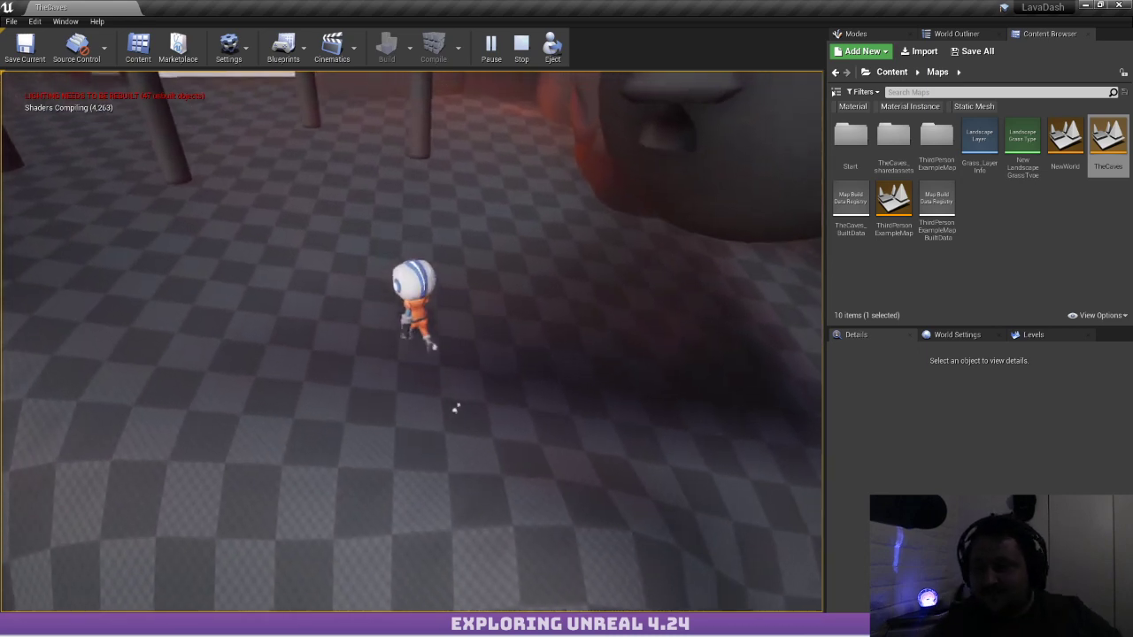
key("w")
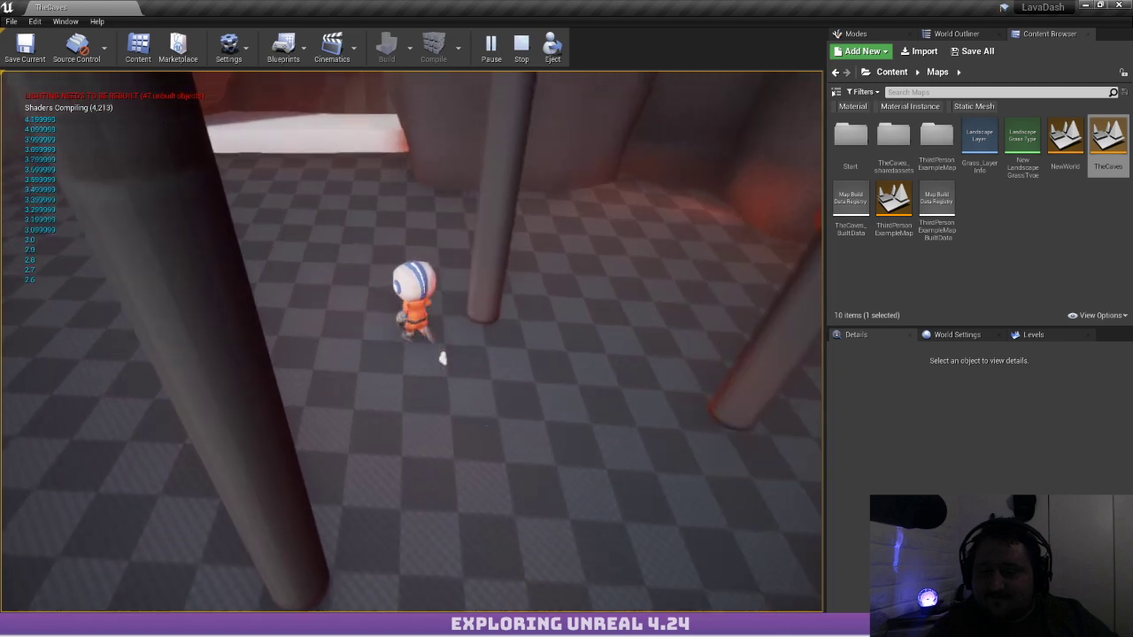
key("w")
key("space")
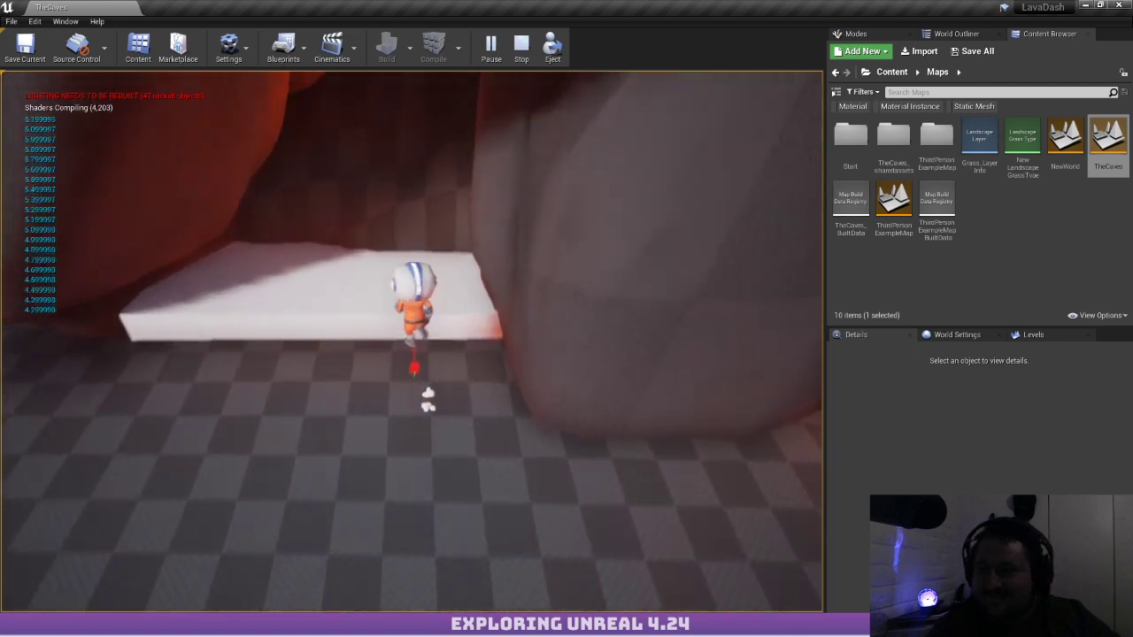
key("w")
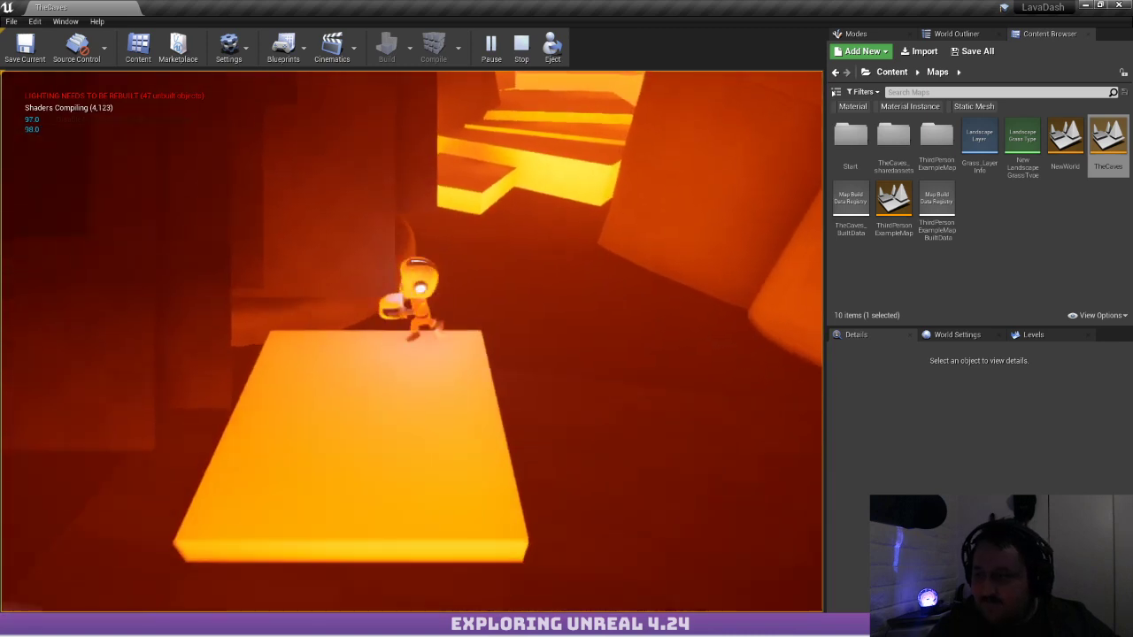
Jump the astronaut off the glowing platform toward the stepped ledges in the lava chamber, and restart the level from the death screen
key("space")
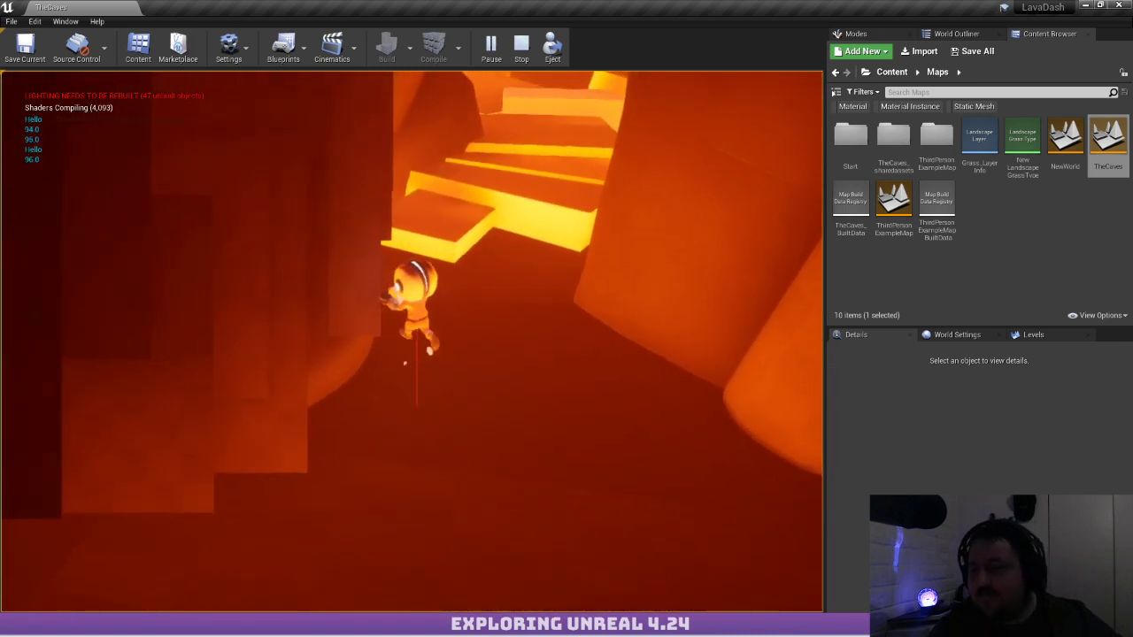
key("w")
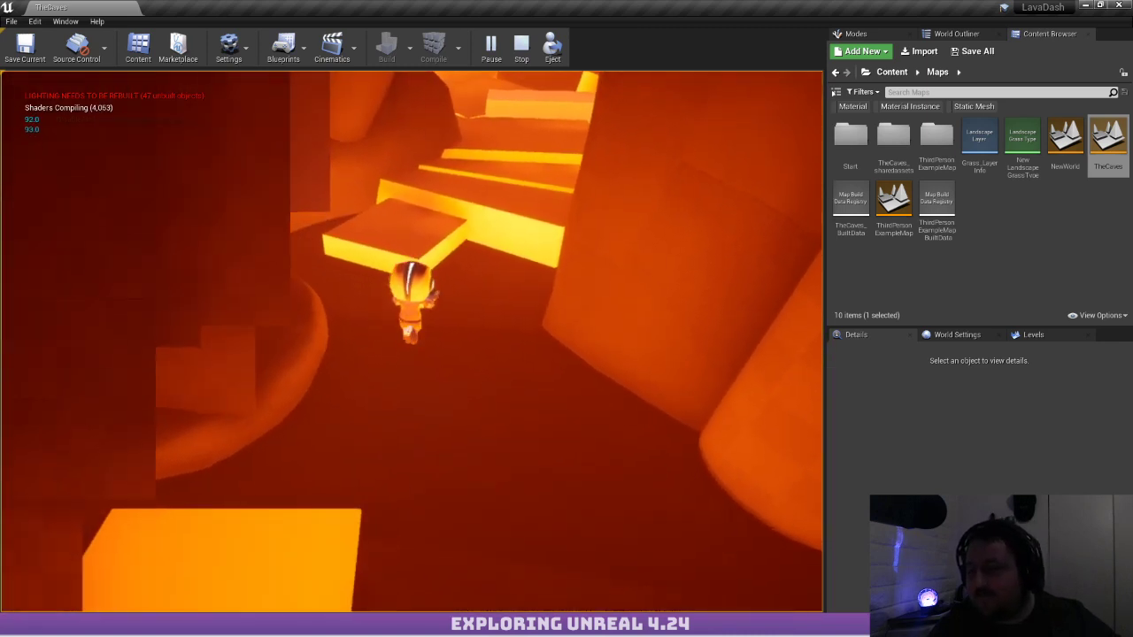
key("w")
key("space")
key("space")
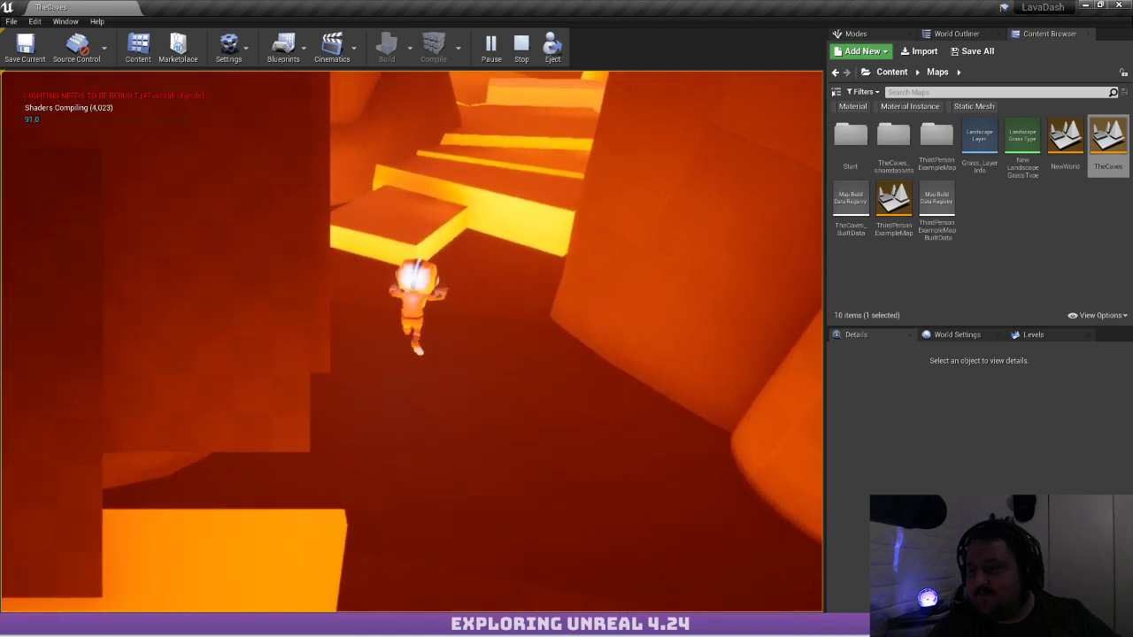
key("w")
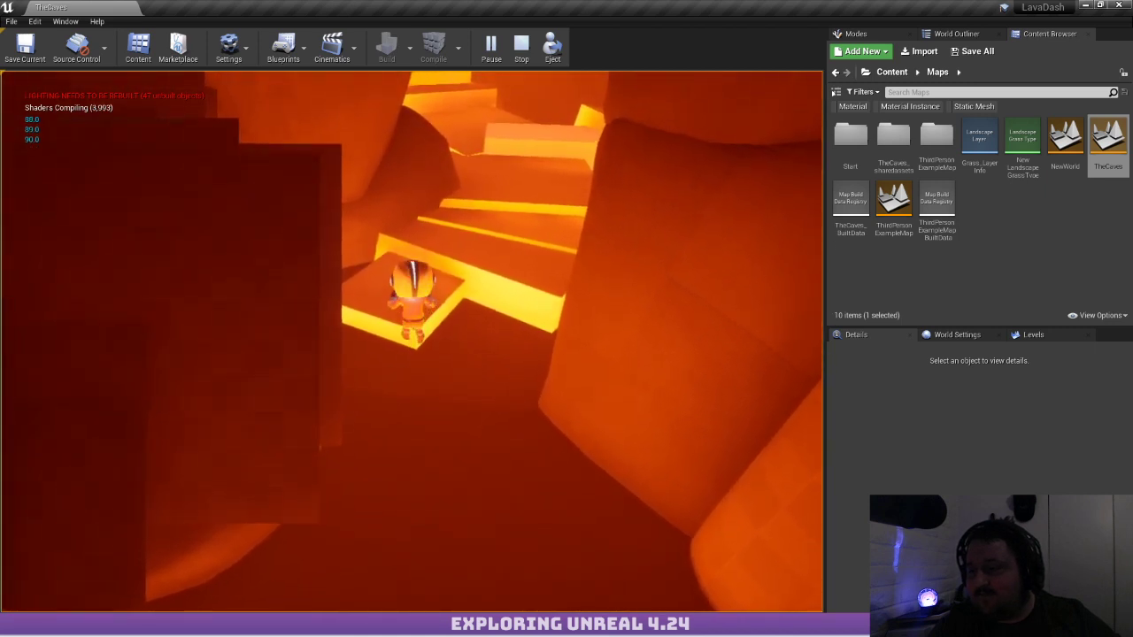
key("space")
key("a")
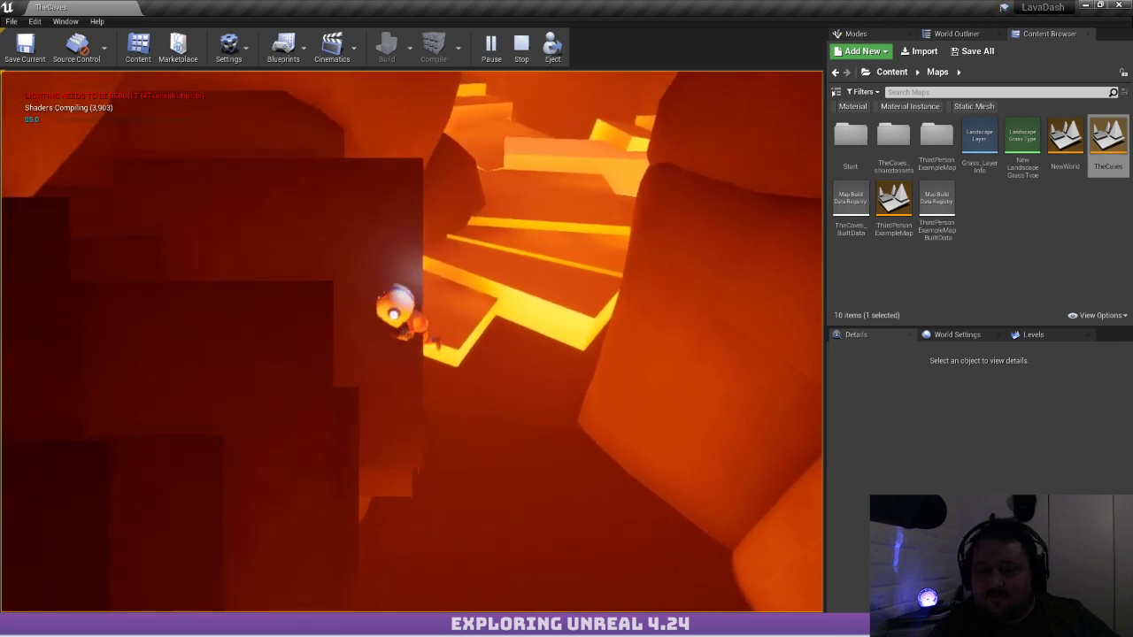
key("s")
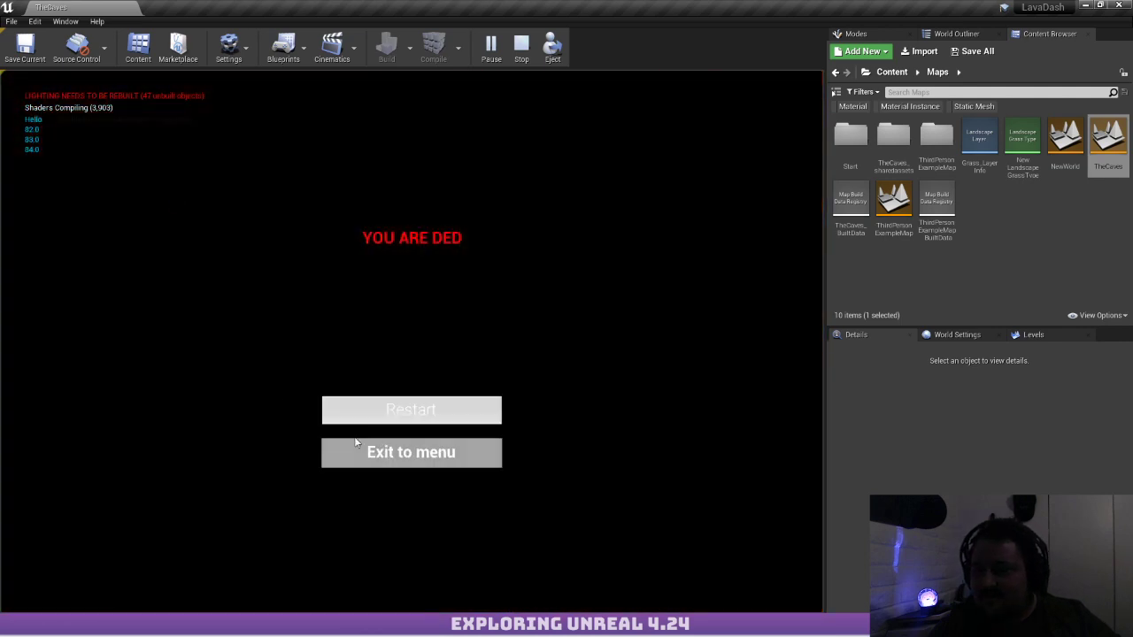
left_click(412, 410)
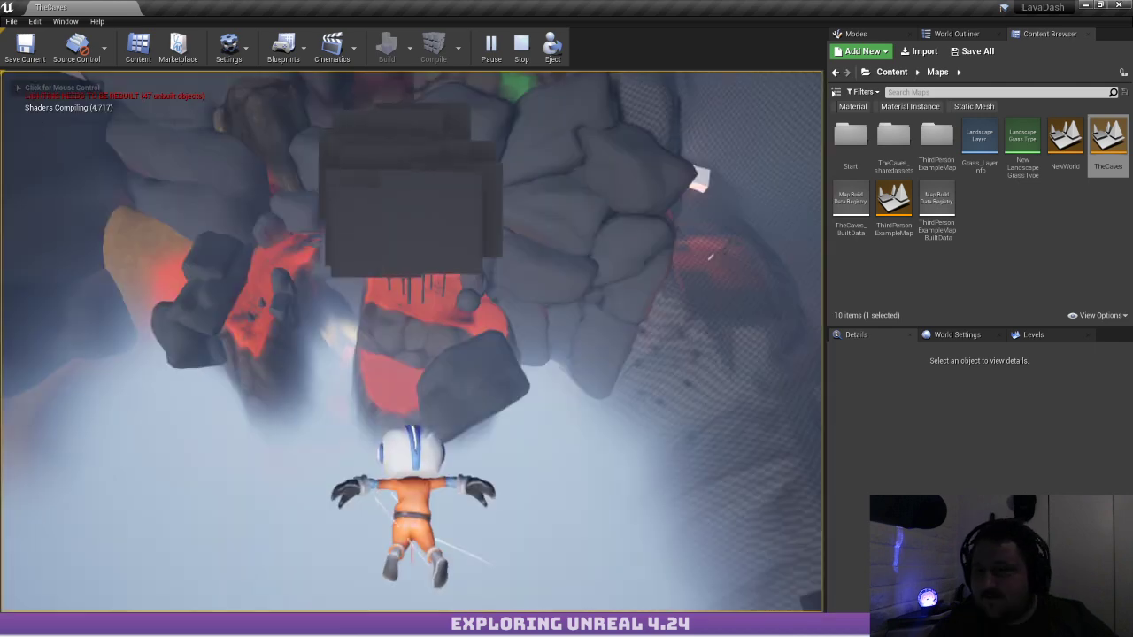
Stop the play session in the cave level, look over the lava area and switch to the StylizedRockPack project
key("shift+F1")
key("Escape")
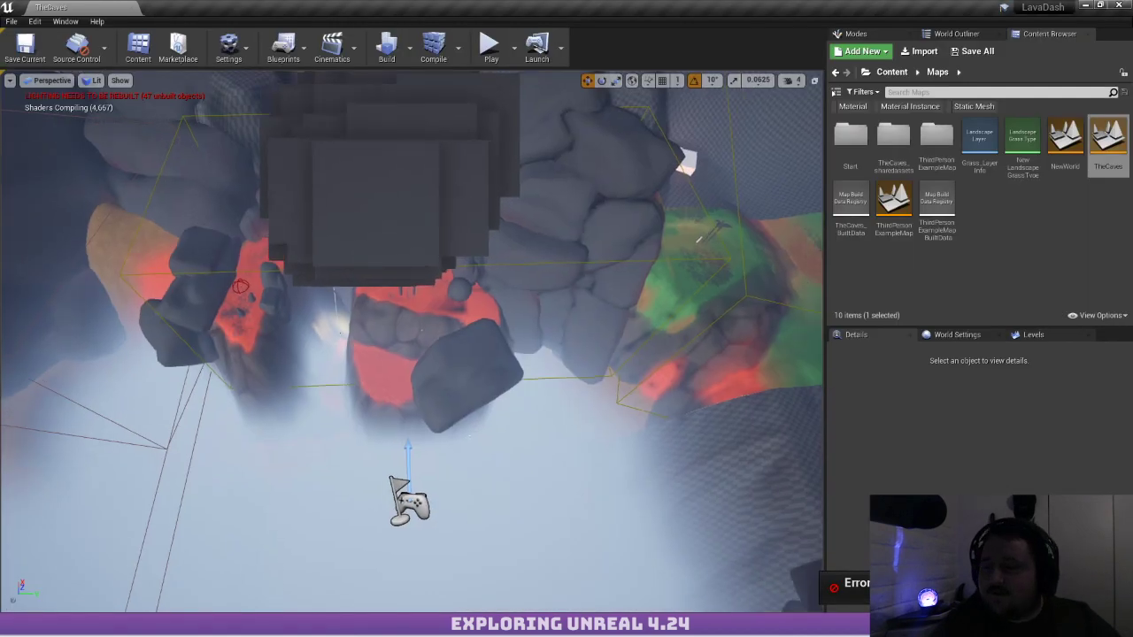
key("w")
right_click_drag(549, 284, 367, 155)
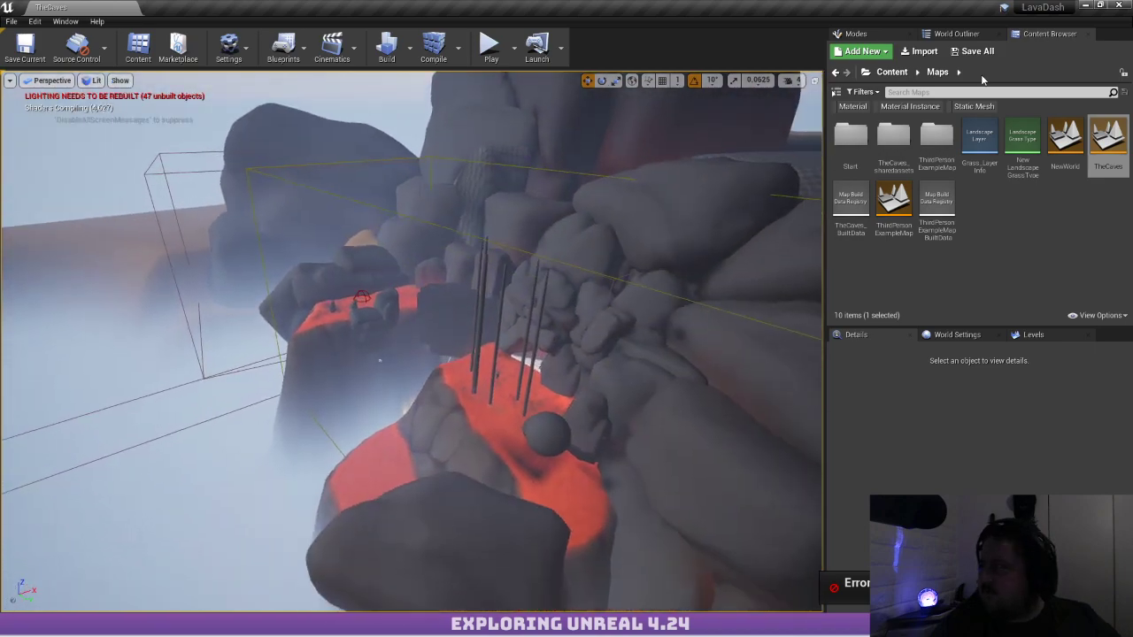
left_click(1120, 5)
double_click(437, 27)
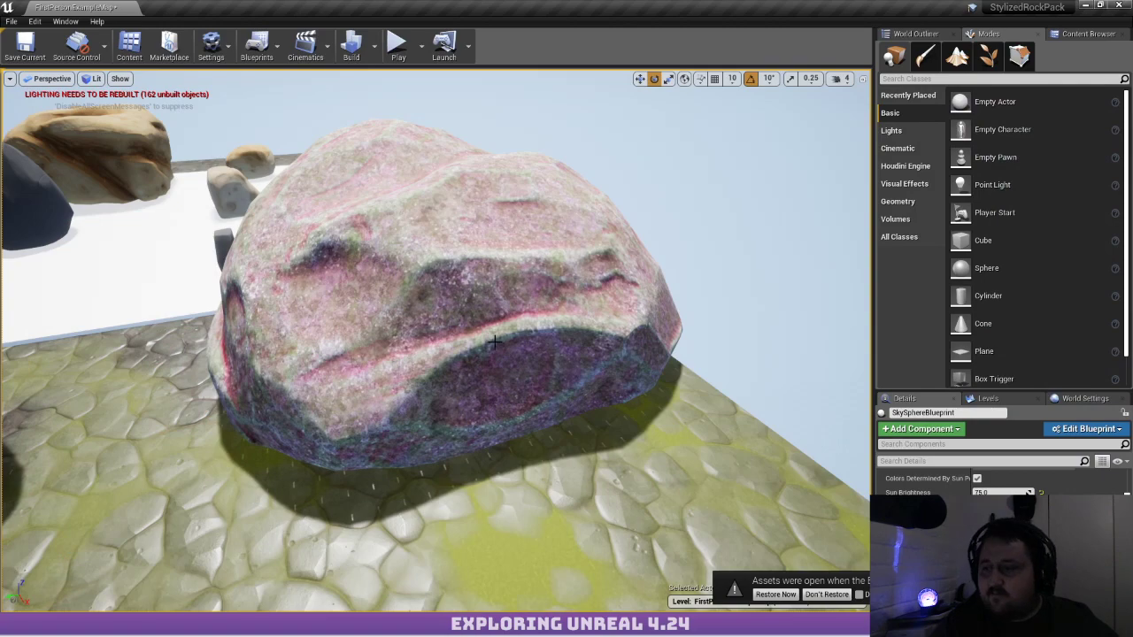
Select the large pink rounded rock and examine its surface detail from the front and the opposite side
right_click_drag(523, 340, 497, 314)
key("a")
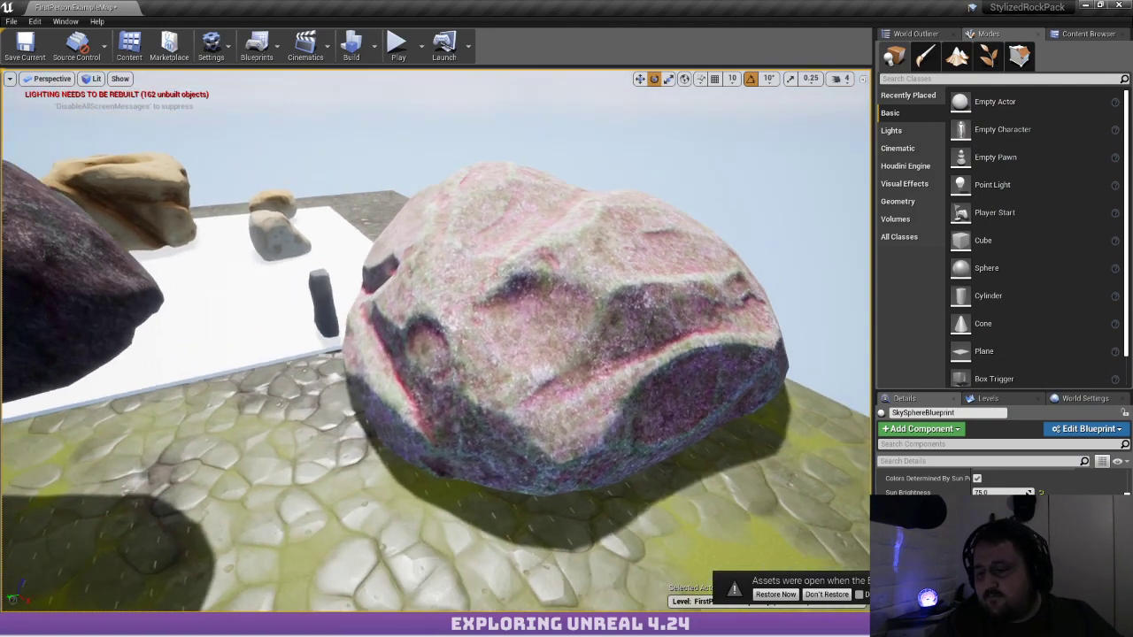
mouse_move(653, 296)
right_mouse_down()
mouse_move(675, 346)
mouse_move(673, 312)
mouse_move(654, 296)
right_mouse_up()
key("w")
key("s")
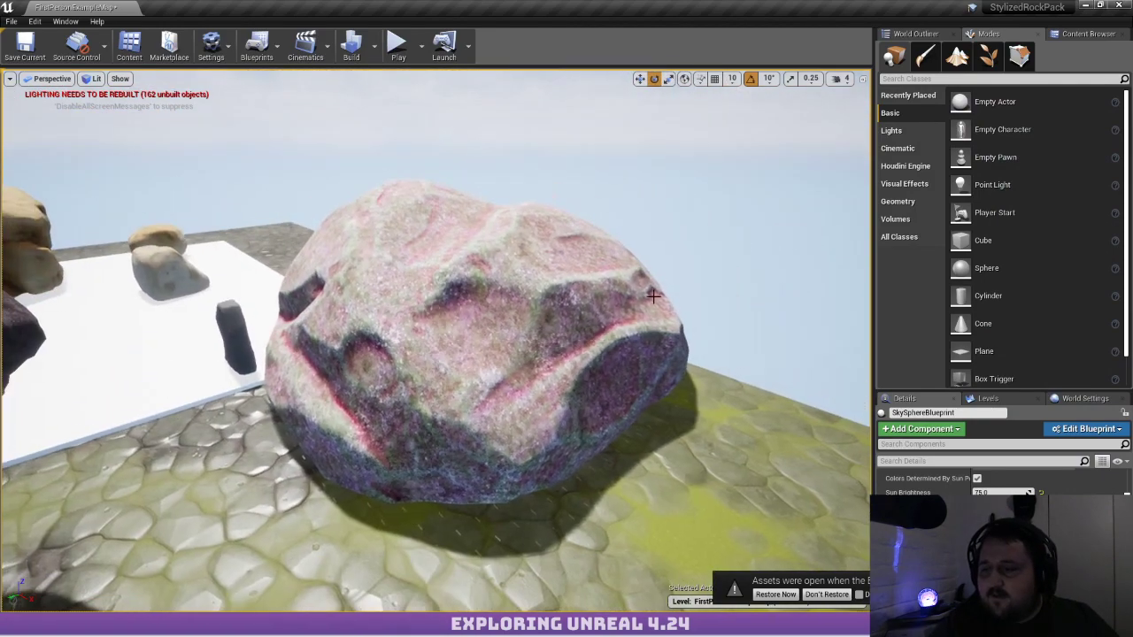
left_click(456, 336)
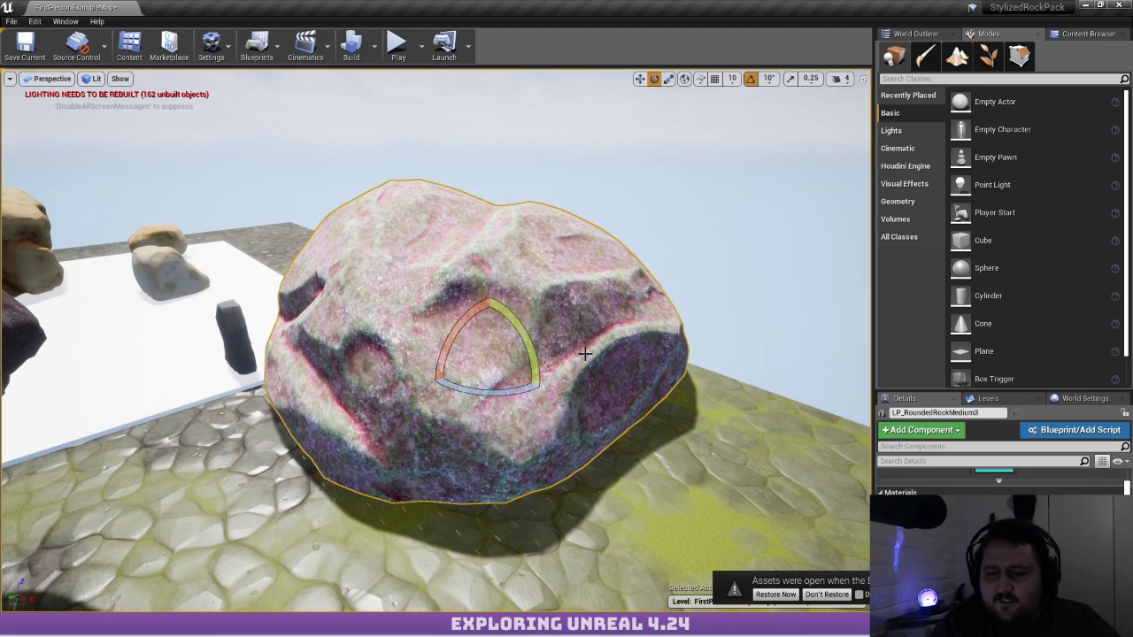
key("d")
right_click_drag(456, 336, 175, 342)
right_click_drag(554, 345, 526, 345)
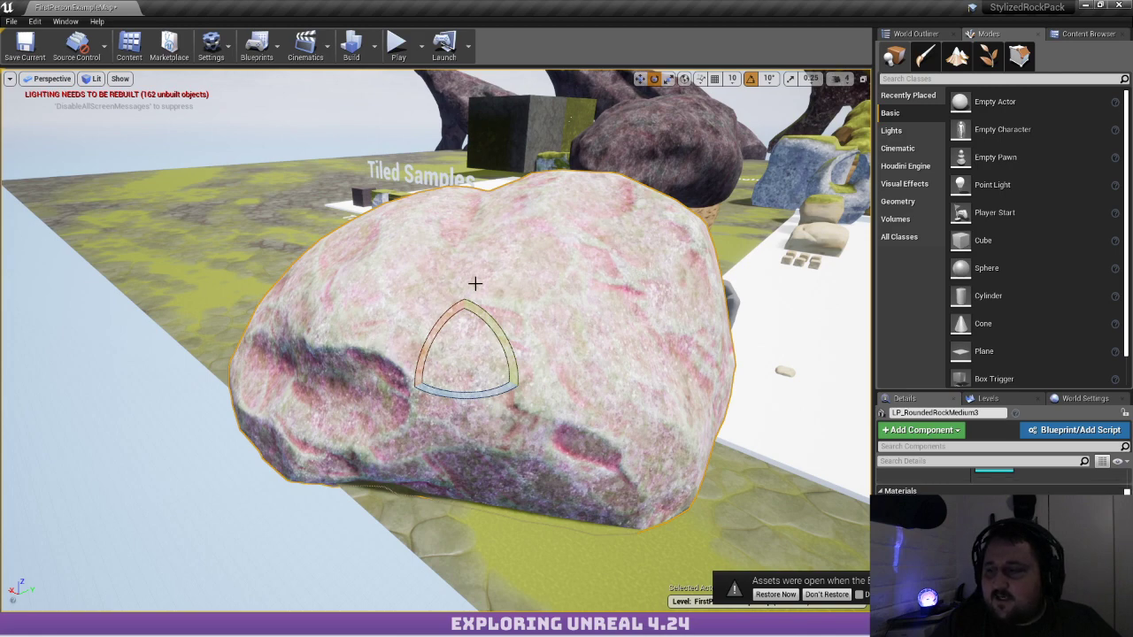
Compare the pink rock with the surrounding sample rocks from close up and from a distance
right_click_drag(475, 283, 491, 276)
key("w")
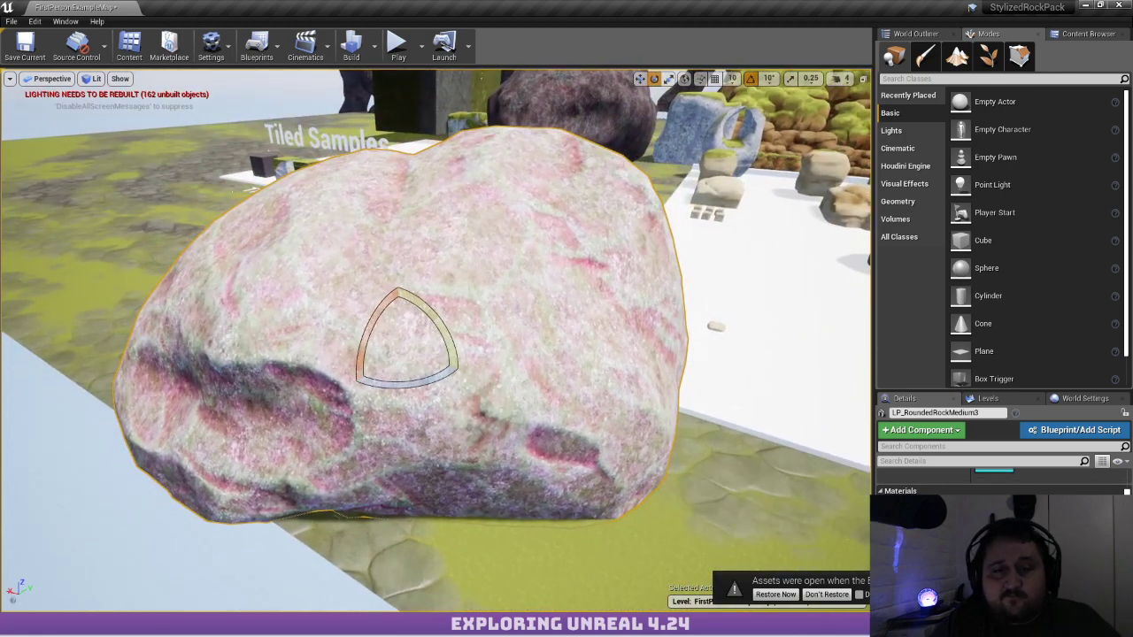
mouse_move(574, 319)
right_mouse_down()
mouse_move(657, 257)
mouse_move(567, 312)
right_mouse_up()
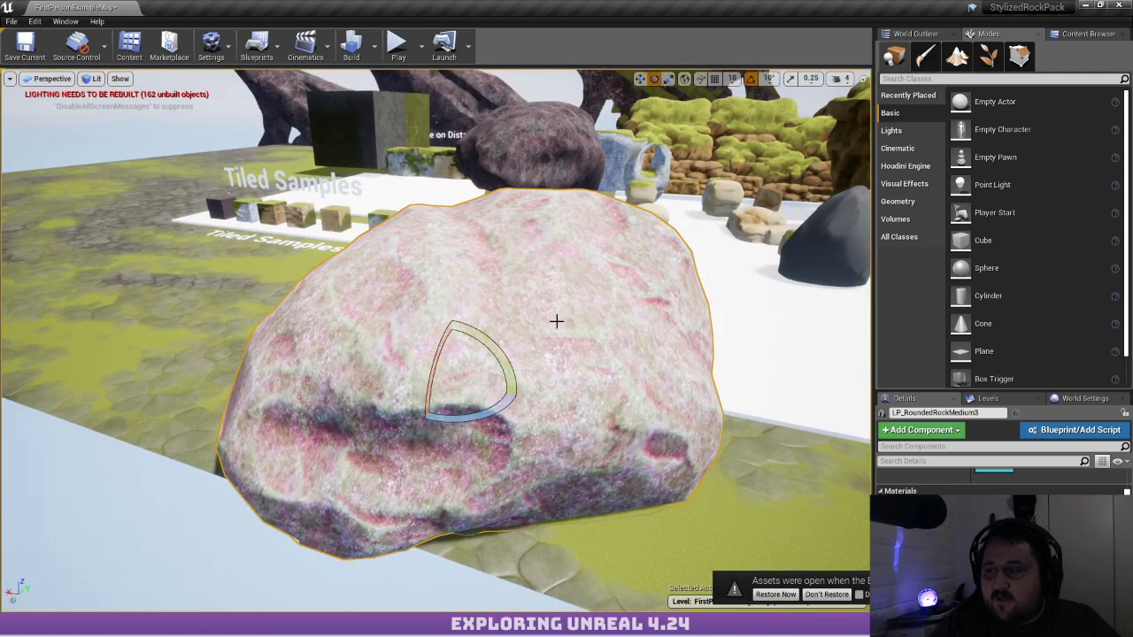
right_click_drag(556, 322, 579, 285)
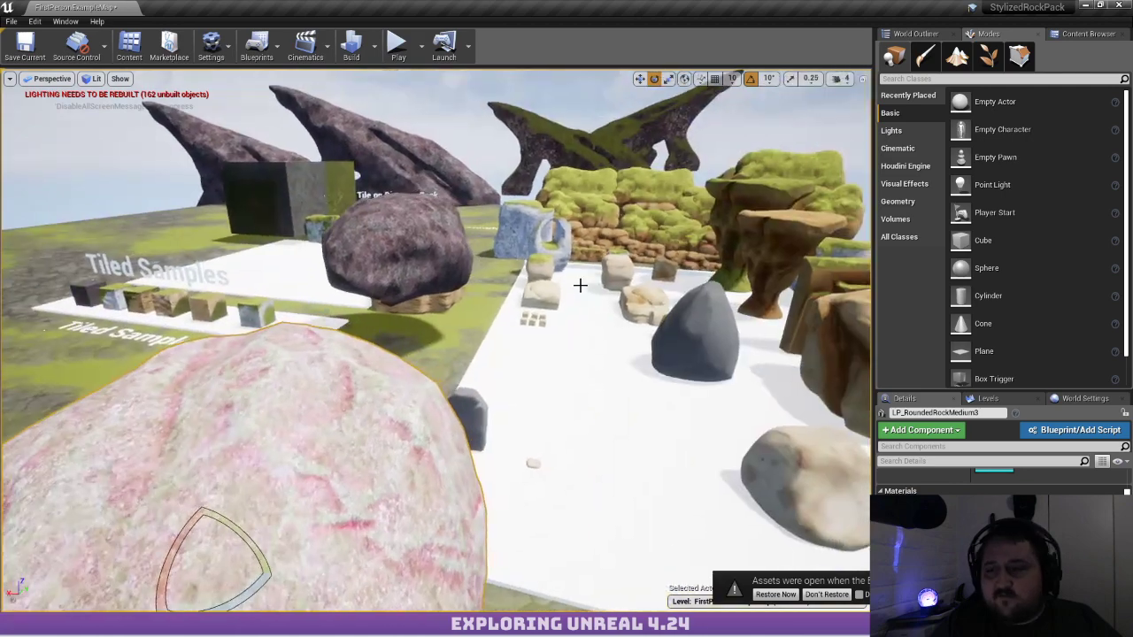
right_click_drag(511, 279, 538, 265)
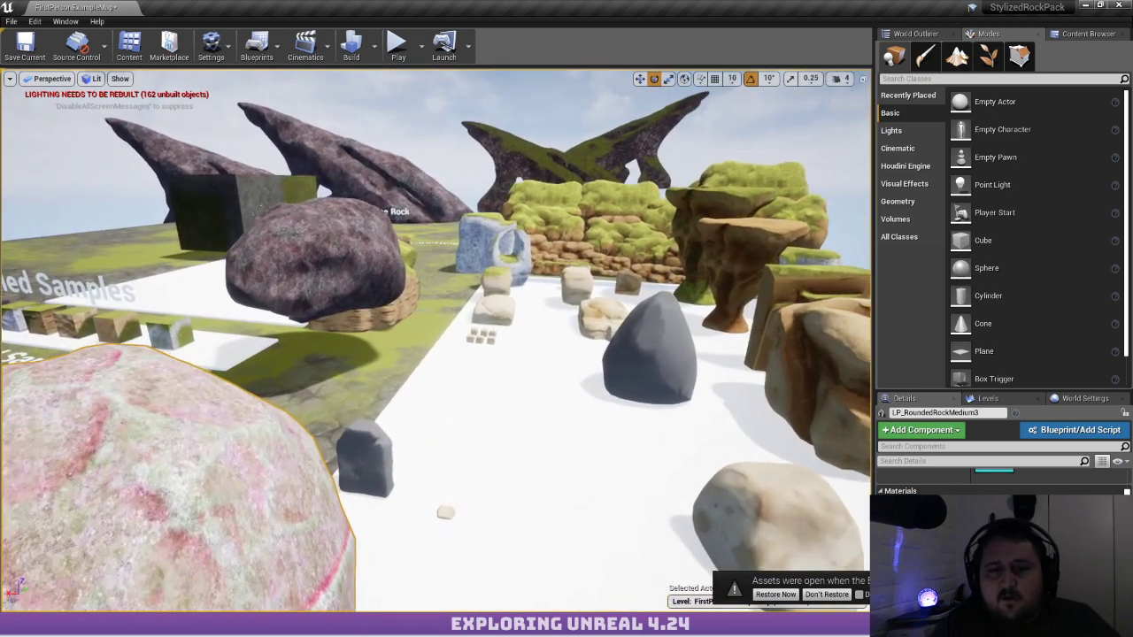
key("f")
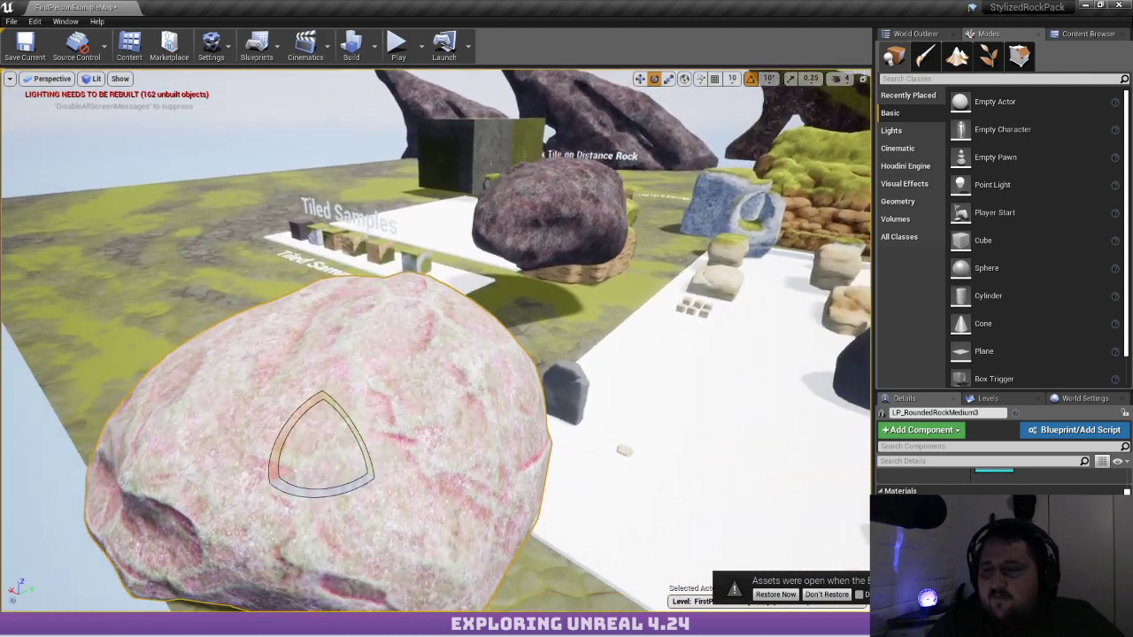
scroll(384, 374, "down", 3)
right_click_drag(382, 423, 395, 406)
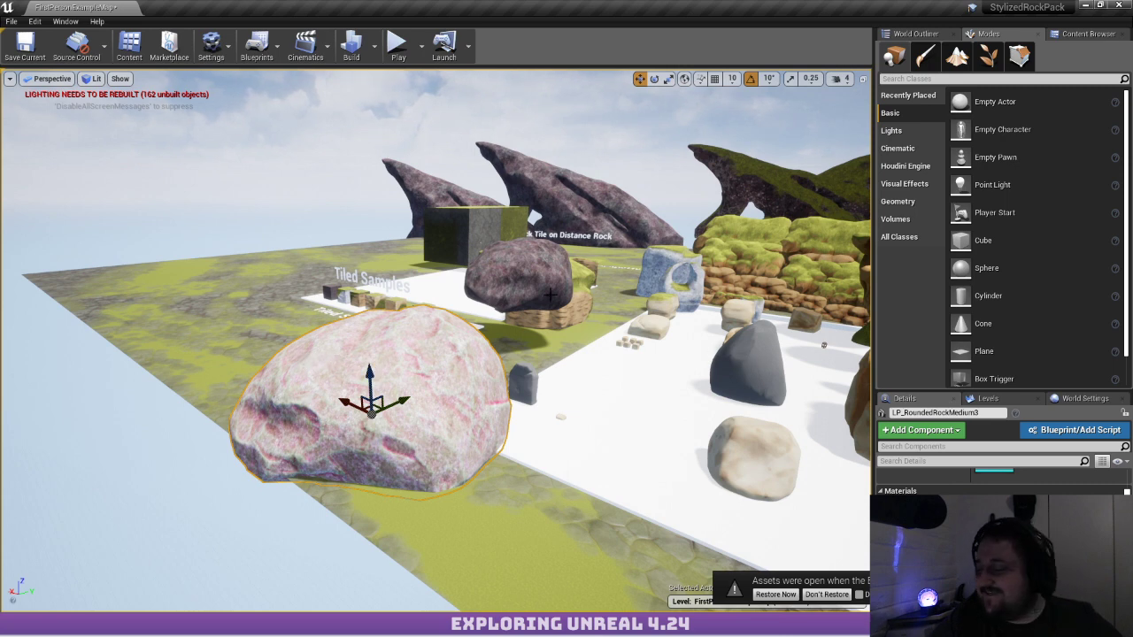
right_click_drag(343, 357, 462, 388)
scroll(472, 385, "up", 2)
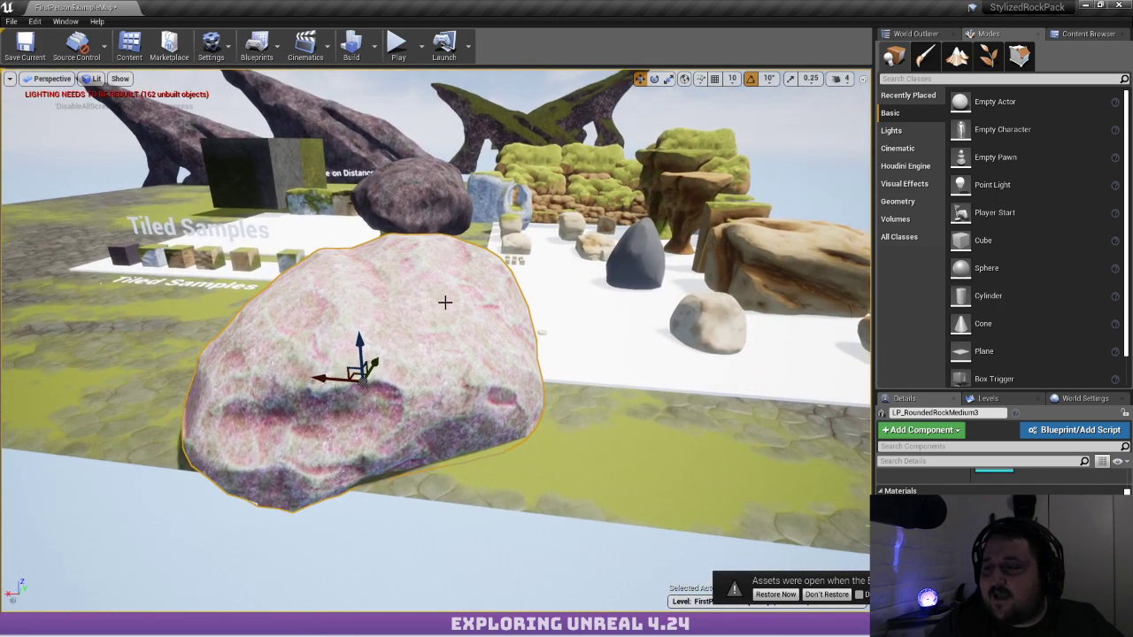
Select the dark rounded rock and place a duplicate directly above it
left_click(466, 173)
left_click(417, 204)
right_click_drag(417, 205, 381, 245)
left_click_drag(431, 292, 431, 213, "alt")
right_click_drag(550, 281, 726, 279)
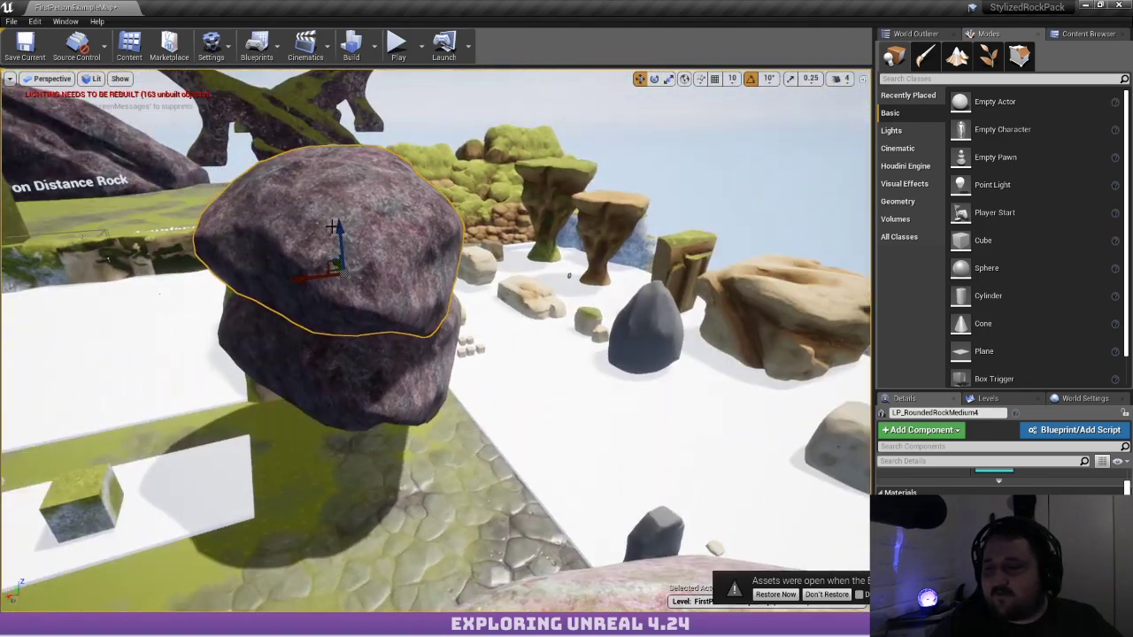
left_click_drag(336, 227, 334, 140, "alt")
right_click_drag(615, 195, 456, 208)
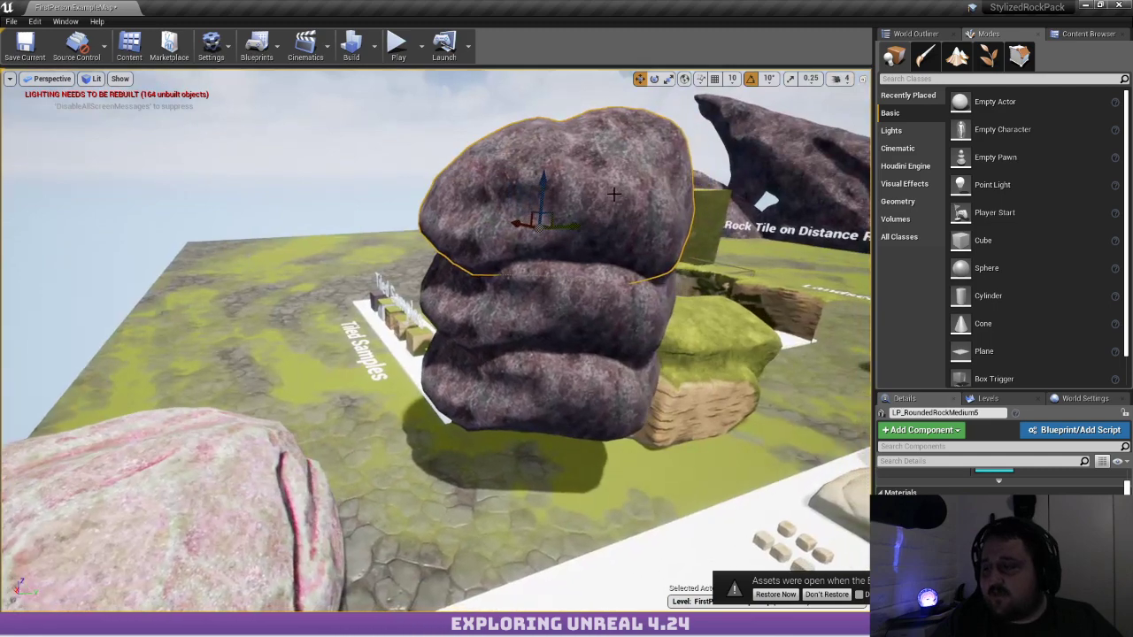
key("Delete")
Select the upper dark rock copy and scale it up uniformly so it is larger than the rock beneath it
left_click(570, 266)
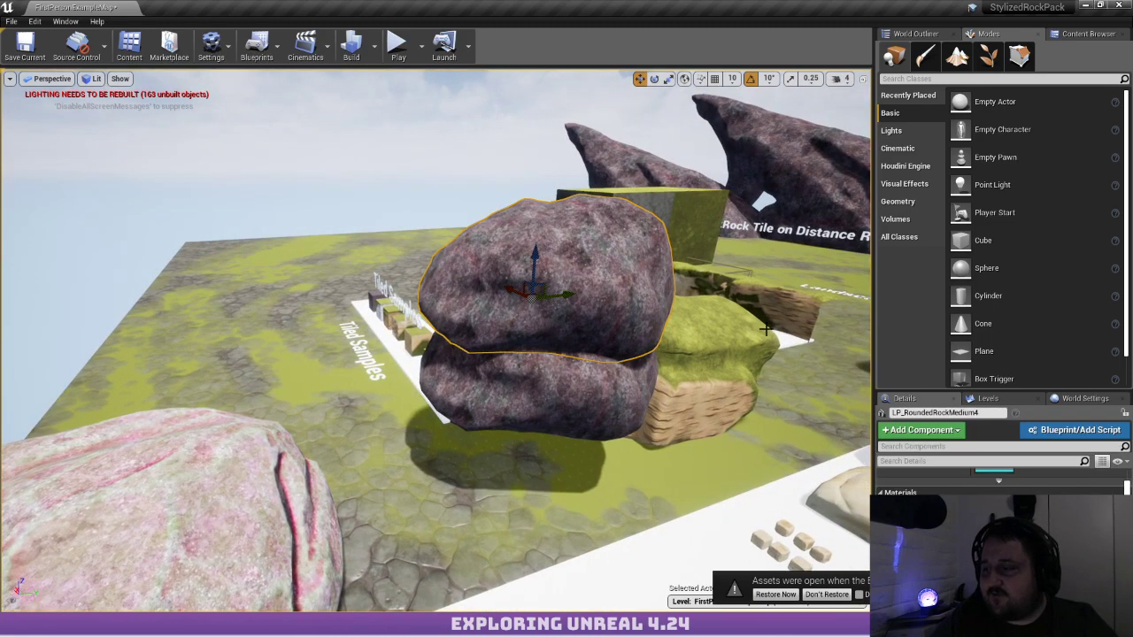
key("r")
mouse_move(533, 299)
left_mouse_down()
mouse_move(536, 341)
mouse_move(531, 287)
mouse_move(553, 265)
mouse_move(524, 320)
mouse_move(544, 281)
mouse_move(533, 301)
left_mouse_up()
key("ctrl+z")
right_click_drag(496, 313, 567, 309)
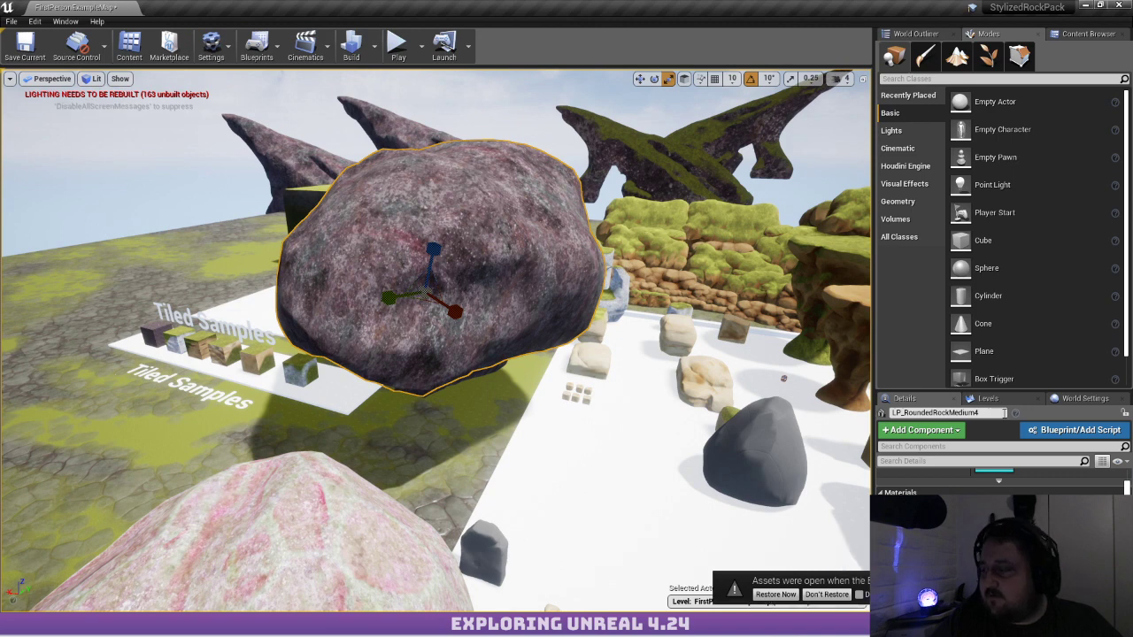
Enlarge the details area, open the dark rock's material instance MI_DarkRockM, and examine its textures alongside the pink rock
left_click_drag(1000, 391, 971, 323)
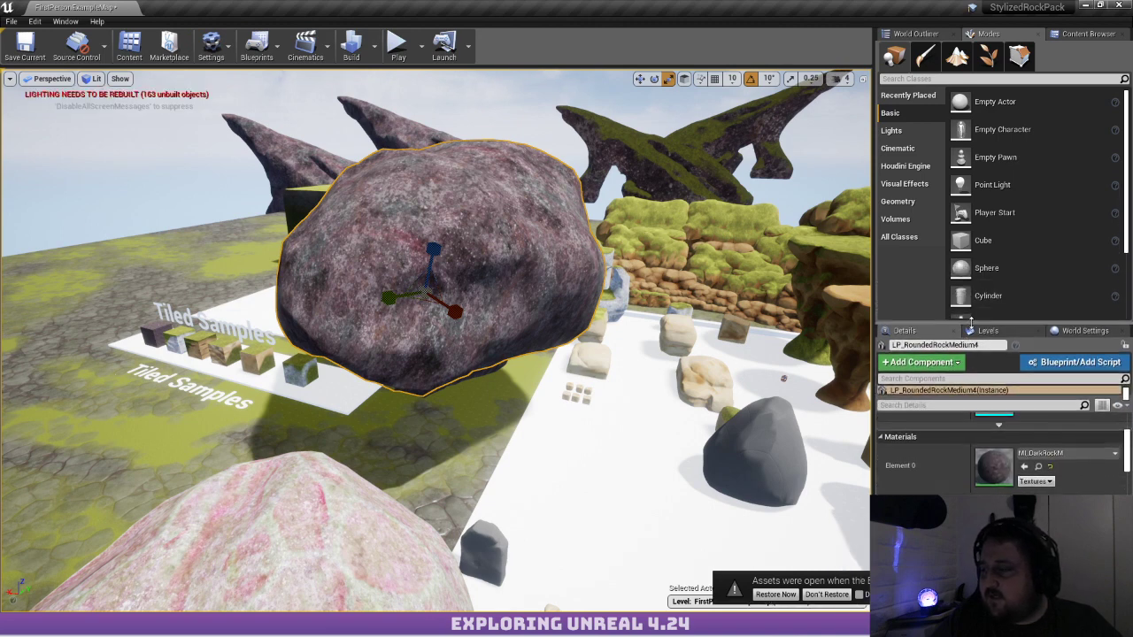
double_click(993, 466)
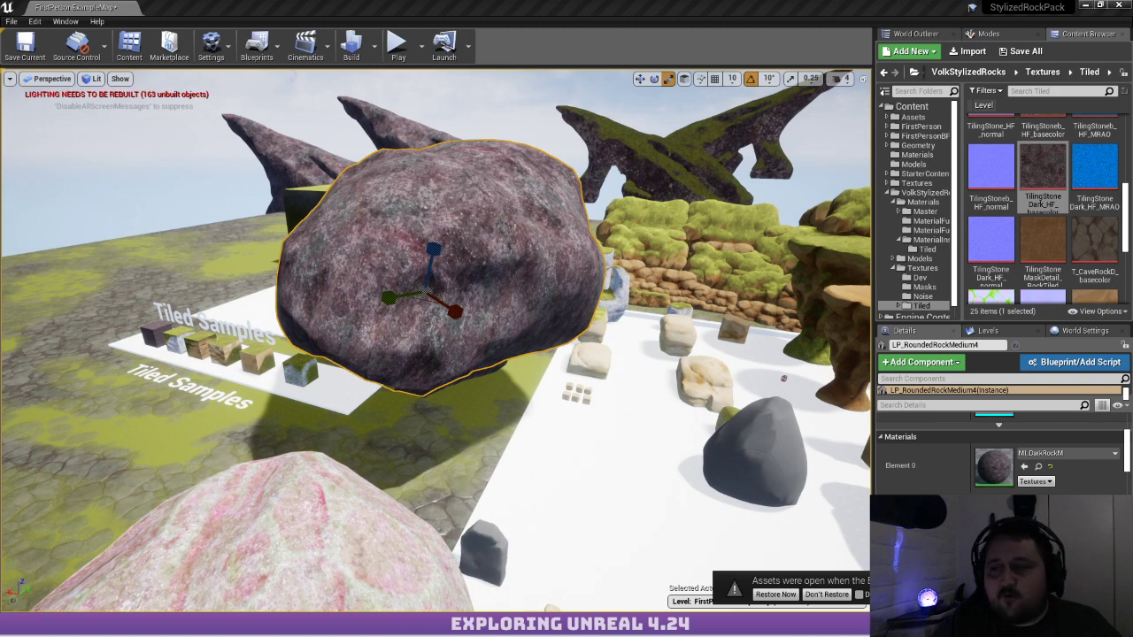
right_click_drag(485, 409, 433, 345)
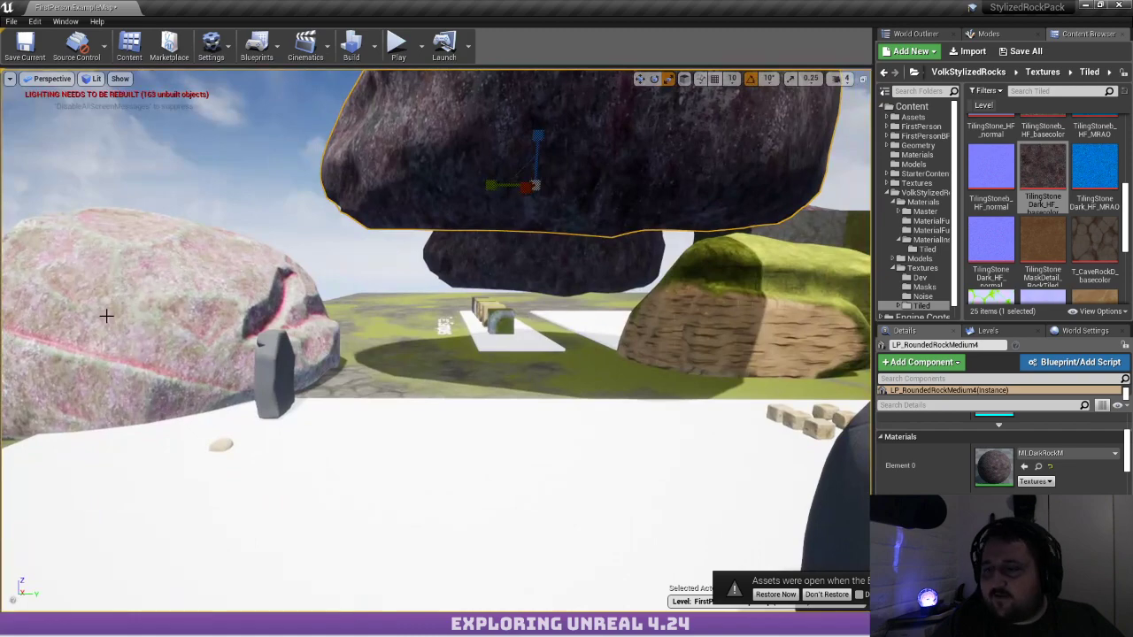
right_click_drag(105, 315, 140, 371)
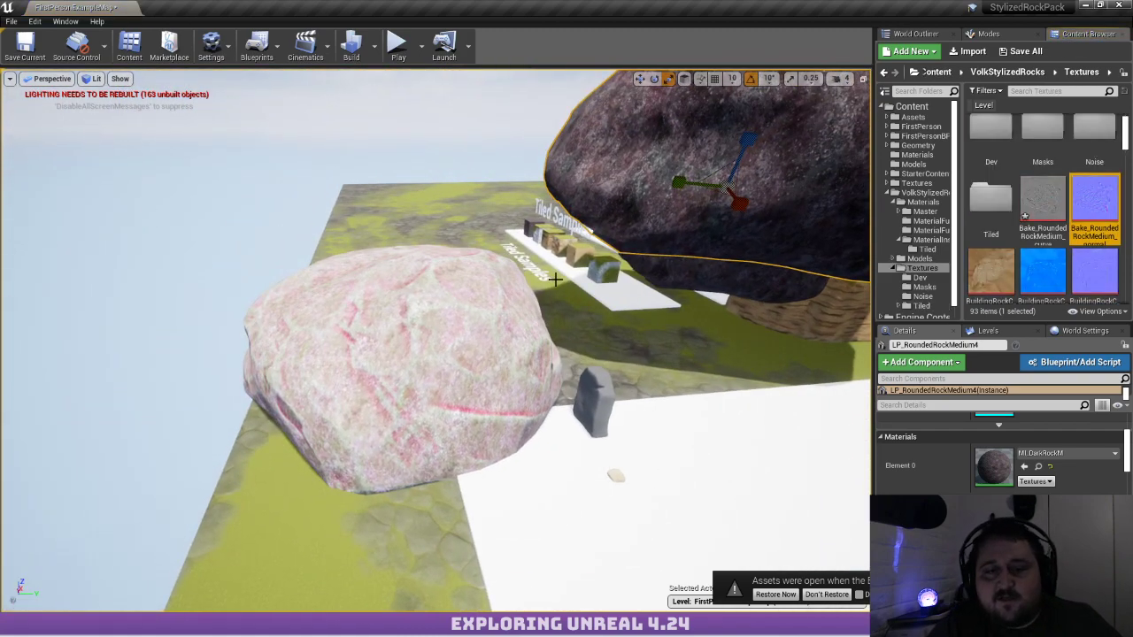
scroll(1037, 289, "down", 1)
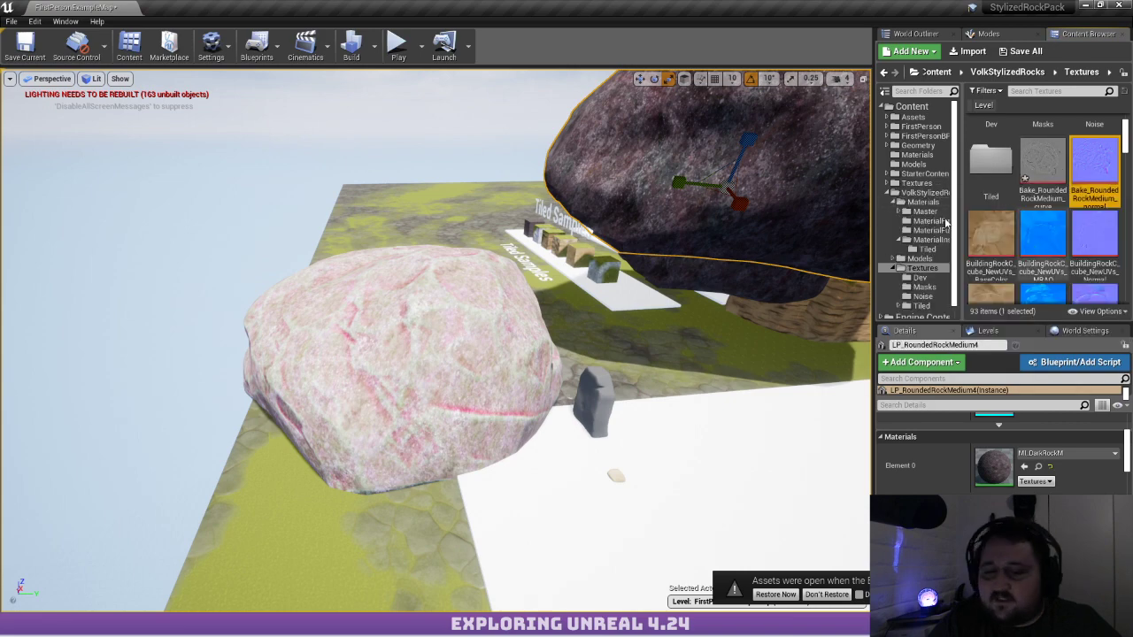
right_click_drag(389, 232, 470, 233)
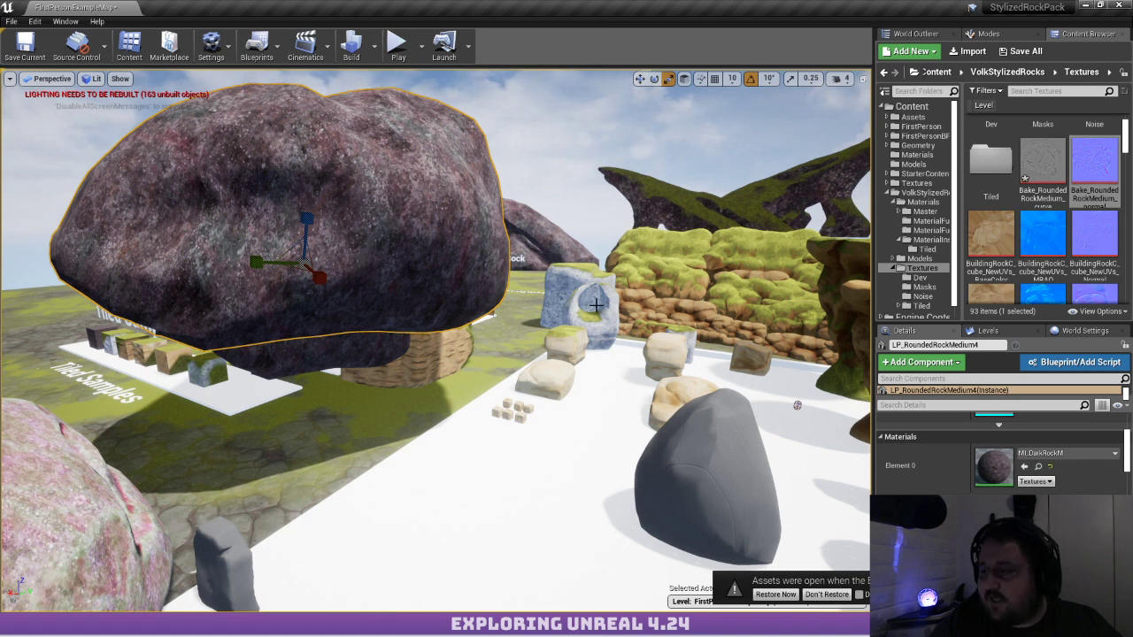
Examine the enlarged dark rock up close, and check the pink rock's surface as its material updates
key("f")
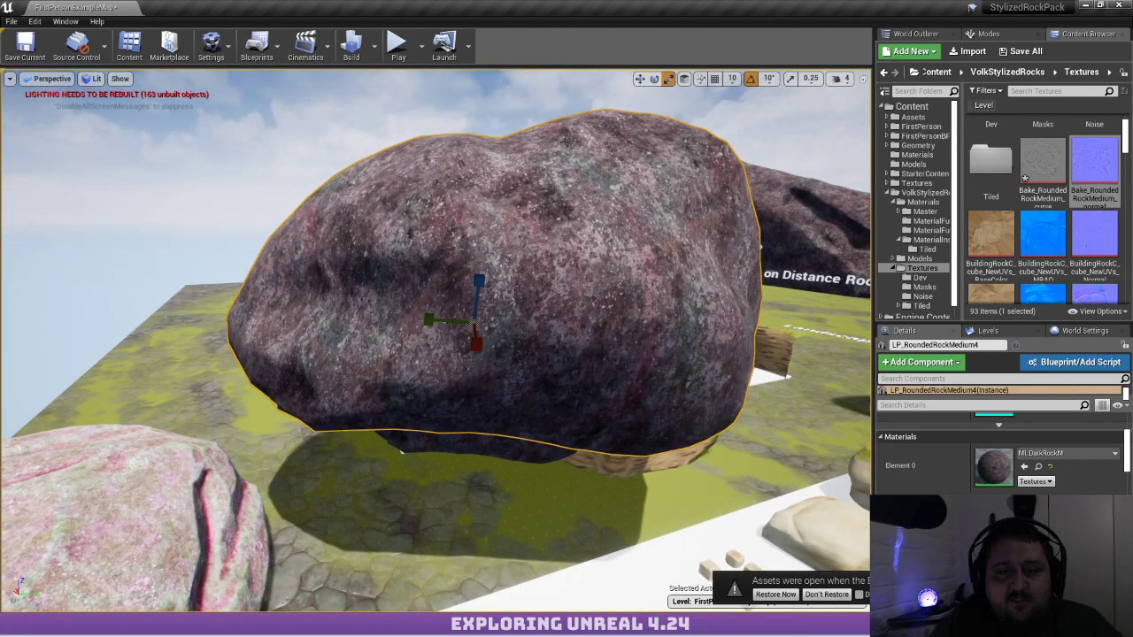
right_click_drag(407, 354, 345, 398)
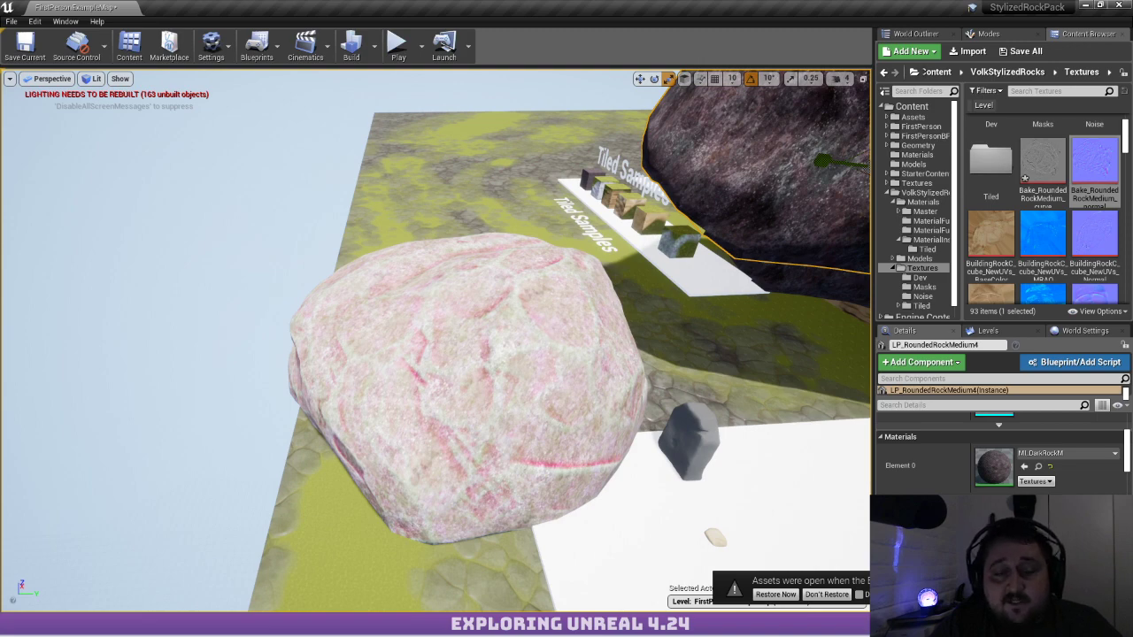
right_click_drag(381, 305, 425, 274)
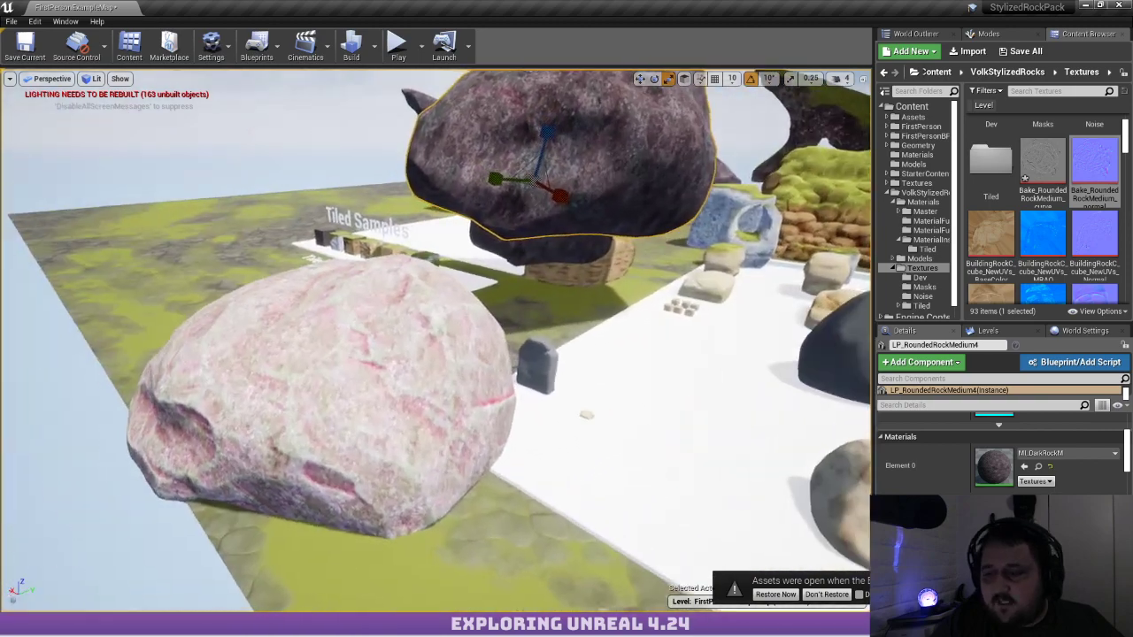
key("w")
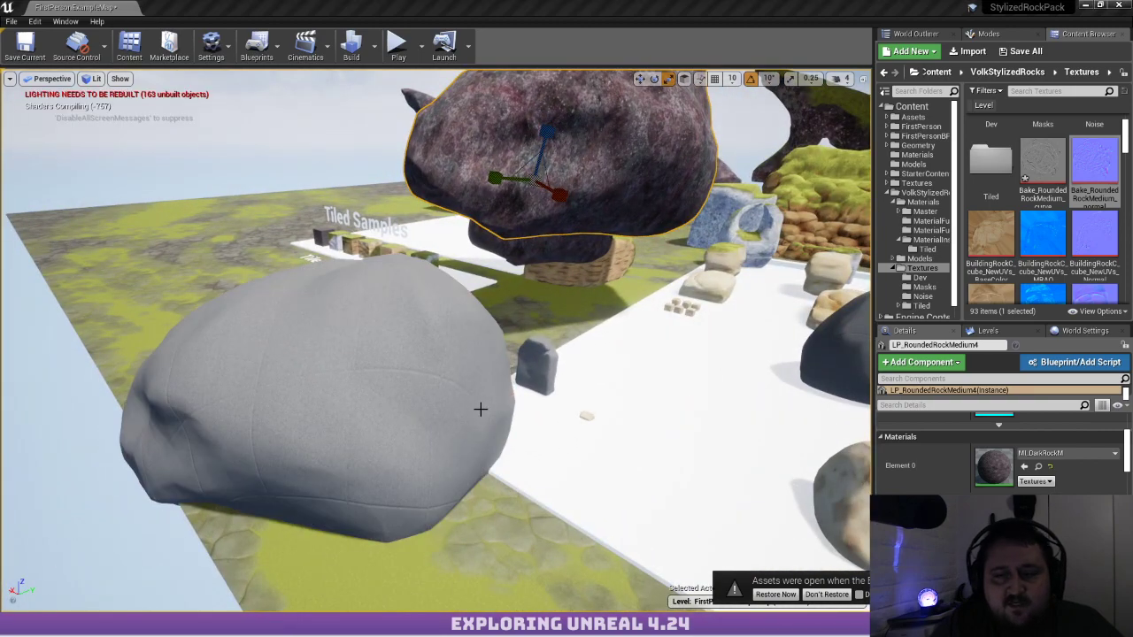
key("w")
right_click_drag(481, 409, 428, 392)
key("s")
key("w")
key("s")
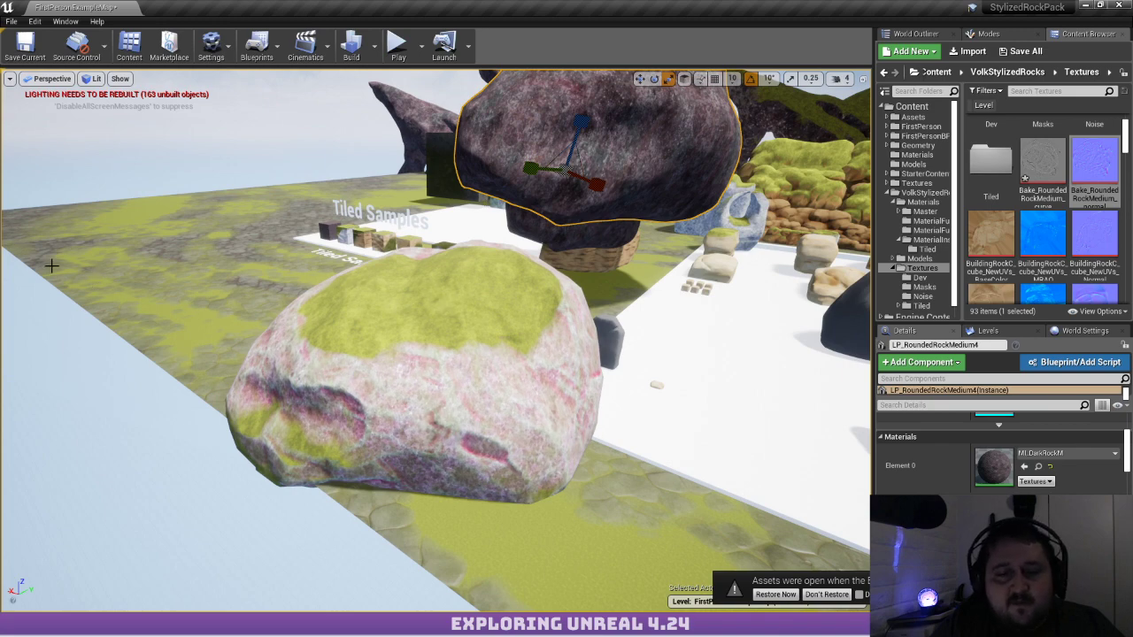
Rotate the pink moss-topped rock so that a different side of it faces upward
left_click(373, 378)
key("e")
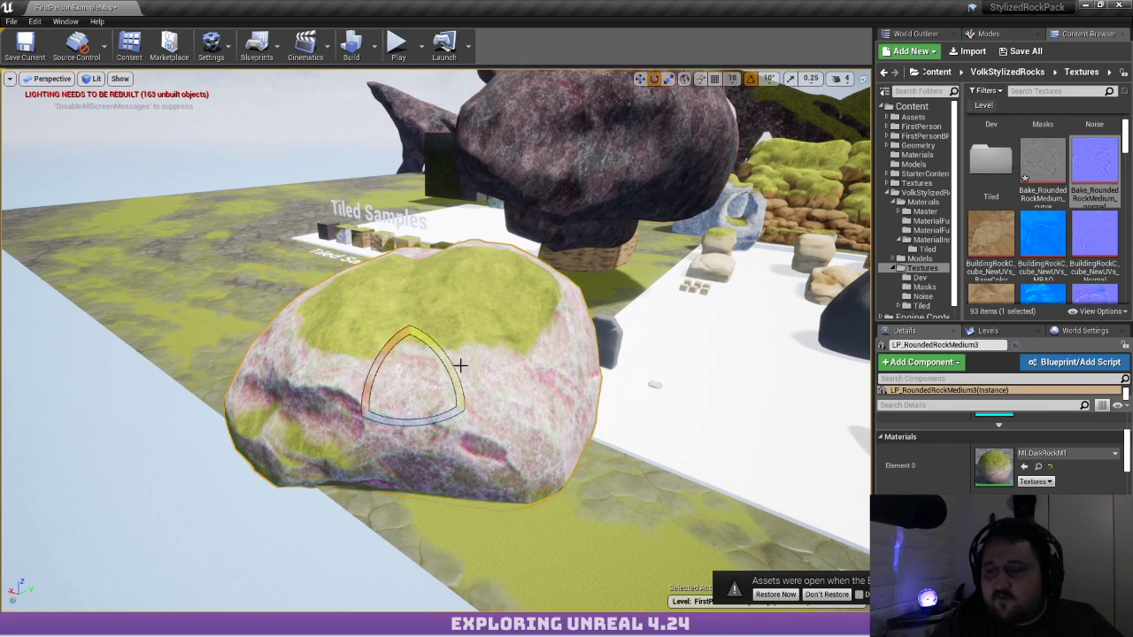
left_click_drag(460, 361, 407, 283)
key("w")
Vertex-paint the rotated rock with the white paint color until moss covers its upper surface, and return to object placement
key("shift+2")
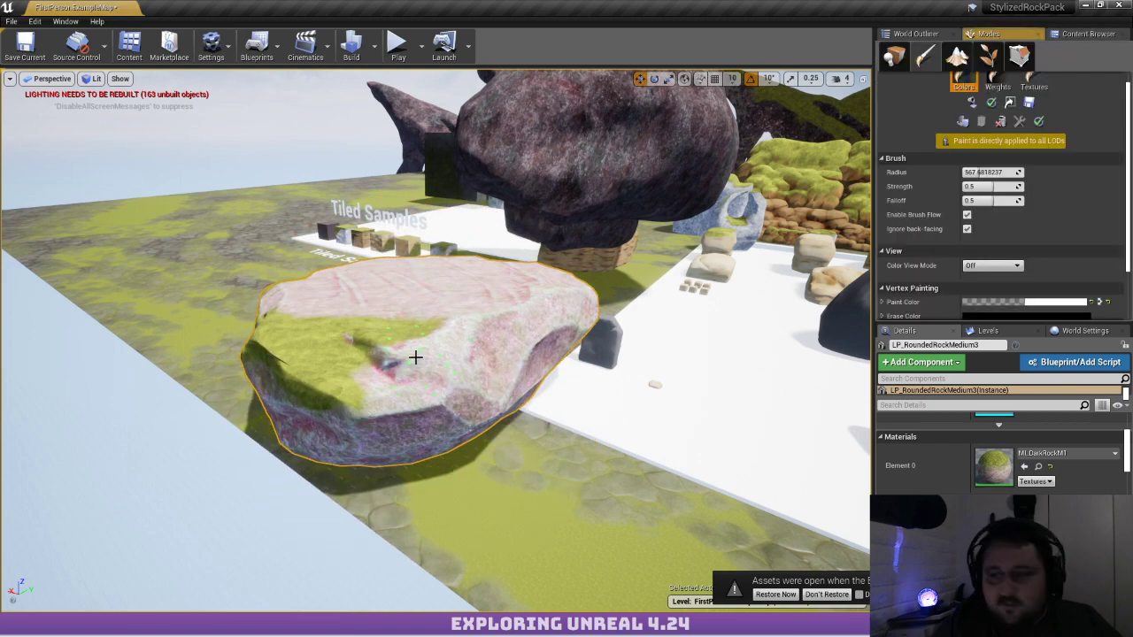
mouse_move(482, 316)
left_mouse_down()
mouse_move(425, 307)
mouse_move(567, 292)
mouse_move(522, 336)
mouse_move(427, 392)
mouse_move(520, 270)
mouse_move(311, 261)
mouse_move(360, 293)
mouse_move(299, 301)
mouse_move(415, 433)
mouse_move(577, 329)
mouse_move(588, 308)
left_mouse_up()
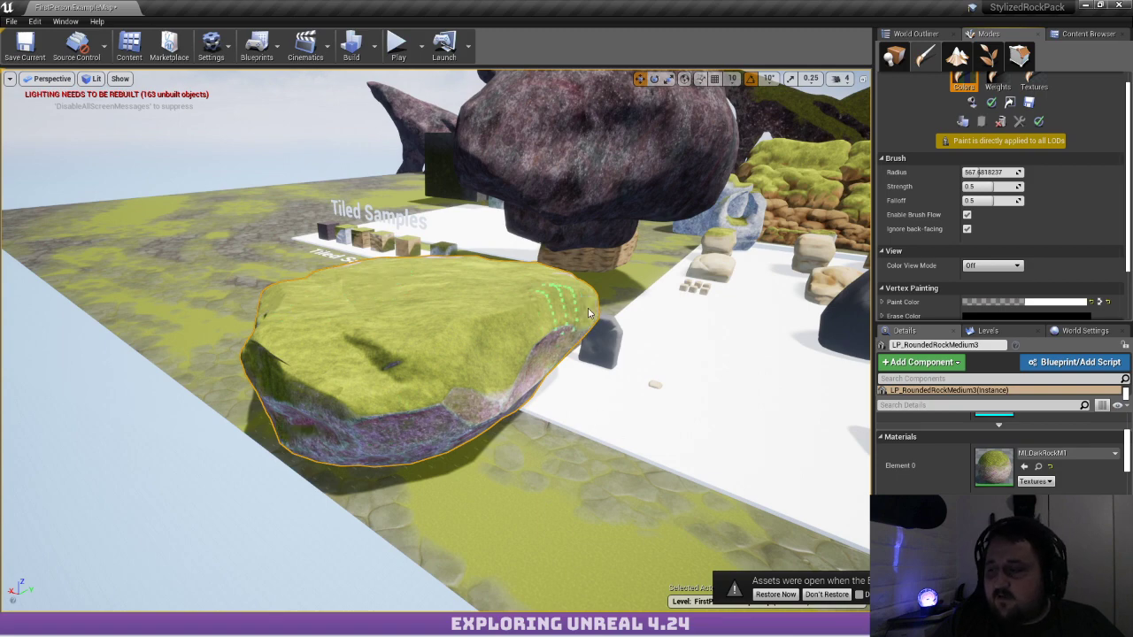
key("a")
right_click_drag(339, 417, 460, 447)
key("w")
mouse_move(340, 417)
left_mouse_down()
mouse_move(341, 304)
mouse_move(392, 233)
mouse_move(473, 385)
mouse_move(424, 450)
mouse_move(595, 521)
left_mouse_up()
key("d")
mouse_move(595, 520)
right_mouse_down()
mouse_move(637, 496)
mouse_move(483, 478)
right_mouse_up()
key("s")
key("shift+1")
Create a rotated duplicate of the mossy rock and move it beside the original near the platform's edge
key("r")
key("e")
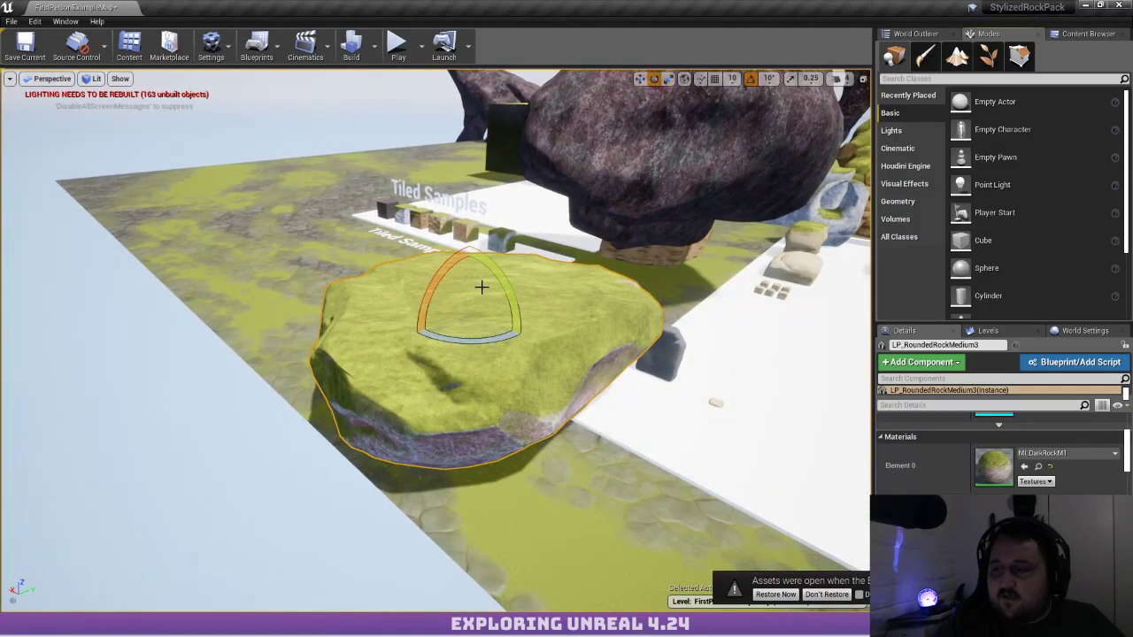
right_click_drag(480, 284, 554, 326)
key("a")
left_click_drag(483, 272, 610, 381, "alt")
key("w")
right_click_drag(260, 296, 272, 315)
key("s")
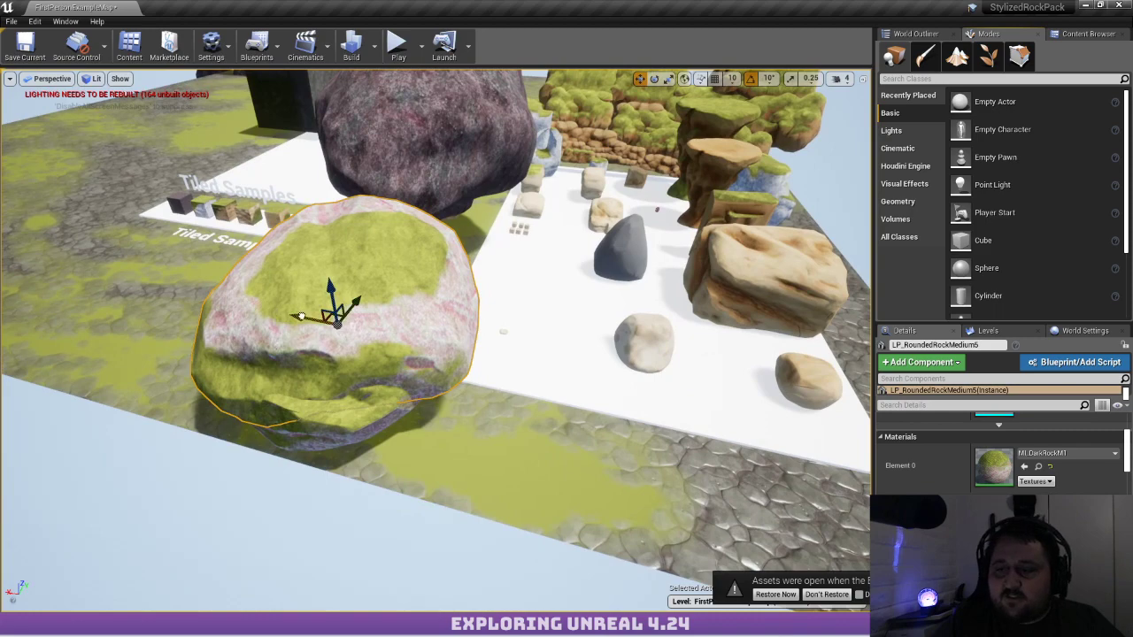
left_click_drag(294, 317, 522, 385)
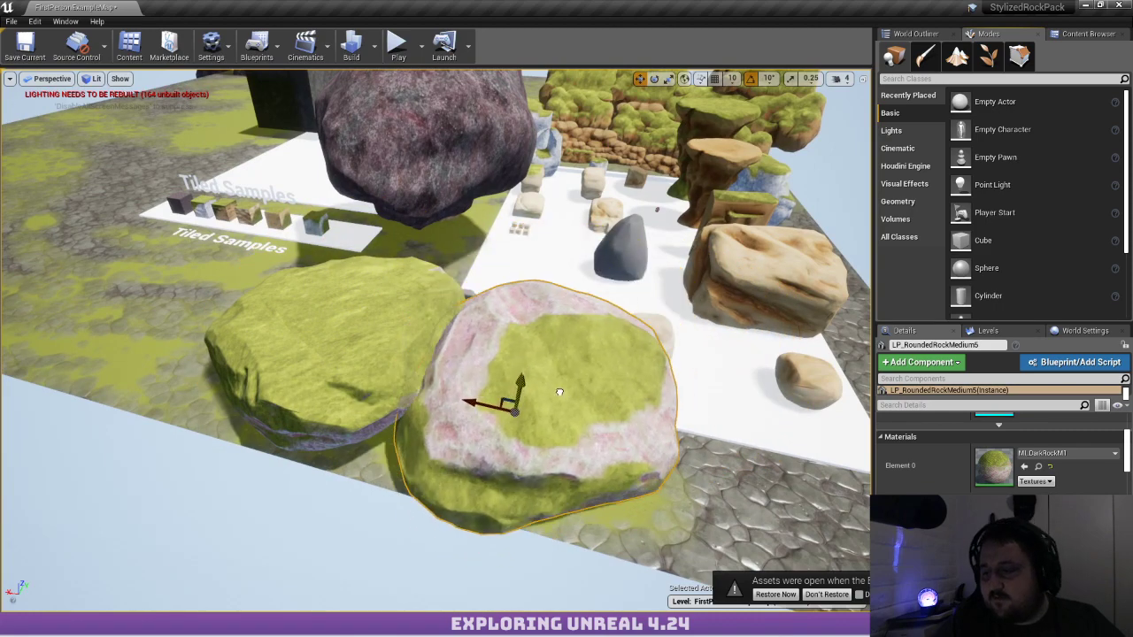
Rotate the duplicated mossy rock so that a bare pink side faces upward, and inspect it from a lower angle
key("r")
key("e")
left_click_drag(528, 442, 447, 396)
right_click_drag(577, 435, 576, 341)
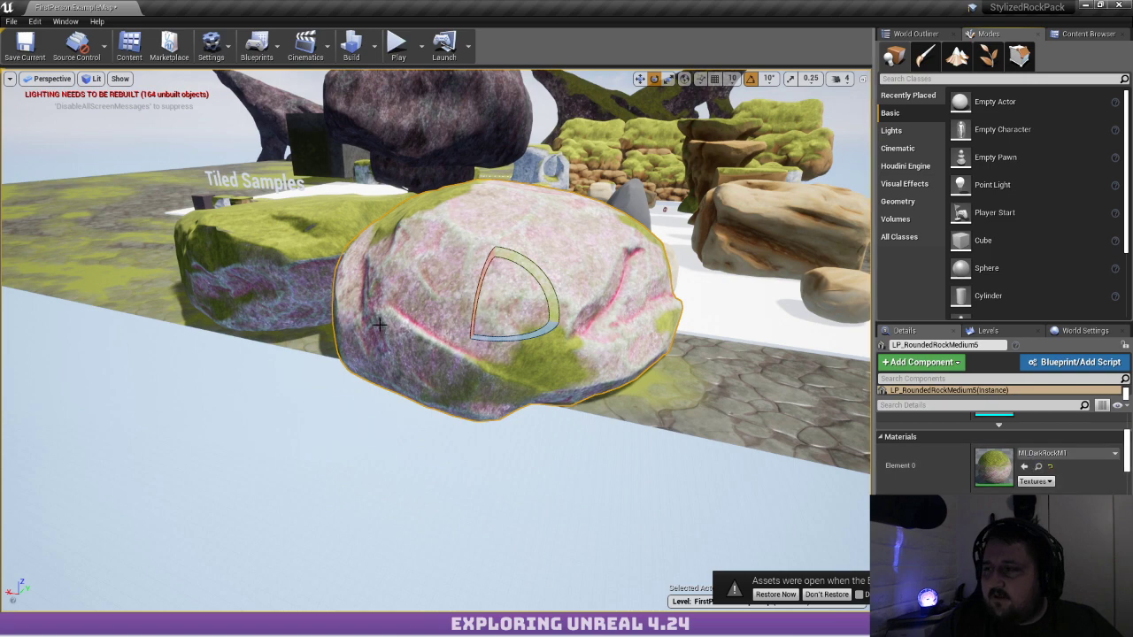
Launch Quixel Bridge and check its Free and Latest asset listings
key("super")
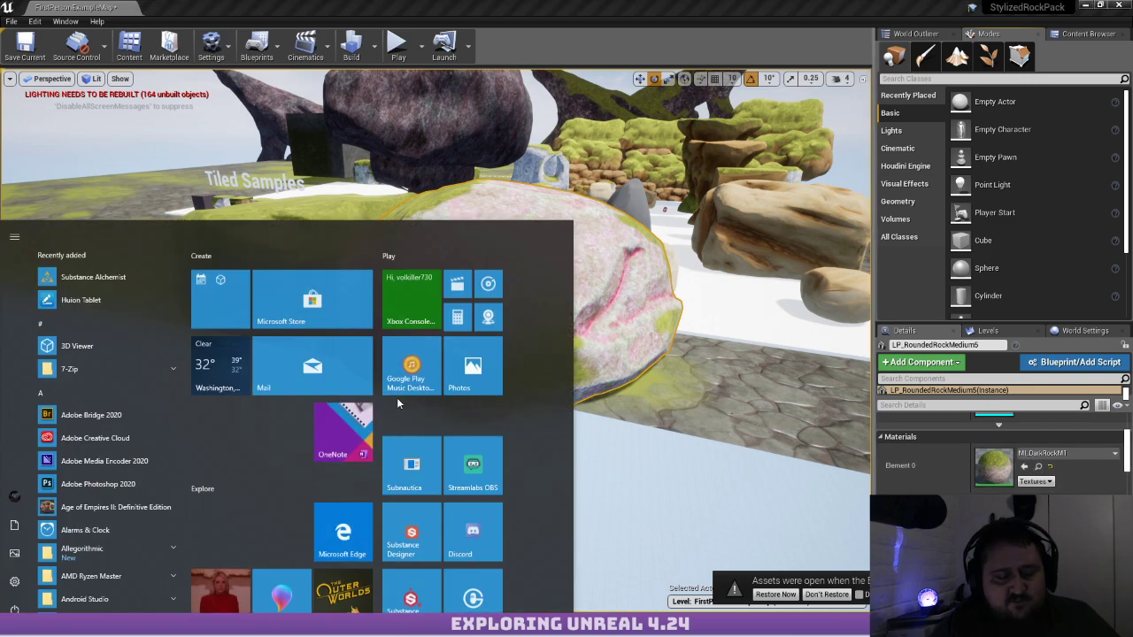
type("br")
left_click(393, 391)
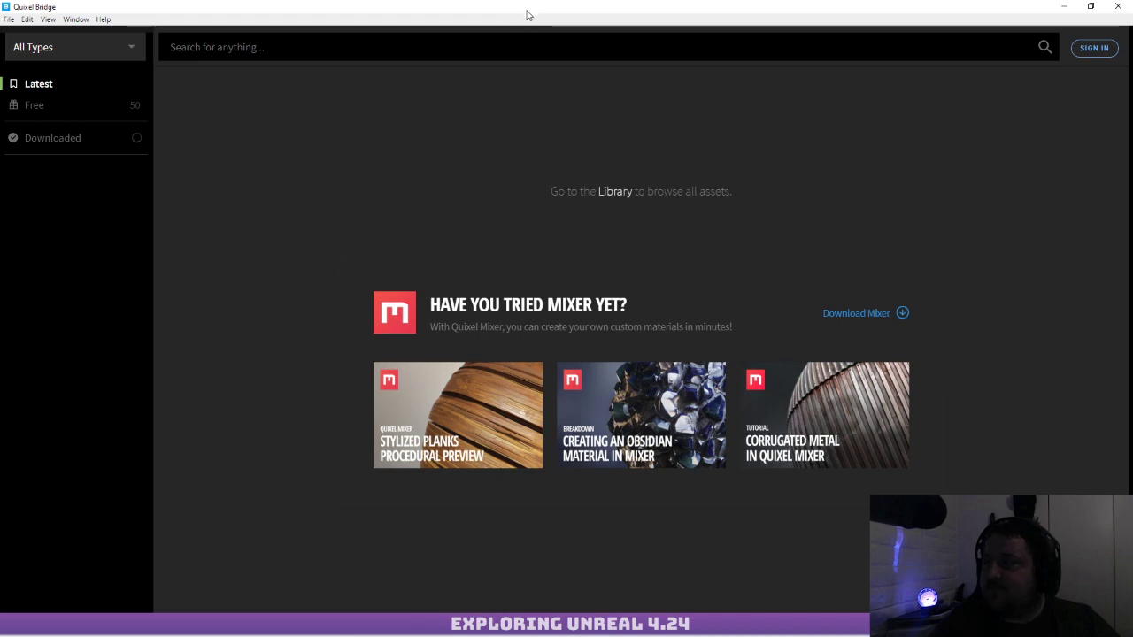
left_click_drag(527, 11, 488, 2)
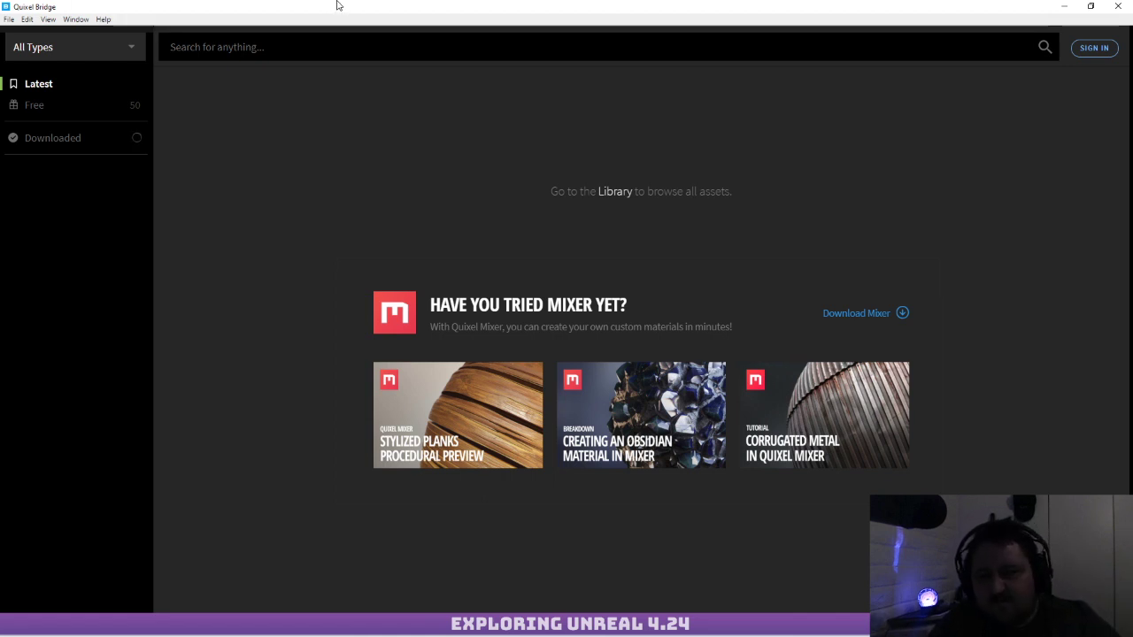
left_click(37, 105)
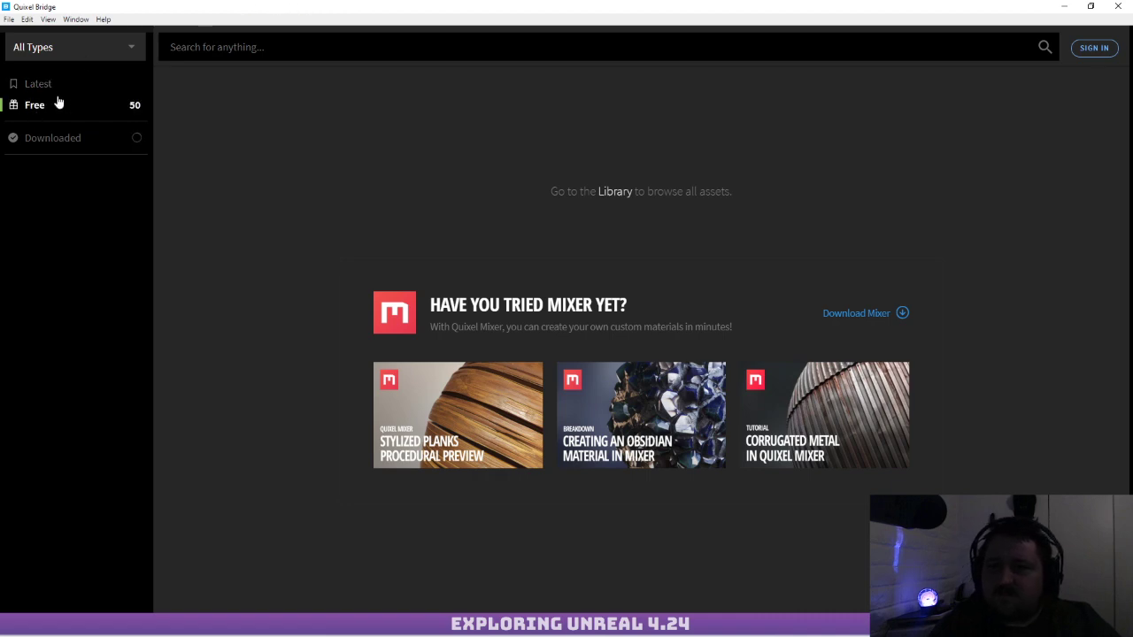
left_click(55, 86)
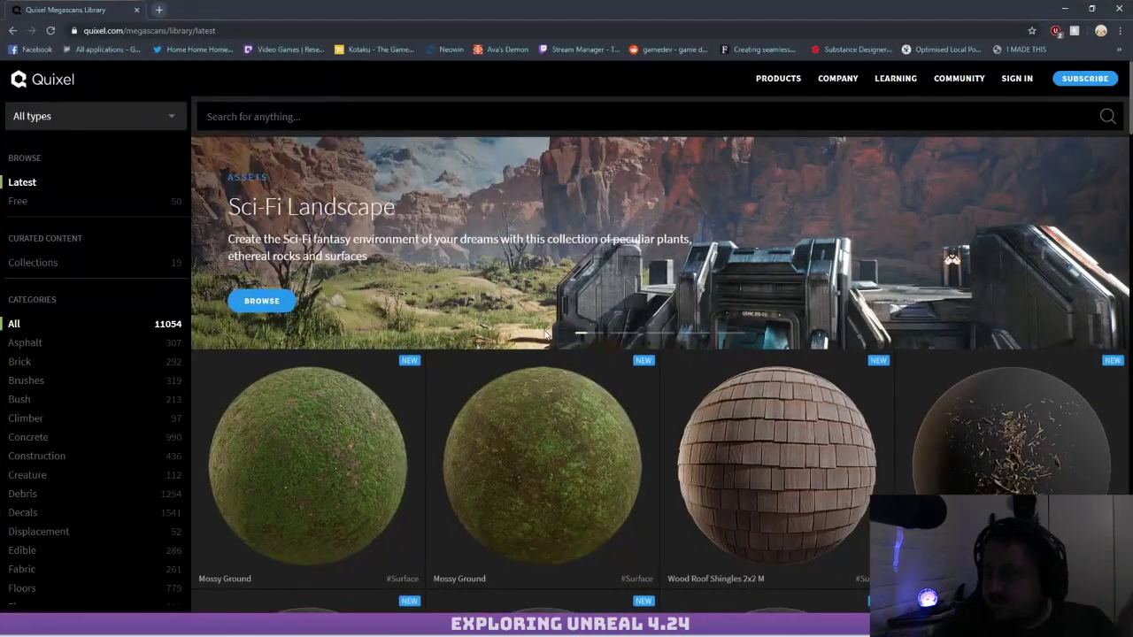
Browse the latest surfaces, decals and 3D assets in the Quixel Megascans online library
scroll(557, 292, "down", 3)
scroll(558, 292, "up", 2)
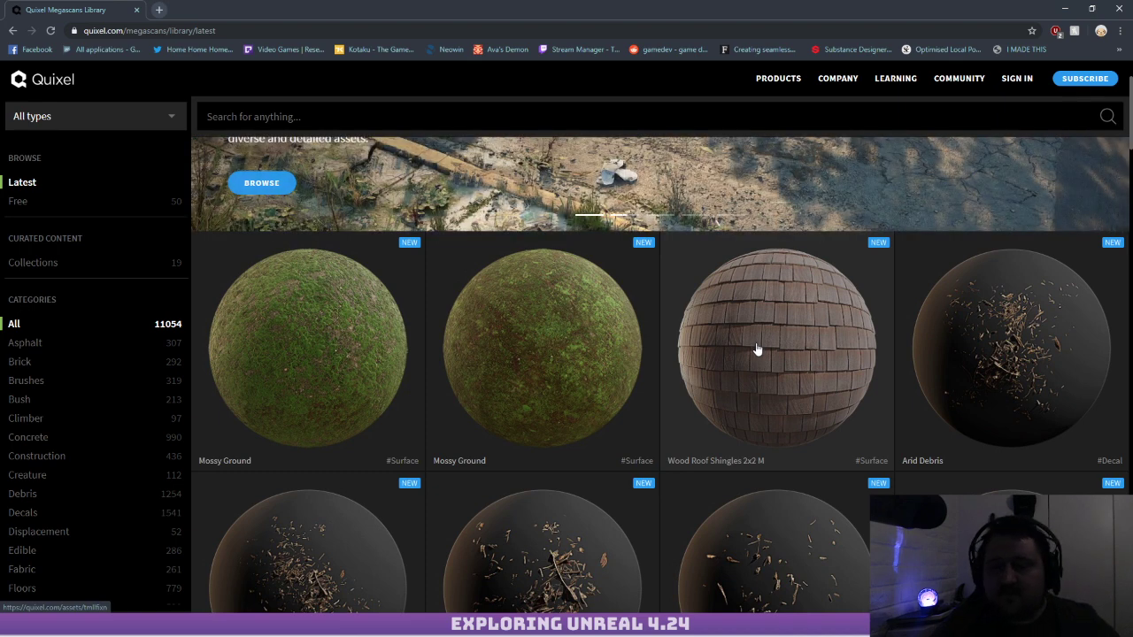
scroll(565, 304, "down", 5)
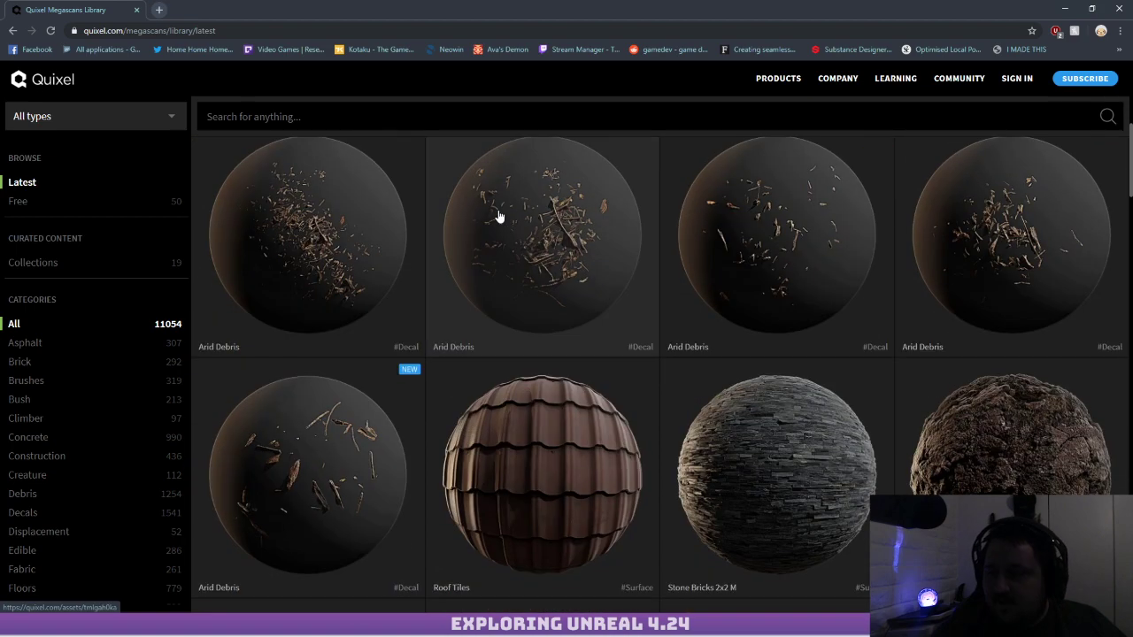
scroll(493, 207, "up", 1)
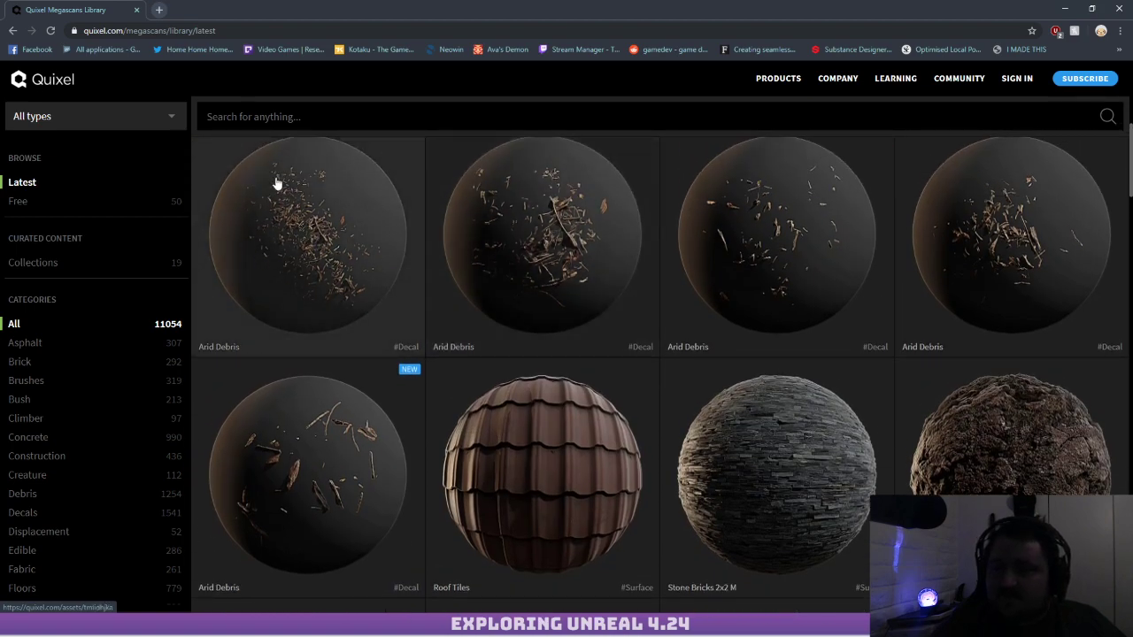
scroll(411, 283, "down", 3)
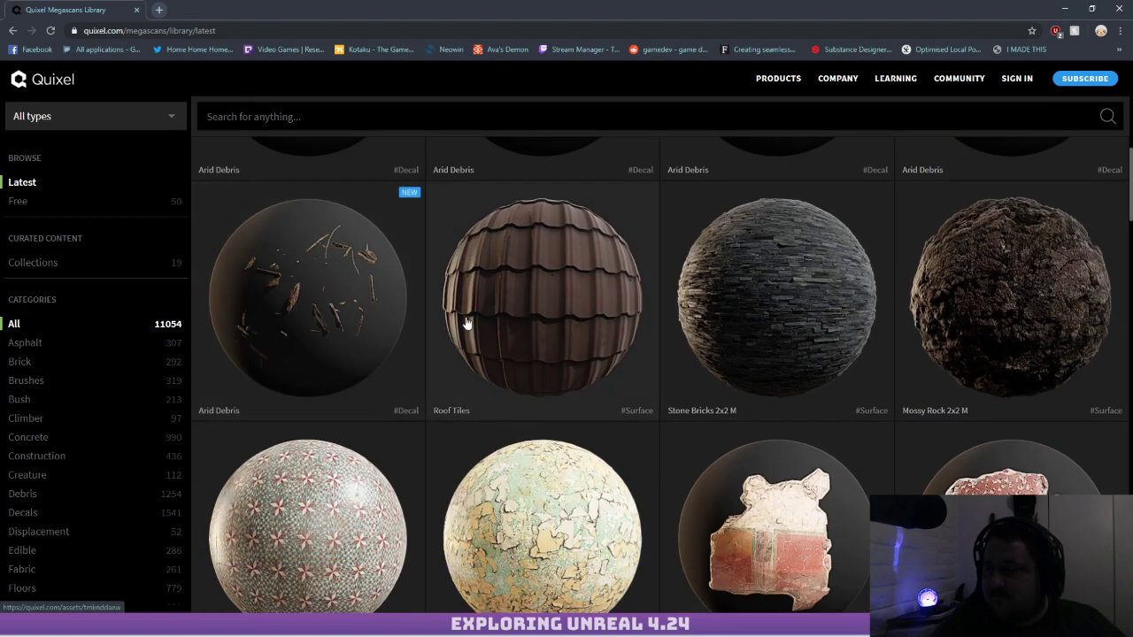
scroll(437, 294, "down", 3)
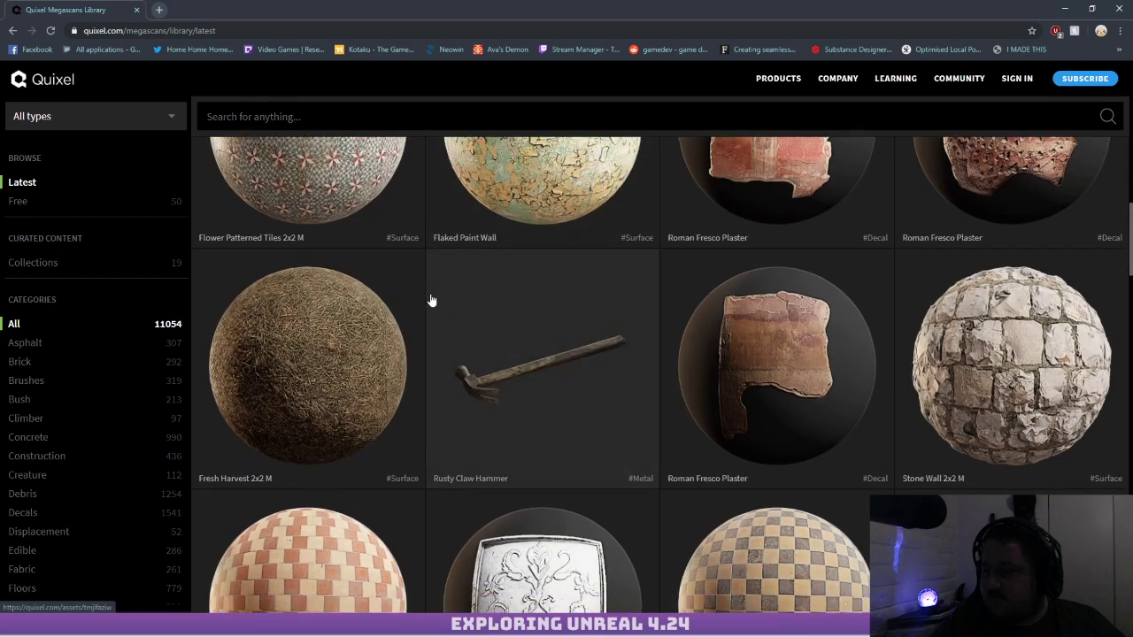
scroll(620, 341, "up", 3)
scroll(744, 279, "down", 3)
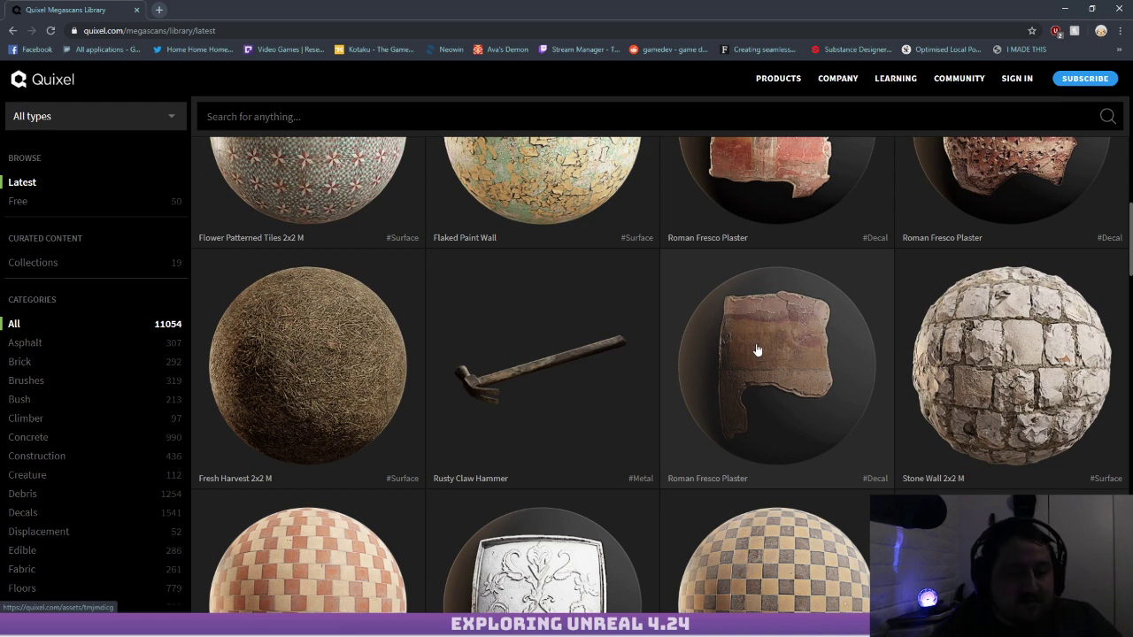
Review the Megascans category list and browse the assets in the Decals category
scroll(136, 288, "down", 2)
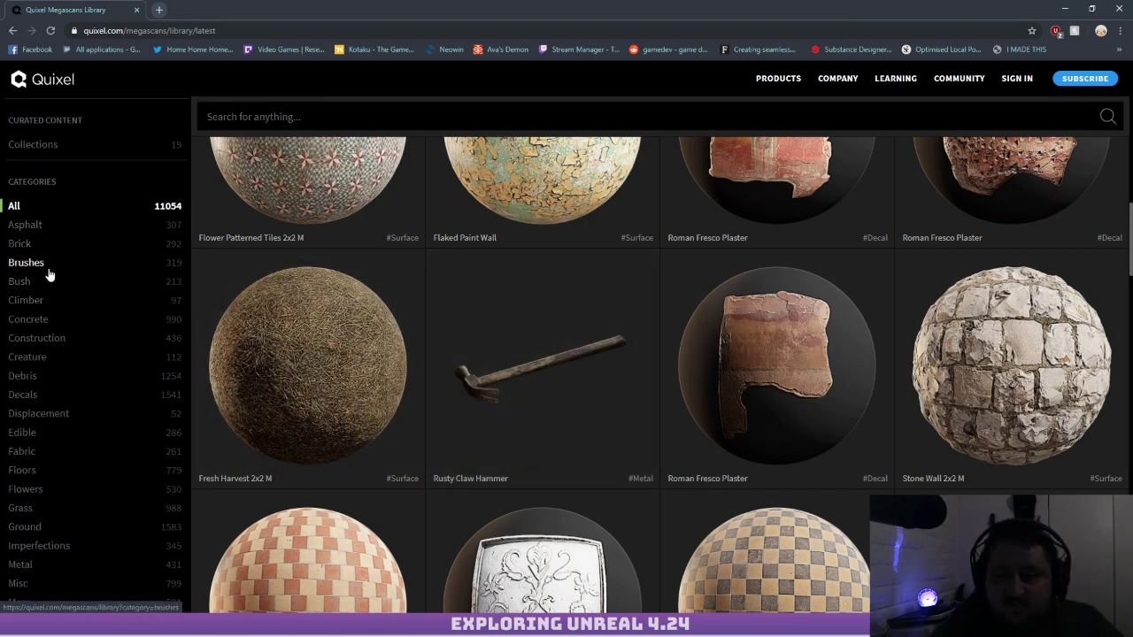
scroll(54, 256, "down", 4)
scroll(57, 252, "up", 6)
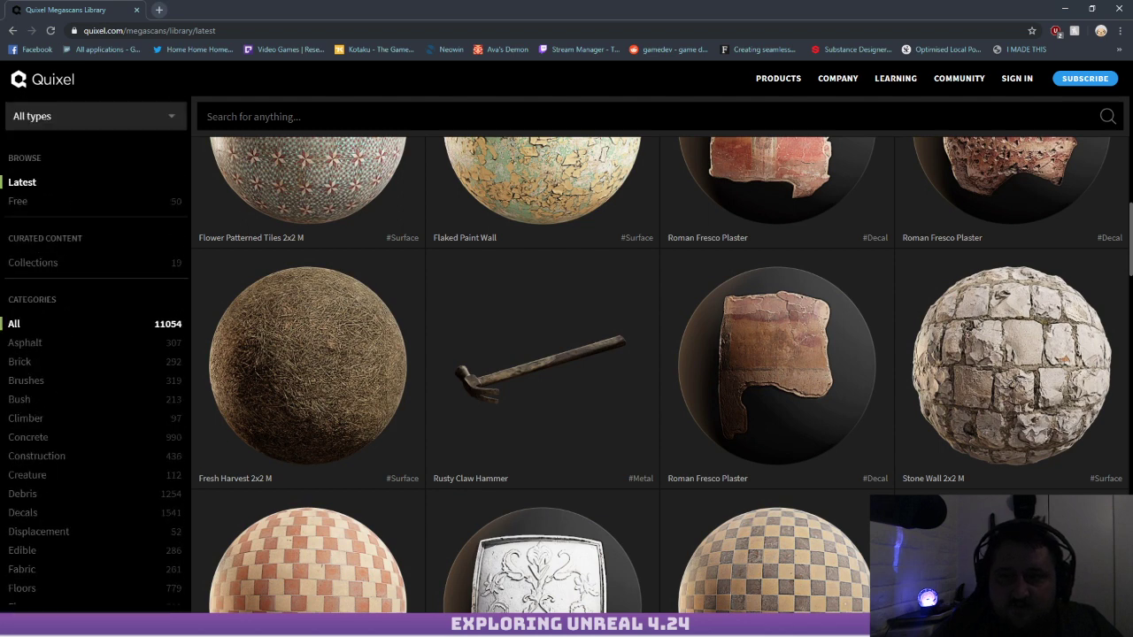
scroll(57, 240, "down", 4)
scroll(95, 236, "down", 3)
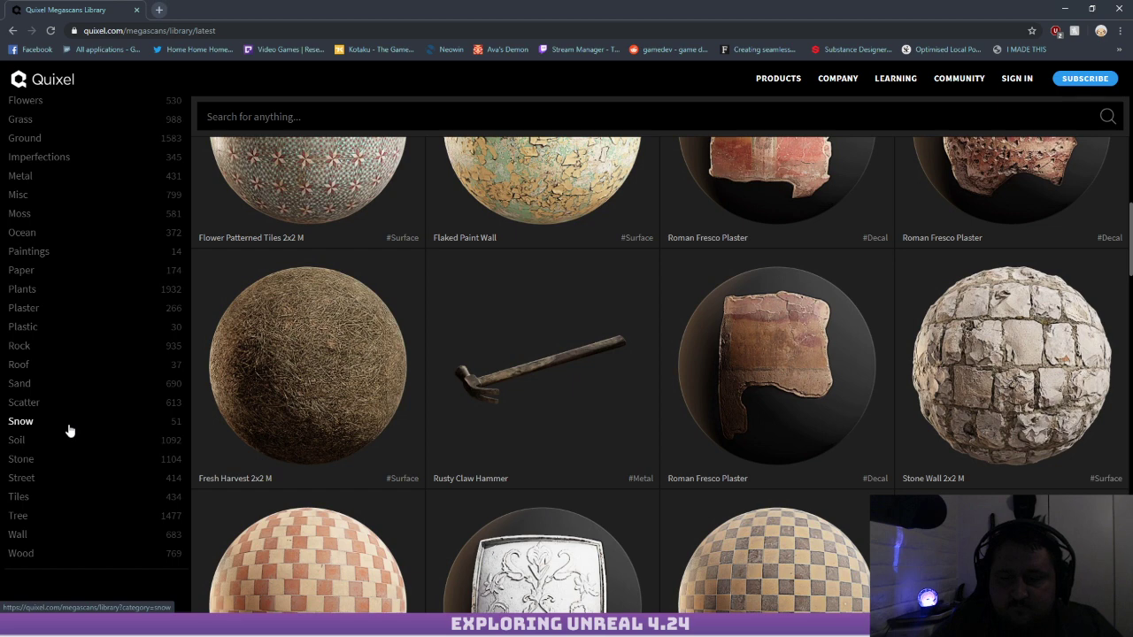
scroll(62, 425, "up", 5)
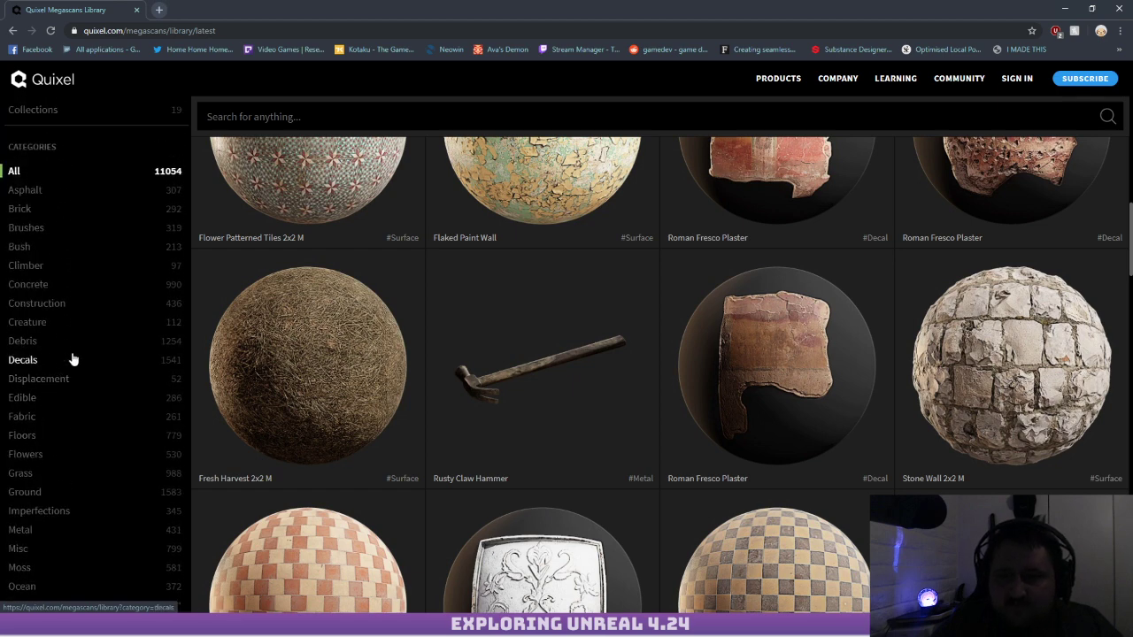
left_click(22, 360)
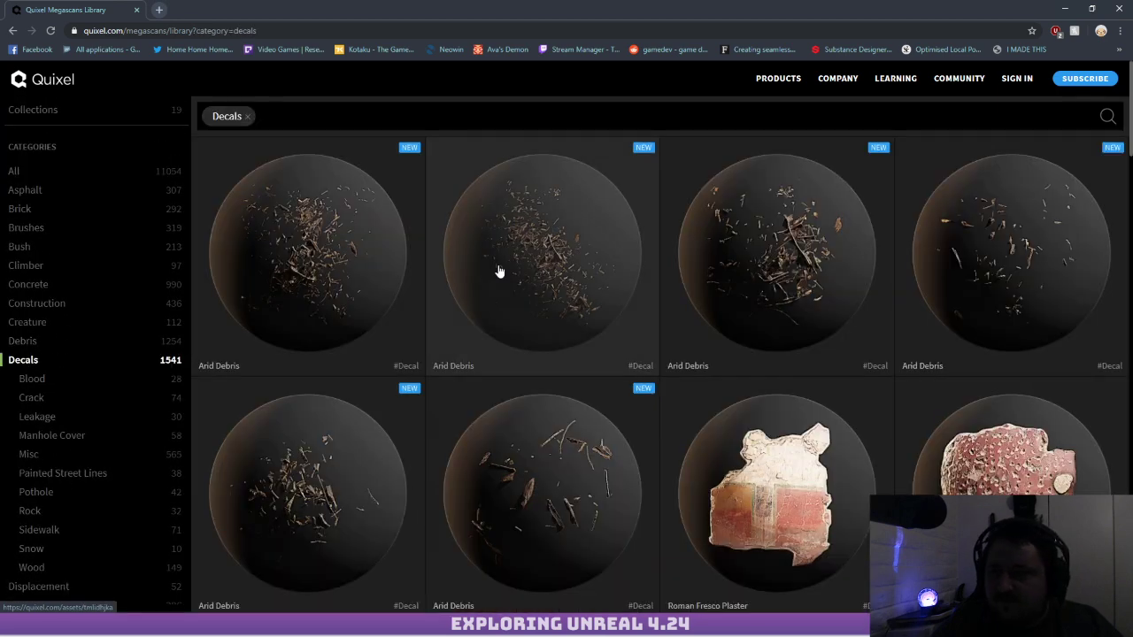
scroll(708, 284, "down", 10)
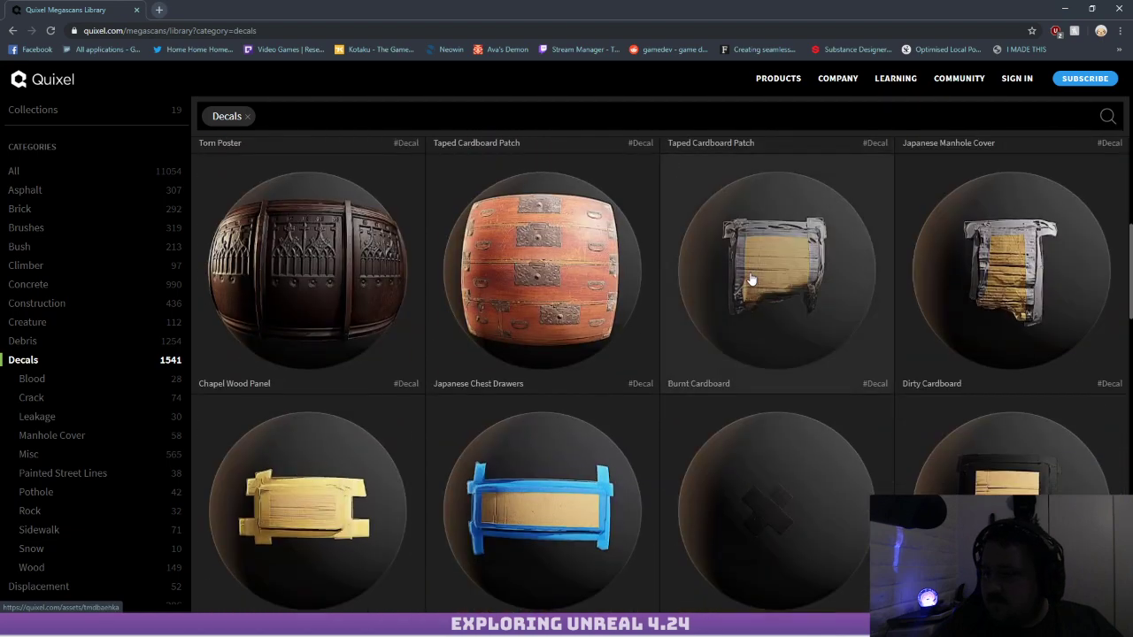
scroll(751, 280, "down", 15)
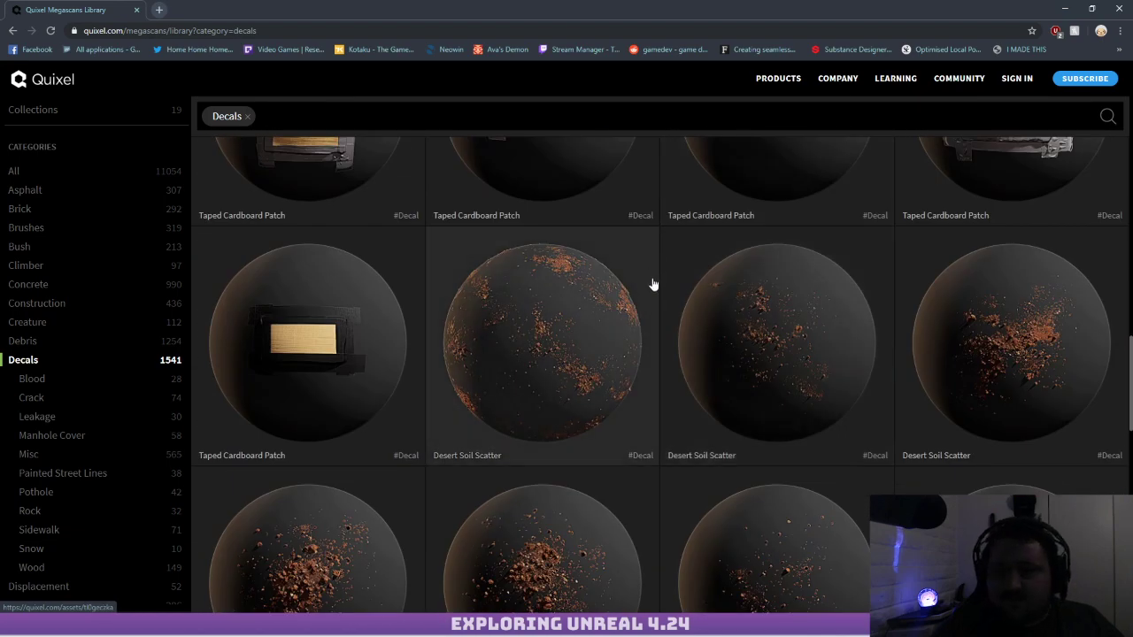
Check the Bush category briefly, and browse the blood stain, spatter and ink assets in the Brushes category
left_click(31, 246)
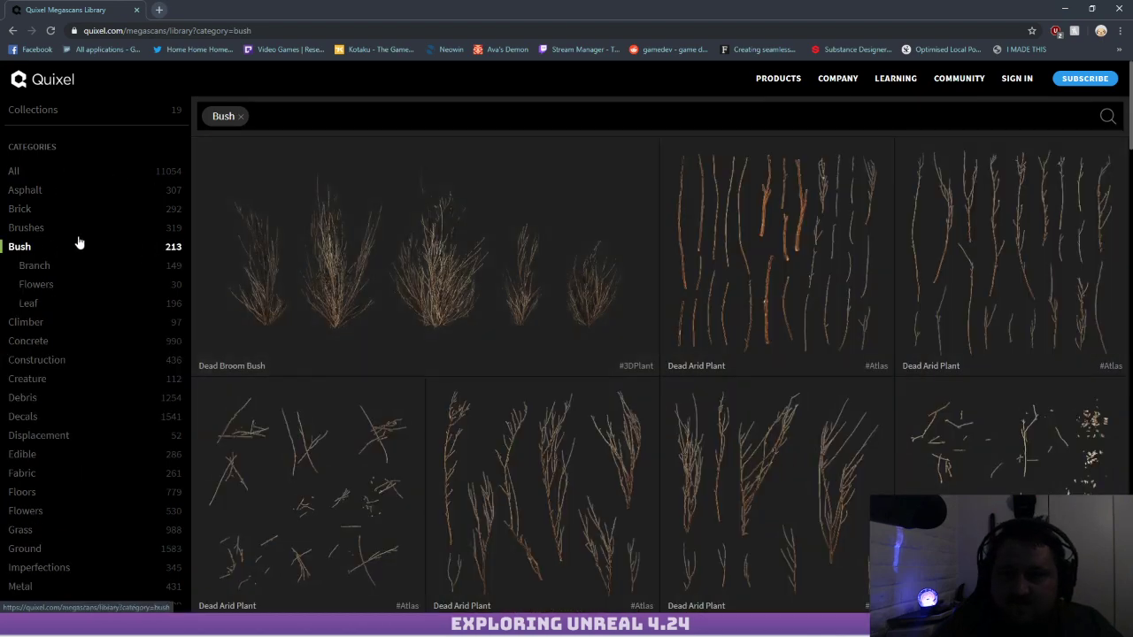
left_click(42, 227)
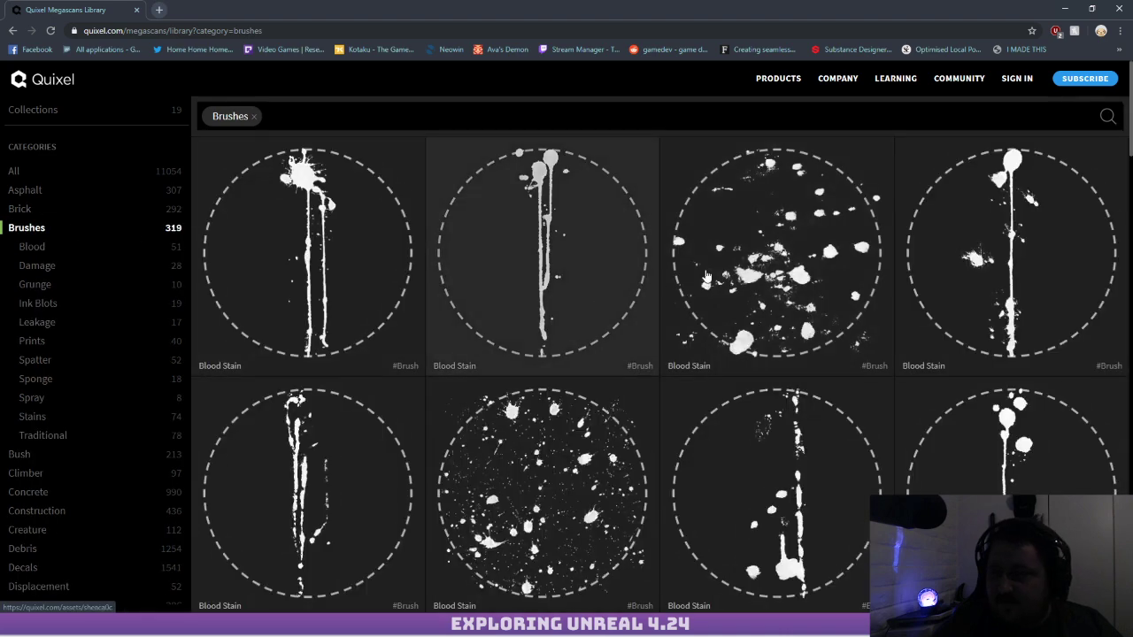
scroll(782, 307, "down", 1)
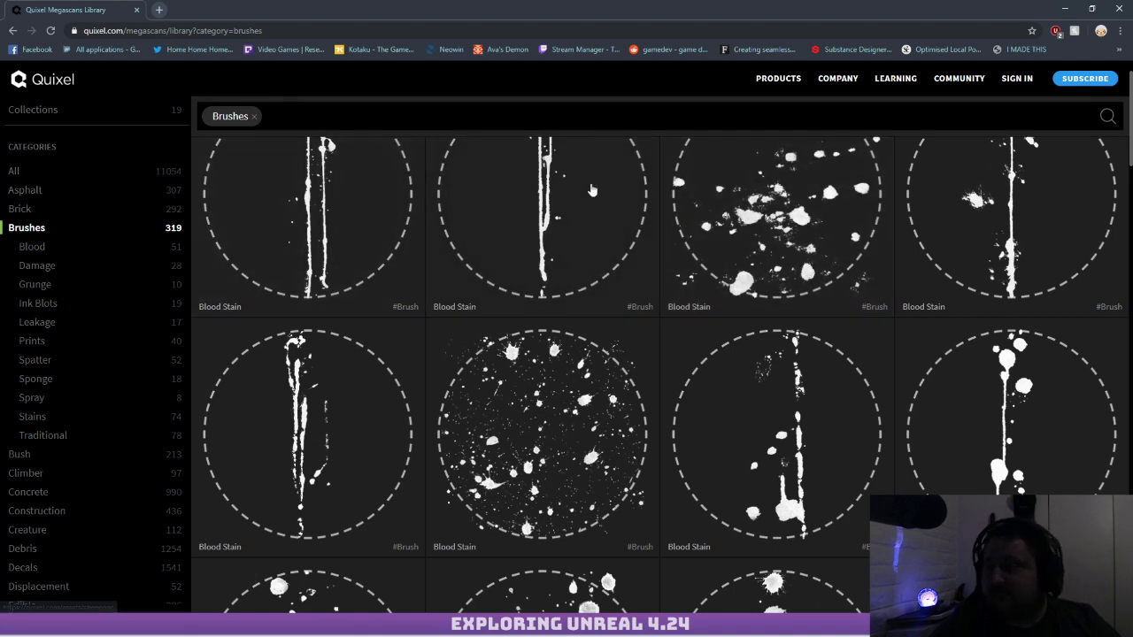
scroll(662, 212, "down", 3)
scroll(661, 212, "up", 1)
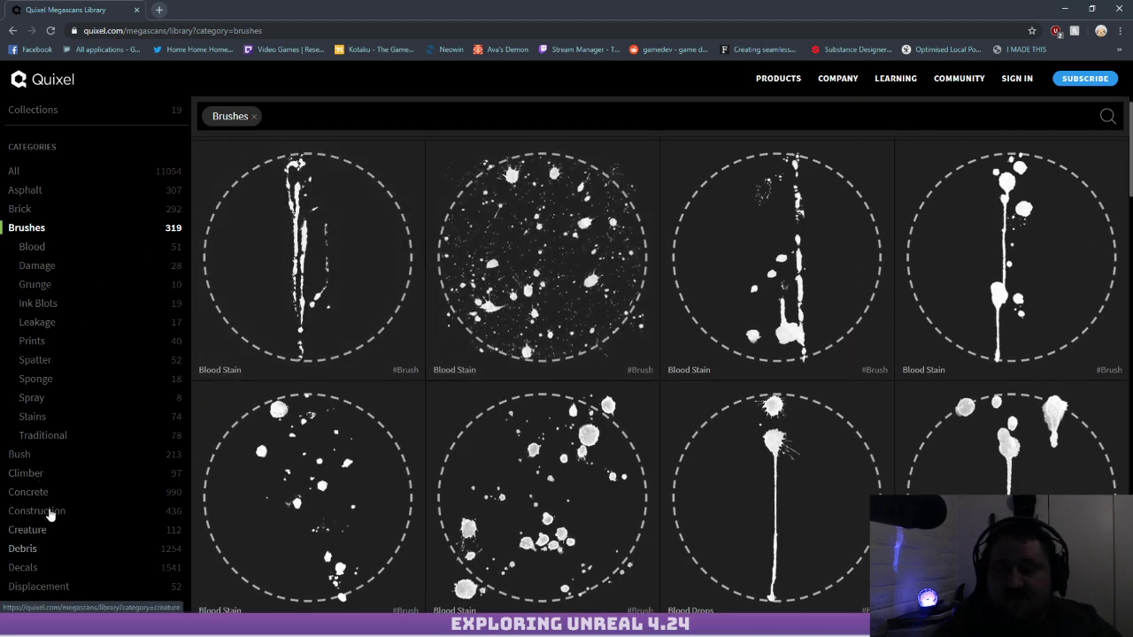
scroll(47, 514, "down", 2)
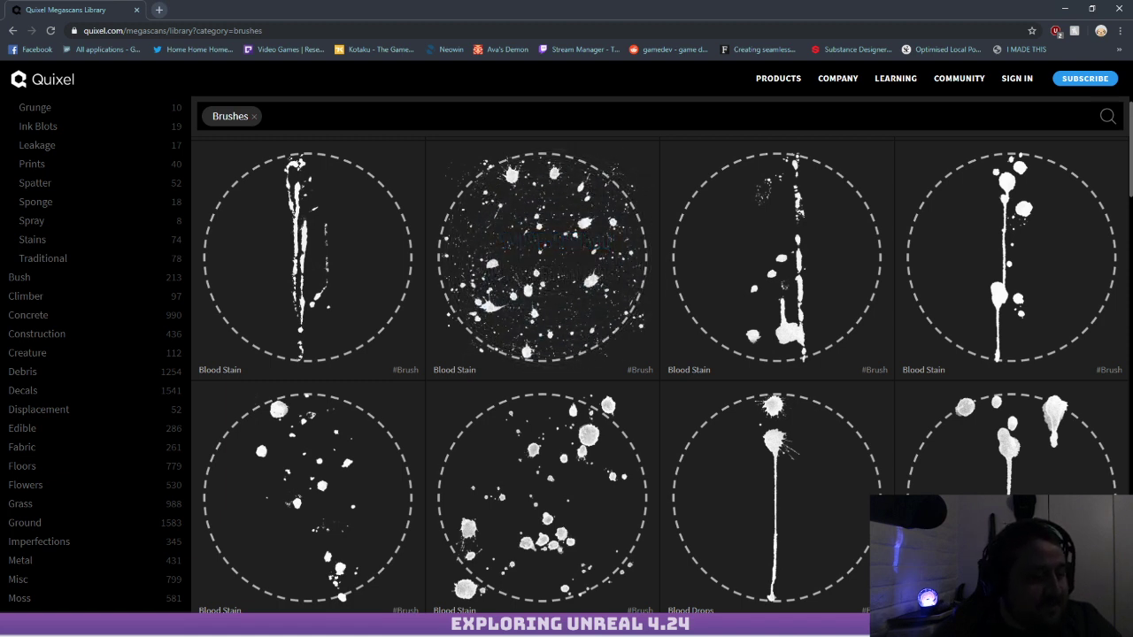
scroll(465, 239, "down", 4)
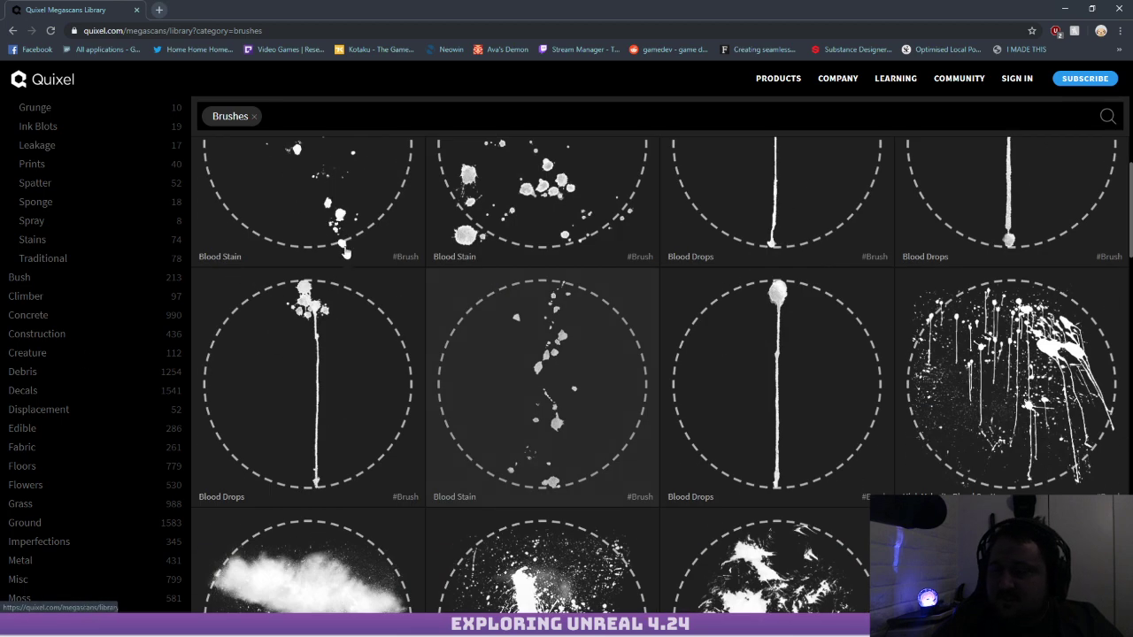
scroll(458, 314, "down", 3)
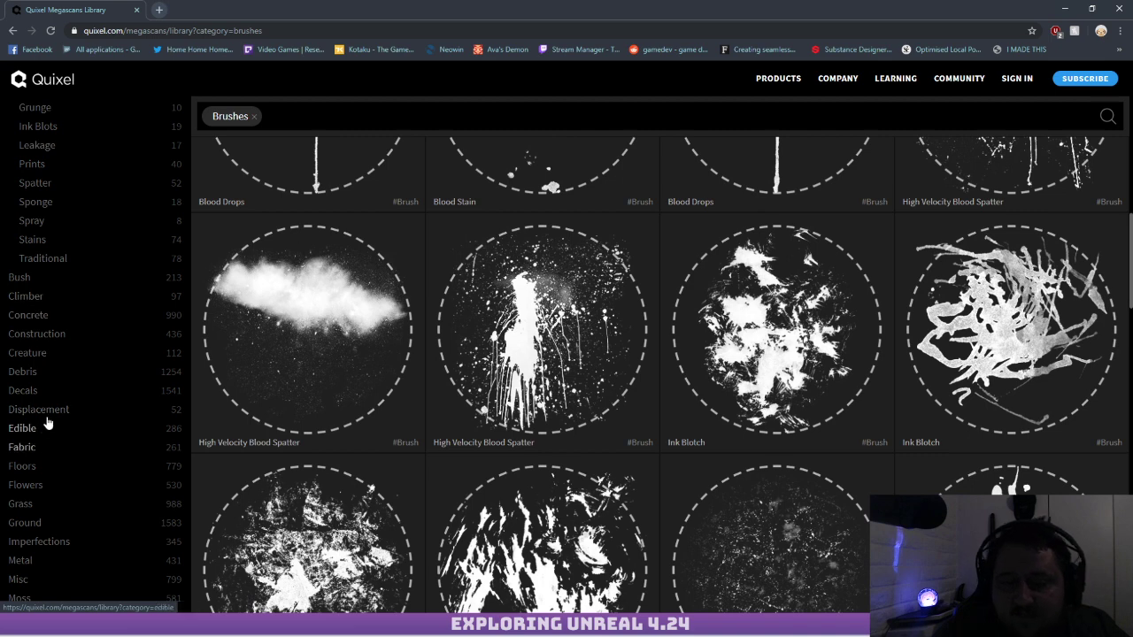
Look through the remaining asset categories and show the Rock category
scroll(50, 409, "down", 1)
scroll(52, 405, "down", 1)
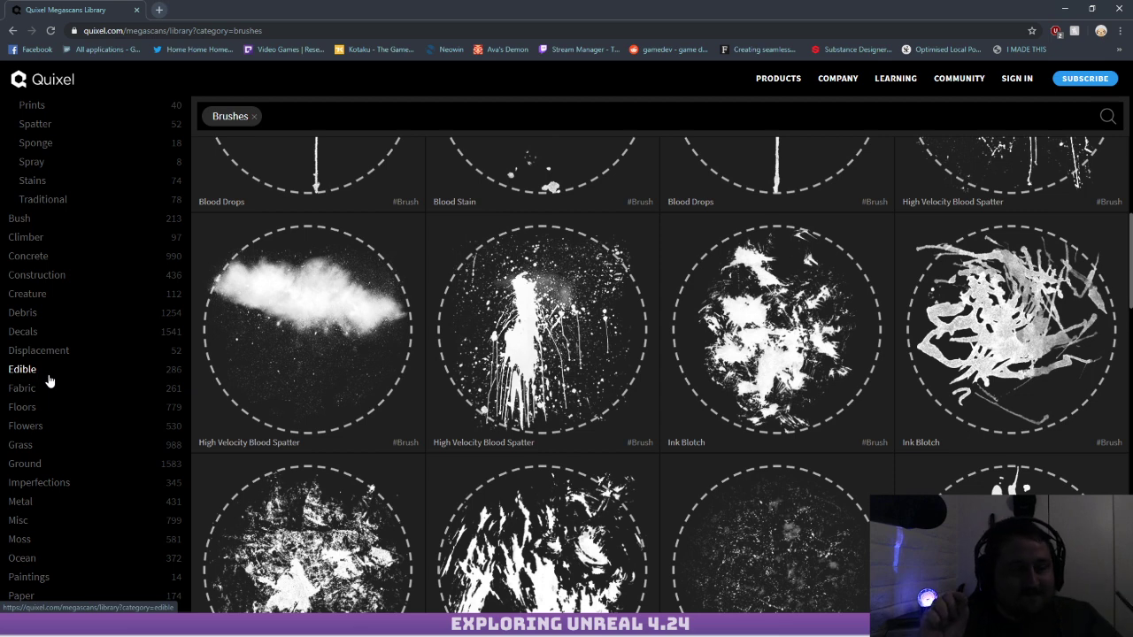
scroll(99, 372, "down", 3)
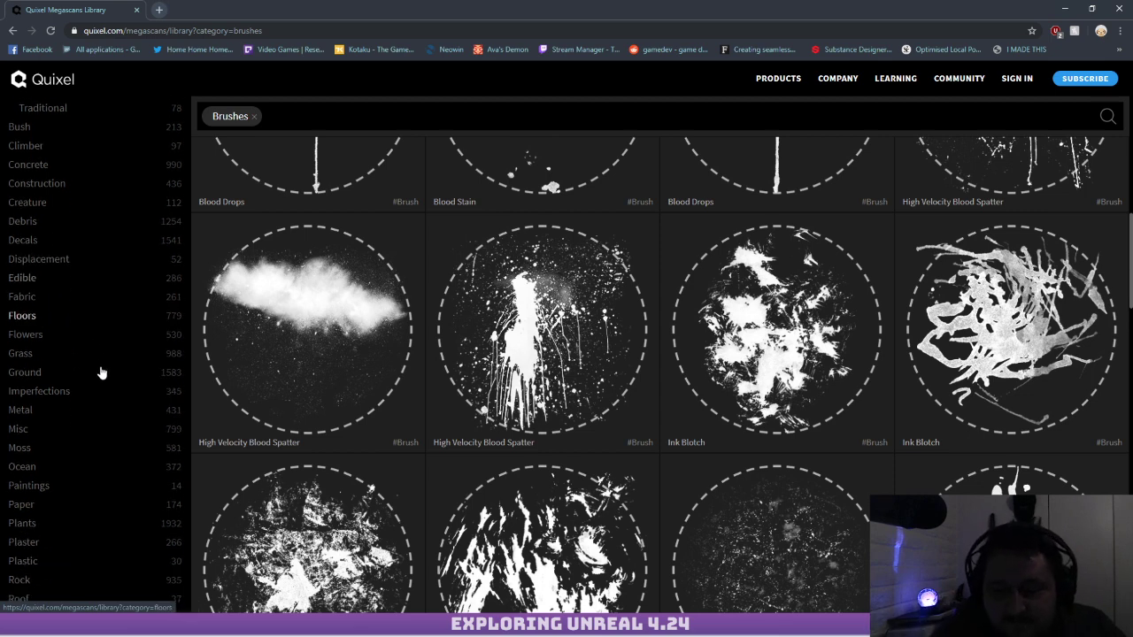
scroll(97, 367, "down", 3)
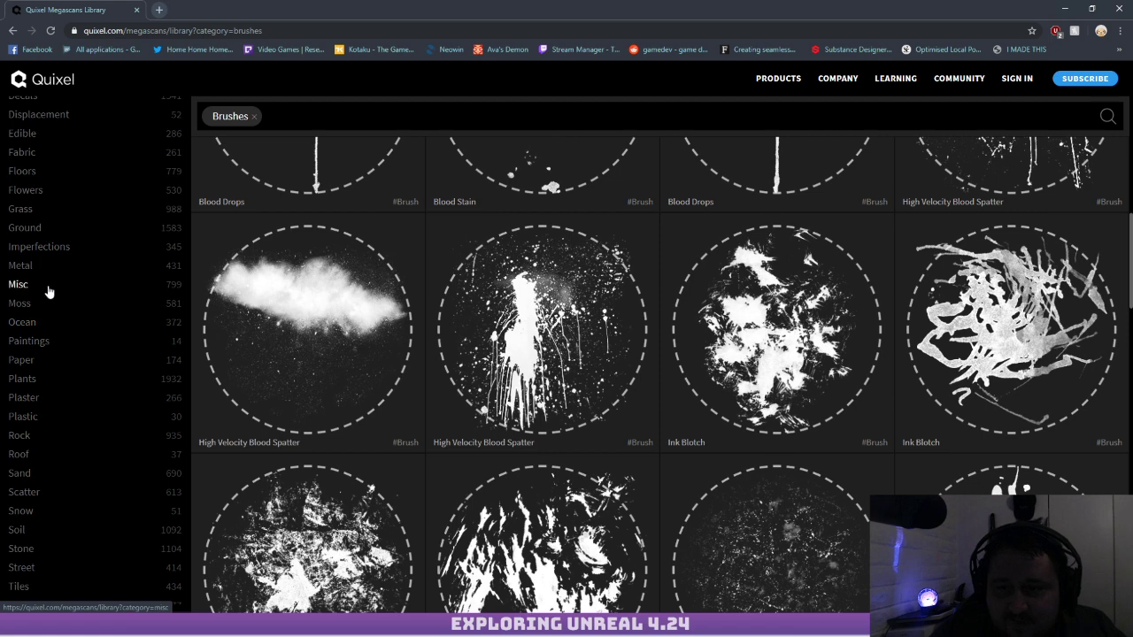
scroll(48, 310, "down", 2)
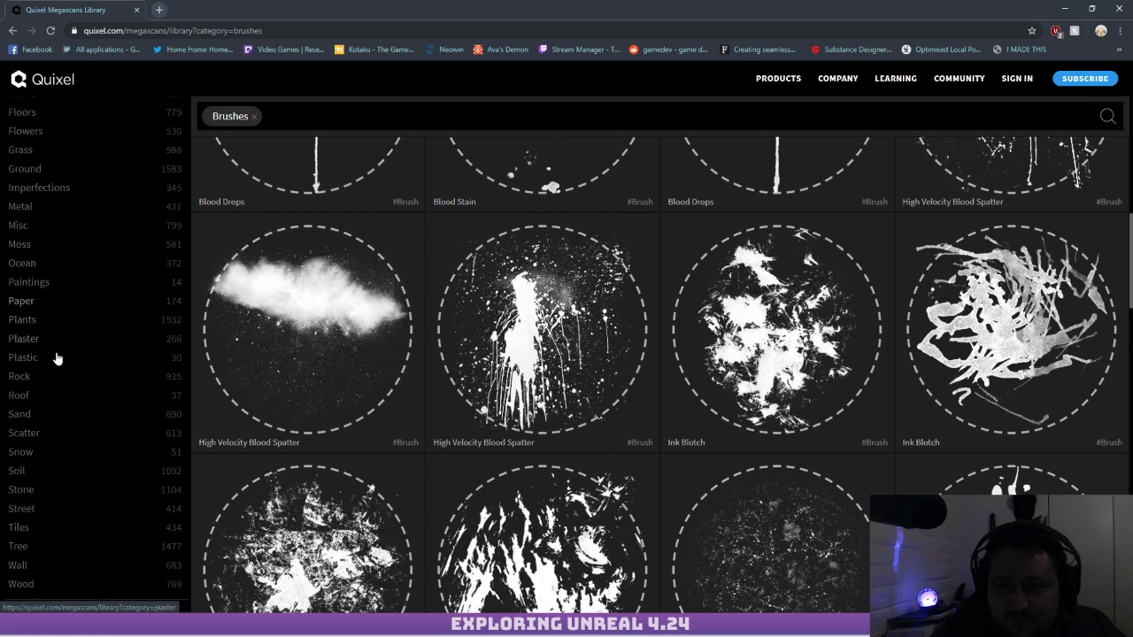
left_click(20, 376)
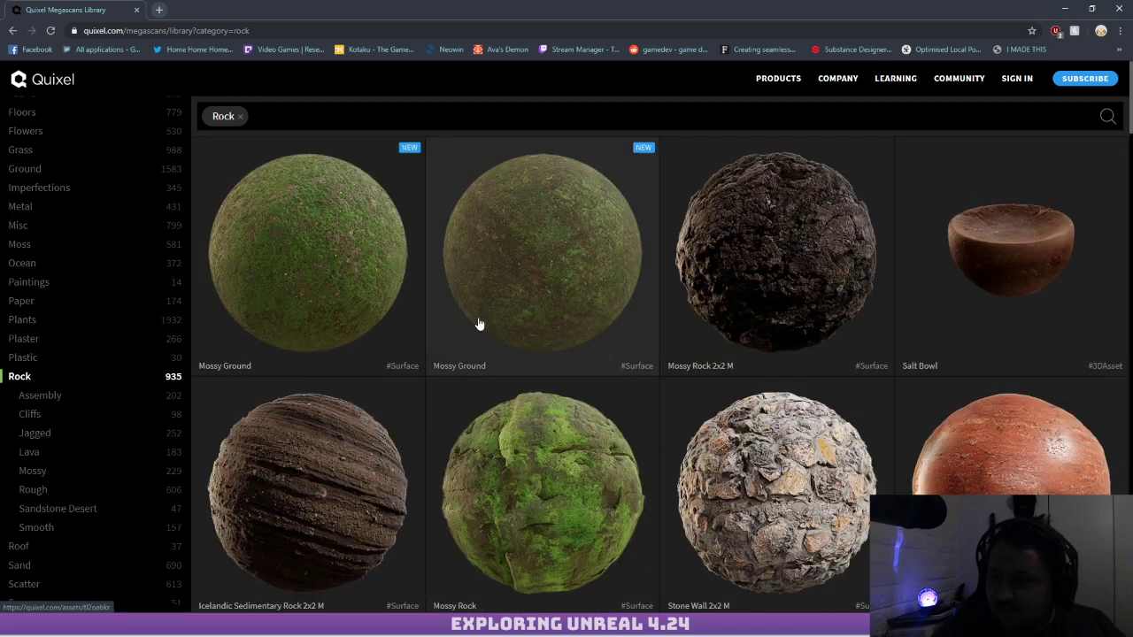
View the assets of the curated Iceland collection and open the details of the Icelandic Mossy Rock assembly
scroll(118, 210, "up", 8)
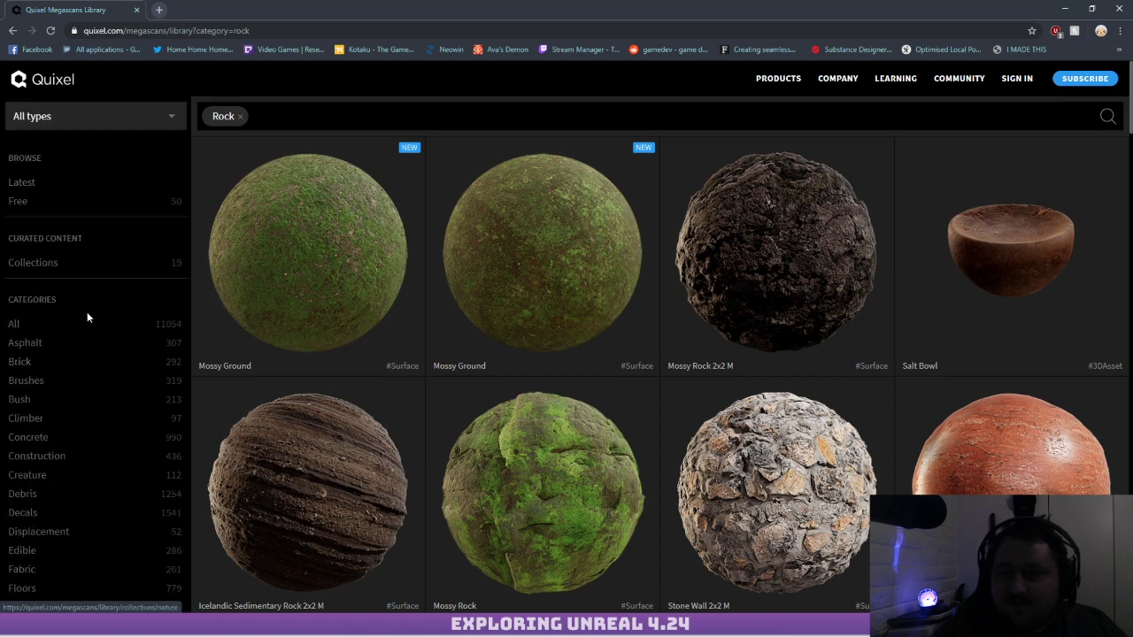
left_click(34, 263)
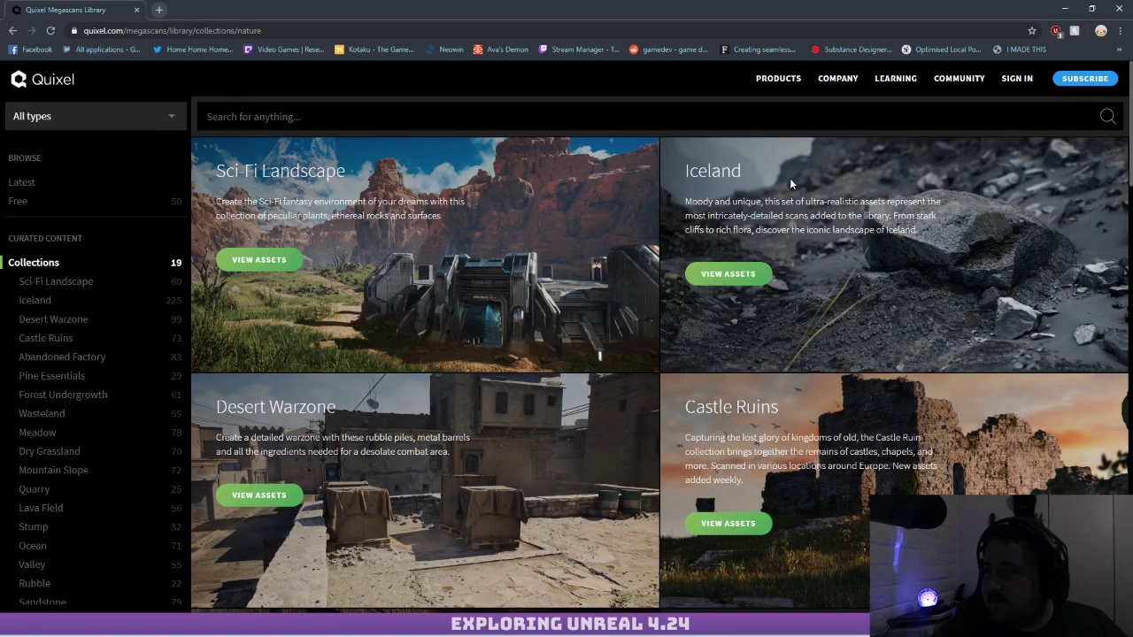
left_click(727, 274)
scroll(592, 313, "down", 2)
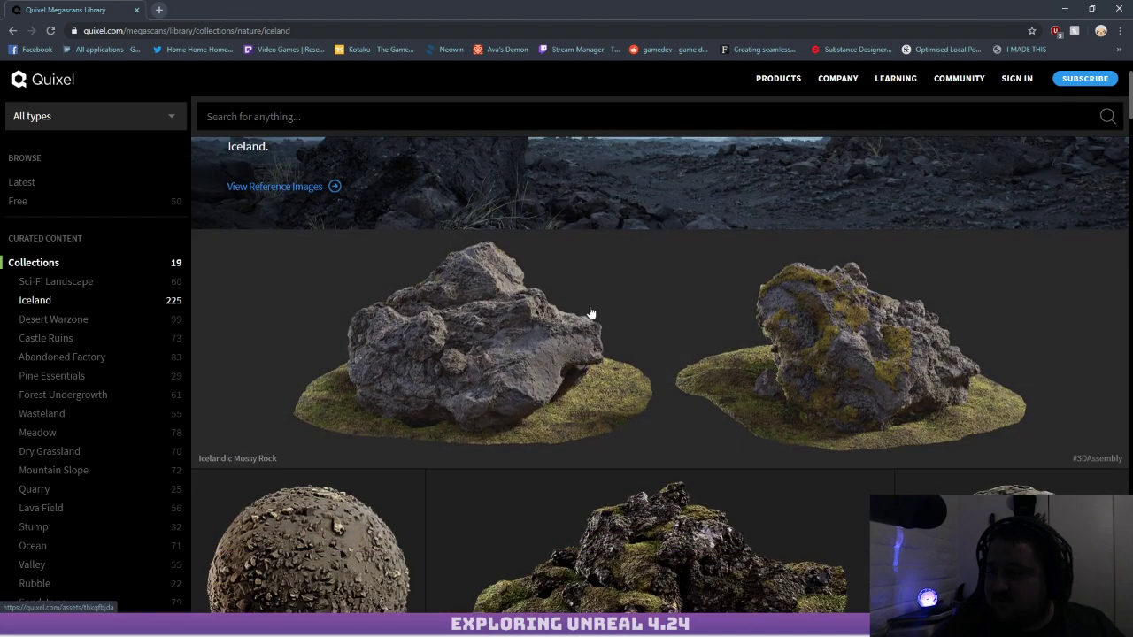
left_click(512, 342)
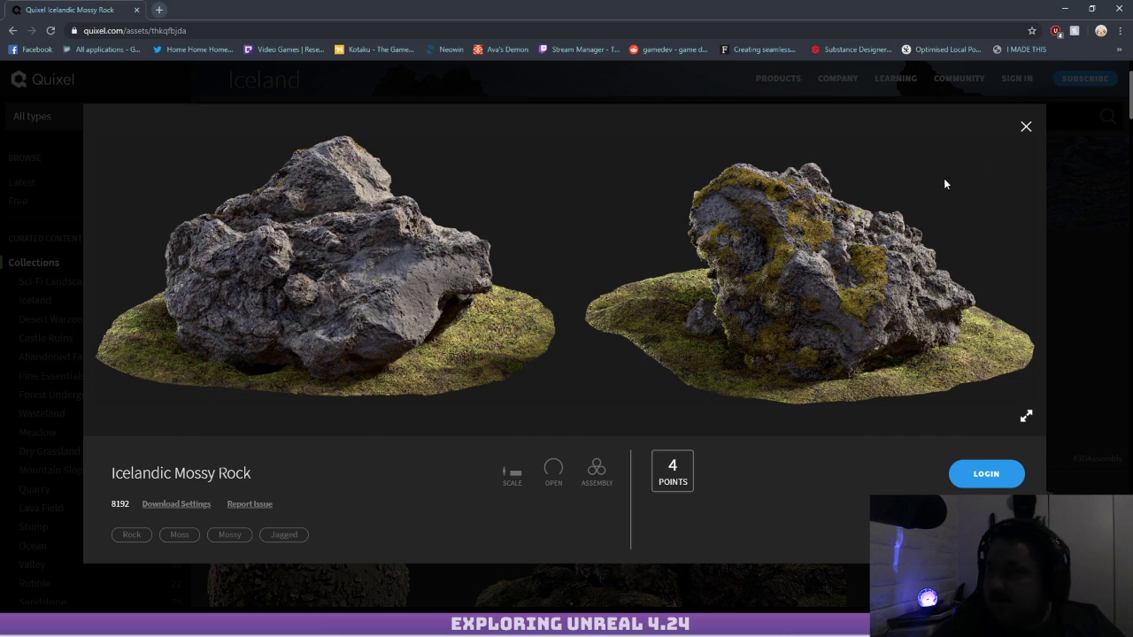
Close and reopen the Icelandic Mossy Rock details, and return to the overview of curated collections
left_click(1026, 128)
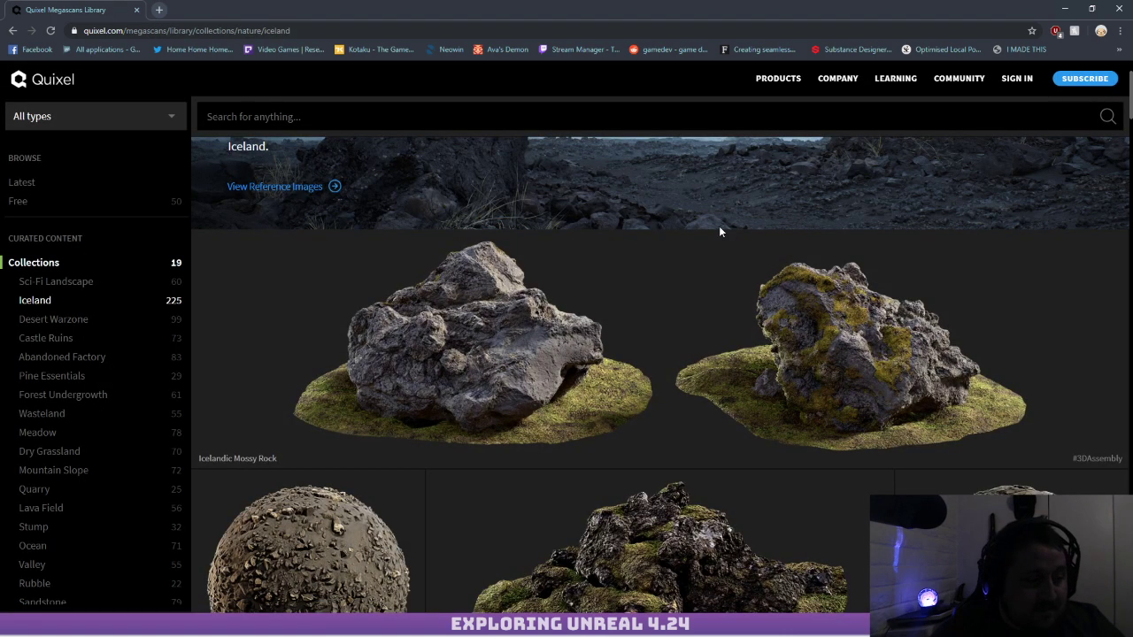
left_click(437, 288)
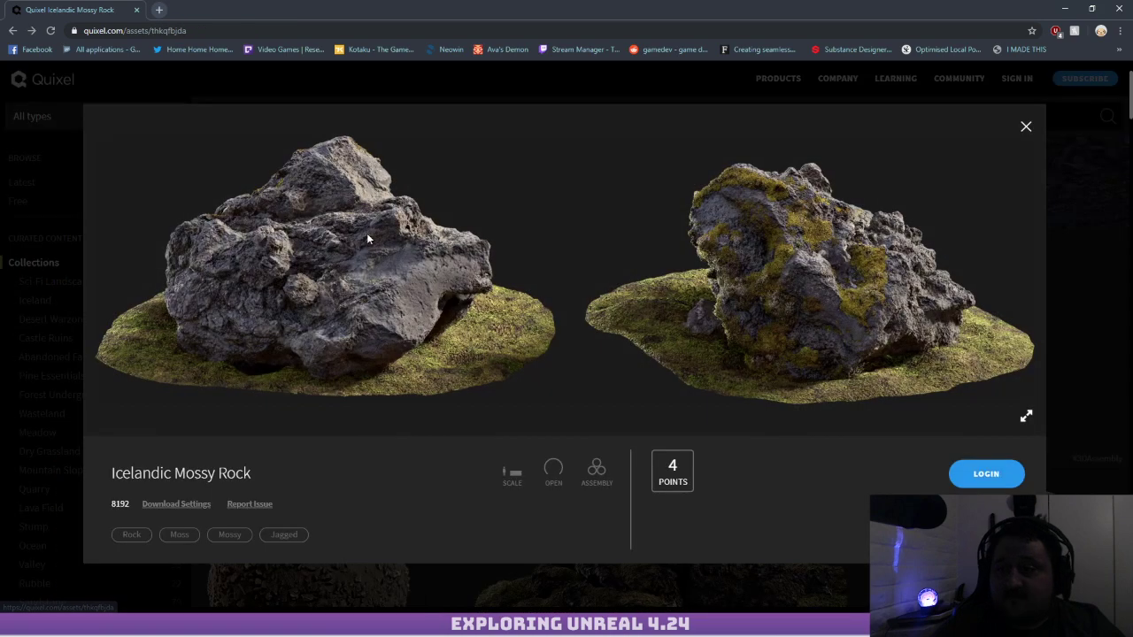
key("alt+Left")
key("alt+Left")
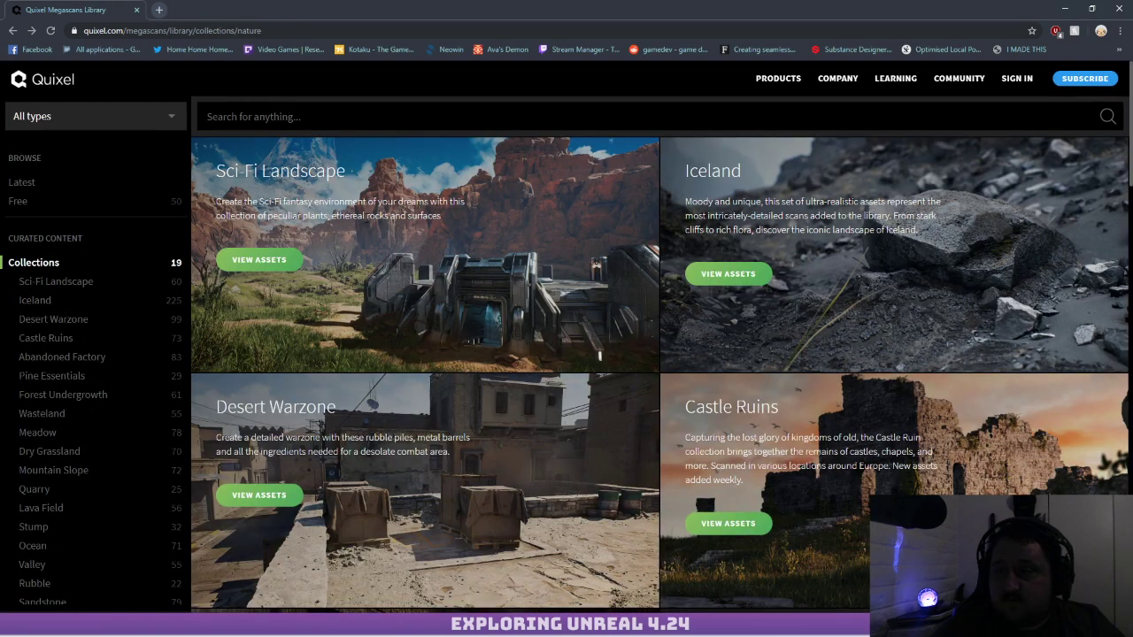
Browse the assets of the Sci-Fi Landscape collection and open the details of the Mossy Rock assembly
left_click(268, 266)
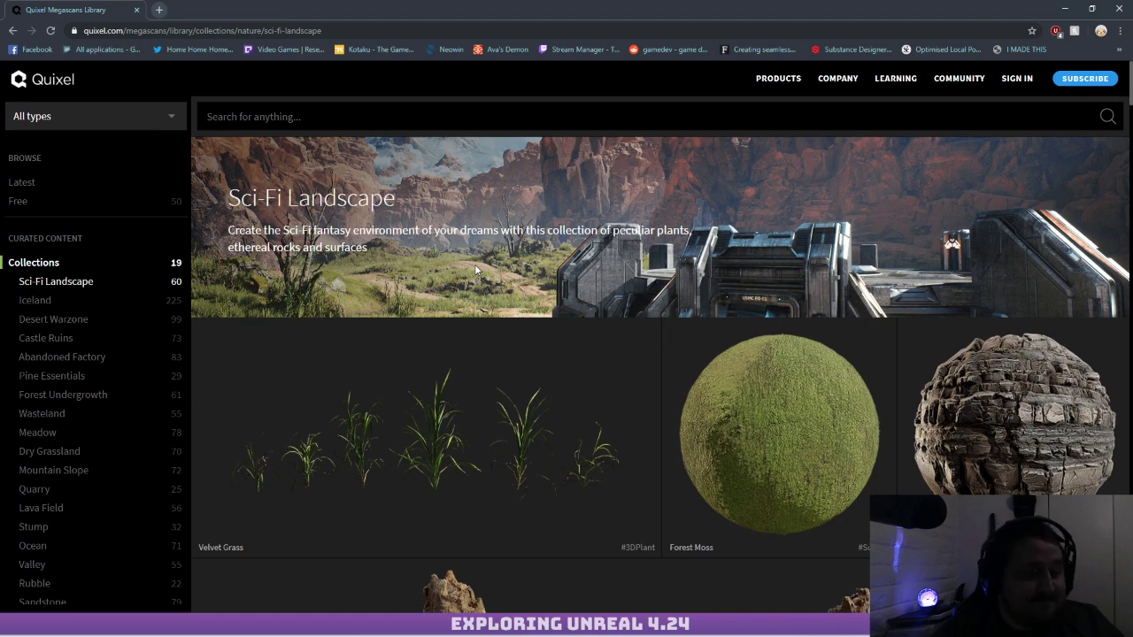
scroll(475, 268, "down", 4)
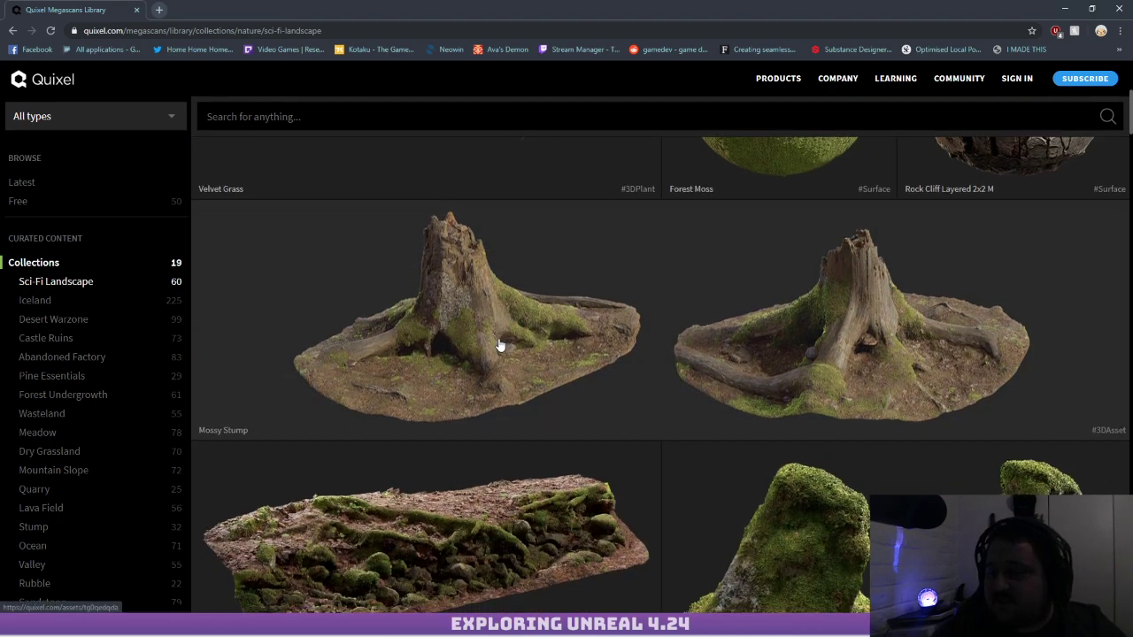
scroll(498, 331, "down", 5)
scroll(531, 332, "up", 3)
scroll(542, 328, "down", 1)
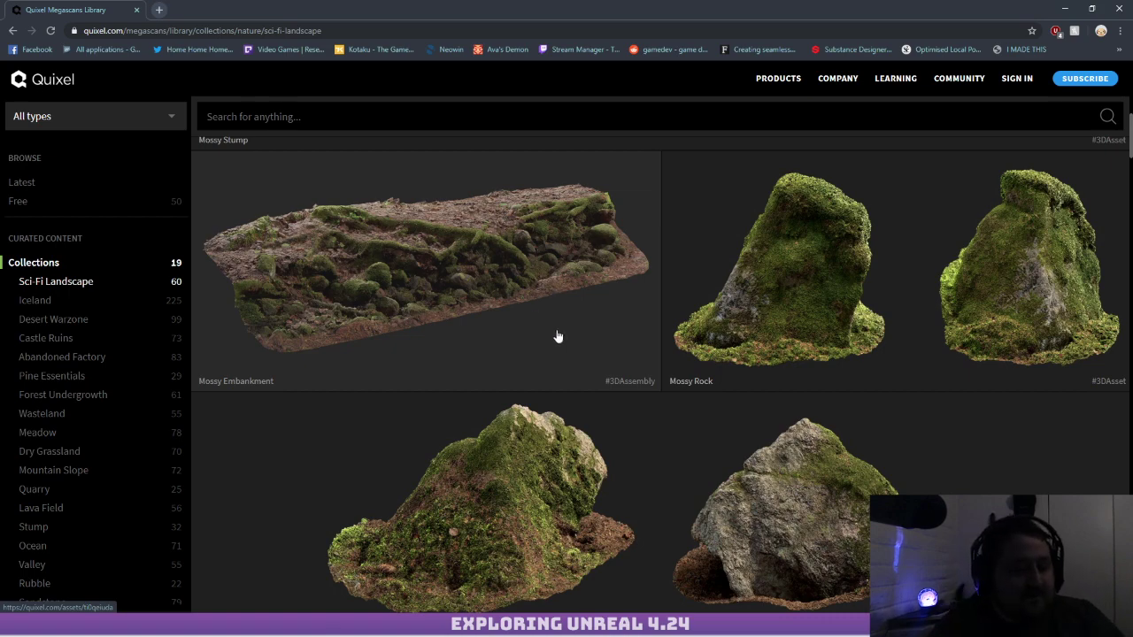
scroll(575, 327, "down", 6)
scroll(611, 297, "down", 10)
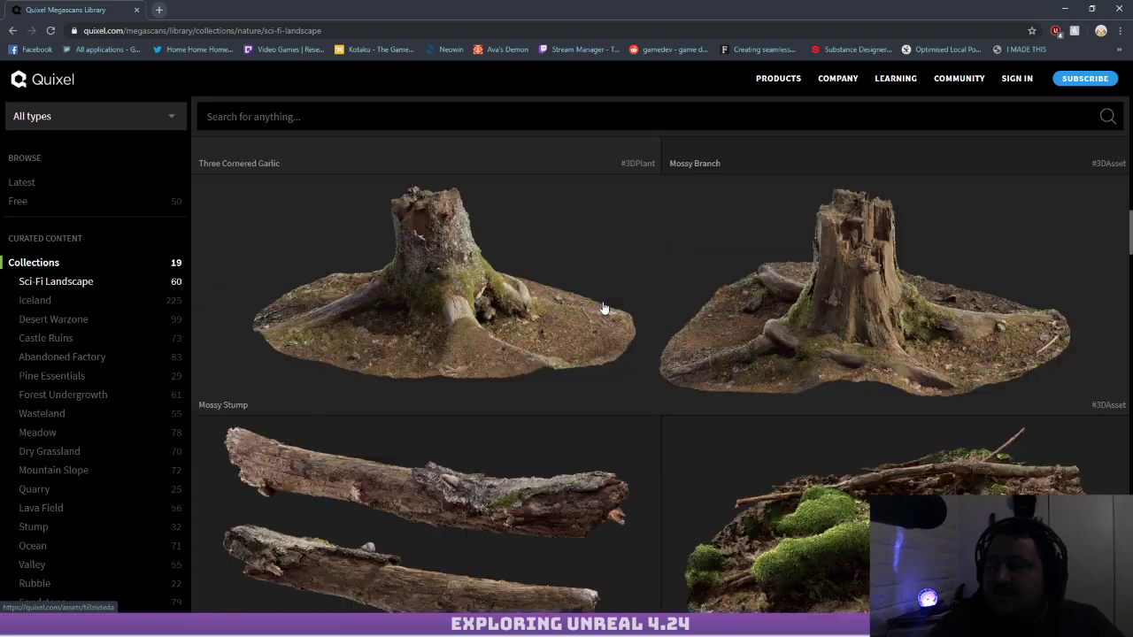
scroll(584, 295, "down", 8)
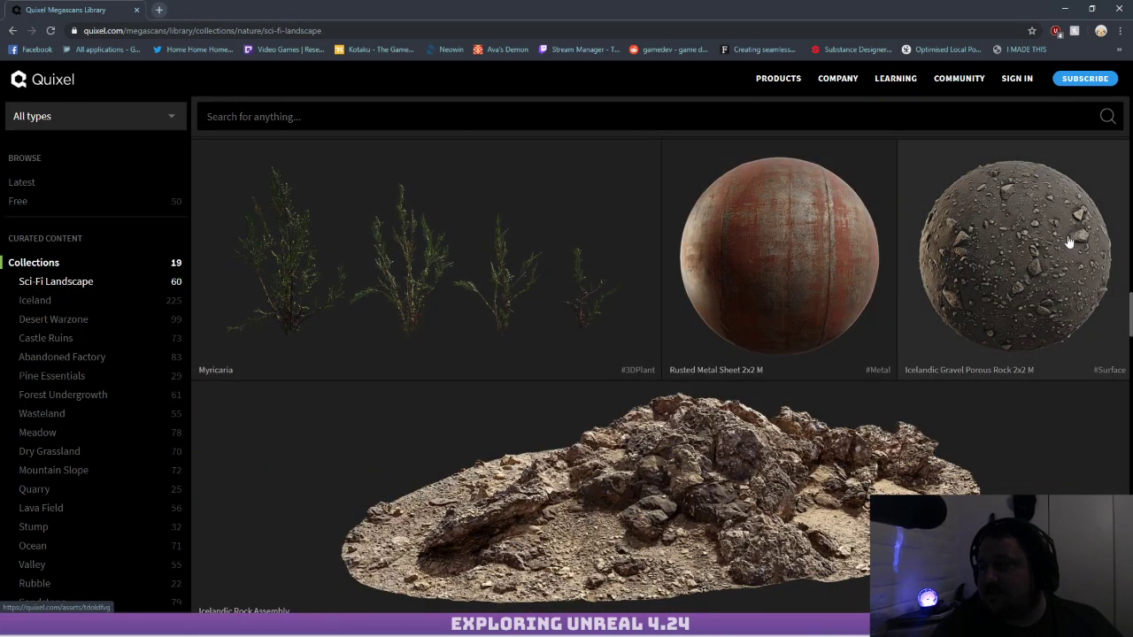
scroll(672, 278, "down", 3)
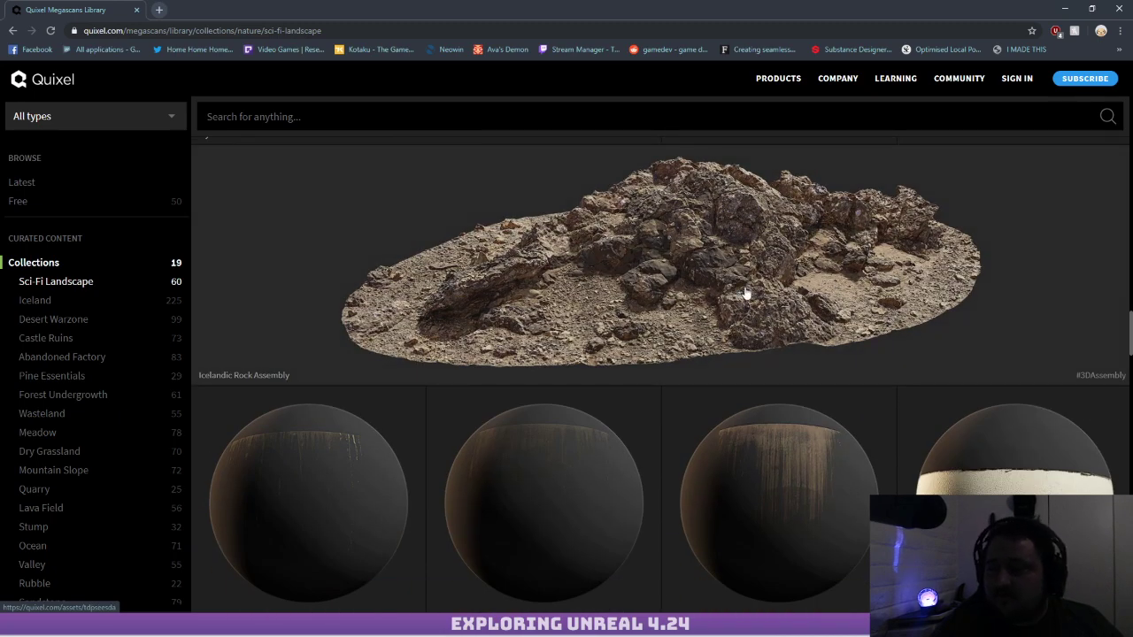
scroll(628, 268, "up", 10)
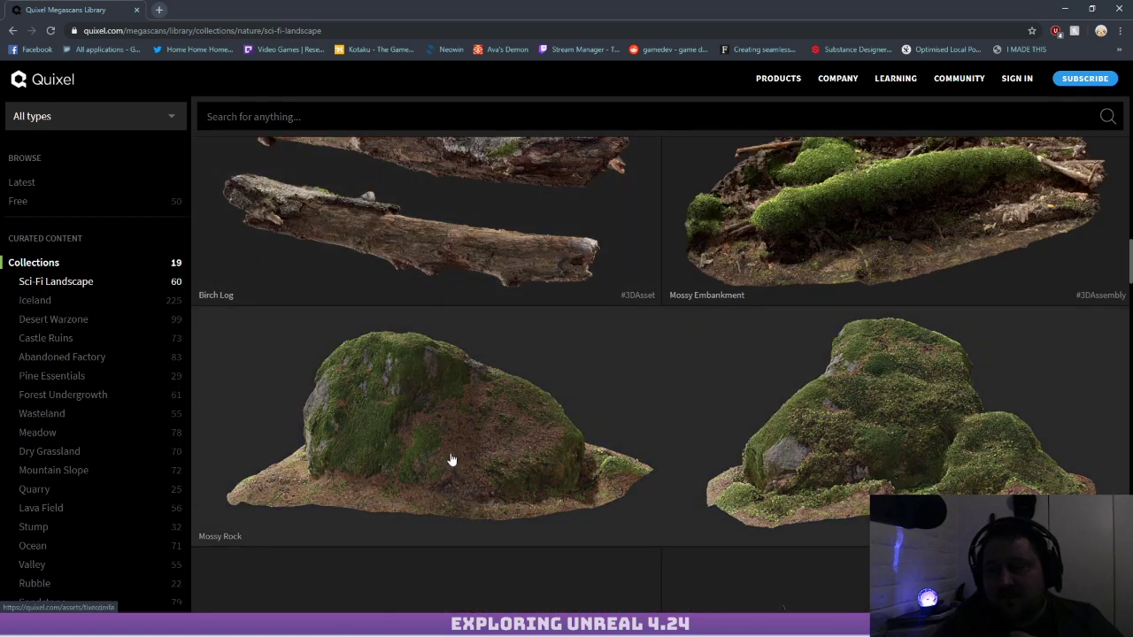
left_click(452, 460)
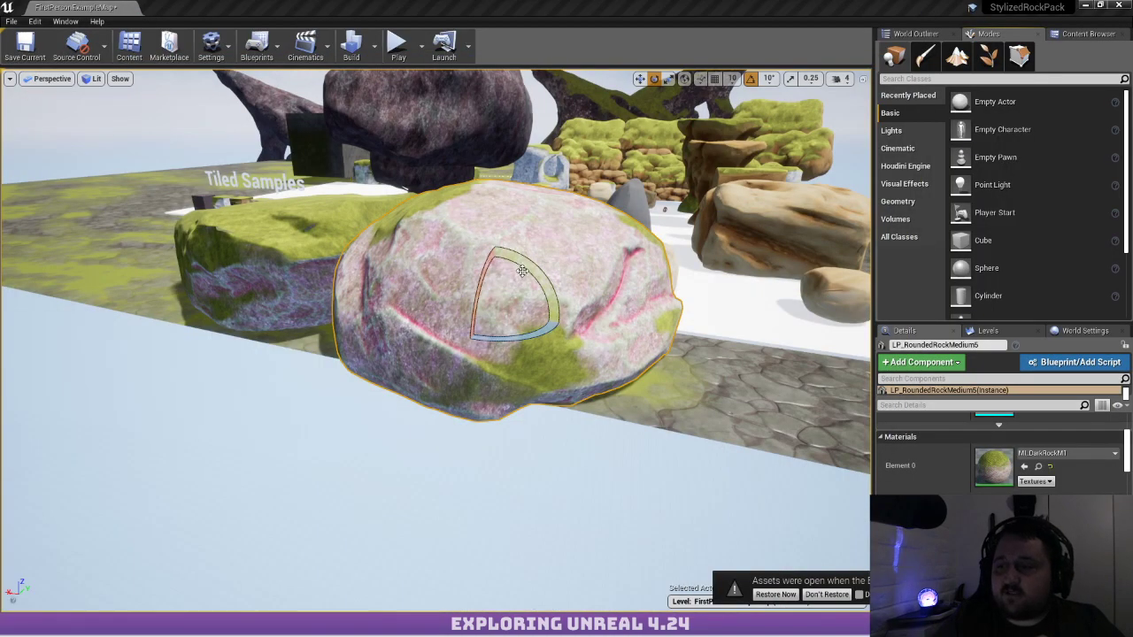
Switch to the StylizedRockPack project in Unreal Editor, view the selected rounded rock in the level and bring up its material instance editor
mouse_move(522, 271)
left_mouse_down()
mouse_move(450, 238)
mouse_move(412, 291)
mouse_move(523, 270)
left_mouse_up()
right_click_drag(711, 321, 597, 215)
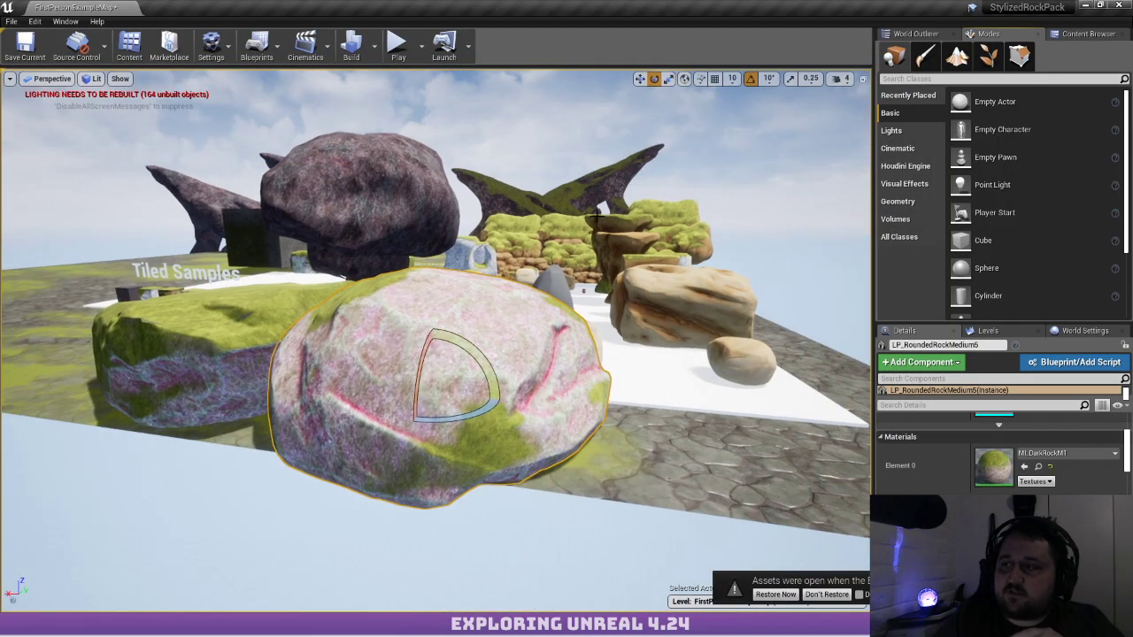
left_click_drag(0, 206, 542, 2)
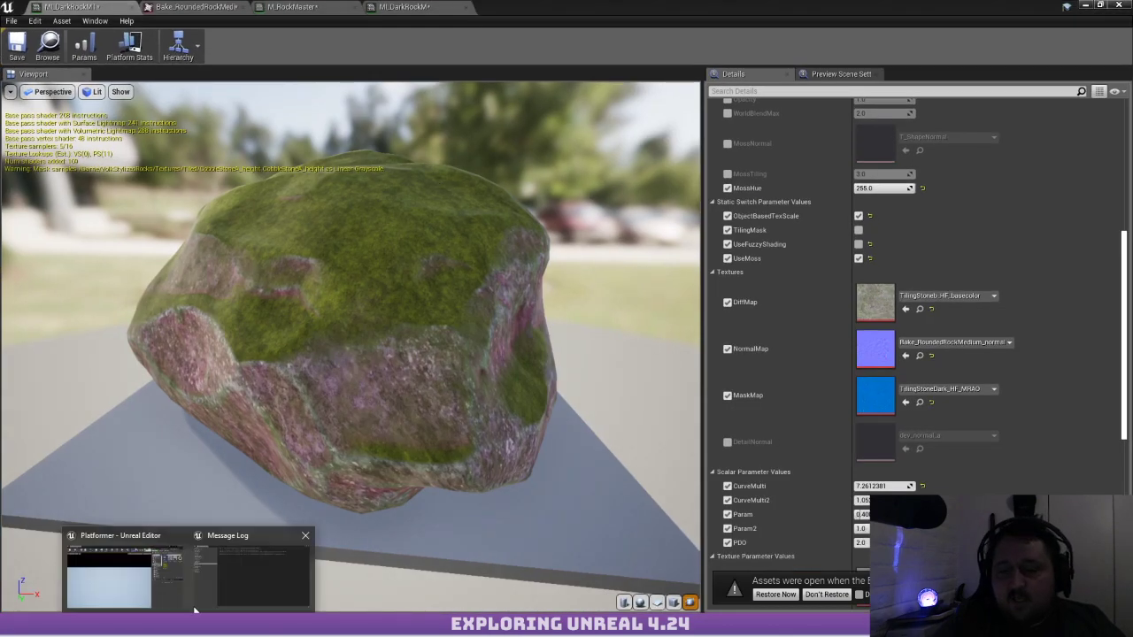
Switch to the Platformer project, close its message log and open the L_BunBunMain level from the Maps folder
left_click(250, 571)
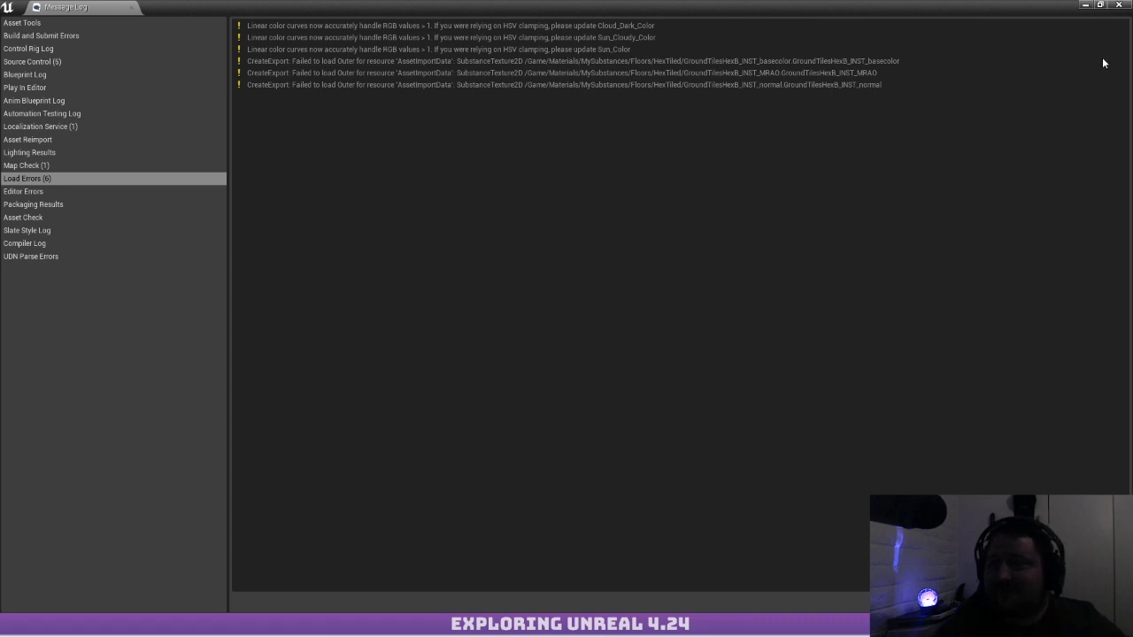
left_click(1119, 4)
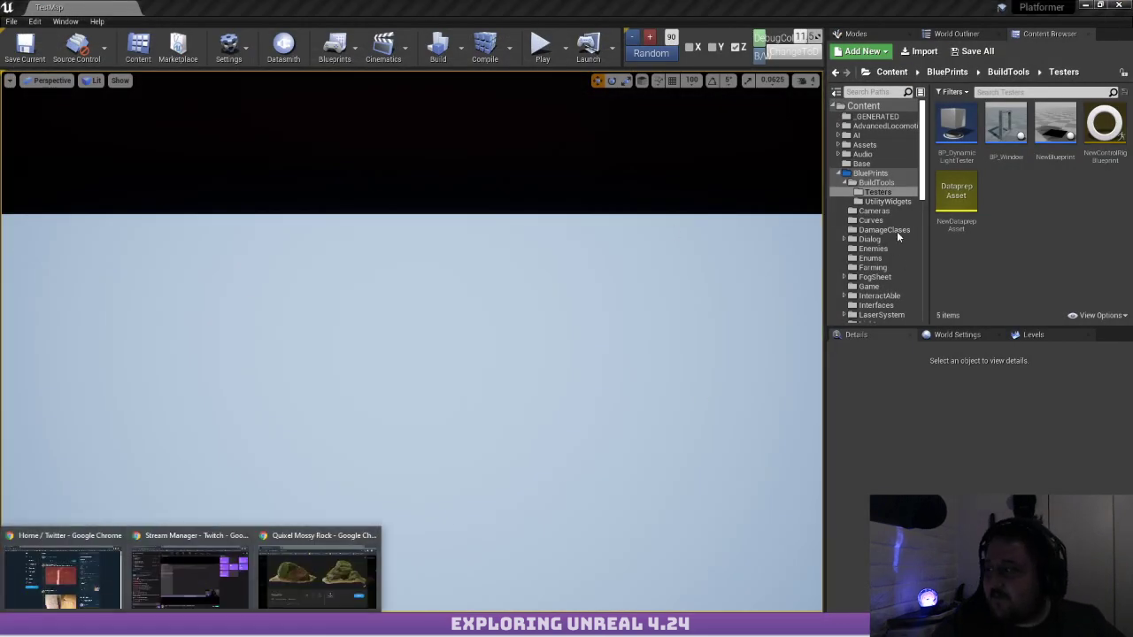
scroll(858, 251, "down", 5)
scroll(859, 250, "down", 3)
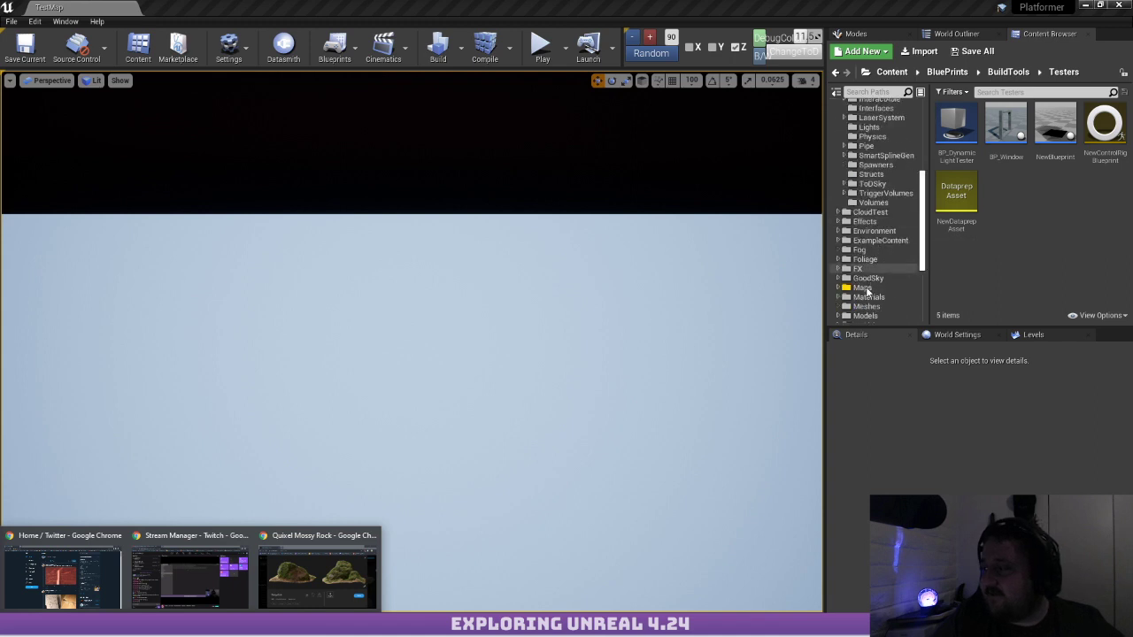
left_click(864, 289)
scroll(1059, 184, "down", 5)
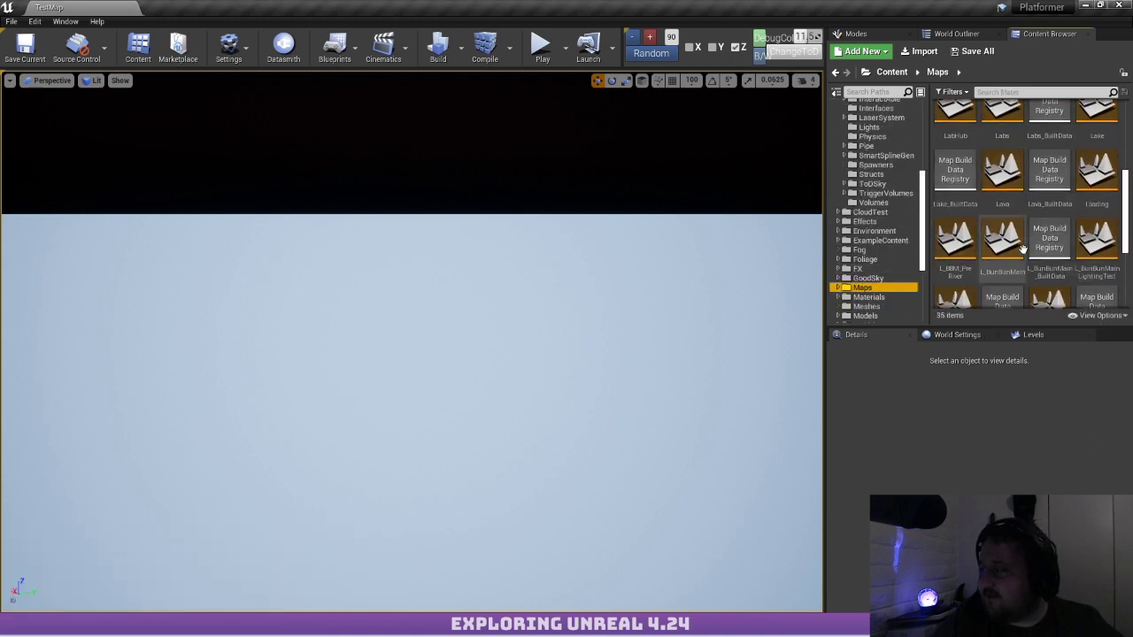
double_click(1002, 163)
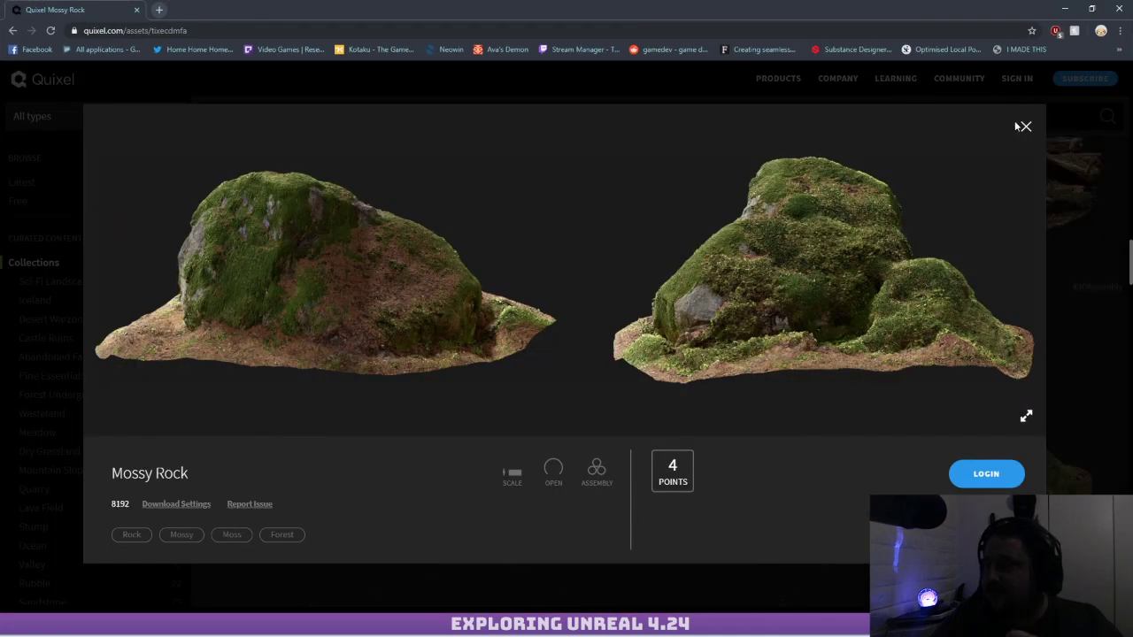
Return to the Quixel page in the browser, close the Mossy Rock details and look over more Sci-Fi Landscape assets
left_click(1024, 130)
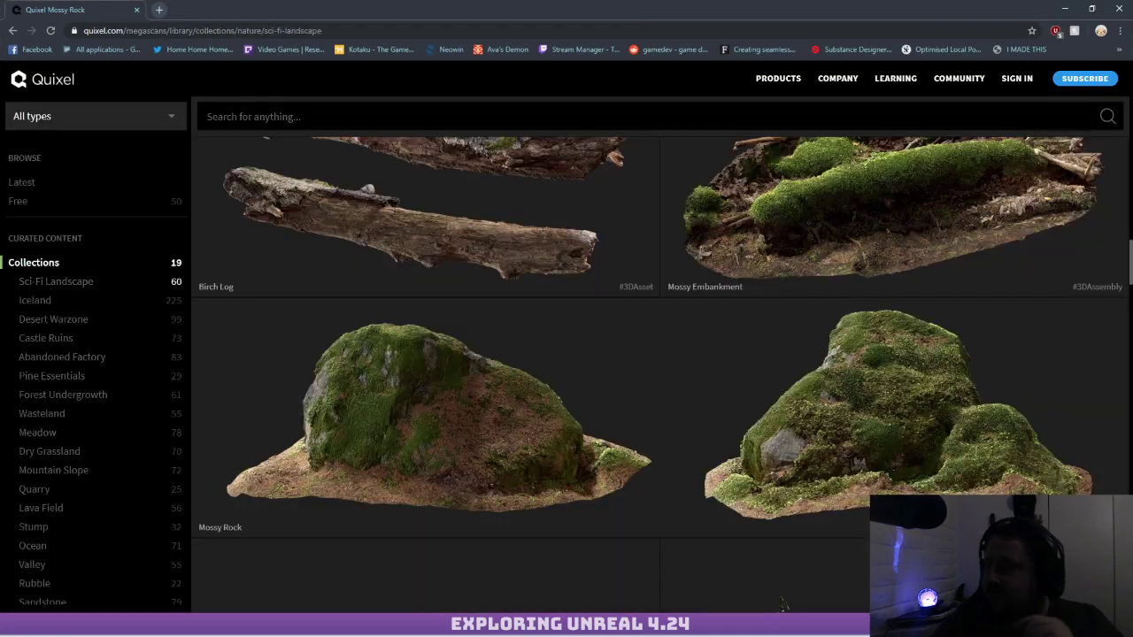
scroll(531, 246, "down", 2)
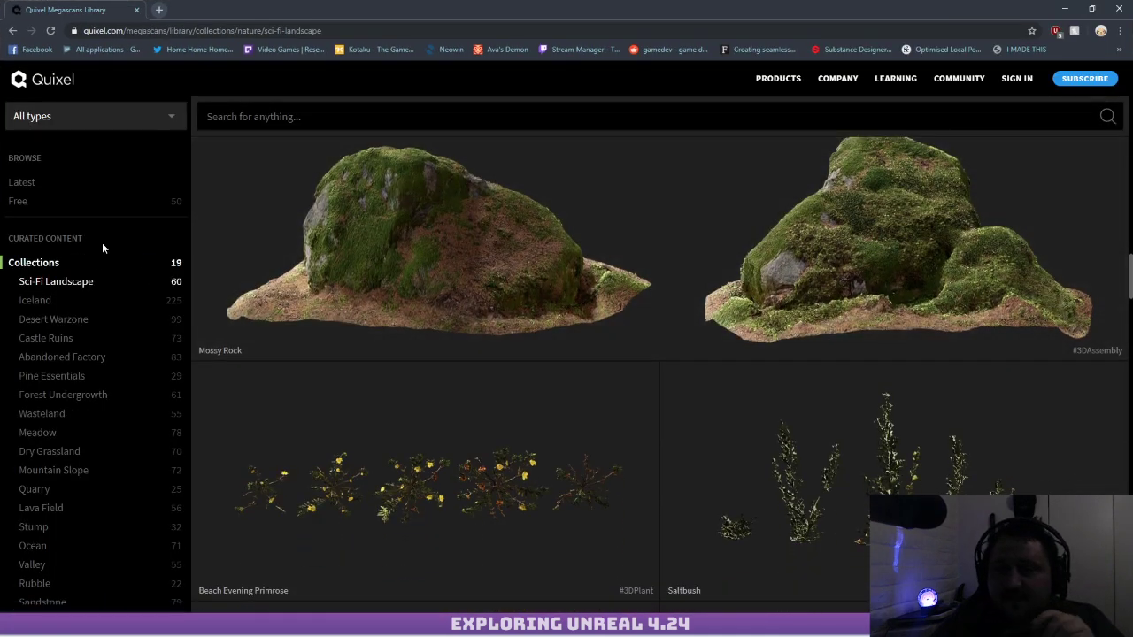
key("alt+Left")
key("alt+Left")
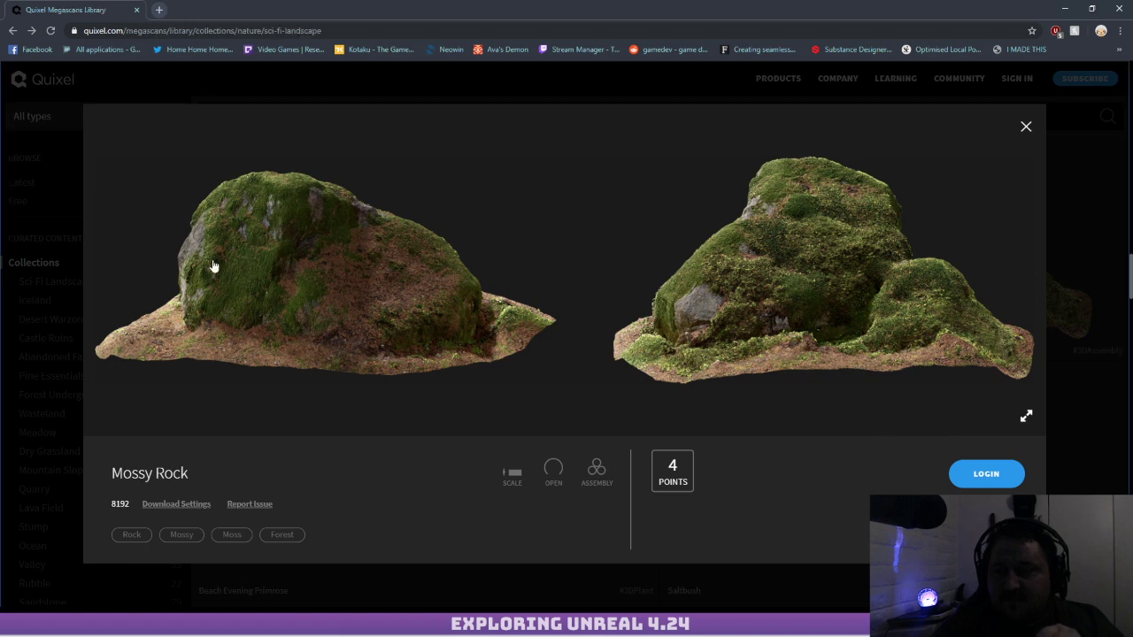
scroll(51, 237, "down", 3)
scroll(62, 270, "down", 2)
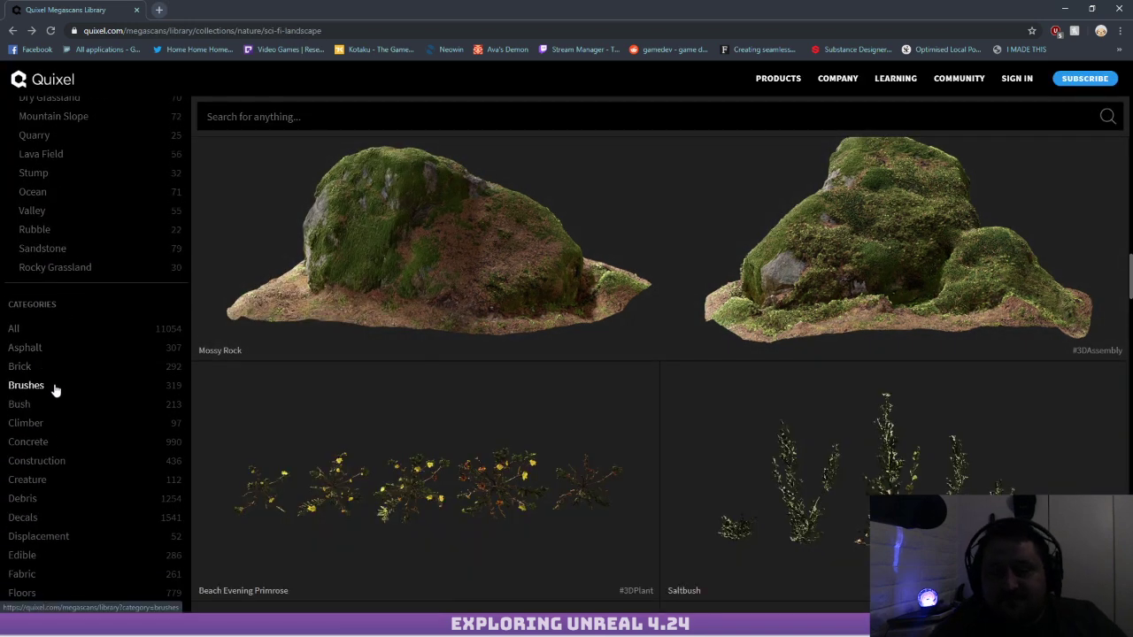
scroll(951, 192, "down", 5)
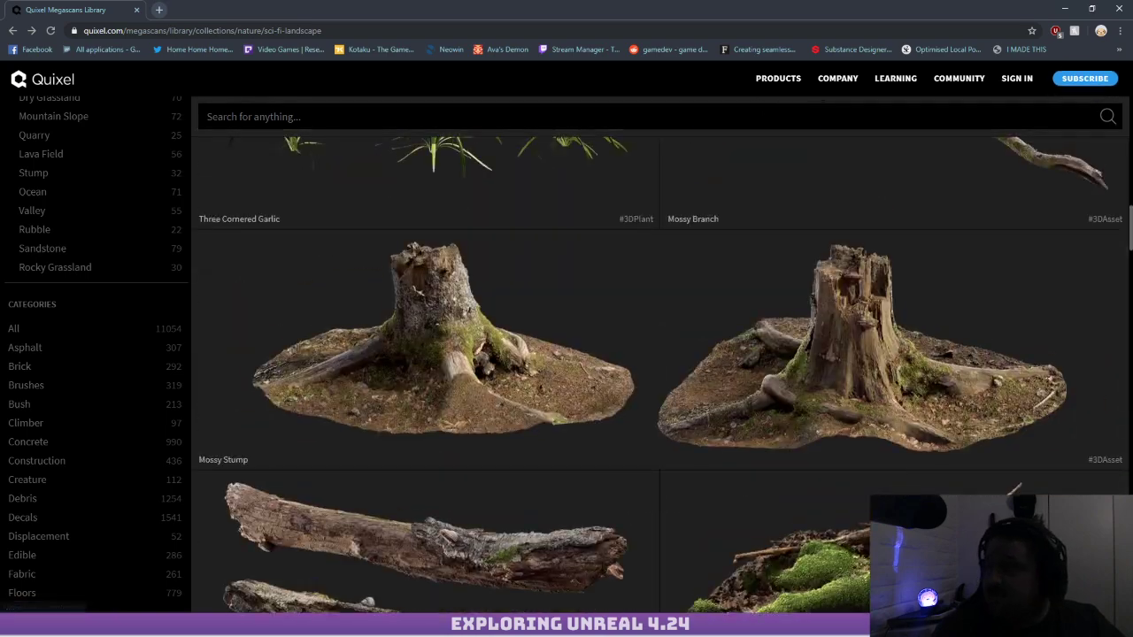
scroll(484, 460, "up", 3)
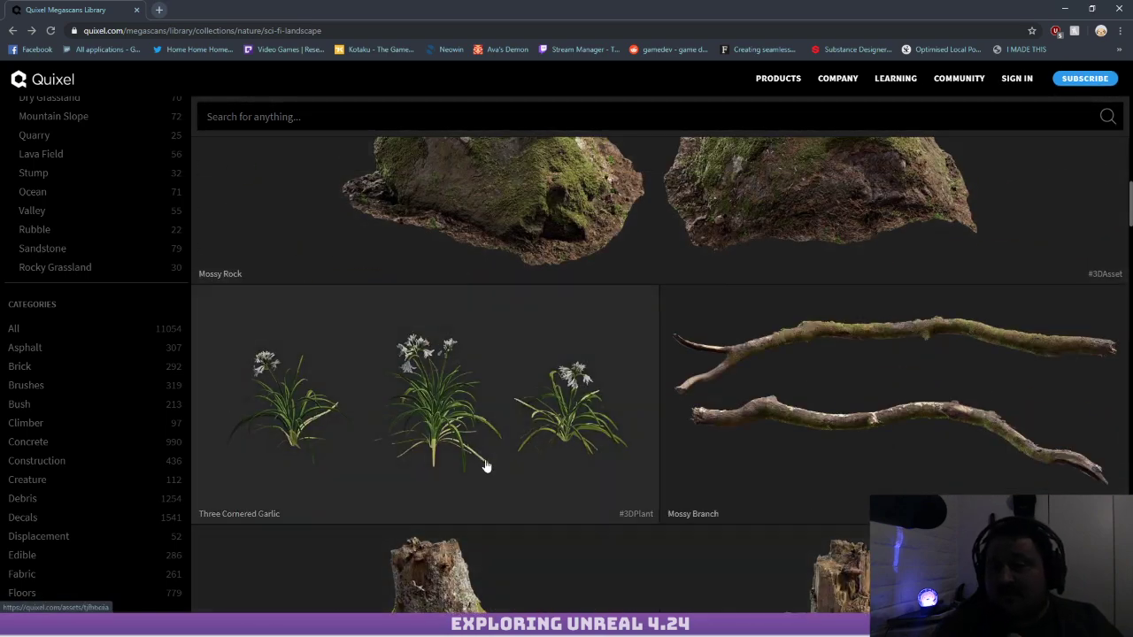
scroll(484, 463, "down", 3)
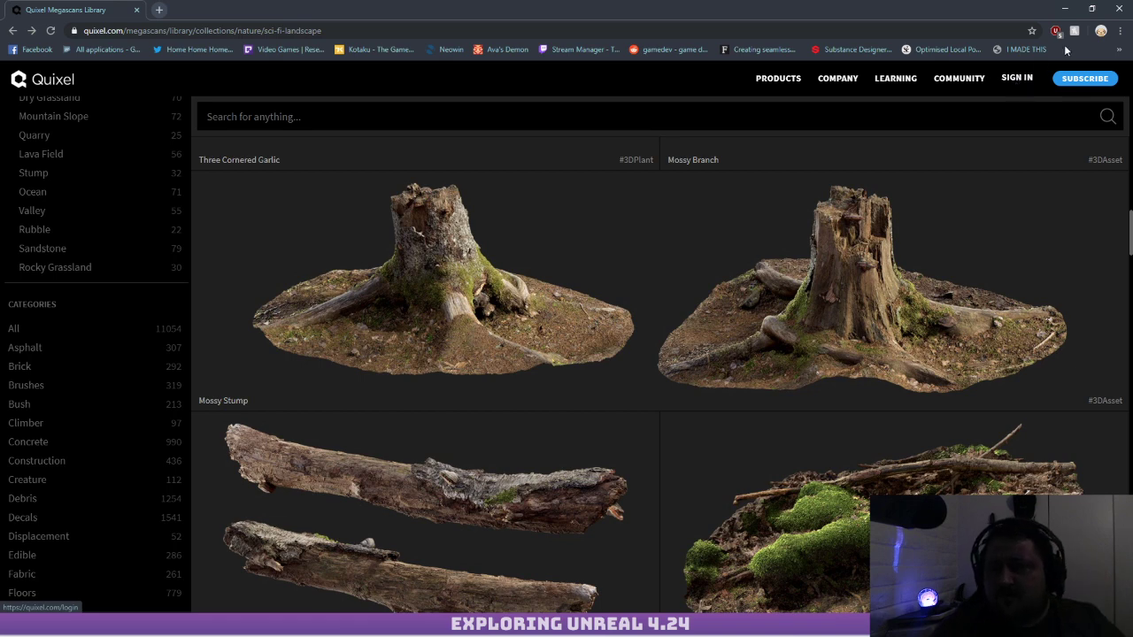
scroll(319, 279, "down", 2)
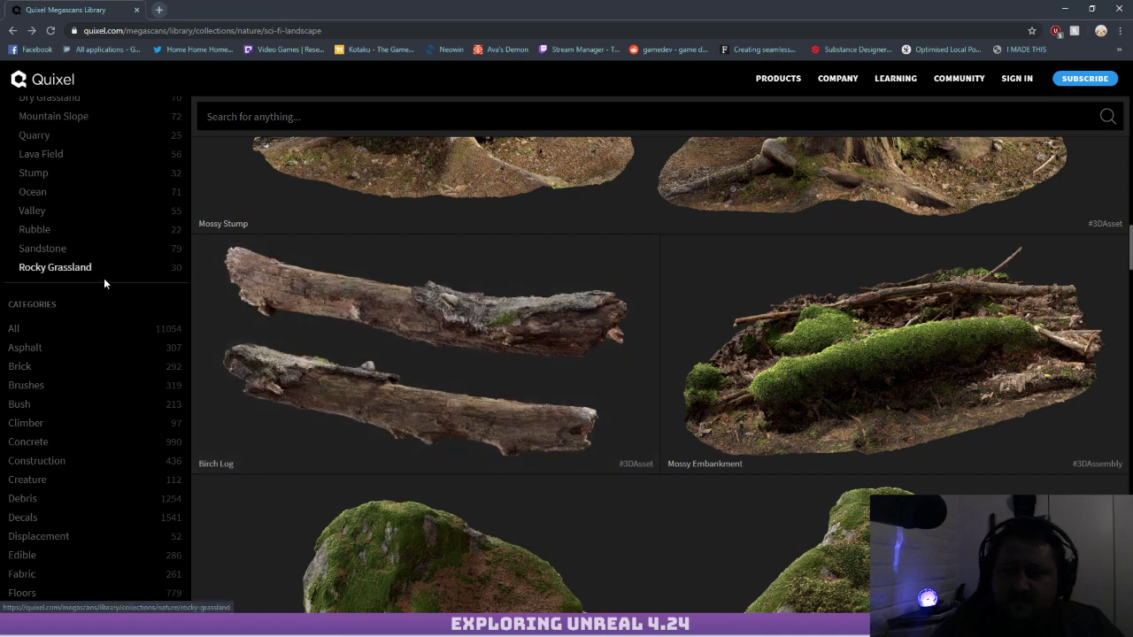
Look through the Megascans category list, and minimize the browser window
scroll(104, 284, "down", 1)
scroll(44, 238, "down", 2)
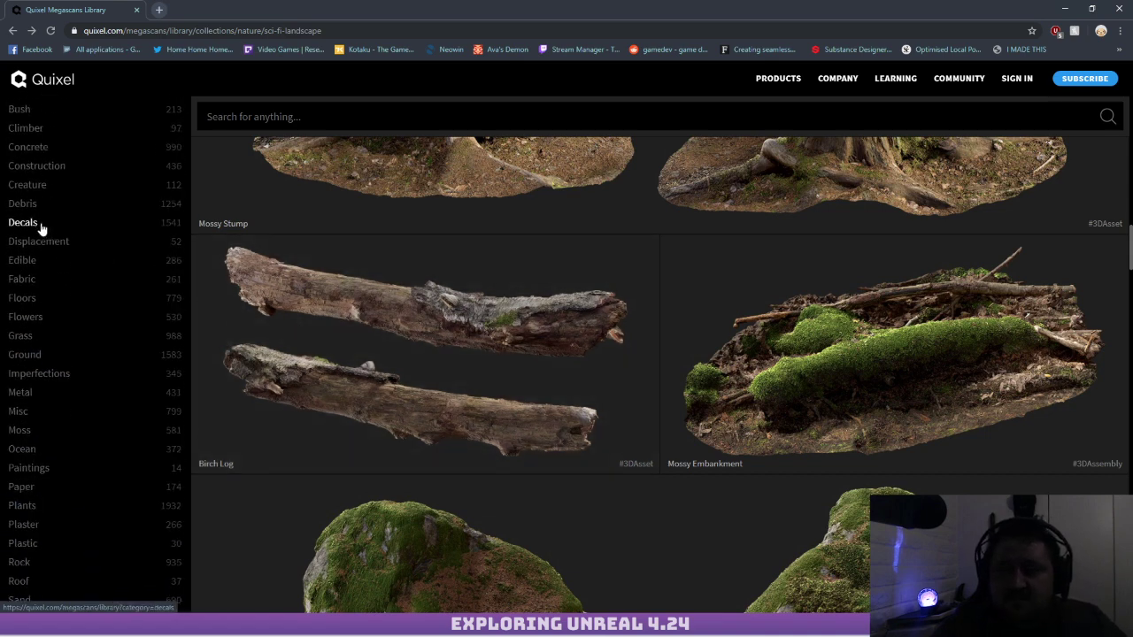
key("super")
key("super")
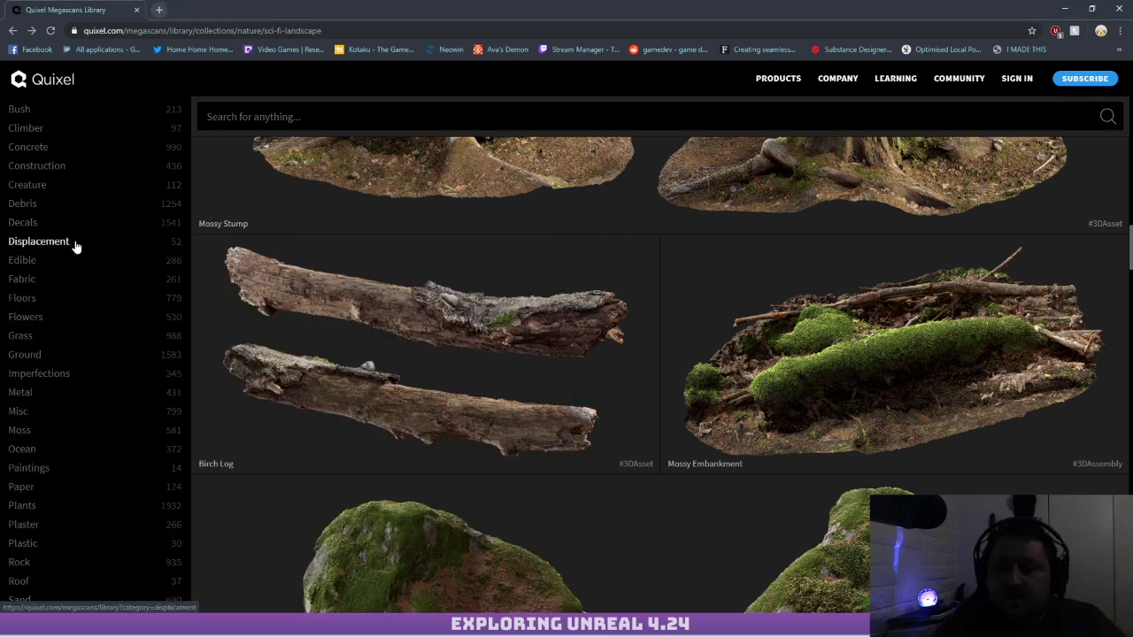
scroll(66, 241, "down", 2)
left_click(1065, 8)
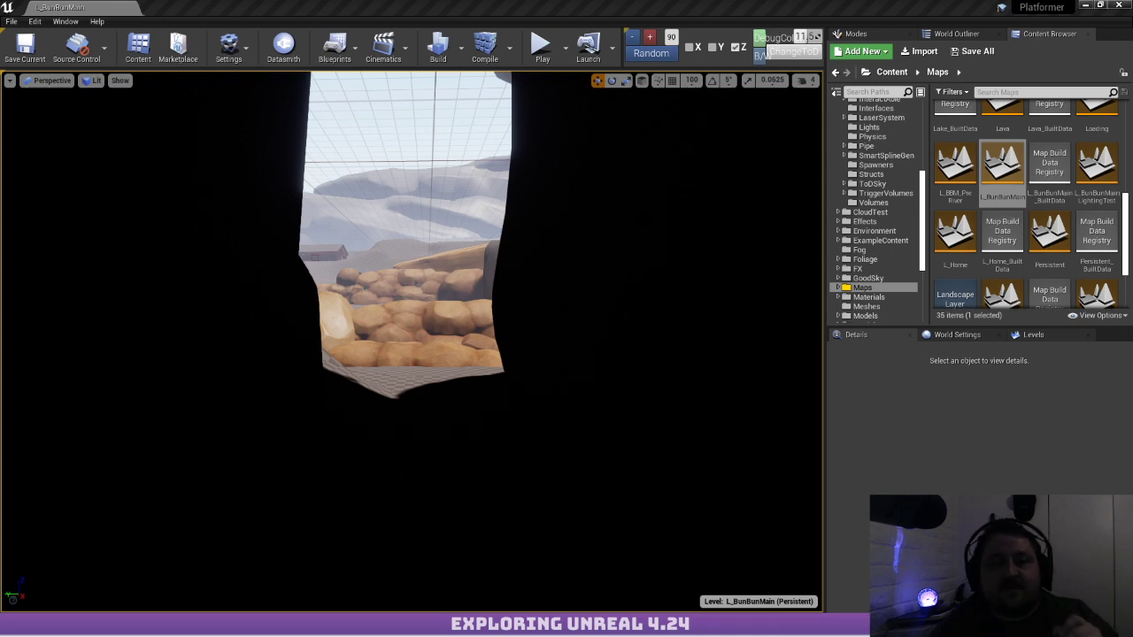
Show the signed-in Megascans library and its account page with the subscription and Megascans Bridge entries
left_click_drag(0, 111, 581, 2)
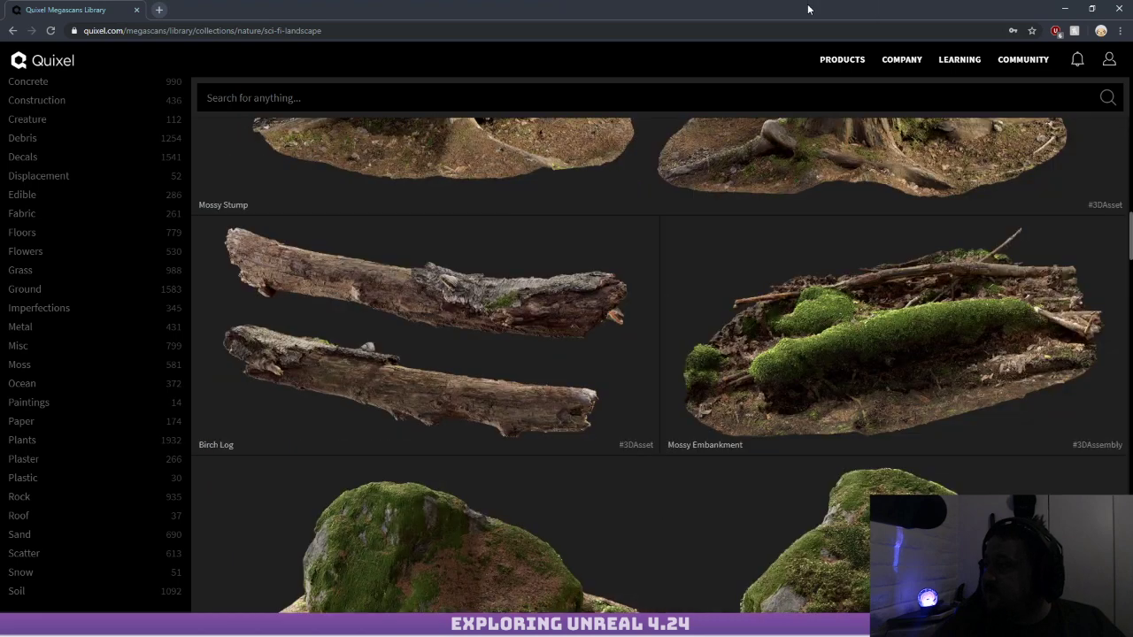
left_click_drag(808, 9, 0, 137)
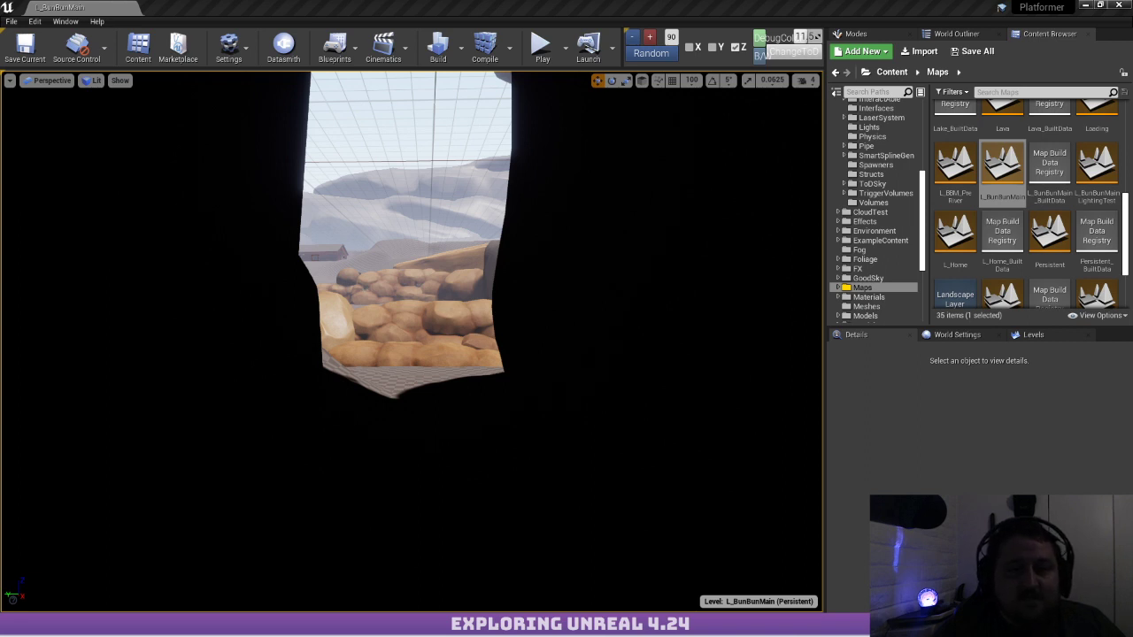
left_click_drag(0, 76, 365, 77)
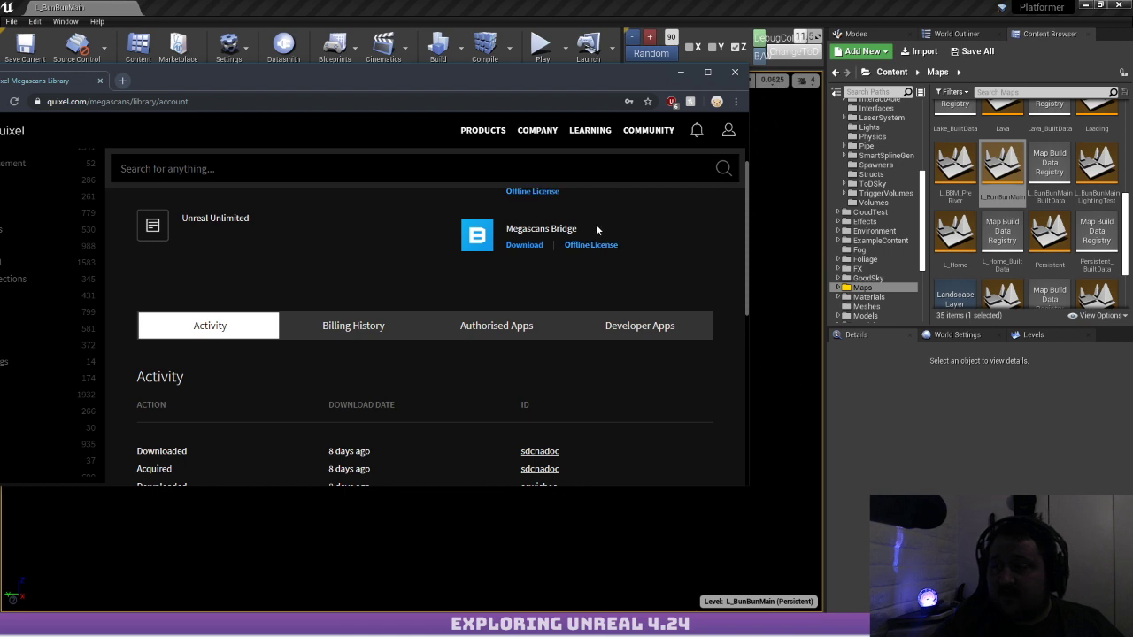
left_click_drag(288, 89, 0, 265)
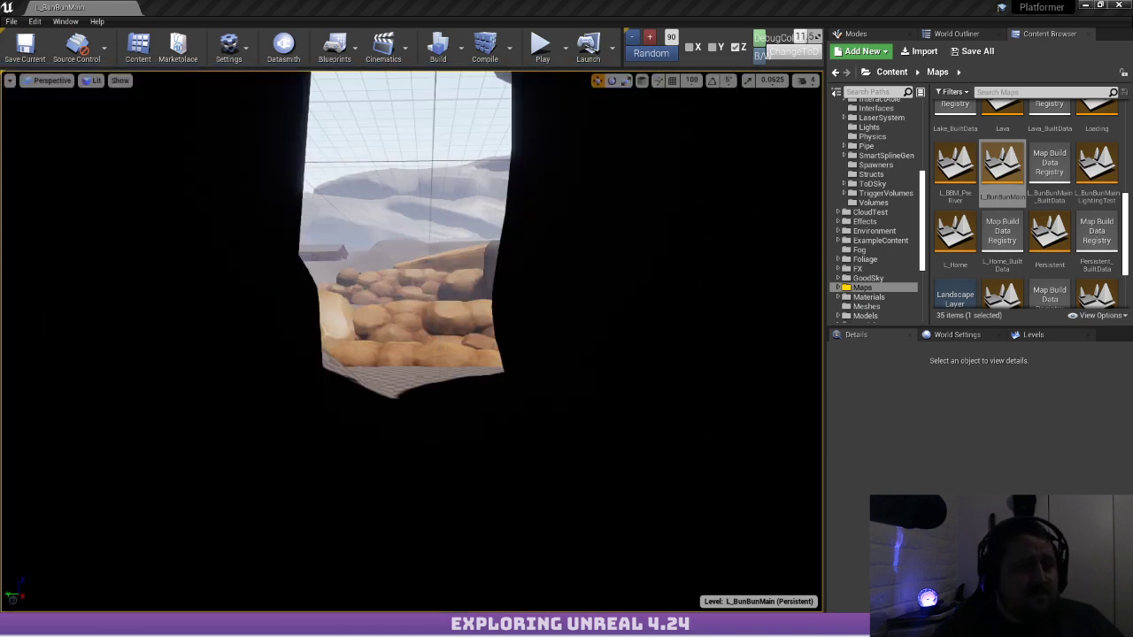
Bring the Megascans Decals category back on screen and open the details of the first Arid Debris decal
left_click_drag(0, 288, 411, 5)
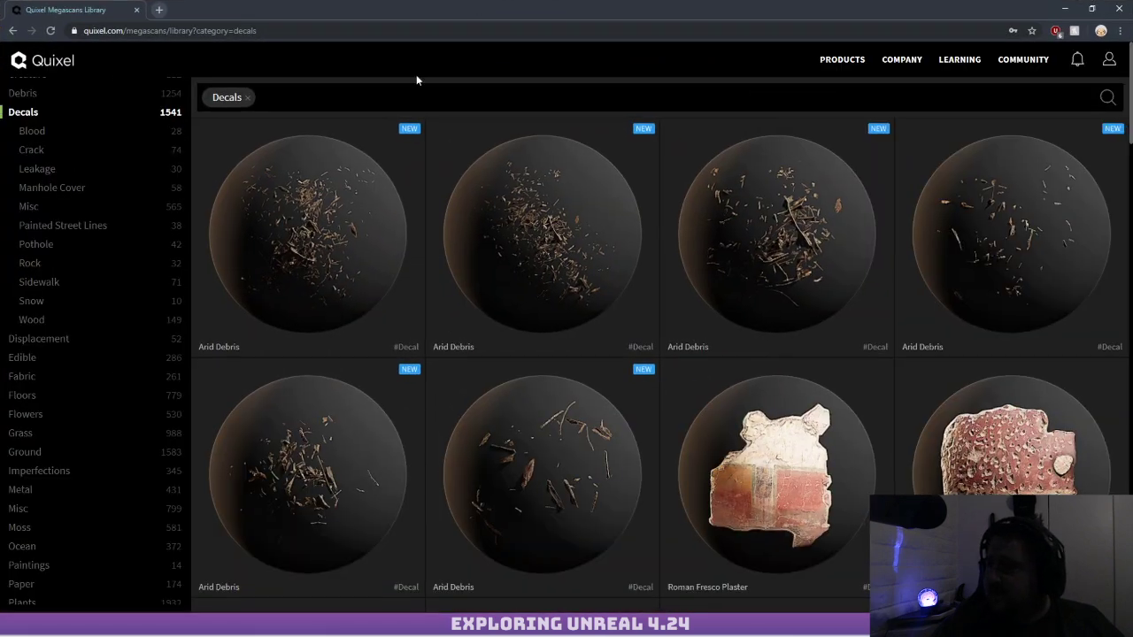
left_click(329, 209)
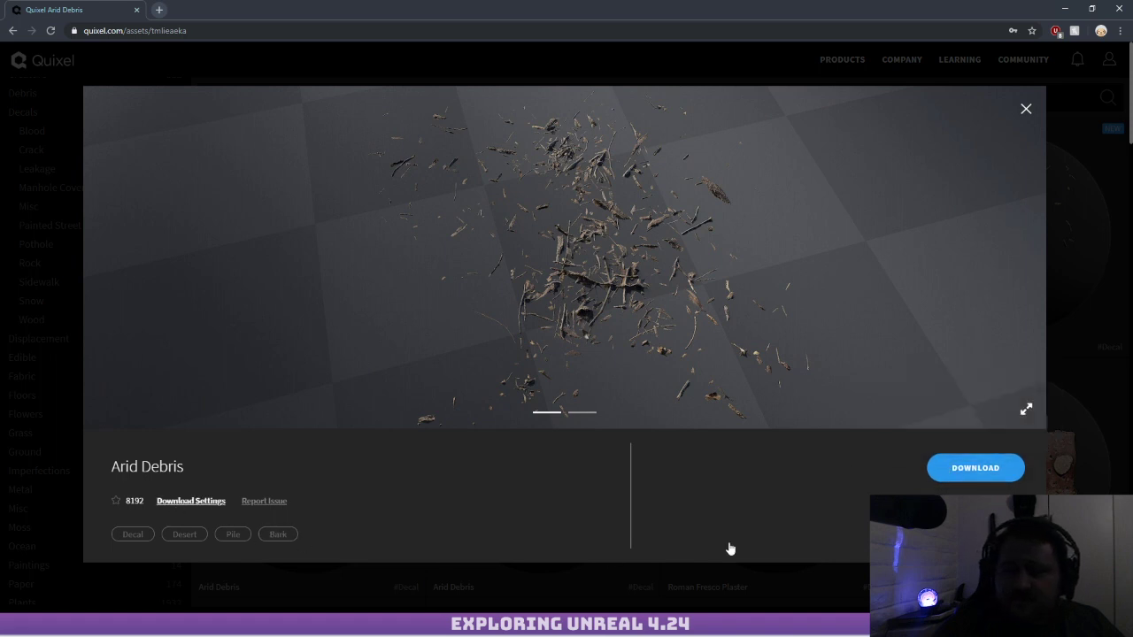
Review the Arid Debris decal's download settings and available resolutions without changing them, and close the asset details
left_click(190, 501)
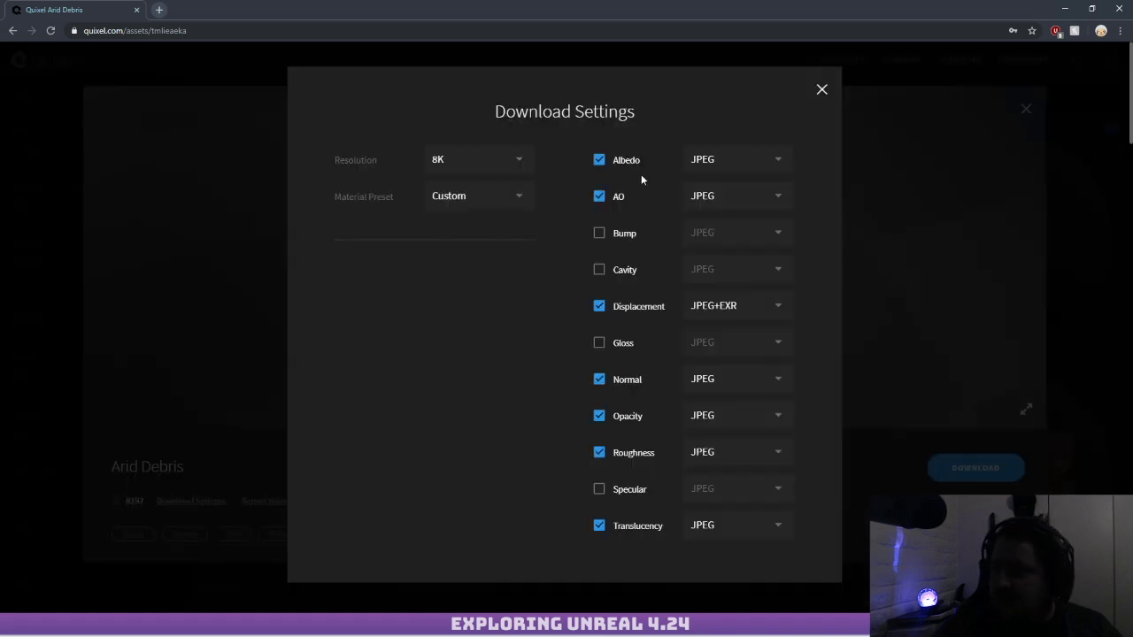
left_click(520, 161)
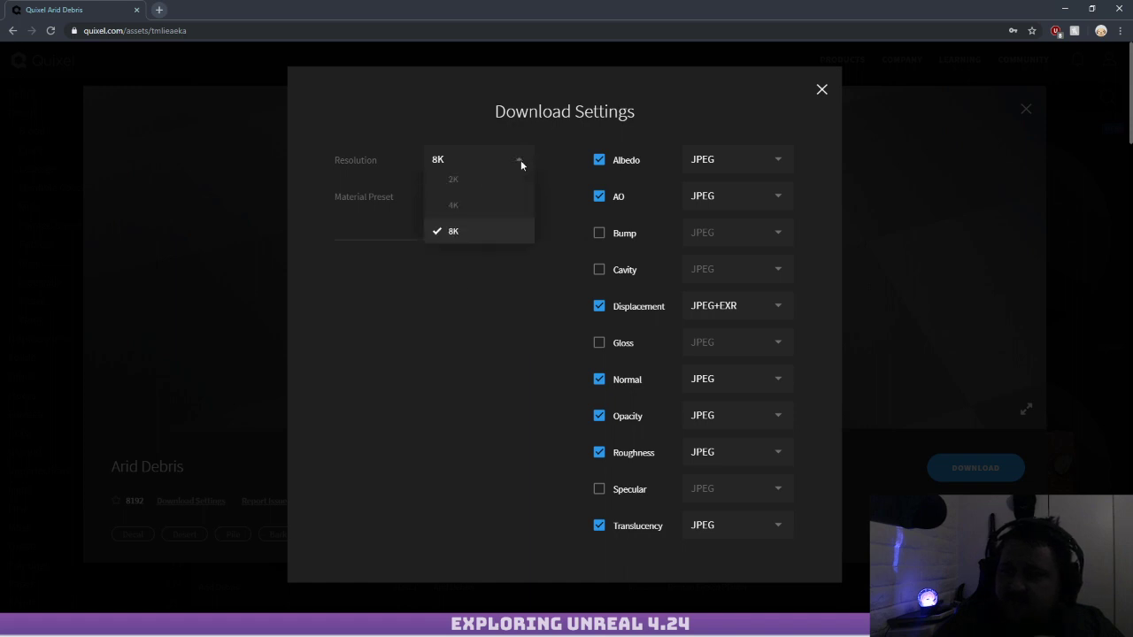
left_click(520, 160)
left_click(520, 159)
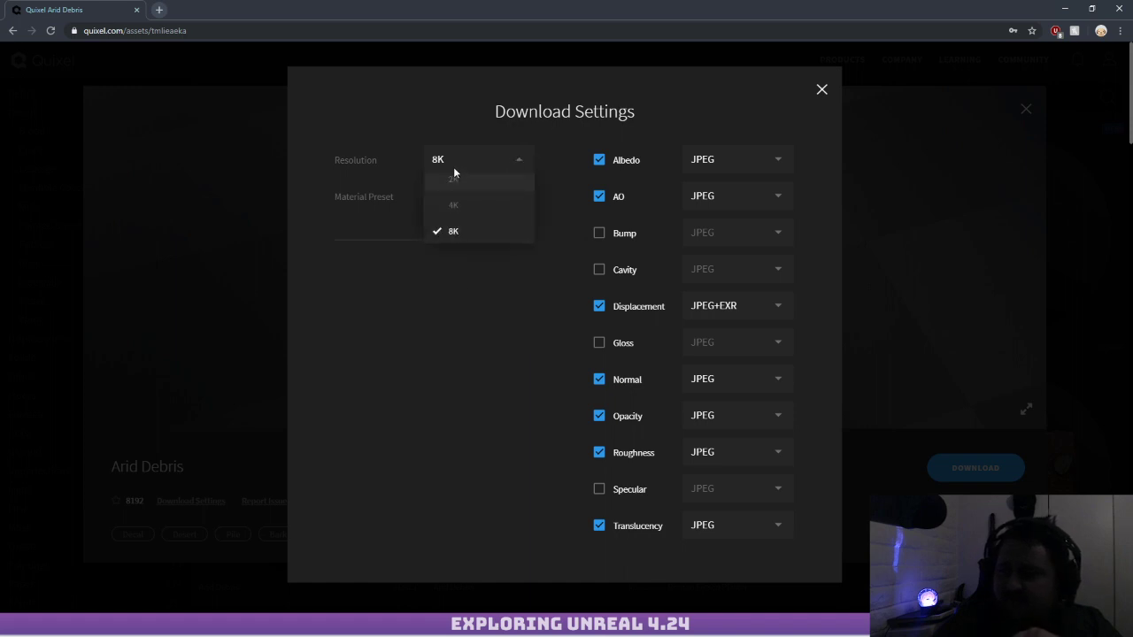
left_click(444, 342)
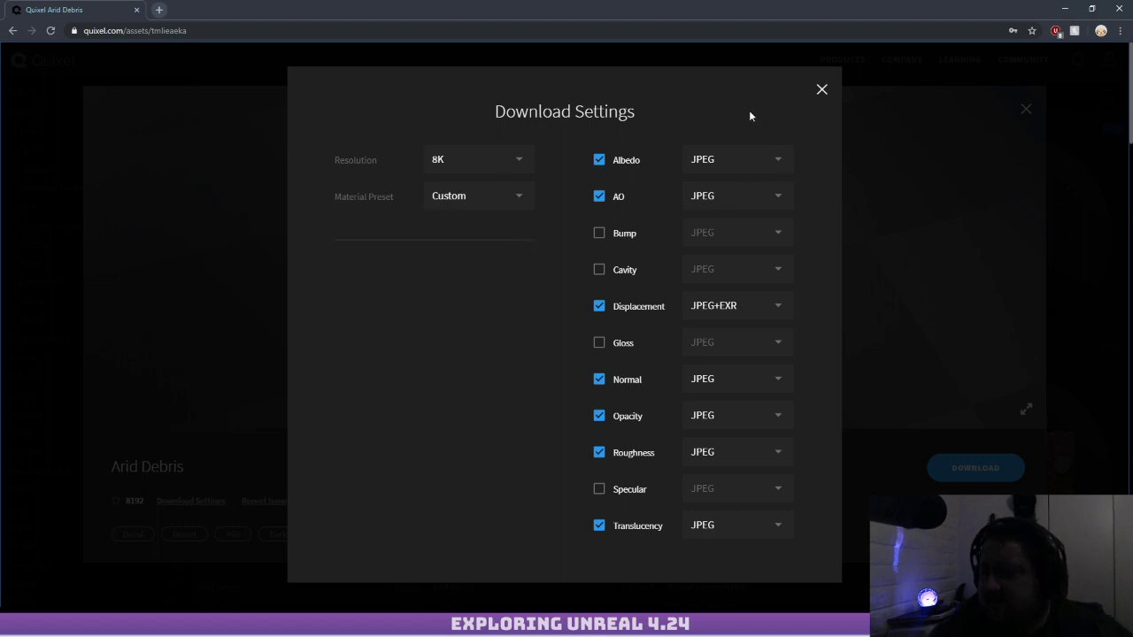
left_click(821, 89)
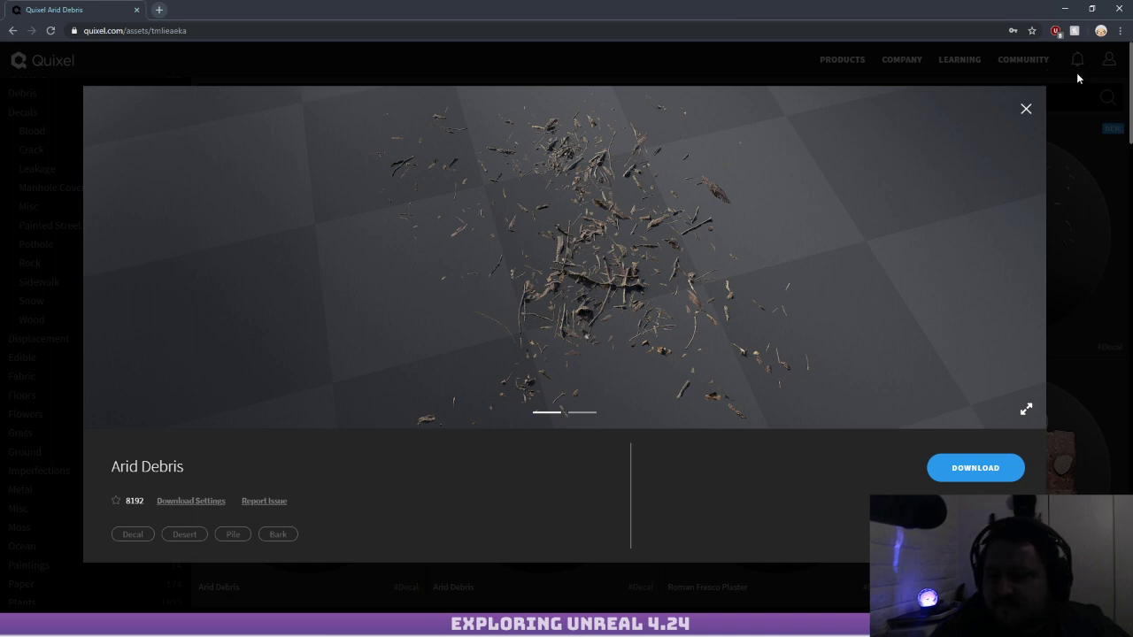
left_click(1026, 109)
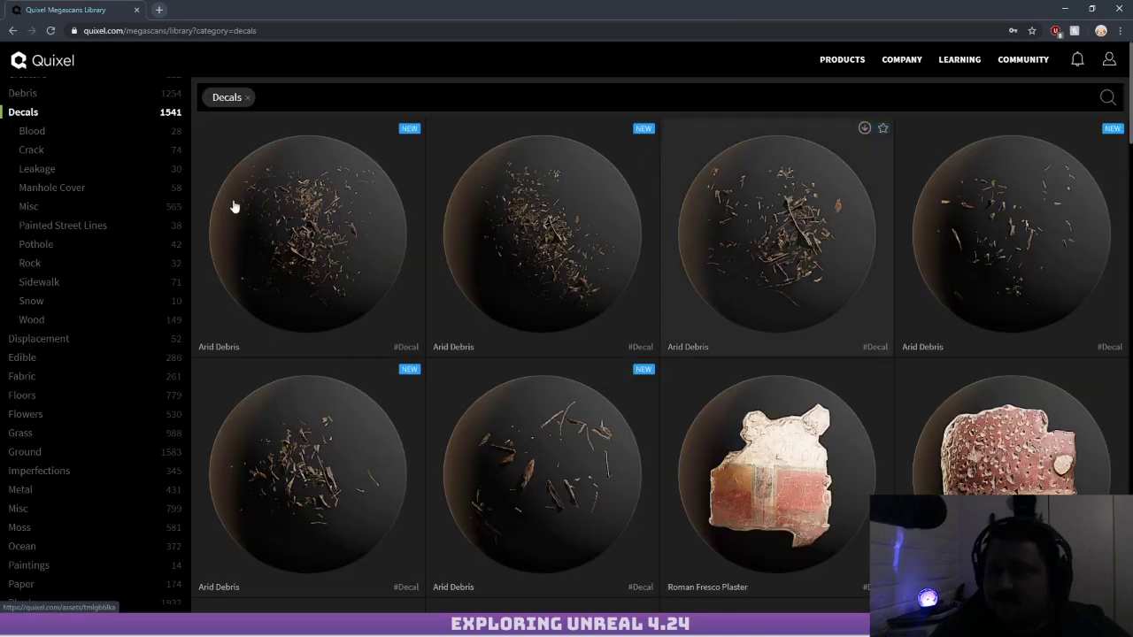
Find the Decorative Wall Panel decal, view its download settings, and close its details
scroll(366, 219, "down", 1)
scroll(457, 240, "down", 4)
scroll(486, 228, "up", 2)
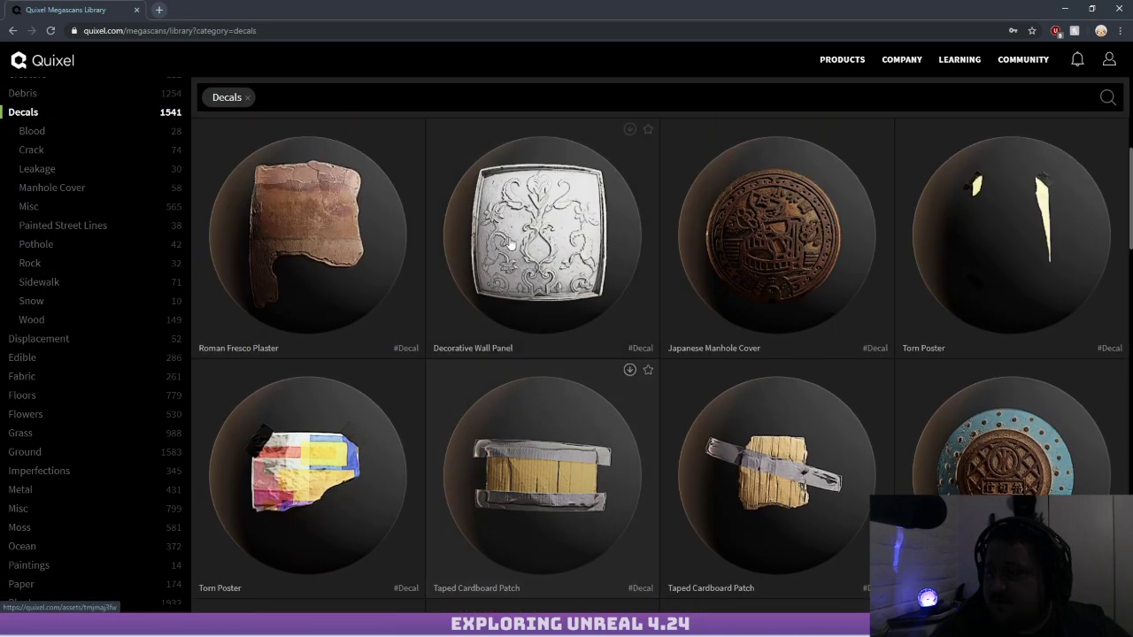
left_click(536, 249)
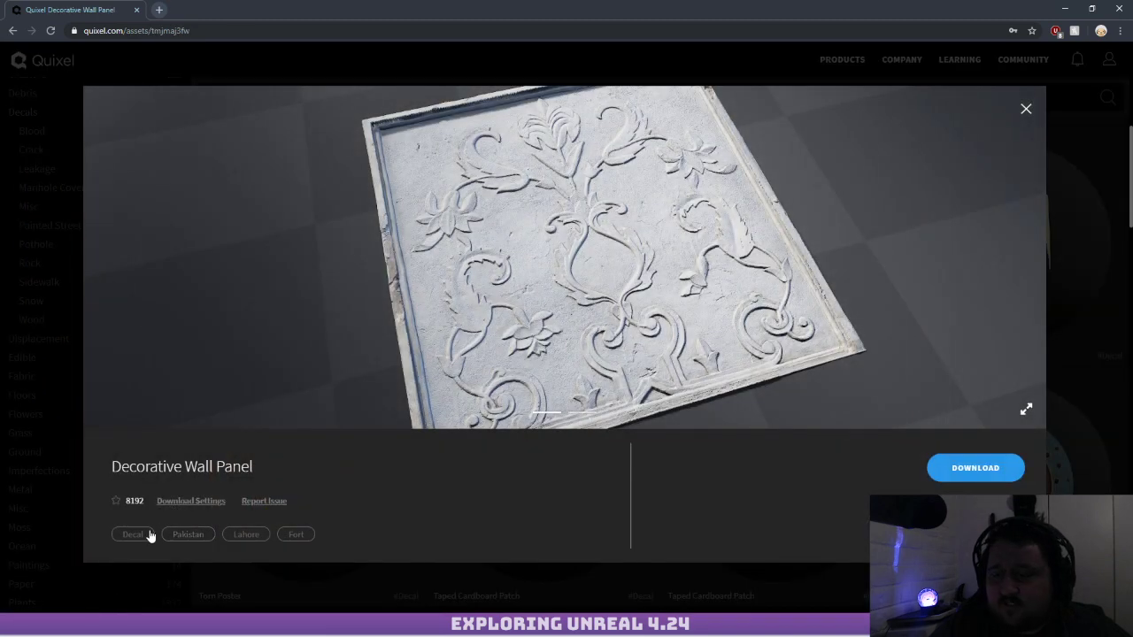
left_click(187, 500)
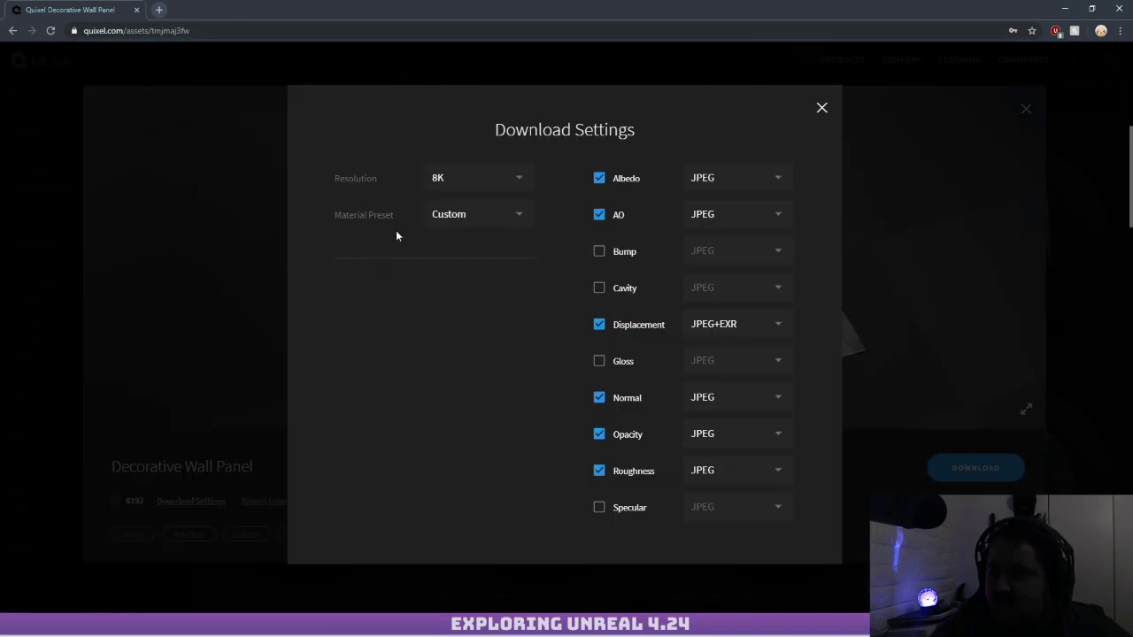
left_click(822, 107)
left_click(1026, 108)
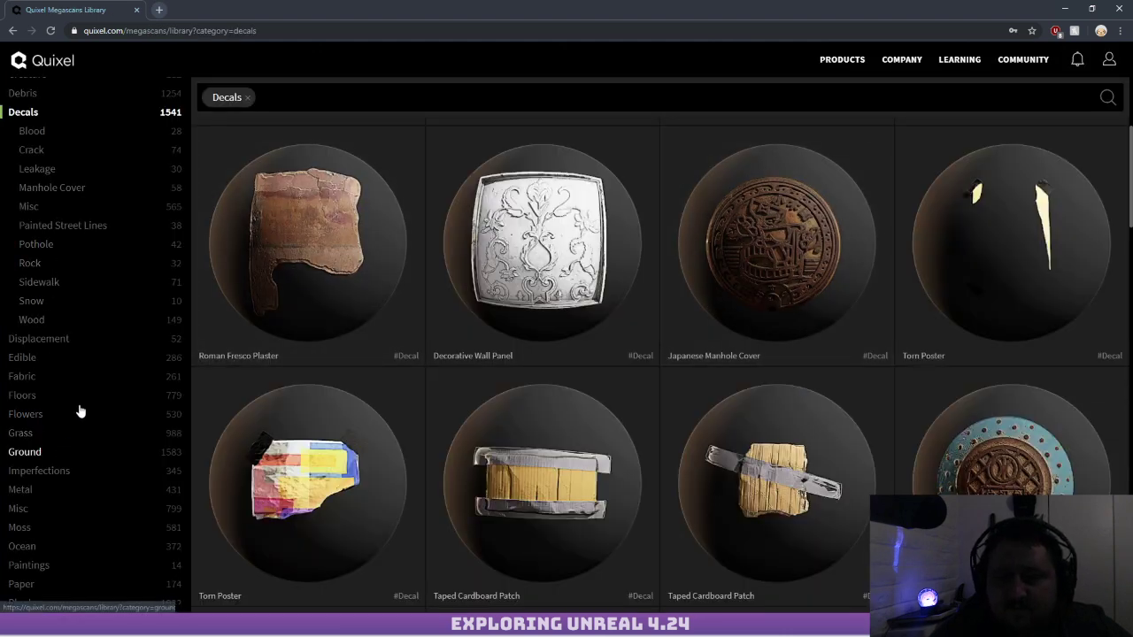
Open the Megascans Brushes category and look through its blood, spatter, print and paint brush assets
scroll(61, 359, "up", 3)
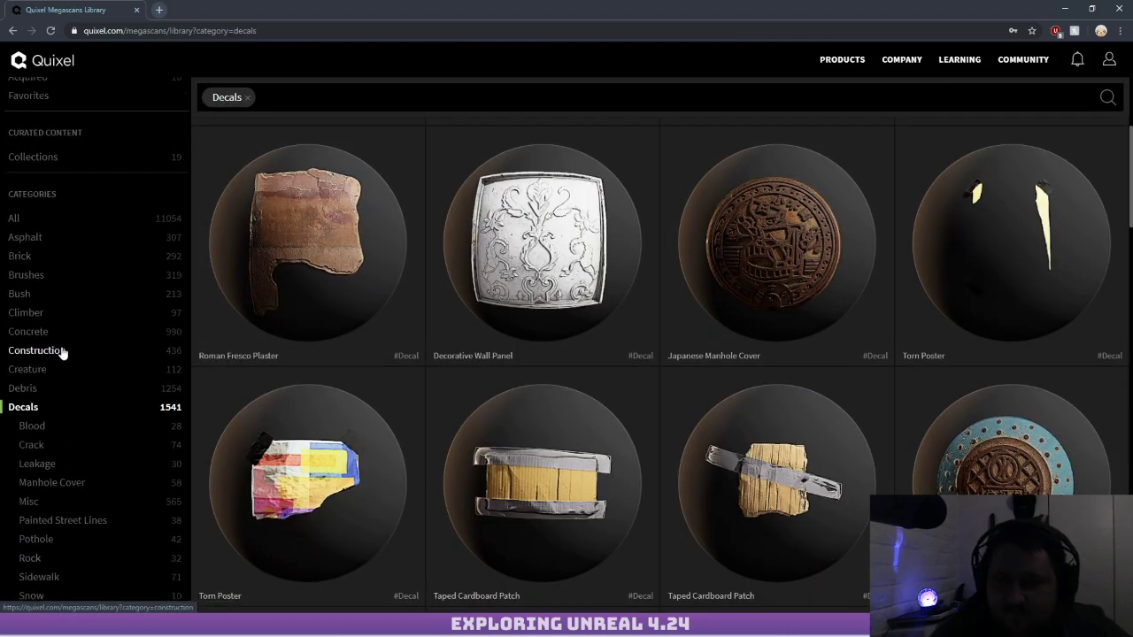
left_click(46, 277)
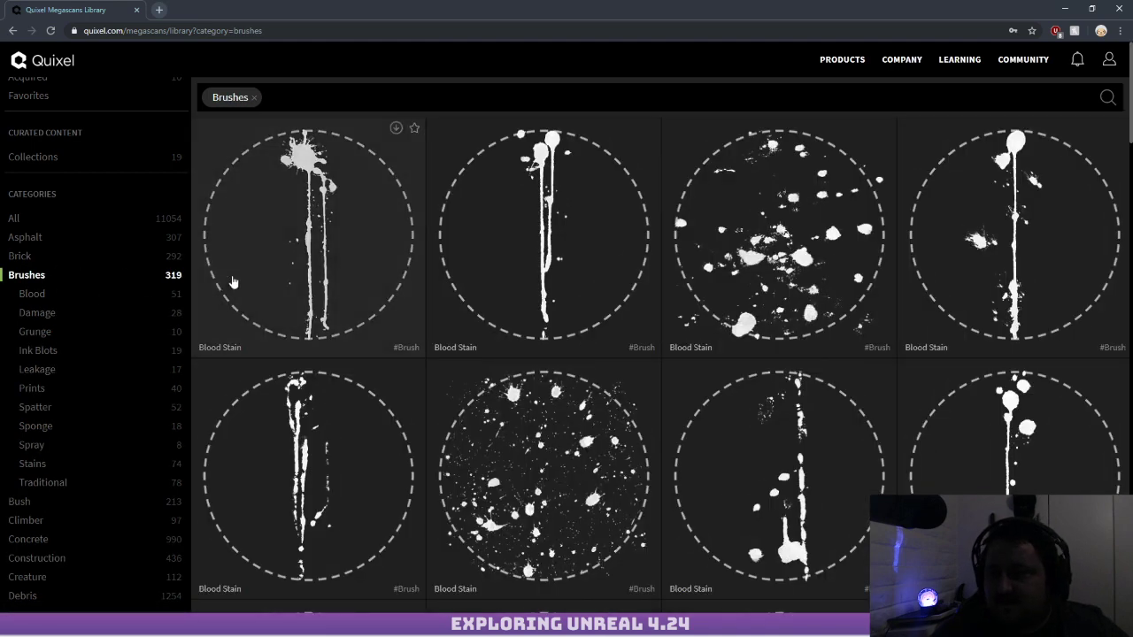
scroll(408, 262, "down", 8)
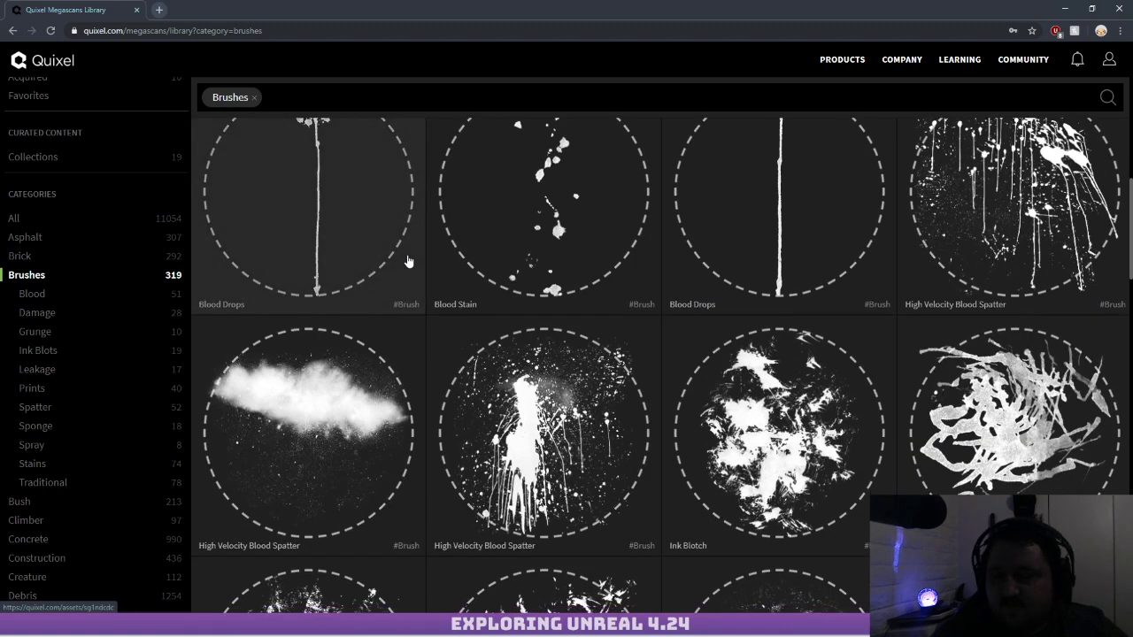
scroll(523, 258, "down", 2)
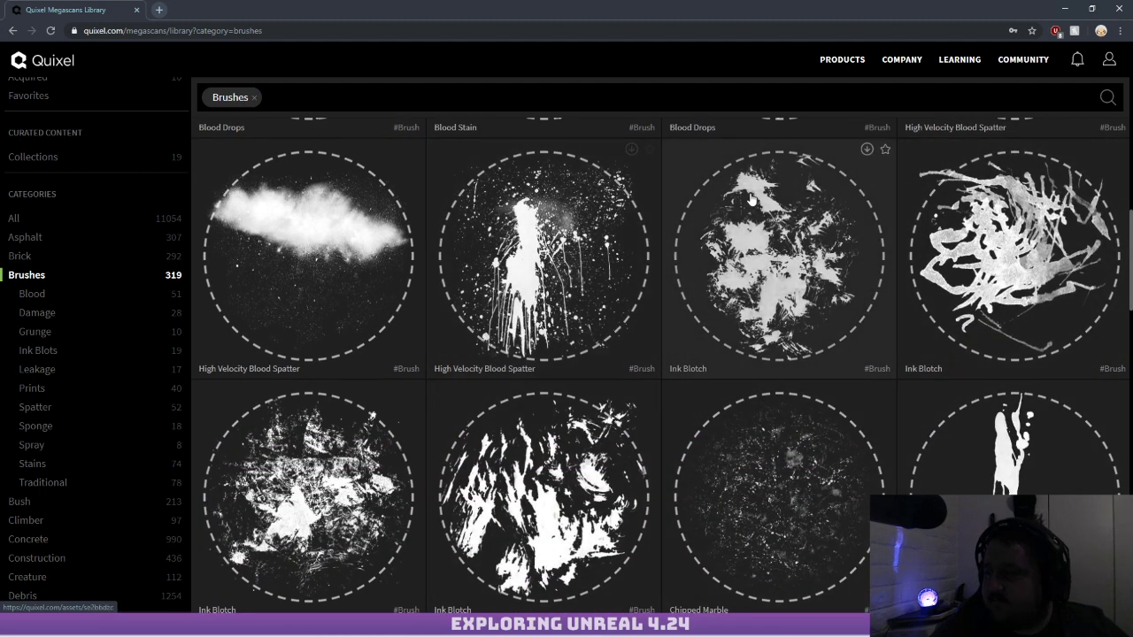
scroll(674, 327, "down", 2)
scroll(676, 329, "down", 3)
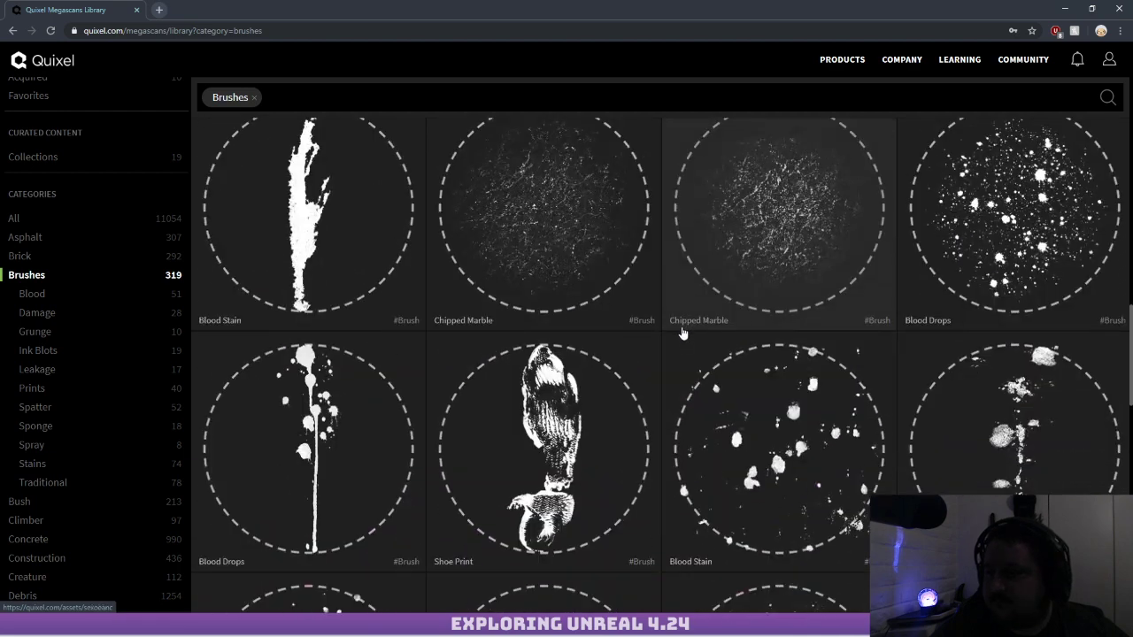
scroll(681, 333, "down", 2)
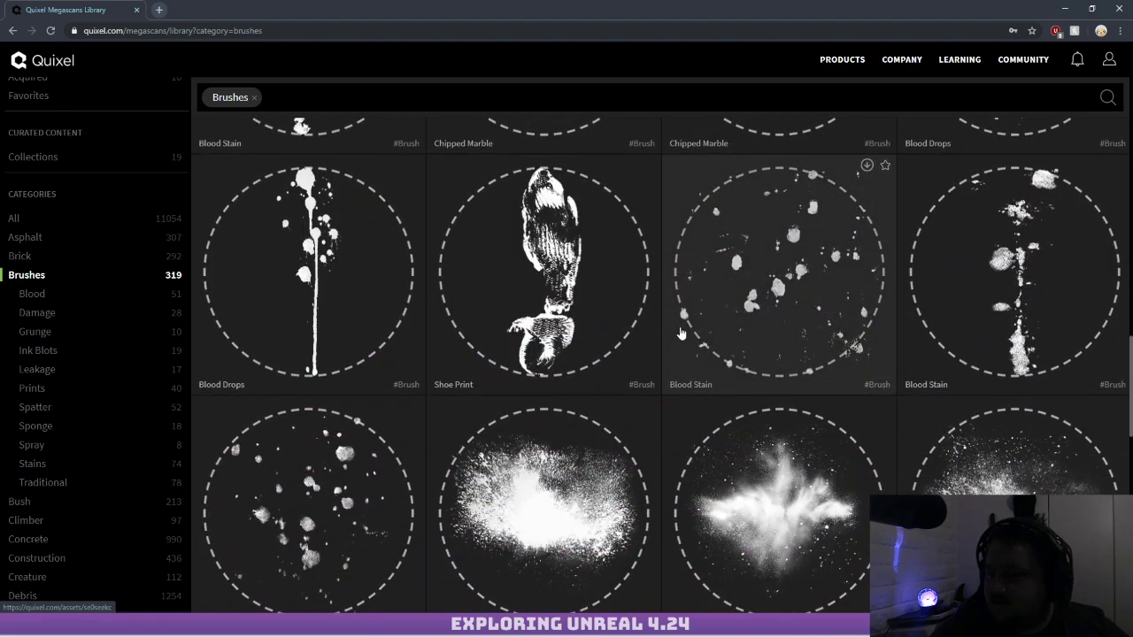
scroll(682, 334, "down", 6)
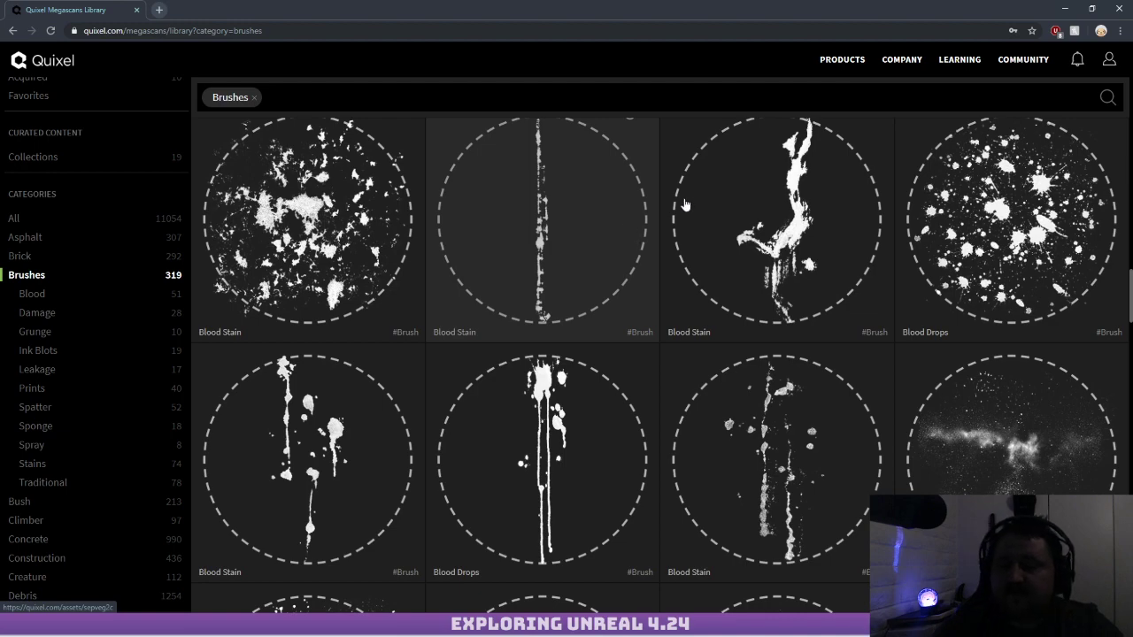
scroll(337, 130, "down", 8)
scroll(569, 192, "down", 5)
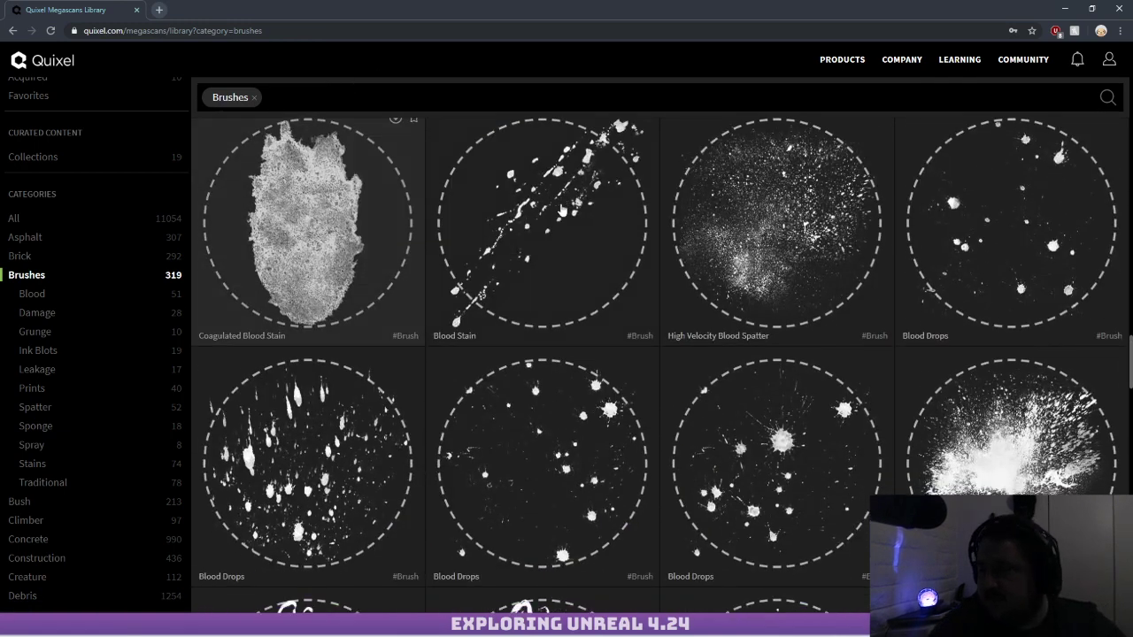
scroll(571, 189, "down", 2)
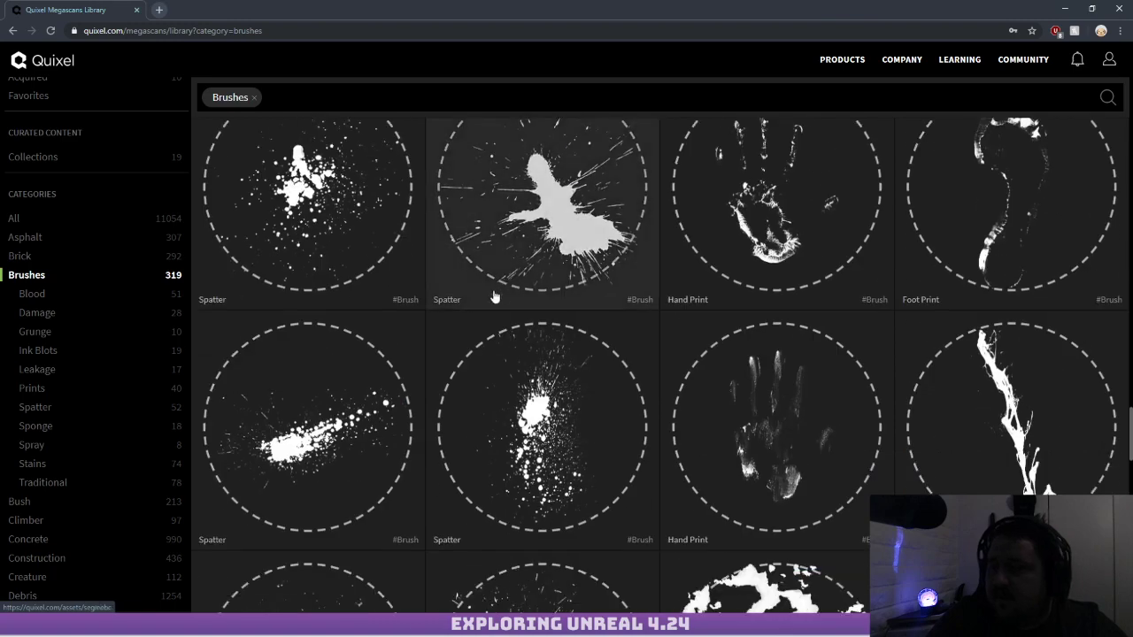
scroll(495, 292, "down", 3)
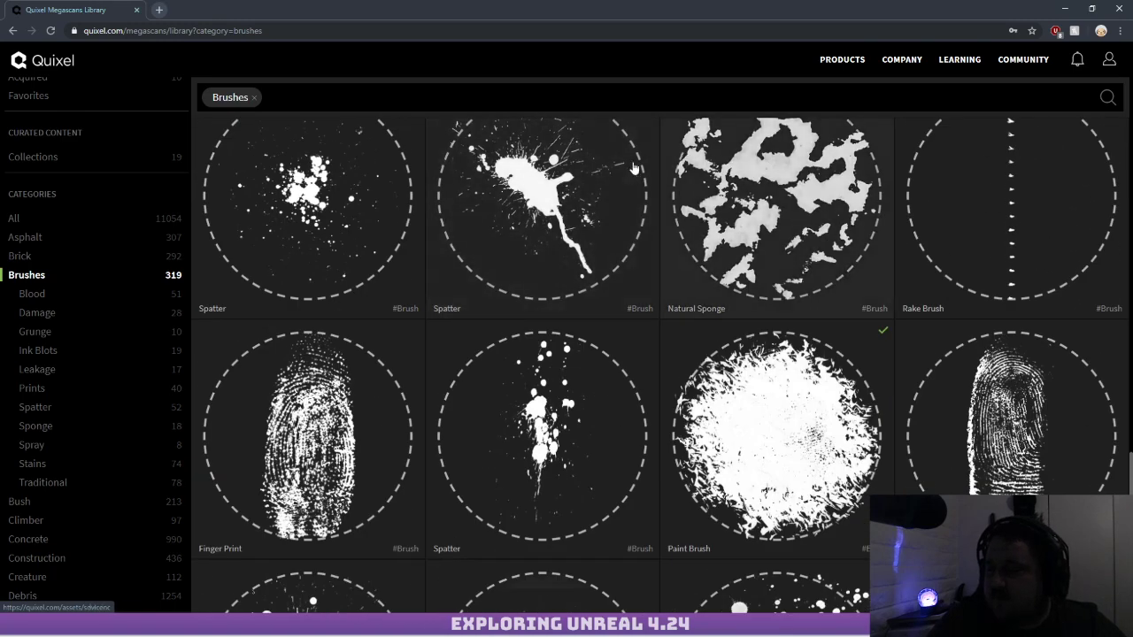
scroll(519, 266, "down", 5)
scroll(655, 248, "down", 4)
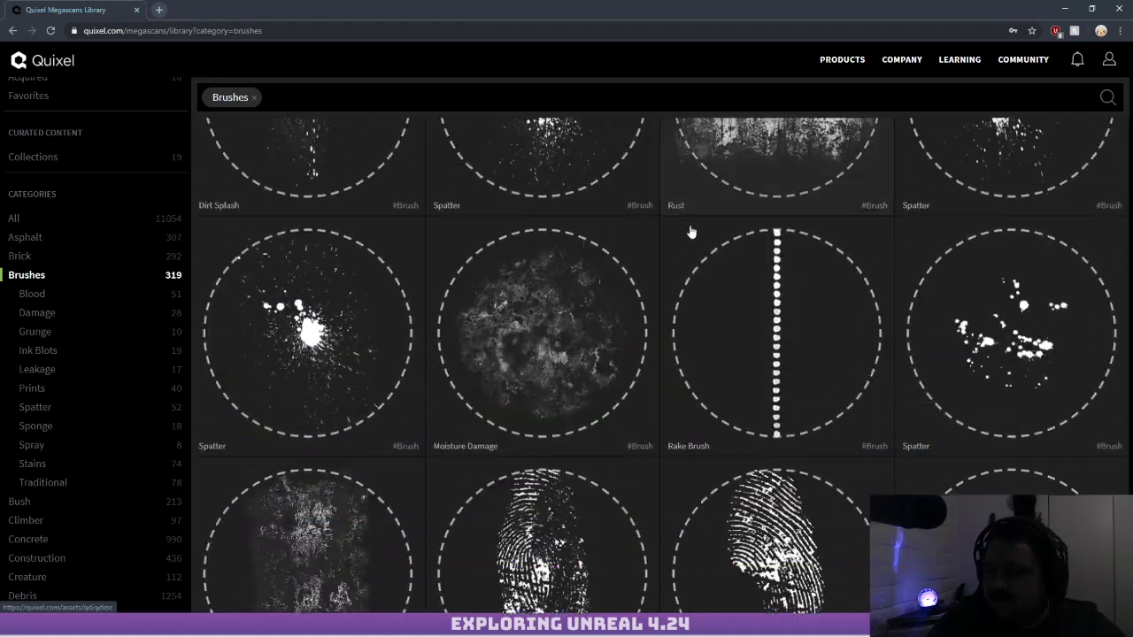
scroll(864, 221, "down", 10)
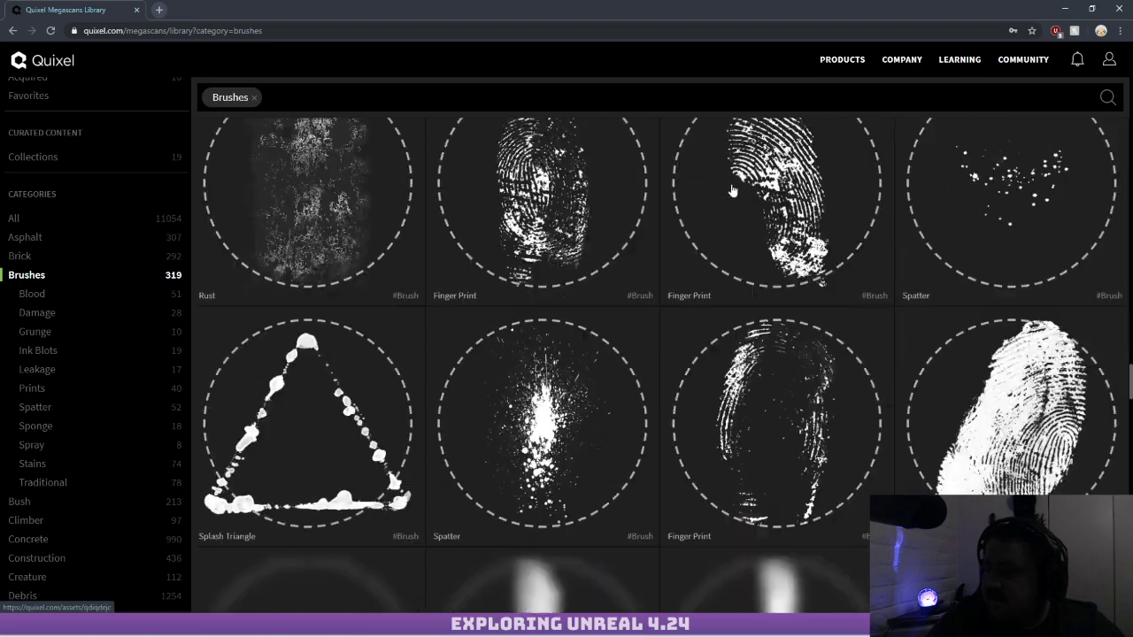
scroll(730, 189, "down", 7)
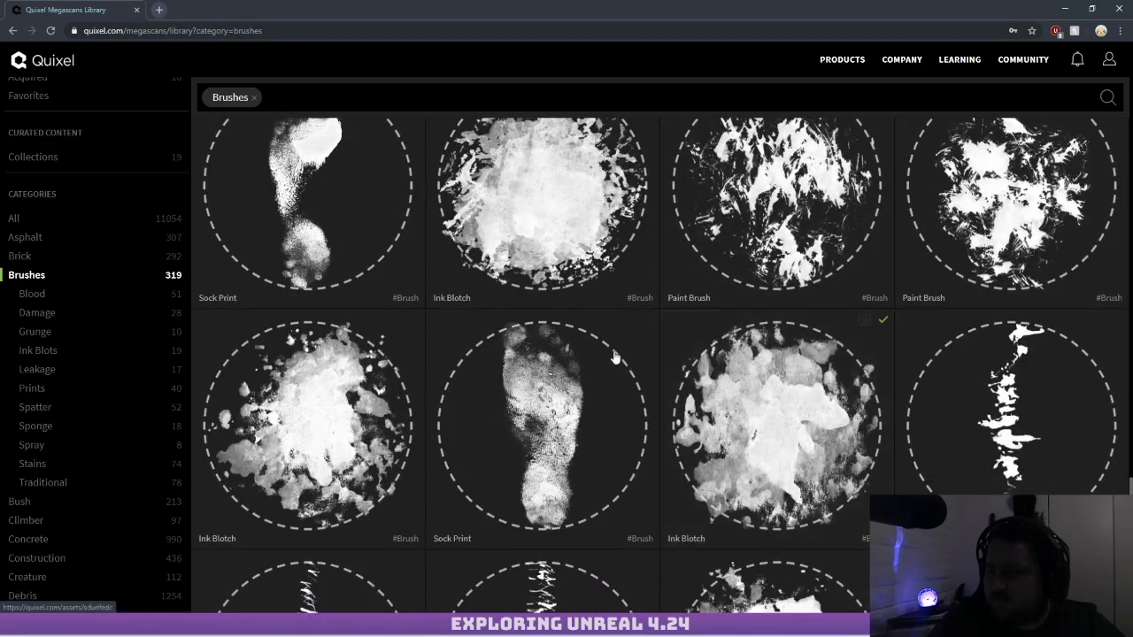
scroll(752, 193, "down", 3)
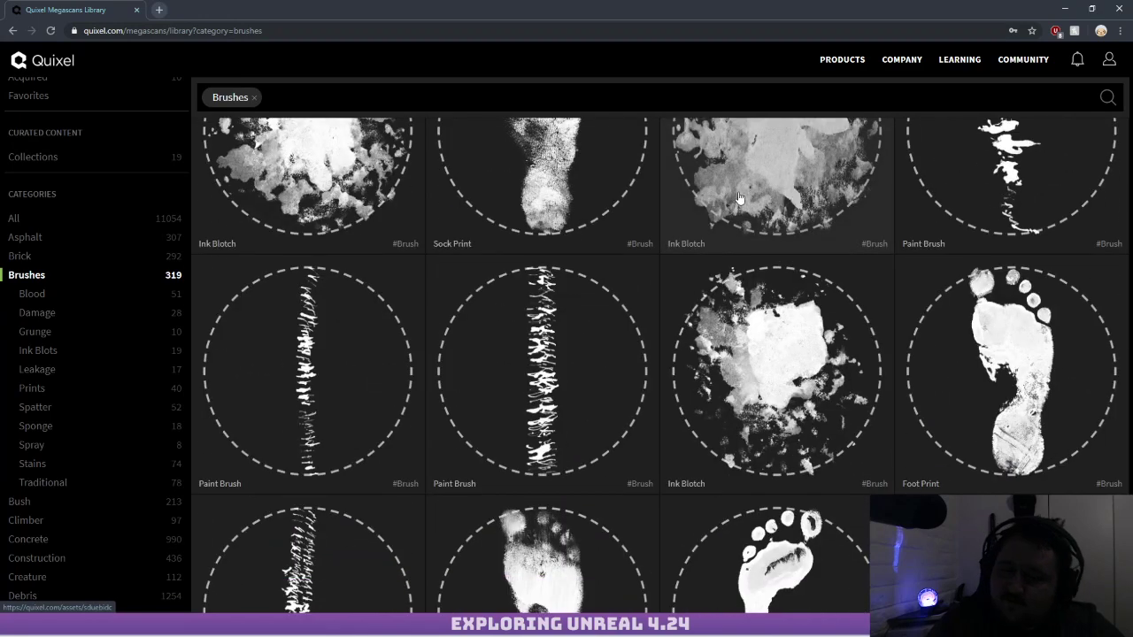
scroll(698, 177, "down", 6)
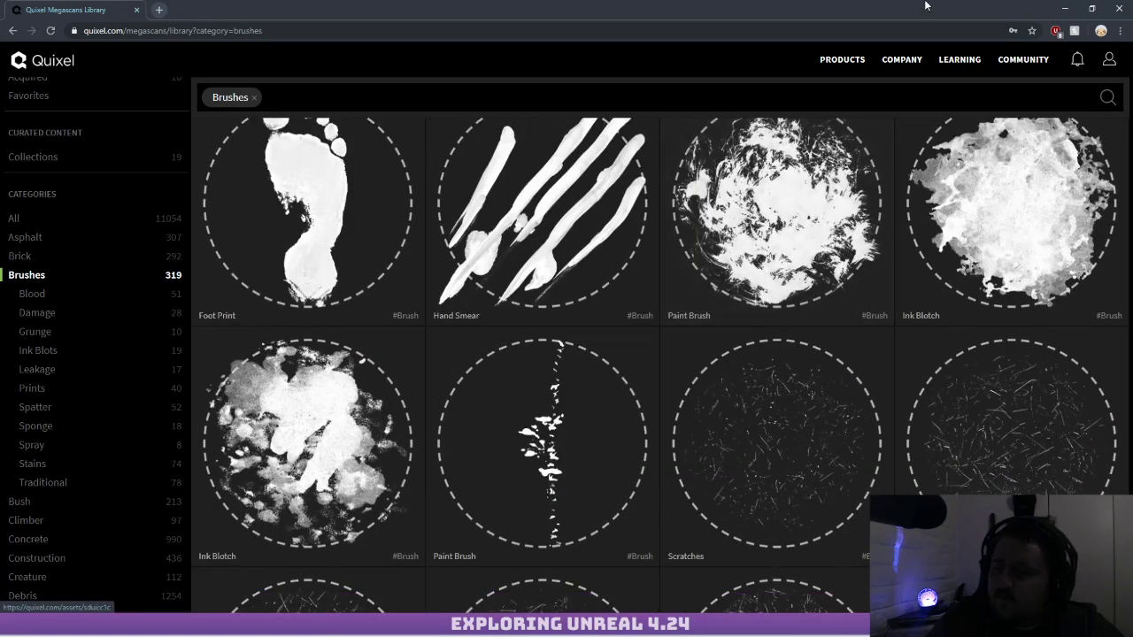
Close the browser and fly through the L_BunBunMain level to look over the rocks, river and fenced house
left_click(1122, 7)
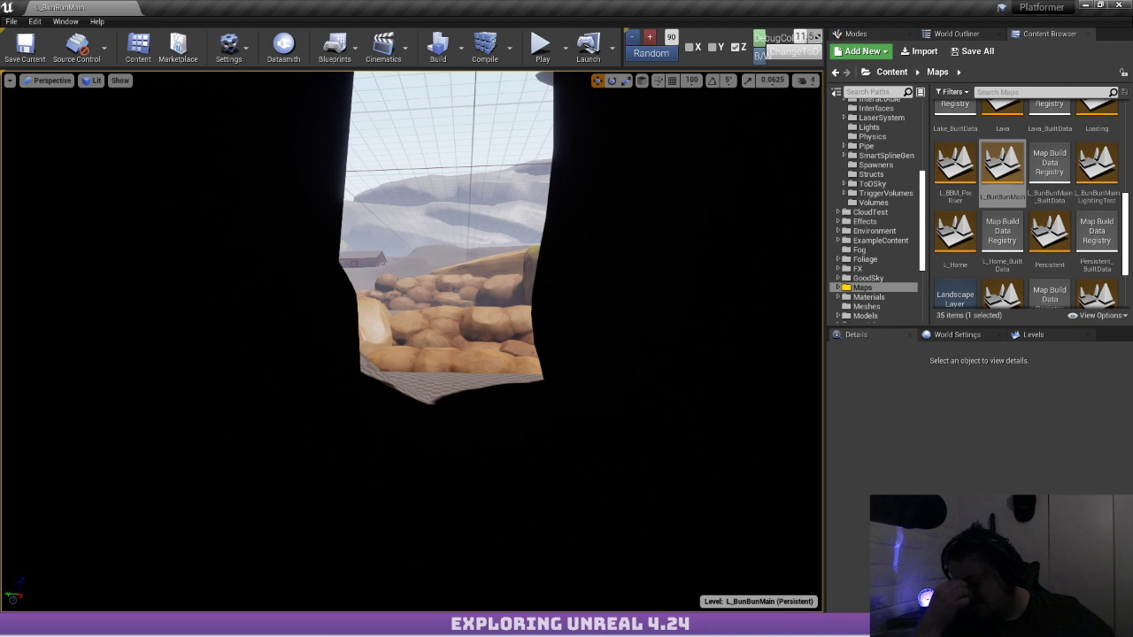
key("w")
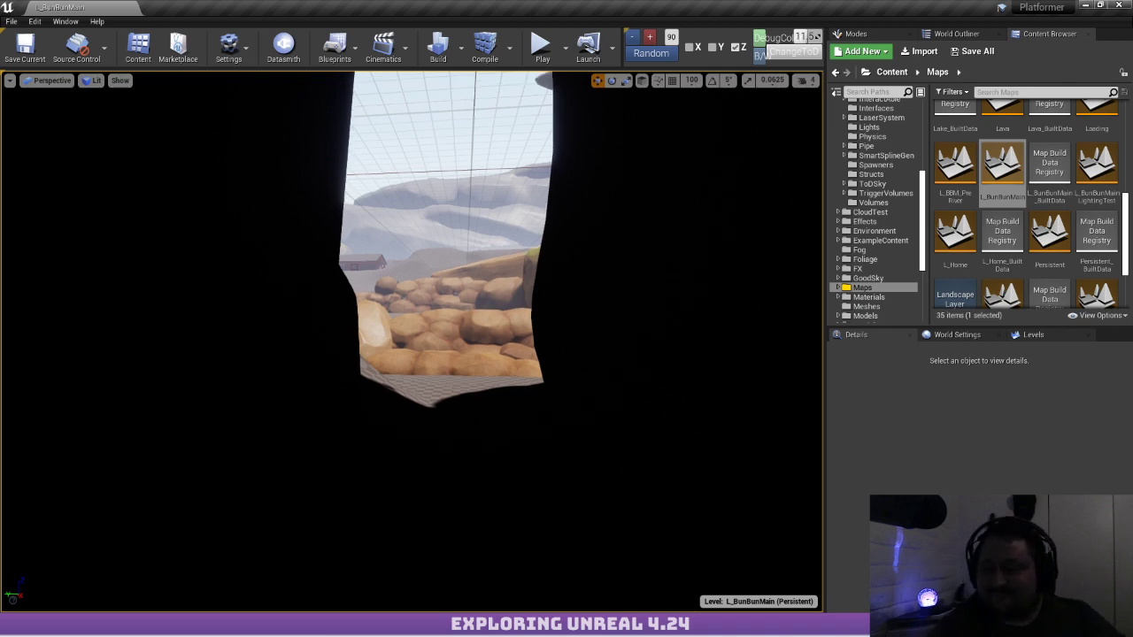
key("w")
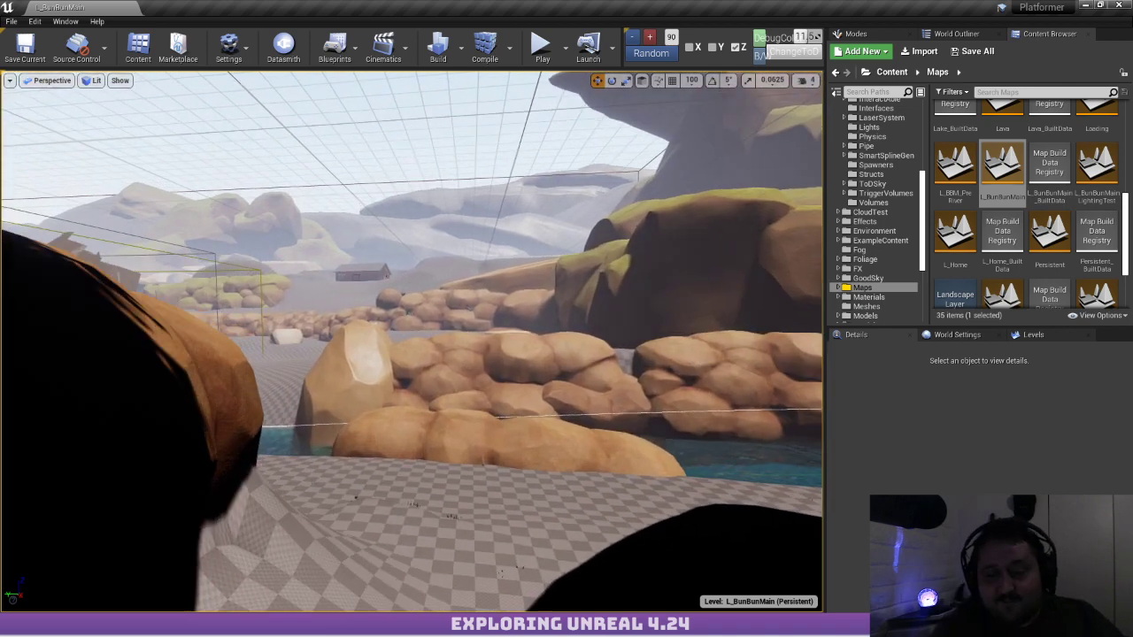
key("w")
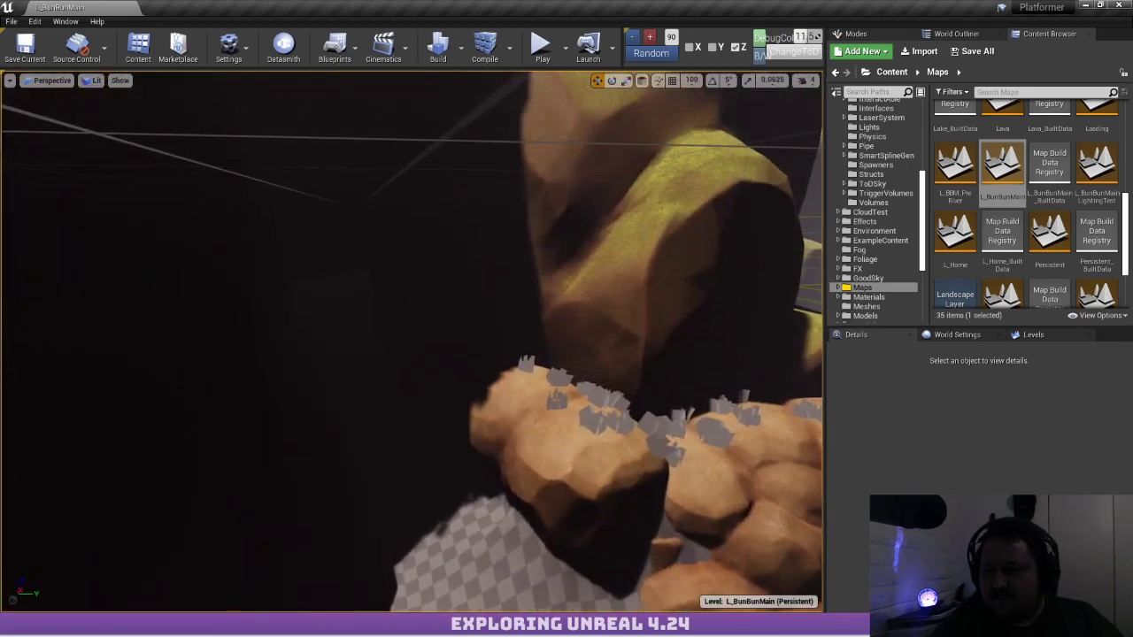
key("w")
right_click_drag(401, 247, 423, 306)
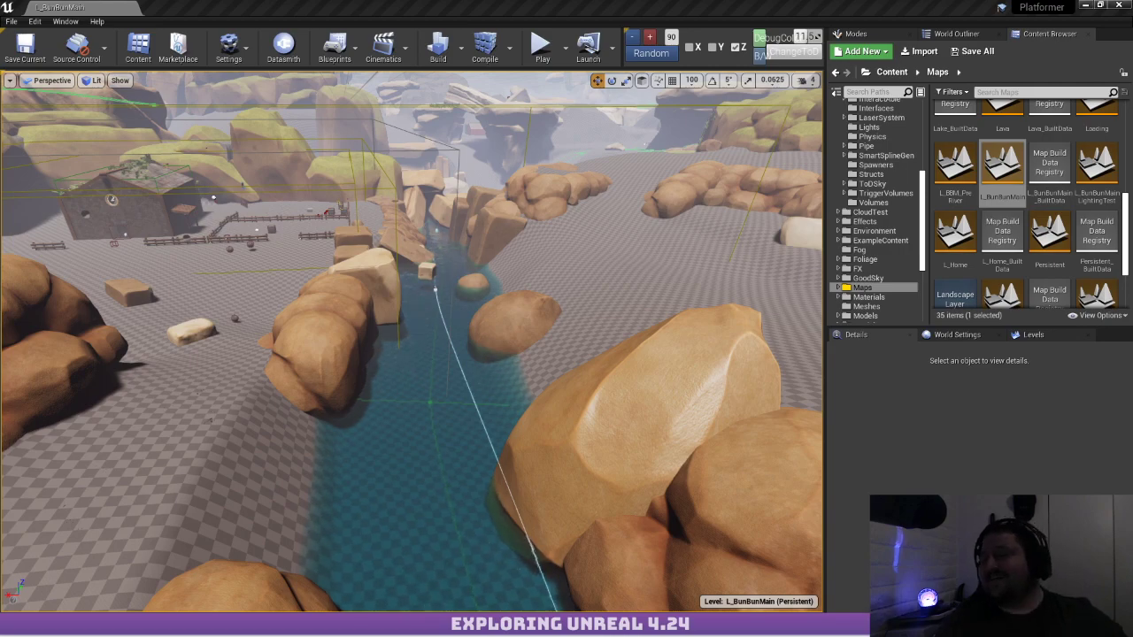
key("w")
right_click_drag(579, 278, 580, 327)
right_click_drag(427, 280, 487, 216)
key("s")
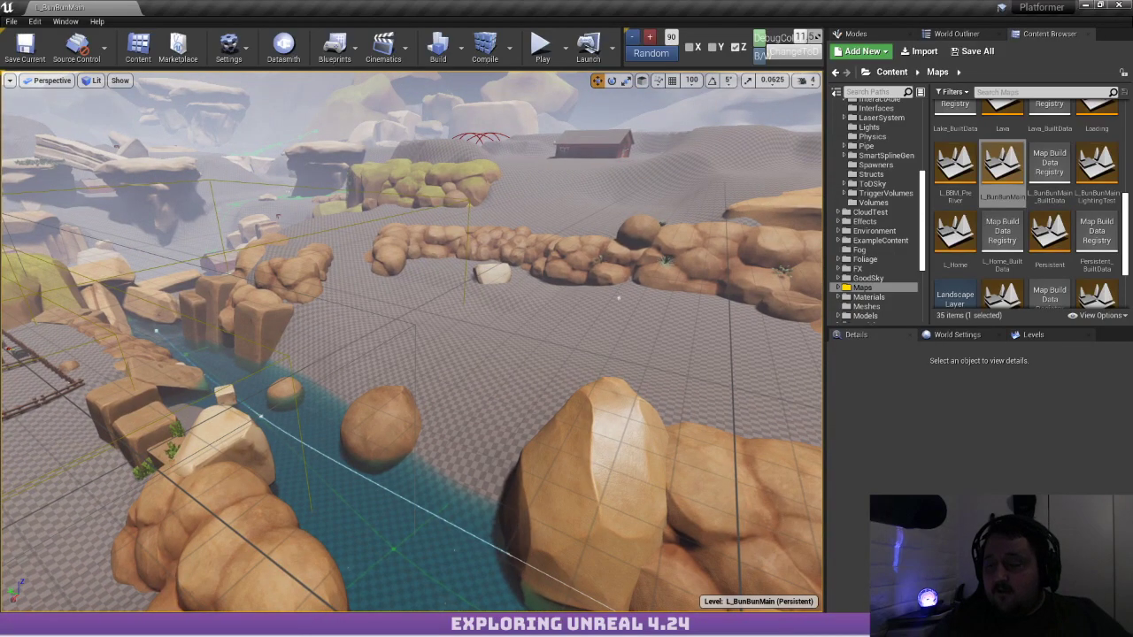
right_click_drag(457, 265, 280, 294)
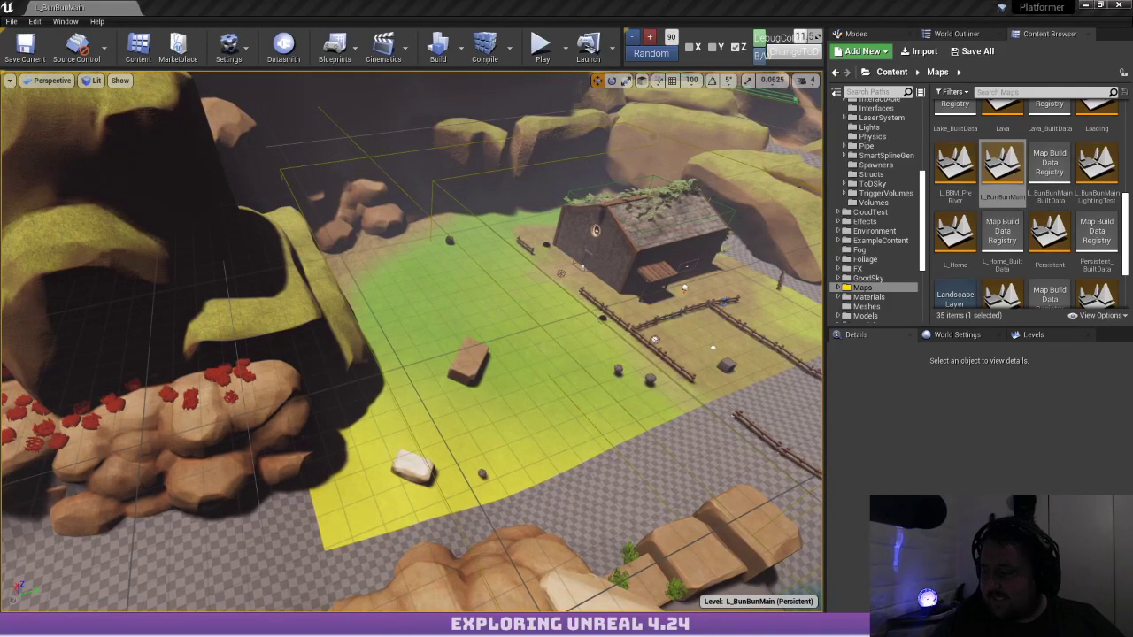
Switch to the Epic Games Launcher and open the Unreal Engine Marketplace home page
left_click(653, 625)
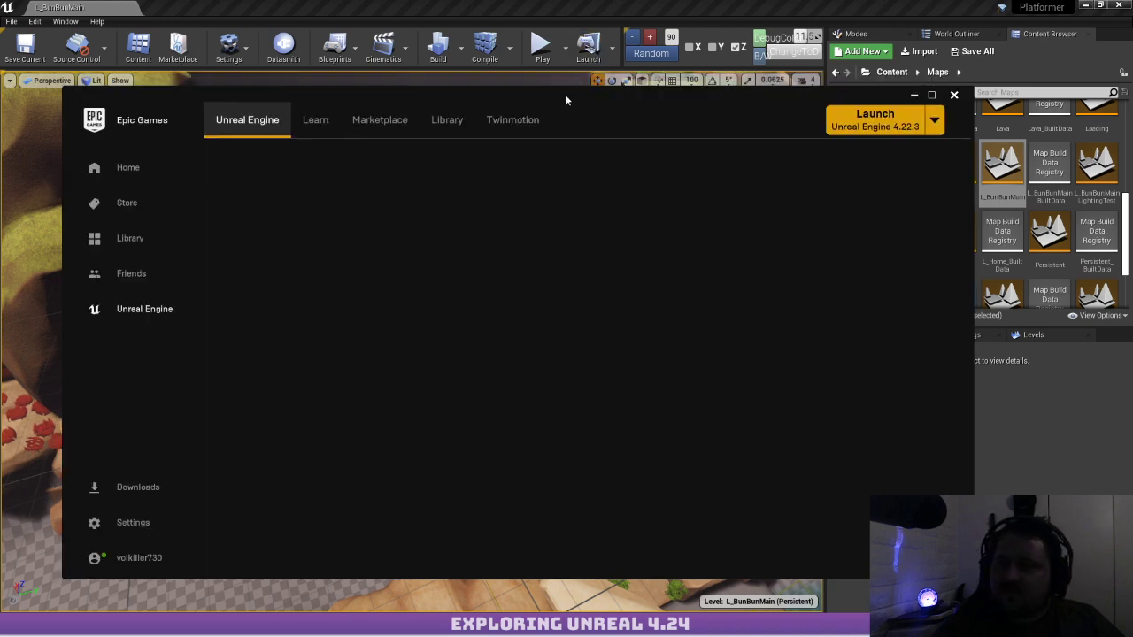
left_click(452, 124)
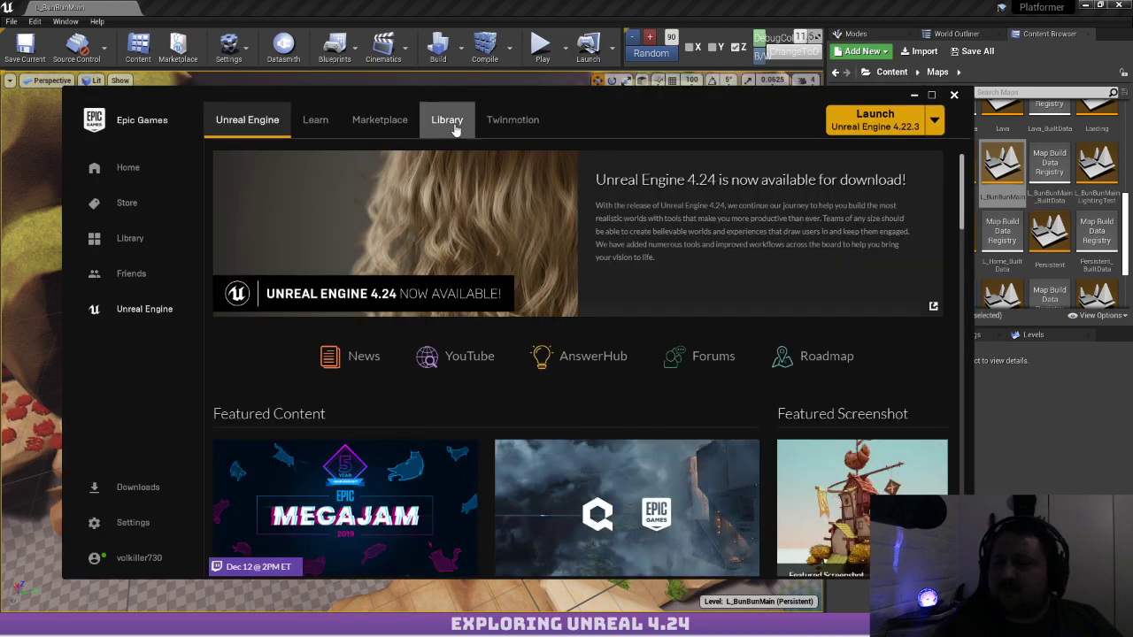
left_click(370, 131)
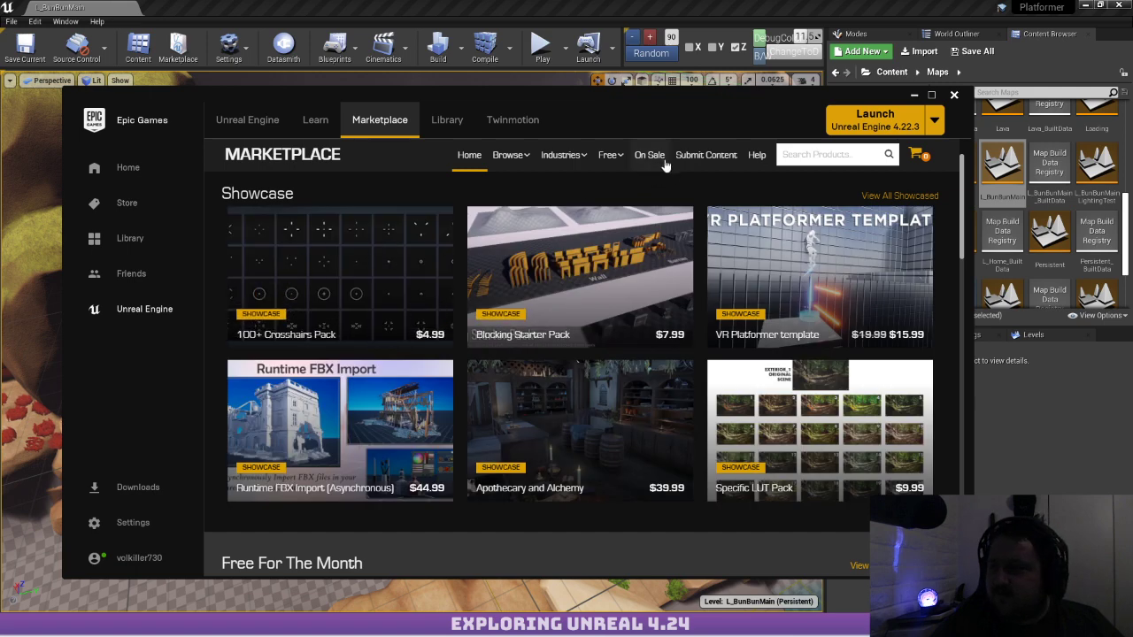
Open the free Megascans listing in the Marketplace and look through Quixel's collection packs
mouse_move(605, 160)
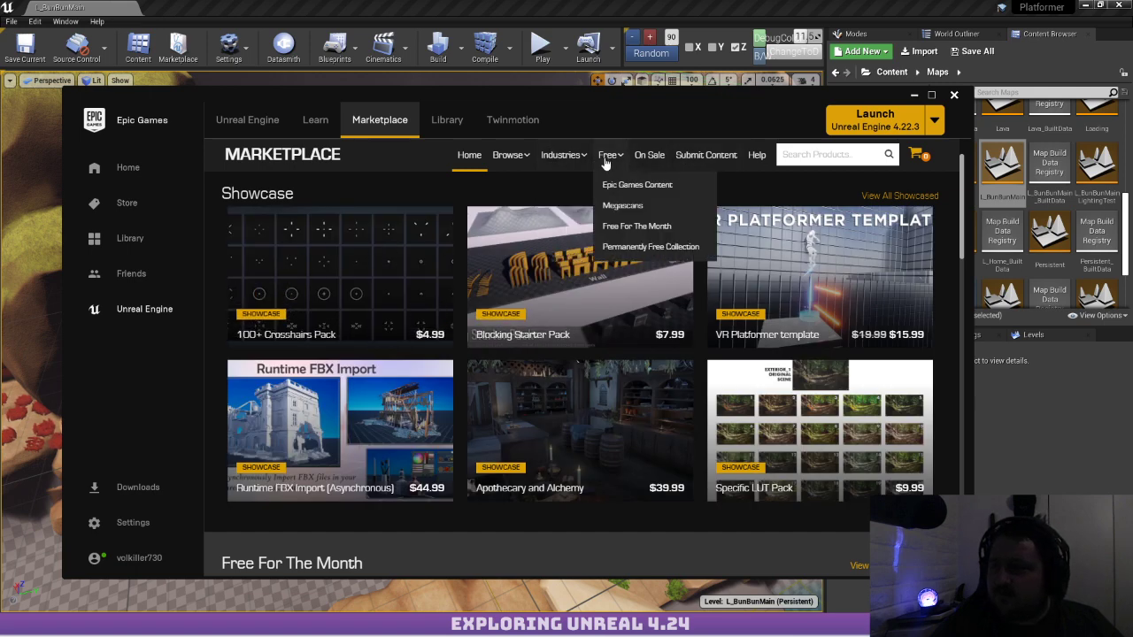
left_click(616, 207)
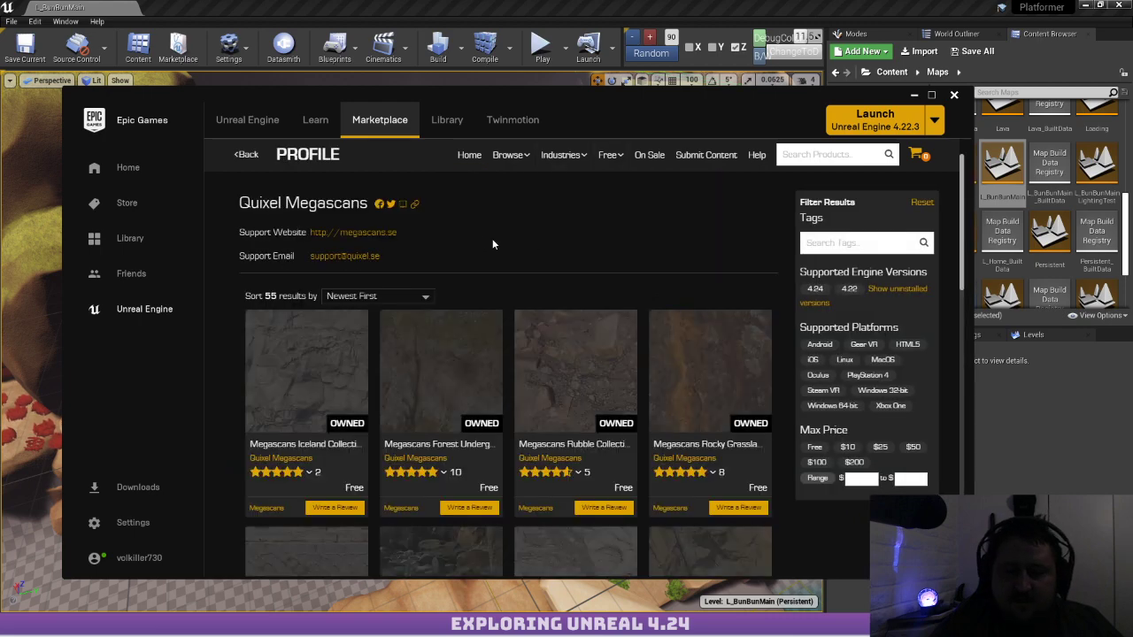
scroll(531, 255, "down", 3)
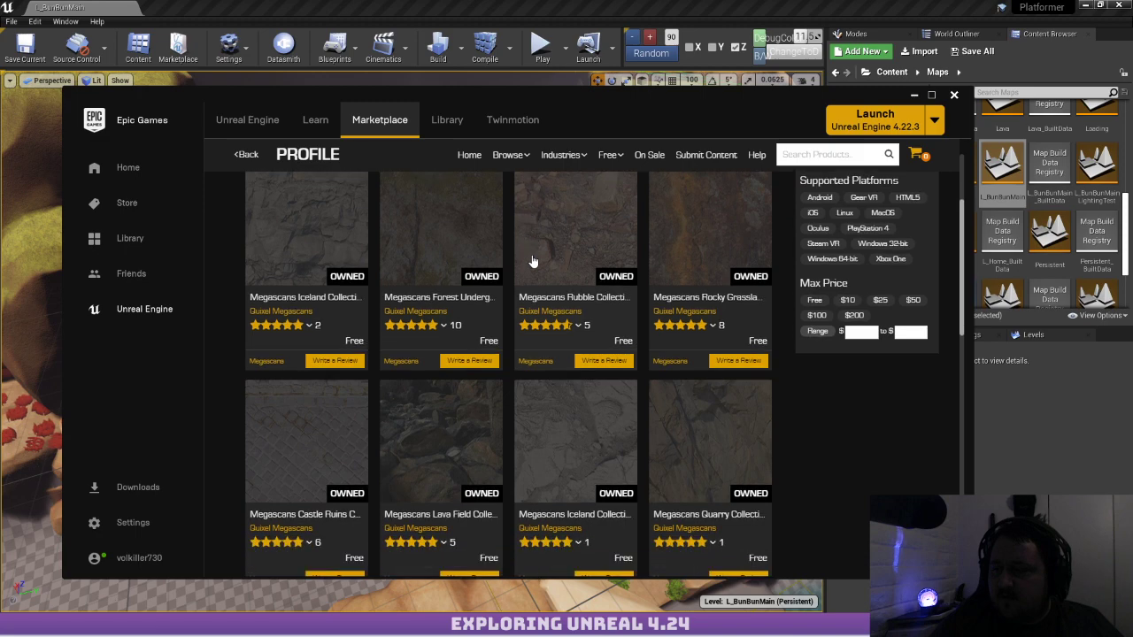
scroll(531, 259, "down", 7)
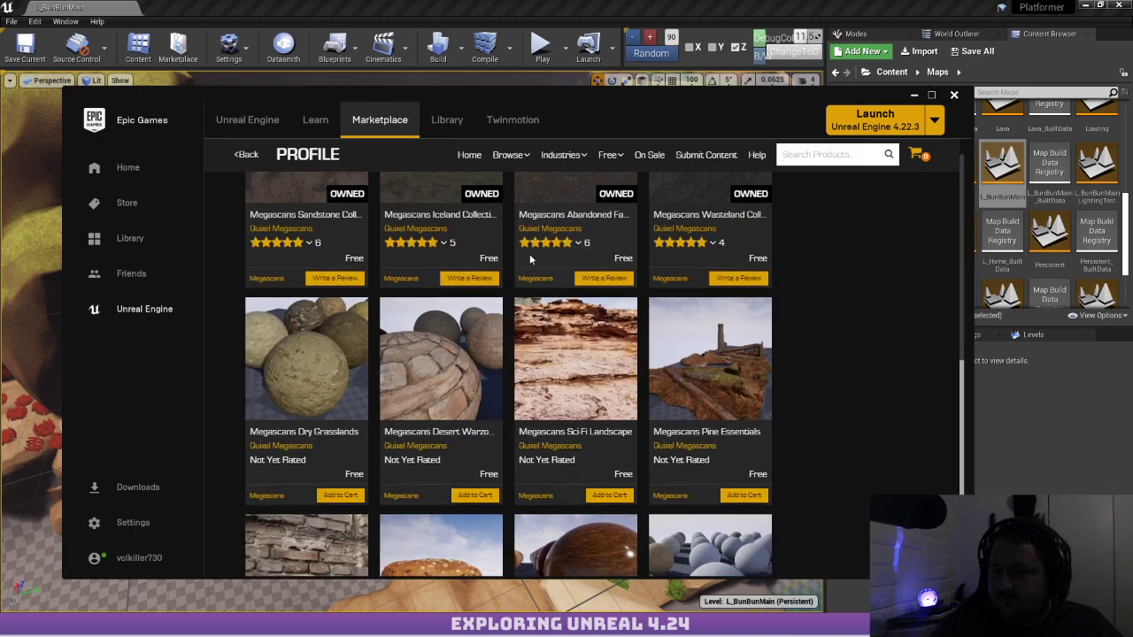
scroll(529, 257, "up", 3)
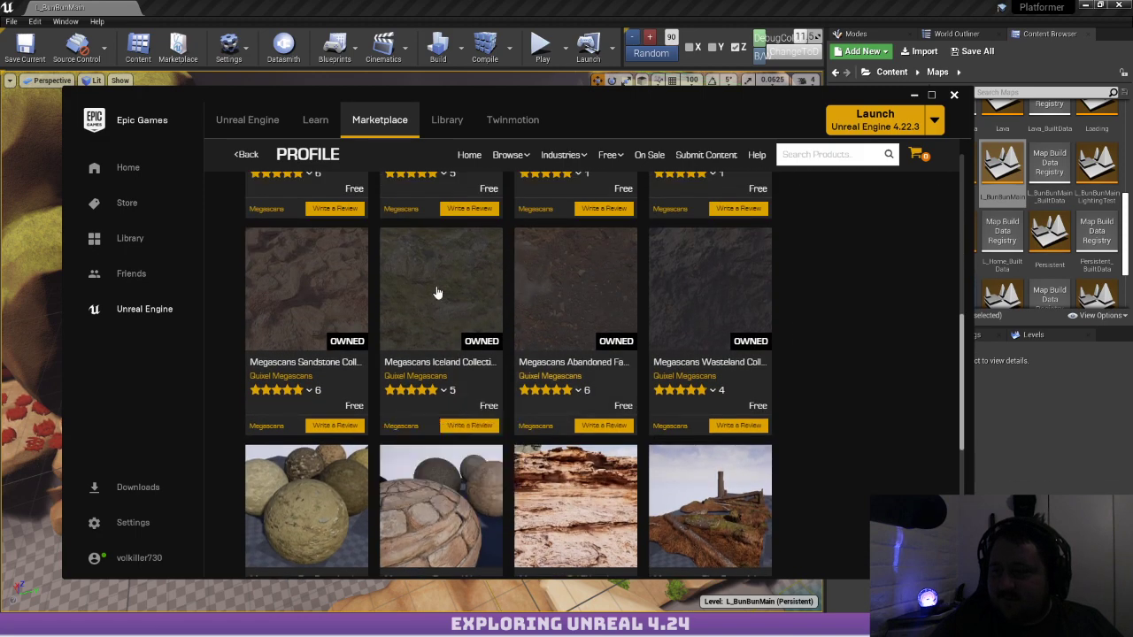
scroll(681, 339, "up", 2)
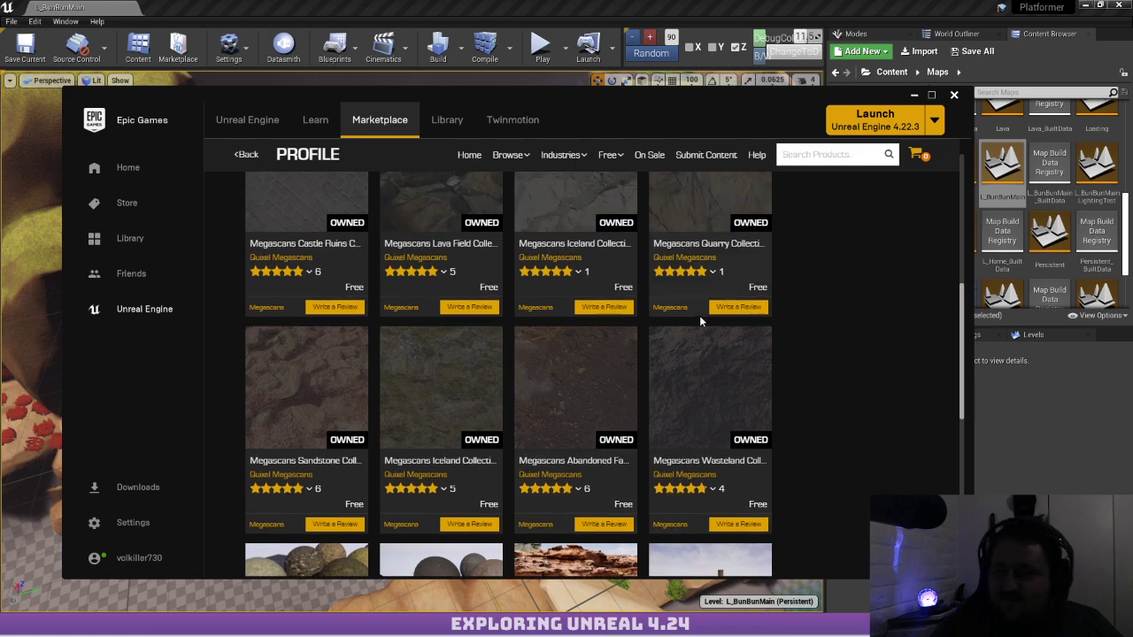
scroll(496, 270, "up", 1)
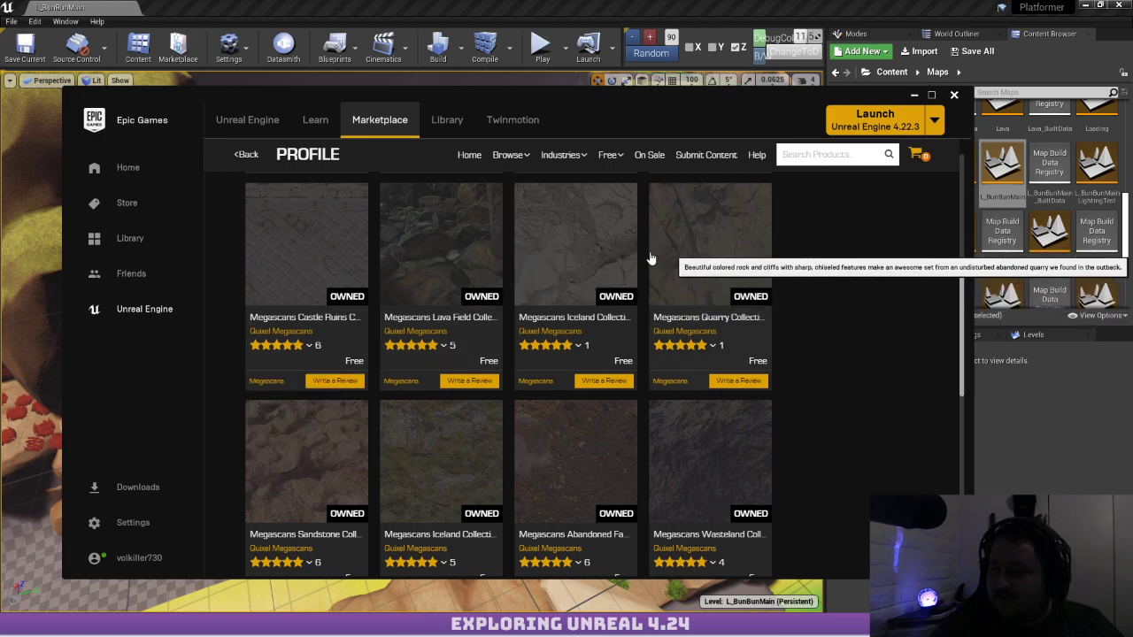
scroll(620, 248, "down", 1)
scroll(602, 242, "down", 3)
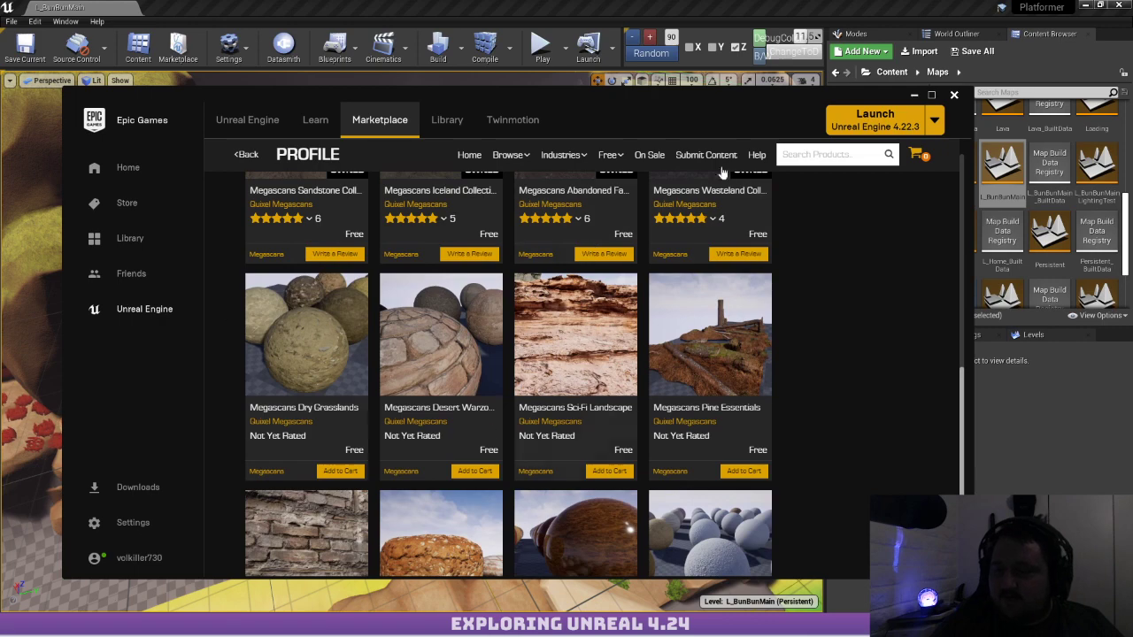
scroll(864, 356, "down", 1)
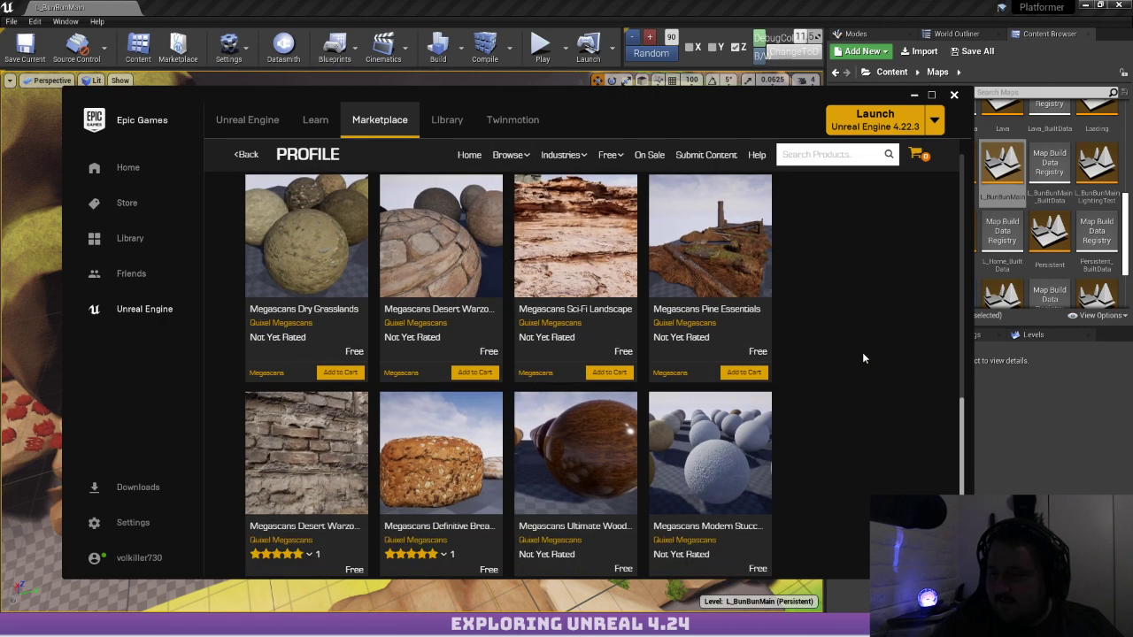
Review the owned Megascans packs, read the Iceland collection's description, and close the launcher
scroll(852, 345, "up", 3)
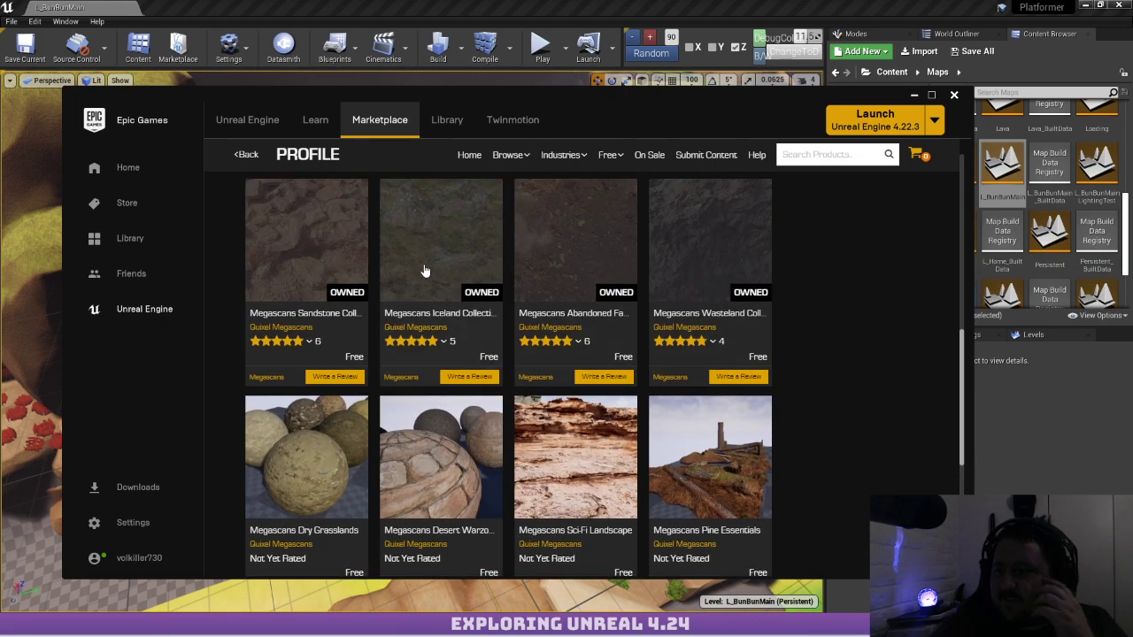
mouse_move(438, 290)
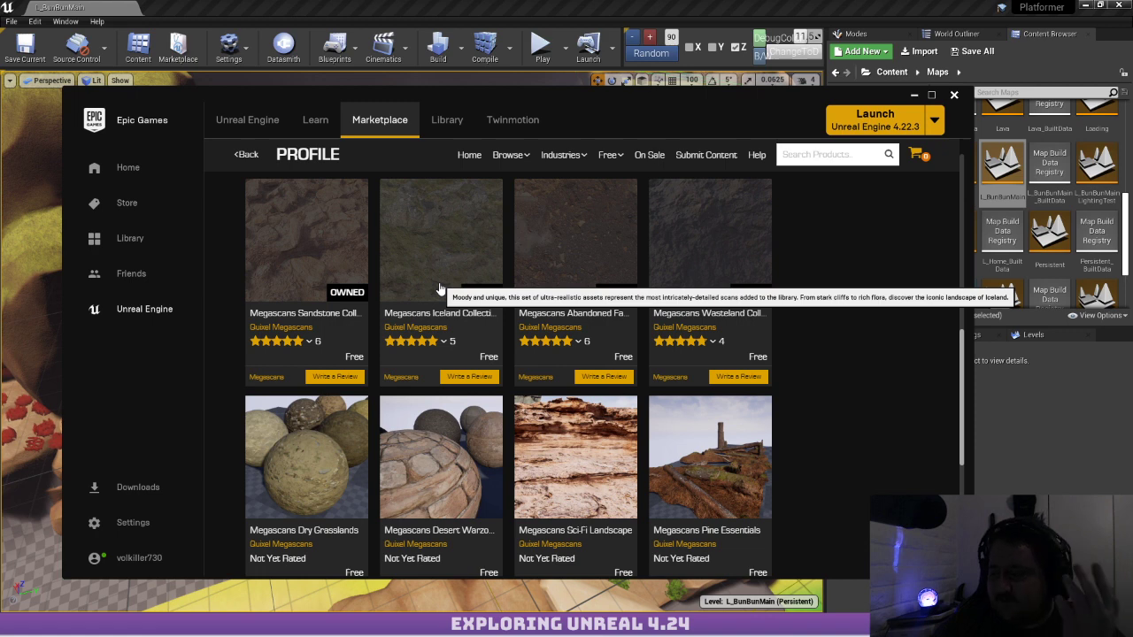
scroll(440, 287, "down", 1)
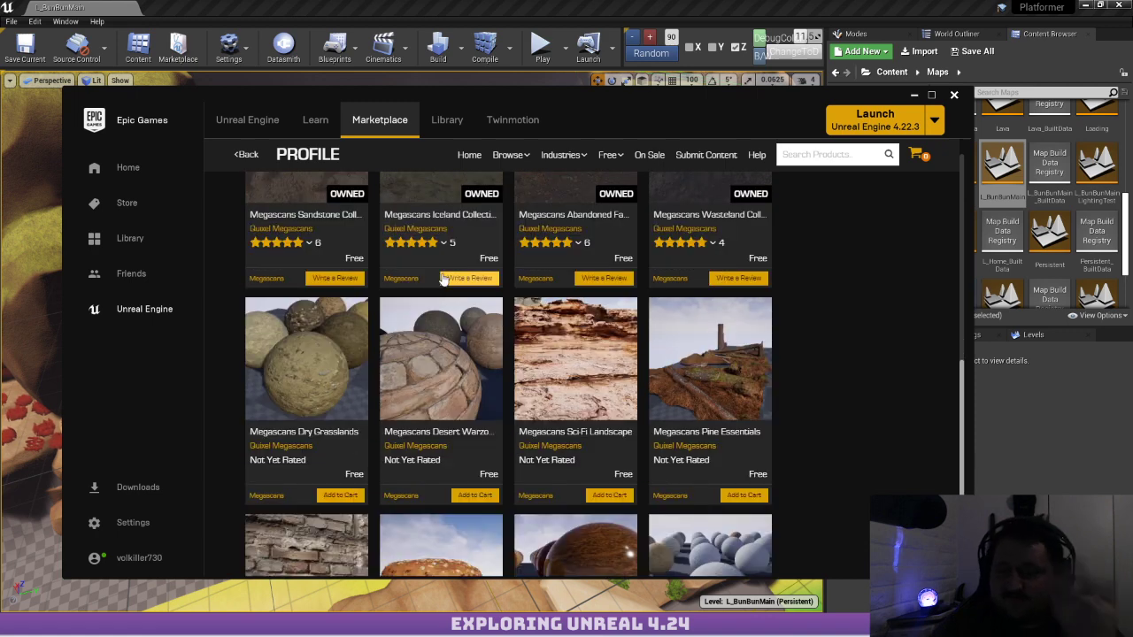
scroll(442, 278, "up", 1)
scroll(441, 276, "up", 2)
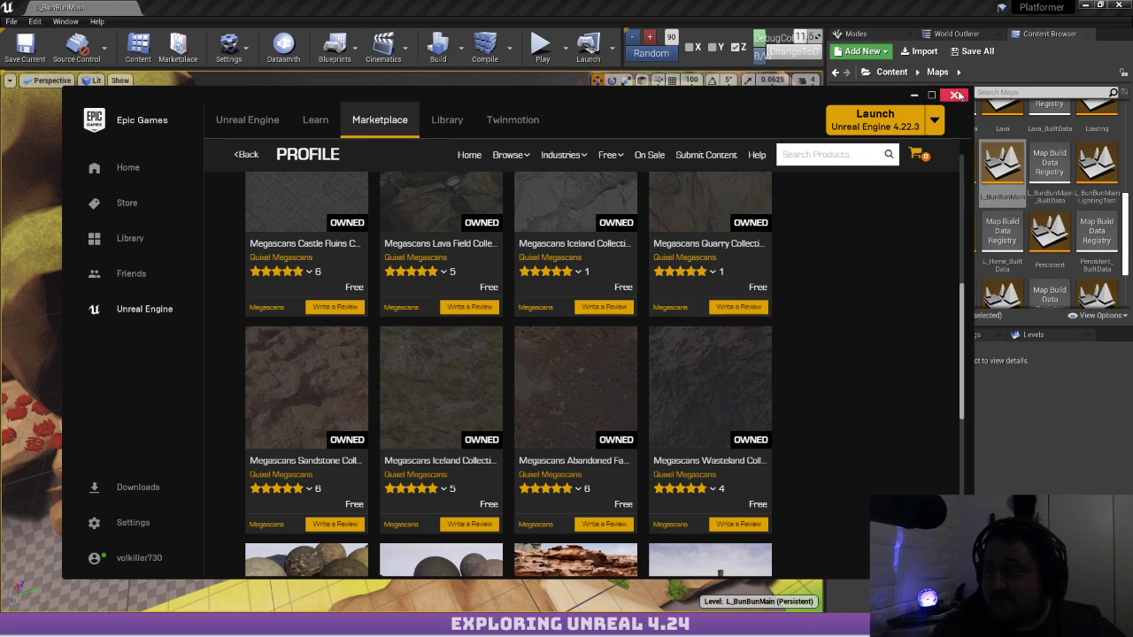
left_click(954, 95)
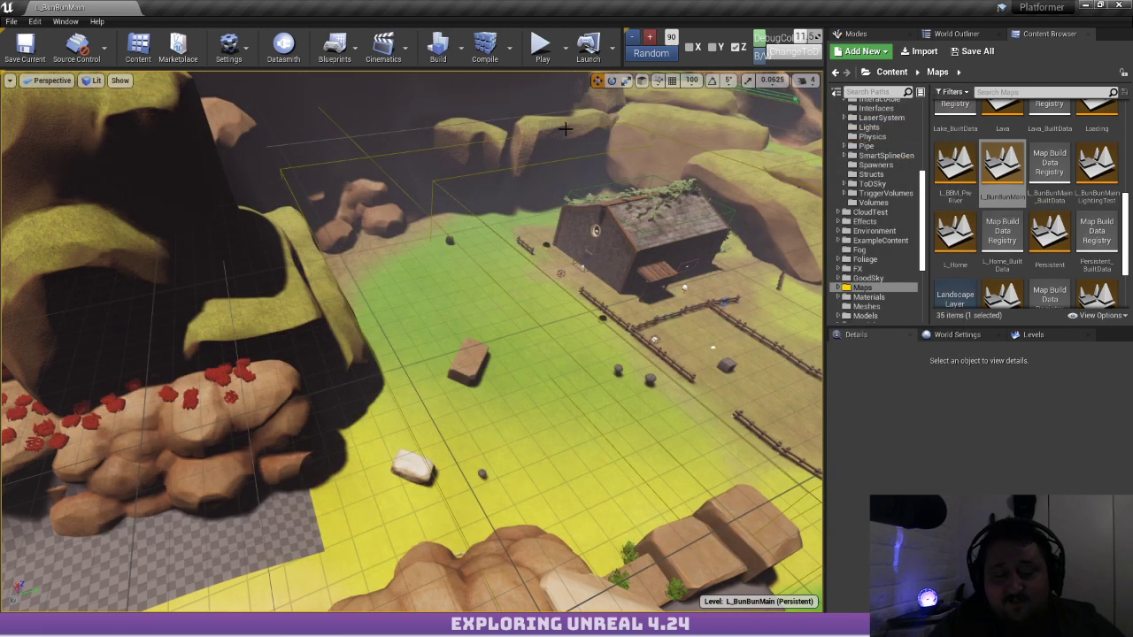
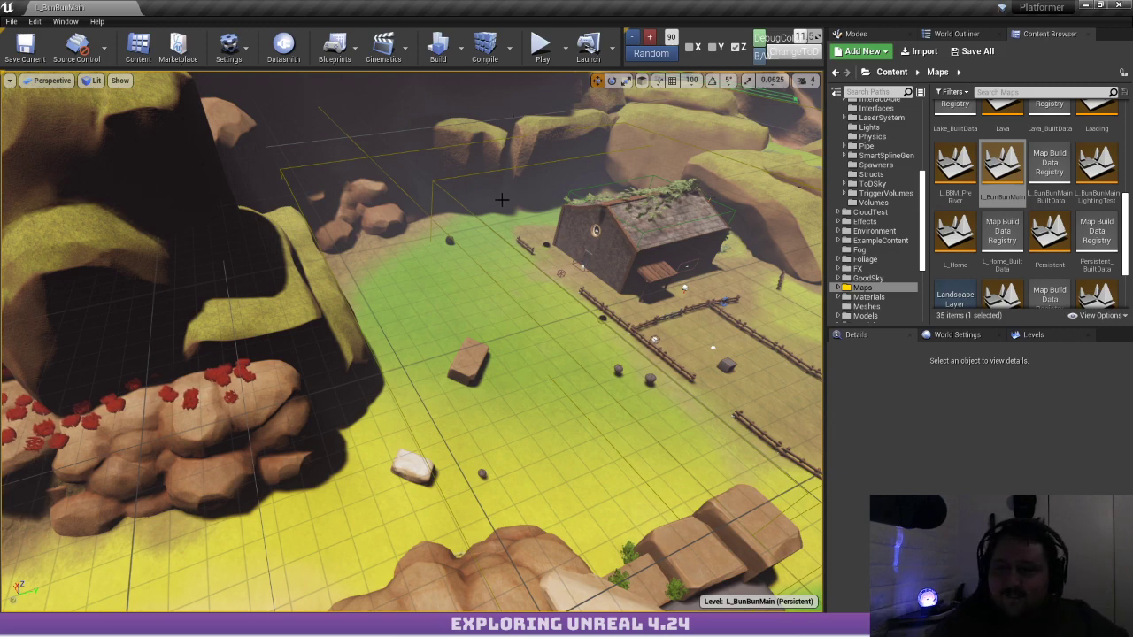
Fly over the L_BunBunMain level past the rock walls toward the red house on the hill
right_click_drag(501, 201, 731, 157)
key("w")
key("w")
mouse_move(483, 235)
right_mouse_down()
mouse_move(475, 226)
mouse_move(483, 234)
right_mouse_up()
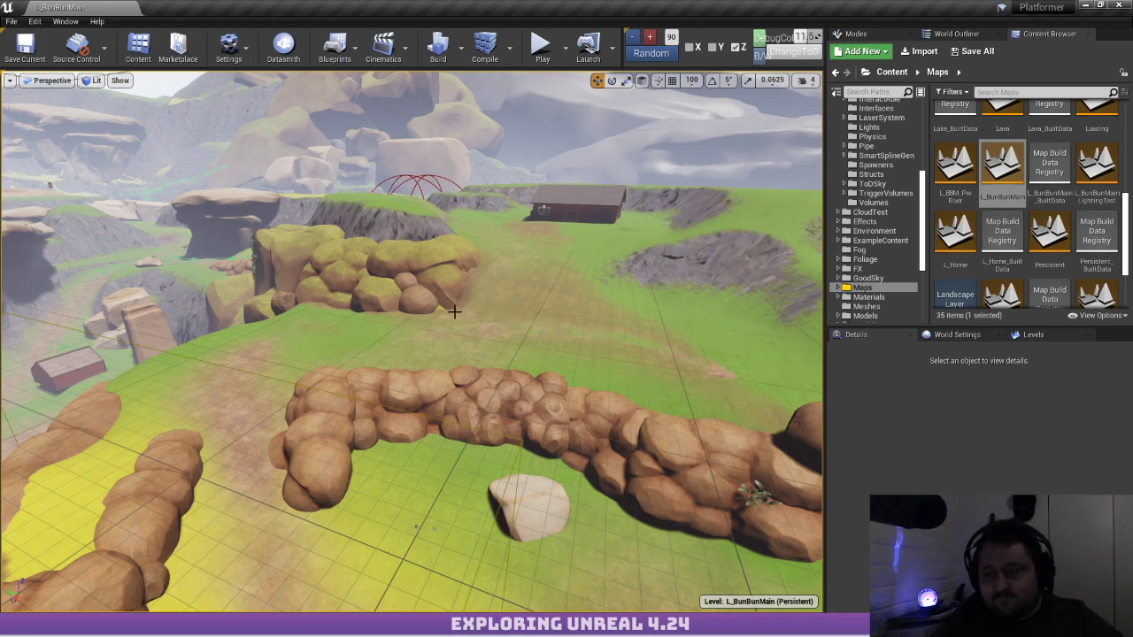
key("w")
right_click_drag(454, 311, 465, 320)
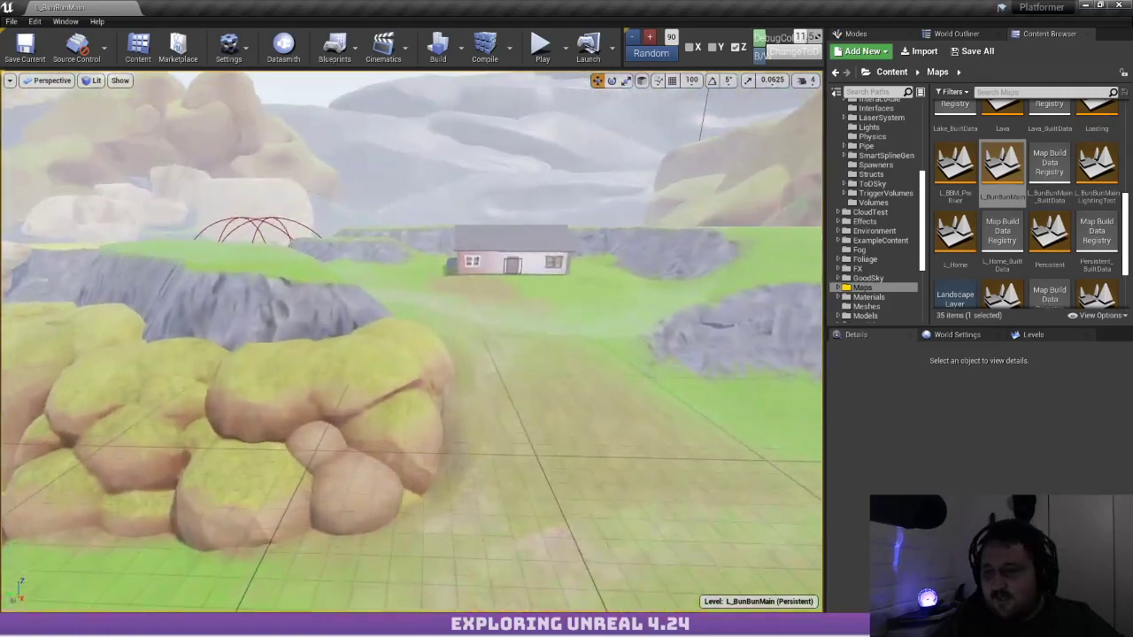
Inspect the red house's front wall, windows and side up close, and look back over the river valley
key("w")
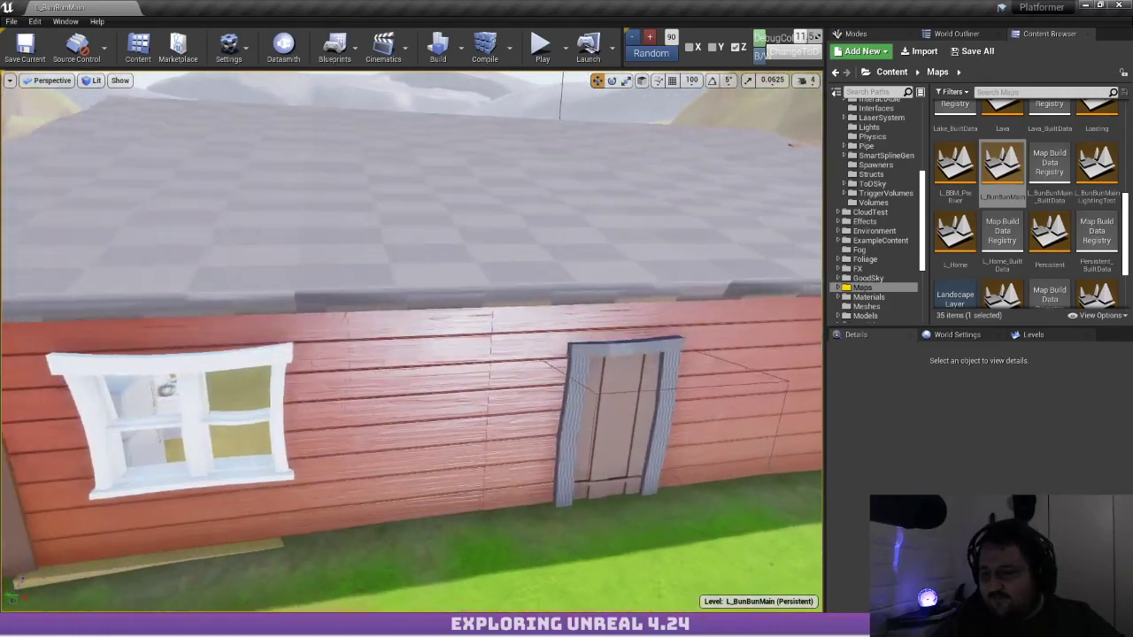
key("s")
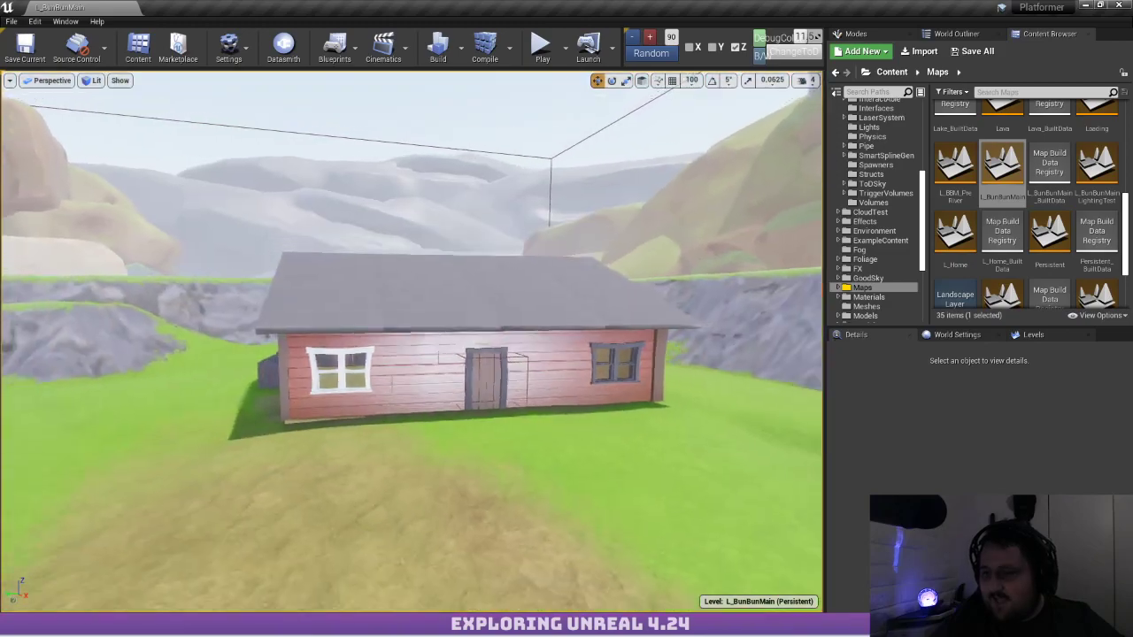
key("d")
key("a")
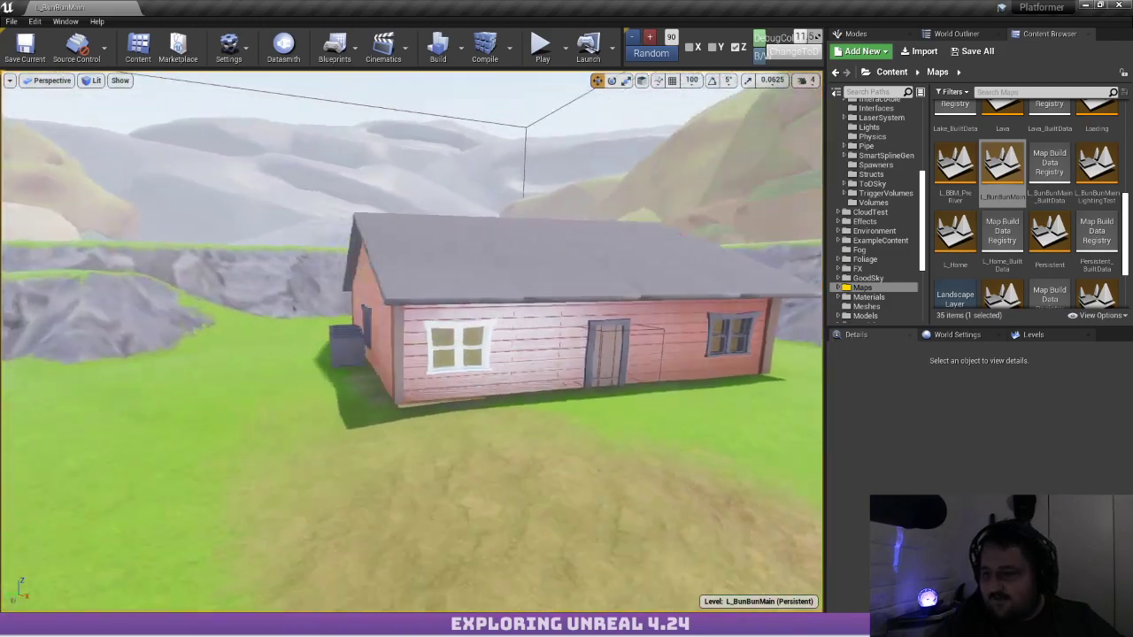
key("d")
right_click_drag(475, 300, 663, 295)
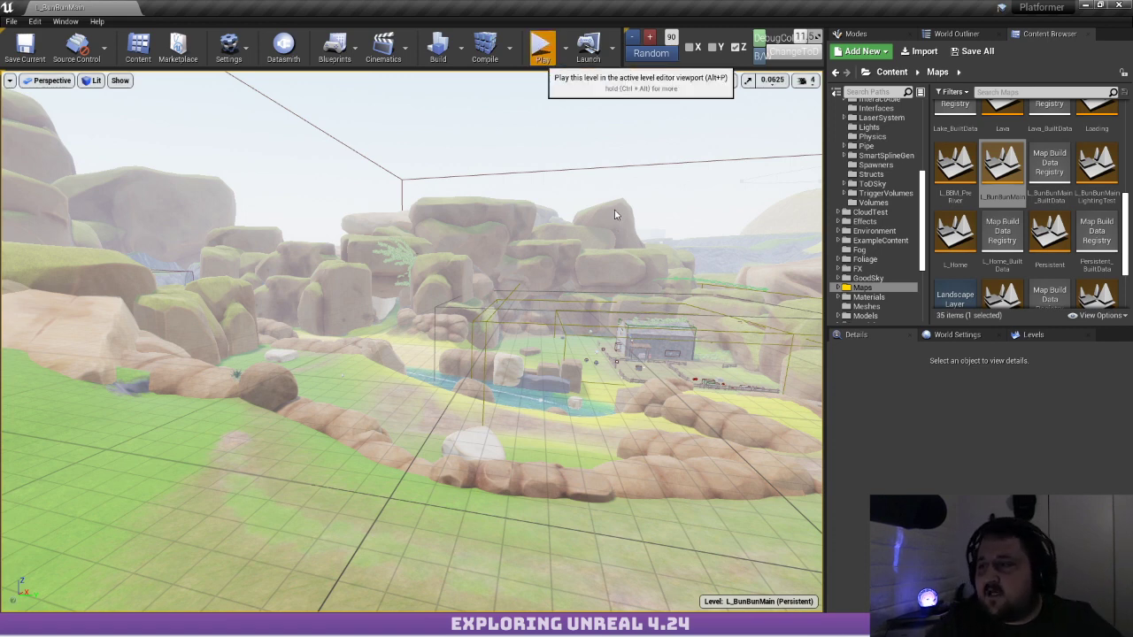
Play the level in the editor viewport, run the character around the grassy hill, and stop the session
key("alt+p")
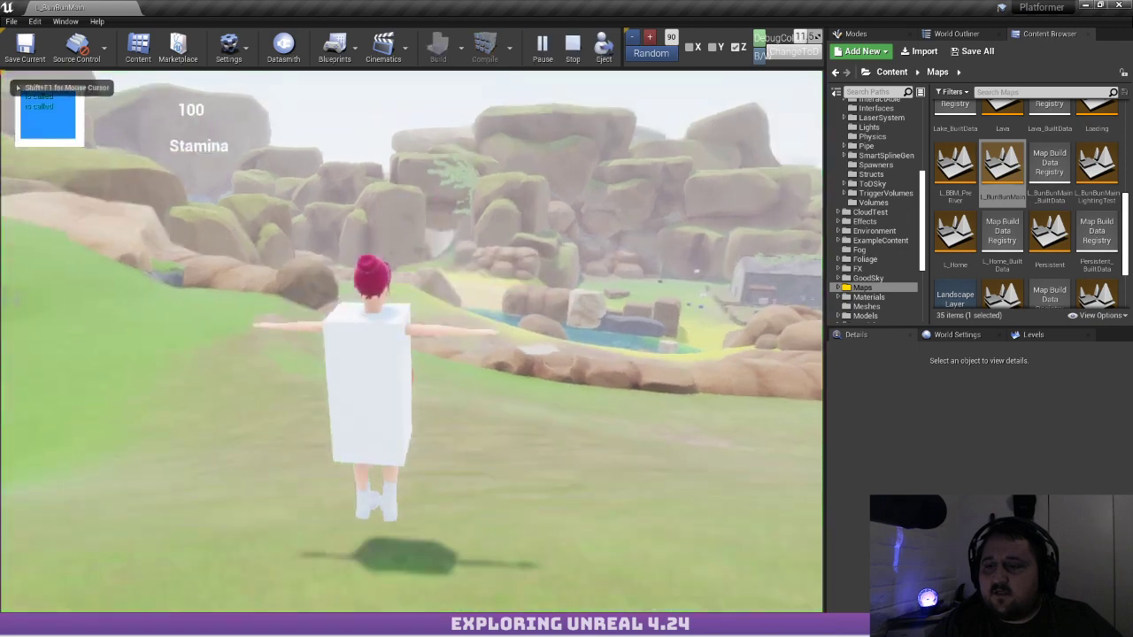
key("w")
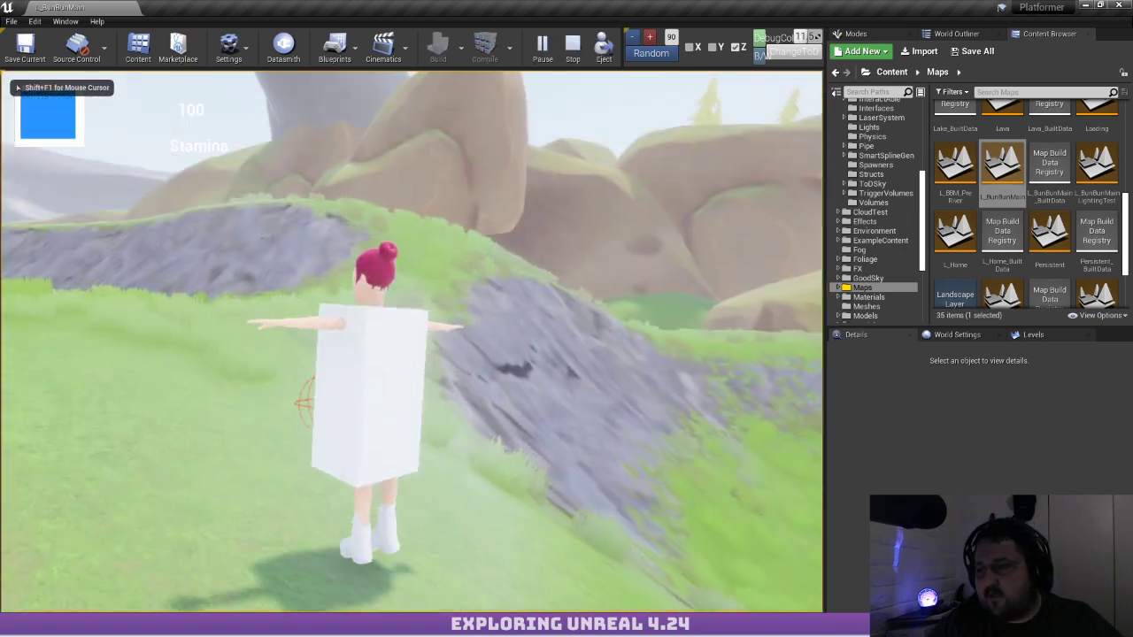
key("w")
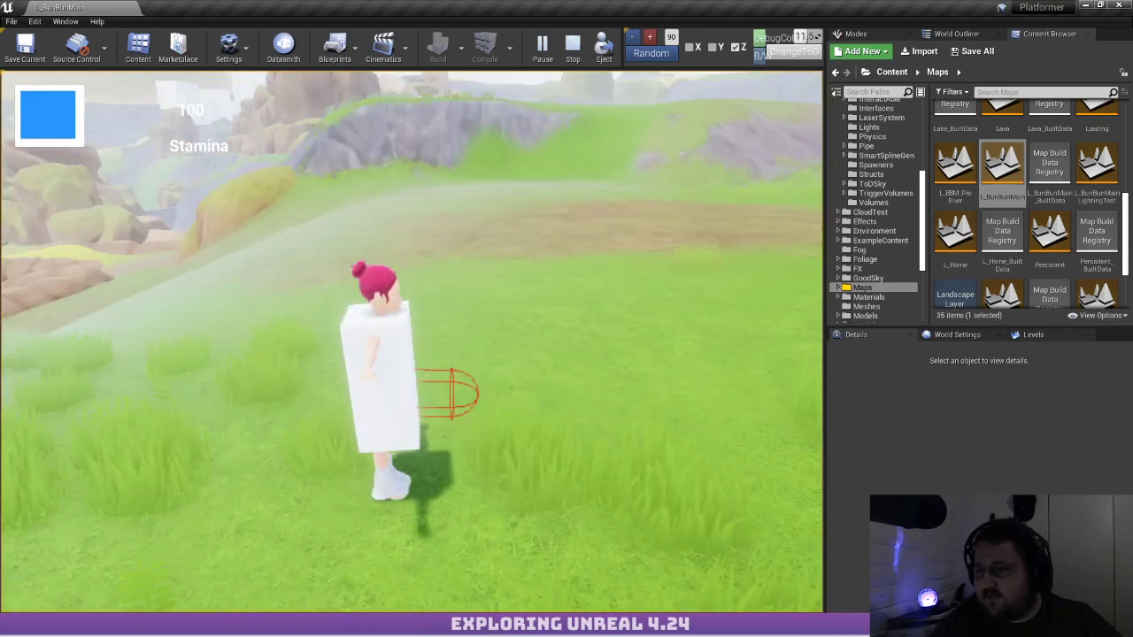
key("w")
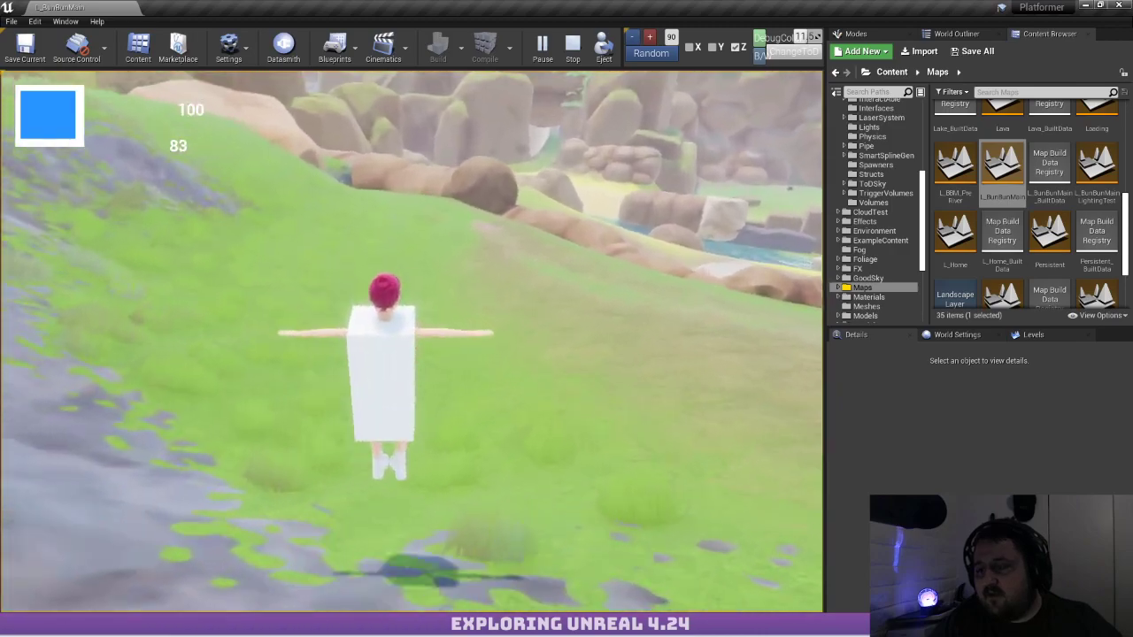
key("w")
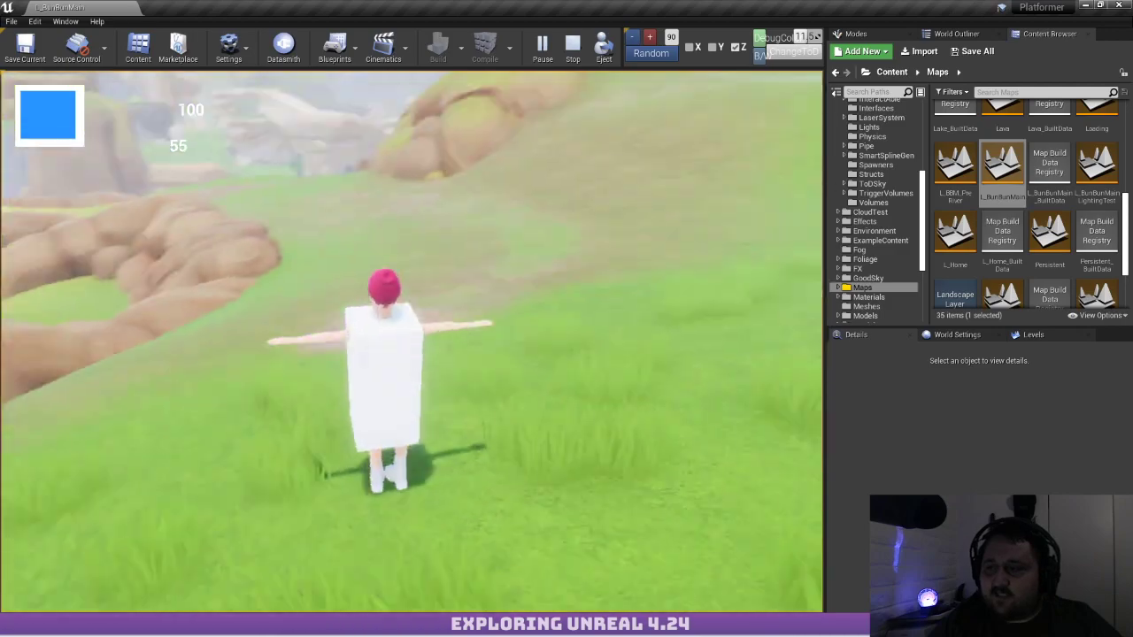
key("Escape")
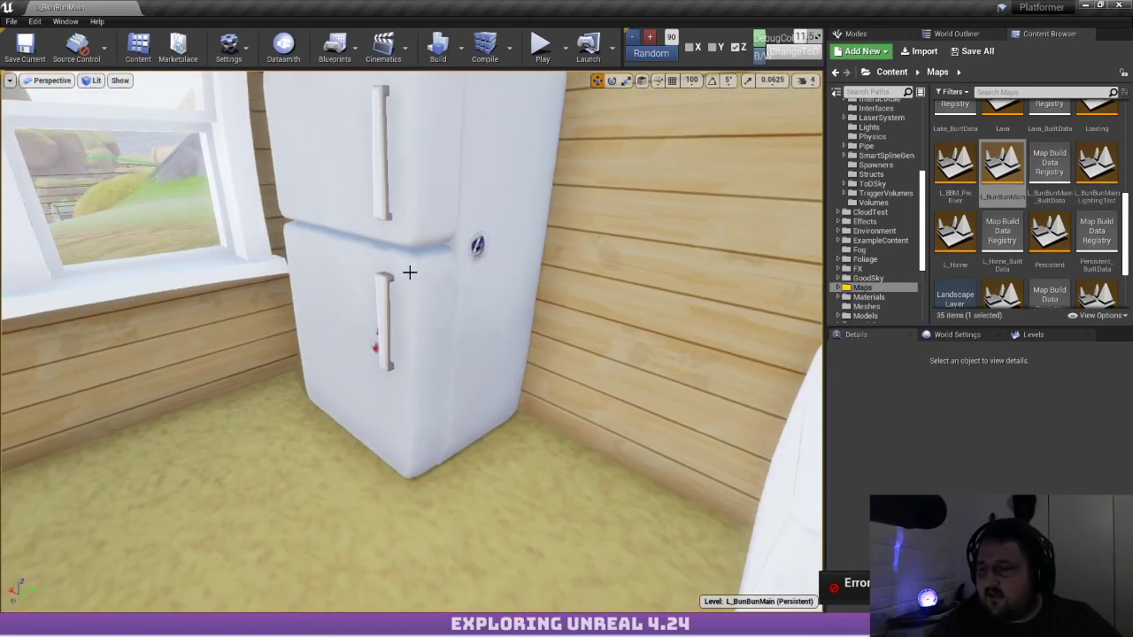
Rotate SM_Fridge in the house corner about 28° around its vertical axis and select the sm_oVEN mesh
left_click(410, 272)
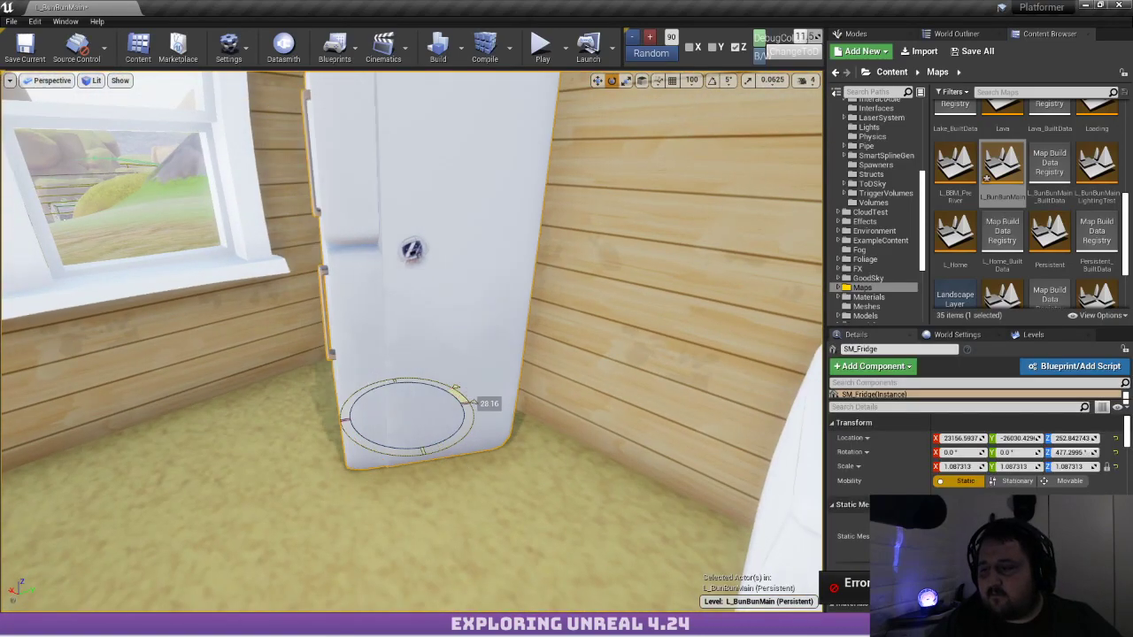
left_click_drag(429, 453, 455, 390)
key("Escape")
right_click_drag(456, 389, 368, 332)
left_click(450, 336)
Play the level from the grassy hillside, run the character downhill toward the rocks and jump over the boulders
right_click_drag(391, 284, 557, 252)
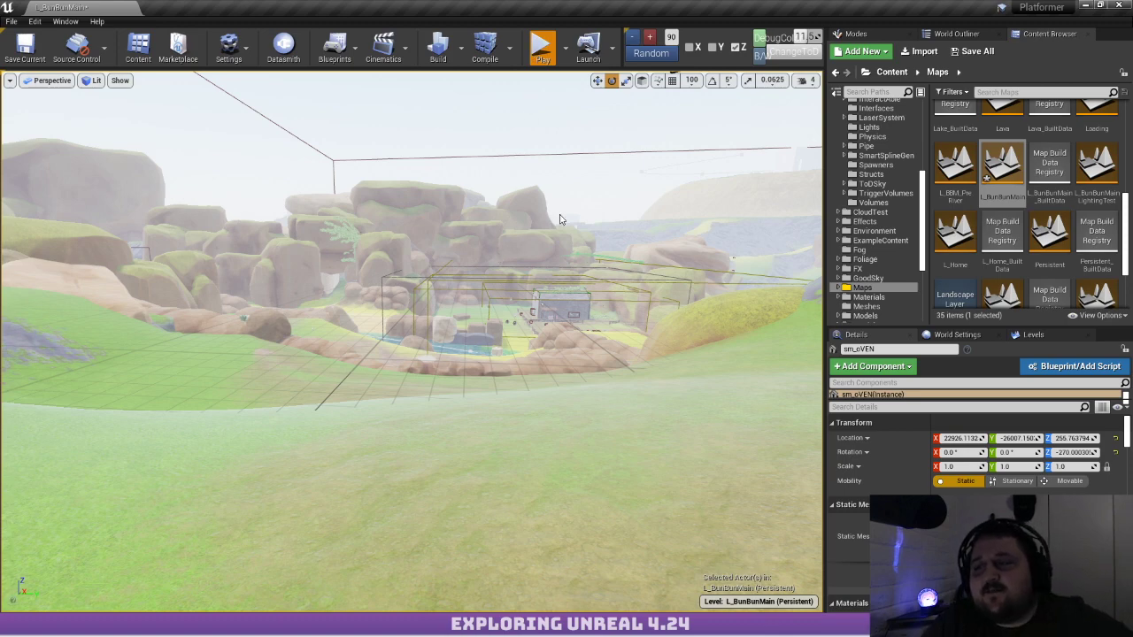
key("d")
key("s")
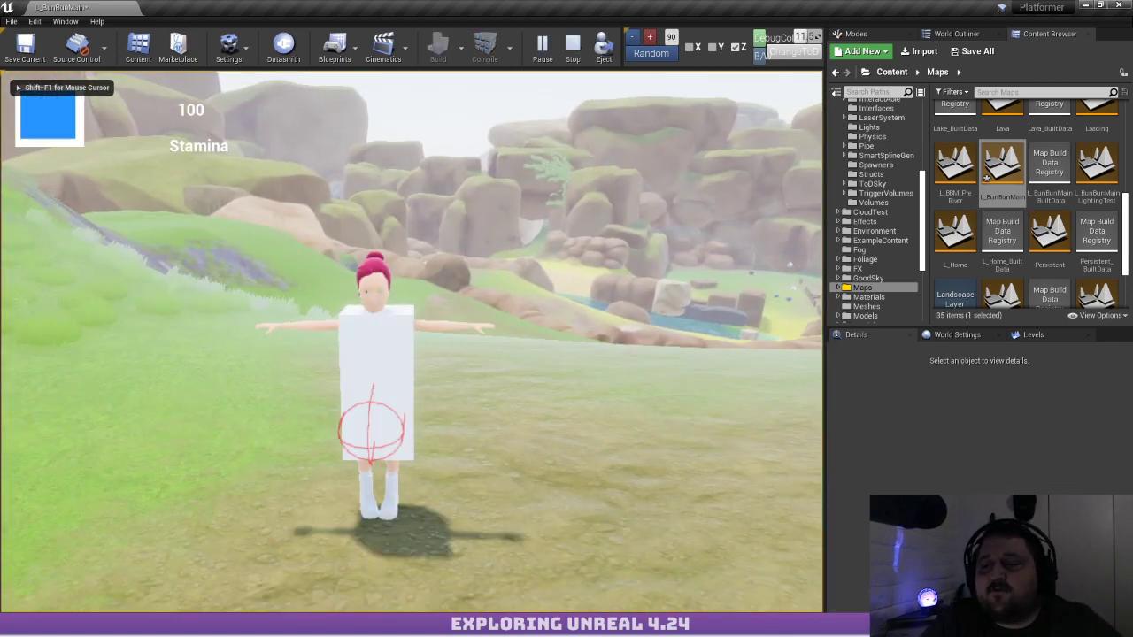
key("a")
key("w")
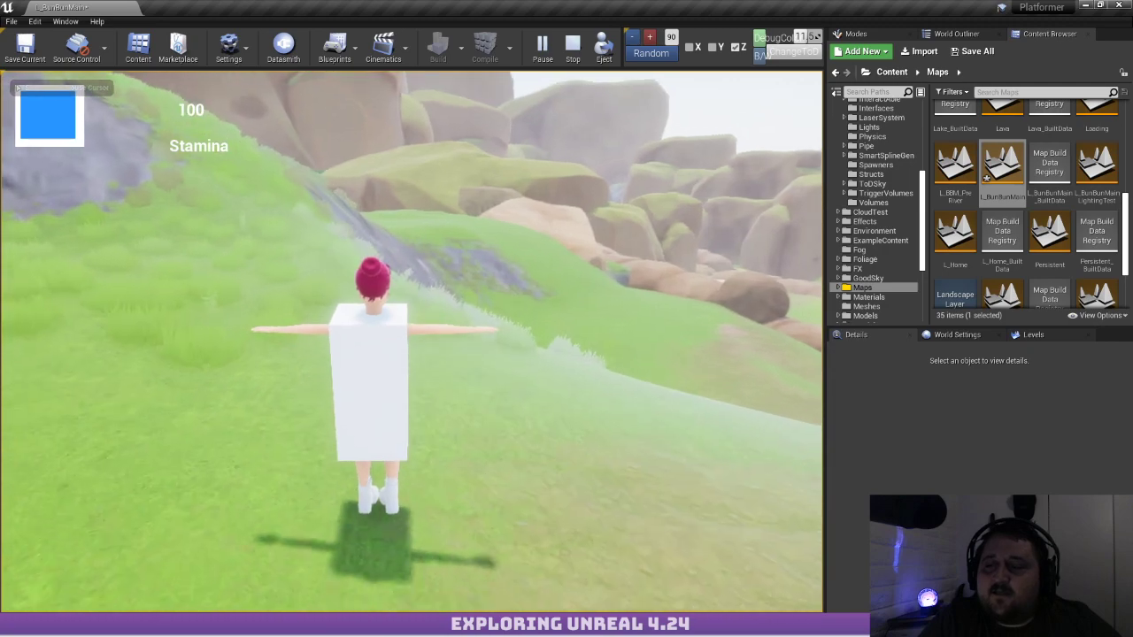
key("w")
key("shift")
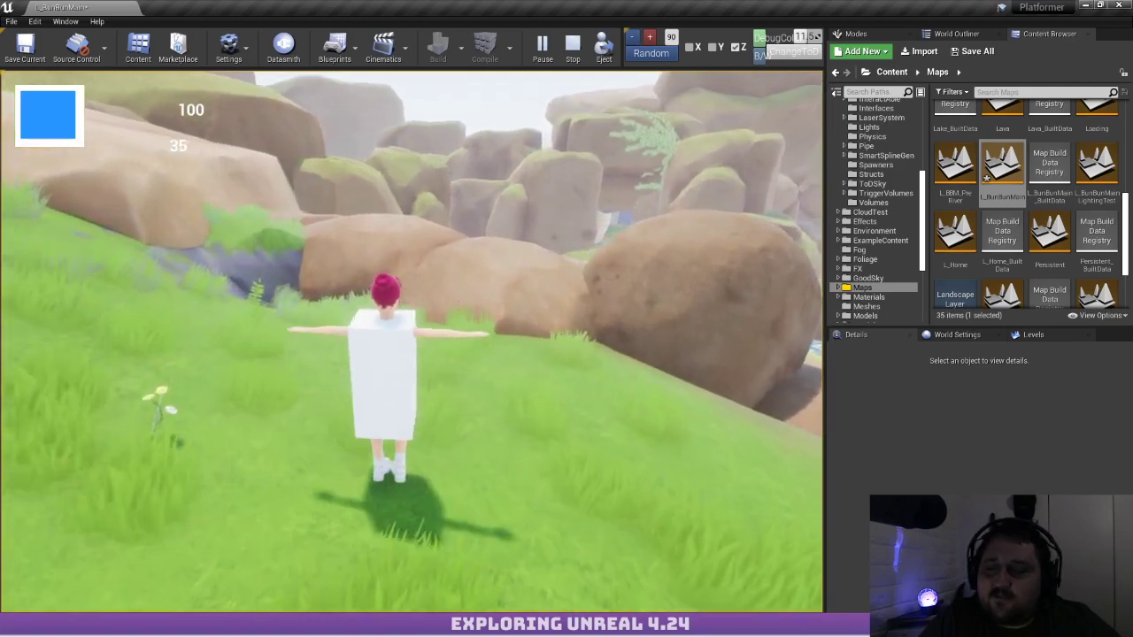
key("space")
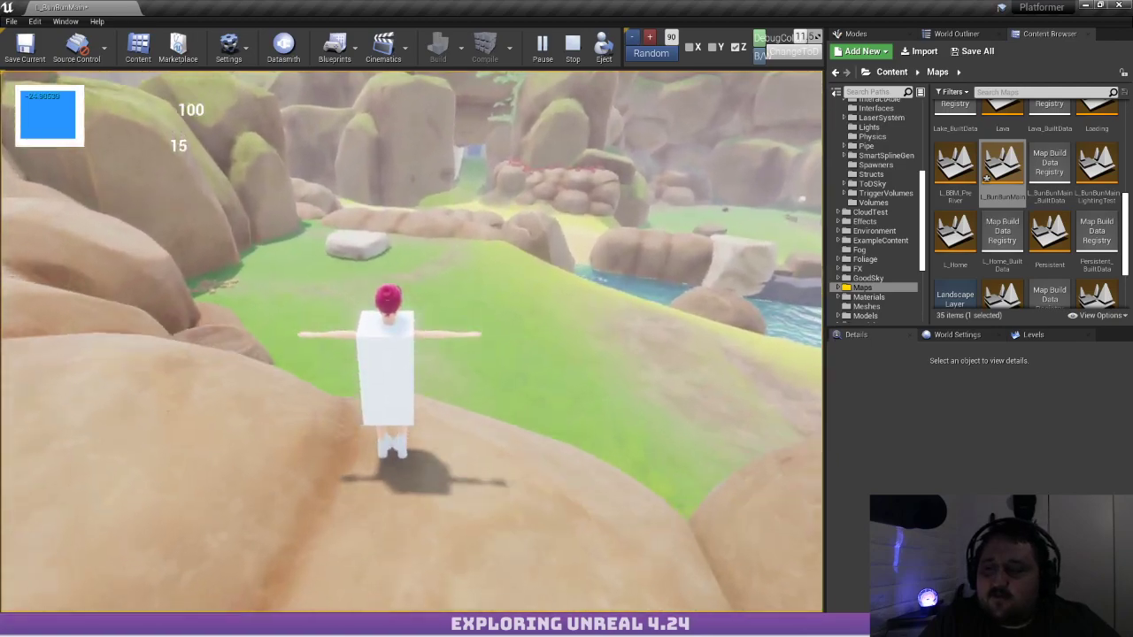
key("space")
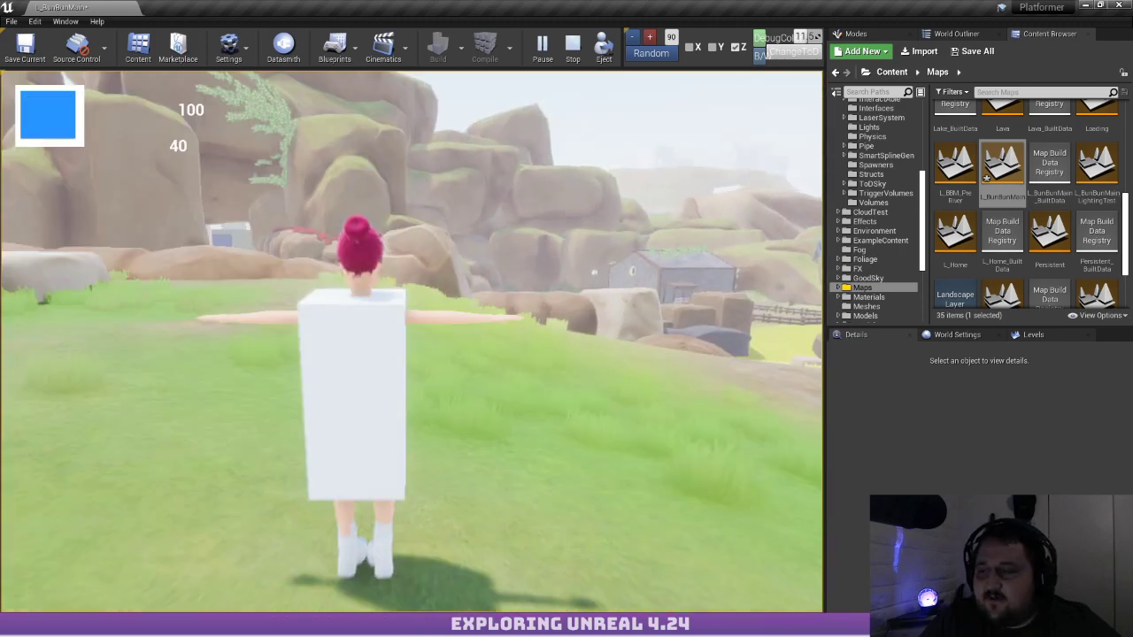
Sprint the character across the grassy ledge and leap off over the river toward the sandy bank
key("shift+w")
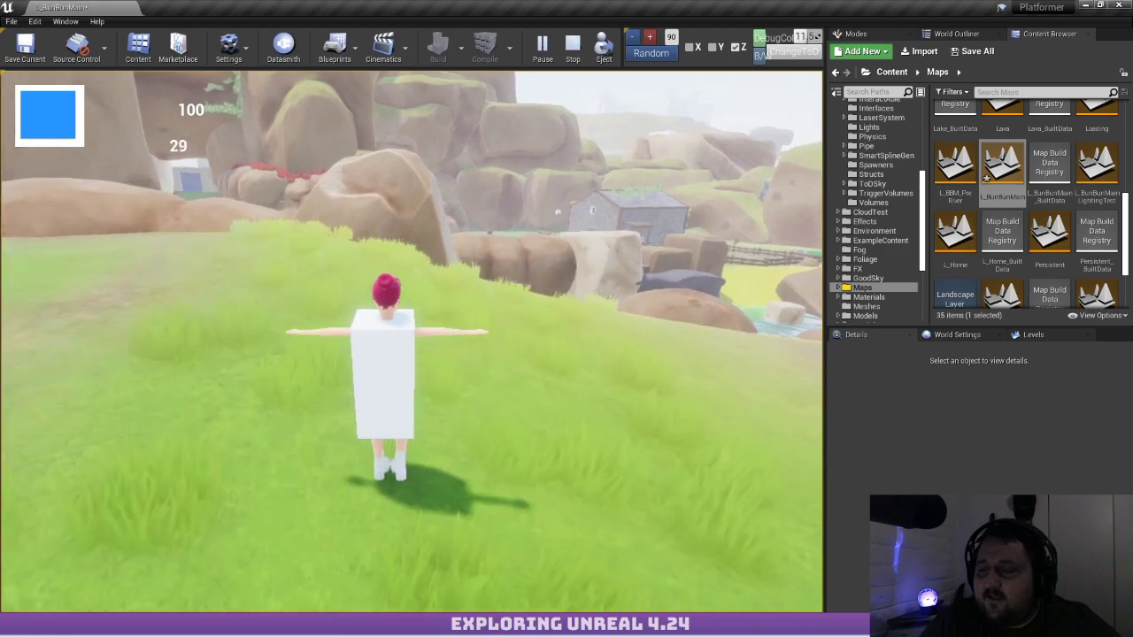
key("w")
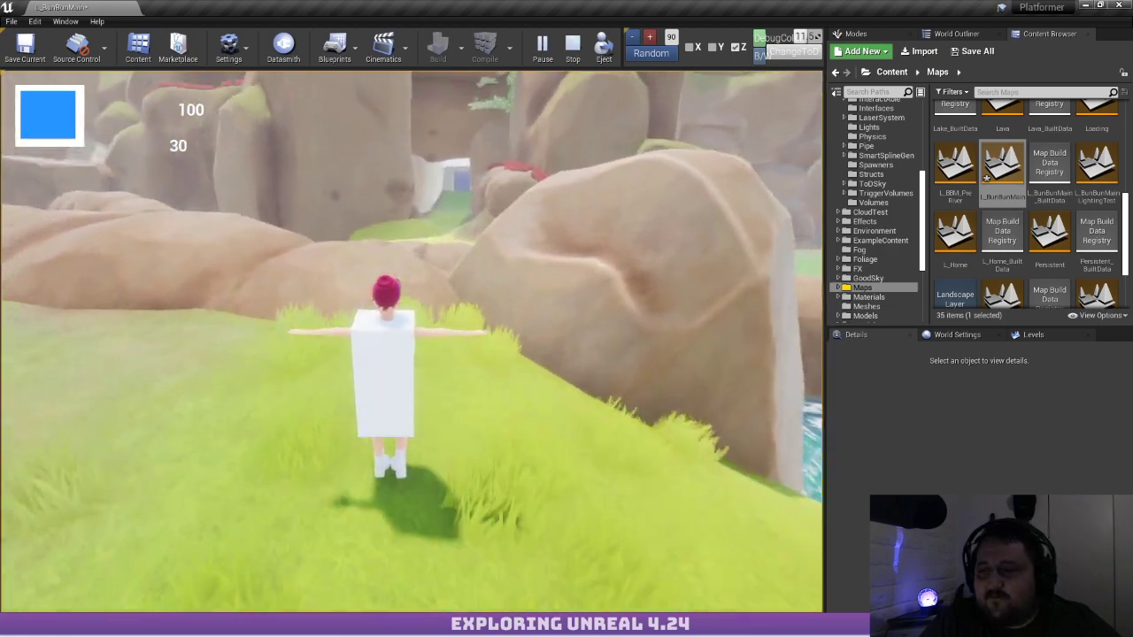
key("shift+w")
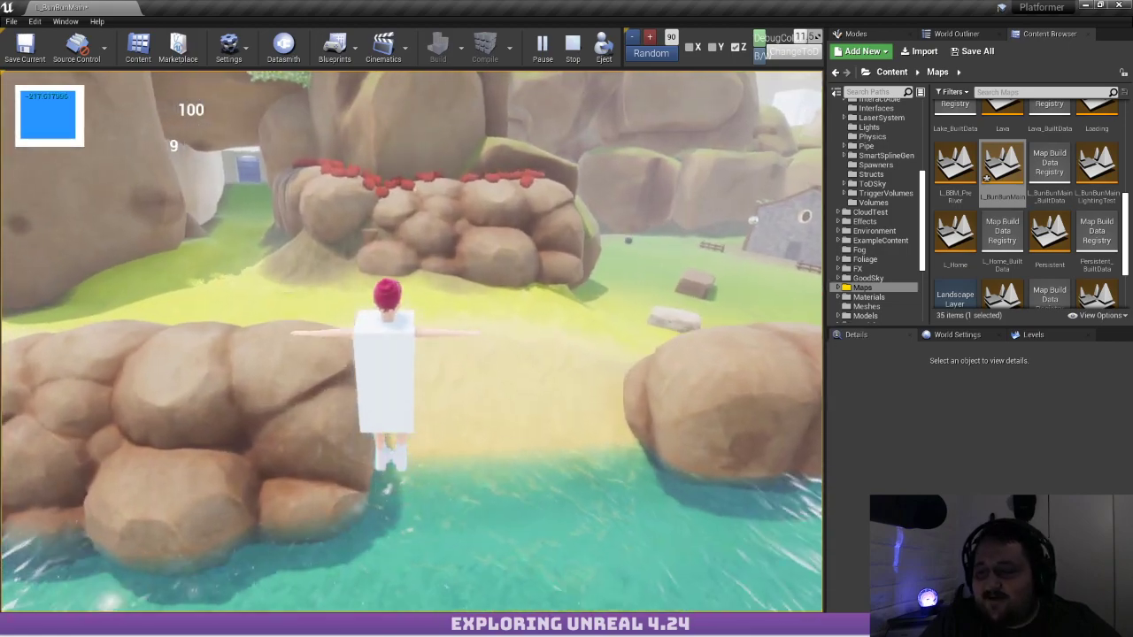
key("w")
key("space")
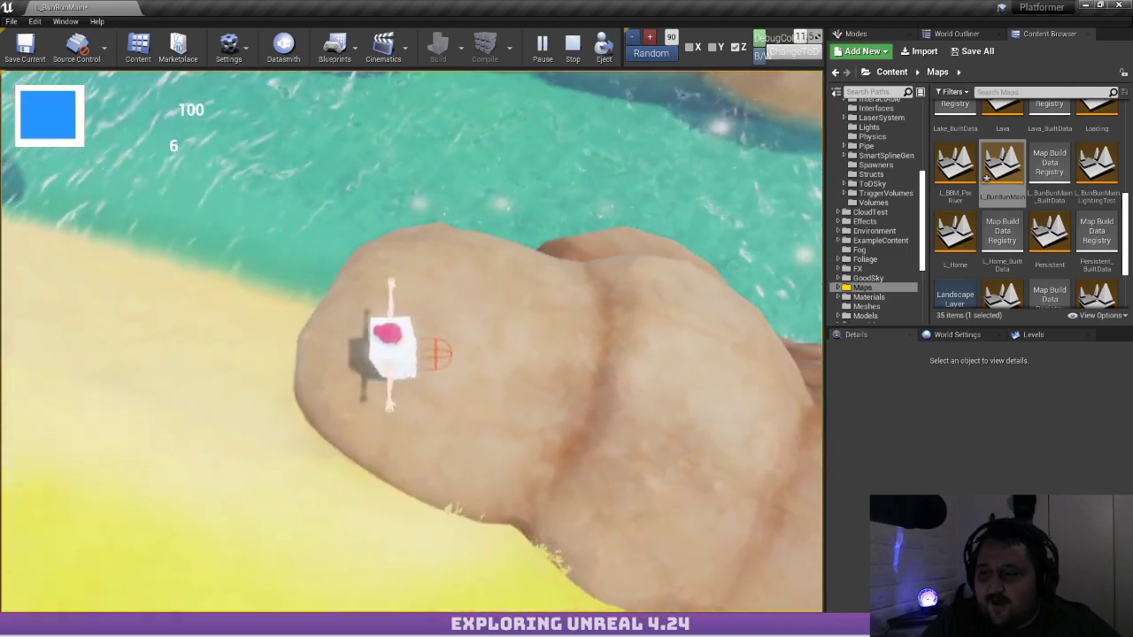
Walk the character off the riverside boulder, swim it along the river beside the rocks, and stop the play session
key("w")
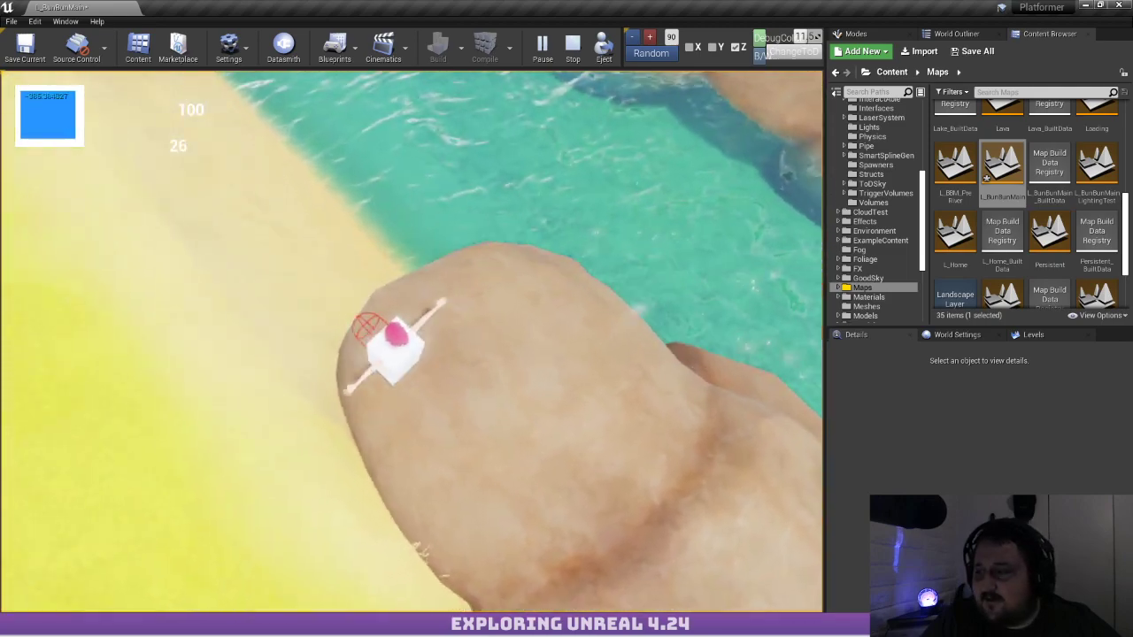
key("w")
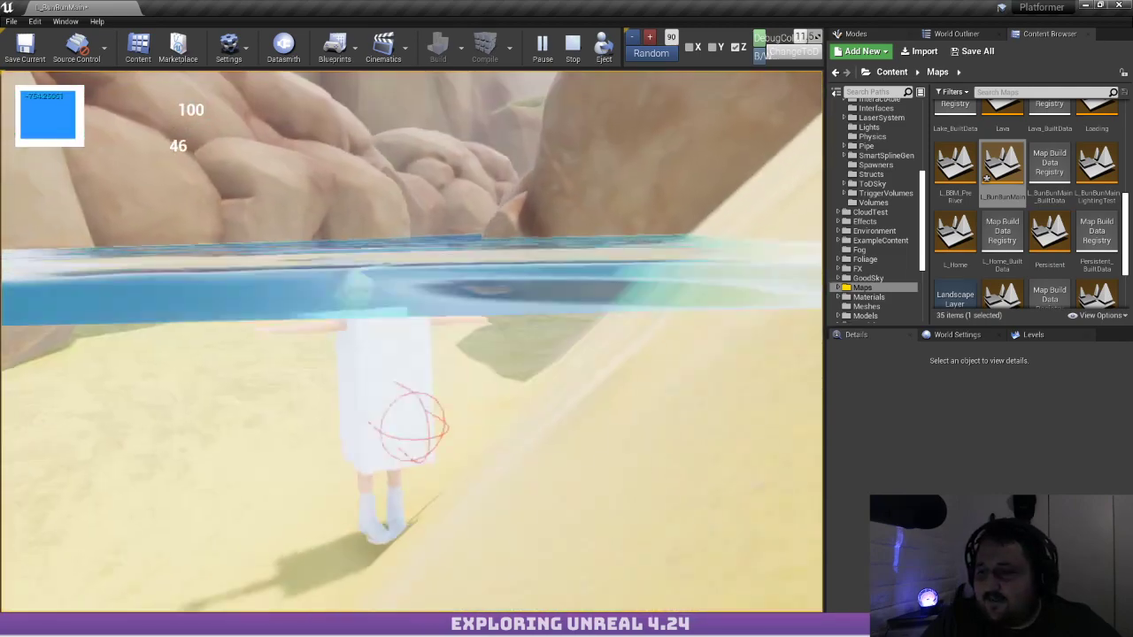
key("w")
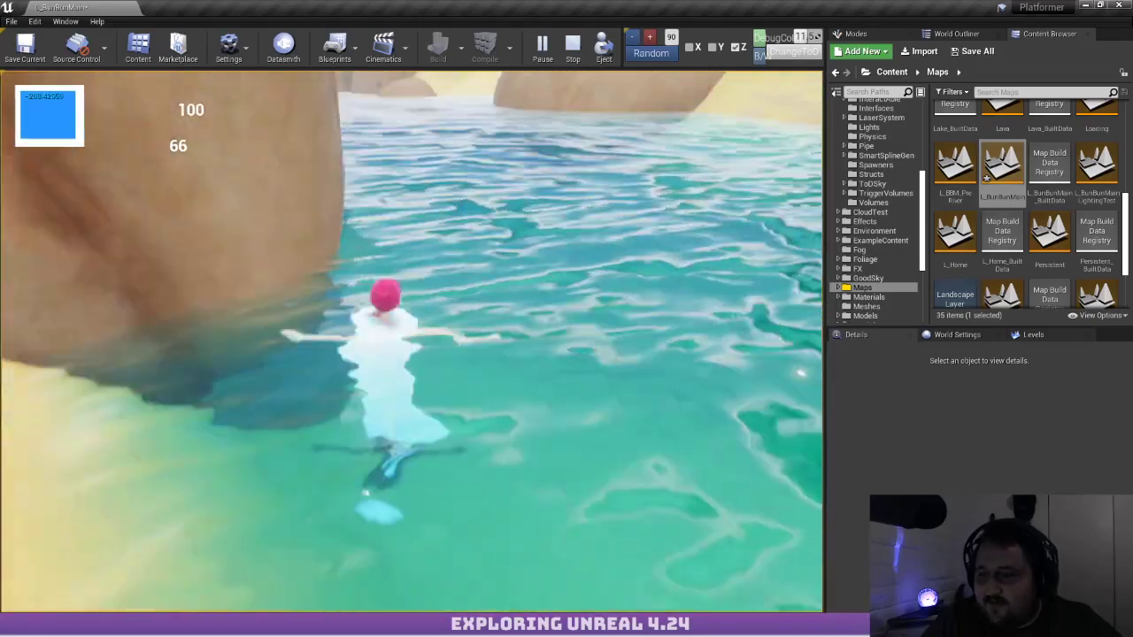
key("w")
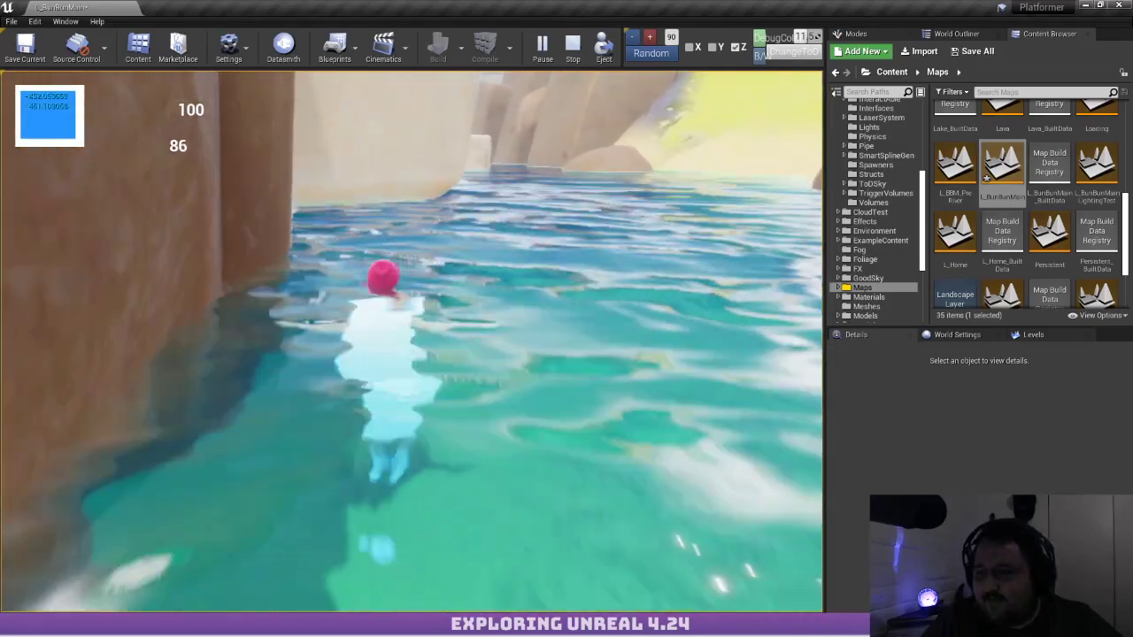
key("Escape")
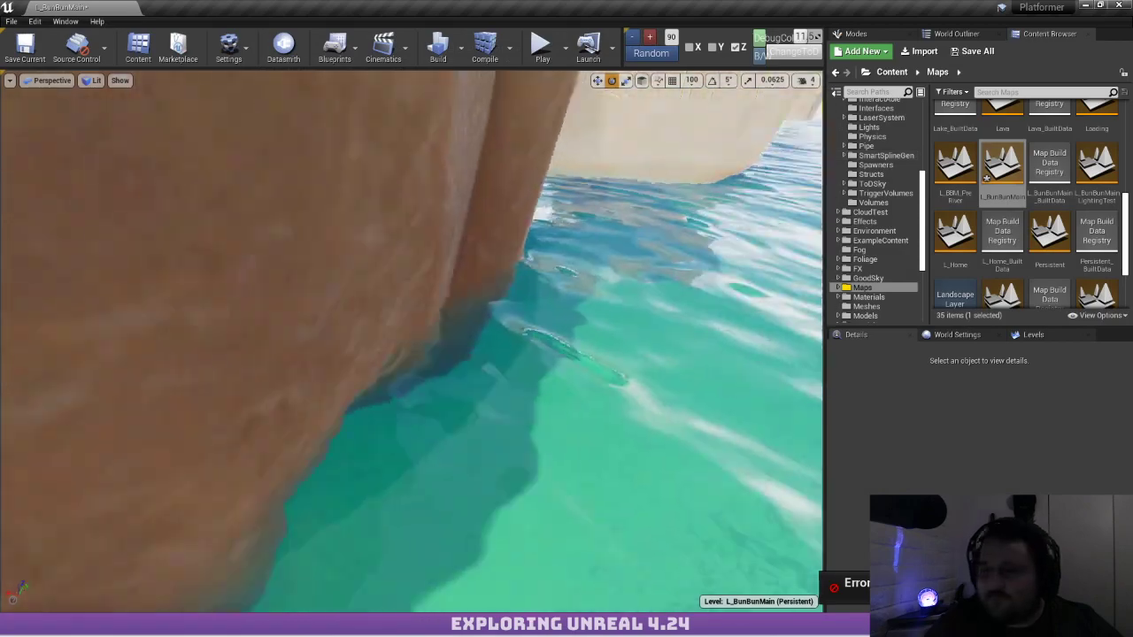
Fly along the rock-lined river channel and rise above the mossy boulders to view the surrounding terrain
key("w")
right_click_drag(412, 342, 772, 340)
key("s")
key("w")
key("w")
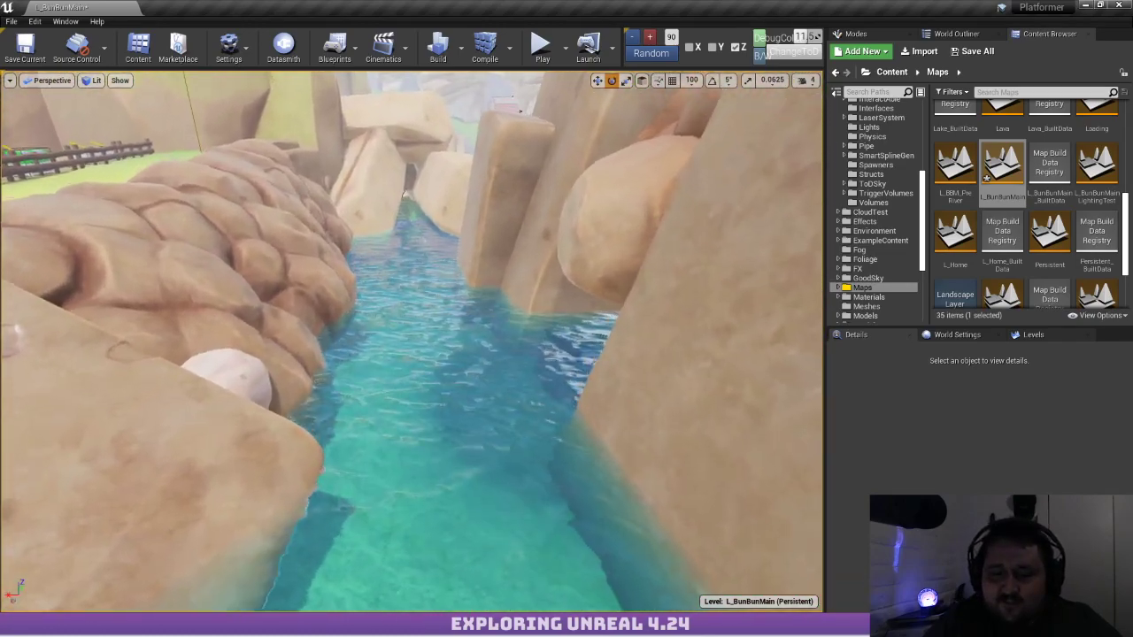
key("e")
right_click_drag(567, 310, 535, 295)
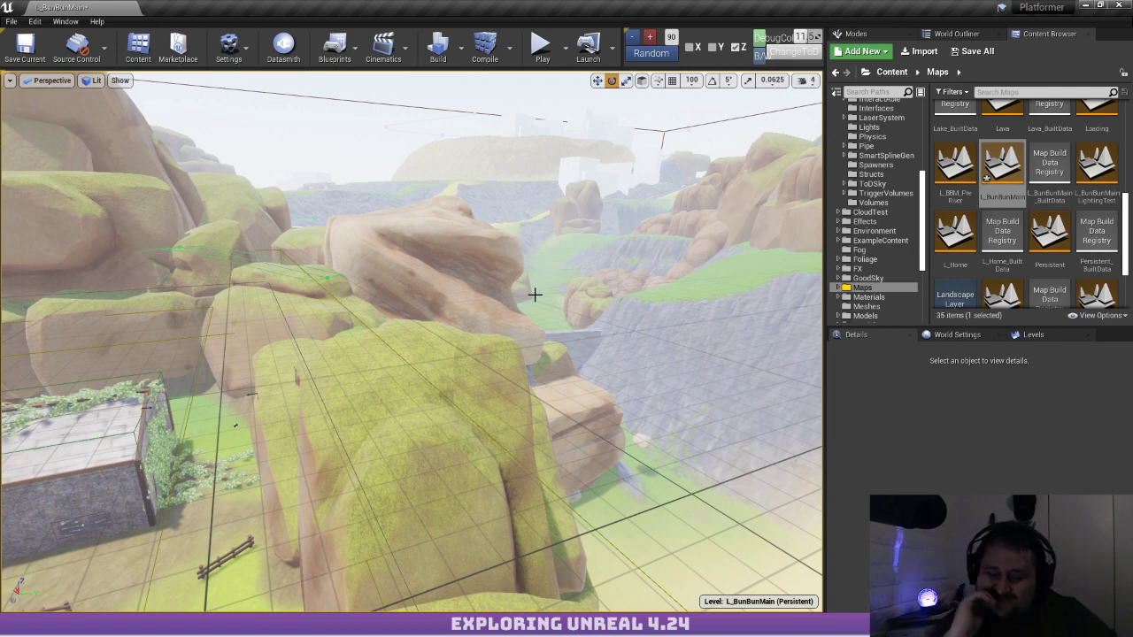
Fly over the cliffs and the curved road to the grey blockout houses and view one up close
right_click_drag(352, 305, 271, 250)
key("w")
key("e")
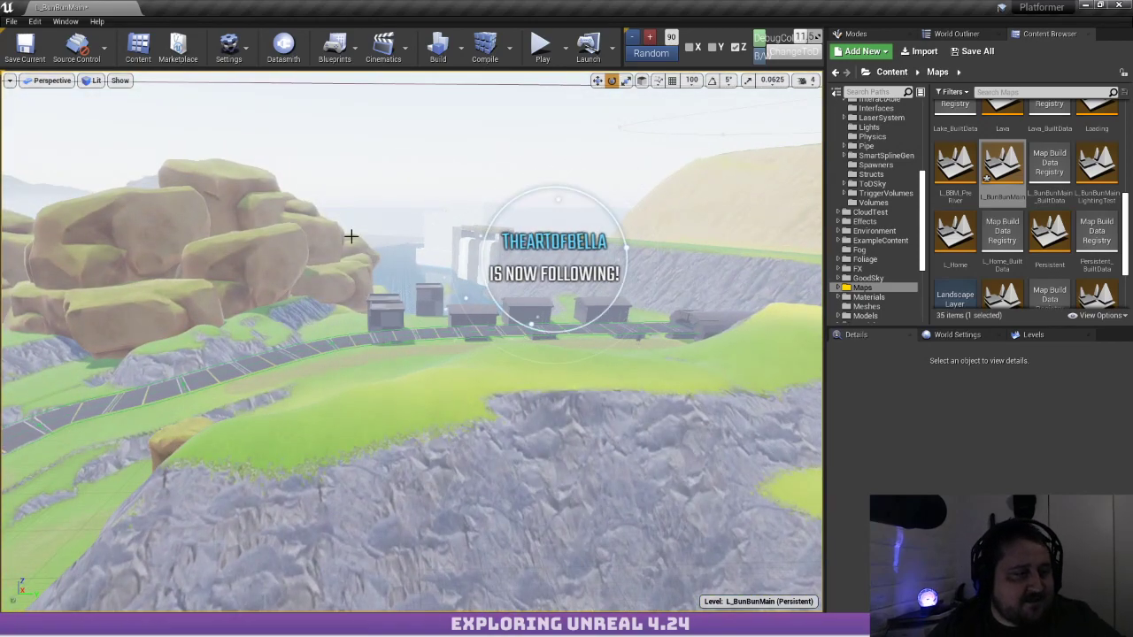
key("w")
right_click_drag(306, 226, 145, 253)
key("w")
key("w")
key("w")
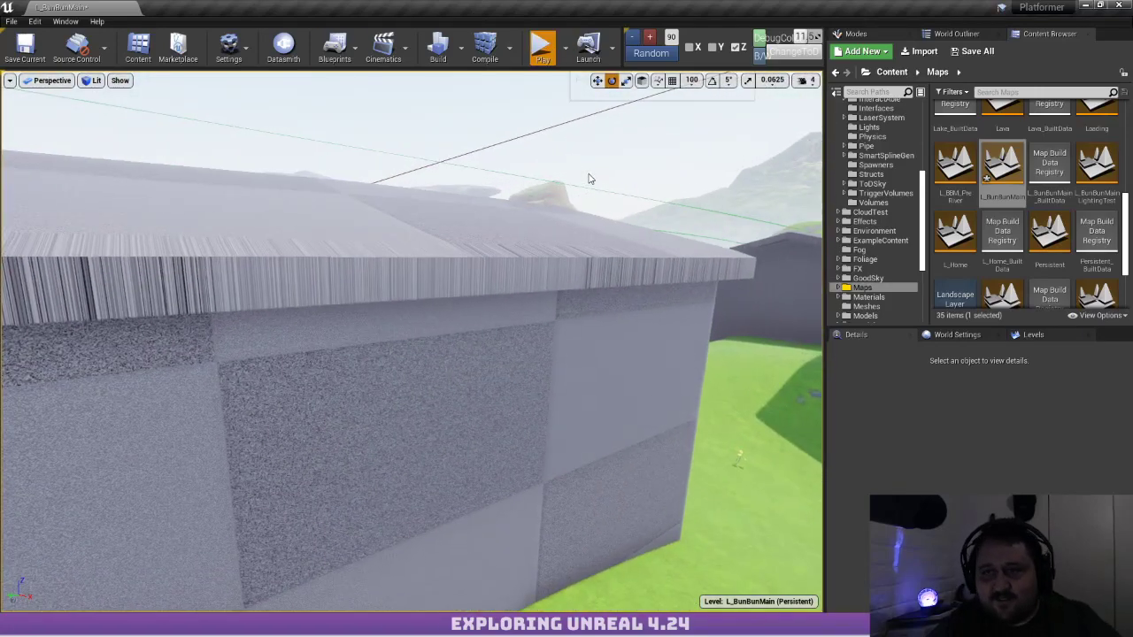
Play the level beside the grey blockout houses, run the character around the buildings and grass, and stop the session
key("alt+p")
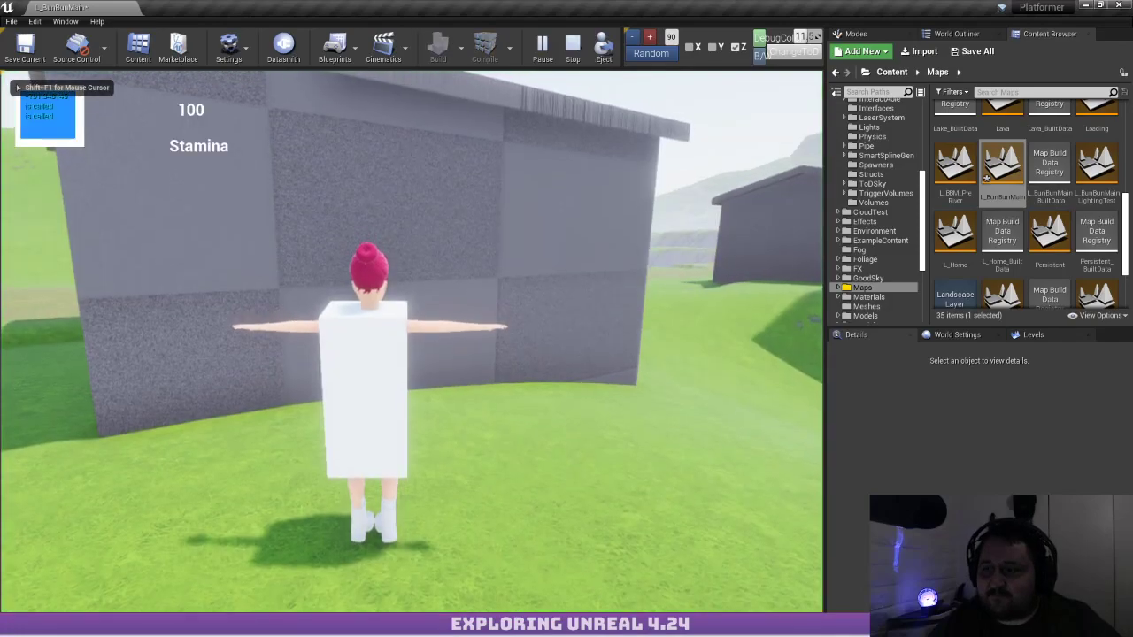
key("w")
key("d")
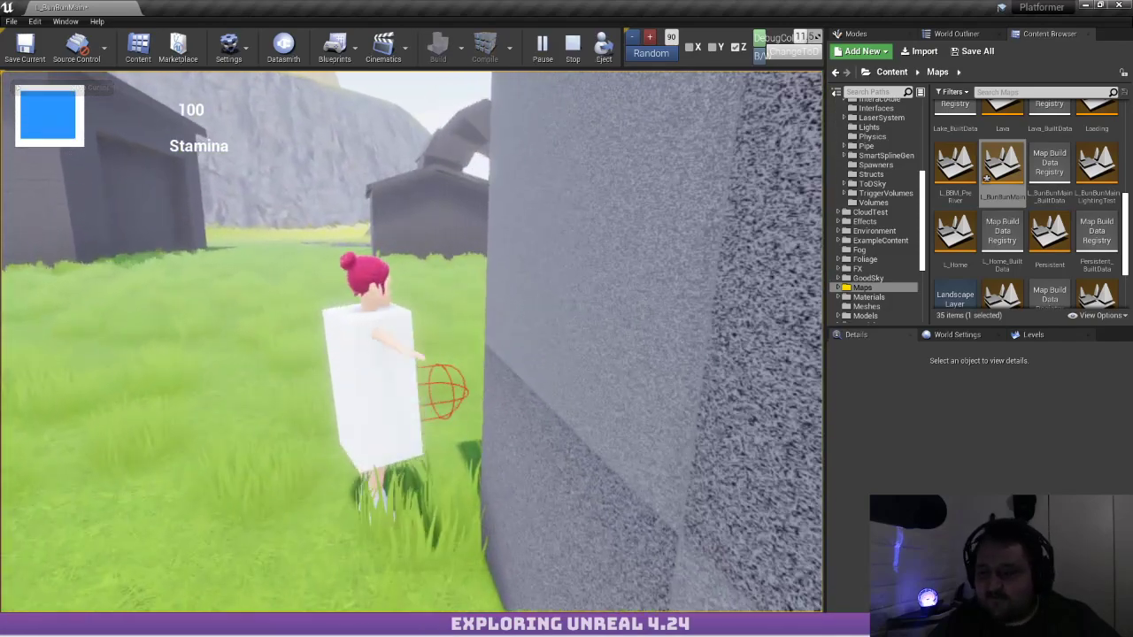
key("d")
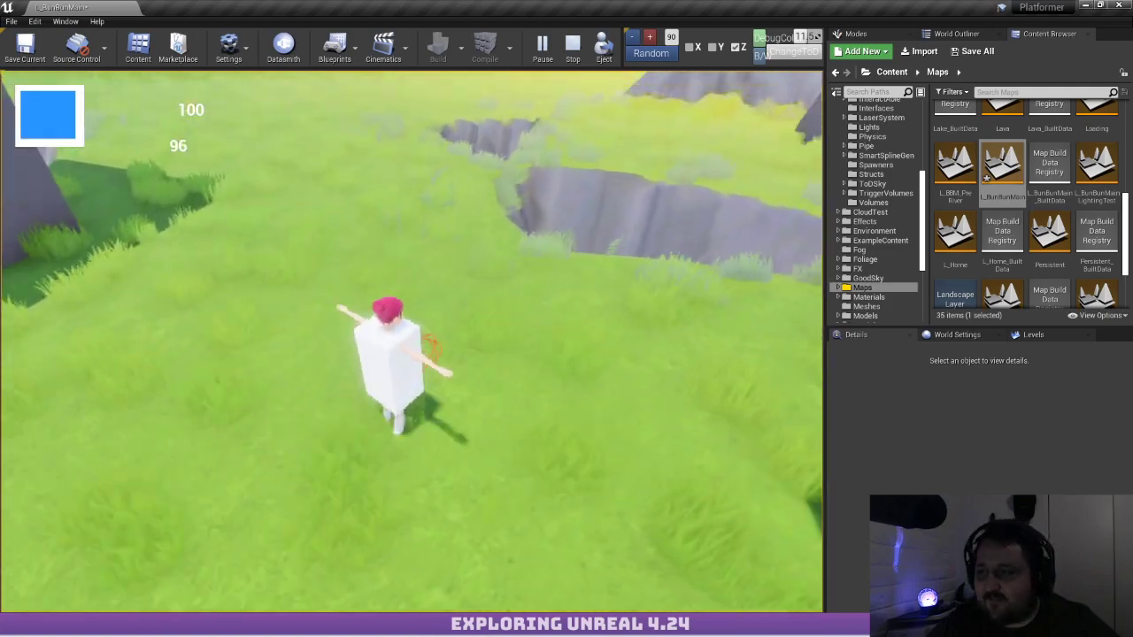
key("Escape")
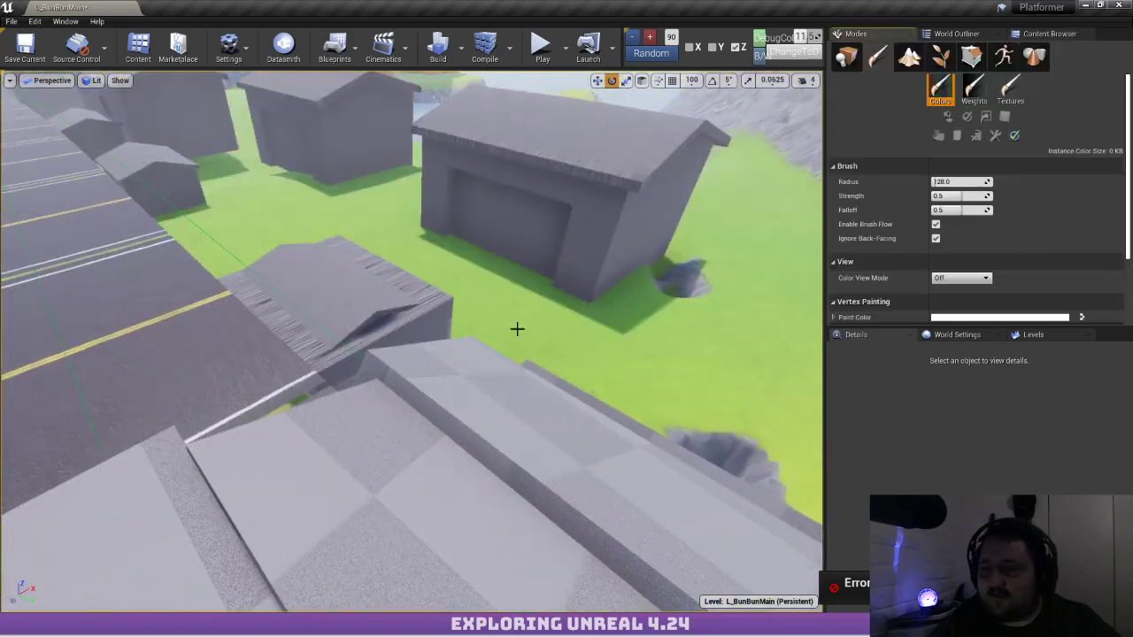
Switch to landscape editing above the blockout houses and look through the sculpt settings, edit layers and manage options
right_click_drag(517, 329, 671, 281)
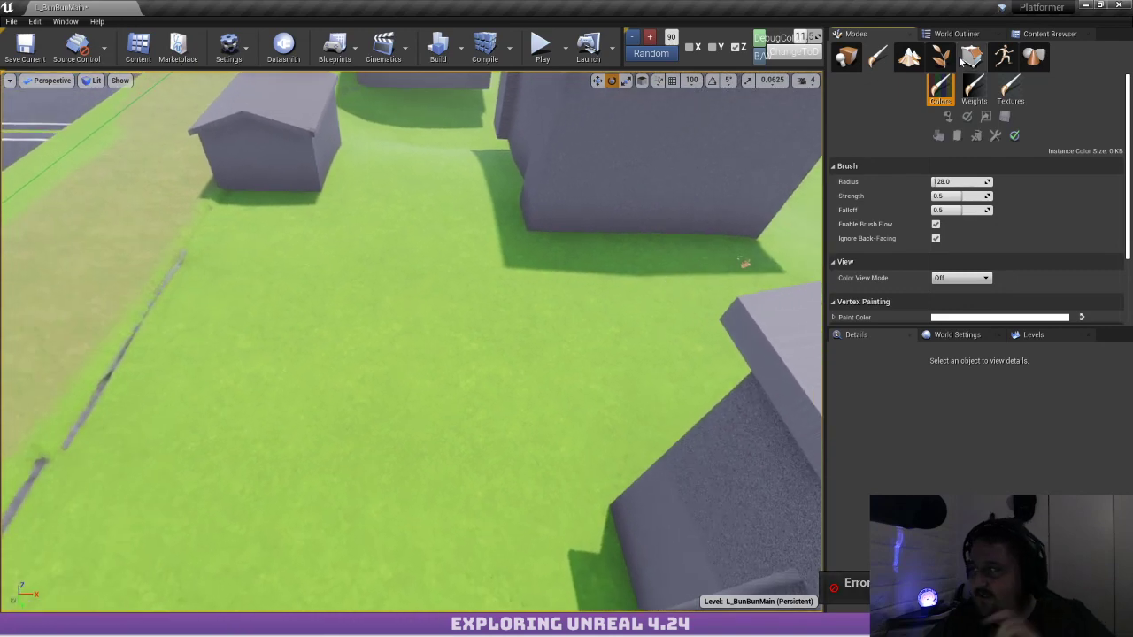
left_click(916, 65)
scroll(925, 190, "down", 5)
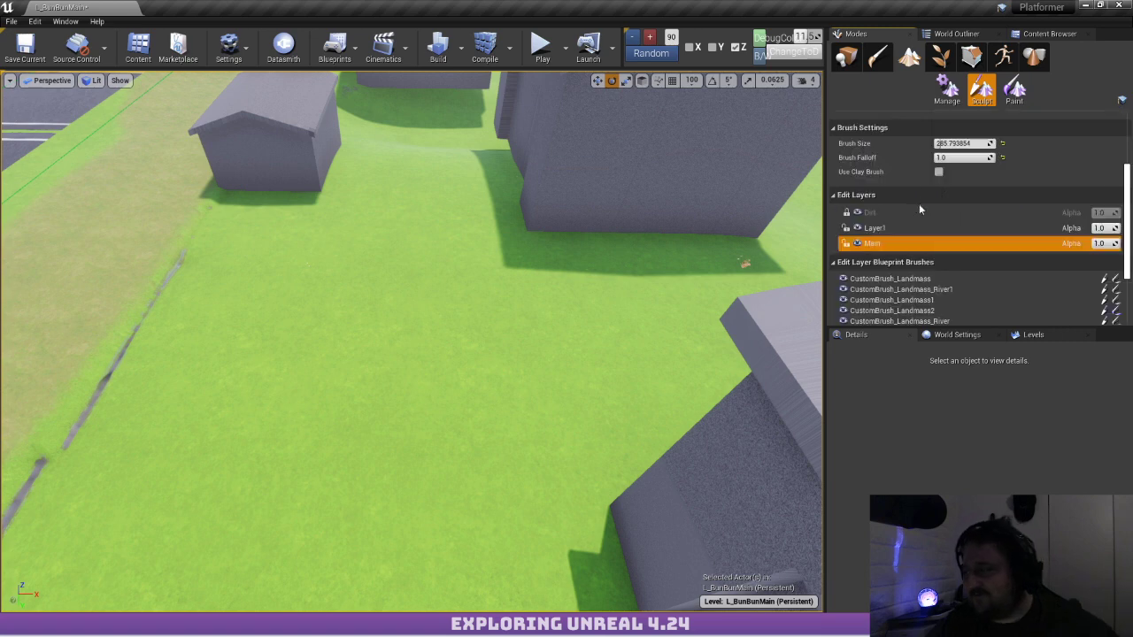
scroll(935, 157, "up", 3)
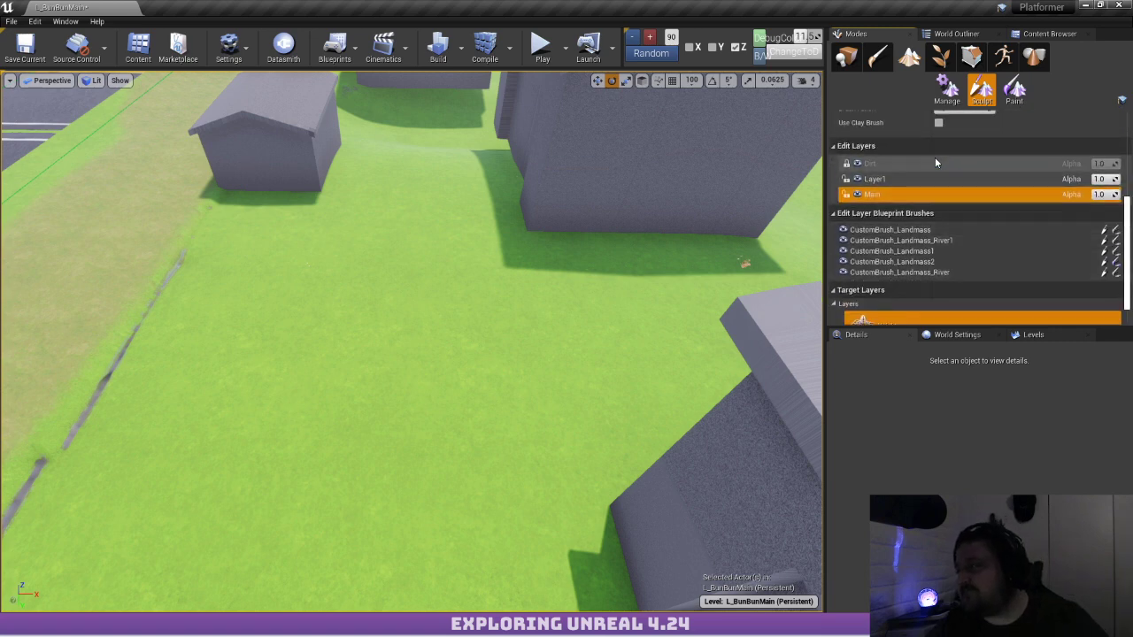
scroll(935, 155, "up", 3)
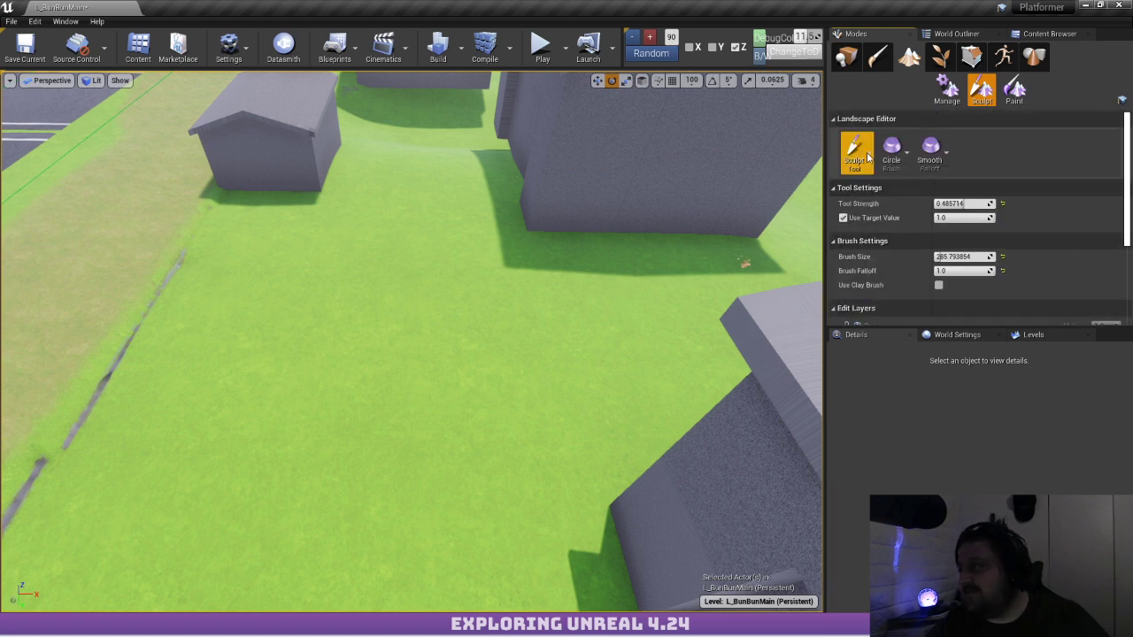
left_click(948, 89)
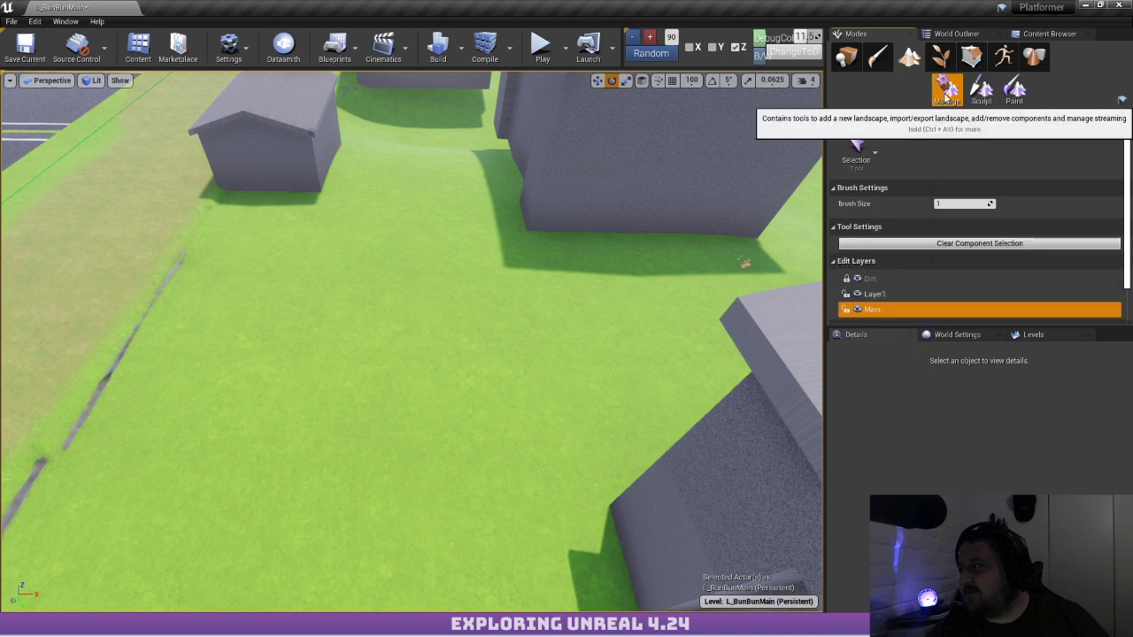
left_click(981, 88)
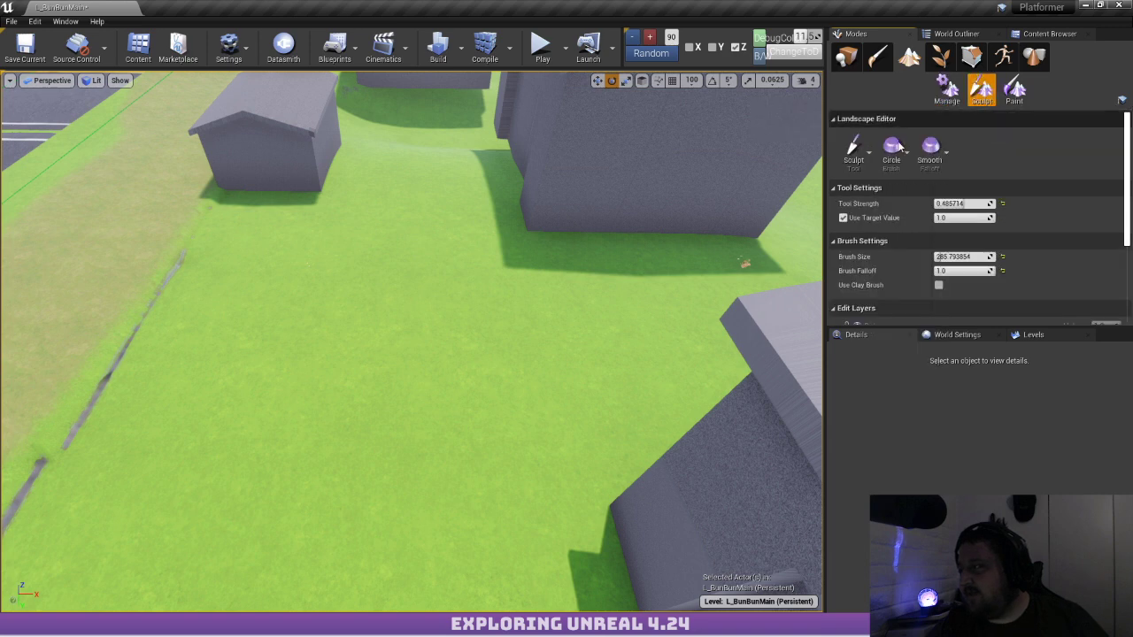
Paint a small patch of the Path landscape layer on the grass between the blockout houses and check it from above
left_click(1014, 91)
scroll(947, 195, "down", 3)
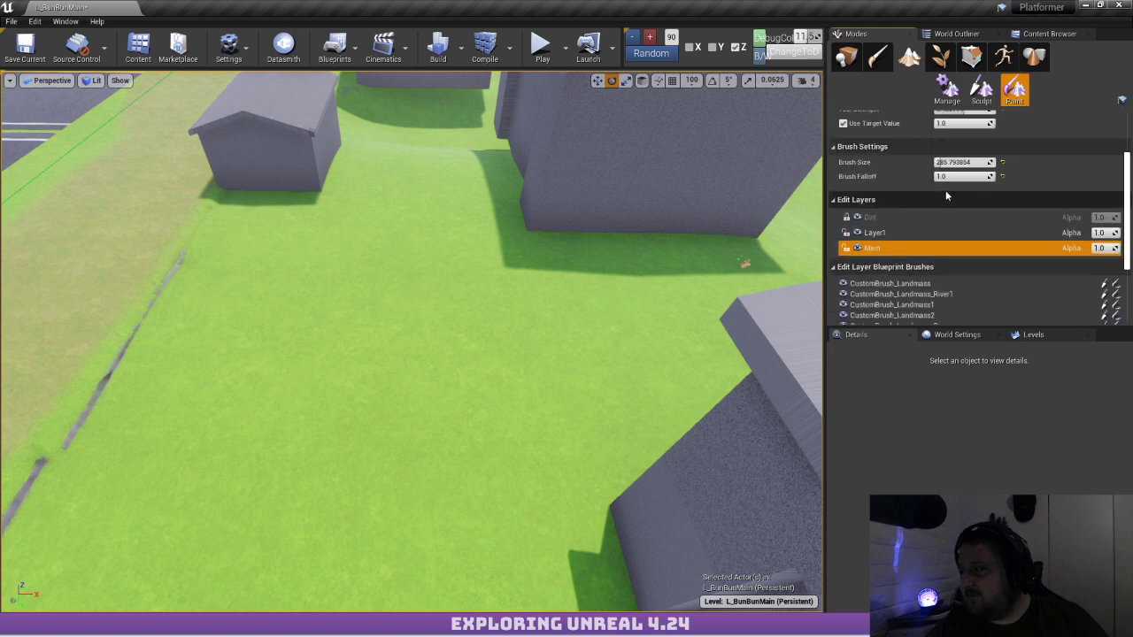
scroll(944, 193, "down", 8)
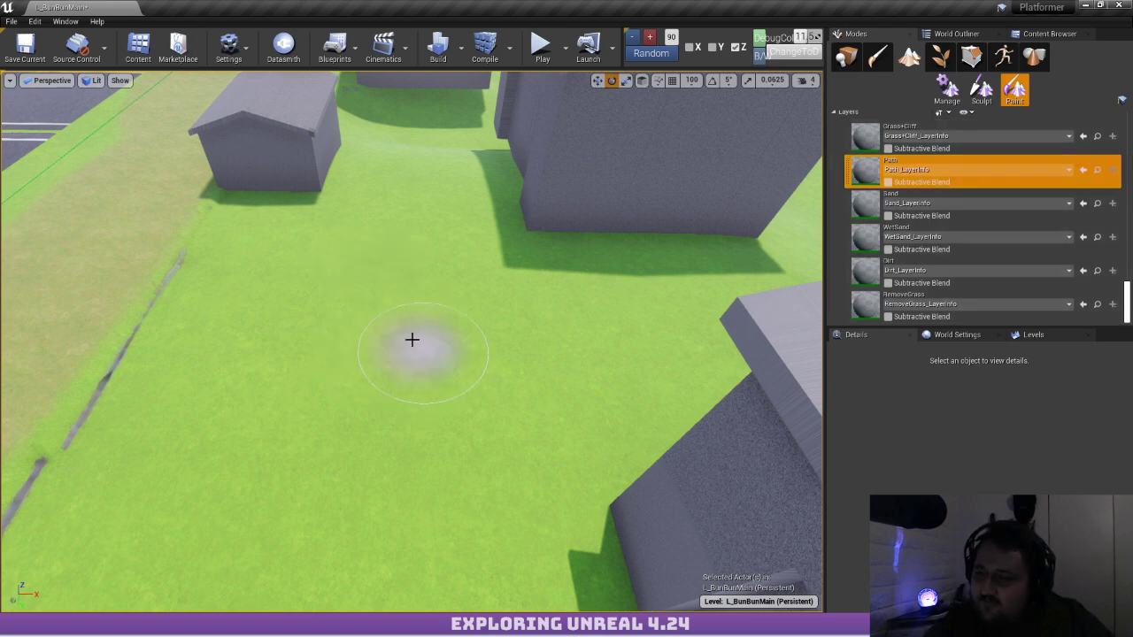
left_click(416, 284)
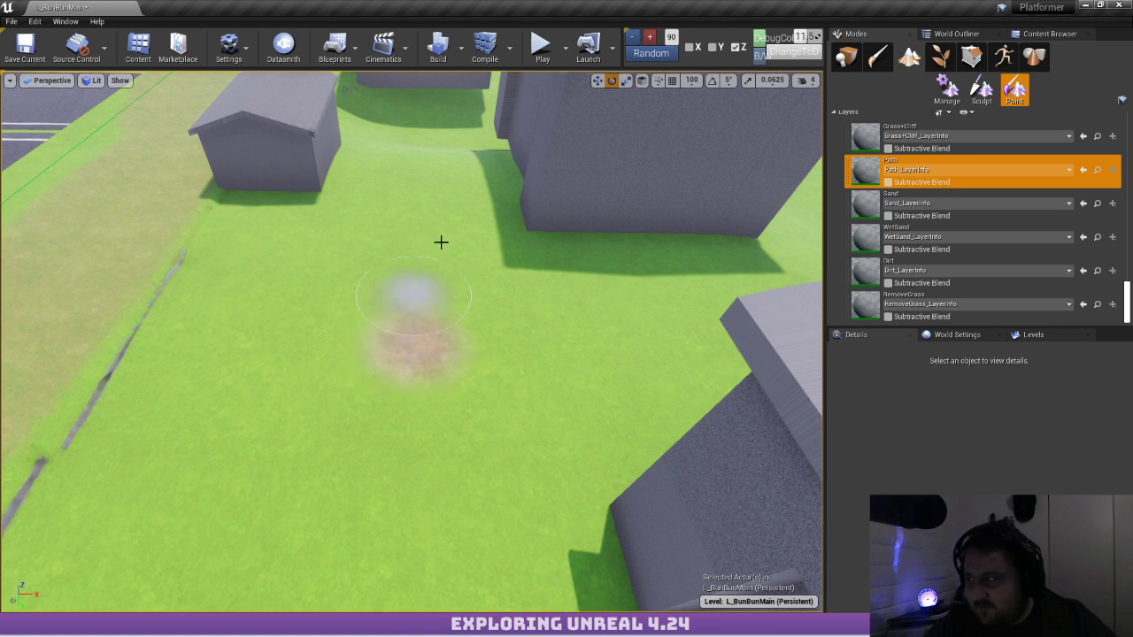
key("f")
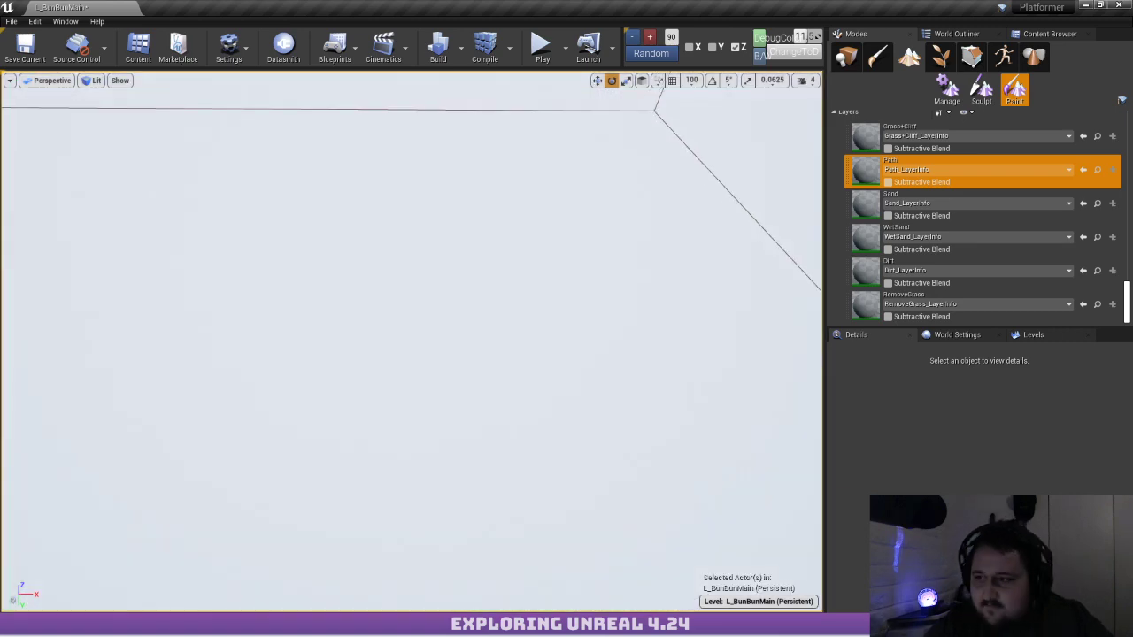
scroll(412, 341, "down", 10)
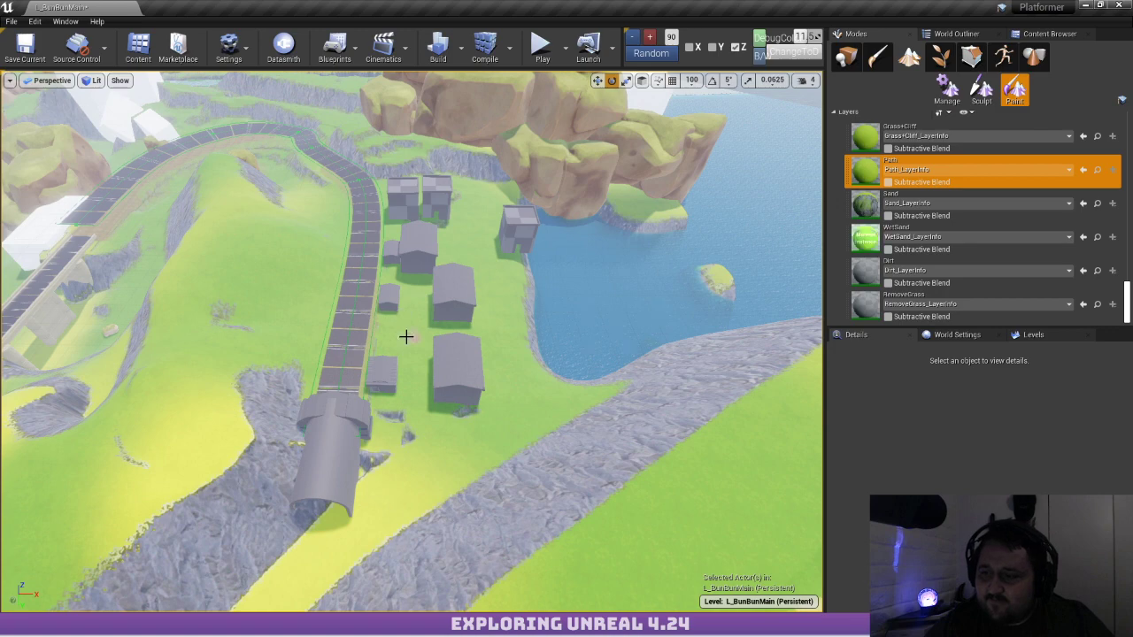
scroll(405, 337, "up", 5)
scroll(407, 338, "up", 5)
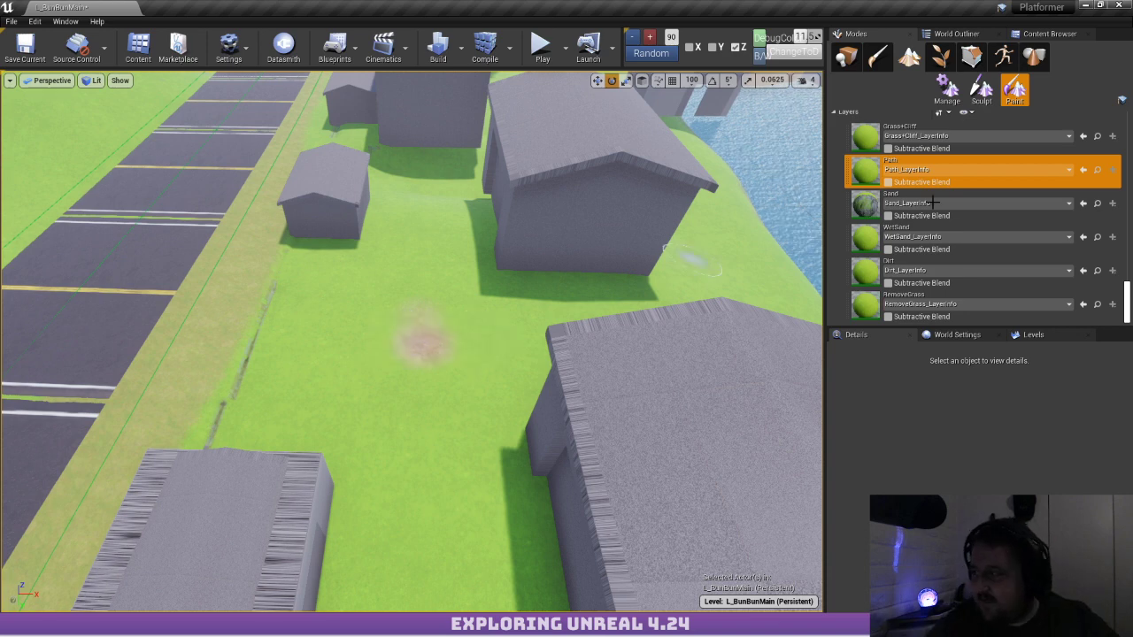
Review the landscape paint settings, return to placement mode, and pull back to overlook the curved road and surrounding terrain
scroll(916, 186, "up", 3)
scroll(914, 183, "up", 5)
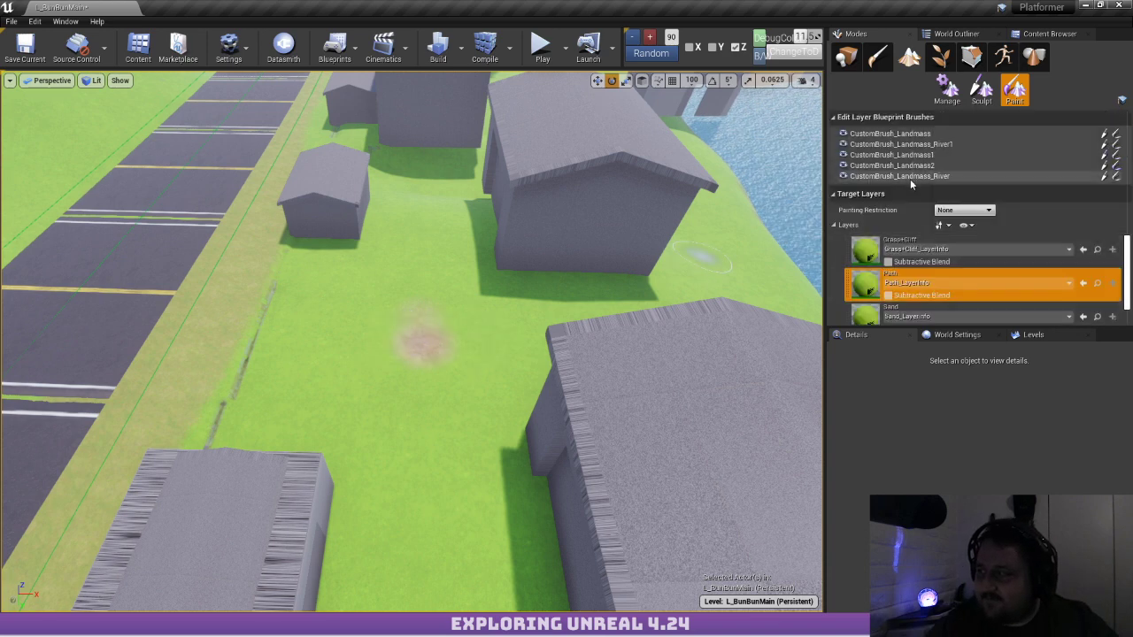
scroll(947, 128, "up", 3)
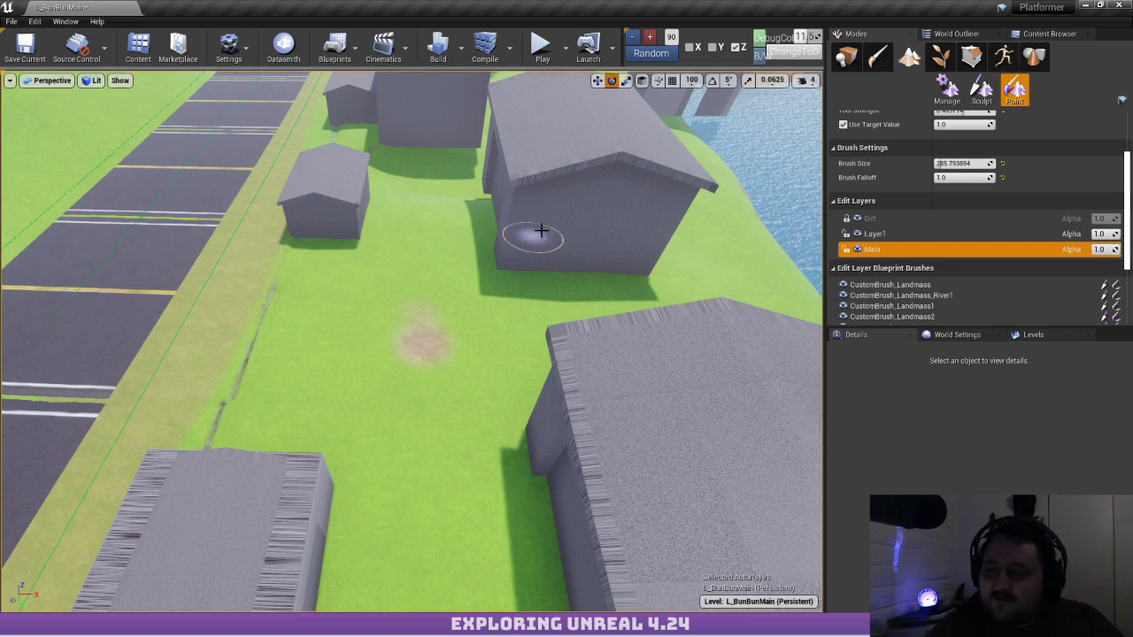
key("w")
mouse_move(536, 233)
right_mouse_down()
mouse_move(524, 215)
mouse_move(434, 209)
mouse_move(409, 99)
mouse_move(356, 121)
right_mouse_up()
key("s")
key("shift+1")
key("s")
right_click_drag(509, 349, 564, 368)
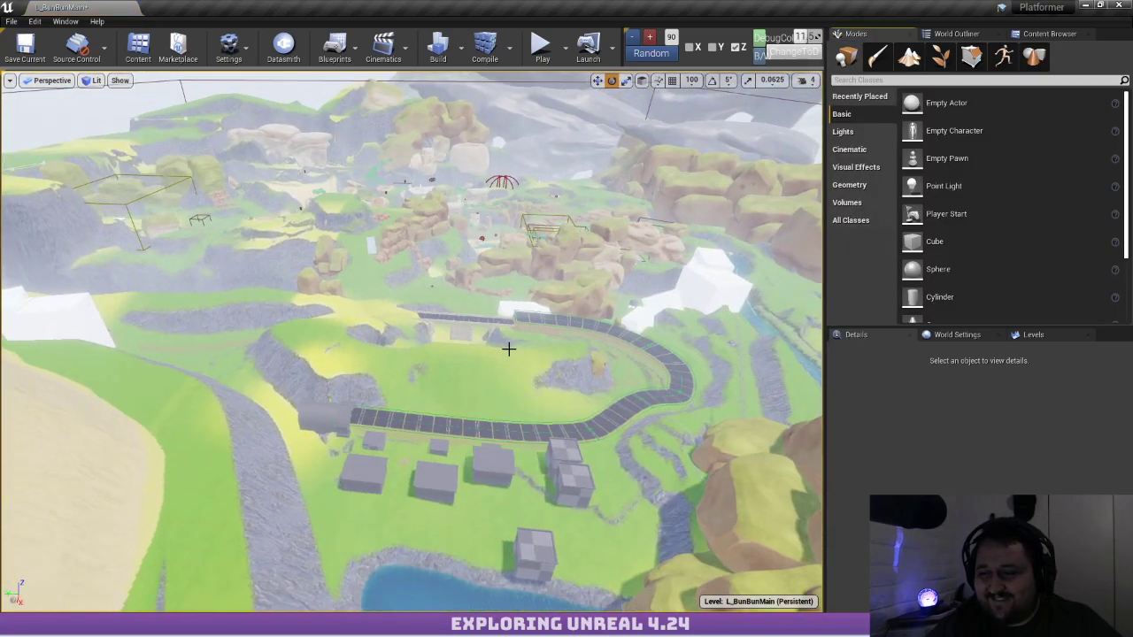
Select the landscape and survey its extent from high above the lake and river
left_click(499, 369)
right_click_drag(500, 307, 537, 298)
key("d")
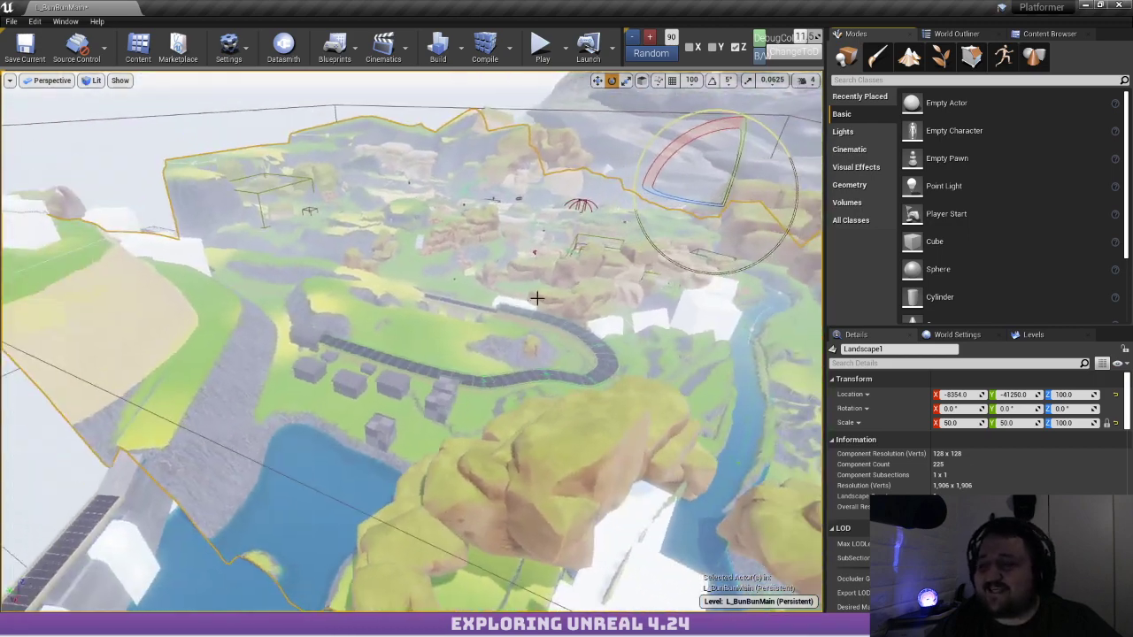
right_click_drag(521, 249, 521, 250)
key("d")
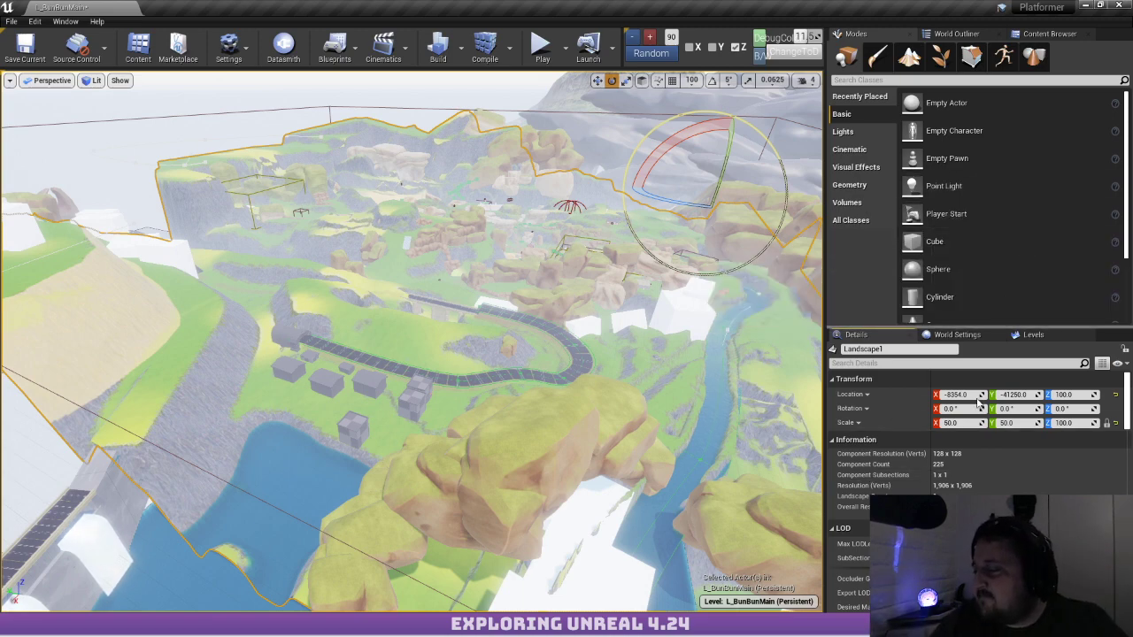
right_click_drag(792, 446, 807, 472)
key("s")
right_click_drag(421, 398, 422, 381)
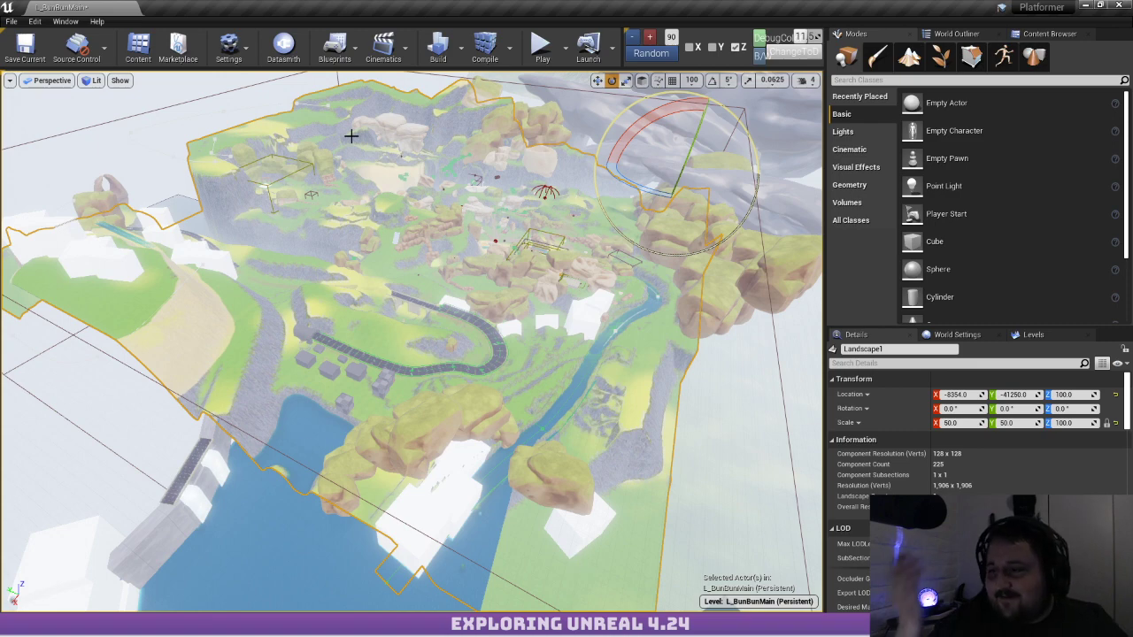
Fly in over the blockout houses, the tunnel and the curved road to look at the hill between them
key("w")
right_click_drag(617, 407, 595, 392)
mouse_move(648, 337)
right_mouse_down()
mouse_move(663, 349)
mouse_move(648, 336)
right_mouse_up()
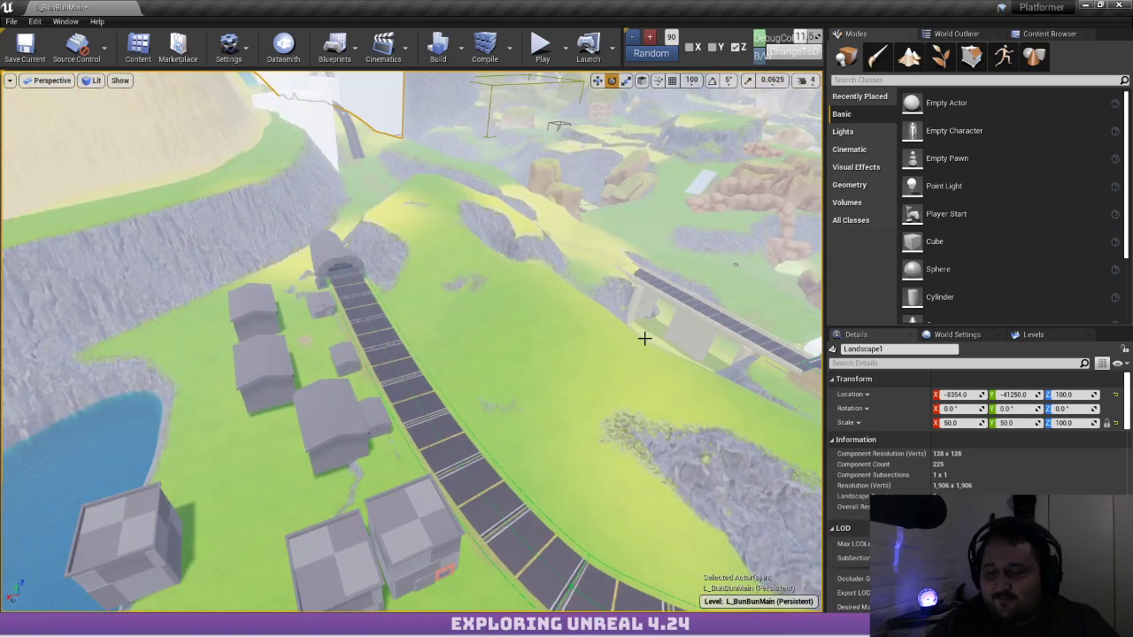
mouse_move(644, 338)
right_mouse_down()
mouse_move(655, 337)
mouse_move(643, 330)
right_mouse_up()
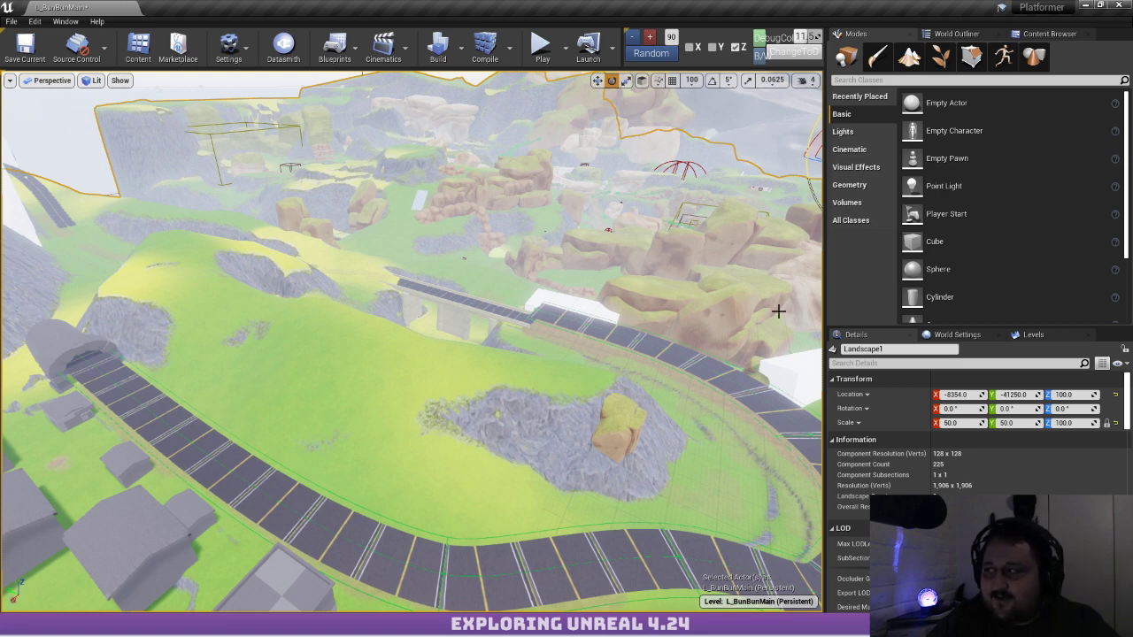
mouse_move(635, 248)
right_mouse_down()
mouse_move(680, 231)
mouse_move(623, 255)
right_mouse_up()
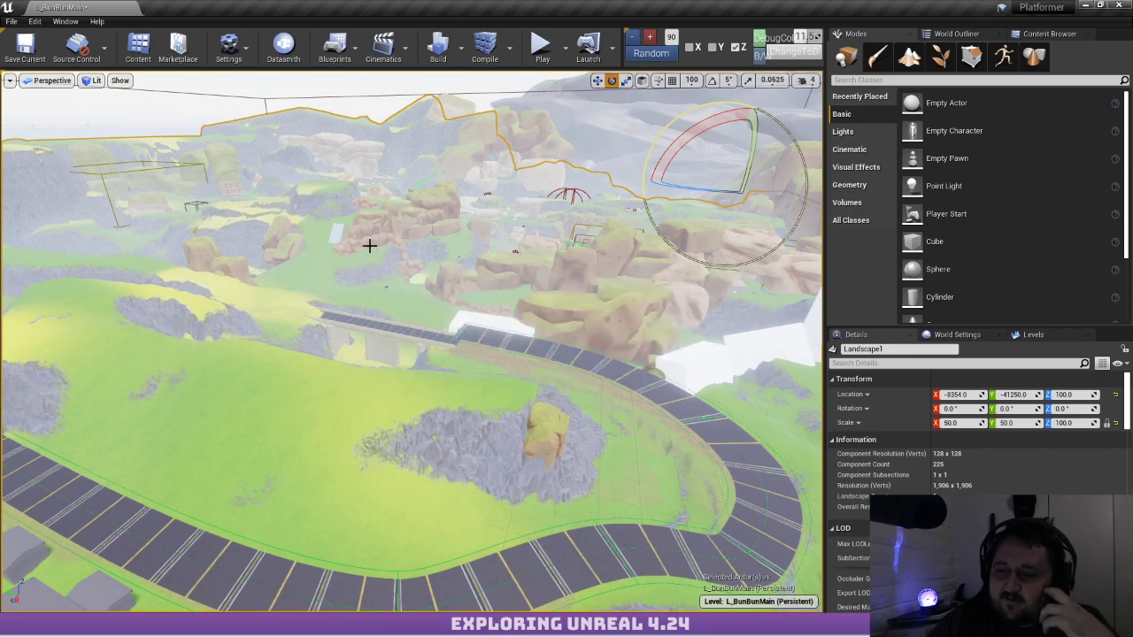
Fly down to the painted path patch beside the blockout houses and inspect the grass texture and blades at ground level
right_click_drag(370, 246, 25, 388)
key("w")
key("w")
key("s")
key("w")
key("s")
key("w")
key("s")
key("w")
key("s")
key("w")
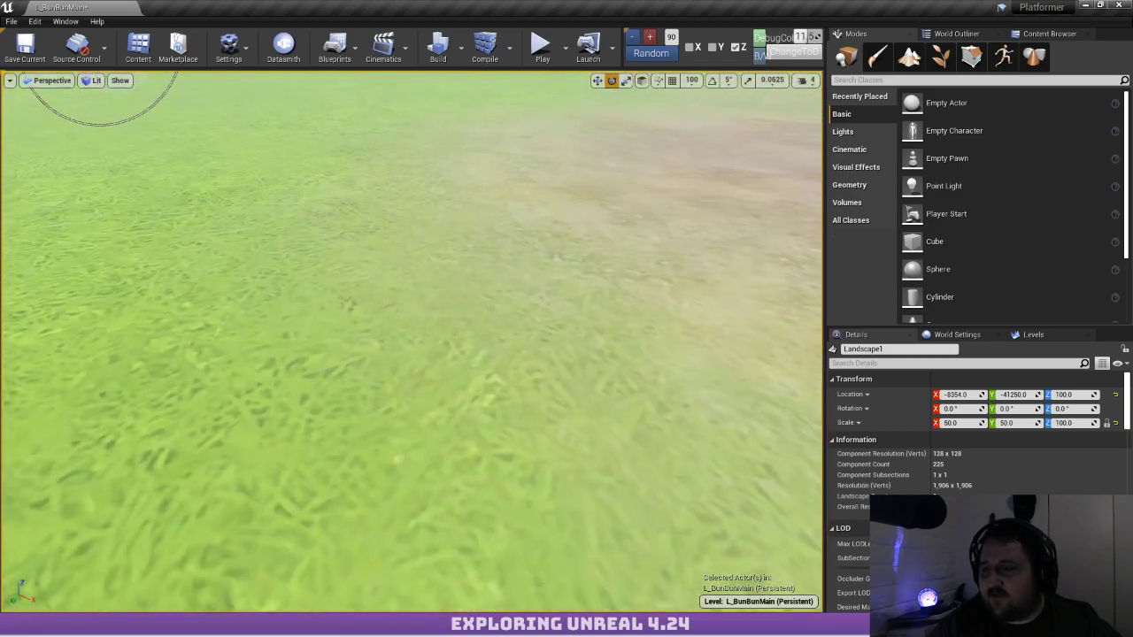
right_click_drag(460, 262, 447, 234)
key("w")
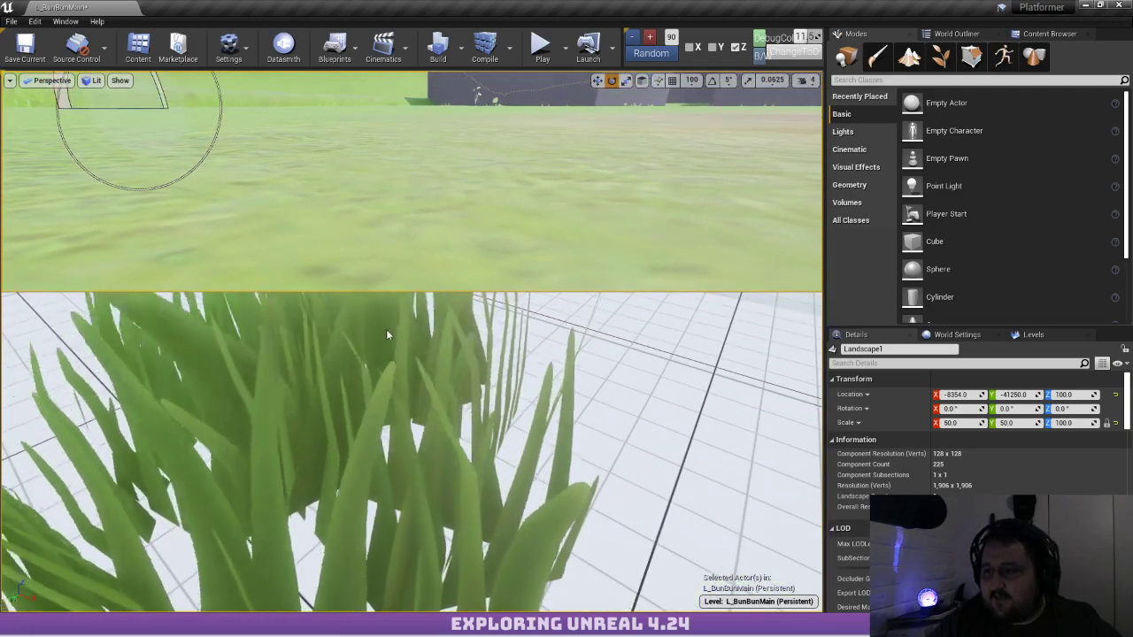
Pull far back from the ground and examine the whole landscape from above
right_click_drag(386, 330, 116, 334)
key("s")
key("s")
key("w")
key("s")
right_click_drag(486, 320, 486, 319)
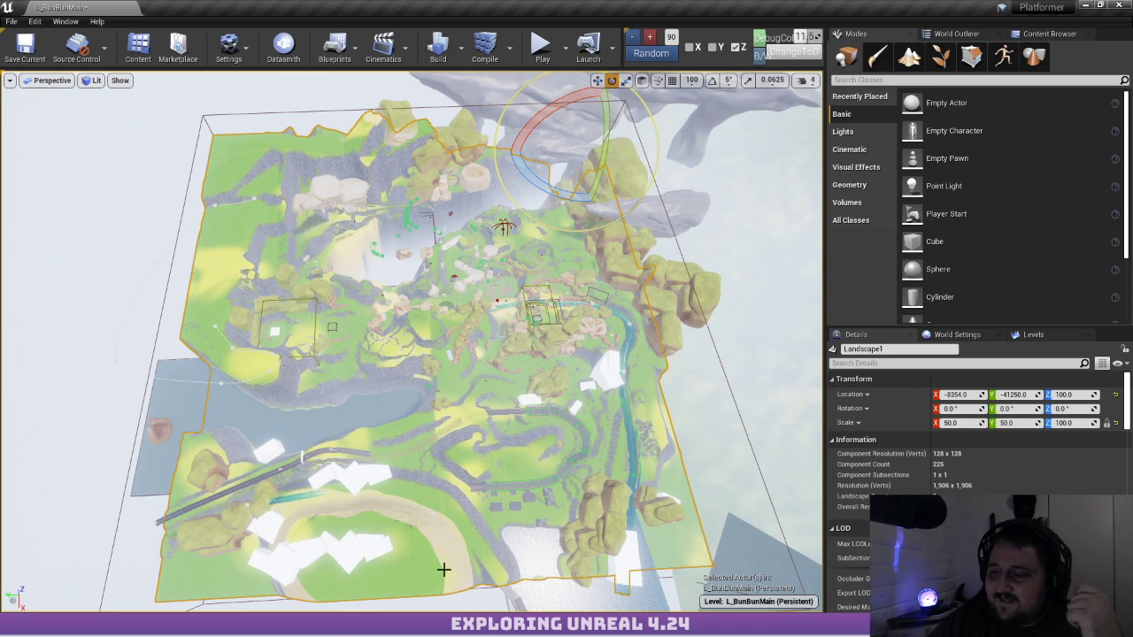
right_click_drag(430, 372, 433, 322)
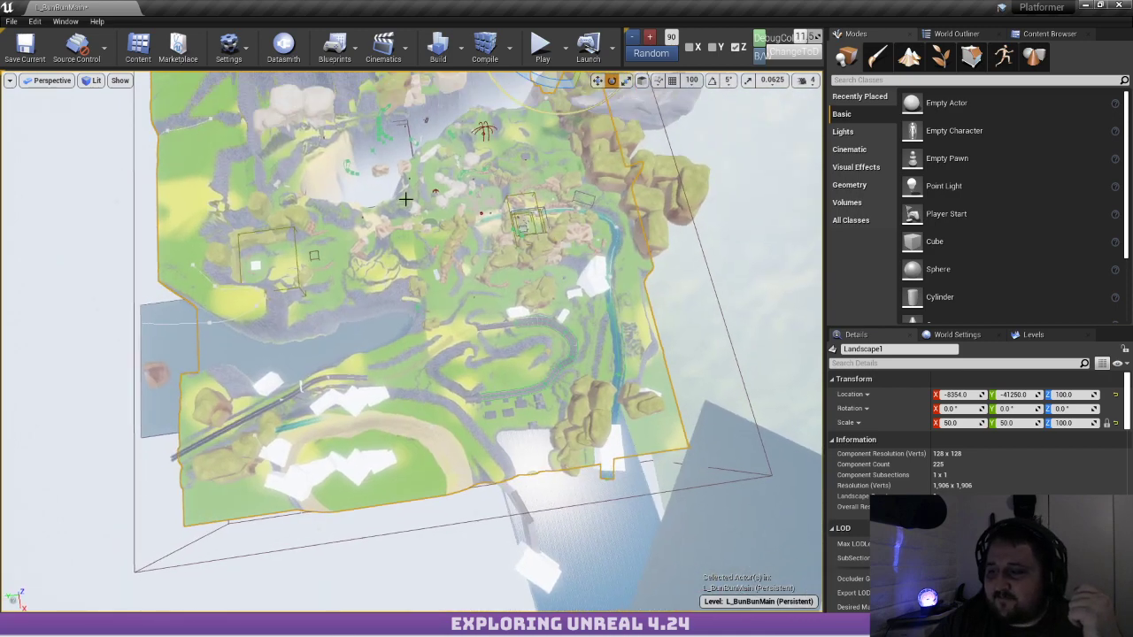
right_click_drag(357, 186, 356, 186)
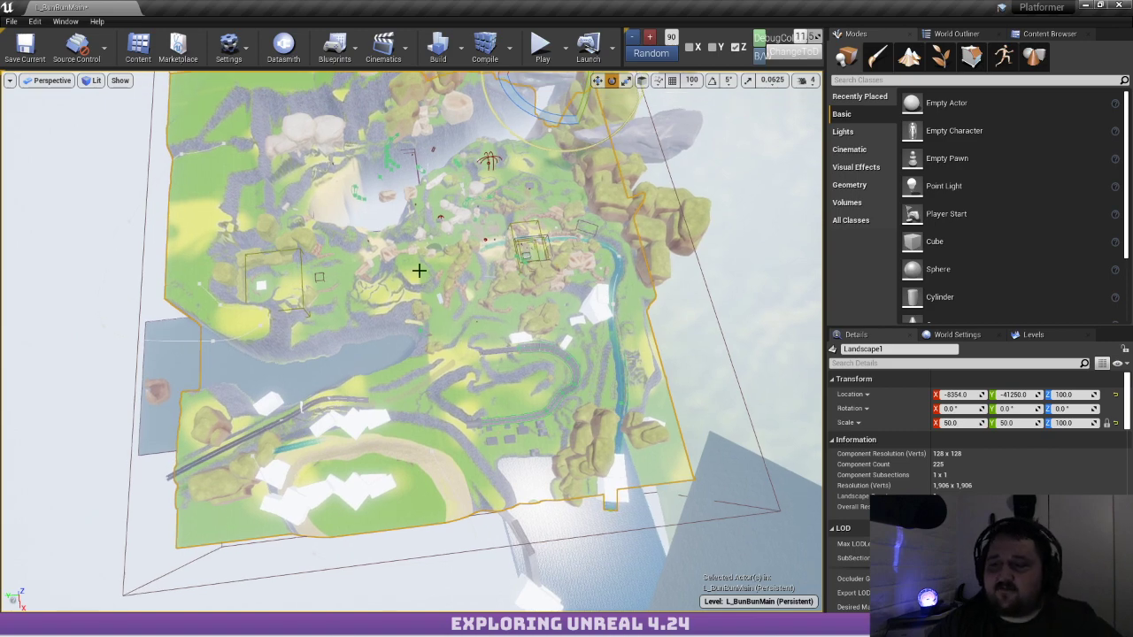
right_click_drag(419, 270, 419, 271)
Fly through the level past the red cabin to the rock-ringed pond and look over the surroundings
key("w")
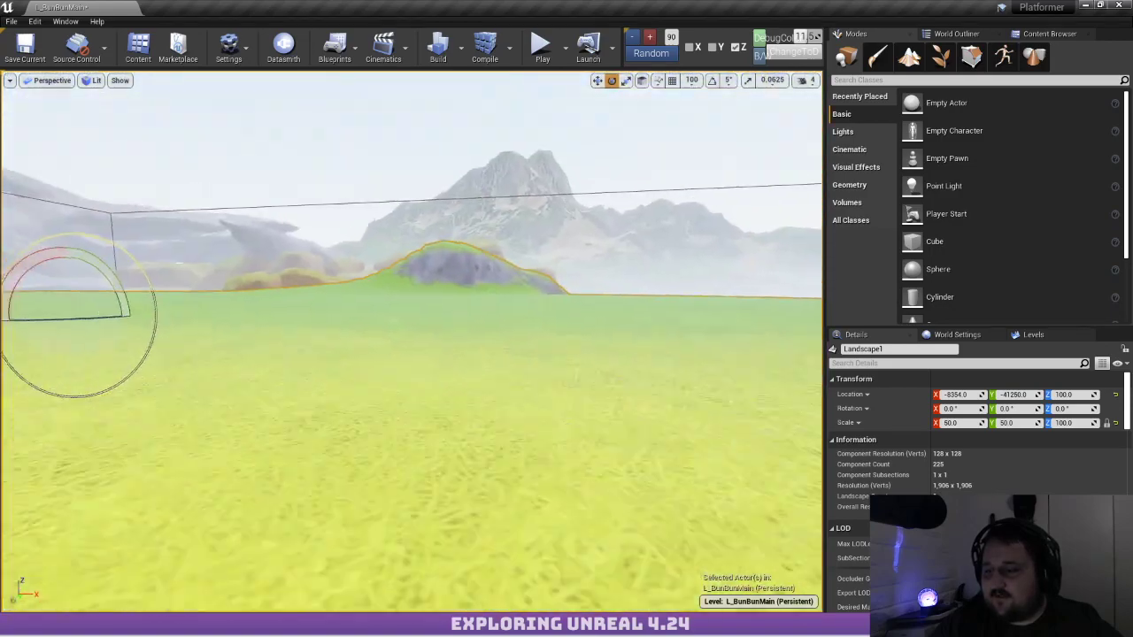
mouse_move(412, 342)
right_mouse_down()
mouse_move(354, 343)
mouse_move(451, 363)
mouse_move(403, 342)
mouse_move(409, 334)
right_mouse_up()
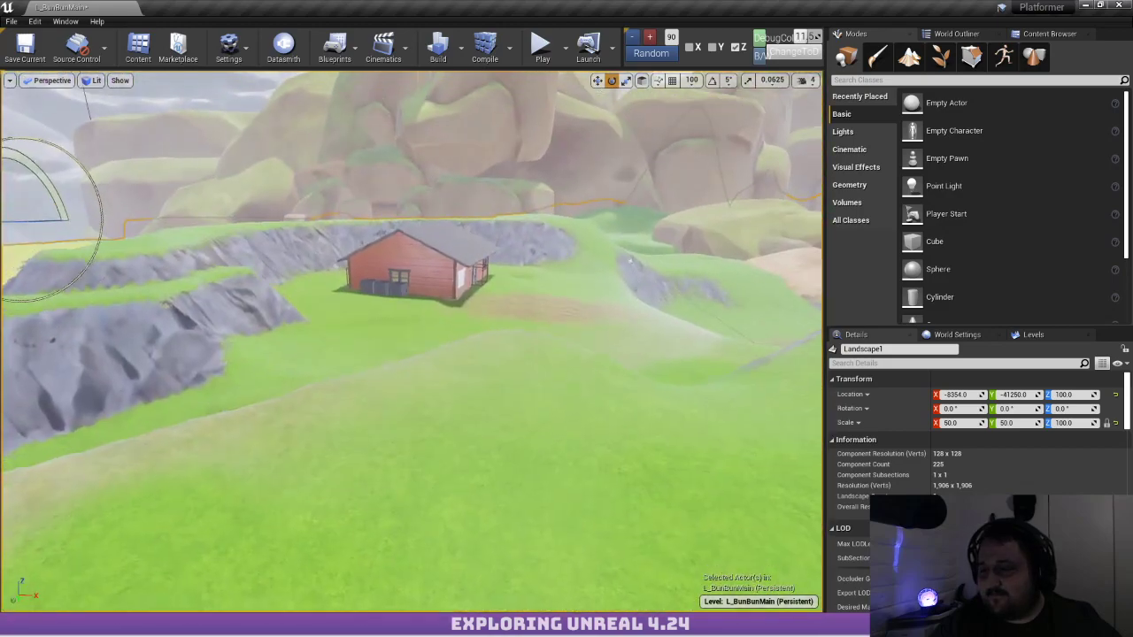
right_click_drag(412, 342, 595, 312)
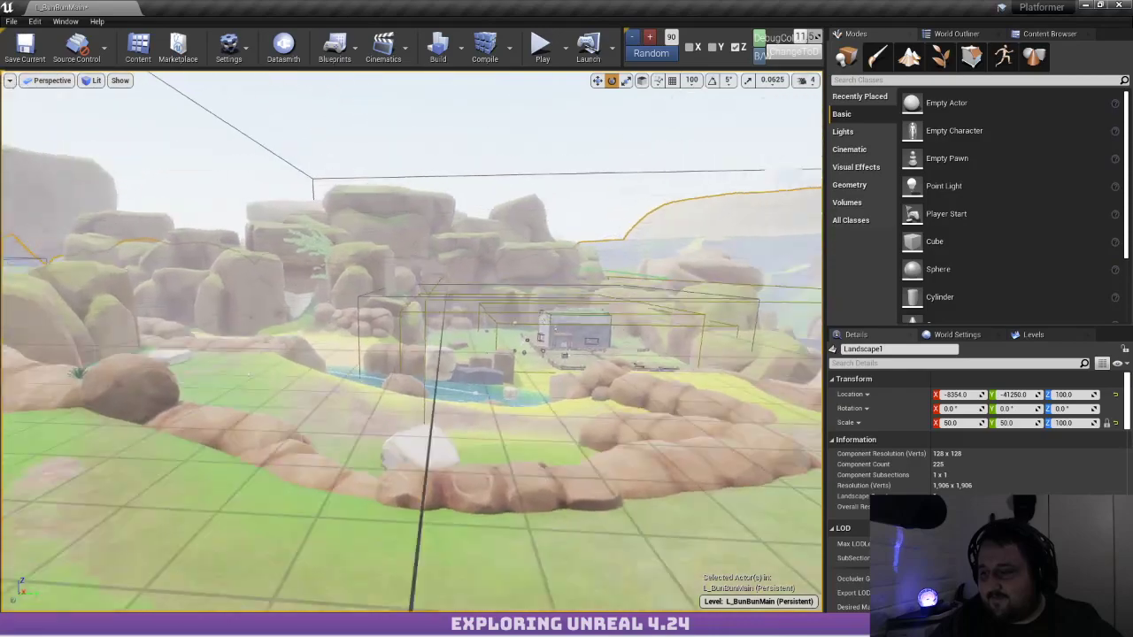
right_click_drag(467, 241, 415, 232)
Close the Platformer project without saving the L_BunBunMain level
left_click(1120, 5)
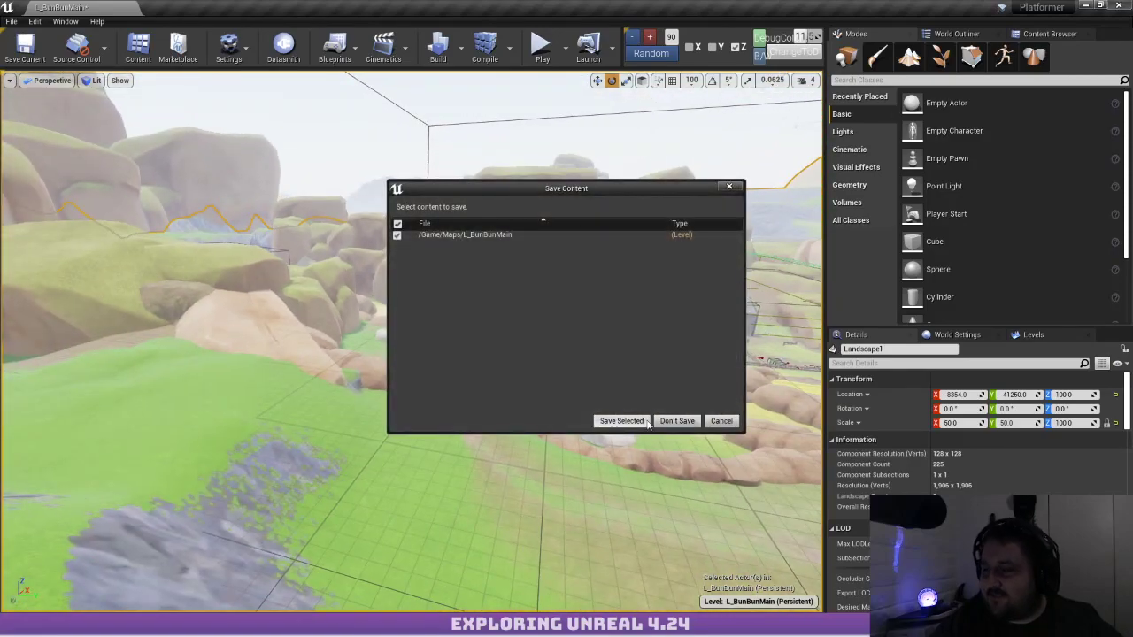
left_click(677, 421)
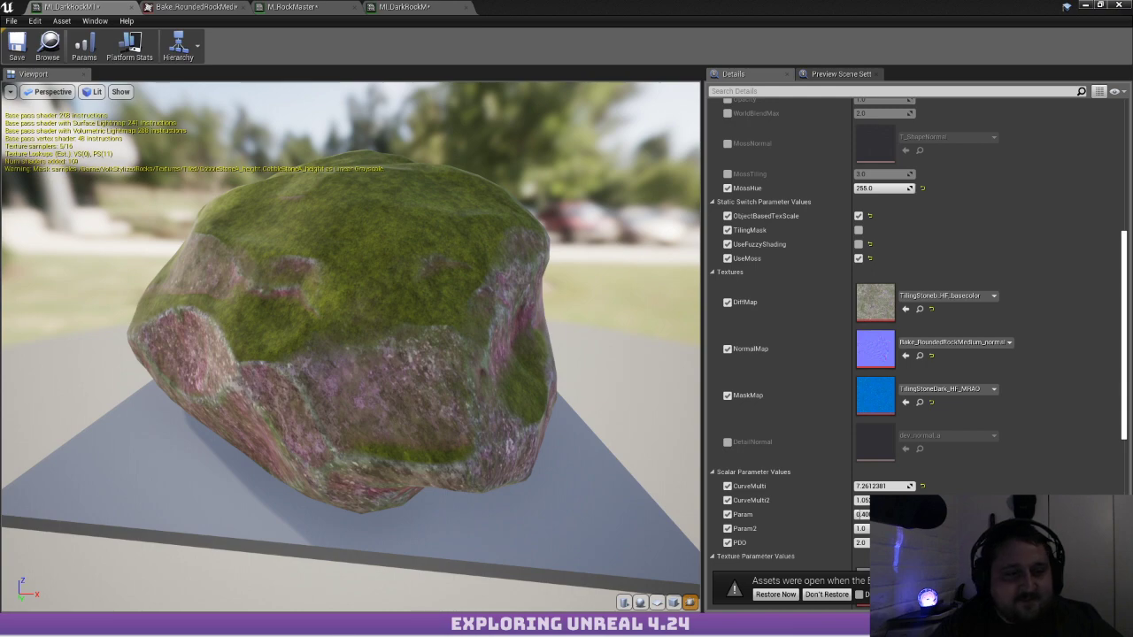
Switch to the browser, examine the grass and rocks in HighresScreenshot00151.png at high zoom, and close the browser window
left_click(265, 627)
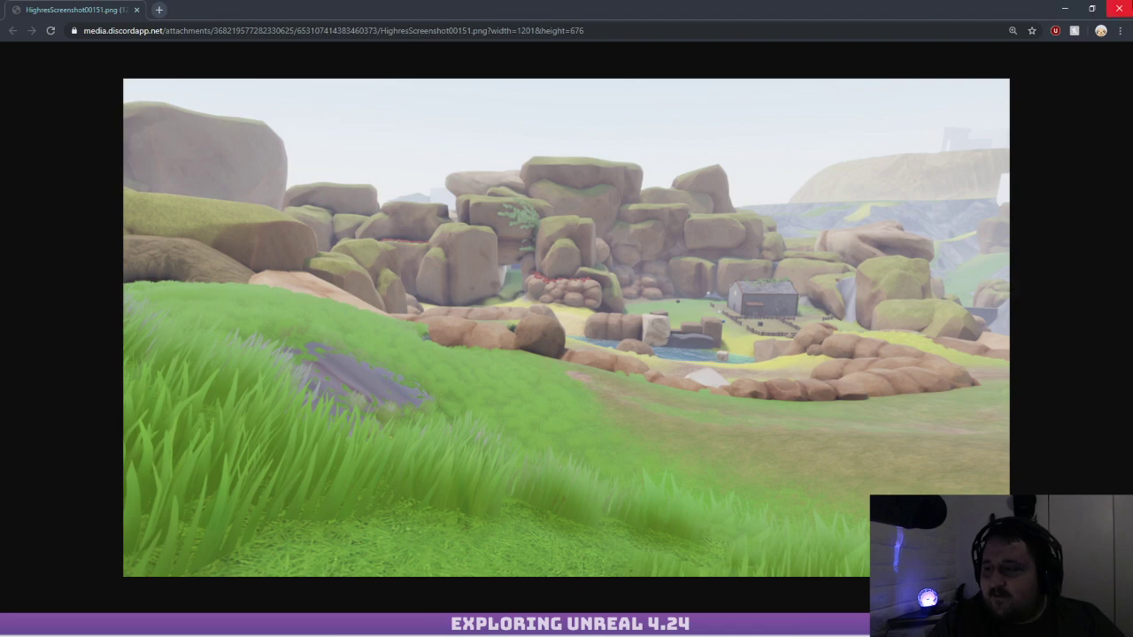
scroll(511, 301, "up", 8, "ctrl")
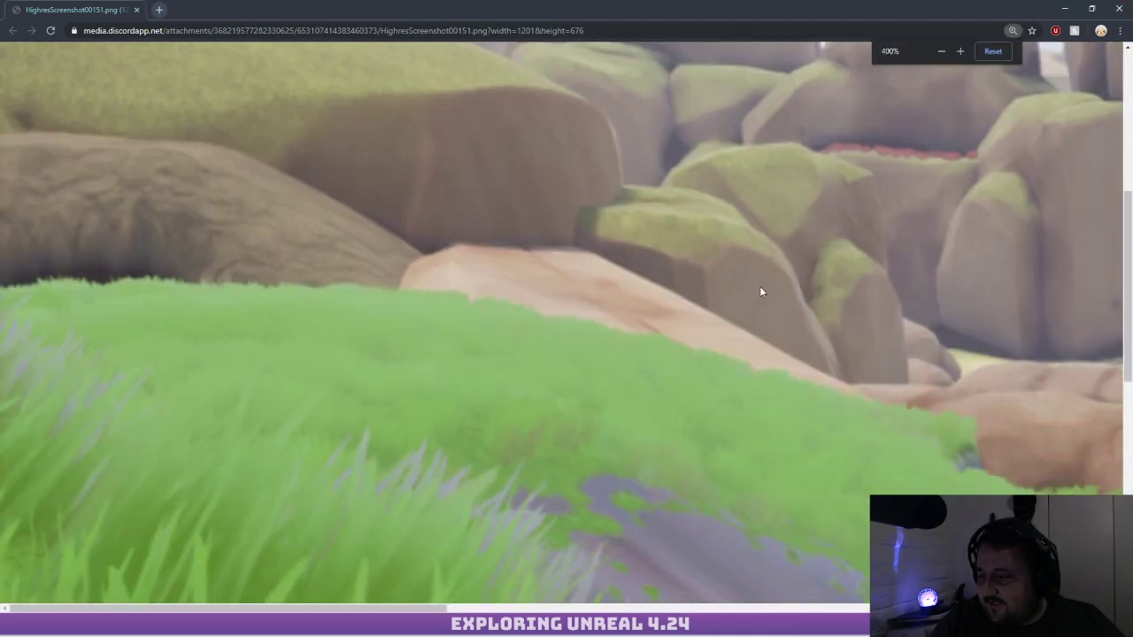
scroll(741, 288, "right", 10)
scroll(699, 351, "up", 1, "ctrl")
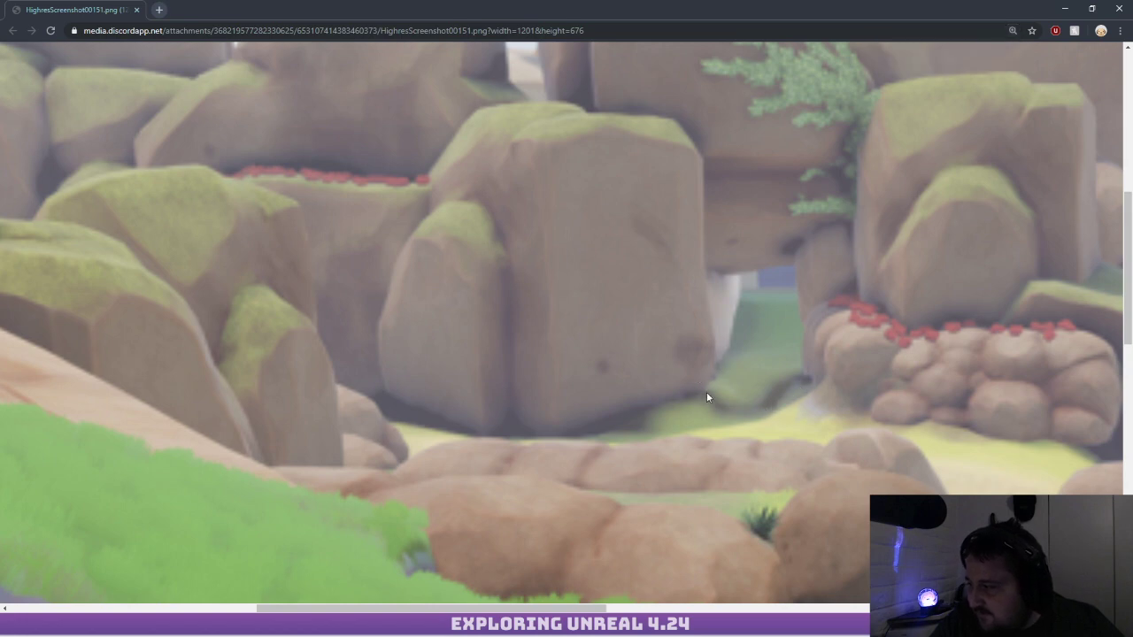
scroll(609, 290, "down", 7, "ctrl")
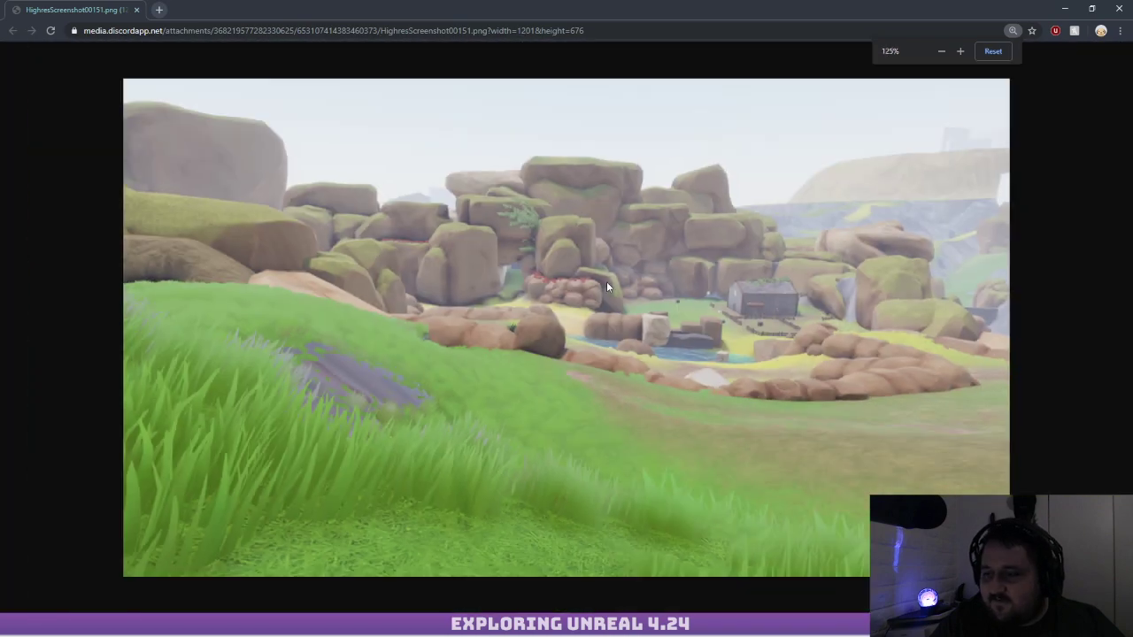
left_click(1123, 6)
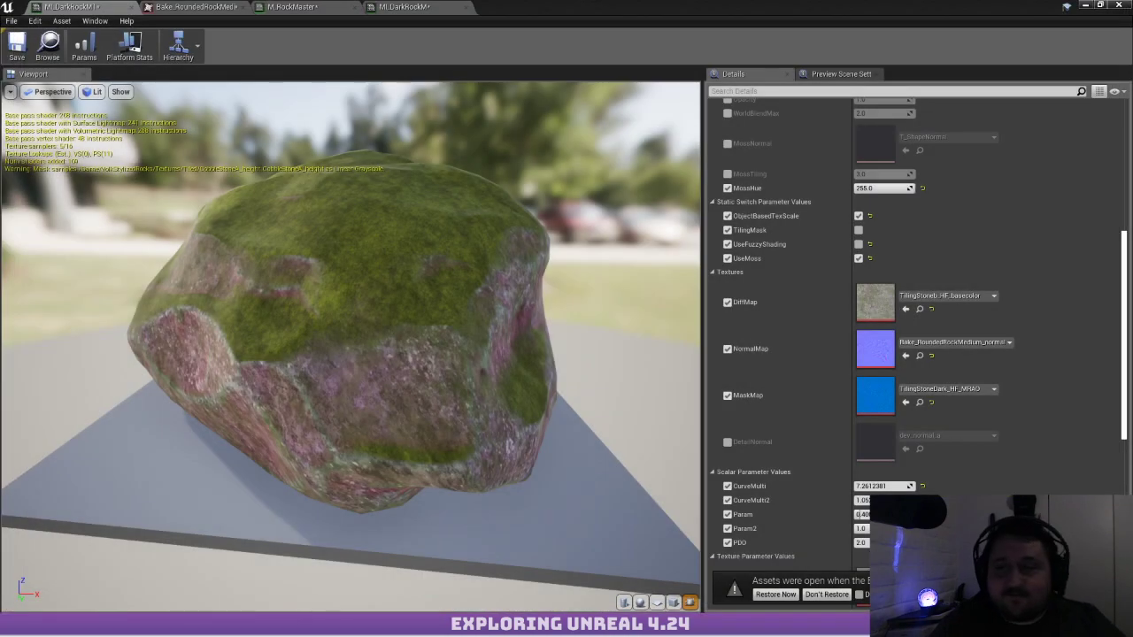
Orbit the mossy rock in the MI_DarkRockM1 material preview to inspect its moss and edge shading from all sides
left_click_drag(268, 255, 538, 221)
left_click_drag(368, 244, 252, 244)
left_click_drag(548, 4, 513, 2)
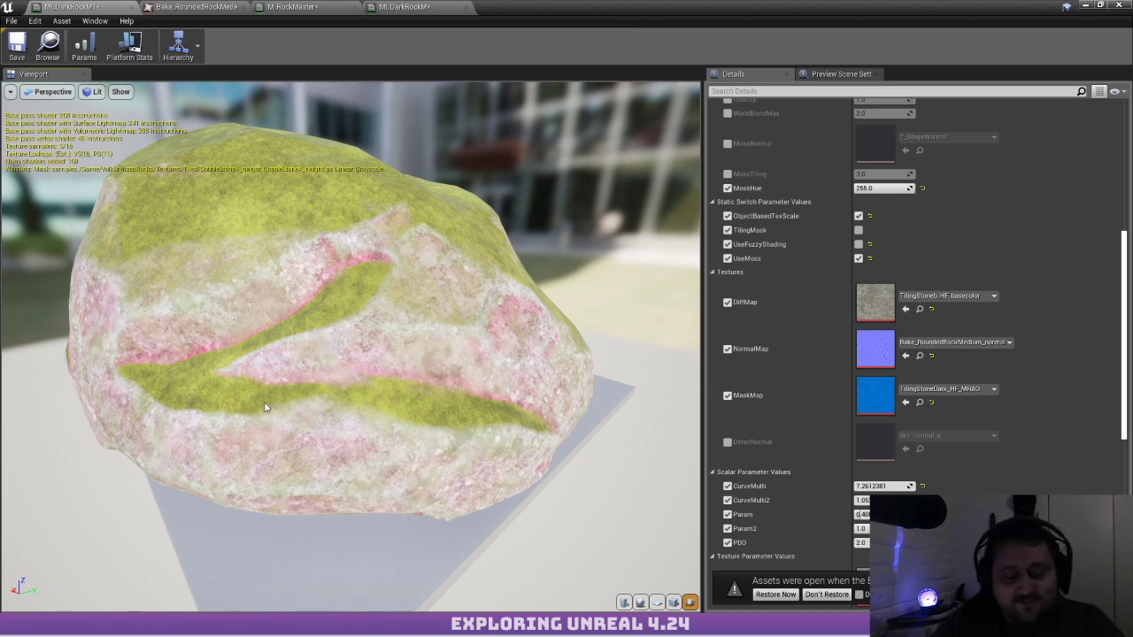
left_click_drag(422, 256, 301, 264)
left_click_drag(428, 238, 123, 401)
left_click_drag(252, 339, 309, 286)
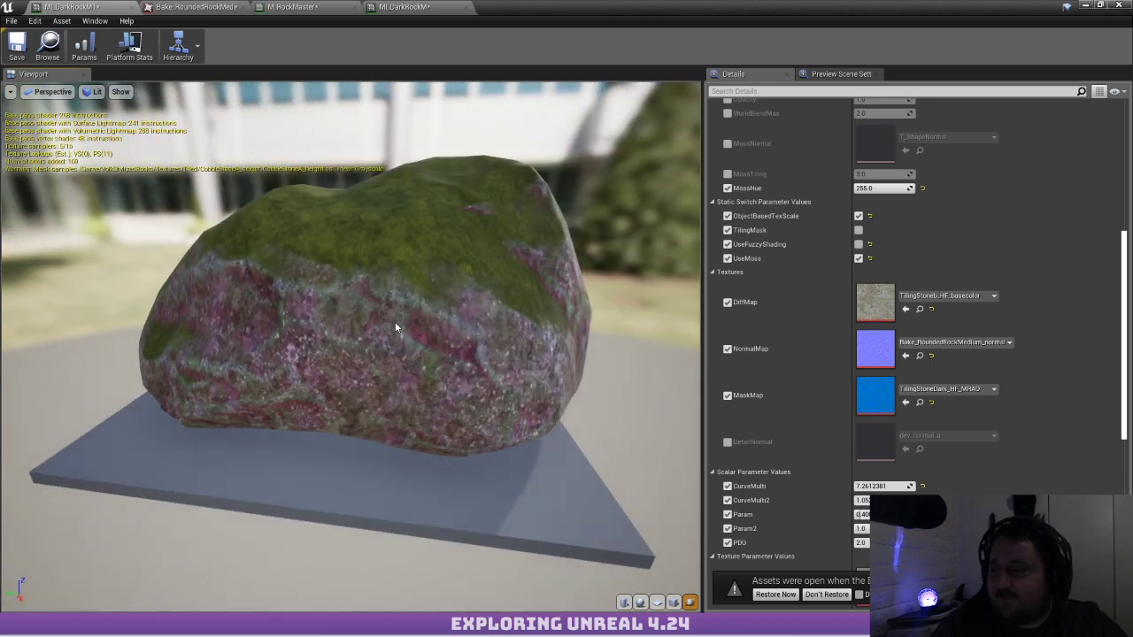
Review the material instance's scalar and texture parameters and inspect the Bake_RoundedRockMedium_curve texture
scroll(810, 452, "down", 2)
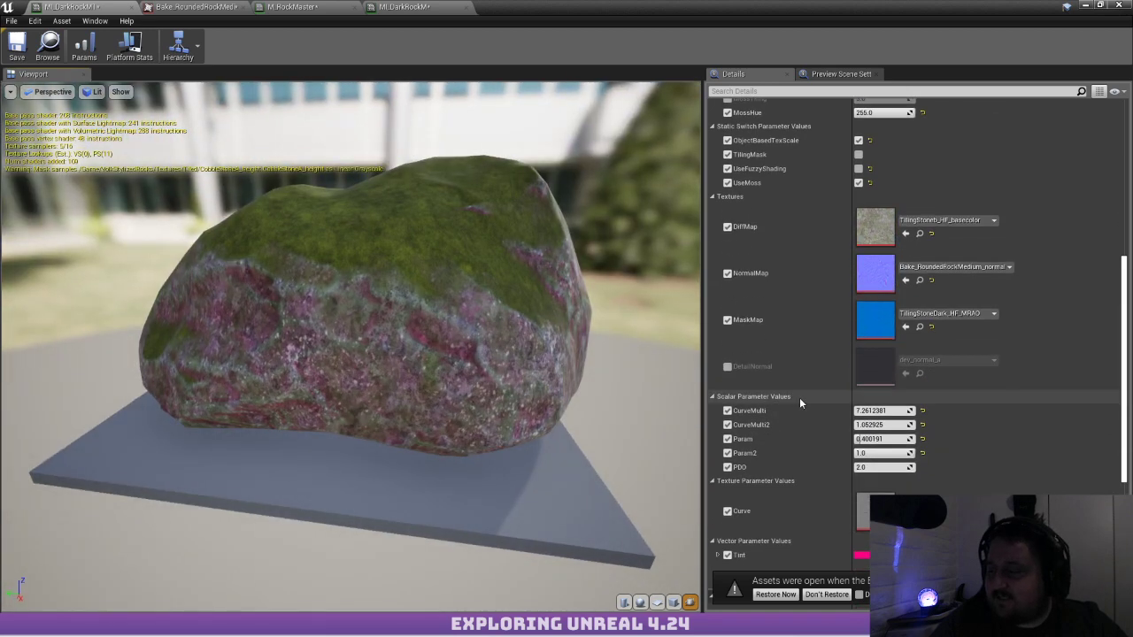
scroll(802, 417, "down", 2)
double_click(872, 452)
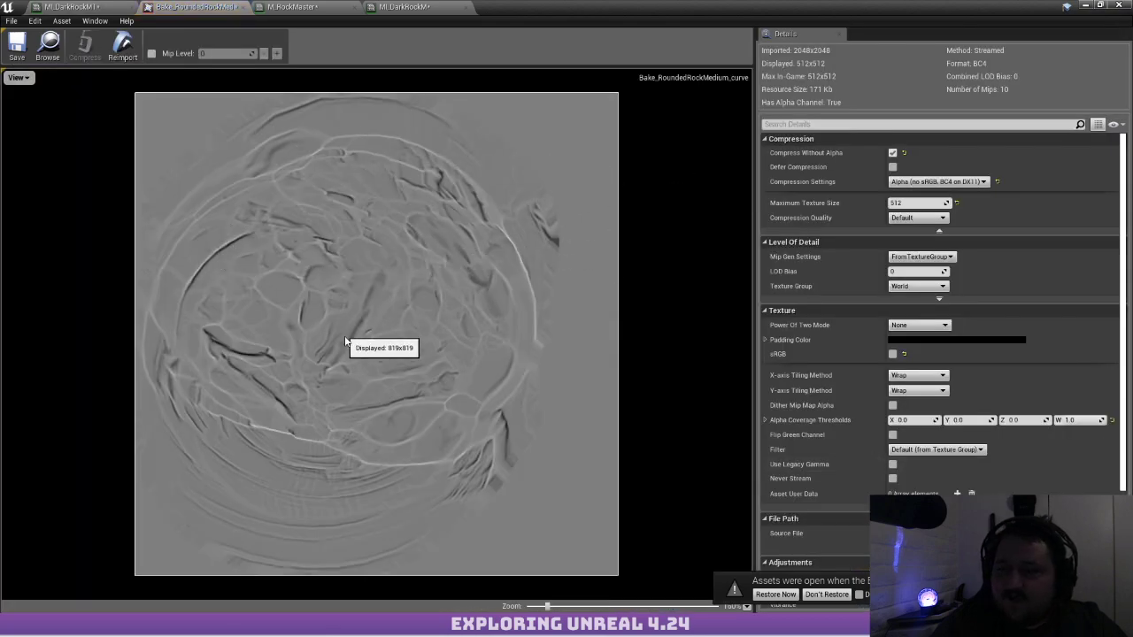
scroll(364, 321, "up", 3)
scroll(364, 321, "down", 3)
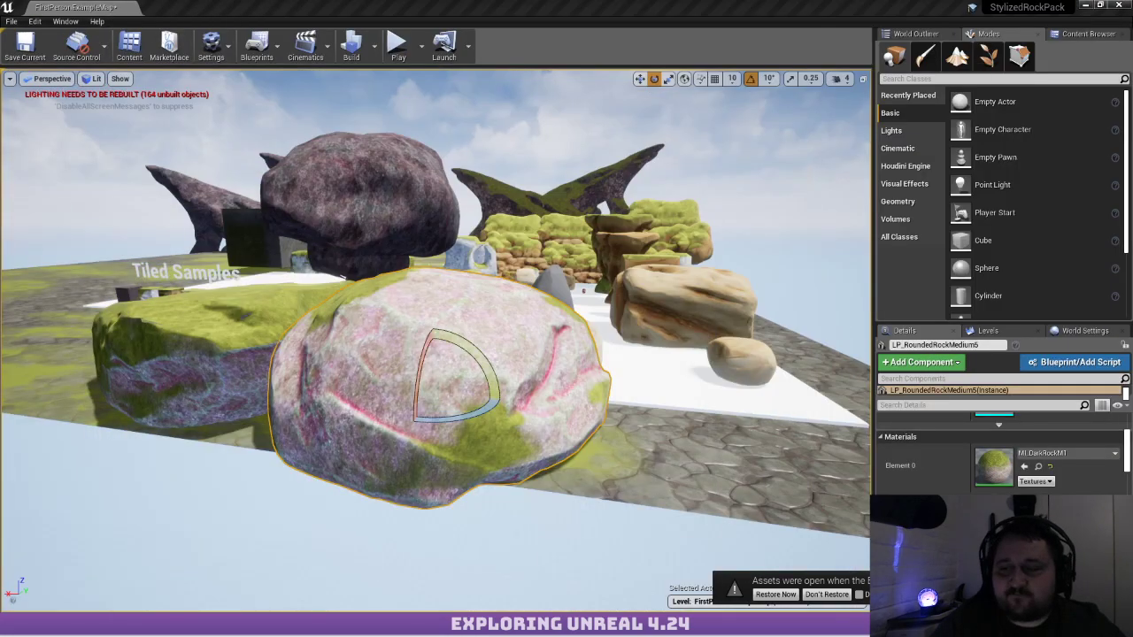
Inspect the LP_RoundedRockMedium5 rock up close from several angles in the StylizedRockPack level
right_click_drag(455, 372, 368, 407)
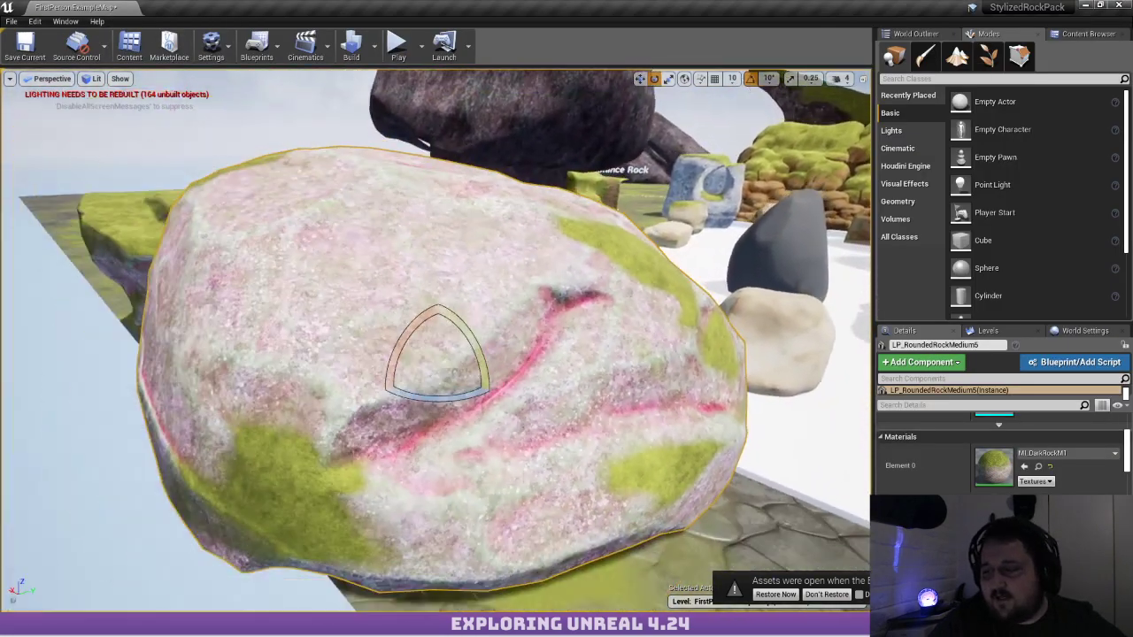
right_click_drag(311, 311, 324, 311)
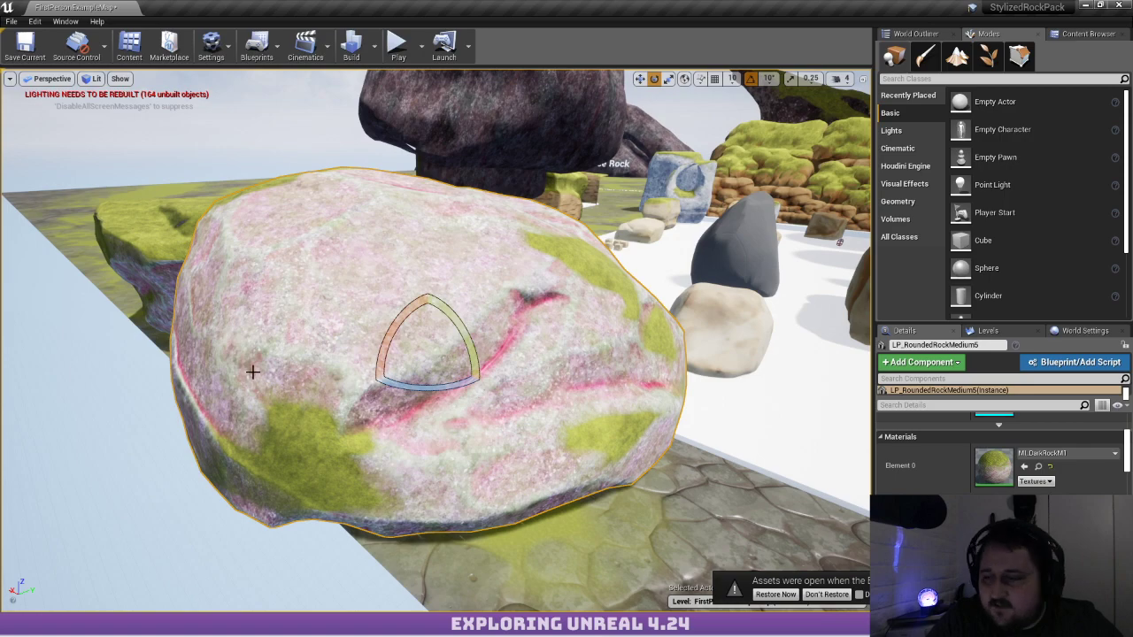
mouse_move(252, 373)
right_mouse_down()
mouse_move(296, 379)
mouse_move(286, 370)
mouse_move(266, 380)
mouse_move(560, 308)
right_mouse_up()
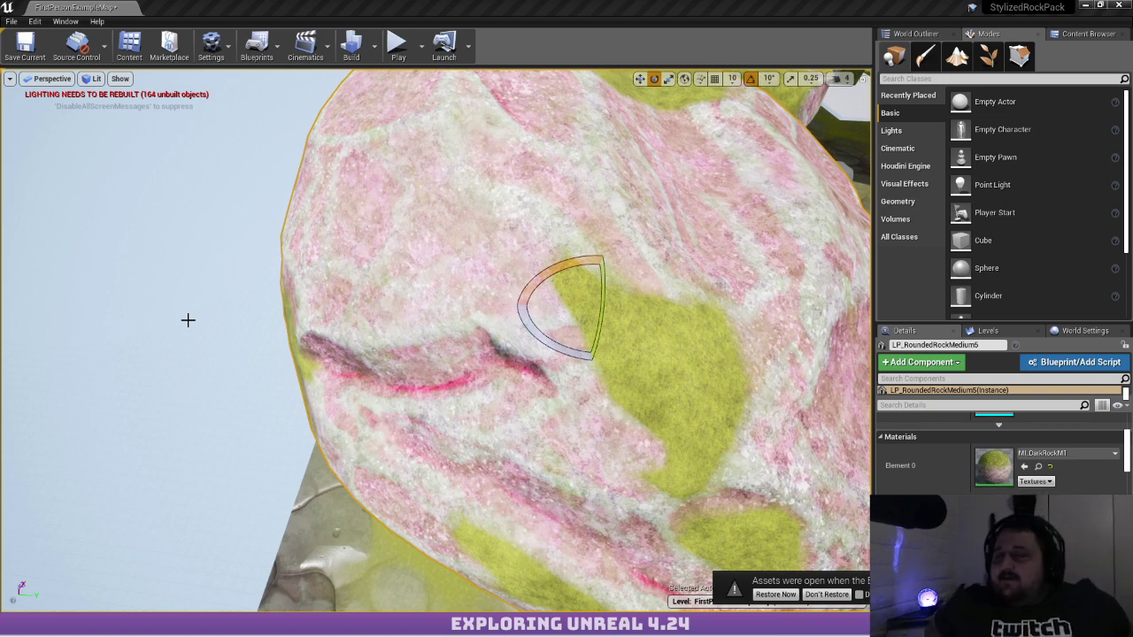
Return to the MI_DarkRockM1 material instance and examine the preview rock's mossy side up close
left_click_drag(0, 138, 666, 5)
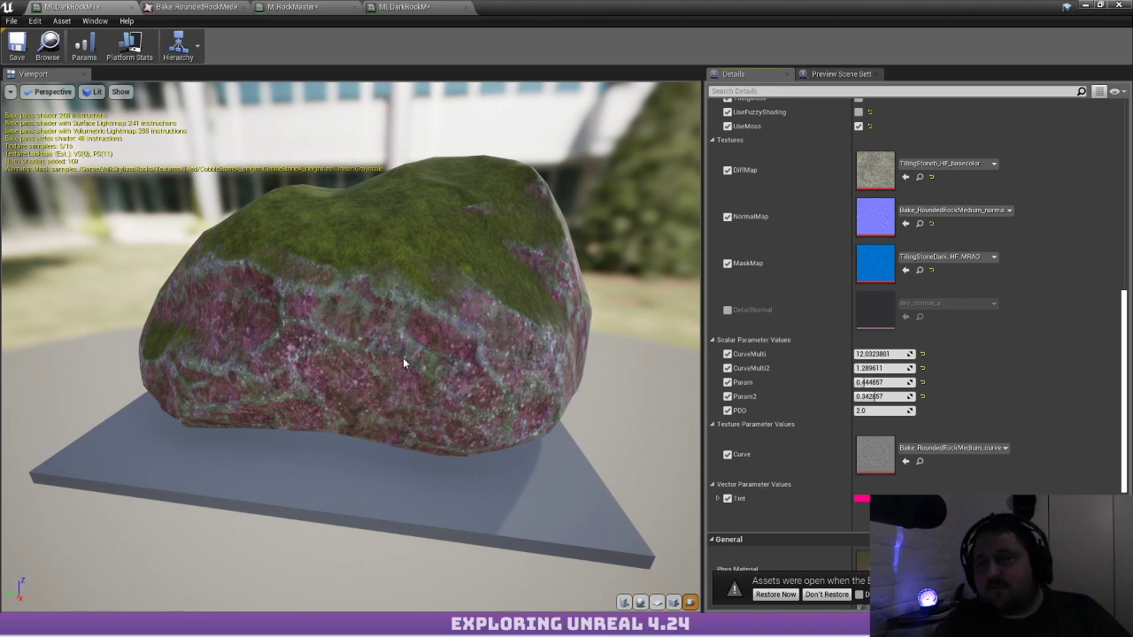
left_click_drag(402, 363, 177, 299)
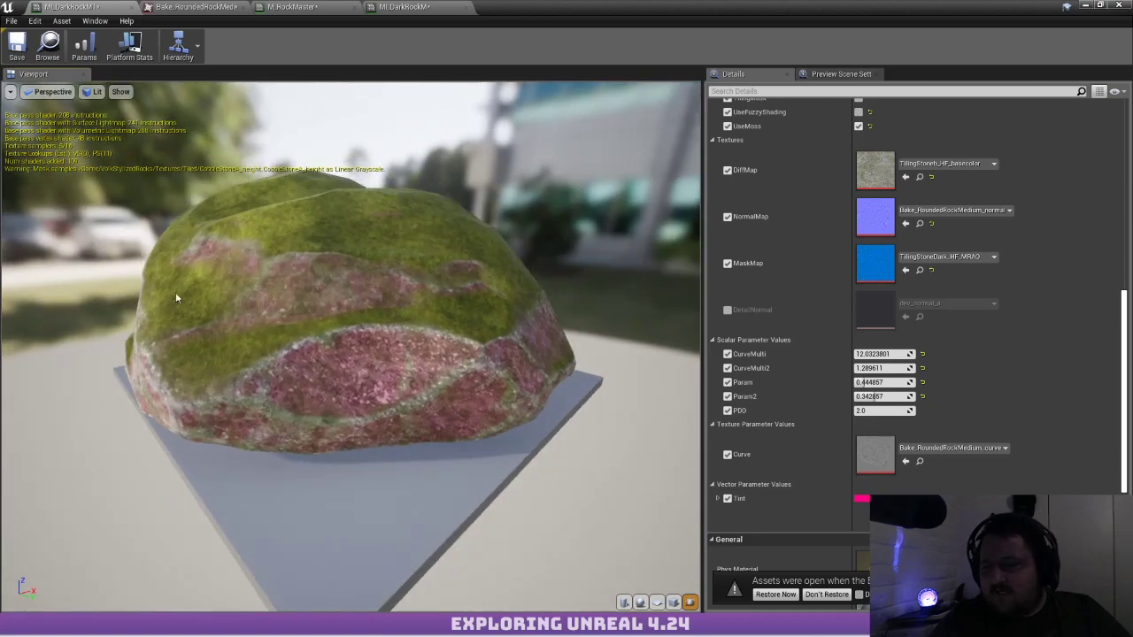
scroll(176, 298, "up", 6)
scroll(399, 308, "down", 5)
scroll(399, 308, "up", 2)
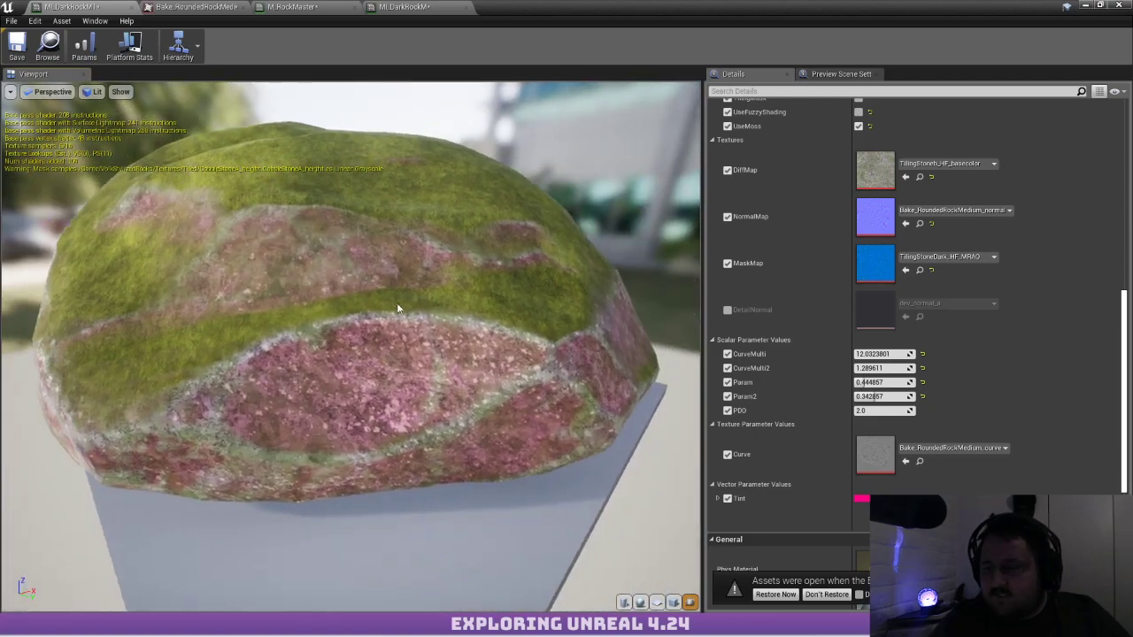
Set both CurveMulti and CurveMulti2 to 0 and check the preview rock without curvature-based shading
left_click_drag(399, 308, 318, 415)
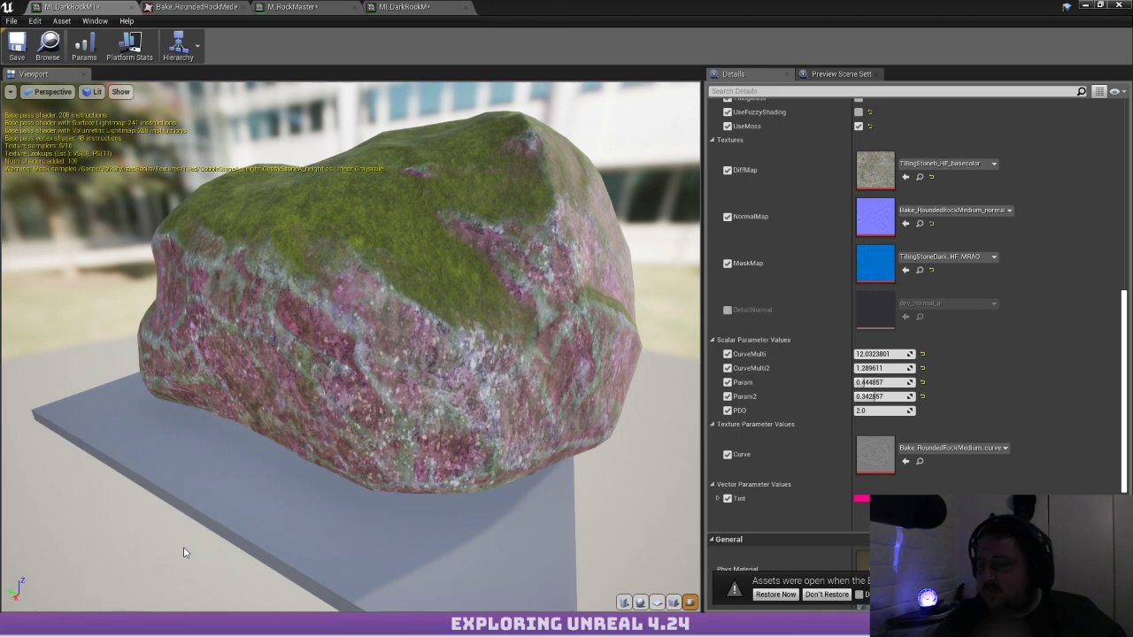
left_click_drag(897, 359, 870, 358)
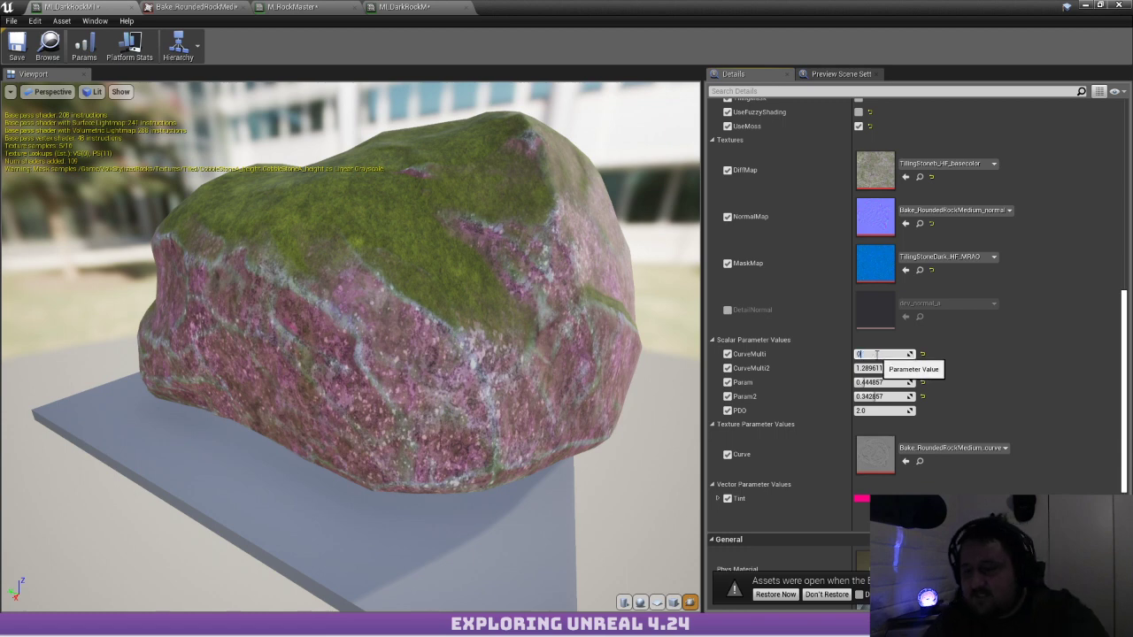
key("Return")
mouse_move(882, 367)
left_mouse_down()
mouse_move(934, 367)
mouse_move(894, 368)
left_mouse_up()
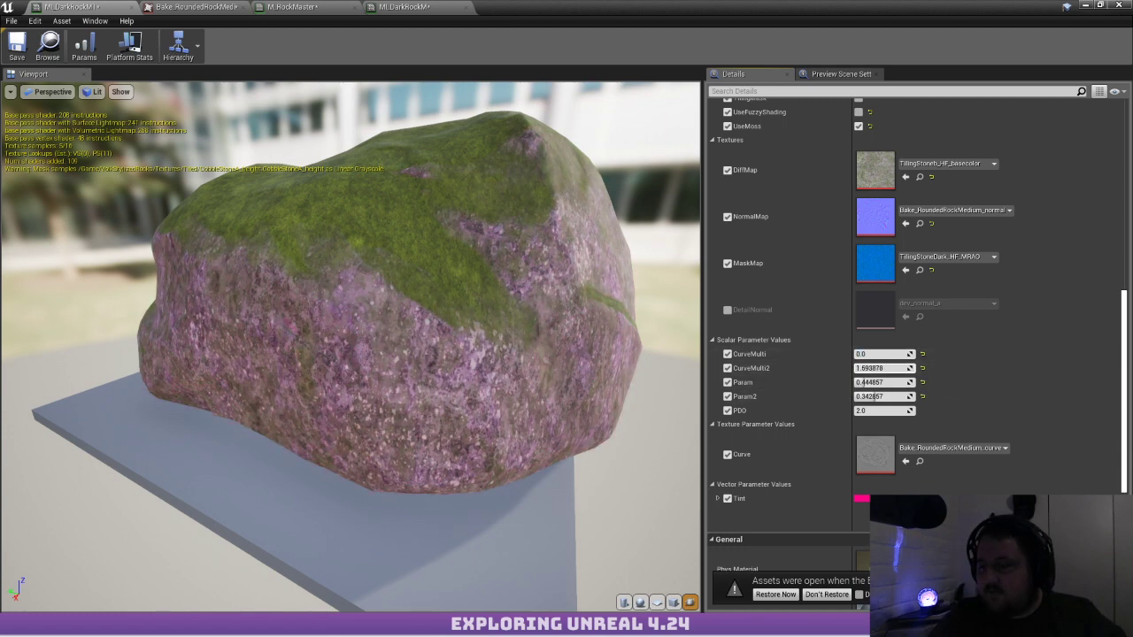
left_click(888, 368)
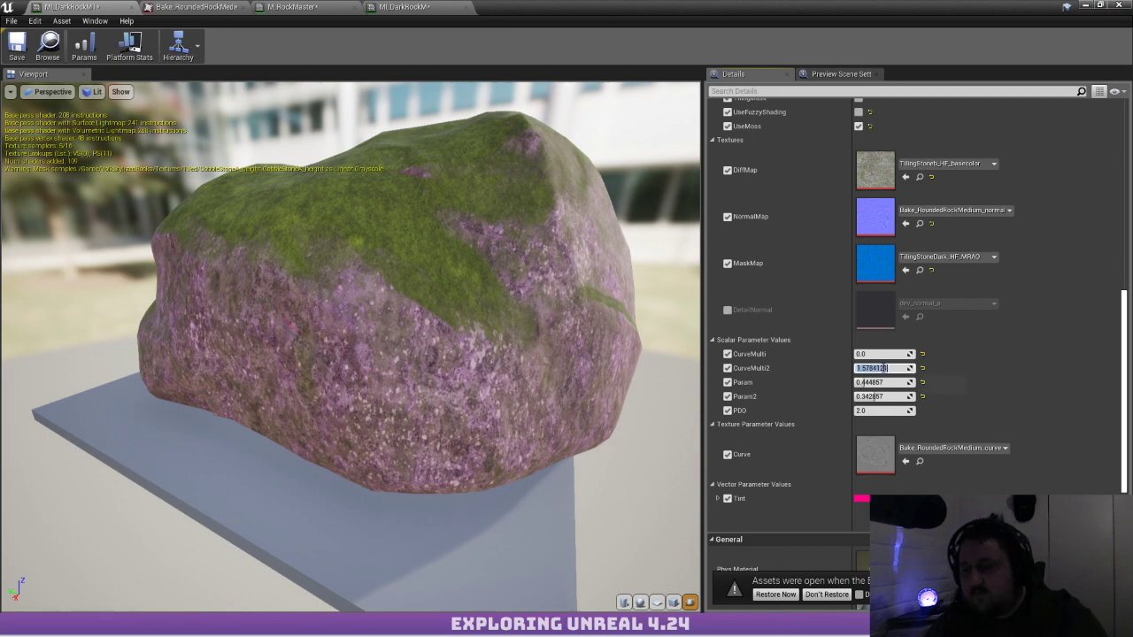
left_click_drag(575, 324, 409, 331)
left_click(888, 369)
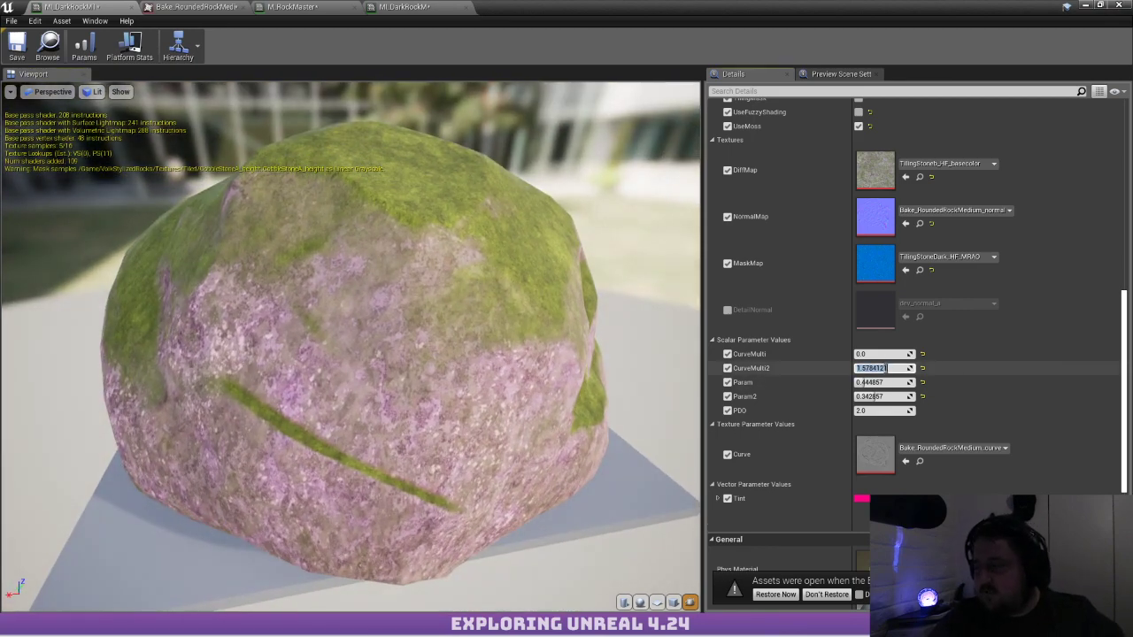
type("0")
key("Return")
left_click_drag(567, 347, 398, 384)
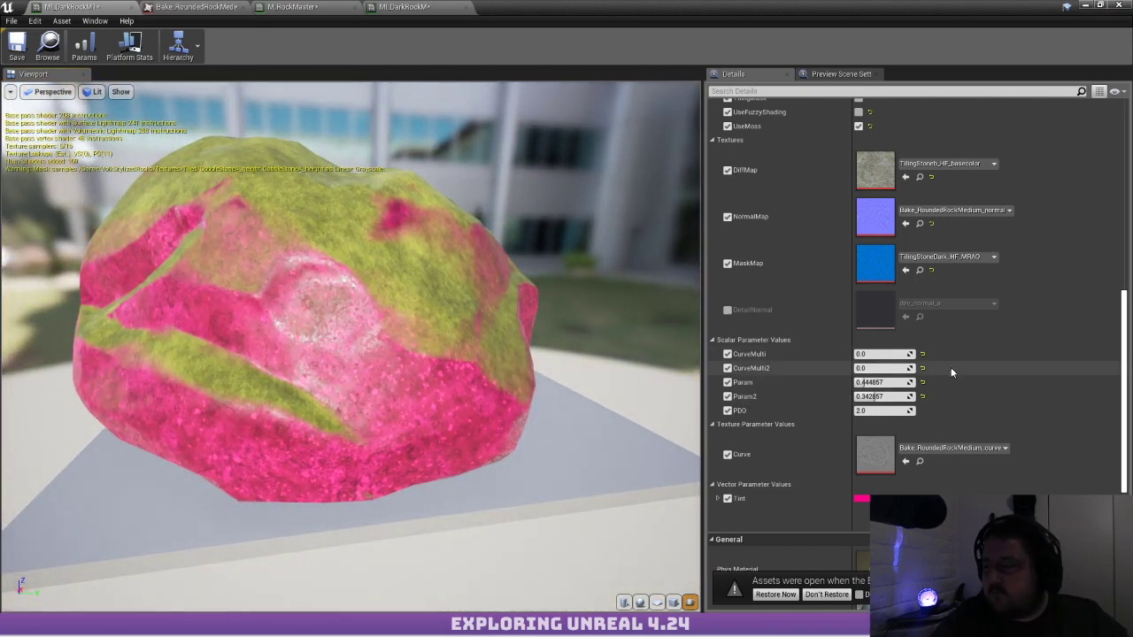
Raise CurveMulti to about 13.66 and CurveMulti2 to about 1.26, and check the edge shading around the rock
left_click_drag(881, 354, 974, 354)
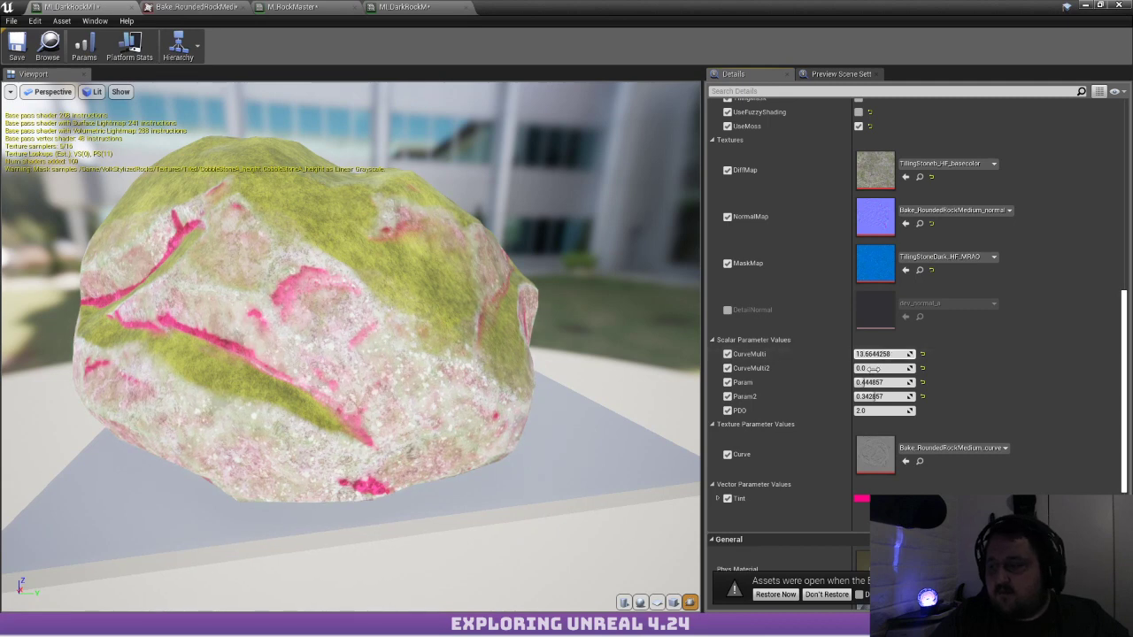
mouse_move(874, 369)
left_mouse_down()
mouse_move(947, 369)
mouse_move(863, 368)
left_mouse_up()
left_click_drag(451, 282, 261, 285)
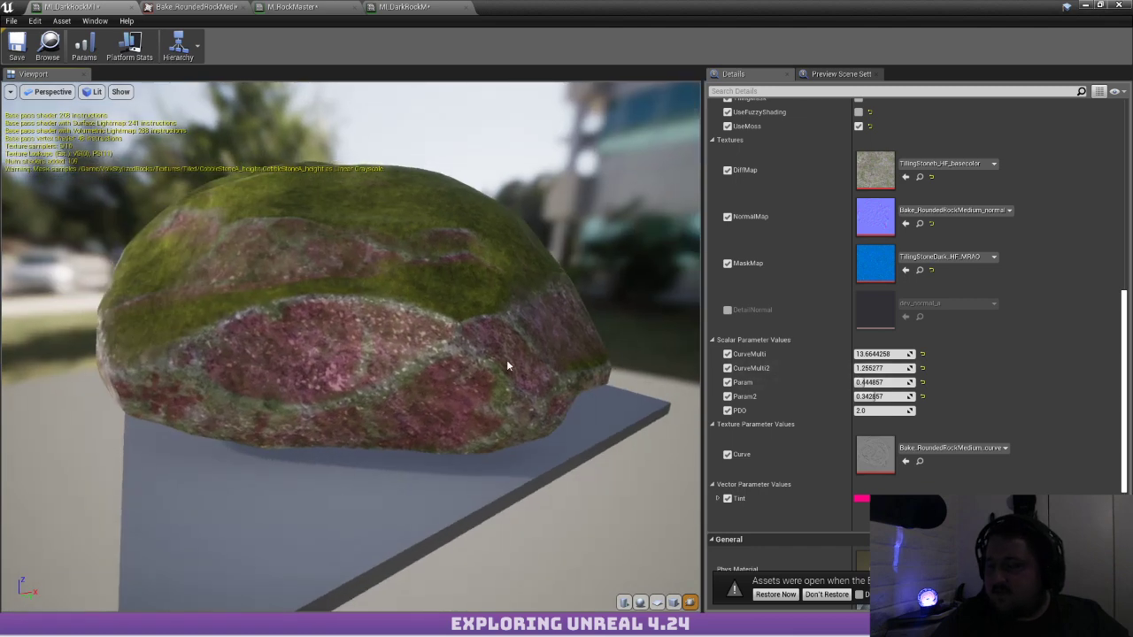
left_click_drag(507, 360, 385, 345)
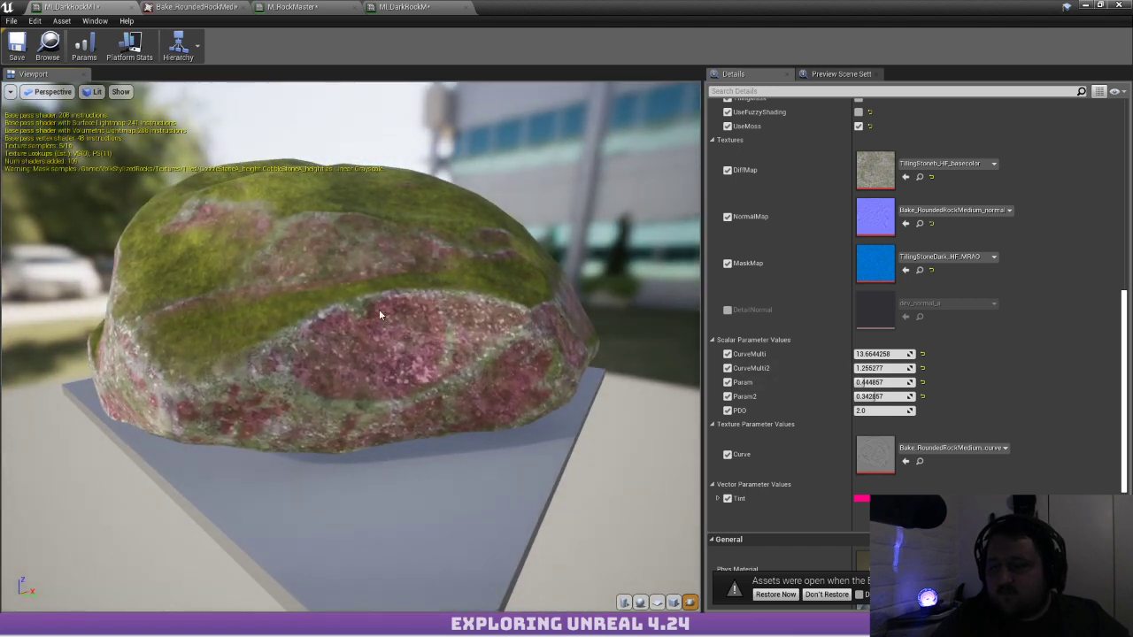
Disable the UseMoss switch on the material instance and examine the bare rock
scroll(869, 298, "up", 3)
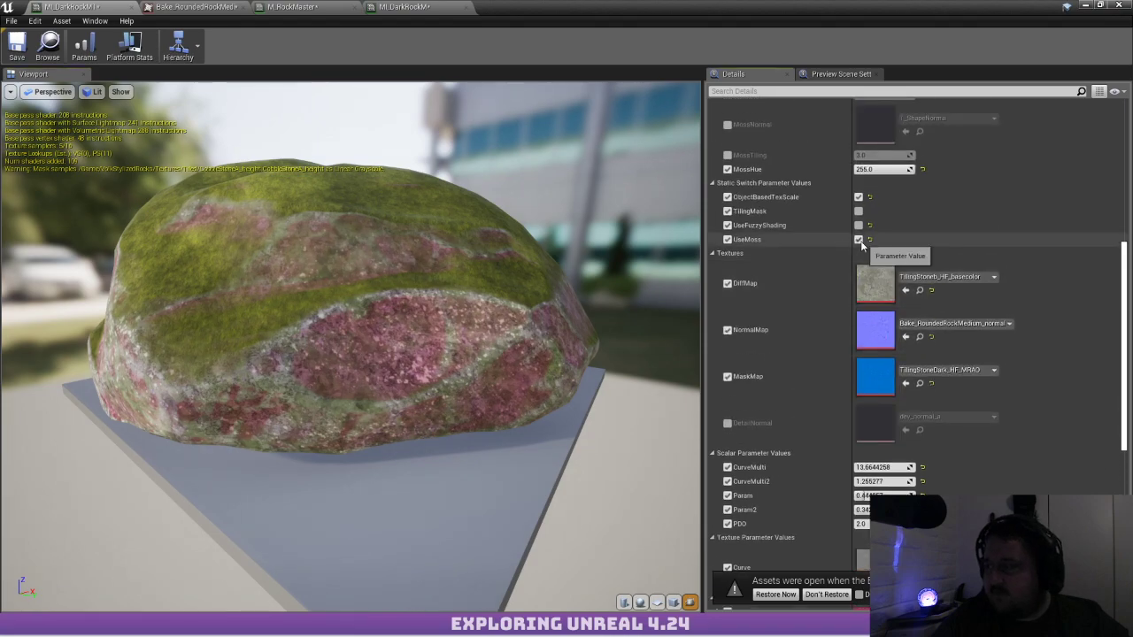
left_click(858, 244)
scroll(858, 244, "down", 4)
left_click_drag(562, 301, 452, 216)
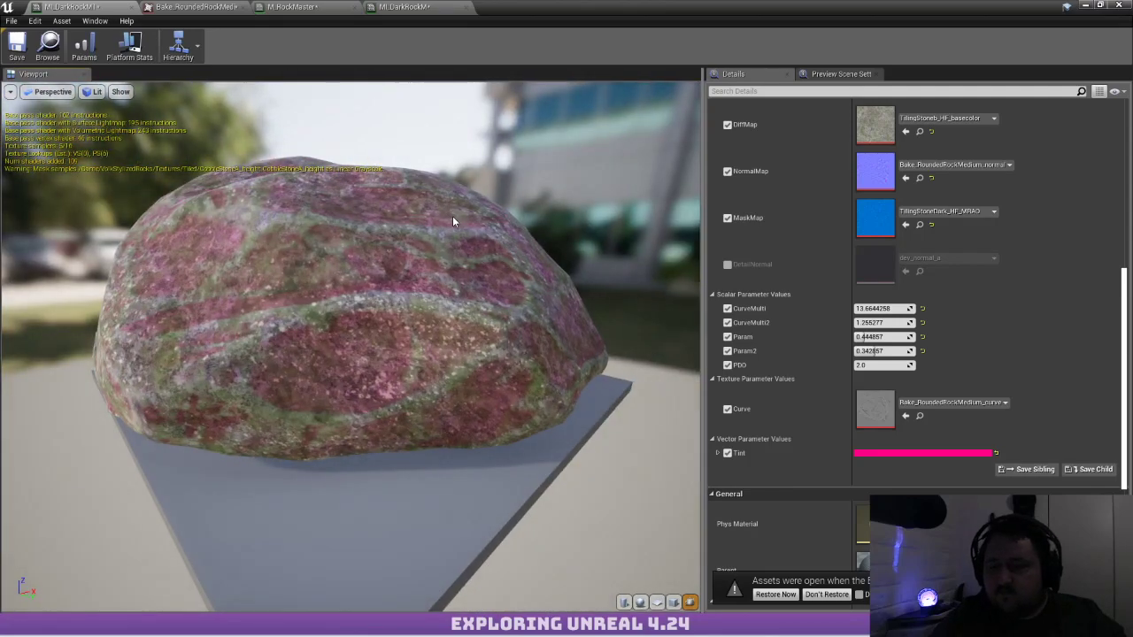
Set Param to about 0.438, Param2 to about 0.276, CurveMulti to about 17.34 and CurveMulti2 to about 0.857, and check the rock's edges
mouse_move(878, 351)
left_mouse_down()
mouse_move(858, 352)
mouse_move(886, 351)
mouse_move(865, 351)
mouse_move(890, 336)
mouse_move(858, 337)
mouse_move(876, 308)
mouse_move(863, 308)
left_mouse_up()
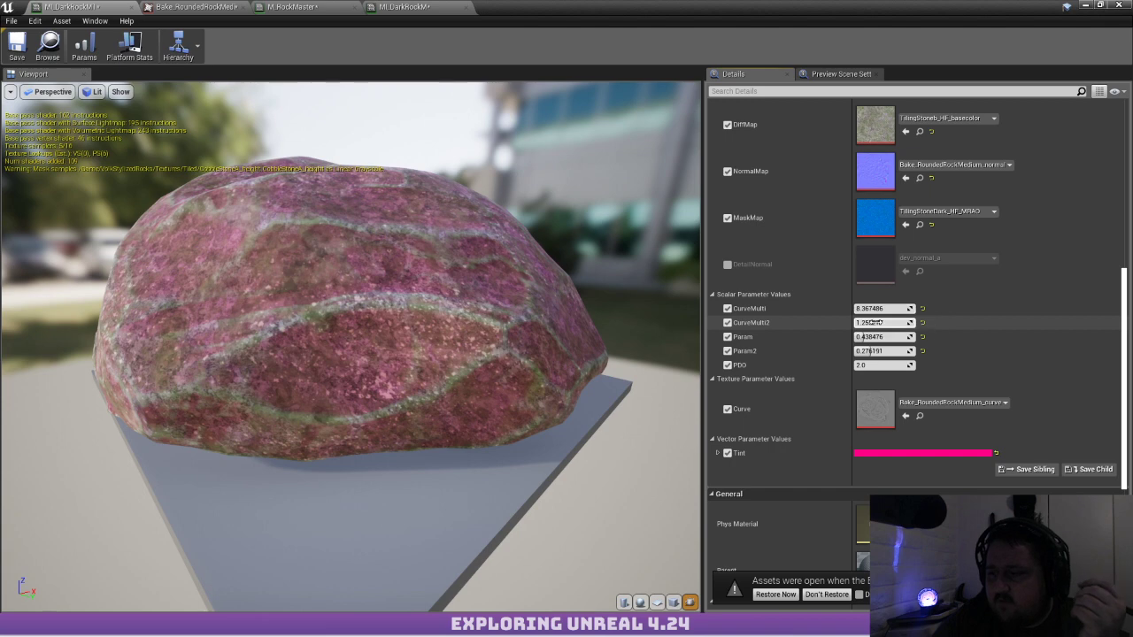
mouse_move(883, 323)
left_mouse_down()
mouse_move(866, 323)
mouse_move(892, 309)
mouse_move(873, 308)
mouse_move(896, 308)
mouse_move(885, 308)
left_mouse_up()
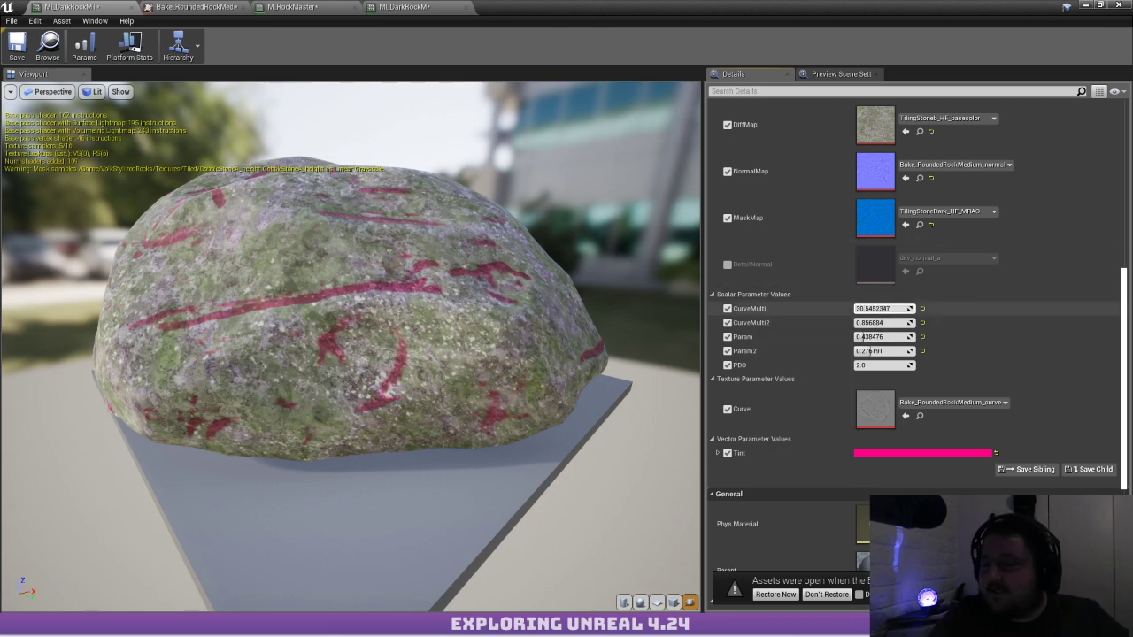
left_click_drag(881, 308, 871, 309)
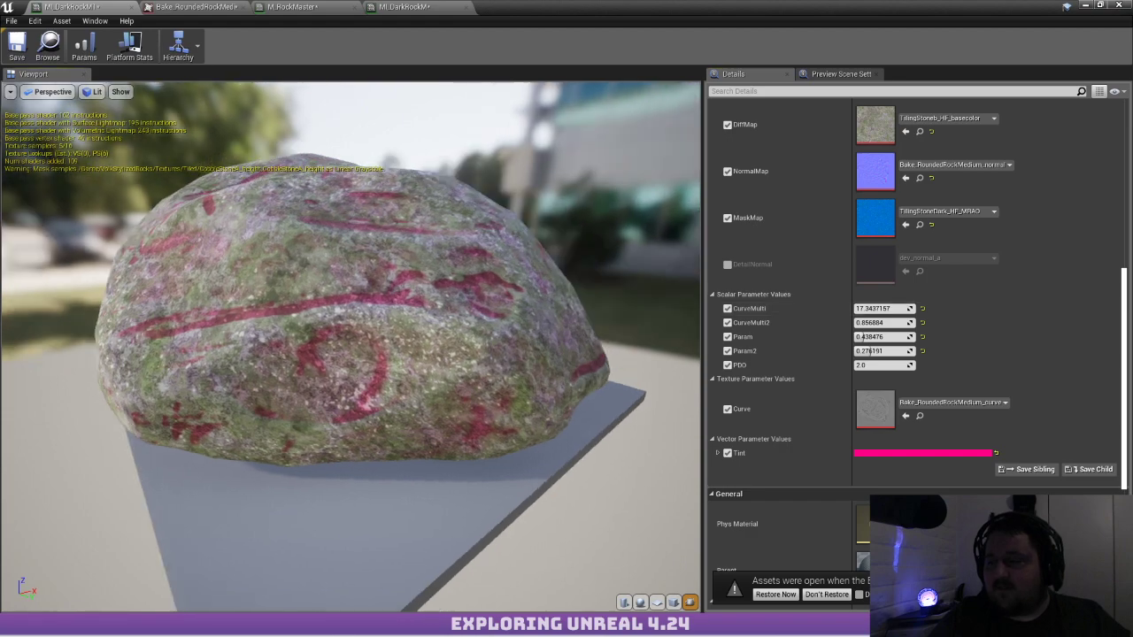
left_click_drag(354, 345, 445, 293)
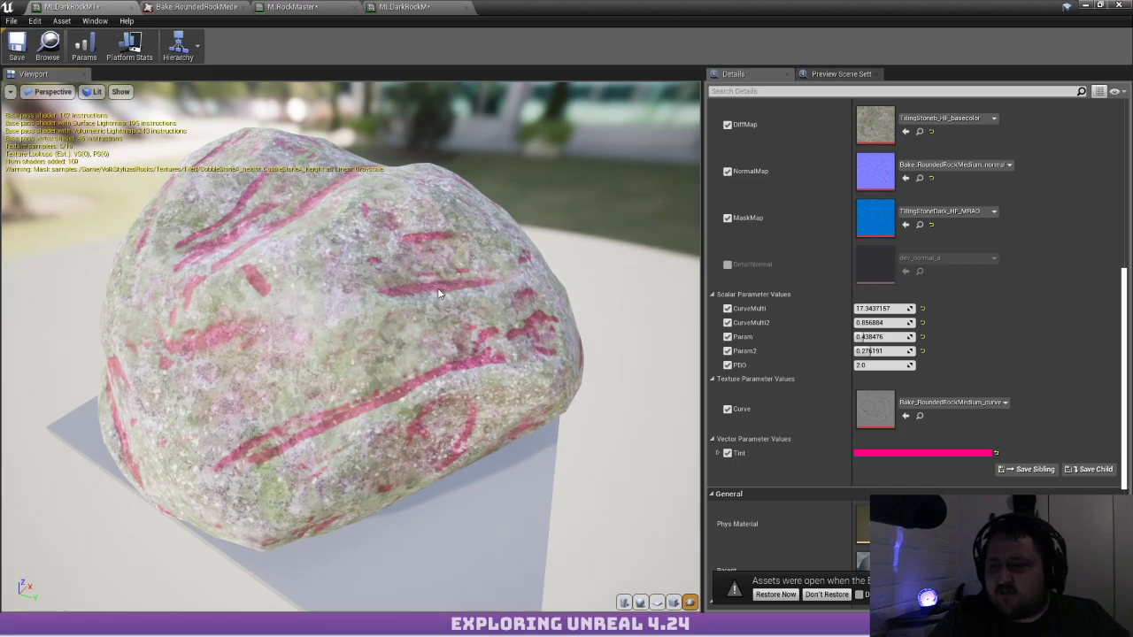
left_click_drag(437, 288, 414, 264)
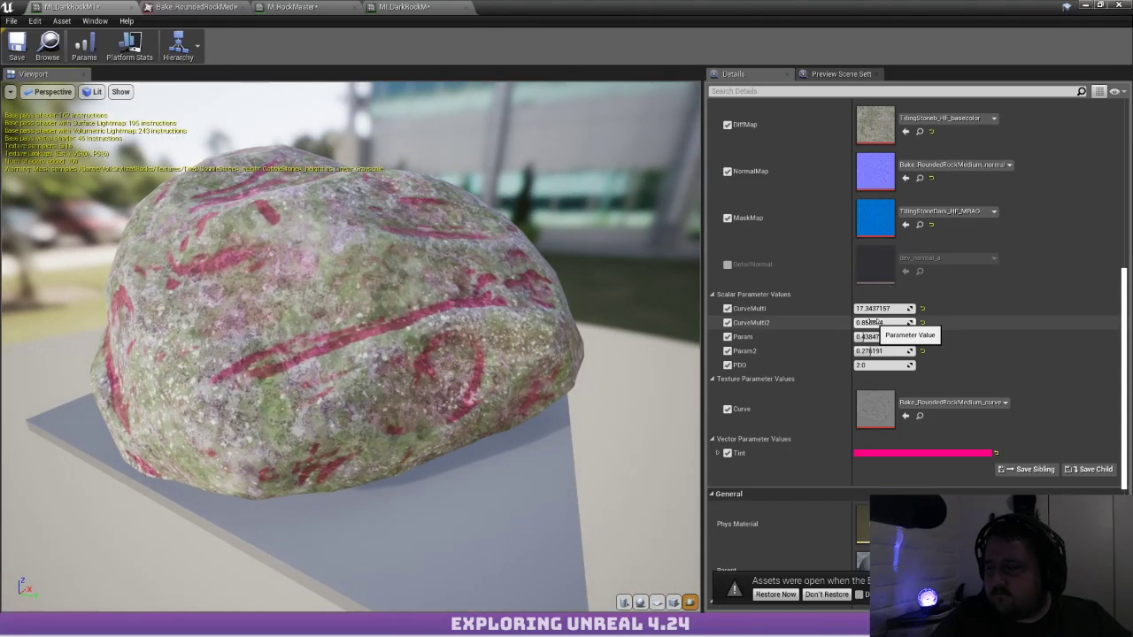
Adjust Param to about 0.451, CurveMulti2 to about 1.549 and CurveMulti to about 16.17
mouse_move(872, 324)
left_mouse_down()
mouse_move(911, 324)
mouse_move(876, 324)
mouse_move(878, 336)
mouse_move(865, 337)
left_mouse_up()
left_click_drag(531, 345, 408, 372)
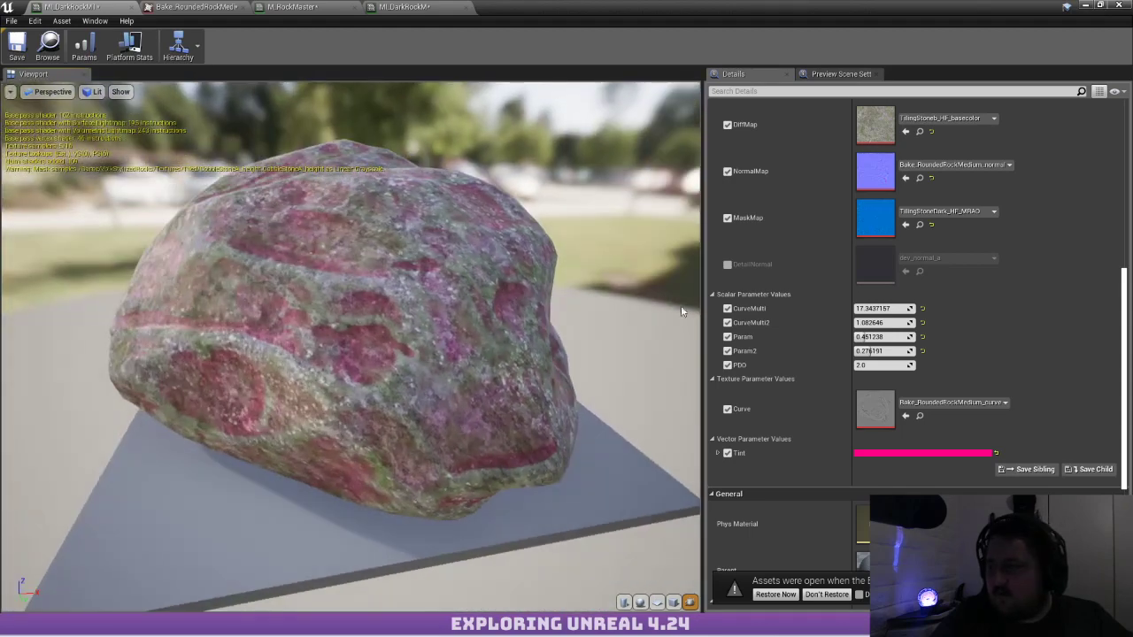
left_click_drag(893, 324, 884, 323)
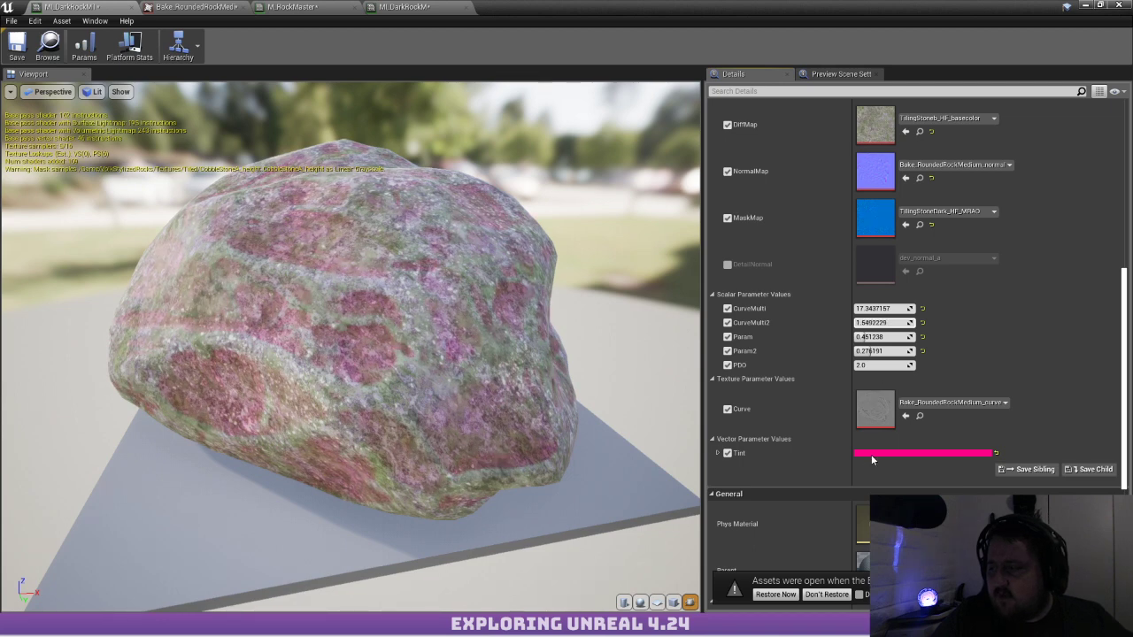
scroll(872, 460, "down", 2)
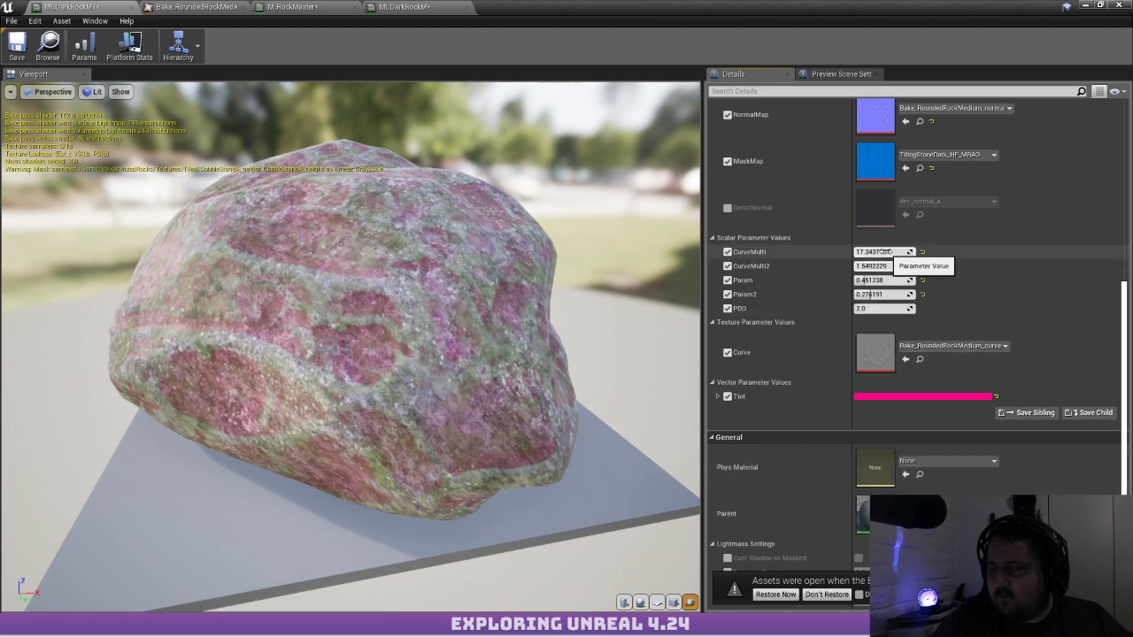
mouse_move(885, 251)
left_mouse_down()
mouse_move(896, 252)
mouse_move(886, 251)
left_mouse_up()
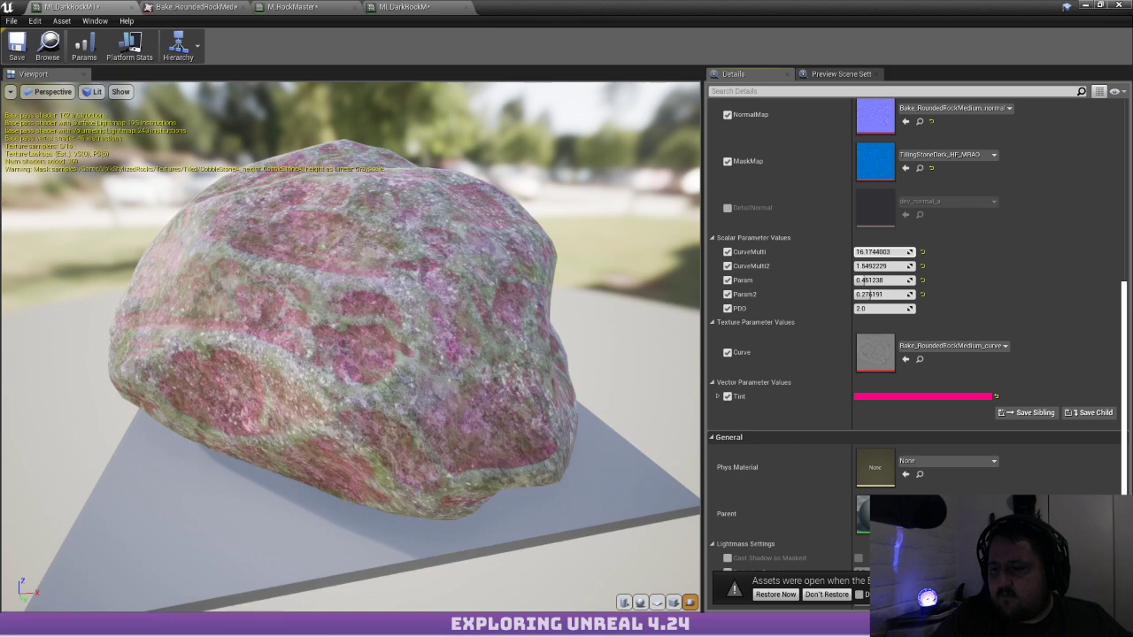
Open the parent material M_RockMaster and move the Saturate node of the CurveMulti branch next to its Multiply node
double_click(863, 509)
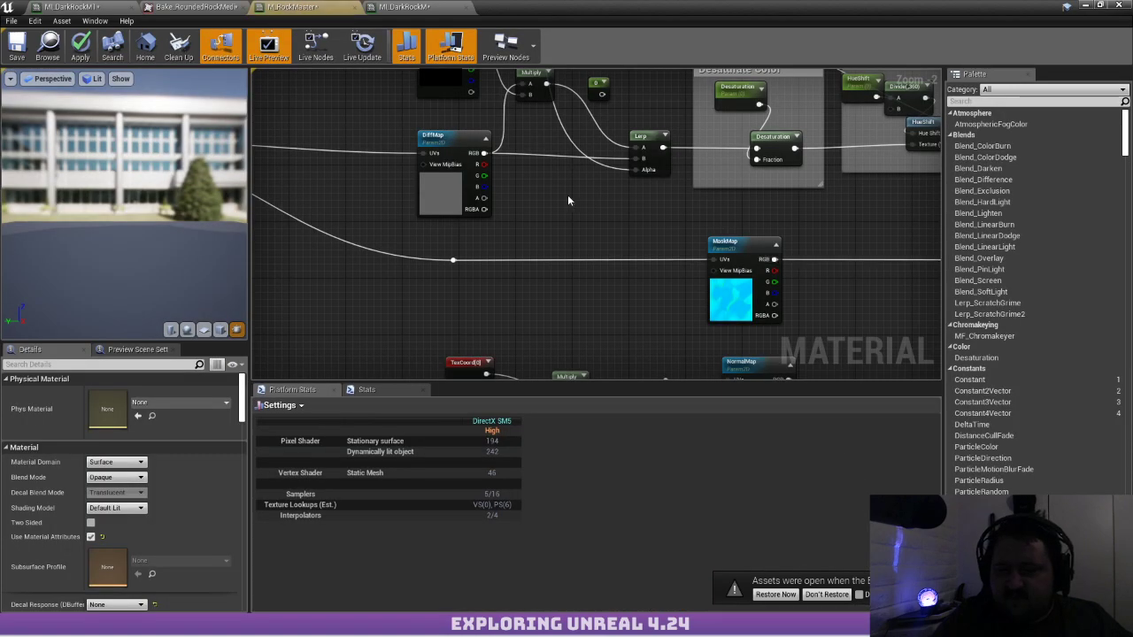
scroll(619, 213, "down", 4)
scroll(706, 227, "up", 5)
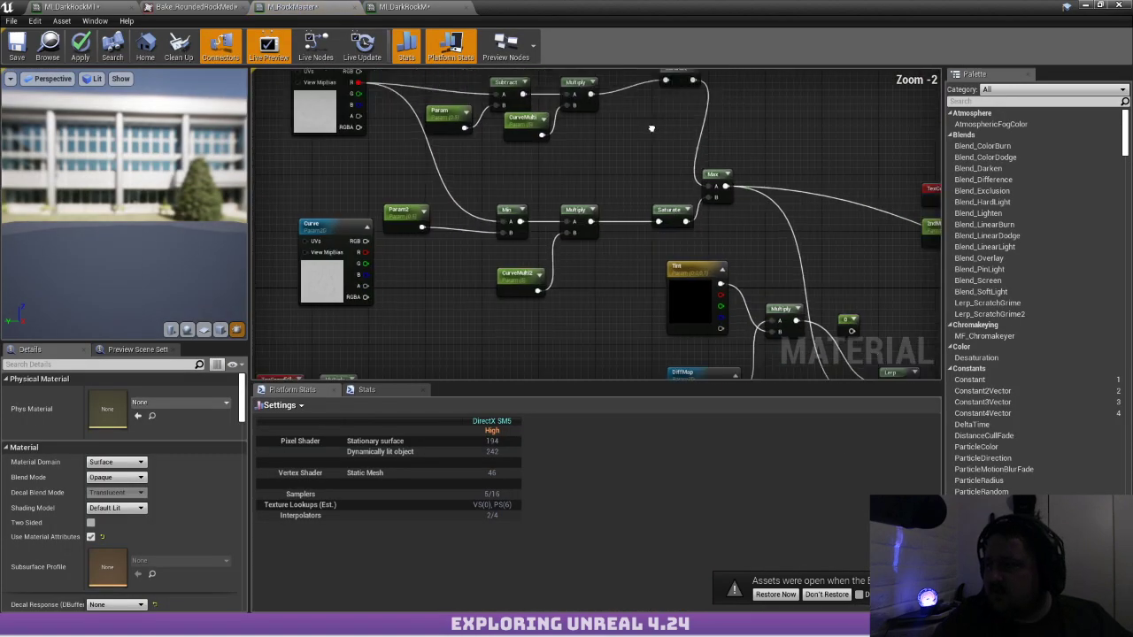
right_click_drag(545, 153, 636, 103)
scroll(612, 109, "down", 1)
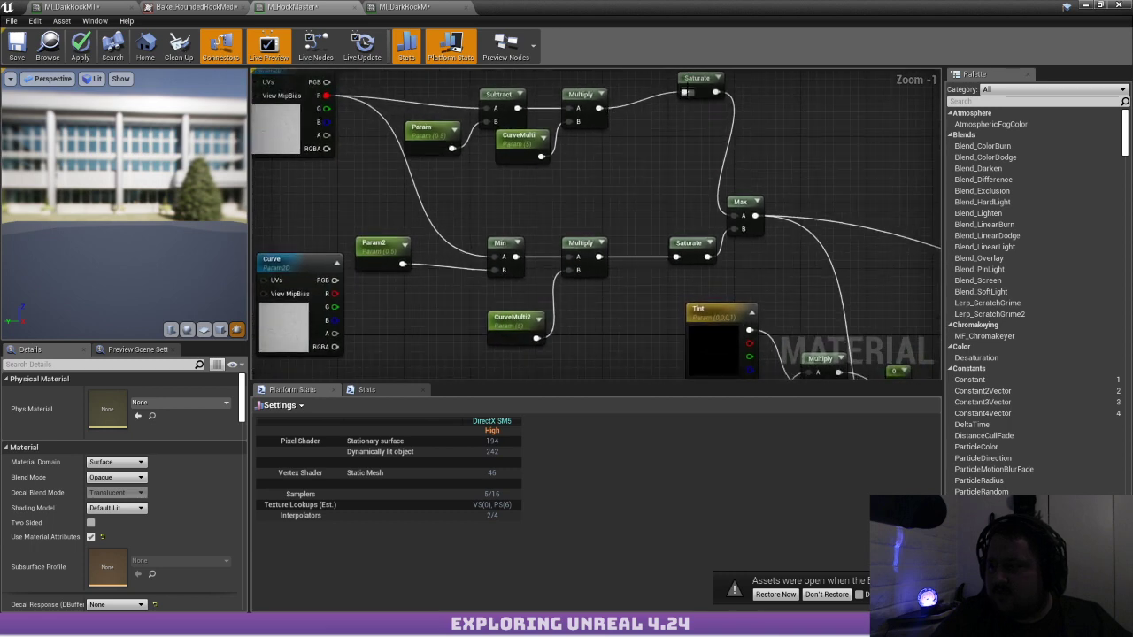
left_click_drag(688, 91, 630, 107)
left_click(602, 184)
Move the unconnected Curve texture node farther away from the Param2 branch
right_click_drag(541, 192, 640, 156)
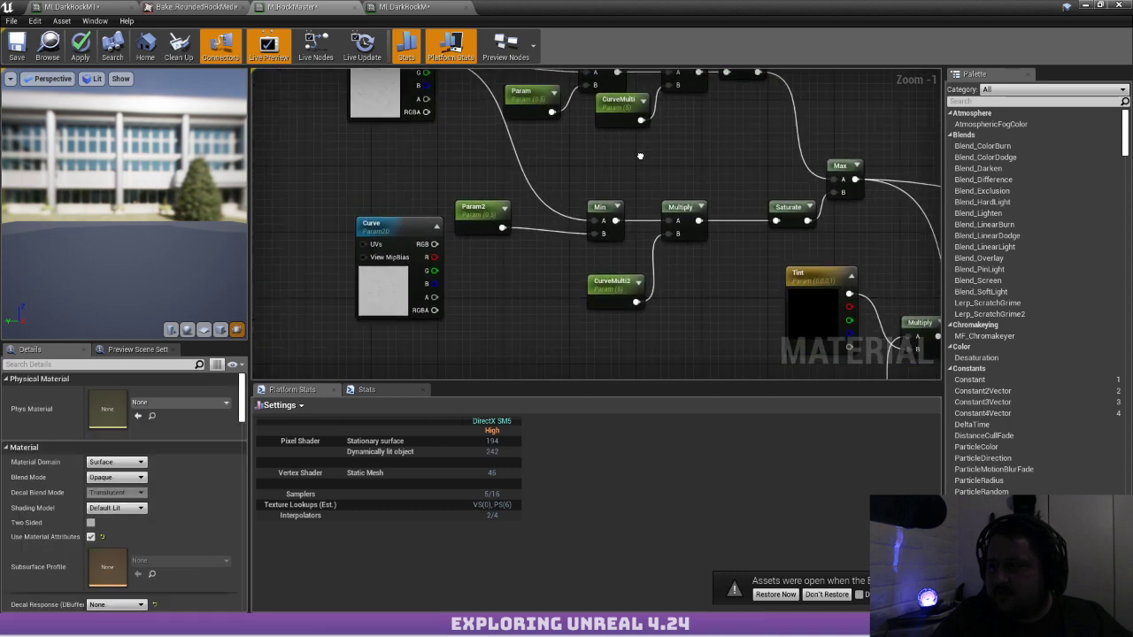
left_click_drag(375, 263, 268, 259)
left_click_drag(407, 227, 304, 205)
left_click(462, 161)
Shift the Param2, Min, Multiply and CurveMulti2 nodes back together and place their Saturate node right behind the Multiply
right_click_drag(488, 161, 322, 241)
left_click_drag(339, 219, 594, 340)
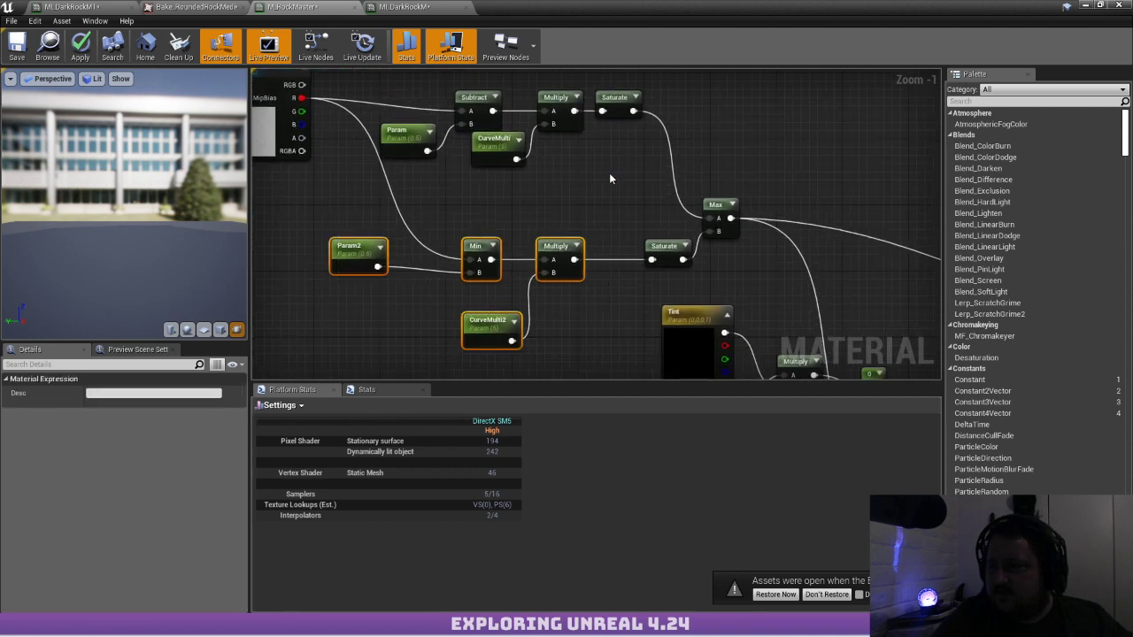
left_click_drag(567, 251, 526, 251)
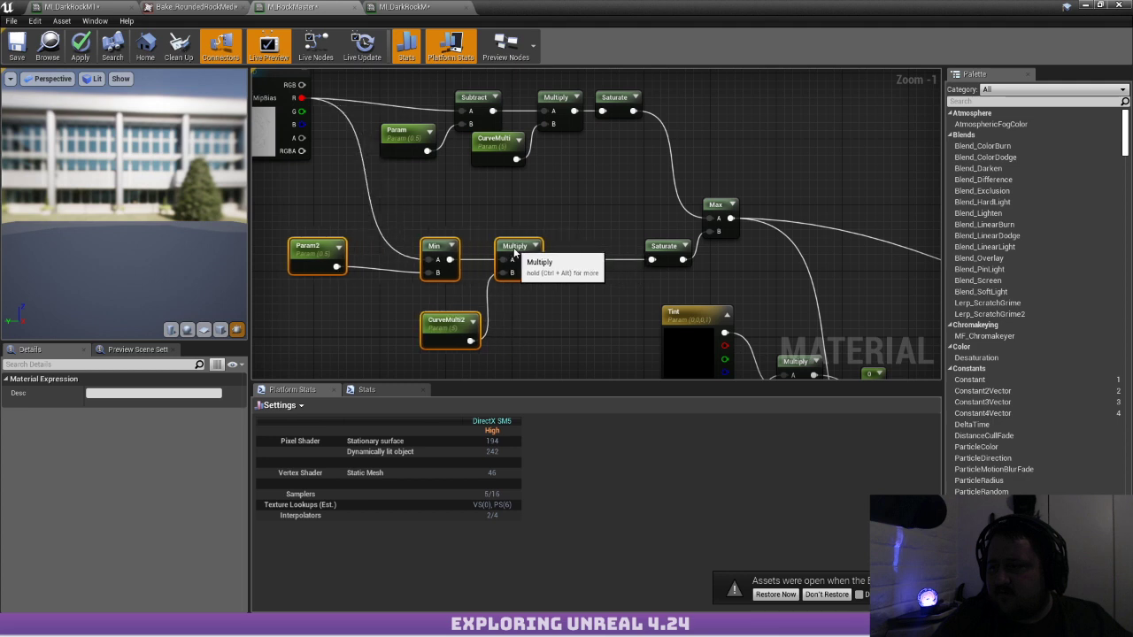
left_click(601, 210)
left_click_drag(664, 261, 572, 261)
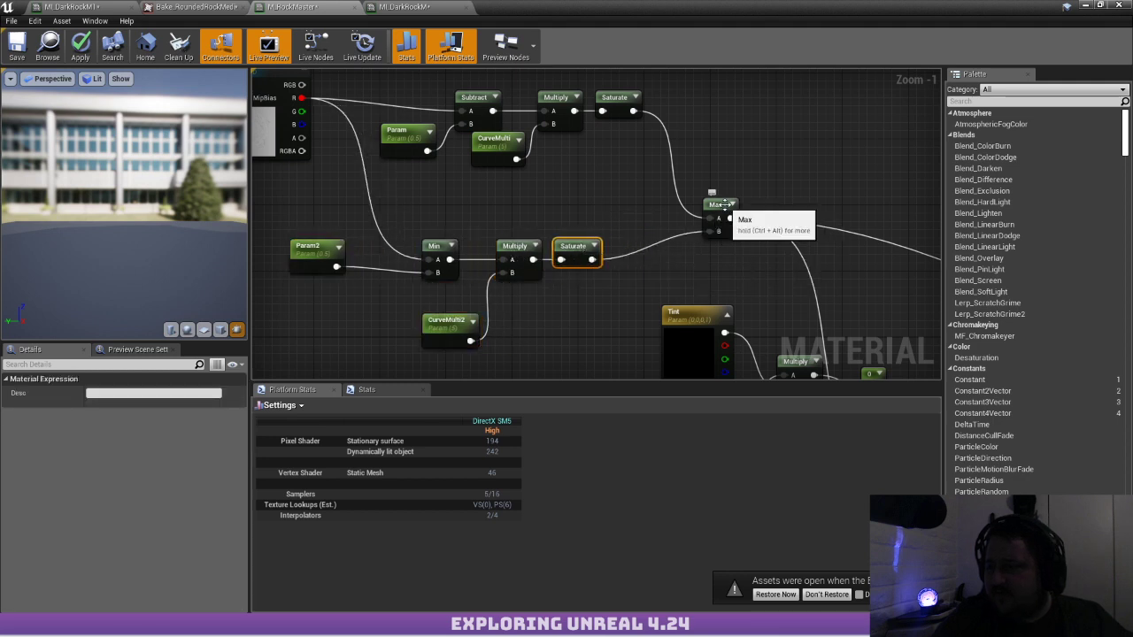
key("ctrl+alt")
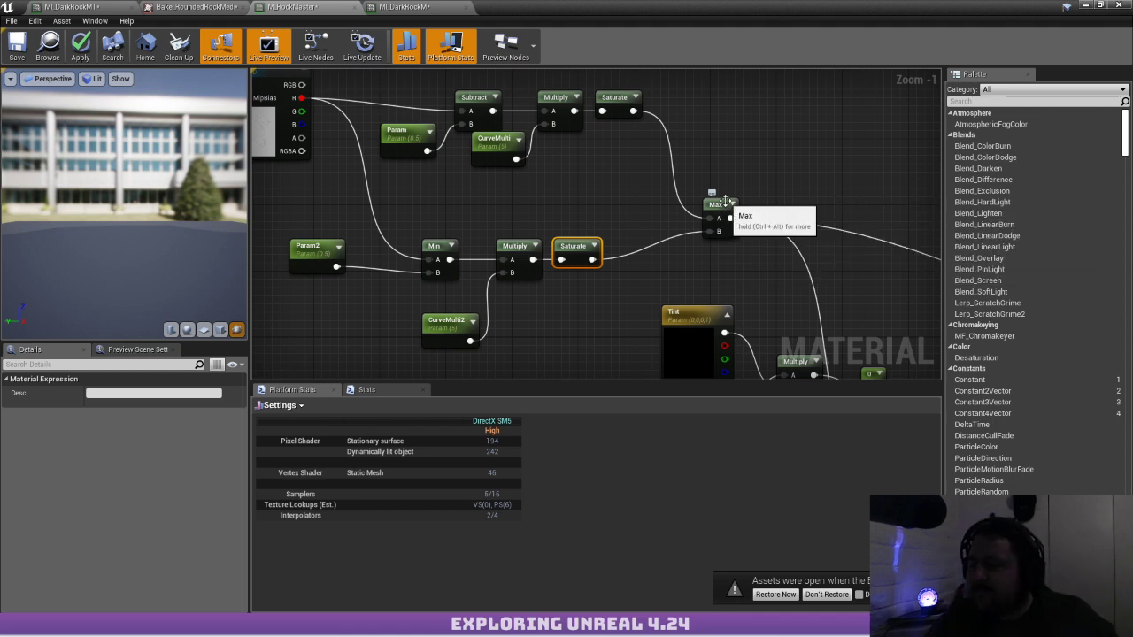
Follow the Max output to the tint Lerp and start previewing the Max node on the preview rock
mouse_move(111, 193)
left_mouse_down()
mouse_move(146, 133)
mouse_move(150, 257)
mouse_move(111, 193)
left_mouse_up()
scroll(813, 270, "down", 1)
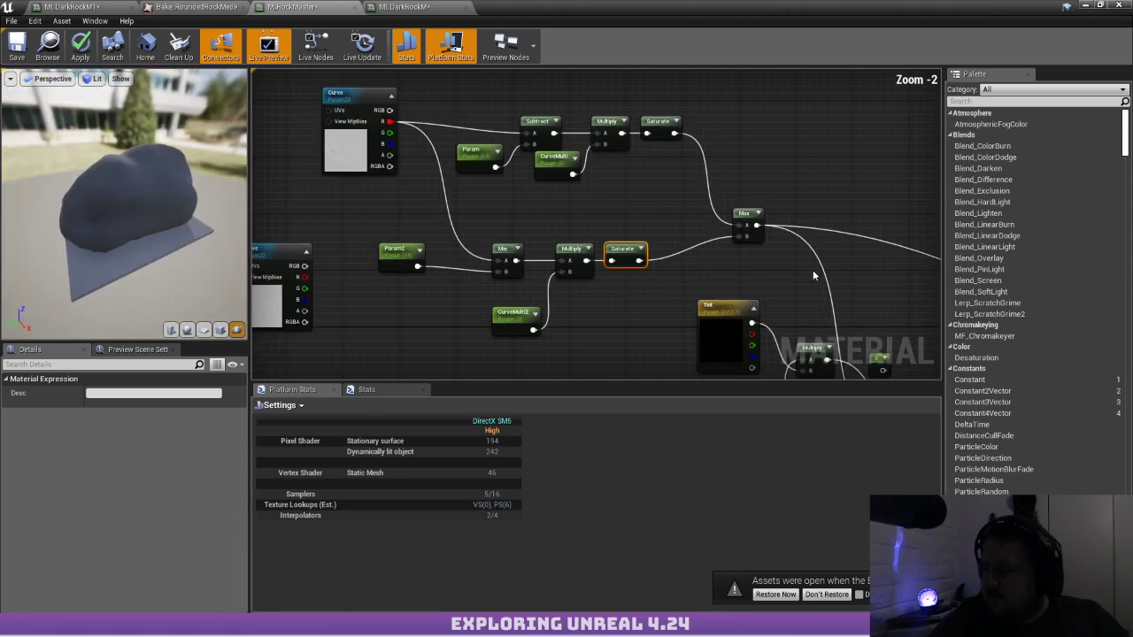
right_click_drag(813, 270, 565, 155)
scroll(662, 282, "up", 1)
right_click_drag(597, 232, 602, 267)
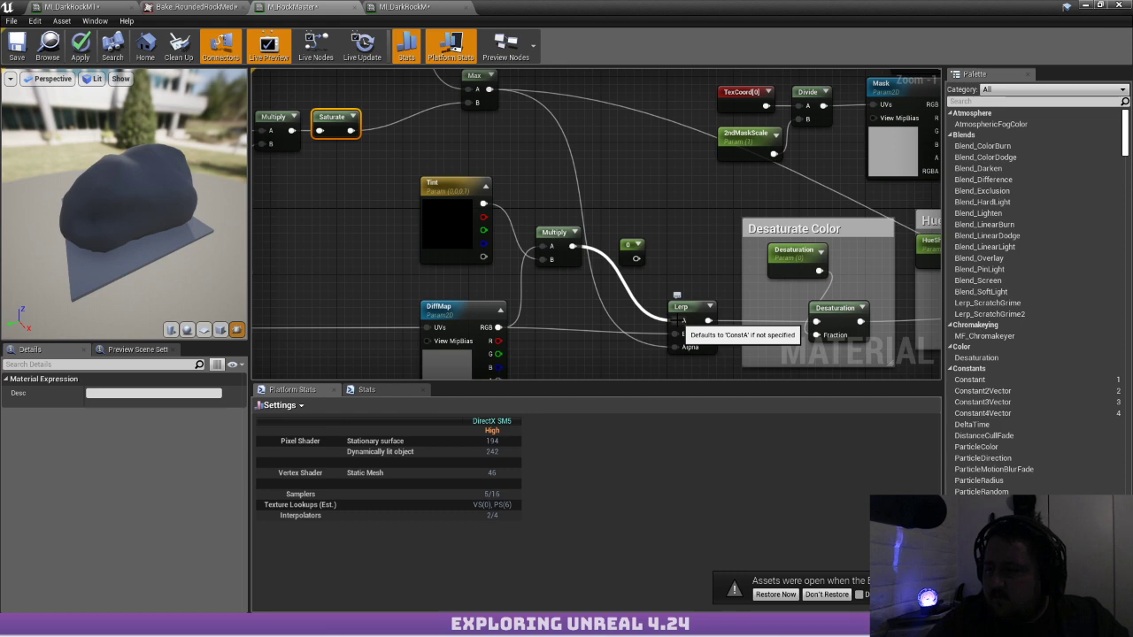
right_click(477, 80)
left_click(498, 93)
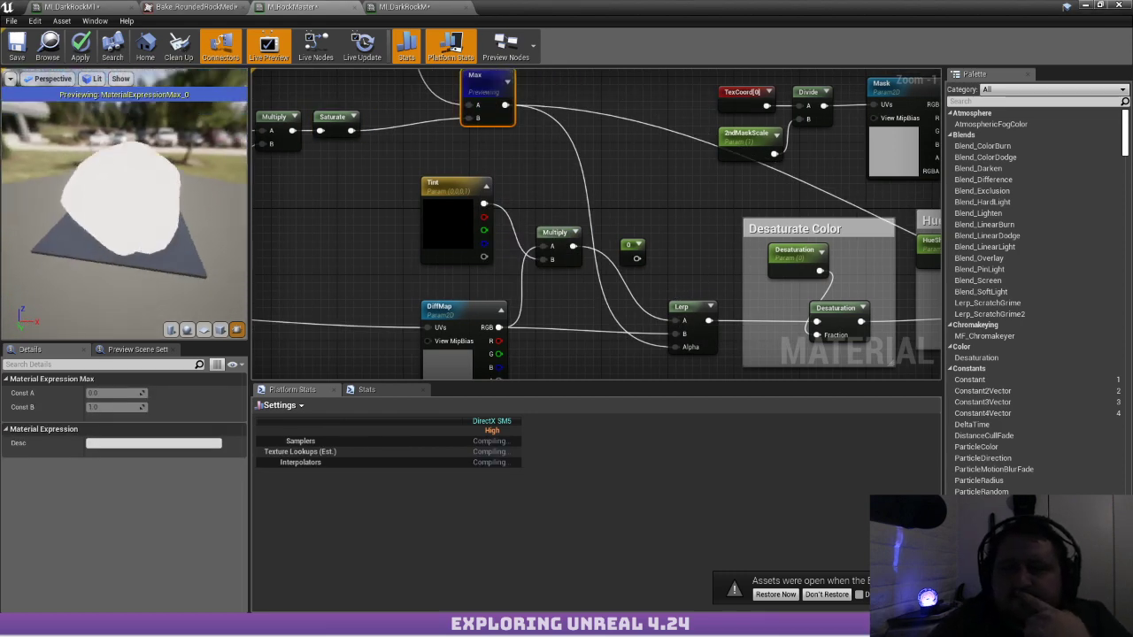
left_click_drag(141, 213, 230, 184)
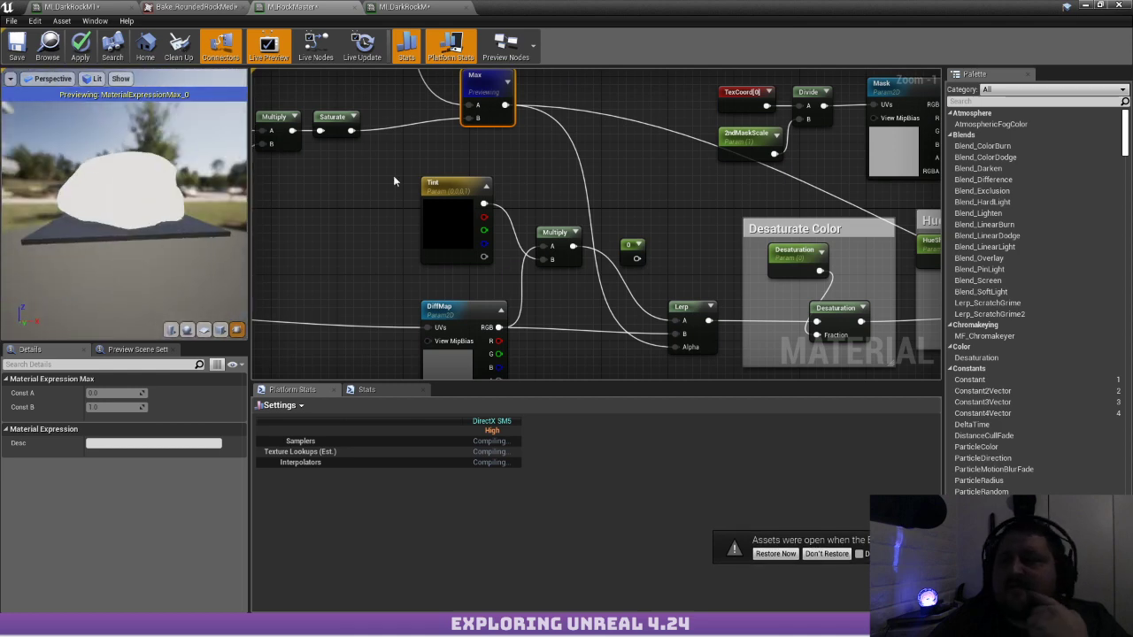
Add a OneMinus node fed by the Saturate output of the CurveMulti branch
scroll(394, 179, "down", 2)
right_click_drag(396, 161, 577, 262)
scroll(553, 231, "up", 1)
right_click_drag(545, 130, 402, 182)
scroll(420, 181, "up", 2)
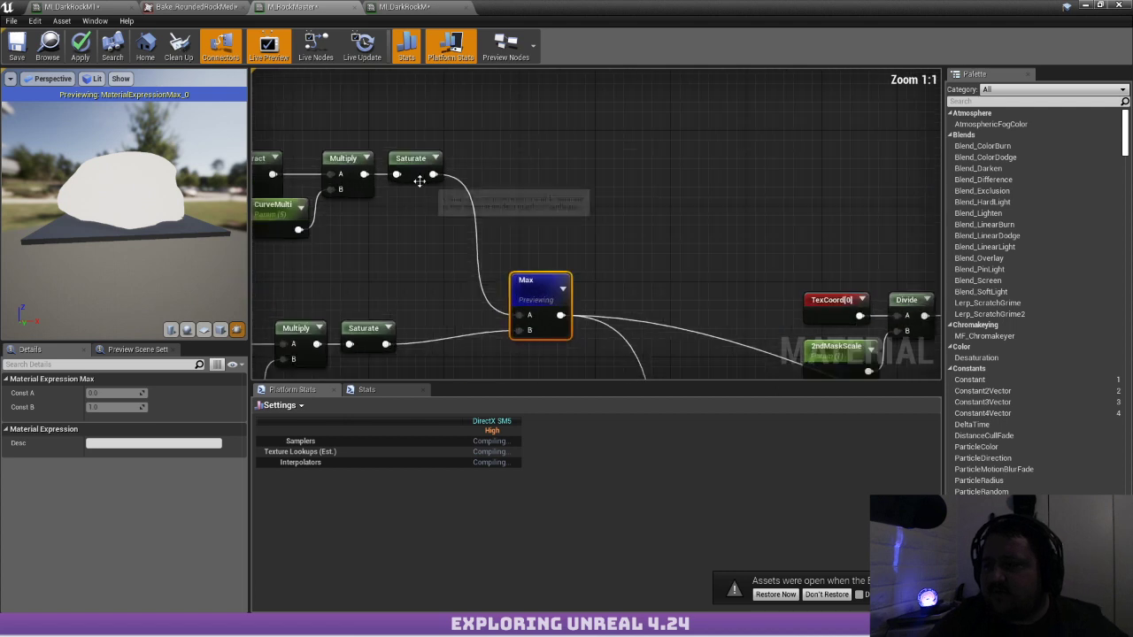
left_click_drag(433, 175, 493, 211)
type("one")
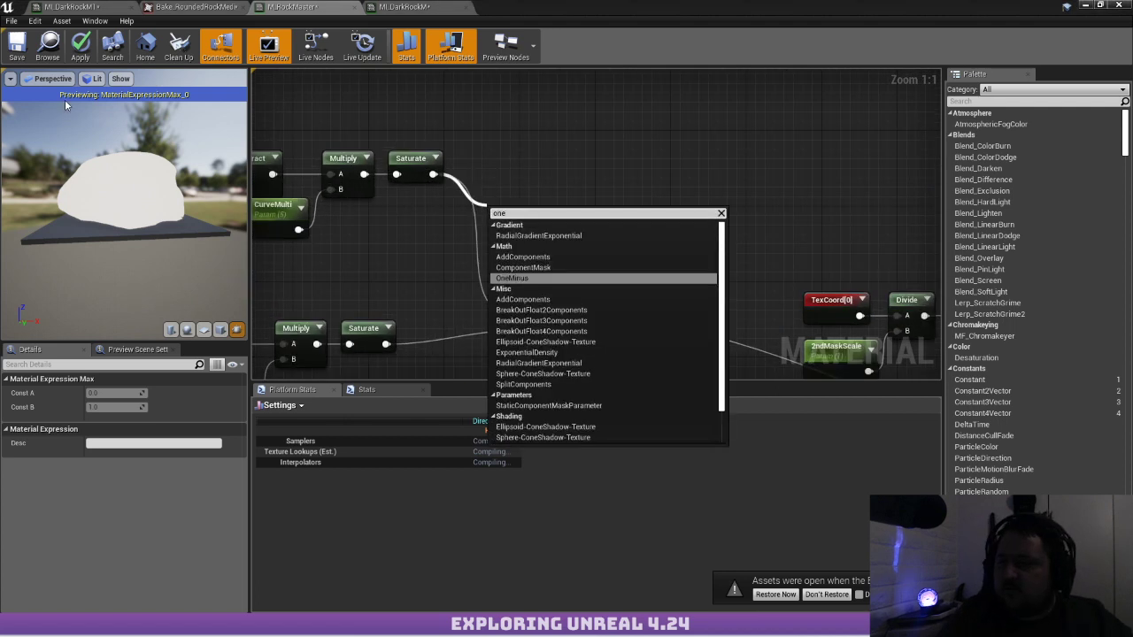
key("Return")
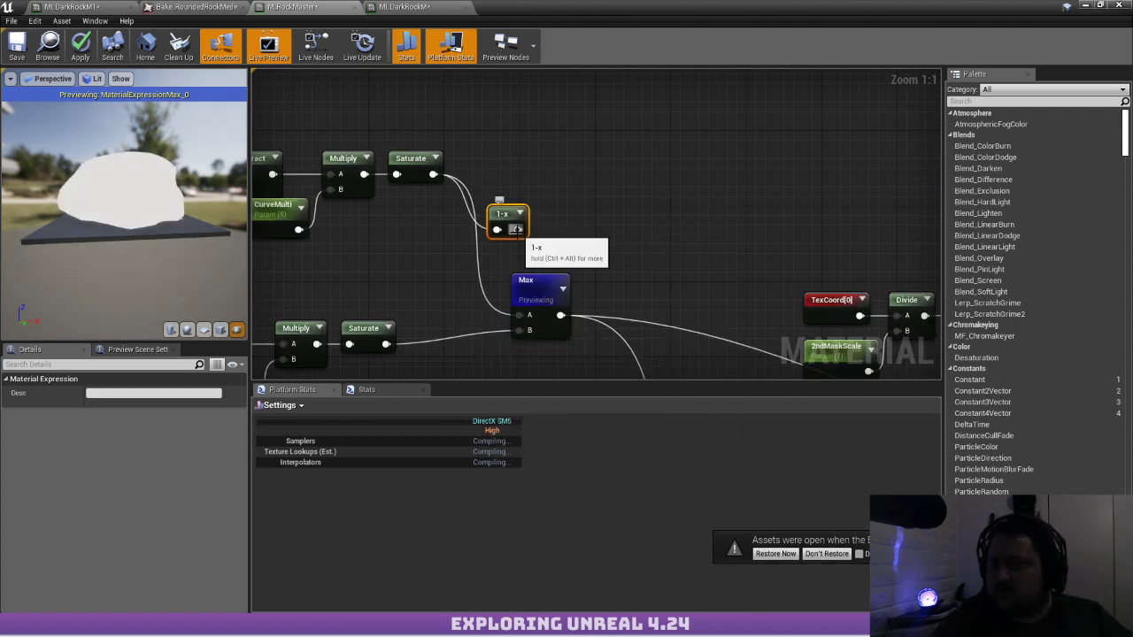
Feed the 1-x output into input A of the Max node and apply the change to M_RockMaster
left_click_drag(518, 231, 522, 316)
left_click(609, 213)
right_click_drag(610, 212, 625, 144)
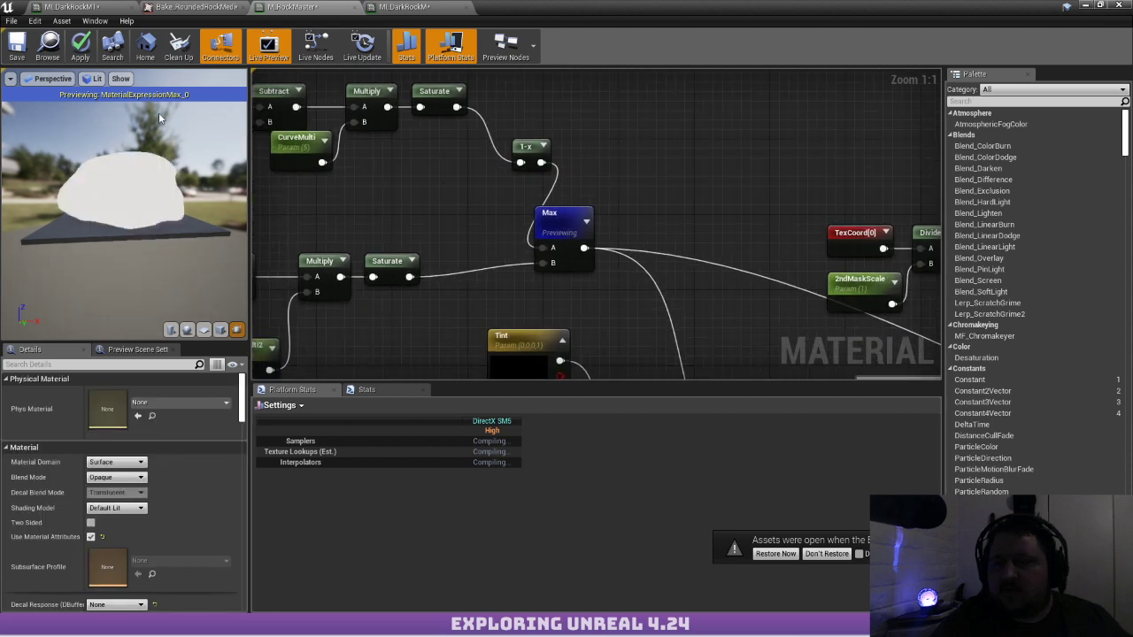
left_click(78, 46)
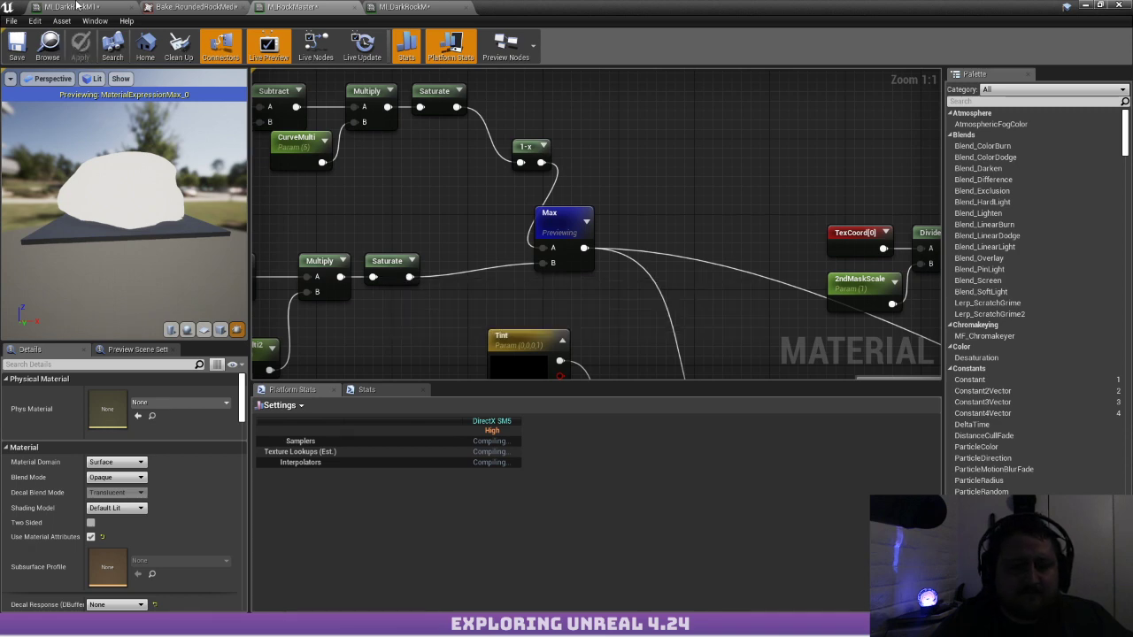
In MI_DarkRockM1, set CurveMulti to about 3.78 and CurveMulti2 to about 3.23
left_click(76, 7)
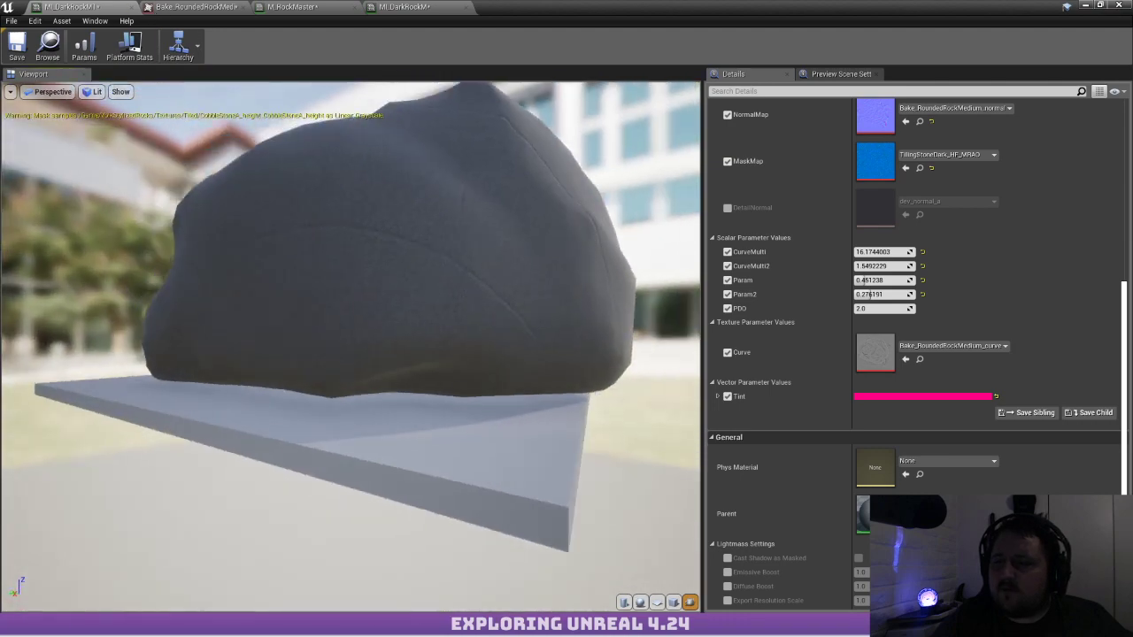
mouse_move(321, 288)
left_mouse_down()
mouse_move(347, 306)
mouse_move(358, 294)
mouse_move(329, 290)
left_mouse_up()
scroll(348, 306, "up", 3)
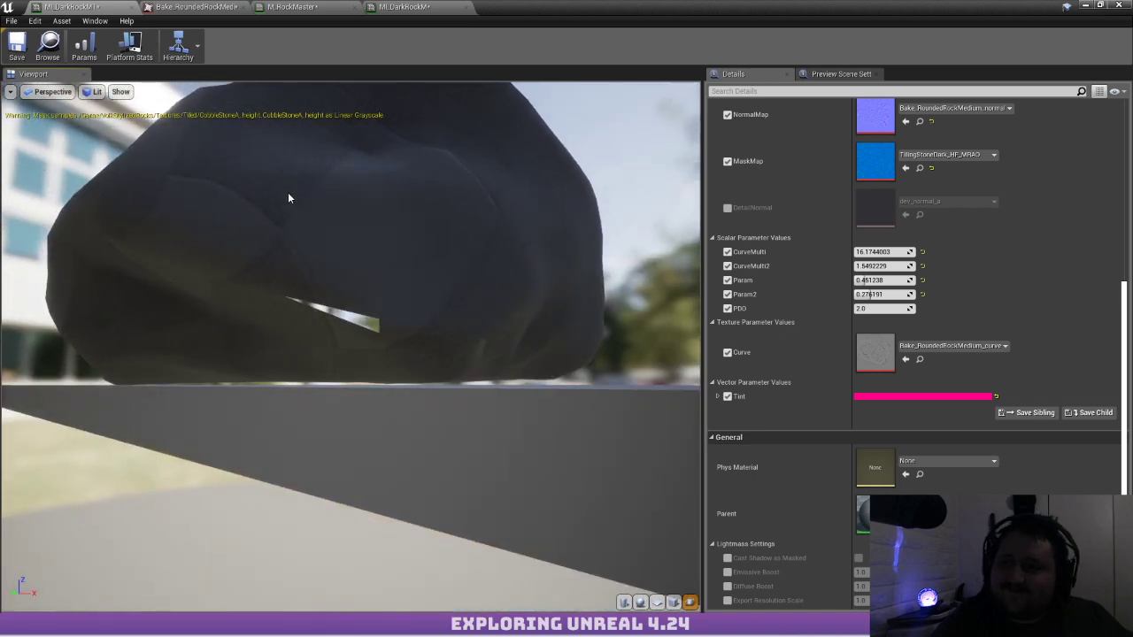
left_click_drag(374, 258, 264, 271)
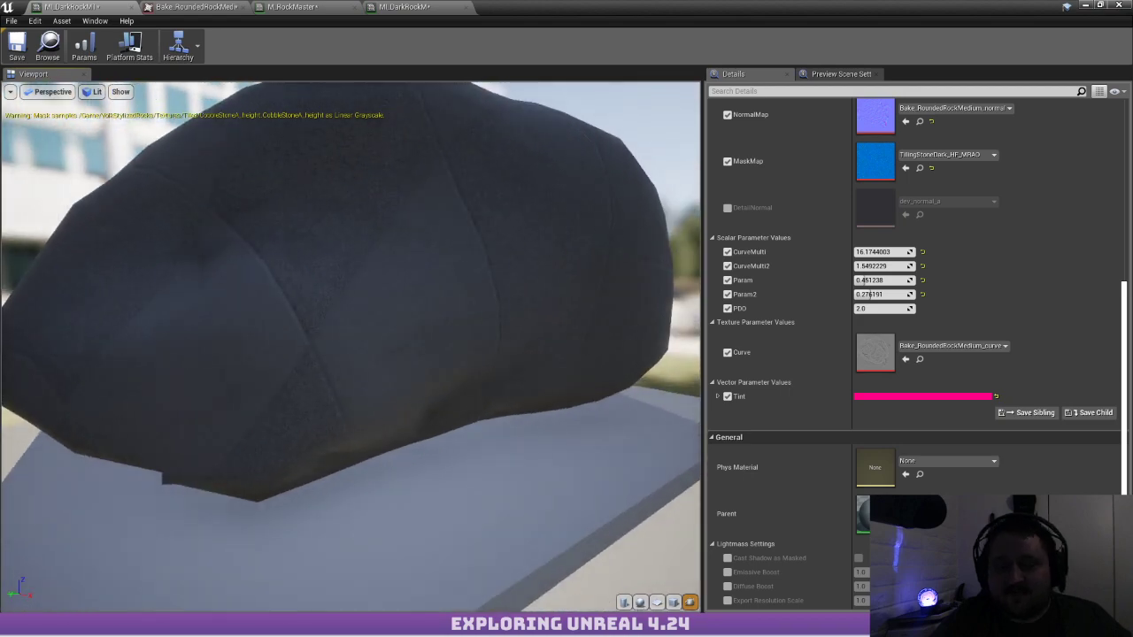
left_click_drag(421, 285, 402, 233)
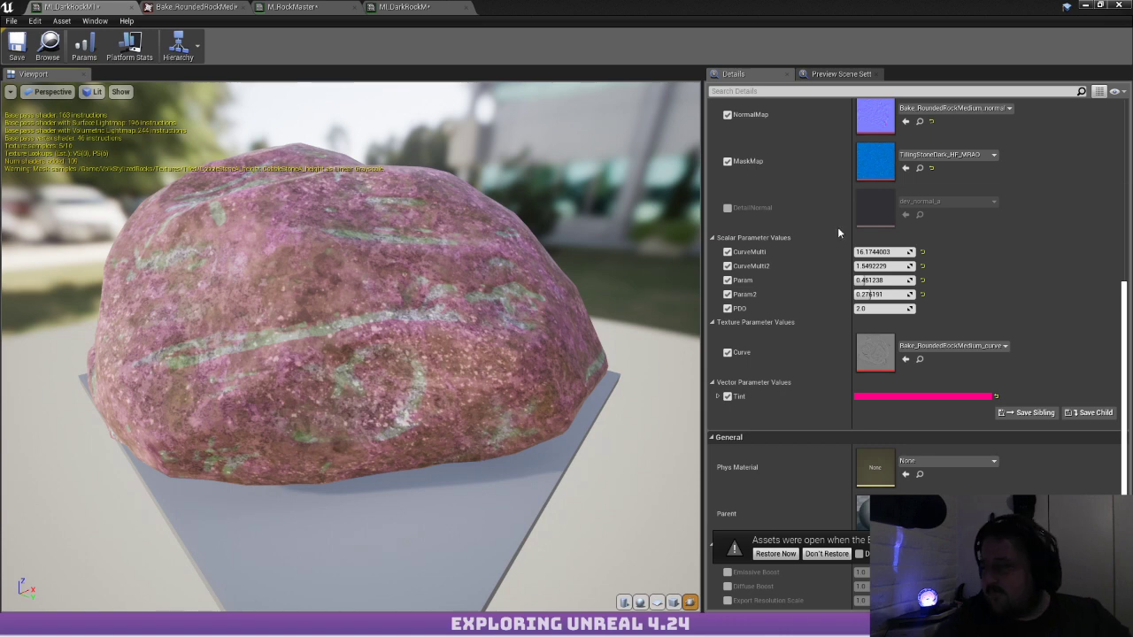
left_click_drag(874, 251, 844, 251)
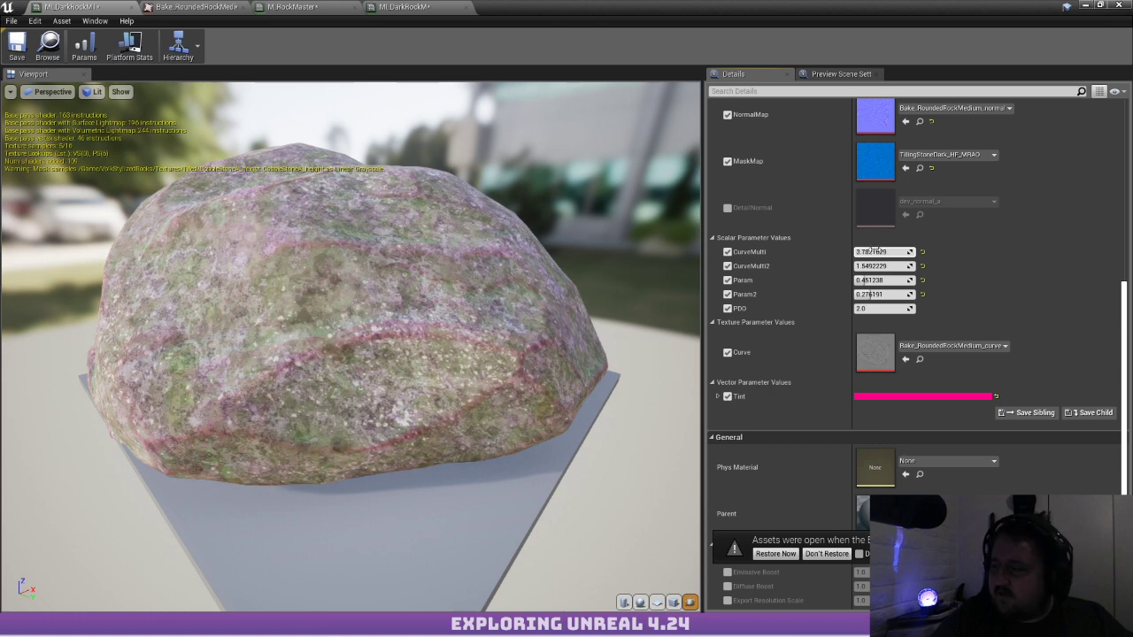
left_click_drag(871, 265, 889, 269)
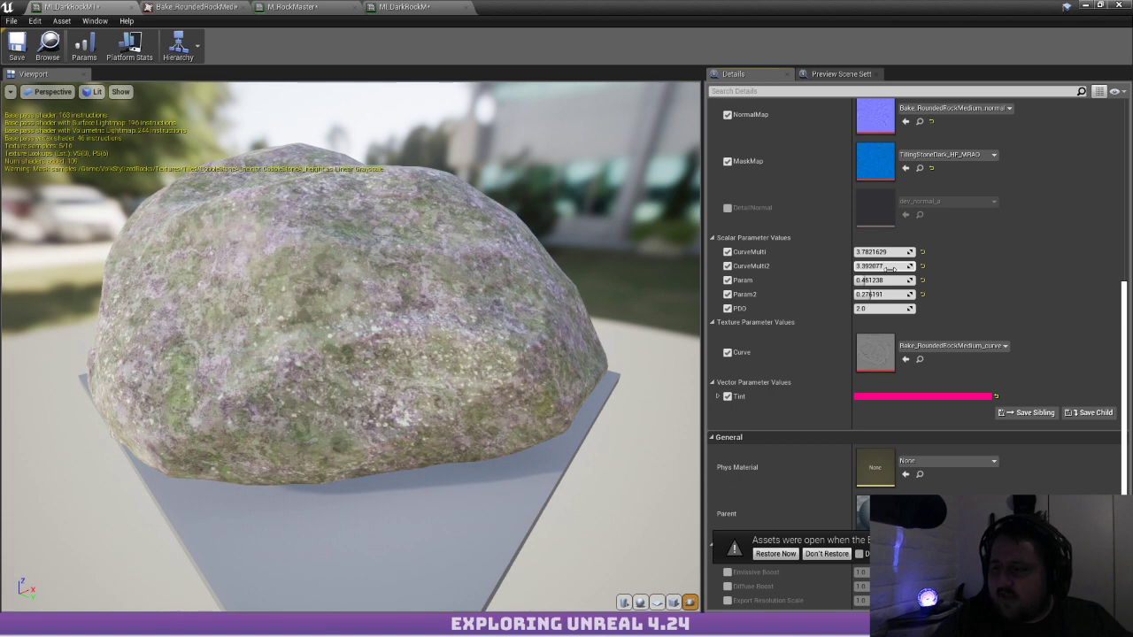
Open the instance's parent material M_RockMaster and move the Max node farther from the 1-x node
scroll(876, 442, "down", 1)
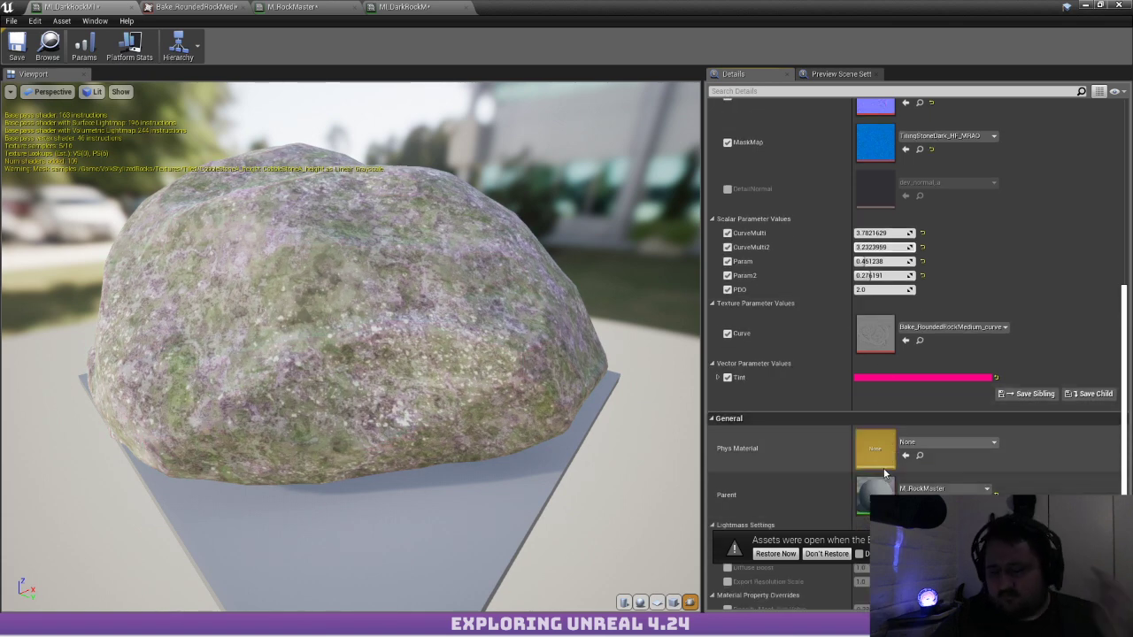
scroll(865, 450, "down", 3)
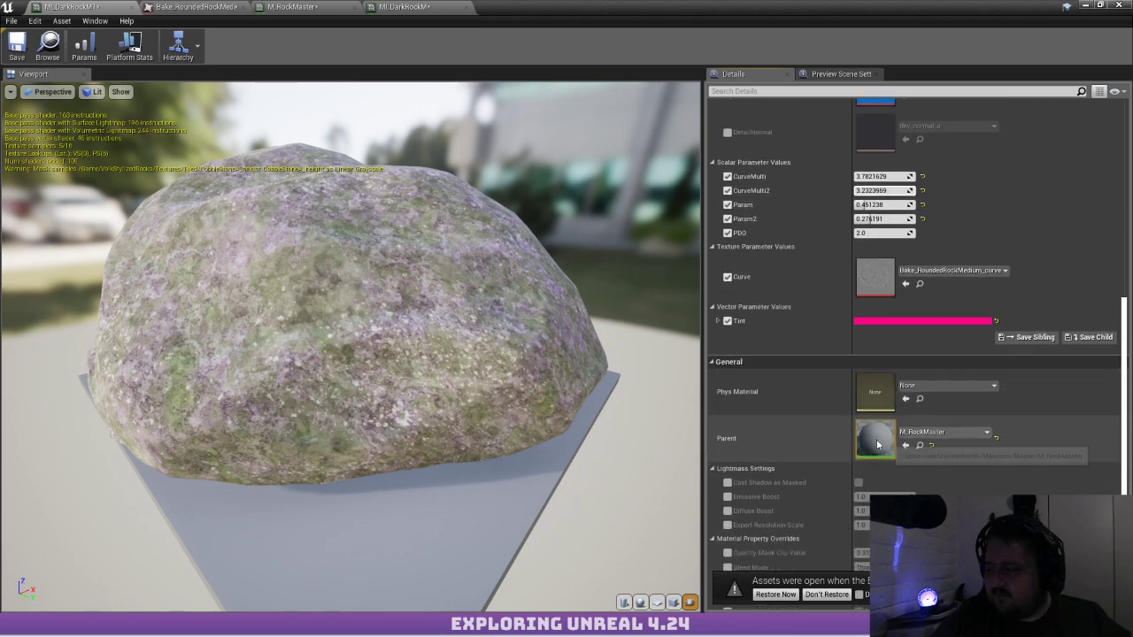
double_click(890, 452)
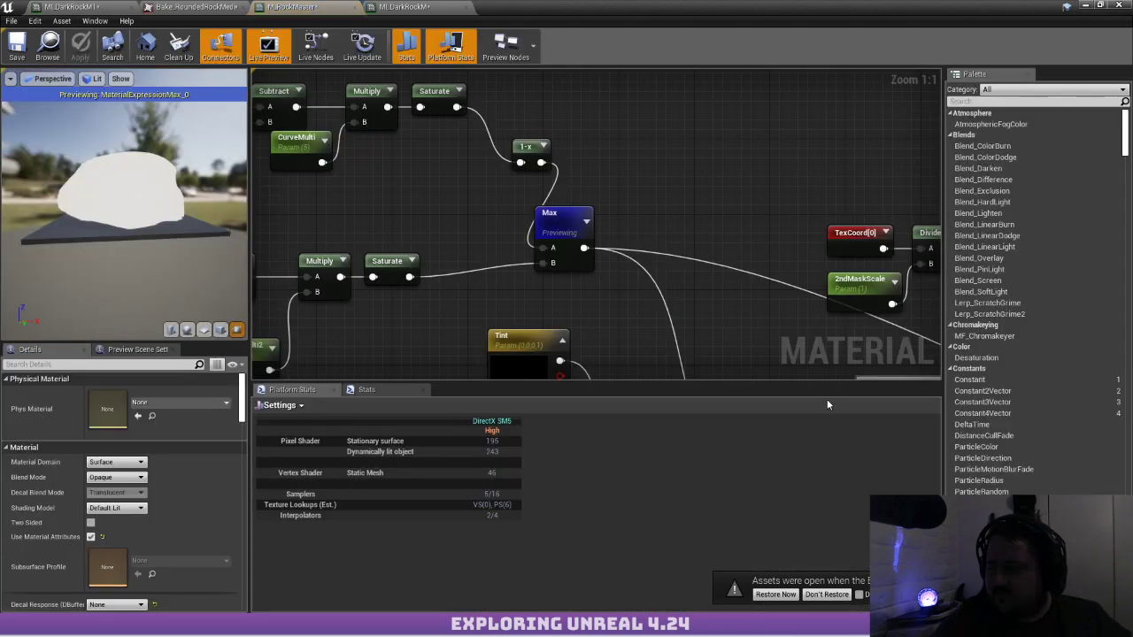
left_click(625, 234)
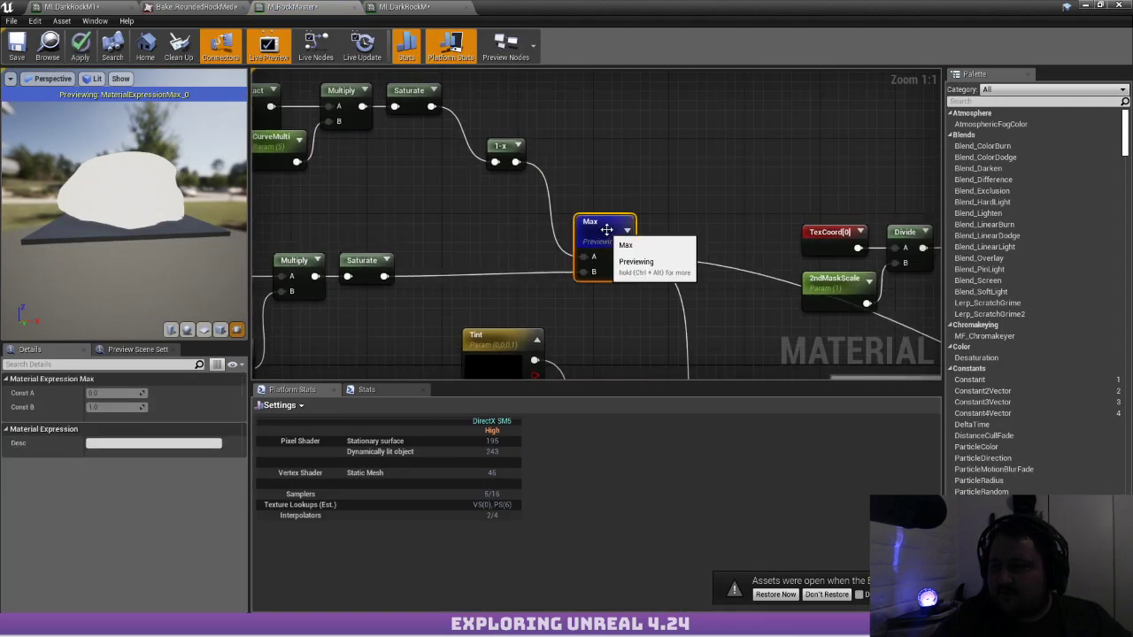
Preview the CurveMulti2 branch's Saturate and the 1-x node in turn on the preview rock
scroll(625, 234, "down", 4)
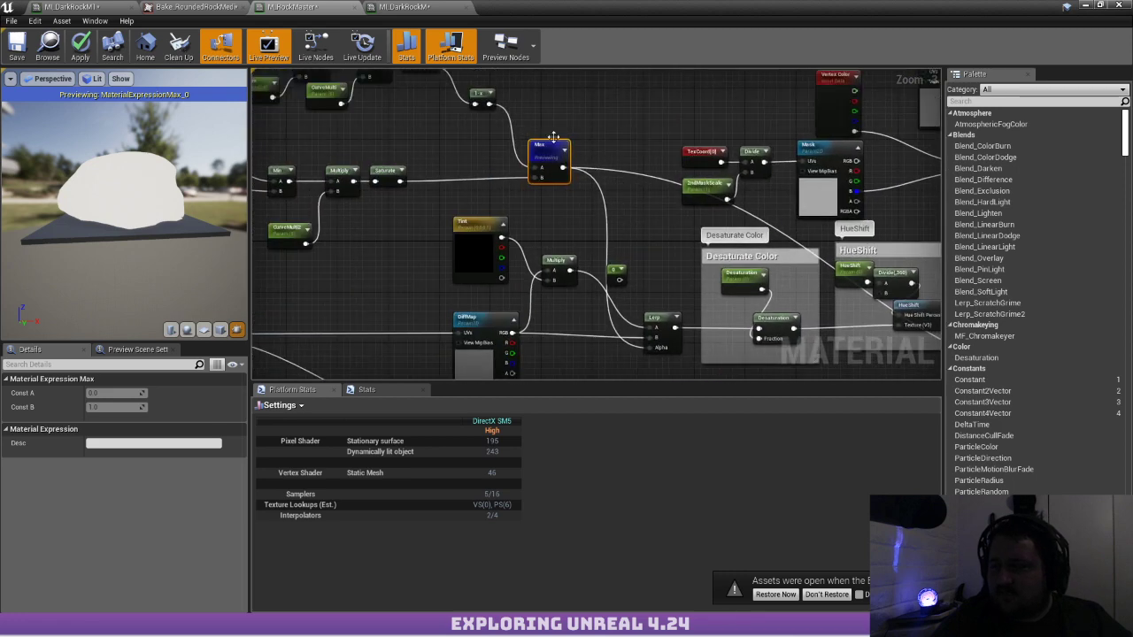
scroll(487, 119, "up", 1)
right_click_drag(487, 119, 587, 161)
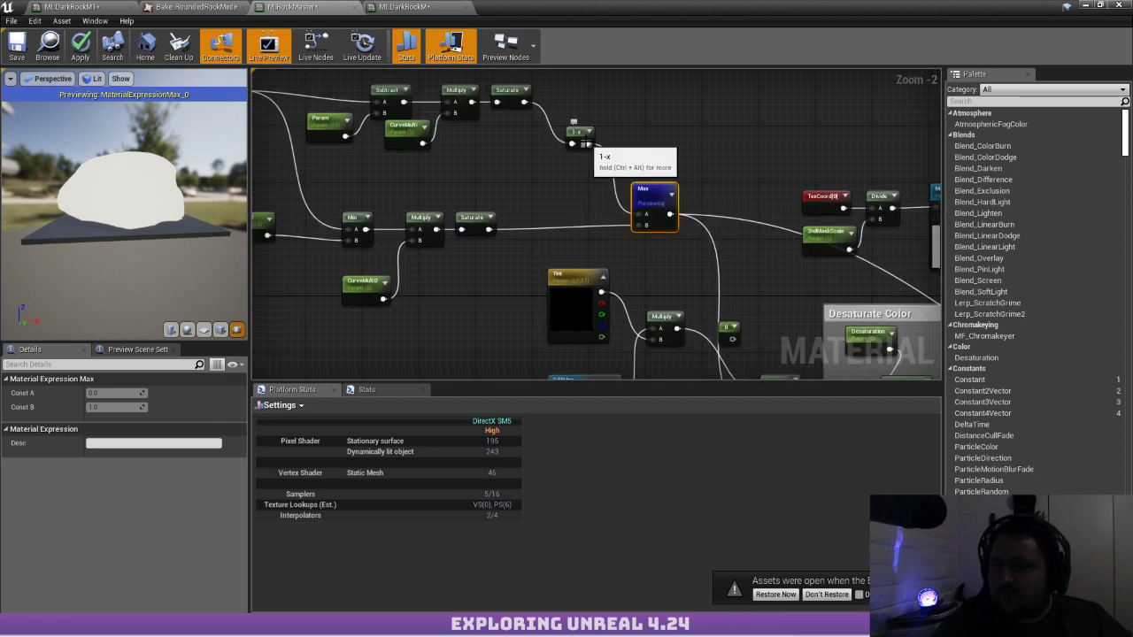
right_click(478, 224)
left_click(523, 292)
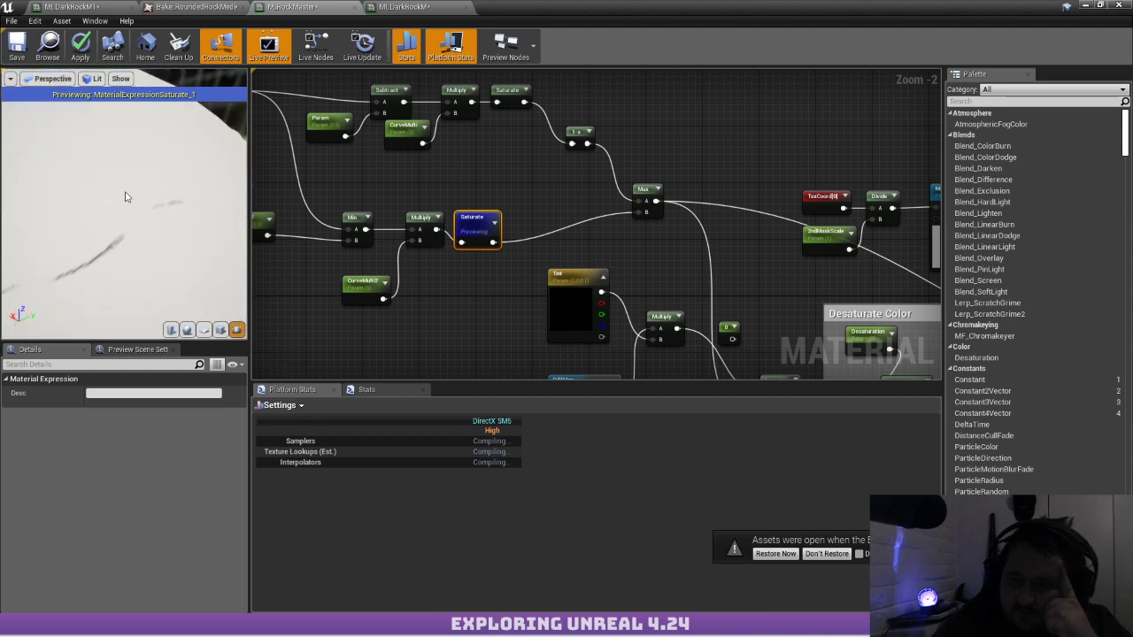
right_click(567, 135)
left_click(634, 138)
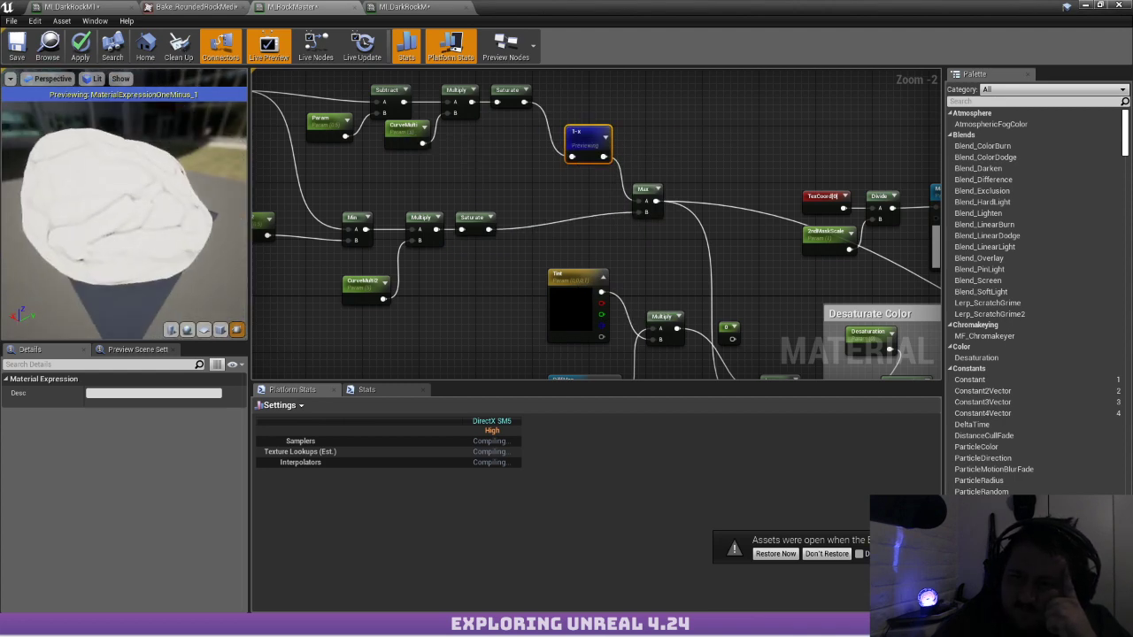
mouse_move(177, 238)
left_mouse_down()
mouse_move(213, 232)
mouse_move(178, 238)
left_mouse_up()
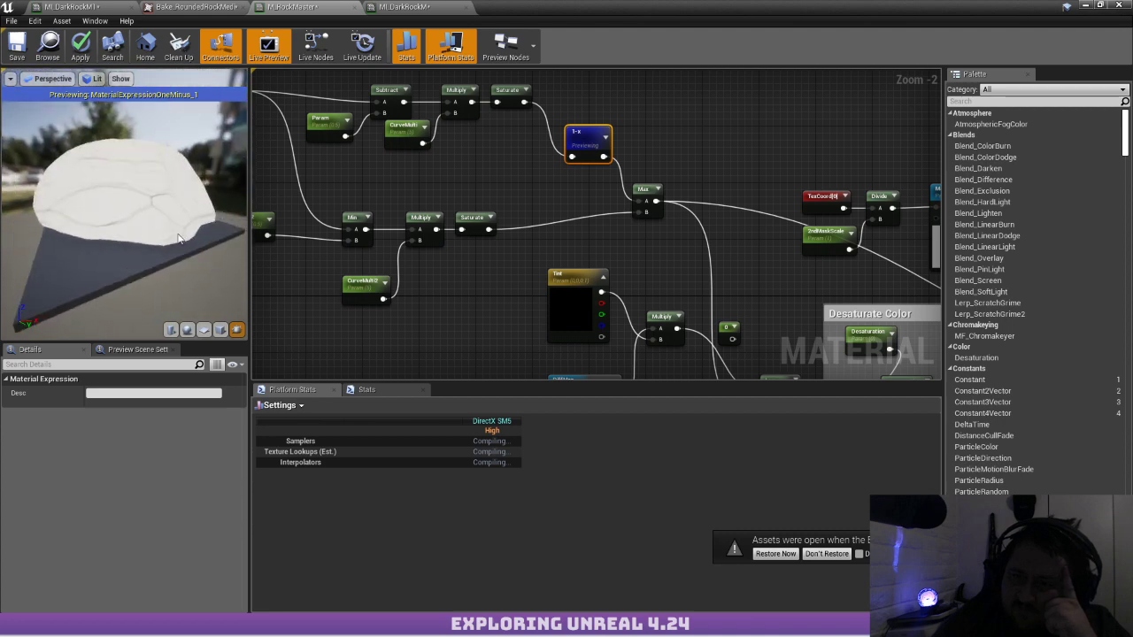
Preview the CurveMulti branch's Saturate on the rock and rearrange that Saturate and the 1-x node behind the Multiply
mouse_move(579, 179)
right_mouse_down()
mouse_move(497, 165)
mouse_move(560, 186)
right_mouse_up()
scroll(538, 169, "up", 1)
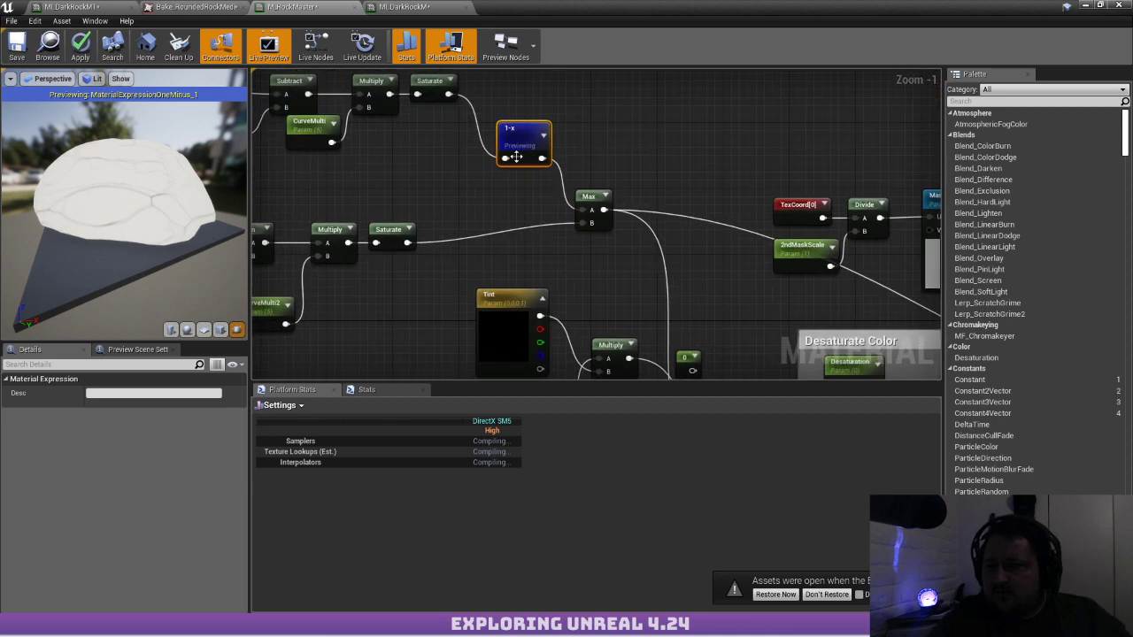
right_click(432, 91)
left_click(469, 104)
mouse_move(182, 165)
left_mouse_down()
mouse_move(129, 186)
mouse_move(102, 173)
mouse_move(146, 191)
mouse_move(191, 182)
mouse_move(163, 159)
left_mouse_up()
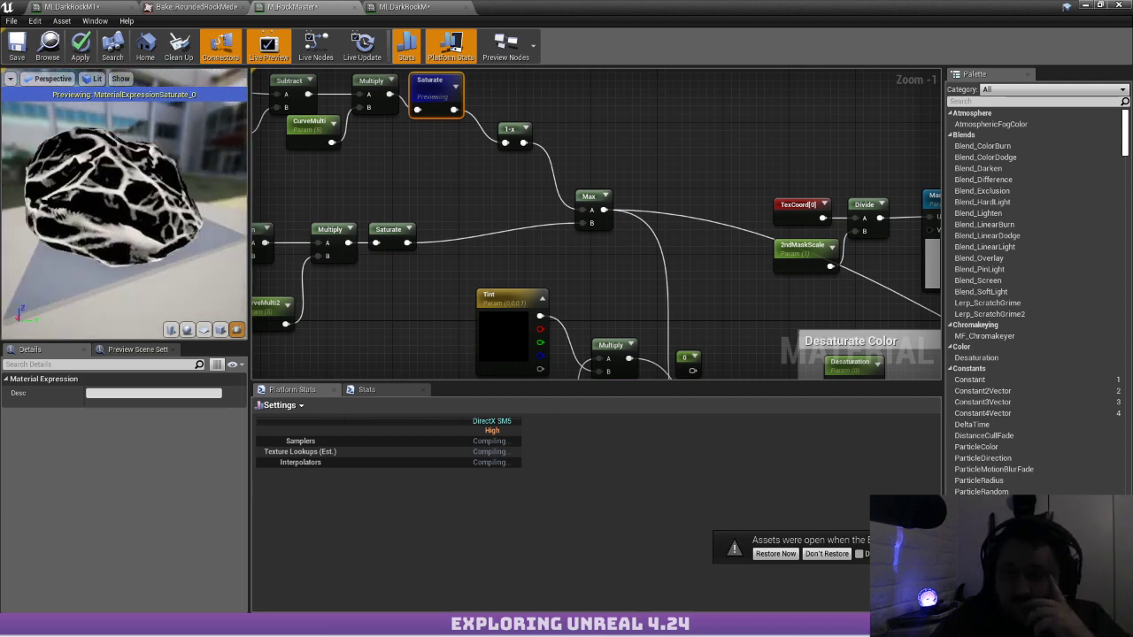
left_click_drag(502, 123, 434, 138)
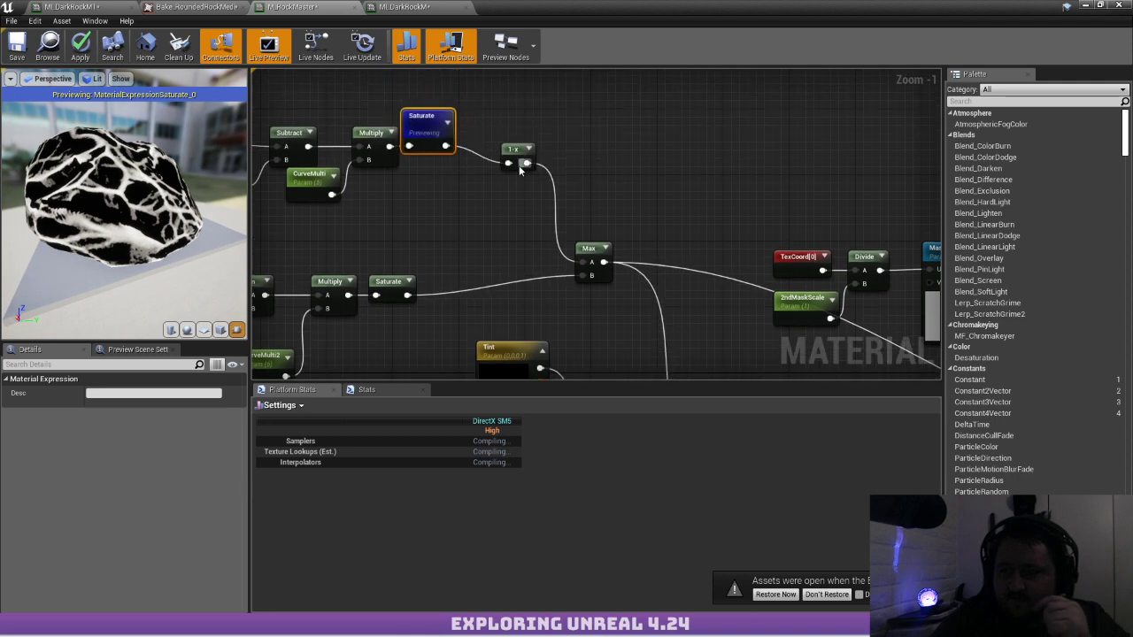
Try a Floor node on the CurveMulti branch's Saturate output and preview it on the rock from close up
right_click_drag(389, 166, 329, 154)
left_click_drag(386, 134, 462, 200)
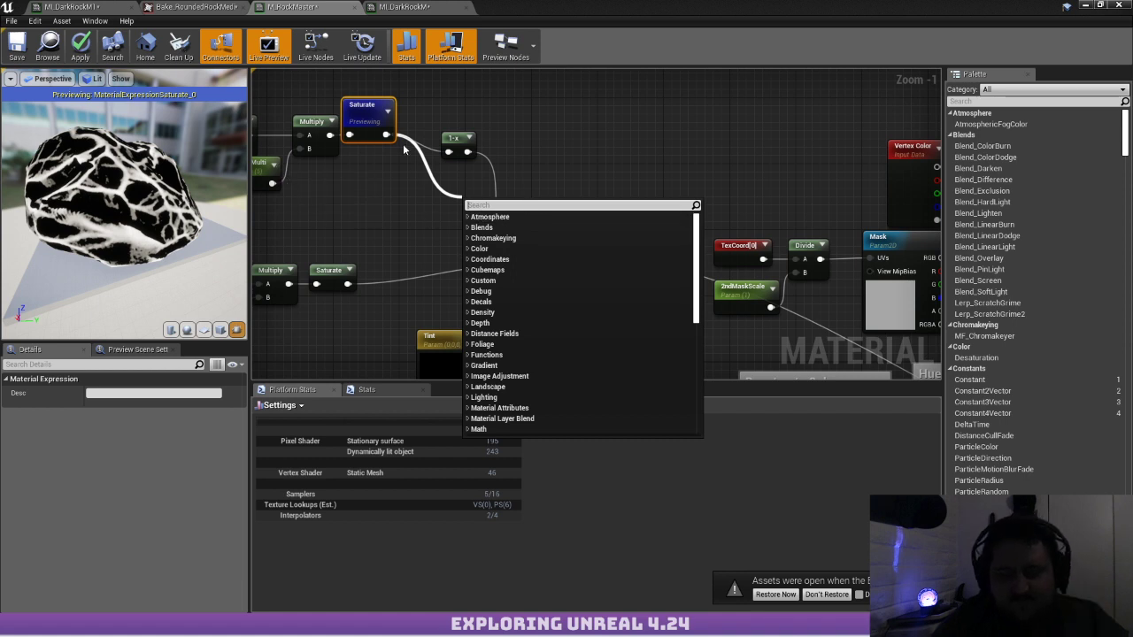
type("floor")
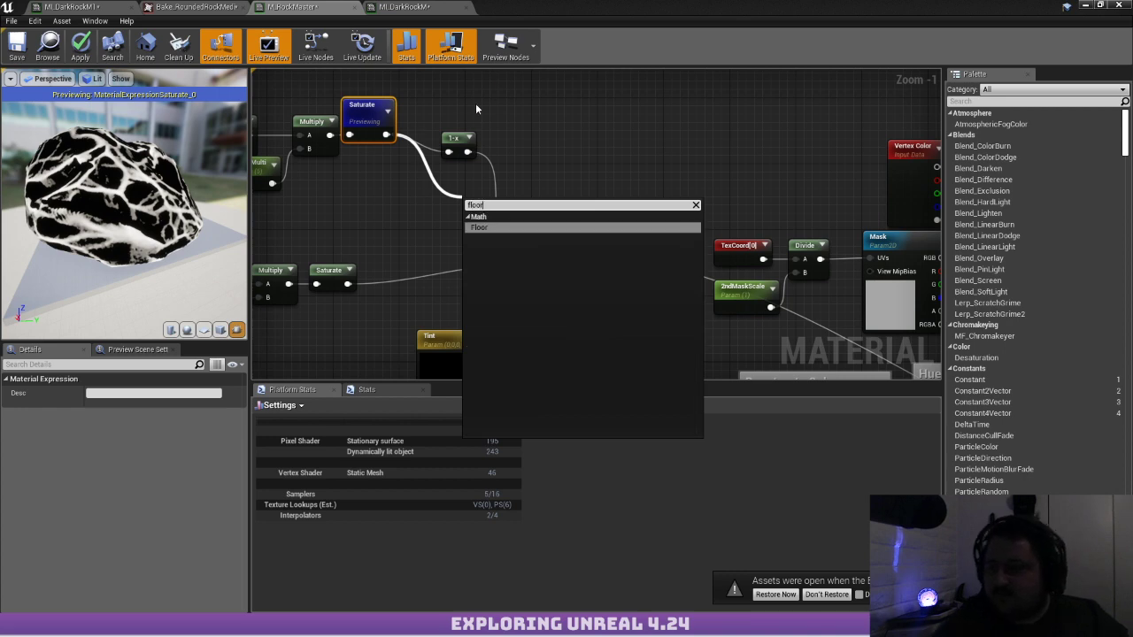
left_click(503, 230)
right_click(470, 207)
left_click(496, 207)
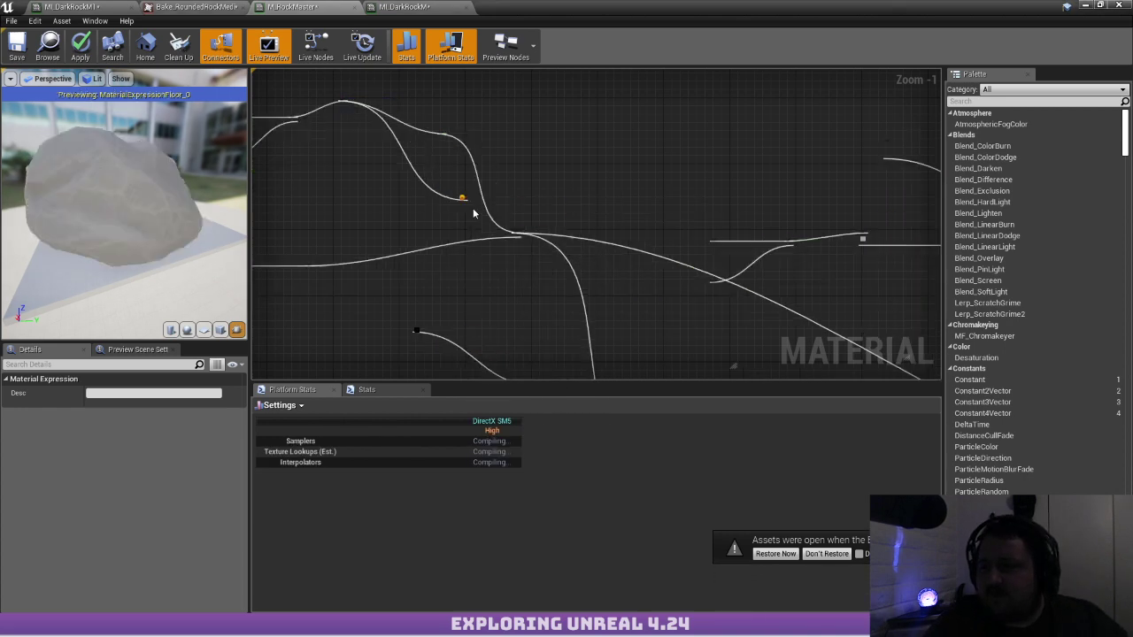
left_click_drag(483, 212, 445, 207)
left_click_drag(139, 150, 102, 148)
scroll(137, 167, "up", 5)
left_click(122, 79)
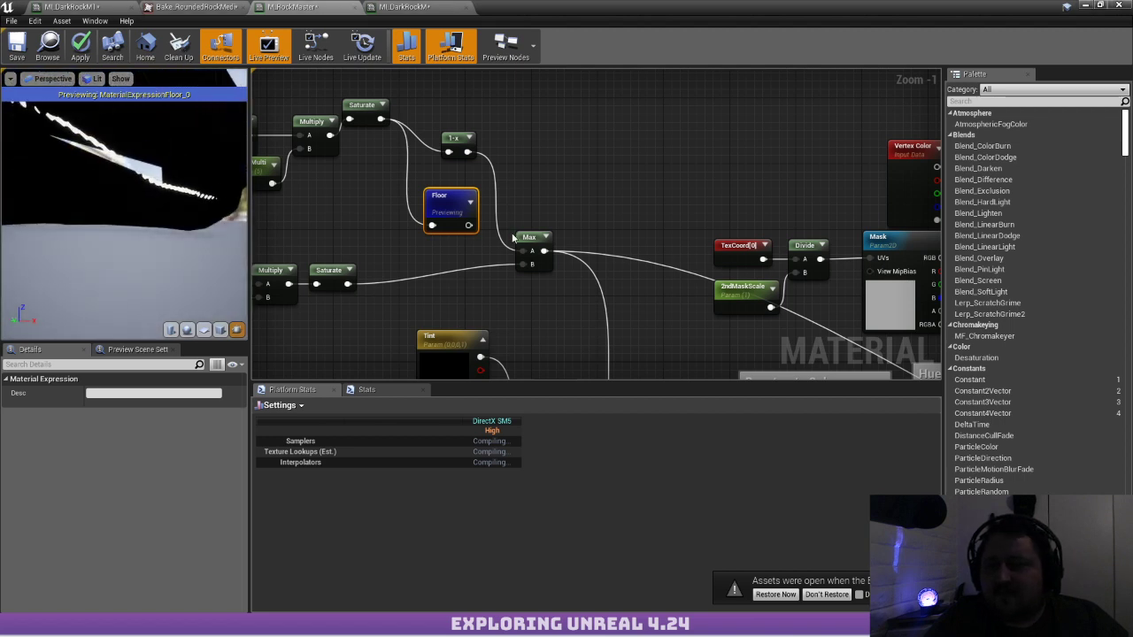
Rewire the Floor node to the CurveMulti2 branch's Saturate, then delete the Floor node
left_click_drag(440, 229, 345, 282)
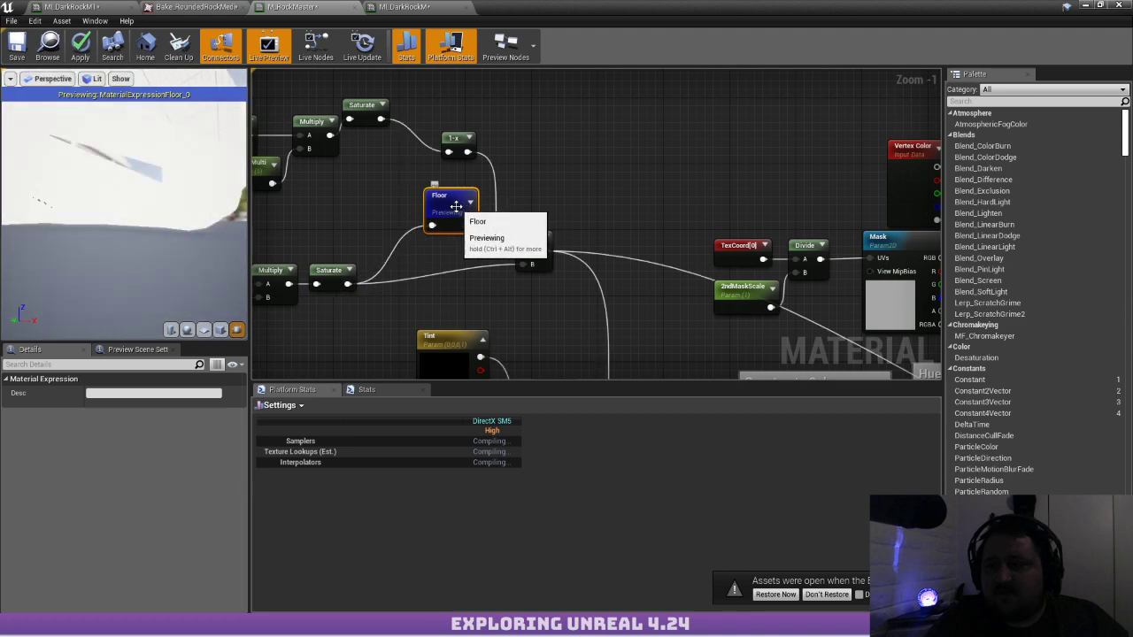
left_click_drag(460, 199, 425, 225)
key("Delete")
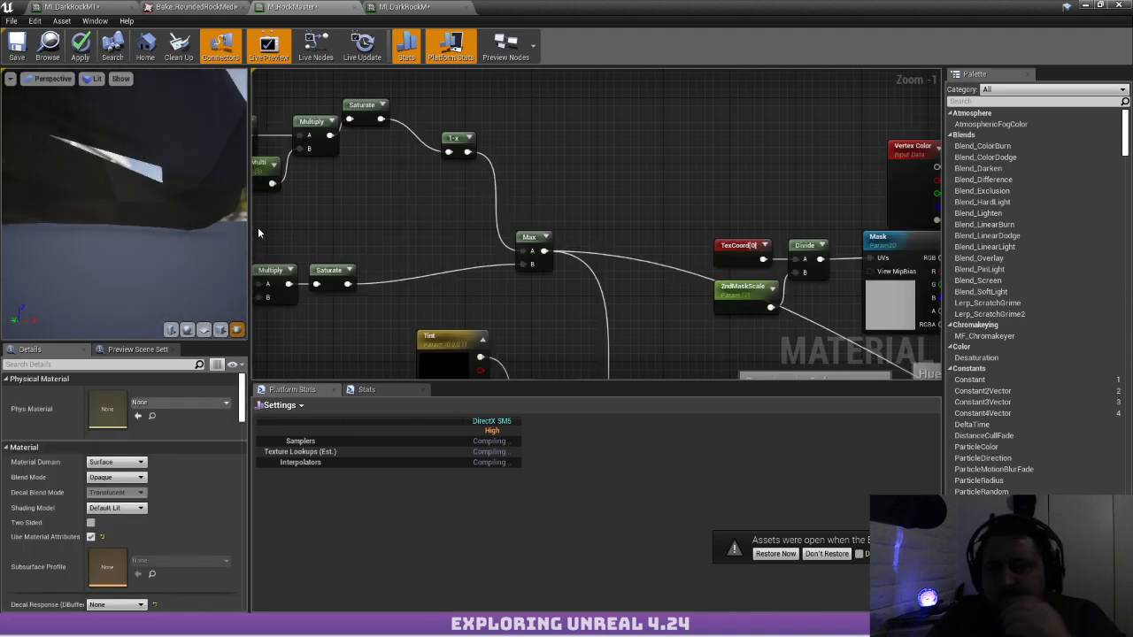
Duplicate the Min node, feed it from 1-x and the CurveMulti2 branch's Saturate, and place it beyond the 1-x node
right_click_drag(390, 238, 514, 256)
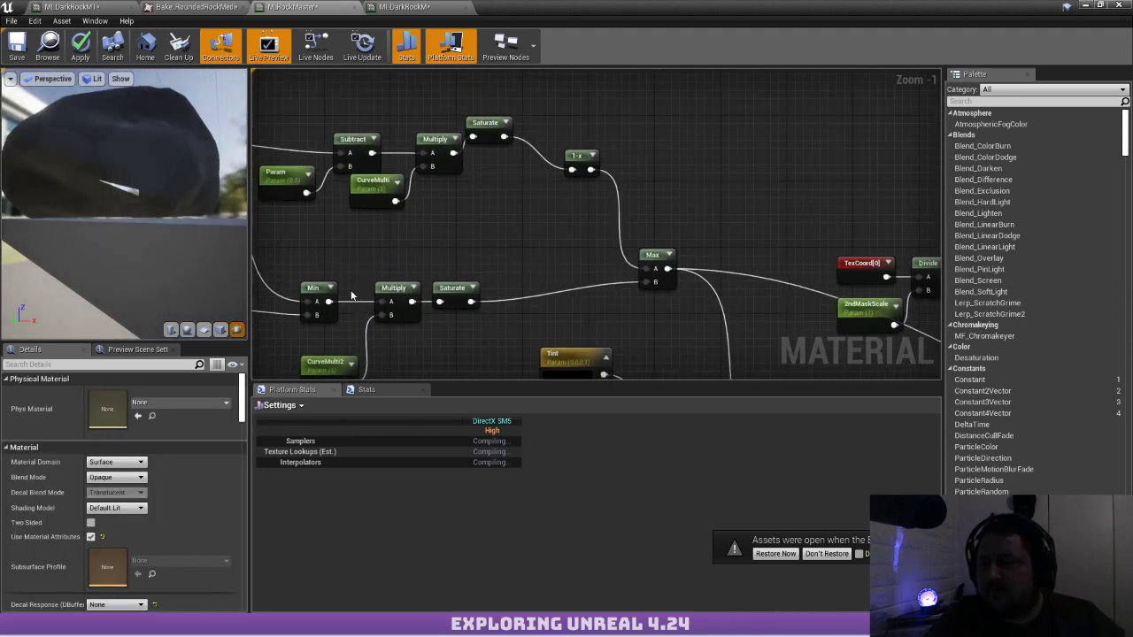
left_click(330, 284)
left_click_drag(559, 232, 609, 232)
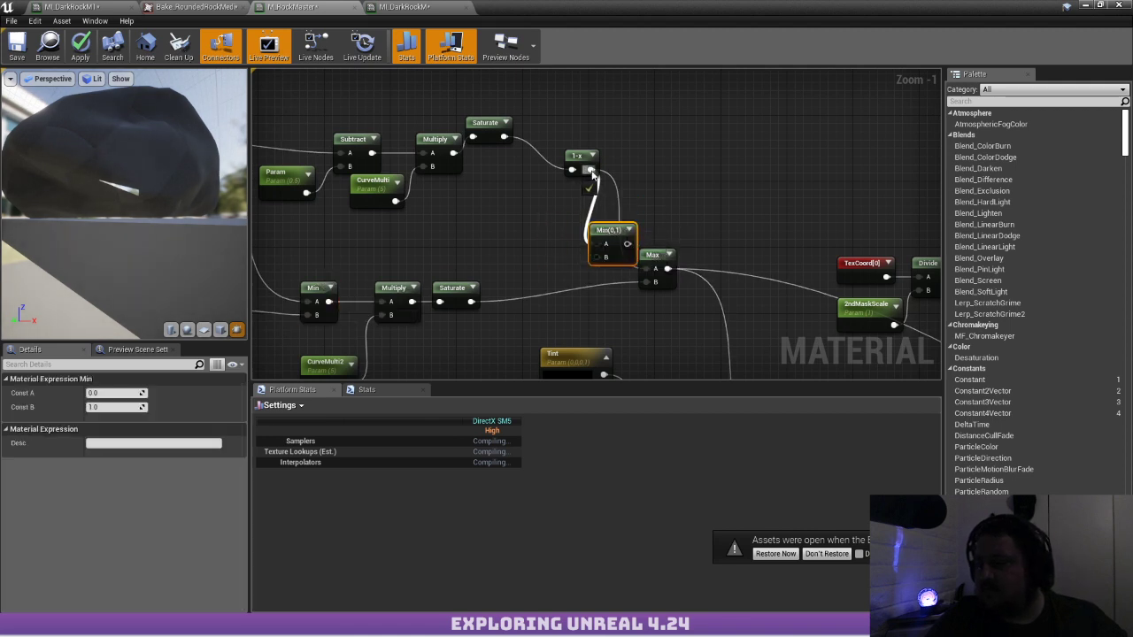
left_click_drag(593, 175, 591, 171)
left_click_drag(599, 258, 472, 302)
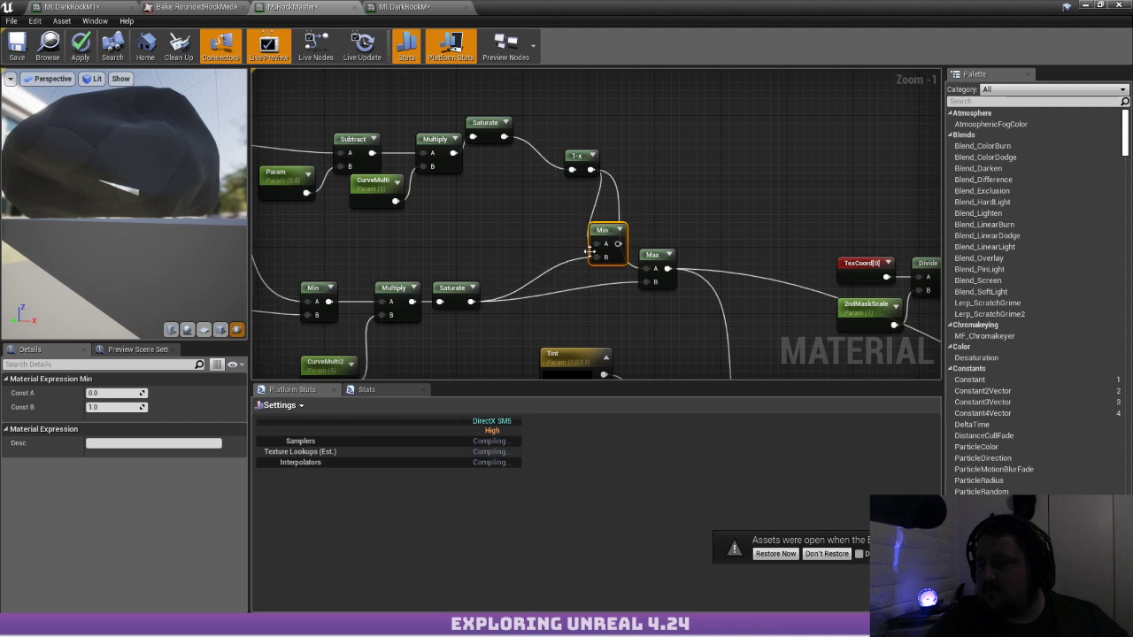
left_click_drag(607, 222, 699, 191)
left_click(655, 155)
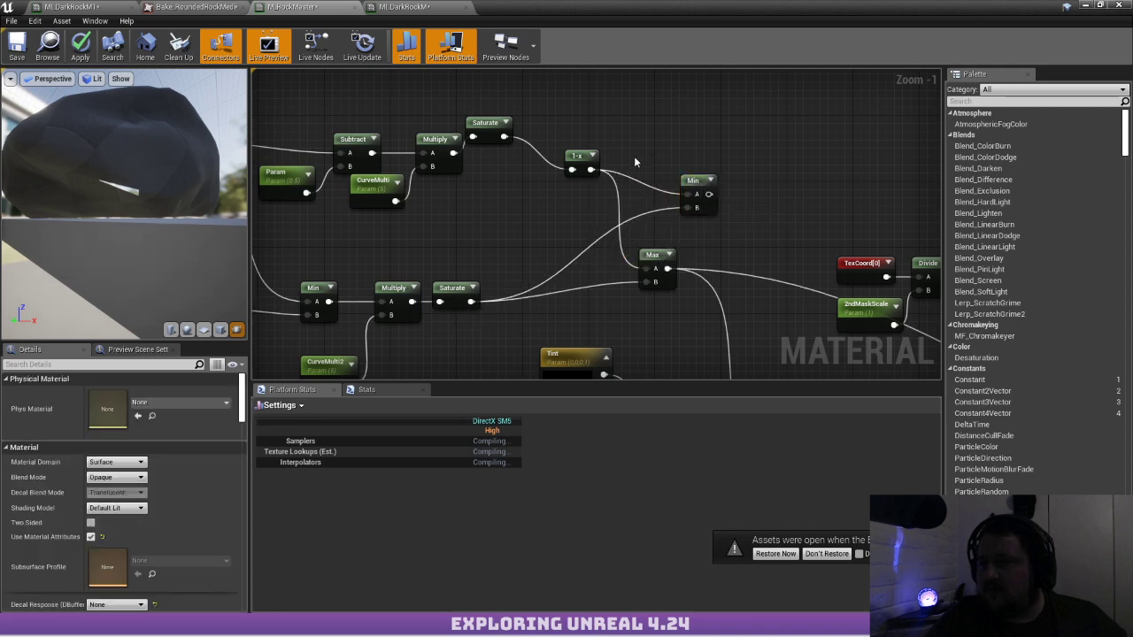
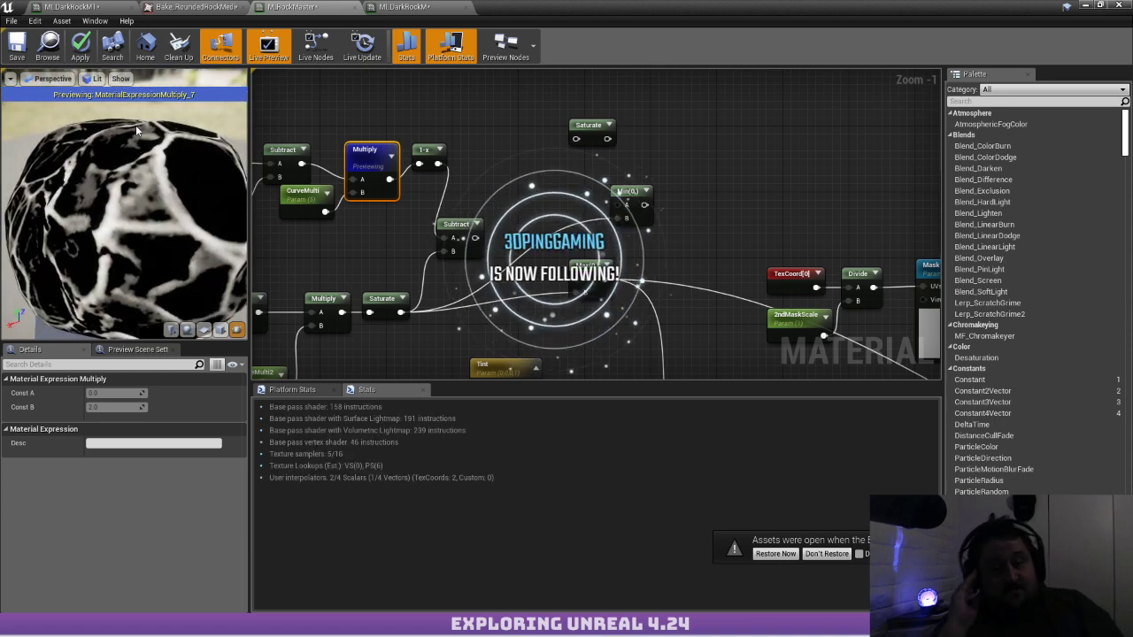
Transfer the Max node's outgoing connections to the output of the Subtract fed by 1-x and apply the material
left_click_drag(135, 124, 133, 141)
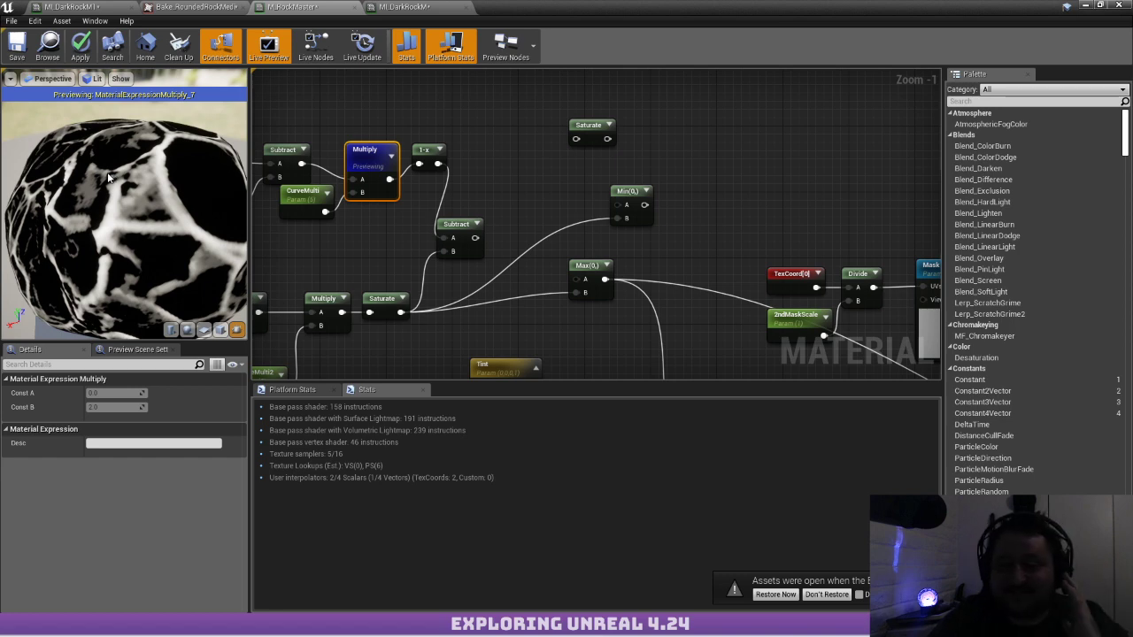
left_click_drag(133, 212, 62, 209)
mouse_move(475, 238)
left_mouse_down()
mouse_move(577, 292)
mouse_move(590, 272)
mouse_move(478, 237)
left_mouse_up()
left_click(485, 175)
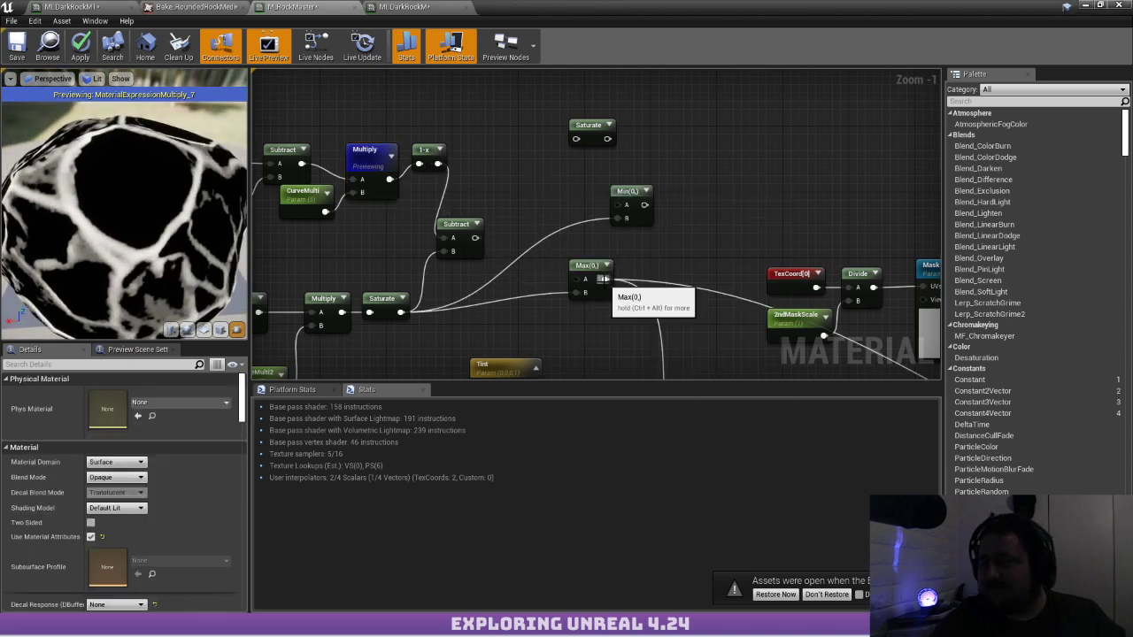
left_click_drag(605, 279, 476, 239, "ctrl")
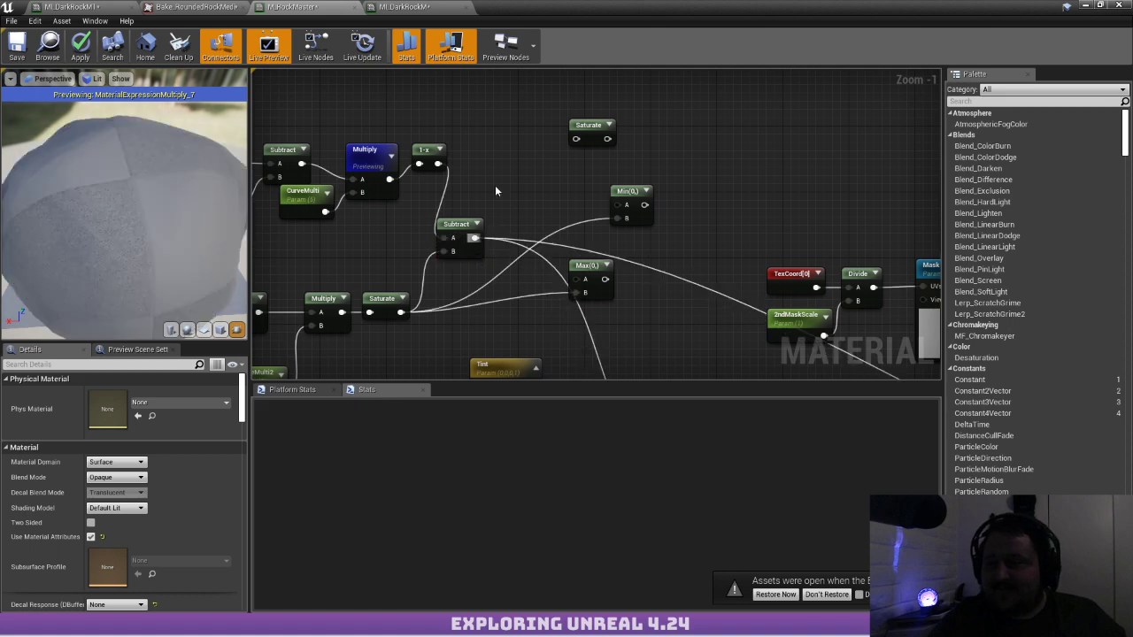
left_click(82, 46)
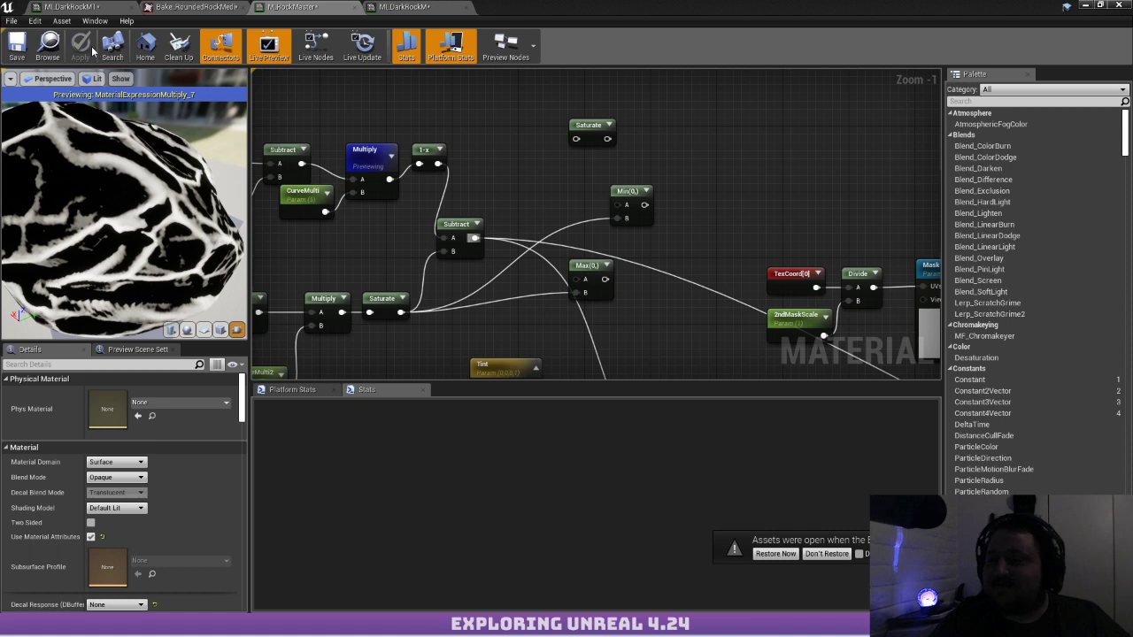
Inspect the rock preview in MI_DarkRockM1 from other sides, then clear the editor window off the level view
left_click(69, 6)
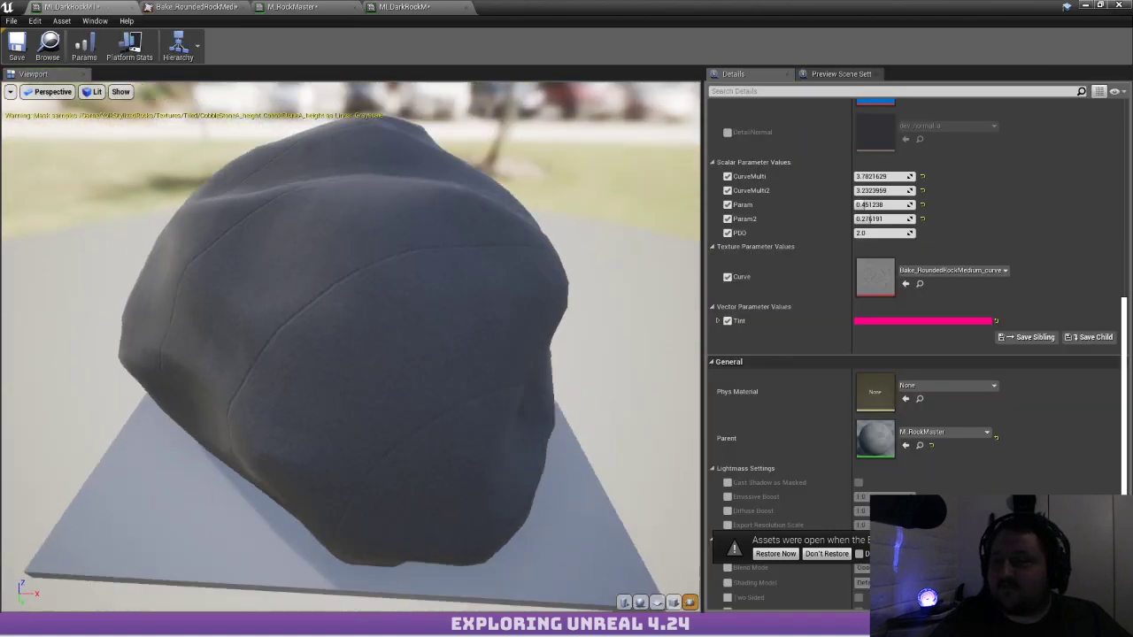
left_click_drag(578, 155, 398, 155)
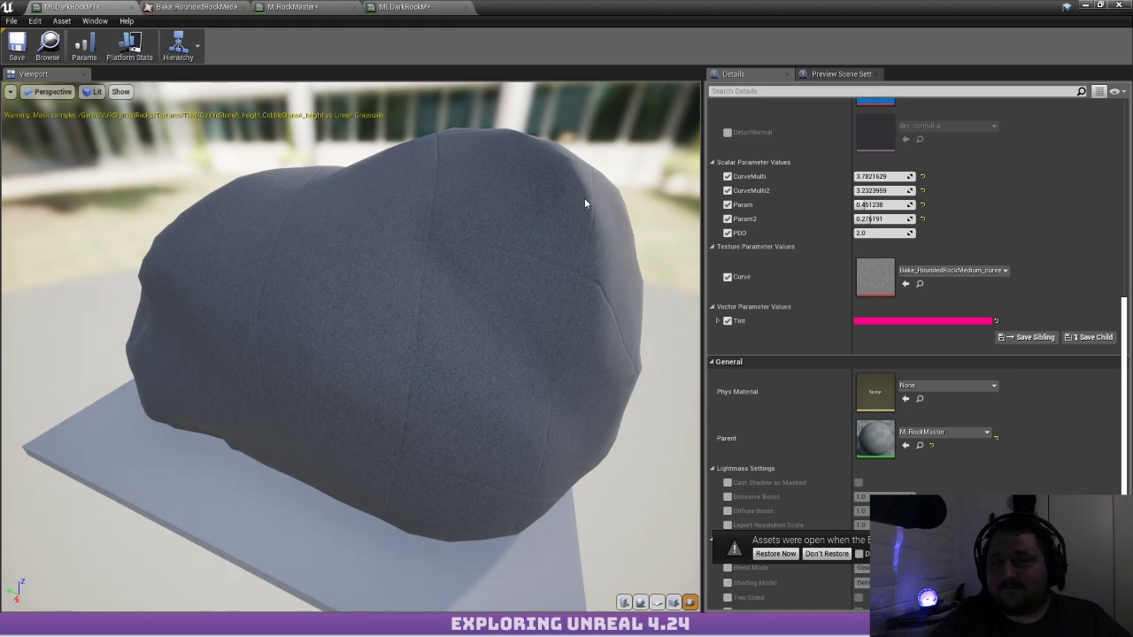
left_click_drag(584, 204, 514, 212)
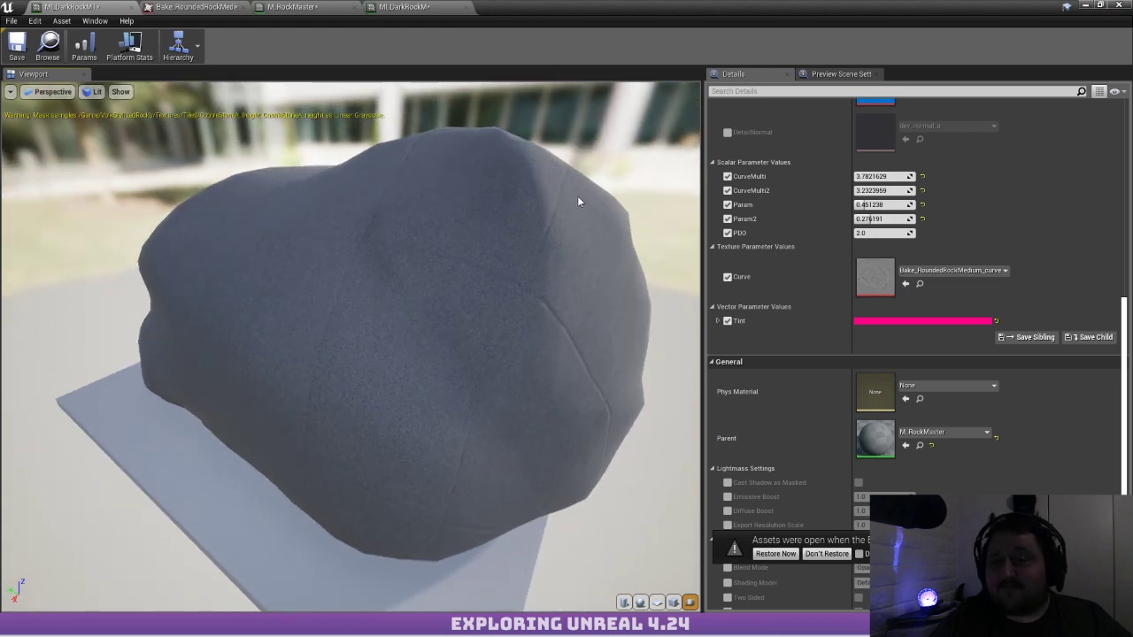
left_click_drag(605, 5, 0, 222)
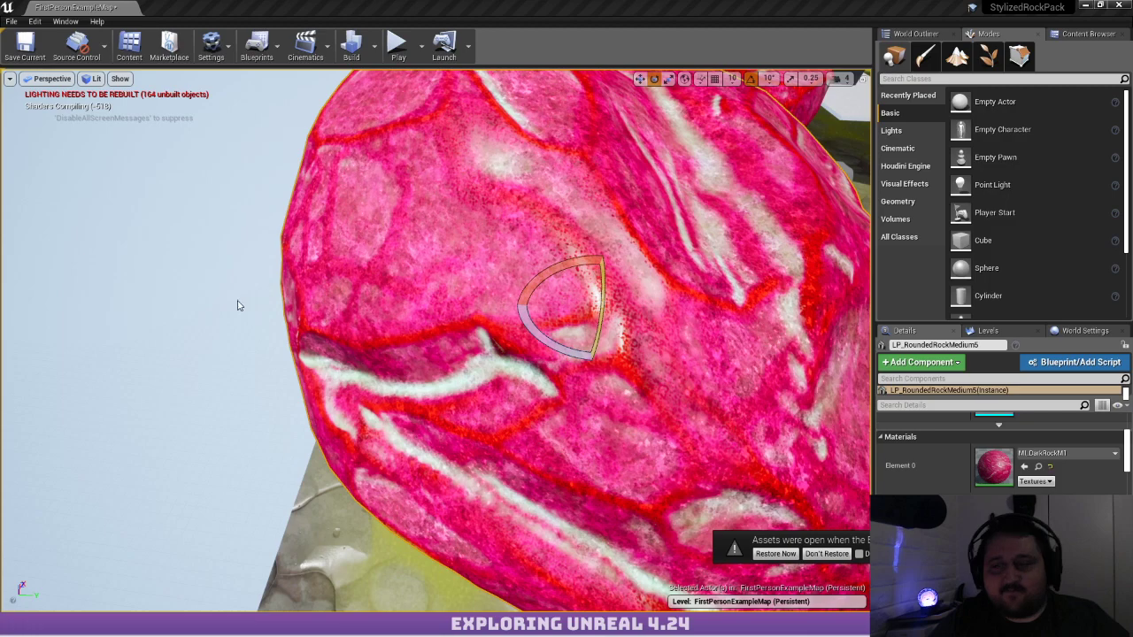
Examine the selected LP_RoundedRockMedium5 rock in the level from close up, farther away and around its sides
key("s")
mouse_move(239, 306)
right_mouse_down()
mouse_move(252, 225)
mouse_move(301, 346)
mouse_move(239, 323)
right_mouse_up()
key("w")
right_click_drag(514, 295, 546, 297)
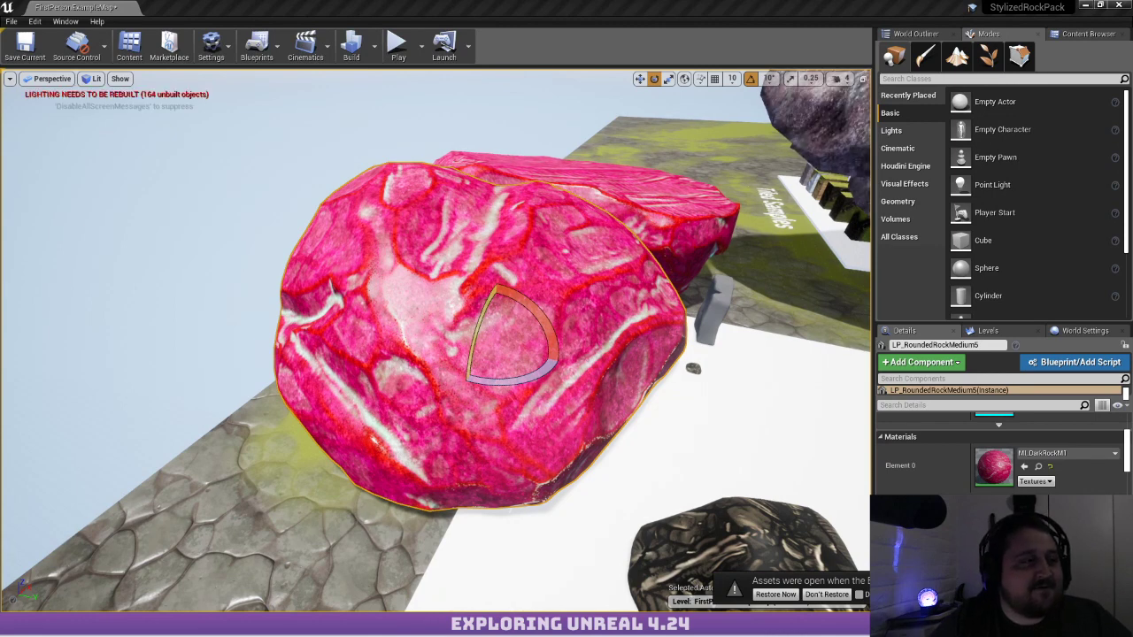
right_click_drag(292, 259, 312, 243)
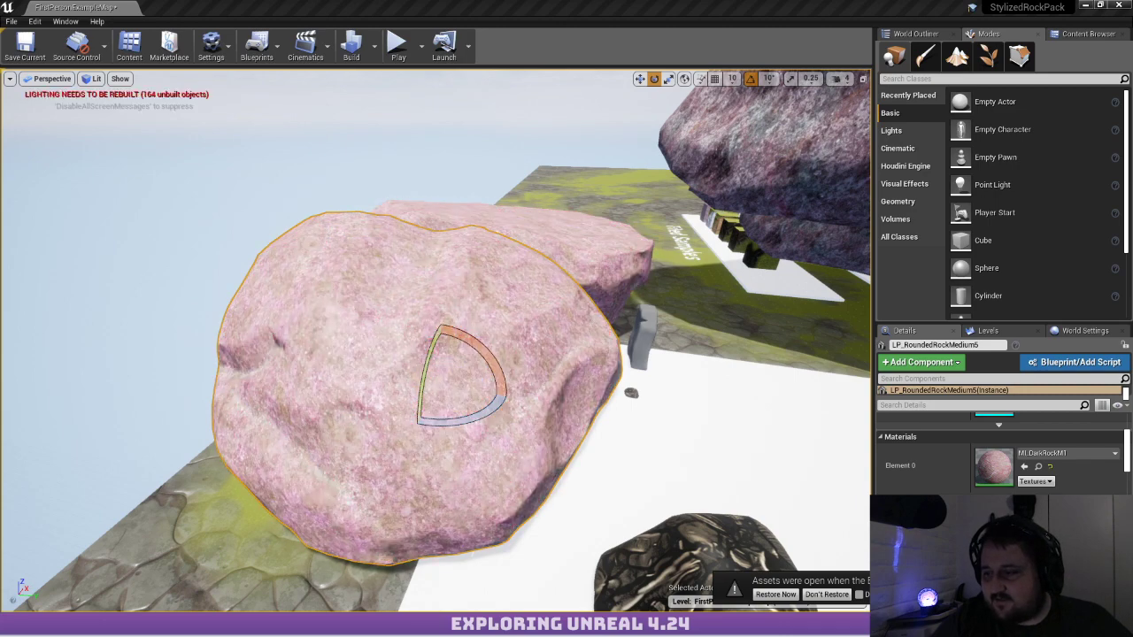
mouse_move(72, 253)
right_mouse_down()
mouse_move(83, 242)
mouse_move(168, 256)
mouse_move(73, 243)
right_mouse_up()
key("w")
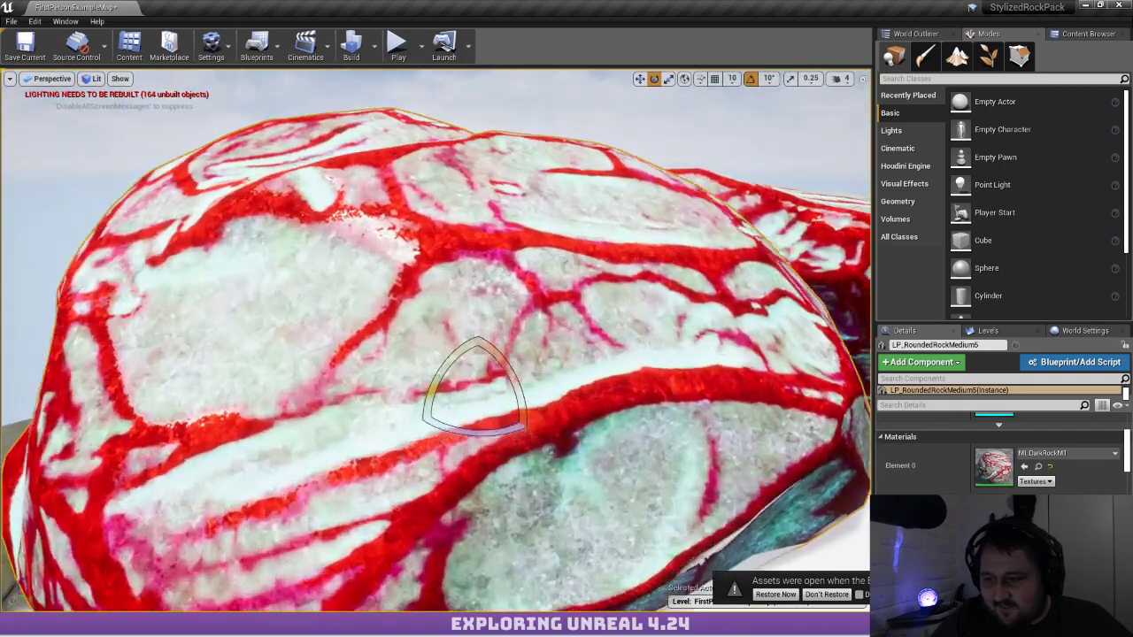
right_click_drag(301, 276, 303, 277)
key("w")
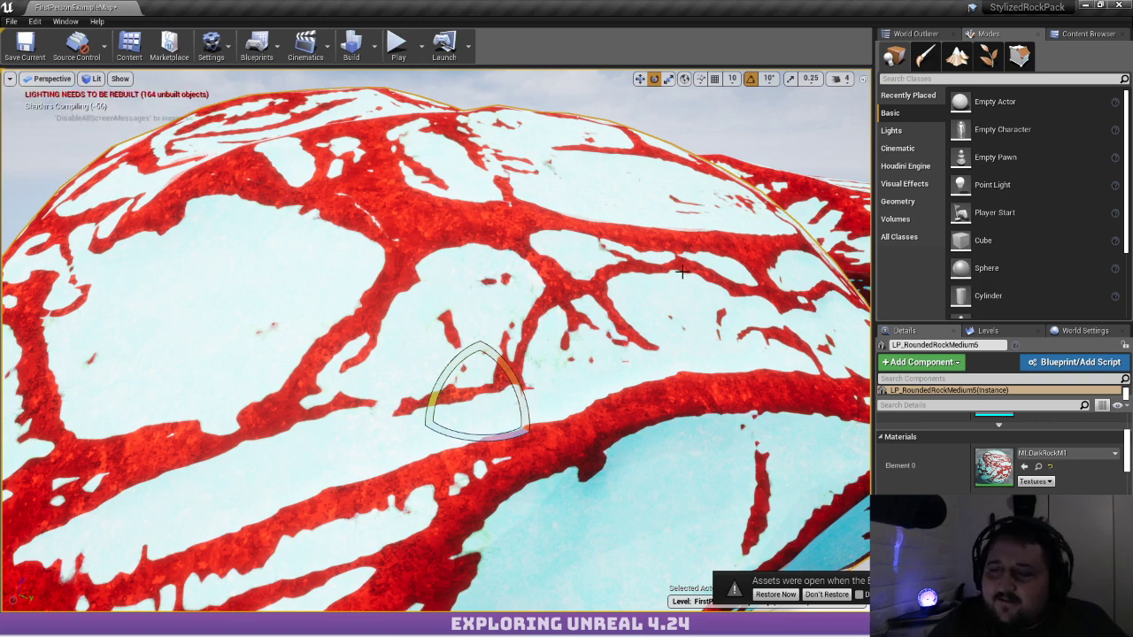
key("f")
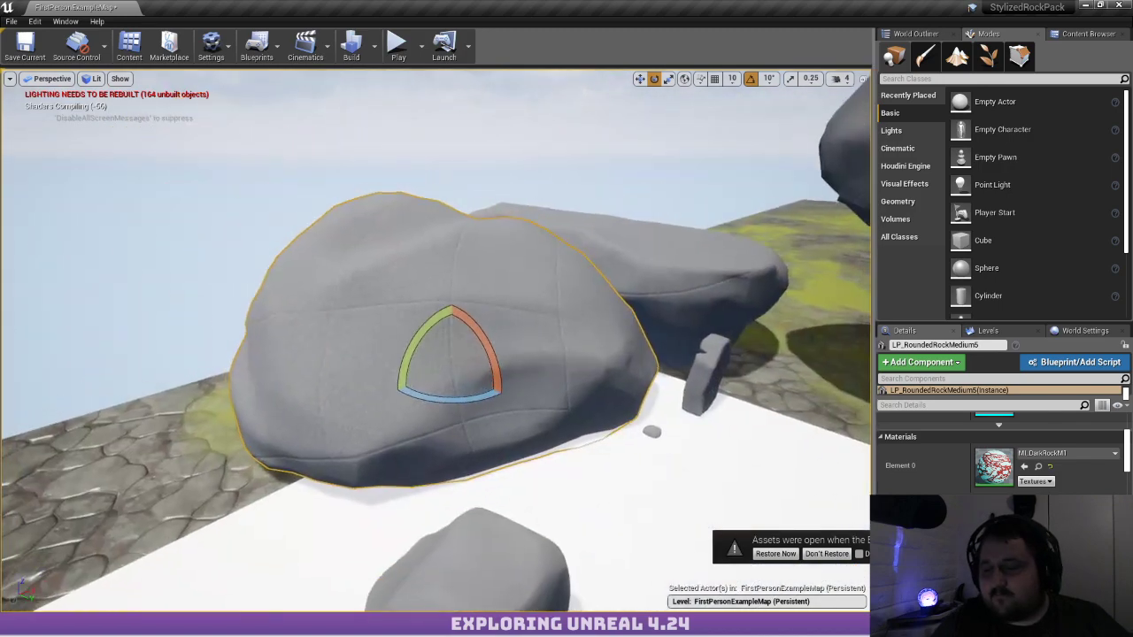
left_click_drag(469, 388, 501, 335)
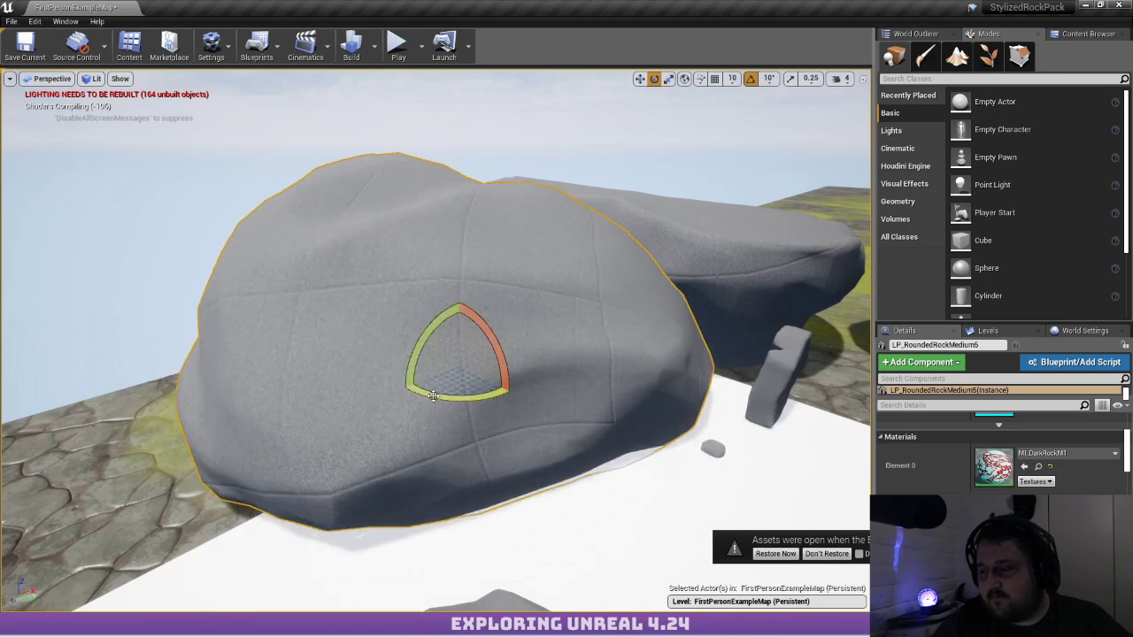
right_click_drag(433, 396, 456, 399)
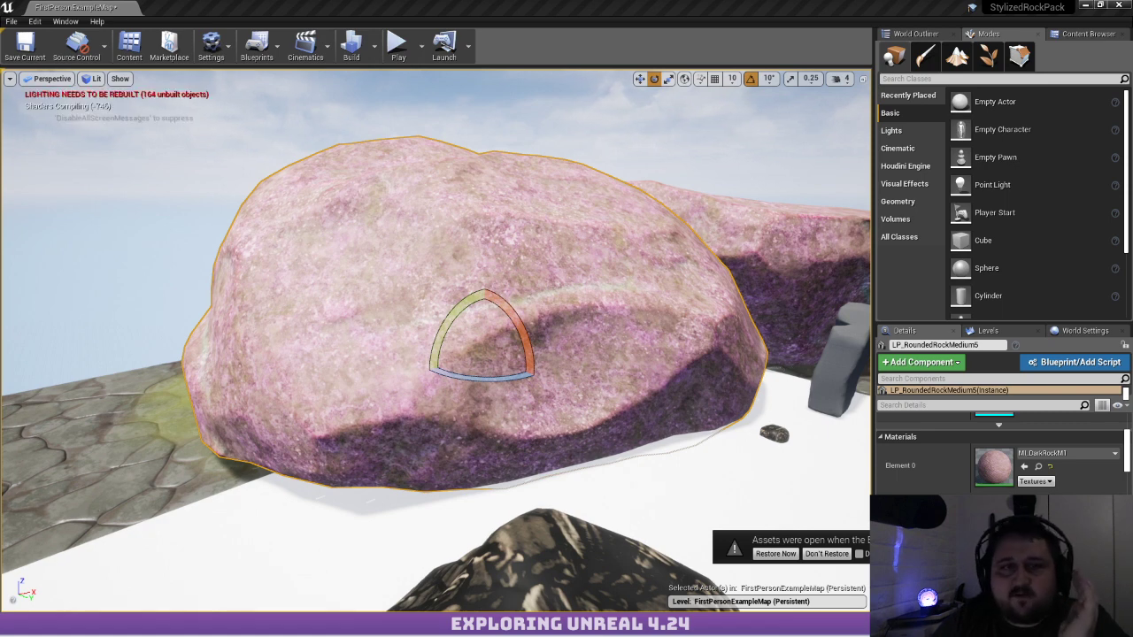
Place the MI_DarkRockM1 parameters beside the rock and try CurveMulti at about 1.09, CurveMulti2 at about 1.04 and Param2 at 0.5
left_click_drag(0, 108, 33, 91)
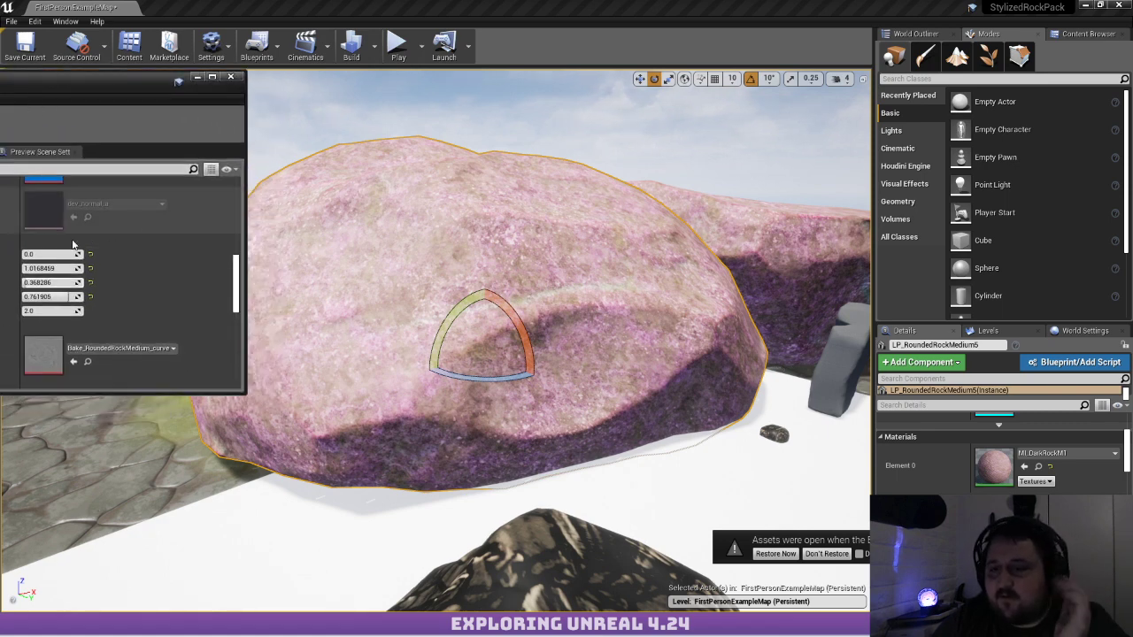
left_click_drag(58, 255, 76, 269)
left_click_drag(51, 268, 81, 297)
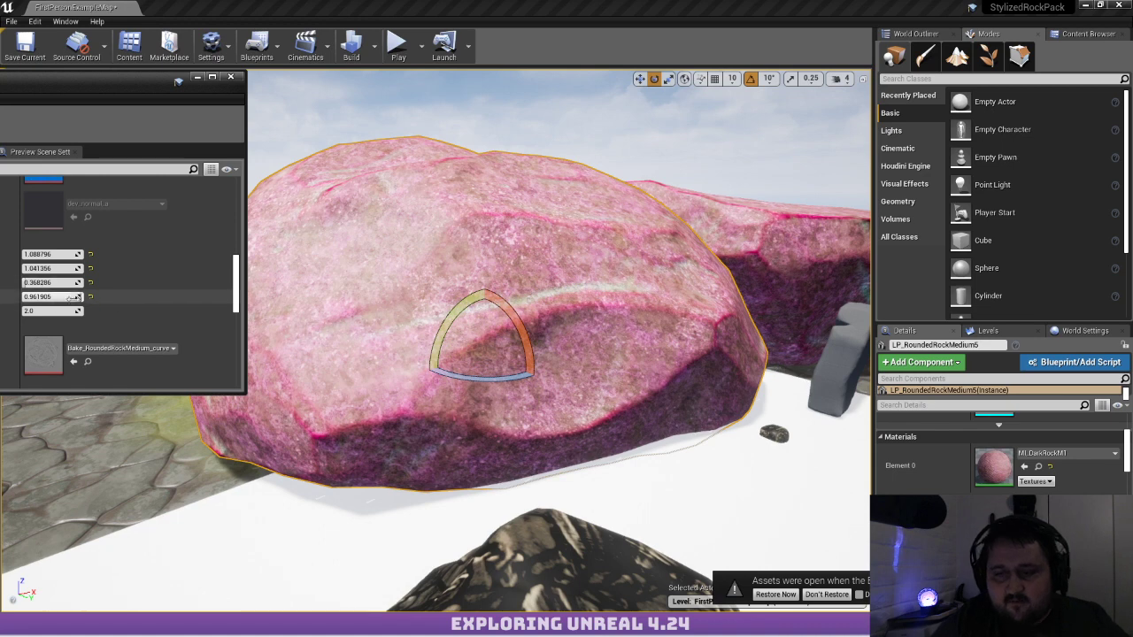
type("0.5")
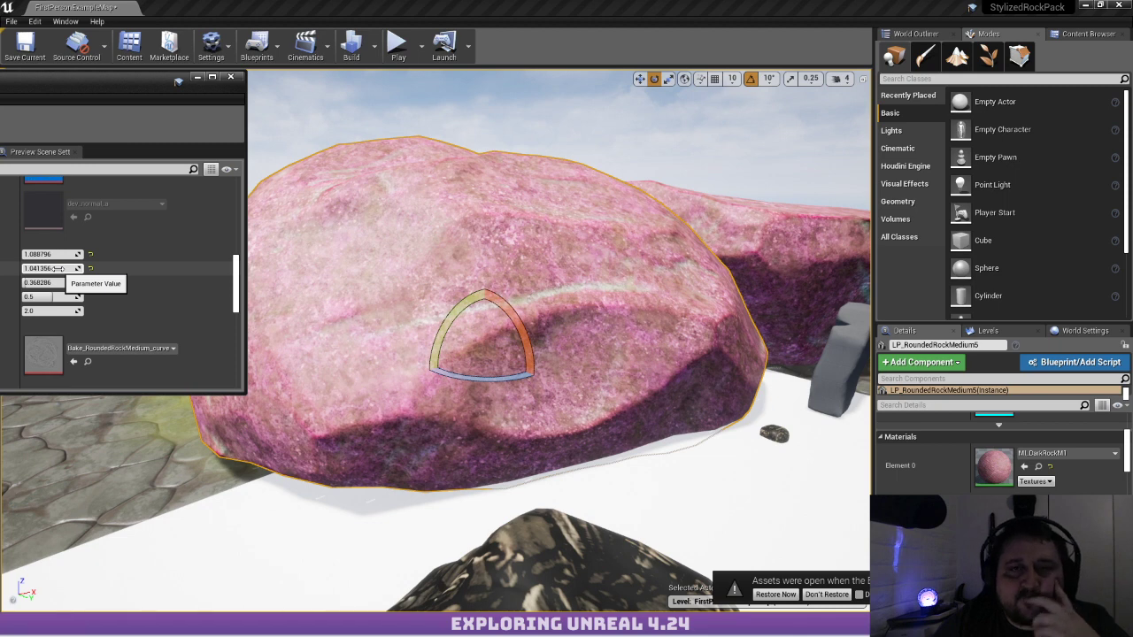
Check the M_RockMaster graph, then try CurveMulti at about -3.74 and CurveMulti2 at about 1.10 on the rock
left_click(1, 82)
scroll(44, 221, "down", 2)
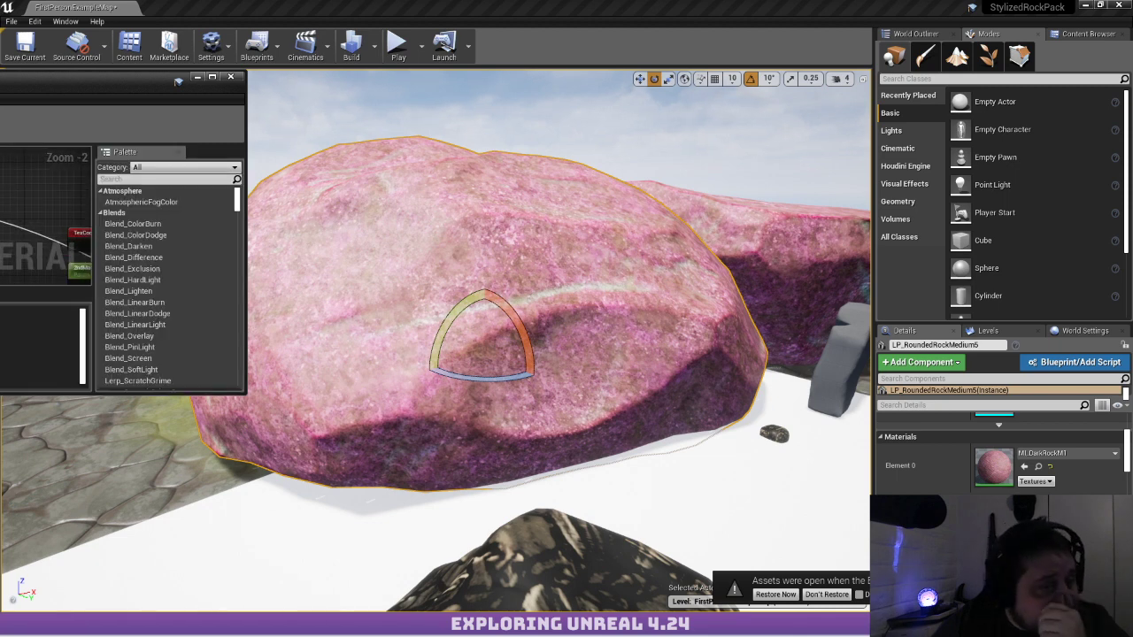
right_click_drag(45, 221, 47, 253)
scroll(44, 221, "down", 1)
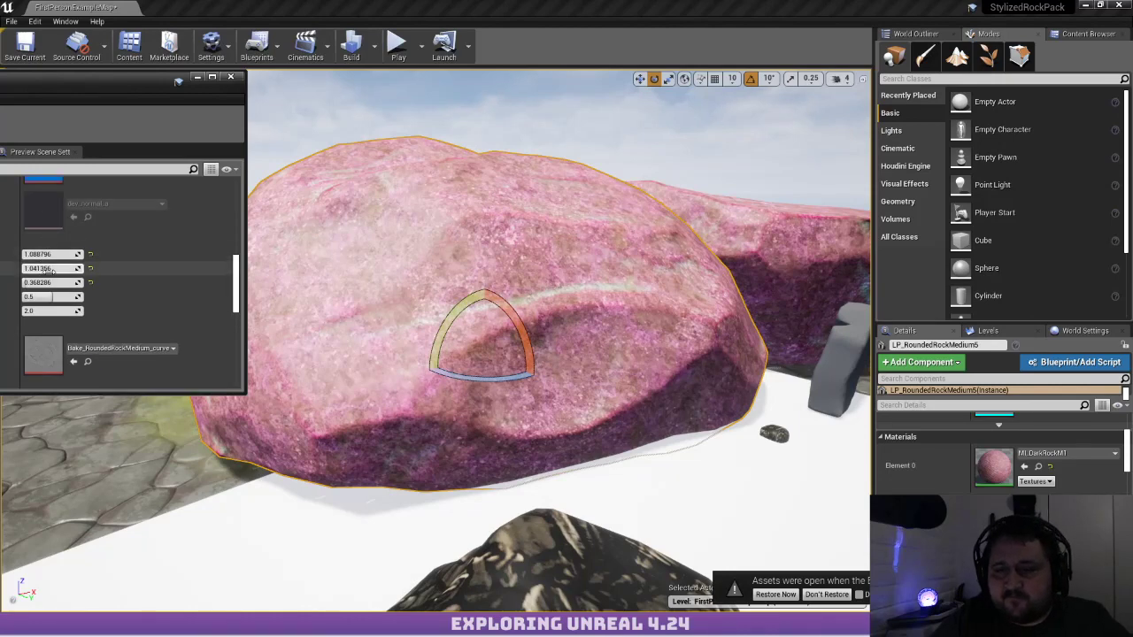
mouse_move(49, 254)
left_mouse_down()
mouse_move(21, 254)
mouse_move(49, 254)
mouse_move(37, 255)
mouse_move(64, 269)
mouse_move(95, 254)
mouse_move(53, 254)
left_mouse_up()
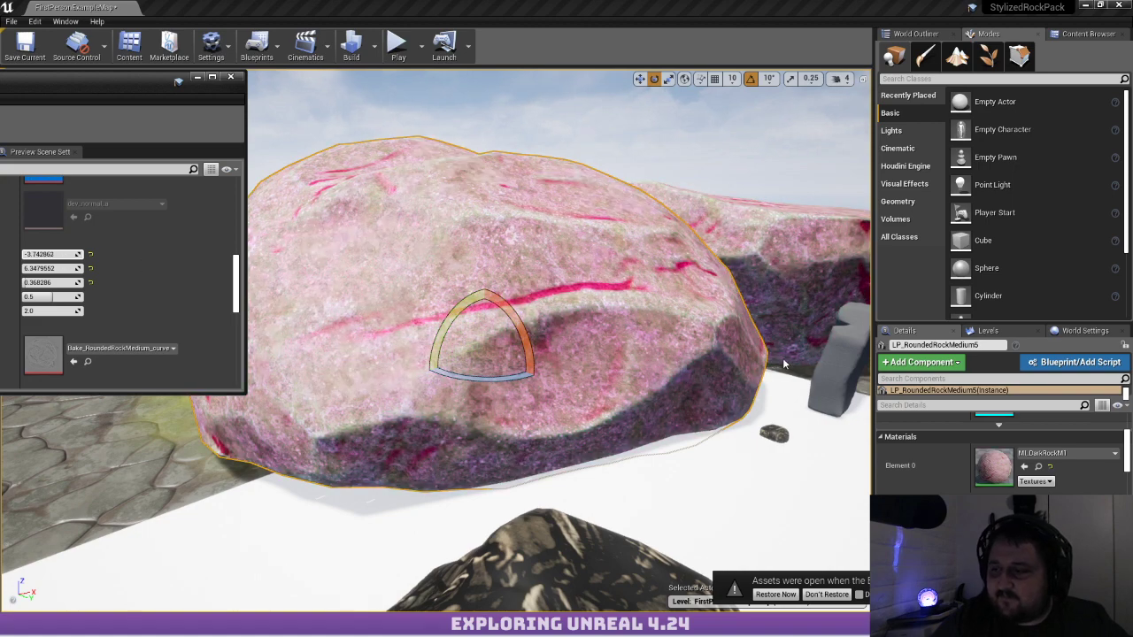
right_click_drag(784, 367, 699, 357)
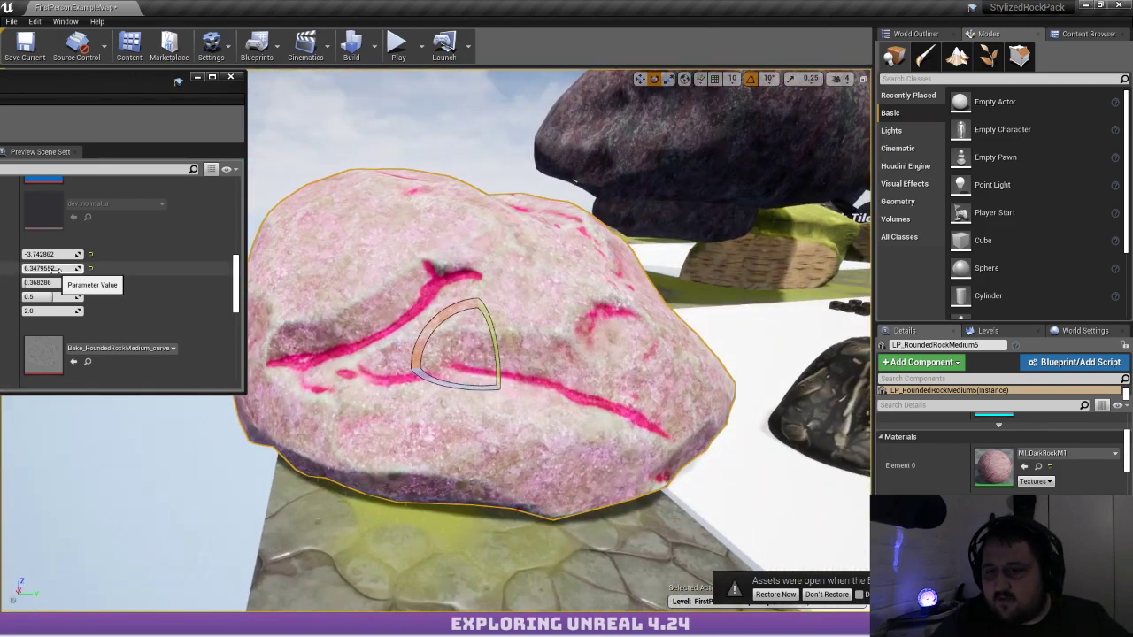
left_click_drag(53, 268, 93, 277)
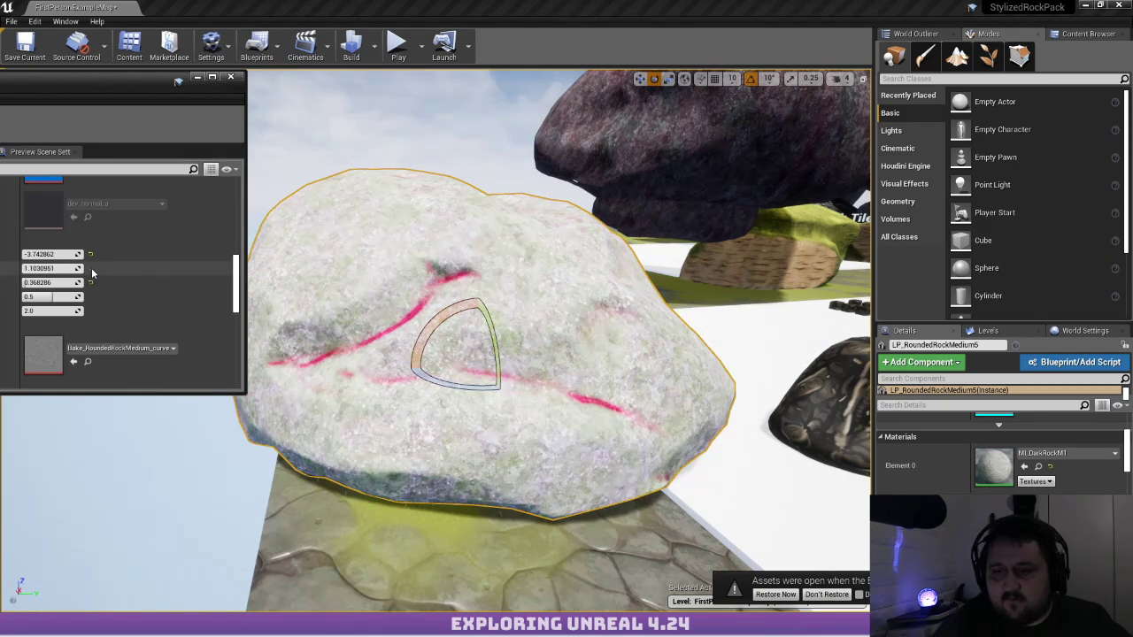
Reset CurveMulti2 and CurveMulti to their defaults, then try Param at about 0.45 and Param2 at about 0.06
left_click(92, 270)
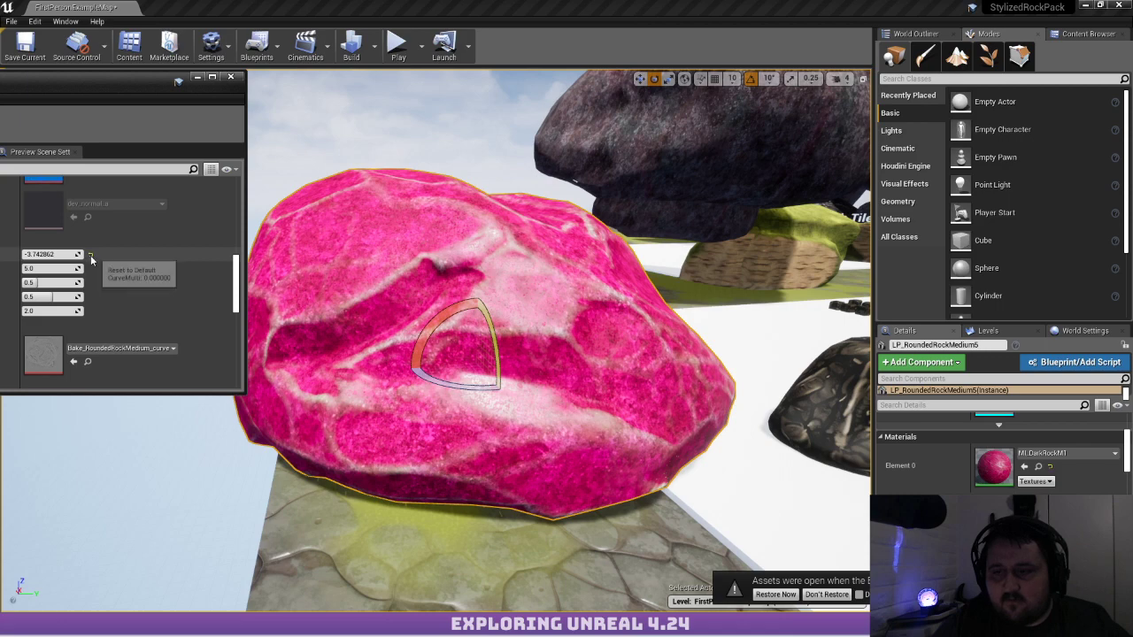
left_click(91, 256)
left_click_drag(53, 297, 30, 284)
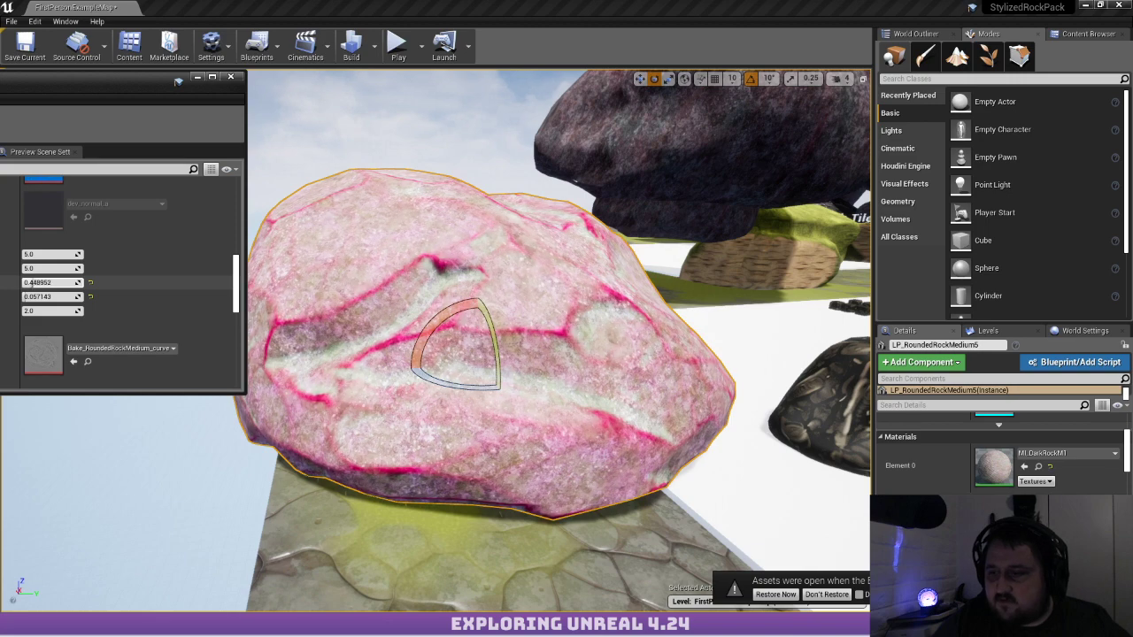
Try CurveMulti at about 8.33 and Param at about 0.46 while viewing the rock from another side
right_click_drag(531, 354, 354, 363)
right_click_drag(408, 271, 372, 271)
left_click_drag(34, 283, 68, 286)
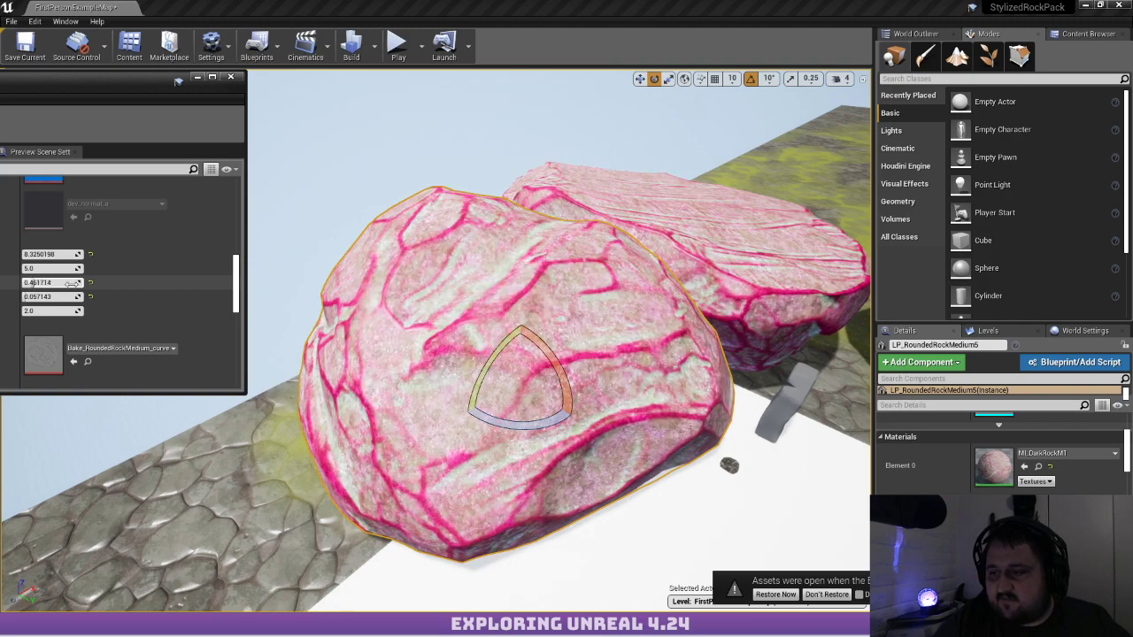
View the rock from close up and push CurveMulti to about -55.2, CurveMulti2 to about 24.5 and Param to about 0.51
right_click_drag(399, 306, 527, 365)
key("w")
key("s")
key("a")
key("d")
key("a")
key("w")
key("s")
mouse_move(51, 255)
left_mouse_down()
mouse_move(11, 255)
mouse_move(74, 268)
mouse_move(26, 282)
left_mouse_up()
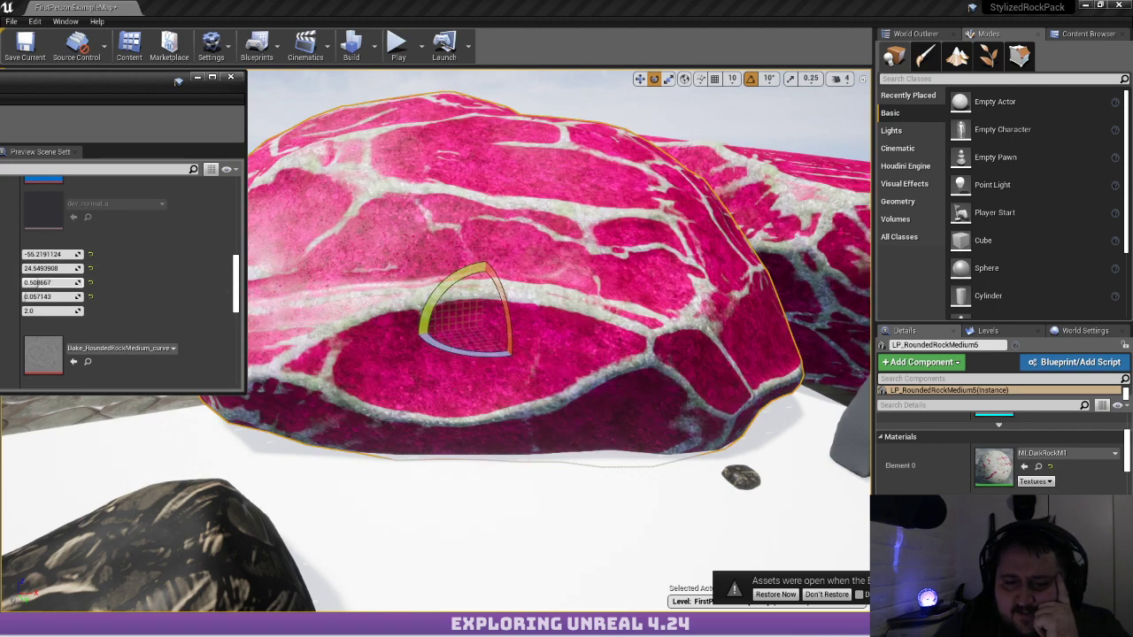
Set Param to 0.5 and Param2 to about 0.02, then reset CurveMulti to its default and readjust it
left_click(60, 283)
type("0.5")
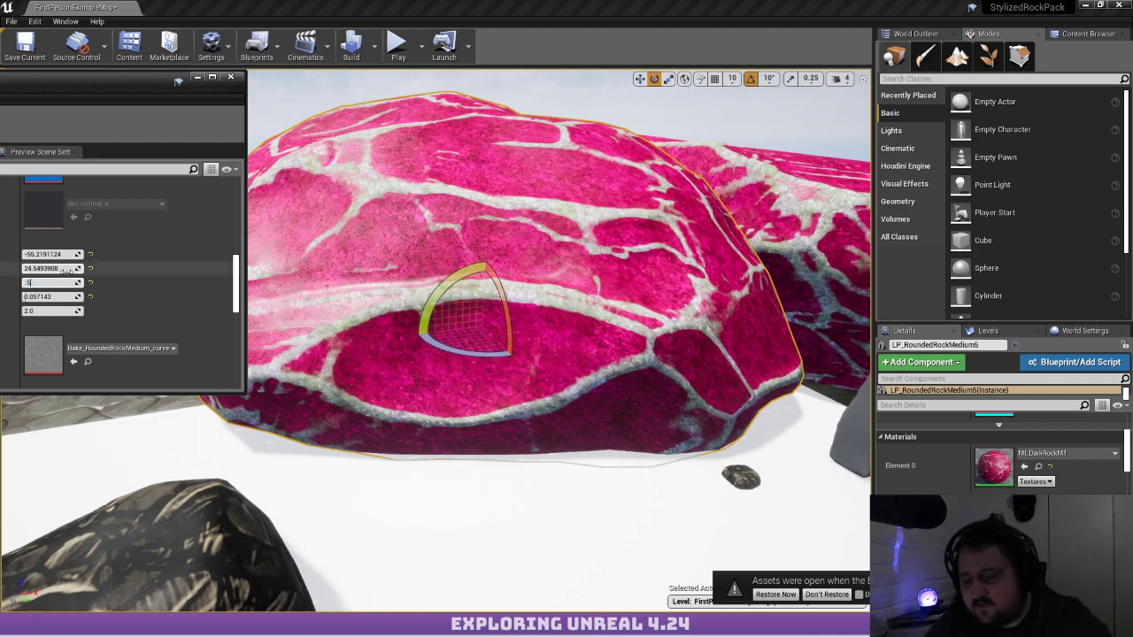
key("Return")
left_click(58, 297)
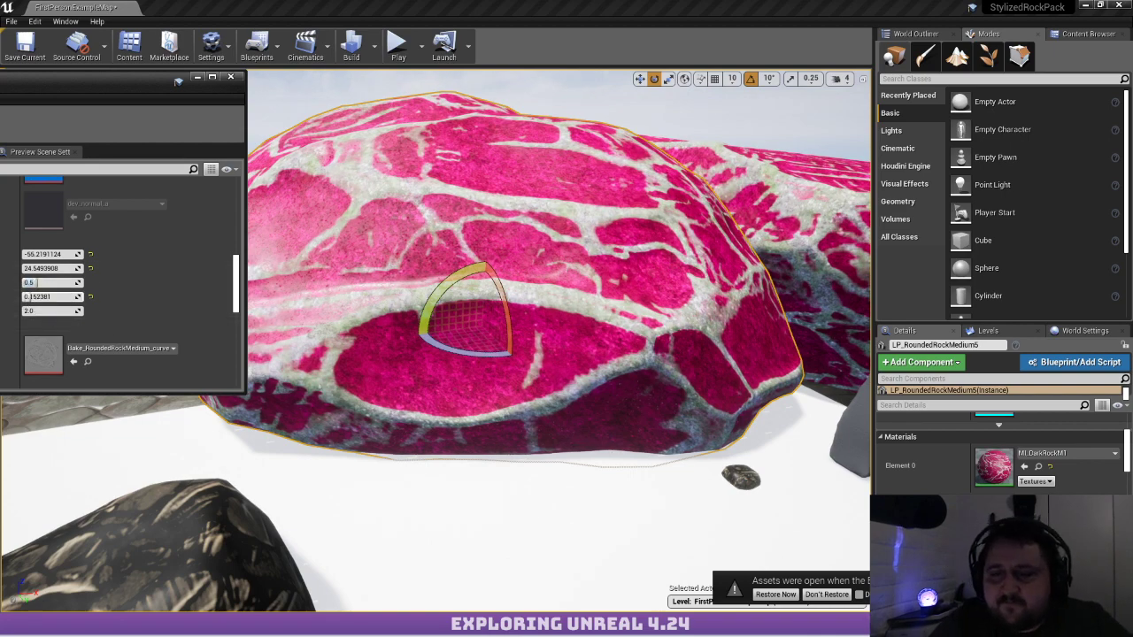
type("1")
key("Return")
mouse_move(53, 297)
left_mouse_down()
mouse_move(34, 297)
mouse_move(59, 298)
left_mouse_up()
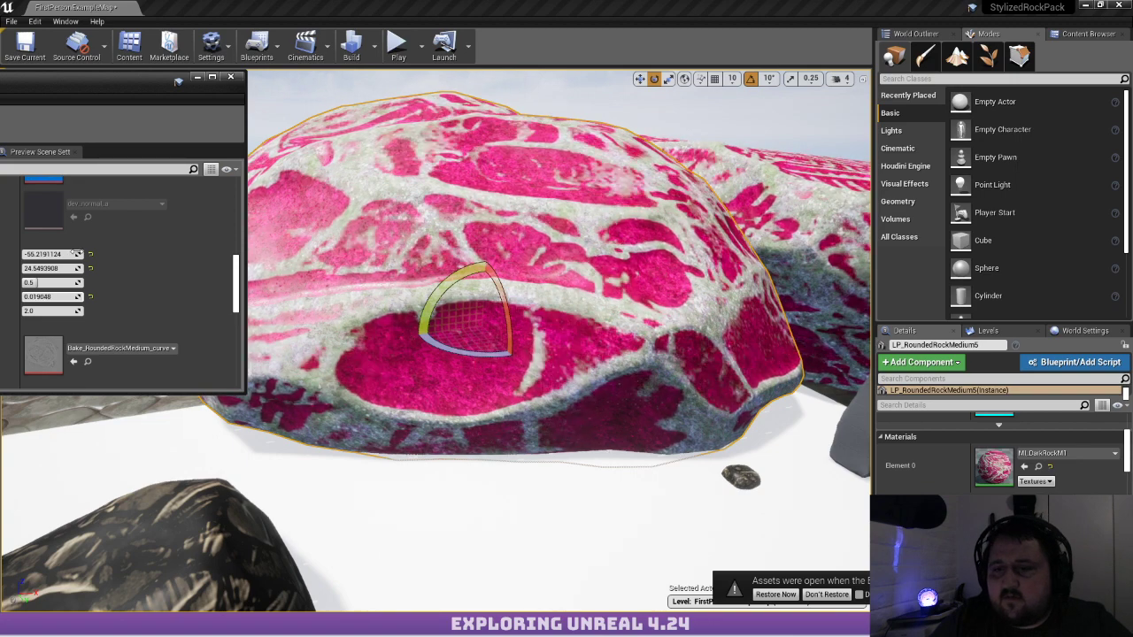
left_click(91, 255)
mouse_move(55, 254)
left_mouse_down()
mouse_move(67, 269)
mouse_move(56, 270)
left_mouse_up()
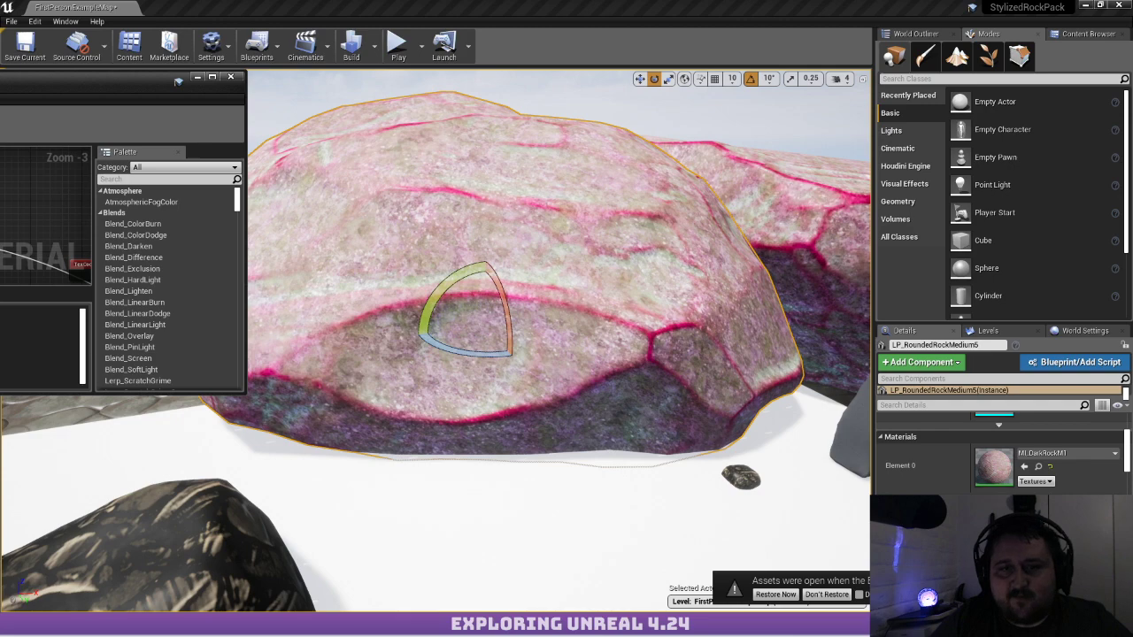
In M_RockMaster, feed the CurveMulti Multiply straight into the Subtract's A input, bypassing 1-x, and inspect the mask on the preview rock
left_click_drag(26, 78, 556, 4)
right_click_drag(512, 111, 485, 148)
right_click_drag(529, 178, 475, 141)
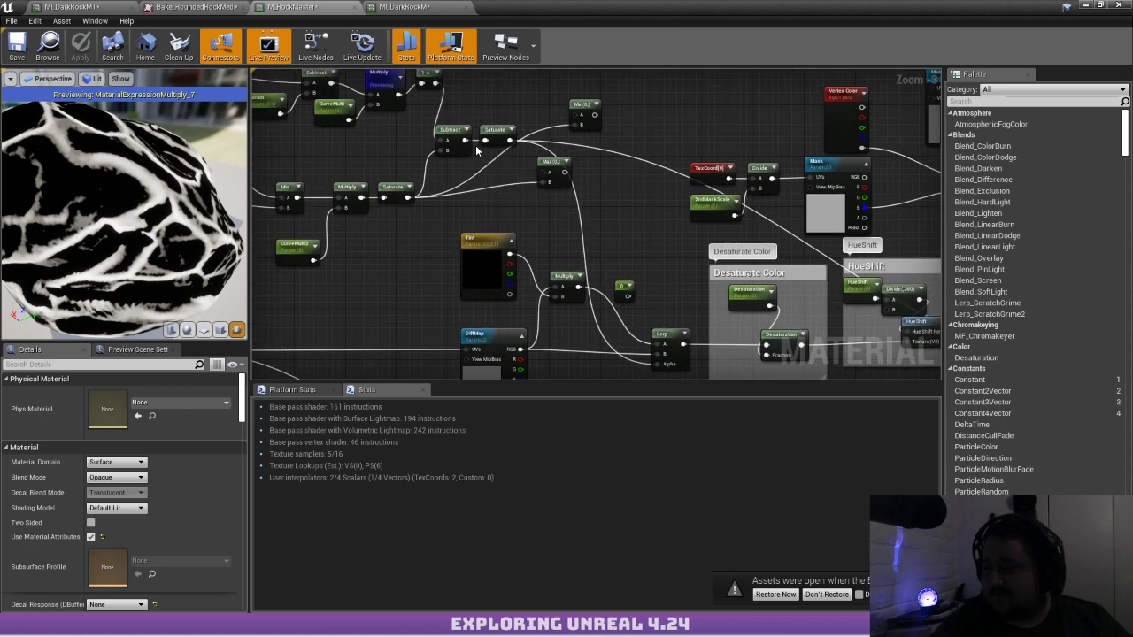
right_click_drag(476, 150, 463, 177)
mouse_move(417, 125)
left_mouse_down()
mouse_move(461, 156)
mouse_move(404, 120)
left_mouse_up()
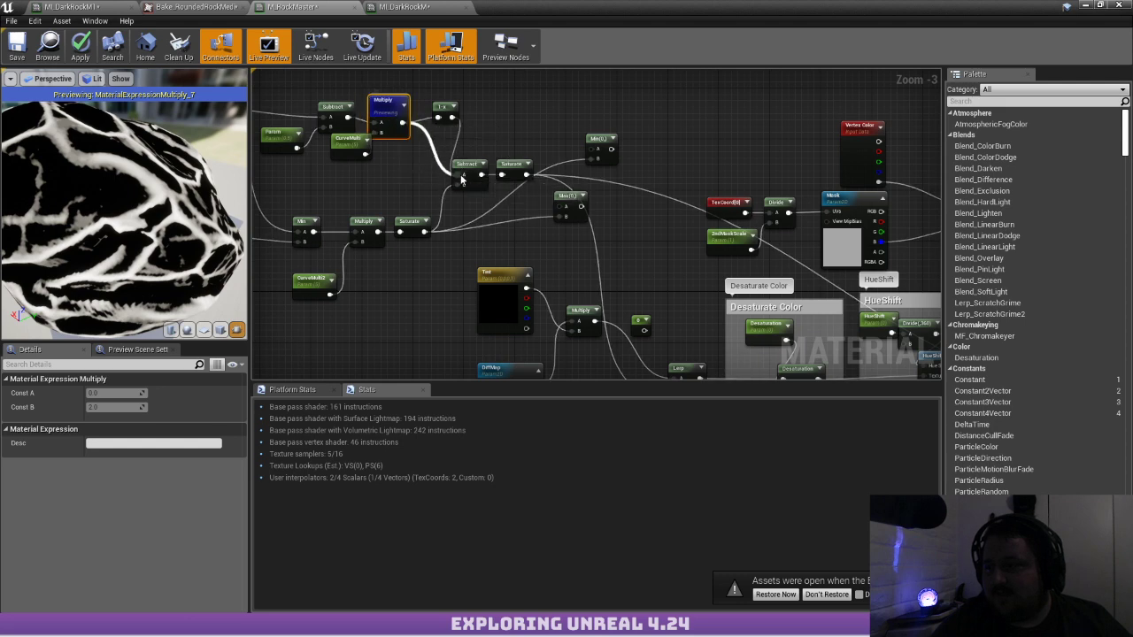
left_click(416, 115)
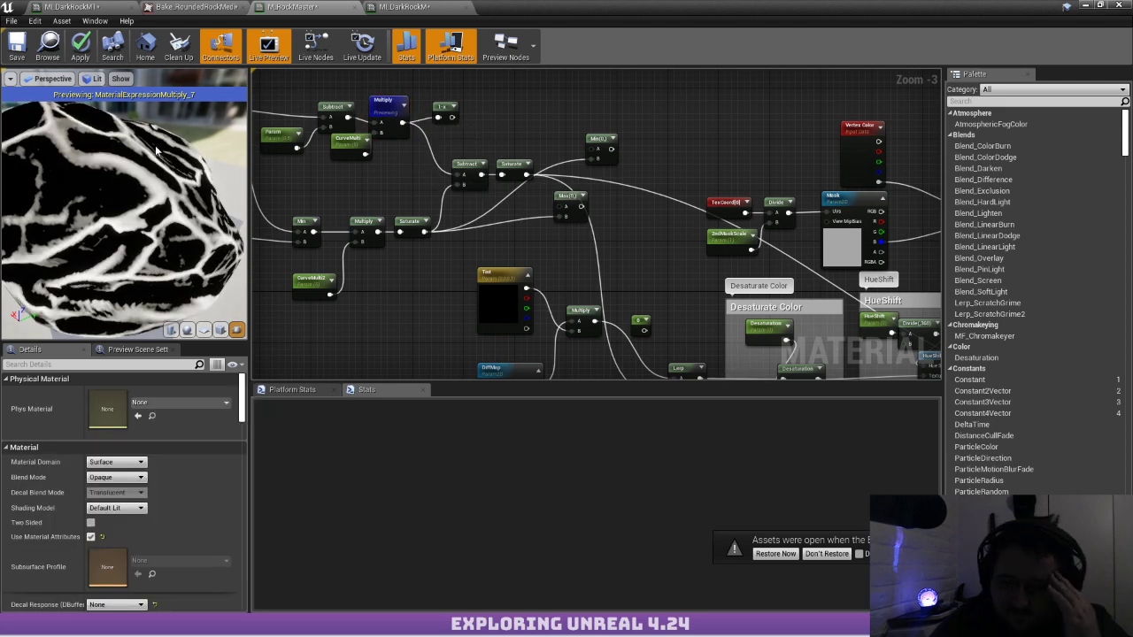
left_click_drag(159, 208, 80, 203)
left_click_drag(203, 158, 152, 135)
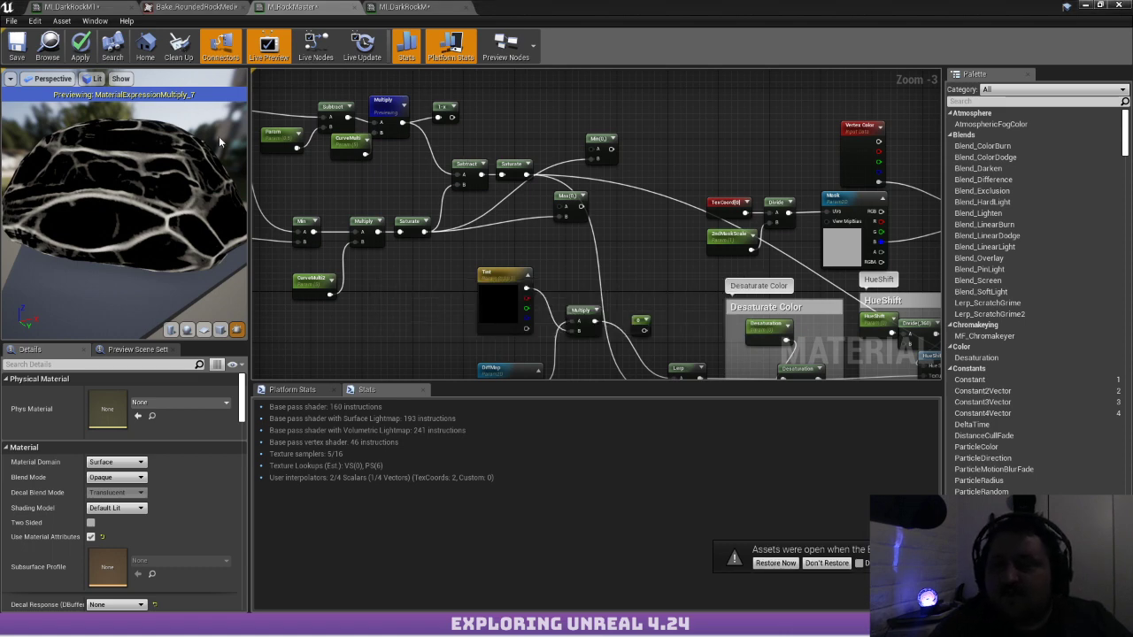
left_click_drag(211, 127, 133, 132)
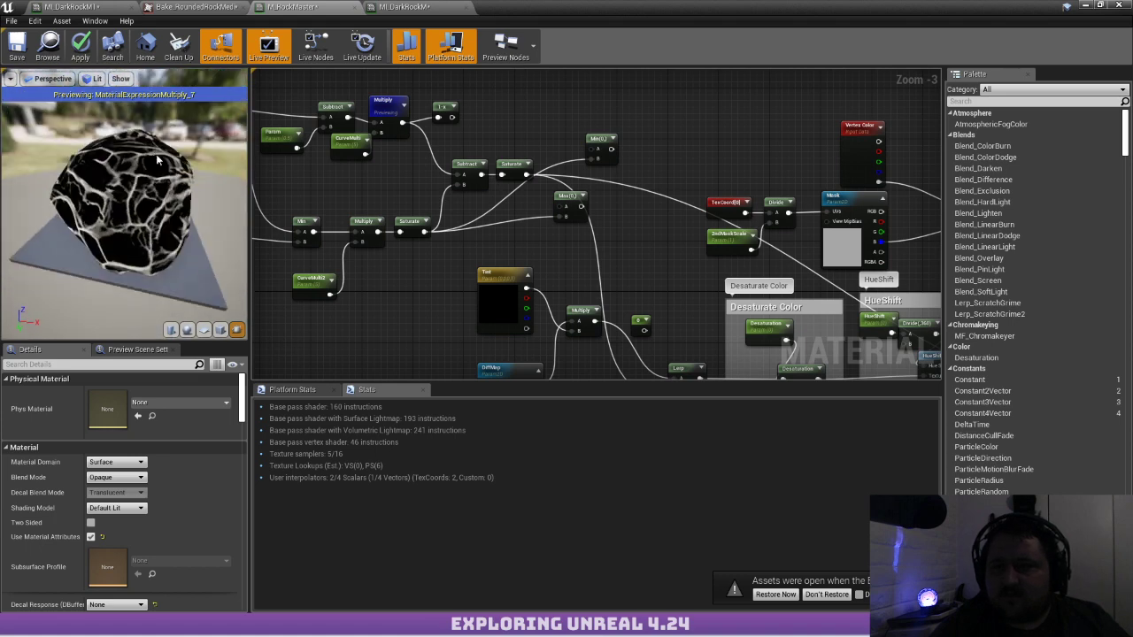
left_click_drag(124, 204, 215, 140)
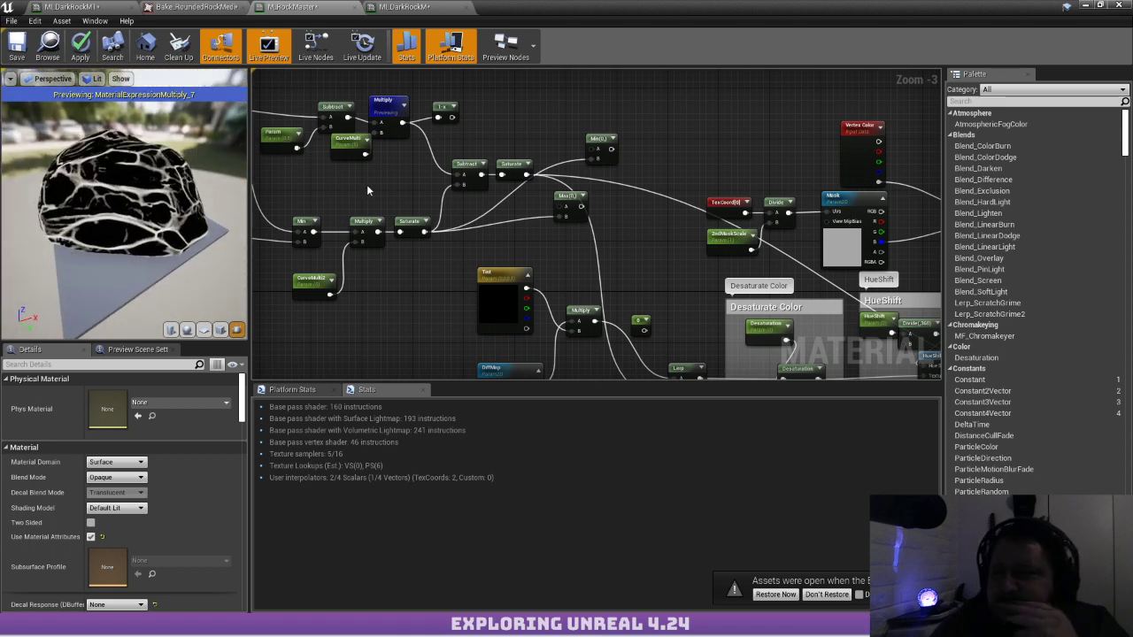
Move the Min node above the Subtract and feed its A input from the CurveMulti Multiply
scroll(561, 205, "up", 2)
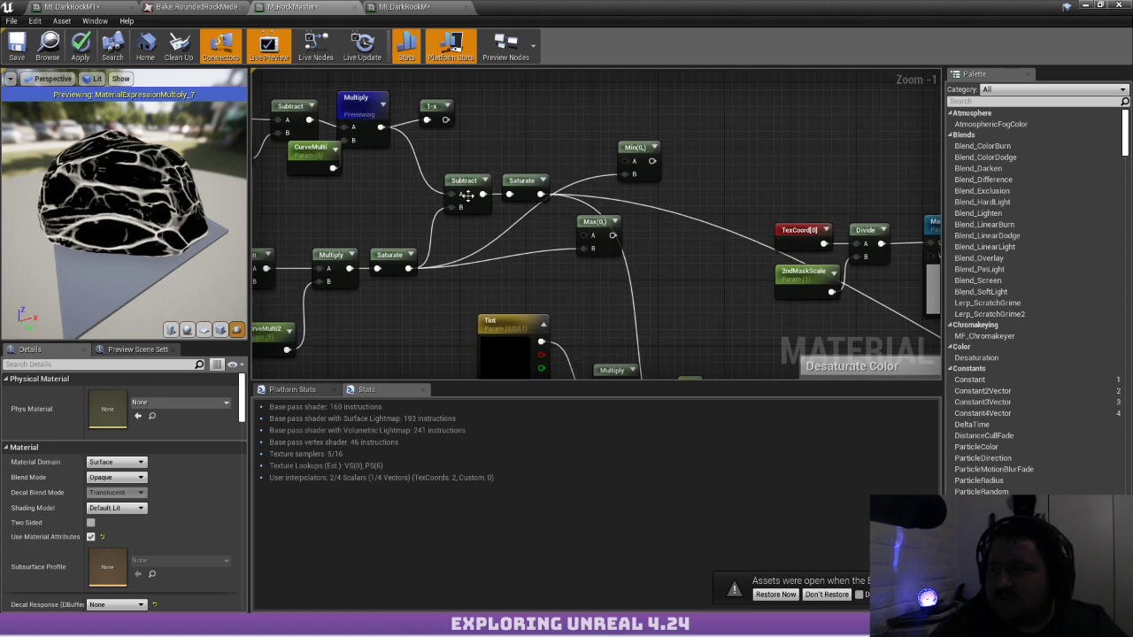
left_click_drag(638, 153, 381, 128)
right_click_drag(453, 139, 392, 118)
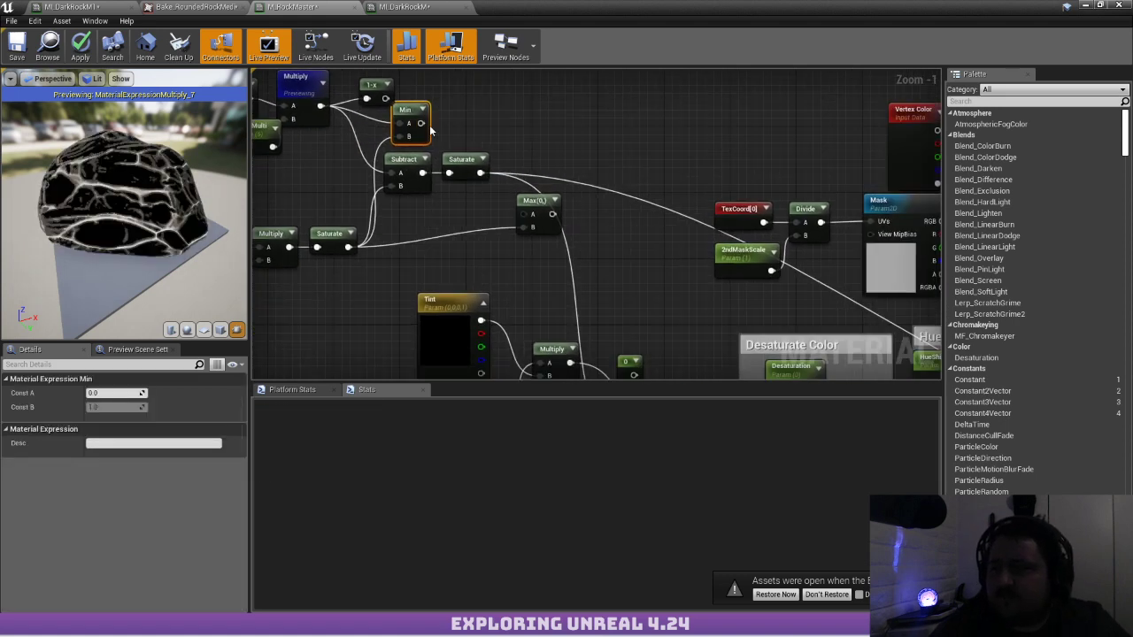
Feed the Min node's output into the Saturate node in place of the Subtract and apply the material changes
left_click_drag(422, 123, 451, 173)
left_click(512, 118)
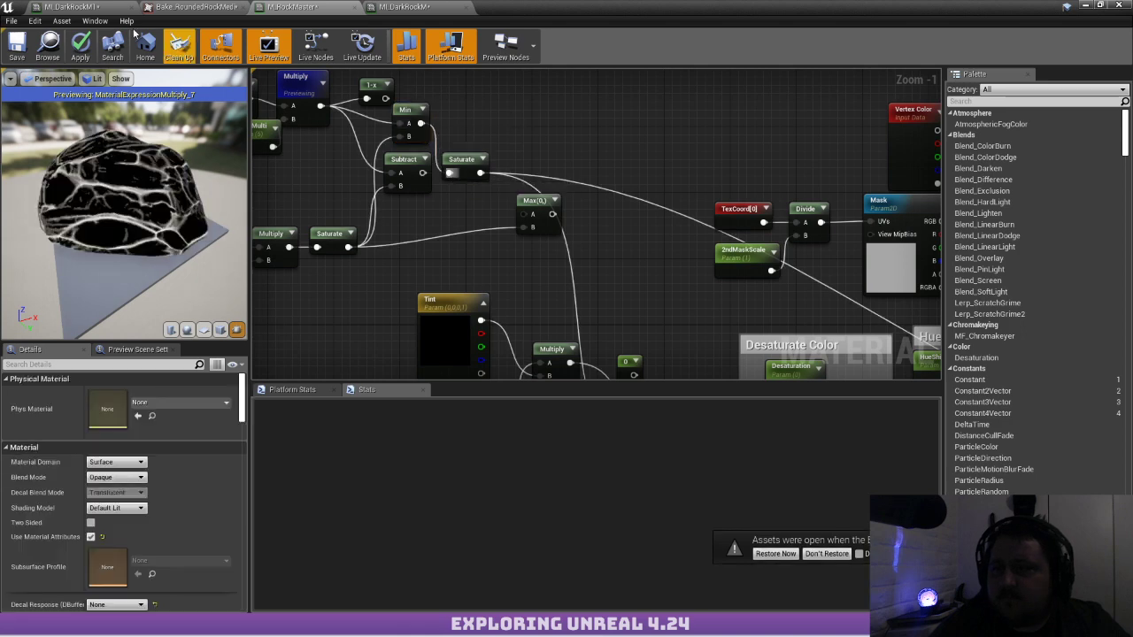
left_click(80, 45)
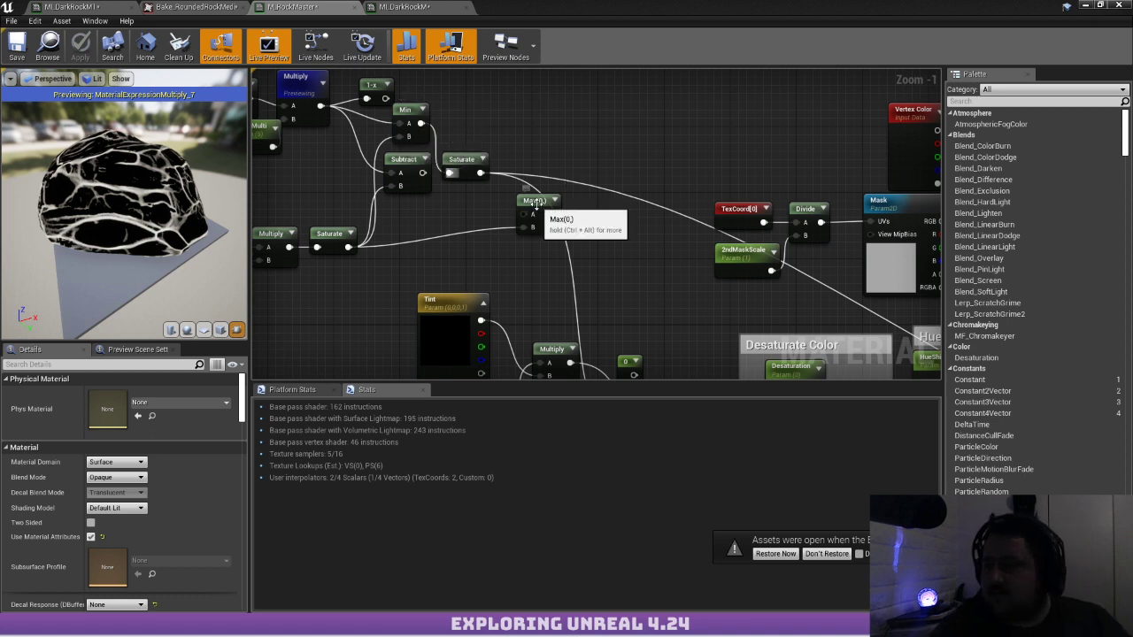
Move the Max node directly below the Subtract and delete the unused 1-x node
left_click_drag(535, 202, 409, 218)
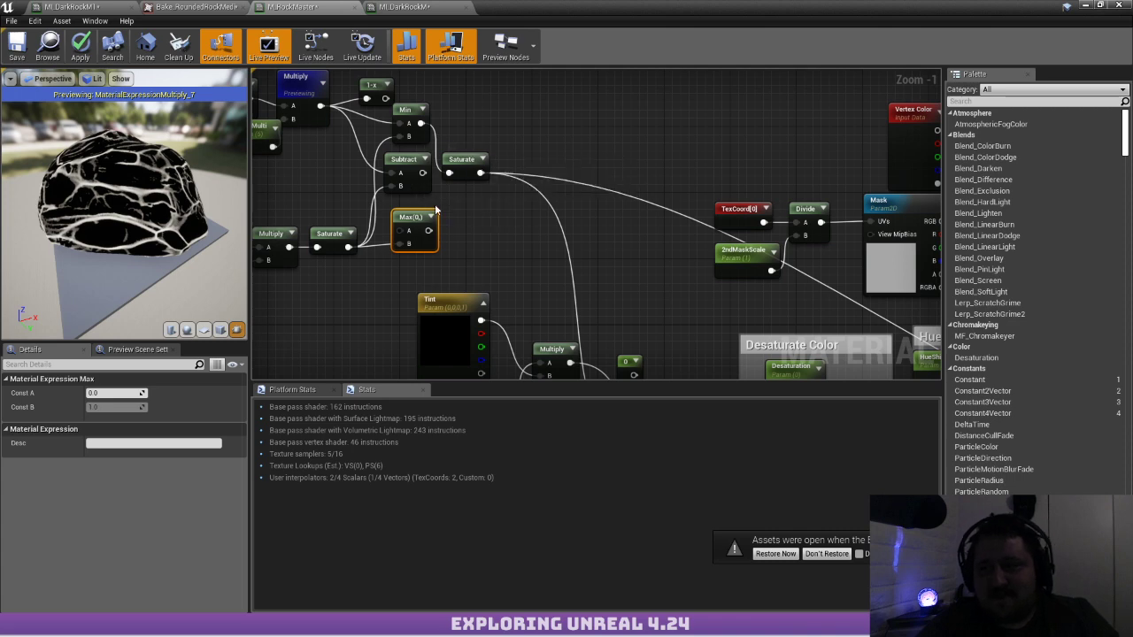
right_click_drag(647, 251, 596, 177)
scroll(528, 173, "down", 1)
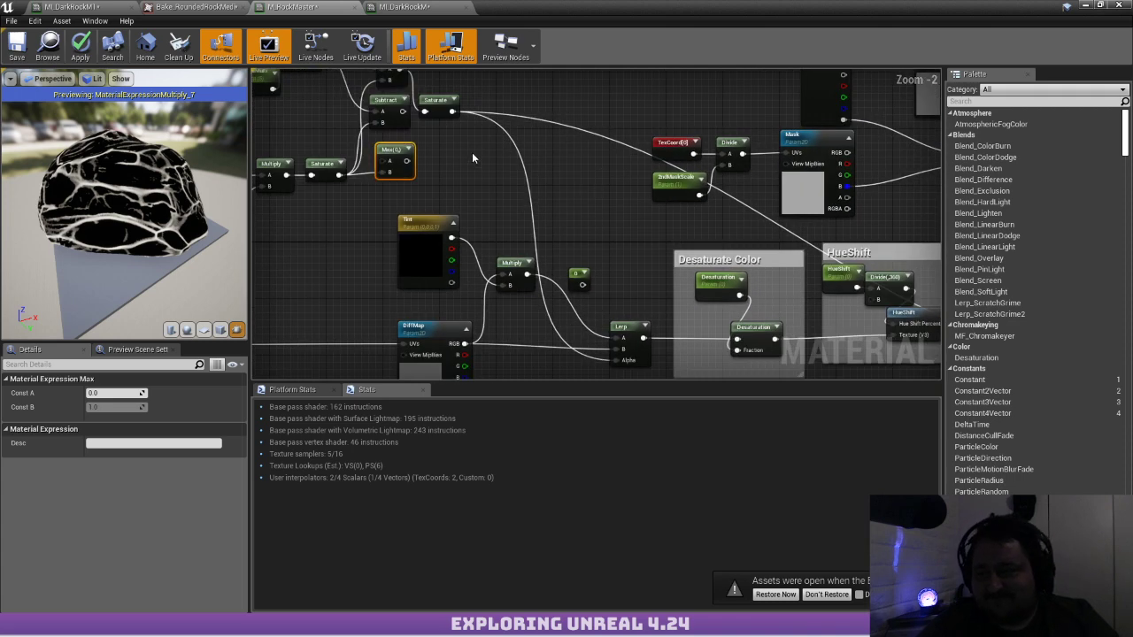
scroll(471, 152, "up", 2)
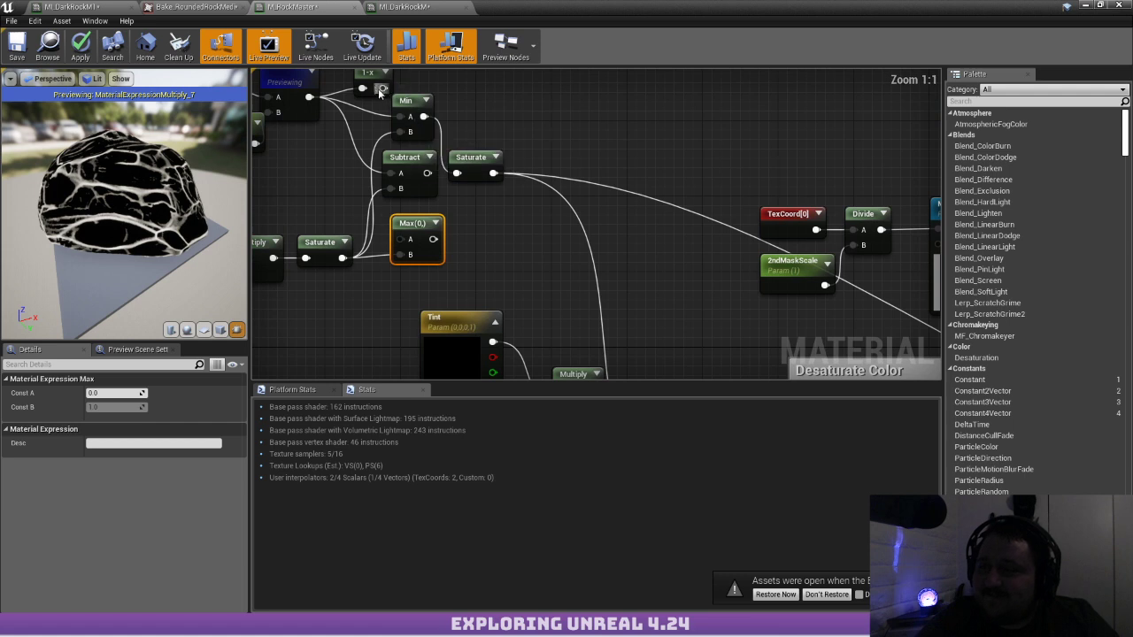
left_click_drag(370, 74, 306, 162)
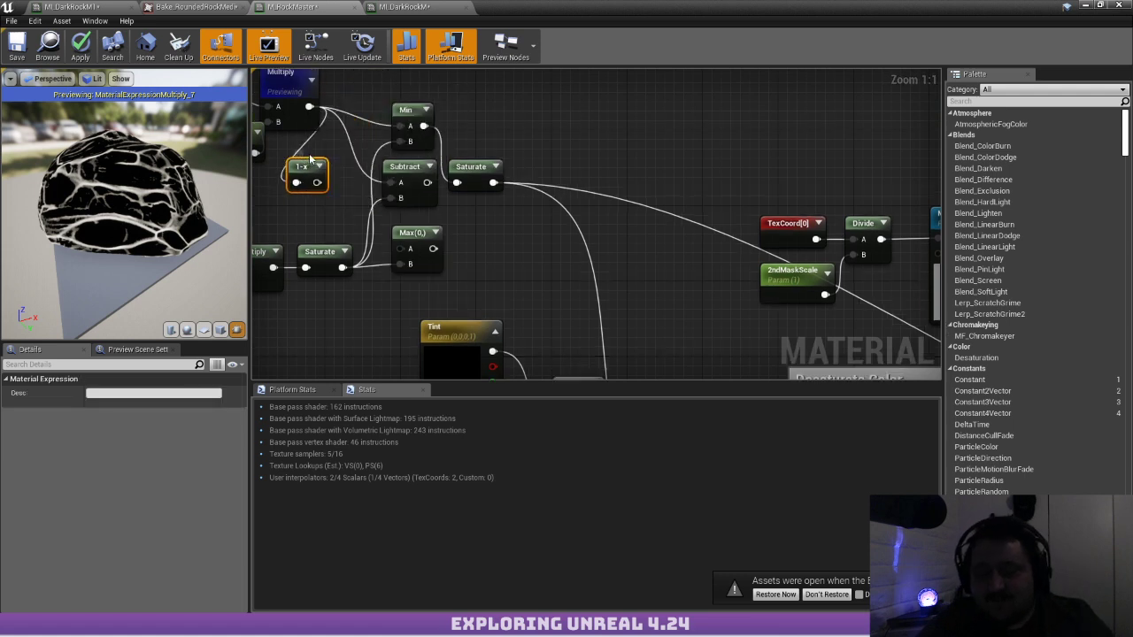
key("Delete")
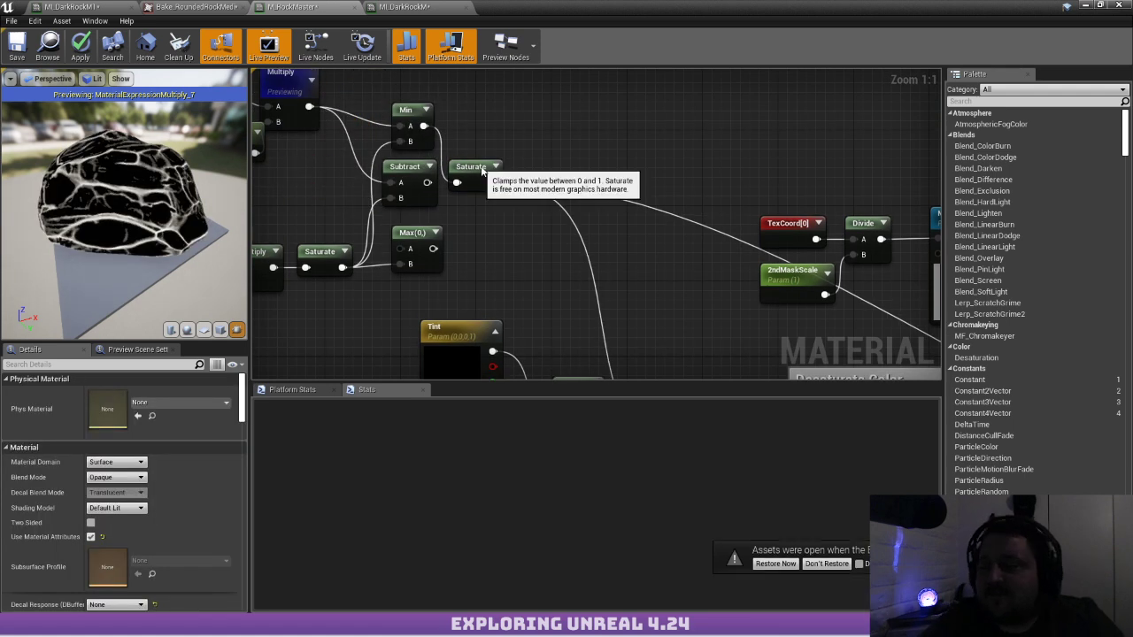
Line up the Min and Saturate nodes to the right of the Subtract, and place the Subtract above them beside the Multiply
left_click_drag(478, 166, 488, 110)
left_click_drag(412, 97, 534, 138)
left_click_drag(473, 118, 558, 174)
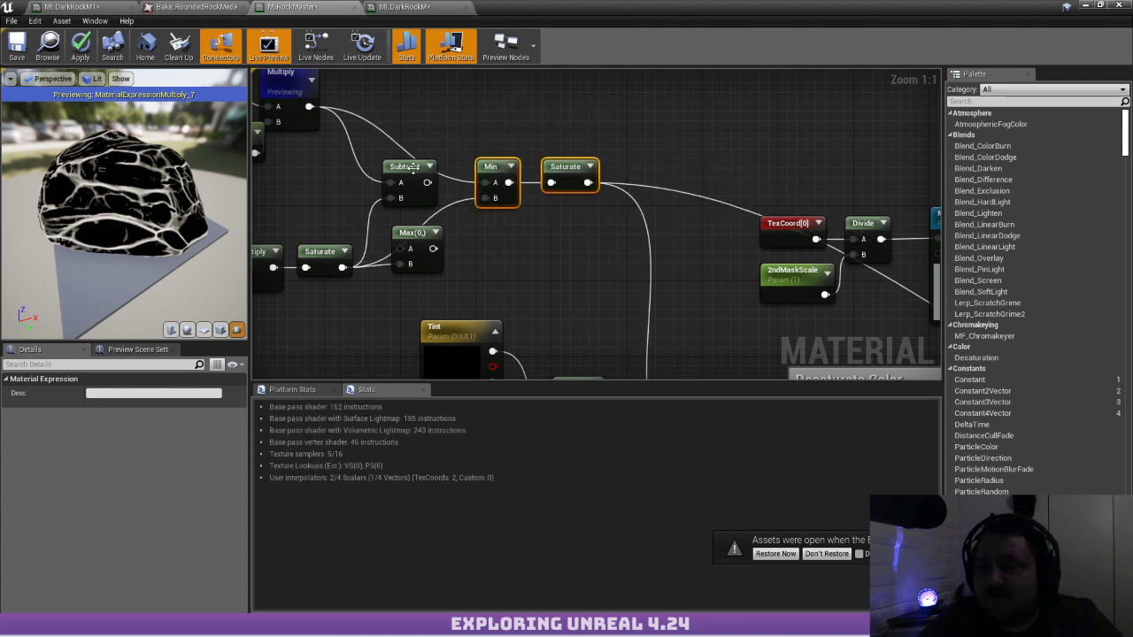
left_click_drag(409, 168, 451, 168)
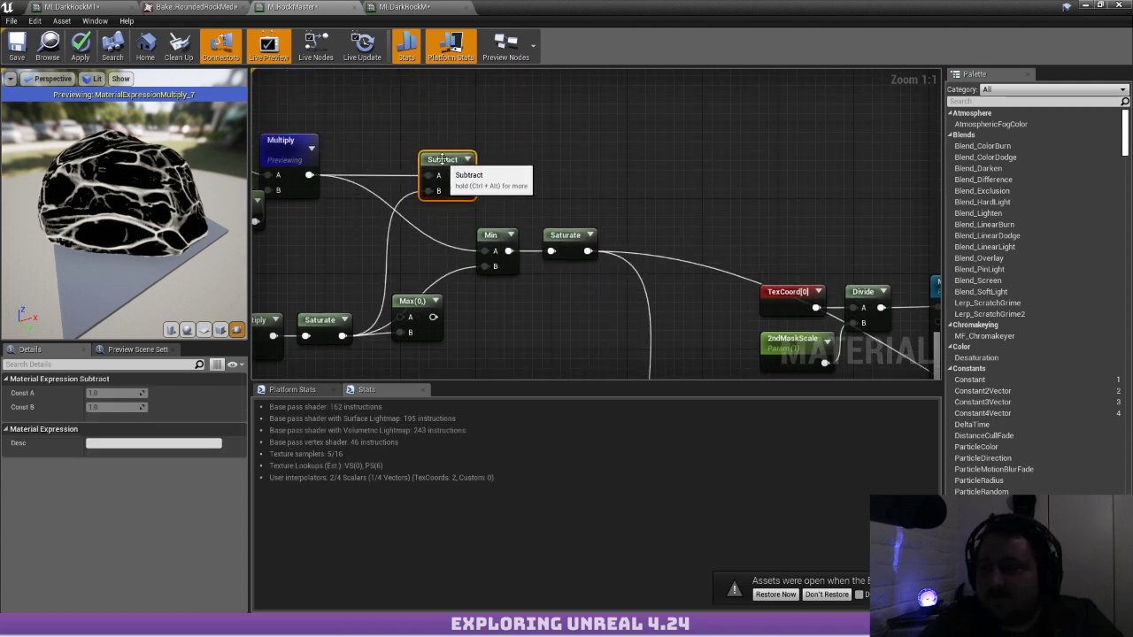
left_click(553, 170)
right_click_drag(509, 235, 509, 120)
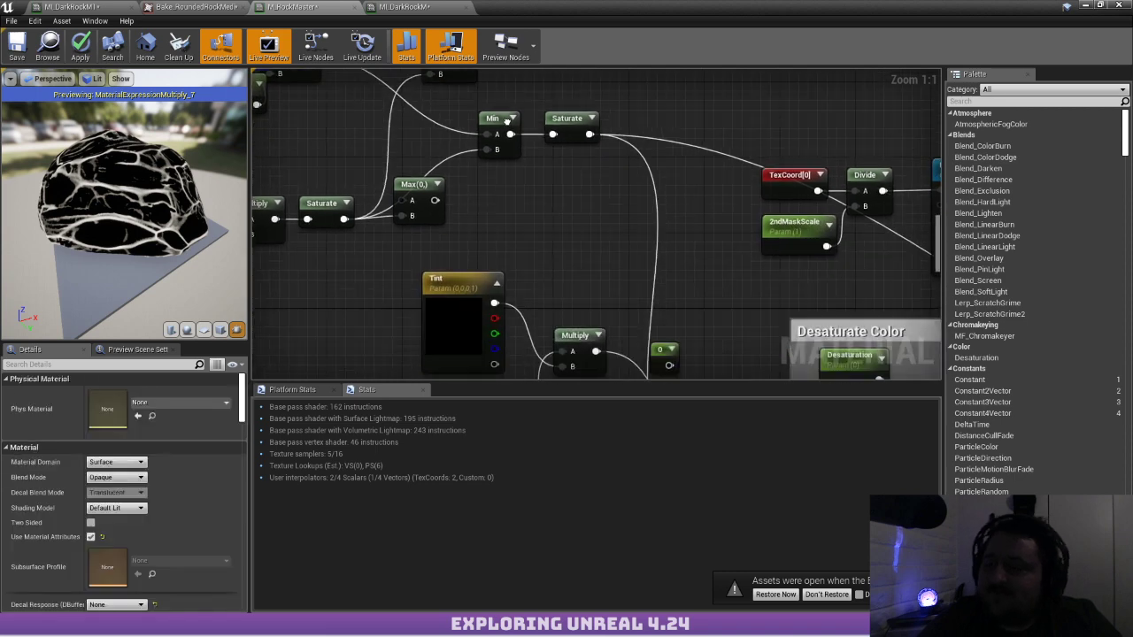
Check the MI_DarkRockM instance's parameters and view the Bake_RoundedRockMedium_curve texture
right_click_drag(608, 202, 503, 177)
scroll(503, 177, "down", 1)
left_click(382, 7)
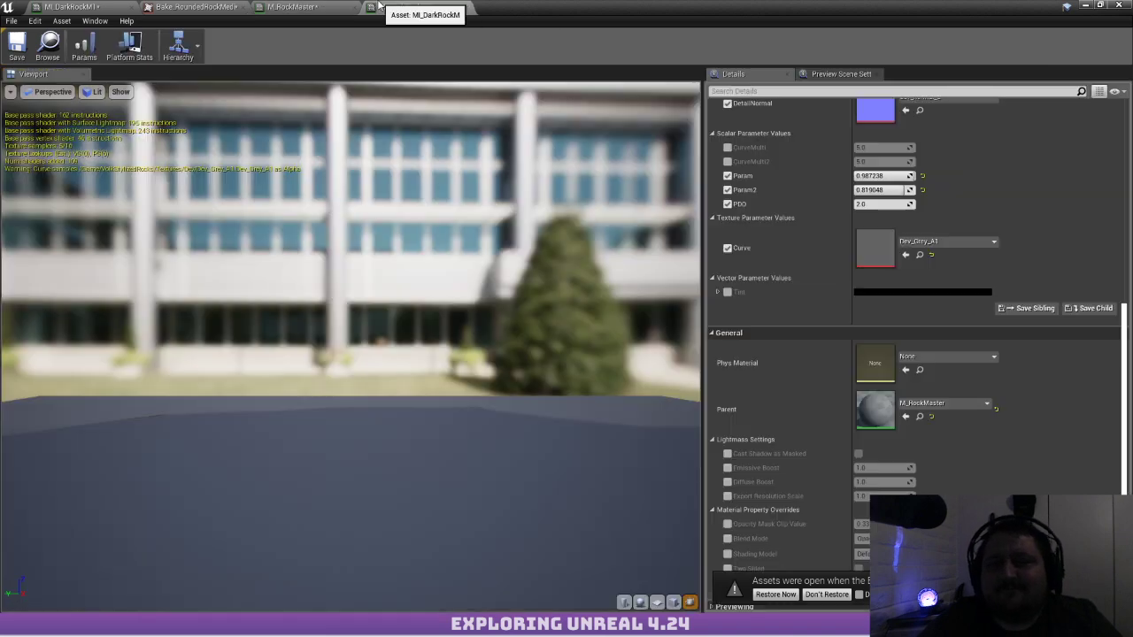
left_click(188, 7)
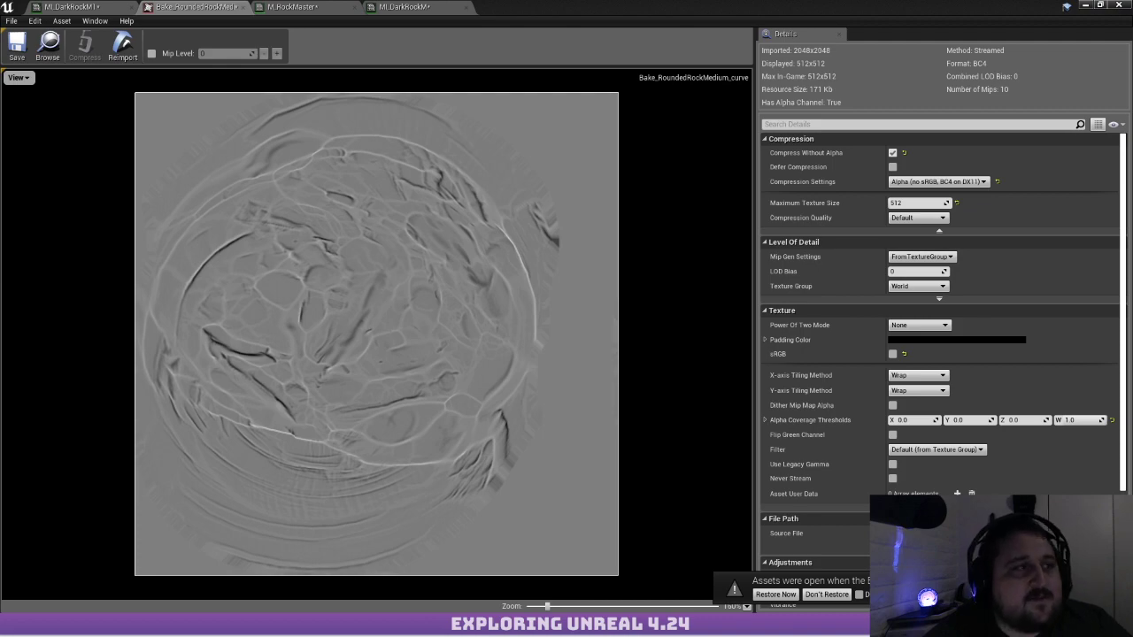
Bring the Streamlabs OBS window onto this screen, close its developer tools pane and move the window back off the screen
left_click_drag(0, 68, 497, 64)
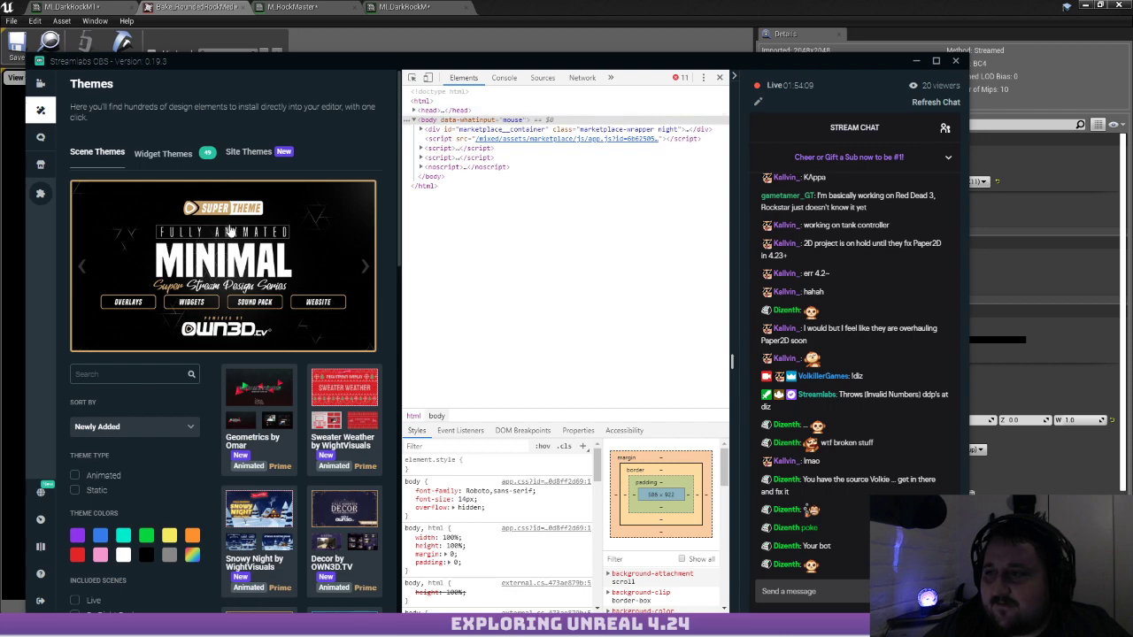
left_click(719, 77)
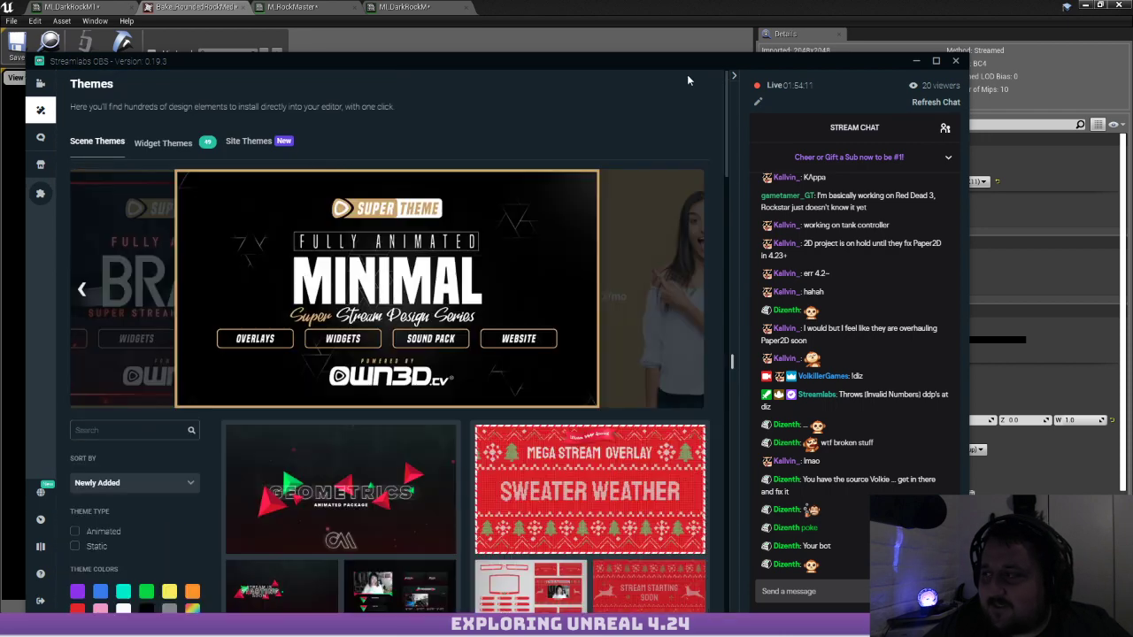
left_click_drag(595, 60, 0, 221)
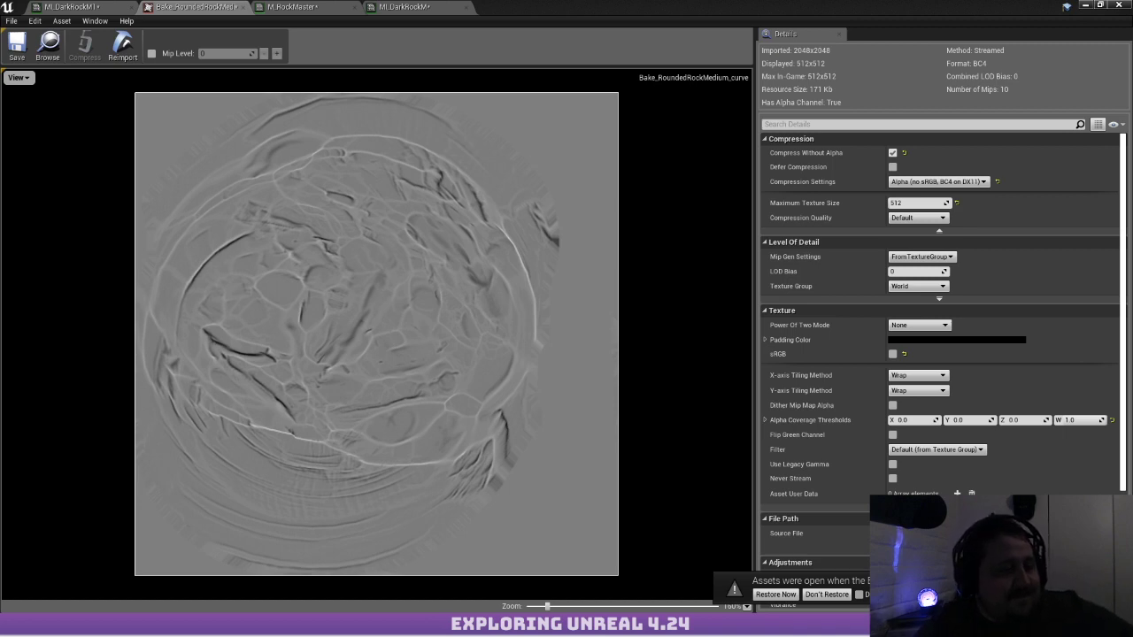
Bring Streamlabs OBS onto this screen and examine the chatbot variable list through the Giveaways, Loyalty, Poll, Quotes and Twitch sections
left_click_drag(0, 119, 345, 0)
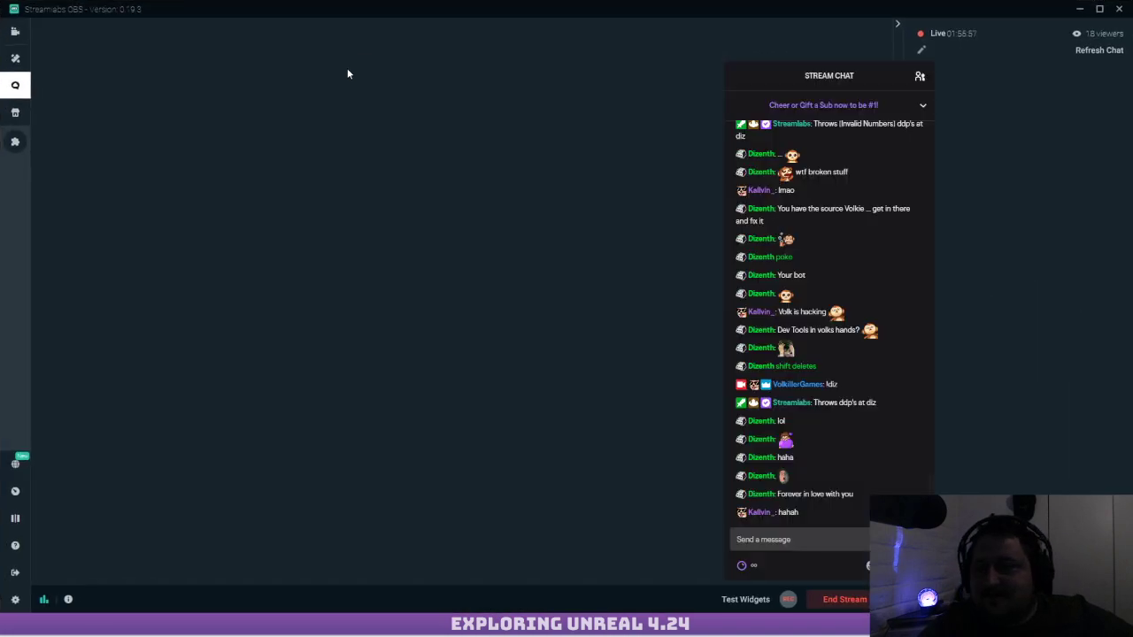
scroll(271, 321, "down", 1)
scroll(270, 323, "down", 5)
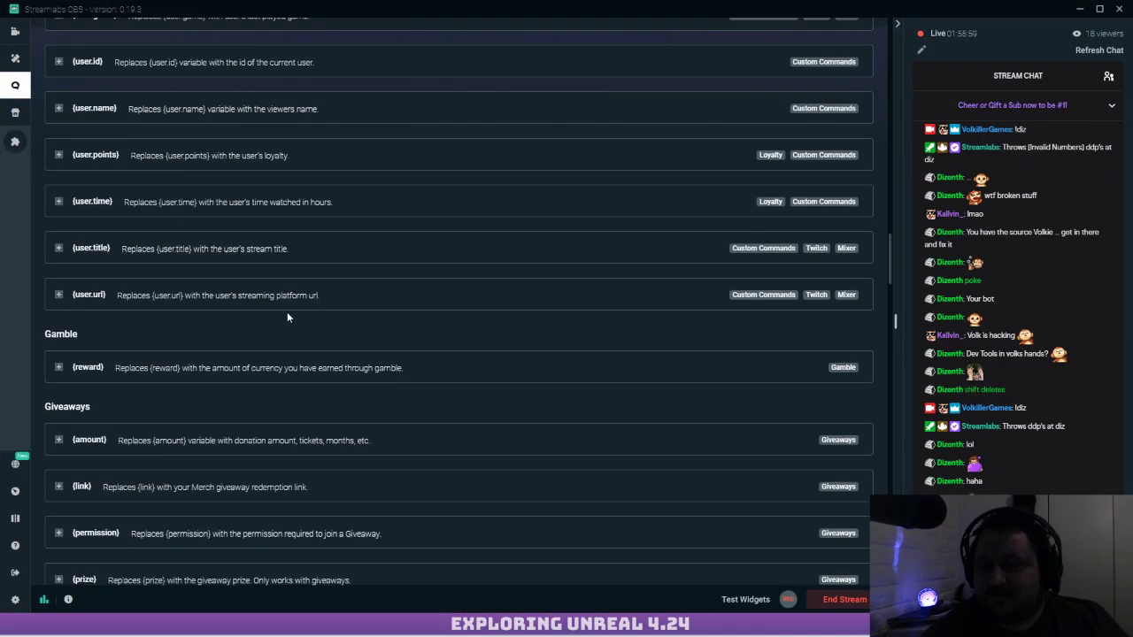
scroll(226, 287, "down", 3)
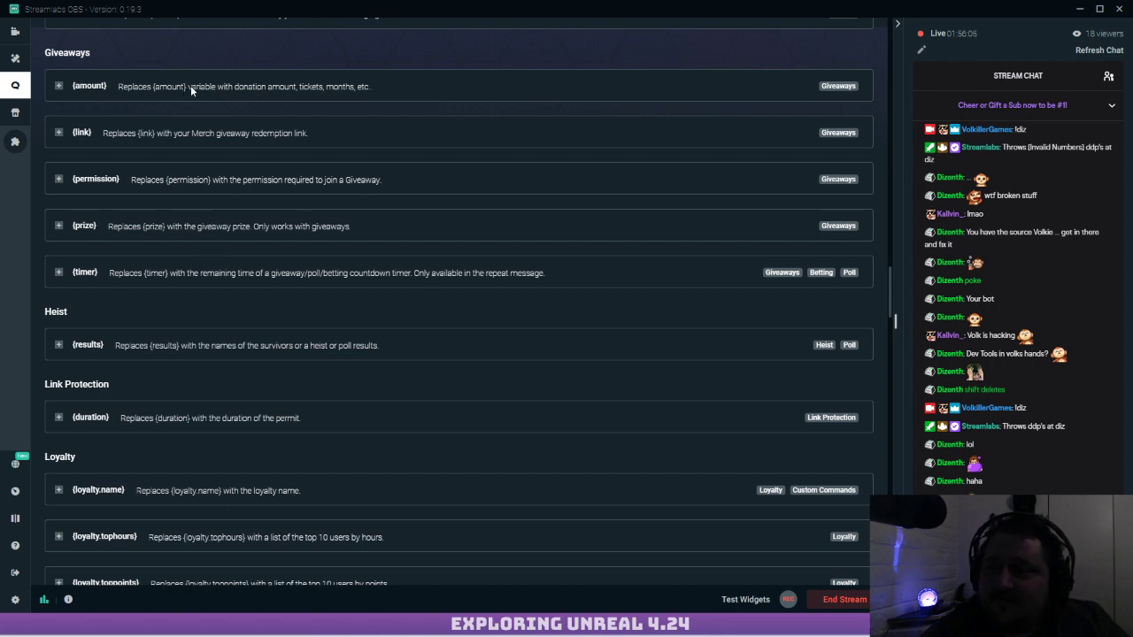
scroll(99, 110, "down", 3)
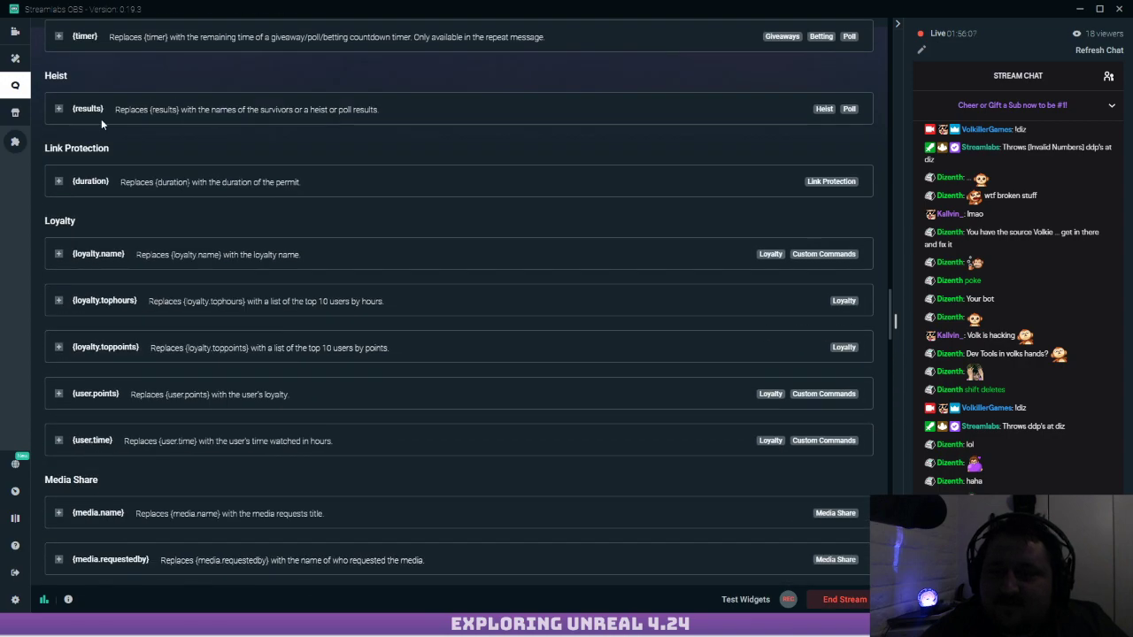
scroll(99, 123, "down", 3)
scroll(99, 127, "down", 5)
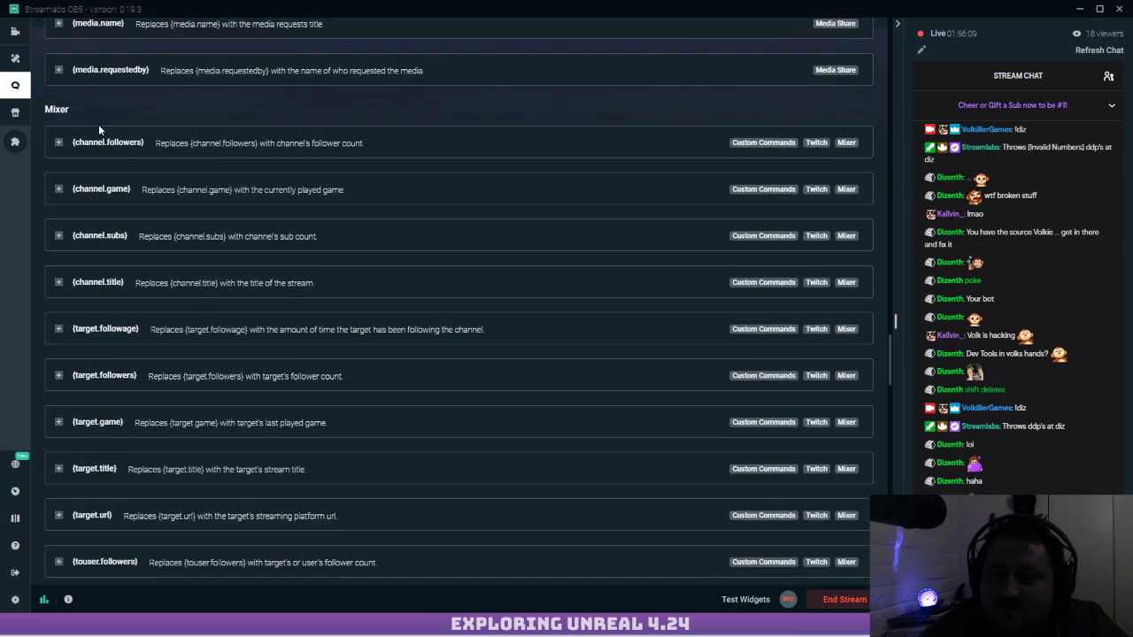
scroll(97, 130, "down", 7)
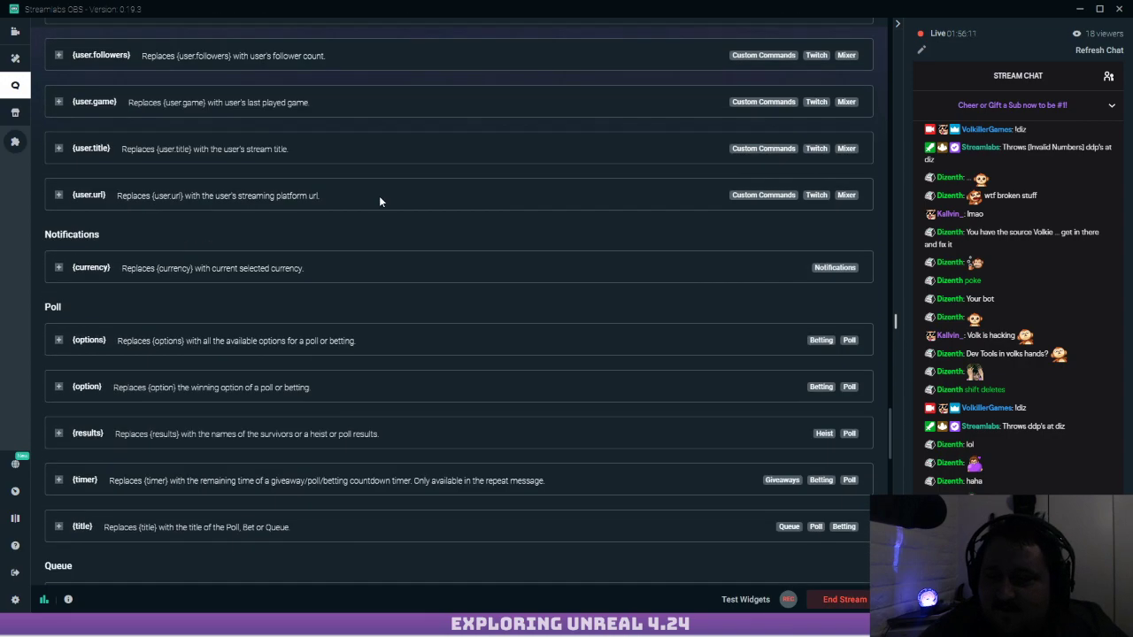
scroll(269, 183, "down", 6)
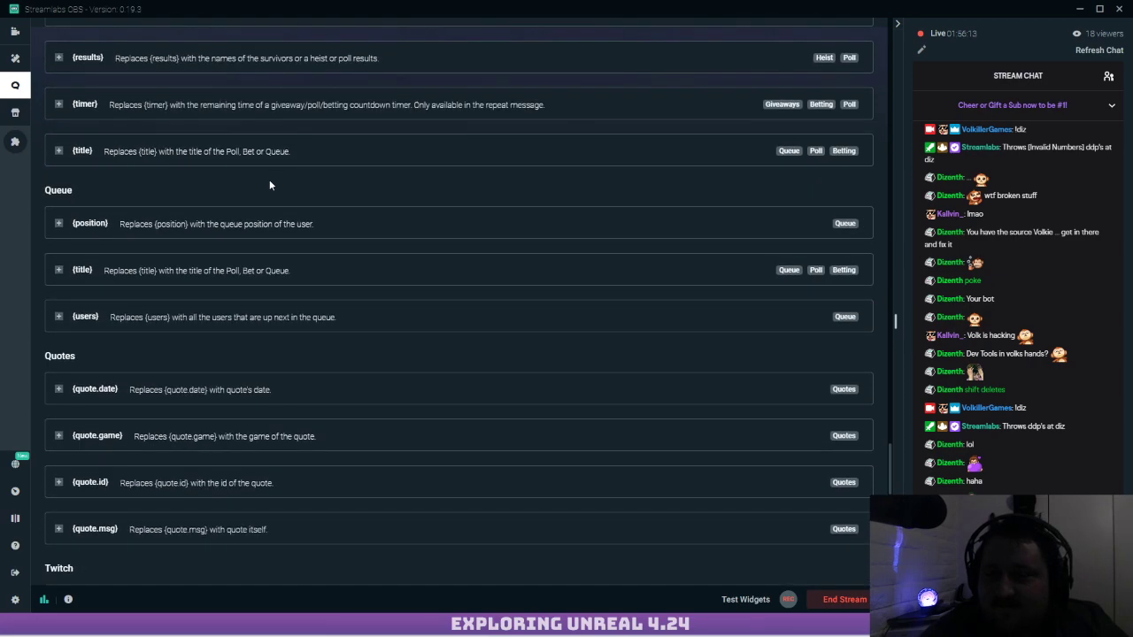
scroll(279, 178, "down", 5)
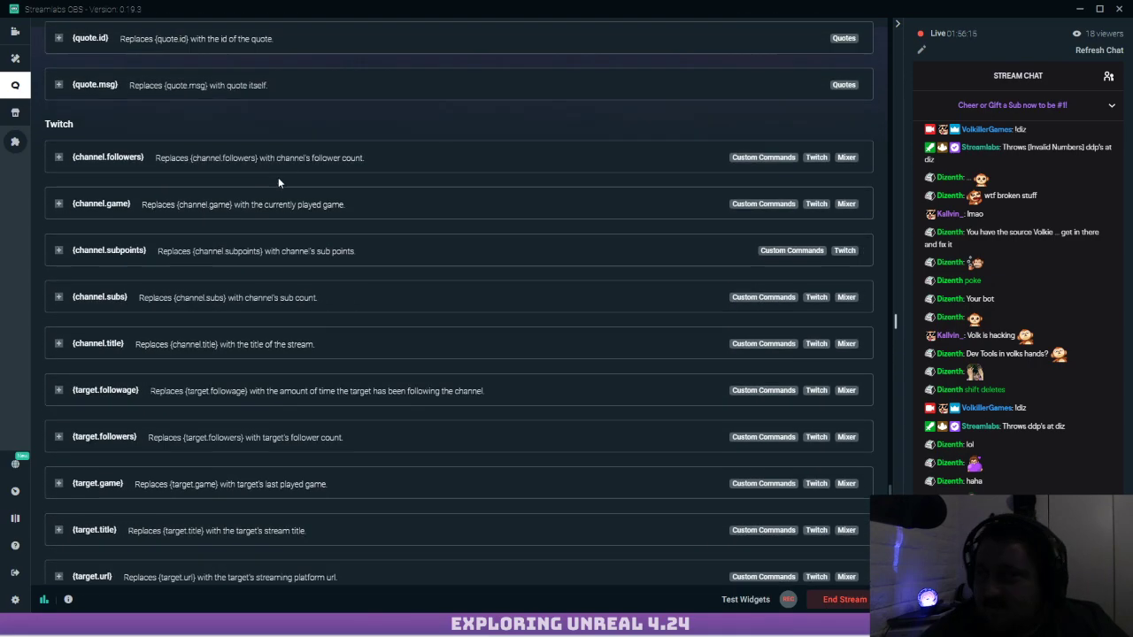
scroll(279, 178, "down", 3)
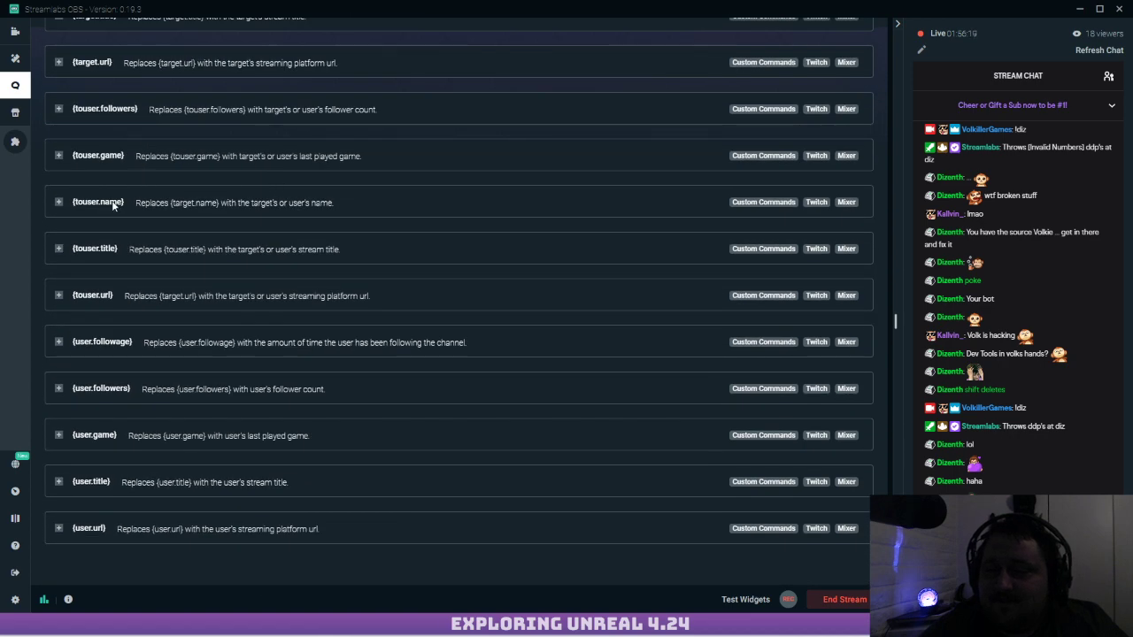
scroll(133, 285, "up", 1)
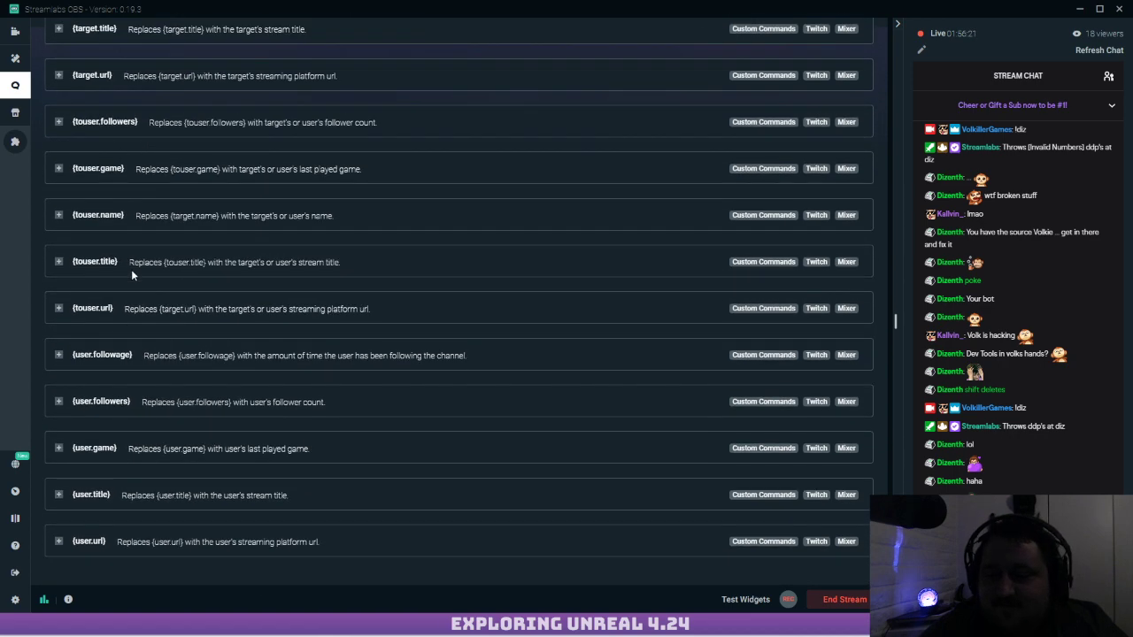
scroll(131, 269, "up", 4)
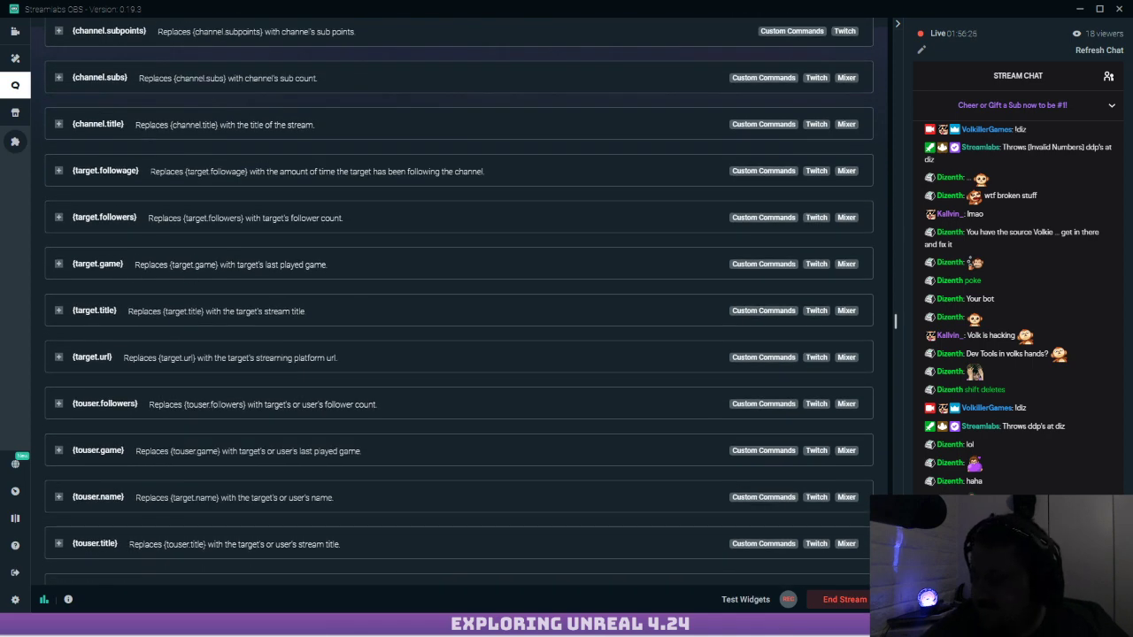
scroll(459, 301, "up", 5)
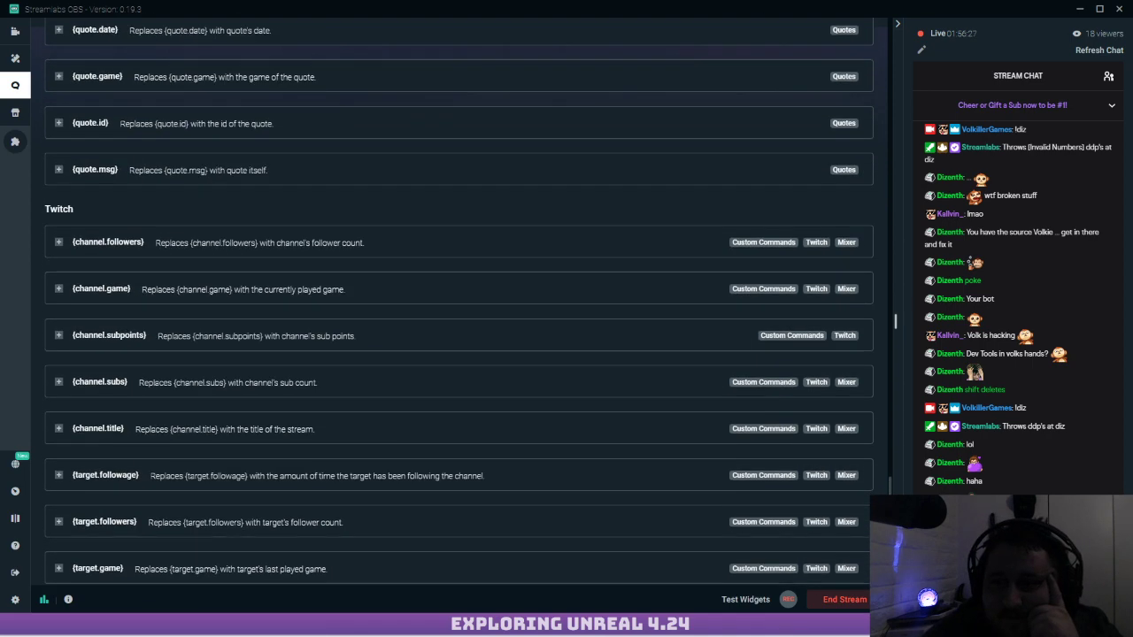
Look through the Custom Commands variables and expand the {randnum.<min>-<max>} entry to read its usage example
left_click_drag(889, 500, 936, 133)
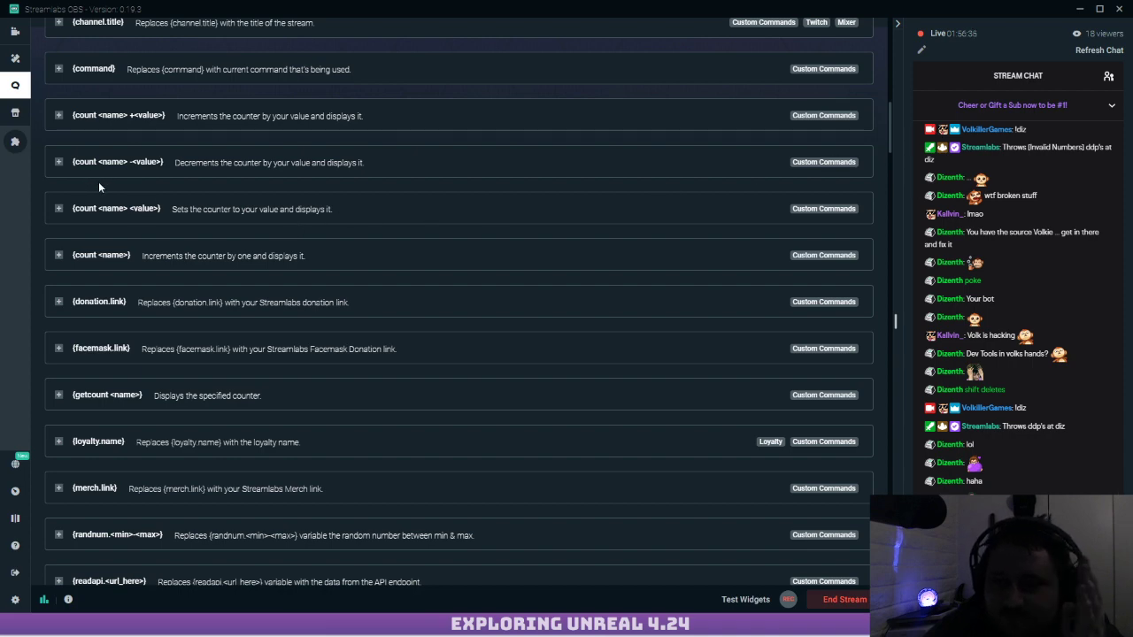
scroll(98, 181, "up", 5)
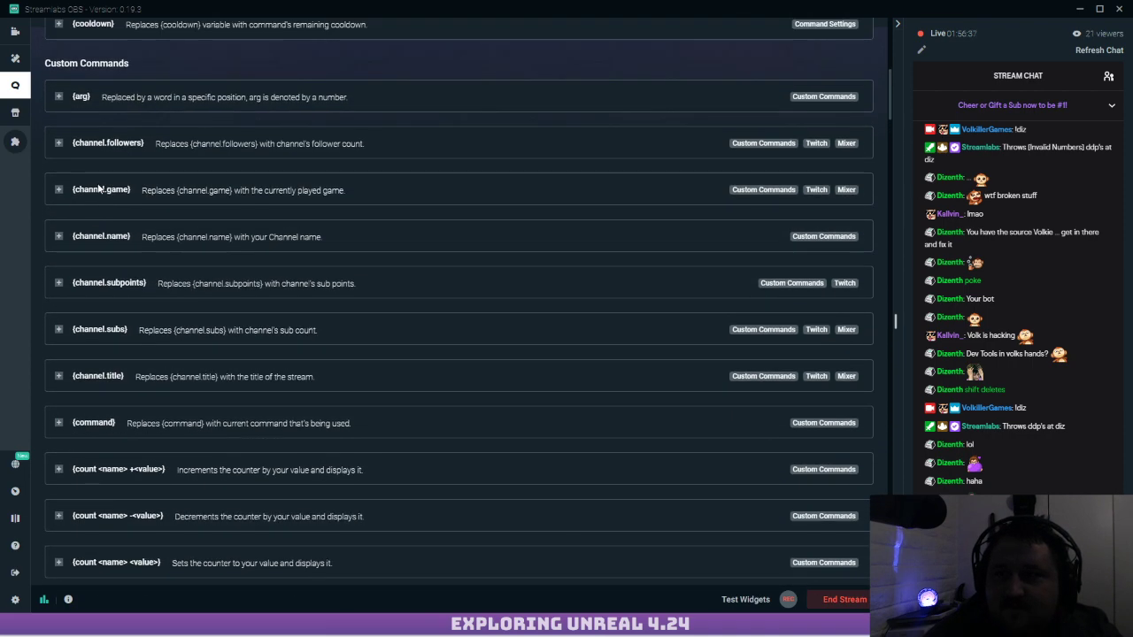
scroll(98, 188, "down", 4)
scroll(97, 186, "up", 4)
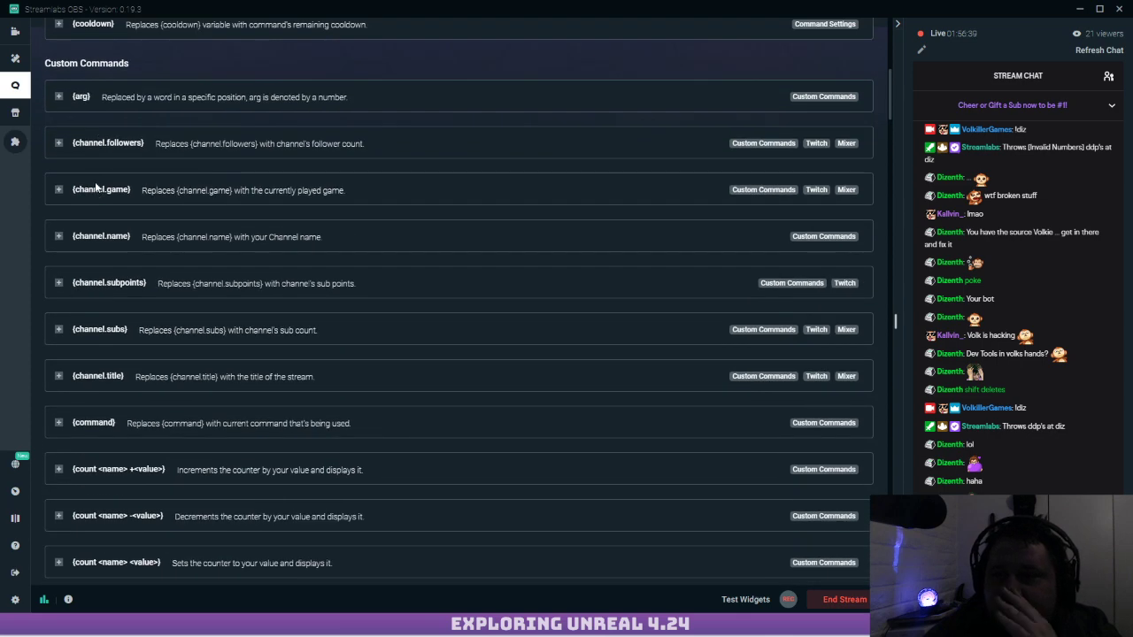
scroll(94, 186, "down", 3)
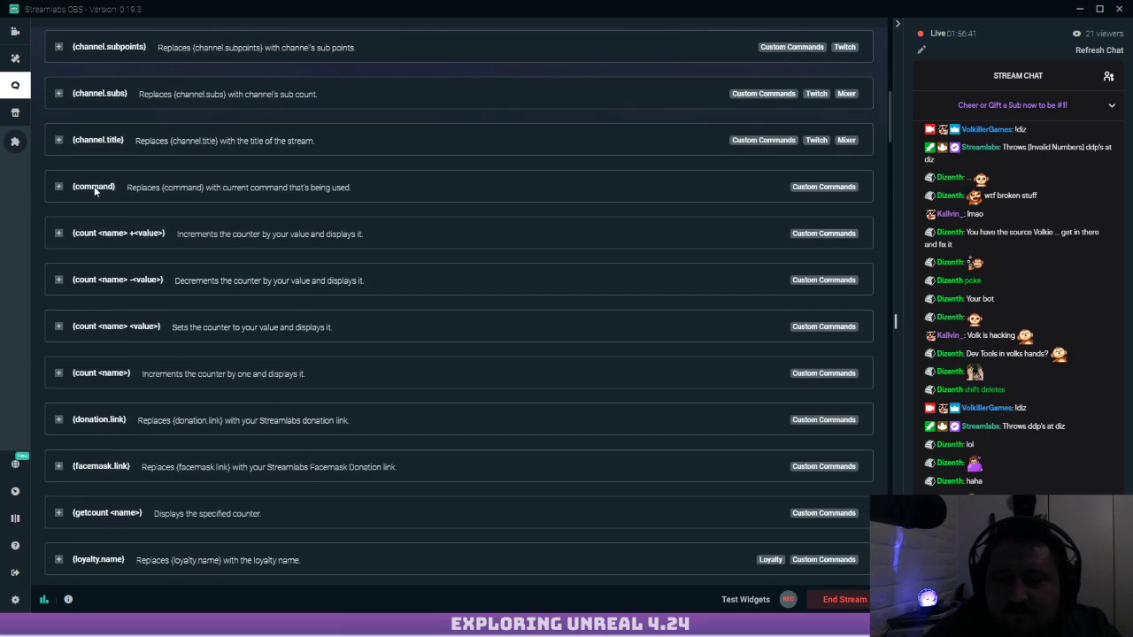
scroll(93, 186, "down", 3)
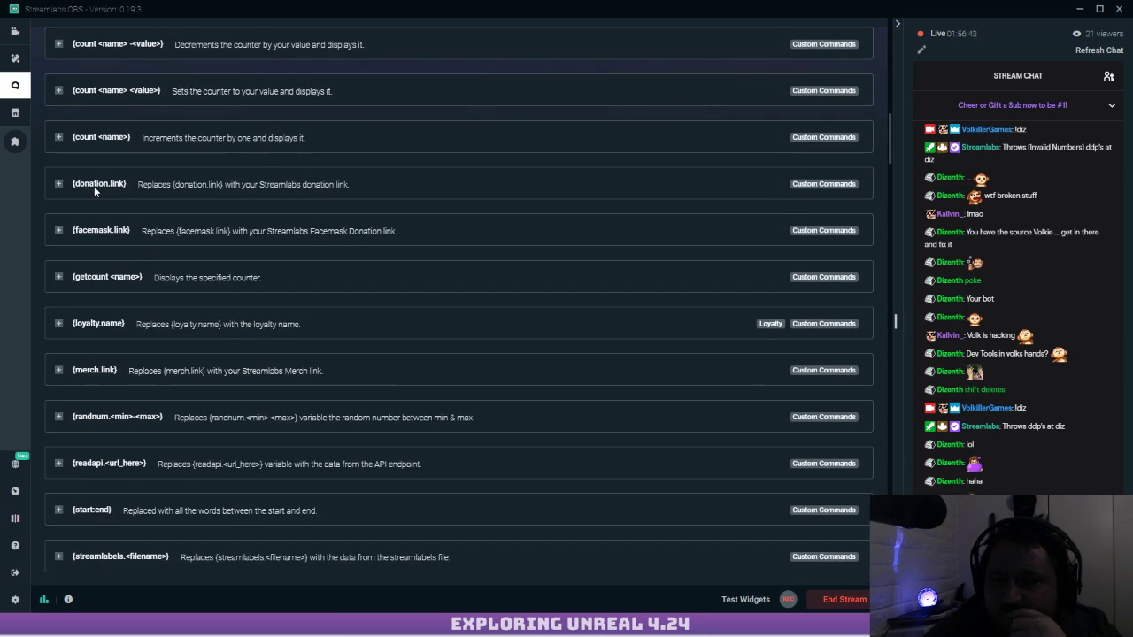
scroll(93, 186, "up", 1)
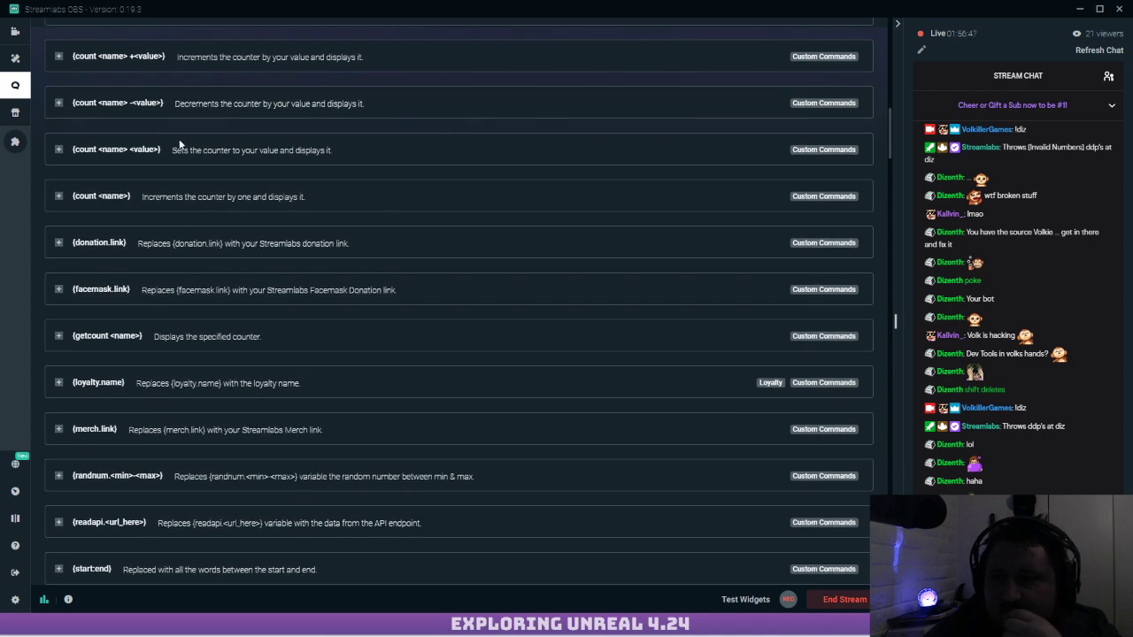
scroll(154, 181, "down", 2)
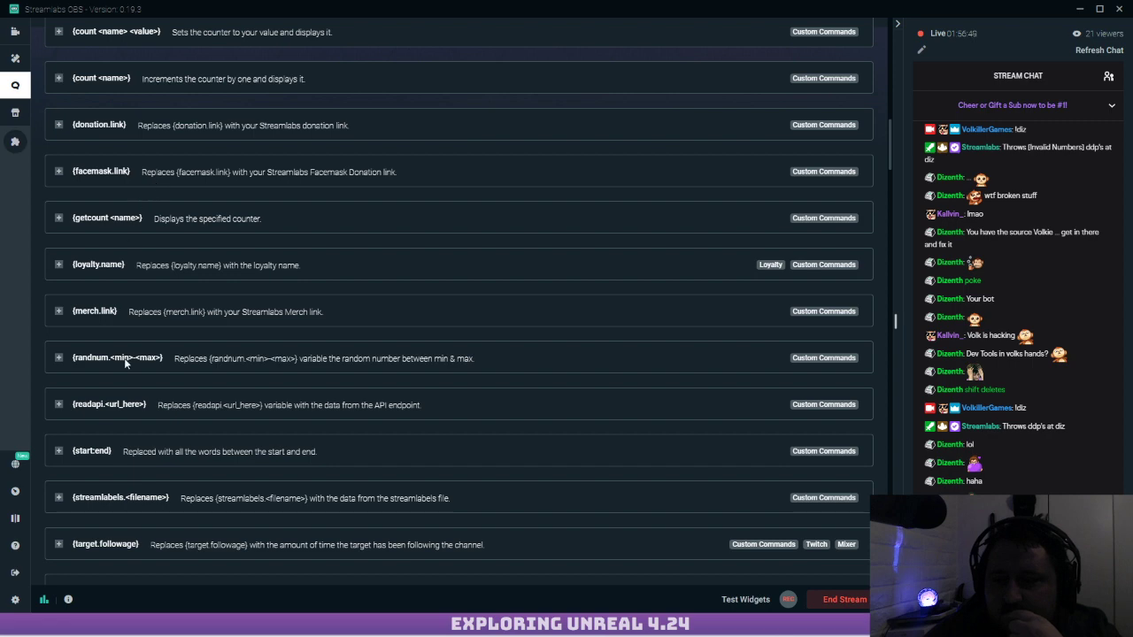
left_click(58, 359)
scroll(337, 354, "down", 2)
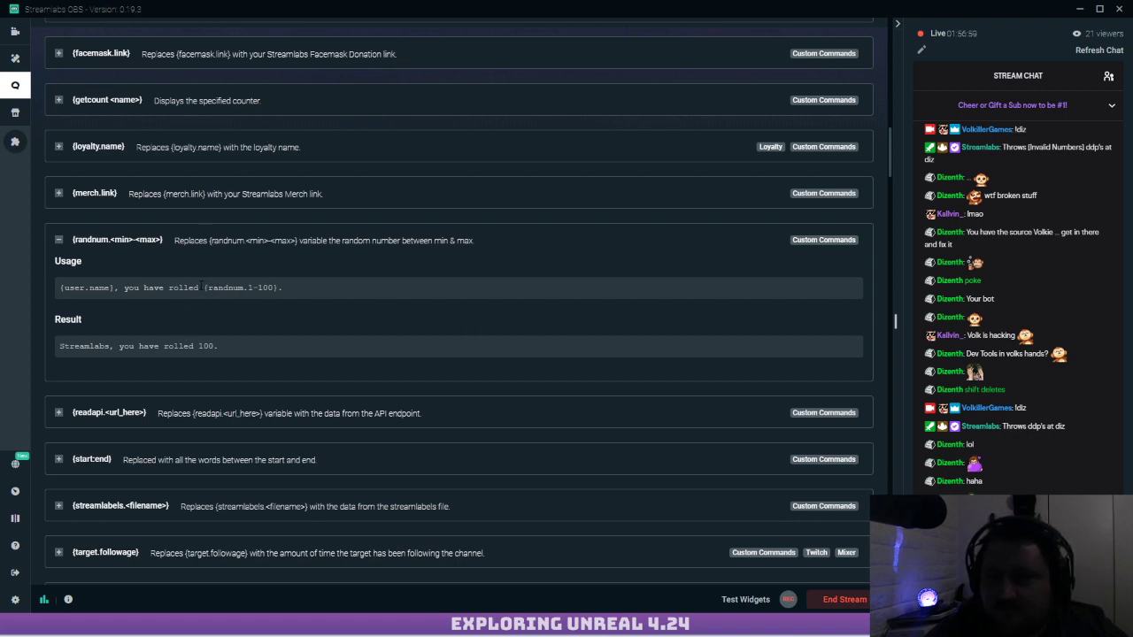
Copy the {randnum.1-100} usage example and go back to the list of custom commands
left_click_drag(205, 288, 280, 288)
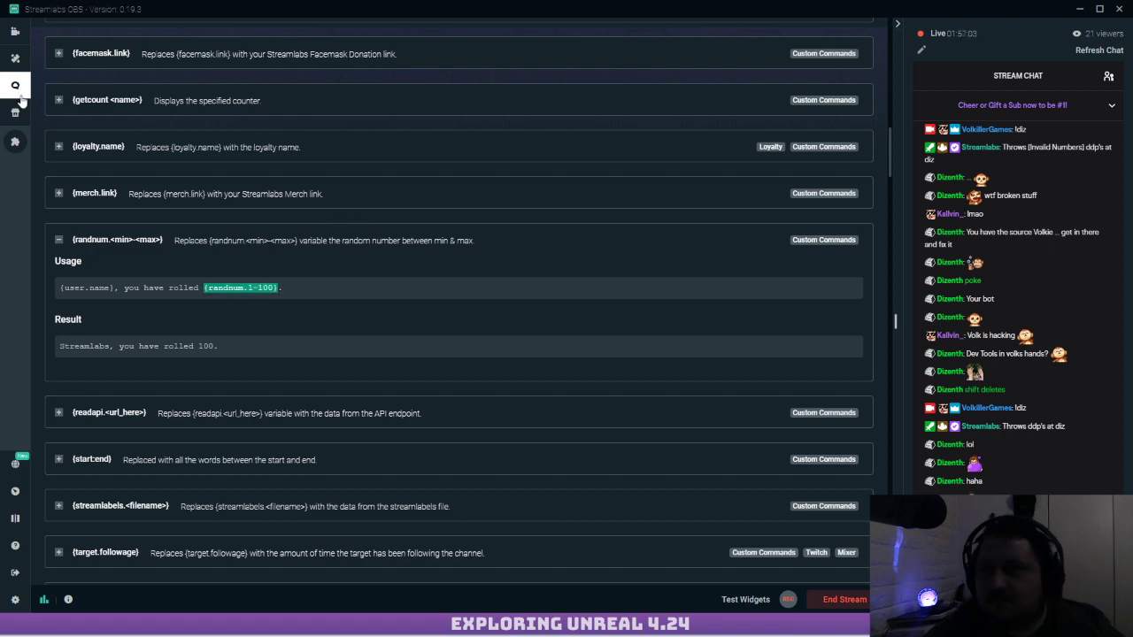
scroll(172, 139, "up", 8)
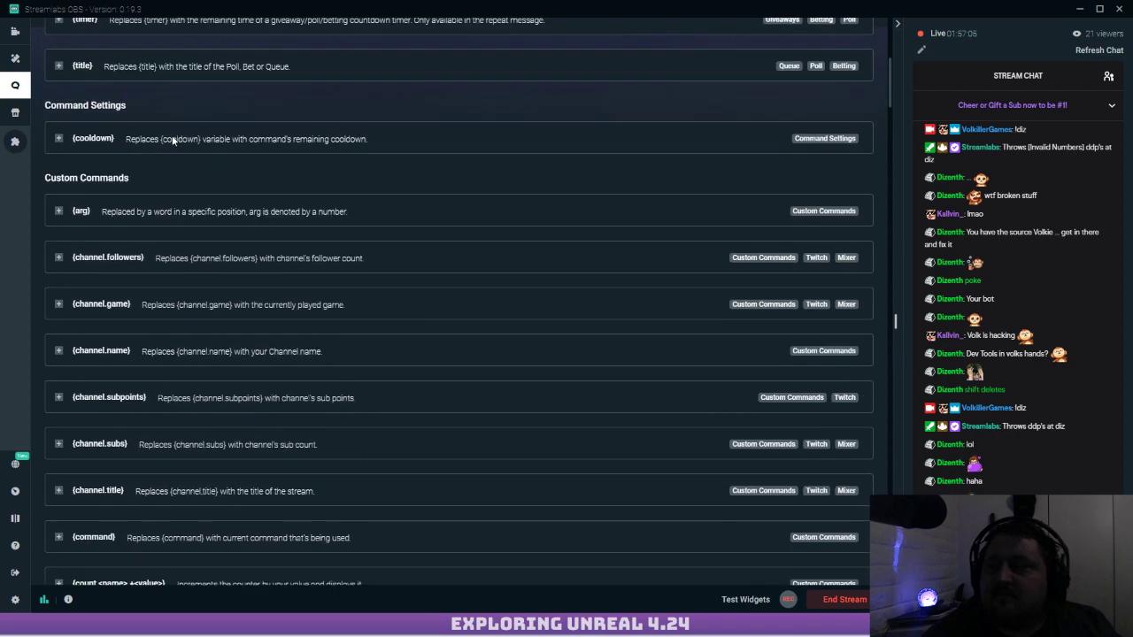
scroll(172, 139, "up", 5)
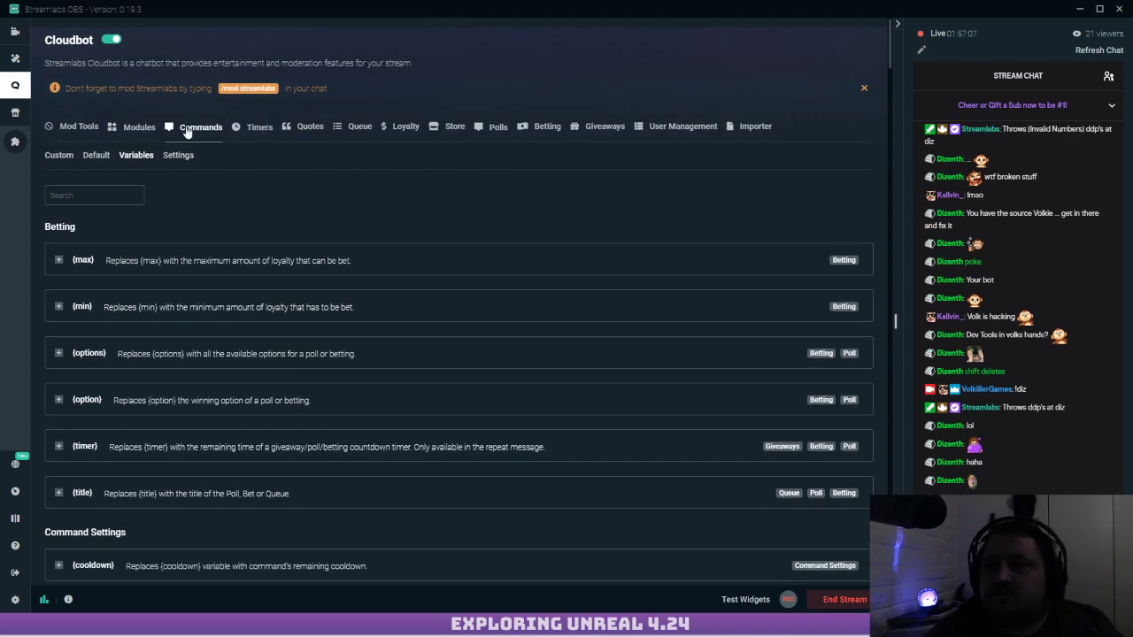
left_click(187, 131)
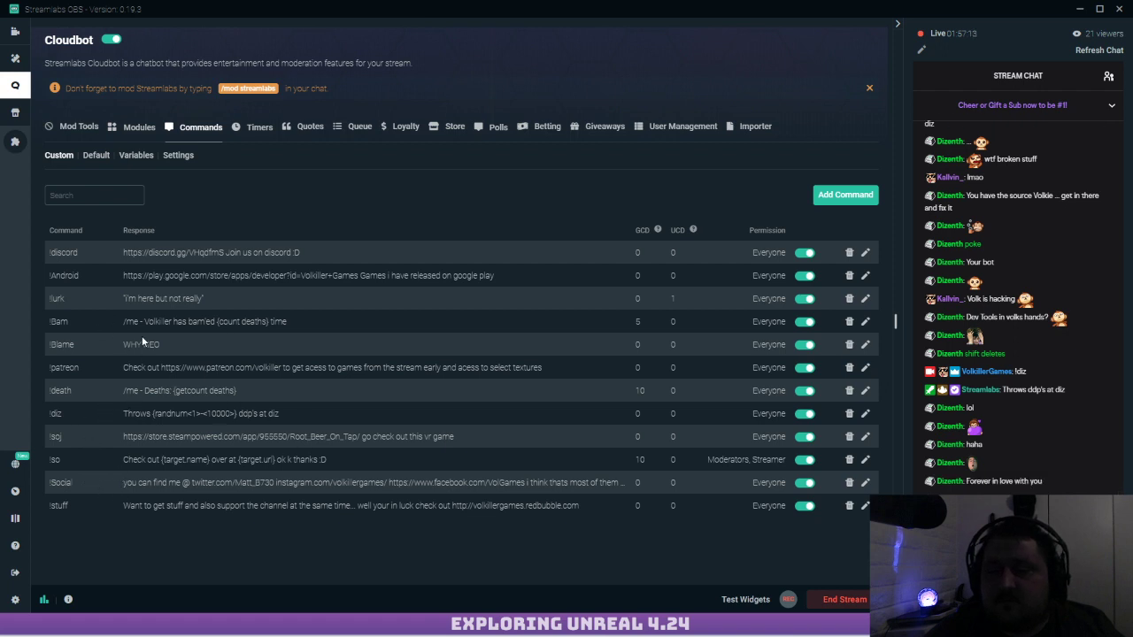
Set the !diz command's response to "Throws {randnum.1-100000} ddp's at diz" and save the command
left_click(866, 413)
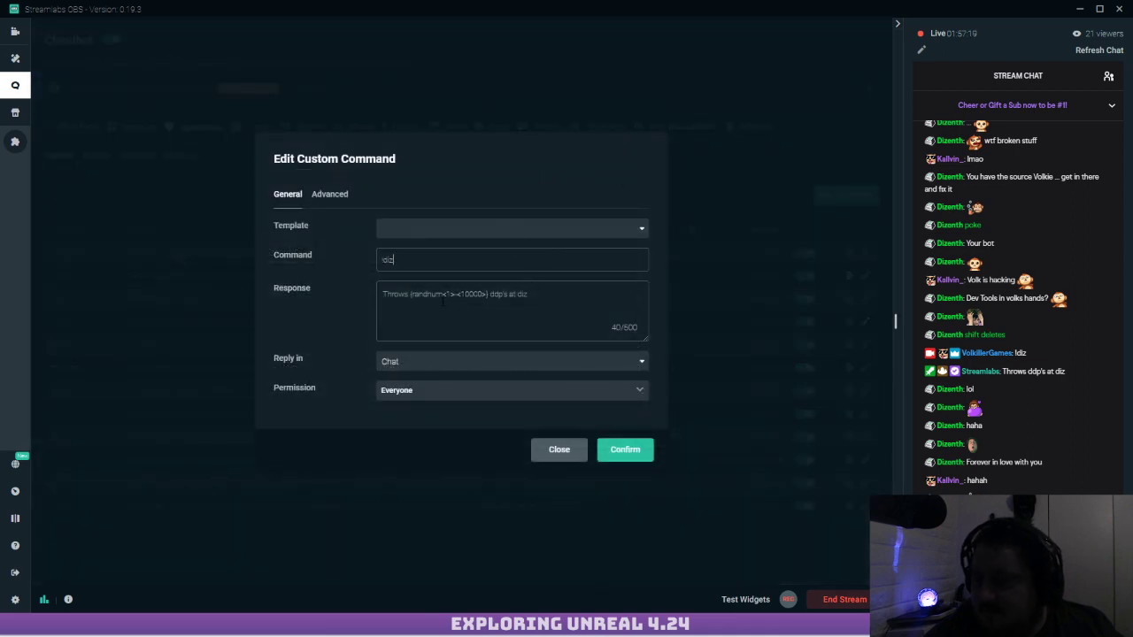
left_click_drag(409, 294, 490, 293)
type("{randnum 1-100}")
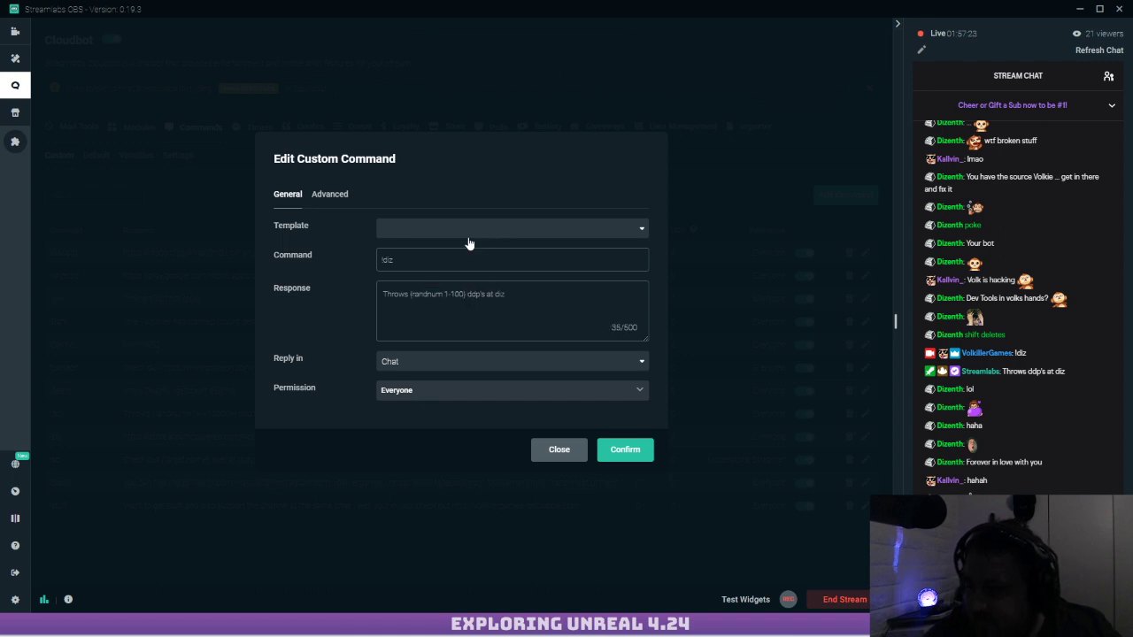
type("00")
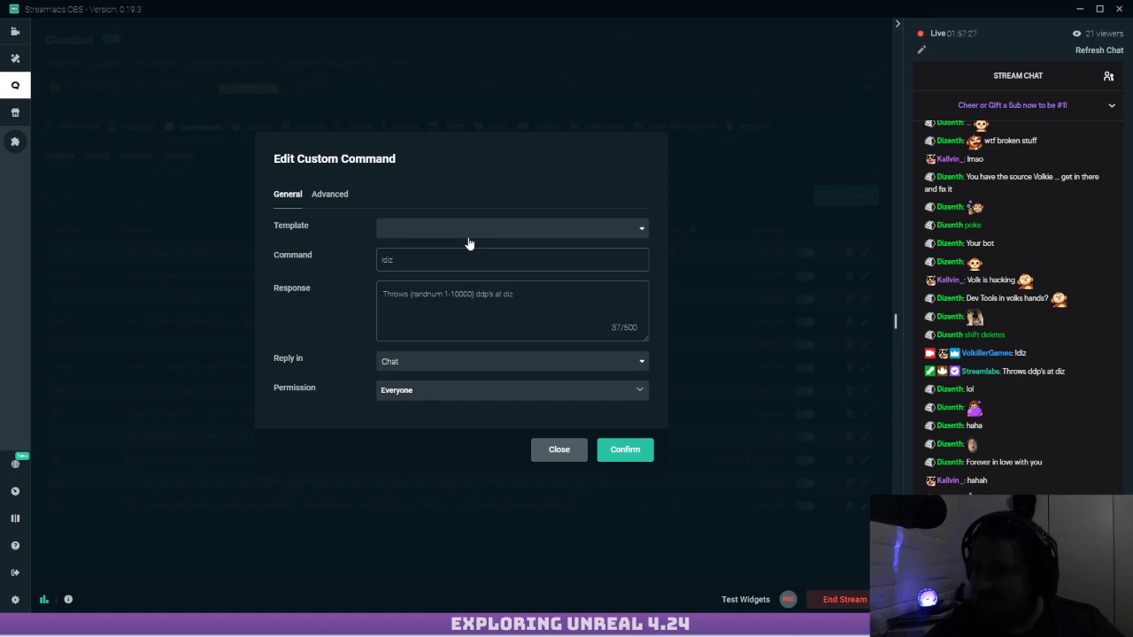
type("0")
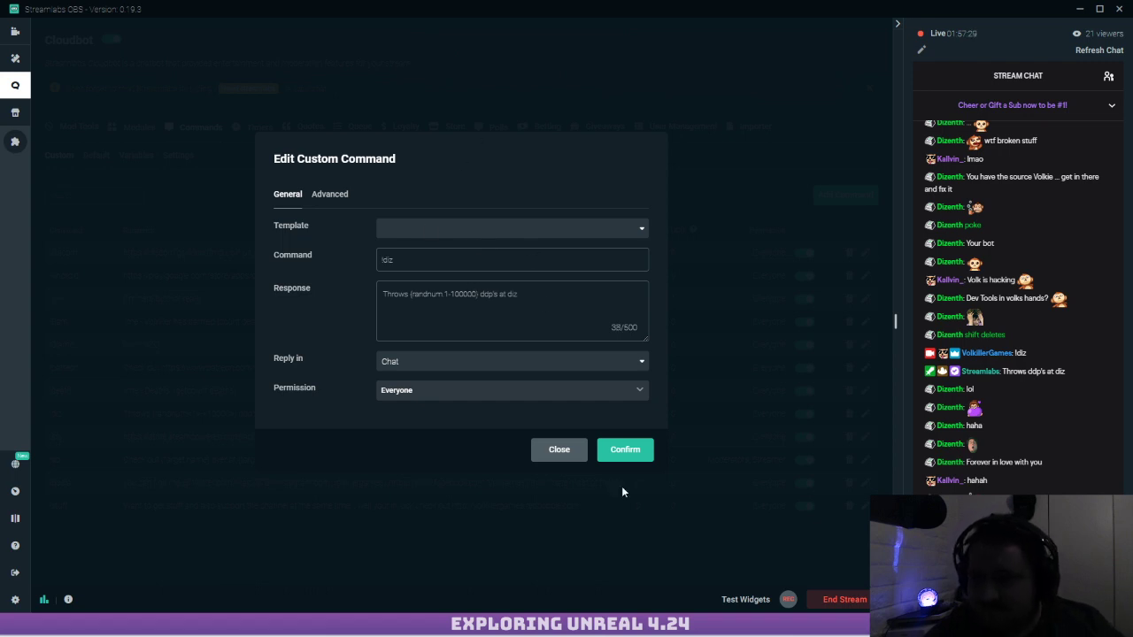
left_click(625, 452)
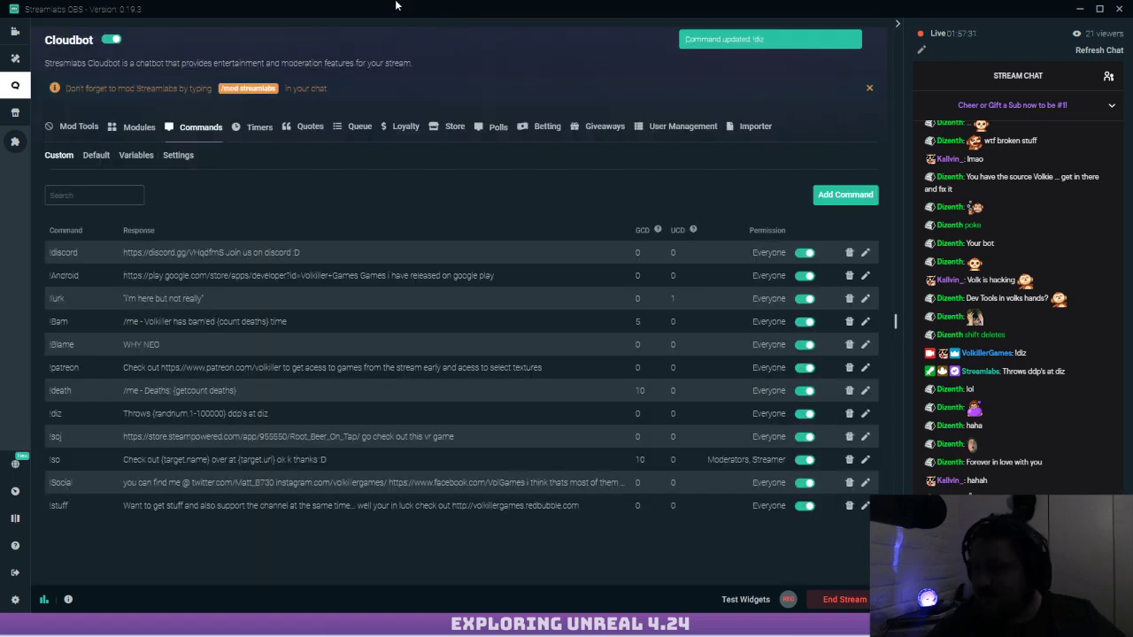
Move the Streamlabs OBS window off this screen and bring up the MI_DarkRockM1 material instance in Unreal
left_click_drag(314, 11, 0, 354)
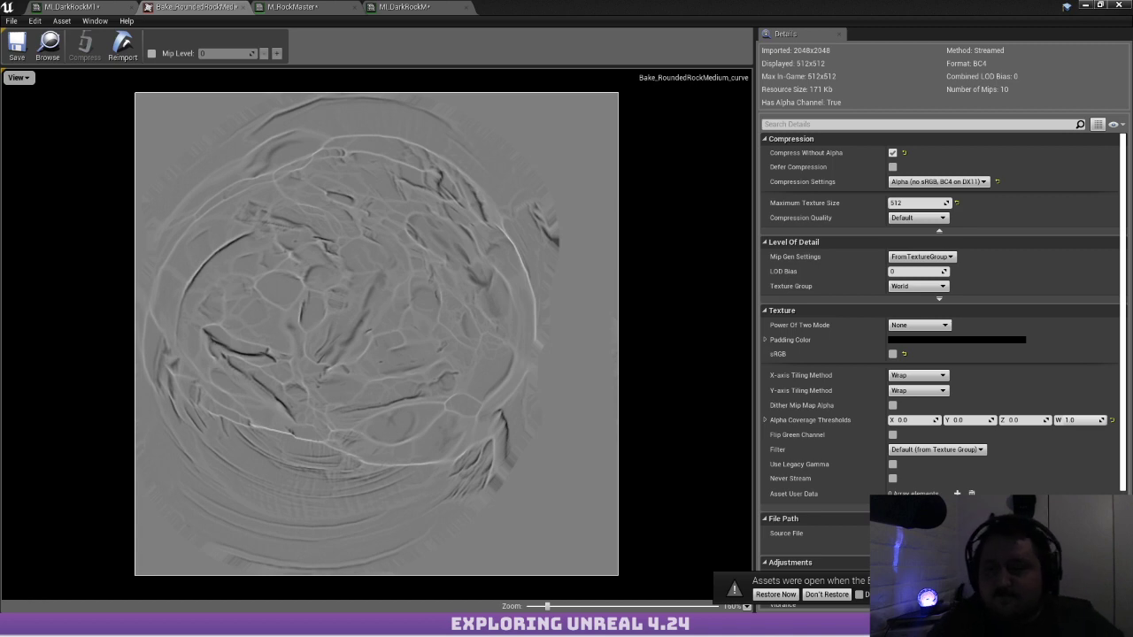
left_click(87, 7)
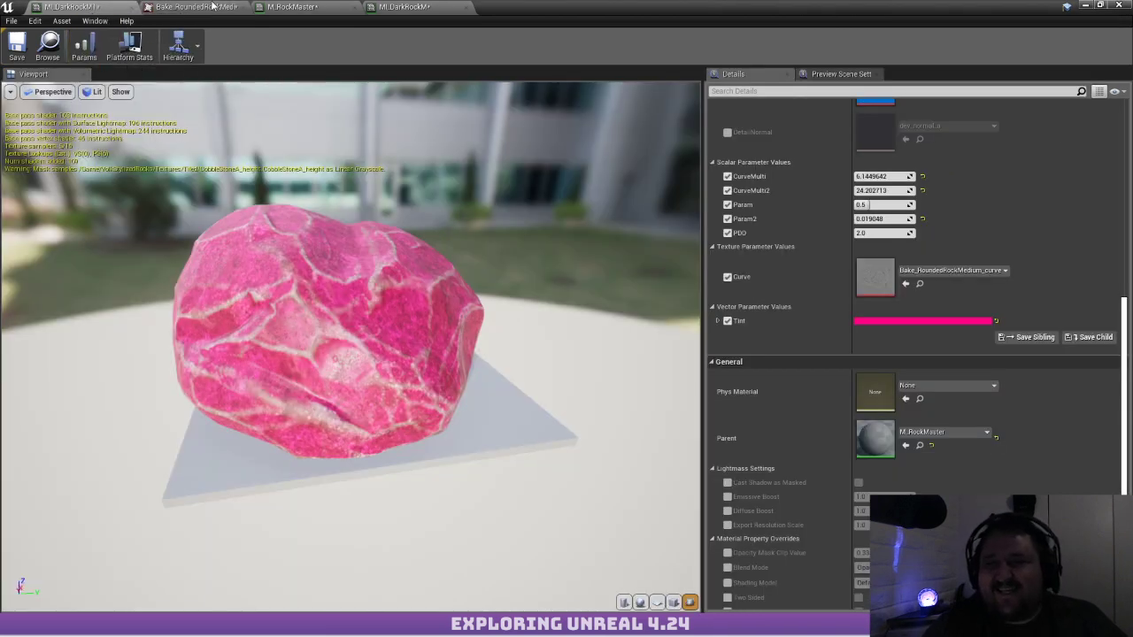
Reposition the Max node in the M_RockMaster graph below the Saturate node that follows Min
left_click(292, 7)
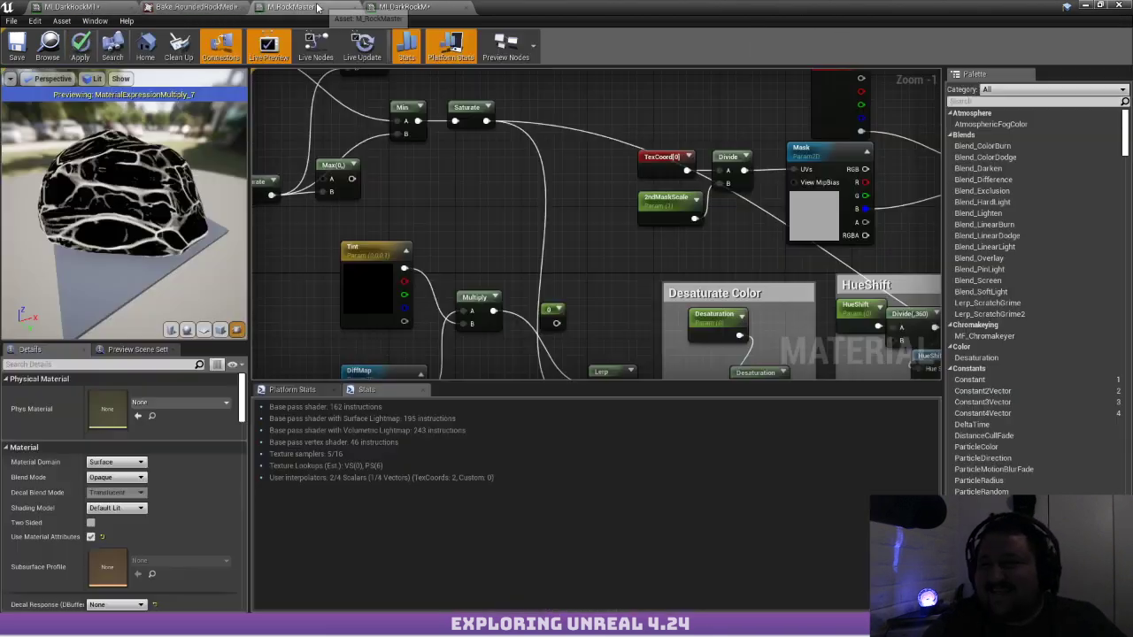
right_click_drag(439, 169, 621, 220)
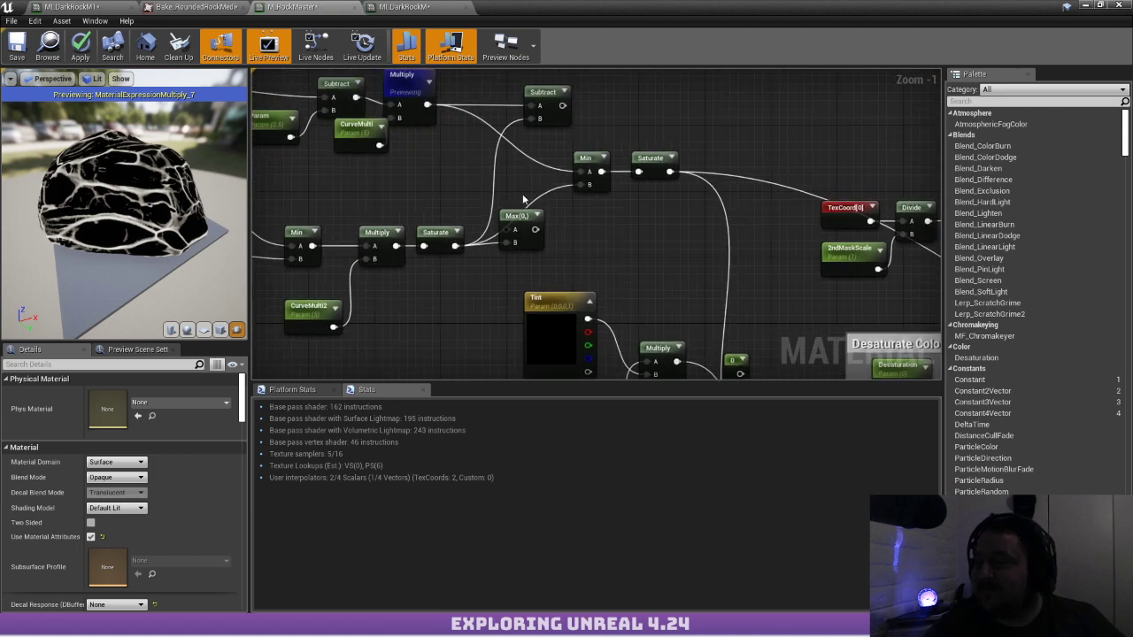
left_click_drag(528, 218, 662, 218)
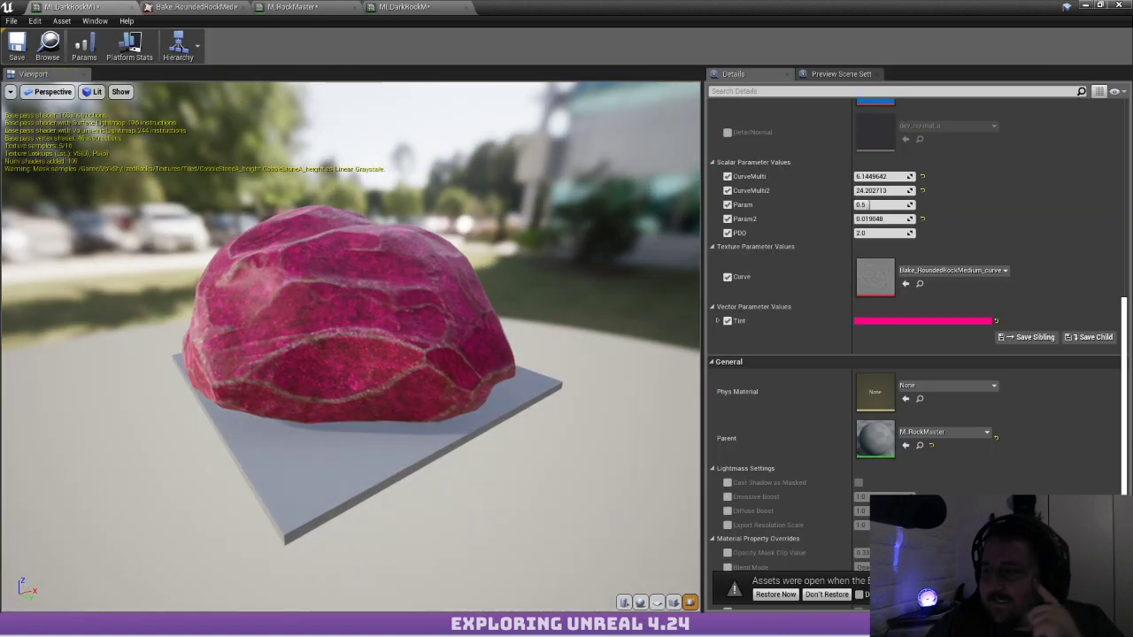
Set CurveMulti to 55.8070068 and CurveMulti2 to 39.0813828 in the MI_DarkRockM1 instance
left_click_drag(390, 291, 296, 279)
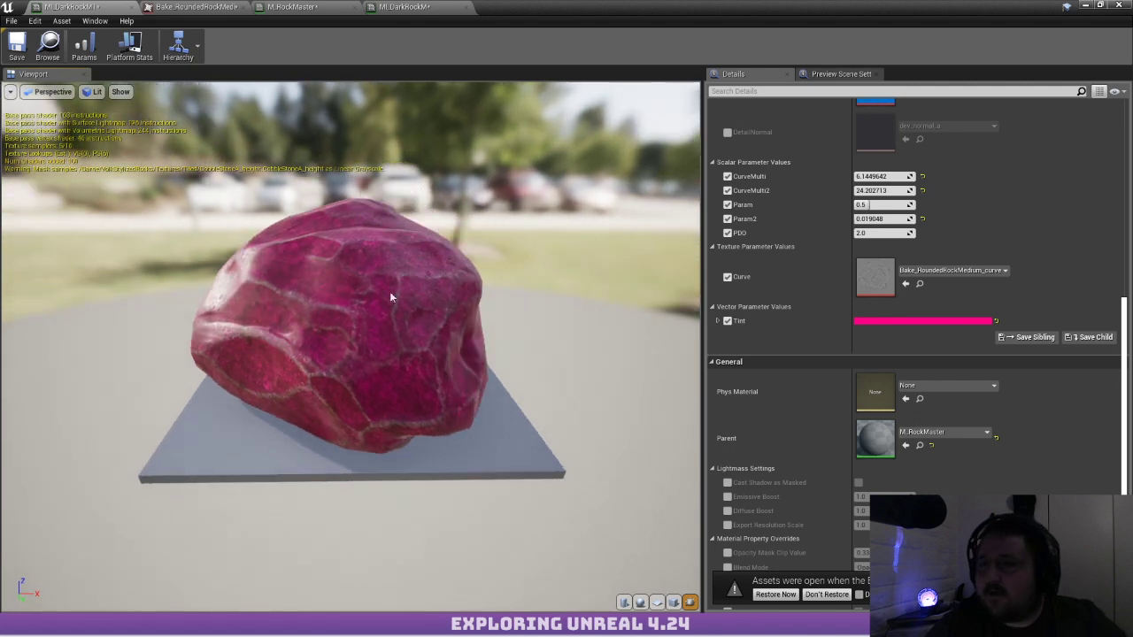
left_click(305, 8)
left_click(78, 6)
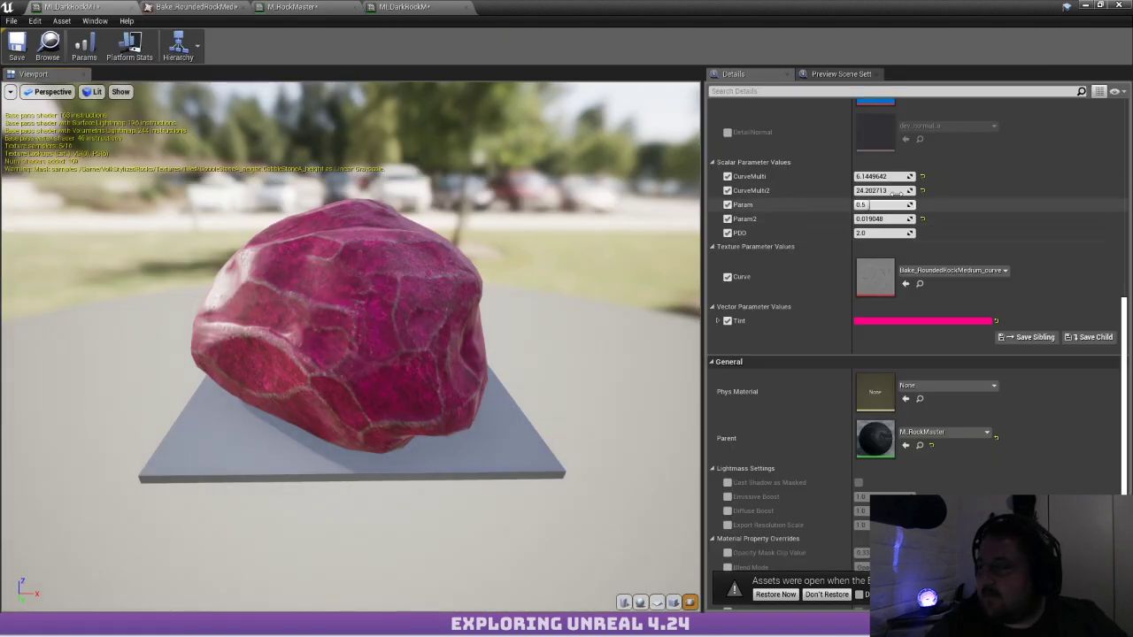
left_click_drag(880, 176, 447, 191)
mouse_move(881, 191)
left_mouse_down()
mouse_move(864, 191)
mouse_move(872, 204)
mouse_move(903, 205)
mouse_move(869, 205)
mouse_move(879, 190)
left_mouse_up()
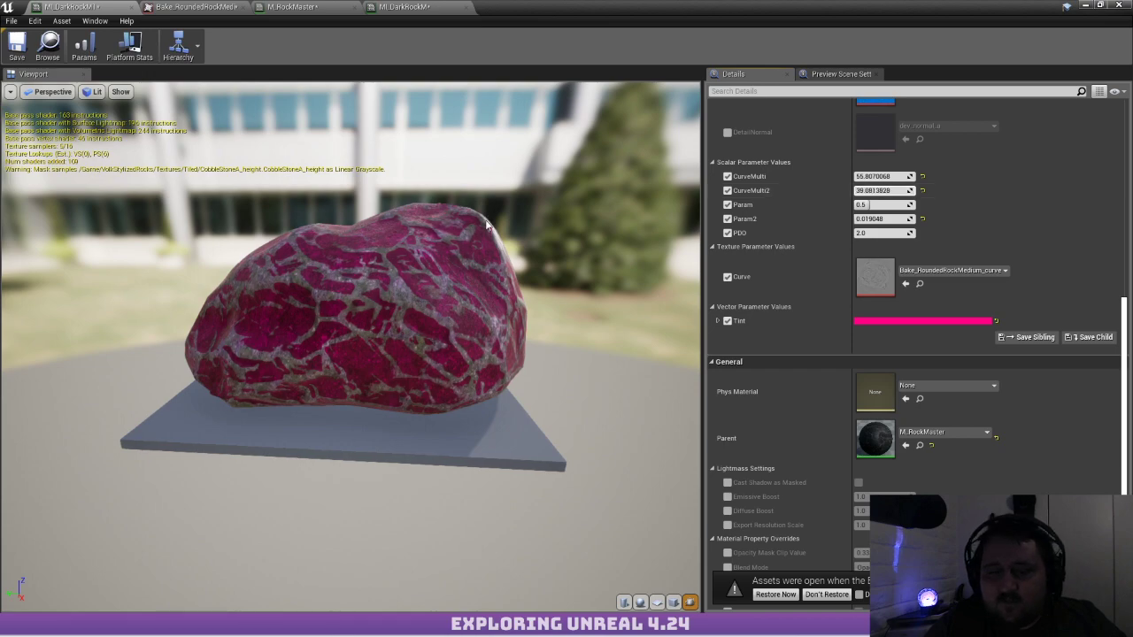
Inspect the pink rock's vein mask from several sides and try a different Param2 value
left_click_drag(487, 226, 363, 221)
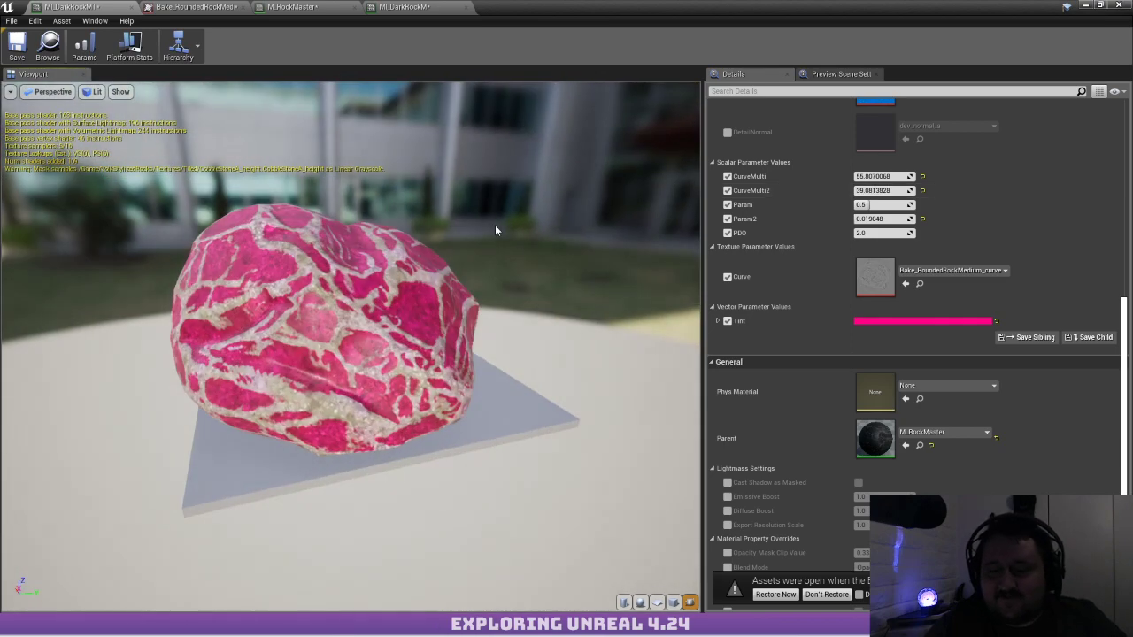
left_click_drag(457, 237, 399, 217)
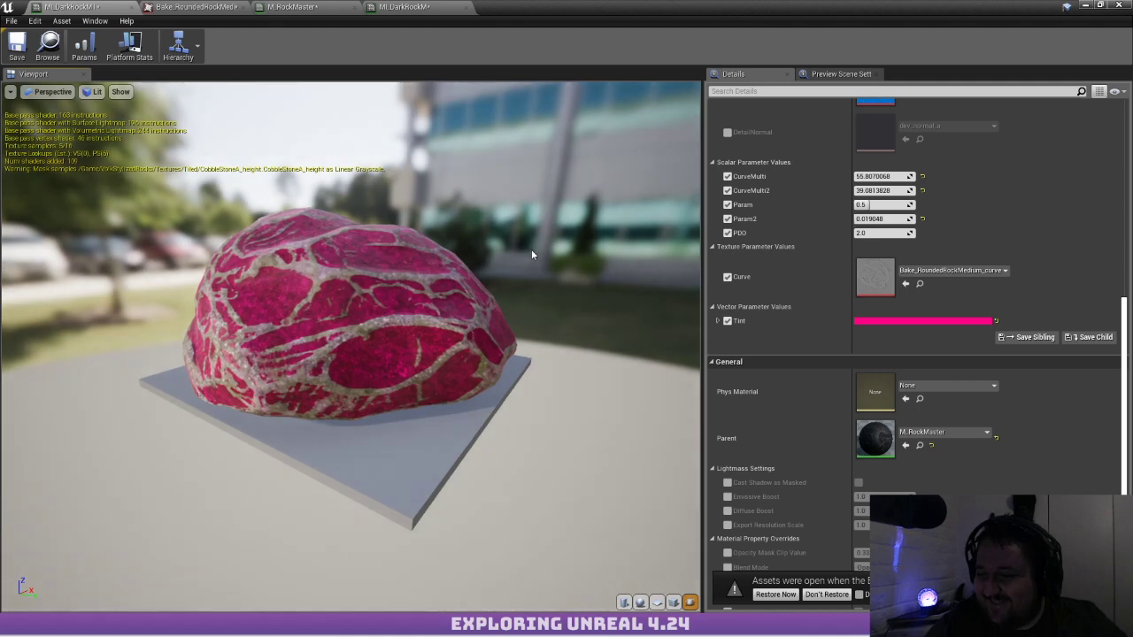
left_click_drag(884, 218, 856, 219)
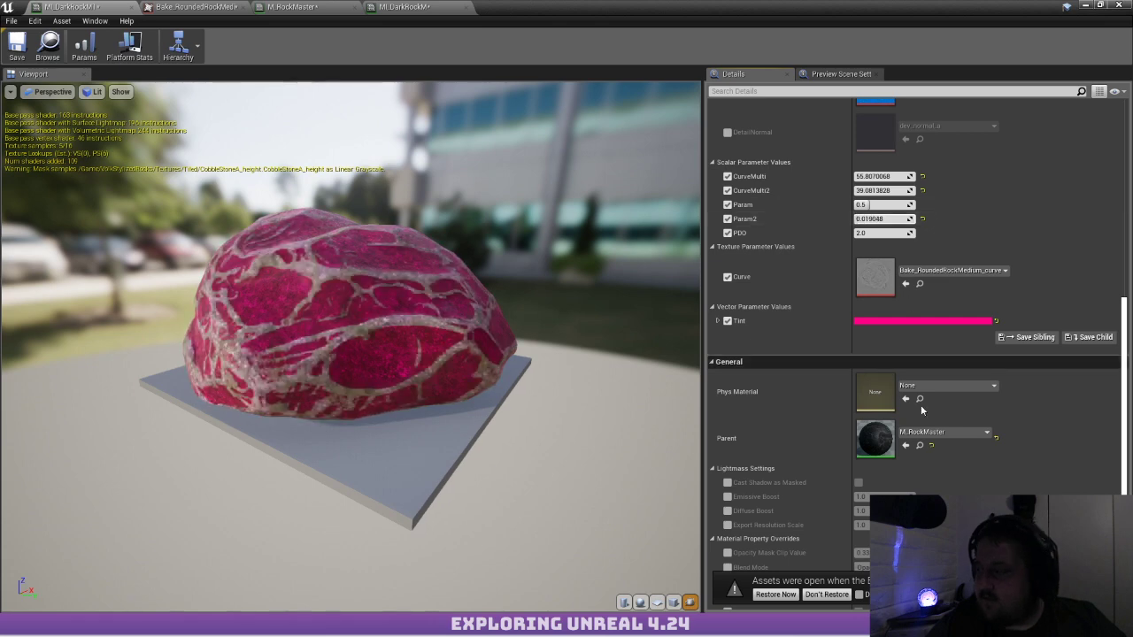
Open the instance's parent material M_RockMaster at the Subtract, Multiply and Min nodes of the curvature mask
double_click(875, 436)
right_click_drag(488, 230, 492, 281)
right_click_drag(439, 225, 587, 220)
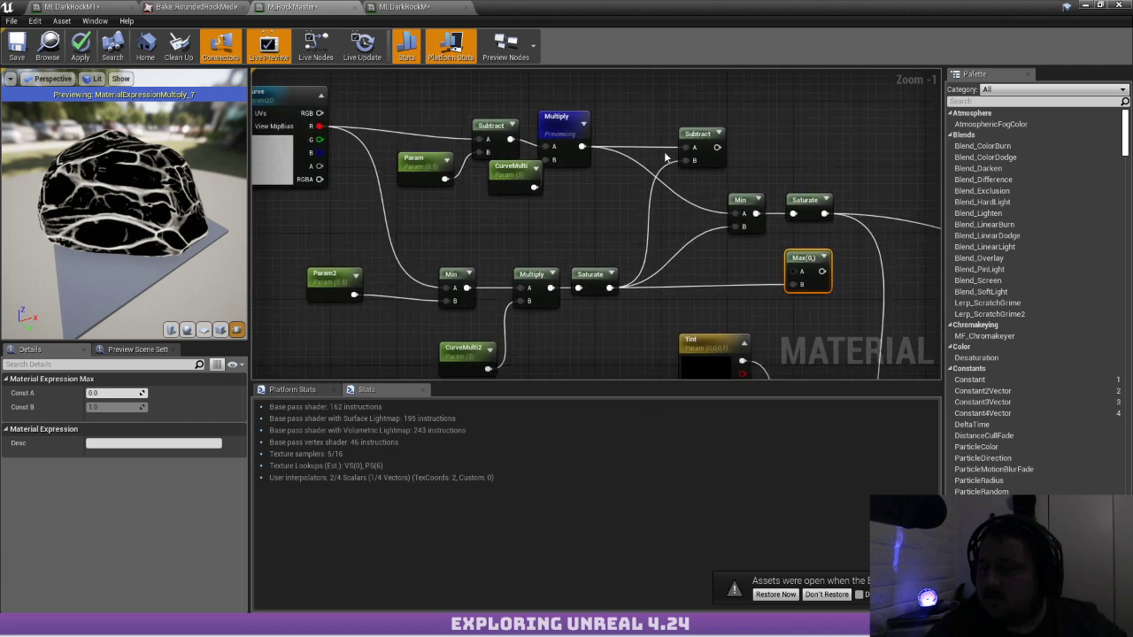
Tidy the upper curve branch by repositioning its Subtract, Param and Multiply nodes around CurveMulti
right_click_drag(471, 184, 457, 239)
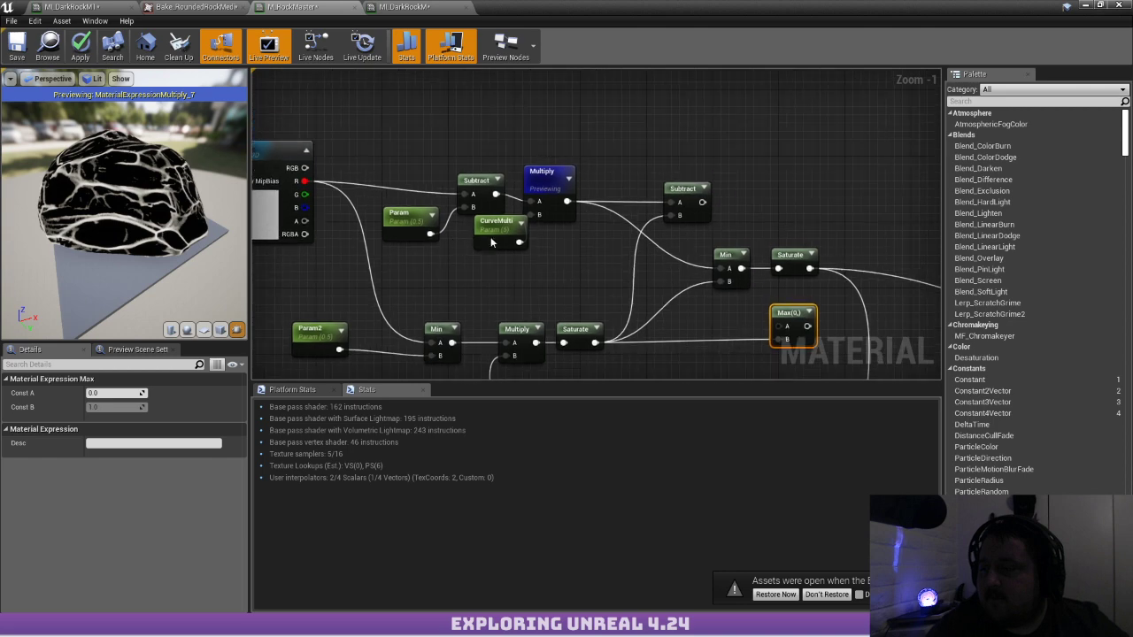
left_click_drag(473, 209, 456, 199)
left_click_drag(401, 225, 391, 221)
left_click_drag(557, 183, 544, 170)
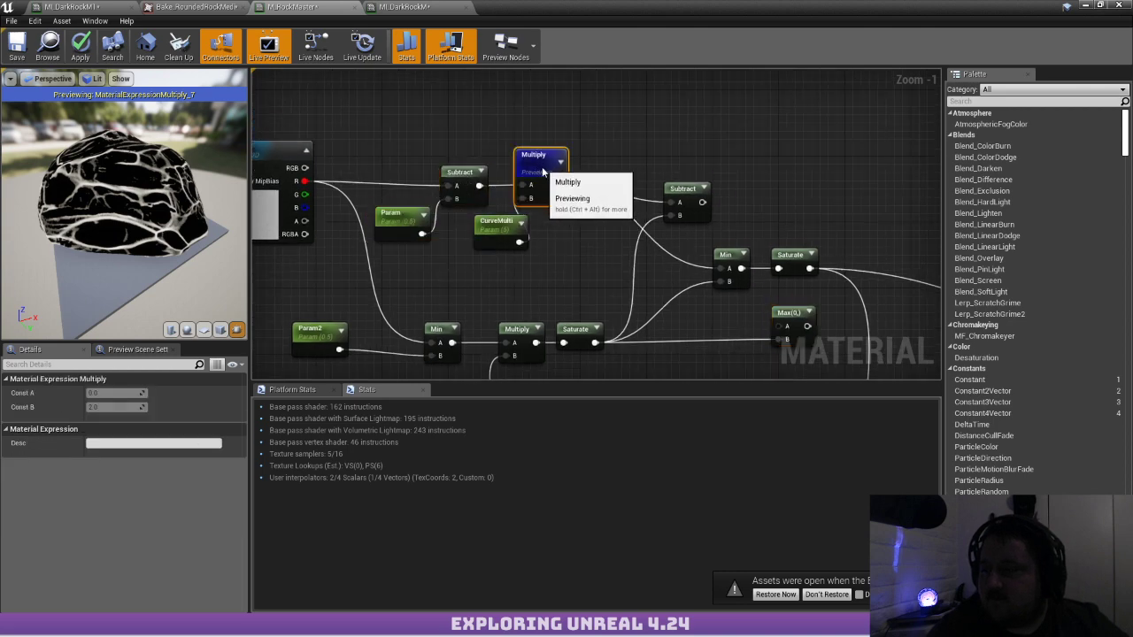
left_click(521, 234)
left_click(596, 199)
Preview the Min node that combines the two curve branches and inspect the edge mask on the rock mesh
right_click_drag(596, 199, 495, 202)
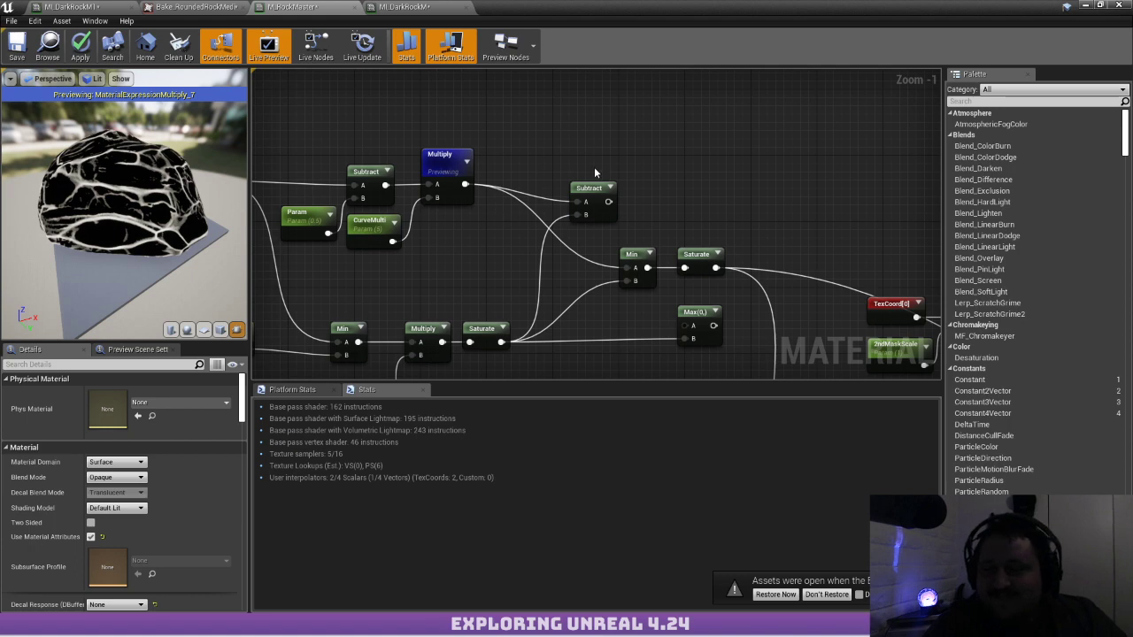
right_click_drag(549, 154, 652, 121)
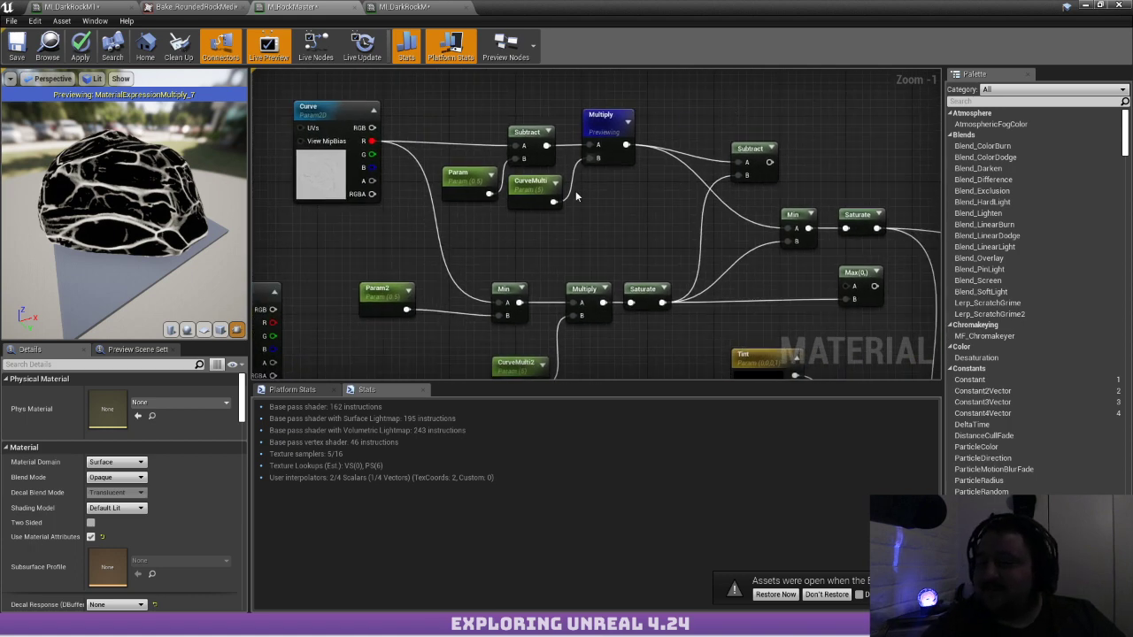
right_click_drag(656, 226, 473, 189)
left_click_drag(122, 196, 133, 163)
scroll(133, 182, "up", 3)
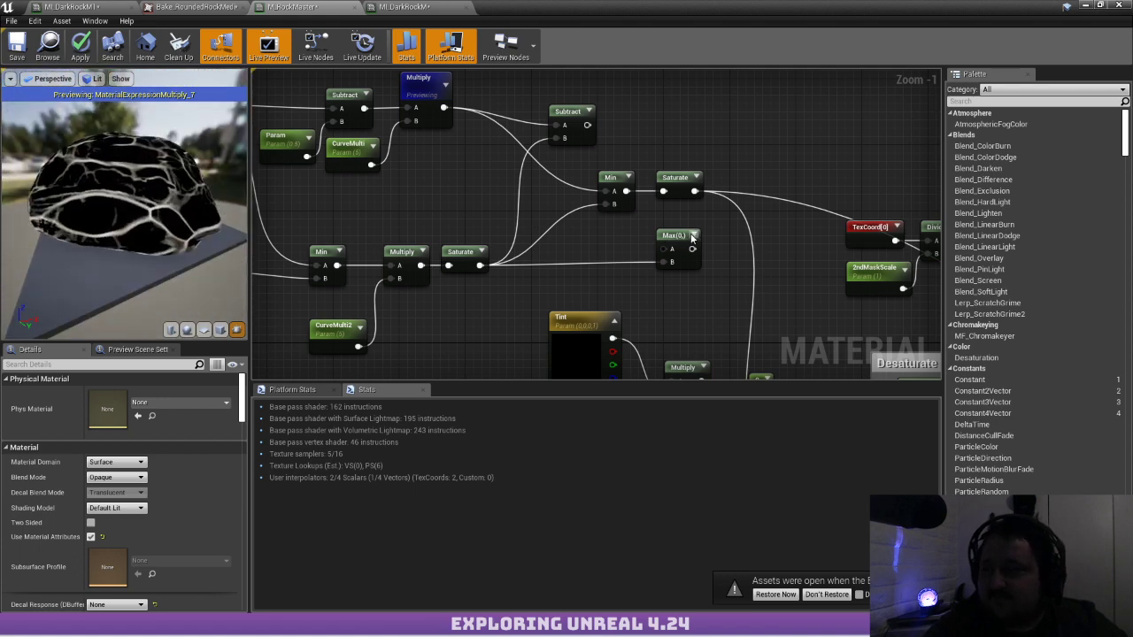
right_click(620, 180)
left_click(666, 184)
left_click_drag(93, 189, 213, 202)
right_click_drag(379, 221, 512, 208)
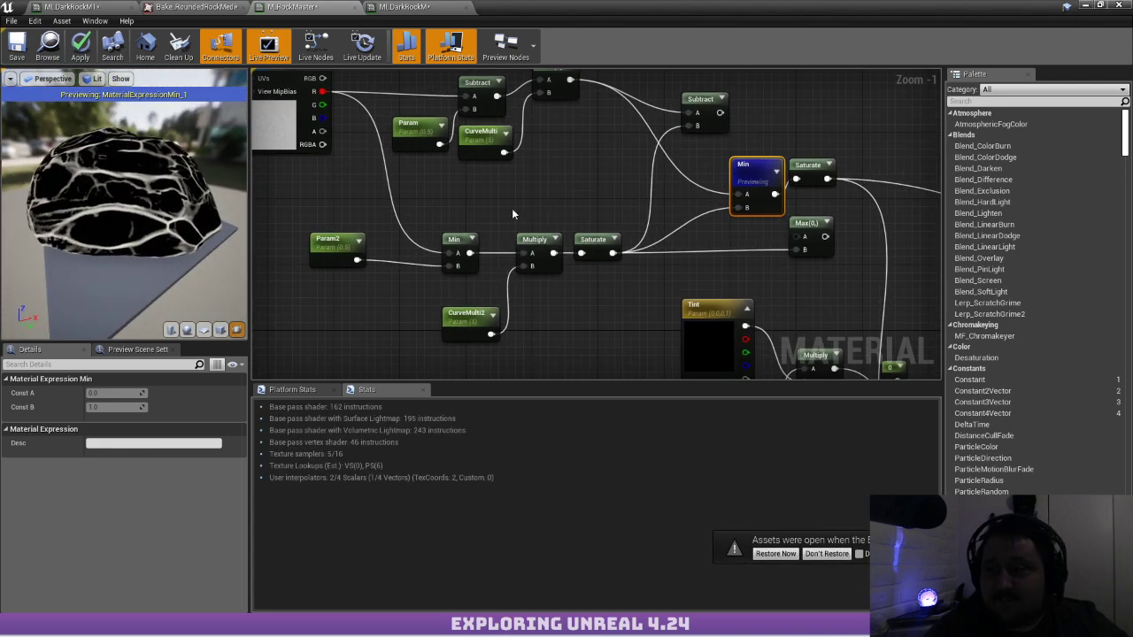
Try Param2 default values between 0 and 1 on the previewed rock and set it back to 0.5
left_click(332, 244)
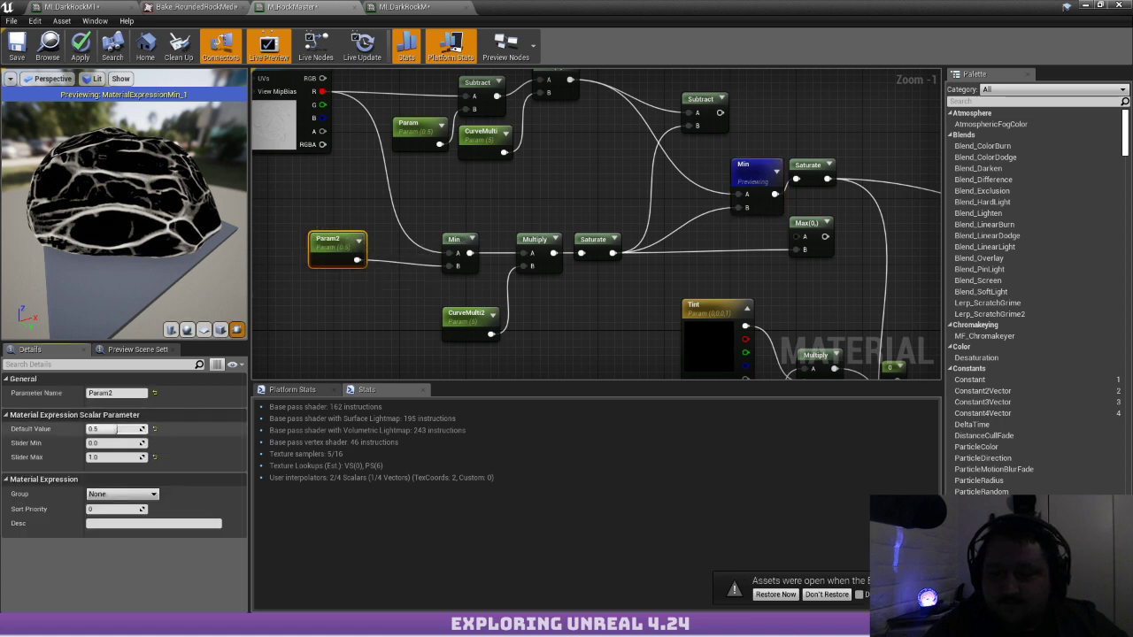
left_click_drag(117, 429, 145, 428)
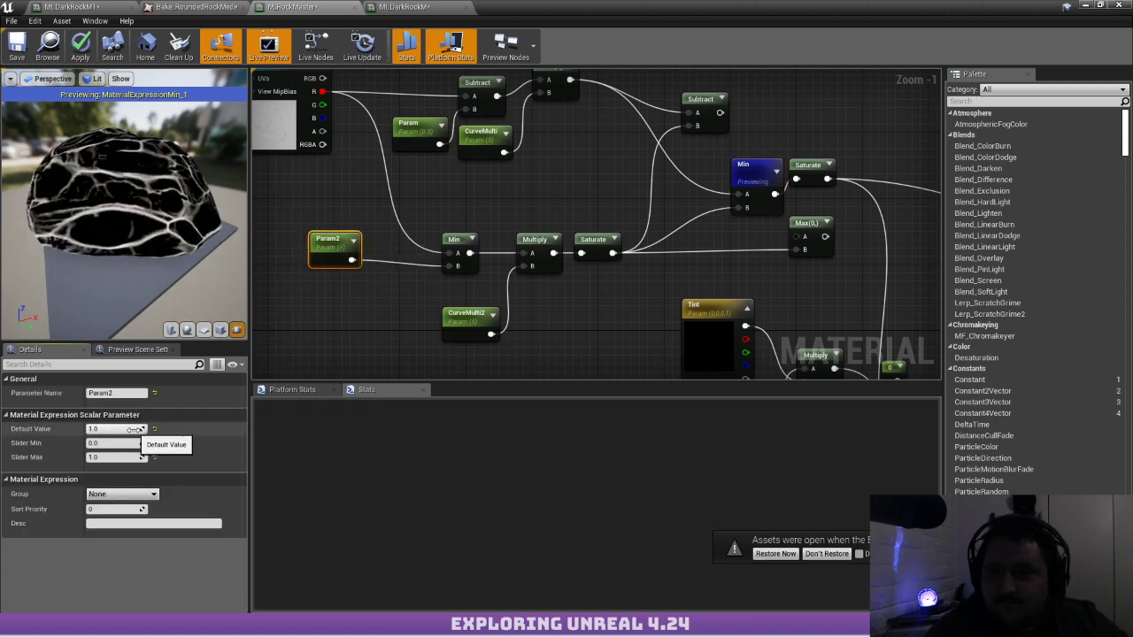
key("Return")
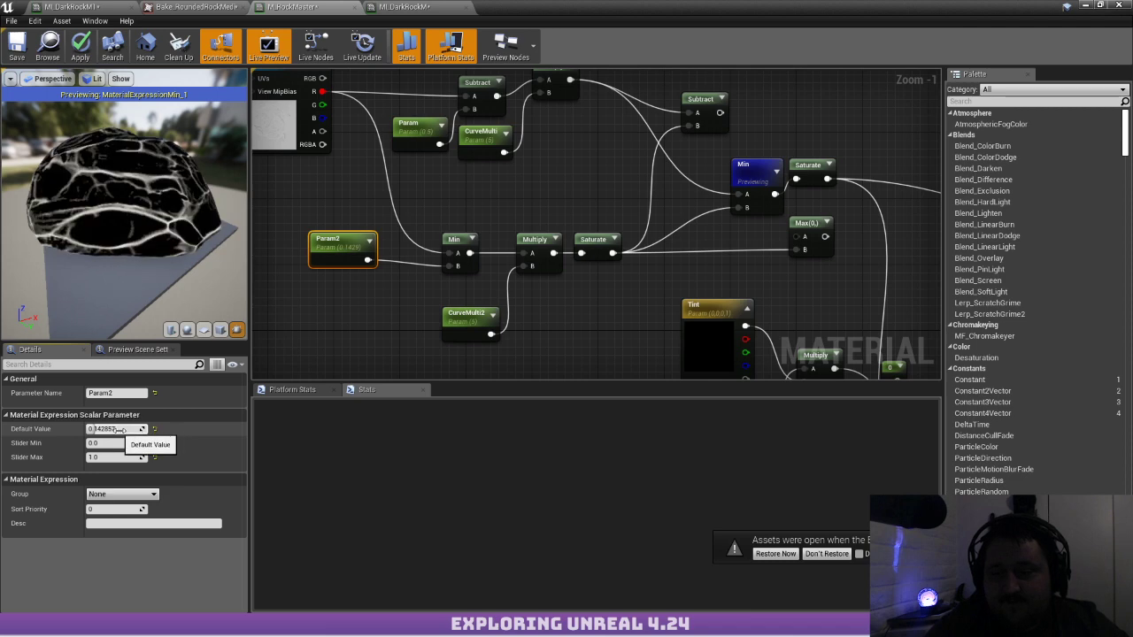
left_click_drag(95, 429, 85, 429)
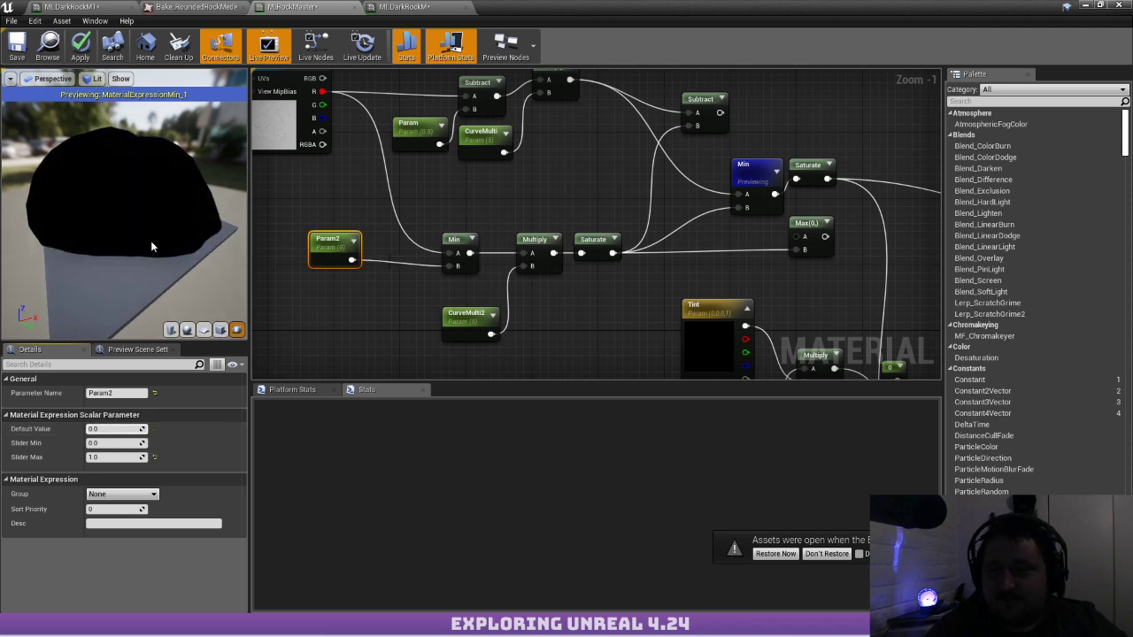
left_click_drag(95, 428, 99, 427)
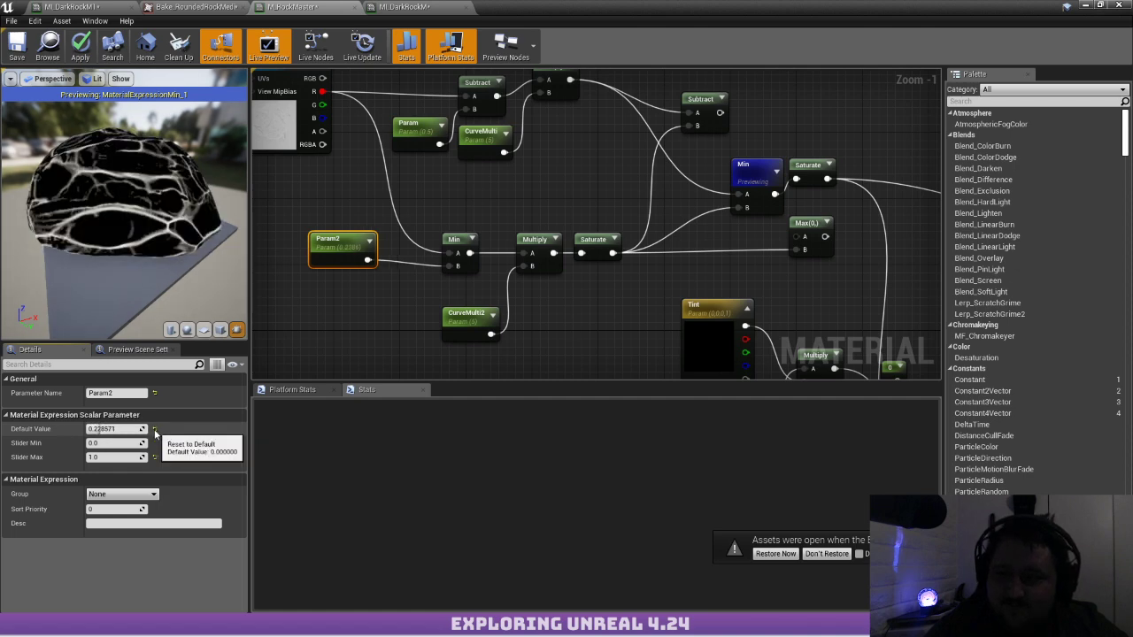
left_click(154, 429)
left_click_drag(97, 429, 134, 430)
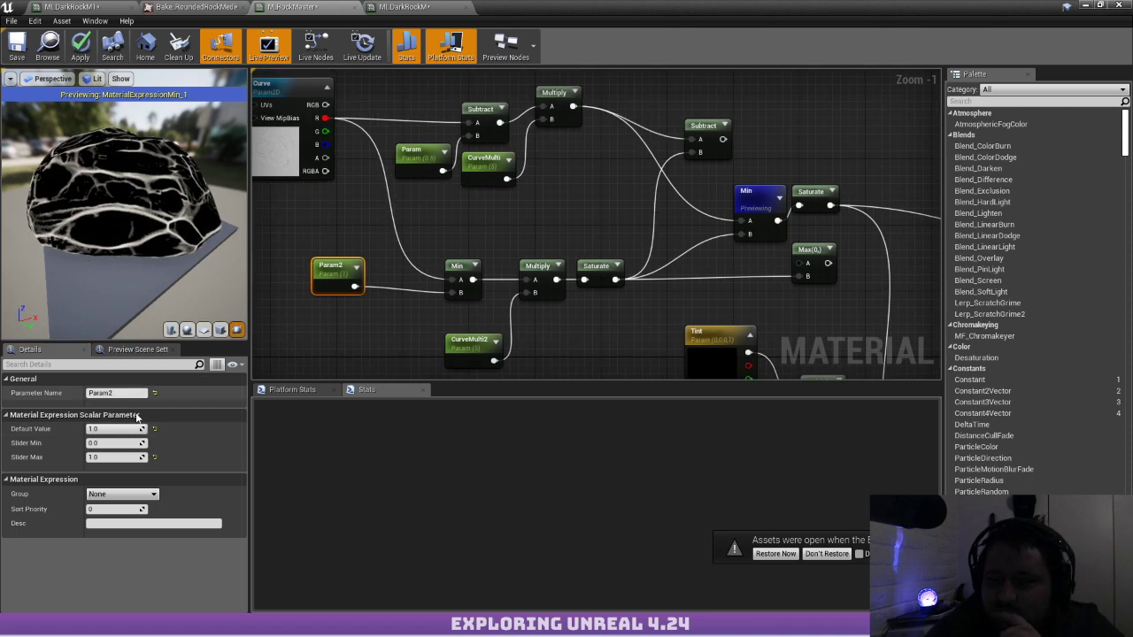
left_click(120, 430)
type("0.5")
key("Return")
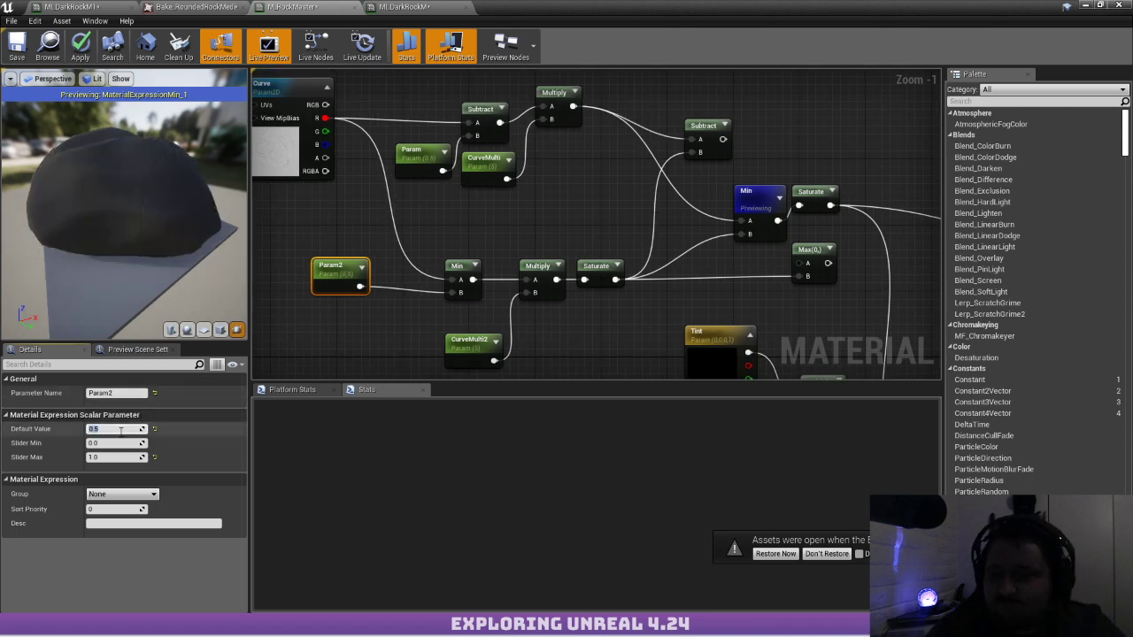
Align the upper Multiply node with Subtract and move the upper Param, CurveMulti, Subtract and Multiply nodes higher in the graph
left_click(432, 140)
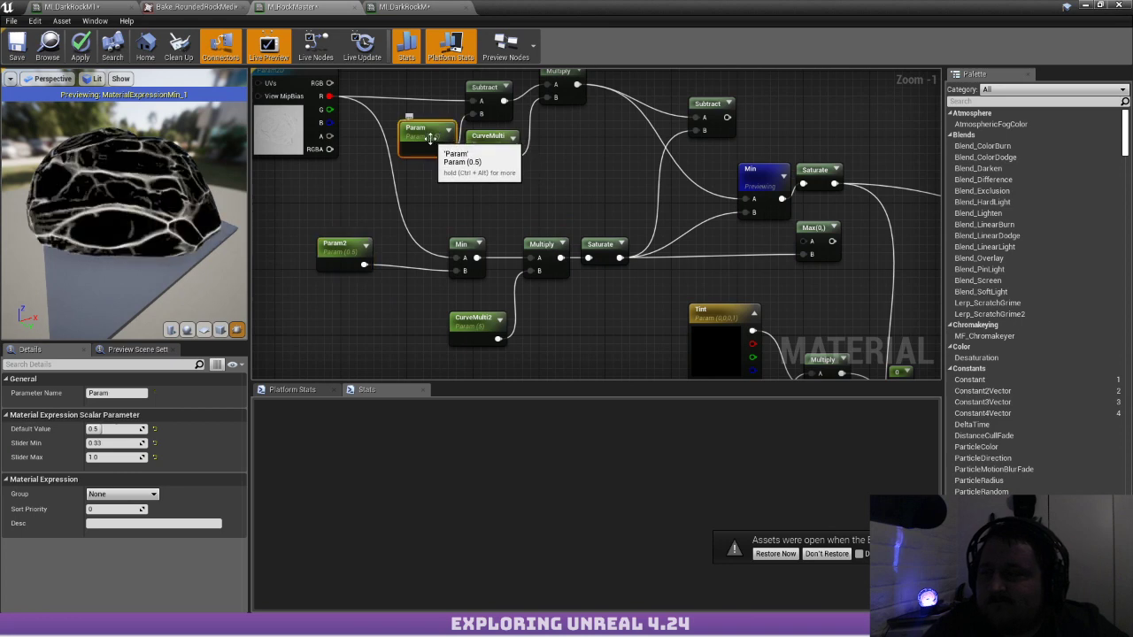
left_click(483, 150)
right_click_drag(482, 150, 448, 200)
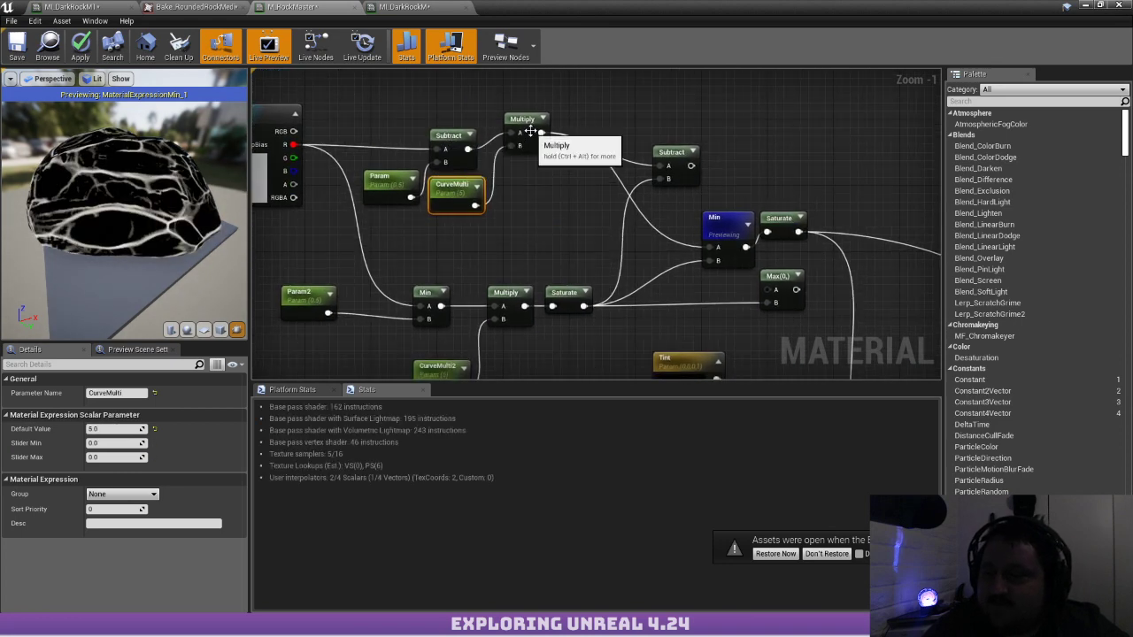
left_click_drag(527, 120, 537, 138)
right_click_drag(502, 286, 482, 250)
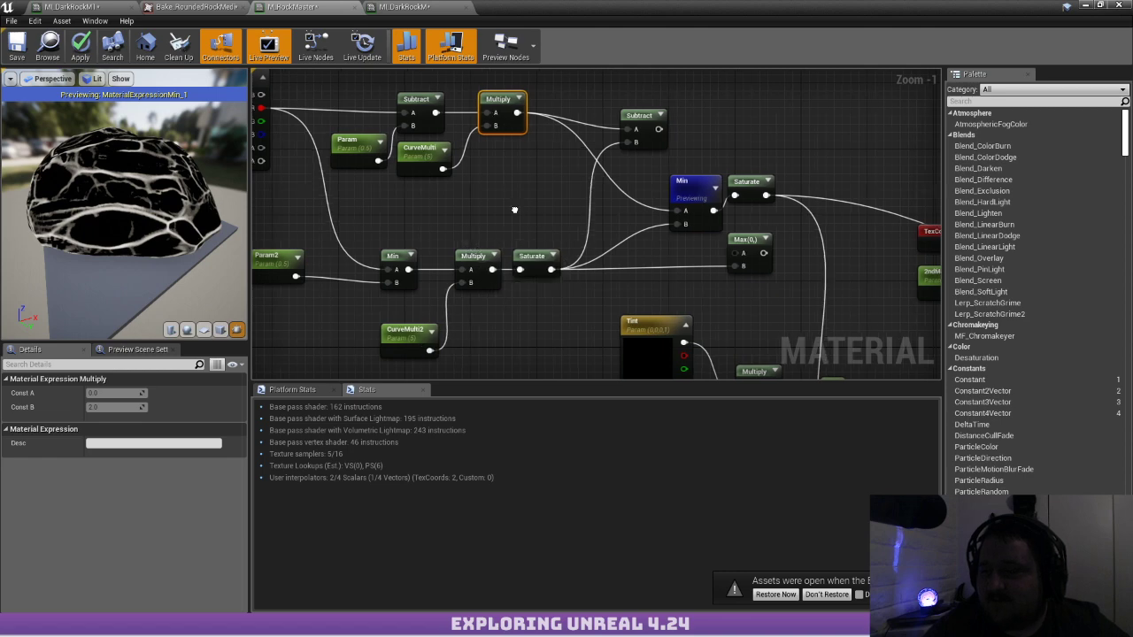
right_click_drag(519, 206, 469, 180)
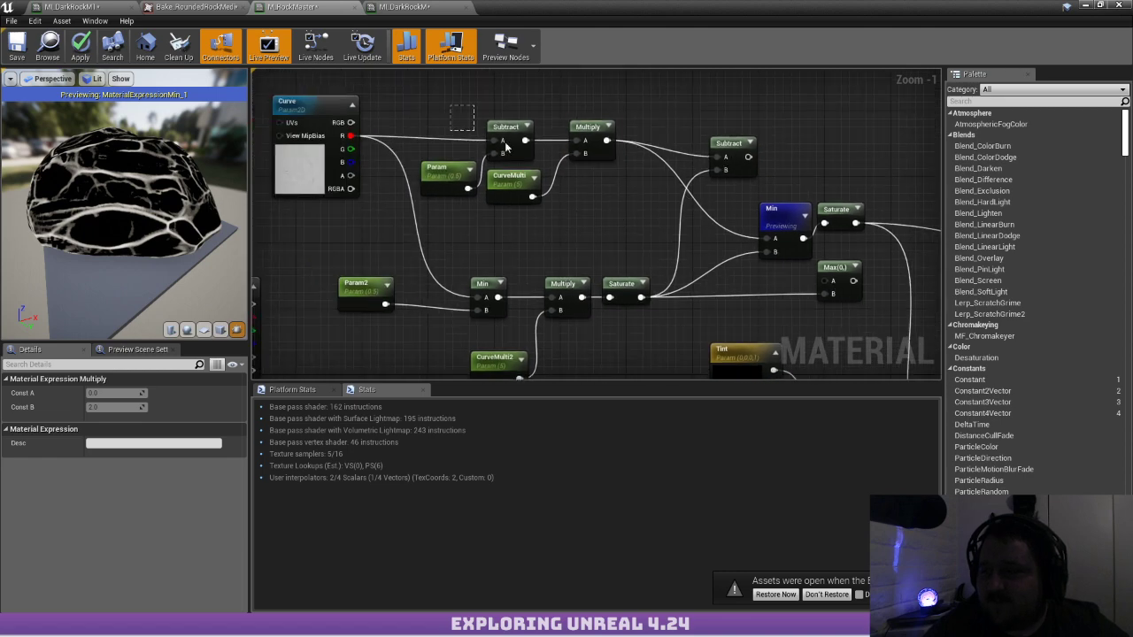
left_click_drag(507, 147, 600, 95)
left_click(587, 185)
right_click_drag(579, 178, 544, 224)
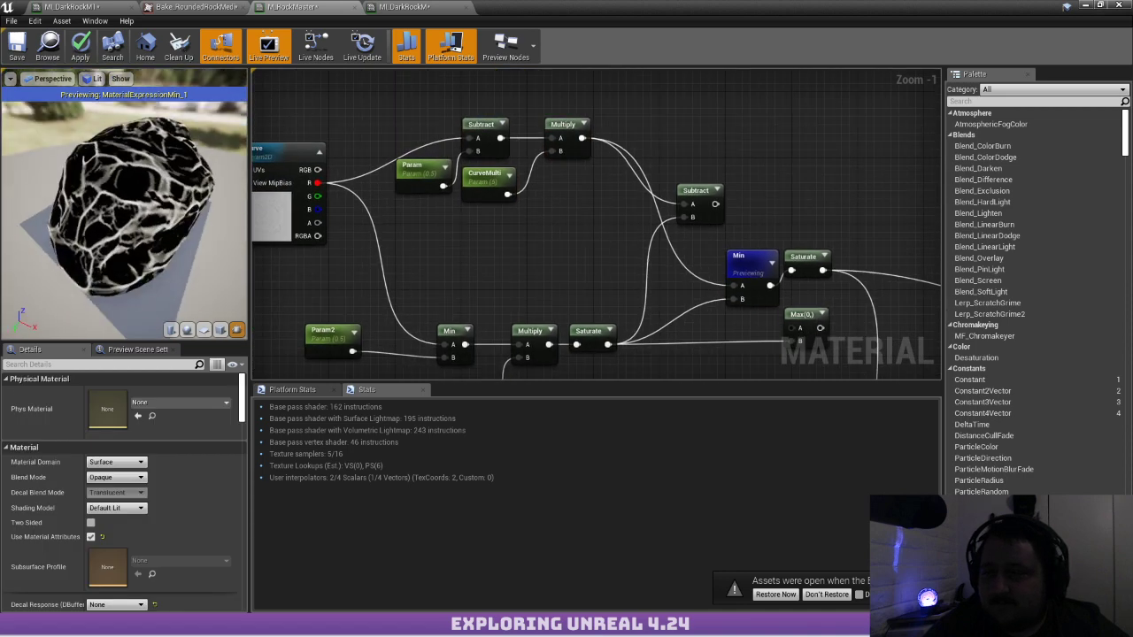
Set the CurveMulti parameter's default value to 2 and inspect the mask from several sides of the rock
left_click_drag(160, 189, 202, 174)
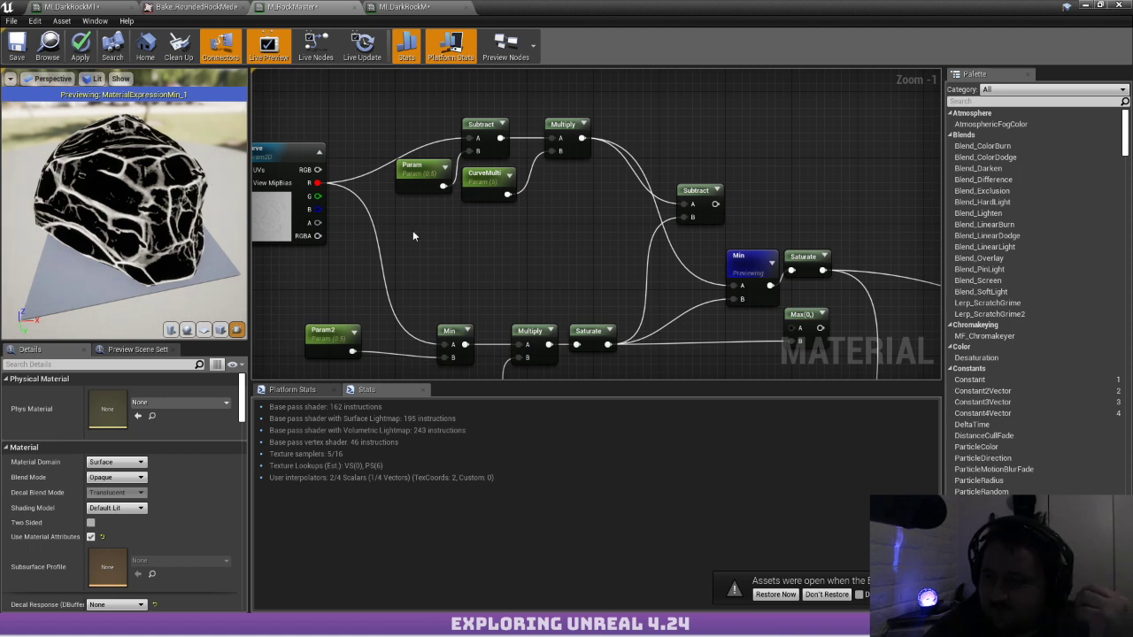
left_click_drag(190, 228, 144, 232)
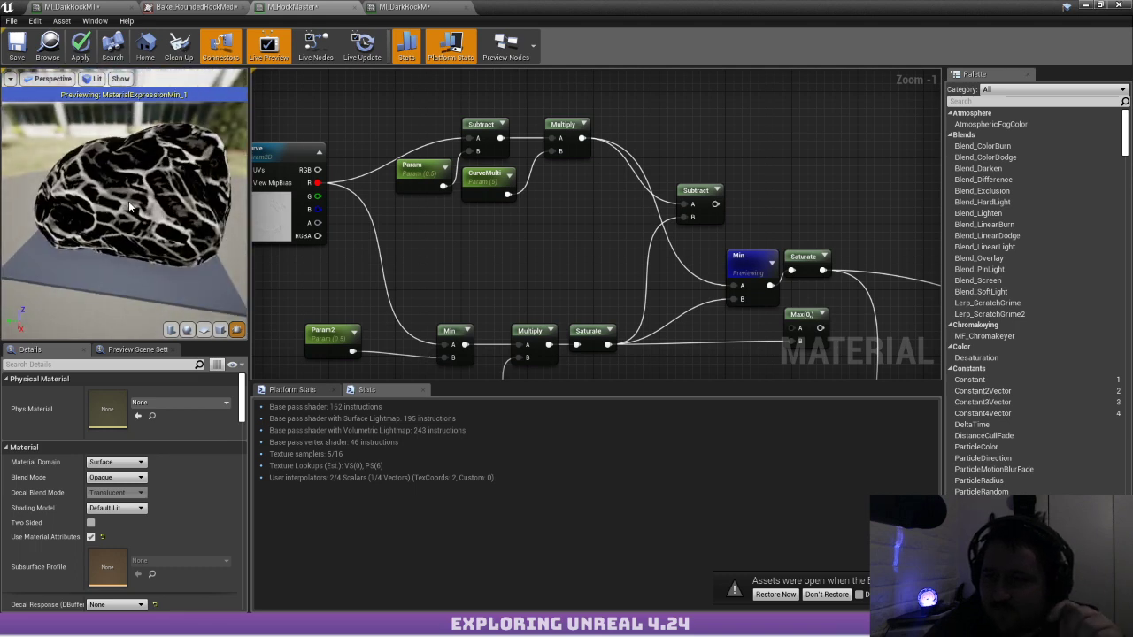
left_click(494, 197)
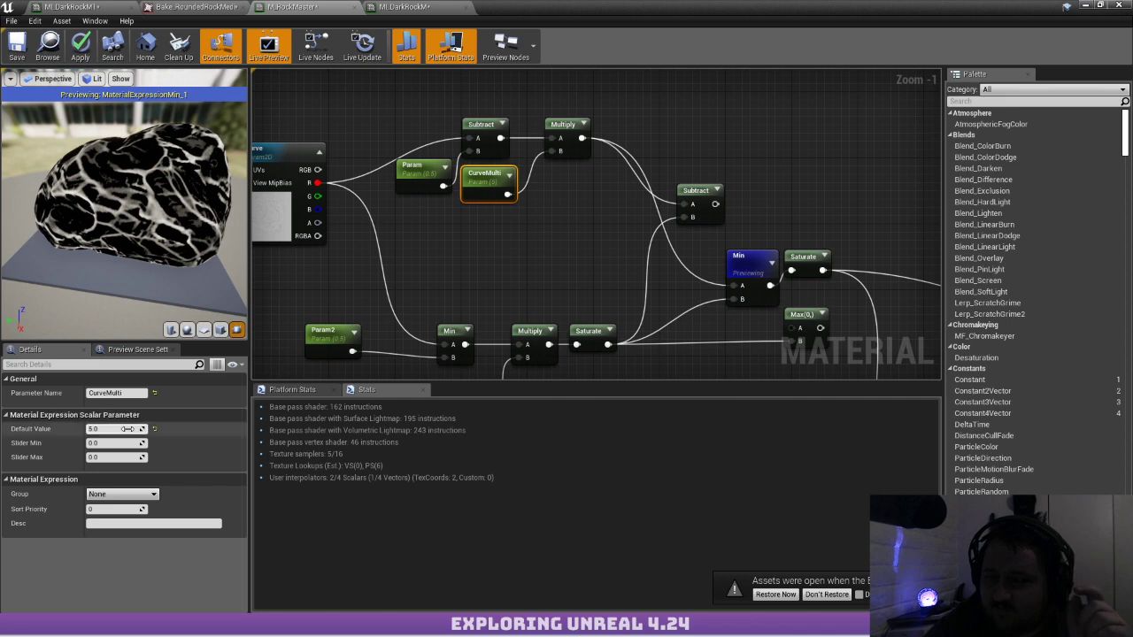
key("Return")
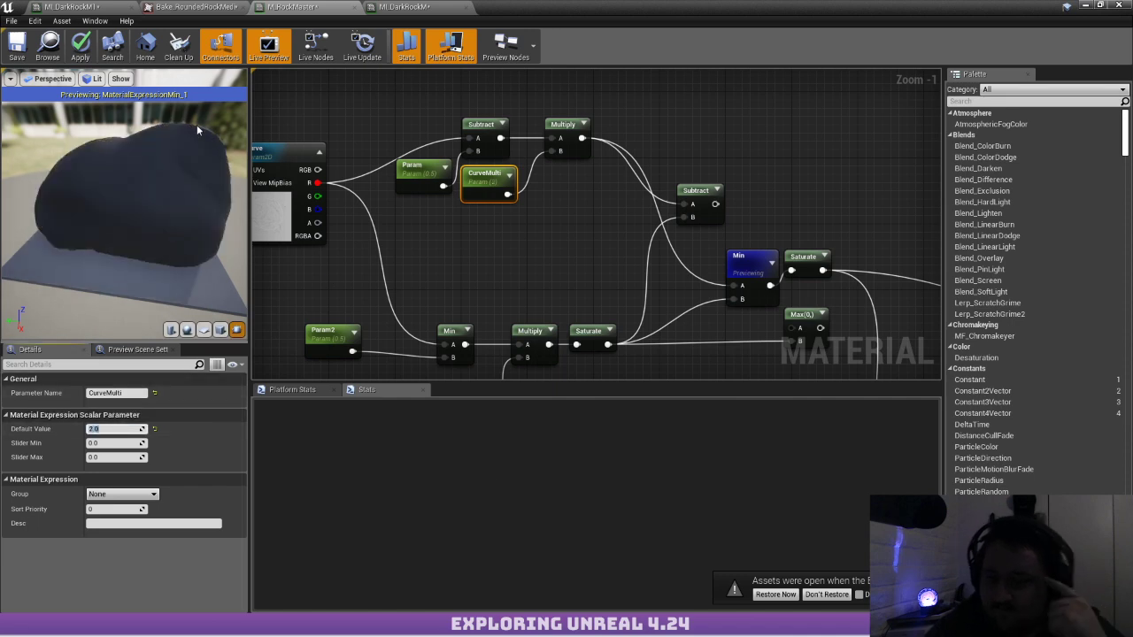
left_click_drag(186, 198, 97, 165)
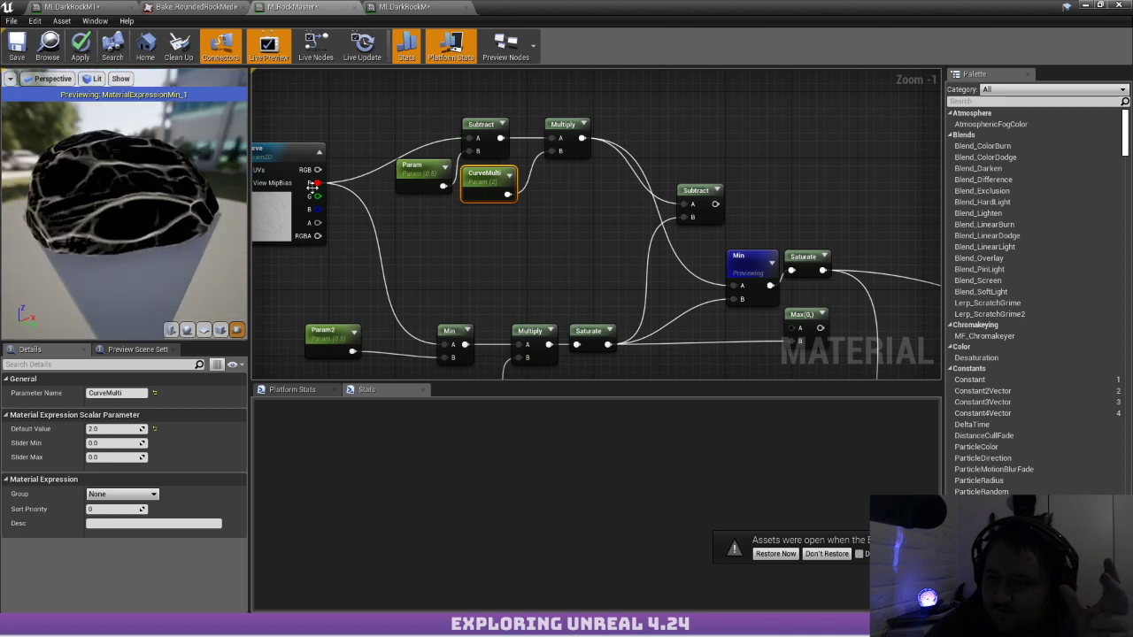
right_click_drag(570, 184, 615, 183)
left_click_drag(151, 195, 194, 221)
Add a OneMinus node after the upper Multiply and connect its output to input A of the combining Min node
right_click_drag(576, 170, 450, 181)
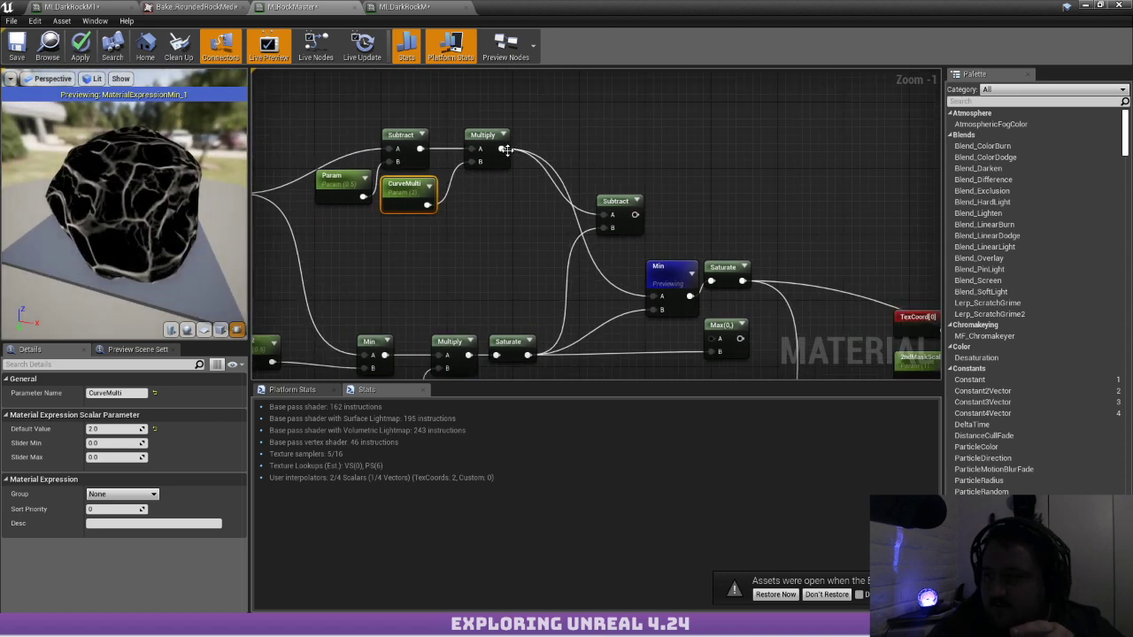
left_click_drag(503, 149, 629, 150)
type("one")
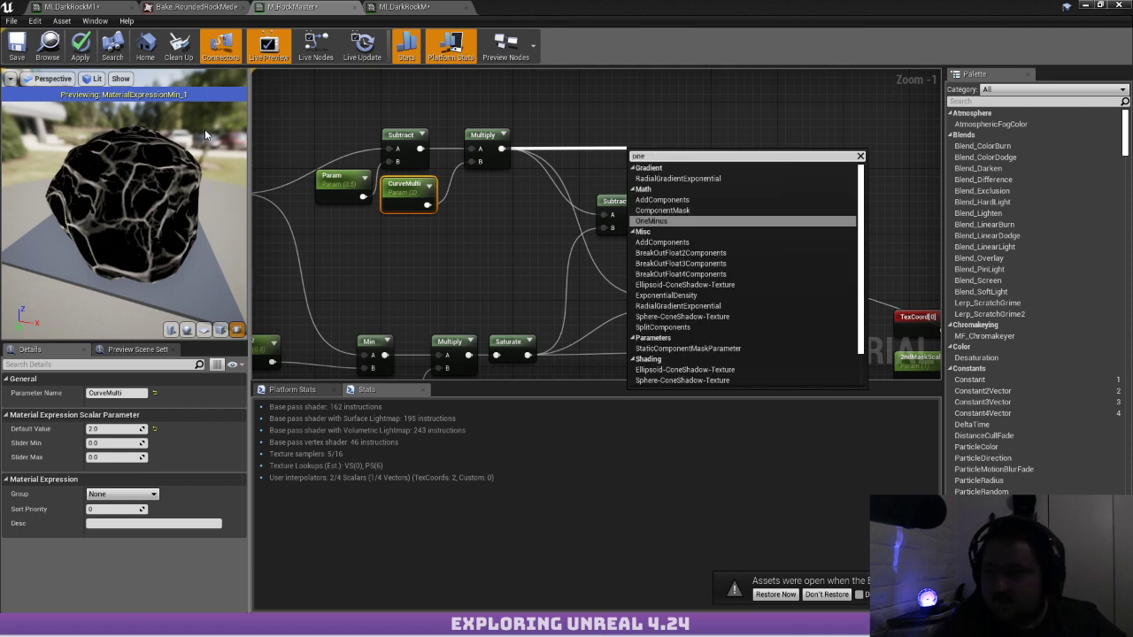
key("Return")
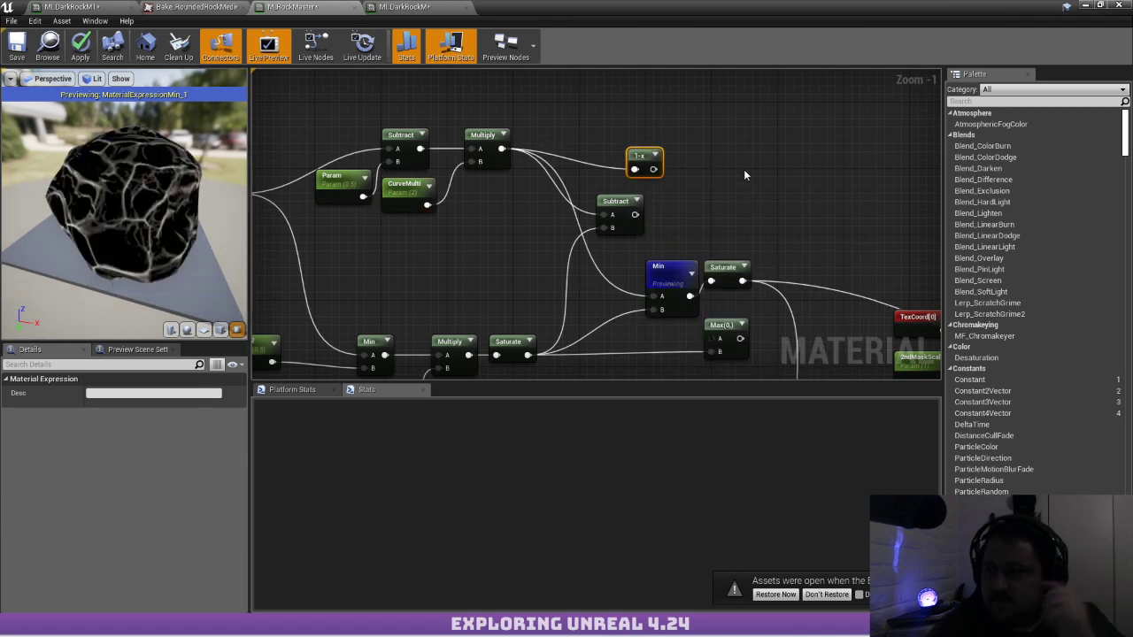
left_click_drag(650, 167, 654, 297)
left_click_drag(208, 179, 133, 175)
Preview the lower branch's Saturate node on the rock and reposition that node in line with its Multiply
right_click_drag(515, 239, 567, 115)
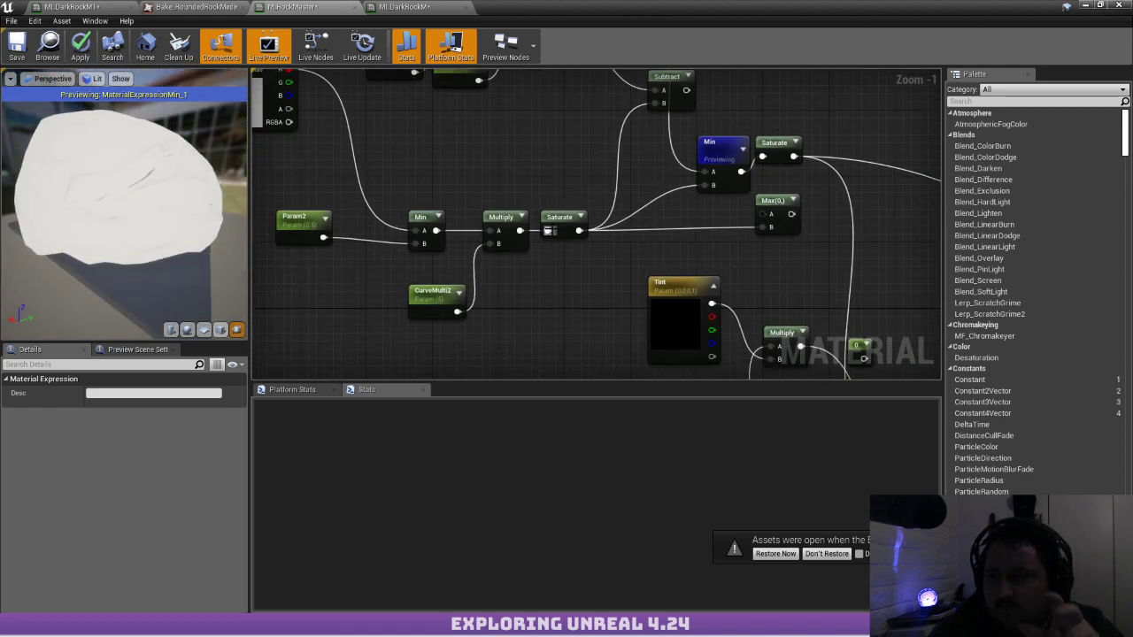
right_click(560, 220)
left_click(602, 225)
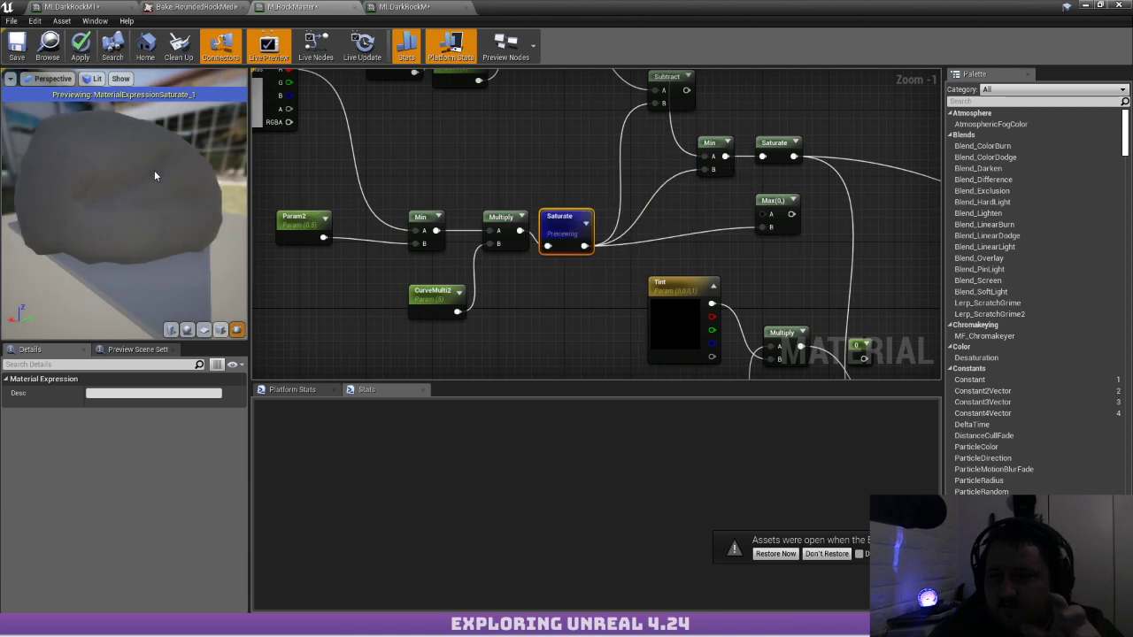
left_click_drag(155, 175, 108, 179)
right_click_drag(380, 163, 410, 205)
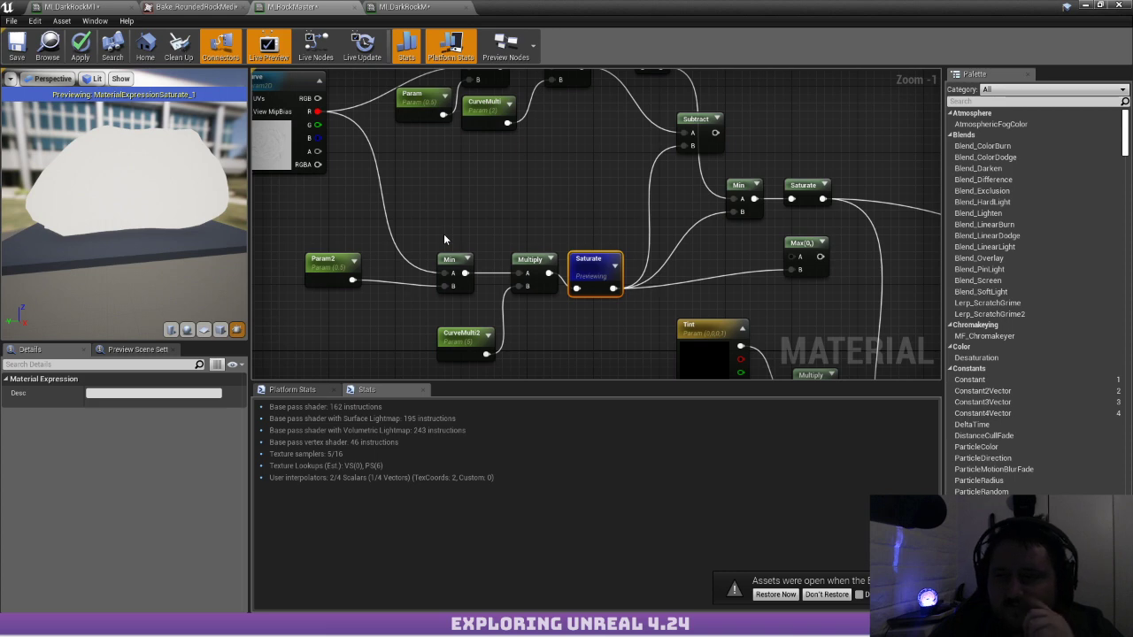
right_click_drag(443, 233, 428, 258)
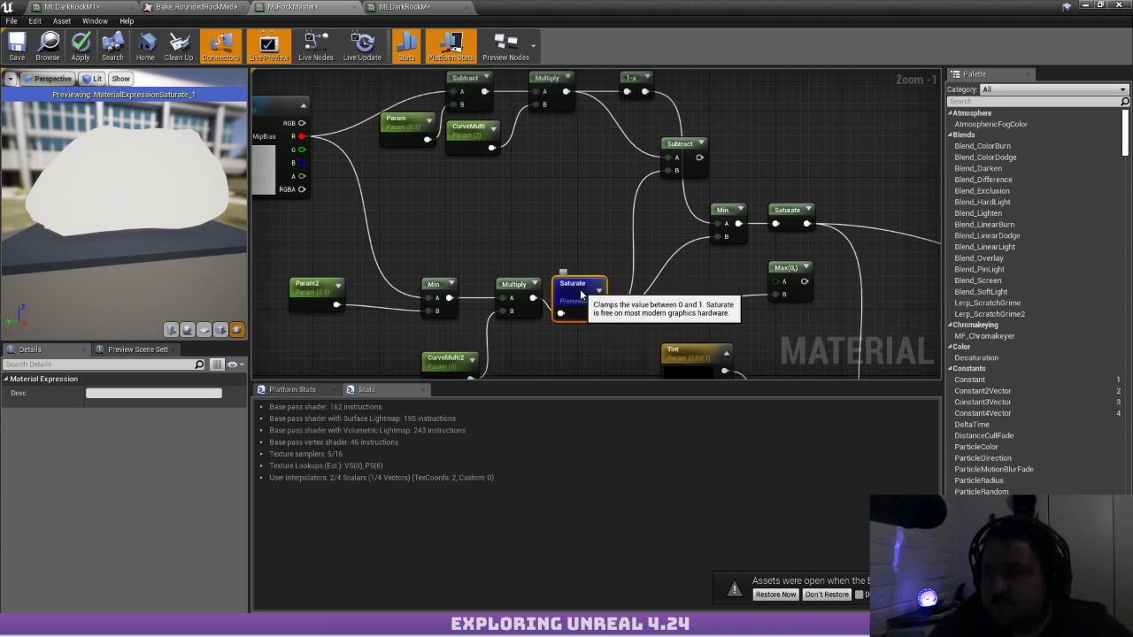
left_click_drag(579, 297, 596, 280)
Try higher and lower default values for CurveMulti2 on the previewed rock and set it to 2
right_click_drag(447, 367, 449, 332)
left_click(448, 329)
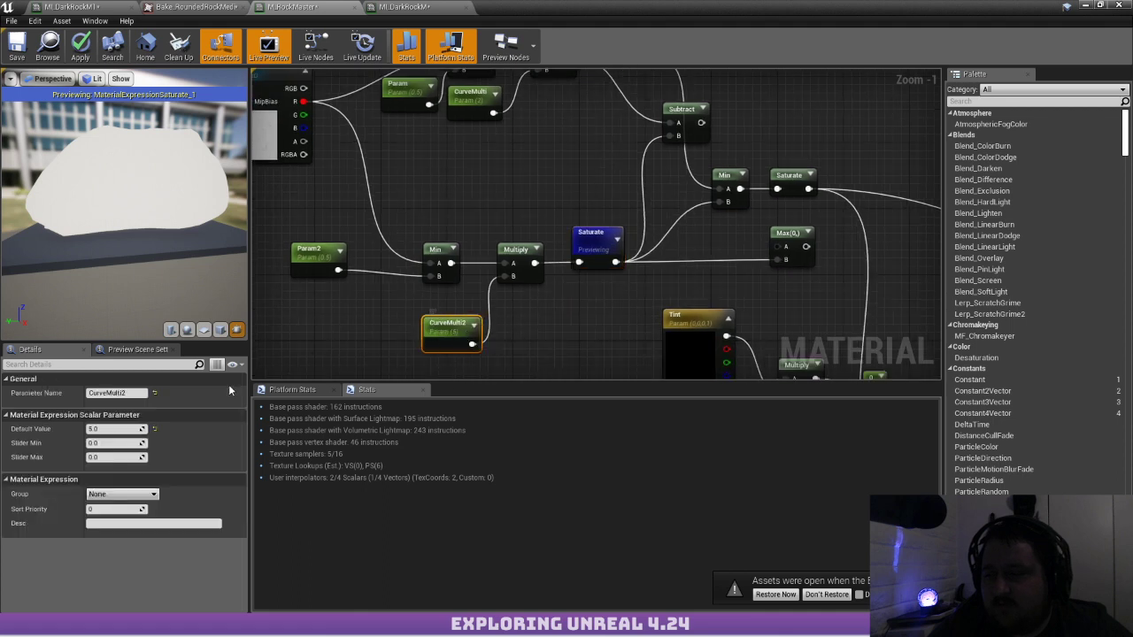
left_click_drag(108, 431, 120, 431)
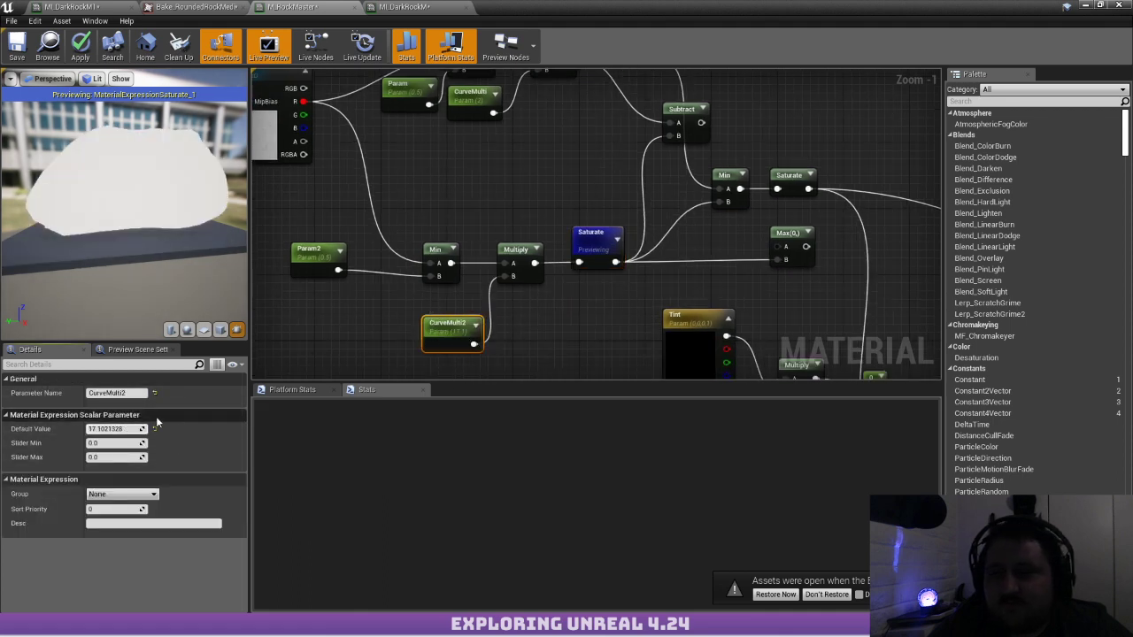
left_click_drag(158, 252, 79, 282)
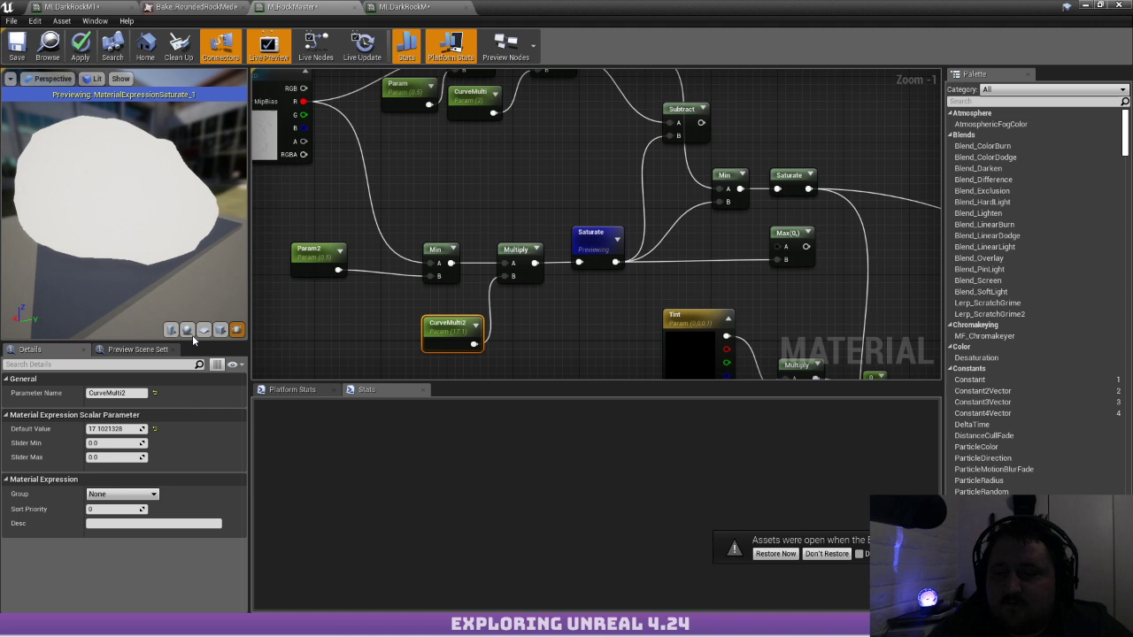
left_click_drag(133, 430, 117, 429)
left_click(117, 428)
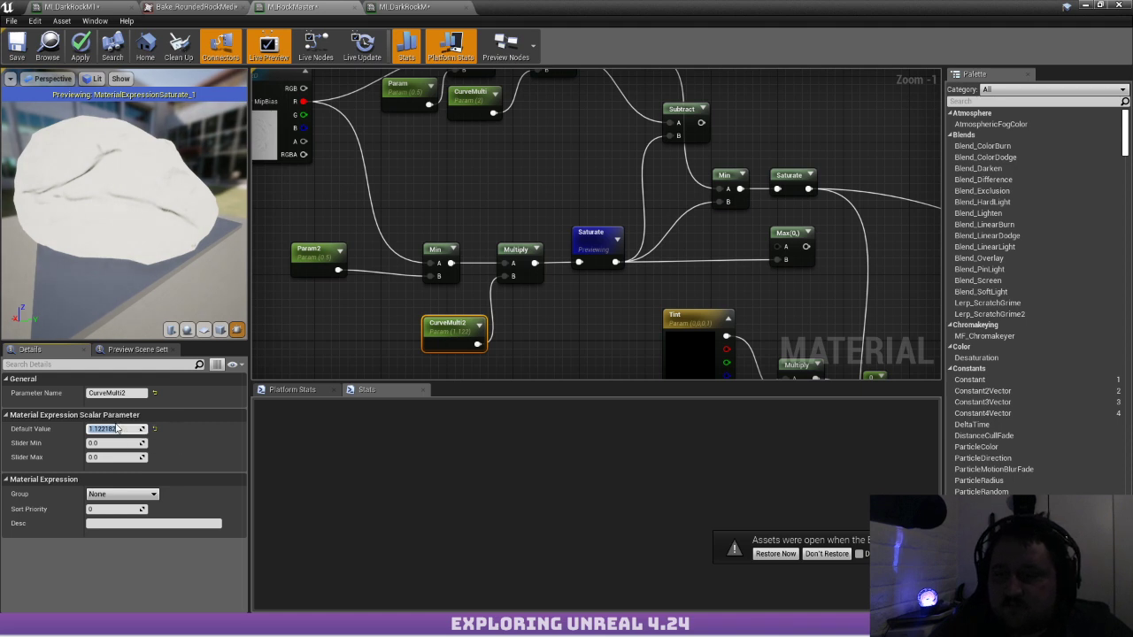
key("Return")
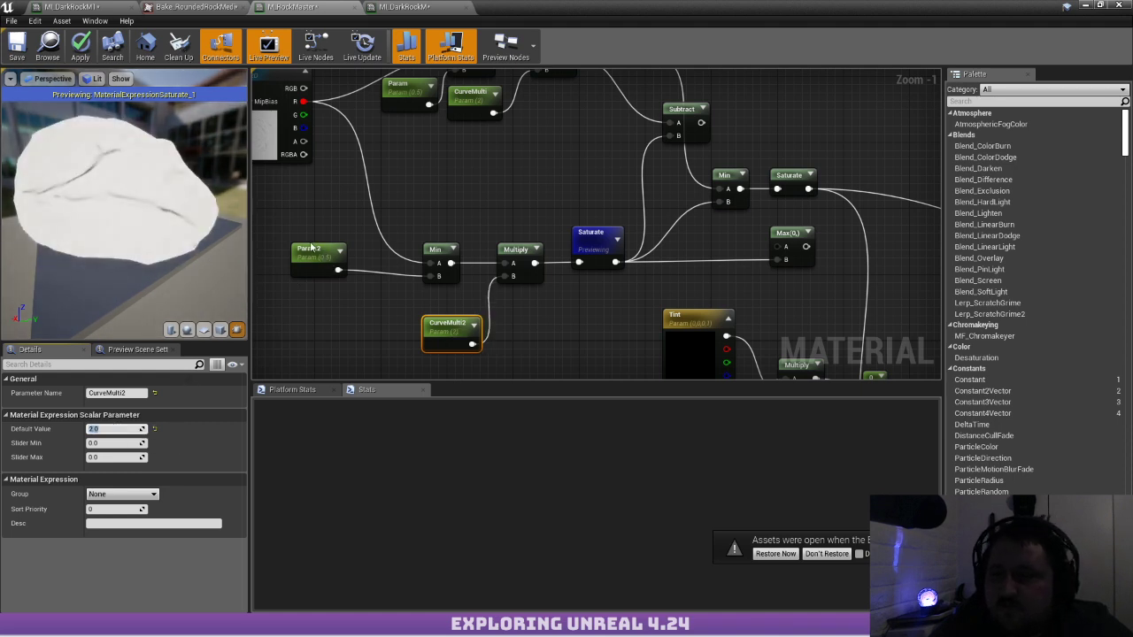
Move the Param2 node closer to the lower Min node and inspect the previewed mask on the rock
left_click(311, 255)
left_click_drag(310, 252, 335, 261)
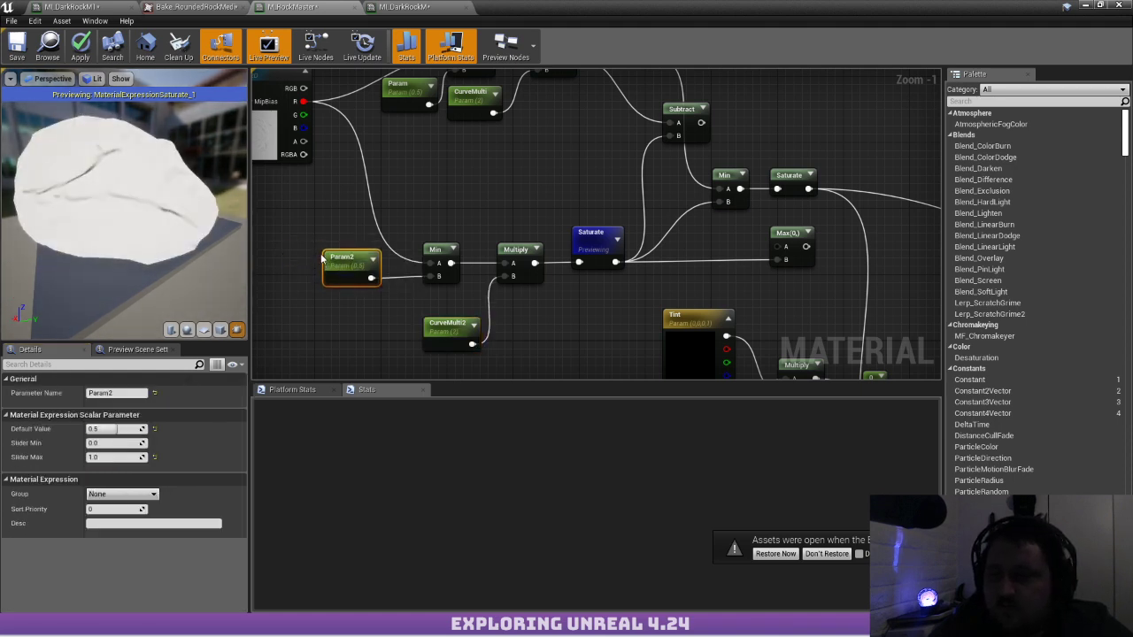
left_click_drag(230, 237, 81, 195)
left_click_drag(94, 151, 134, 147)
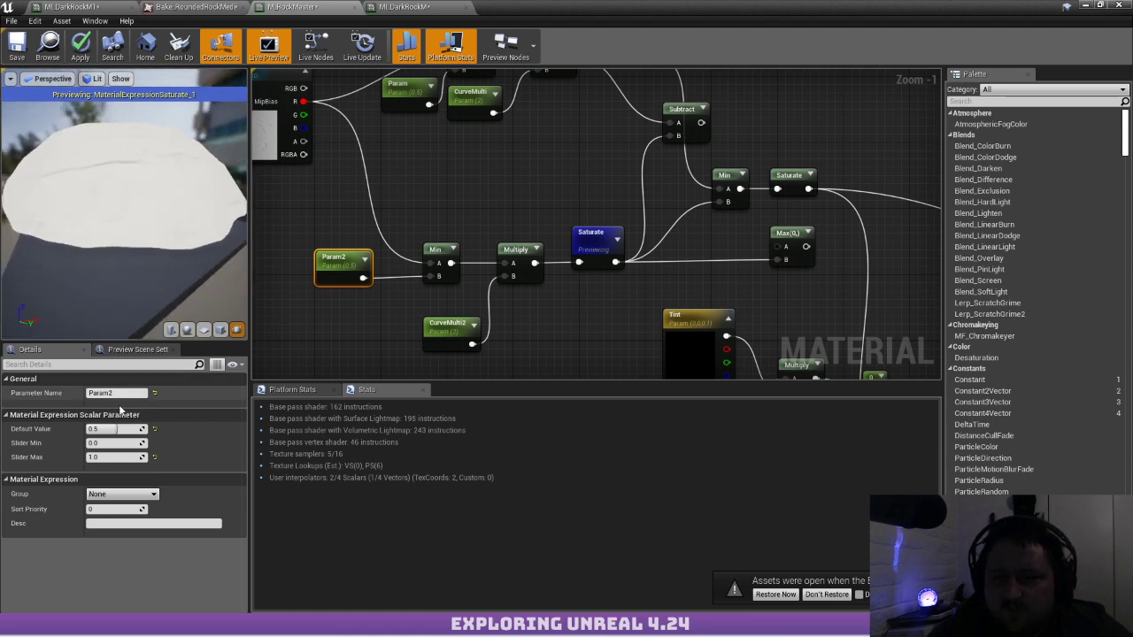
Try higher and lower default values for Param2 on the previewed rock, including 0, and set it back to 0.5
mouse_move(111, 428)
left_mouse_down()
mouse_move(146, 428)
mouse_move(102, 428)
mouse_move(130, 429)
left_mouse_up()
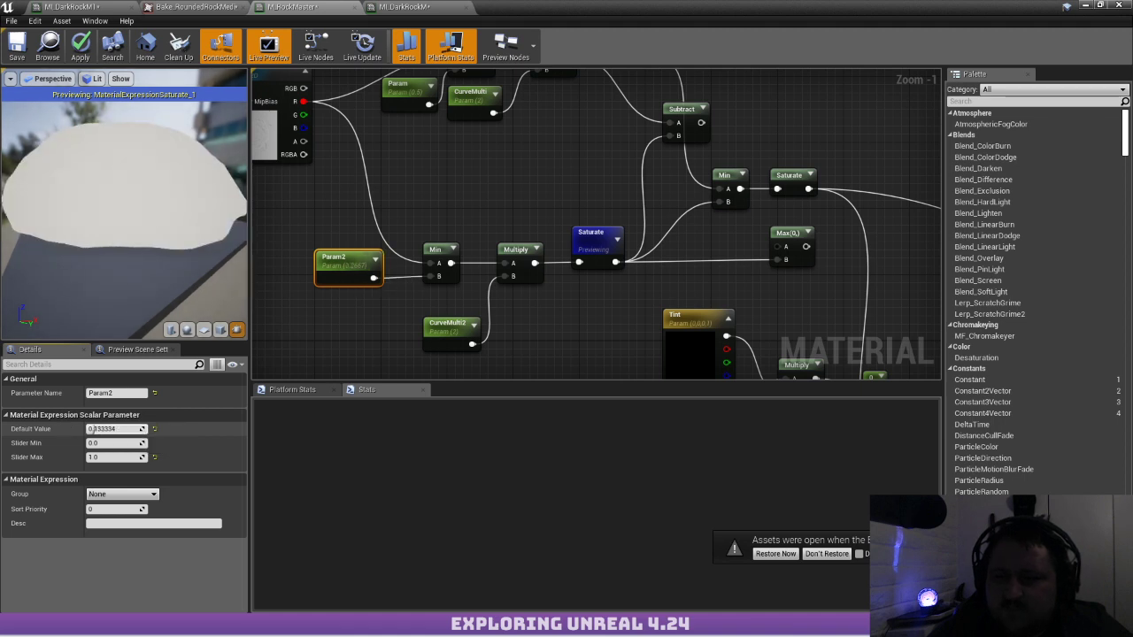
left_click(155, 431)
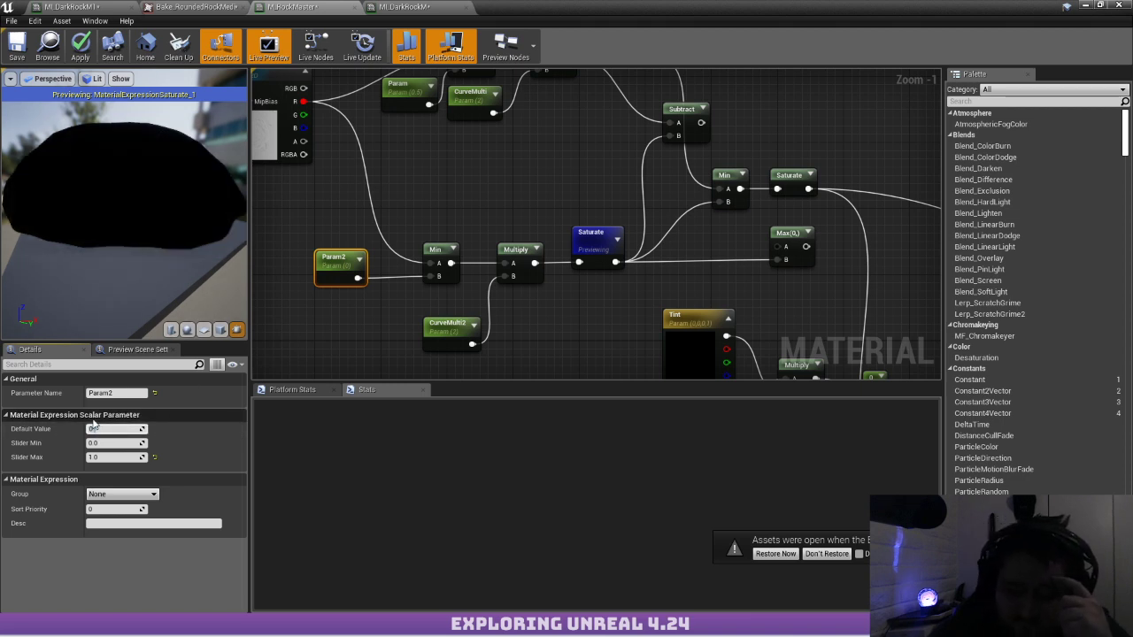
key("Return")
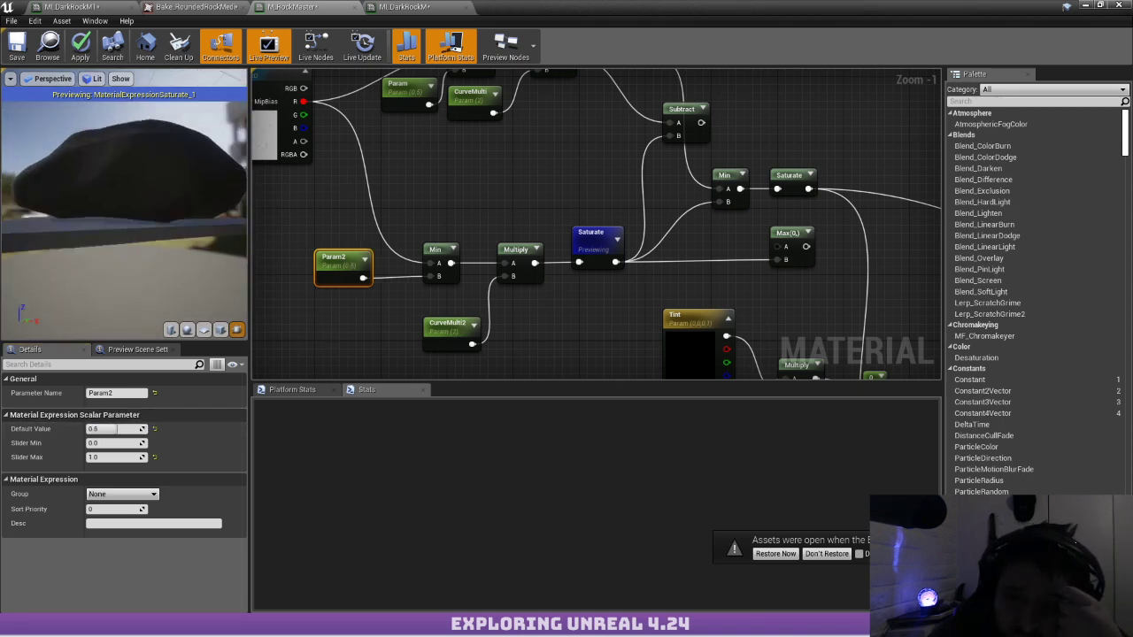
left_click_drag(124, 213, 137, 292)
Preview the Min node that combines both branches and inspect its mask closely on the rock
right_click(731, 175)
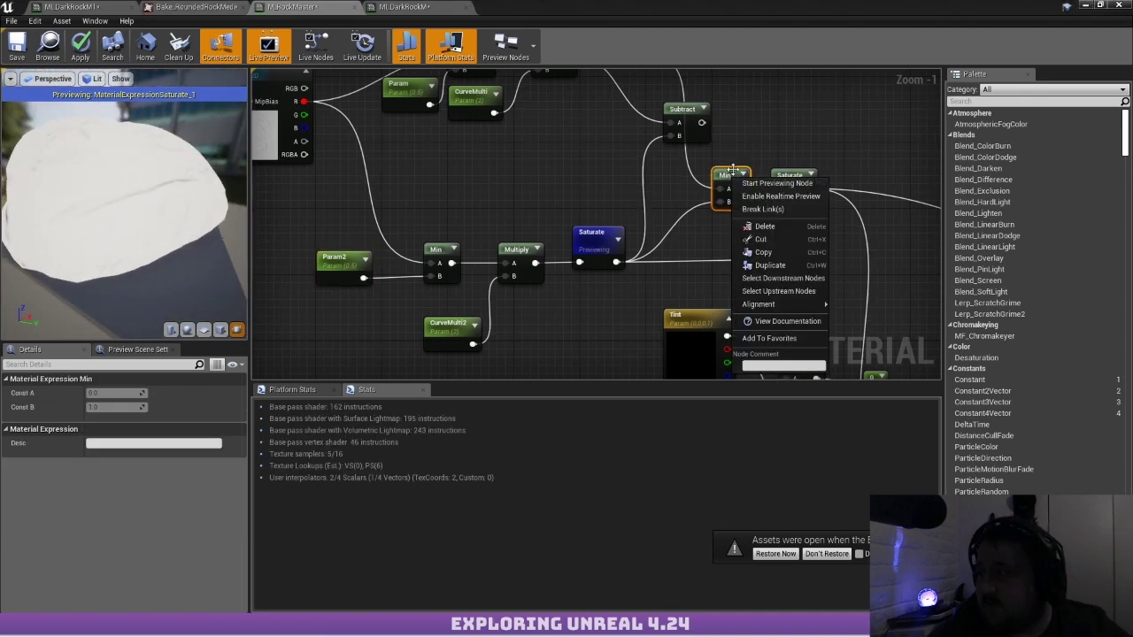
left_click(764, 183)
left_click_drag(182, 153, 134, 256)
scroll(86, 221, "up", 3)
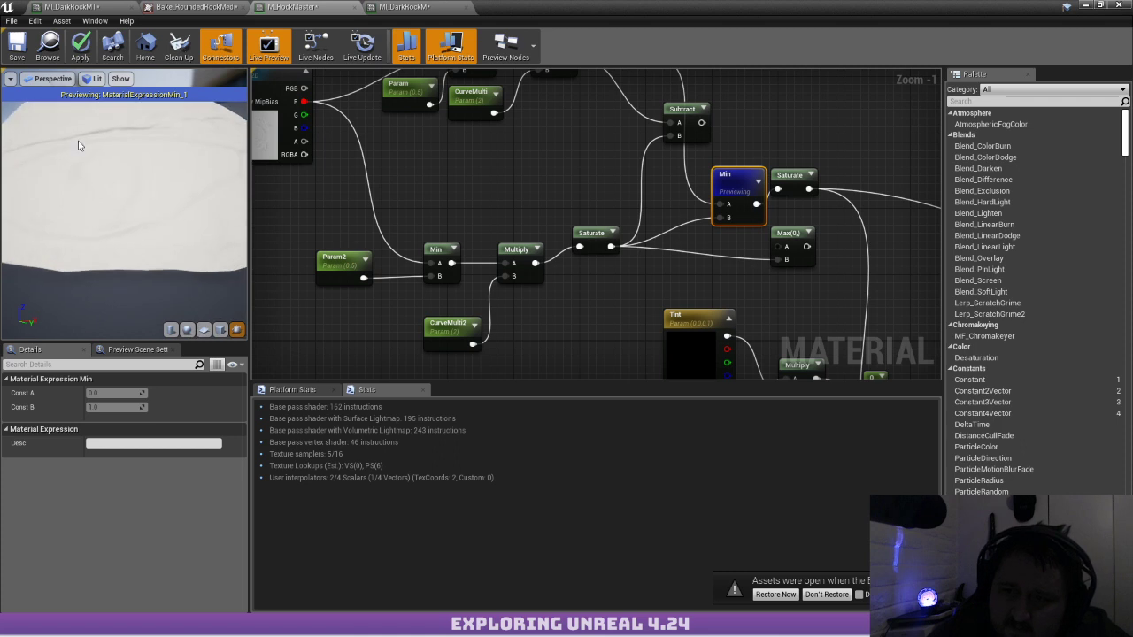
right_click_drag(475, 154, 496, 214)
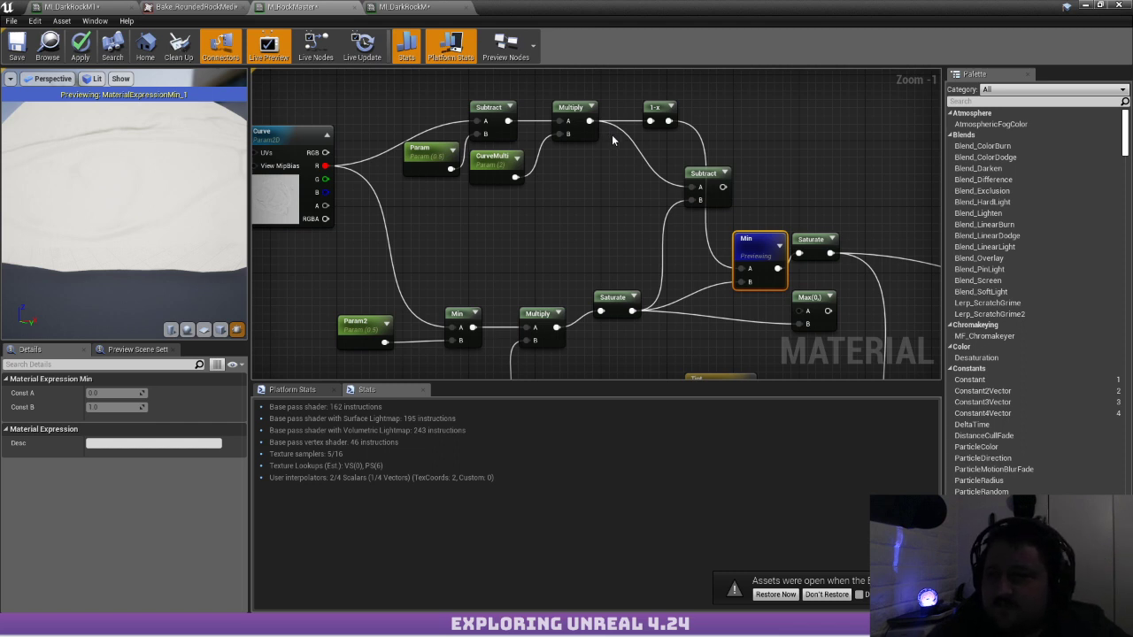
scroll(146, 200, "down", 3)
left_click_drag(146, 200, 175, 165)
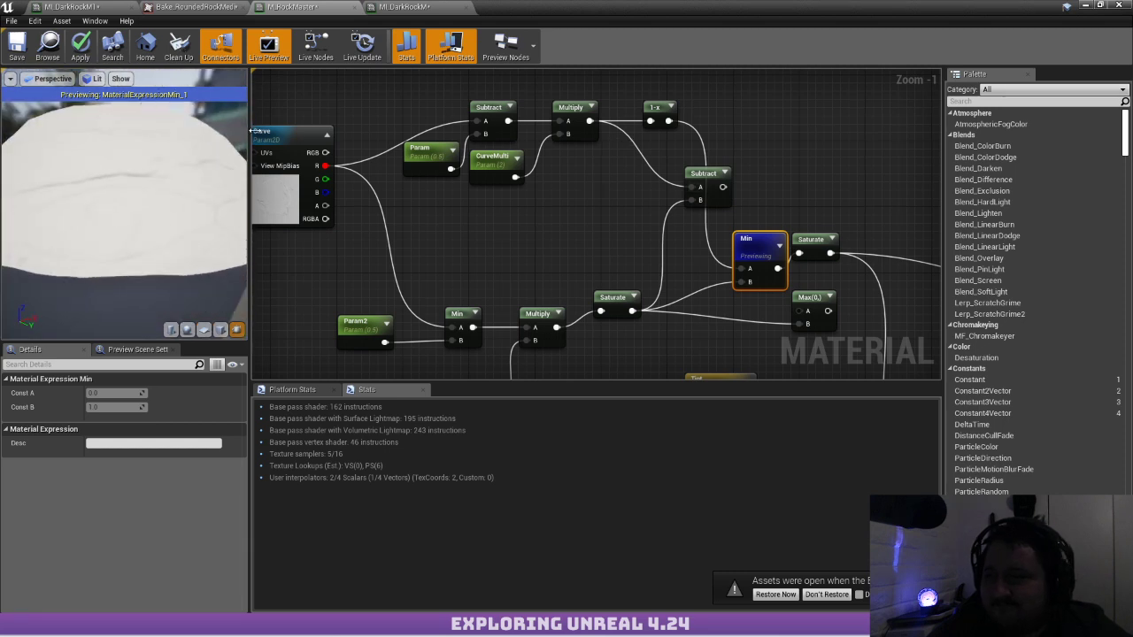
Delete the unused second Subtract node and the unused Max(0,) node near the combining Min, and check the rock
right_click_drag(675, 192, 580, 189)
left_click_drag(610, 171, 659, 160)
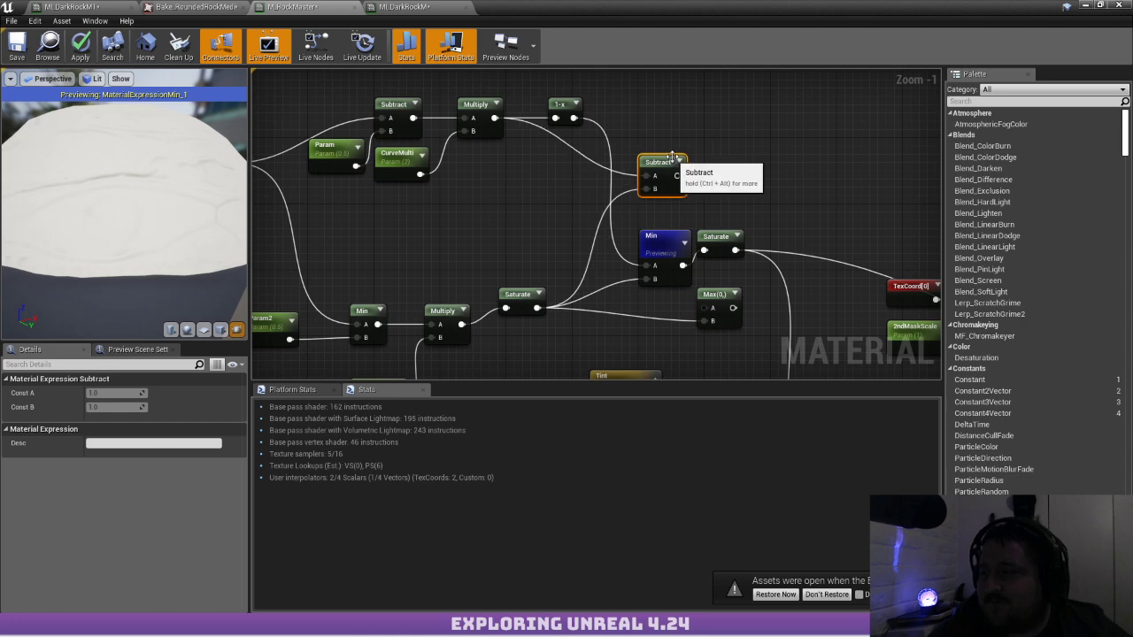
key("Delete")
right_click_drag(737, 241, 585, 211)
left_click_drag(571, 271, 405, 185)
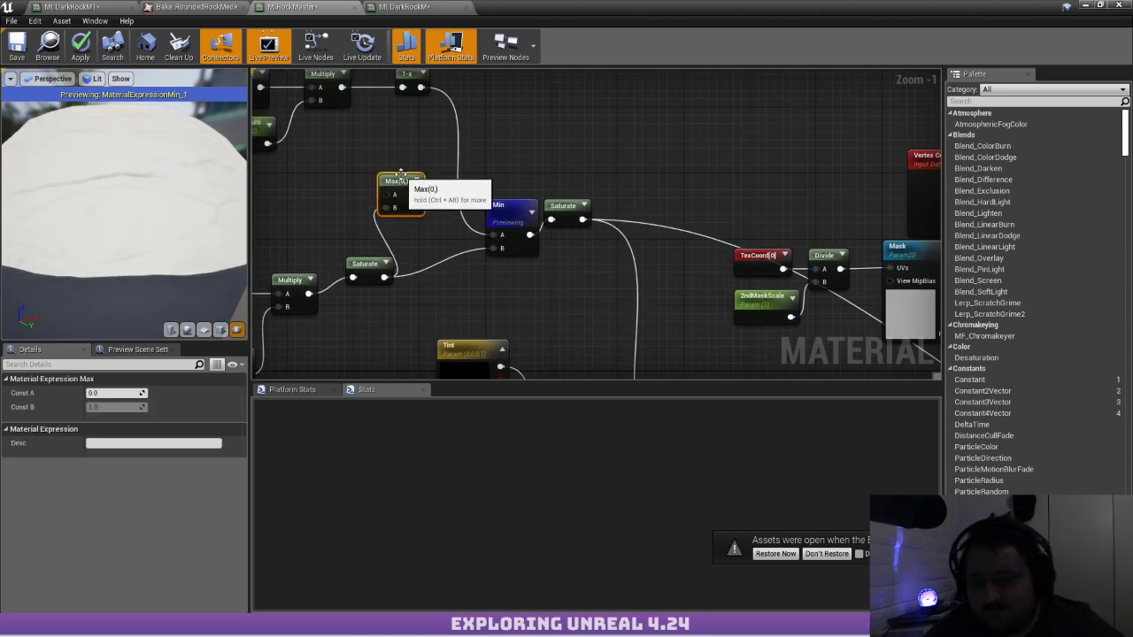
key("Delete")
right_click_drag(388, 177, 524, 207)
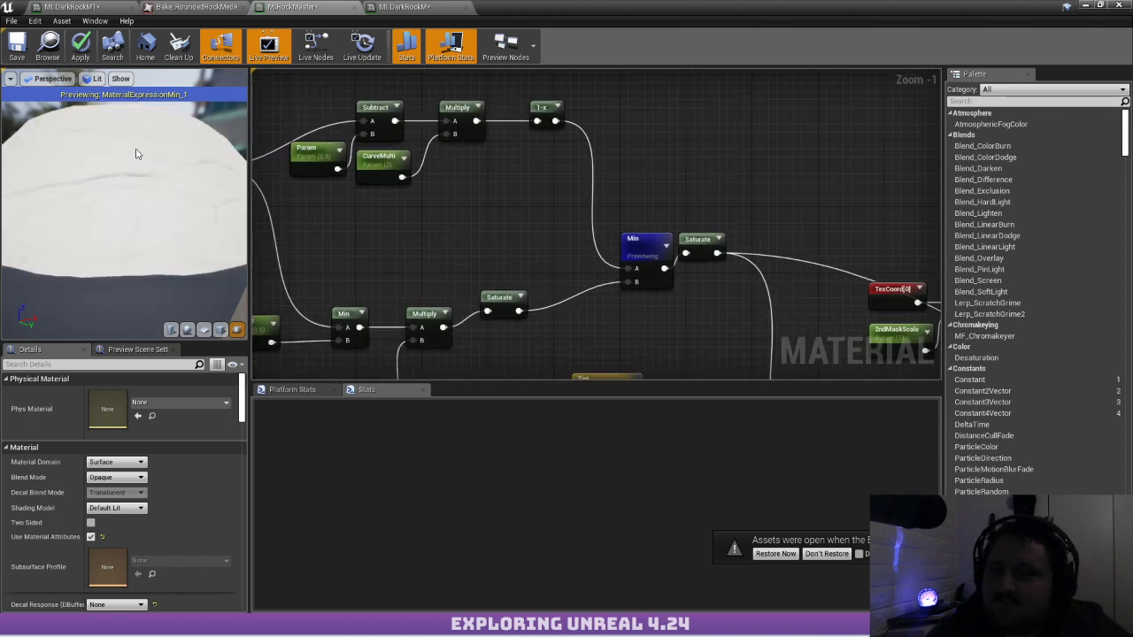
left_click_drag(136, 151, 119, 177)
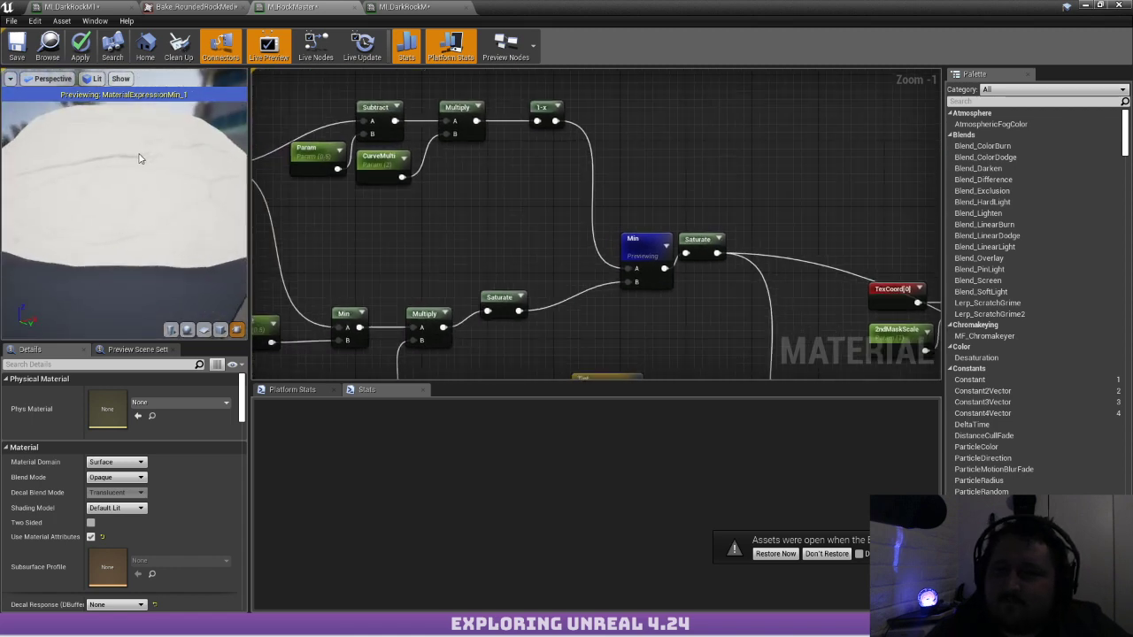
scroll(139, 168, "down", 5)
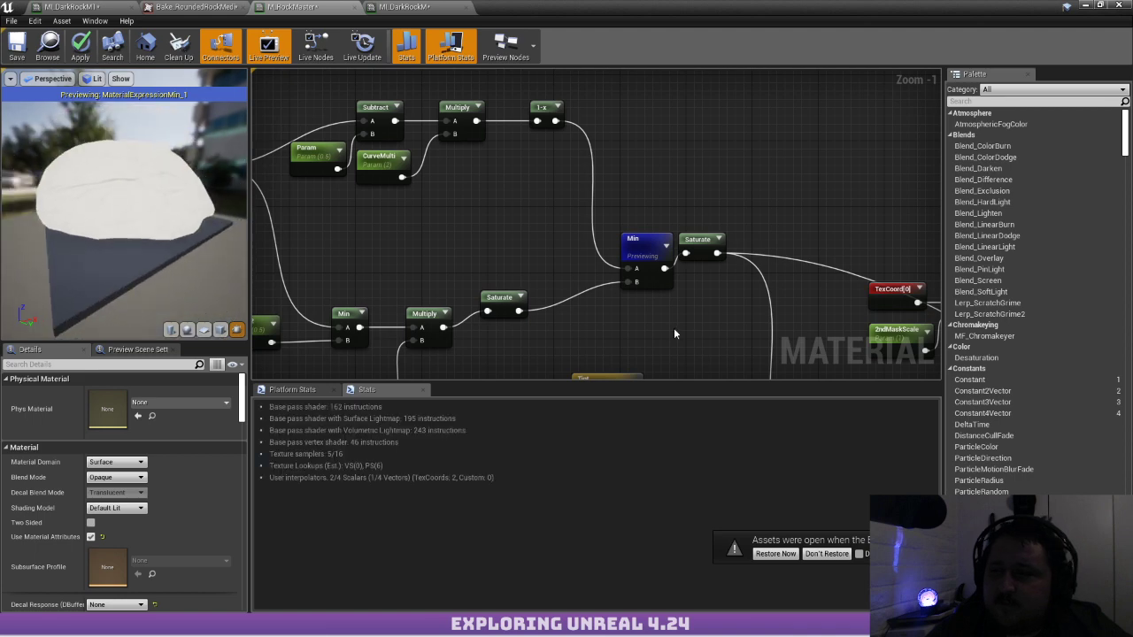
Move the upper branch's Subtract, Param, CurveMulti, Multiply and 1-x nodes down, closer to the lower branch
right_click_drag(427, 199, 448, 225)
left_click_drag(322, 122, 588, 198)
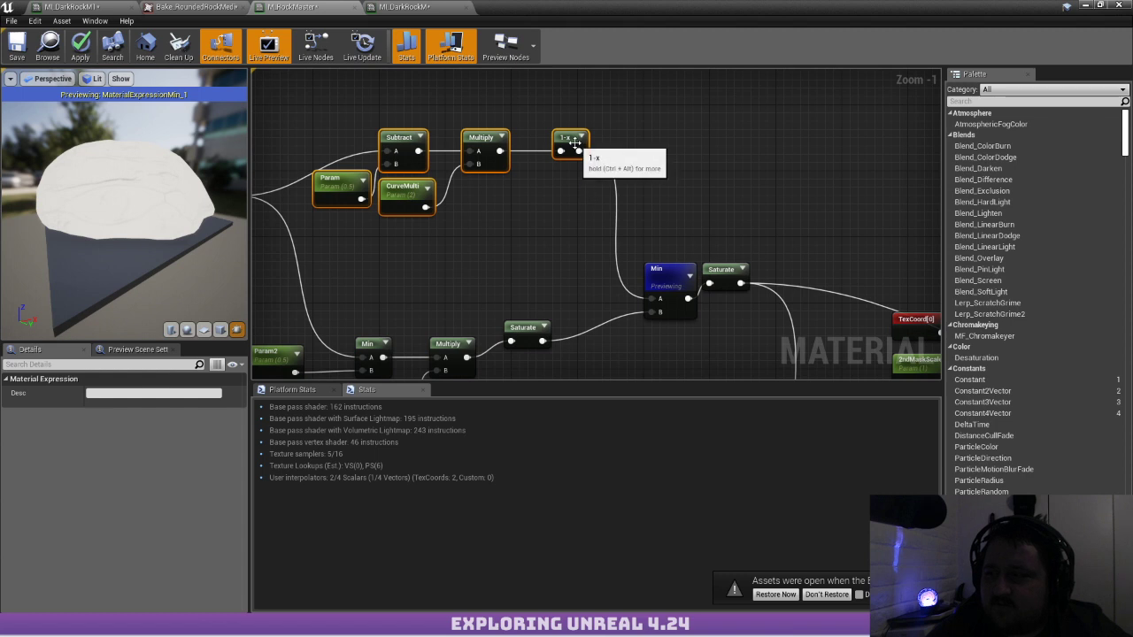
left_click_drag(575, 143, 573, 199)
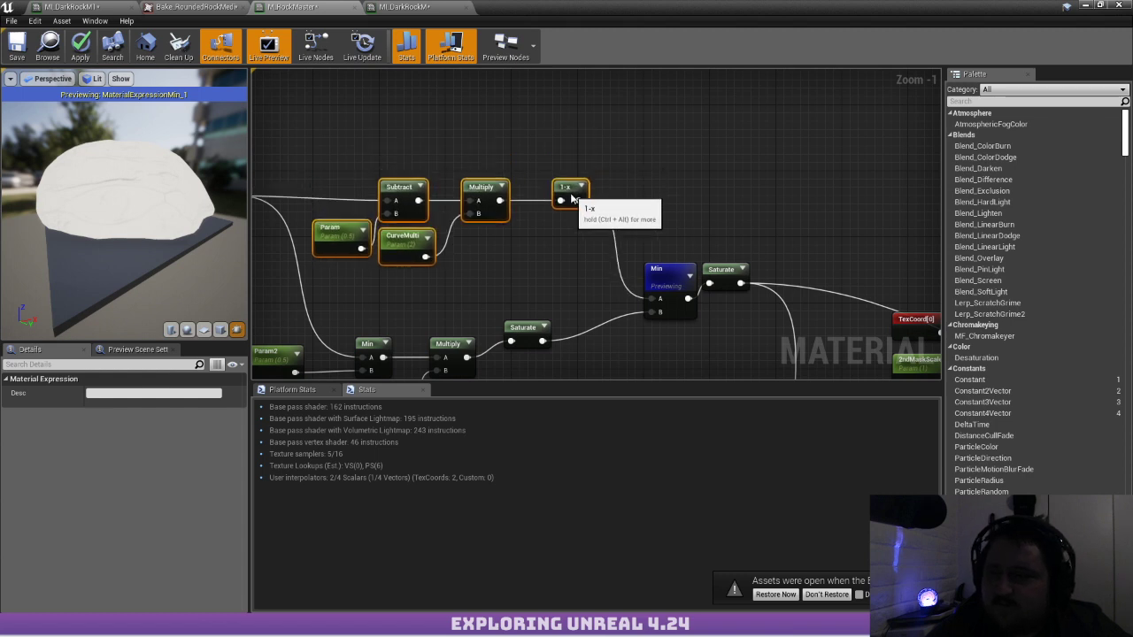
left_click(420, 274)
Move the lower branch's Saturate and Multiply nodes up in line with the combining Min node
right_click_drag(420, 274, 437, 174)
left_click_drag(550, 228, 602, 202)
left_click(464, 243)
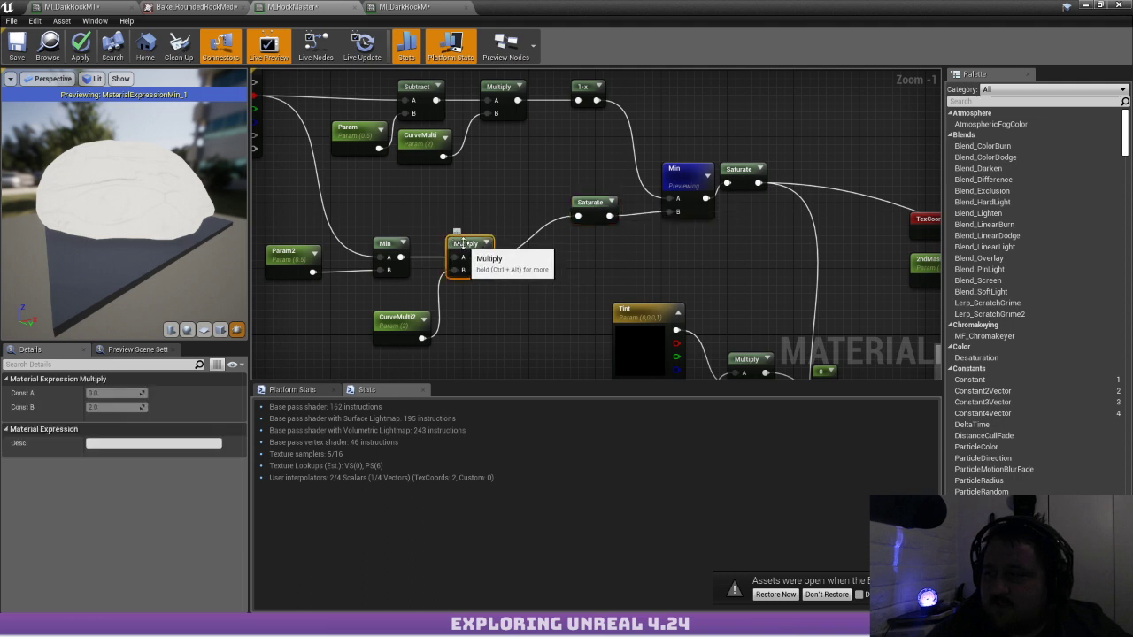
left_click_drag(463, 243, 504, 201)
left_click(516, 178)
right_click_drag(586, 243, 548, 316)
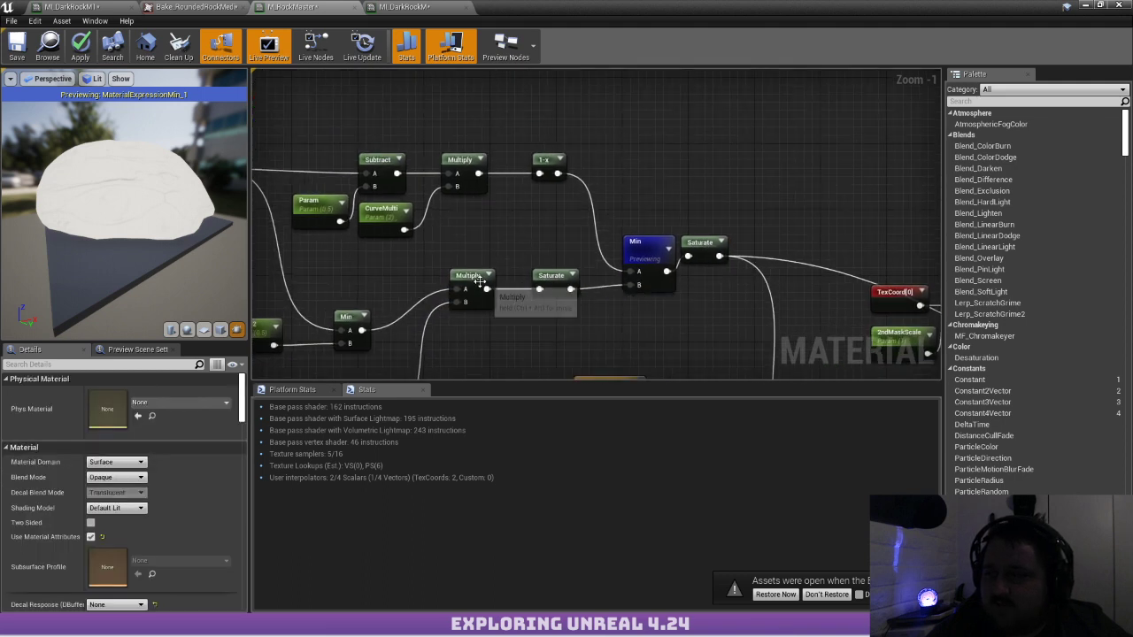
Connect the lower Multiply's output directly to input B of the combining Min node, bypassing the Saturate
left_click_drag(487, 289, 635, 286)
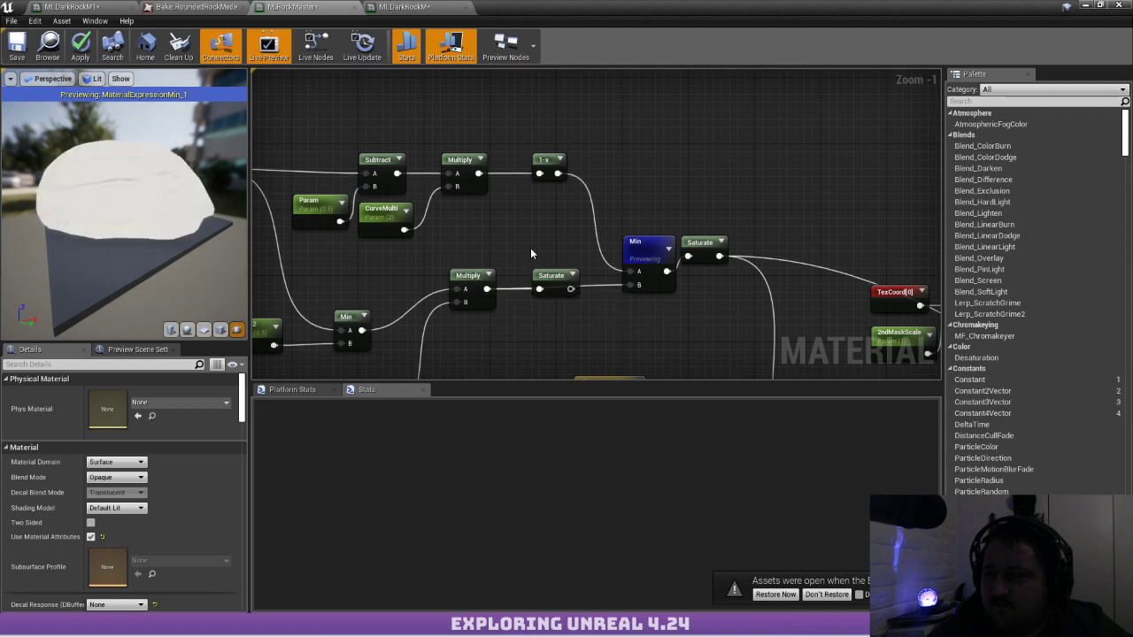
left_click_drag(531, 249, 546, 272)
left_click(529, 237)
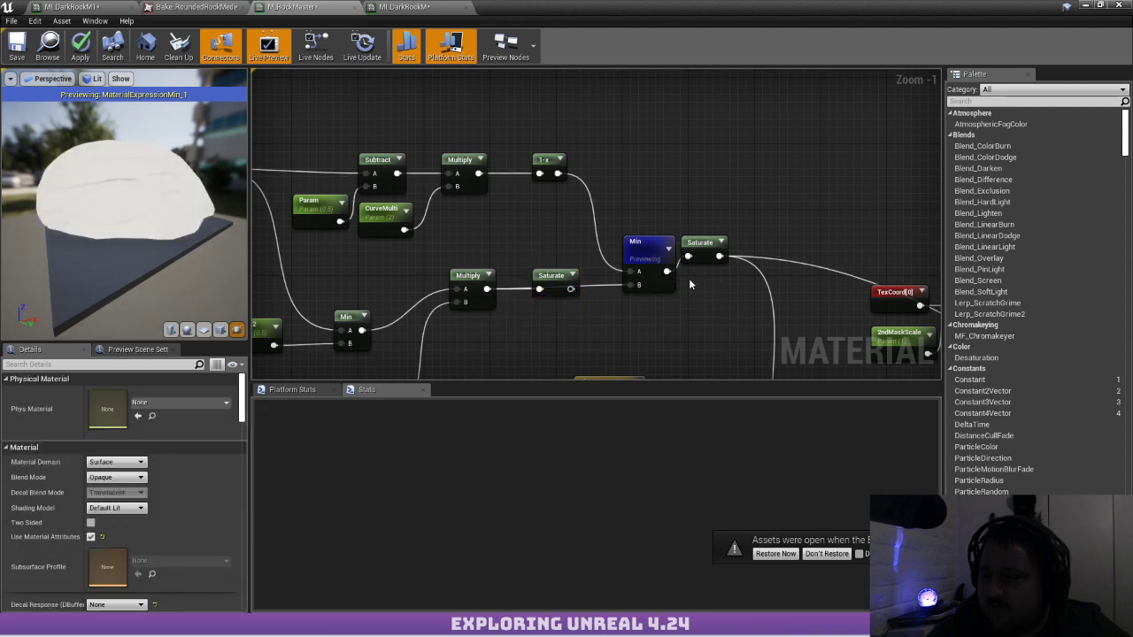
Duplicate the Saturate node and insert the copy between the 1-x node and input A of the combining Min
left_click(692, 265)
key("ctrl+c")
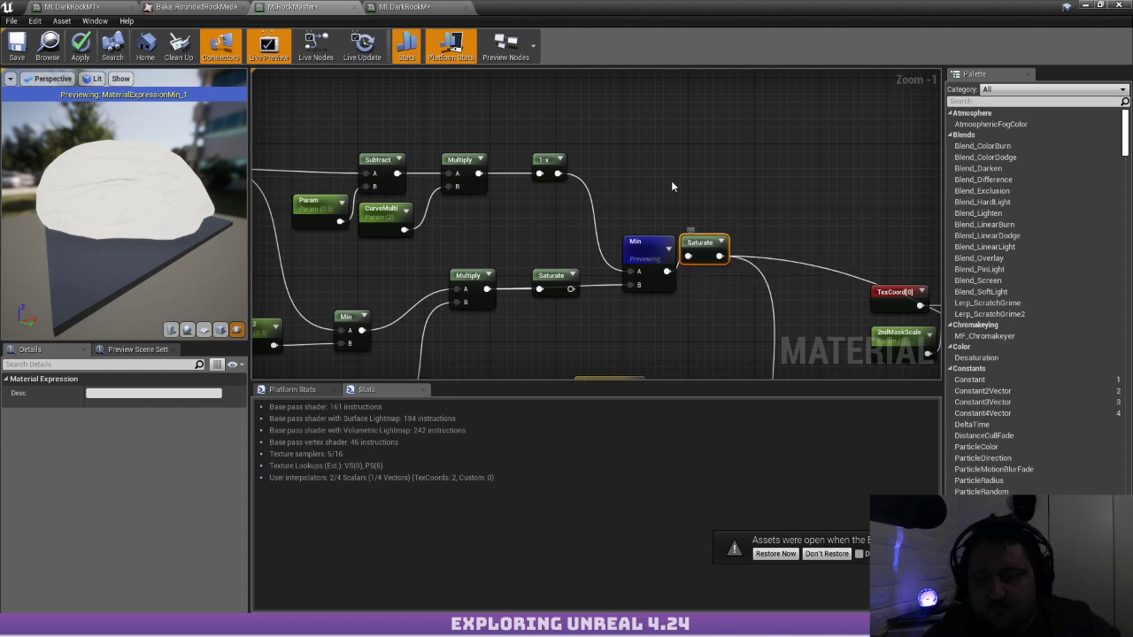
key("ctrl+v")
left_click_drag(694, 205, 631, 273)
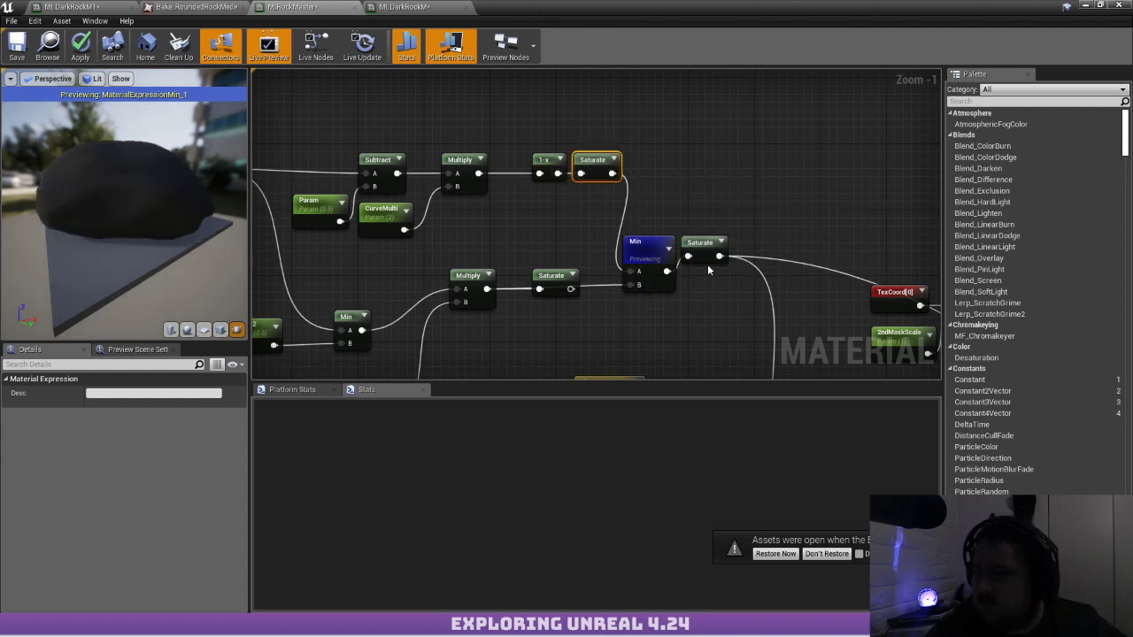
Transfer the final Saturate's output links to the combining Min's output and delete that Saturate node
left_click_drag(719, 258, 667, 271, "ctrl")
left_click(708, 248)
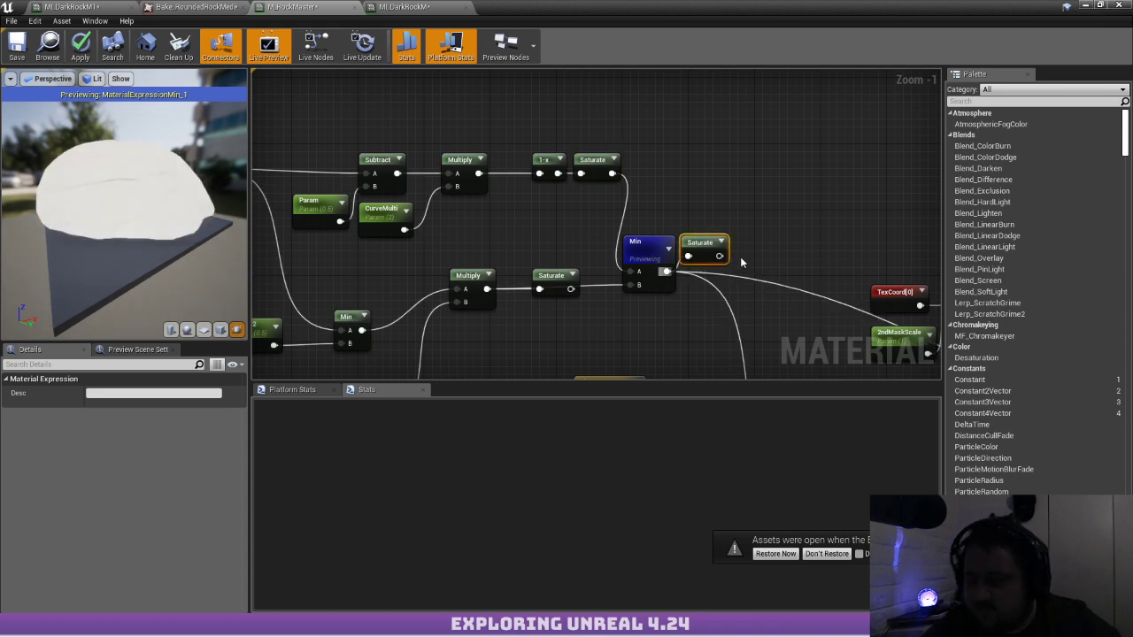
key("Delete")
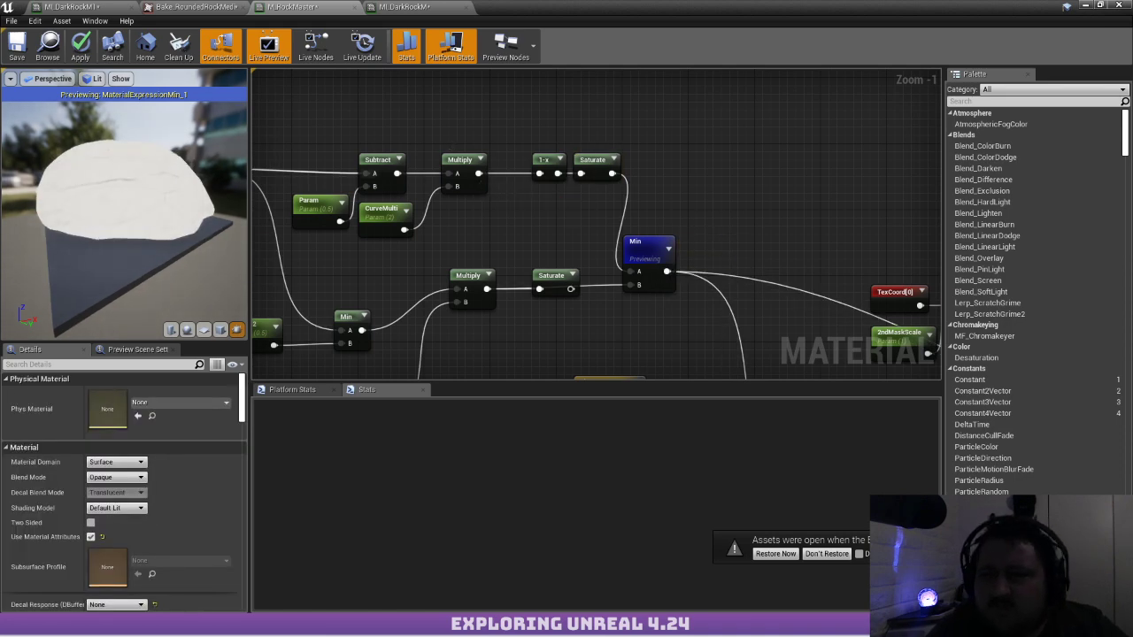
Inspect the combined mask from several sides of the rock and check the Tint parameter's color without changing it
left_click_drag(132, 204, 190, 190)
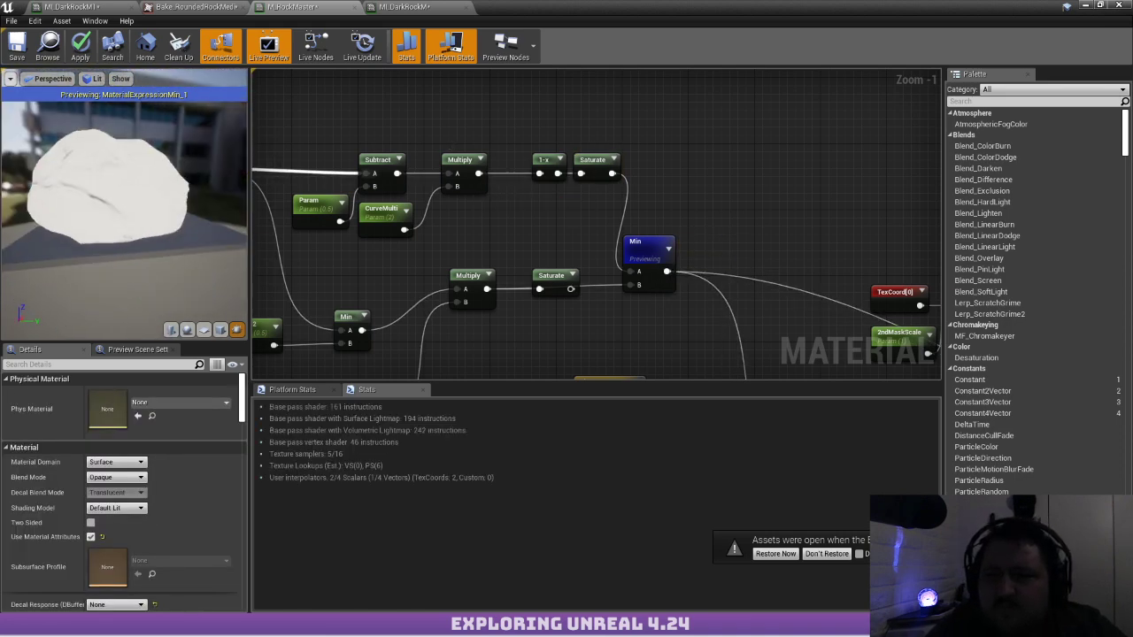
right_click_drag(423, 268, 457, 216)
left_click_drag(84, 191, 60, 217)
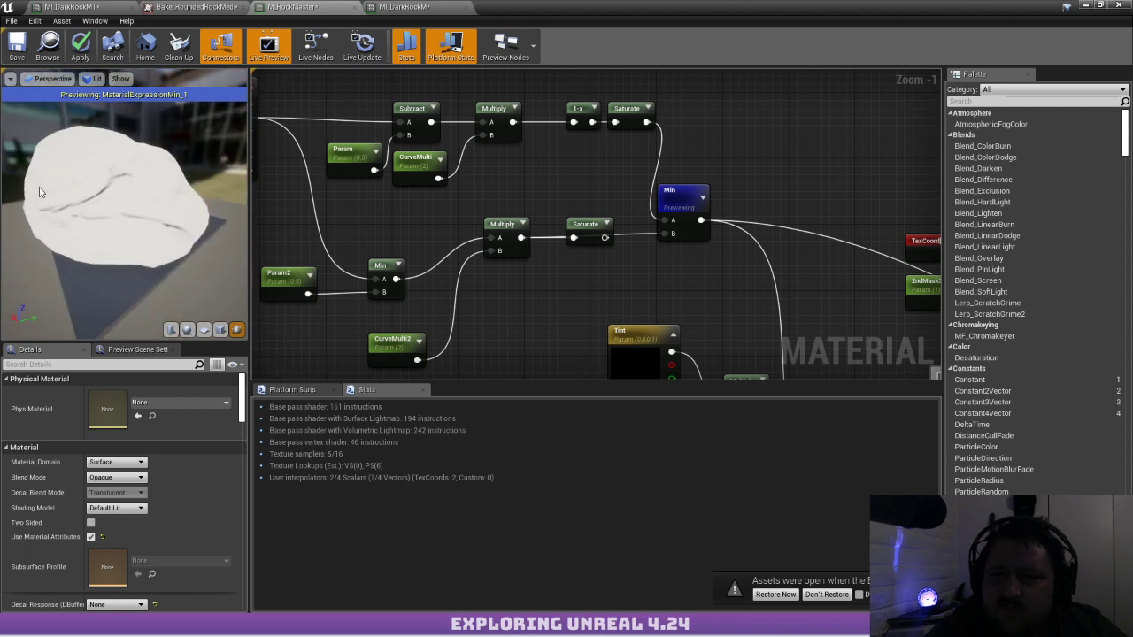
left_click_drag(135, 171, 203, 160)
scroll(571, 78, "down", 3)
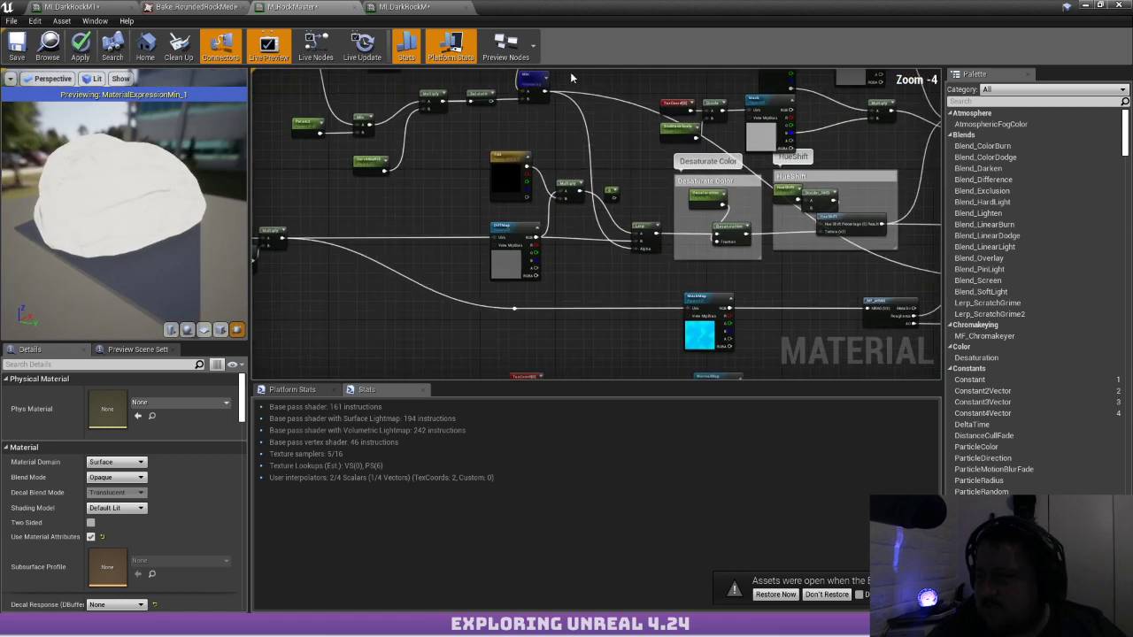
scroll(498, 165, "up", 4)
double_click(523, 213)
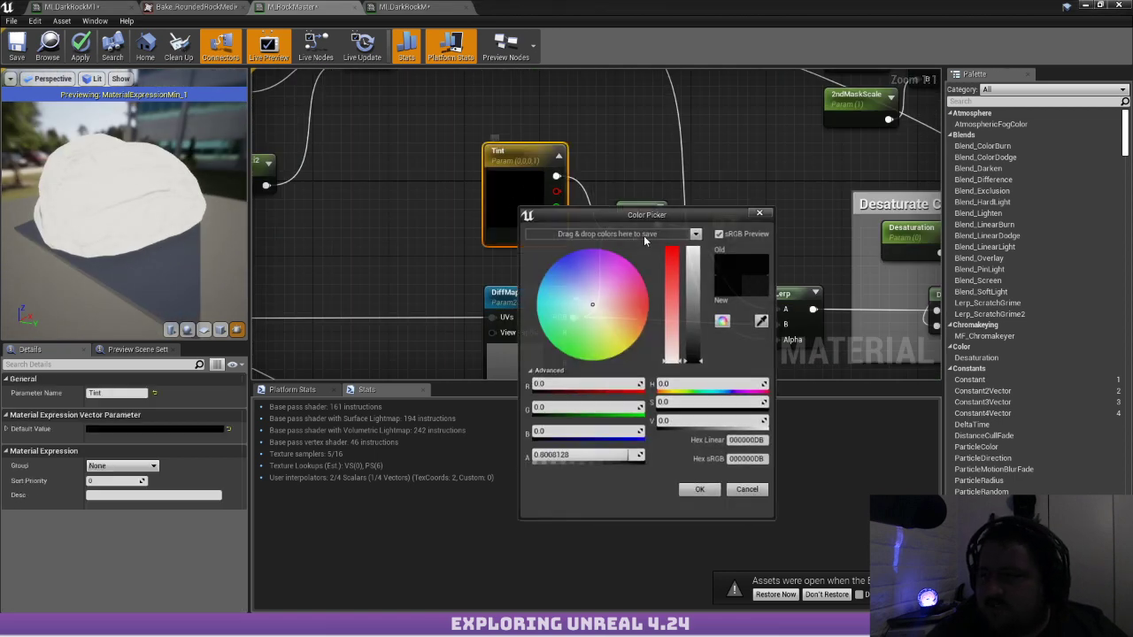
key("Escape")
left_click_drag(181, 199, 75, 204)
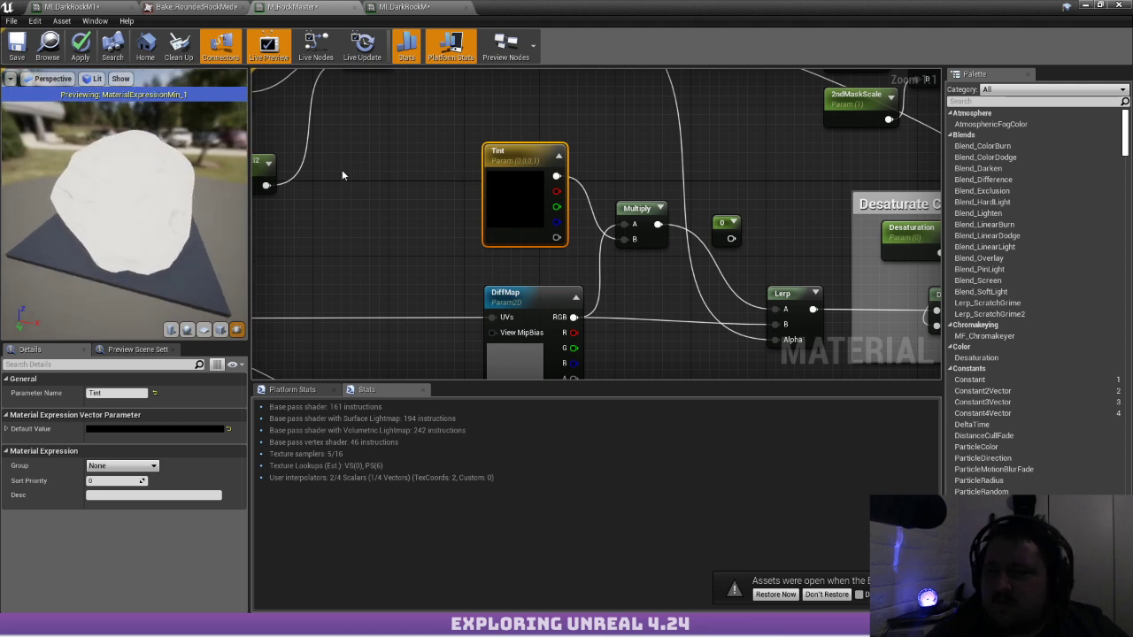
mouse_move(164, 171)
left_mouse_down()
mouse_move(102, 173)
mouse_move(164, 171)
left_mouse_up()
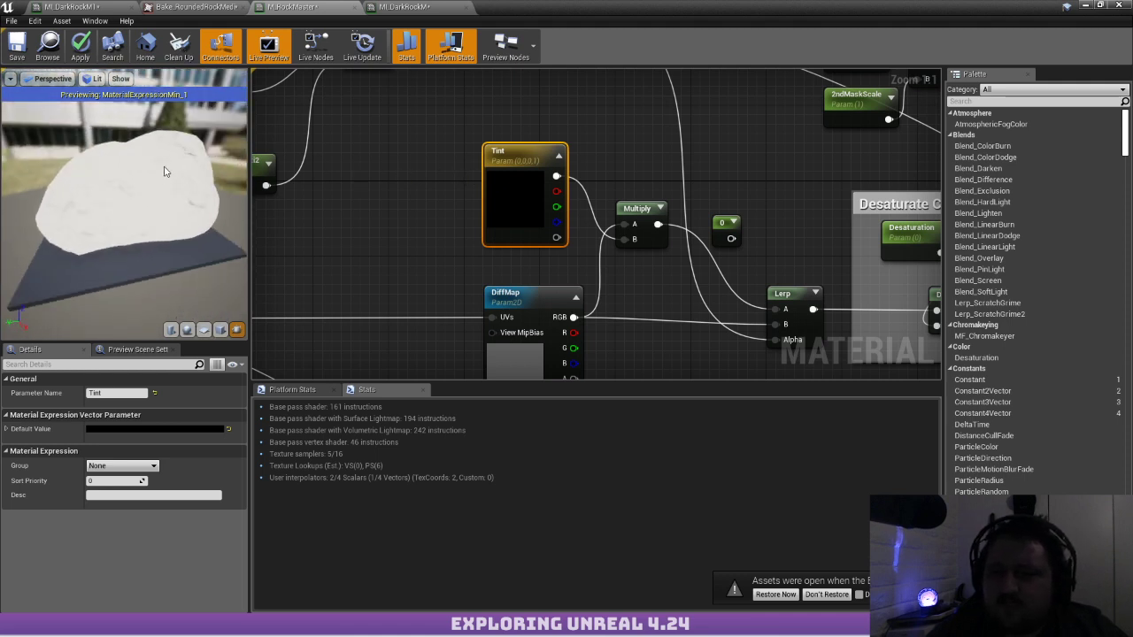
left_click_drag(242, 131, 90, 129)
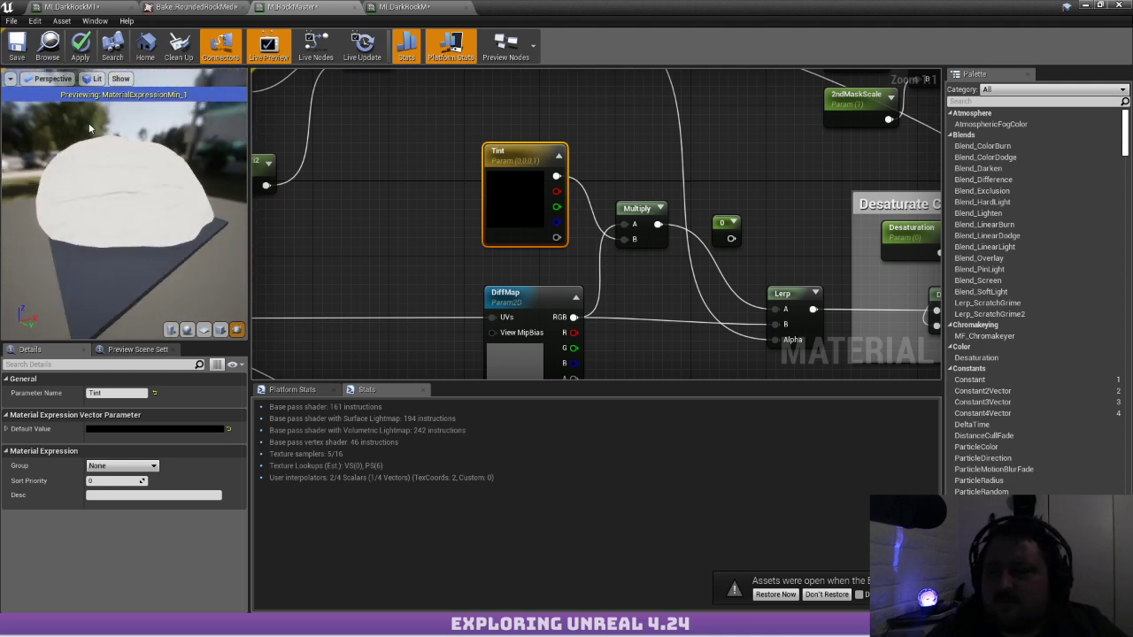
Delete the unused constant 0 node between the tint Multiply and the Lerp
right_click_drag(700, 166, 542, 132)
left_click(582, 195)
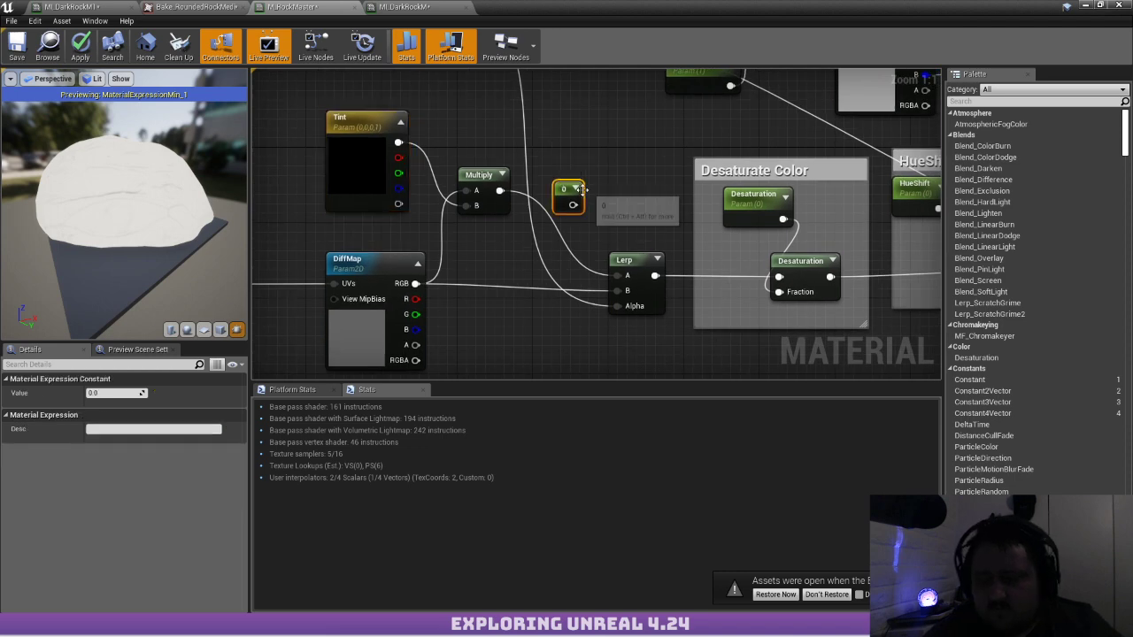
key("Delete")
Examine the node network from the HueShift and Desaturate Color groups back to the Curve texture samples
right_click_drag(654, 183, 286, 183)
scroll(481, 171, "down", 1)
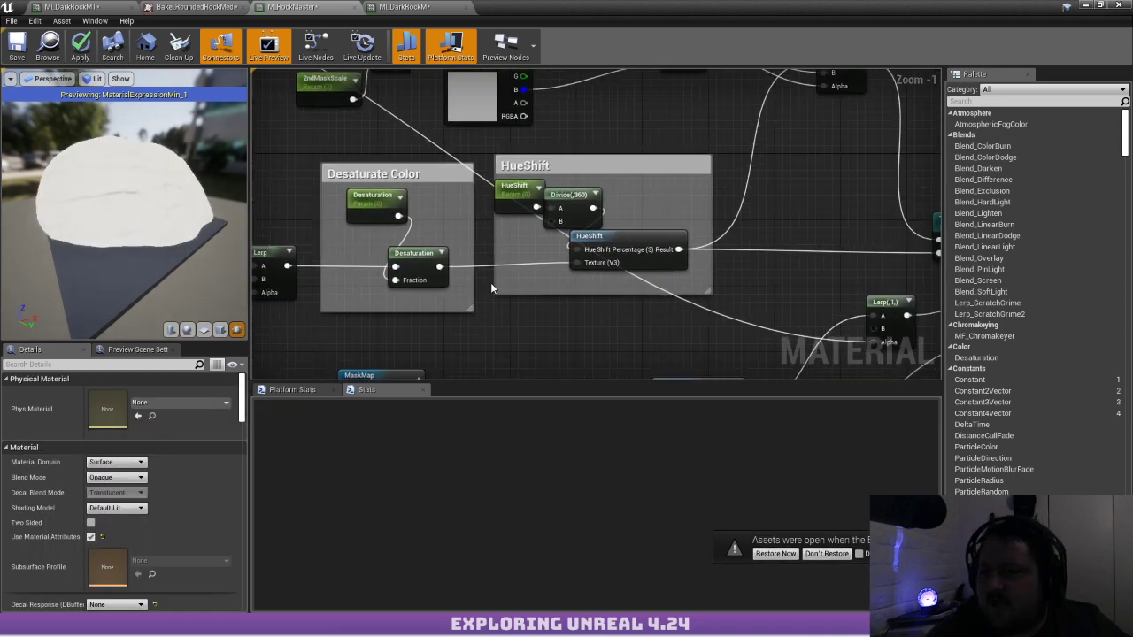
scroll(700, 226, "down", 2)
right_click_drag(462, 300, 688, 279)
right_click_drag(384, 232, 632, 198)
right_click_drag(587, 228, 454, 178)
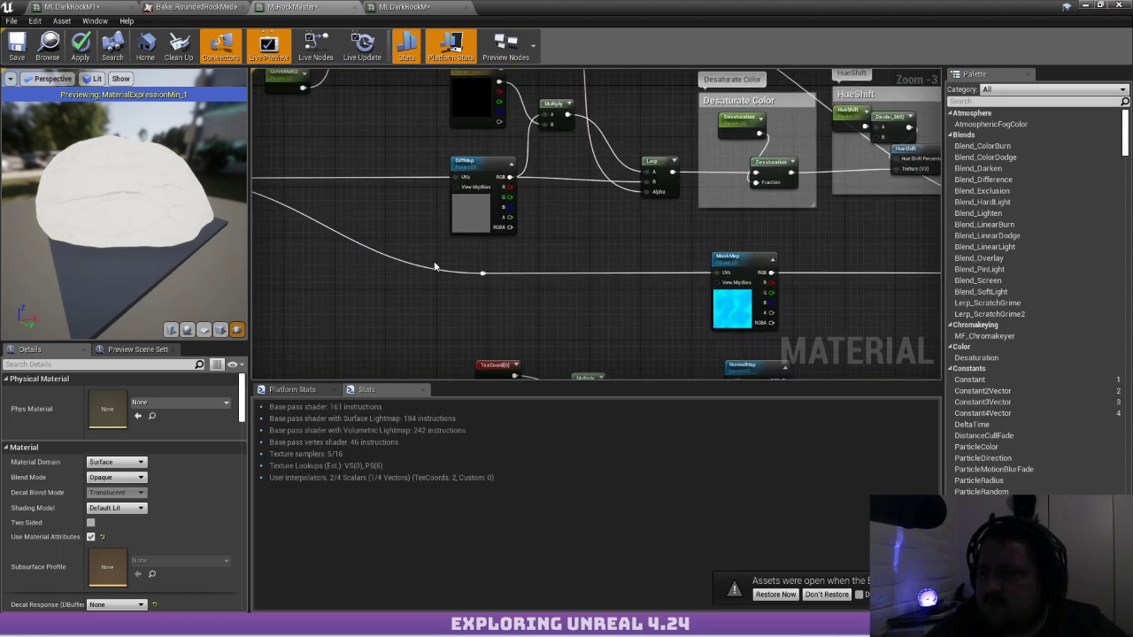
right_click_drag(746, 246, 673, 298)
scroll(521, 234, "down", 1)
scroll(483, 199, "up", 1)
right_click_drag(470, 172, 729, 325)
scroll(460, 162, "up", 1)
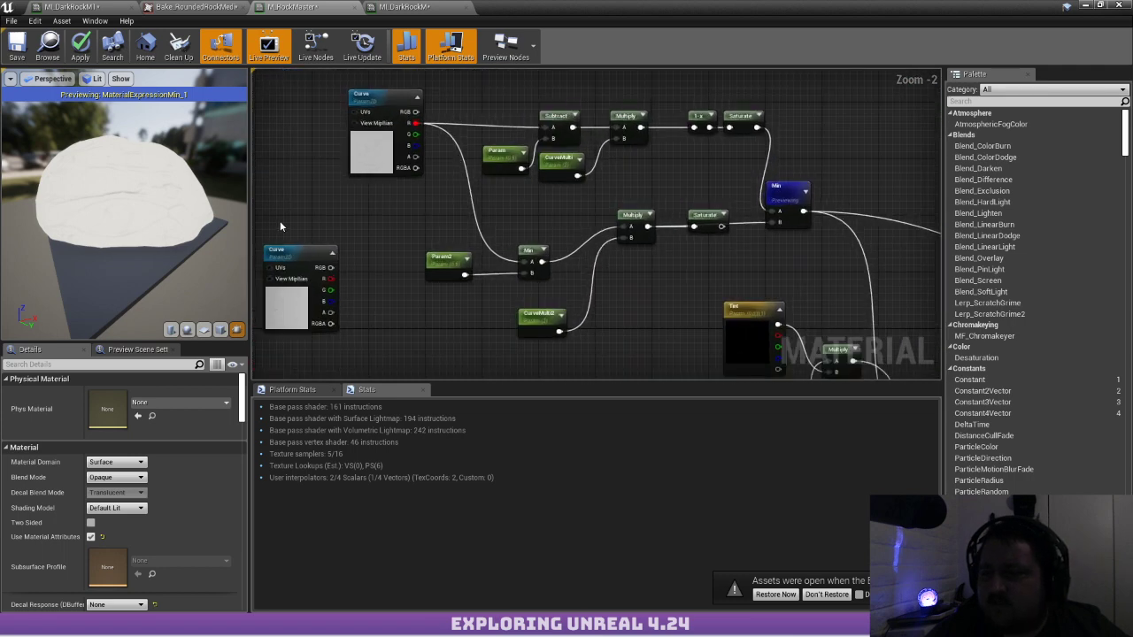
Preview the upper branch's 1-x node on the rock to check the inverted curvature mask
left_click(288, 257)
left_click(597, 180)
right_click_drag(597, 179, 467, 201)
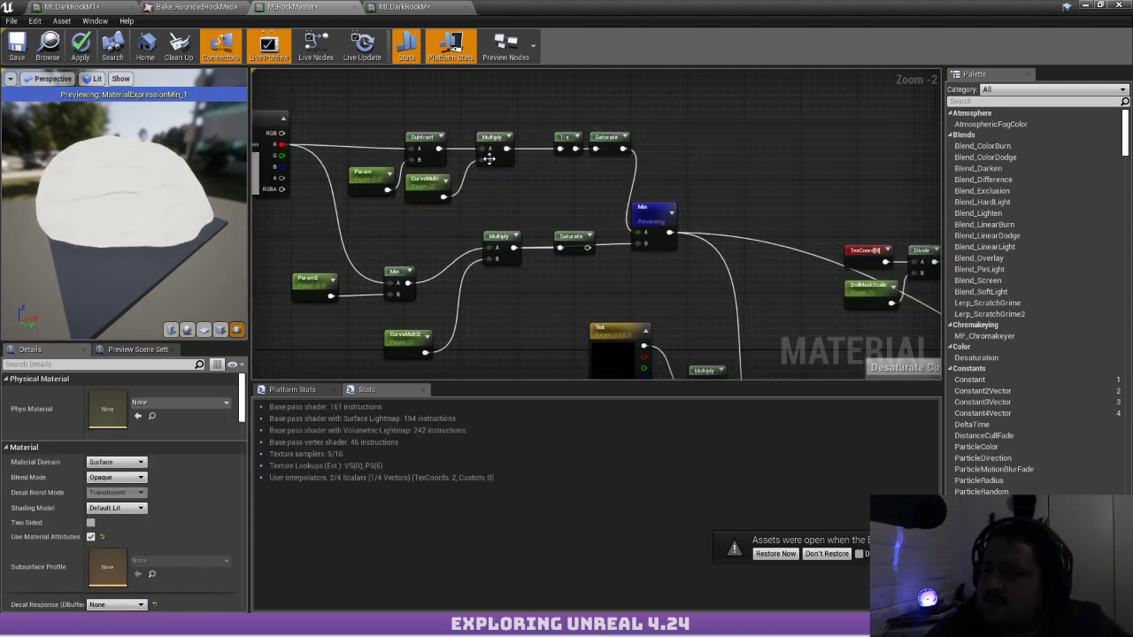
right_click_drag(560, 146, 563, 125)
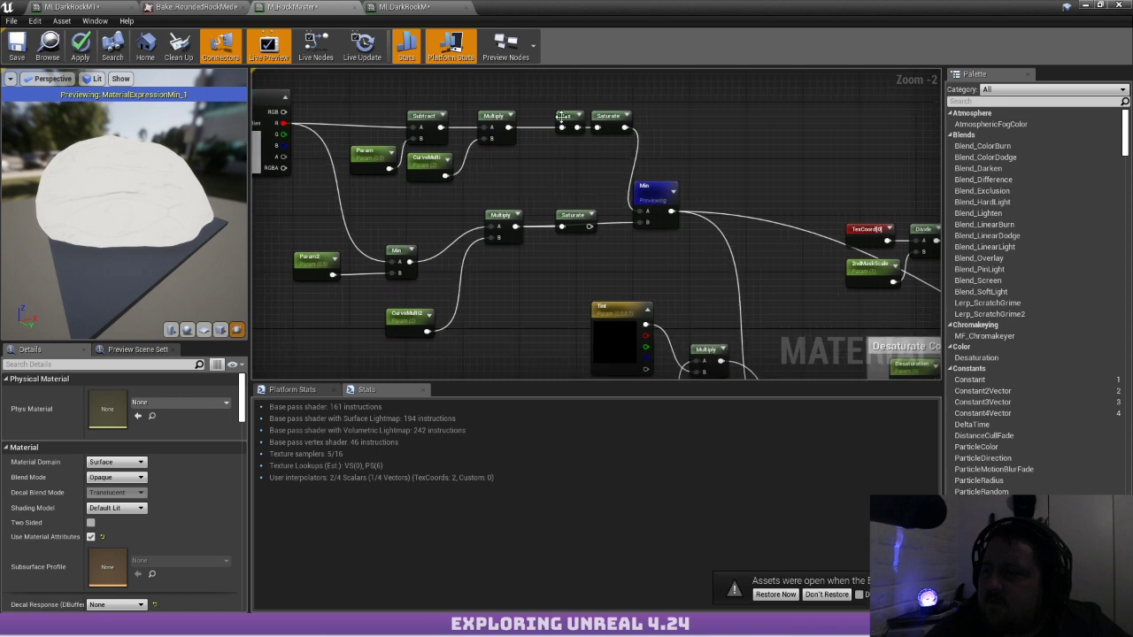
right_click(582, 124)
left_click(584, 122)
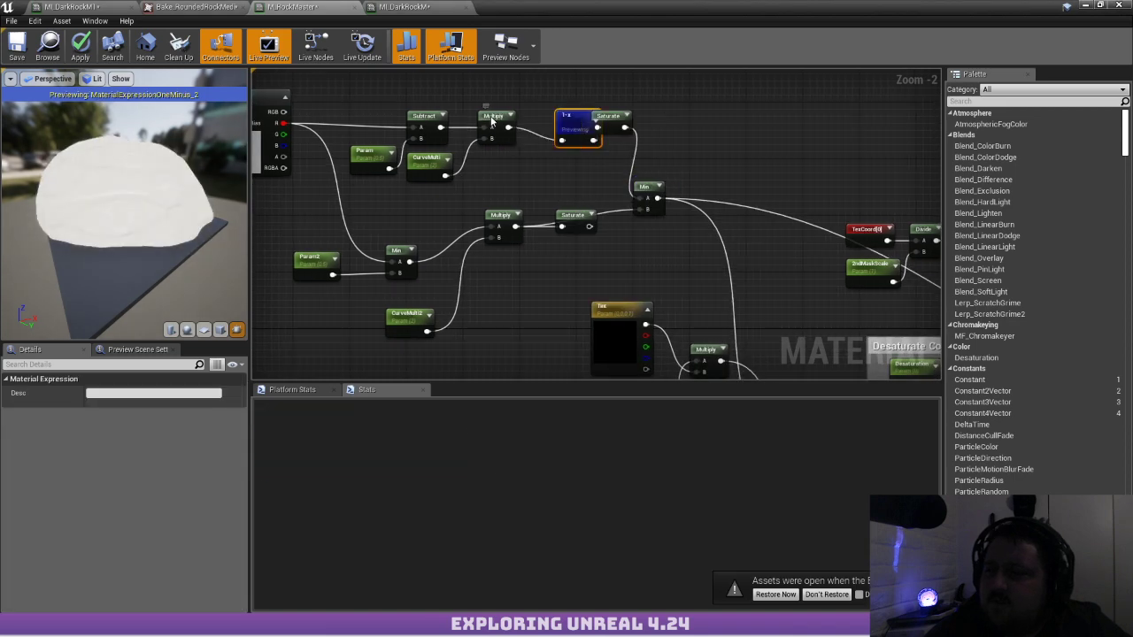
Preview the upper branch's Multiply node and inspect its crack mask from several sides of the rock
right_click(493, 121)
left_click(522, 124)
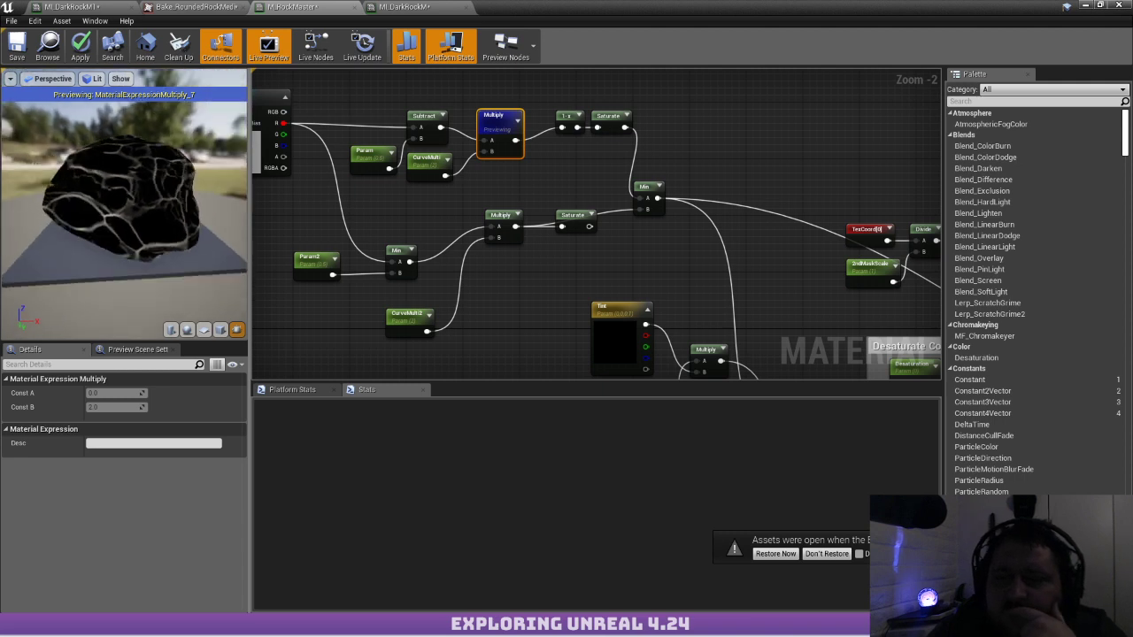
left_click_drag(124, 204, 208, 201)
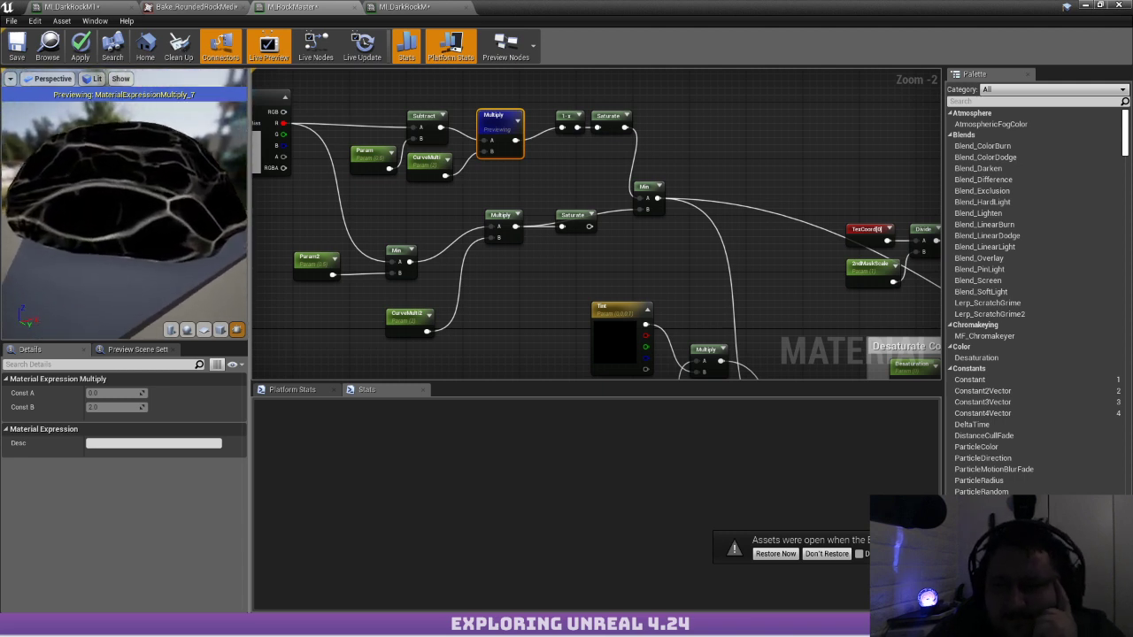
mouse_move(161, 210)
right_mouse_down()
mouse_move(181, 257)
mouse_move(160, 210)
right_mouse_up()
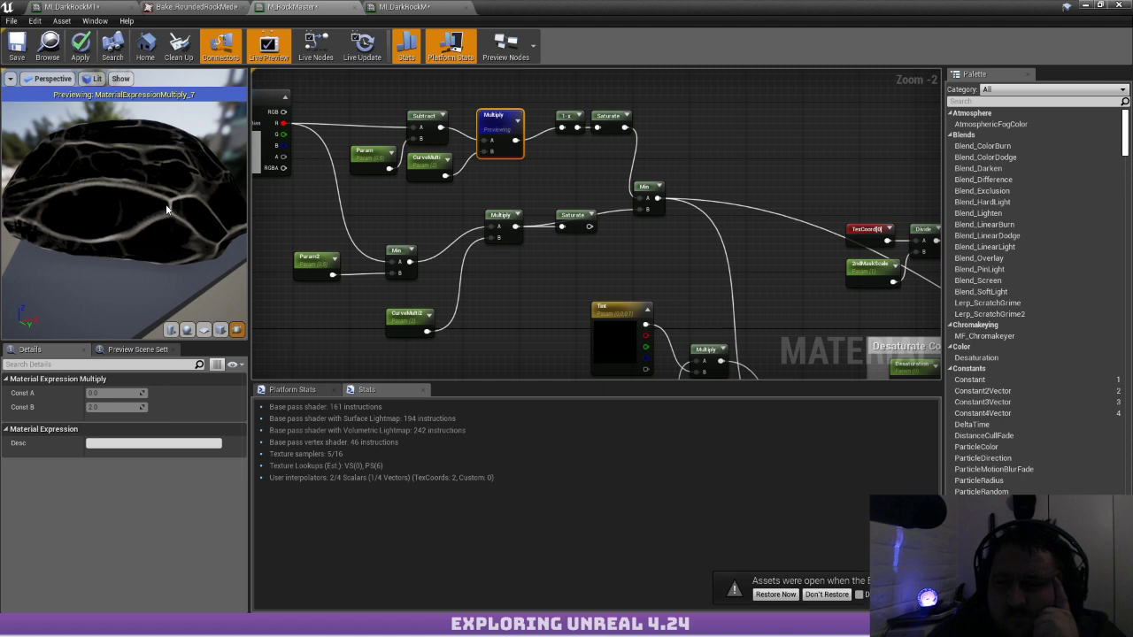
left_click_drag(160, 206, 120, 226)
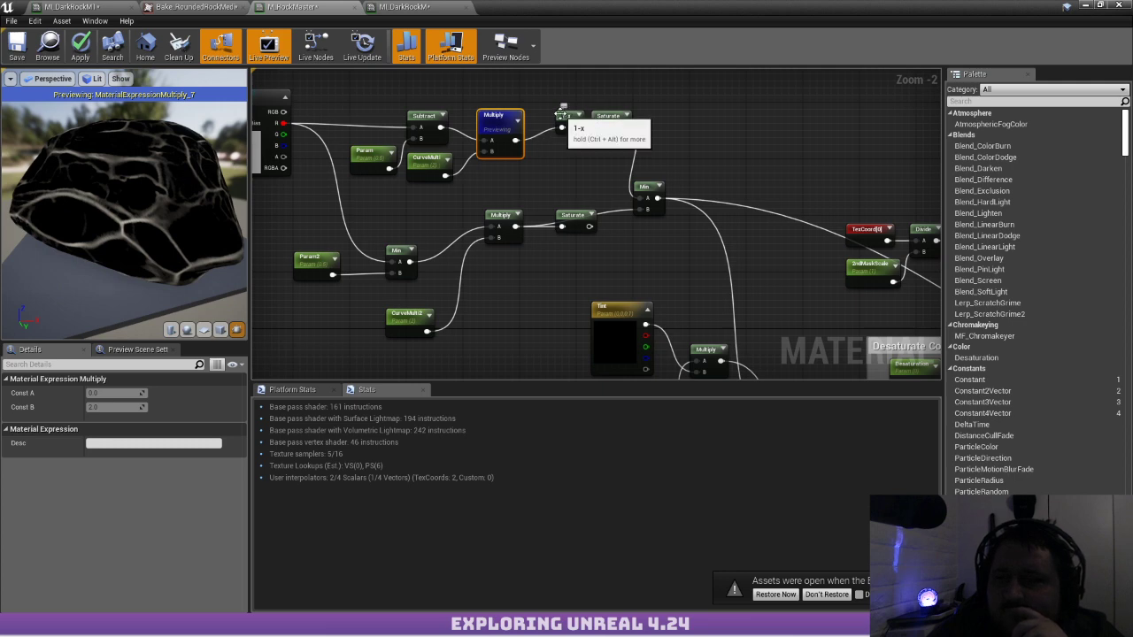
Preview the lower branch's Saturate node on the rock
right_click_drag(481, 280, 366, 131)
scroll(456, 277, "down", 2)
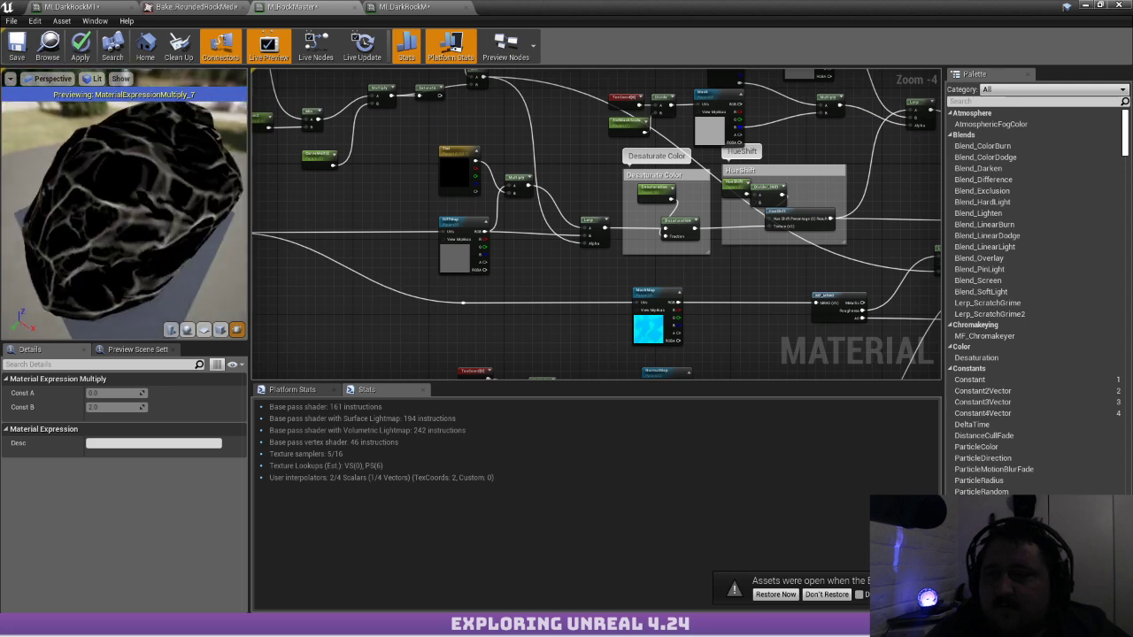
right_click_drag(385, 80, 416, 194)
scroll(421, 200, "up", 1)
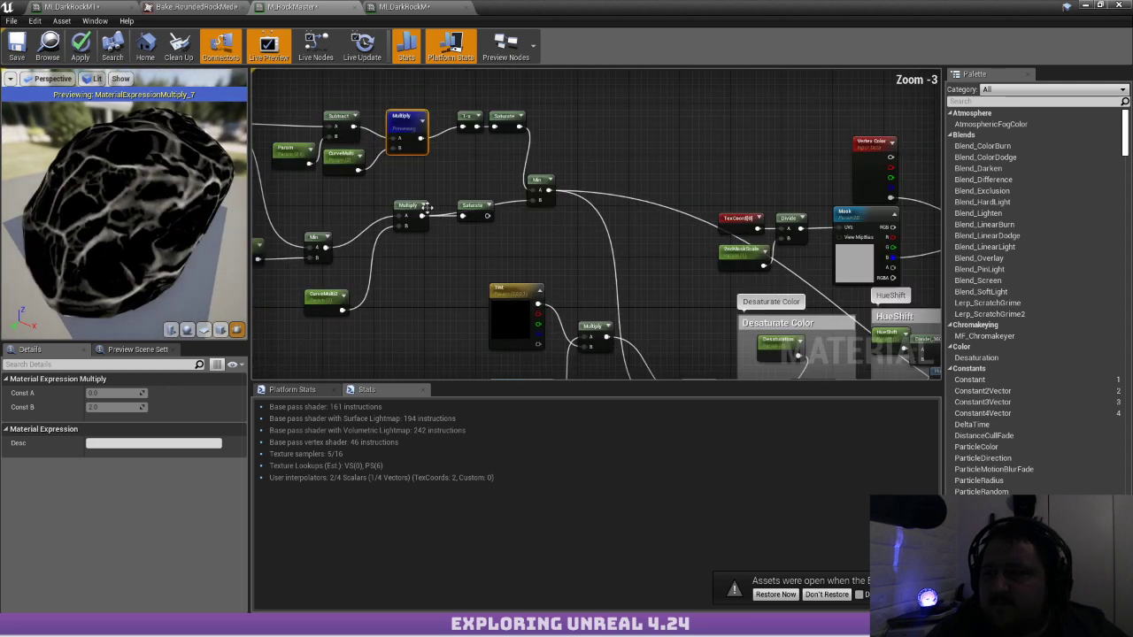
right_click(401, 203)
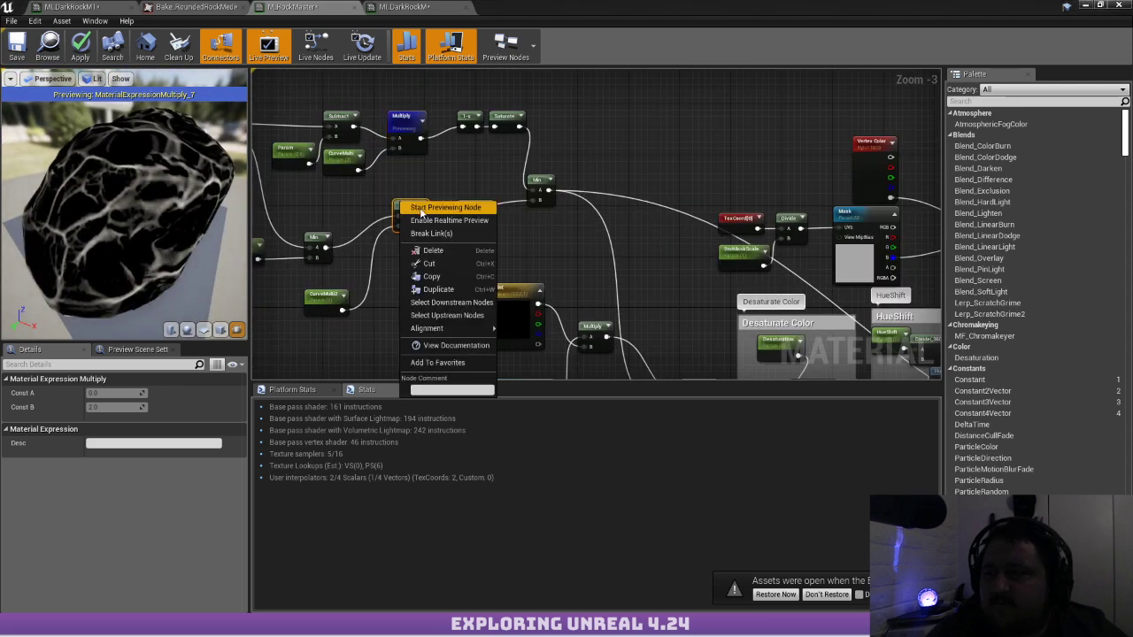
left_click(471, 177)
left_click(475, 211)
right_click(472, 200)
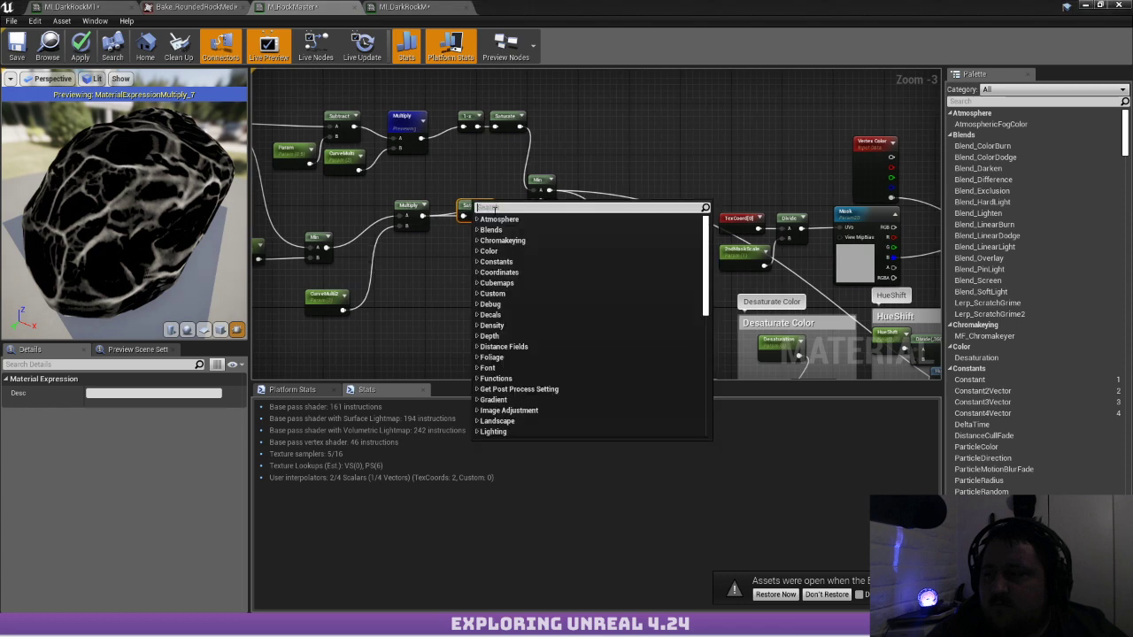
right_click_drag(469, 203, 461, 204)
right_click(461, 204)
left_click(489, 213)
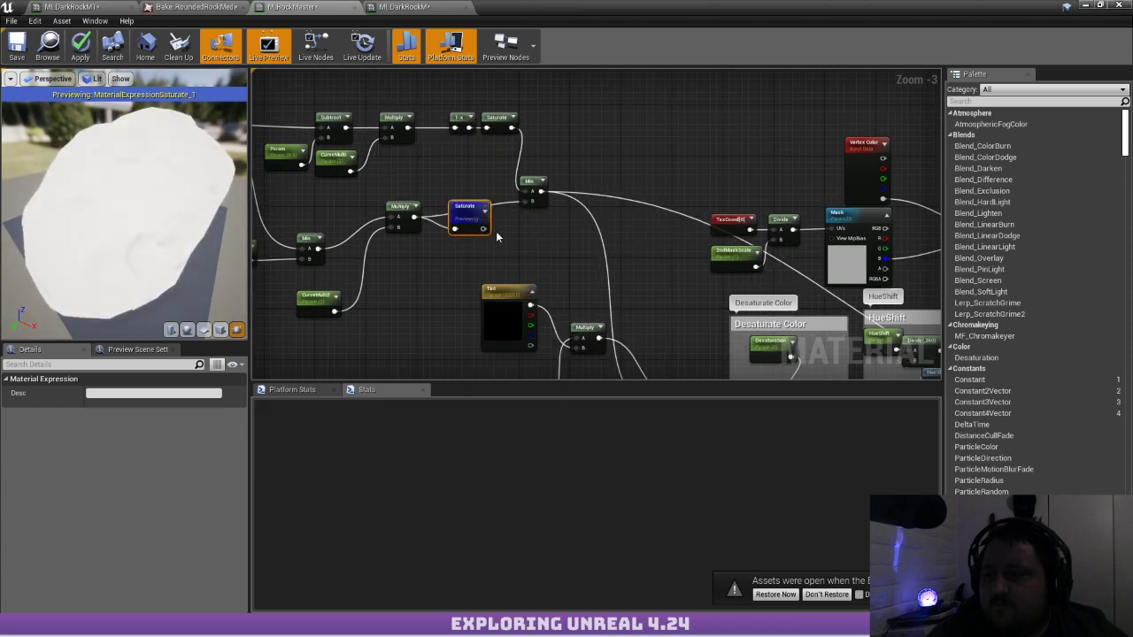
Connect the lower Saturate's output to the combining Min's B input and apply the changes to the material
left_click_drag(483, 228, 529, 202)
left_click(442, 154)
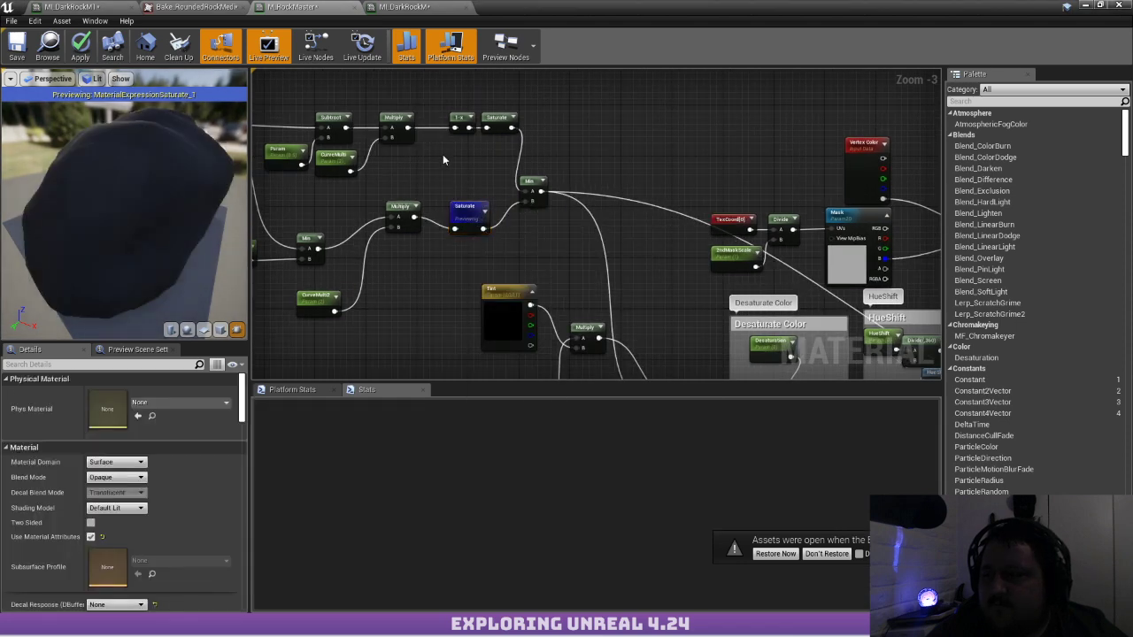
left_click(82, 43)
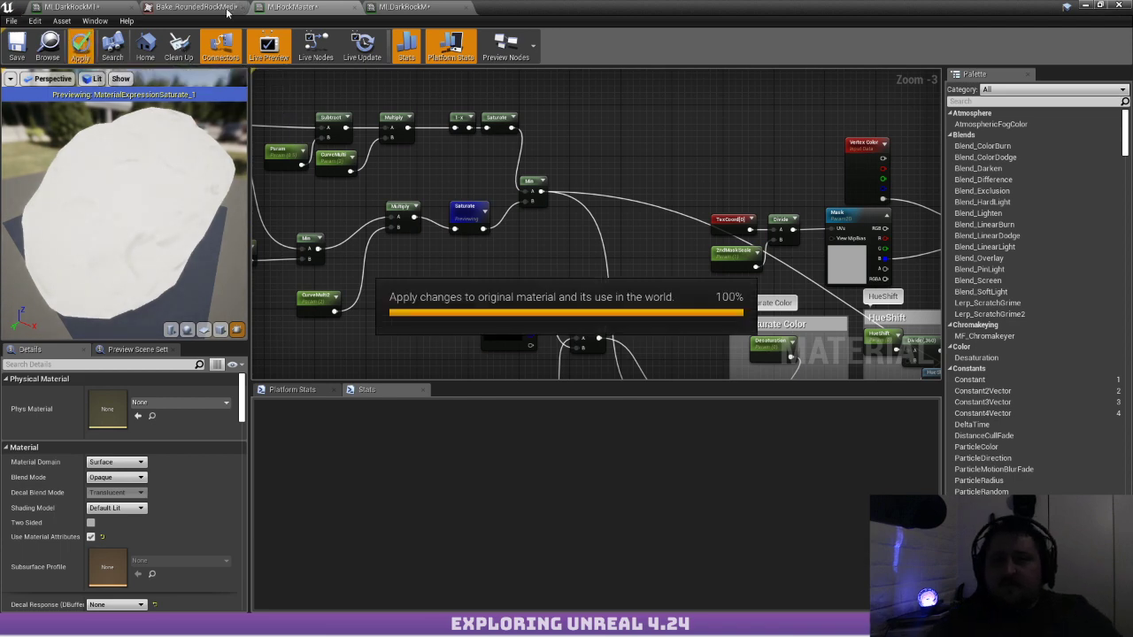
In the MI_DarkRockM1 instance, reset CurveMulti and CurveMulti2 to their default of 2.0 and view the rock from several sides
left_click(53, 6)
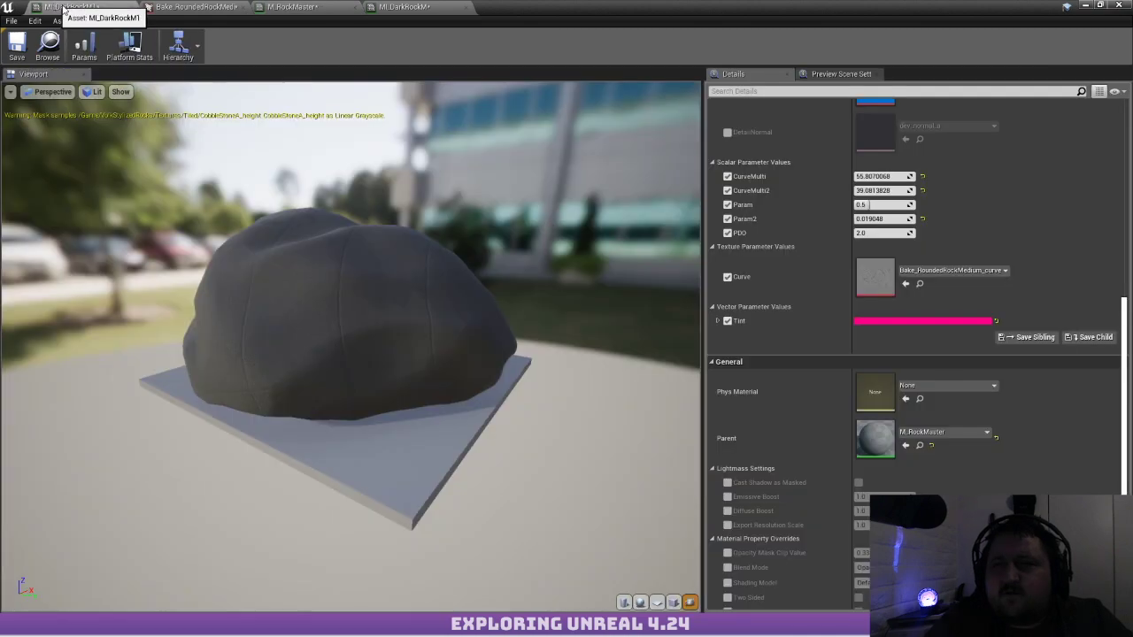
mouse_move(552, 219)
left_mouse_down()
mouse_move(619, 275)
mouse_move(637, 222)
mouse_move(553, 219)
left_mouse_up()
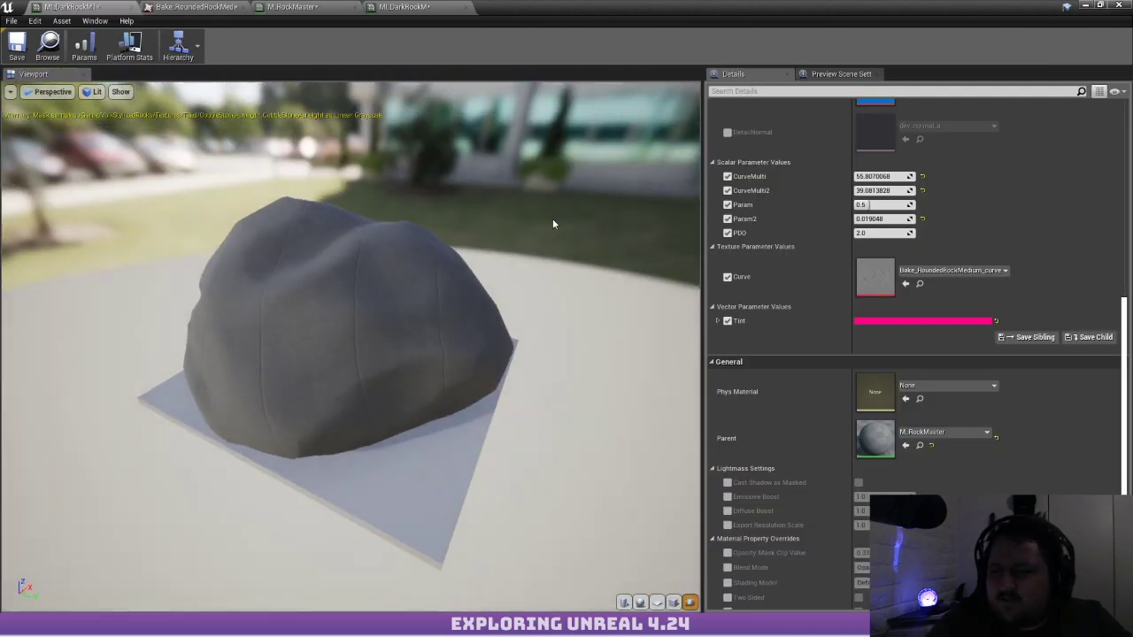
left_click(923, 191)
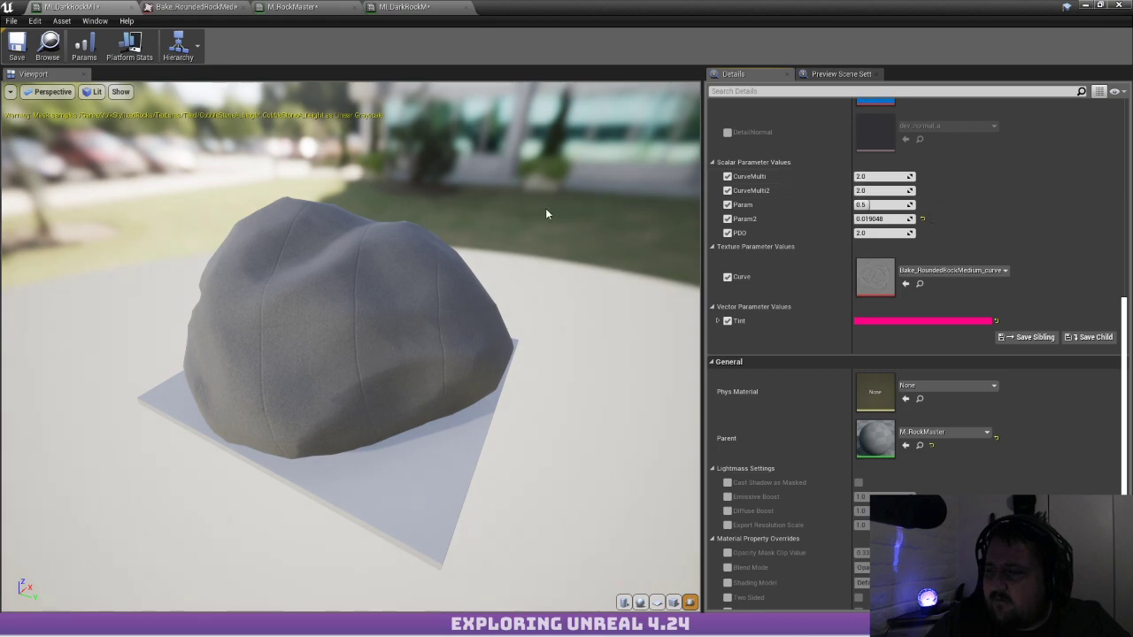
mouse_move(546, 208)
left_mouse_down()
mouse_move(575, 239)
mouse_move(567, 203)
mouse_move(611, 208)
mouse_move(677, 168)
mouse_move(695, 199)
mouse_move(546, 200)
left_mouse_up()
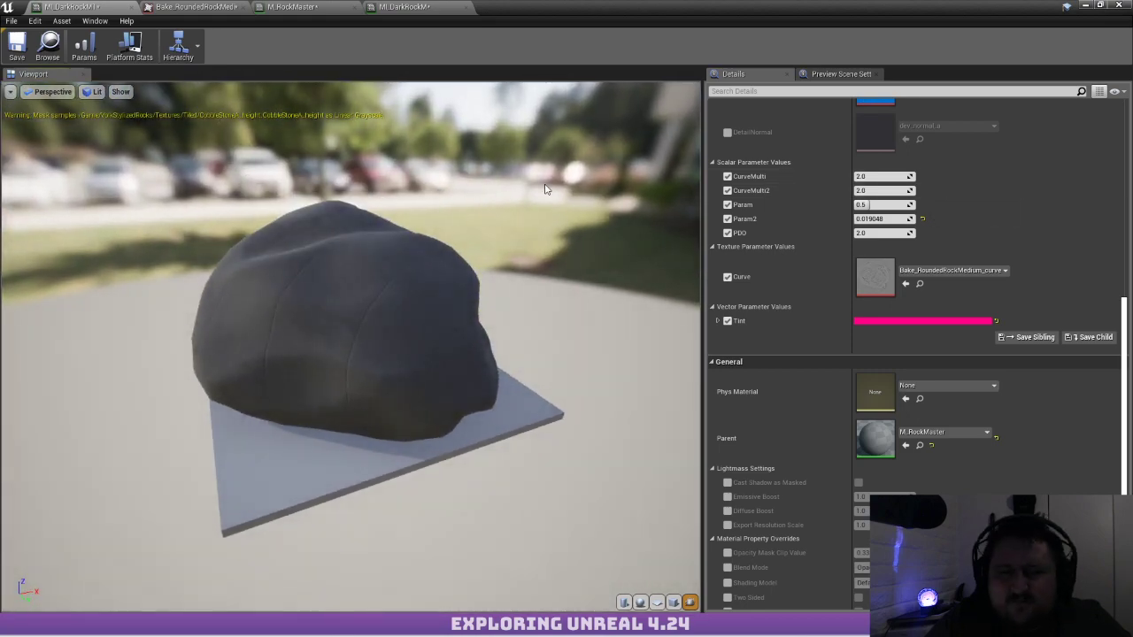
left_click_drag(615, 212, 591, 207)
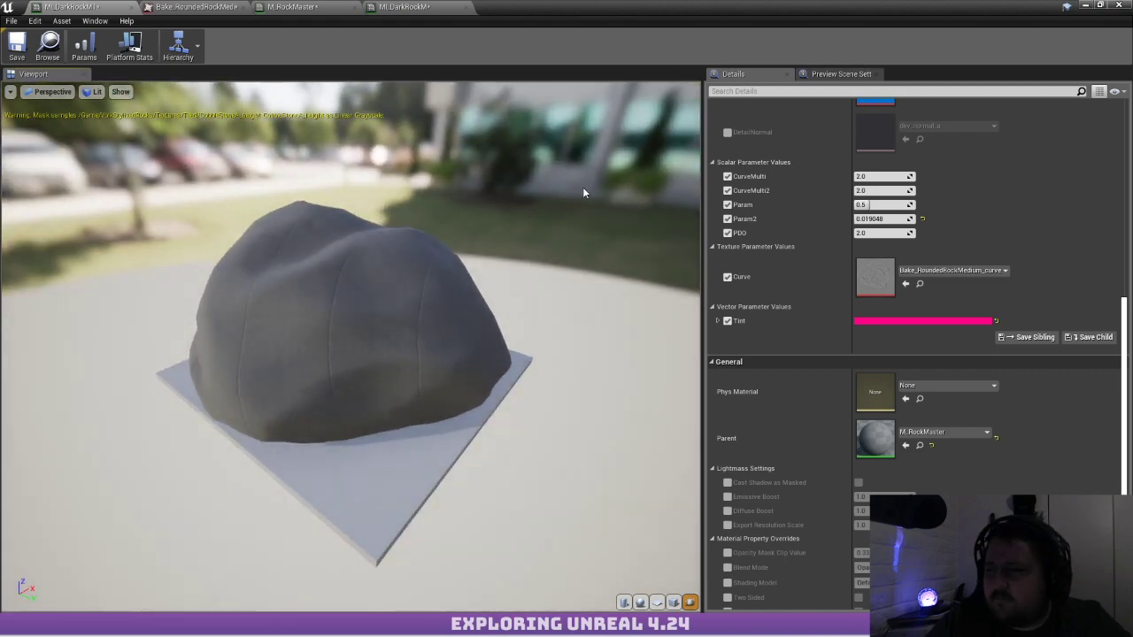
Uncover the level viewport behind the material editor window and reset Param2 to its default of 0.5
left_click_drag(657, 5, 731, 178)
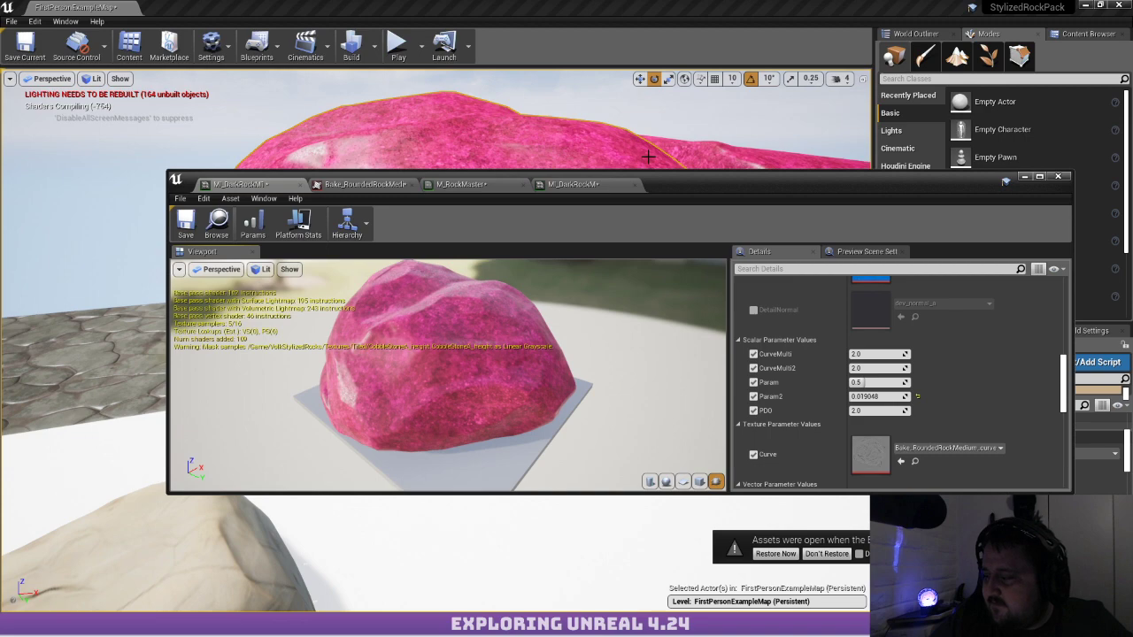
left_click(917, 396)
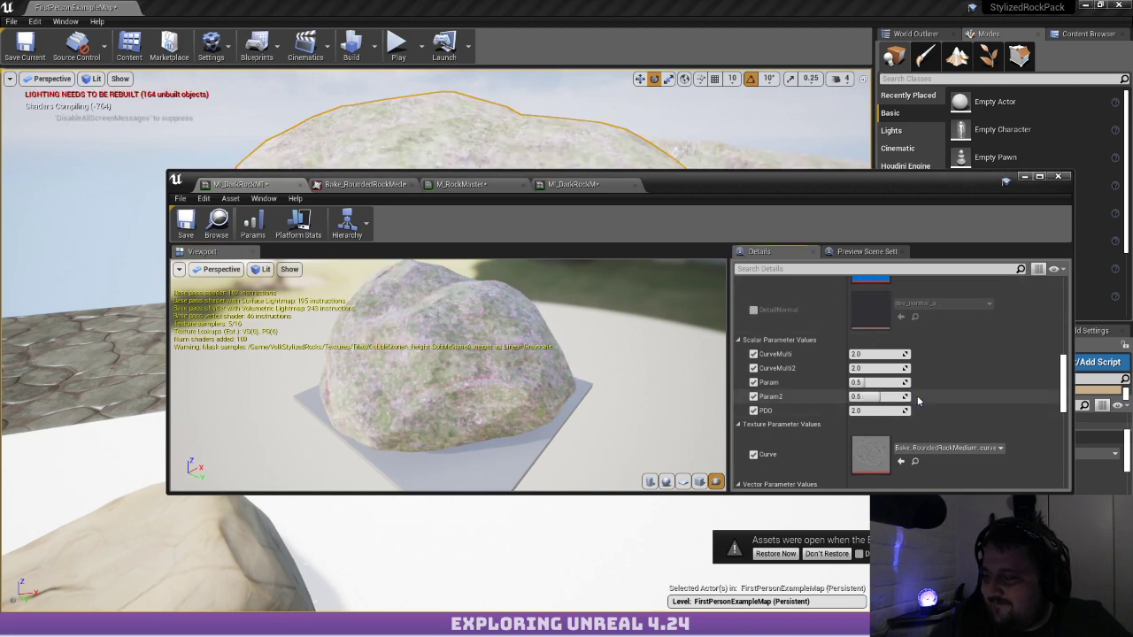
left_click_drag(621, 332, 532, 345)
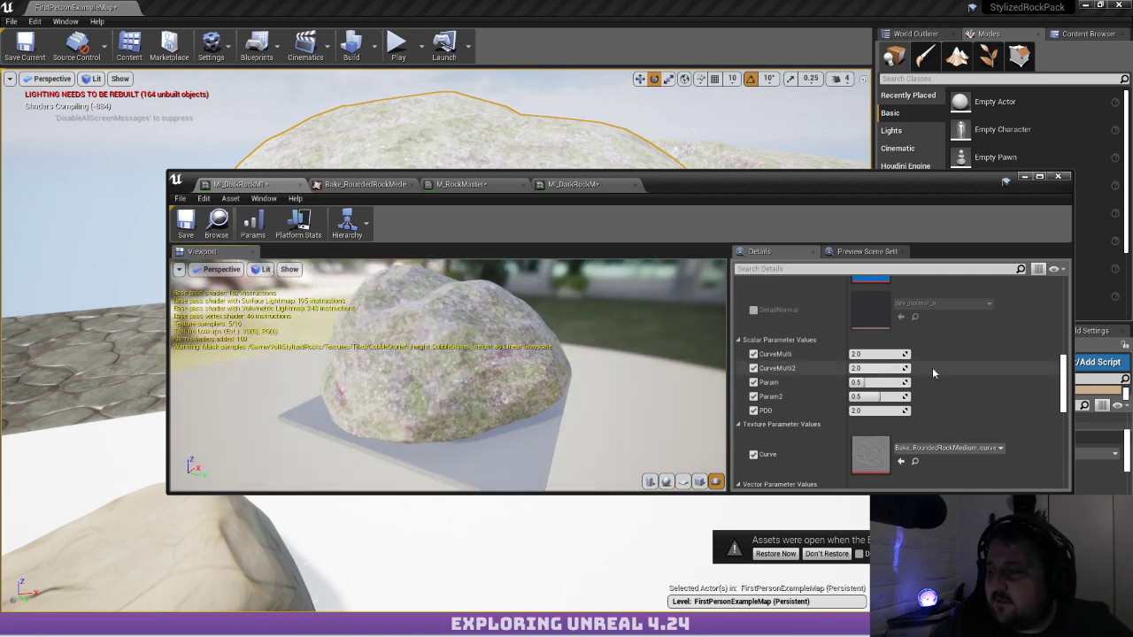
Try different curvature thresholds, ending with Param2 at 0.628571 and Param at about 0.51, and check the rock from other sides
left_click_drag(872, 382, 872, 383)
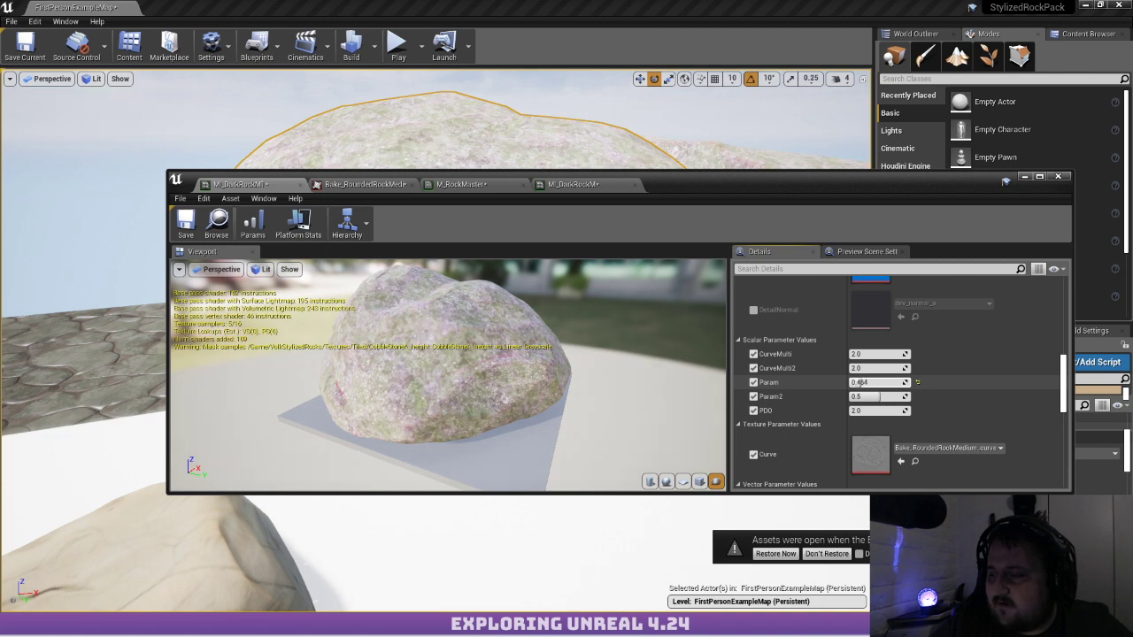
left_click(917, 383)
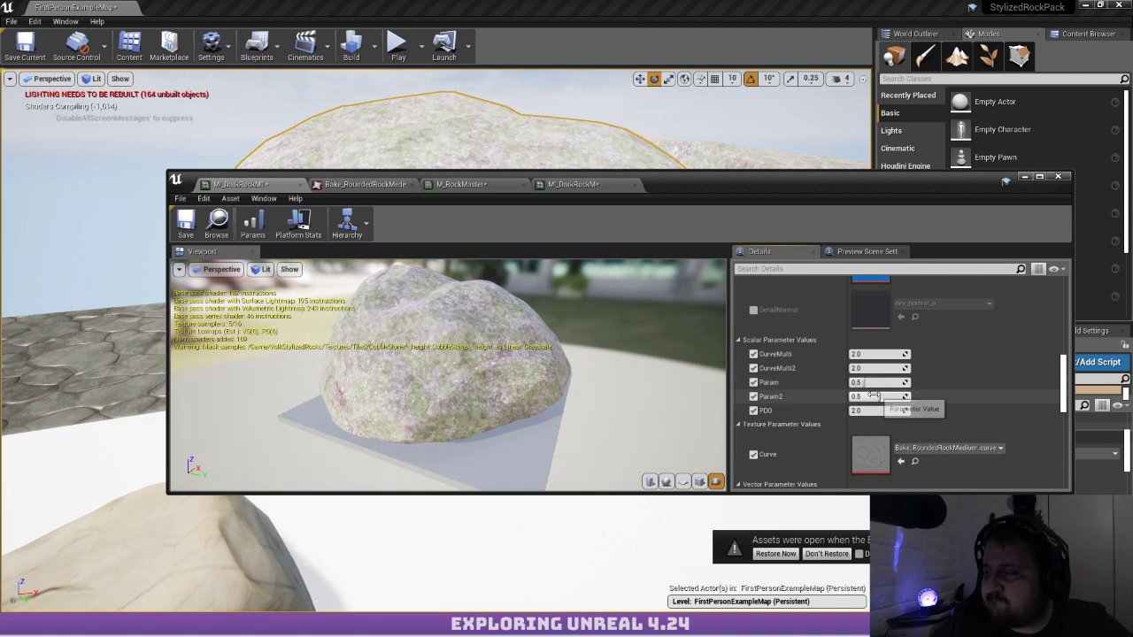
mouse_move(880, 397)
left_mouse_down()
mouse_move(852, 398)
mouse_move(903, 397)
left_mouse_up()
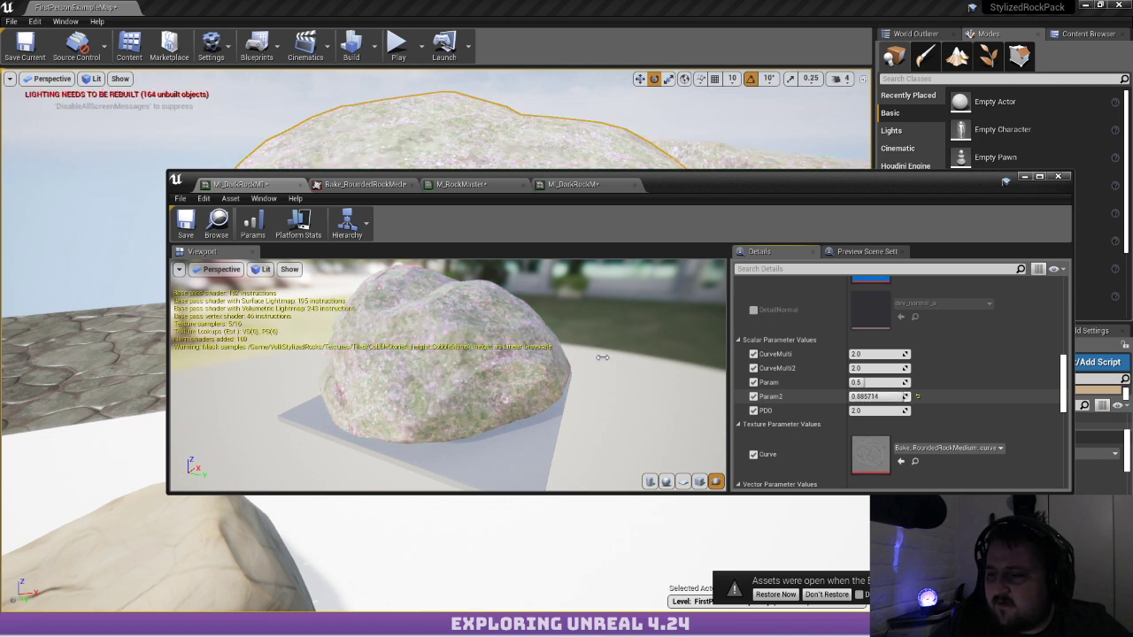
left_click_drag(504, 346, 531, 354)
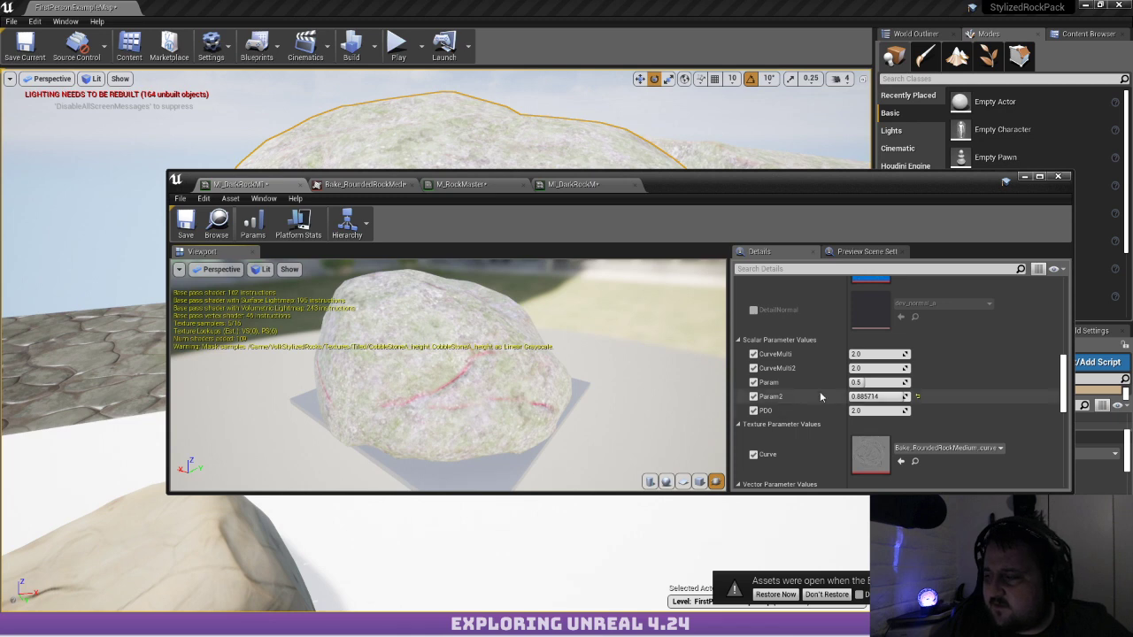
left_click_drag(886, 397, 866, 383)
left_click_drag(602, 380, 505, 350)
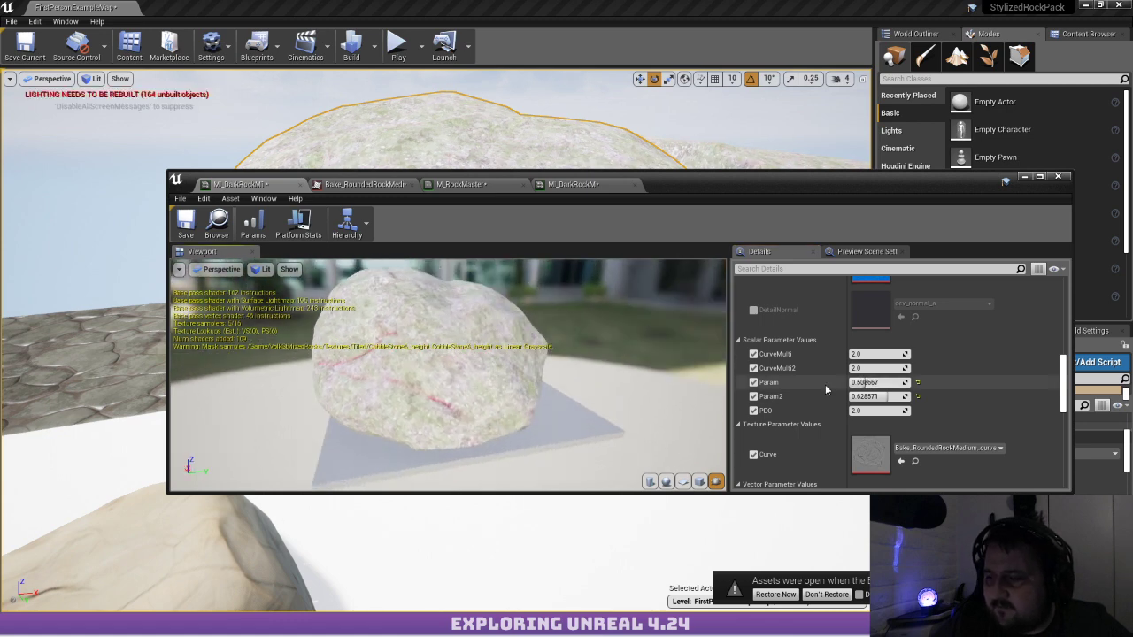
Raise CurveMulti to about 17.59 and reset Param and Param2 to their default of 0.5
left_click_drag(875, 354, 916, 354)
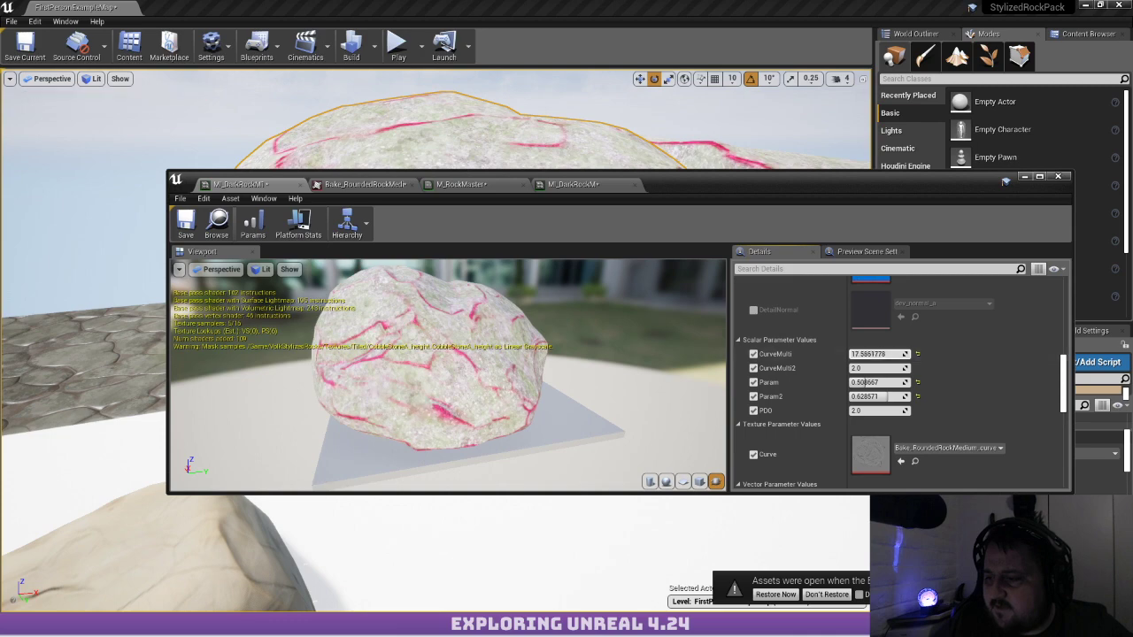
left_click(917, 383)
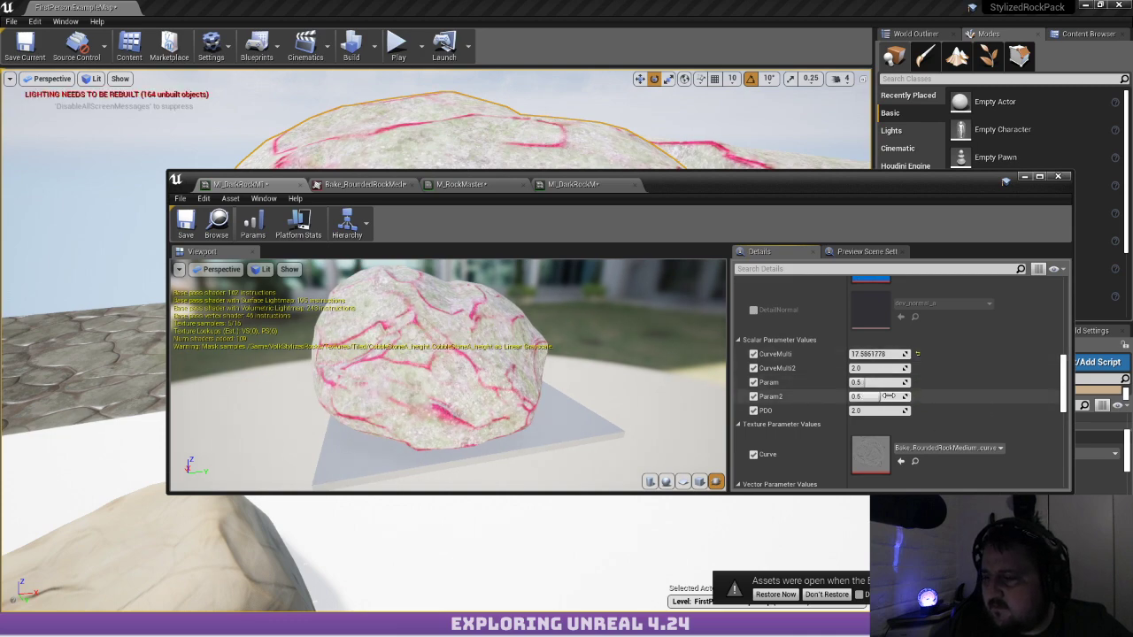
left_click(918, 397)
left_click_drag(548, 416, 461, 363)
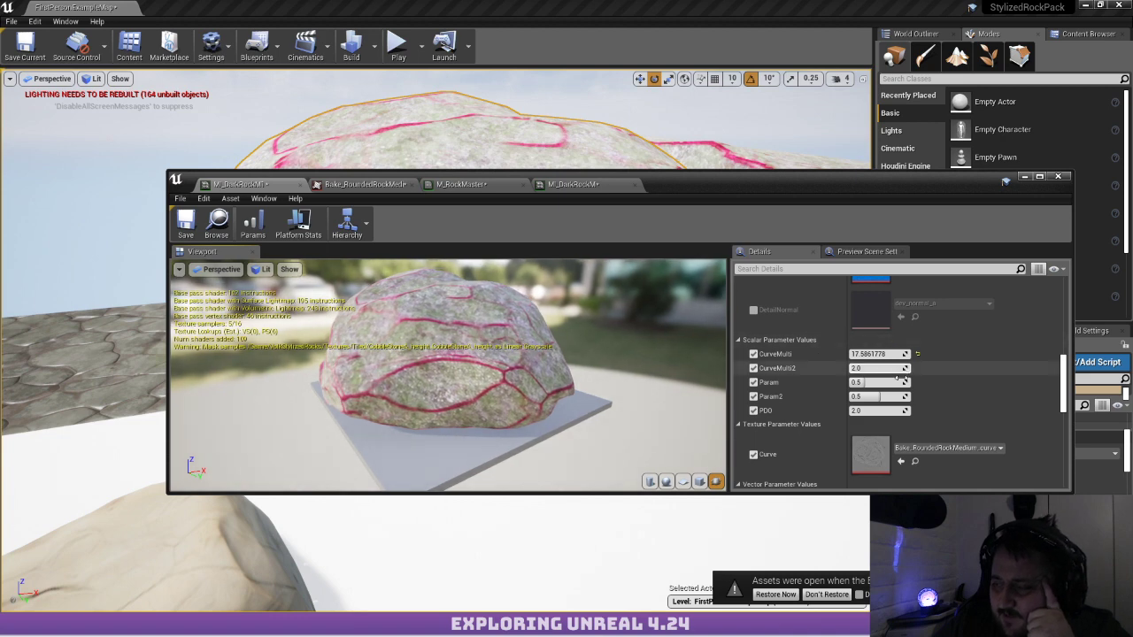
Set CurveMulti2 to about 10.79 and adjust Param to about 0.506
left_click_drag(880, 370, 861, 382)
left_click_drag(570, 393, 495, 407)
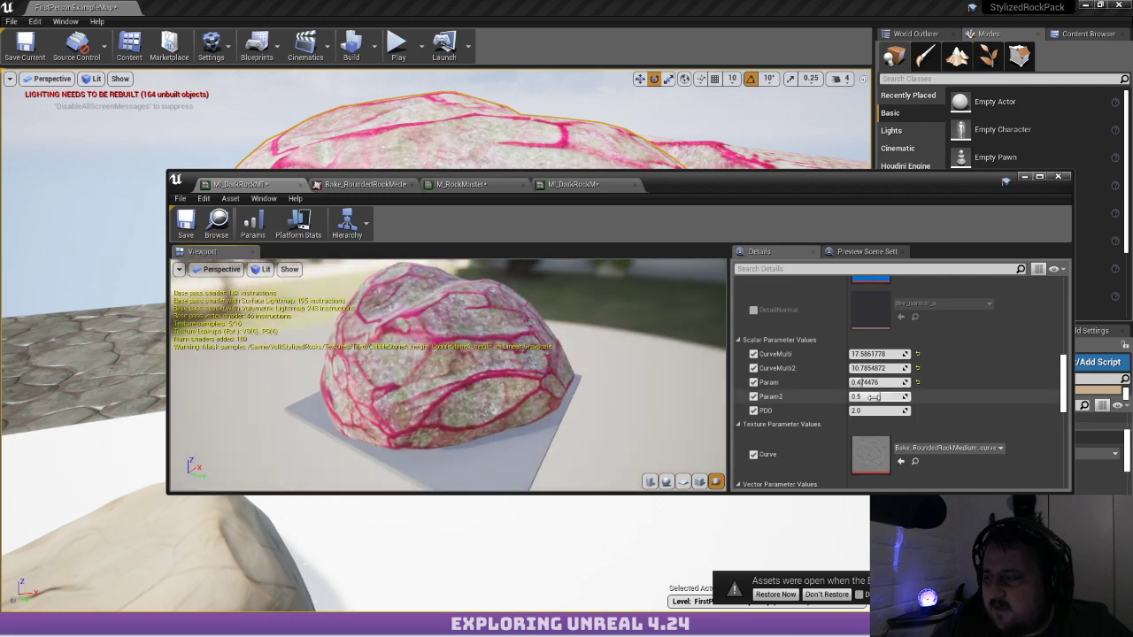
left_click_drag(863, 382, 864, 382)
Try the negated CurveMulti value of about -17.59 with Param at about 0.51 and inspect the rock
left_click(876, 353)
key("Home")
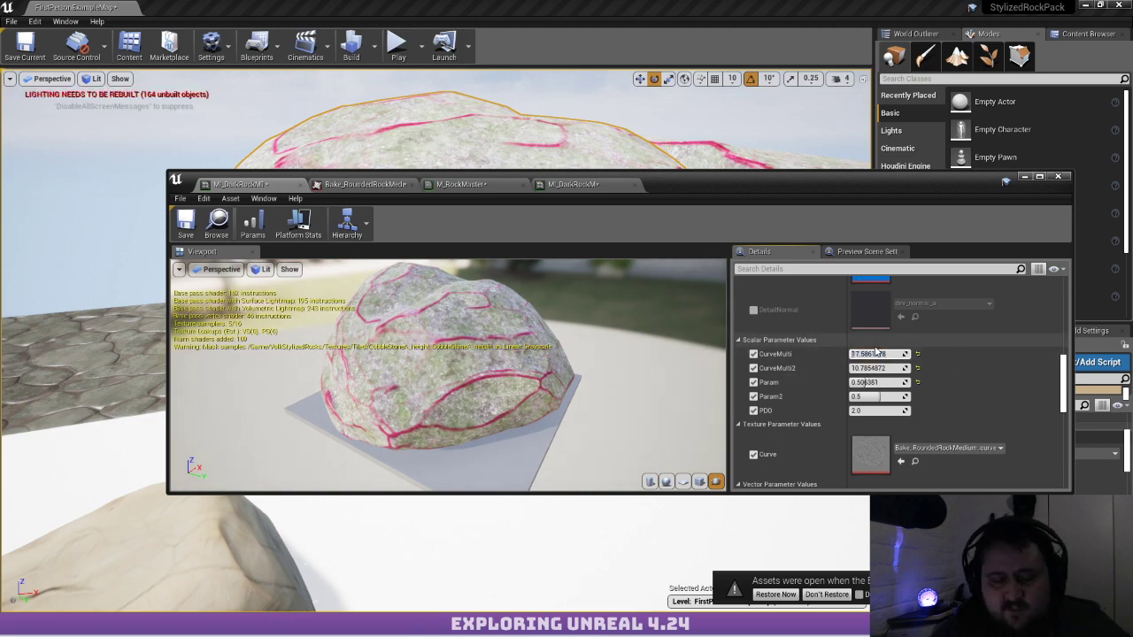
type("-")
key("Return")
left_click_drag(610, 375, 557, 381)
mouse_move(866, 382)
left_mouse_down()
mouse_move(879, 383)
mouse_move(850, 382)
mouse_move(865, 382)
left_mouse_up()
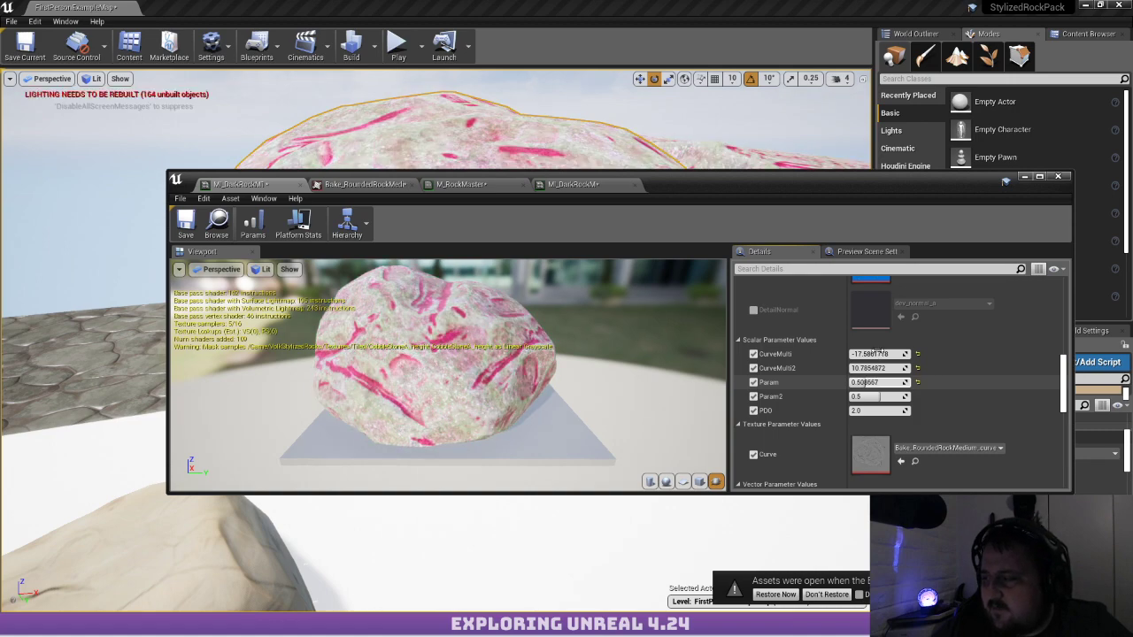
Set CurveMulti to 2 and reset Param to its default of 0.5
left_click(872, 353)
type("2")
key("Return")
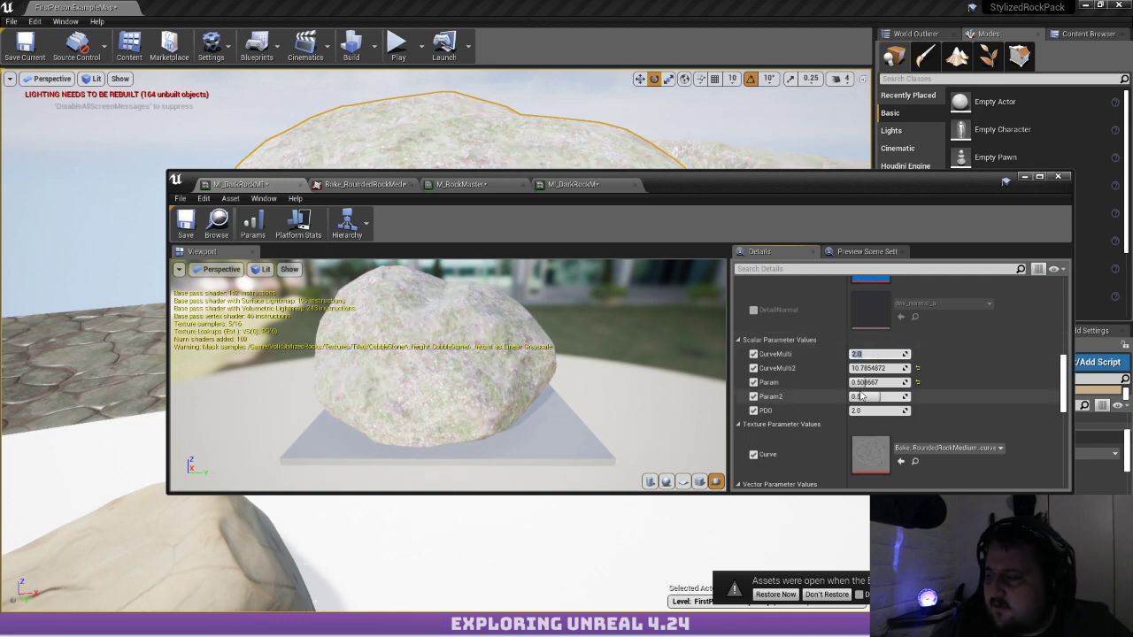
left_click(917, 383)
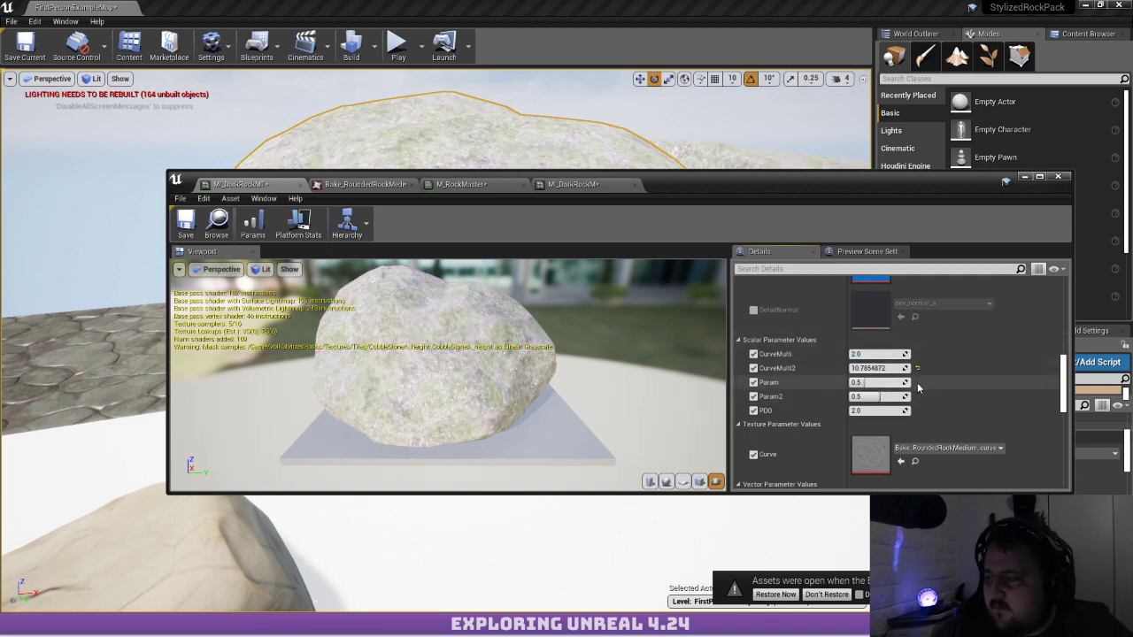
Reset CurveMulti2 to 2, set CurveMulti to about 17.79, Param to about 0.46 and Param2 to 1, and inspect the rock
left_click_drag(603, 367, 717, 365)
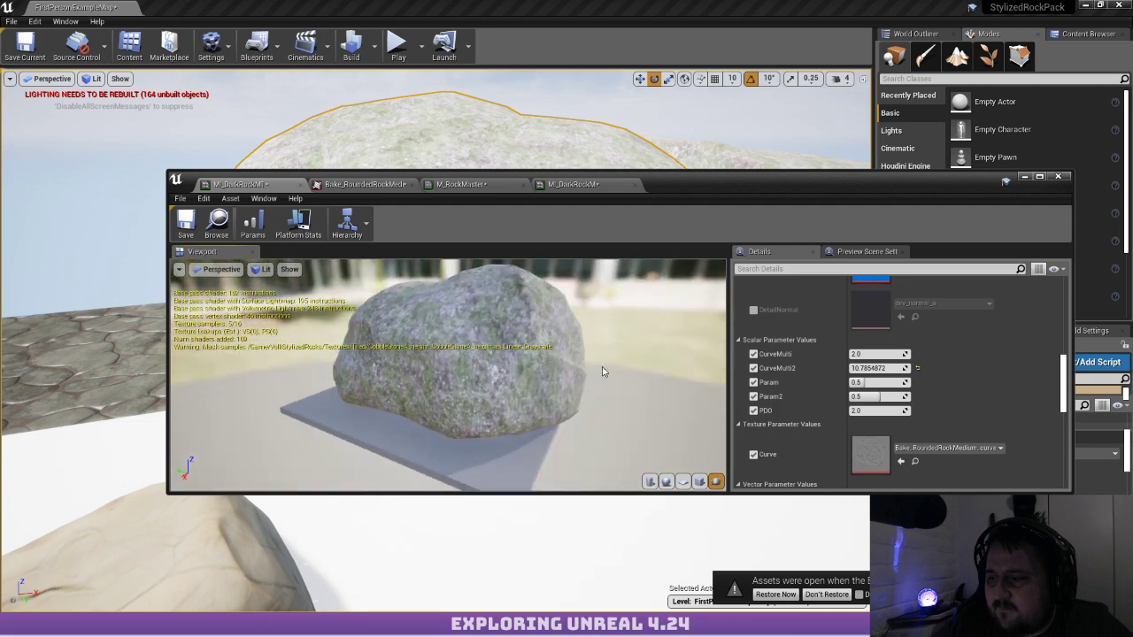
left_click(917, 368)
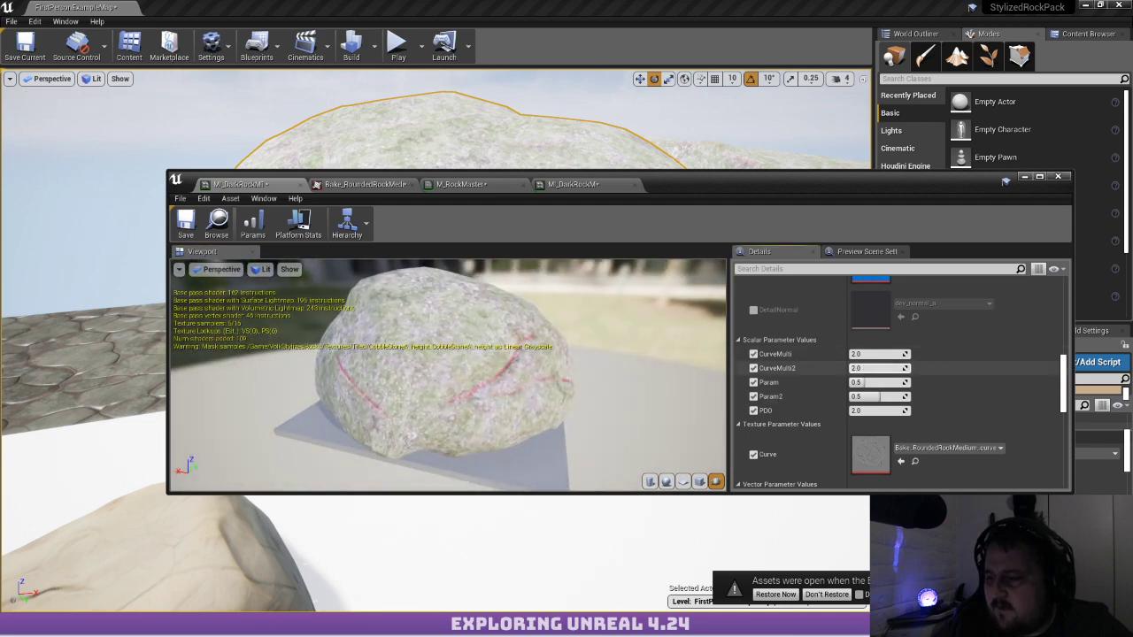
mouse_move(877, 368)
left_mouse_down()
mouse_move(915, 368)
mouse_move(857, 368)
mouse_move(895, 368)
mouse_move(855, 403)
mouse_move(907, 400)
mouse_move(917, 370)
mouse_move(872, 355)
mouse_move(906, 355)
mouse_move(869, 355)
mouse_move(862, 382)
left_mouse_up()
left_click(918, 370)
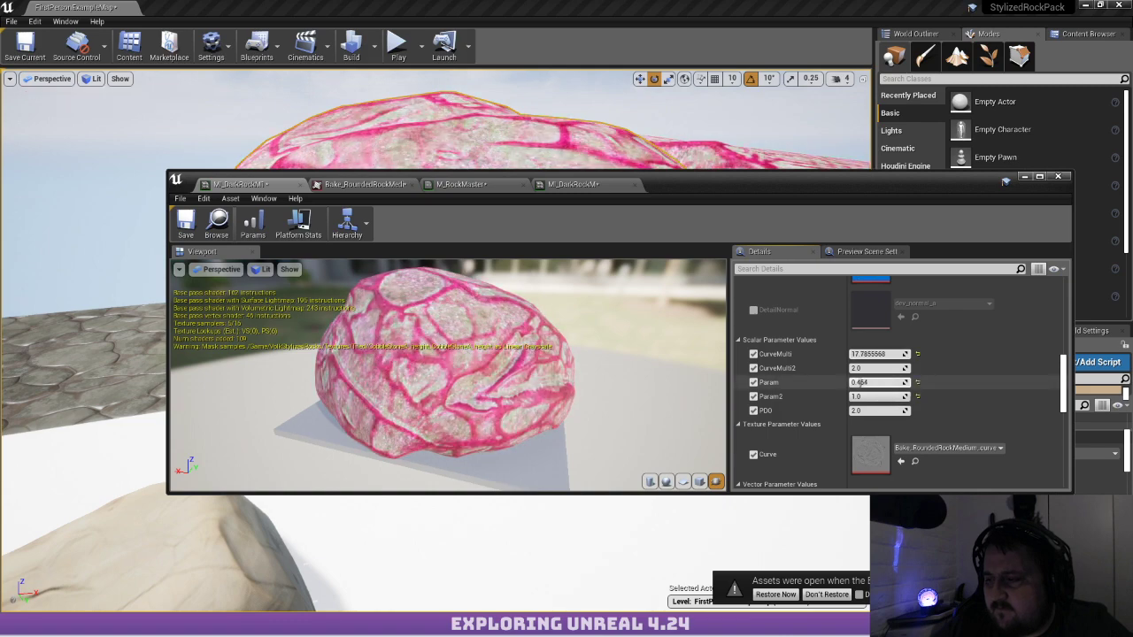
left_click_drag(575, 368, 434, 370)
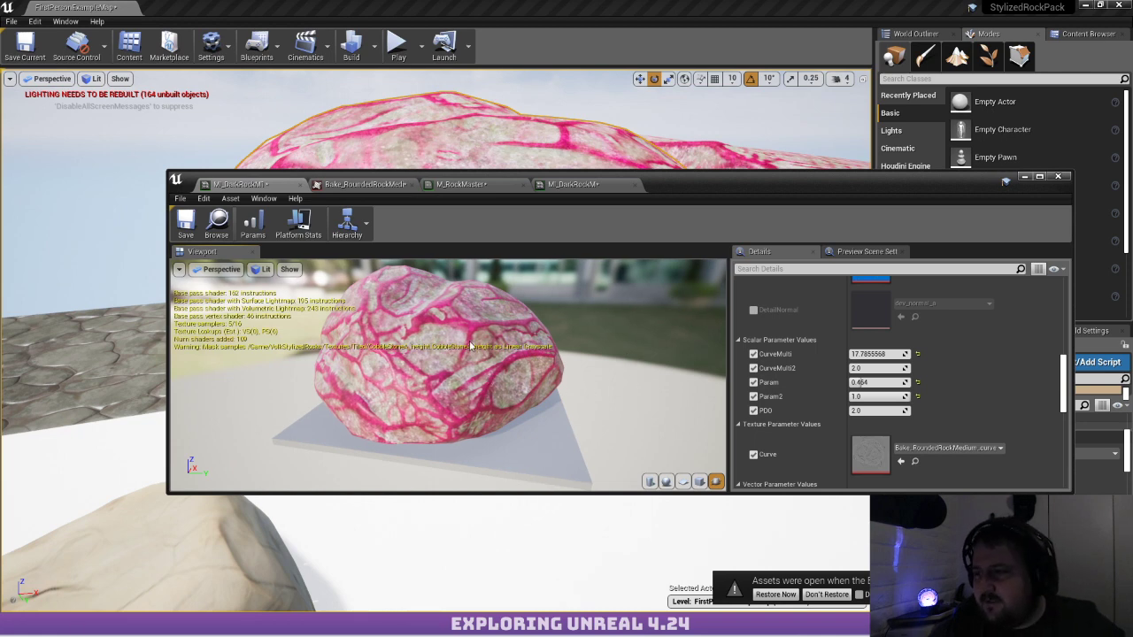
right_click_drag(623, 348, 666, 387)
scroll(931, 350, "down", 1)
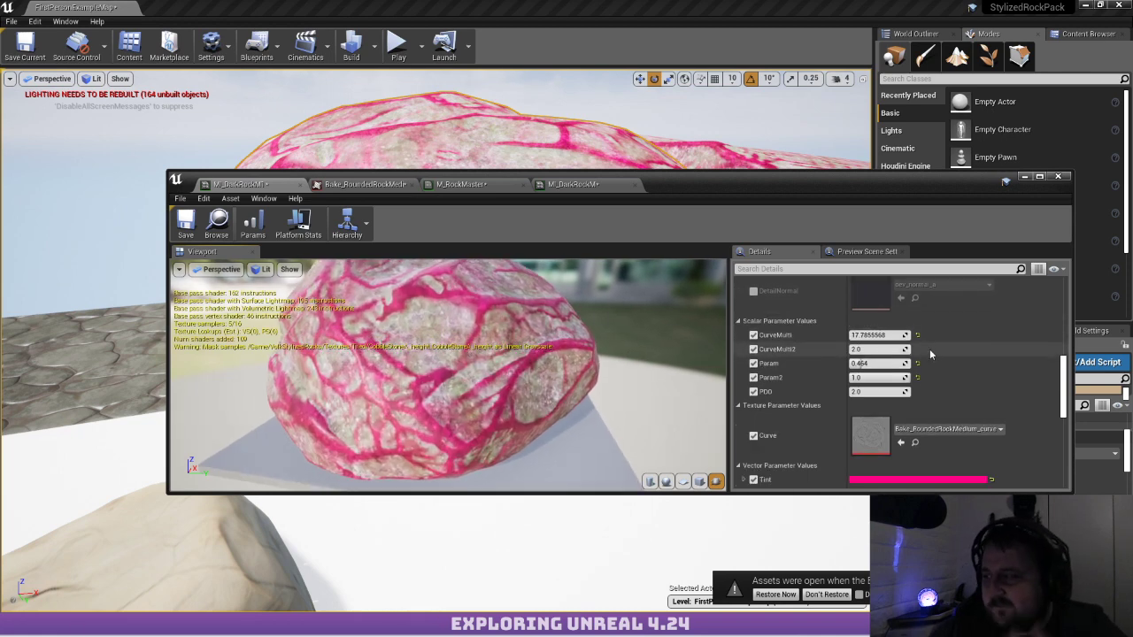
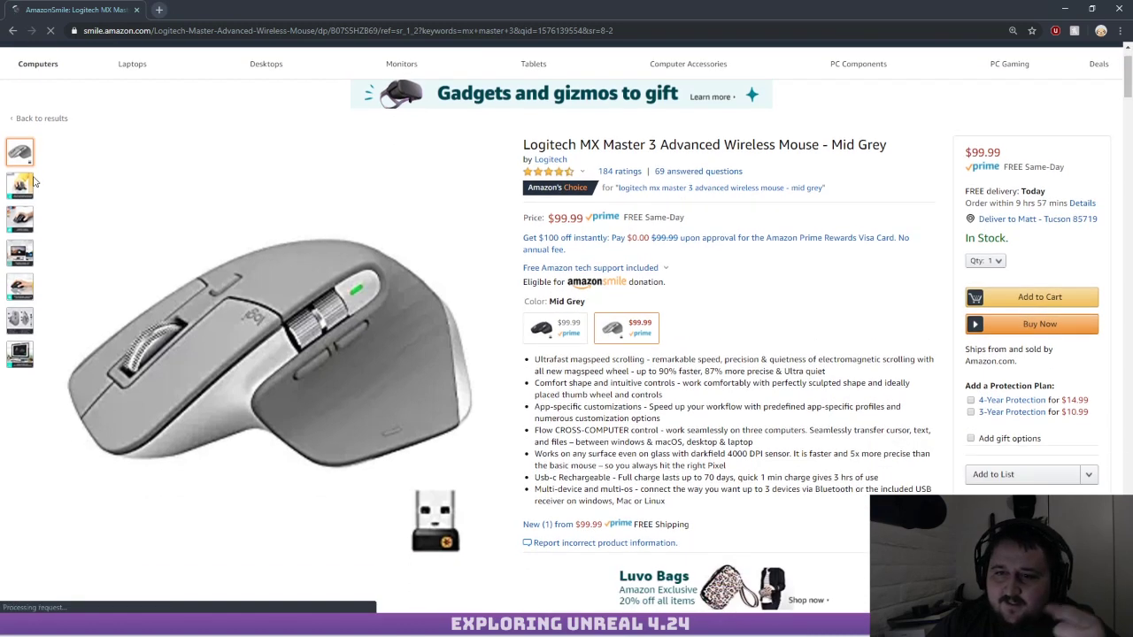
Switch to the browser and examine the Logitech MX Master 3 listing's hand-grip photo, description and related product sections
scroll(402, 274, "down", 1)
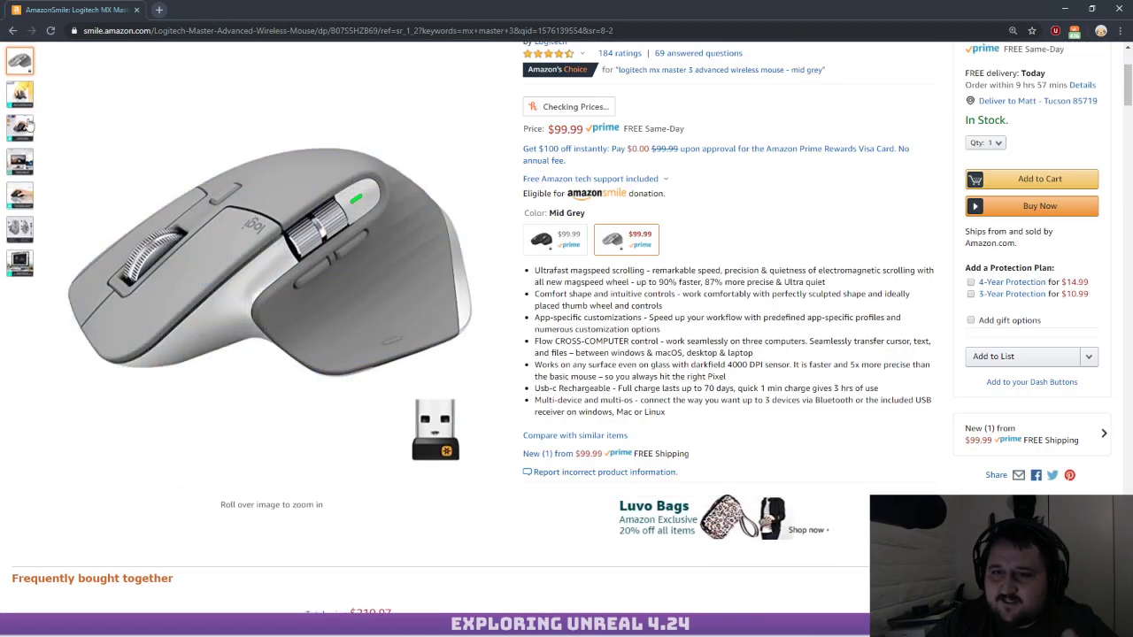
mouse_move(19, 128)
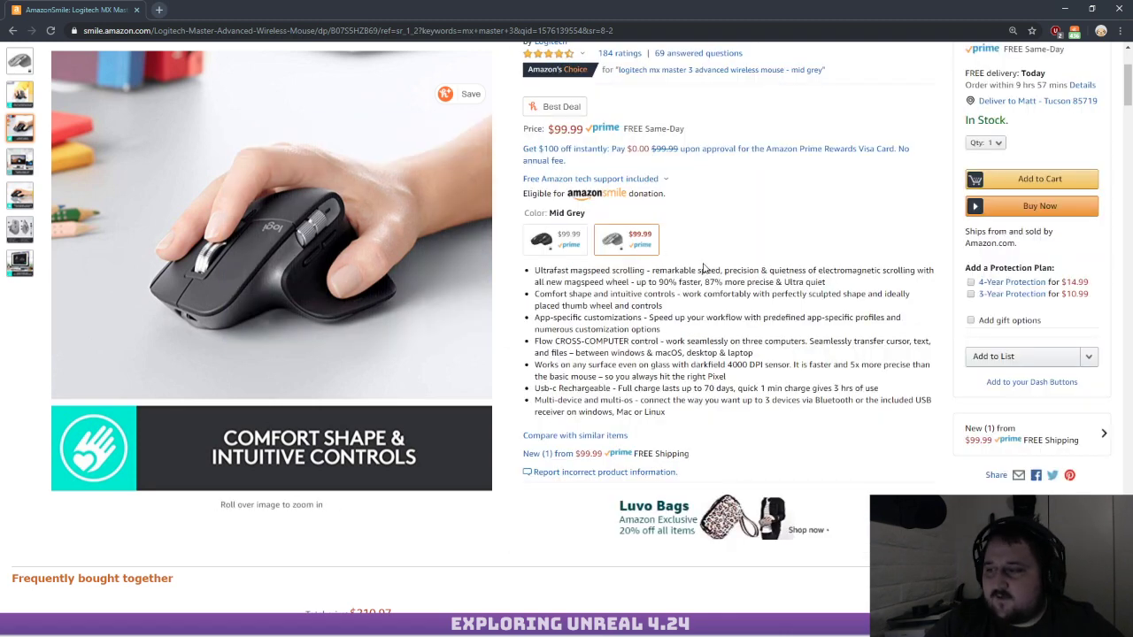
scroll(708, 270, "up", 2)
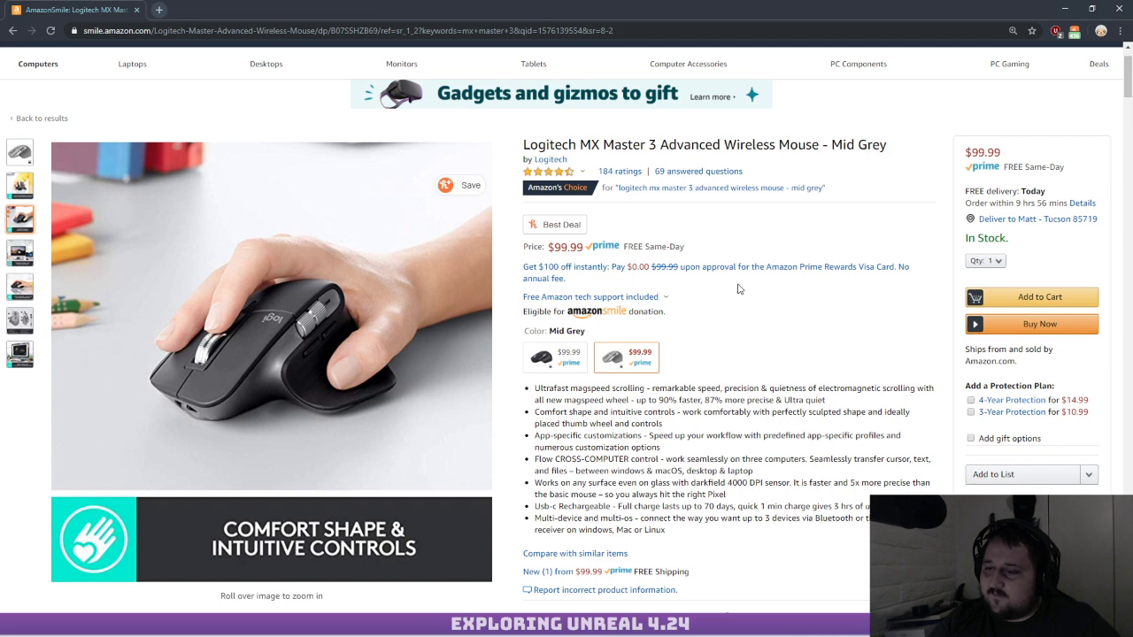
mouse_move(283, 309)
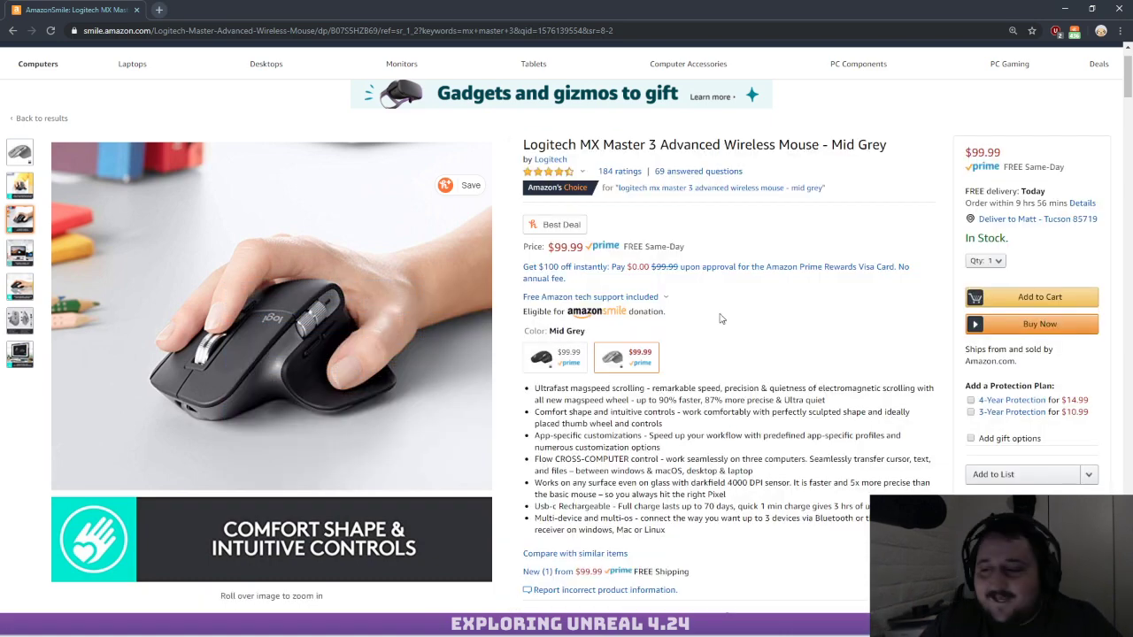
scroll(731, 354, "down", 2)
scroll(729, 334, "down", 7)
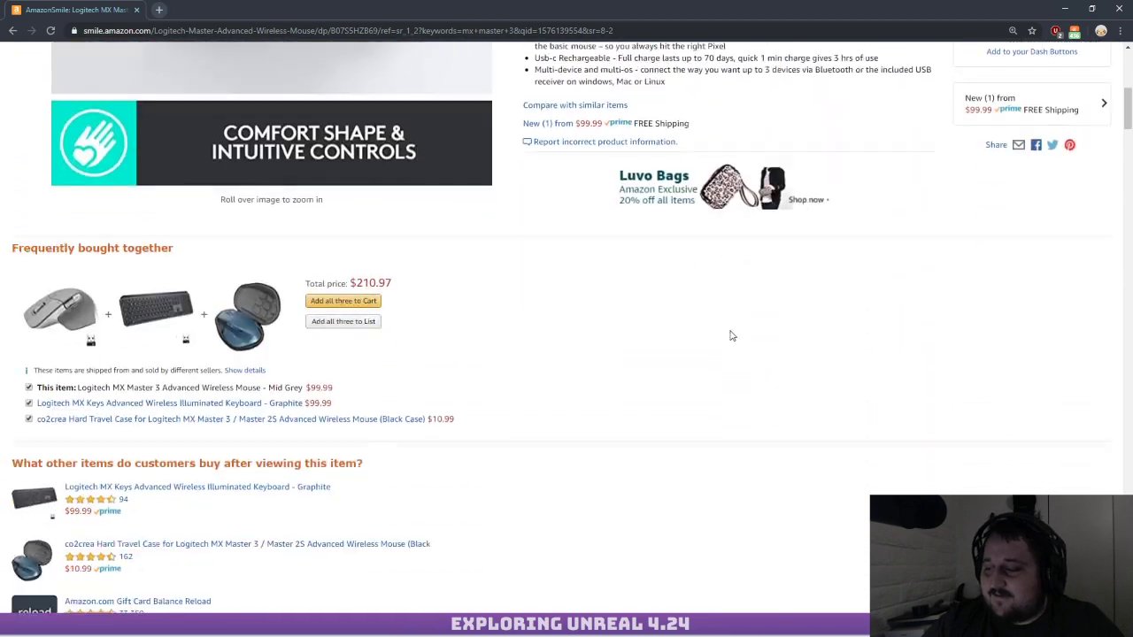
scroll(737, 331, "down", 6)
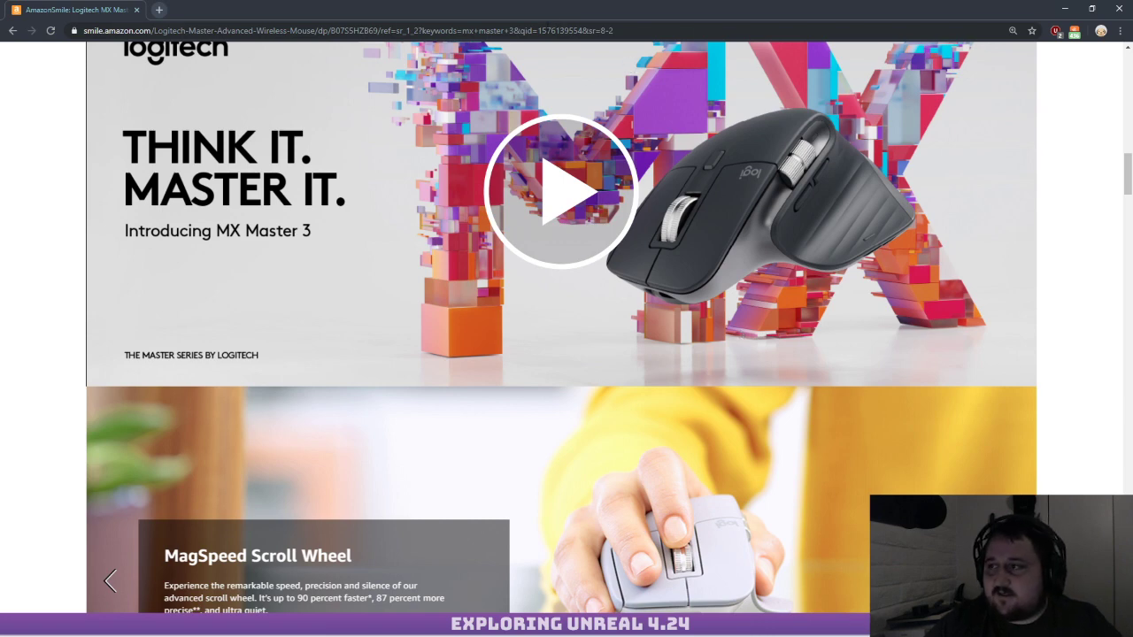
Search the web for "mx 3200 logitech" and open the Amazon listing for the Logitech MX3200 Cordless Desktop Laser
left_click(558, 31)
type("mx 32000")
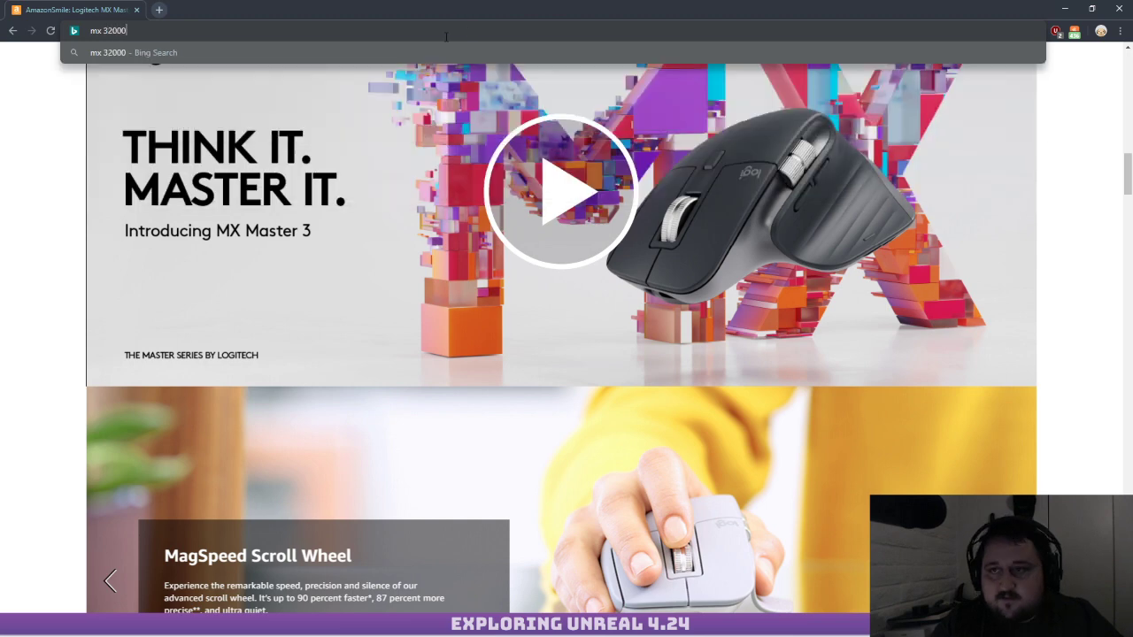
key("Return")
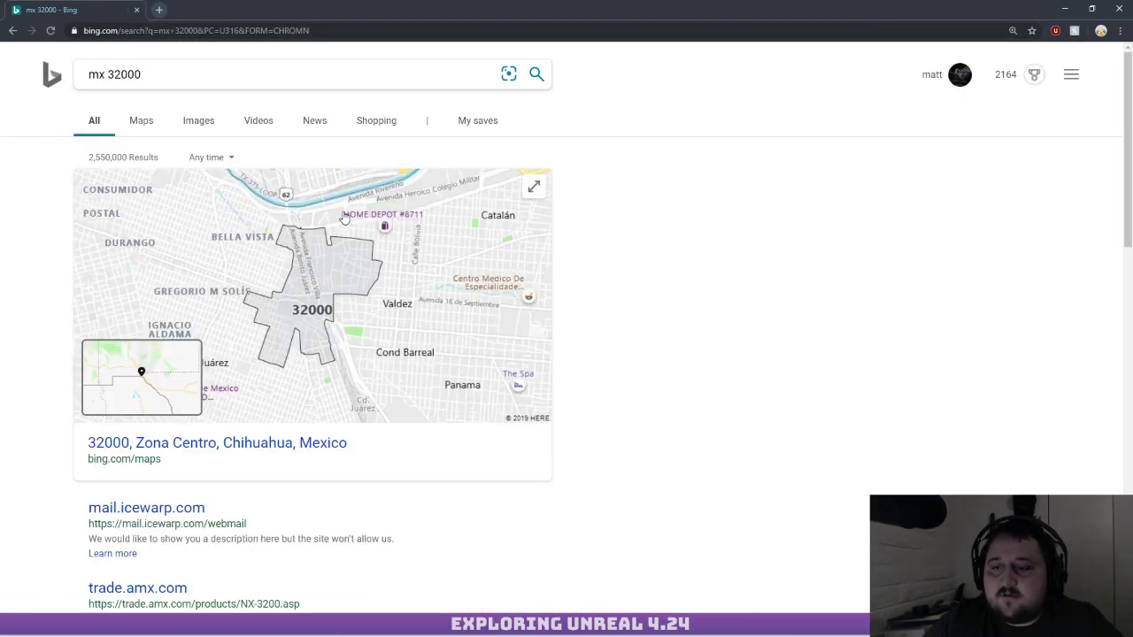
left_click(188, 74)
type("lo")
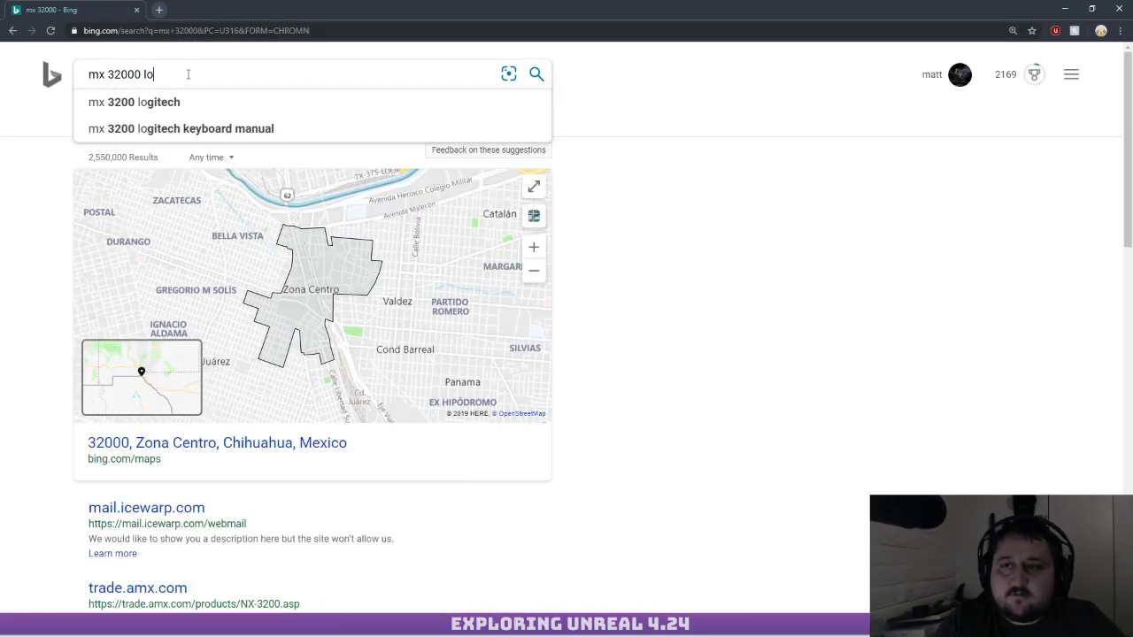
key("Down")
key("Return")
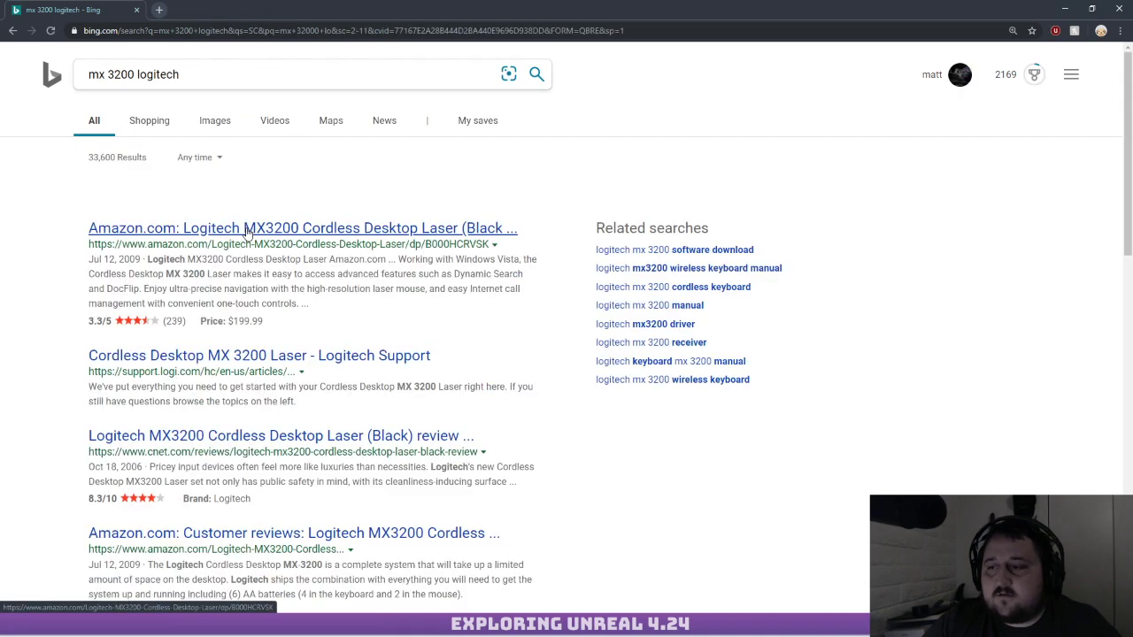
left_click(247, 234)
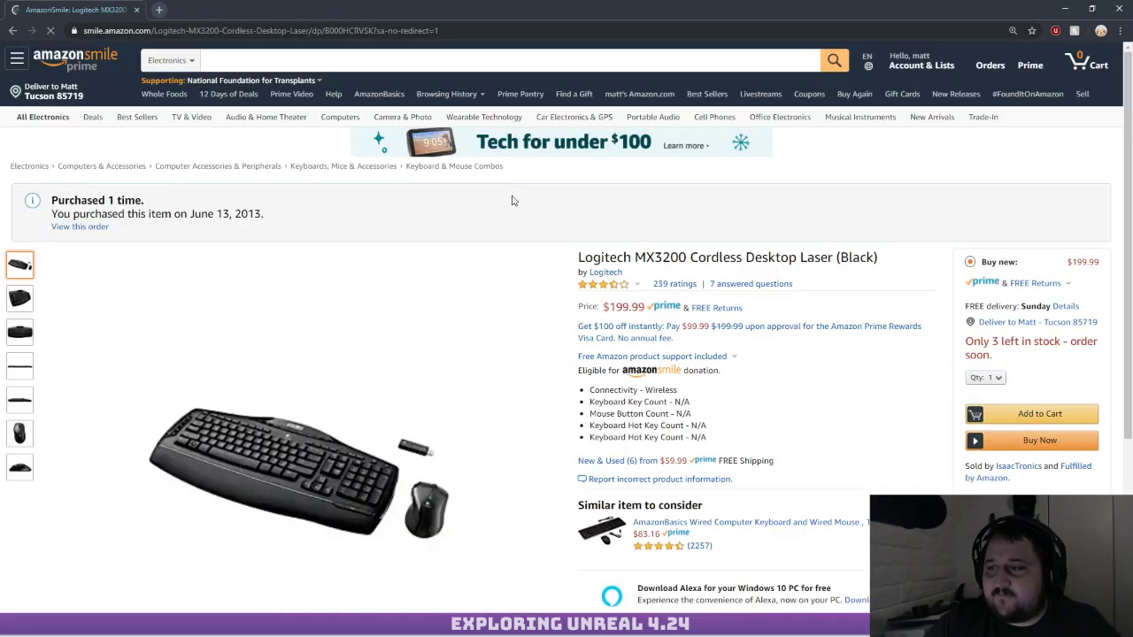
Browse the products other customers viewed, open the Logitech MX900 keyboard and mouse combo, and return to the MX3200 listing
scroll(450, 346, "down", 1)
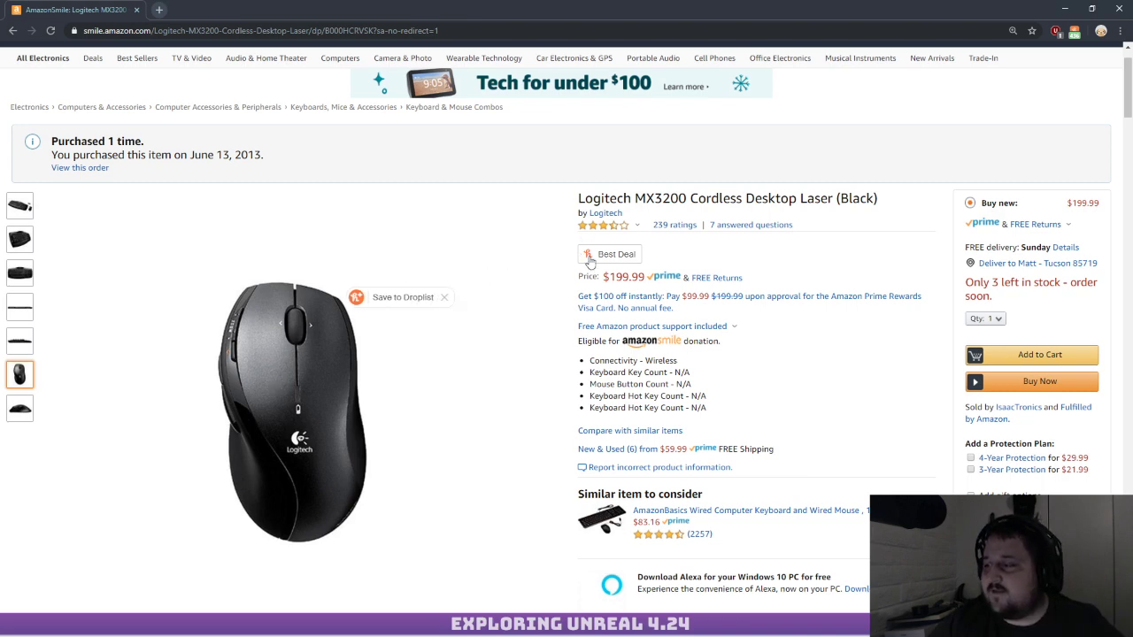
scroll(680, 338, "down", 3)
scroll(678, 340, "down", 1)
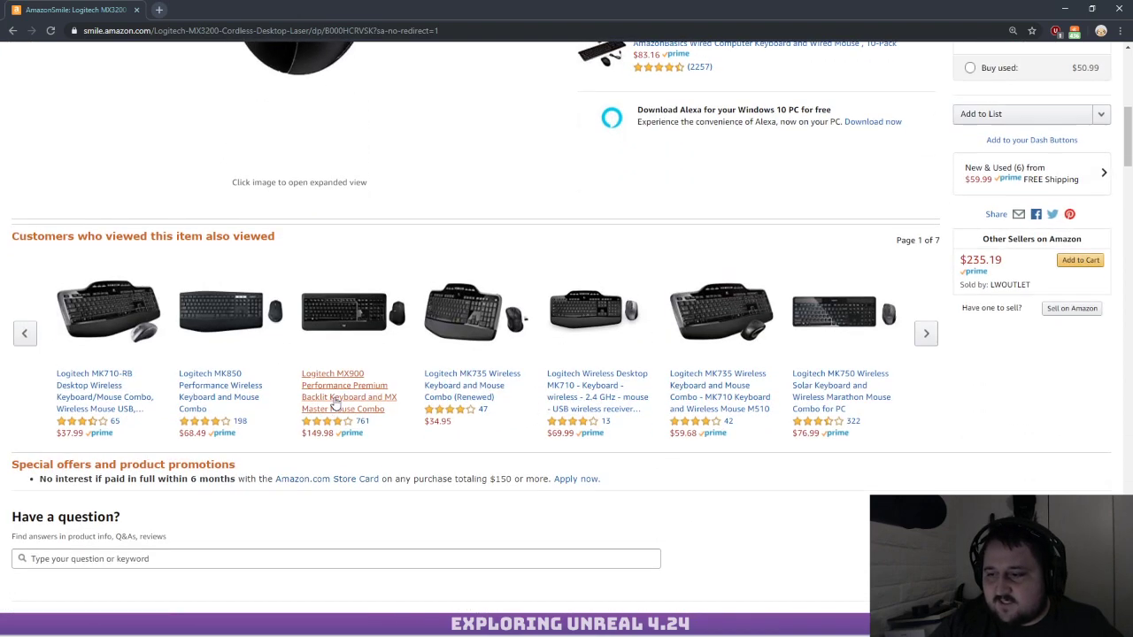
scroll(338, 396, "up", 2)
scroll(341, 390, "down", 1)
scroll(341, 388, "down", 1)
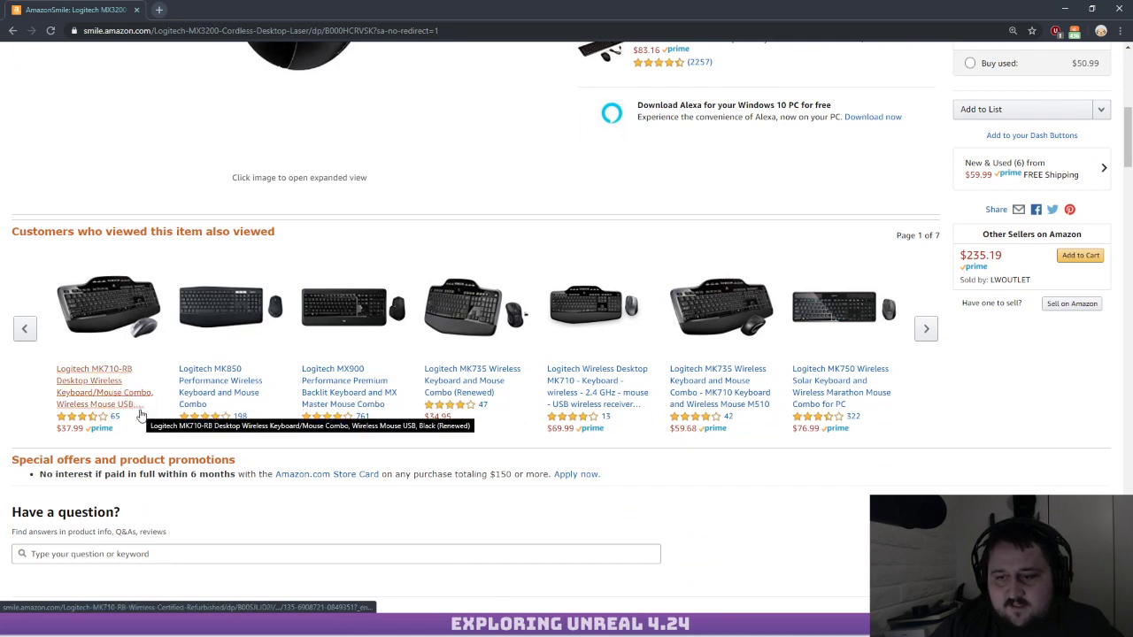
left_click(317, 396)
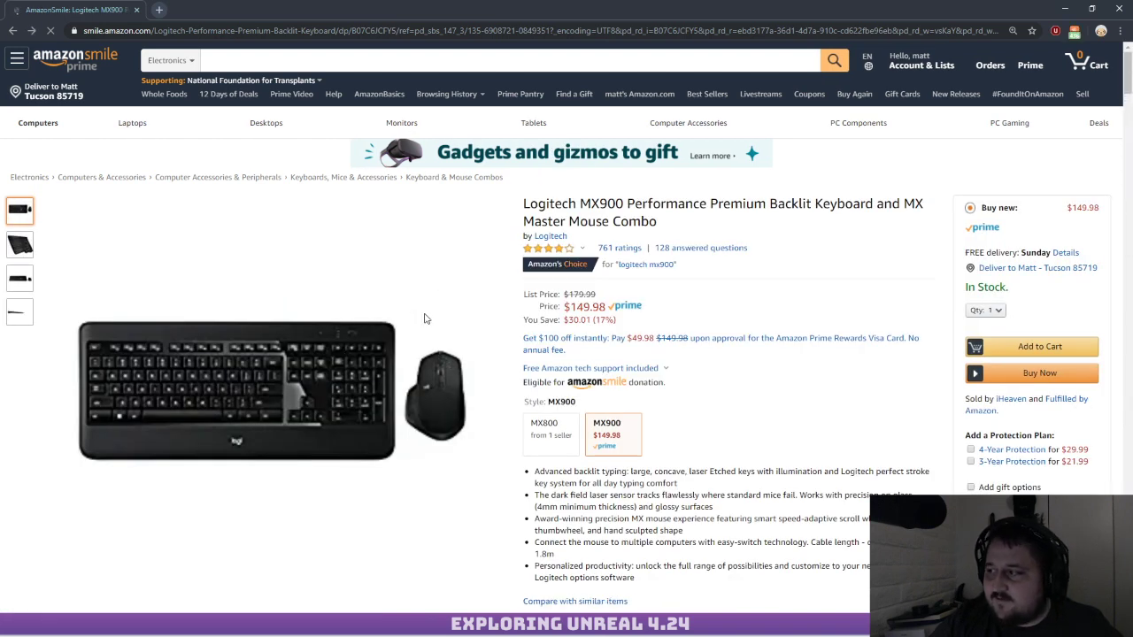
key("alt+Left")
Examine the MX3200 listing's similar-item comparison, feature descriptions, package contents, and customer questions and answers
scroll(425, 321, "down", 5)
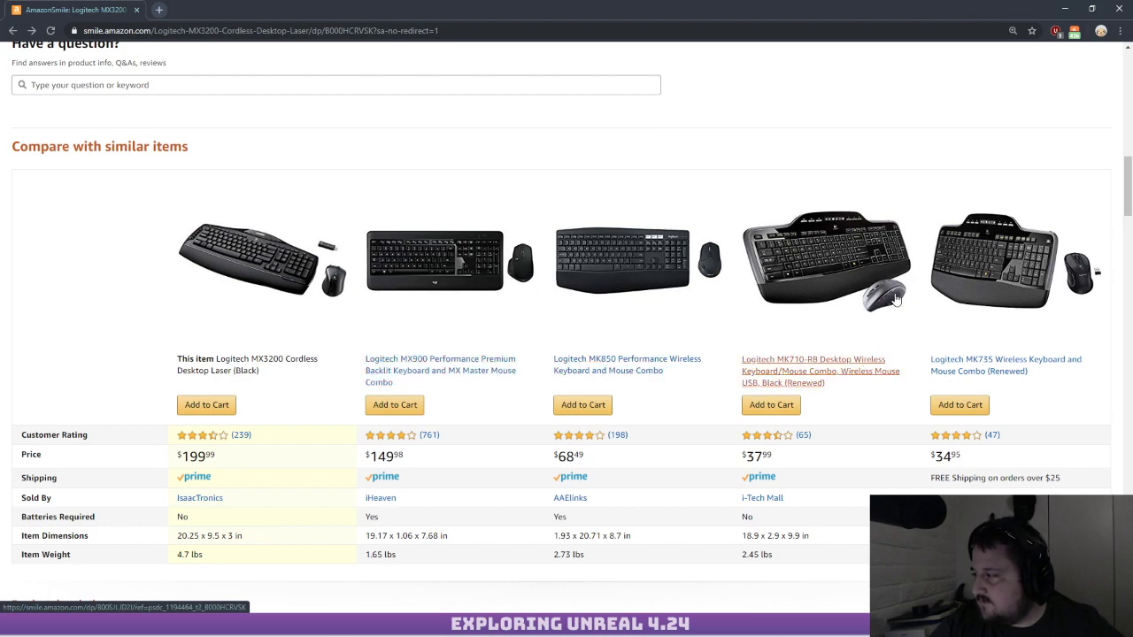
scroll(823, 324, "down", 5)
scroll(817, 327, "down", 15)
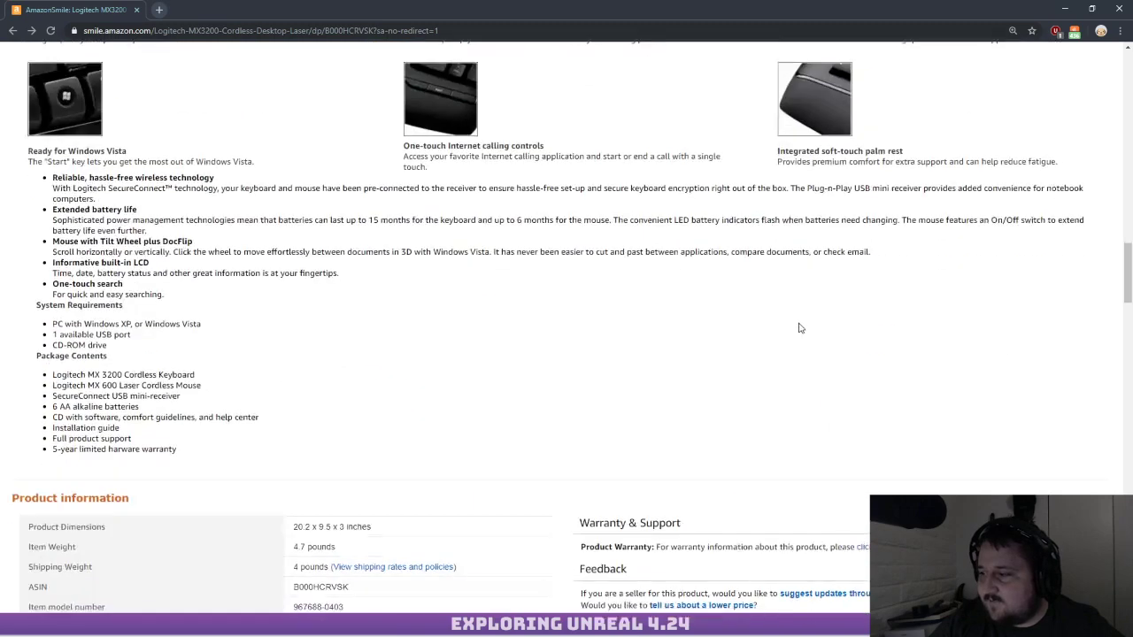
scroll(794, 321, "down", 2)
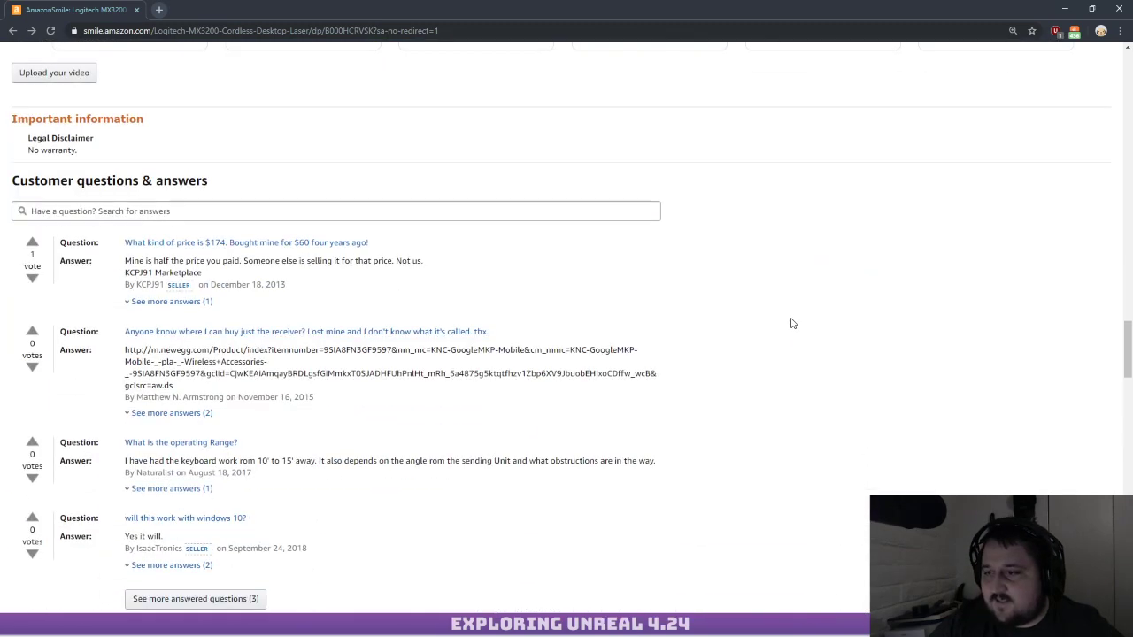
scroll(788, 326, "up", 10)
scroll(781, 329, "up", 10)
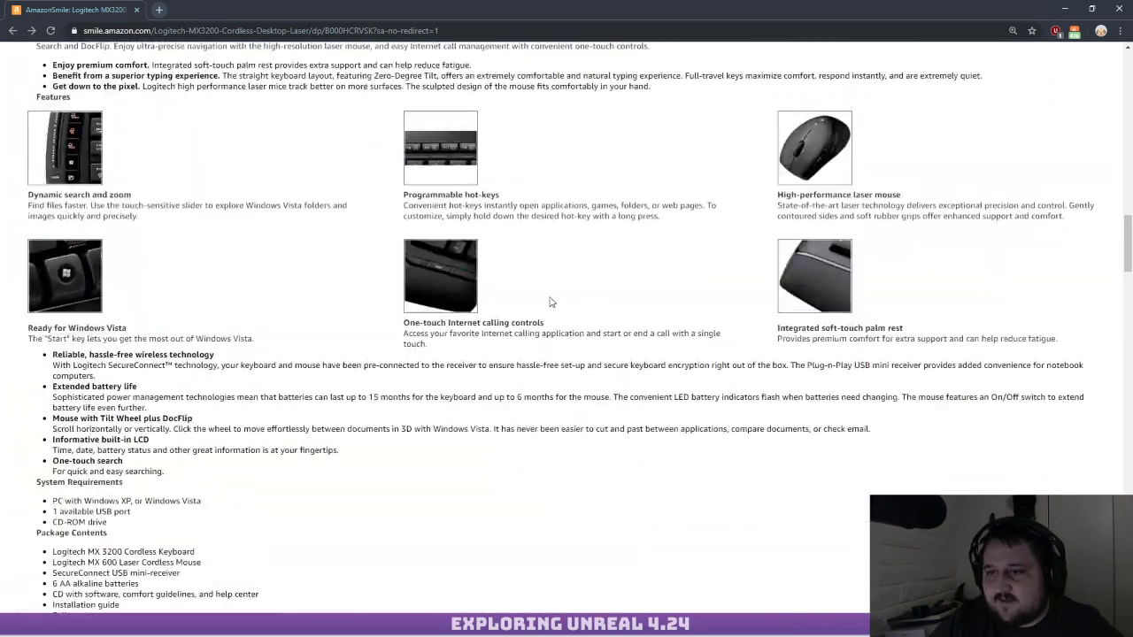
scroll(404, 283, "up", 10)
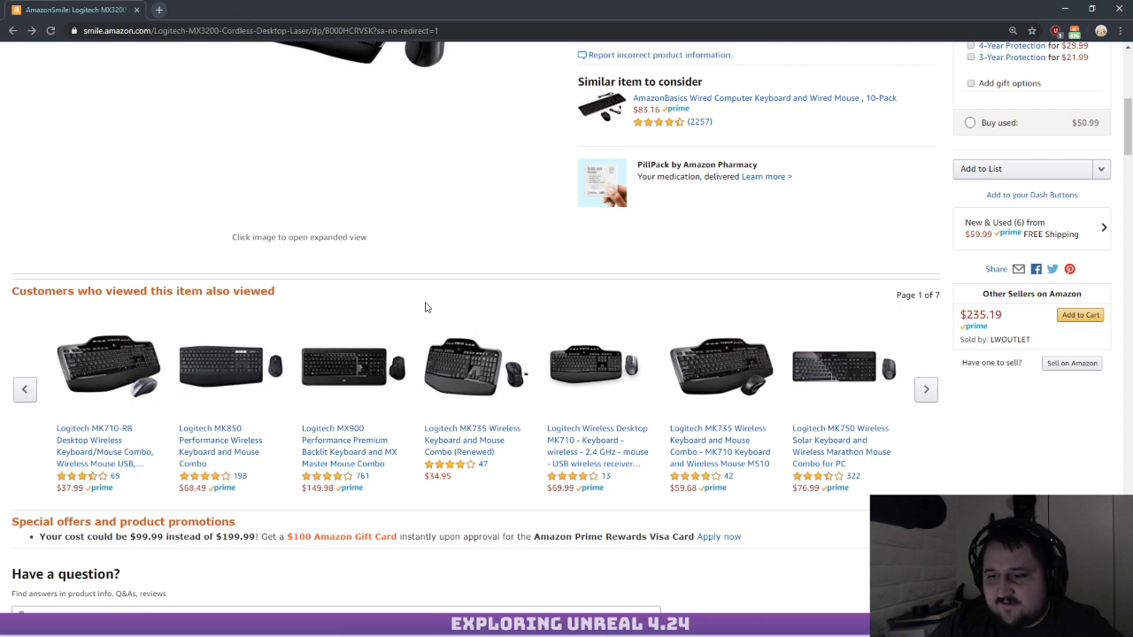
scroll(425, 306, "up", 5)
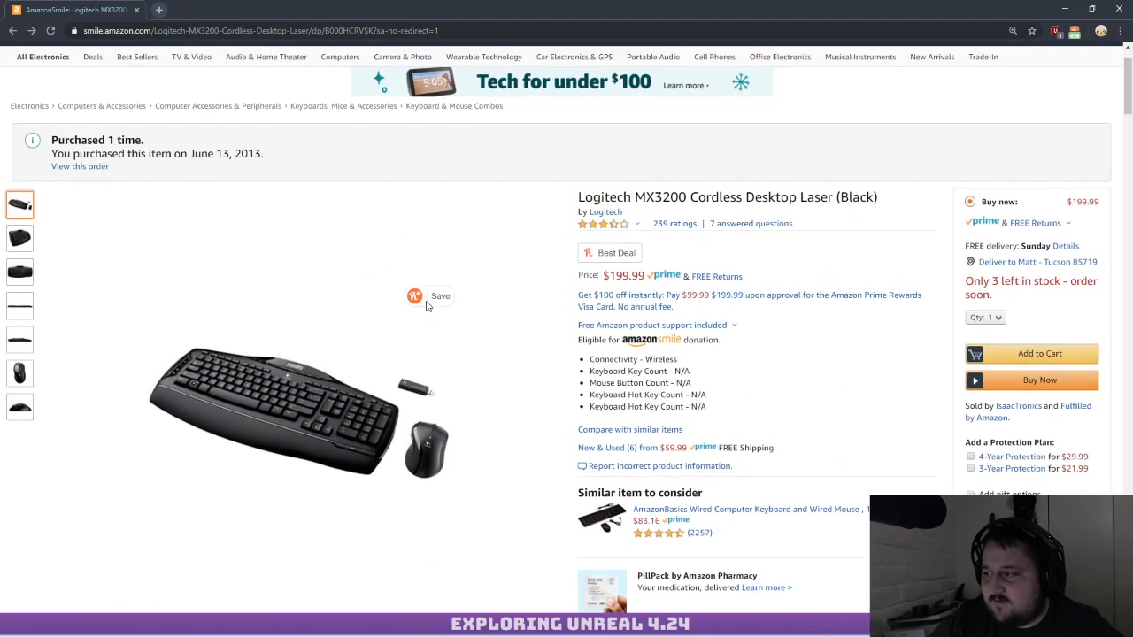
Highlight the purchase date in the MX3200 listing's previous-order notice and clear the text selection
left_click(403, 297)
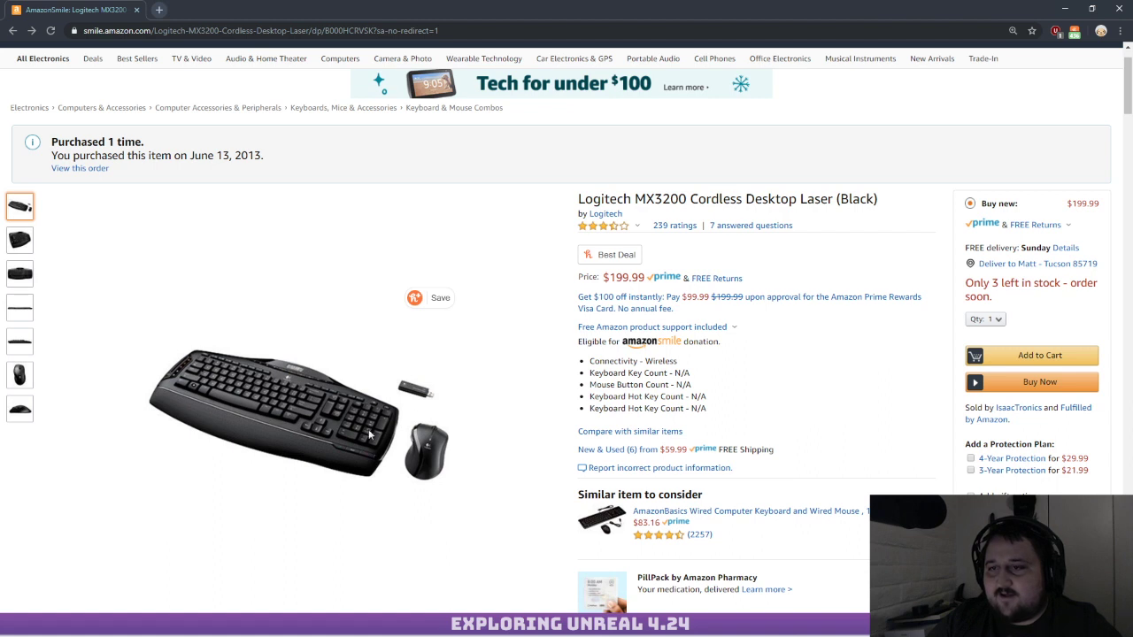
left_click_drag(107, 156, 188, 159)
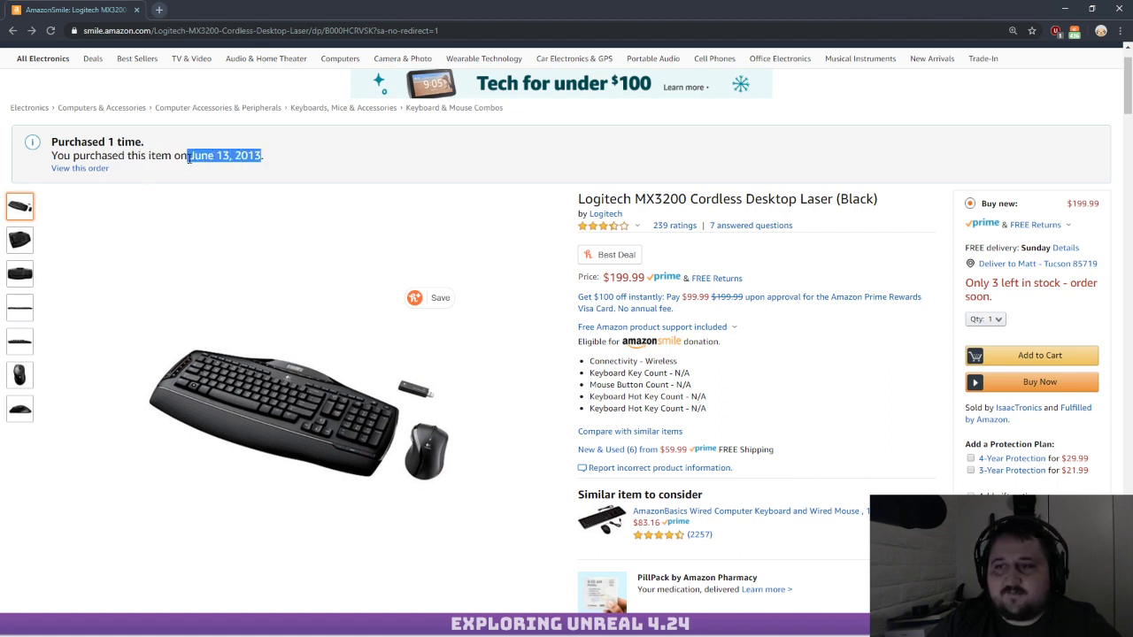
left_click(372, 207)
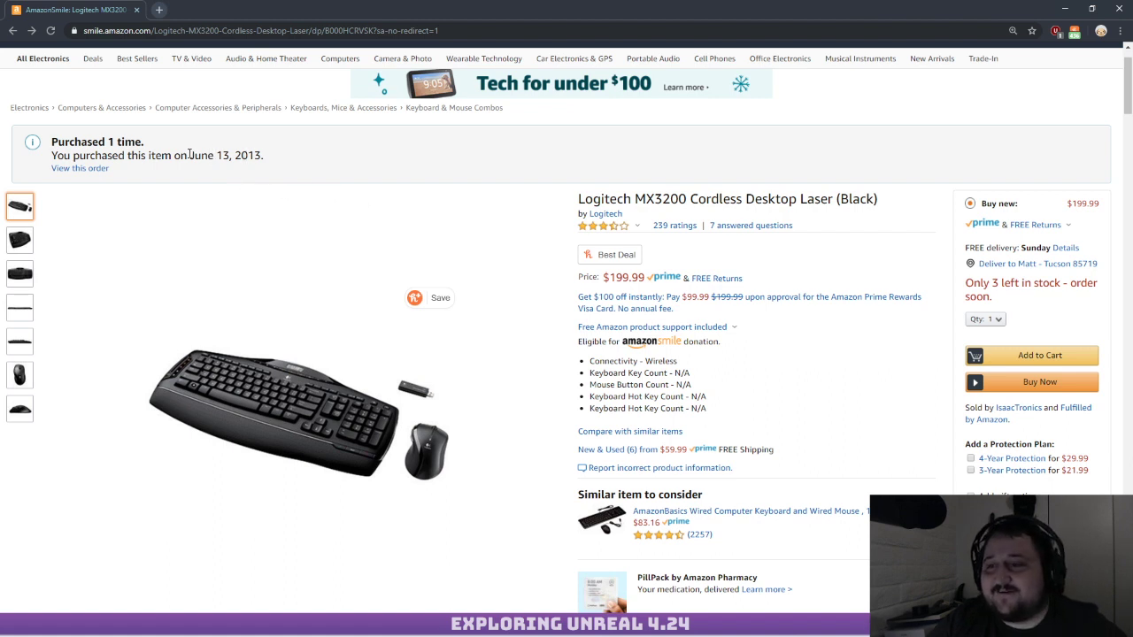
left_click_drag(190, 155, 273, 159)
left_click(259, 158)
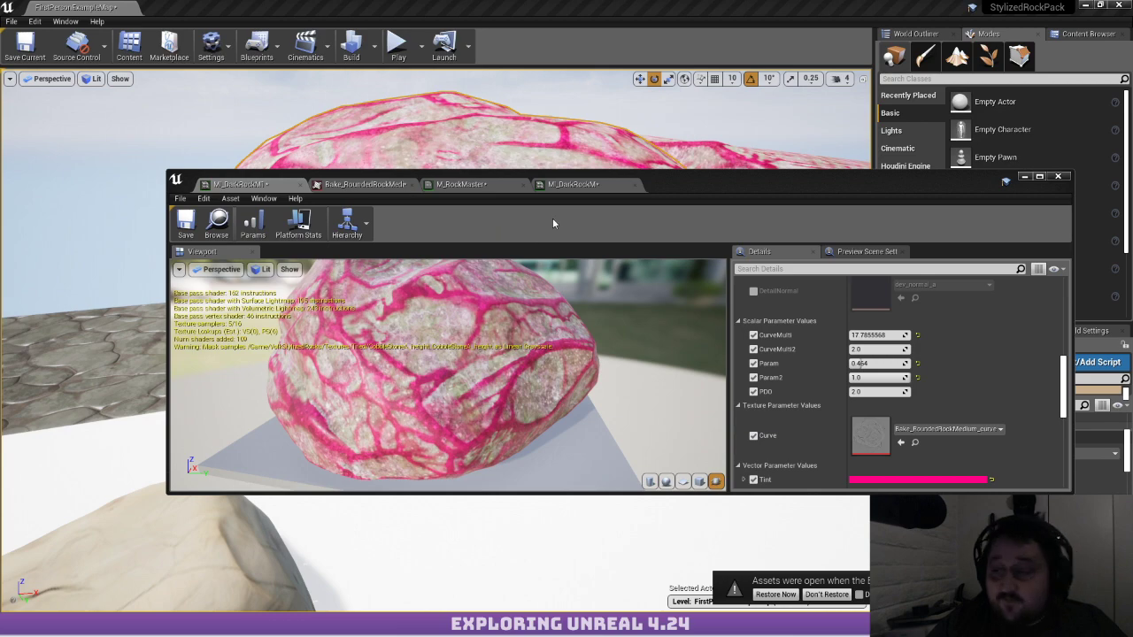
Switch back to Unreal Editor, maximize the dark rock material instance window and view the preview rock from another side
left_click_drag(703, 191, 692, 109)
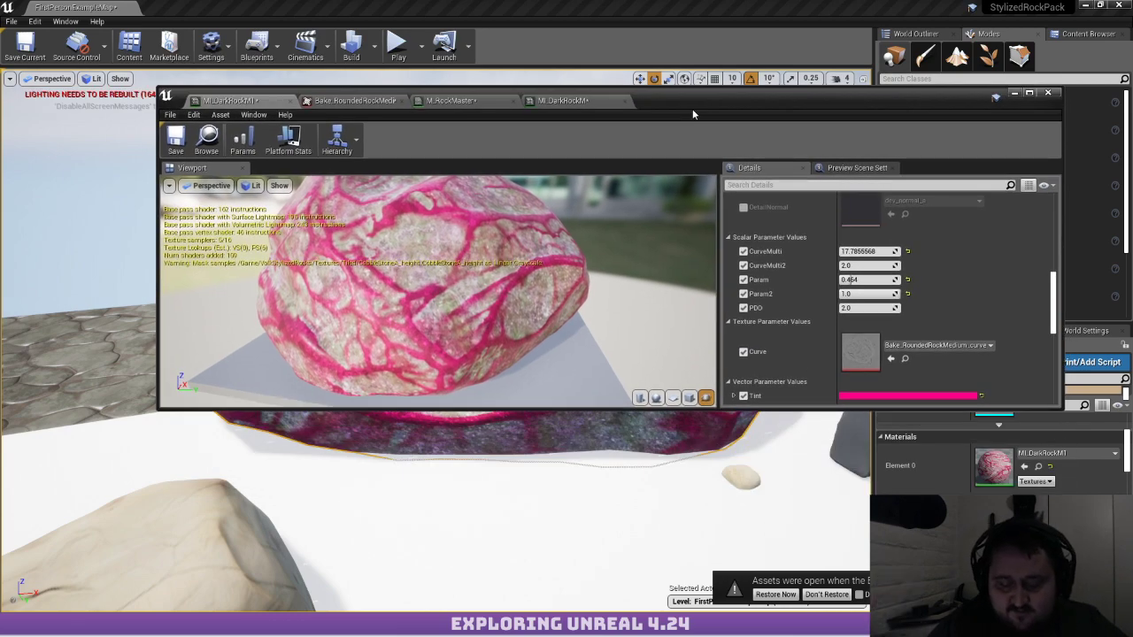
double_click(735, 95)
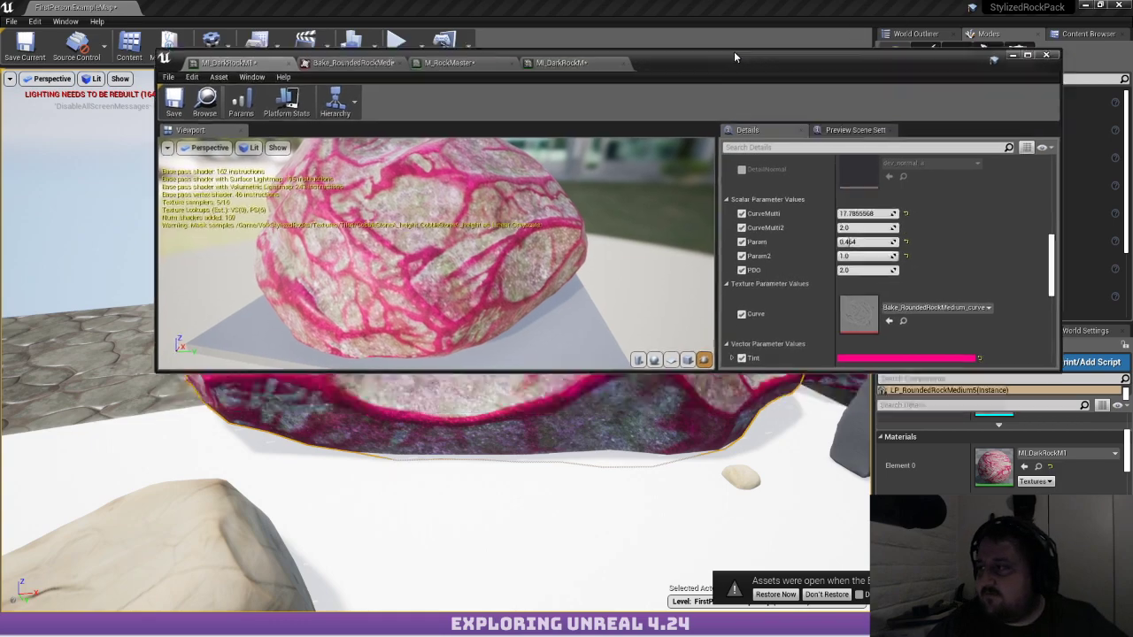
left_click_drag(435, 118, 317, 172)
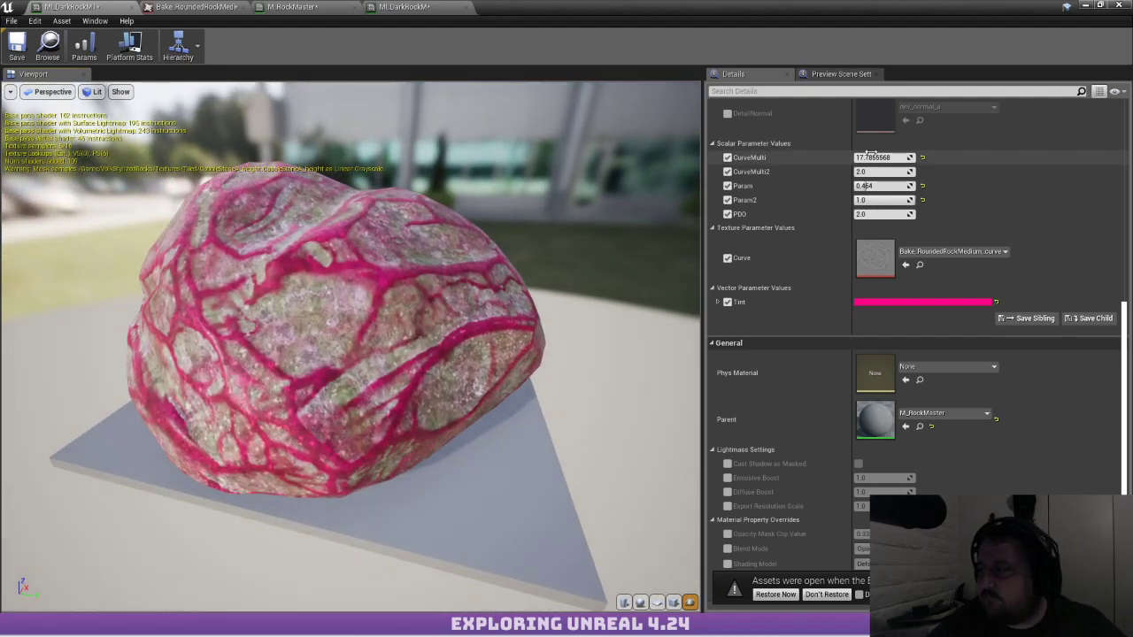
Set CurveMulti to about 8.28 and CurveMulti2 to about 74.71, and check the tint around the preview rock
left_click_drag(881, 157, 849, 158)
left_click_drag(876, 159, 894, 172)
left_click_drag(368, 180, 496, 181)
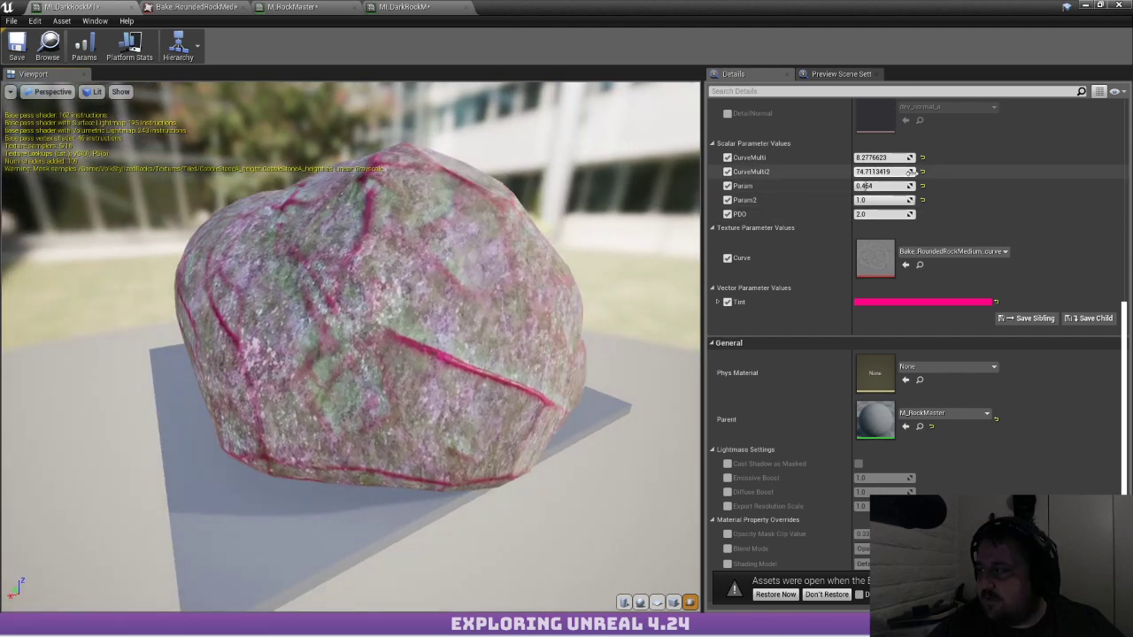
Set CurveMulti2 to about 3.58 and open the instance's parent material, M_RockMaster
left_click_drag(876, 172, 866, 171)
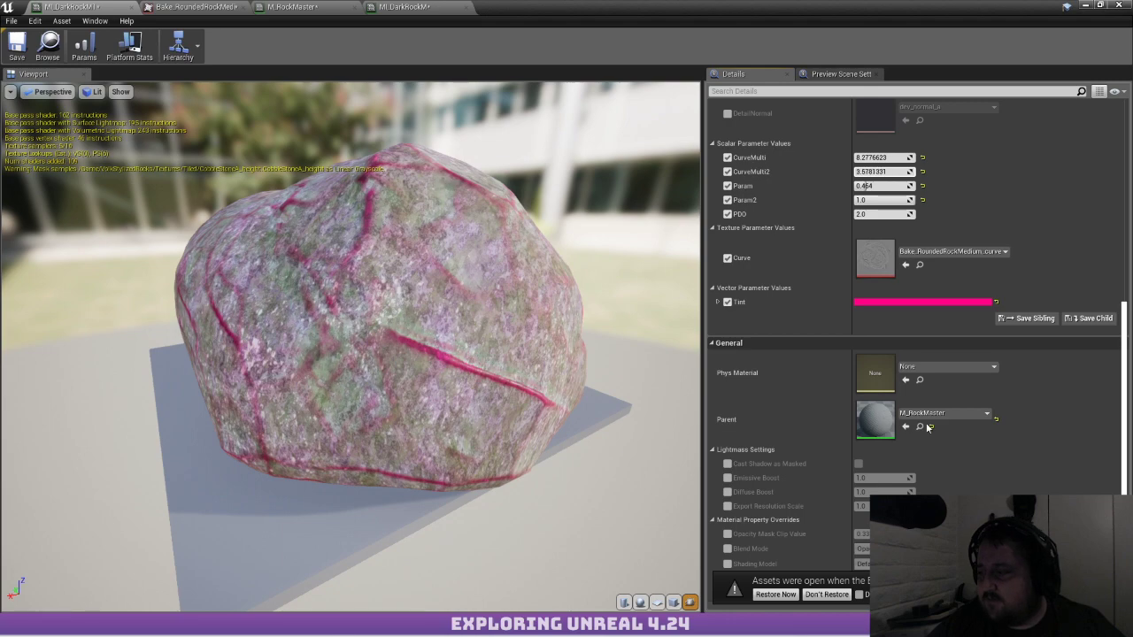
double_click(877, 424)
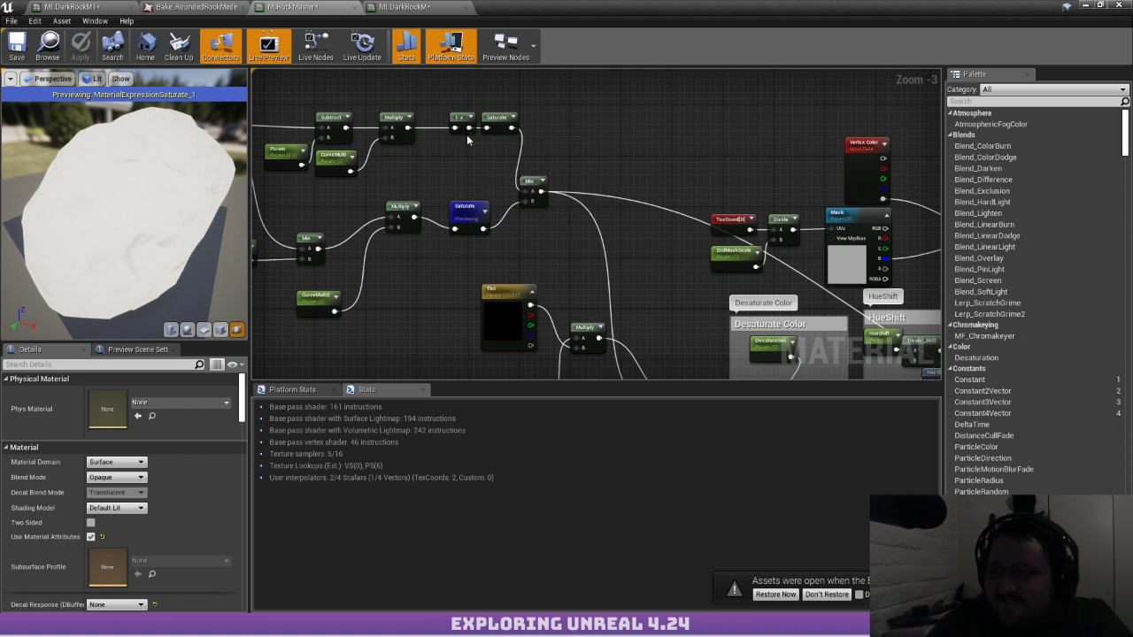
Stop previewing the lower Saturate node in the curvature graph and view the normal material result on the preview rock
scroll(466, 134, "up", 3)
left_click_drag(345, 127, 702, 237)
right_click_drag(702, 237, 905, 229)
left_click_drag(318, 87, 499, 256)
right_click_drag(594, 246, 379, 200)
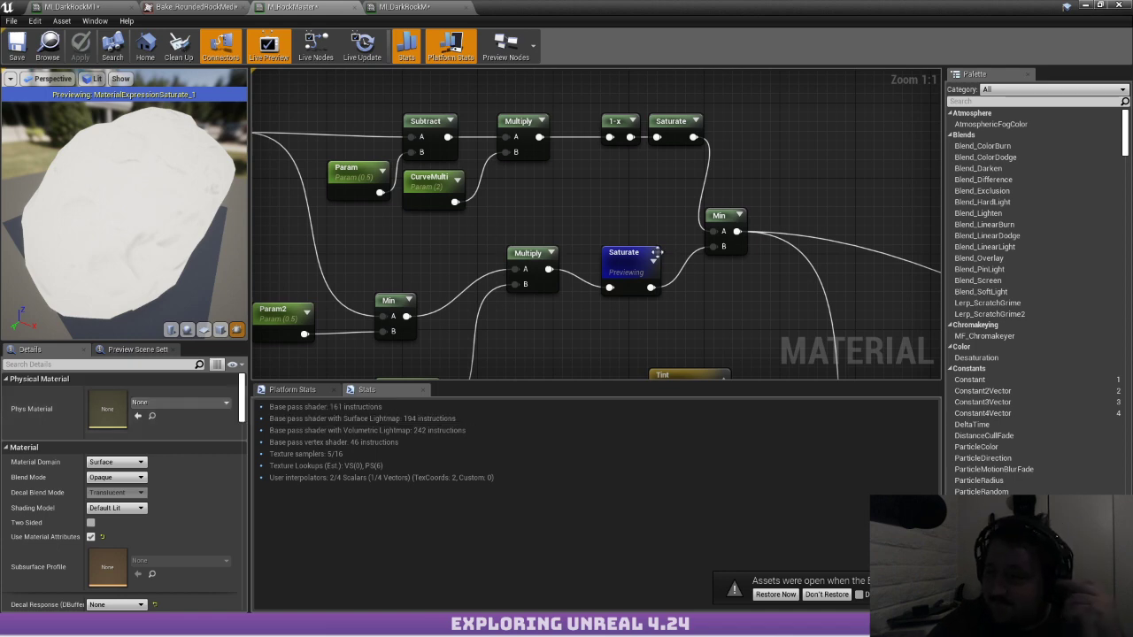
right_click(619, 255)
left_click(630, 256)
right_click_drag(556, 254, 732, 247)
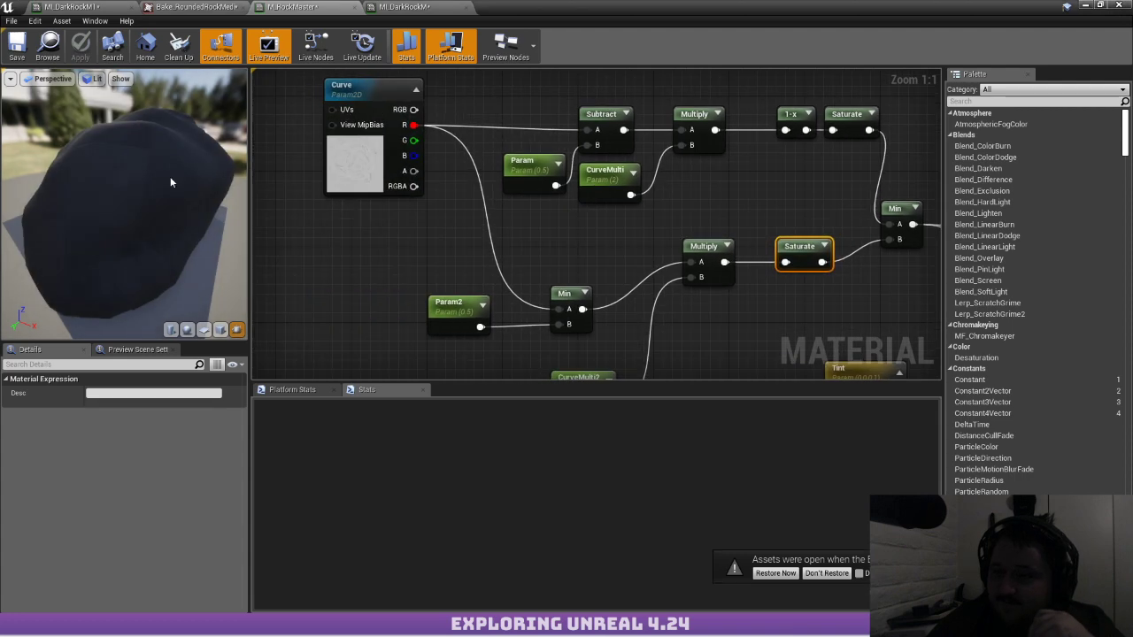
left_click_drag(147, 168, 115, 159)
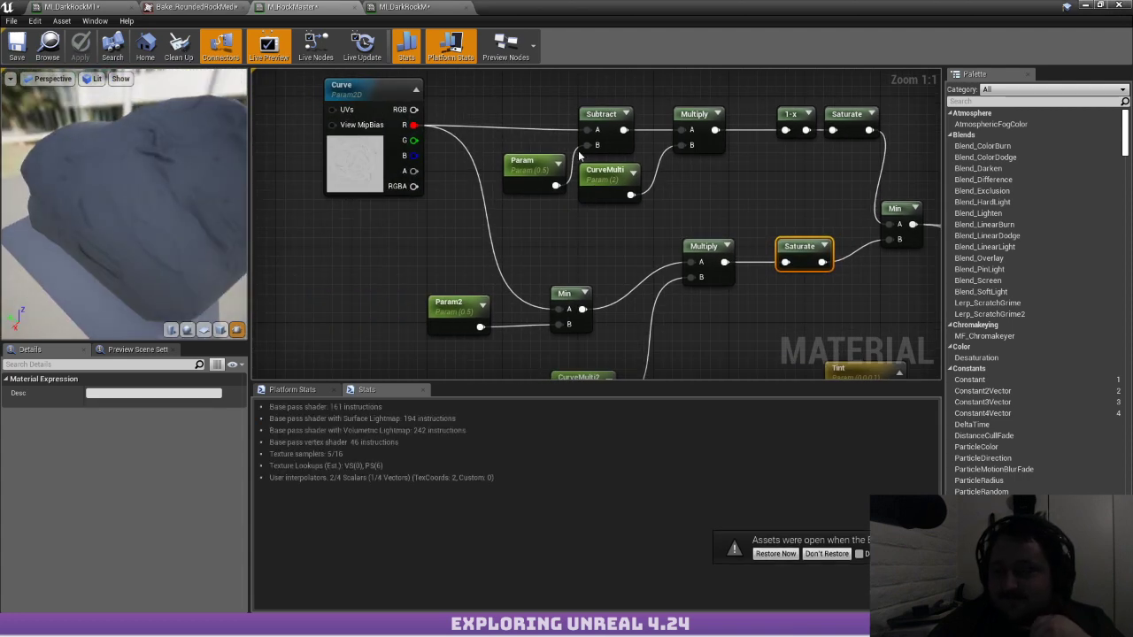
Bypass the 1-x node by wiring the upper Multiply output directly into the upper Saturate, and look around the preview rock
right_click_drag(580, 156, 447, 167)
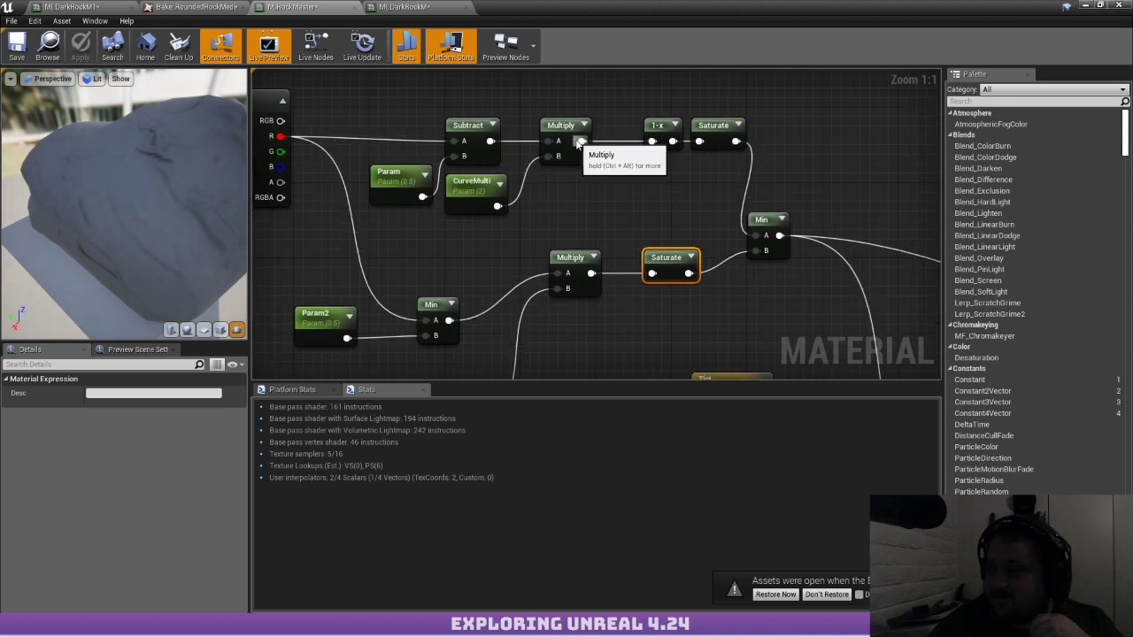
left_click_drag(579, 143, 634, 69)
left_click(650, 145)
right_click_drag(650, 145, 589, 148)
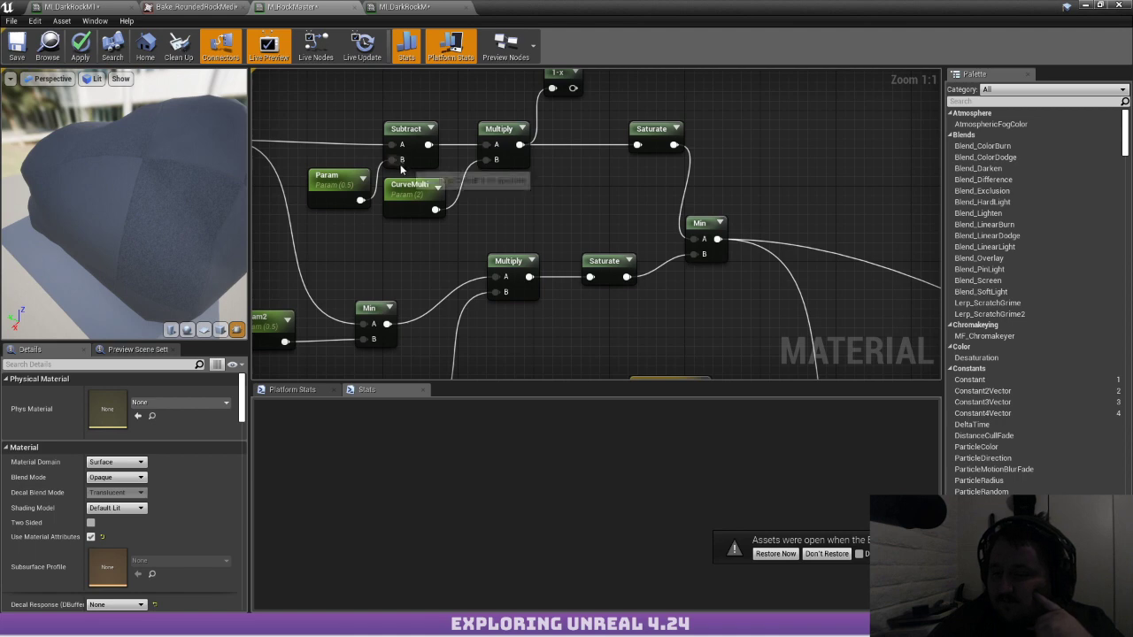
left_click_drag(132, 154, 197, 170)
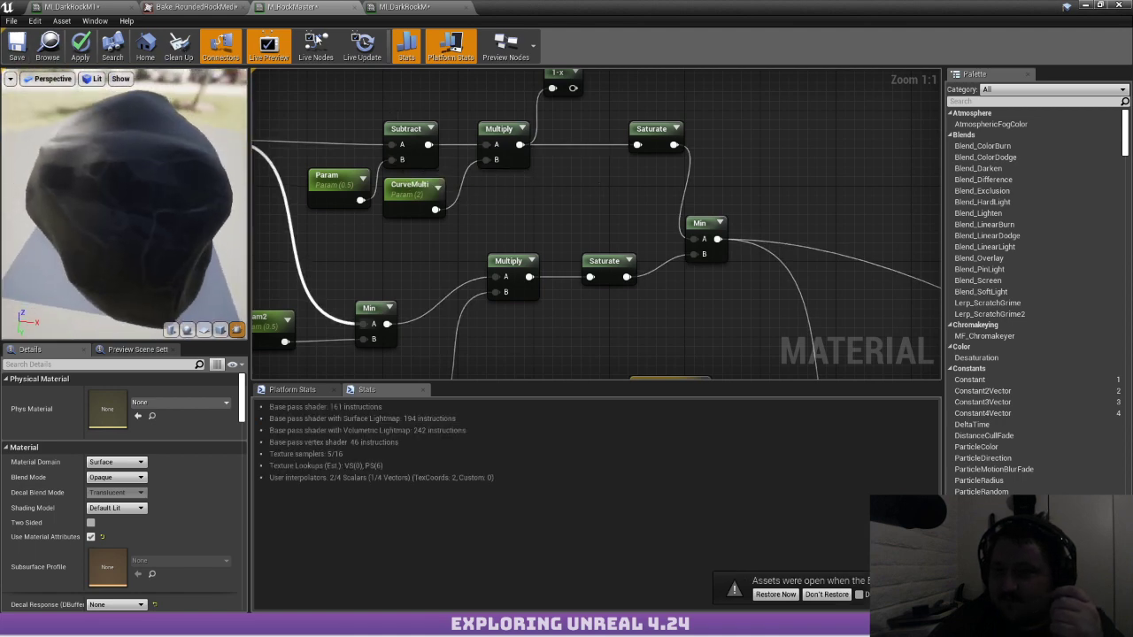
Glance through the other open rock assets, return to M_RockMaster and apply its graph change
left_click(411, 5)
left_click(236, 5)
left_click(414, 7)
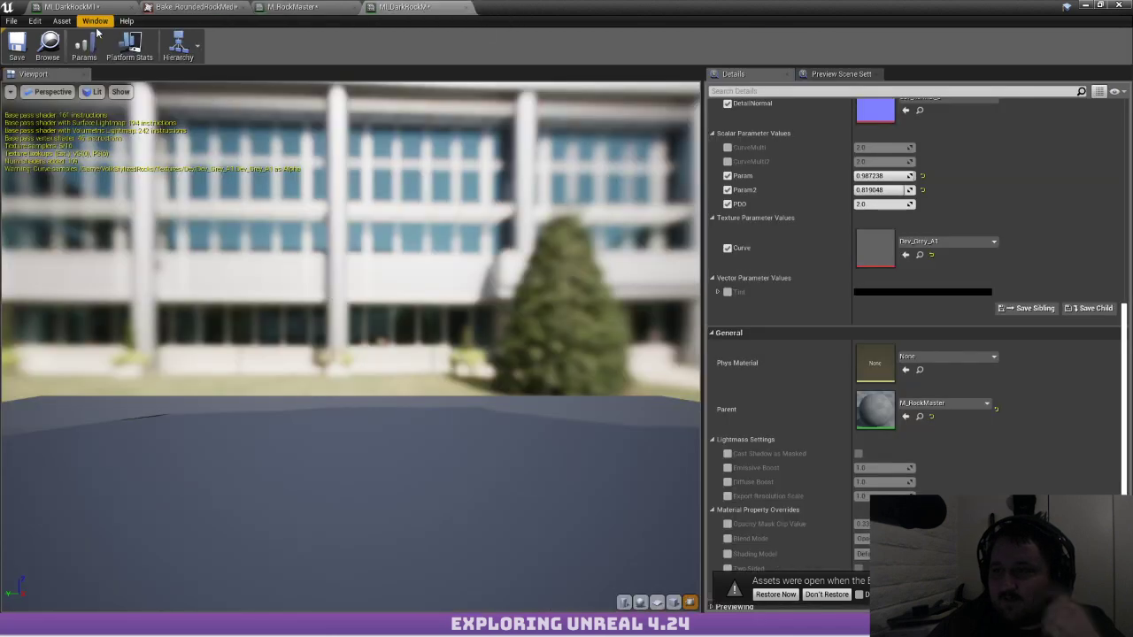
left_click(182, 5)
left_click(304, 6)
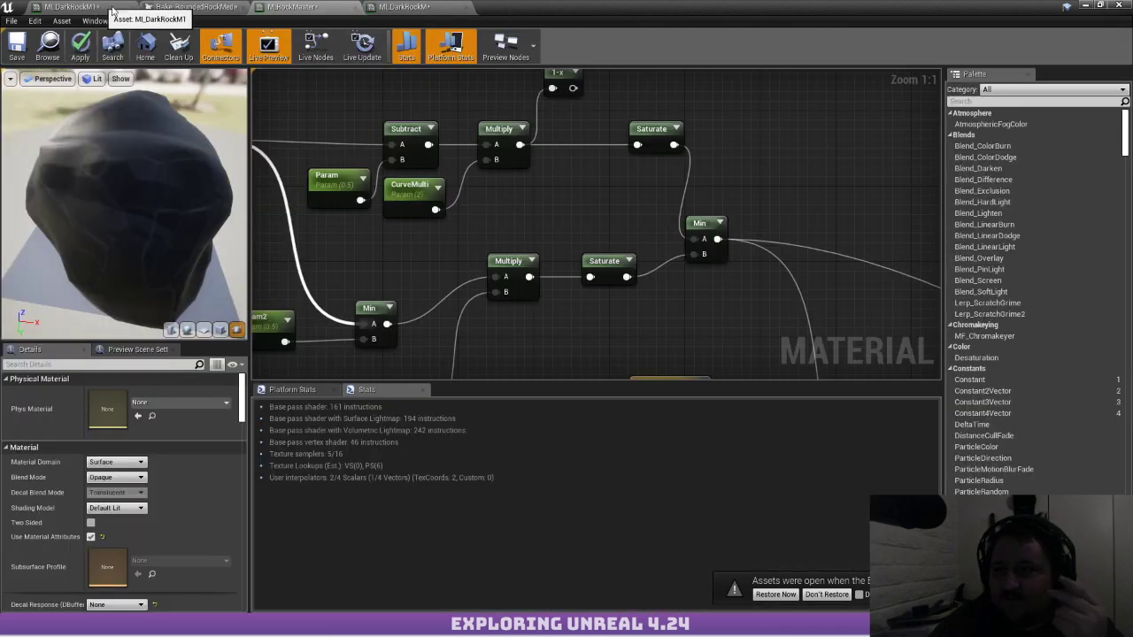
right_click_drag(519, 146, 486, 168)
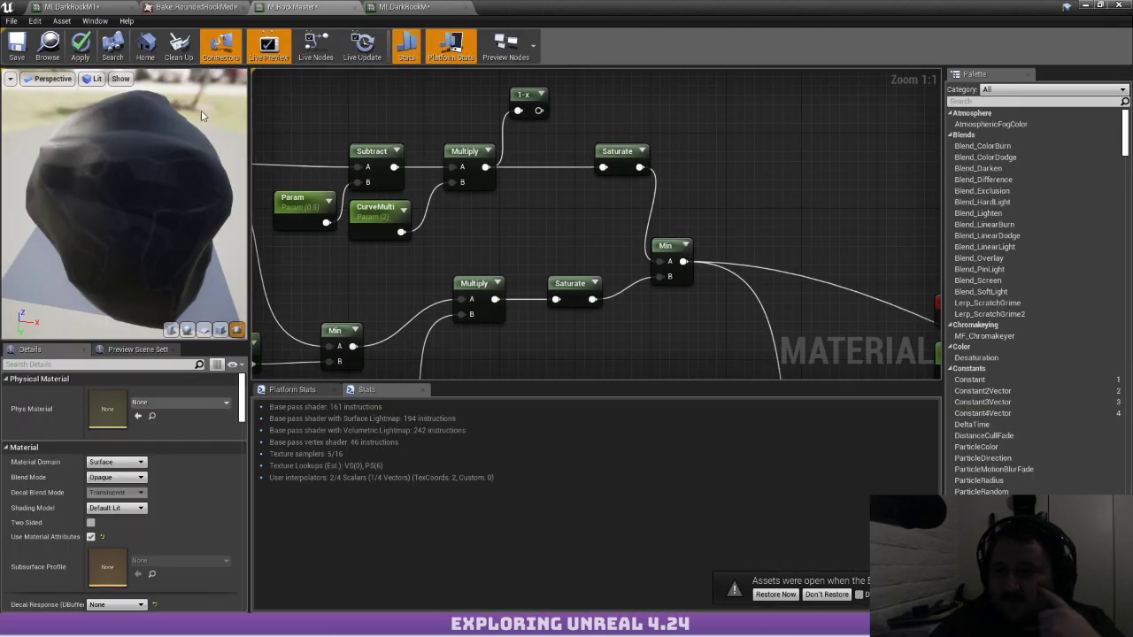
left_click(76, 47)
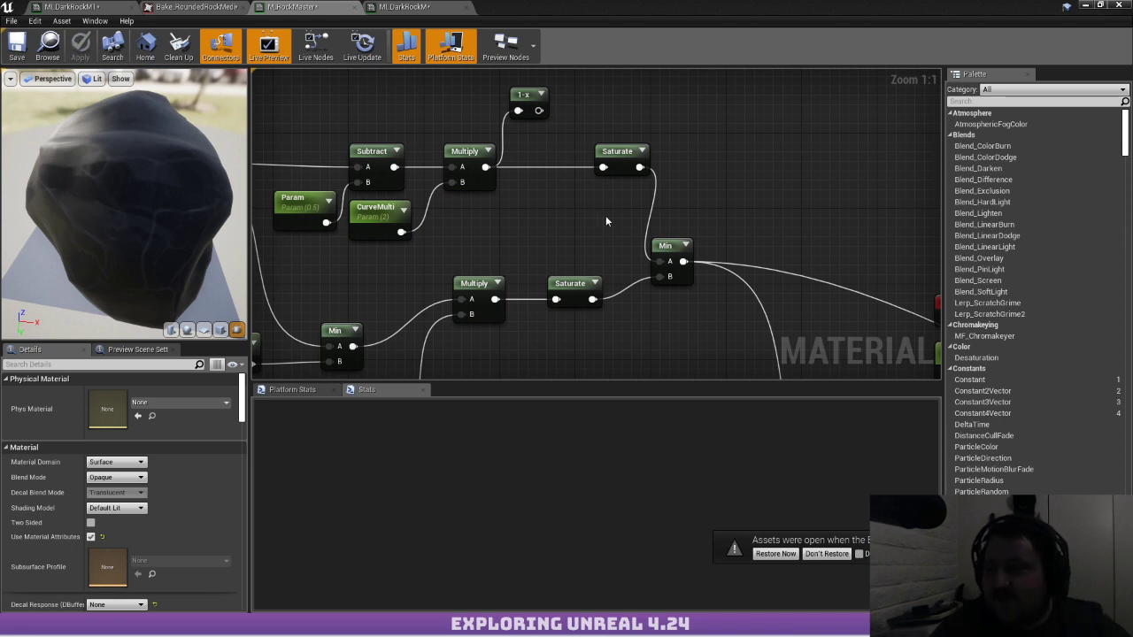
Select the Curve texture node in the graph and view the preview rock from a lower angle
right_click_drag(606, 221, 832, 199)
left_click(385, 177)
right_click(387, 169)
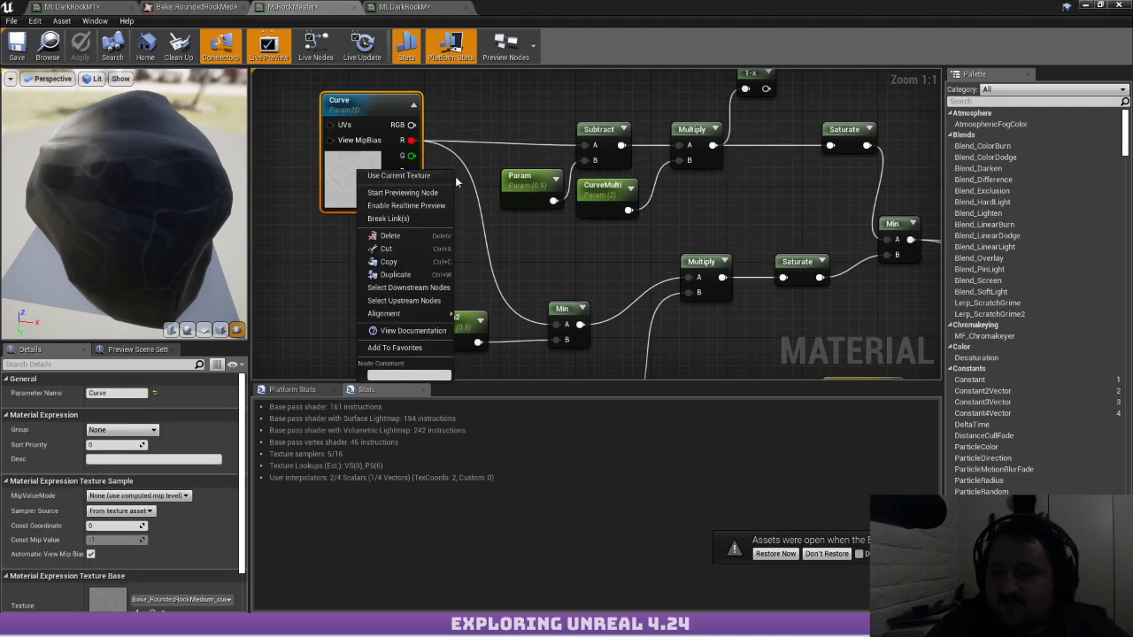
left_click_drag(196, 184, 168, 217)
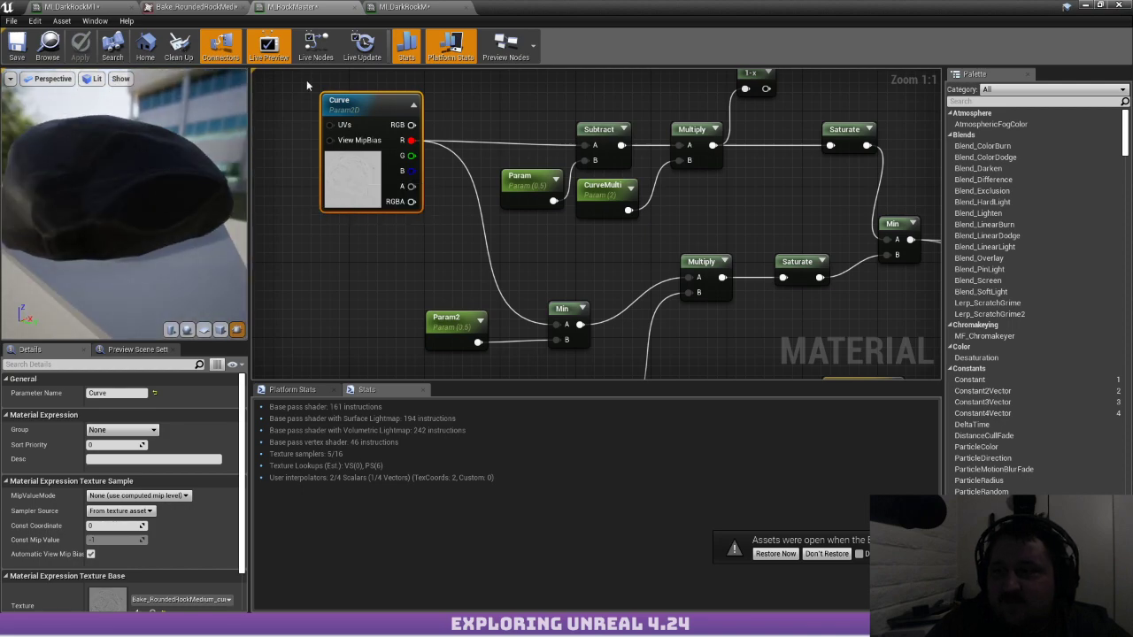
Switch to the dark rock instance that uses the Dev_Grey_A1 curve texture and view its rock from other sides
left_click(407, 8)
left_click_drag(478, 251, 558, 336)
scroll(478, 251, "up", 5)
scroll(535, 328, "down", 8)
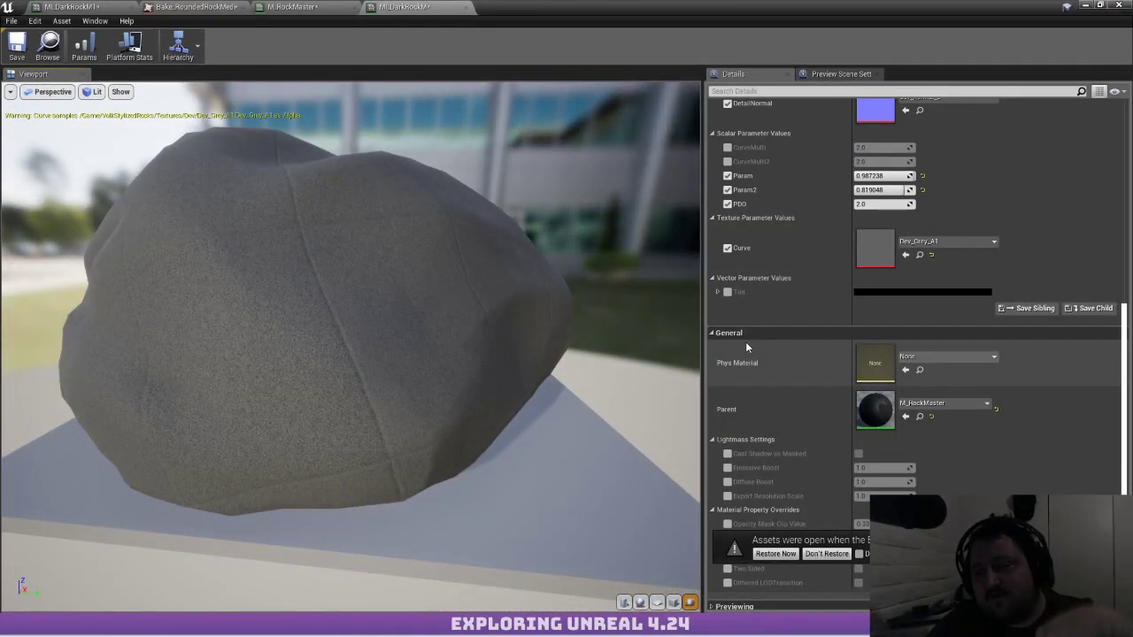
Examine the Curve node's Bake_RoundedRockMedium_curve texture up close, and check the rock in the Dev_Grey_A1 instance again
double_click(875, 409)
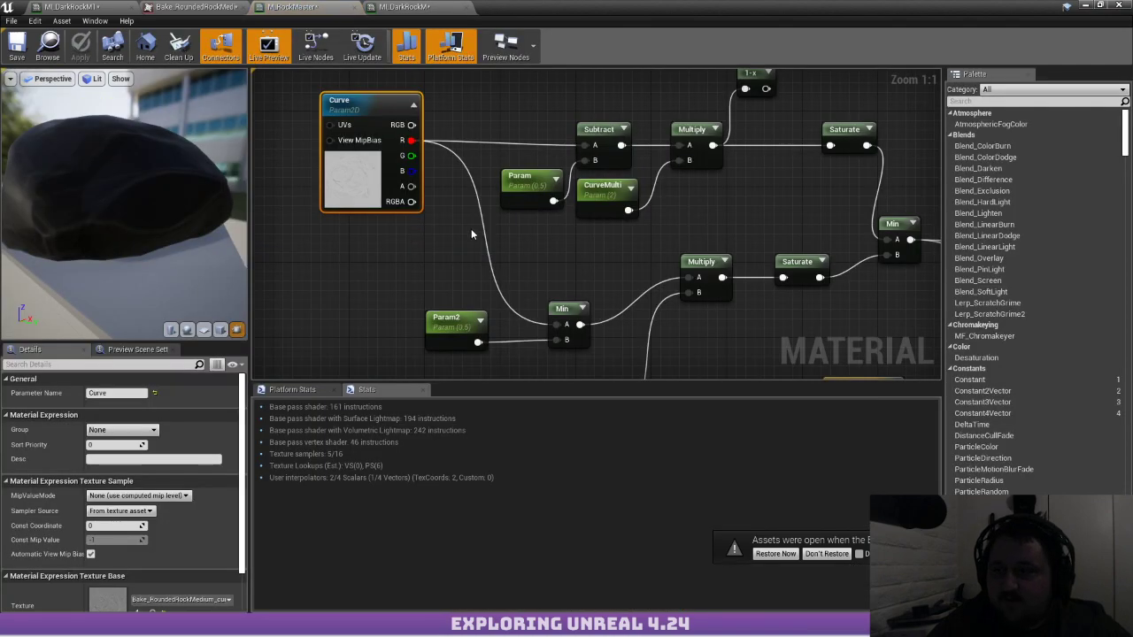
scroll(160, 496, "down", 3)
double_click(96, 563)
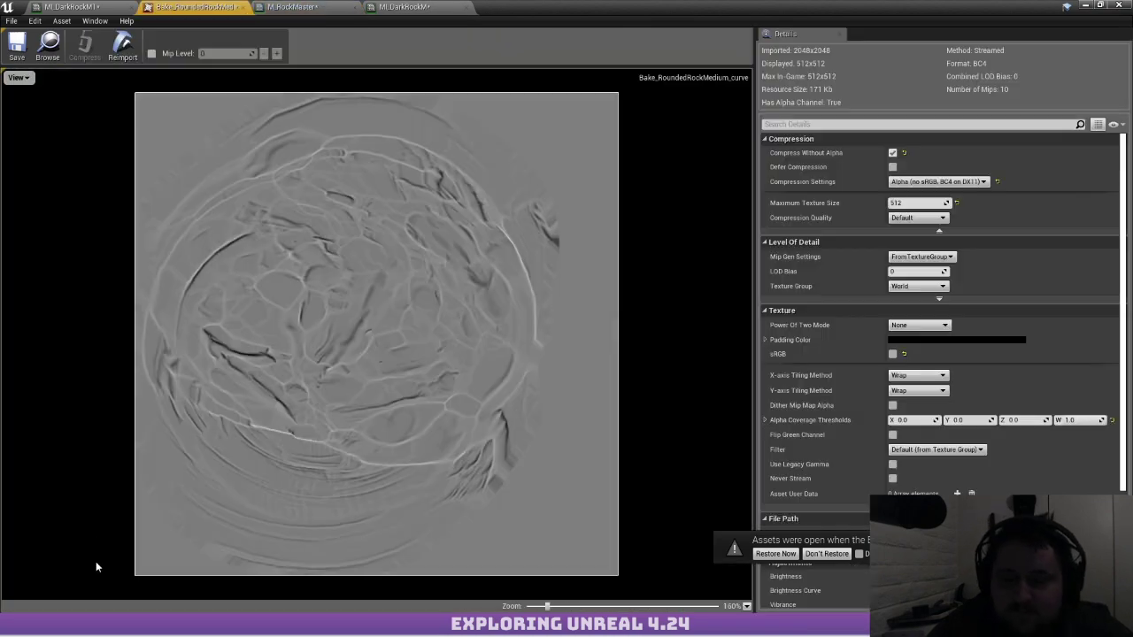
scroll(372, 226, "up", 6)
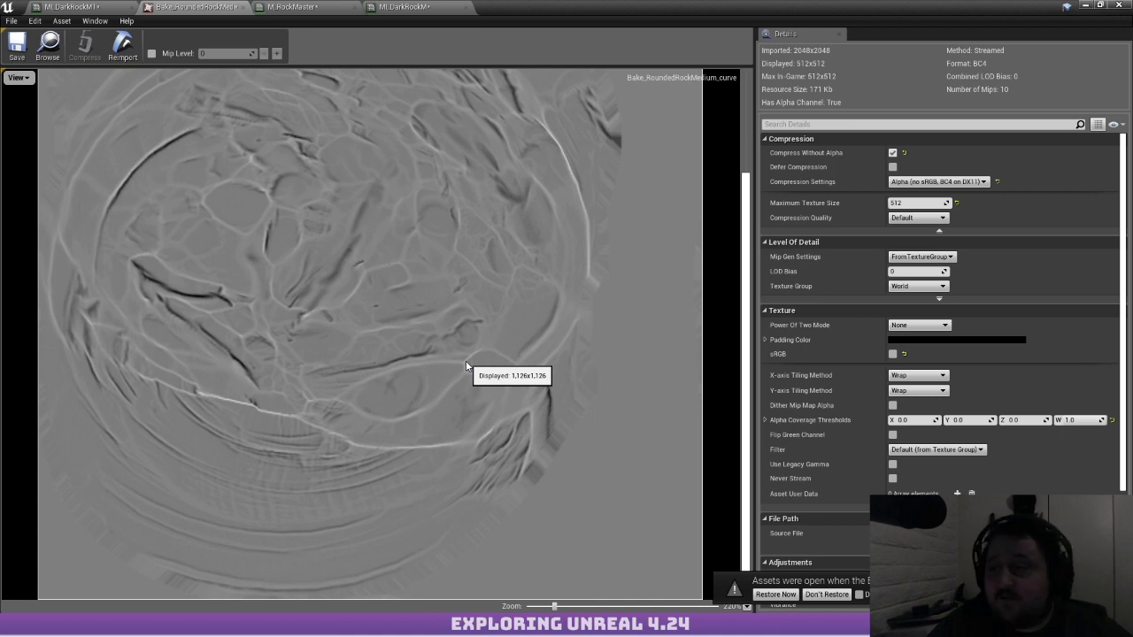
left_click(405, 6)
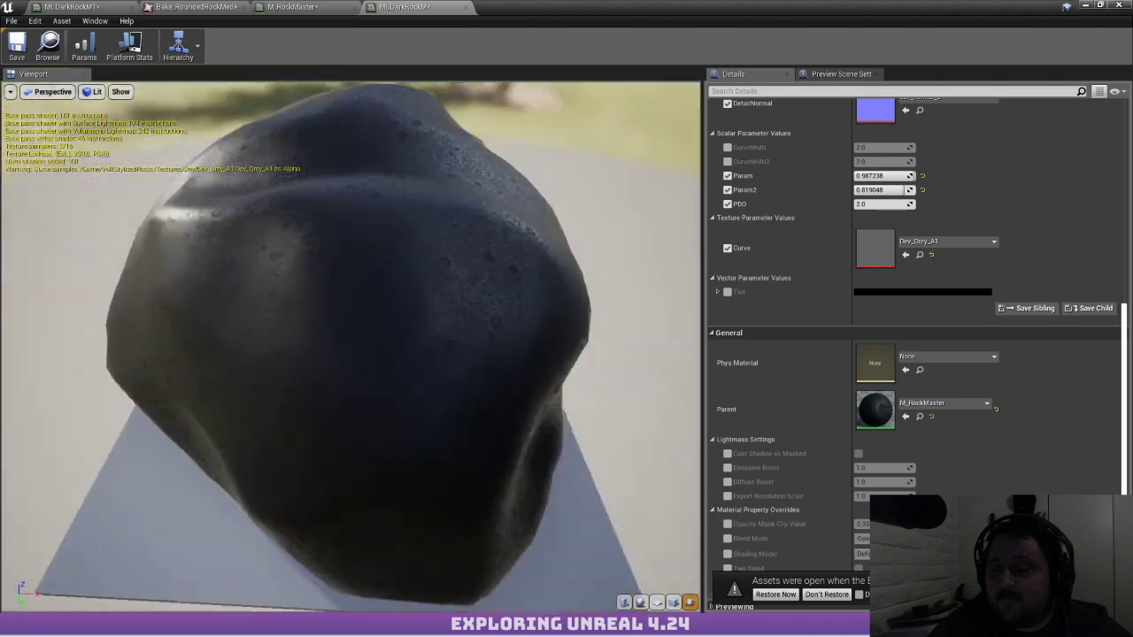
left_click_drag(398, 160, 651, 168)
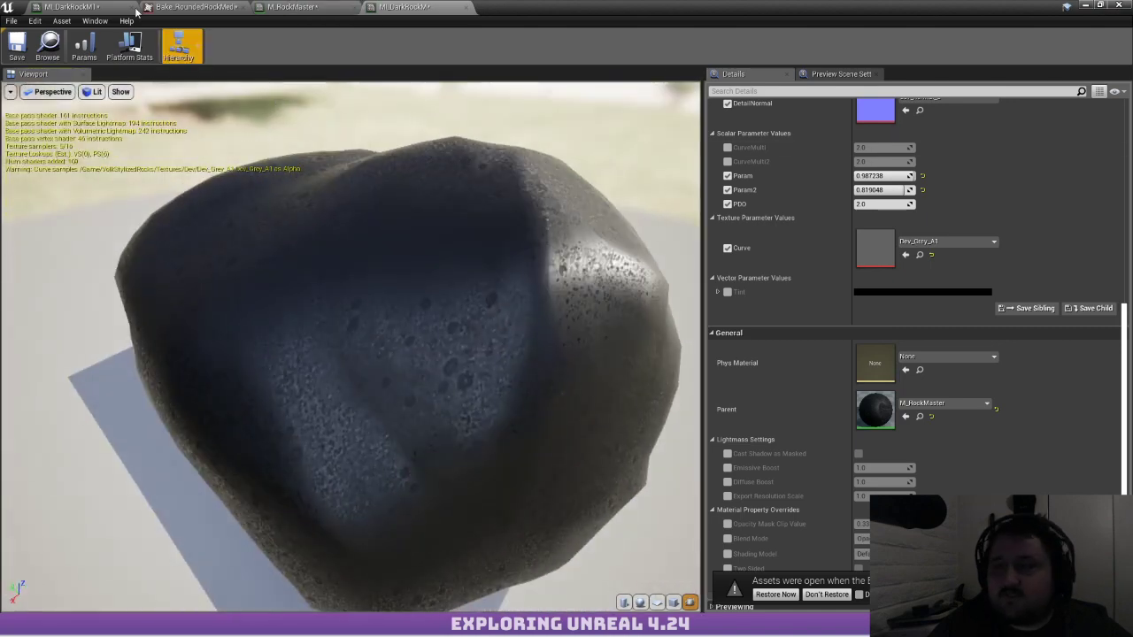
In MI_DarkRockM1, set CurveMulti to about 19.79, Param to about 0.528 and Param2 to about 0.267
left_click(105, 8)
left_click_drag(381, 203, 35, 205)
mouse_move(886, 157)
left_mouse_down()
mouse_move(929, 158)
mouse_move(886, 158)
mouse_move(876, 186)
mouse_move(901, 200)
left_mouse_up()
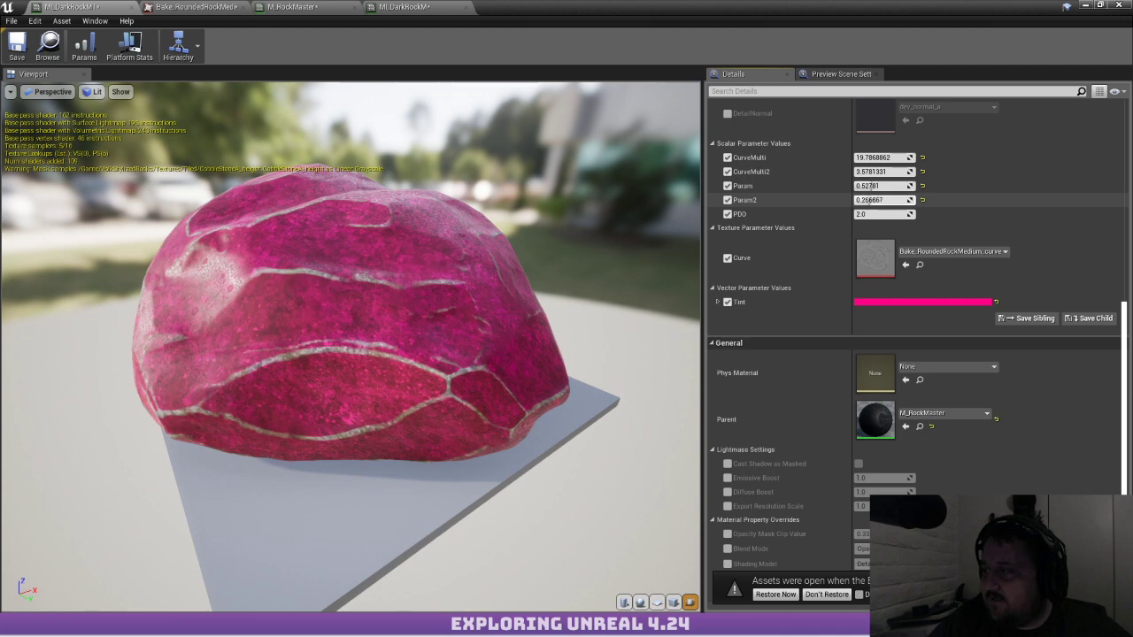
Set Param and Param2 to 0.5 and CurveMulti to about 6.93
left_click(876, 185)
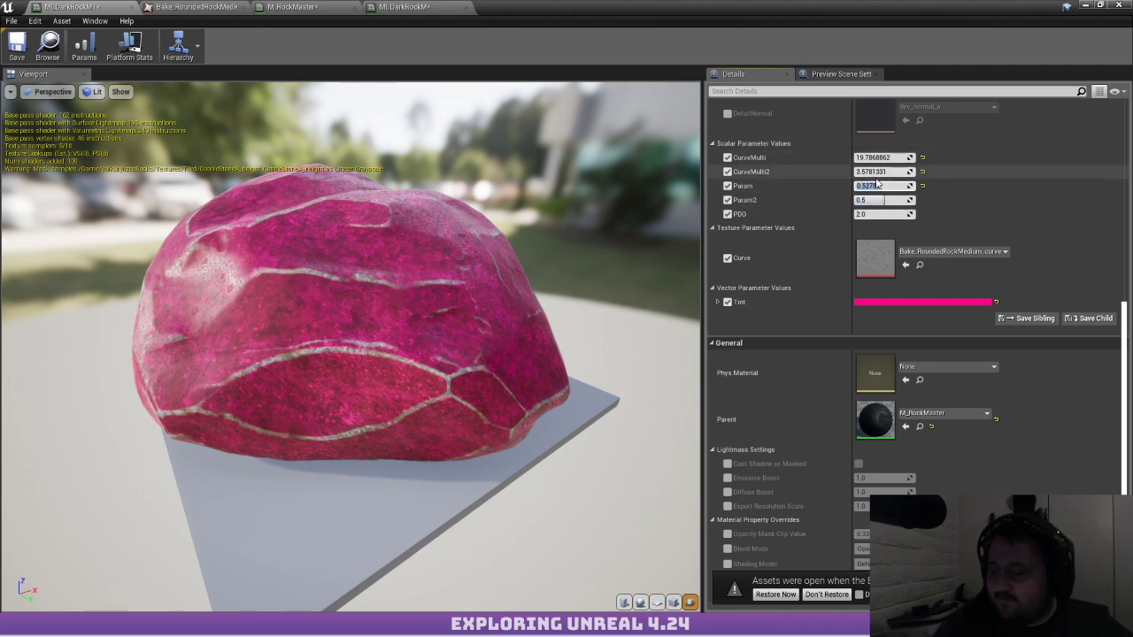
type("0.5")
key("Return")
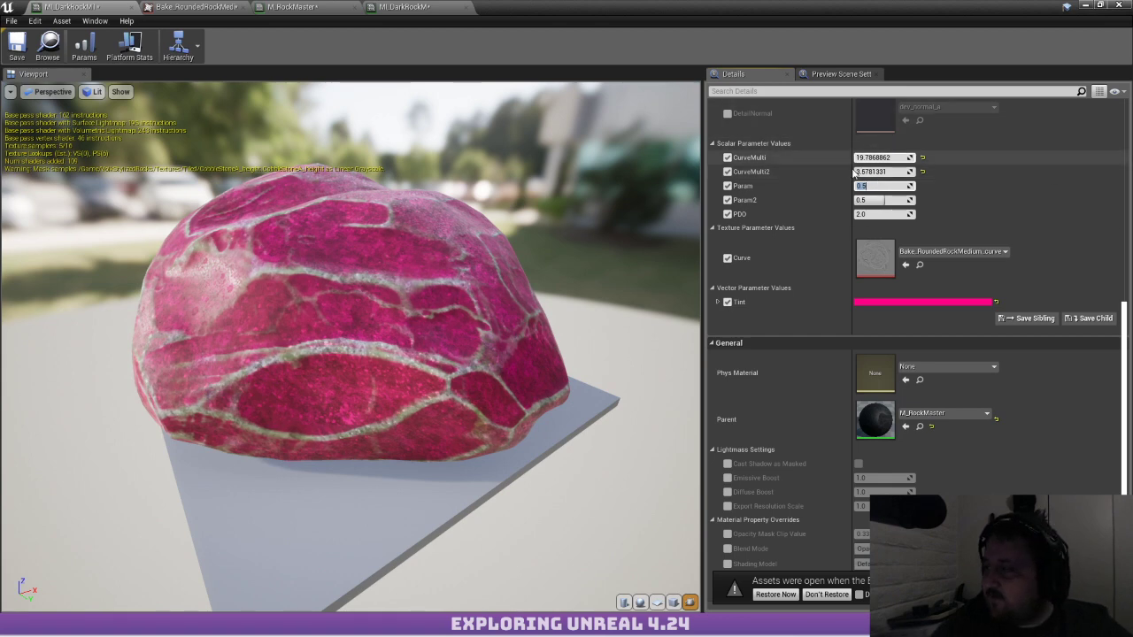
left_click_drag(885, 158, 861, 157)
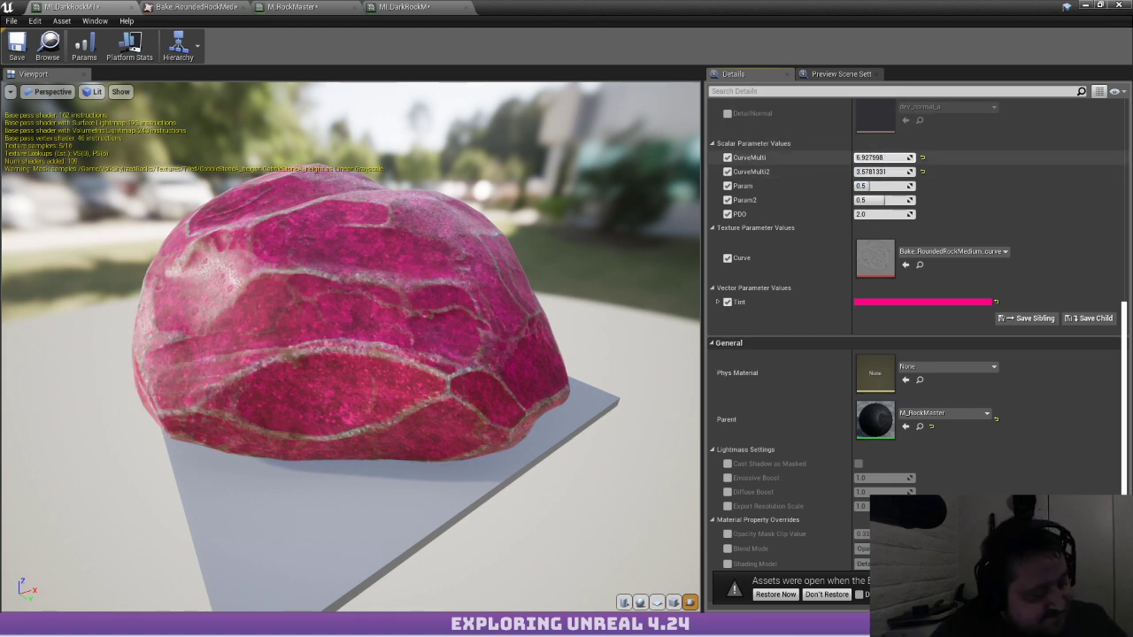
Reset CurveMulti to its default of 2.0, set Param to about 0.349 and check the rock's other side
mouse_move(860, 158)
left_mouse_down()
mouse_move(892, 157)
mouse_move(869, 160)
mouse_move(858, 186)
mouse_move(912, 190)
mouse_move(870, 186)
left_mouse_up()
left_click(923, 159)
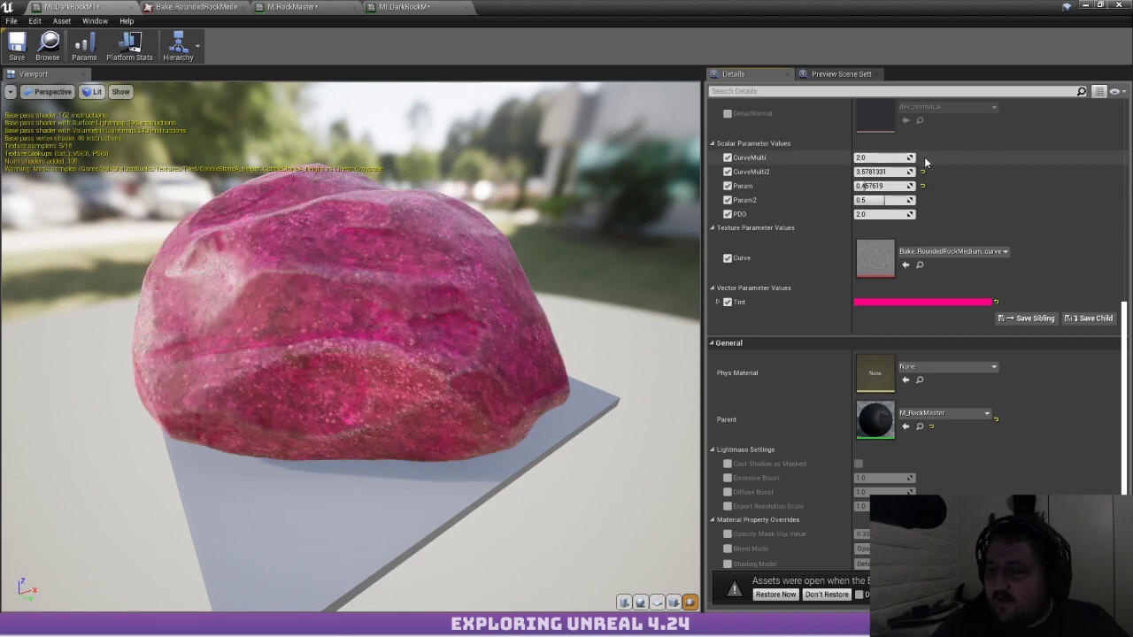
left_click_drag(883, 186, 863, 172)
left_click_drag(540, 190, 399, 190)
left_click_drag(605, 179, 535, 190)
Try CurveMulti2 at about 11.92 and reset it to 2.0, then set Param to about 0.796 and Param2 to 1.0
mouse_move(883, 171)
left_mouse_down()
mouse_move(850, 171)
mouse_move(898, 171)
left_mouse_up()
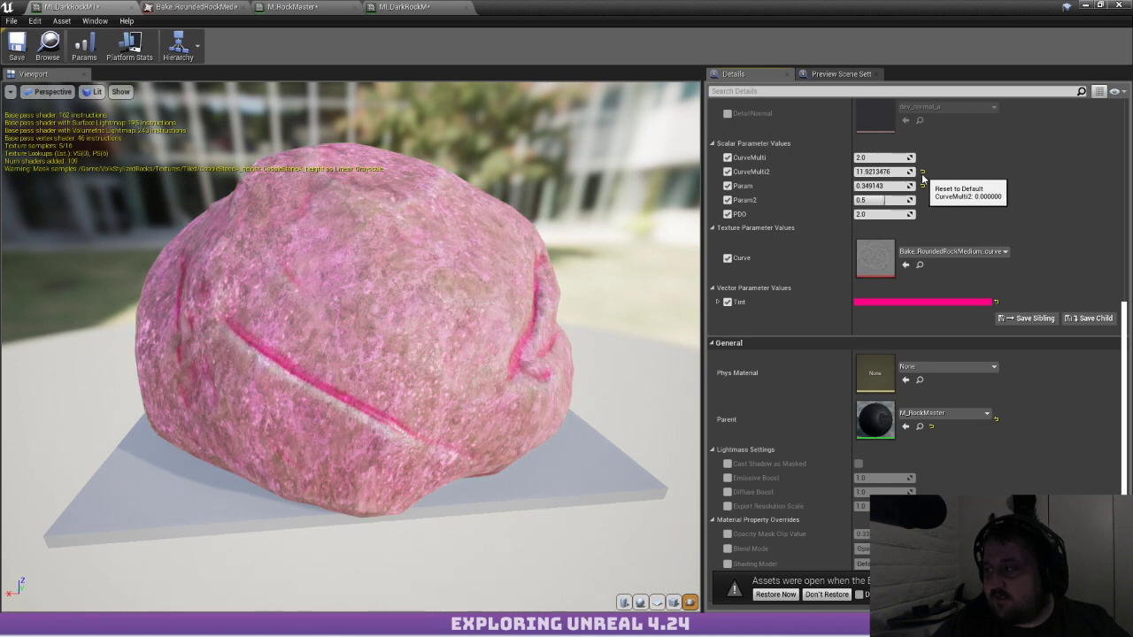
left_click(923, 173)
mouse_move(887, 187)
left_mouse_down()
mouse_move(866, 186)
mouse_move(893, 187)
left_mouse_up()
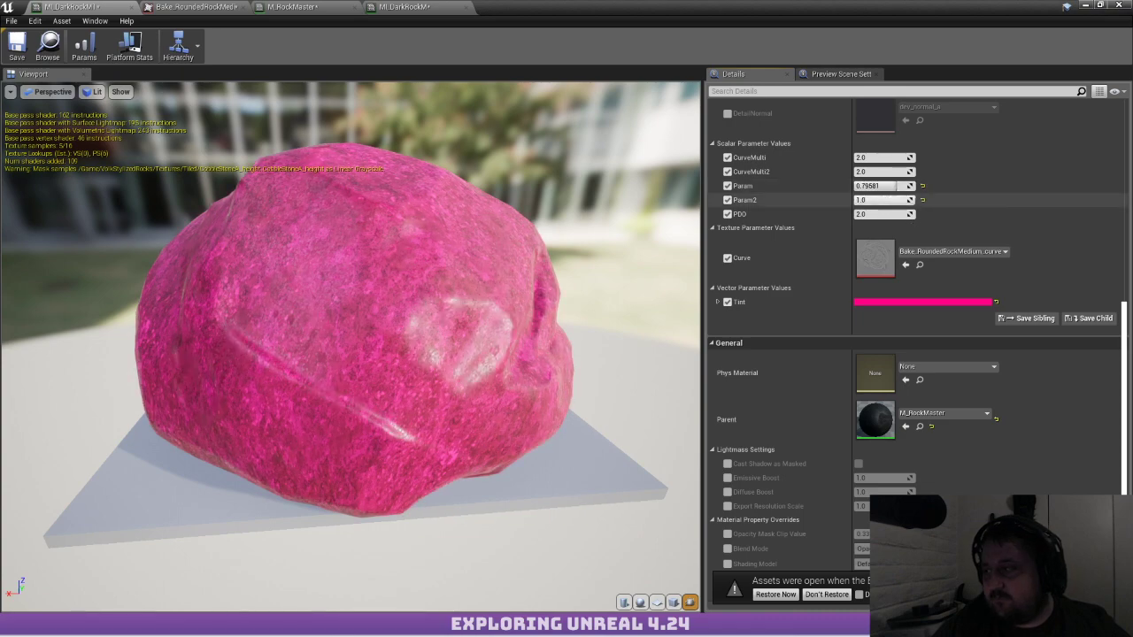
Reconnect the 1-x node into the upper Saturate in M_RockMaster and move it back in line between Multiply and Saturate
double_click(875, 416)
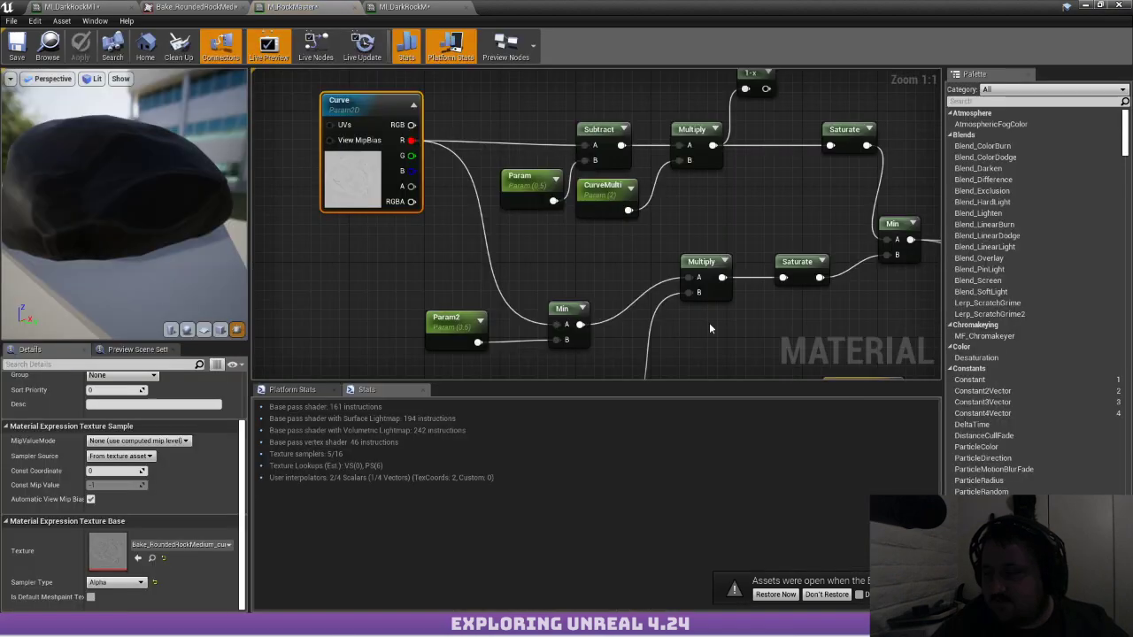
right_click_drag(669, 212, 462, 220)
left_click_drag(559, 98, 624, 155)
right_click_drag(783, 208, 724, 202)
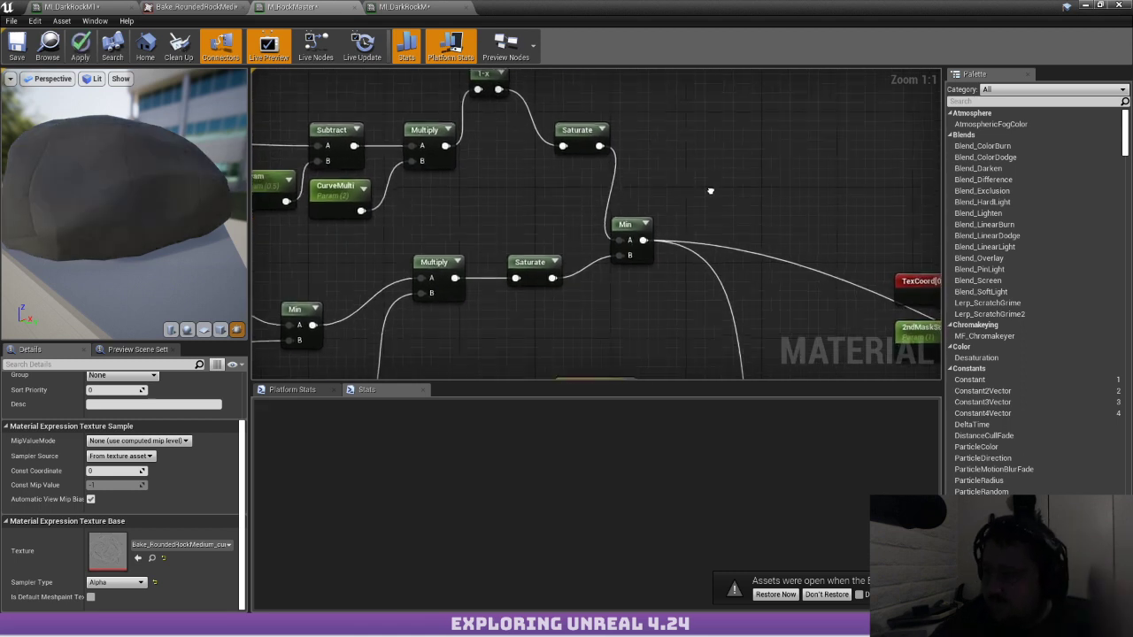
left_click_drag(487, 78, 489, 142)
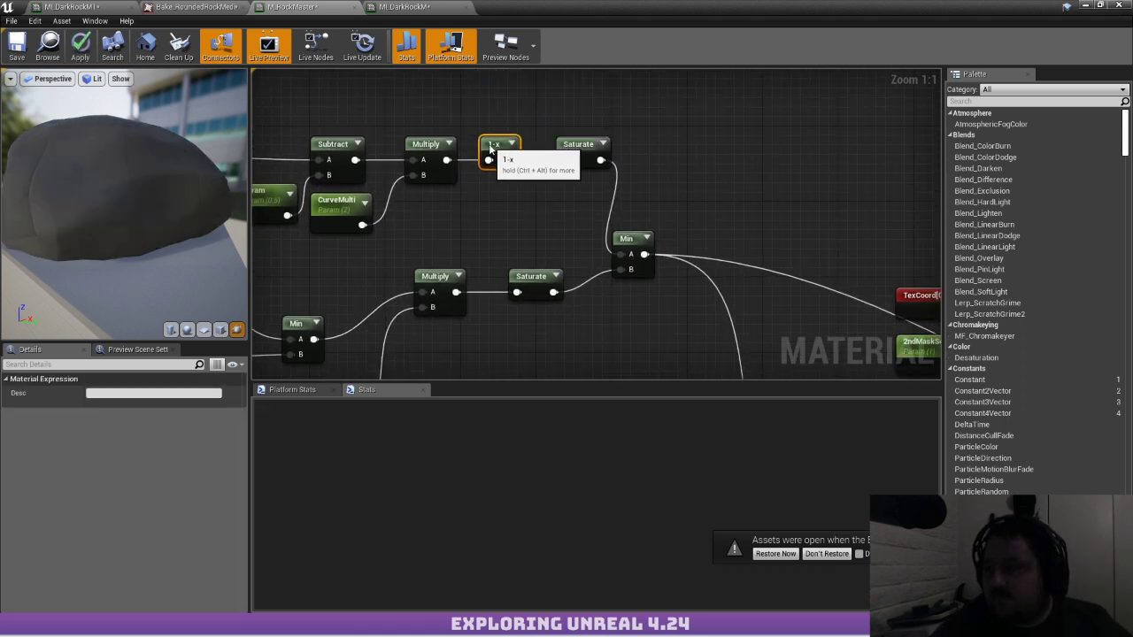
right_click_drag(647, 193, 571, 163)
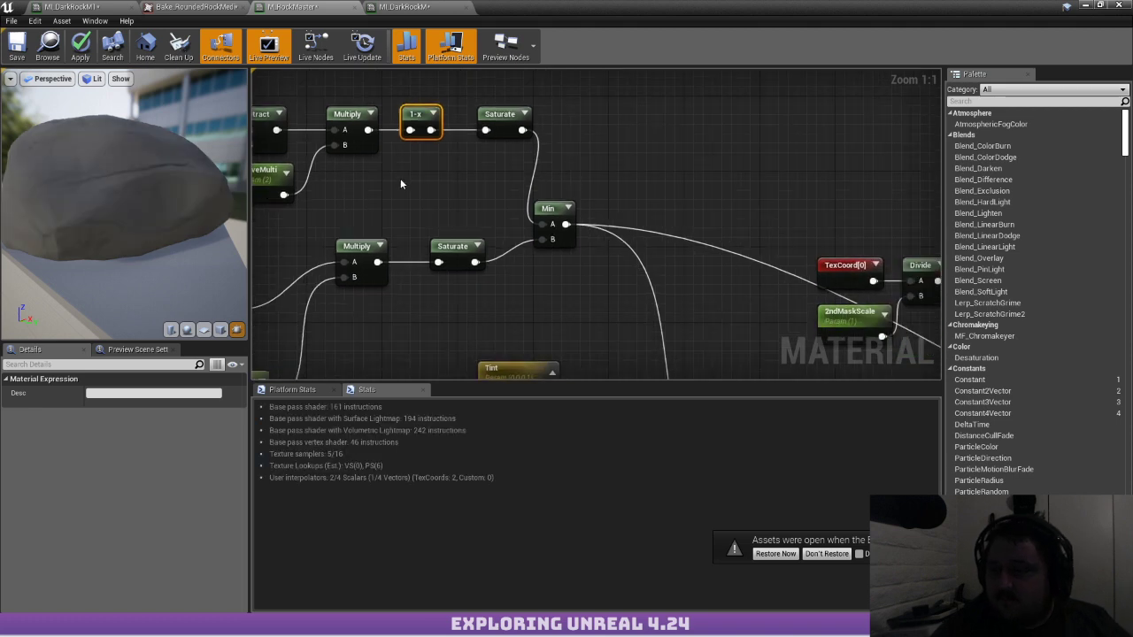
Inspect the preview rock from several sides, and look at the Curve node's texture and sampler type settings
right_click_drag(354, 191, 652, 175)
mouse_move(155, 142)
left_mouse_down()
mouse_move(181, 182)
mouse_move(234, 146)
mouse_move(156, 147)
mouse_move(157, 156)
left_mouse_up()
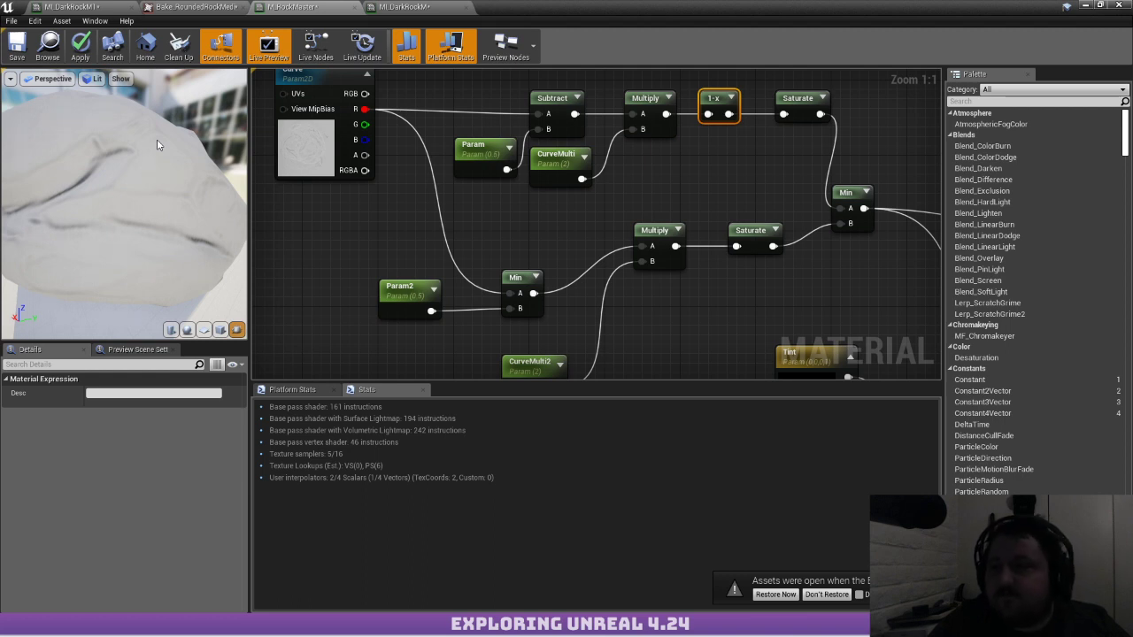
left_click_drag(139, 149, 35, 182)
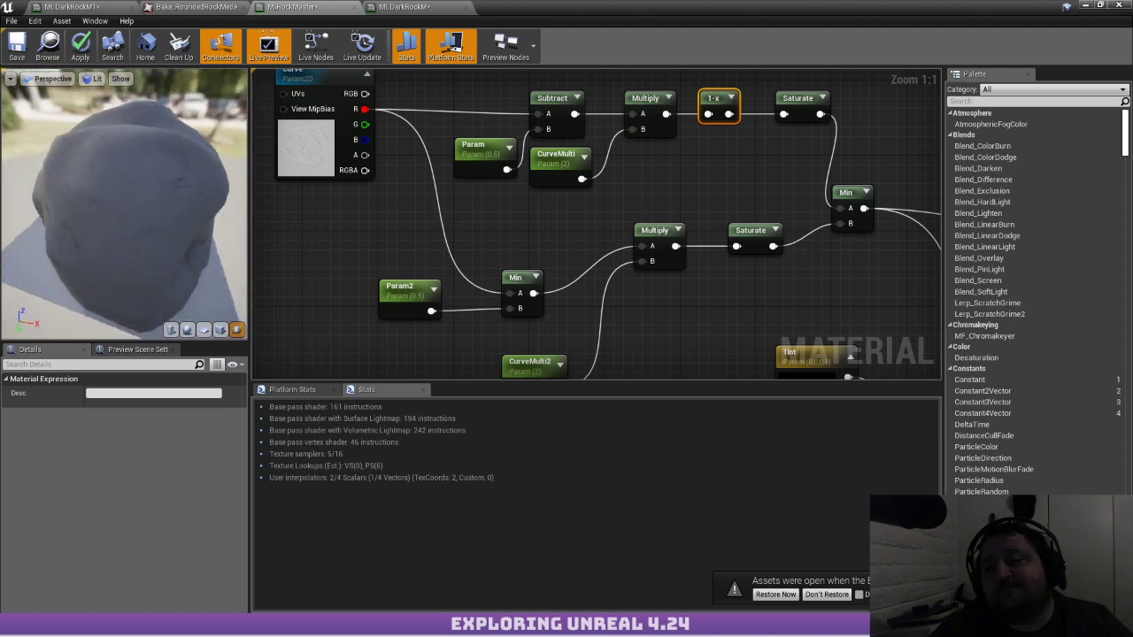
left_click_drag(124, 195, 22, 195)
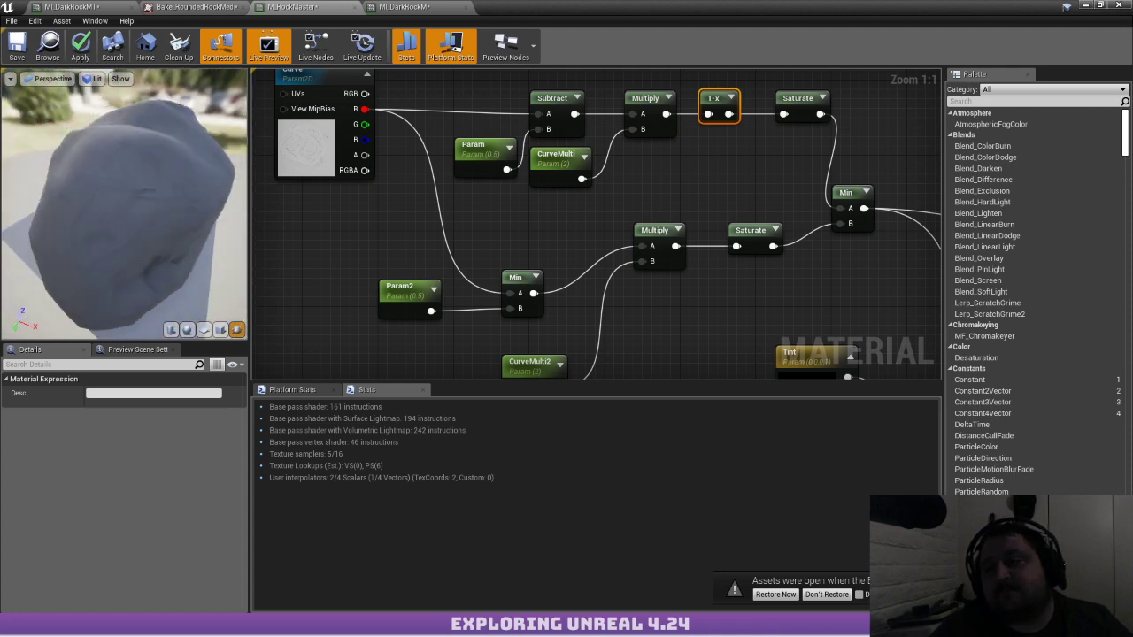
left_click(324, 124)
scroll(76, 538, "down", 2)
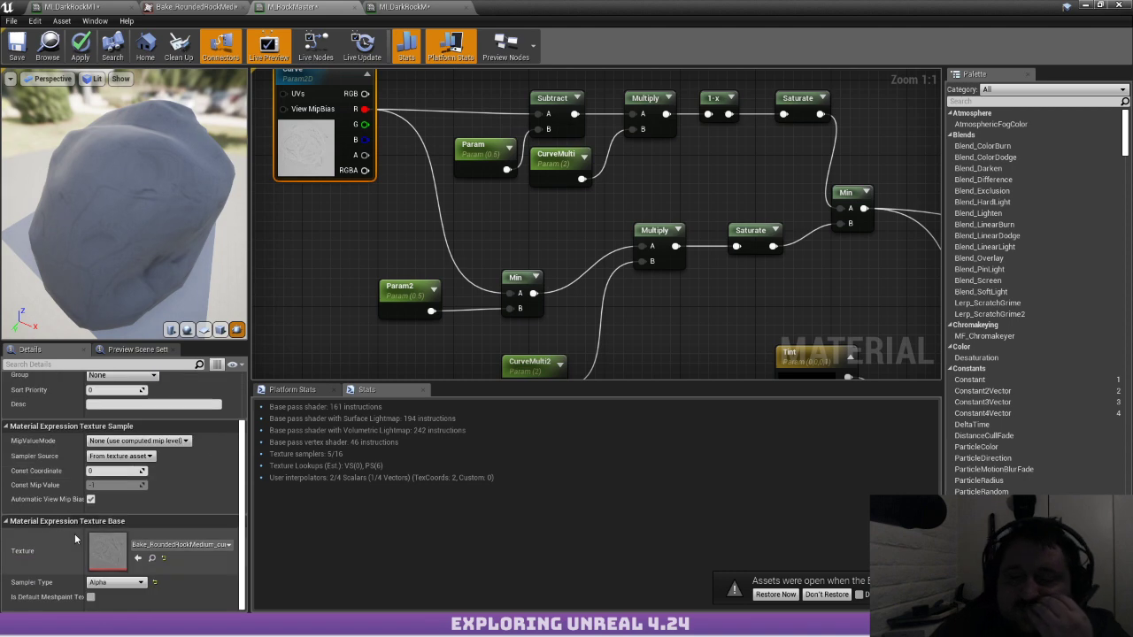
Open the Curve node's rock curvature texture, examine its edges and creases up close, and return to the M_RockMaster graph
double_click(101, 544)
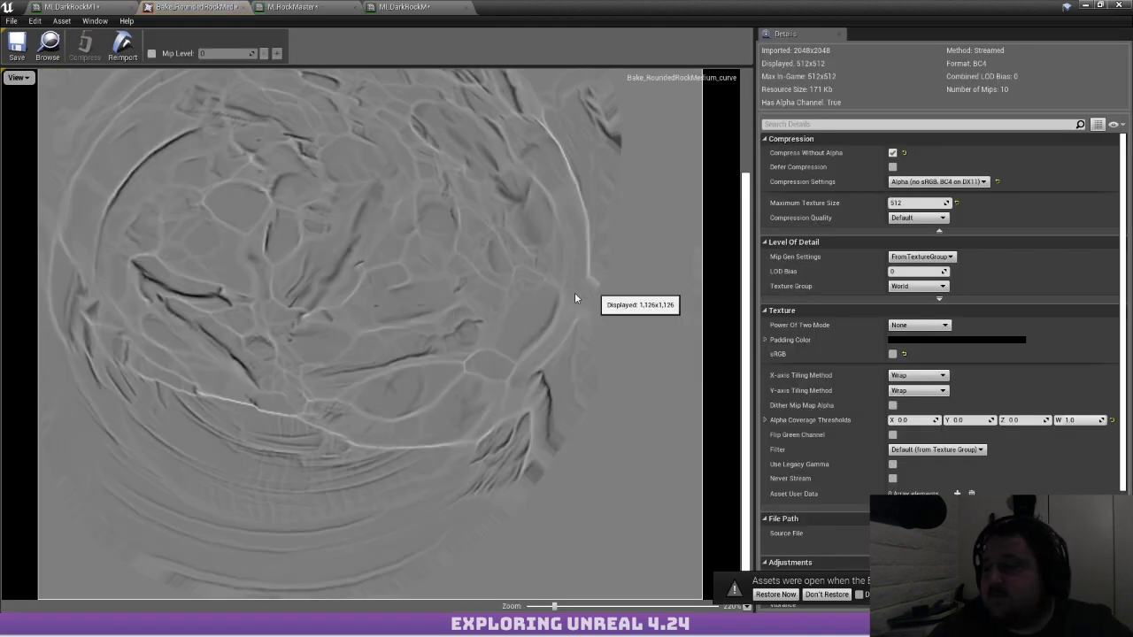
scroll(574, 298, "up", 2)
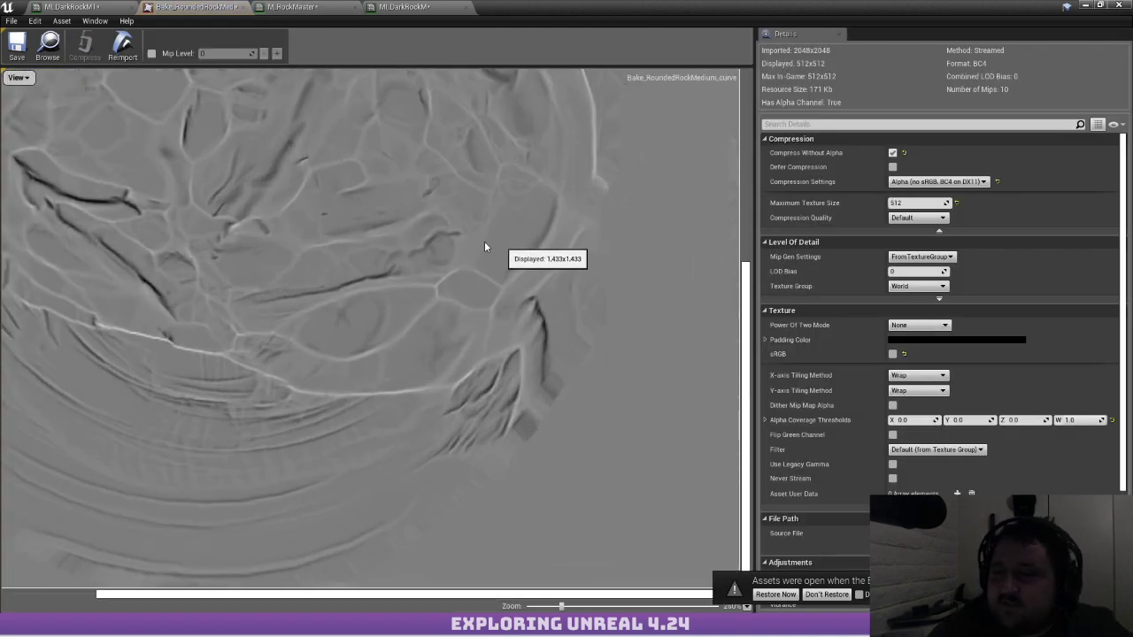
scroll(484, 247, "up", 6)
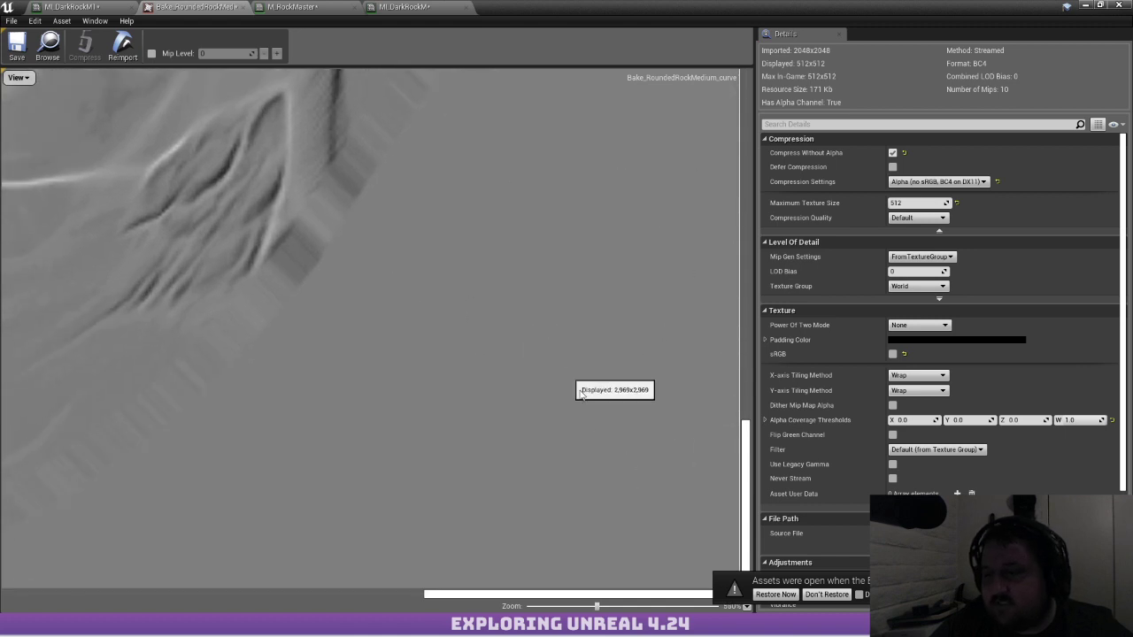
left_click_drag(623, 595, 349, 564)
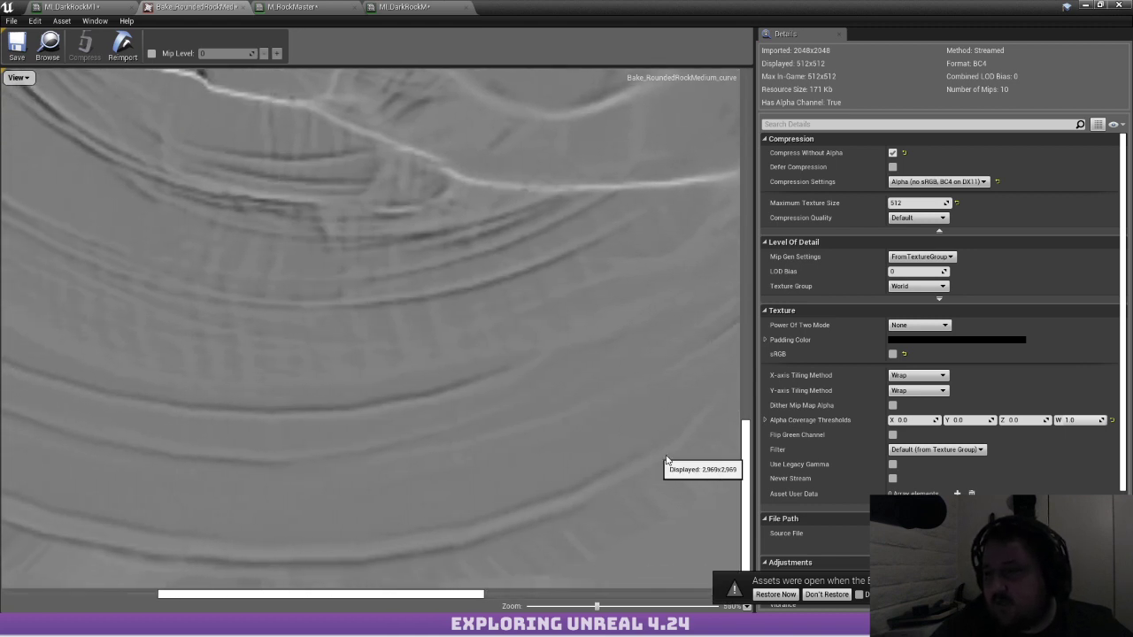
left_click_drag(745, 488, 742, 427)
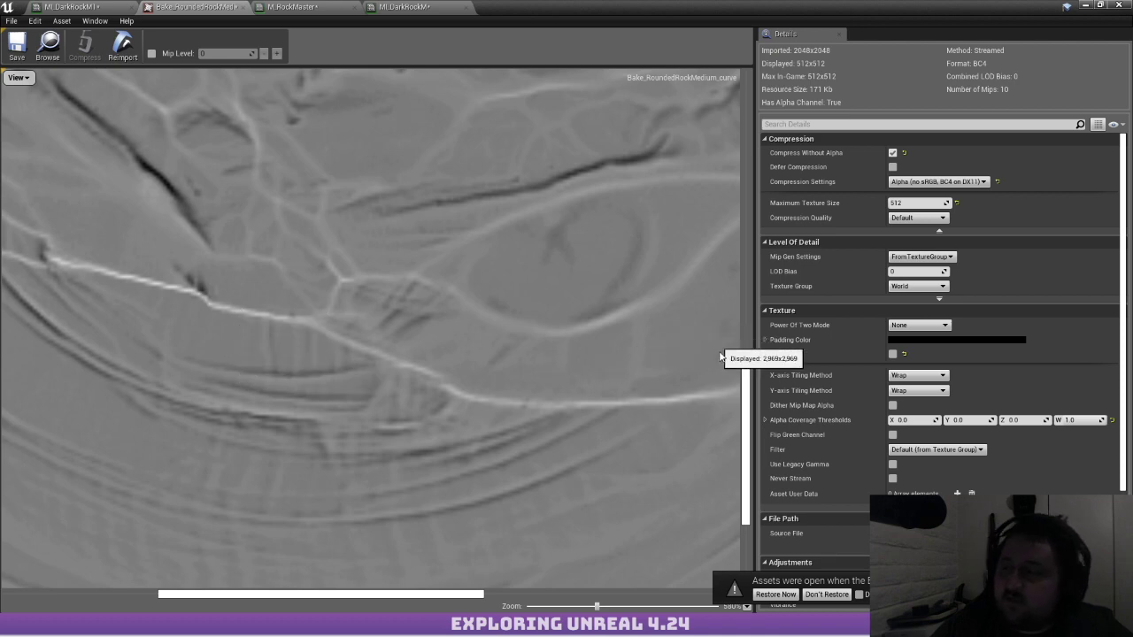
left_click_drag(748, 402, 746, 371)
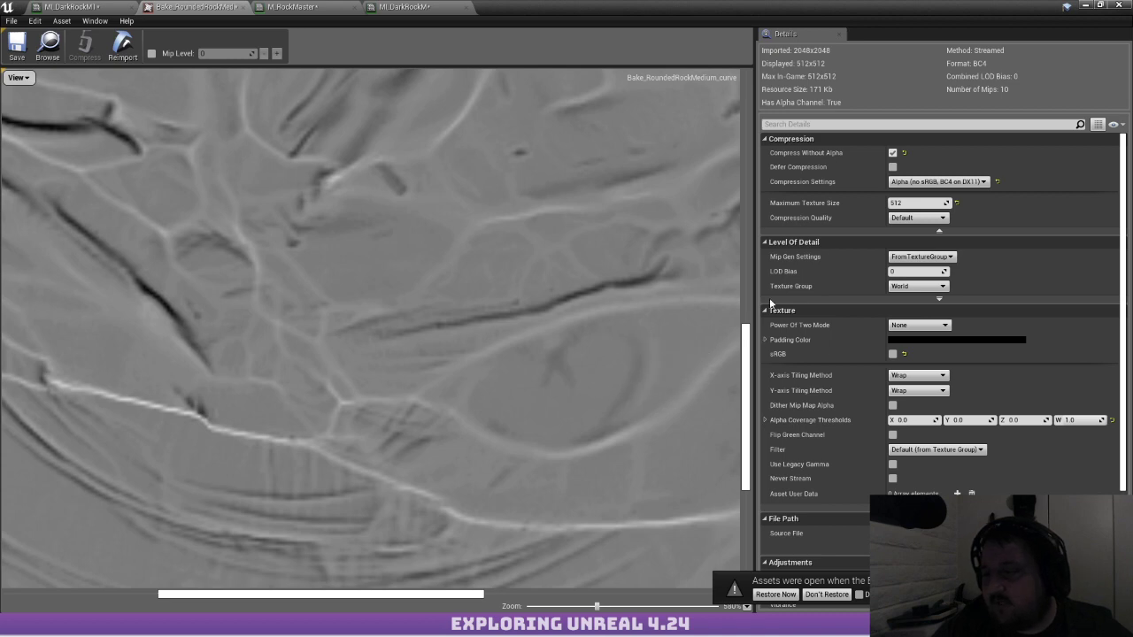
mouse_move(747, 354)
left_mouse_down()
mouse_move(741, 268)
mouse_move(744, 350)
mouse_move(744, 337)
left_mouse_up()
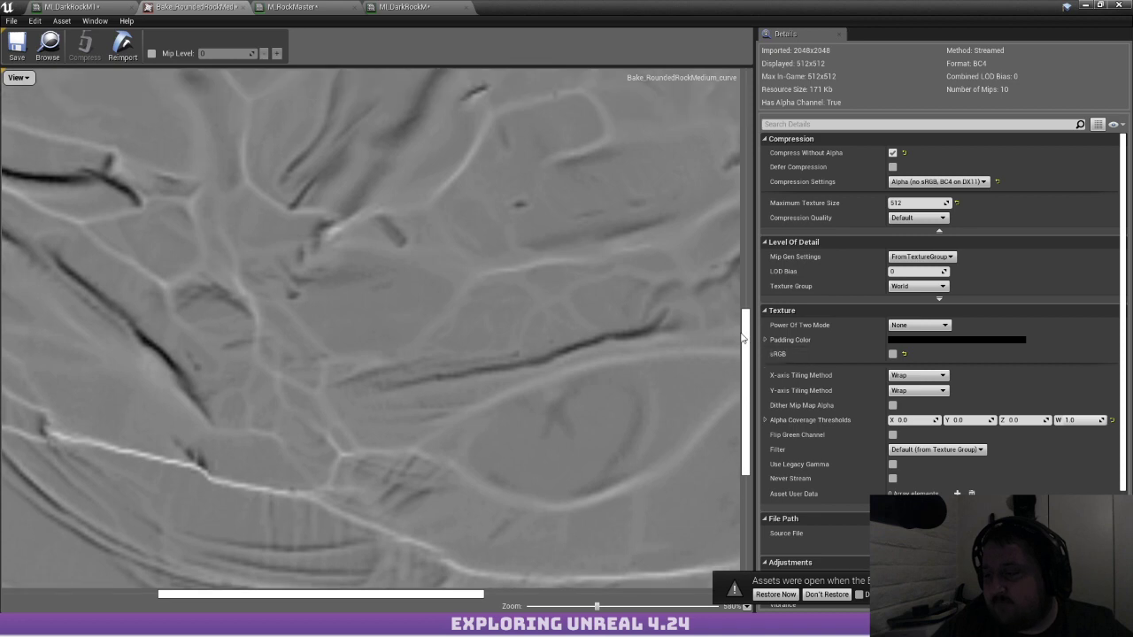
left_click(389, 7)
left_click(316, 6)
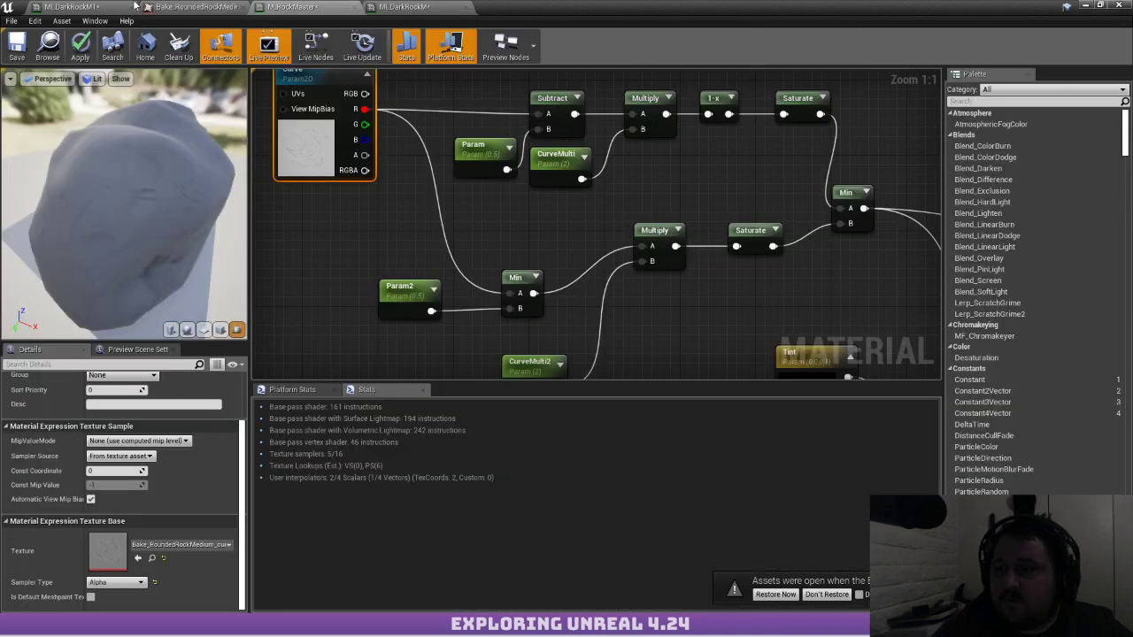
Move the 1-x node between the lower Multiply and Saturate, wire the upper Multiply straight into its Saturate, and apply the material
right_click_drag(735, 187, 522, 187)
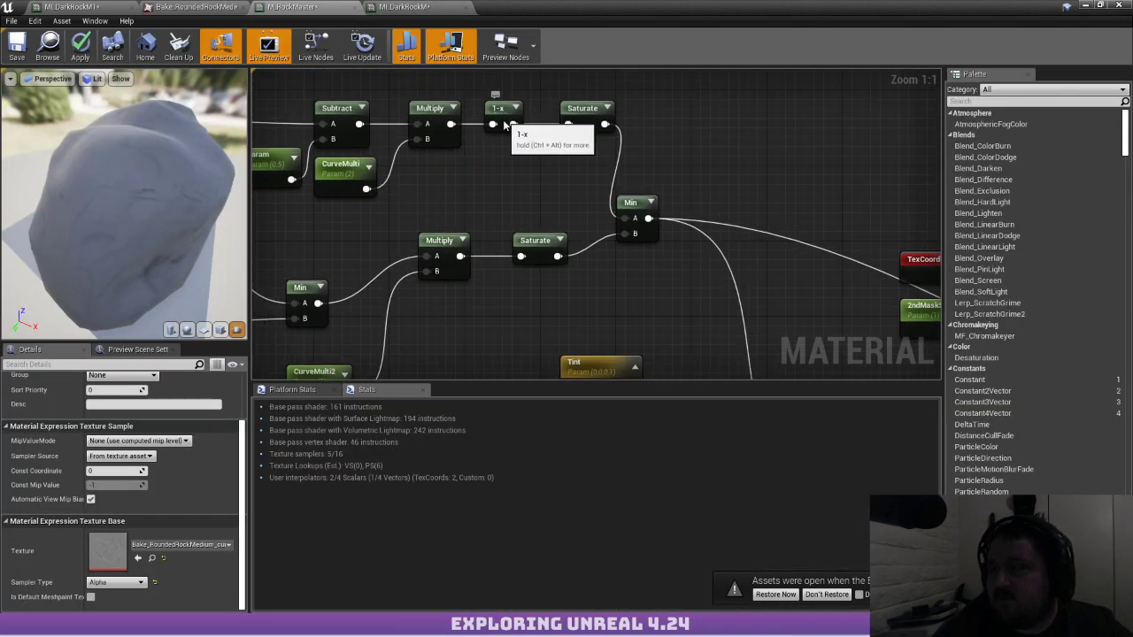
left_click_drag(500, 113, 494, 257)
left_click(456, 190)
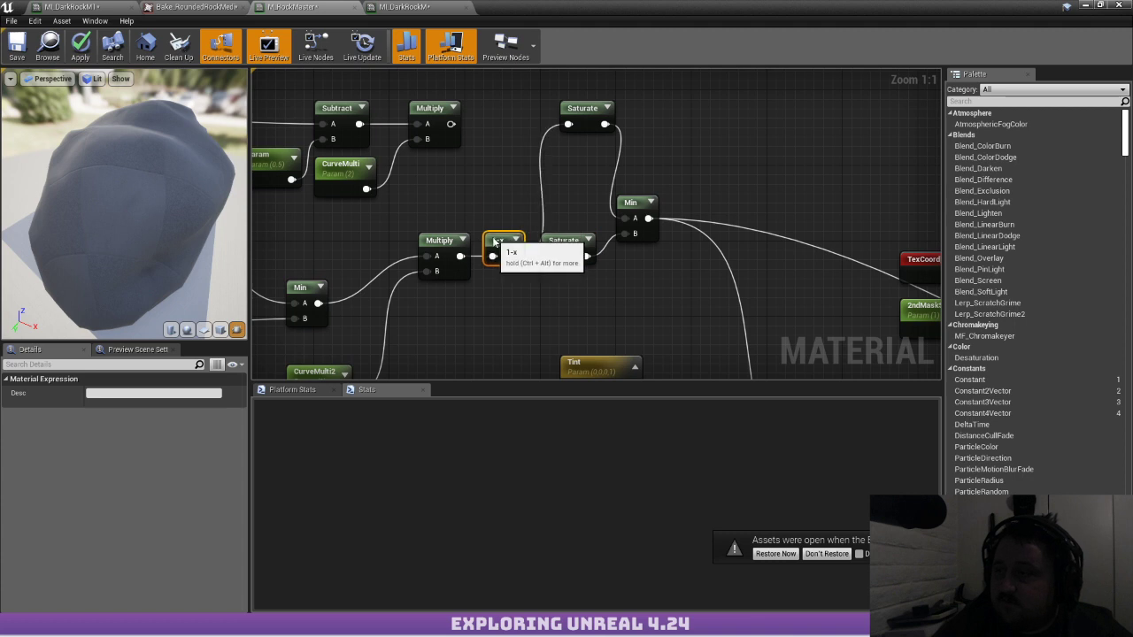
left_click_drag(568, 124, 451, 124)
left_click(584, 193)
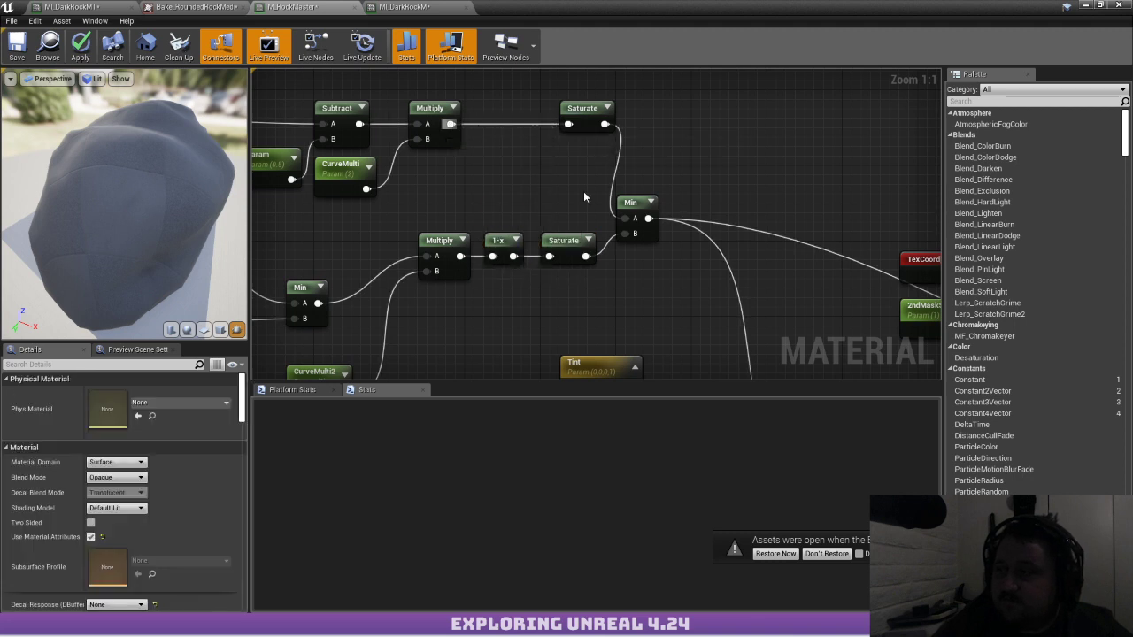
left_click(88, 52)
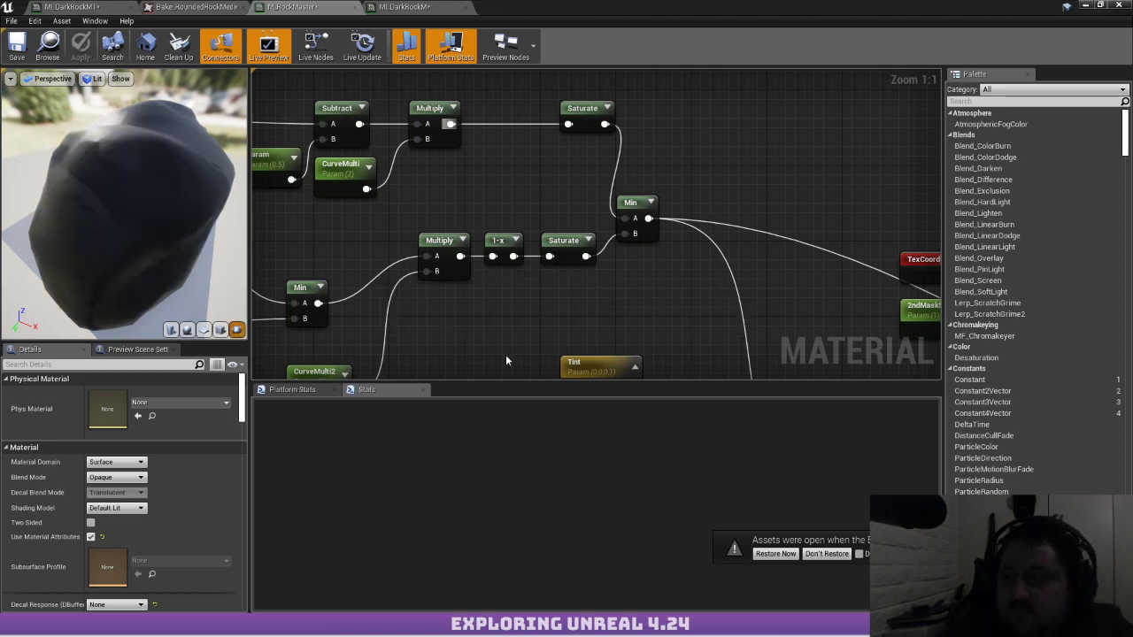
scroll(507, 359, "down", 2)
right_click_drag(507, 359, 501, 173)
right_click_drag(657, 254, 645, 187)
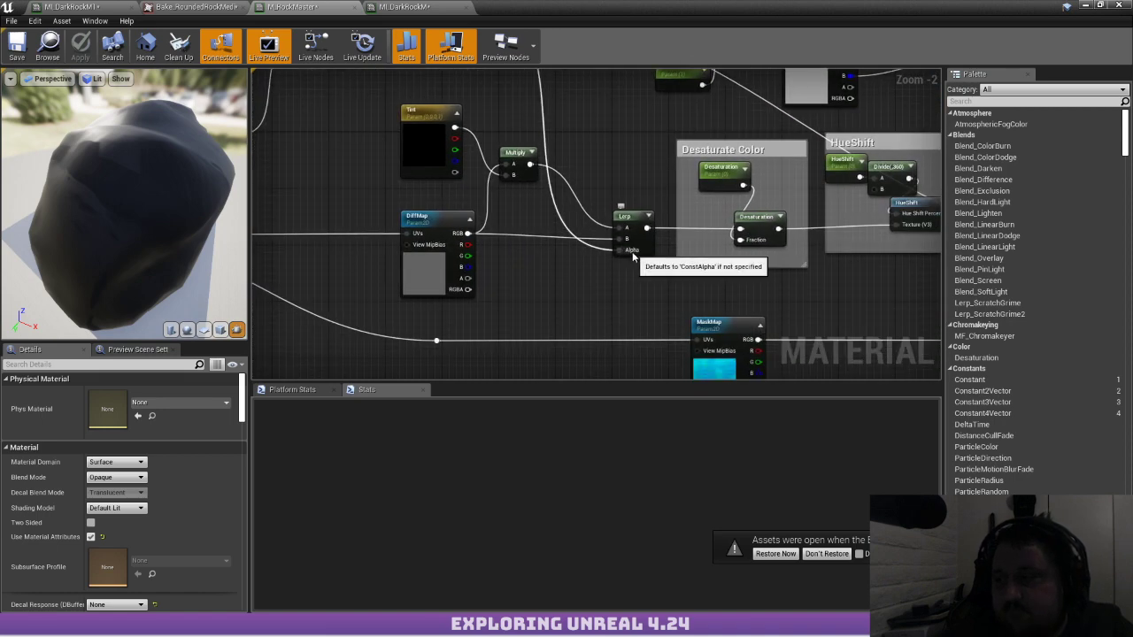
right_click_drag(348, 206, 533, 239)
scroll(551, 235, "down", 1)
right_click_drag(495, 161, 433, 233)
right_click(511, 252)
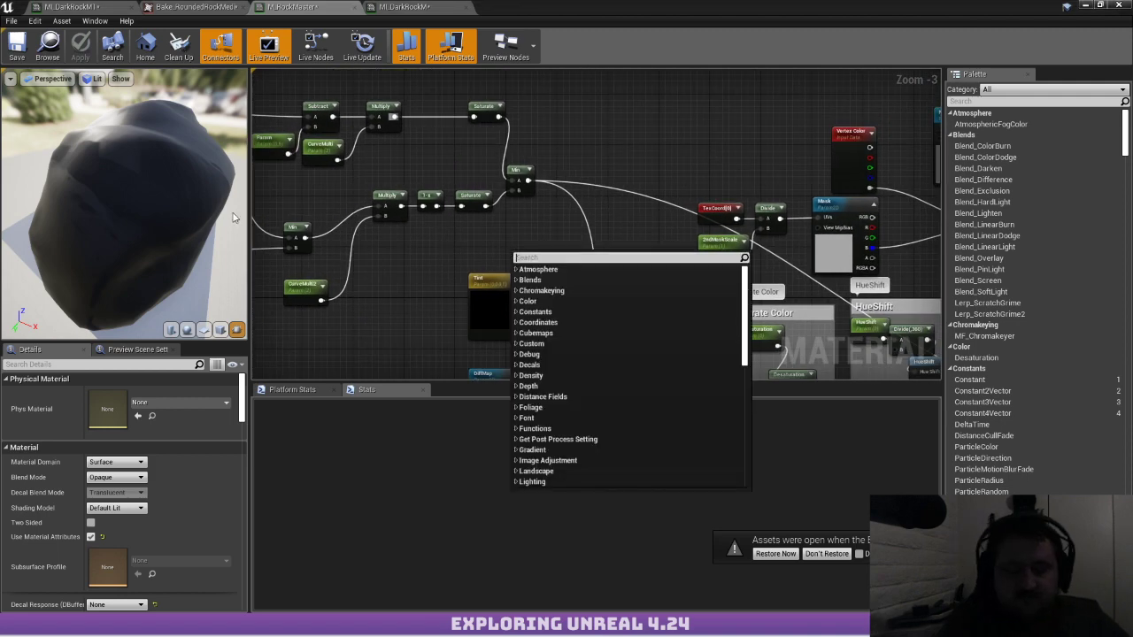
type("alp")
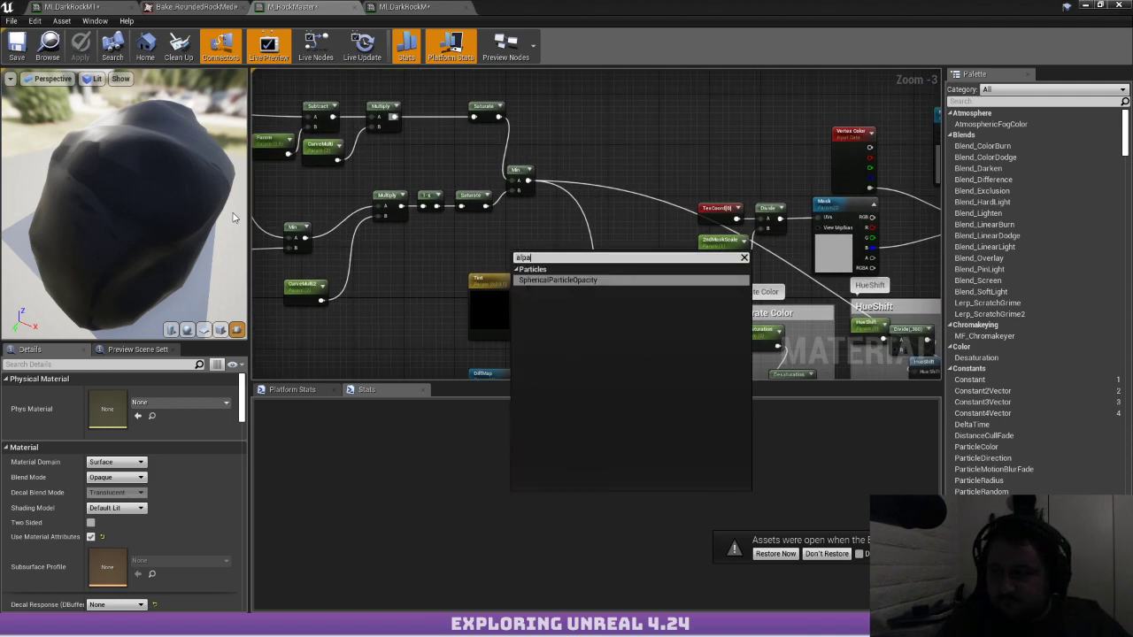
type("ha")
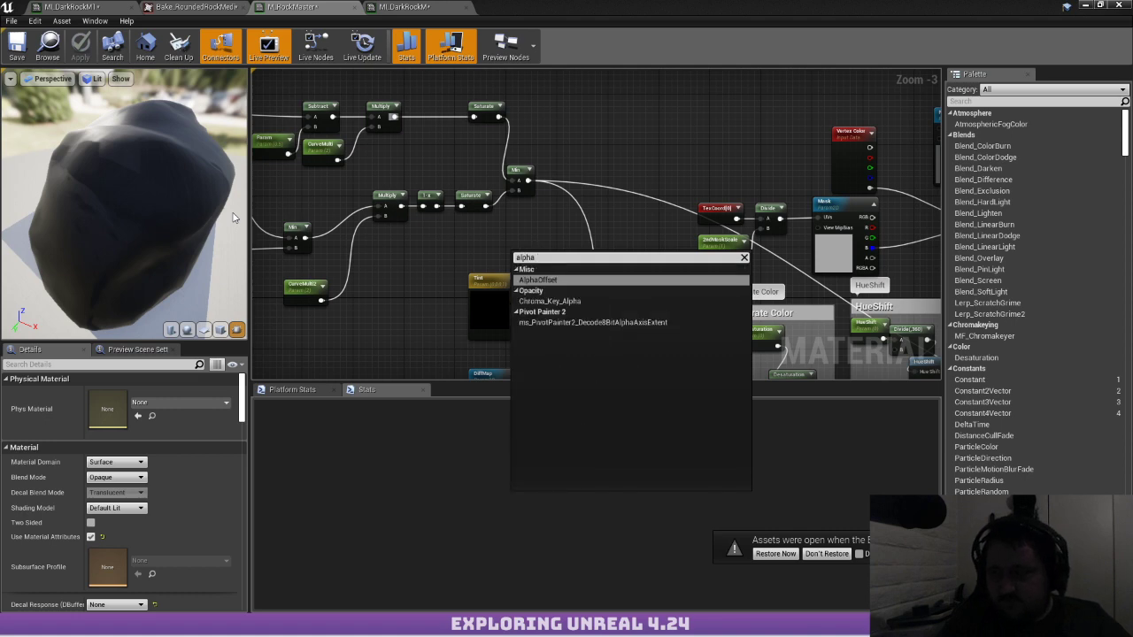
key("BackSpace")
key("BackSpace")
key("BackSpace")
key("BackSpace")
key("BackSpace")
type("lerp")
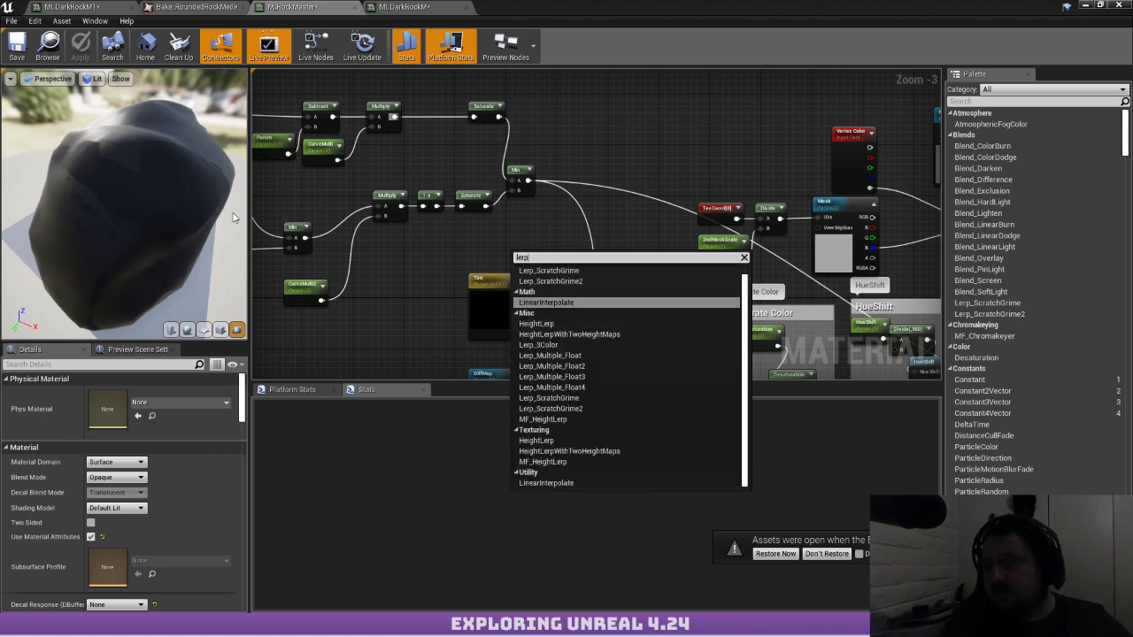
key("Return")
key("ctrl+z")
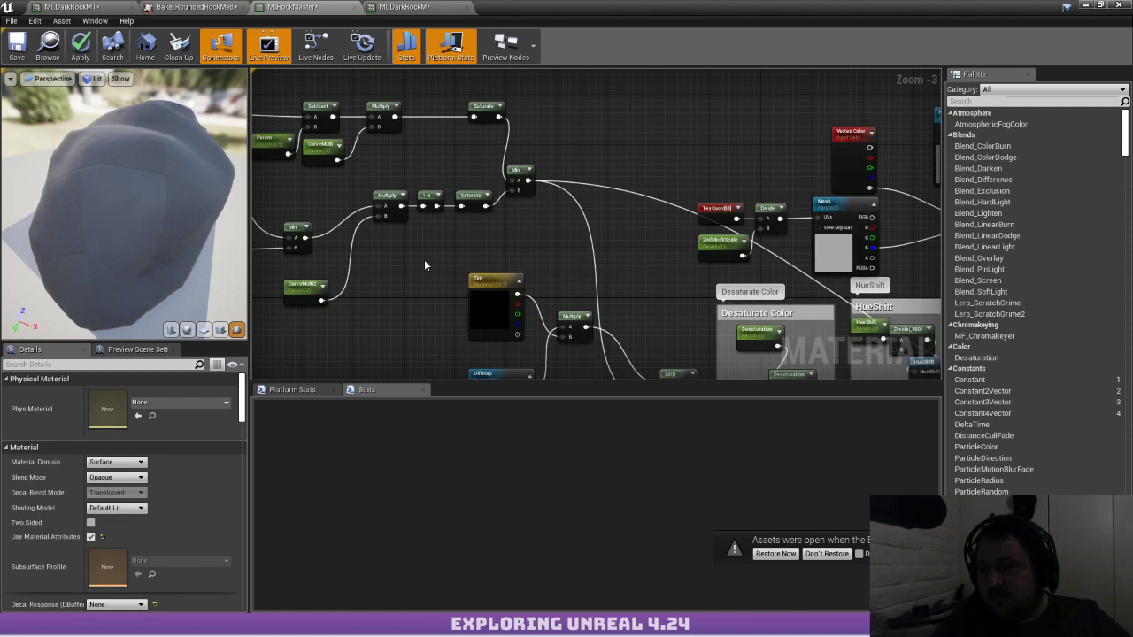
Add a LinearInterpolate node to the material graph below the curvature branches
right_click(418, 251)
type("larp")
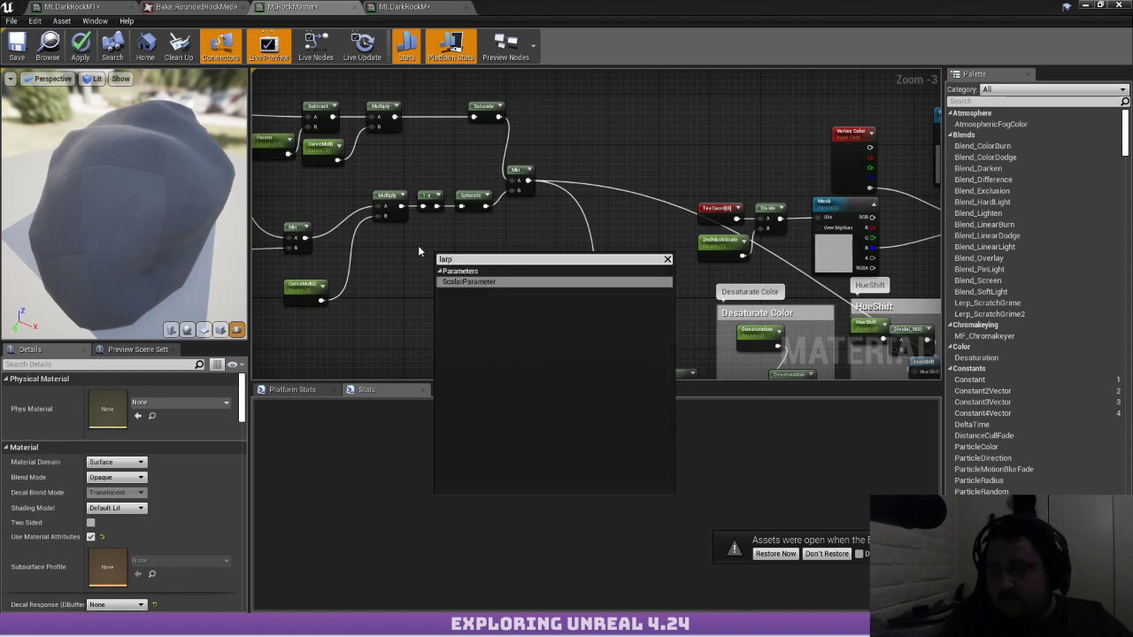
key("BackSpace")
key("BackSpace")
key("BackSpace")
type("erl")
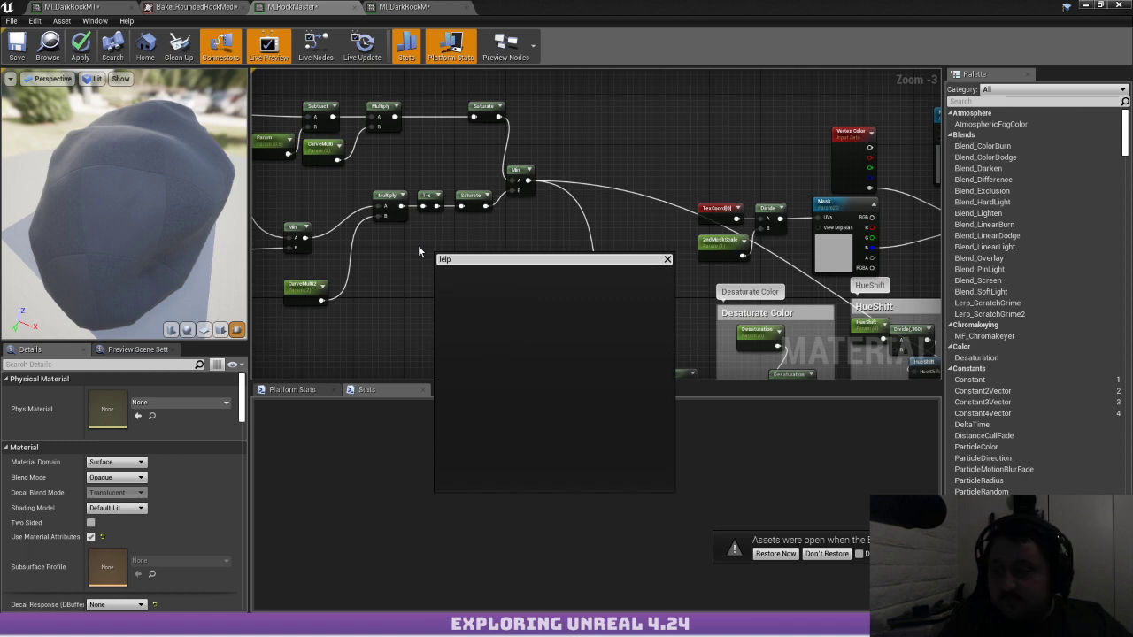
key("BackSpace")
type("p")
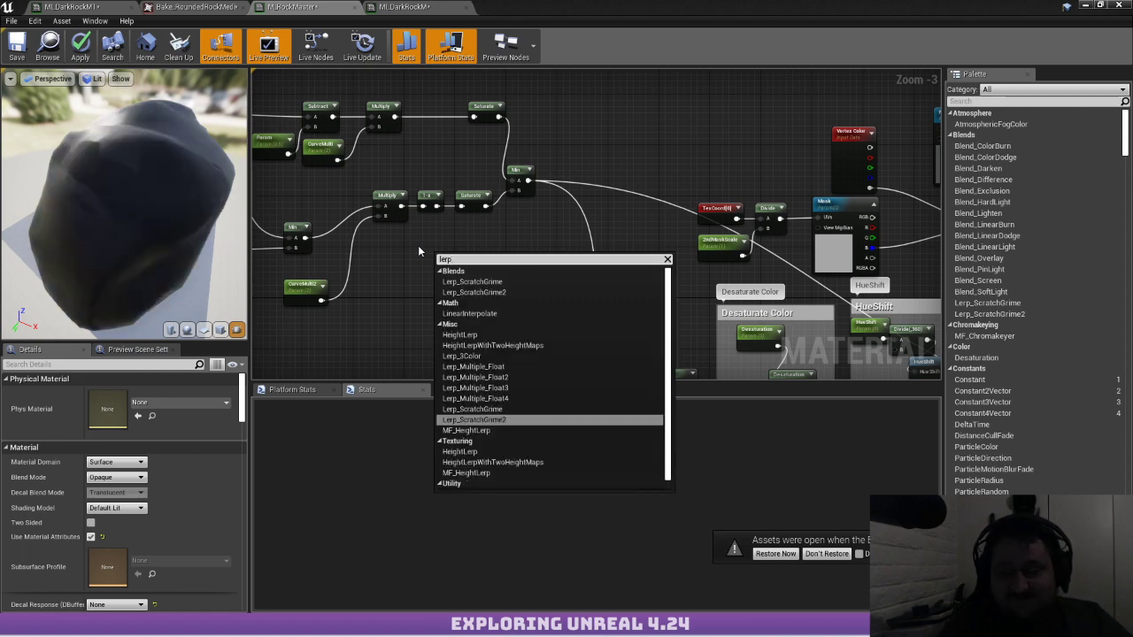
key("Up")
key("Up")
key("Up")
key("Up")
key("Up")
key("Up")
key("Up")
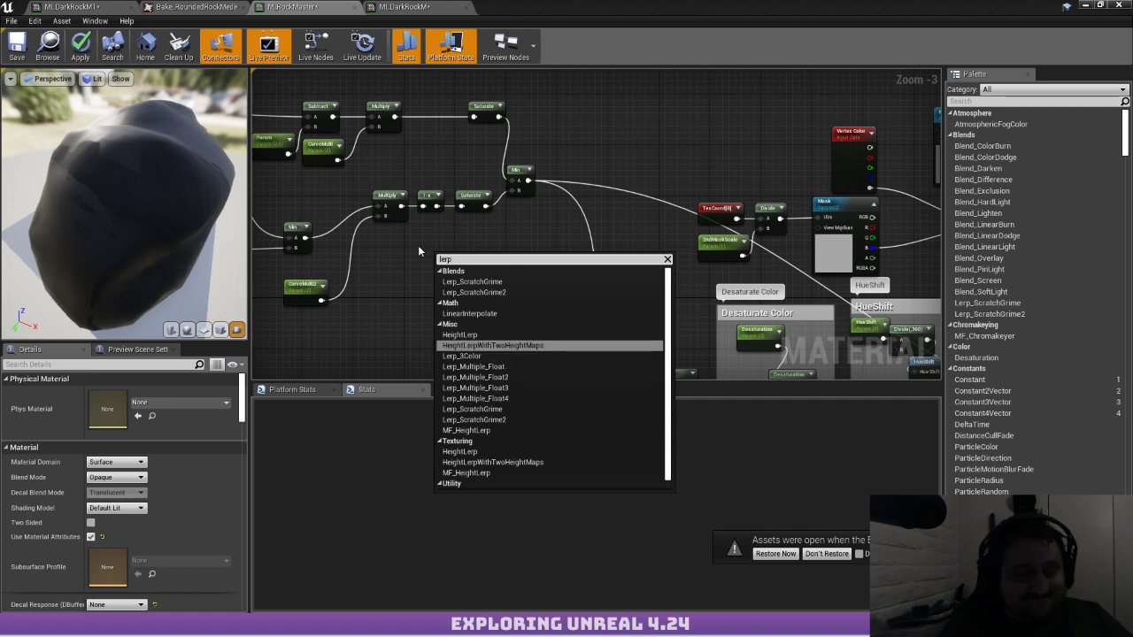
key("Up")
key("Up")
key("Up")
key("Down")
key("Return")
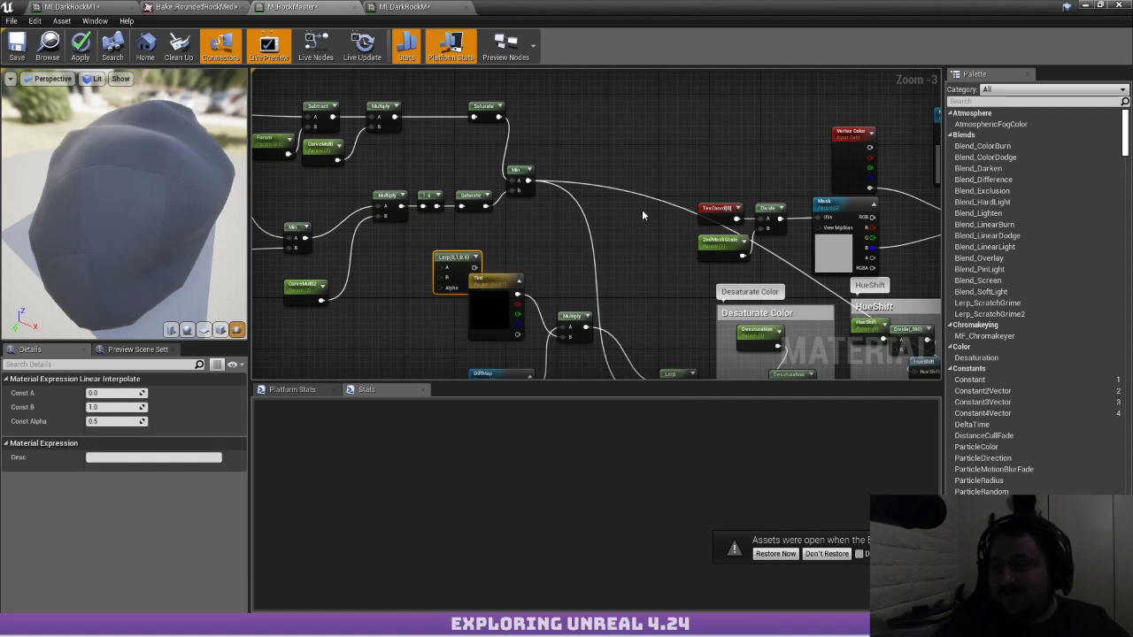
Place the new Lerp above the Subtract node and feed the Curve texture's R output into its Alpha input
scroll(429, 271, "up", 3)
right_click_drag(487, 249, 546, 355)
left_click_drag(543, 359, 514, 157)
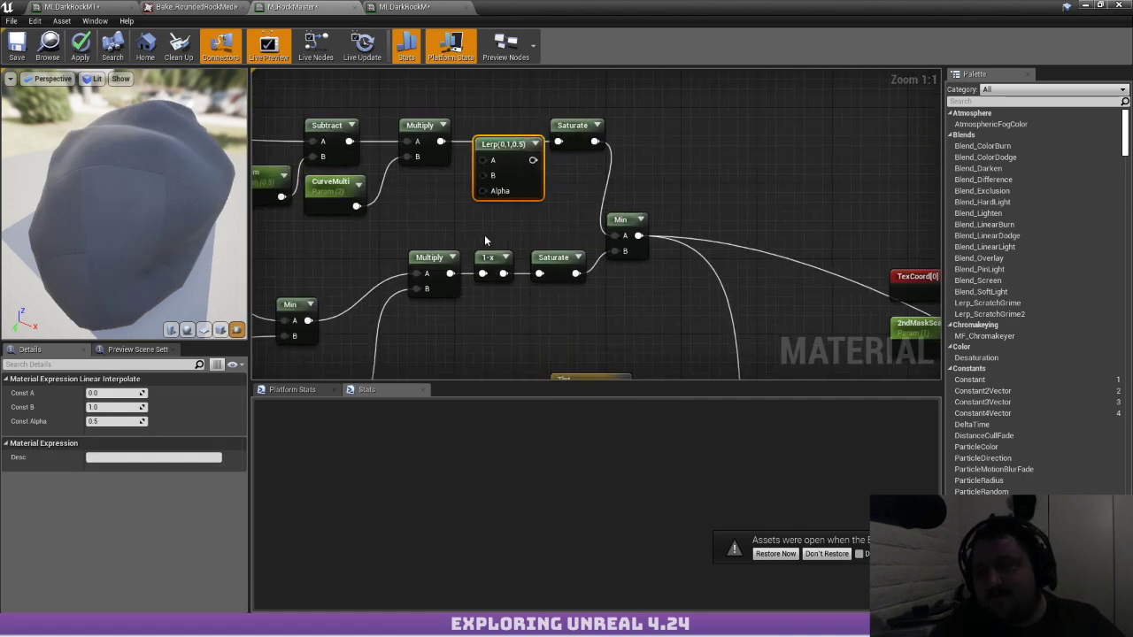
right_click_drag(484, 239, 419, 286)
left_click_drag(461, 199, 662, 124)
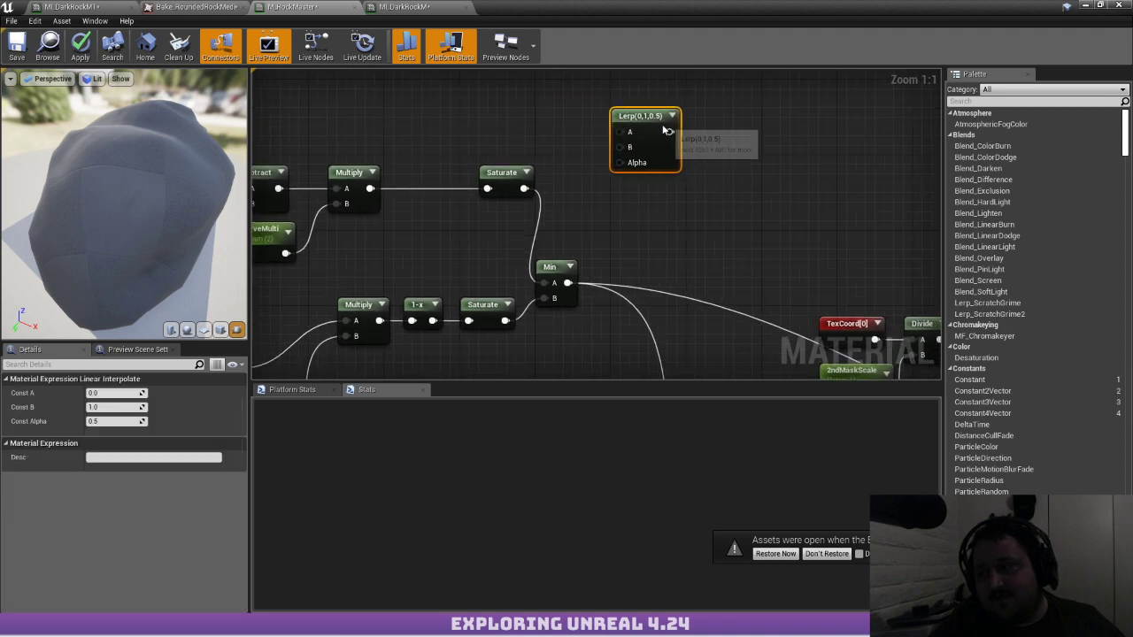
right_click_drag(567, 212, 734, 225)
scroll(735, 225, "down", 1)
left_click_drag(806, 142, 418, 132)
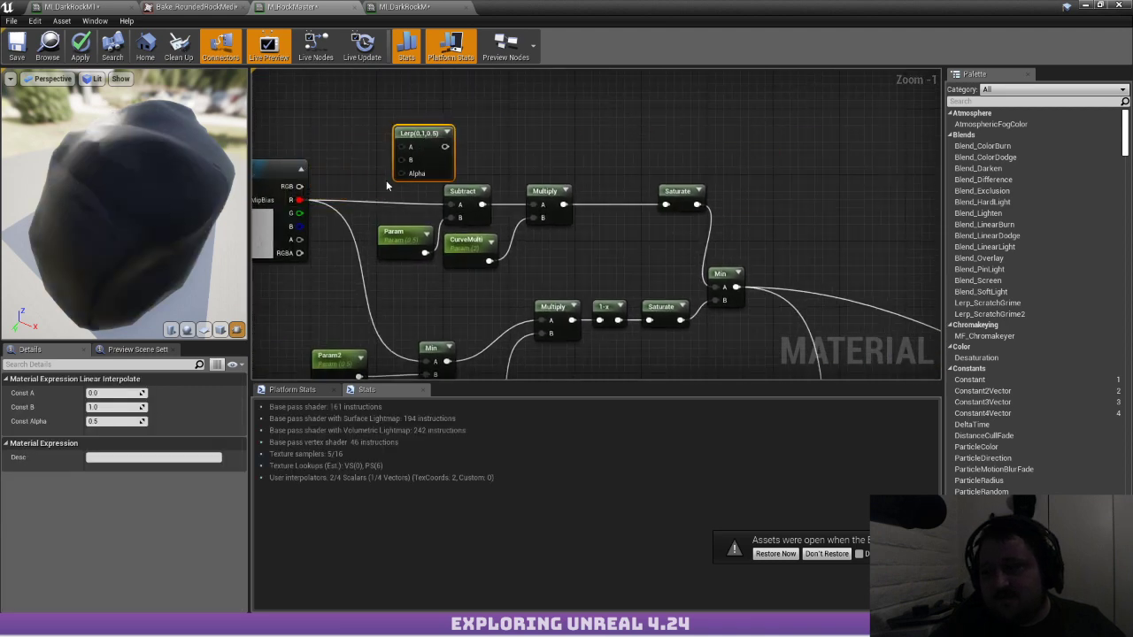
left_click_drag(401, 174, 299, 200)
left_click(584, 205)
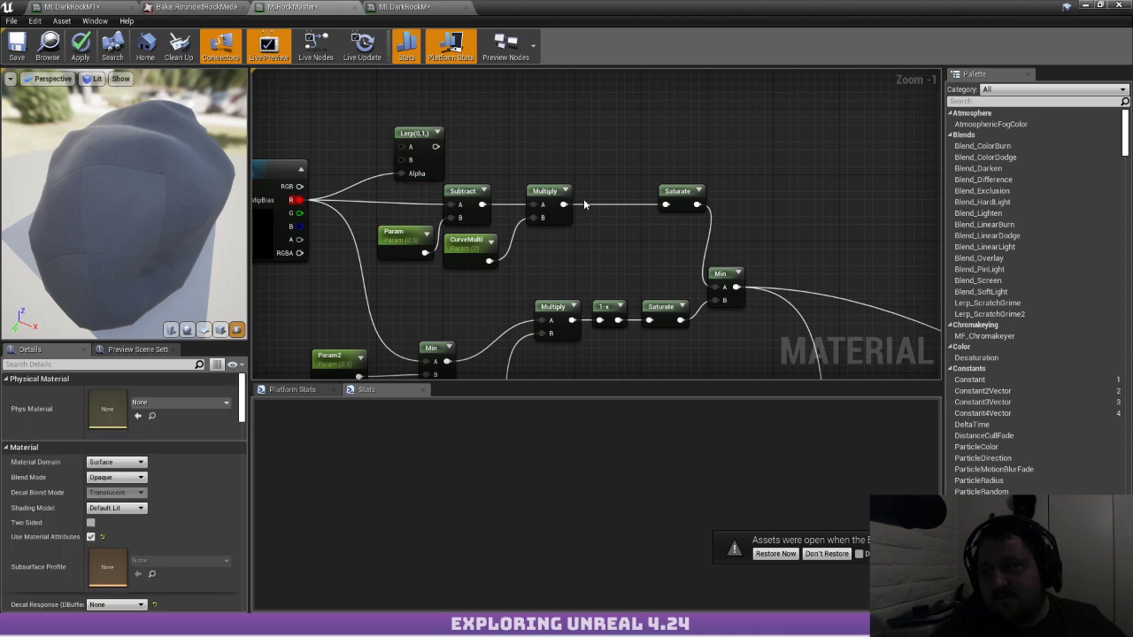
Duplicate the upper Multiply node, place it above the original with its thumbnail expanded, and connect the Lerp output to its A input
left_click(546, 195)
key("ctrl+w")
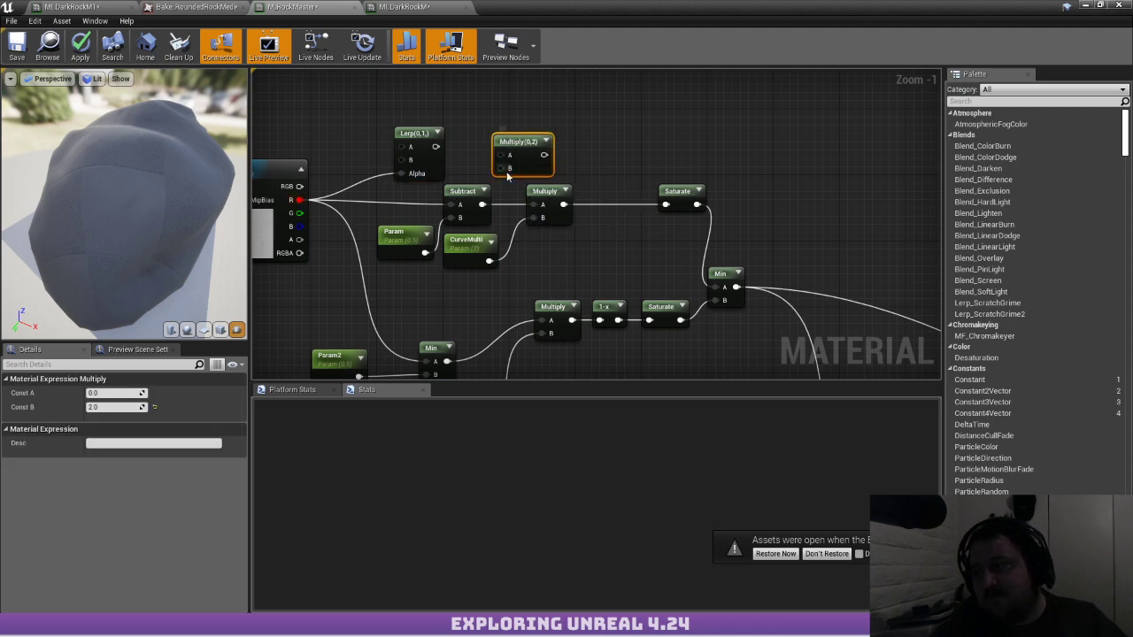
left_click_drag(493, 157, 557, 106)
left_click(513, 133)
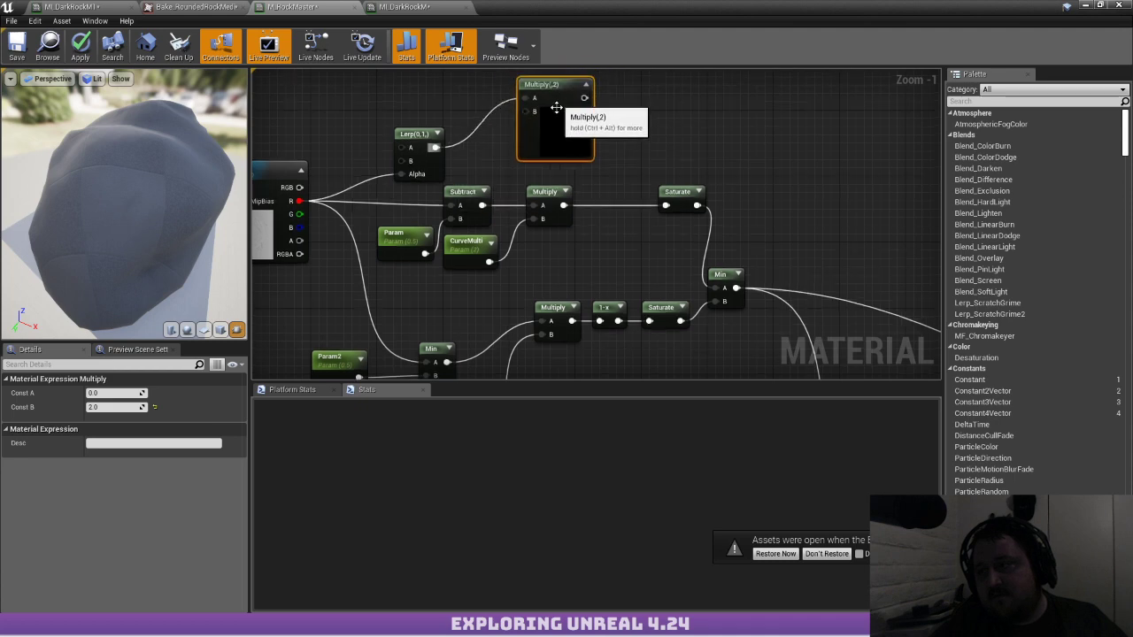
scroll(638, 135, "up", 1)
left_click(639, 136)
right_click_drag(639, 136, 590, 212)
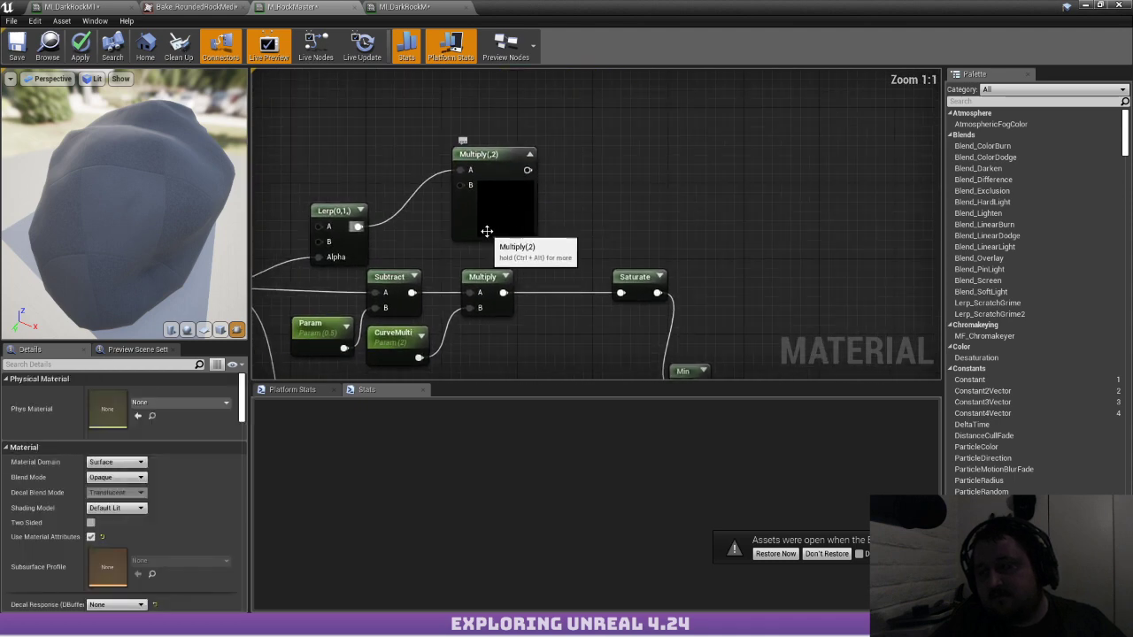
left_click(523, 217)
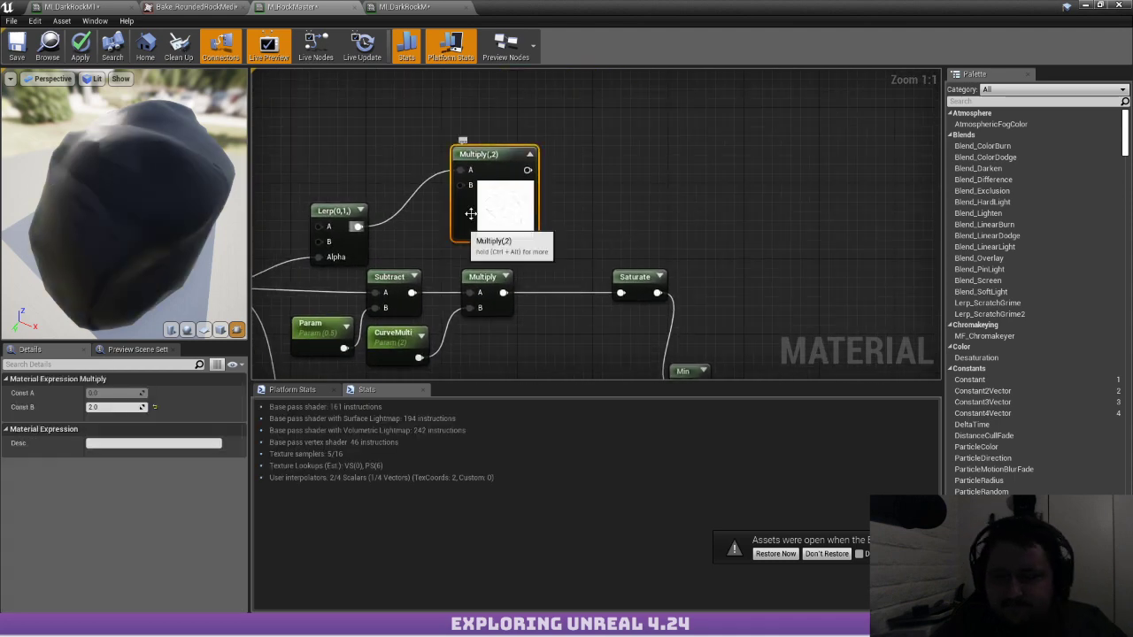
Preview the duplicated Multiply node on the rock and inspect the result from several sides
right_click(519, 200)
left_click(562, 205)
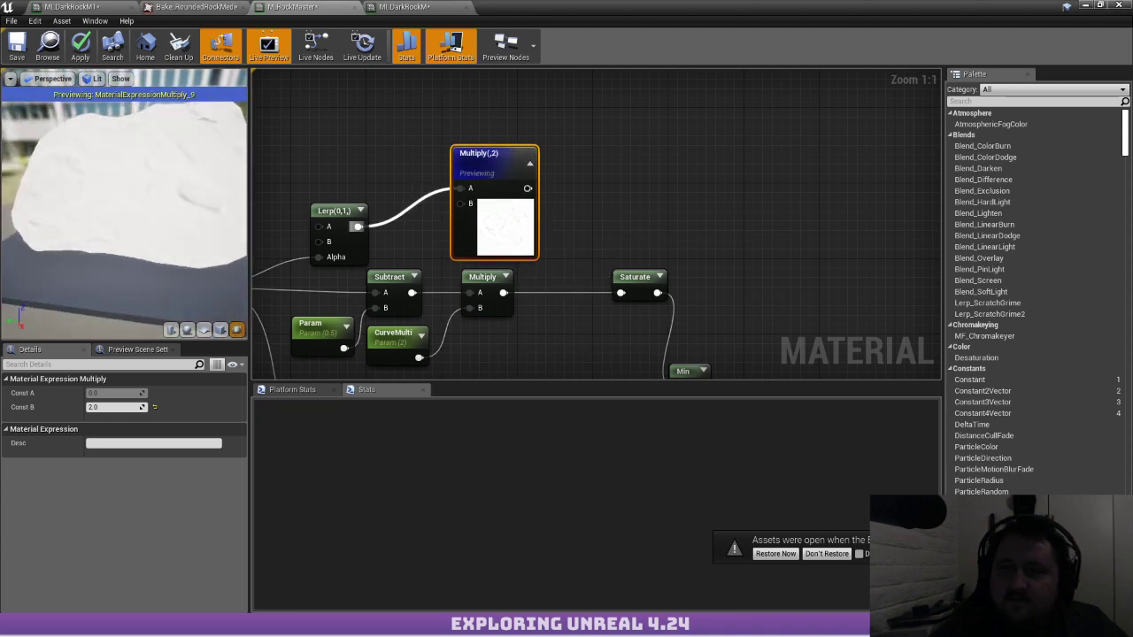
left_click_drag(124, 213, 222, 210)
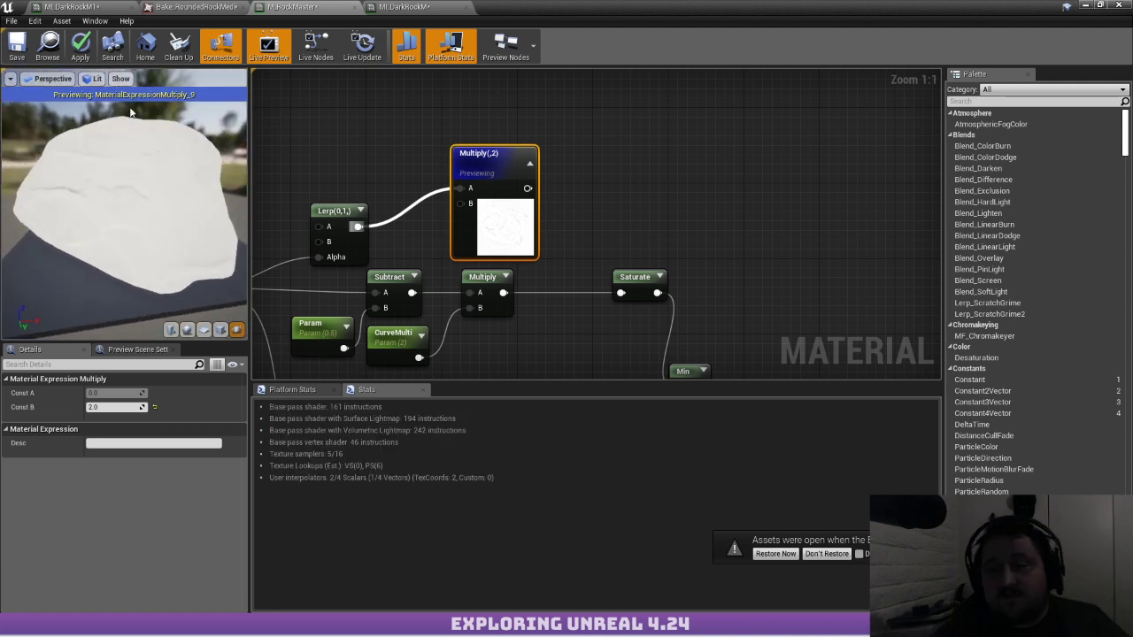
right_click(388, 169)
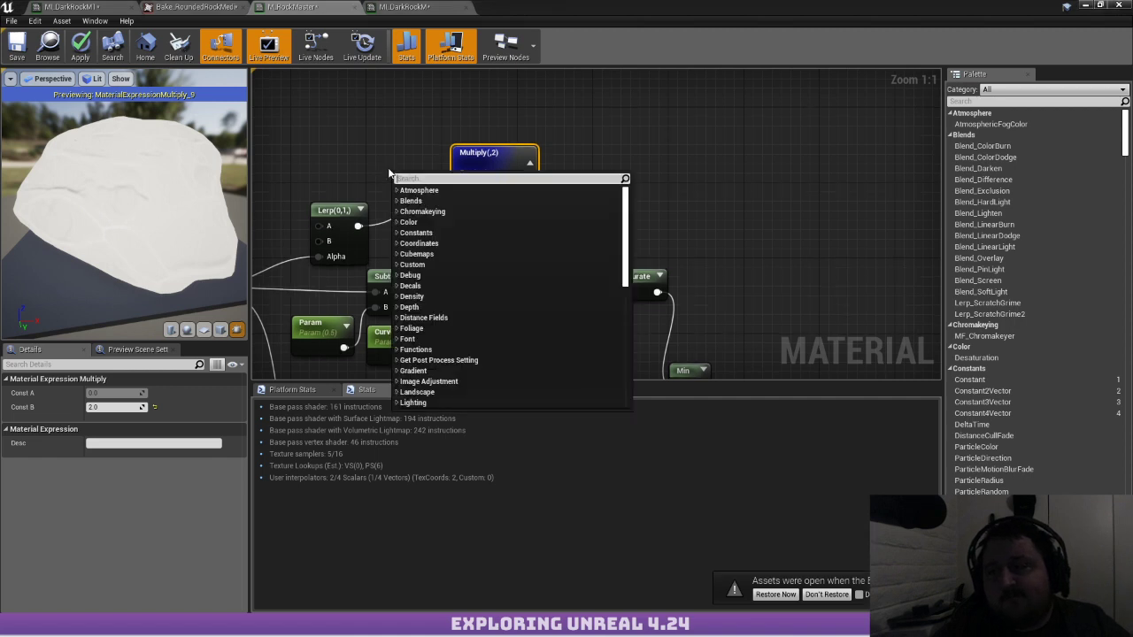
left_click_drag(186, 199, 100, 193)
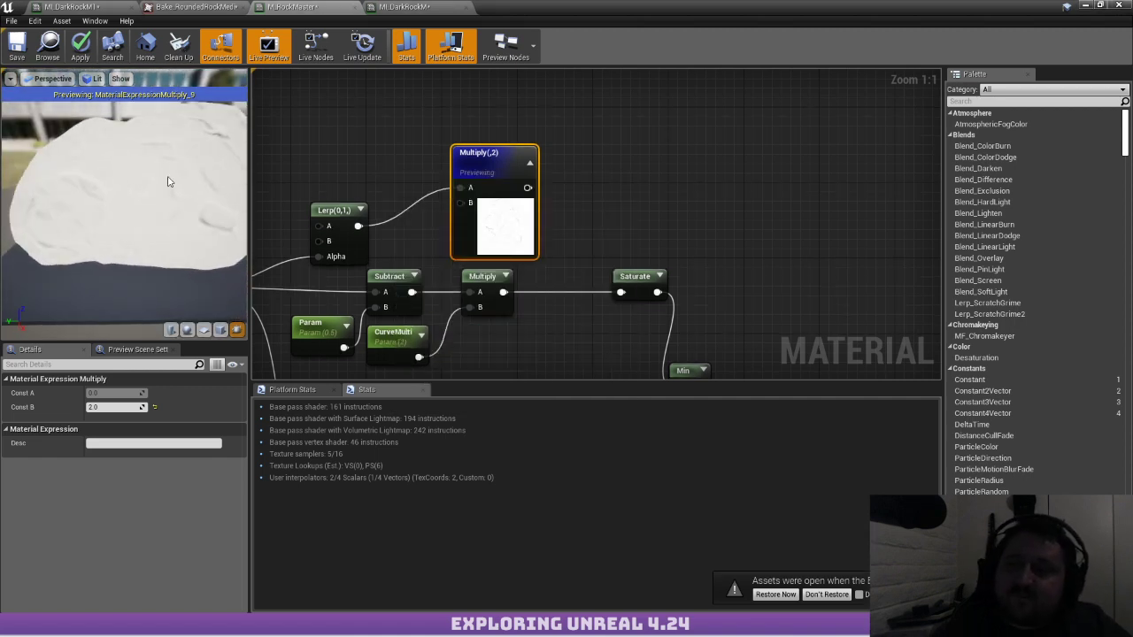
Set Const B of the duplicated Multiply node to 5 after viewing the rock preview from several sides
left_click_drag(168, 181, 173, 208)
right_click_drag(222, 142, 223, 115)
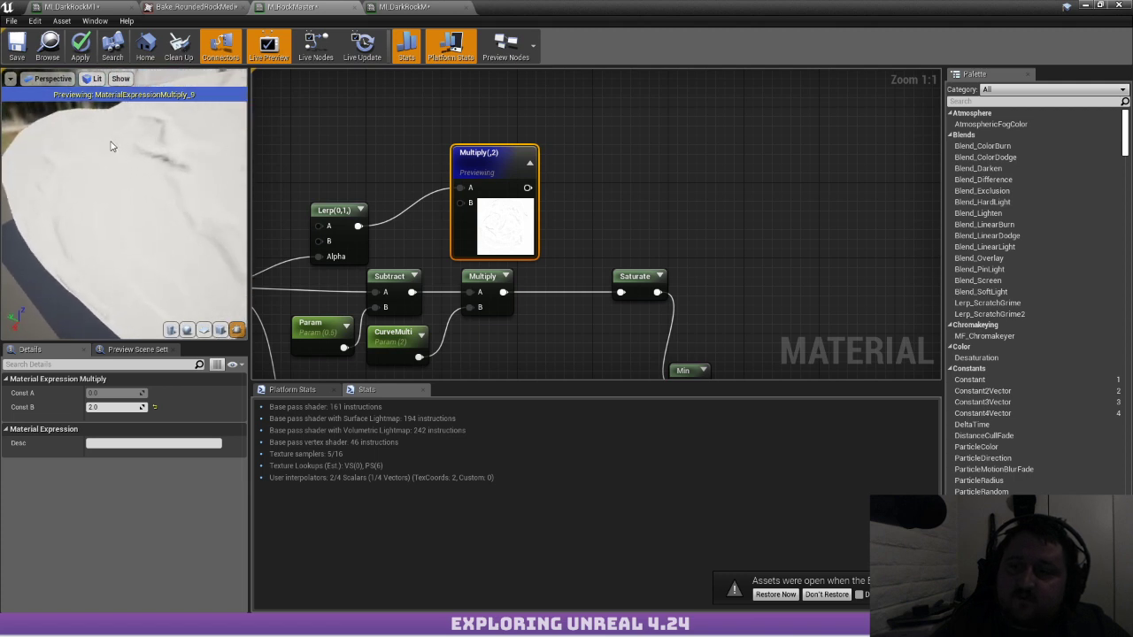
left_click_drag(131, 211, 90, 207)
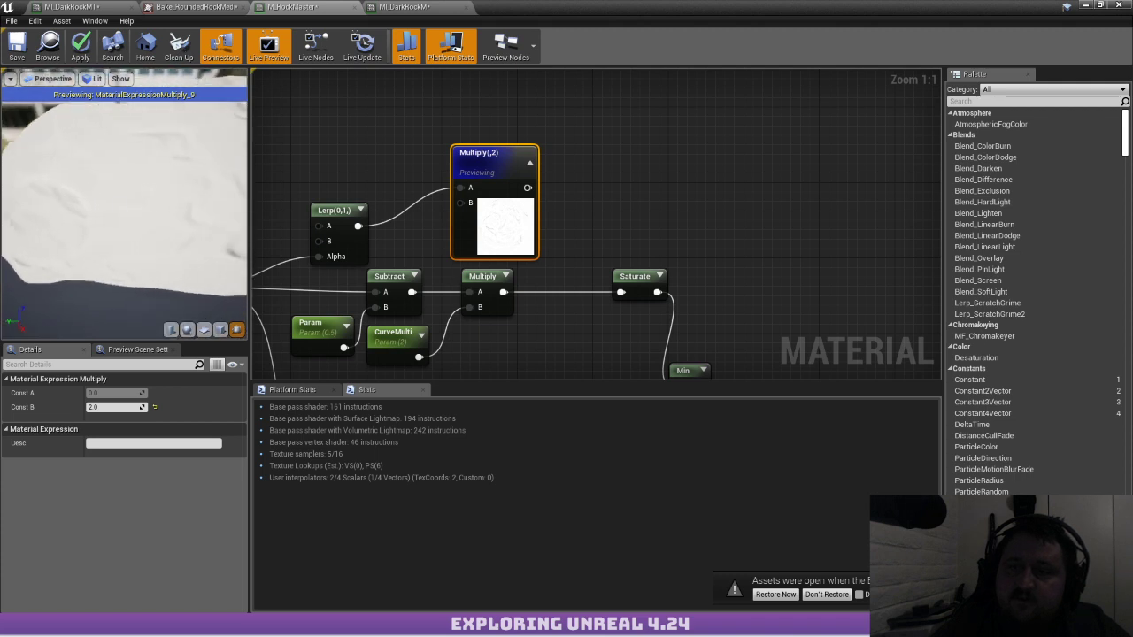
mouse_move(133, 208)
right_mouse_down()
mouse_move(133, 194)
mouse_move(133, 230)
right_mouse_up()
left_click_drag(133, 230, 173, 223)
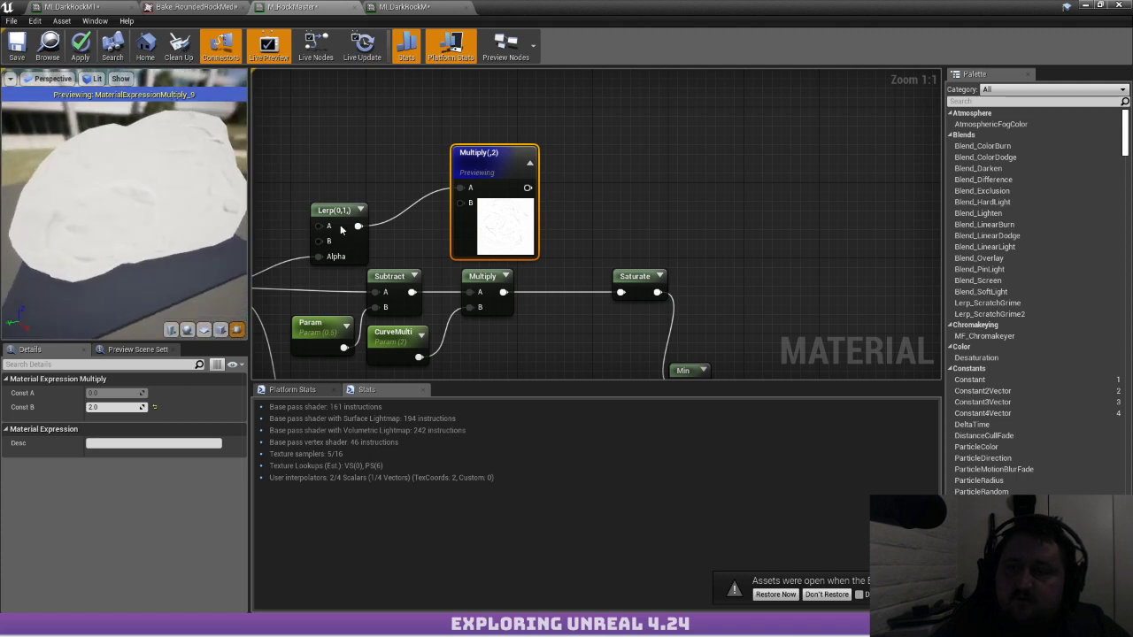
left_click(134, 408)
type("5")
key("Return")
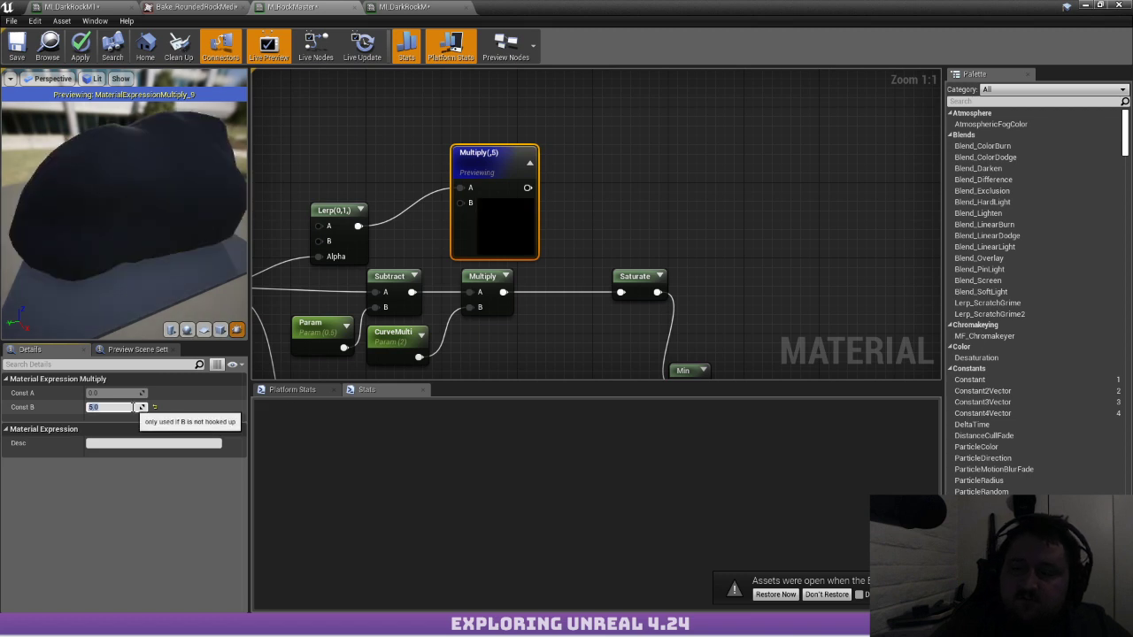
Inspect the creases and edges of the previewed rock from several sides with the stronger multiplier
right_click_drag(151, 171, 152, 151)
left_click_drag(168, 162, 257, 173)
scroll(163, 164, "down", 5)
left_click_drag(162, 164, 239, 180)
left_click_drag(212, 229, 209, 232)
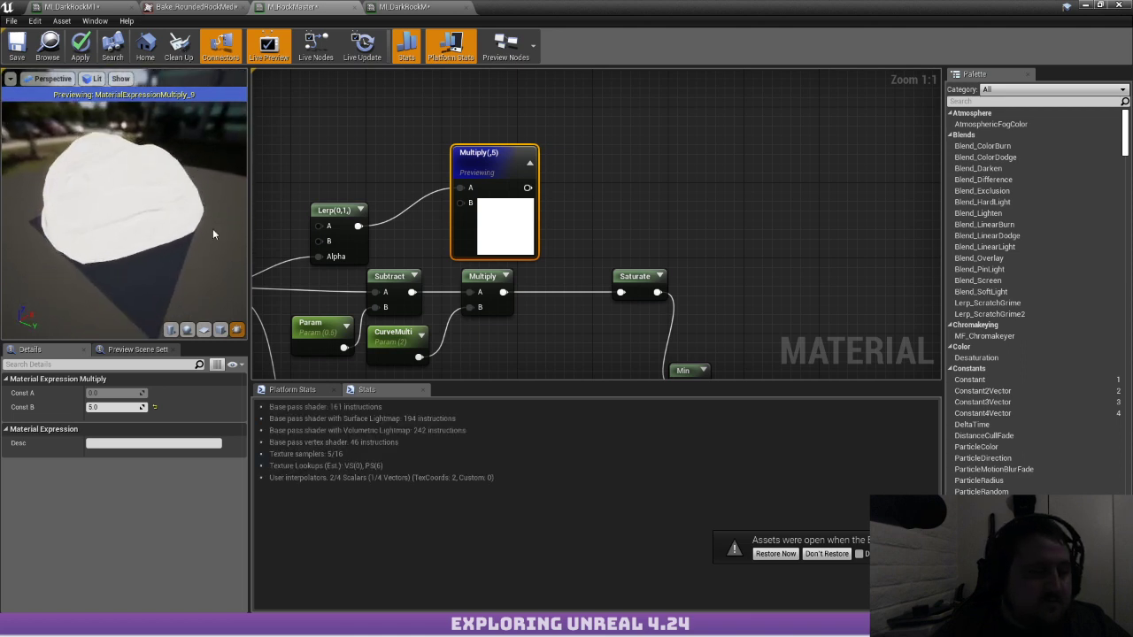
right_click_drag(209, 195, 192, 214)
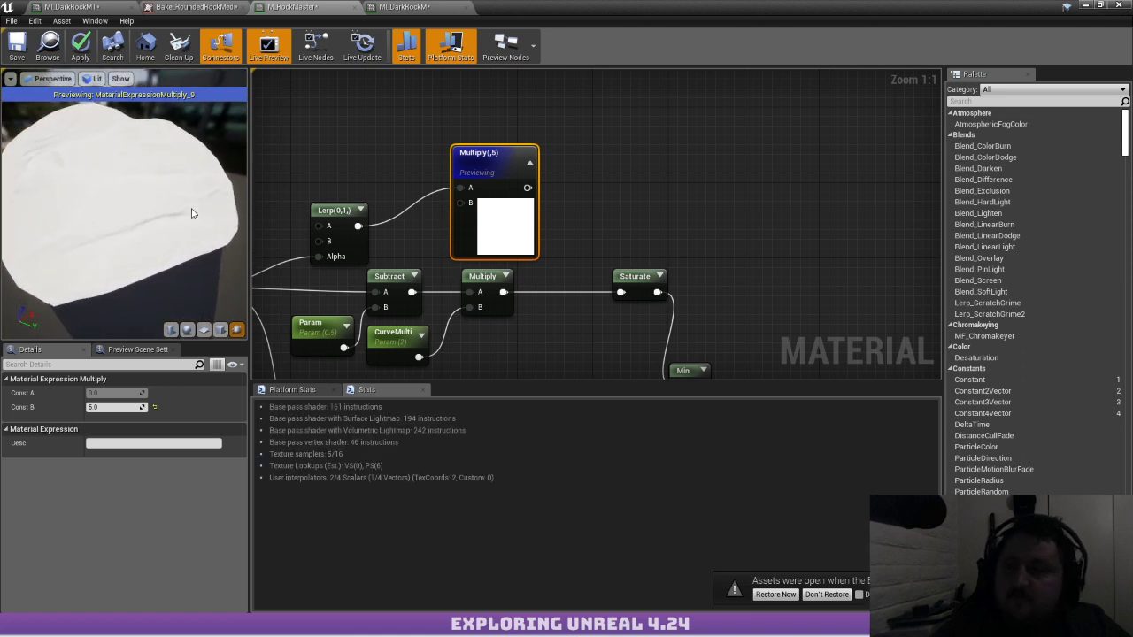
mouse_move(43, 151)
left_mouse_down()
mouse_move(172, 163)
mouse_move(155, 199)
mouse_move(111, 213)
mouse_move(81, 168)
mouse_move(42, 146)
left_mouse_up()
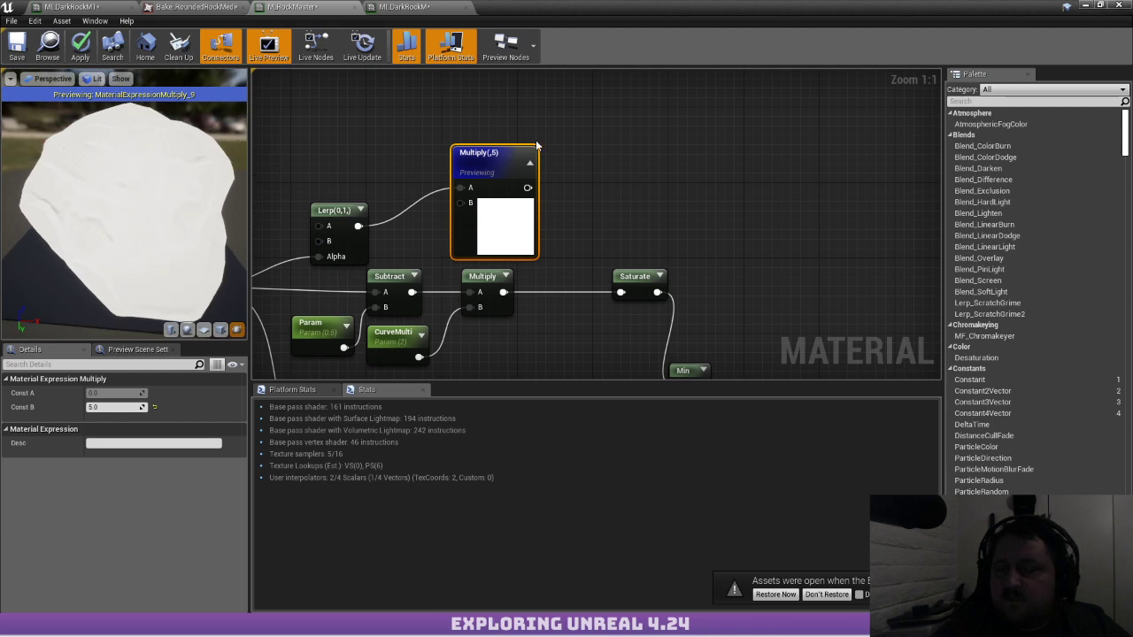
Compare the dark rock material instance's appearance and parameters with the curvature branches in the M_RockMaster graph
right_click_drag(626, 372, 634, 200)
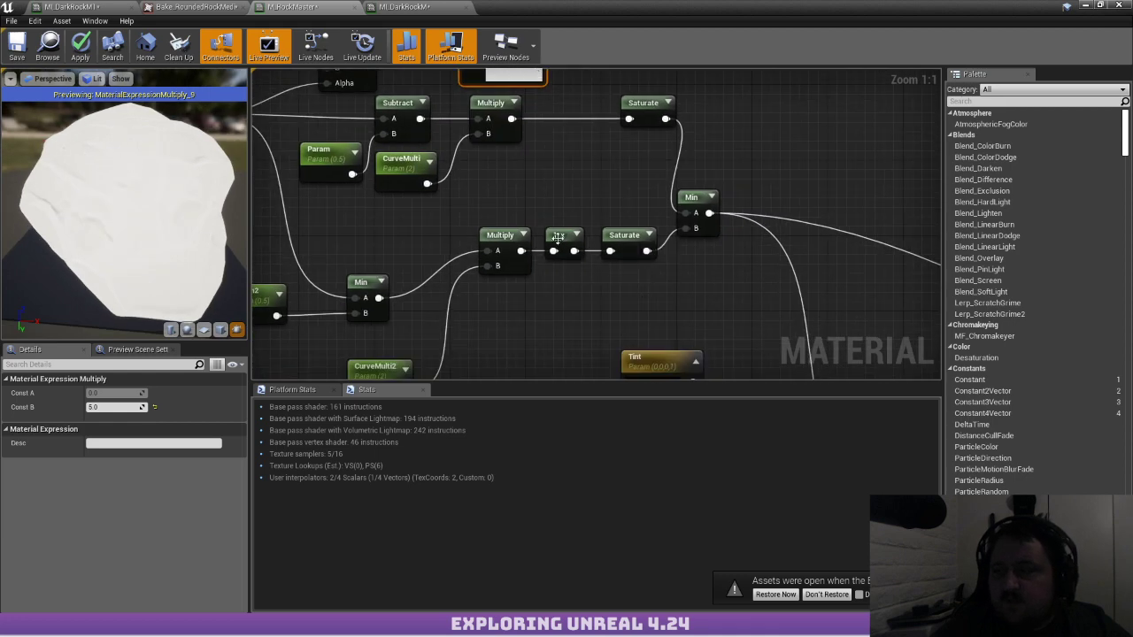
left_click(67, 7)
left_click(376, 7)
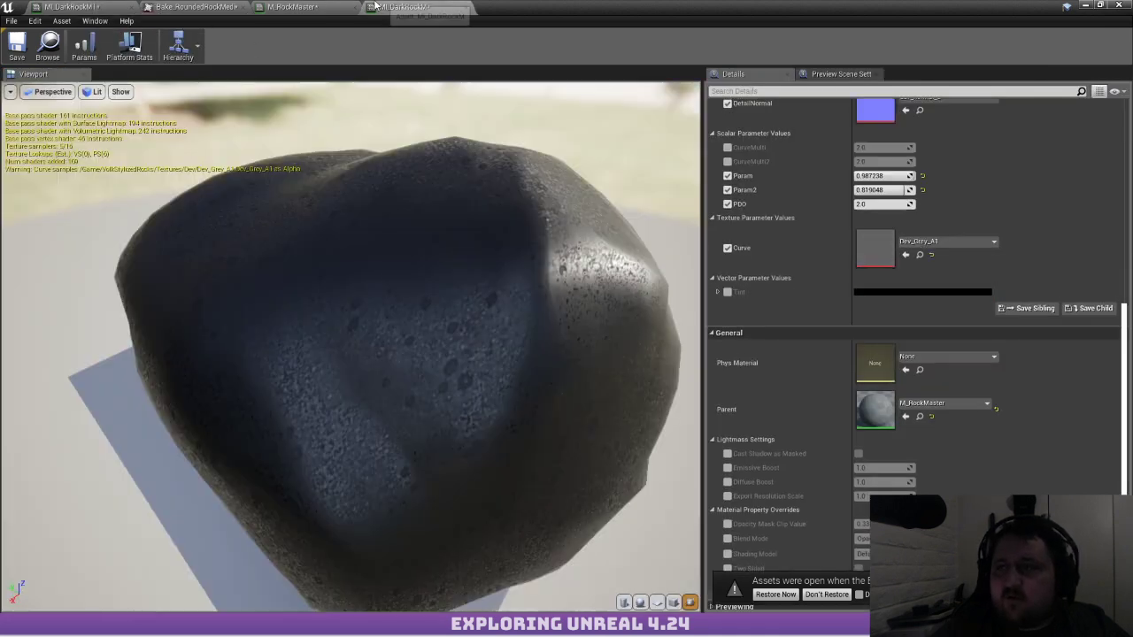
left_click(287, 7)
right_click_drag(531, 121, 593, 249)
left_click(124, 8)
left_click(292, 6)
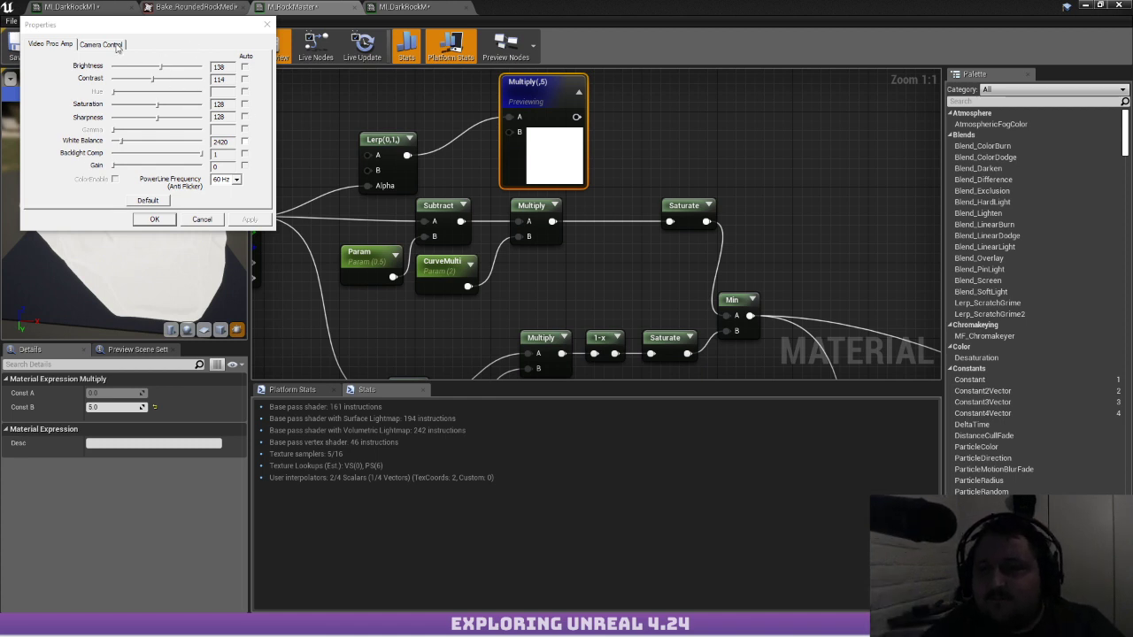
Lower the webcam's contrast to 0 and raise its brightness to 177 in the camera properties
left_click(114, 181)
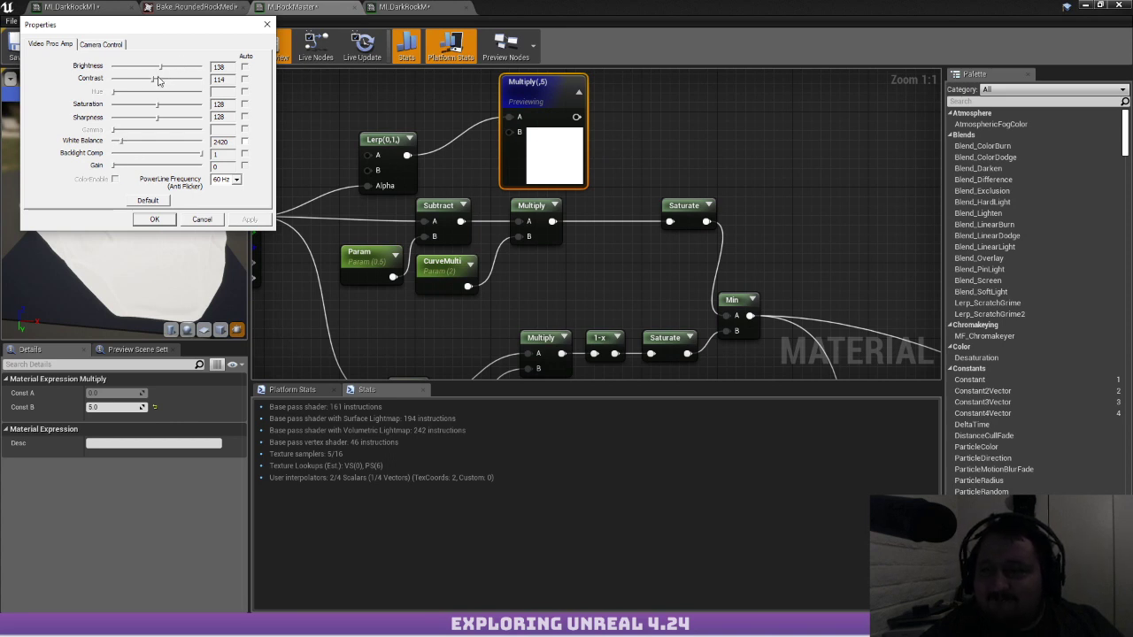
left_click_drag(156, 80, 80, 77)
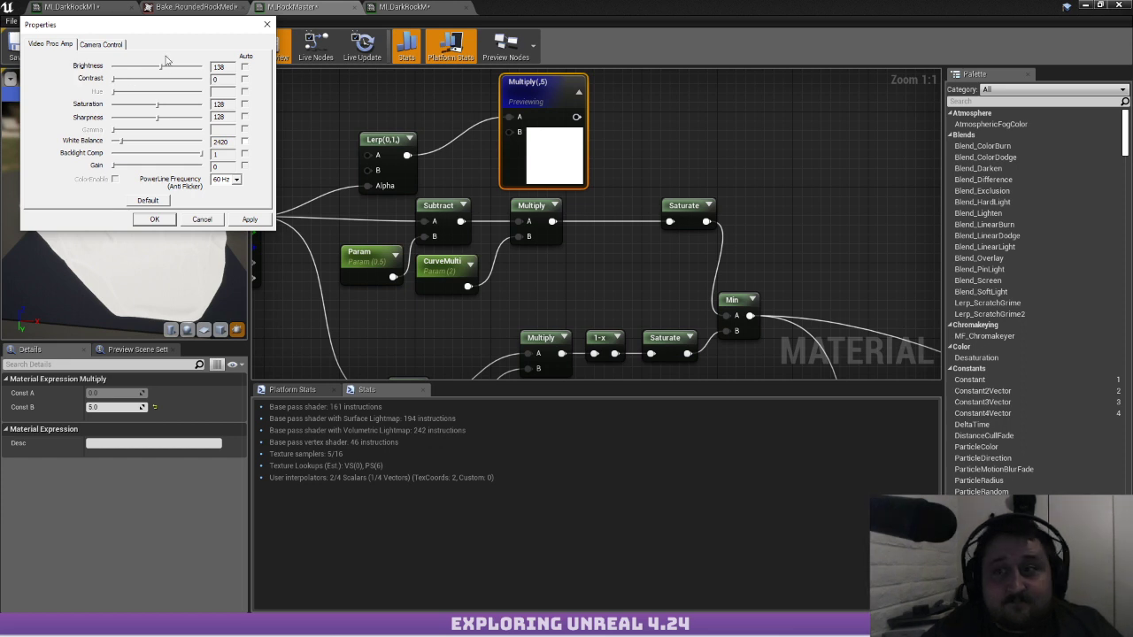
mouse_move(162, 70)
left_mouse_down()
mouse_move(191, 70)
mouse_move(174, 71)
left_mouse_up()
Set the webcam's zoom to 100 and exposure to -4, and apply the camera control settings
left_click(102, 45)
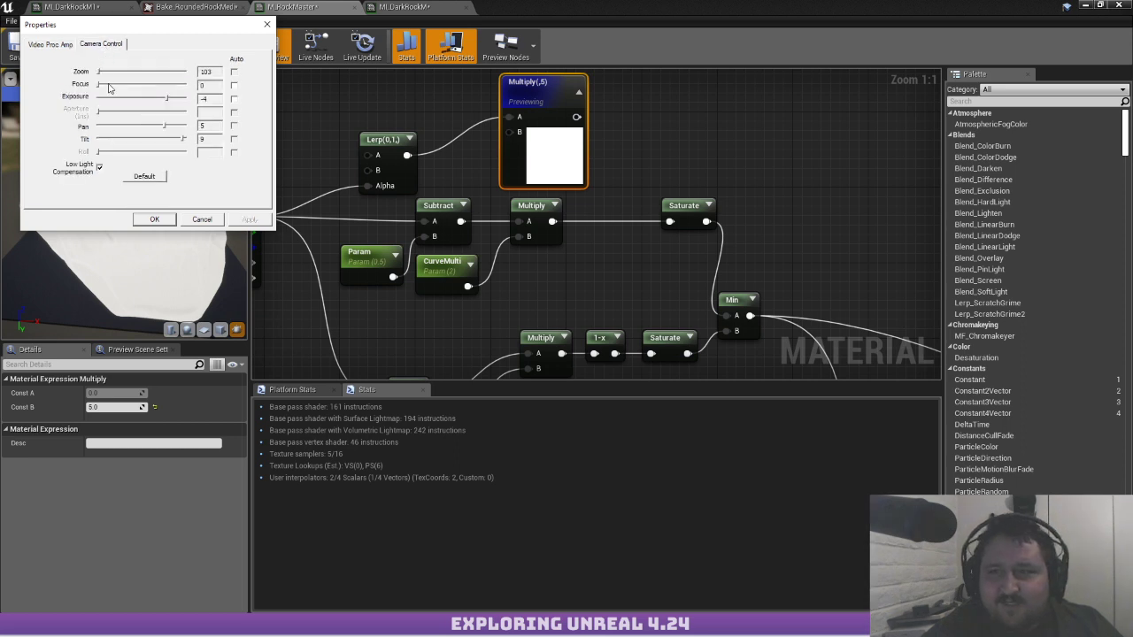
left_click(98, 73)
left_click_drag(100, 74, 189, 100)
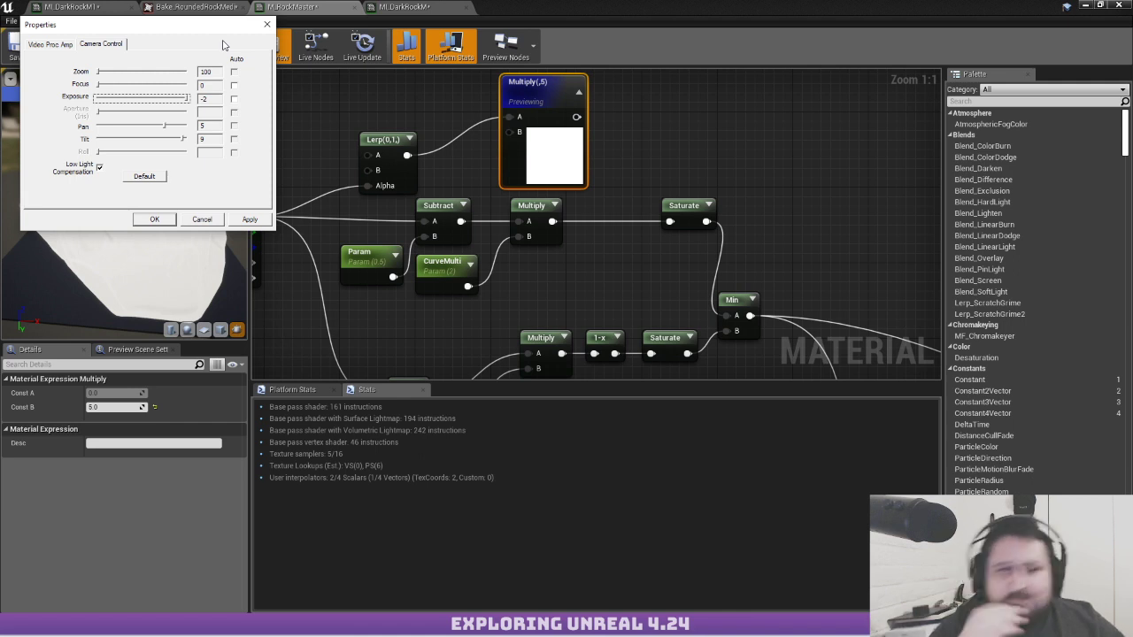
left_click(99, 168)
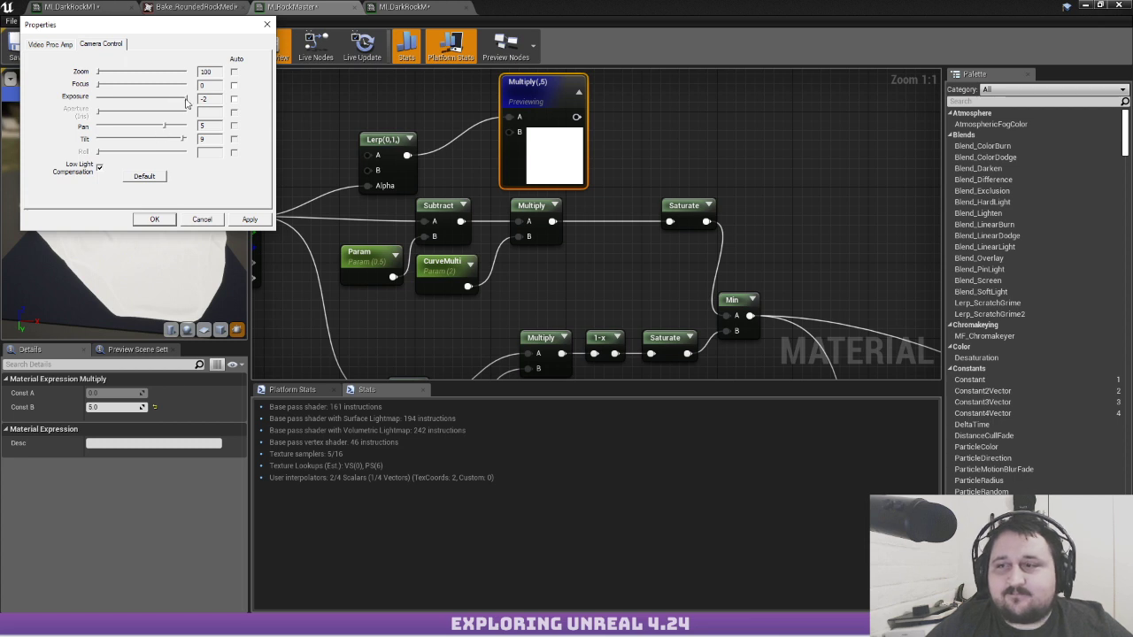
left_click_drag(186, 103, 168, 103)
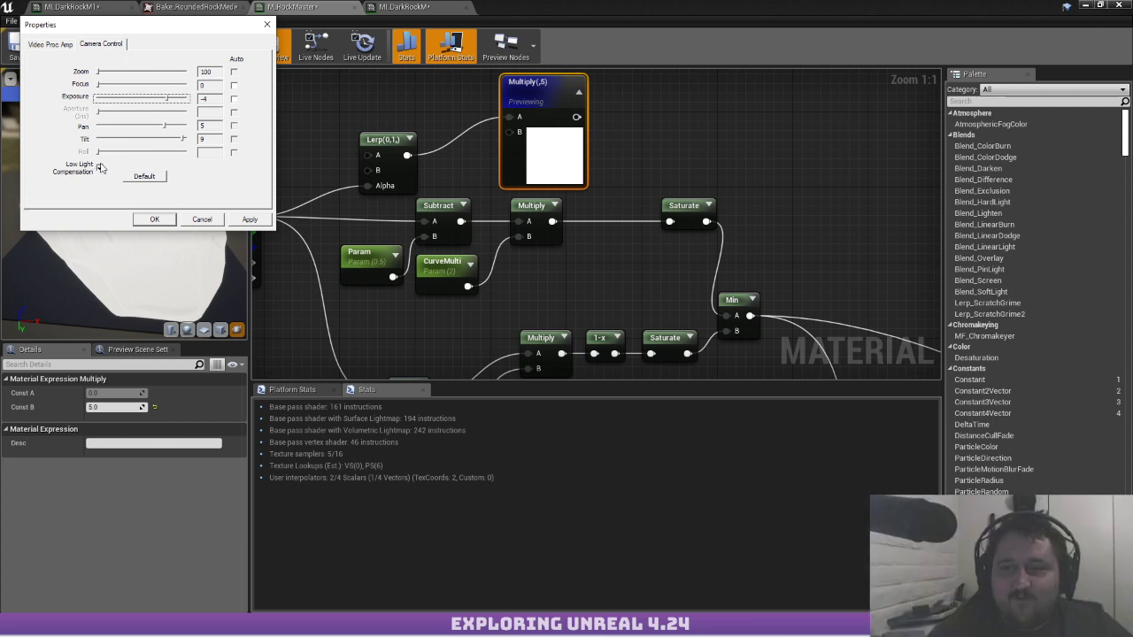
left_click(257, 220)
Adjust the webcam image to brightness 165, white balance 2870 and gain 126
left_click(49, 46)
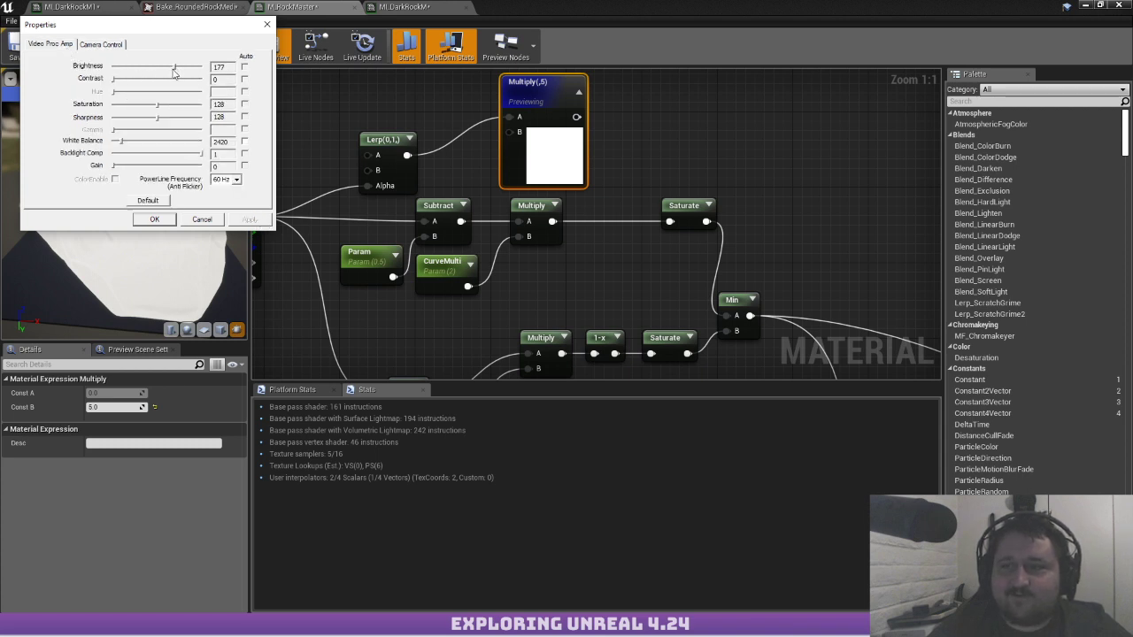
left_click_drag(174, 73, 173, 72)
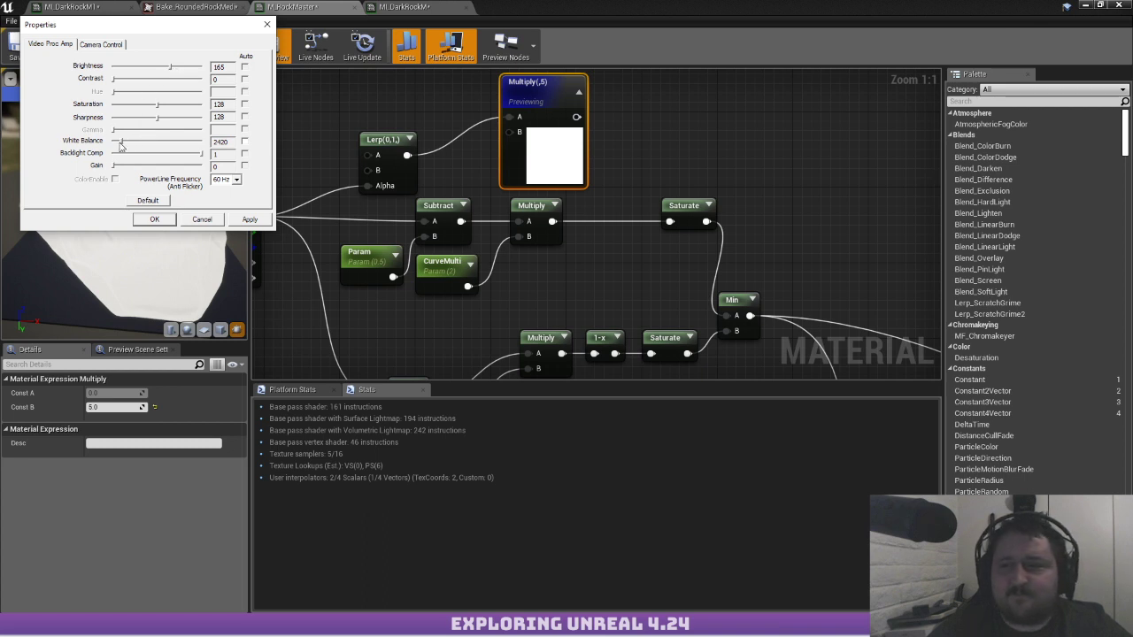
mouse_move(124, 145)
left_mouse_down()
mouse_move(227, 148)
mouse_move(69, 133)
mouse_move(277, 136)
mouse_move(130, 142)
left_mouse_up()
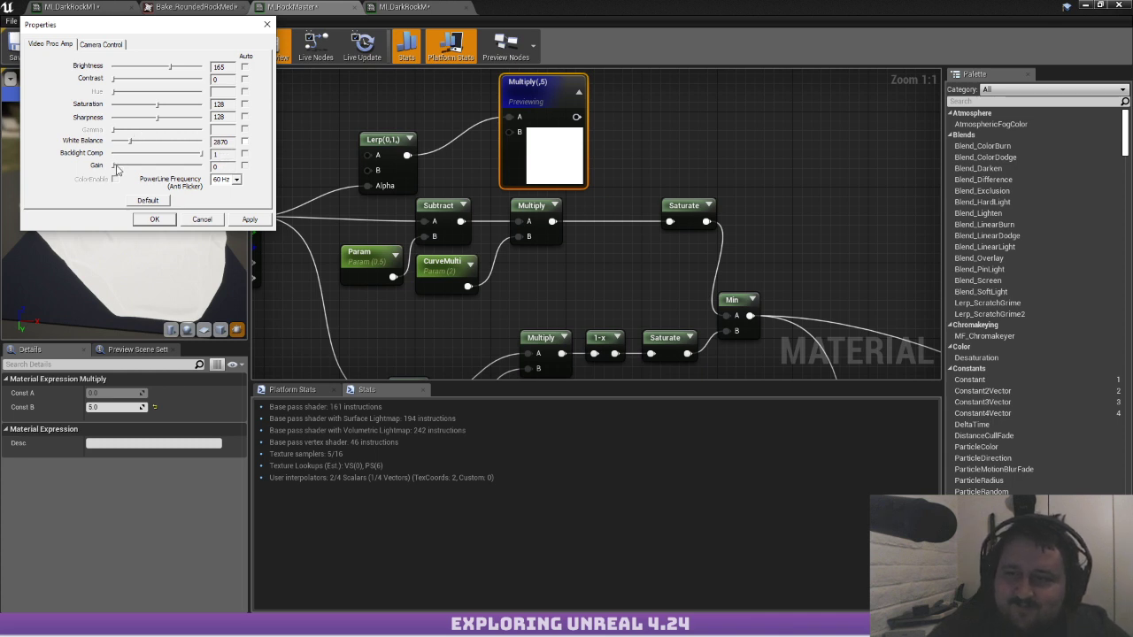
left_click_drag(115, 168, 138, 169)
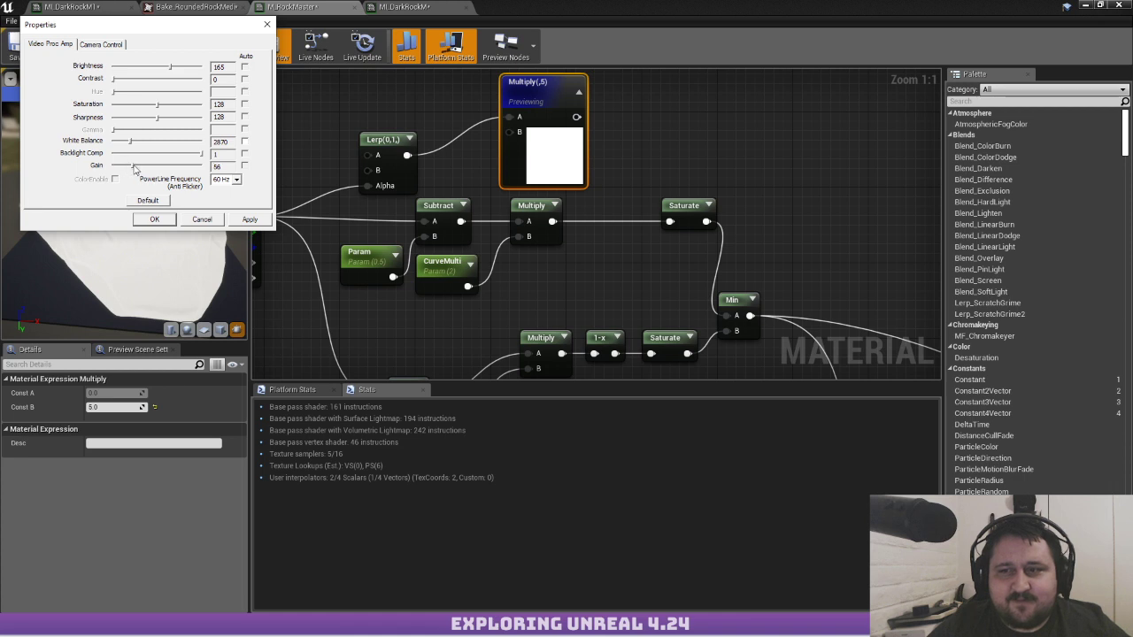
left_click_drag(131, 167, 157, 169)
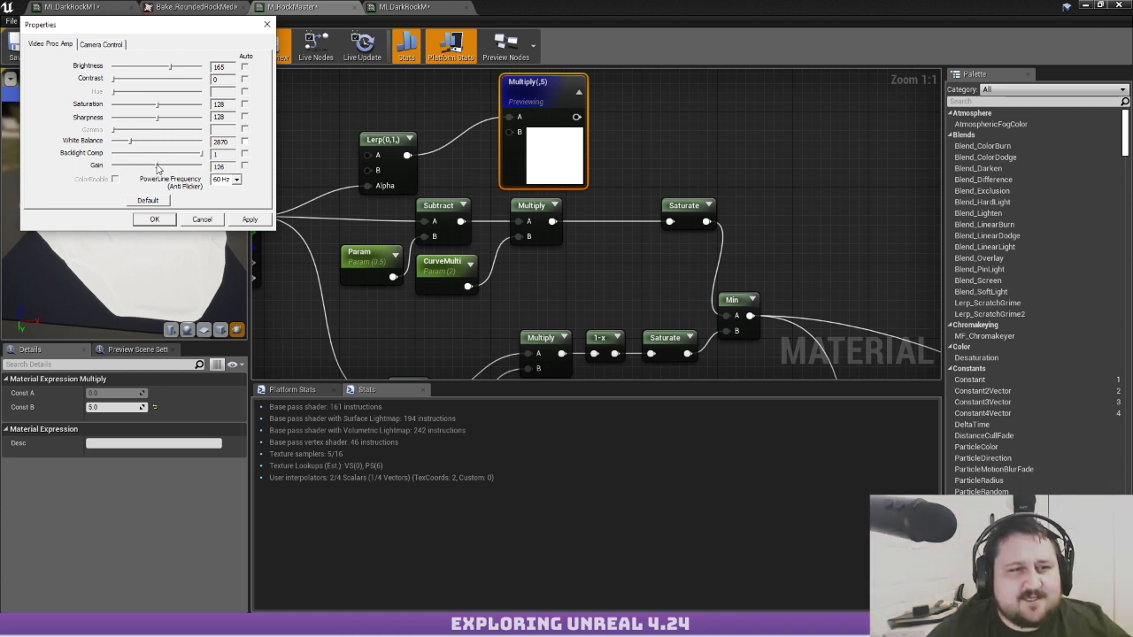
Set the webcam's contrast to 122 and its brightness to 194
left_click_drag(115, 81, 143, 73)
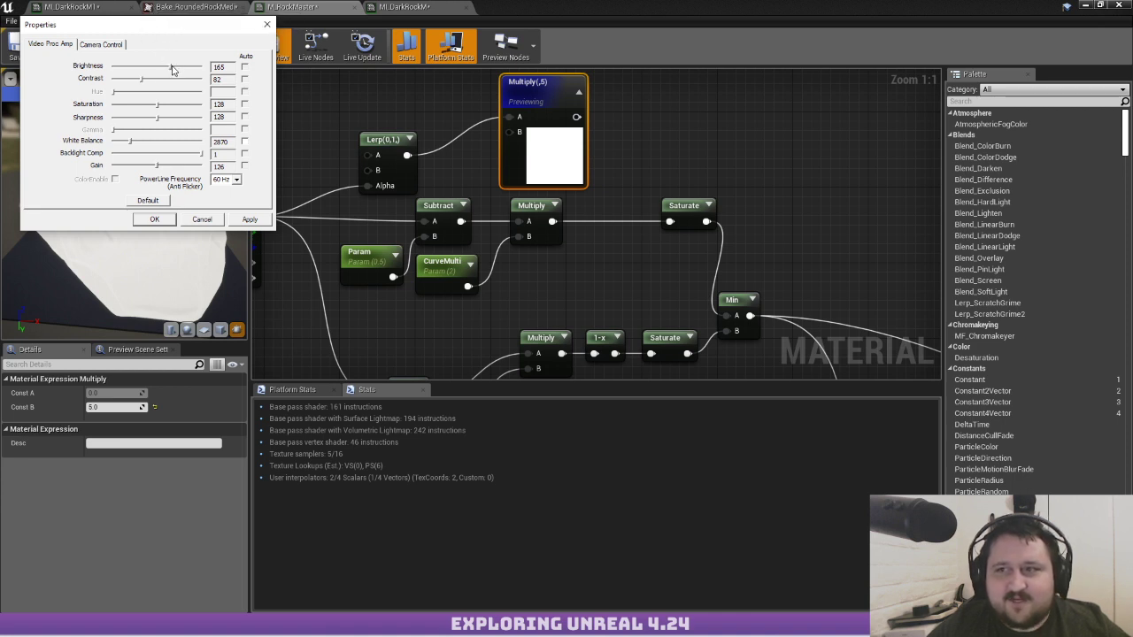
left_click_drag(174, 70, 270, 71)
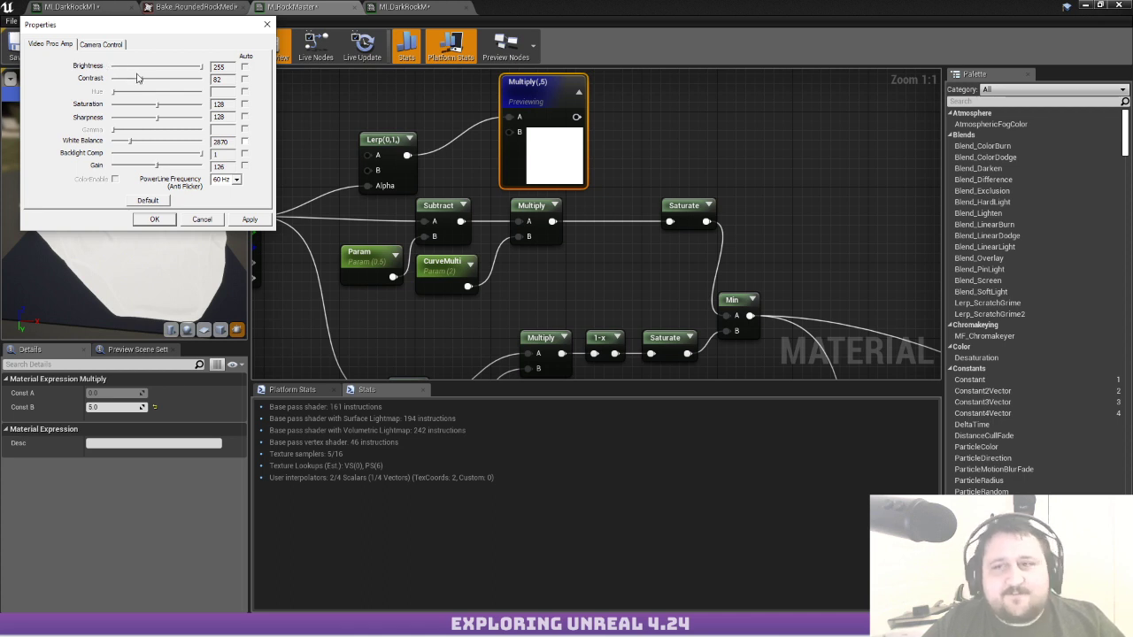
mouse_move(140, 79)
left_mouse_down()
mouse_move(170, 83)
mouse_move(157, 83)
left_mouse_up()
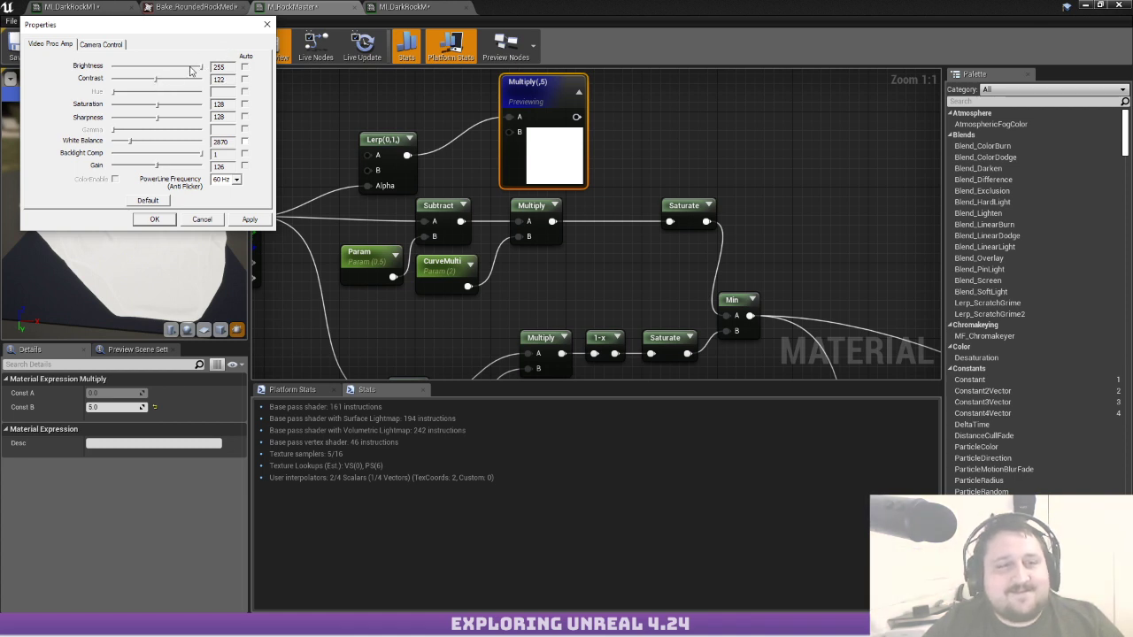
mouse_move(202, 67)
left_mouse_down()
mouse_move(168, 69)
mouse_move(202, 69)
mouse_move(180, 70)
left_mouse_up()
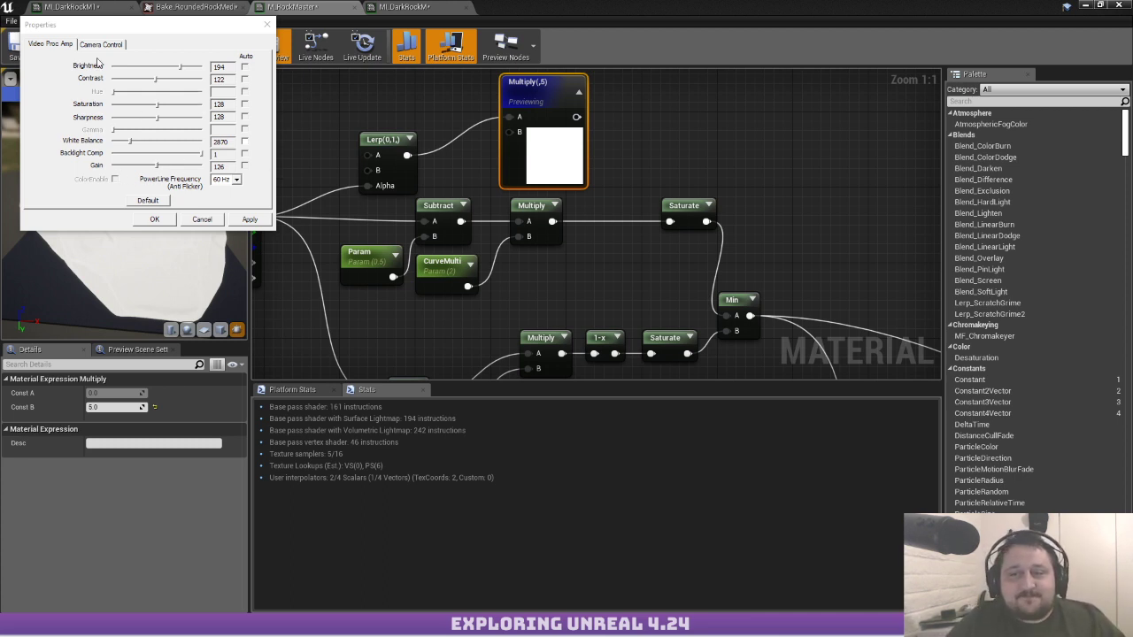
Raise the webcam's gain to 144, make its white balance automatic, and accept the camera properties
left_click_drag(157, 166, 167, 168)
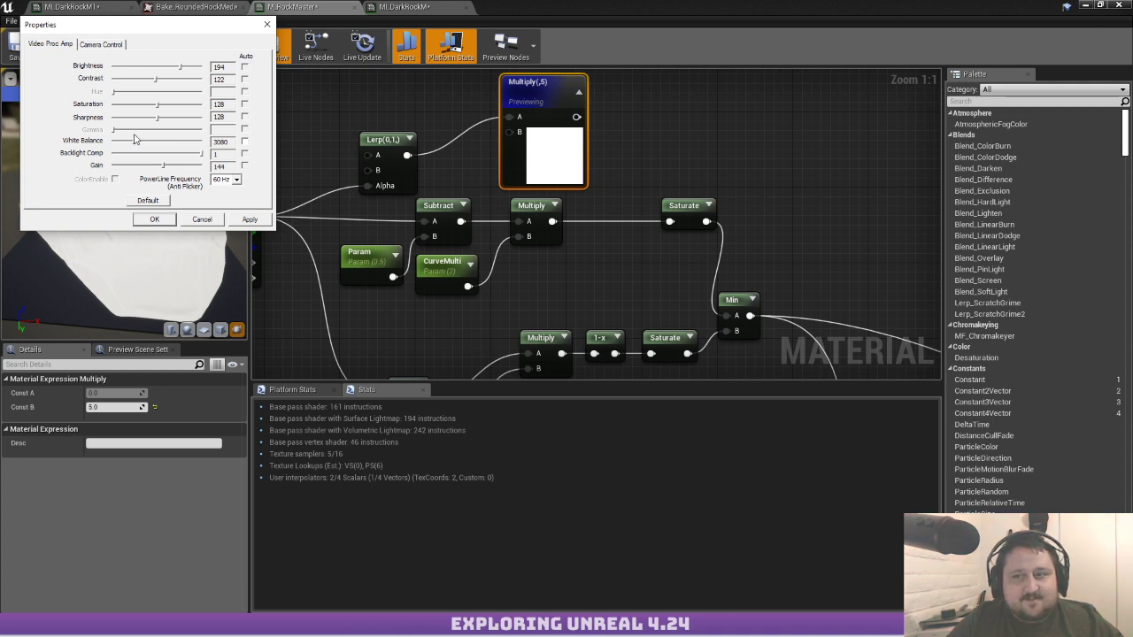
left_click(245, 143)
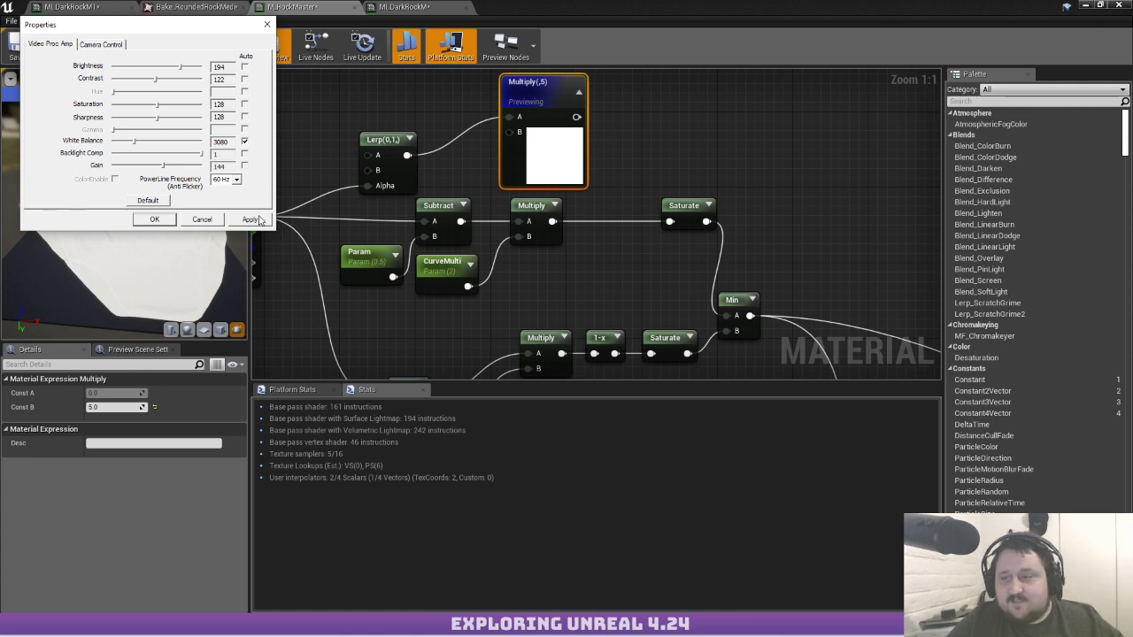
left_click(154, 220)
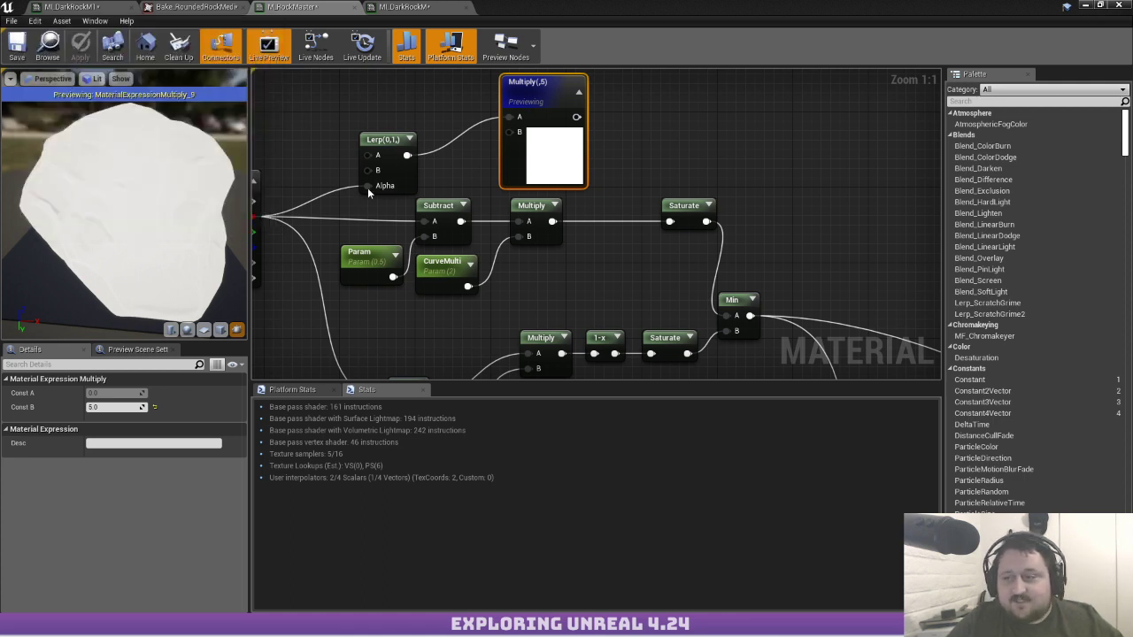
Trace the Curve texture's R output through both branches to the Saturate nodes and the final Min node
right_click_drag(263, 215, 458, 208)
right_click_drag(451, 263, 404, 191)
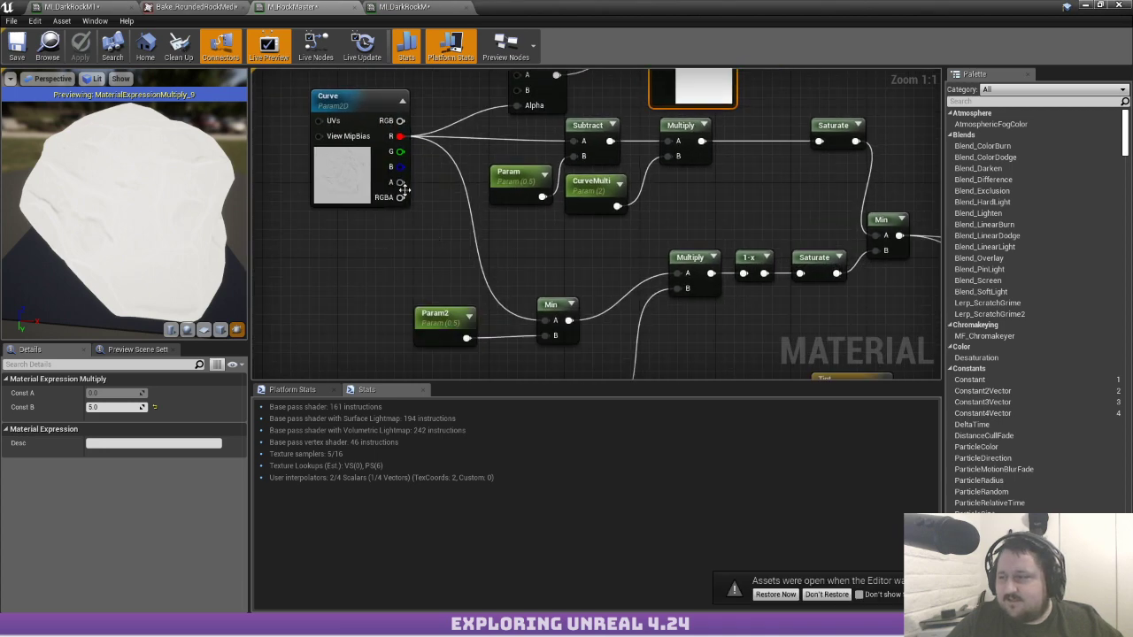
right_click_drag(532, 188, 333, 229)
left_click(632, 180)
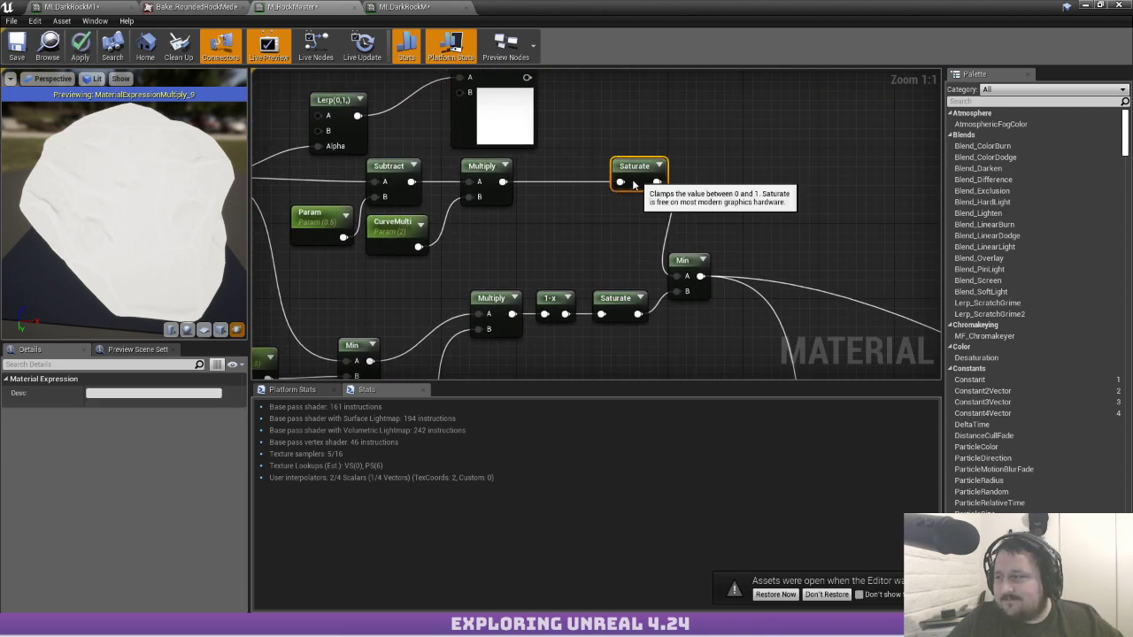
left_click(620, 140)
right_click_drag(460, 193, 510, 174)
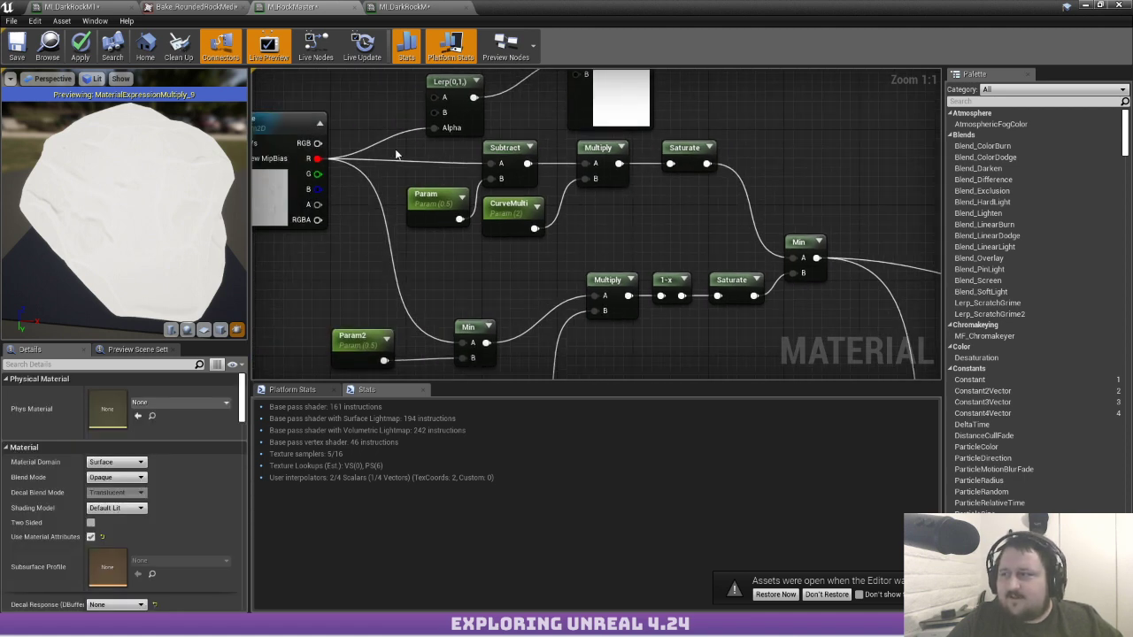
left_click_drag(400, 5, 0, 142)
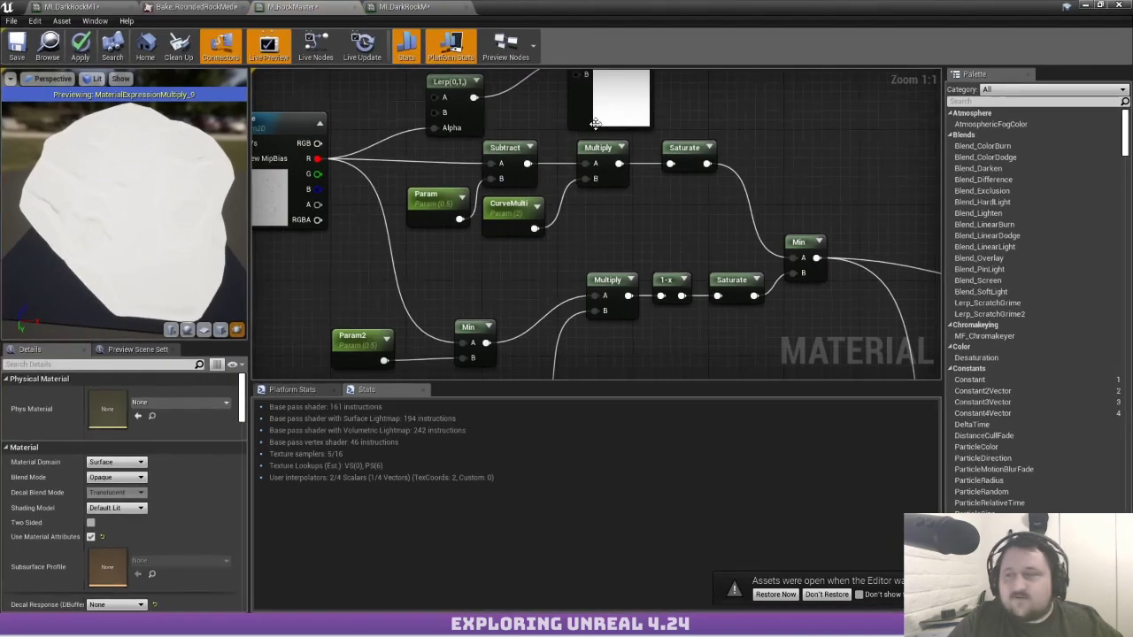
Move the final Min node's outgoing connections to the upper branch's Saturate output, bypassing the Min node
right_click_drag(735, 230, 594, 234)
scroll(593, 234, "down", 4)
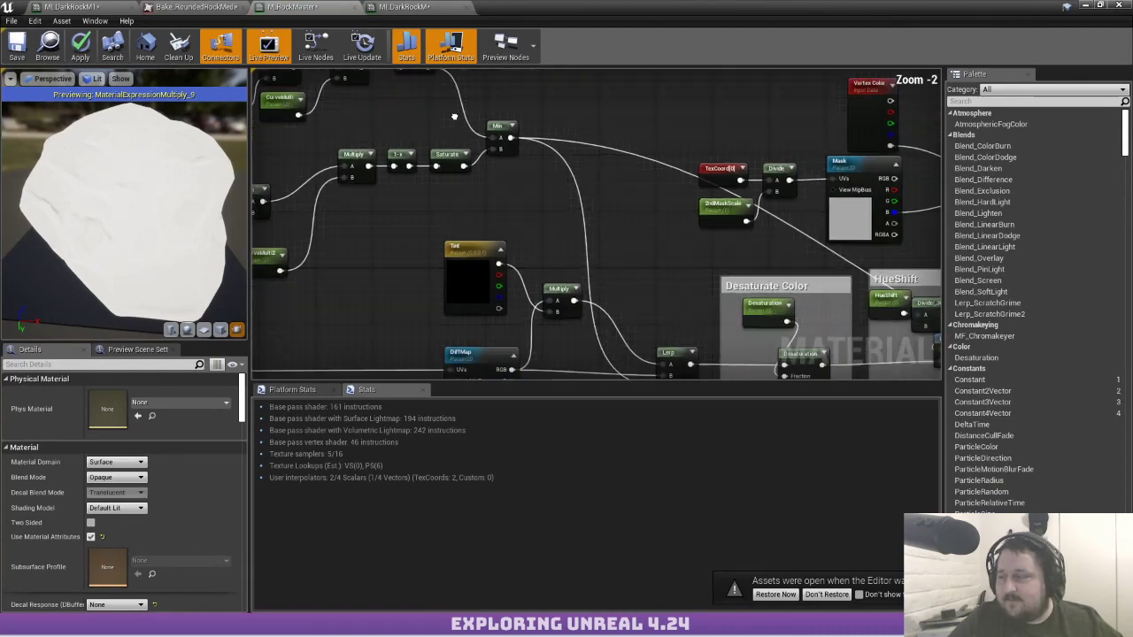
scroll(548, 202, "up", 1)
scroll(549, 202, "up", 1)
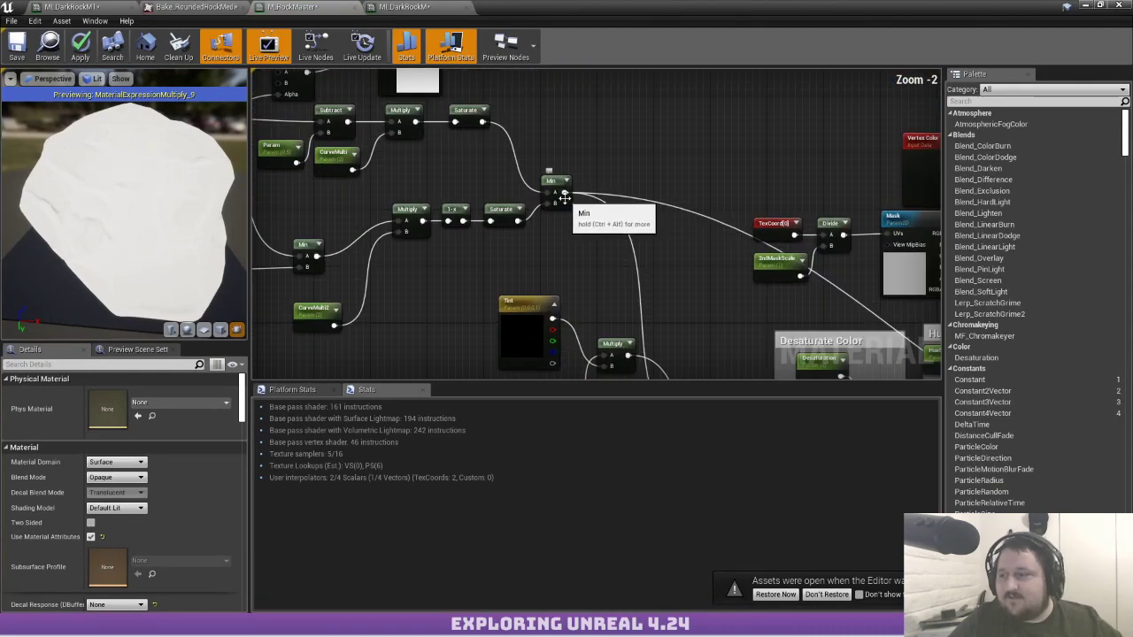
left_click_drag(564, 192, 485, 127, "ctrl")
scroll(554, 174, "down", 2)
right_click_drag(461, 177, 569, 184)
scroll(569, 189, "up", 2)
mouse_move(651, 208)
right_mouse_down()
mouse_move(632, 231)
mouse_move(688, 222)
mouse_move(664, 199)
right_mouse_up()
scroll(688, 222, "down", 1)
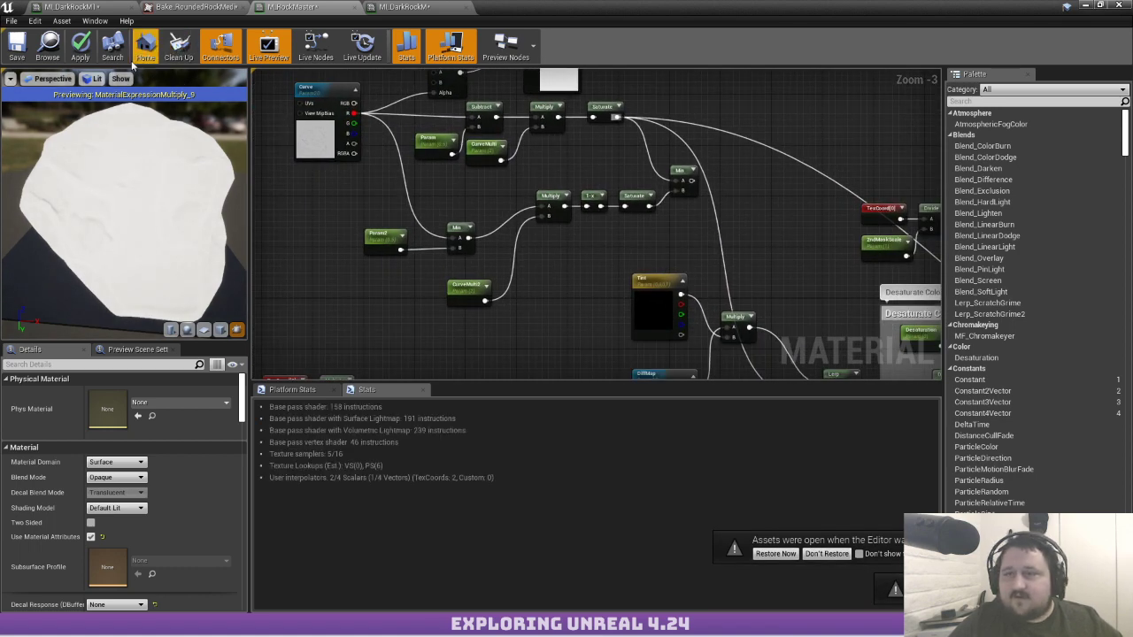
Delete the Lerp and the previewed Multiply node above the Subtract branch and apply the changes to M_RockMaster
right_click_drag(426, 126, 379, 215)
left_click_drag(383, 107, 557, 172)
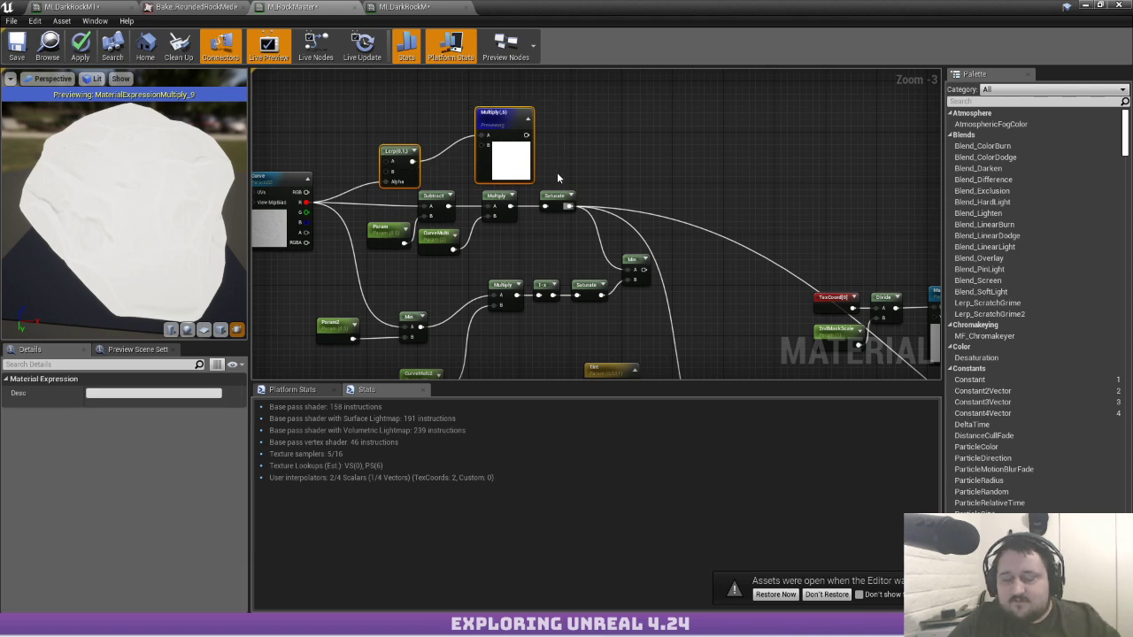
key("Delete")
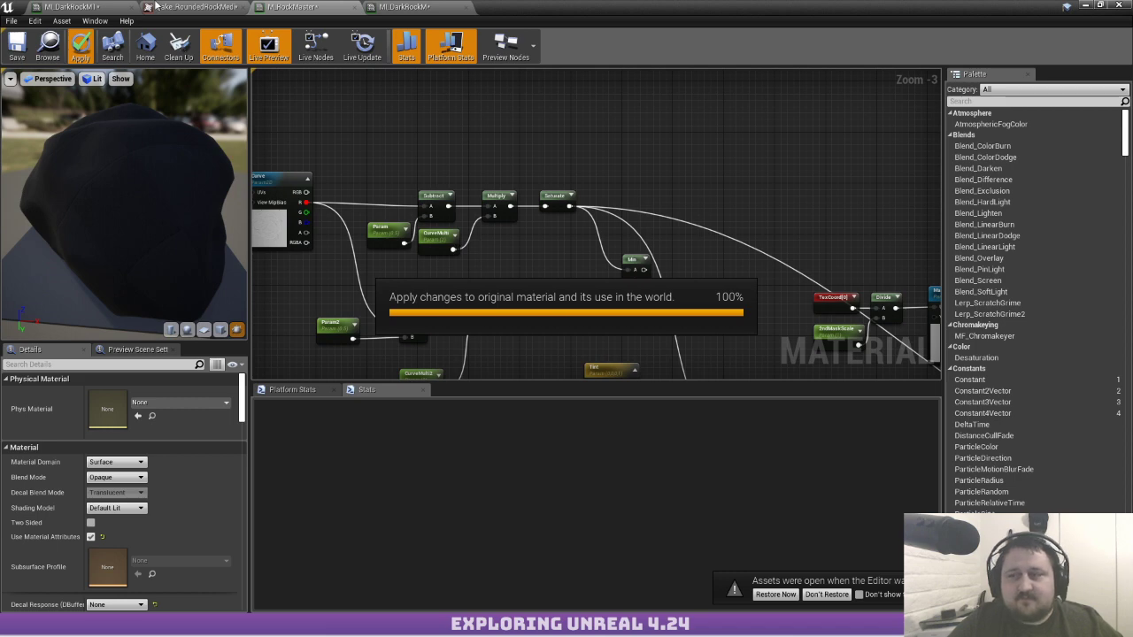
left_click(396, 230)
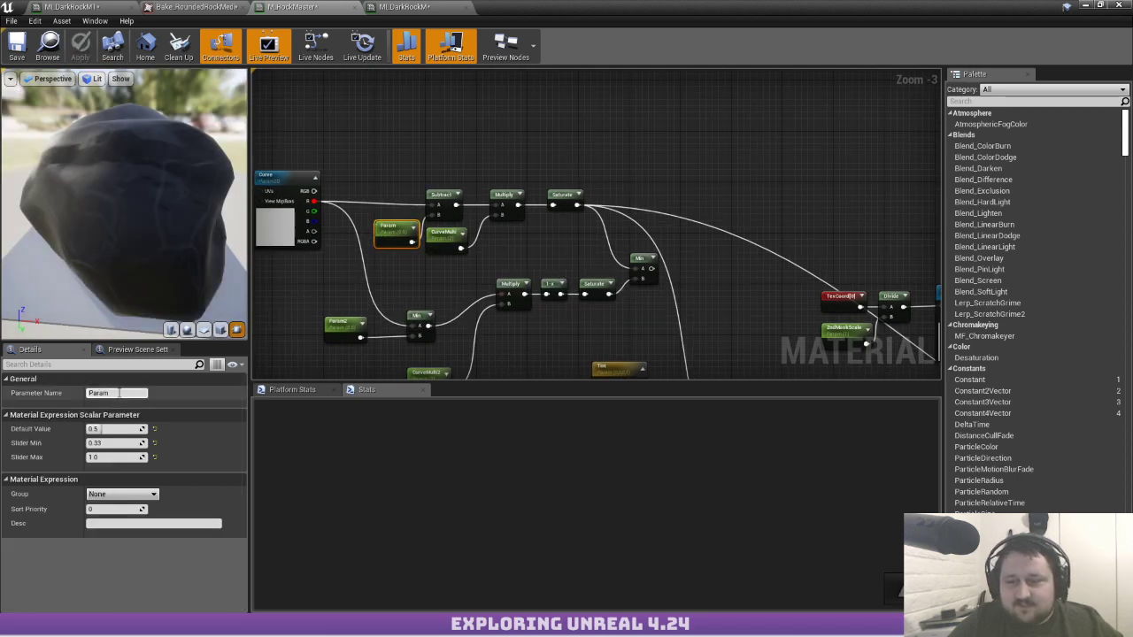
Examine the light and dark edge lines in the Bake_RoundedRockMedium_curve texture, both close up and as a whole
left_click(427, 6)
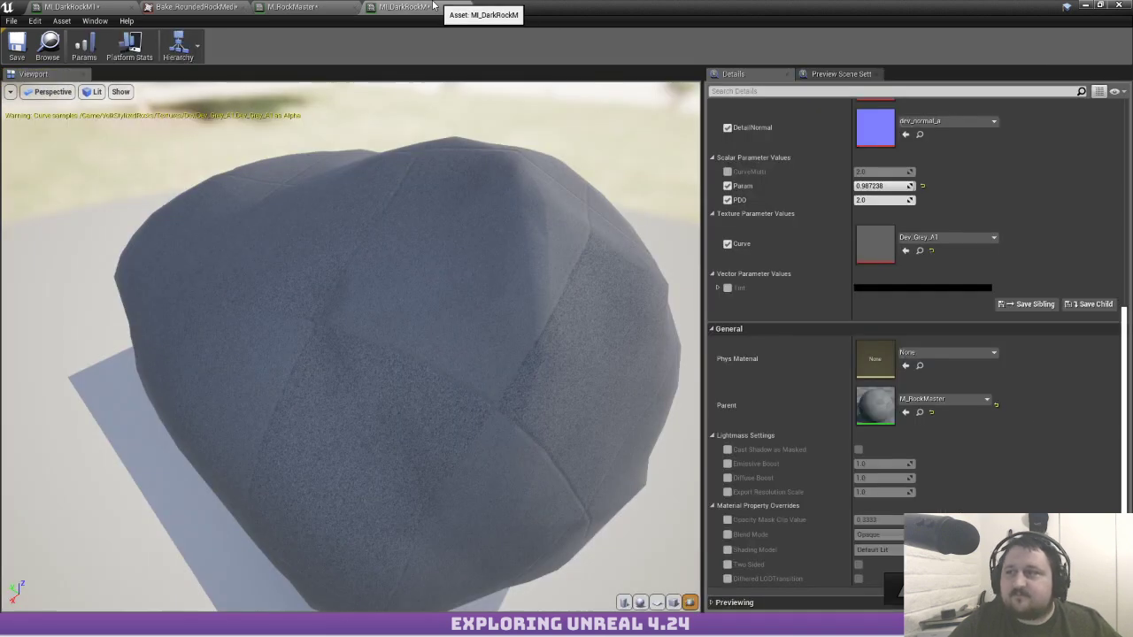
left_click(211, 7)
left_click(69, 6)
left_click(204, 7)
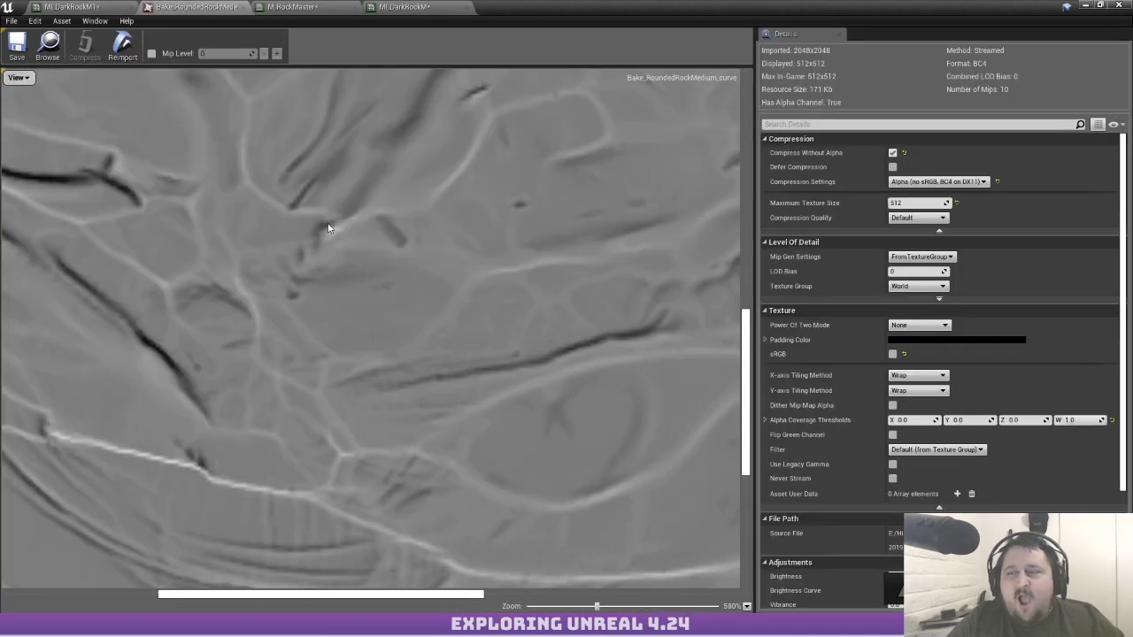
scroll(298, 228, "down", 8)
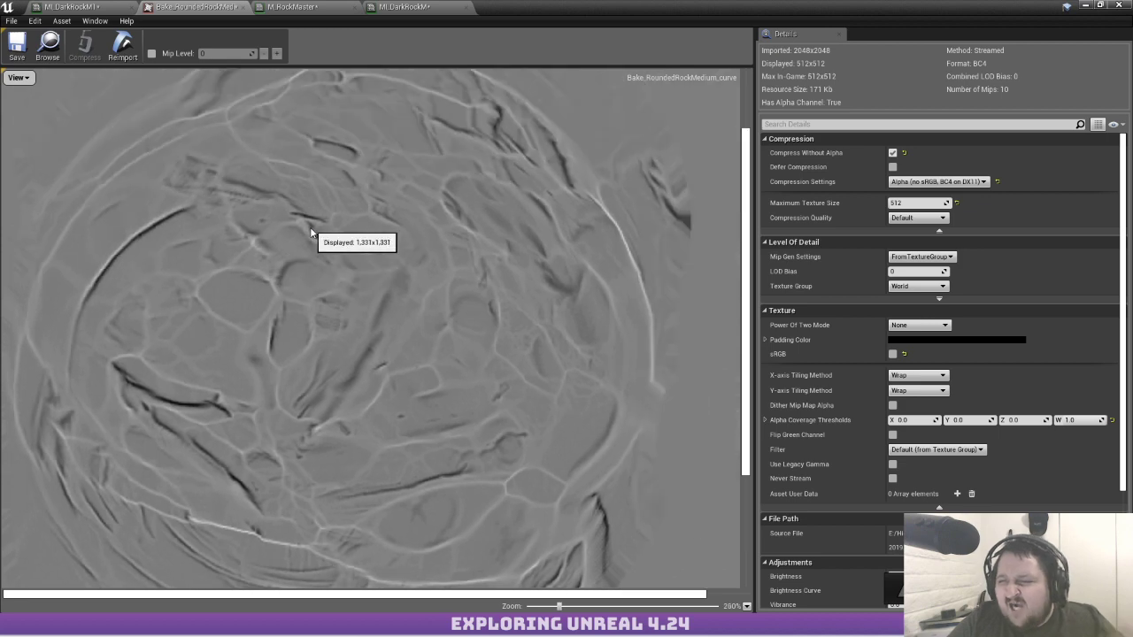
scroll(262, 345, "down", 3)
scroll(244, 363, "up", 3)
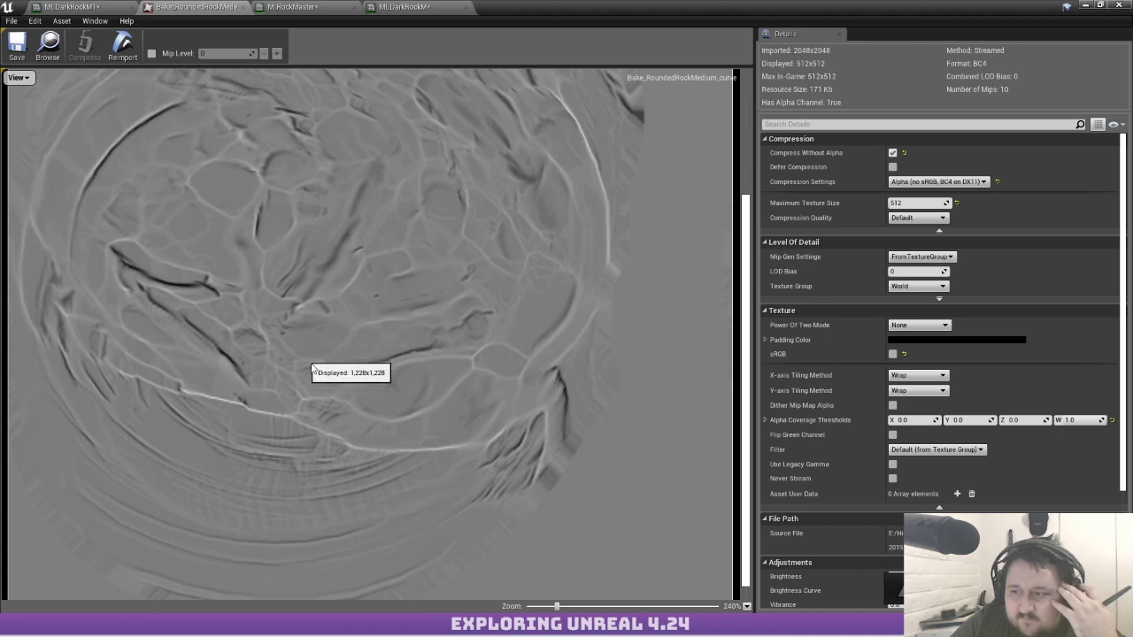
scroll(473, 322, "up", 4)
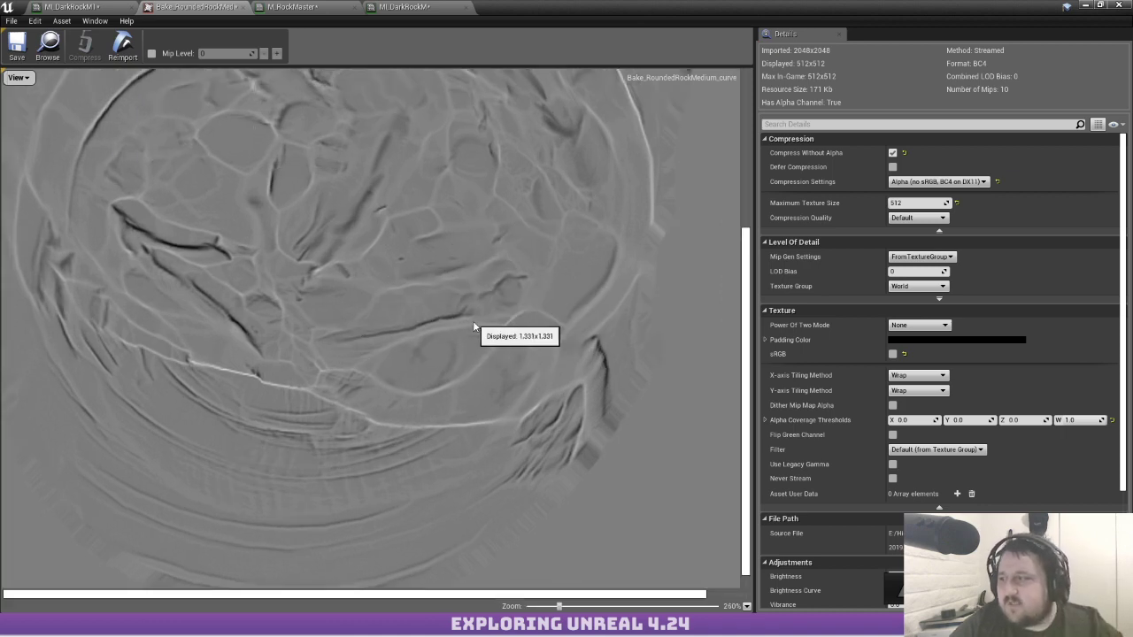
scroll(443, 319, "down", 4)
scroll(412, 310, "down", 2)
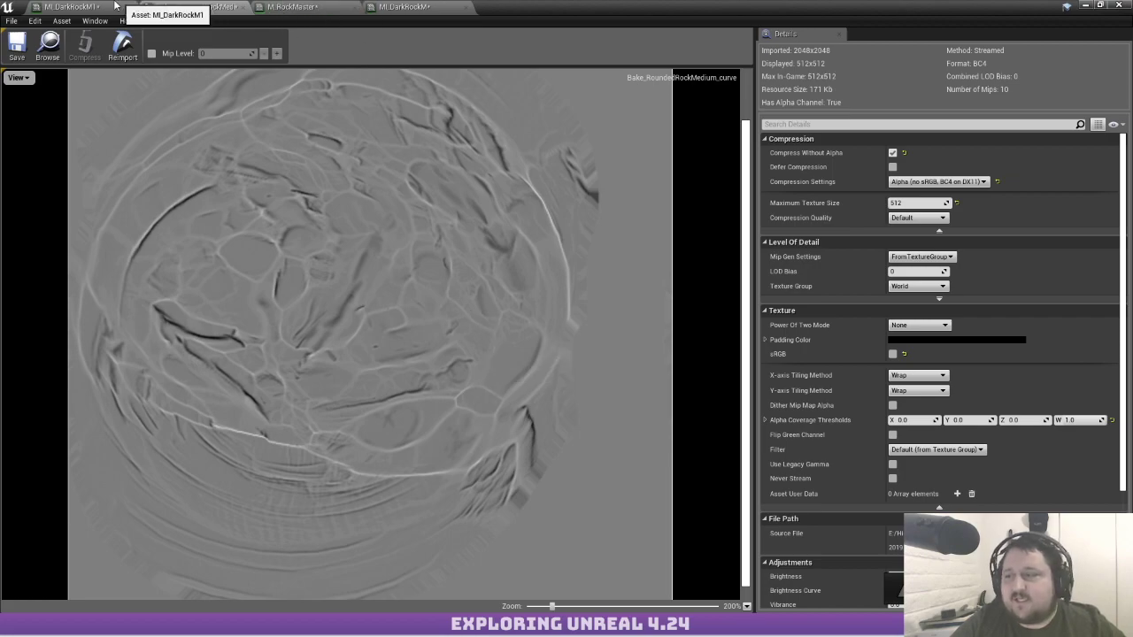
In MI_DarkRockM1, reset Param to 0.5, try CurveMulti at about 1.22 and check the tint around the rock
left_click(66, 8)
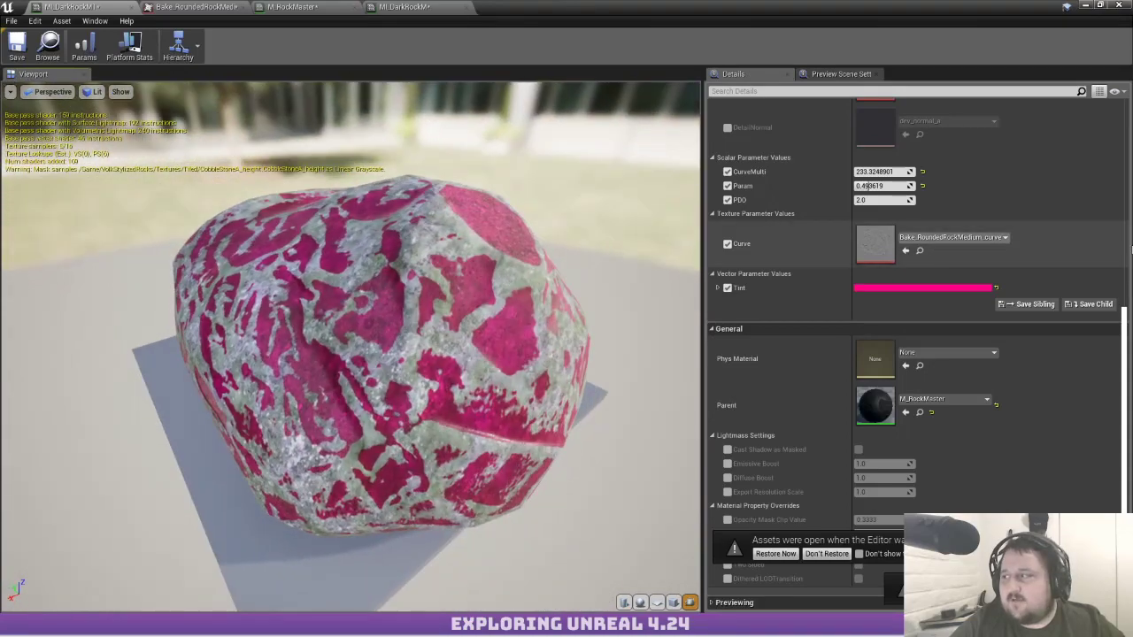
left_click(922, 186)
left_click_drag(900, 171, 816, 172)
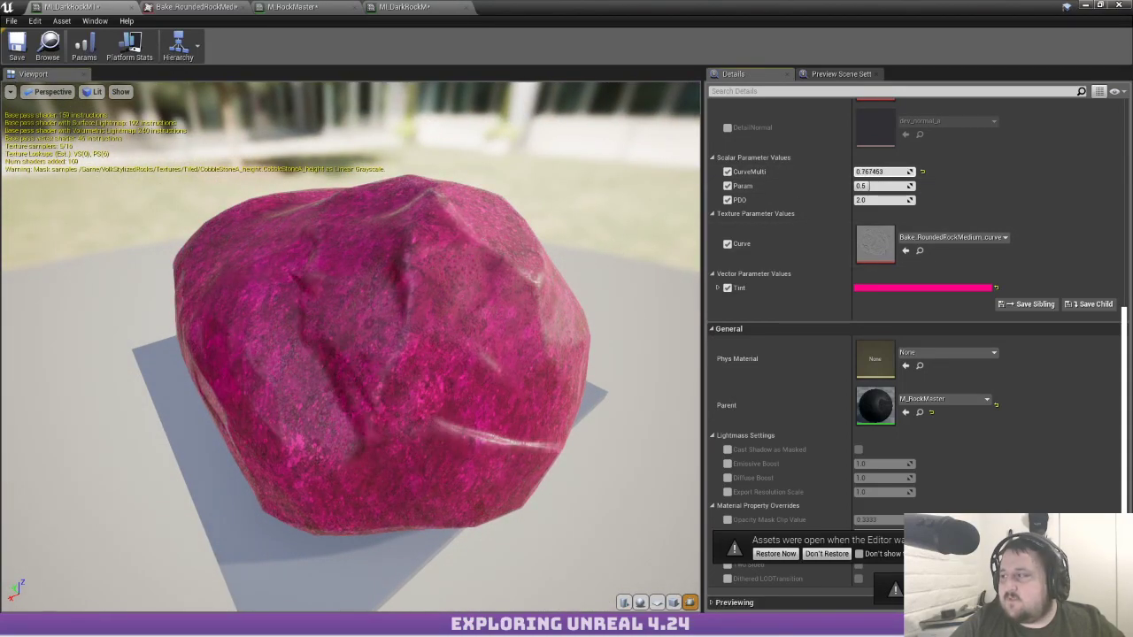
left_click_drag(540, 244, 422, 232)
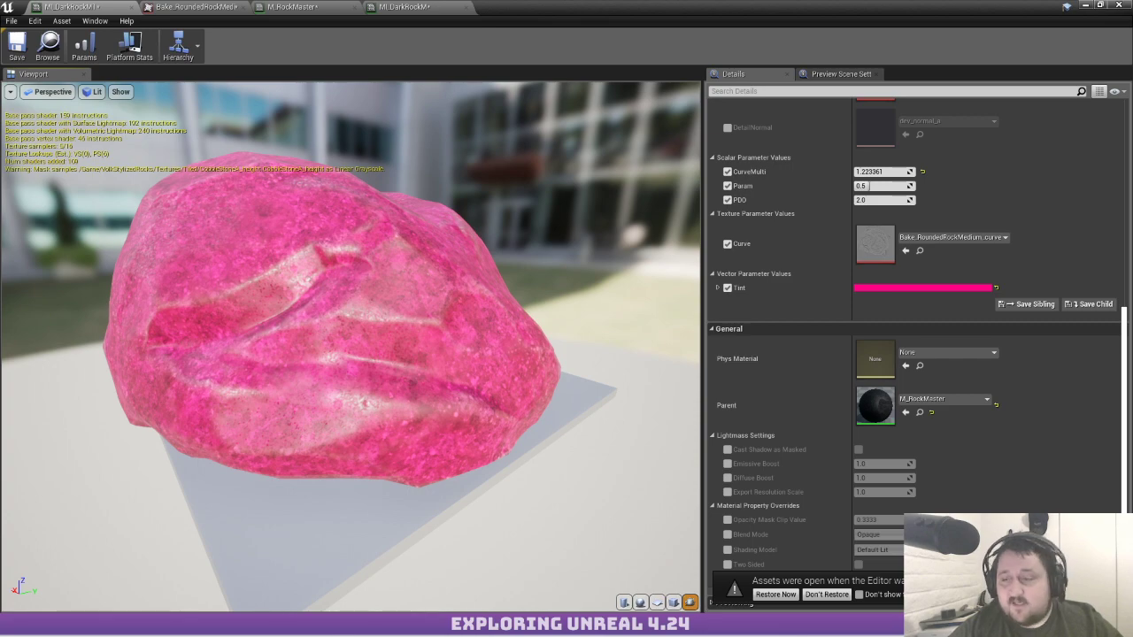
left_click_drag(353, 394, 531, 318)
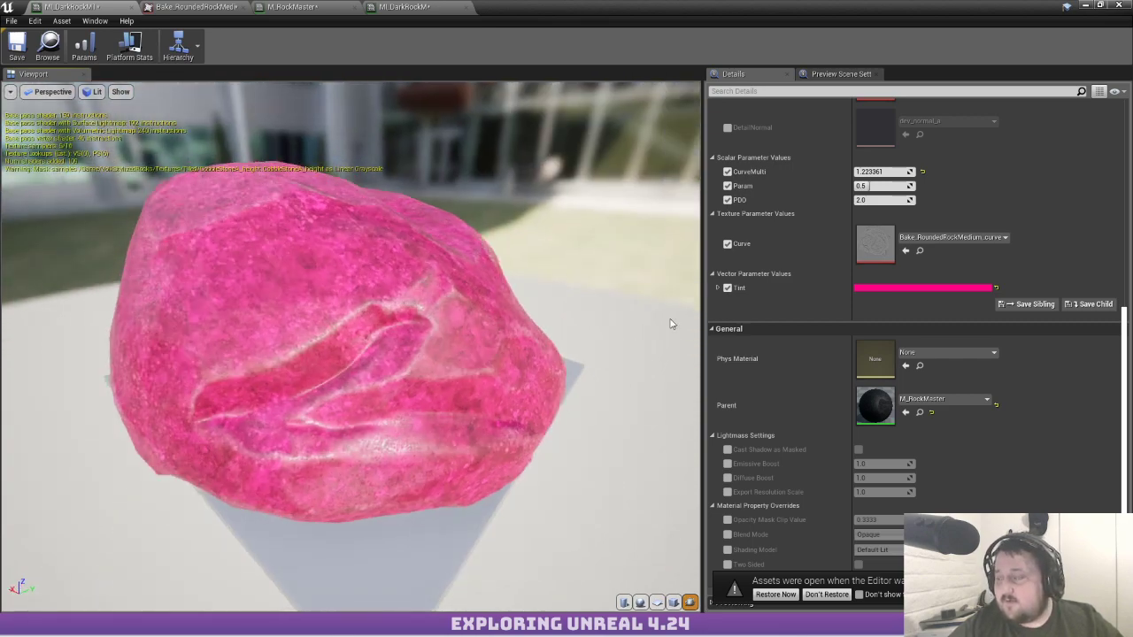
Try negative CurveMulti values on the rock, ending at about -17.39, with Param at about 0.534
left_click(922, 173)
mouse_move(908, 186)
left_mouse_down()
mouse_move(931, 186)
mouse_move(879, 186)
mouse_move(894, 171)
mouse_move(973, 171)
mouse_move(824, 172)
left_mouse_up()
left_click(923, 185)
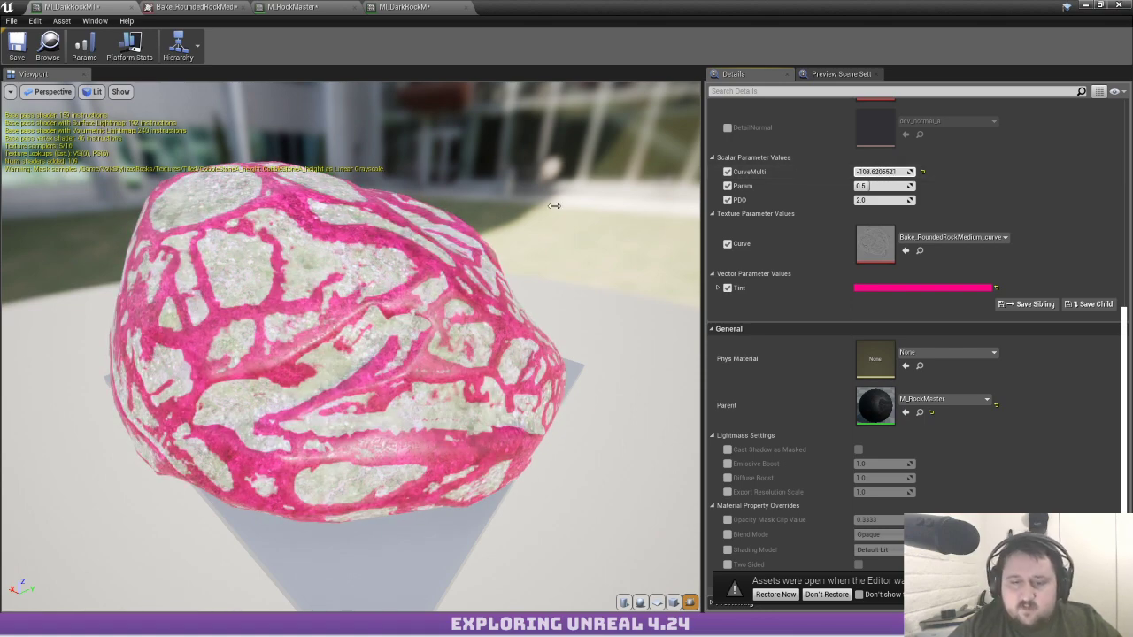
left_click_drag(531, 265, 310, 217)
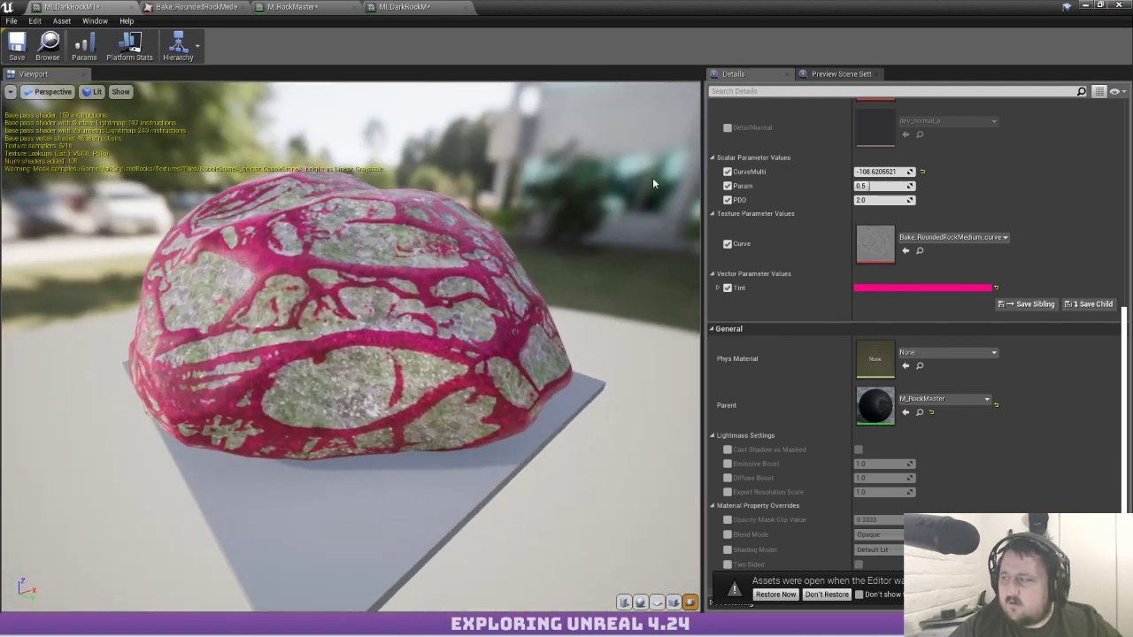
left_click_drag(872, 186, 914, 168)
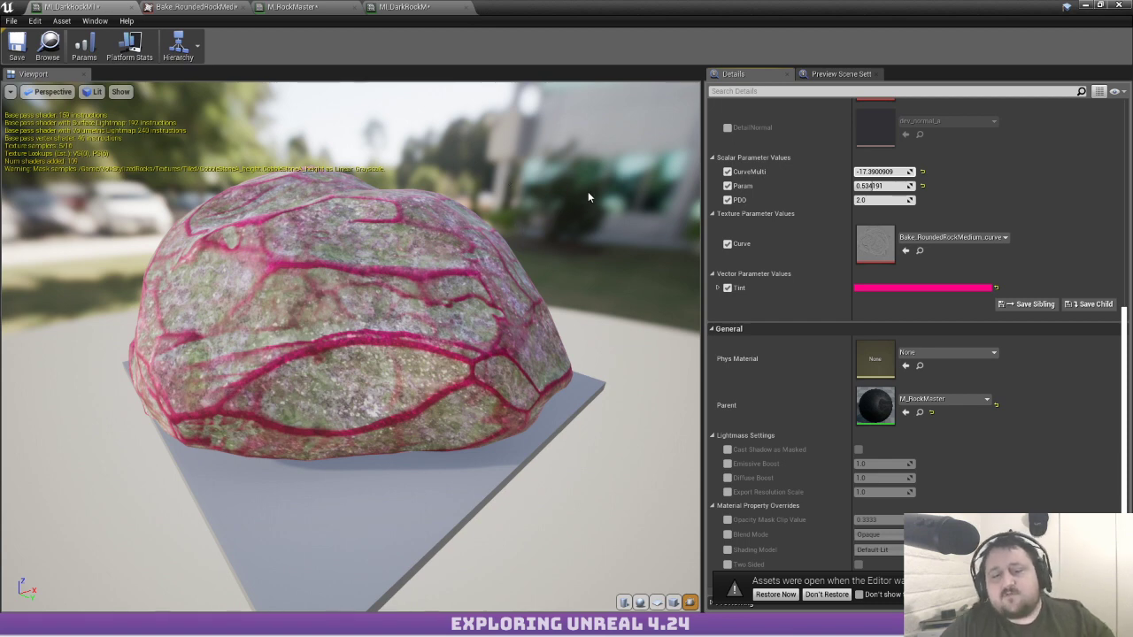
In M_RockMaster, move Param2, its Min node and CurveMulti2 closer to the lower branch's Multiply node
double_click(858, 405)
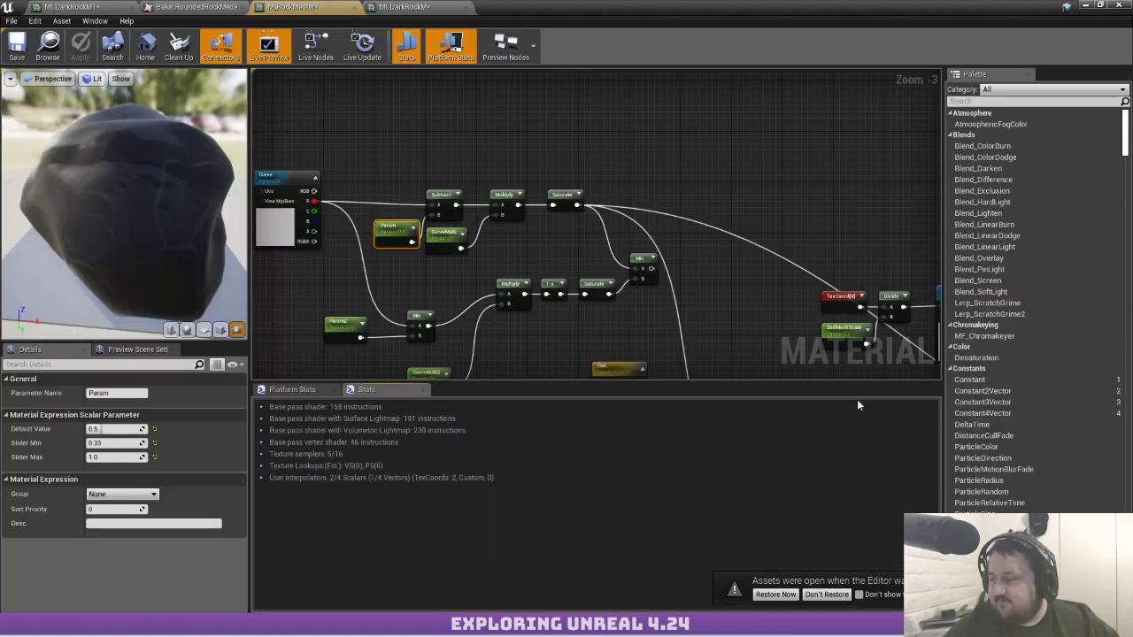
right_click_drag(421, 252, 530, 258)
scroll(674, 261, "up", 3)
scroll(690, 257, "down", 3)
right_click_drag(710, 252, 627, 253)
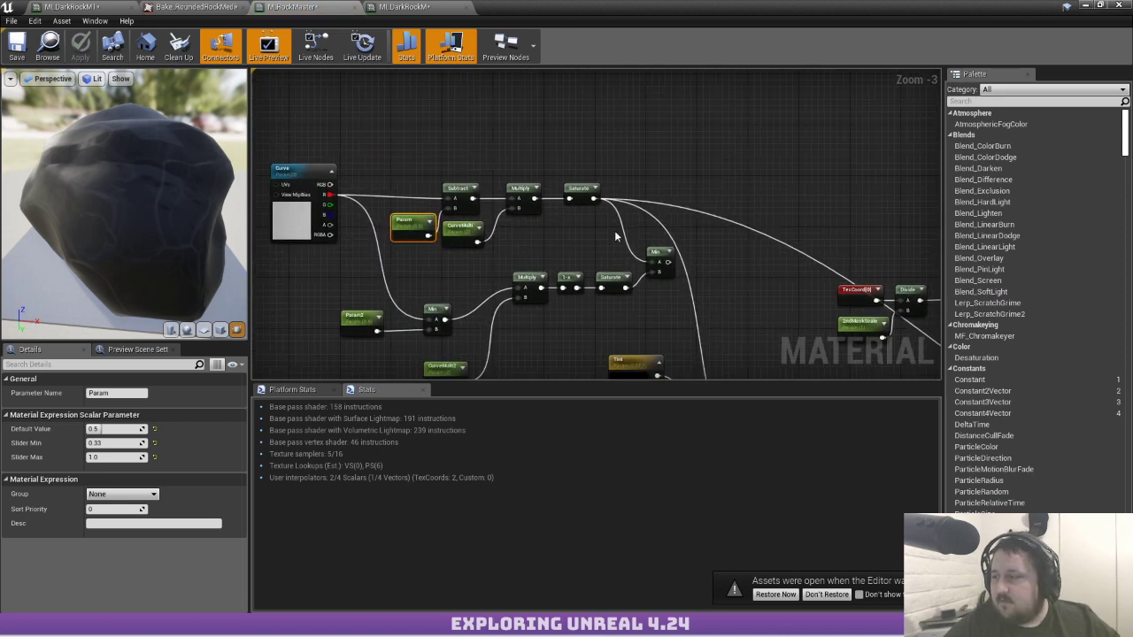
right_click_drag(538, 258, 450, 170)
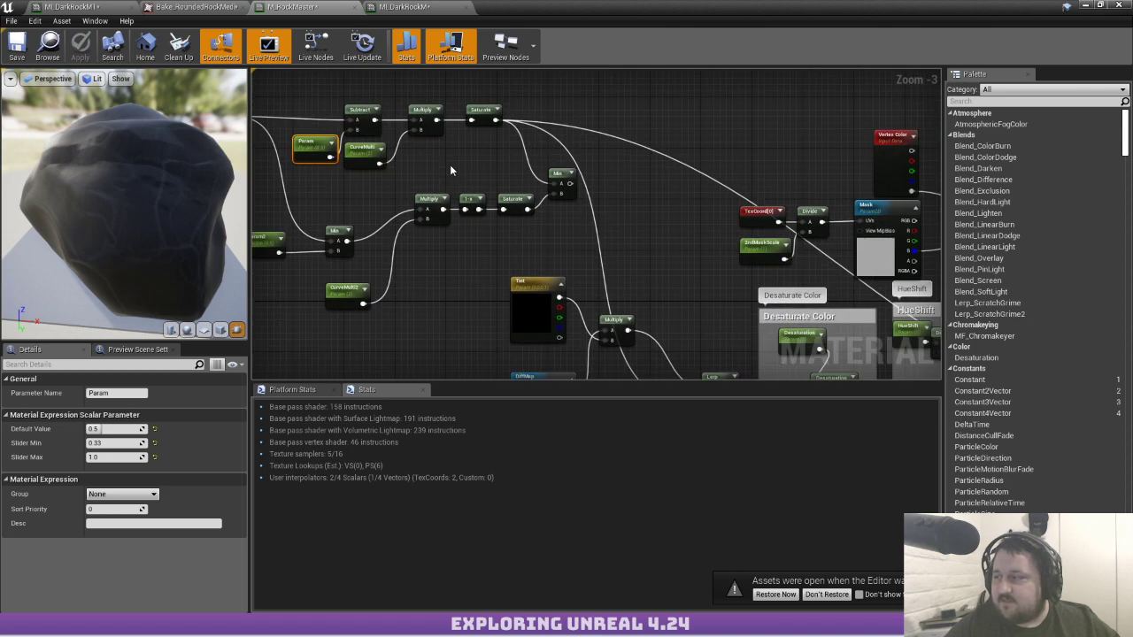
scroll(445, 157, "up", 2)
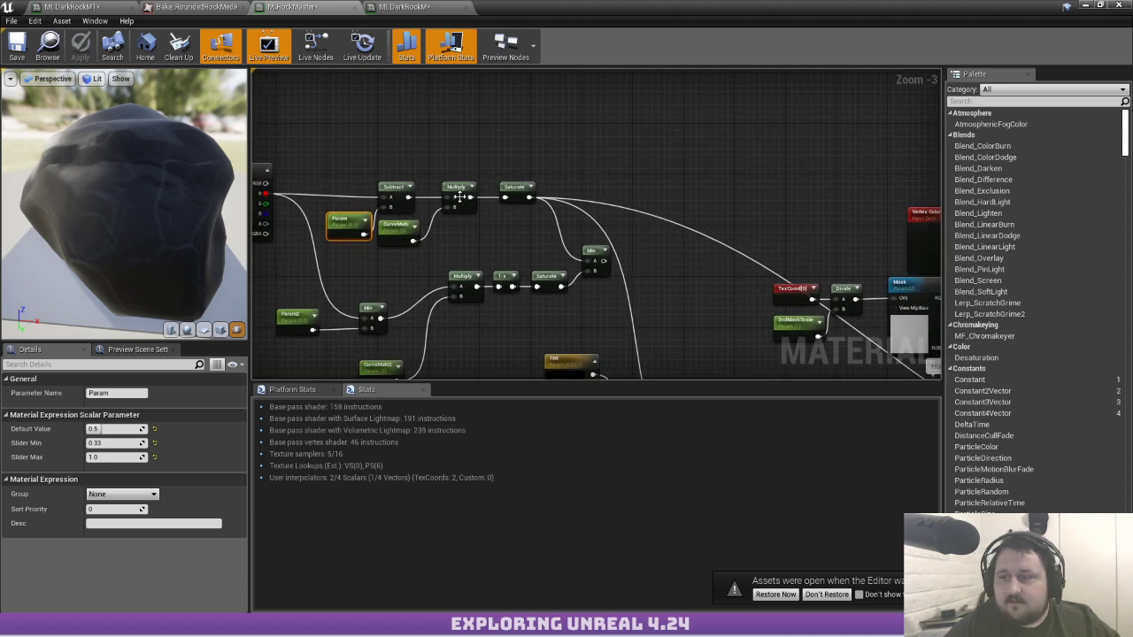
right_click_drag(456, 238, 613, 160)
left_click(400, 255)
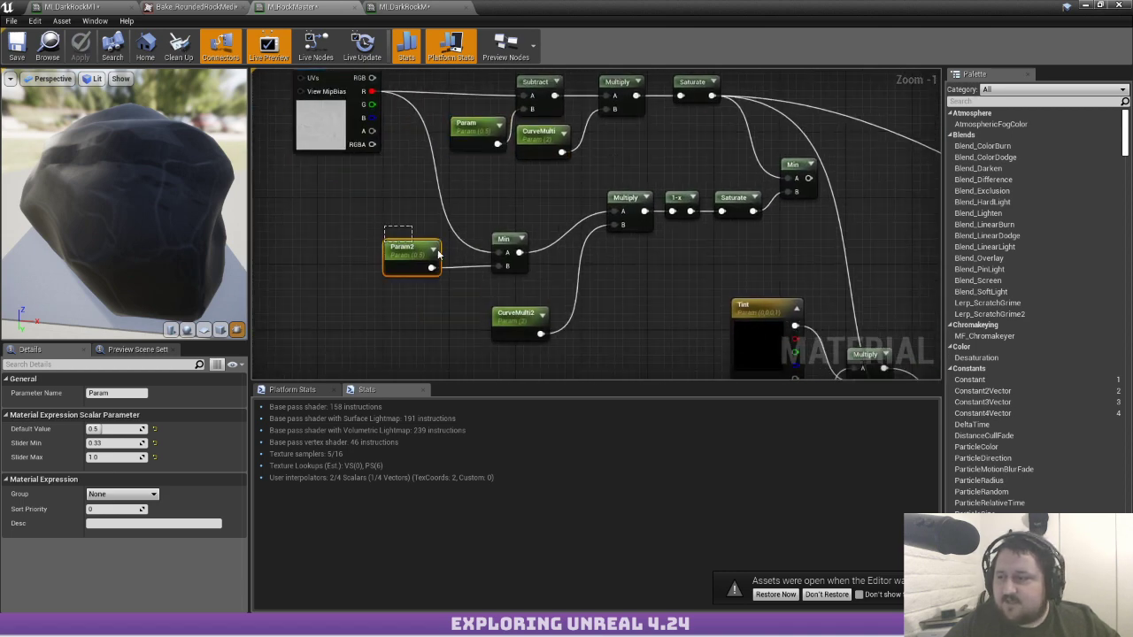
left_click(517, 269, "ctrl")
left_click_drag(516, 269, 525, 221)
left_click(490, 293)
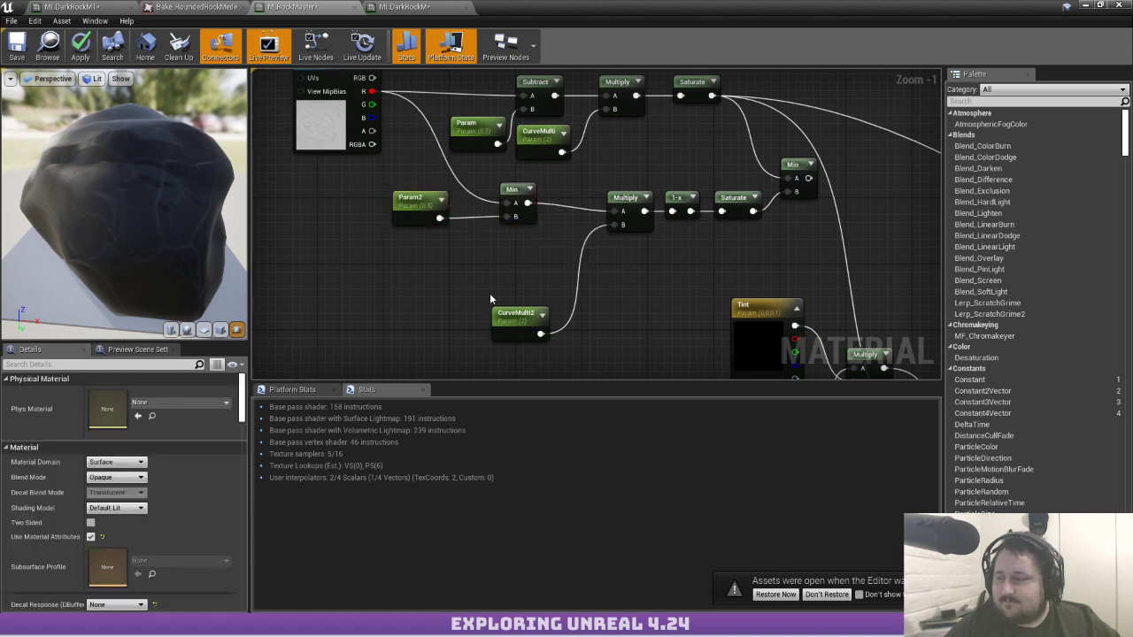
left_click_drag(529, 336, 505, 262)
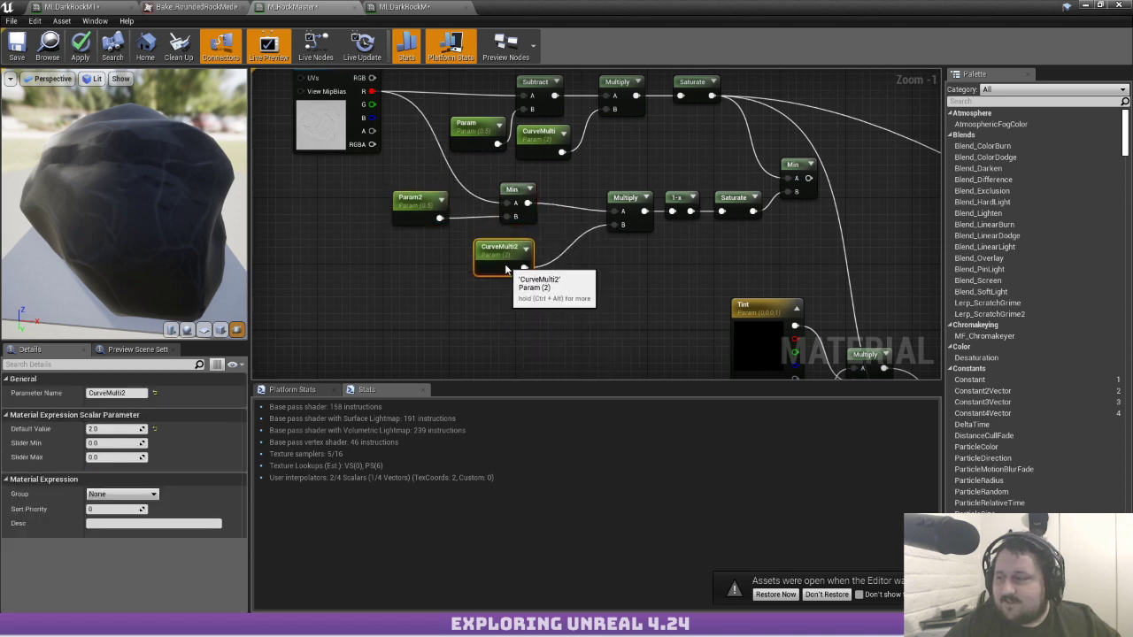
left_click(574, 185)
Follow the curvature branches from the Saturate output to the tint Multiply and Lerp nodes
right_click_drag(574, 186, 371, 242)
right_click_drag(290, 177, 395, 193)
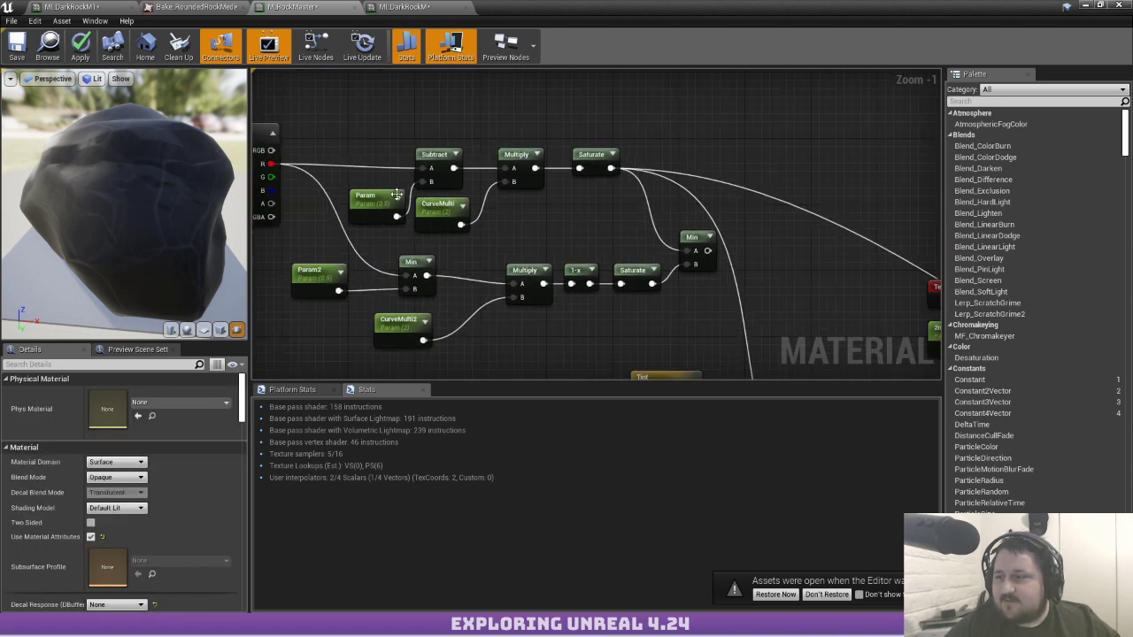
scroll(402, 189, "up", 1)
mouse_move(475, 166)
right_mouse_down()
mouse_move(442, 209)
mouse_move(420, 180)
mouse_move(472, 184)
right_mouse_up()
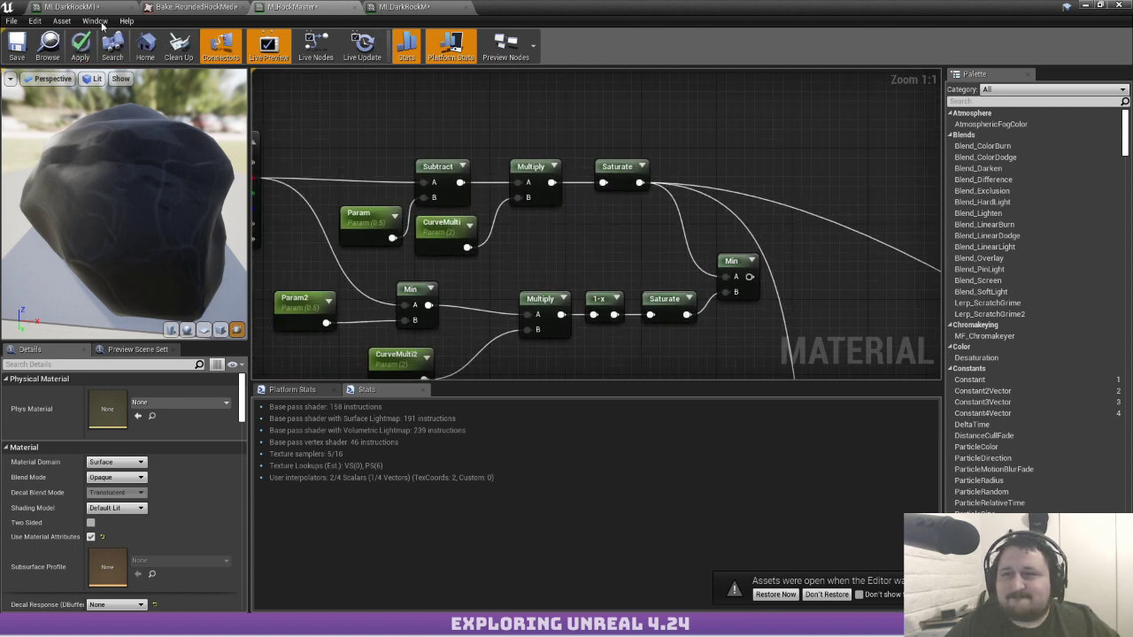
right_click_drag(675, 233, 501, 80)
scroll(554, 127, "down", 2)
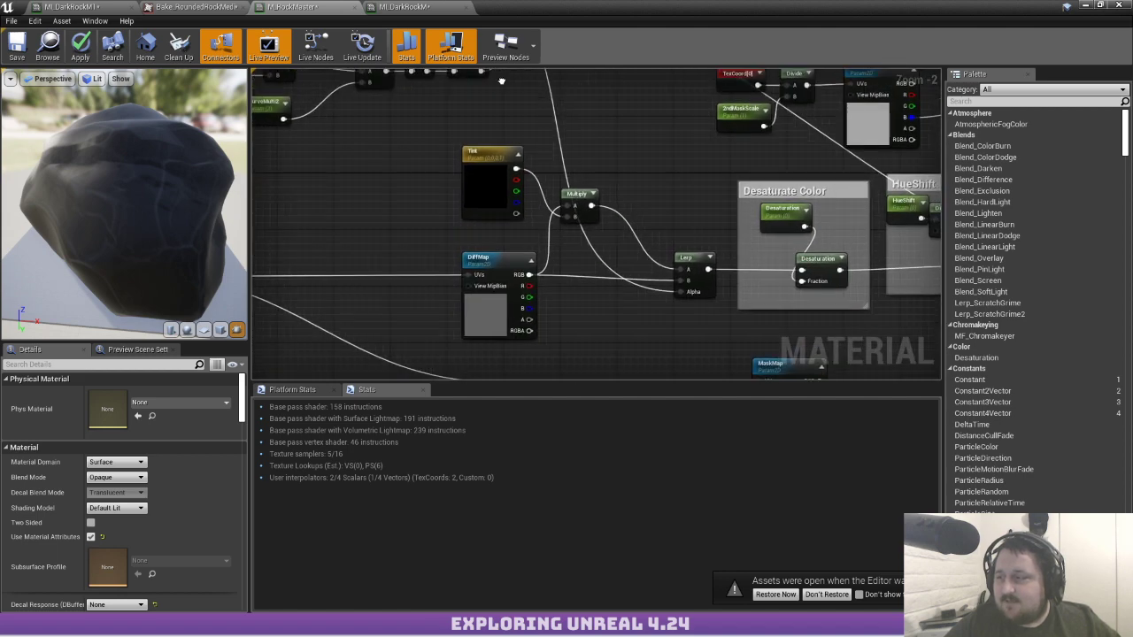
In MI_DarkRockM1, reset CurveMulti to 2.0 and Param to 0.5, and inspect the tint around the rock's crevices
left_click(71, 6)
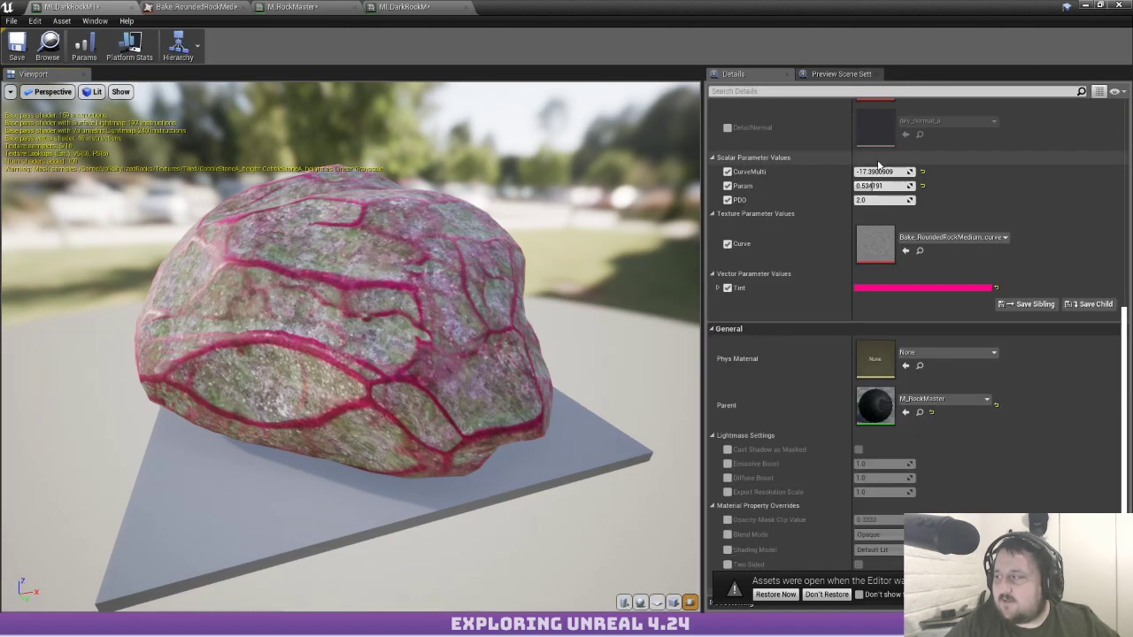
left_click(922, 172)
left_click(922, 186)
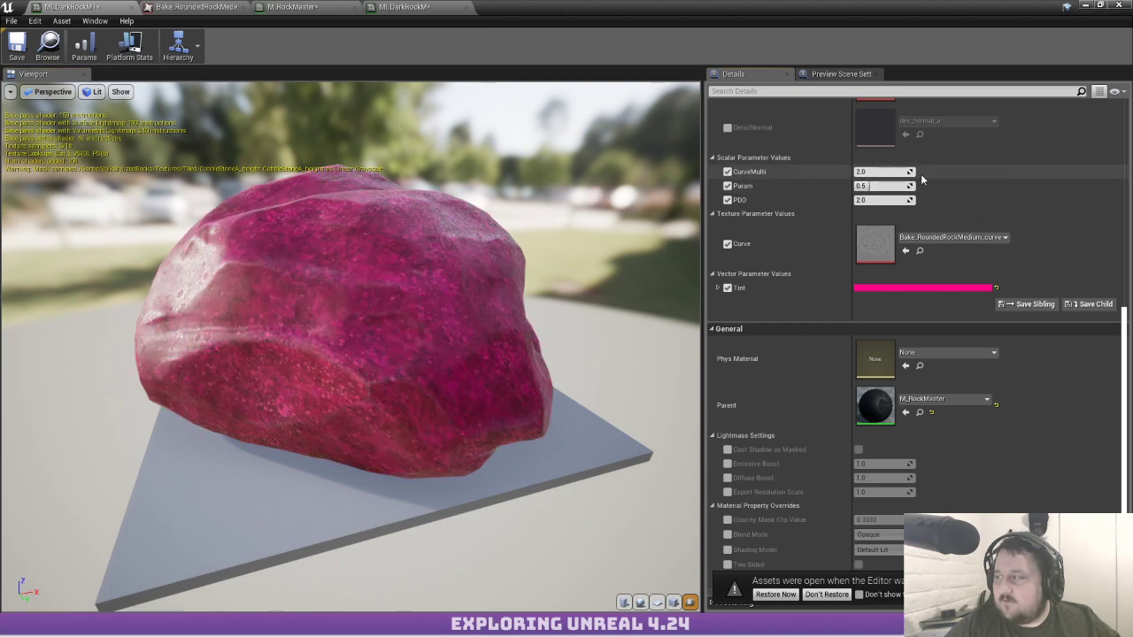
left_click_drag(527, 188, 266, 202)
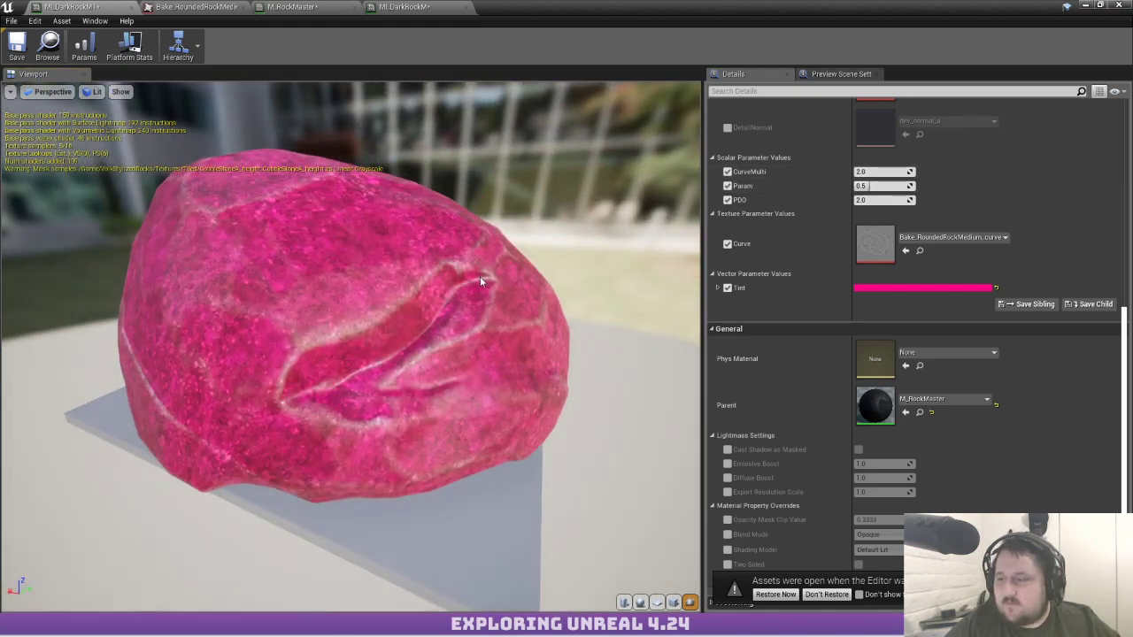
right_click_drag(480, 276, 523, 319)
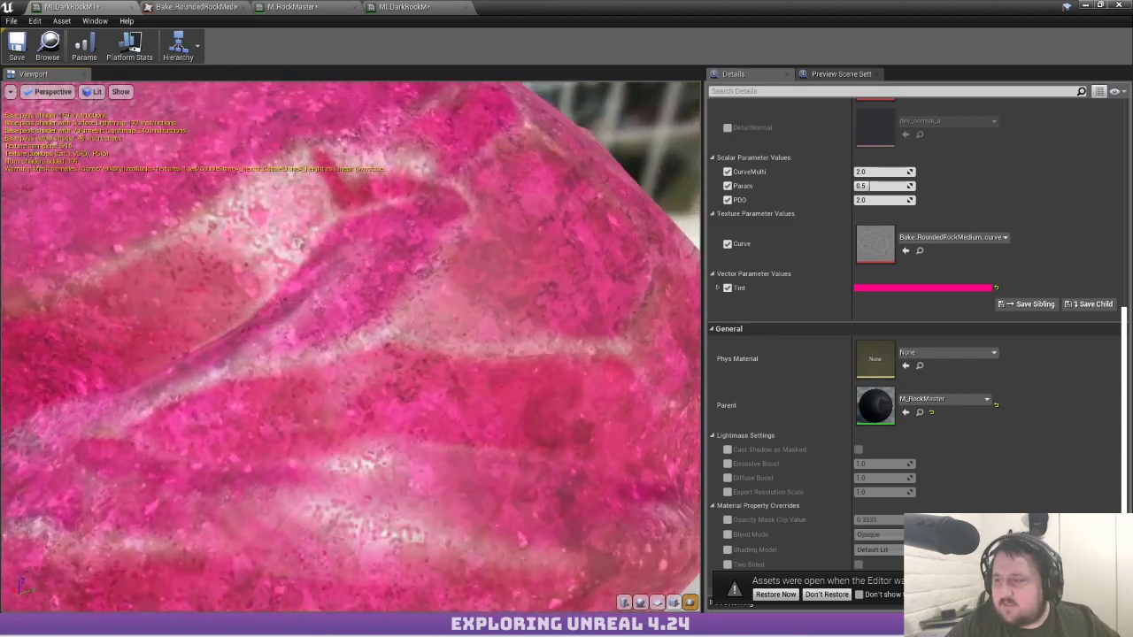
In M_RockMaster, swap the tint Lerp's inputs so DiffMap feeds A and Multiply feeds B, and apply the material
left_click(405, 6)
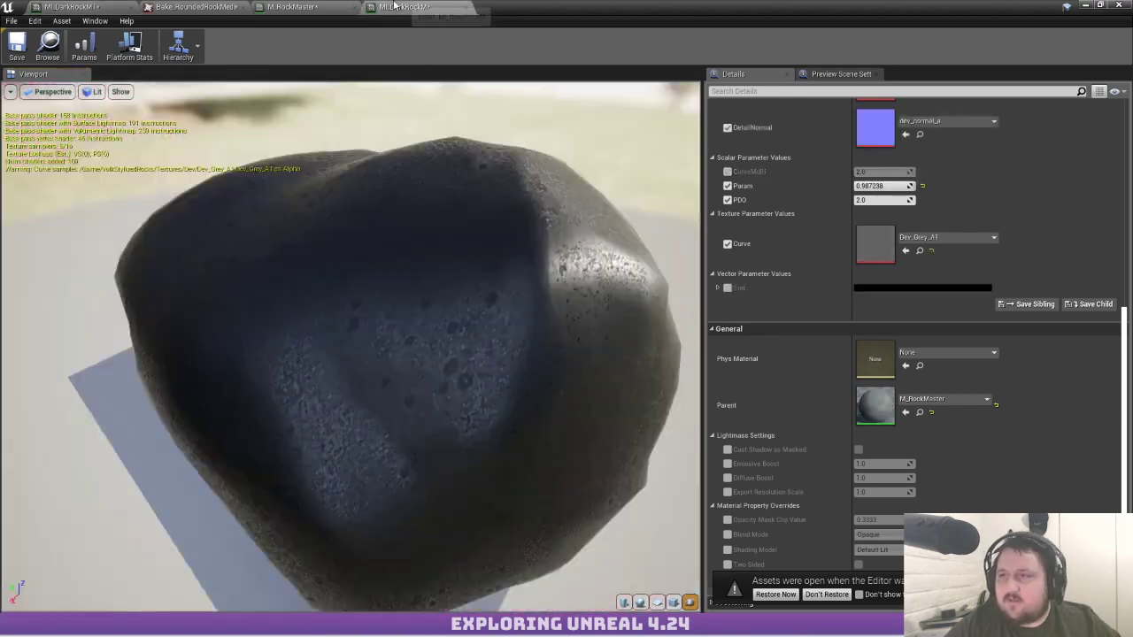
left_click(292, 6)
right_click_drag(546, 162, 420, 105)
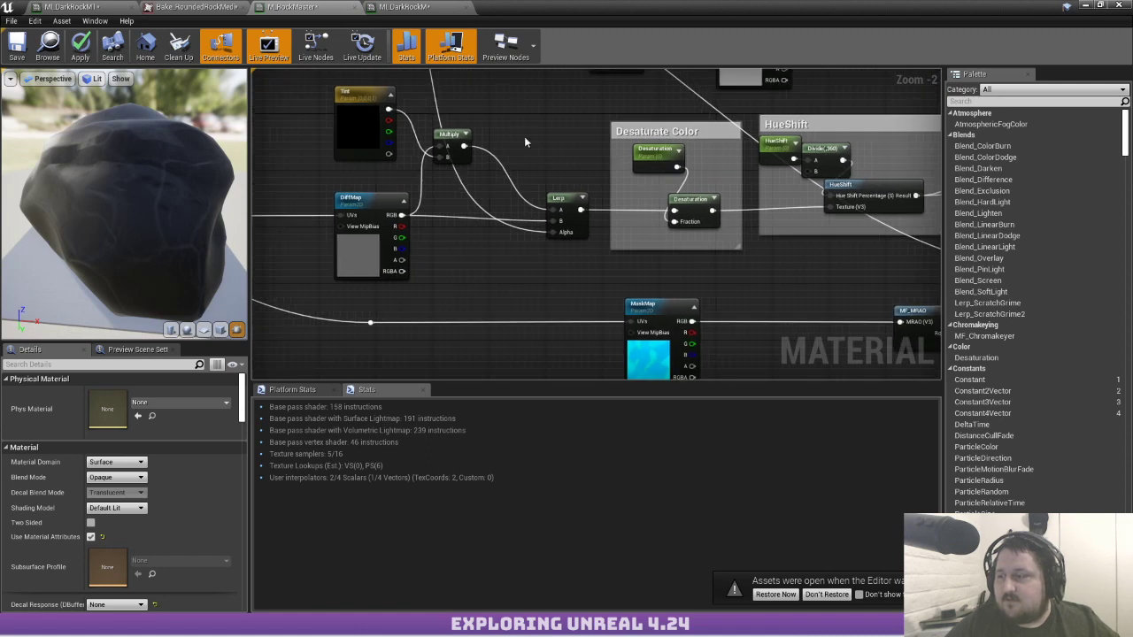
left_click_drag(553, 221, 555, 211, "ctrl")
left_click_drag(553, 222, 462, 148)
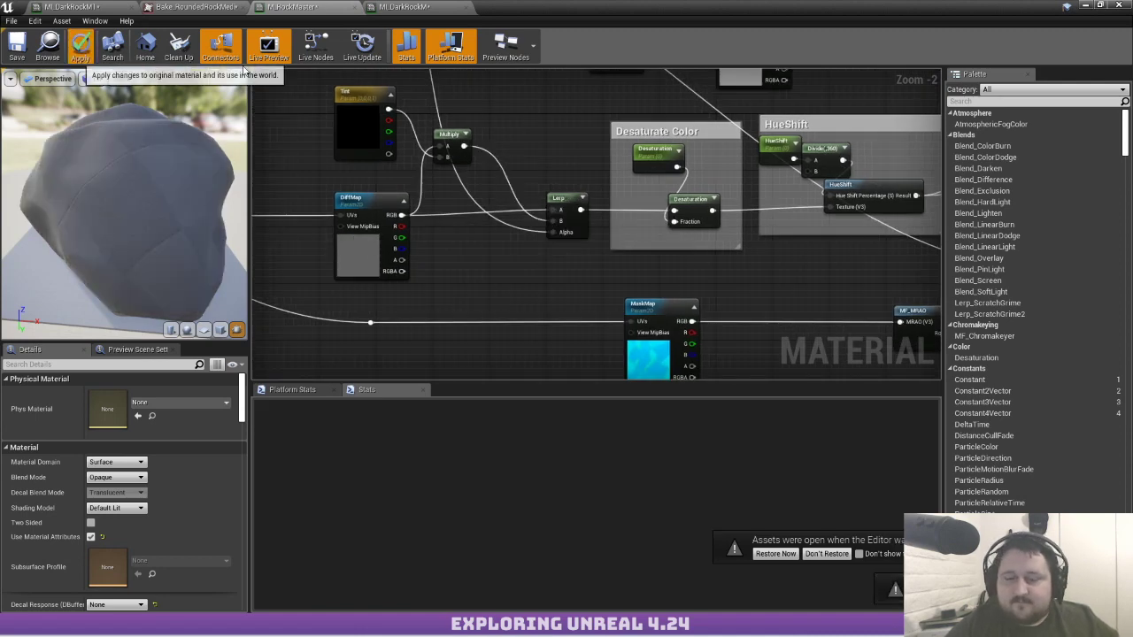
left_click(79, 46)
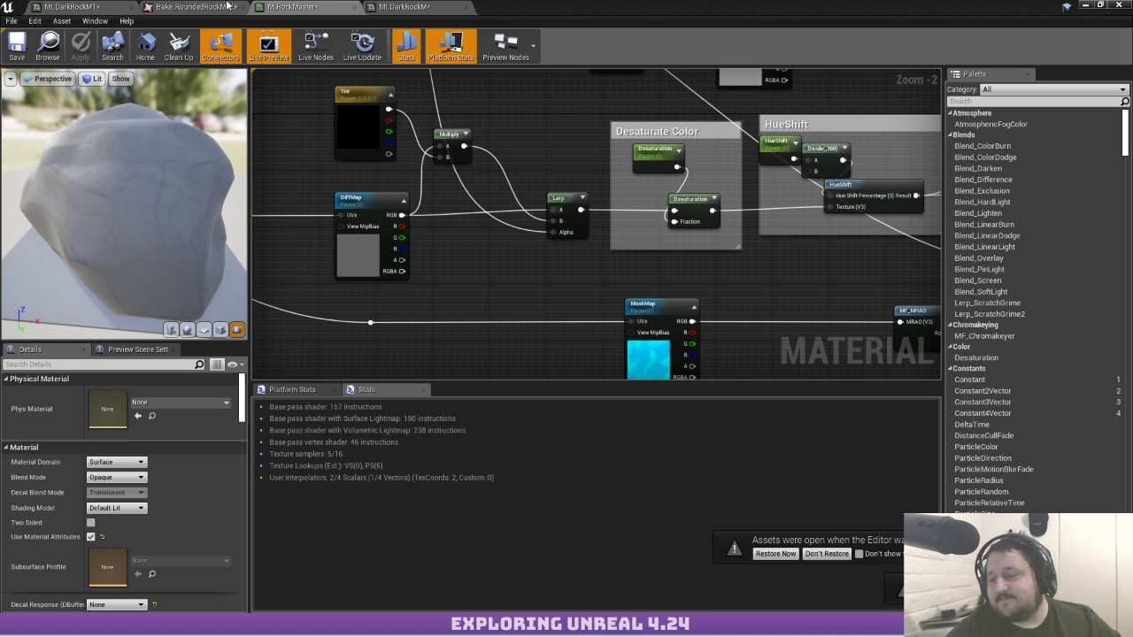
Check the Bake_RoundedRockMedium_curve texture among the open assets and move the asset editor window away from the level
left_click(396, 7)
left_click(195, 6)
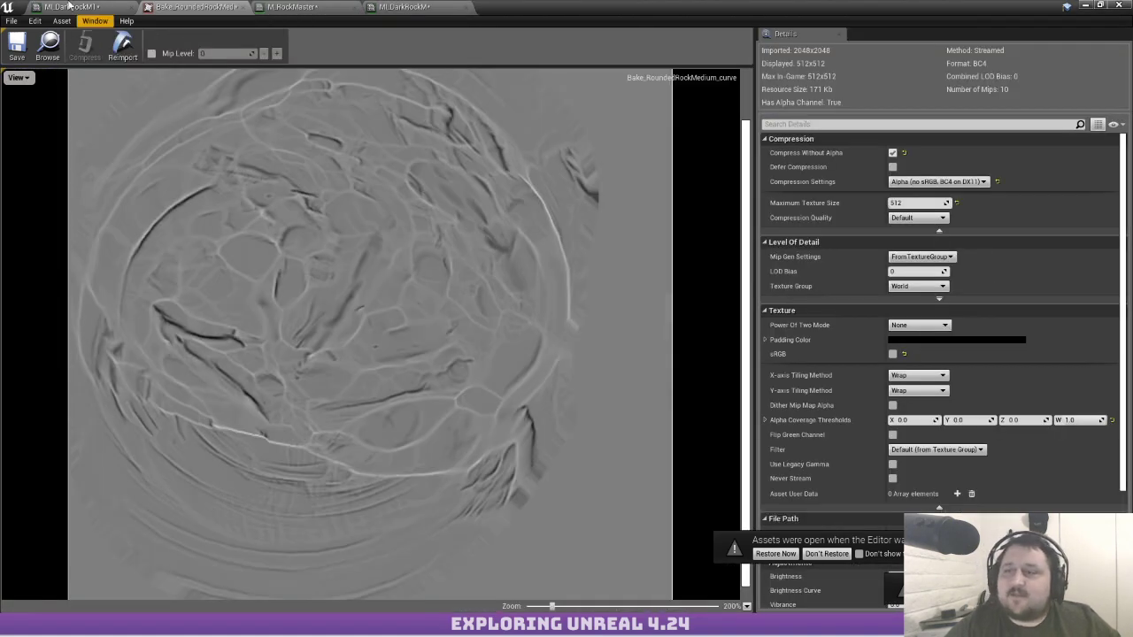
left_click(69, 6)
left_click(194, 6)
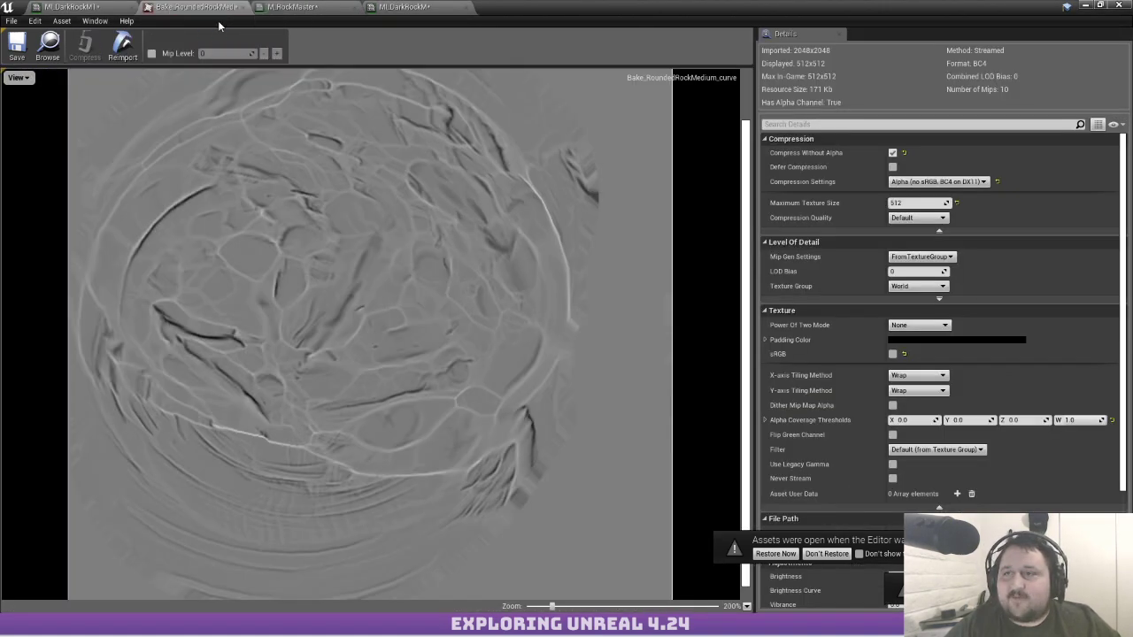
left_click(292, 6)
left_click(403, 7)
left_click_drag(541, 5, 0, 280)
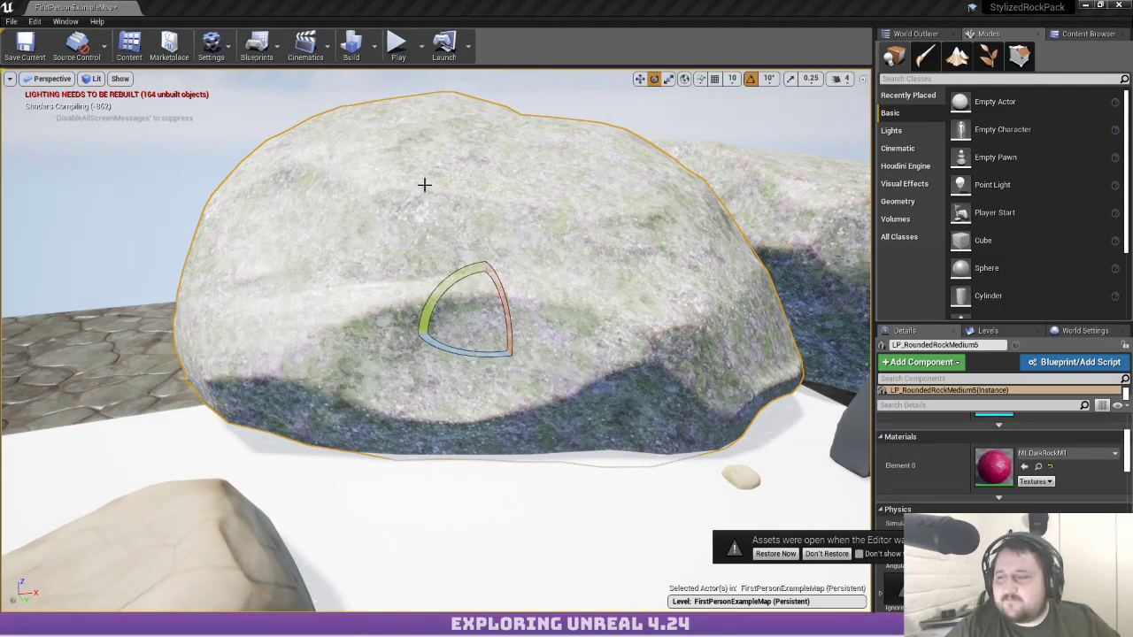
Examine the curvature tint along the crevices of LP_RoundedRockMedium5 from several sides
mouse_move(468, 229)
right_mouse_down()
mouse_move(639, 247)
mouse_move(639, 230)
mouse_move(640, 248)
mouse_move(478, 237)
mouse_move(478, 255)
mouse_move(479, 237)
right_mouse_up()
key("s")
key("w")
key("s")
key("w")
key("e")
key("q")
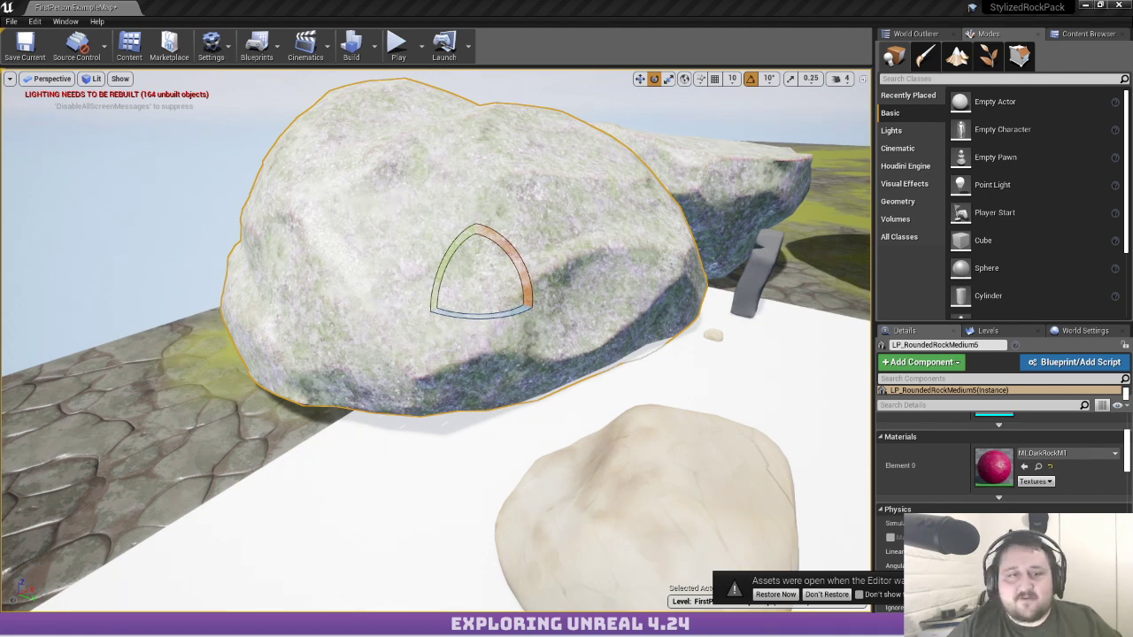
right_click_drag(207, 217, 275, 230)
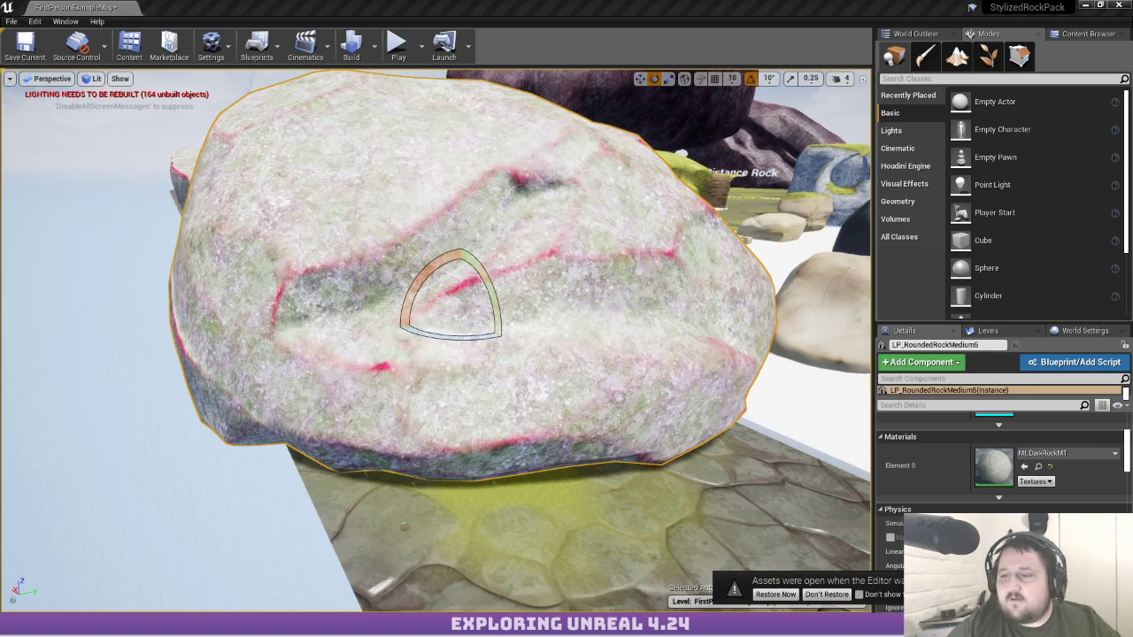
right_click_drag(437, 341, 239, 336)
mouse_move(283, 283)
right_mouse_down()
mouse_move(372, 265)
mouse_move(283, 284)
right_mouse_up()
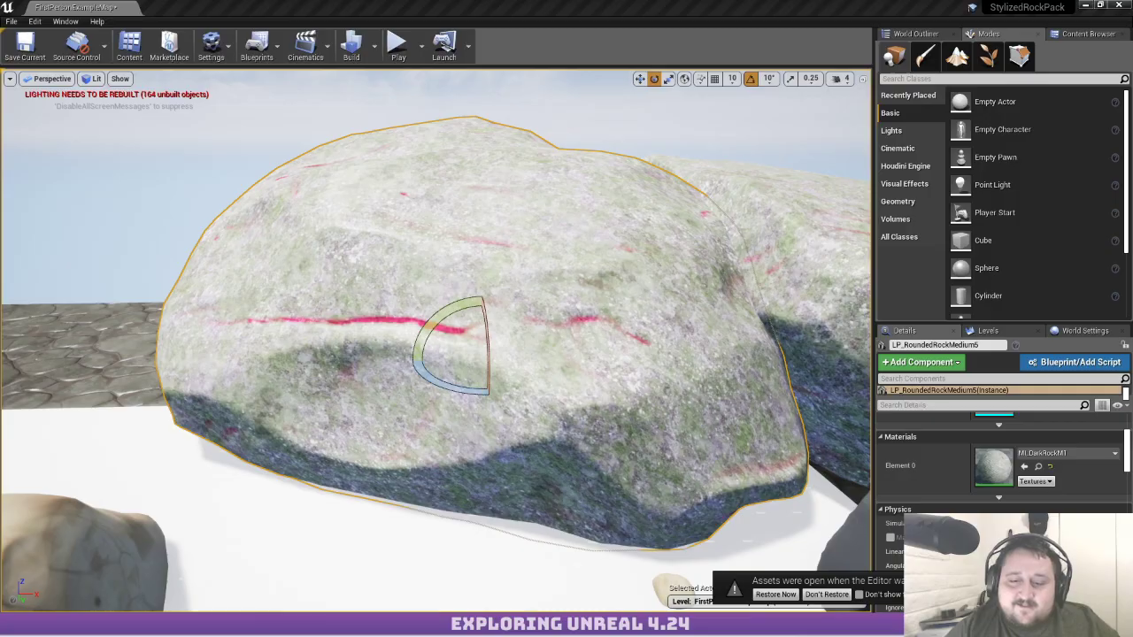
right_click_drag(440, 394, 726, 341)
right_click_drag(429, 349, 474, 354)
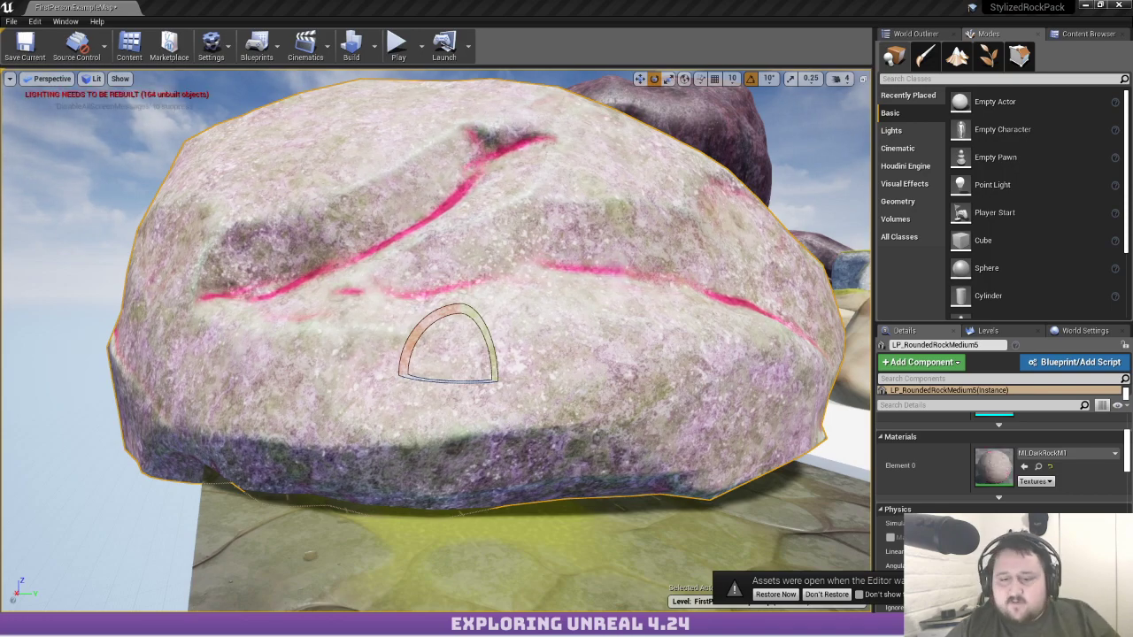
mouse_move(420, 322)
right_mouse_down()
mouse_move(346, 327)
mouse_move(381, 327)
mouse_move(296, 310)
mouse_move(558, 336)
mouse_move(452, 296)
mouse_move(438, 305)
mouse_move(492, 308)
mouse_move(412, 315)
right_mouse_up()
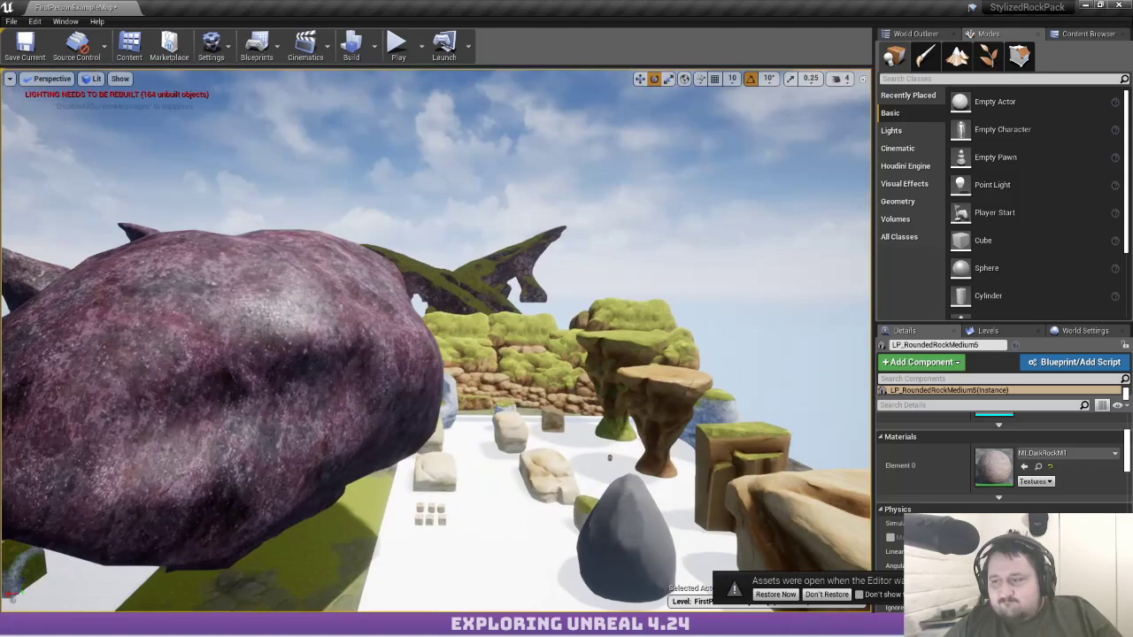
right_click_drag(436, 341, 347, 306)
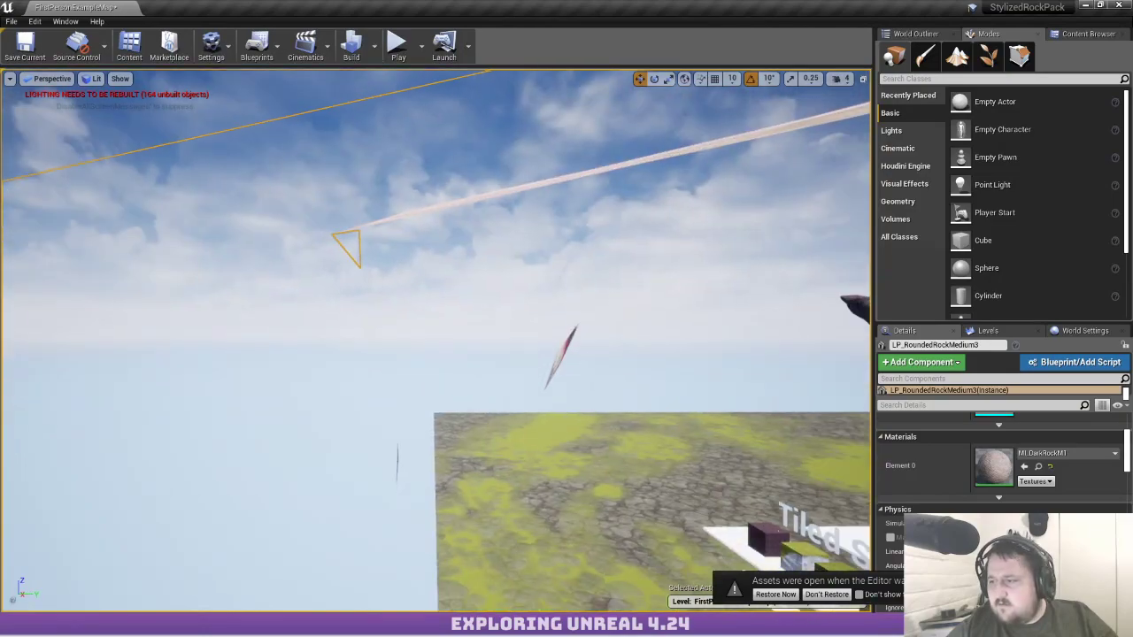
Frame LP_RoundedRockMedium3 and inspect its curvature tint and the mesh edges around its upper rim
key("f")
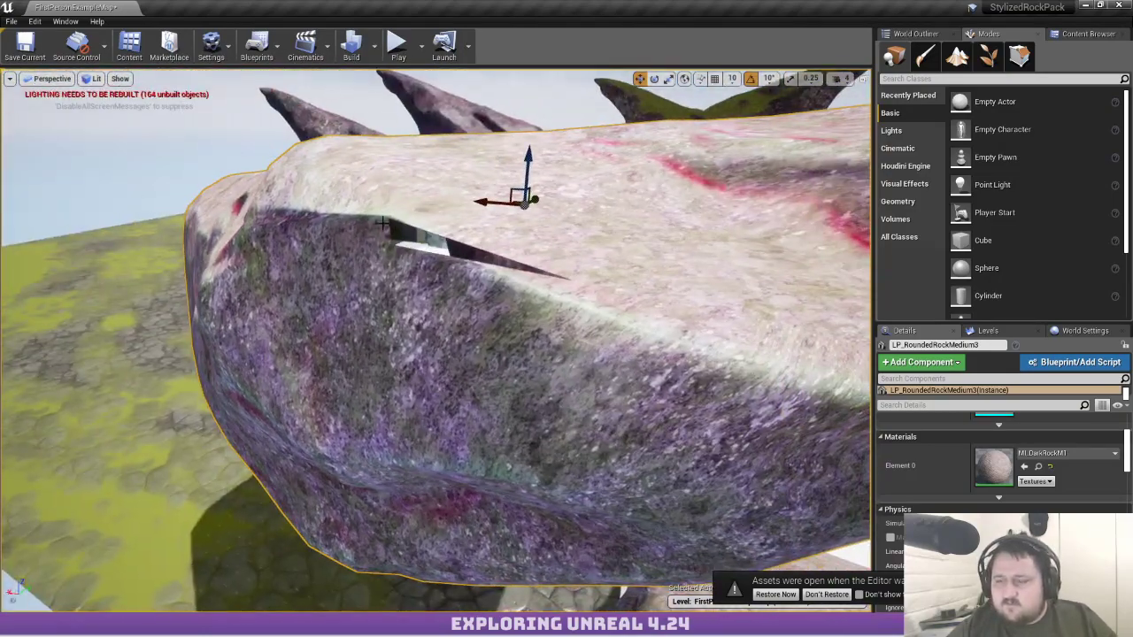
right_click_drag(599, 194, 373, 226)
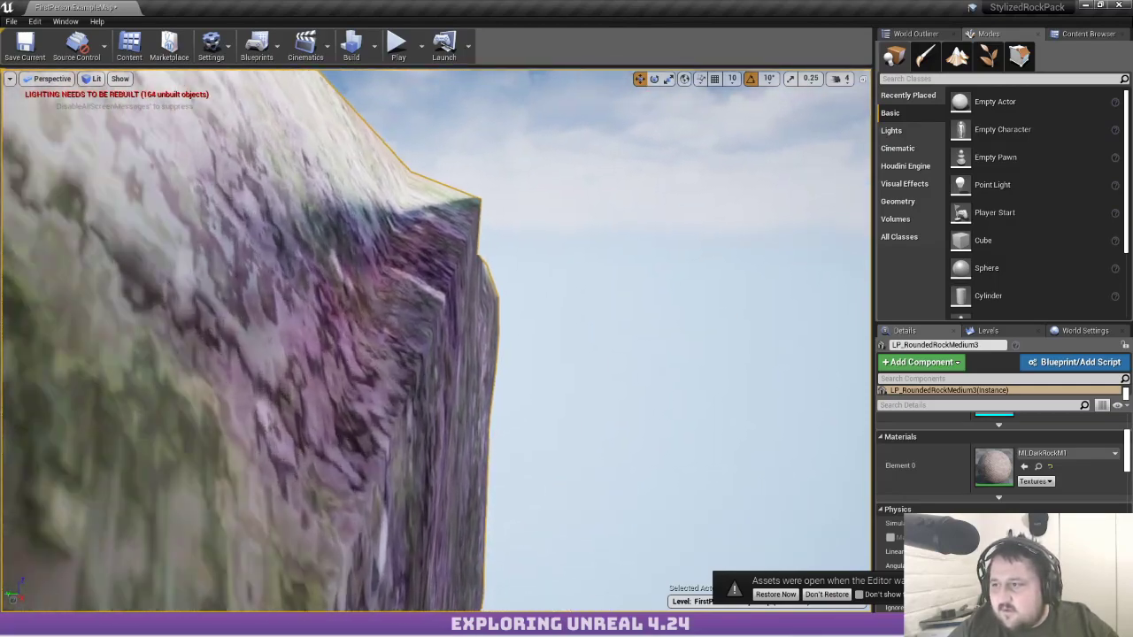
mouse_move(434, 341)
right_mouse_down()
mouse_move(385, 301)
mouse_move(354, 297)
mouse_move(266, 323)
mouse_move(225, 354)
mouse_move(208, 341)
mouse_move(244, 363)
mouse_move(372, 336)
mouse_move(394, 380)
mouse_move(367, 394)
mouse_move(297, 394)
right_mouse_up()
right_click_drag(495, 222, 442, 212)
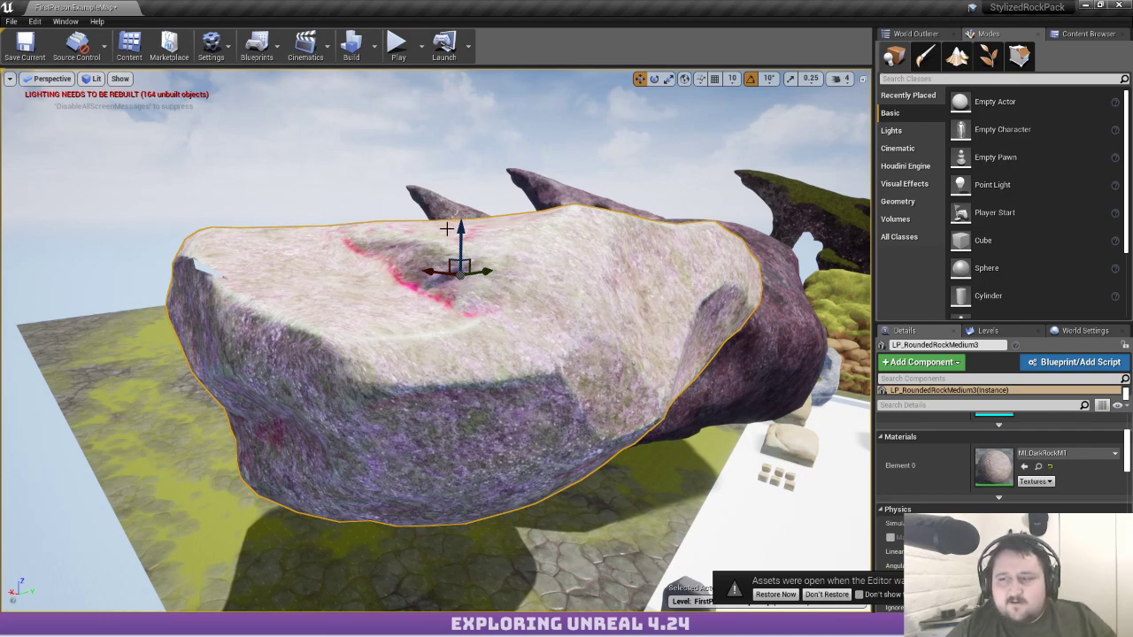
right_click_drag(426, 263, 405, 284)
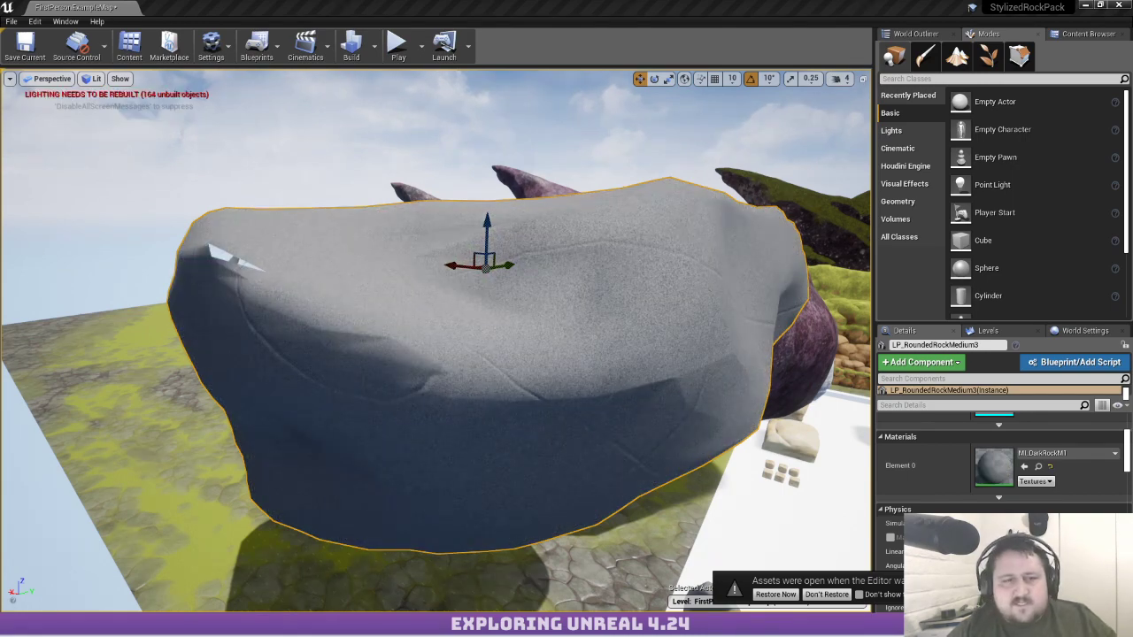
Browse VolkStylizedRocks' DetailNormals, Tiled and Textures folders, and select the T_TiledCliffside_height texture
double_click(978, 166)
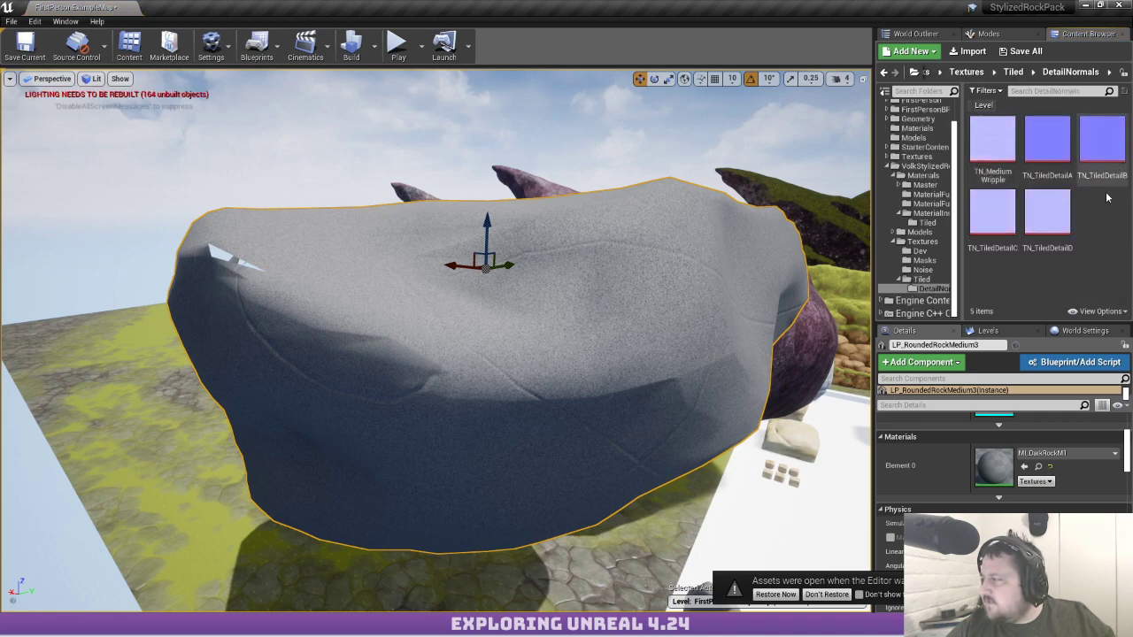
key("alt+Left")
scroll(1030, 128, "down", 4)
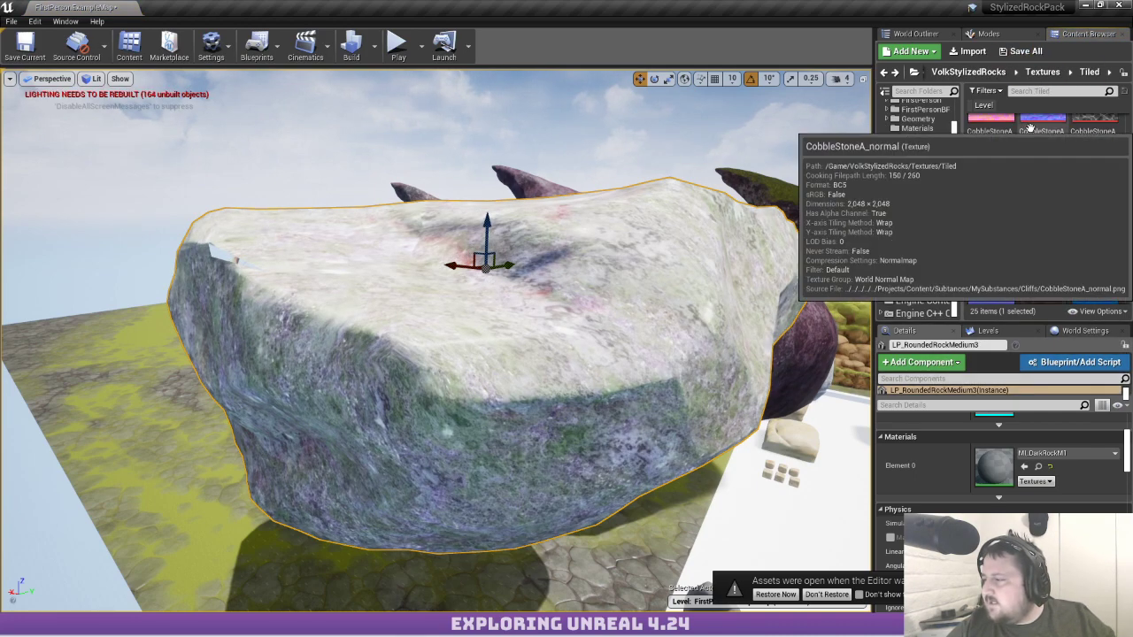
scroll(1045, 204, "down", 5)
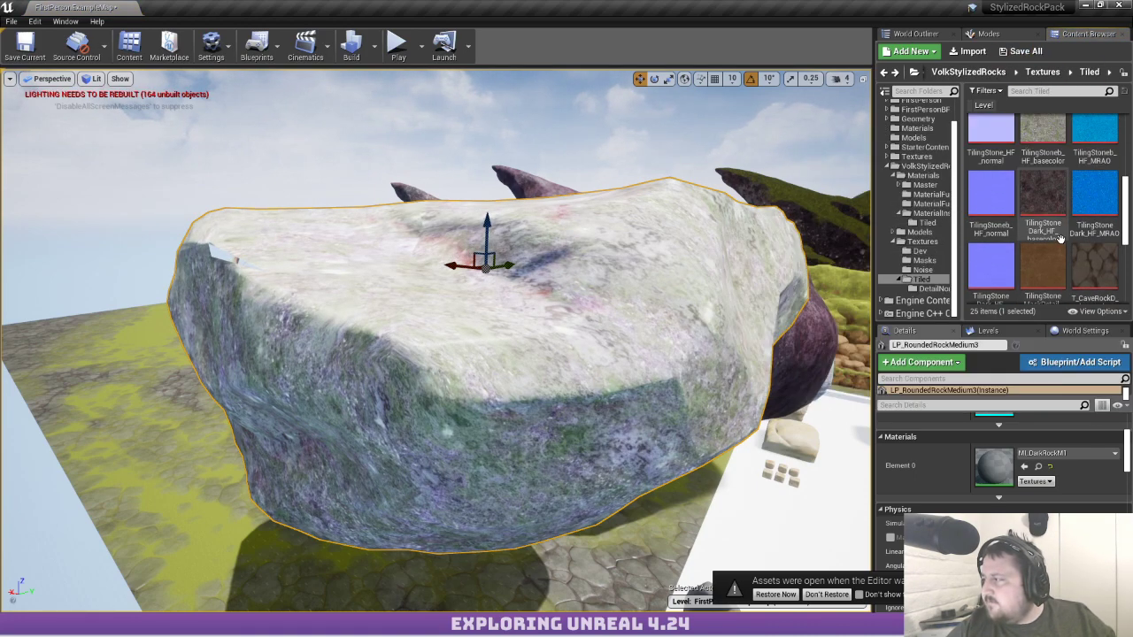
scroll(1060, 239, "up", 8)
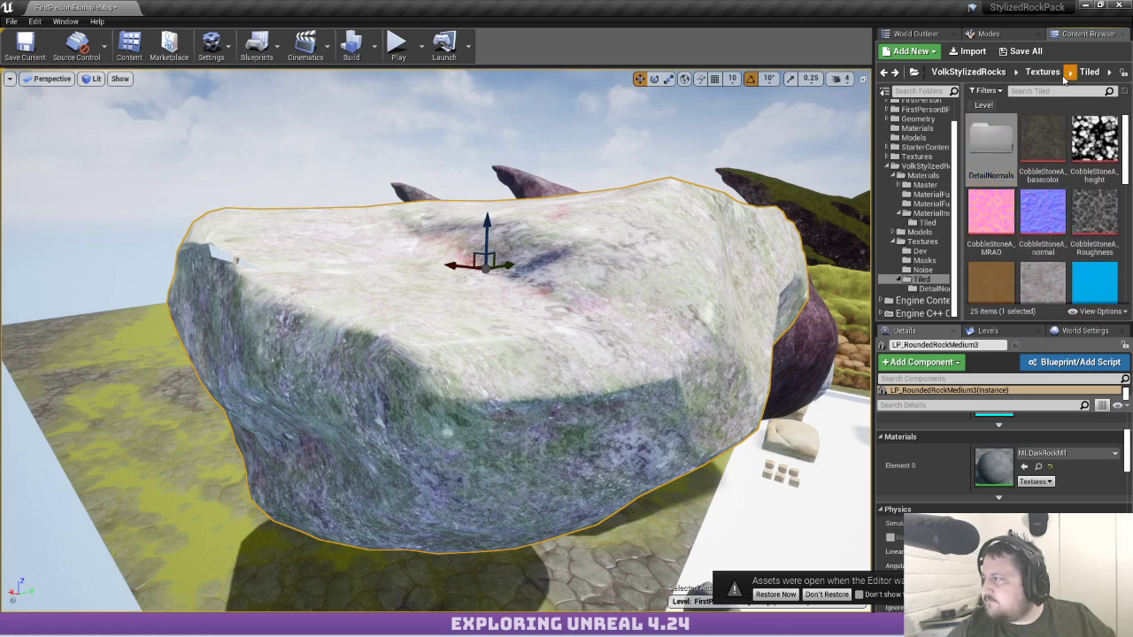
left_click(1063, 74)
scroll(1048, 193, "down", 4)
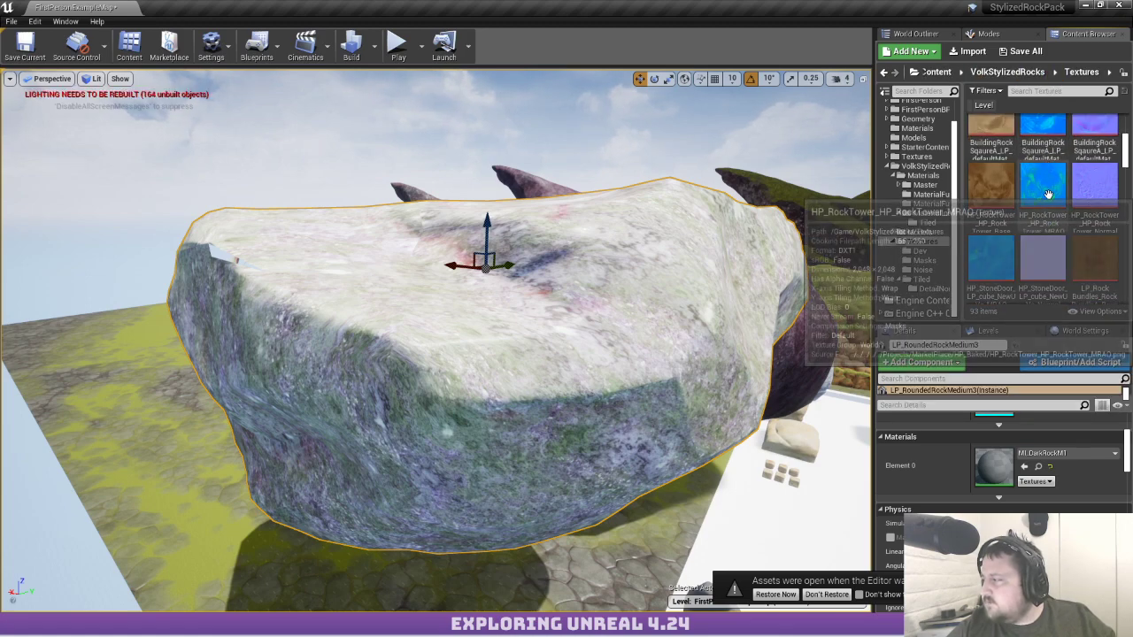
scroll(1048, 193, "down", 5)
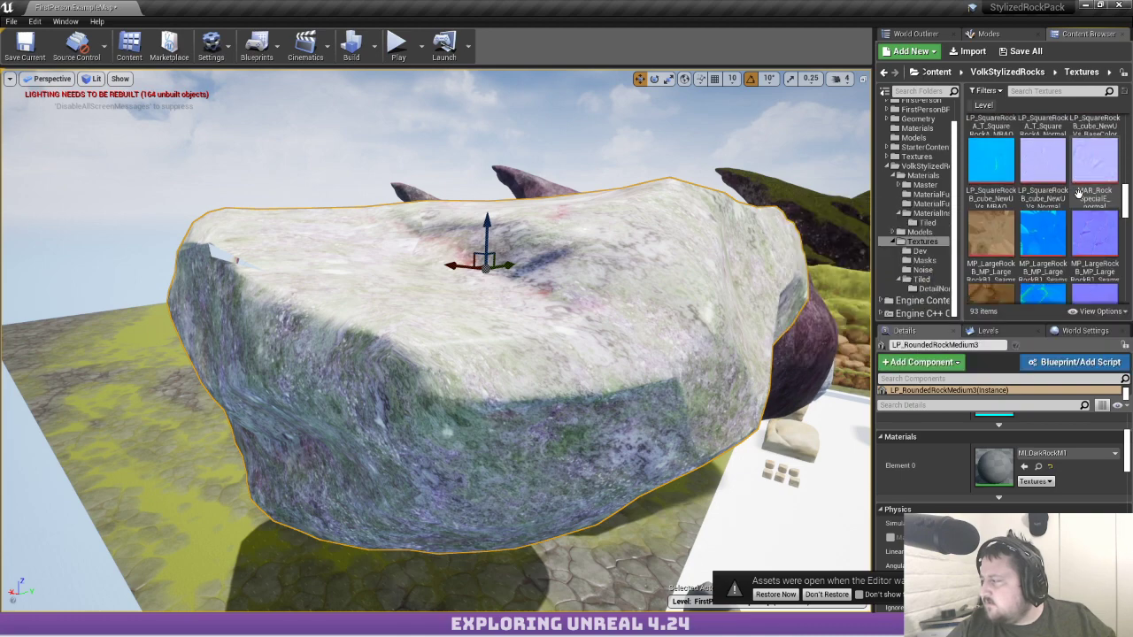
scroll(1078, 193, "down", 8)
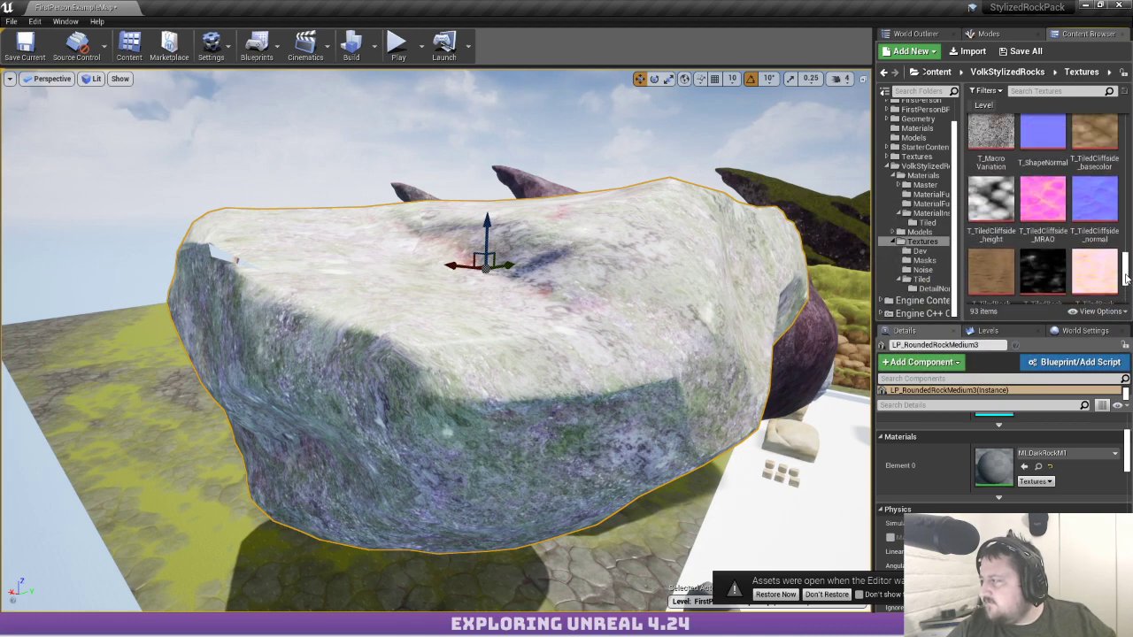
scroll(1126, 278, "up", 1)
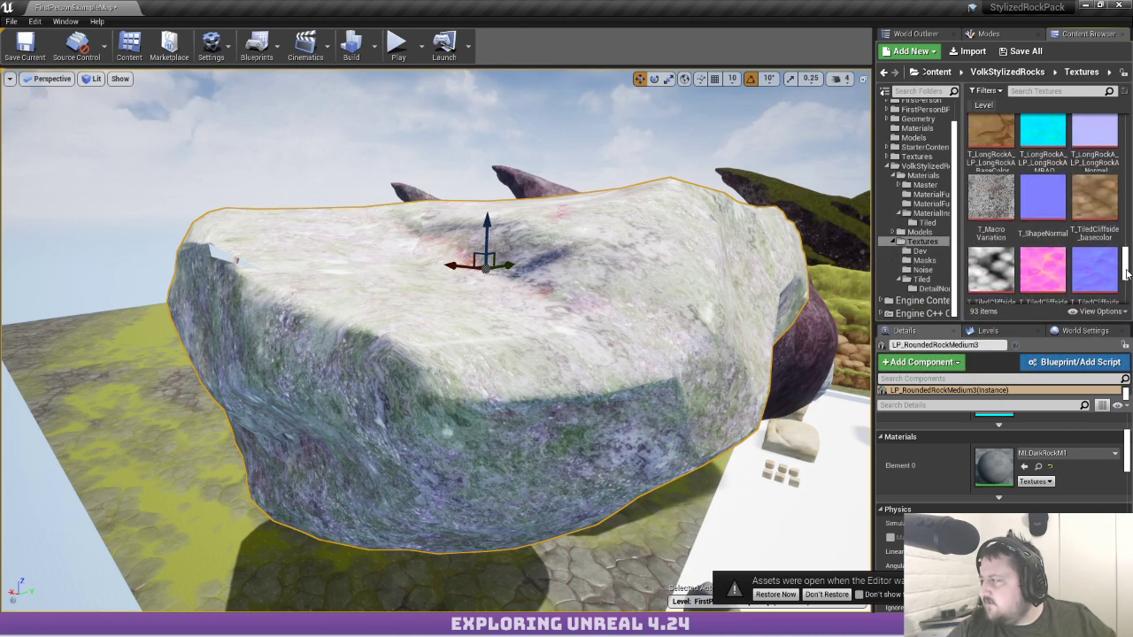
left_click(990, 277)
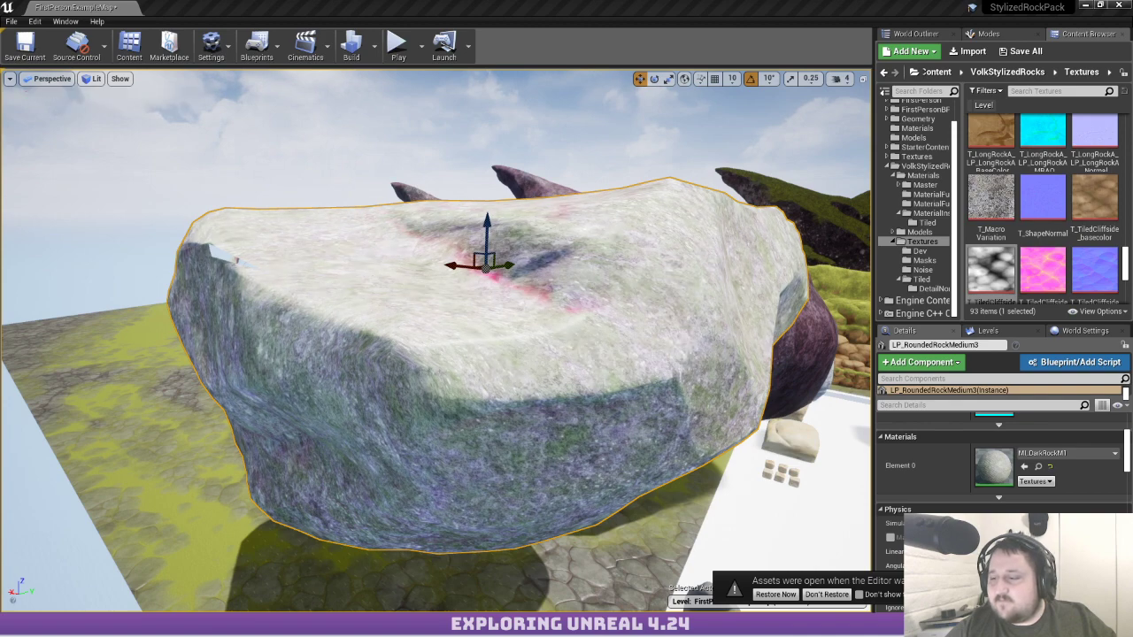
In Mesh Paint mode, set the white paint color's alpha to 1.0 and paint across LP_RoundedRockMedium3's upper surface
mouse_move(390, 278)
right_mouse_down()
mouse_move(407, 248)
mouse_move(390, 297)
mouse_move(412, 279)
mouse_move(385, 275)
right_mouse_up()
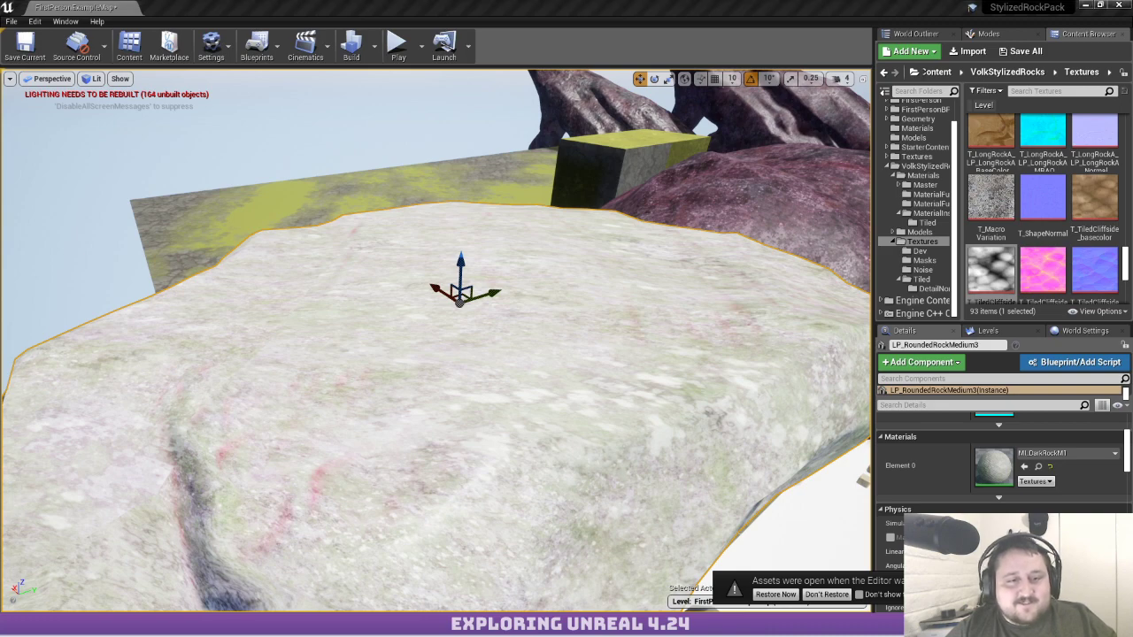
mouse_move(501, 360)
right_mouse_down()
mouse_move(448, 392)
mouse_move(478, 347)
right_mouse_up()
key("shift+2")
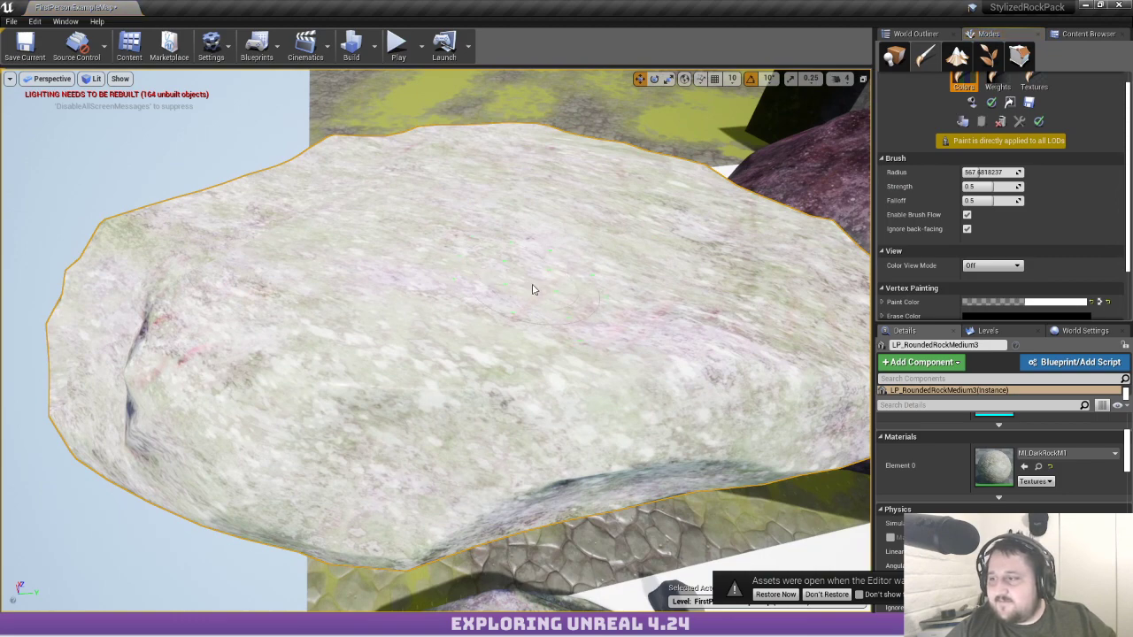
scroll(994, 214, "down", 1)
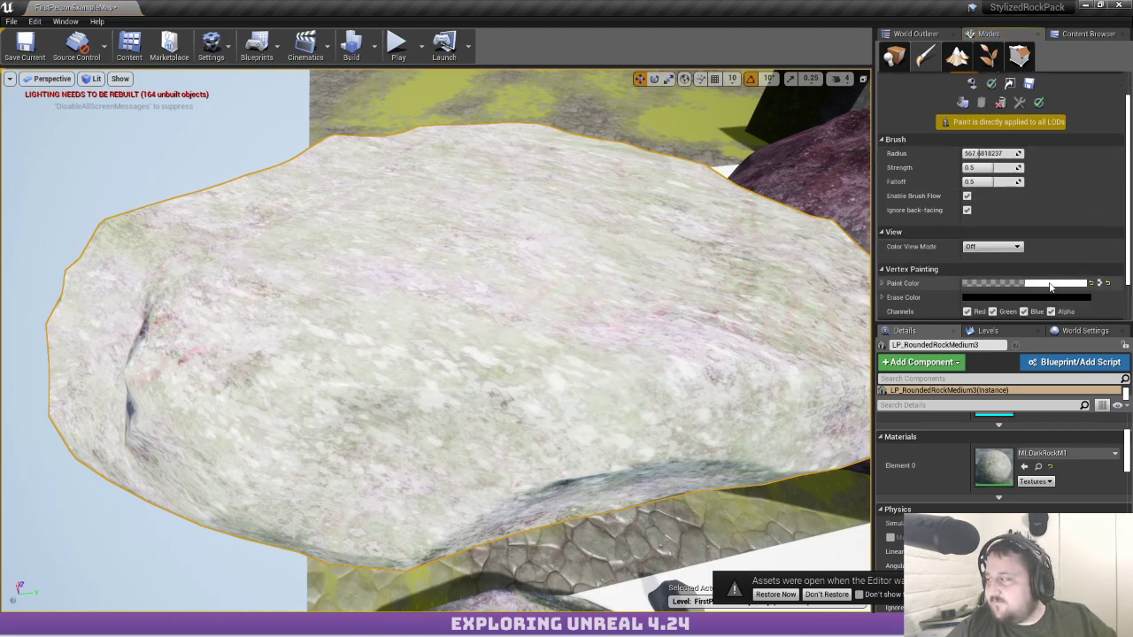
left_click(1027, 283)
left_click_drag(852, 533, 963, 534)
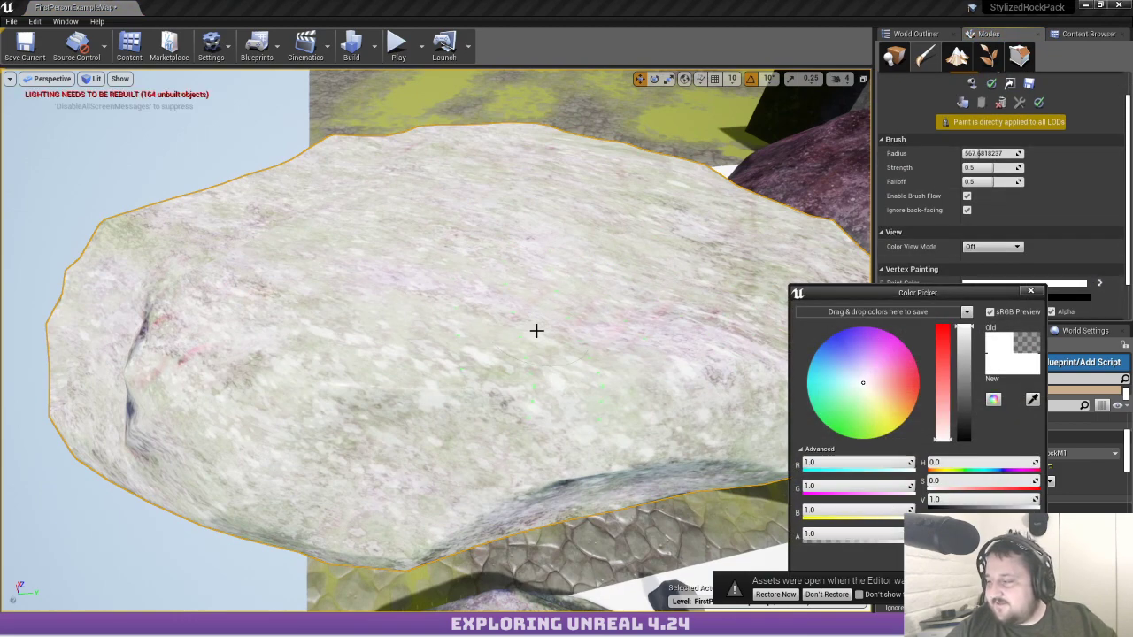
mouse_move(536, 330)
left_mouse_down()
mouse_move(385, 170)
mouse_move(609, 324)
left_mouse_up()
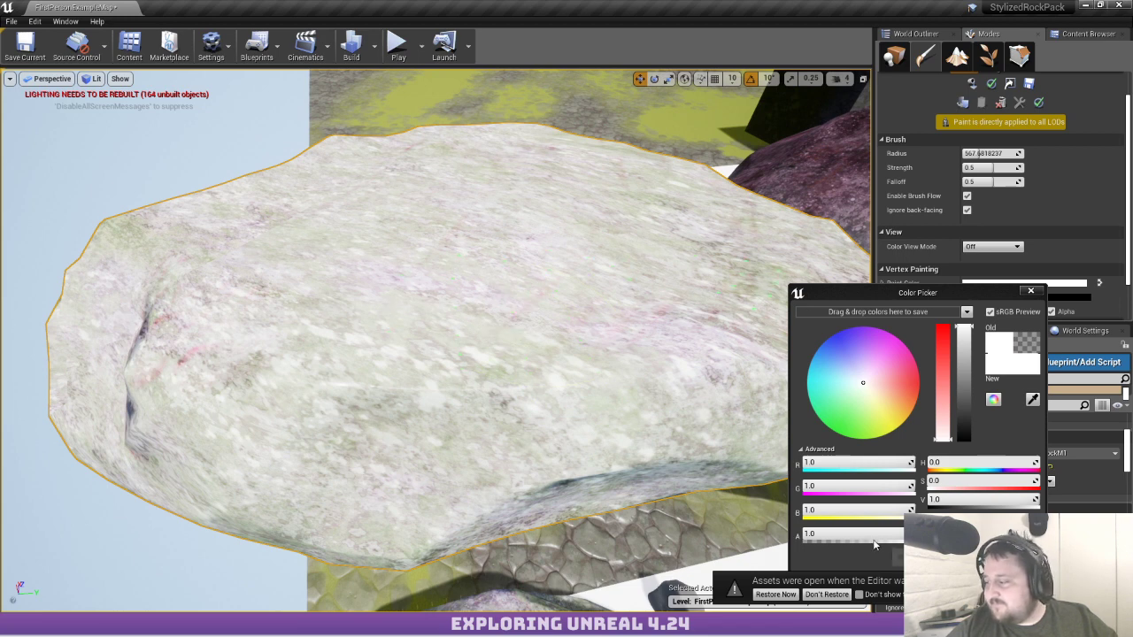
Set the vertex paint color to black with alpha 0.0 and paint over the rock's upper surface
left_click_drag(875, 536, 760, 536)
left_click_drag(965, 399, 954, 467)
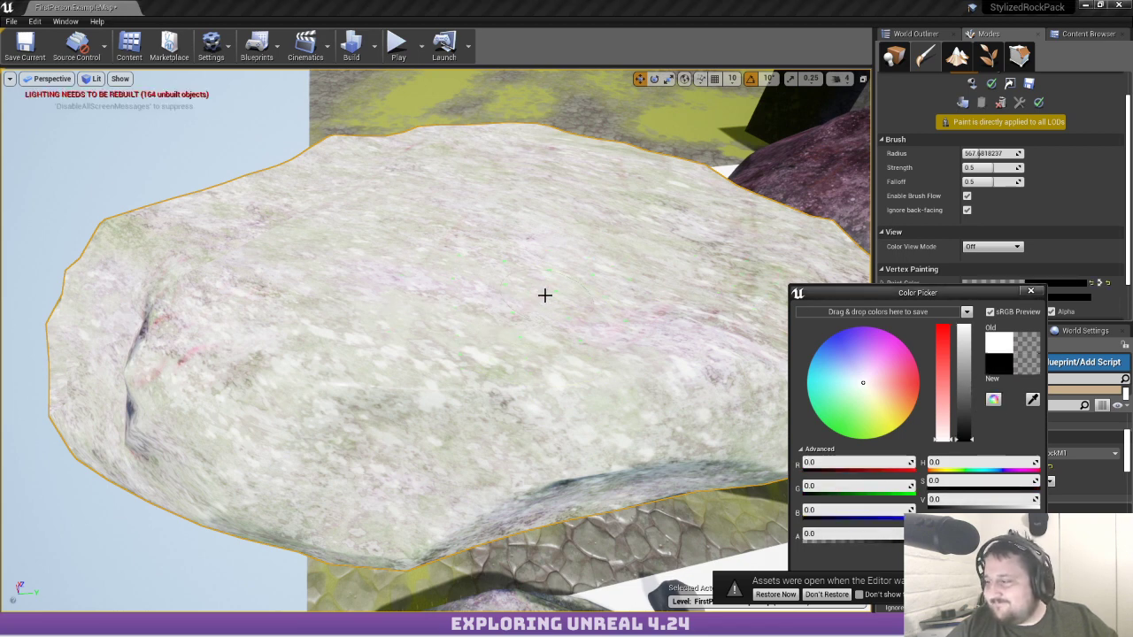
mouse_move(544, 294)
left_mouse_down()
mouse_move(602, 234)
mouse_move(769, 249)
mouse_move(720, 255)
left_mouse_up()
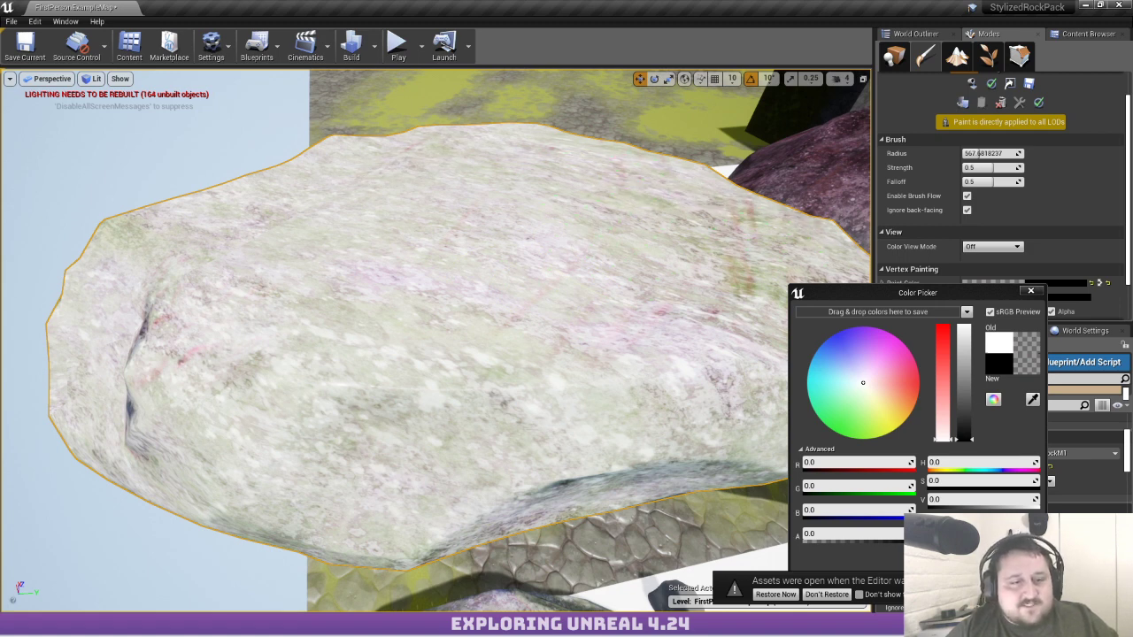
left_click(978, 566)
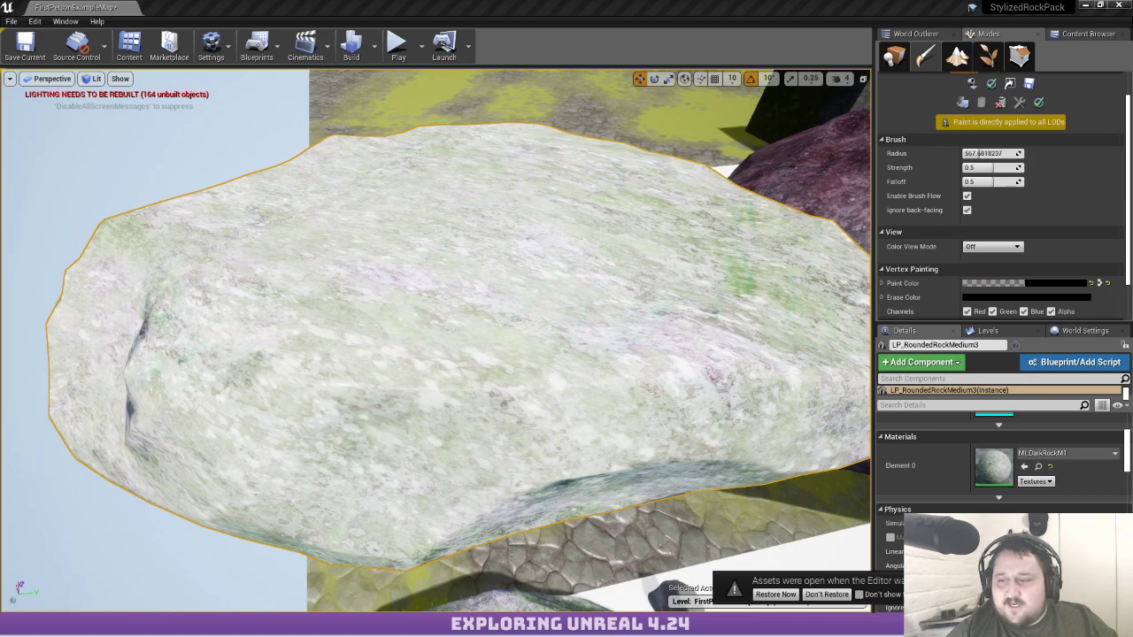
Check LP_RoundedRockMedium3 from below and above, and undo the recent vertex paint strokes
mouse_move(472, 335)
right_mouse_down()
mouse_move(602, 336)
mouse_move(266, 333)
mouse_move(445, 338)
right_mouse_up()
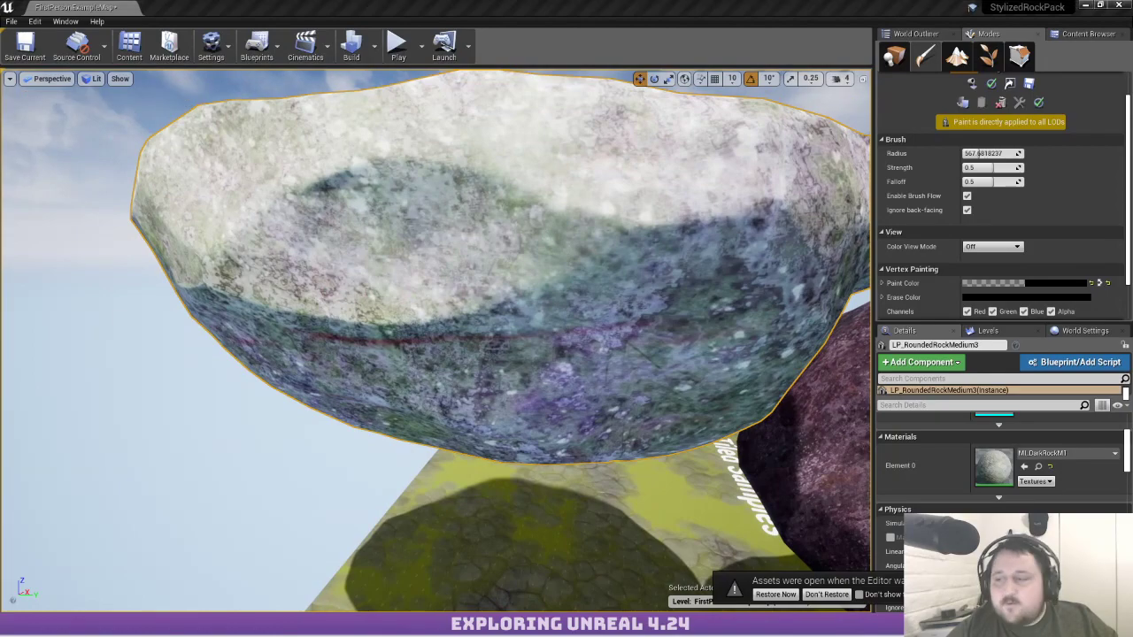
left_click_drag(447, 339, 452, 341)
mouse_move(450, 341)
right_mouse_down()
mouse_move(469, 496)
mouse_move(469, 334)
mouse_move(483, 328)
right_mouse_up()
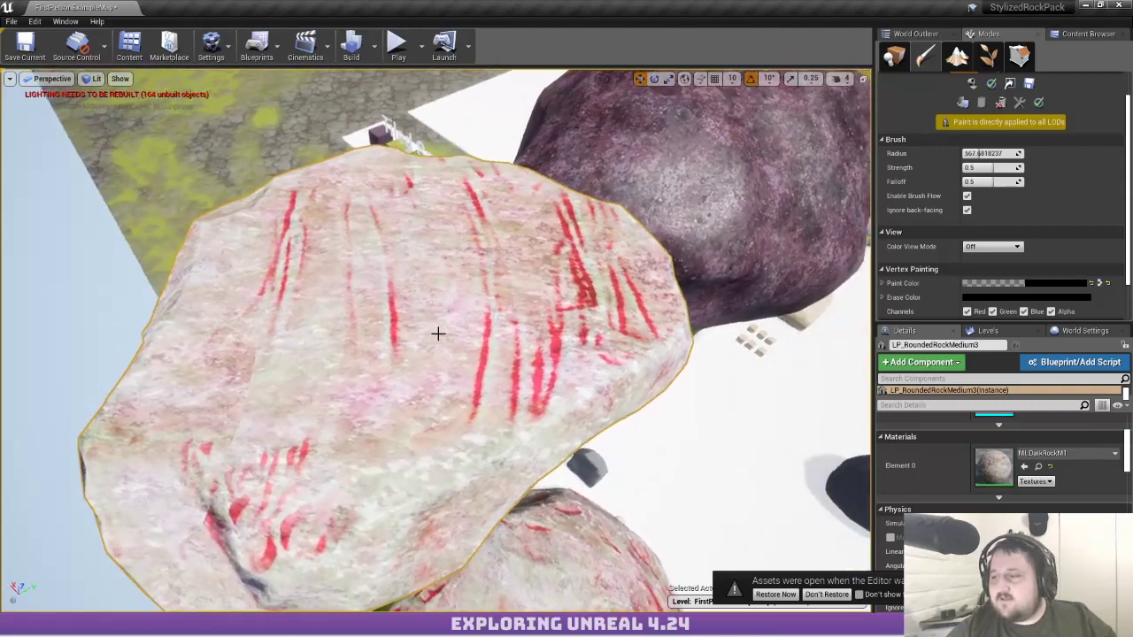
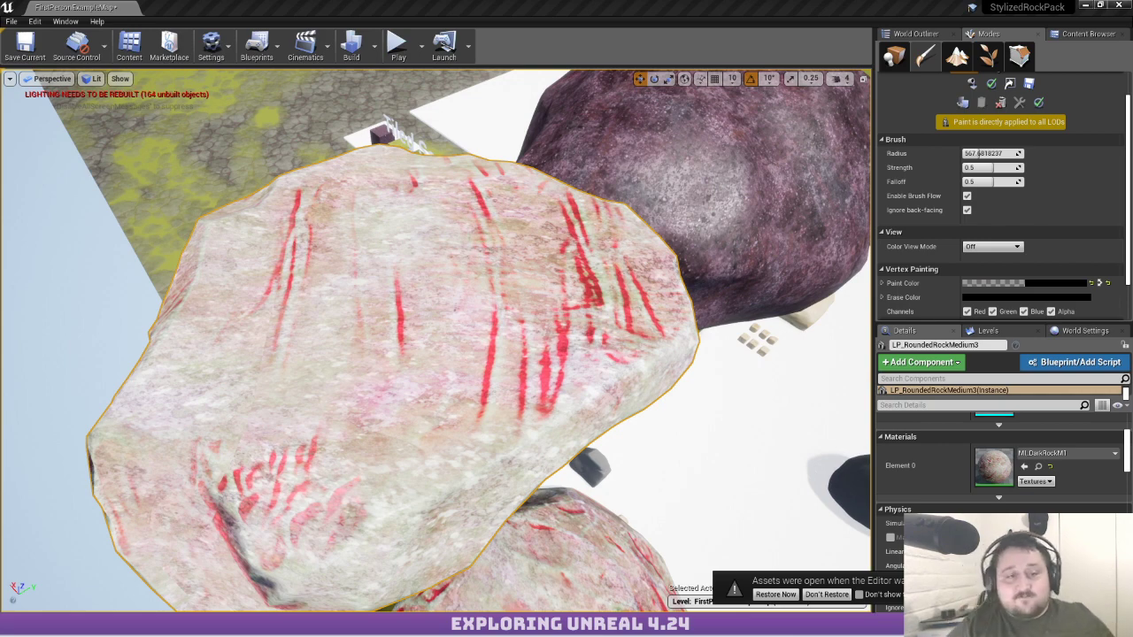
key("ctrl+z")
key("ctrl+z")
key("ctrl+z")
key("ctrl+z")
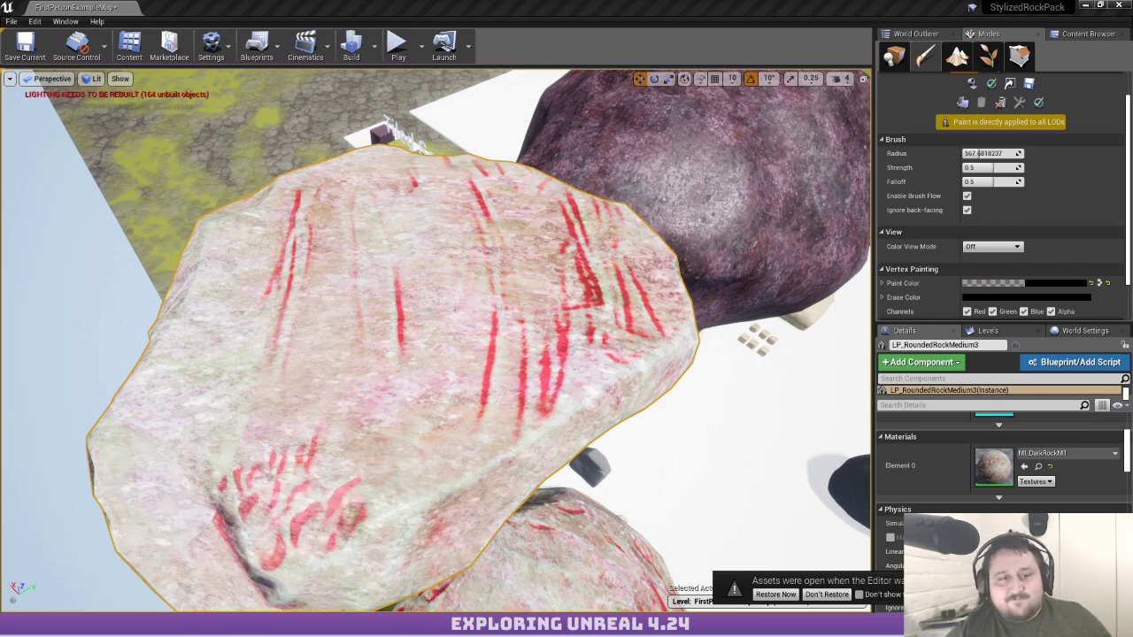
key("ctrl+z")
key("ctrl+z")
key("ctrl+z")
key("ctrl+z")
key("ctrl+z")
key("ctrl+z")
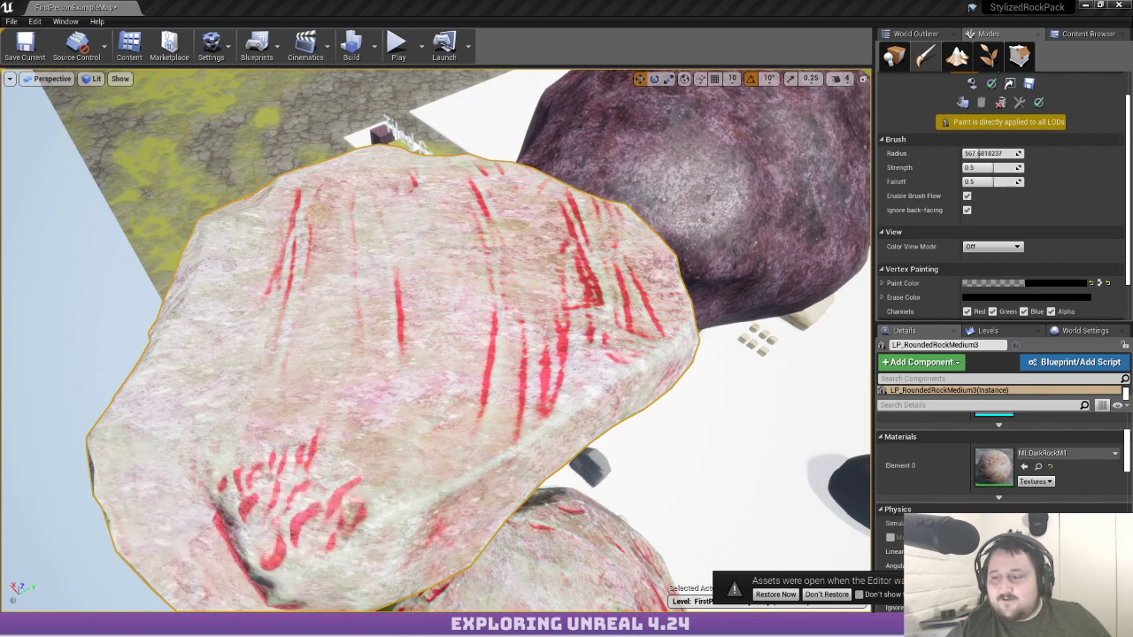
Browse the VolkStylizedRocks Textures folder and pick the T_HeightBase texture
mouse_move(482, 384)
left_mouse_down()
mouse_move(470, 383)
mouse_move(482, 384)
left_mouse_up()
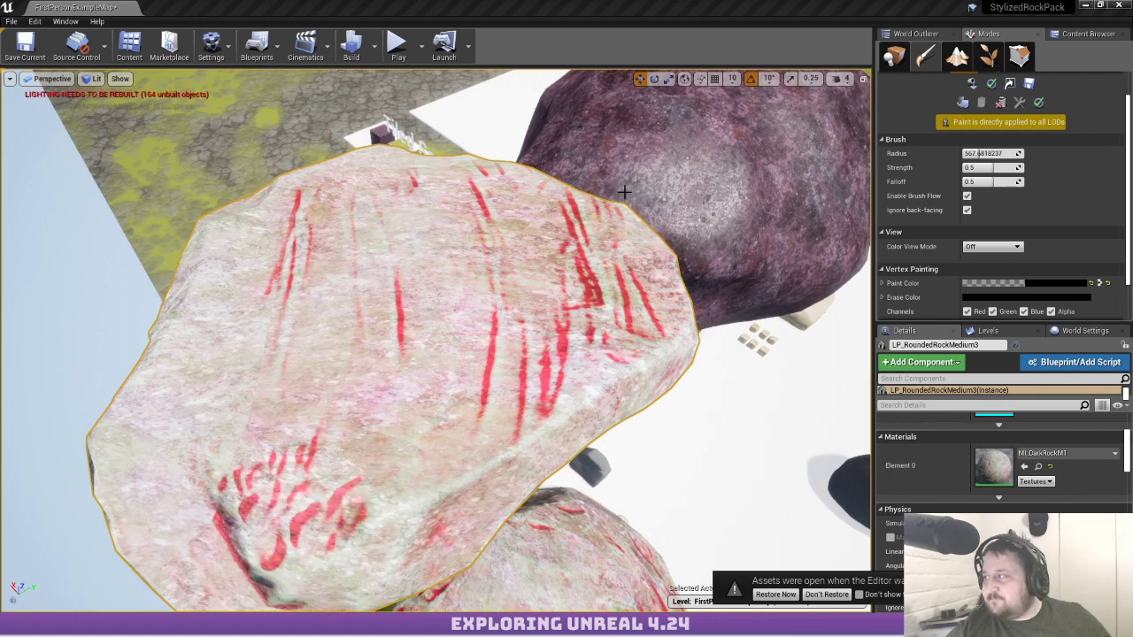
left_click(1089, 35)
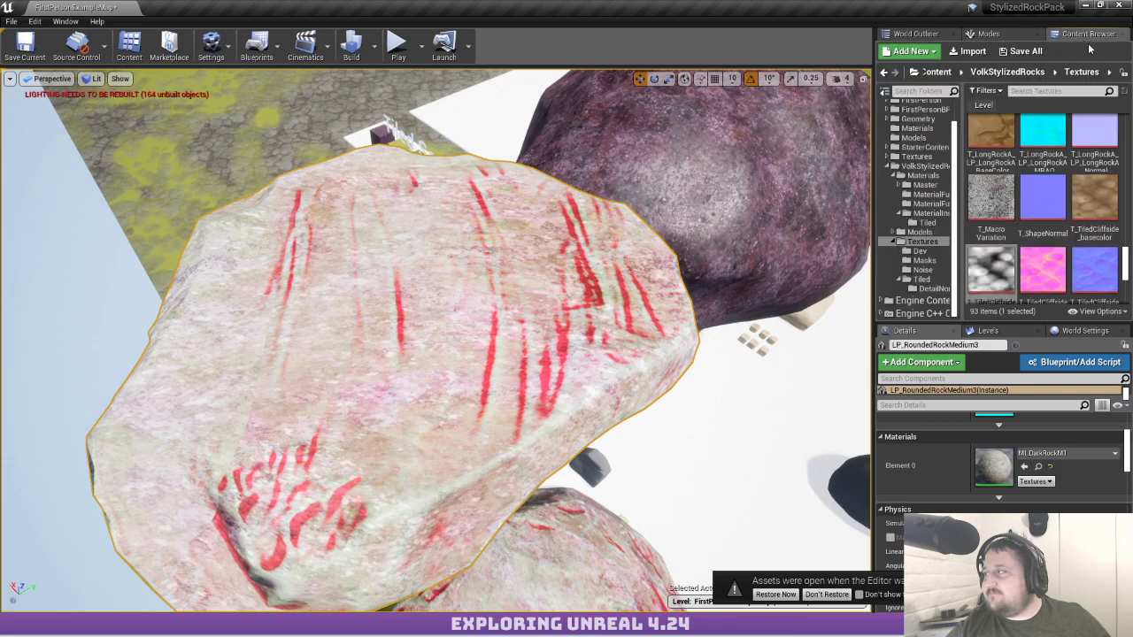
scroll(1015, 161, "up", 5)
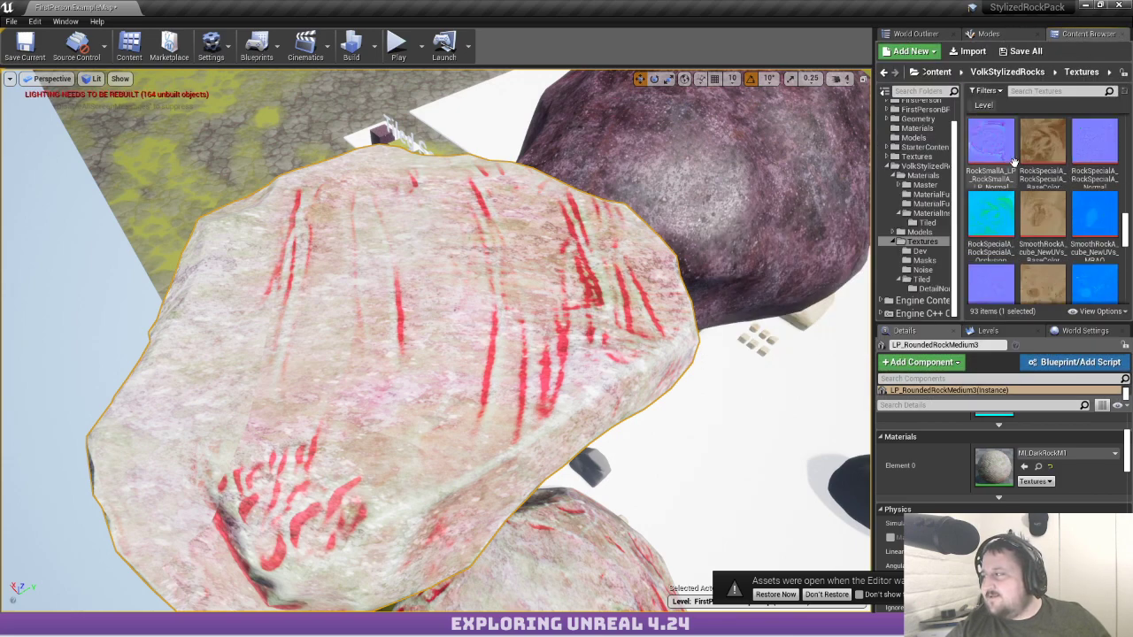
scroll(1015, 163, "up", 3)
left_click_drag(1127, 210, 1127, 242)
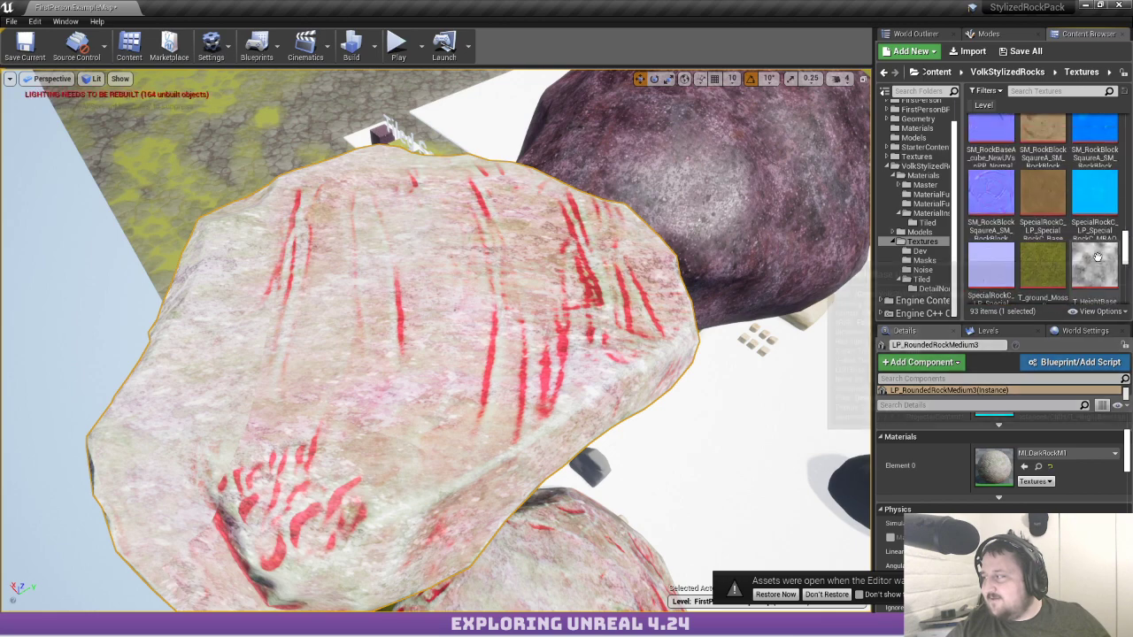
left_click(1097, 259)
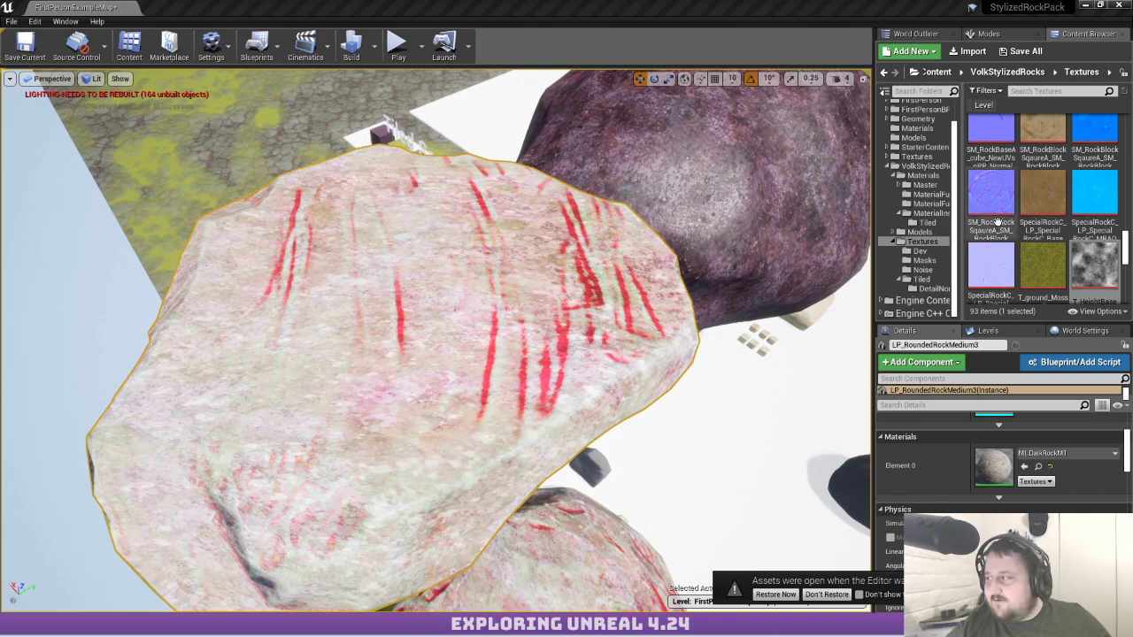
Pick TilingStoneMaskDetail_Pebbles2Mask from the Textures/Masks folder and check the rock in the level
scroll(1106, 223, "up", 10)
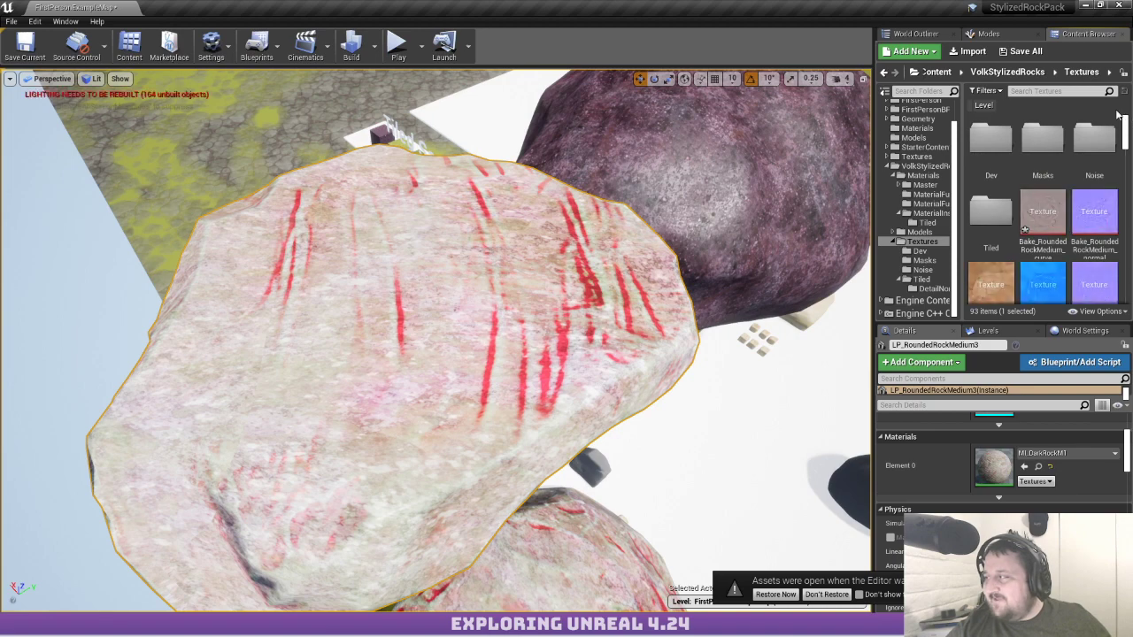
double_click(1035, 160)
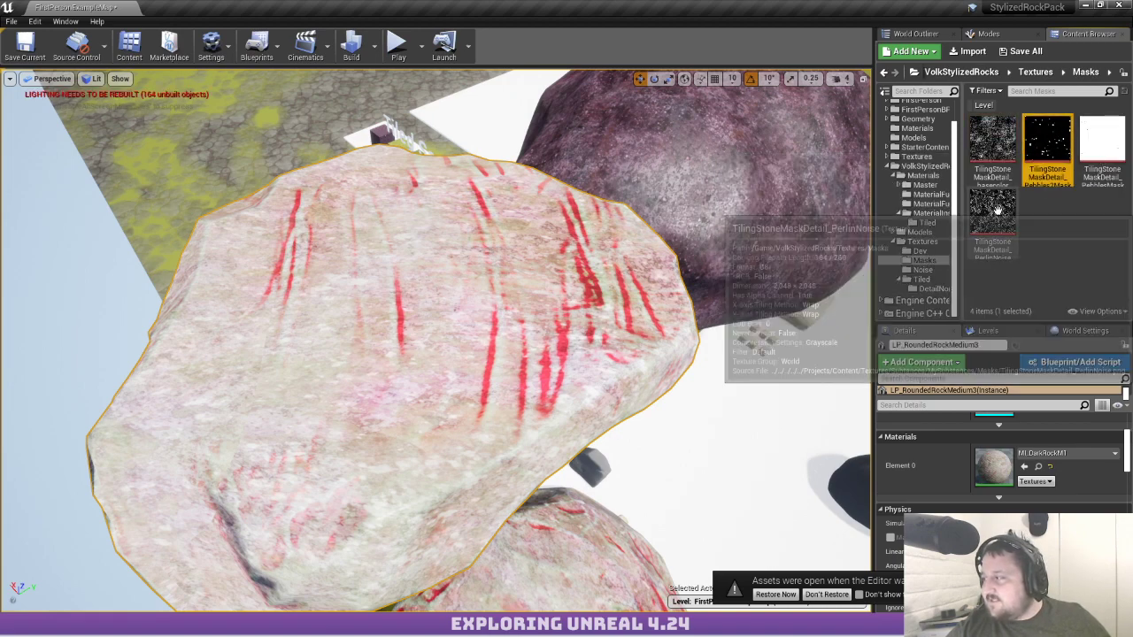
right_click_drag(602, 327, 602, 284)
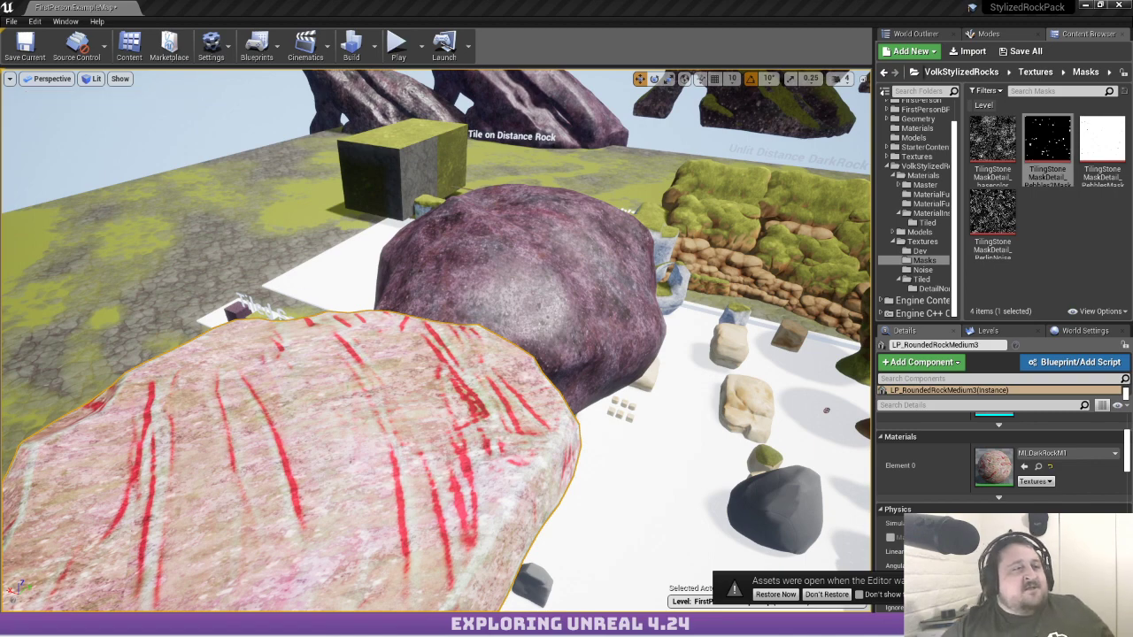
Bring up the M_RockMaster graph and inspect how the Mask texture parameter feeds its Multiply node
left_click_drag(374, 3, 361, 4)
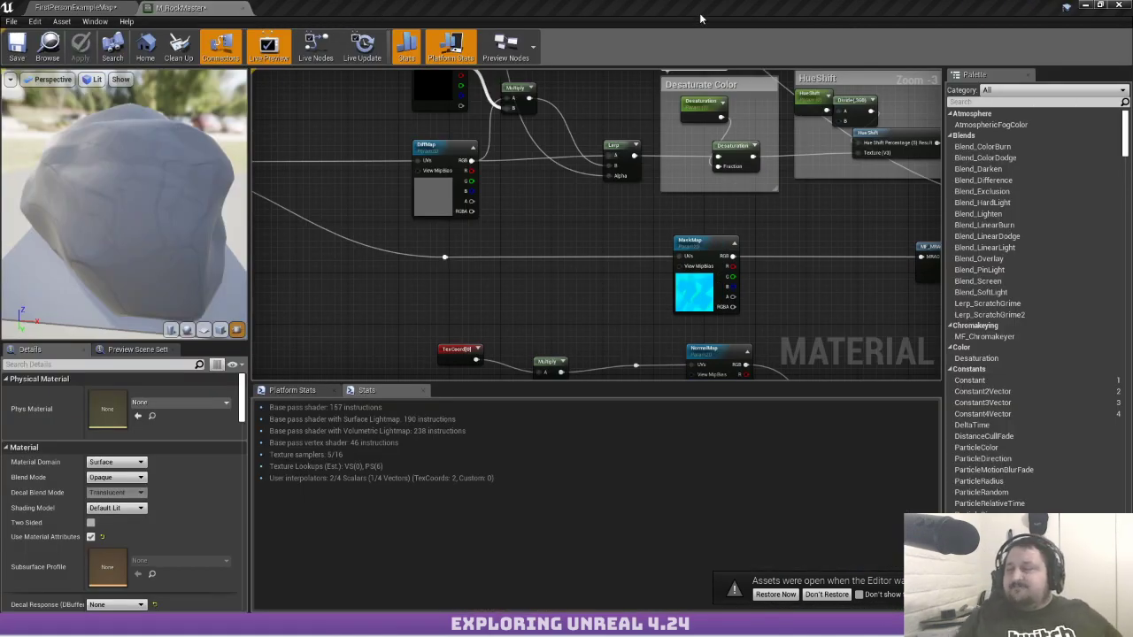
right_click_drag(607, 182, 678, 325)
scroll(678, 326, "down", 1)
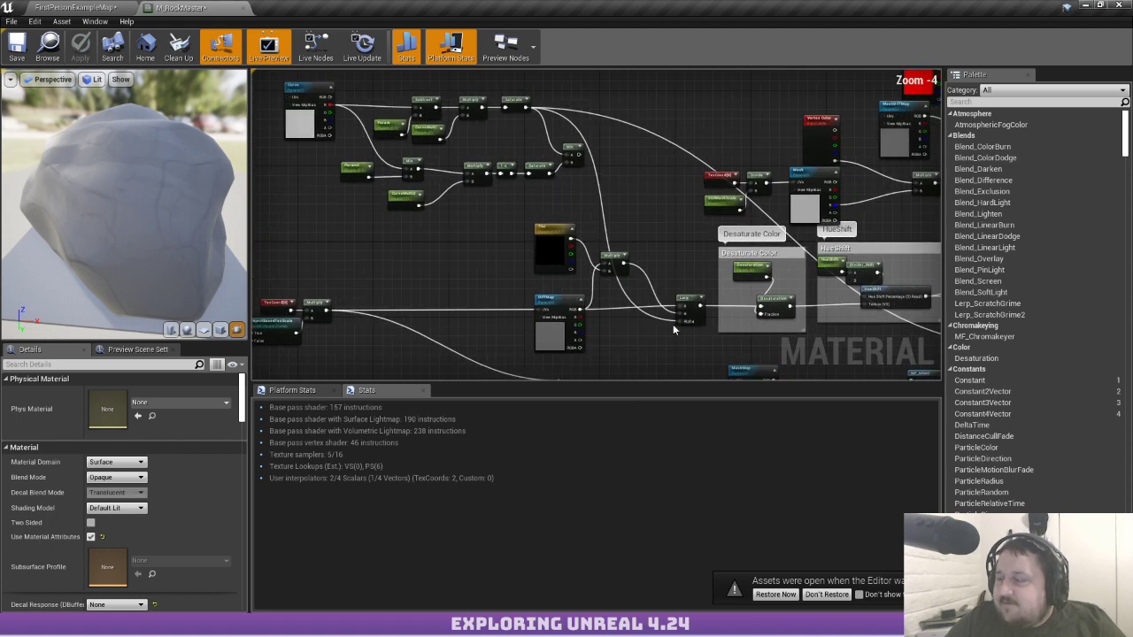
right_click_drag(773, 251, 480, 225)
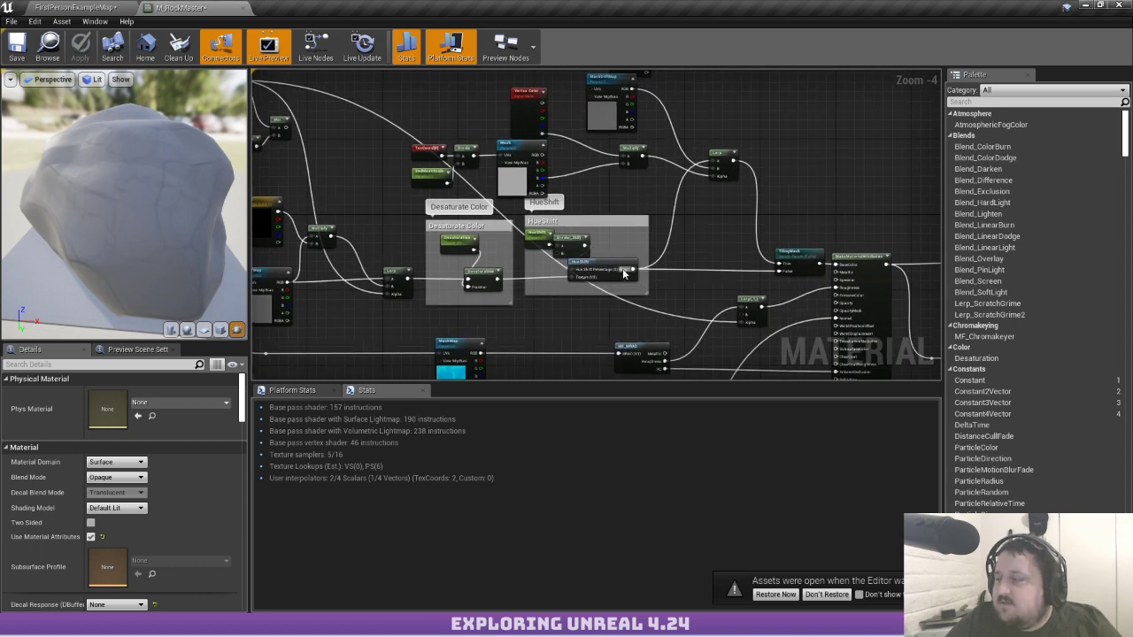
left_click(521, 168)
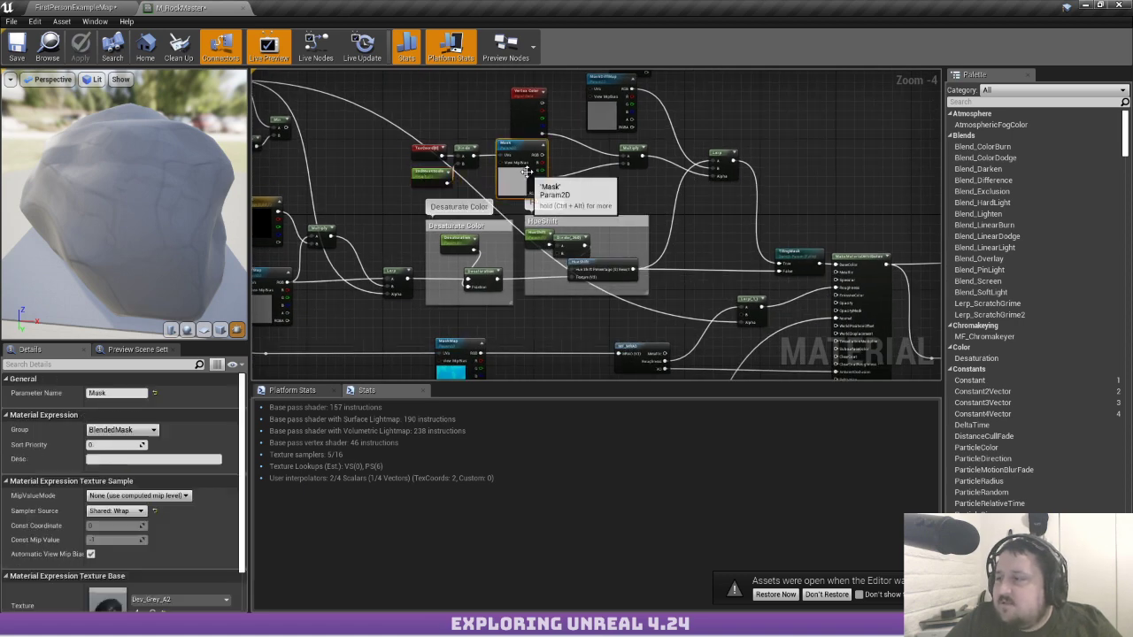
scroll(511, 175, "up", 4)
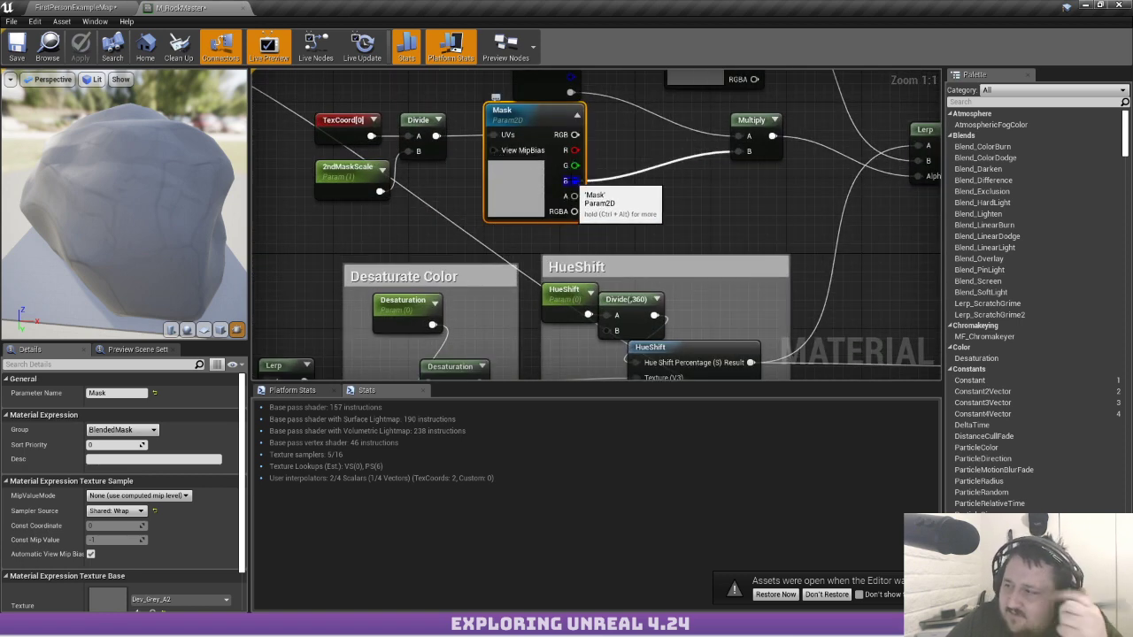
Move the Mask node's blue output connection to its red output, keeping it wired to the Multiply's B input
scroll(567, 182, "down", 5)
right_click_drag(639, 202, 280, 112)
right_click_drag(678, 85, 531, 124)
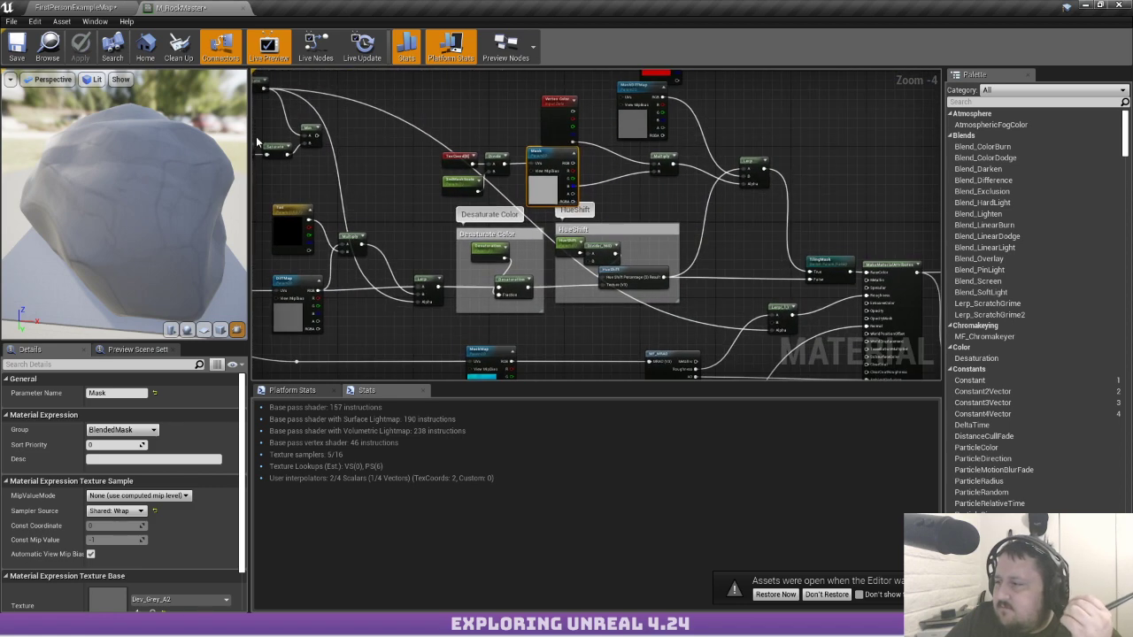
scroll(522, 124, "up", 4)
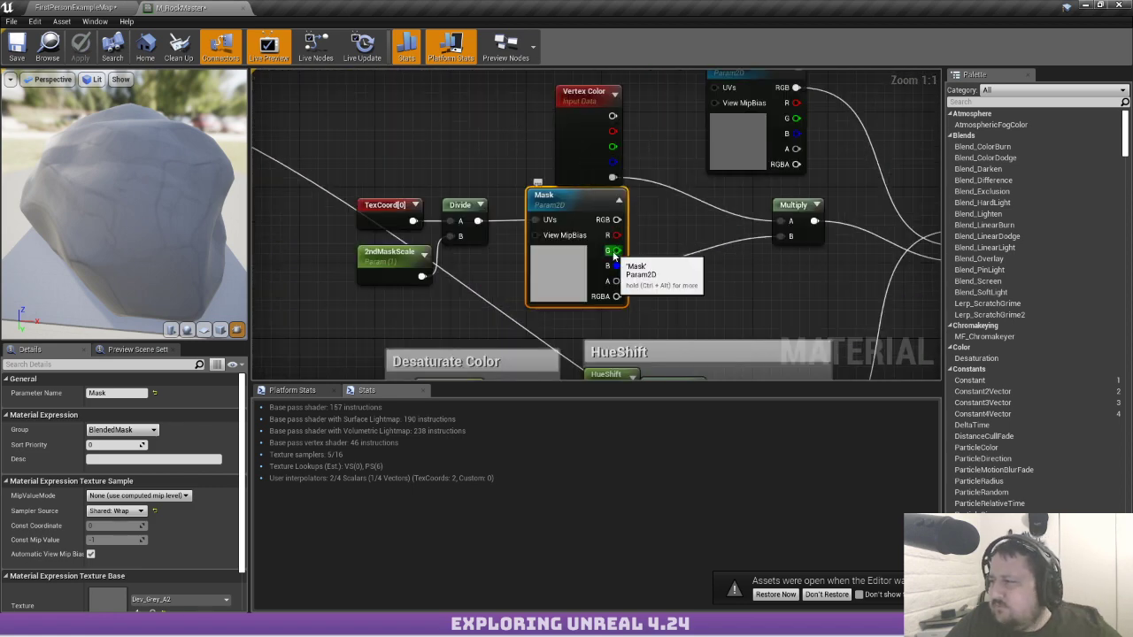
left_click_drag(617, 266, 617, 235, "ctrl")
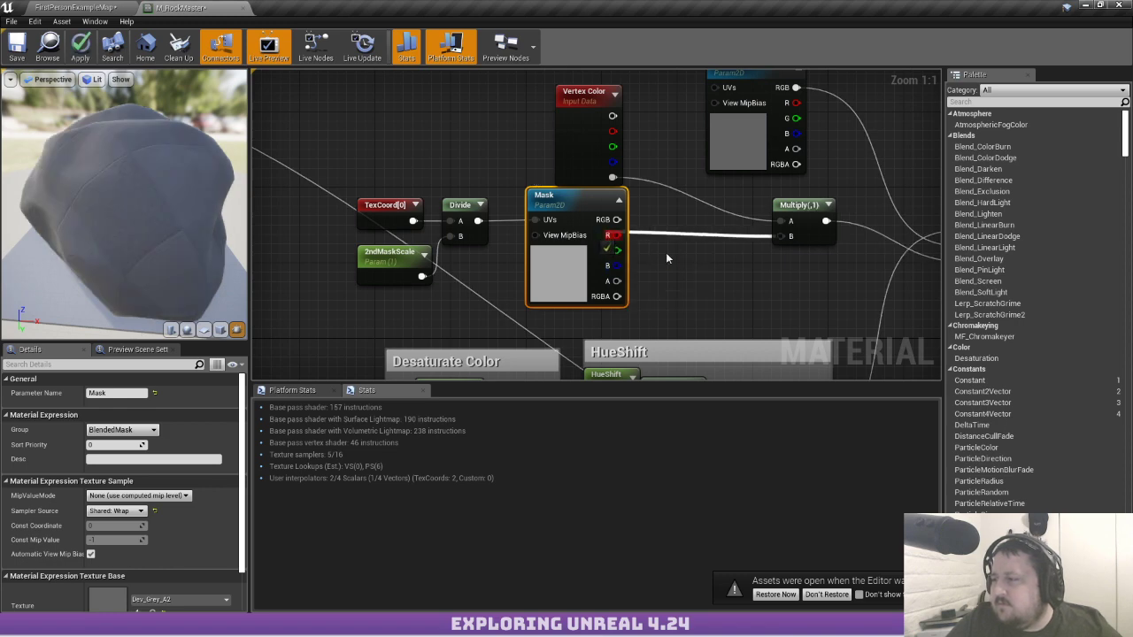
Examine the M_RockMaster graph from the blend nodes to the Vertex paint to add moss group for vertex color channel usage
right_click_drag(742, 277, 688, 188)
scroll(670, 210, "down", 3)
right_click_drag(574, 117, 570, 164)
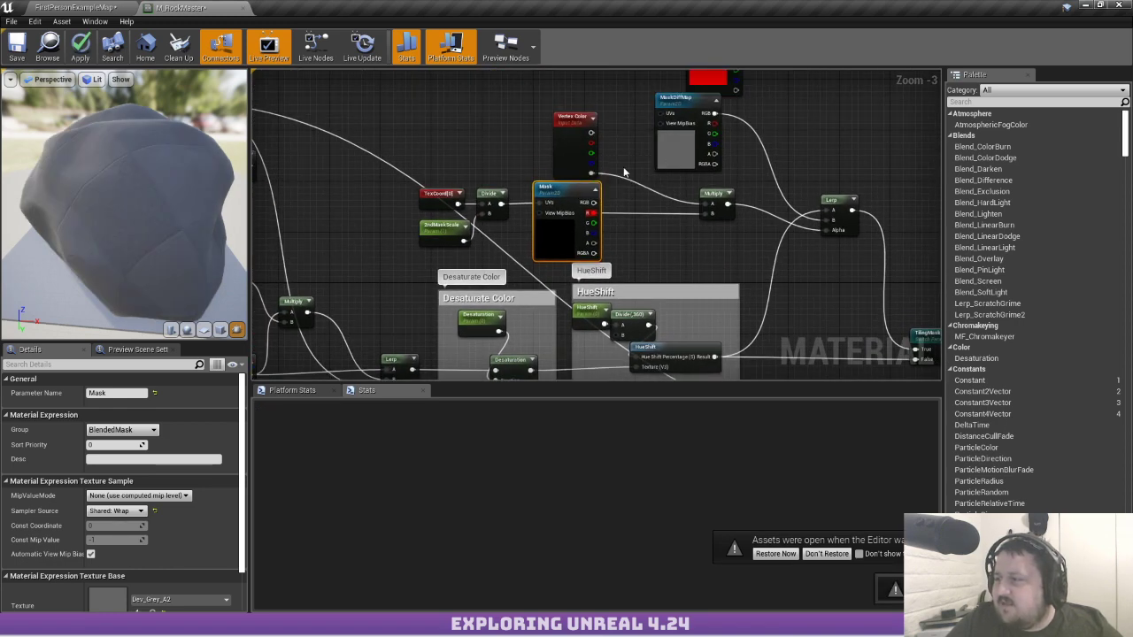
scroll(659, 208, "down", 3)
scroll(785, 249, "up", 3)
mouse_move(785, 249)
right_mouse_down()
mouse_move(584, 156)
mouse_move(513, 144)
mouse_move(626, 142)
right_mouse_up()
scroll(514, 144, "down", 4)
scroll(622, 256, "up", 4)
right_click_drag(622, 255, 740, 344)
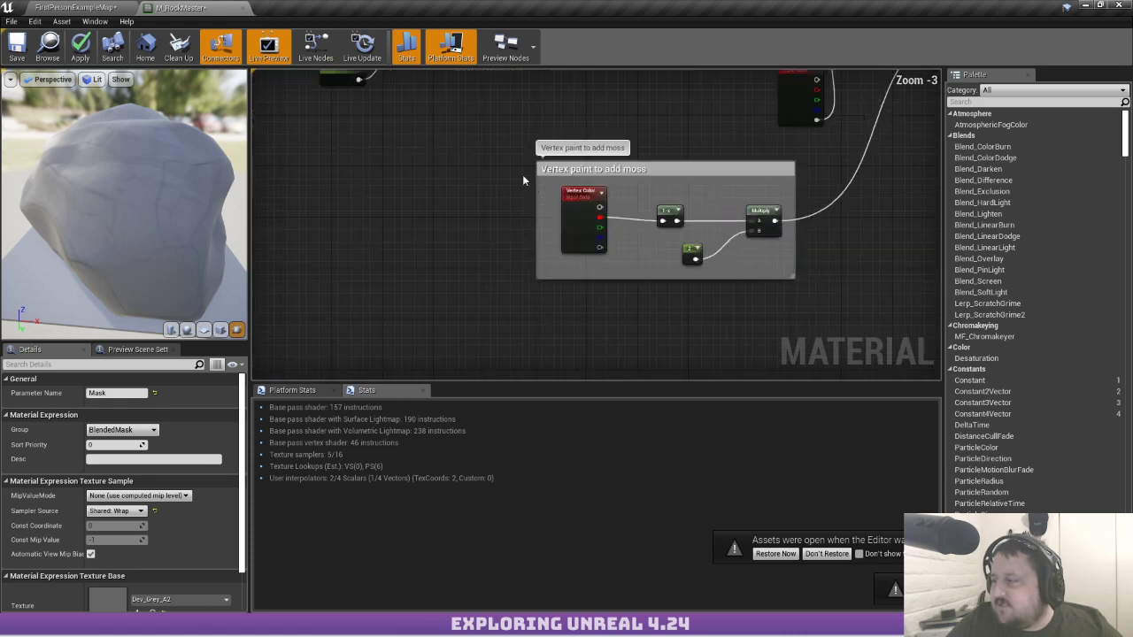
scroll(520, 173, "down", 3)
mouse_move(520, 174)
right_mouse_down()
mouse_move(584, 252)
mouse_move(680, 290)
mouse_move(567, 190)
right_mouse_up()
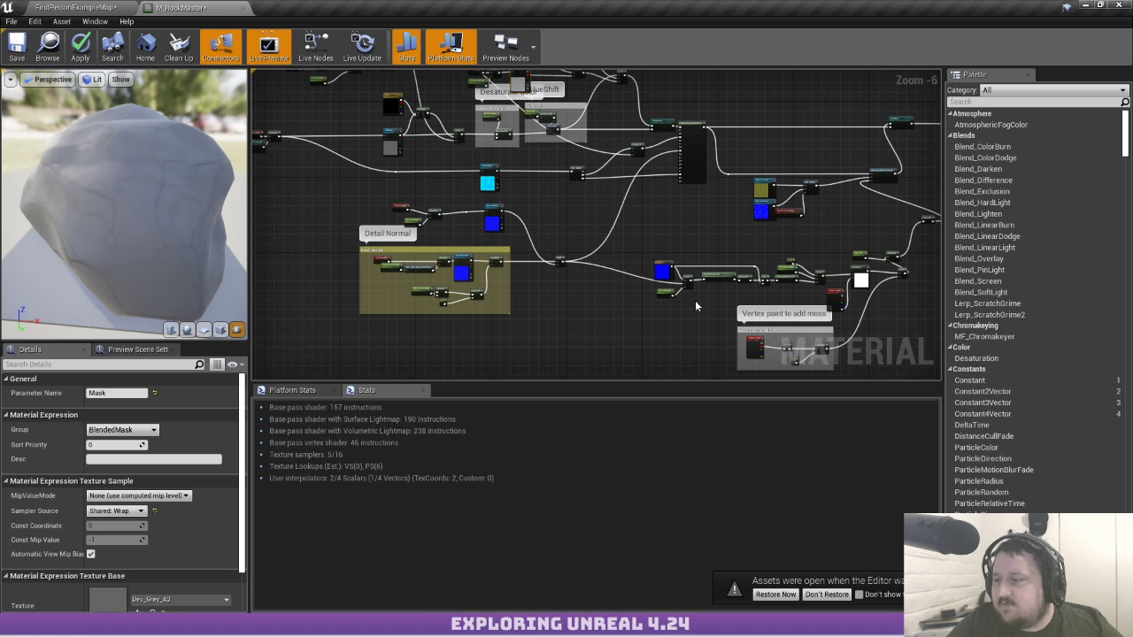
Wire the Mask node's green output to the Multiply's B input in place of the red output
right_click_drag(414, 82, 568, 180)
scroll(686, 179, "up", 6)
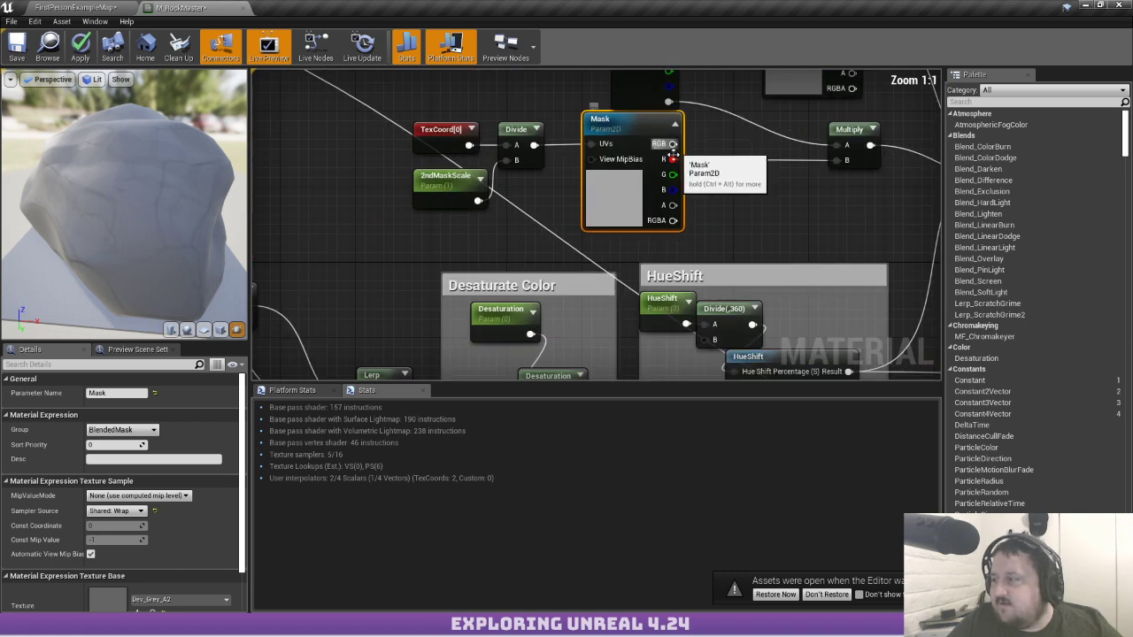
left_click(767, 188)
scroll(702, 159, "down", 4)
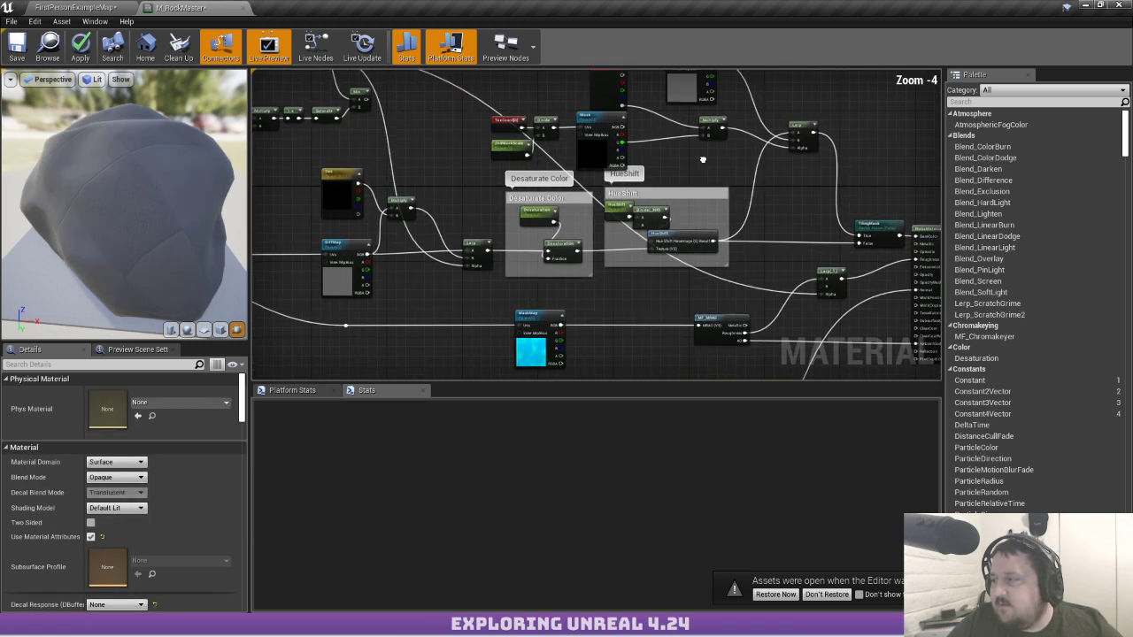
right_click_drag(703, 159, 688, 198)
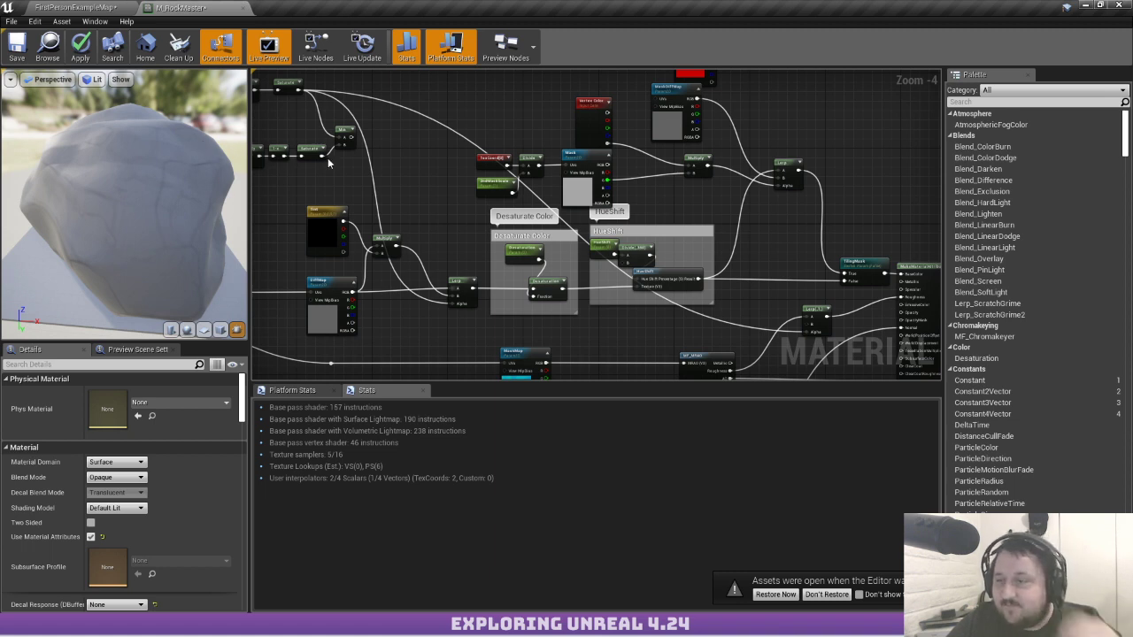
Check the material on the preview rock from several angles and distances
left_click_drag(186, 138, 86, 140)
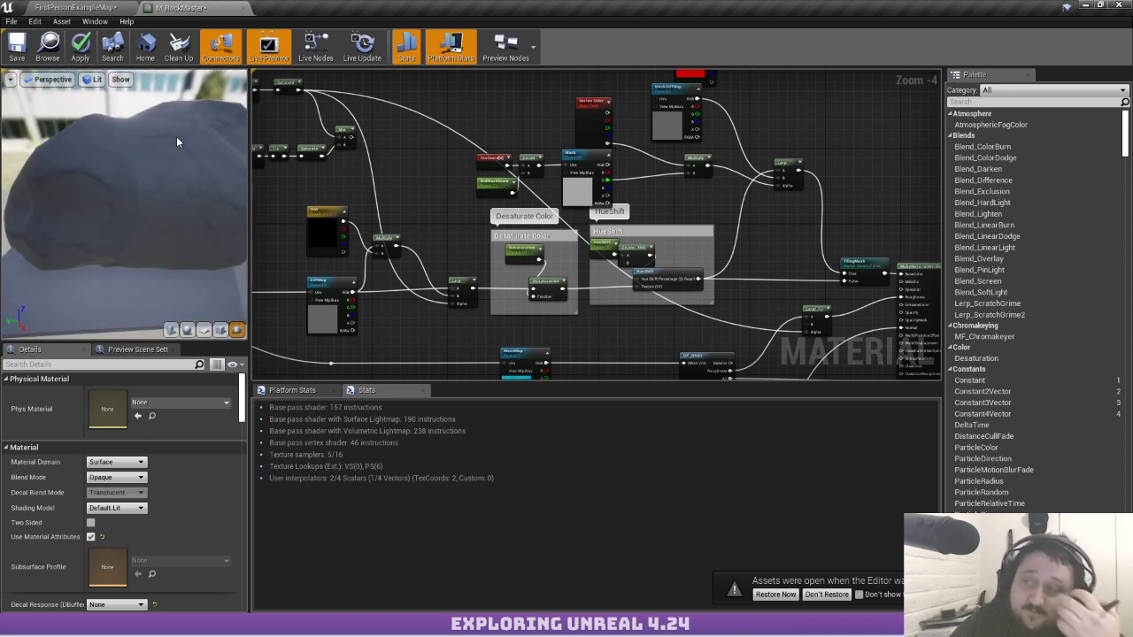
mouse_move(179, 135)
left_mouse_down()
mouse_move(185, 177)
mouse_move(177, 140)
left_mouse_up()
right_click_drag(145, 142, 148, 176)
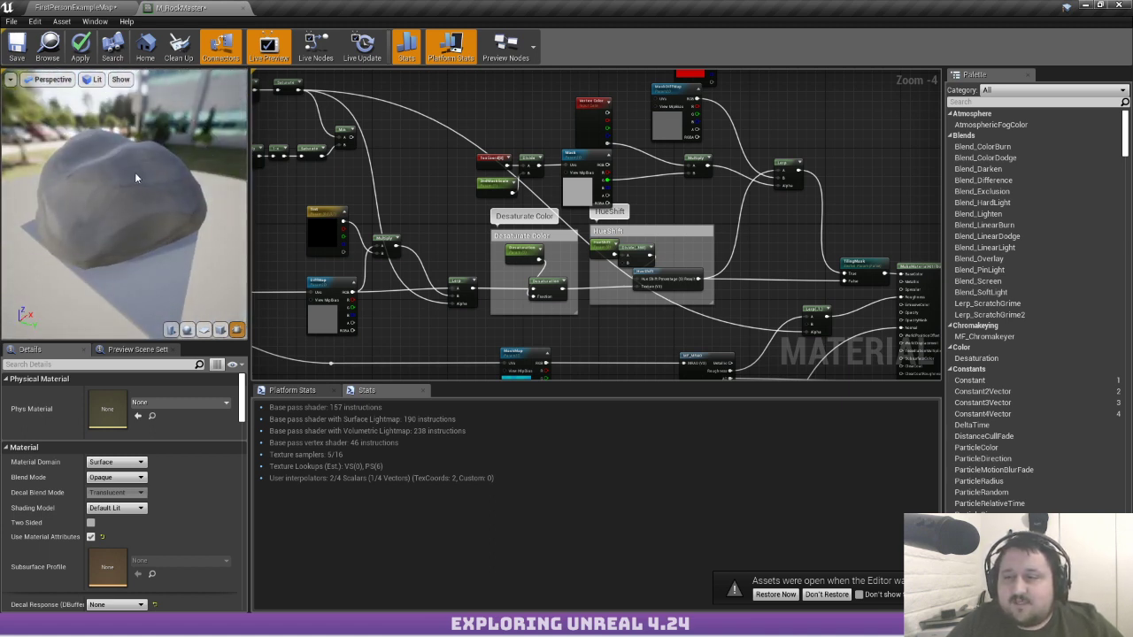
mouse_move(119, 153)
left_mouse_down()
mouse_move(212, 160)
mouse_move(123, 163)
left_mouse_up()
mouse_move(115, 149)
right_mouse_down()
mouse_move(115, 107)
mouse_move(115, 128)
right_mouse_up()
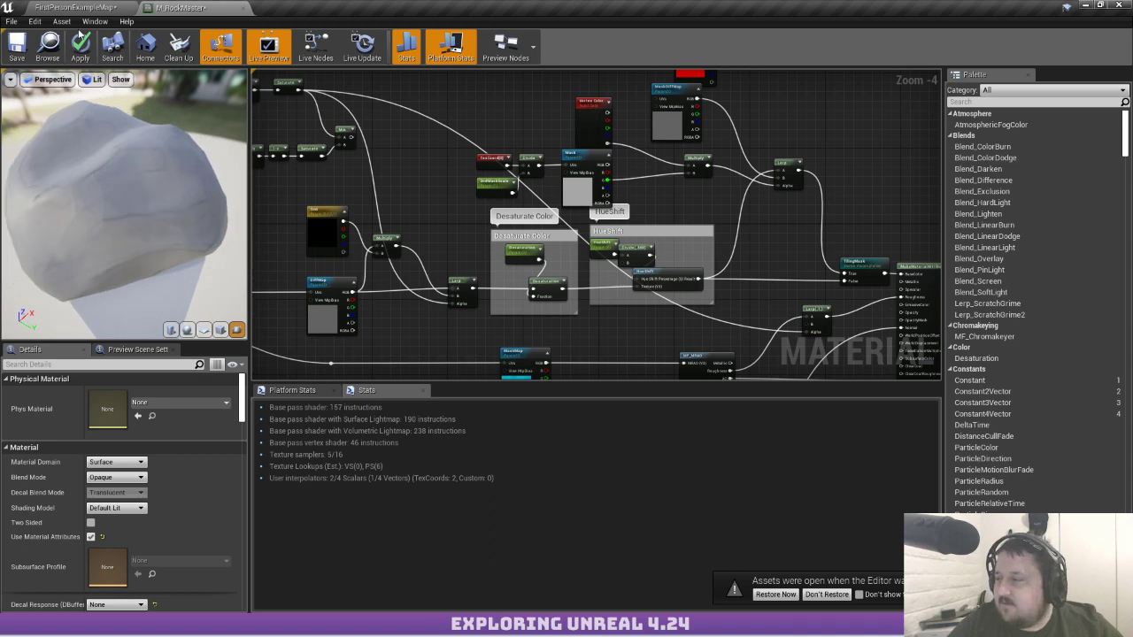
Examine the Vertex Color, Mask, MaskDiffMap and BlendColor nodes around the blend Lerp
right_click_drag(607, 102, 404, 143)
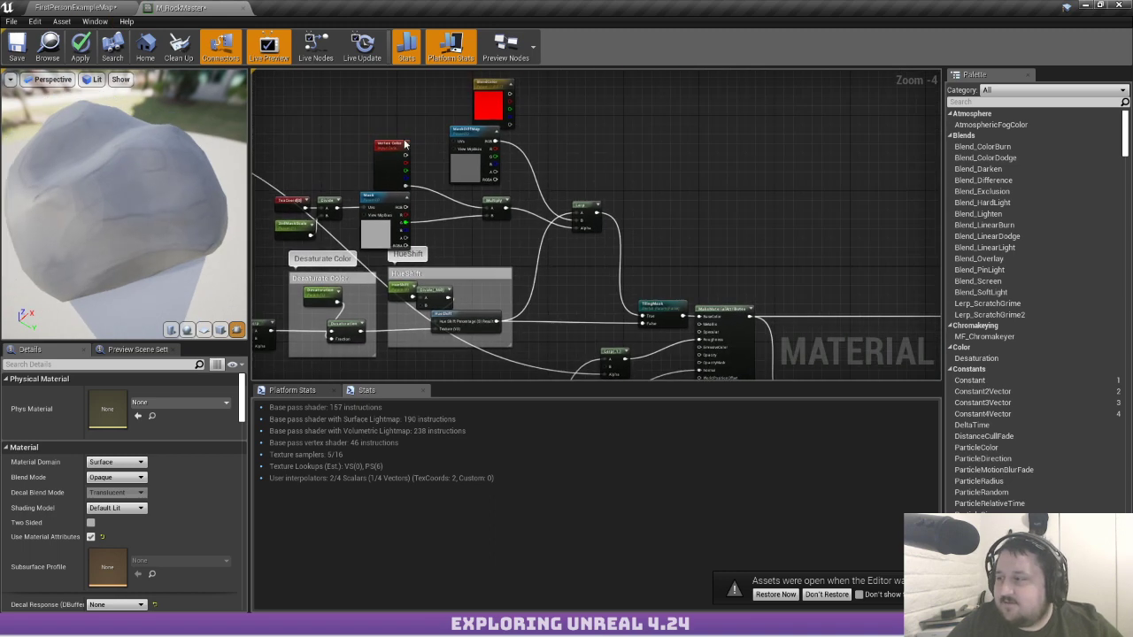
scroll(558, 115, "down", 2)
right_click_drag(558, 115, 533, 145)
scroll(417, 108, "up", 2)
right_click_drag(474, 110, 458, 232)
scroll(439, 123, "down", 2)
scroll(452, 215, "up", 3)
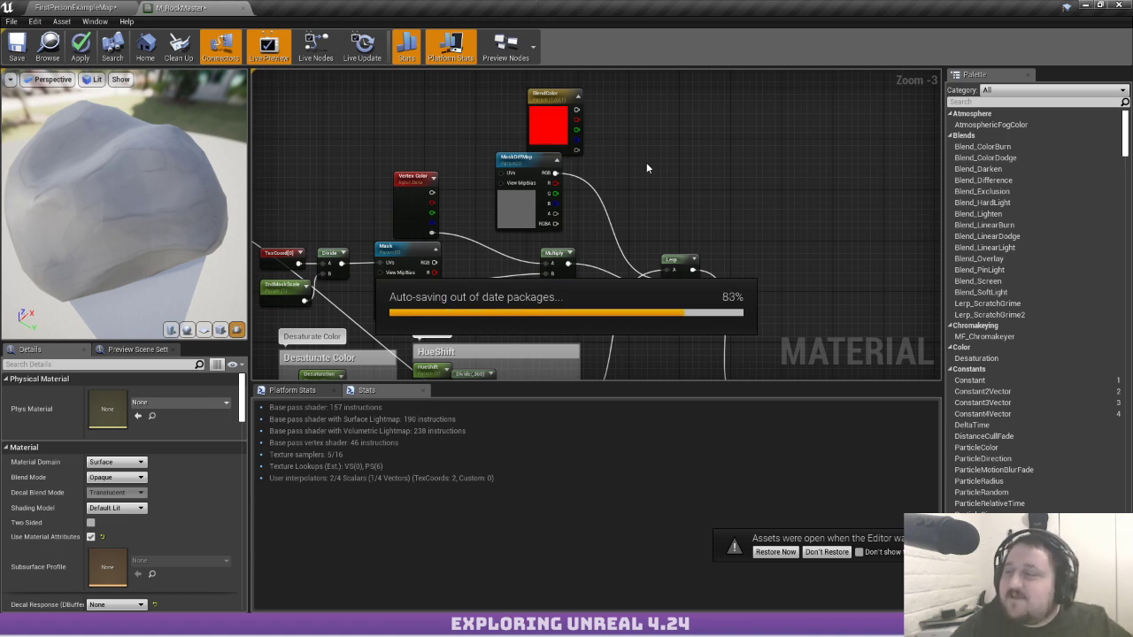
mouse_move(604, 146)
right_mouse_down()
mouse_move(575, 132)
mouse_move(588, 154)
right_mouse_up()
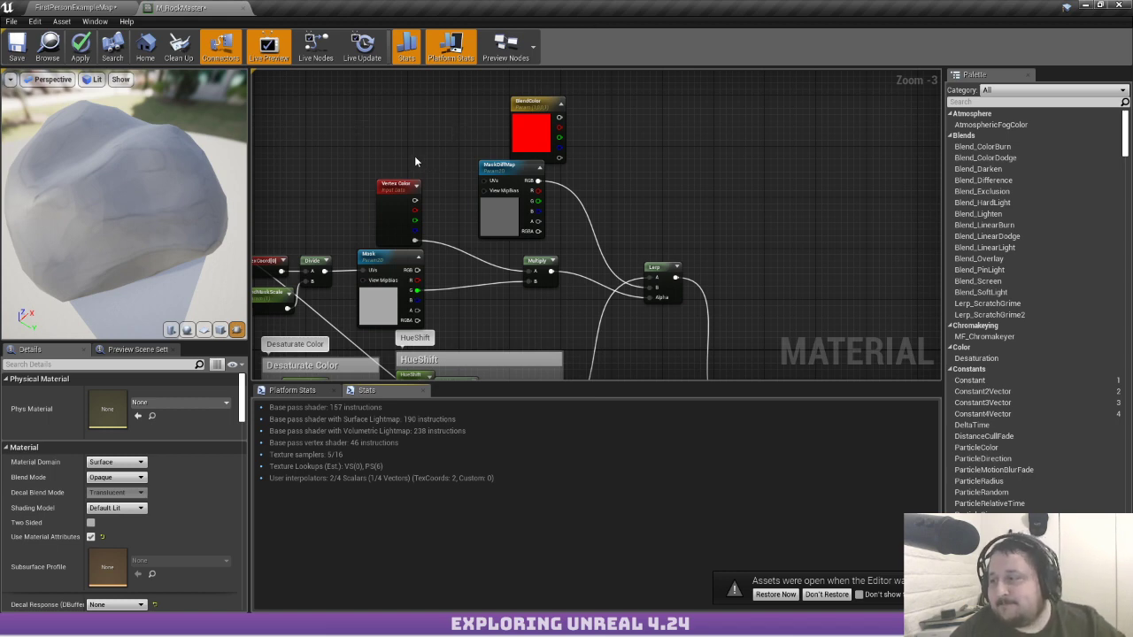
Select the MaskDiffMap node and inspect its RGB connection to the Lerp
scroll(502, 175, "up", 3)
left_click(507, 213)
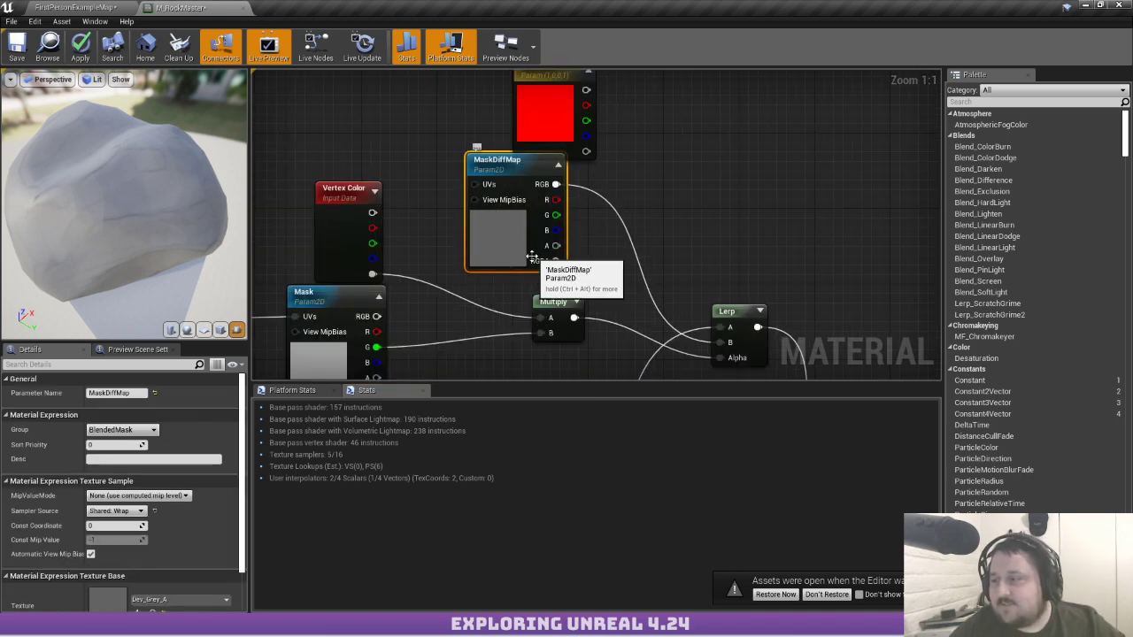
right_click_drag(558, 185, 536, 178)
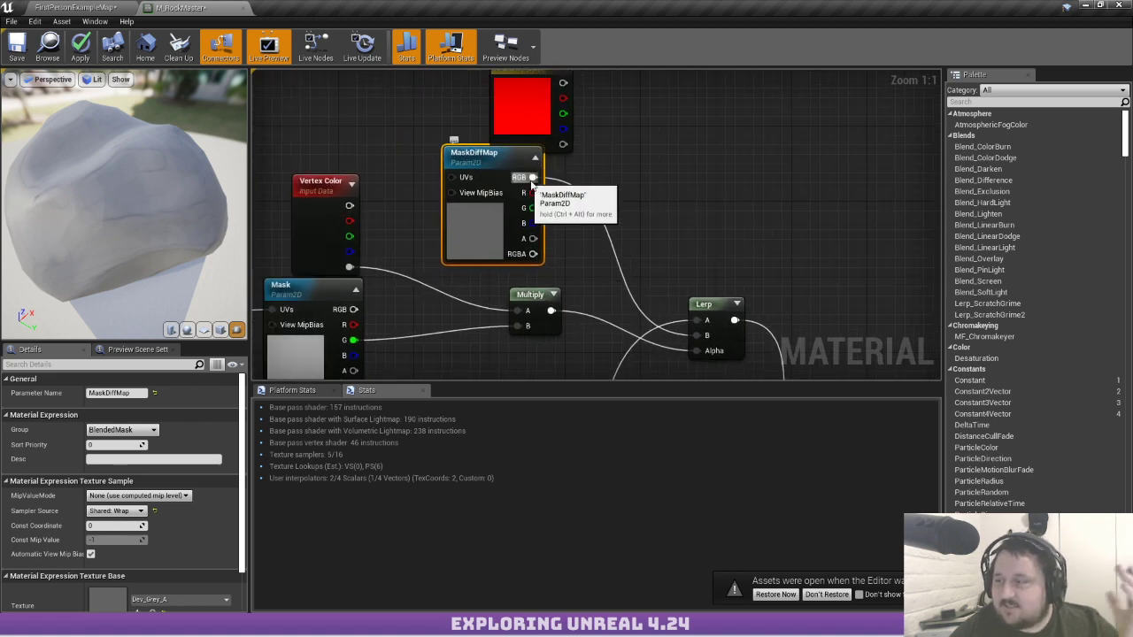
scroll(447, 260, "down", 2)
right_click_drag(452, 260, 676, 200)
Return to the level and reset MaskDiffMap in the rock's material instance to Dev_Grey_A
left_click(94, 7)
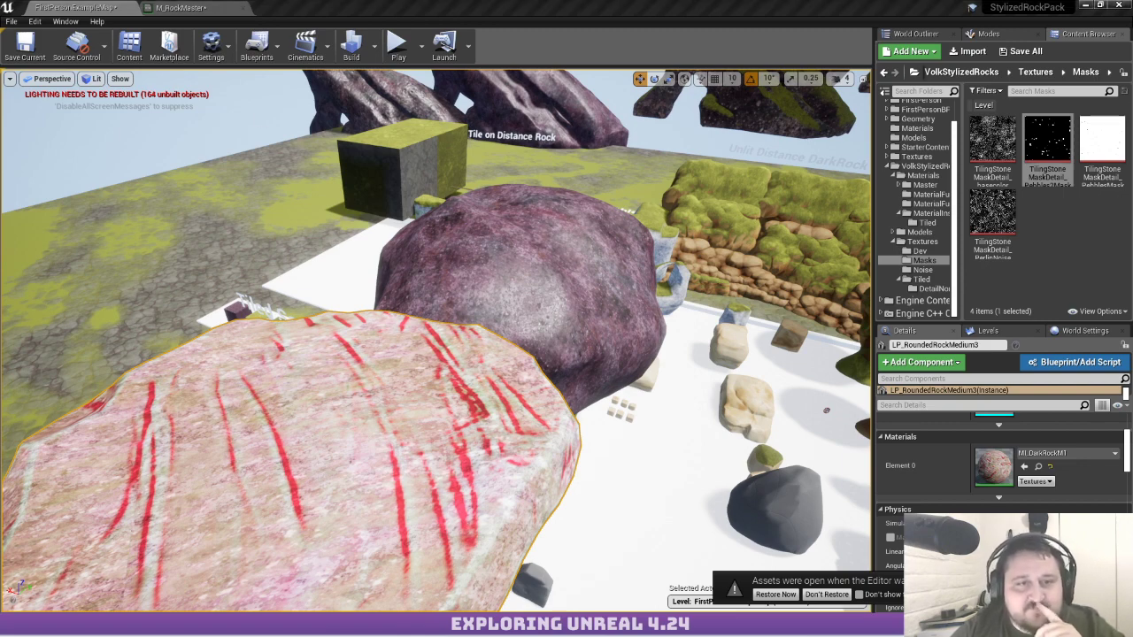
left_click_drag(0, 106, 281, 64)
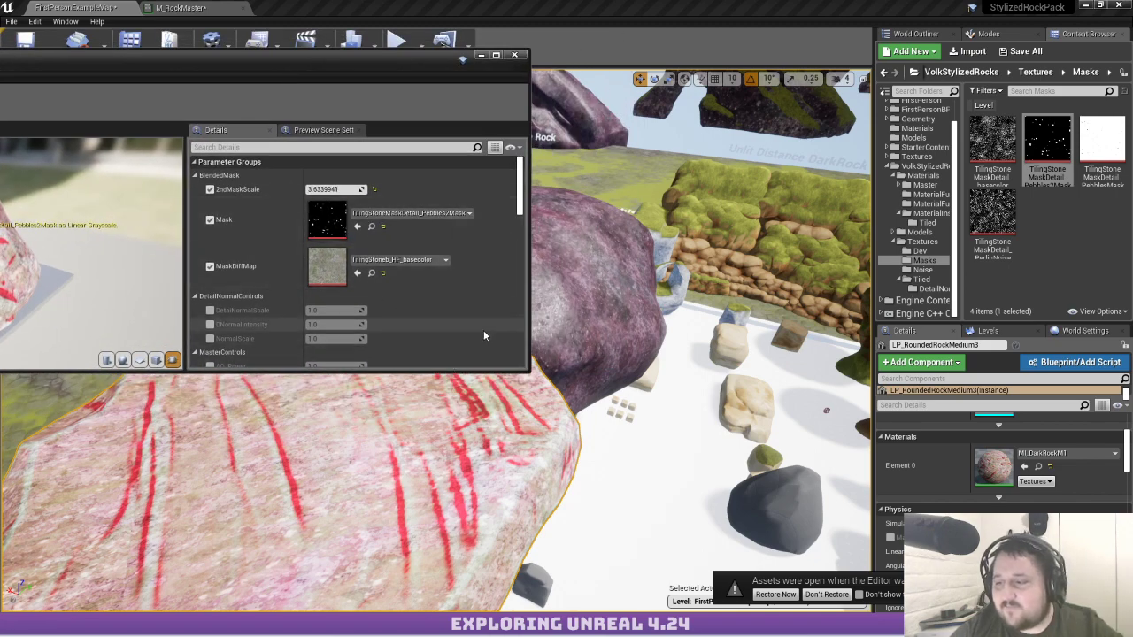
left_click_drag(529, 373, 650, 537)
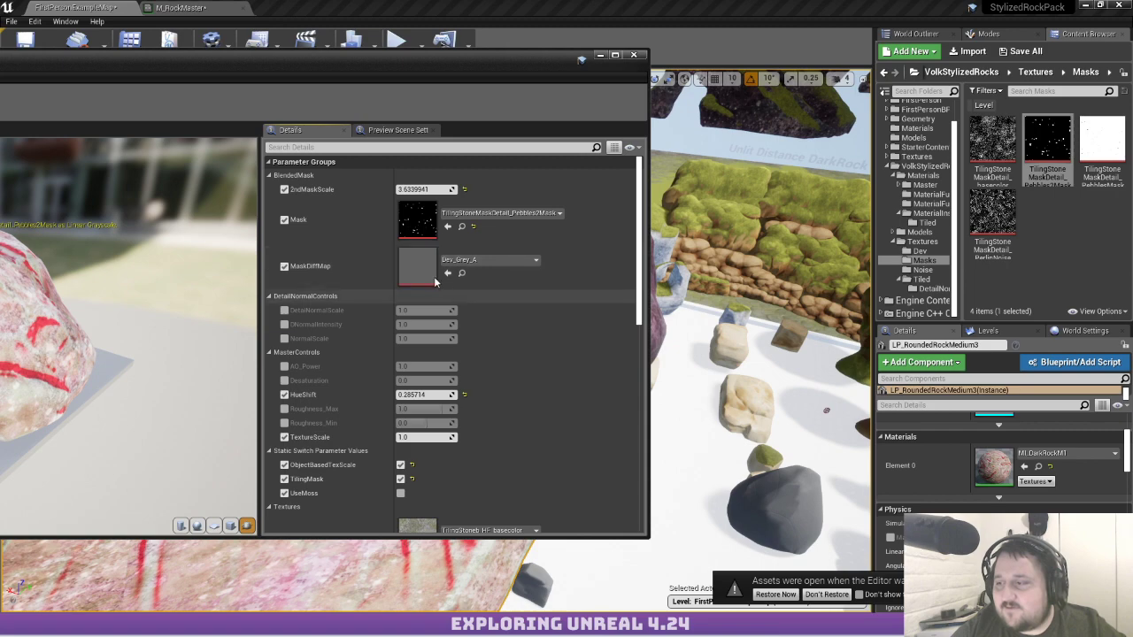
left_click_drag(465, 71, 0, 157)
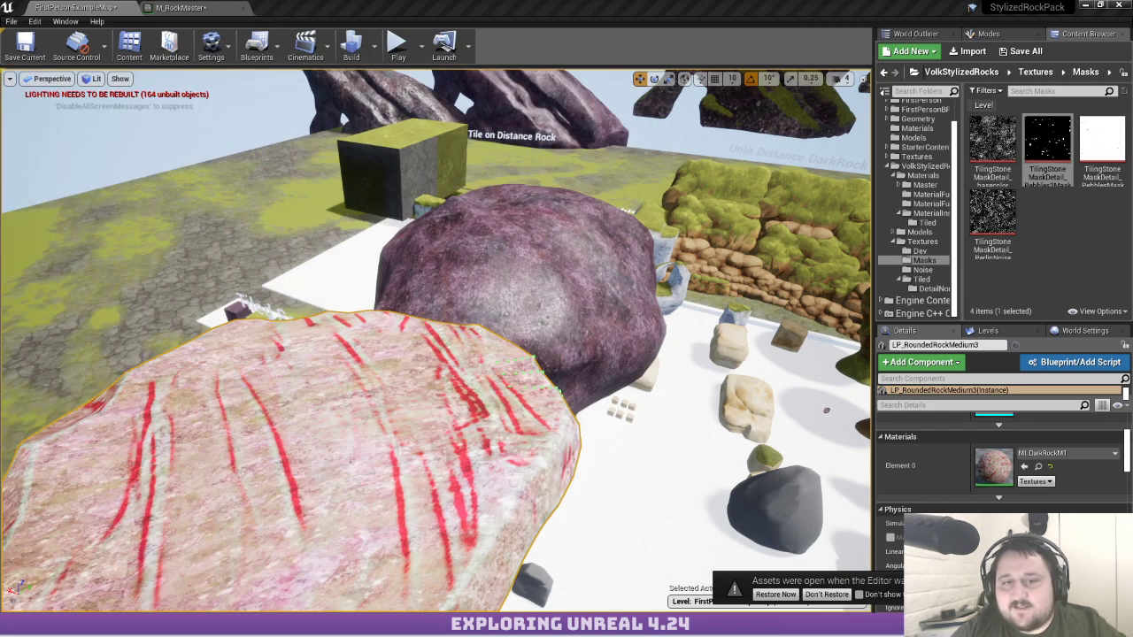
Browse the parent Textures folder and inspect the patterned LP_RoundedRockMedium3 surface in the level up close
key("alt+Left")
scroll(1087, 263, "down", 5)
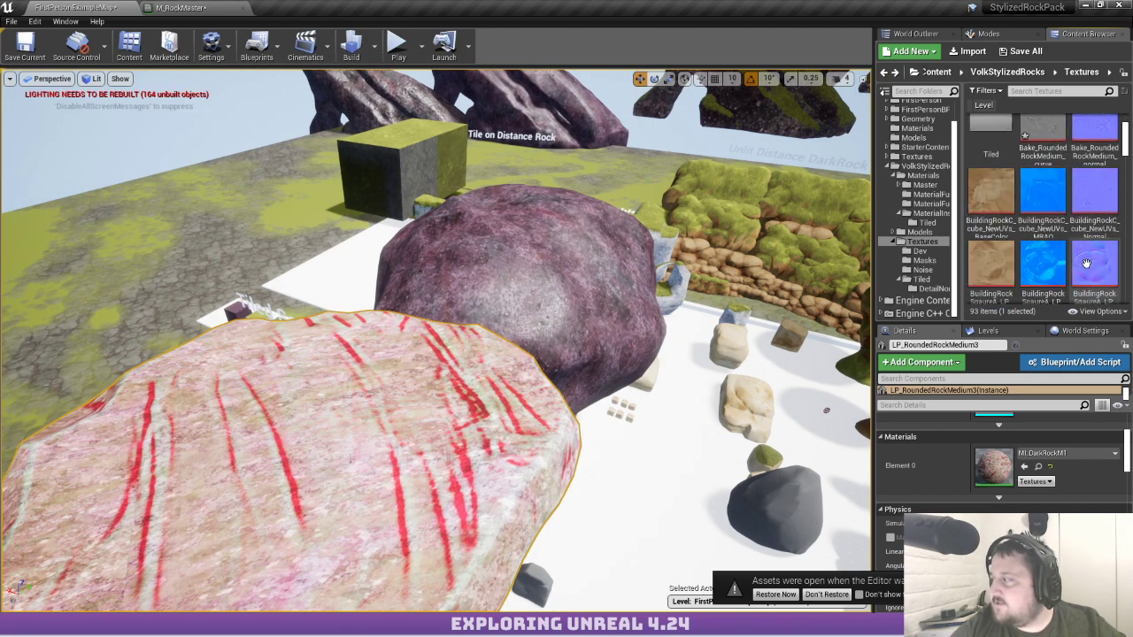
left_click(979, 191)
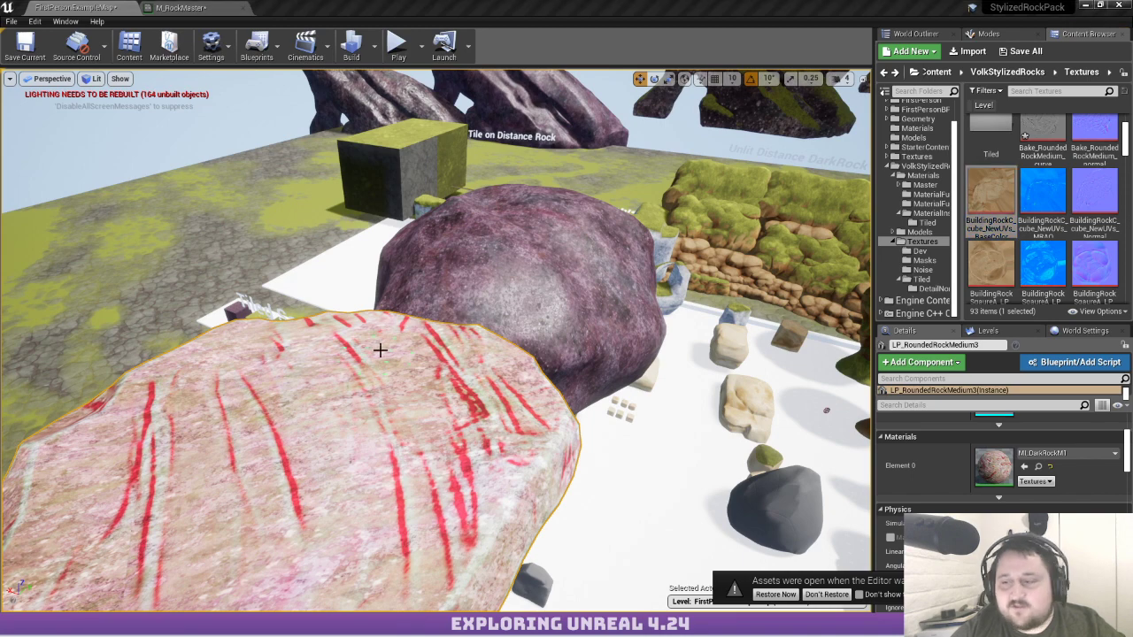
key("w")
right_click_drag(381, 350, 324, 388)
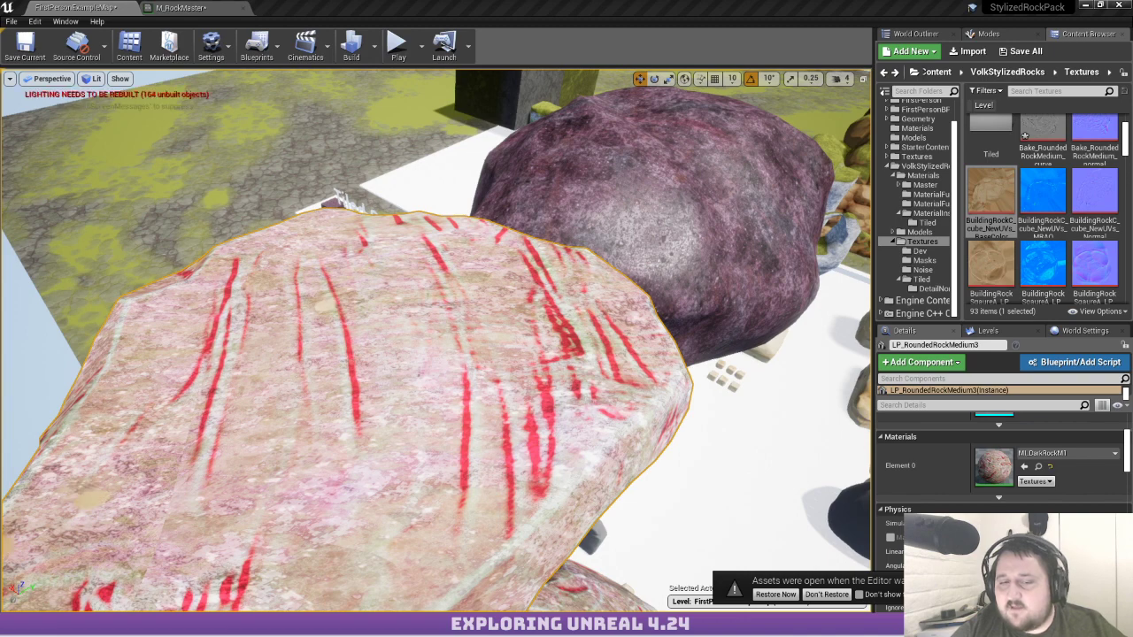
left_click(381, 150)
right_click_drag(381, 151, 248, 115)
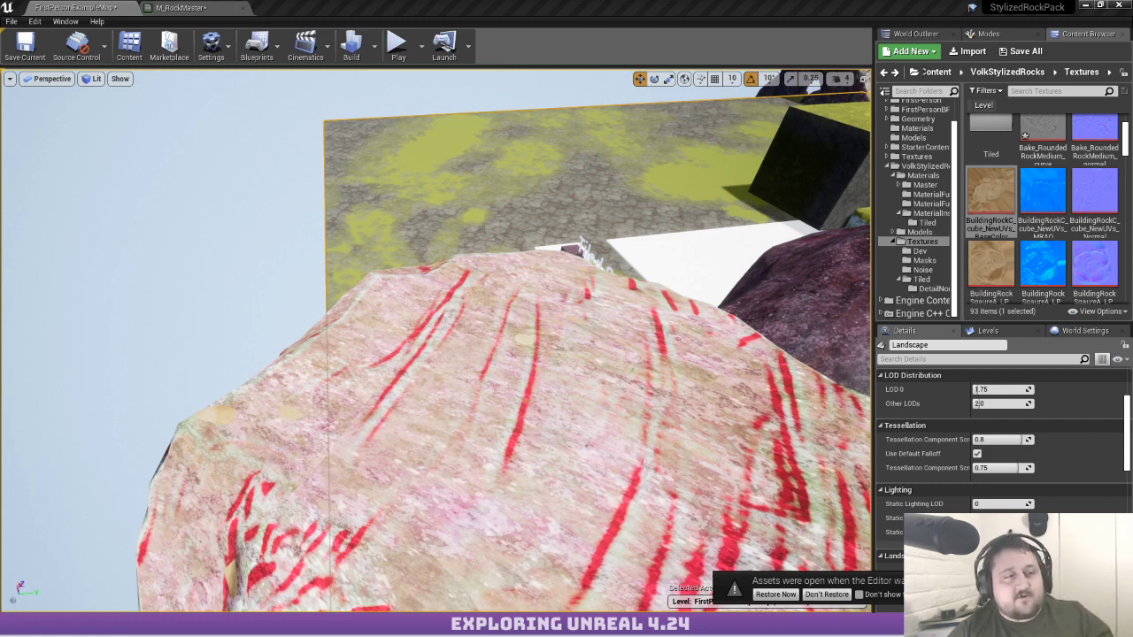
Switch to YouTube in the browser and search for "chrome home mini ad"
left_click_drag(0, 213, 274, 1)
scroll(416, 293, "down", 6)
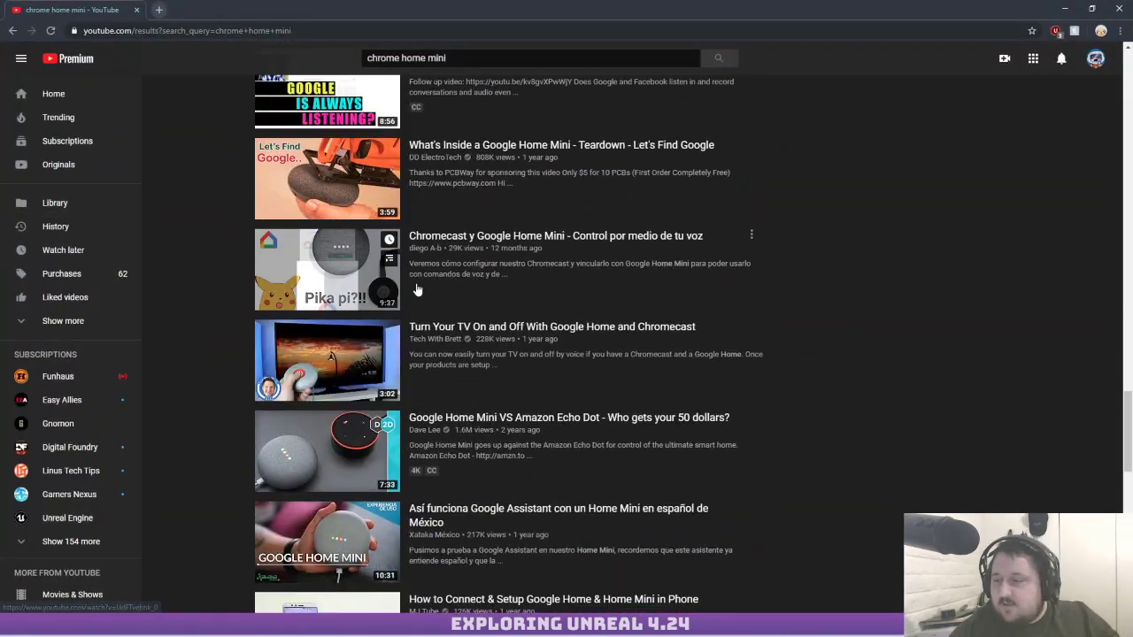
scroll(415, 295, "up", 3)
left_click(483, 58)
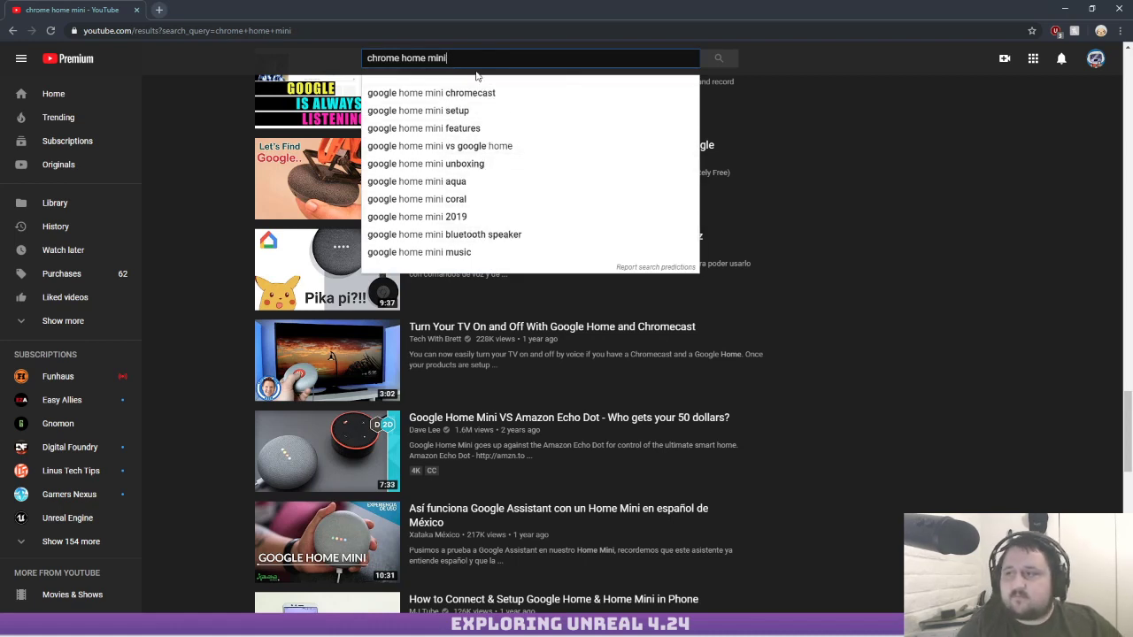
type("ad")
key("Return")
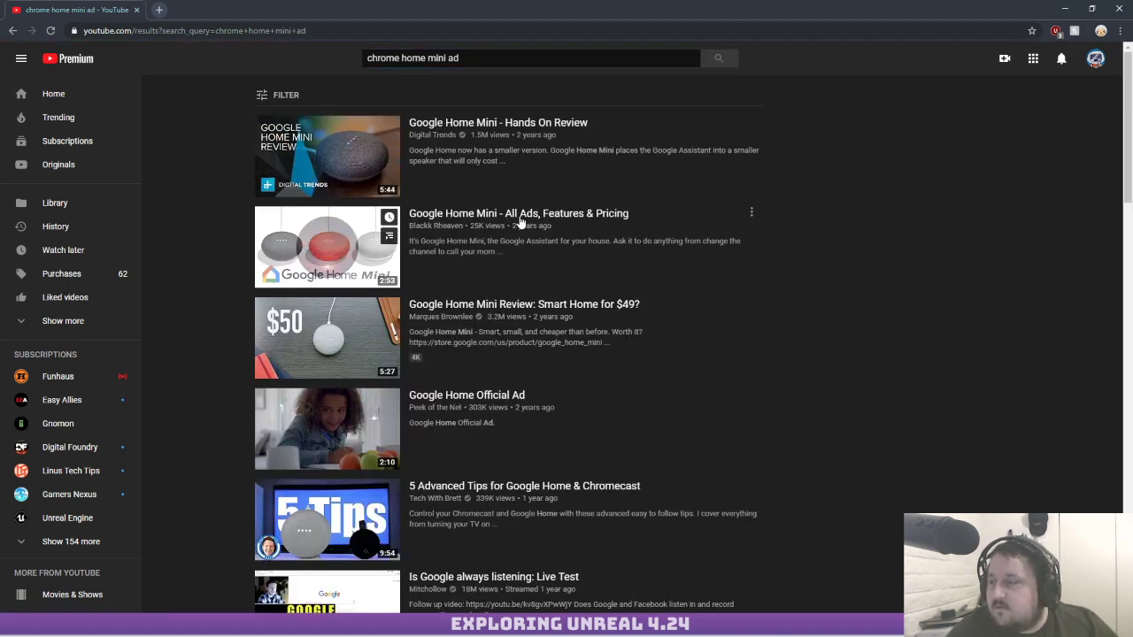
Open the "Google Home Mini - All Ads, Features & Pricing" video, mute and pause it, and raise its playback quality
left_click(522, 221)
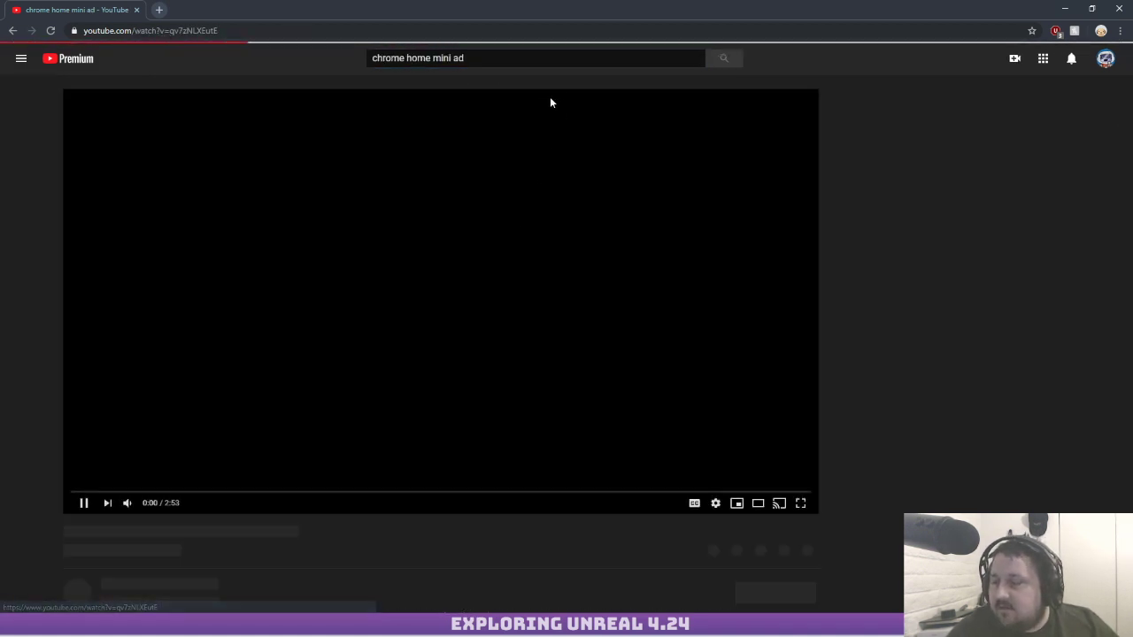
left_click(121, 504)
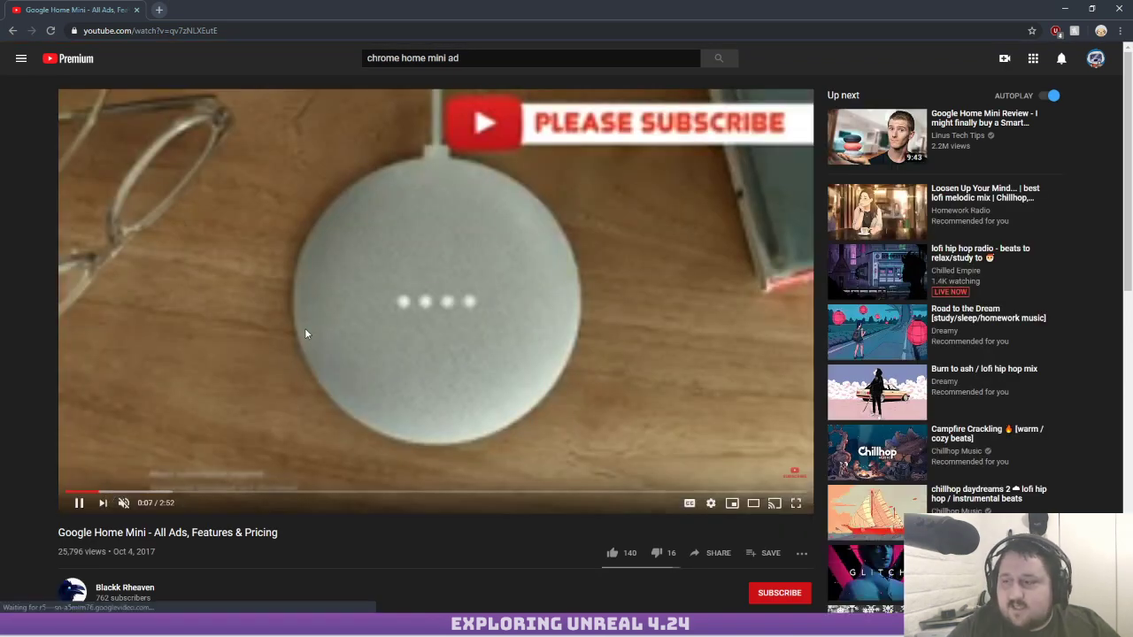
left_click(372, 367)
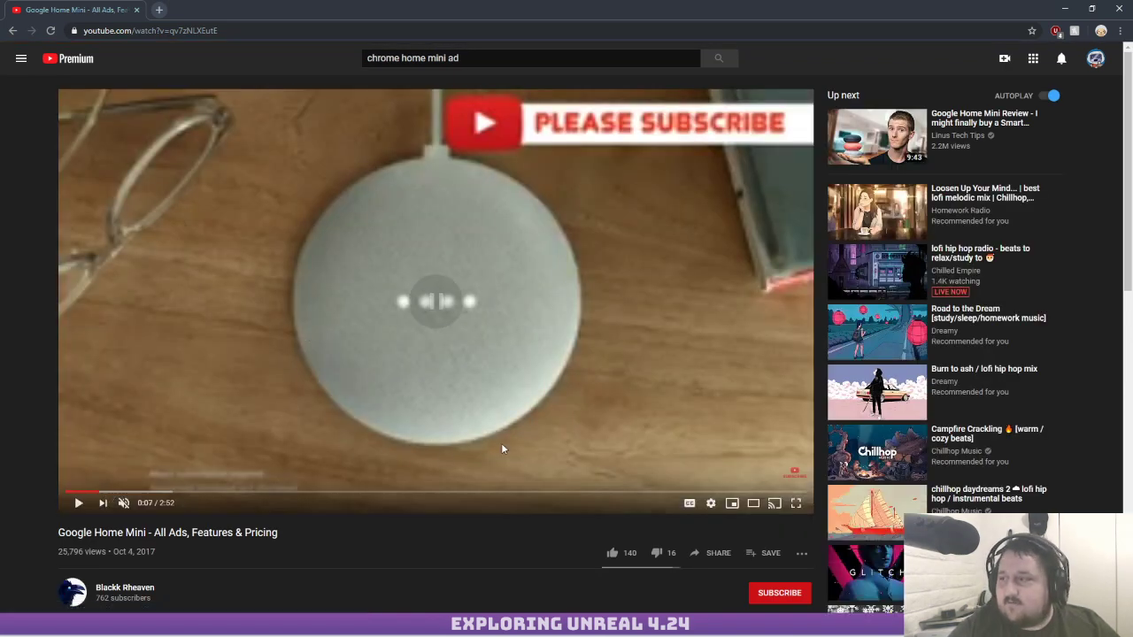
left_click(711, 504)
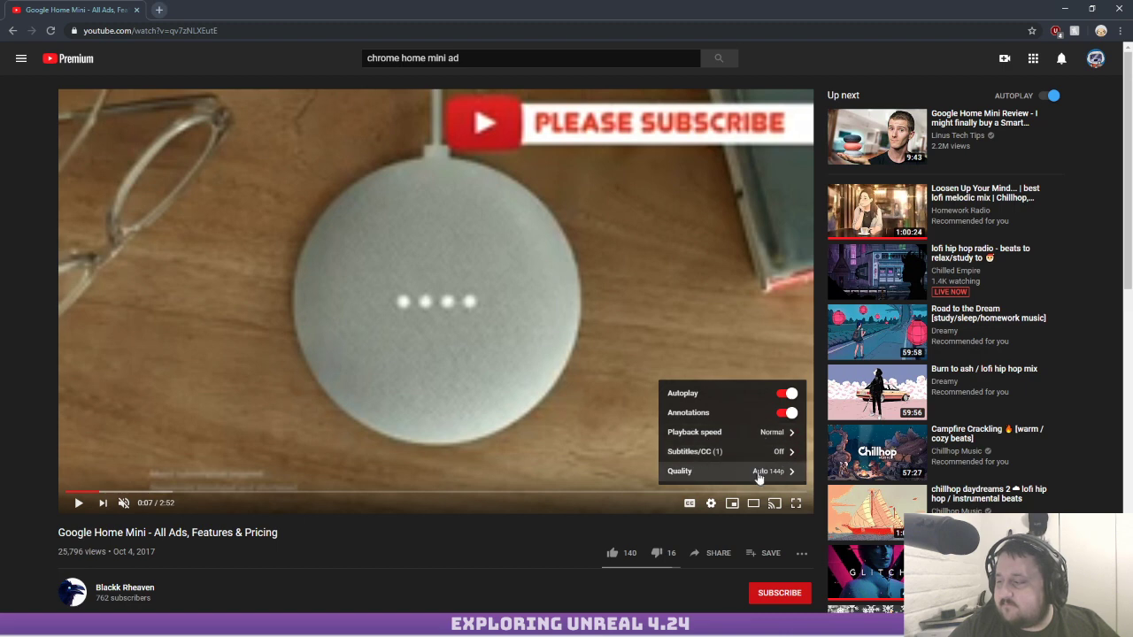
left_click(760, 469)
left_click(688, 354)
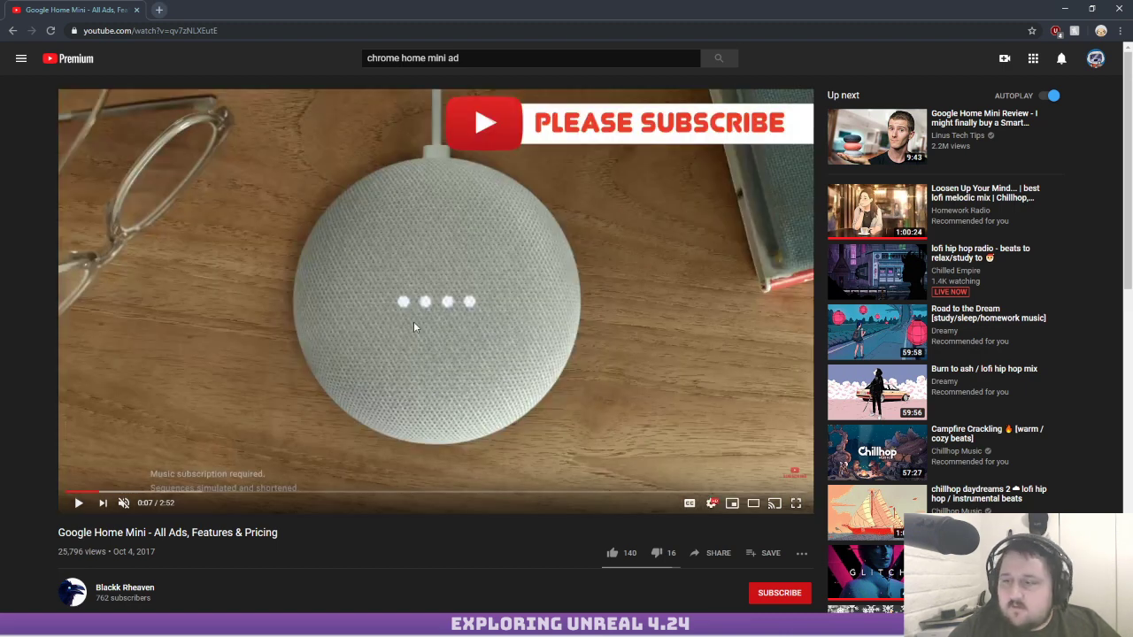
Skim through the Google Home Mini ad video, jumping to several later points in its timeline
left_click(103, 503)
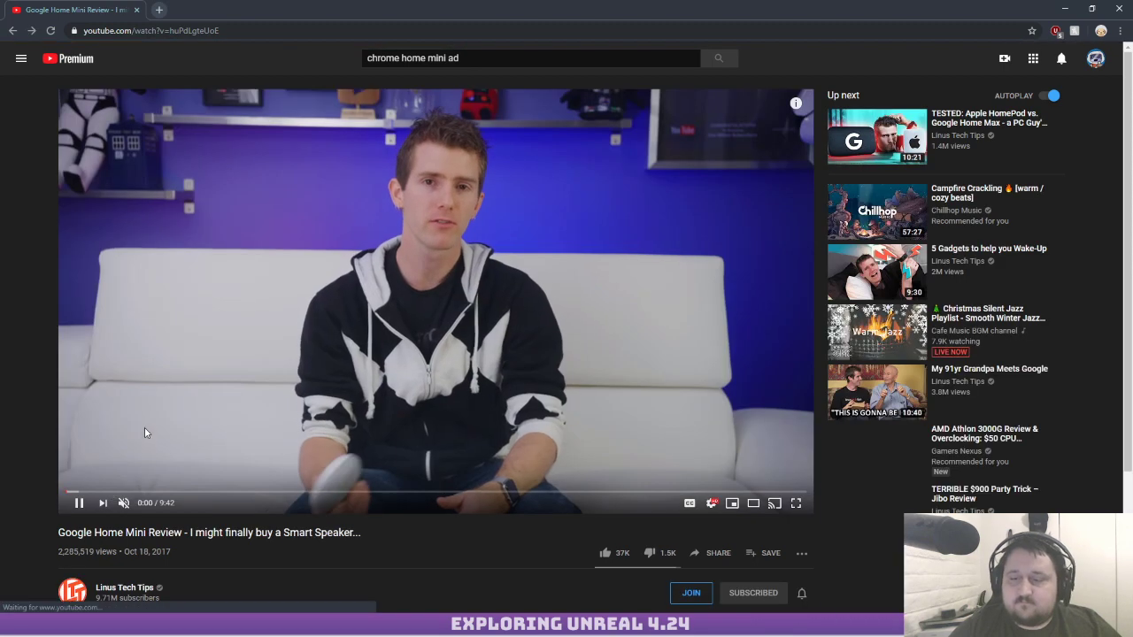
key("alt+Left")
left_click(129, 493)
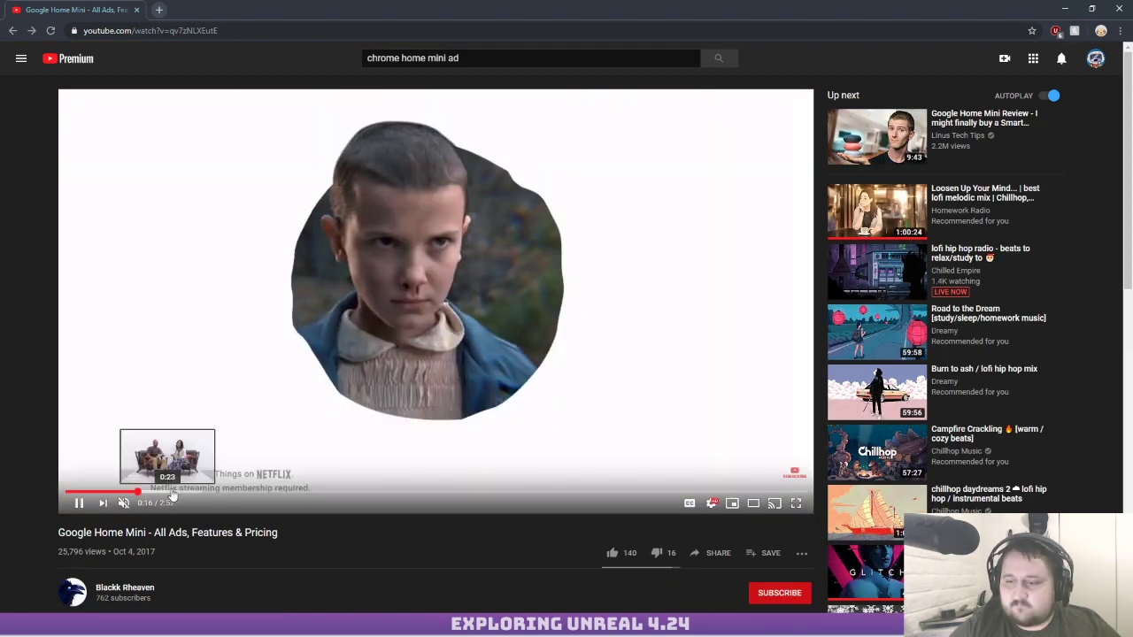
left_click(222, 492)
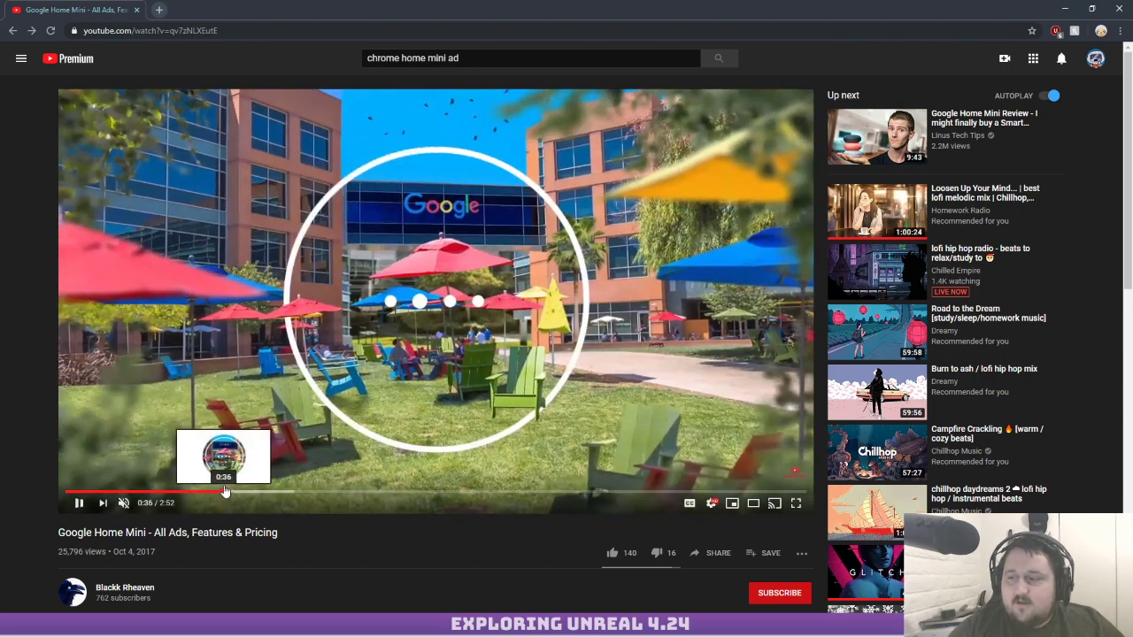
left_click(253, 492)
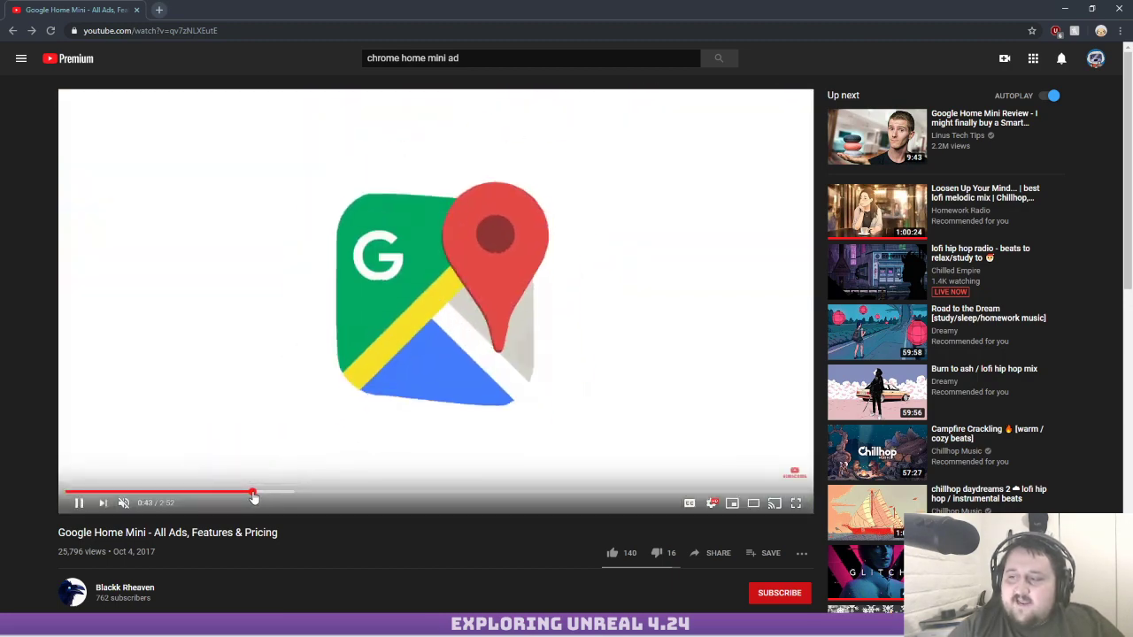
left_click(318, 492)
left_click_drag(318, 492, 495, 493)
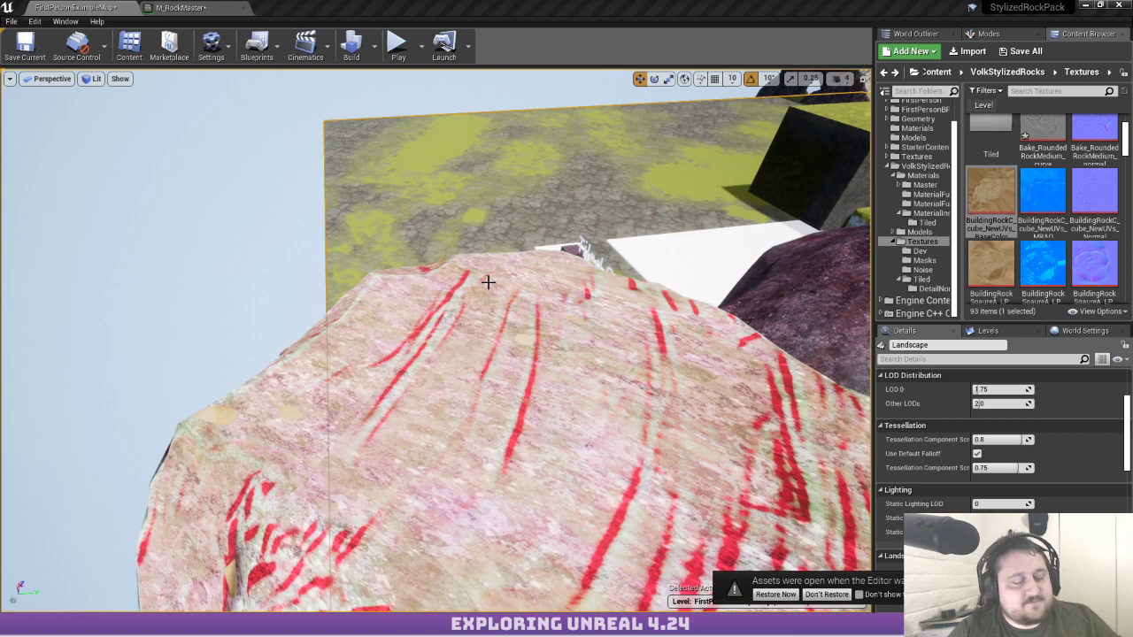
Return to the Unreal level and examine the rock's mask pattern on its upper faces, edges and underside
key("d")
mouse_move(520, 362)
right_mouse_down()
mouse_move(530, 355)
mouse_move(534, 365)
mouse_move(526, 390)
mouse_move(517, 364)
right_mouse_up()
key("s")
key("w")
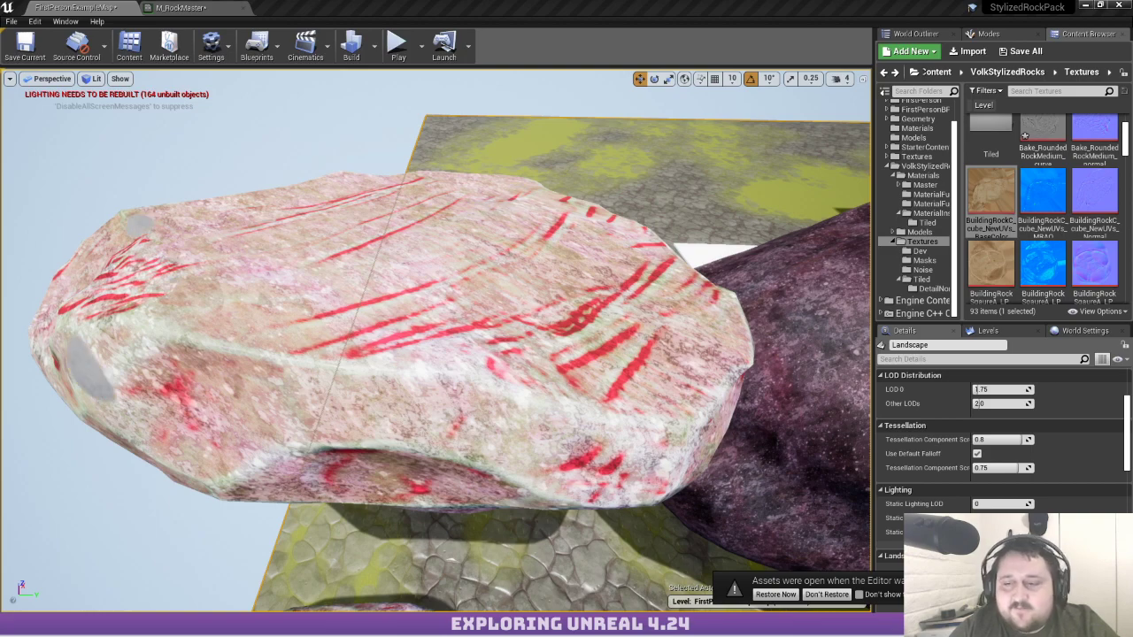
right_click_drag(241, 355, 198, 345)
key("w")
key("s")
key("w")
key("w")
key("s")
key("w")
key("w")
key("d")
key("s")
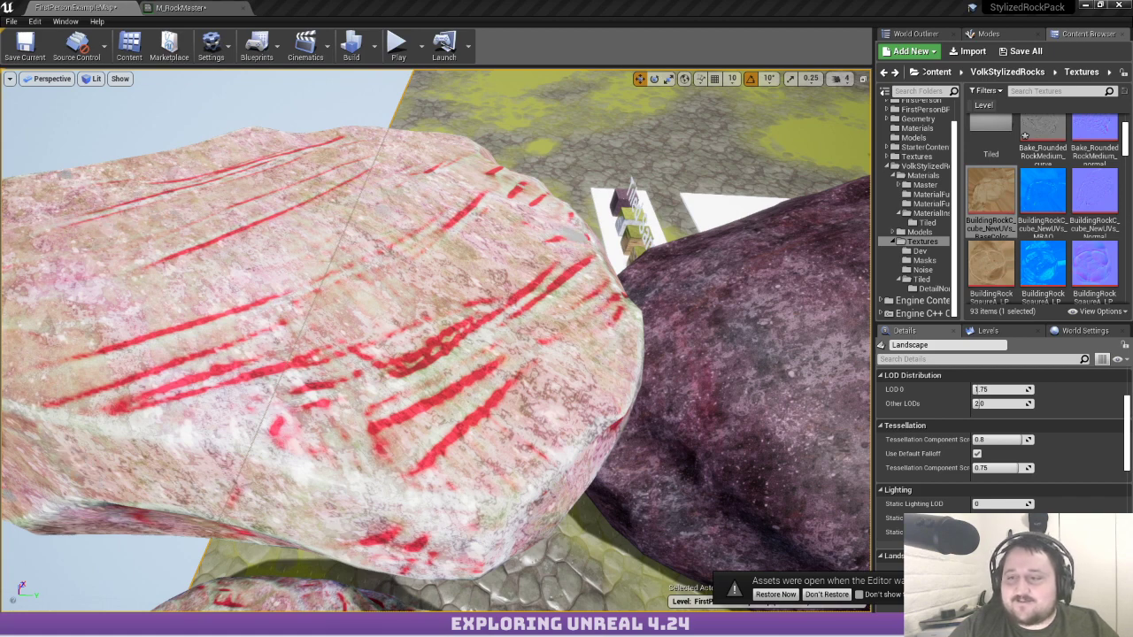
right_click_drag(199, 222, 213, 252)
key("w")
key("s")
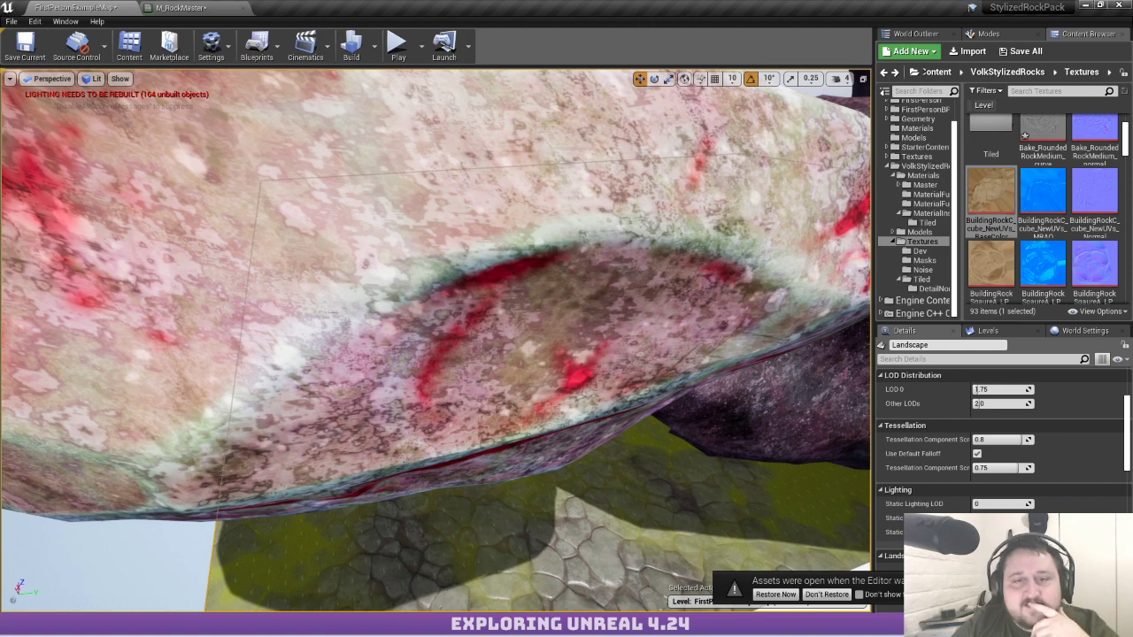
Locate the TilingStone MaskDetail PerlinNoise texture in the Masks folder and view the rock from several angles
left_click(977, 213)
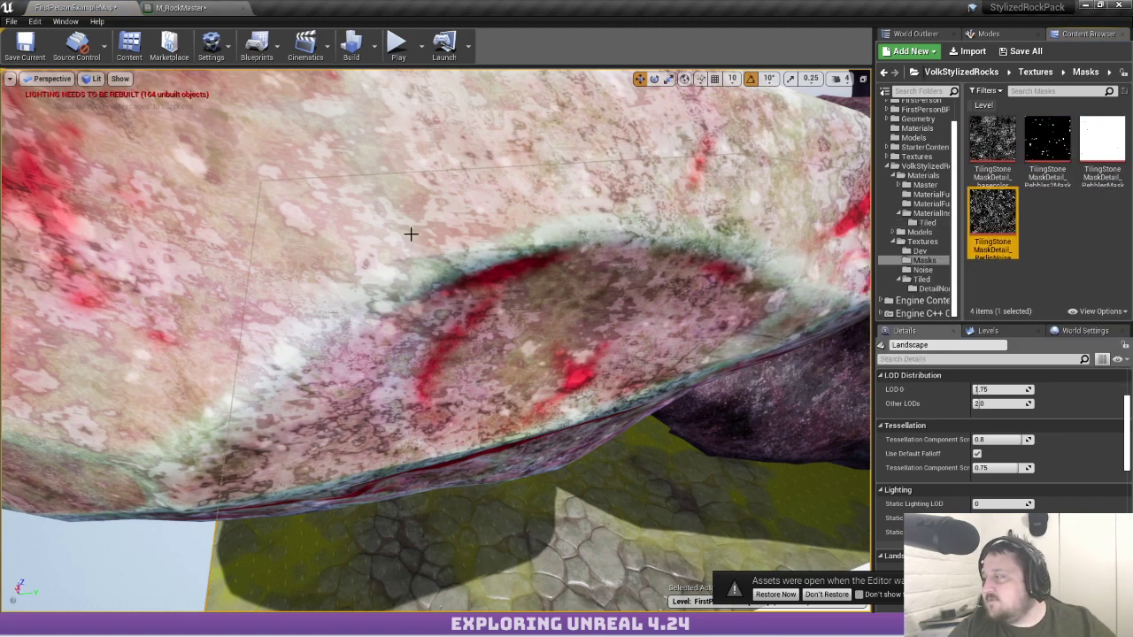
mouse_move(434, 341)
right_mouse_down()
mouse_move(407, 337)
mouse_move(566, 416)
mouse_move(584, 354)
mouse_move(504, 266)
right_mouse_up()
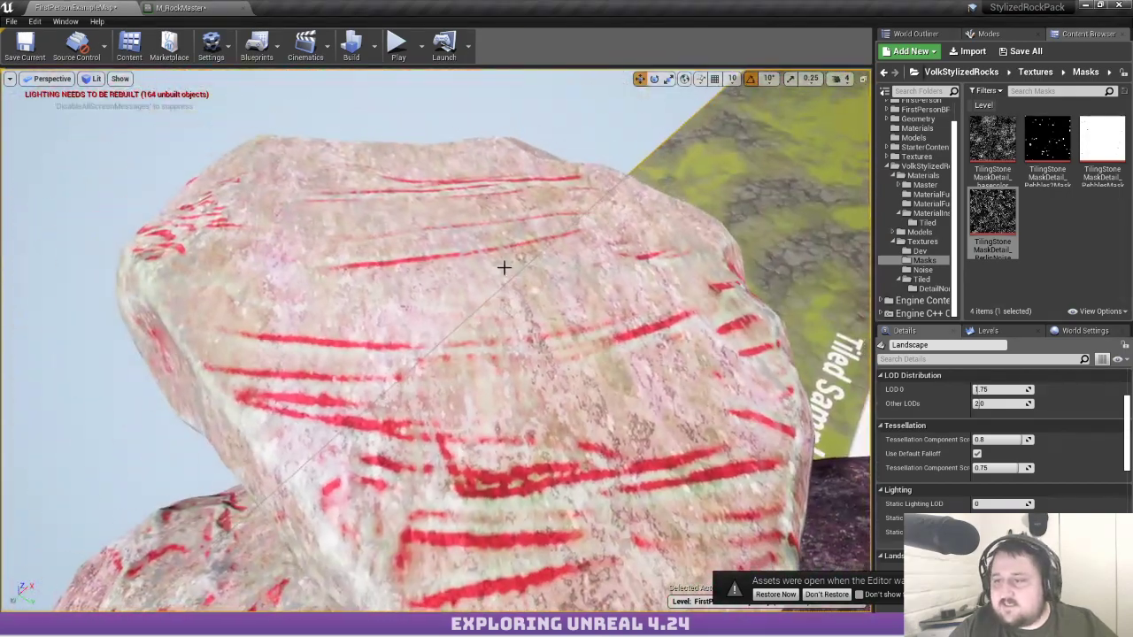
scroll(359, 245, "up", 3)
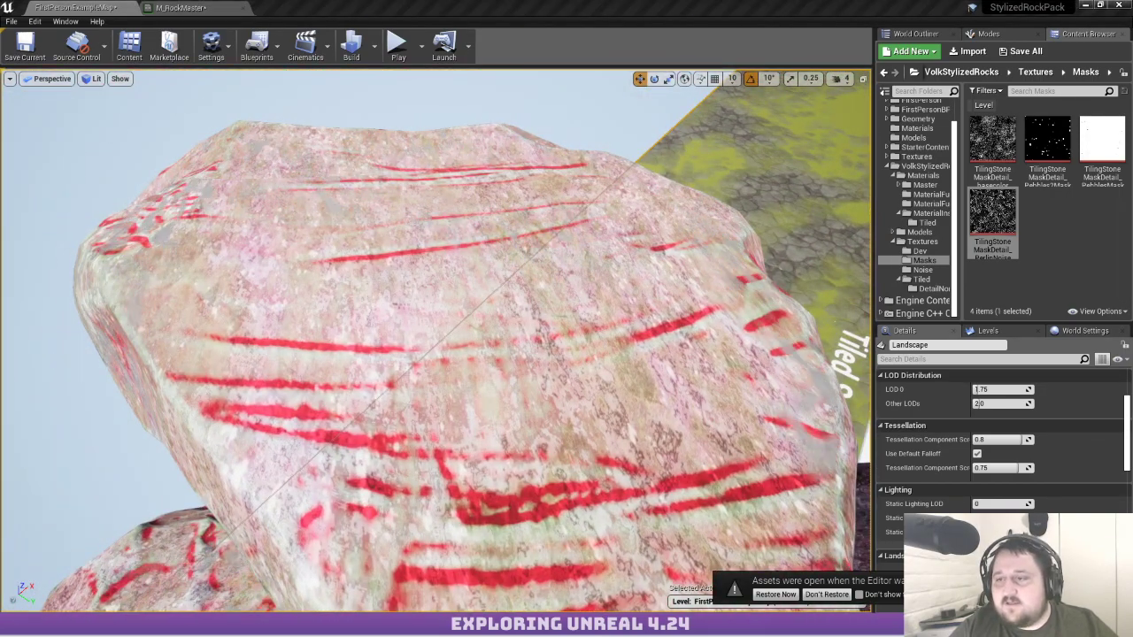
right_click_drag(413, 280, 537, 266)
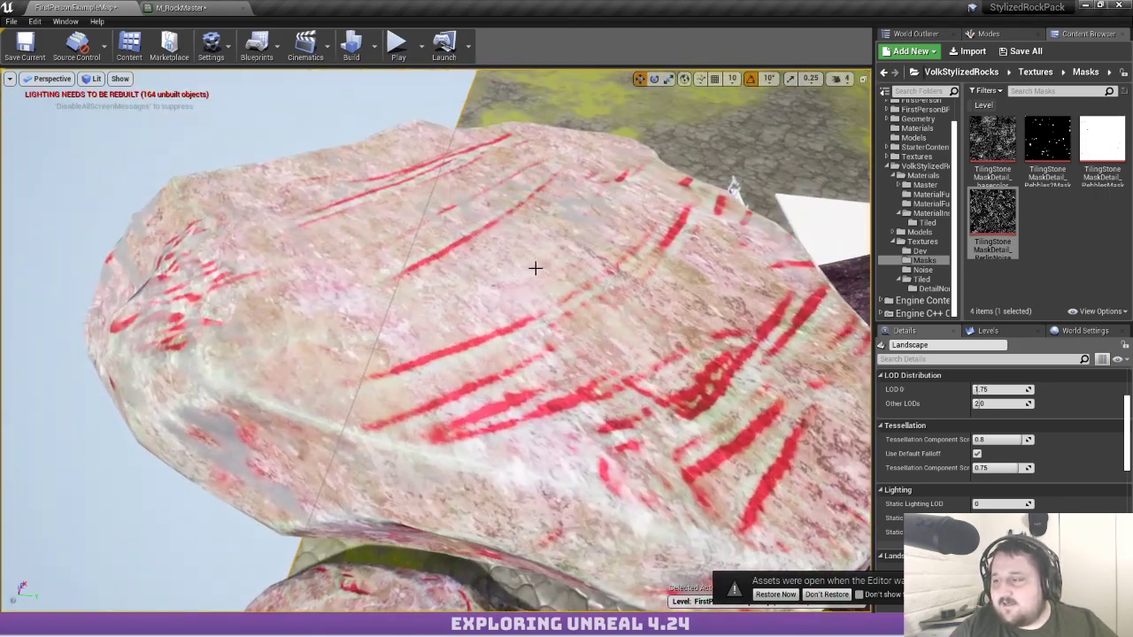
Enter mesh paint mode and paint black vertex color across the upper surface of LP_RoundedRockMedium3
key("shift+5")
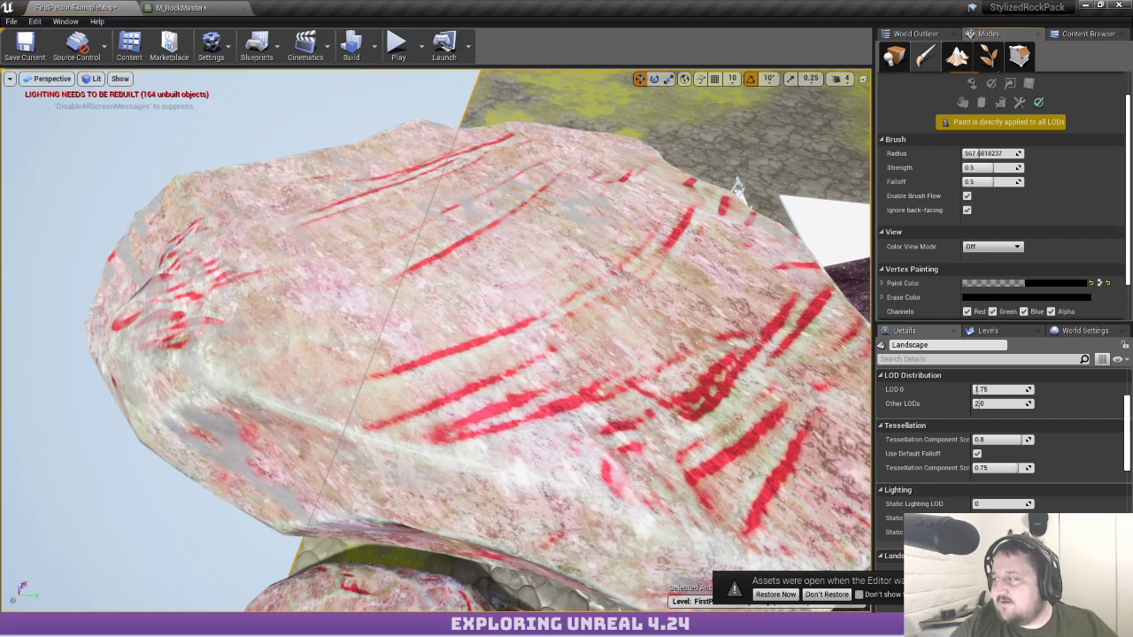
left_click(491, 301)
mouse_move(533, 275)
left_mouse_down()
mouse_move(311, 268)
mouse_move(740, 436)
mouse_move(273, 362)
left_mouse_up()
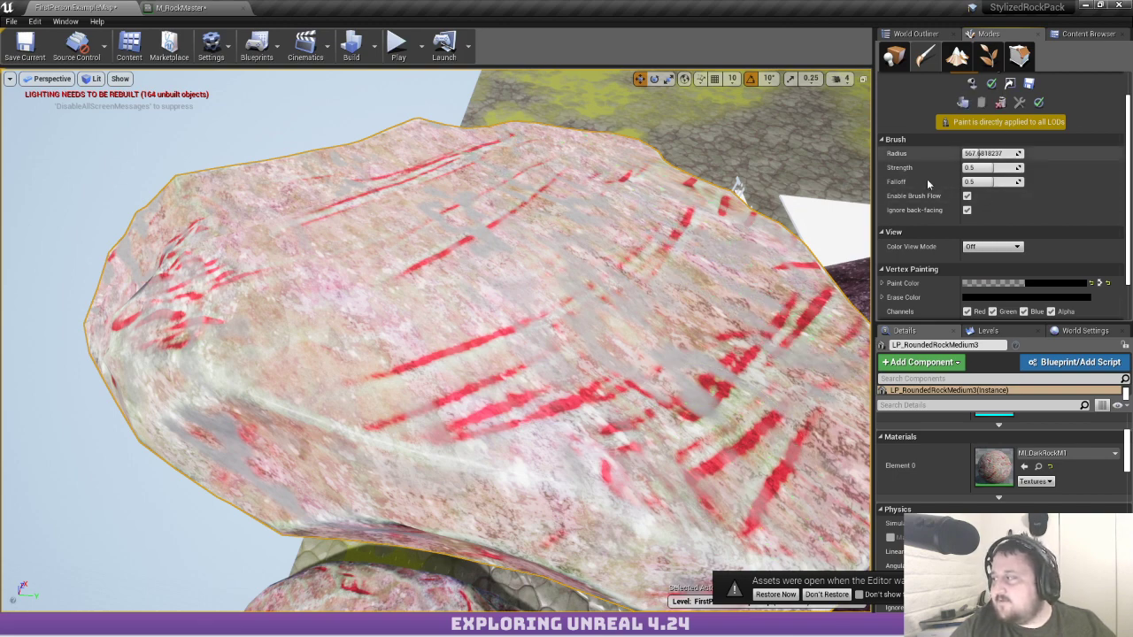
Set the vertex paint color to white and fill LP_RoundedRockMedium3 with it
left_click(1010, 284)
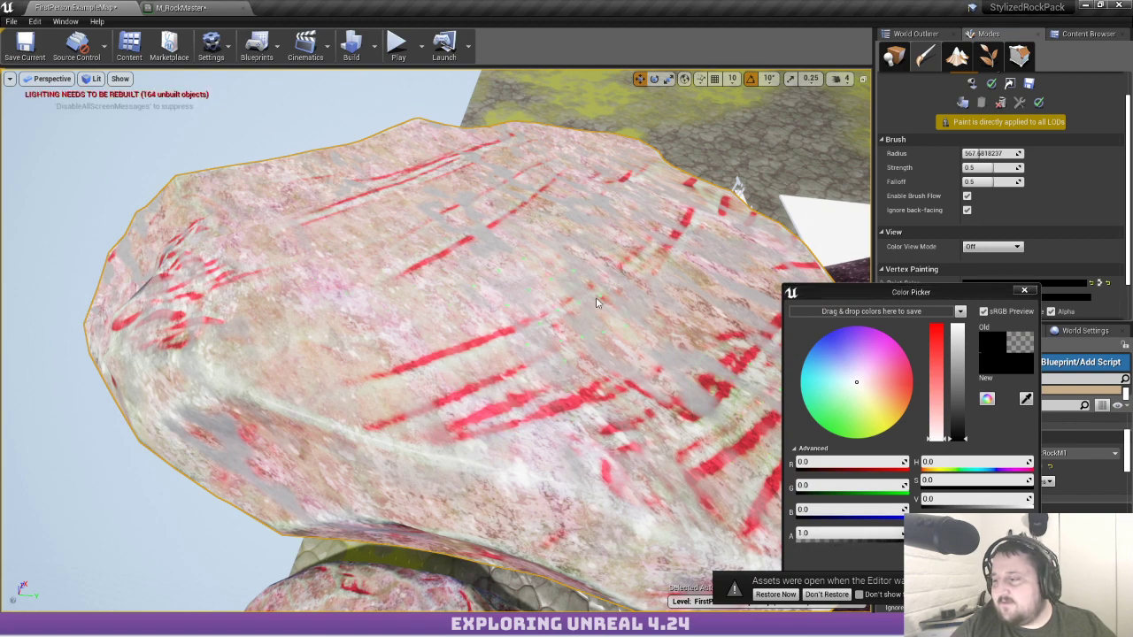
left_click_drag(846, 291, 567, 142)
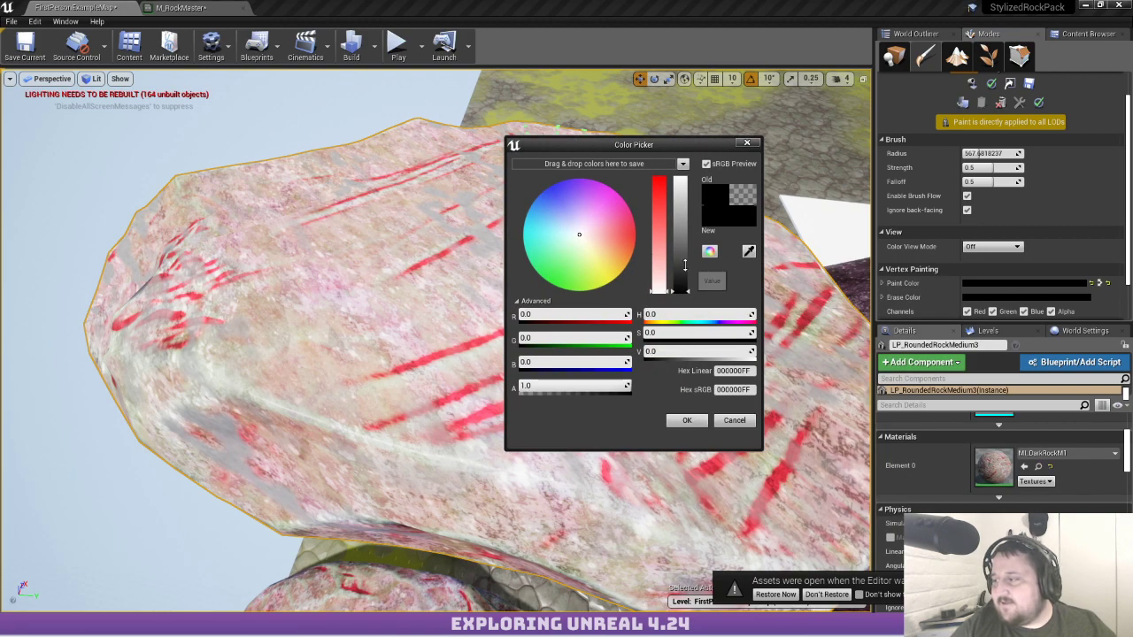
left_click_drag(680, 265, 647, 107)
left_click(688, 417)
left_click(972, 84)
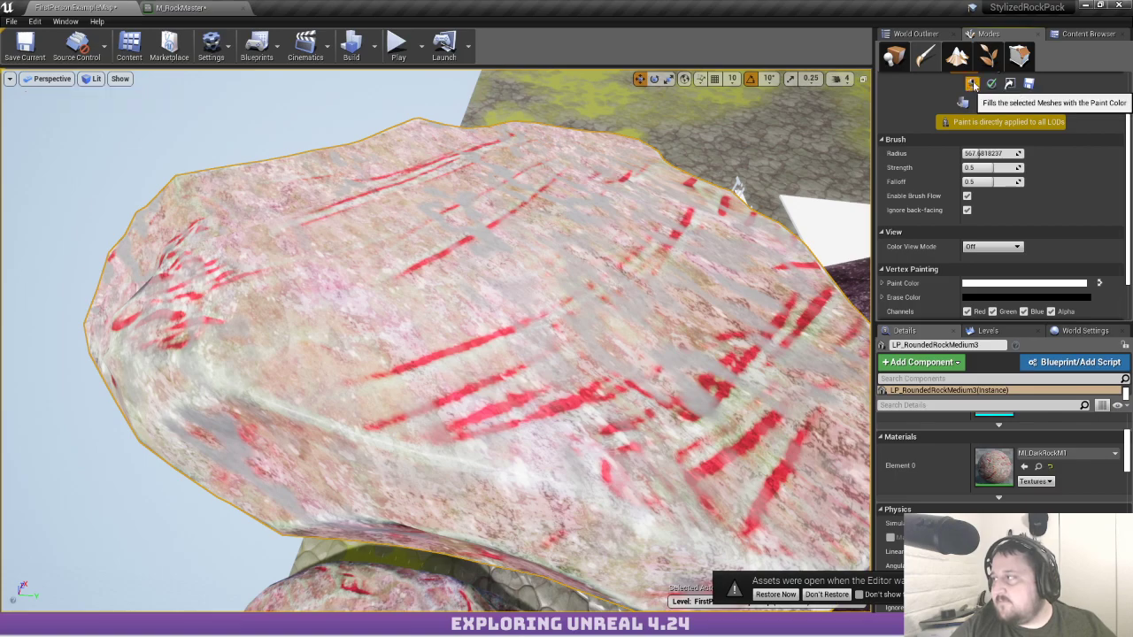
Leave mesh painting, rotate LP_RoundedRockMedium3 to expose another side, inspect its blending, and bring back the Masks folder
right_click_drag(531, 280, 655, 283)
mouse_move(412, 175)
right_mouse_down()
mouse_move(354, 142)
mouse_move(292, 124)
mouse_move(271, 132)
mouse_move(340, 173)
mouse_move(385, 168)
mouse_move(403, 195)
mouse_move(389, 169)
mouse_move(454, 309)
right_mouse_up()
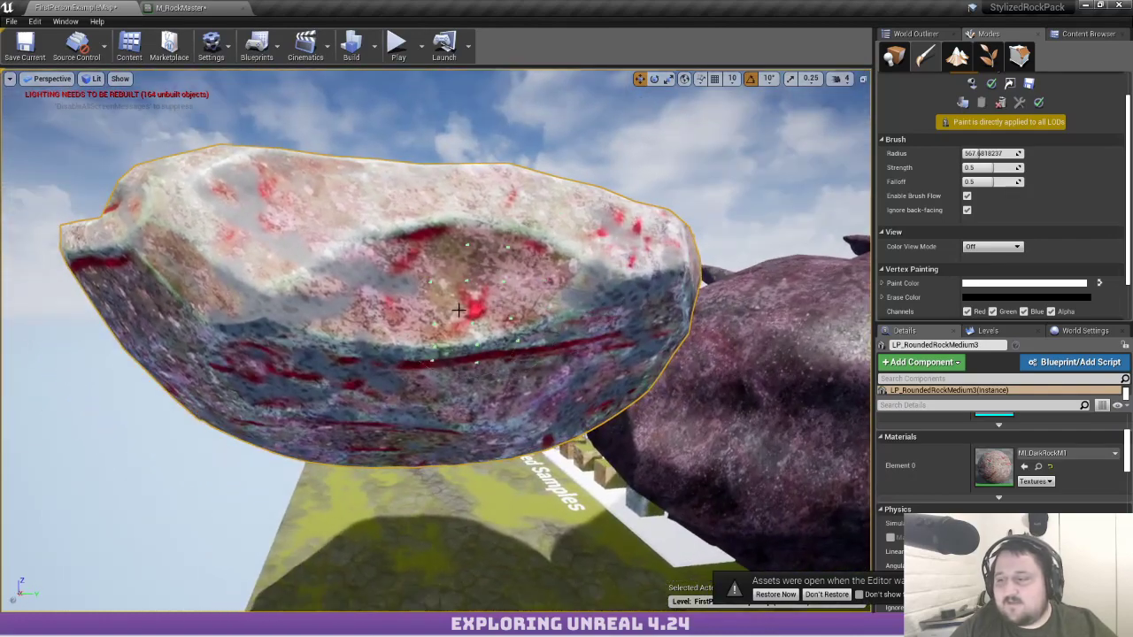
key("shift+1")
key("e")
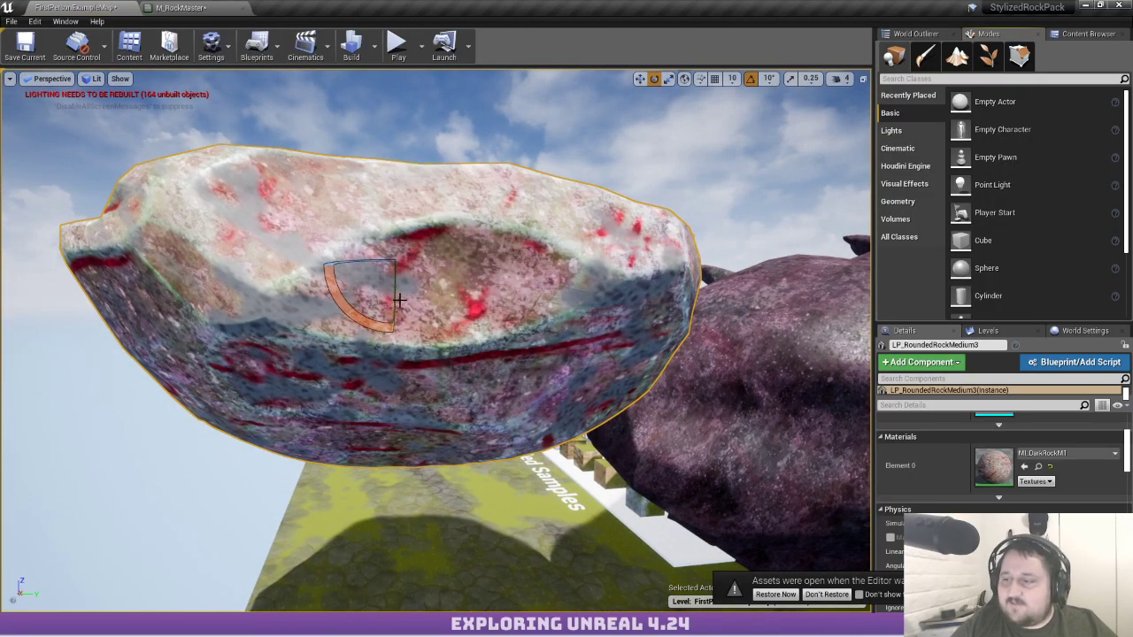
left_click_drag(397, 310, 417, 376)
right_click_drag(418, 376, 468, 392)
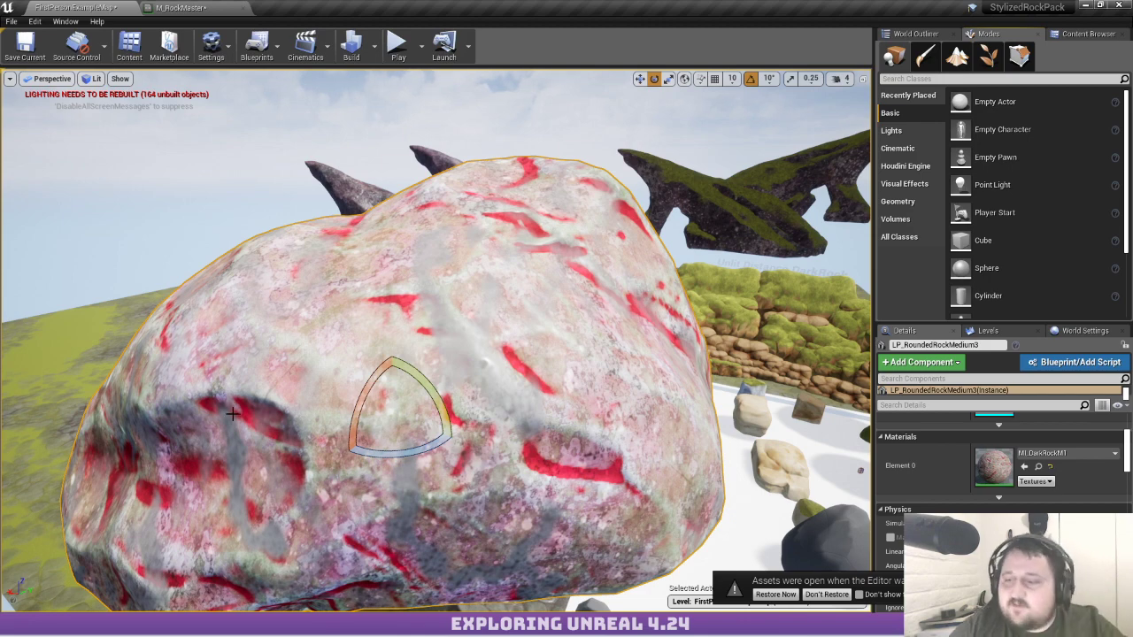
right_click_drag(425, 245, 429, 270)
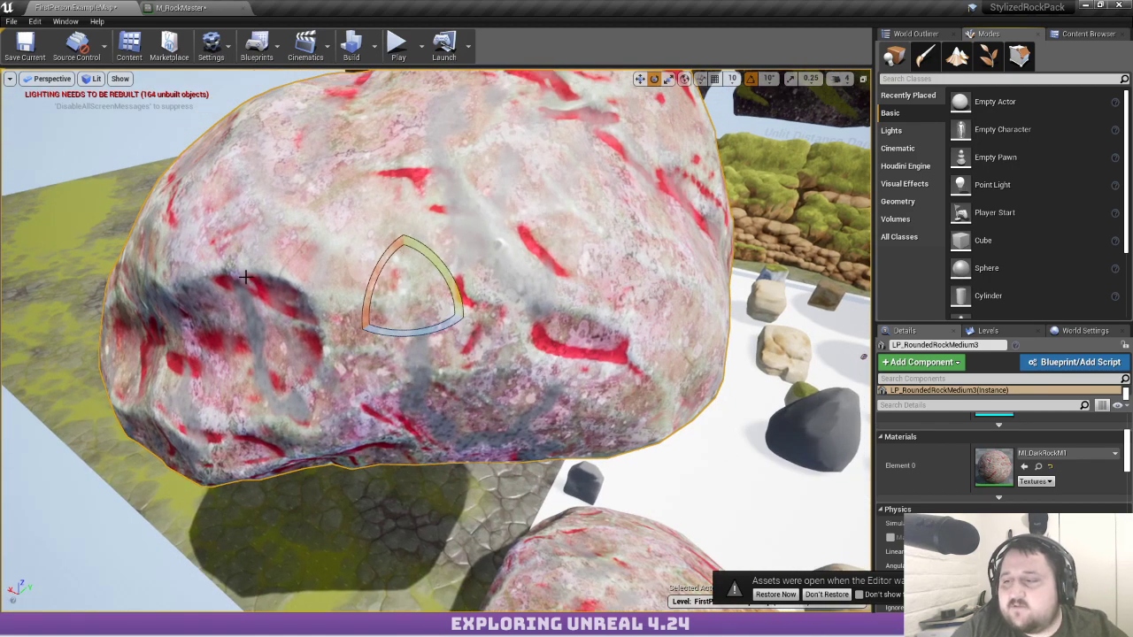
right_click_drag(345, 292, 335, 264)
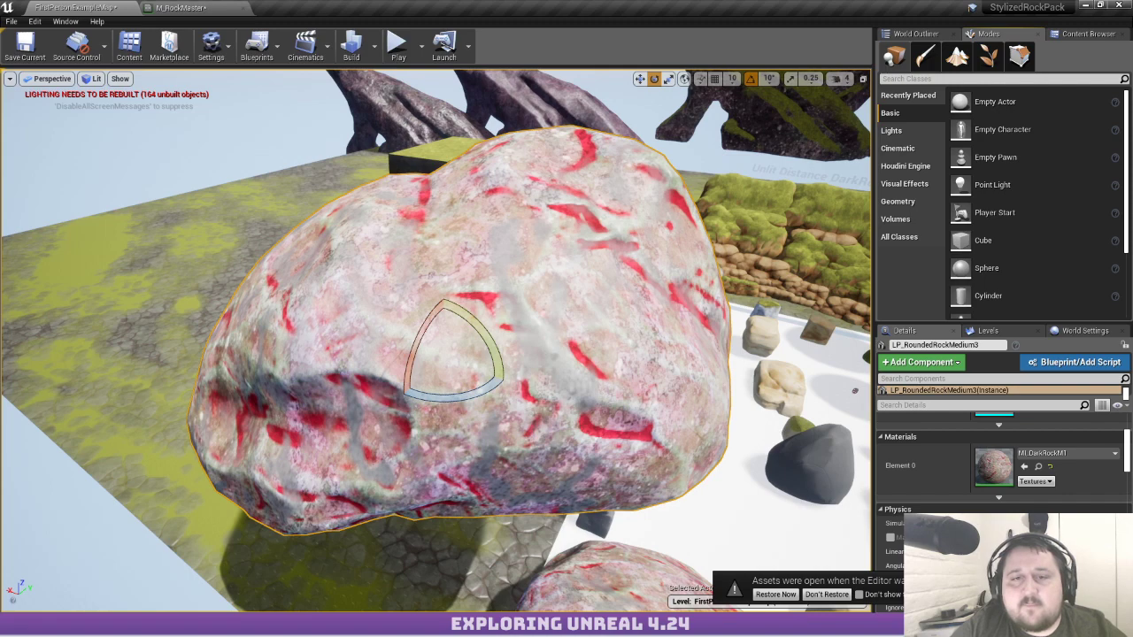
left_click(1088, 34)
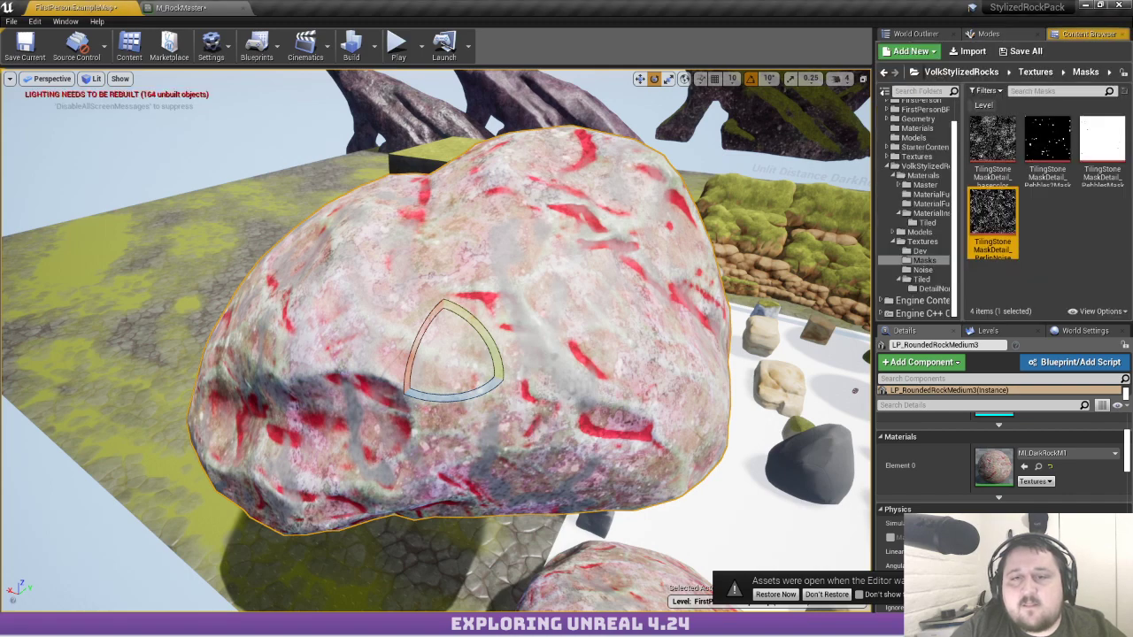
Check the details of the TilingStoneMaskDetail_PerlinNoise texture in the Masks folder
left_click(1005, 169)
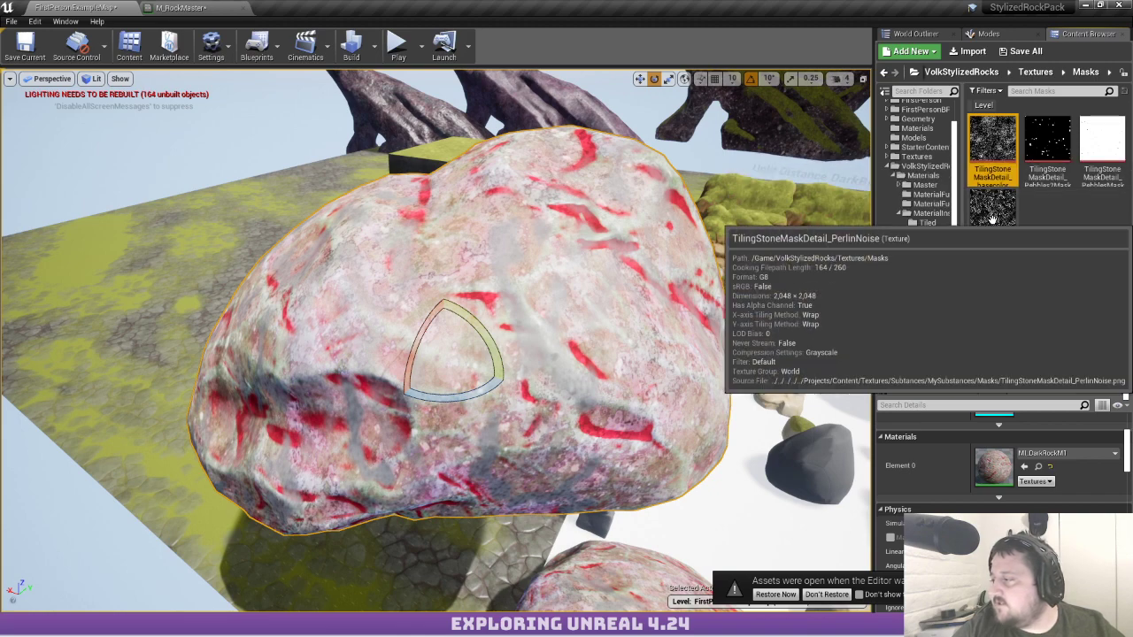
left_click(992, 219)
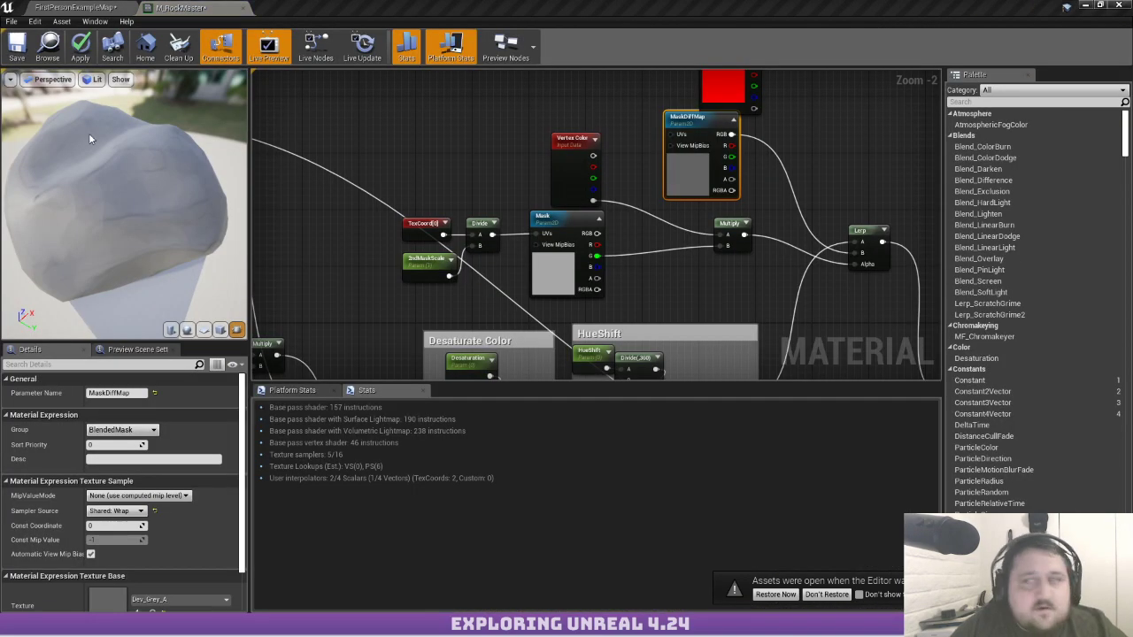
In the M_RockMaster graph, move the Multiply node that combines Tint and DiffMap up beside the Tint parameter
scroll(531, 257, "up", 2)
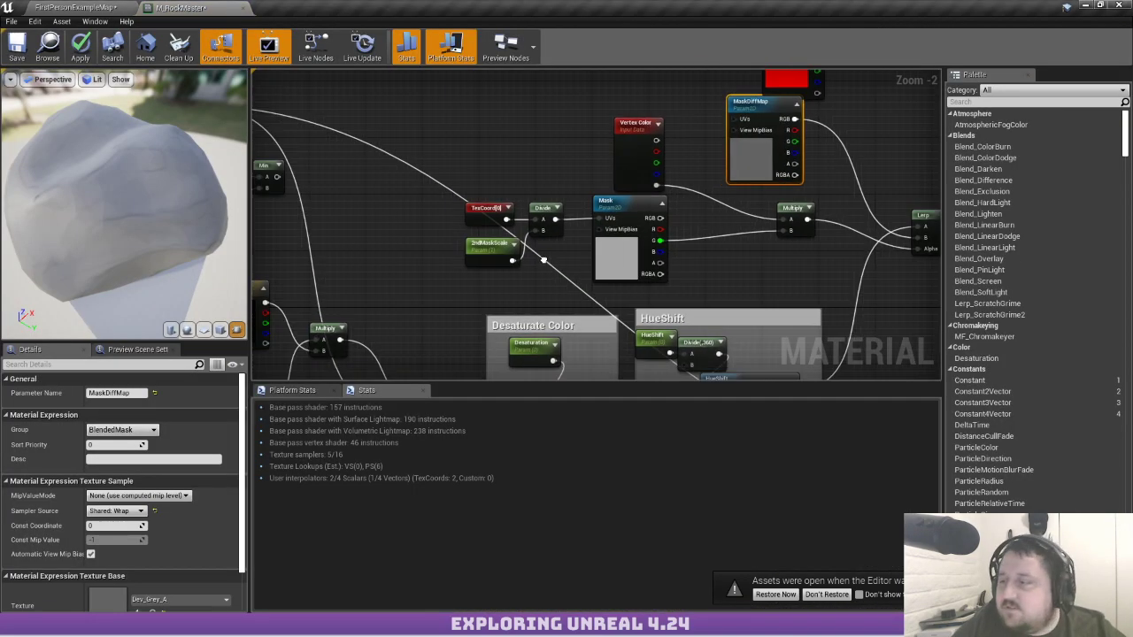
scroll(544, 259, "down", 2)
right_click_drag(544, 260, 740, 160)
scroll(538, 201, "up", 4)
scroll(713, 252, "down", 2)
right_click_drag(713, 252, 608, 242)
left_click_drag(557, 207, 575, 160)
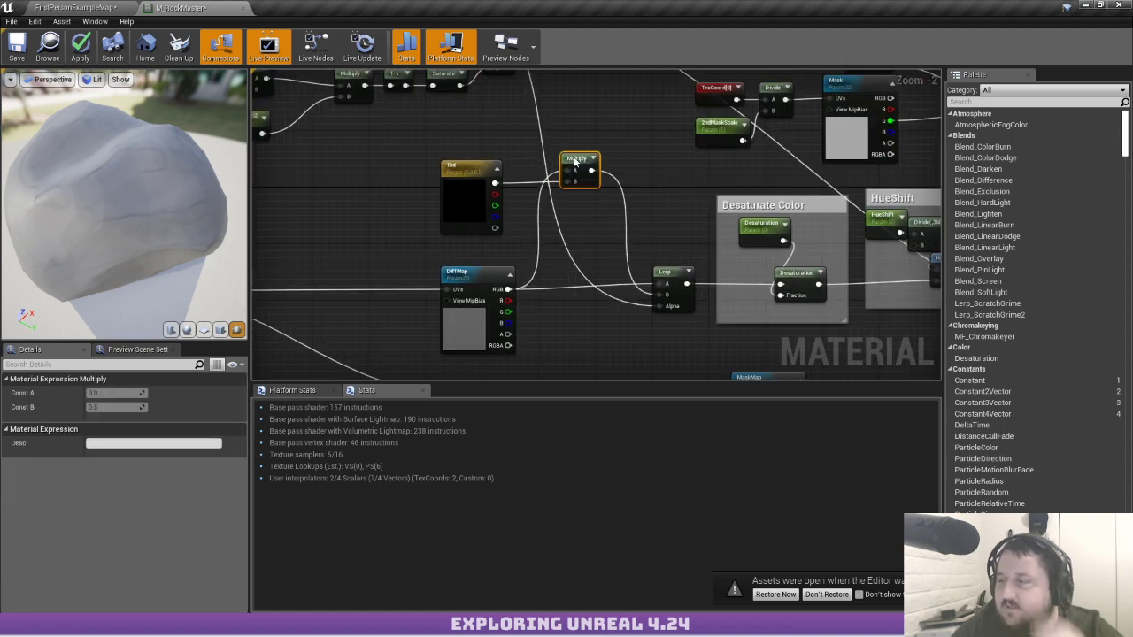
Trace the mask nodes feeding the tint Lerp's Alpha back to the Curve texture parameter and inspect its settings
right_click_drag(576, 160, 596, 207)
scroll(556, 184, "down", 1)
scroll(556, 183, "down", 1)
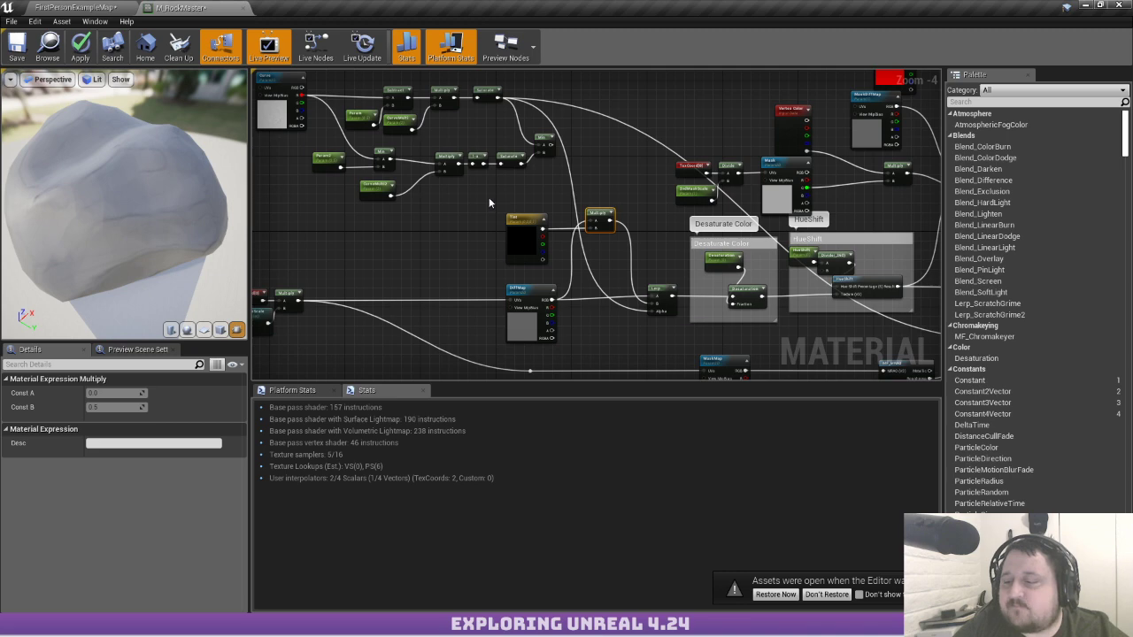
right_click_drag(365, 206, 501, 261)
scroll(442, 162, "up", 1)
left_click(391, 174)
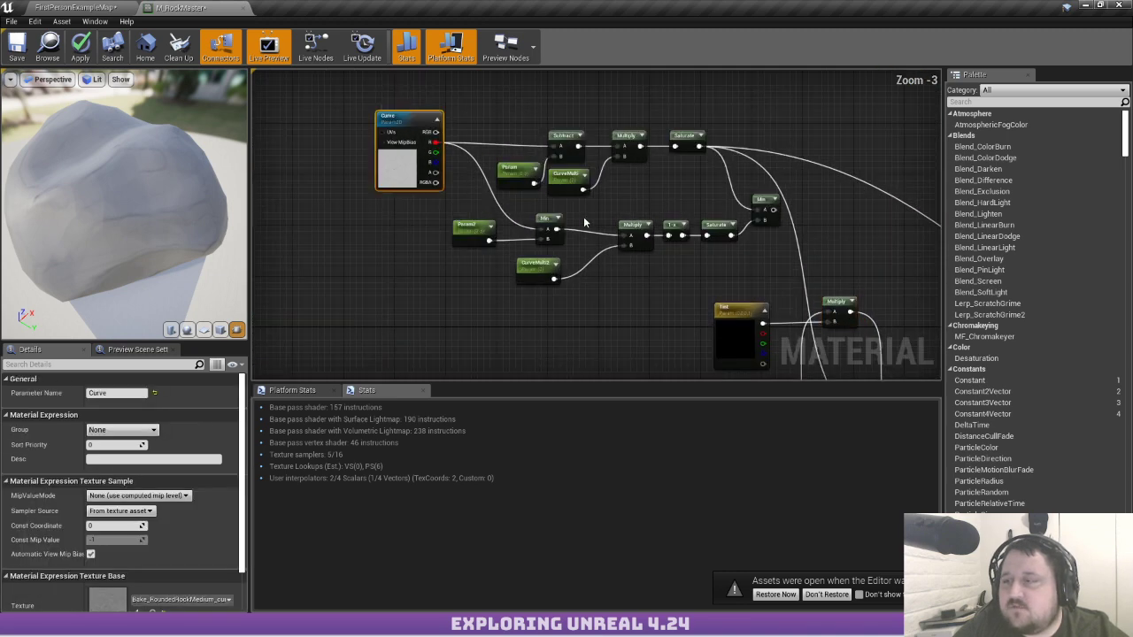
Add a StaticSwitchParameter node below the tint Lerp and name it AddDirt
right_click_drag(668, 224, 297, 99)
right_click_drag(514, 223, 566, 206)
right_click(529, 312)
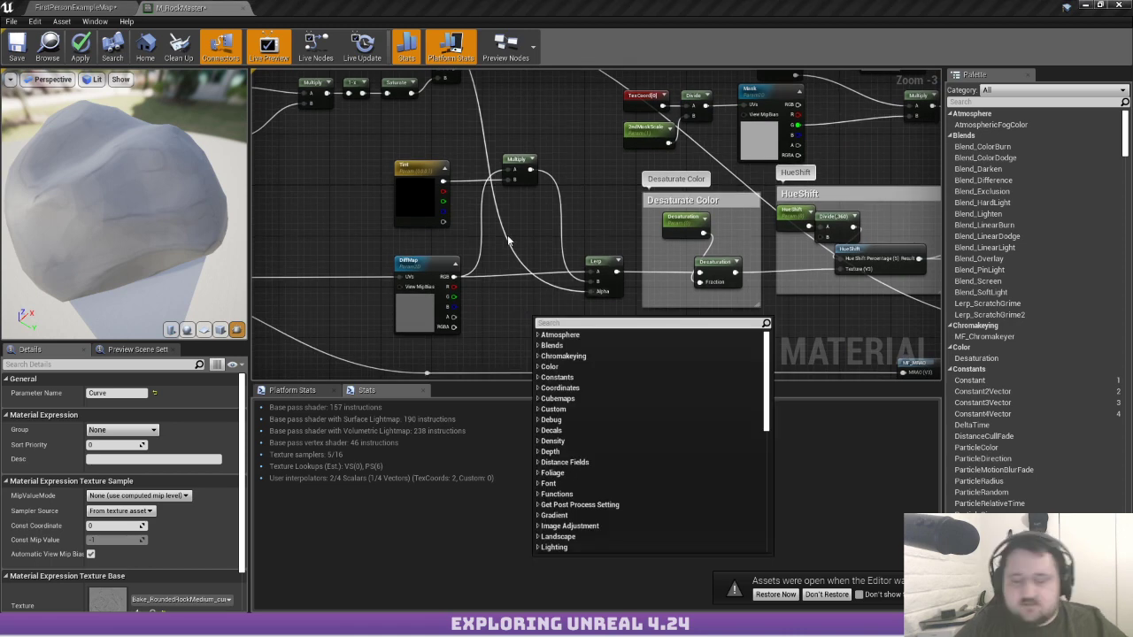
type("c")
key("BackSpace")
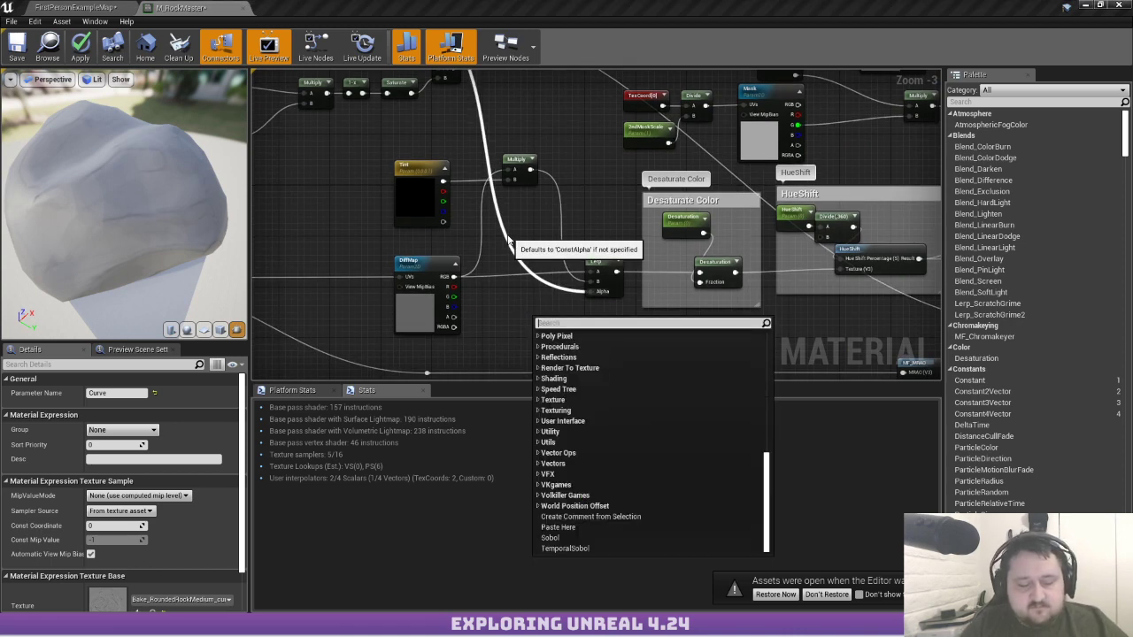
type("switch")
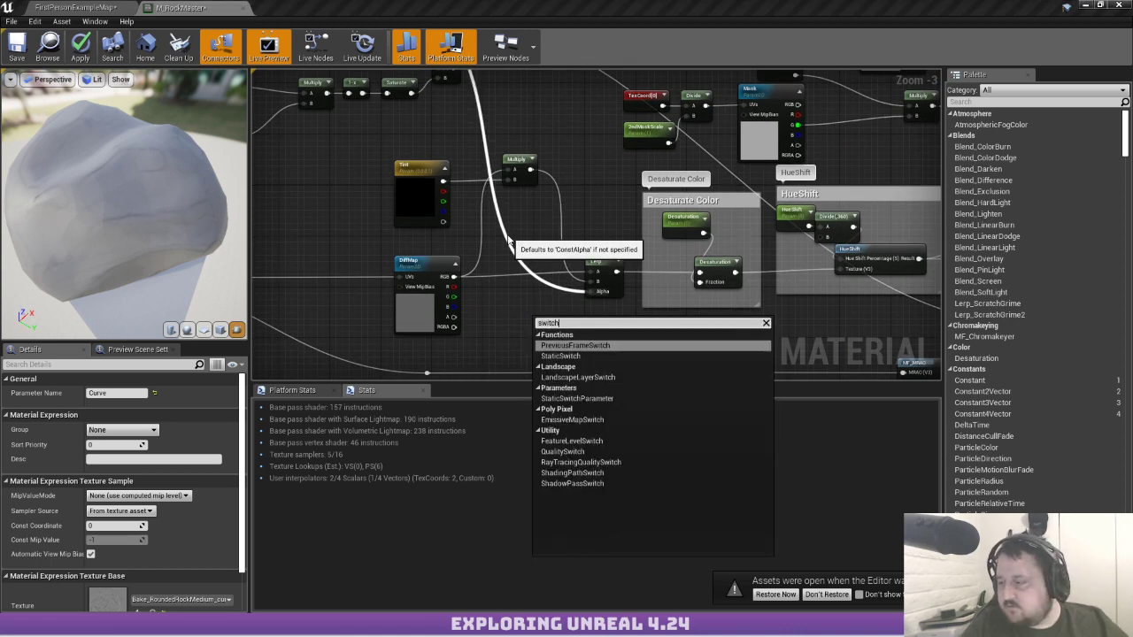
key("Down")
key("Down")
key("Down")
key("Up")
key("Return")
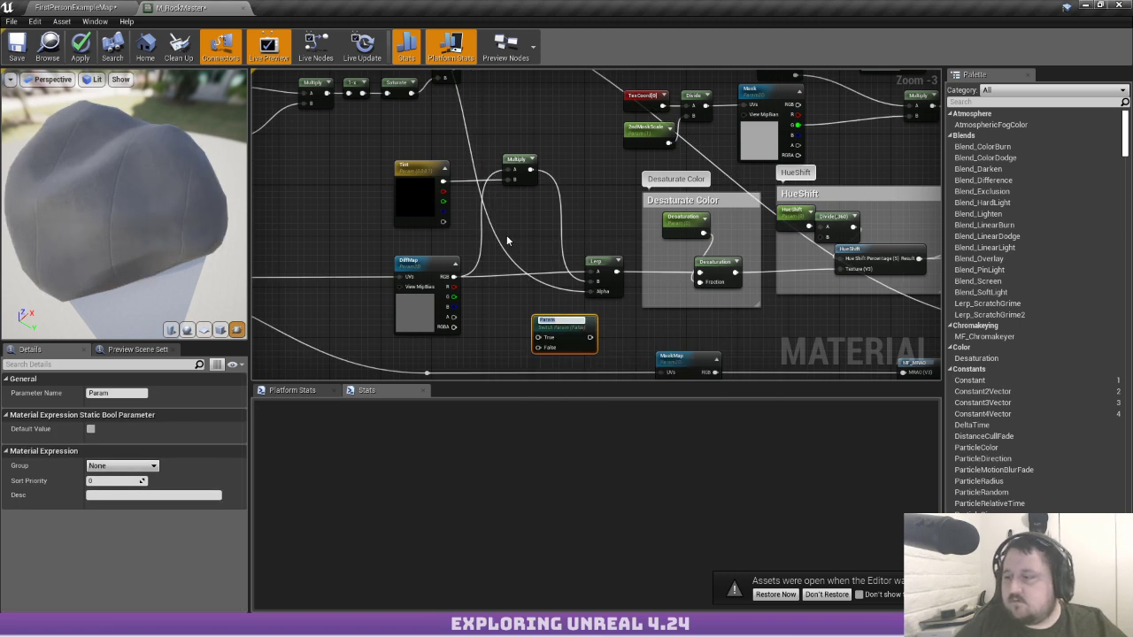
type("U")
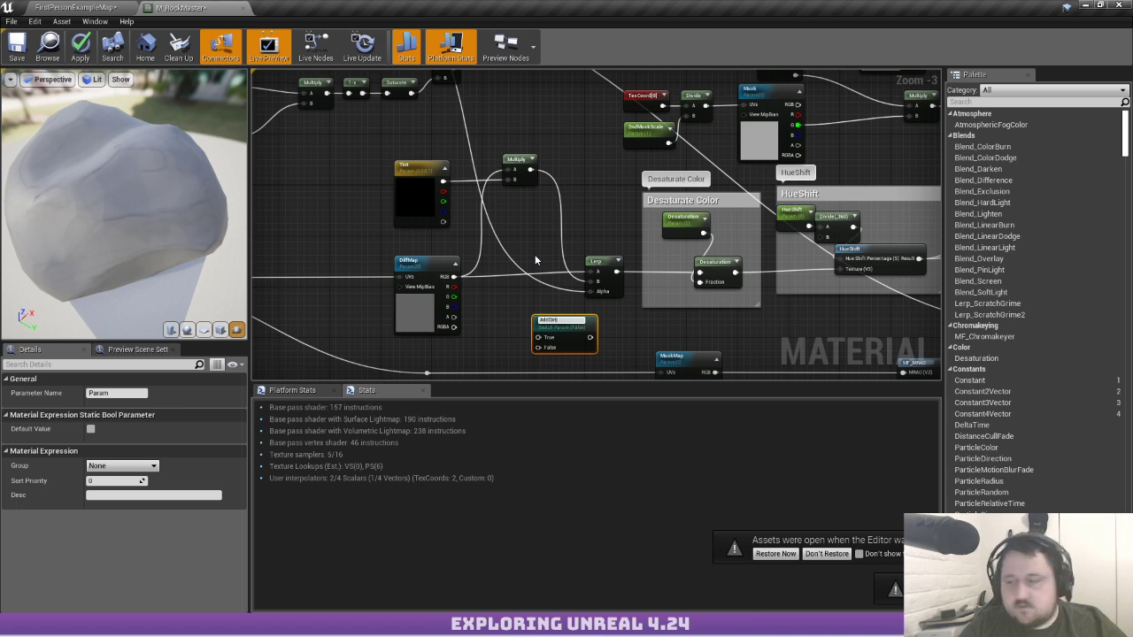
key("Return")
Wire AddDirt's output into Desaturation, with the tint Lerp feeding True and DiffMap's RGB feeding False, and position the switch between them
scroll(495, 255, "up", 3)
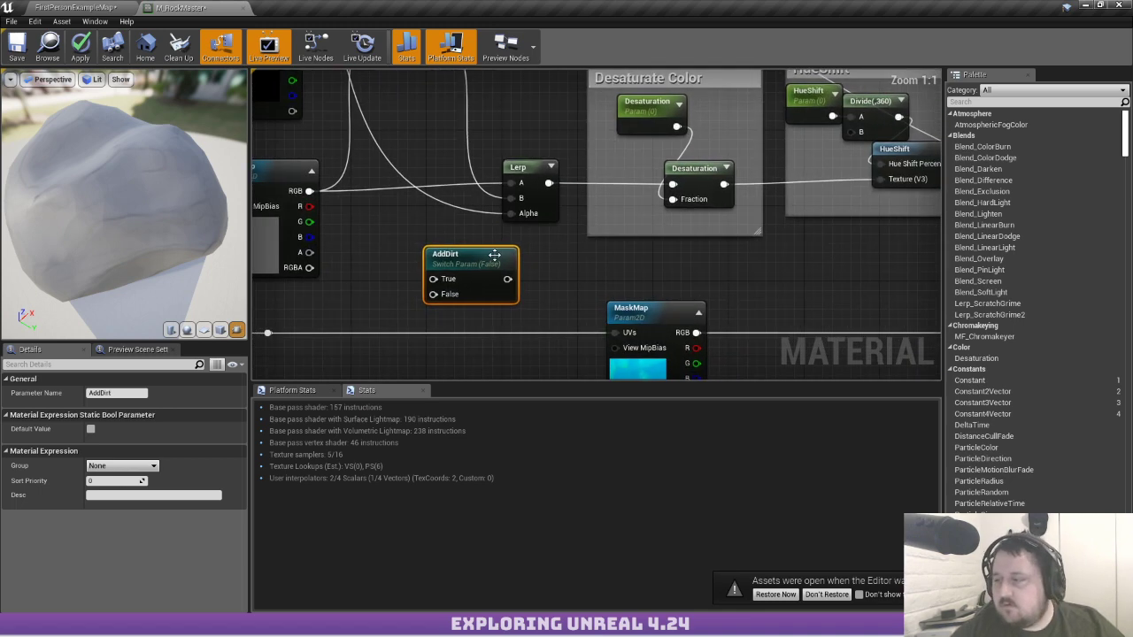
left_click_drag(495, 255, 675, 184)
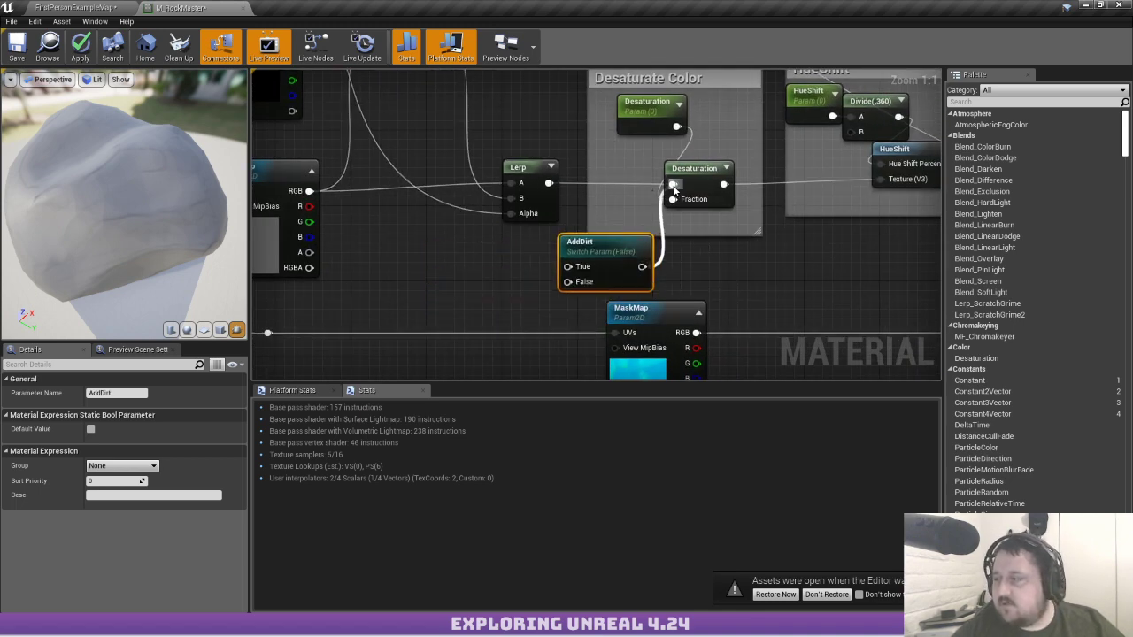
left_click_drag(568, 281, 312, 193)
left_click_drag(568, 267, 567, 192)
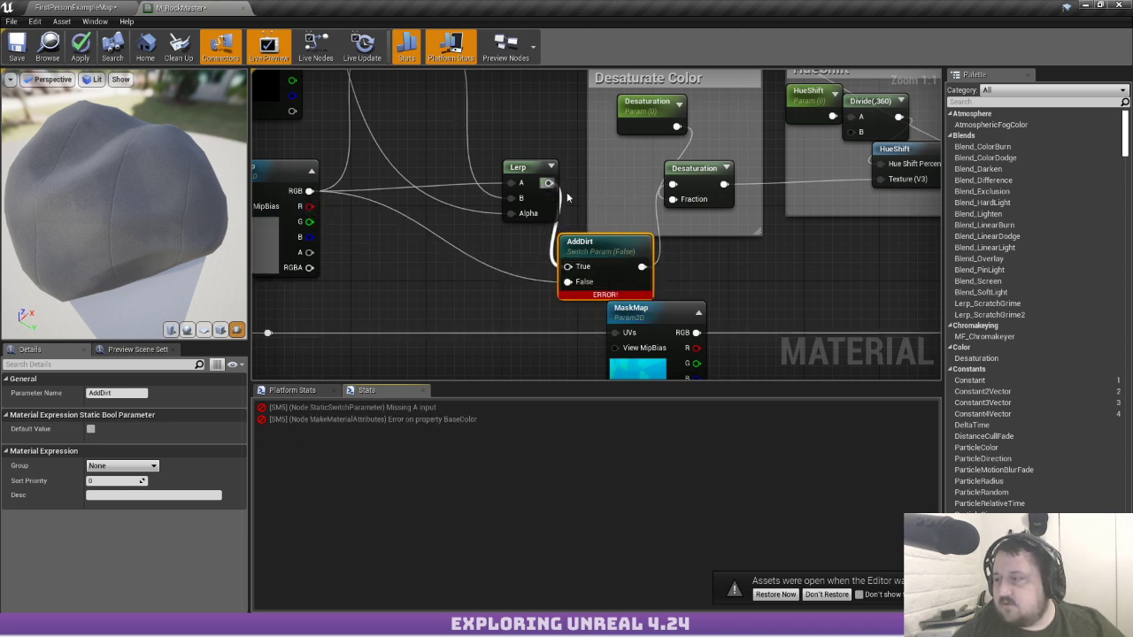
mouse_move(602, 246)
left_mouse_down()
mouse_move(609, 171)
mouse_move(607, 250)
left_mouse_up()
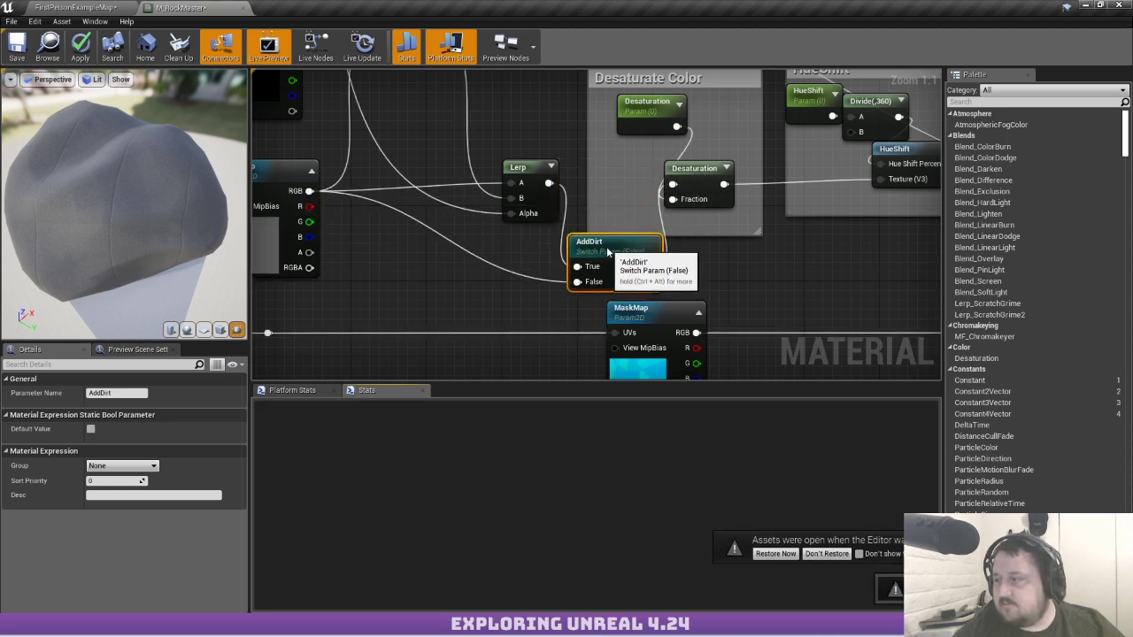
Move the second curve branch, from Param2 and CurveMulti2 through the final Min node, as a group above the Subtract branch
left_click(670, 261)
right_click_drag(605, 254, 722, 255)
scroll(727, 237, "down", 1)
right_click_drag(495, 206, 664, 357)
scroll(512, 251, "down", 1)
right_click_drag(610, 239, 607, 237)
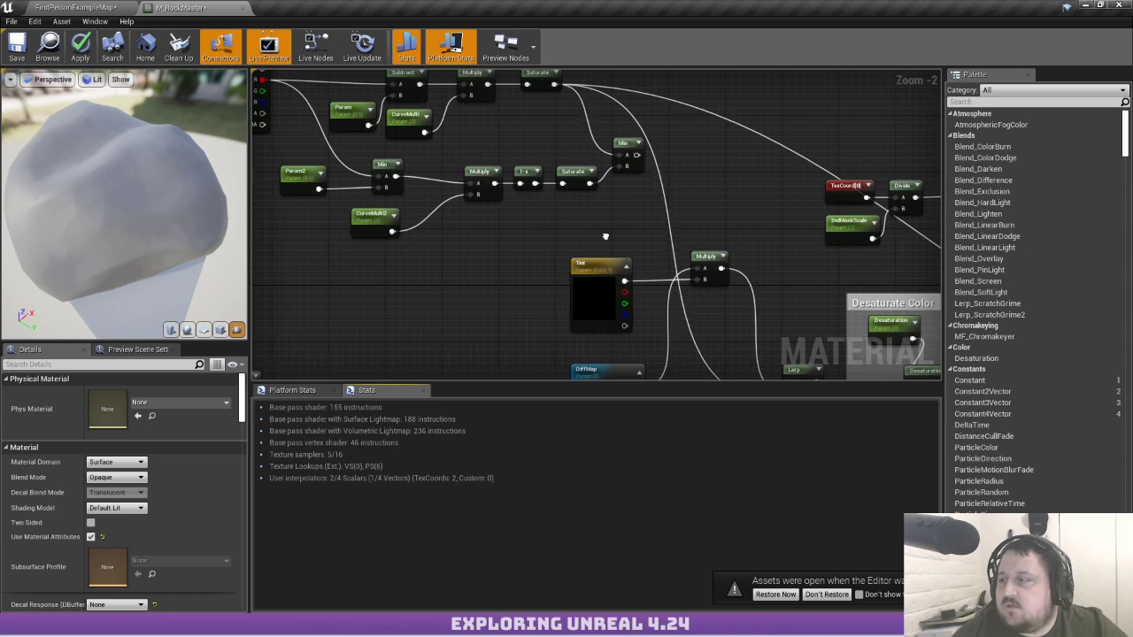
scroll(608, 236, "down", 1)
right_click_drag(525, 189, 536, 214)
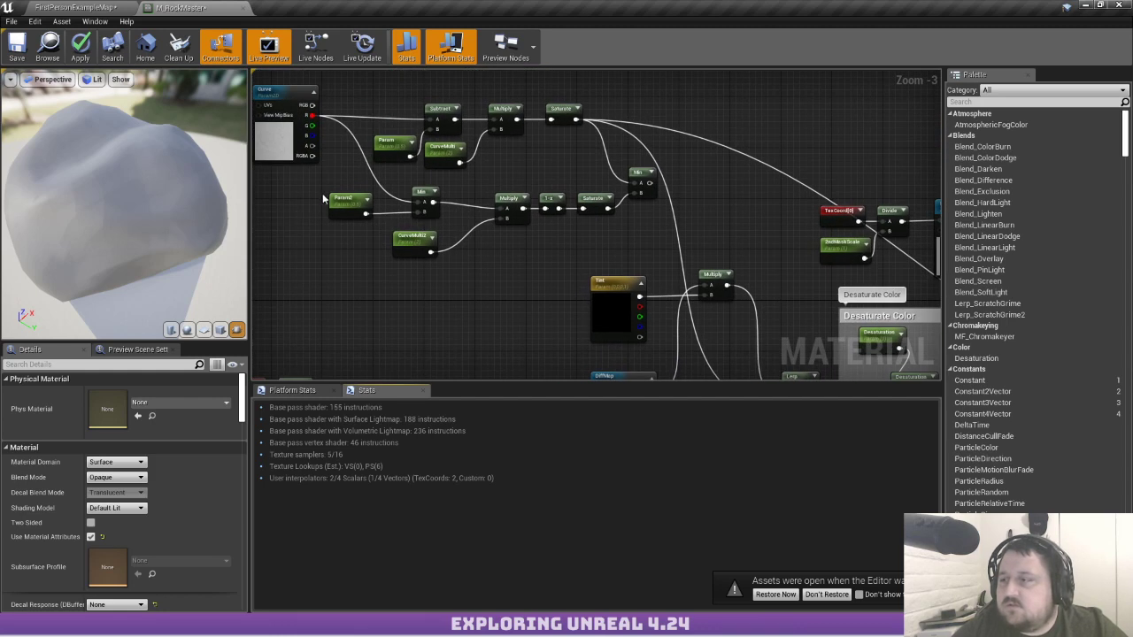
left_click_drag(336, 188, 643, 259)
left_click_drag(645, 180, 652, 155)
left_click(654, 204)
right_click_drag(549, 287, 561, 107)
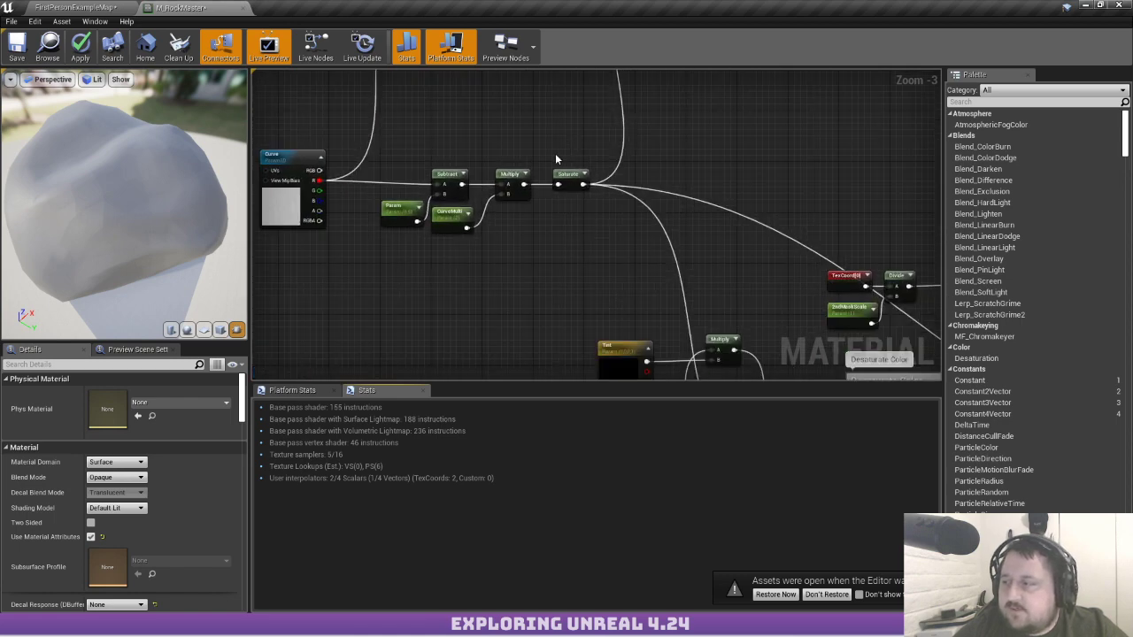
Delete the Min node at the end of the Param2 branch, after its Saturate node
right_click_drag(556, 157, 502, 341)
left_click_drag(552, 107, 633, 131)
key("Delete")
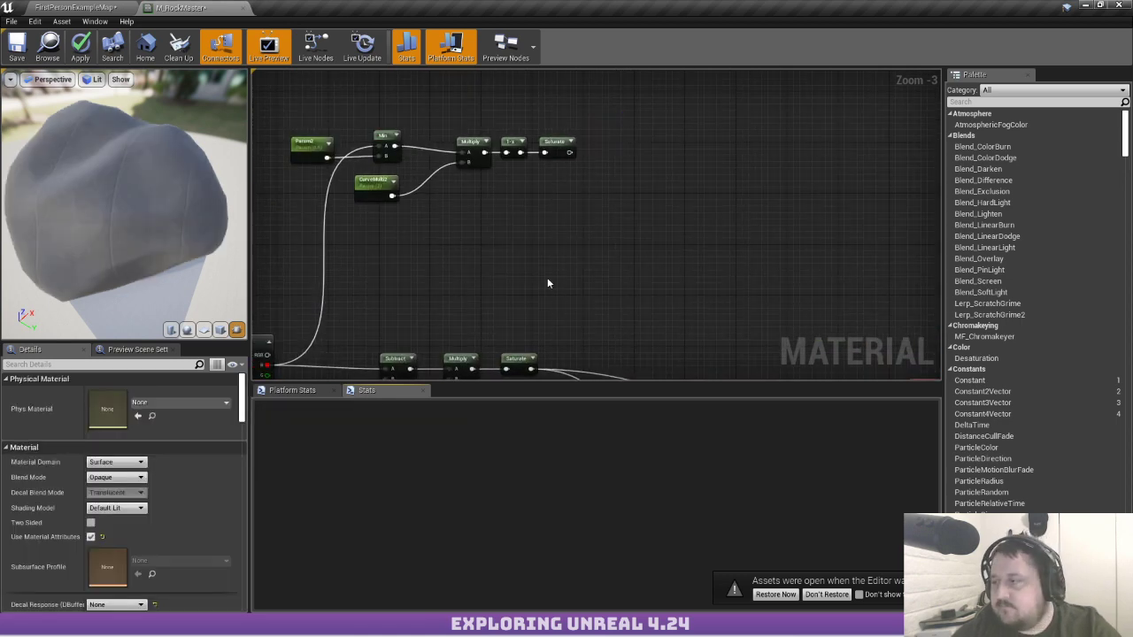
Move the Tint parameter node farther away from its Multiply node to free space between them
right_click_drag(547, 280, 597, 85)
right_click_drag(605, 255, 489, 143)
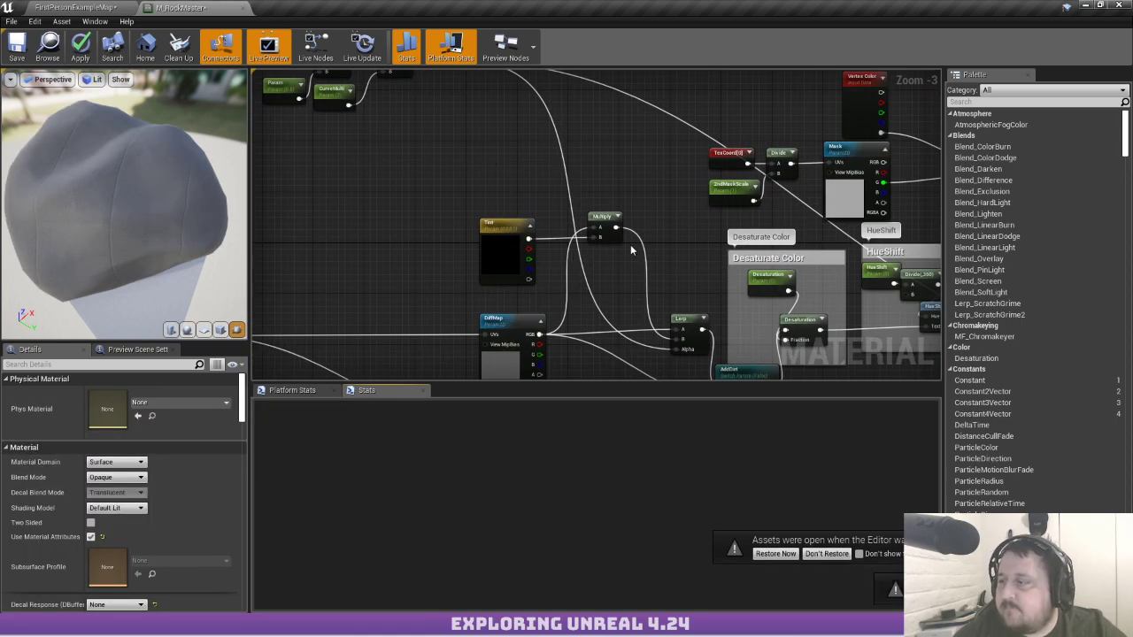
right_click_drag(631, 251, 572, 186)
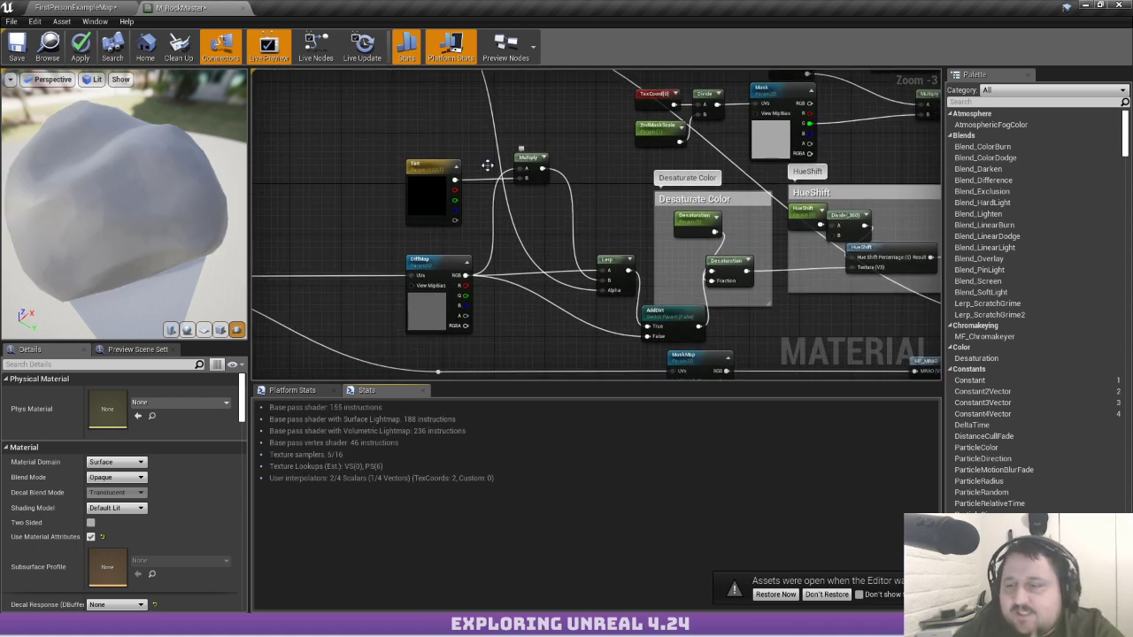
left_click_drag(187, 154, 71, 133)
left_click_drag(418, 191, 339, 184)
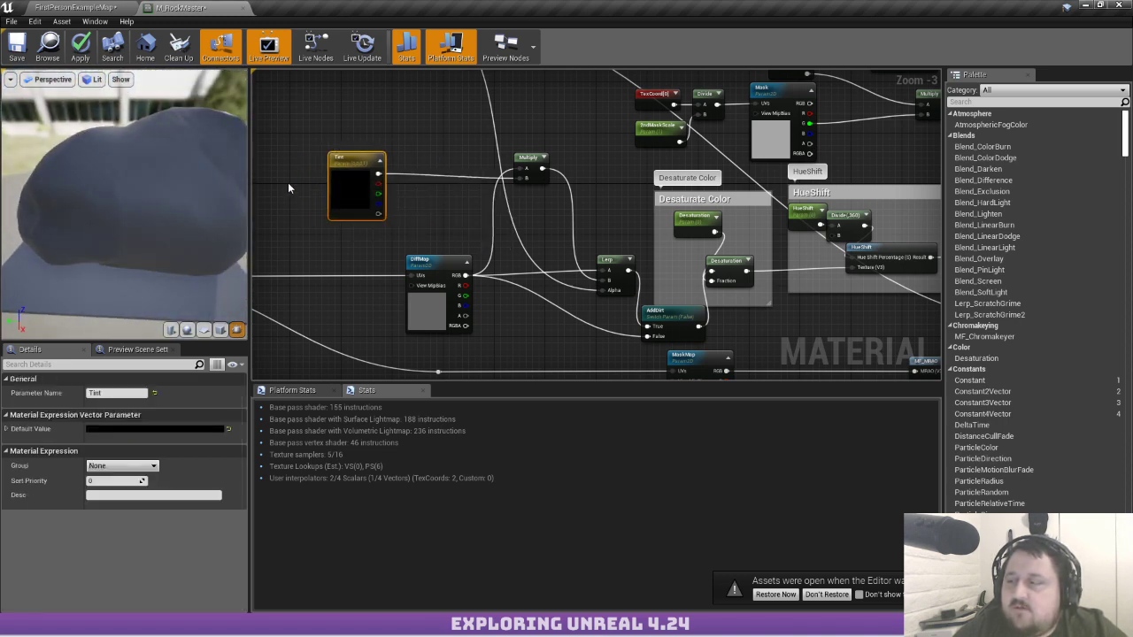
right_click_drag(292, 191, 403, 310)
left_click_drag(72, 185, 48, 143)
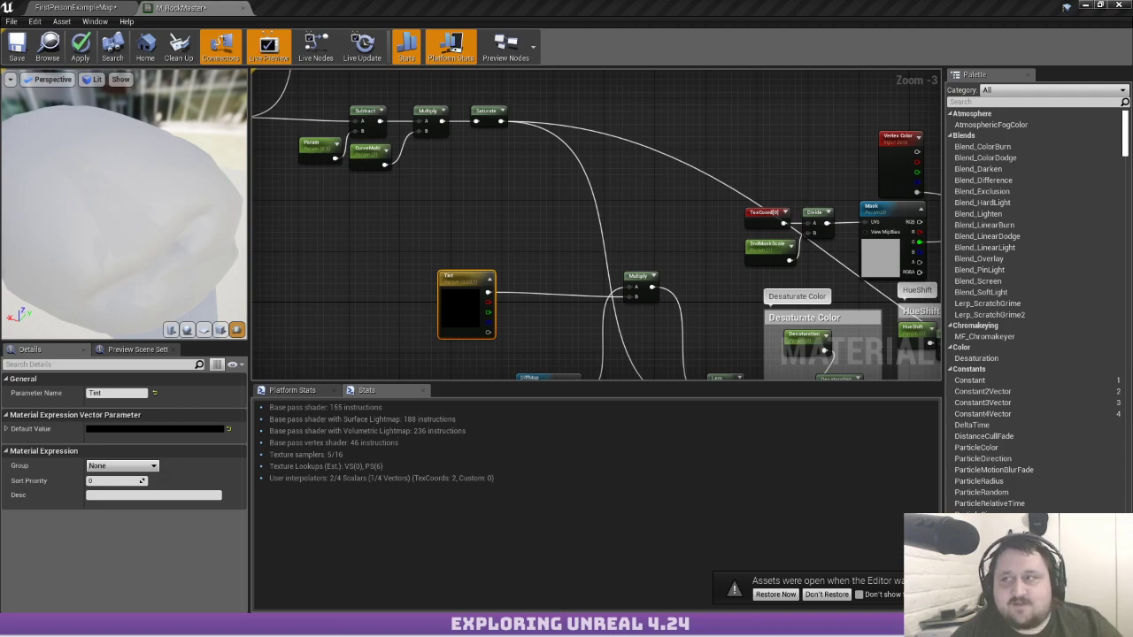
Switch to the FirstPersonExampleMap level and examine the displayed rocks, ending close to the blue speckled rock
left_click(50, 7)
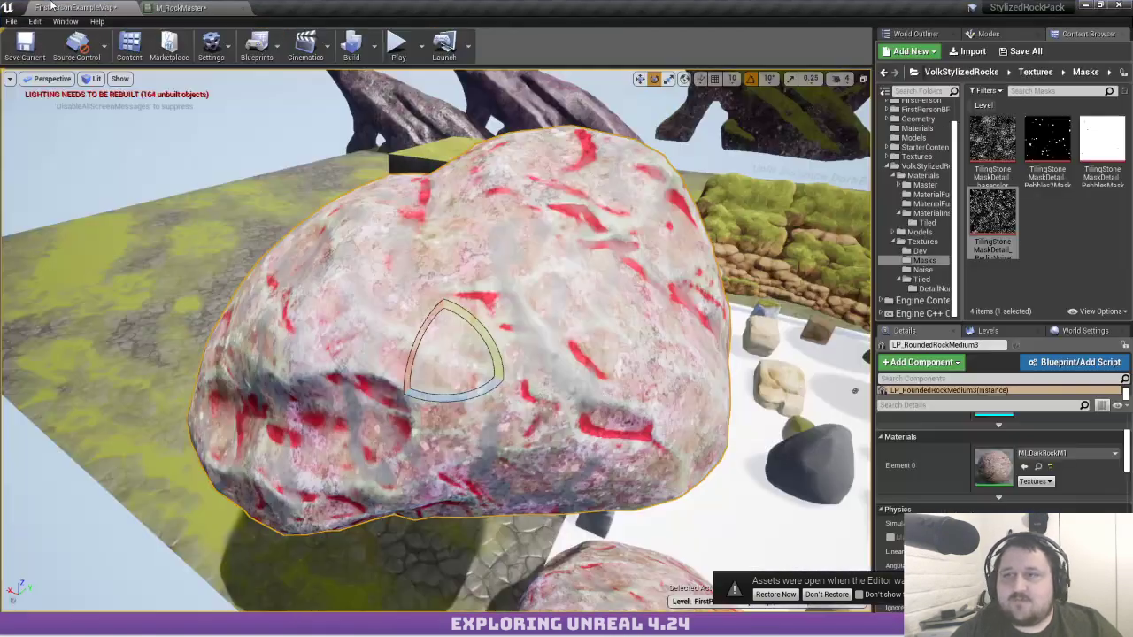
key("w")
mouse_move(442, 310)
right_mouse_down()
mouse_move(566, 310)
mouse_move(571, 328)
right_mouse_up()
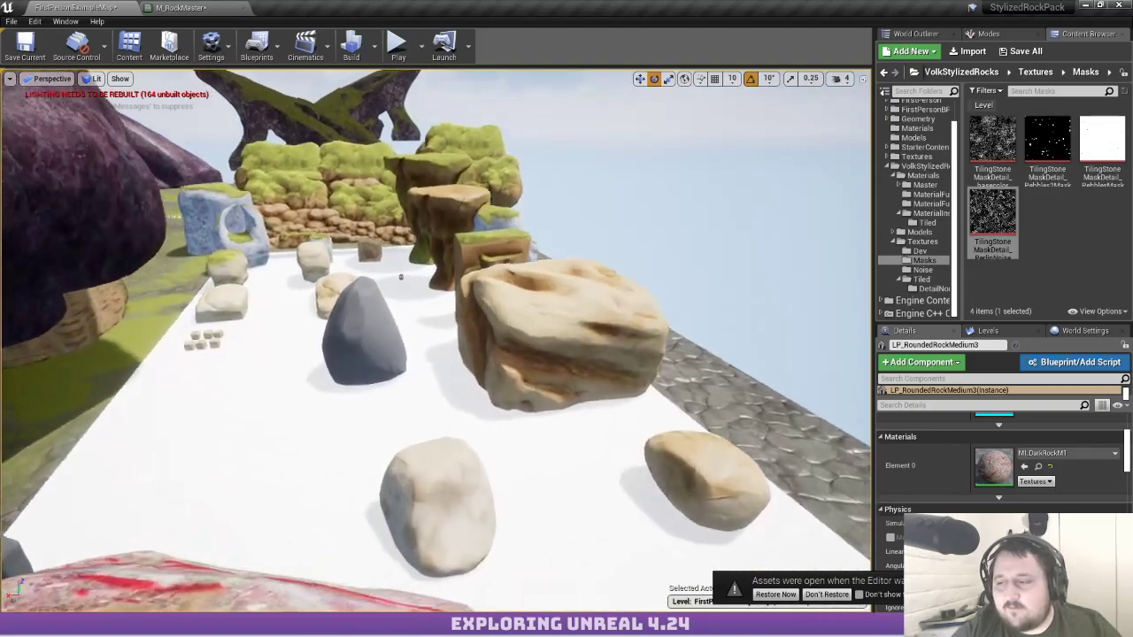
right_click_drag(403, 293, 407, 243)
key("s")
key("w")
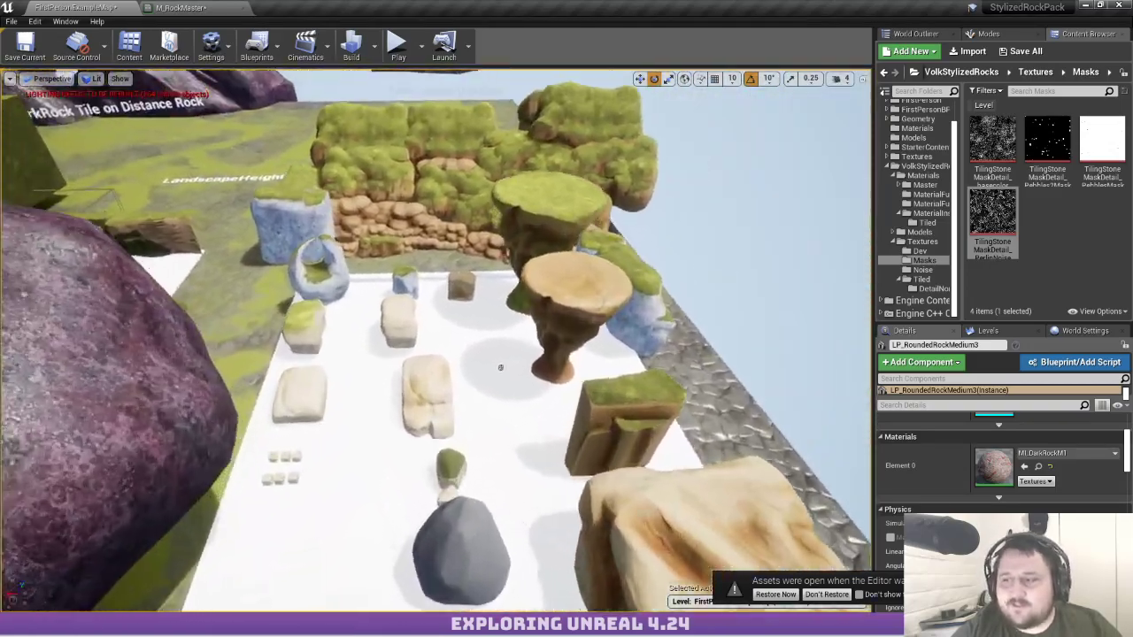
key("w")
right_click_drag(500, 368, 442, 231)
key("w")
key("w")
key("s")
key("w")
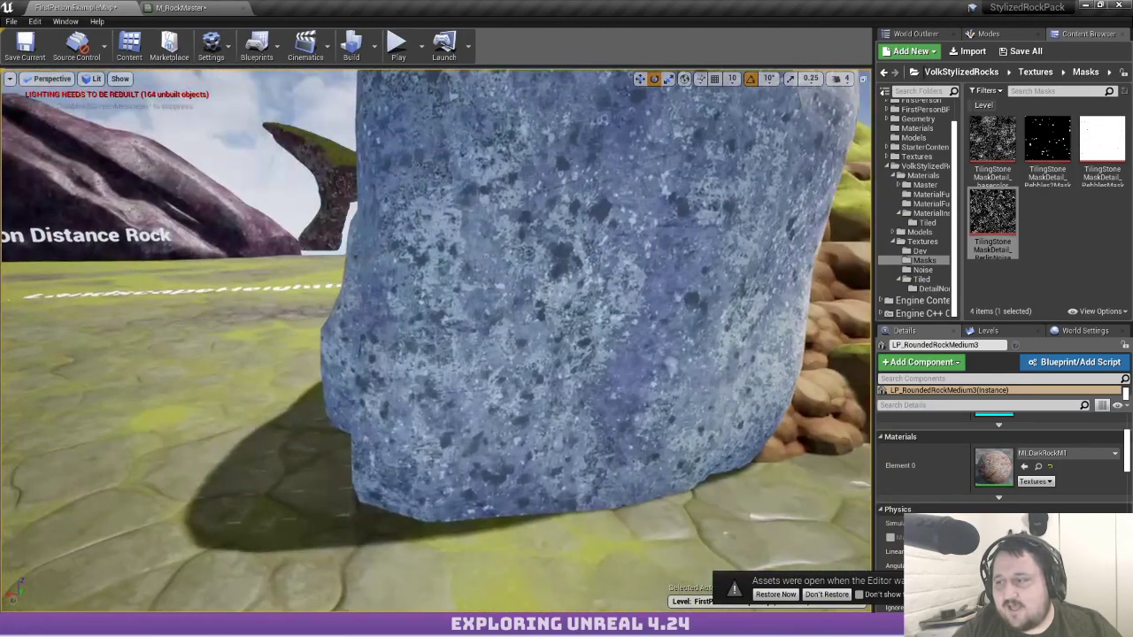
Select the blue speckled rock and open its material instance MI_RockSpecialE to review the parameters
left_click(461, 280)
right_click_drag(462, 279, 514, 246)
key("w")
double_click(994, 467)
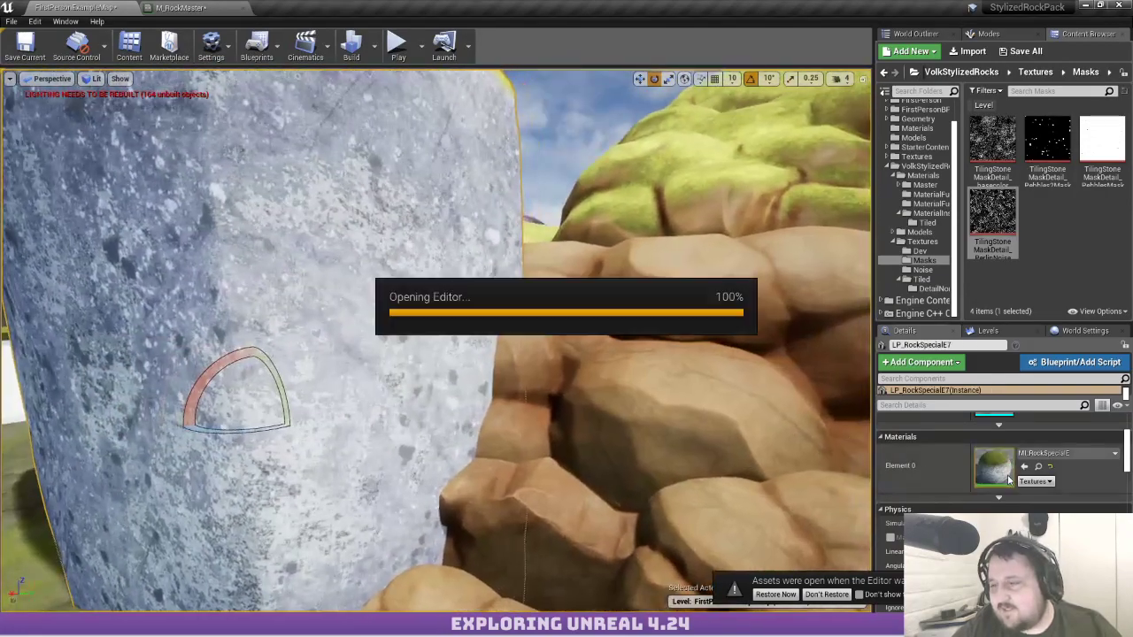
left_click_drag(301, 8, 0, 180)
left_click_drag(76, 180, 0, 181)
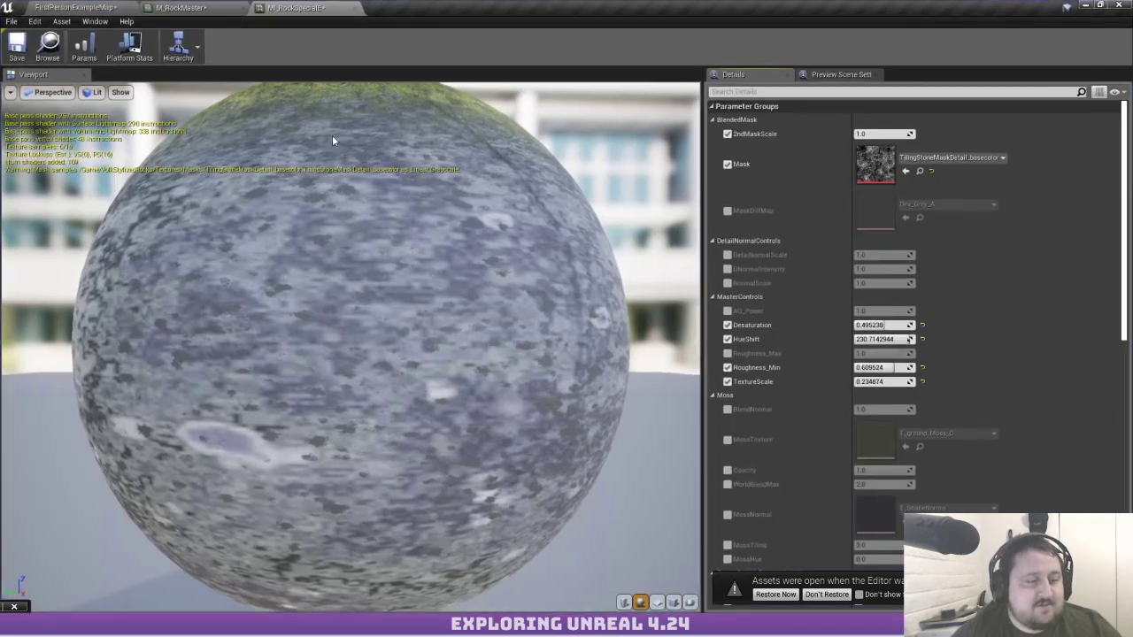
left_click_drag(308, 12, 2, 267)
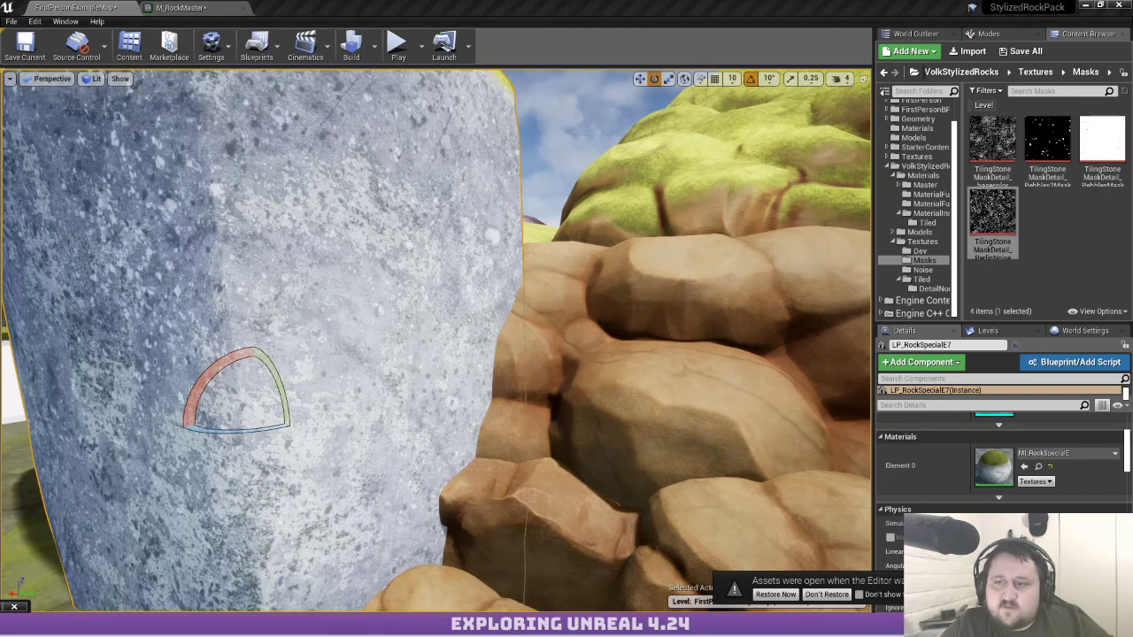
Compare the surface detail of the blue speckled rock with that of the red-veined rock
right_click_drag(436, 341, 390, 341)
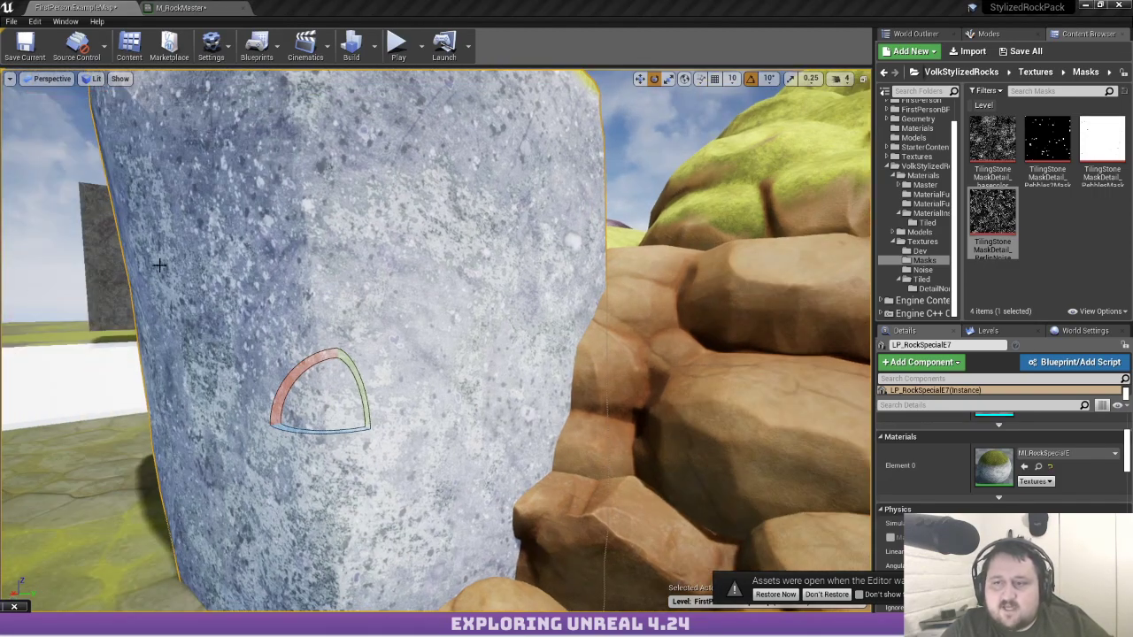
right_click_drag(159, 265, 80, 239)
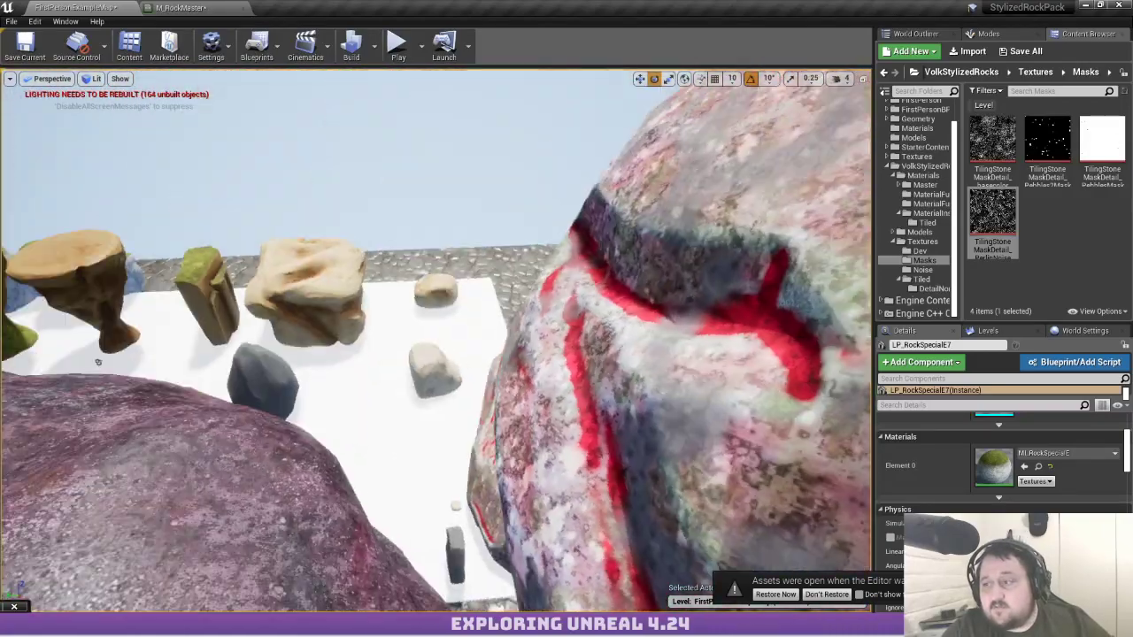
right_click_drag(360, 199, 247, 202)
key("w")
right_click_drag(419, 314, 218, 290)
key("w")
key("w")
key("s")
key("d")
right_click_drag(519, 241, 497, 268)
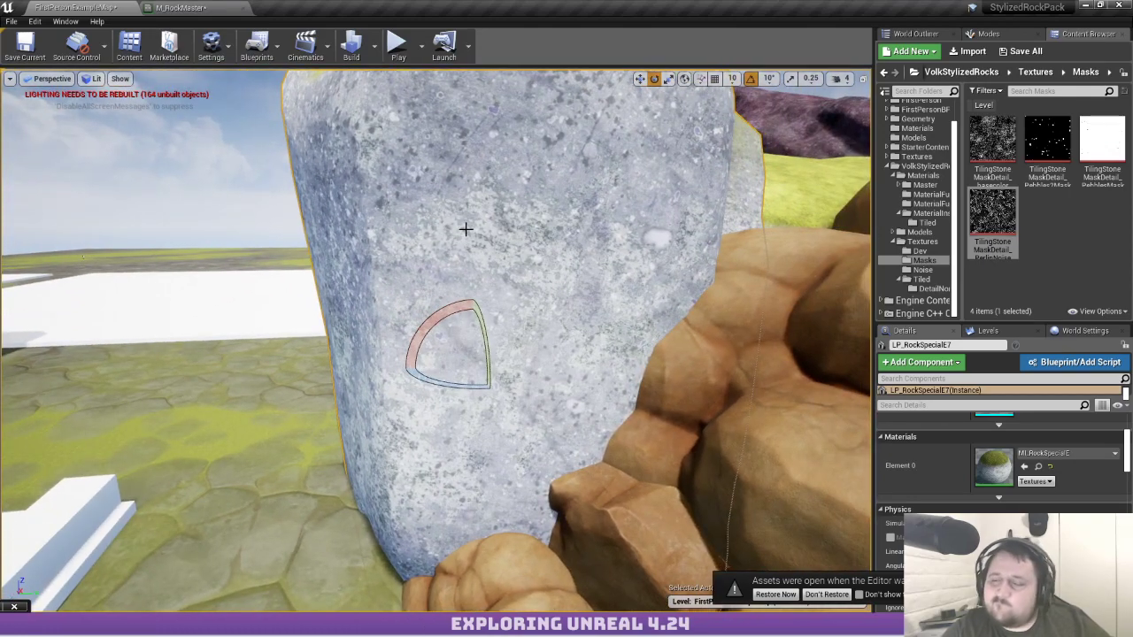
Examine the mossy speckled rocks beside the brown rock wall and the red-veined rock up close
key("s")
right_click_drag(465, 229, 429, 232)
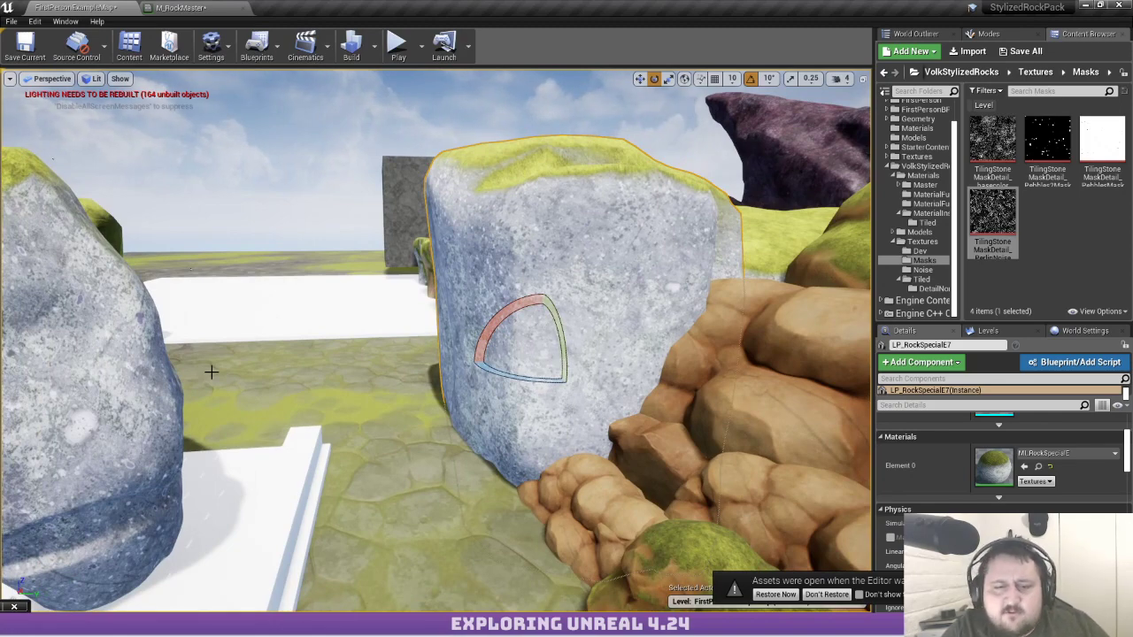
right_click_drag(212, 372, 126, 387)
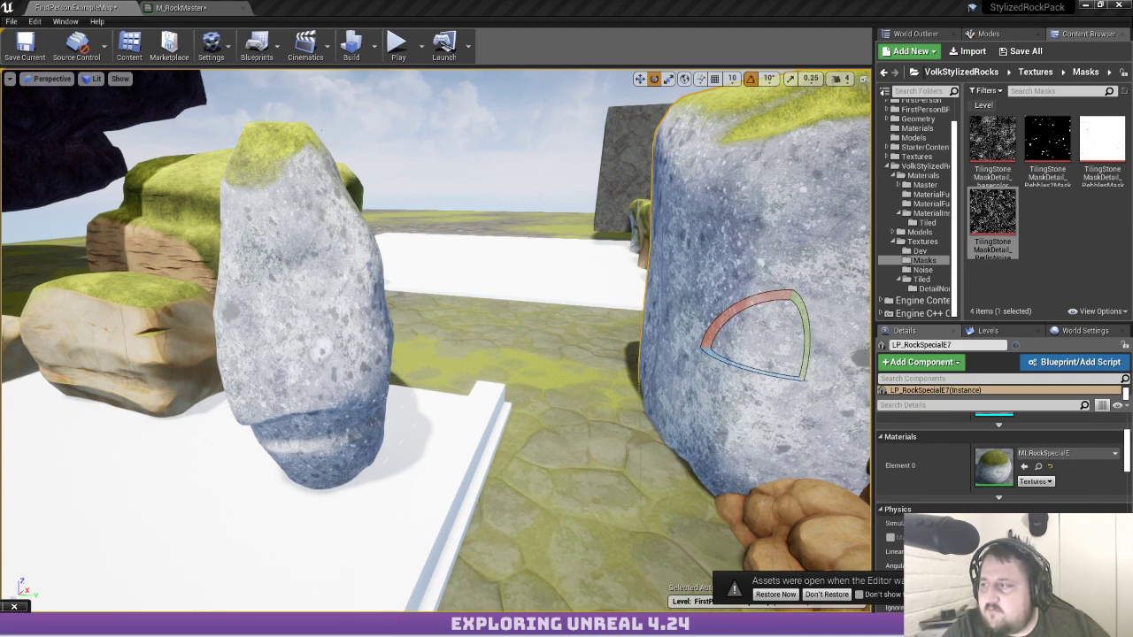
mouse_move(259, 346)
right_mouse_down()
mouse_move(208, 310)
mouse_move(53, 270)
mouse_move(36, 297)
right_mouse_up()
key("w")
right_click_drag(208, 287, 152, 342)
key("s")
right_click_drag(375, 275, 185, 302)
key("a")
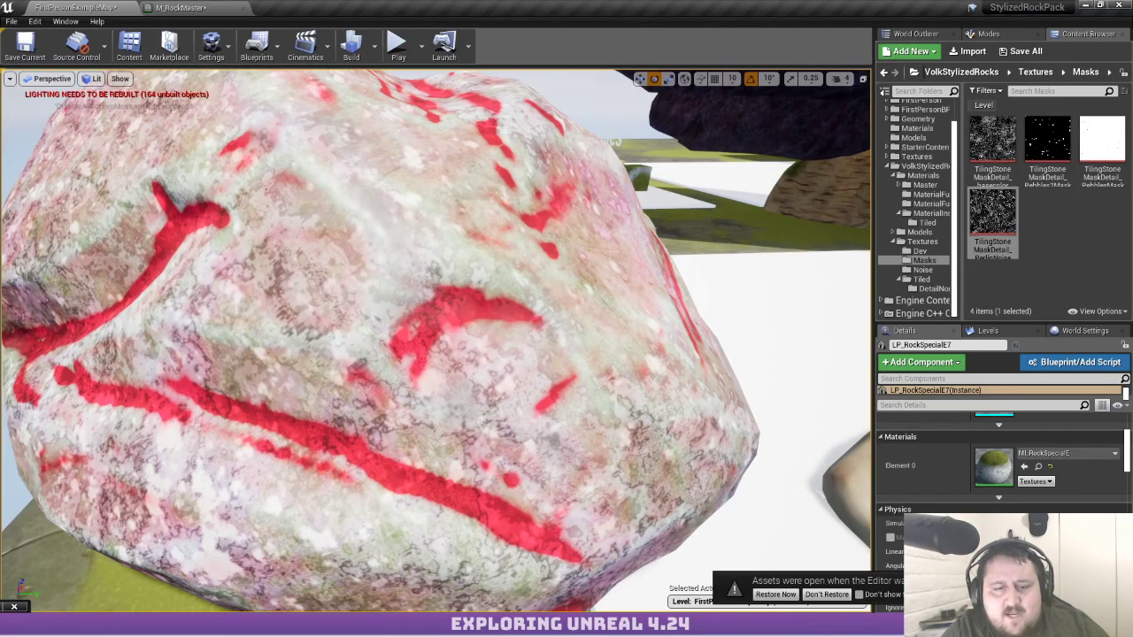
In the M_RockMaster graph, copy the MaskDiffMap texture parameter and paste the duplicate just above the Tint node
left_click(181, 7)
scroll(770, 283, "down", 2)
right_click_drag(770, 284, 436, 261)
scroll(435, 261, "down", 1)
scroll(500, 219, "up", 4)
scroll(396, 262, "down", 3)
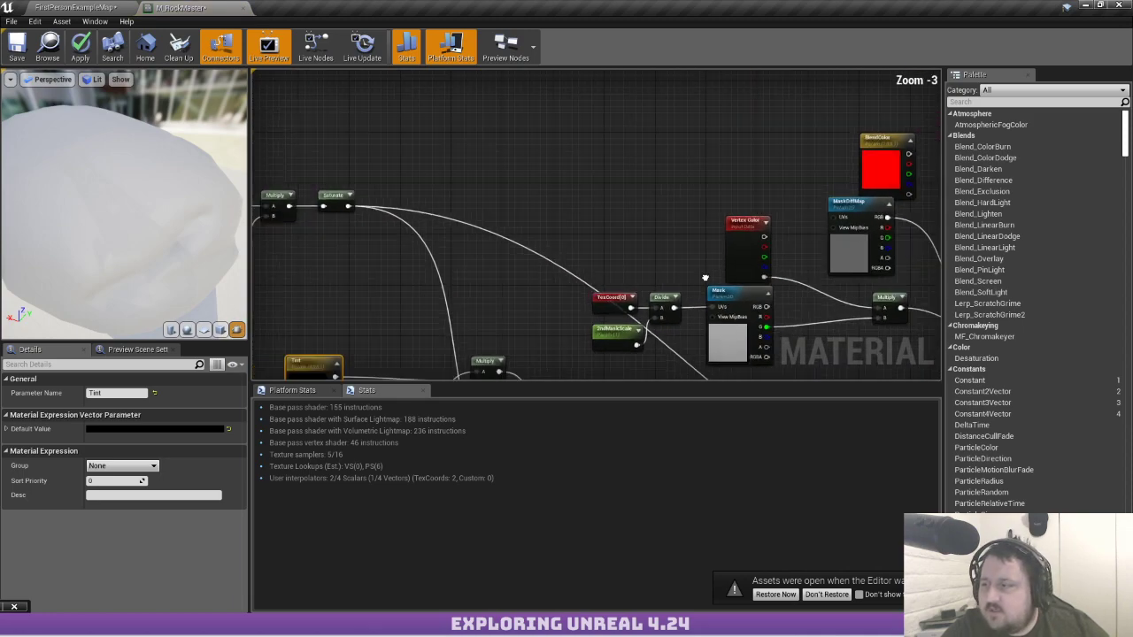
scroll(695, 257, "up", 3)
scroll(542, 199, "down", 1)
right_click_drag(695, 257, 528, 164)
right_click_drag(646, 202, 613, 215)
left_click(620, 266)
left_click(459, 277)
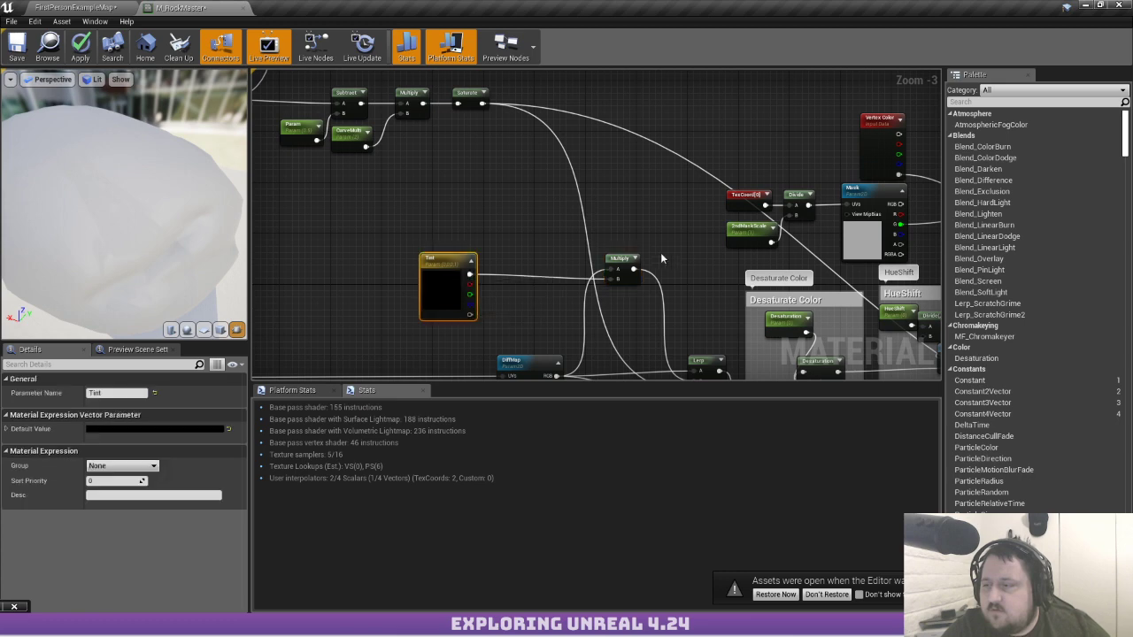
right_click_drag(850, 194, 451, 181)
scroll(460, 180, "down", 1)
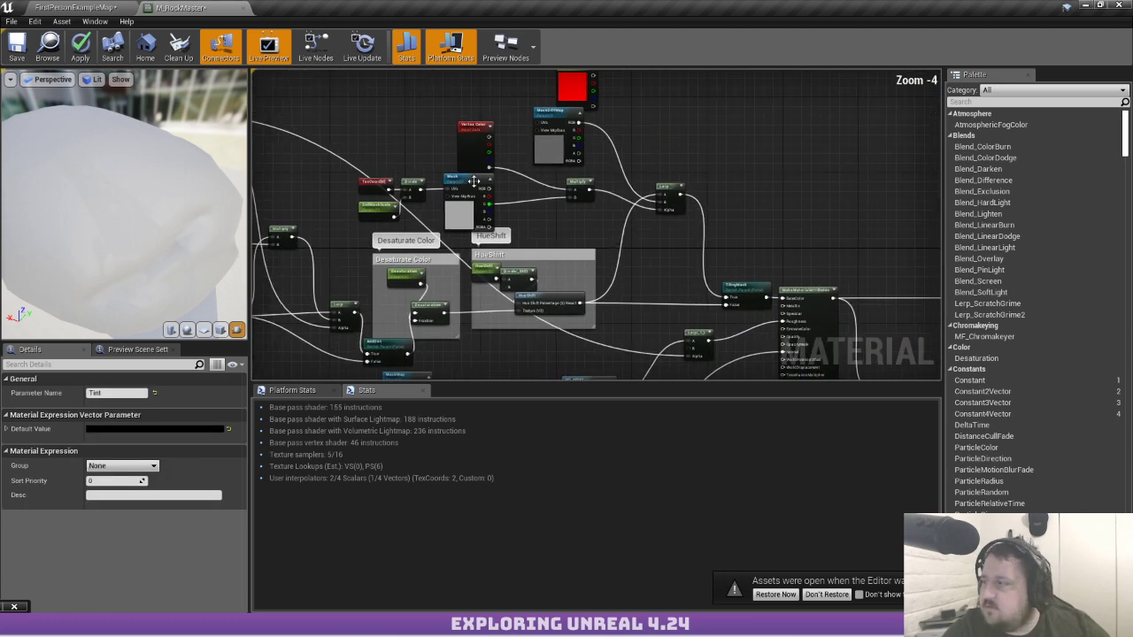
left_click(554, 147)
right_click_drag(528, 210, 714, 206)
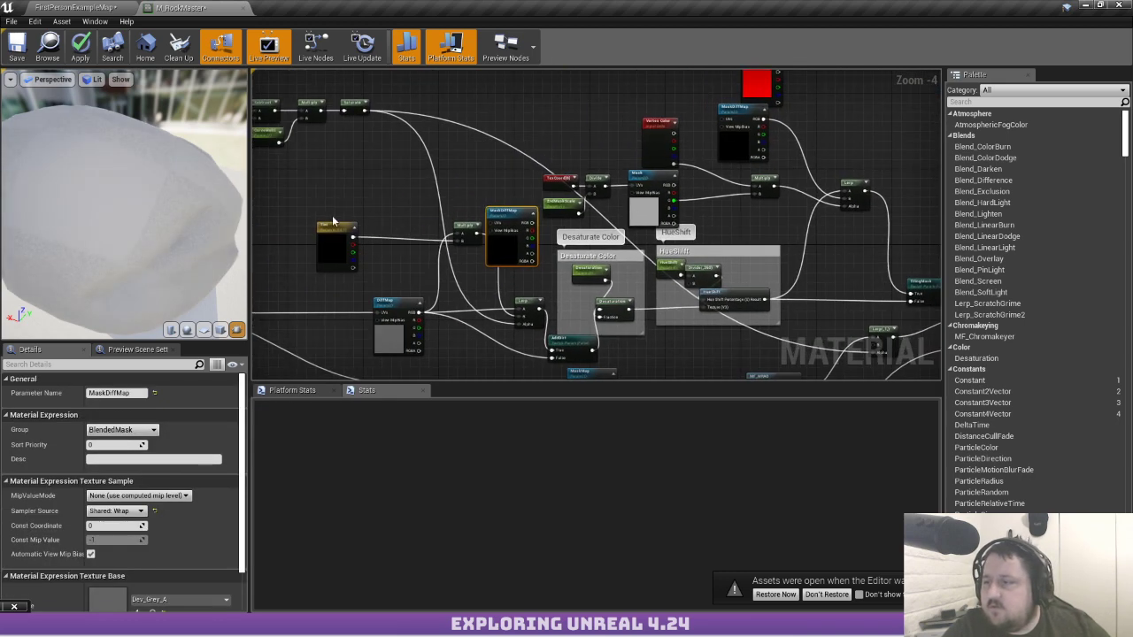
key("ctrl+v")
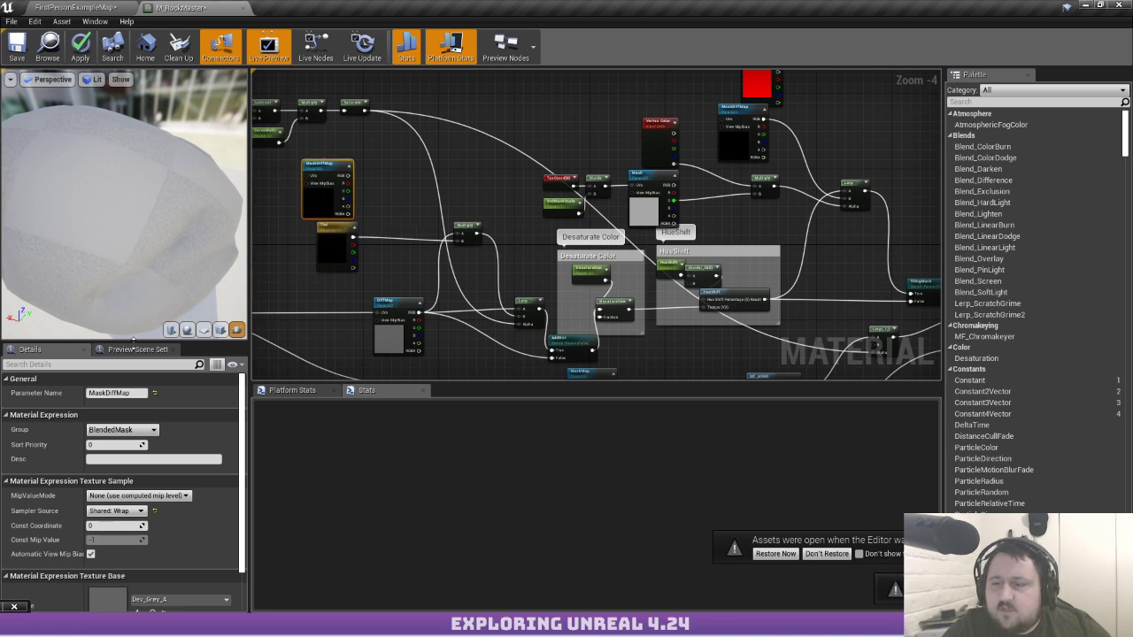
Rename the duplicated texture parameter to DirtStyleMask
left_click(124, 394)
type("Dif")
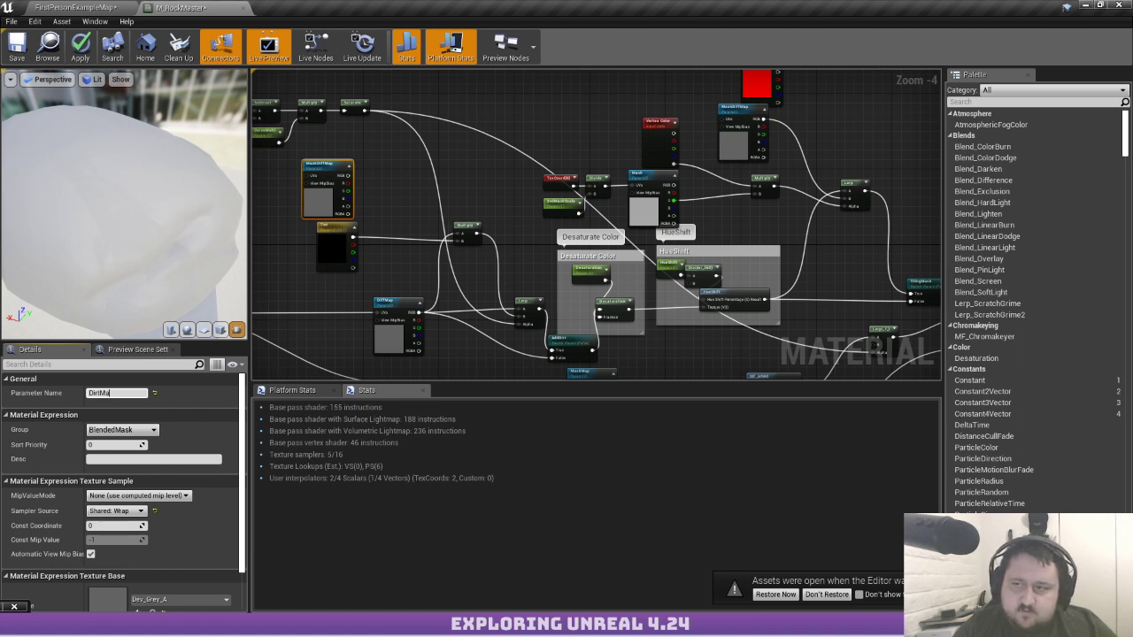
key("Return")
key("BackSpace")
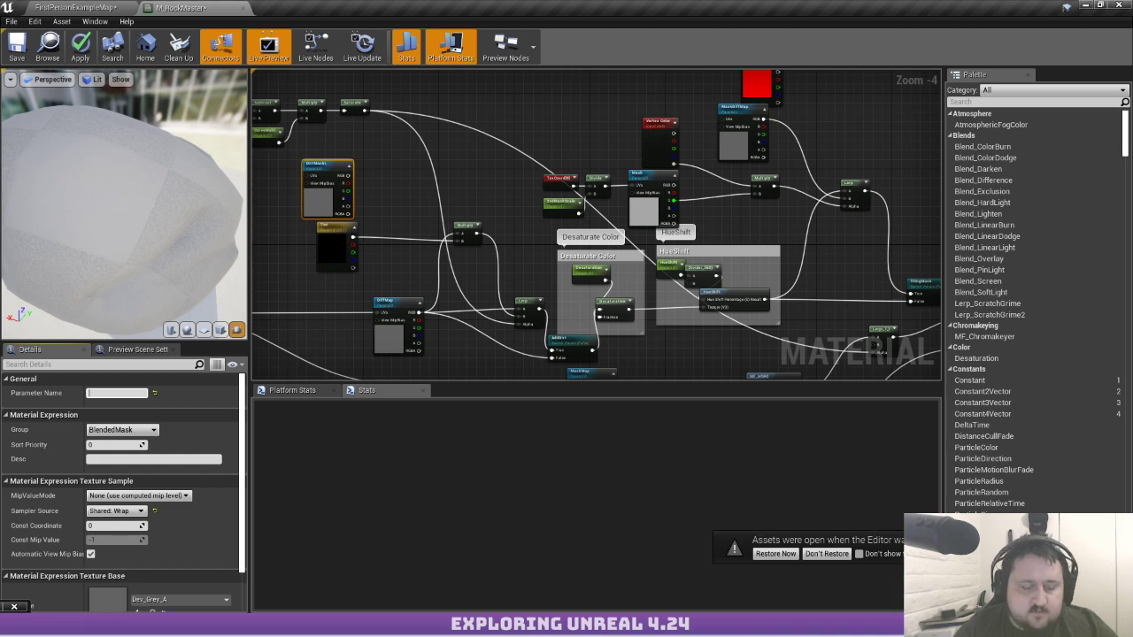
type("DirtSty")
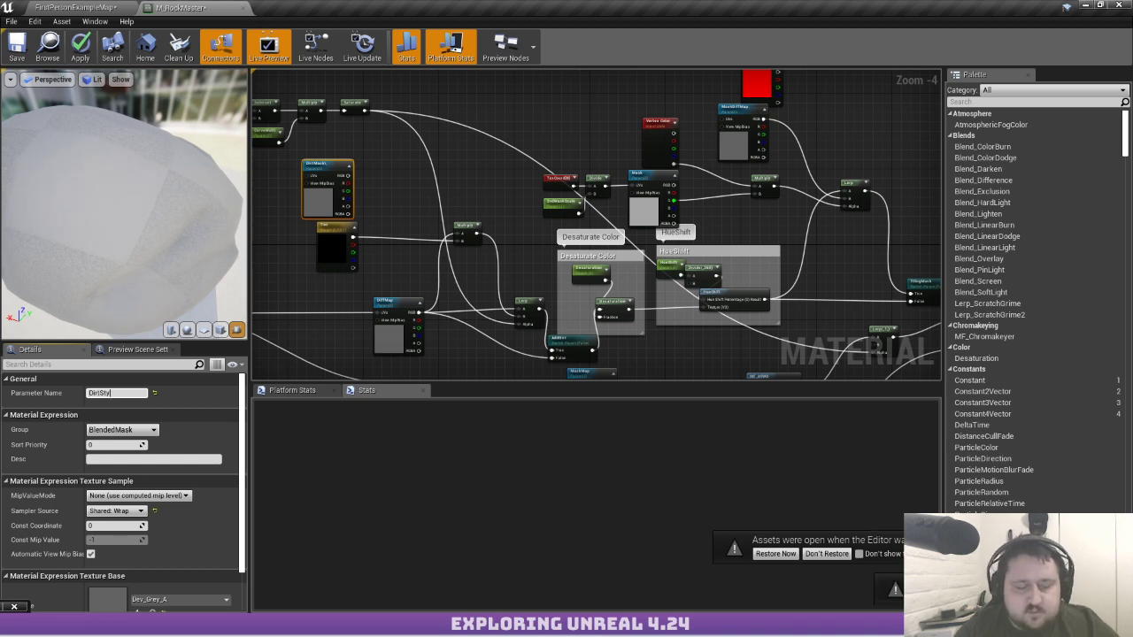
type("leMask")
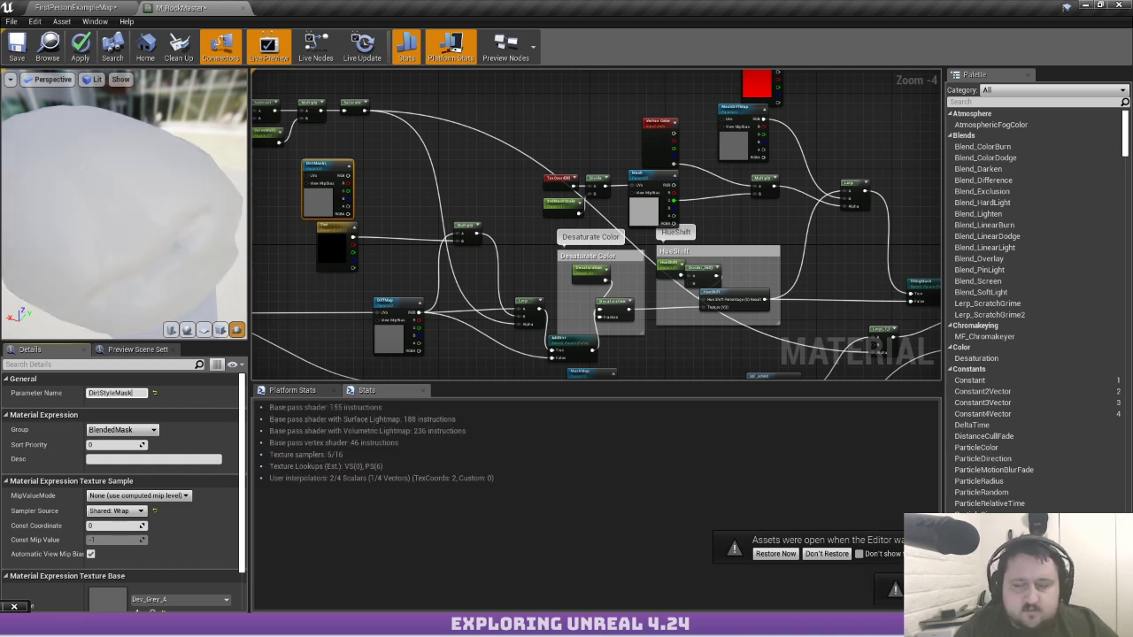
key("Return")
Add a Multiply node fed by the red channel of DirtStyleMask
scroll(425, 186, "up", 4)
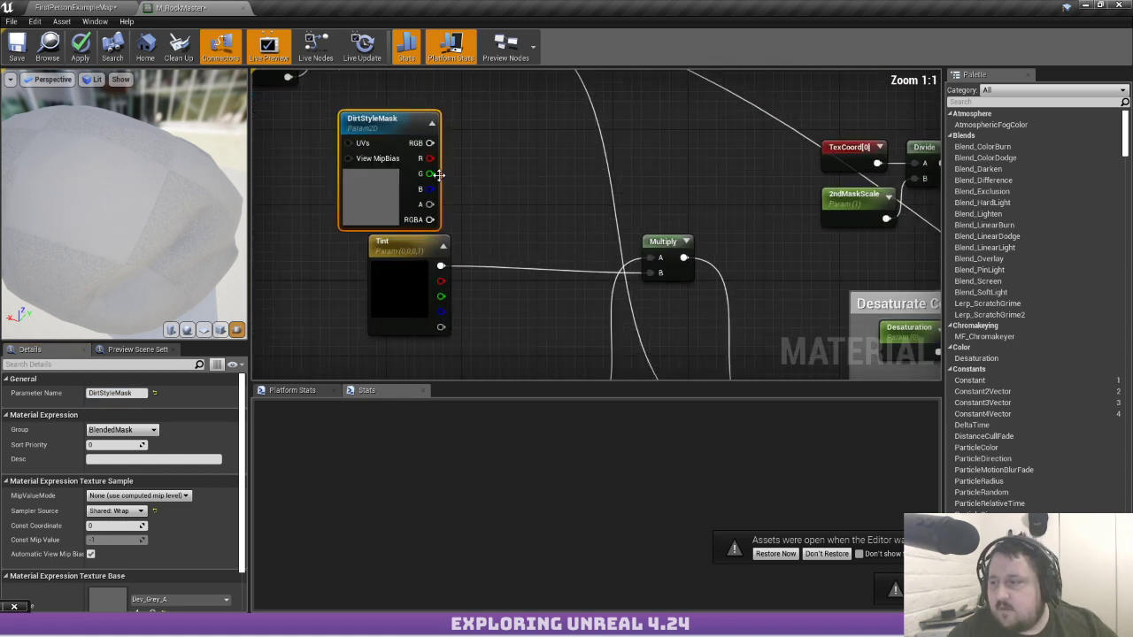
left_click_drag(429, 158, 512, 247)
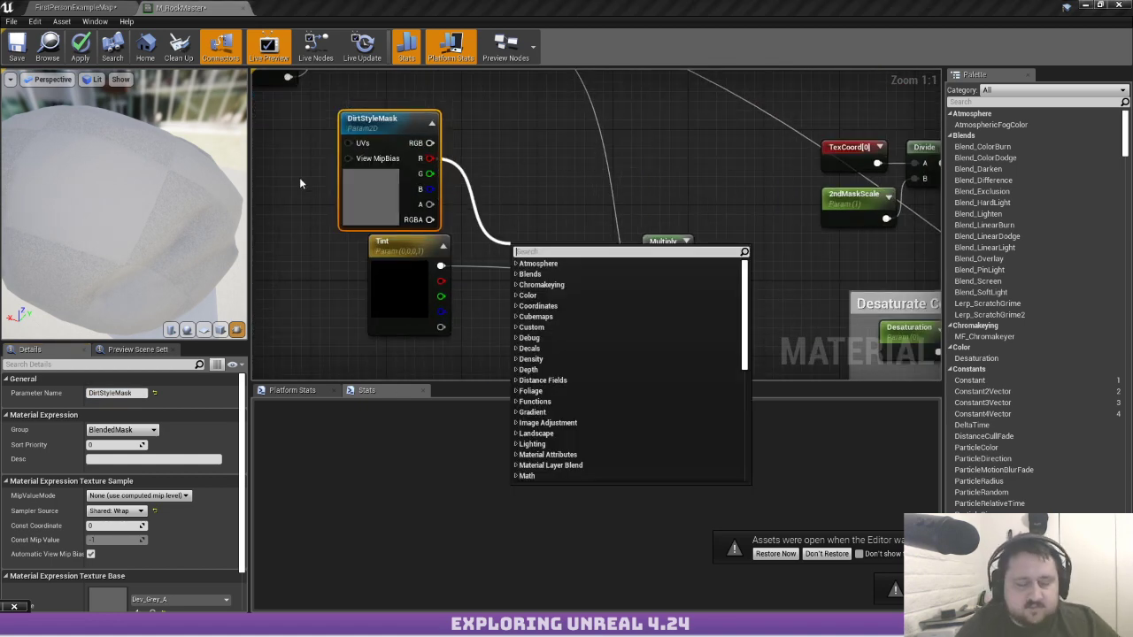
type("multi")
key("BackSpace")
key("BackSpace")
key("BackSpace")
type("lti")
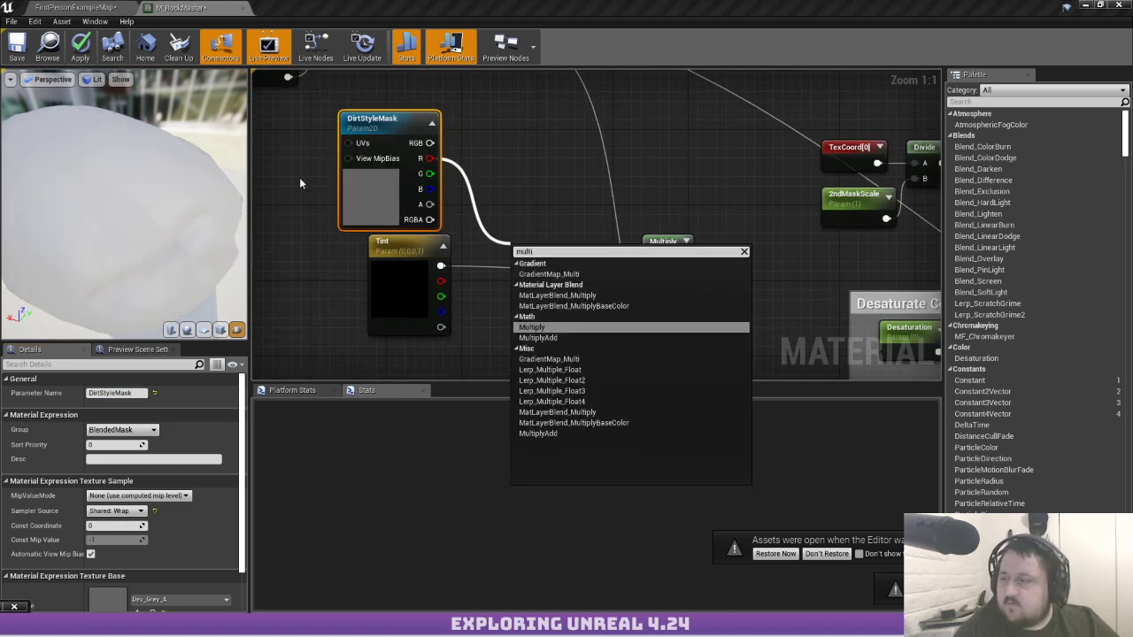
key("Return")
Connect the Tint output to the new Multiply's B input and its result to the existing Multiply's B input
left_click_drag(530, 283, 440, 266)
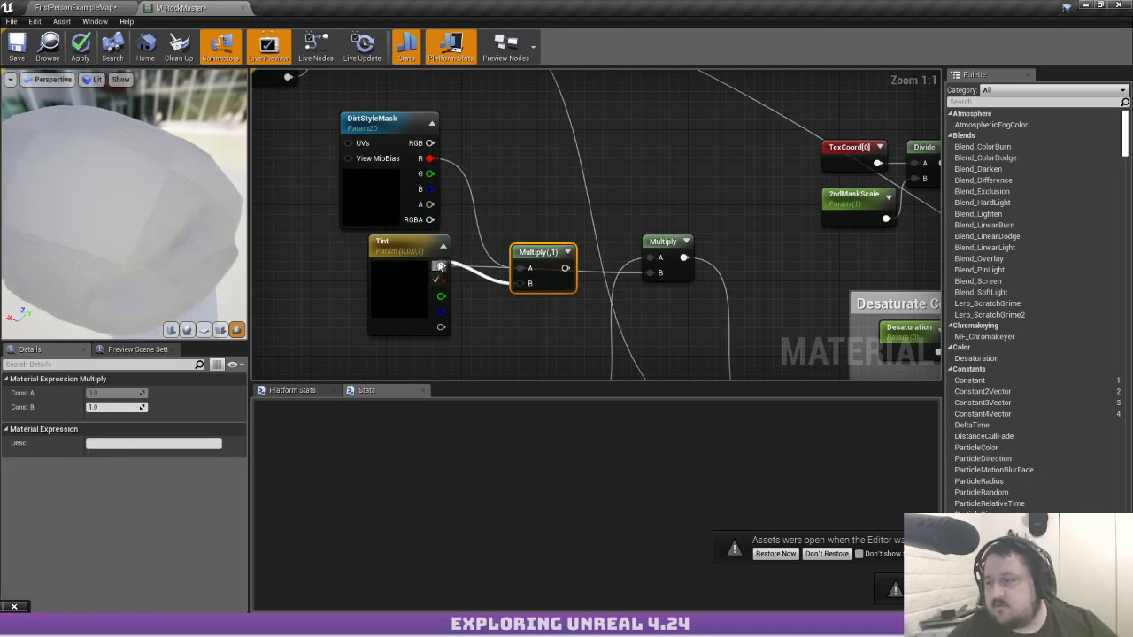
left_click_drag(537, 266, 662, 273)
left_click(504, 167)
scroll(564, 192, "down", 2)
right_click_drag(564, 192, 639, 228)
right_click_drag(426, 237, 386, 187)
scroll(718, 239, "down", 1)
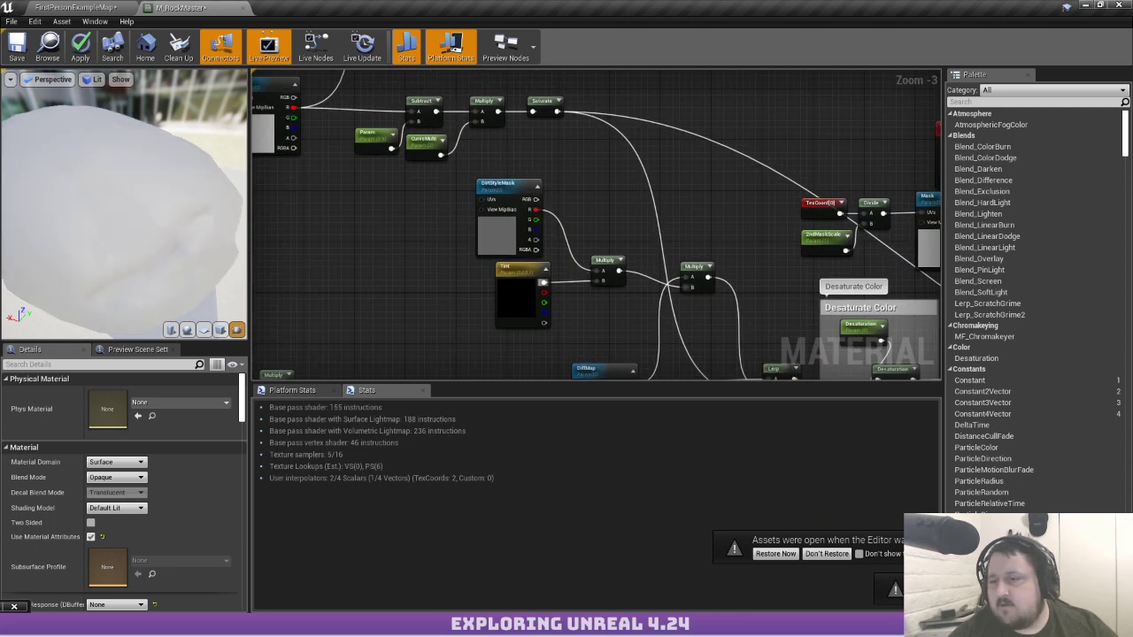
Assign the Curve texture parameter to a group named Dirt and set its Sampler Source to Shared: Clamp
left_click_drag(132, 199, 97, 204)
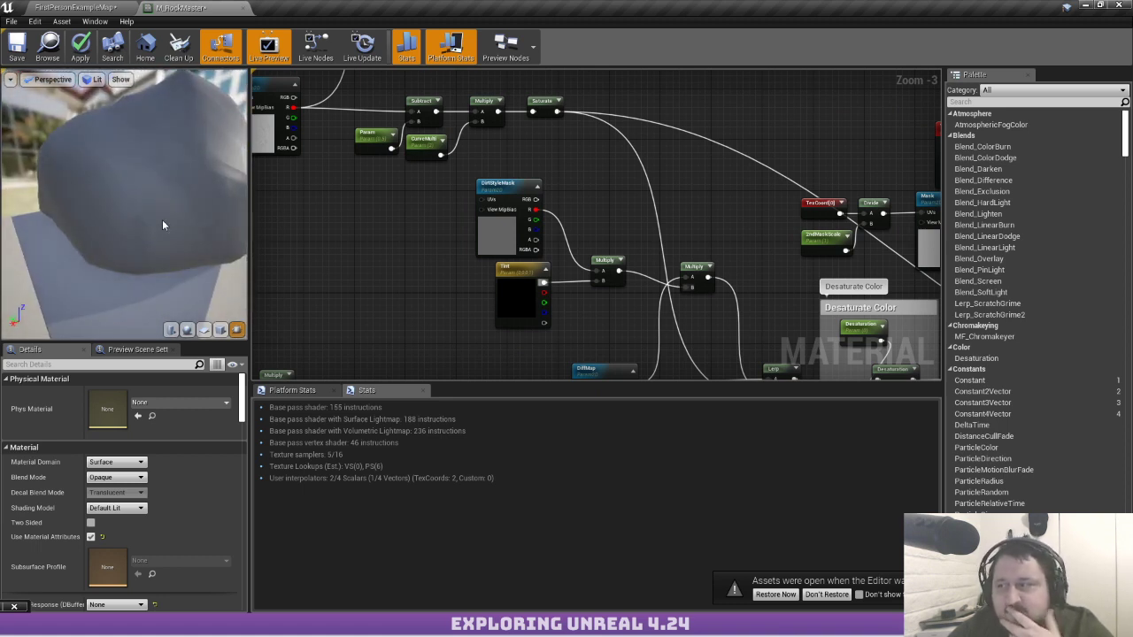
left_click_drag(205, 216, 69, 195)
scroll(386, 179, "down", 1)
right_click_drag(386, 179, 485, 241)
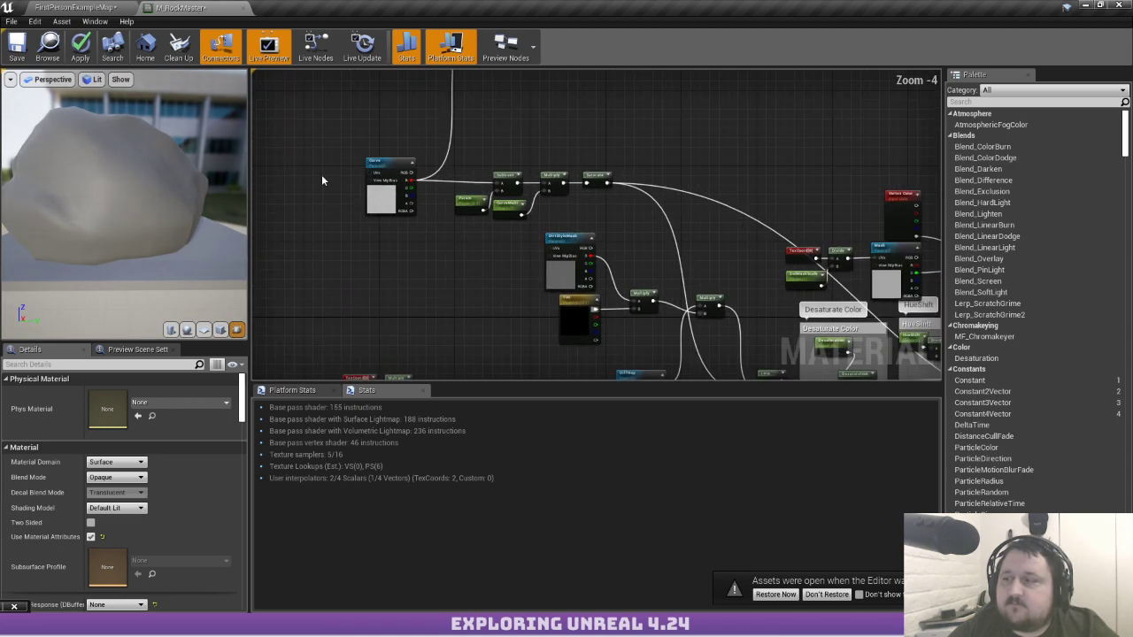
scroll(357, 184, "up", 1)
left_click(382, 205)
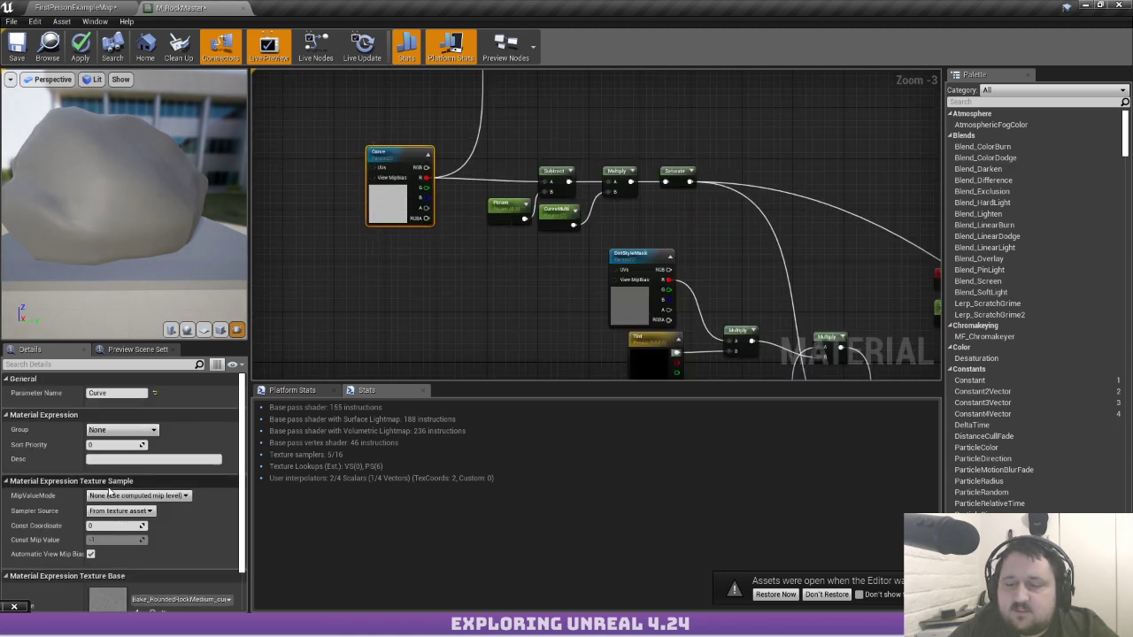
left_click(129, 430)
left_click(129, 430)
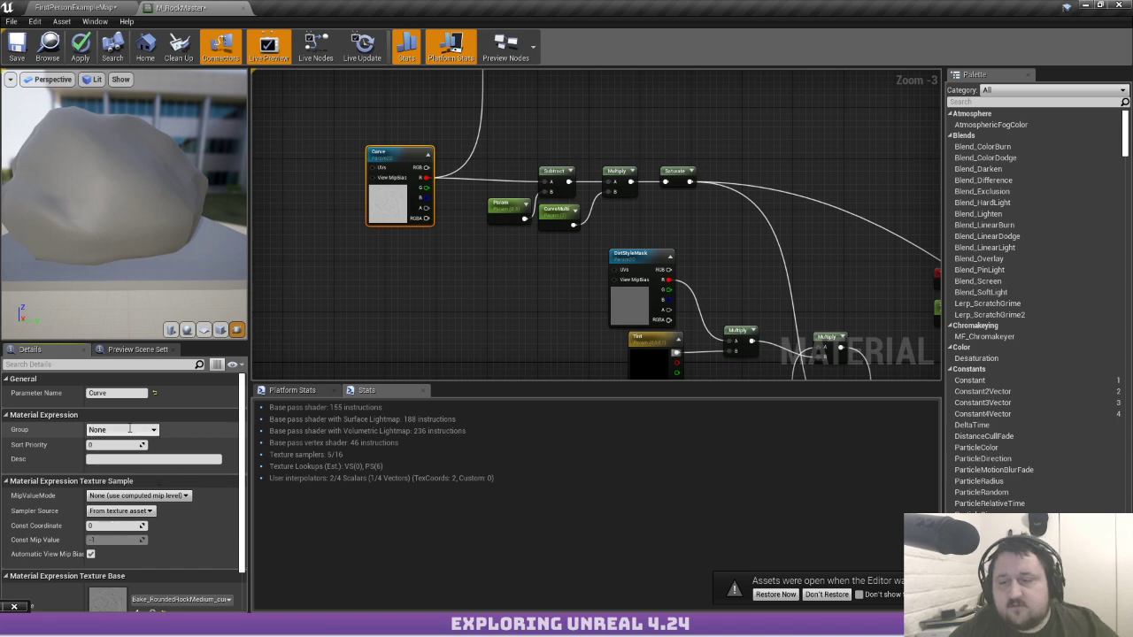
left_click_drag(130, 430, 69, 427)
type("D")
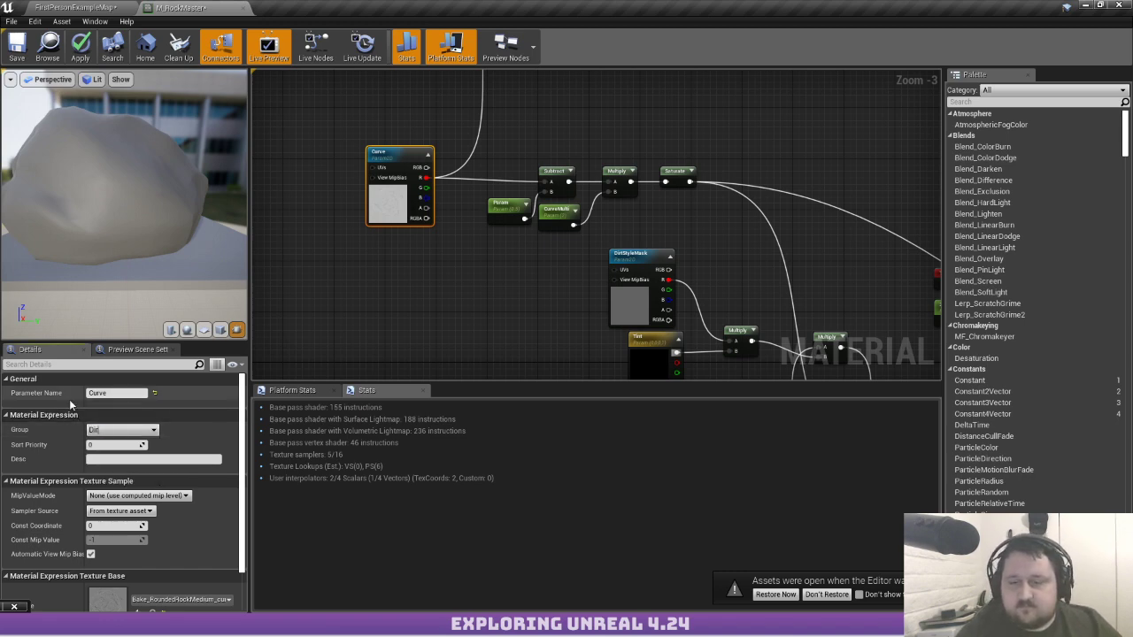
type("irt")
key("Return")
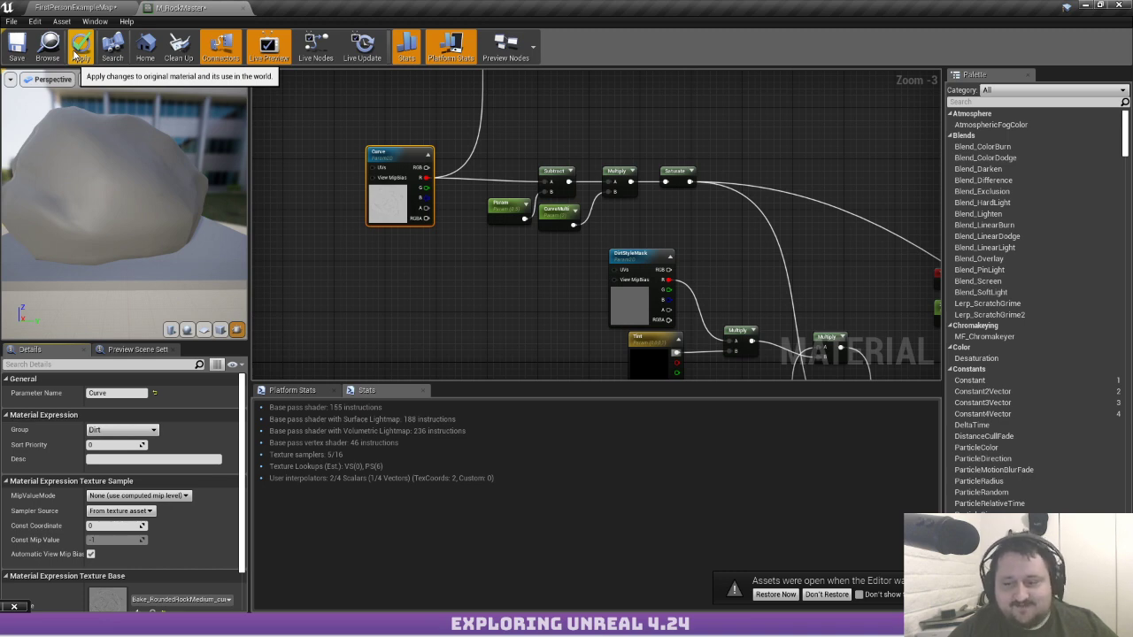
left_click(121, 511)
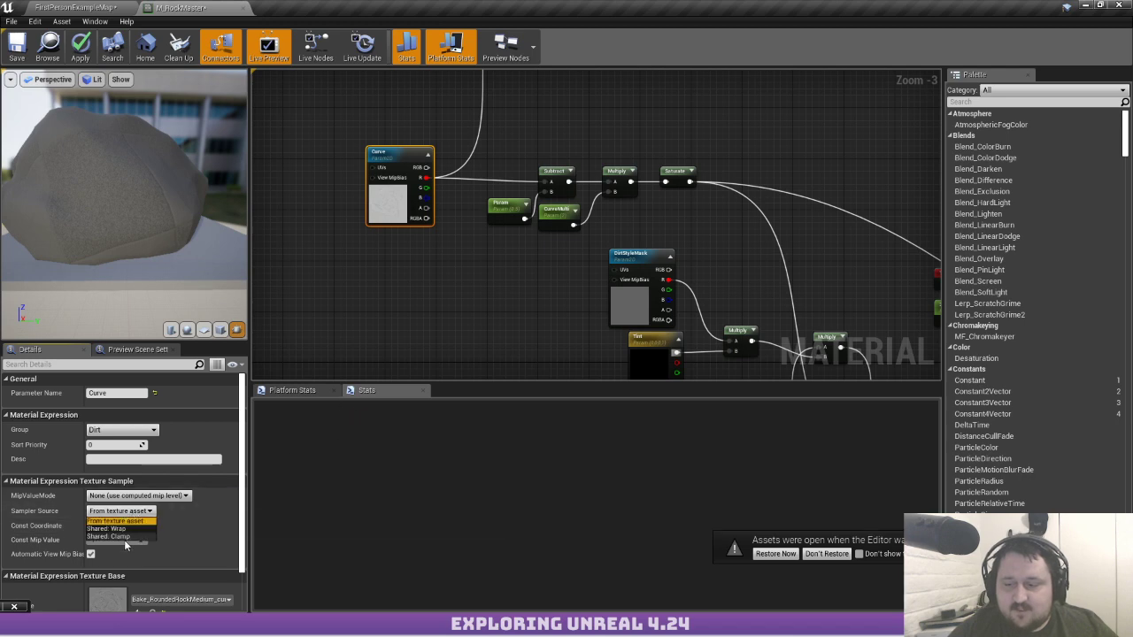
left_click(131, 538)
Examine the settings of the MaskDiffMap and Mask texture parameters and how the surrounding mask nodes connect to the DirtStyleMask section
scroll(911, 164, "down", 4)
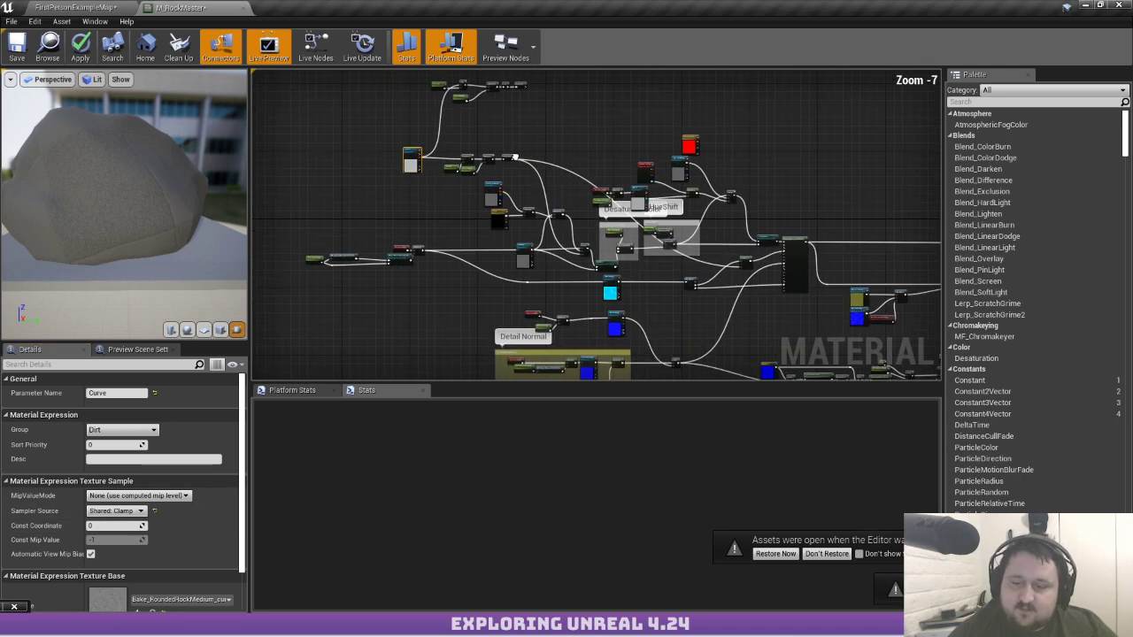
right_click_drag(914, 163, 600, 186)
scroll(370, 202, "up", 5)
left_click(356, 200)
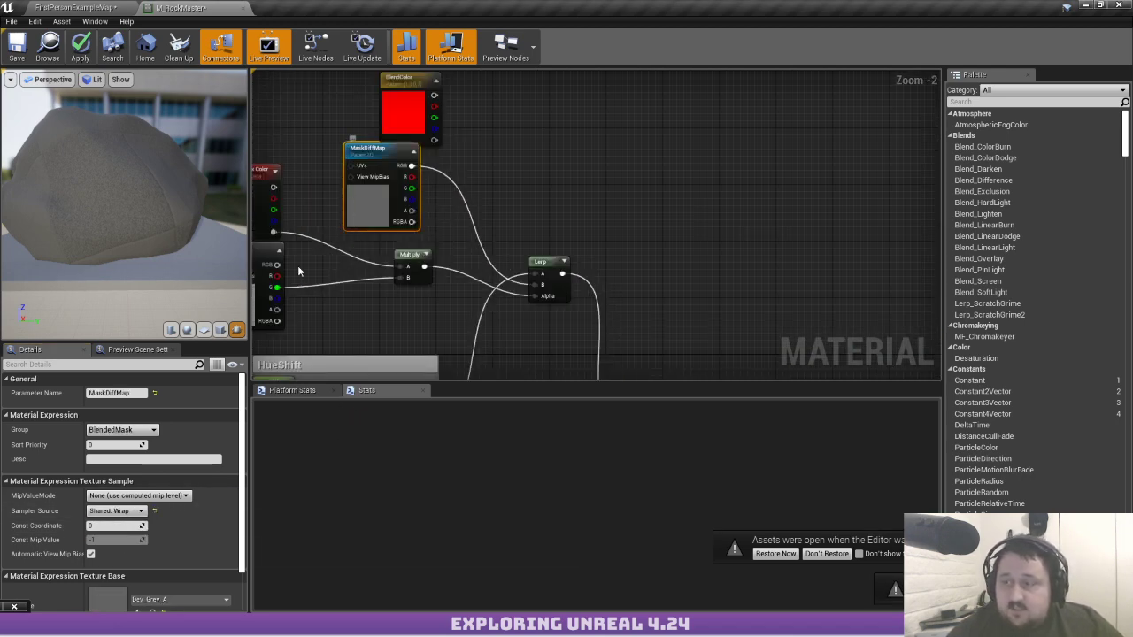
right_click_drag(297, 266, 532, 239)
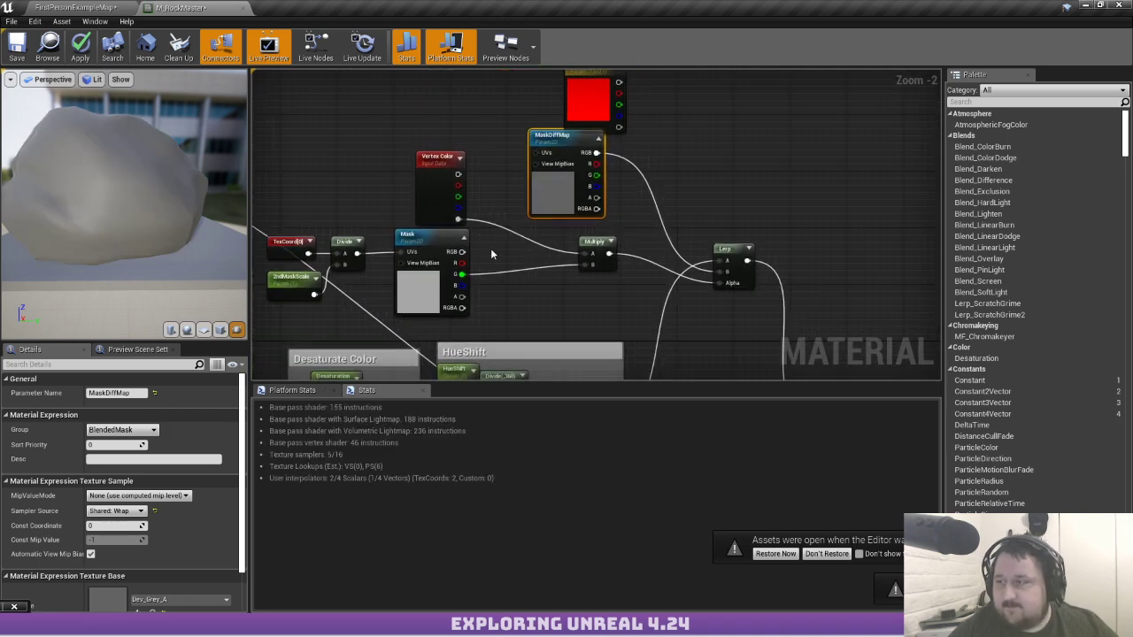
right_click_drag(673, 219, 666, 213)
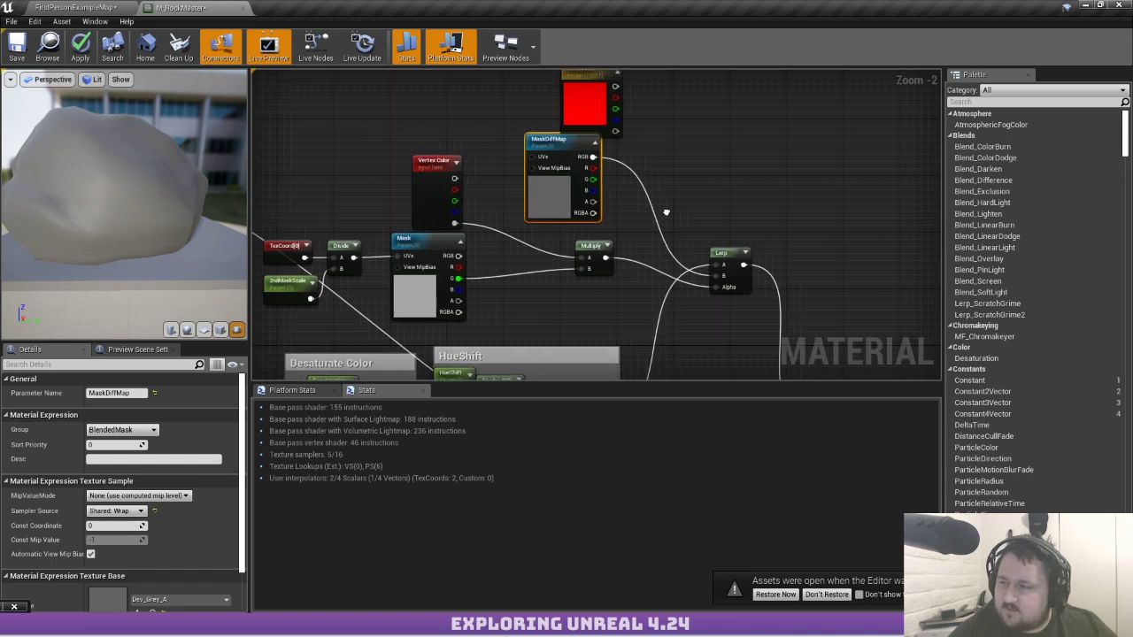
scroll(667, 212, "down", 3)
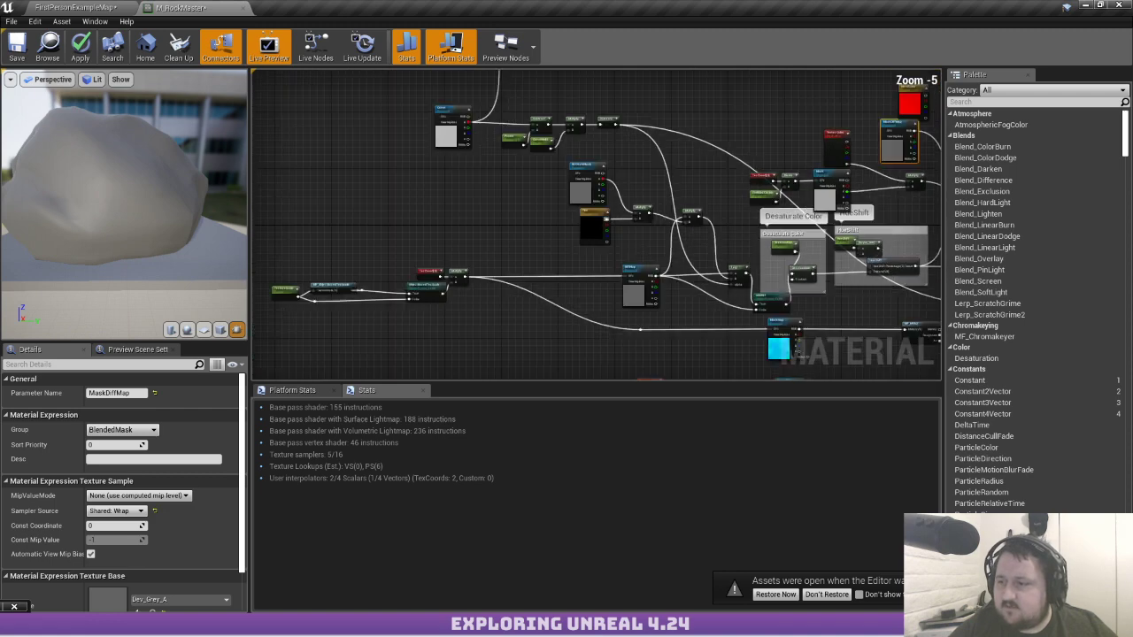
right_click_drag(862, 136, 858, 144)
scroll(424, 278, "up", 2)
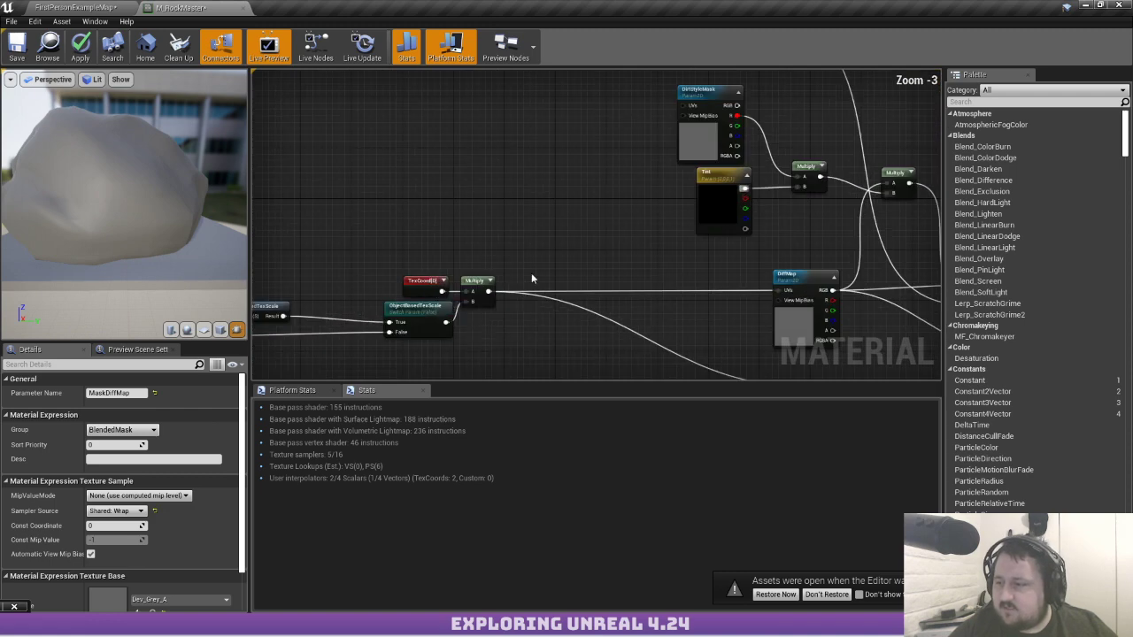
scroll(618, 231, "down", 1)
right_click_drag(618, 230, 411, 255)
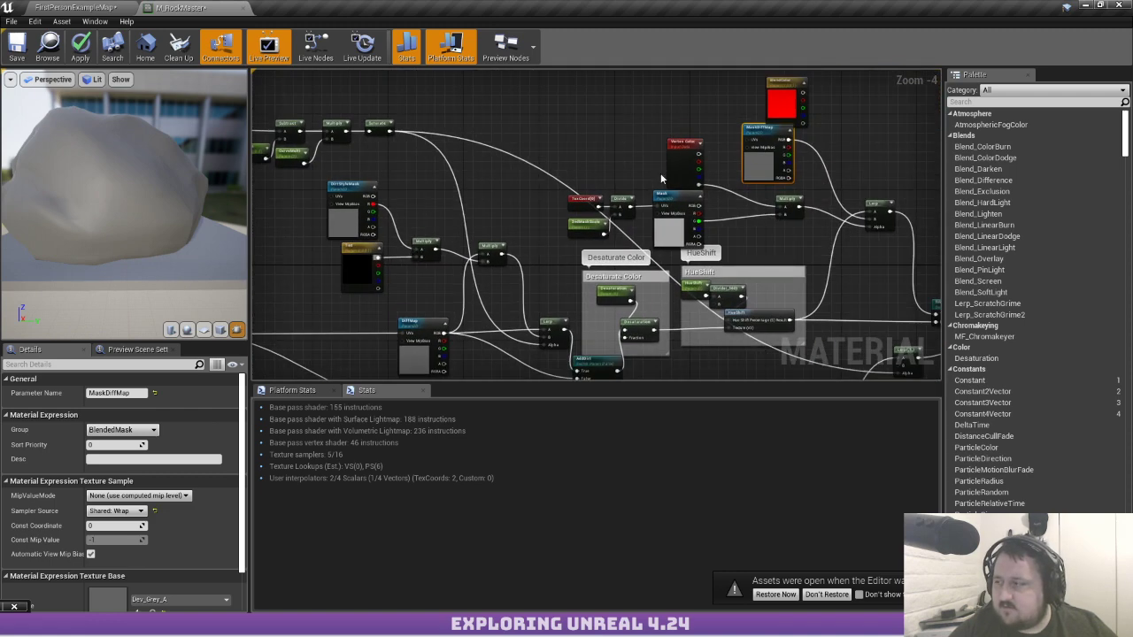
scroll(661, 178, "up", 2)
left_click(662, 257)
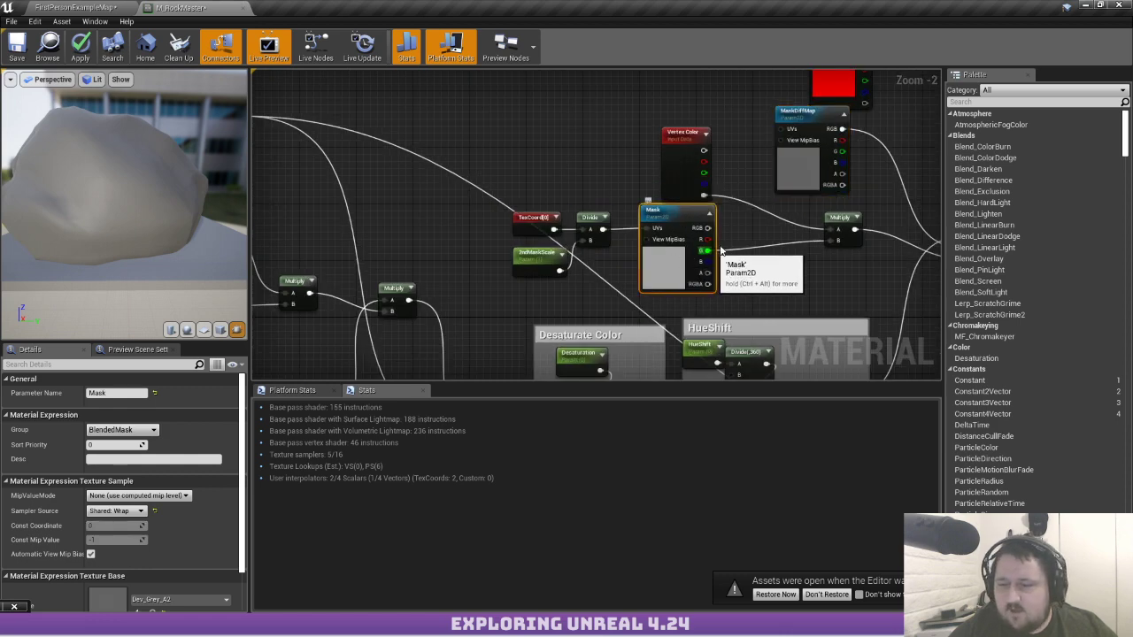
left_click(802, 169)
right_click_drag(492, 272, 752, 175)
scroll(467, 118, "down", 1)
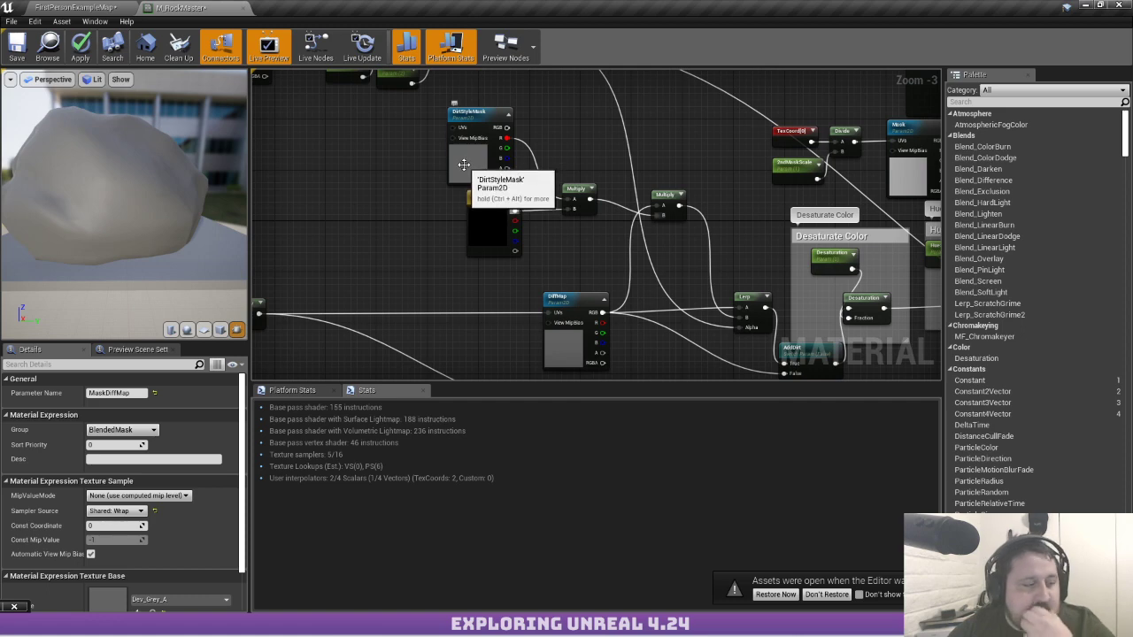
Apply the M_RockMaster changes and bring the large mossy rock into view in the FirstPersonExampleMap level
left_click(83, 52)
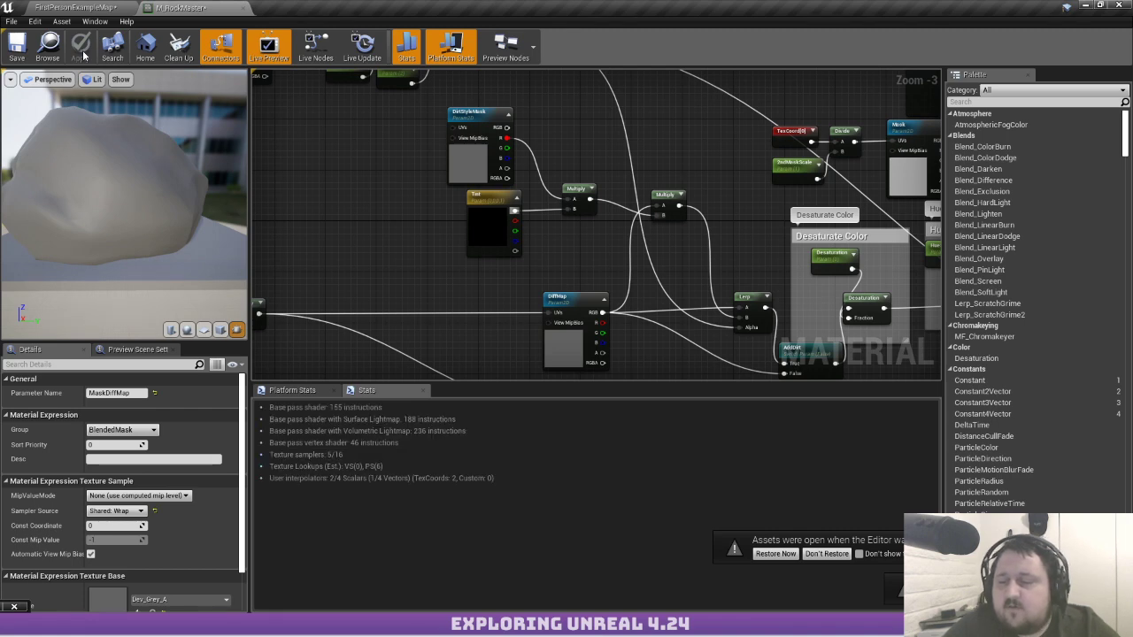
left_click(54, 7)
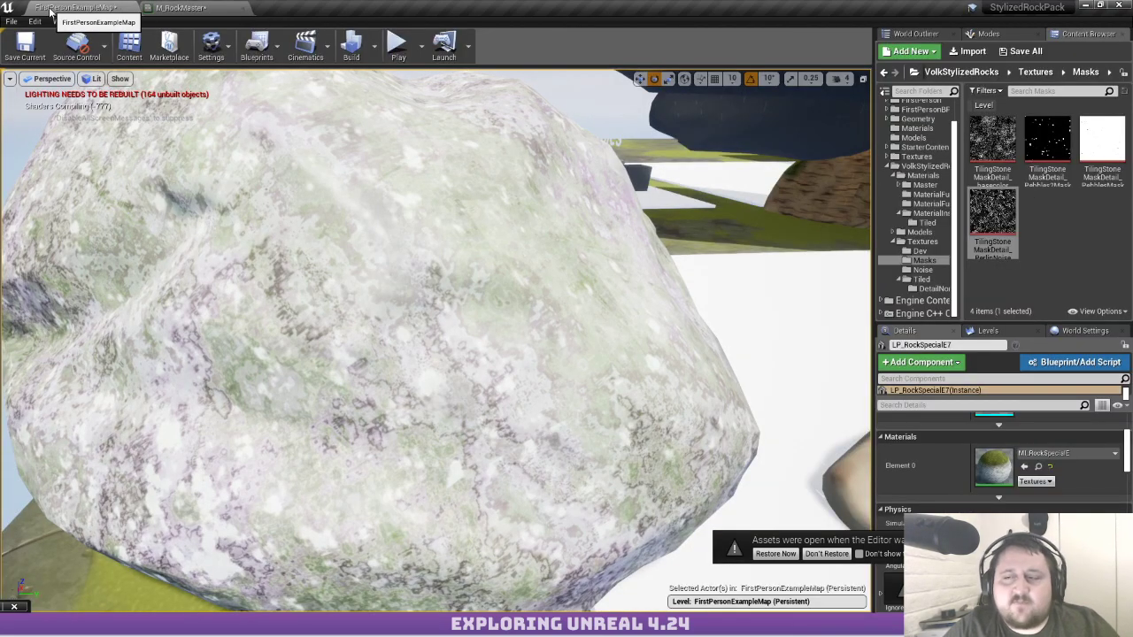
key("s")
right_click_drag(651, 296, 595, 280)
key("w")
key("d")
key("w")
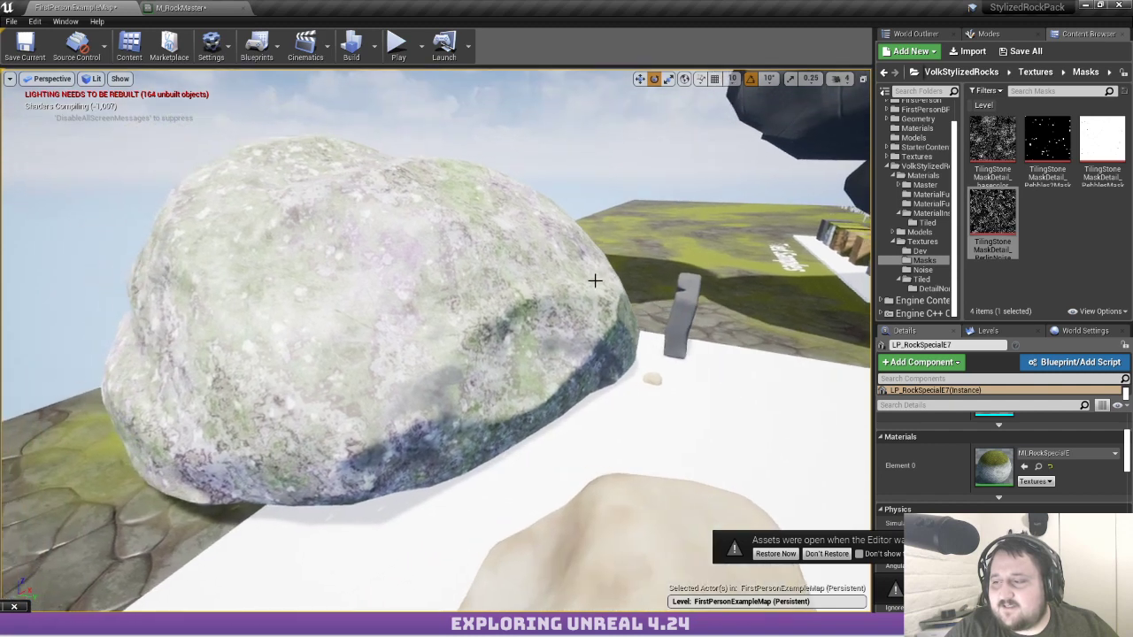
Select the large rounded rock in the level and examine its dirt blending up close from several sides
left_click(445, 246)
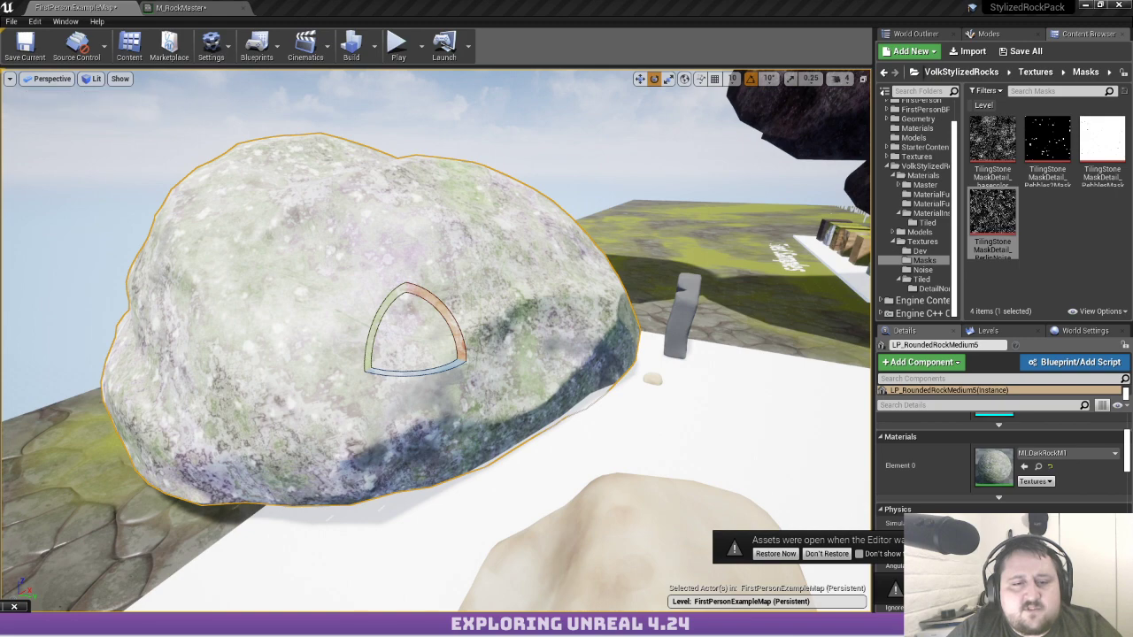
left_click(992, 142)
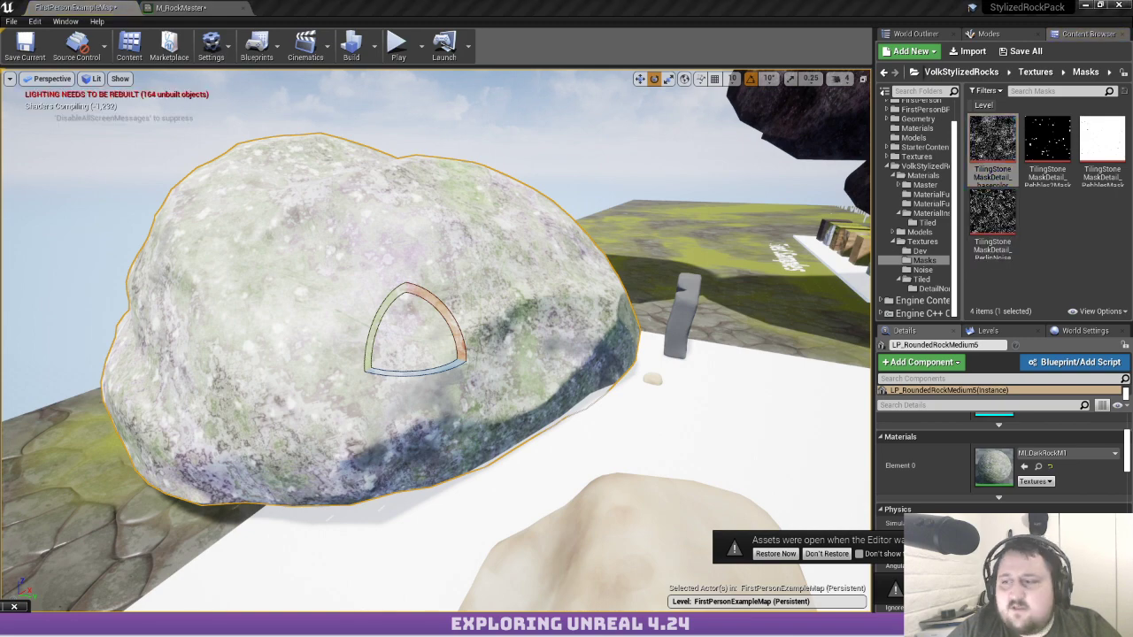
right_click_drag(435, 332, 390, 296)
mouse_move(357, 331)
right_mouse_down()
mouse_move(363, 314)
mouse_move(350, 333)
right_mouse_up()
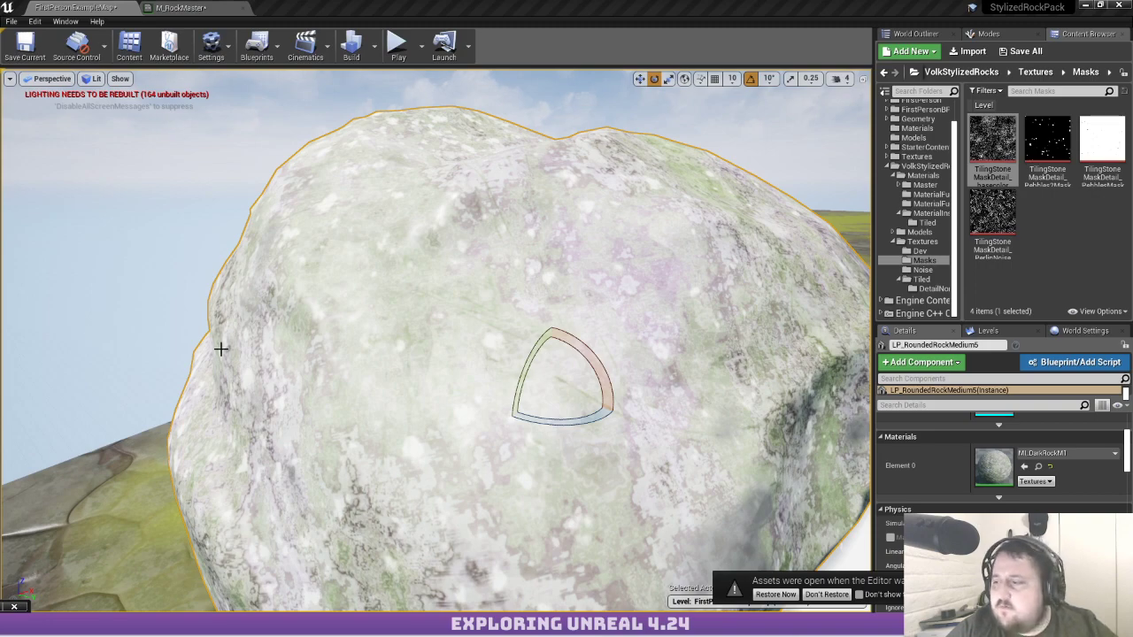
right_click_drag(221, 349, 531, 363)
key("s")
key("w")
key("w")
key("a")
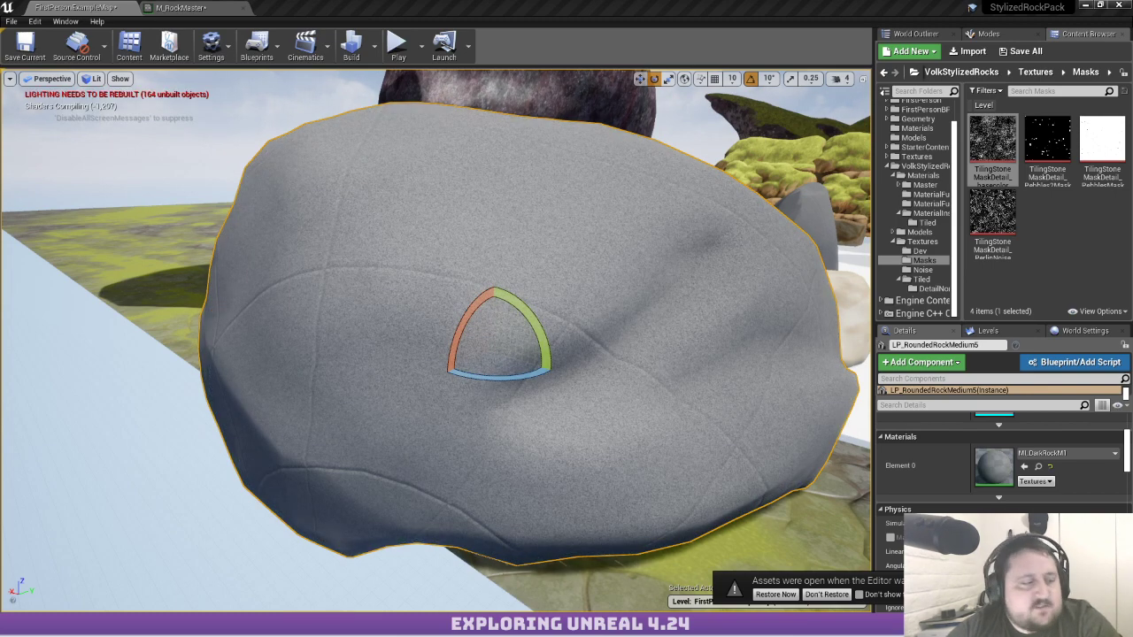
left_click_drag(0, 137, 0, 106)
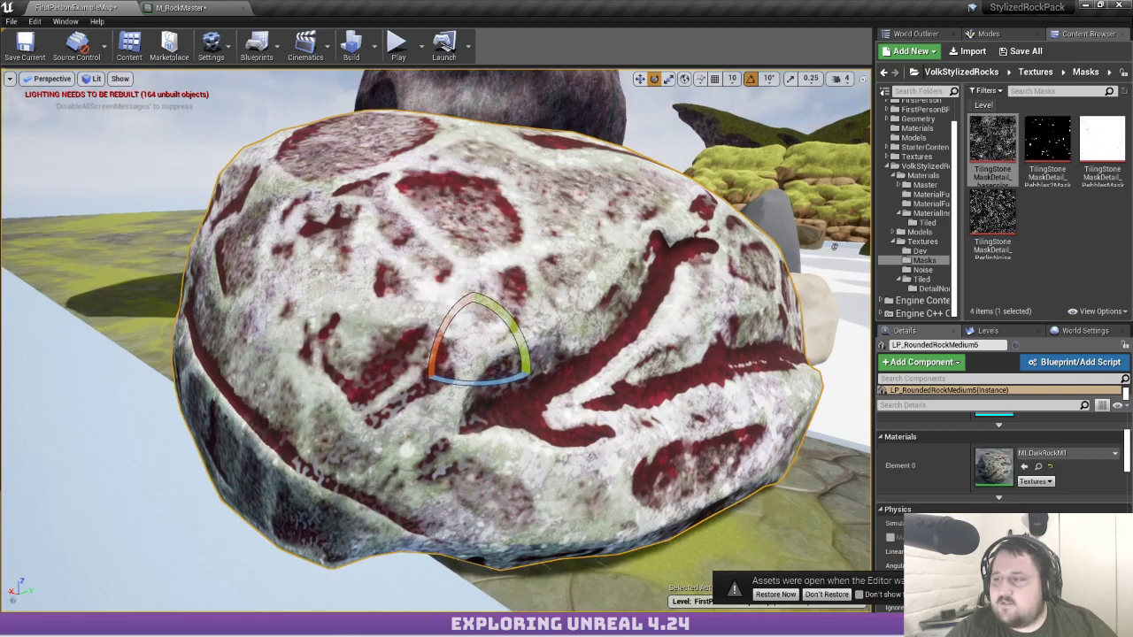
right_click_drag(435, 341, 513, 405)
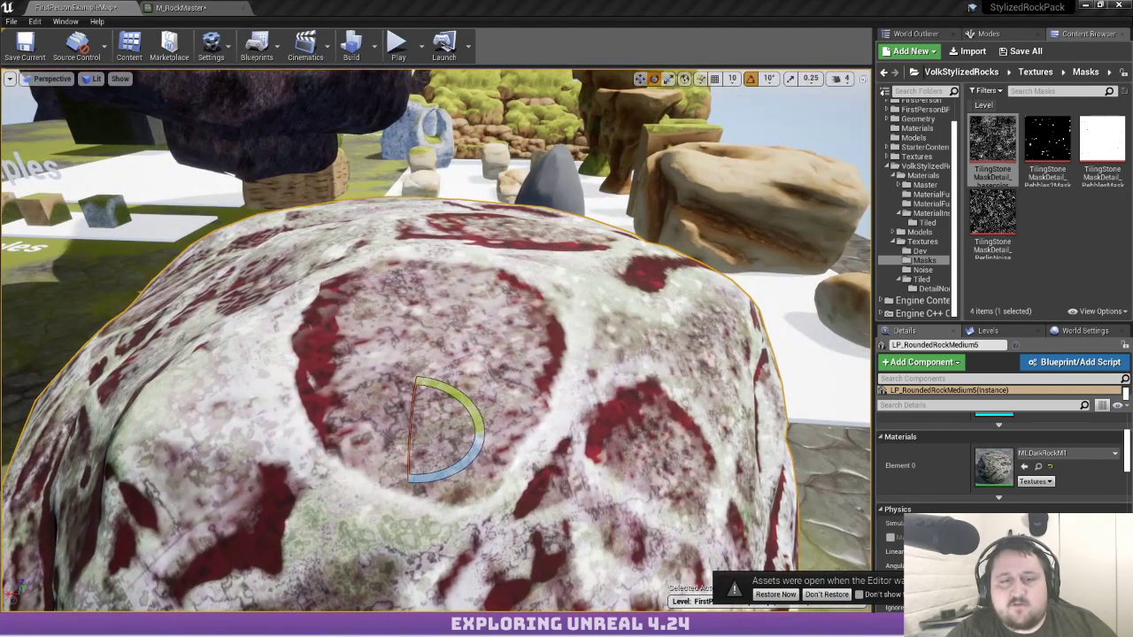
Return to the M_RockMaster graph and add a Constant node in the empty space left of DirtStyleMask
left_click(182, 7)
left_click(459, 156)
scroll(459, 158, "down", 3)
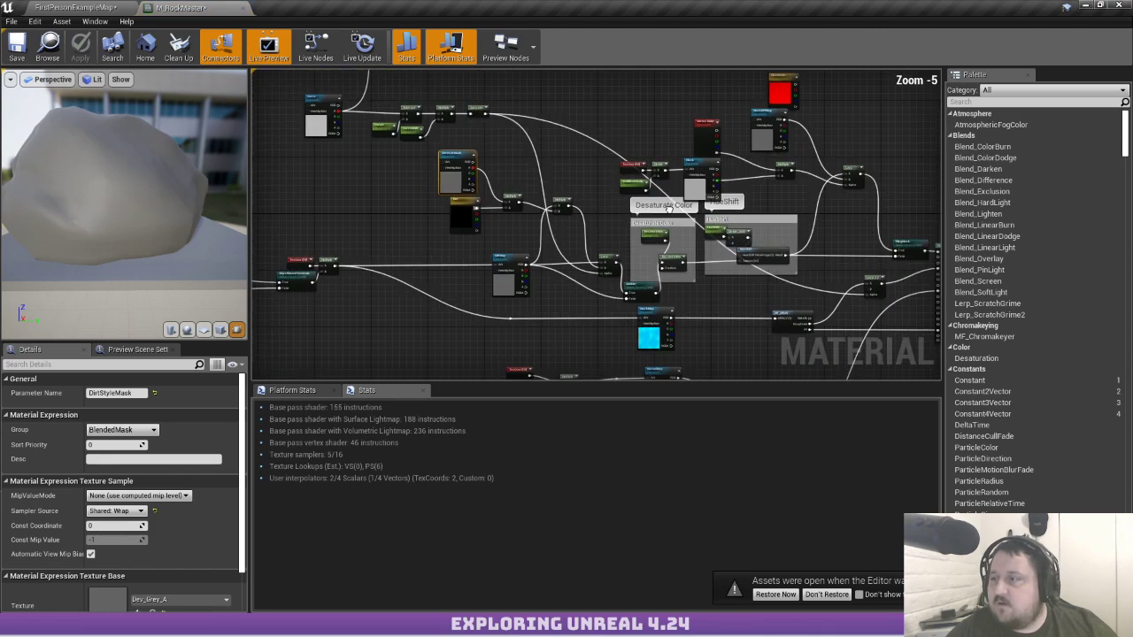
right_click_drag(459, 157, 270, 219)
scroll(567, 258, "up", 4)
right_click_drag(366, 245, 768, 258)
right_click_drag(430, 200, 746, 221)
scroll(652, 264, "up", 2)
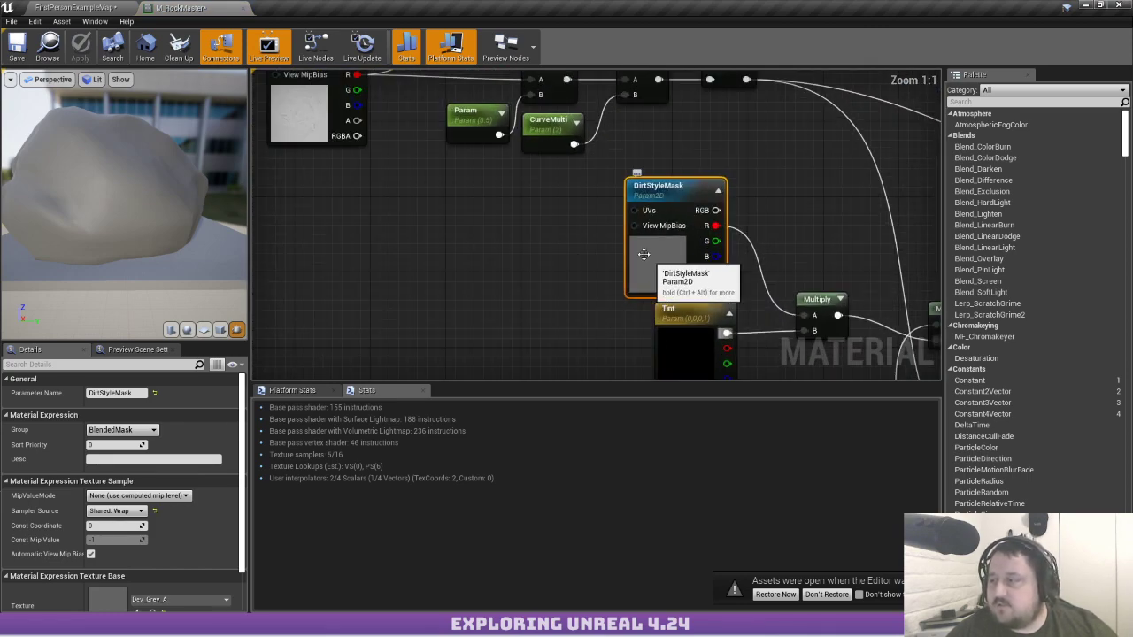
left_click(473, 216)
left_click(472, 216)
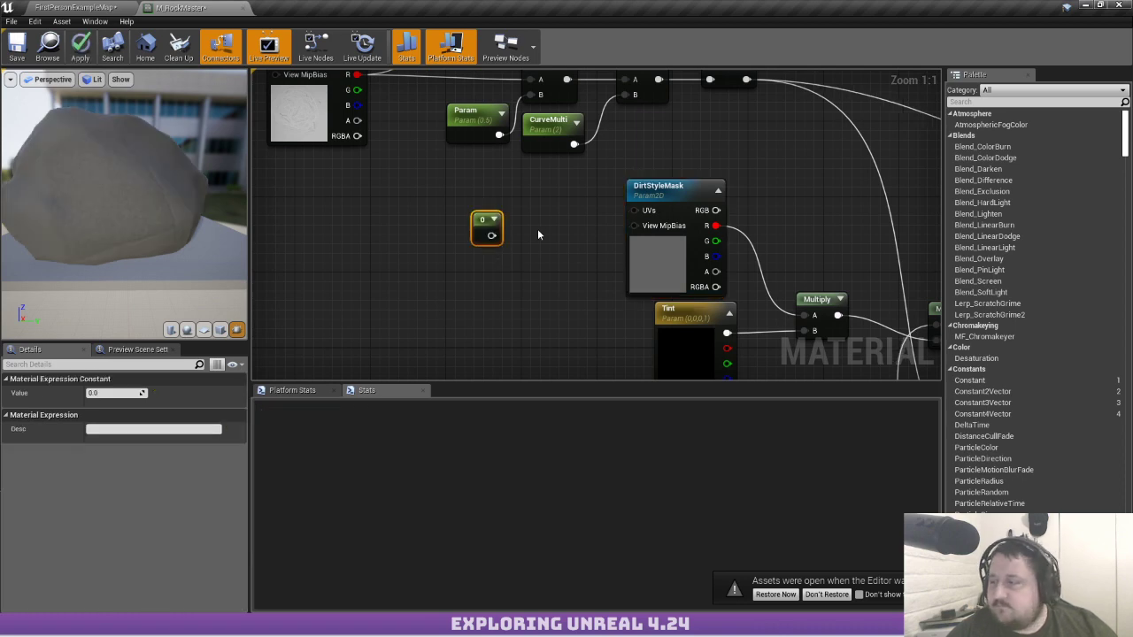
Add a TextureCoordinate node between the new constant and DirtStyleMask
right_click(507, 209)
type("tex")
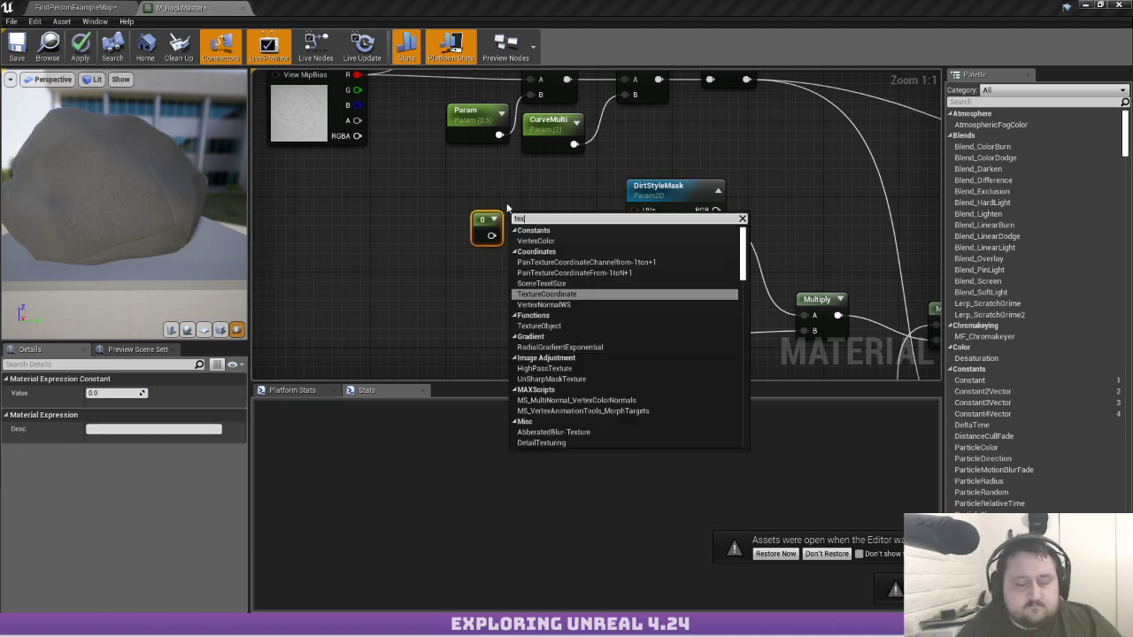
key("BackSpace")
key("BackSpace")
key("BackSpace")
type("texture coo")
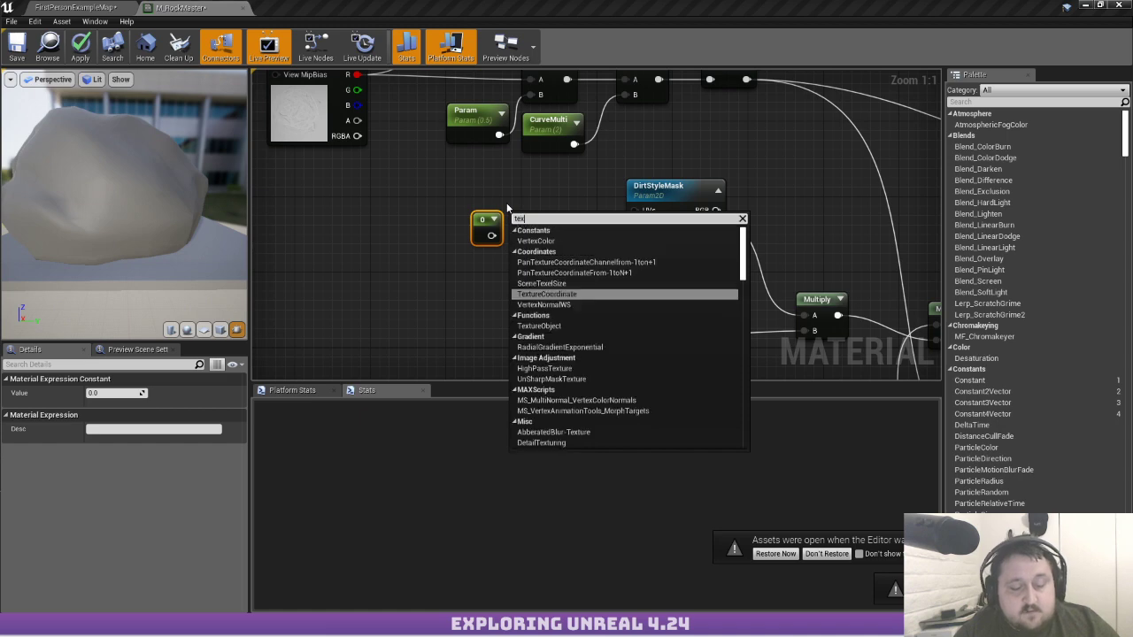
key("Return")
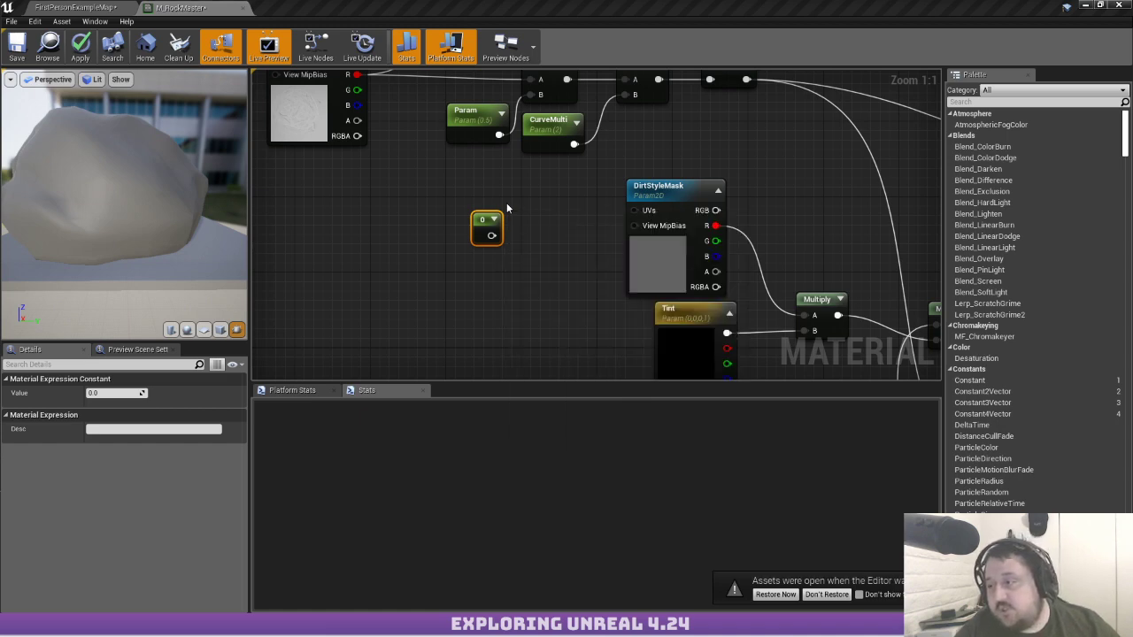
left_click_drag(542, 207, 443, 188)
right_click_drag(565, 163, 511, 189)
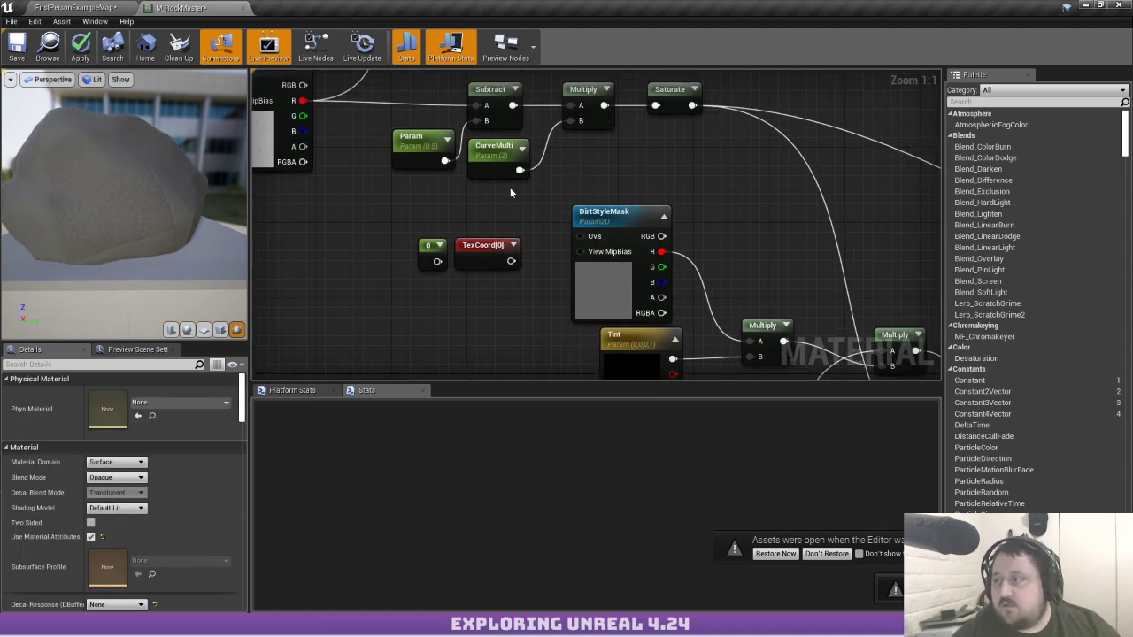
Duplicate the curve chain's Multiply node, feed it TexCoord and the constant, and connect its result to DirtStyleMask's UVs
left_click(589, 101)
key("ctrl+c")
key("ctrl+v")
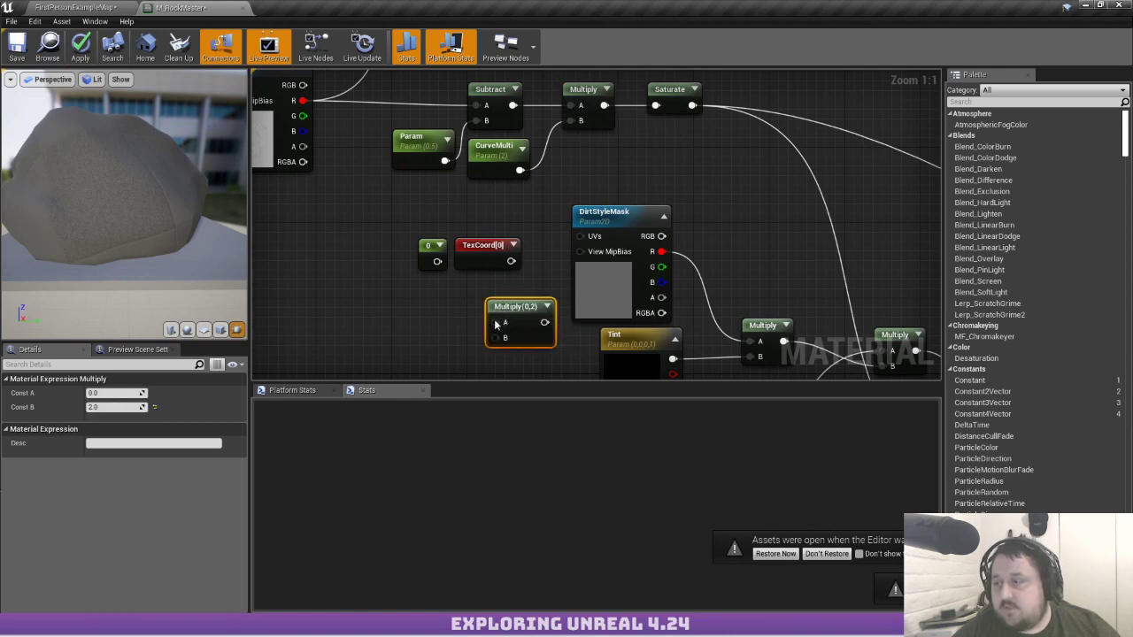
left_click_drag(511, 261, 494, 323)
left_click_drag(437, 261, 591, 243)
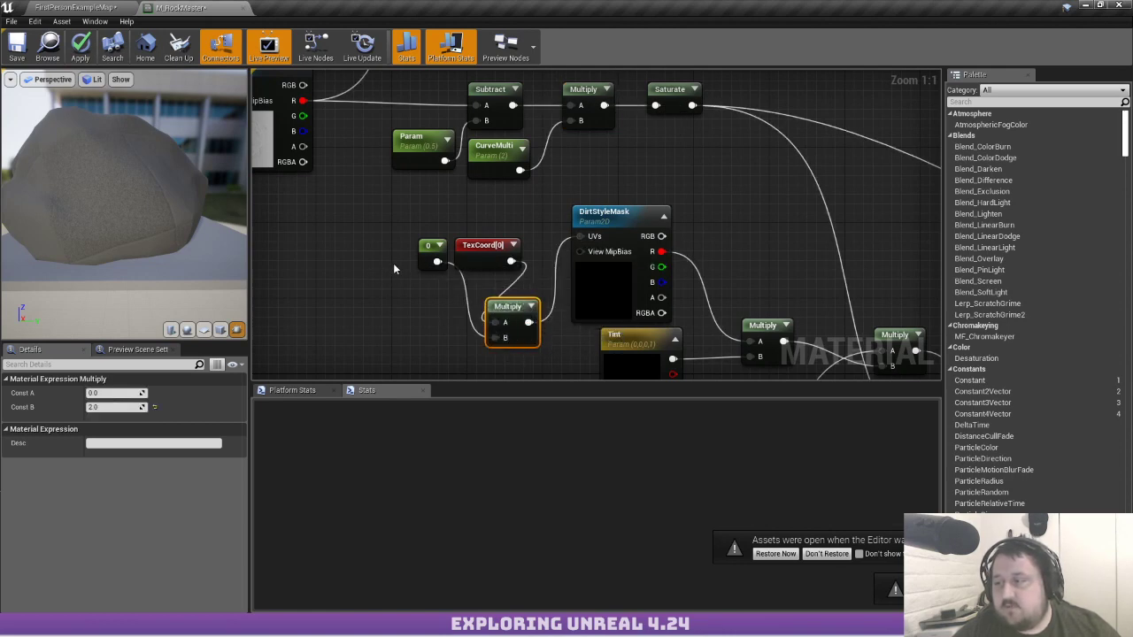
Move the constant beside the new Multiply's B input and convert it to a parameter
left_click_drag(426, 246, 426, 304)
right_click(426, 305)
left_click(470, 311)
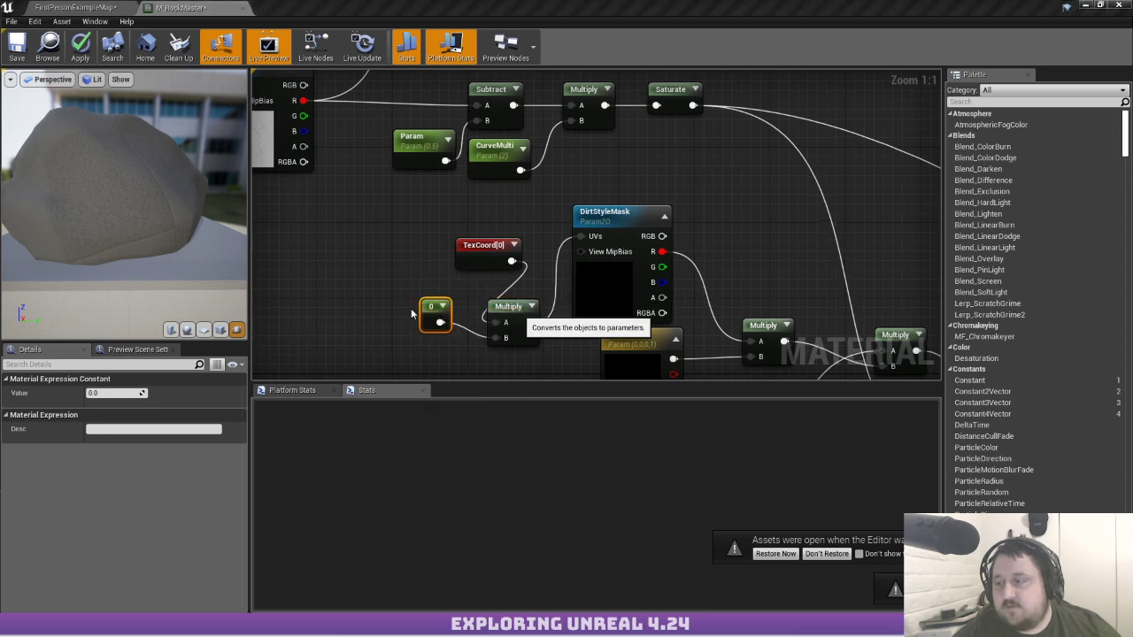
Give the new scalar parameter the placeholder name asdrfh and set its default value to 5
type("asdfh")
key("Return")
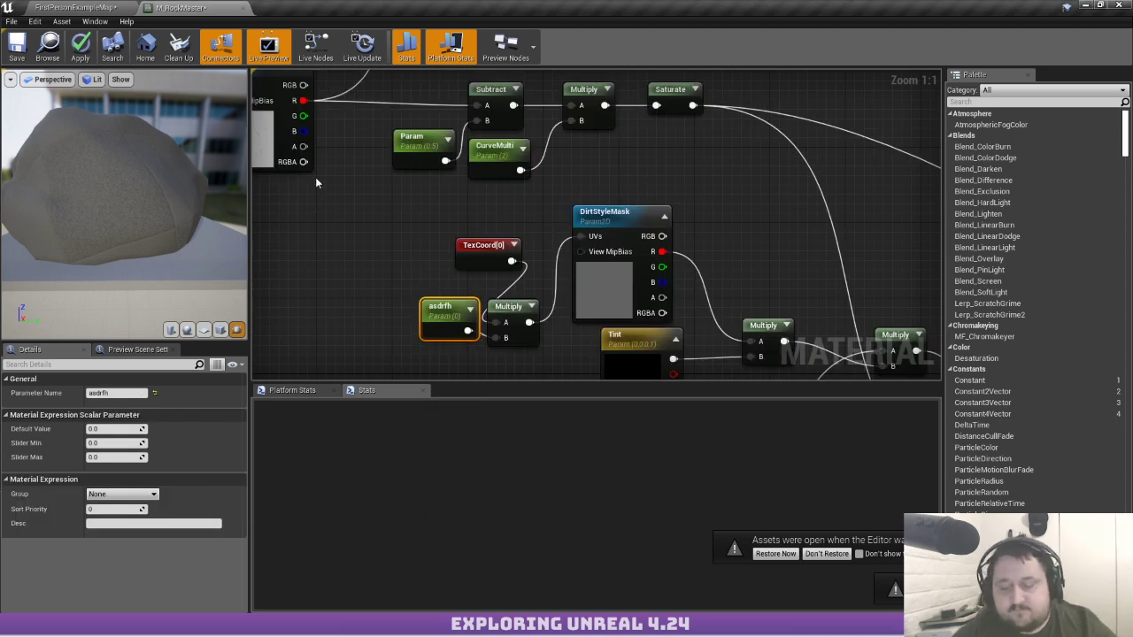
left_click(112, 429)
type("5")
key("Return")
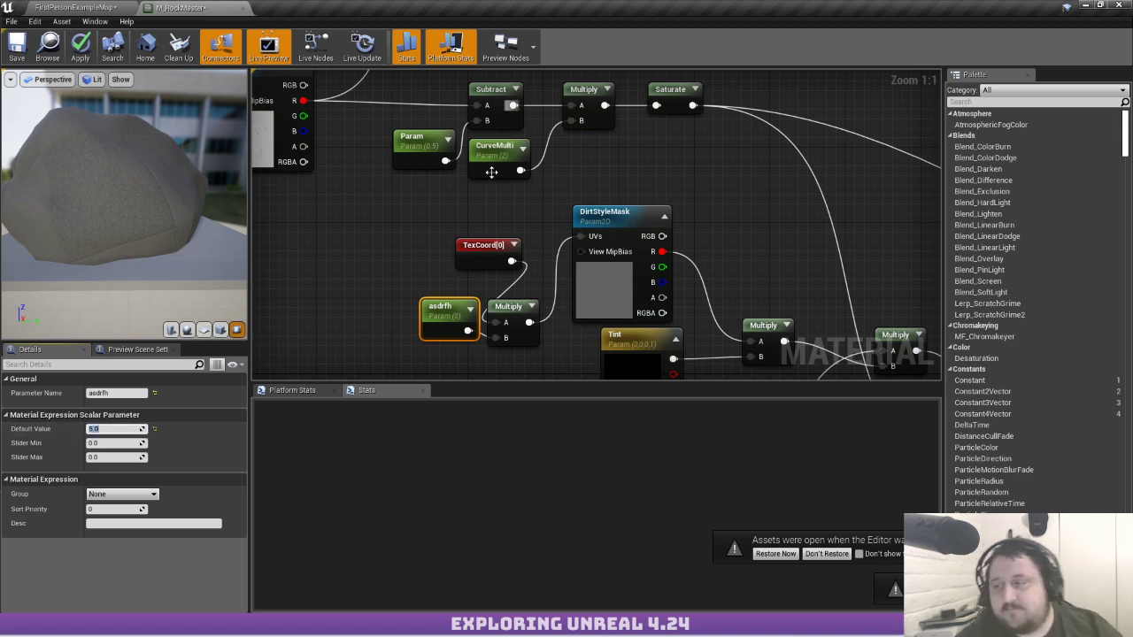
Rename the UV tiling parameter DirtSMaskUVScale
left_click(115, 393)
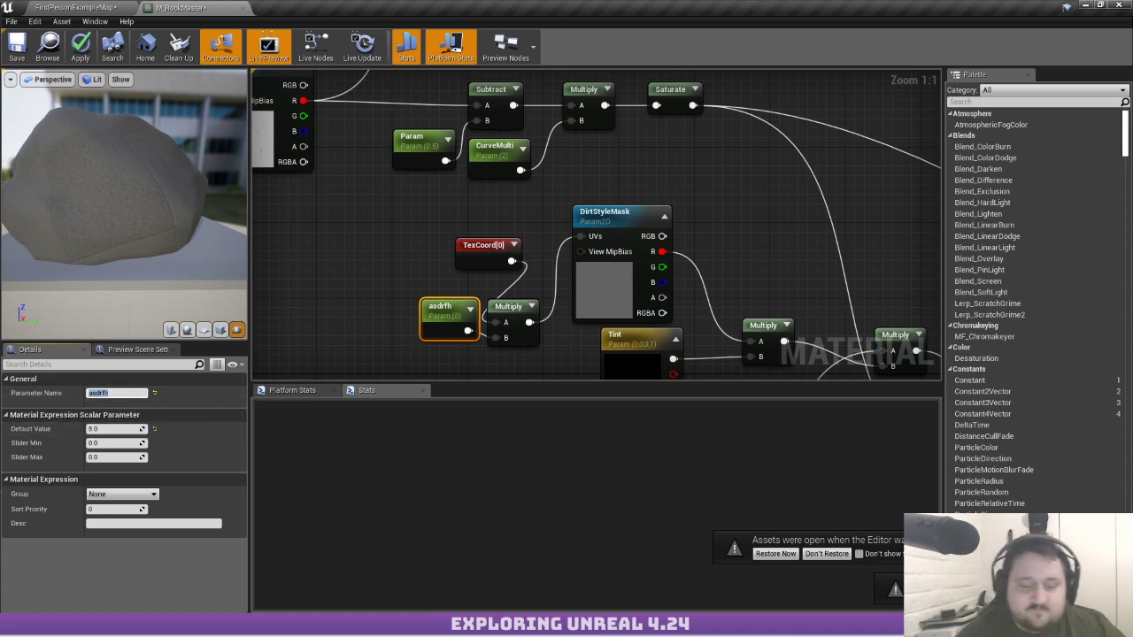
type("DirtS")
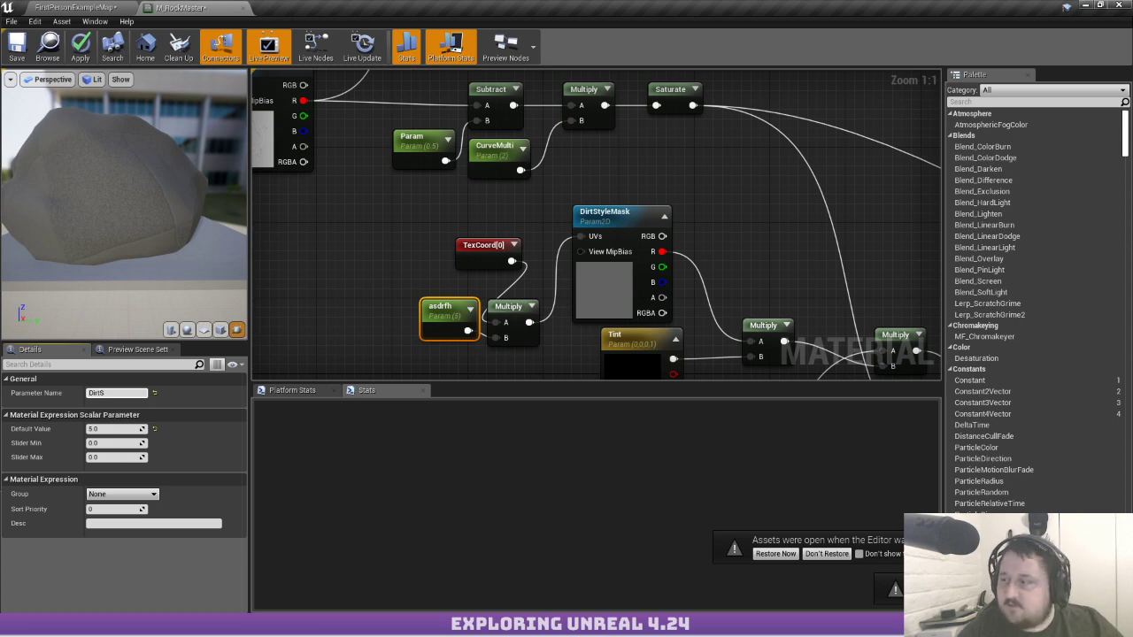
key("Return")
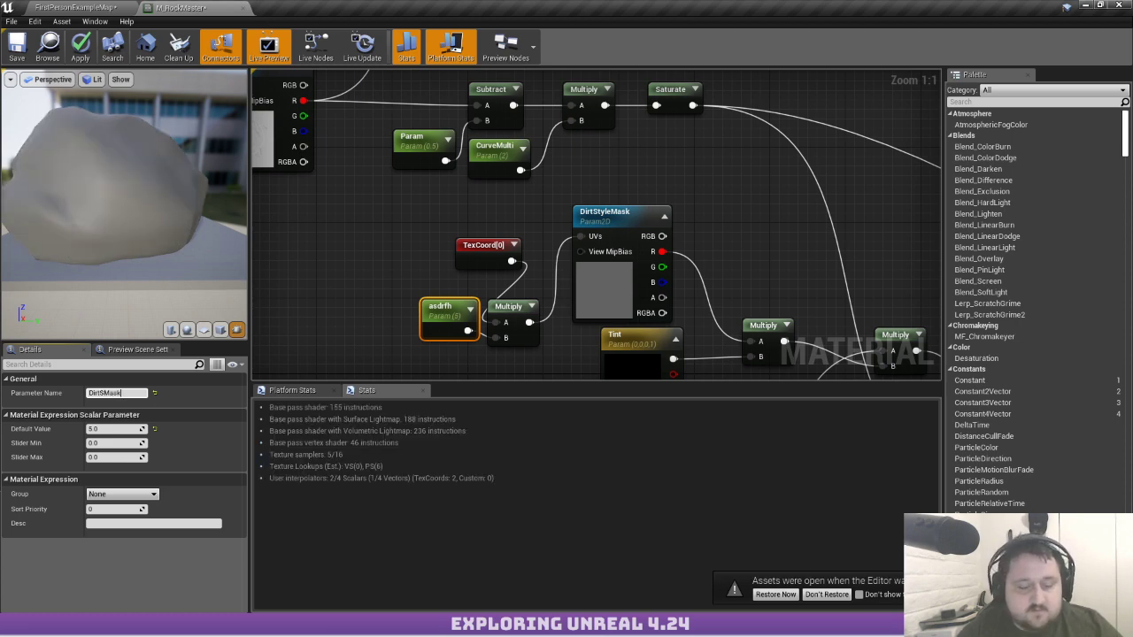
key("Return")
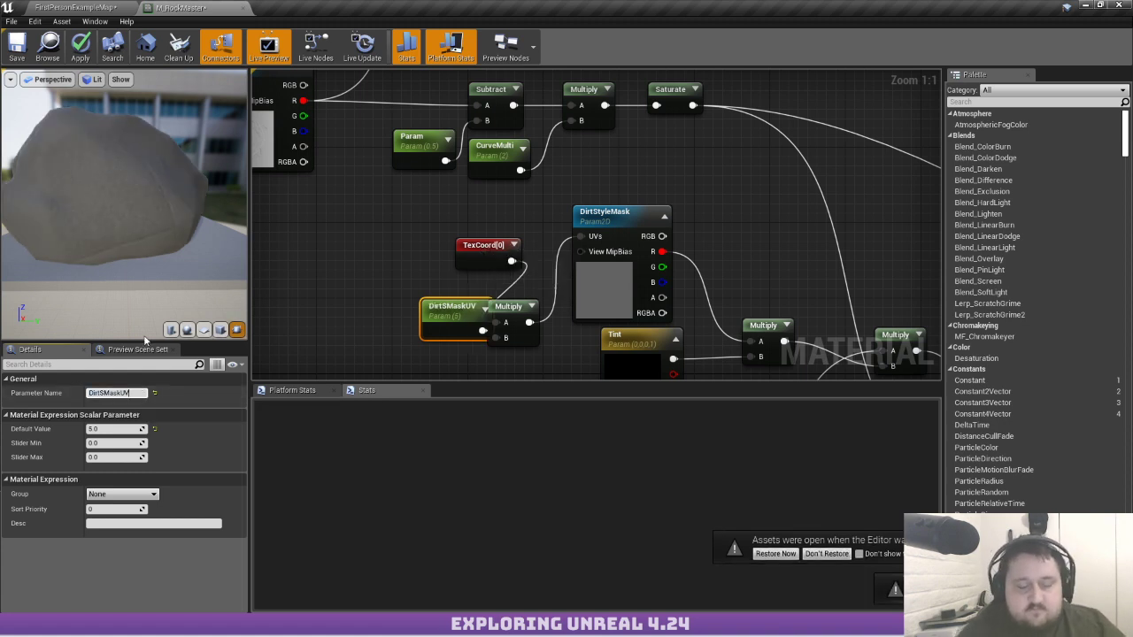
type("Scale")
key("Return")
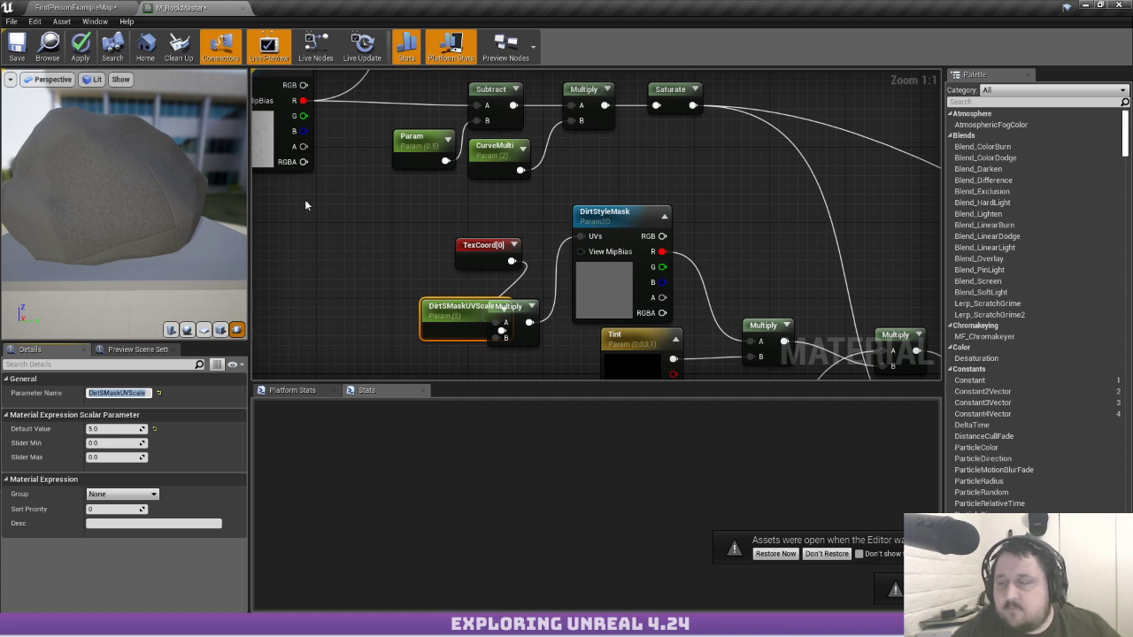
Apply the M_RockMaster changes and inspect the selected rounded rock up close in the FirstPersonExampleMap level
left_click(79, 47)
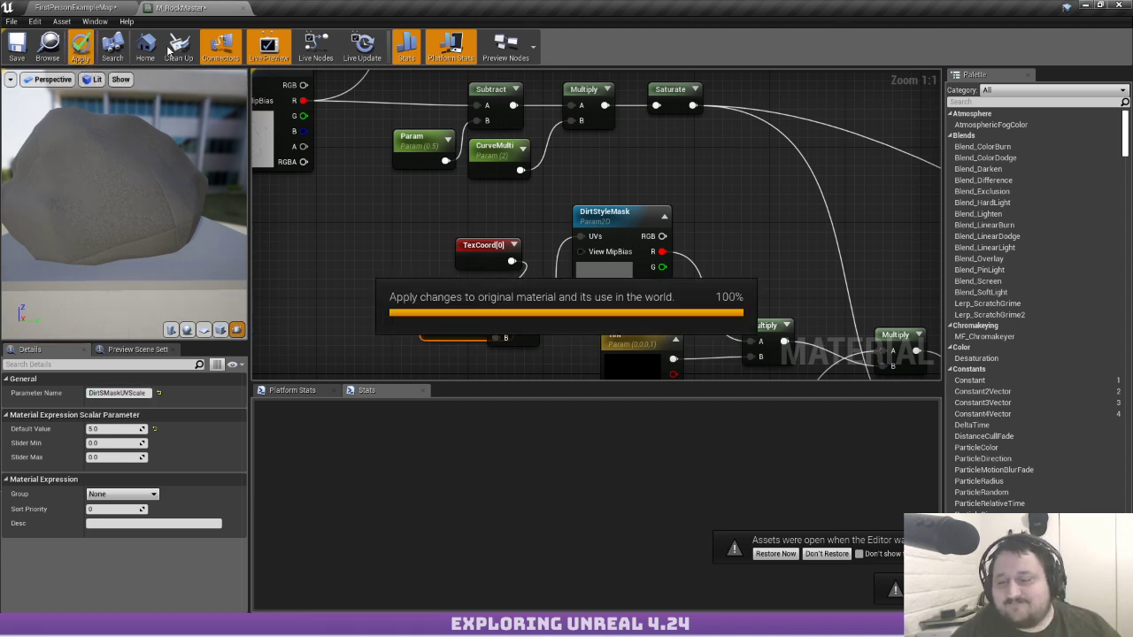
left_click(93, 22)
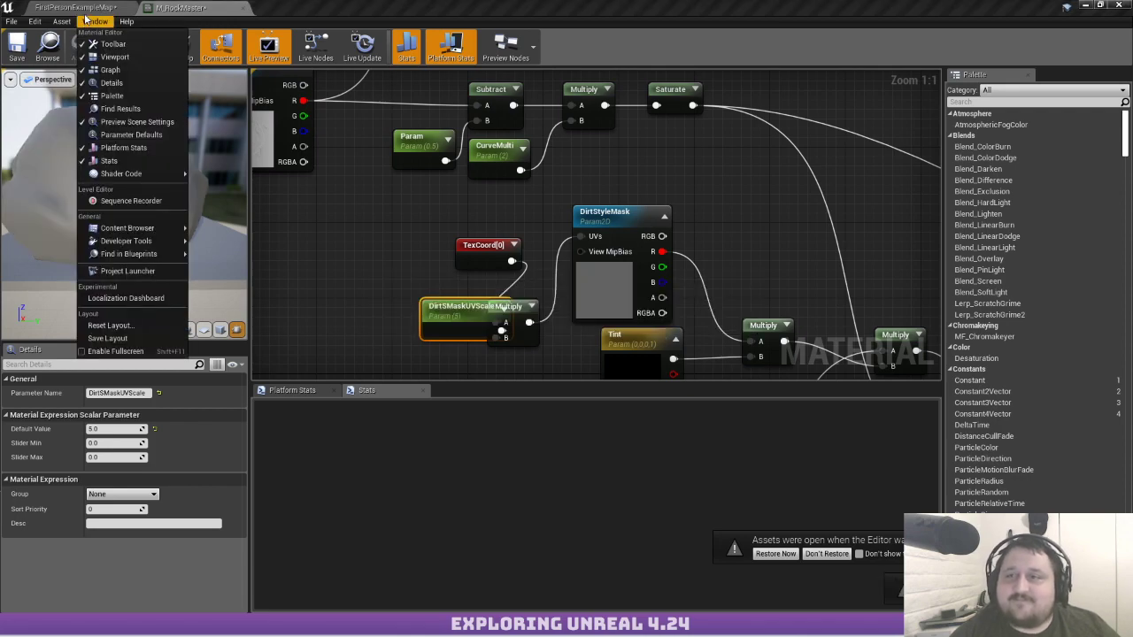
left_click(75, 7)
key("f")
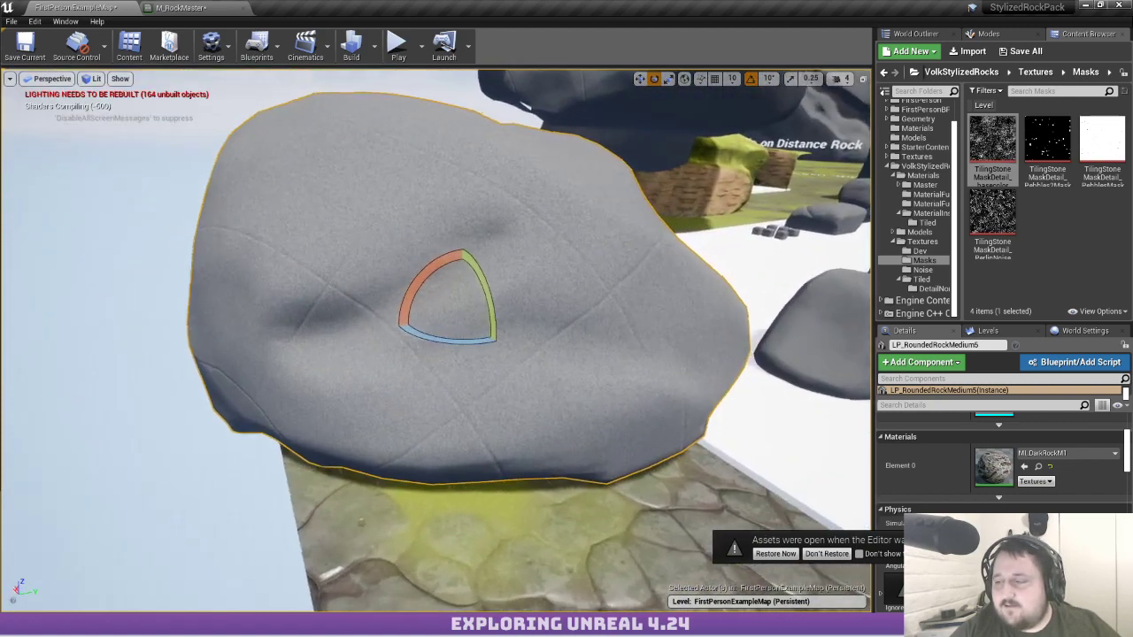
mouse_move(534, 309)
right_mouse_down()
mouse_move(518, 309)
mouse_move(534, 309)
right_mouse_up()
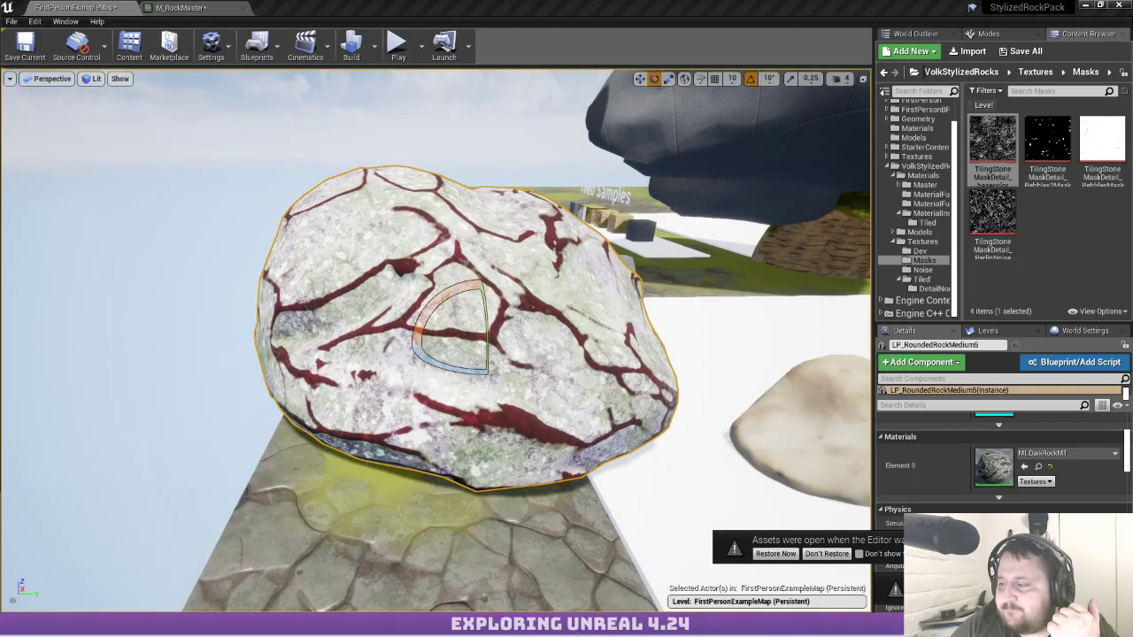
right_click_drag(255, 271, 4, 281)
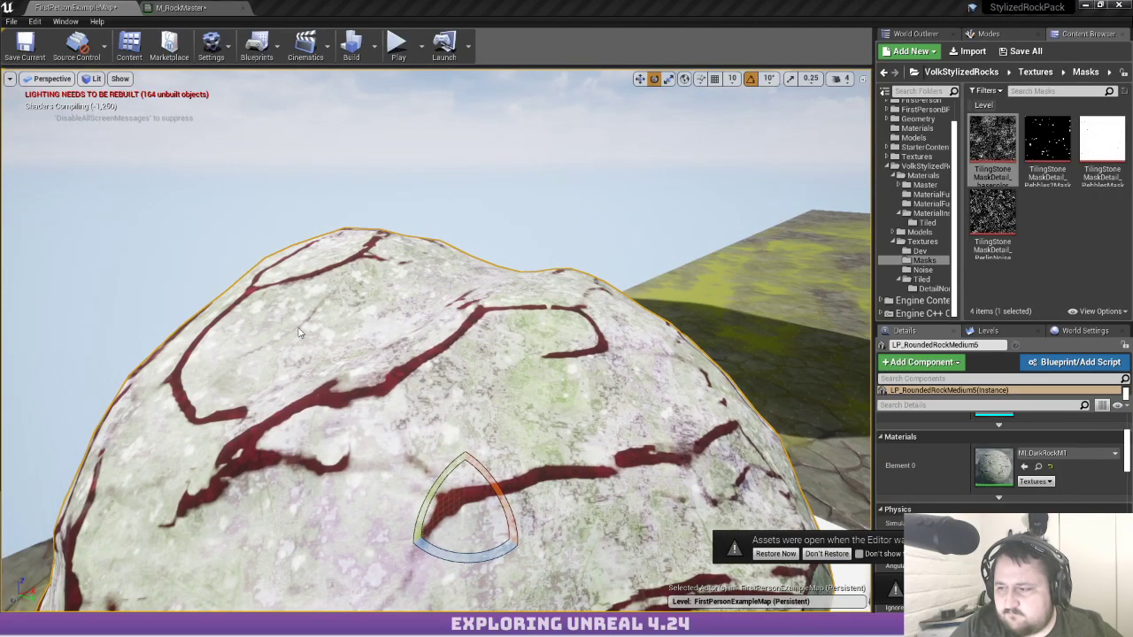
right_click_drag(395, 357, 575, 376)
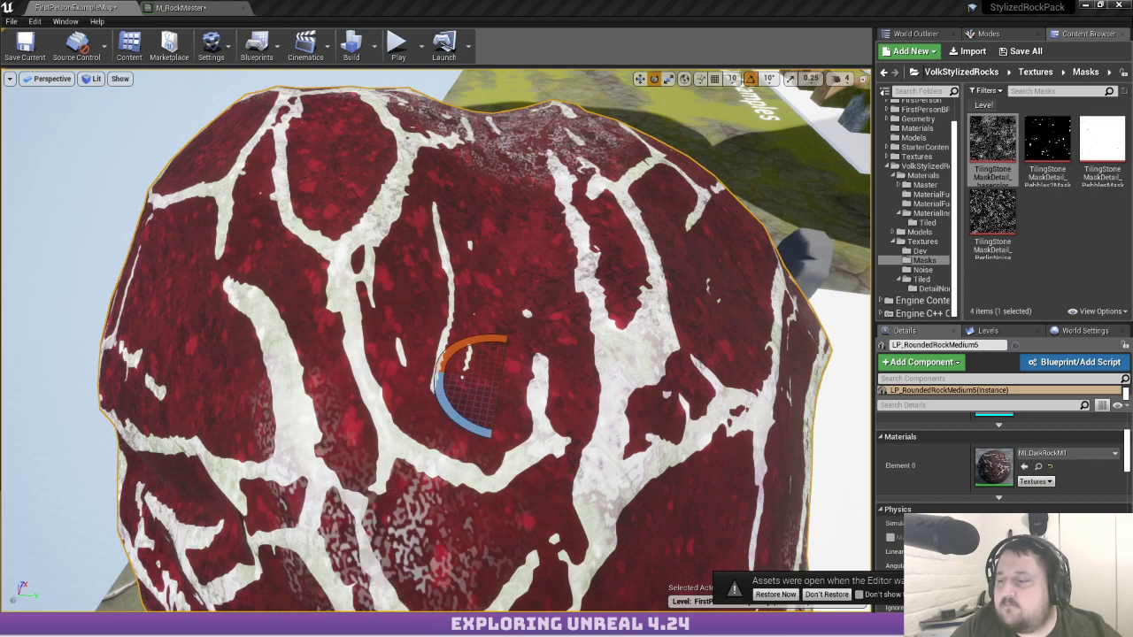
mouse_move(436, 341)
right_mouse_down()
mouse_move(399, 310)
mouse_move(434, 363)
mouse_move(429, 327)
right_mouse_up()
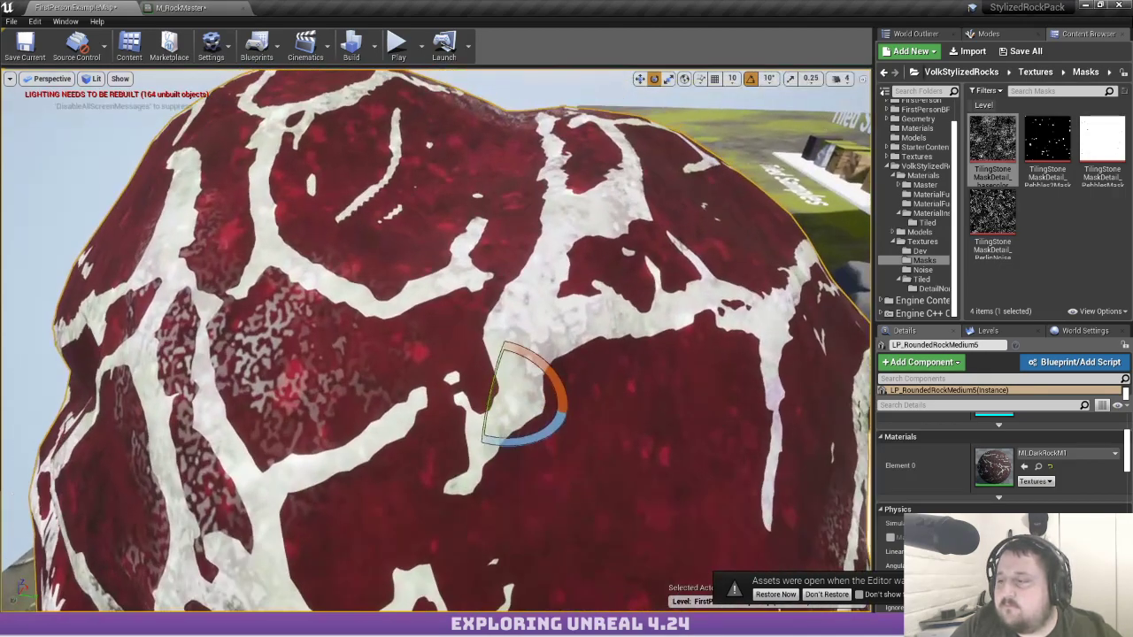
mouse_move(344, 275)
right_mouse_down()
mouse_move(363, 292)
mouse_move(343, 275)
right_mouse_up()
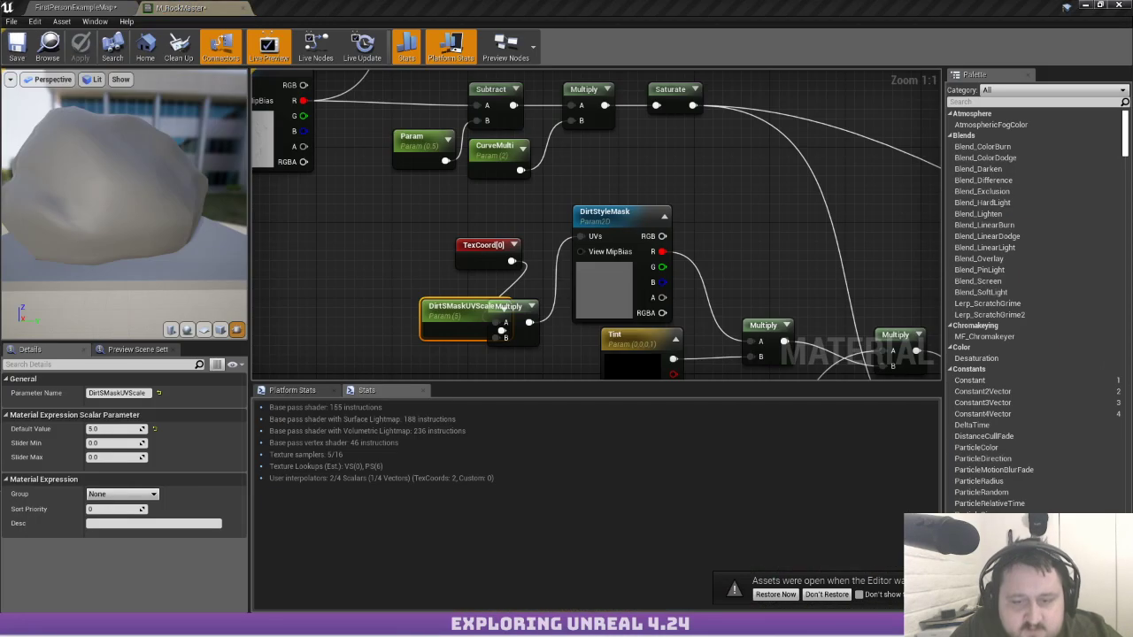
Review the DirtStyleMask and Tint nodes in M_RockMaster, and check the rock and the PerlinNoise mask texture in the level
right_click_drag(517, 219, 305, 150)
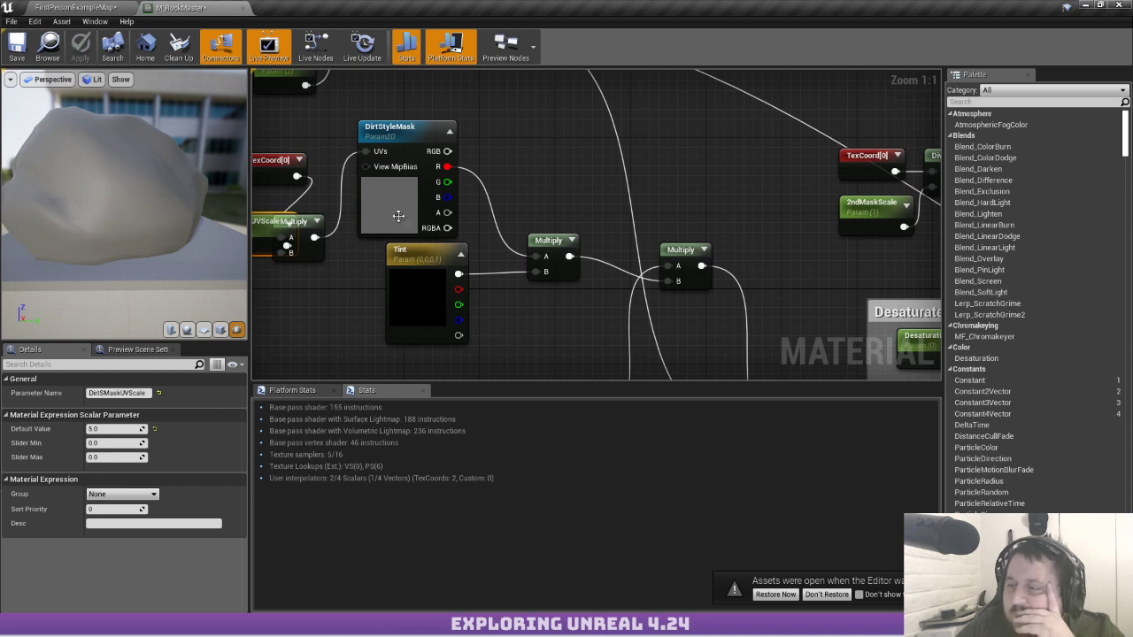
left_click(411, 292)
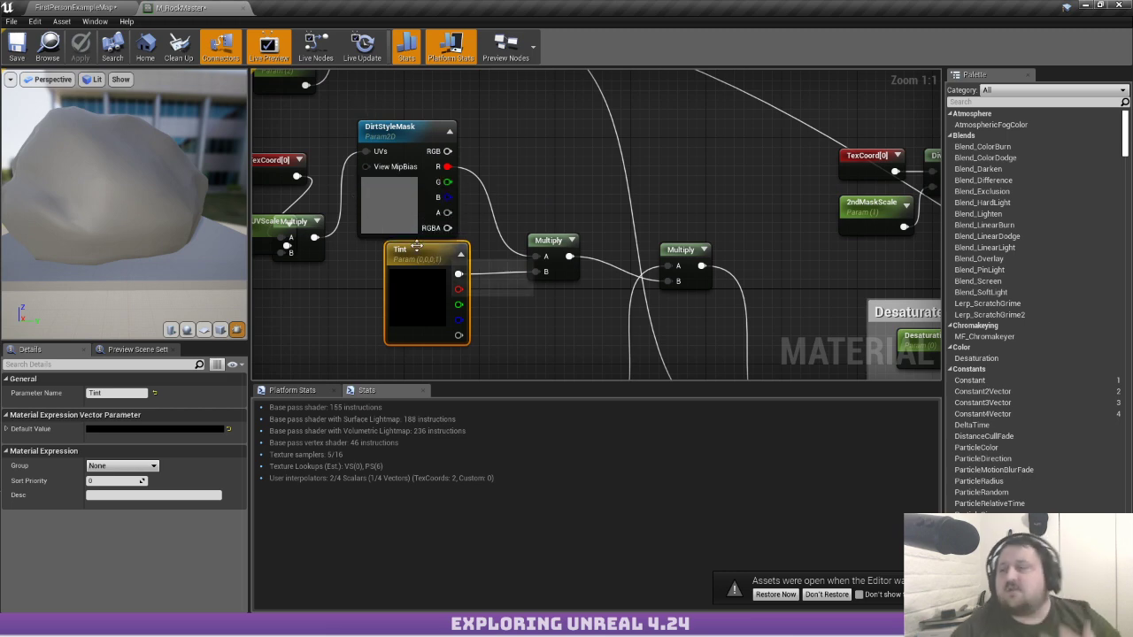
left_click(106, 11)
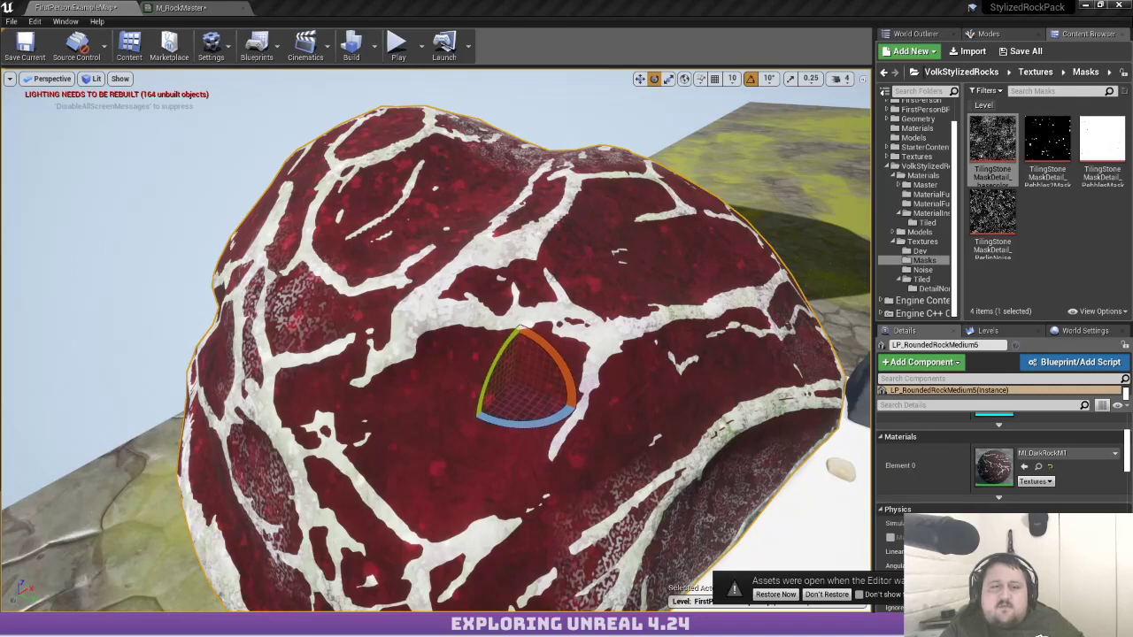
left_click(992, 215)
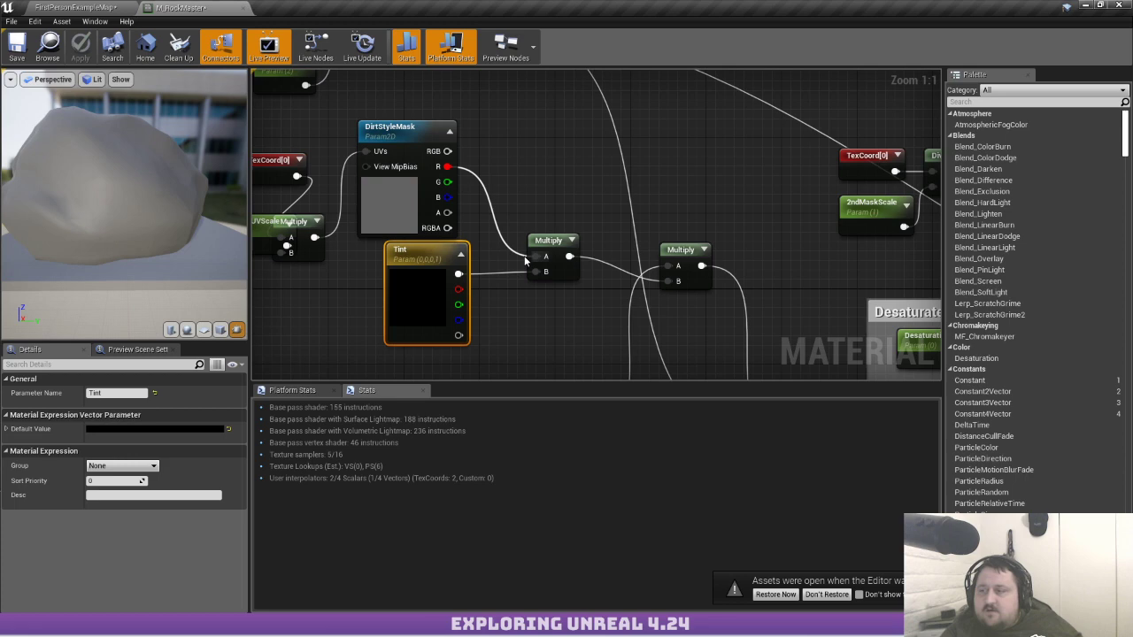
Make room beside the tint's Multiply nodes and add a LinearInterpolate node fed by DiffMap's RGB output
scroll(525, 260, "down", 2)
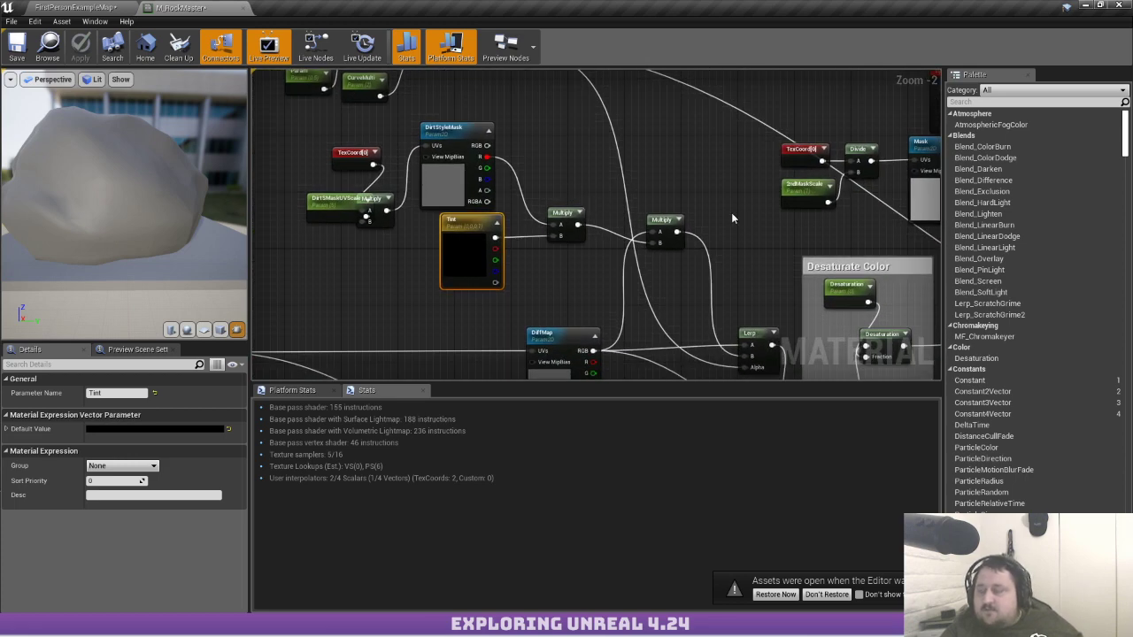
right_click_drag(577, 225, 541, 190)
left_click_drag(625, 158, 655, 177)
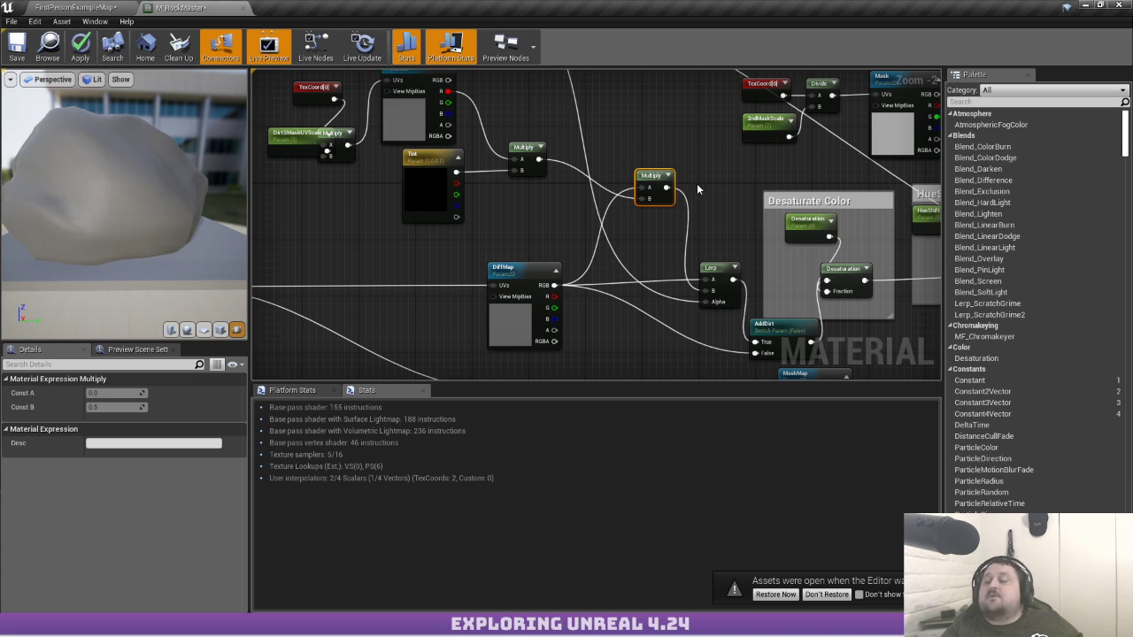
left_click_drag(555, 285, 554, 227)
type("lerp")
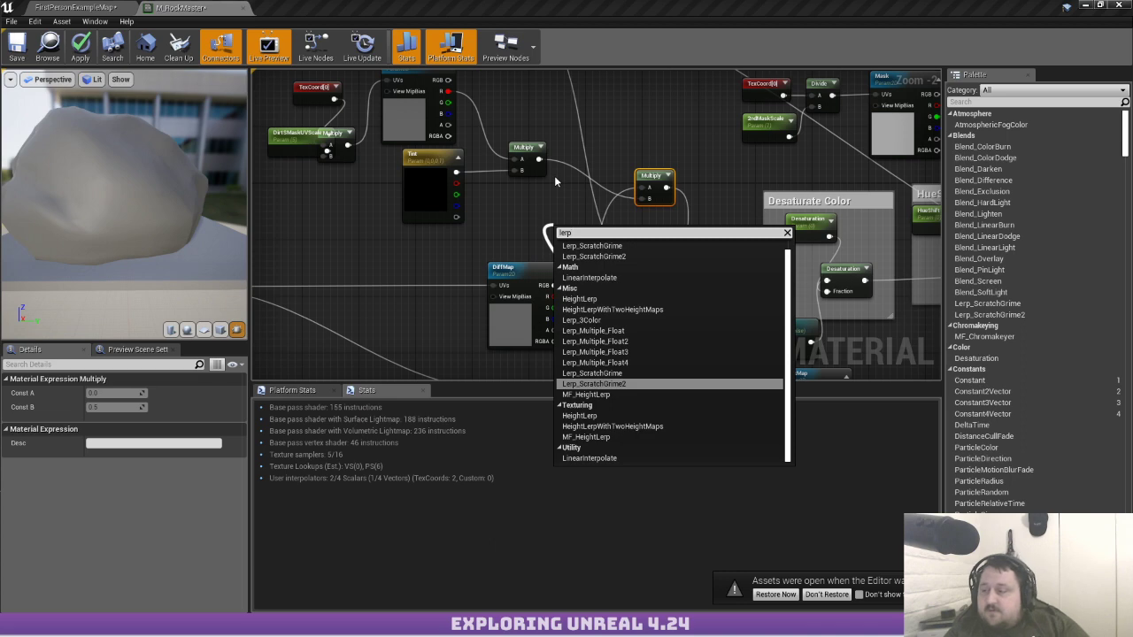
key("Up")
key("Up")
key("Up")
key("Up")
key("Up")
key("Up")
key("Up")
key("Up")
key("Up")
key("Return")
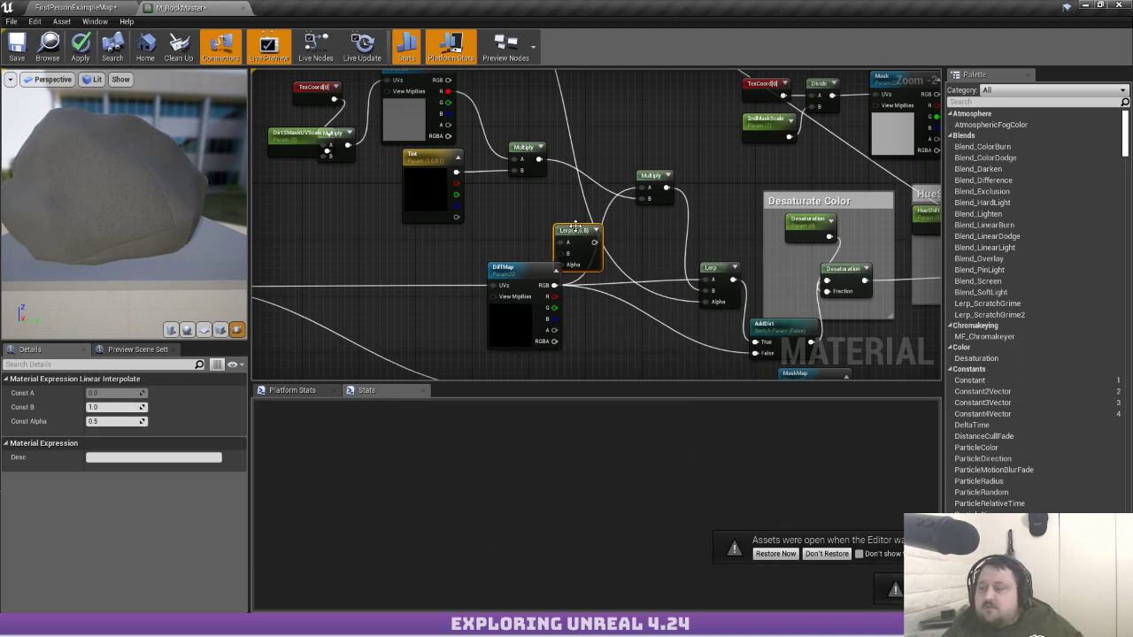
left_click_drag(575, 228, 540, 162)
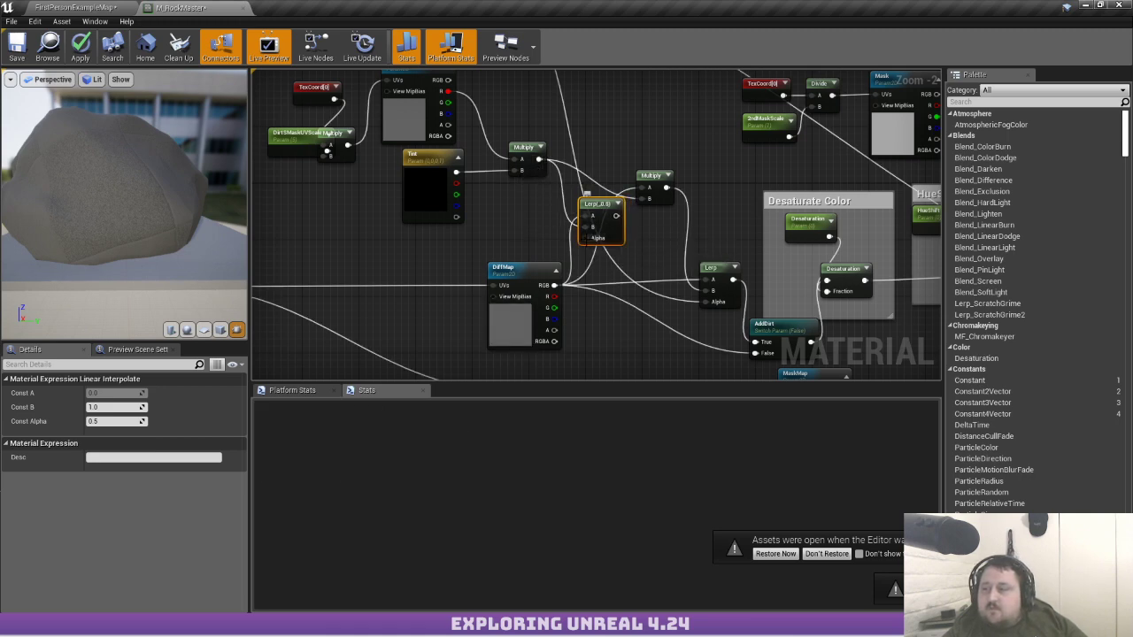
Move DirtStyleMask below Tint and wire Tint to the new Lerp's B, the mask's R to Alpha, and its result to the dirt Lerp's B
left_click_drag(604, 207, 447, 92)
left_click_drag(398, 141, 354, 277)
left_click_drag(455, 173, 710, 300)
Delete the two leftover Multiply nodes that combined the mask, tint and diffuse map
left_click_drag(652, 176, 667, 148)
right_click_drag(592, 148, 574, 171)
scroll(561, 169, "down", 1)
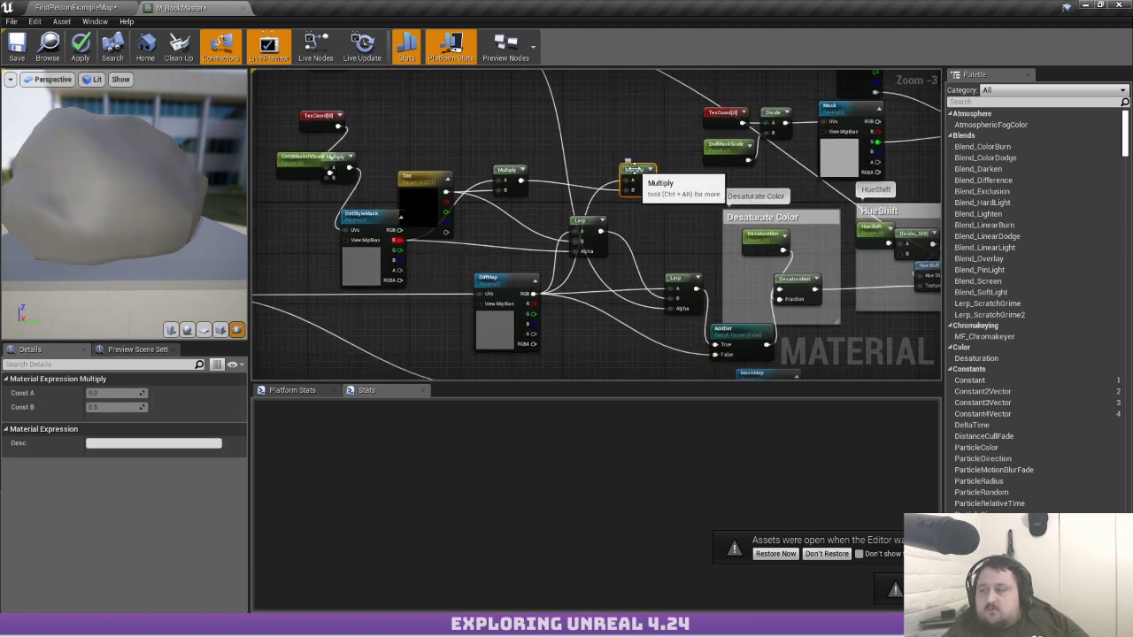
key("Delete")
right_click_drag(610, 206, 660, 211)
left_click(558, 175)
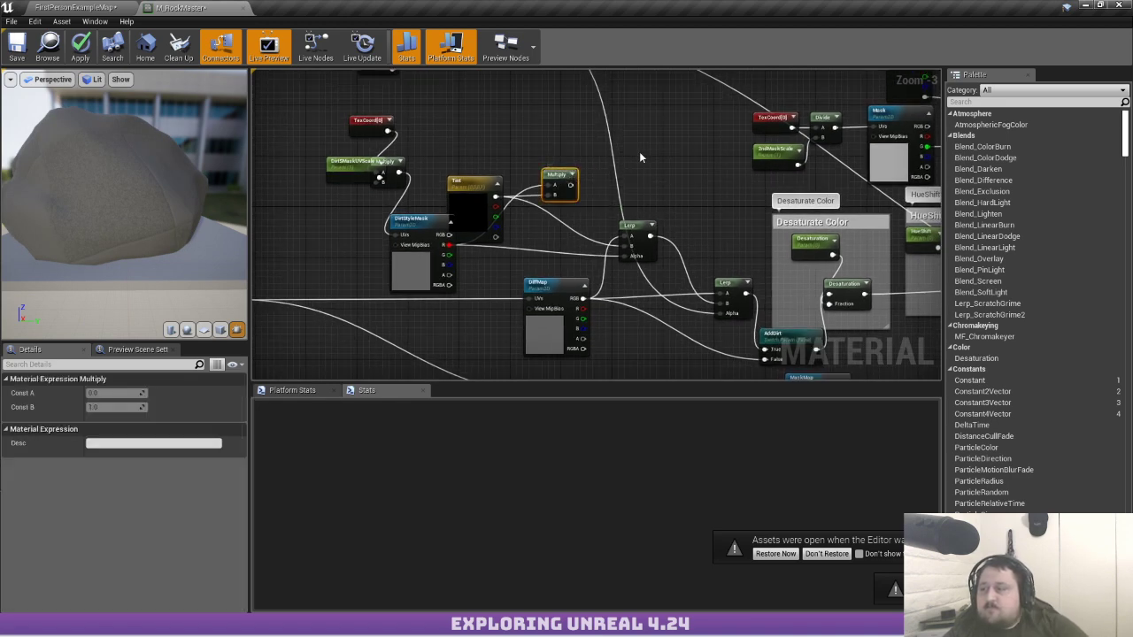
key("Delete")
Arrange Tint above DirtStyleMask near the new Lerp, with the UV Multiply and TexCoord nodes spaced clear of DirtSMaskUVScale
left_click_drag(487, 206, 538, 178)
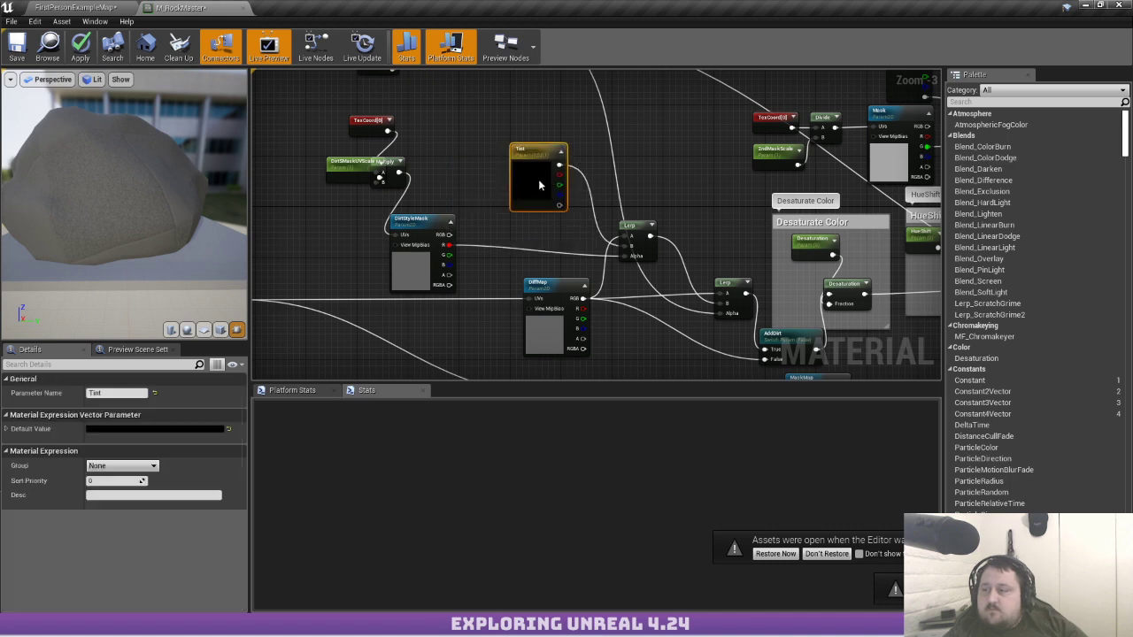
left_click_drag(429, 235, 530, 235)
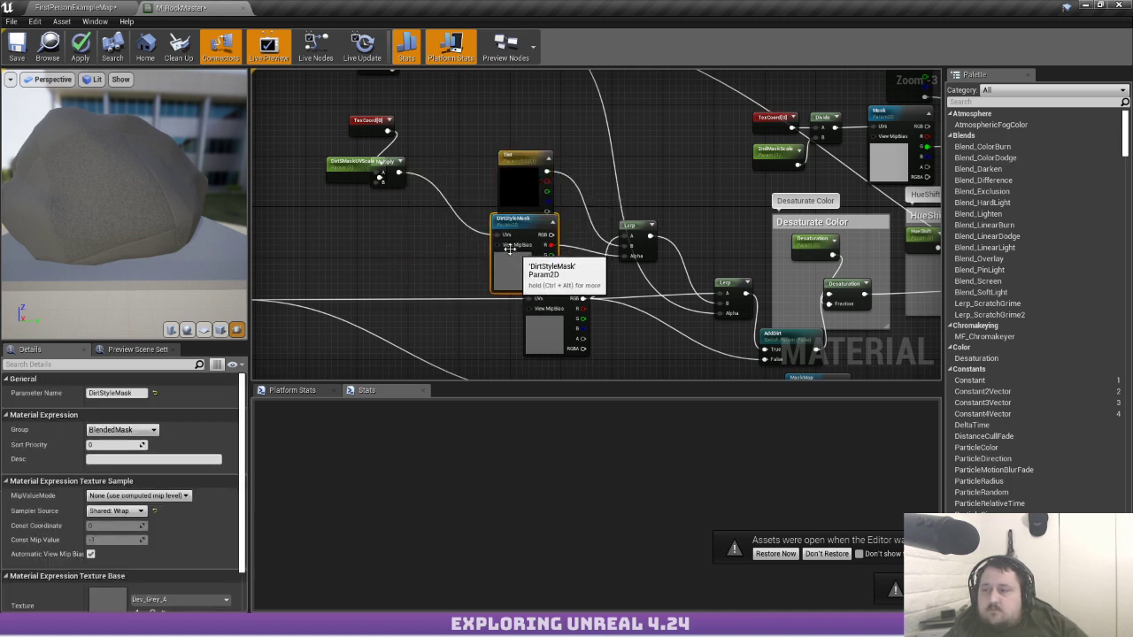
left_click_drag(399, 163, 444, 155)
left_click_drag(367, 120, 358, 131)
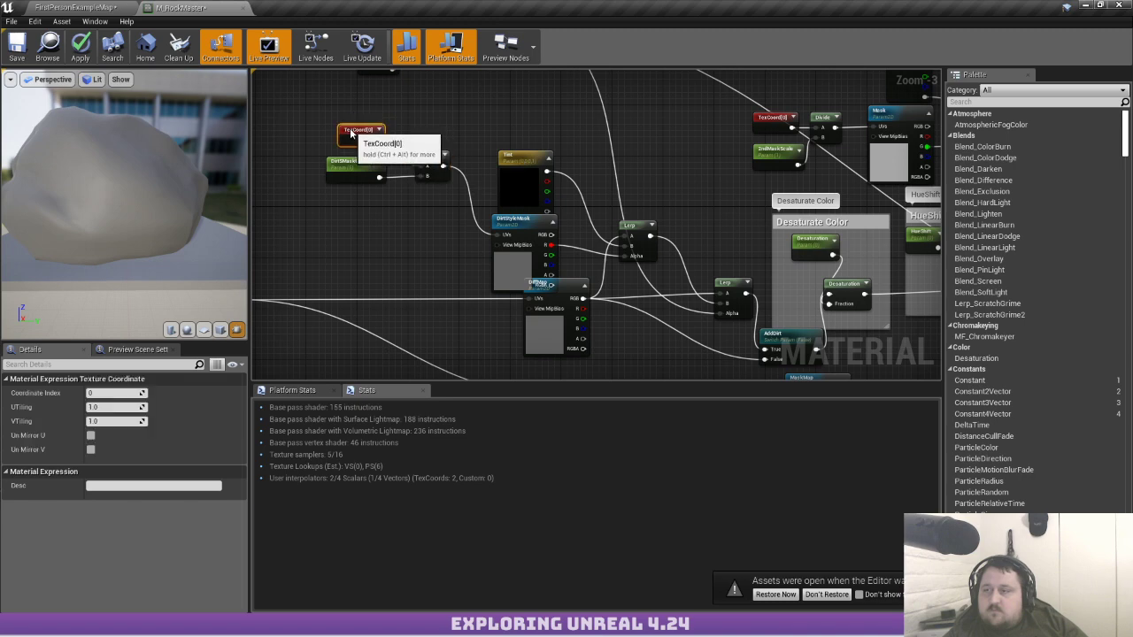
right_click(405, 239)
type("mf")
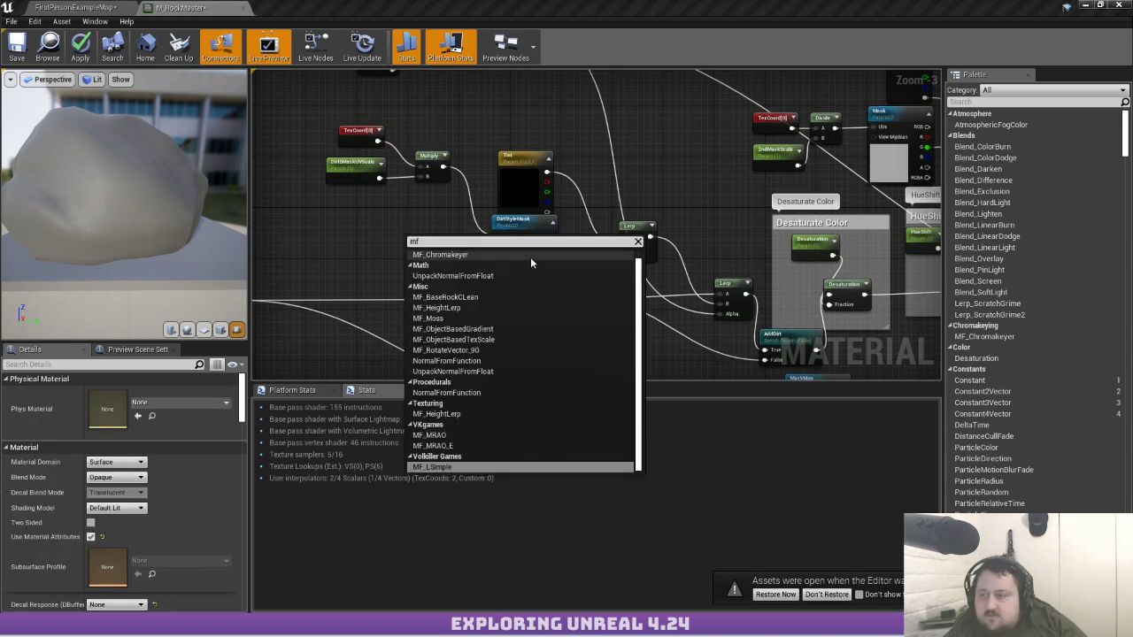
scroll(440, 434, "up", 1)
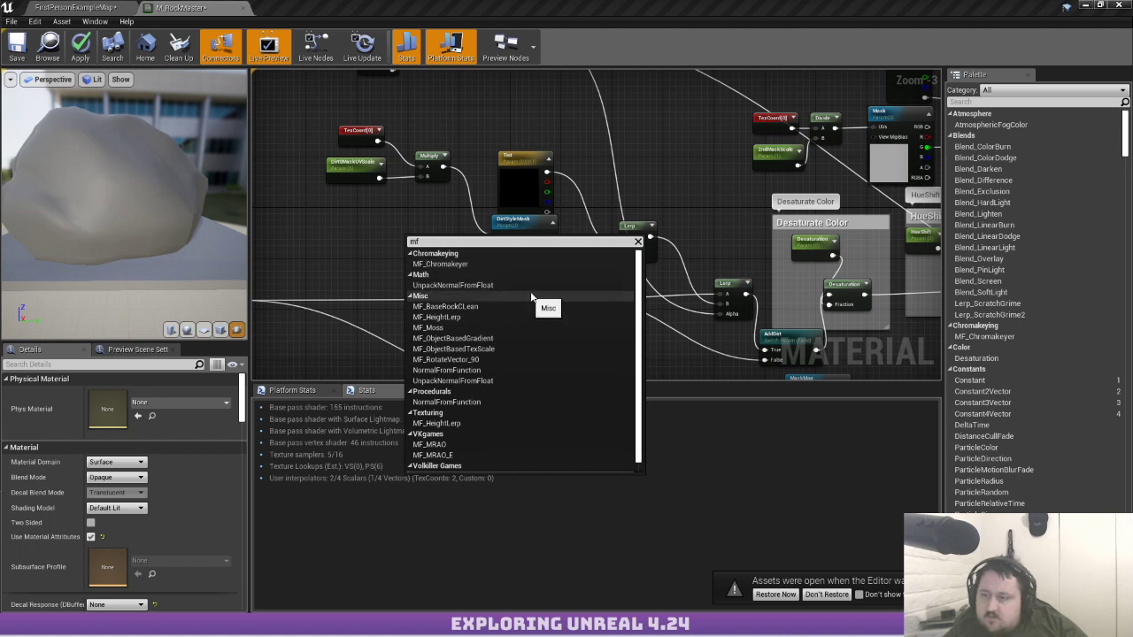
left_click(671, 188)
Apply the rewired M_RockMaster material and return to FirstPersonExampleMap to inspect the rock
right_click_drag(710, 271, 629, 233)
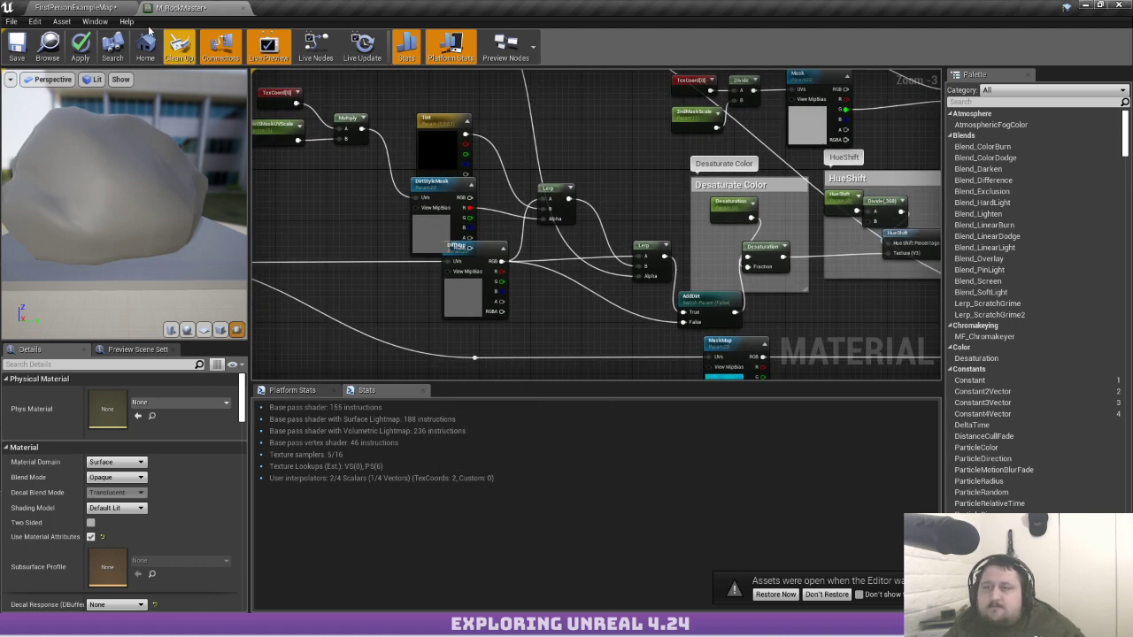
left_click(80, 49)
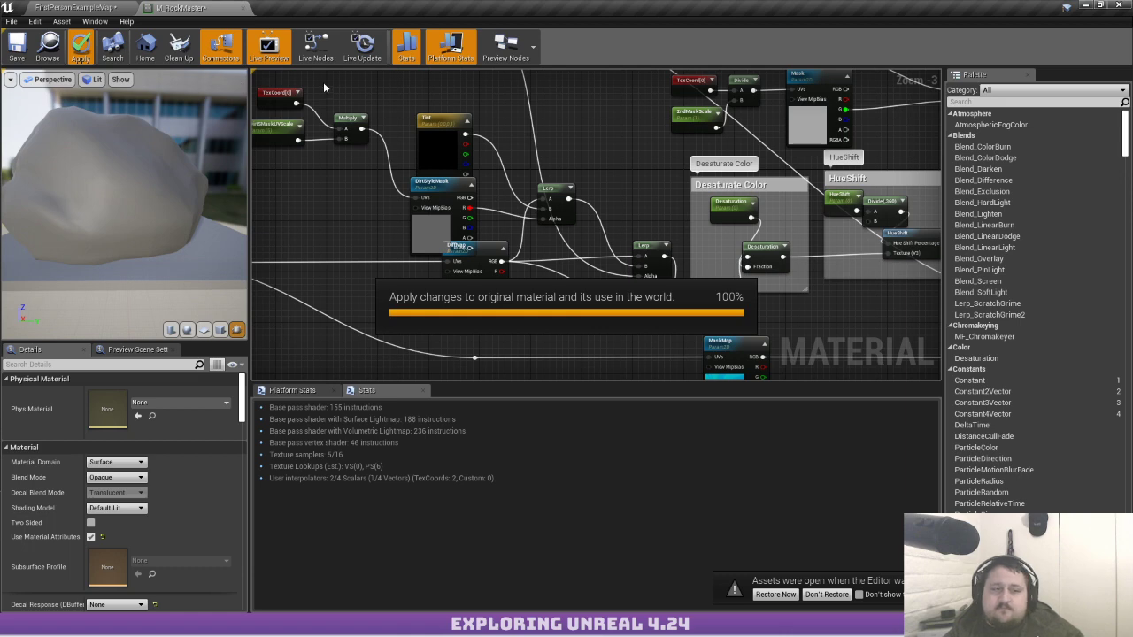
left_click(122, 7)
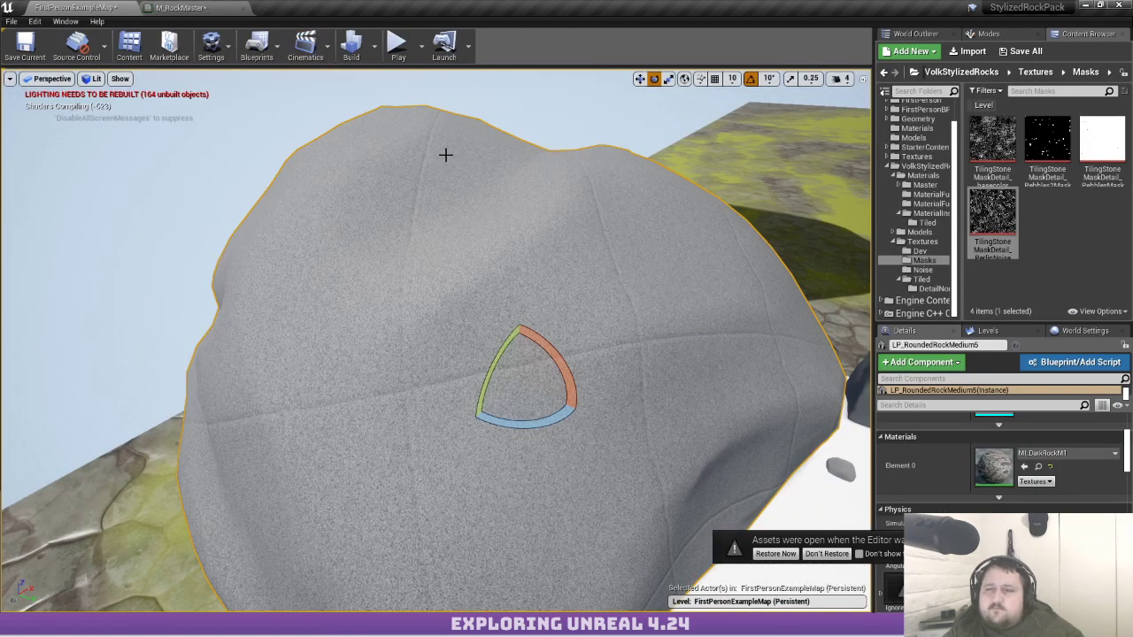
right_click_drag(447, 189, 466, 214)
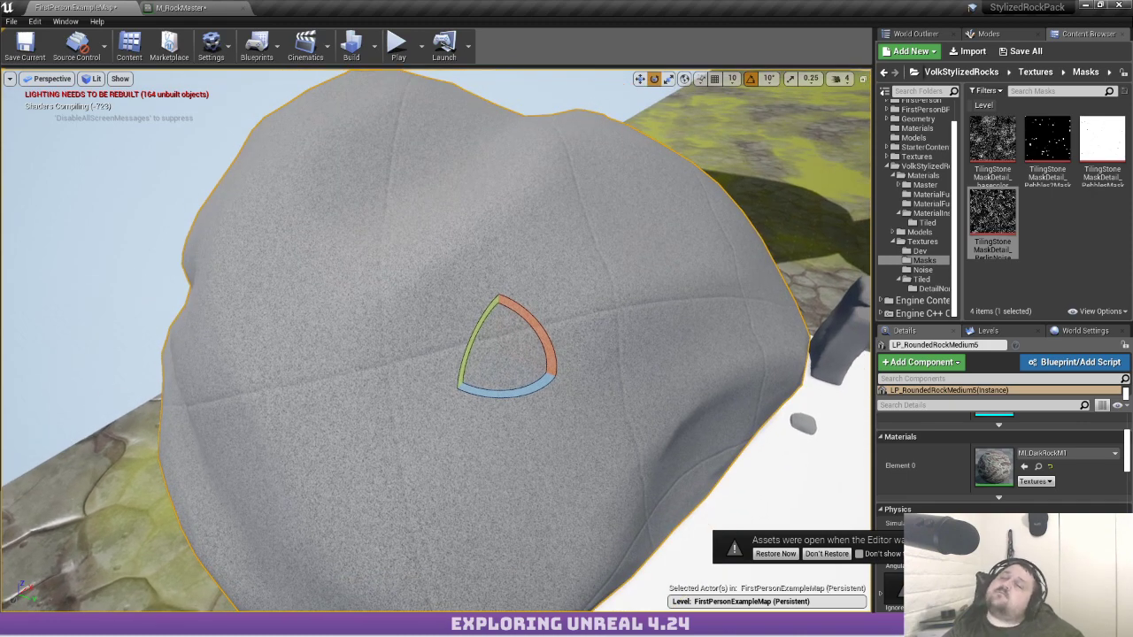
Examine the rock's dirt shading from several distances and switch to the mesh painting mode
right_click_drag(466, 214, 449, 189)
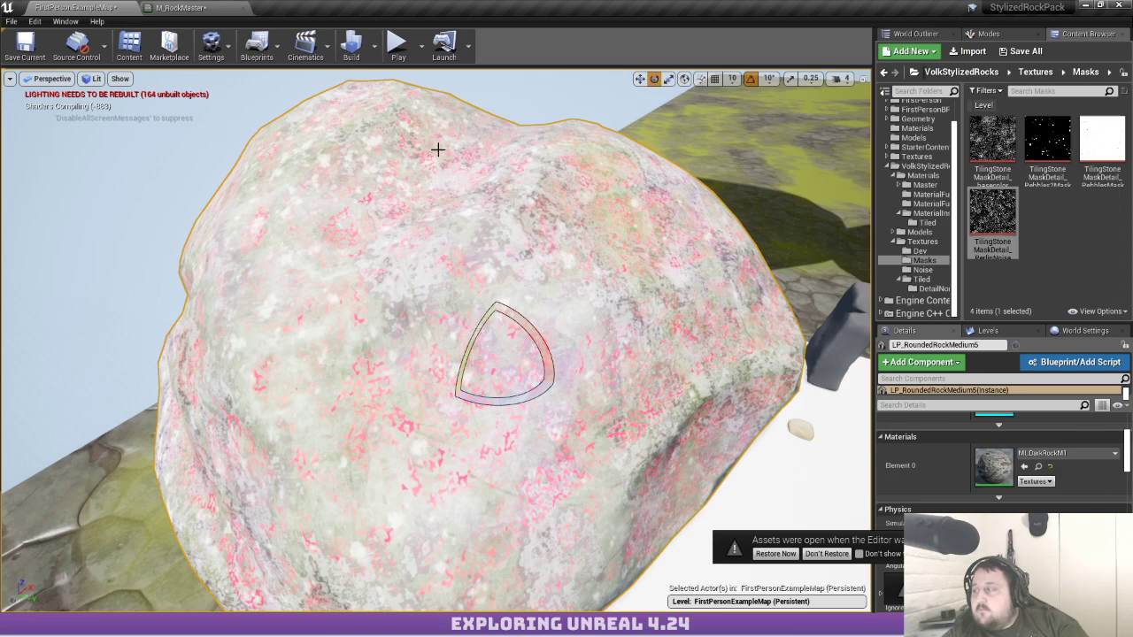
mouse_move(508, 239)
right_mouse_down()
mouse_move(503, 169)
mouse_move(523, 232)
mouse_move(547, 247)
mouse_move(504, 257)
mouse_move(533, 260)
right_mouse_up()
key("s")
key("w")
key("s")
key("shift+2")
key("s")
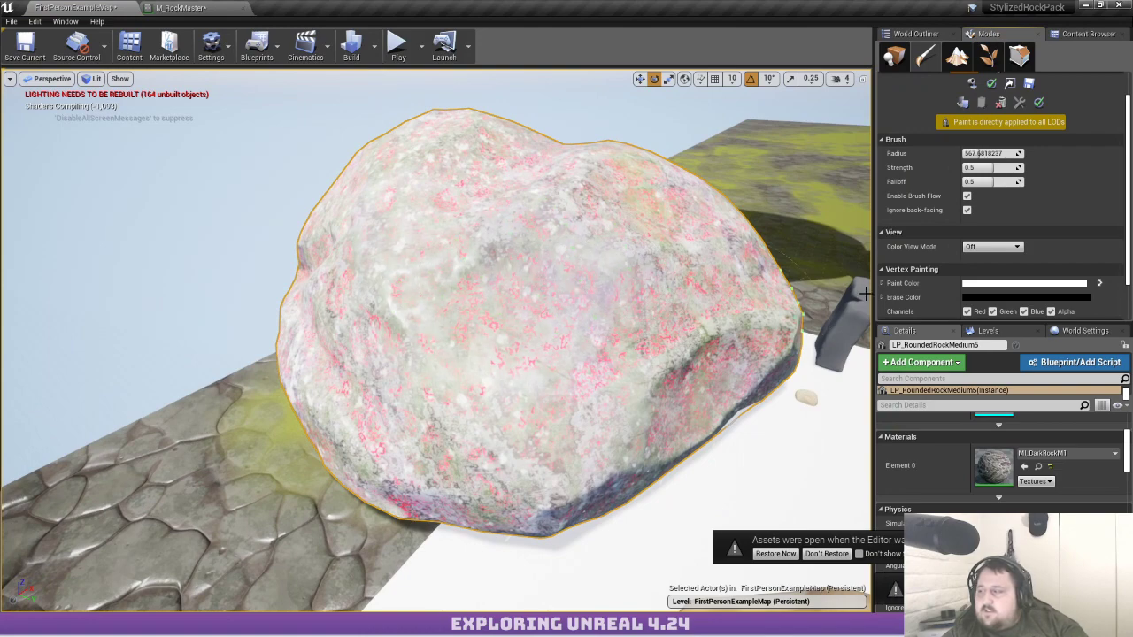
Set the vertex paint Erase Color's alpha to 0.0 and decline restoring the previously open assets
left_click(1001, 297)
left_click_drag(793, 305, 844, 170)
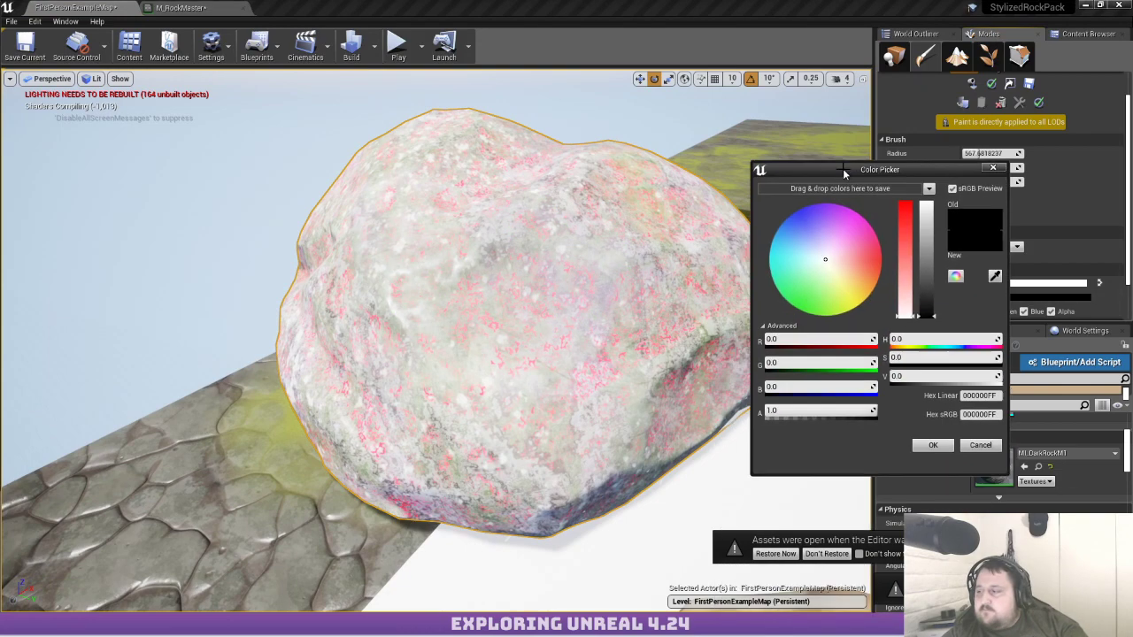
left_click_drag(832, 410, 715, 410)
left_click(838, 556)
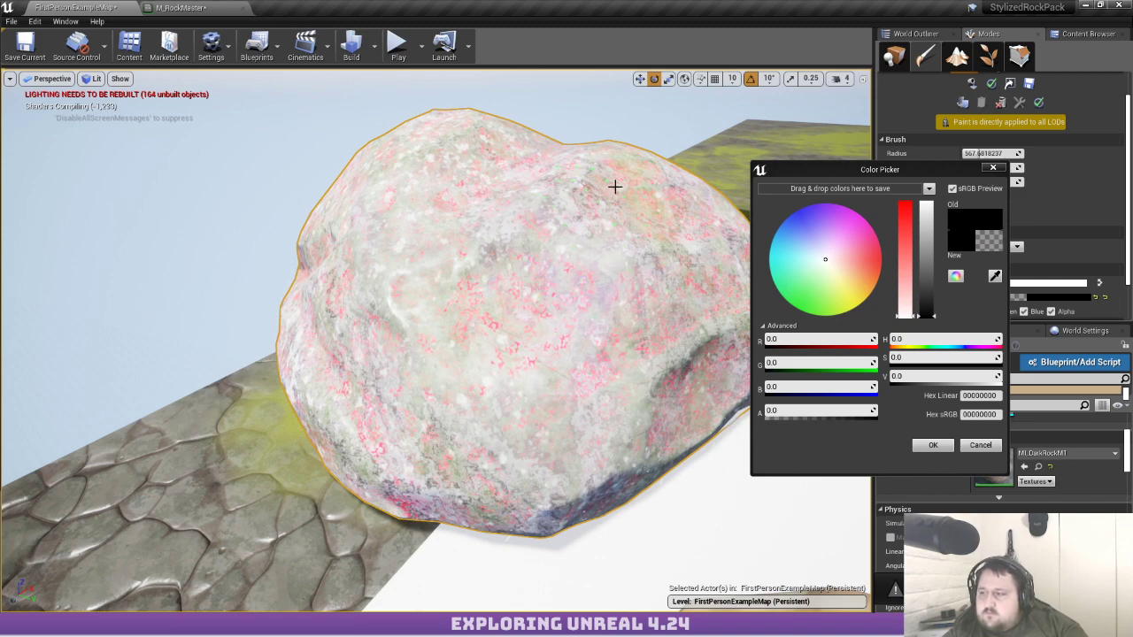
left_click(994, 168)
right_click_drag(690, 274, 750, 286)
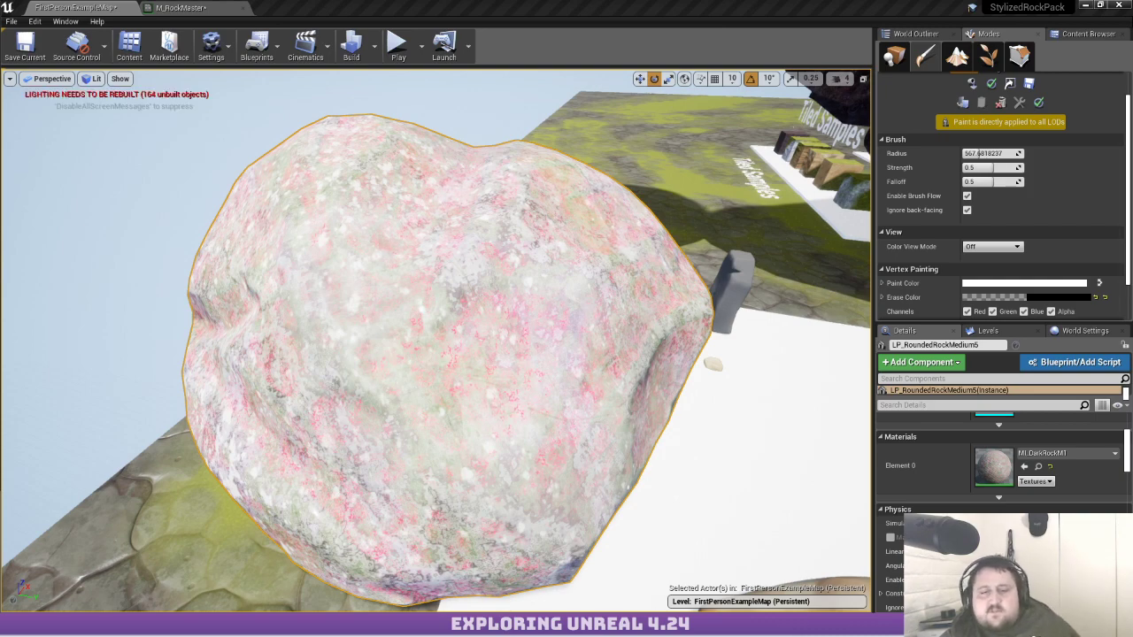
In M_RockMaster, shift Tint toward the dirt Lerp and wire its color output straight into that Lerp's B
left_click(183, 8)
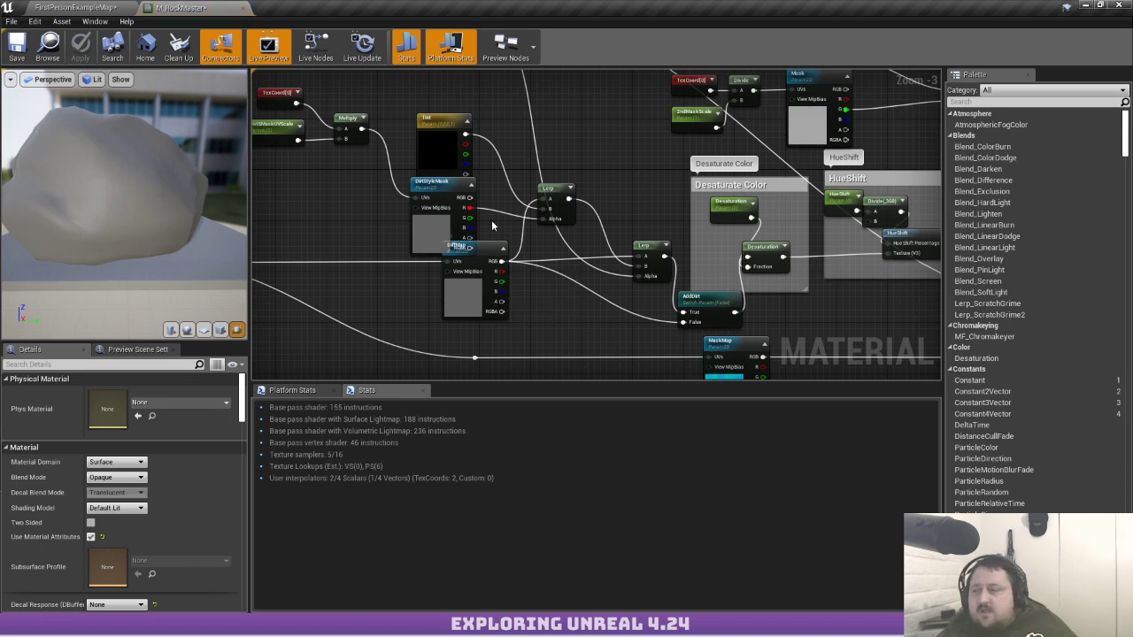
mouse_move(563, 210)
right_mouse_down()
mouse_move(555, 217)
mouse_move(565, 214)
right_mouse_up()
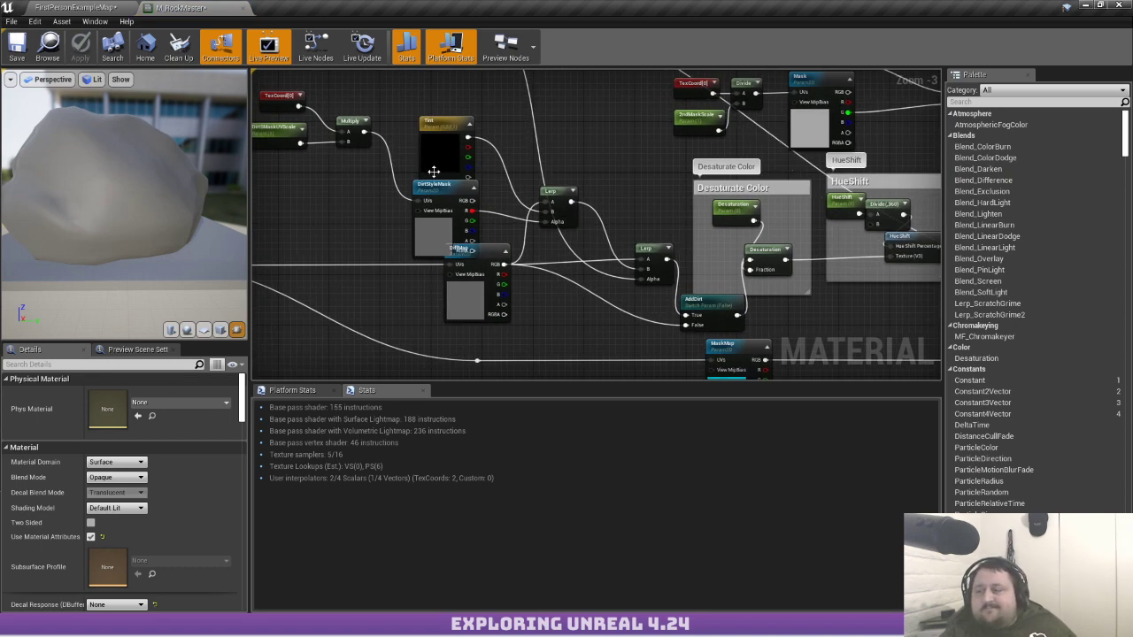
left_click_drag(431, 153, 470, 158)
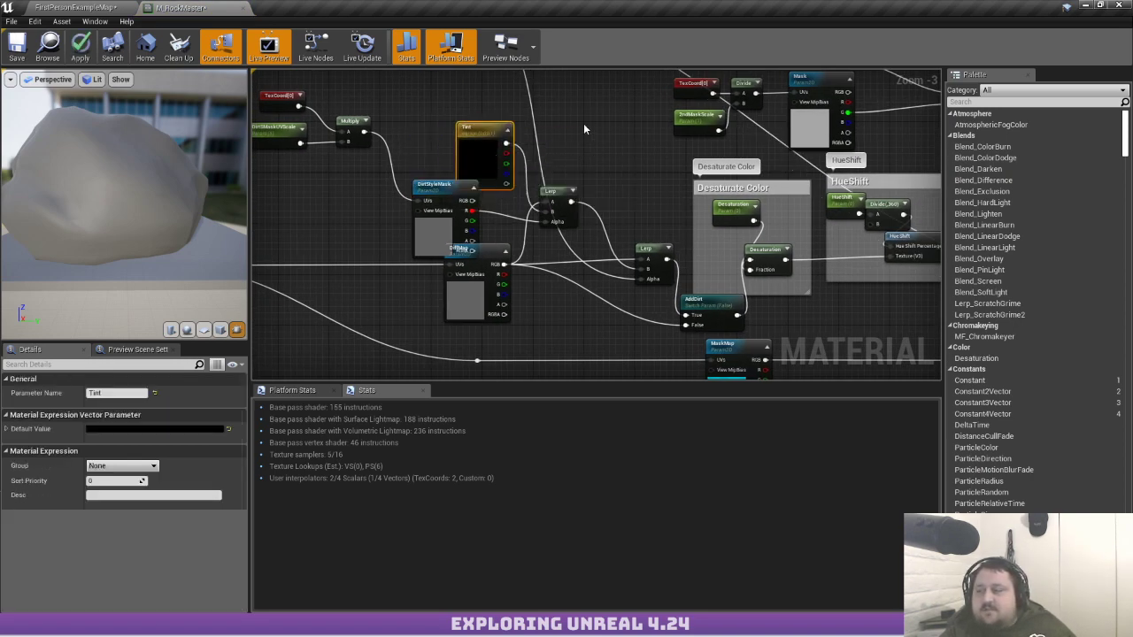
left_click_drag(506, 142, 639, 269)
Delete the extra Lerp, the DirtStyleMask texture, and its TexCoord, Multiply and DirtSMaskUVScale nodes
left_click_drag(574, 200, 303, 183)
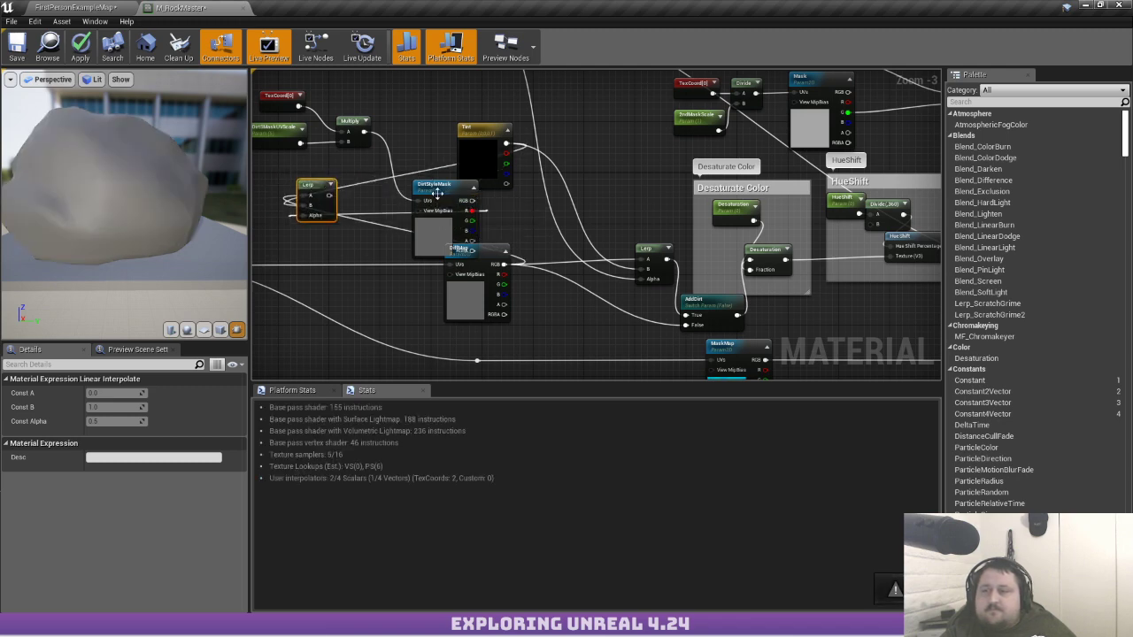
left_click_drag(433, 189, 237, 144)
right_click_drag(259, 109, 345, 136)
left_click_drag(340, 96, 529, 258)
left_click(336, 94)
key("Delete")
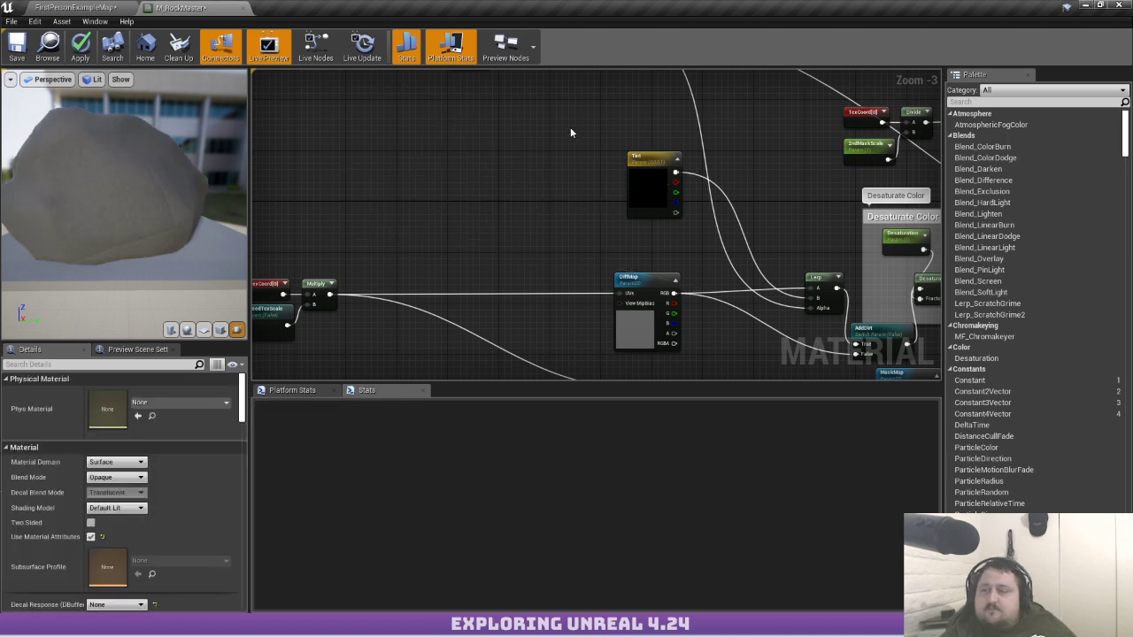
Delete the unused Min, Multiply, 1-x and Saturate chain and its two parameters above the Curve texture
scroll(580, 133, "down", 3)
right_click_drag(590, 139, 671, 238)
scroll(630, 134, "up", 3)
right_click_drag(630, 135, 468, 43)
right_click_drag(500, 125, 572, 272)
left_click_drag(401, 88, 441, 103)
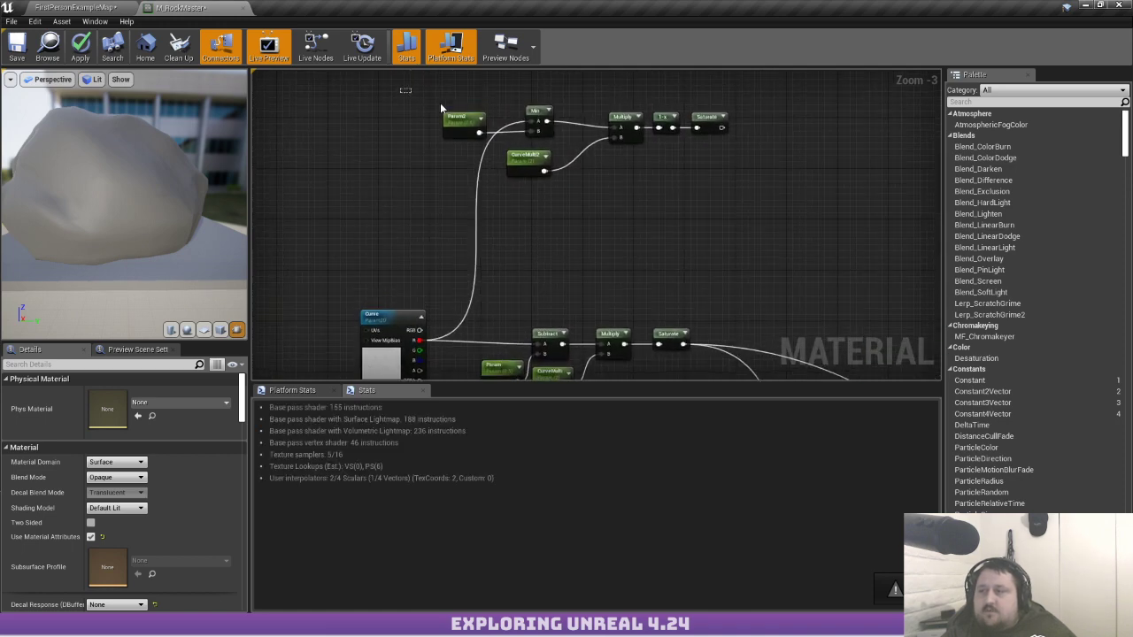
left_click(146, 49)
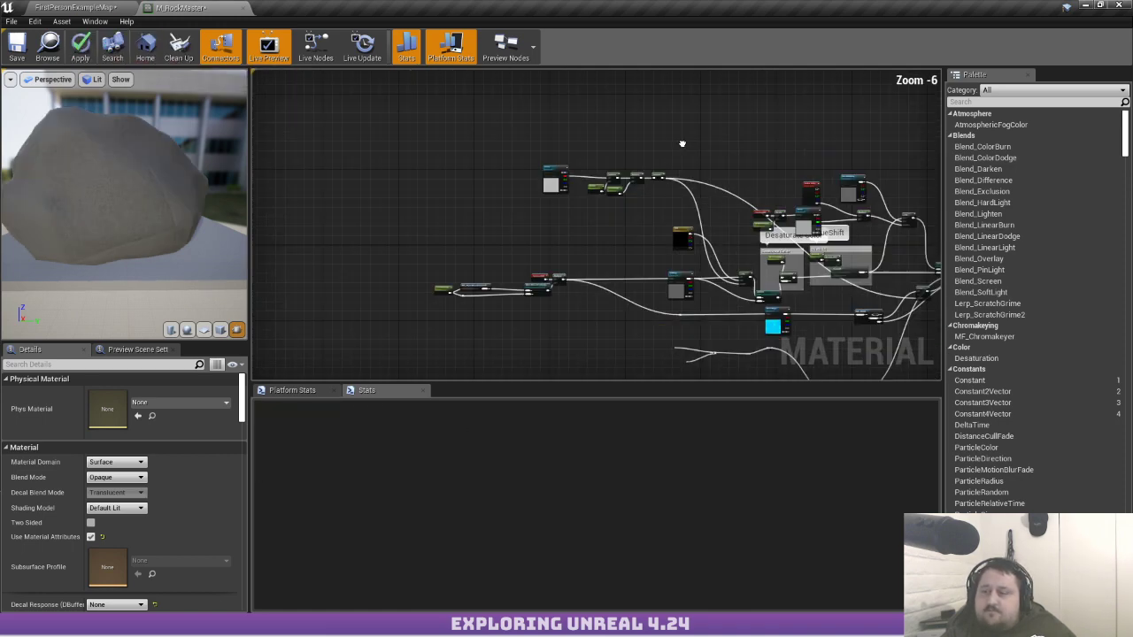
Move the Curve texture with its Subtract, Multiply, Saturate and parameter nodes down beside Tint, above the base UV nodes
scroll(655, 191, "up", 3)
right_click_drag(658, 137, 782, 285)
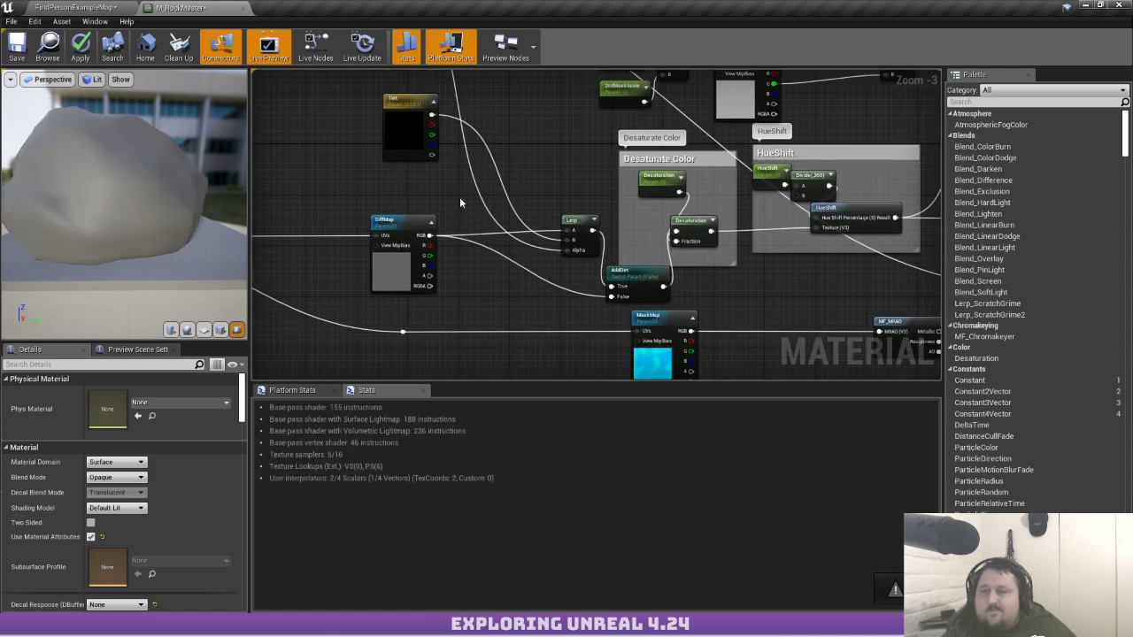
right_click_drag(605, 116, 630, 172)
right_click_drag(511, 197, 640, 268)
scroll(519, 149, "down", 1)
left_click_drag(338, 94, 620, 192)
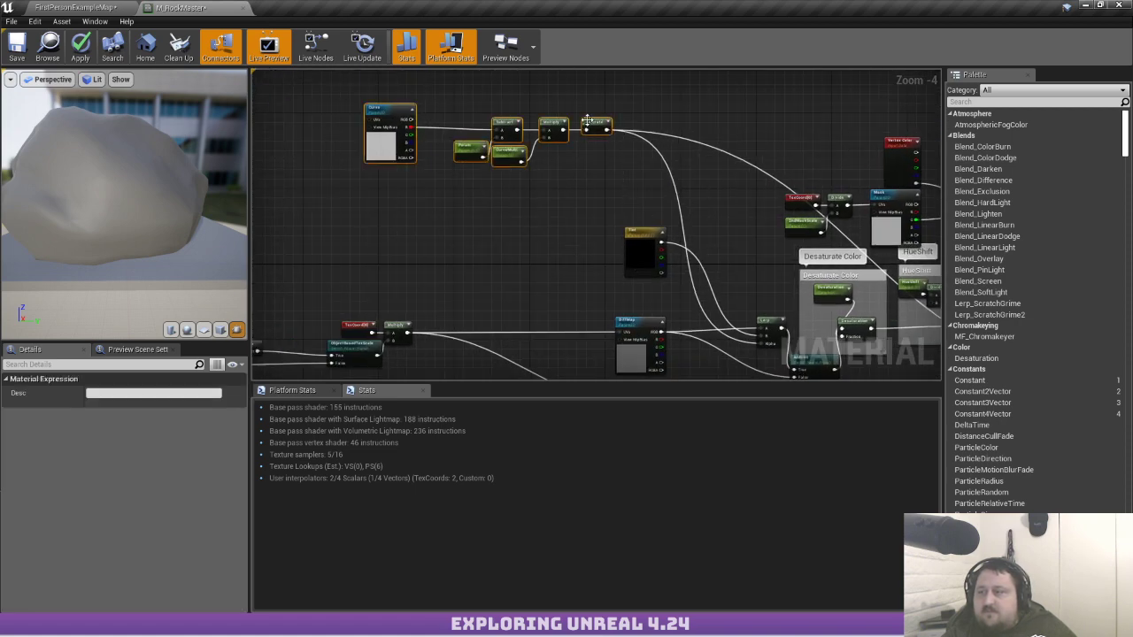
left_click(591, 117)
left_click_drag(318, 93, 620, 265)
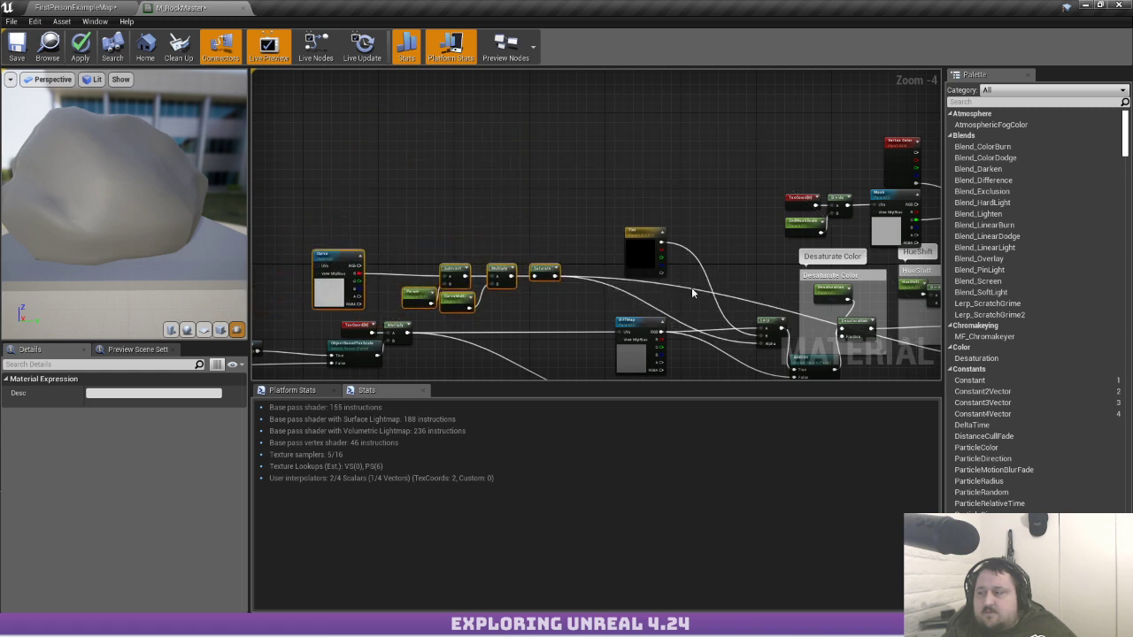
Place a copy of the AddDirt switch beside the roughness Lerp near MakeMaterialAttributes
right_click_drag(691, 287, 431, 136)
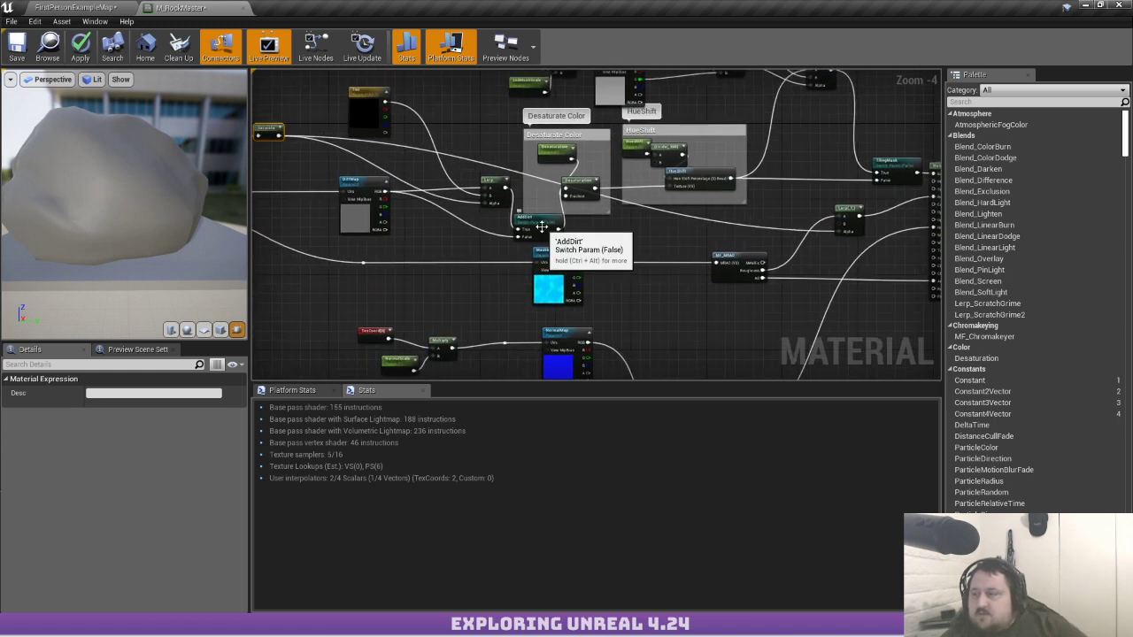
left_click(547, 228)
right_click_drag(740, 212, 595, 204)
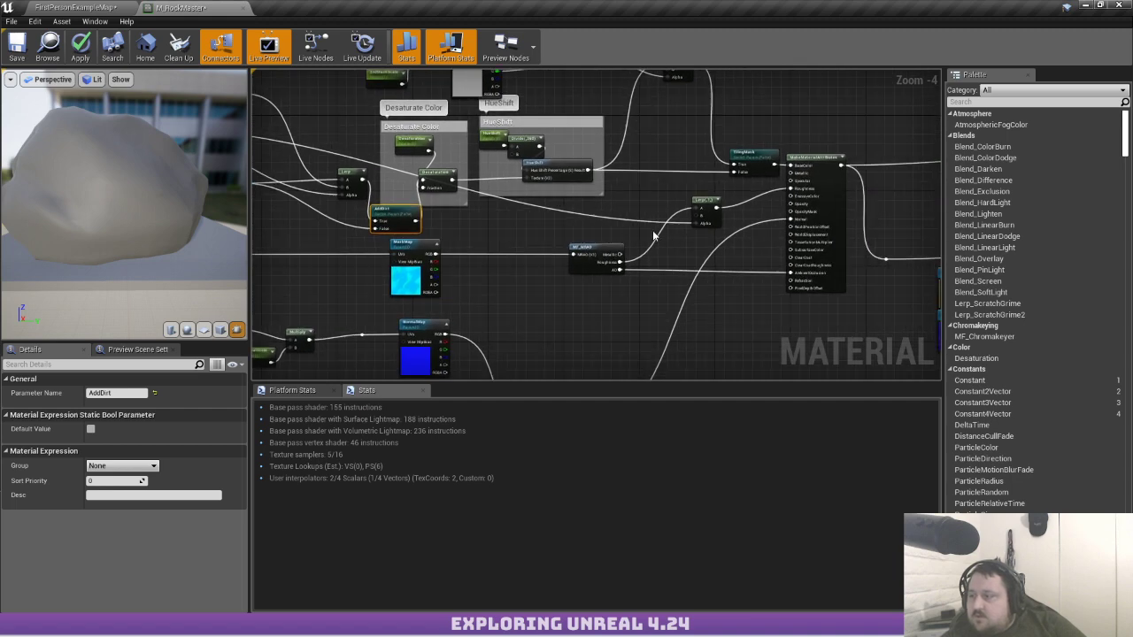
scroll(685, 239, "up", 2)
key("ctrl+v")
right_click_drag(685, 239, 641, 233)
scroll(651, 248, "up", 2)
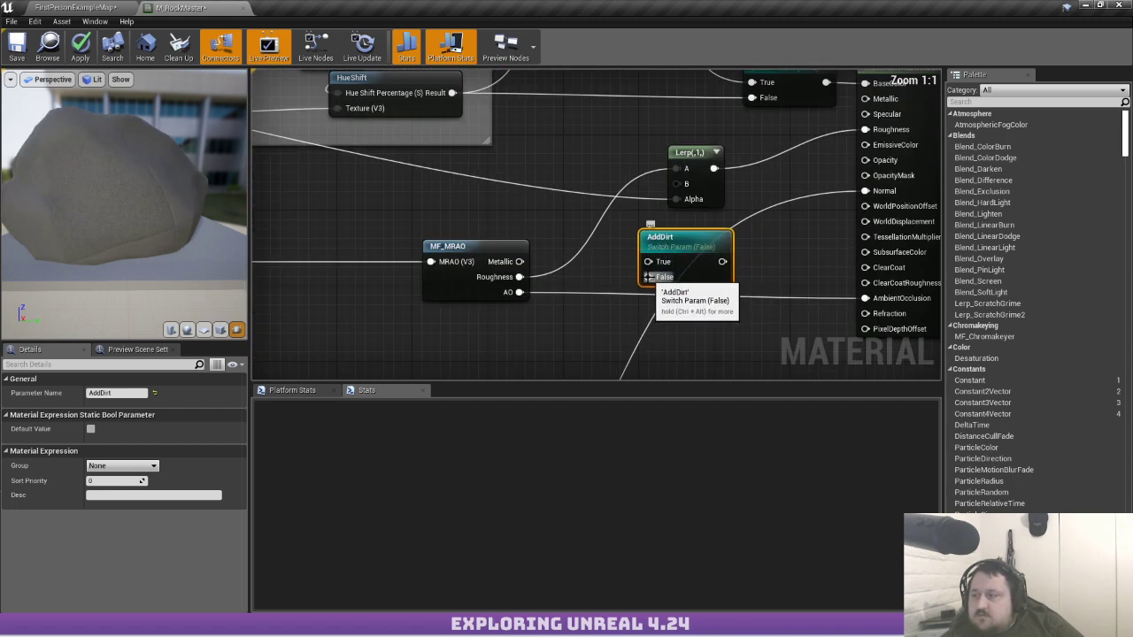
Wire MF_MRAO Roughness to the copied AddDirt's False, the roughness Lerp to True, and its output to the Roughness attribute
left_click_drag(652, 277, 519, 277)
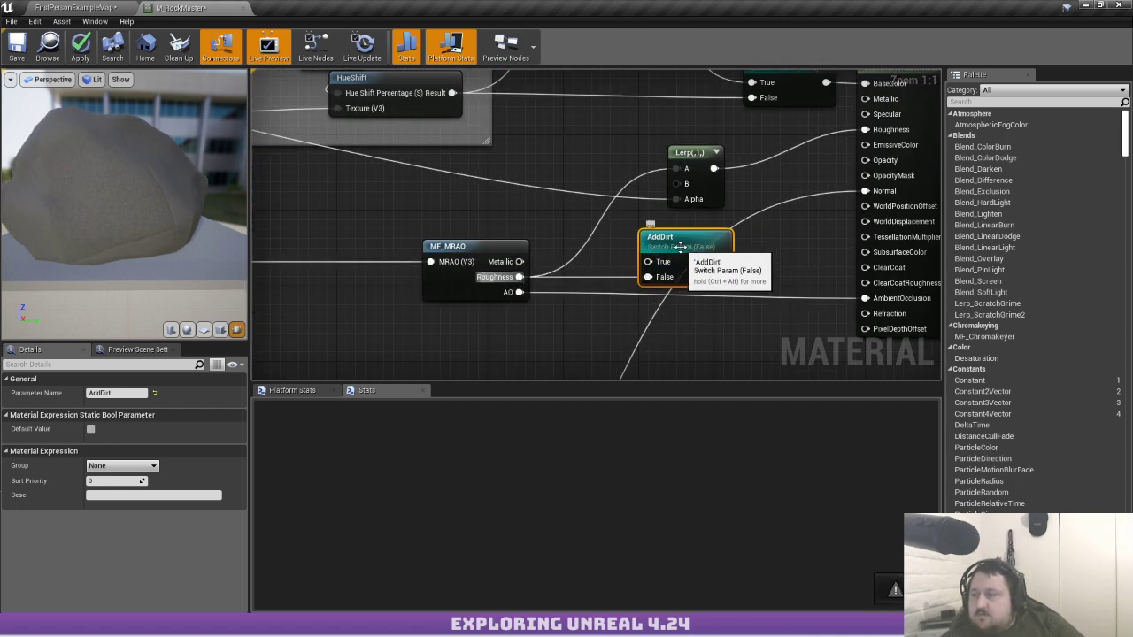
left_click_drag(683, 251, 714, 168)
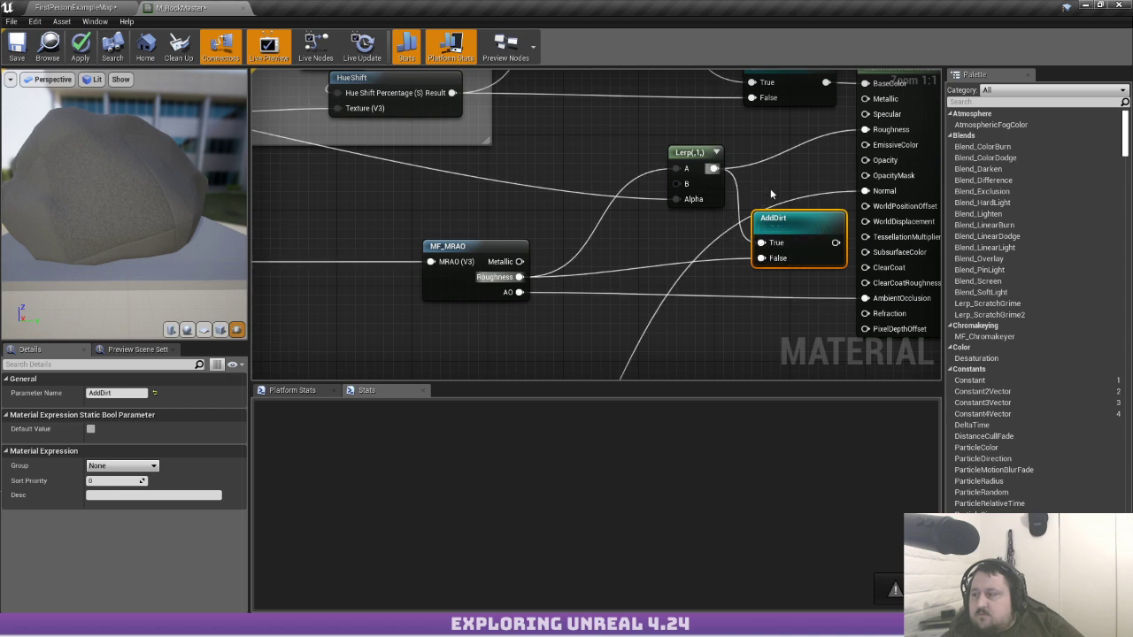
left_click_drag(836, 244, 865, 129)
left_click_drag(799, 231, 781, 156)
scroll(779, 159, "down", 2)
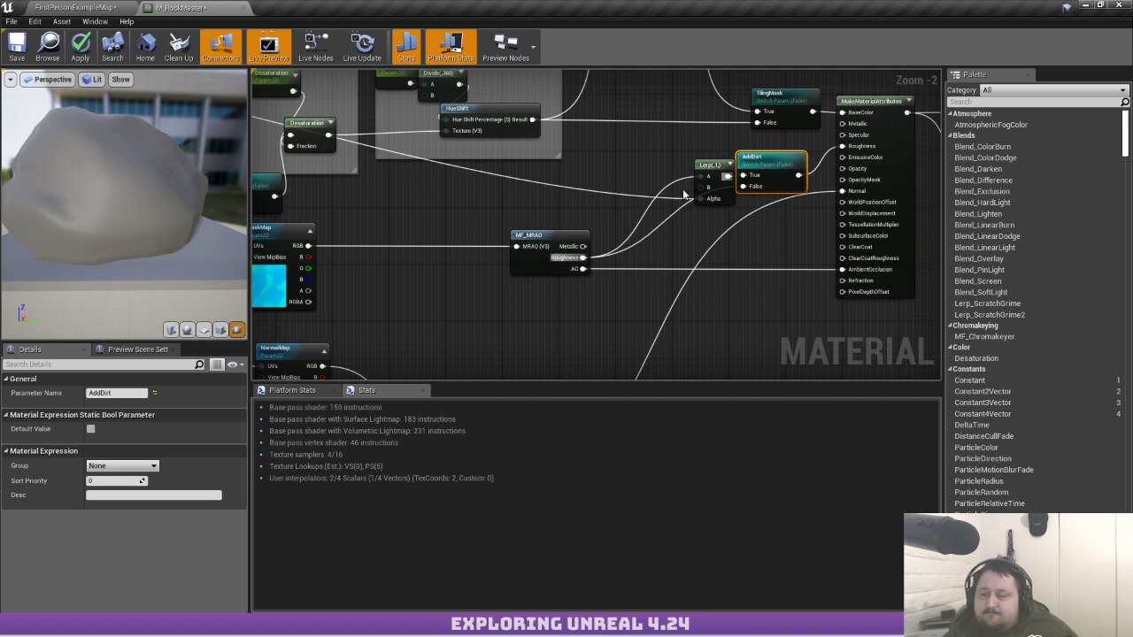
Review the M_RockMaster graph from the material outputs and moss blending back to the Curve and UV nodes
right_click_drag(782, 213, 694, 217)
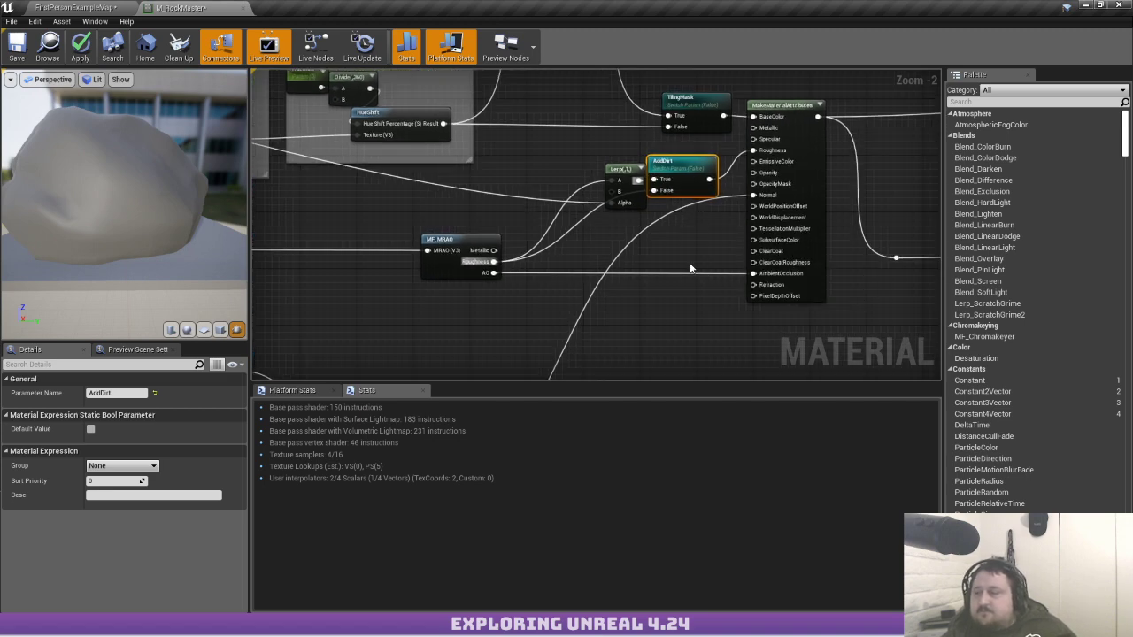
mouse_move(873, 150)
right_mouse_down()
mouse_move(711, 182)
mouse_move(432, 185)
mouse_move(529, 185)
mouse_move(526, 167)
mouse_move(546, 174)
mouse_move(569, 145)
mouse_move(508, 62)
right_mouse_up()
scroll(711, 183, "down", 1)
scroll(526, 167, "down", 1)
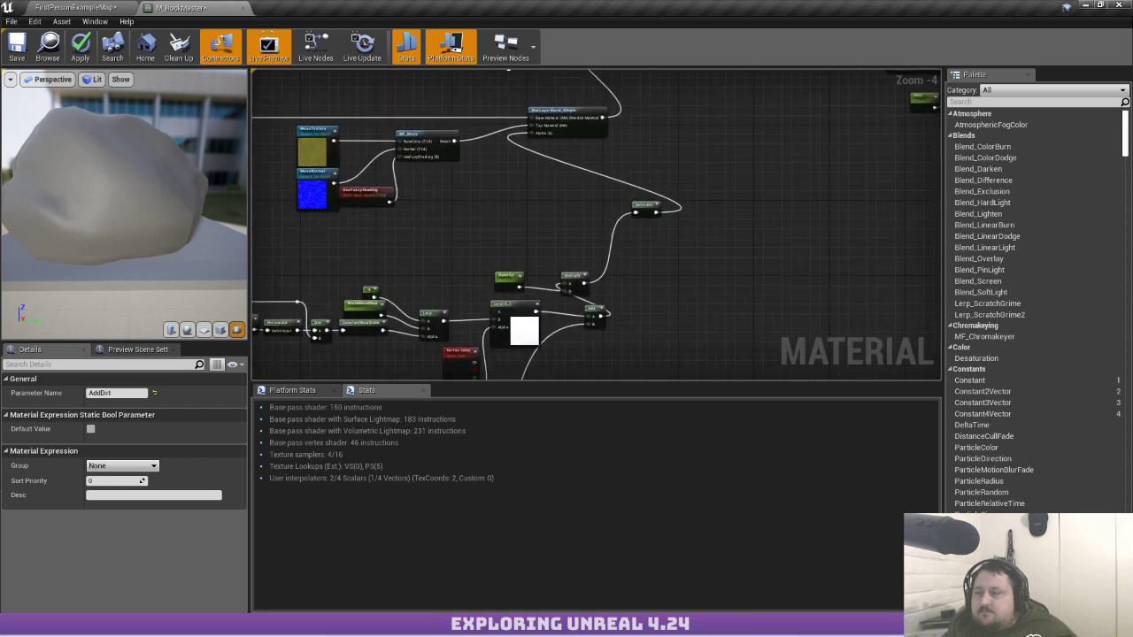
right_click_drag(474, 254, 591, 105)
right_click_drag(273, 87, 504, 131)
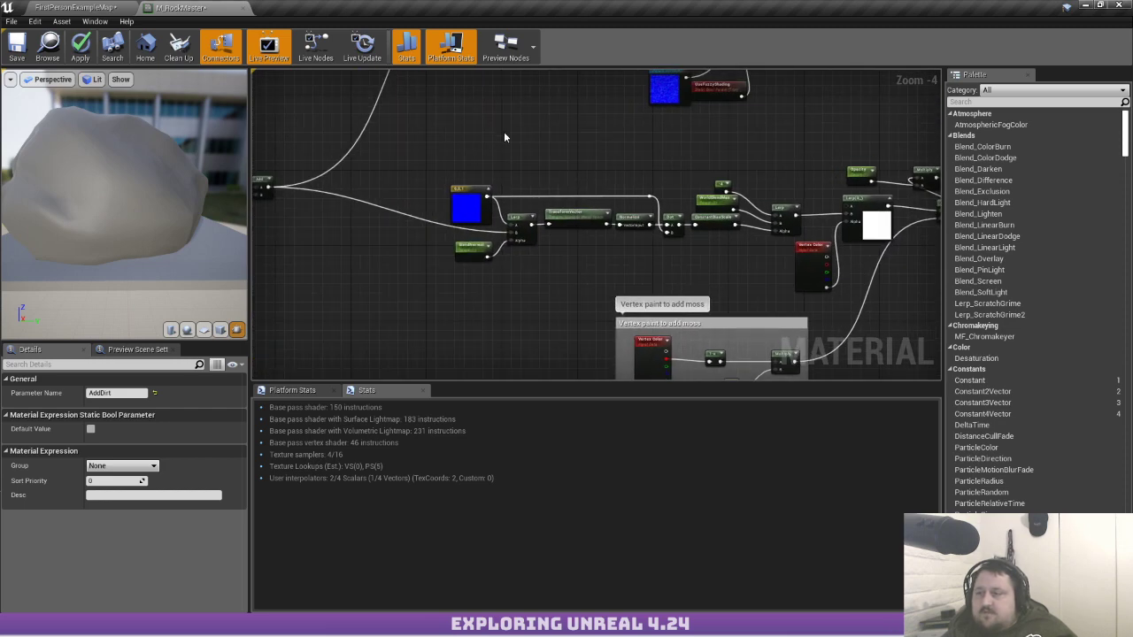
right_click_drag(756, 98, 437, 225)
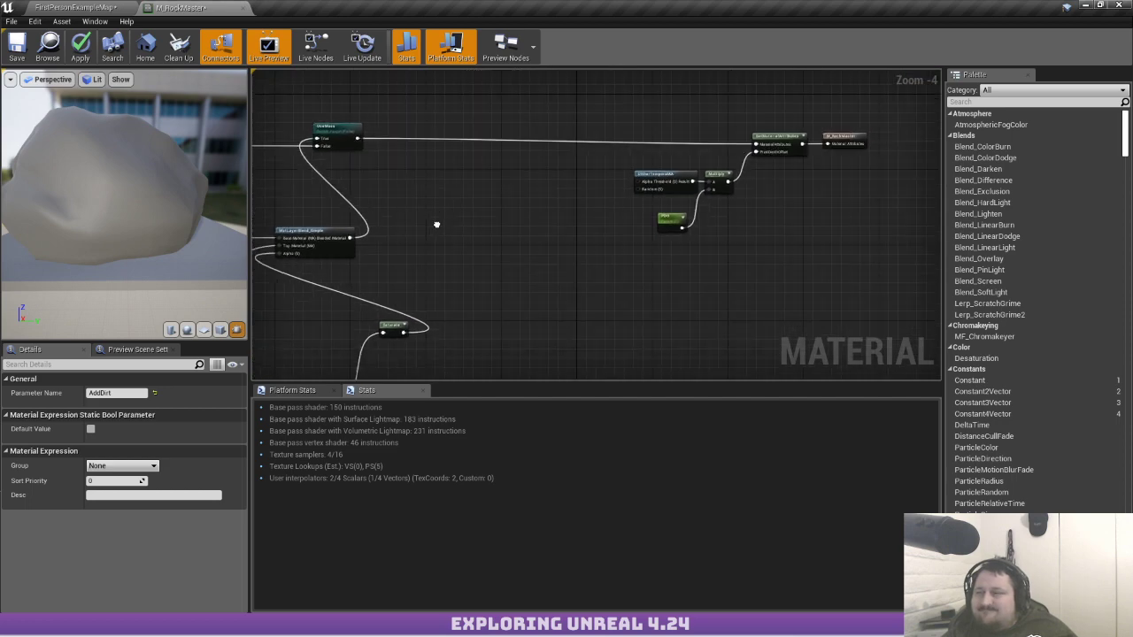
scroll(437, 225, "down", 2)
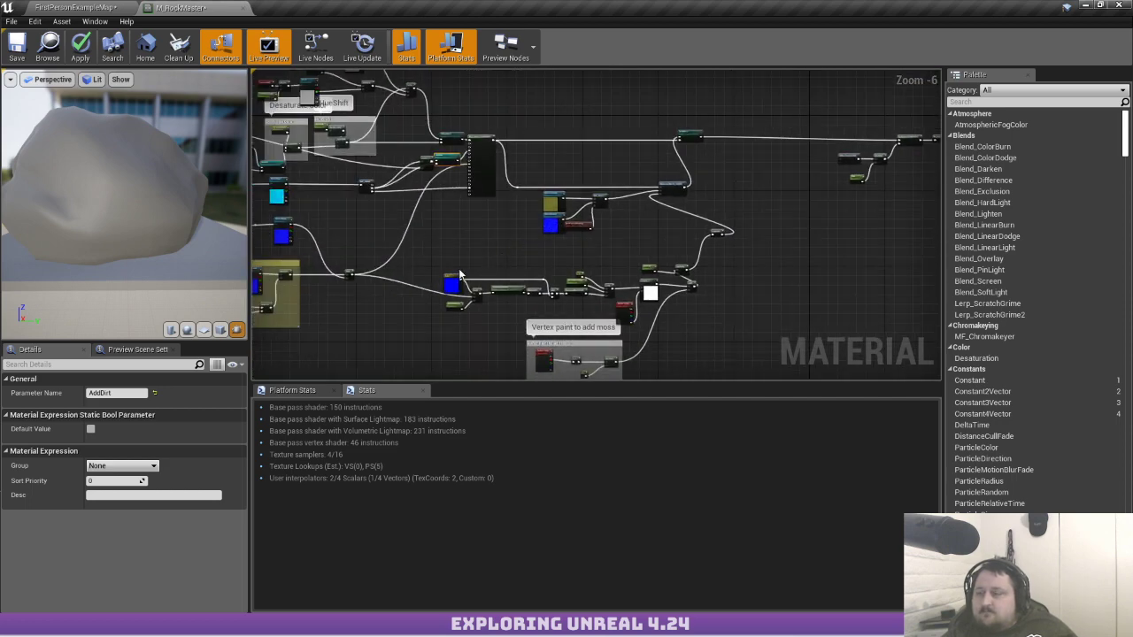
mouse_move(449, 261)
right_mouse_down()
mouse_move(676, 235)
mouse_move(816, 271)
right_mouse_up()
right_click_drag(381, 136, 494, 194)
scroll(494, 196, "up", 2)
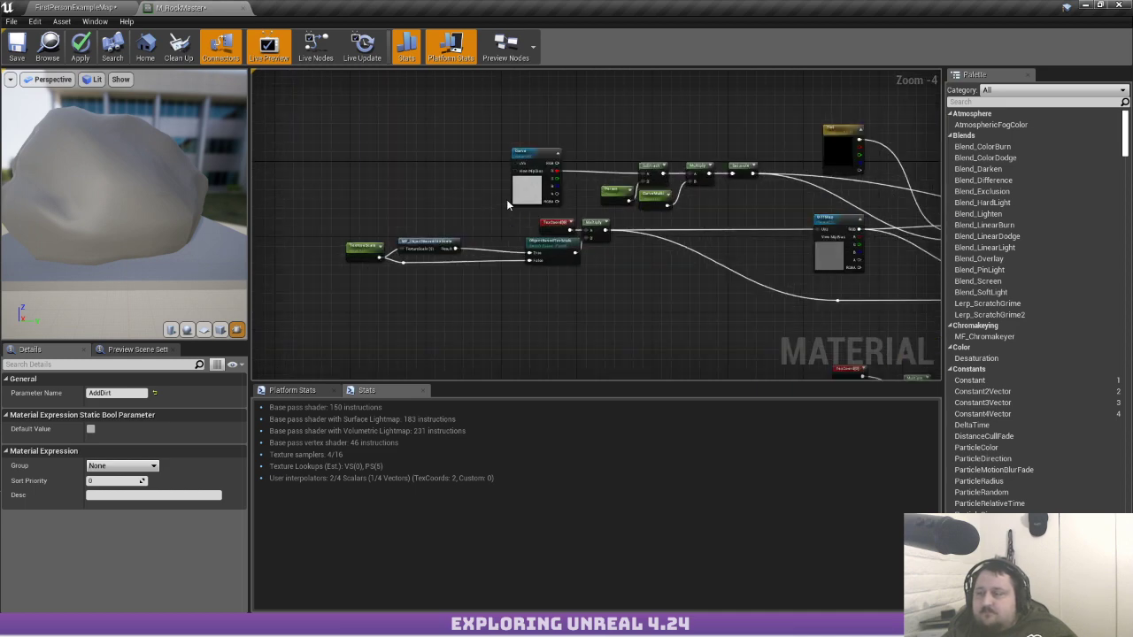
right_click_drag(669, 188, 450, 196)
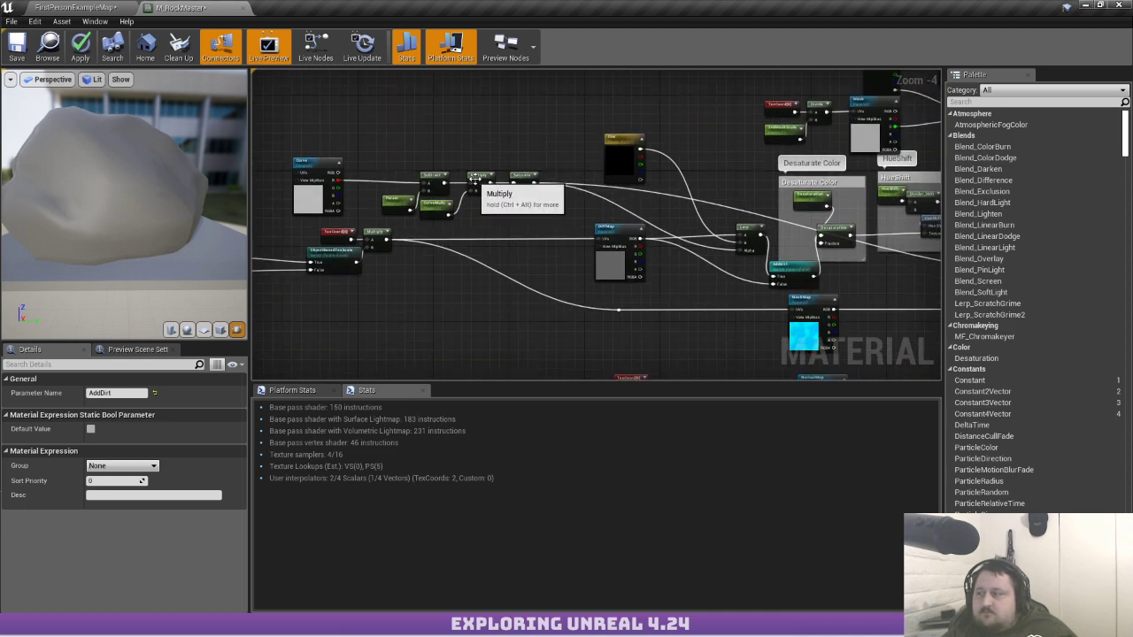
Apply the M_RockMaster changes and bring up the MI_DarkRockM1 material instance at its master controls
left_click(81, 44)
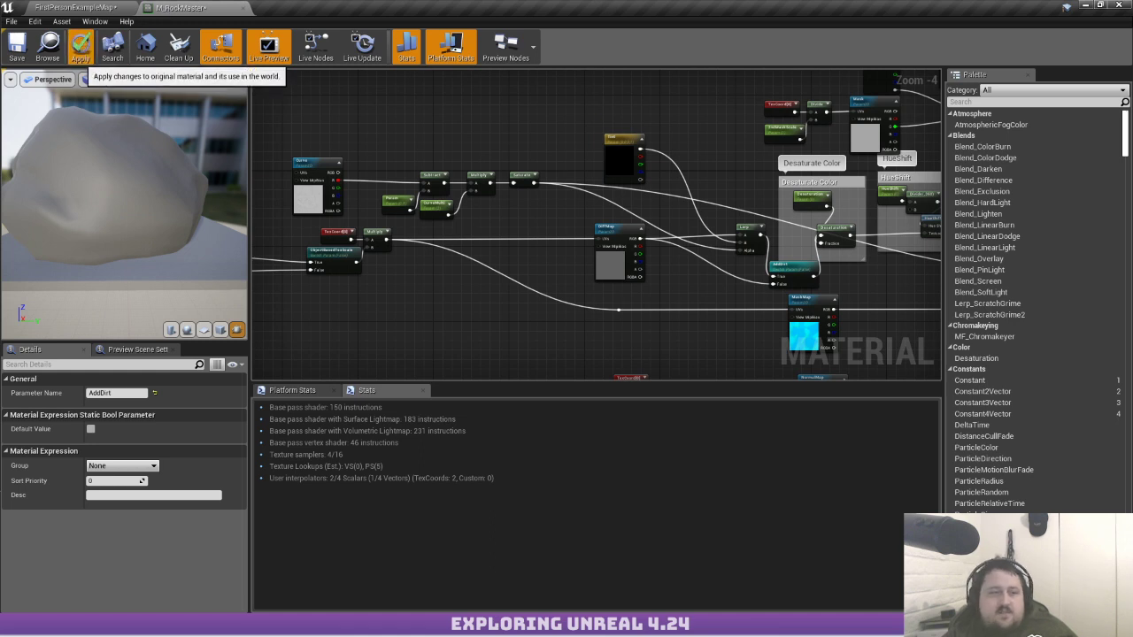
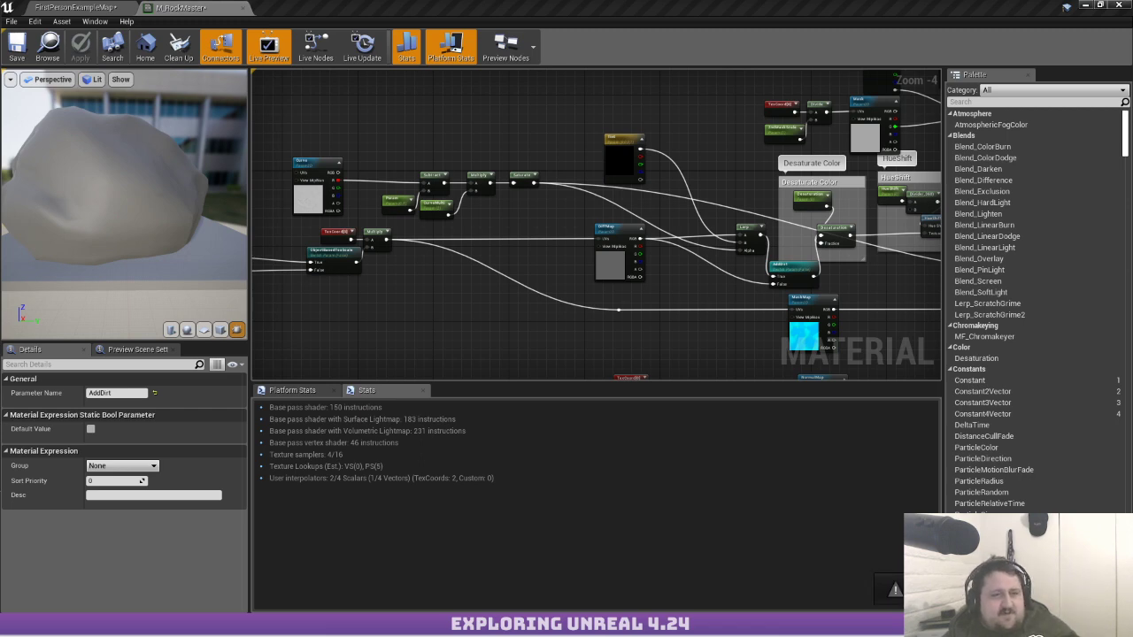
left_click_drag(0, 115, 574, 47)
left_click_drag(495, 257, 354, 273)
scroll(754, 229, "down", 4)
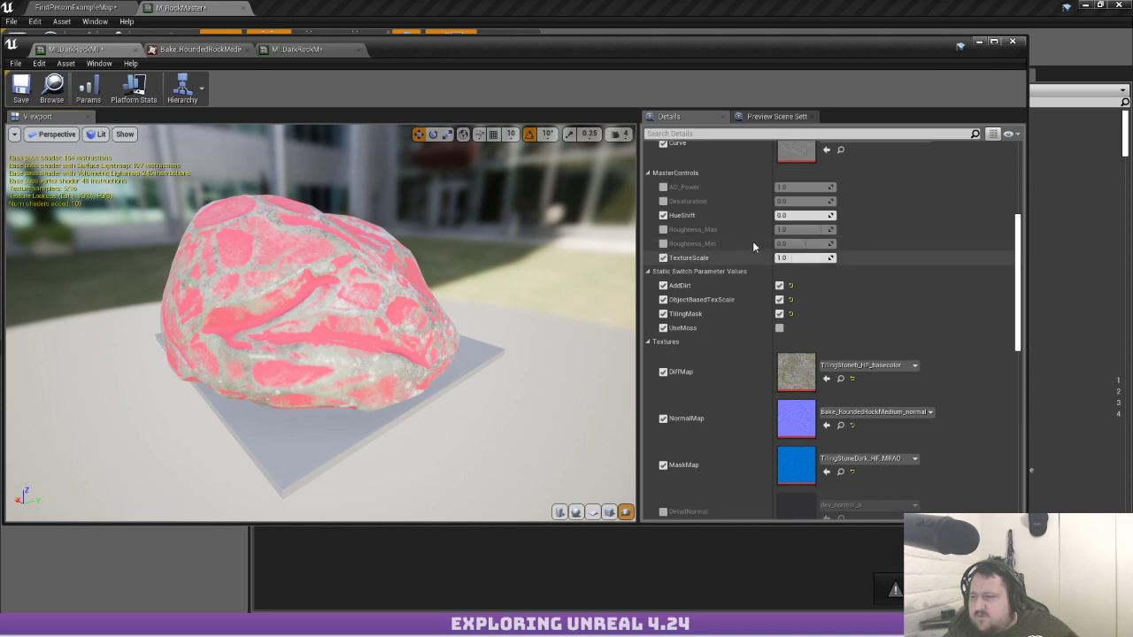
Set the instance's TextureScale to about 4.3 and enable the UseMoss switch
left_click_drag(788, 258, 898, 258)
scroll(788, 326, "down", 2)
left_click(780, 290)
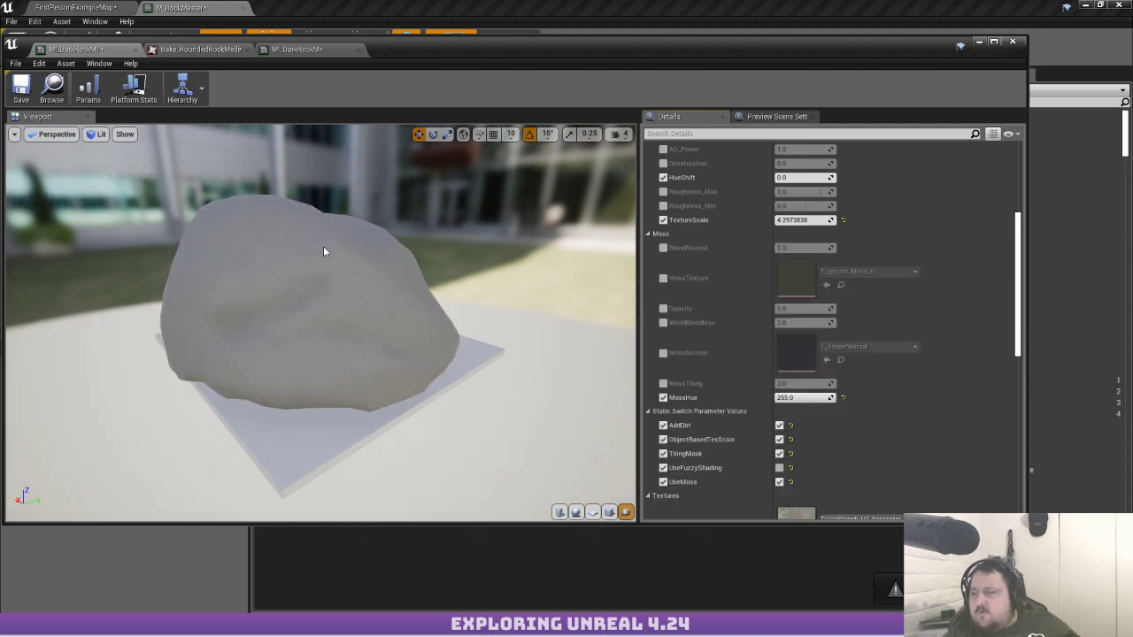
Check the rock preview from its other side, and exit the editor while saving all modified content
mouse_move(526, 254)
left_mouse_down()
mouse_move(496, 265)
mouse_move(514, 292)
mouse_move(524, 252)
left_mouse_up()
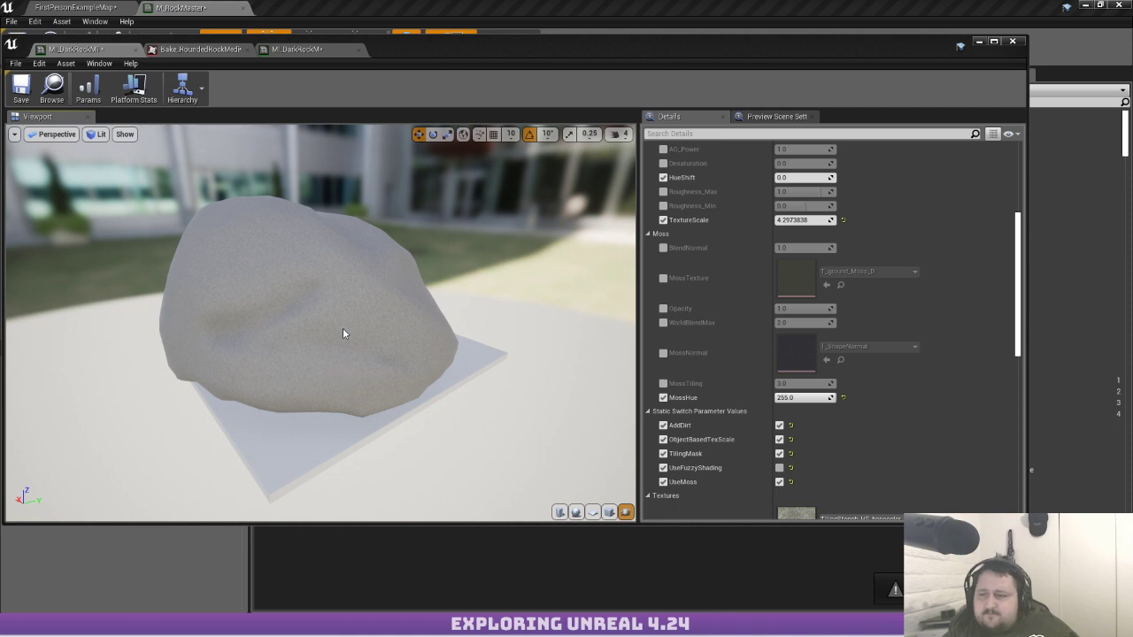
left_click_drag(343, 334, 602, 354)
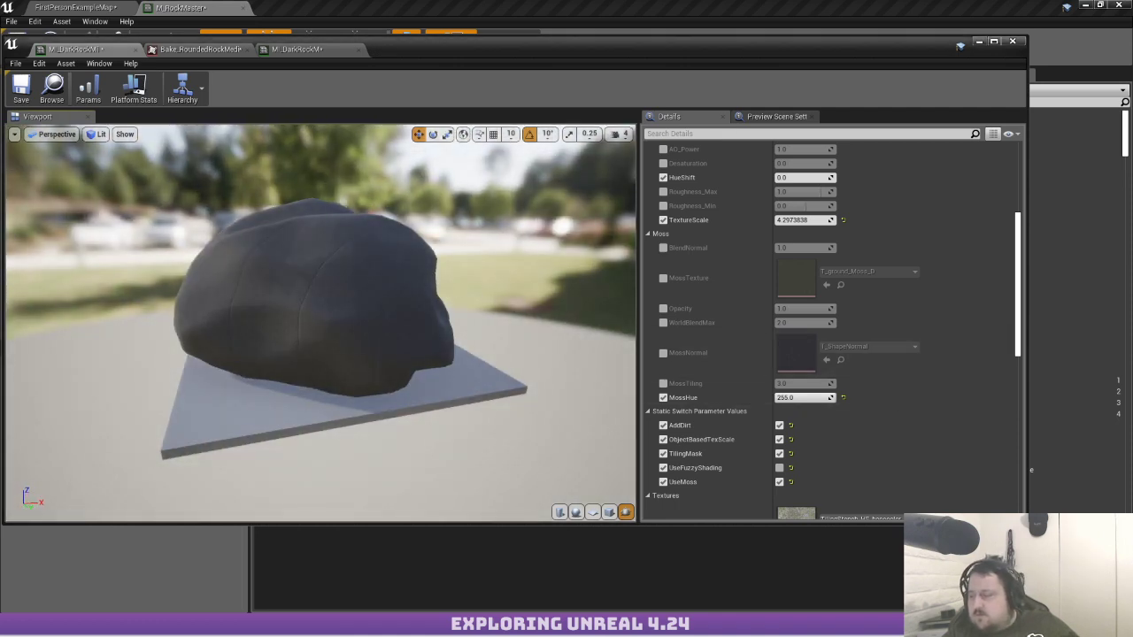
left_click(1119, 6)
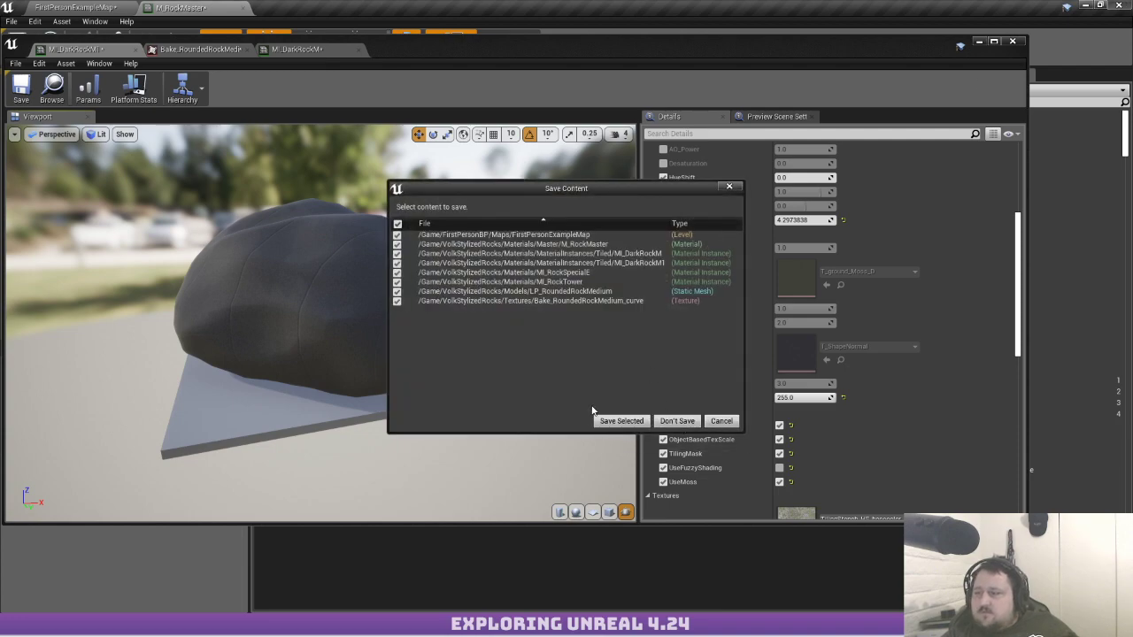
left_click(621, 420)
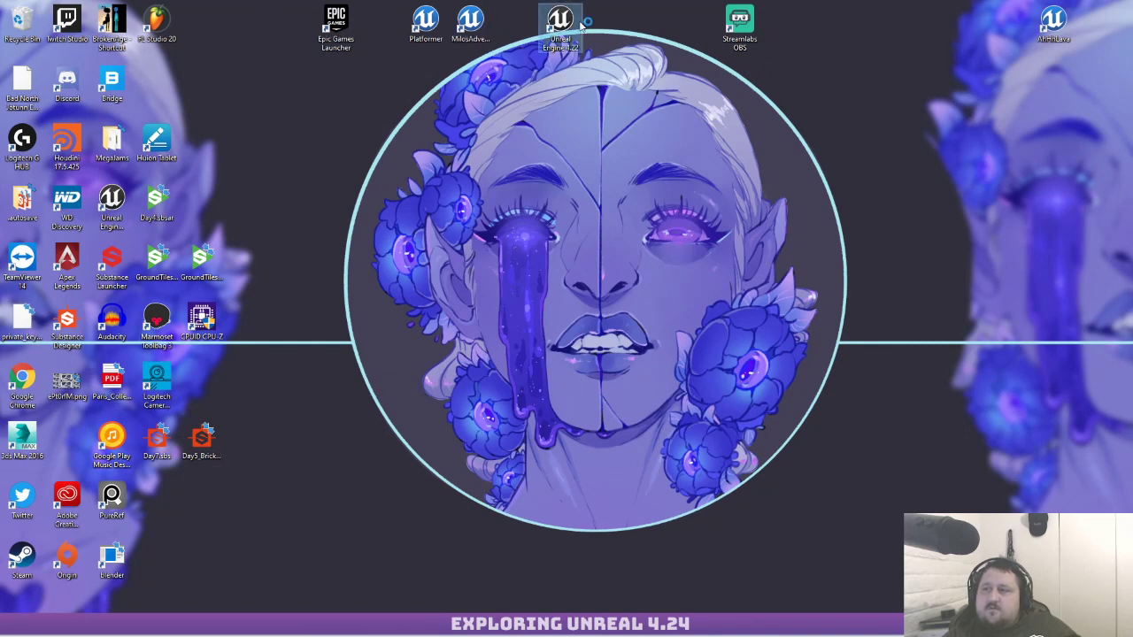
Open the StylizedRockPack project from the project browser
left_click(711, 121)
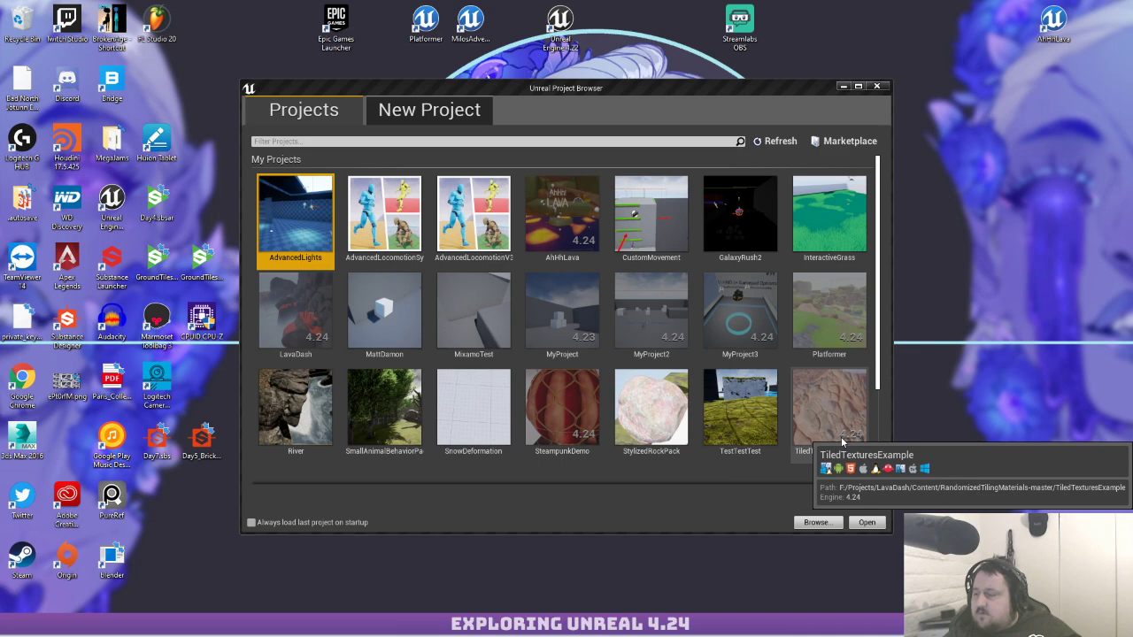
scroll(841, 437, "down", 3)
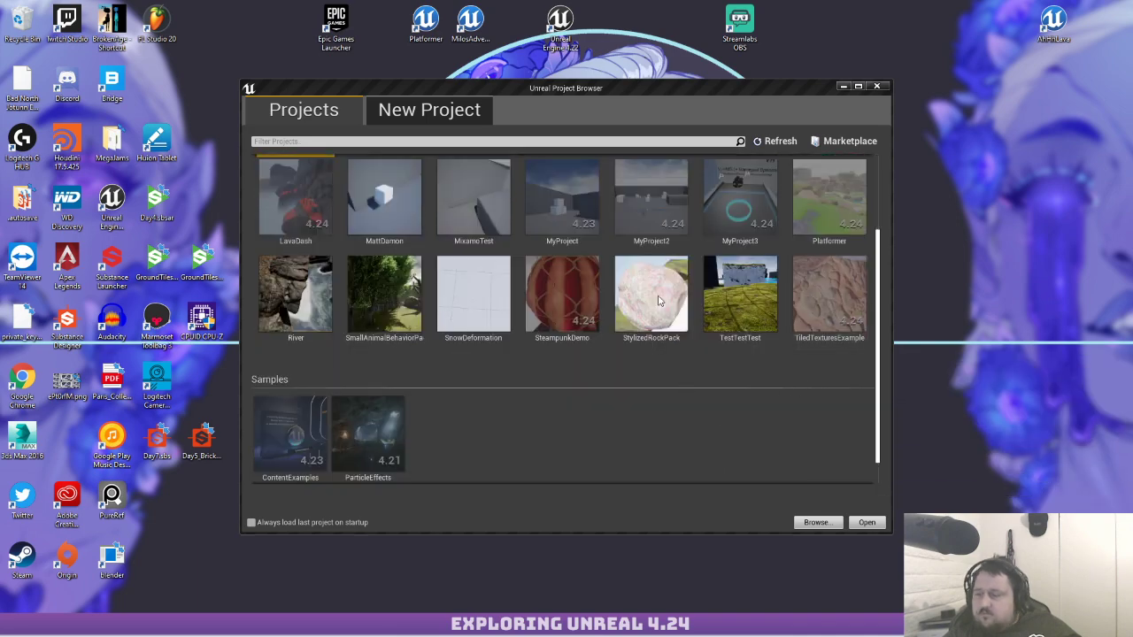
double_click(658, 302)
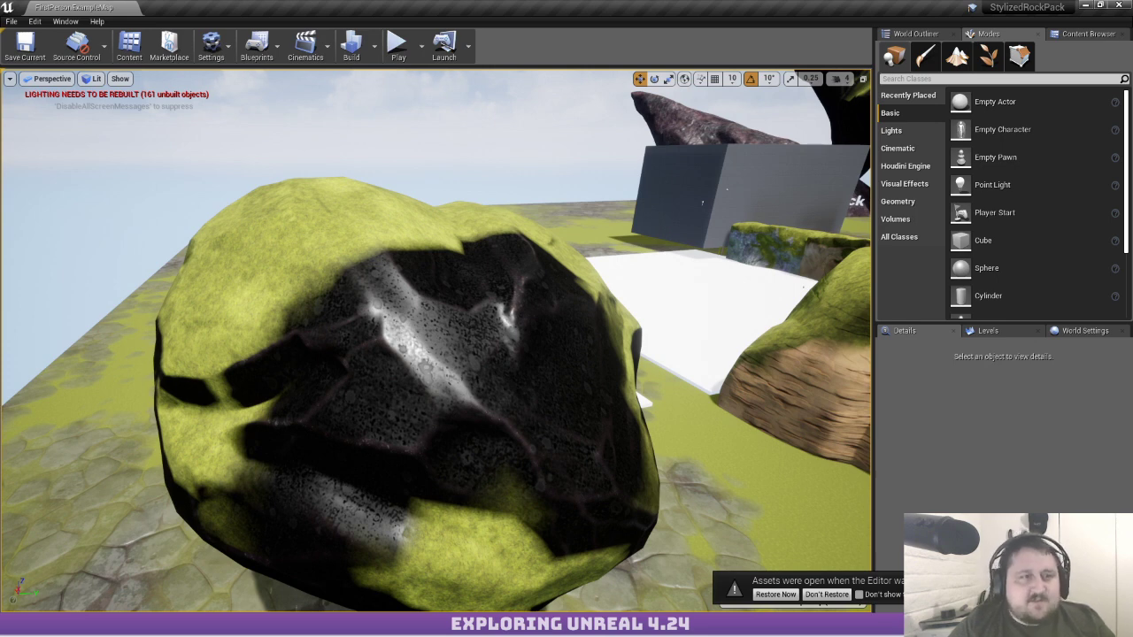
Frame the moss-covered rock in the level viewport and capture a standard screenshot of it
left_click(347, 126)
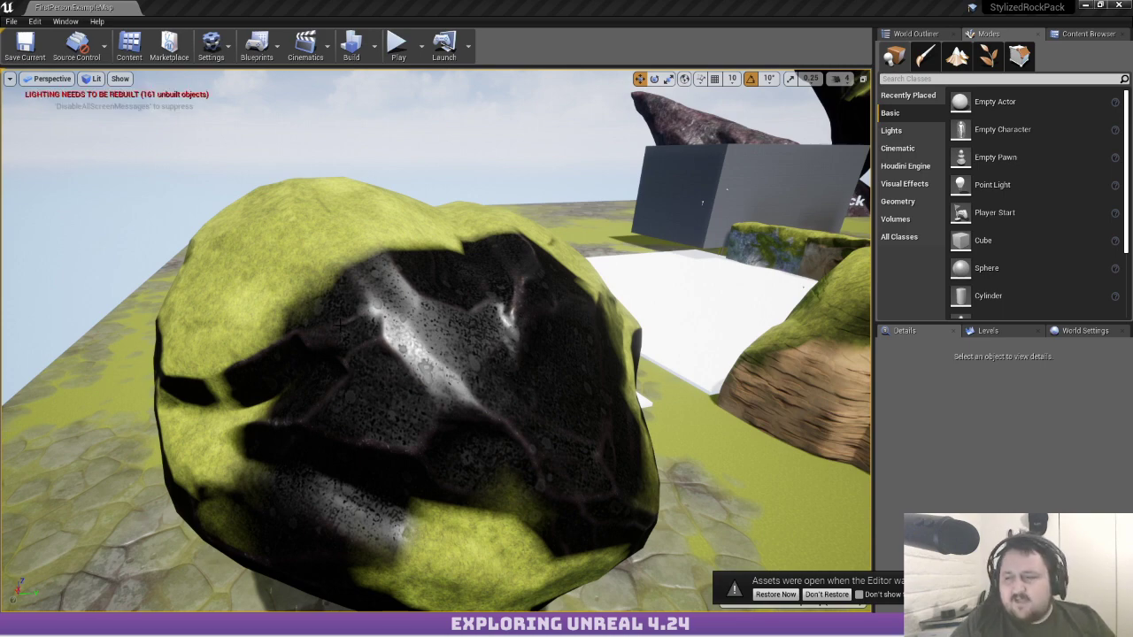
right_click_drag(435, 341, 482, 290)
key("F9")
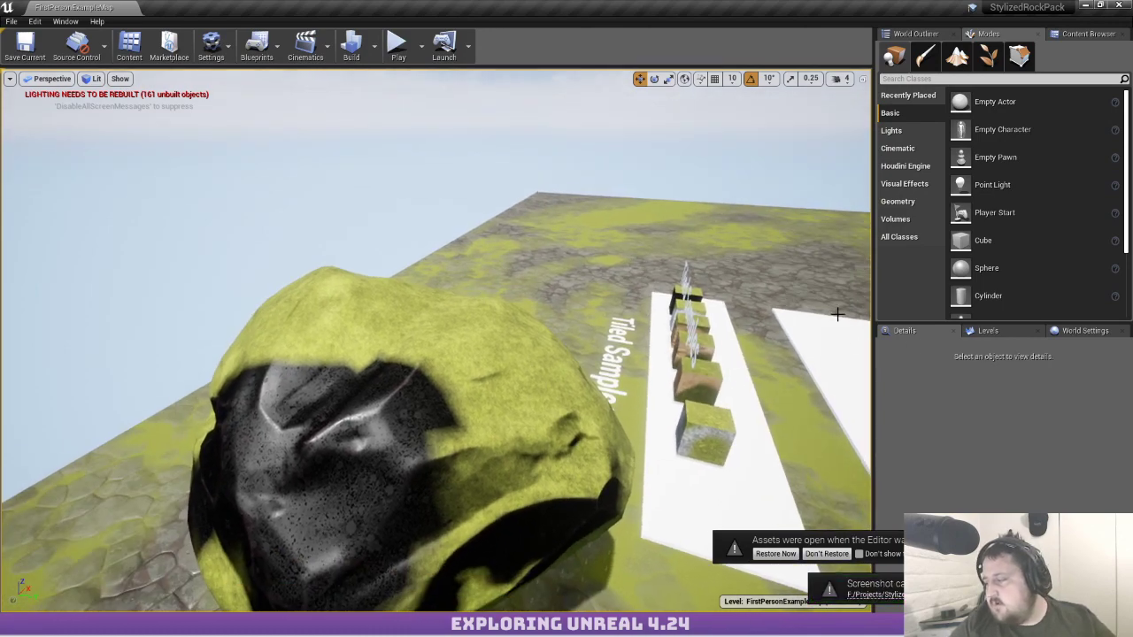
right_click_drag(550, 263, 465, 222)
Toggle the frame-rate statistics on and off again with the stat fps console command
key("grave")
key("Up")
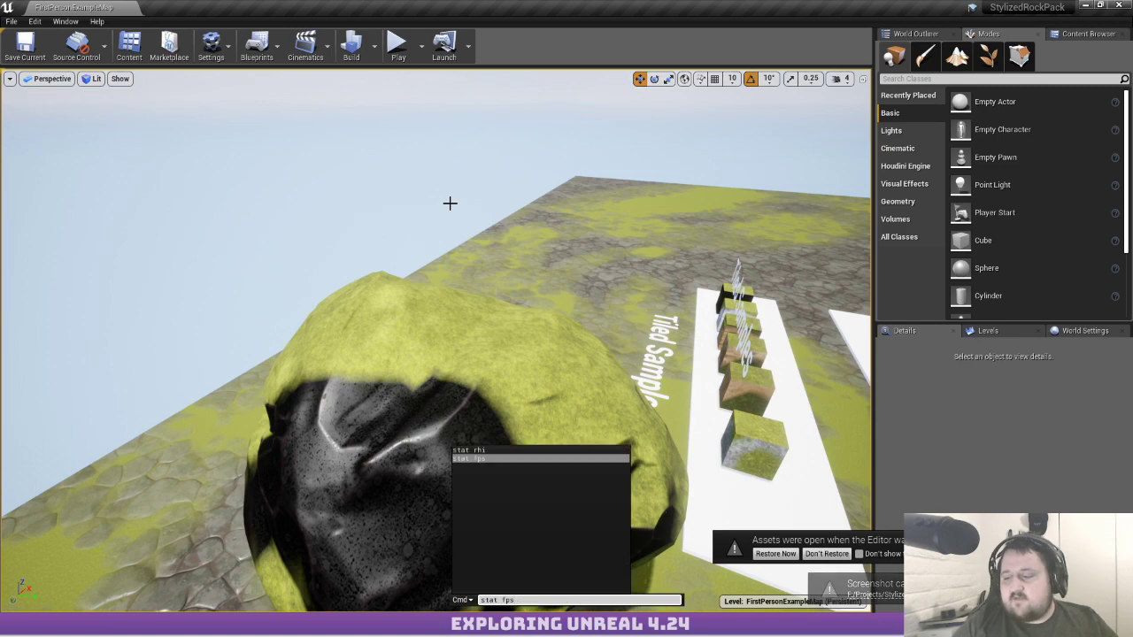
key("Return")
key("Up")
key("Return")
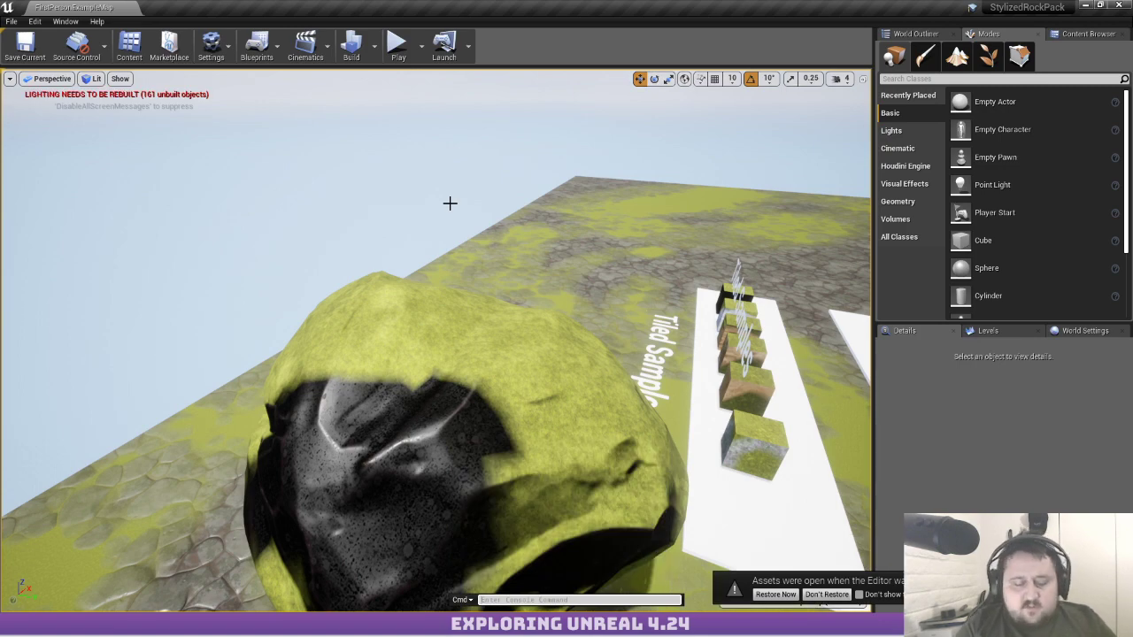
Capture a high-resolution viewport screenshot with the console command HighResShot 1
type("high")
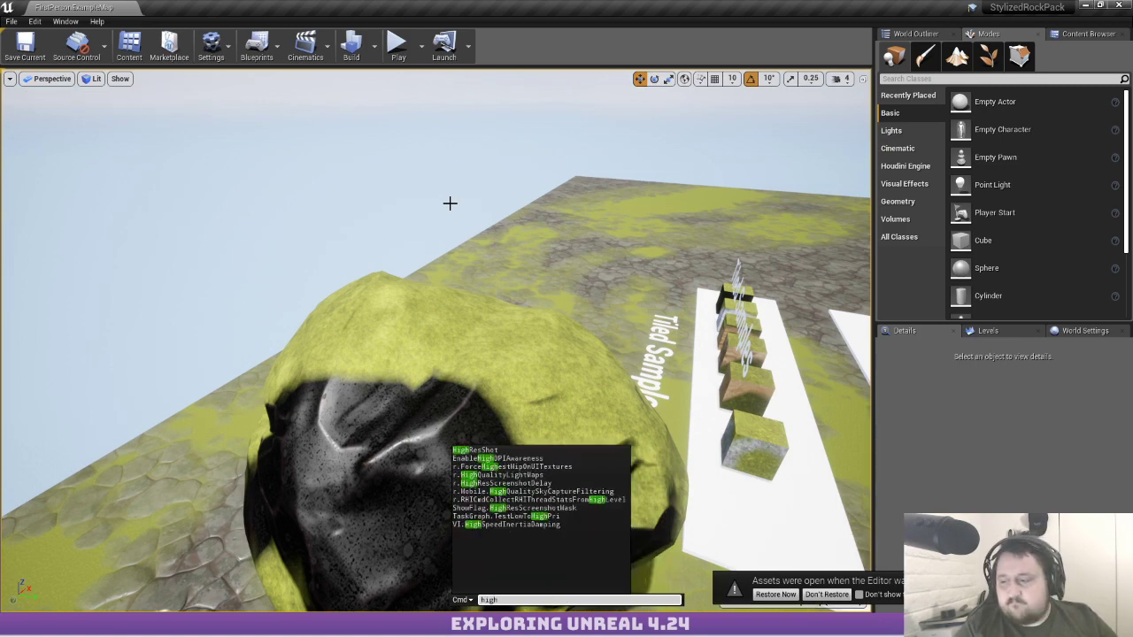
key("Up")
key("Down")
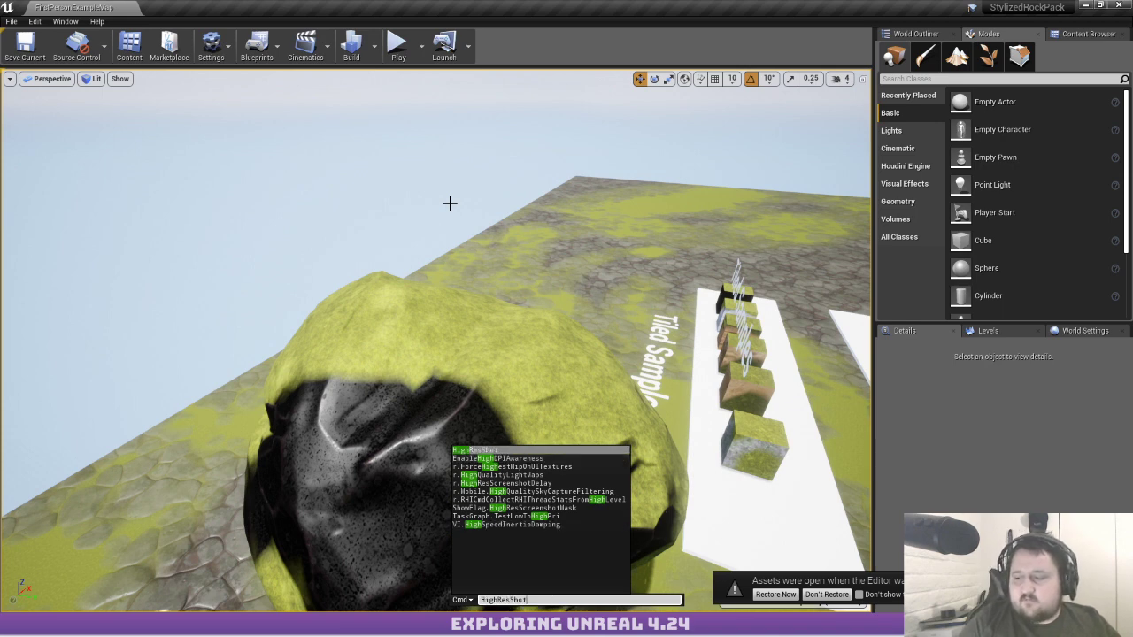
key("Tab")
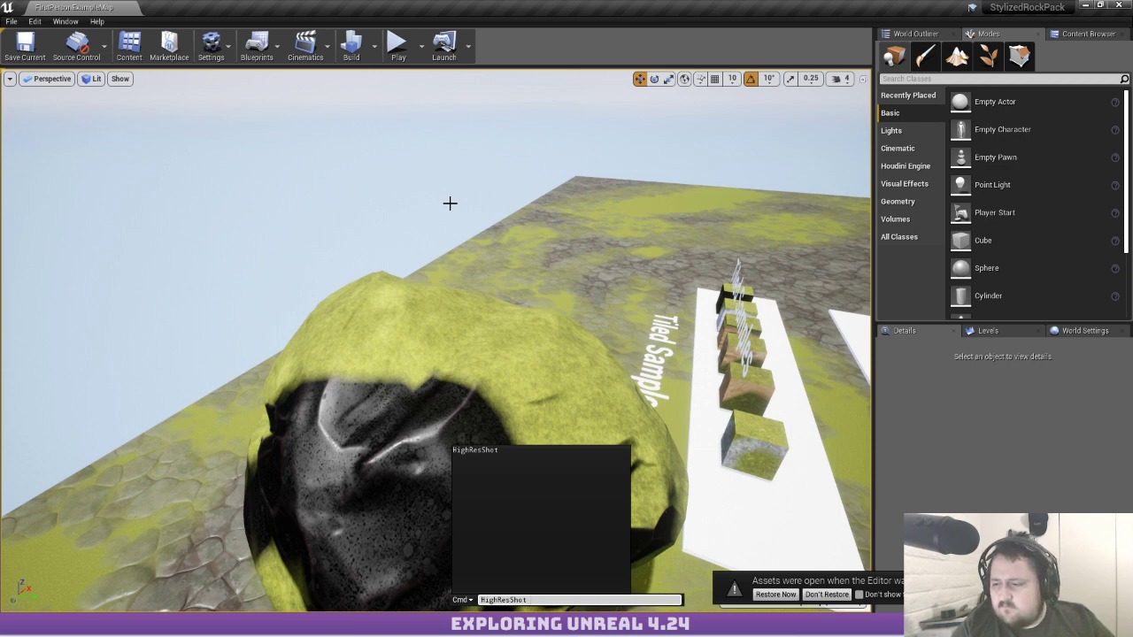
type("1")
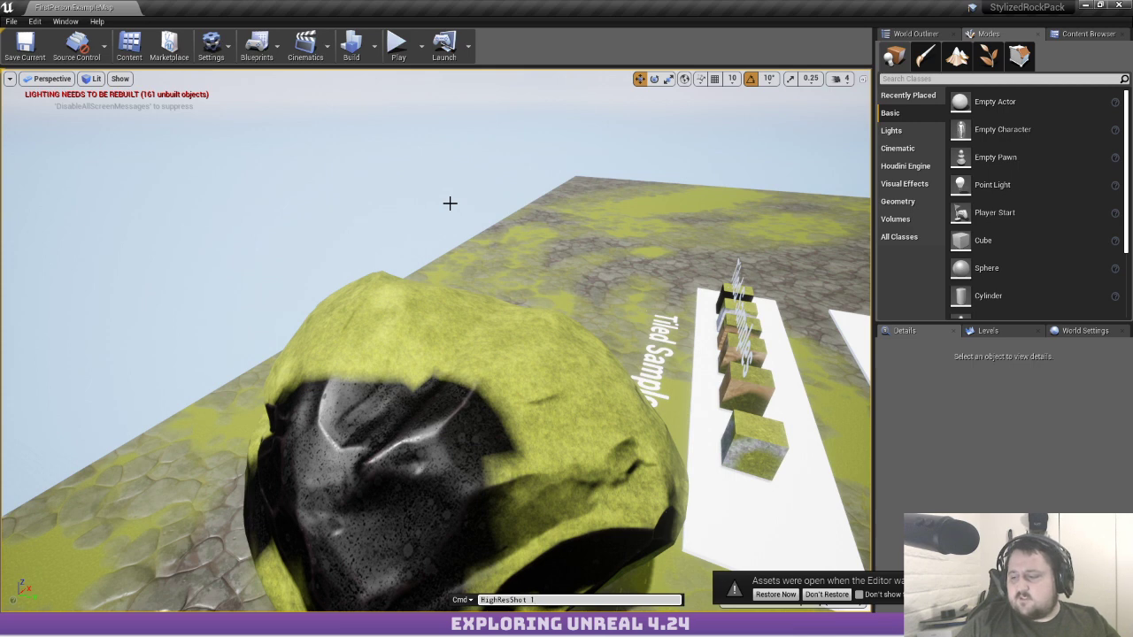
key("Return")
key("Up")
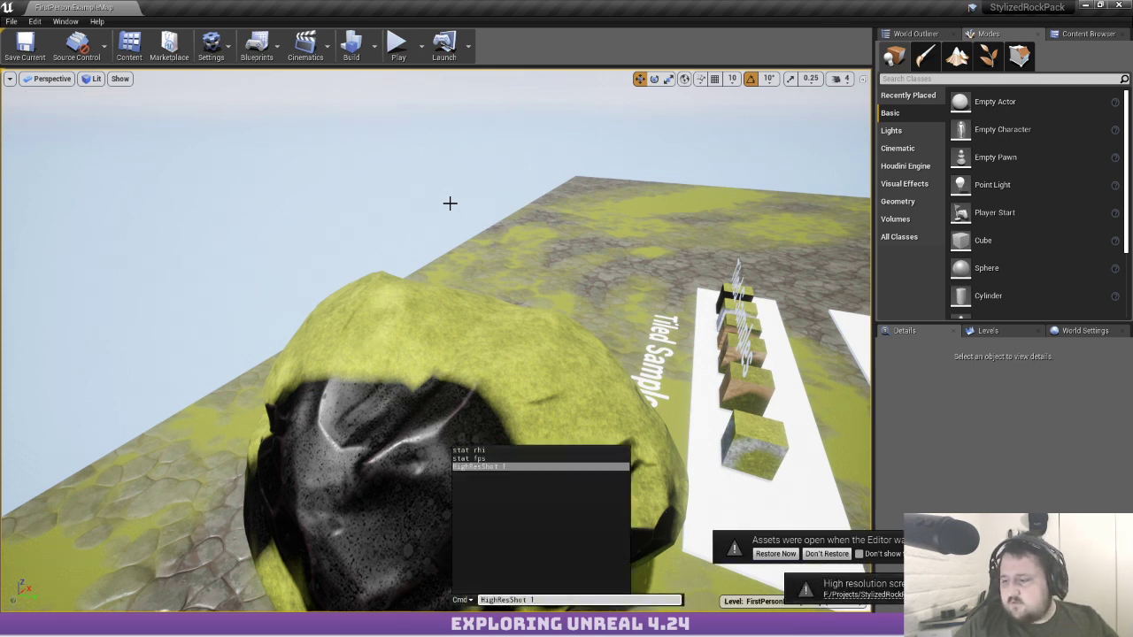
key("Up")
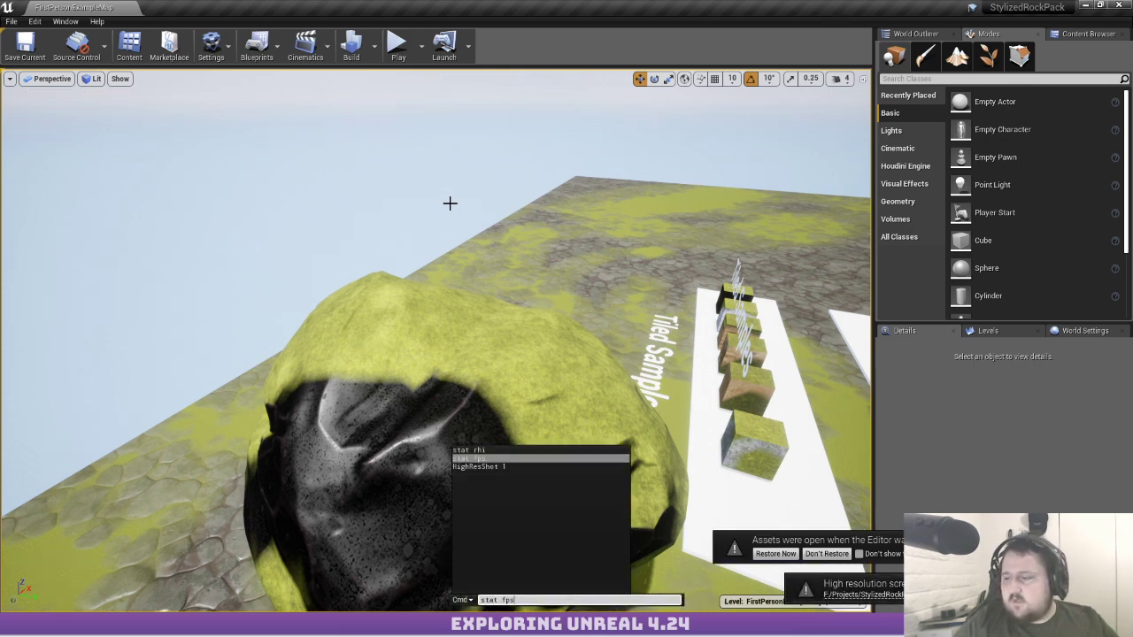
key("Down")
key("BackSpace")
key("BackSpace")
key("BackSpace")
key("BackSpace")
key("BackSpace")
key("BackSpace")
key("BackSpace")
key("BackSpace")
key("BackSpace")
key("BackSpace")
key("BackSpace")
key("BackSpace")
key("BackSpace")
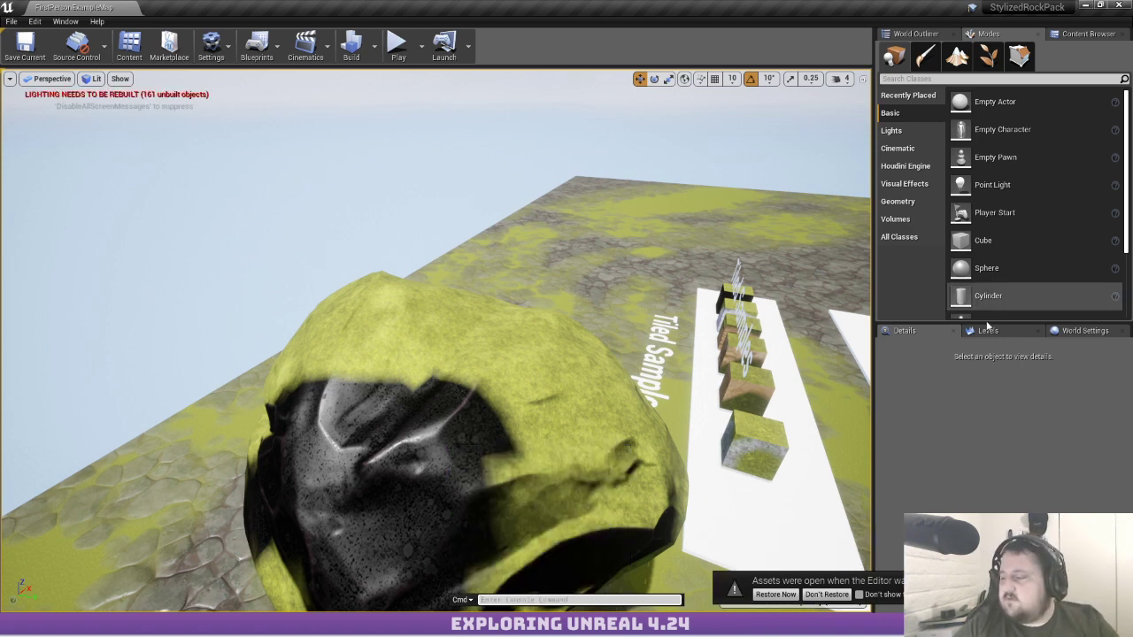
Check the captured images in the project's Saved/Screenshots/Windows folder, selecting ScreenShot00000.png, and close the folder
mouse_move(577, 335)
right_mouse_down()
mouse_move(583, 306)
mouse_move(567, 319)
right_mouse_up()
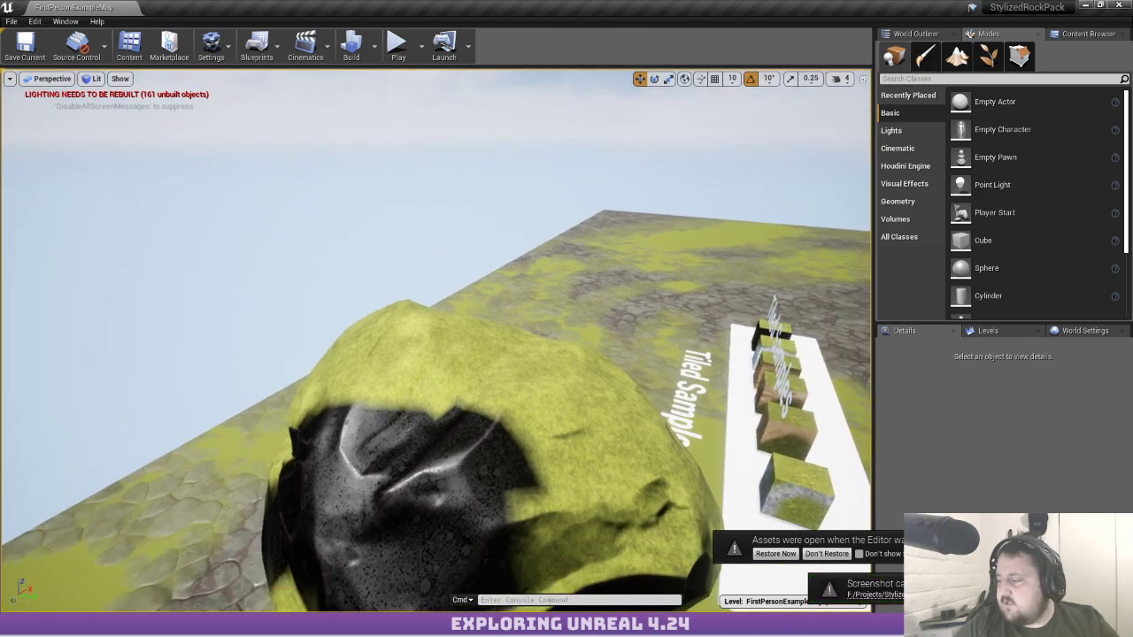
left_click(877, 595)
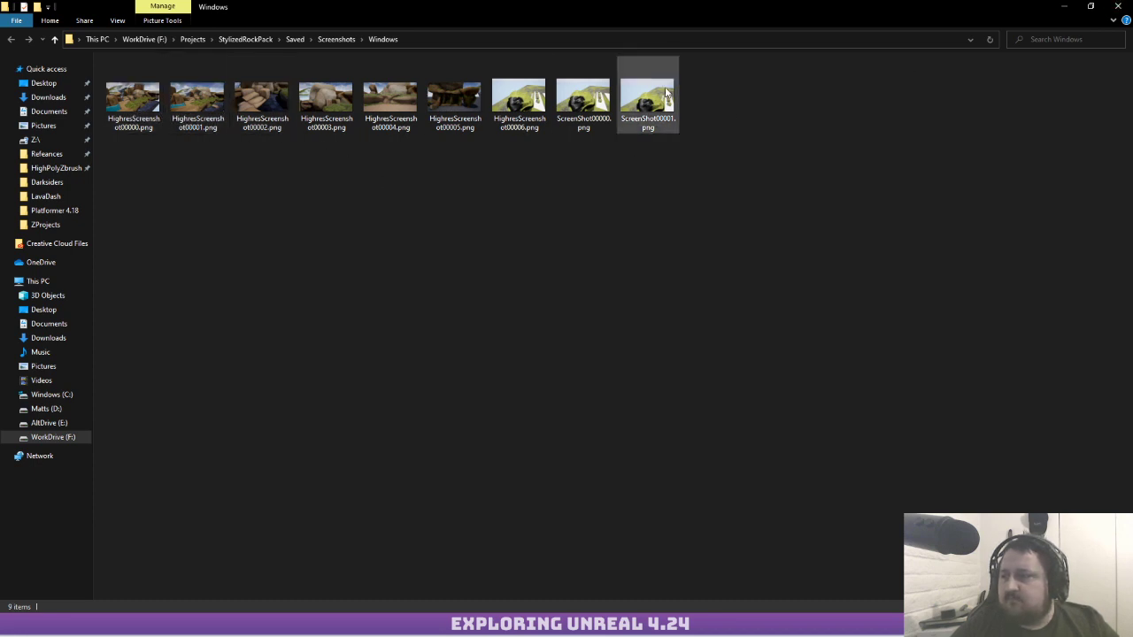
left_click(571, 101)
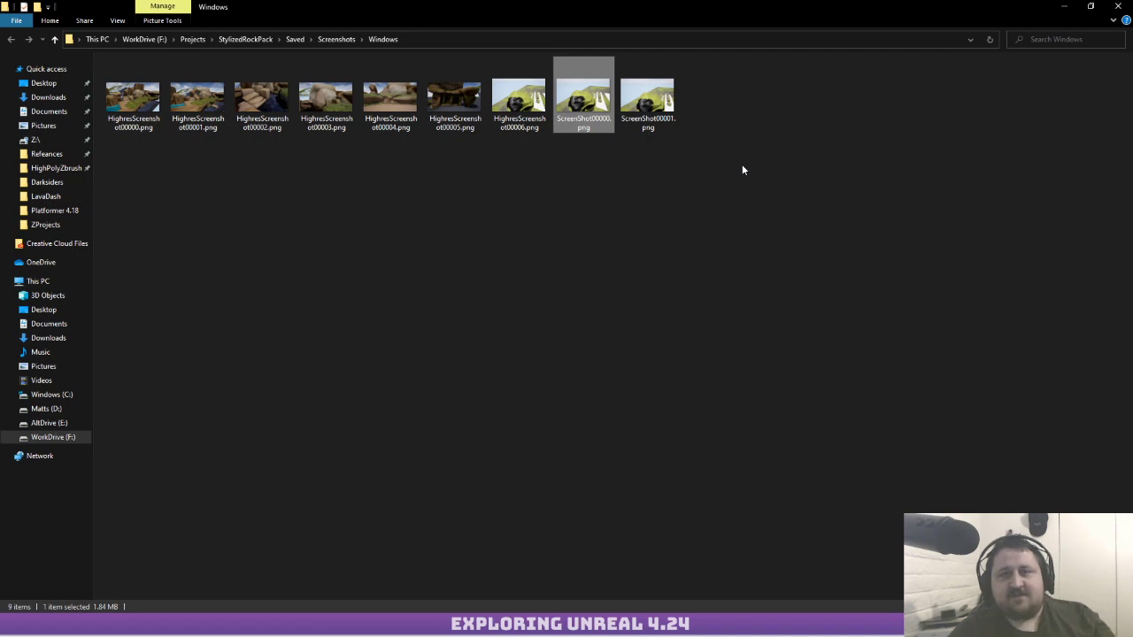
left_click(1119, 6)
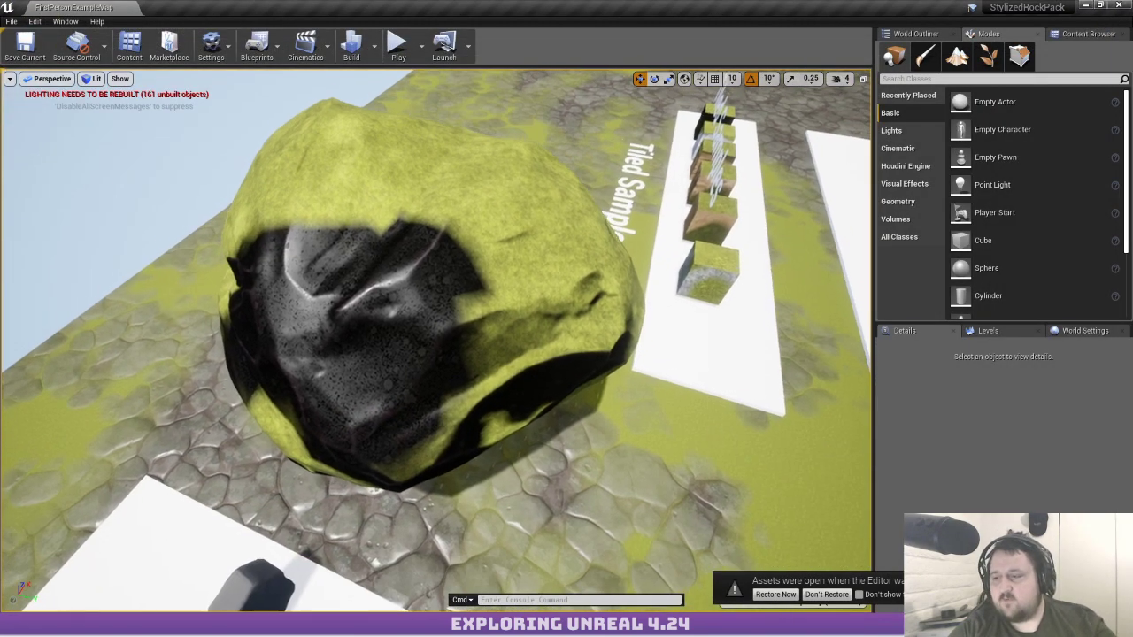
Vertex-paint moss over the dark patch of LP_RoundedRockMedium and erase it again to expose a larger area of dark rock
right_click_drag(387, 266, 381, 257)
left_click(387, 266)
key("shift+2")
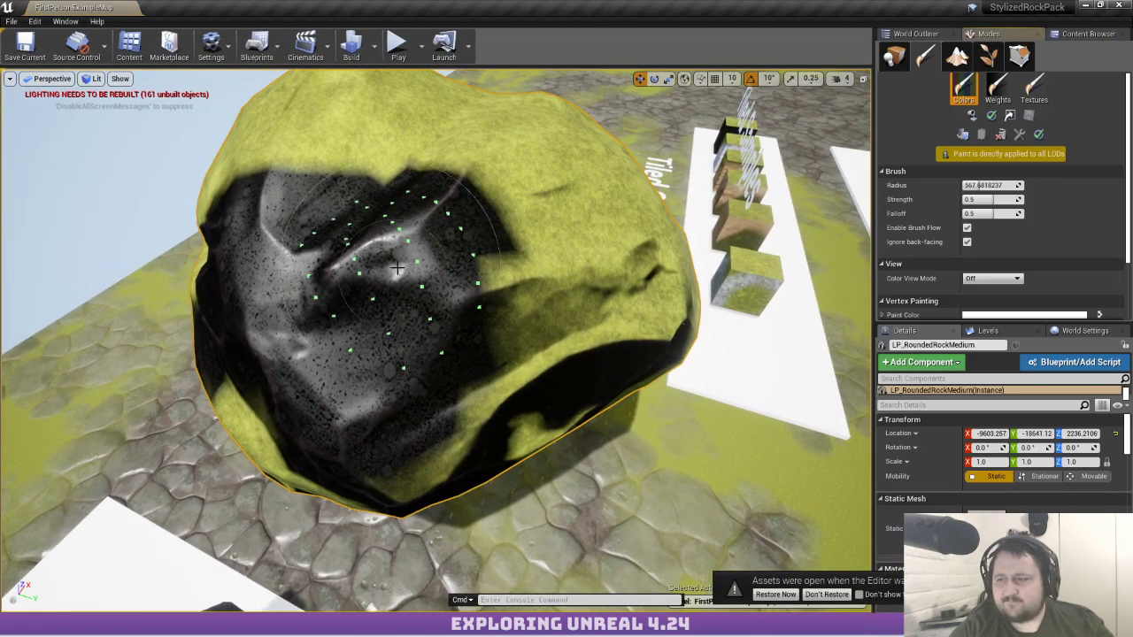
left_click_drag(434, 317, 333, 271)
left_click(398, 227, "shift")
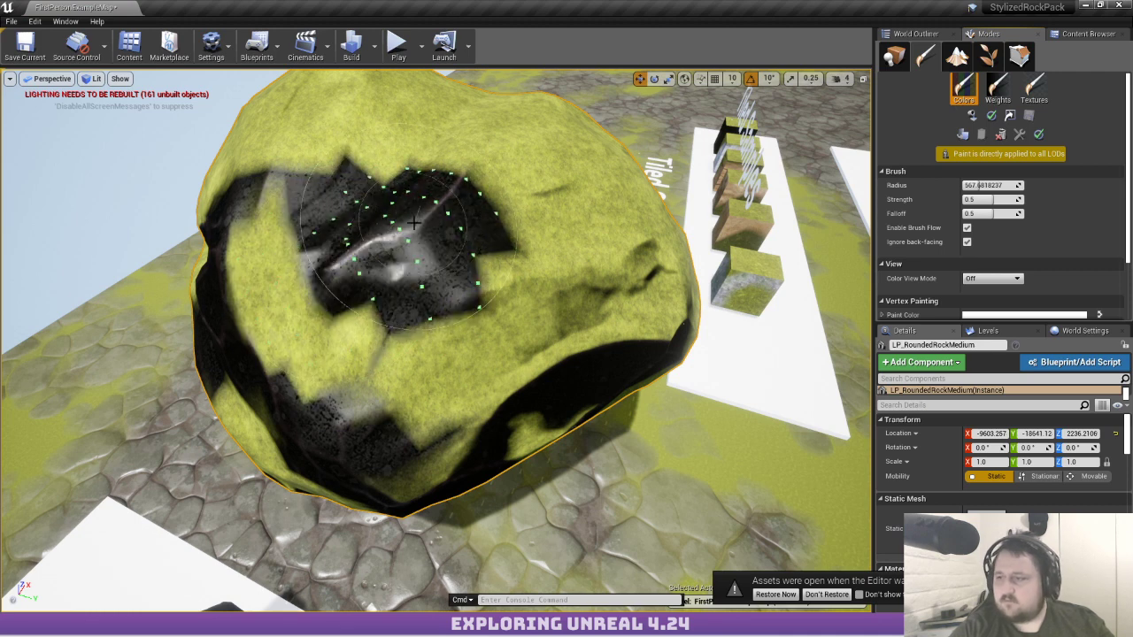
mouse_move(409, 228)
left_mouse_down("shift")
mouse_move(390, 191)
mouse_move(363, 371)
mouse_move(381, 230)
mouse_move(497, 178)
mouse_move(433, 213)
left_mouse_up("shift")
mouse_move(566, 177)
left_mouse_down()
mouse_move(502, 139)
mouse_move(495, 177)
left_mouse_up()
Open the rock's MI_DarkRockM material instance and move its window clear of the level viewport
scroll(984, 469, "down", 3)
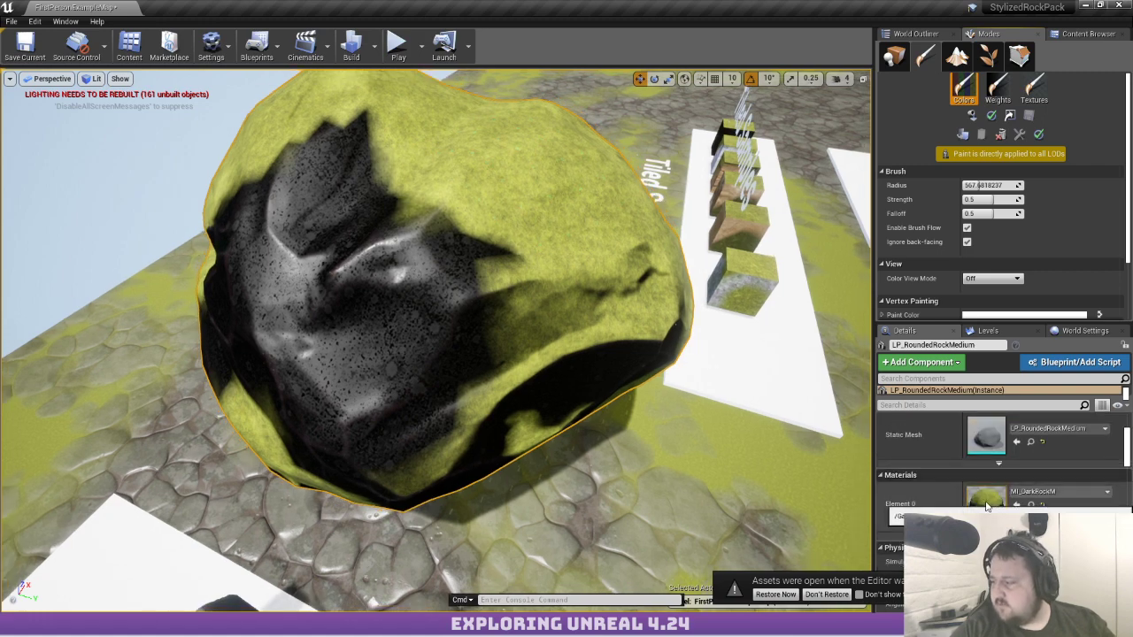
double_click(988, 504)
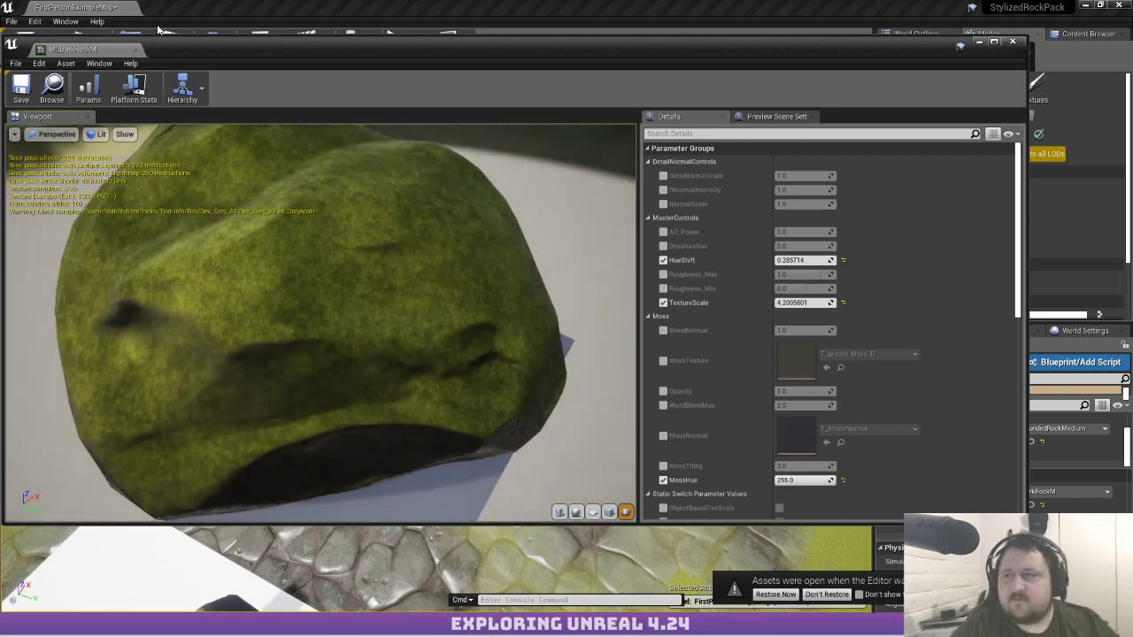
left_click_drag(159, 46, 640, 464)
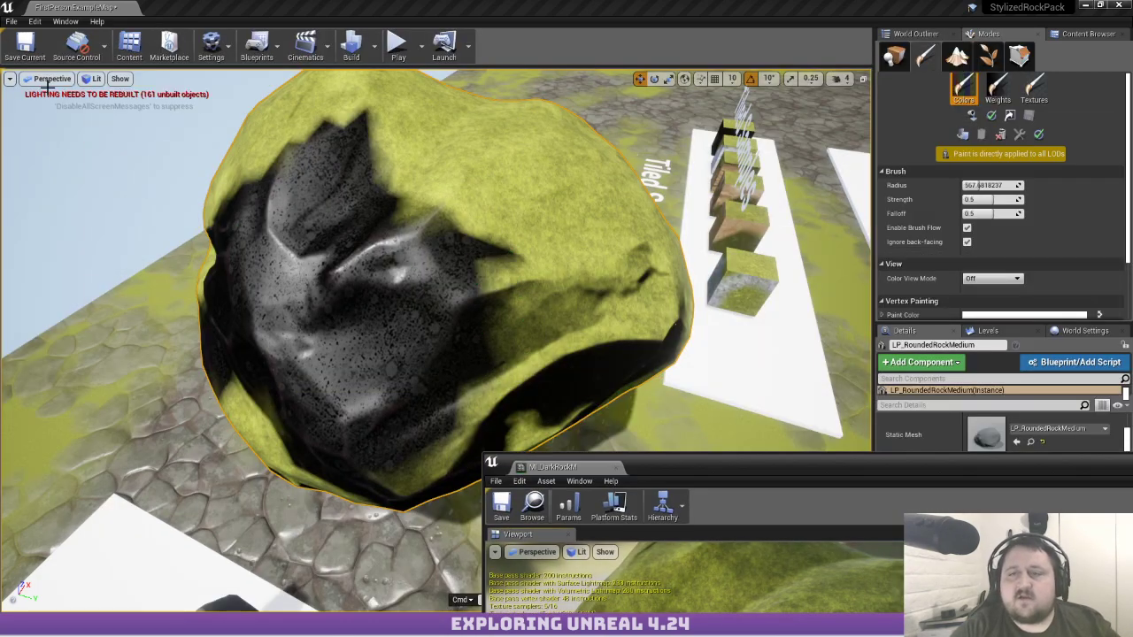
Try to define a capture region with the High Resolution Screenshot tool, and close the tool
left_click(10, 78)
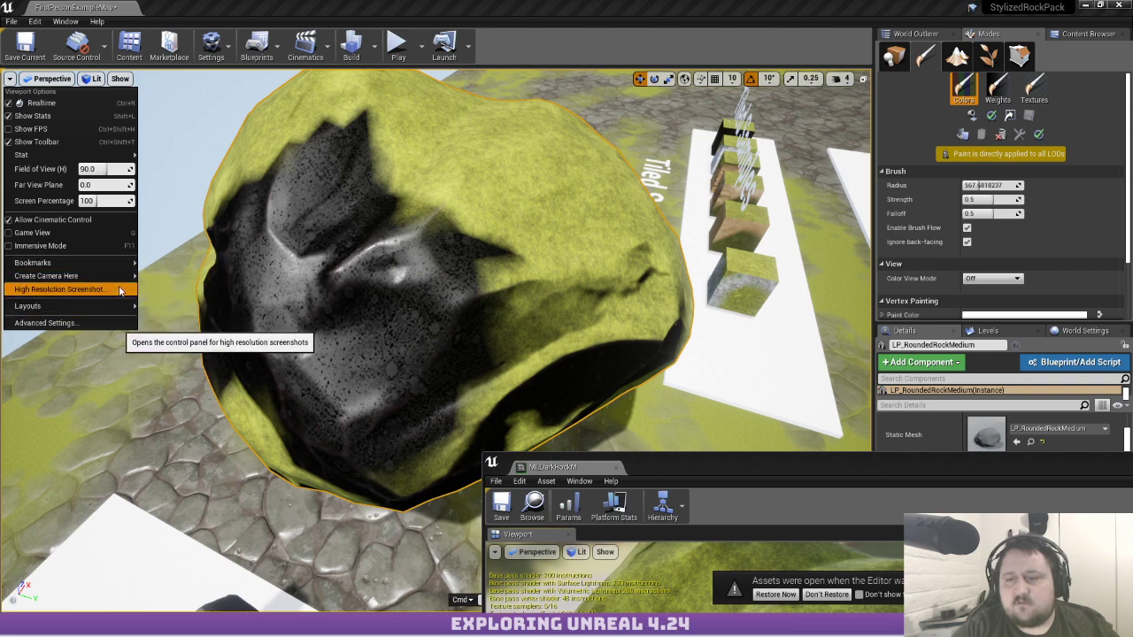
left_click(62, 289)
left_click_drag(598, 236, 465, 195)
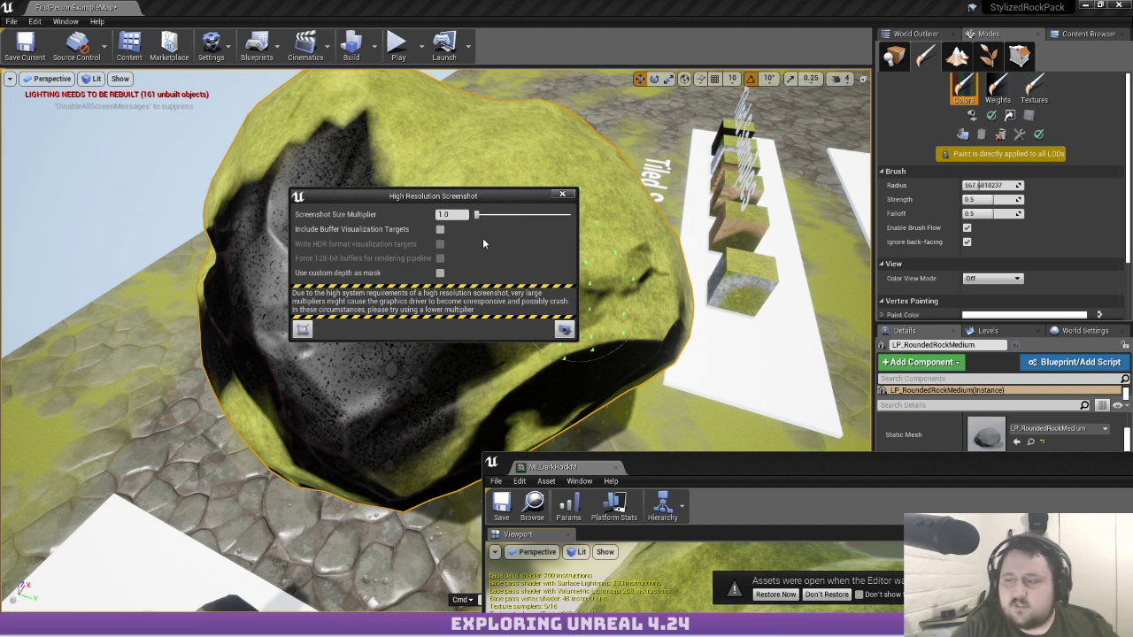
left_click(302, 329)
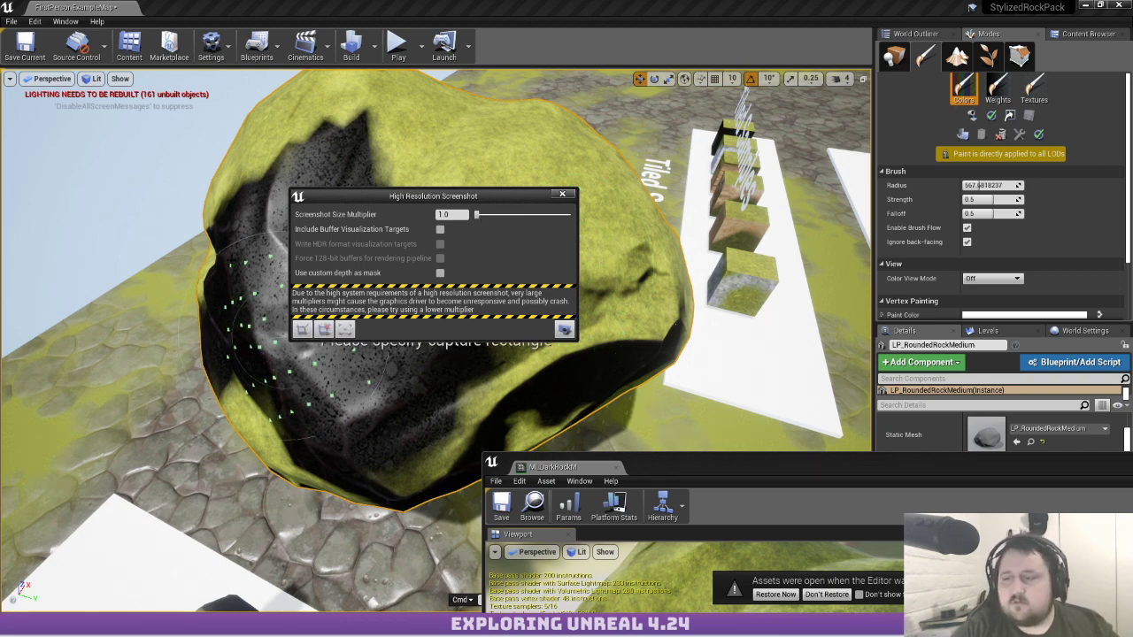
left_click_drag(352, 235, 788, 364)
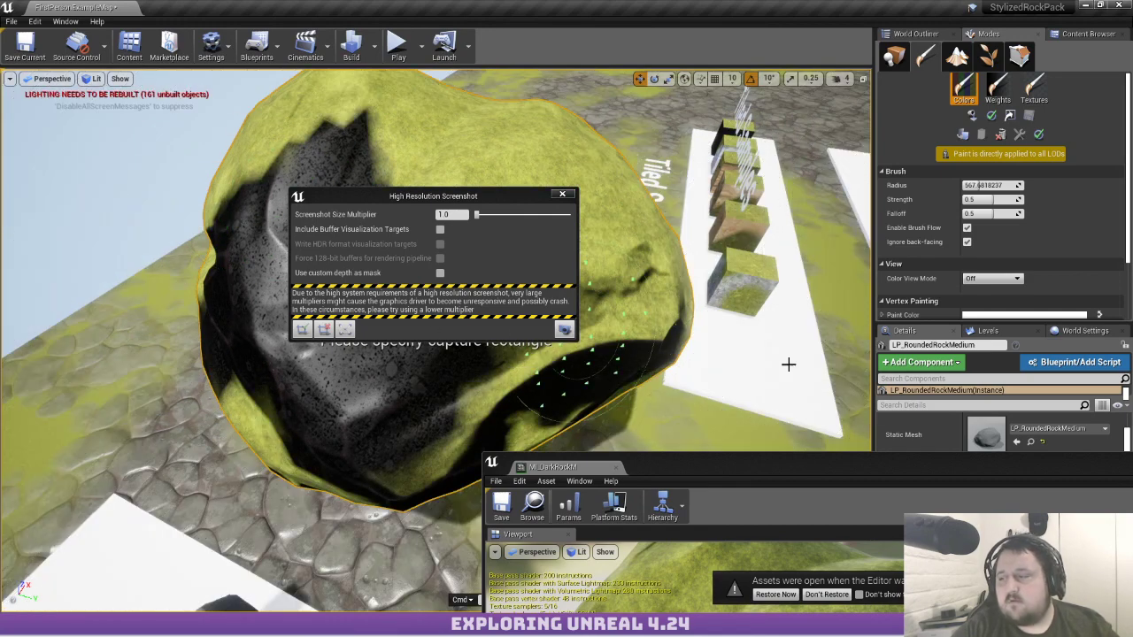
left_click(569, 195)
Maximize the MI_DarkRockM instance window and review the rock preview, its parameter groups, texture overrides and parent material
left_click_drag(686, 467, 406, 2)
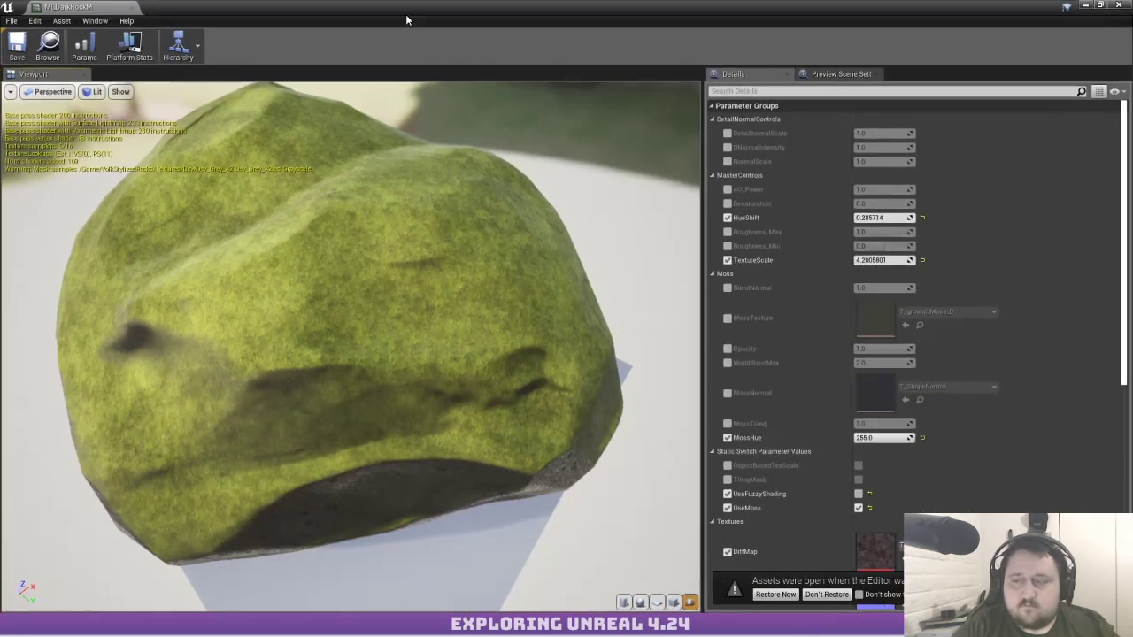
left_click_drag(532, 319, 505, 337)
scroll(820, 380, "down", 3)
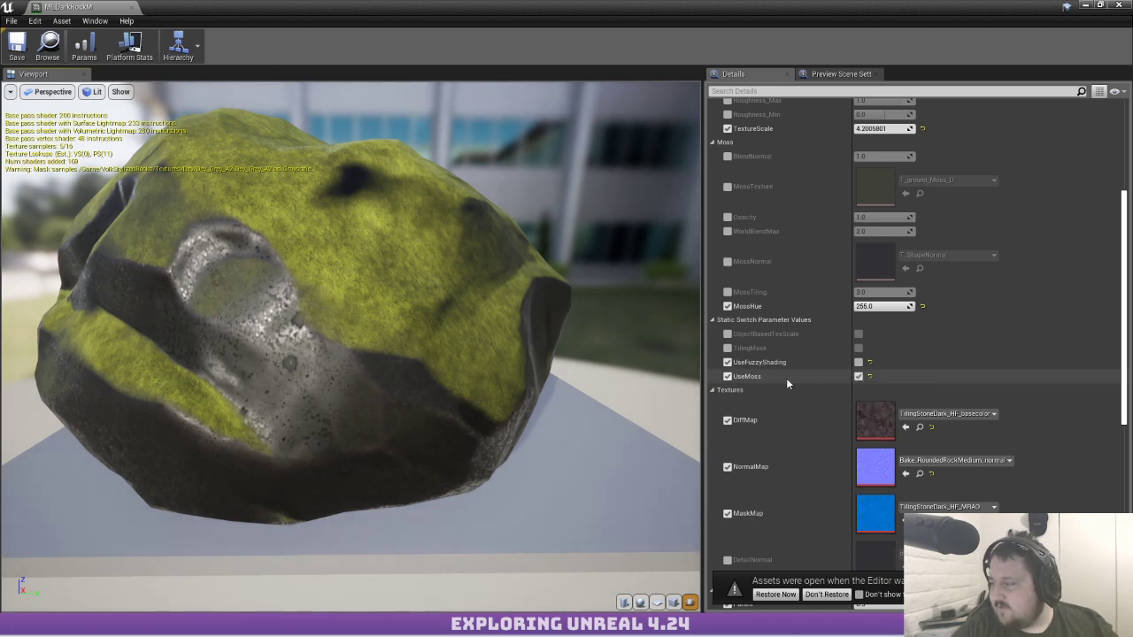
scroll(761, 354, "down", 1)
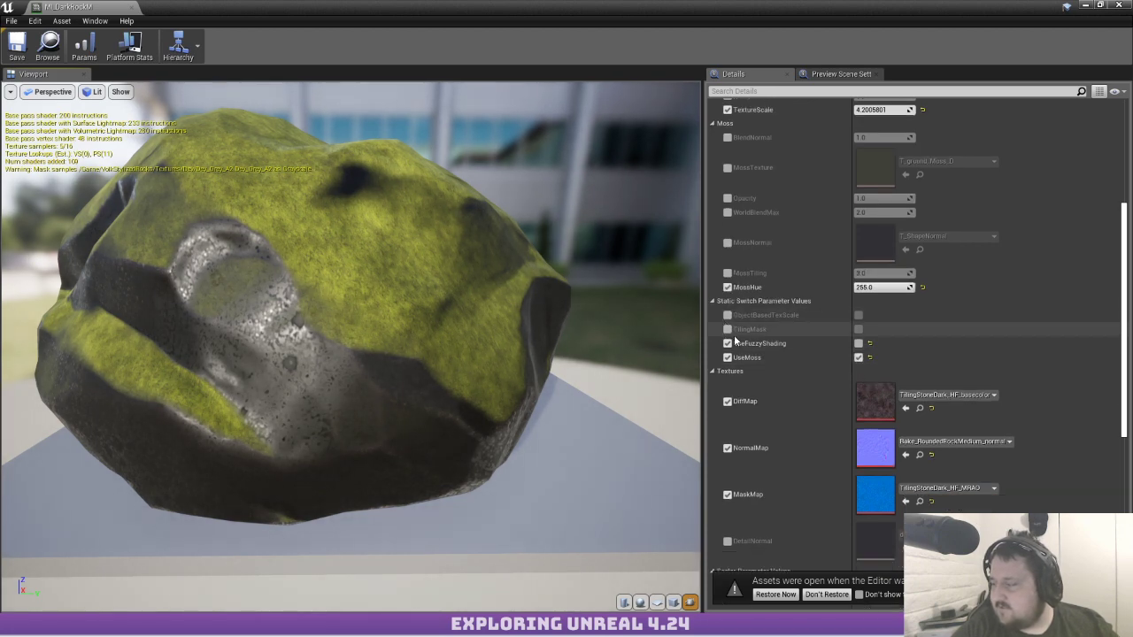
scroll(742, 325, "down", 6)
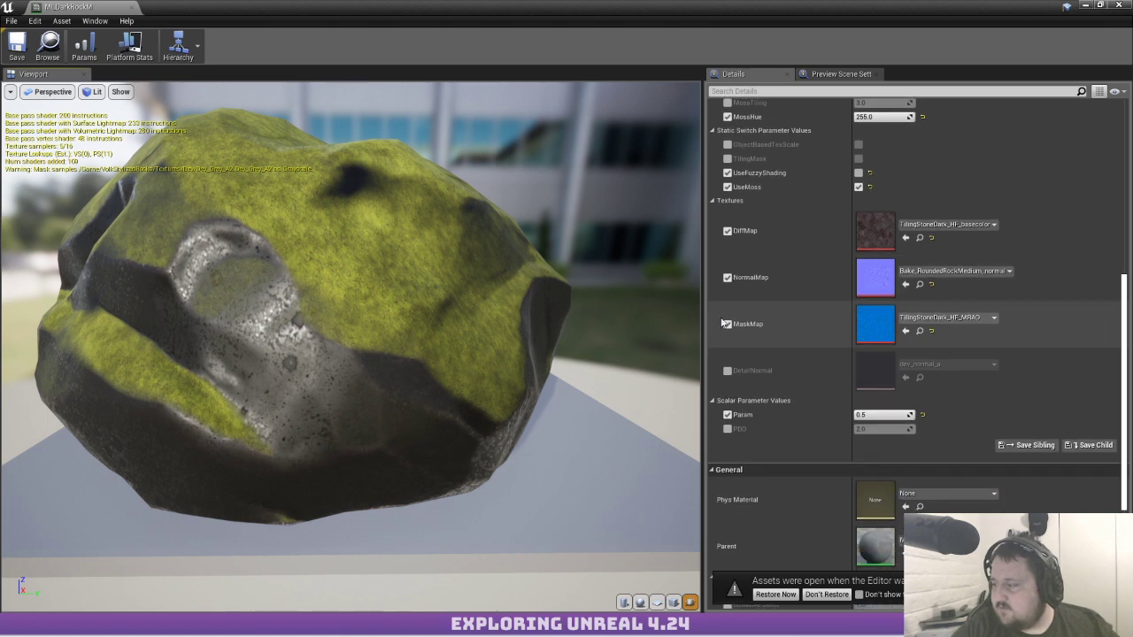
scroll(726, 320, "up", 3)
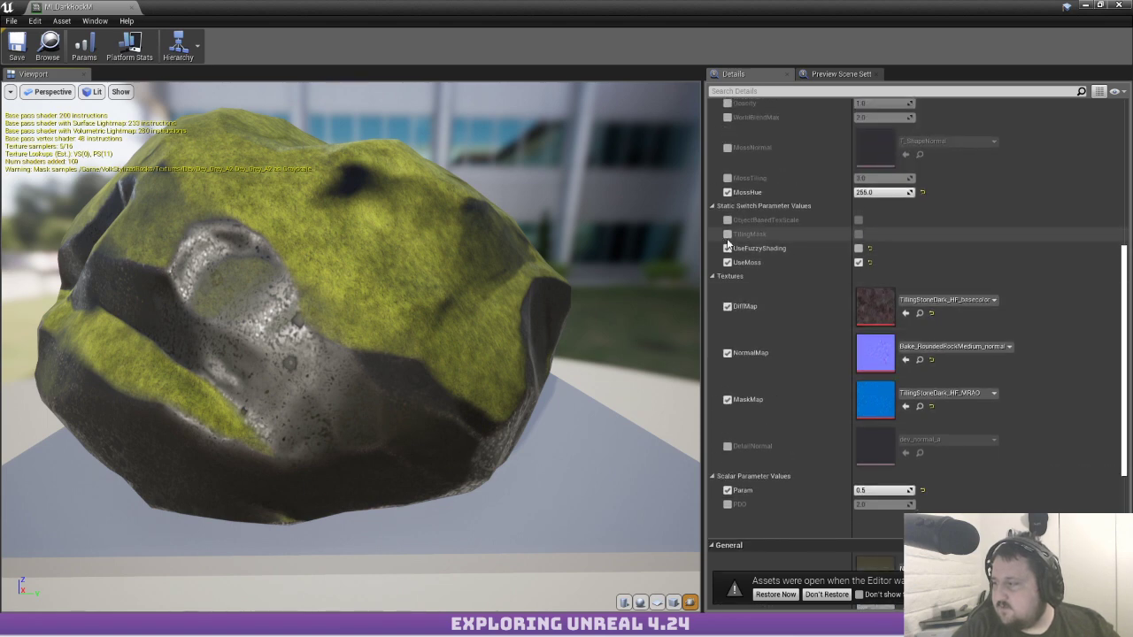
scroll(743, 279, "up", 6)
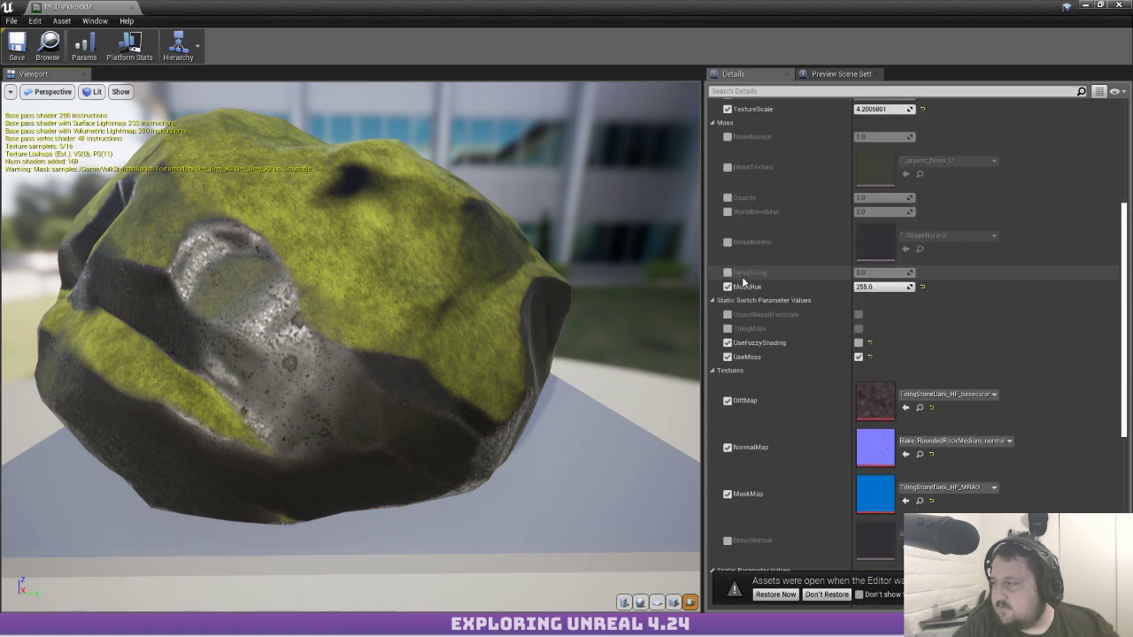
scroll(741, 280, "up", 3)
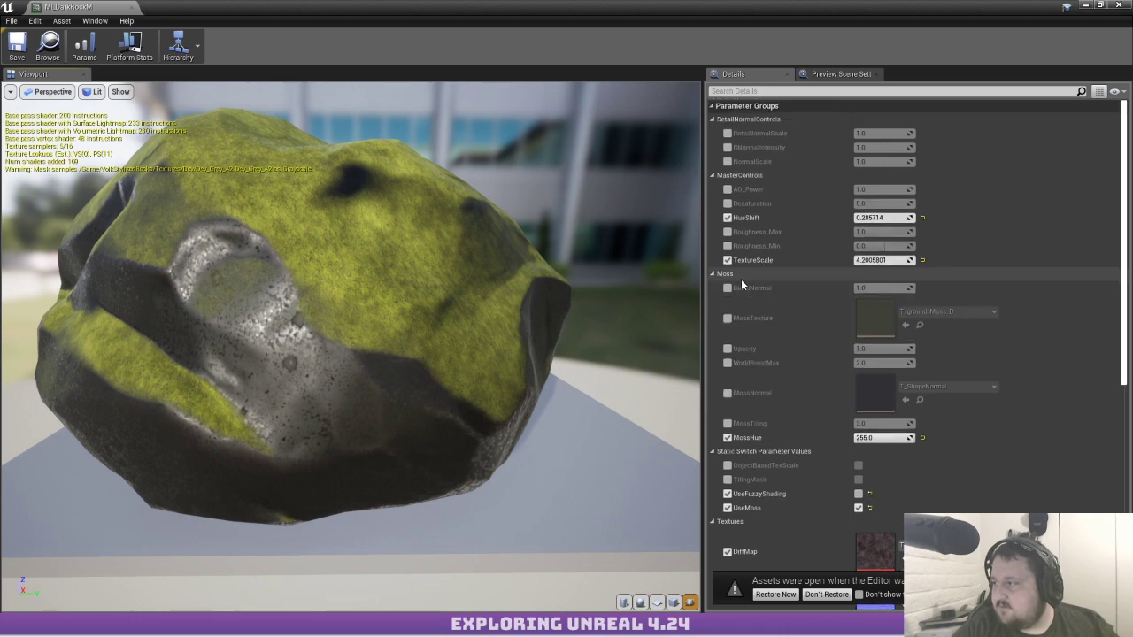
scroll(742, 283, "down", 15)
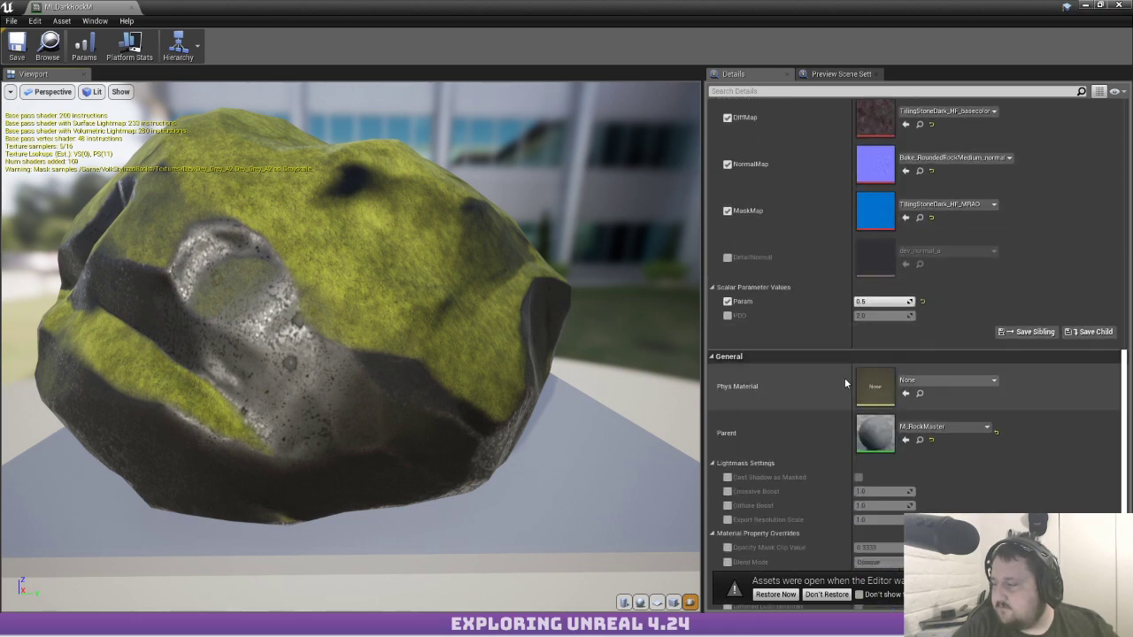
Open the parent material M_RockMaster and examine its DiffMap, MaskMap, NormalMap, Desaturate Color and HueShift nodes
double_click(879, 416)
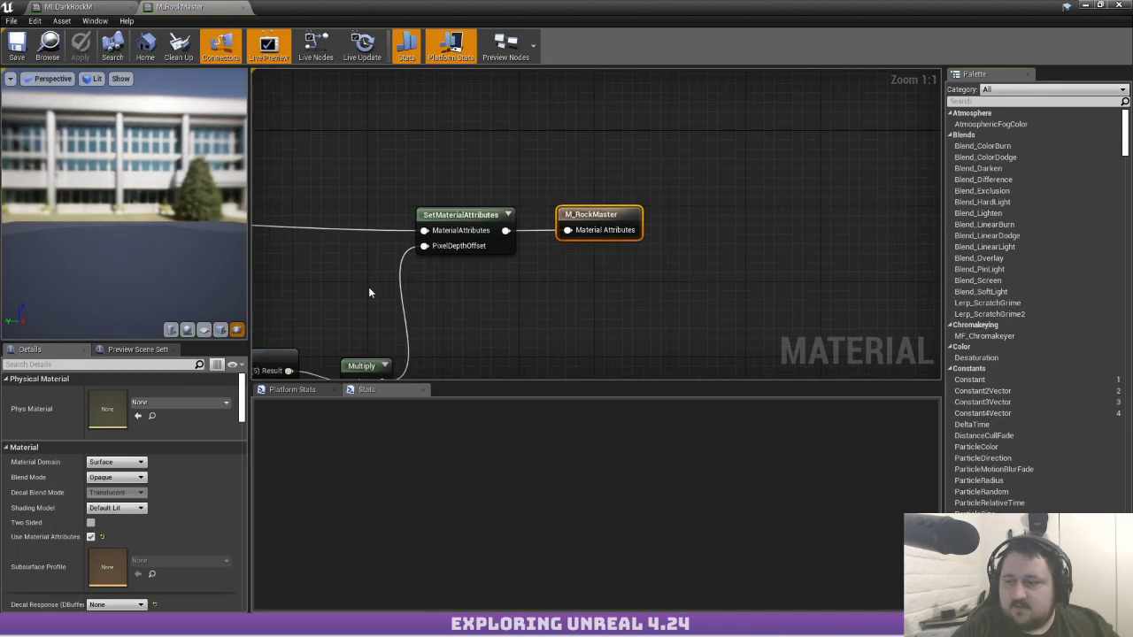
scroll(792, 248, "up", 6)
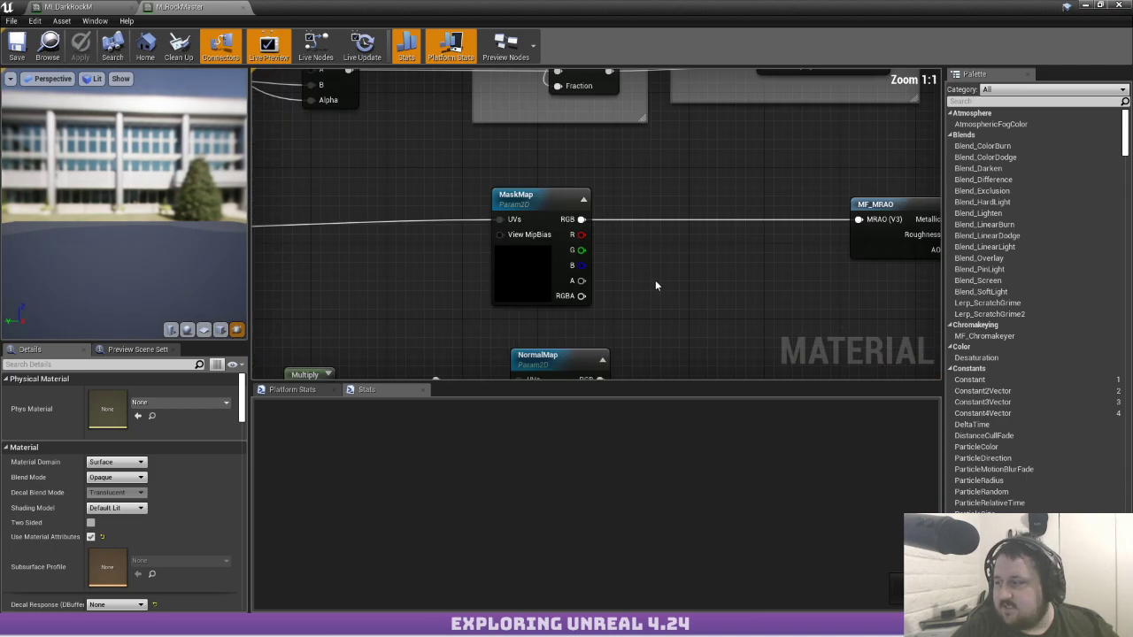
scroll(554, 225, "down", 5)
scroll(589, 205, "up", 5)
scroll(743, 210, "up", 1)
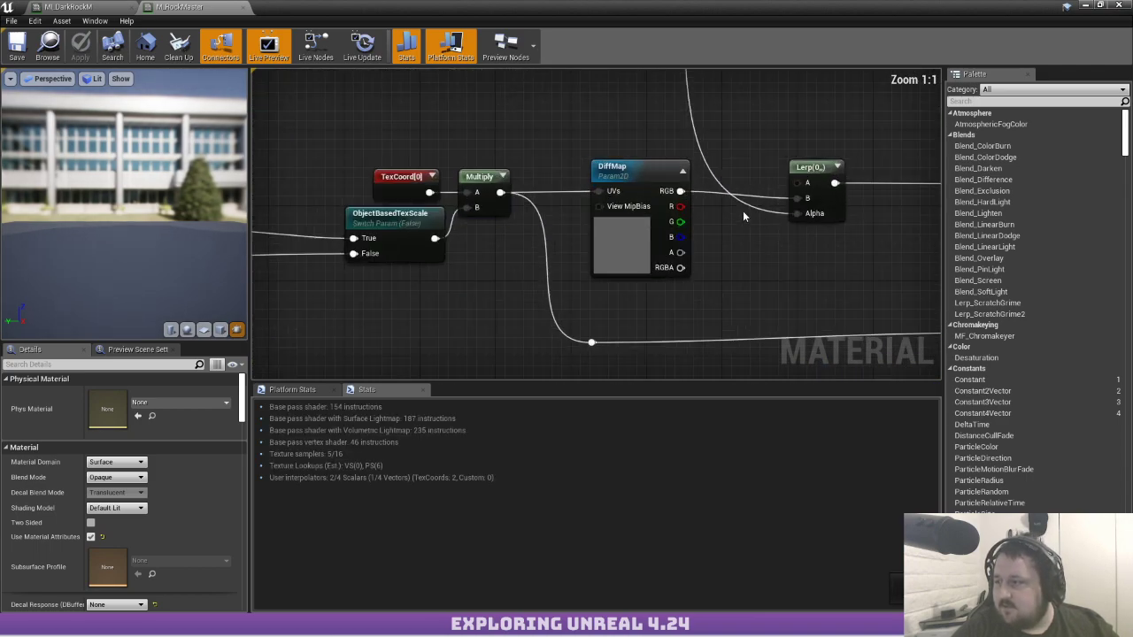
right_click_drag(743, 210, 604, 198)
scroll(649, 199, "down", 4)
right_click_drag(761, 196, 345, 142)
right_click_drag(680, 226, 795, 222)
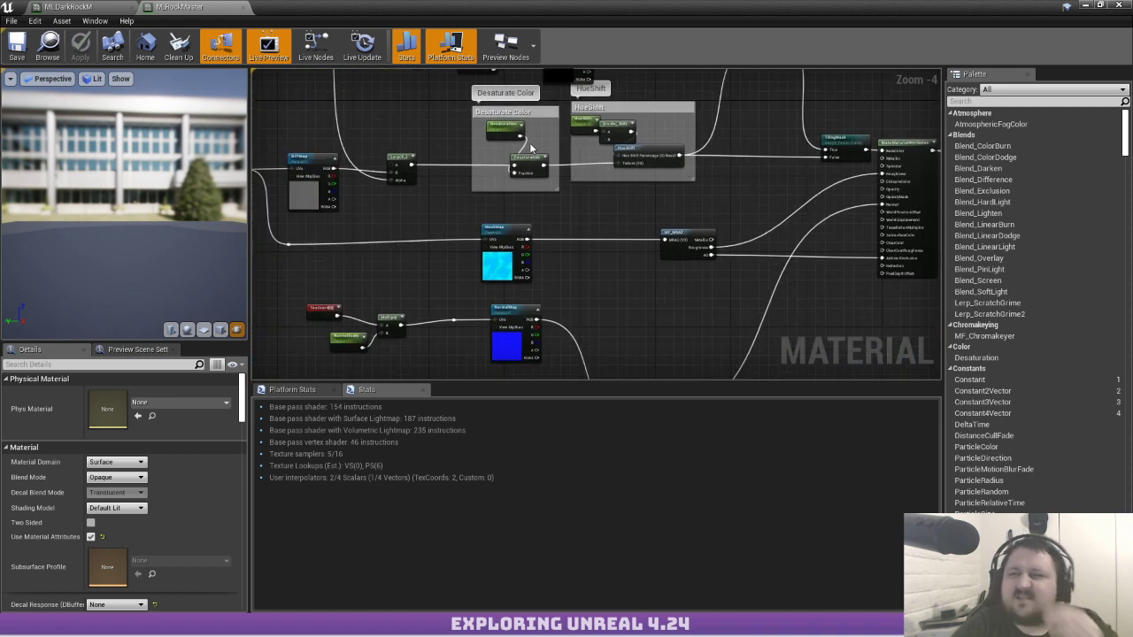
right_click_drag(529, 144, 391, 120)
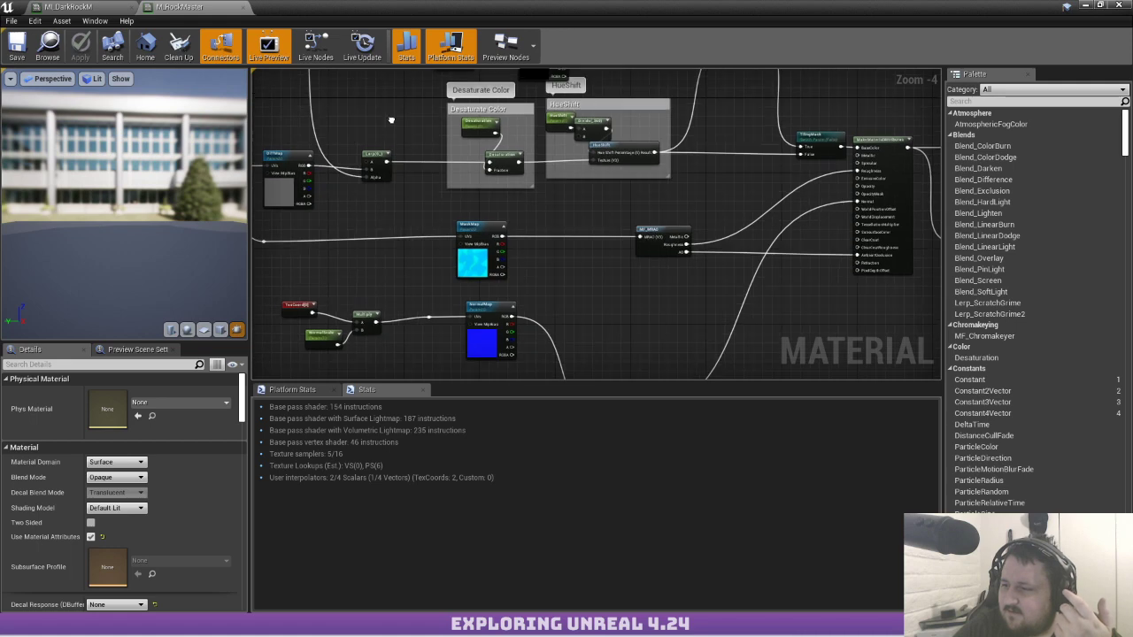
Add a StaticSwitchParameter node below the Desaturate Color group and name it UseDirt
right_click(420, 189)
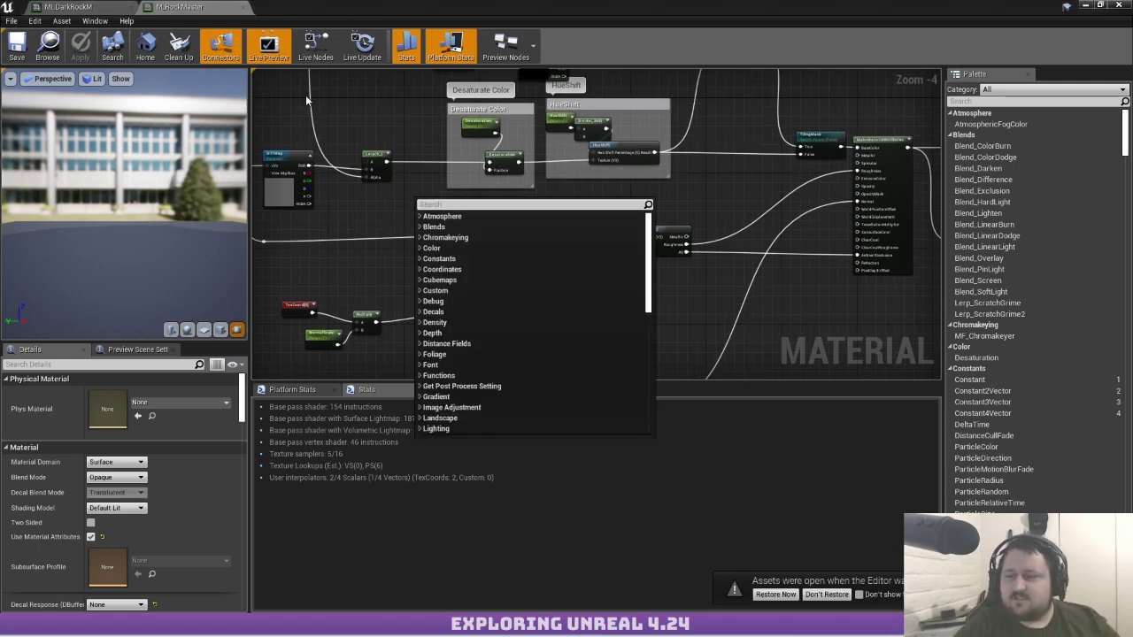
type("static")
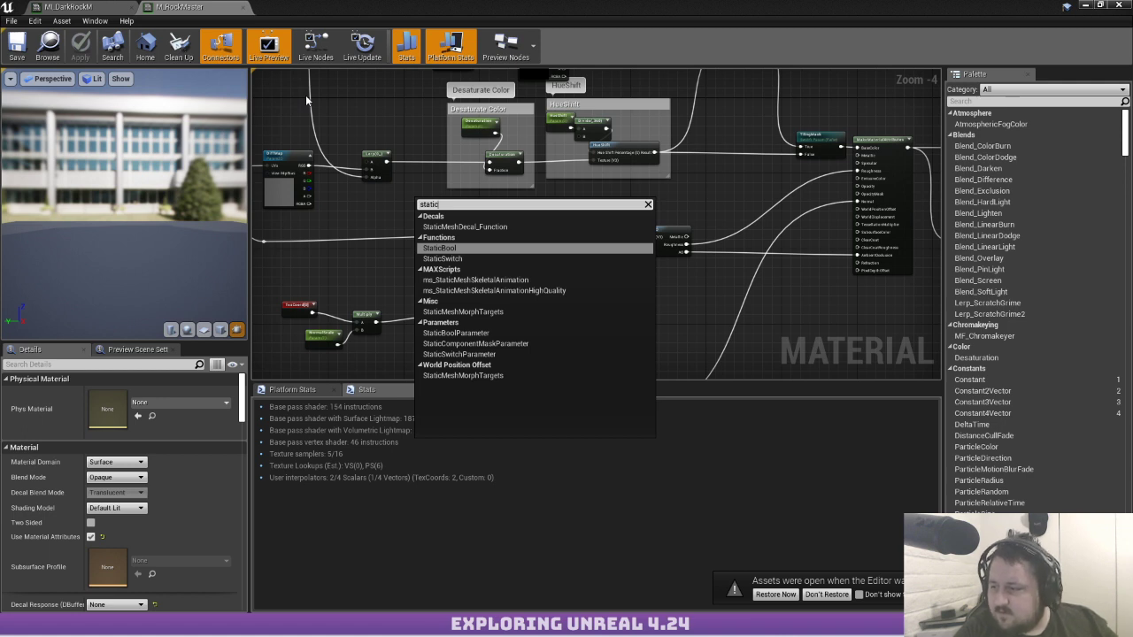
key("Down")
key("Down")
key("Down")
key("Down")
key("Down")
key("Down")
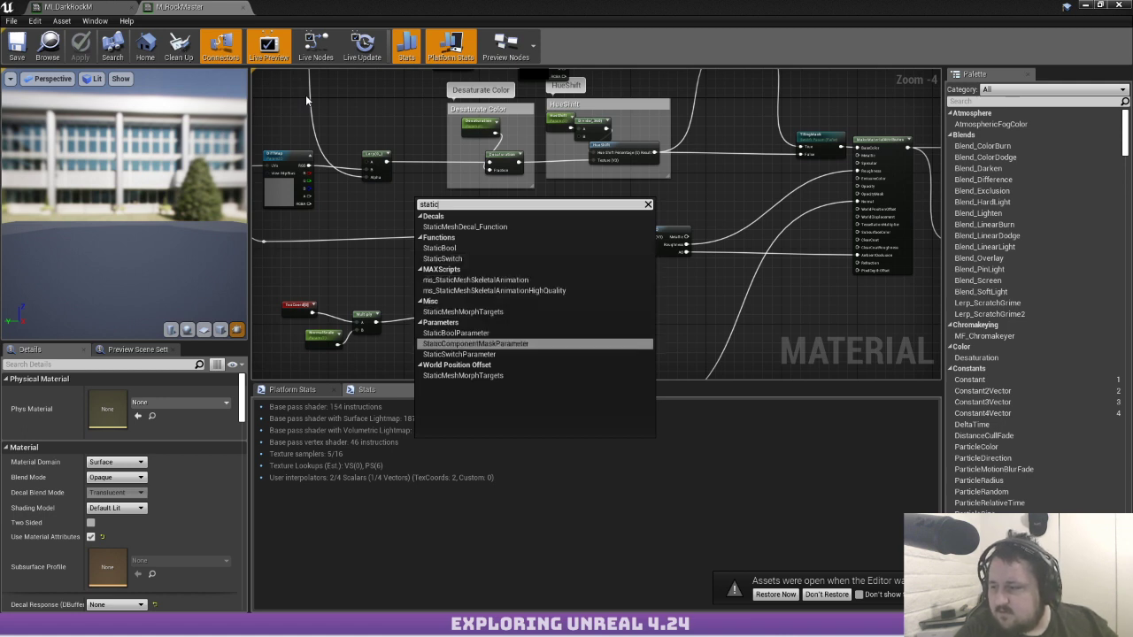
key("Up")
key("Up")
key("Up")
key("Up")
key("Up")
key("Up")
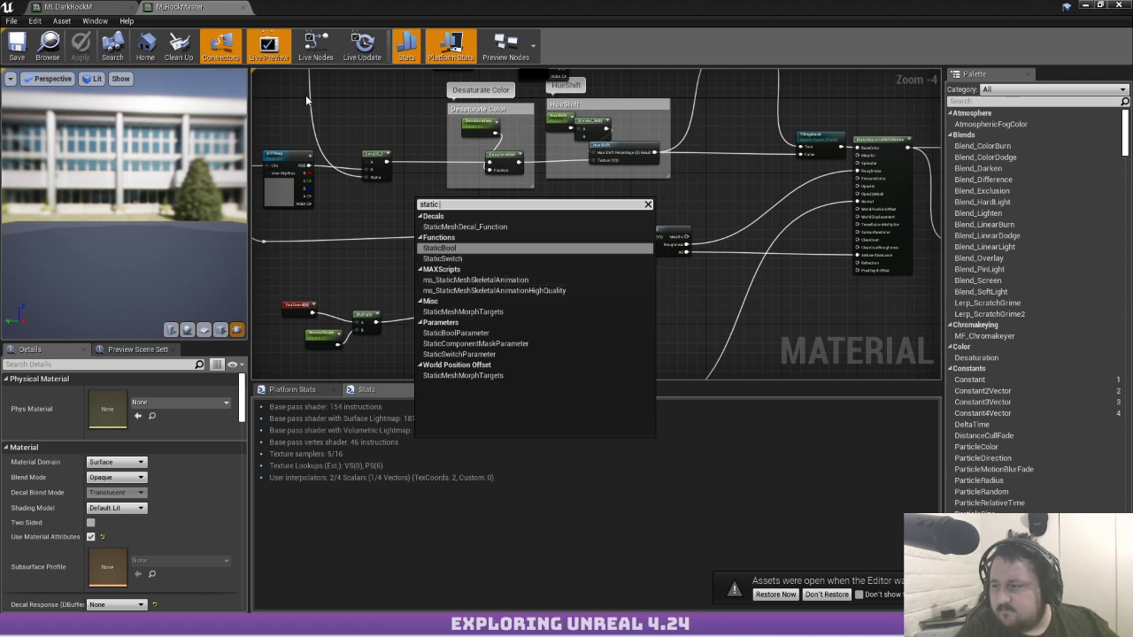
type("sw")
key("Down")
key("Return")
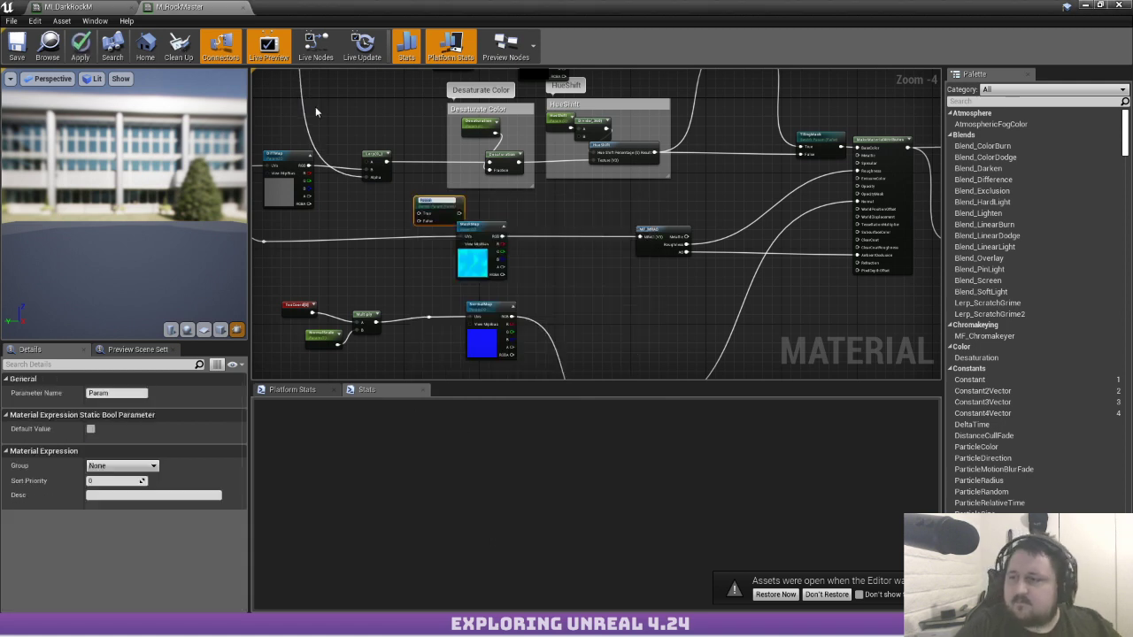
type("T")
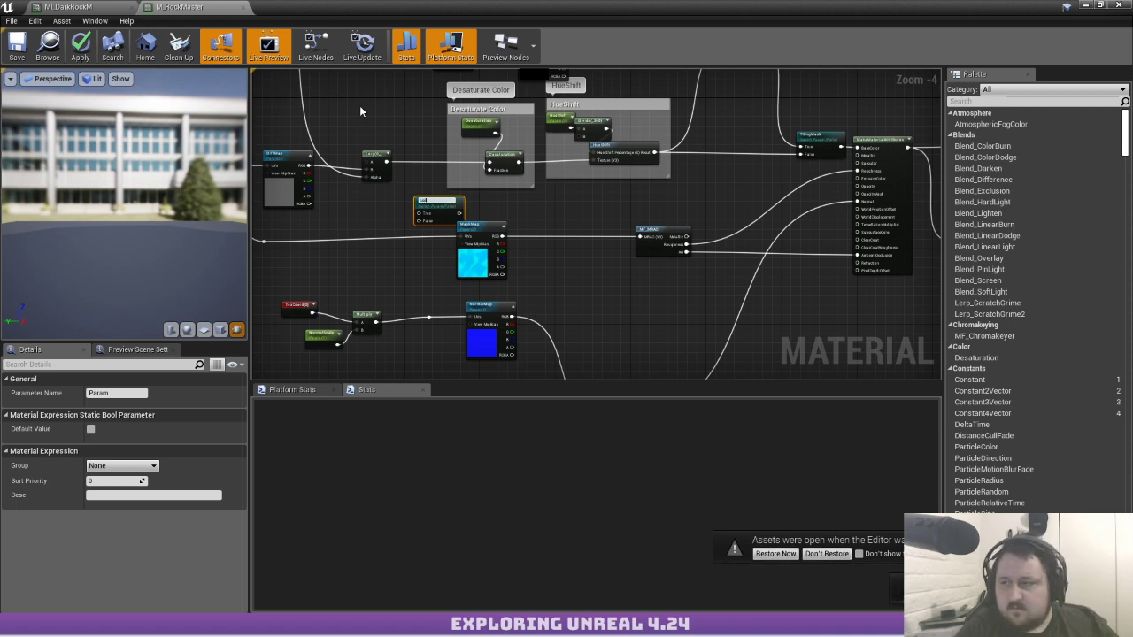
type("seDirt")
key("Return")
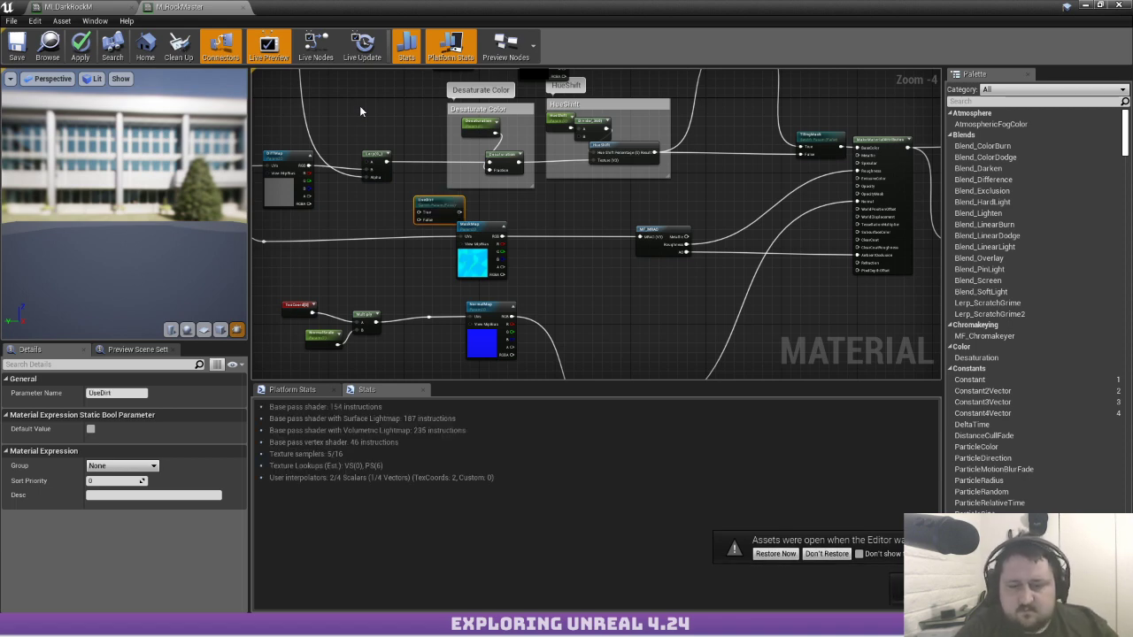
Relocate the UseDirt switch to the empty graph space between the HueShift group and the TilingMask switch
right_click_drag(373, 136, 360, 147)
scroll(469, 207, "up", 3)
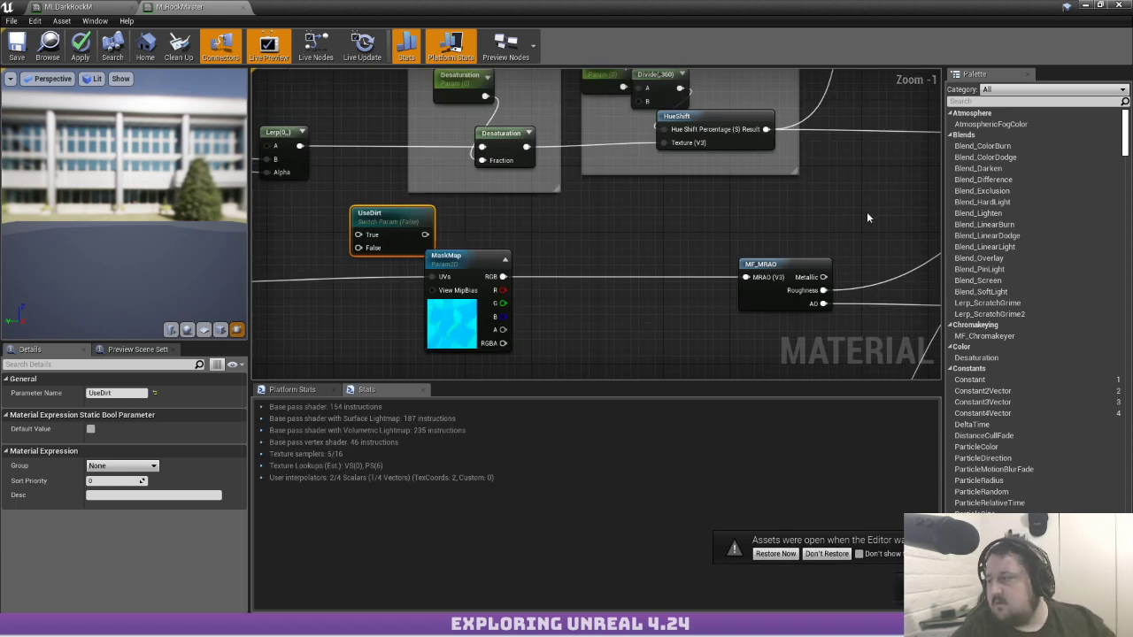
key("ctrl+x")
key("ctrl+v")
right_click_drag(835, 206, 515, 192)
left_click_drag(541, 199, 621, 167)
Inspect the Texture Sample node that starts the mask chain feeding the alpha of the Lerp after DiffMap
scroll(493, 145, "down", 3)
right_click_drag(492, 146, 838, 364)
right_click_drag(384, 266, 612, 260)
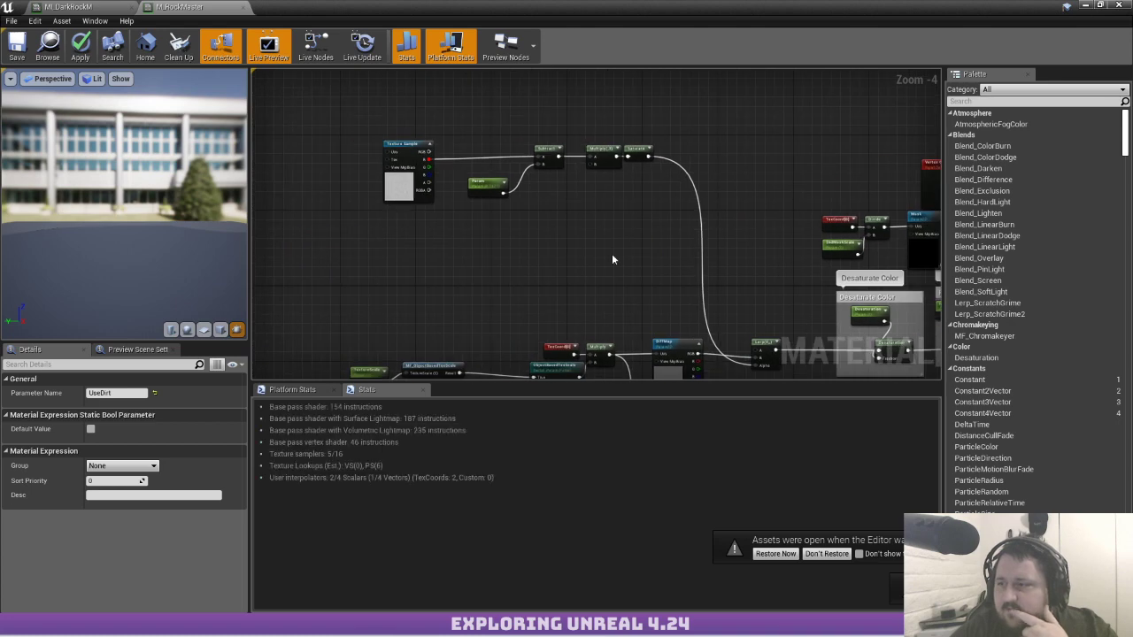
left_click(398, 183)
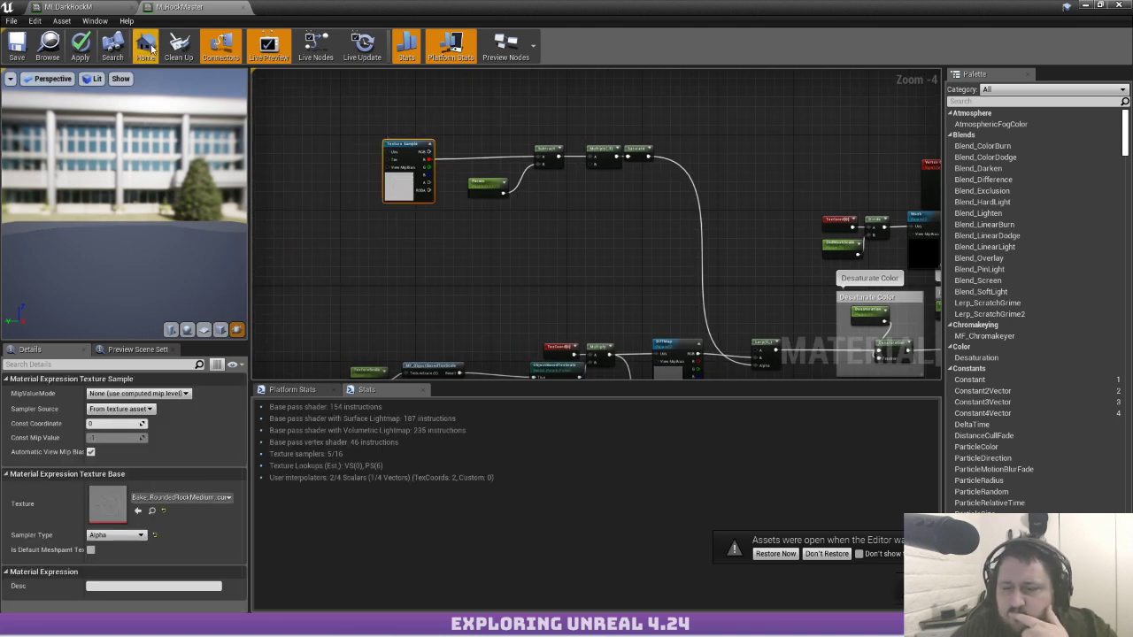
Return to the MI_DarkRockM instance and check the rock from another side along with its texture and scale parameters
left_click(102, 6)
left_click_drag(534, 253, 425, 256)
scroll(993, 300, "up", 6)
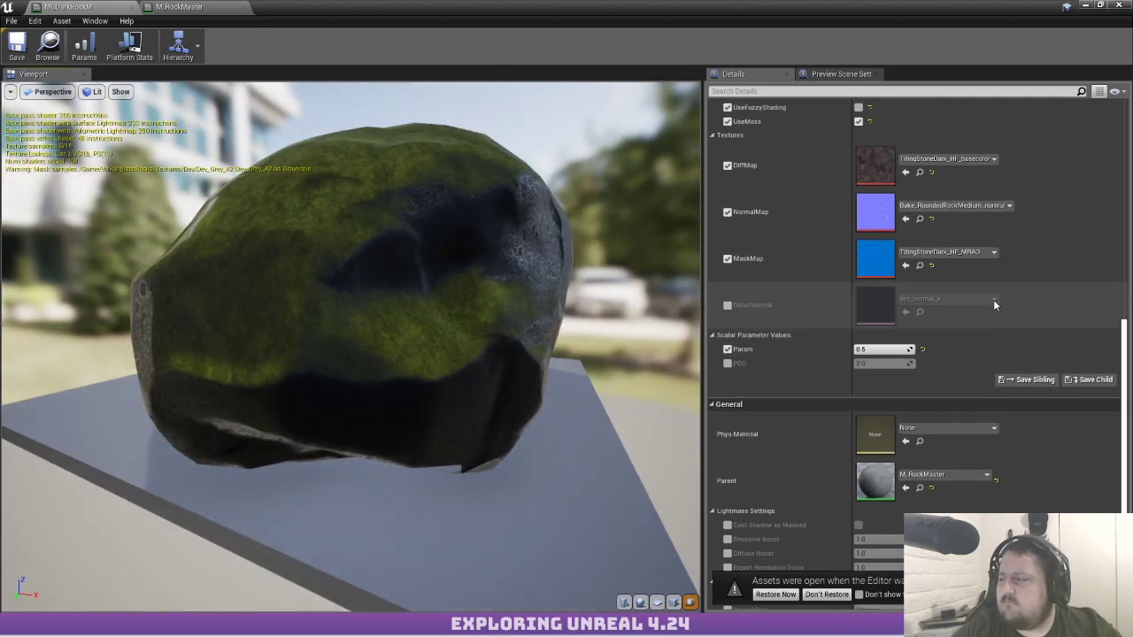
scroll(922, 263, "up", 6)
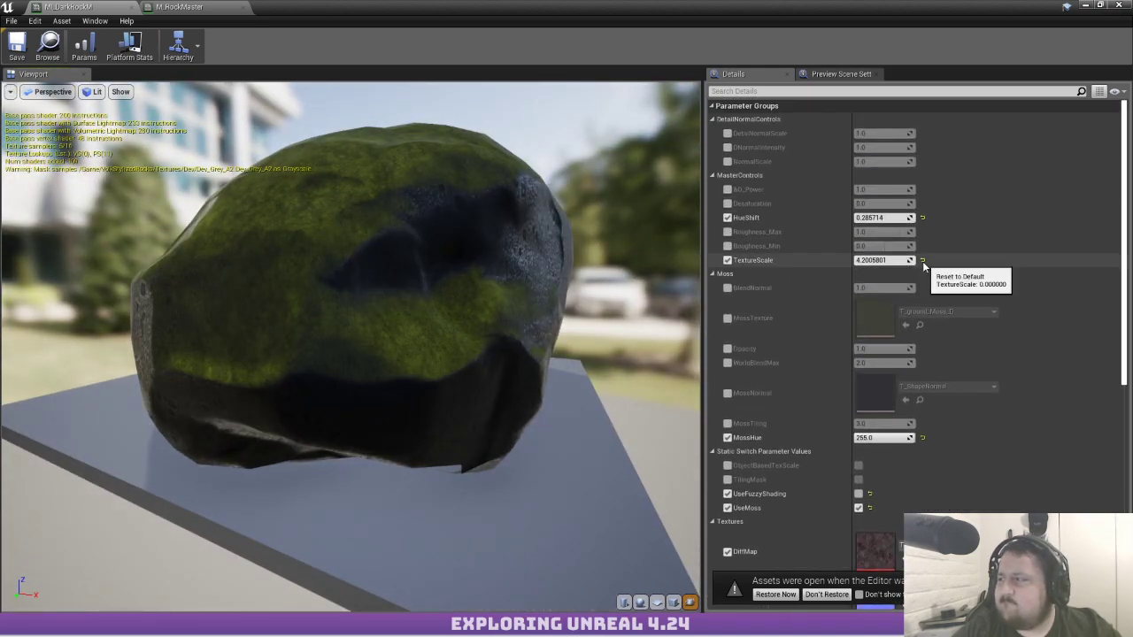
Move the material window clear of the level viewport and inspect the sample rocks and the mossy rock wall in the level
left_click_drag(602, 7, 599, 447)
right_click_drag(566, 293, 668, 332)
key("s")
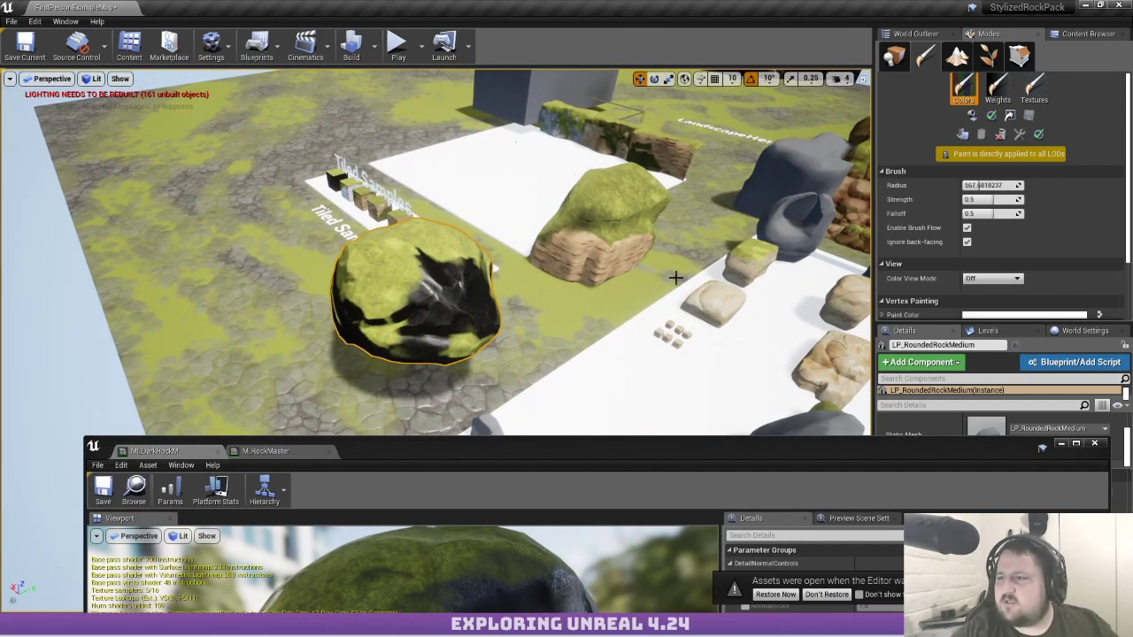
left_click_drag(820, 449, 575, 449)
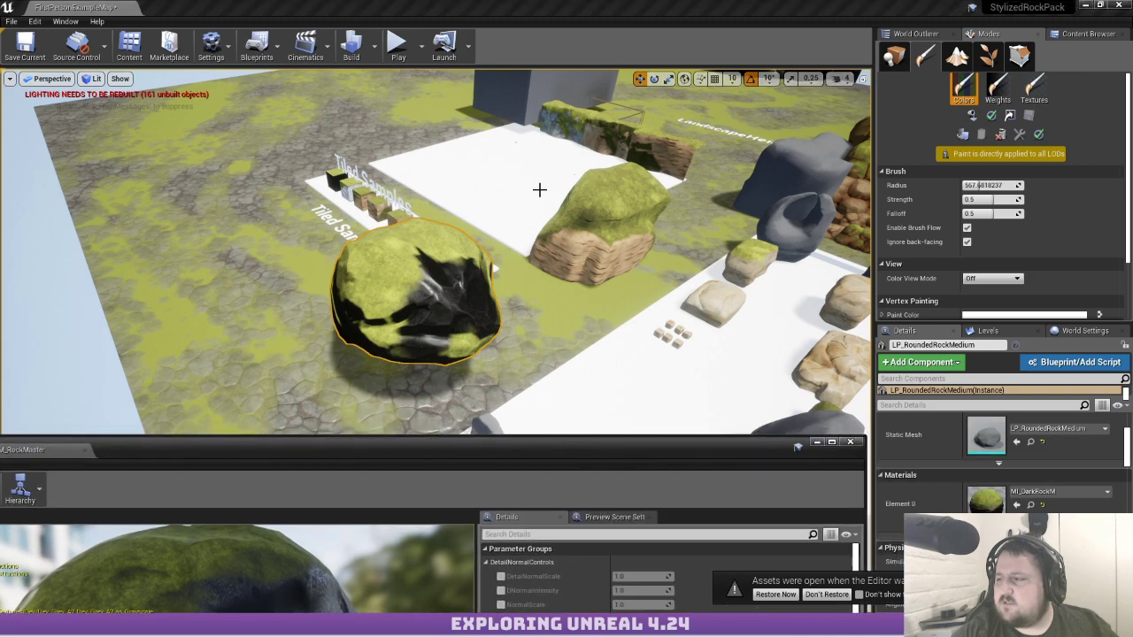
right_click_drag(626, 244, 653, 202)
key("w")
key("w")
key("s")
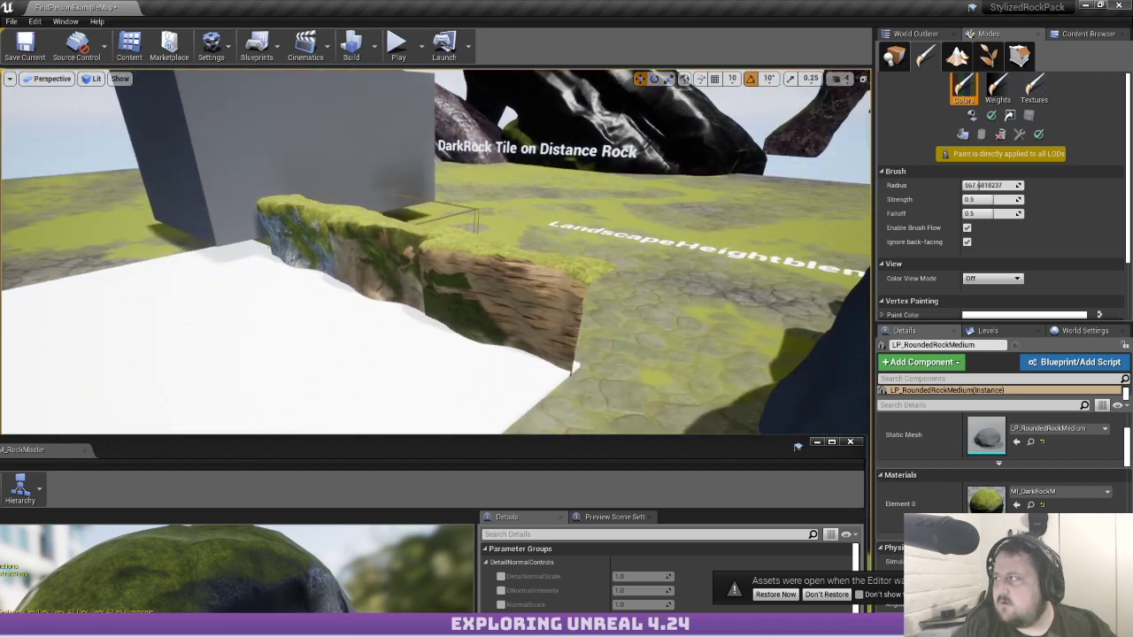
Close the StylizedRockPack project without saving the changes to FirstPersonExampleMap
left_click(1124, 4)
left_click(651, 355)
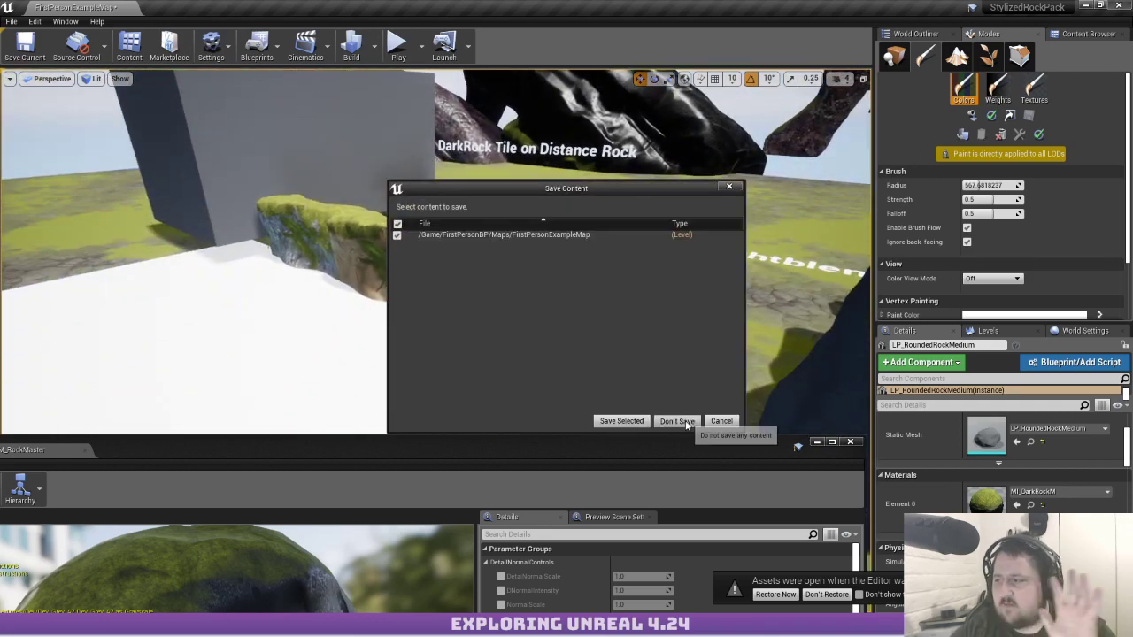
left_click(677, 421)
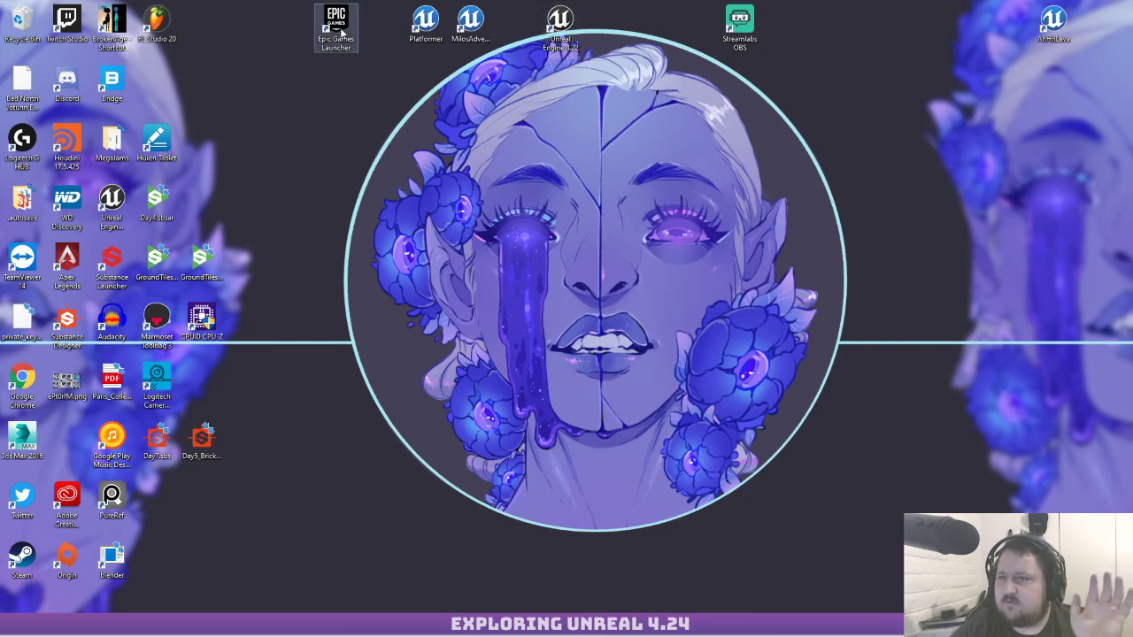
Launch Unreal Engine 4.22 and open the StylizedRockPack project
double_click(565, 36)
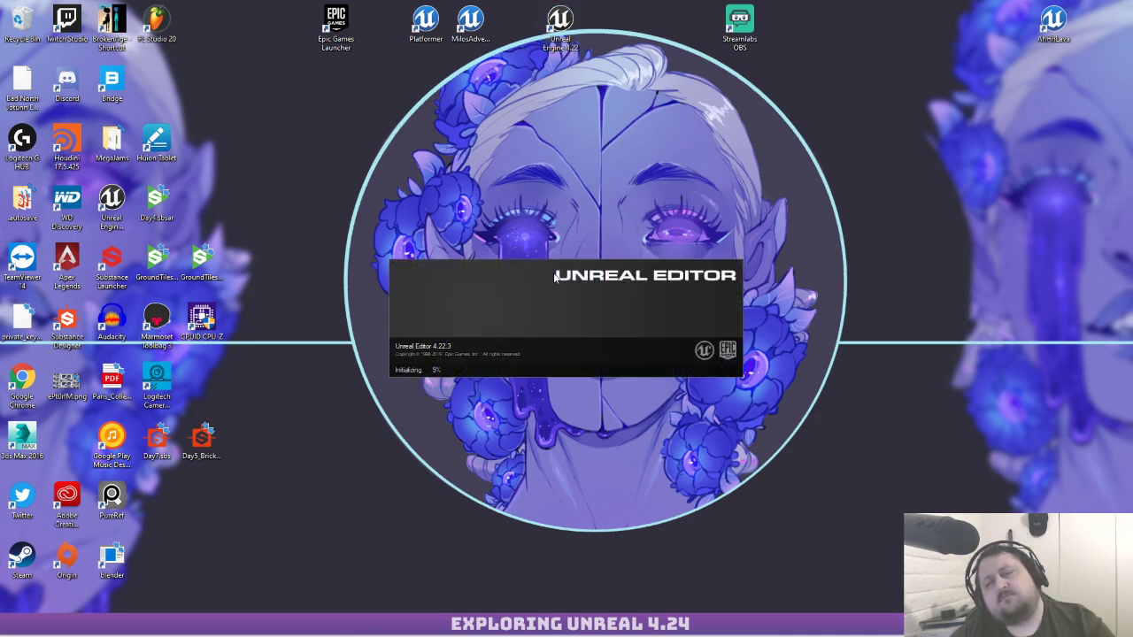
mouse_move(117, 626)
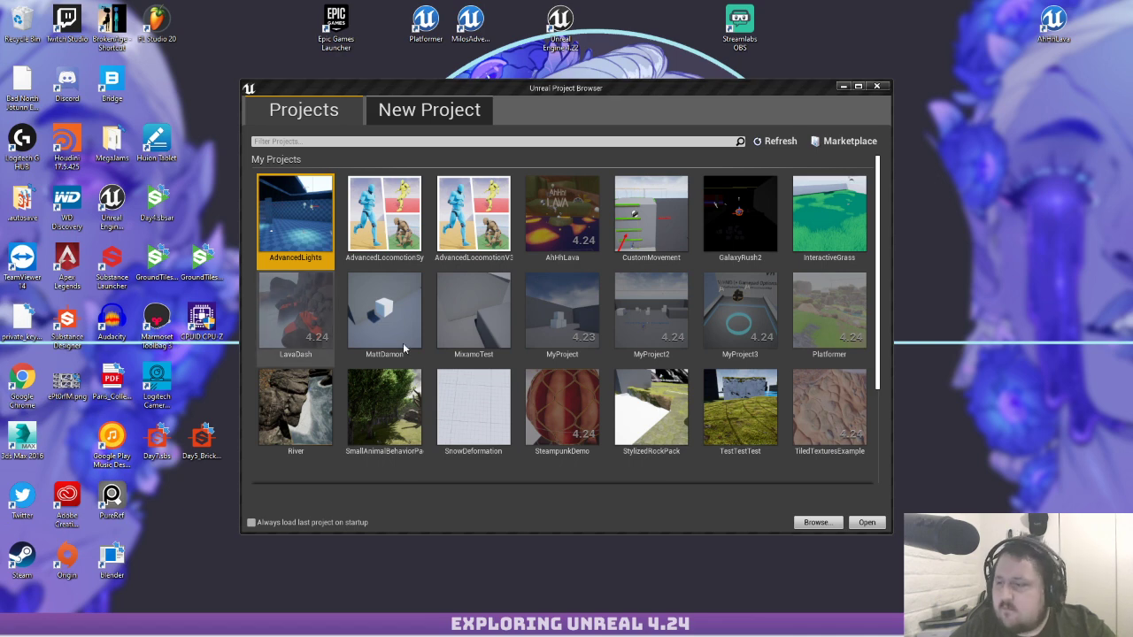
scroll(506, 295, "down", 2)
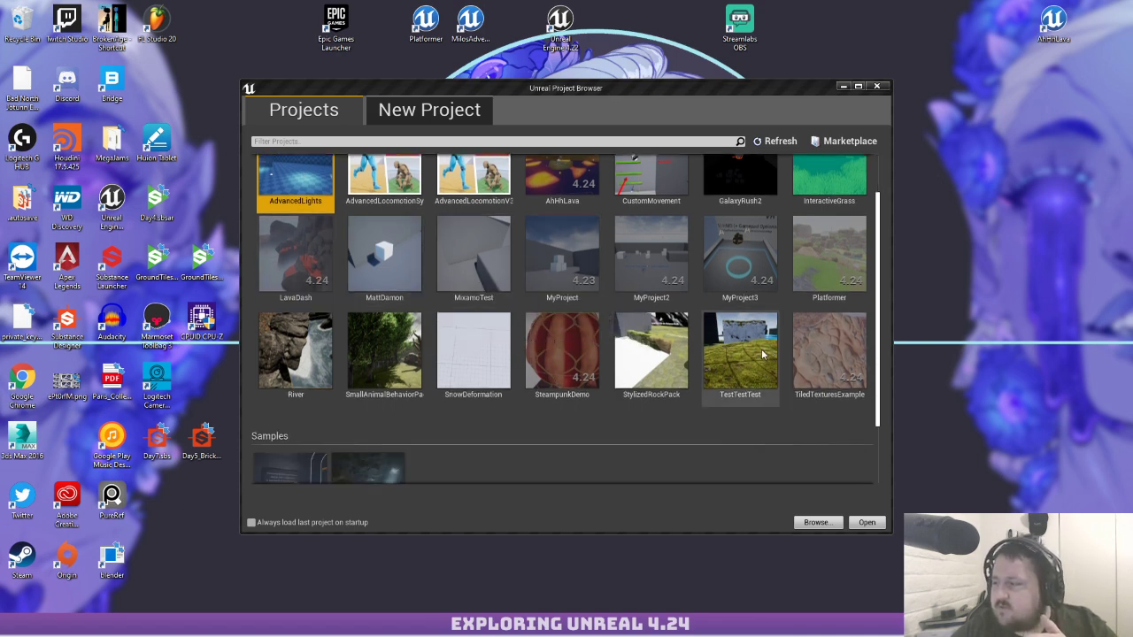
scroll(733, 380, "up", 1)
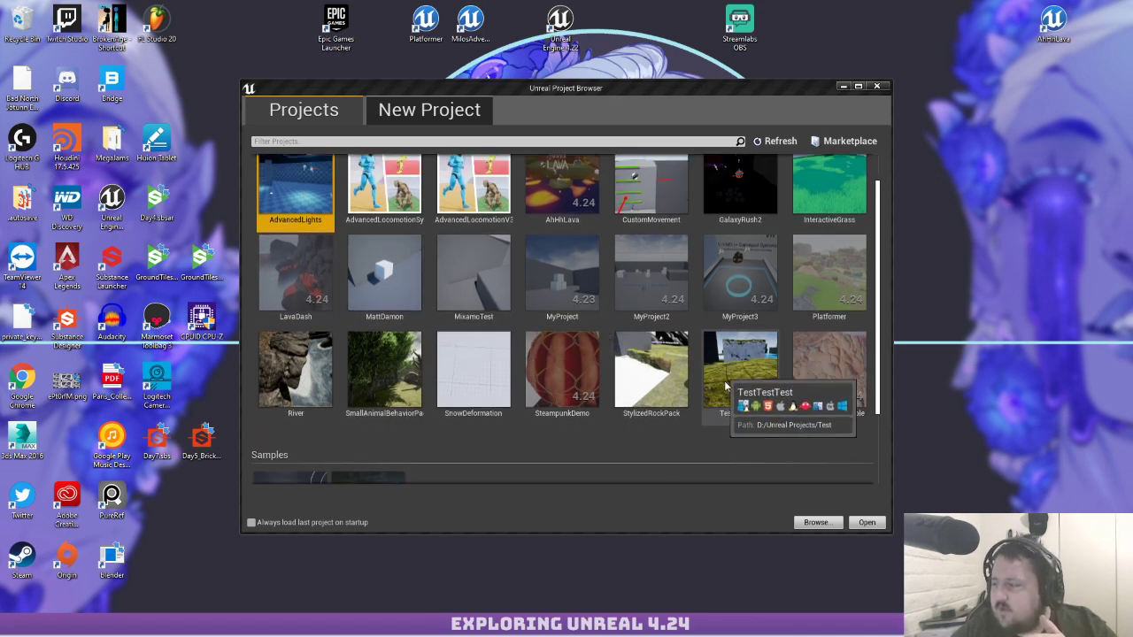
left_click(636, 403)
scroll(632, 390, "down", 2)
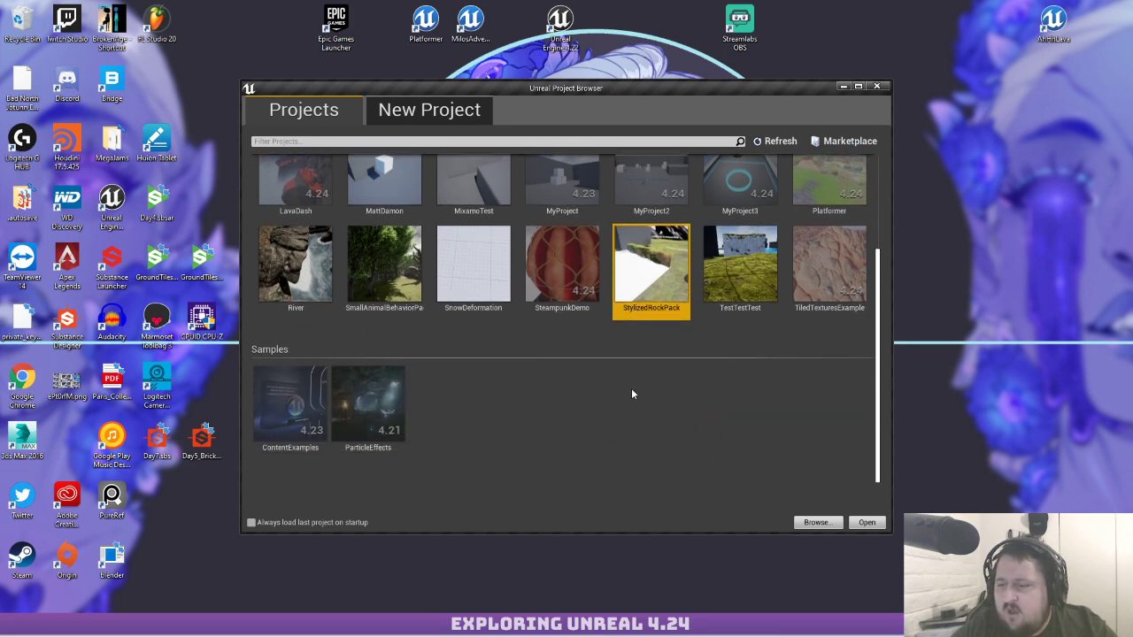
scroll(633, 392, "down", 1)
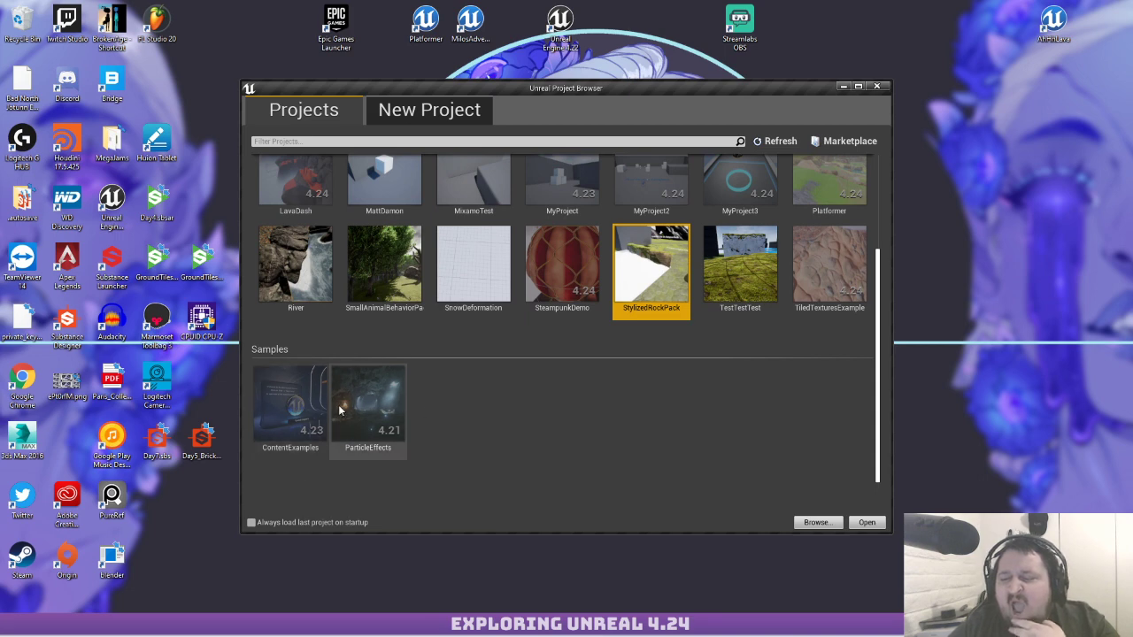
double_click(651, 266)
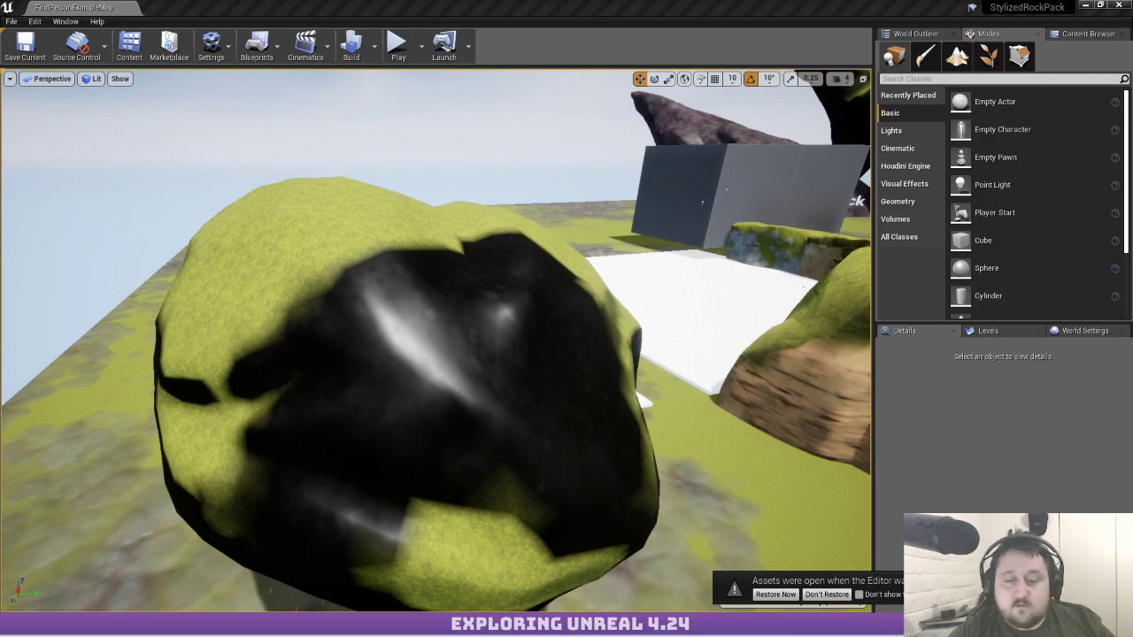
Select the large black mossy rock in the level and open its MI_DarkRockM material instance in a maximized window
right_click_drag(488, 314, 566, 297)
left_click(177, 407)
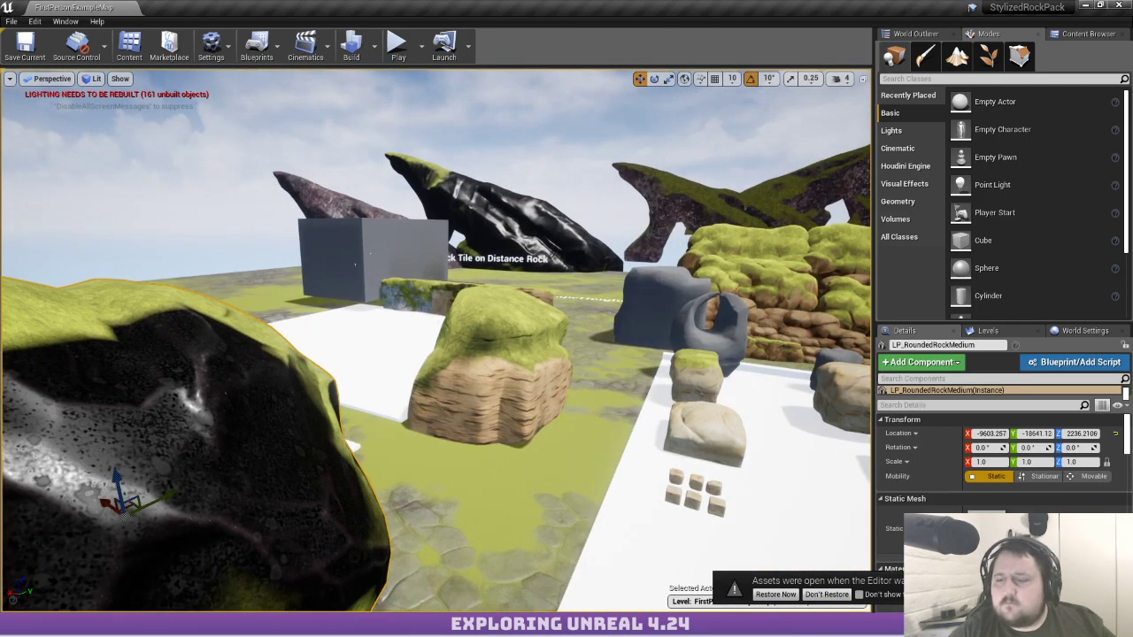
scroll(996, 496, "down", 2)
double_click(987, 485)
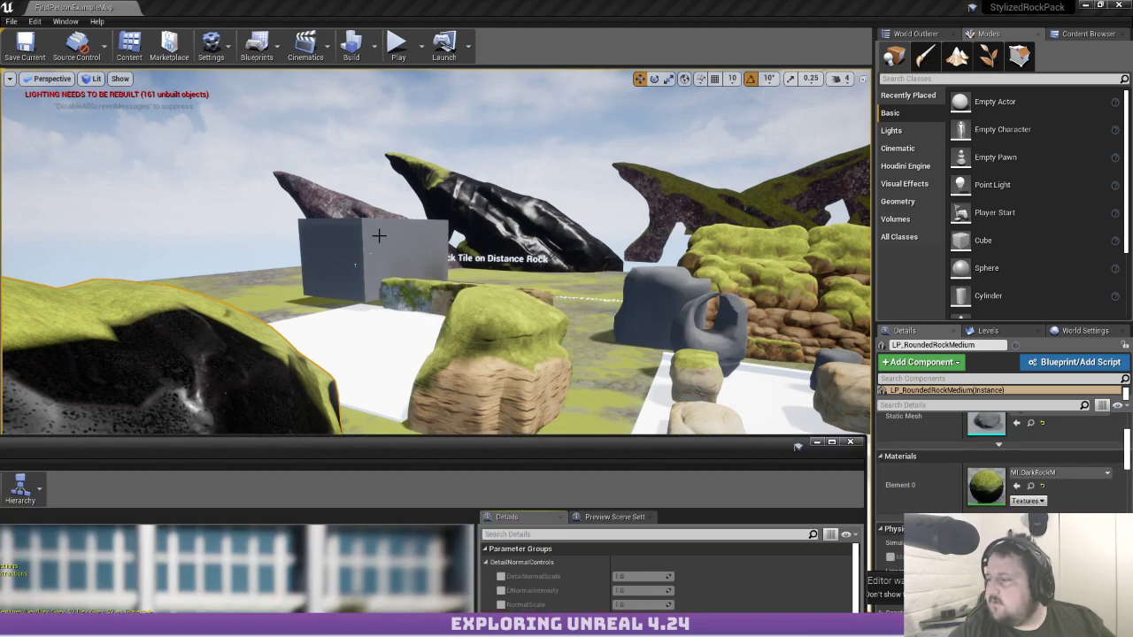
left_click_drag(435, 459, 462, 1)
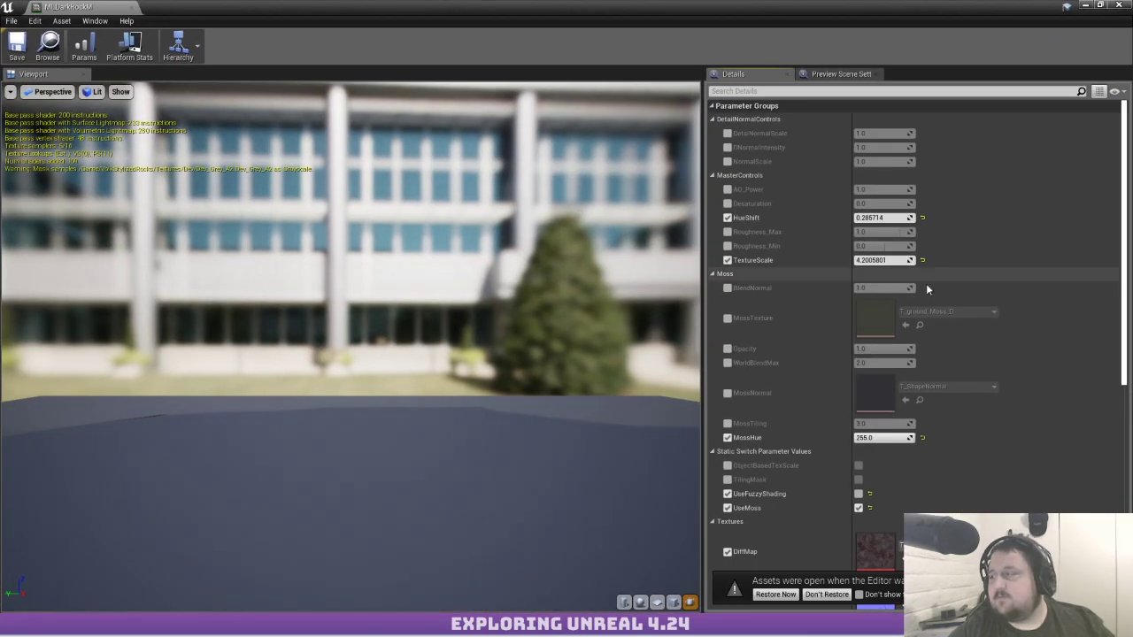
Open the instance's parent material M_RockMaster and find the Lerp that follows DiffMap
scroll(886, 293, "down", 3)
scroll(885, 292, "down", 12)
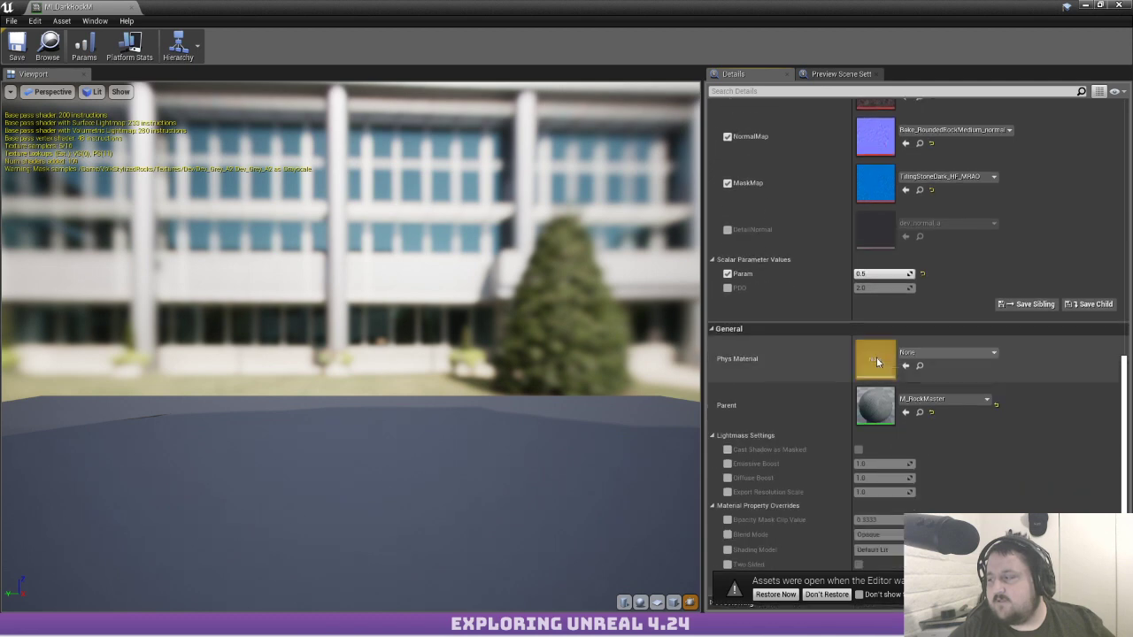
double_click(861, 401)
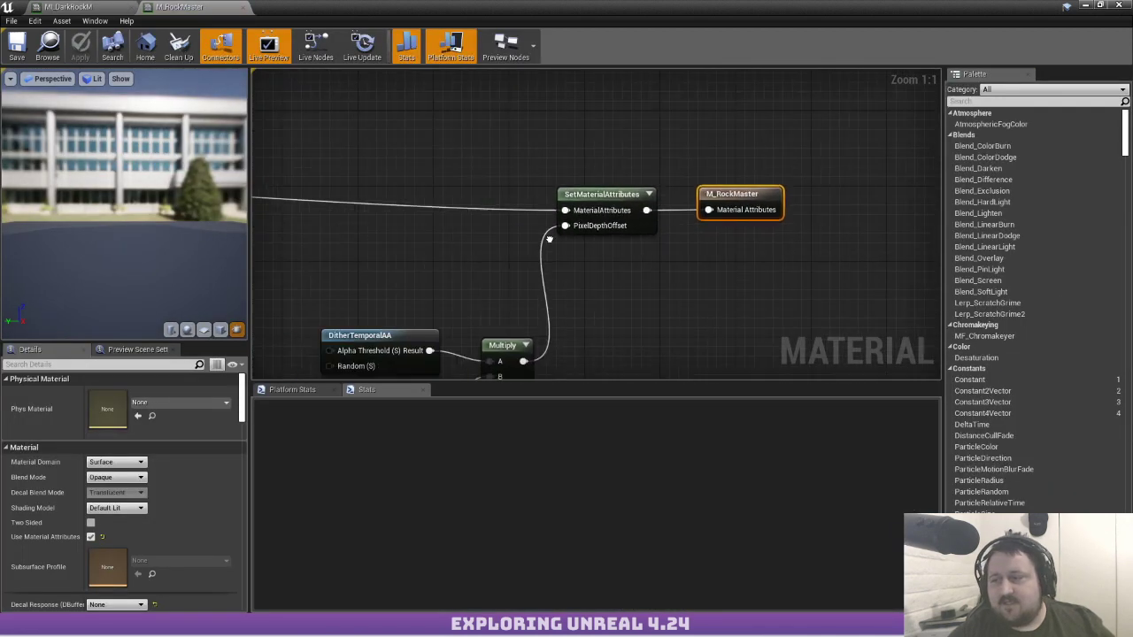
scroll(568, 206, "down", 6)
right_click_drag(568, 206, 926, 207)
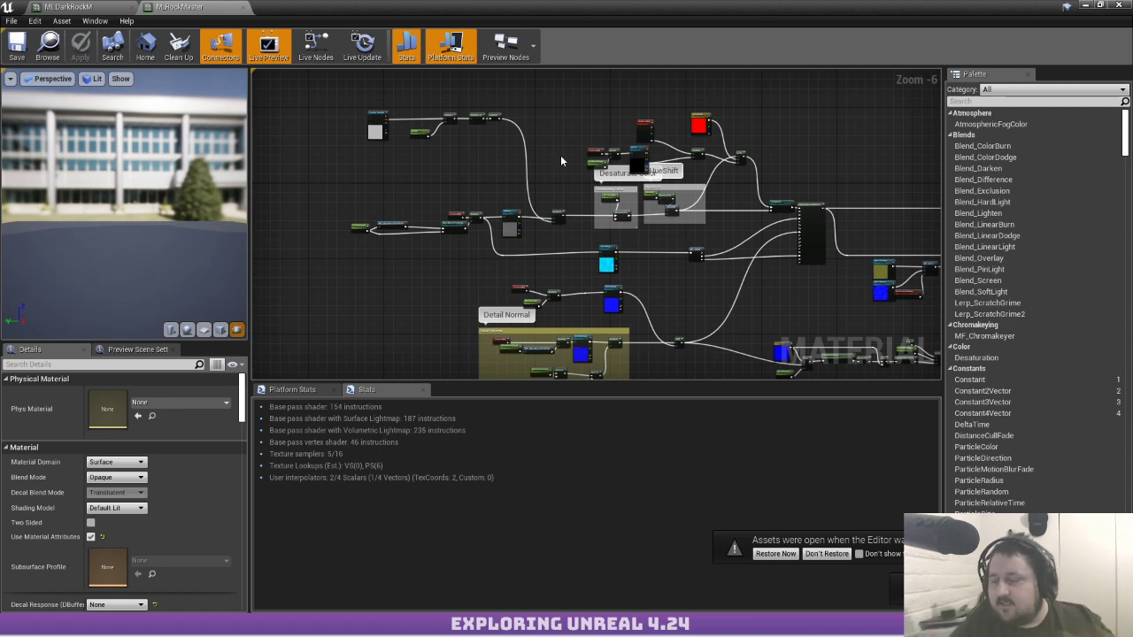
scroll(543, 187, "up", 5)
right_click_drag(542, 188, 682, 235)
scroll(640, 223, "down", 1)
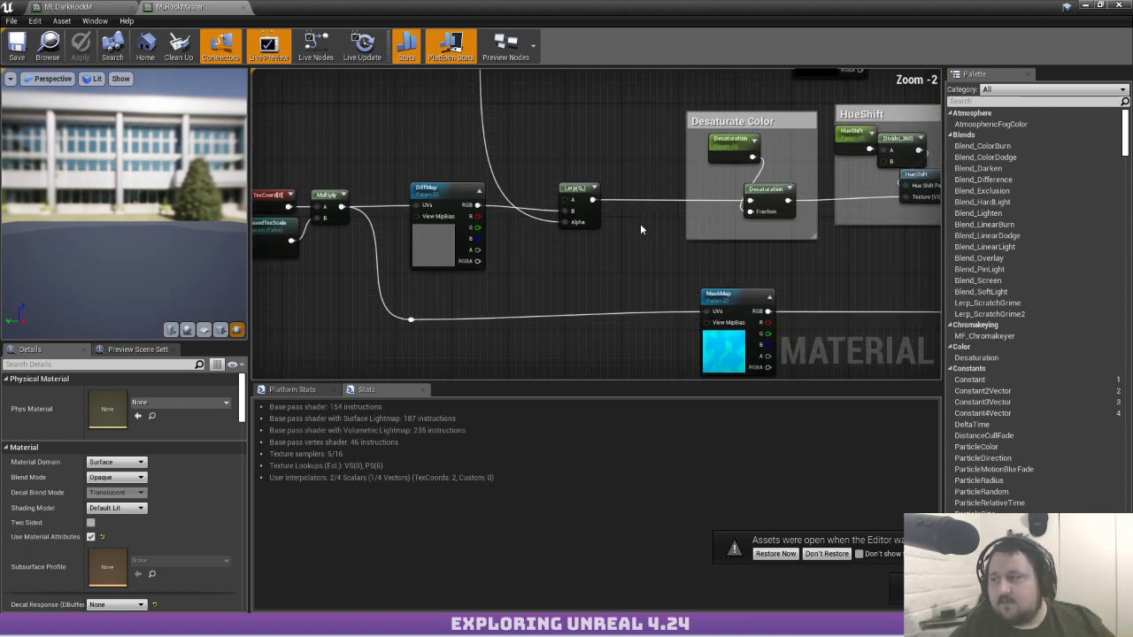
Move the texture scale nodes and DiffMap together farther away from the Lerp to free up space in the graph
right_click(377, 110)
left_click(360, 102)
right_click_drag(359, 102, 561, 133)
scroll(699, 150, "down", 2)
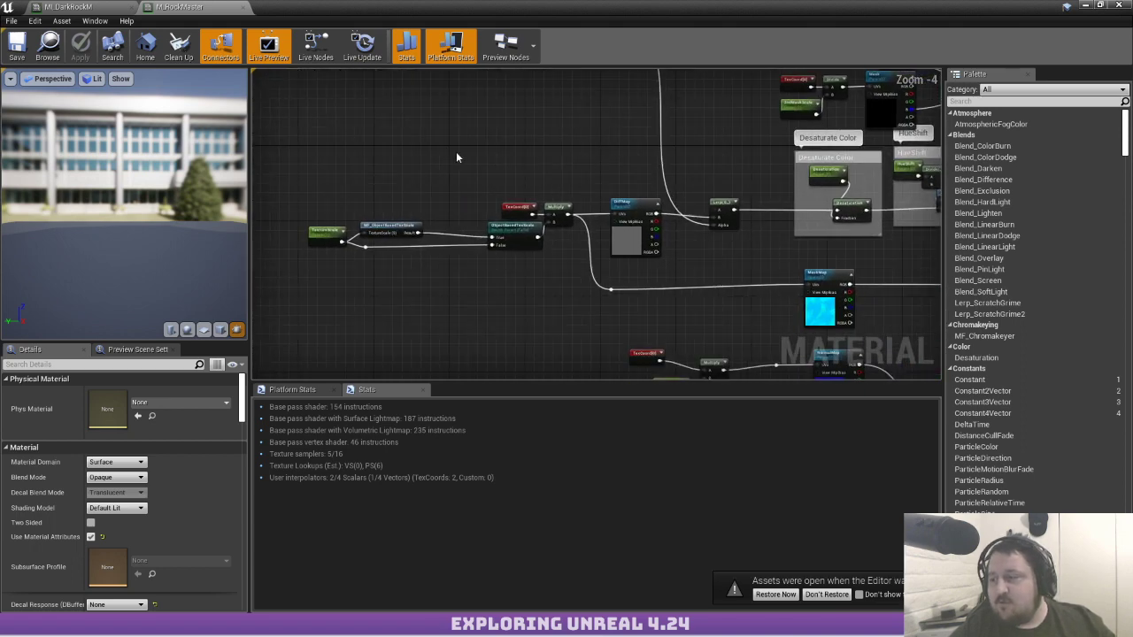
left_click_drag(316, 177, 622, 301)
left_click_drag(626, 243, 494, 243)
left_click(580, 153)
right_click_drag(584, 154, 434, 153)
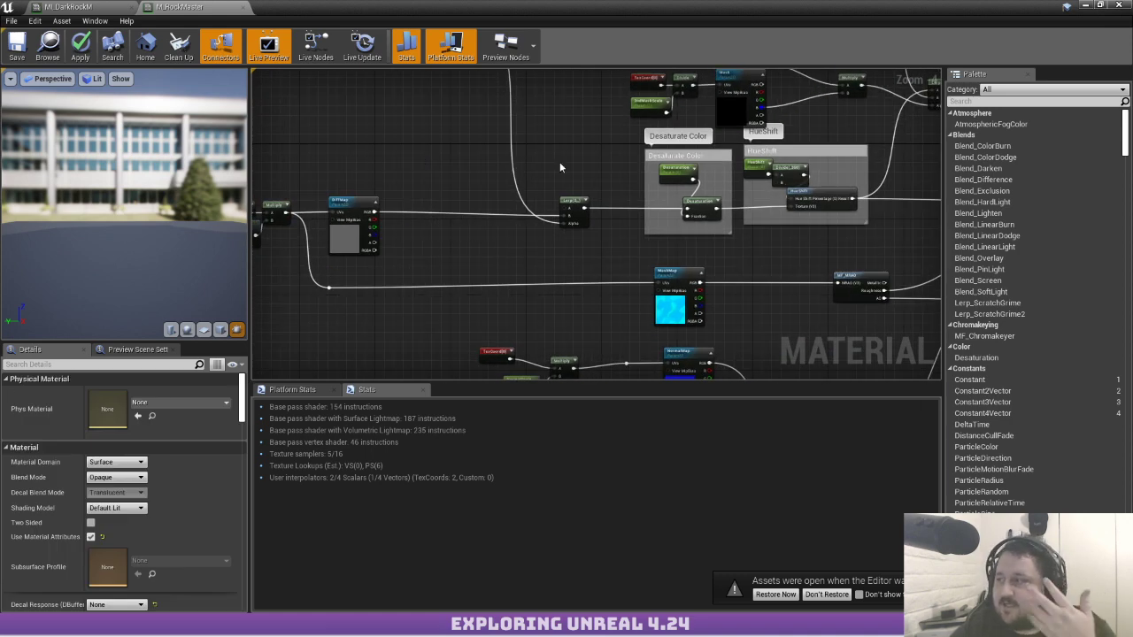
Add a Constant3Vector above DiffMap and convert it to a parameter named DirtColor
right_click_drag(560, 163, 432, 182)
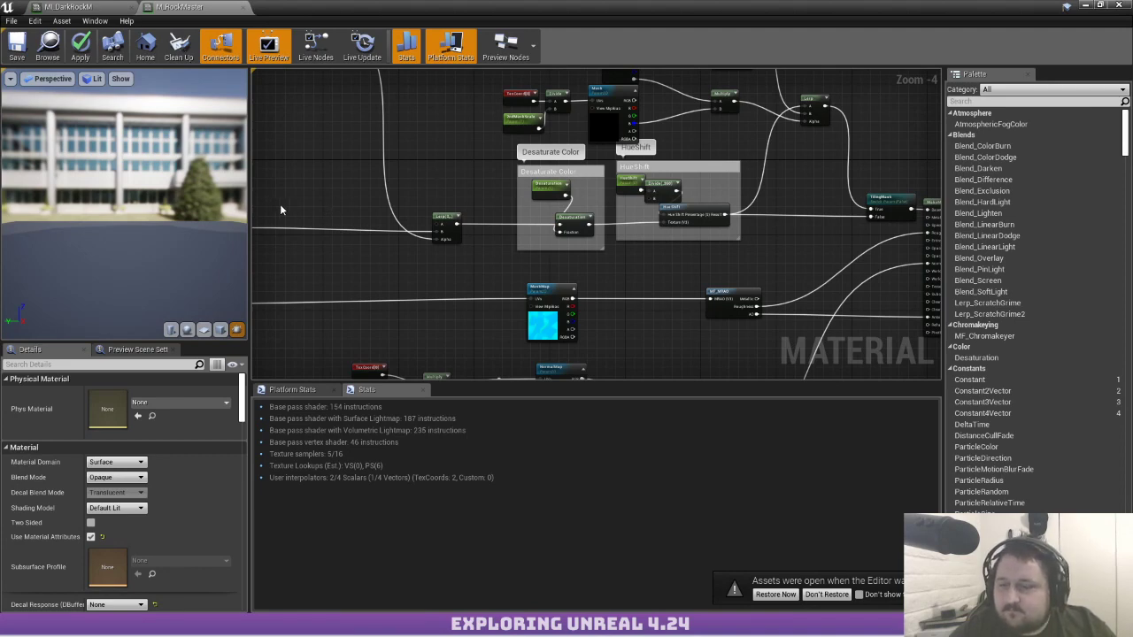
right_click_drag(281, 210, 432, 302)
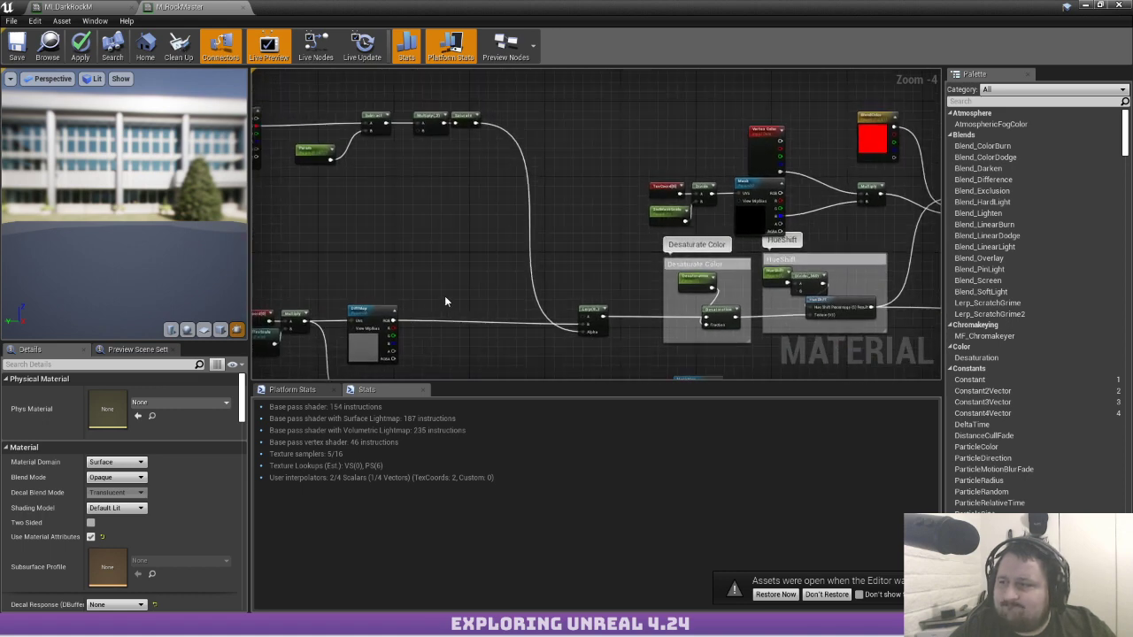
scroll(449, 299, "down", 1)
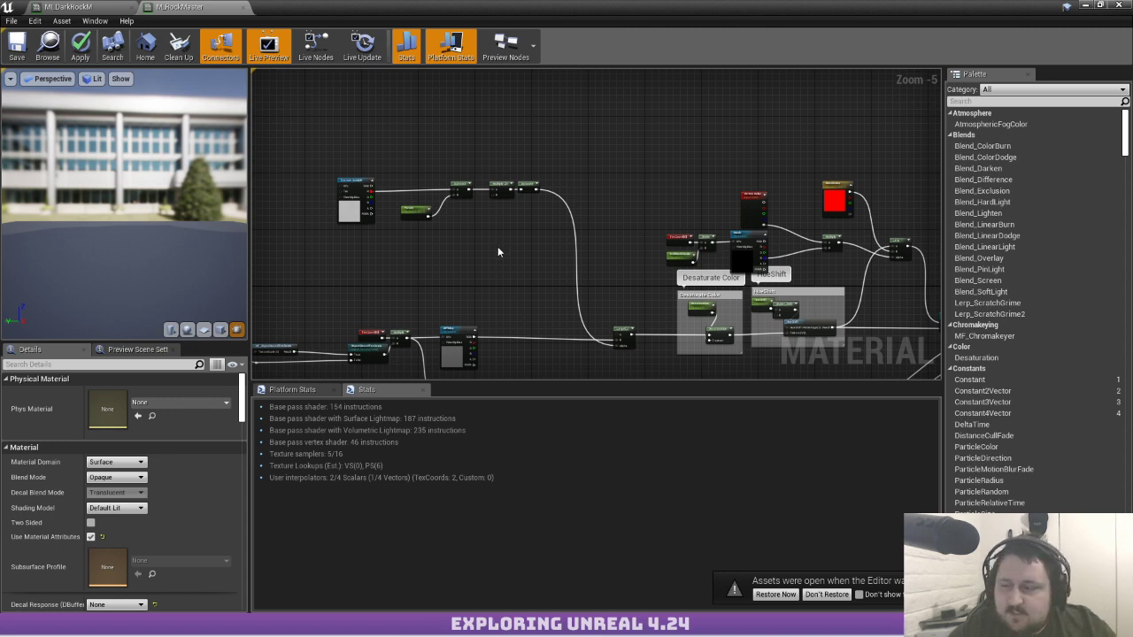
scroll(492, 243, "up", 2)
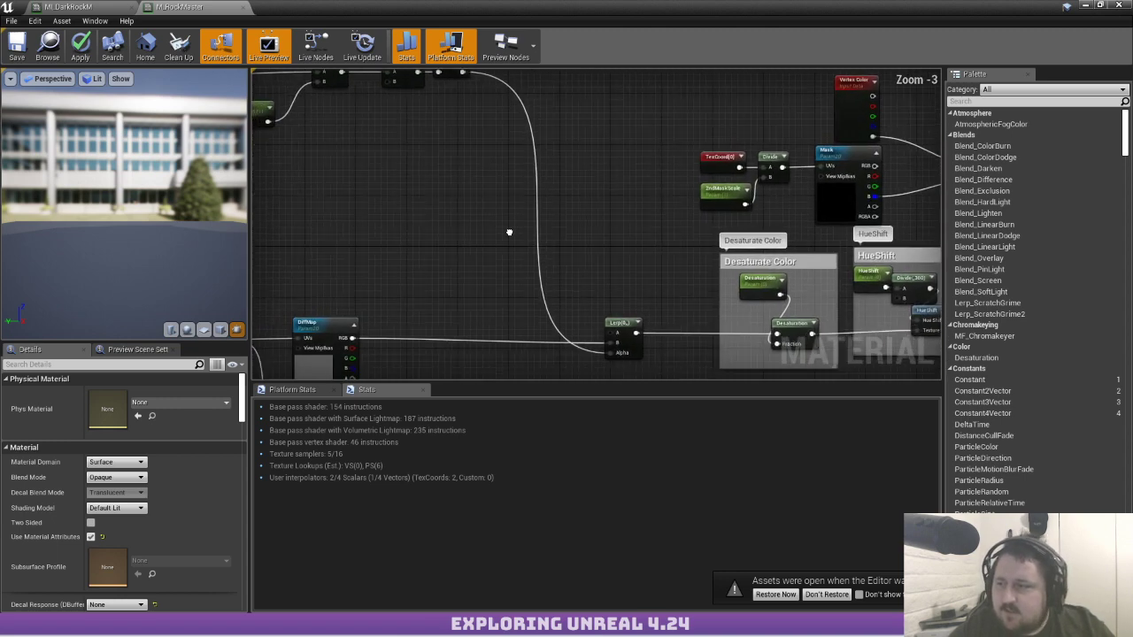
left_click(423, 233)
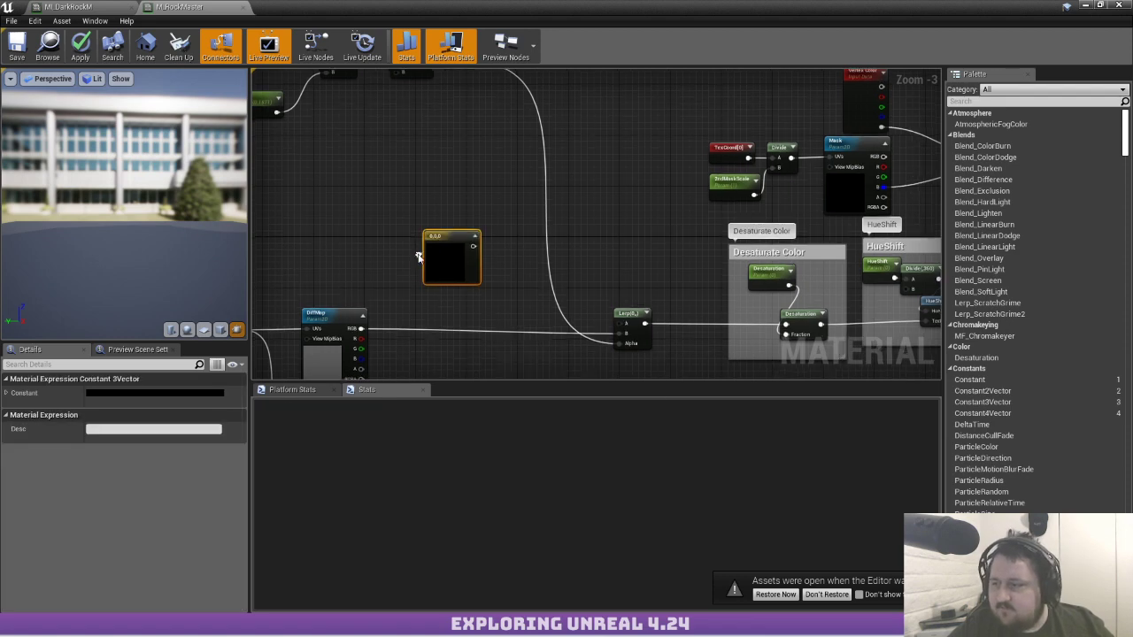
right_click(438, 241)
left_click(473, 248)
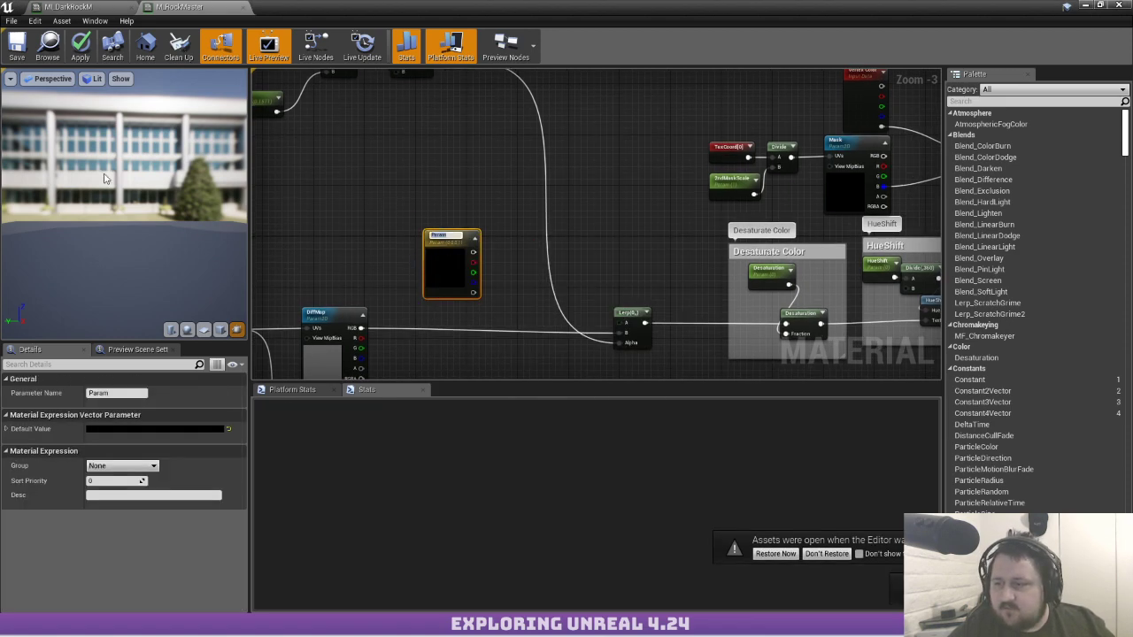
type("C")
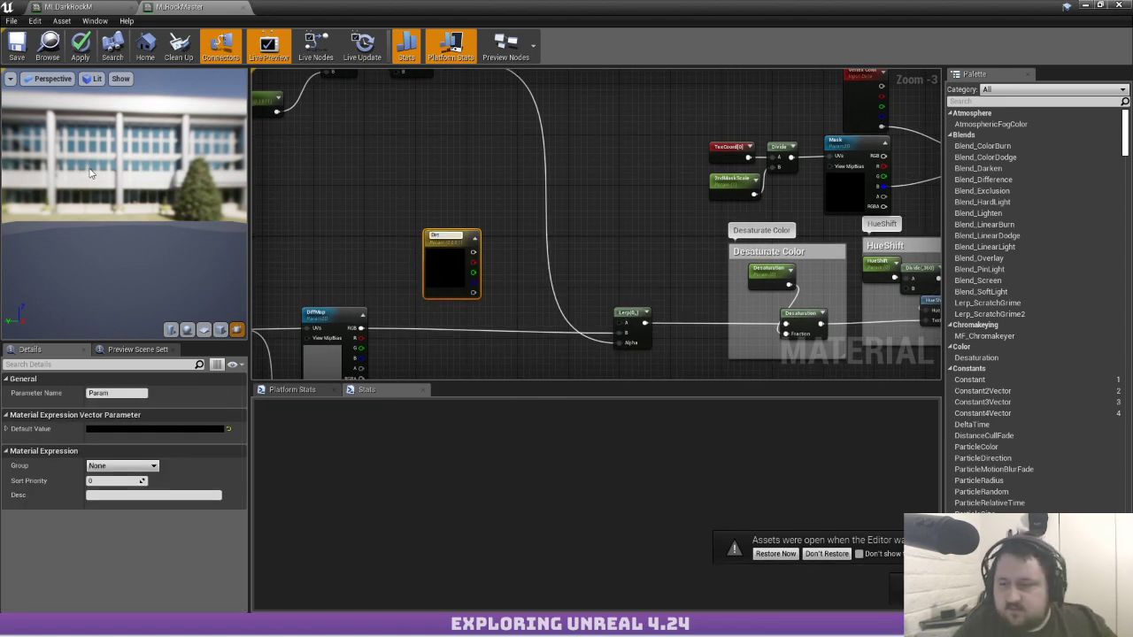
type("Color")
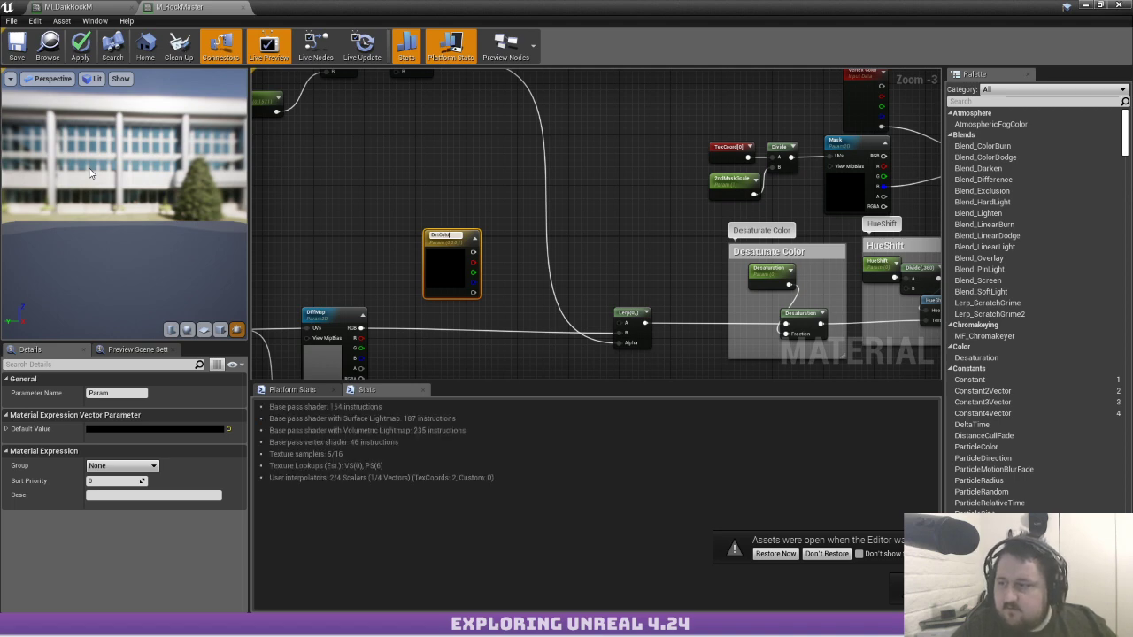
key("Return")
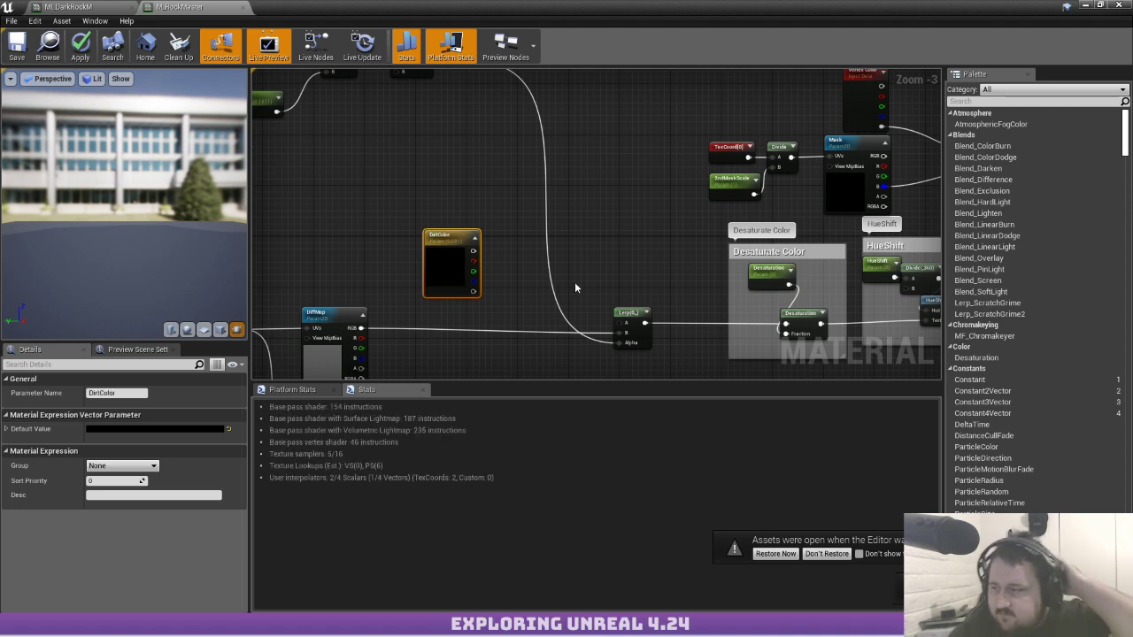
Connect DirtColor to input A of the Lerp and move the DirtColor node close to it
mouse_move(478, 257)
left_mouse_down()
mouse_move(632, 337)
mouse_move(474, 253)
left_mouse_up()
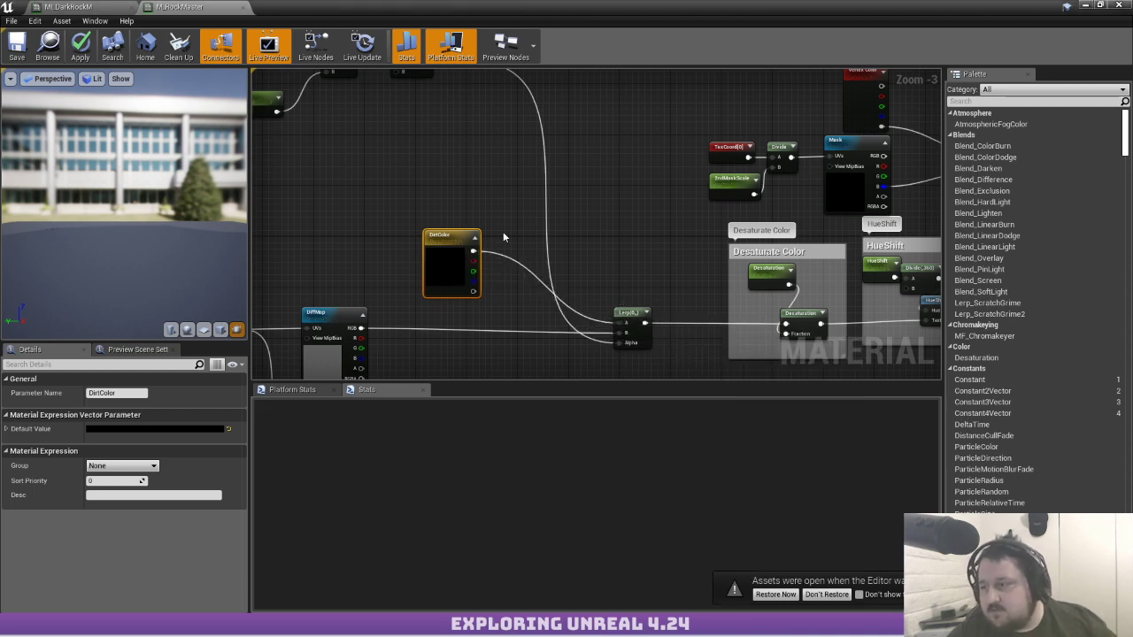
right_click_drag(509, 193, 509, 221)
scroll(597, 242, "down", 1)
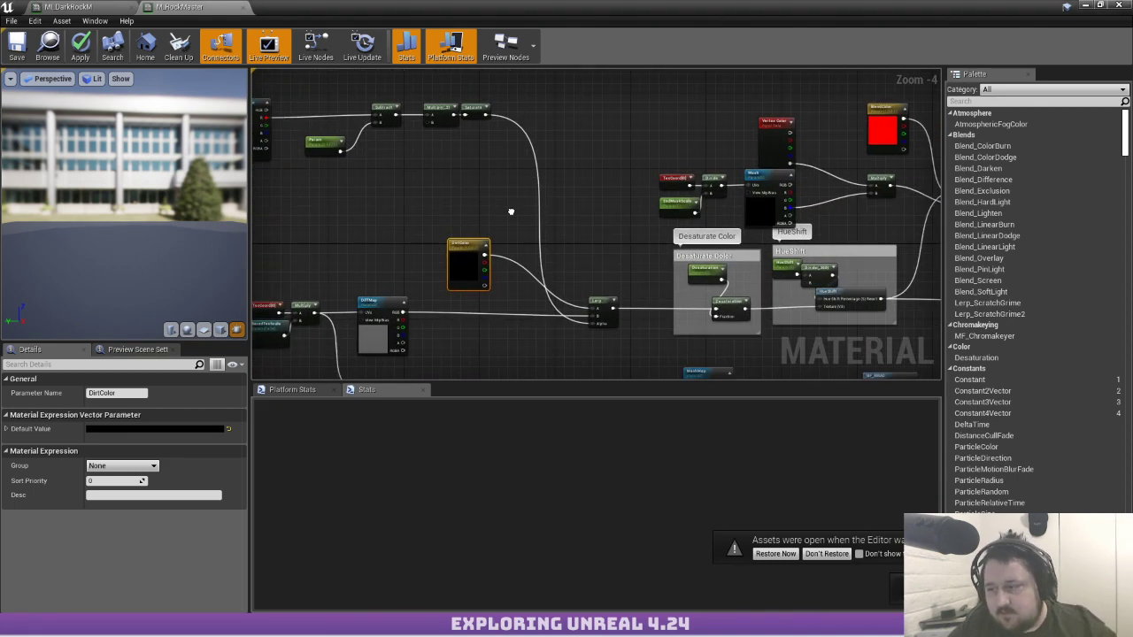
left_click_drag(461, 263, 564, 267)
Move the mask chain from the Texture Sample to Saturate down so it sits just above the DiffMap nodes
right_click_drag(486, 322, 503, 262)
scroll(508, 307, "down", 1)
left_click_drag(309, 98, 496, 158)
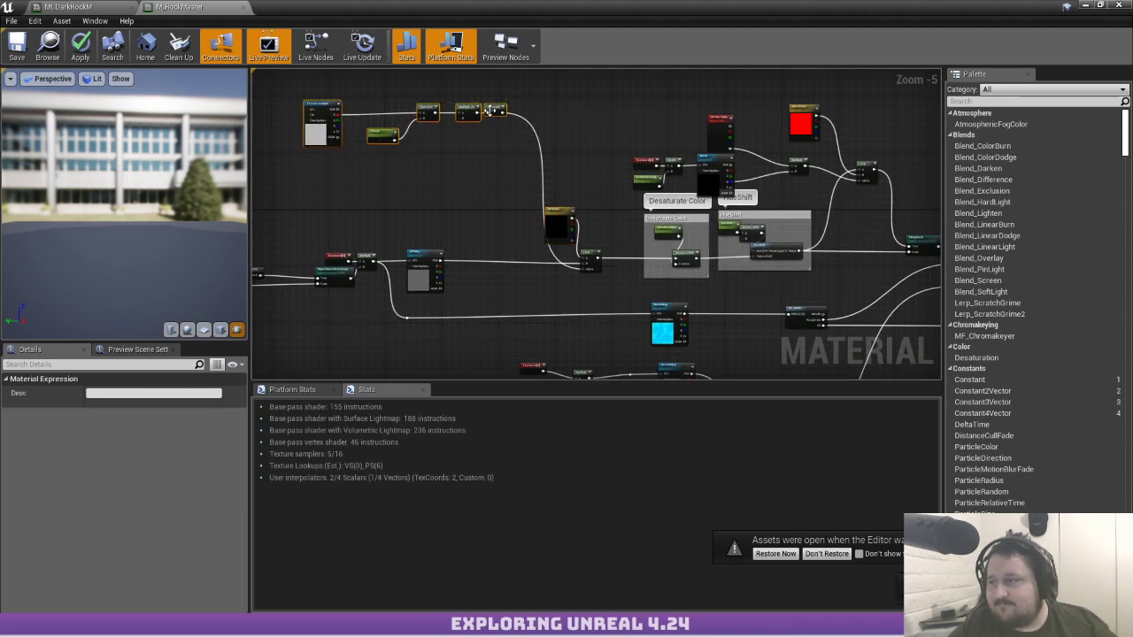
left_click_drag(514, 111, 452, 196)
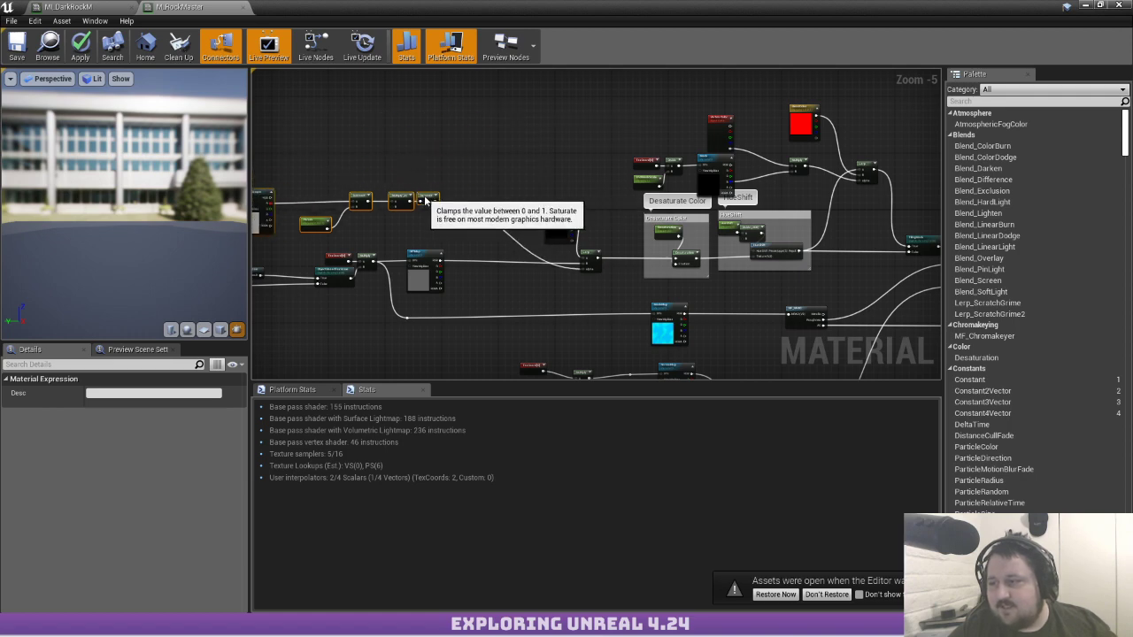
Move the DirtColor and Lerp nodes together closer to DiffMap, away from the Desaturate Color group
scroll(606, 274, "up", 2)
right_click_drag(641, 264, 701, 262)
left_click_drag(519, 107, 659, 295)
left_click_drag(646, 245, 545, 245)
left_click(541, 202)
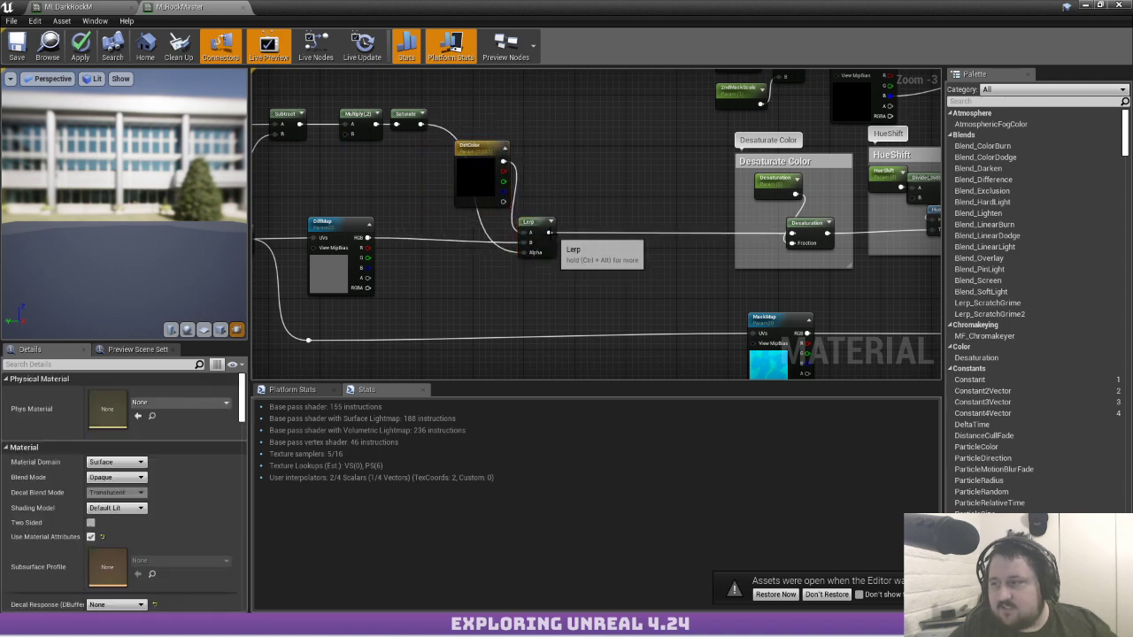
Nudge the Lerp node slightly farther away from the DirtColor node
right_click_drag(416, 183, 639, 224)
left_click_drag(644, 164, 741, 164)
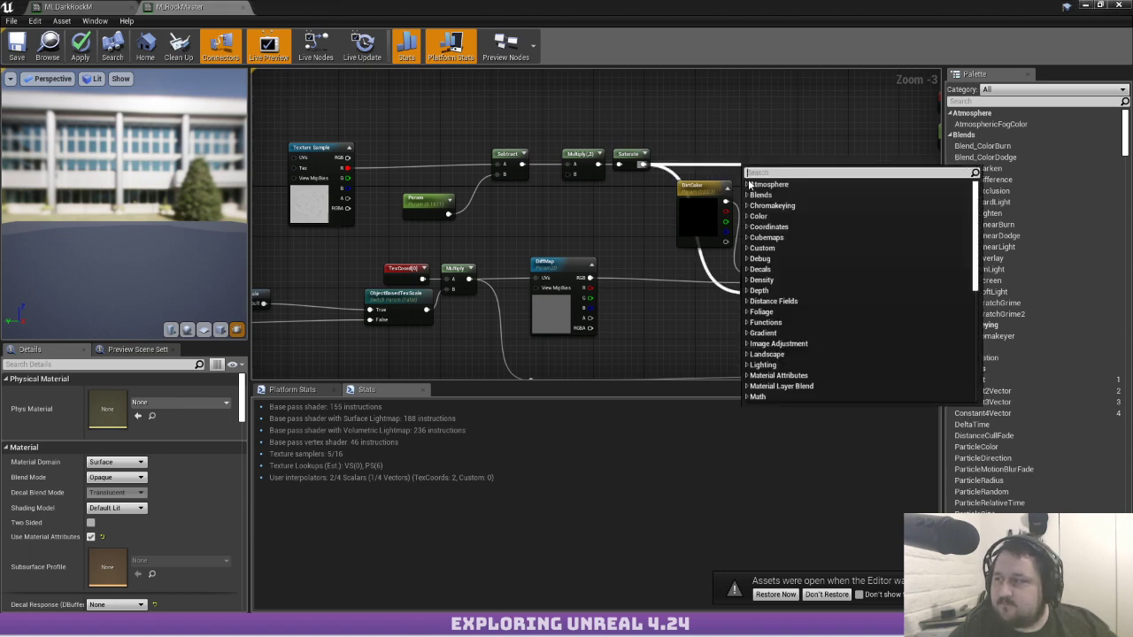
left_click(696, 311)
left_click_drag(743, 293, 751, 288)
left_click(816, 236)
Add a StaticSwitchParameter between the dirt Lerp and the Desaturate Color group and name it UseDirt
right_click_drag(825, 270, 610, 248)
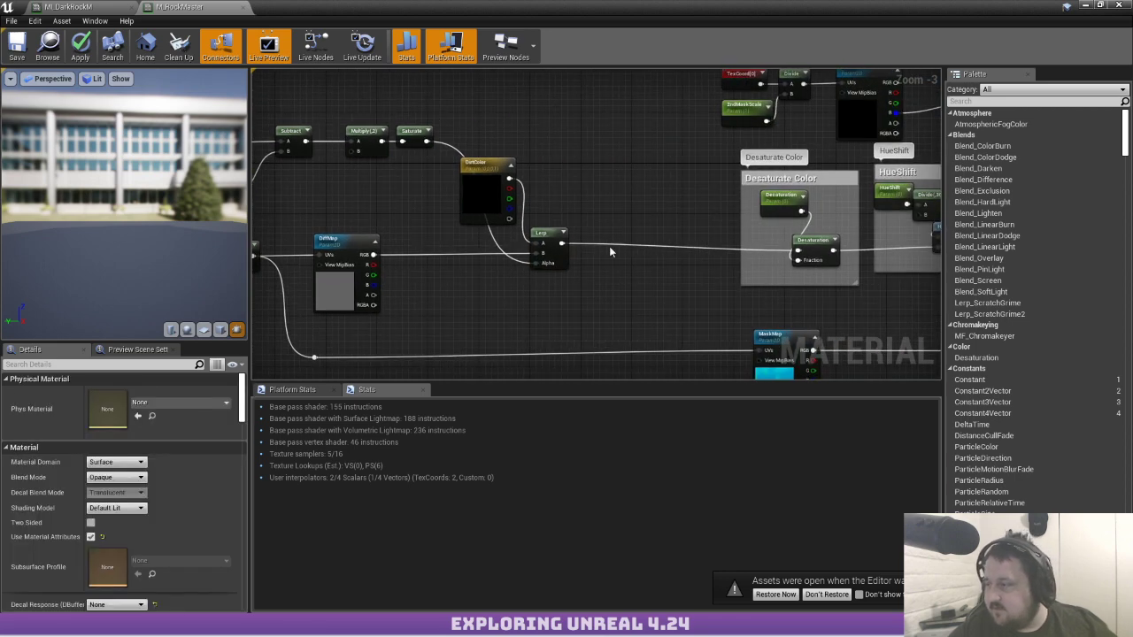
right_click(616, 199)
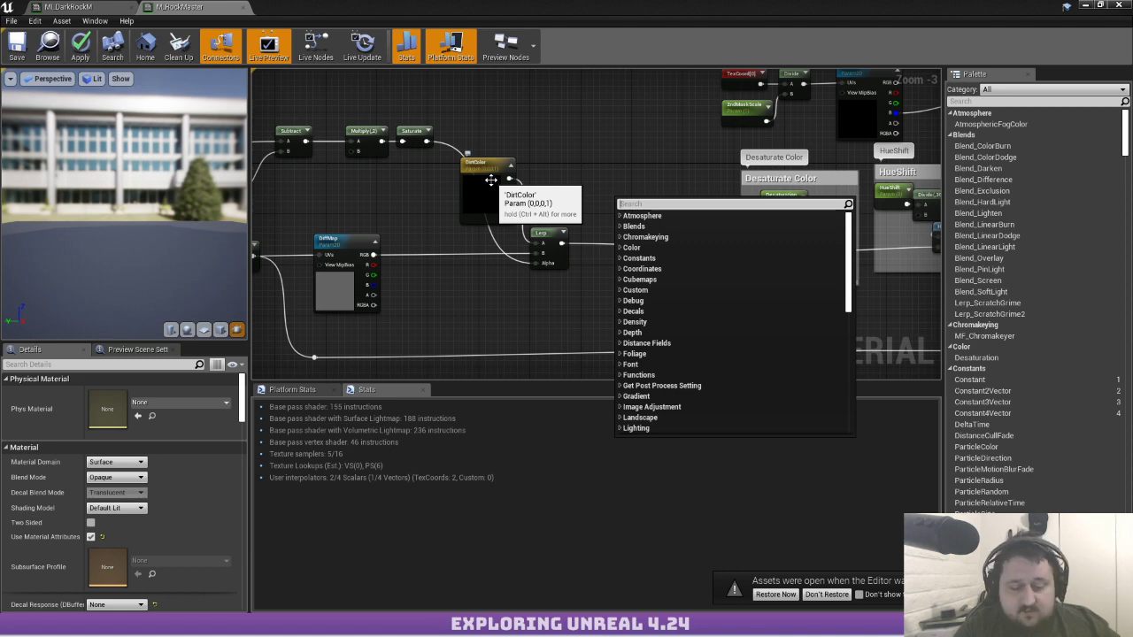
type("si")
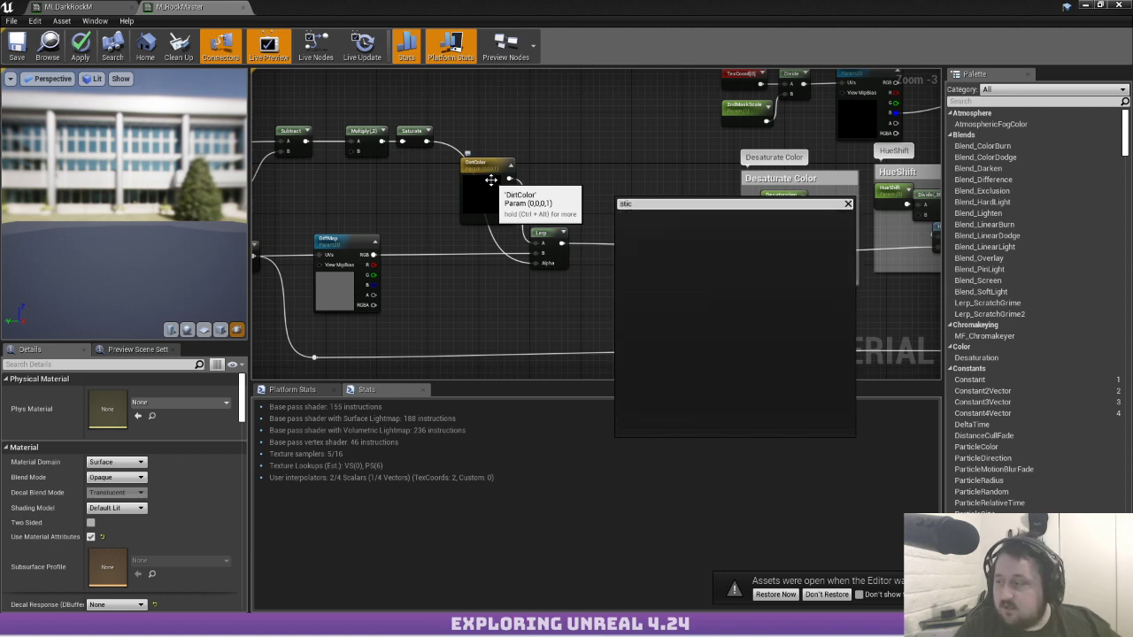
key("BackSpace")
type("tat")
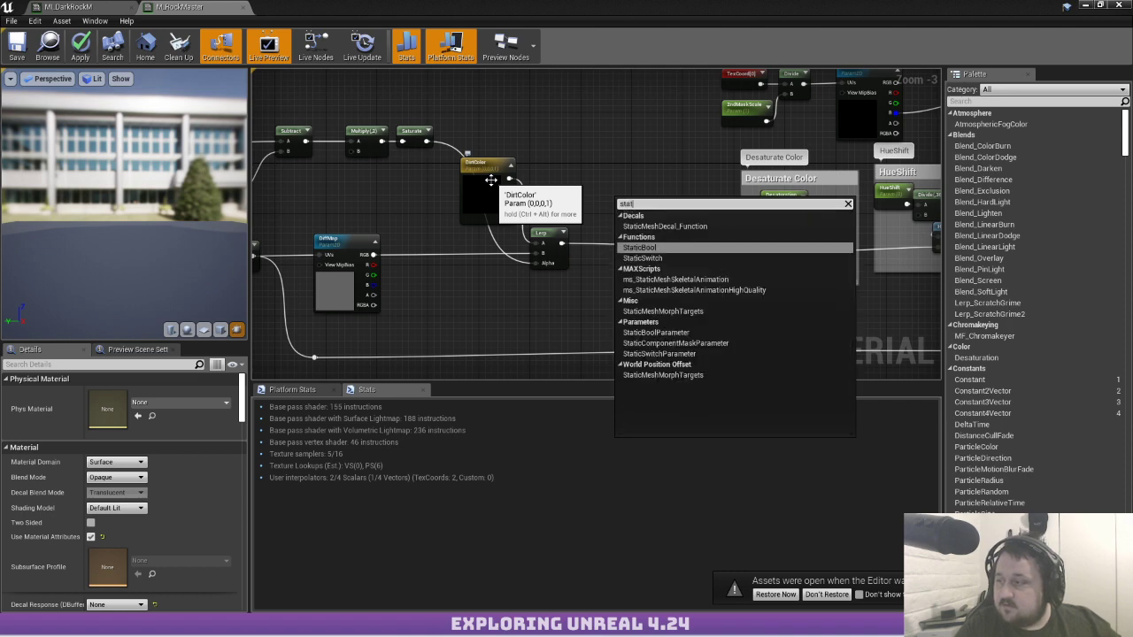
type("ic swit")
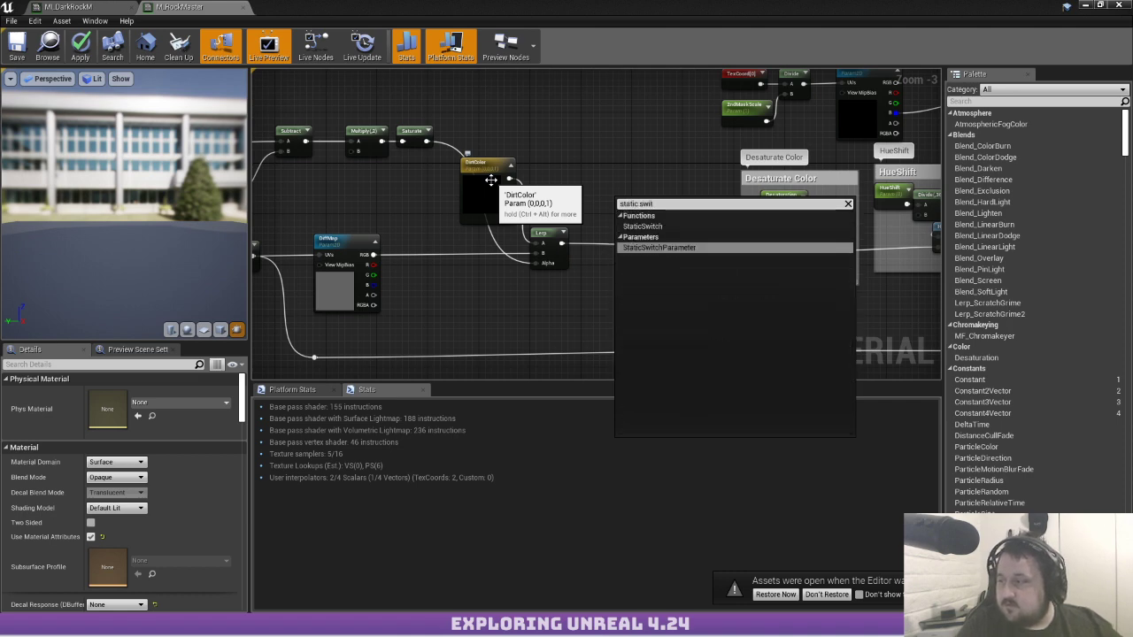
key("Return")
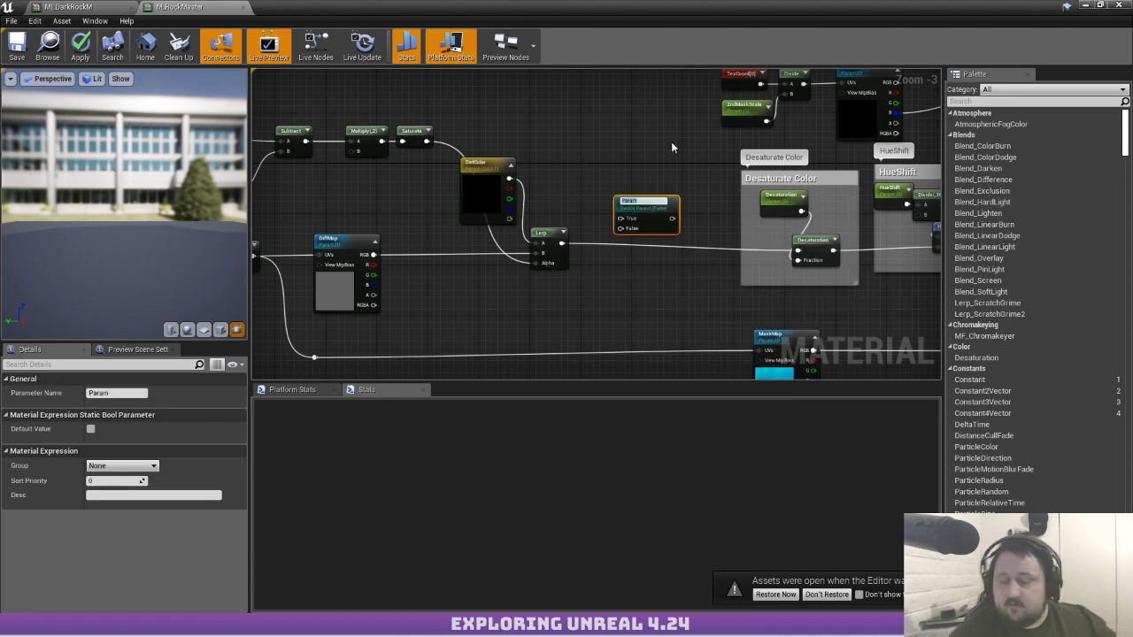
type("Use")
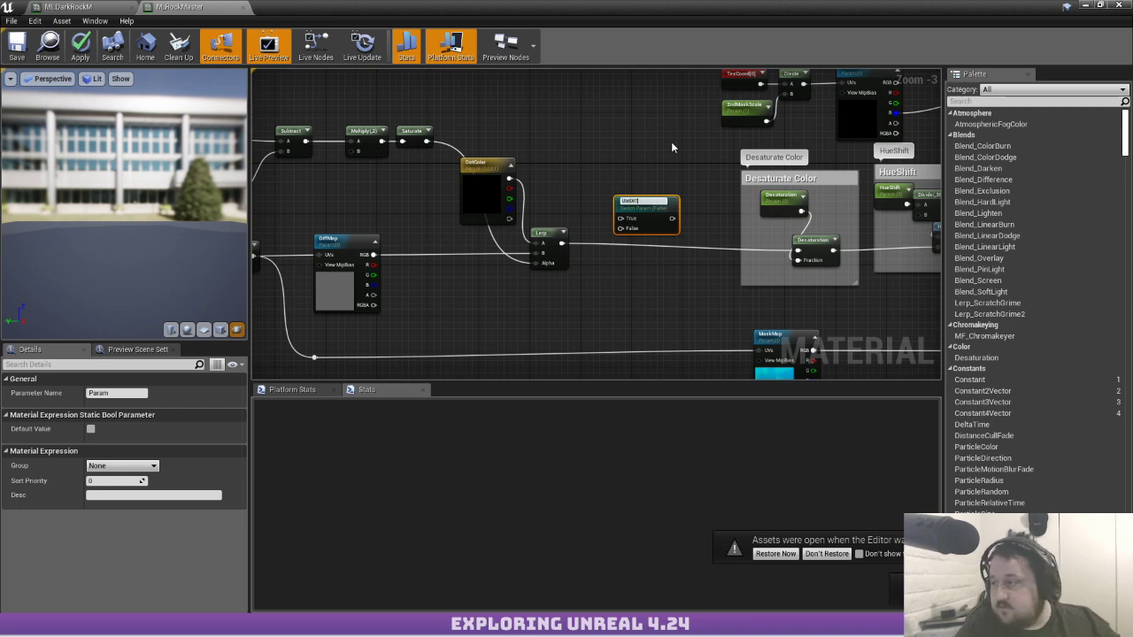
type("Dirt")
key("Return")
Wire UseDirt with the Lerp into True, DiffMap's RGB into False and its output into Desaturation, aligning the node with the wires
scroll(660, 237, "up", 2)
scroll(661, 240, "up", 1)
left_click_drag(657, 195, 513, 249)
right_click_drag(538, 236, 628, 165)
left_click_drag(758, 182, 328, 195)
right_click_drag(800, 125, 553, 128)
left_click_drag(584, 169, 709, 190)
left_click_drag(547, 152, 519, 170)
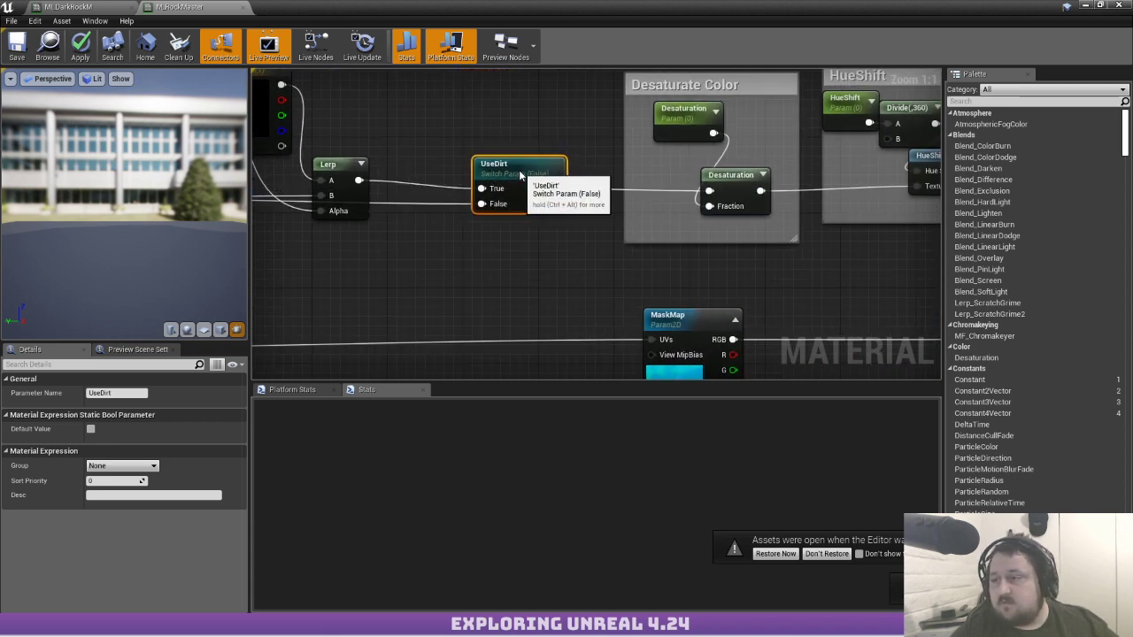
Examine the graph from the dirt mask chain through HueShift to MakeMaterialAttributes and the moss blend
left_click(384, 114)
scroll(380, 120, "down", 2)
right_click_drag(381, 122, 653, 230)
scroll(652, 230, "down", 2)
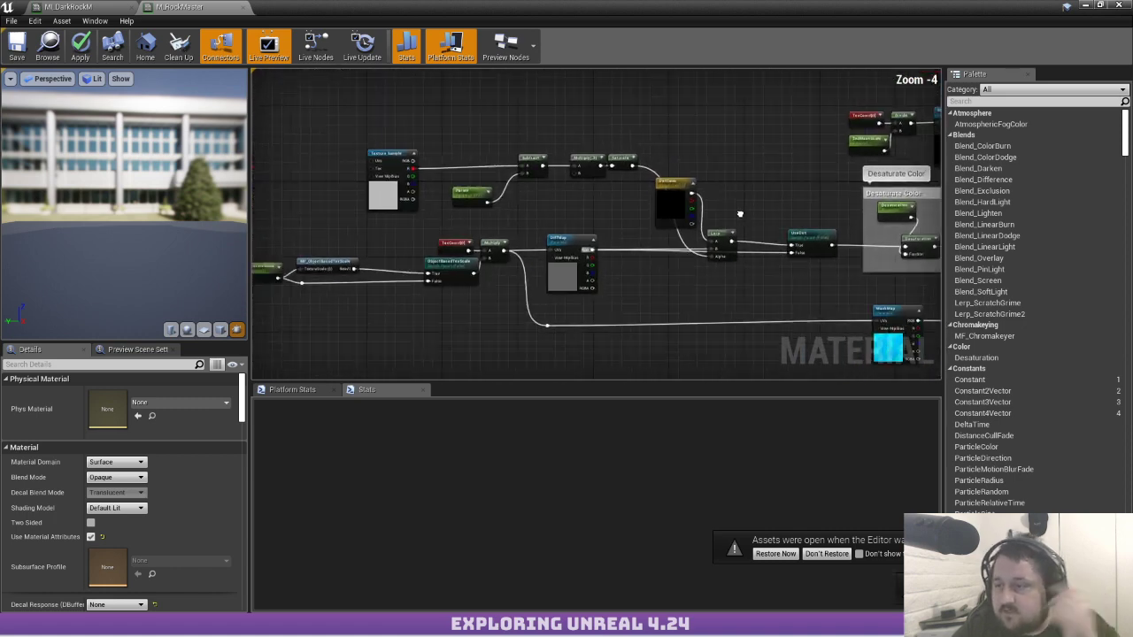
right_click_drag(741, 210, 537, 207)
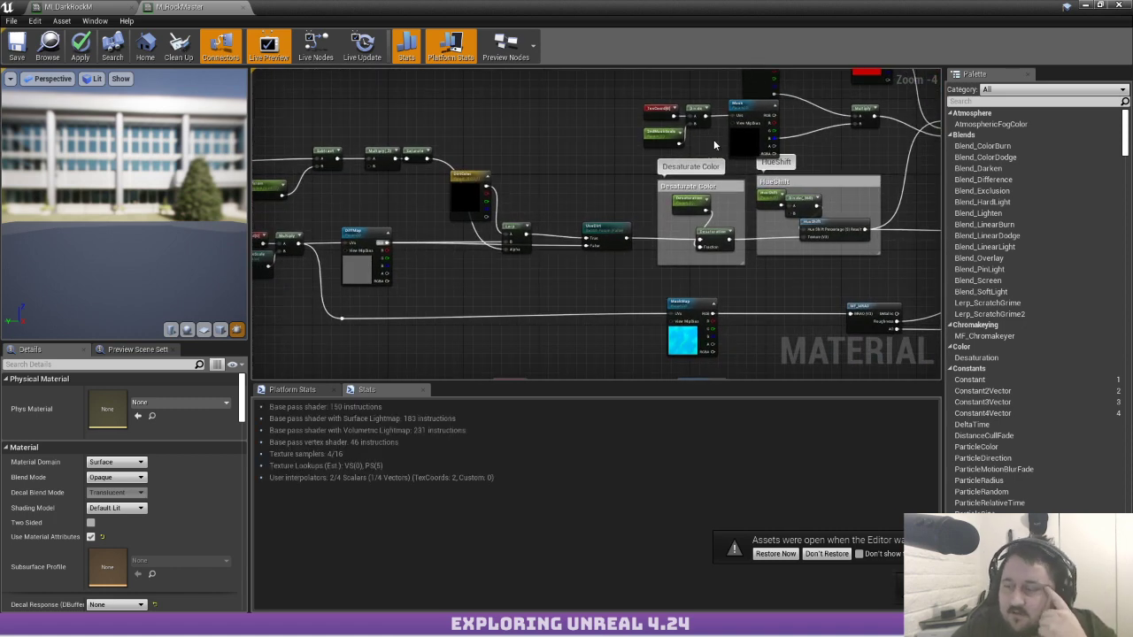
right_click_drag(793, 168, 271, 135)
scroll(270, 135, "down", 1)
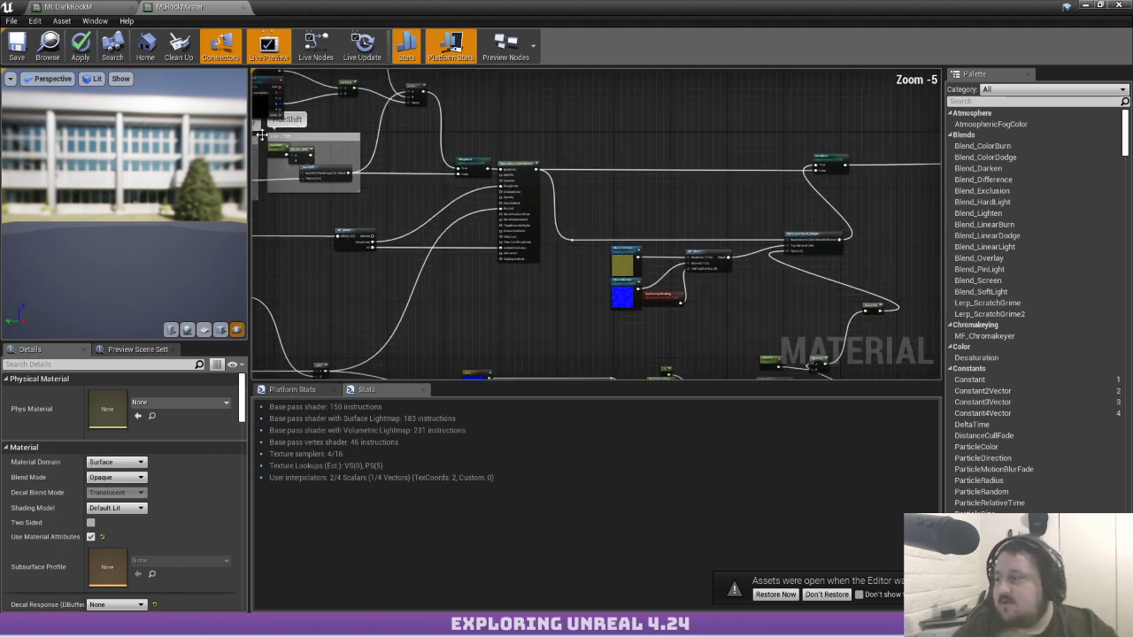
scroll(532, 168, "up", 2)
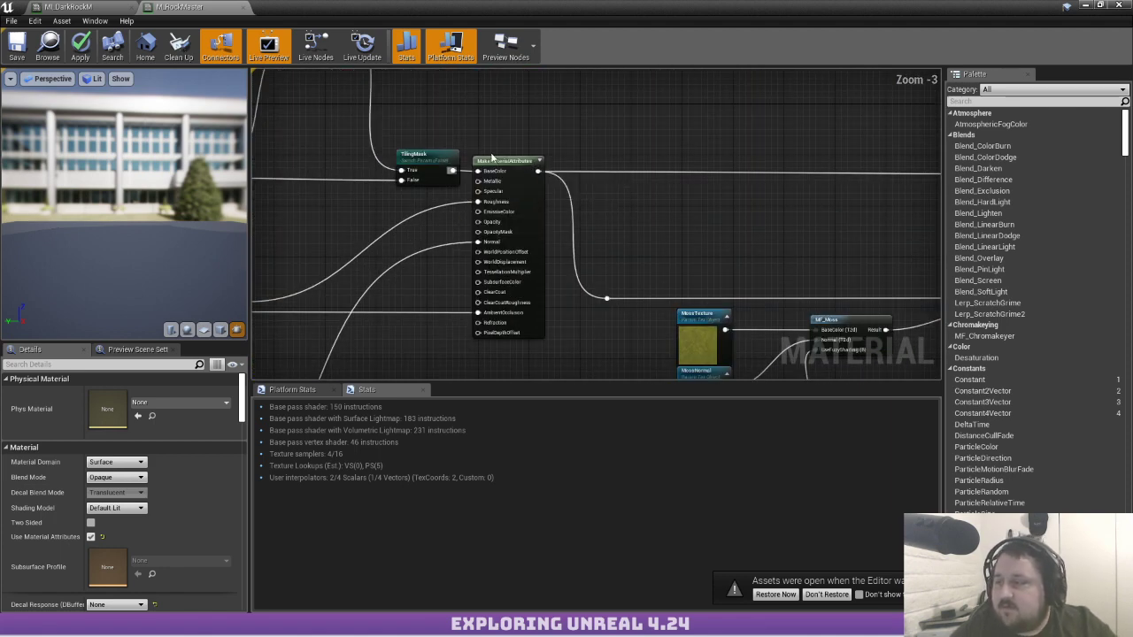
scroll(484, 166, "down", 3)
right_click_drag(484, 165, 714, 209)
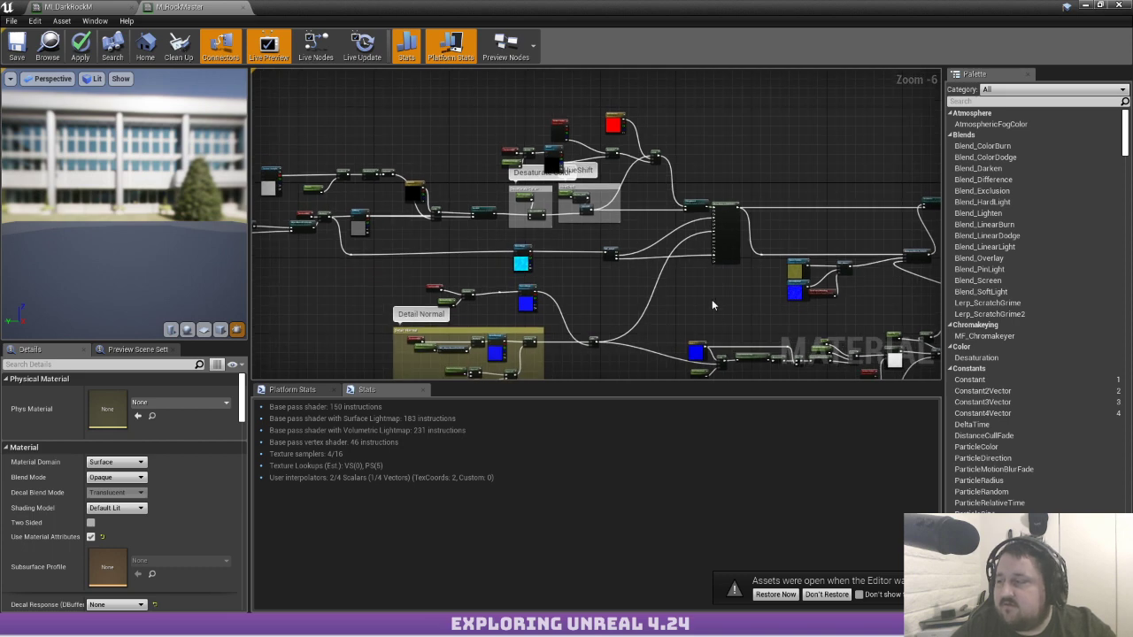
scroll(757, 174, "up", 2)
right_click_drag(758, 174, 942, 167)
right_click_drag(586, 157, 687, 134)
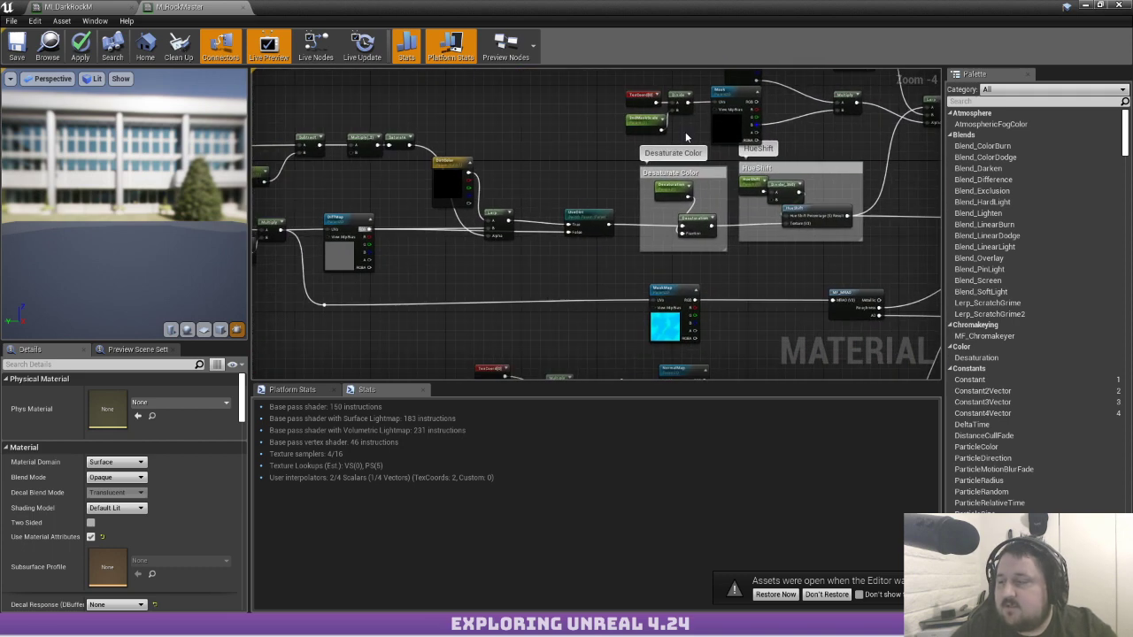
Move the DirtColor and Lerp nodes up, clear of the DiffMap wire
scroll(593, 145, "up", 1)
left_click_drag(405, 196, 425, 158)
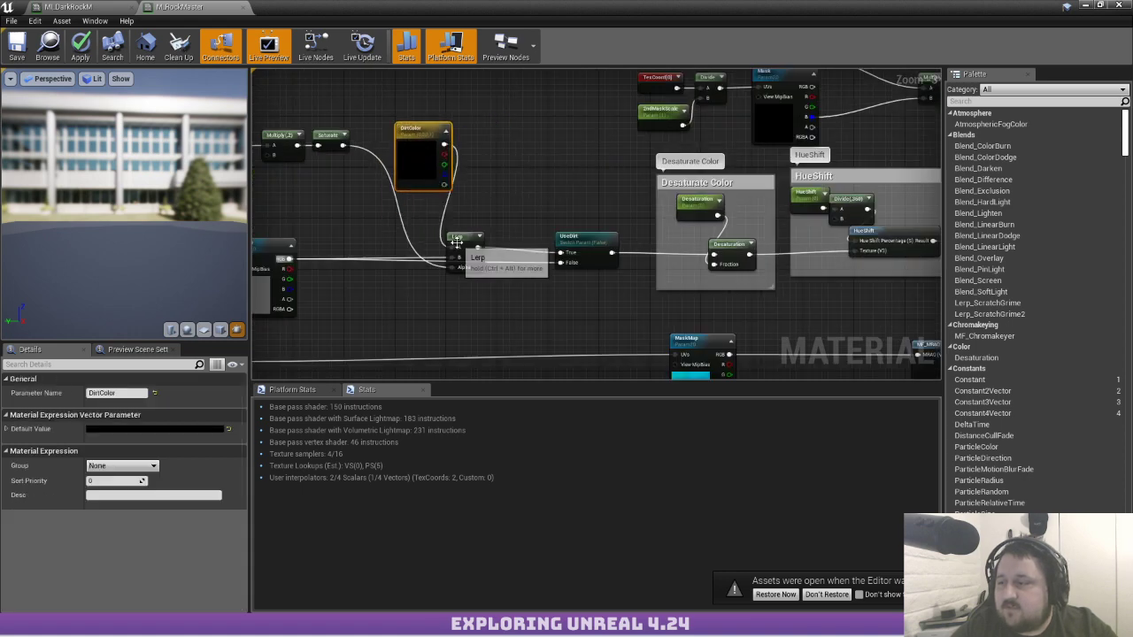
left_click_drag(471, 244, 456, 225)
left_click(543, 184)
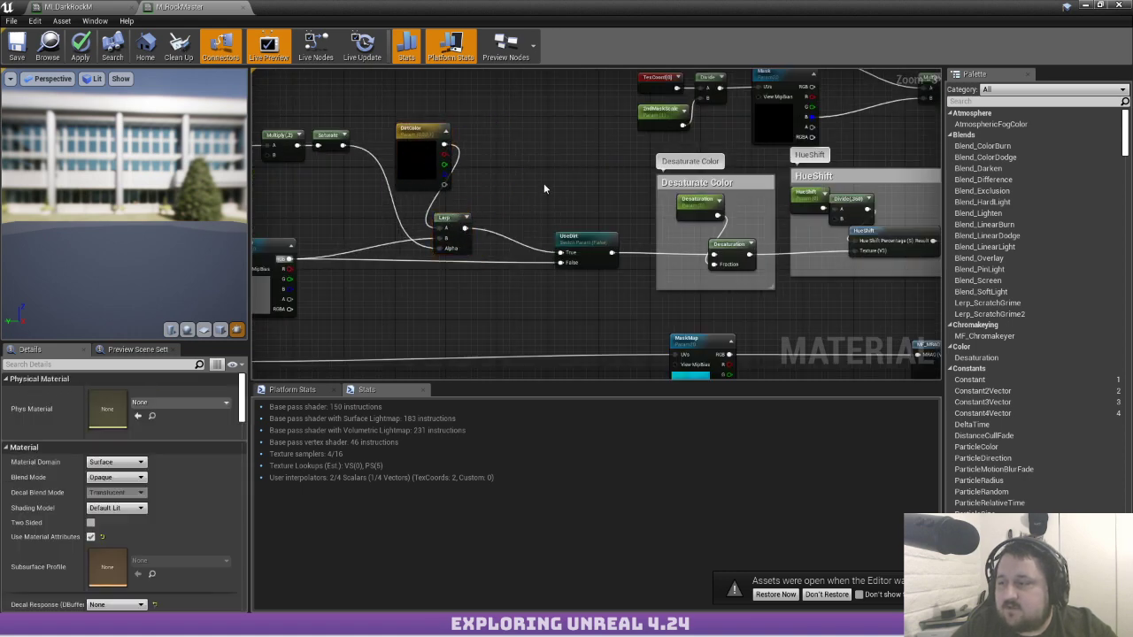
right_click_drag(598, 210, 543, 127)
scroll(603, 168, "down", 1)
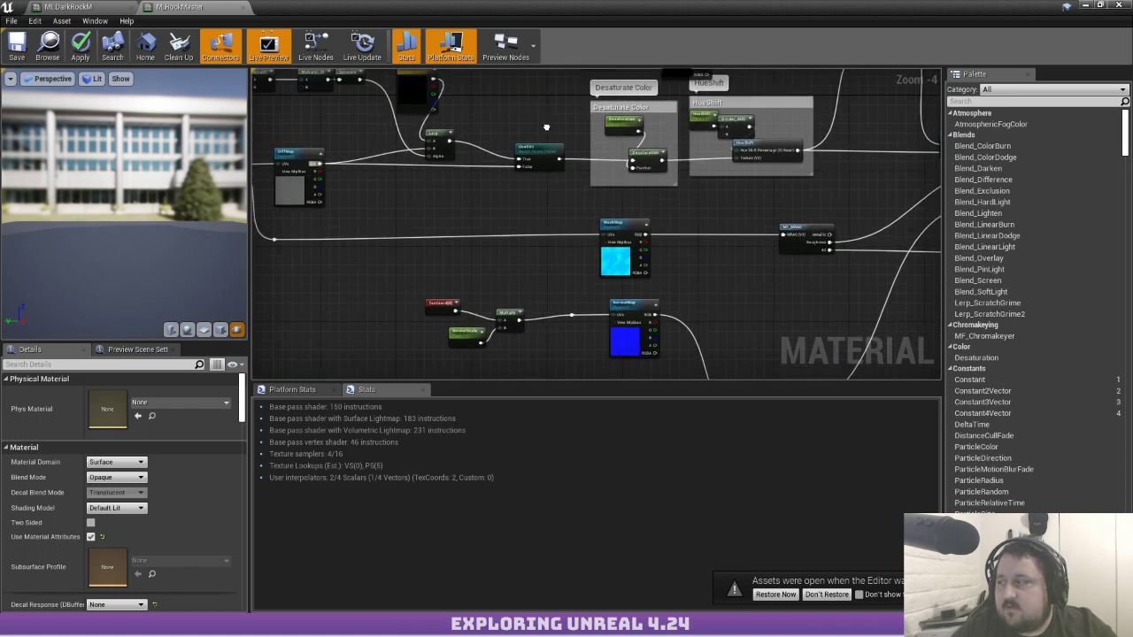
scroll(540, 133, "down", 1)
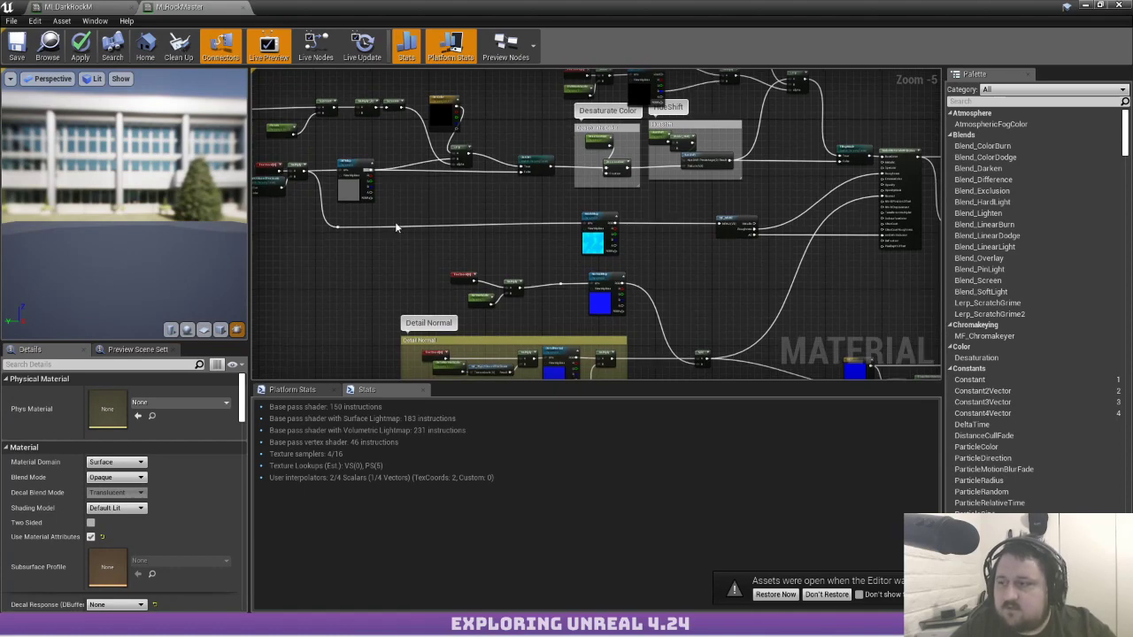
right_click(431, 216)
type("set mat")
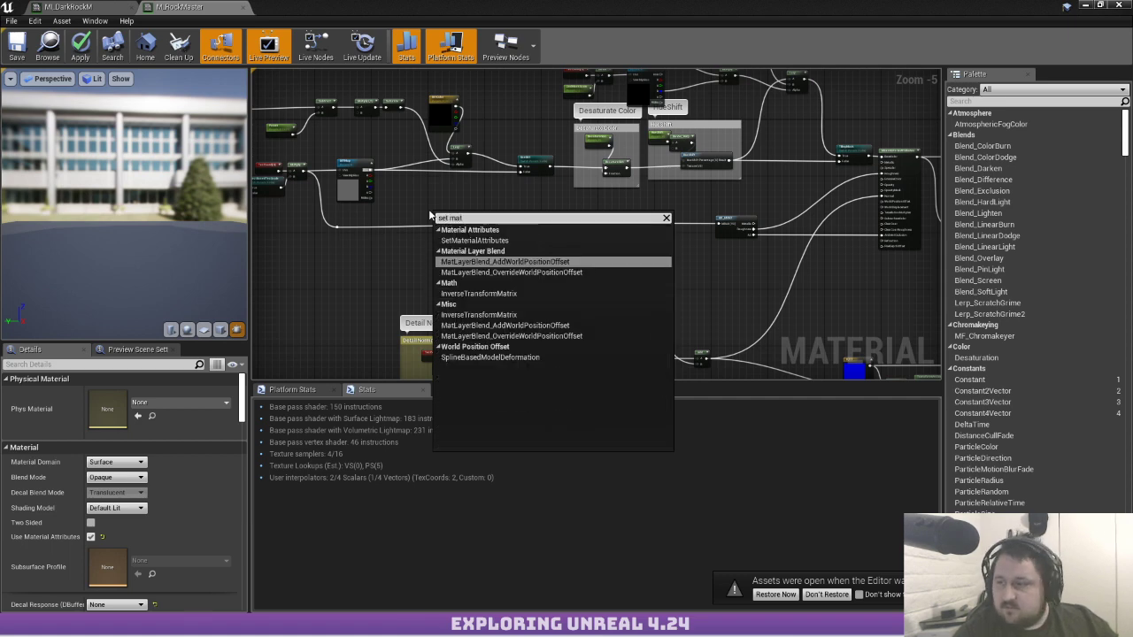
key("Up")
key("Return")
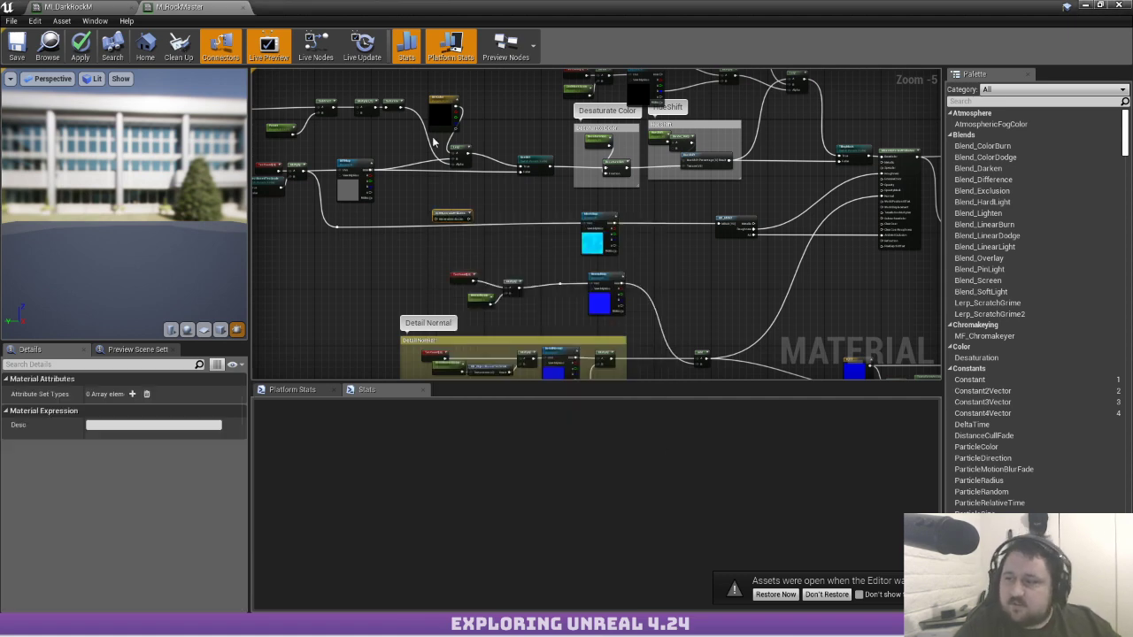
scroll(442, 191, "up", 5)
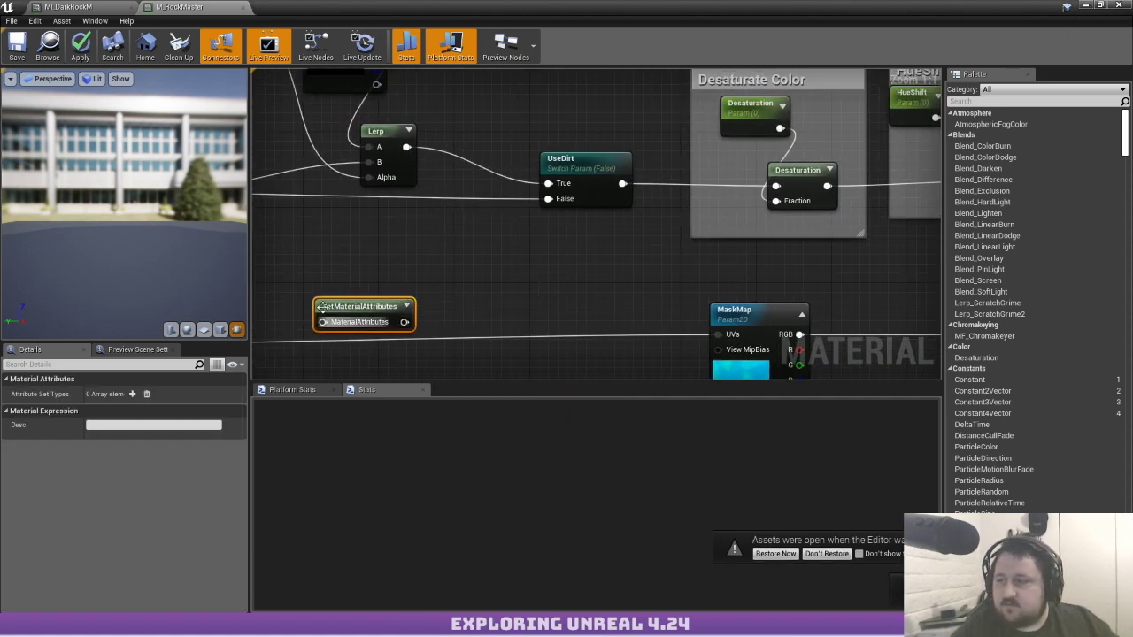
left_click_drag(354, 310, 453, 255)
left_click(450, 255)
right_click(395, 256)
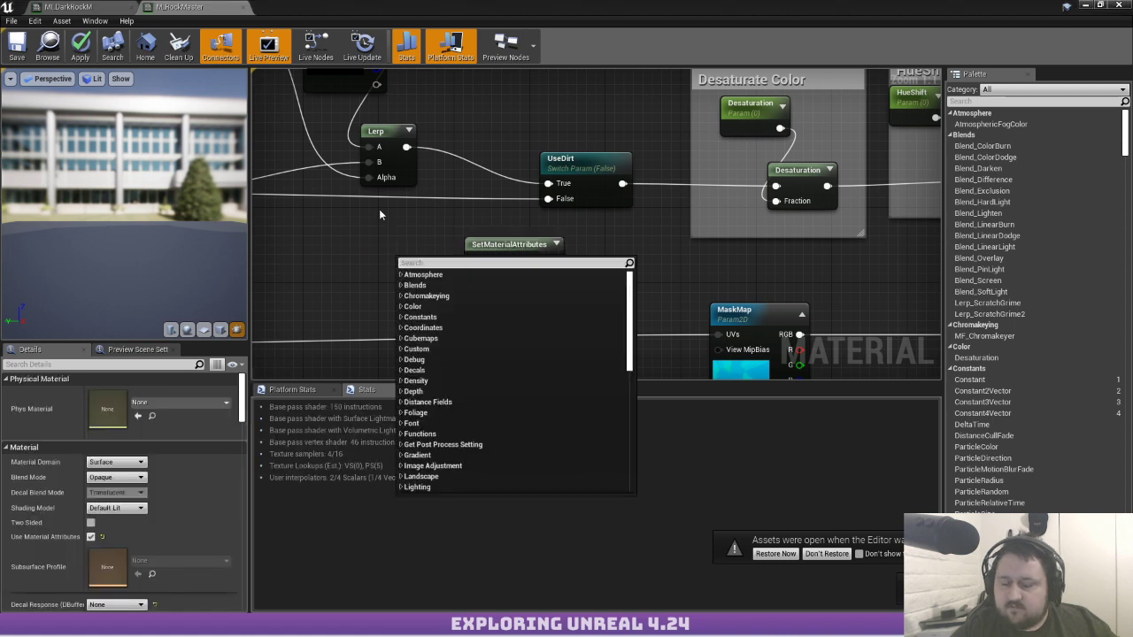
left_click(379, 215)
right_click(384, 254)
left_click(392, 241)
left_click_drag(462, 244, 624, 277)
left_click(611, 276)
left_click(510, 247)
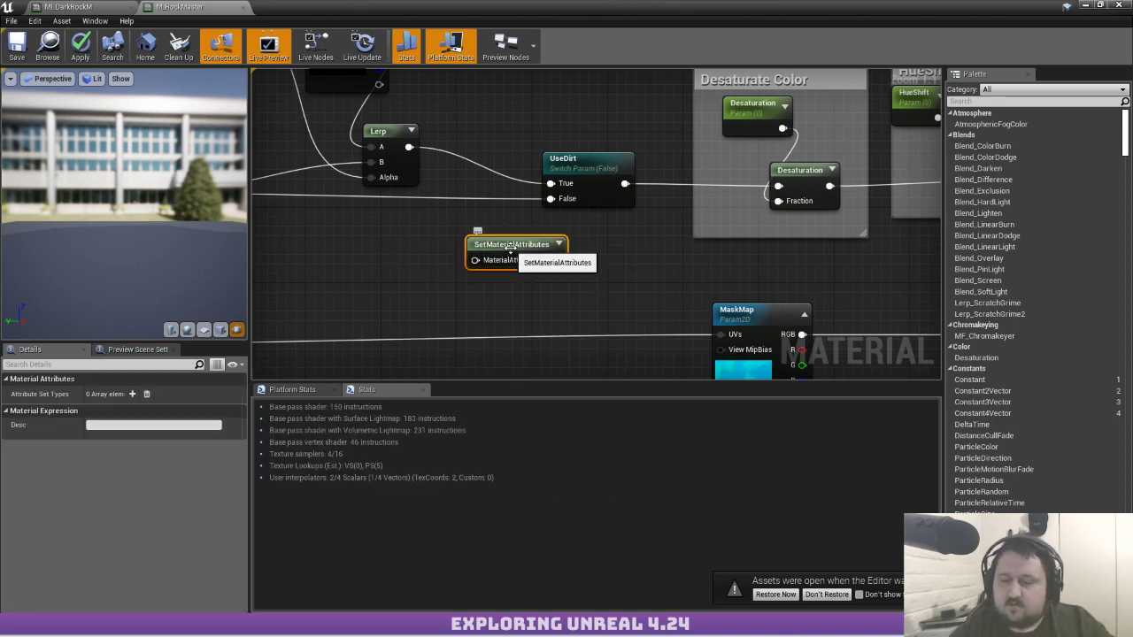
key("Delete")
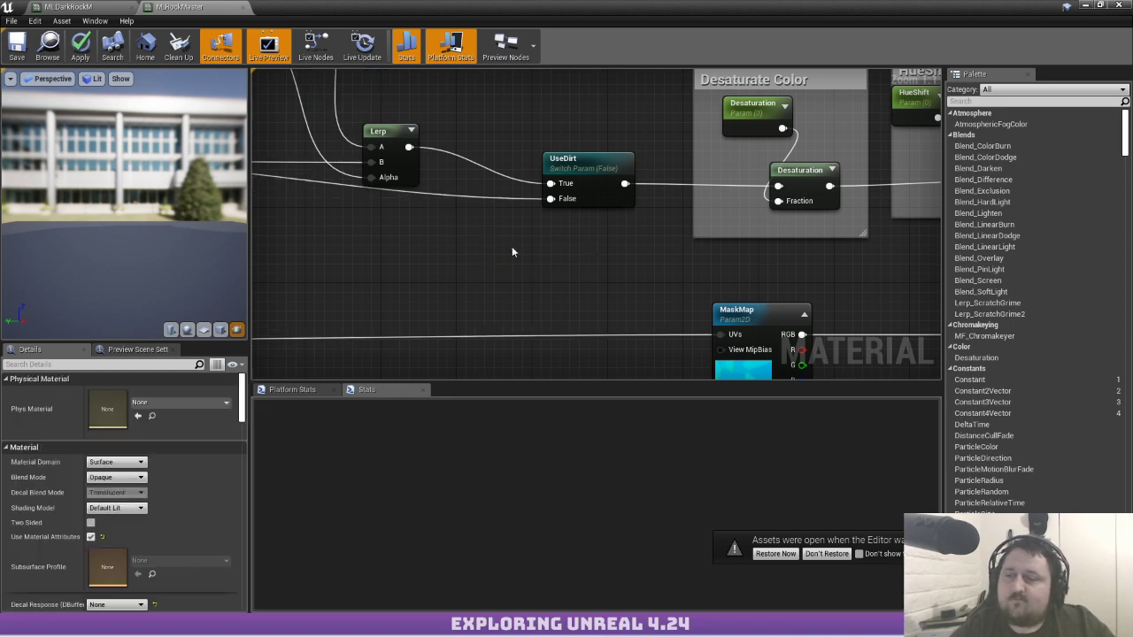
Examine the moss layer blend and its switch, and follow the graph back to the UseDirt switch
scroll(511, 253, "down", 3)
right_click_drag(521, 264, 2, 188)
scroll(791, 162, "down", 2)
right_click_drag(791, 163, 317, 212)
scroll(734, 200, "up", 2)
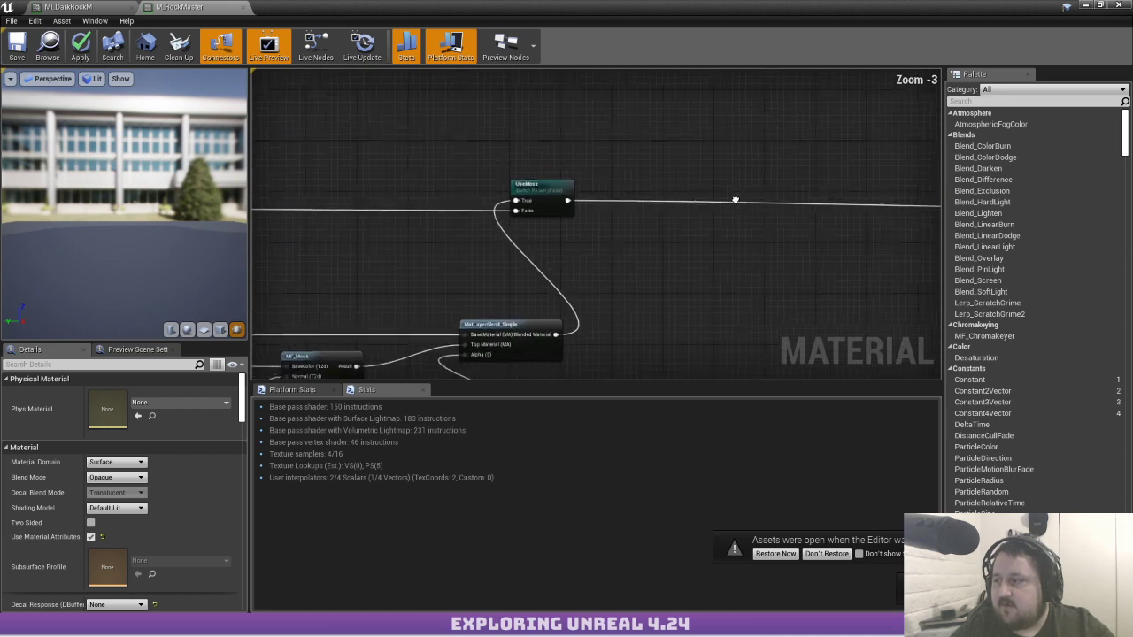
right_click_drag(739, 192, 833, 140)
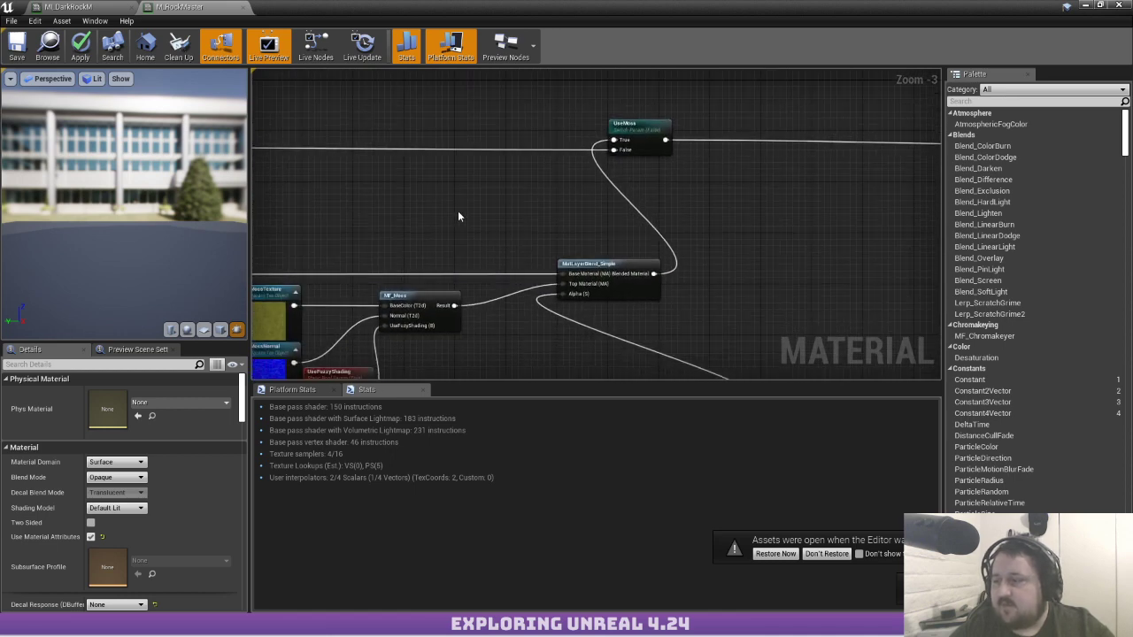
right_click_drag(441, 211, 835, 134)
right_click_drag(553, 183, 868, 180)
right_click_drag(402, 163, 841, 204)
right_click_drag(522, 180, 511, 296)
right_click_drag(619, 211, 501, 189)
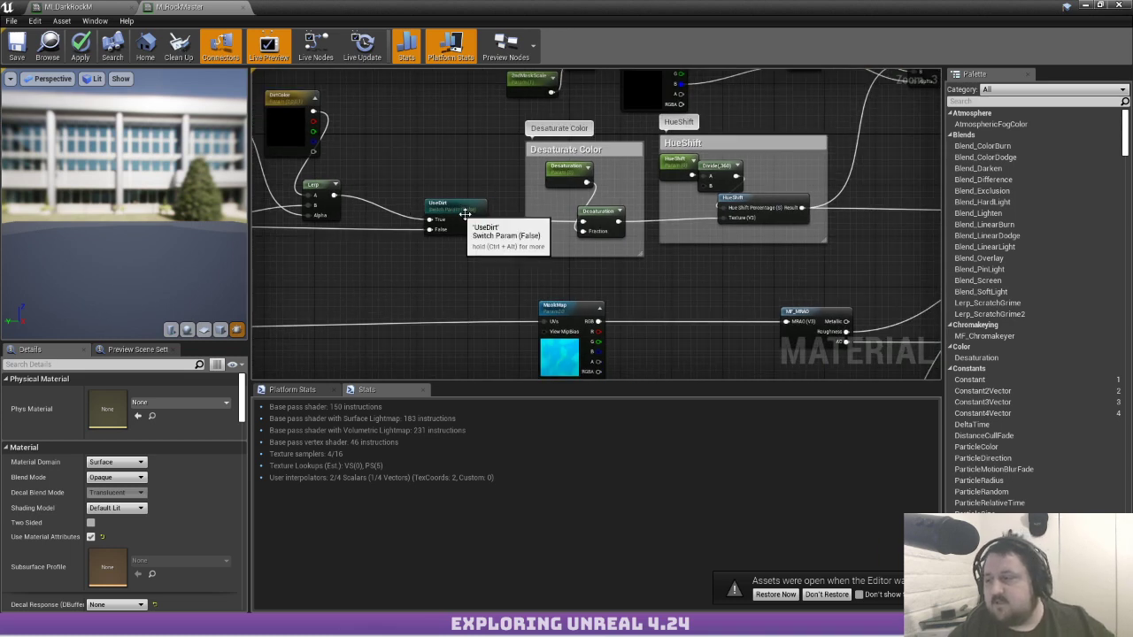
Duplicate the UseDirt switch beside MakeMaterialAttributes, connecting its output to Roughness and MF_MRAO's Roughness to its False input
right_click_drag(684, 220, 508, 166)
left_click(298, 155)
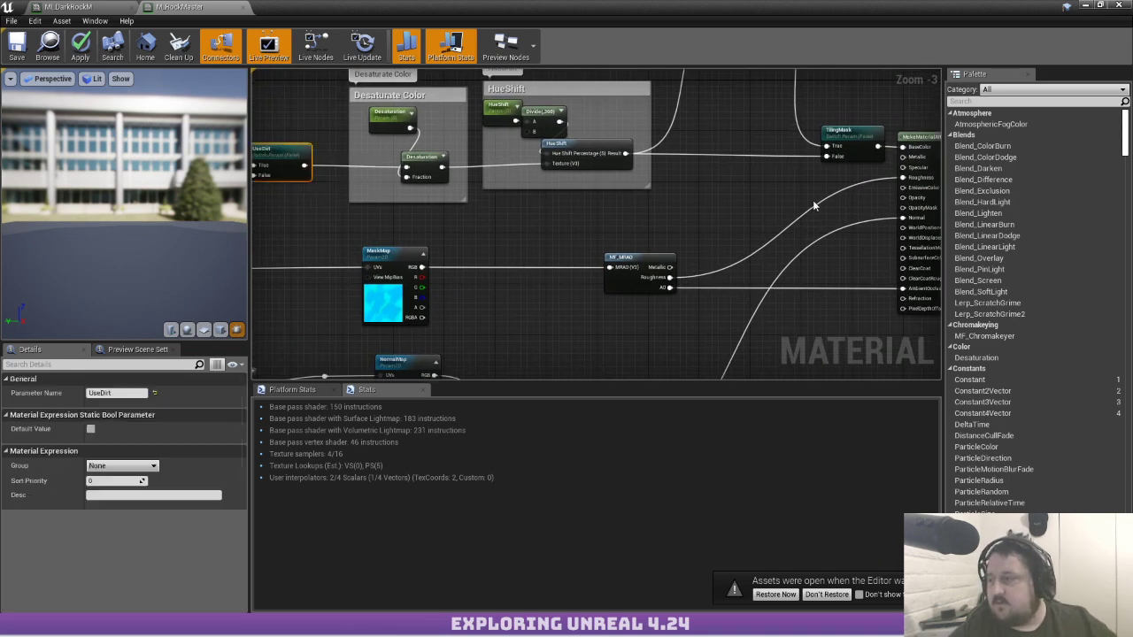
key("ctrl+v")
right_click_drag(758, 176, 667, 178)
left_click_drag(667, 202, 812, 180)
left_click_drag(723, 221, 577, 279)
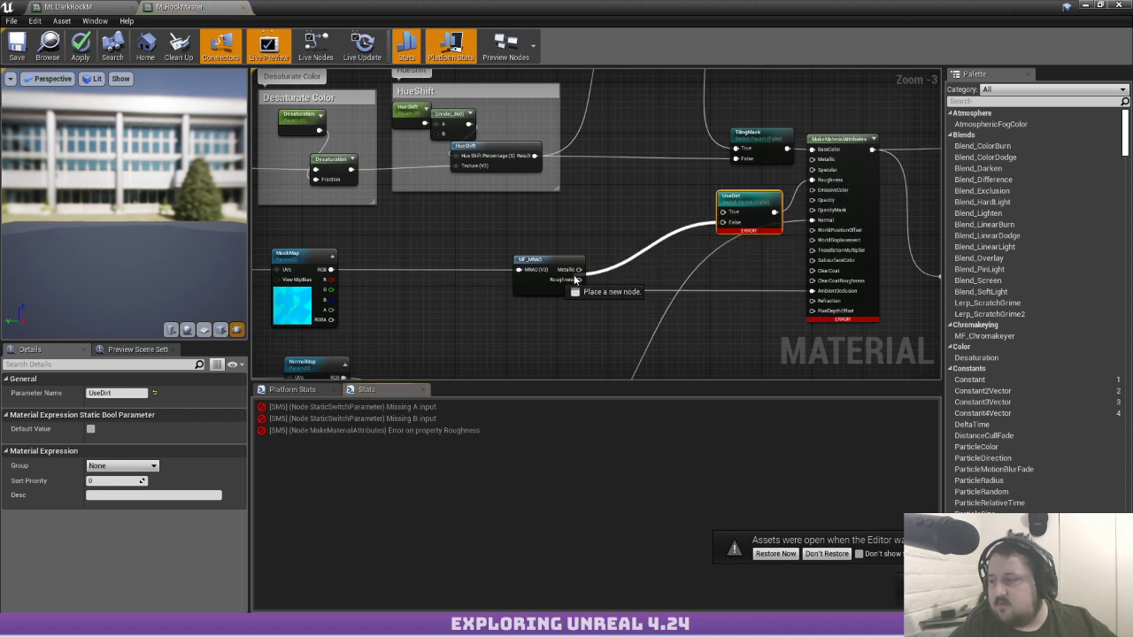
Add a LinearInterpolate node feeding the new UseDirt switch's True input, with the dirt Lerp's output into Alpha and MF_MRAO's Roughness into B
right_click_drag(602, 207, 655, 199)
scroll(655, 198, "down", 1)
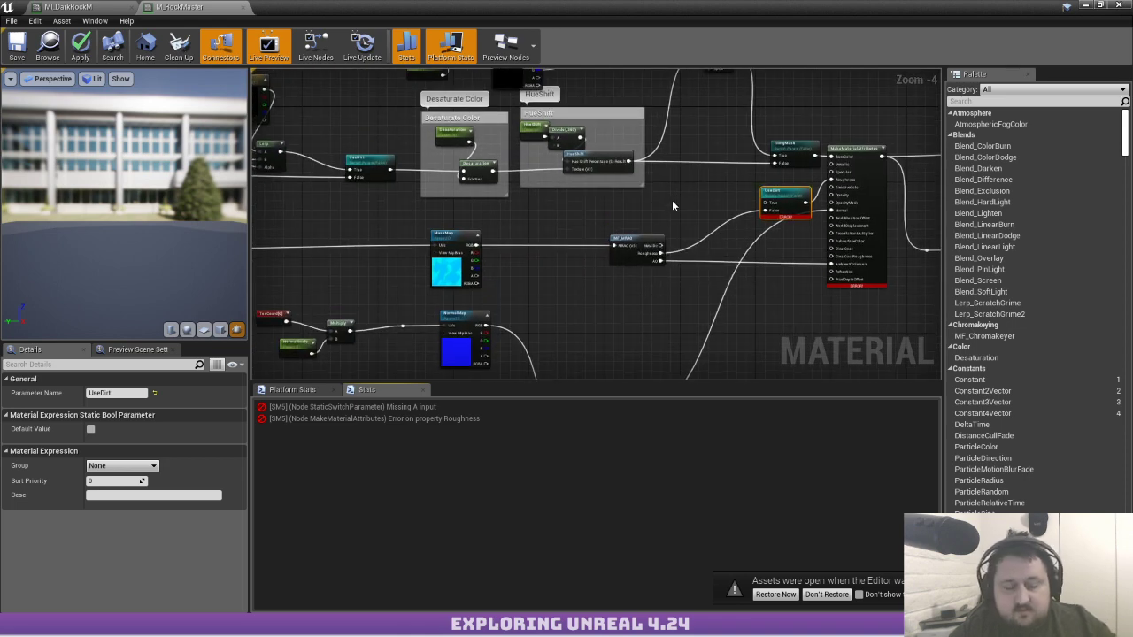
right_click(674, 212)
type("k")
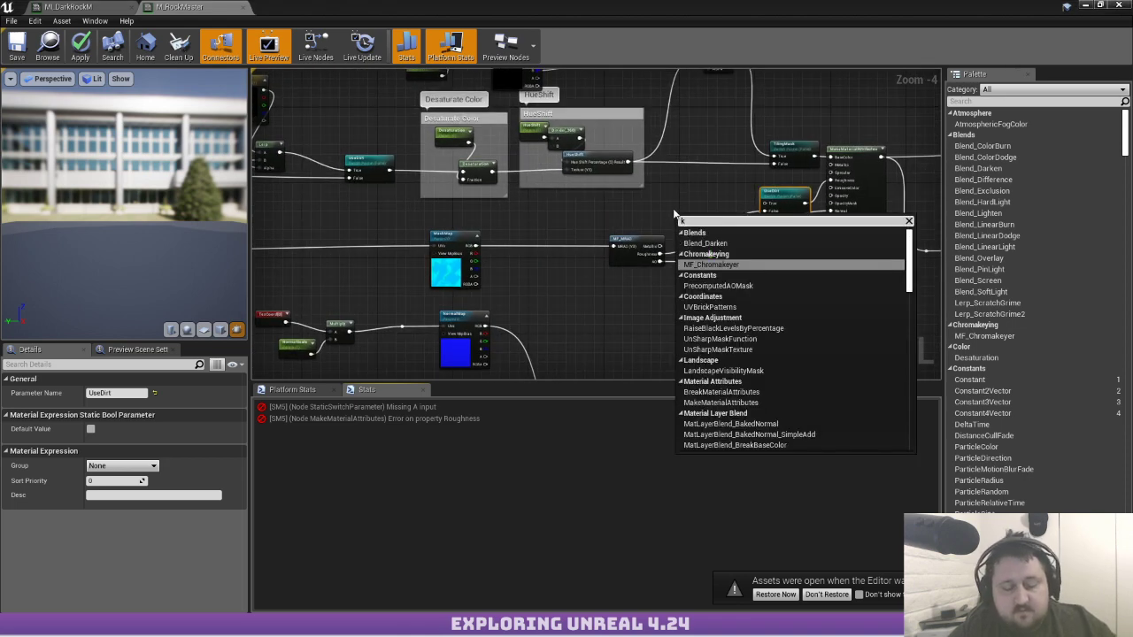
key("BackSpace")
type("lerp")
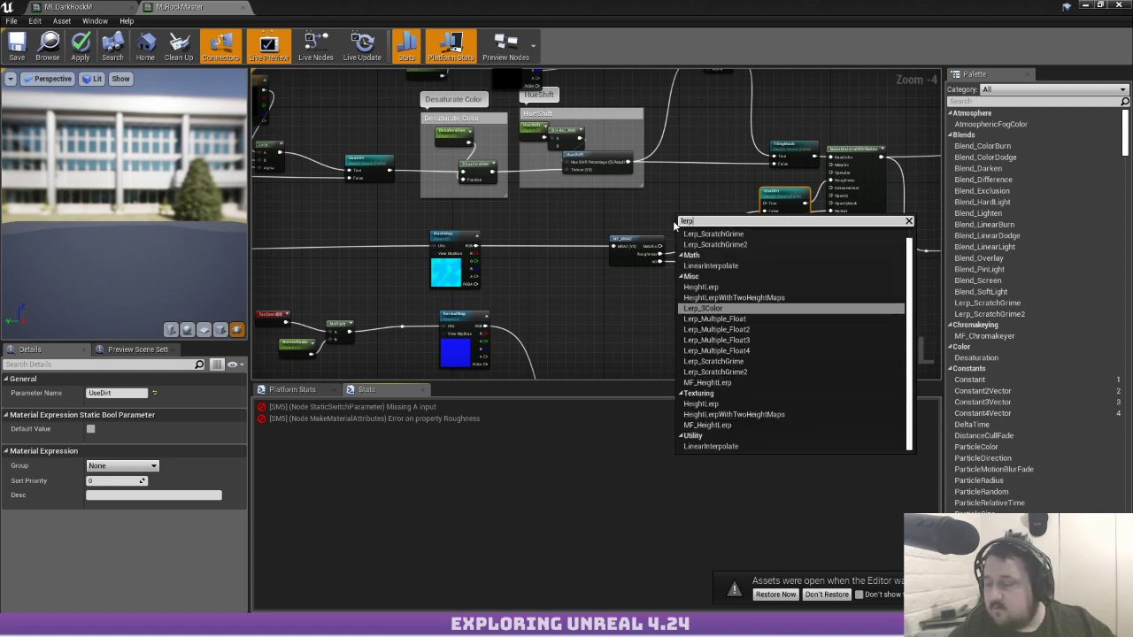
left_click(719, 267)
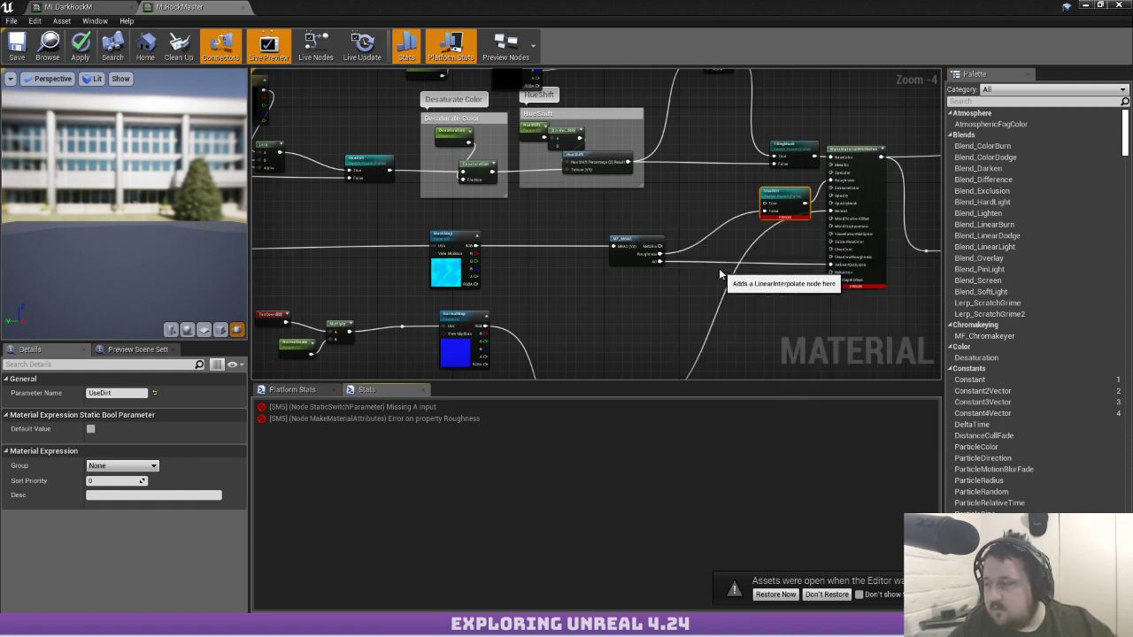
left_click_drag(709, 218, 388, 154)
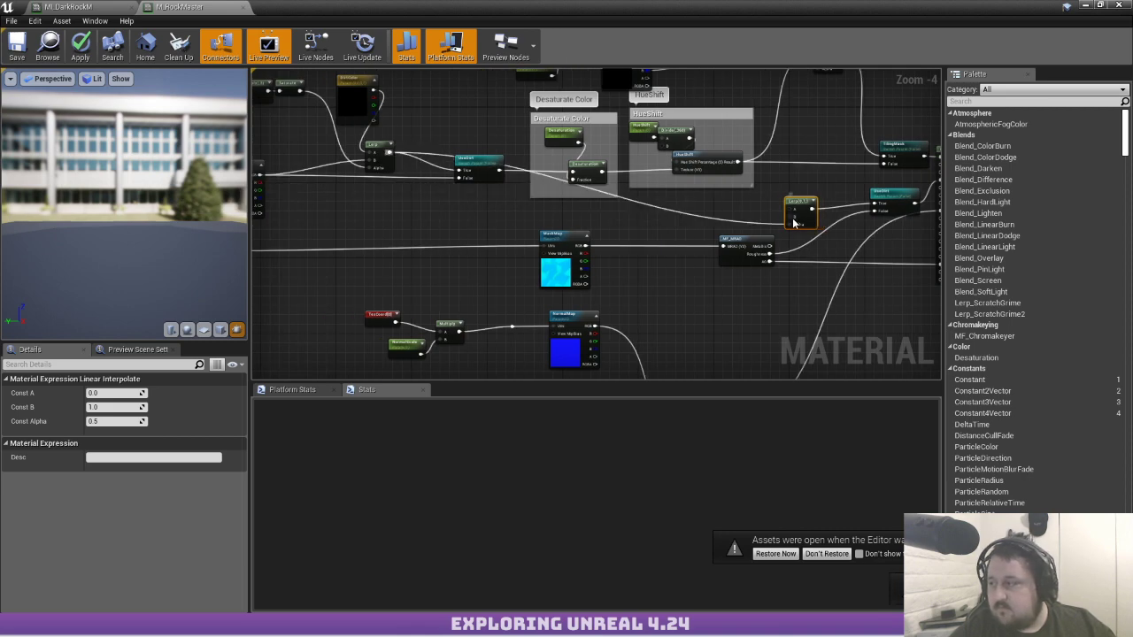
left_click_drag(787, 217, 771, 257)
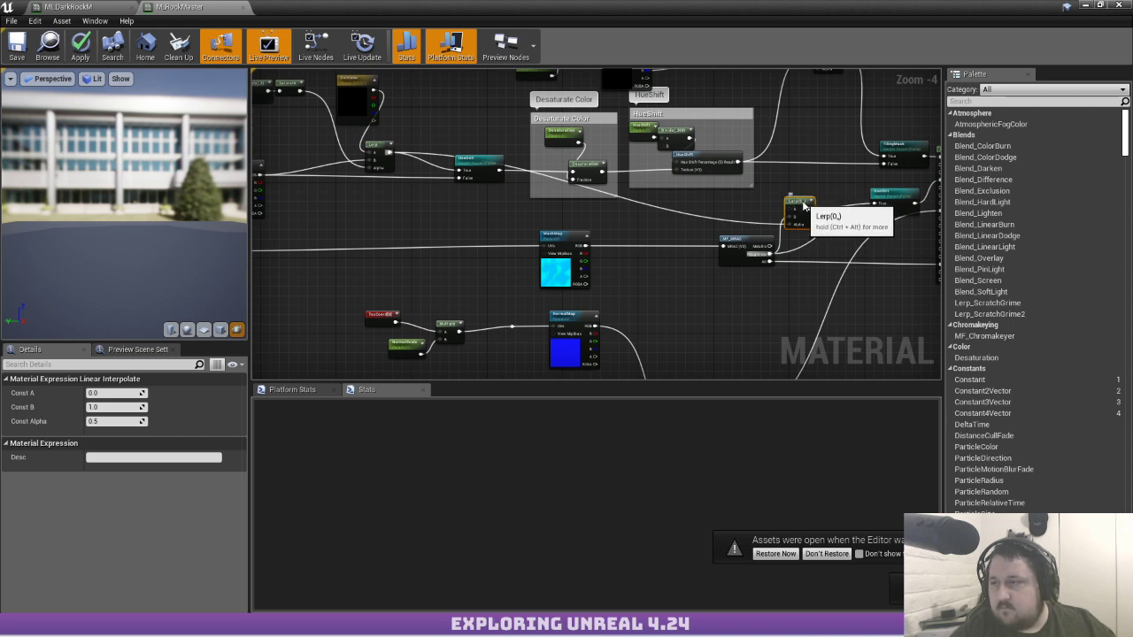
Set Const A of the roughness Lerp feeding the UseDirt switch to 0.88 and apply the material
left_click(135, 392)
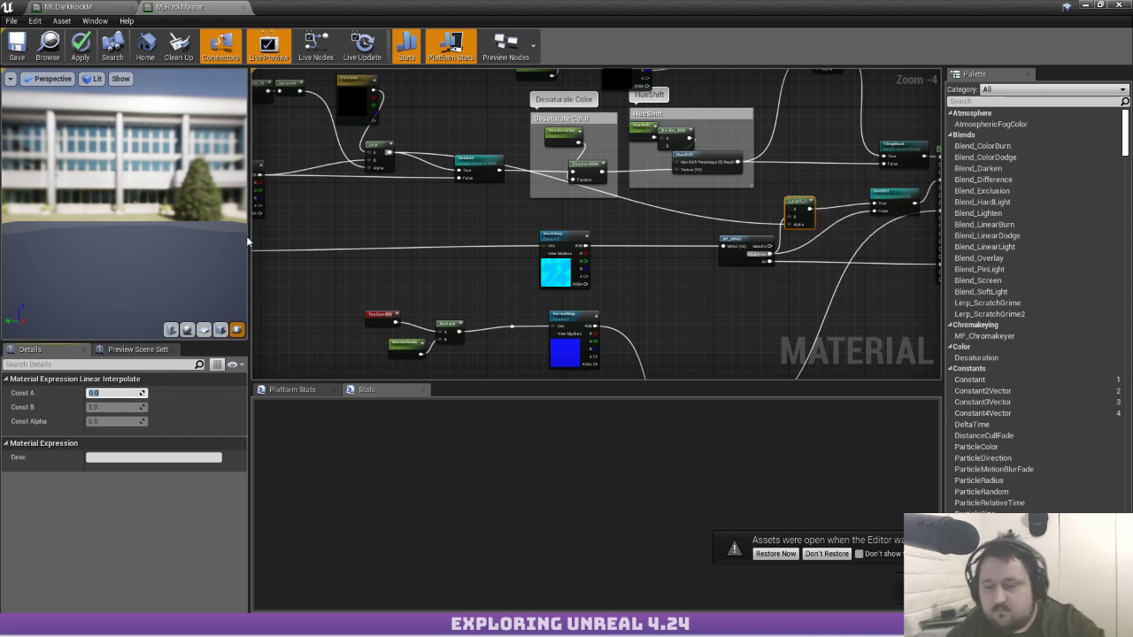
type(".88")
key("Return")
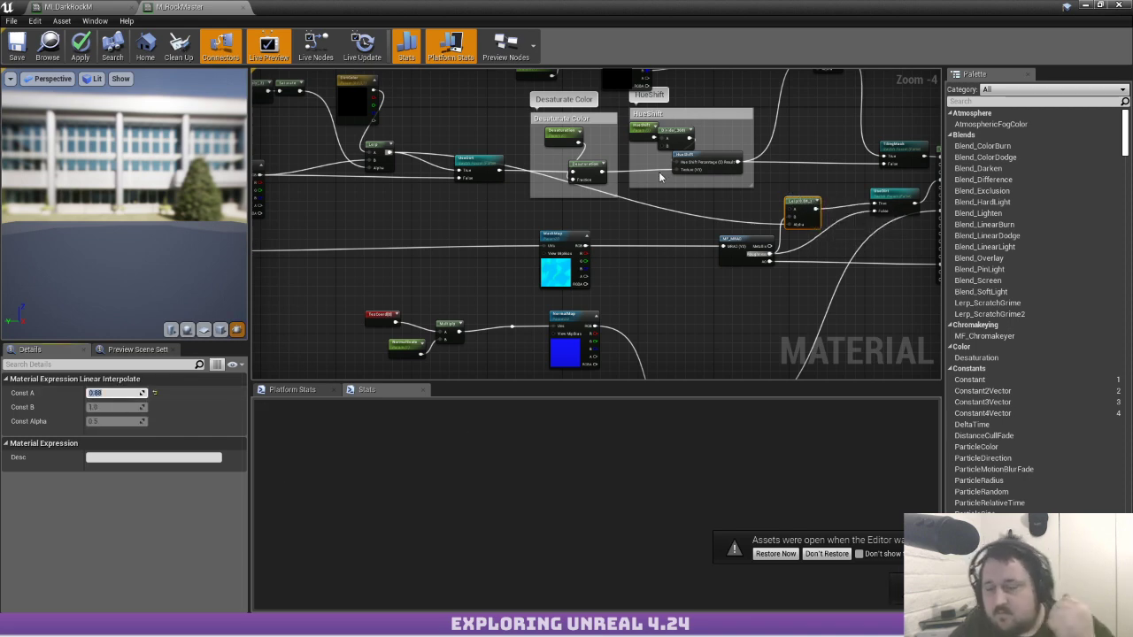
scroll(664, 178, "down", 2)
right_click_drag(630, 169, 460, 179)
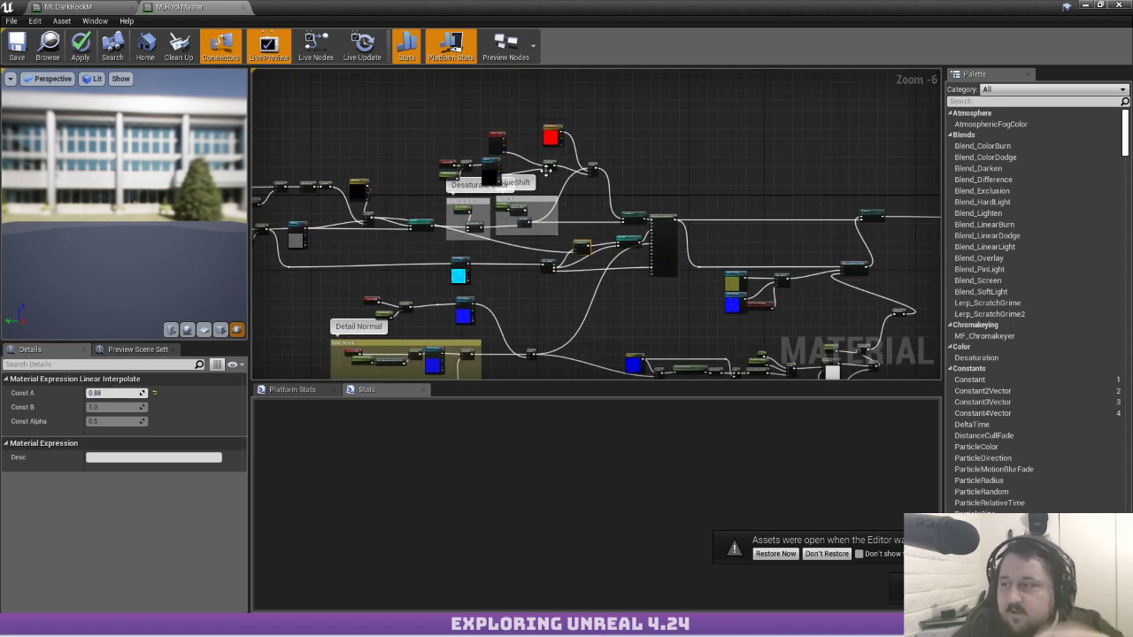
right_click_drag(699, 207, 539, 163)
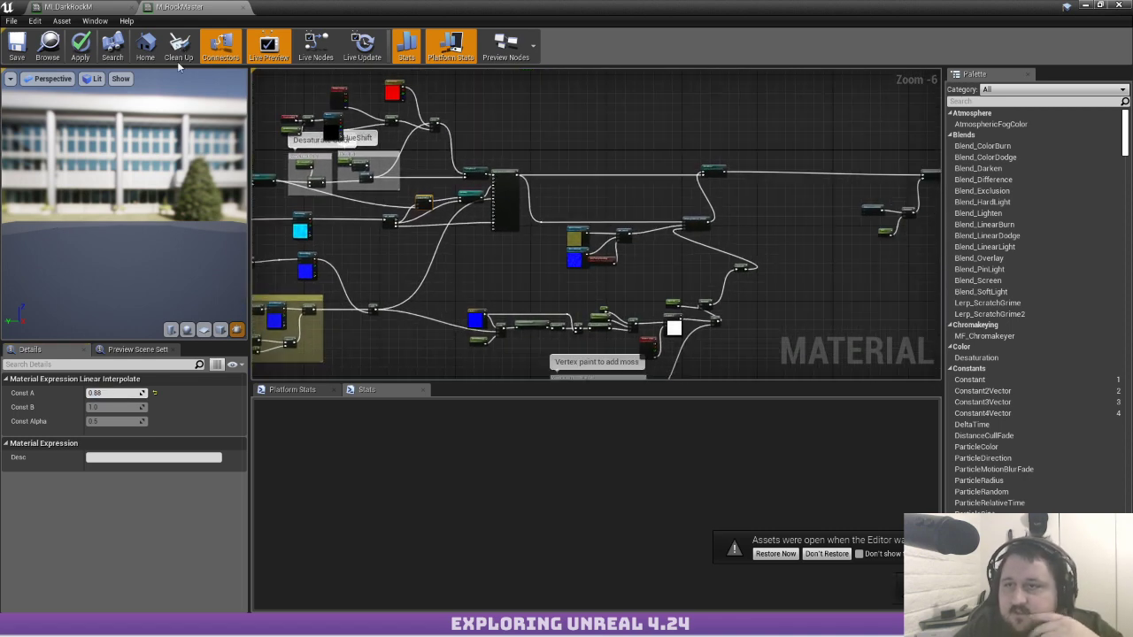
left_click(81, 44)
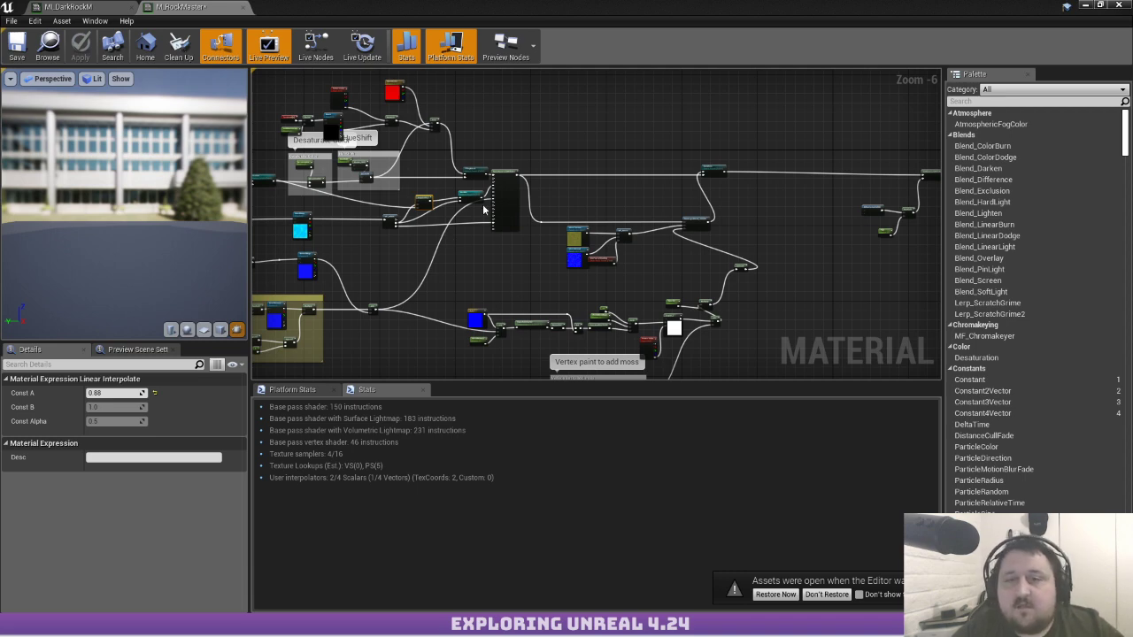
Add a reroute node to the wire from the dirt Lerp to the roughness Lerp's Alpha and place it below the base-colour UseDirt switch
right_click_drag(483, 194, 701, 221)
scroll(560, 195, "up", 4)
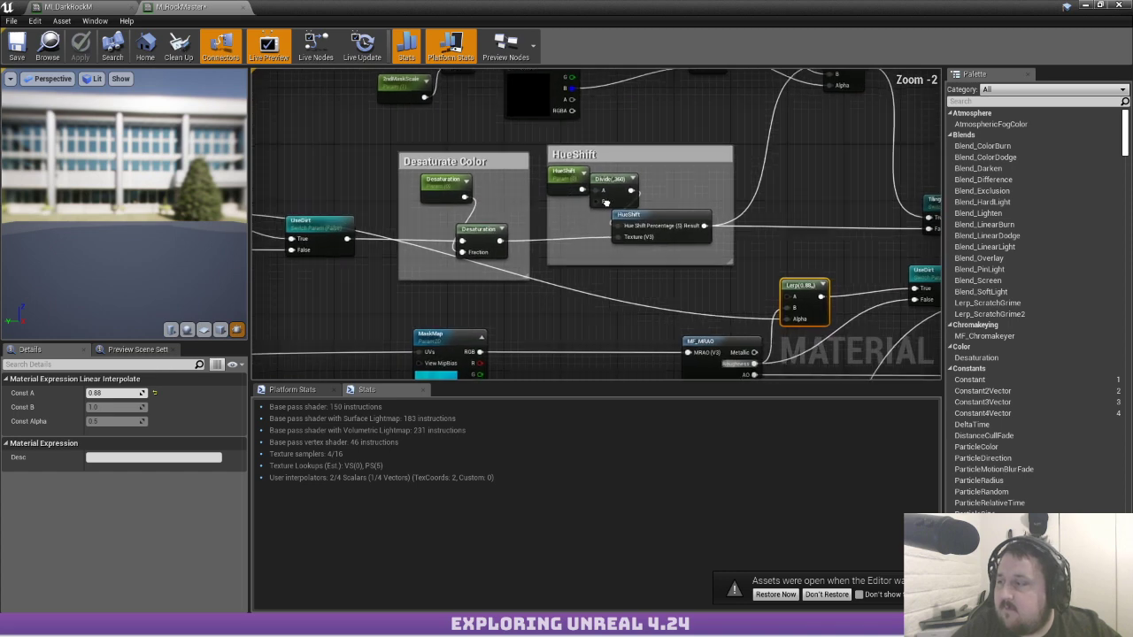
scroll(611, 202, "down", 2)
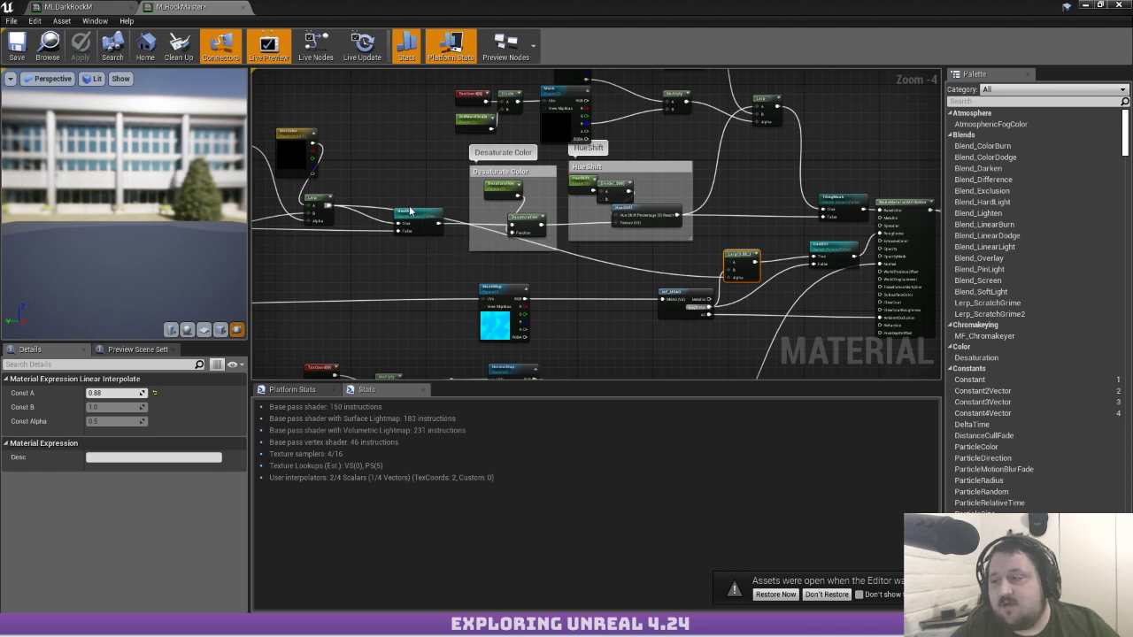
right_click_drag(367, 230, 366, 200)
left_click(381, 188)
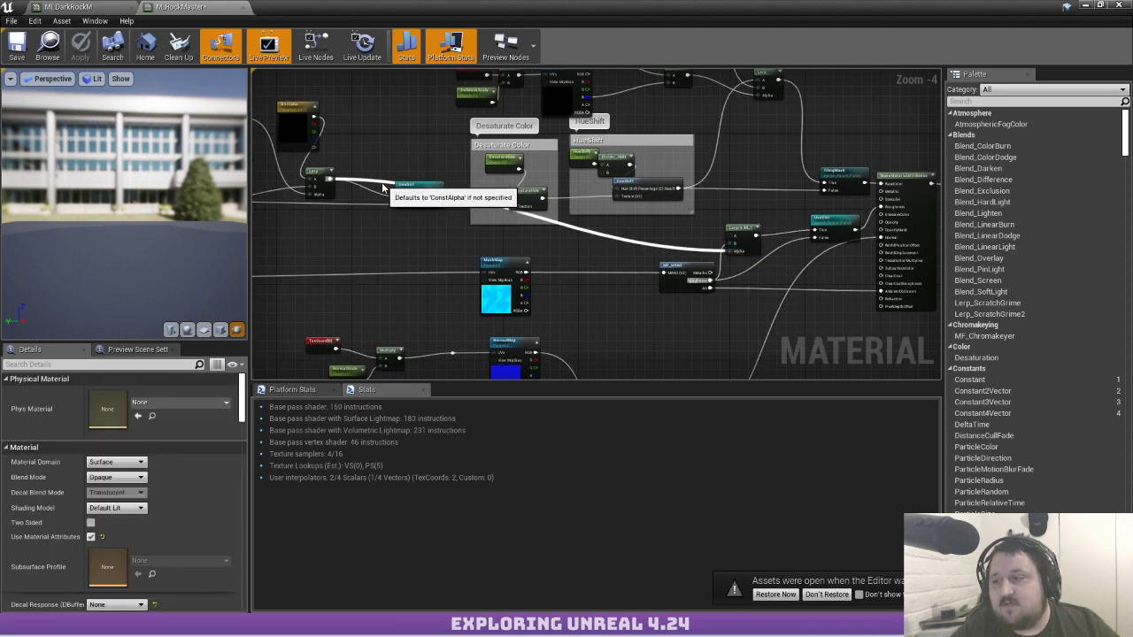
double_click(382, 186)
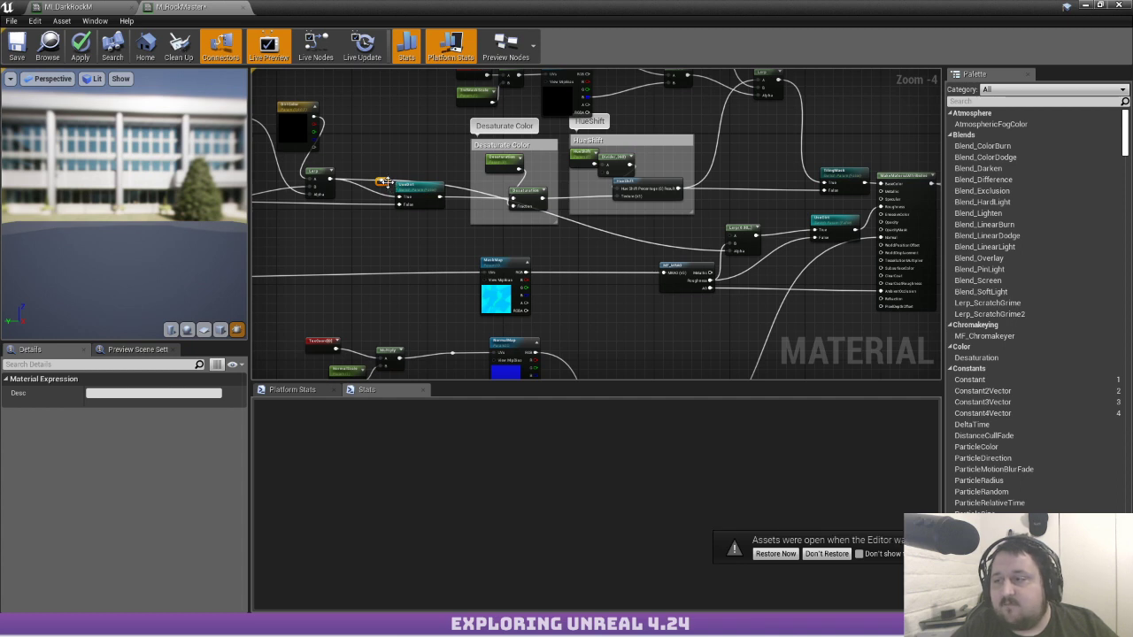
left_click_drag(383, 186, 358, 257)
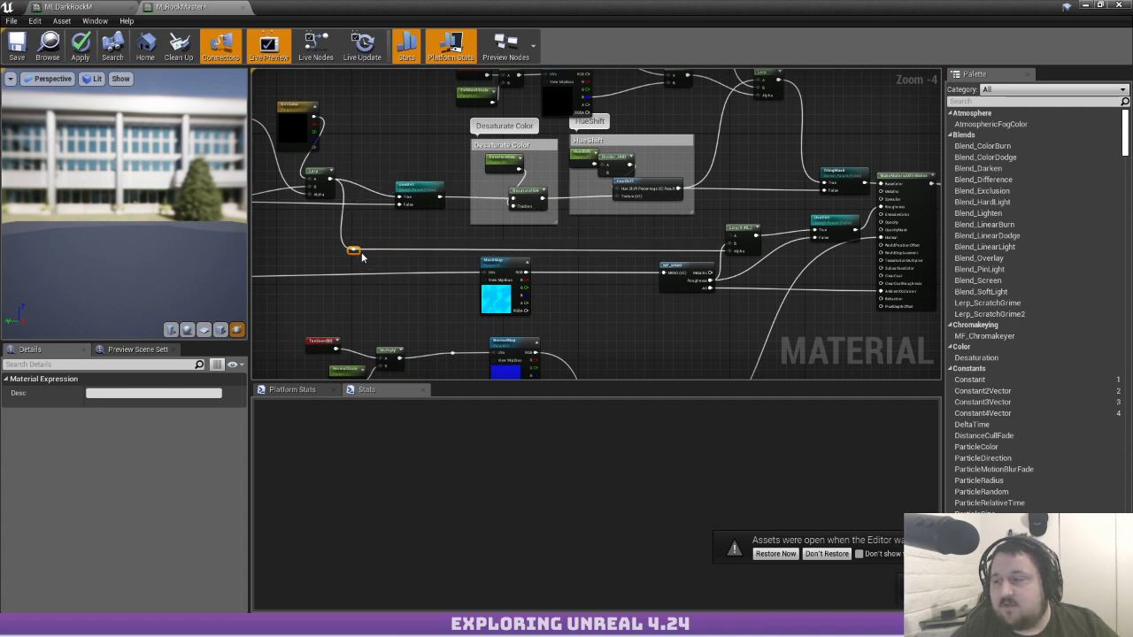
left_click(433, 264)
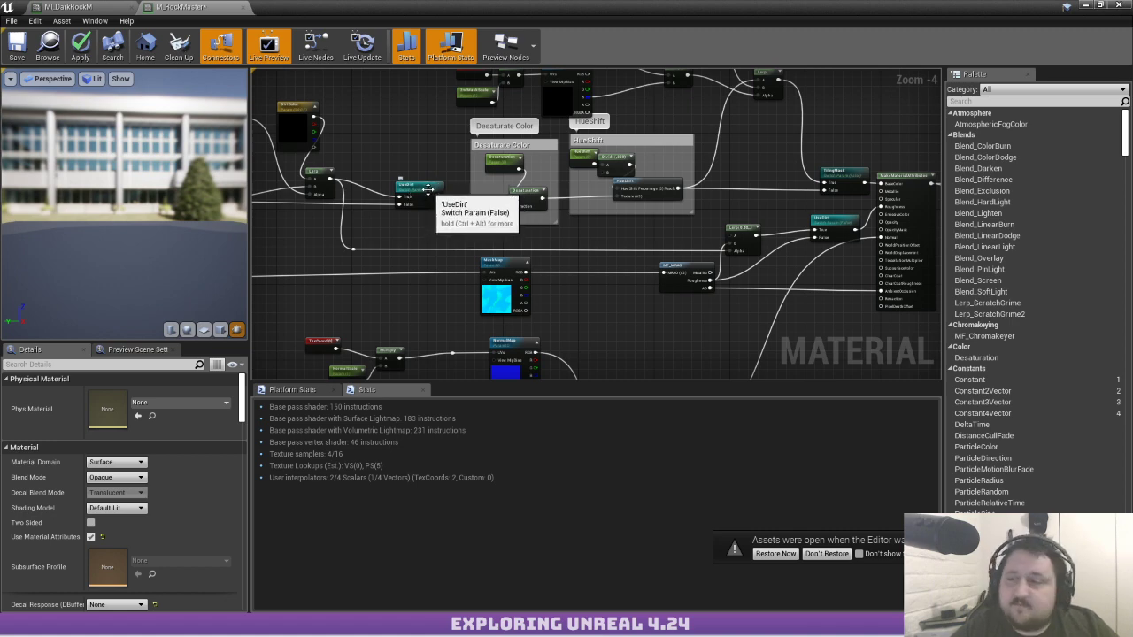
Nudge the Texture Sample feeding the dirt mask slightly closer to the Subtract node
right_click_drag(435, 188, 804, 217)
left_click_drag(376, 174, 395, 174)
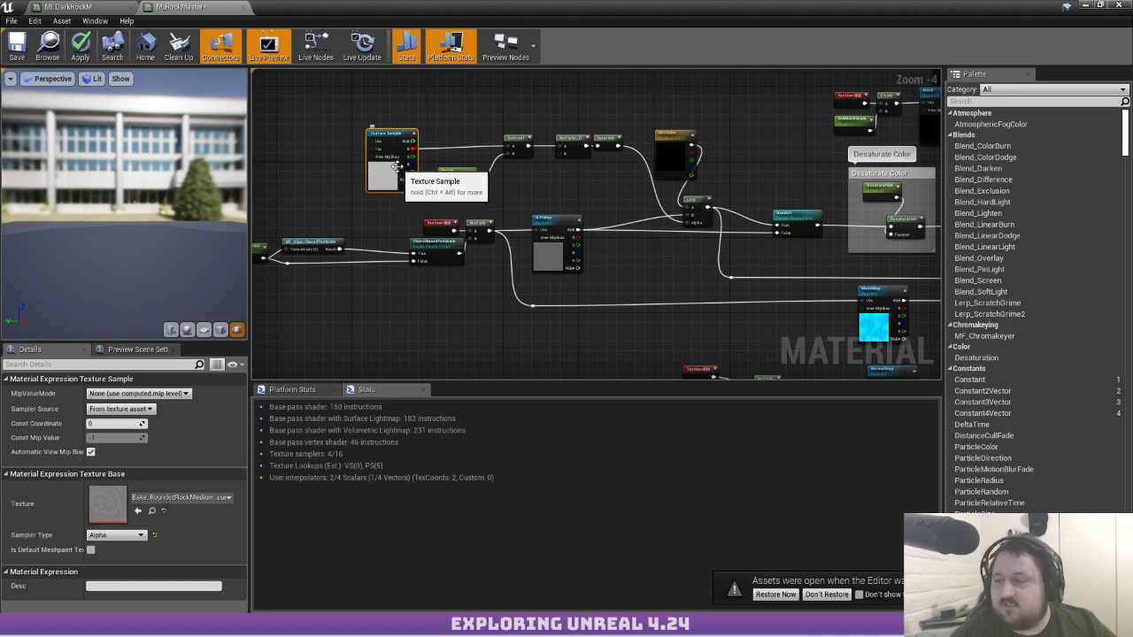
right_click_drag(666, 201, 543, 182)
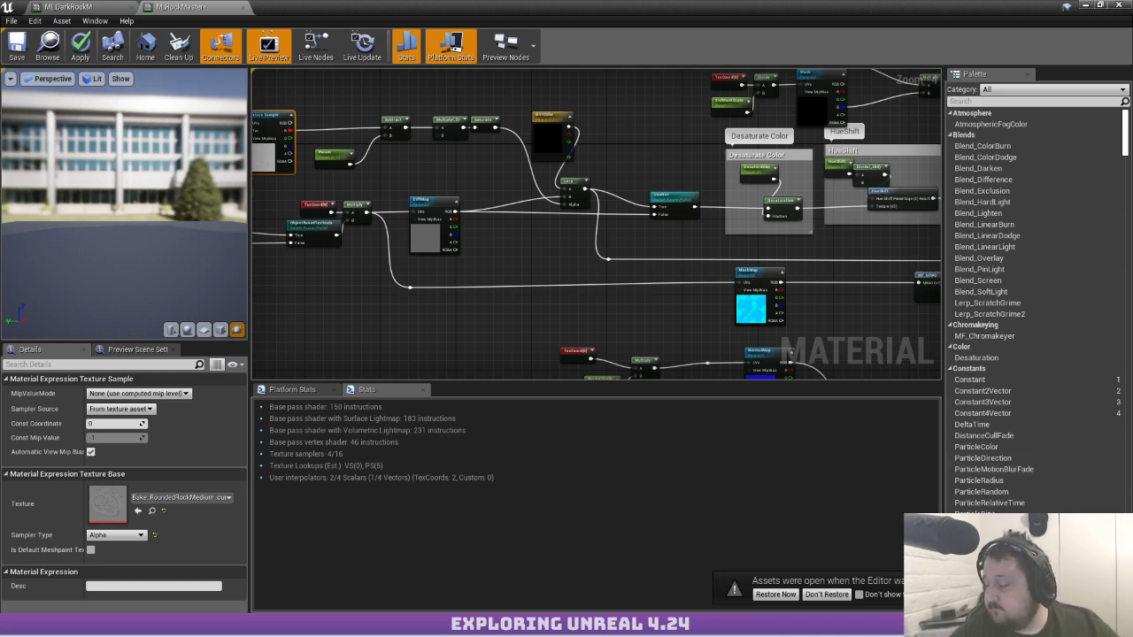
double_click(941, 573)
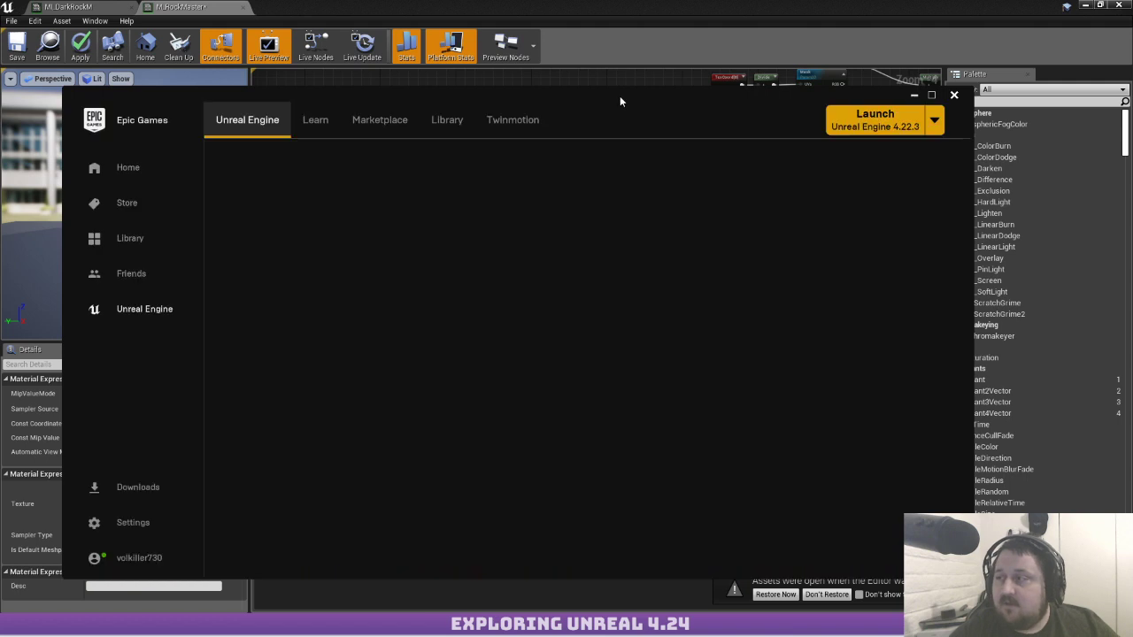
left_click_drag(620, 100, 0, 288)
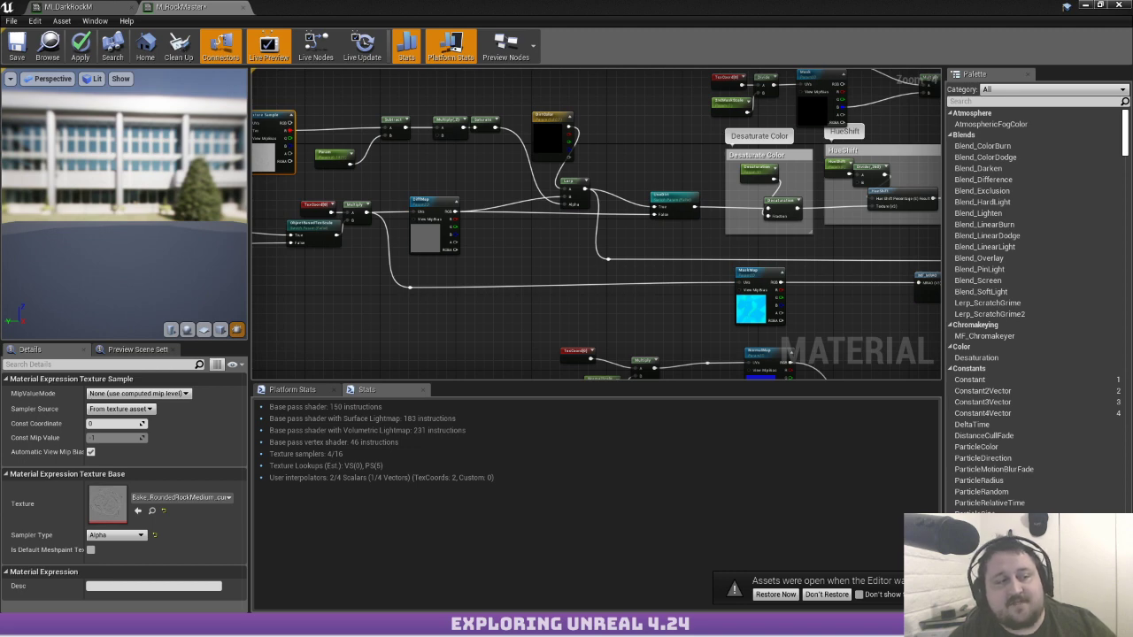
key("alt+Tab")
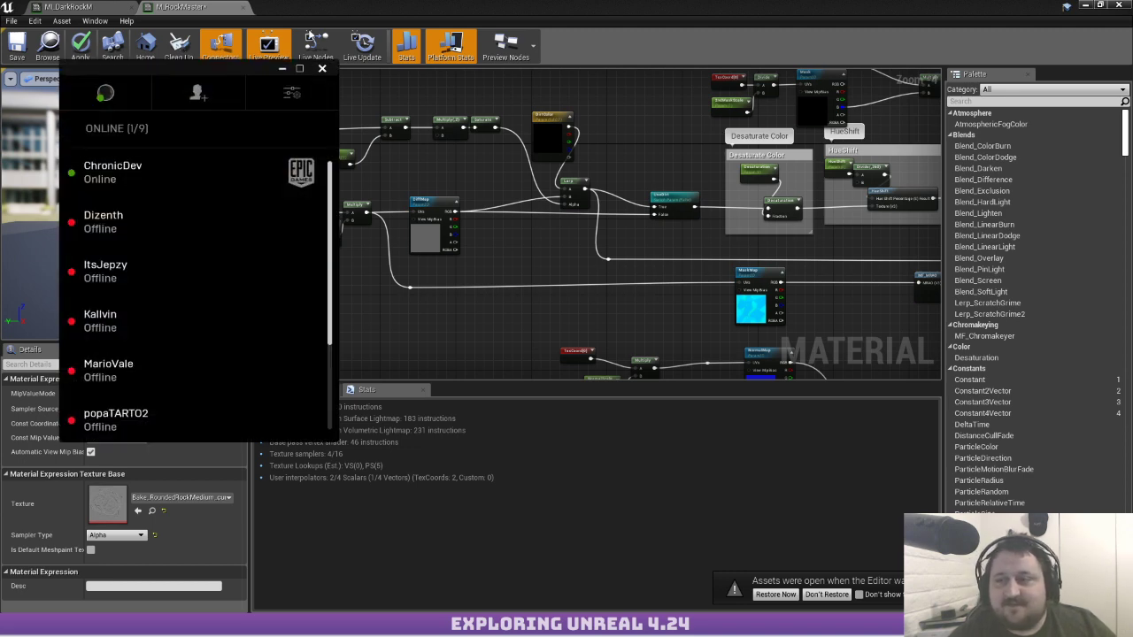
left_click(322, 68)
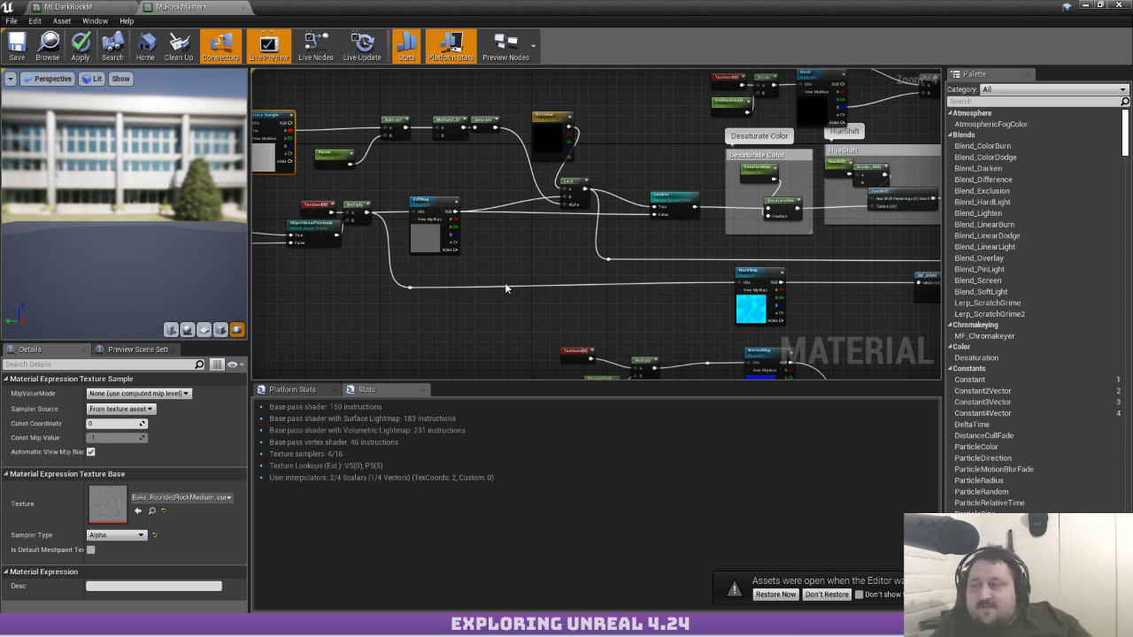
Move the moss mask's Saturate node down, directly above the Multiply node that feeds it
right_click_drag(828, 254, 468, 300)
scroll(478, 292, "down", 1)
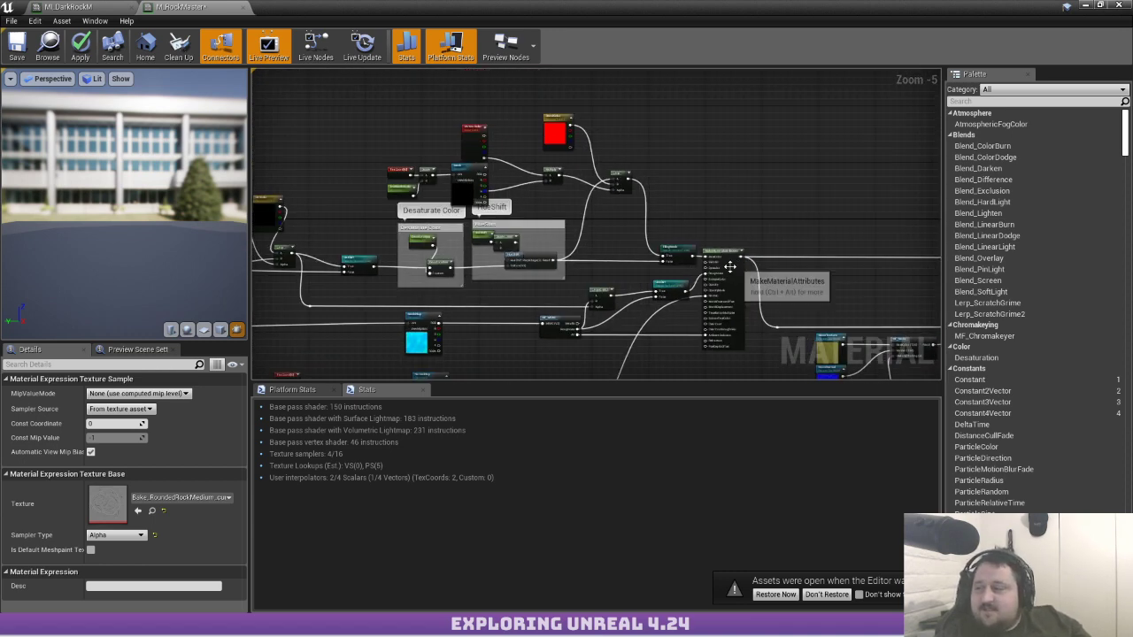
right_click_drag(731, 265, 642, 292)
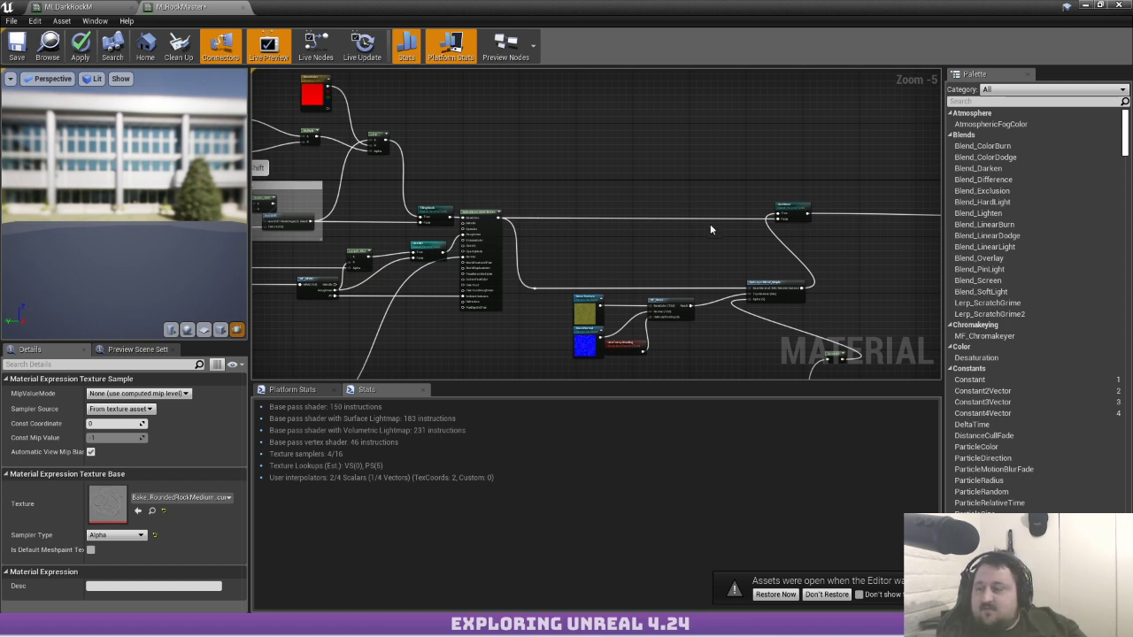
right_click_drag(867, 314, 813, 235)
left_click(761, 270)
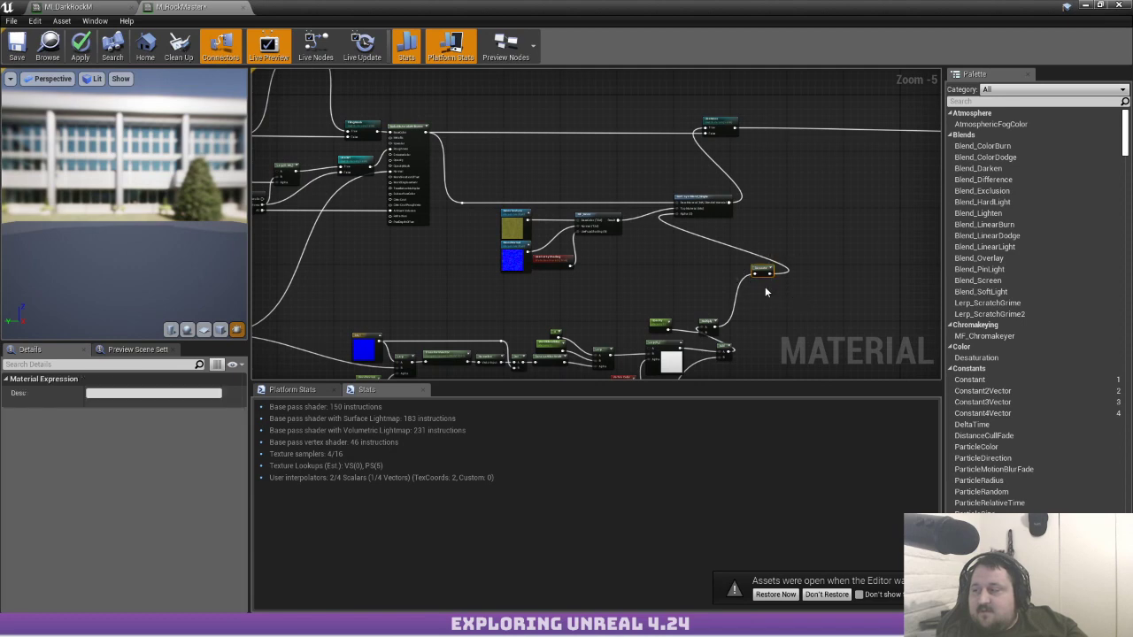
left_click_drag(761, 270, 703, 311)
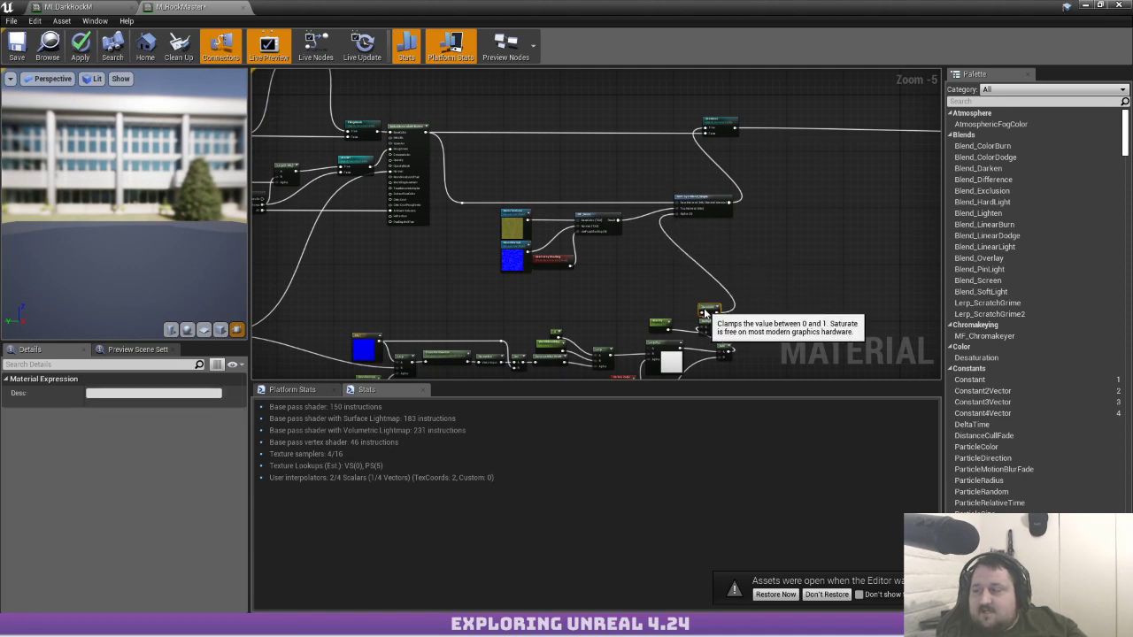
left_click(650, 288)
Select the whole moss mask chain with the vertex paint comment group and shift it left, closer to the normal blend node
right_click_drag(671, 269, 715, 211)
scroll(818, 230, "down", 1)
scroll(649, 242, "up", 1)
right_click_drag(665, 254, 636, 204)
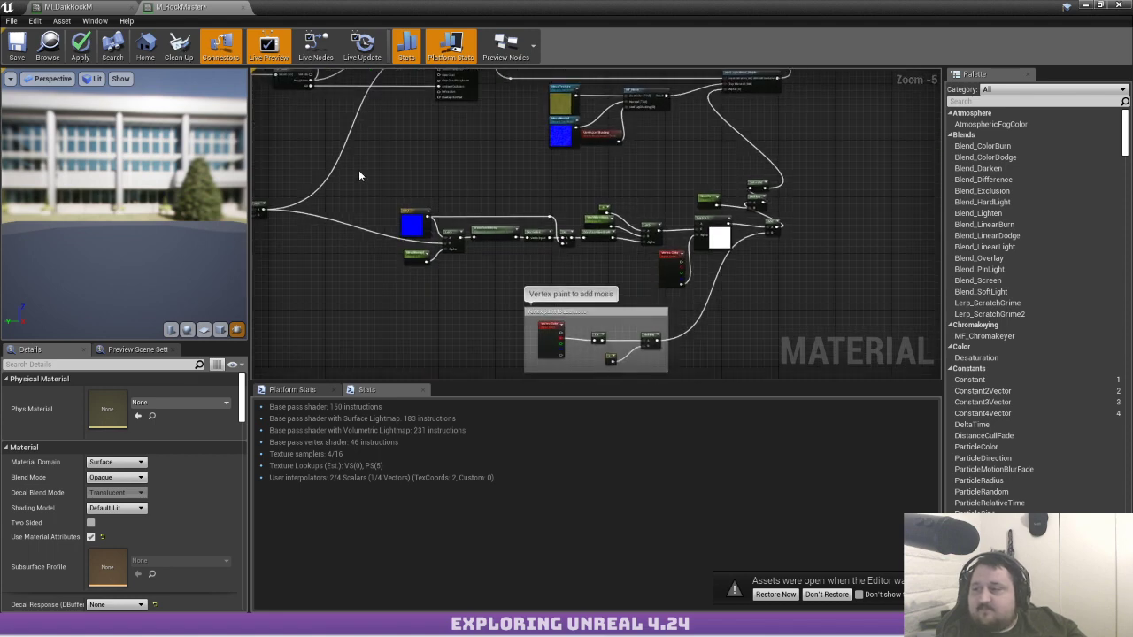
left_click_drag(359, 170, 846, 386)
right_click_drag(779, 301, 871, 541)
right_click_drag(806, 111, 821, 184)
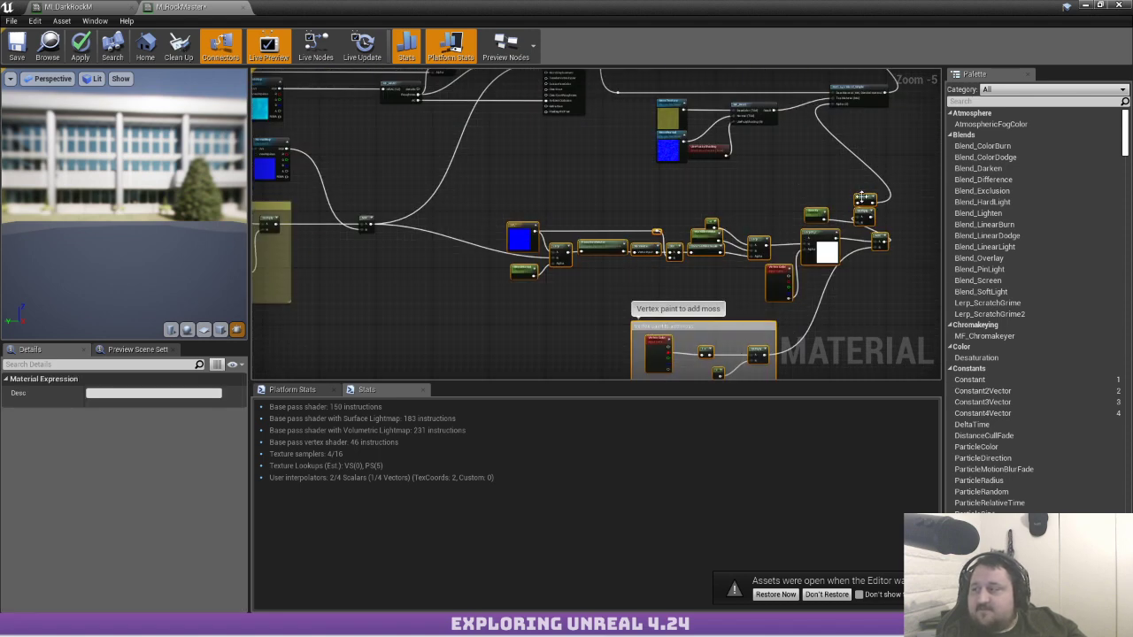
left_click_drag(864, 199, 761, 199)
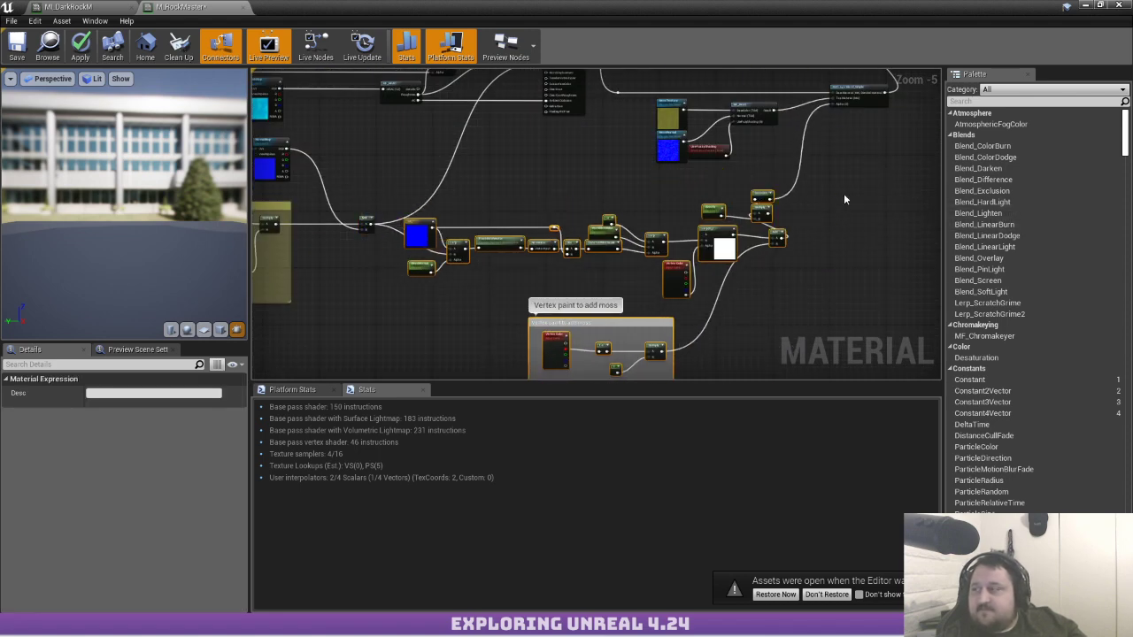
left_click(846, 190)
Align the roughness UseDirt switch directly beneath the TilingMask switch beside MakeMaterialAttributes
right_click_drag(868, 158, 514, 269)
scroll(766, 173, "up", 2)
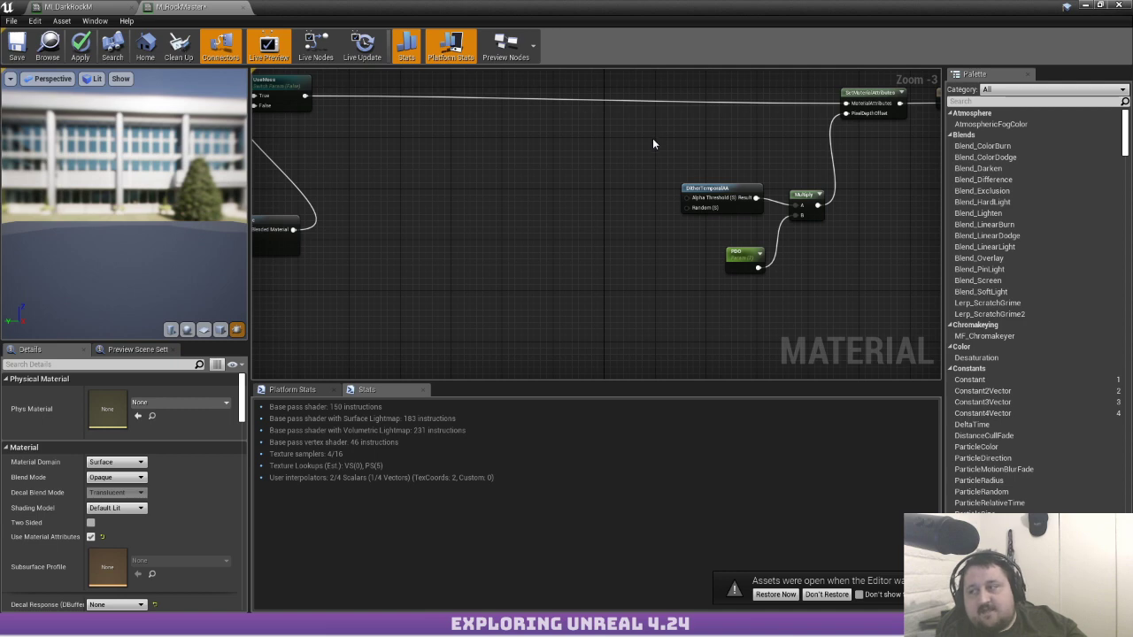
right_click_drag(653, 142, 918, 157)
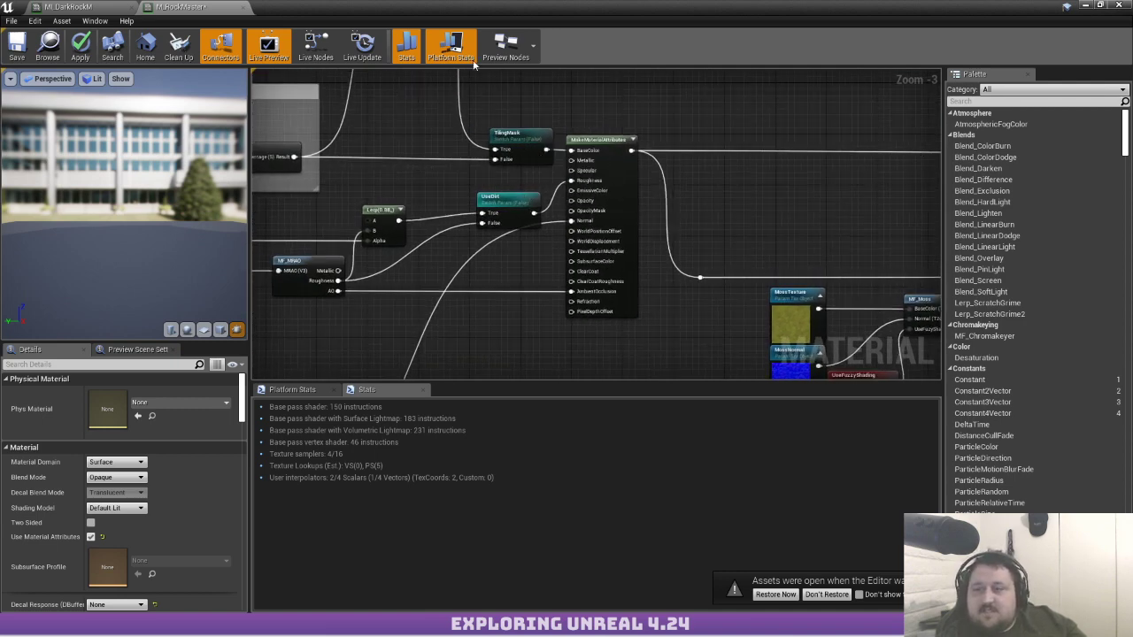
left_click_drag(515, 218, 530, 194)
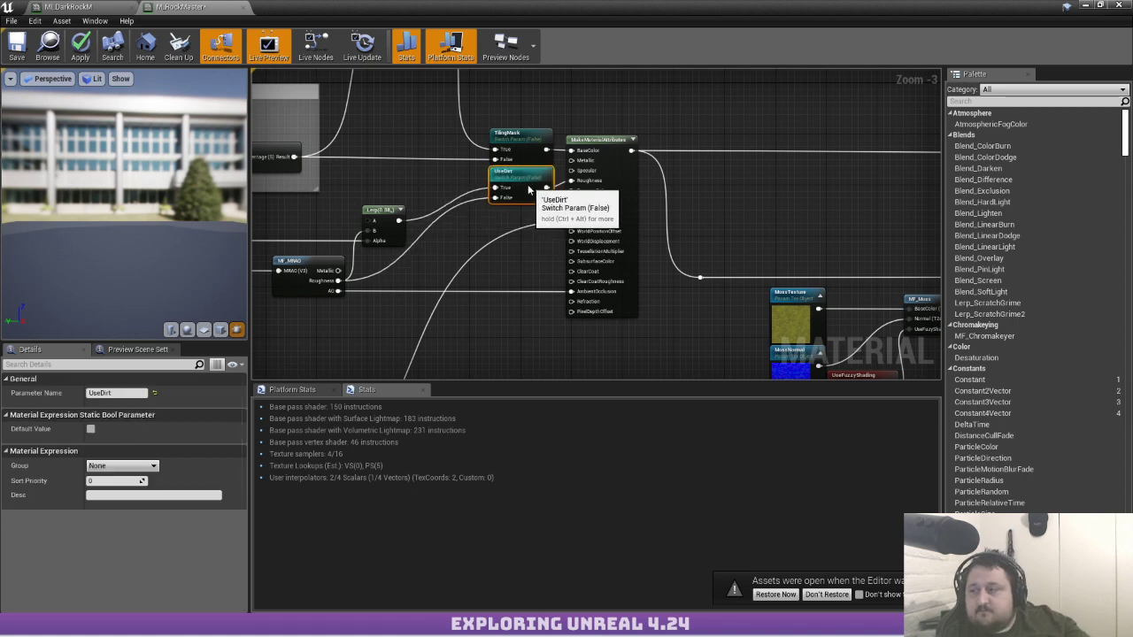
Examine the wiring from the base-colour UseDirt switch through HueShift and the mask blend to the TilingMask switch
right_click_drag(530, 194, 631, 188)
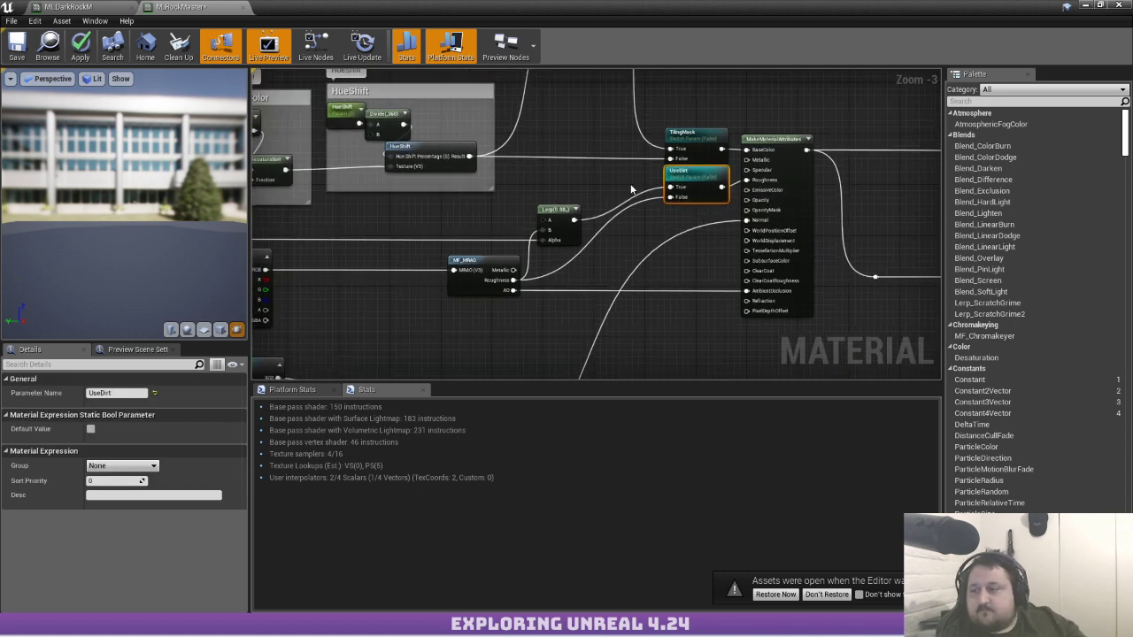
right_click_drag(462, 184, 659, 247)
scroll(659, 247, "down", 1)
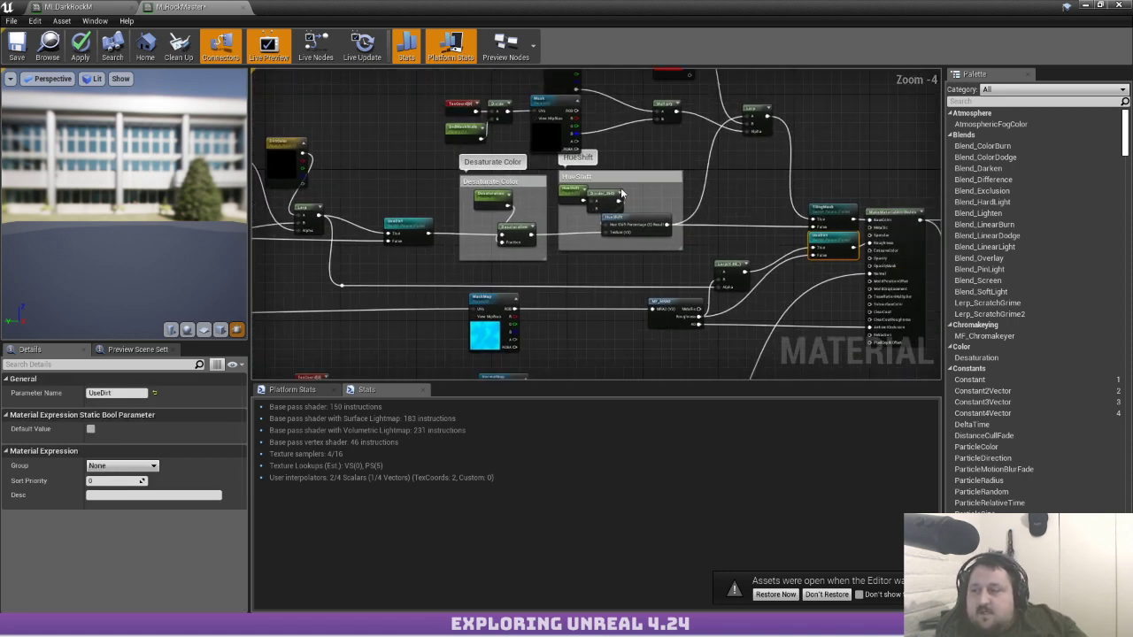
scroll(619, 187, "up", 1)
right_click_drag(627, 192, 551, 267)
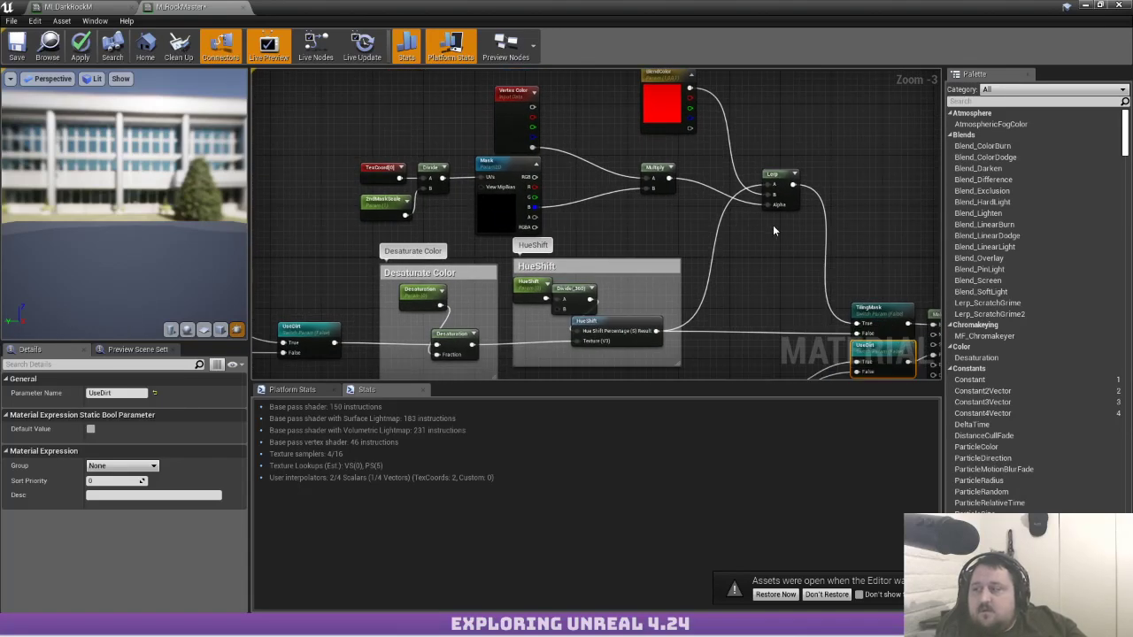
scroll(619, 213, "down", 2)
right_click_drag(618, 214, 568, 171)
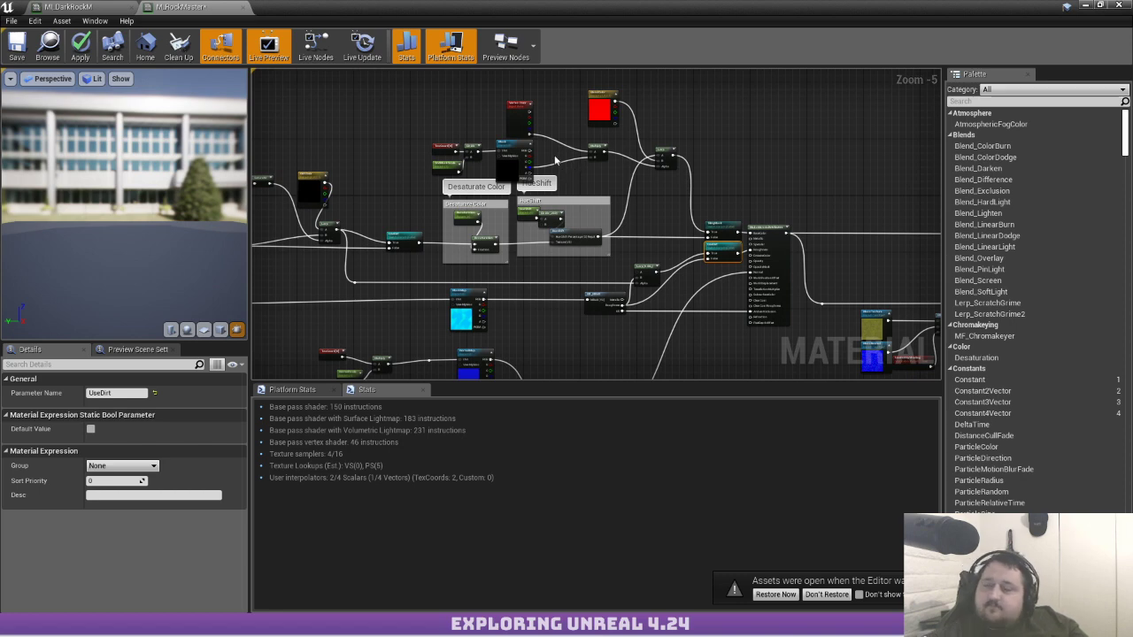
Move the BlendColor node up and left, away from its Lerp and above the Multiply node
scroll(693, 248, "up", 3)
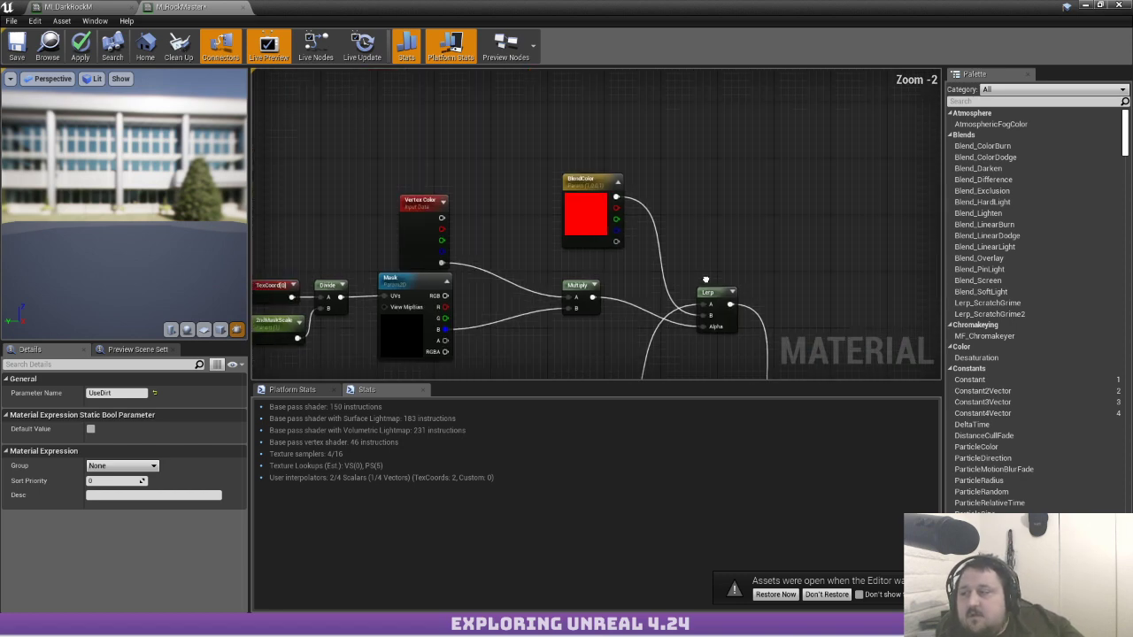
right_click_drag(690, 261, 693, 251)
right_click_drag(474, 196, 536, 196)
left_click_drag(649, 218, 651, 197)
scroll(650, 197, "down", 3)
right_click_drag(614, 218, 573, 233)
scroll(678, 194, "up", 3)
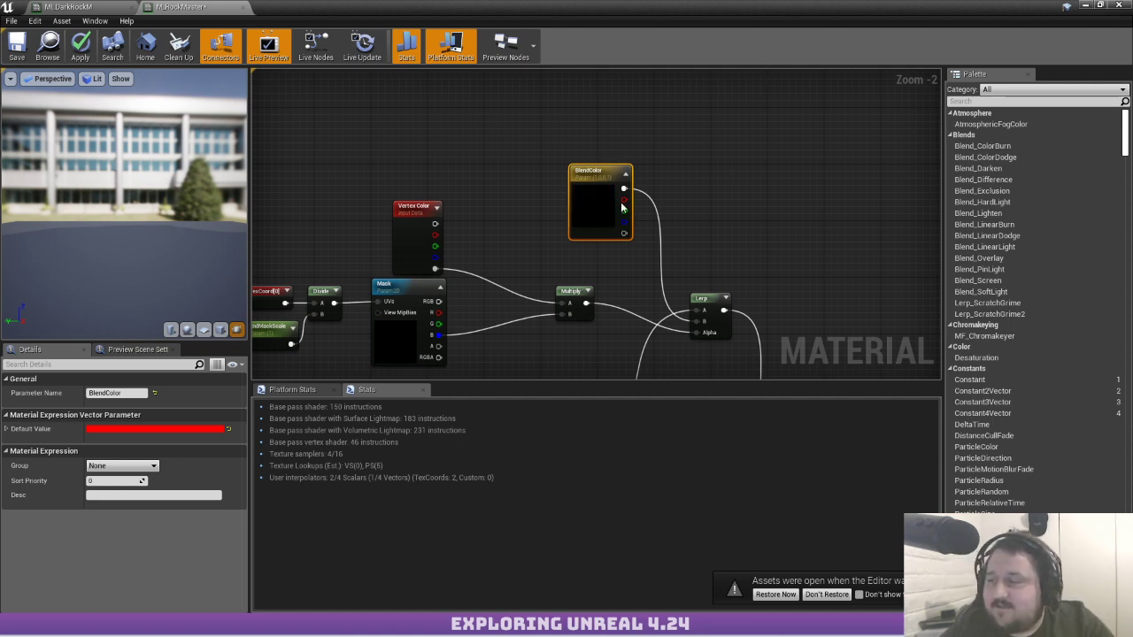
left_click_drag(601, 201, 561, 192)
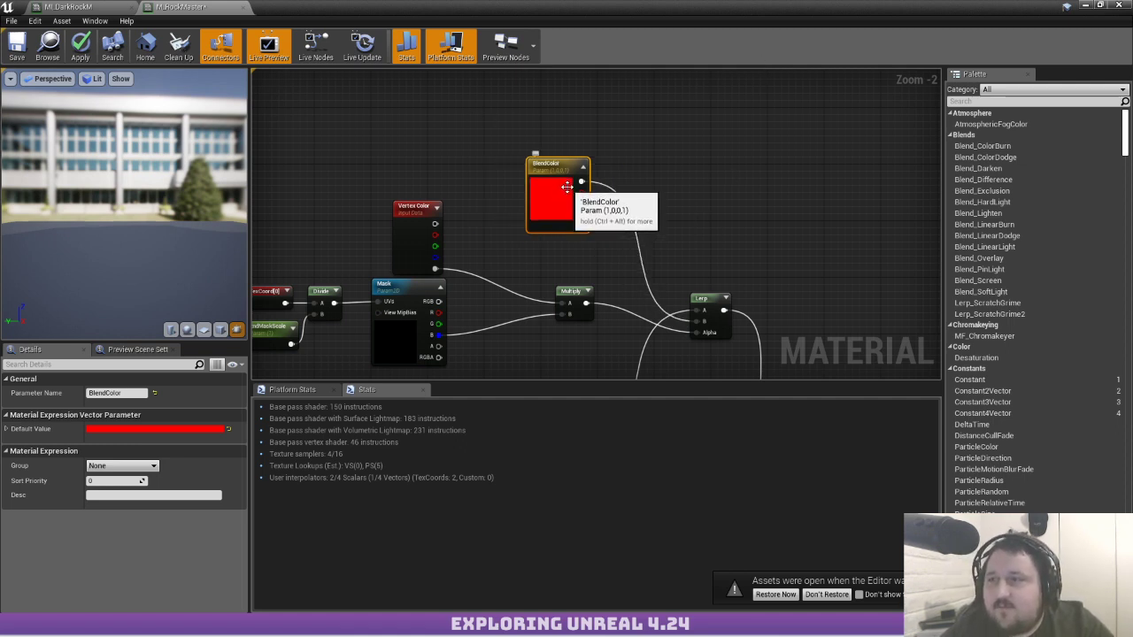
right_click_drag(455, 150, 424, 129)
scroll(576, 169, "down", 1)
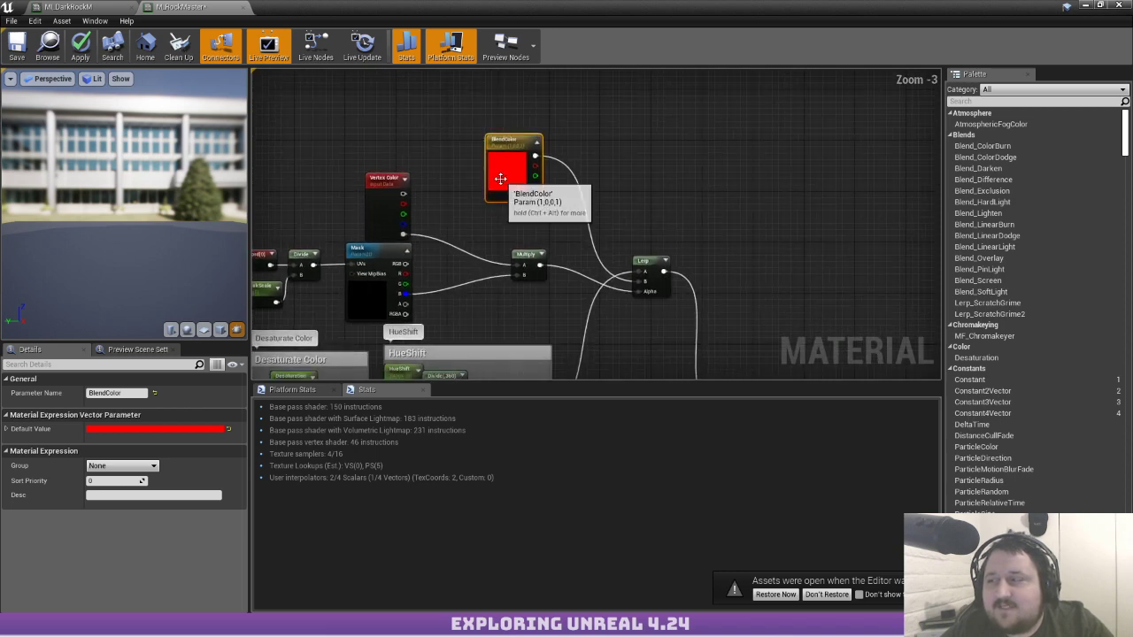
Reposition the BlendColor node above the Multiply node, slightly towards the Lerp it feeds
left_click_drag(497, 178, 451, 158)
right_click_drag(434, 168, 763, 145)
right_click_drag(494, 189, 146, 175)
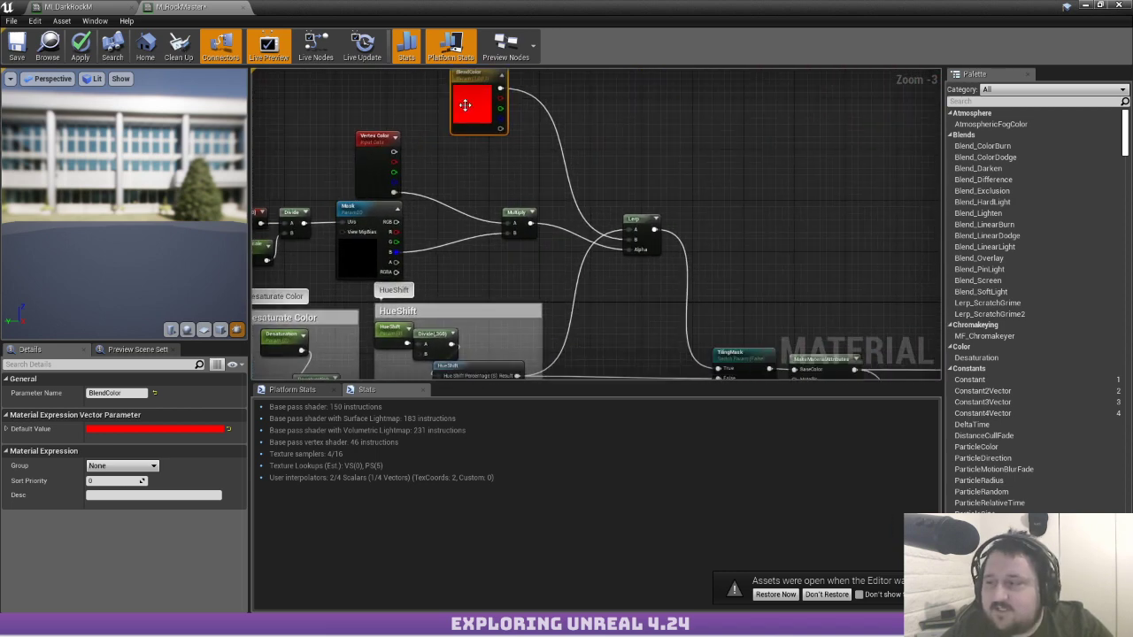
left_click_drag(452, 108, 523, 130)
Examine the dirt mask chain from the Texture Sample and Param through Subtract and Multiply to Saturate
right_click_drag(413, 180, 809, 144)
right_click_drag(504, 203, 717, 118)
right_click_drag(470, 185, 670, 208)
left_click_drag(354, 132, 728, 259)
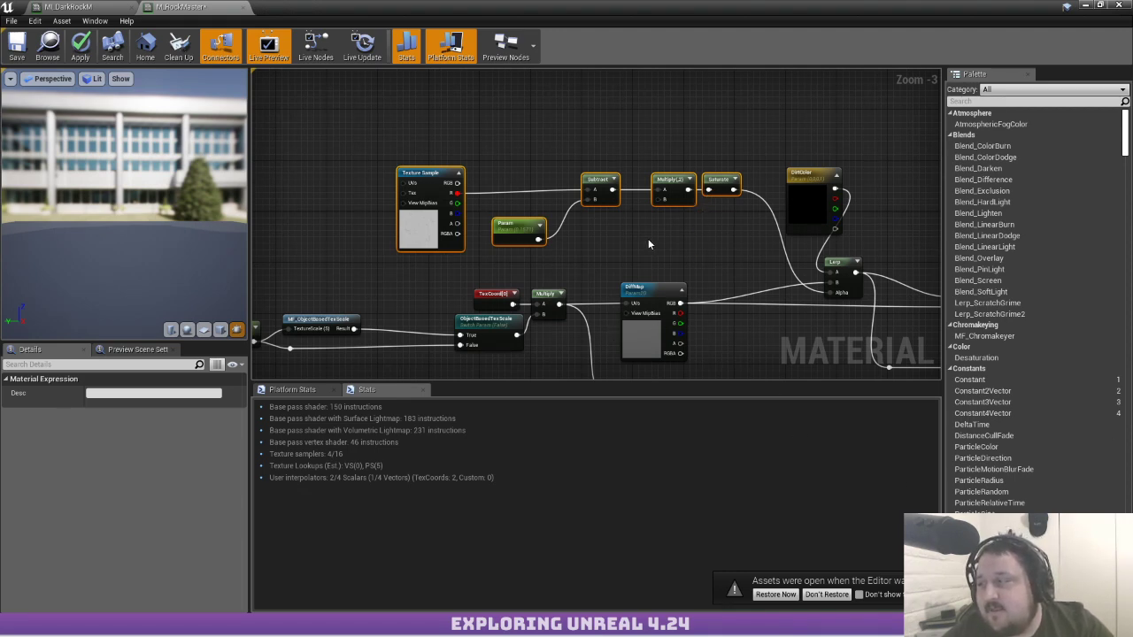
mouse_move(648, 238)
right_mouse_down()
mouse_move(580, 216)
mouse_move(646, 245)
right_mouse_up()
left_click(363, 256)
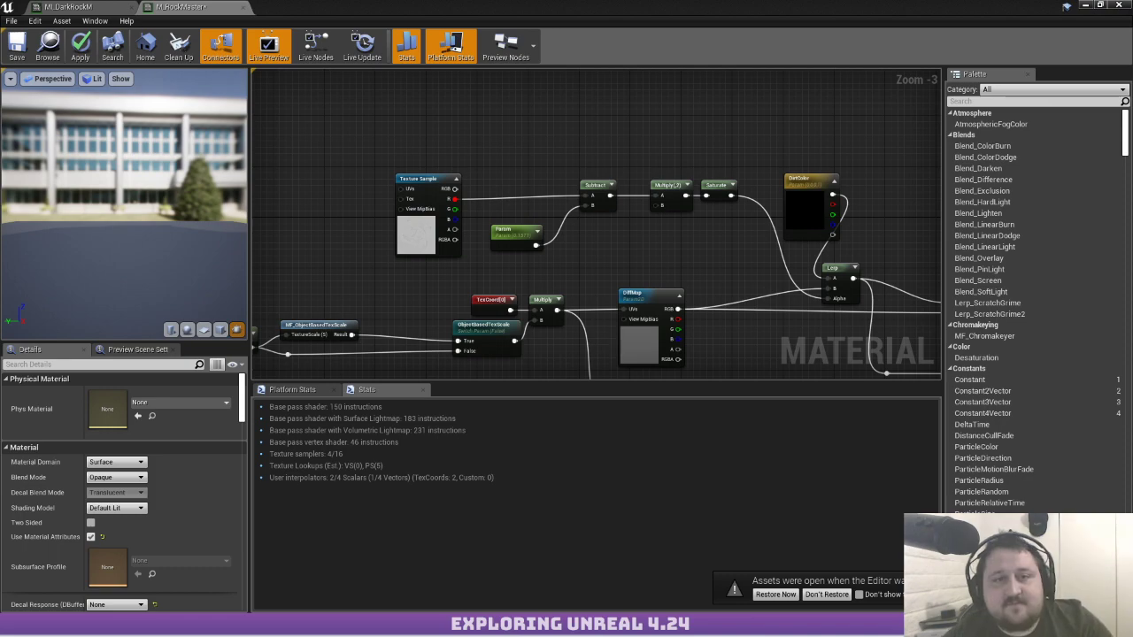
Switch to the Epic Games Launcher and look through the game library and its sorting and filter options
left_click_drag(0, 177, 851, 66)
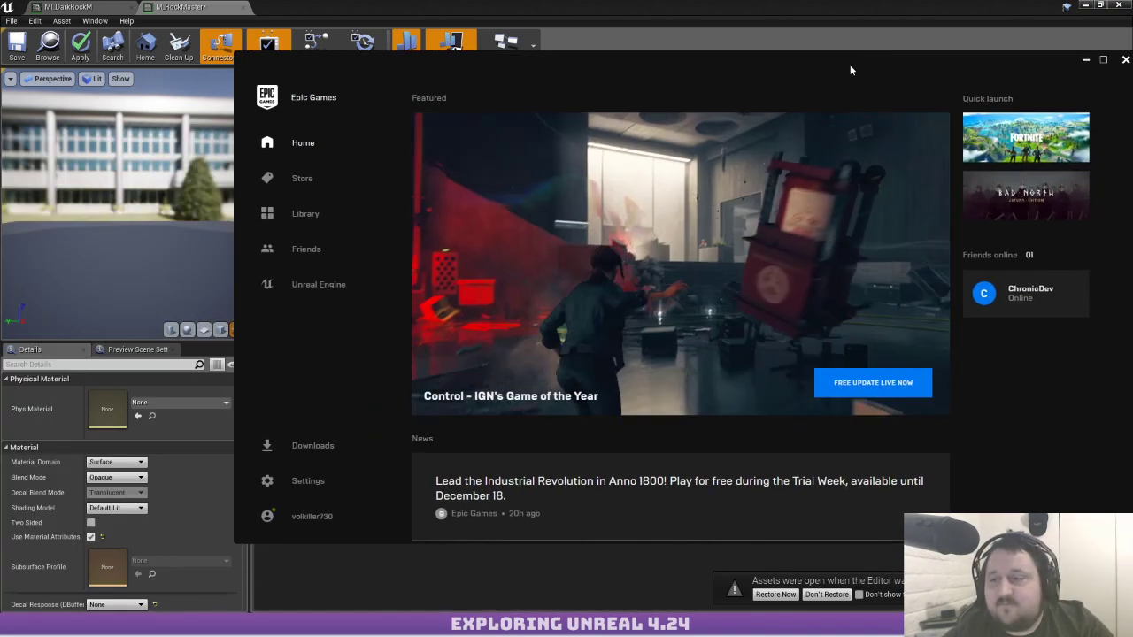
left_click(303, 216)
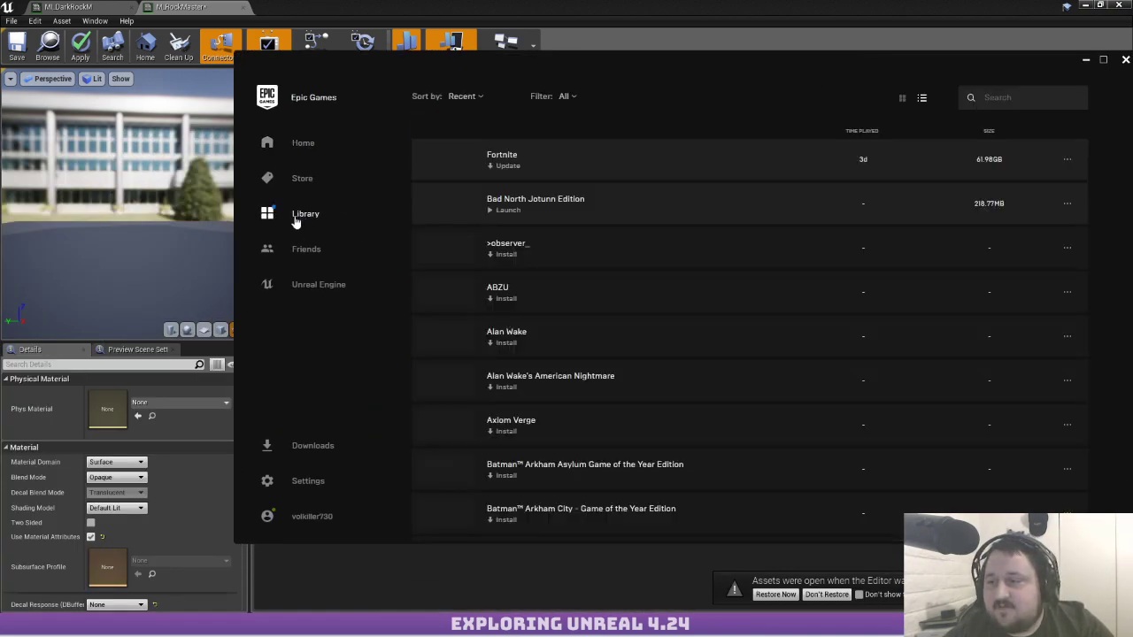
scroll(514, 177, "down", 4)
scroll(532, 155, "down", 9)
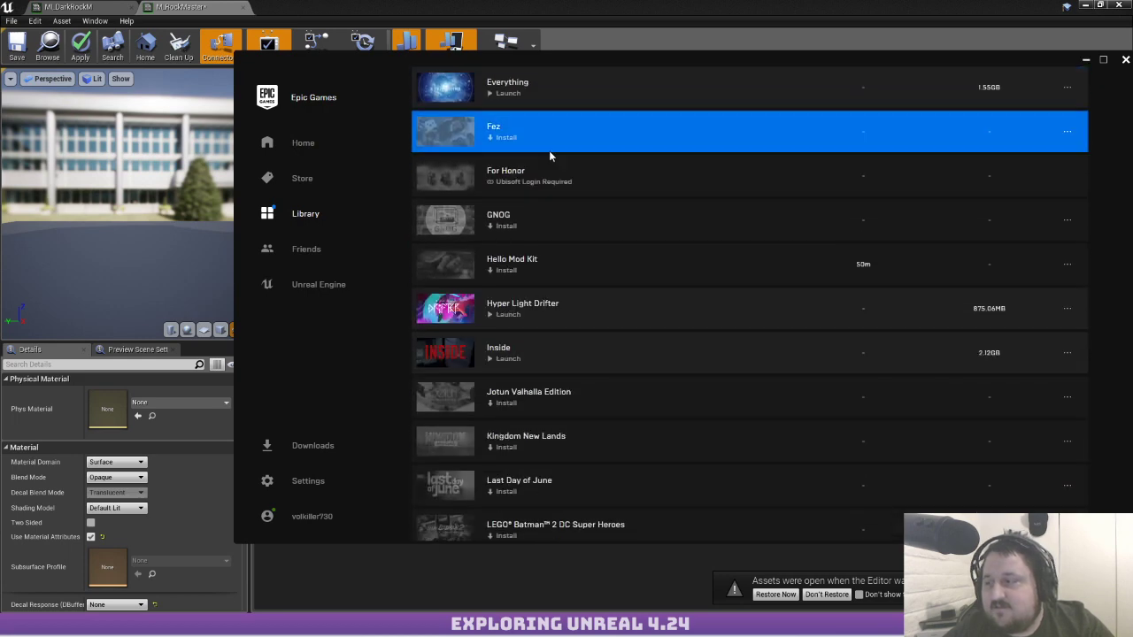
scroll(540, 153, "down", 7)
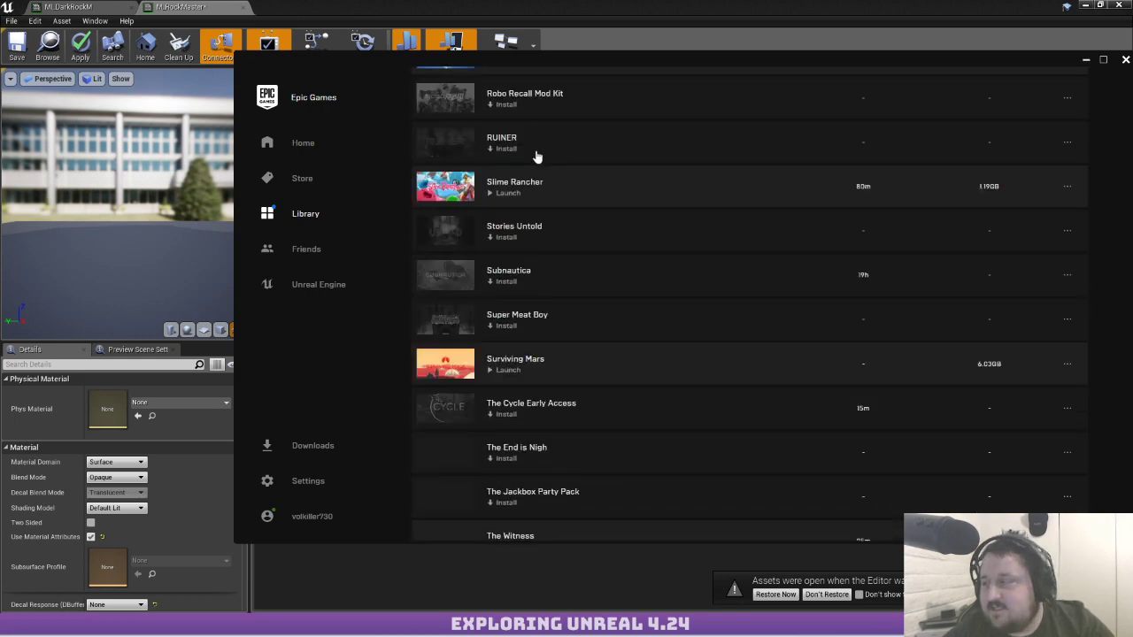
scroll(537, 154, "up", 8)
scroll(537, 159, "up", 15)
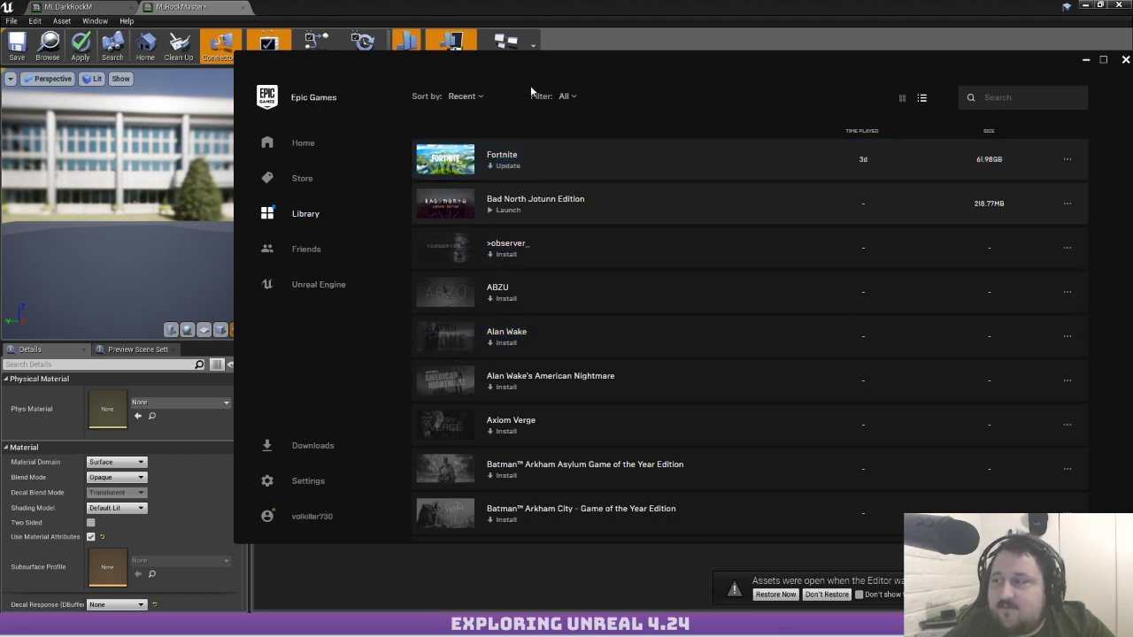
left_click(576, 96)
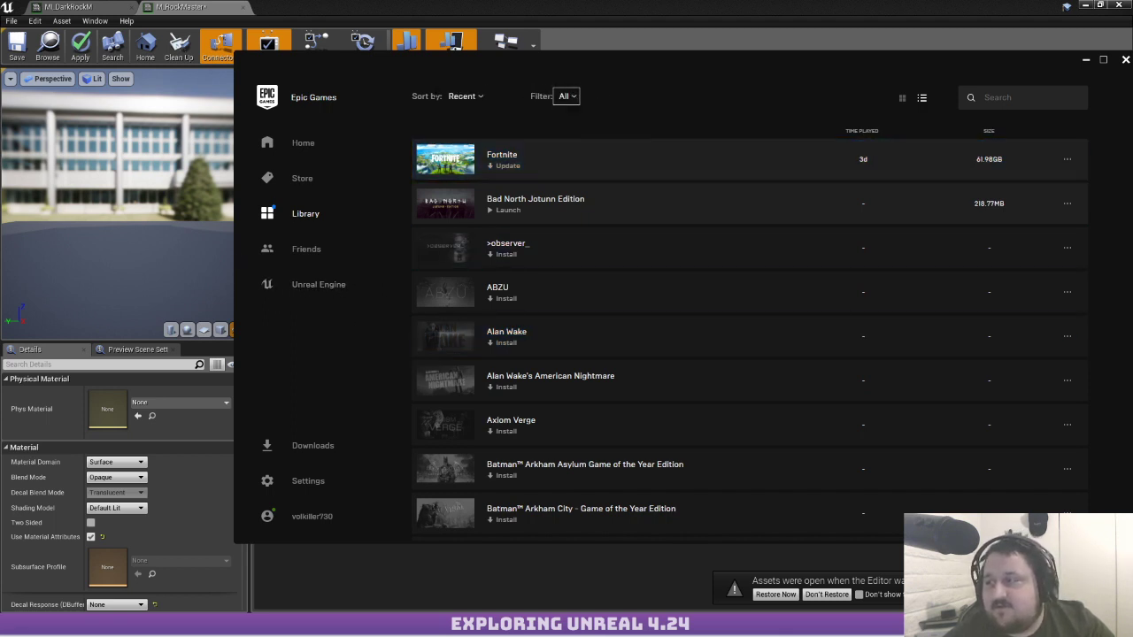
left_click(460, 97)
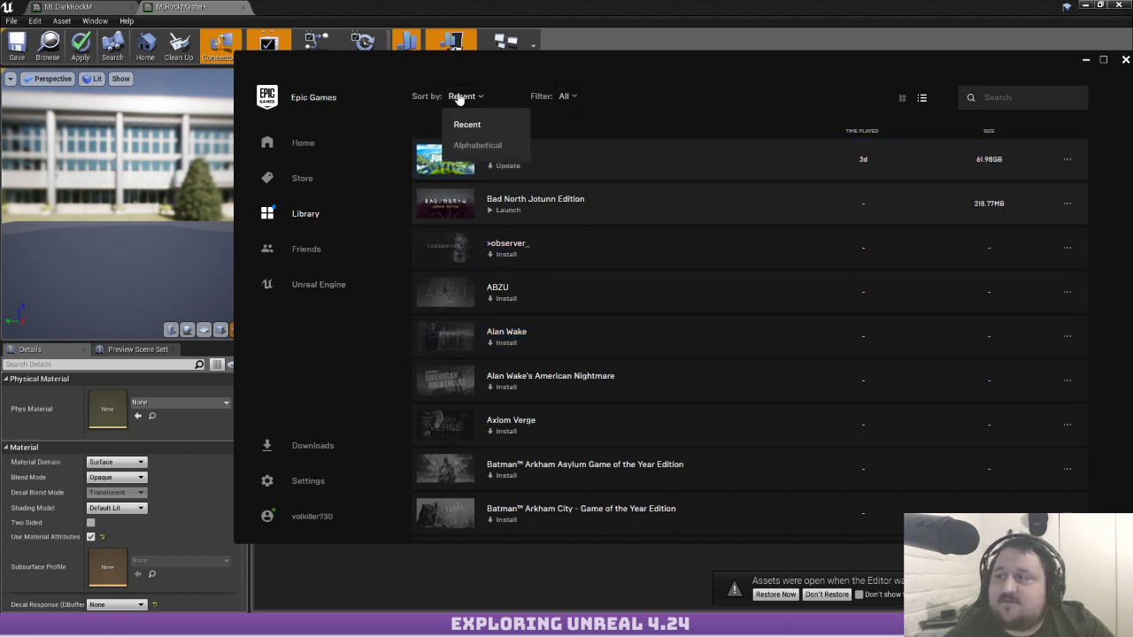
left_click(679, 98)
Review the Unreal Engine library's engine versions, projects and vault, and close the Epic Games Launcher window
left_click(335, 285)
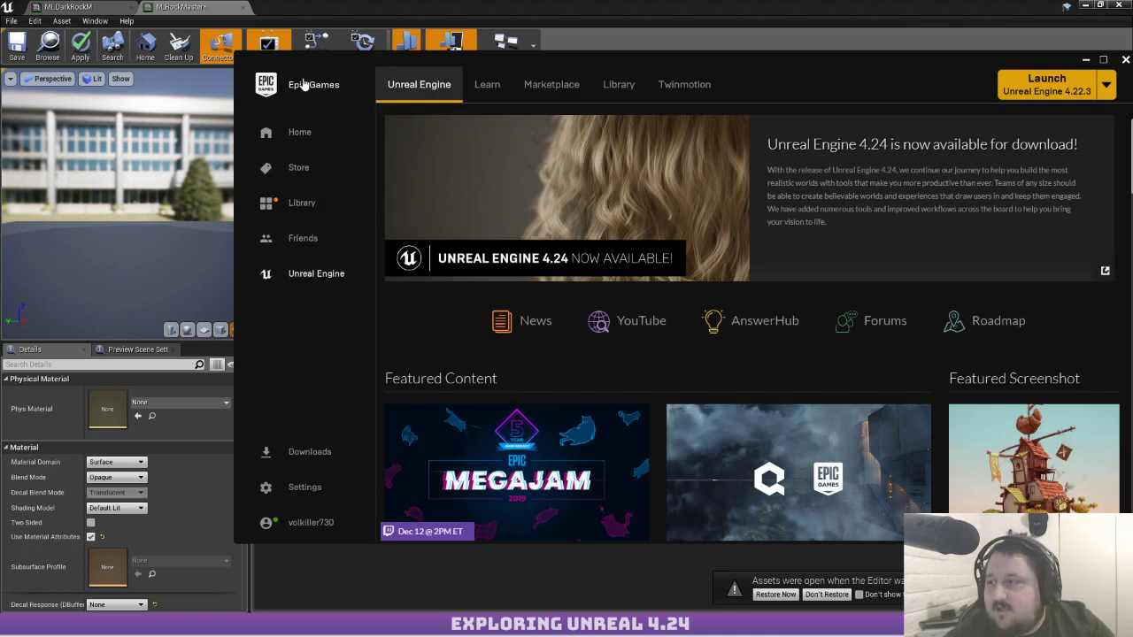
left_click(619, 84)
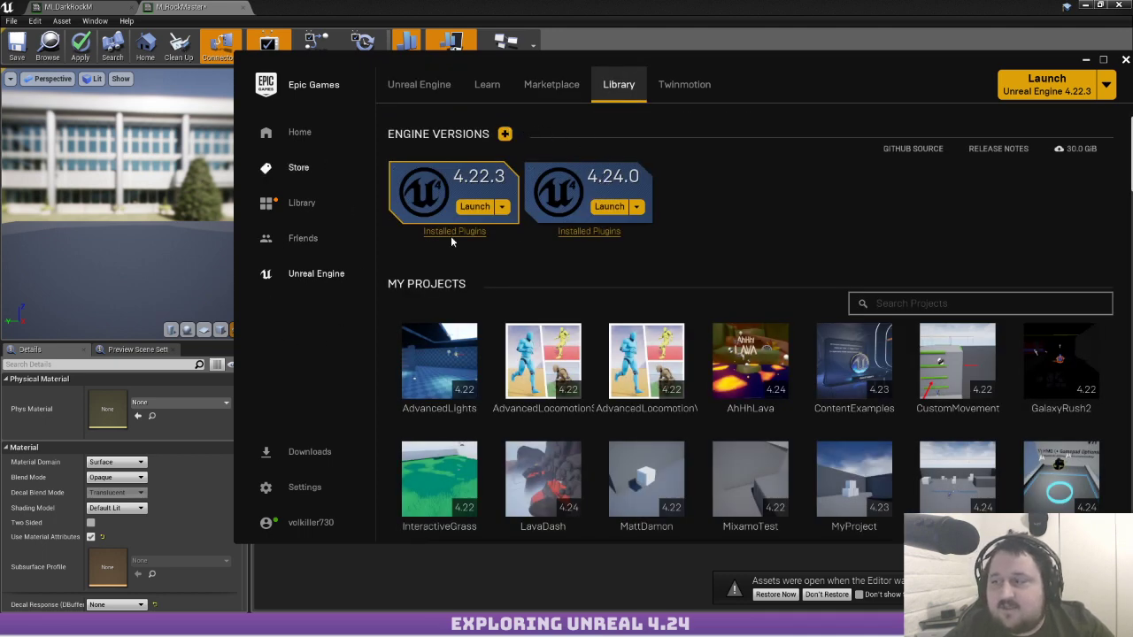
scroll(531, 221, "down", 5)
scroll(507, 221, "down", 3)
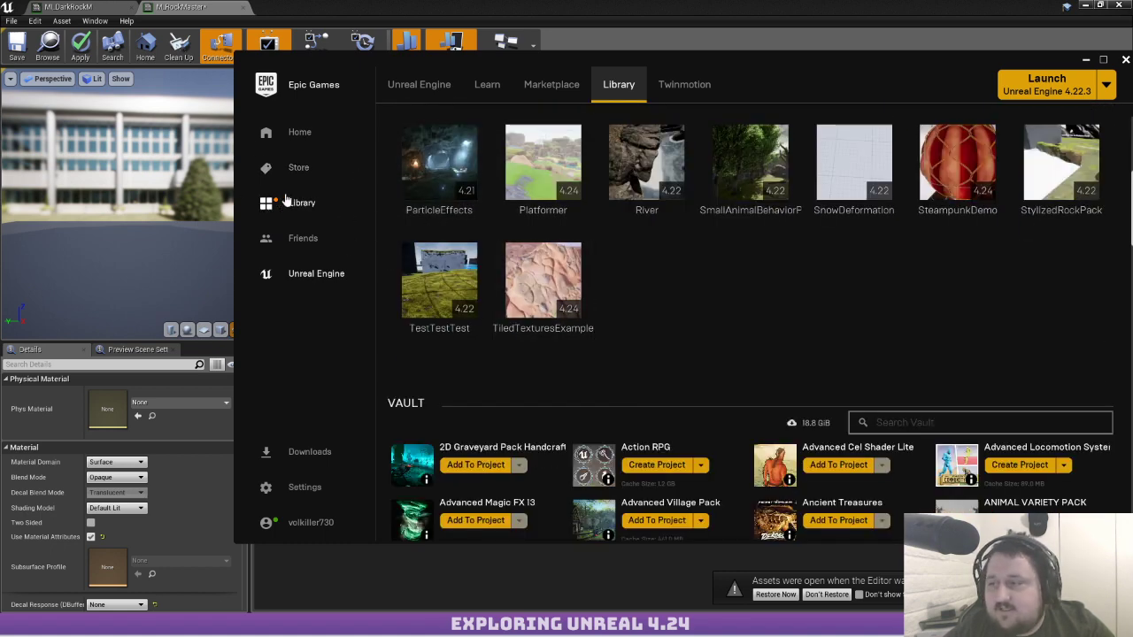
mouse_move(410, 407)
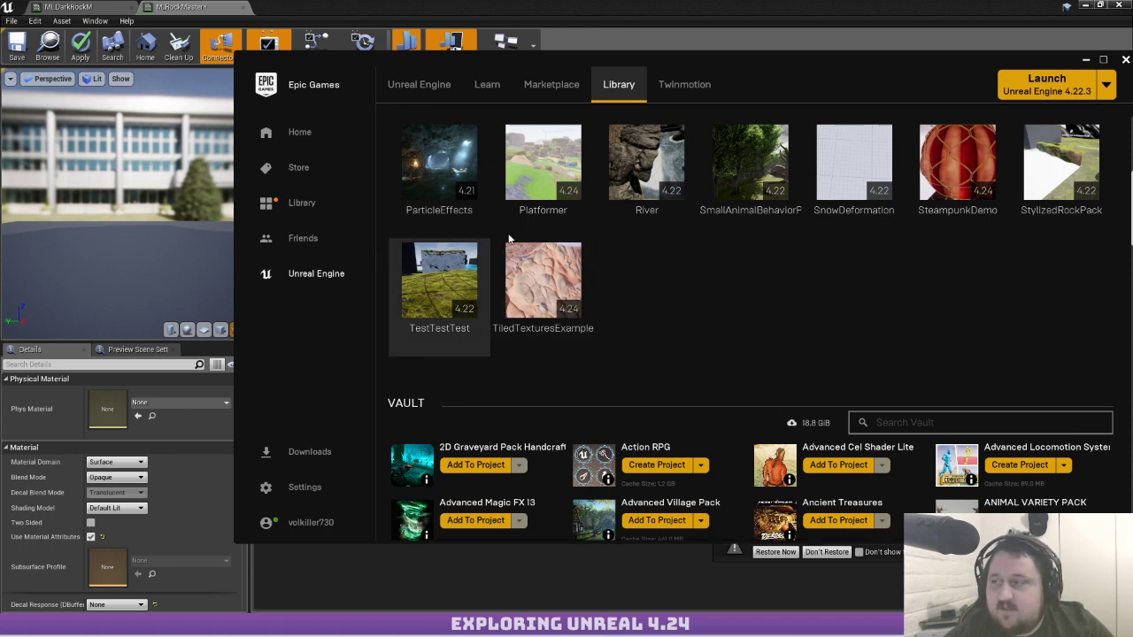
left_click_drag(386, 57, 195, 63)
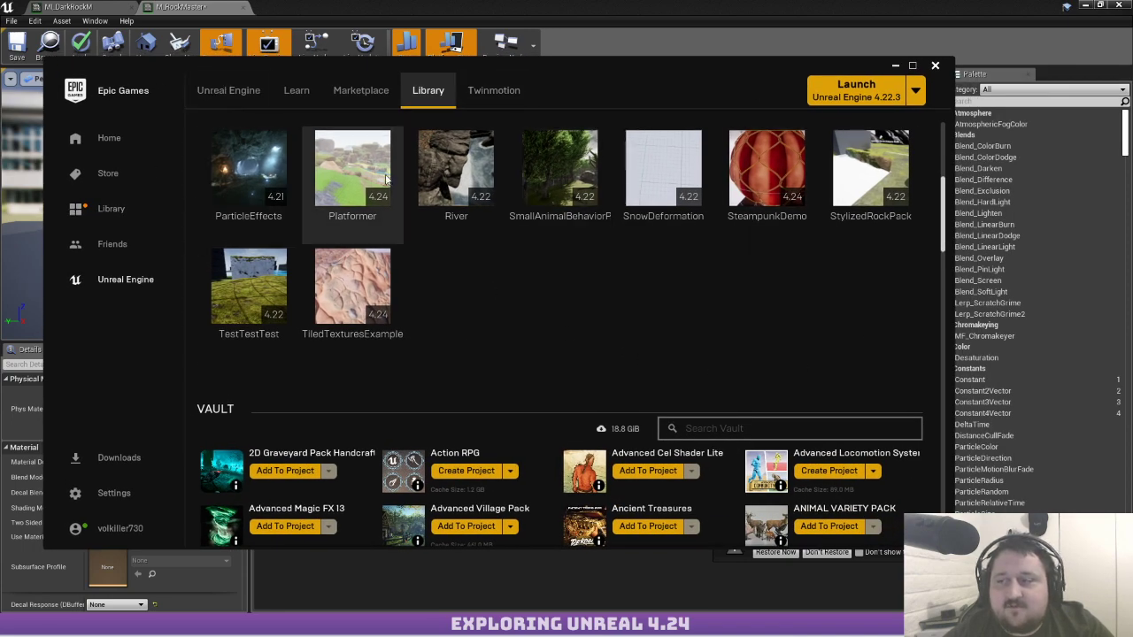
scroll(406, 219, "up", 3)
scroll(406, 219, "up", 5)
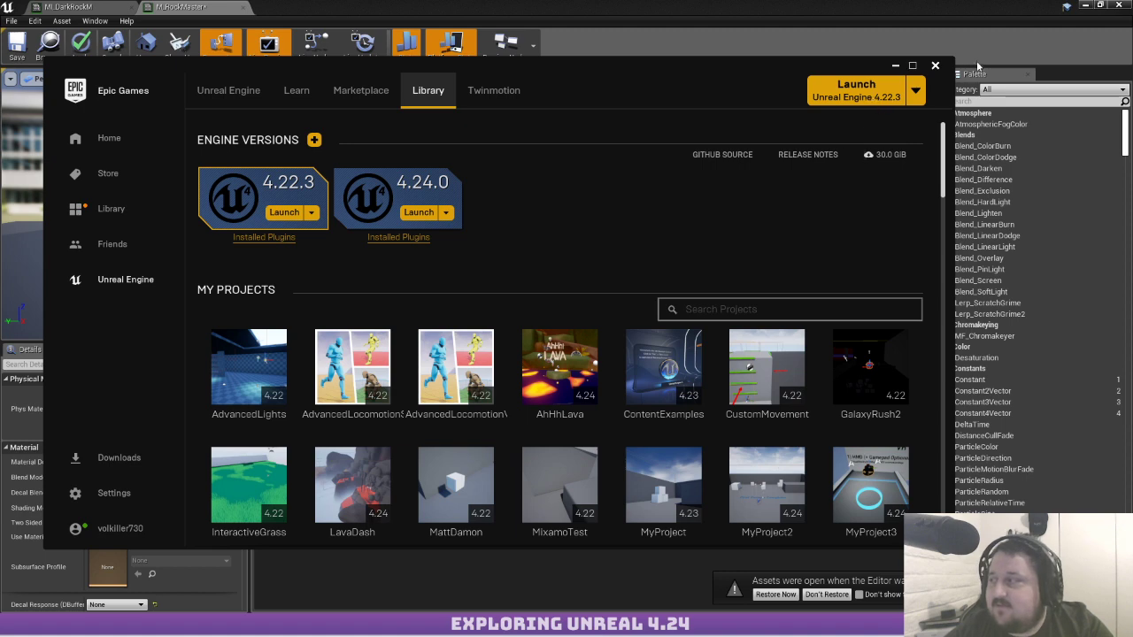
left_click(935, 66)
Move the DirtColor node left and down, between the Saturate node and DiffMap, so its wire runs forward into the Lerp
right_click_drag(586, 282, 592, 200)
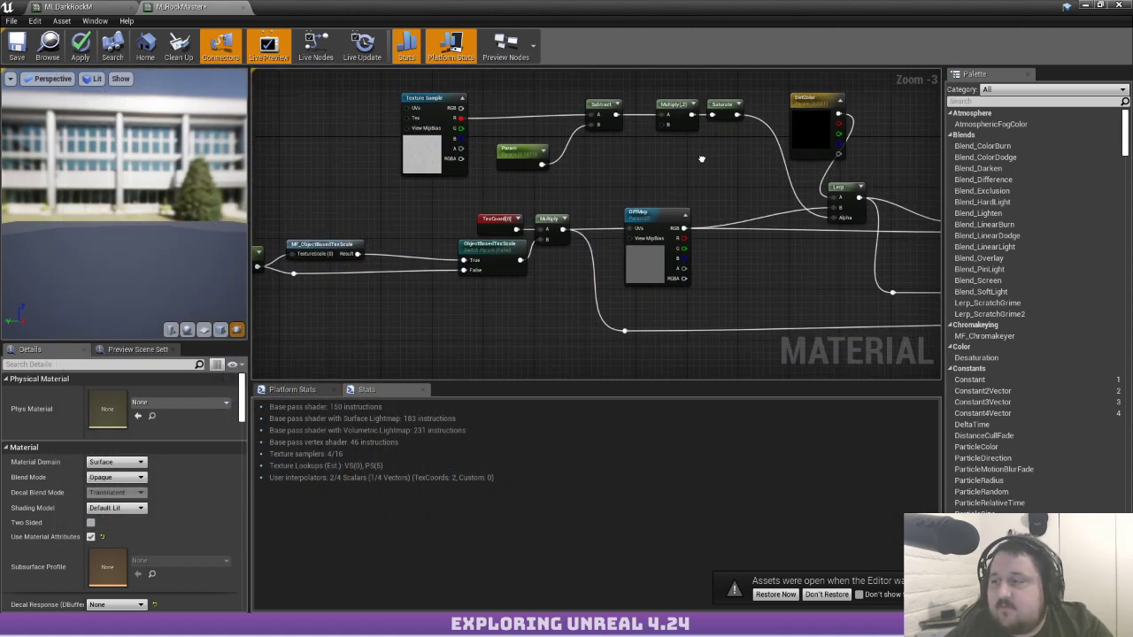
right_click_drag(703, 159, 480, 175)
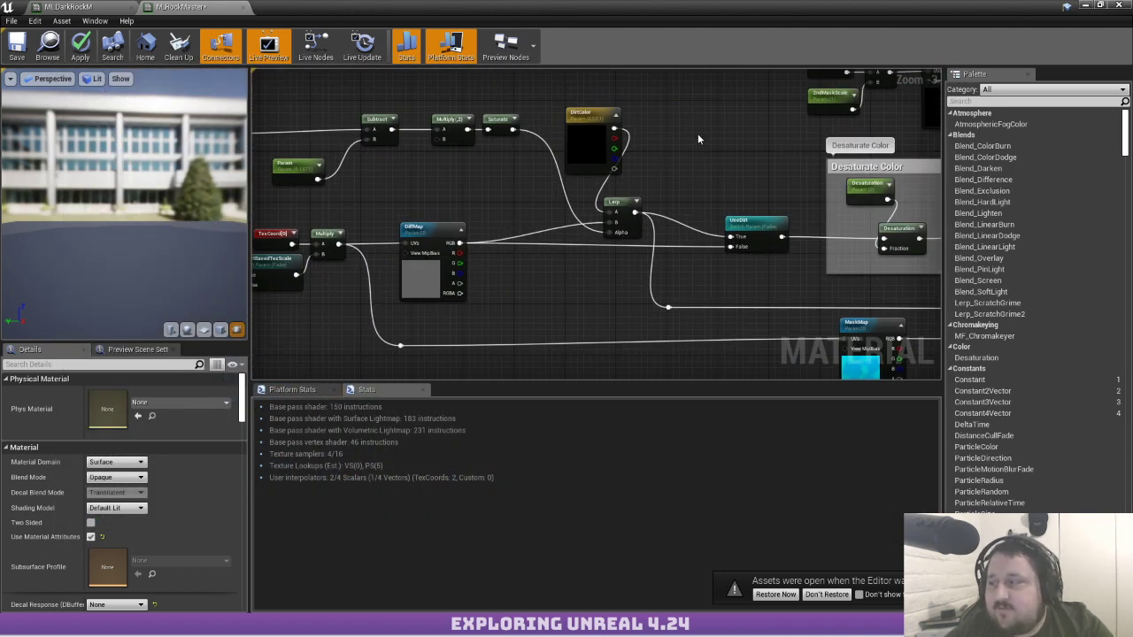
left_click_drag(575, 138, 471, 187)
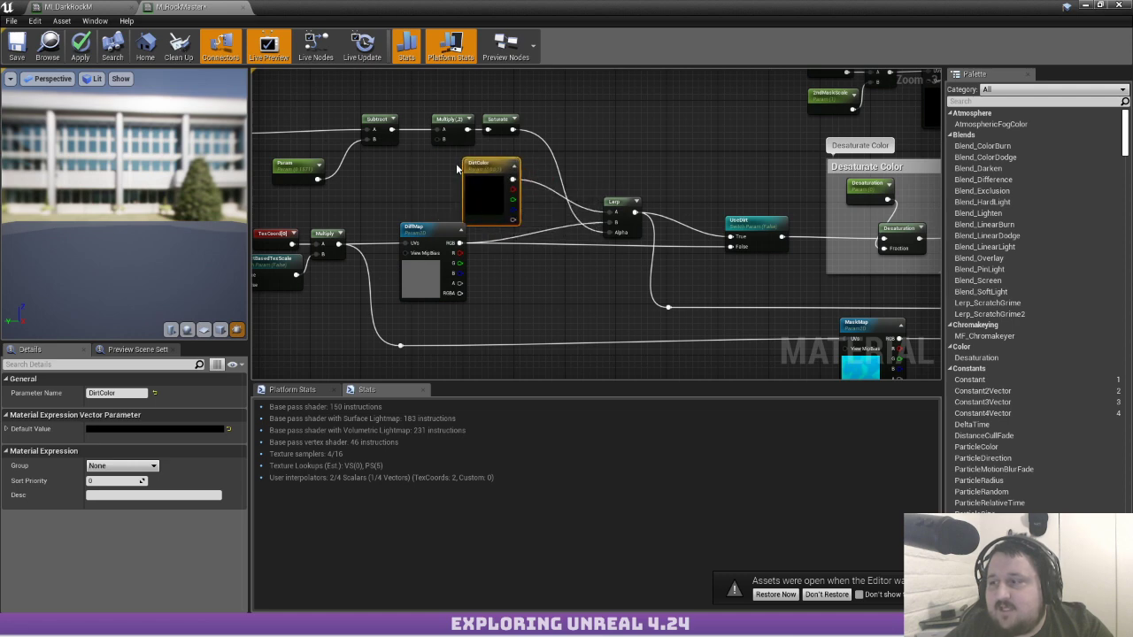
left_click(401, 147)
right_click_drag(401, 147, 670, 115)
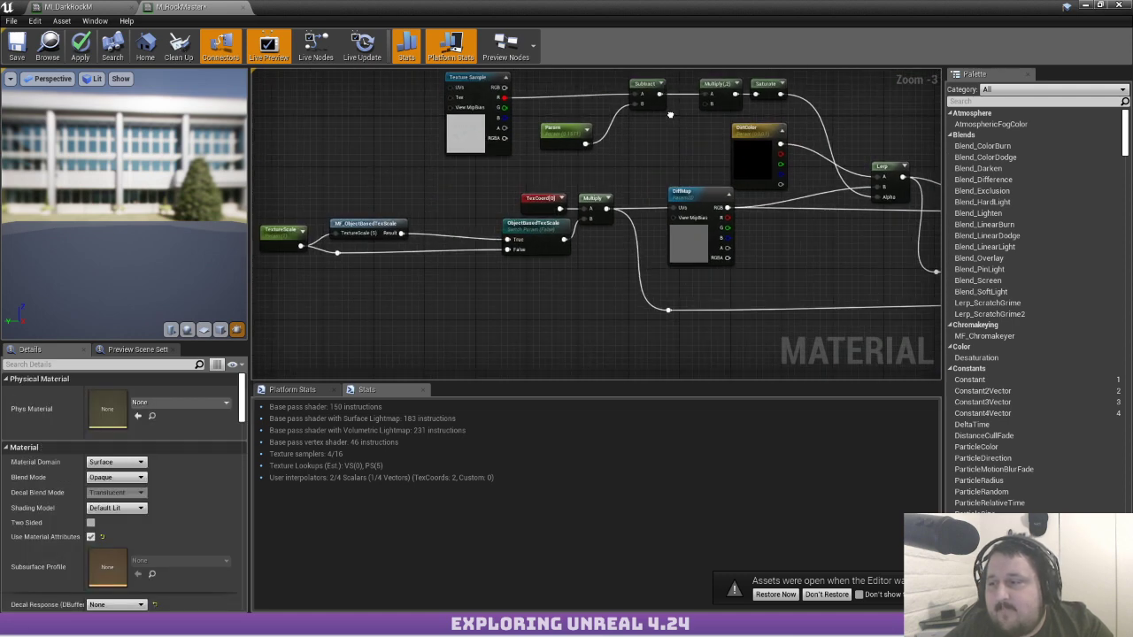
left_click(492, 121)
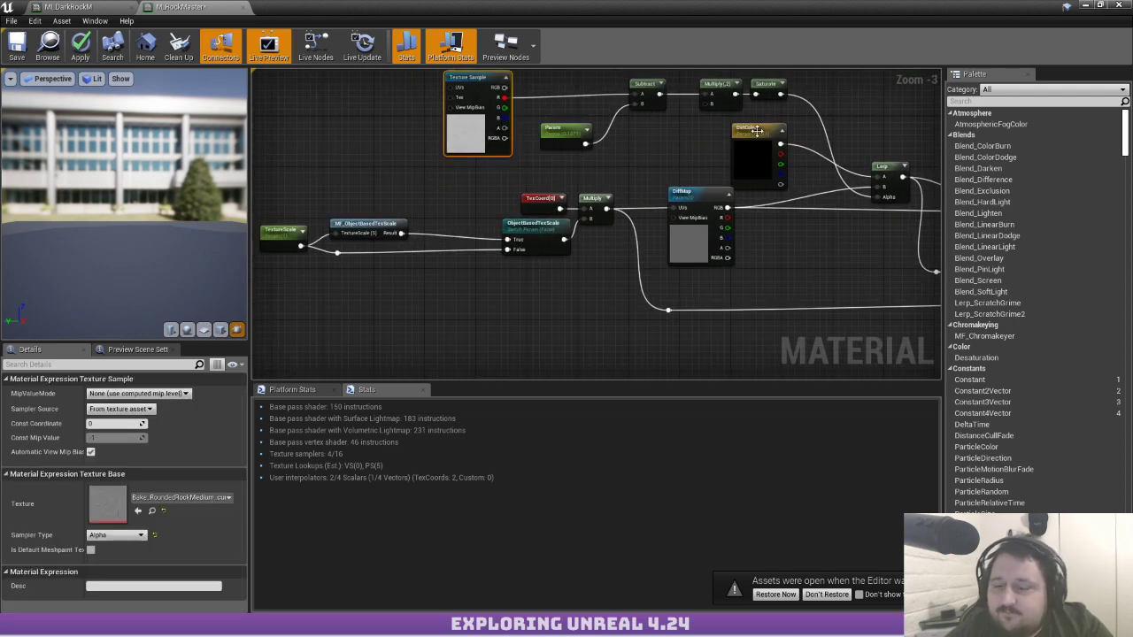
Move the Vertex Color node right, past the Mask node and closer to the Multiply node
right_click_drag(832, 80, 265, 123)
scroll(512, 159, "down", 1)
right_click_drag(512, 160, 358, 243)
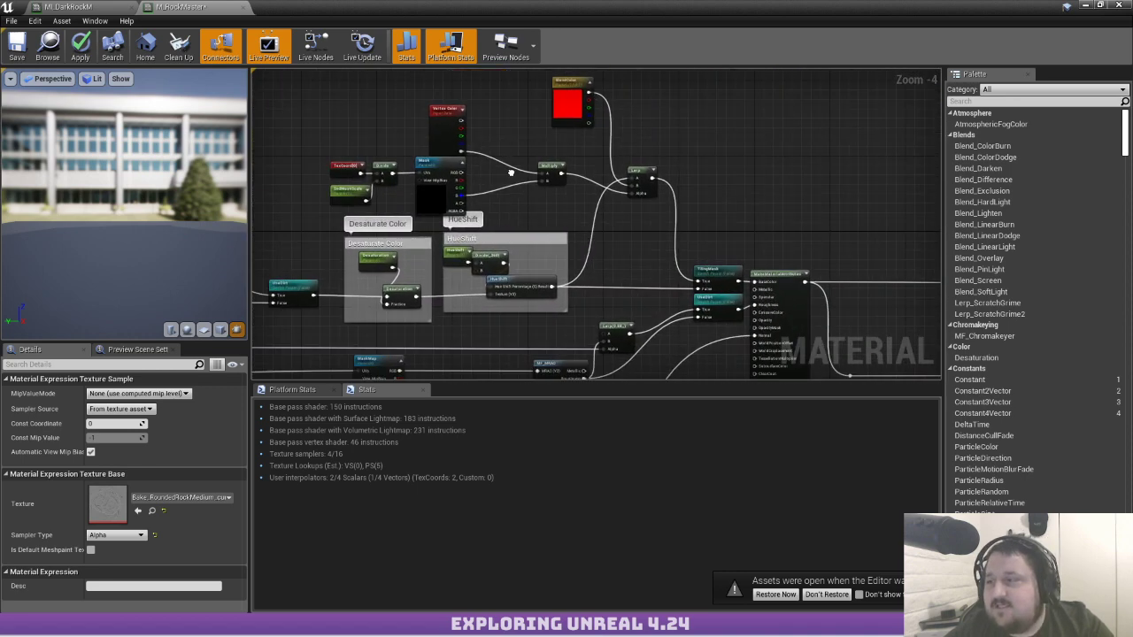
left_click_drag(432, 129, 475, 129)
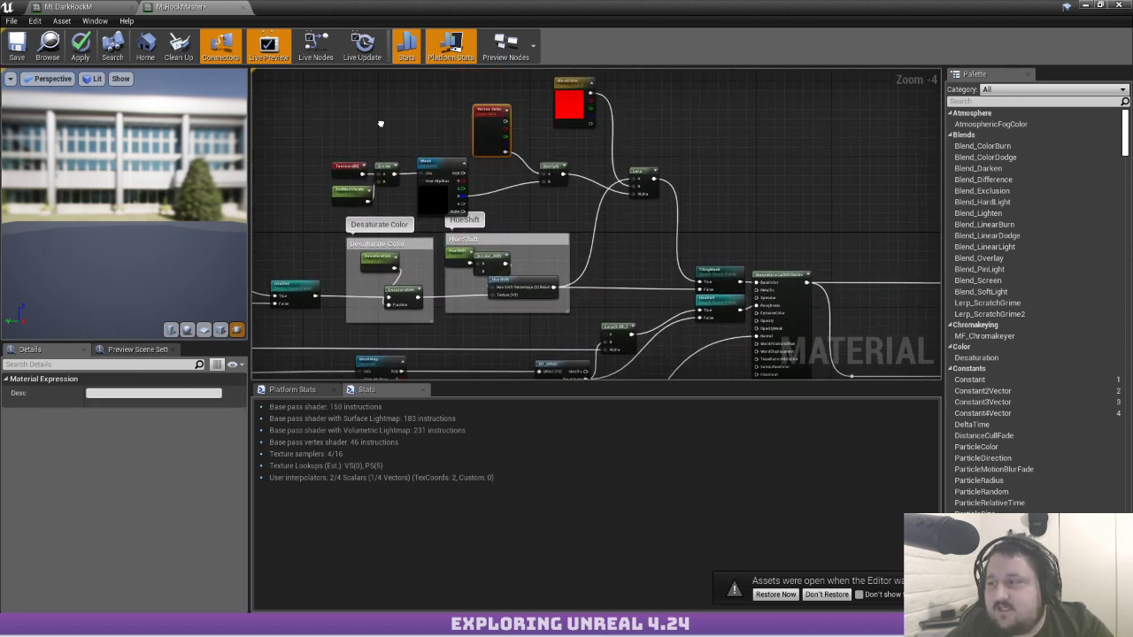
Rewire the Multiply node's A input to the green channel of Vertex Color instead of alpha
scroll(382, 124, "down", 1)
right_click_drag(381, 124, 684, 87)
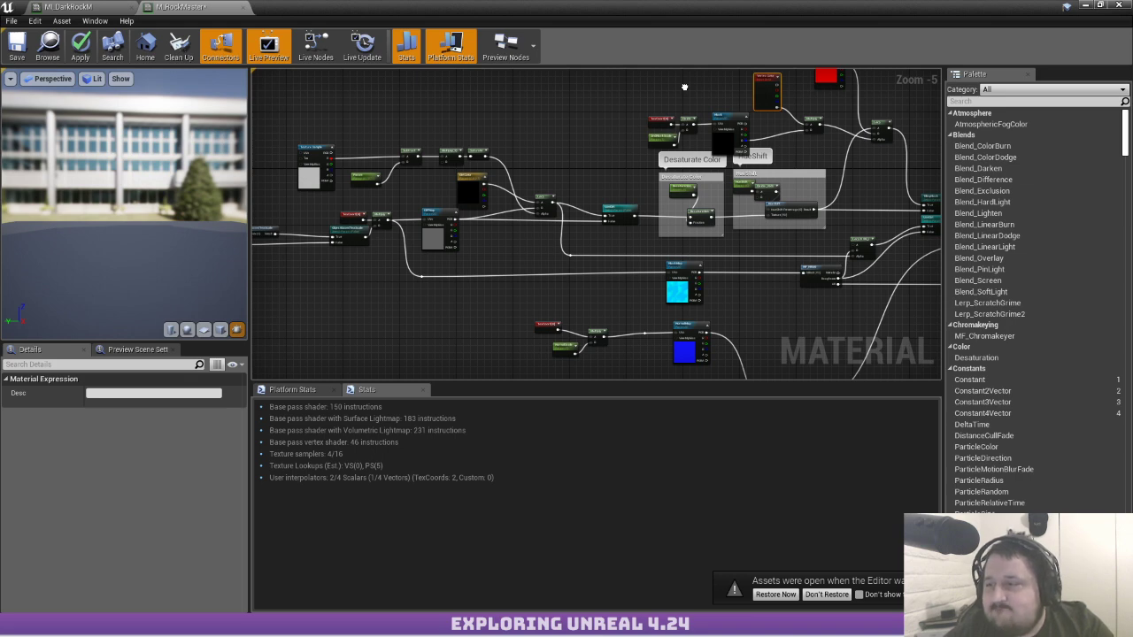
right_click_drag(684, 86, 476, 34)
mouse_move(771, 269)
right_mouse_down()
mouse_move(741, 185)
mouse_move(679, 130)
mouse_move(682, 118)
mouse_move(572, 57)
mouse_move(620, 359)
mouse_move(512, 126)
mouse_move(419, 205)
mouse_move(546, 262)
right_mouse_up()
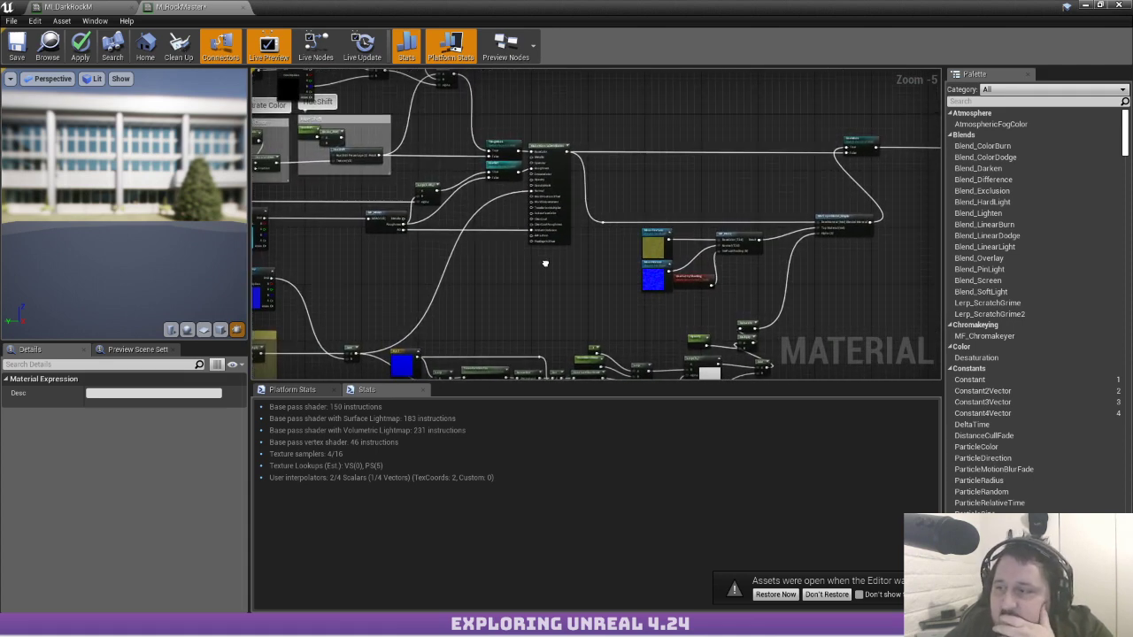
scroll(545, 263, "up", 5)
right_click_drag(545, 105, 478, 136)
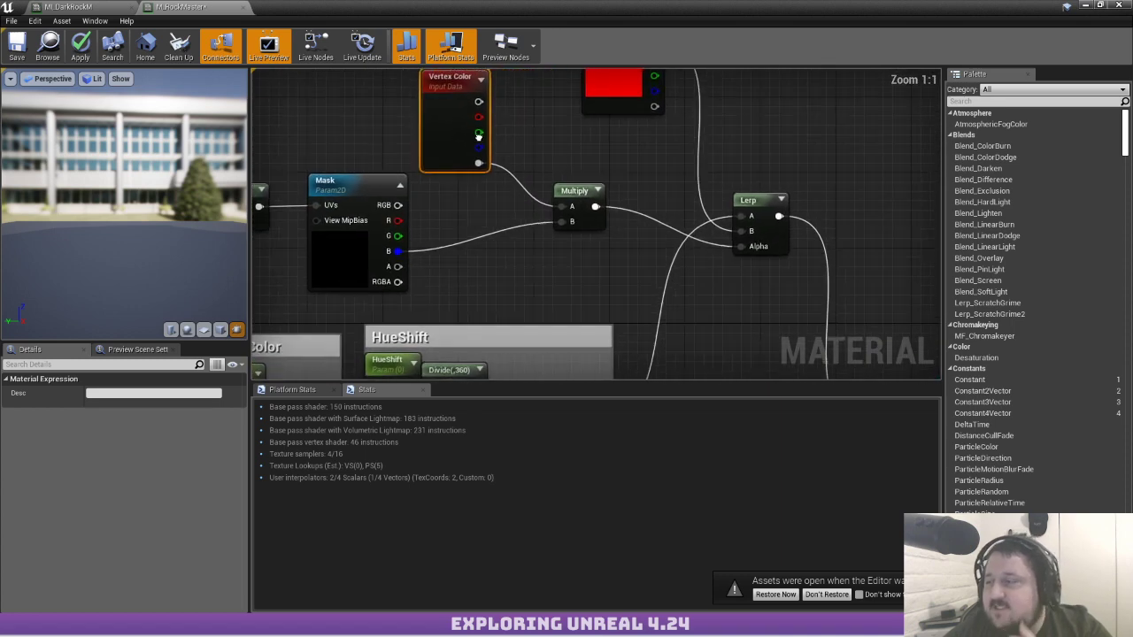
right_click_drag(542, 112, 536, 156)
scroll(535, 157, "down", 1)
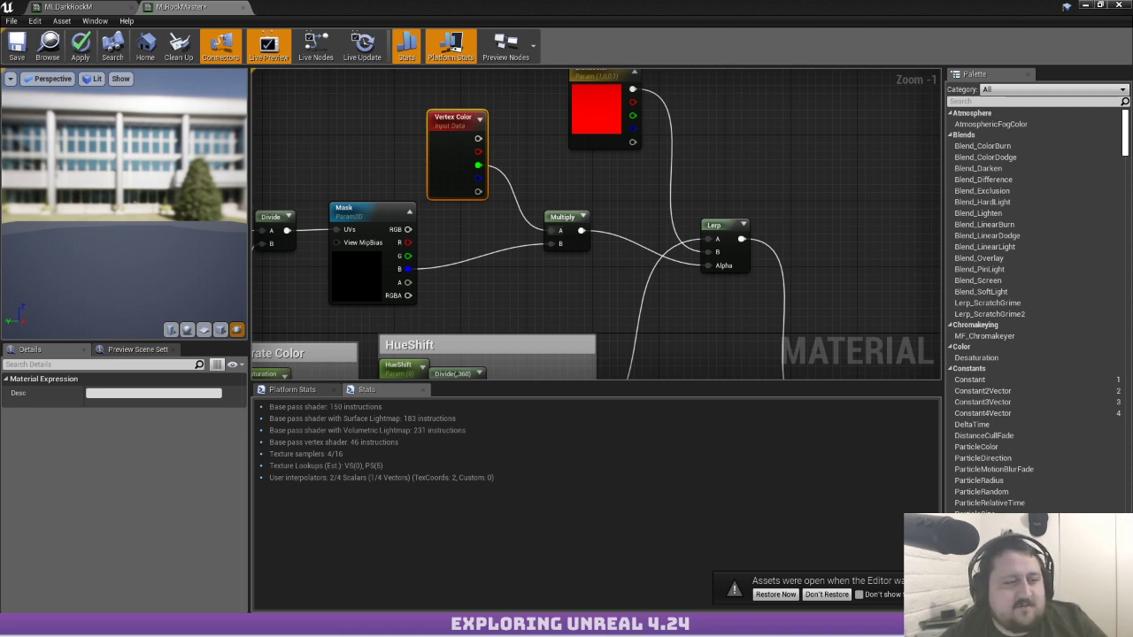
Switch to the Epic Games Launcher and look through the projects in the Unreal Engine library
left_click_drag(446, 5, 474, 0)
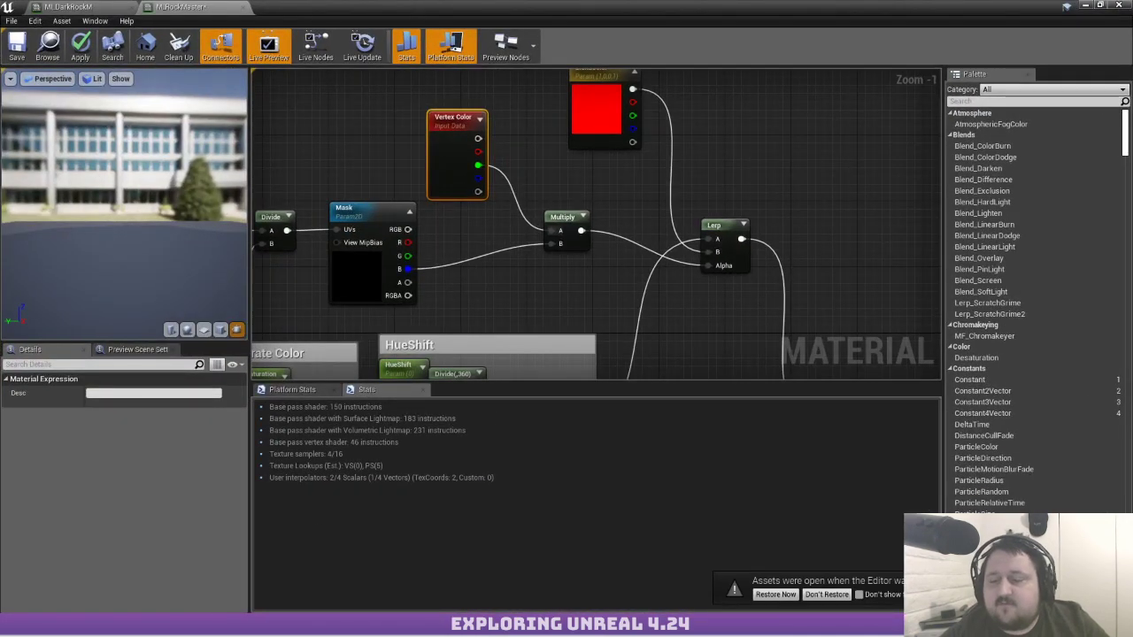
mouse_move(159, 626)
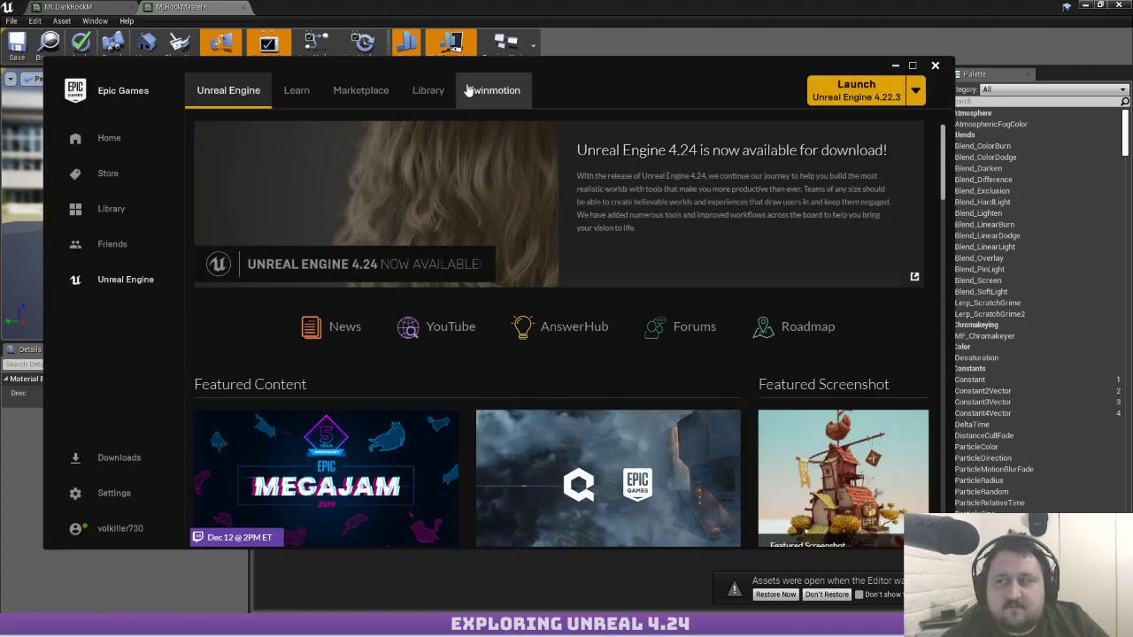
left_click(428, 90)
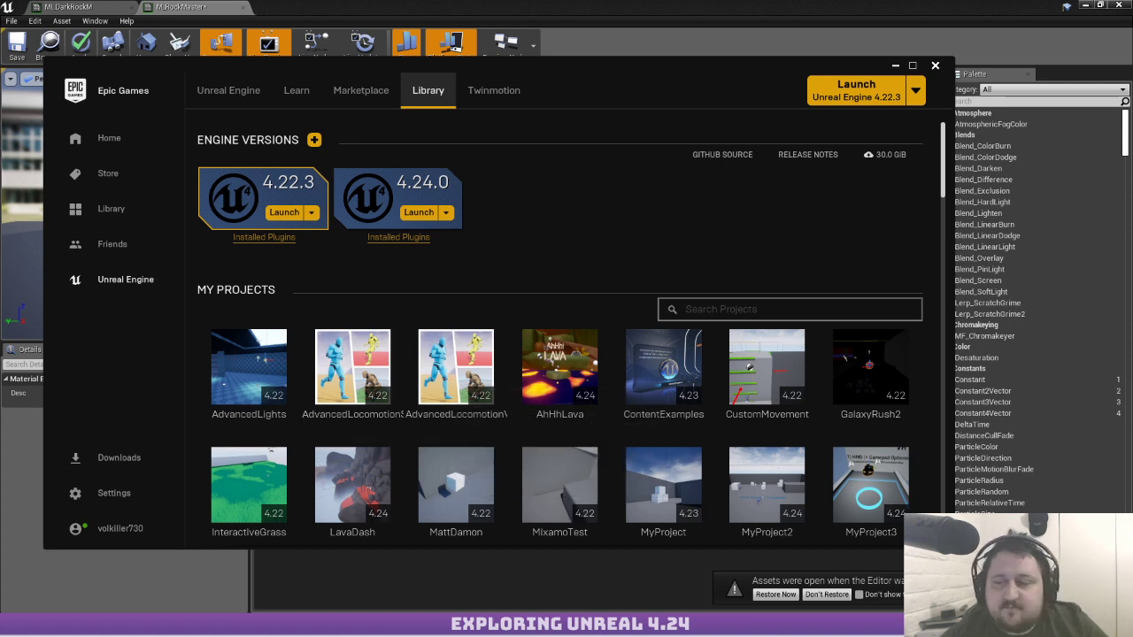
scroll(286, 266, "down", 3)
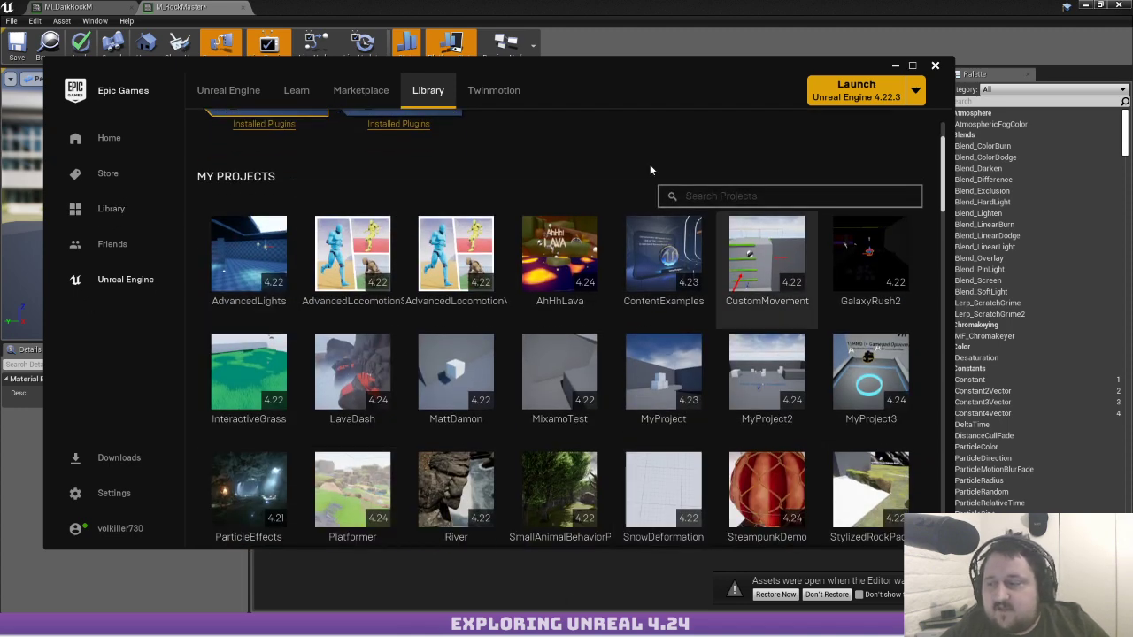
scroll(365, 248, "down", 5)
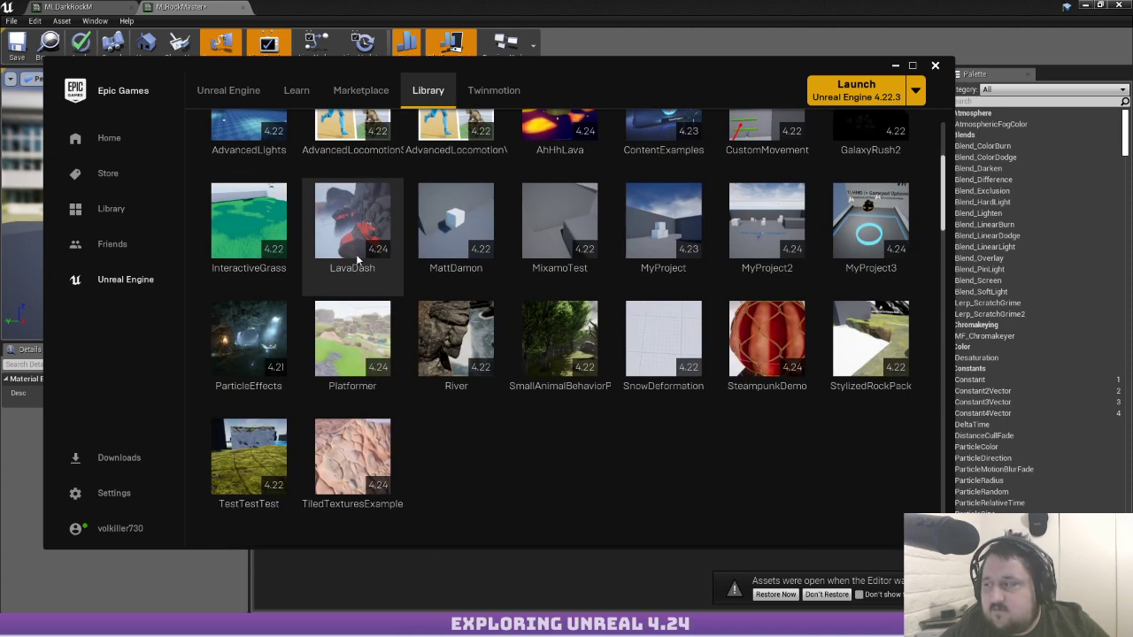
Open the Marketplace's Free content listing and look over the newest products
left_click(357, 90)
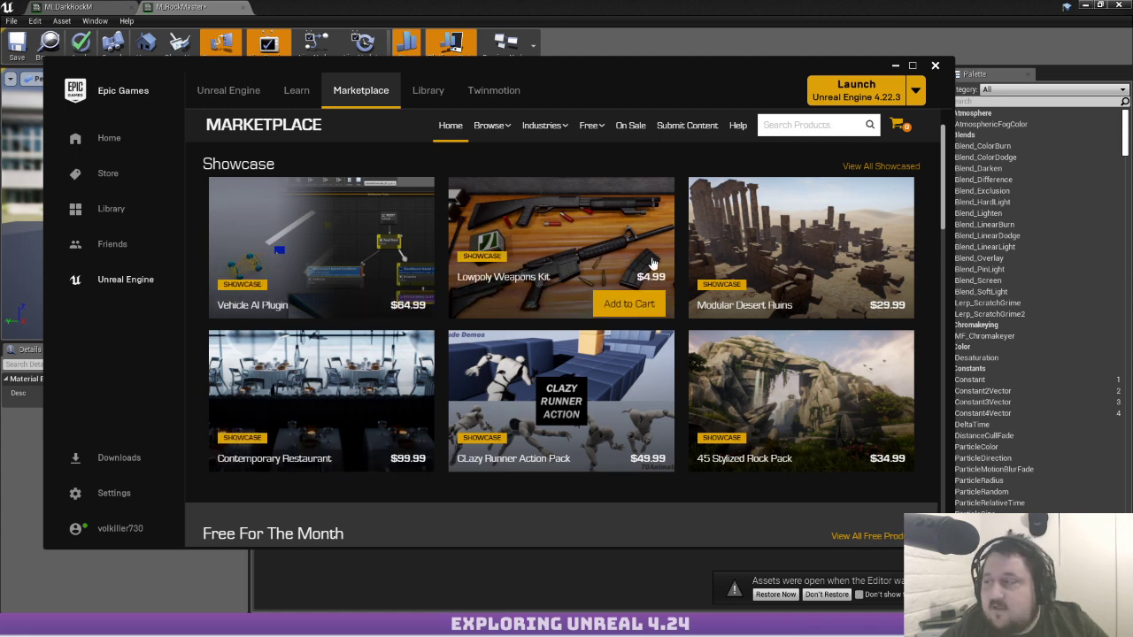
left_click(591, 125)
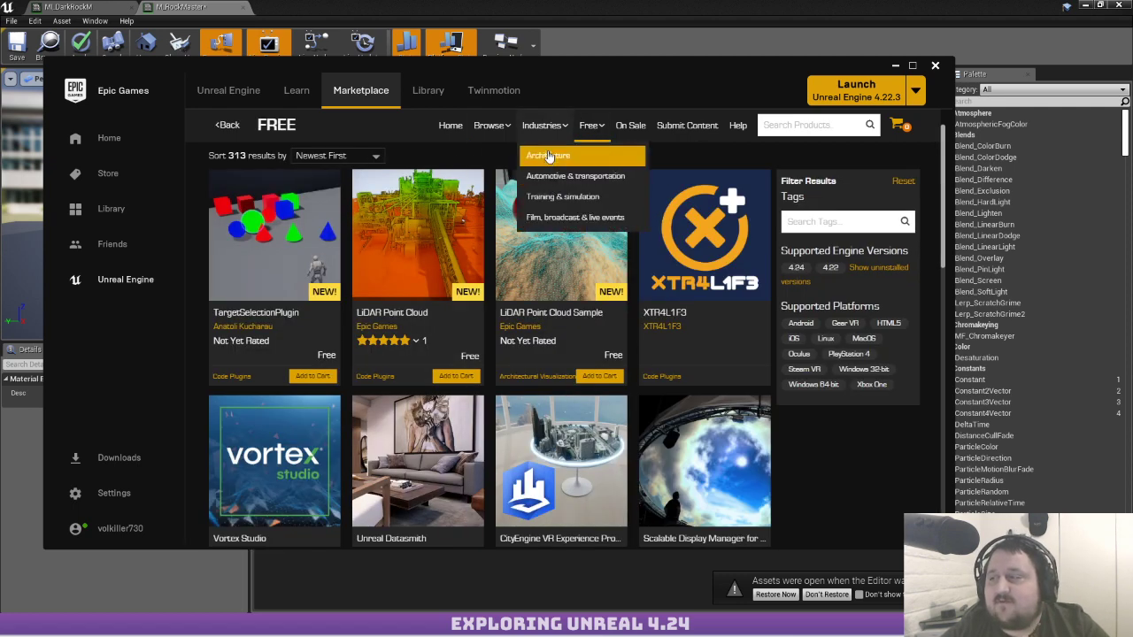
mouse_move(599, 125)
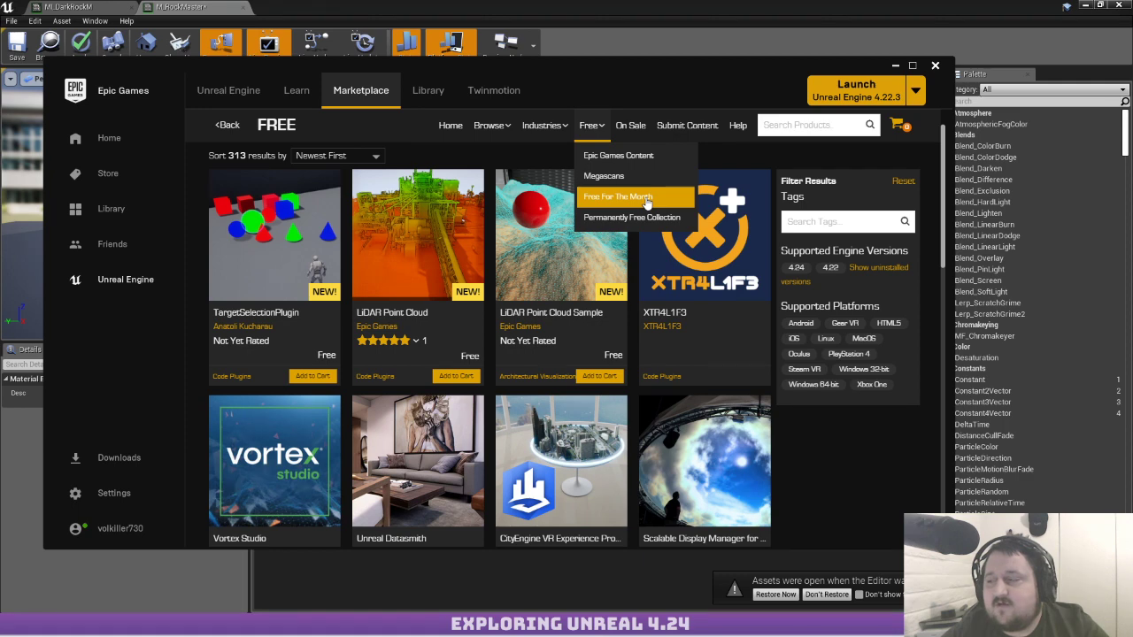
scroll(385, 232, "down", 3)
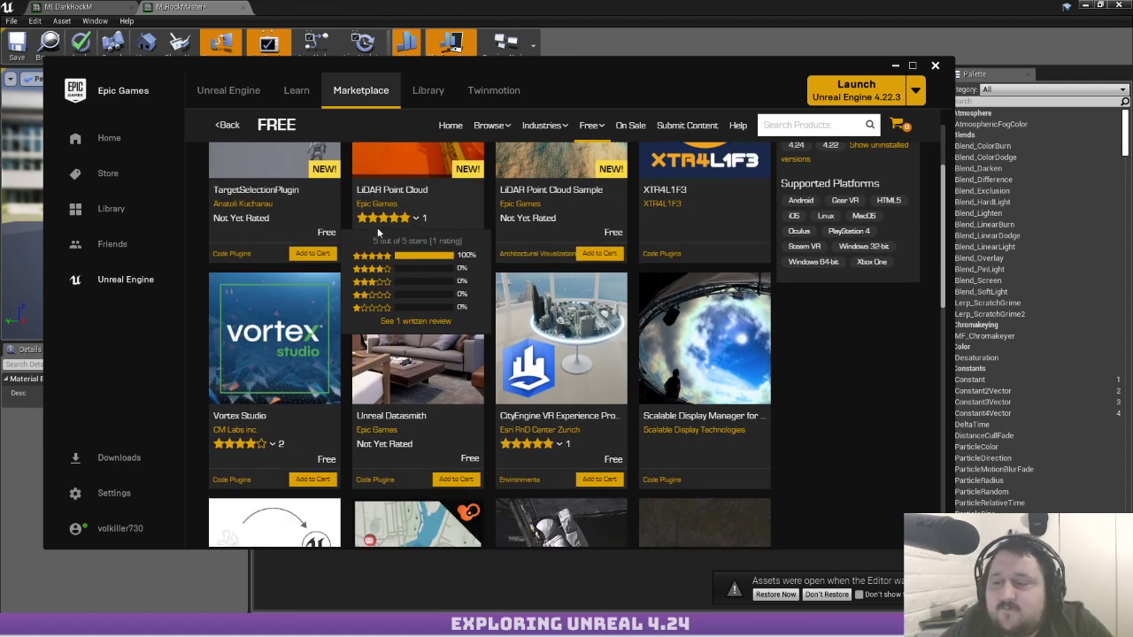
scroll(411, 352, "up", 3)
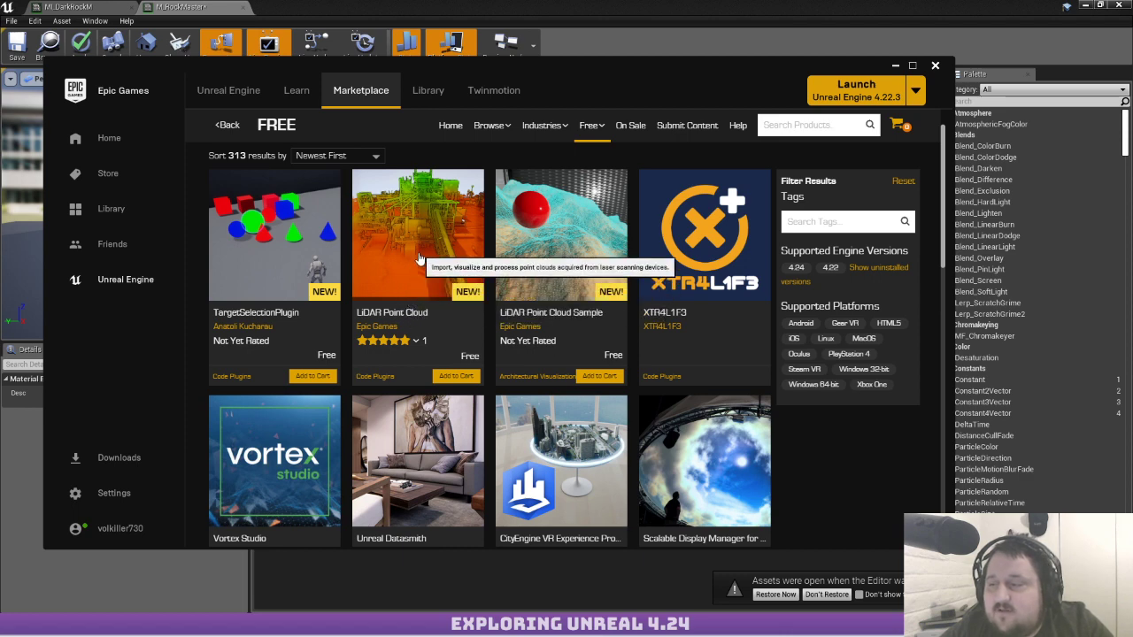
scroll(416, 265, "down", 2)
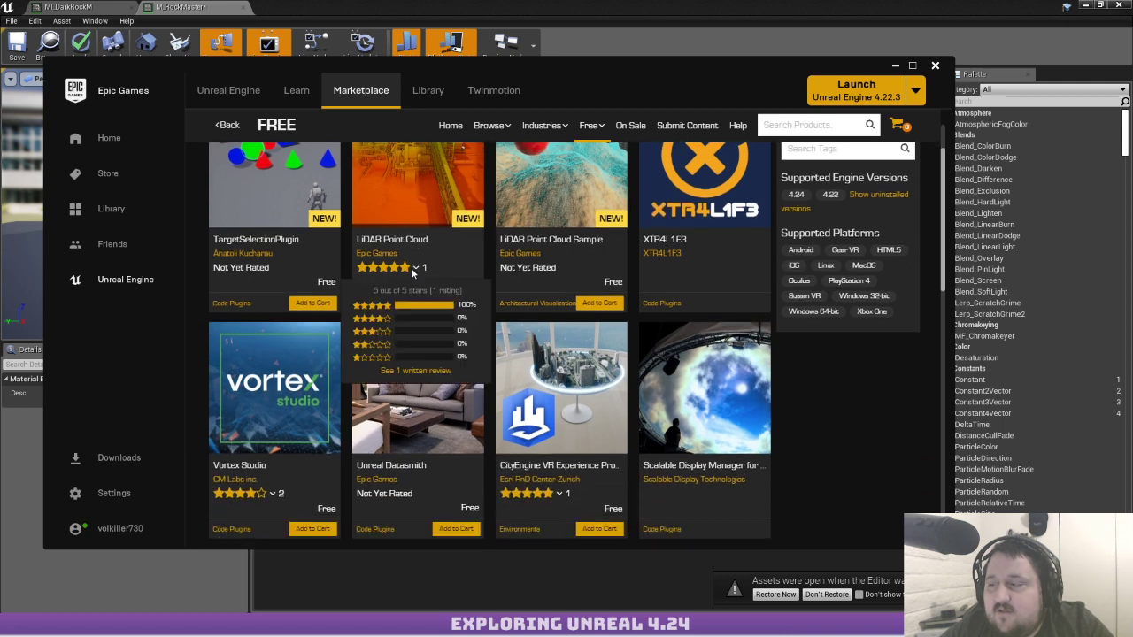
scroll(413, 273, "up", 1)
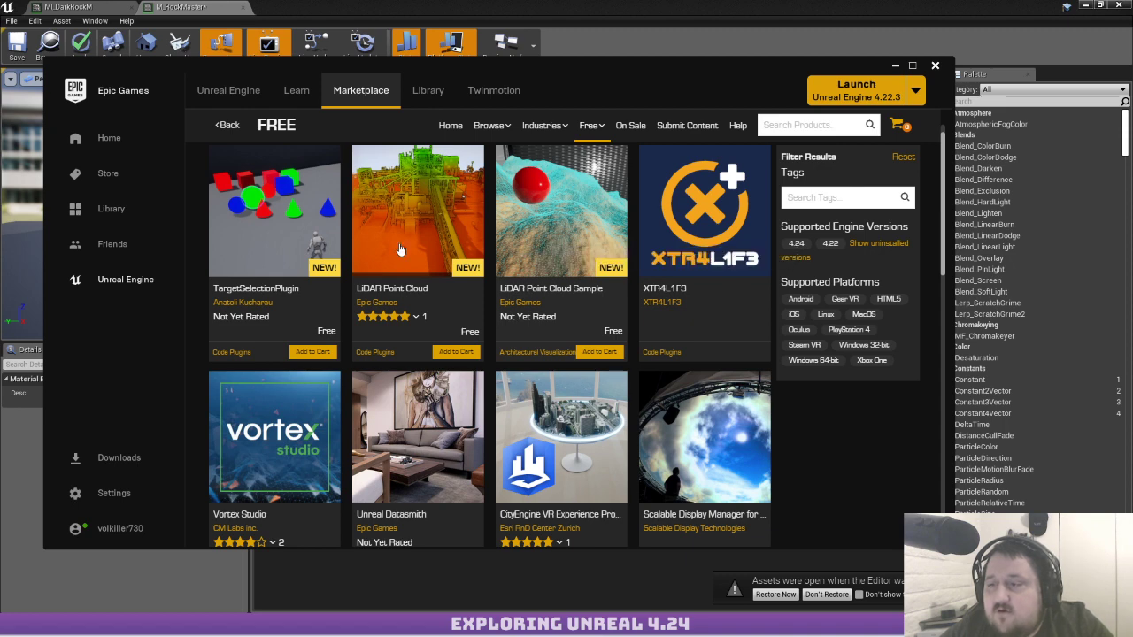
Open the TargetSelectionPlugin page, look through its preview images, and return to the Free listing
left_click(295, 247)
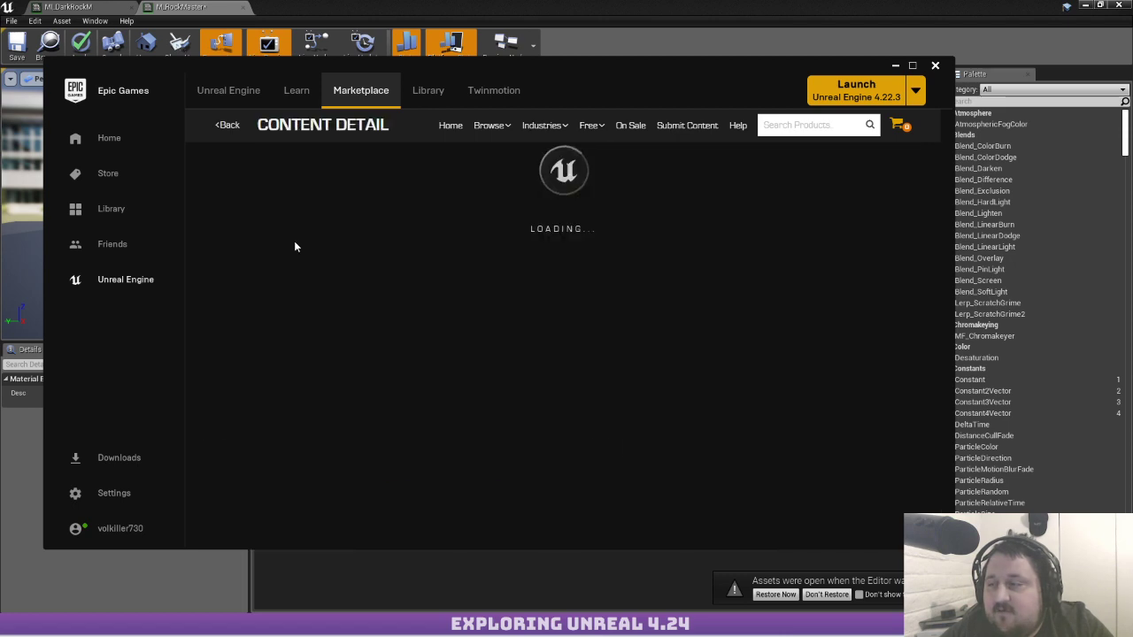
left_click(336, 420)
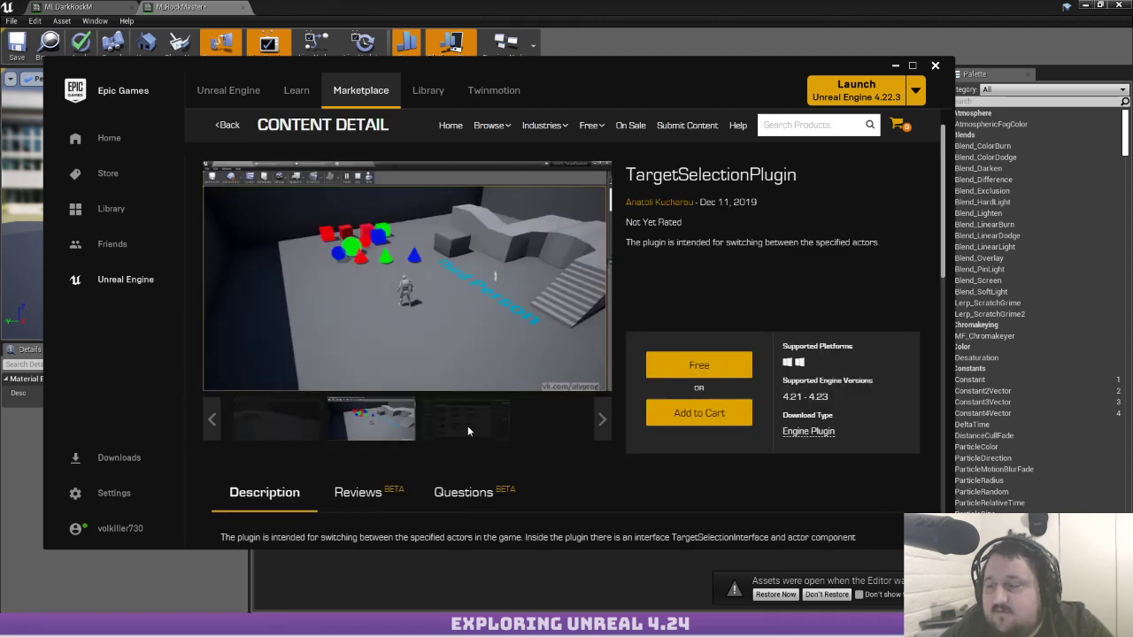
left_click(468, 425)
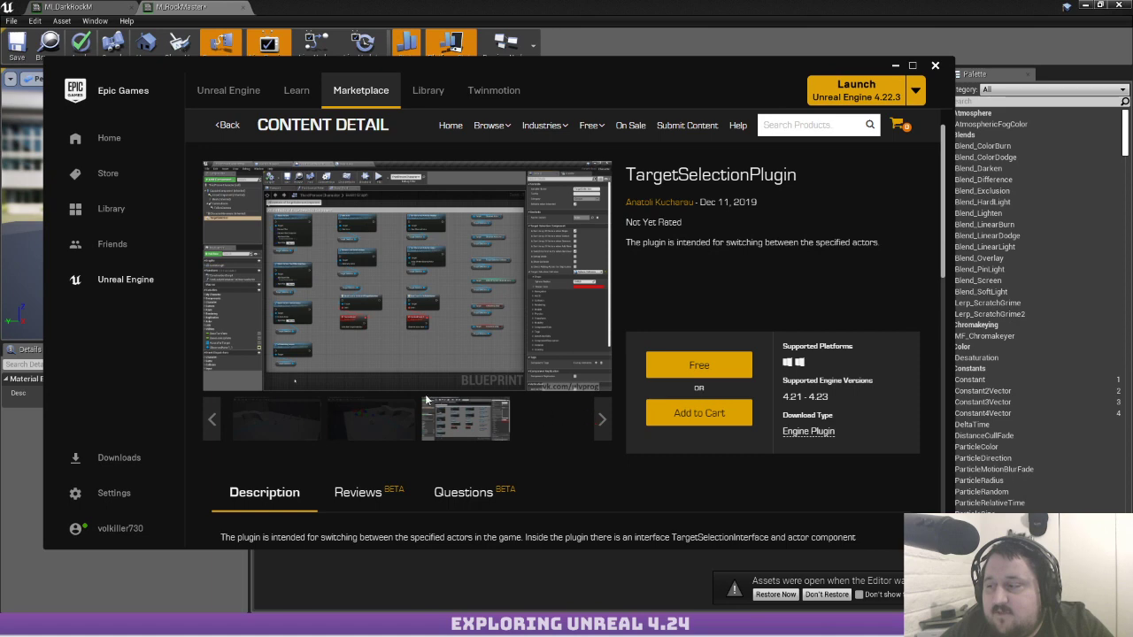
left_click(390, 419)
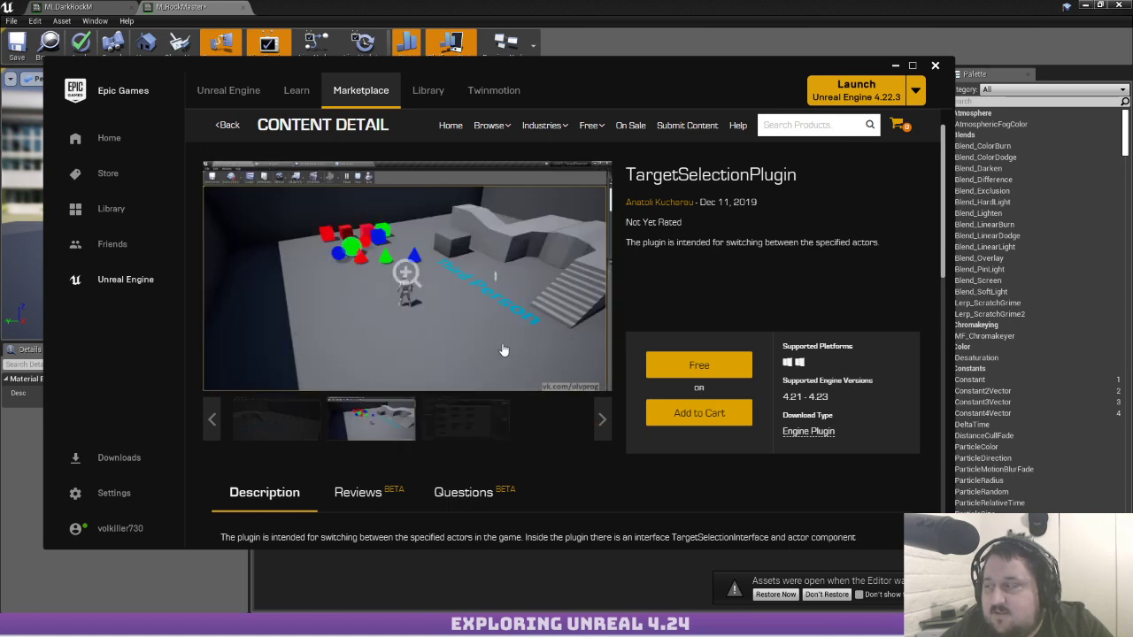
scroll(502, 341, "down", 3)
key("alt+Left")
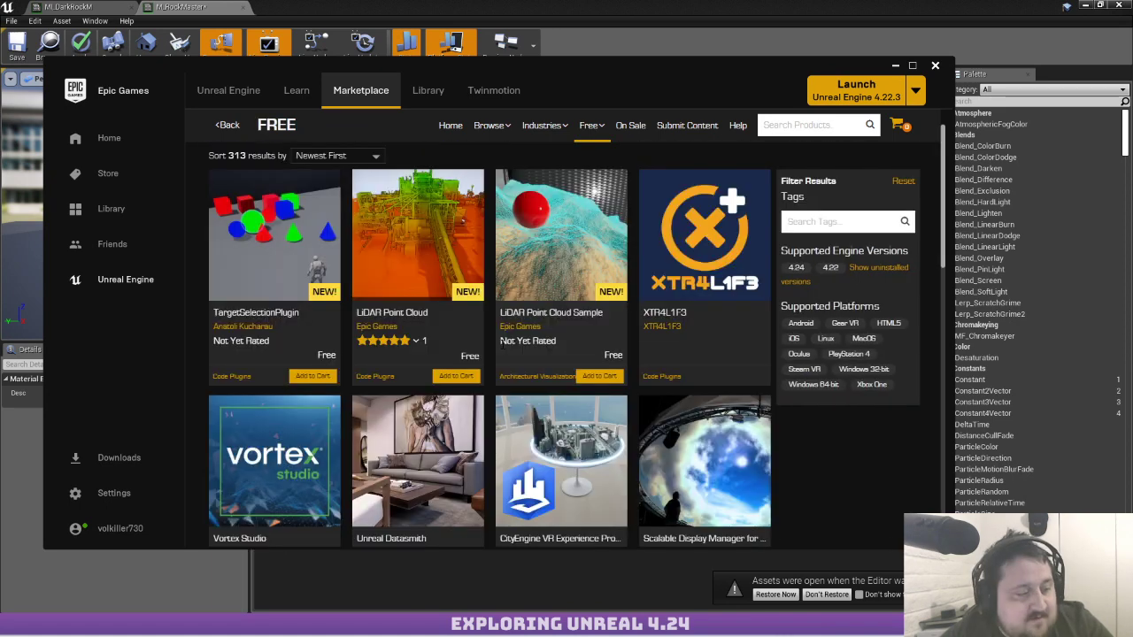
Browse the free products down to the Megascans collections and open the Vortex Studio page
scroll(502, 347, "down", 1)
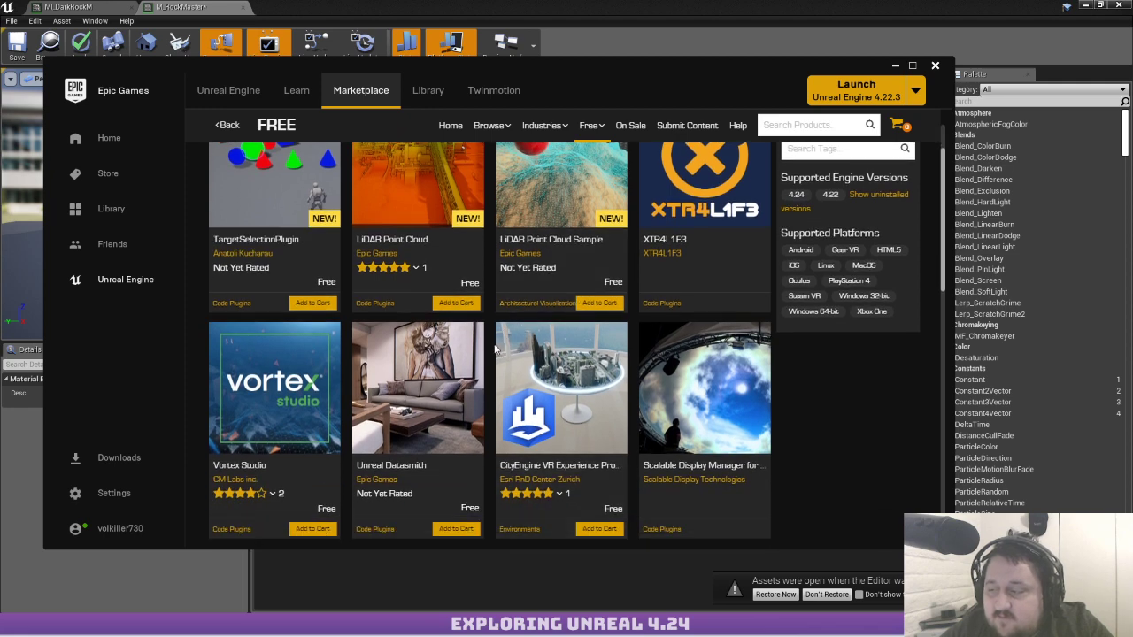
scroll(492, 346, "down", 3)
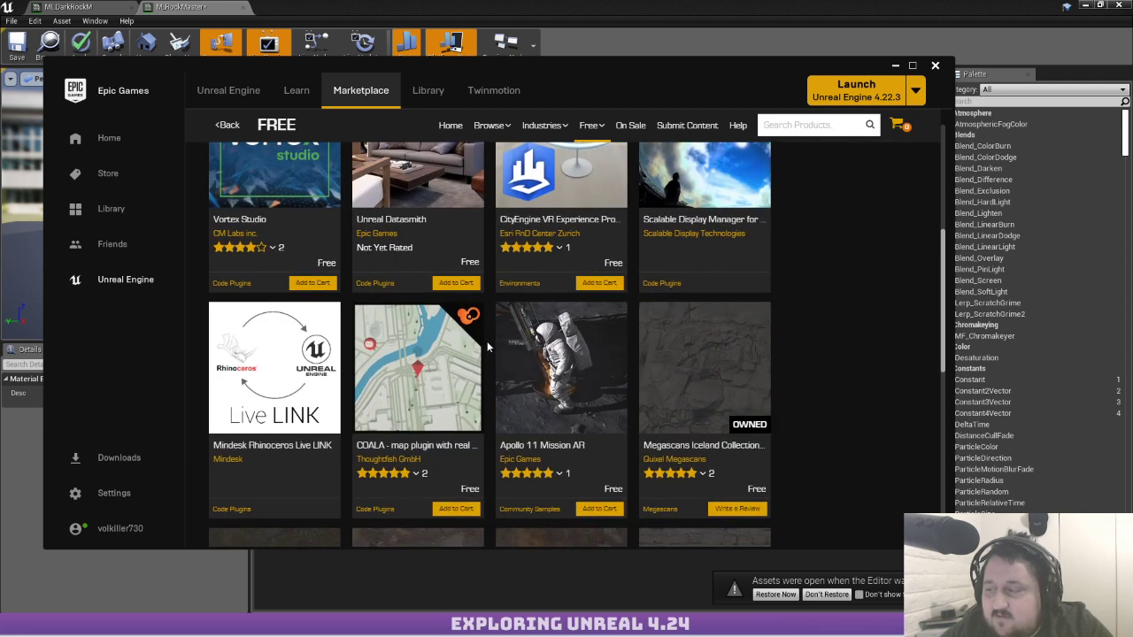
scroll(465, 345, "down", 1)
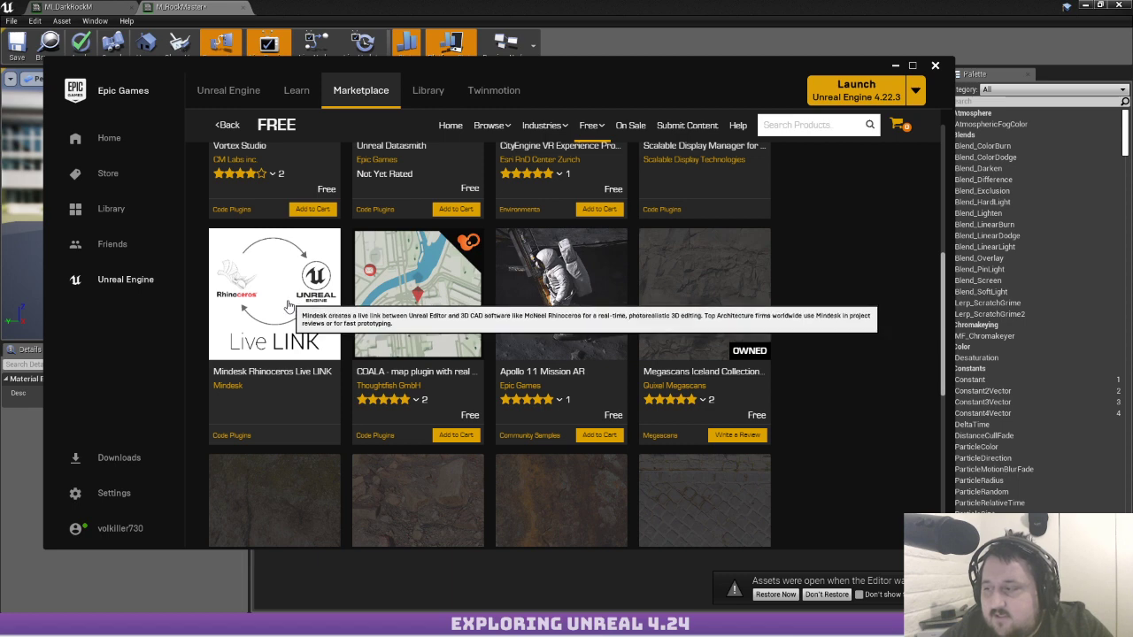
scroll(301, 311, "up", 1)
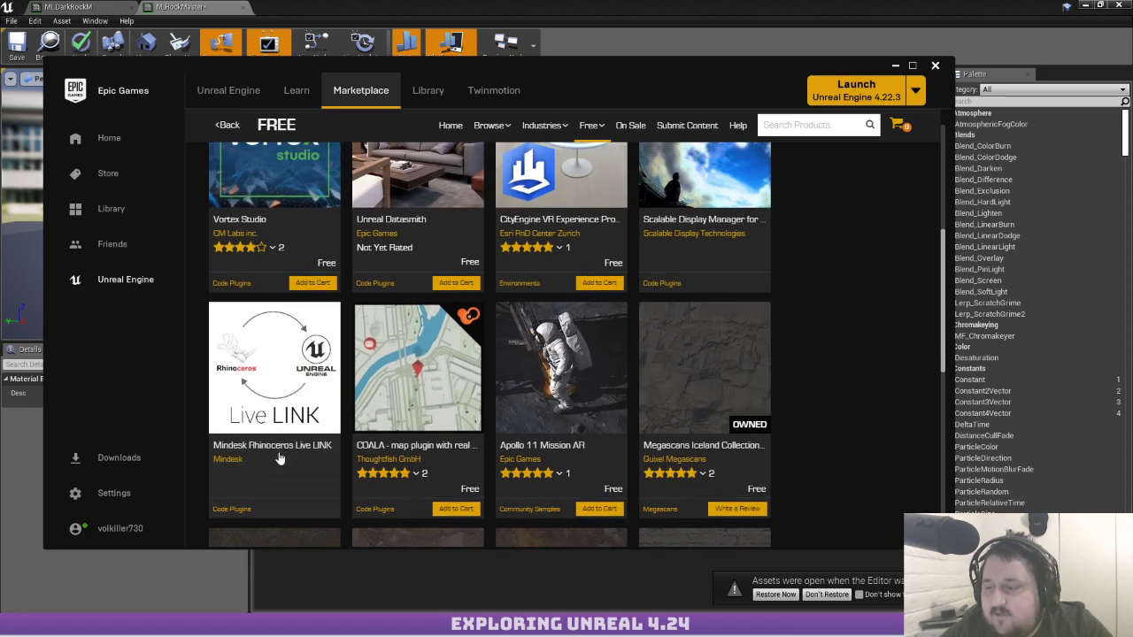
scroll(322, 351, "up", 1)
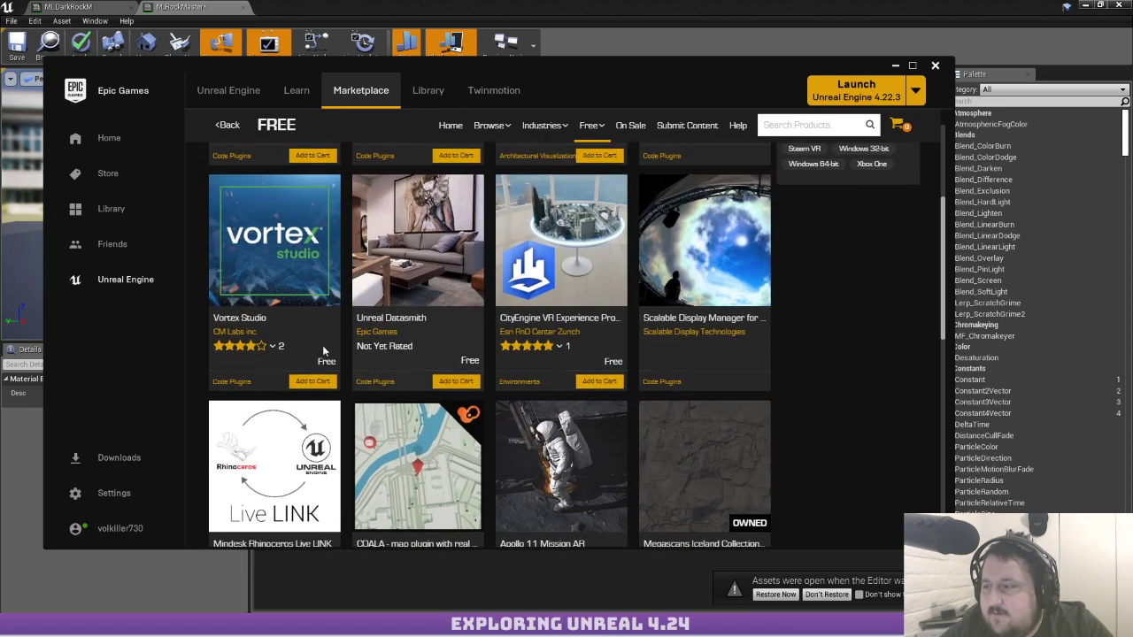
scroll(324, 351, "up", 1)
left_click(304, 349)
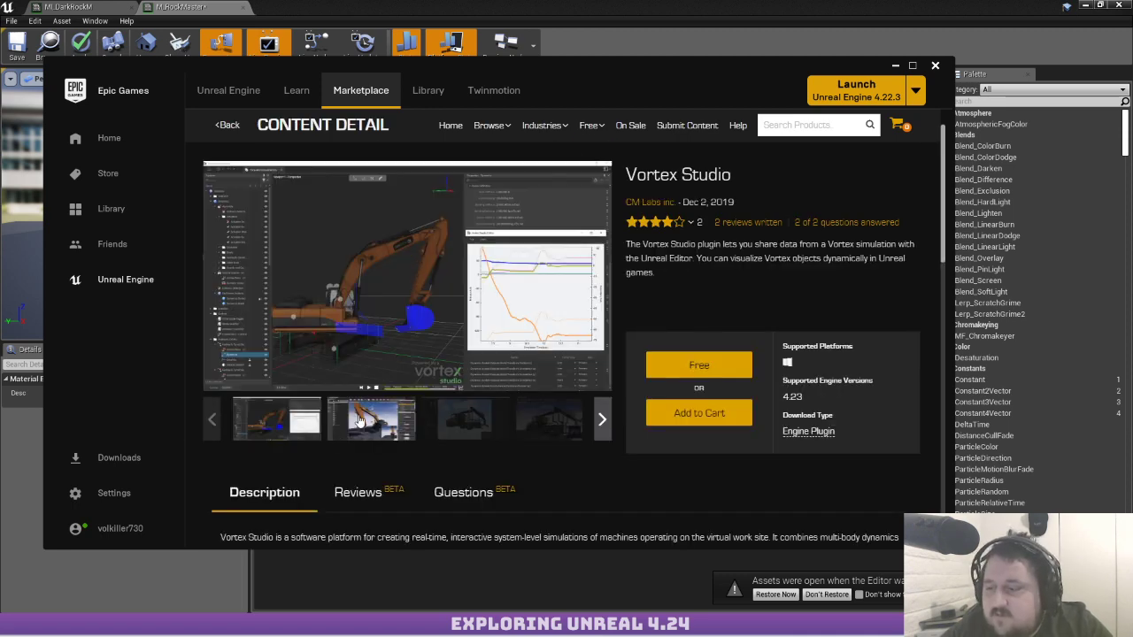
Look through the Vortex Studio preview images, including the vehicle, terrain and excavator screenshots
left_click(359, 420)
left_click(464, 422)
left_click(464, 423)
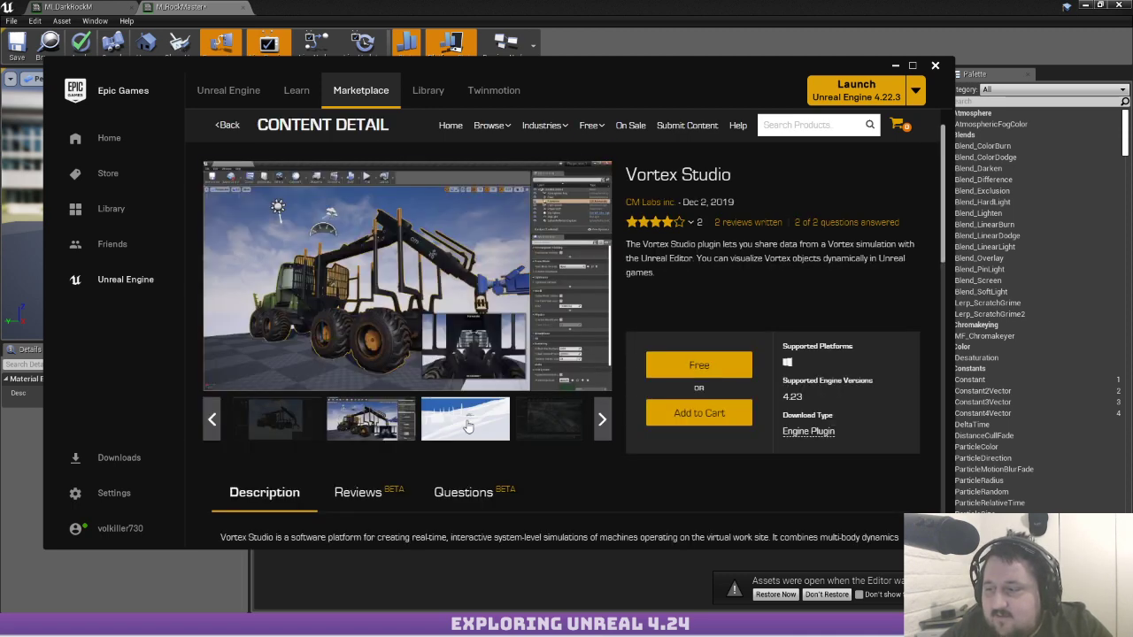
left_click(467, 426)
left_click(474, 426)
left_click(483, 428)
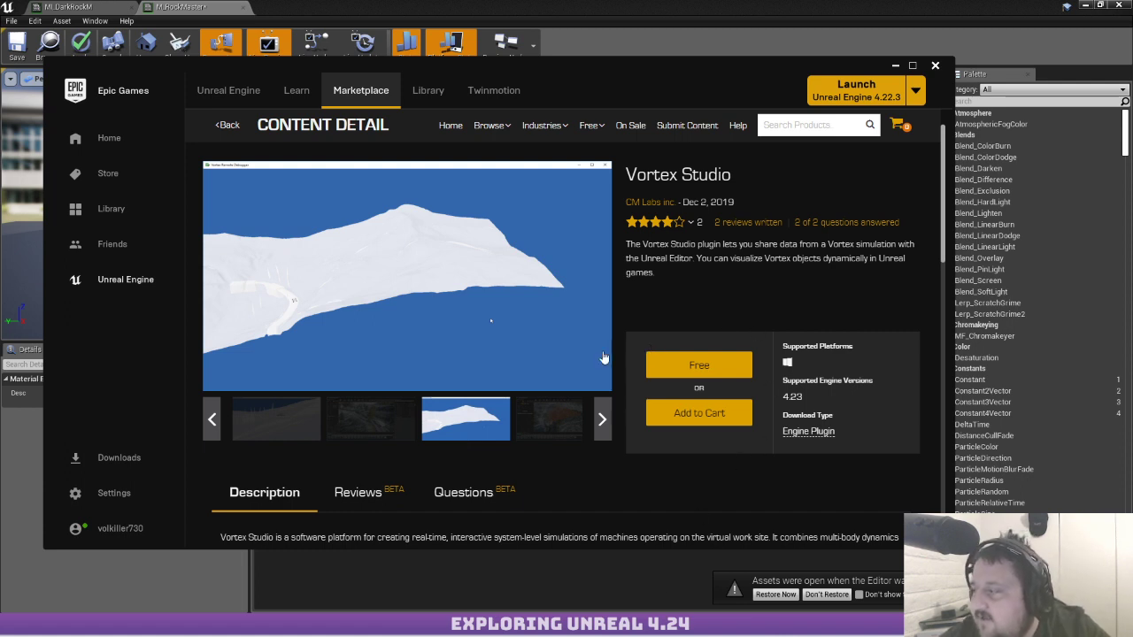
scroll(555, 477, "down", 1)
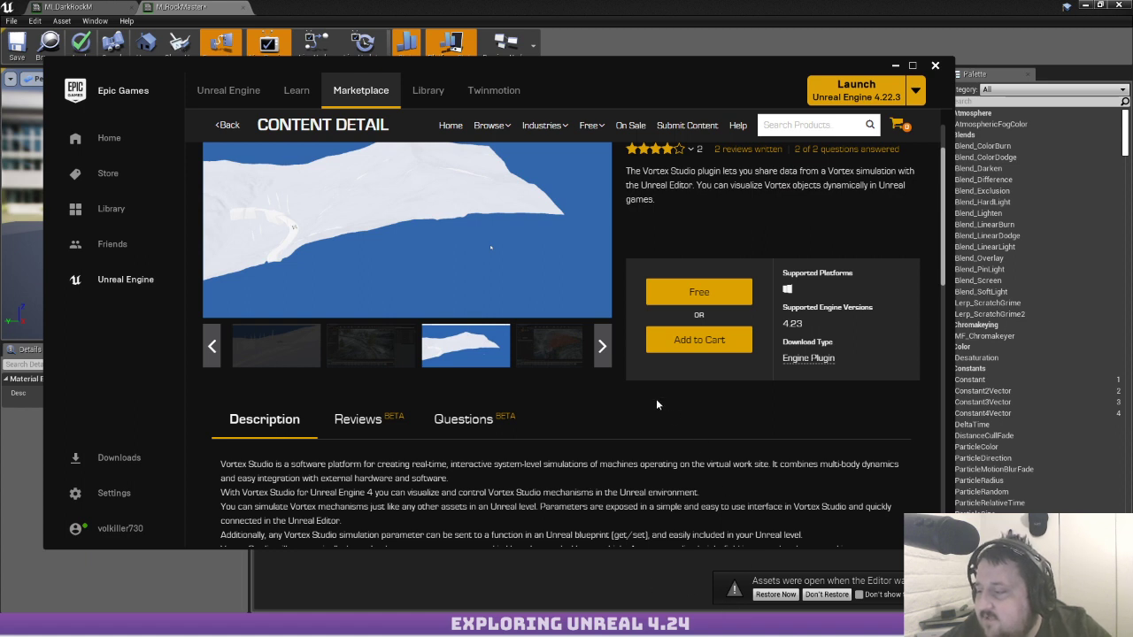
left_click(547, 345)
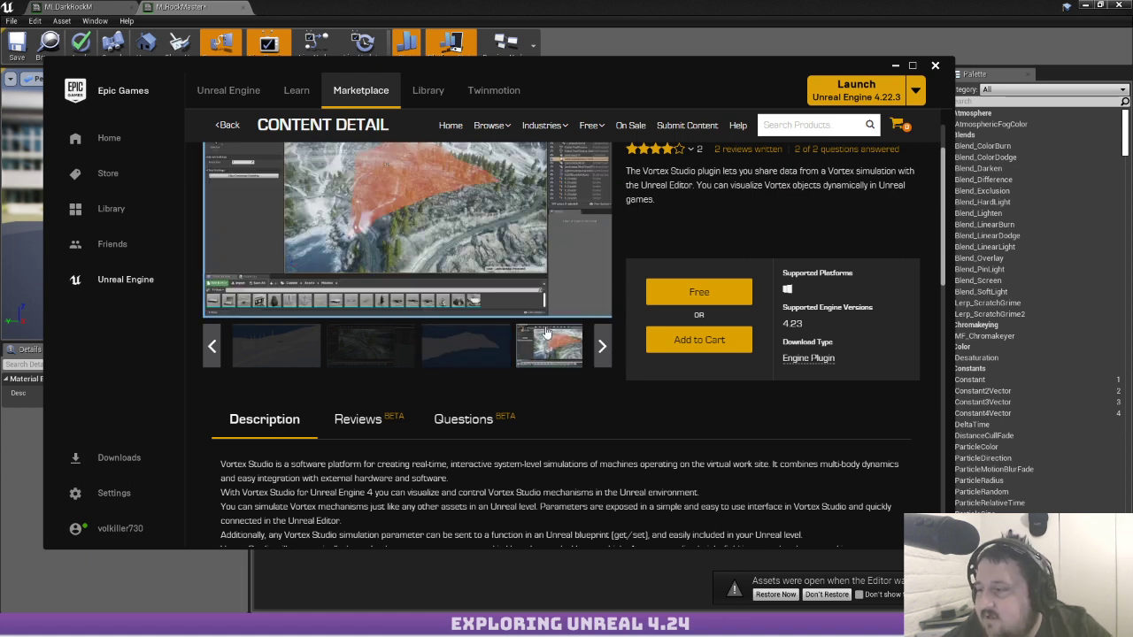
left_click(407, 344)
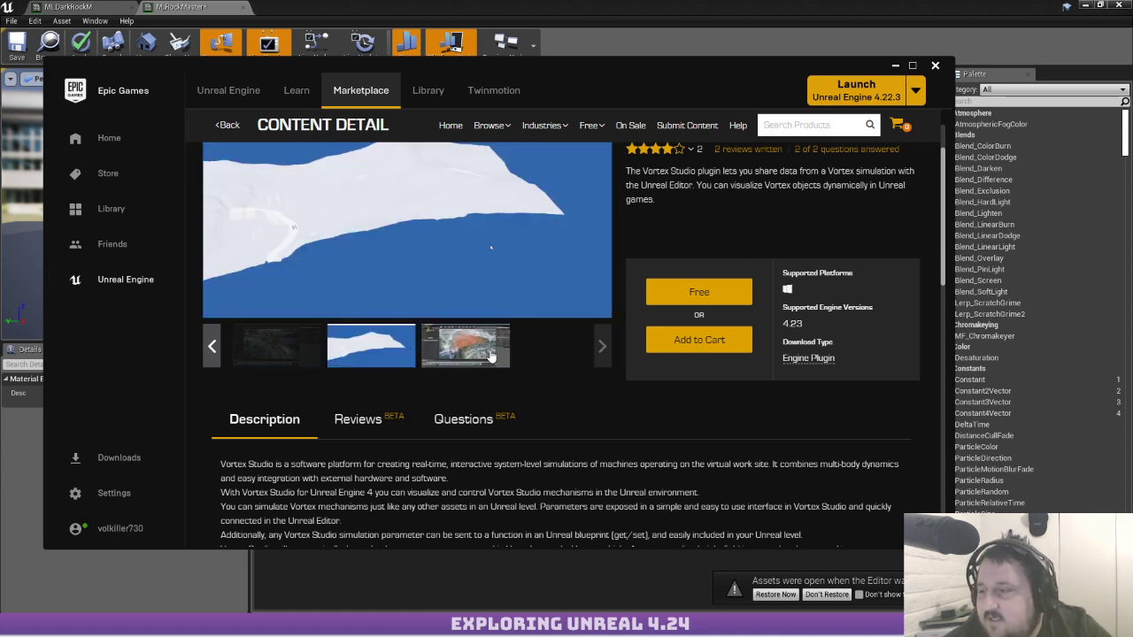
left_click(490, 355)
left_click(334, 352)
left_click(351, 353)
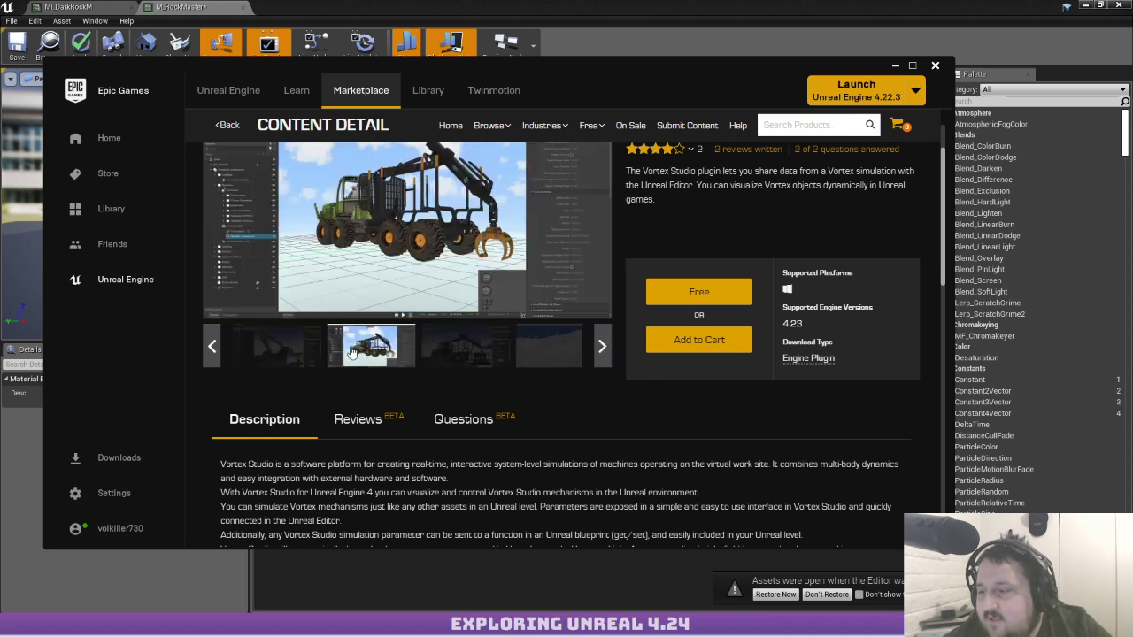
left_click(265, 350)
left_click_drag(295, 345, 432, 368)
left_click(298, 345)
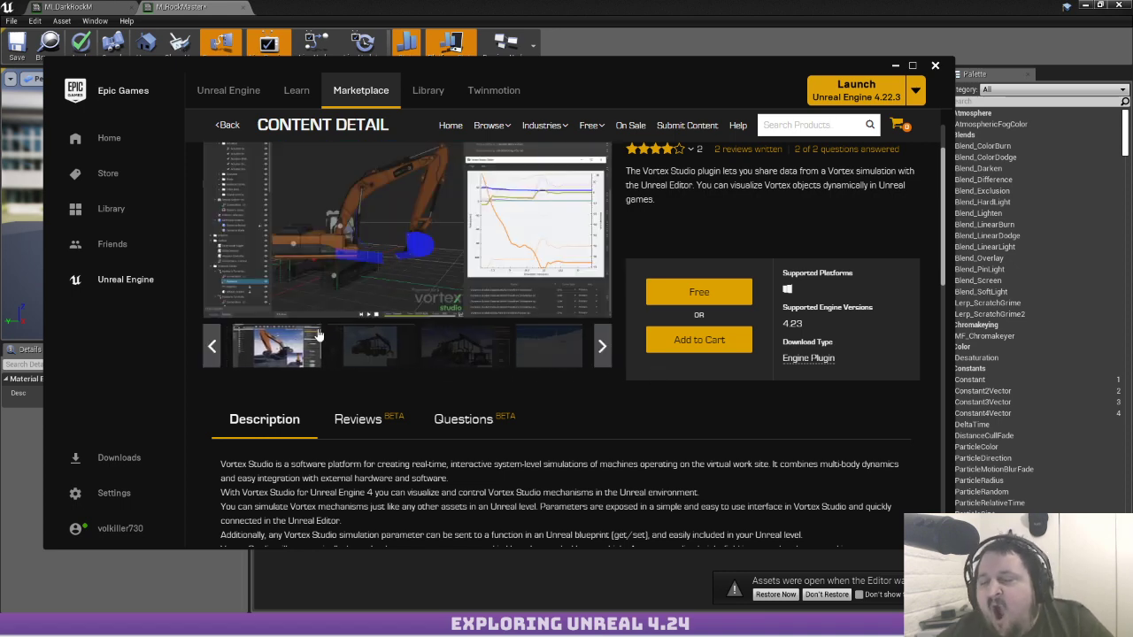
left_click(370, 345)
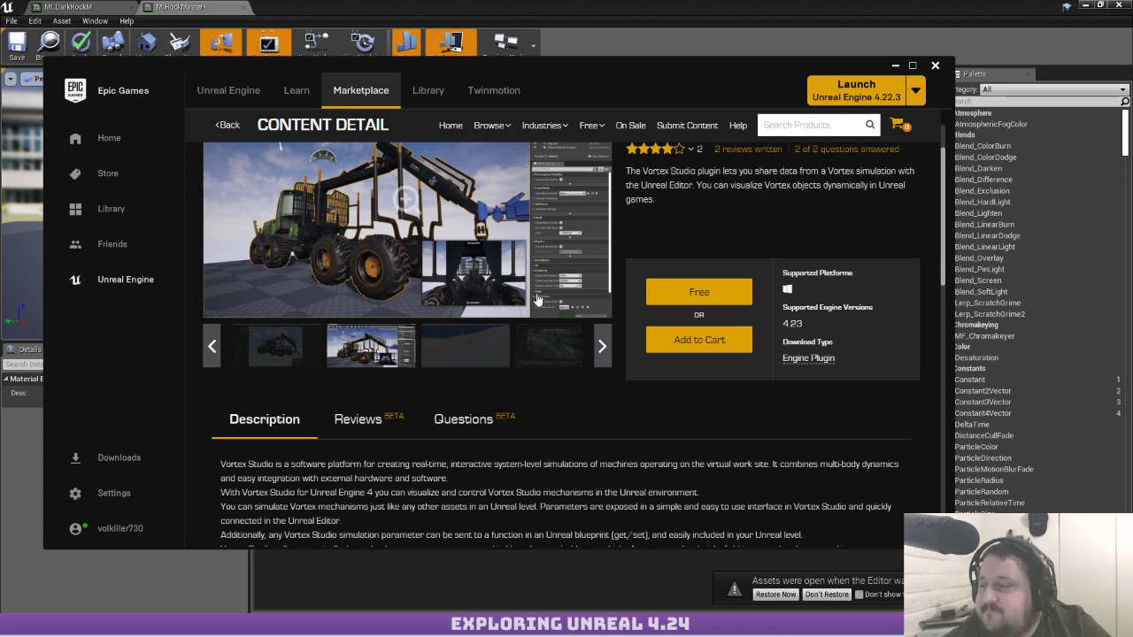
Read Vortex Studio's description and technical details, and return to the Free listing
scroll(680, 270, "down", 3)
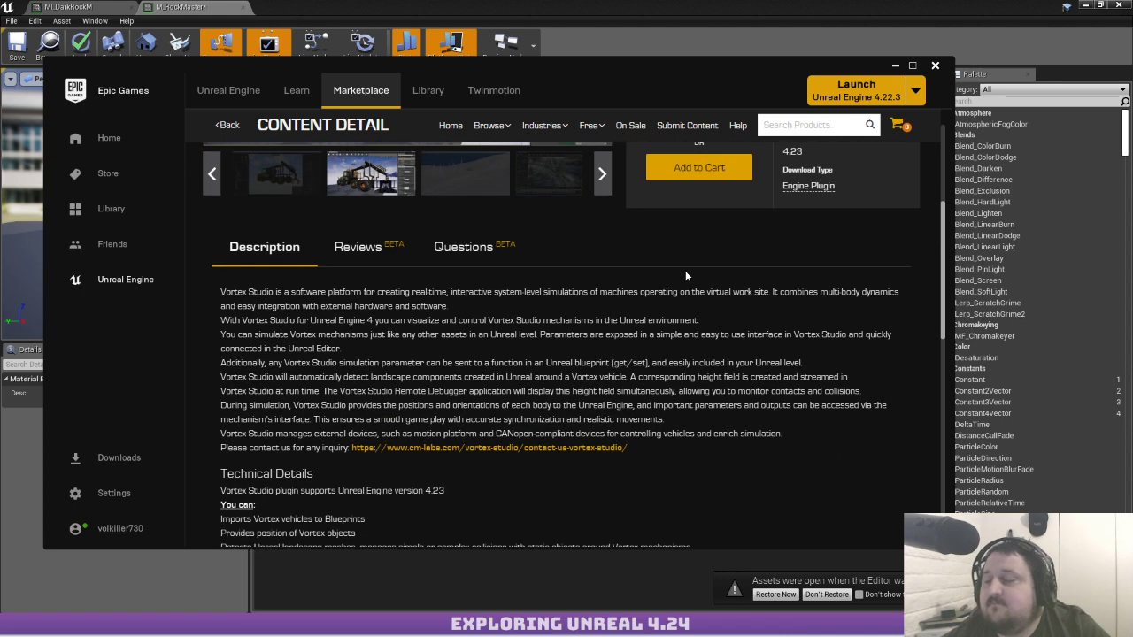
scroll(685, 270, "down", 2)
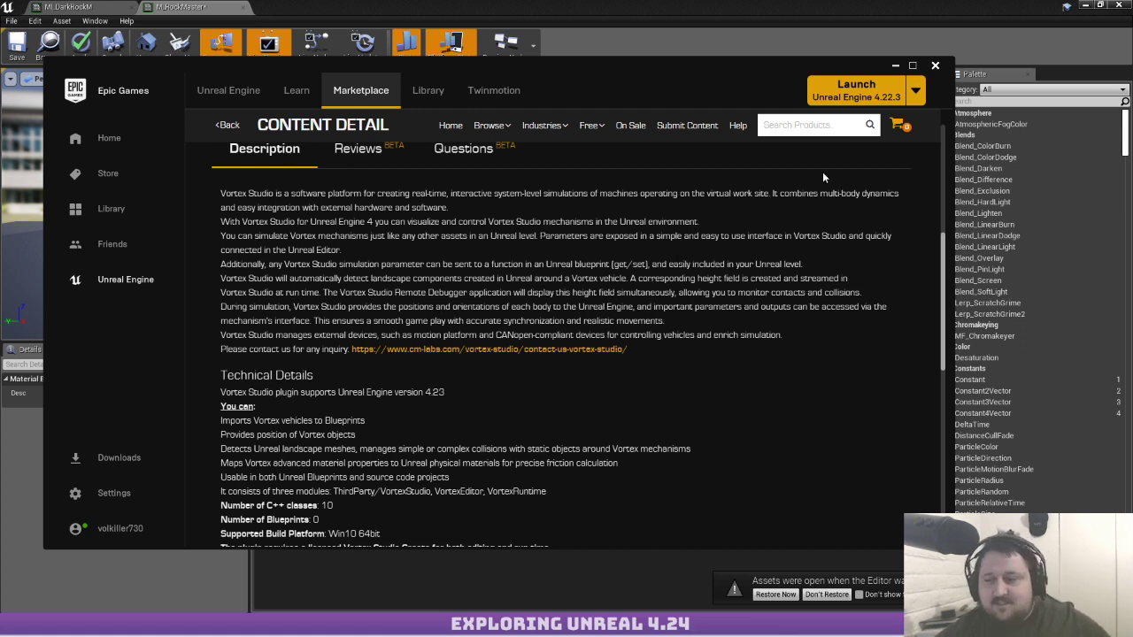
key("alt+Left")
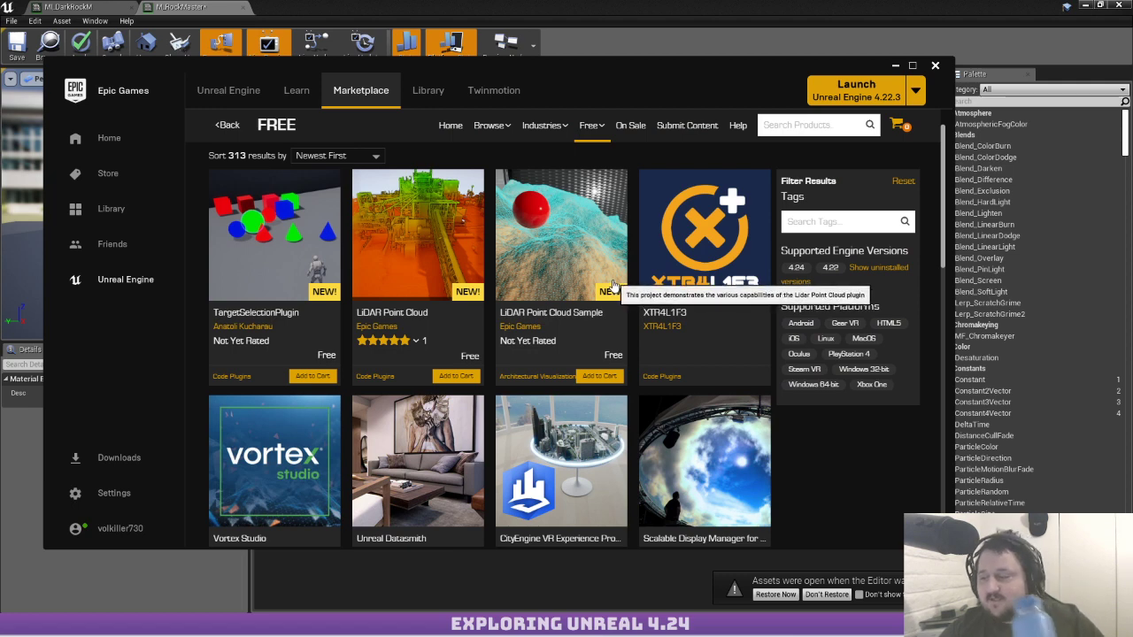
Look through the remaining free products on the first page and go to page 2 of the listing
scroll(615, 290, "down", 2)
scroll(612, 282, "down", 5)
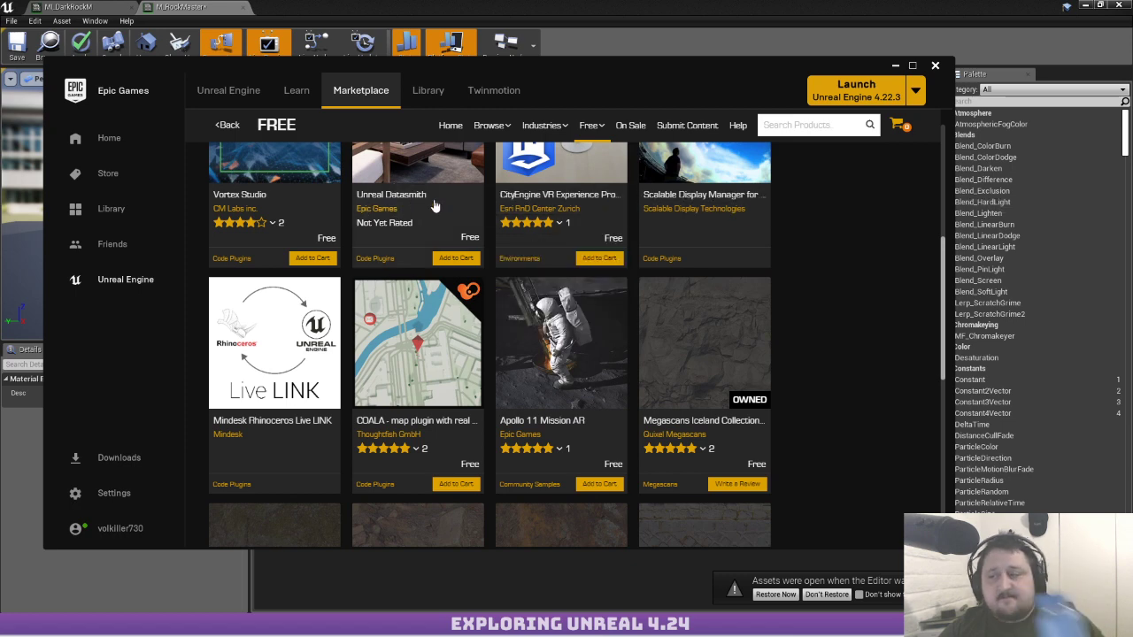
scroll(486, 235, "down", 8)
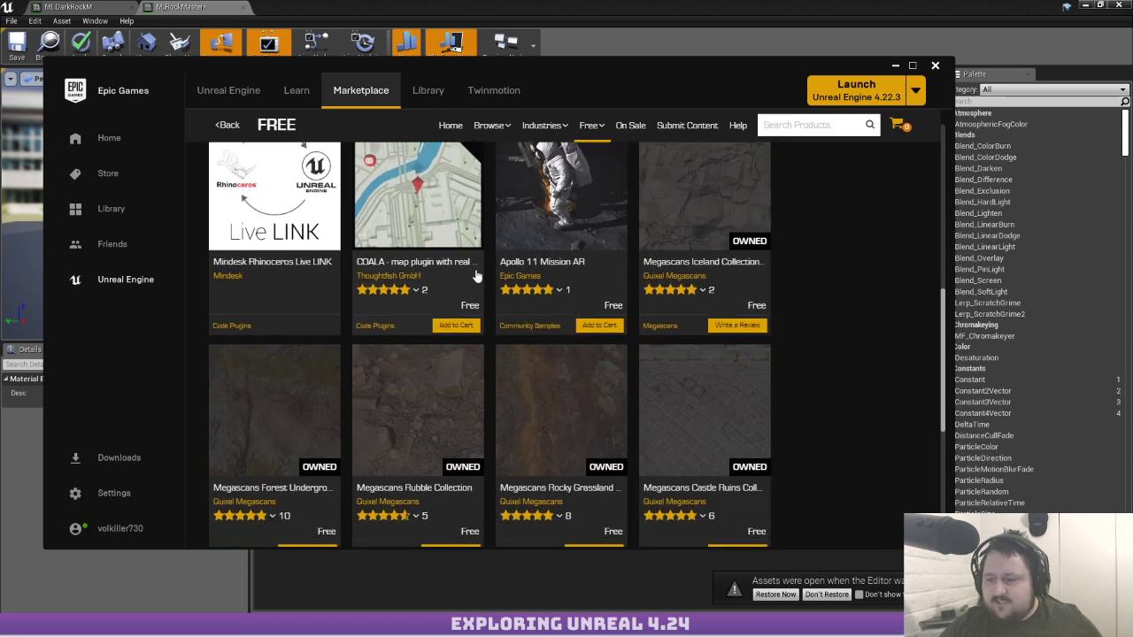
scroll(478, 265, "down", 1)
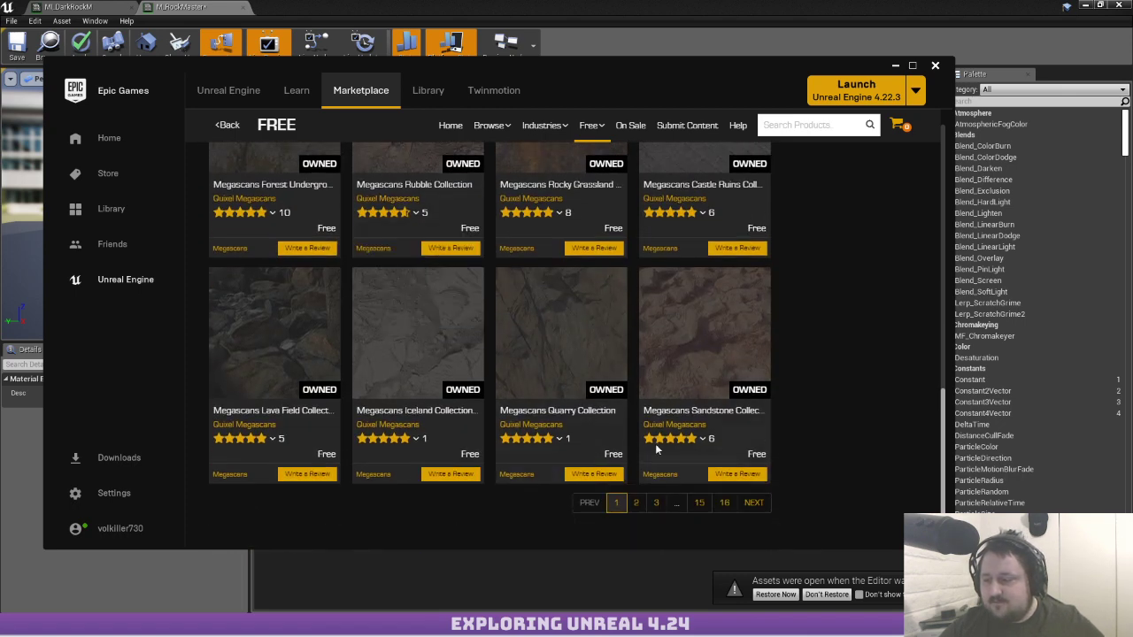
left_click(638, 502)
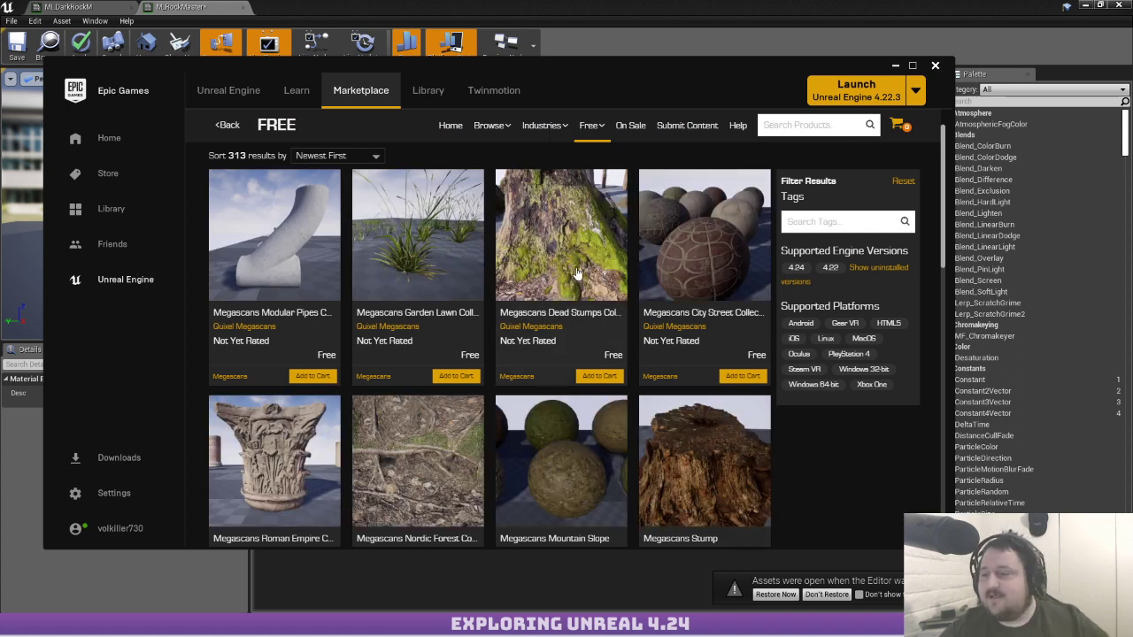
Look through the Megascans Modular Pipes Collection preview images, return to the Free listing and browse its further products
left_click(297, 321)
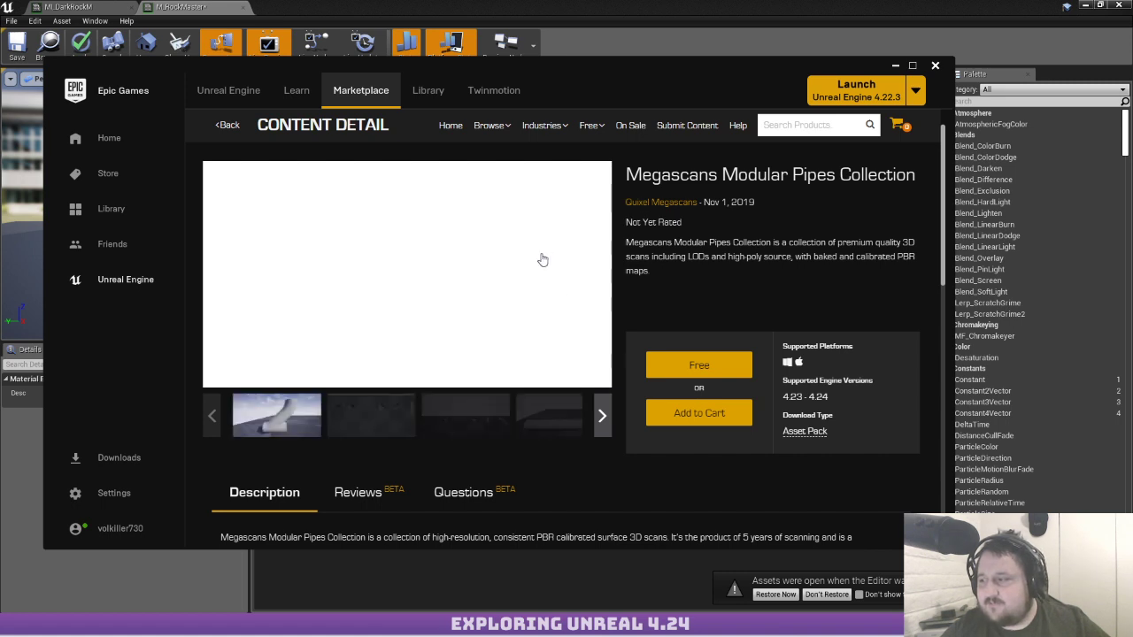
left_click(379, 430)
left_click(471, 425)
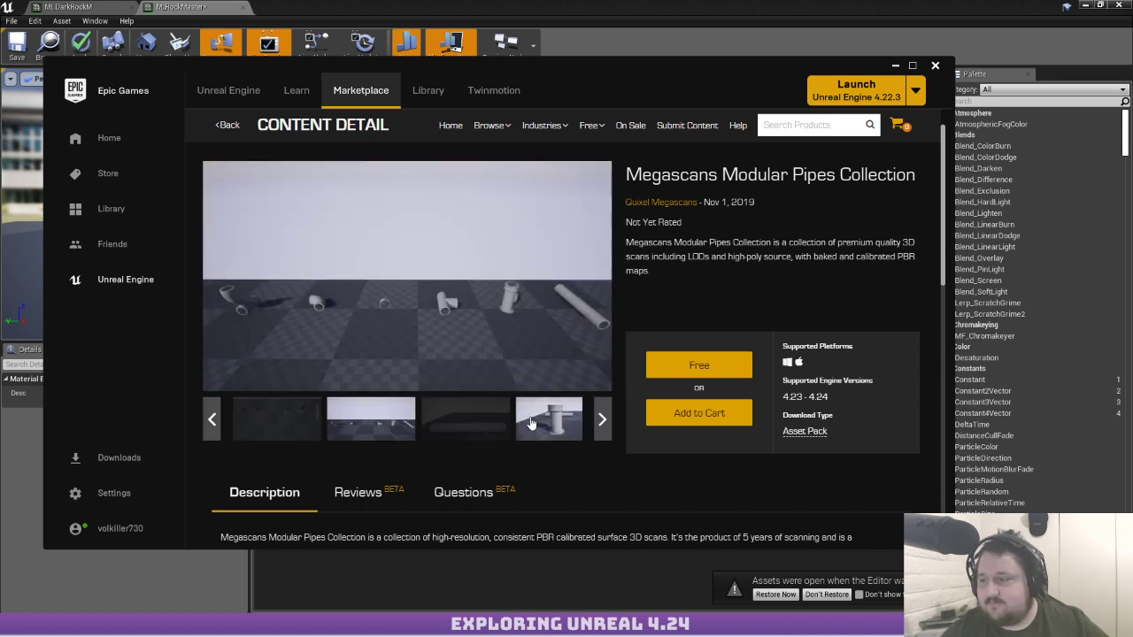
left_click(532, 425)
left_click_drag(551, 419, 358, 421)
left_click(493, 420)
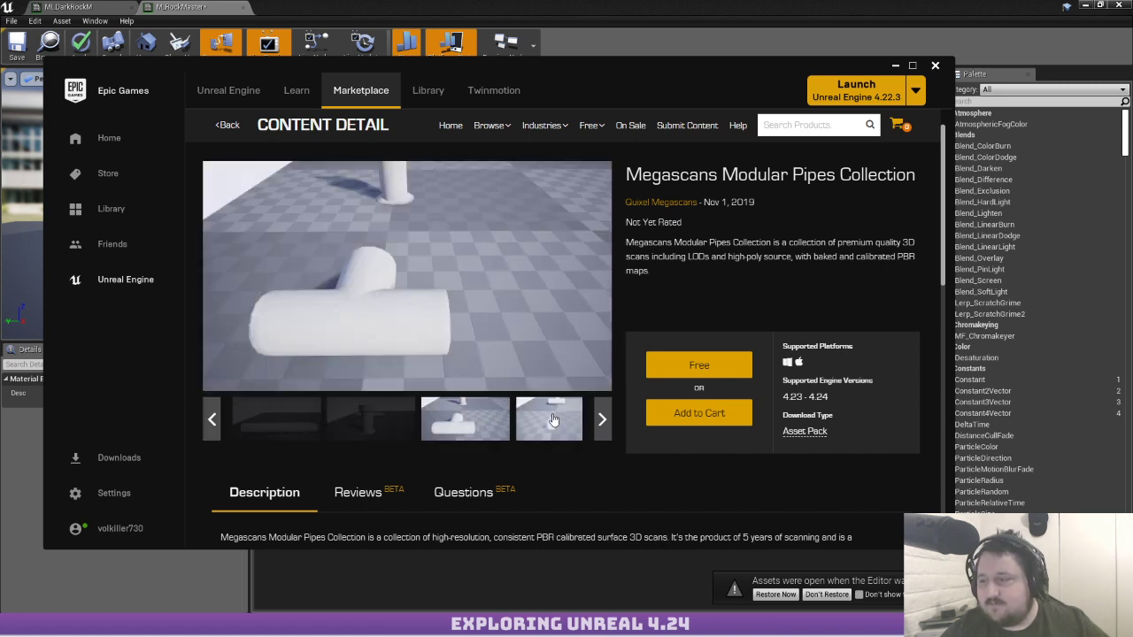
left_click(556, 422)
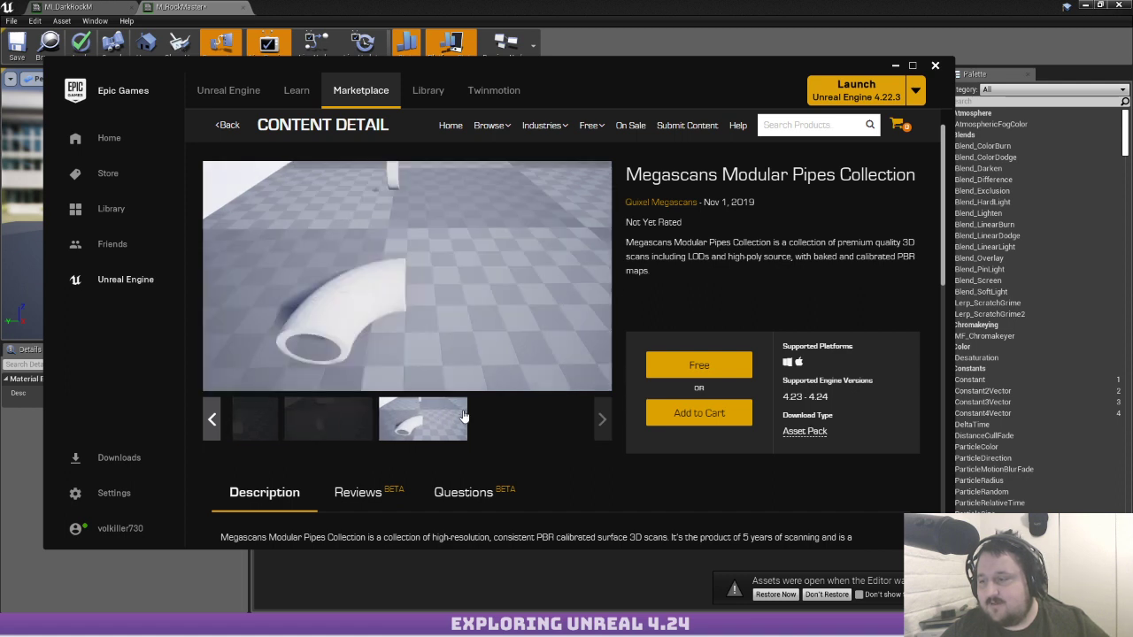
key("alt+Left")
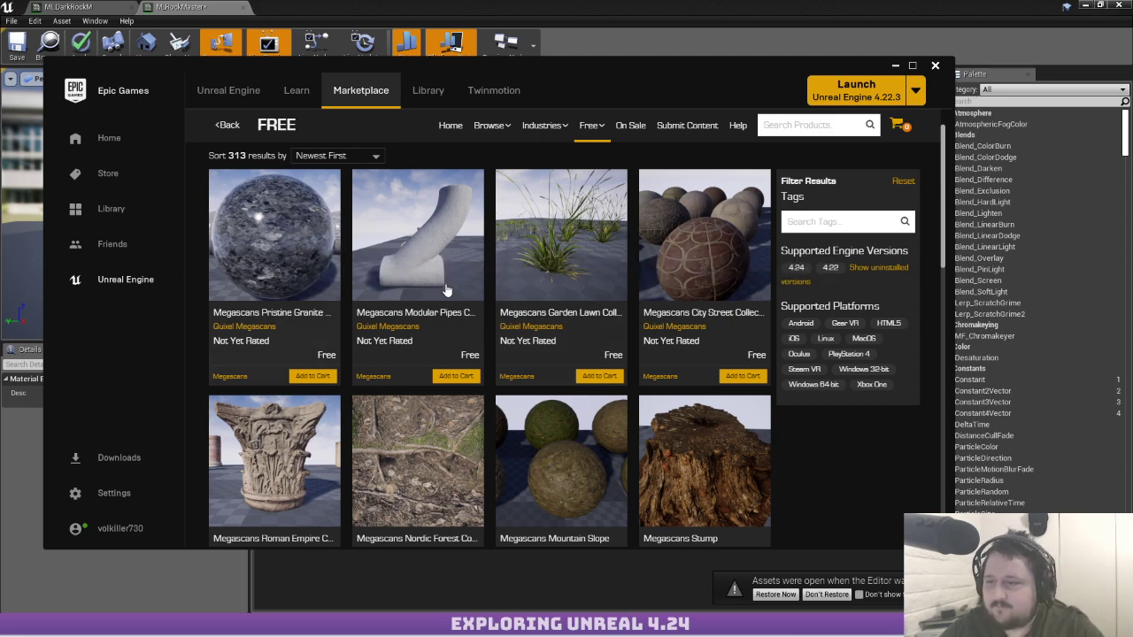
scroll(613, 307, "down", 5)
scroll(615, 308, "down", 2)
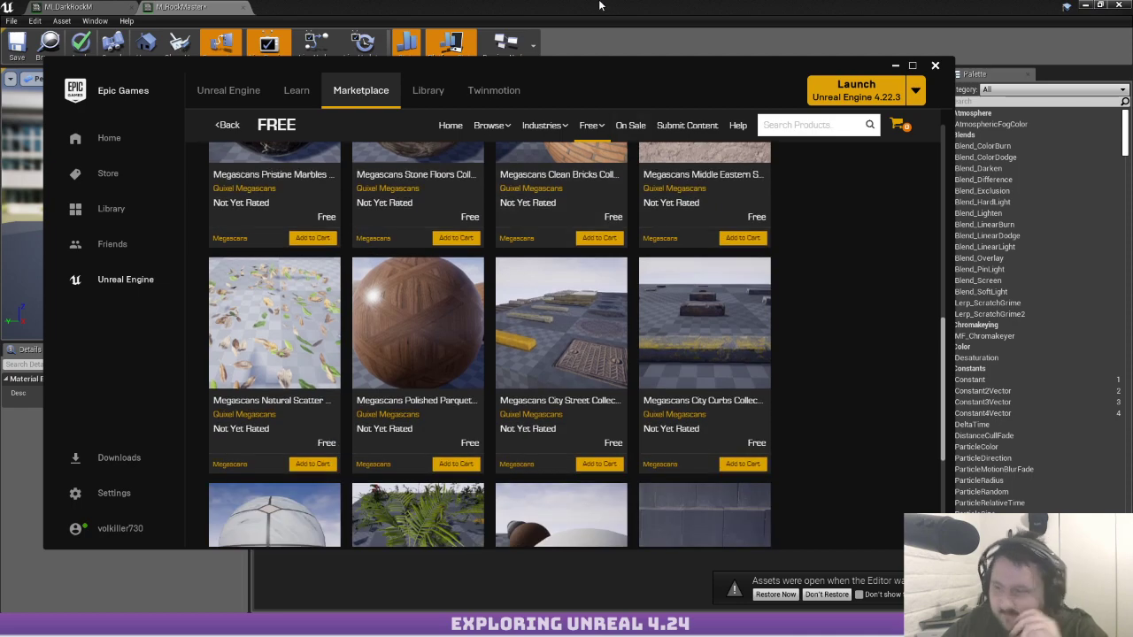
Switch back to Unreal Editor and move the material editor window clear of the level view
left_click(599, 5)
left_click(113, 6)
left_click_drag(467, 5, 549, 58)
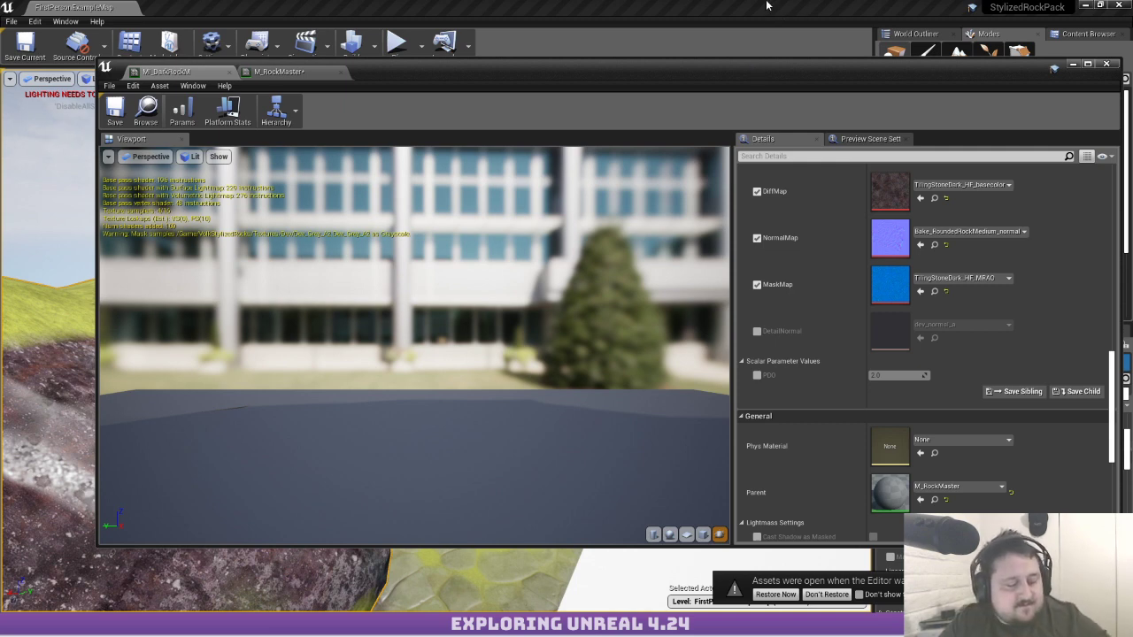
double_click(592, 7)
left_click_drag(497, 79, 501, 213)
left_click_drag(514, 25, 442, 0)
left_click_drag(486, 209, 875, 607)
Lower the music volume and examine the moss and painted areas on the LP_RoundedRockMedium rock up close
right_click_drag(620, 398, 478, 460)
key("XF86AudioLowerVolume")
key("XF86AudioLowerVolume")
key("w")
right_click_drag(662, 351, 594, 380)
key("d")
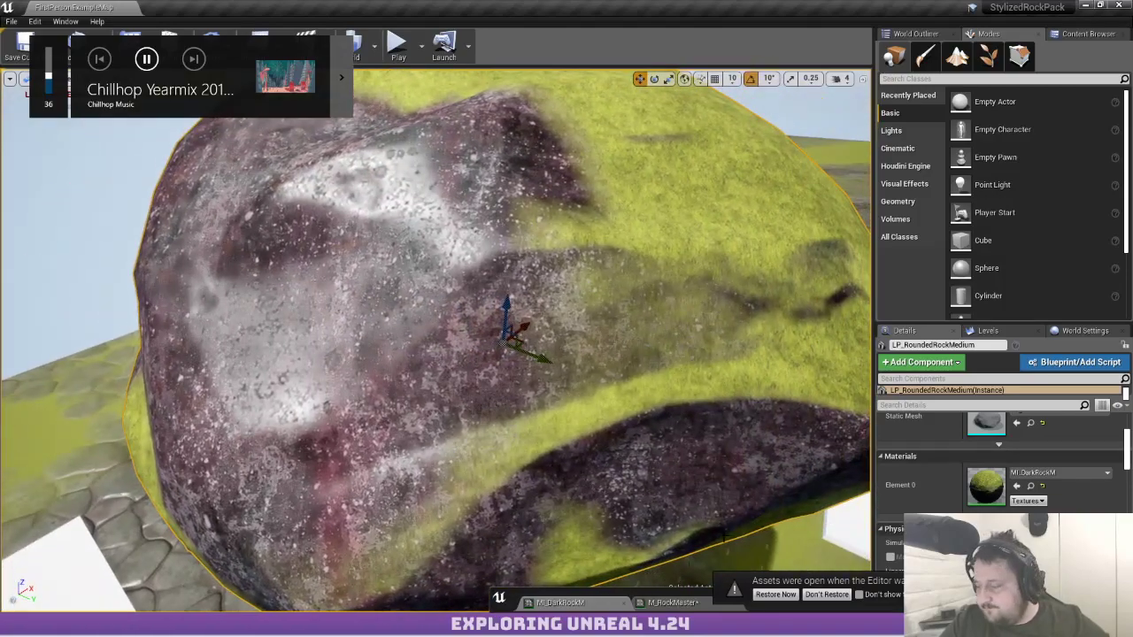
Bring the MI_DarkRockM editor back over the level and inspect its rock preview and static switch parameters
left_click_drag(660, 607, 306, 74)
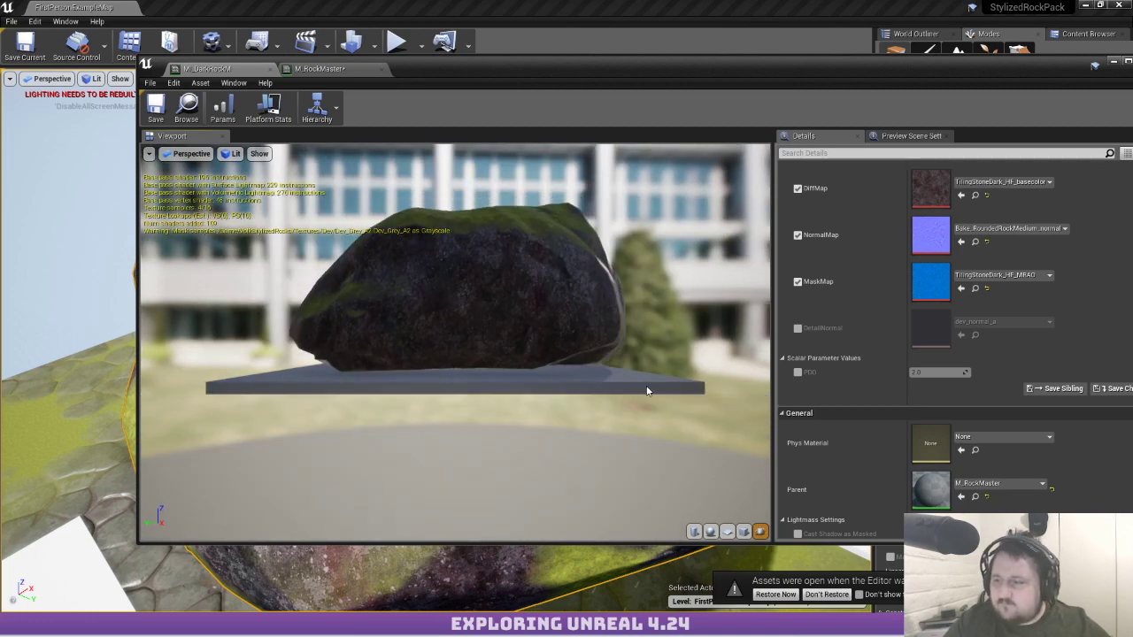
left_click_drag(522, 300, 566, 248)
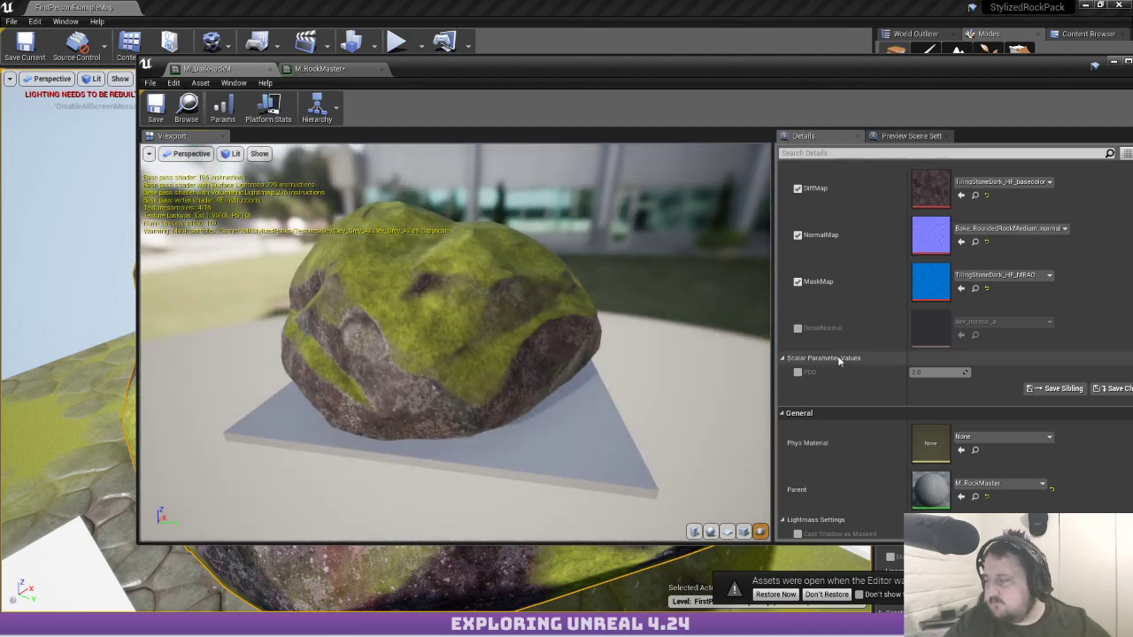
scroll(861, 393, "up", 3)
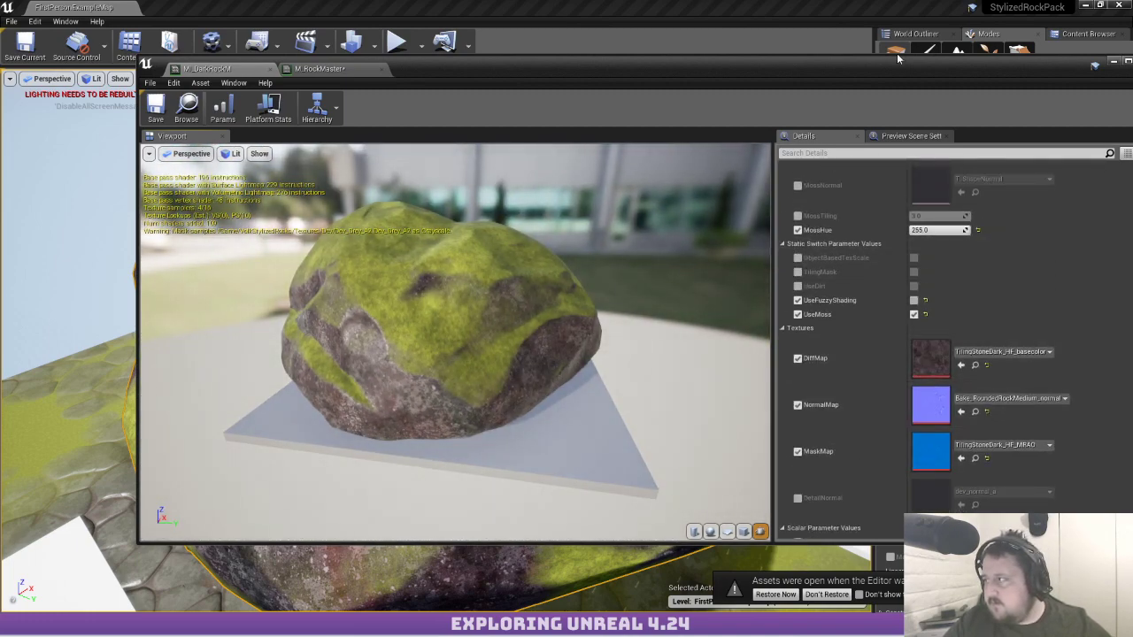
Save the modified M_RockMaster material through Save All
left_click_drag(909, 73, 857, 118)
left_click(1088, 33)
left_click(1020, 50)
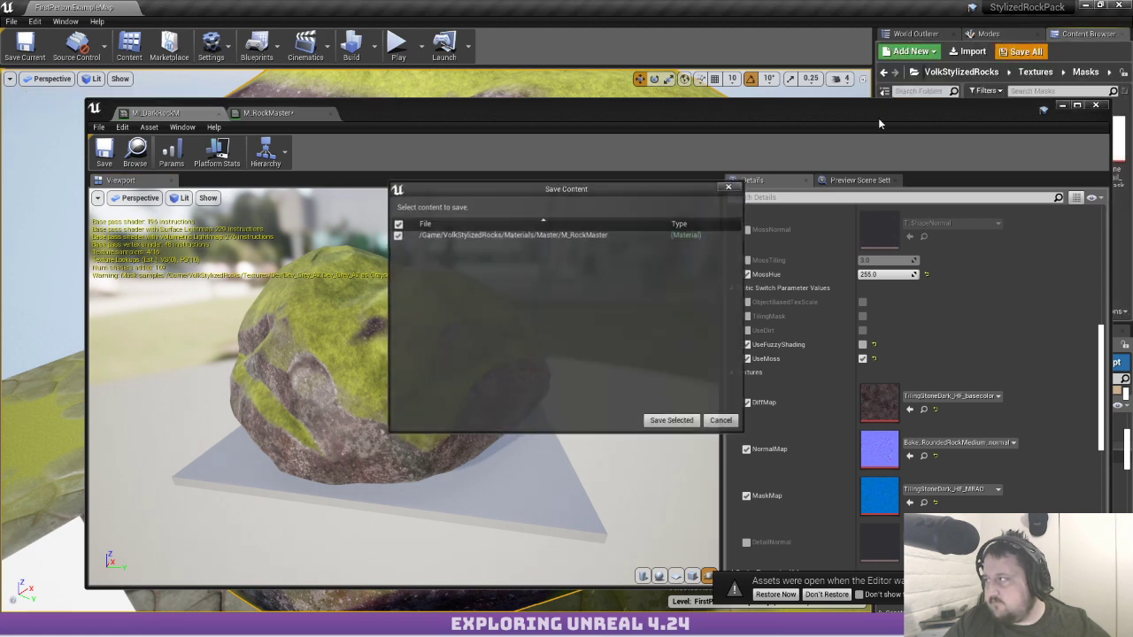
left_click(672, 421)
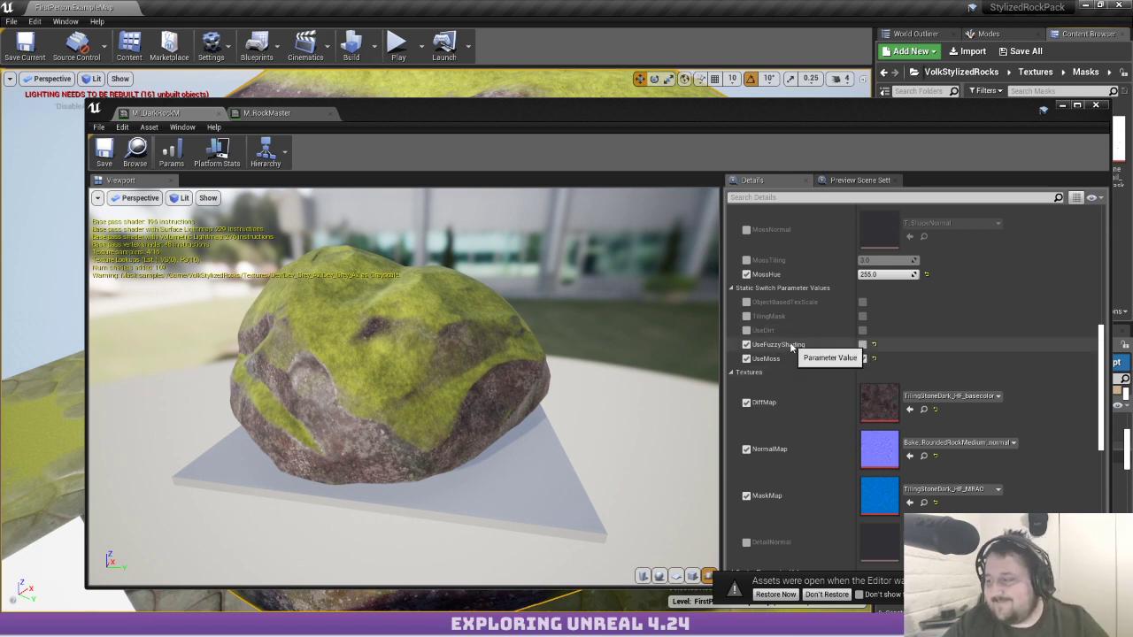
Enable the UseDirt switch in MI_DarkRockM and inspect the rock preview from several sides
left_click(863, 330)
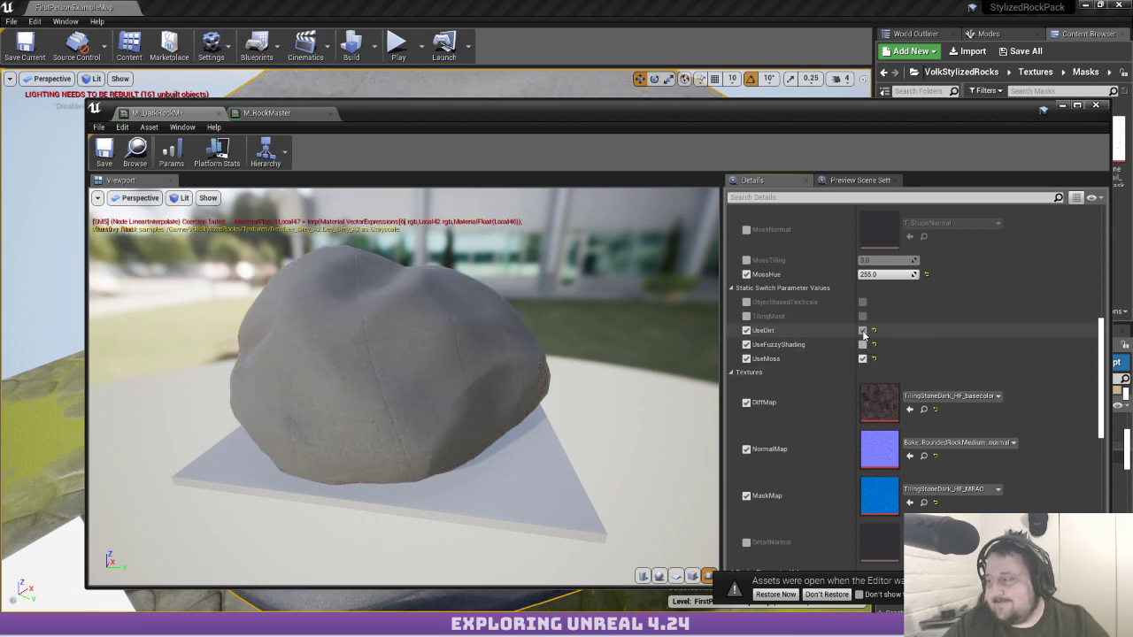
left_click_drag(476, 307, 394, 307)
left_click_drag(594, 294, 478, 296)
left_click_drag(597, 295, 523, 294)
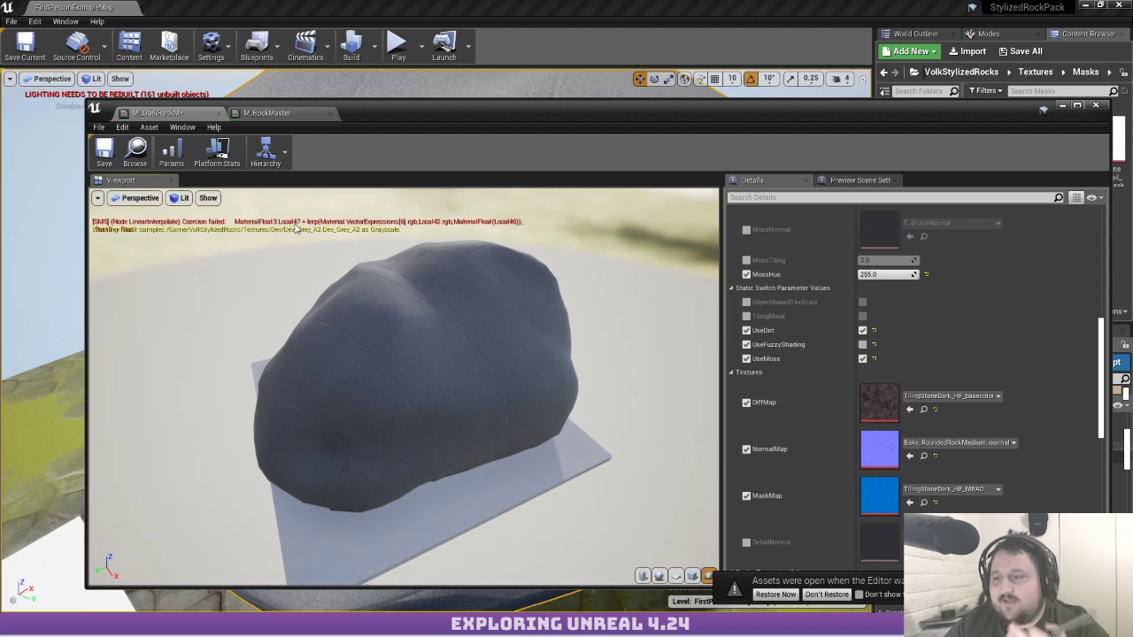
scroll(894, 303, "down", 5)
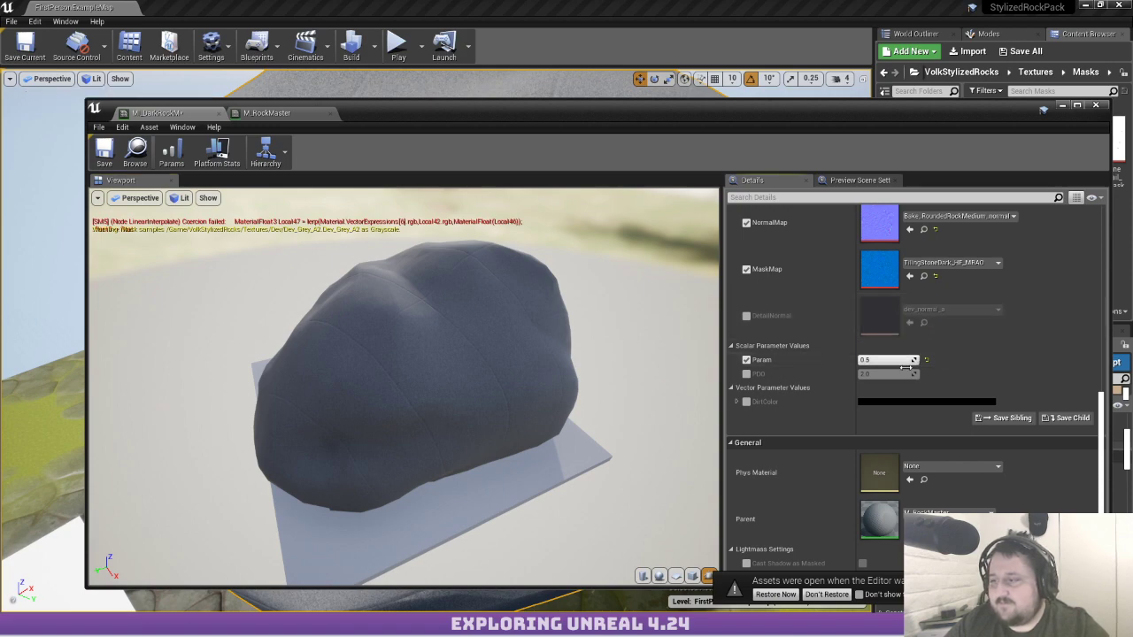
Open the parent M_RockMaster graph and reconnect the reroute below the dirt Lerp to the Saturate output
scroll(901, 367, "down", 5)
double_click(877, 371)
scroll(499, 286, "down", 3)
right_click_drag(498, 286, 534, 235)
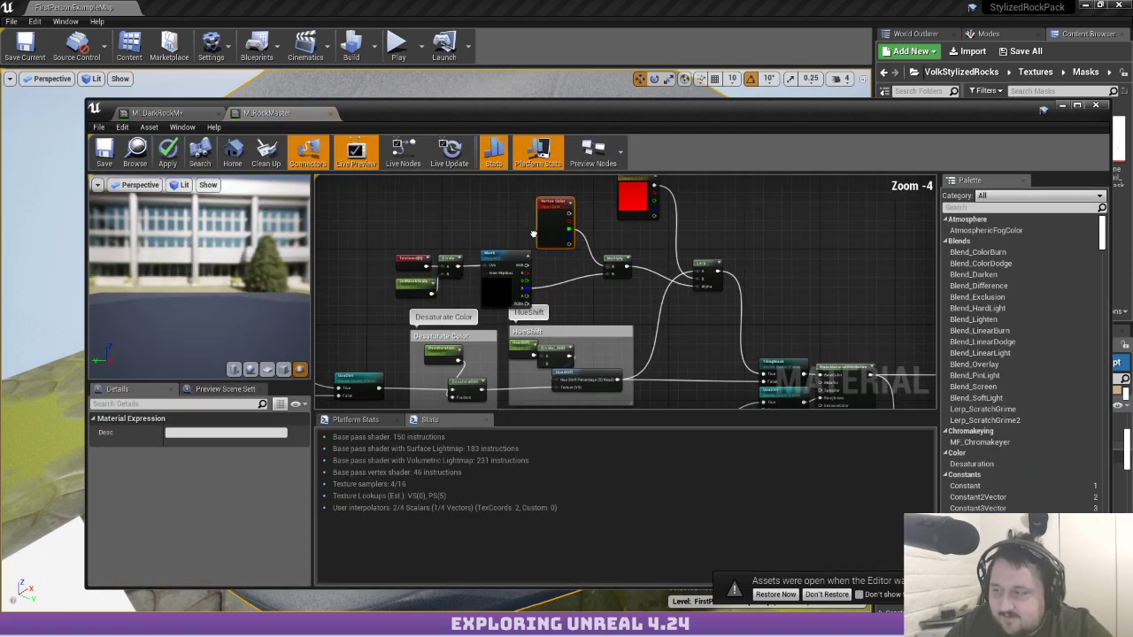
scroll(534, 235, "down", 1)
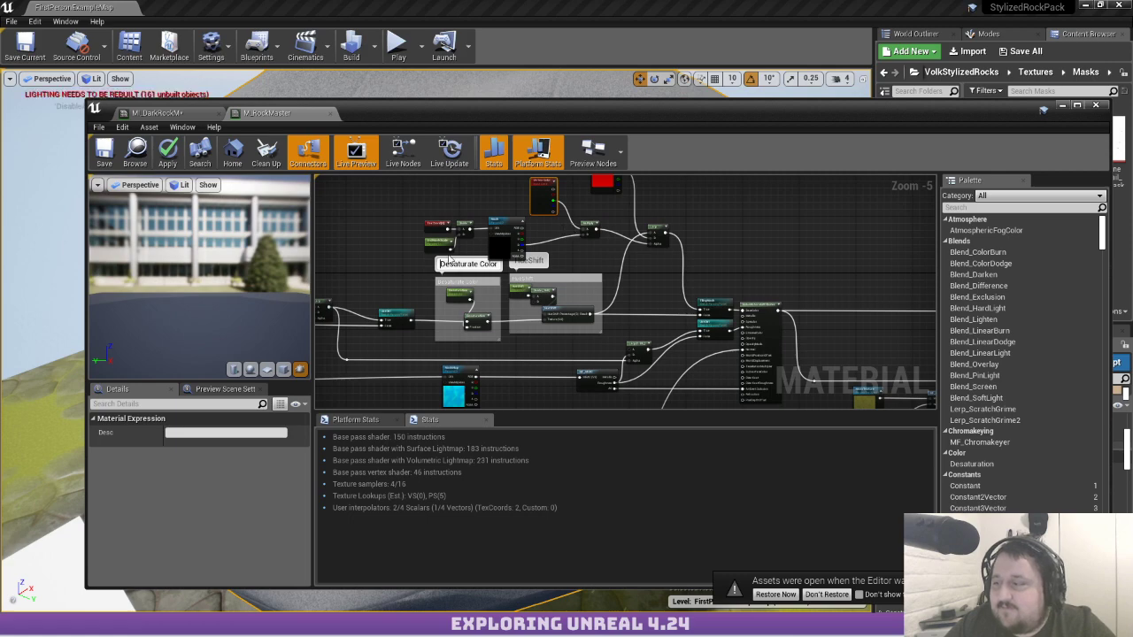
right_click_drag(411, 274, 455, 221)
scroll(664, 277, "up", 3)
right_click_drag(573, 272, 817, 286)
scroll(817, 286, "down", 2)
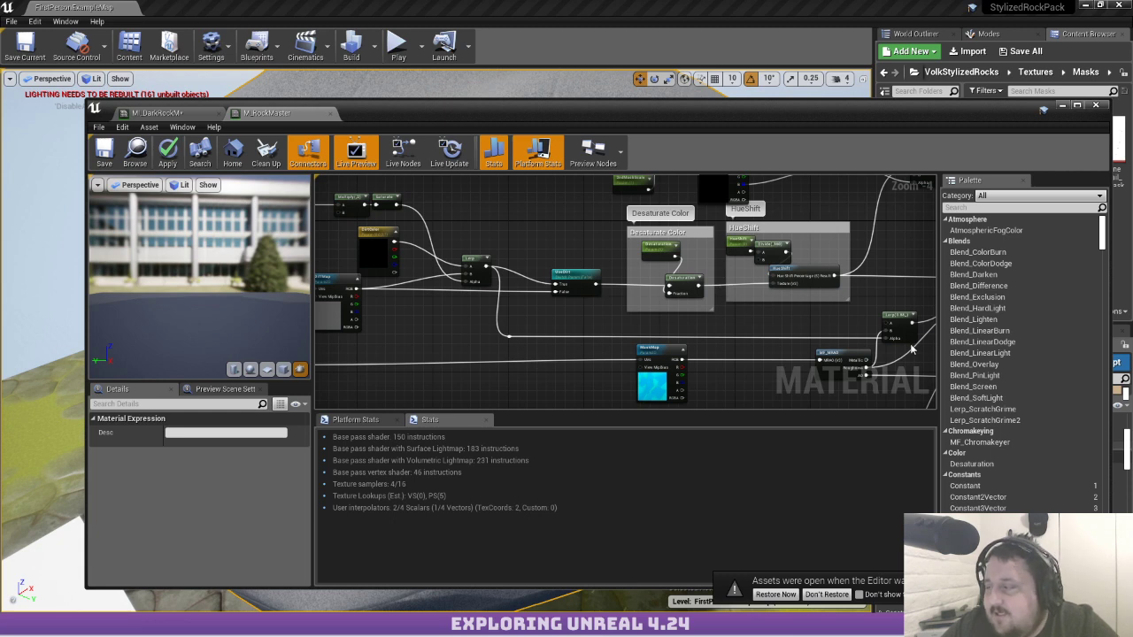
right_click_drag(591, 322, 587, 360)
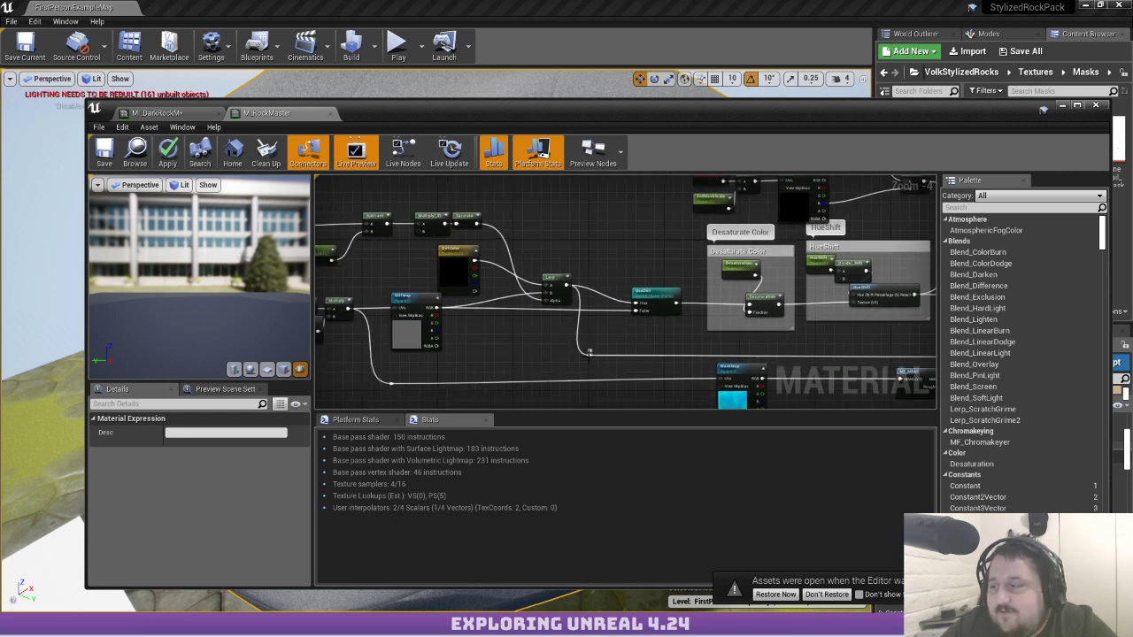
left_click_drag(589, 352, 634, 225)
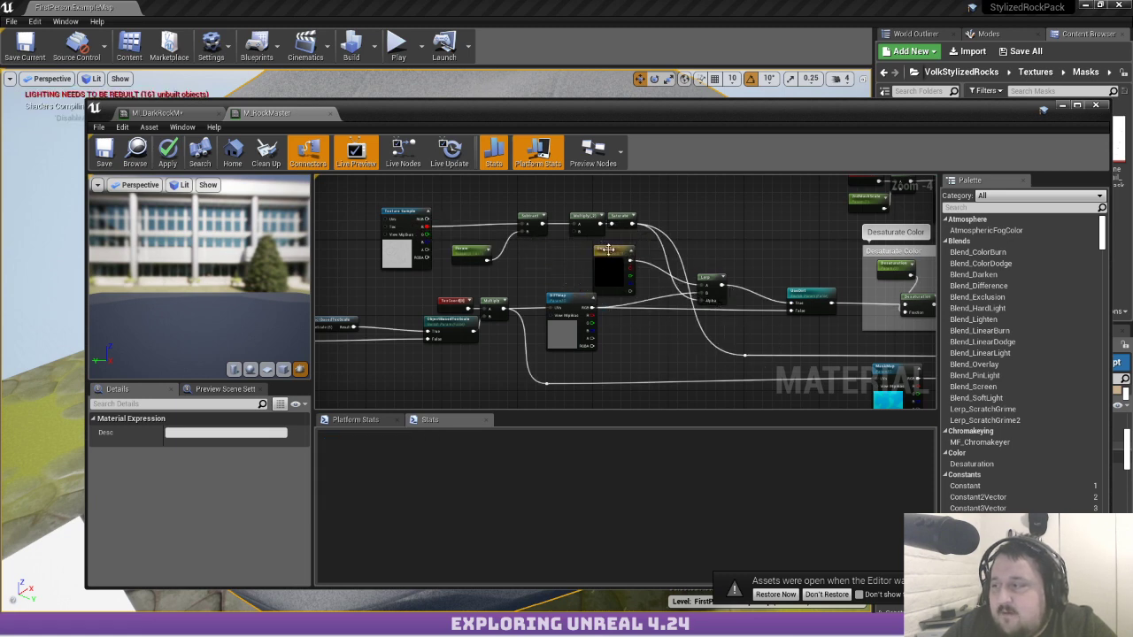
left_click(631, 359)
right_click_drag(809, 346, 733, 328)
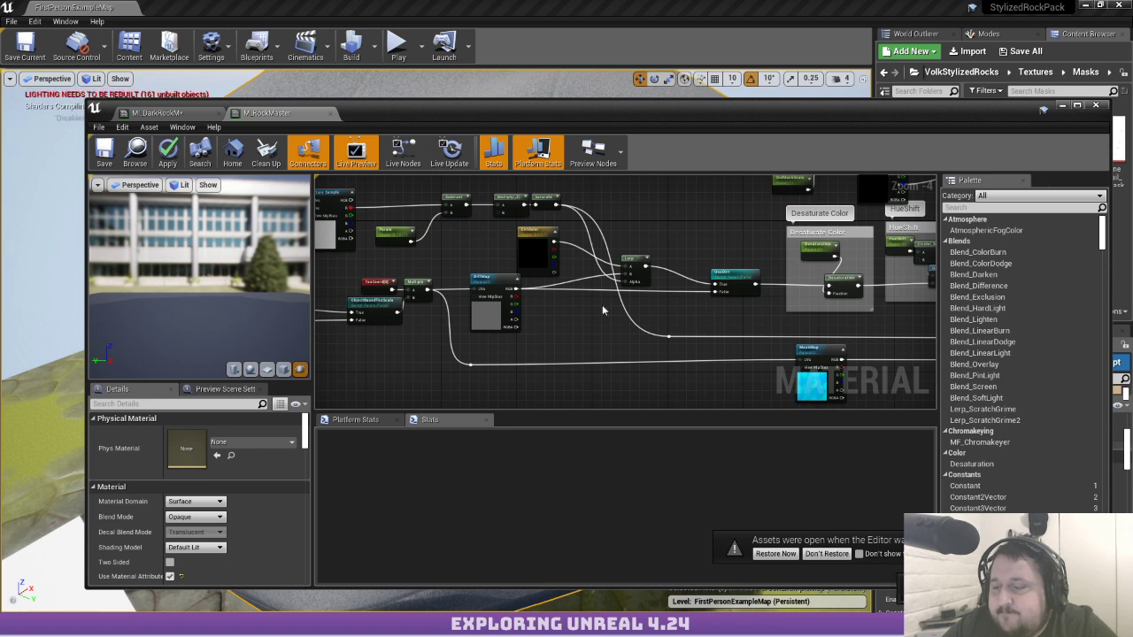
Check M_RockMaster's Platform Stats and Stats, view the DirectX SM5 High Quality shader code, and close it
scroll(257, 474, "down", 3)
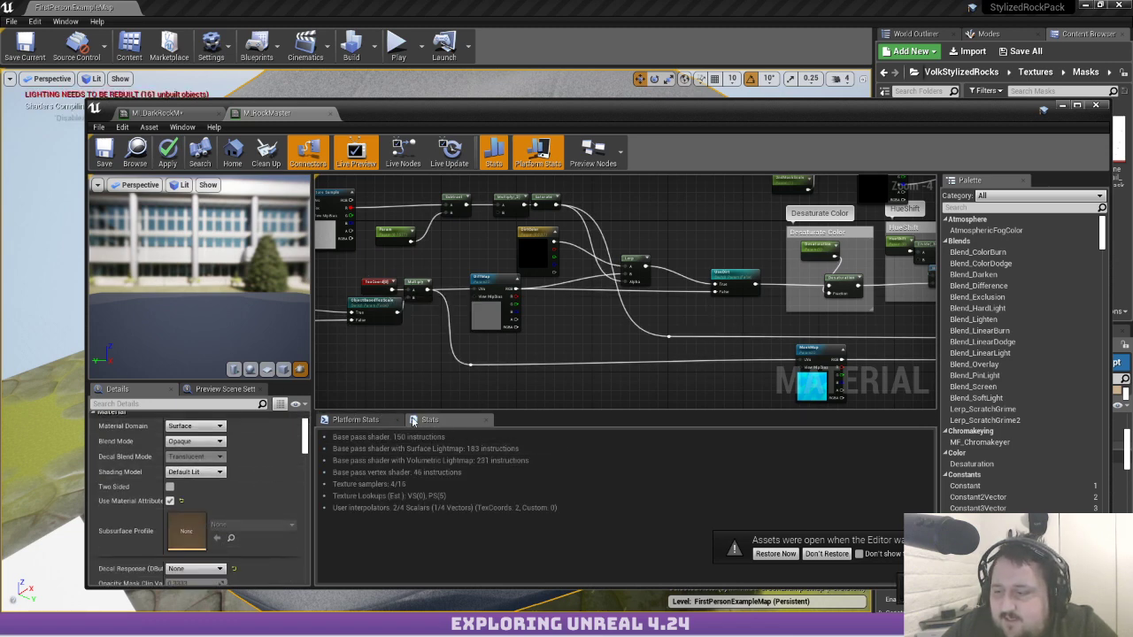
left_click(378, 420)
left_click(465, 420)
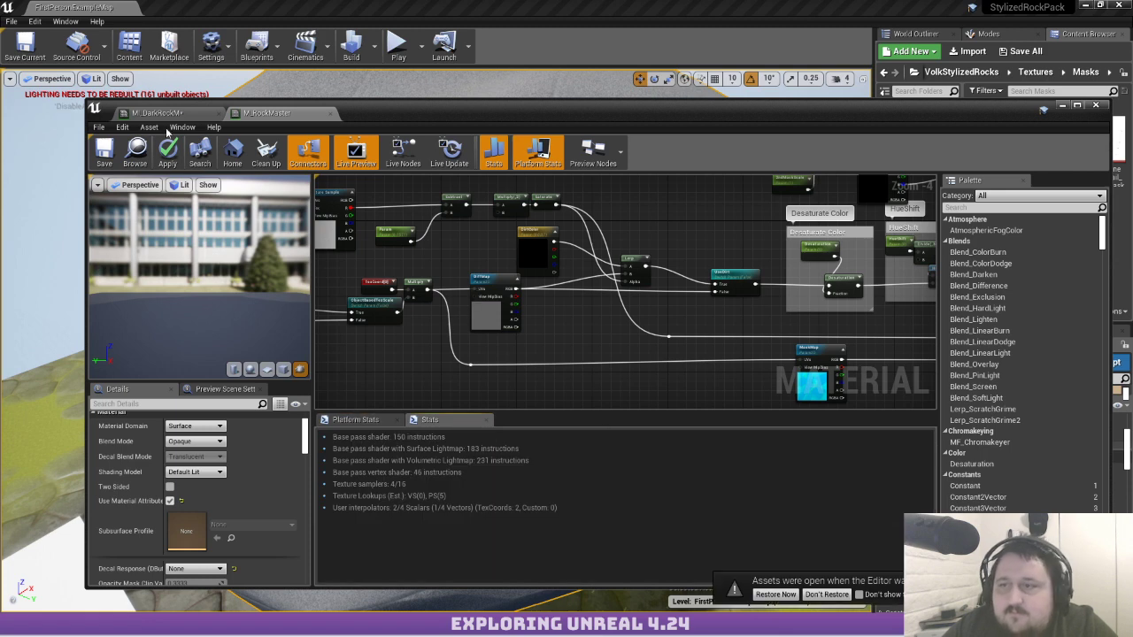
left_click(182, 127)
mouse_move(223, 283)
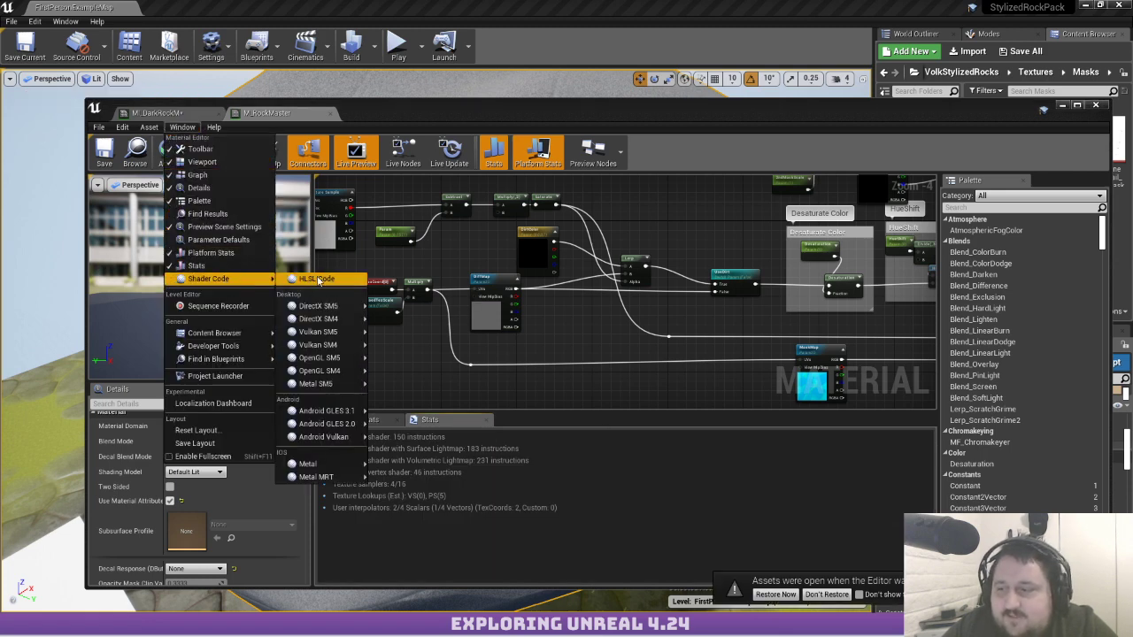
mouse_move(345, 306)
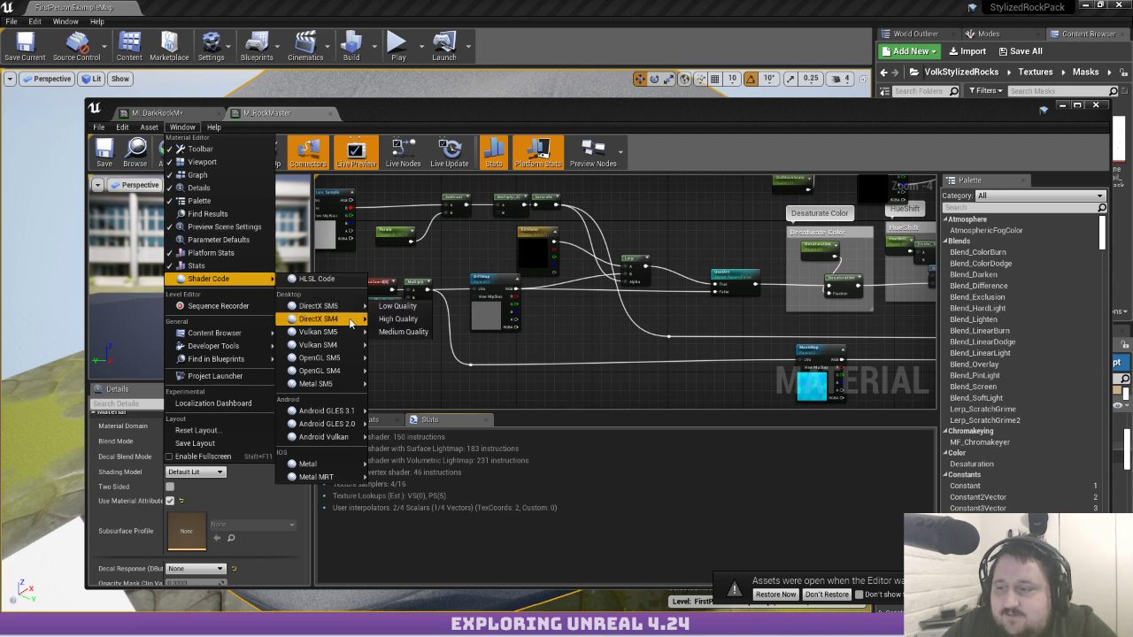
left_click(402, 318)
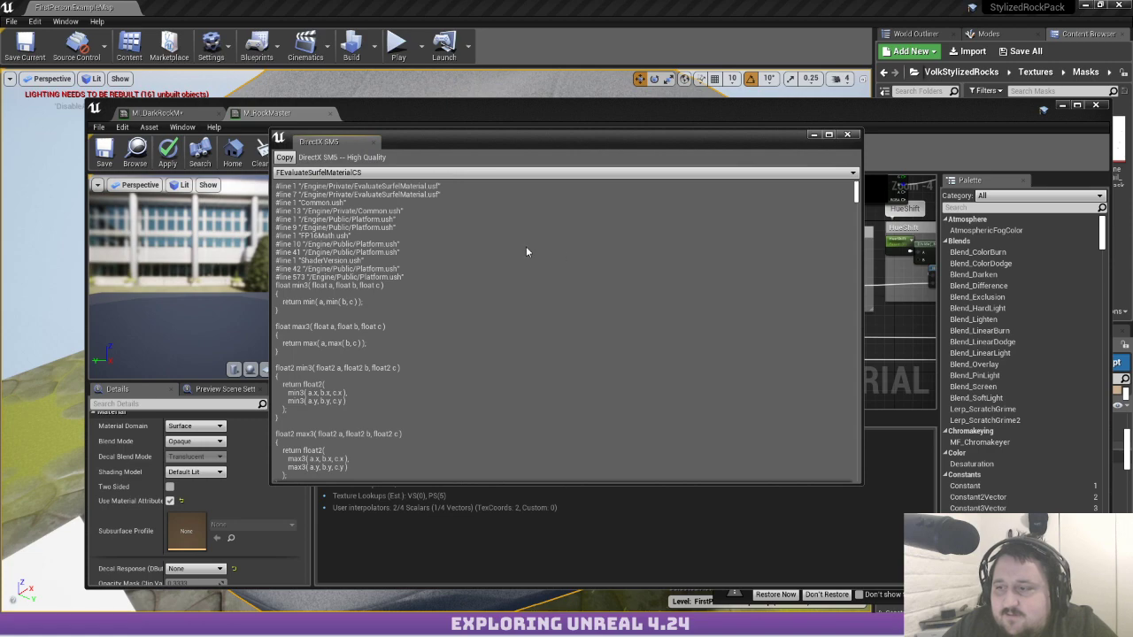
left_click_drag(847, 196, 852, 329)
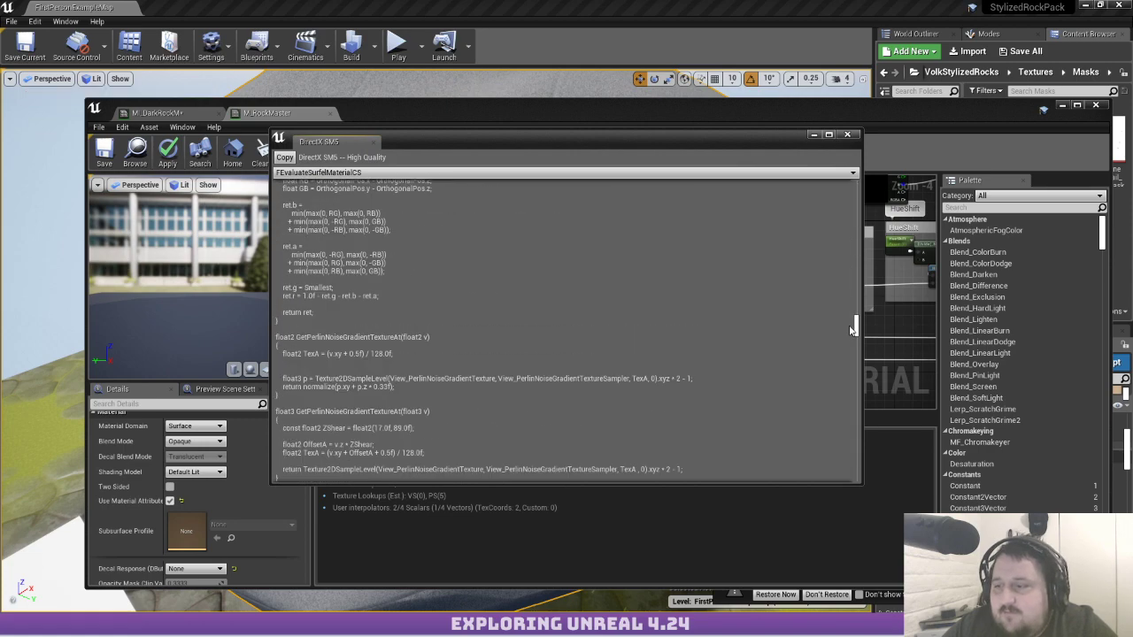
scroll(850, 329, "up", 5)
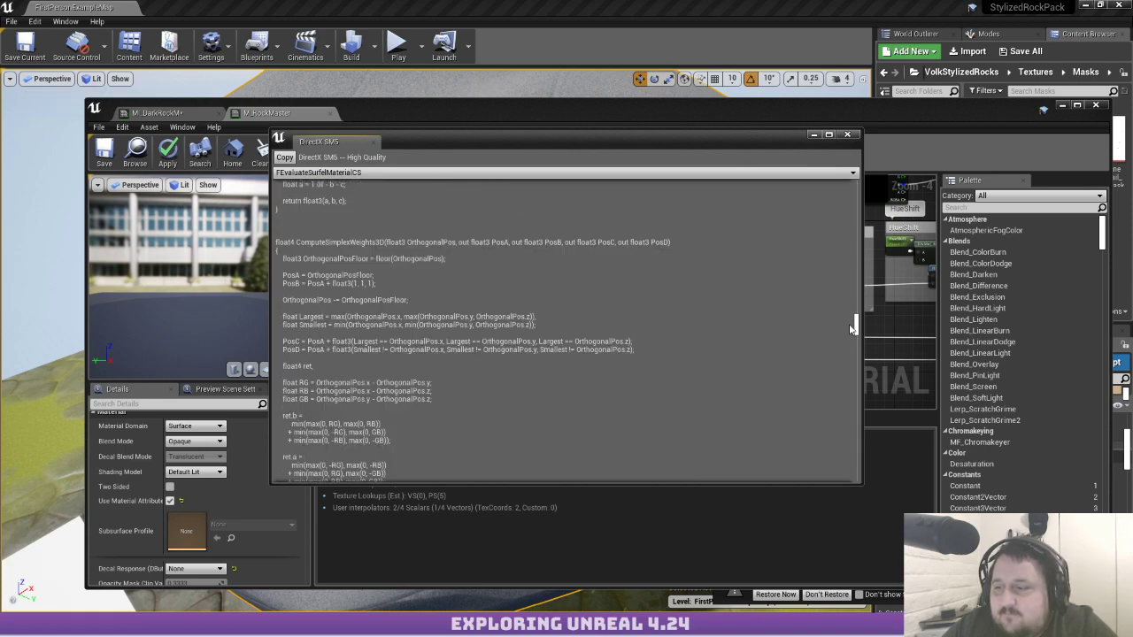
left_click(847, 134)
Show the Find Results window and dock it beside M_RockMaster's Stats
right_click(417, 420)
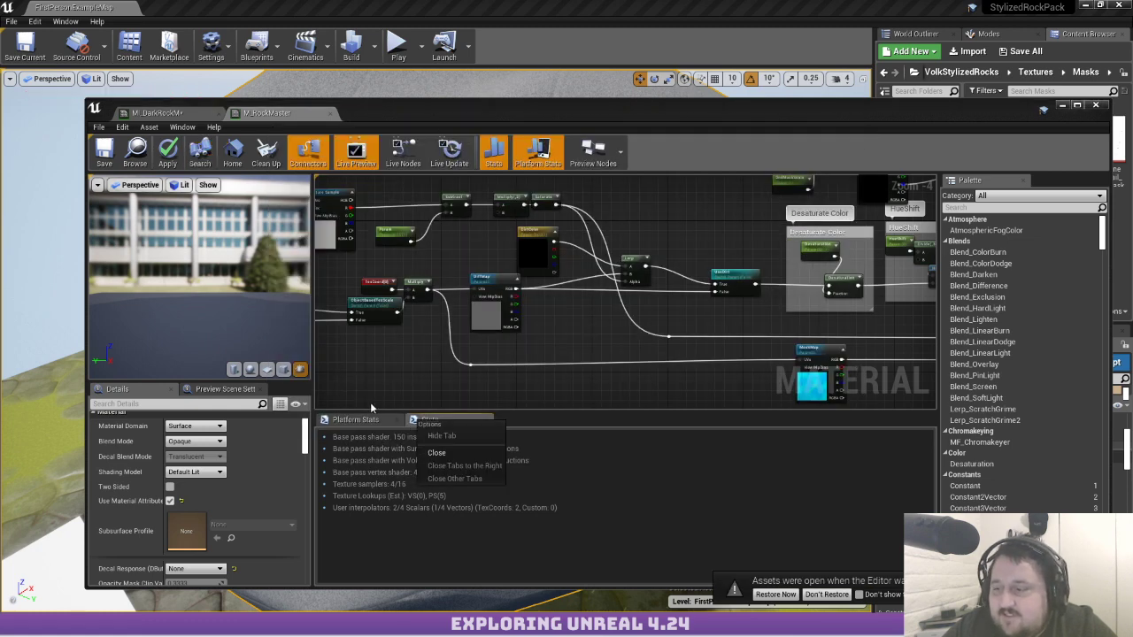
right_click(353, 420)
left_click(429, 499)
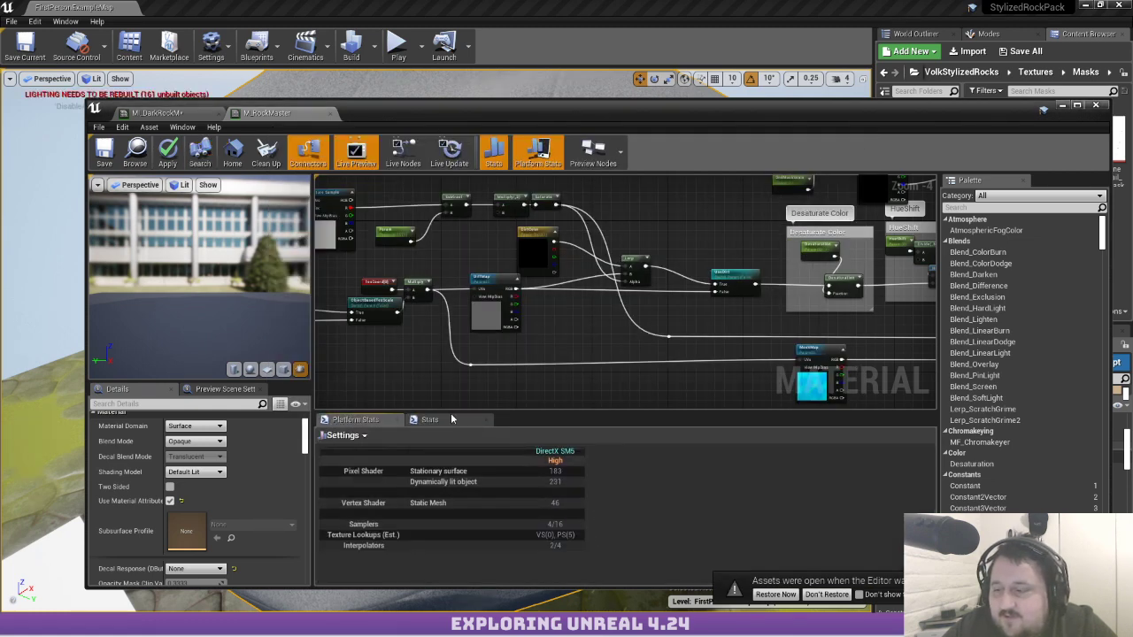
left_click(182, 128)
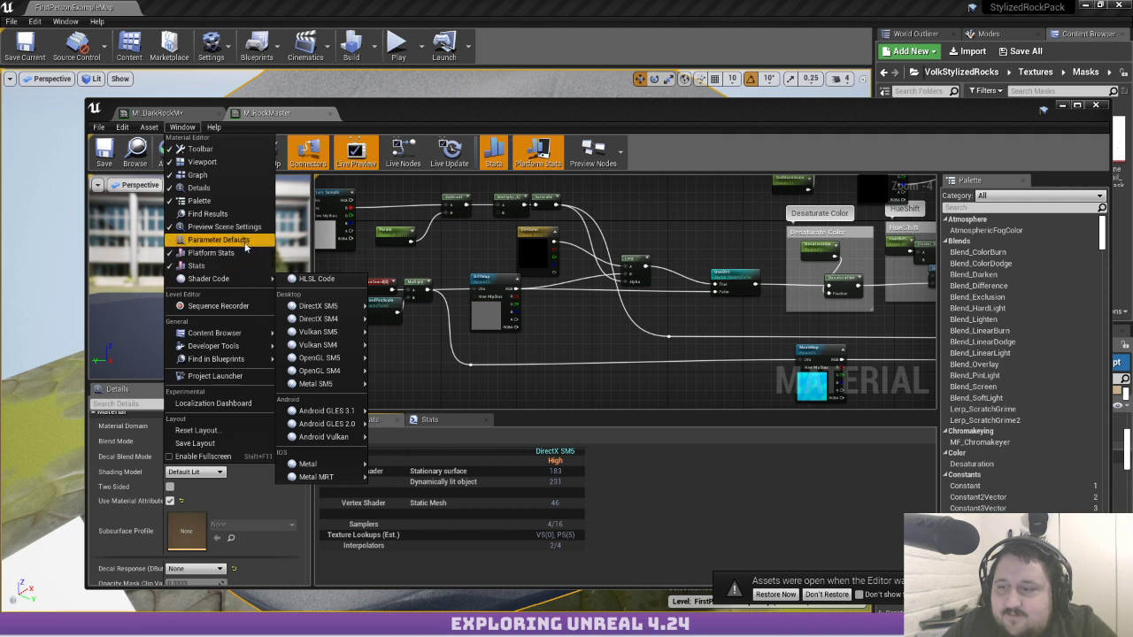
left_click(227, 216)
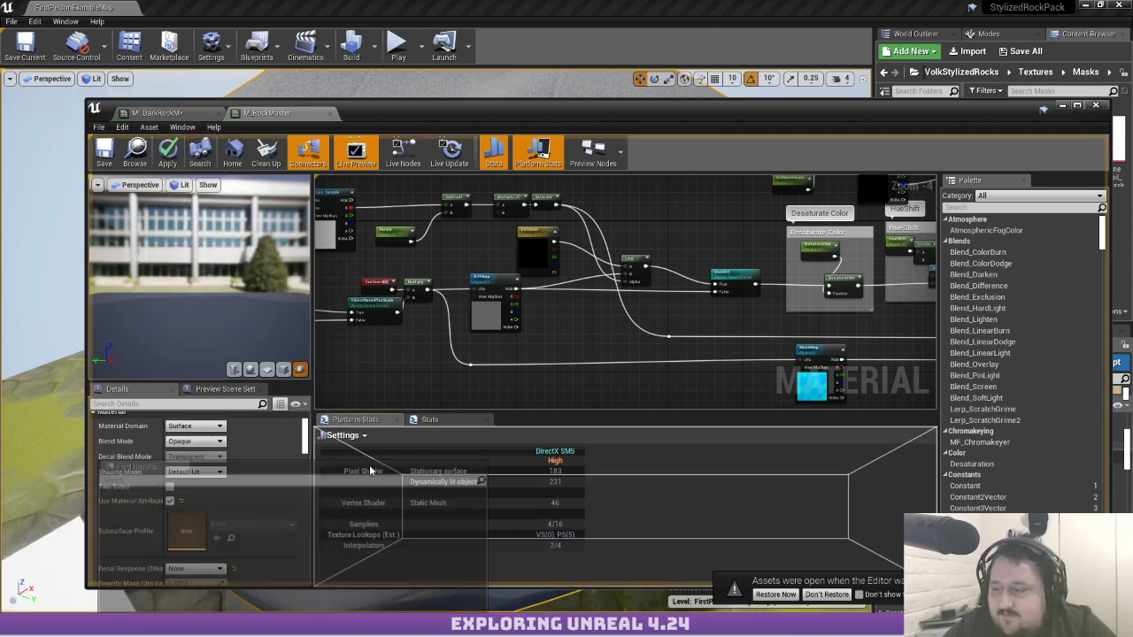
left_click_drag(574, 423, 569, 423)
Review the shader stats and apply the changes to M_RockMaster
left_click(462, 424)
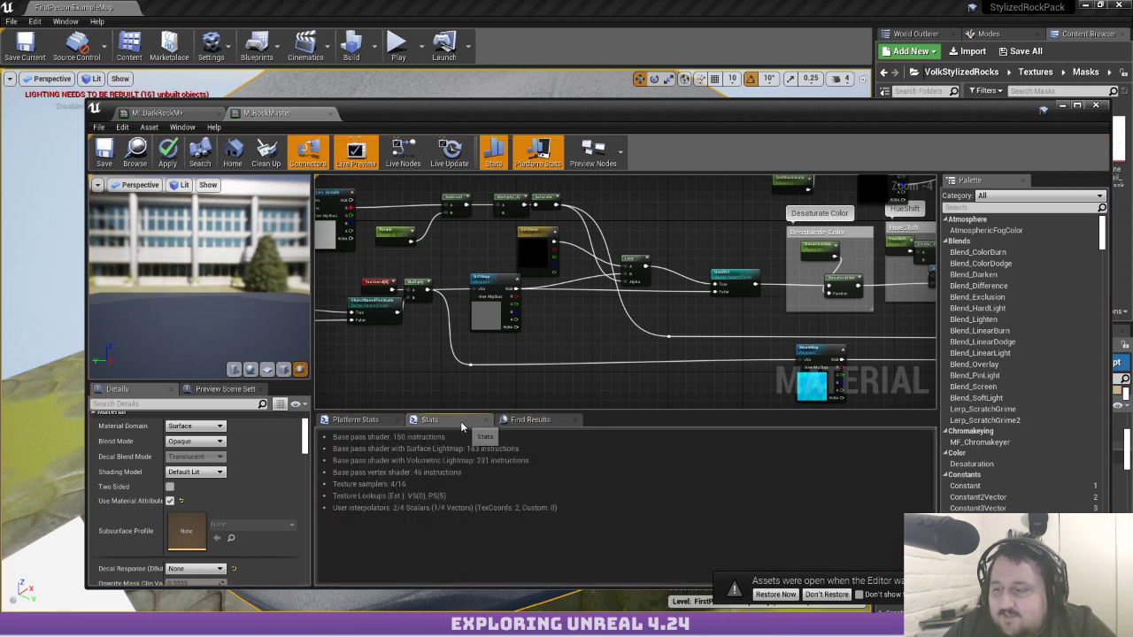
left_click(171, 160)
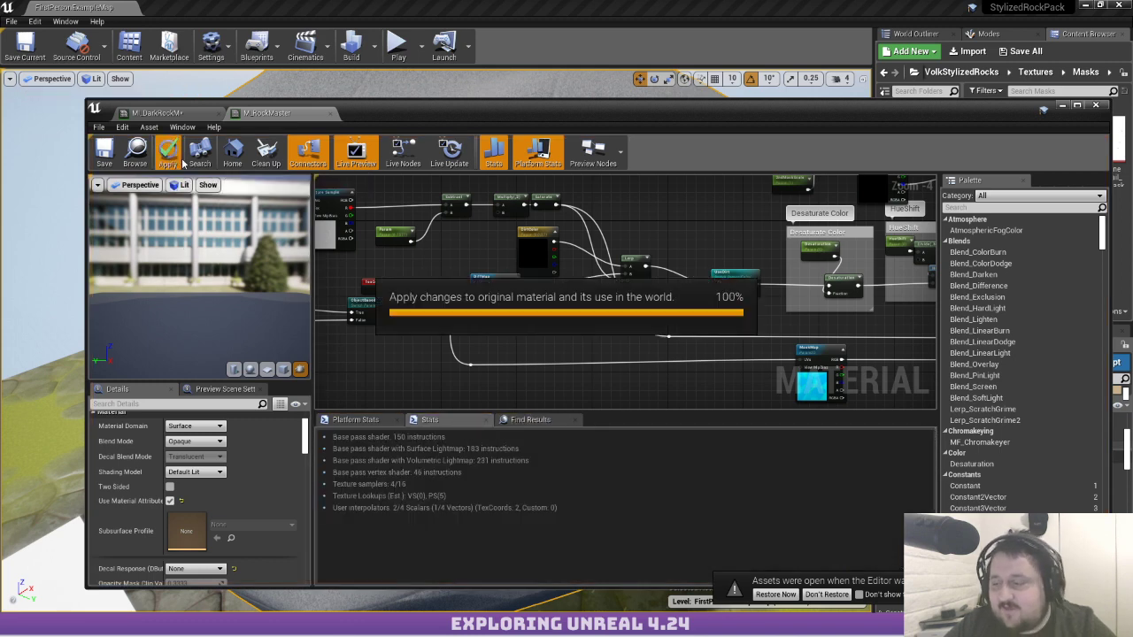
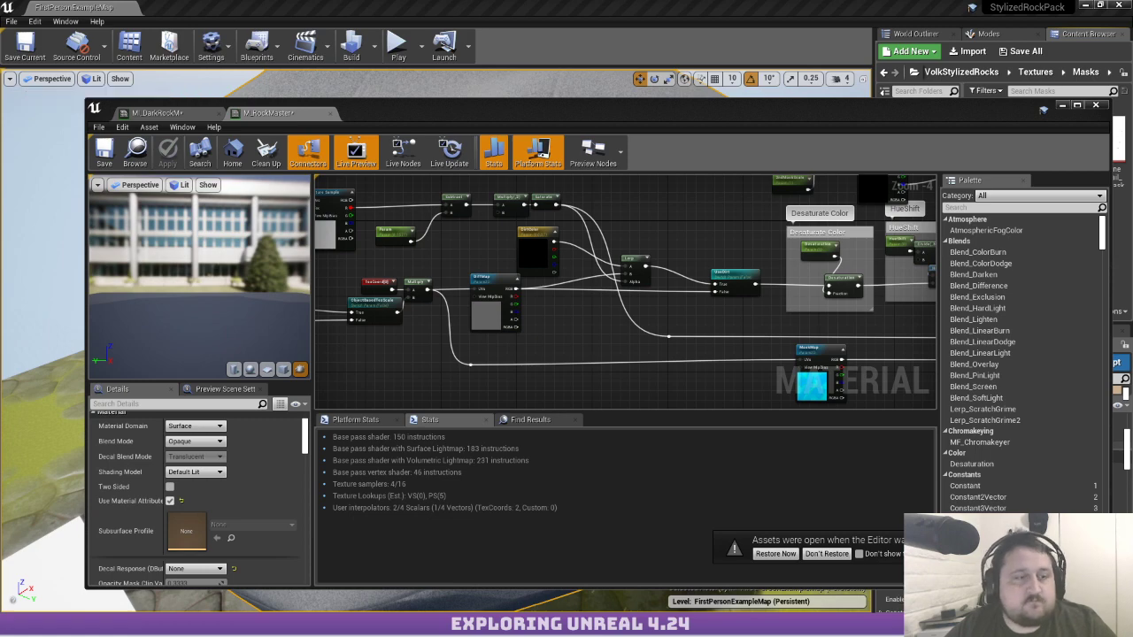
Maximize the material editor window and move the Texture Sample node slightly up and right in the rock master material graph
double_click(434, 113)
right_click_drag(265, 201, 488, 269)
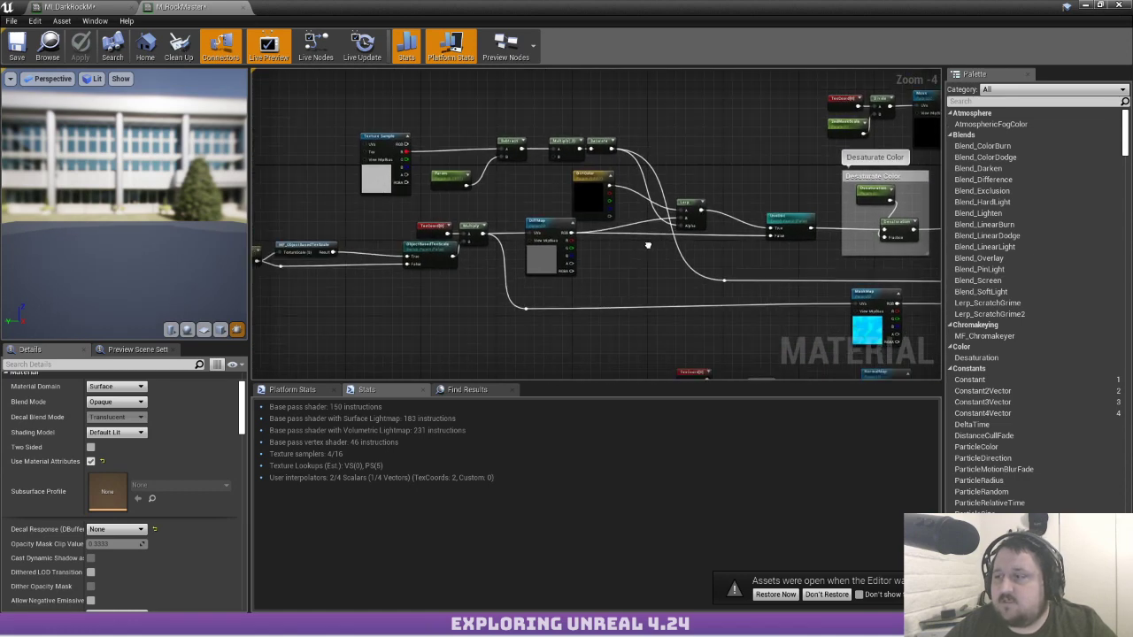
left_click(371, 186)
left_click_drag(372, 187, 385, 173)
left_click(547, 241)
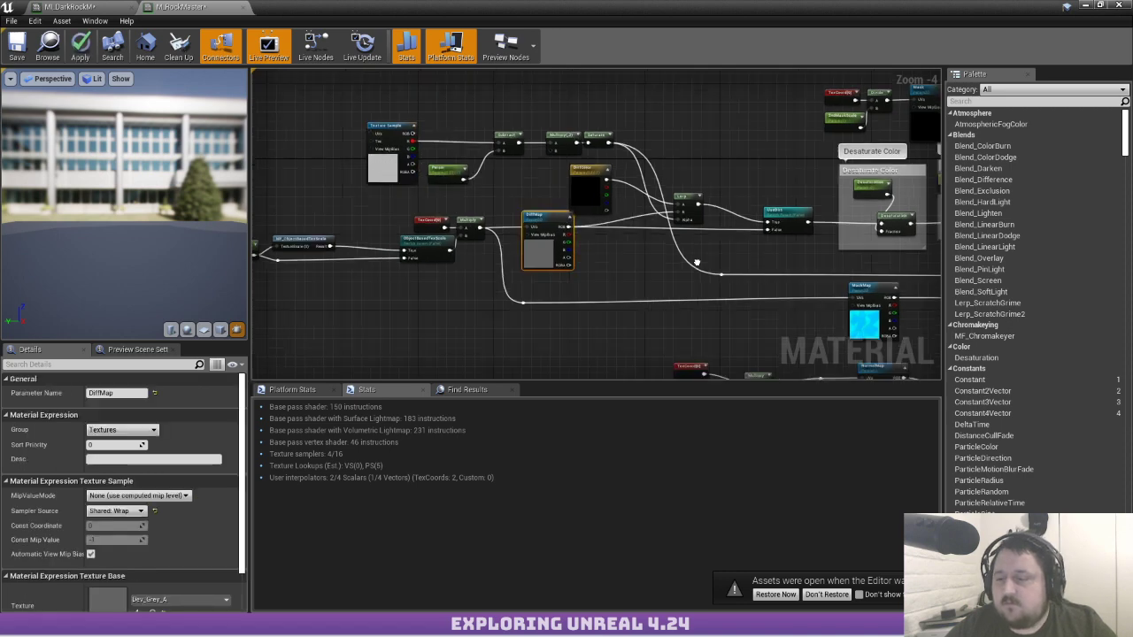
right_click_drag(702, 280, 666, 264)
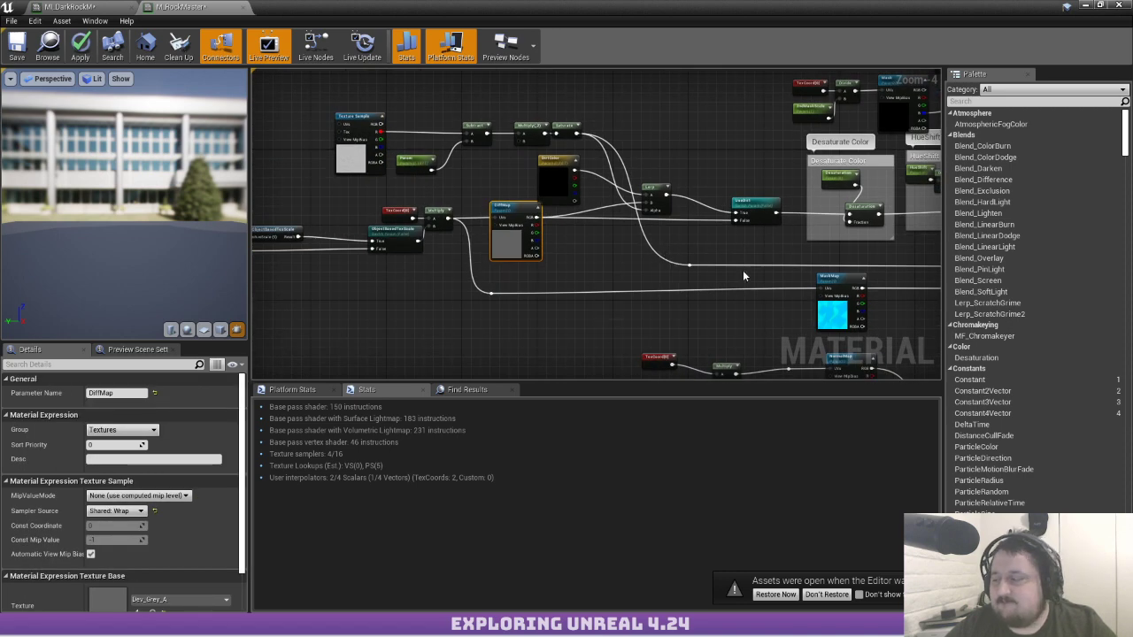
Turn off the UseMoss switch in the dark rock material instance
left_click(62, 6)
left_click_drag(448, 349, 450, 398)
scroll(483, 346, "up", 5)
scroll(450, 398, "down", 3)
scroll(820, 233, "up", 6)
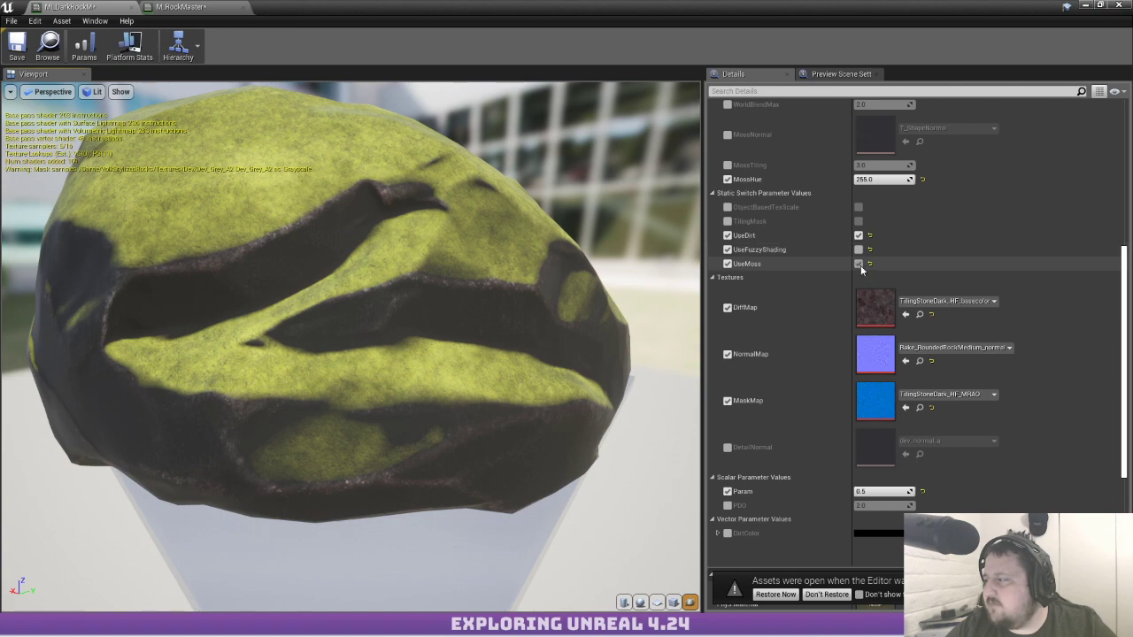
left_click(859, 264)
scroll(846, 261, "down", 4)
Examine the dark rock preview from different angles and review the instance's remaining parameters down to its parent material
left_click_drag(500, 144, 423, 172)
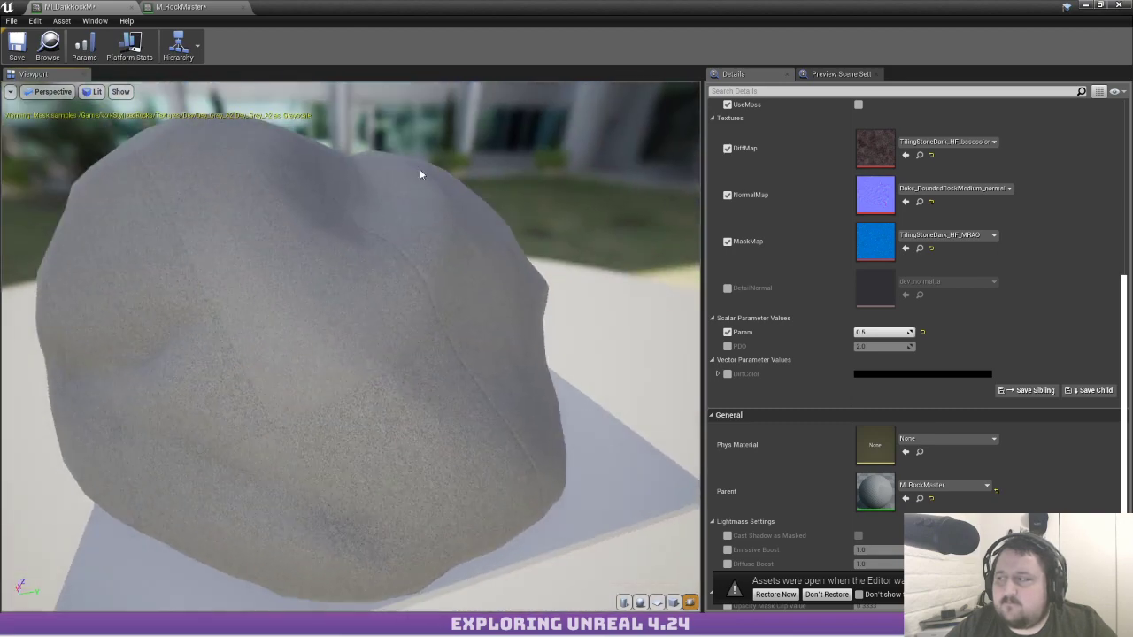
right_click_drag(403, 255, 403, 221)
left_click_drag(403, 255, 443, 252)
right_click_drag(344, 309, 343, 346)
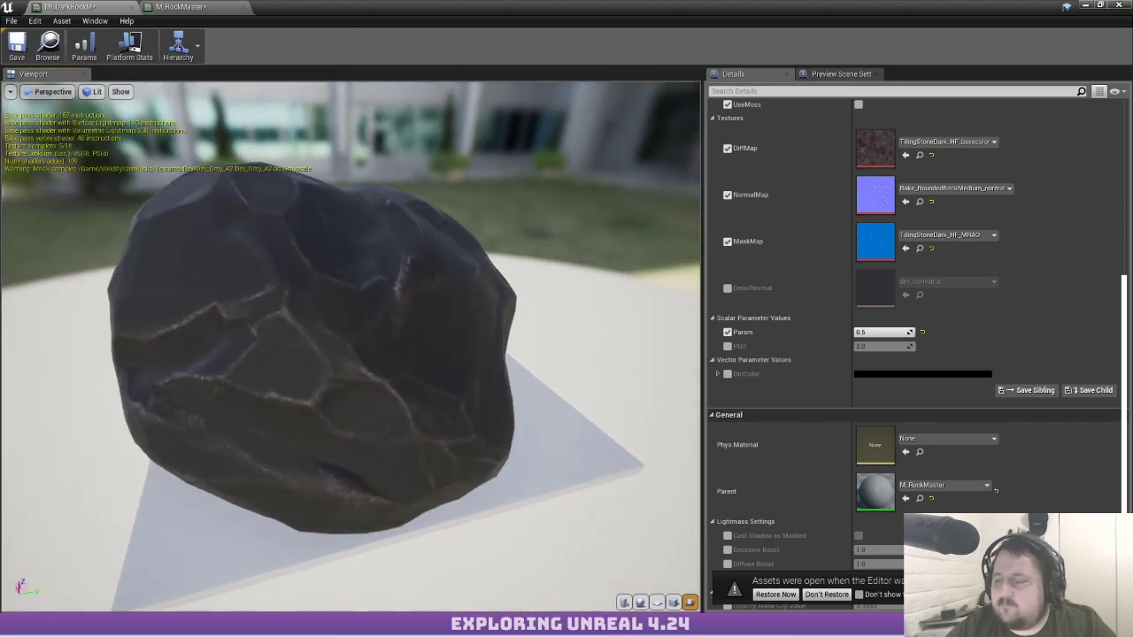
scroll(795, 301, "up", 5)
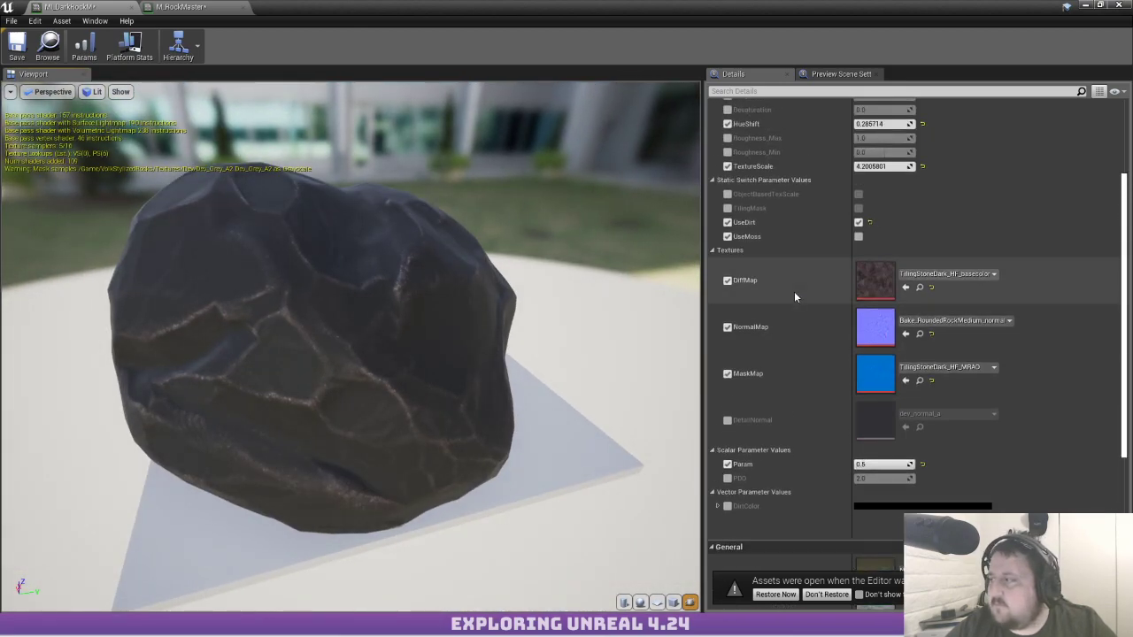
scroll(796, 289, "down", 1)
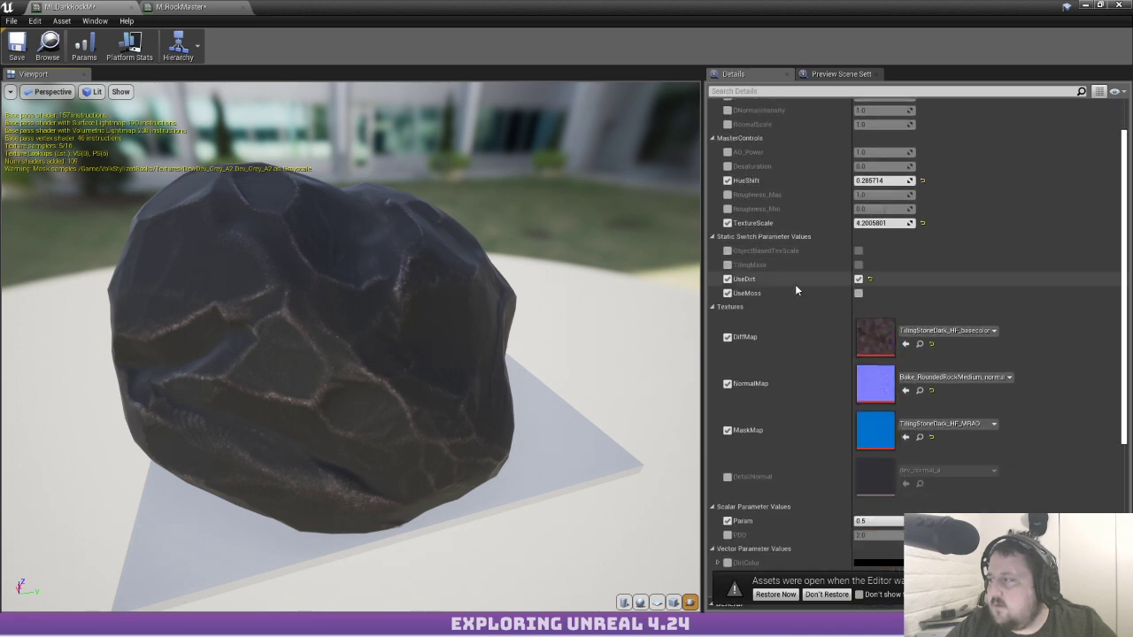
scroll(796, 284, "down", 4)
scroll(797, 285, "down", 3)
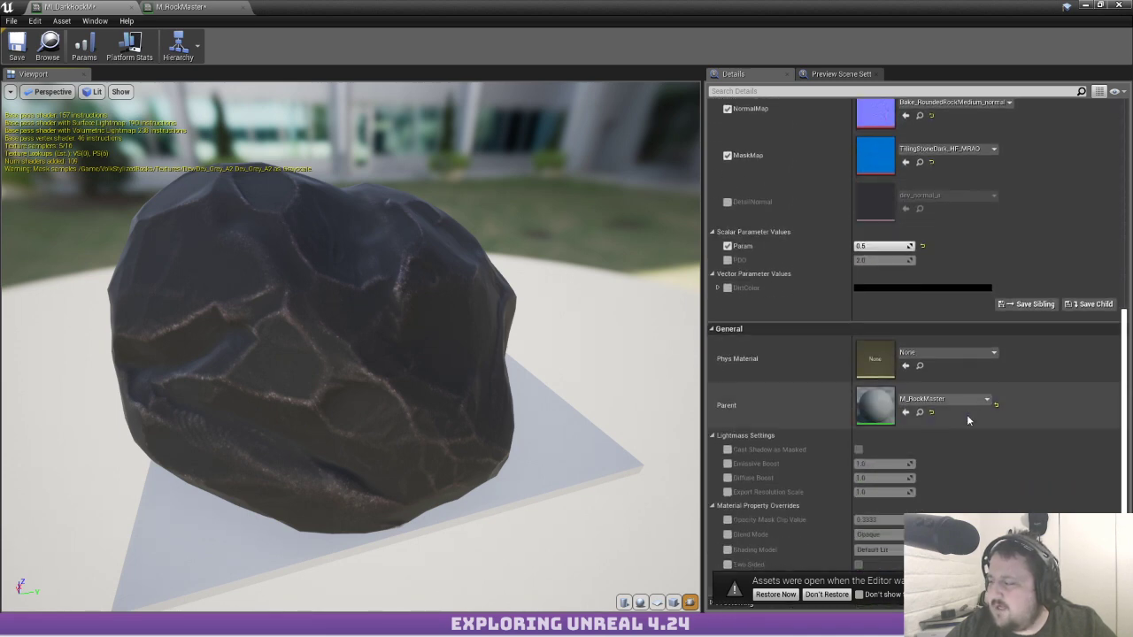
Open the parent material M_RockMaster and move the Param node closer to the Subtract node
double_click(872, 402)
scroll(548, 198, "up", 3)
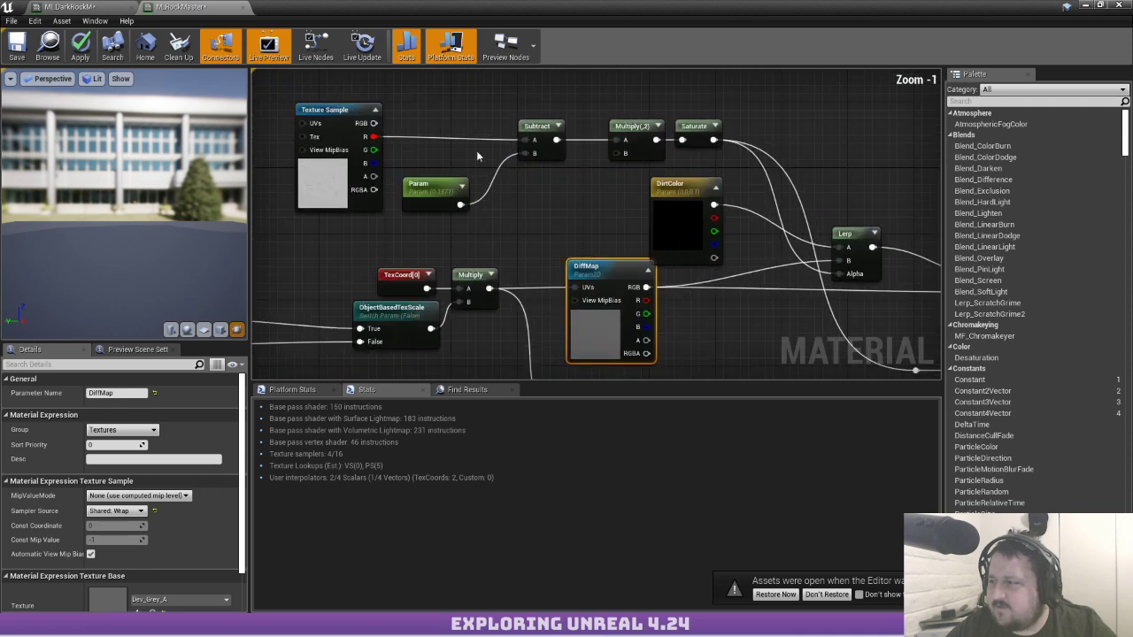
left_click(474, 189)
left_click_drag(474, 189, 466, 187)
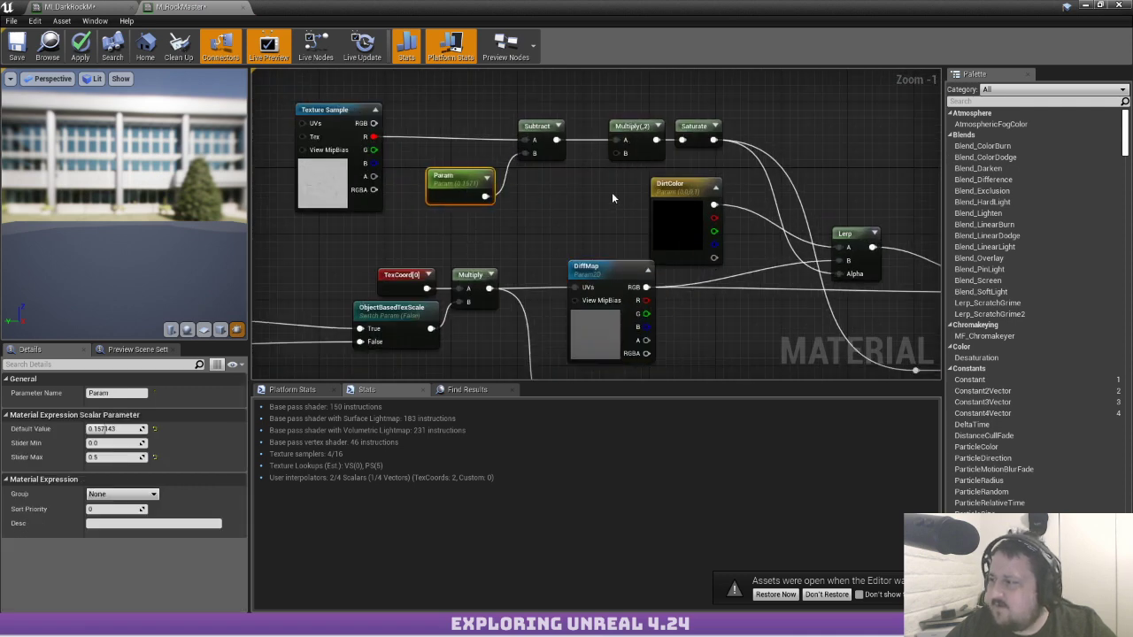
left_click(545, 179)
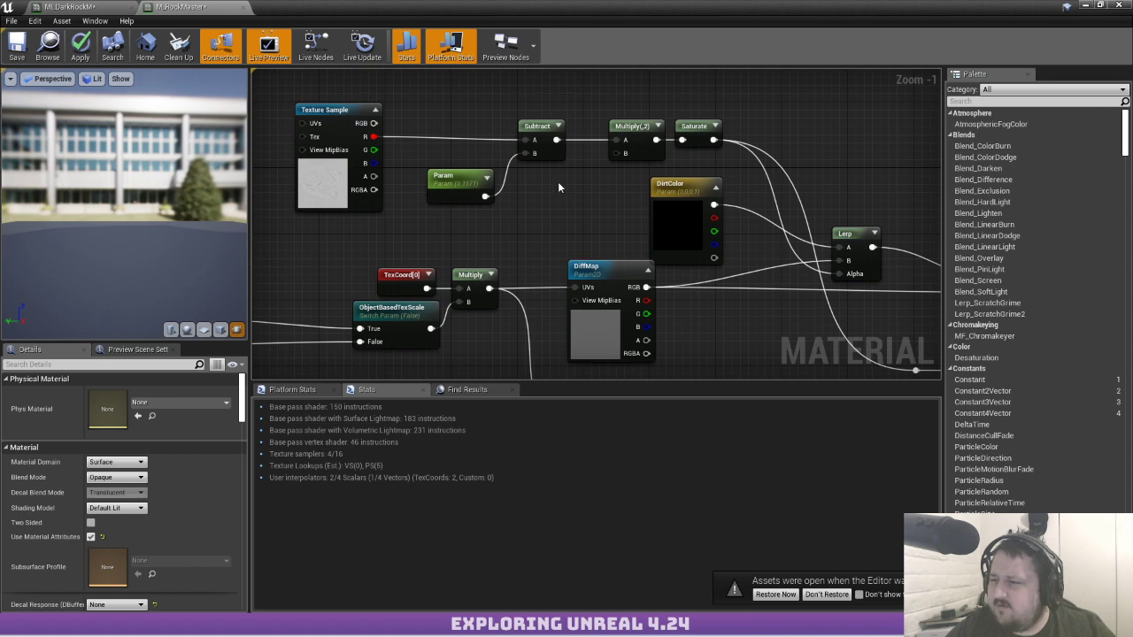
right_click_drag(565, 180, 573, 191)
left_click(468, 190)
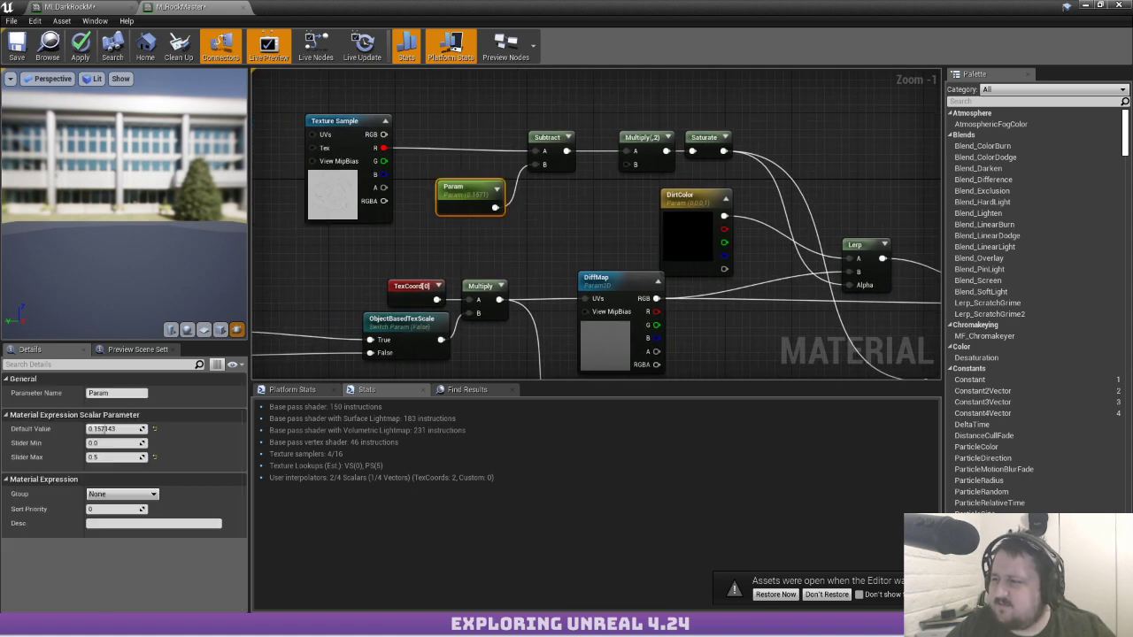
right_click(478, 195)
left_click(564, 193)
right_click(564, 193)
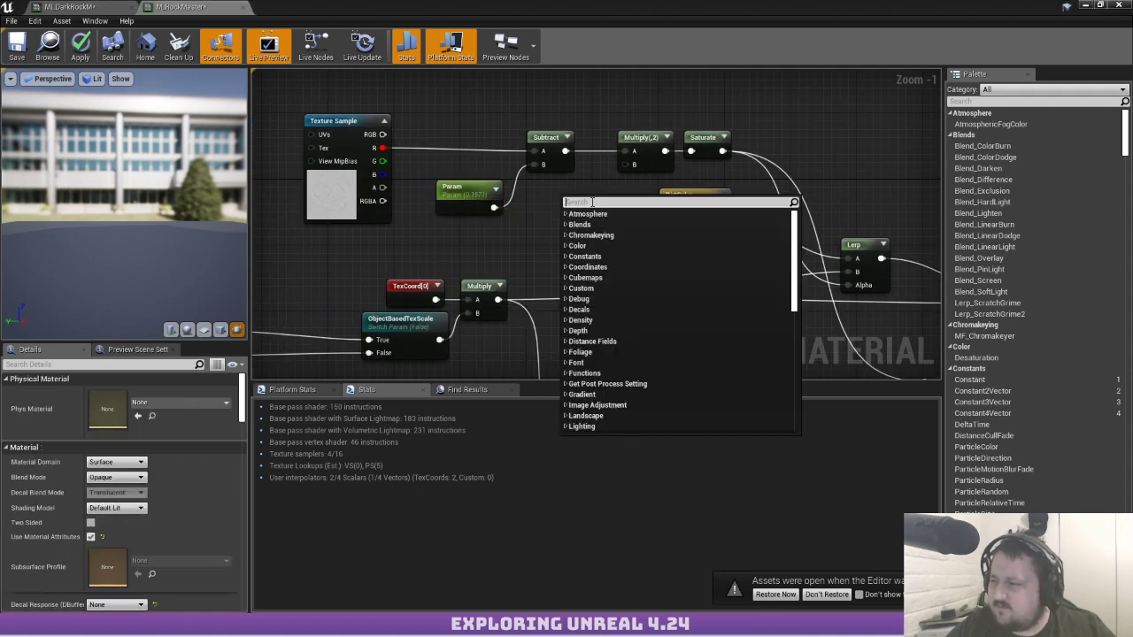
left_click(520, 182)
right_click(577, 193)
left_click(592, 191)
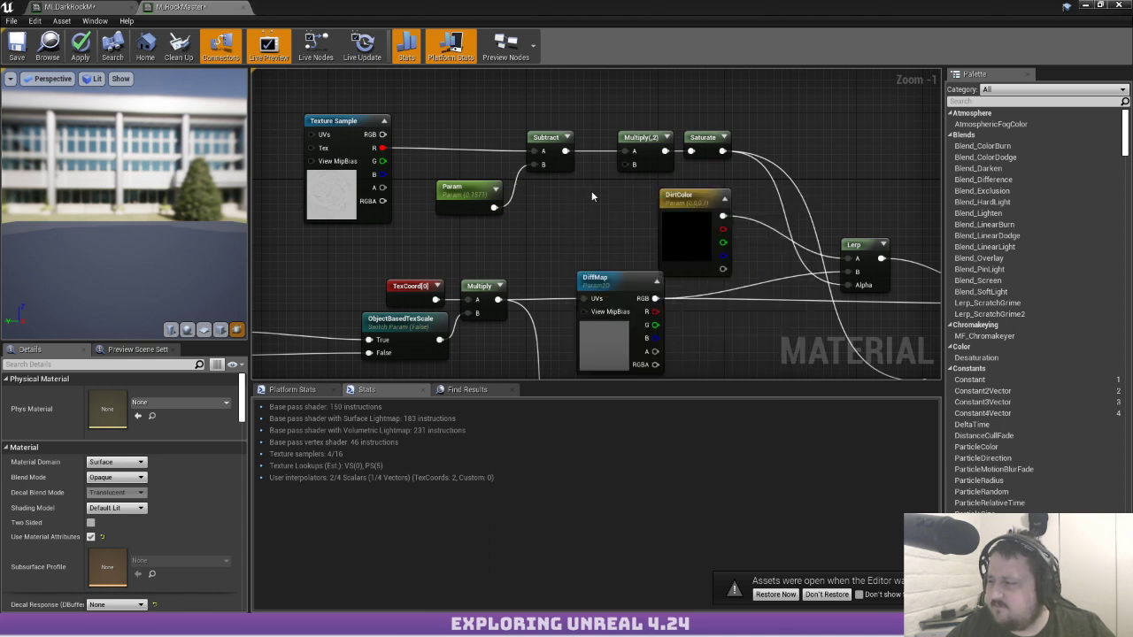
right_click(591, 190)
left_click(563, 185)
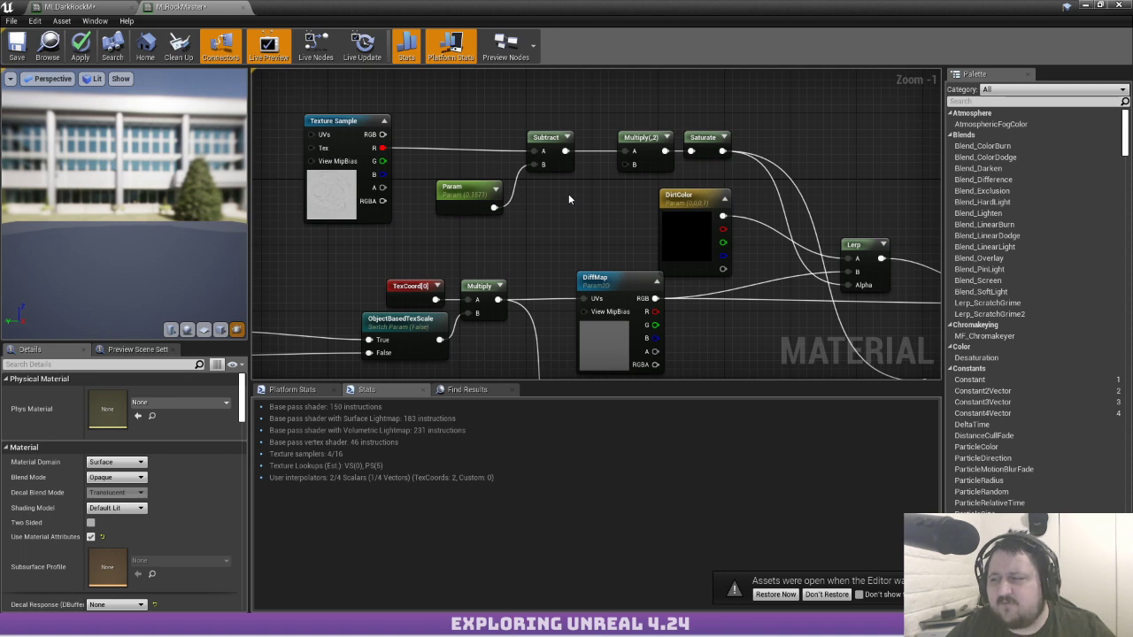
Add a constant node in the empty area below the Subtract and Multiply nodes and convert it to a parameter
left_click(569, 193)
right_click(581, 205)
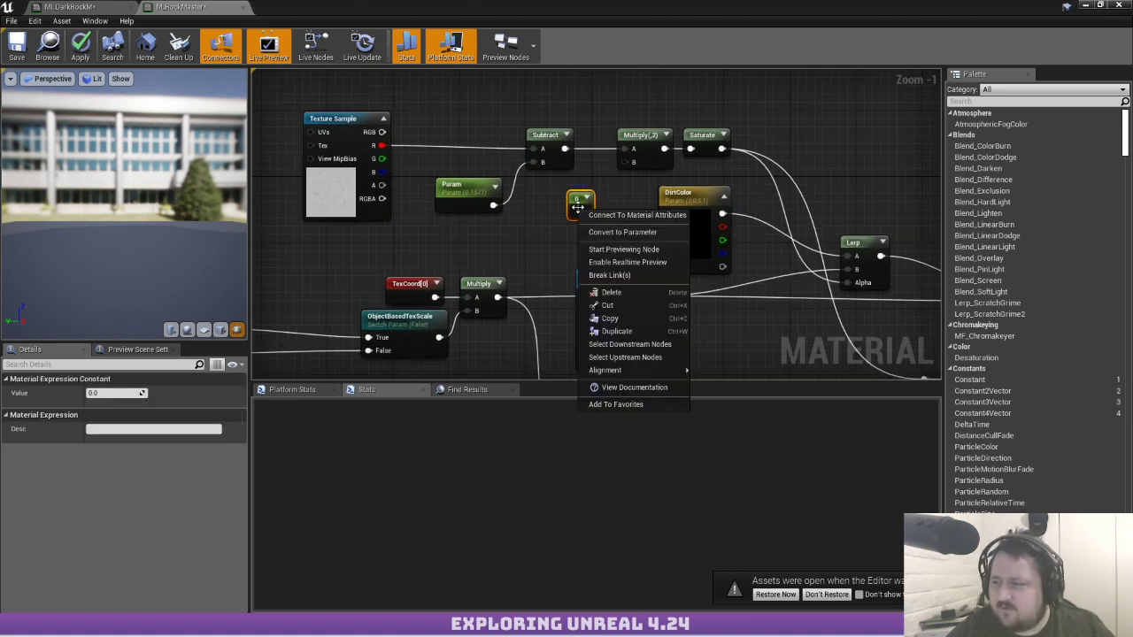
left_click(630, 232)
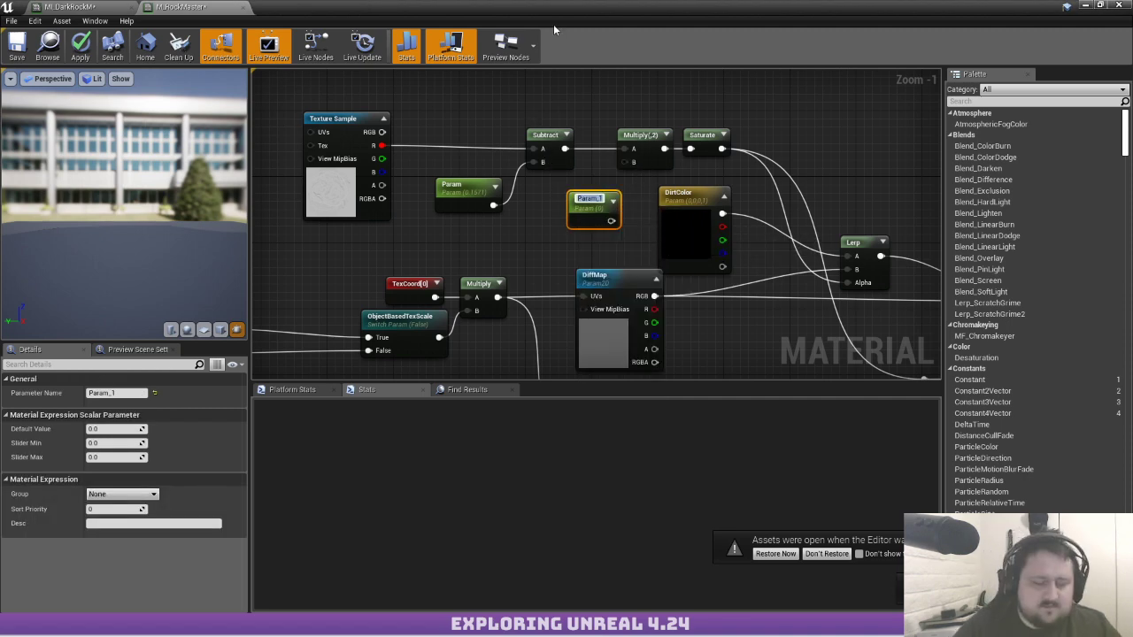
Name the new scalar parameter DirtMultiply
type("DiffM")
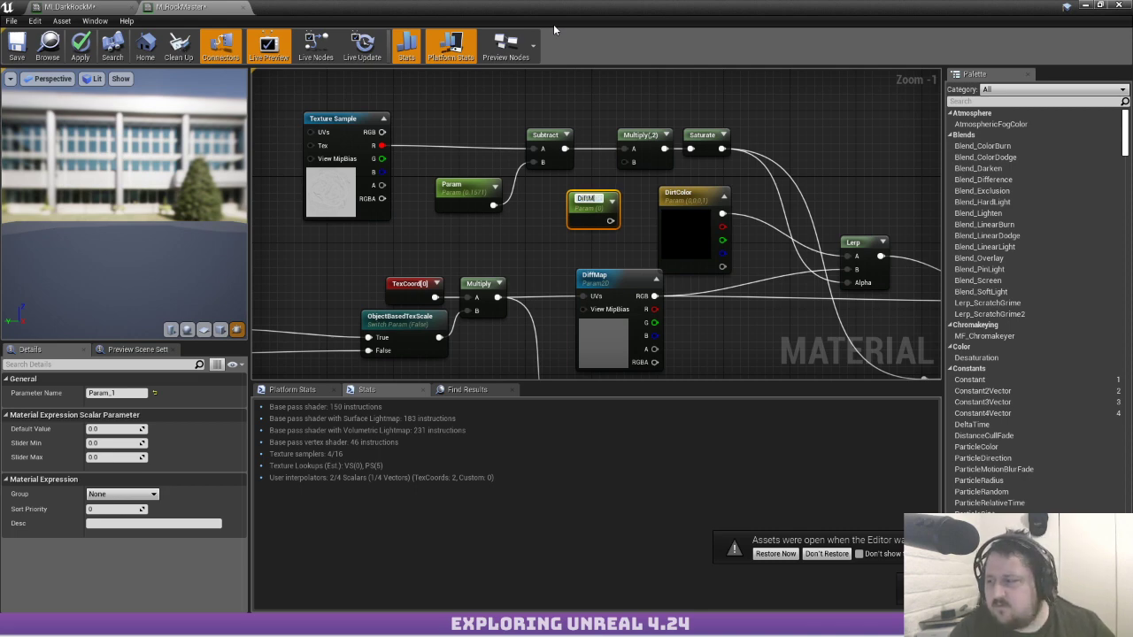
type("u")
key("BackSpace")
key("BackSpace")
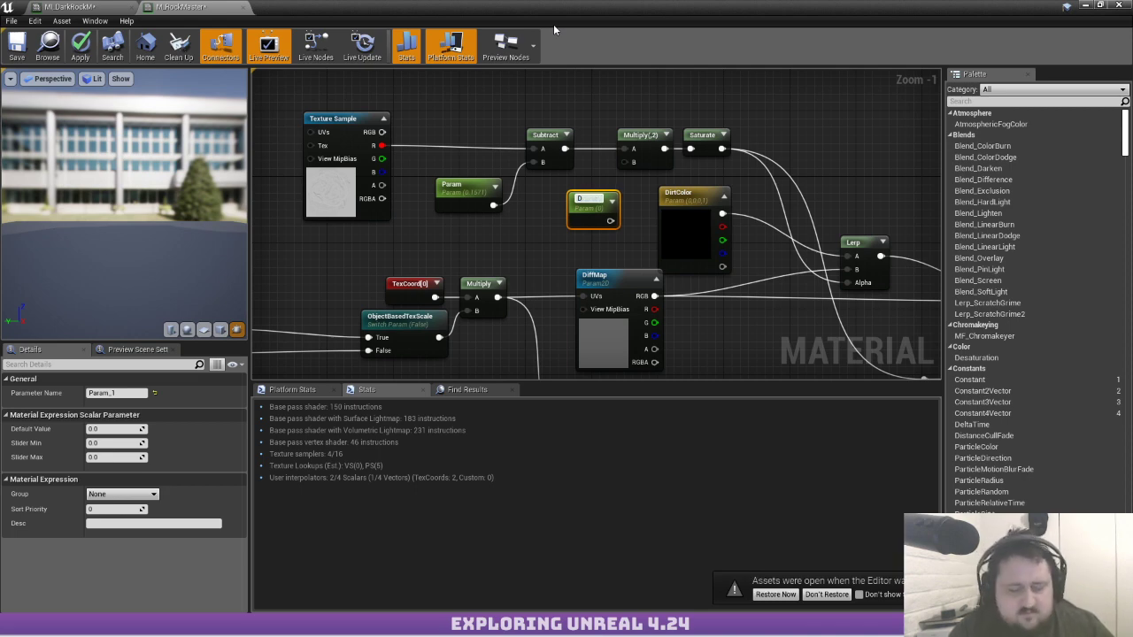
key("BackSpace")
key("BackSpace")
type("rt")
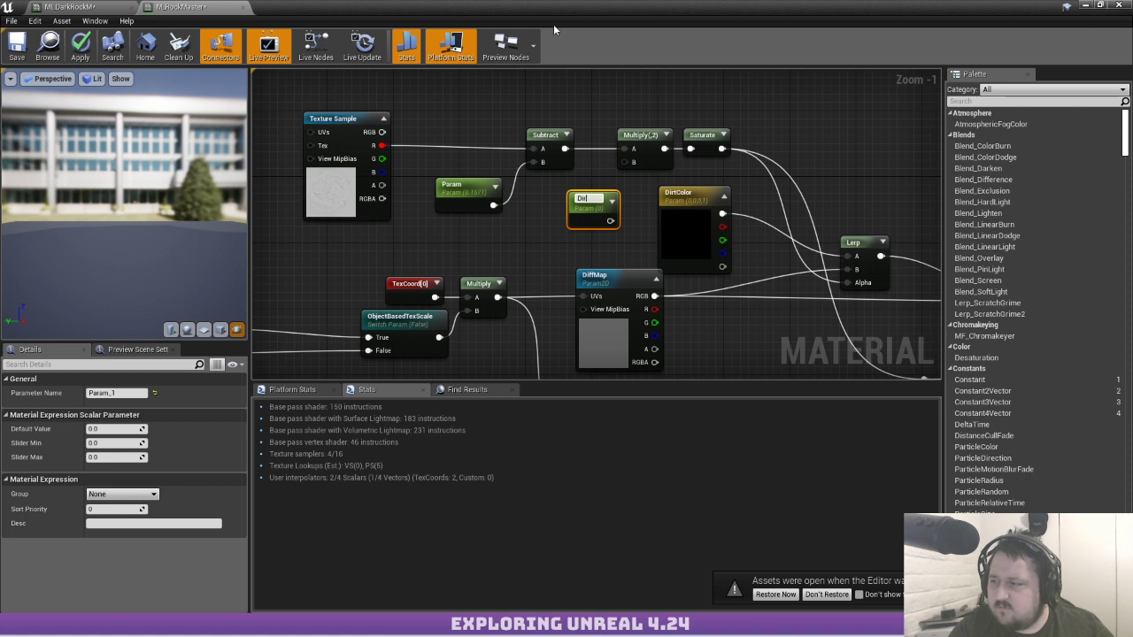
type("Mul")
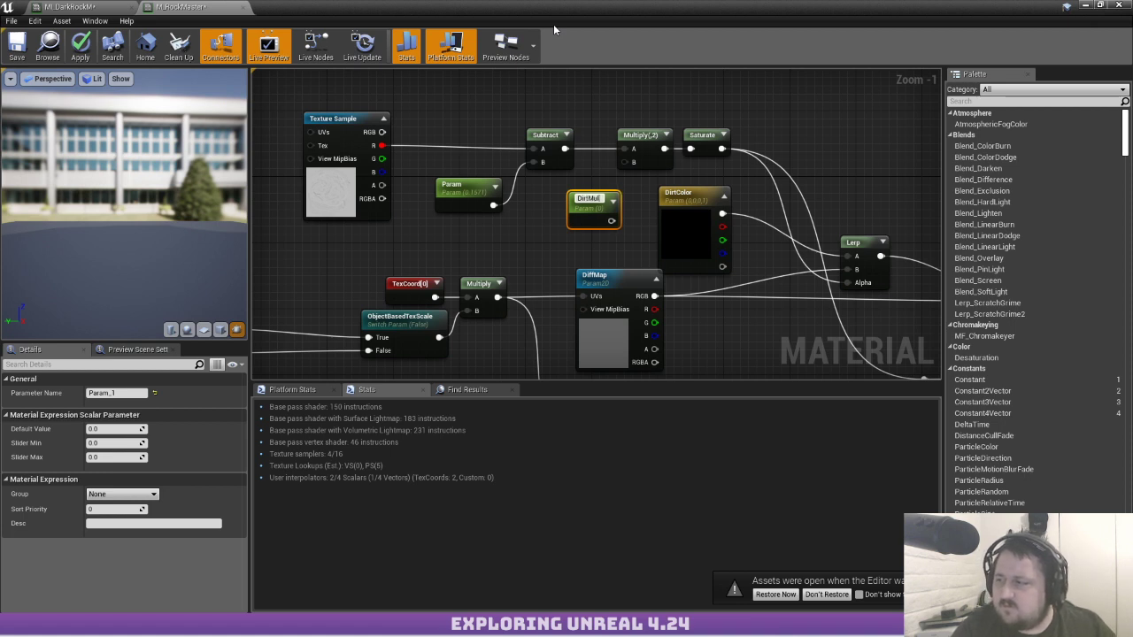
type("tiplie")
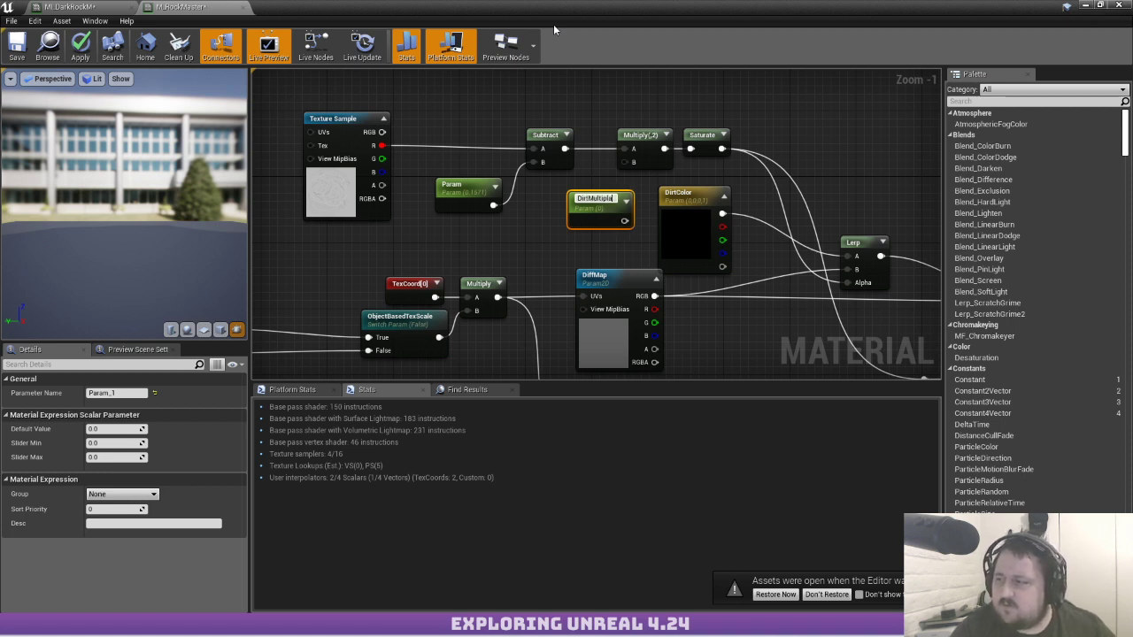
key("BackSpace")
key("BackSpace")
type("y")
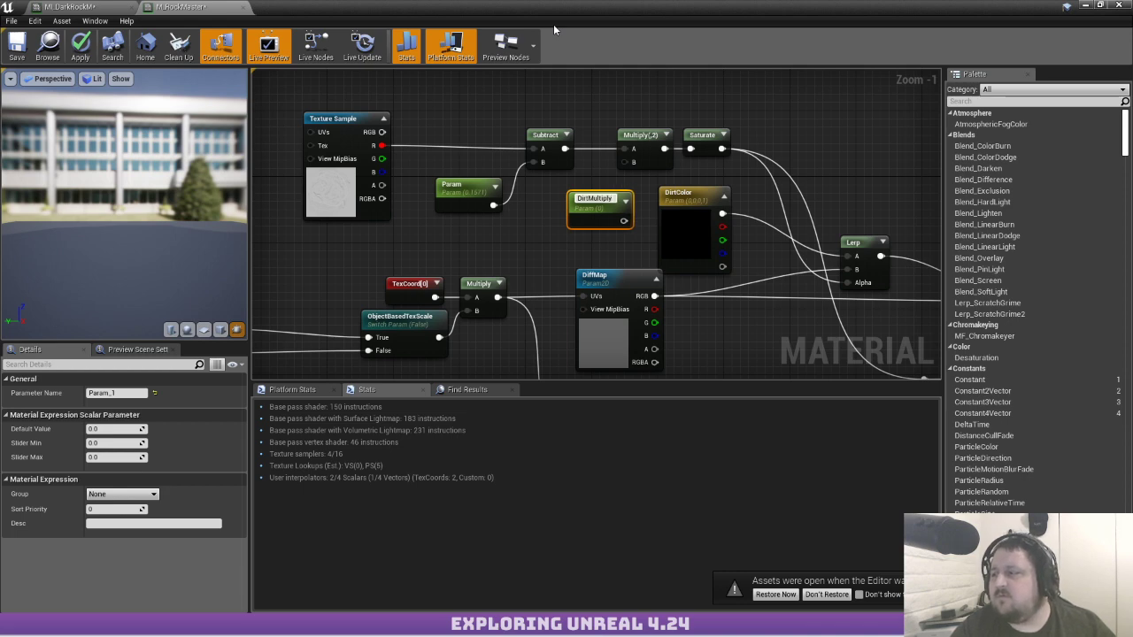
key("Return")
Connect DirtMultiply to input B of the Multiply node before Saturate and set its default value to 2
left_click_drag(617, 220, 634, 163)
left_click_drag(595, 199, 578, 185)
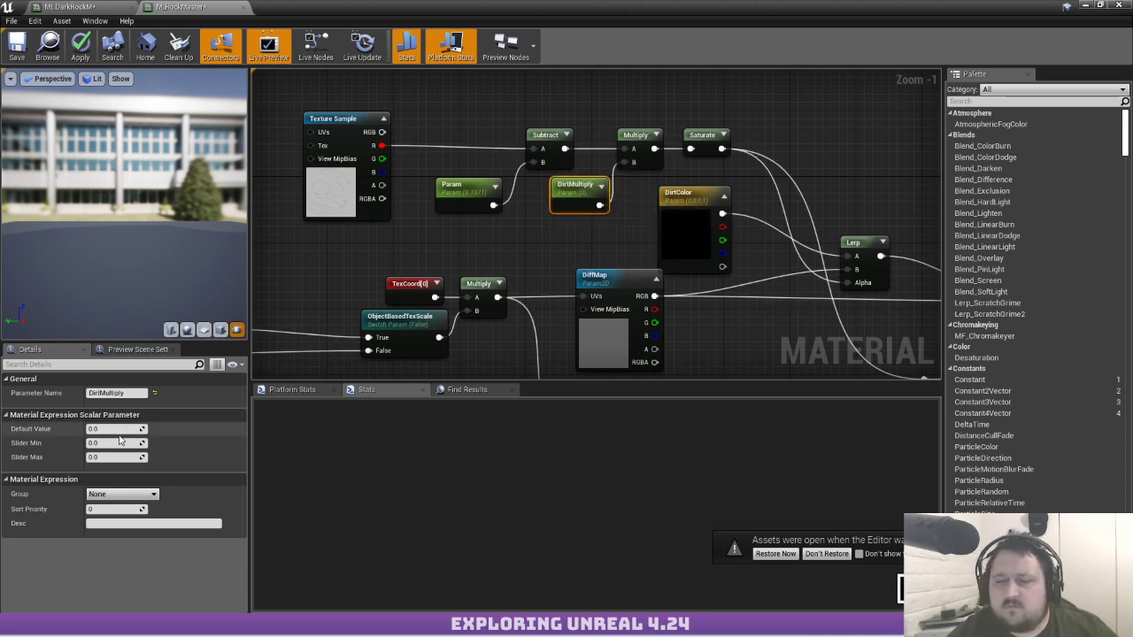
left_click(113, 428)
type("2")
key("Return")
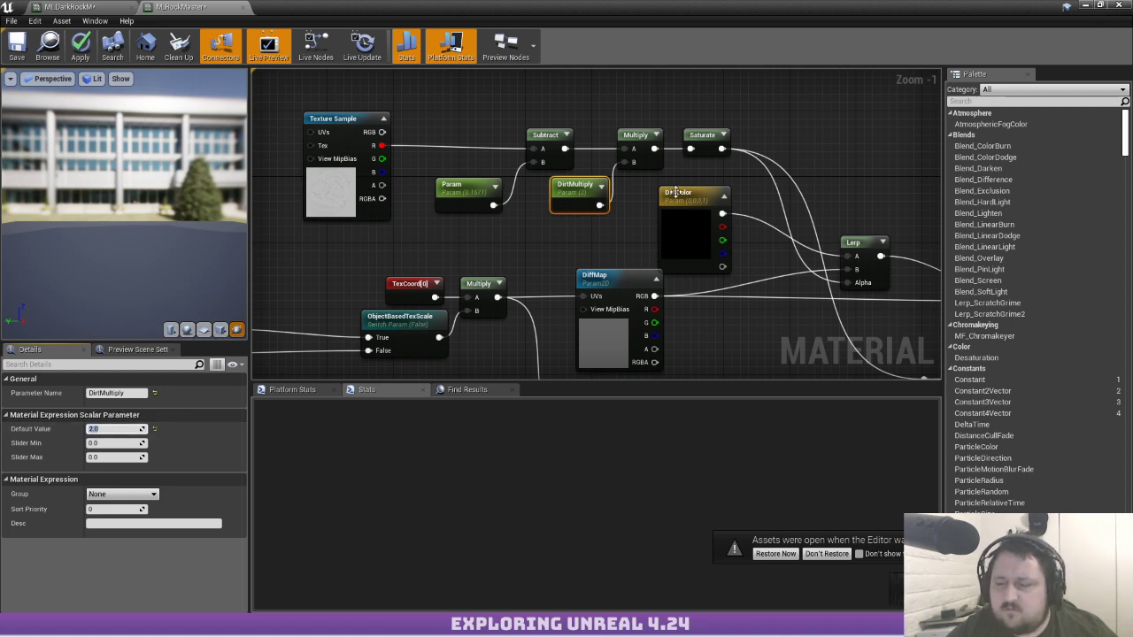
Set the default value of the Param node feeding the Subtract node to 0.5
left_click(461, 184)
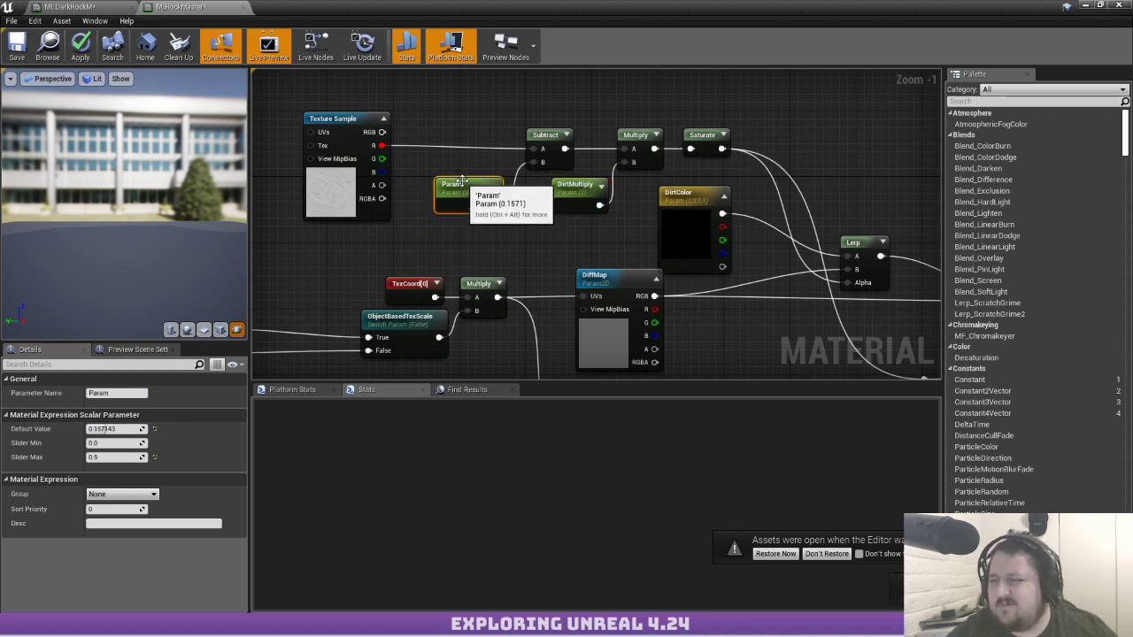
left_click(114, 428)
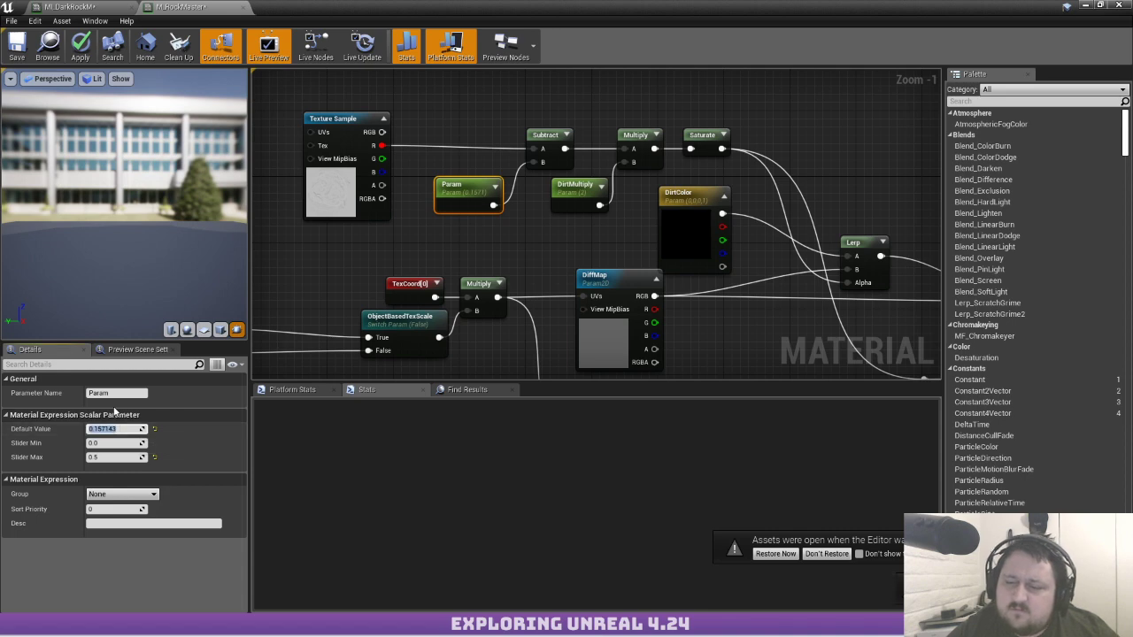
type("0.5")
key("Return")
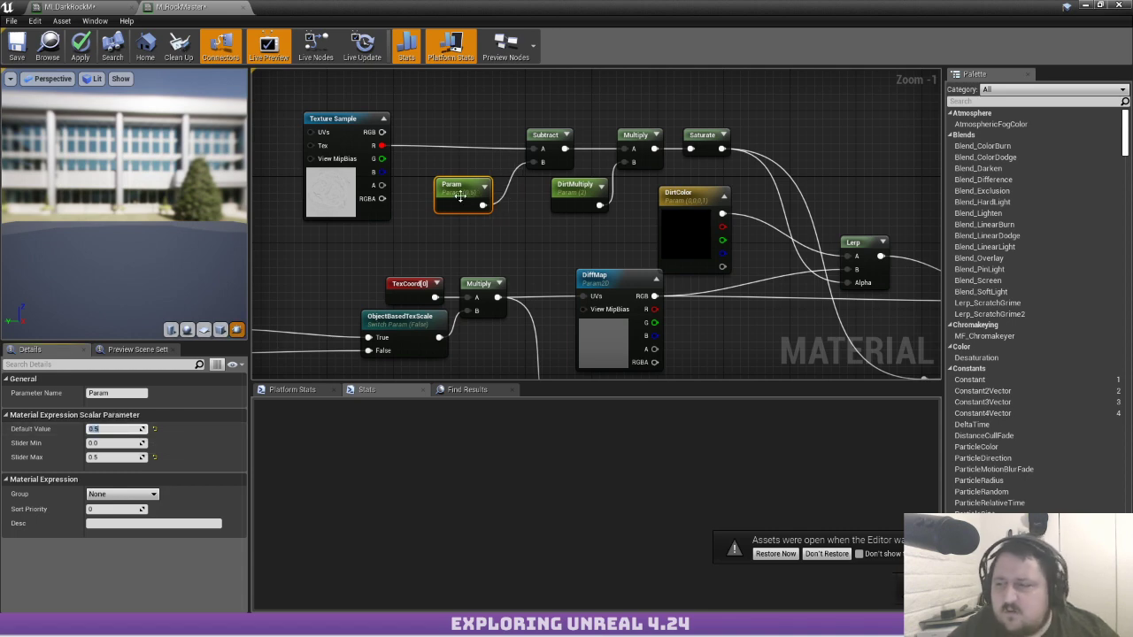
right_click_drag(529, 184, 599, 209)
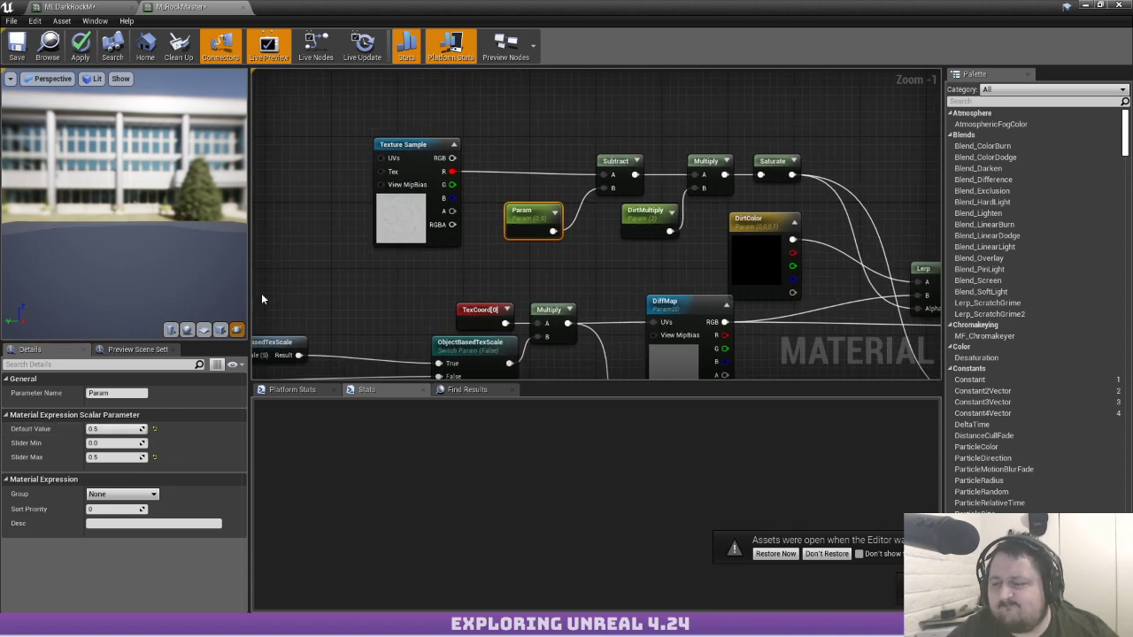
Rename the Param parameter to DirtSubtract and apply the changes to the material
left_click(115, 393)
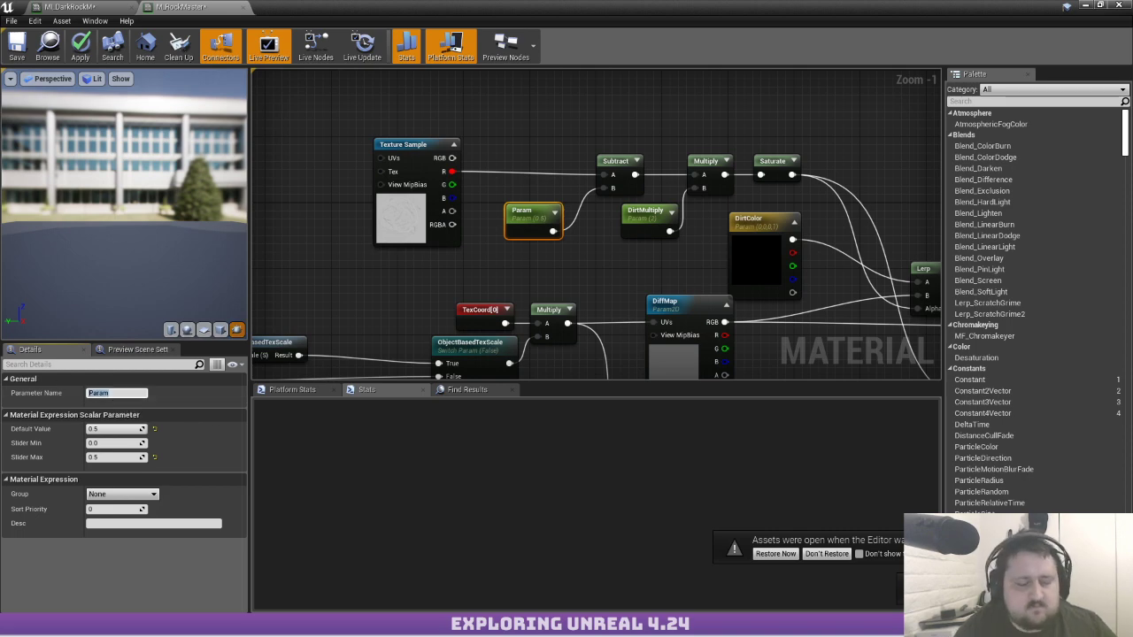
type("DirtSubtract")
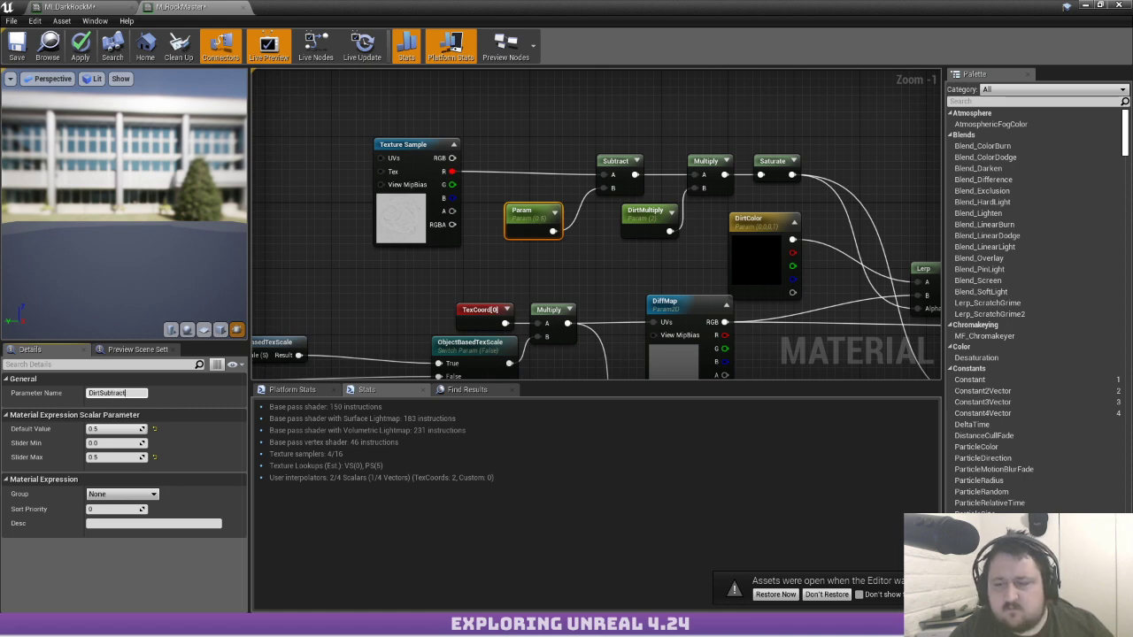
key("Return")
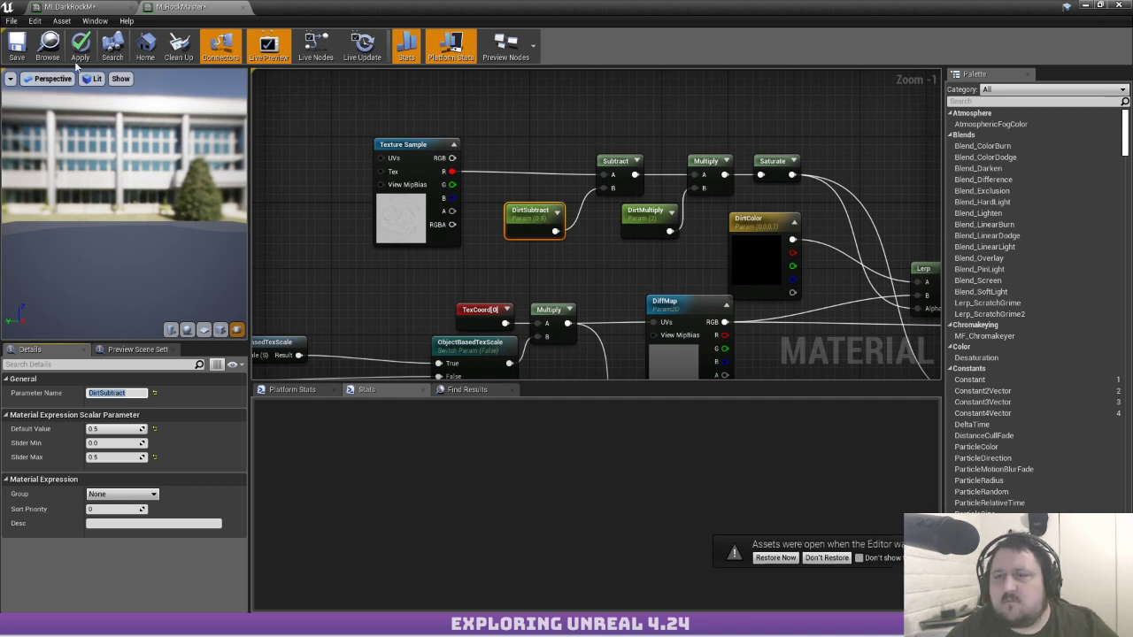
left_click(78, 46)
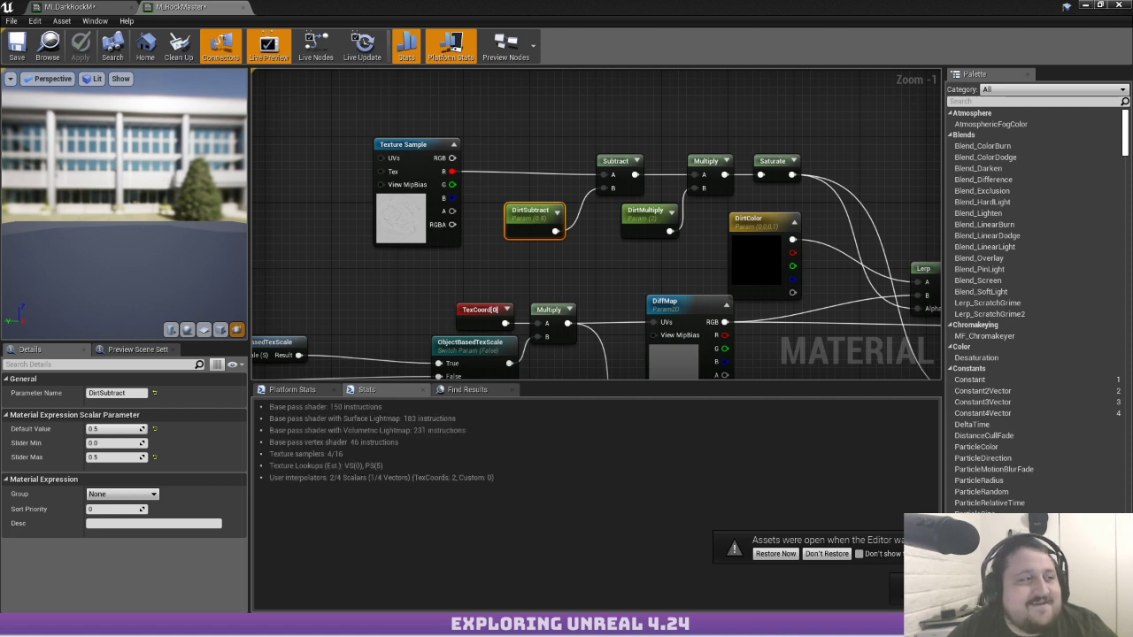
Bring MI_DarkRockM to the front of the asset editor window and move that window off the level editor
mouse_move(160, 620)
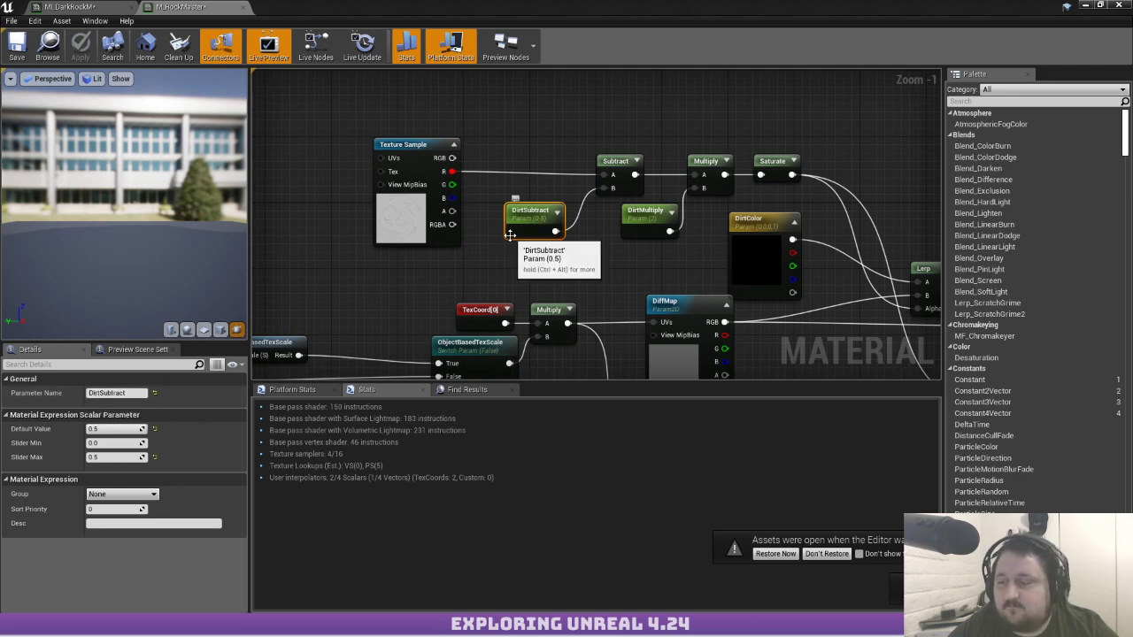
right_click_drag(519, 233, 503, 139)
scroll(503, 139, "down", 2)
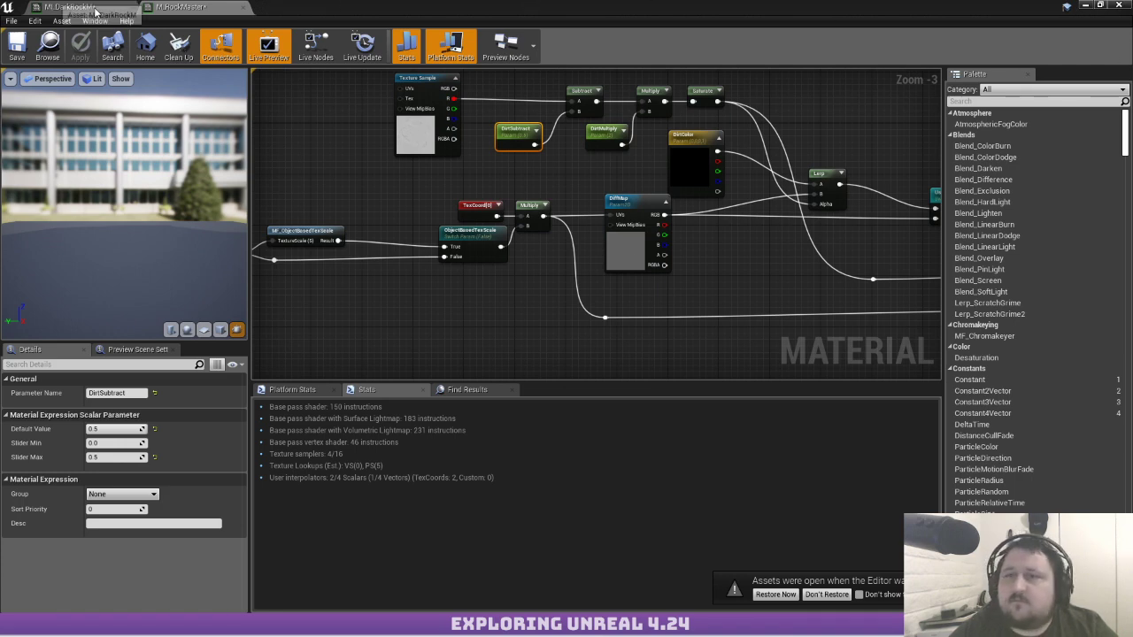
key("super+Right")
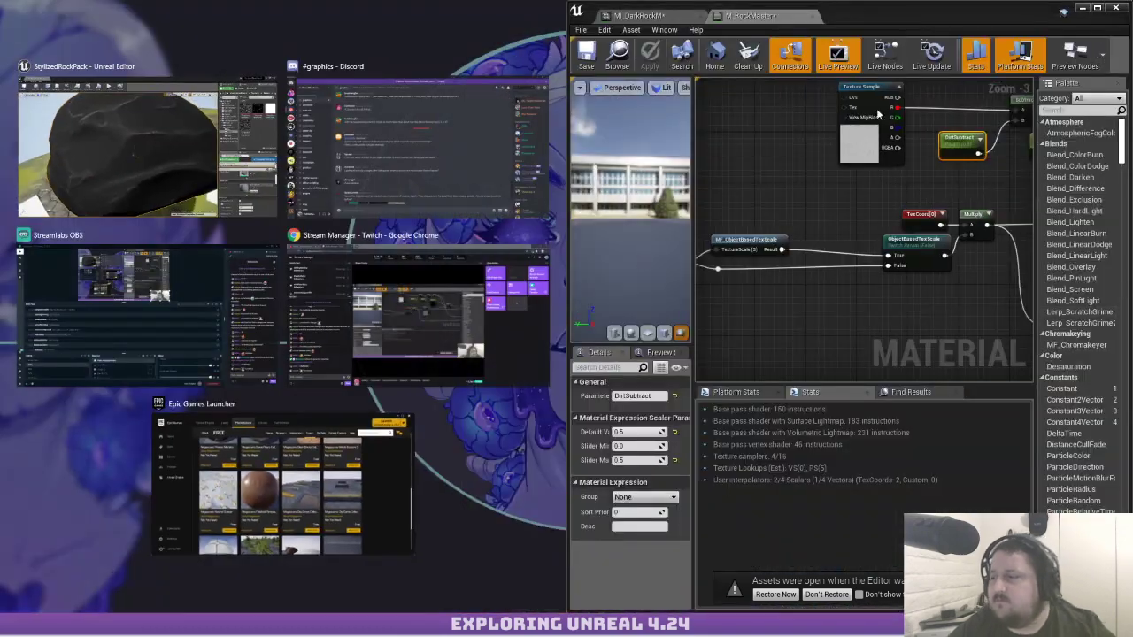
key("Return")
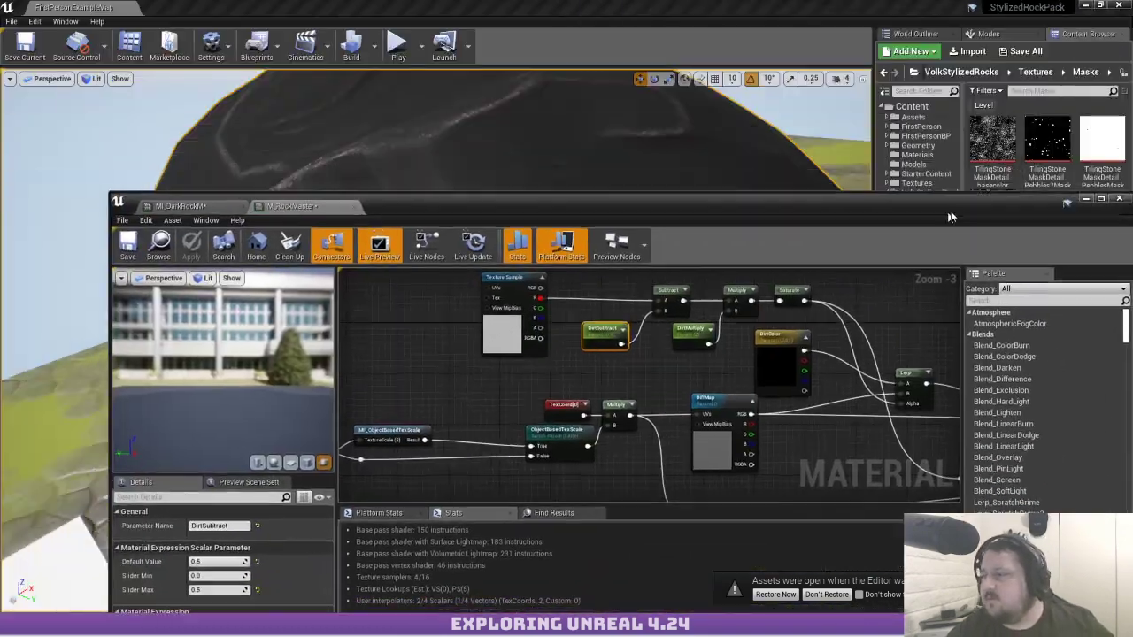
left_click_drag(695, 227, 691, 247)
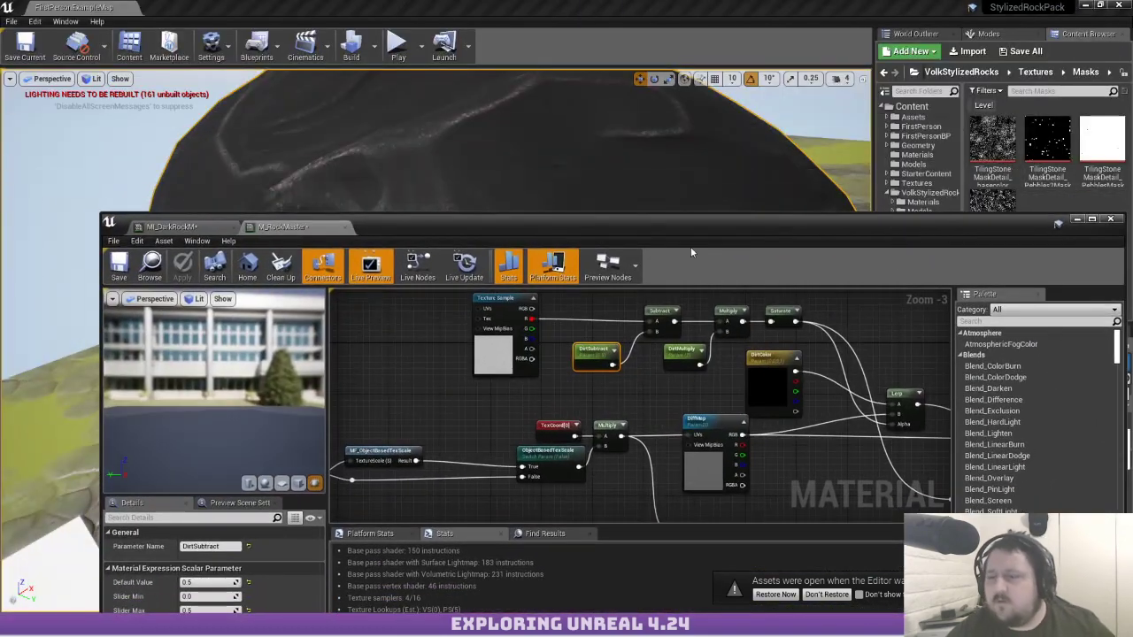
left_click(177, 227)
left_click_drag(515, 234, 0, 208)
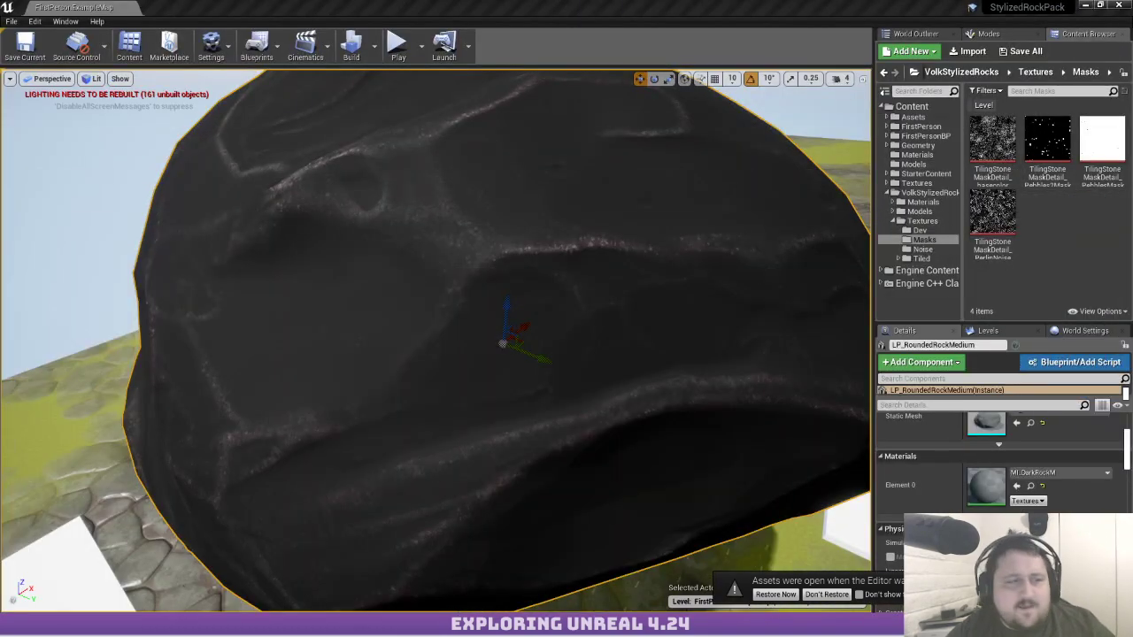
Locate the selected rock's MI_DarkRockM material in the content browser and back the level view away from the rock
left_click(1031, 486)
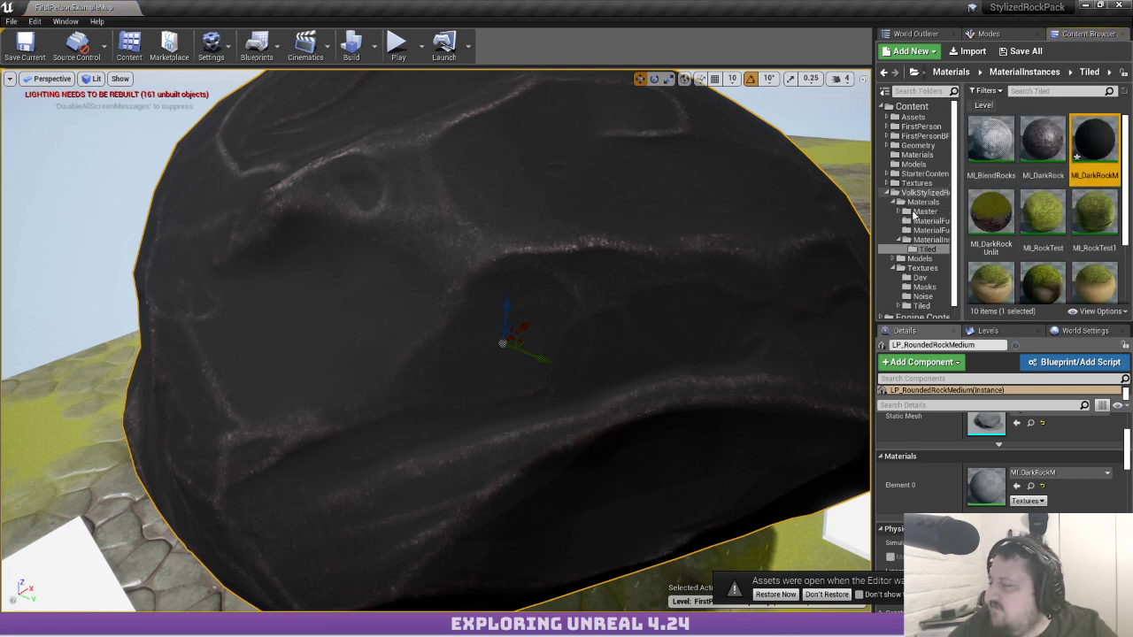
key("s")
mouse_move(604, 233)
right_mouse_down()
mouse_move(628, 225)
mouse_move(603, 233)
right_mouse_up()
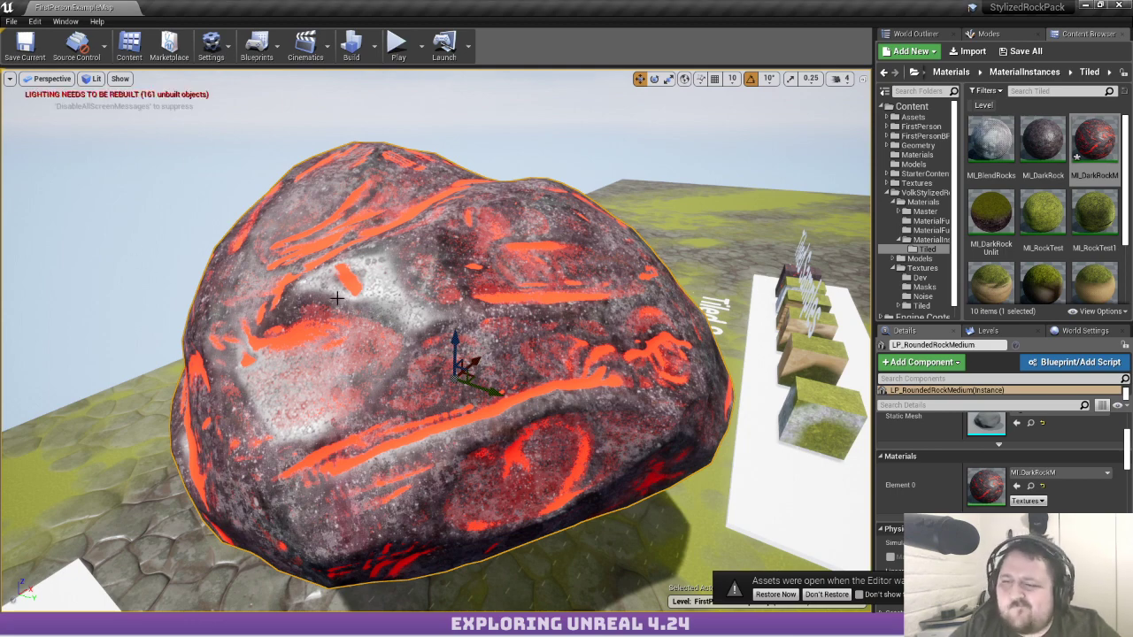
key("alt+Tab")
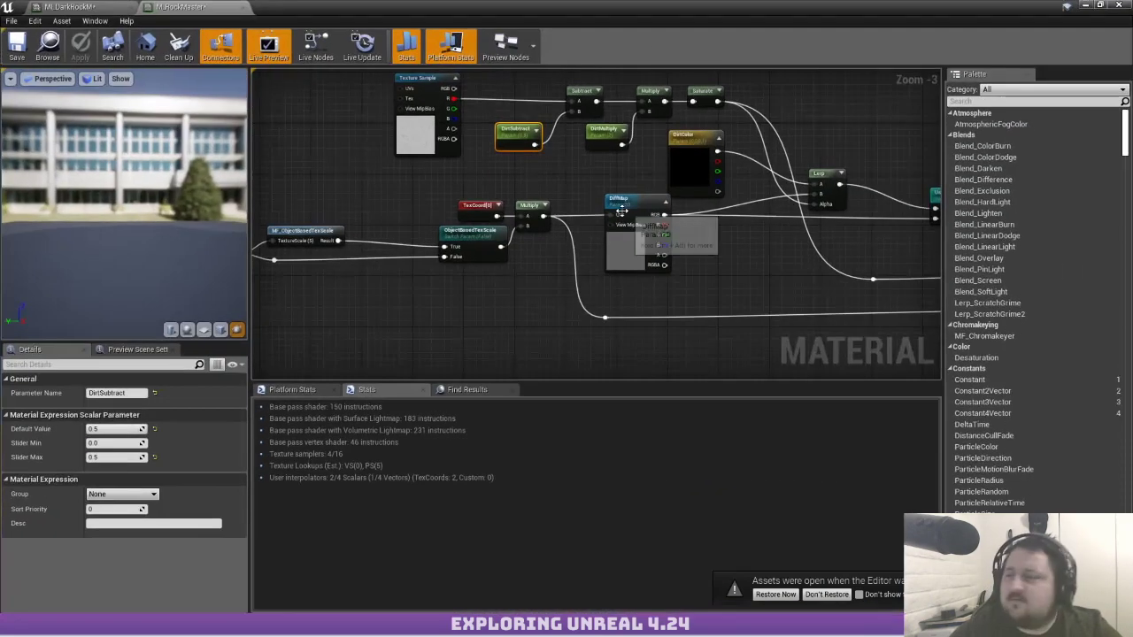
right_click_drag(682, 149, 634, 199)
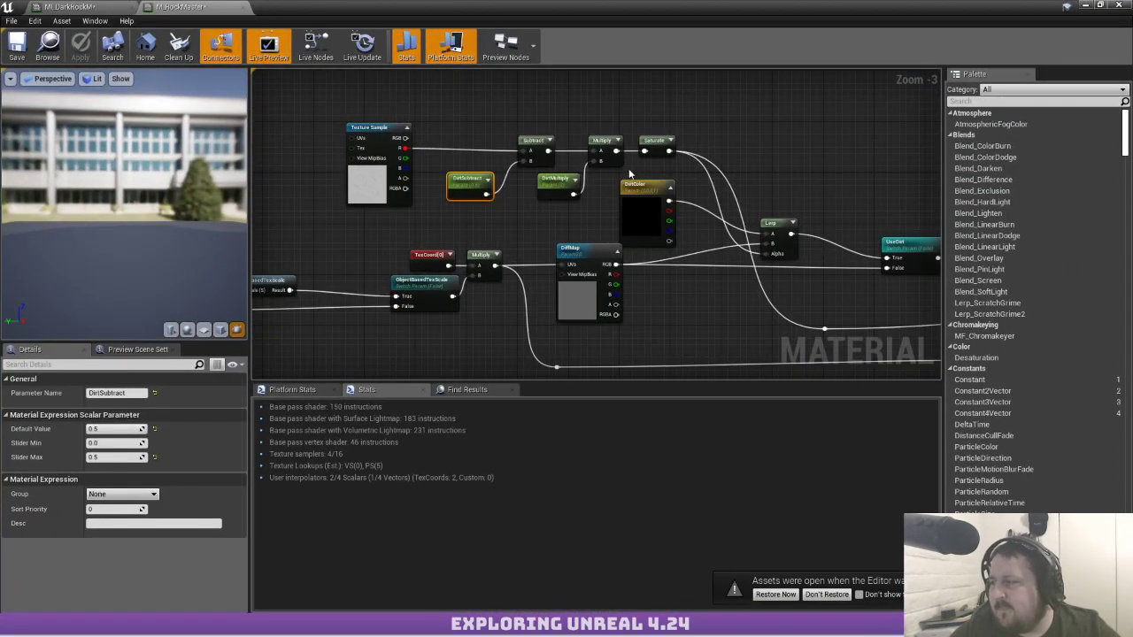
right_click_drag(719, 163, 671, 181)
left_click_drag(547, 233, 519, 229)
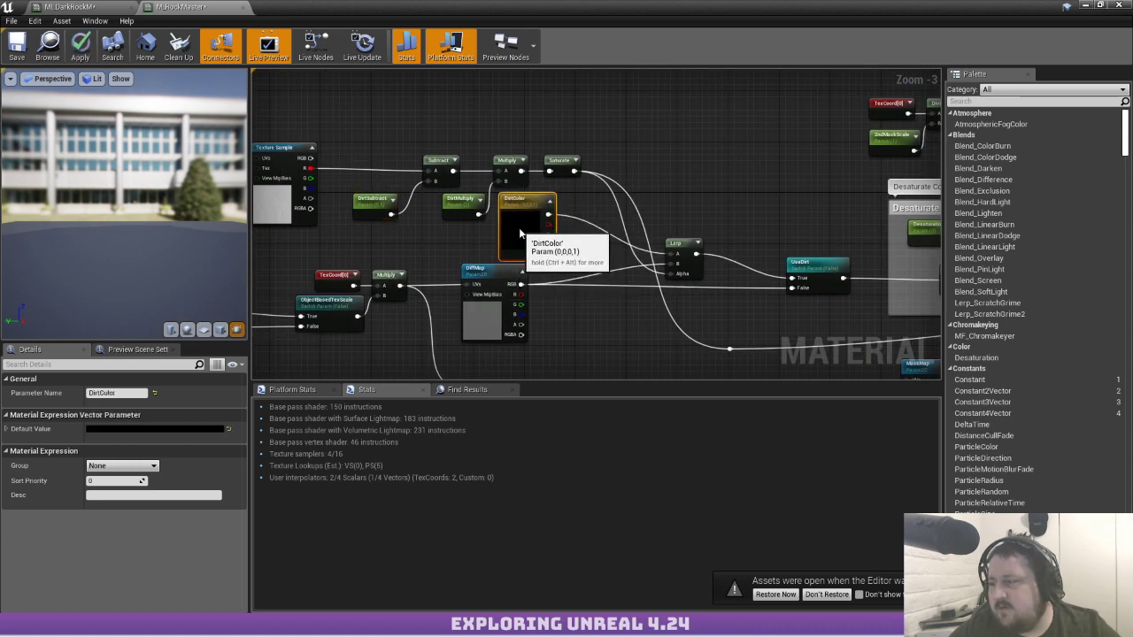
double_click(520, 230)
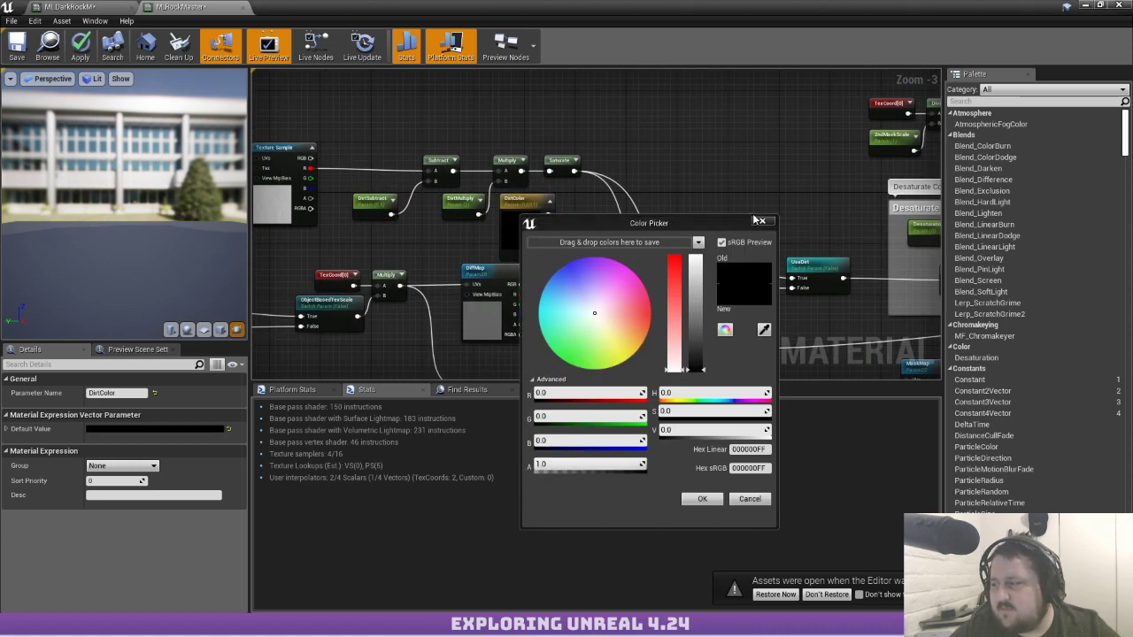
left_click(759, 220)
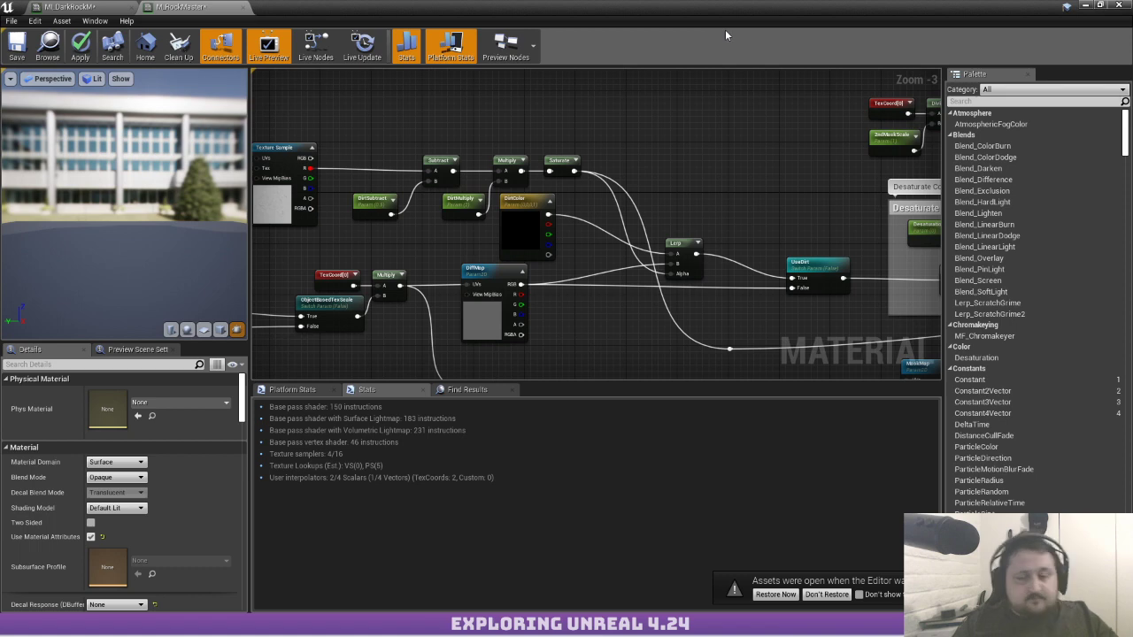
Move the DirtColor node beside DiffMap and shift the Texture Sample, Subtract, Multiply and Saturate group with its dirt parameters further up the graph
right_click_drag(525, 219, 620, 219)
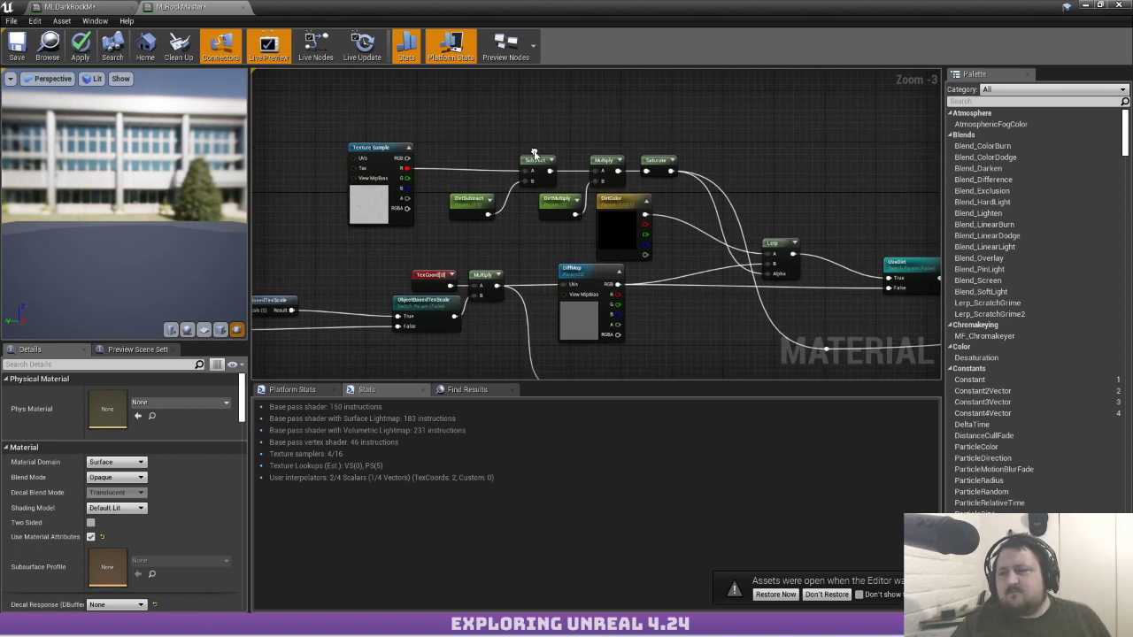
left_click_drag(620, 218, 659, 316)
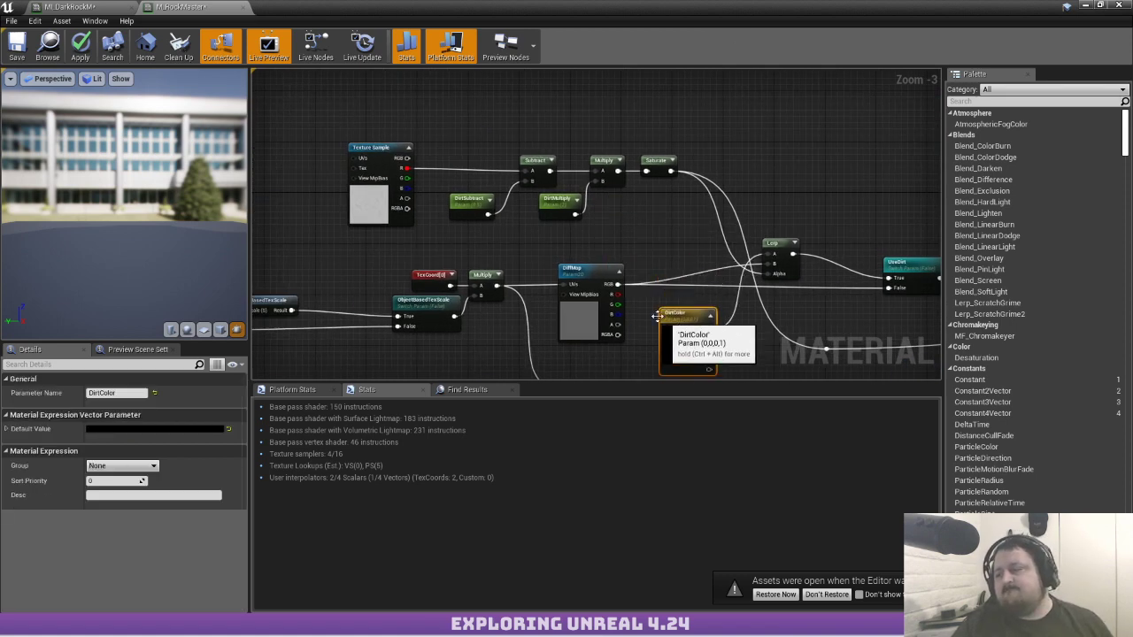
left_click(531, 228)
left_click_drag(316, 106, 710, 247)
left_click_drag(550, 199, 523, 148)
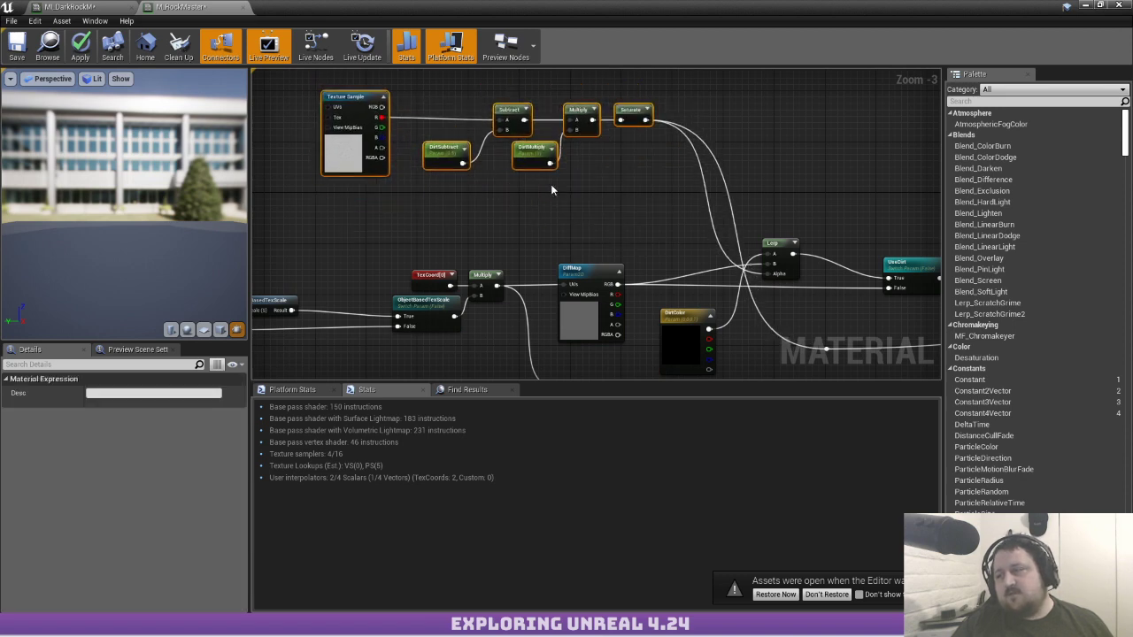
left_click(551, 185)
scroll(612, 122, "up", 2)
right_click_drag(613, 122, 549, 179)
Set DirtSubtract to 0.5 in the MI_DarkRockM material instance
left_click(69, 6)
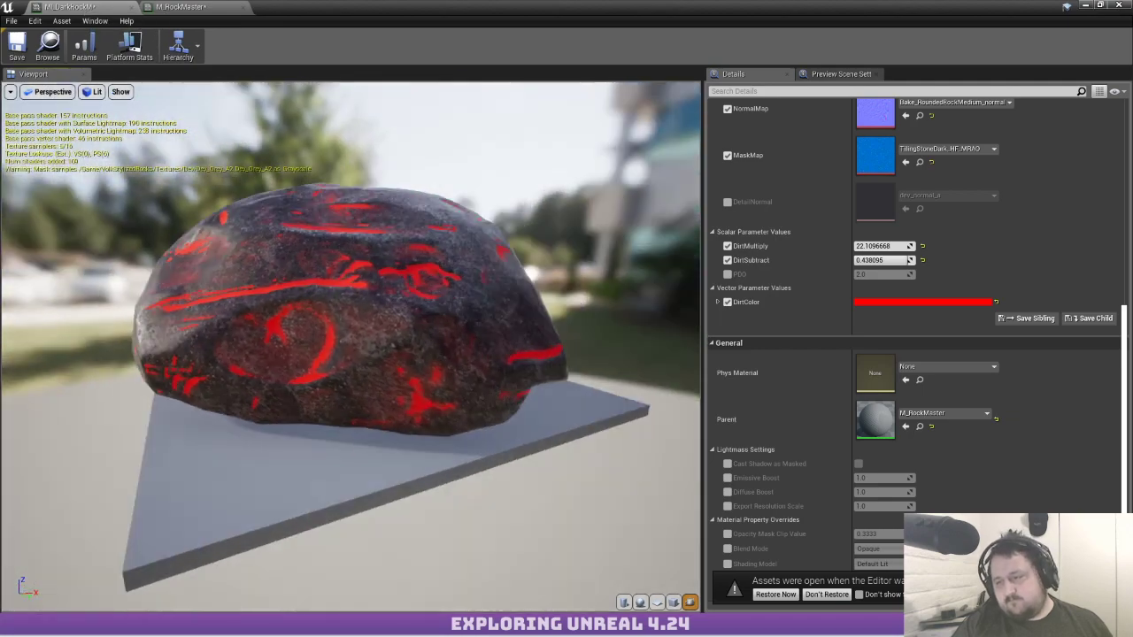
left_click_drag(425, 319, 523, 332)
left_click(881, 261)
type("0.5")
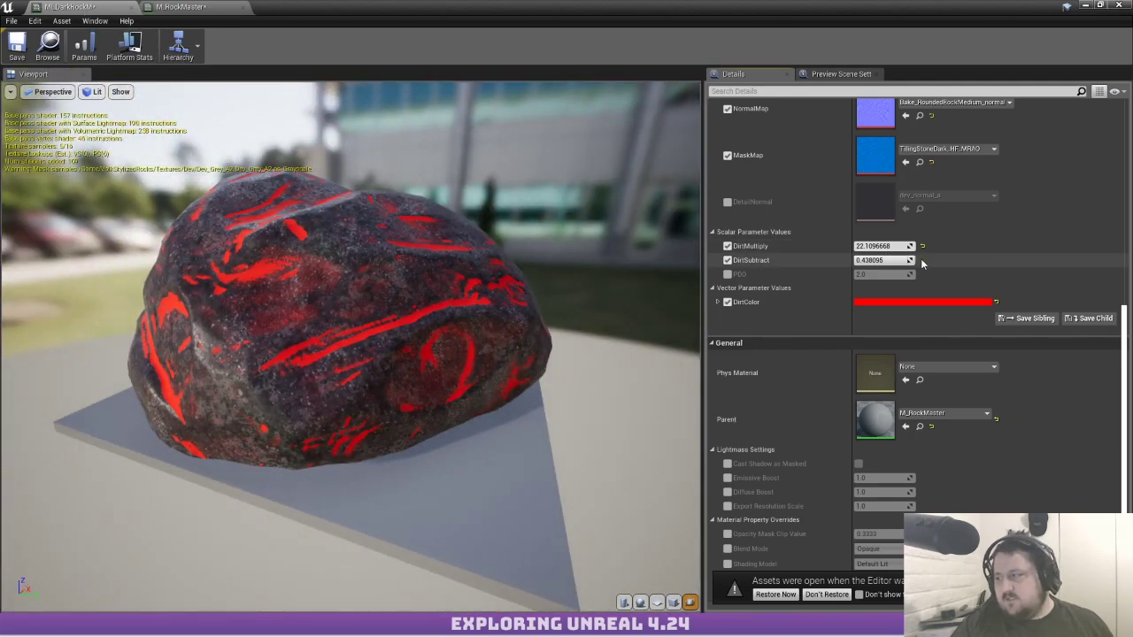
key("Return")
Set DirtMultiply to about 403.84 and examine the dirt pattern on the previewed rock
left_click_drag(442, 301, 411, 350)
left_click_drag(909, 247, 844, 259)
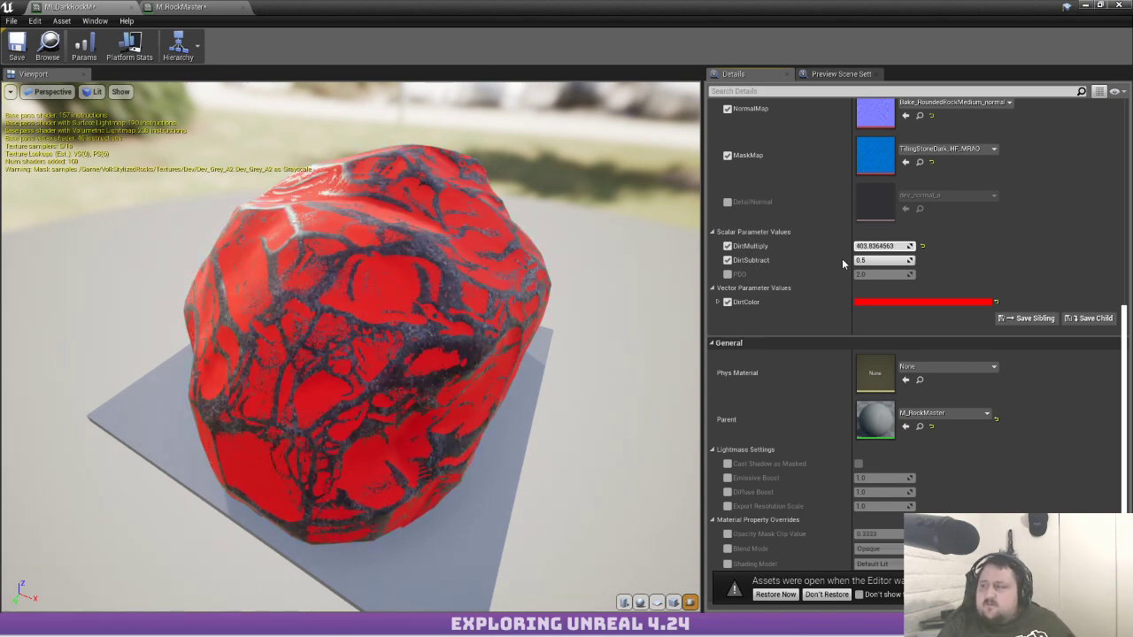
left_click_drag(385, 209, 575, 285)
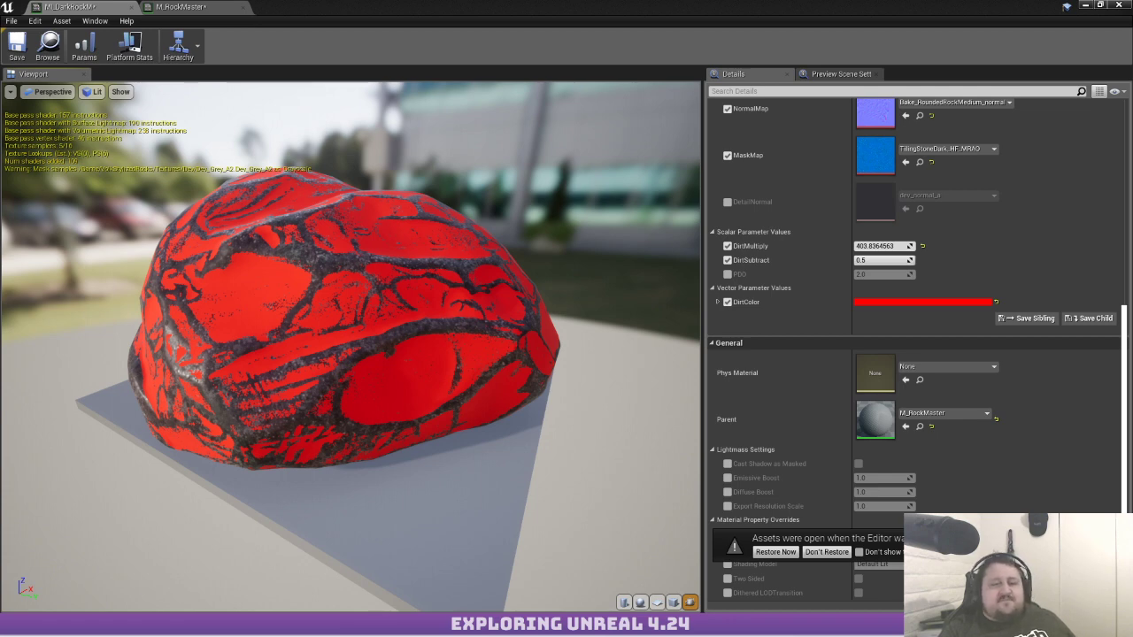
Switch to the Streamlabs OBS stream settings, review the Multistream Rewards and close the settings
left_click_drag(393, 102, 472, 107)
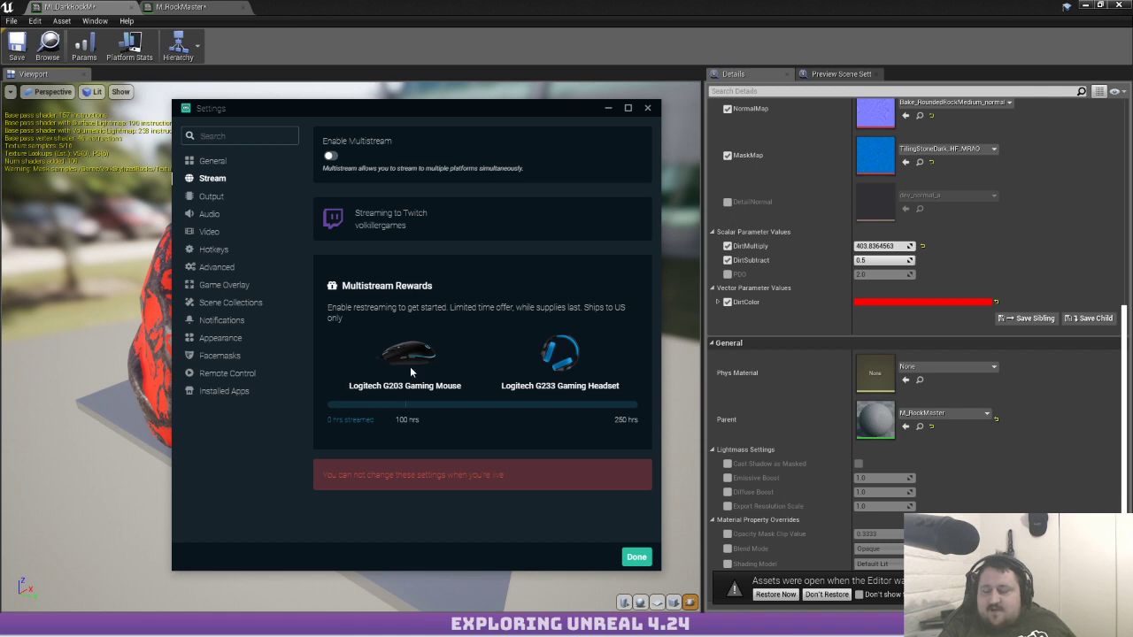
left_click_drag(406, 387, 350, 388)
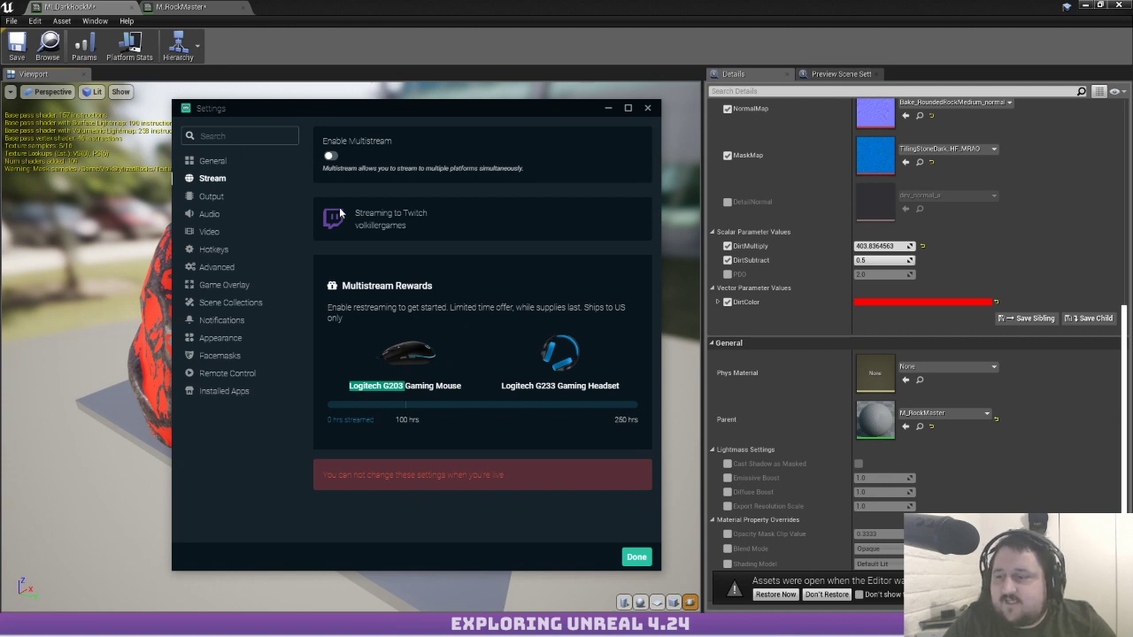
left_click(594, 353)
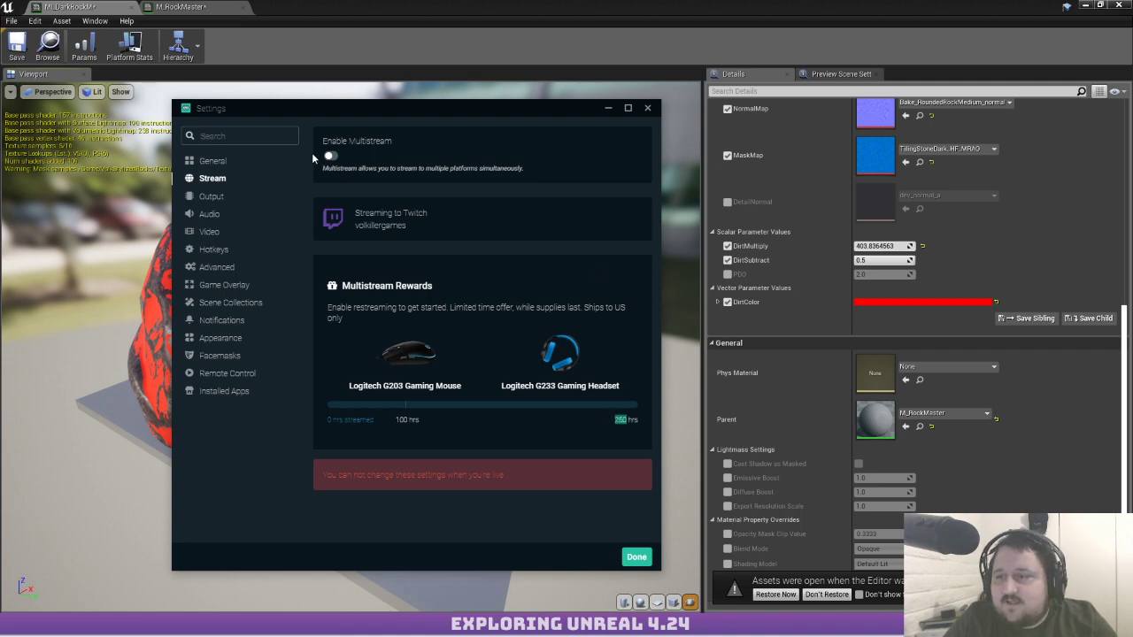
left_click(645, 107)
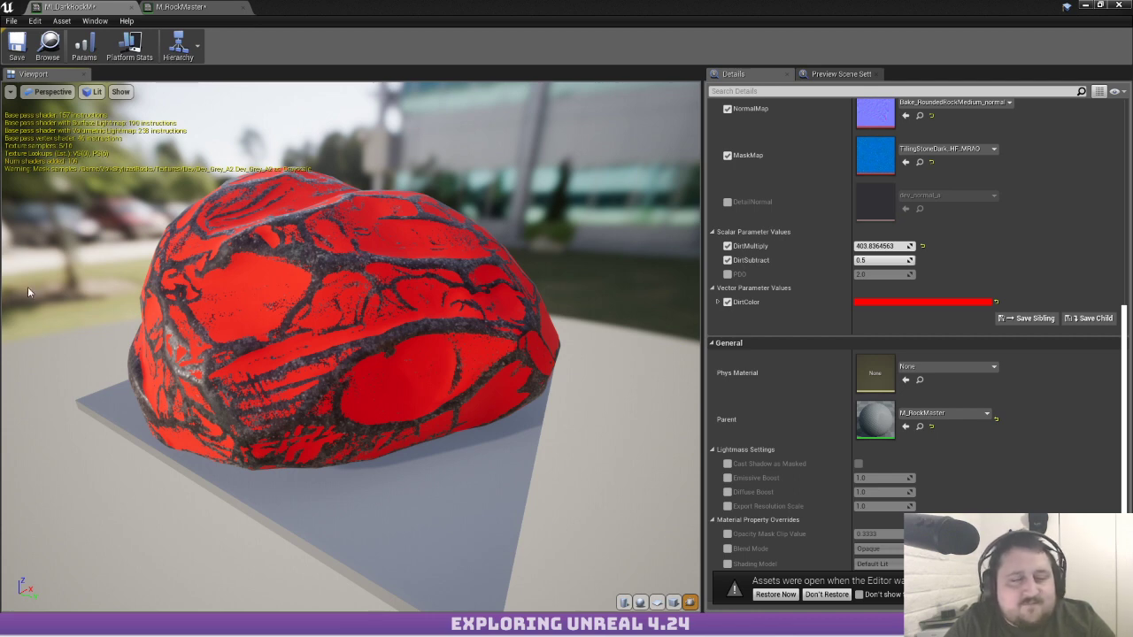
Set DirtMultiply to about 16.94 and inspect the dirt coverage from another side of the rock
mouse_move(881, 246)
left_mouse_down()
mouse_move(921, 246)
mouse_move(861, 246)
left_mouse_up()
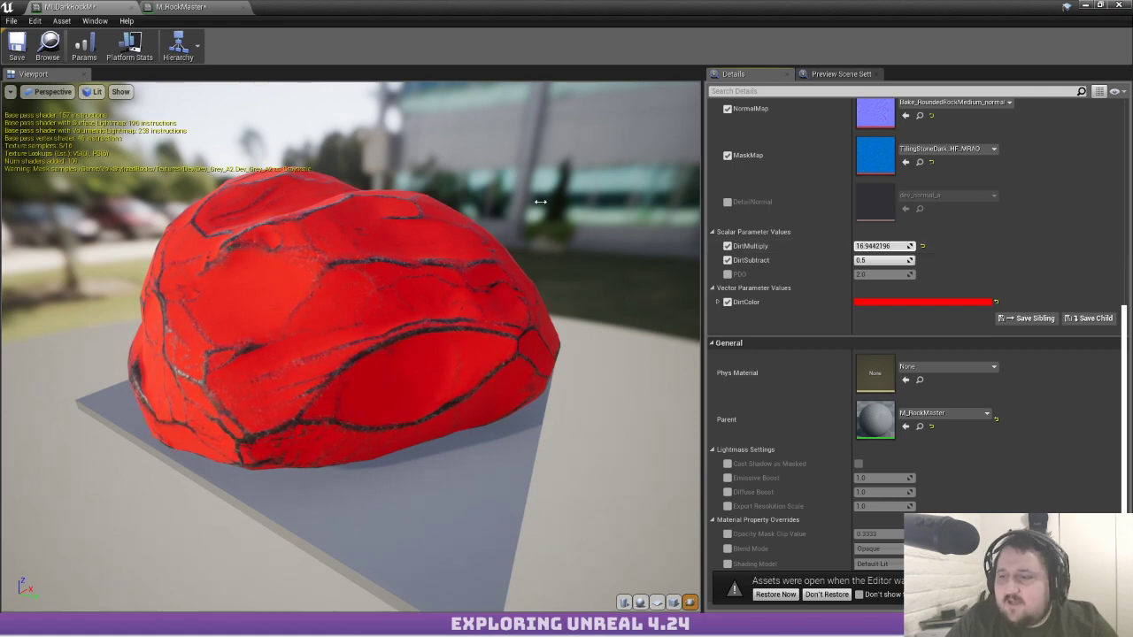
left_click_drag(416, 345, 369, 206)
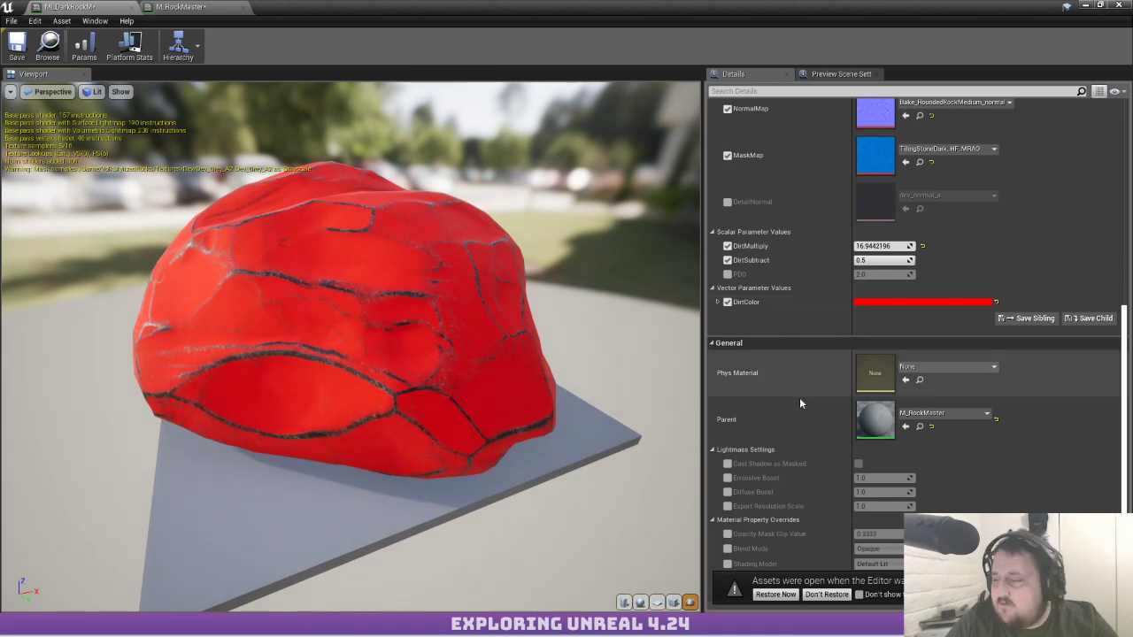
Open the parent material M_RockMaster and place the DirtColor node directly above DiffMap
double_click(868, 421)
scroll(398, 231, "down", 5)
right_click_drag(397, 230, 549, 198)
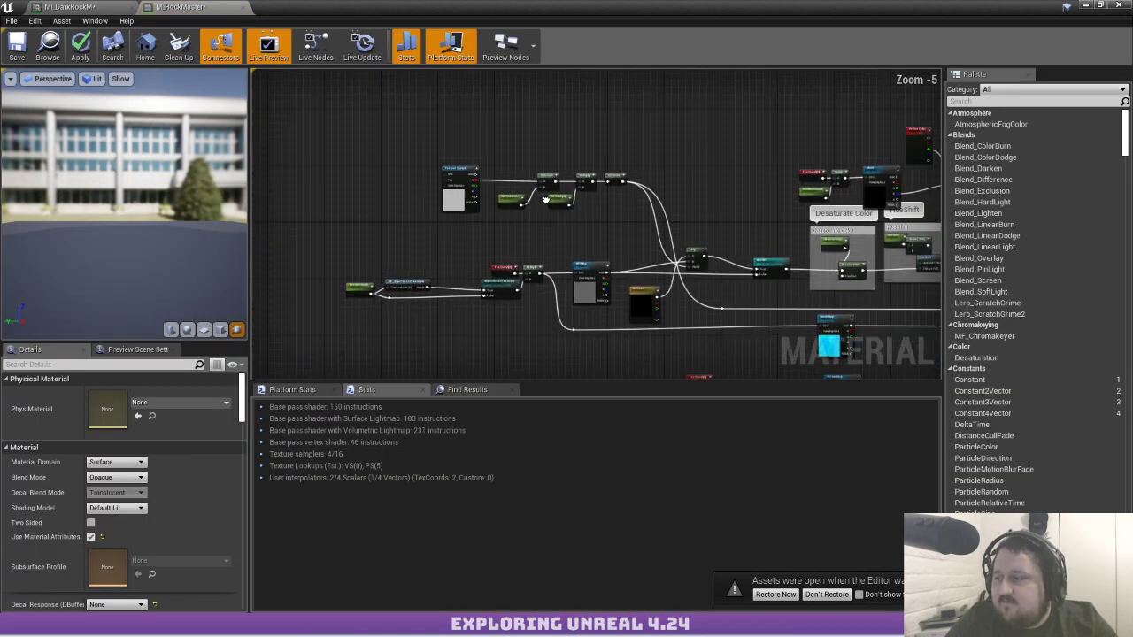
scroll(625, 286, "up", 4)
right_click_drag(619, 284, 549, 285)
left_click_drag(559, 351, 428, 188)
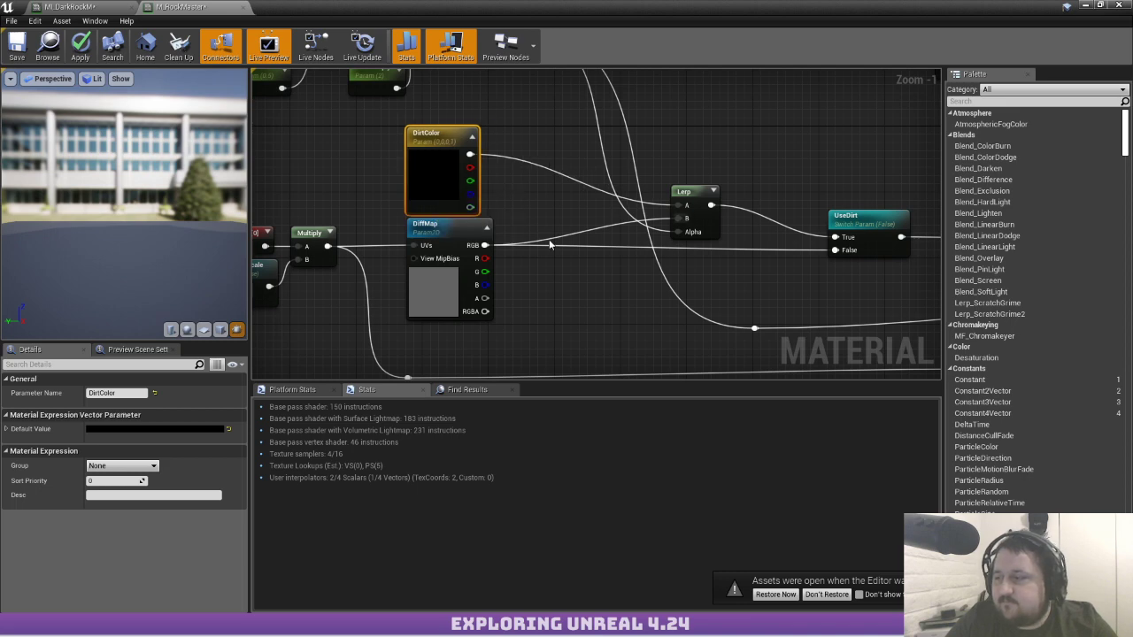
Swap the dirt Lerp inputs so DiffMap feeds A and DirtColor feeds B, and apply the material changes
mouse_move(559, 211)
right_mouse_down()
mouse_move(546, 286)
mouse_move(551, 213)
right_mouse_up()
right_click_drag(630, 226, 621, 245)
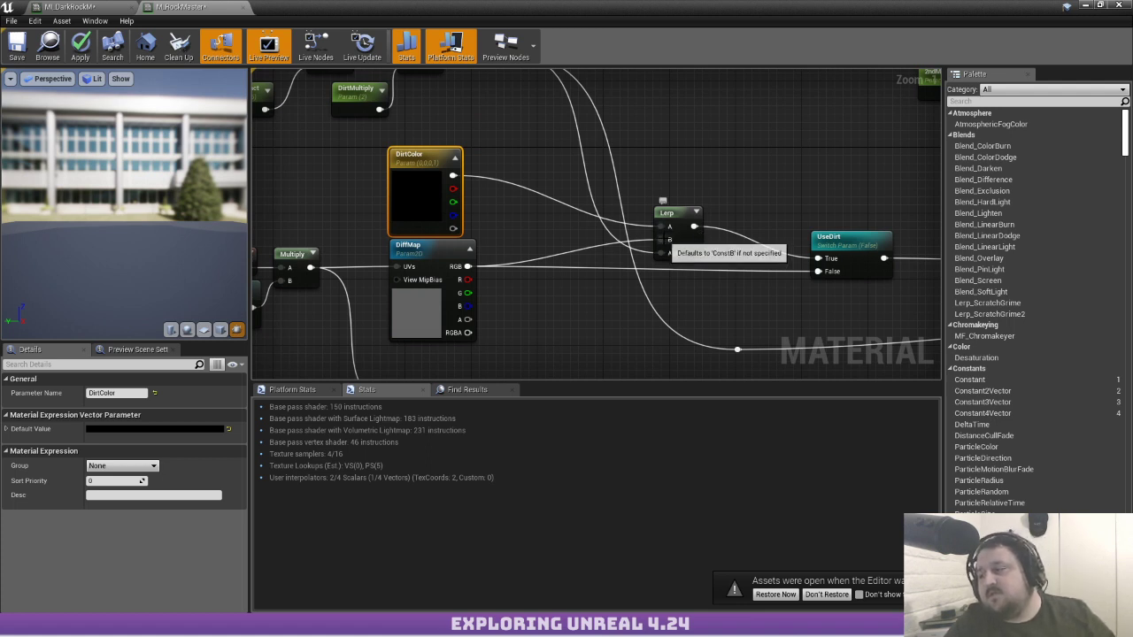
left_click_drag(661, 240, 453, 176, "ctrl")
left_click(553, 163)
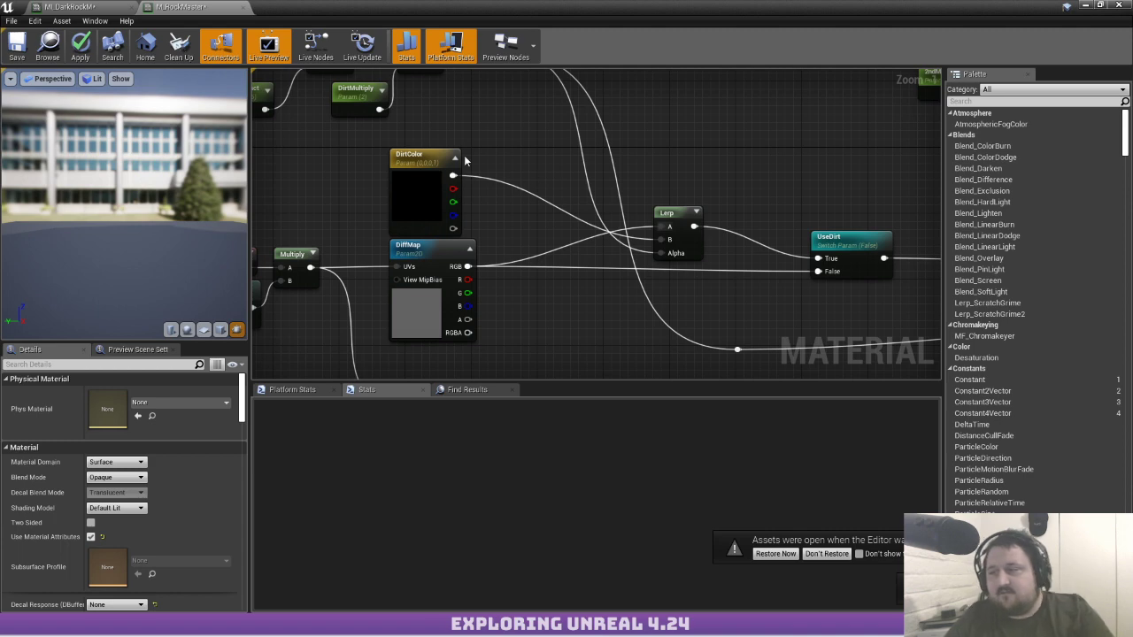
mouse_move(539, 177)
right_mouse_down()
mouse_move(534, 220)
mouse_move(562, 216)
mouse_move(559, 137)
mouse_move(546, 197)
right_mouse_up()
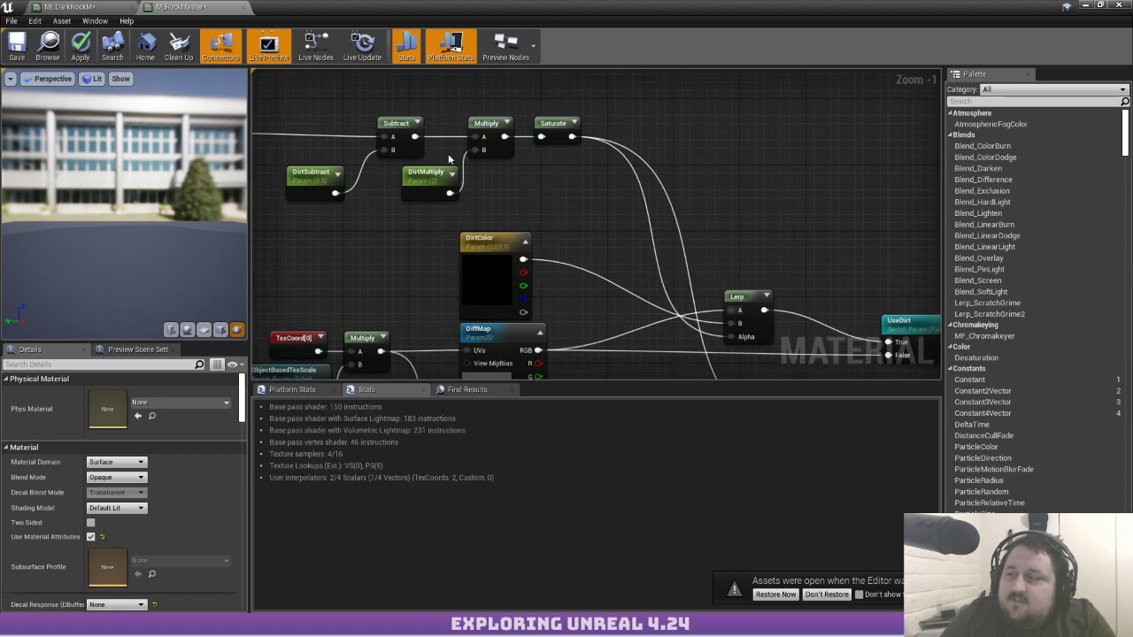
left_click(83, 51)
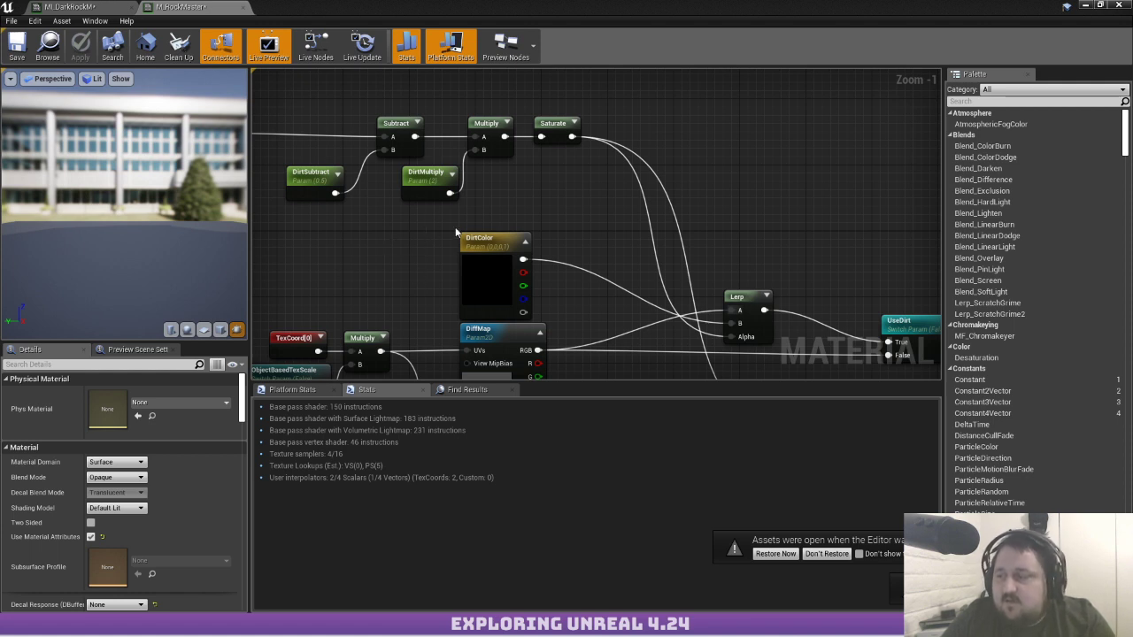
left_click_drag(465, 282, 471, 258)
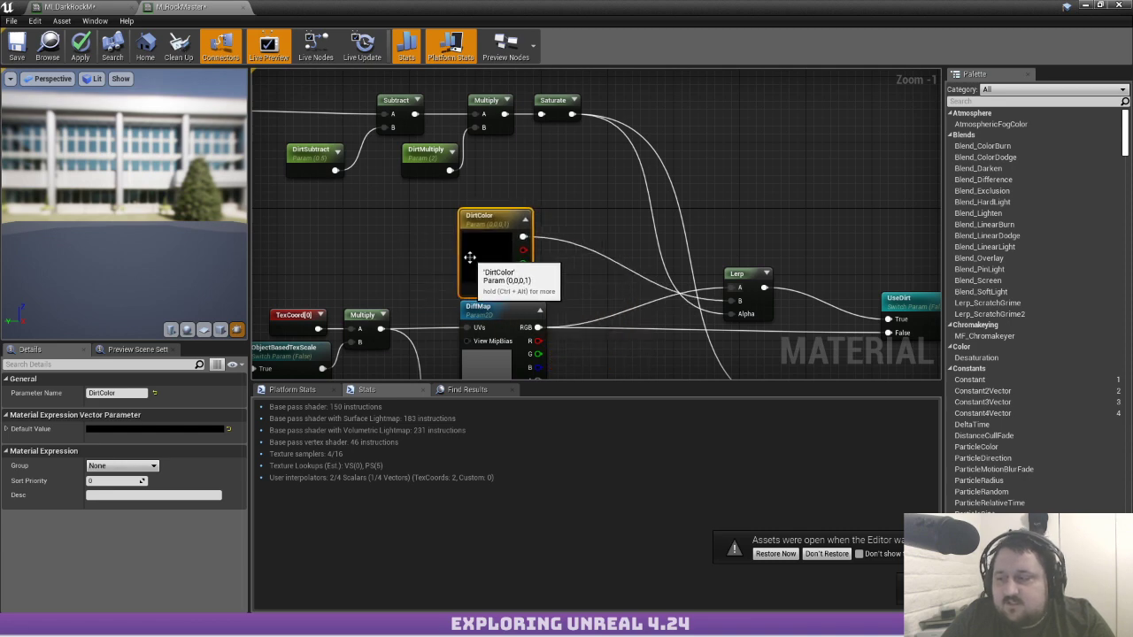
left_click(389, 229)
right_click_drag(567, 254, 476, 237)
mouse_move(379, 231)
left_mouse_down()
mouse_move(427, 264)
mouse_move(356, 263)
mouse_move(386, 244)
mouse_move(371, 236)
left_mouse_up()
left_click(513, 249)
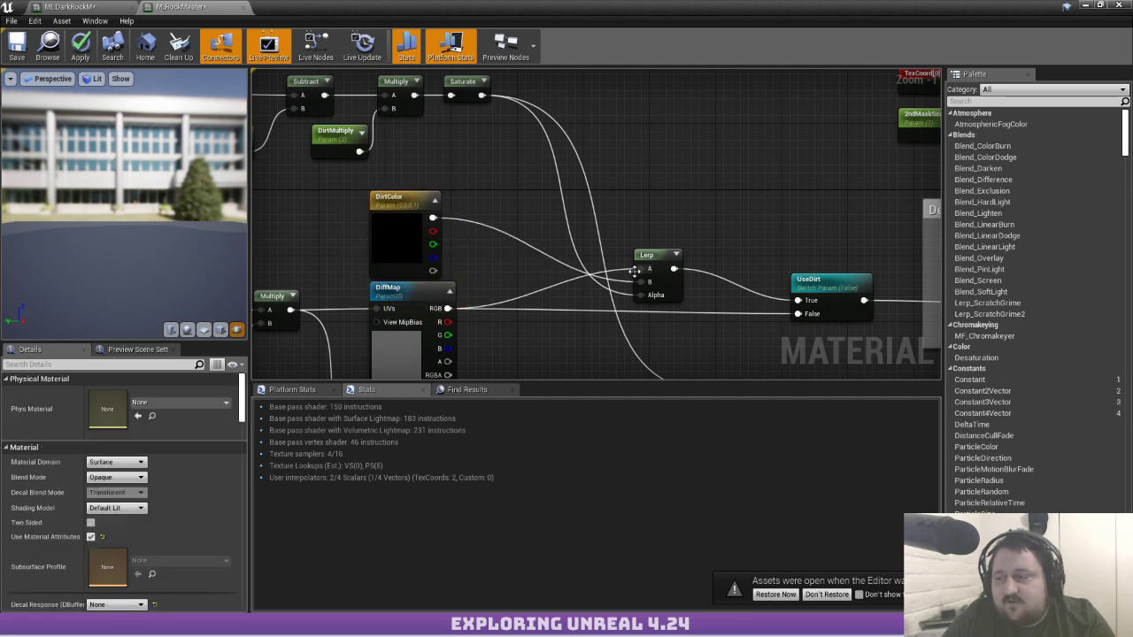
right_click_drag(635, 271, 511, 268)
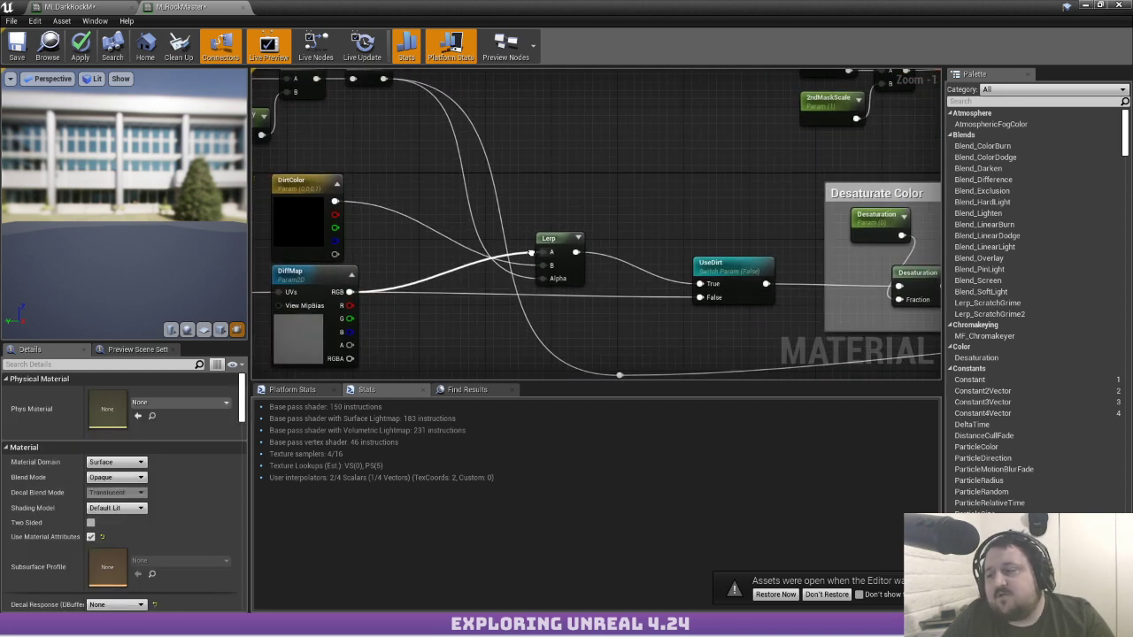
Insert a reroute node on the second Saturate output wire above the dirt Lerp and move the lower reroute node away from the Lerp
double_click(510, 268)
left_click_drag(509, 262, 489, 140)
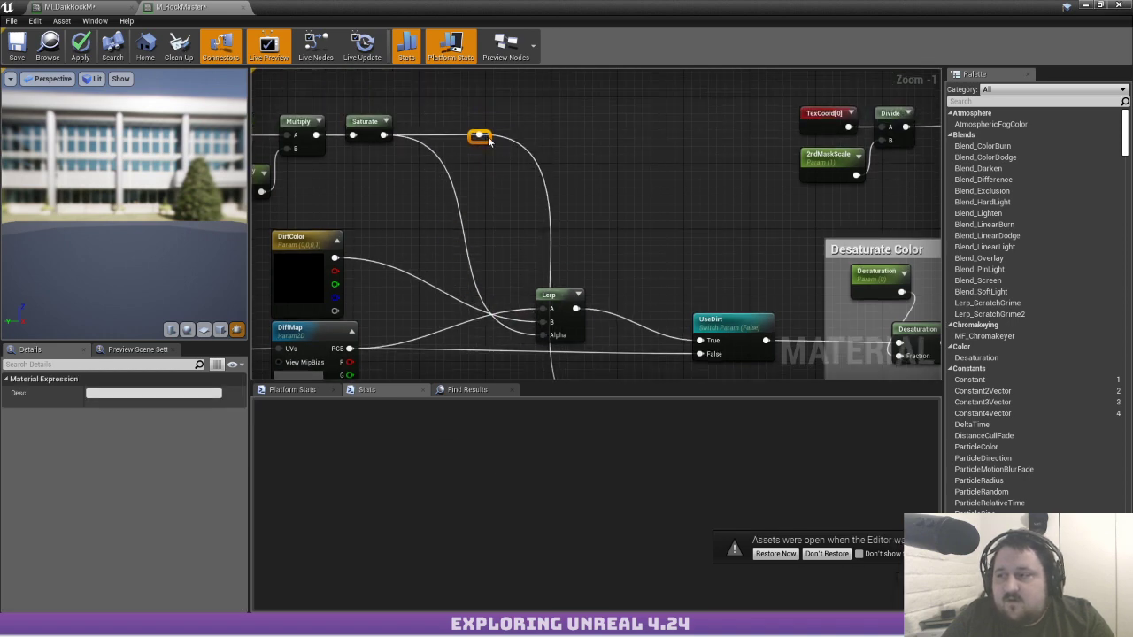
left_click(600, 225)
right_click_drag(656, 310, 588, 236)
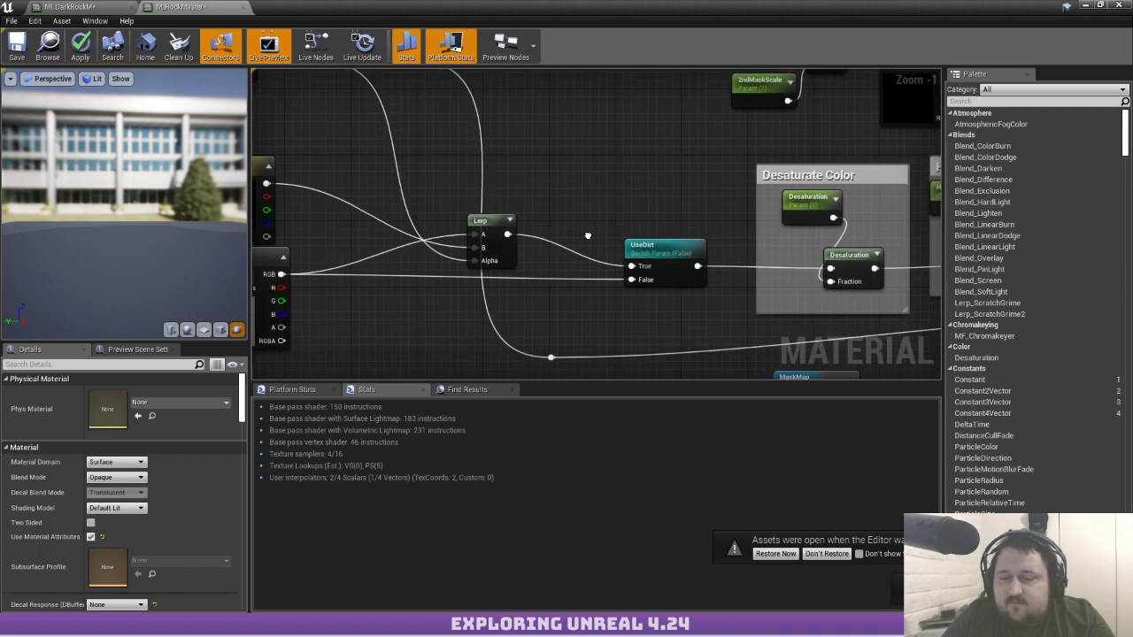
scroll(588, 236, "down", 2)
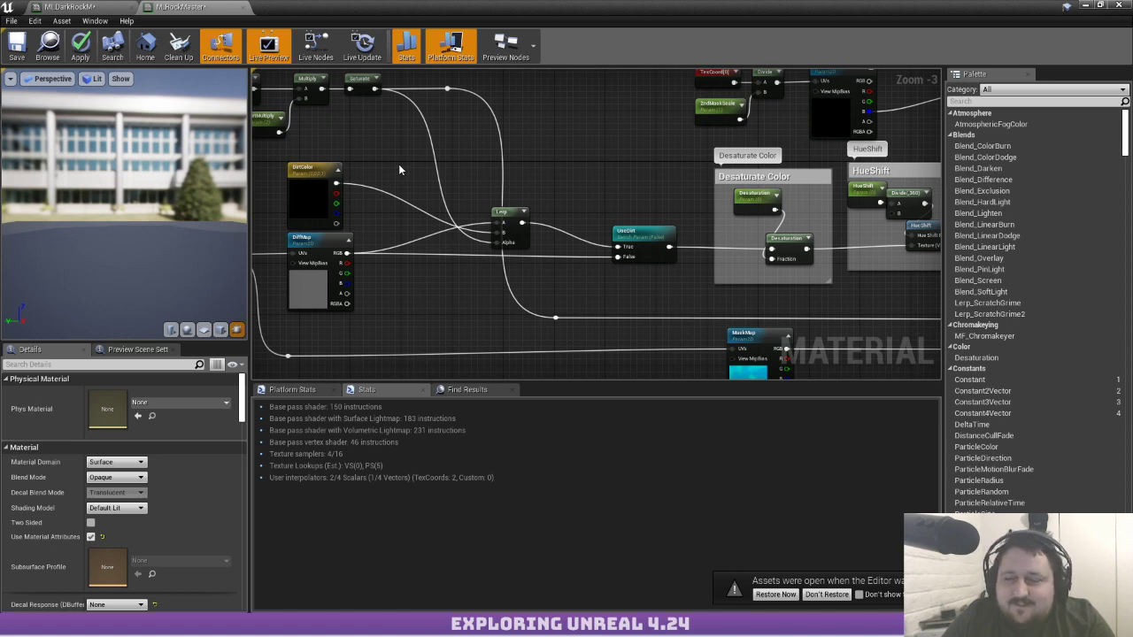
left_click_drag(556, 318, 640, 320)
left_click(561, 286)
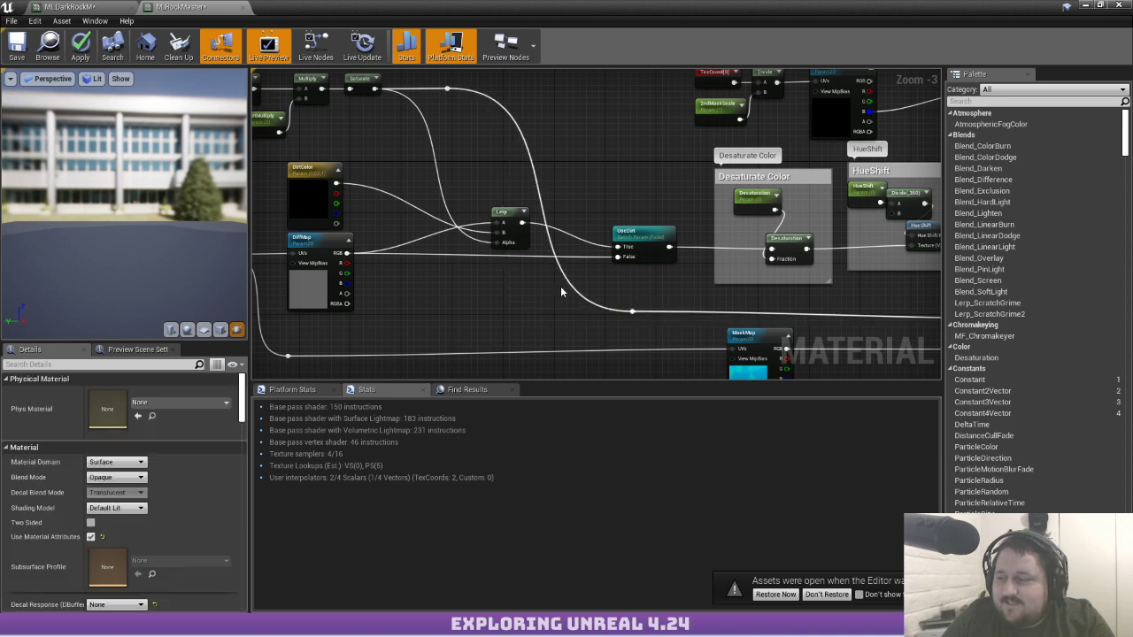
Move the MF_MRAO Roughness connection to input A of the roughness Lerp
right_click_drag(687, 308, 578, 237)
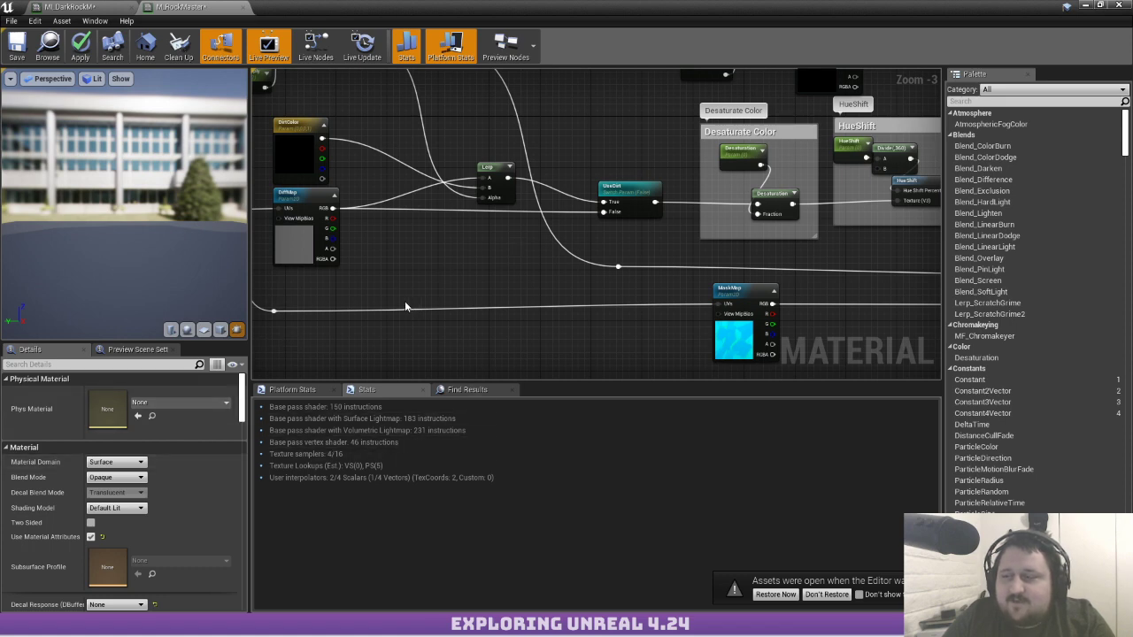
right_click_drag(551, 294, 255, 230)
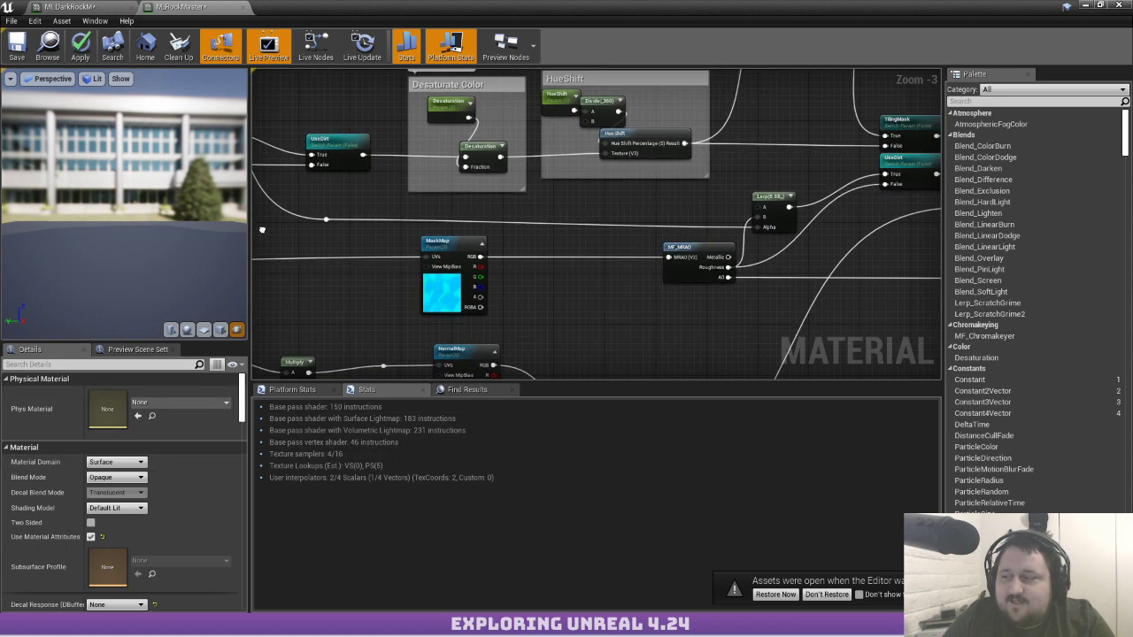
scroll(262, 229, "down", 1)
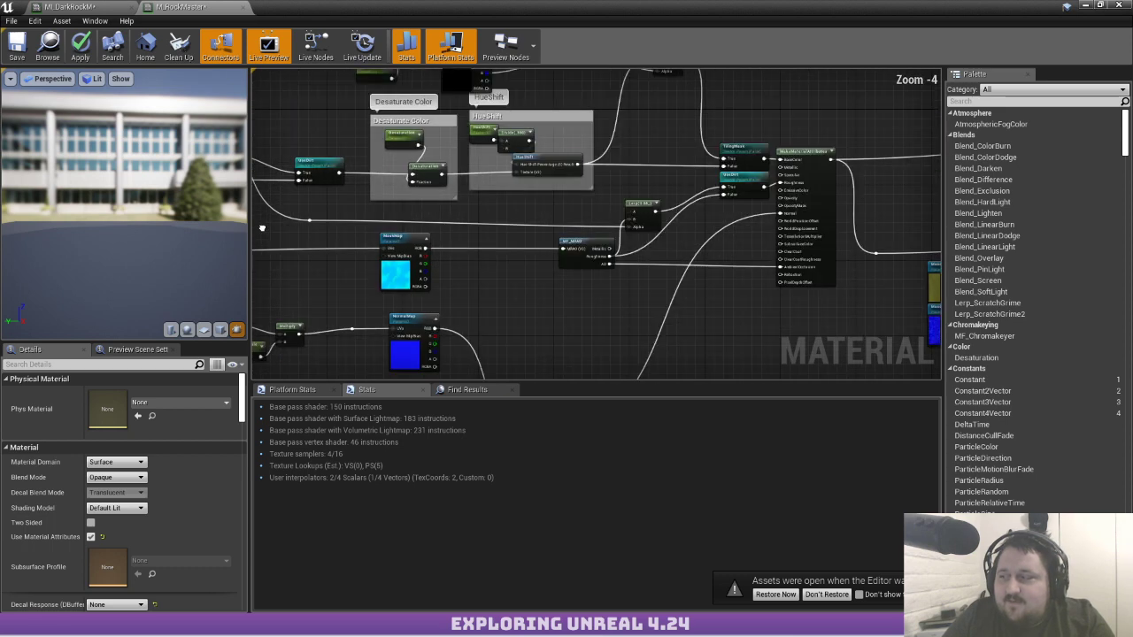
scroll(585, 215, "up", 3)
left_click_drag(675, 202, 493, 193)
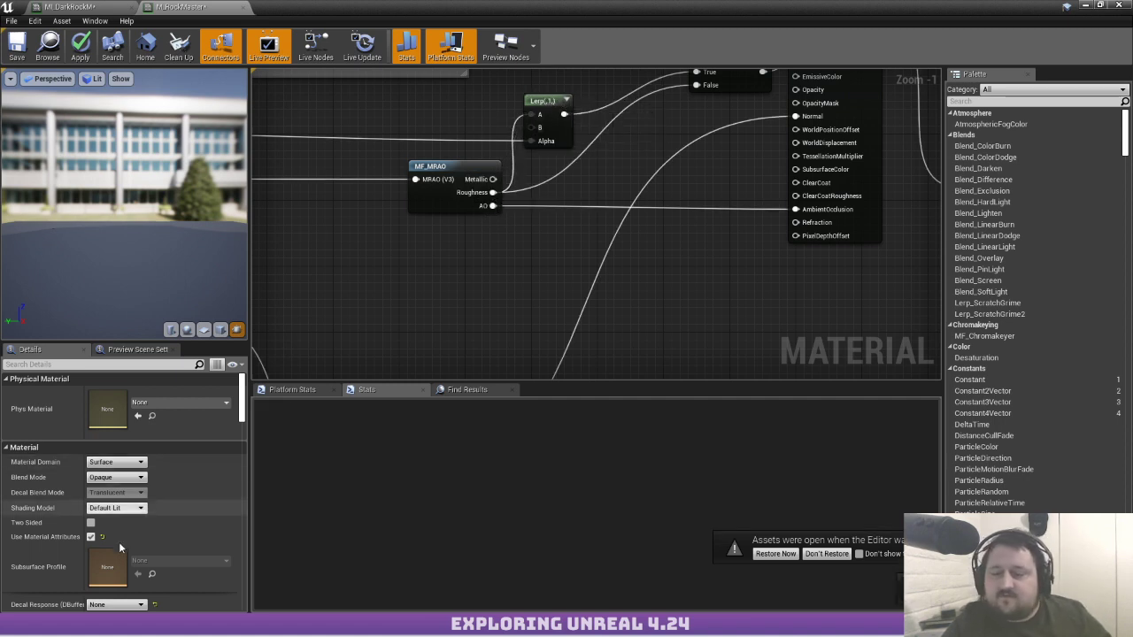
Set the roughness Lerp's Const B to 0.88 and apply the material changes
left_click(547, 111)
left_click(116, 409)
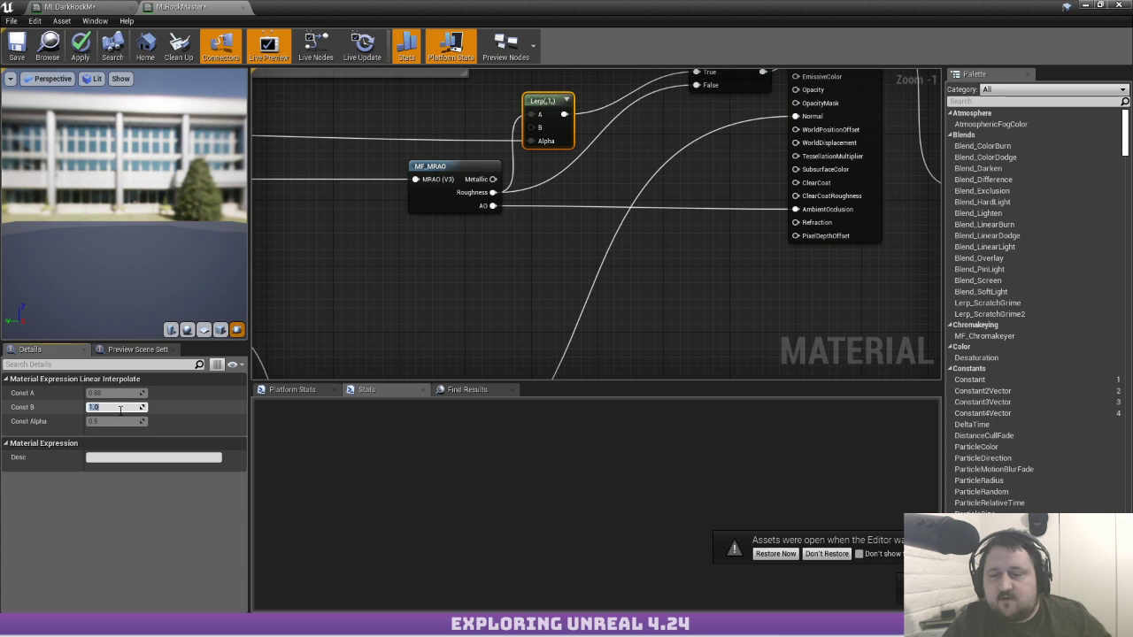
type("0.88")
key("Return")
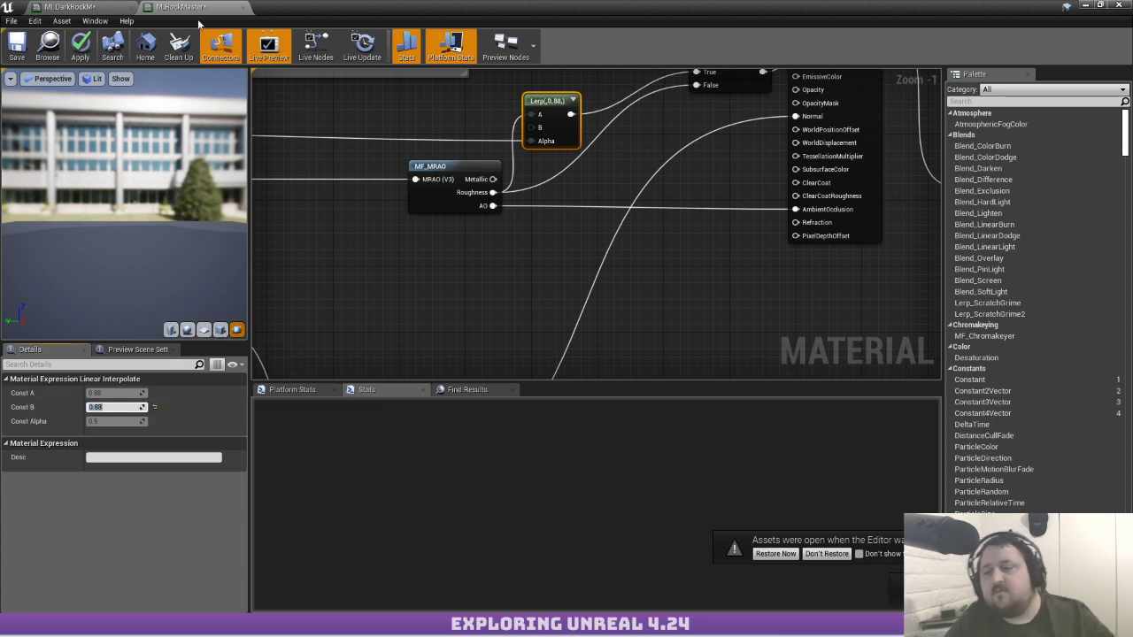
left_click(79, 46)
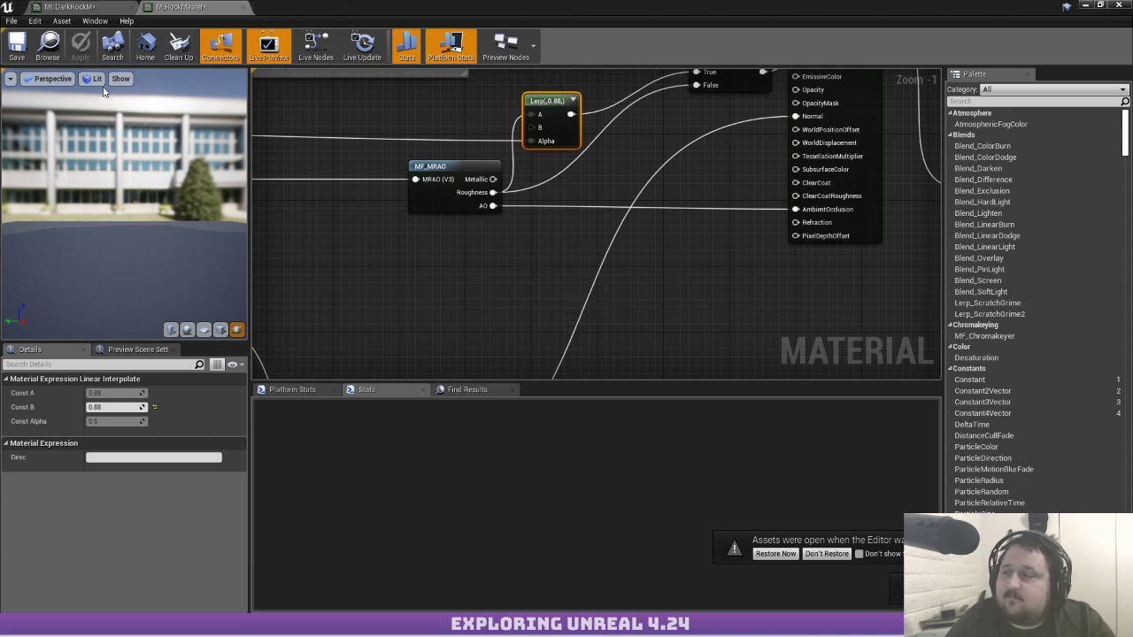
Review the tiling mask and BlendColor nodes in M_RockMaster and return to the dark rock material instance to check the rock
scroll(423, 187, "down", 3)
right_click_drag(424, 186, 343, 302)
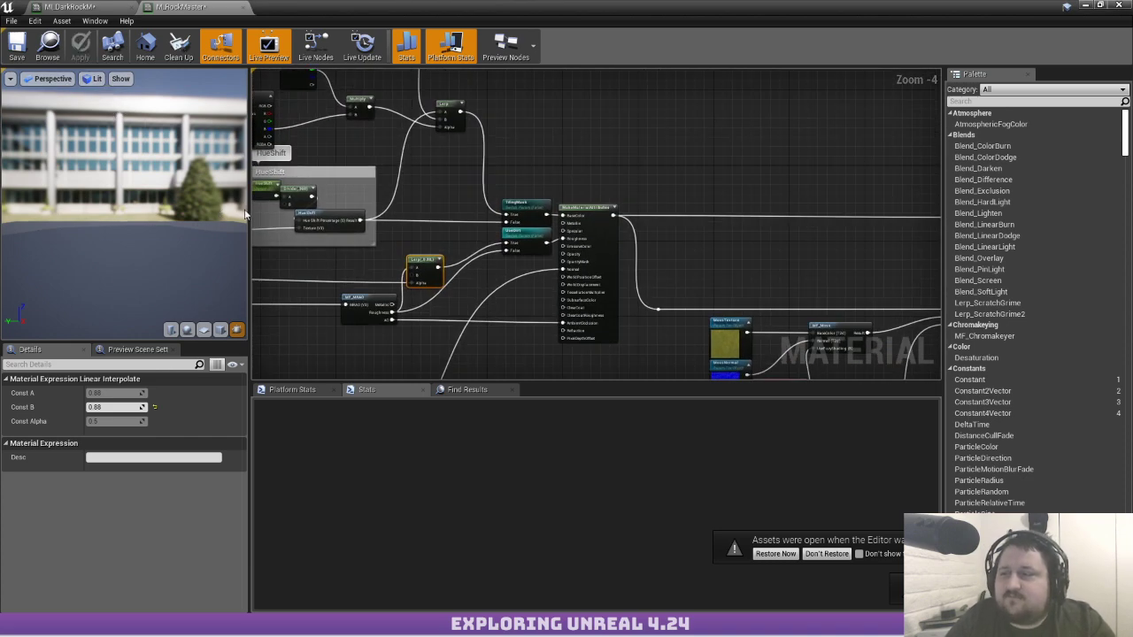
right_click_drag(308, 184, 462, 273)
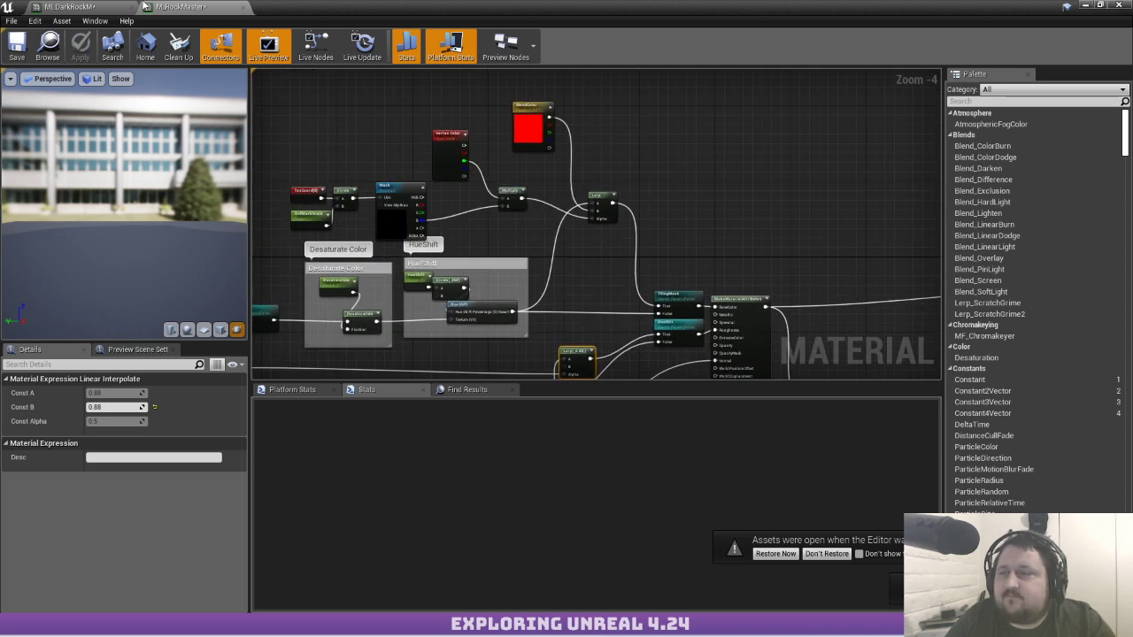
left_click(122, 6)
left_click_drag(346, 213, 364, 292)
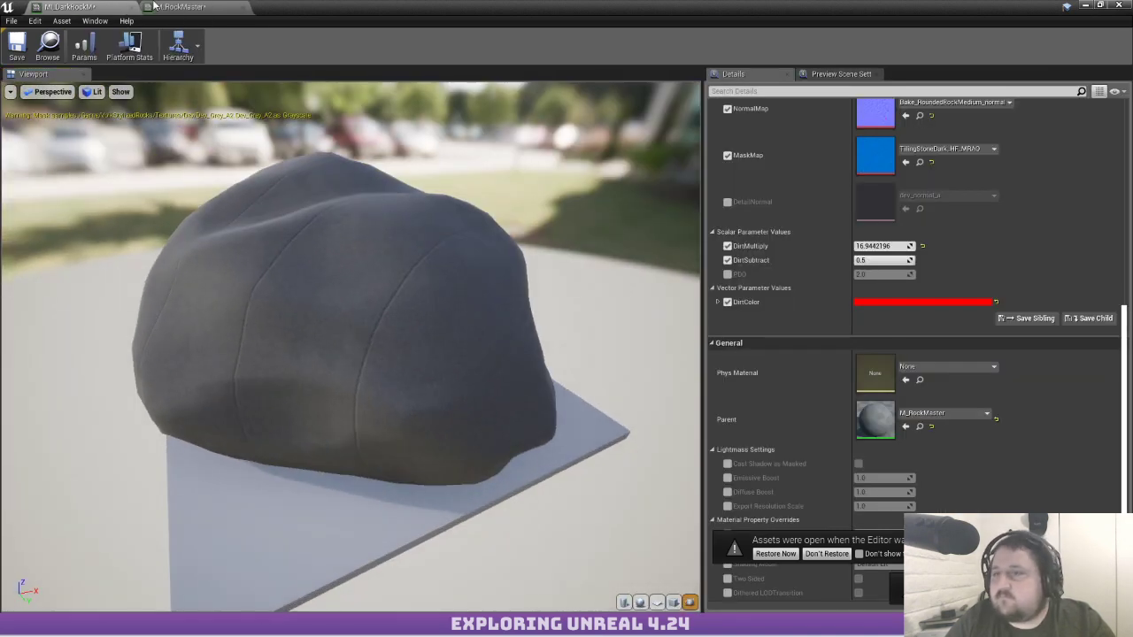
left_click(168, 7)
left_click(71, 7)
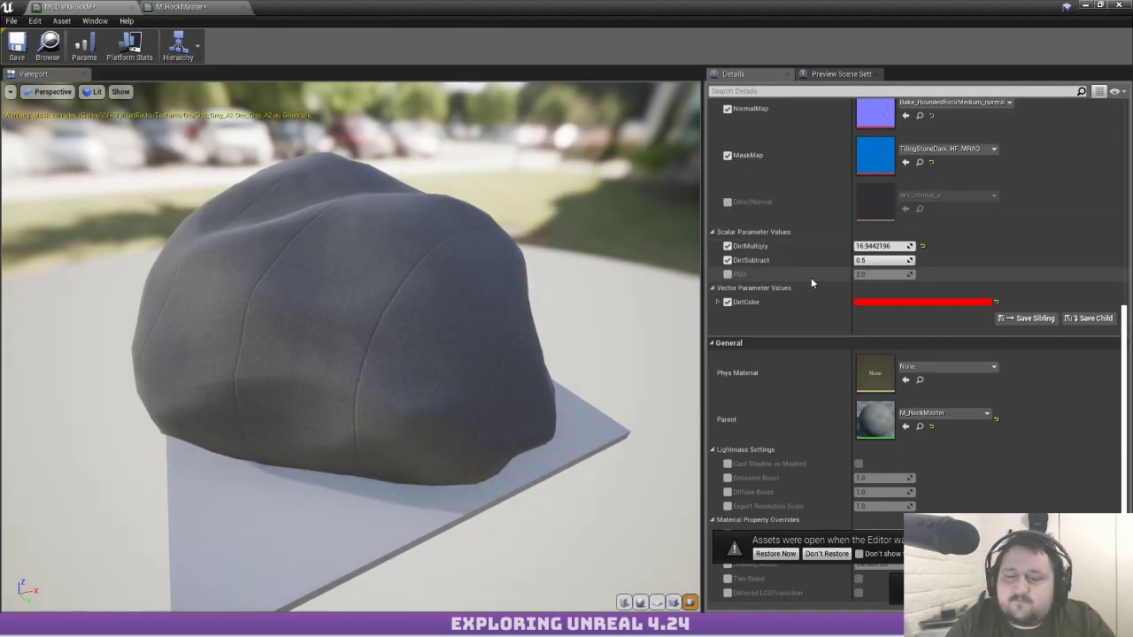
Turn on the TilingMask switch and enable the Mask texture override in the dark rock material instance
scroll(811, 281, "up", 5)
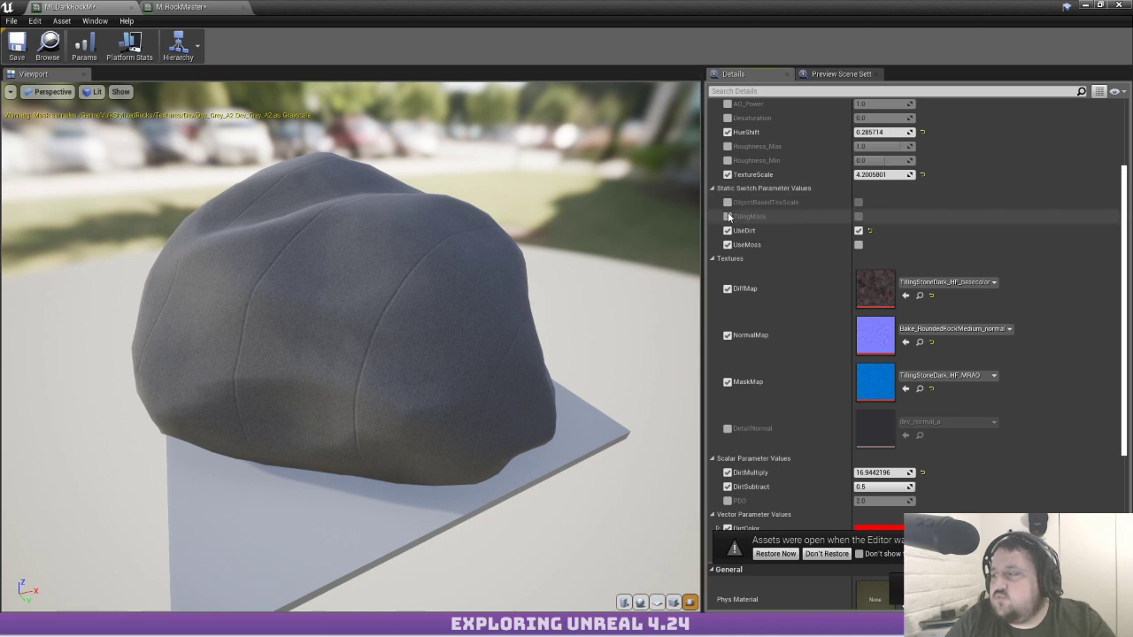
left_click(861, 216)
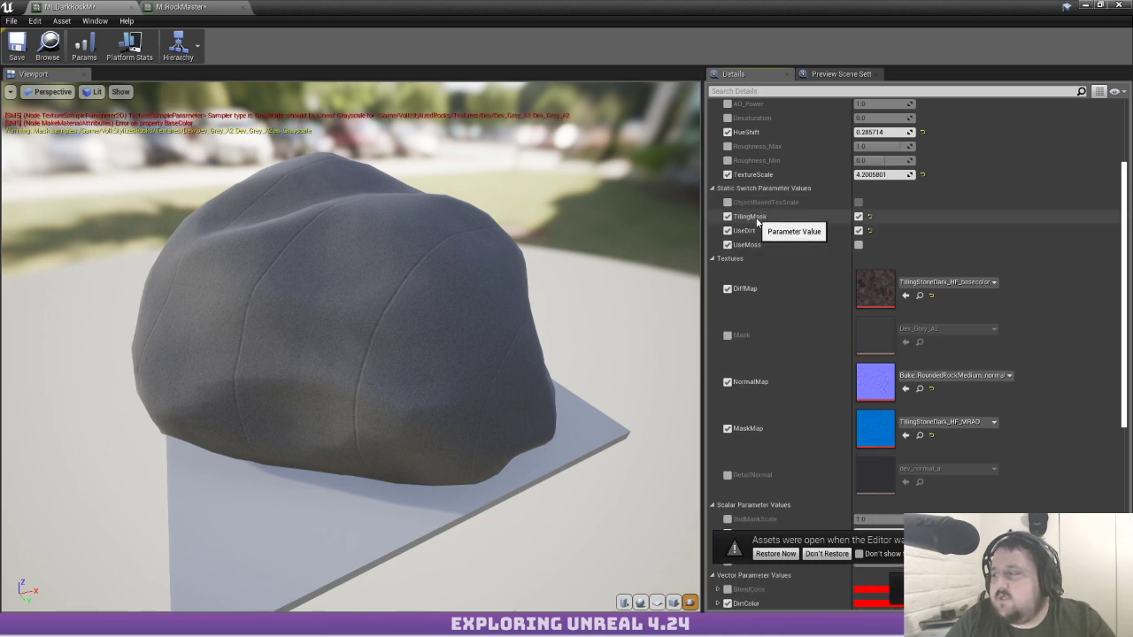
left_click(727, 336)
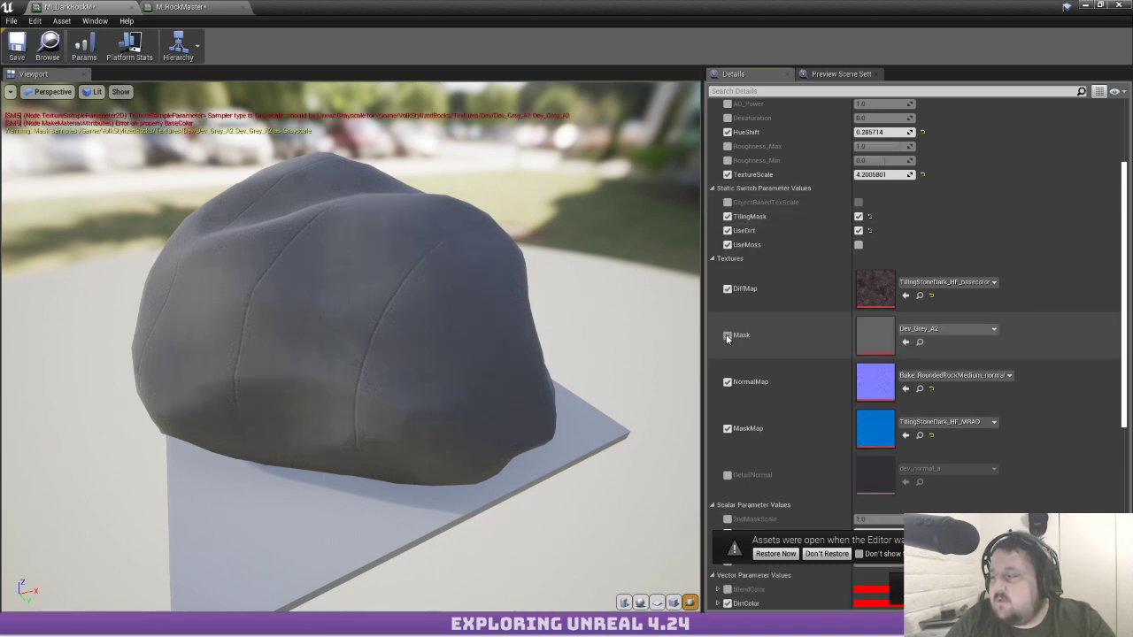
left_click(872, 333)
left_click(1077, 323)
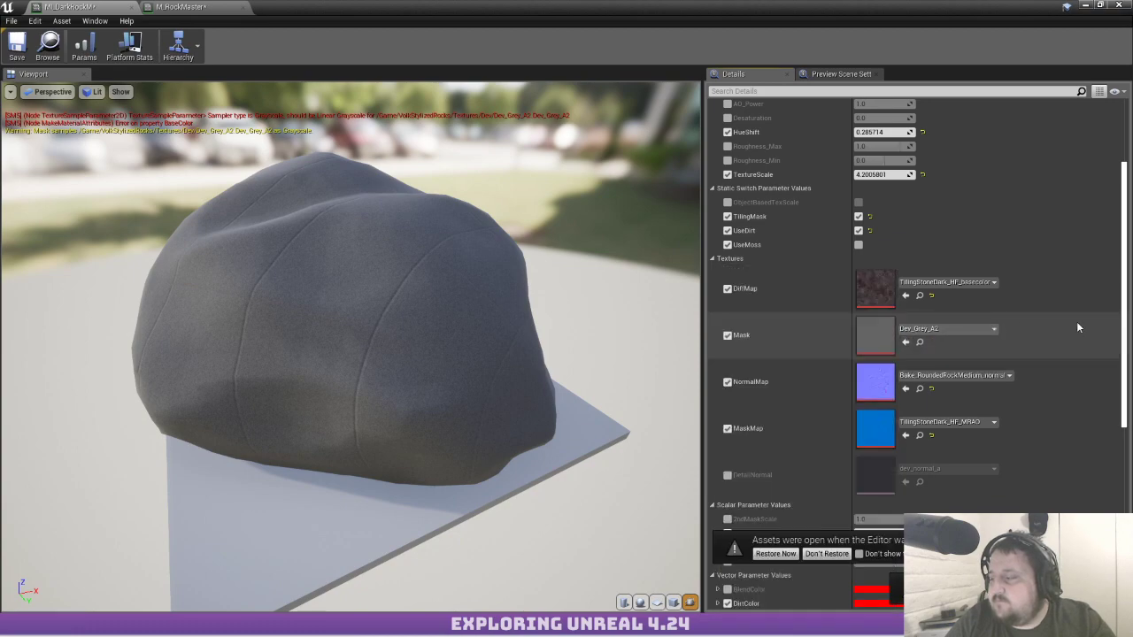
scroll(930, 313, "down", 3)
Search the system for "des" and open the match, and reposition the material instance window over the level editor
left_click_drag(712, 7, 522, 43)
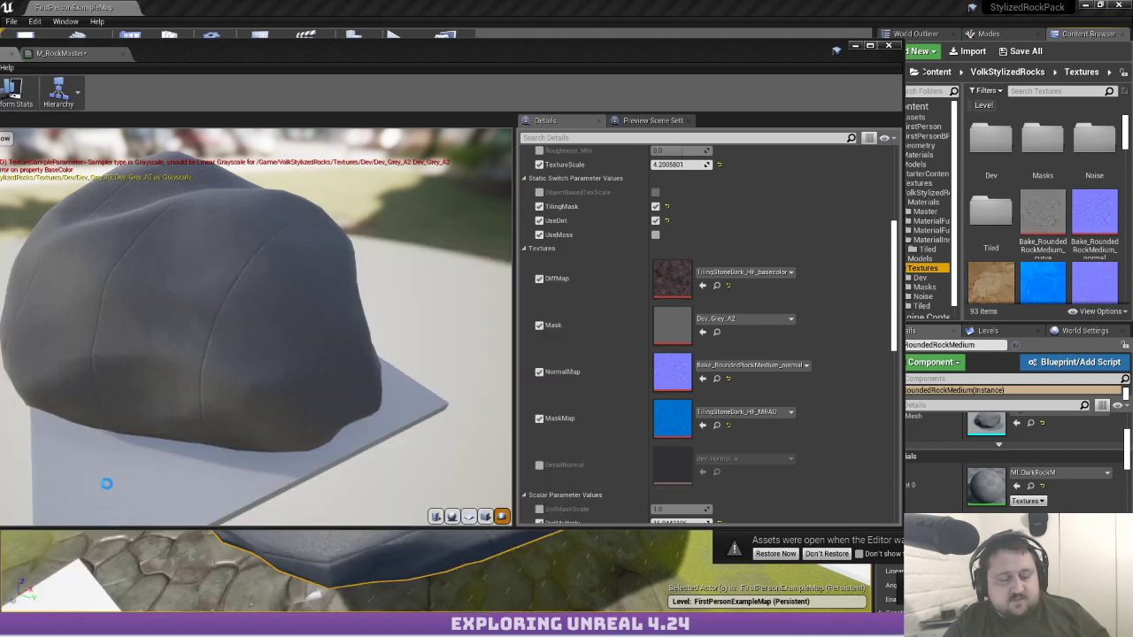
key("super")
type("des")
key("Return")
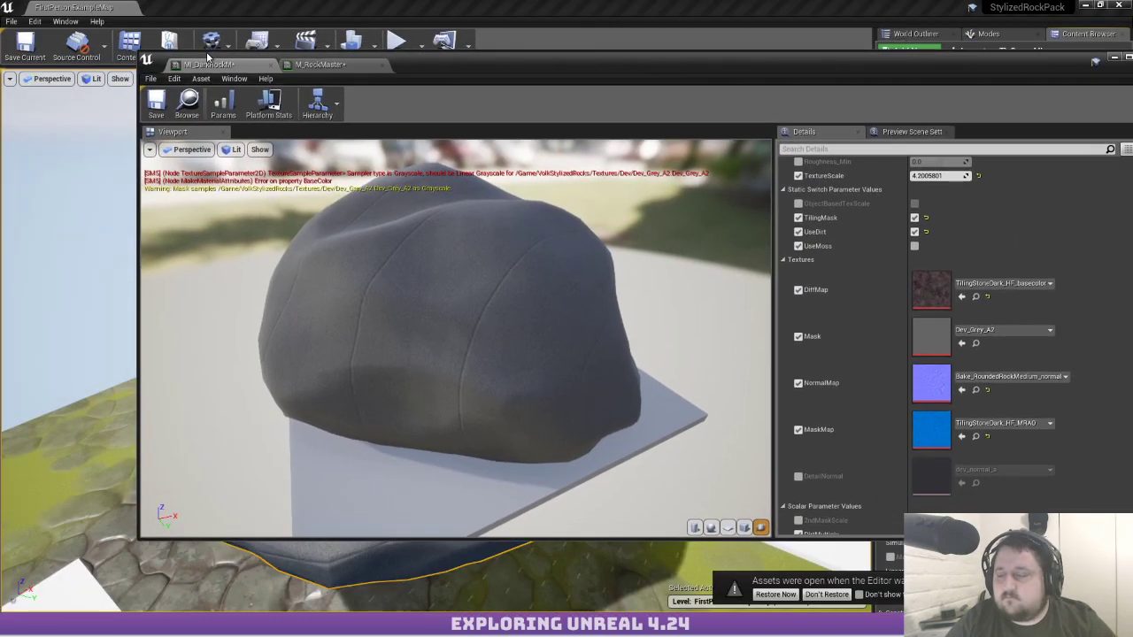
left_click_drag(208, 57, 82, 410)
mouse_move(532, 210)
right_mouse_down()
mouse_move(532, 191)
mouse_move(522, 194)
right_mouse_up()
left_click_drag(496, 417, 474, 107)
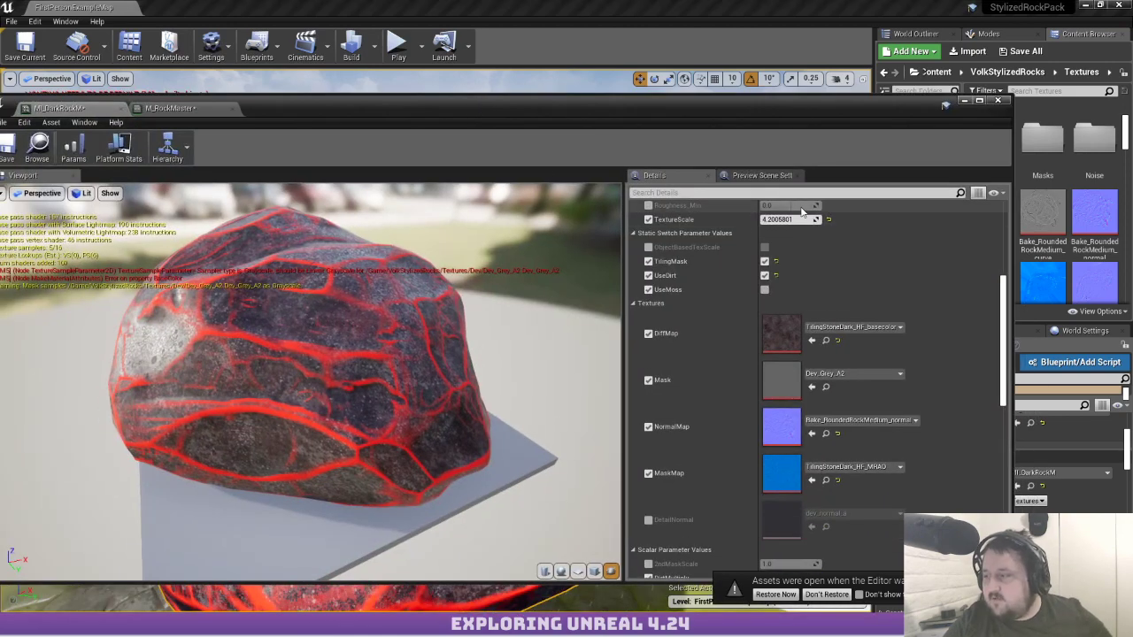
Reset TextureScale to 1.0, try DirtMultiply at about 2.36 and 8.97, and reset DirtMultiply to its default
mouse_move(788, 220)
left_mouse_down()
mouse_move(752, 219)
mouse_move(791, 219)
left_mouse_up()
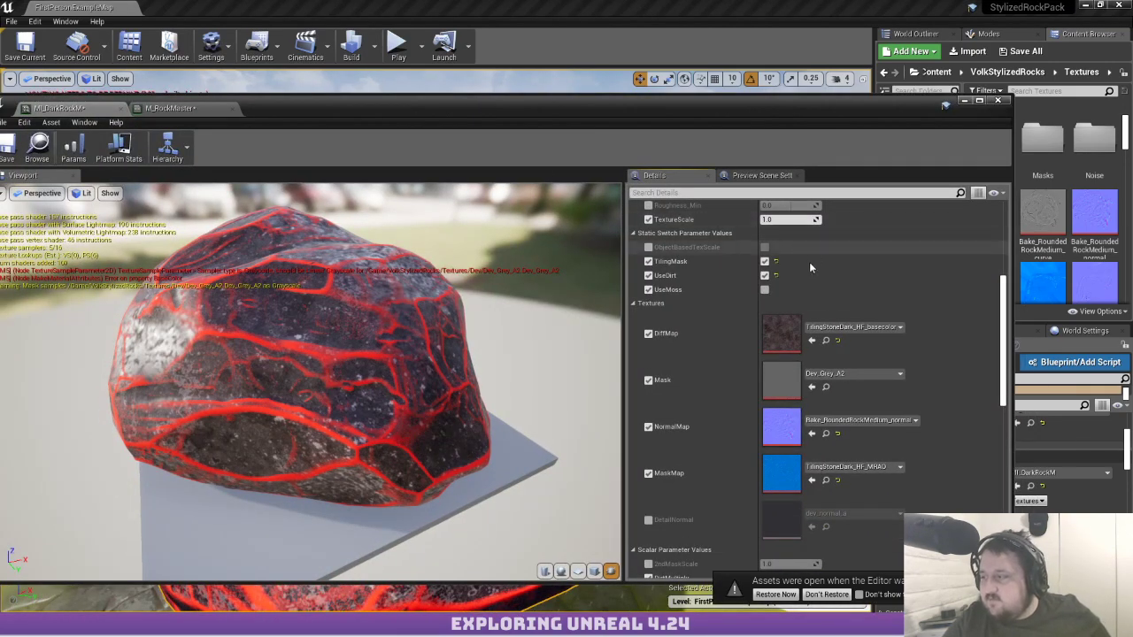
scroll(809, 262, "down", 5)
mouse_move(788, 333)
left_mouse_down()
mouse_move(814, 333)
mouse_move(764, 333)
mouse_move(787, 333)
left_mouse_up()
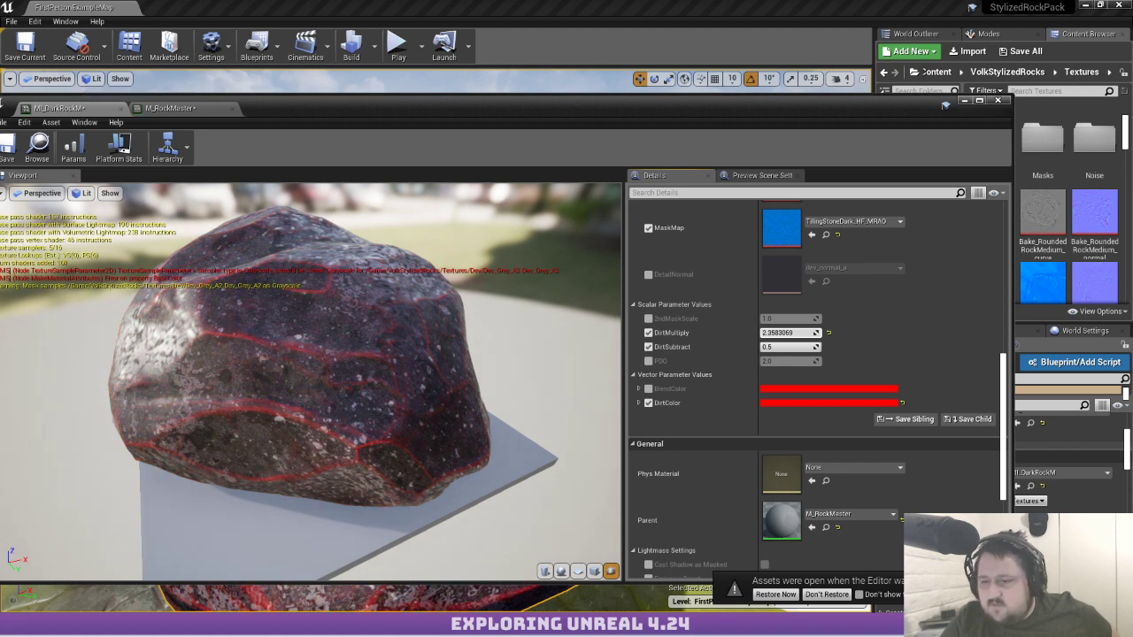
left_click(829, 333)
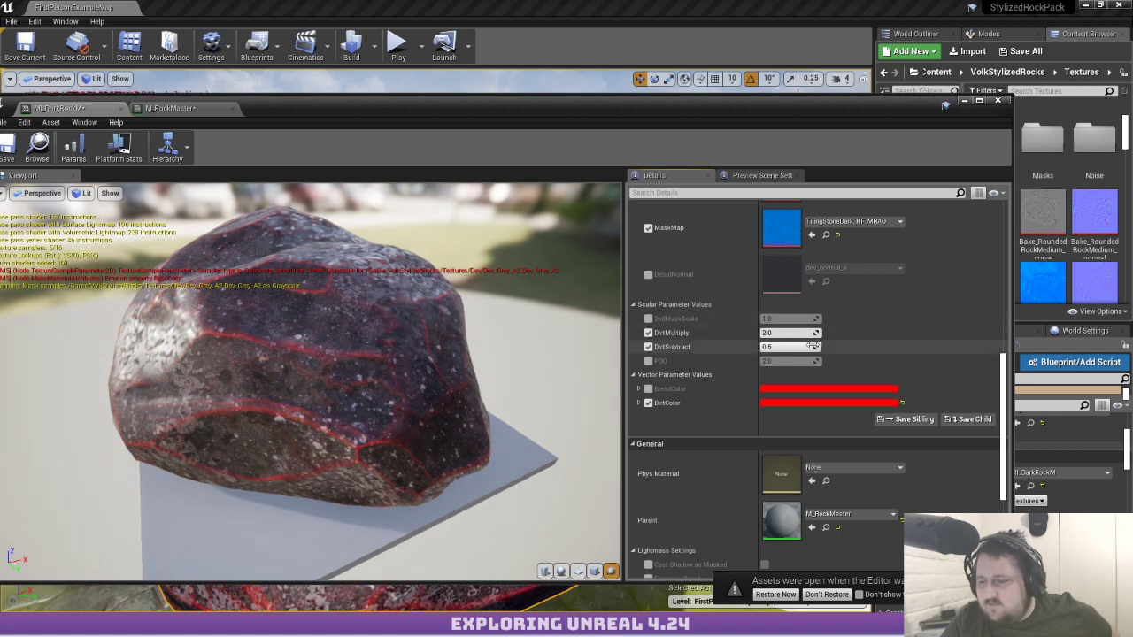
left_click_drag(787, 333, 810, 333)
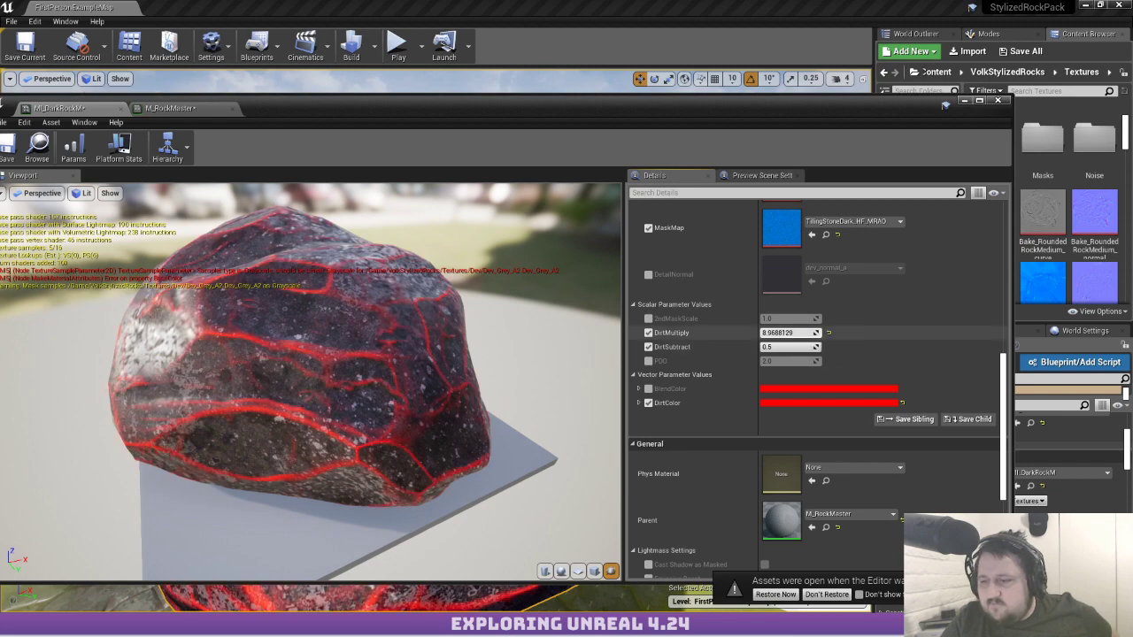
left_click(830, 332)
Set DirtMultiply to about -1.16 and inspect the dirt coverage from other sides of the rock
left_click_drag(493, 328, 26, 332)
left_click_drag(783, 333, 734, 333)
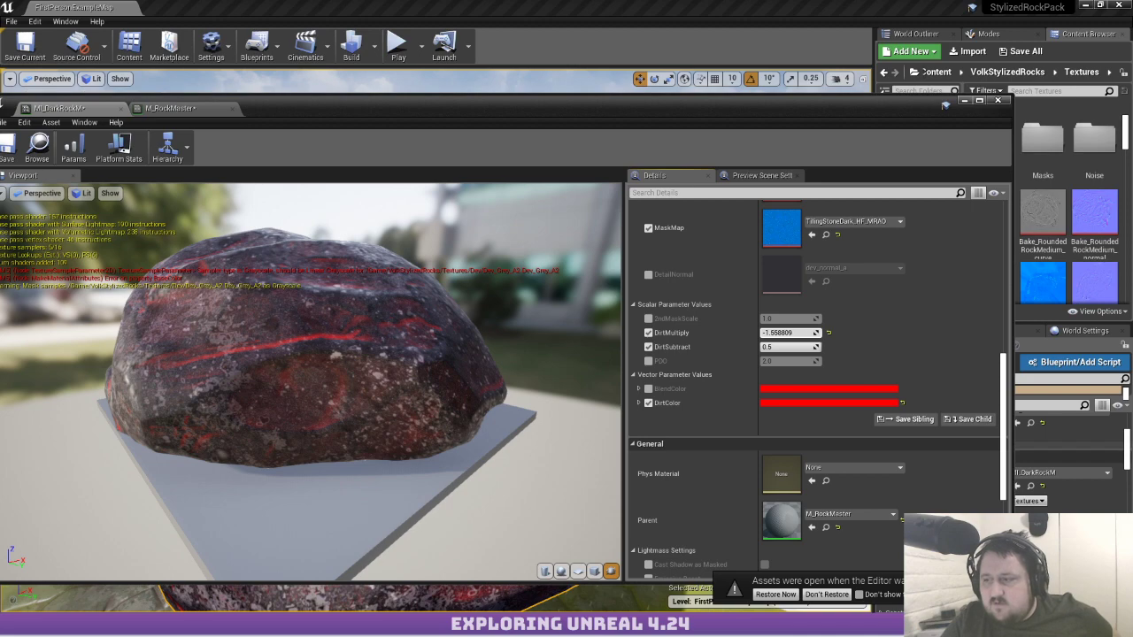
left_click_drag(784, 333, 761, 333)
left_click_drag(425, 263, 13, 279)
left_click_drag(310, 354, 403, 271)
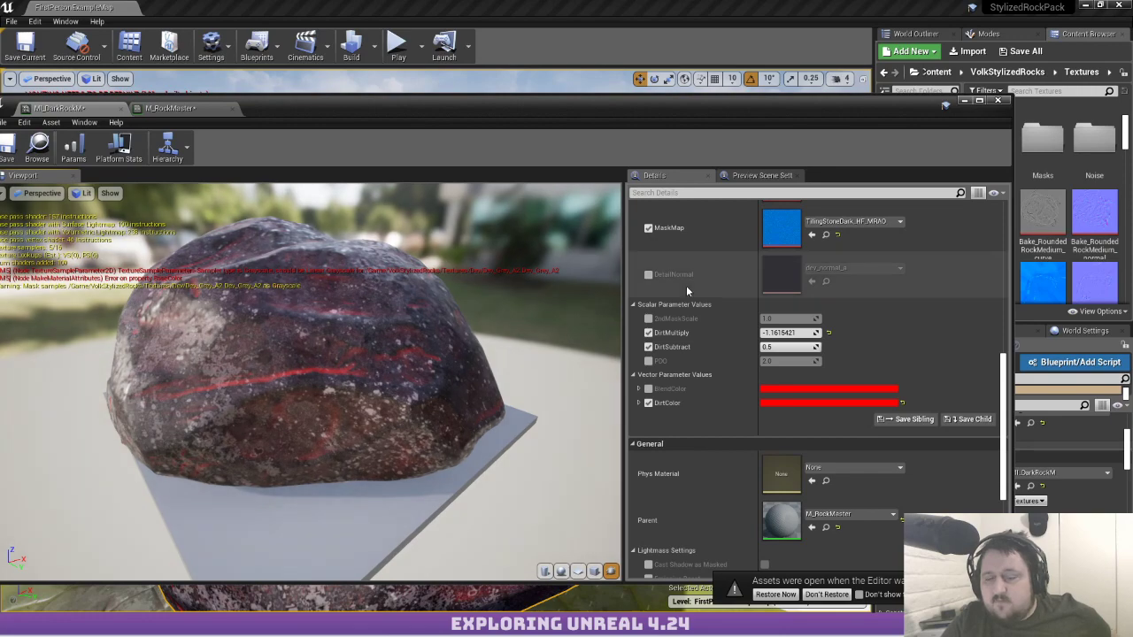
Enable the BlendColor override, set it to a saturated blue with hue about 241.44, and inspect the rock from above
left_click(648, 389)
left_click(783, 388)
left_click(825, 350)
left_click_drag(802, 311, 821, 322)
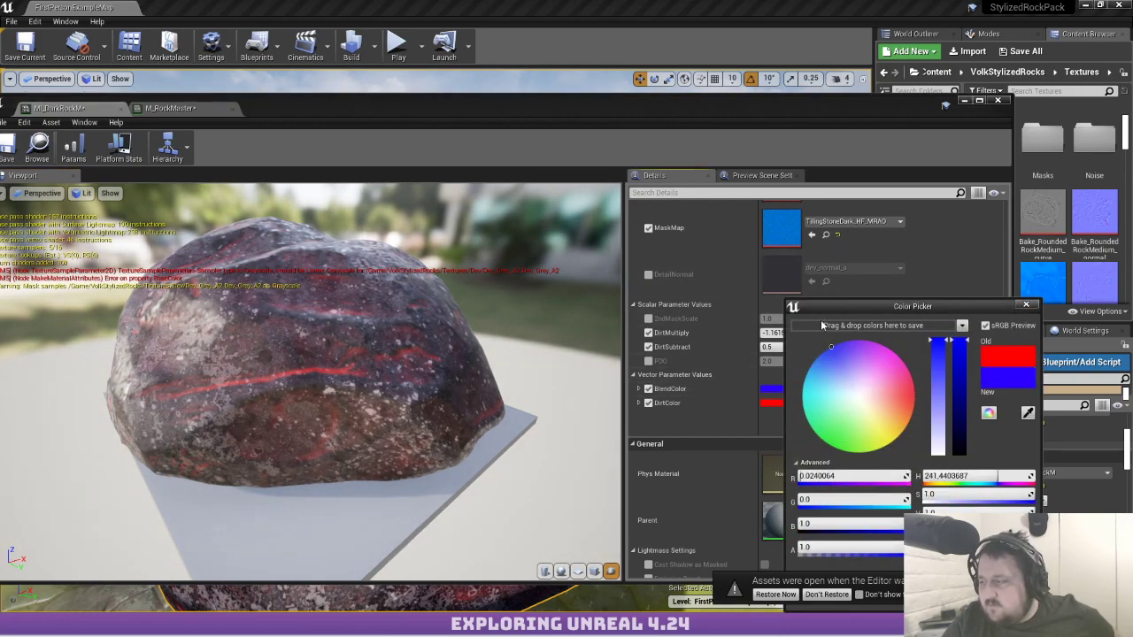
left_click_drag(927, 305, 811, 130)
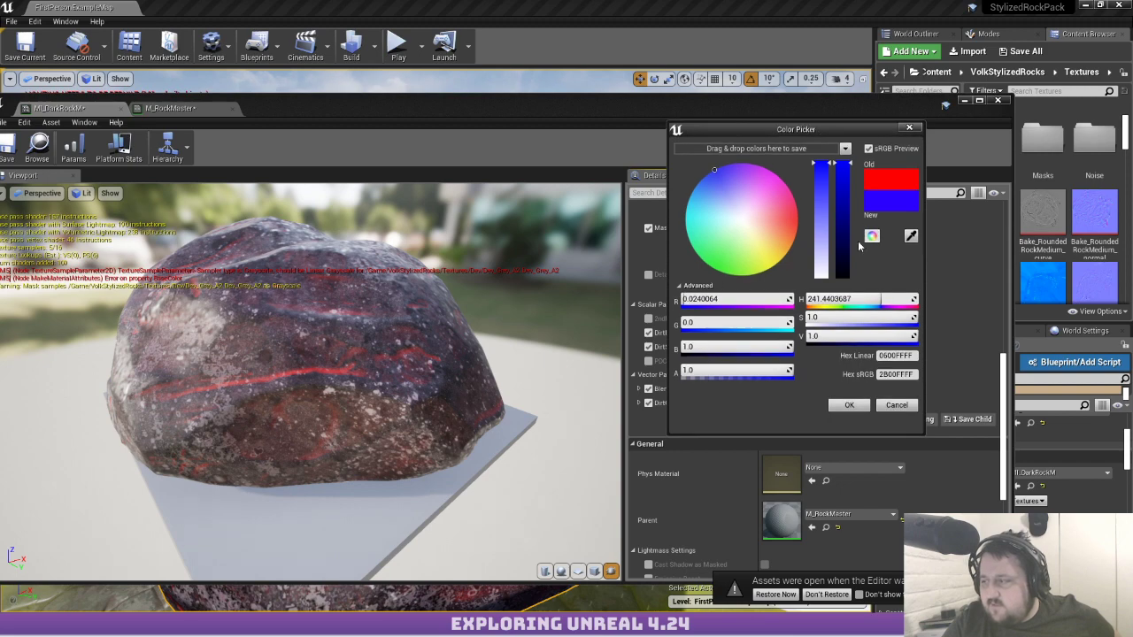
left_click(849, 405)
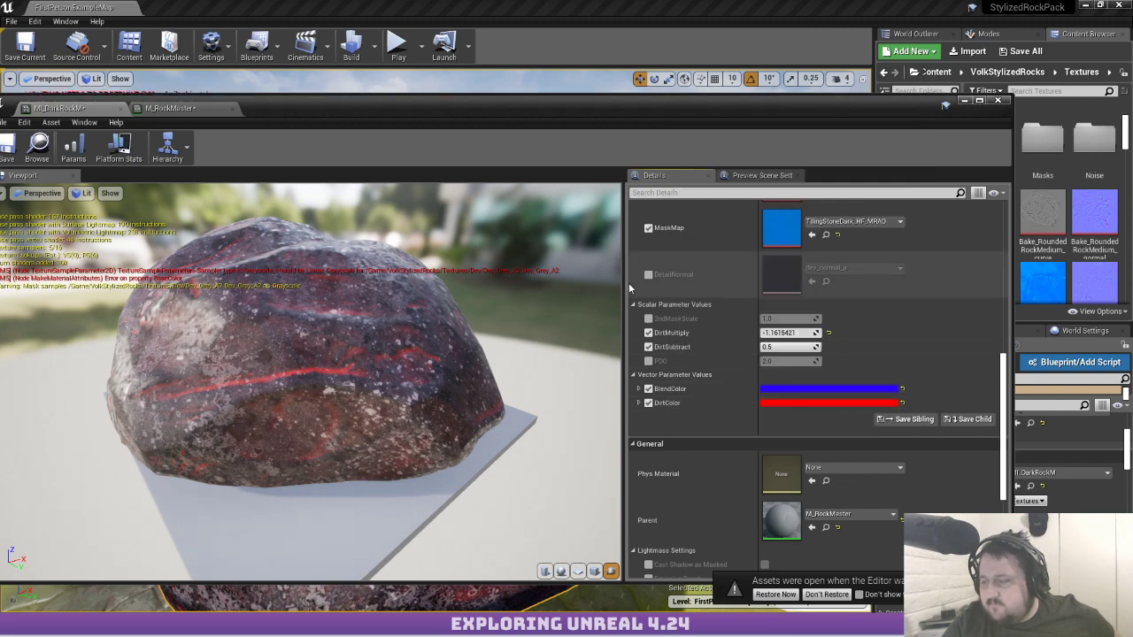
left_click_drag(566, 306, 337, 381)
Assign the TilingStoneMaskDetail_basecolor texture from the Masks folder to the Mask parameter of the material instance
scroll(840, 280, "up", 5)
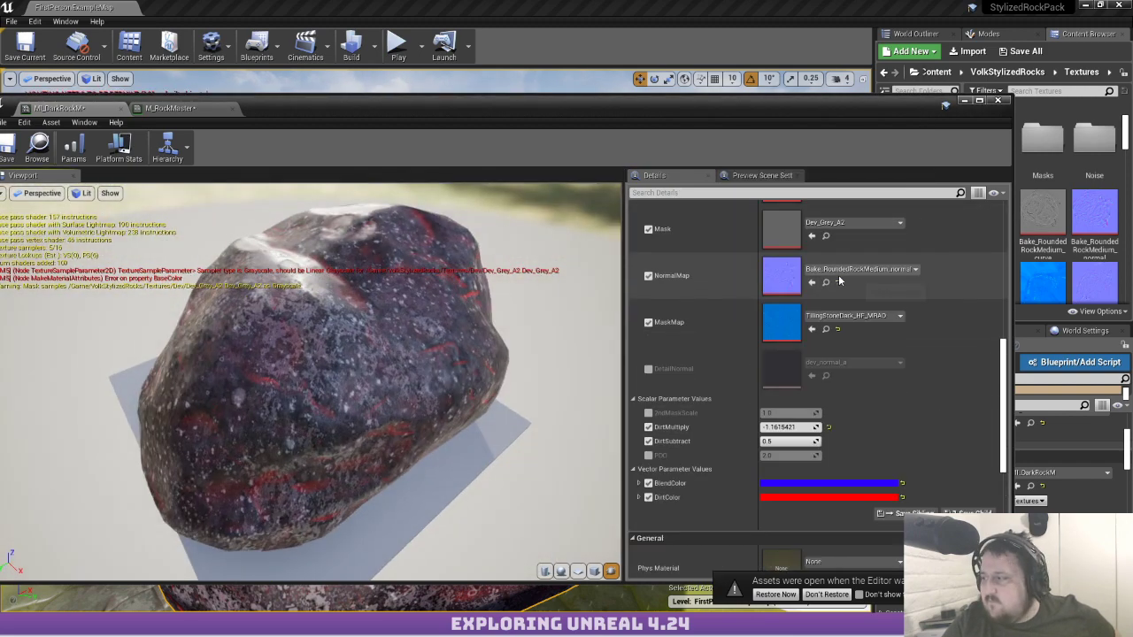
scroll(840, 281, "up", 2)
left_click(900, 279)
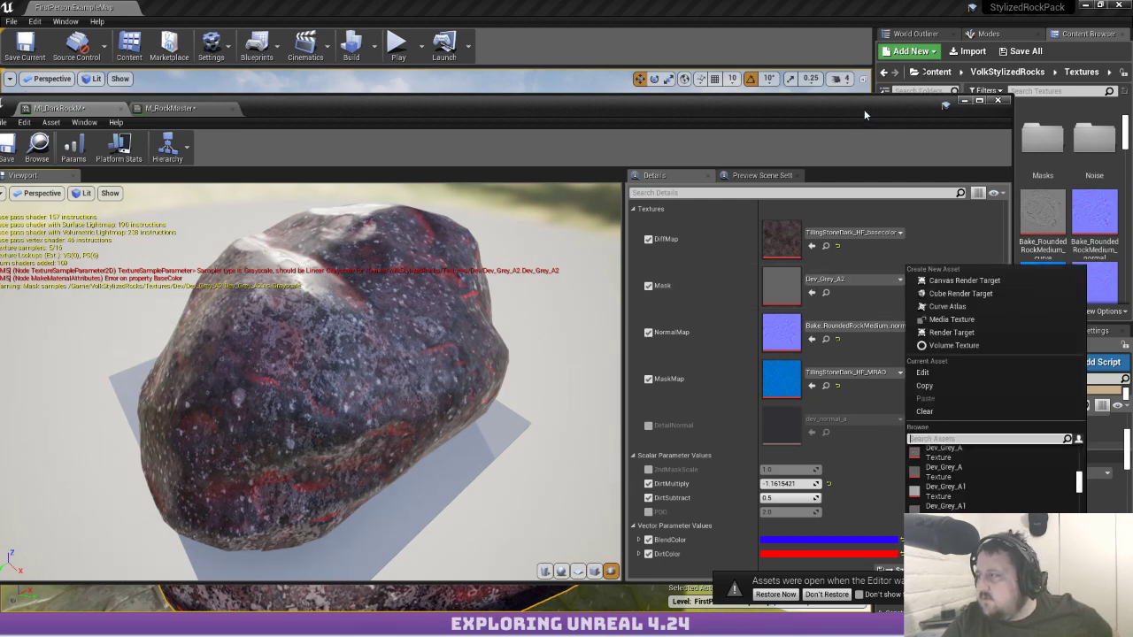
left_click_drag(864, 108, 673, 55)
left_click(936, 295)
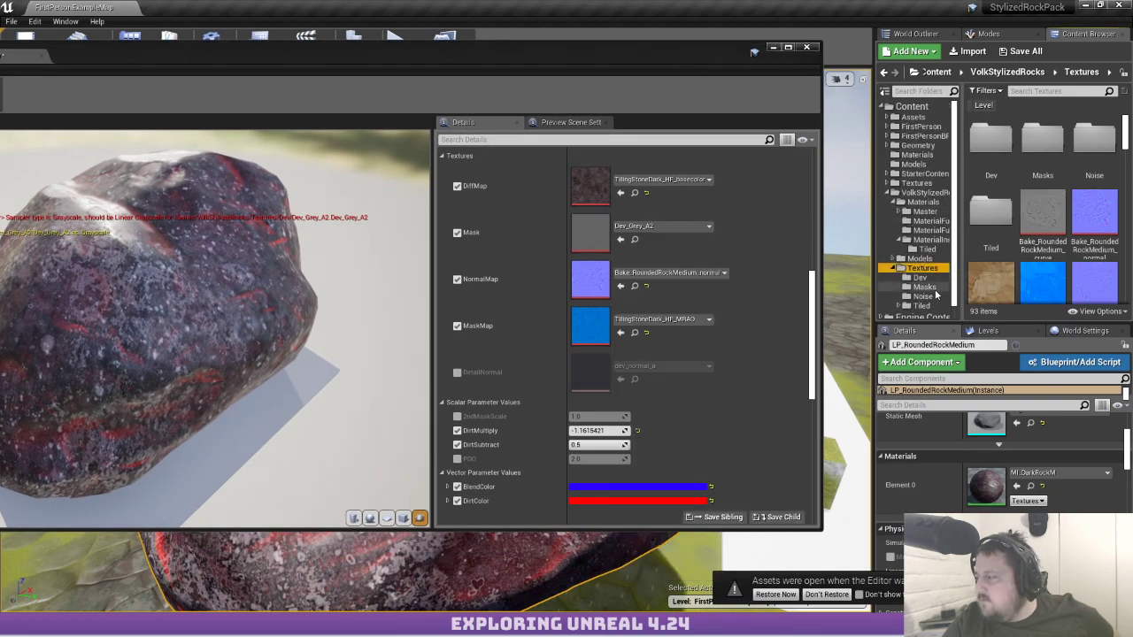
left_click(925, 287)
left_click_drag(993, 141, 584, 229)
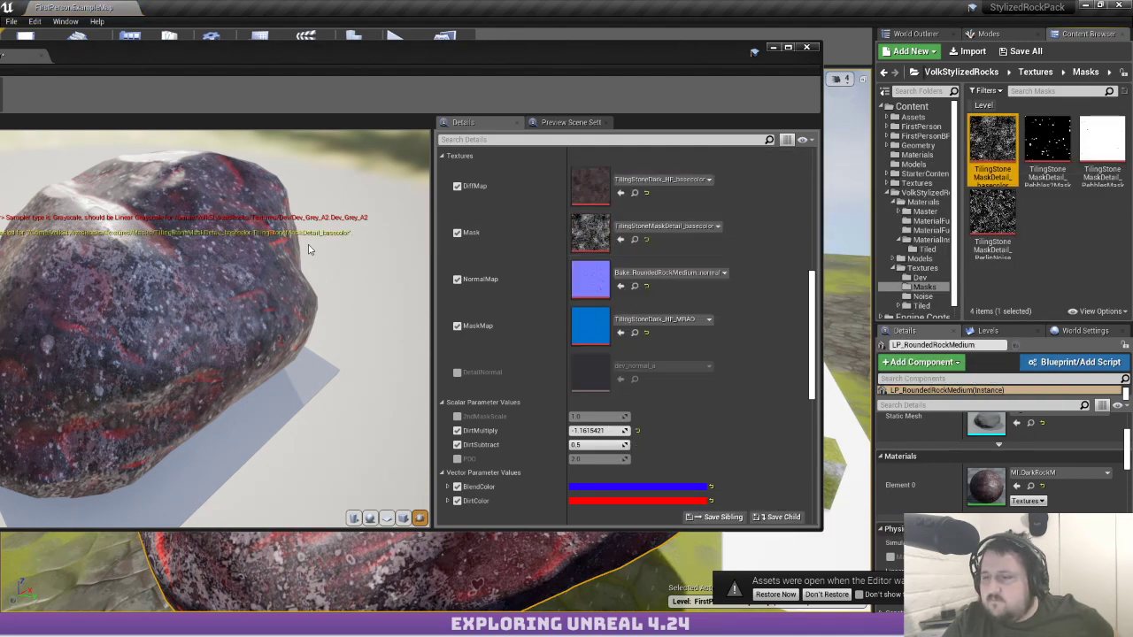
Enable the 2ndMaskScale override on the dark rock material instance and try a value of about 0.017
left_click_drag(260, 235, 281, 231)
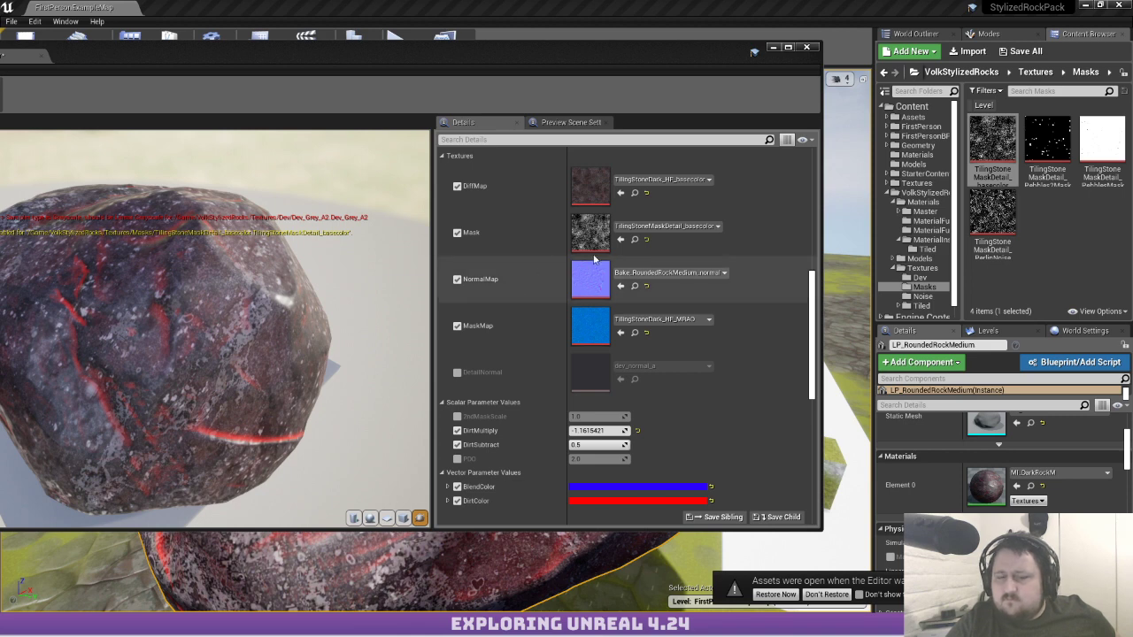
scroll(566, 310, "up", 2)
scroll(559, 384, "down", 1)
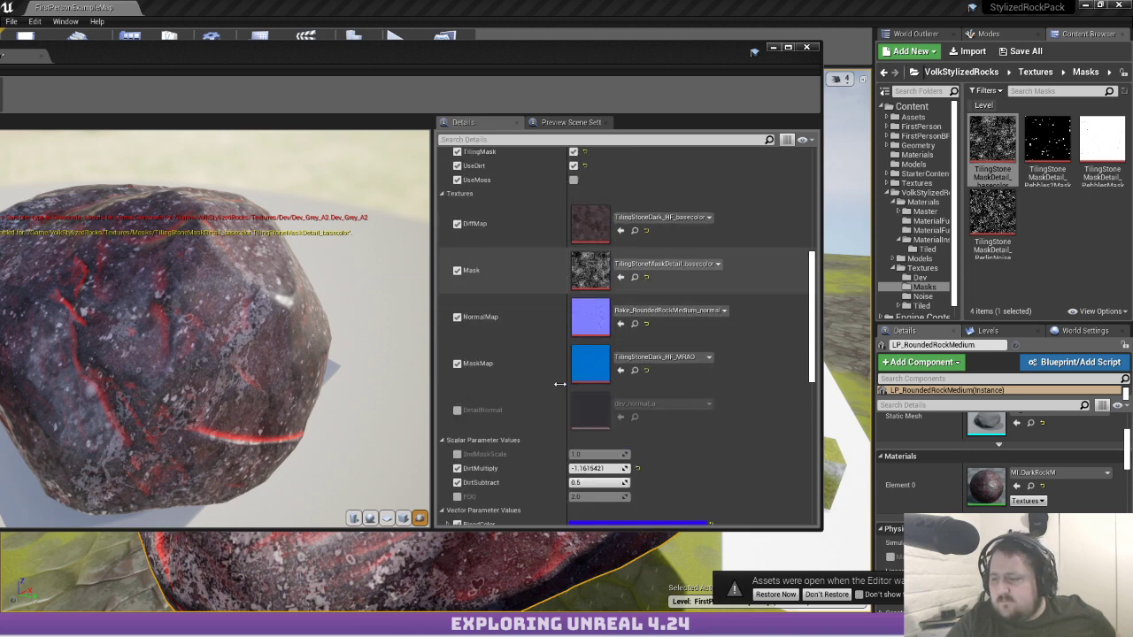
scroll(560, 383, "down", 2)
left_click(456, 379)
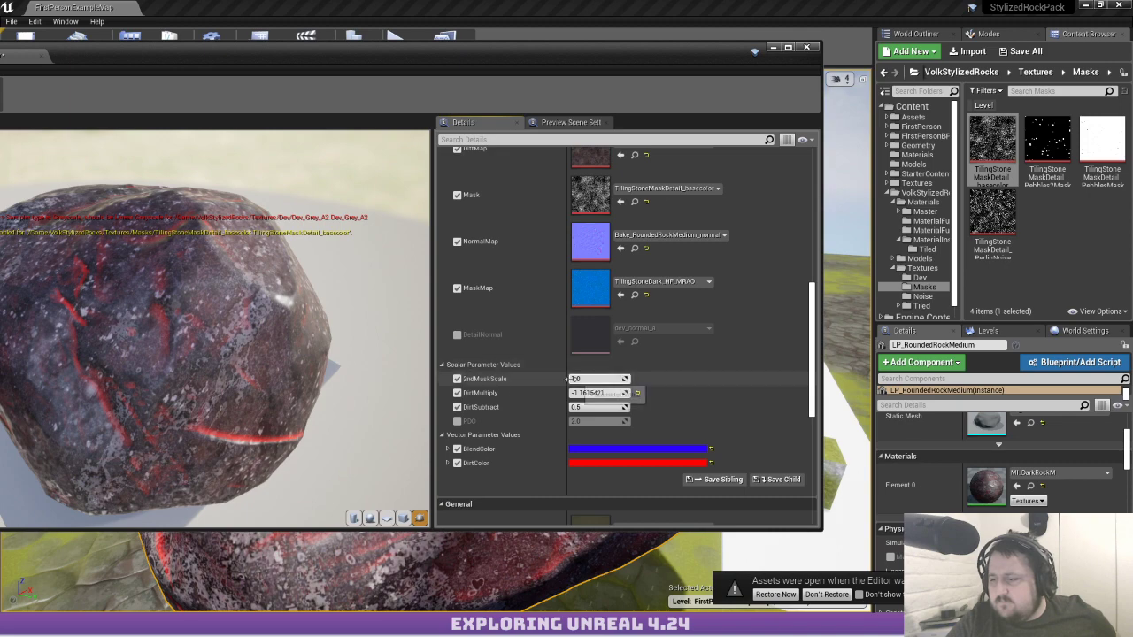
left_click_drag(597, 379, 637, 378)
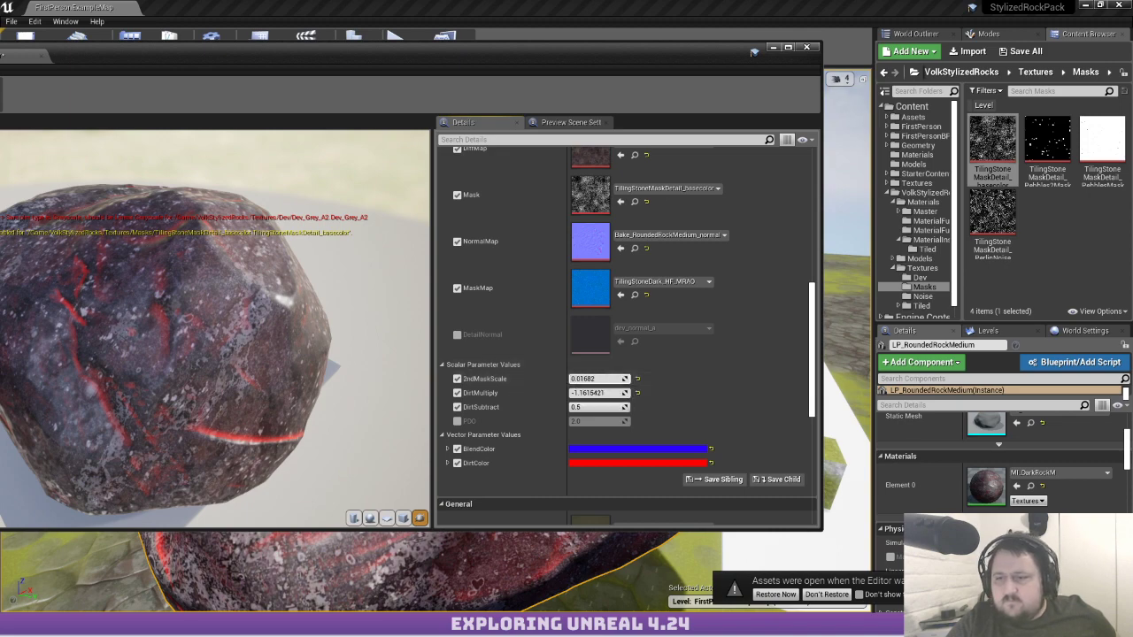
Inspect the rock in the level and the preview, and raise 2ndMaskScale to about 114996
key("alt+Tab")
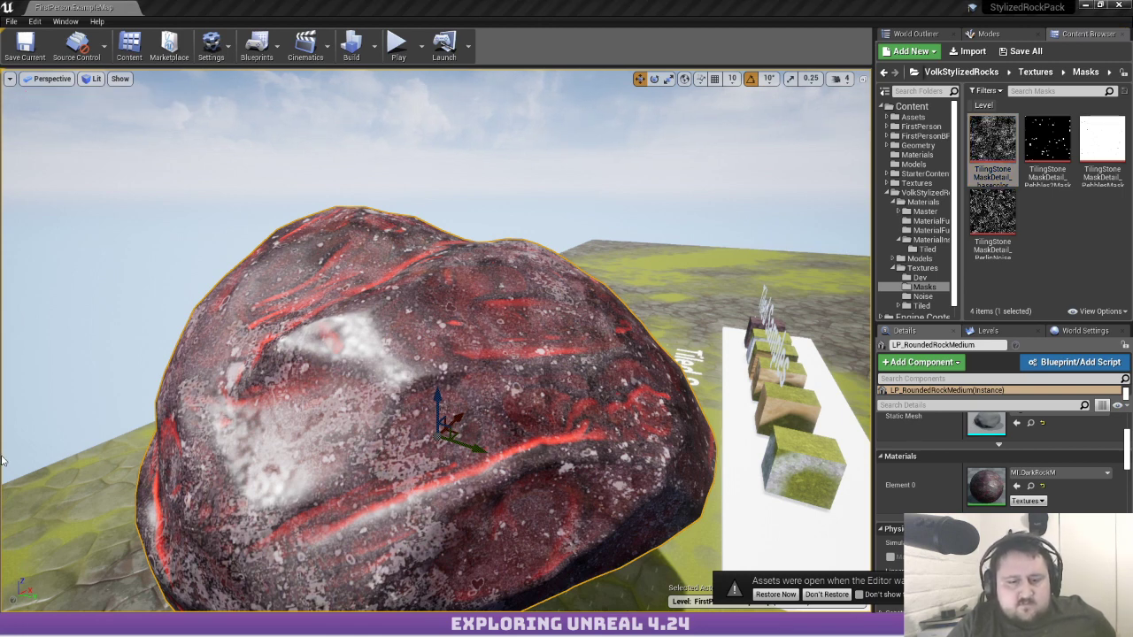
right_click_drag(355, 407, 296, 408)
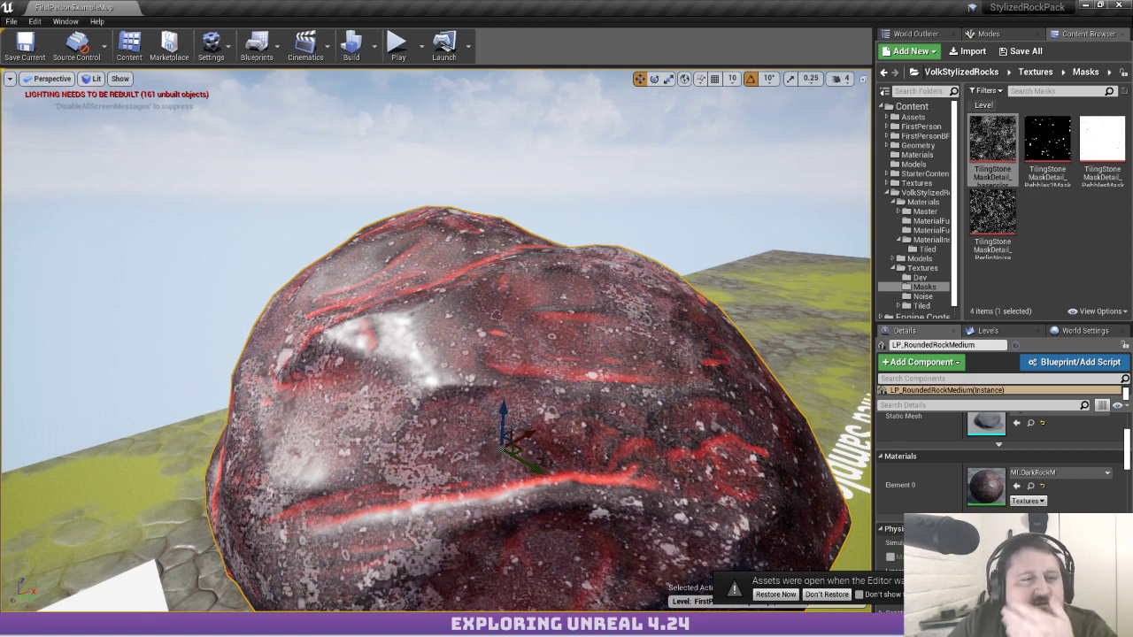
left_click_drag(1132, 18, 872, 1)
scroll(462, 297, "up", 3)
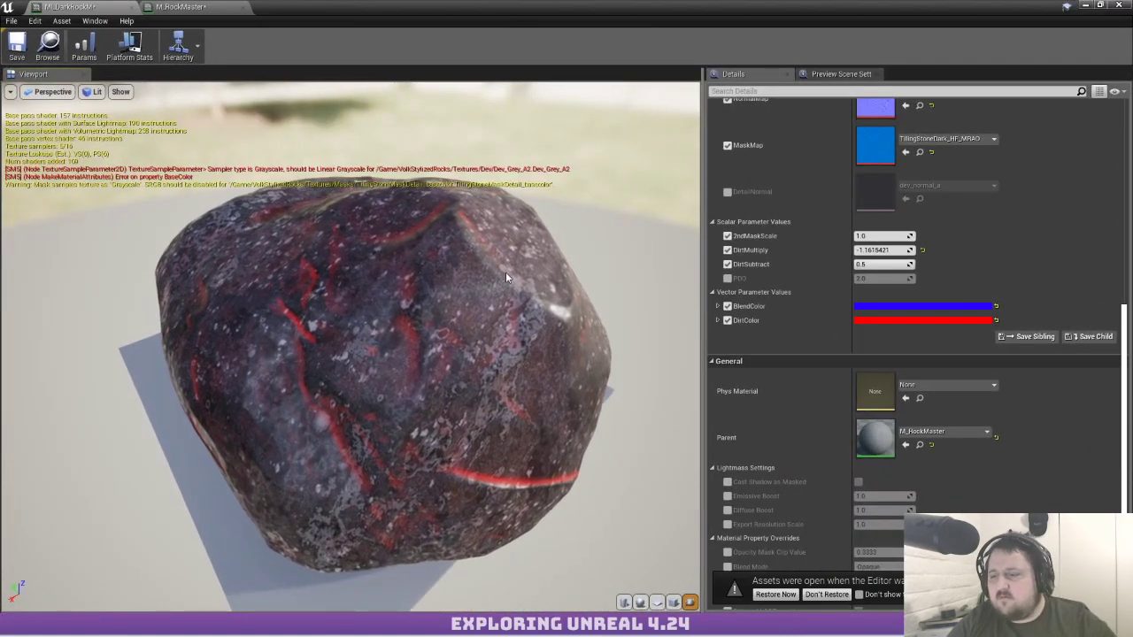
left_click_drag(505, 272, 306, 212)
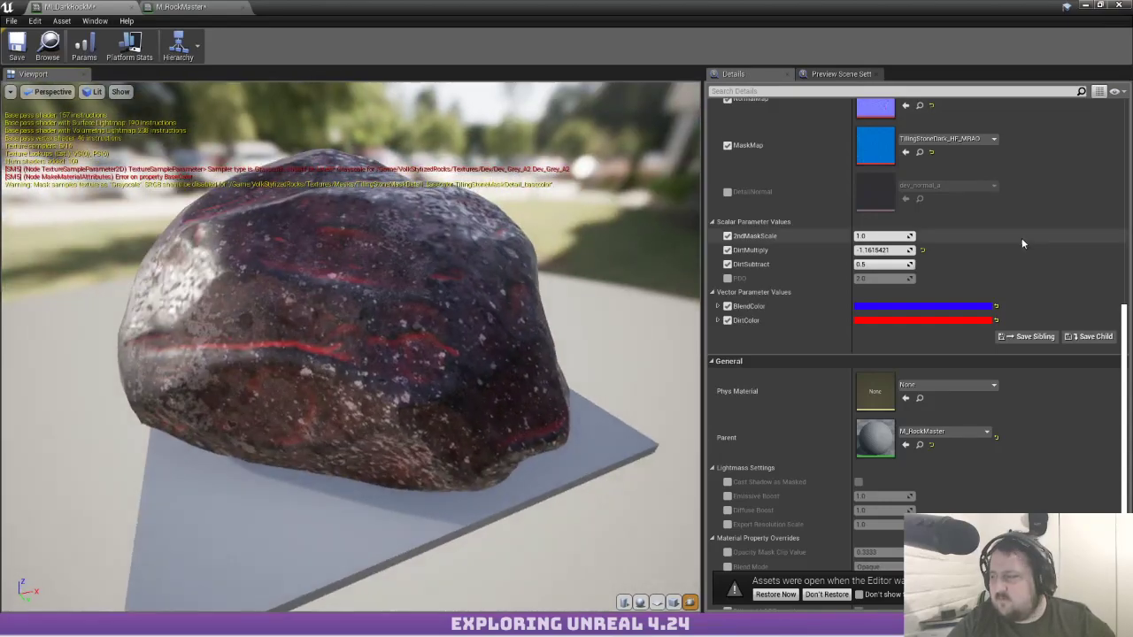
left_click_drag(902, 236, 921, 235)
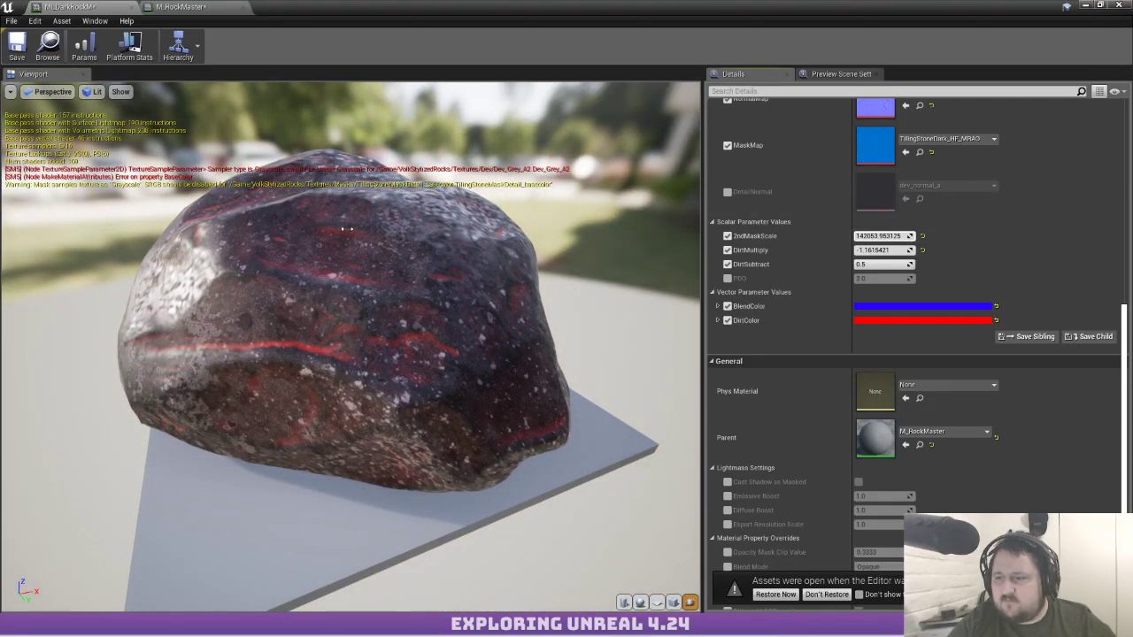
scroll(347, 231, "up", 10)
scroll(352, 239, "down", 10)
scroll(354, 245, "up", 4)
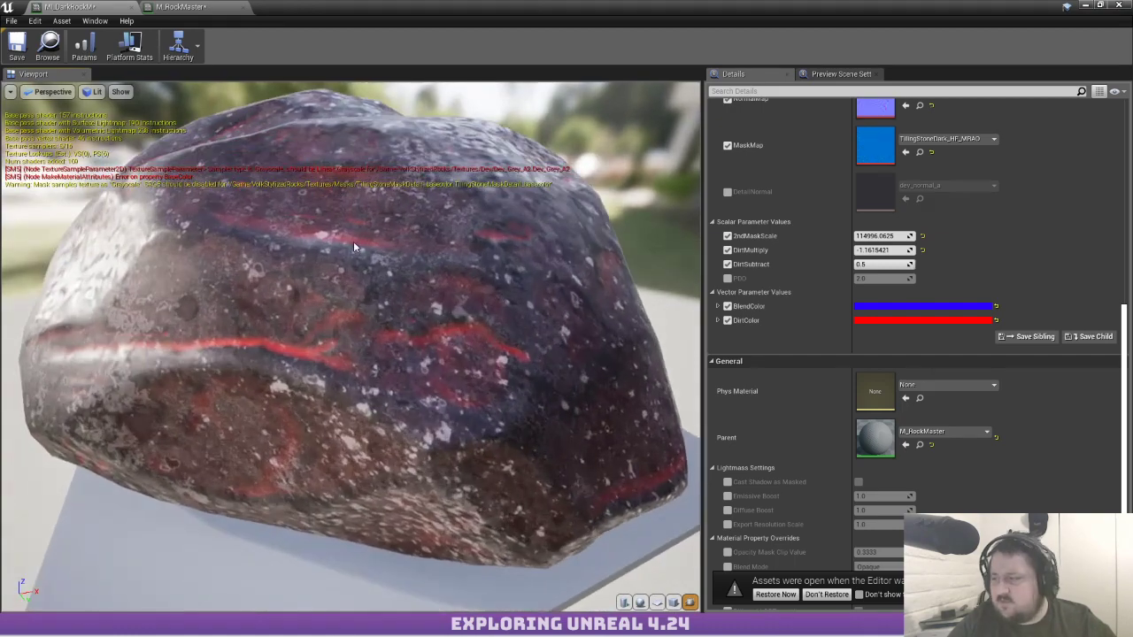
Assign the TilingStoneMaskDetail_Pebbles2Mask texture from the Masks folder to the instance's Mask parameter
scroll(827, 303, "up", 6)
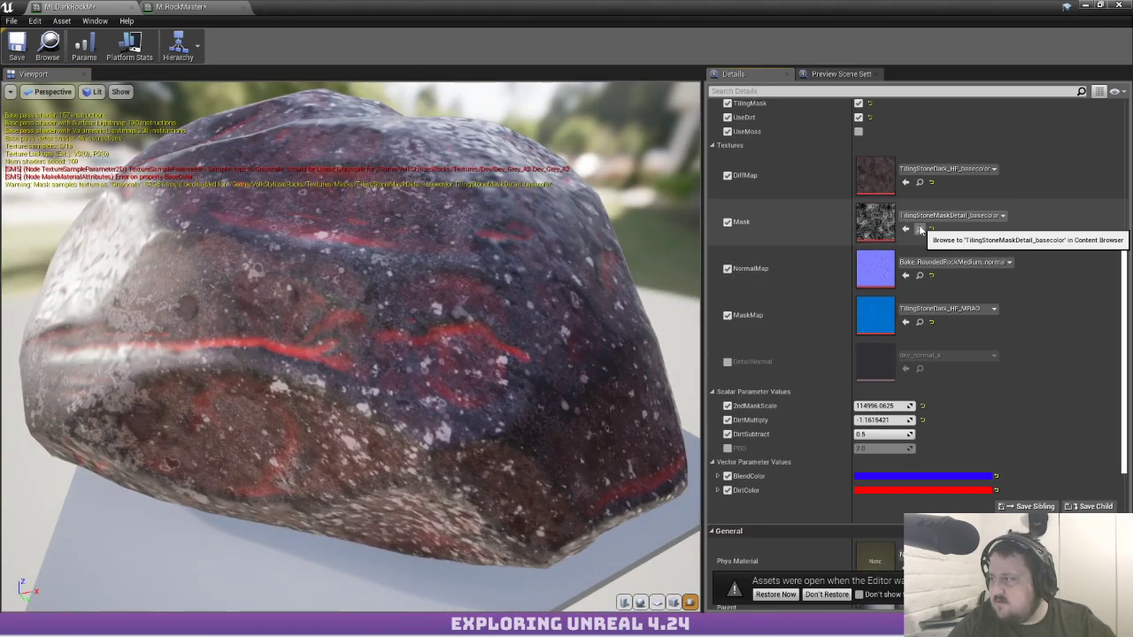
left_click_drag(673, 6, 551, 48)
left_click(1030, 145)
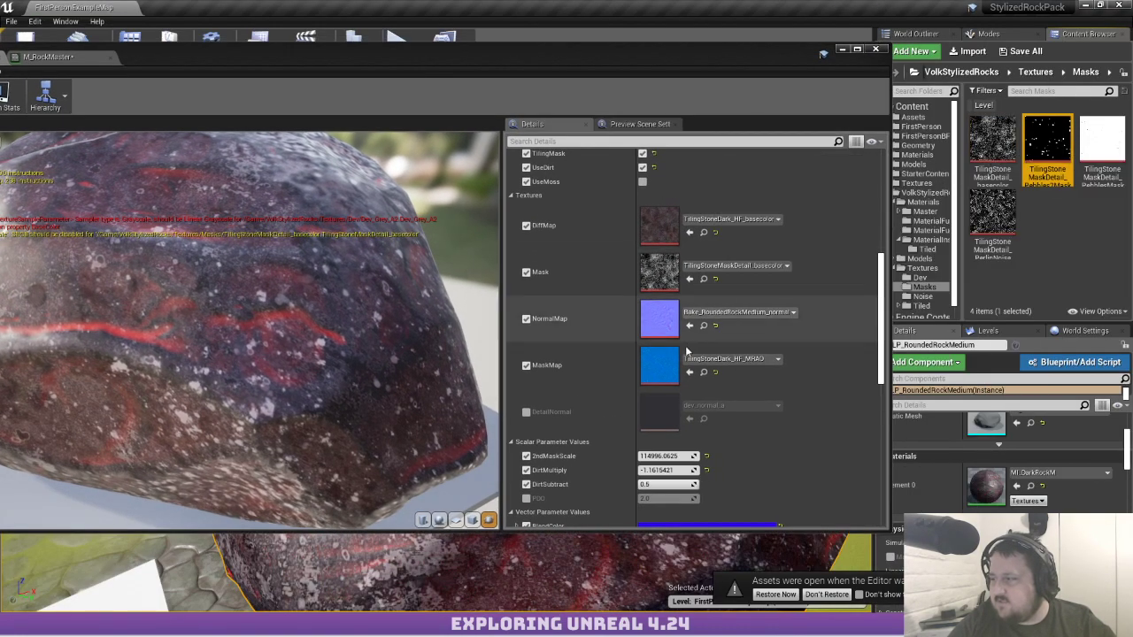
scroll(687, 354, "down", 2)
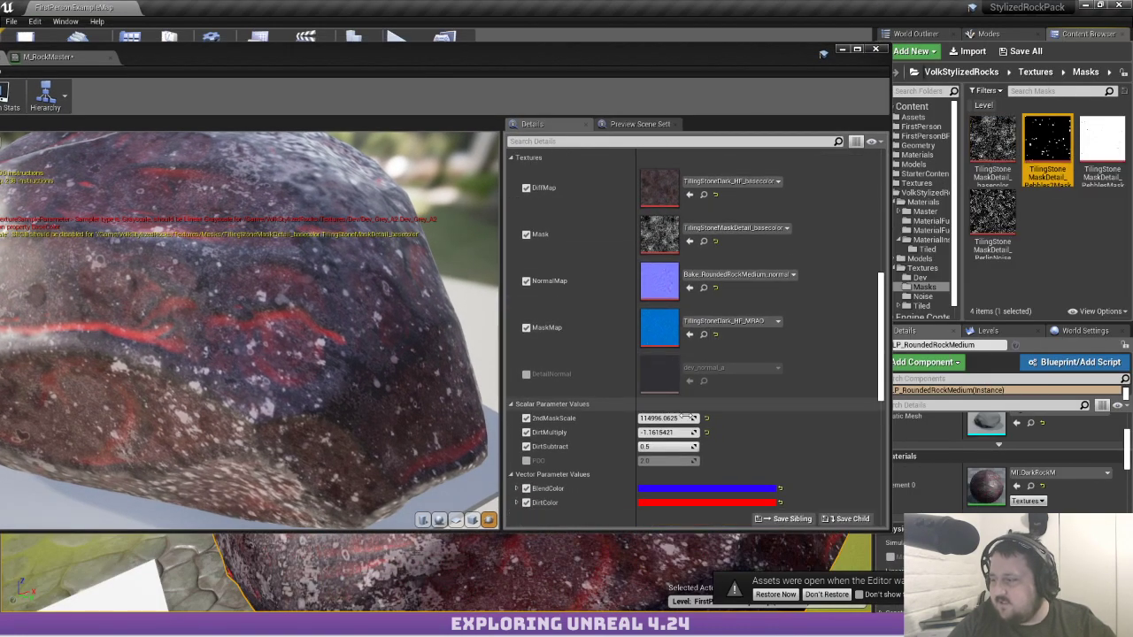
left_click(691, 242)
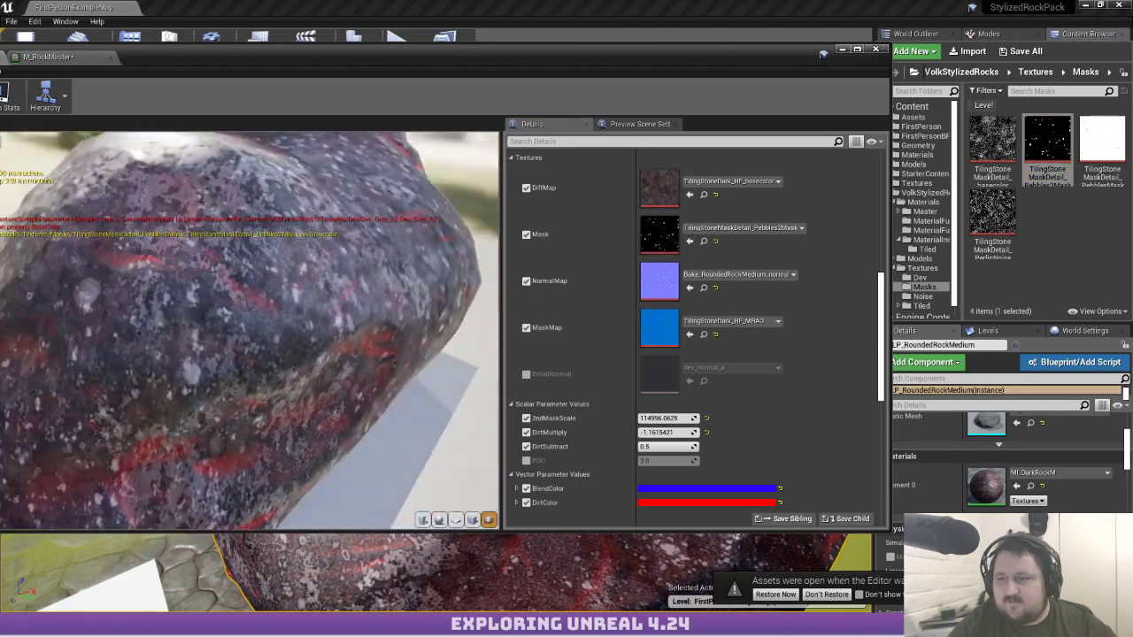
Open the parent material M_RockMaster and select the Mask texture parameter node in its graph
scroll(645, 394, "down", 5)
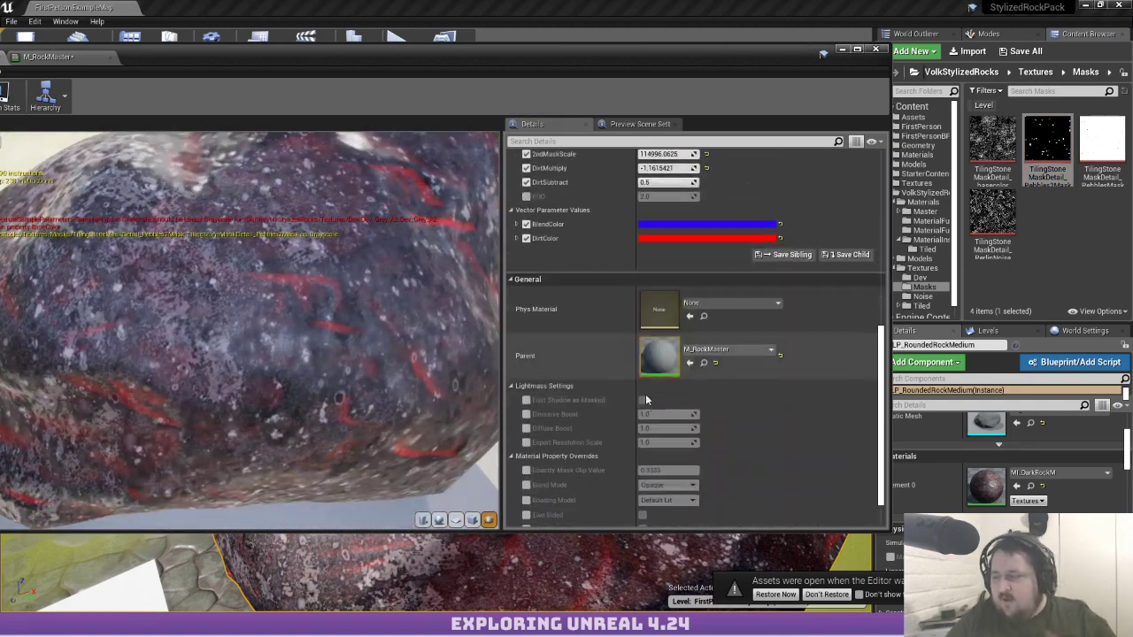
double_click(655, 350)
scroll(546, 224, "up", 5)
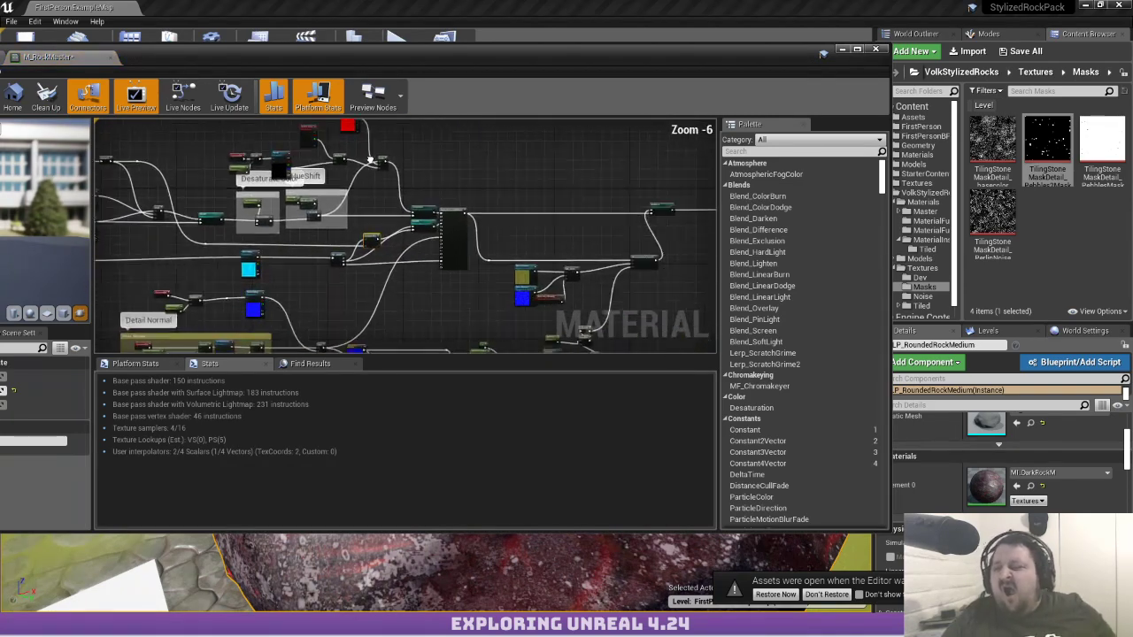
scroll(554, 193, "down", 3)
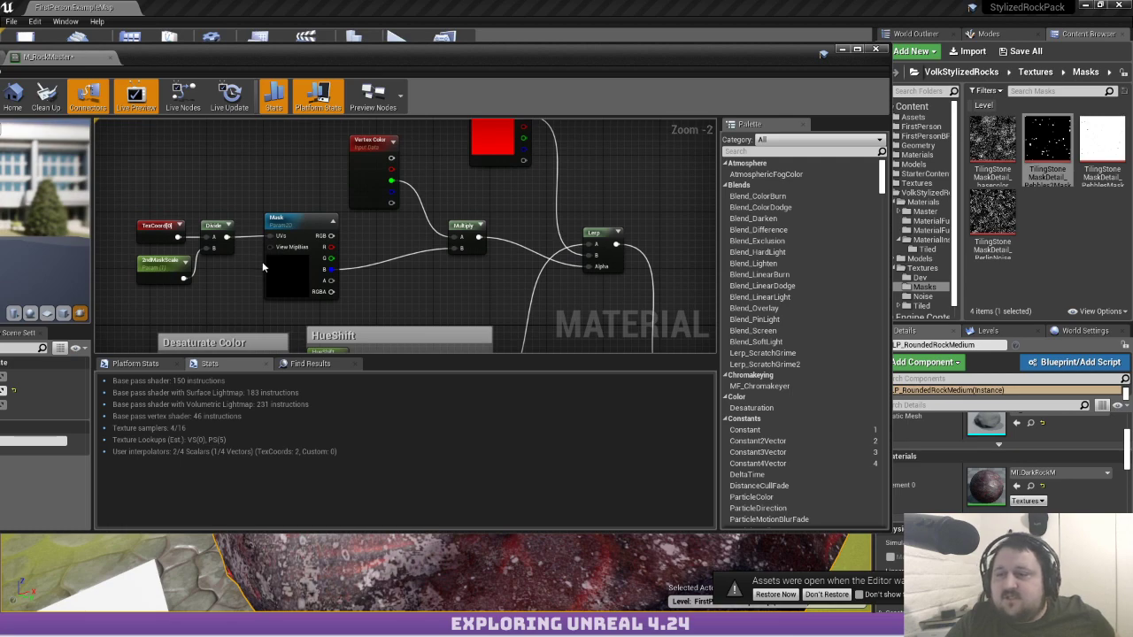
left_click(266, 266)
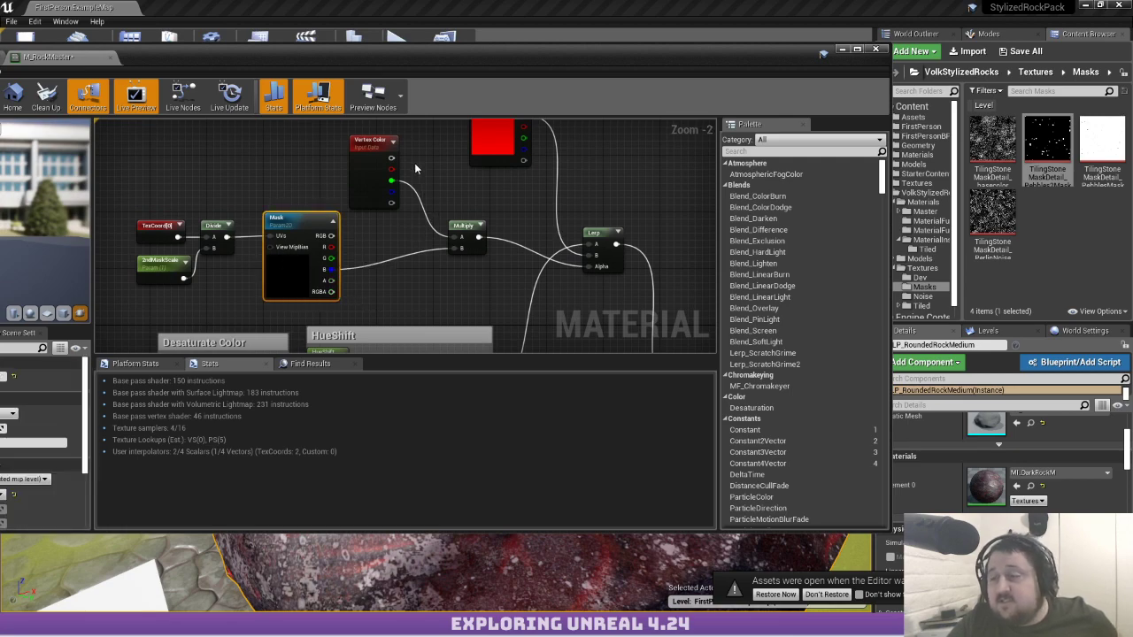
Switch the level editor to mesh paint mode and check the vertex paint color without changing it
left_click_drag(433, 50, 0, 133)
left_click(989, 33)
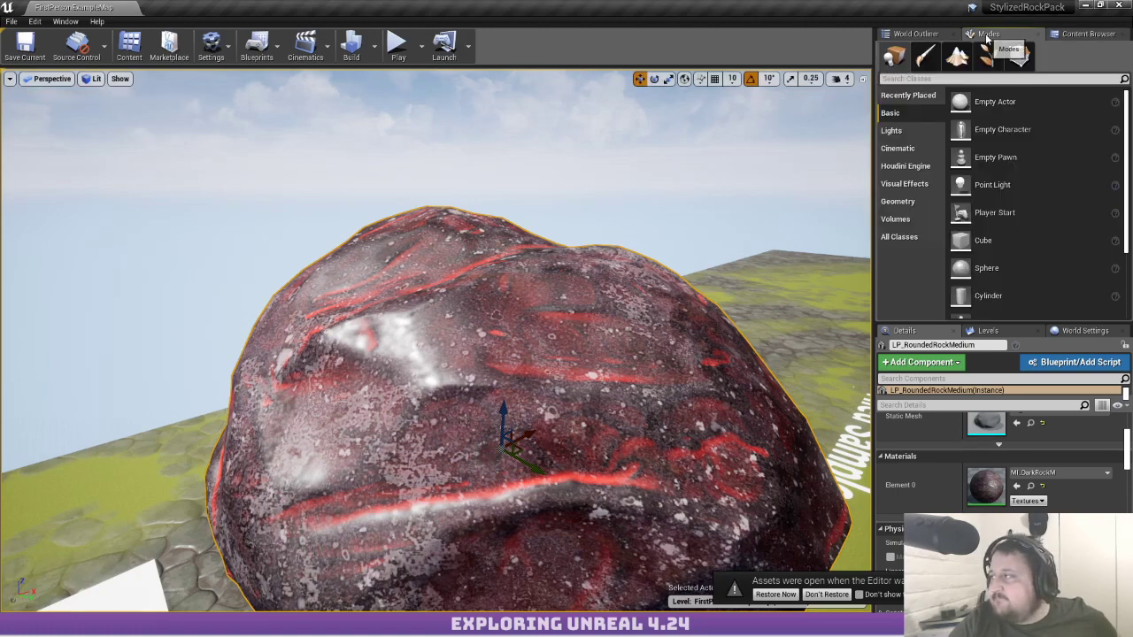
left_click(925, 55)
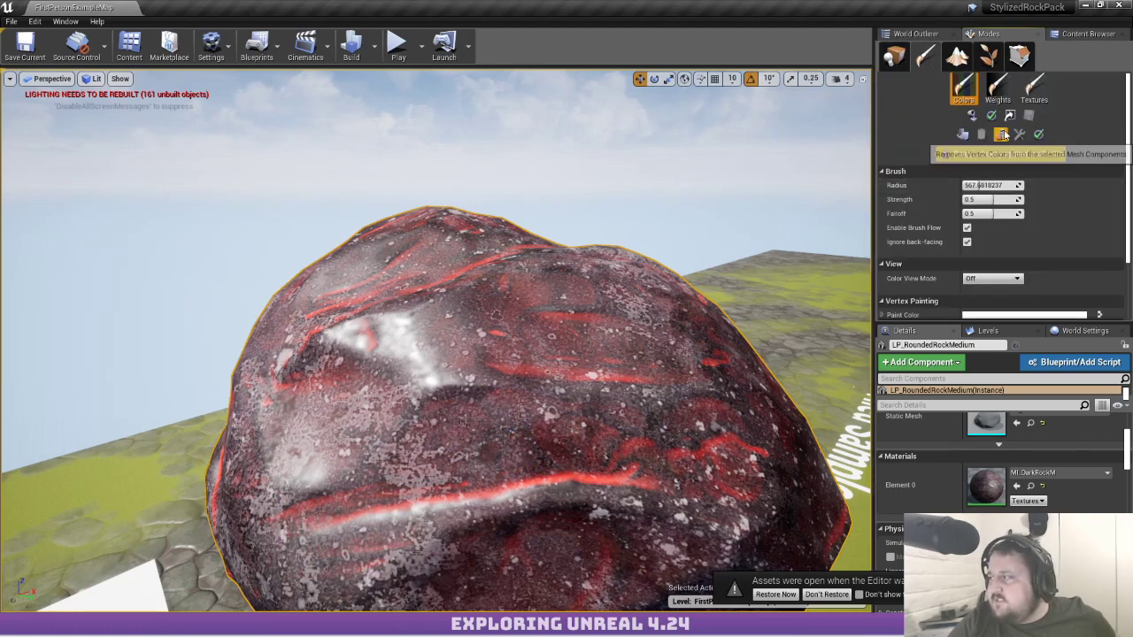
scroll(1018, 222, "down", 2)
left_click(1024, 233)
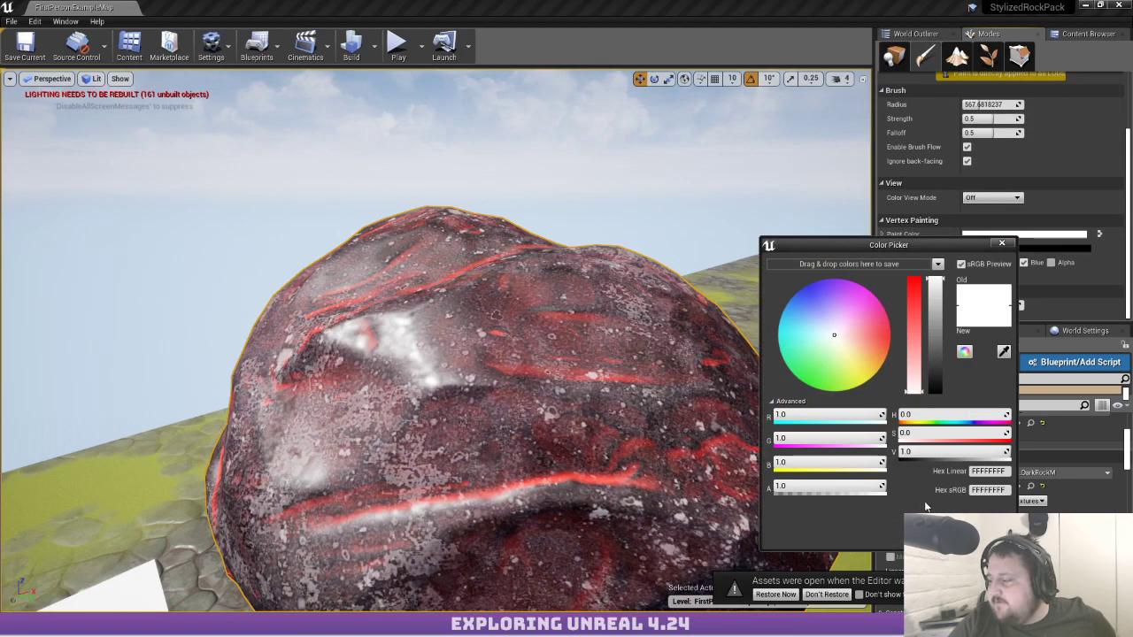
left_click(1002, 243)
scroll(1033, 195, "up", 2)
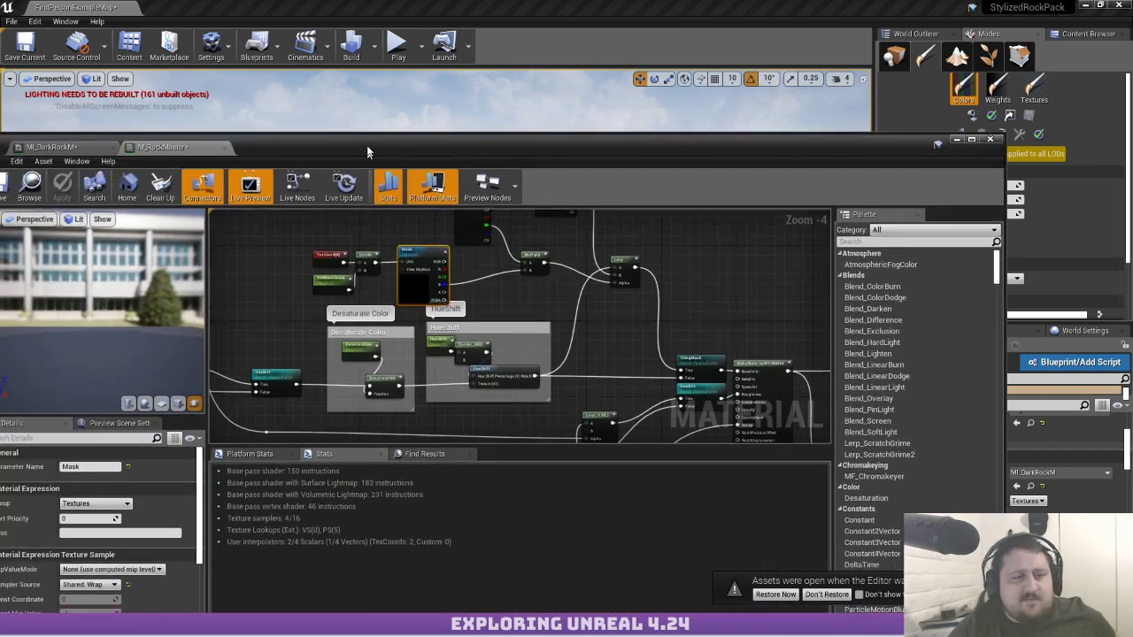
On MI_DarkRockM, turn off the UseMoss override and reset HueShift to 0.0
left_click_drag(393, 21, 602, 64)
left_click(285, 62)
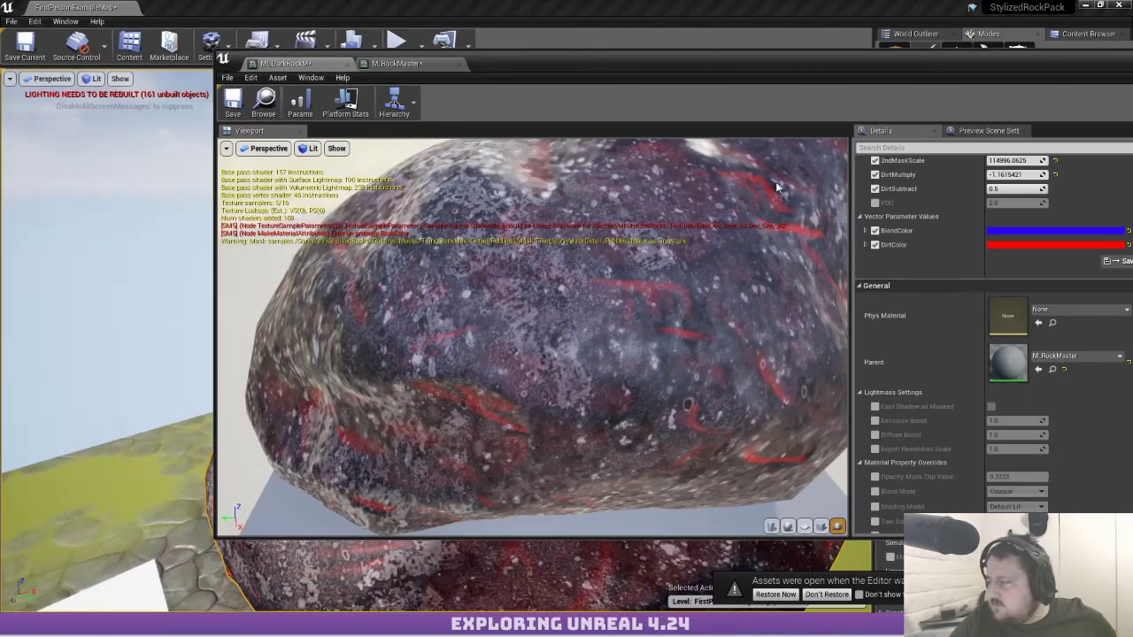
scroll(899, 318, "up", 10)
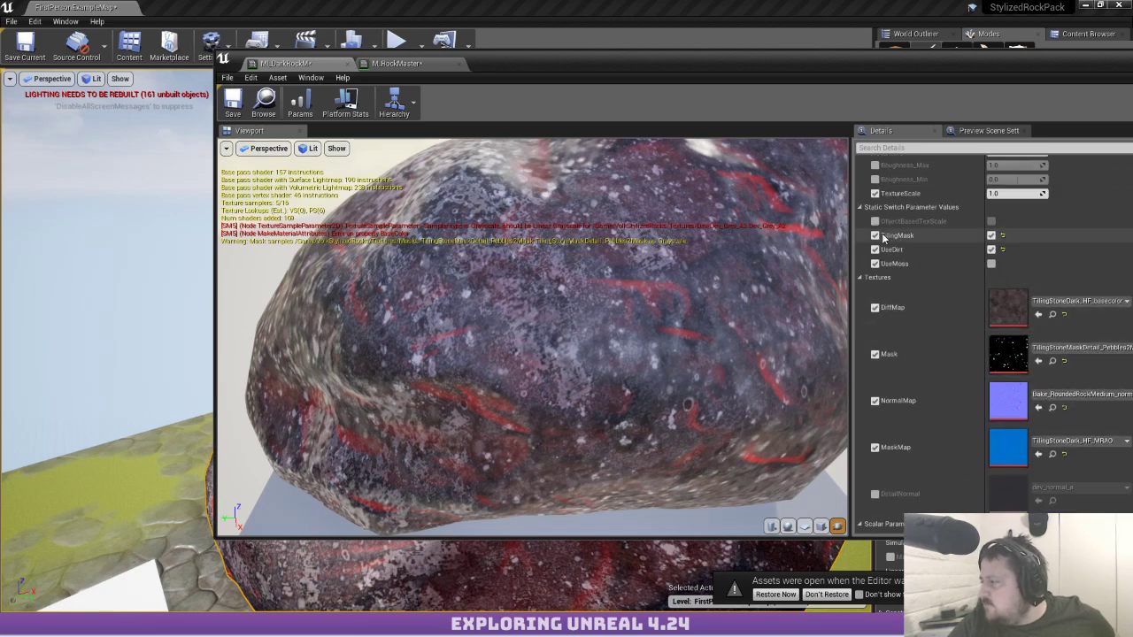
scroll(938, 226, "up", 5)
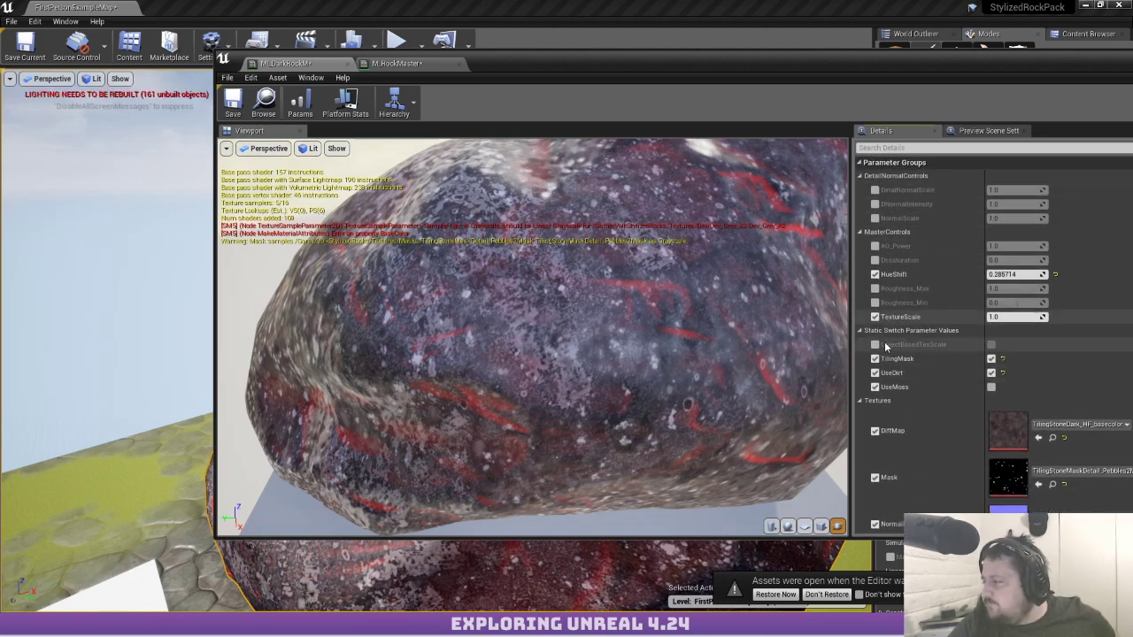
left_click(875, 388)
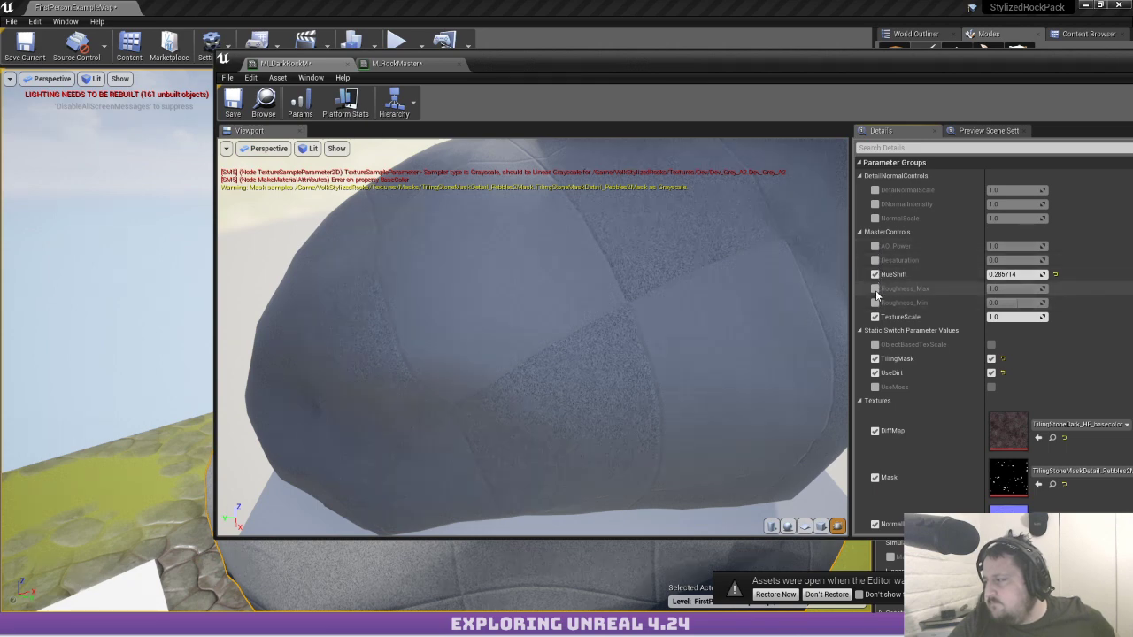
left_click(1055, 274)
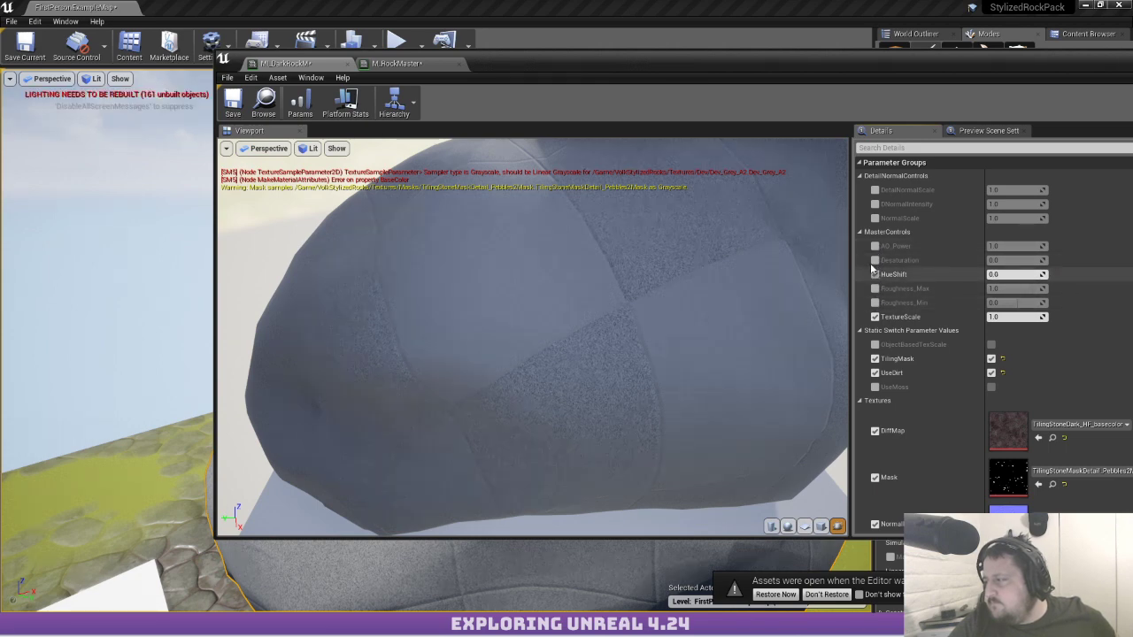
Inspect the rock preview from another angle and disable the Mask texture override on MI_DarkRockM
left_click_drag(712, 321, 529, 285)
mouse_move(529, 286)
right_mouse_down()
mouse_move(528, 364)
mouse_move(528, 307)
right_mouse_up()
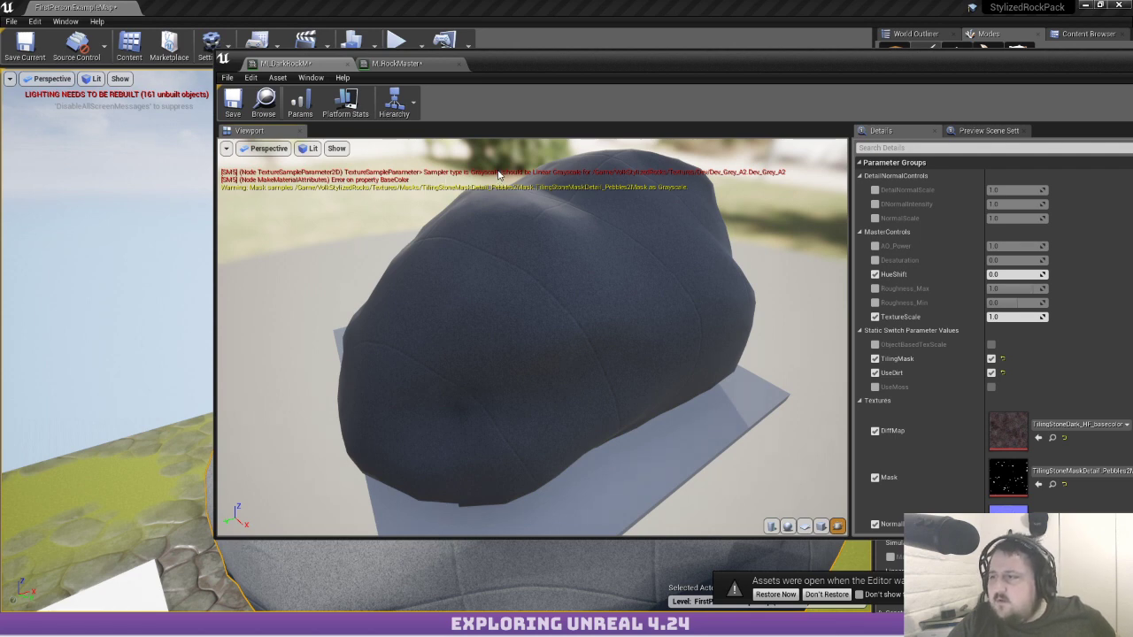
scroll(913, 390, "down", 2)
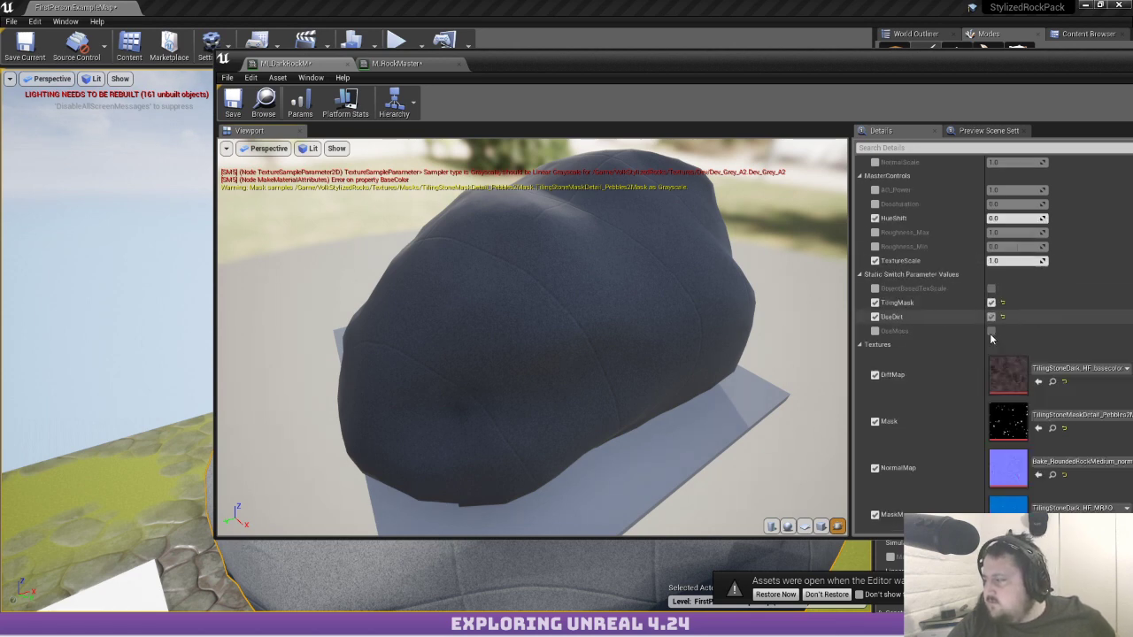
left_click(875, 385)
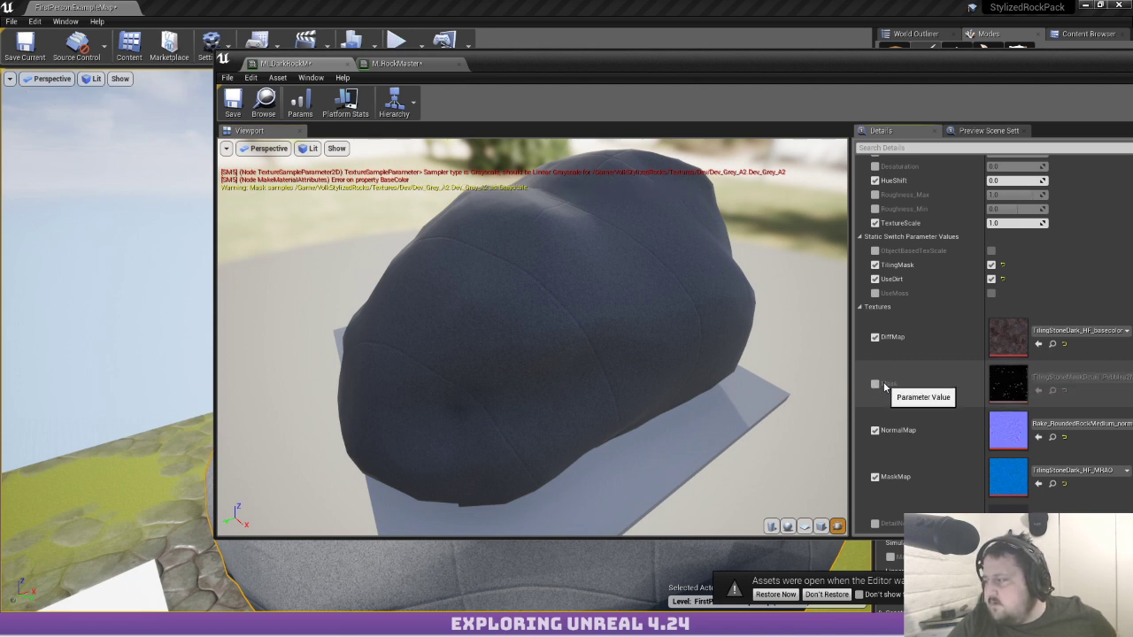
scroll(947, 283, "down", 3)
scroll(949, 292, "down", 5)
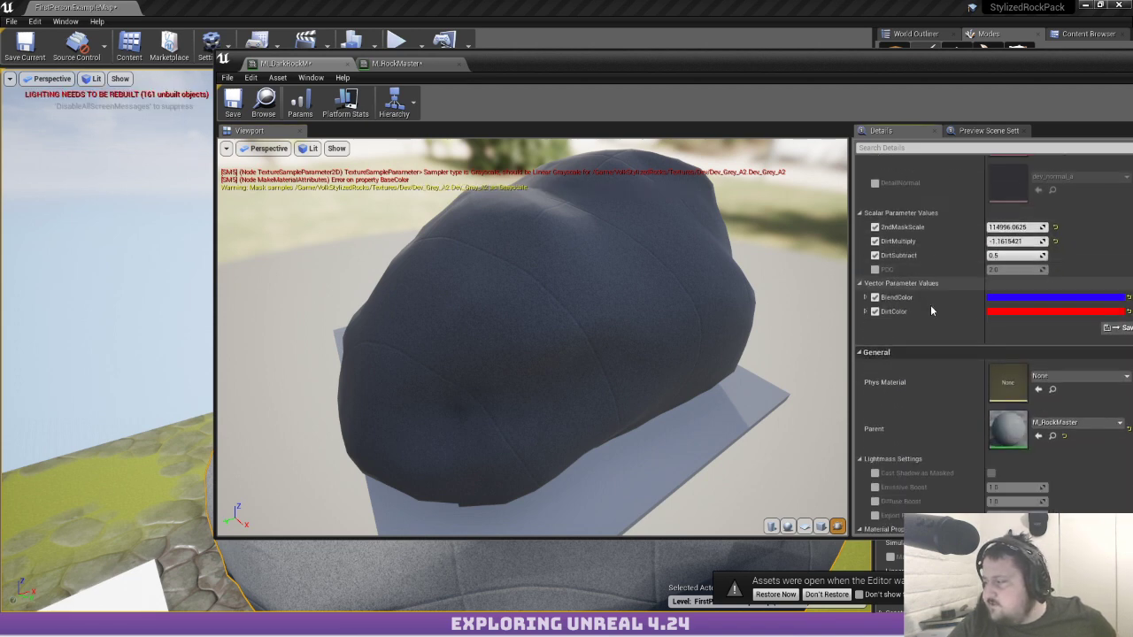
In M_RockMaster, set the BlendColor parameter's default value to pure blue with R 0, G 0 and B 1
double_click(998, 401)
right_click_drag(670, 203, 634, 256)
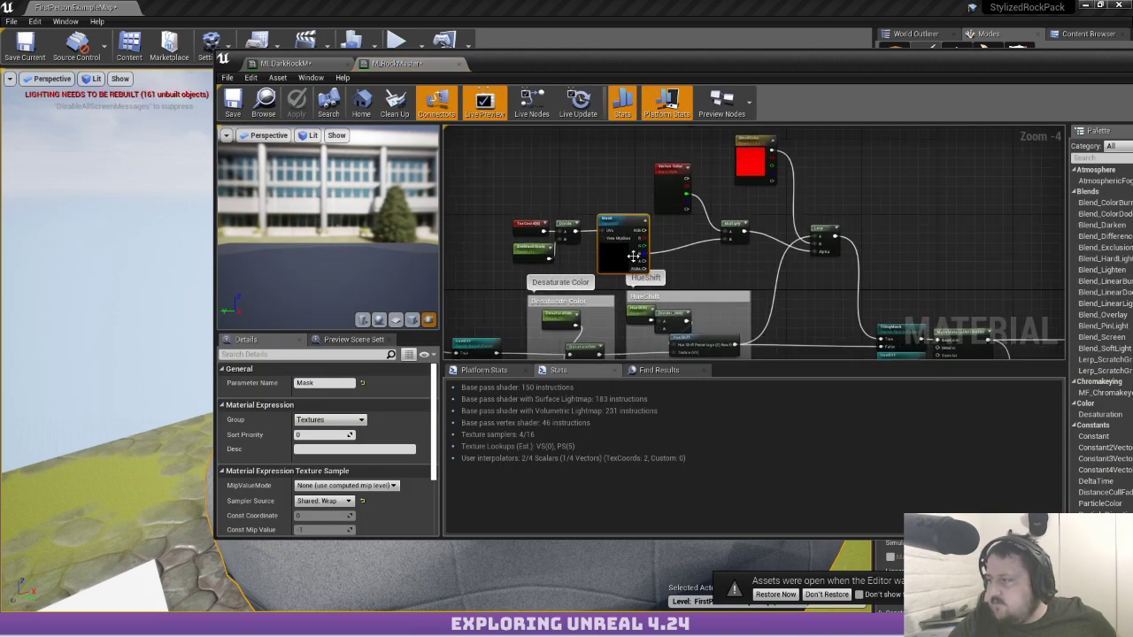
double_click(742, 169)
left_click(787, 221)
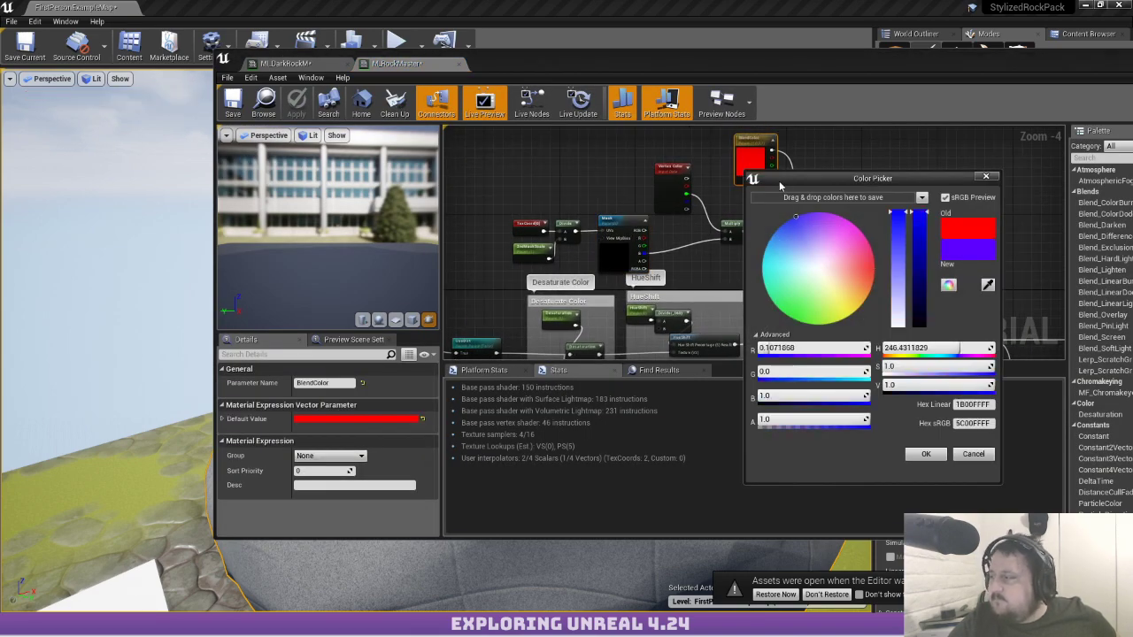
left_click(797, 374)
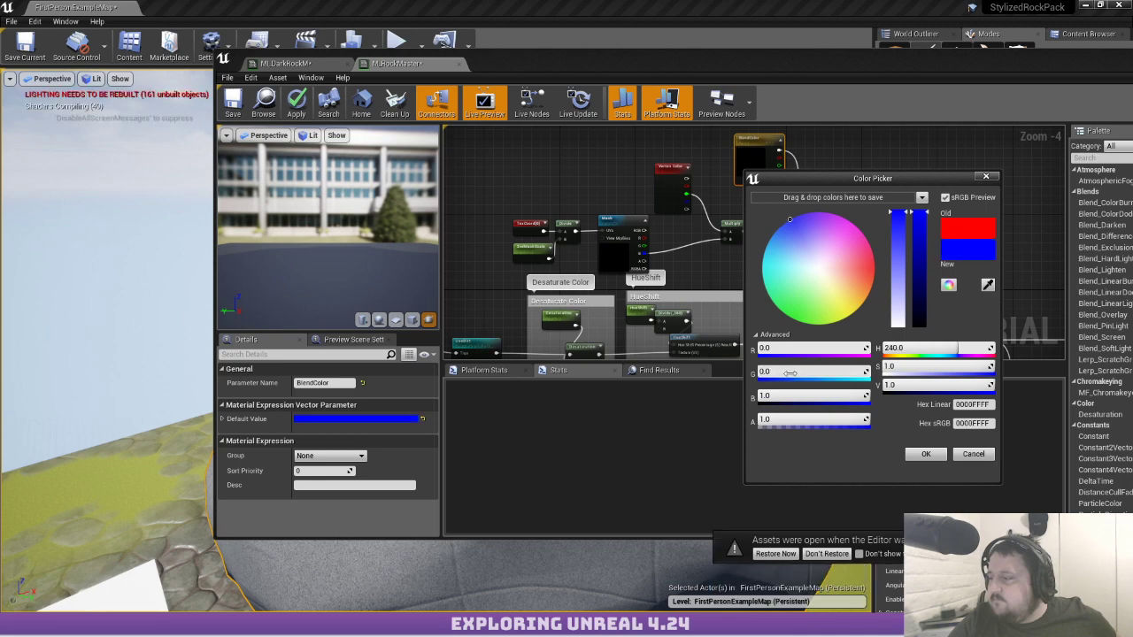
type("0")
key("Return")
left_click(926, 454)
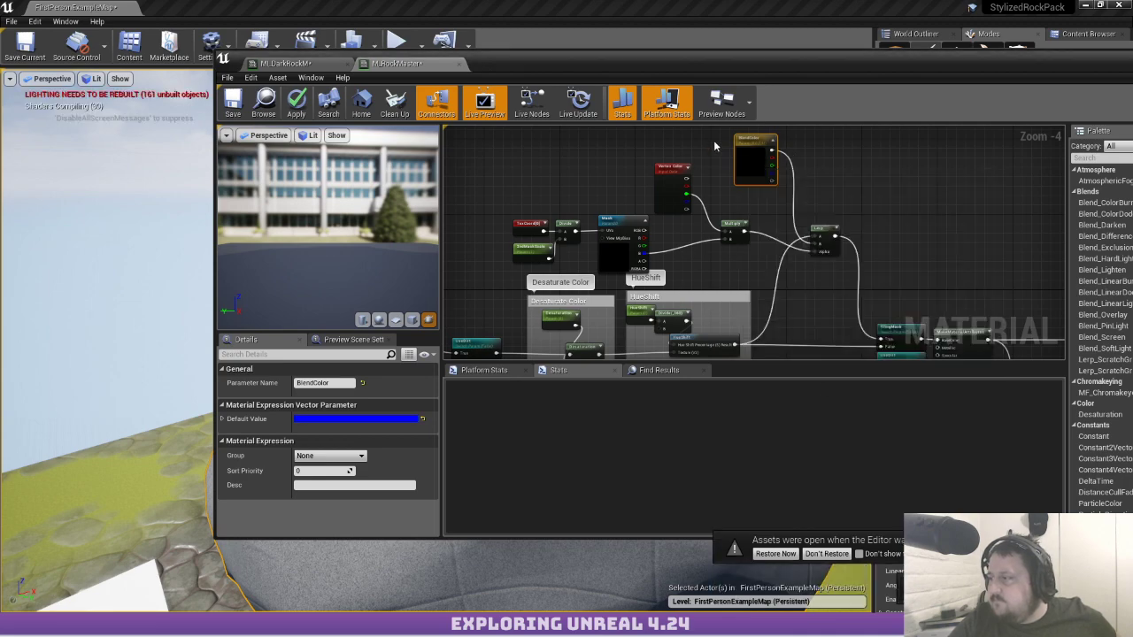
In M_RockMaster, feed the Multiply's B input from the Mask texture's red channel and apply the material
right_click_drag(849, 301, 760, 239)
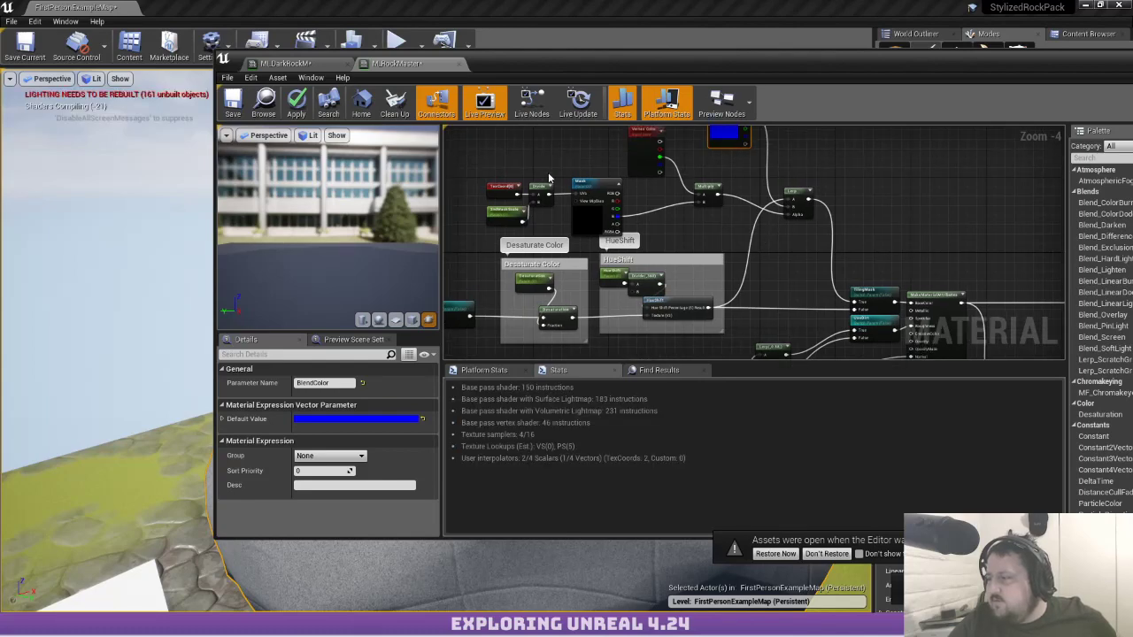
scroll(598, 246, "up", 2)
left_click(599, 246)
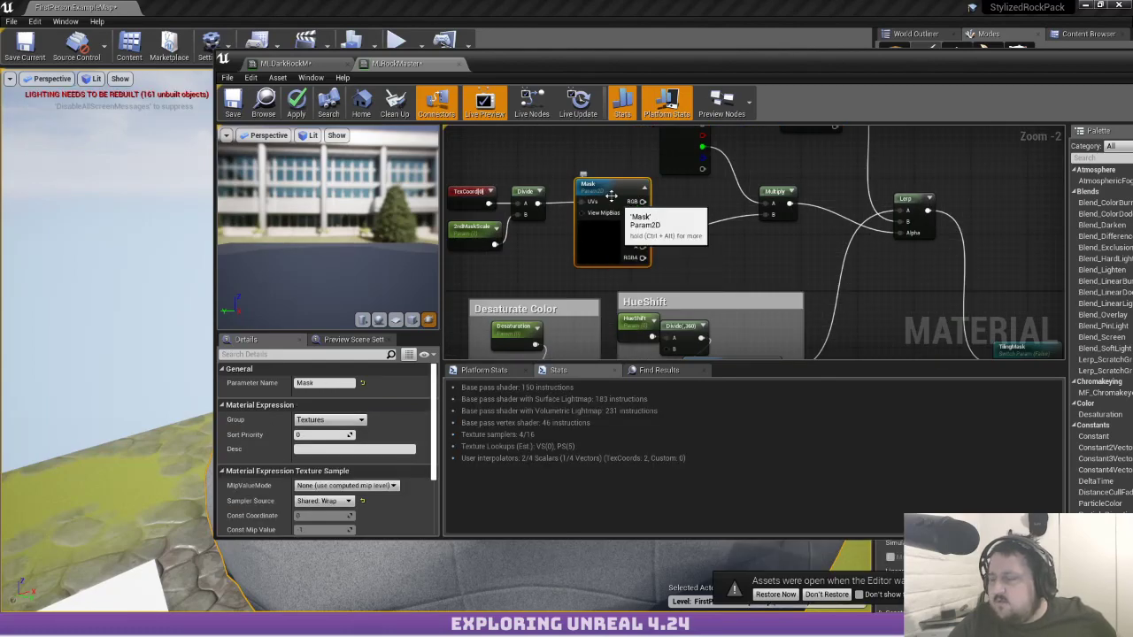
right_click_drag(667, 231, 655, 251)
mouse_move(630, 234)
left_mouse_down()
mouse_move(771, 237)
mouse_move(630, 233)
left_mouse_up()
left_click(740, 252)
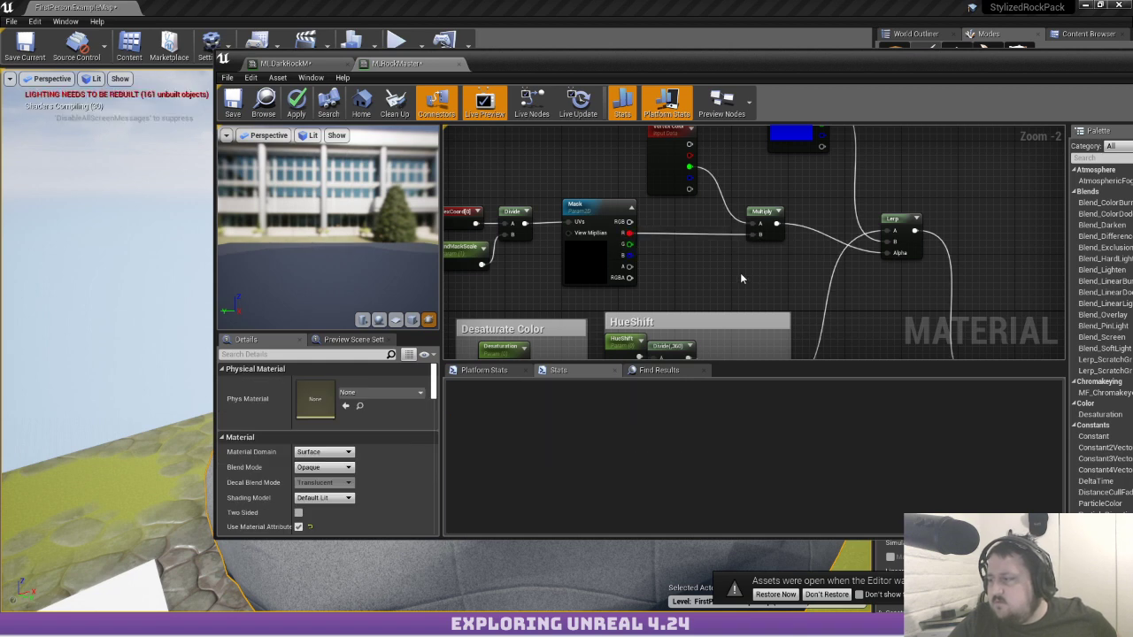
right_click_drag(574, 179, 498, 221)
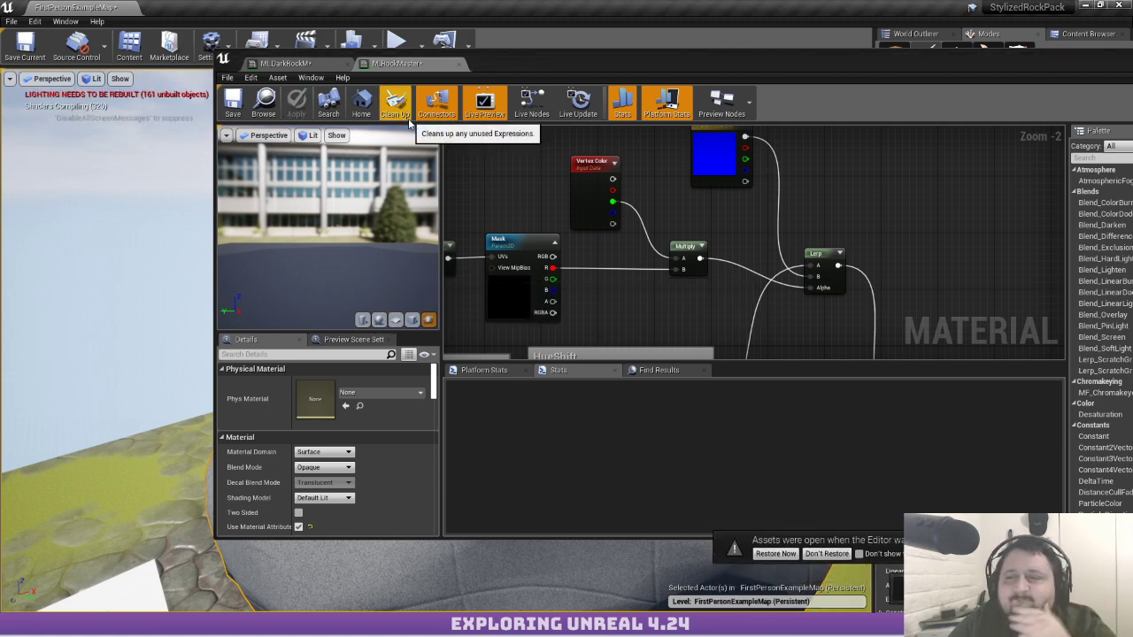
On MI_DarkRockM, enable the Mask texture override and open its Dev_Grey_A2 texture to check the compression settings
left_click(285, 64)
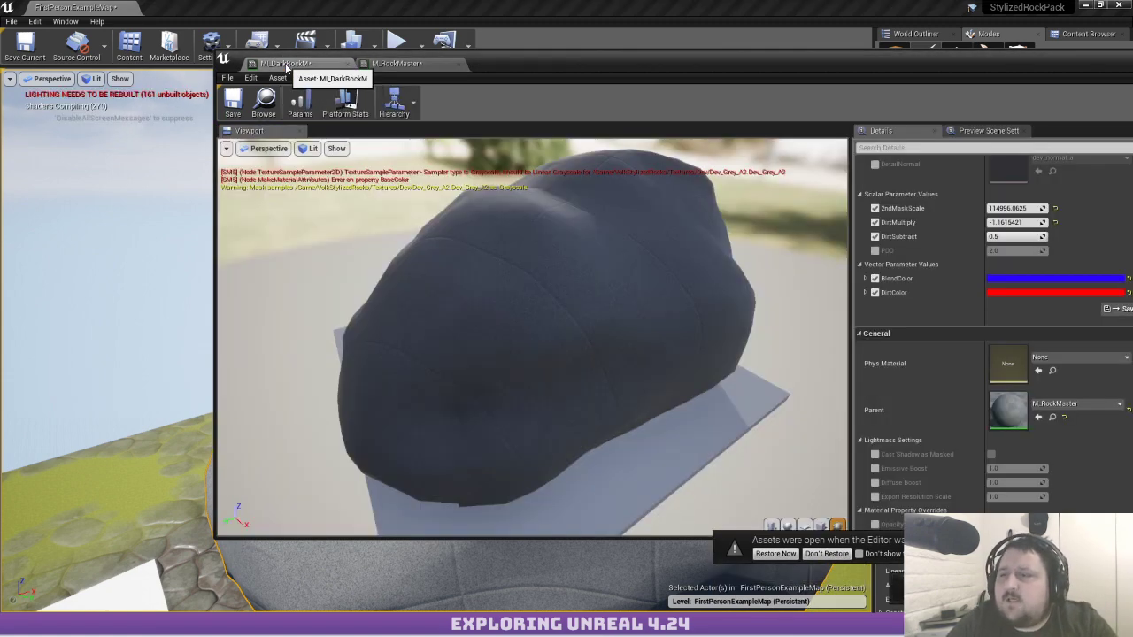
left_click_drag(621, 248, 677, 249)
scroll(919, 232, "up", 3)
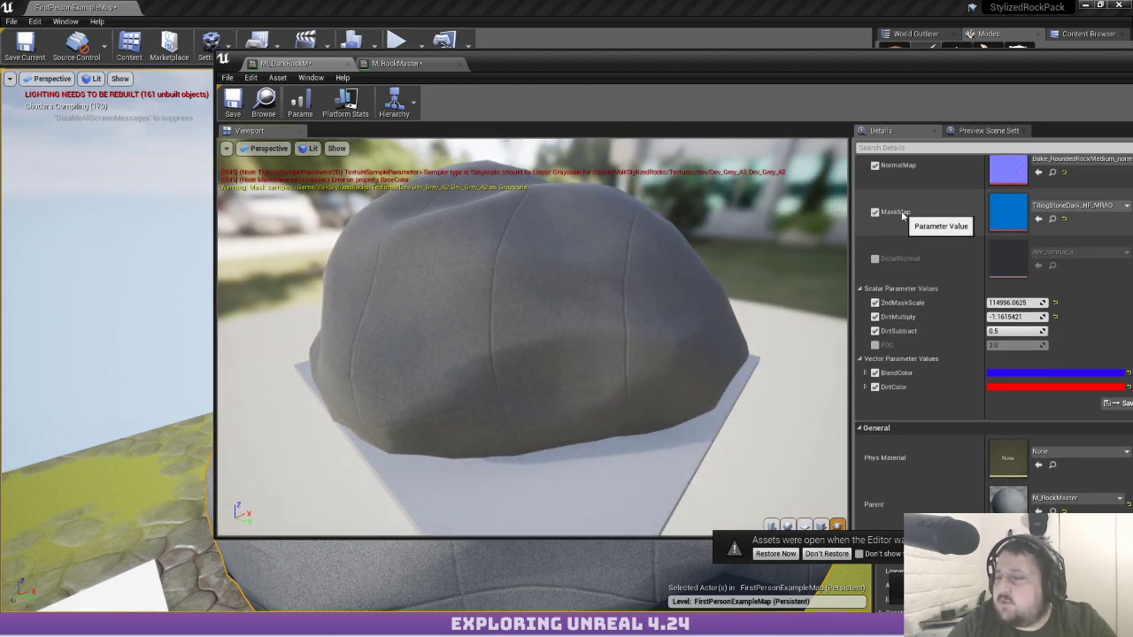
scroll(903, 216, "up", 1)
scroll(902, 216, "up", 1)
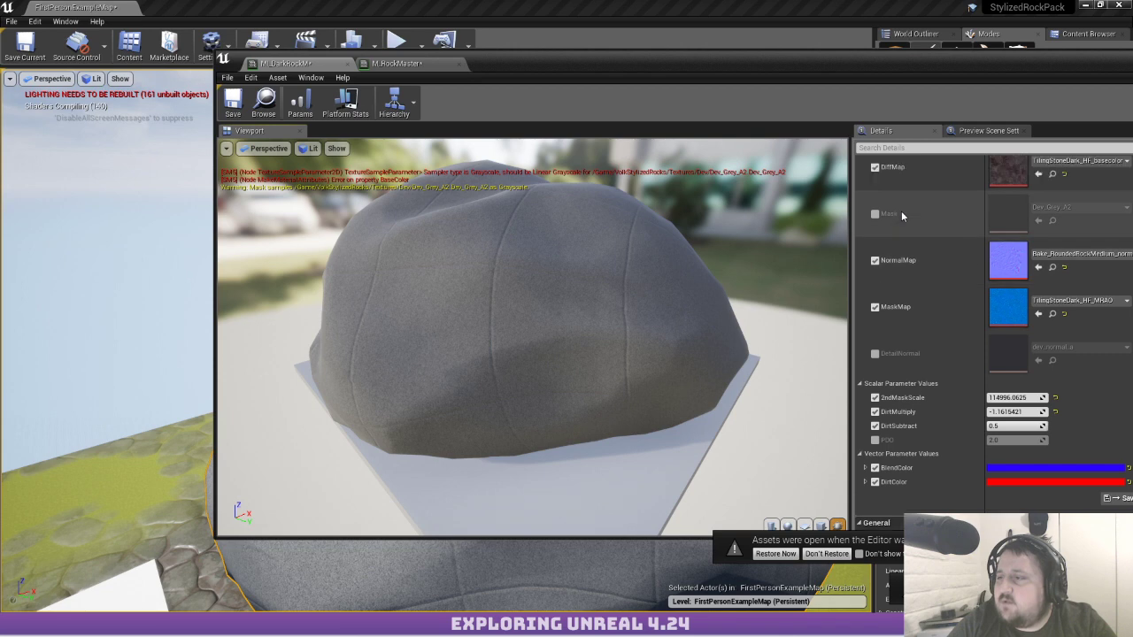
scroll(901, 211, "up", 2)
scroll(964, 252, "up", 1)
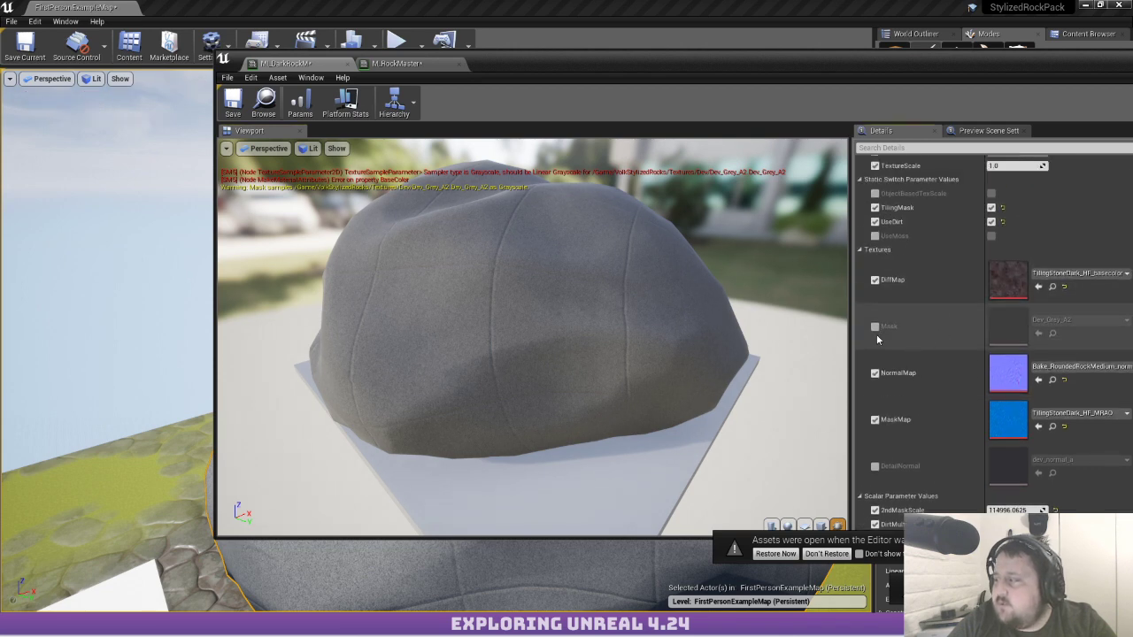
left_click(875, 326)
double_click(1016, 325)
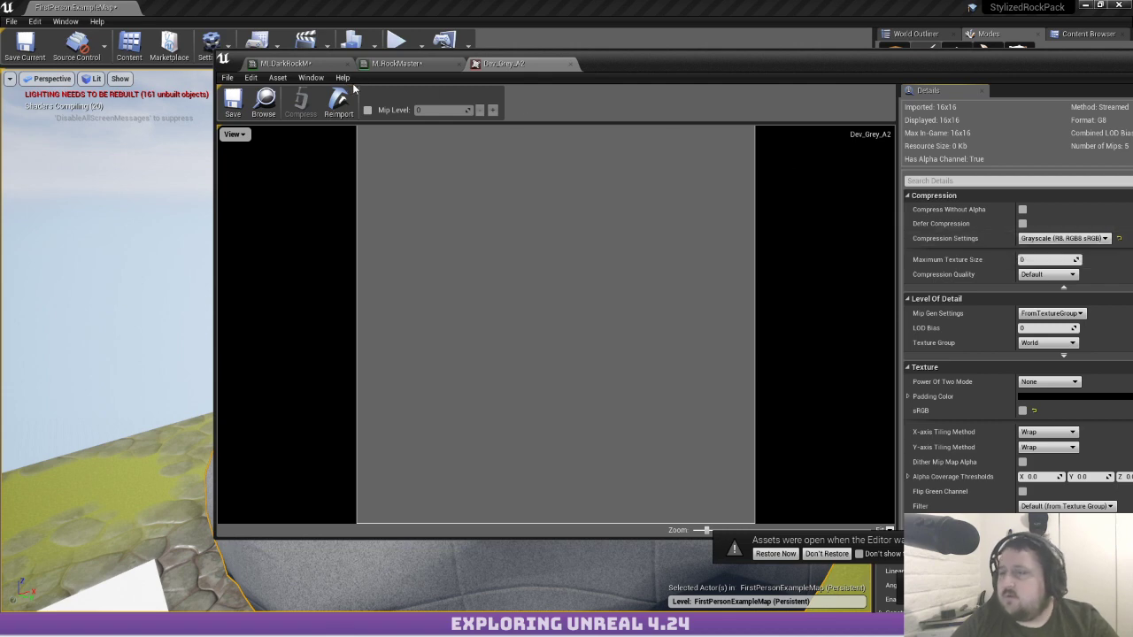
In M_RockMaster, set the Mask texture parameter's Sampler Type to Linear Grayscale and apply the material
left_click(385, 64)
right_click_drag(618, 212, 714, 183)
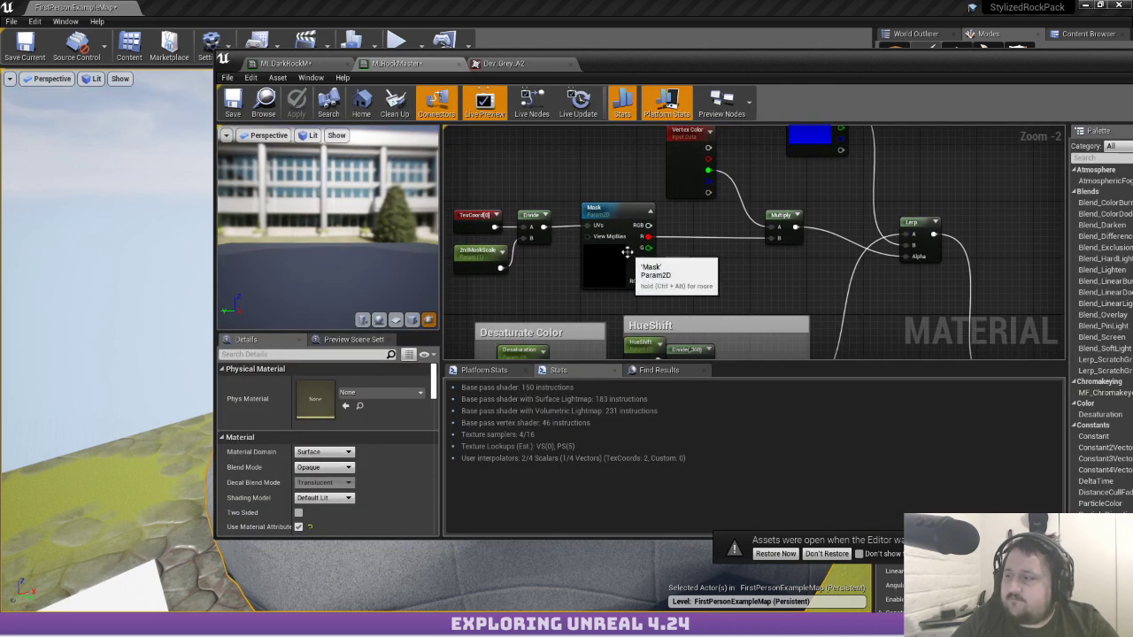
left_click(628, 253)
scroll(391, 478, "down", 5)
left_click(348, 507)
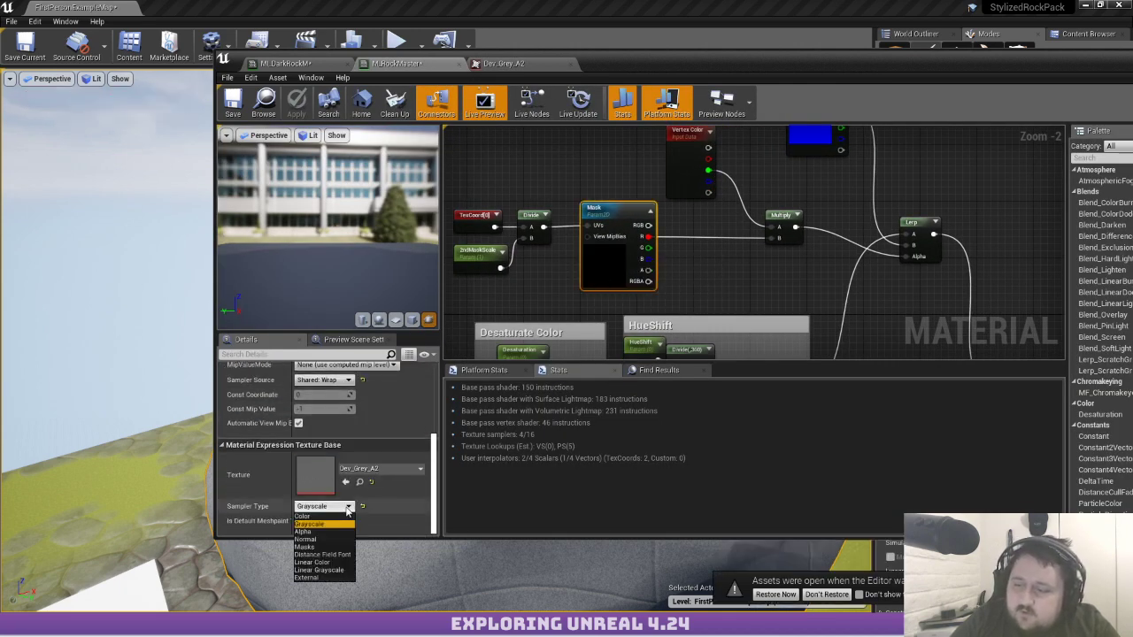
left_click(320, 570)
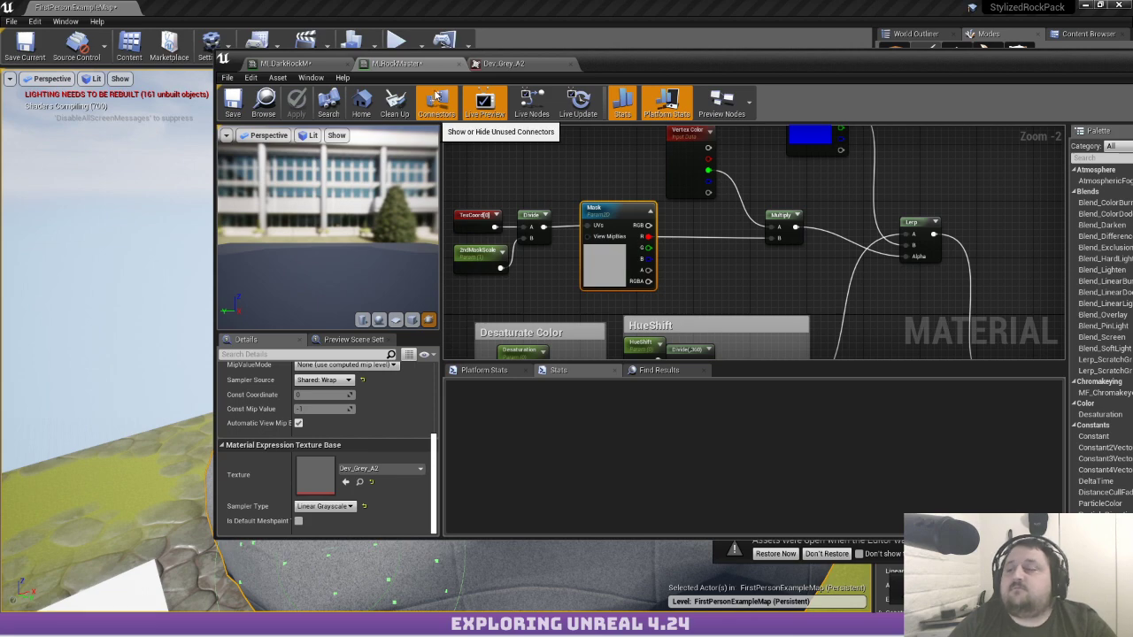
Return to MI_DarkRockM and examine the blend color on the rock preview from several angles
left_click(282, 64)
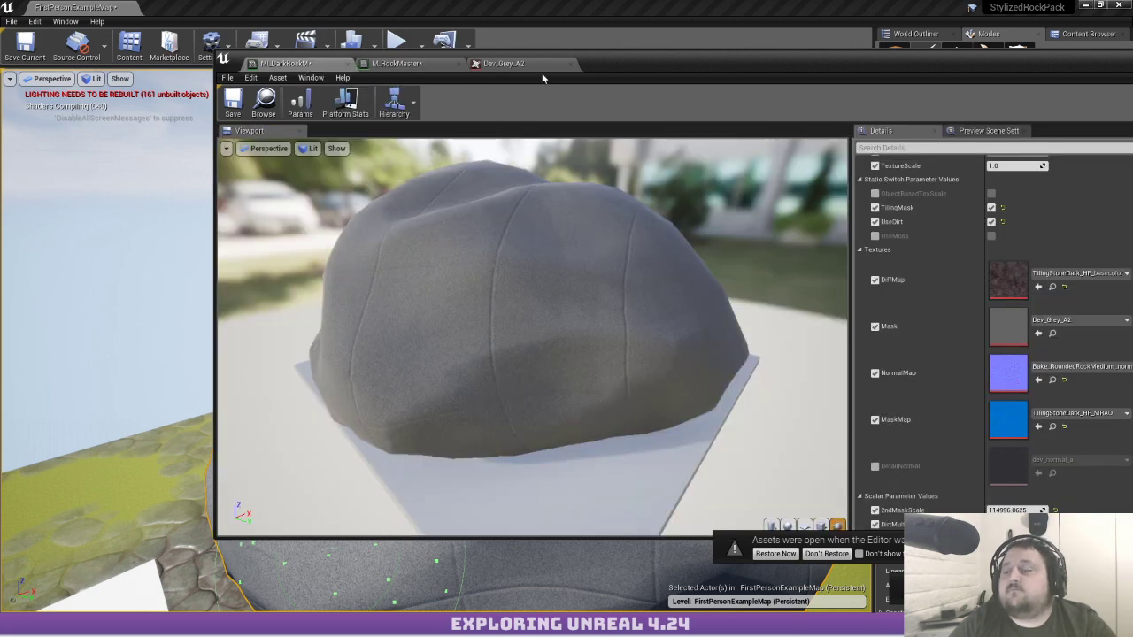
left_click_drag(531, 336, 633, 379)
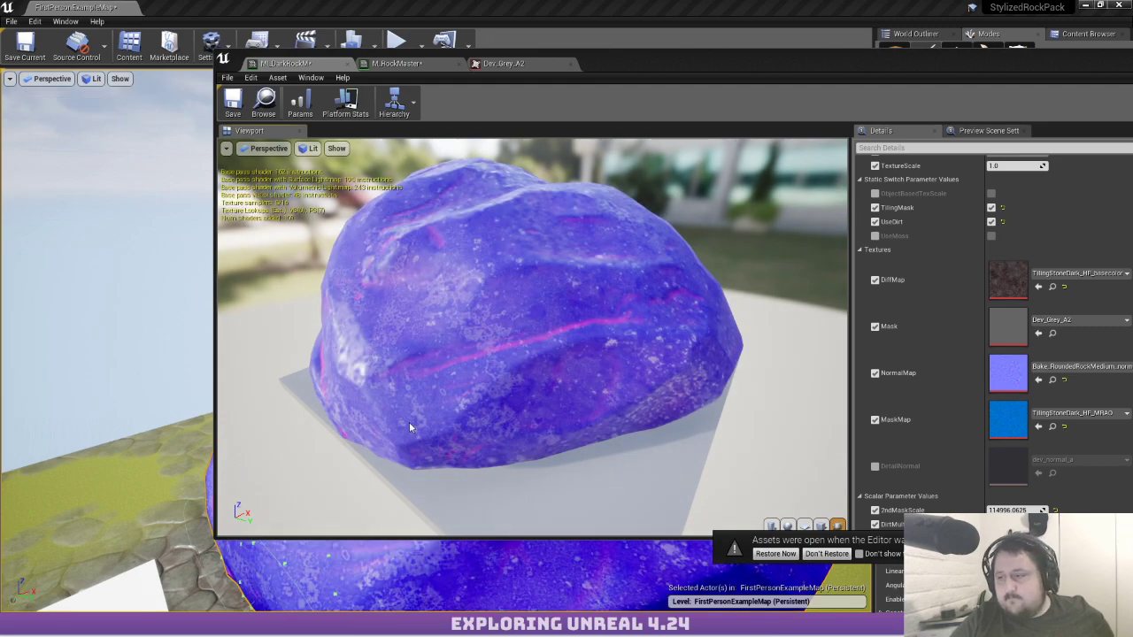
left_click_drag(748, 285, 699, 359)
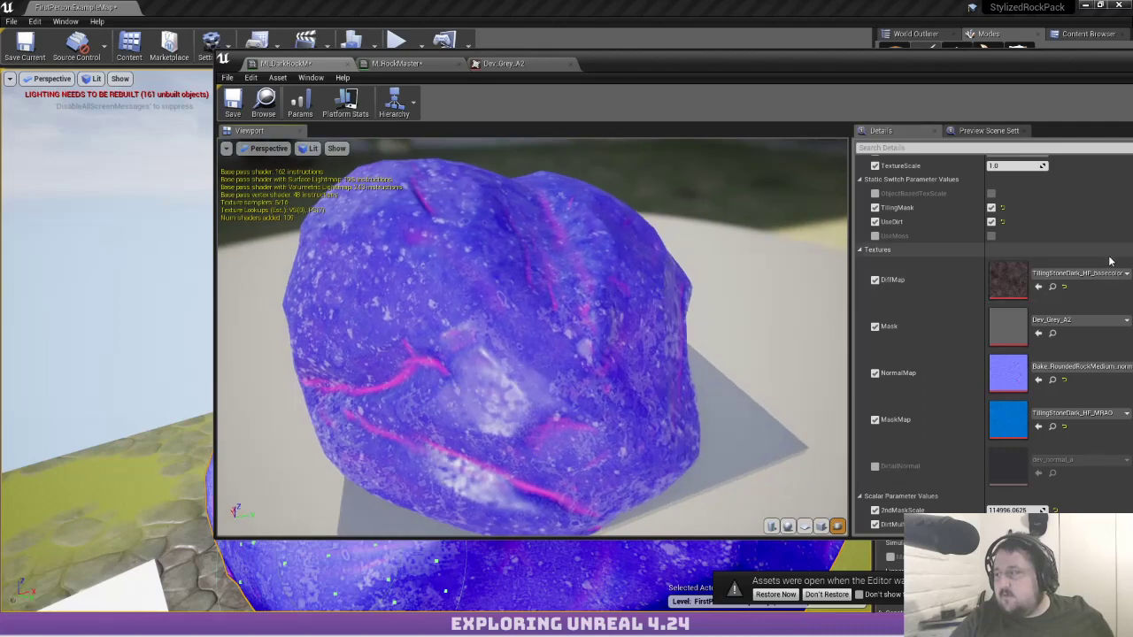
Reset 2ndMaskScale to 1.0 on MI_DarkRockM and try raising it to about 3326.63
scroll(1038, 247, "up", 3)
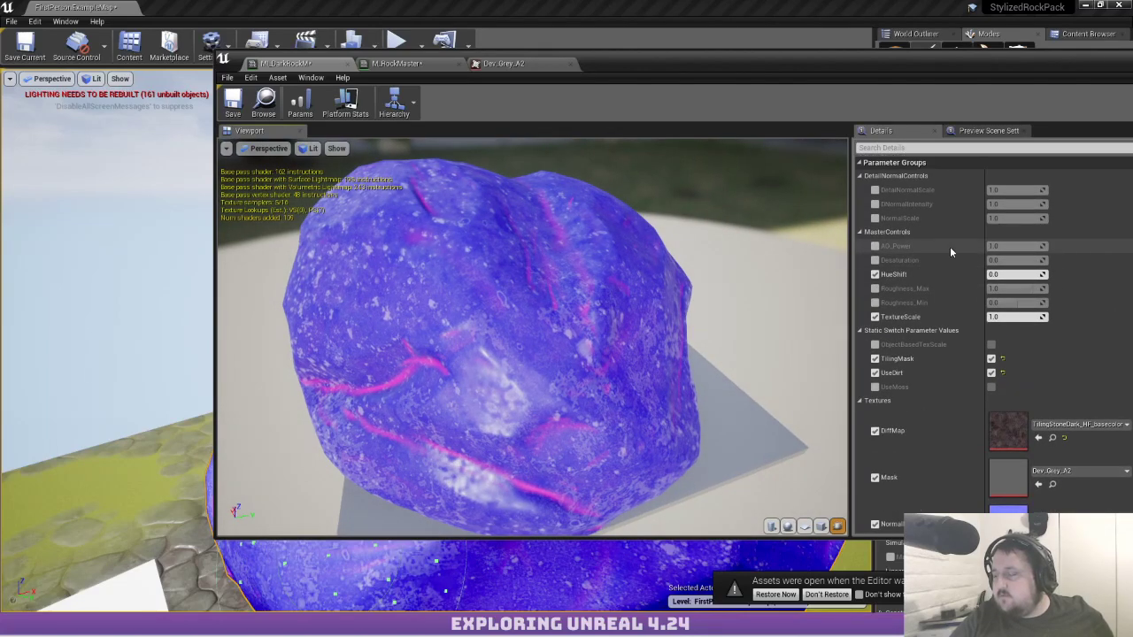
scroll(965, 235, "down", 5)
scroll(1009, 231, "down", 5)
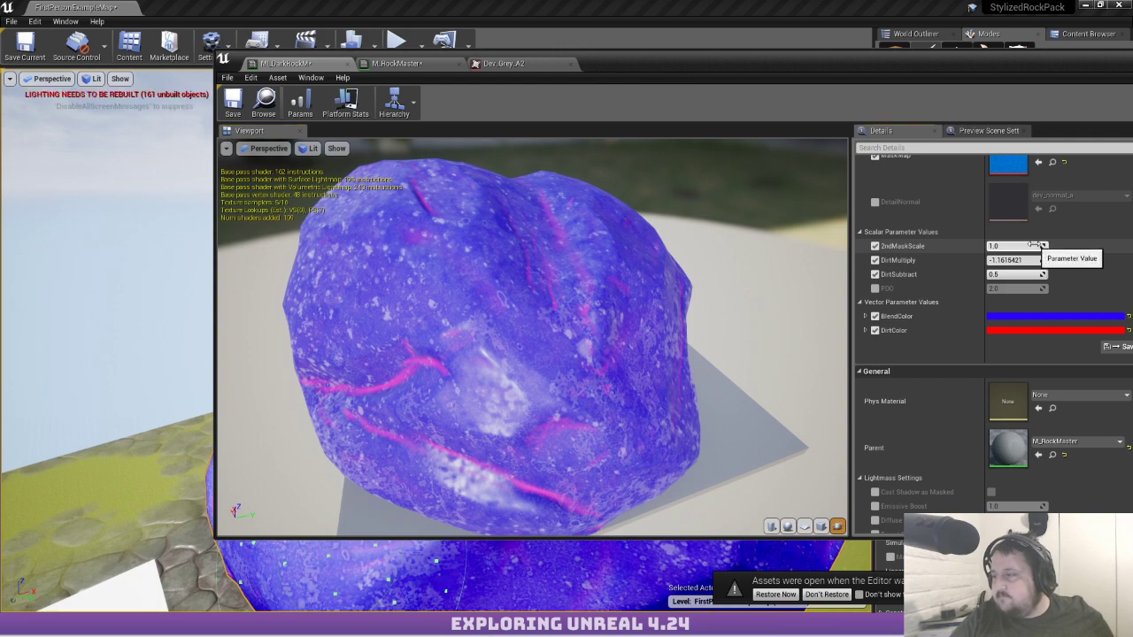
left_click_drag(761, 283, 566, 314)
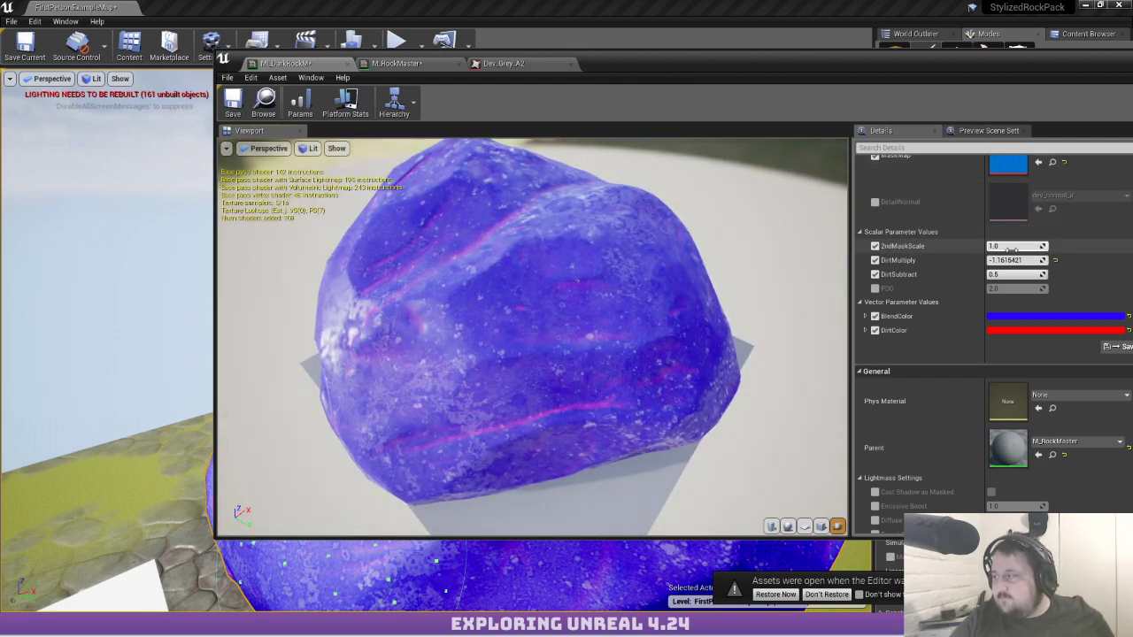
mouse_move(1017, 247)
left_mouse_down()
mouse_move(1032, 246)
mouse_move(992, 246)
mouse_move(1031, 246)
left_mouse_up()
Assign the TilingStoneMaskDetail_Pebbles2Mask texture from the project's Masks folder to the Mask parameter of MI_DarkRockM
scroll(992, 246, "up", 9)
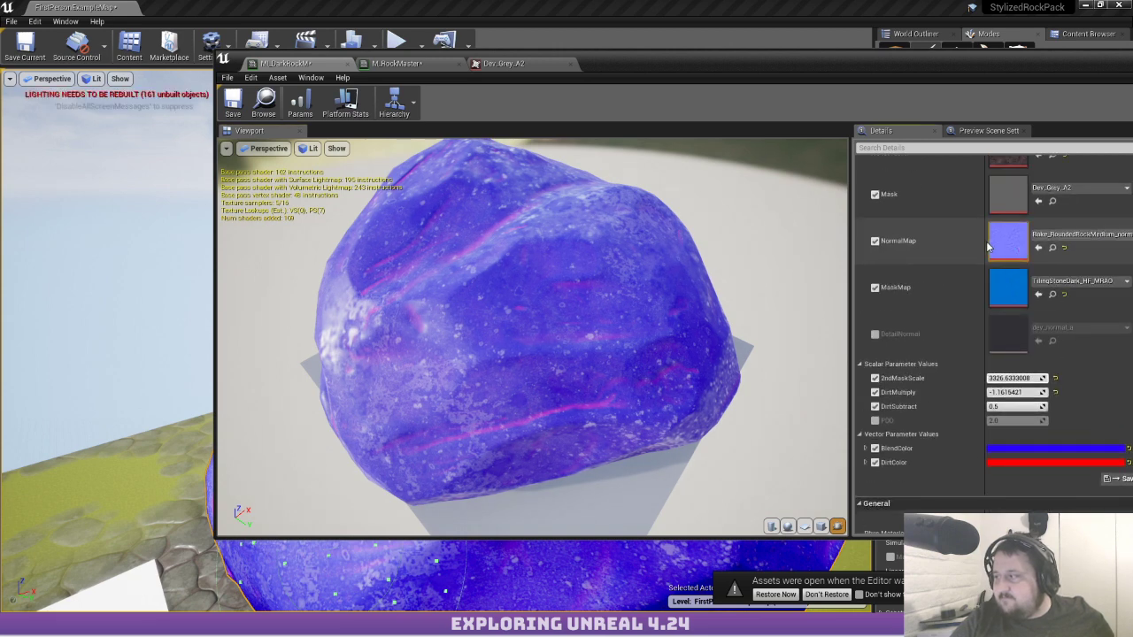
left_click(1044, 265)
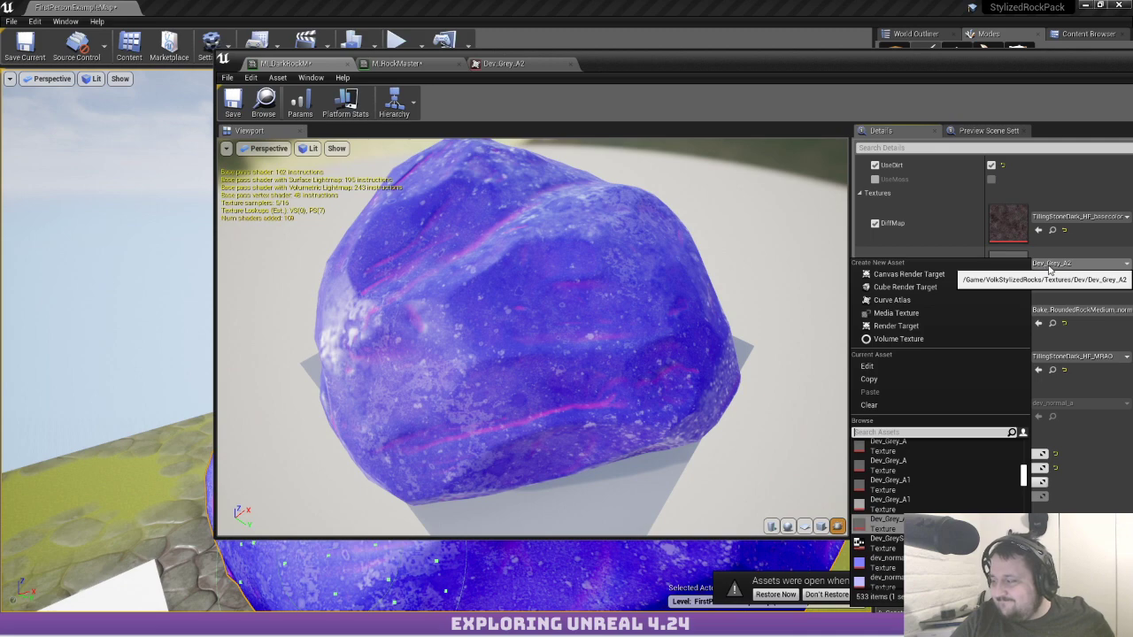
left_click(919, 160)
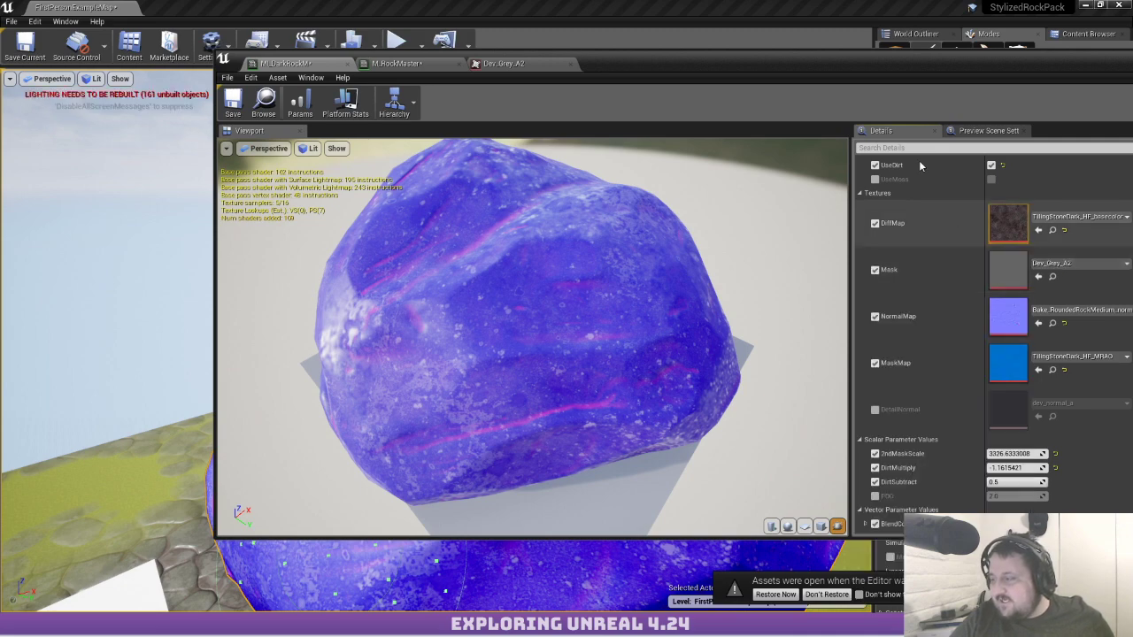
left_click_drag(838, 68, 431, 66)
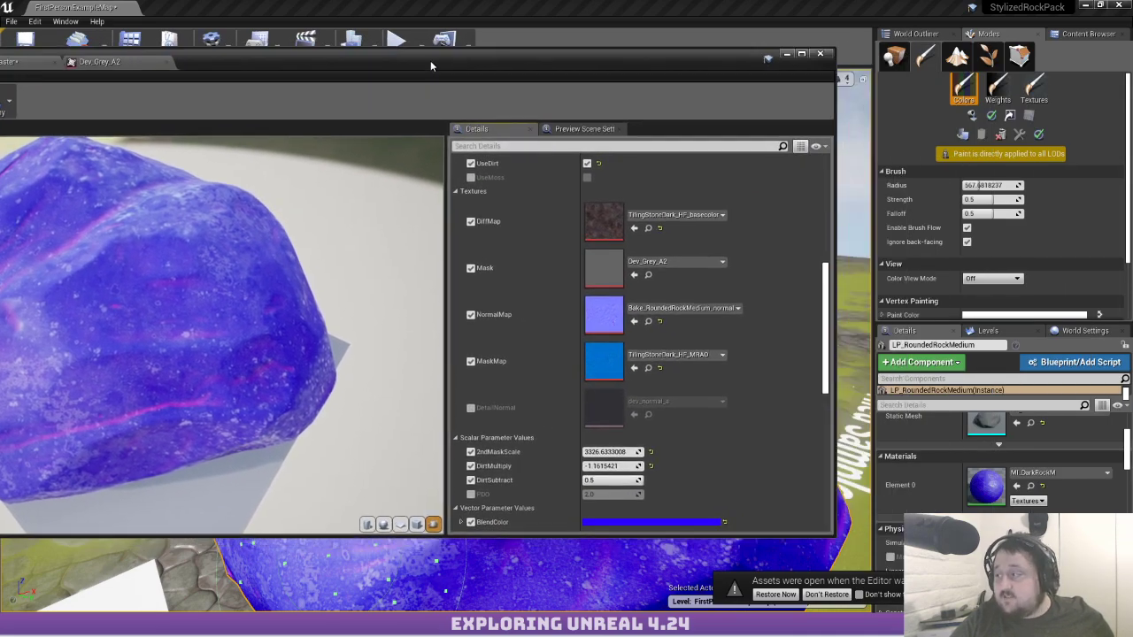
scroll(1054, 416, "up", 4)
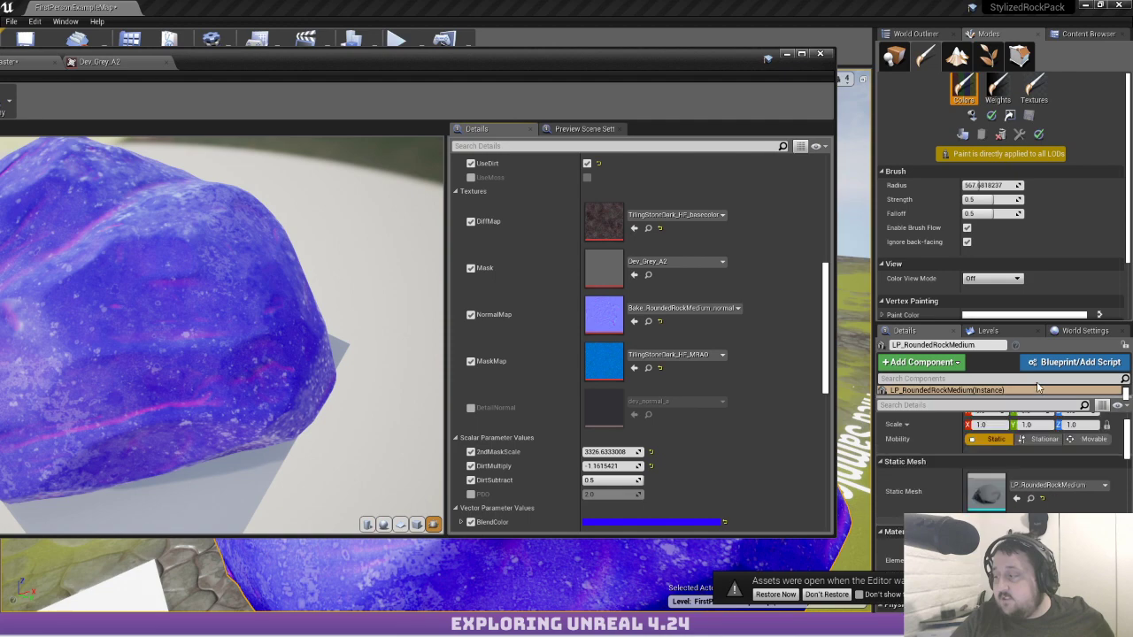
left_click(919, 34)
left_click(1088, 33)
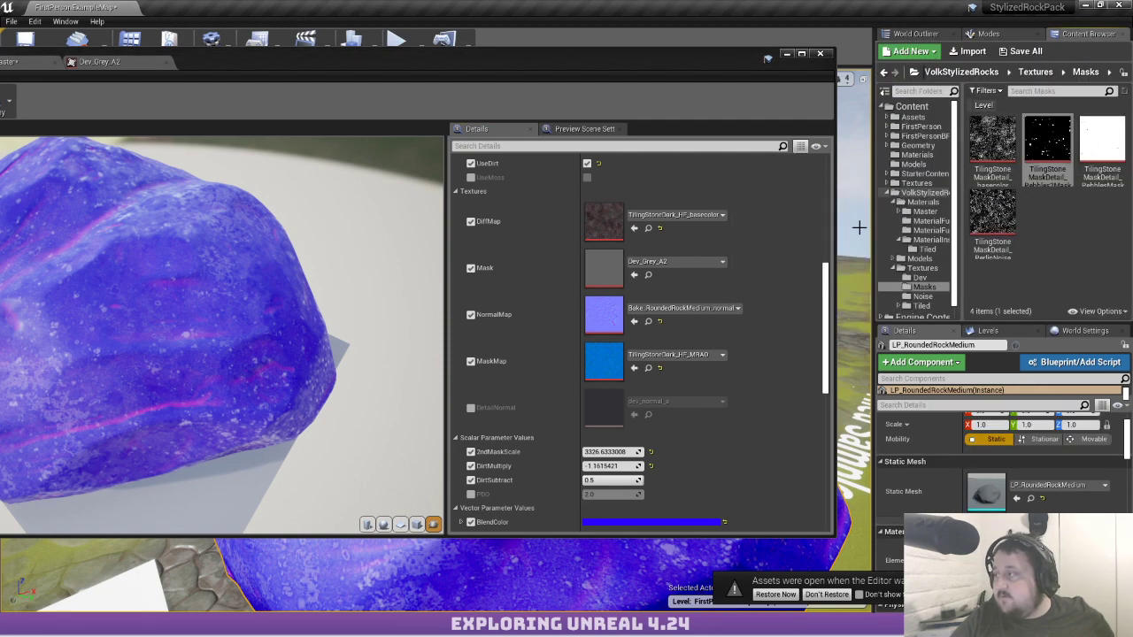
left_click_drag(859, 228, 611, 268)
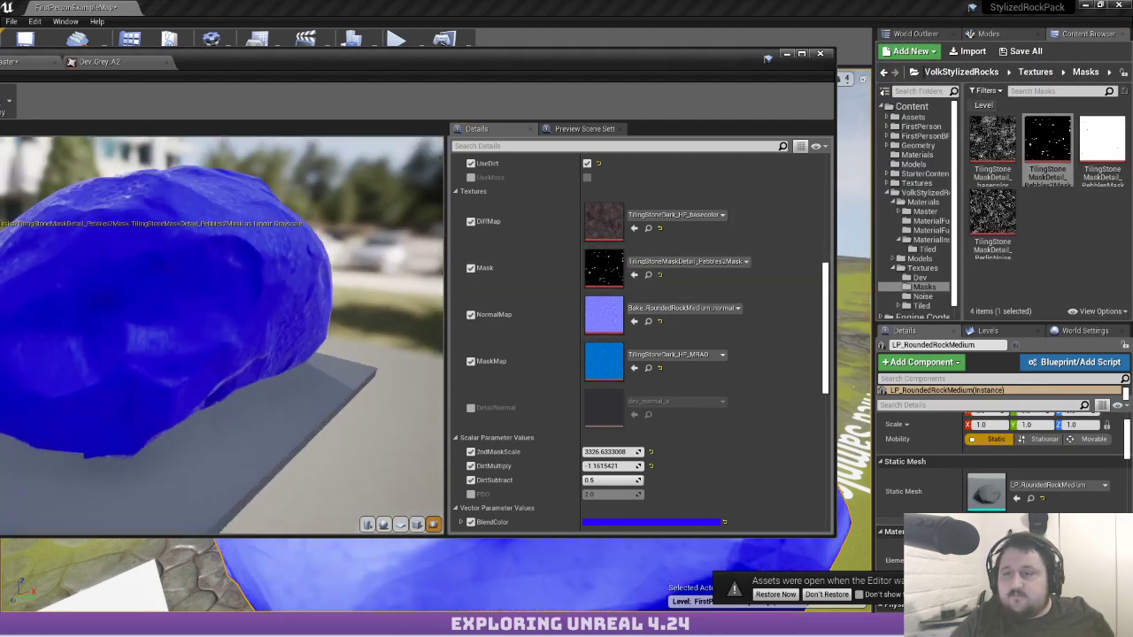
Inspect the rock preview from other angles, reset 2ndMaskScale on MI_DarkRockM and adjust it to about -0.36
left_click_drag(221, 336, 221, 183)
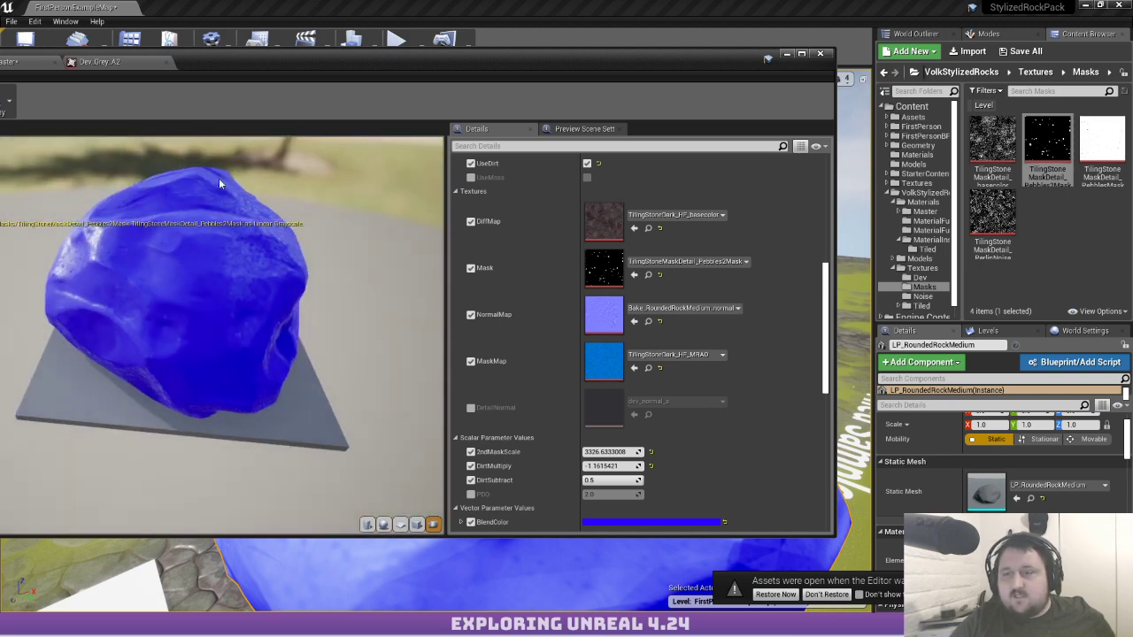
left_click_drag(221, 265, 256, 217)
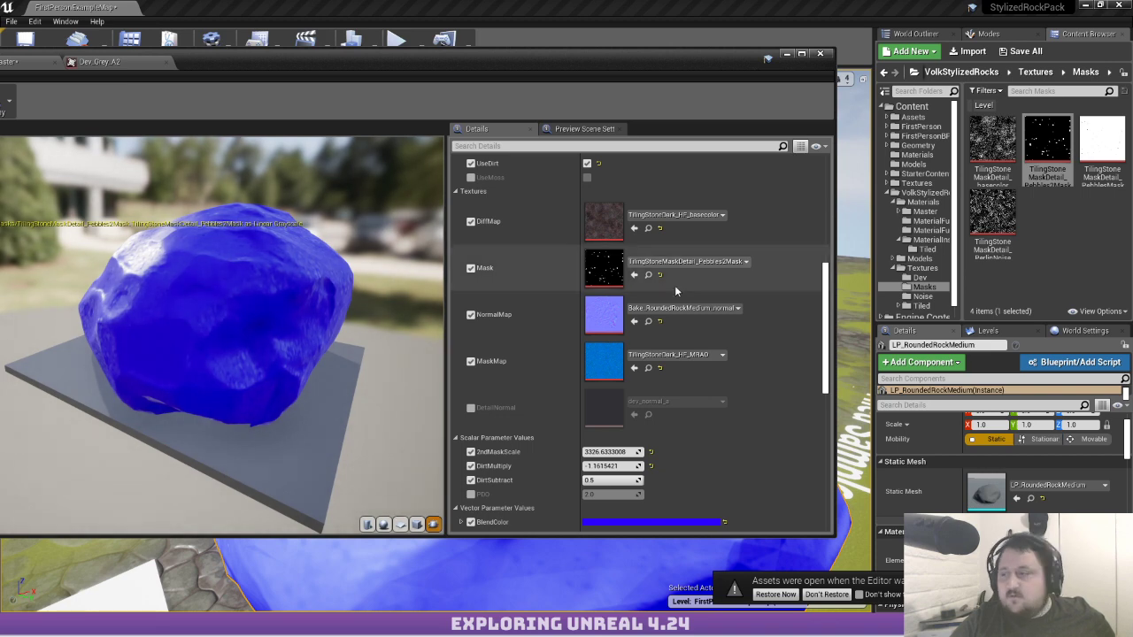
left_click(650, 452)
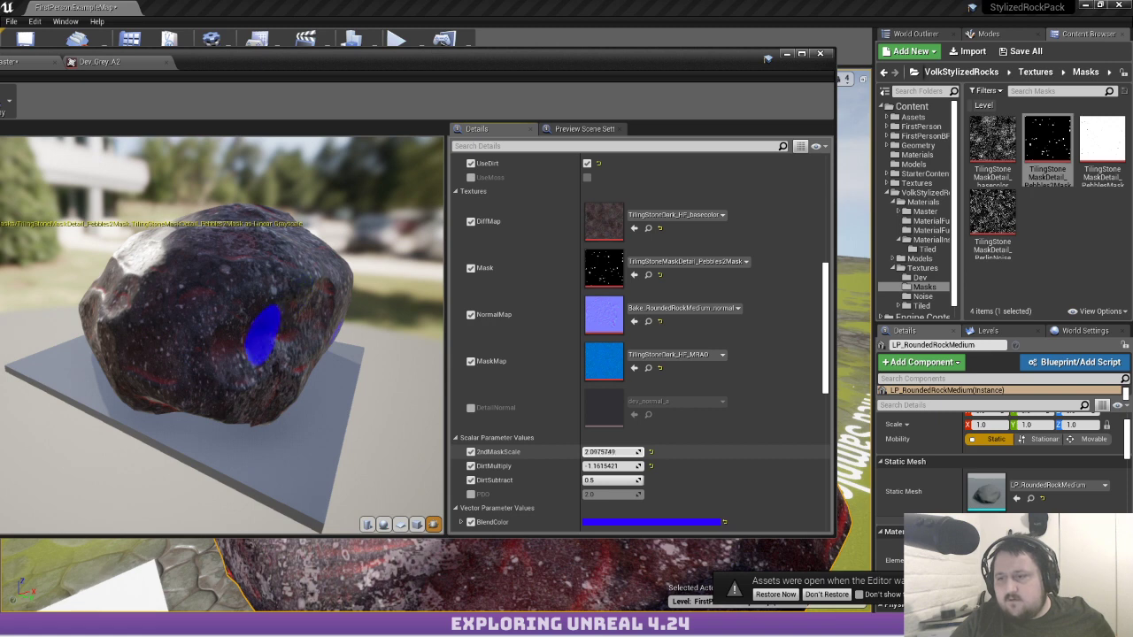
mouse_move(611, 452)
left_mouse_down()
mouse_move(589, 452)
mouse_move(629, 453)
mouse_move(602, 452)
left_mouse_up()
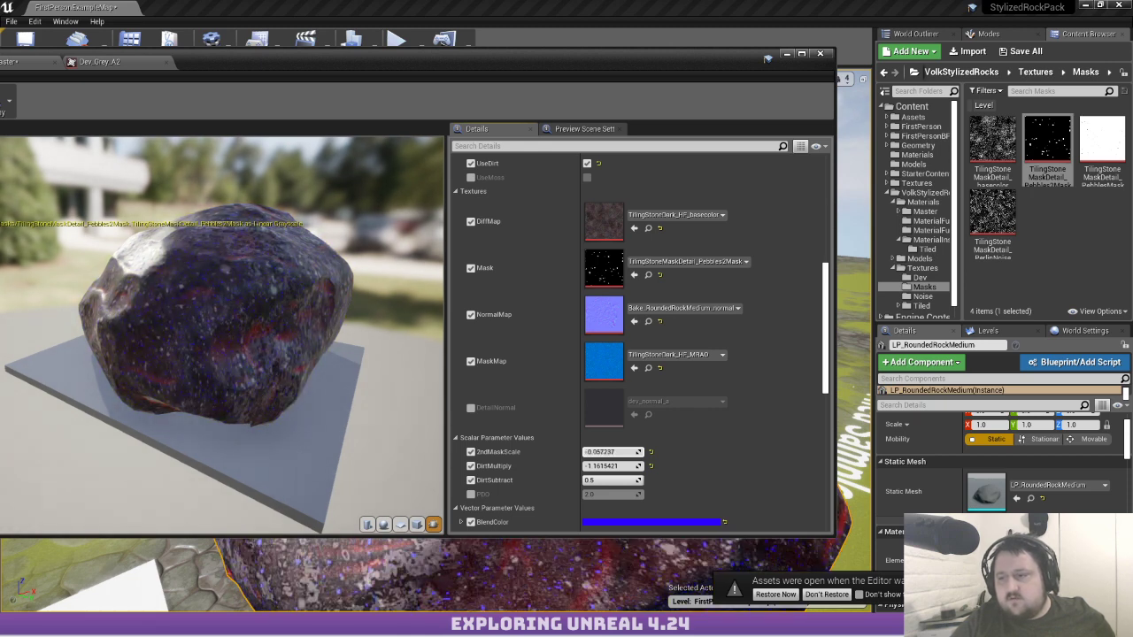
Maximize the material editor window and open the instance's parent material M_RockMaster
double_click(245, 53)
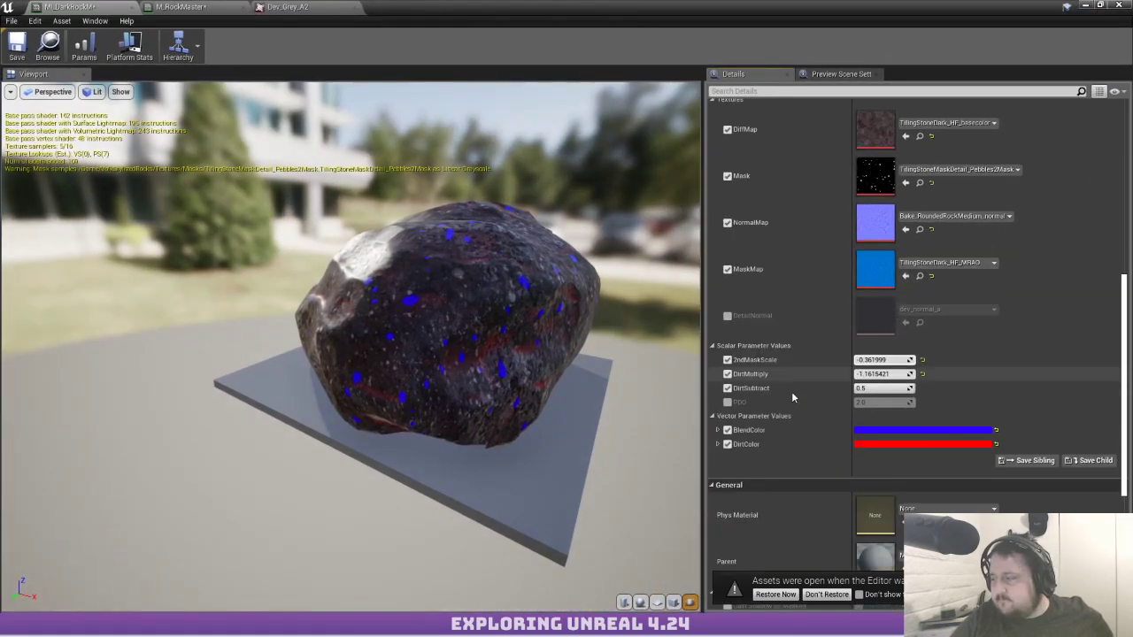
scroll(791, 391, "down", 3)
double_click(859, 406)
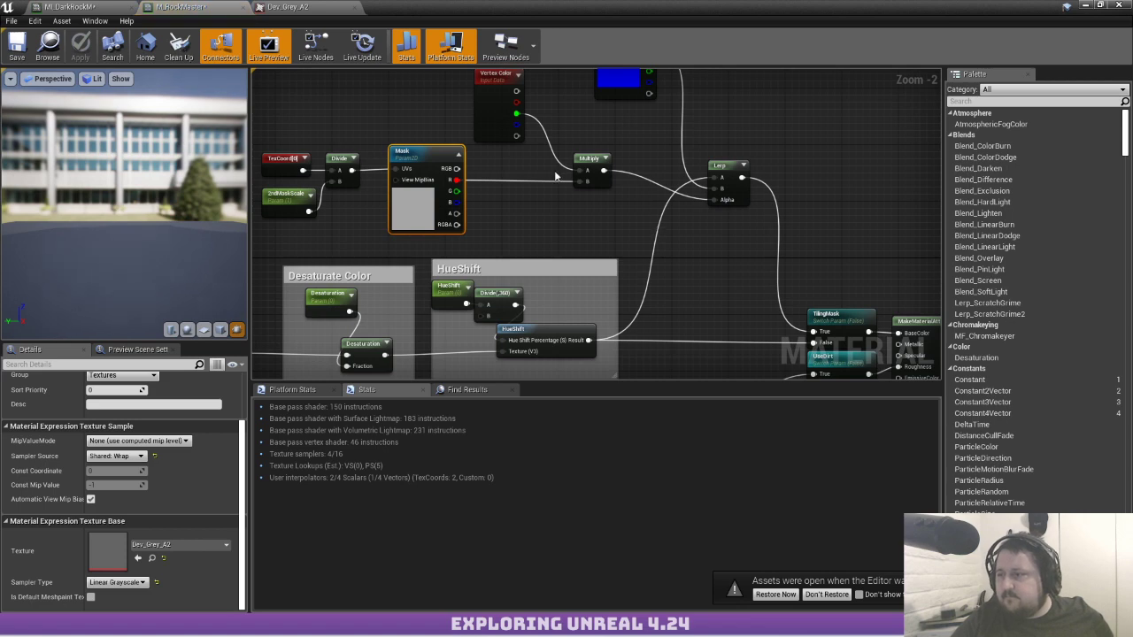
Add a Multiply node combining TexCoord[0] and 2ndMaskScale in M_RockMaster and feed it into the Mask texture's UVs
right_click_drag(556, 176, 618, 230)
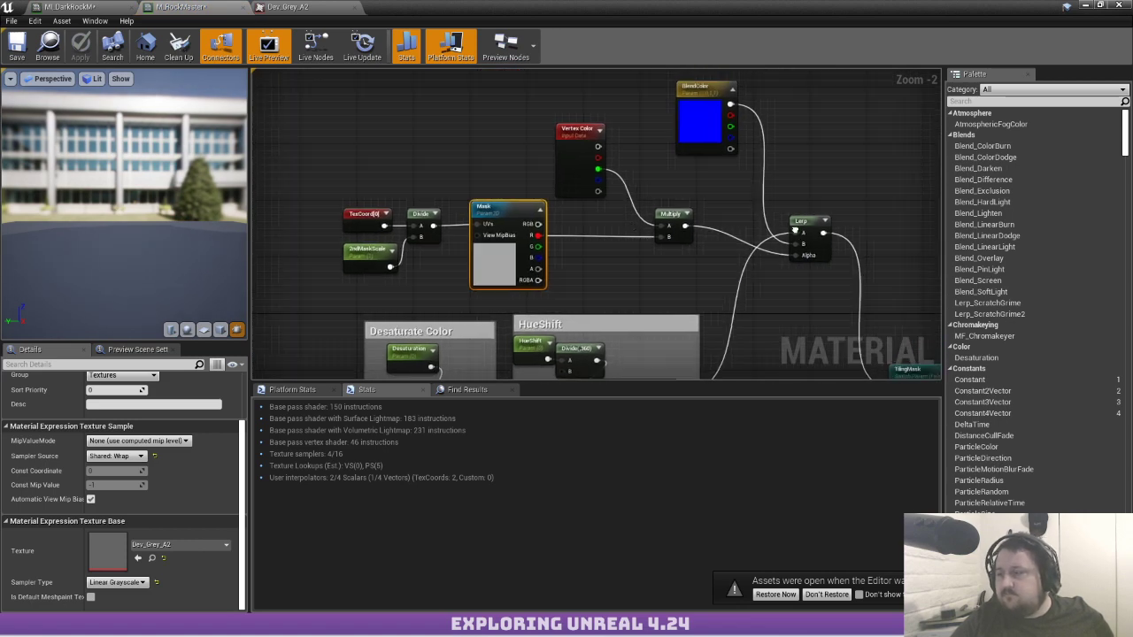
scroll(406, 251, "up", 2)
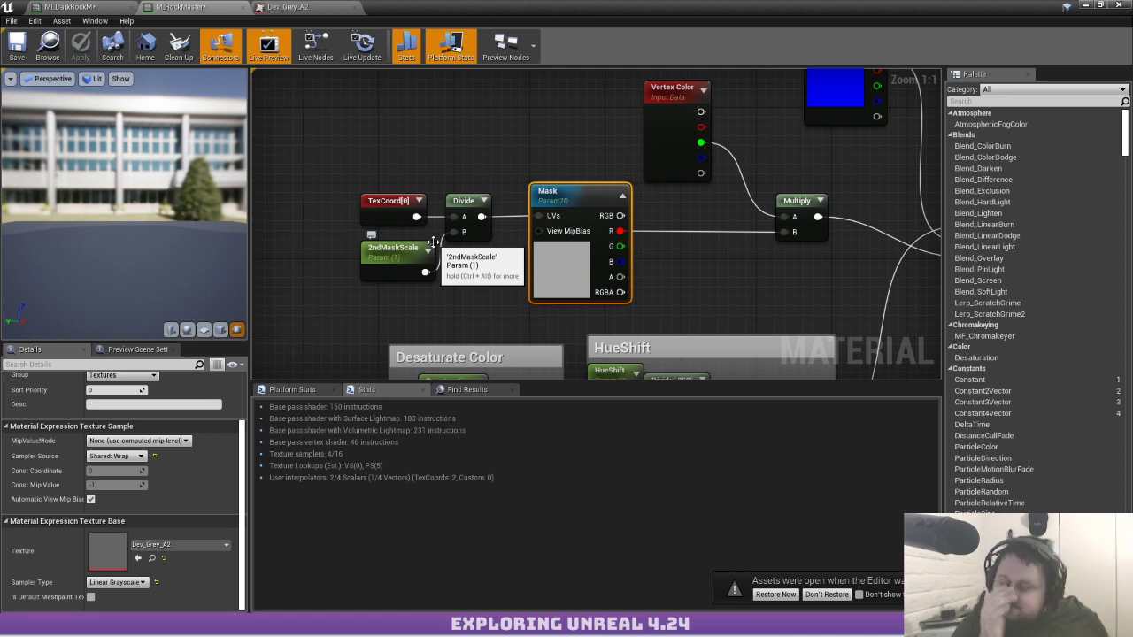
left_click_drag(417, 217, 479, 276)
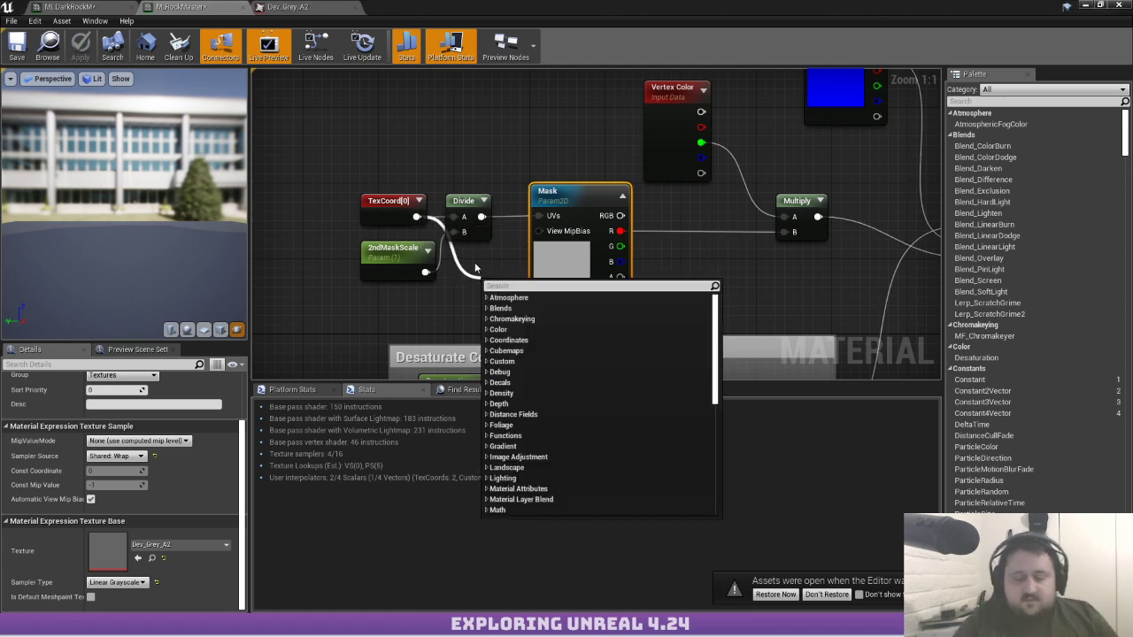
type("multi")
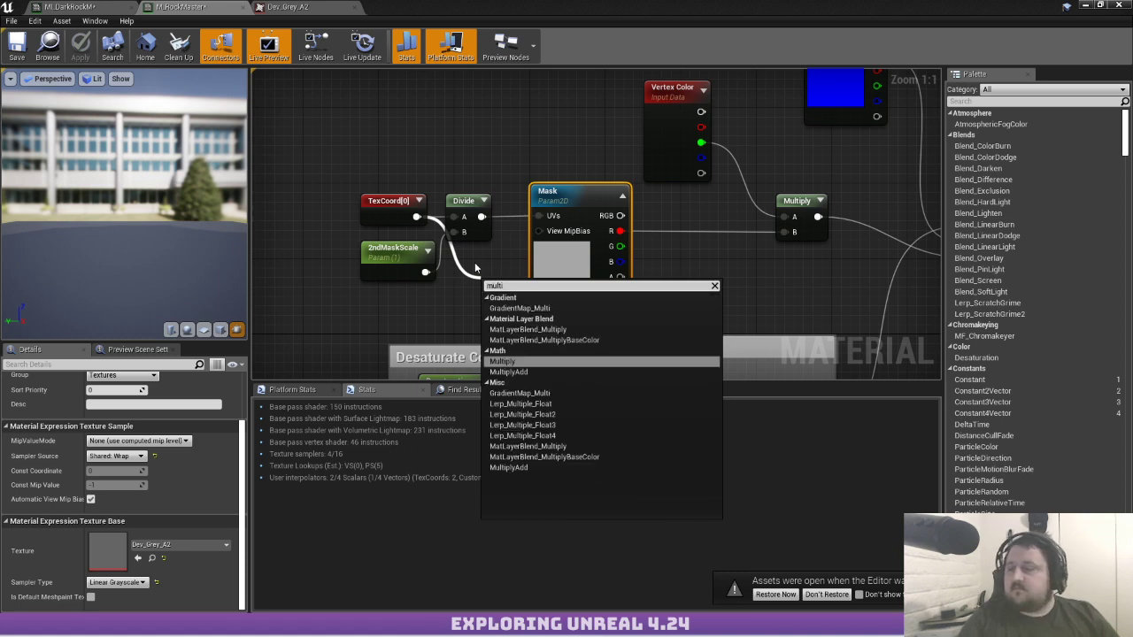
key("Return")
left_click_drag(506, 286, 425, 272)
left_click_drag(423, 277, 424, 274)
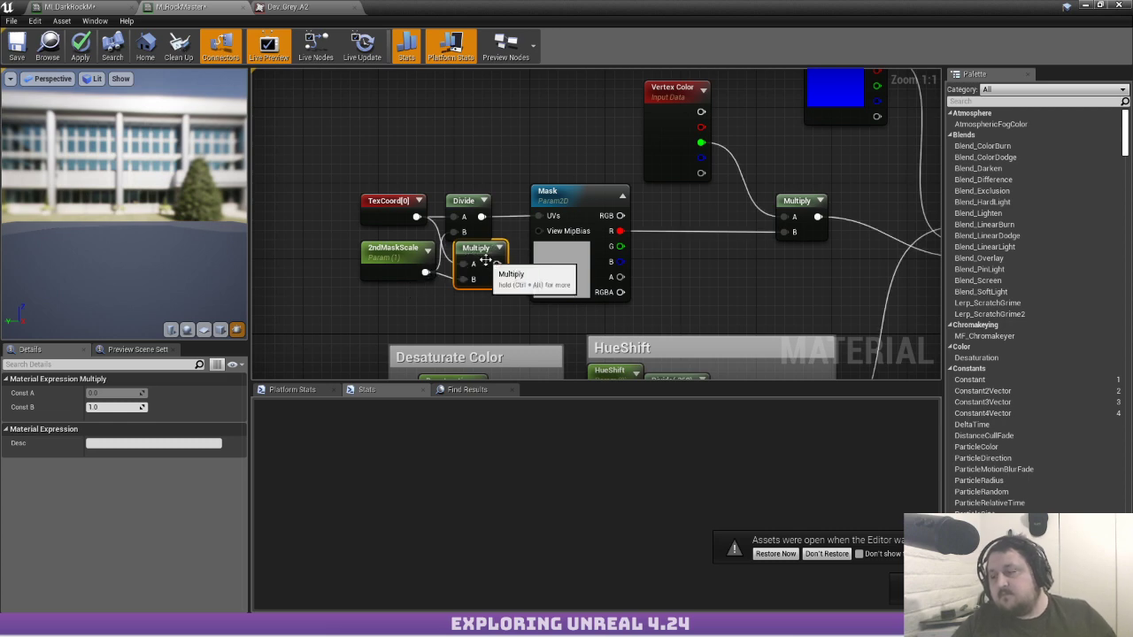
left_click_drag(496, 264, 536, 217)
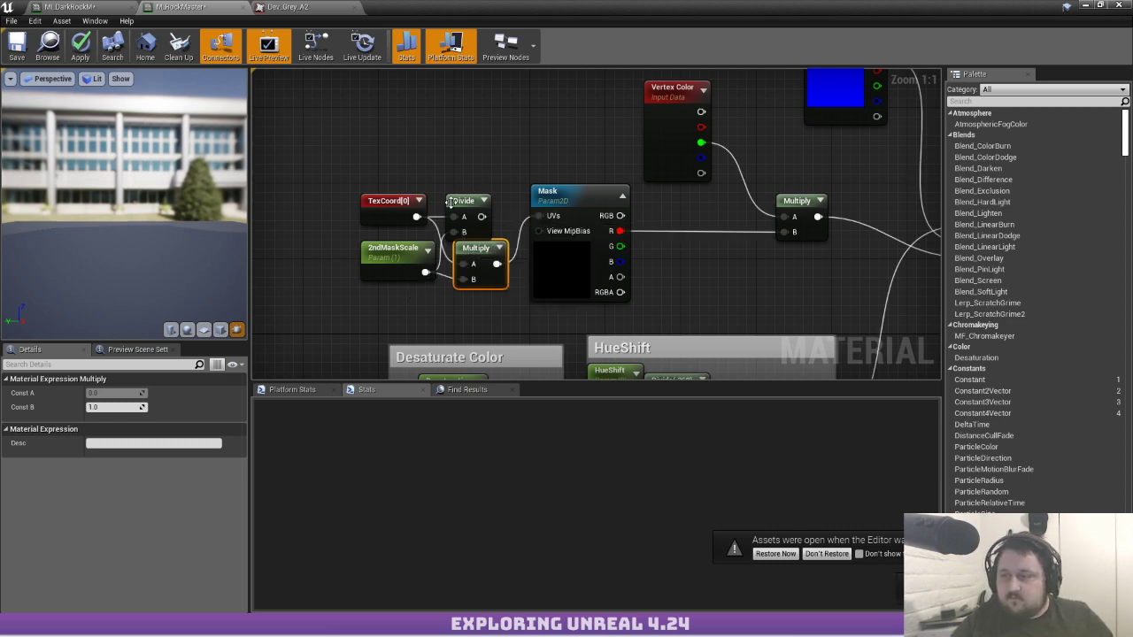
Move the unused Divide node above, place the Multiply node beside TexCoord[0], and apply the changes to M_RockMaster
left_click_drag(465, 201, 465, 136)
left_click_drag(482, 252, 482, 204)
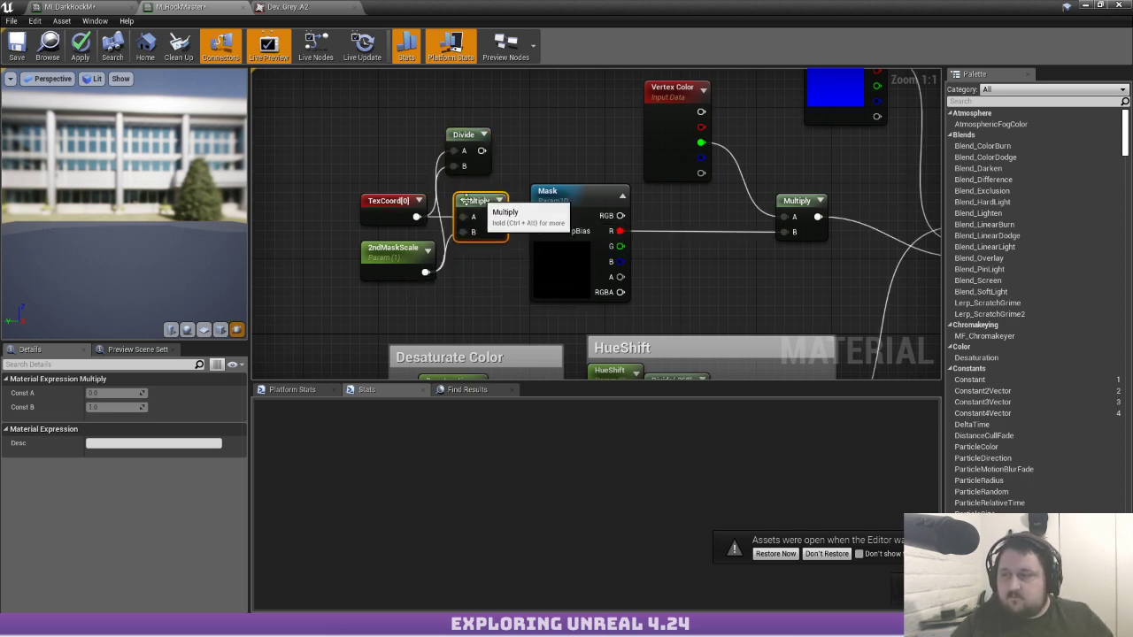
left_click(88, 46)
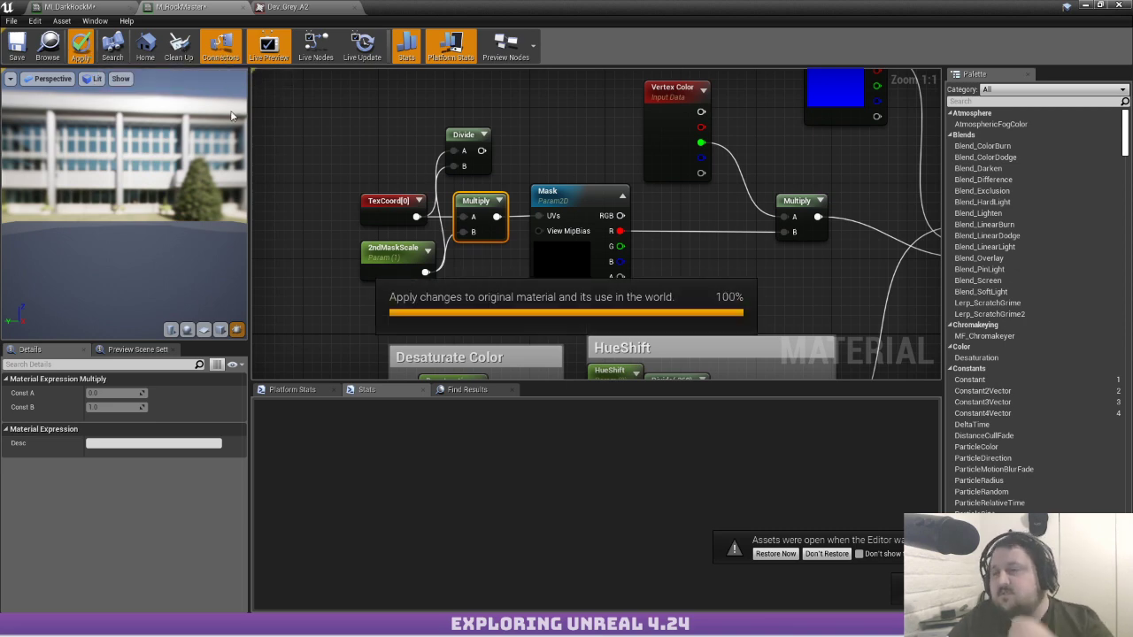
Assign the TilingStoneMaskDetail_PerlinNoise texture from the Masks folder to the Mask parameter of MI_DarkRockM
left_click(102, 11)
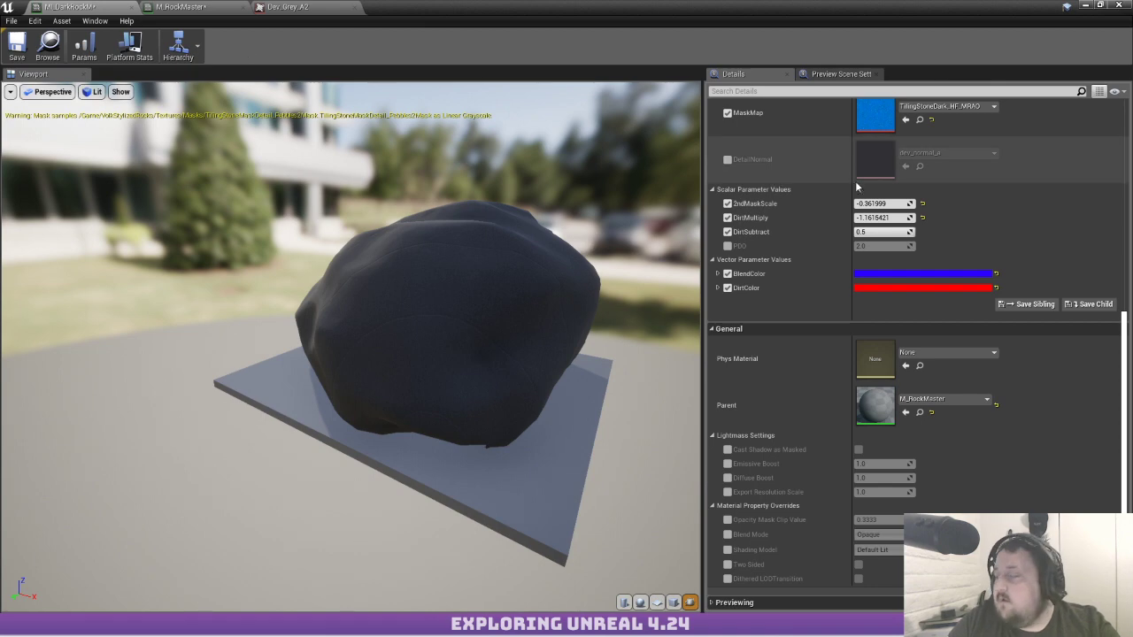
scroll(785, 239, "up", 5)
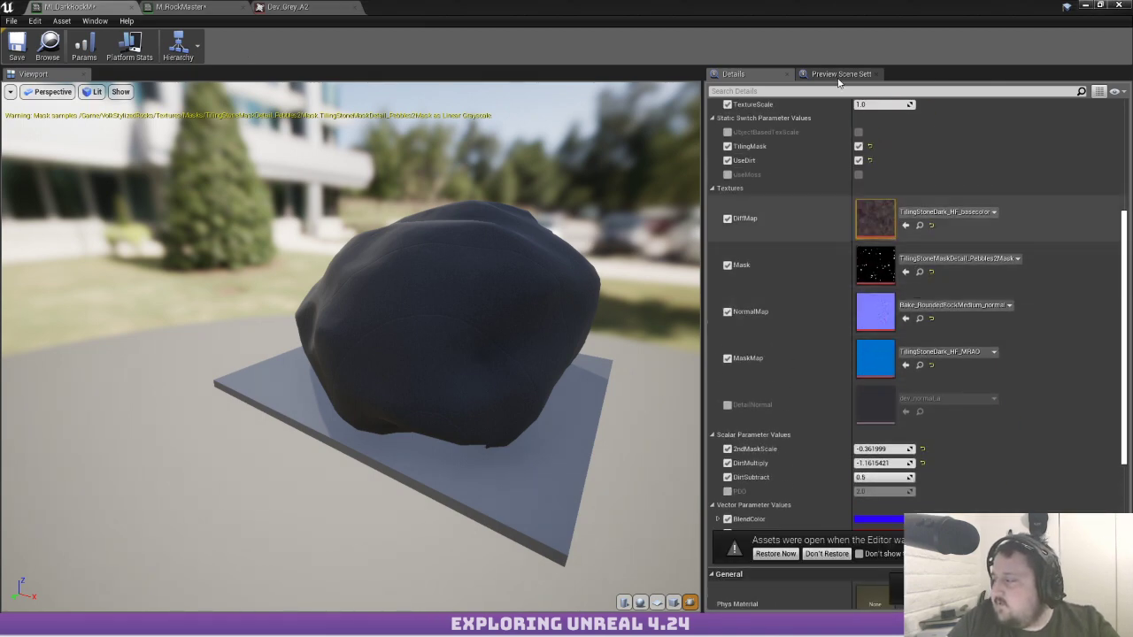
left_click_drag(678, 8, 444, 47)
left_click(977, 211)
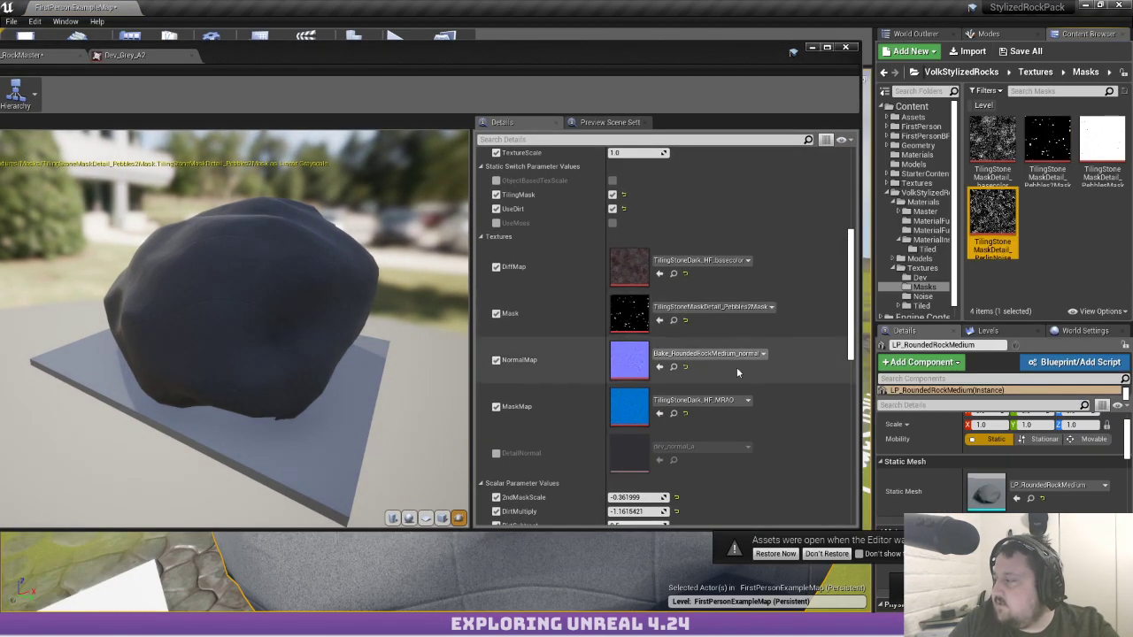
left_click(659, 319)
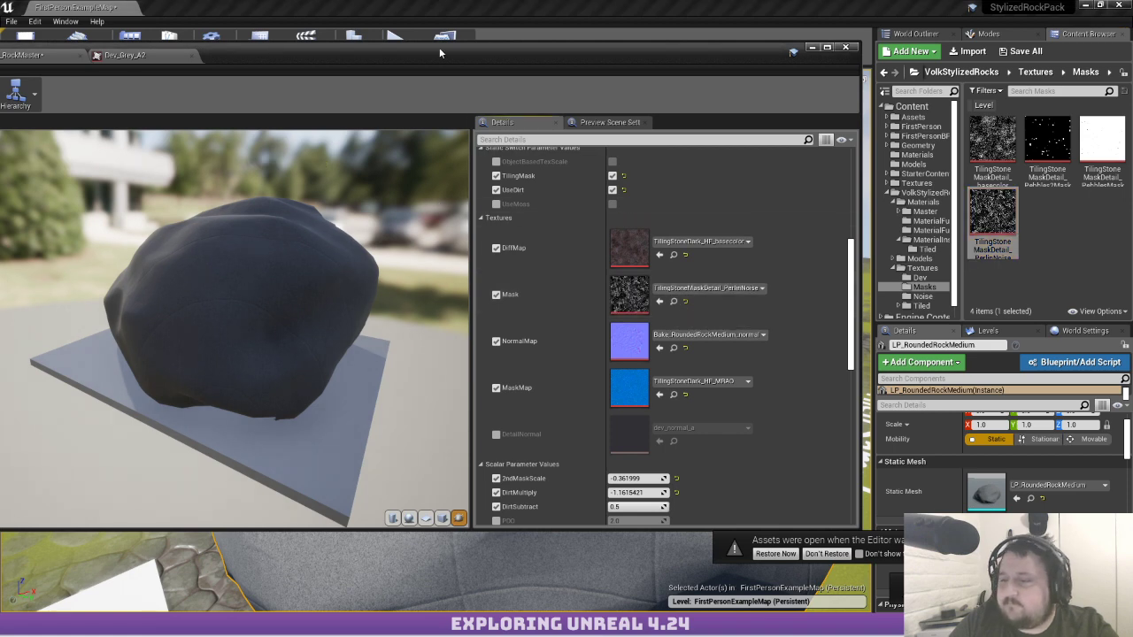
Move the material editor window out of the way and inspect the mask pattern on the level's rounded rock from several angles
left_click_drag(484, 60, 0, 266)
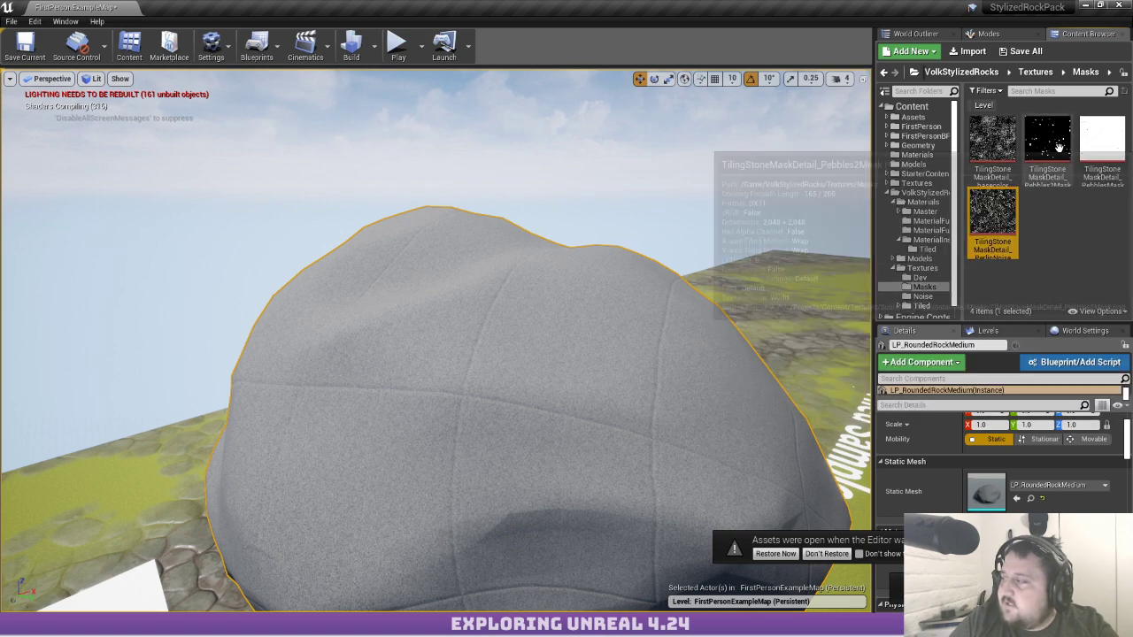
left_click(1100, 149)
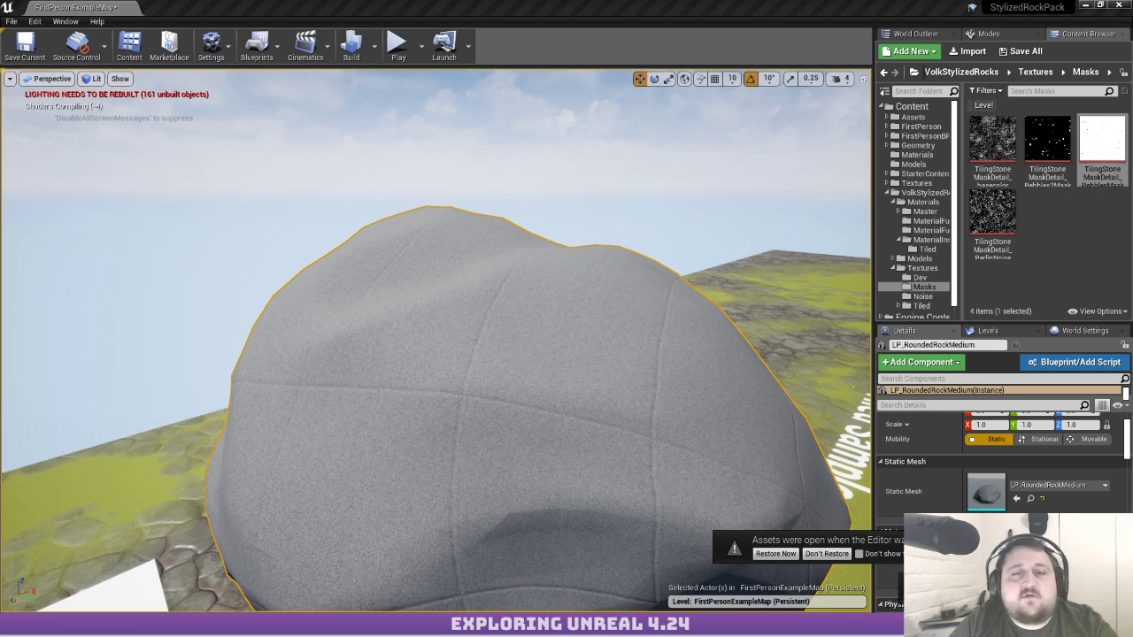
left_click(1102, 142)
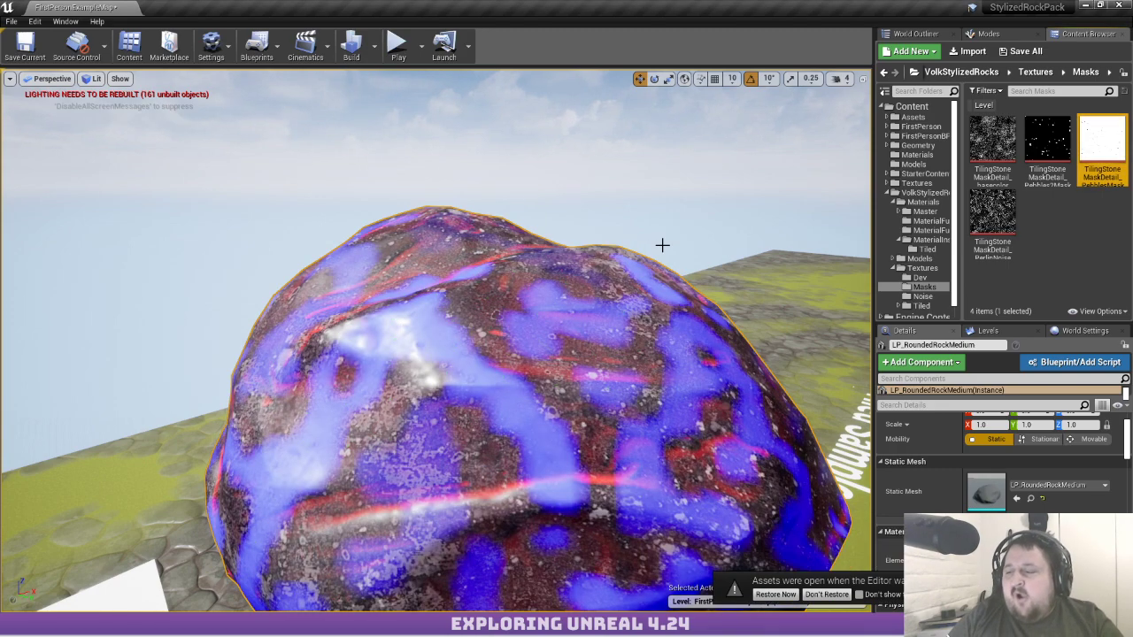
right_click_drag(662, 245, 788, 306)
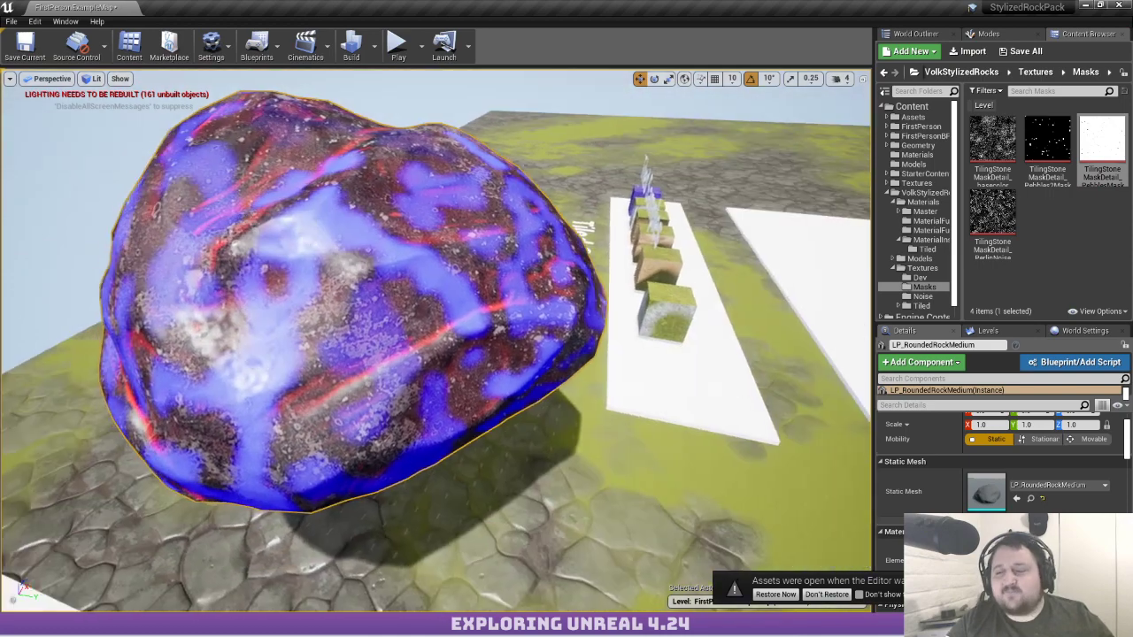
right_click_drag(610, 281, 513, 269)
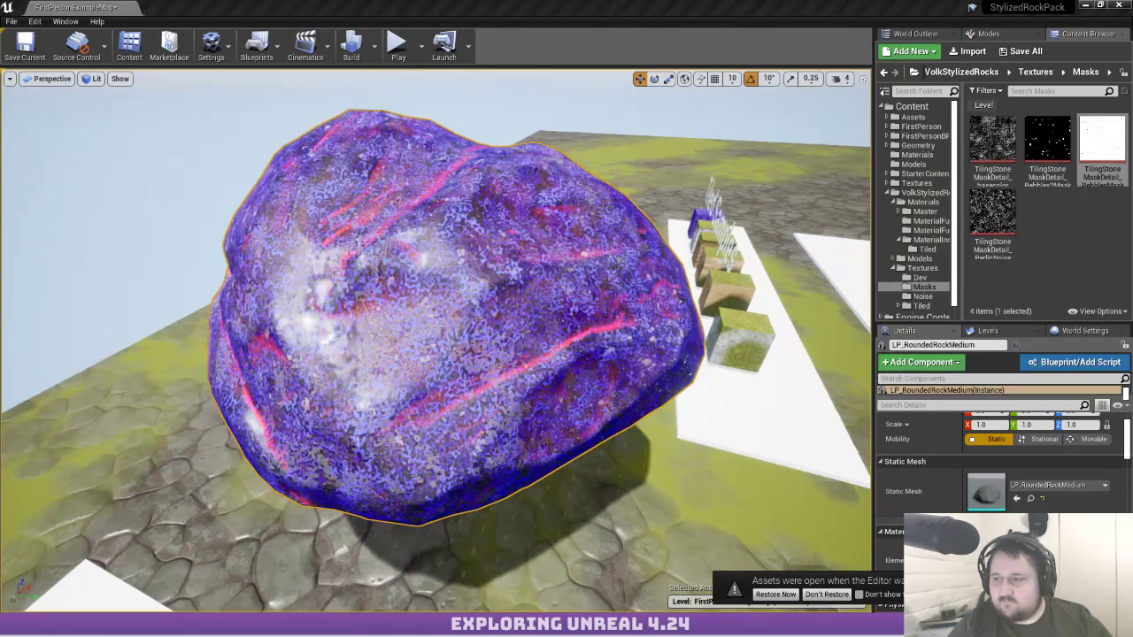
mouse_move(266, 372)
right_mouse_down()
mouse_move(255, 318)
mouse_move(259, 341)
mouse_move(173, 397)
mouse_move(150, 361)
mouse_move(249, 384)
right_mouse_up()
key("w")
key("w")
key("d")
key("s")
key("a")
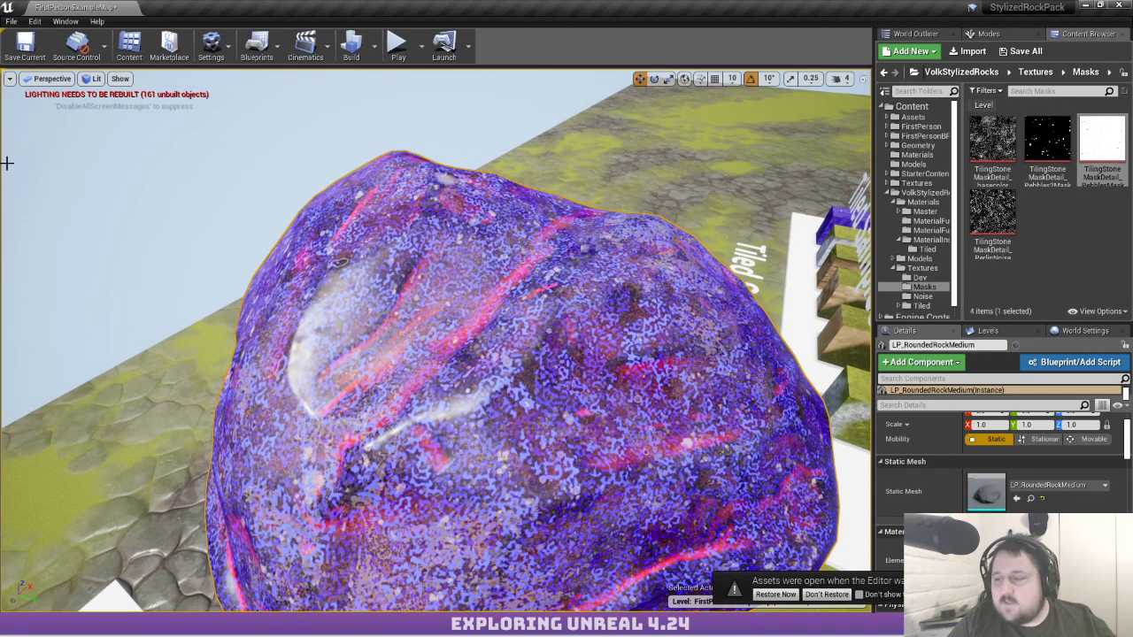
right_click_drag(292, 266, 309, 283)
key("w")
key("s")
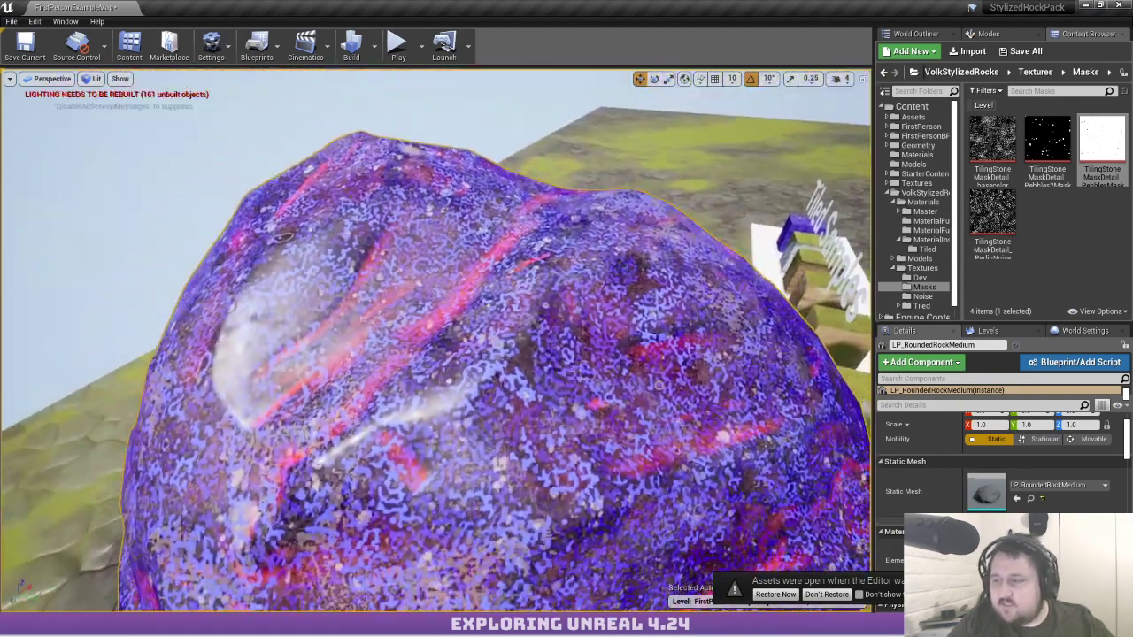
key("s")
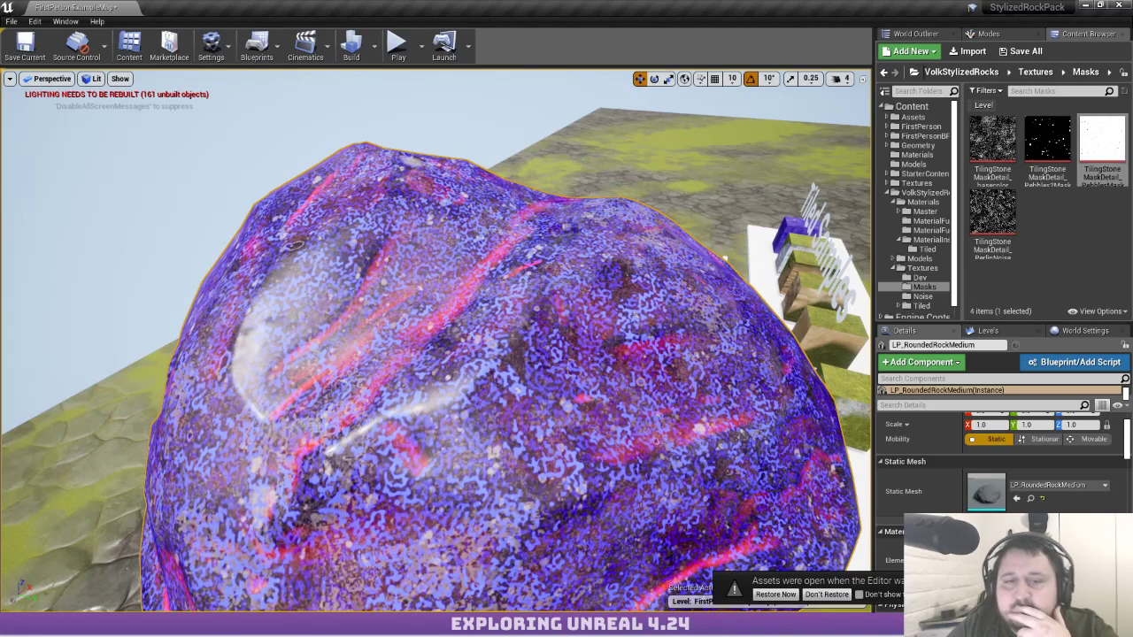
key("s")
right_click_drag(403, 331, 317, 346)
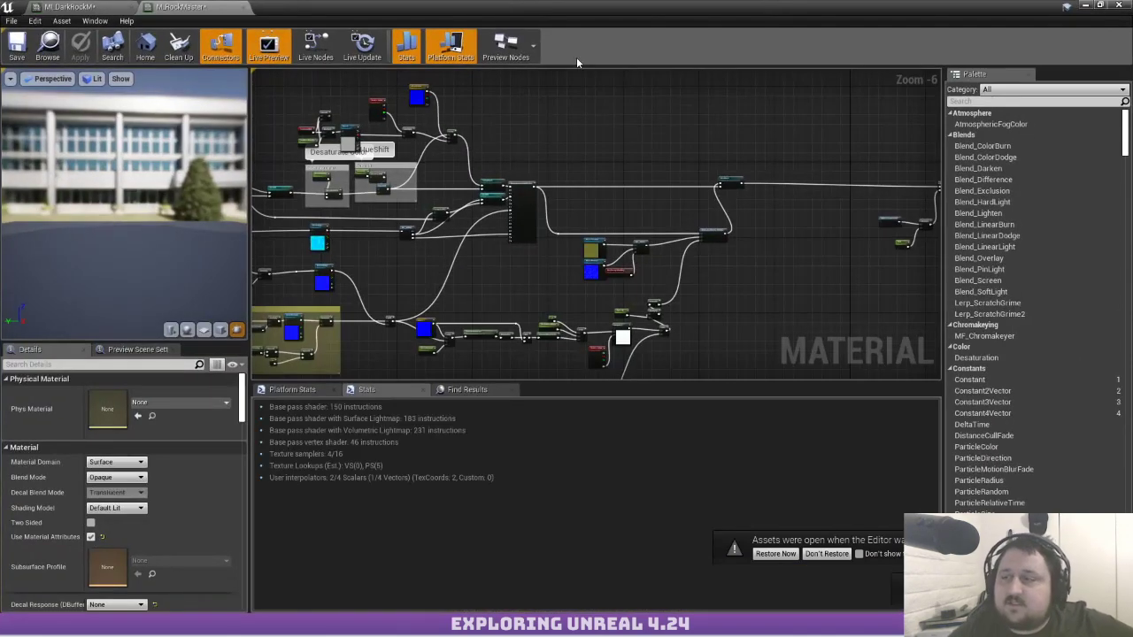
scroll(463, 92, "up", 5)
scroll(688, 177, "down", 4)
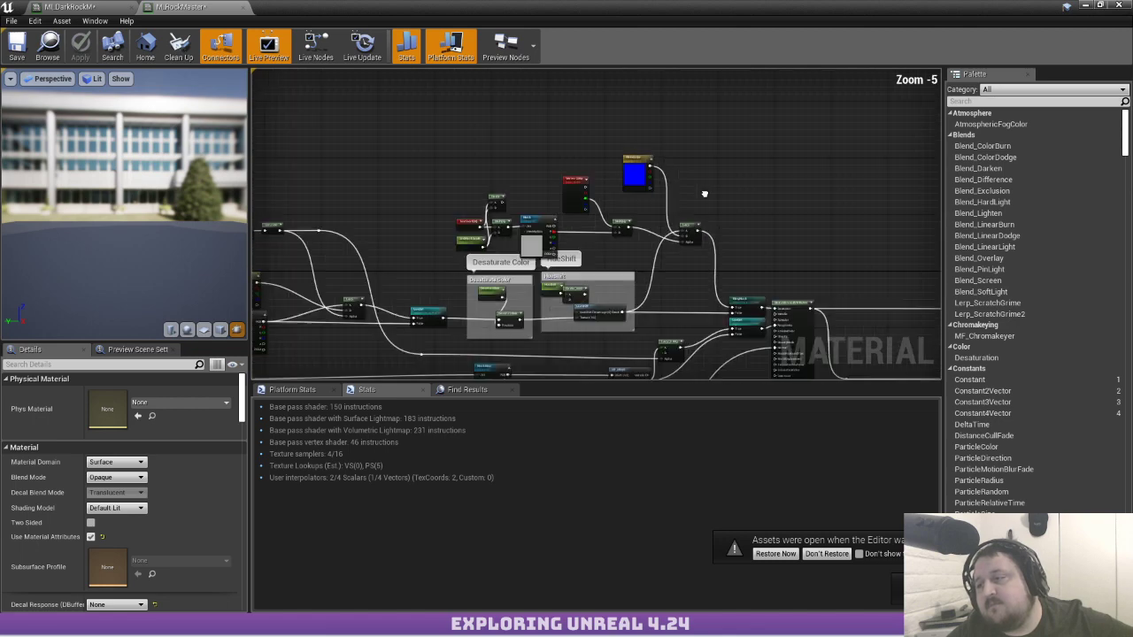
scroll(518, 173, "up", 3)
scroll(523, 155, "down", 3)
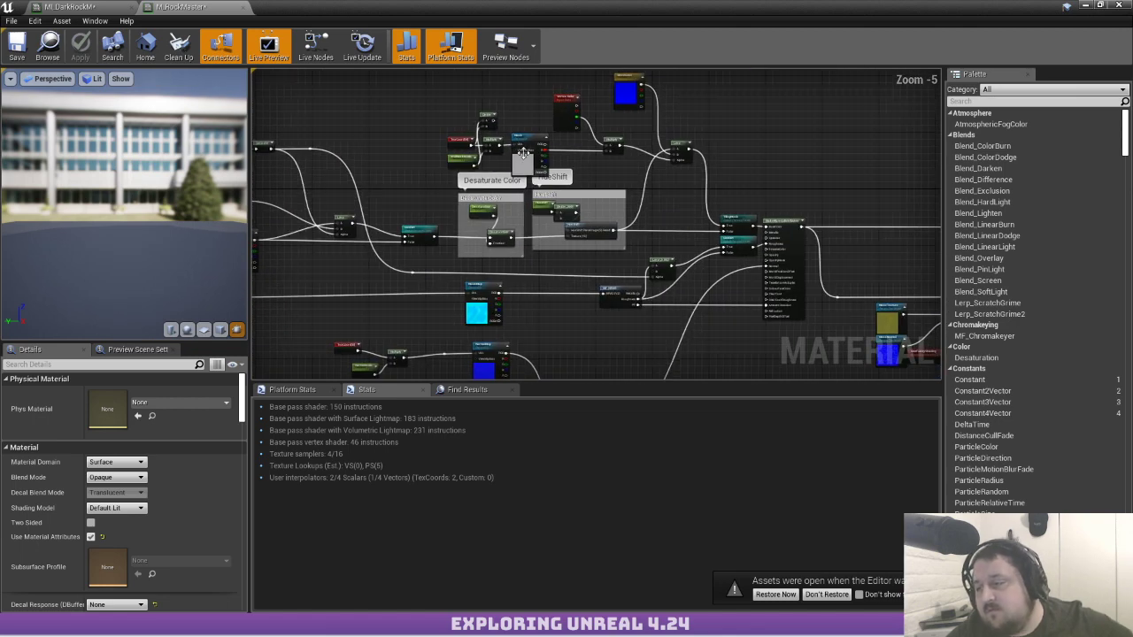
right_click_drag(419, 247, 502, 173)
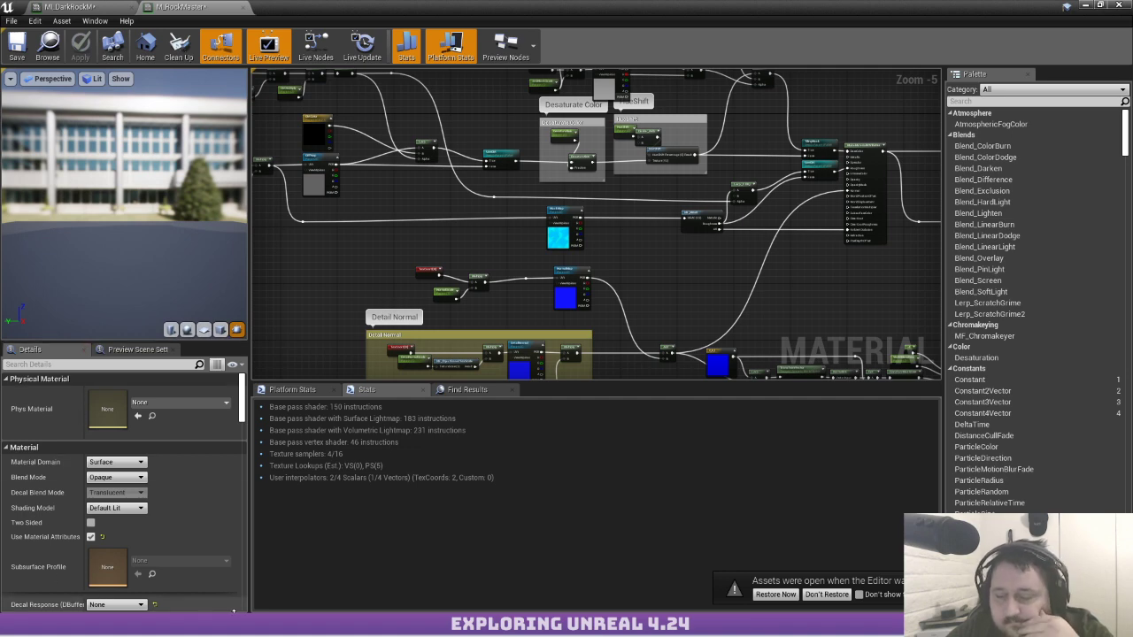
Switch to Substance Designer and create a Physically Based (Metallic/Roughness) substance graph named Noises
left_click(248, 625)
left_click(745, 171)
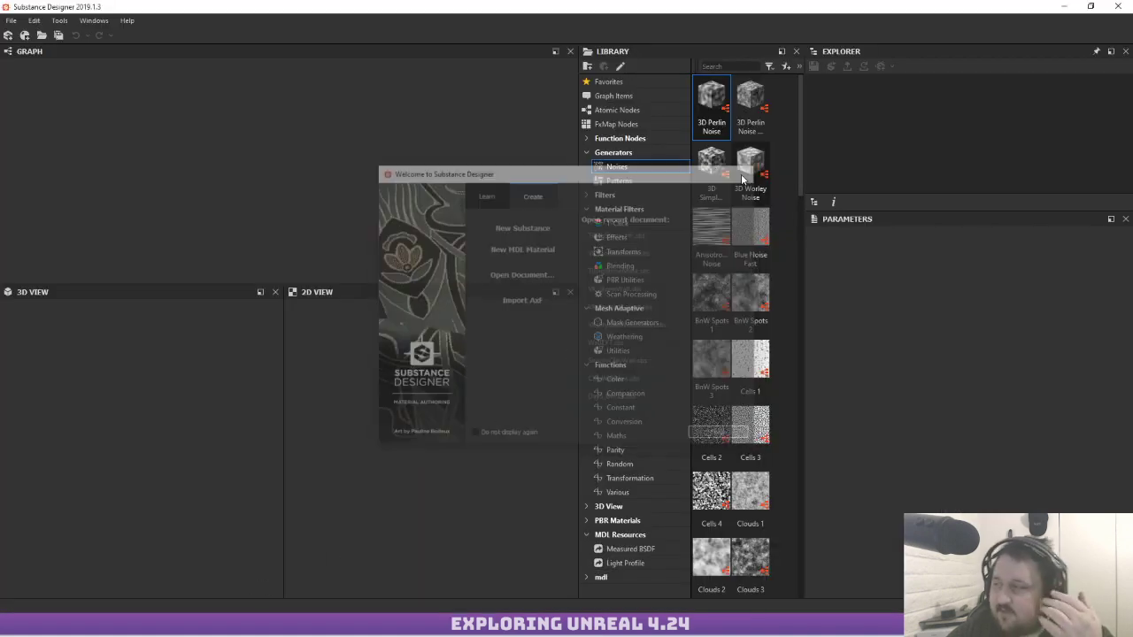
left_click(10, 21)
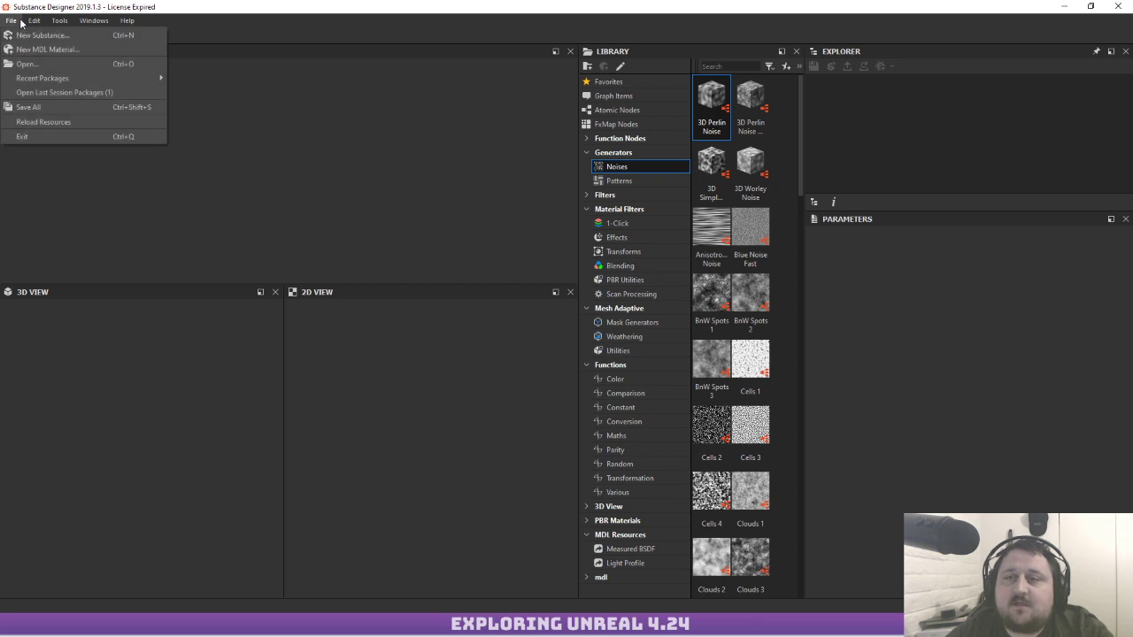
left_click(92, 34)
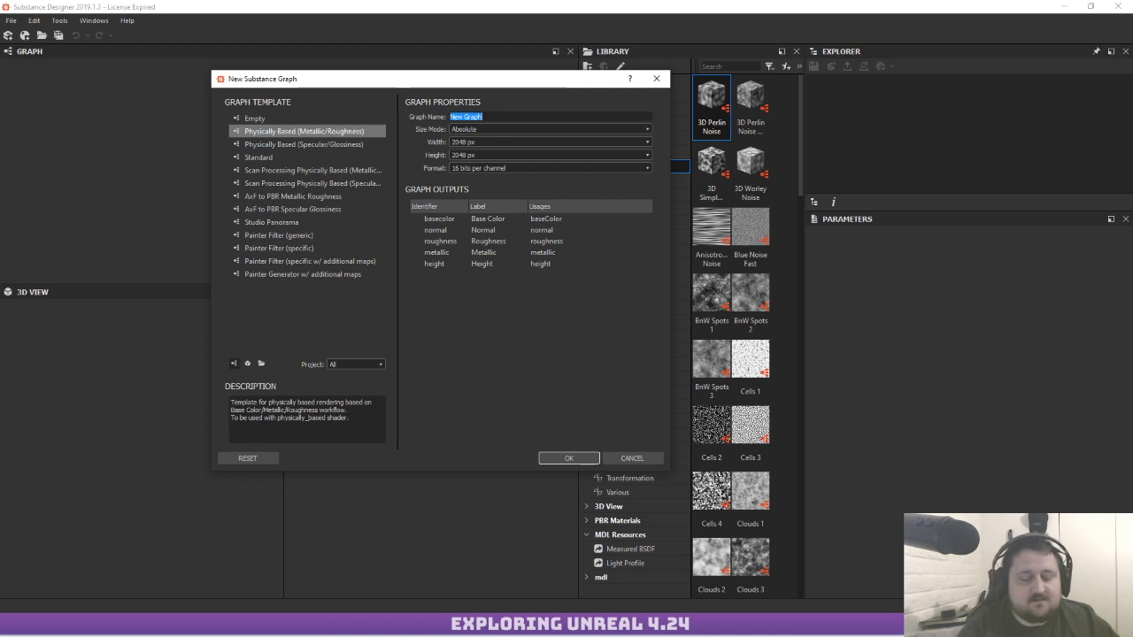
type("Noises")
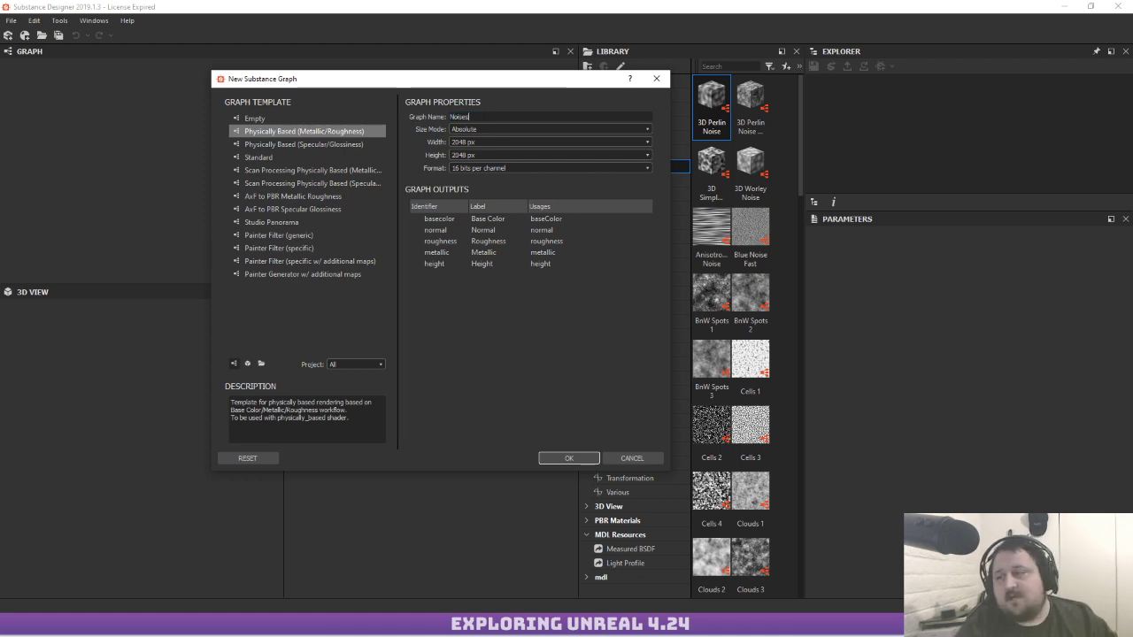
key("Return")
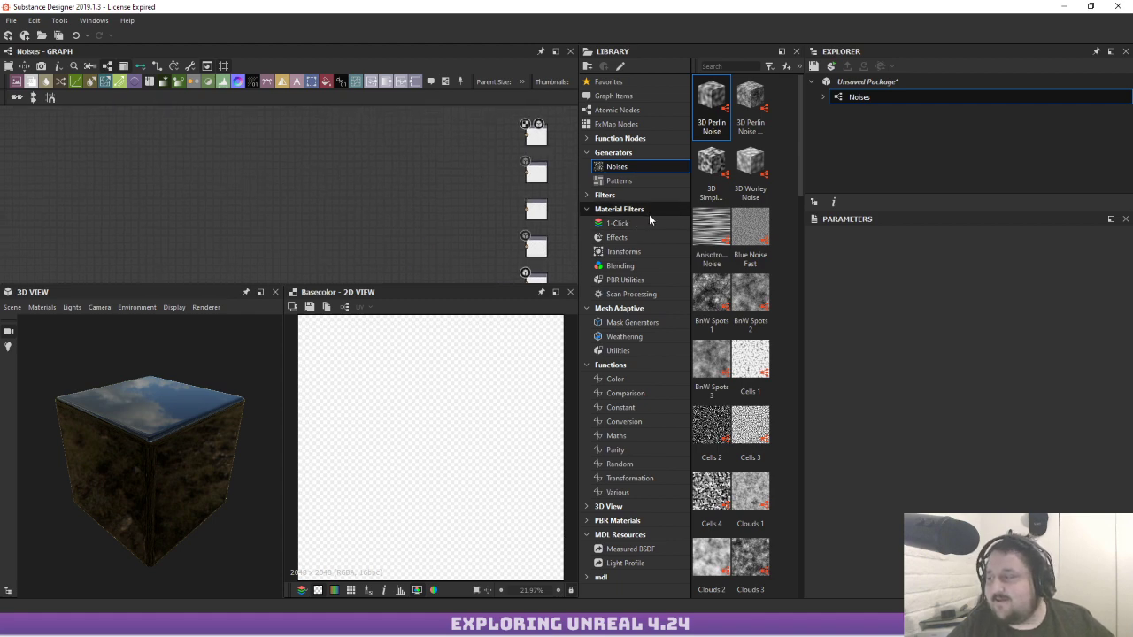
Add an Anisotropic Noise node from the noise generators to an empty area of the Noises graph
left_click_drag(701, 228, 292, 174)
scroll(324, 196, "up", 4)
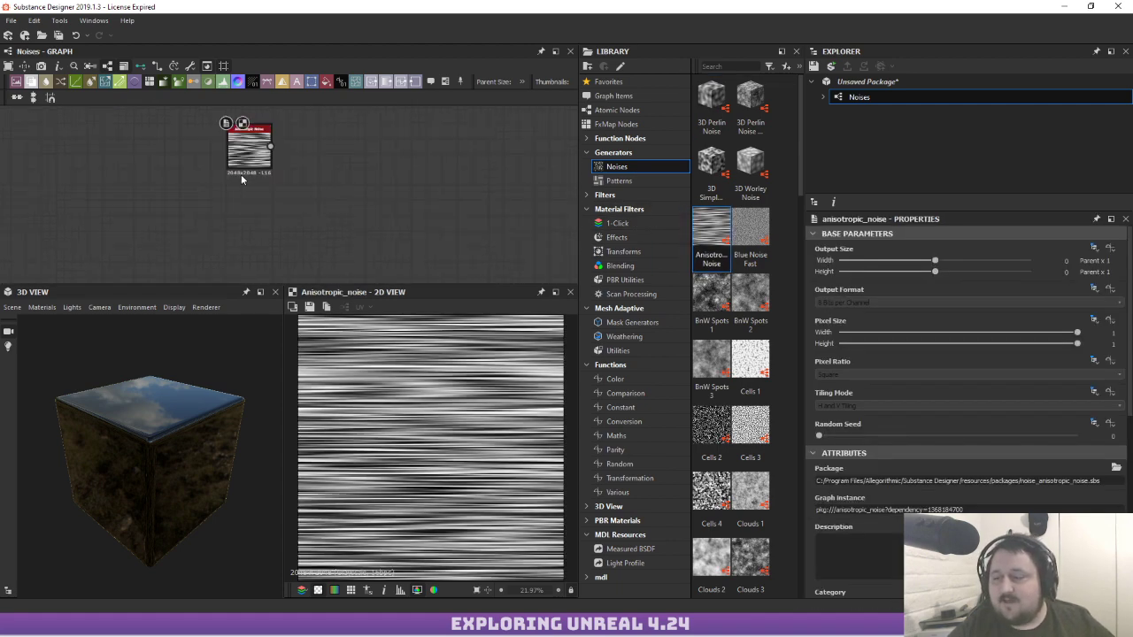
middle_click_drag(240, 178, 286, 212)
Add a Slope Blur Grayscale node fed by the Anisotropic Noise node
key("space")
type("splo")
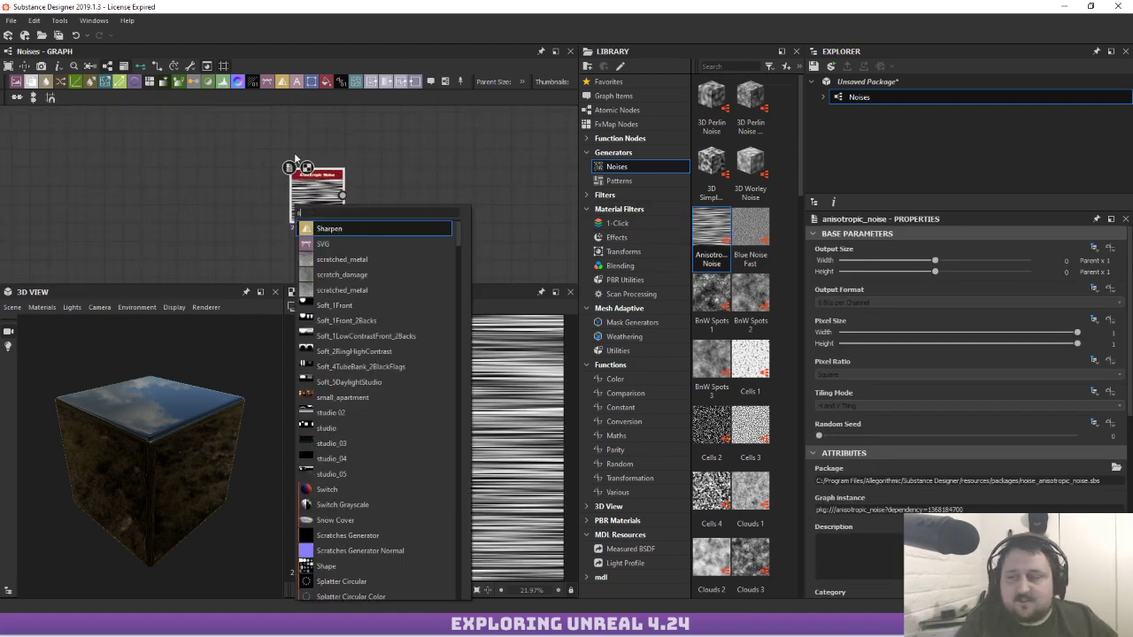
key("BackSpace")
key("BackSpace")
key("BackSpace")
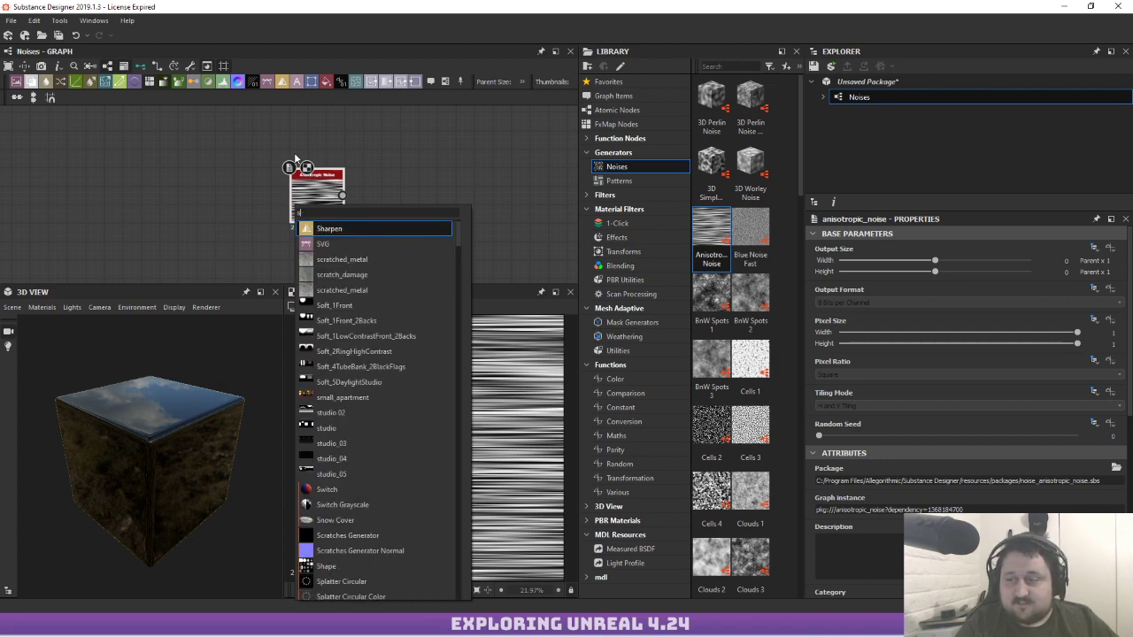
type("lope")
key("Down")
key("Return")
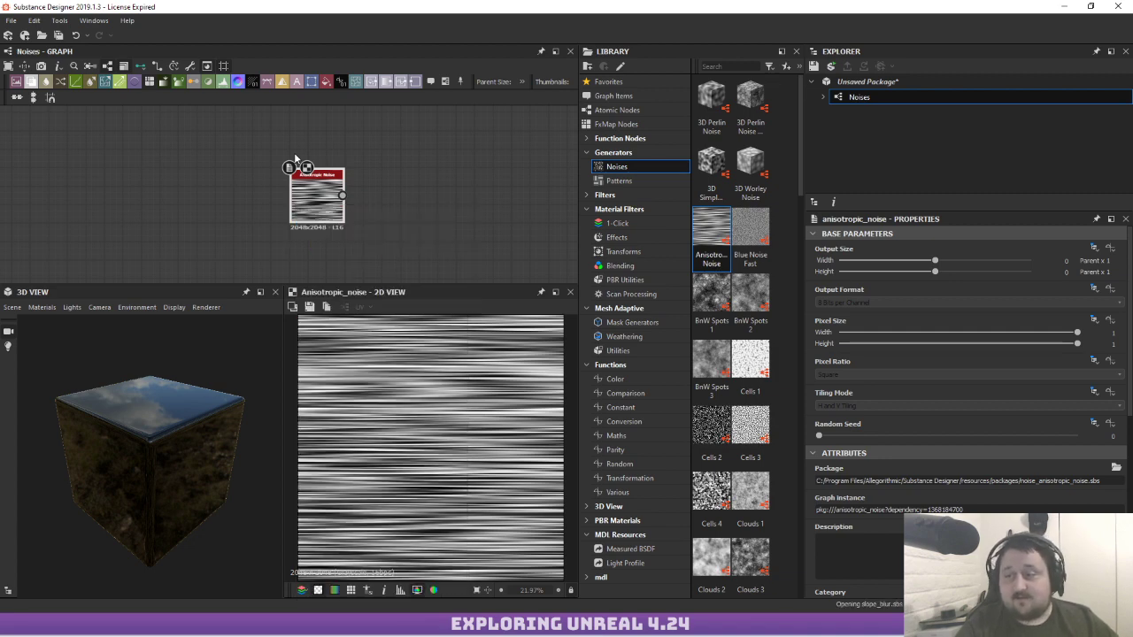
Add a Gaussian Noise node below the Anisotropic Noise node in the Noises graph
scroll(353, 249, "up", 2)
middle_click_drag(353, 249, 398, 211)
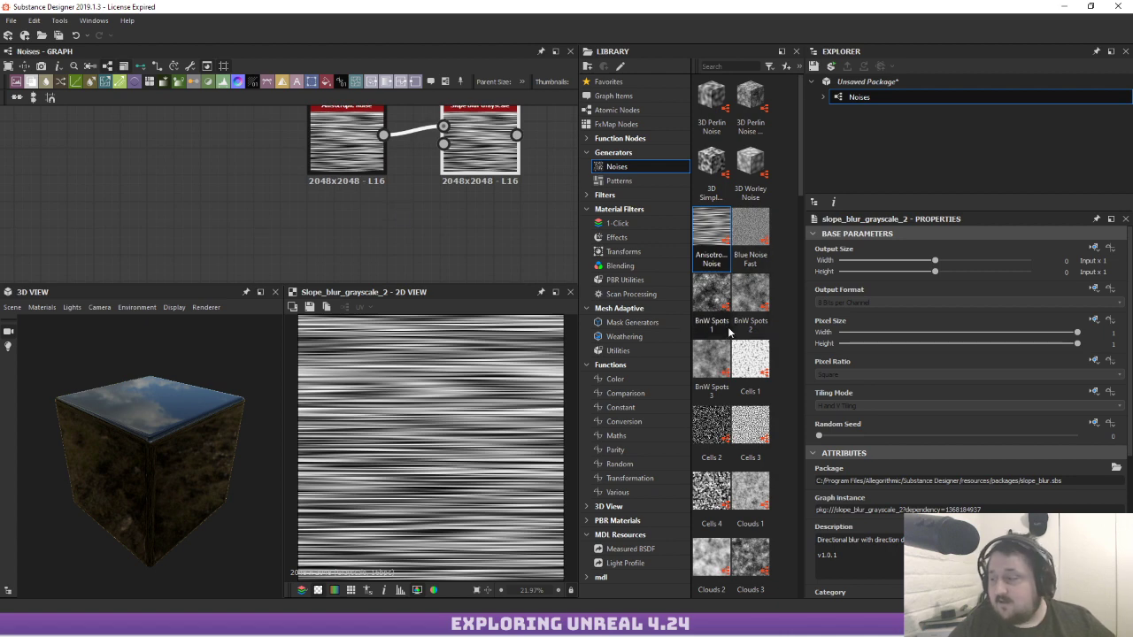
key("space")
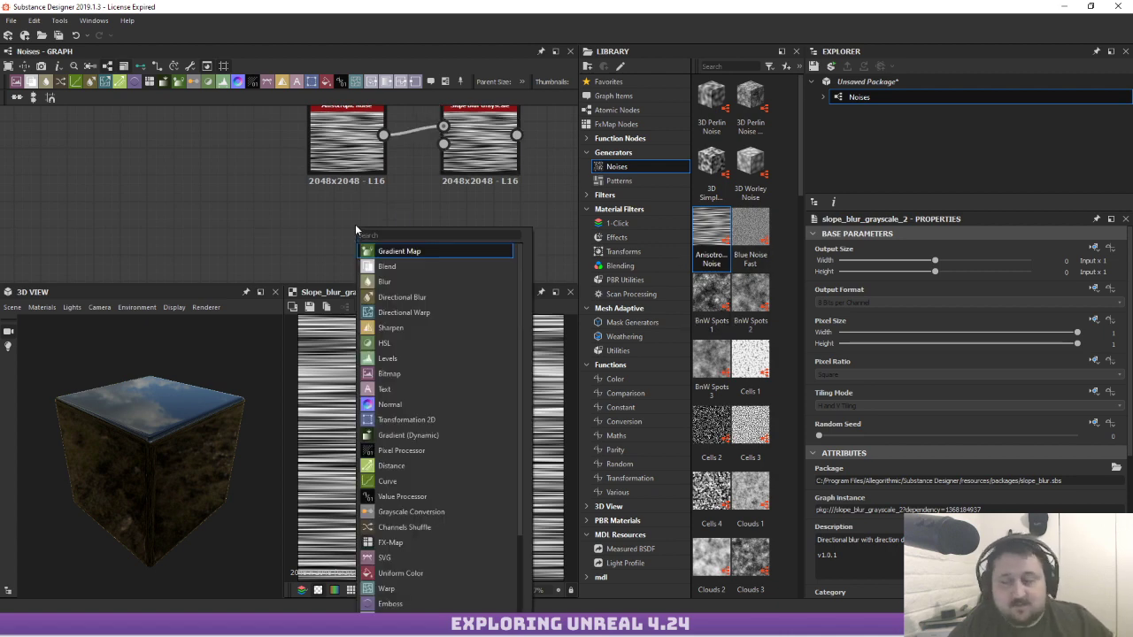
type("ga")
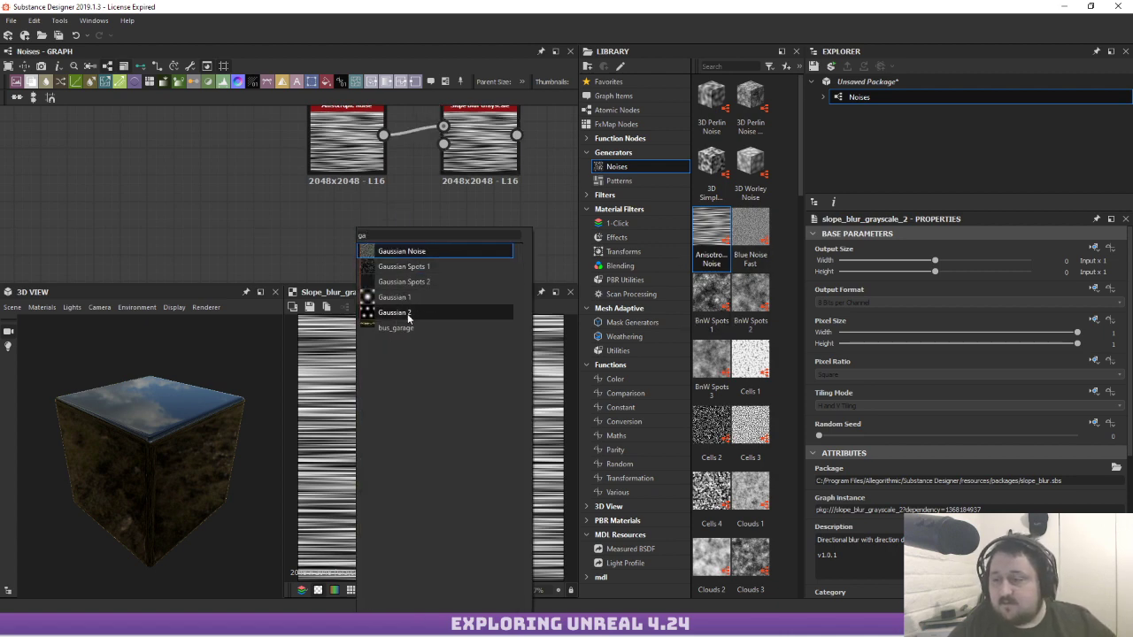
left_click(420, 252)
Lower the Gaussian Noise node's Scale for larger blobs and connect its output to the Slope input of the Slope Blur Grayscale node
scroll(827, 482, "down", 3)
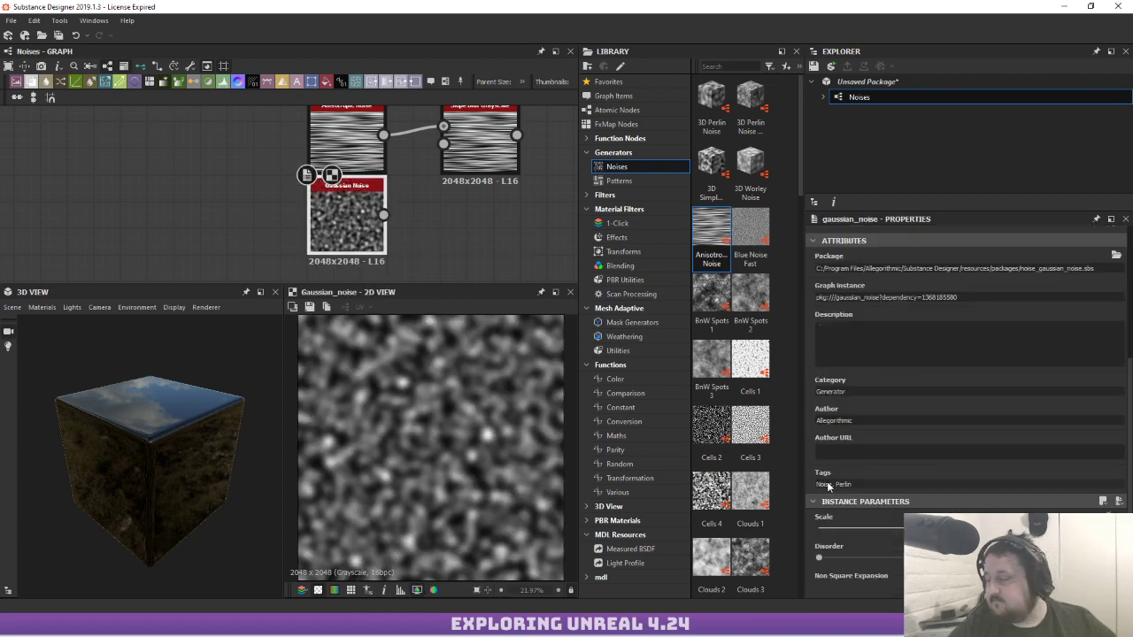
scroll(827, 481, "down", 1)
left_click_drag(945, 512, 892, 512)
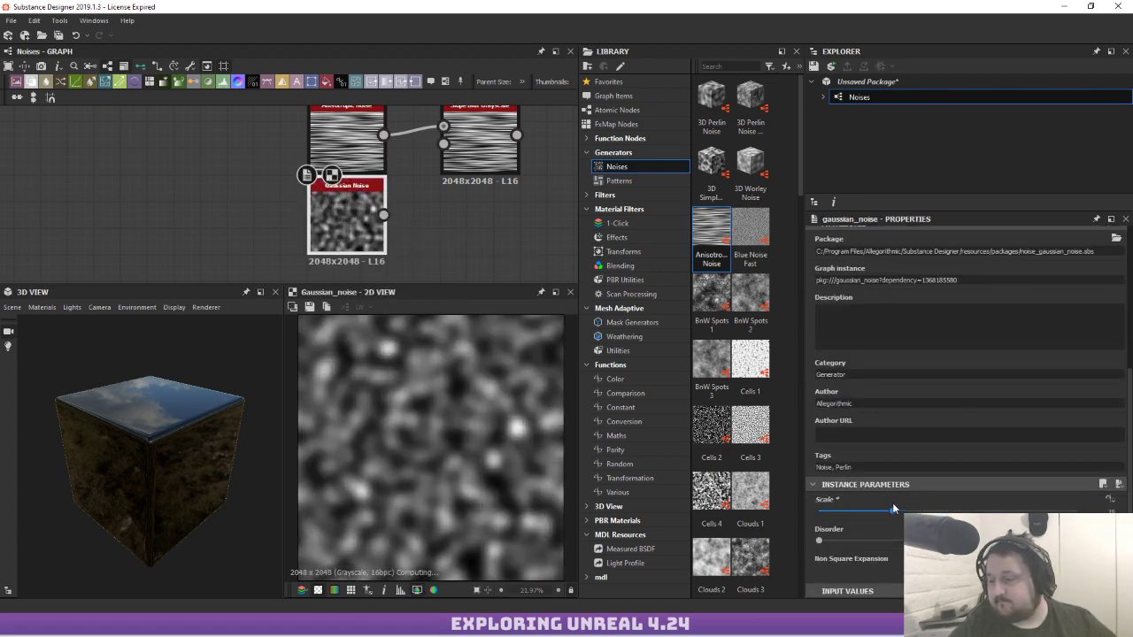
left_click_drag(384, 214, 443, 126)
Raise the Slope Blur Grayscale node's Samples to the maximum and reduce its Intensity to slightly above the minimum
double_click(480, 146)
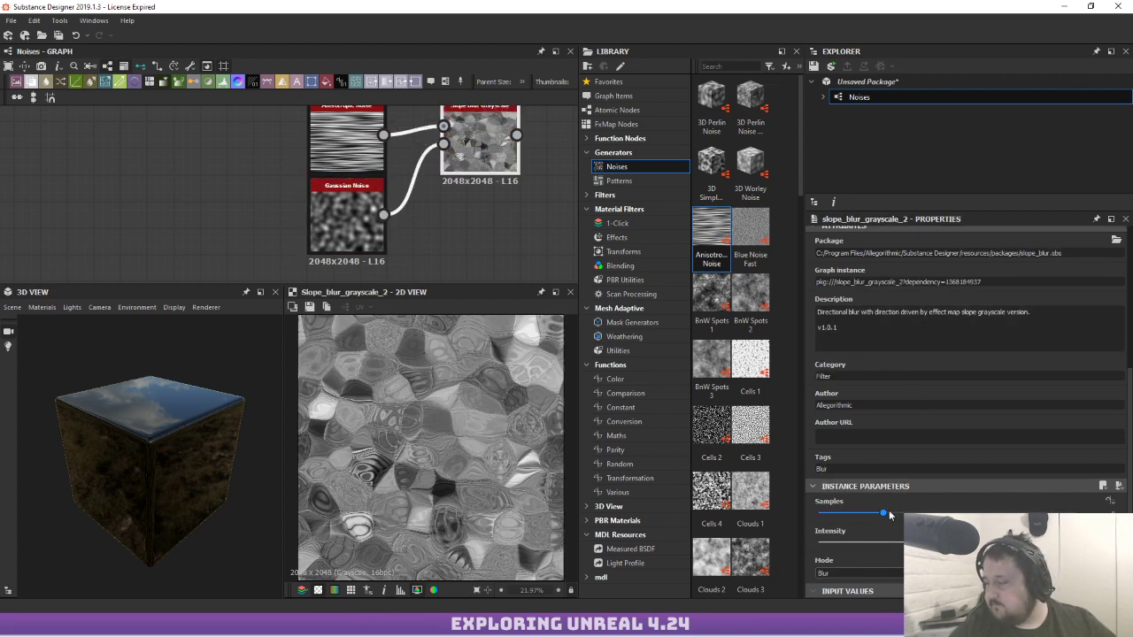
left_click_drag(886, 513, 1077, 514)
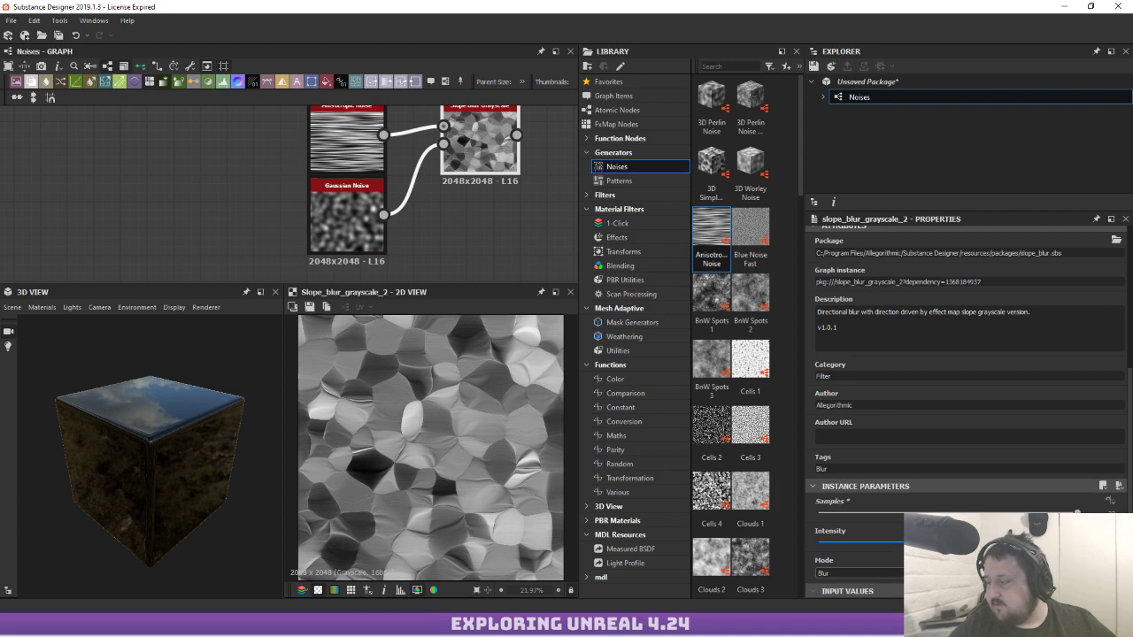
mouse_move(980, 542)
left_mouse_down()
mouse_move(868, 524)
mouse_move(1053, 531)
mouse_move(808, 530)
mouse_move(826, 528)
left_mouse_up()
scroll(478, 443, "down", 1)
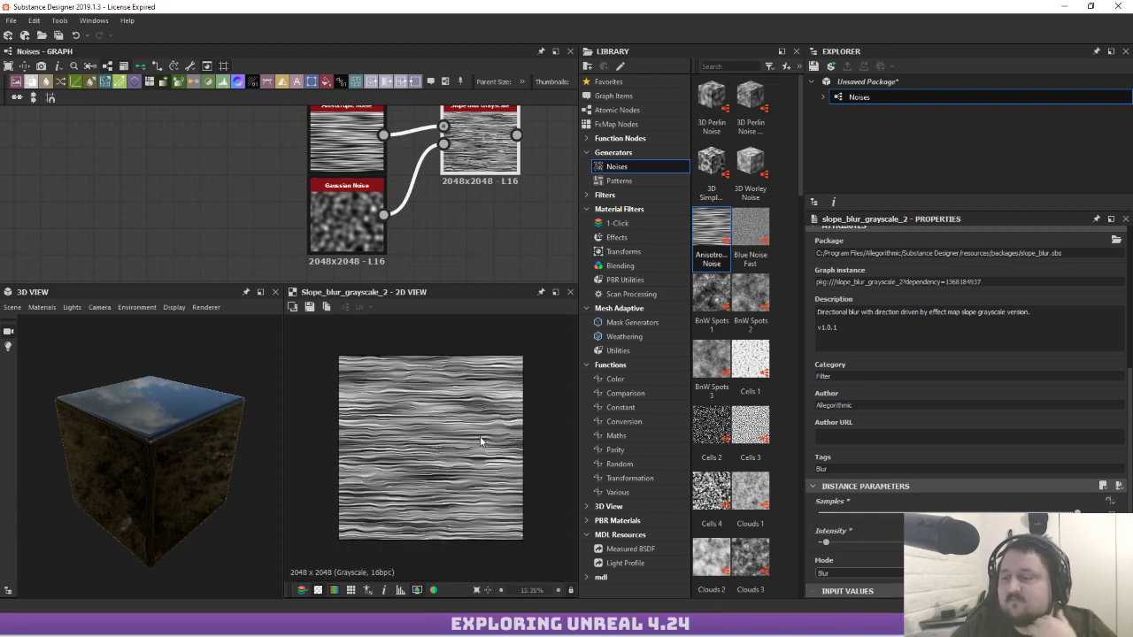
scroll(482, 442, "up", 2)
scroll(467, 422, "down", 2)
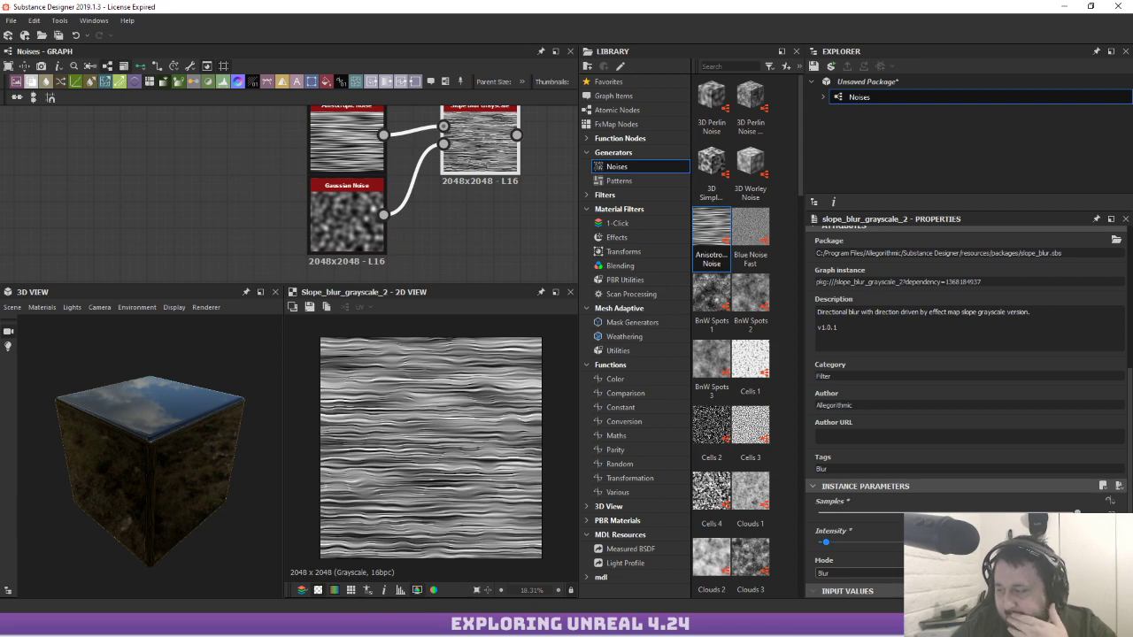
Set the Slope Blur Grayscale node's Mode to Min and check the resulting streaks in the 2D view
left_click(852, 573)
left_click(824, 586)
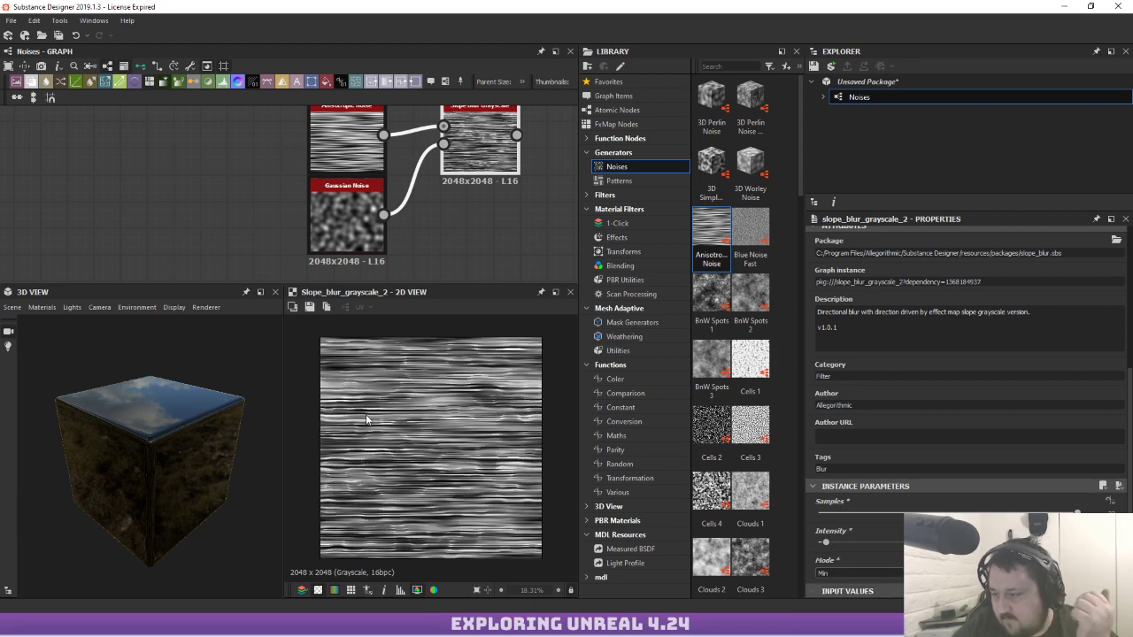
scroll(418, 449, "up", 1)
scroll(419, 447, "down", 2)
scroll(430, 417, "up", 1)
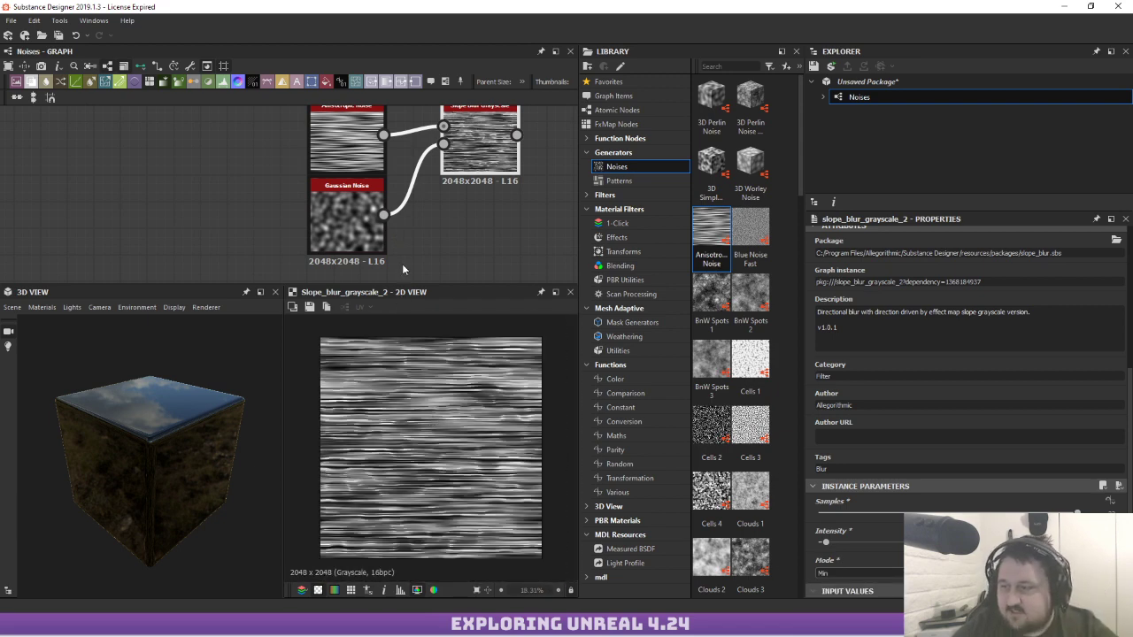
Browse the noise library, then add a VK_DamagesScoop node beside the Slope Blur Grayscale node
middle_click_drag(522, 156, 357, 208)
scroll(394, 207, "down", 1)
left_click(425, 191)
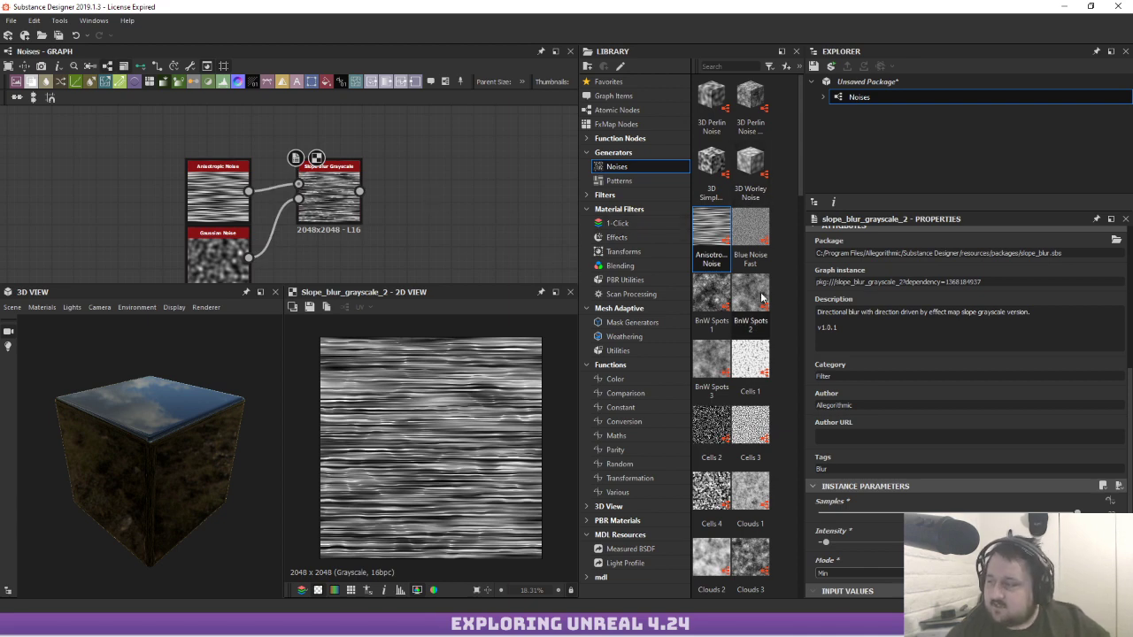
scroll(748, 266, "down", 6)
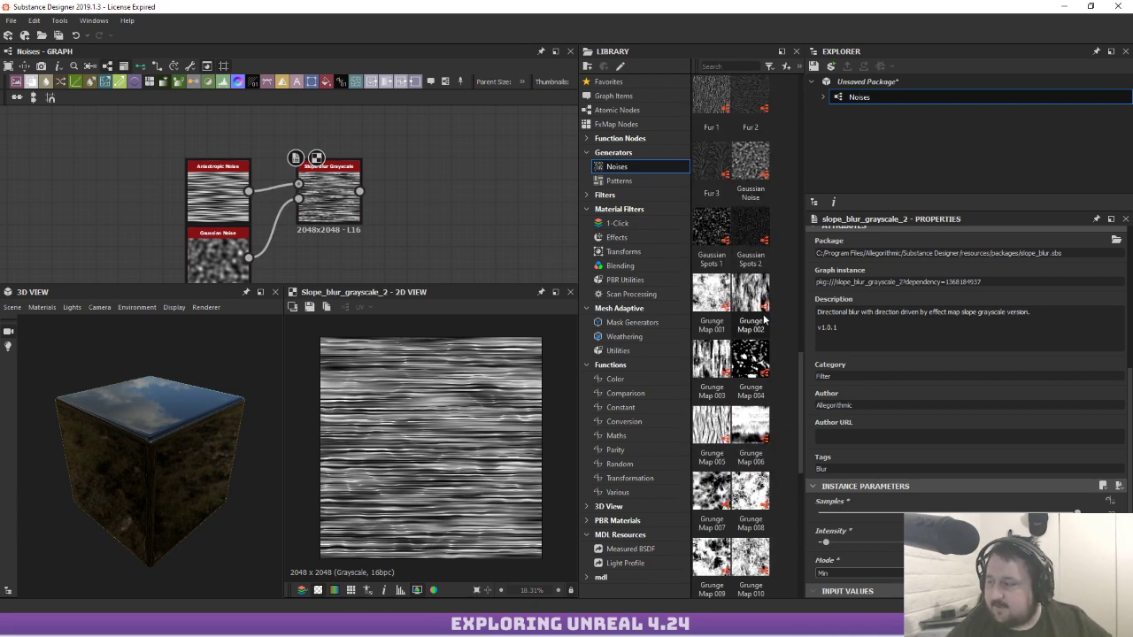
scroll(759, 301, "down", 3)
middle_click_drag(512, 196, 519, 194)
key("space")
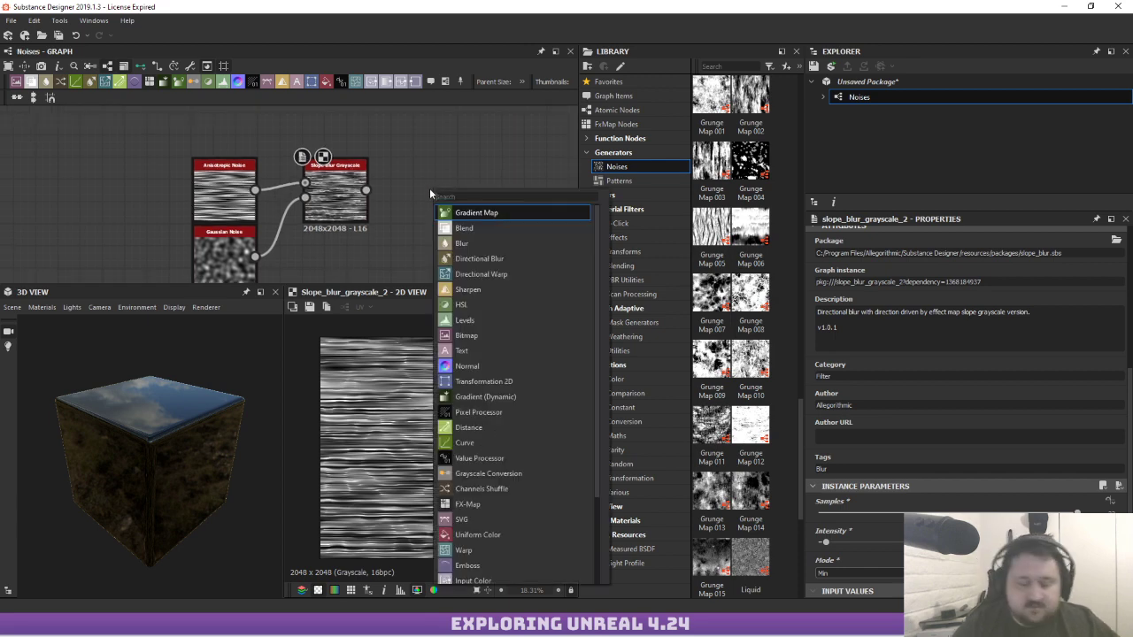
key("Escape")
key("space")
type("vk")
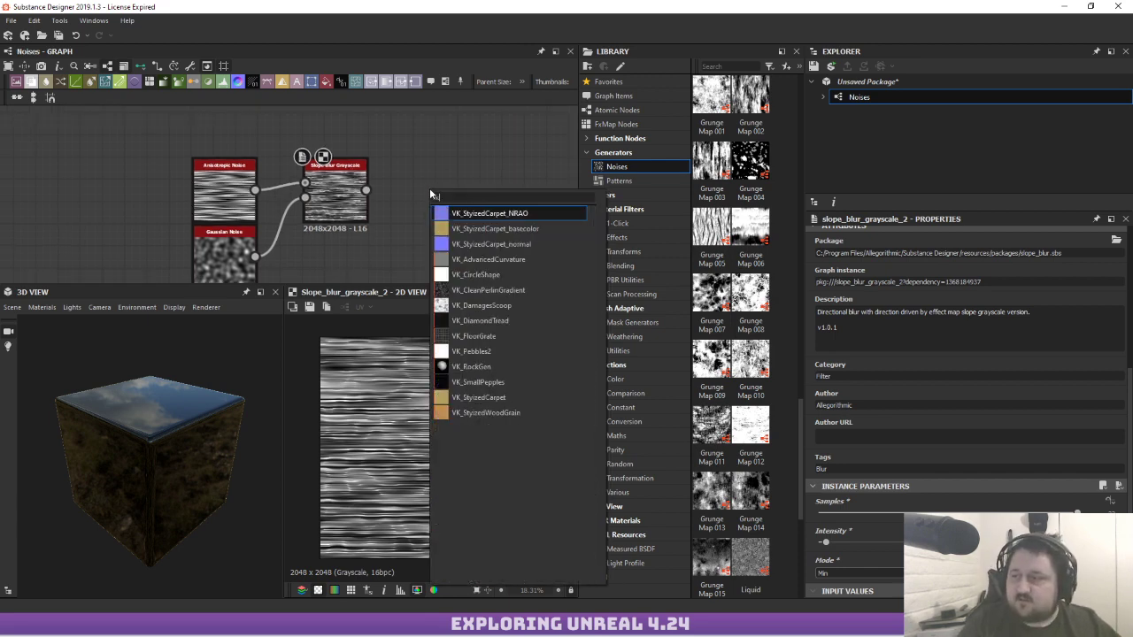
key("Down")
key("Down")
key("Down")
key("Down")
key("Down")
key("Down")
key("Return")
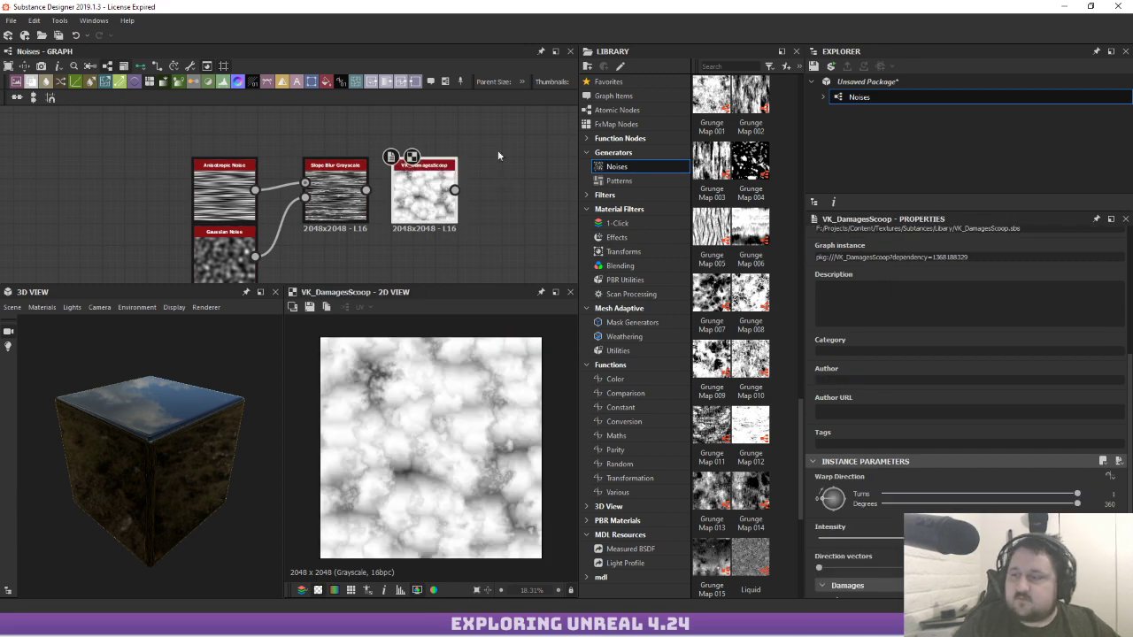
Enlarge the graph area, place the VK_DamagesScoop node above the Slope Blur Grayscale node, and add a Blend node beside them
left_click_drag(507, 287, 382, 394)
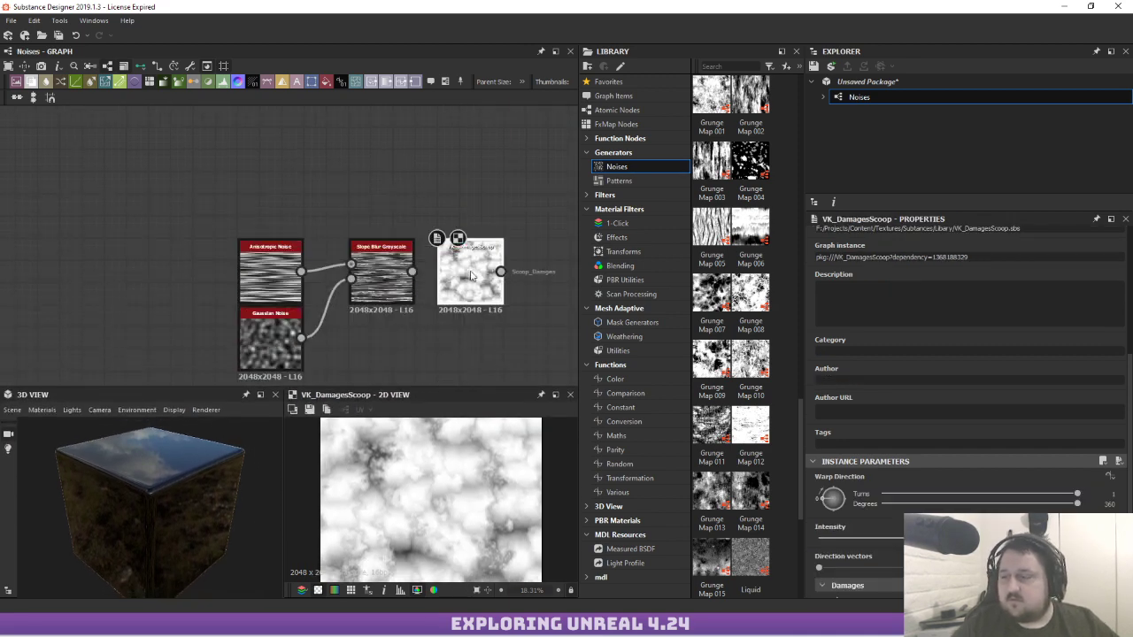
left_click_drag(465, 266, 400, 204)
key("space")
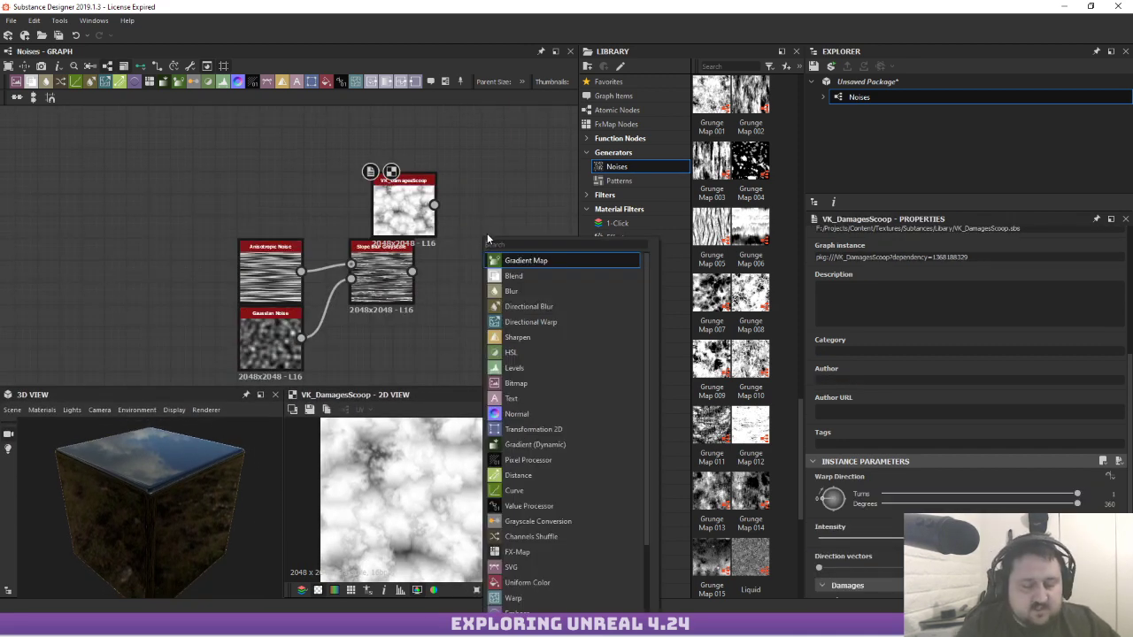
type("blend")
key("Return")
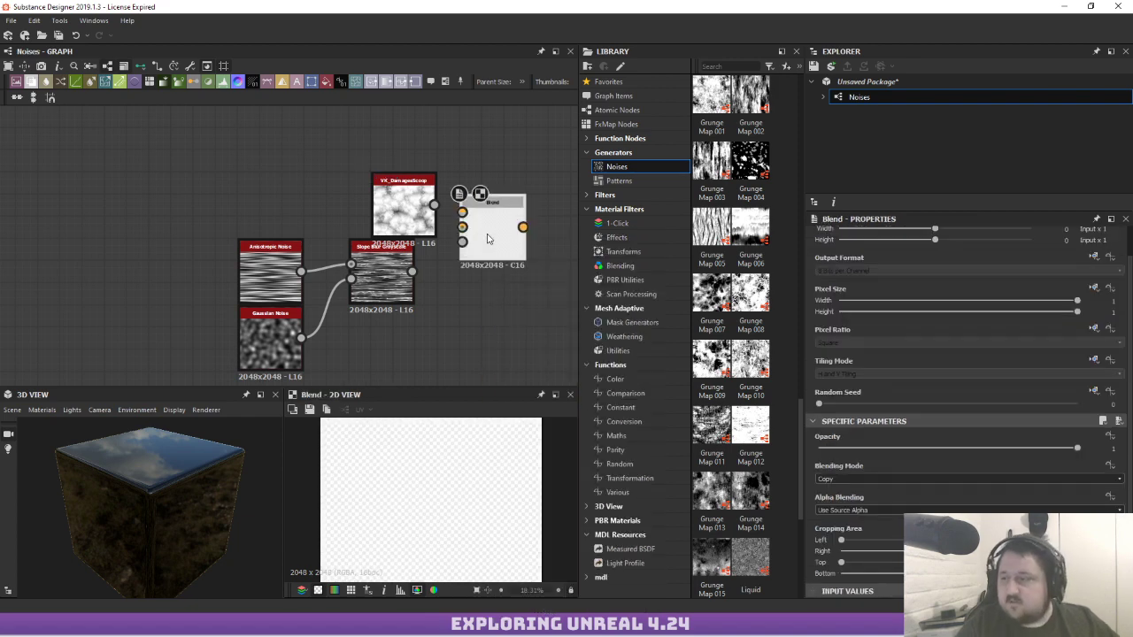
Connect Slope Blur Grayscale to the Blend node's Background input and VK_DamagesScoop to its Foreground input
scroll(500, 237, "up", 2)
left_click_drag(501, 238, 501, 302)
left_click_drag(368, 275, 440, 275)
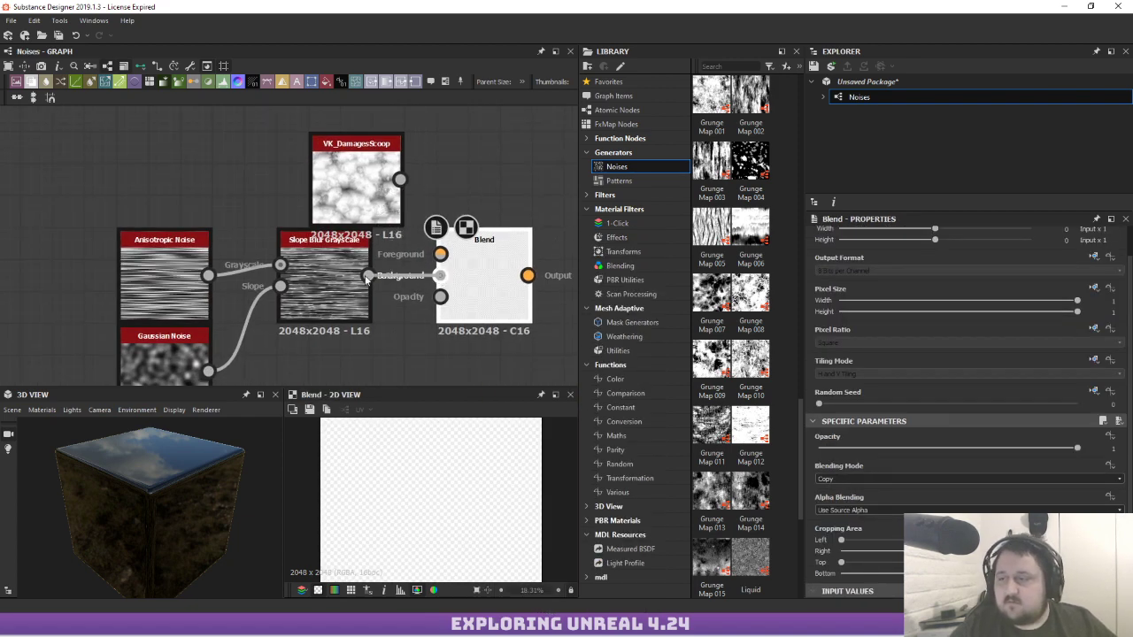
left_click_drag(400, 179, 440, 254)
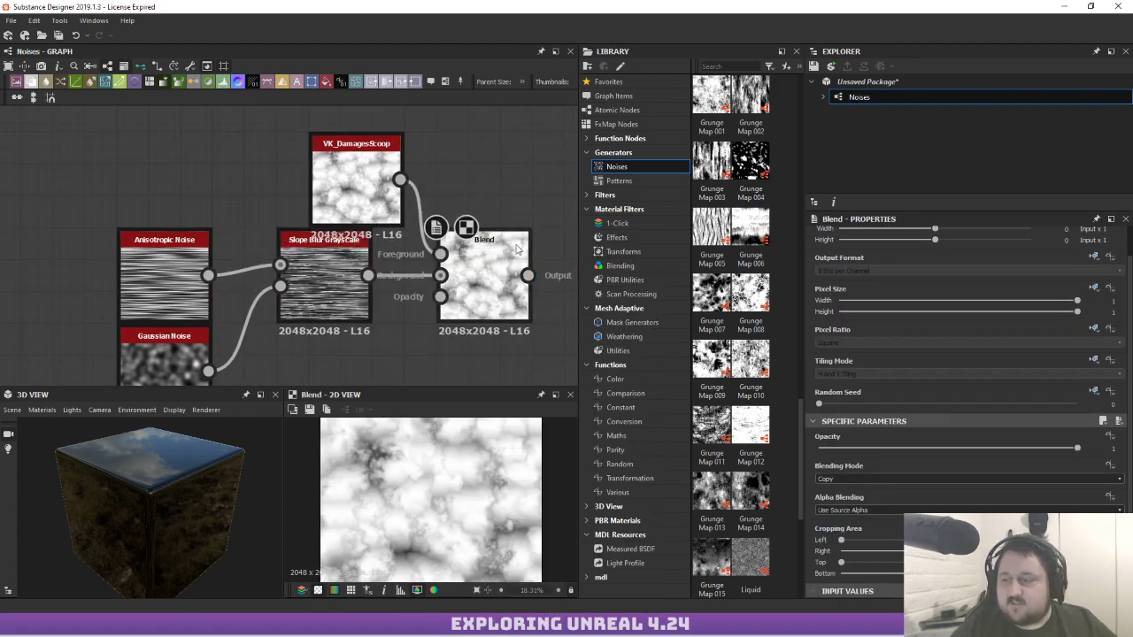
Set the Blend node's Blending Mode to Add (Linear Dodge) and its Opacity to 0.31
middle_click_drag(485, 294, 434, 243)
left_click(434, 243)
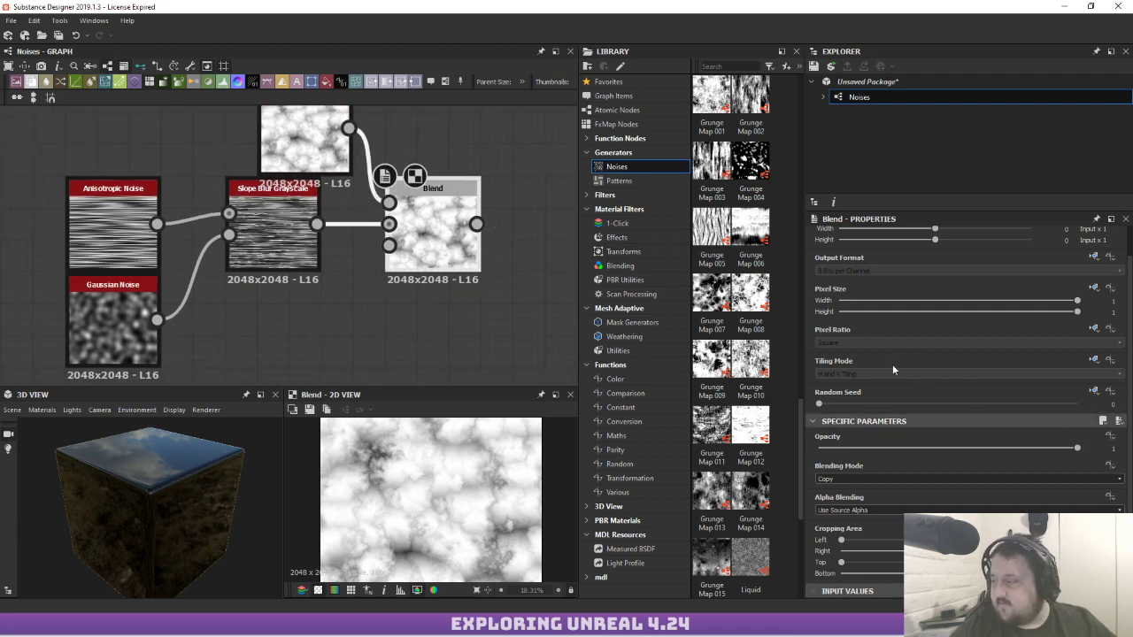
left_click(856, 479)
left_click(850, 500)
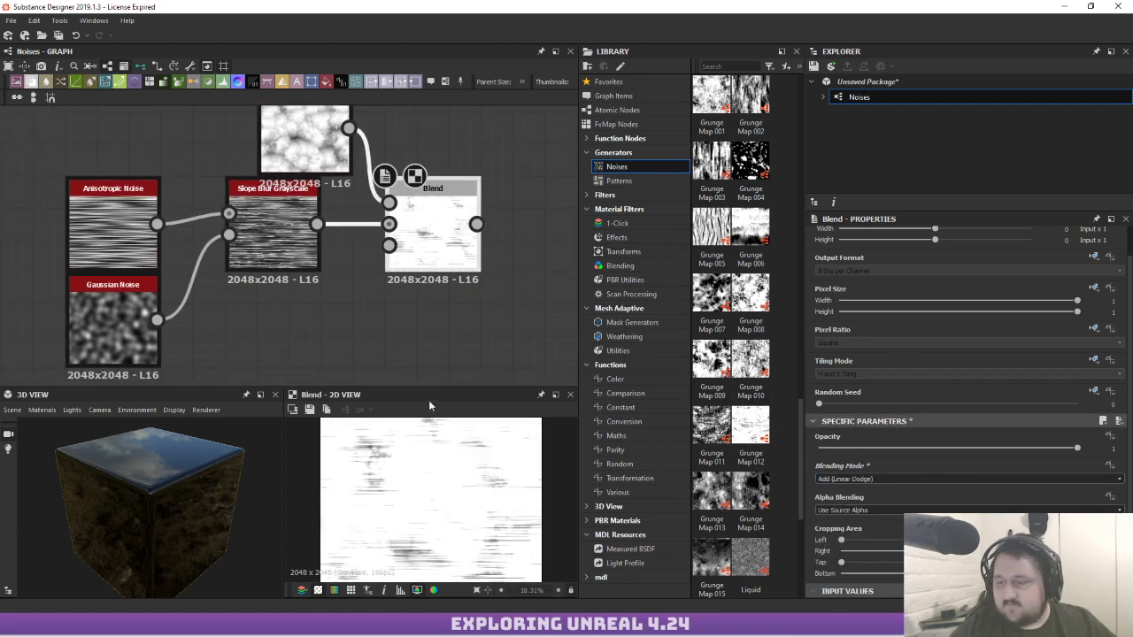
scroll(454, 456, "down", 2)
scroll(454, 456, "up", 1)
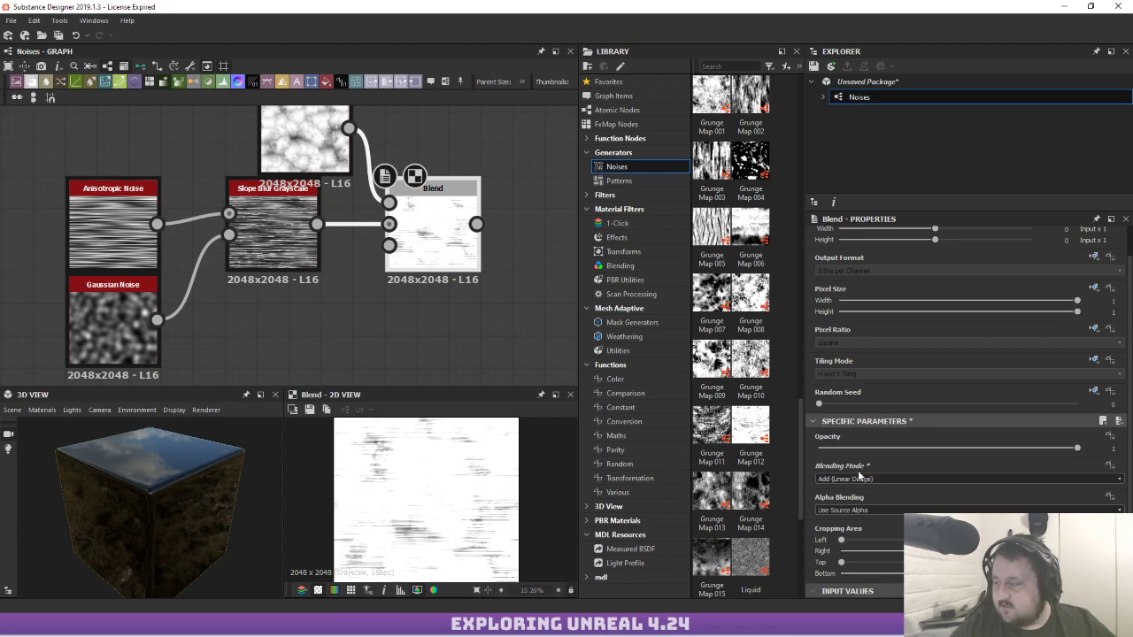
mouse_move(956, 448)
left_mouse_down()
mouse_move(856, 436)
mouse_move(924, 432)
mouse_move(899, 427)
left_mouse_up()
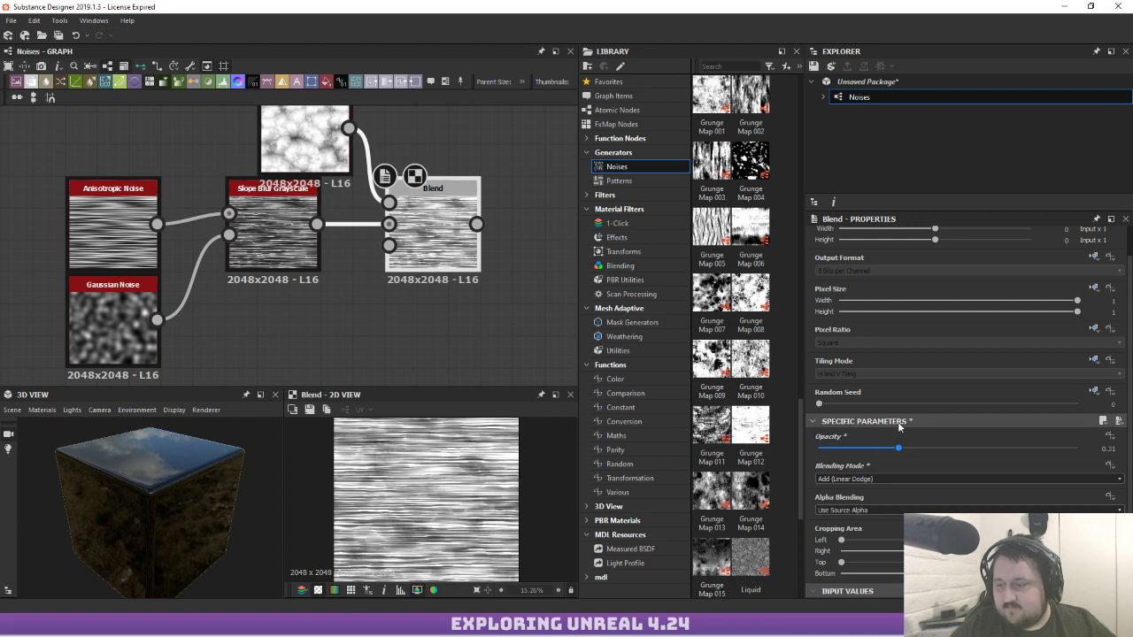
scroll(406, 475, "up", 5)
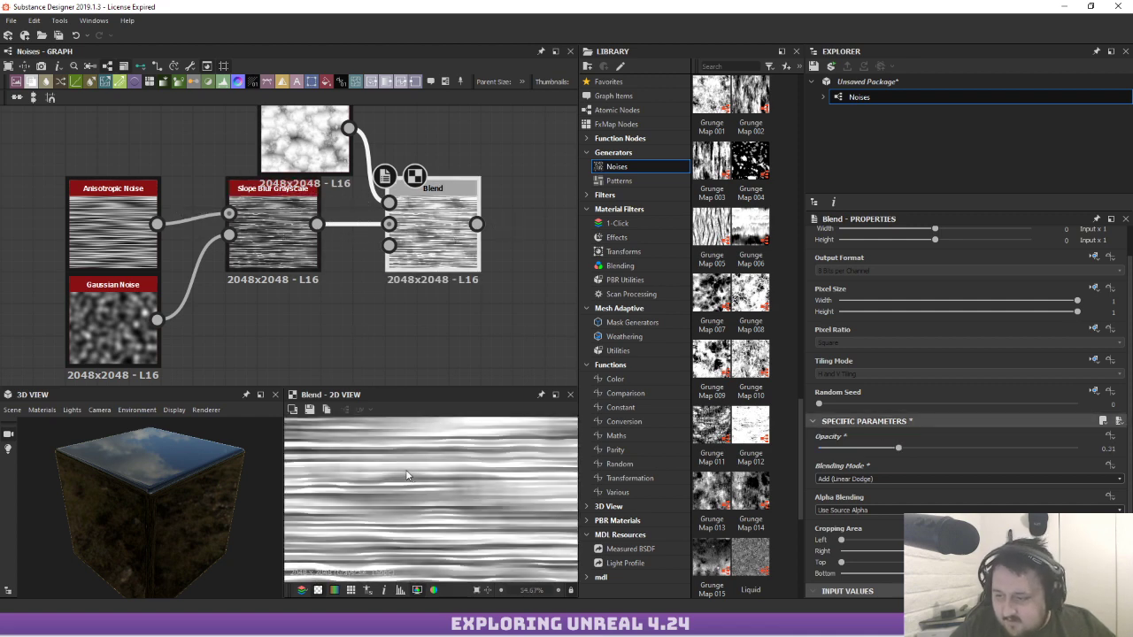
scroll(424, 478, "up", 1)
Set the Anisotropic Noise node's Y Amount to 35 and preview the Blend node's output
left_click(113, 226)
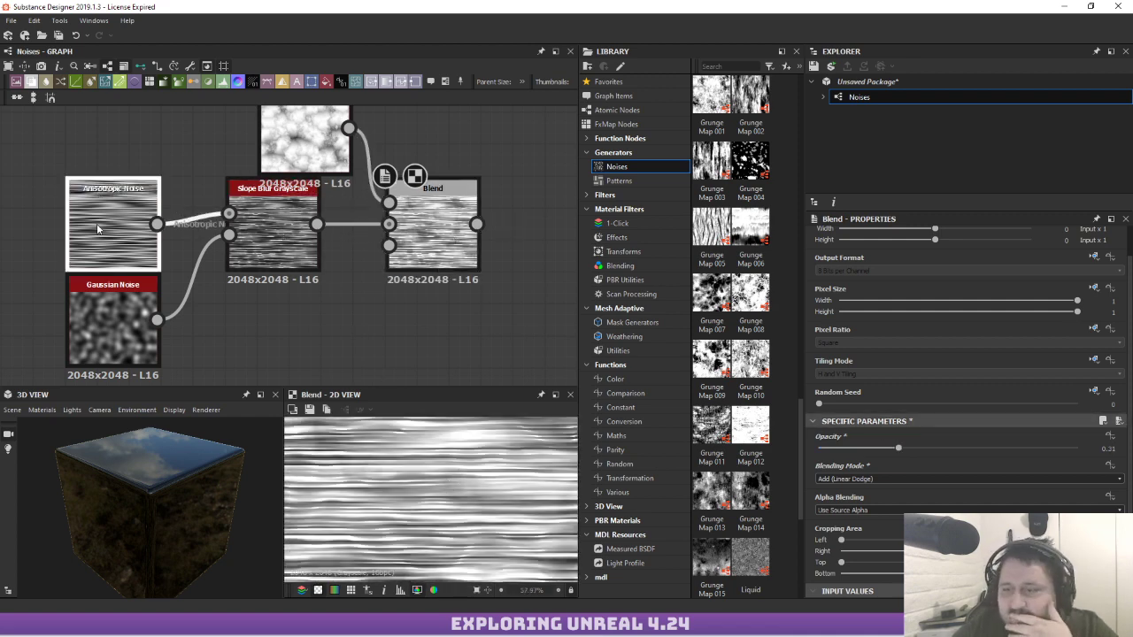
scroll(859, 442, "down", 5)
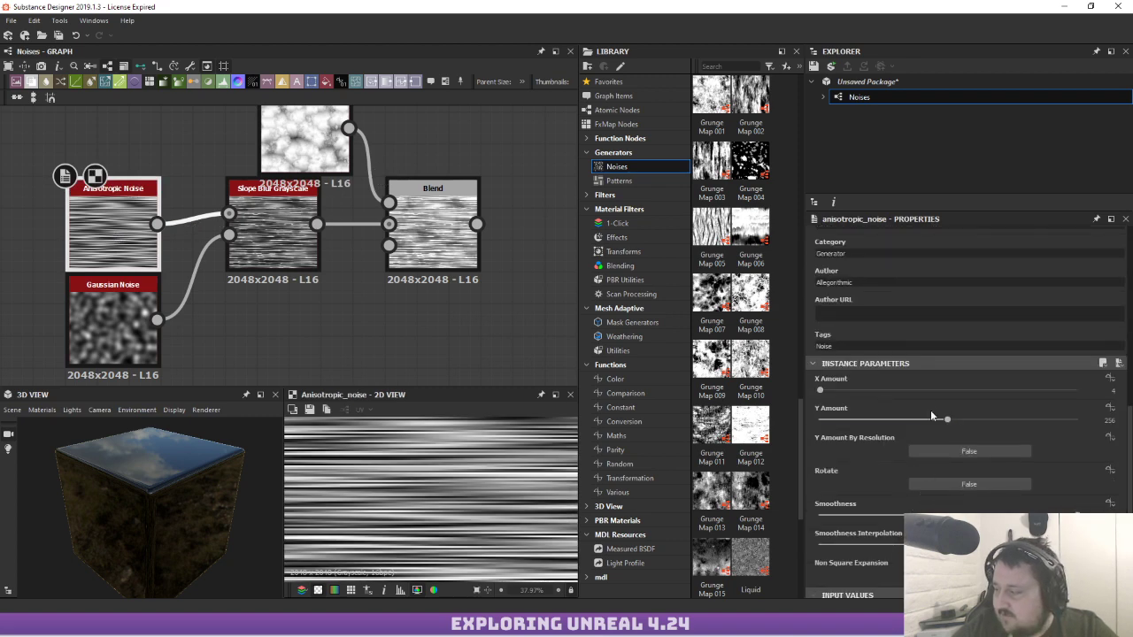
left_click_drag(947, 419, 856, 418)
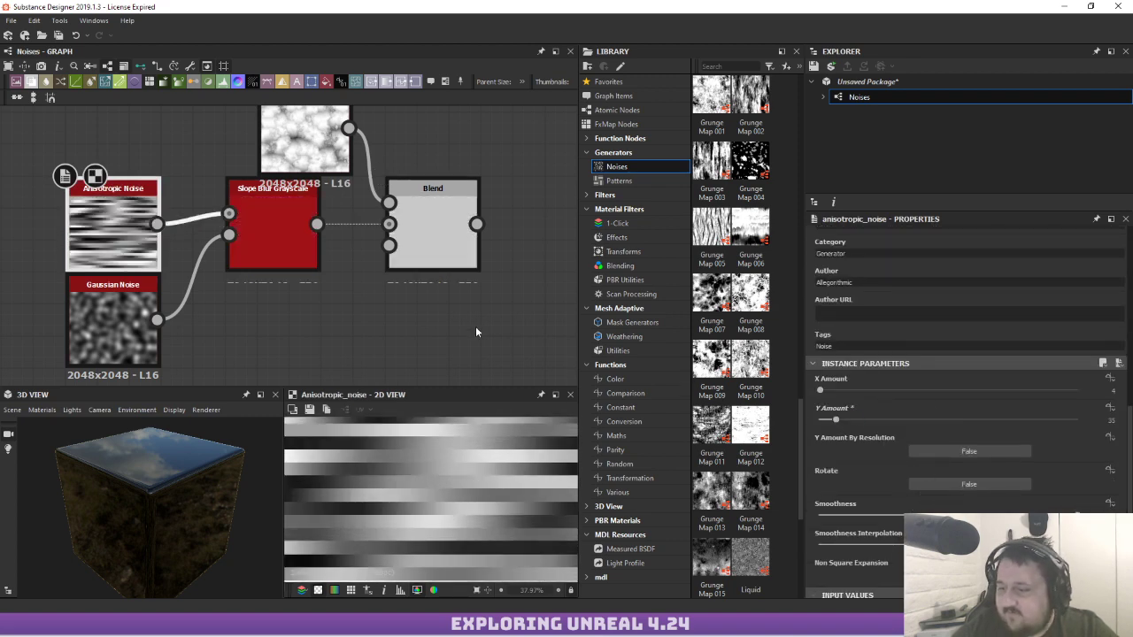
left_click(432, 244)
scroll(447, 478, "down", 10)
scroll(443, 456, "up", 6)
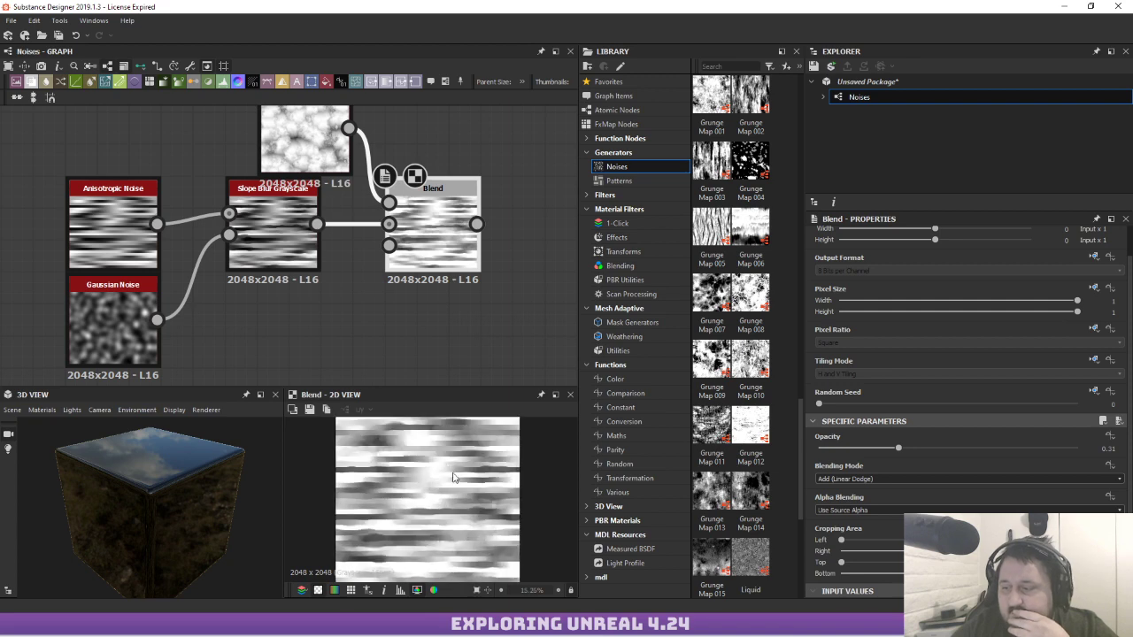
scroll(443, 478, "down", 2)
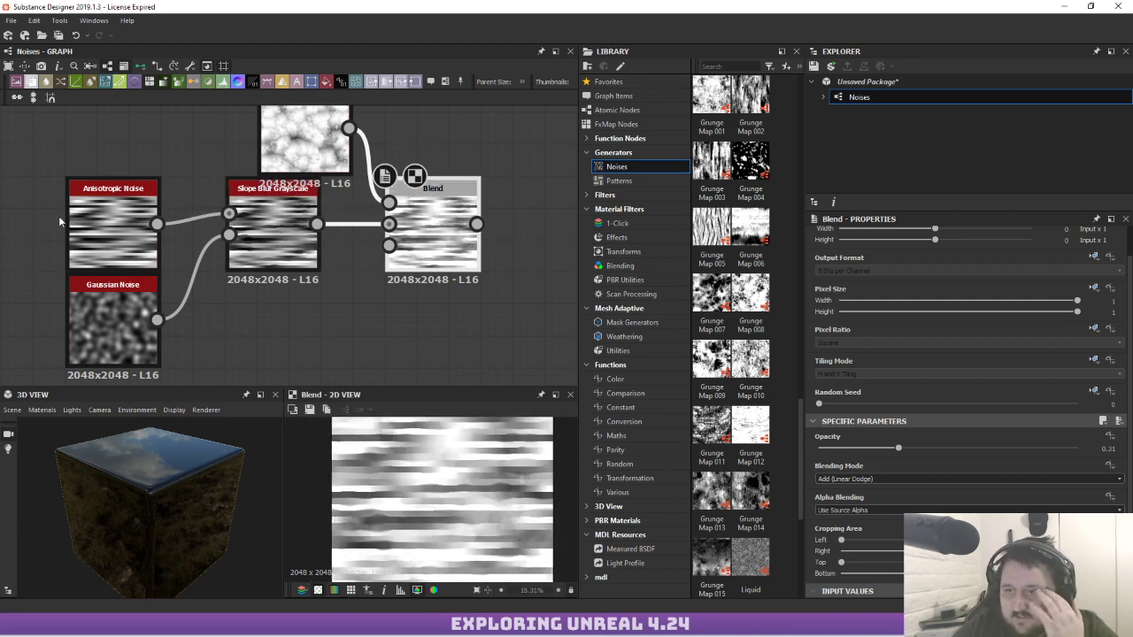
Set the Anisotropic Noise node's Y Amount to 129 and preview the Blend node's output
double_click(109, 228)
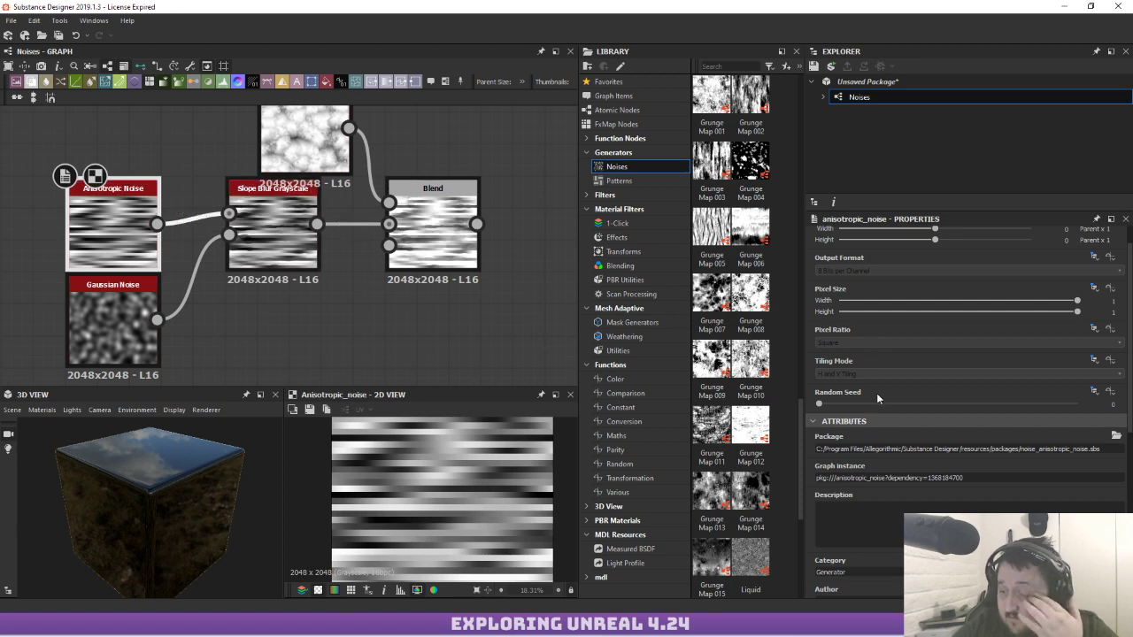
scroll(837, 404, "down", 5)
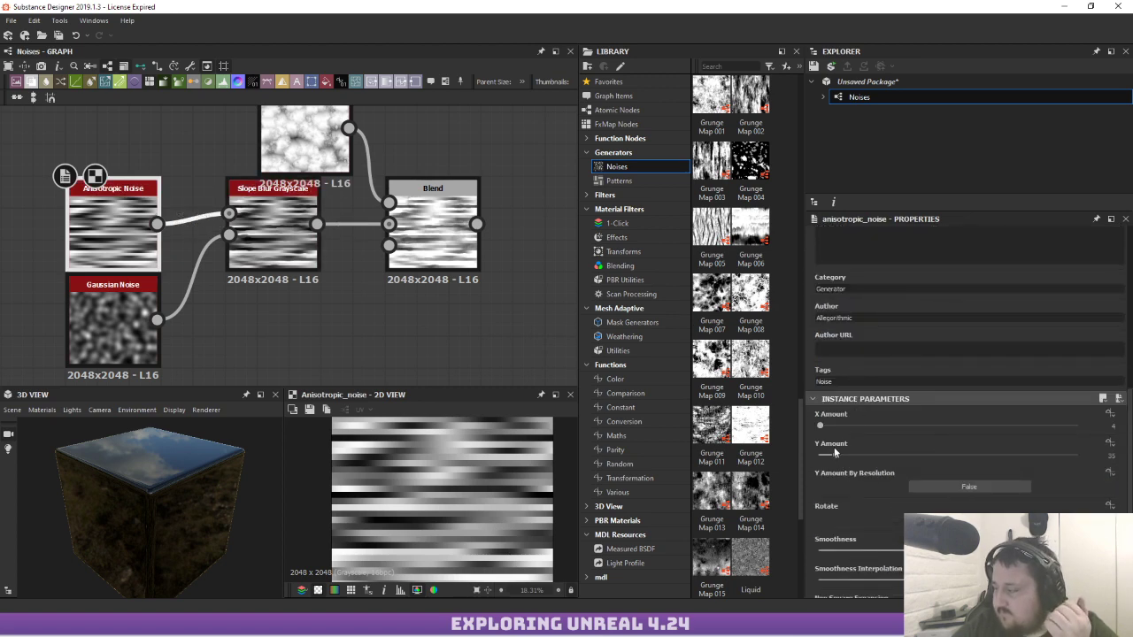
left_click_drag(834, 452, 884, 459)
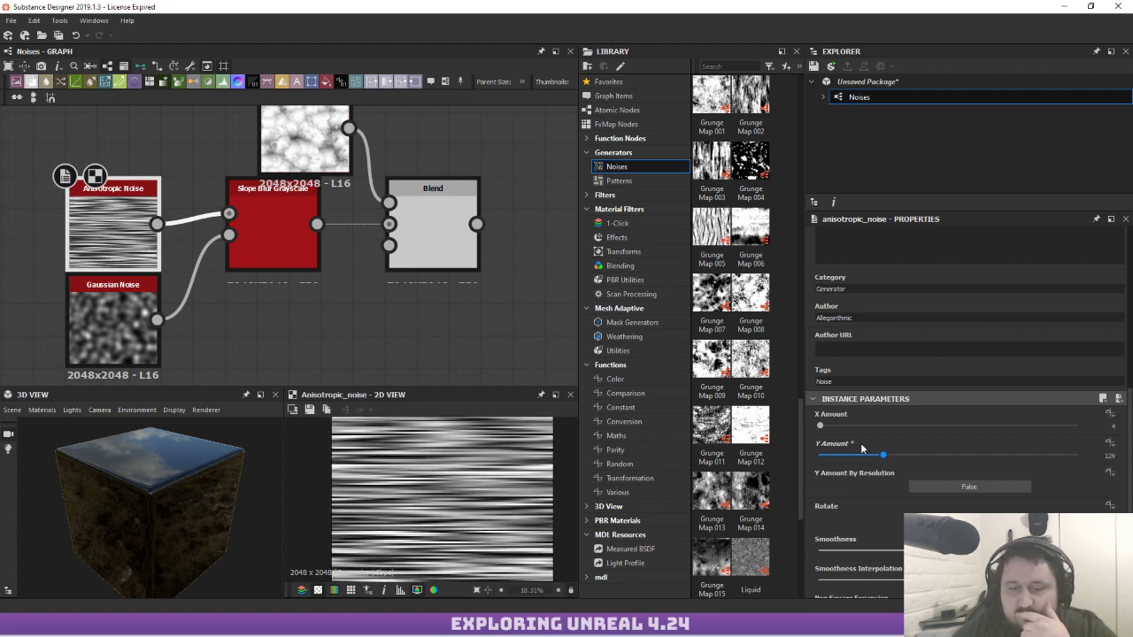
left_click(456, 243)
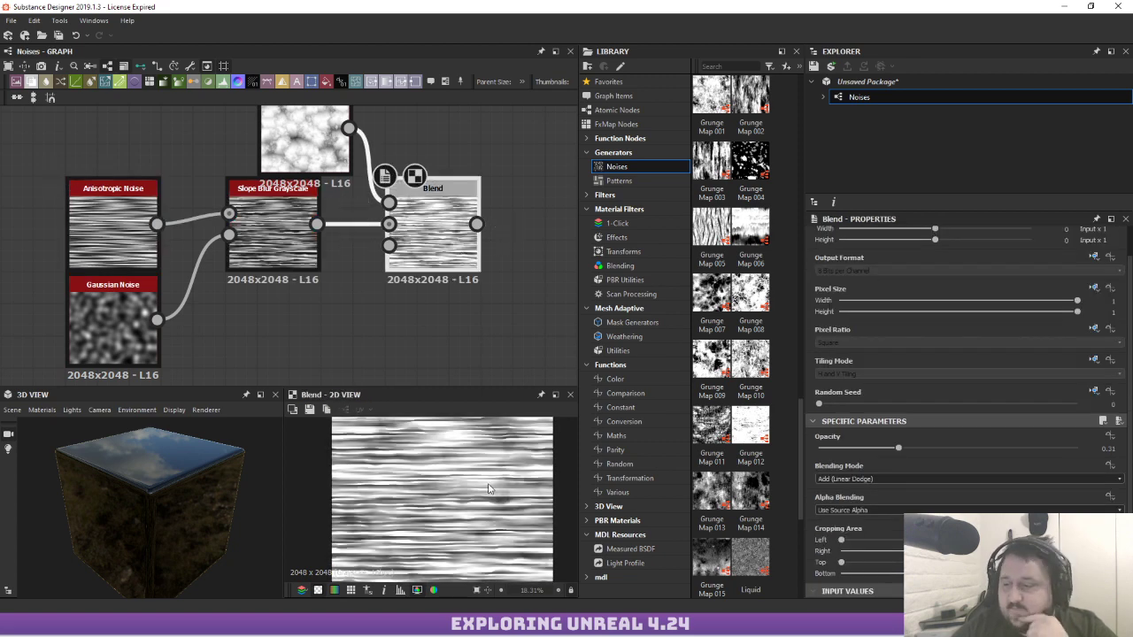
Add a Levels node fed by the Blend node's output
scroll(488, 489, "up", 1)
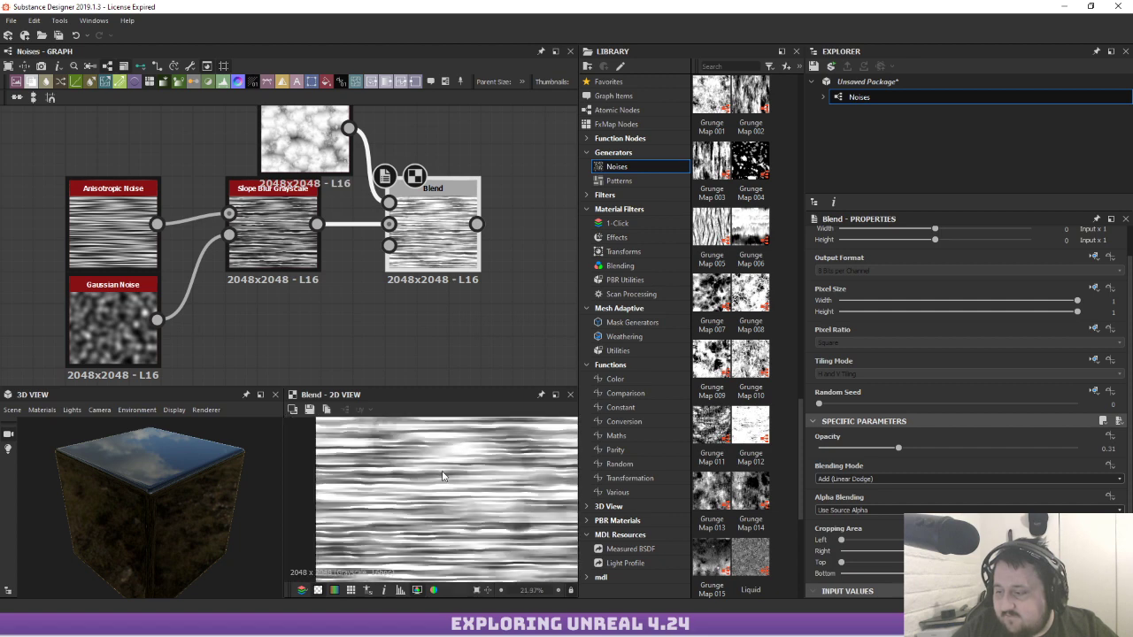
middle_click_drag(497, 285, 351, 313)
key("space")
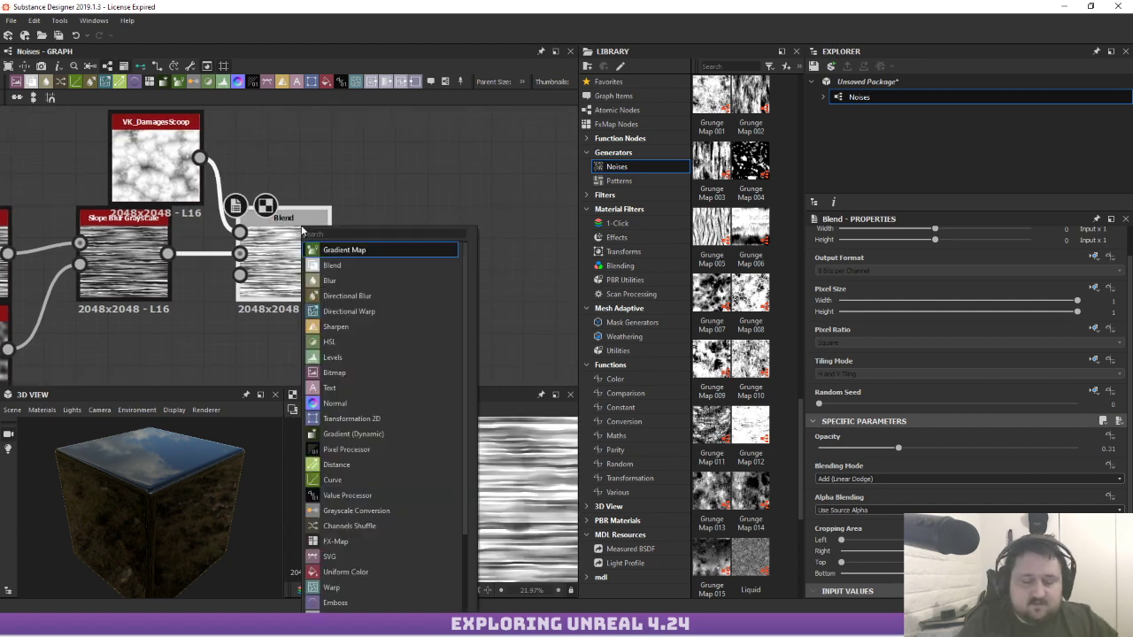
type("lev")
key("Return")
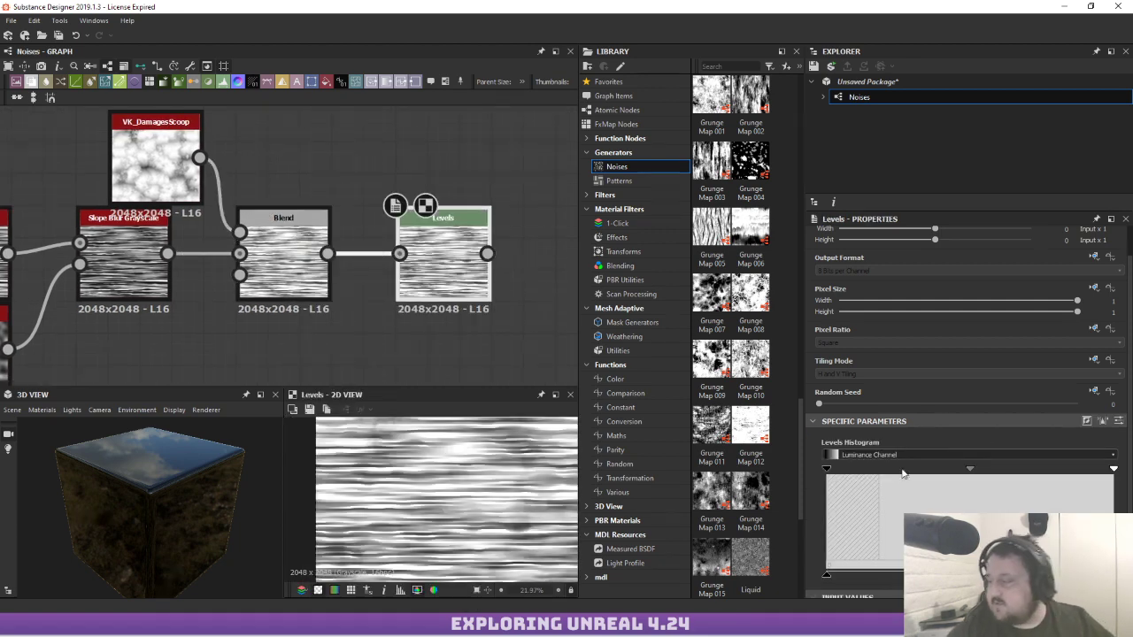
Raise the Levels node's input black point to increase contrast, and check the streaks in the 2D preview
left_click_drag(828, 472, 883, 456)
scroll(398, 461, "up", 5)
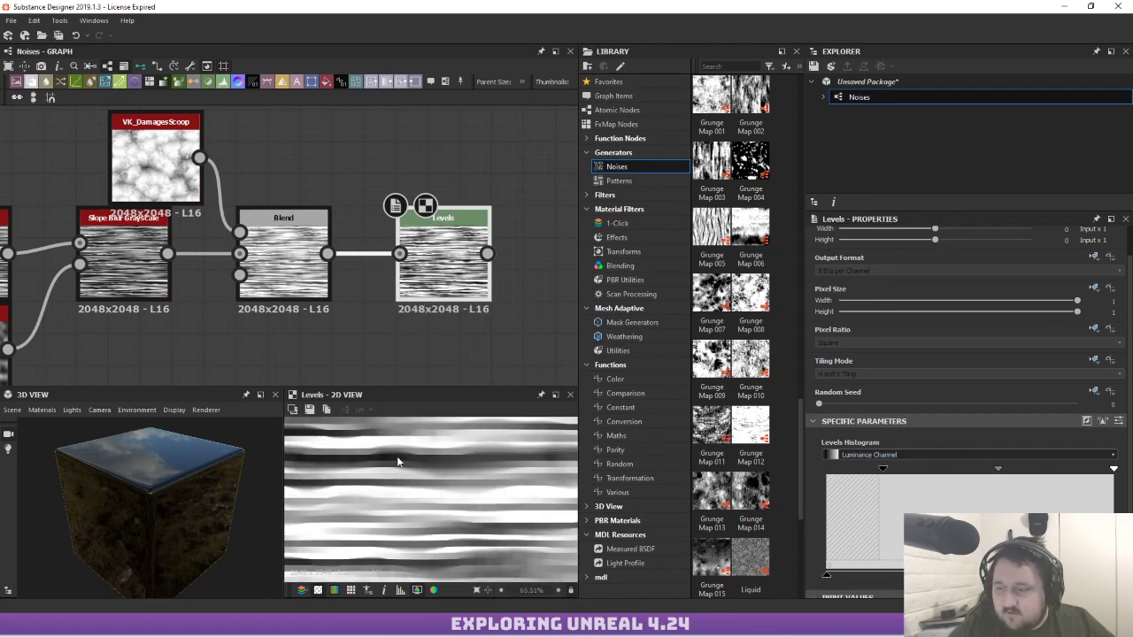
scroll(462, 466, "down", 5)
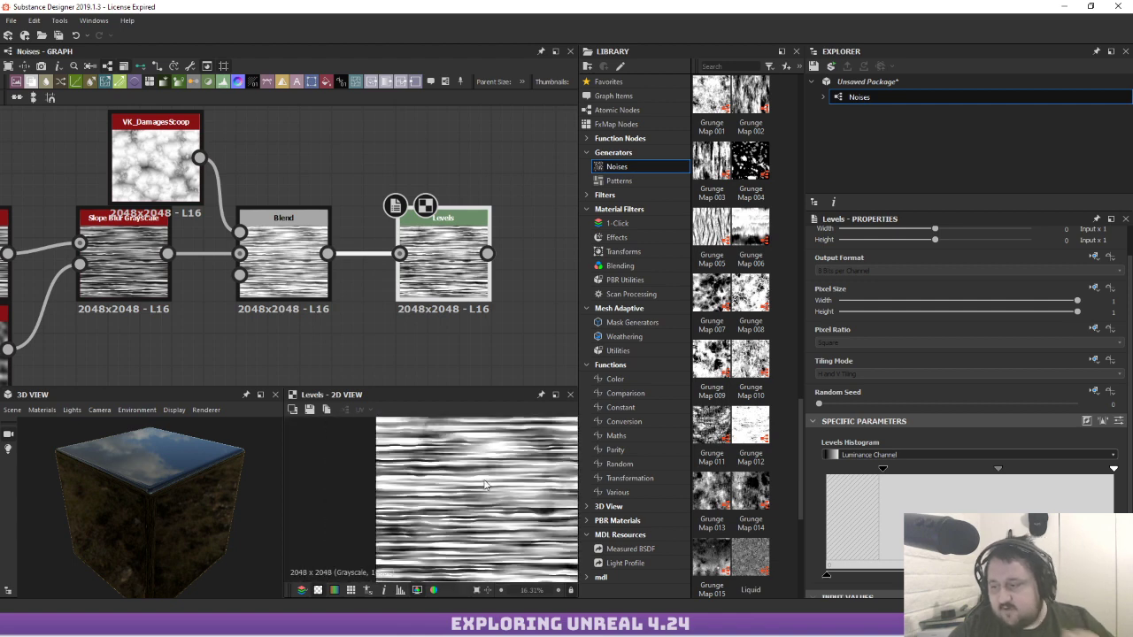
scroll(473, 475, "up", 1)
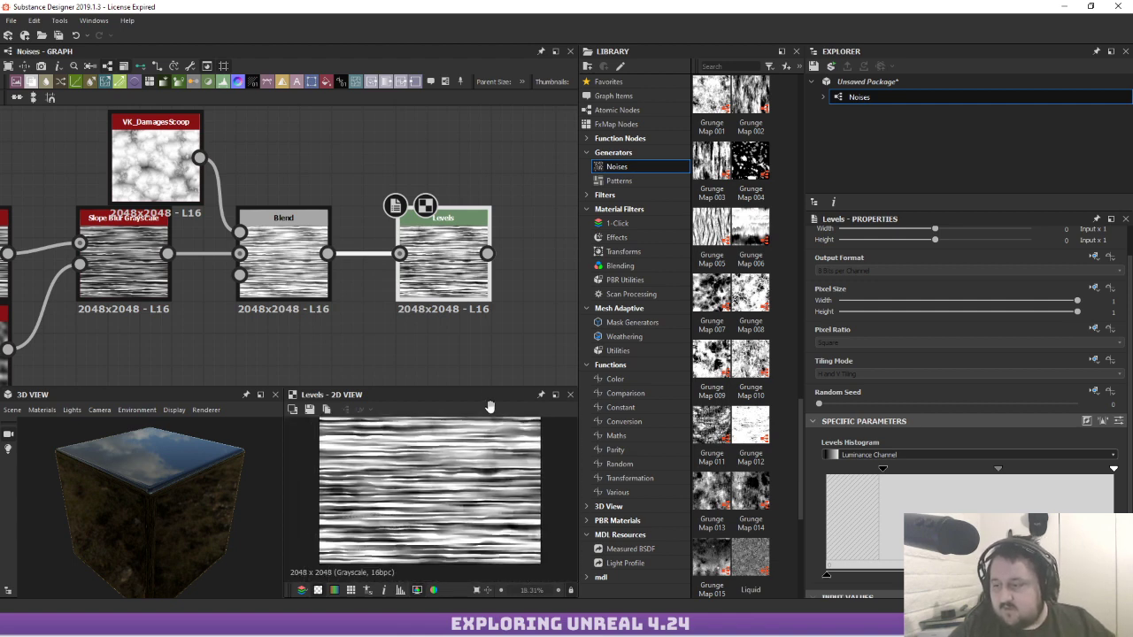
scroll(459, 280, "down", 2)
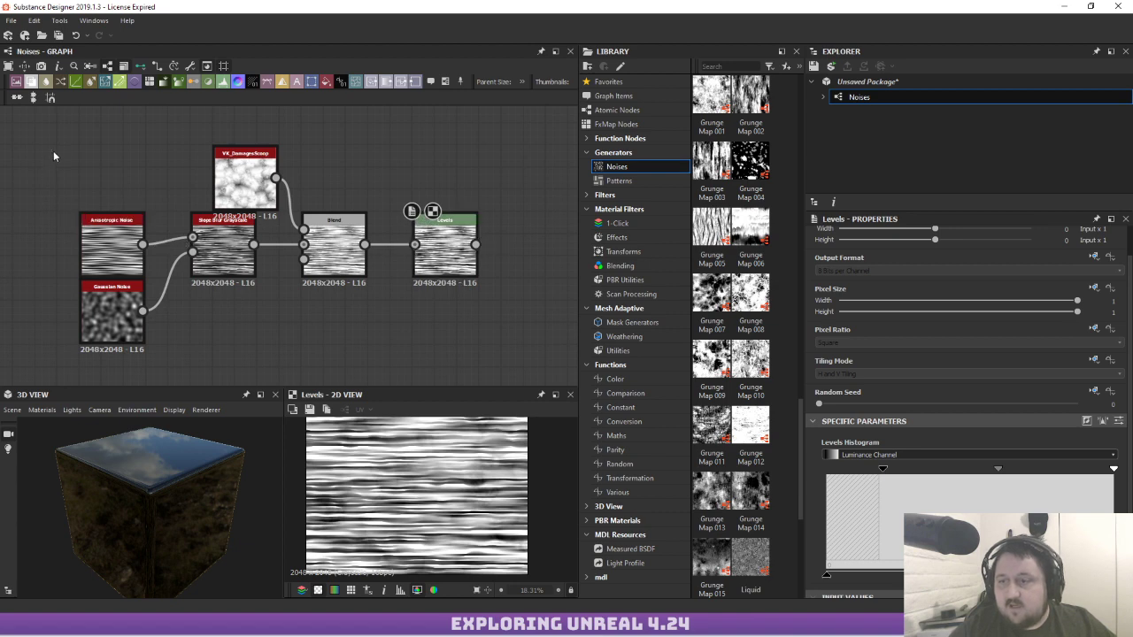
Duplicate the whole streaky noise node chain, from Anisotropic Noise through Levels, and place the copy above the original
left_click_drag(52, 148, 449, 341)
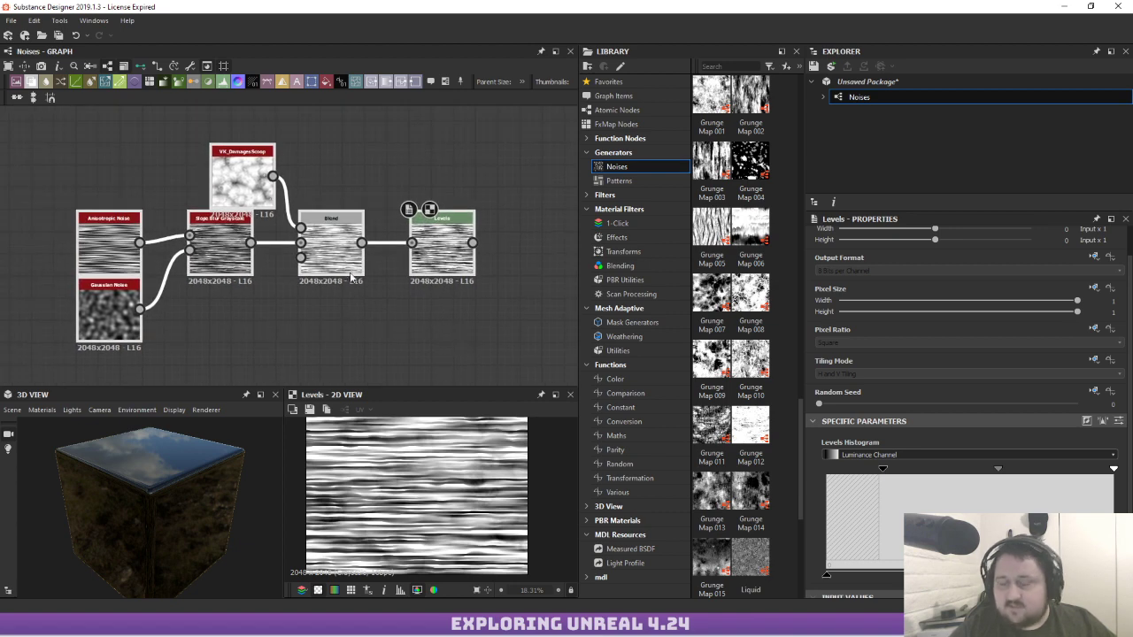
middle_click_drag(156, 133, 412, 272)
scroll(412, 273, "down", 1)
key("ctrl+v")
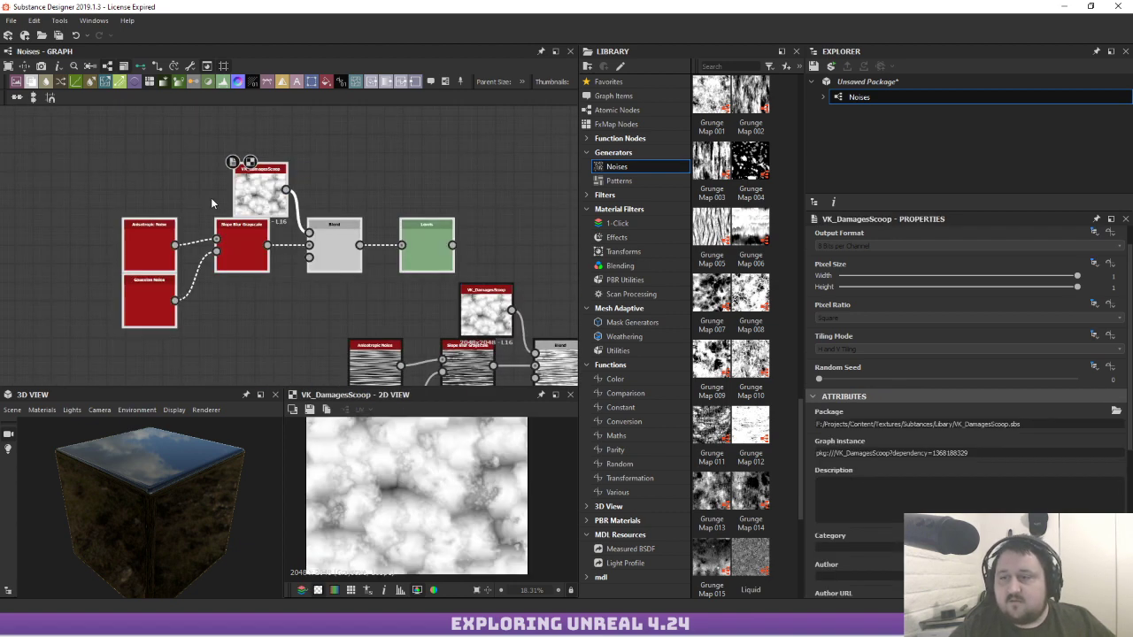
middle_click_drag(250, 223, 228, 207)
scroll(227, 207, "up", 2)
scroll(367, 259, "down", 2)
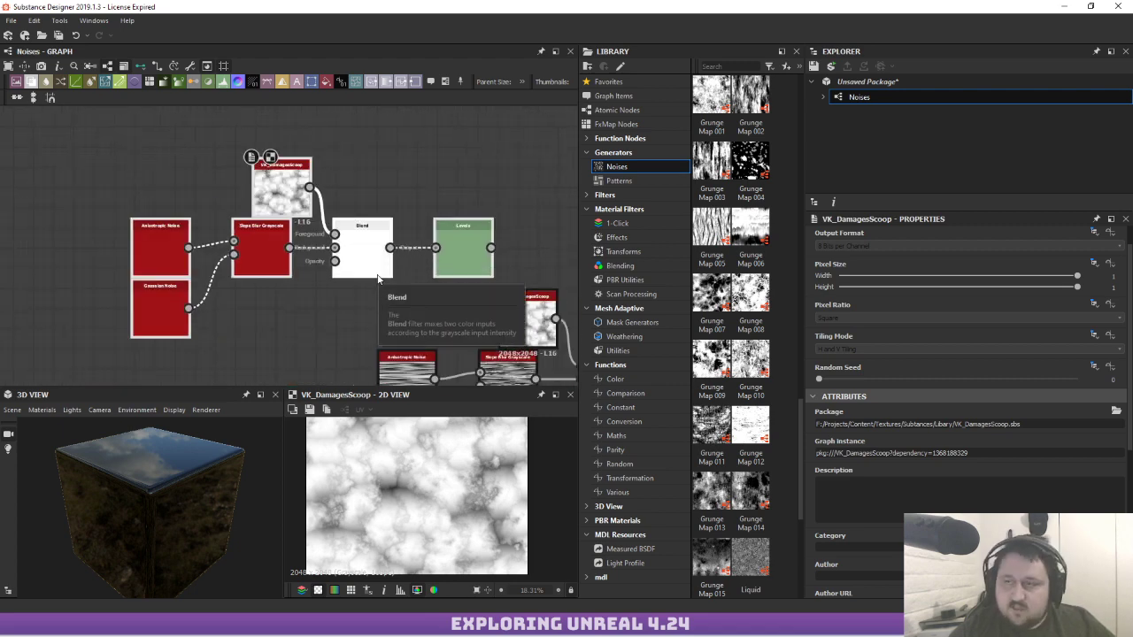
Move the duplicated chain farther away from the original and preview the original chain's Levels output
key("ctrl+f")
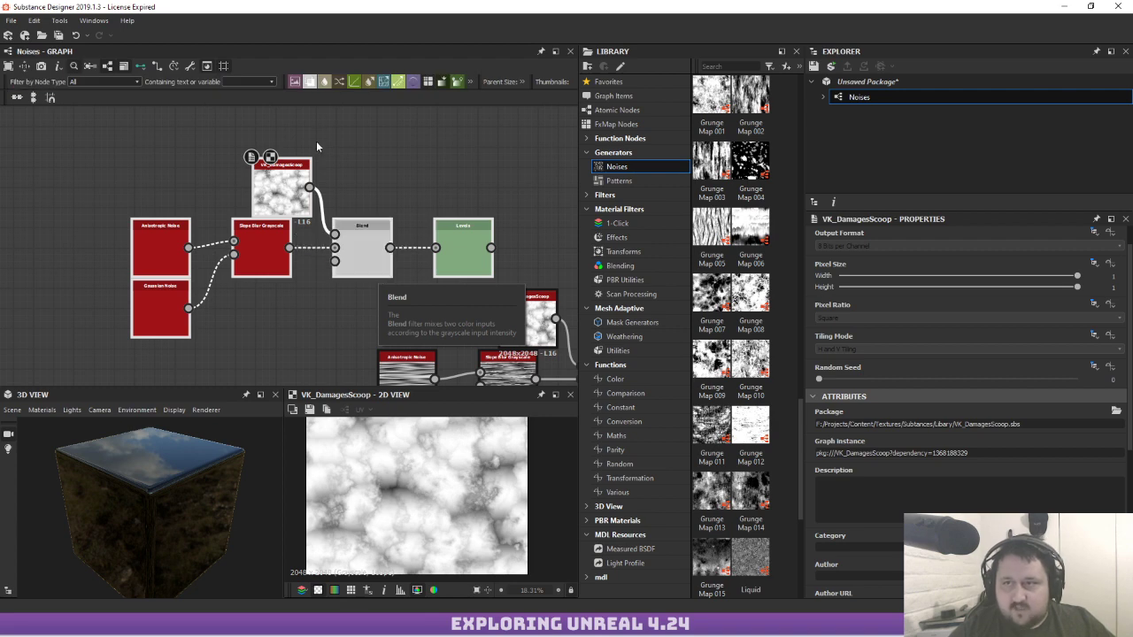
left_click_drag(108, 144, 456, 292)
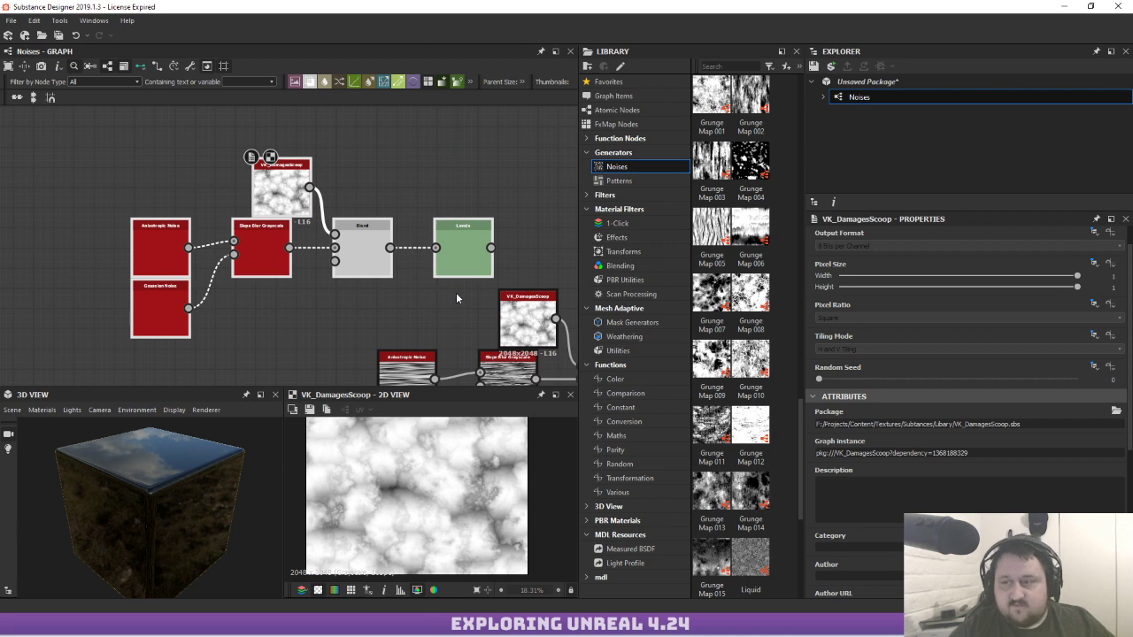
left_click_drag(470, 240, 281, 150)
left_click(423, 252)
middle_click_drag(434, 256, 183, 132)
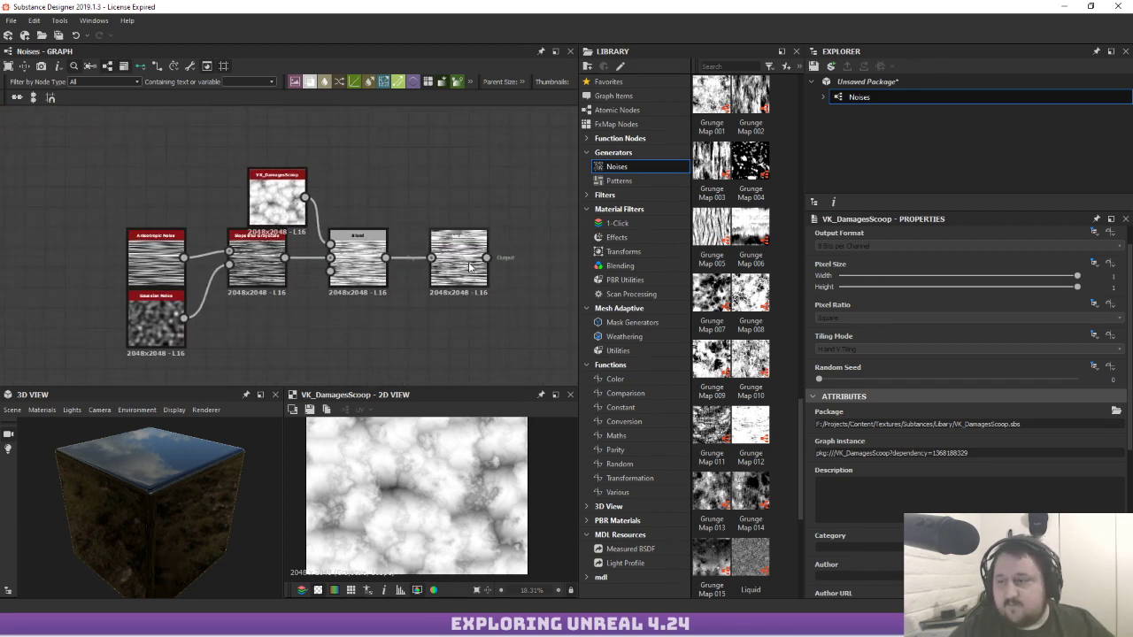
double_click(465, 261)
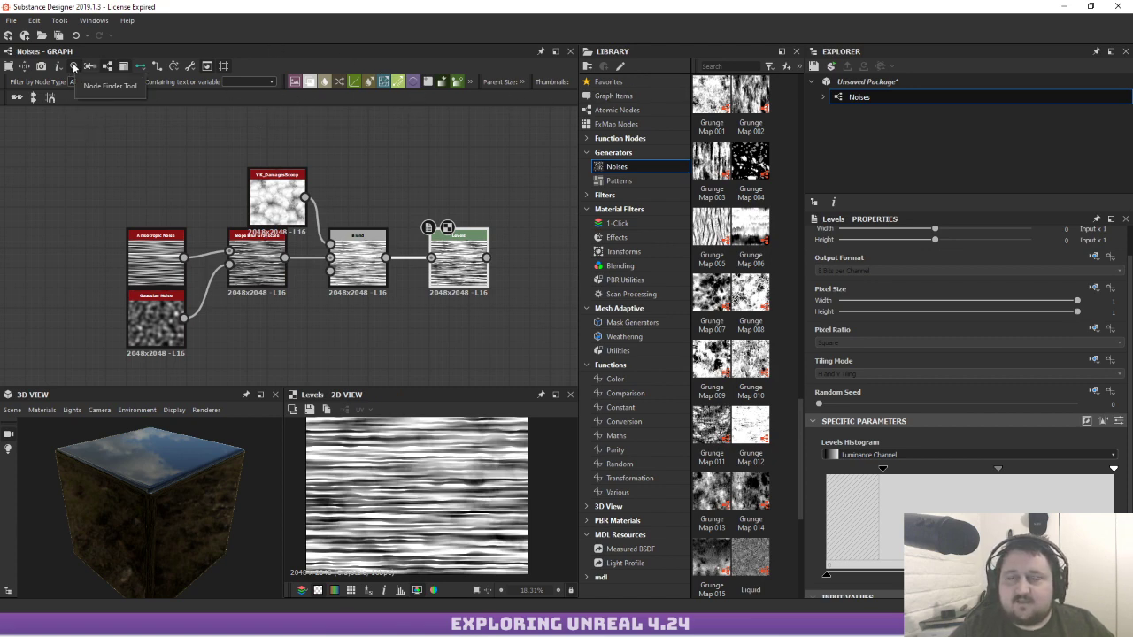
left_click(9, 66)
middle_click_drag(467, 193, 424, 195)
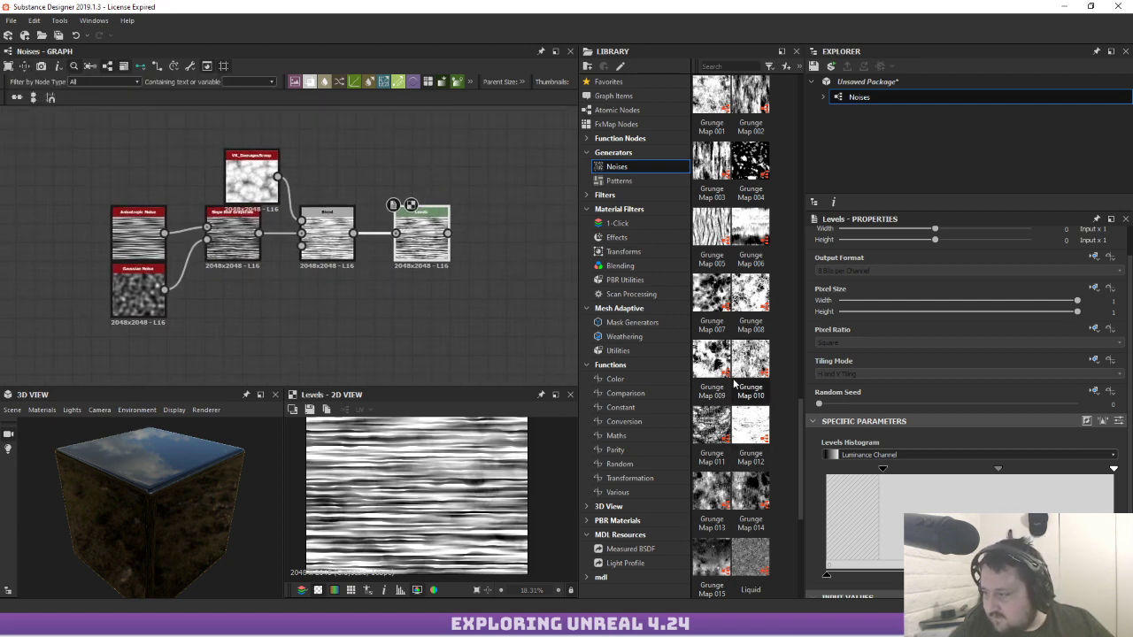
Add a Moisture Noise node from the noise generators and place it directly above the Levels node
scroll(749, 397, "down", 5)
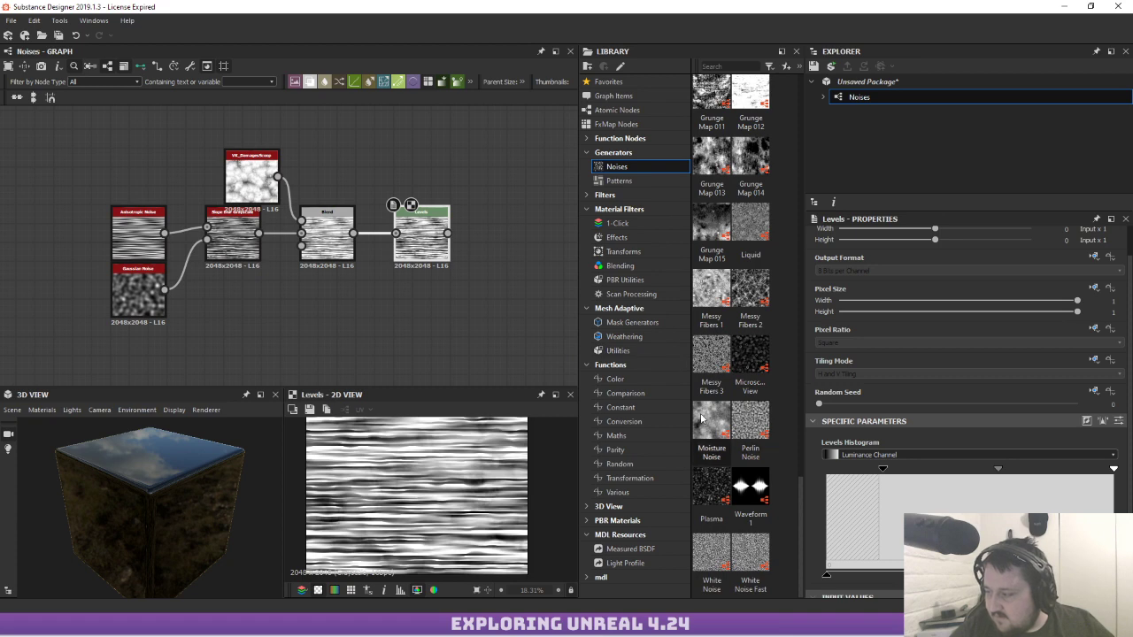
left_click_drag(709, 424, 394, 128)
middle_click_drag(440, 221, 325, 286)
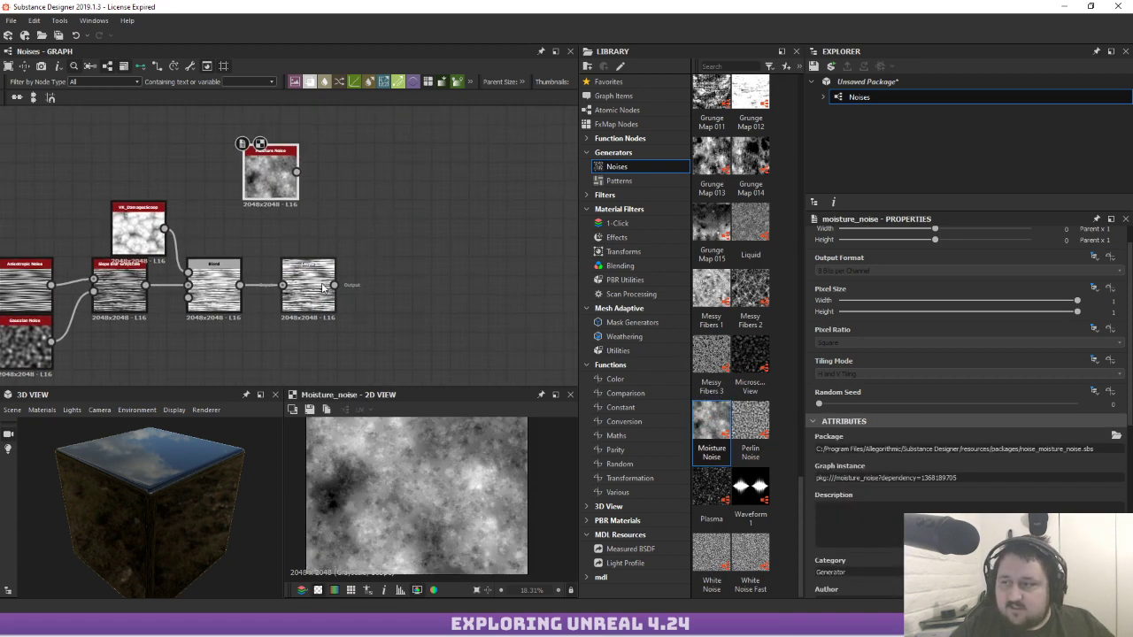
left_click_drag(265, 179, 379, 251)
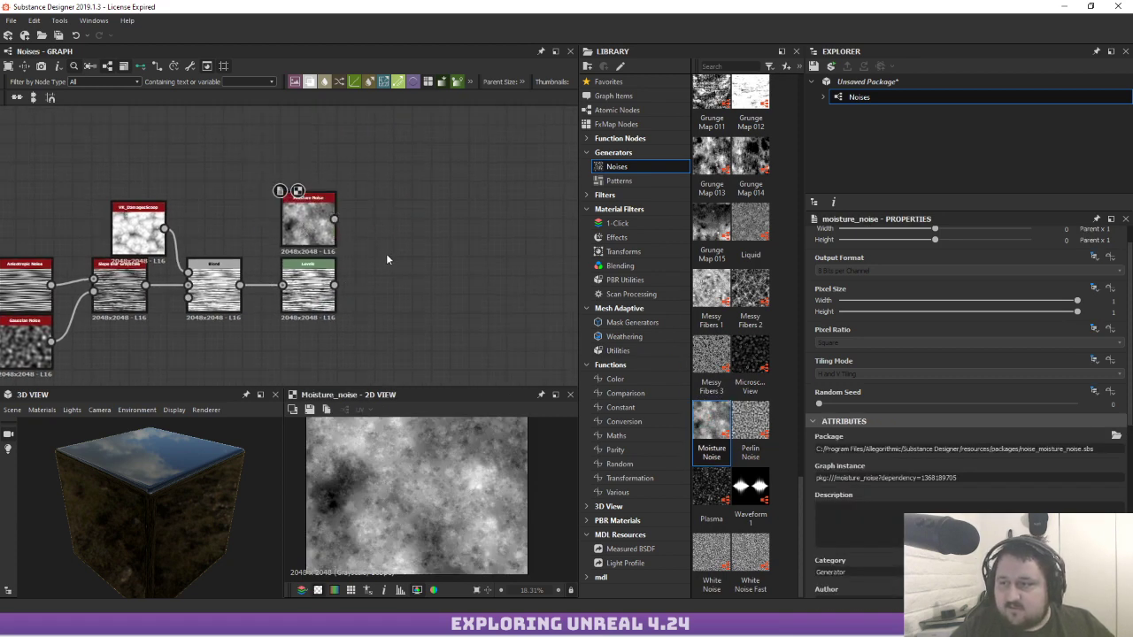
Add a DeteDirectionalWarp node with Levels connected to its Input and Moisture Noise to its Intensity Input
type("de")
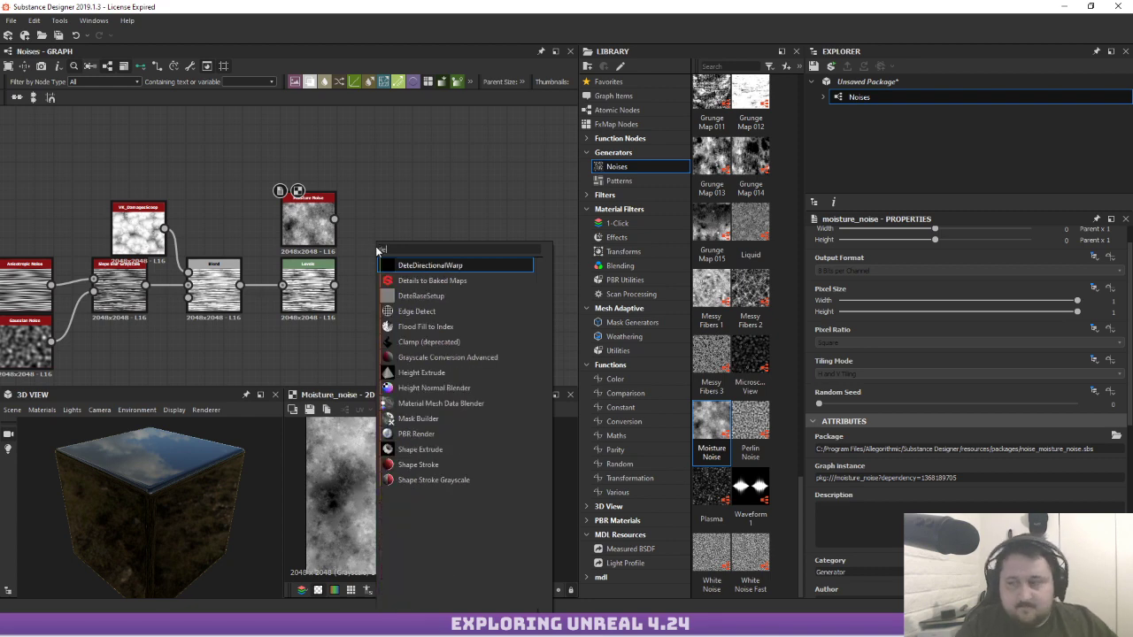
key("Return")
scroll(373, 233, "up", 3)
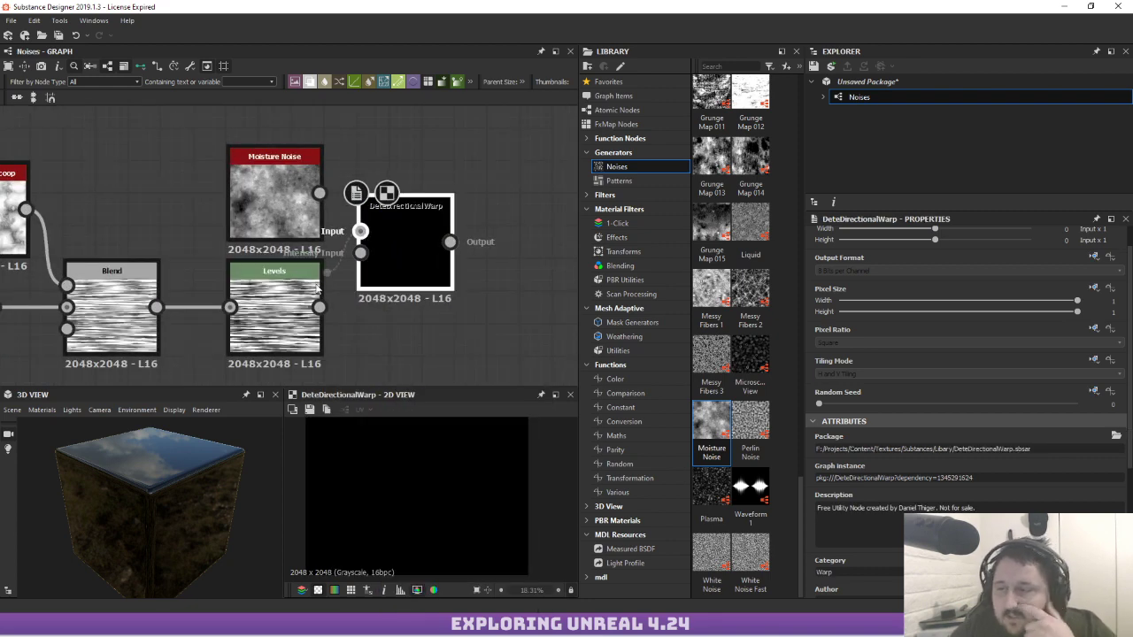
left_click_drag(319, 307, 367, 267)
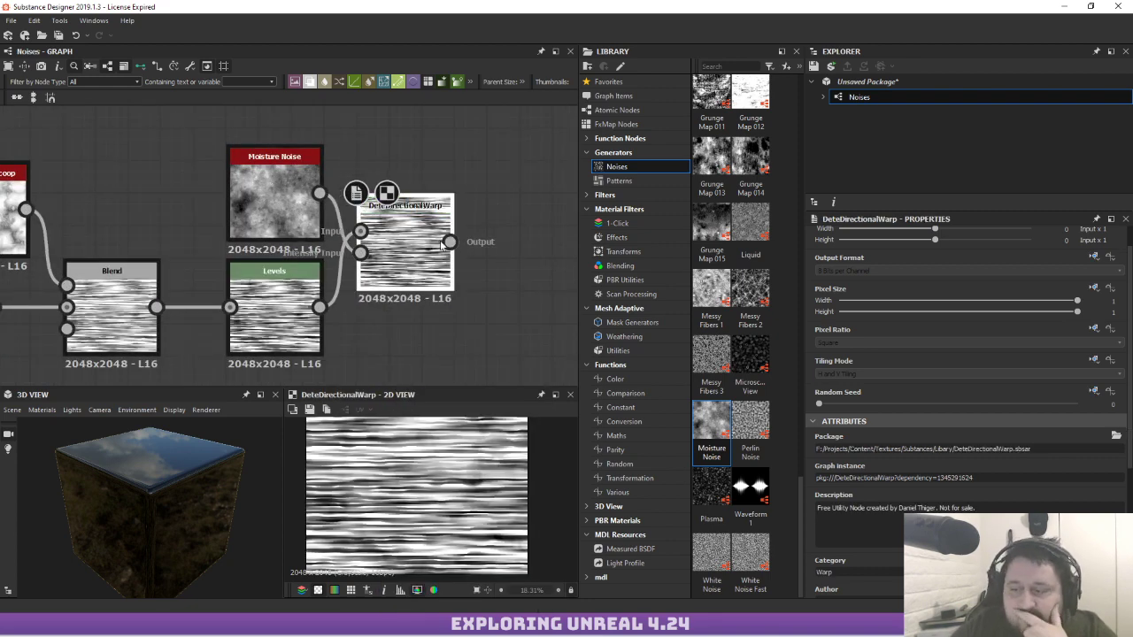
Increase the DeteDirectionalWarp node's Intensity, try its Direction vectors setting, and inspect the warped streaks
scroll(903, 481, "down", 5)
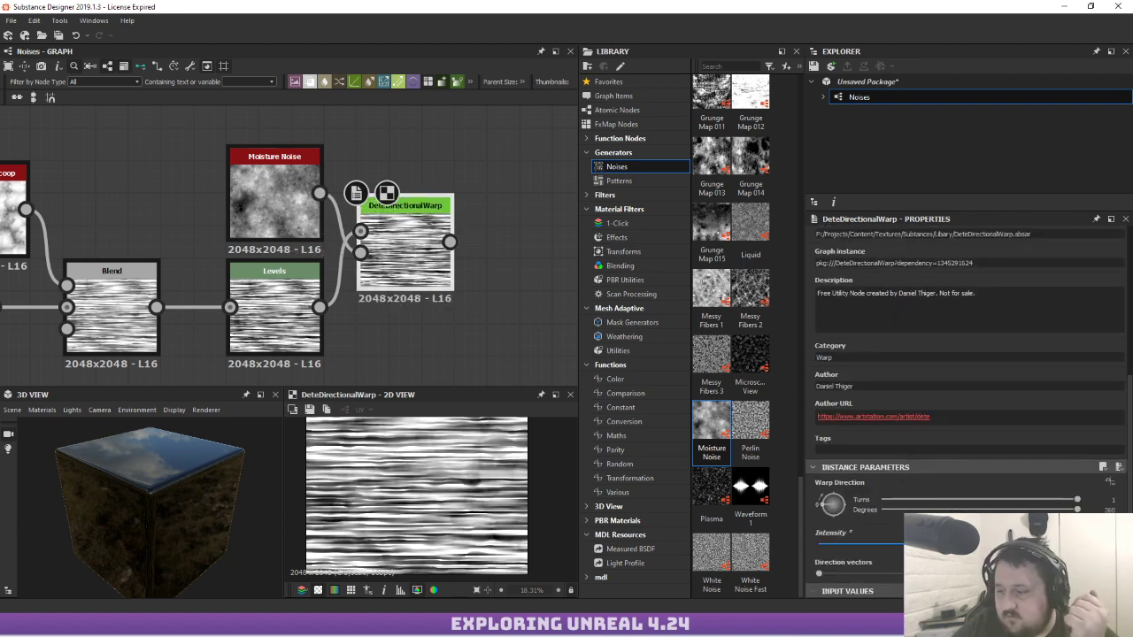
left_click(872, 542)
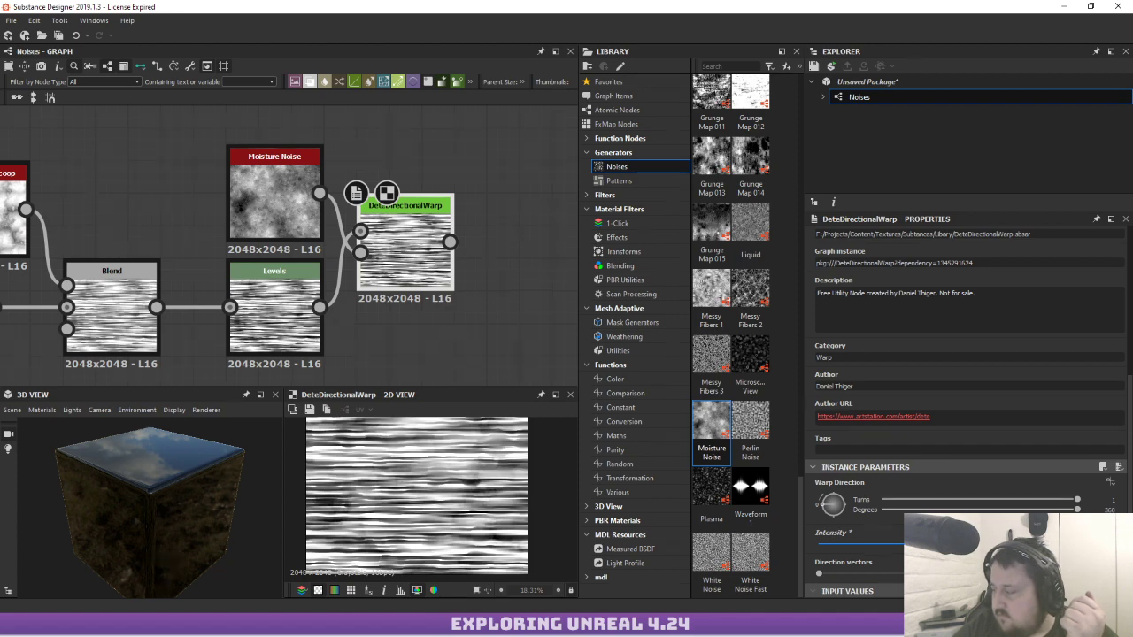
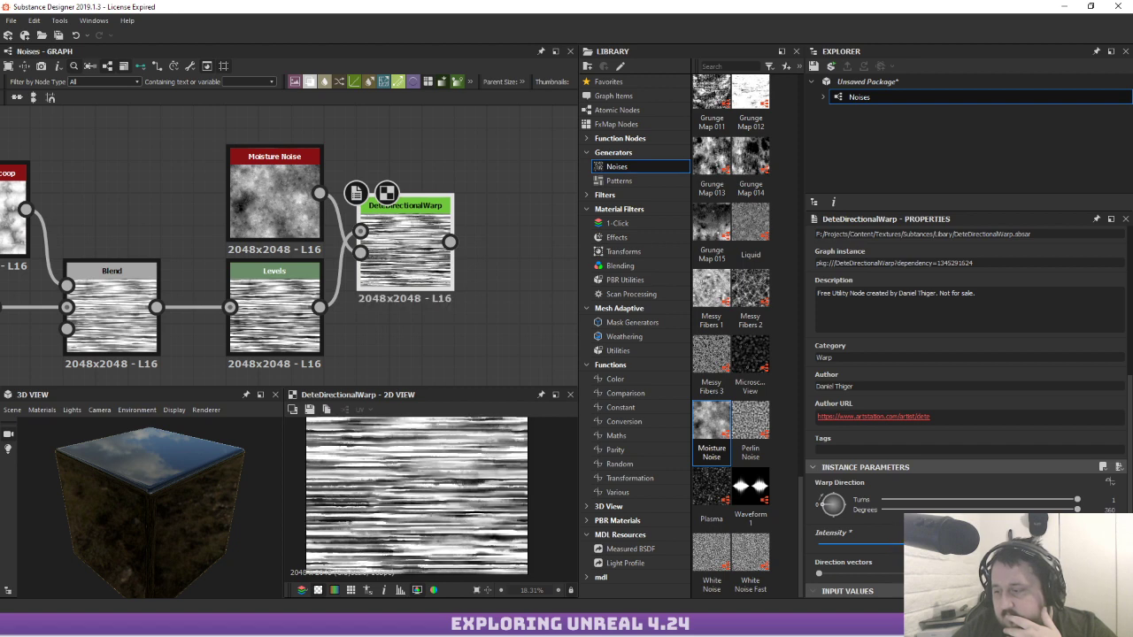
scroll(418, 565, "up", 6)
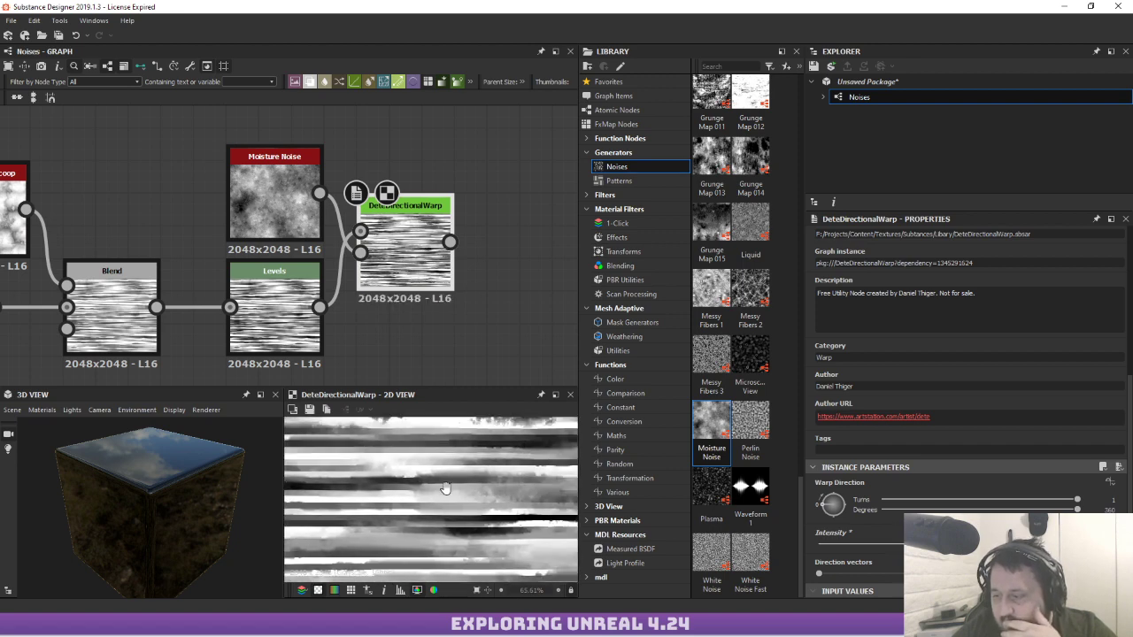
scroll(410, 519, "down", 2)
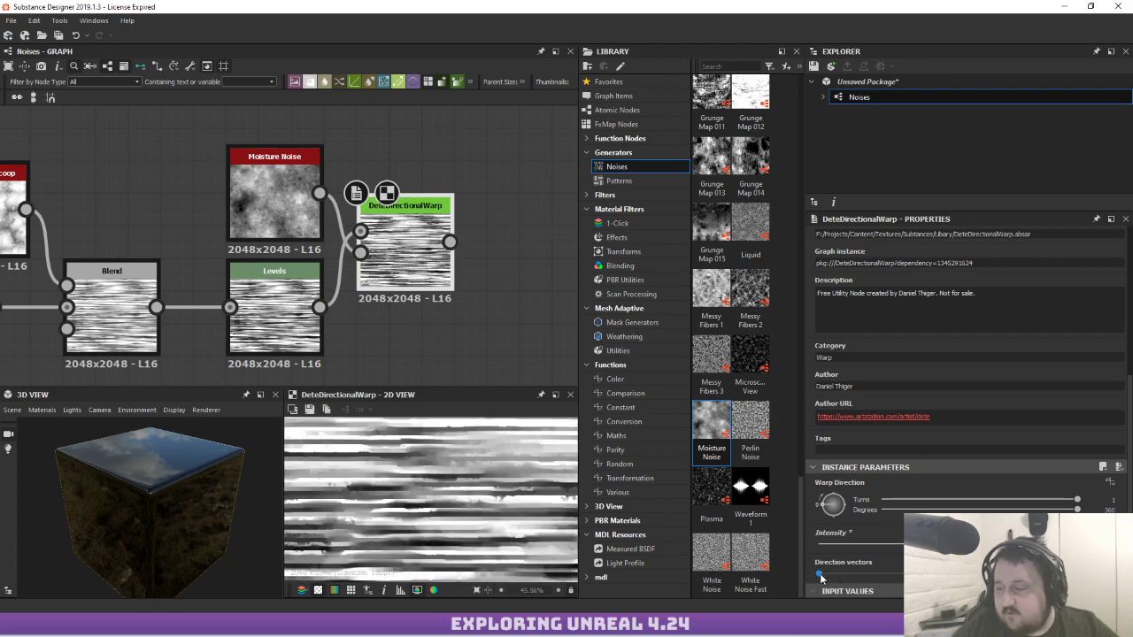
left_click_drag(821, 578, 762, 568)
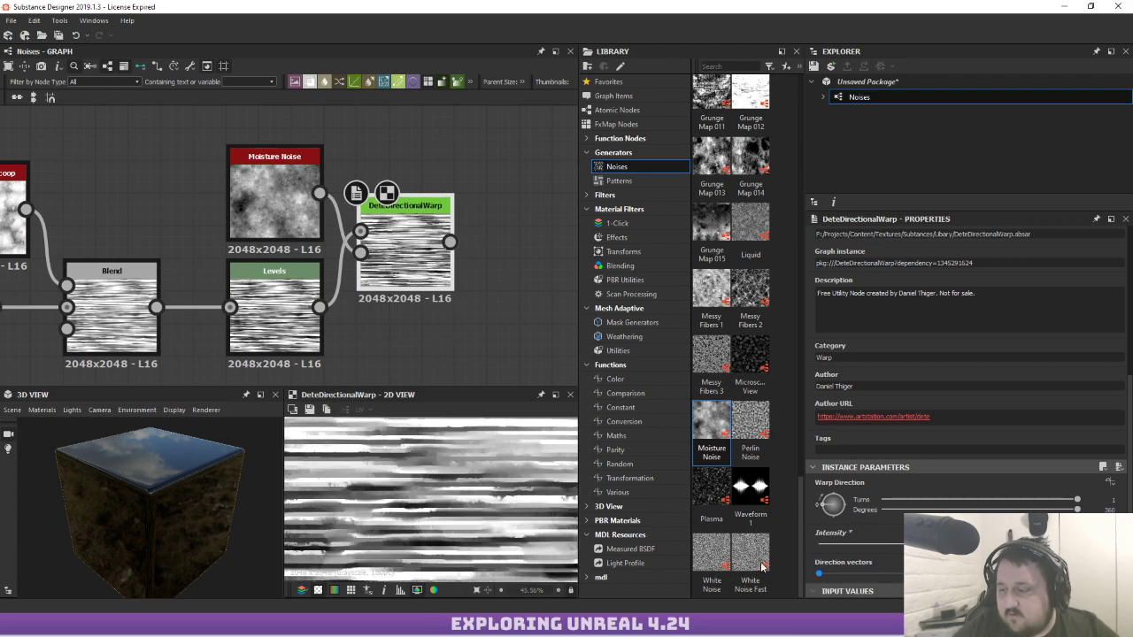
scroll(449, 481, "down", 3)
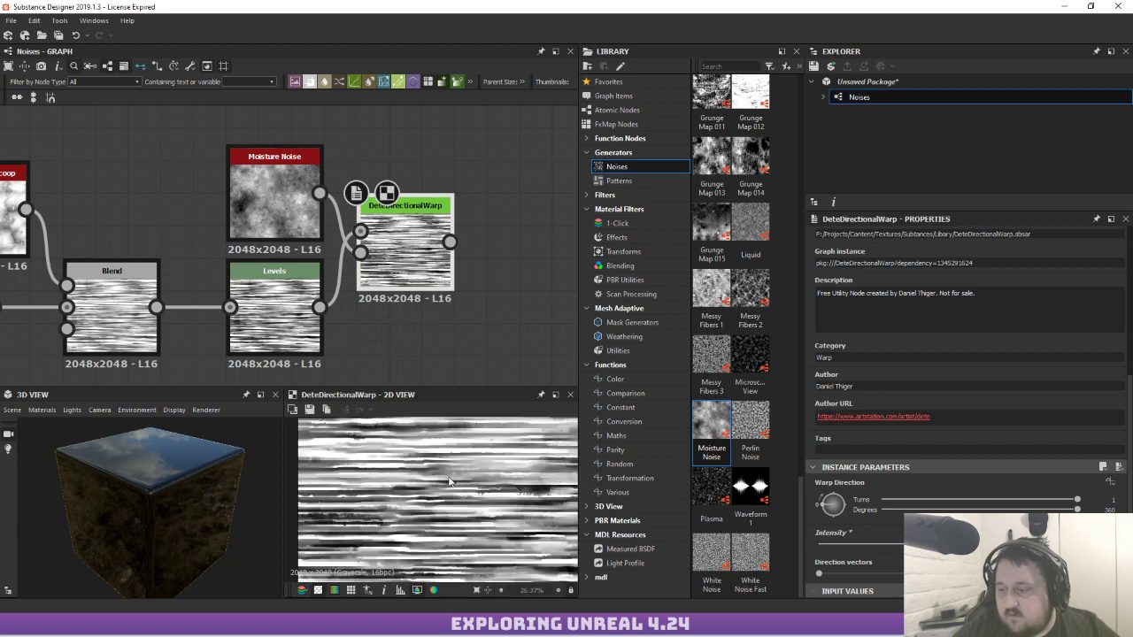
scroll(449, 481, "down", 1)
Add a Bevel node fed by the DeteDirectionalWarp output
middle_click_drag(399, 251, 324, 263)
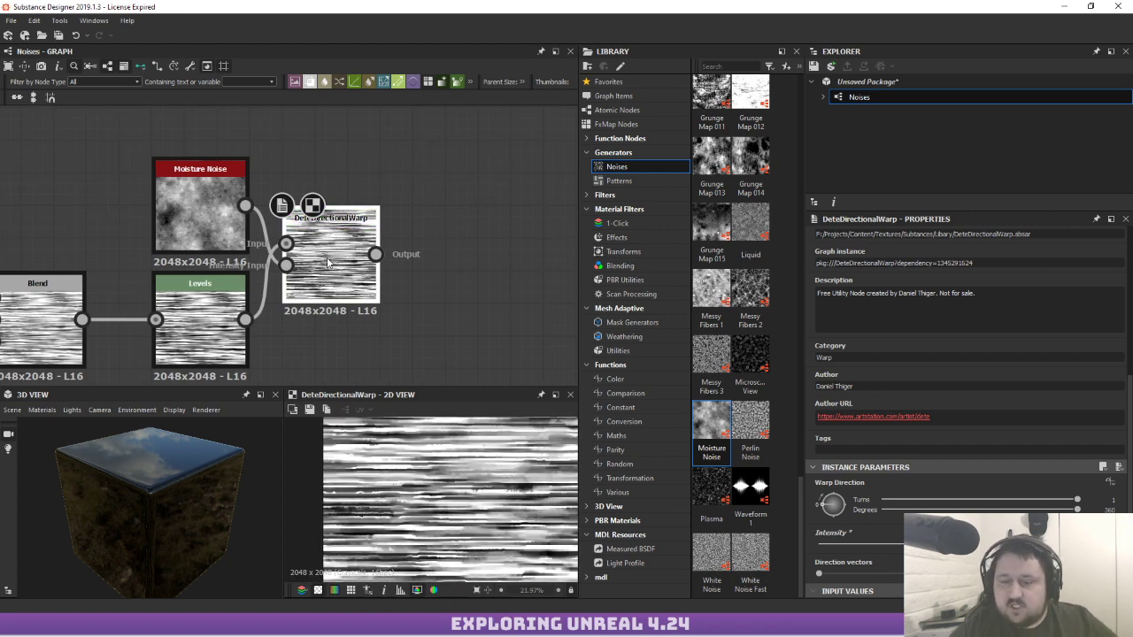
left_click(305, 270)
key("space")
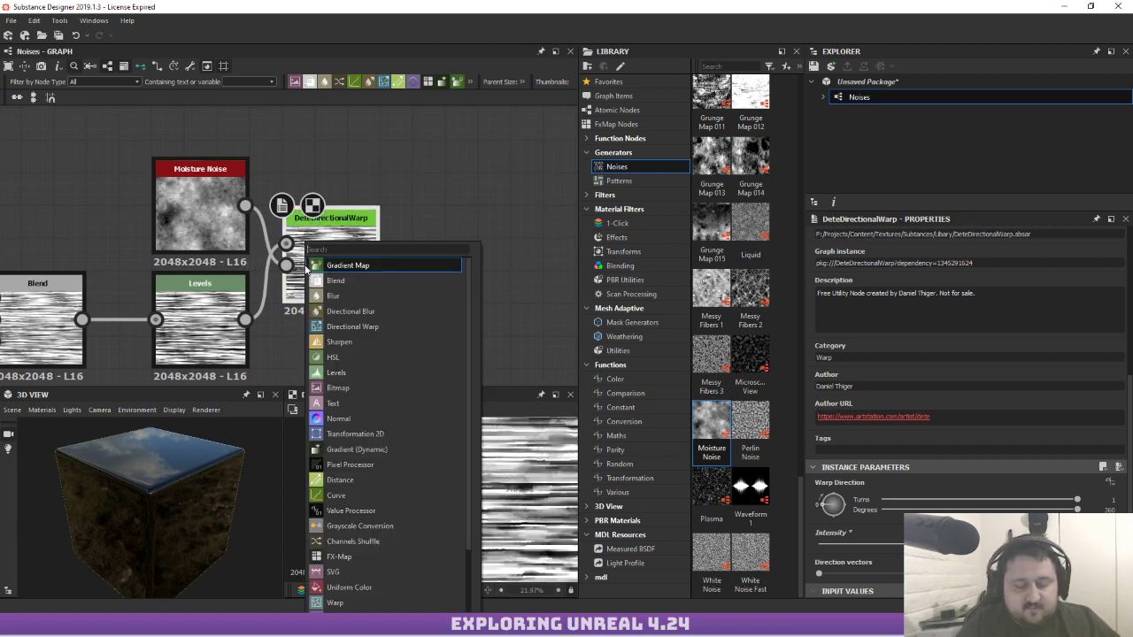
type("blev")
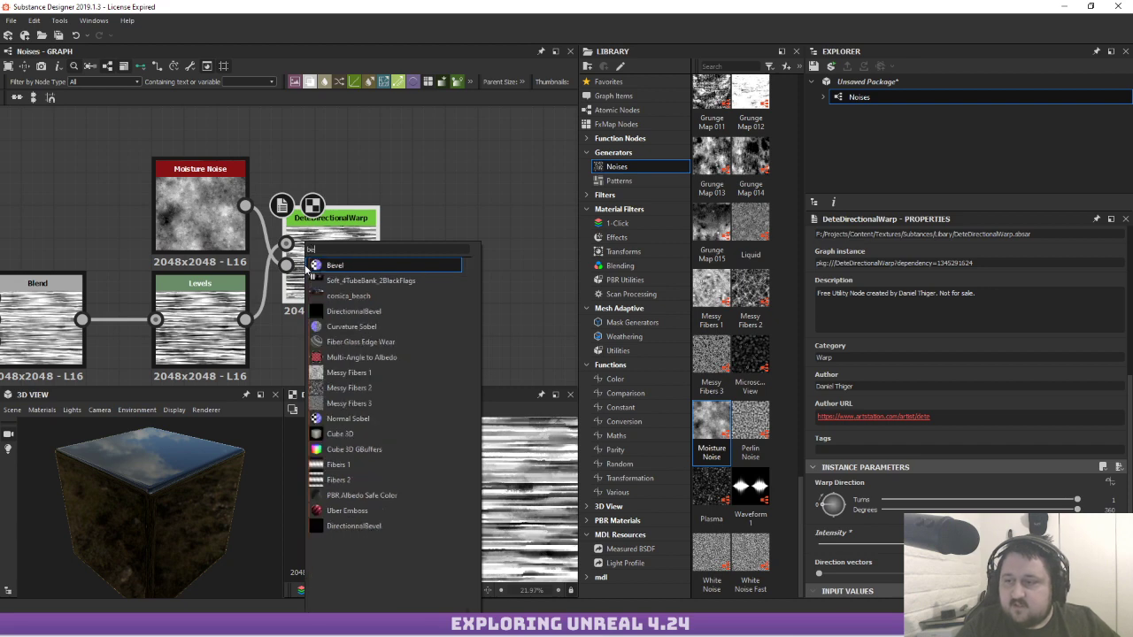
key("Return")
scroll(494, 268, "up", 2)
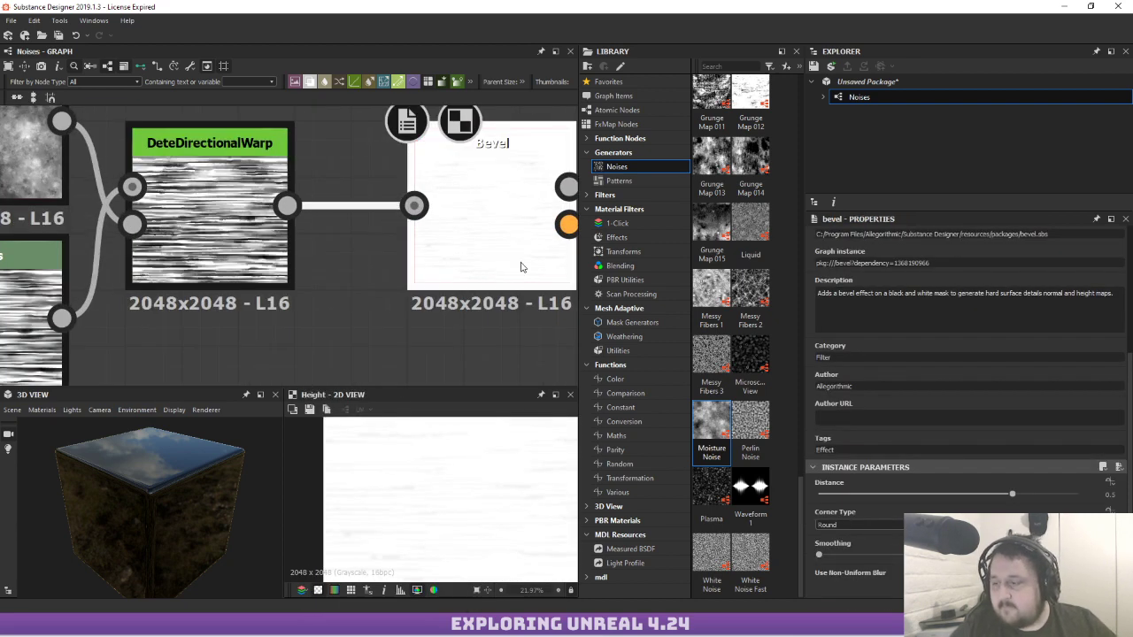
Set the Bevel node's Distance to 0.001
middle_click_drag(520, 267, 379, 261)
scroll(915, 497, "down", 3)
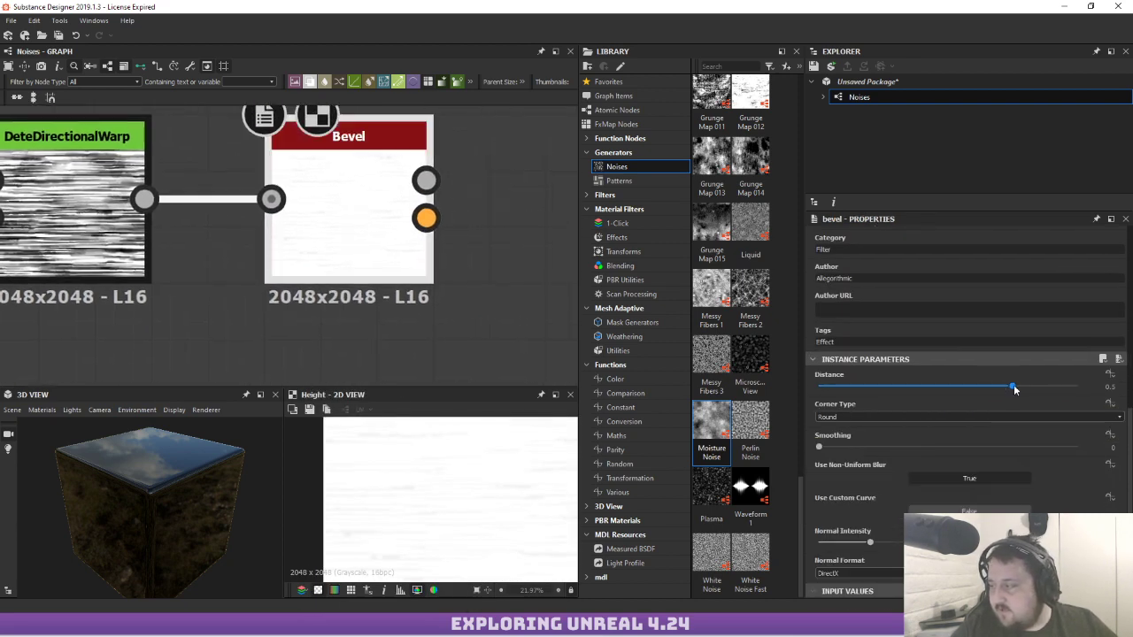
mouse_move(1015, 390)
left_mouse_down()
mouse_move(932, 388)
mouse_move(974, 390)
mouse_move(953, 391)
left_mouse_up()
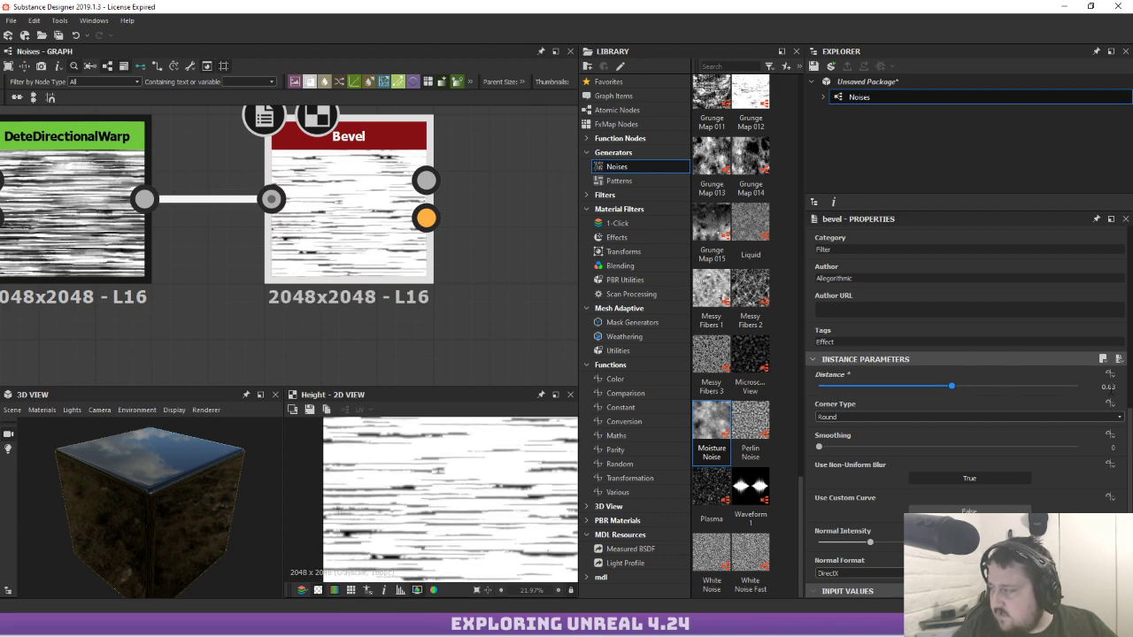
key("Return")
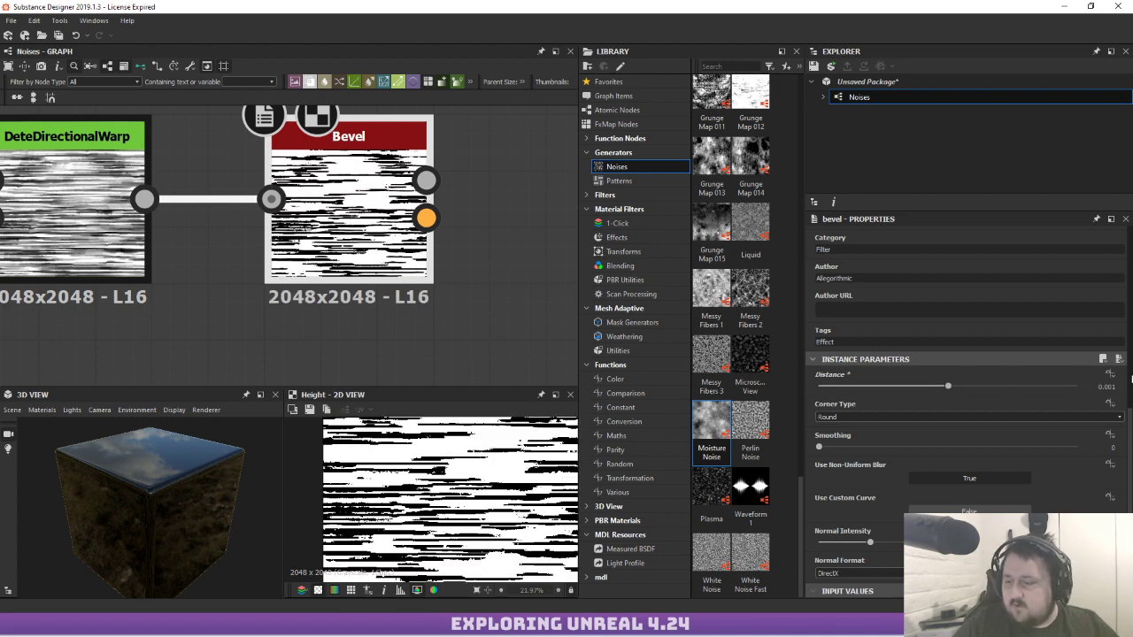
Inspect the beveled streaks up close and delete the Bevel node after DeteDirectionalWarp
scroll(462, 494, "up", 1)
scroll(408, 482, "down", 4)
scroll(408, 483, "up", 5)
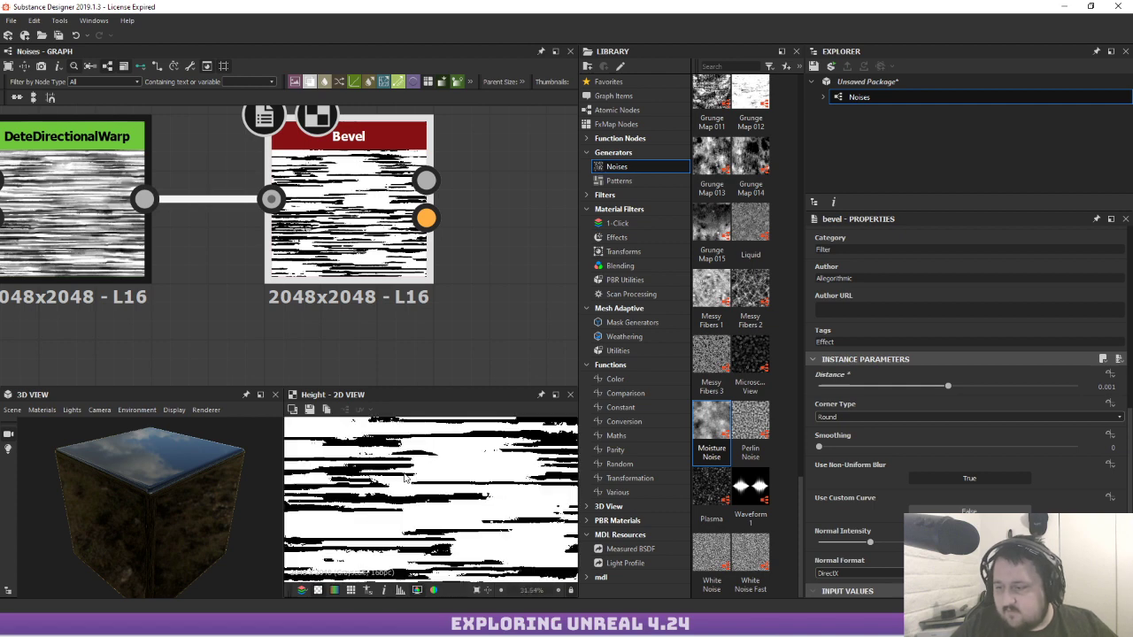
scroll(409, 482, "down", 3)
scroll(394, 479, "down", 1)
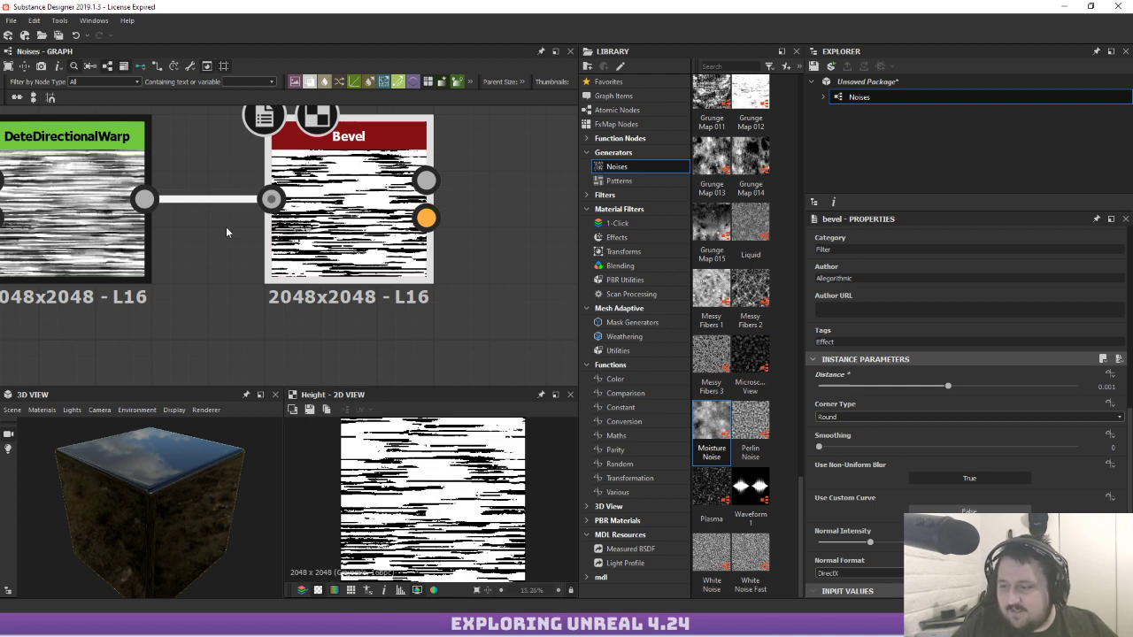
middle_click_drag(226, 228, 271, 246)
key("Delete")
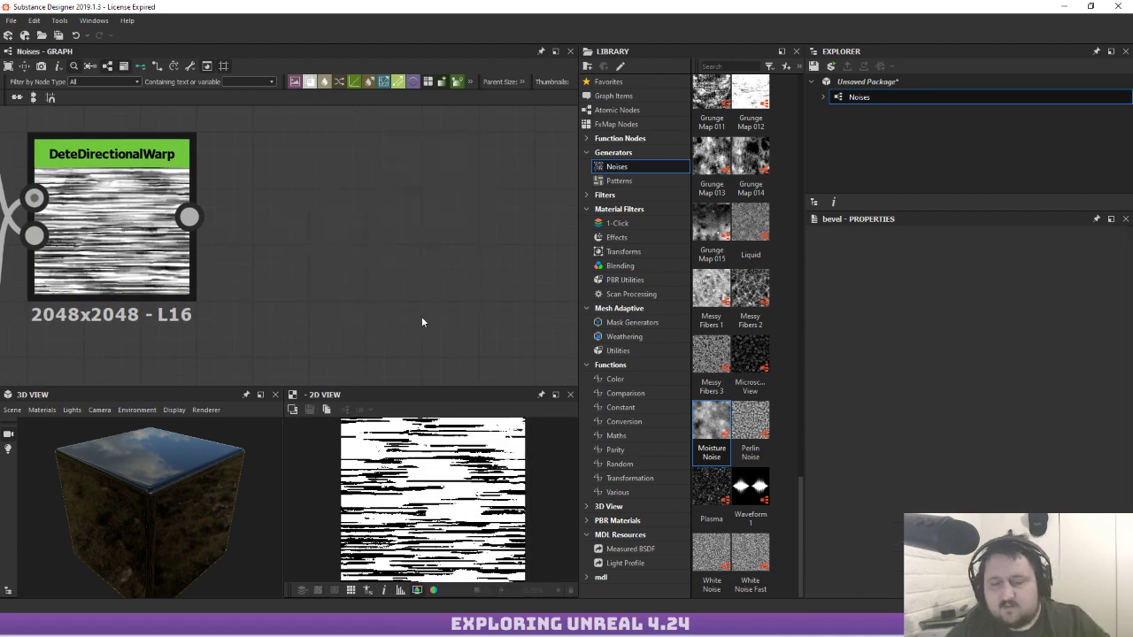
Display the DeteDirectionalWarp node's output and examine its streaks at several magnifications
middle_click_drag(43, 209, 379, 217)
double_click(474, 224)
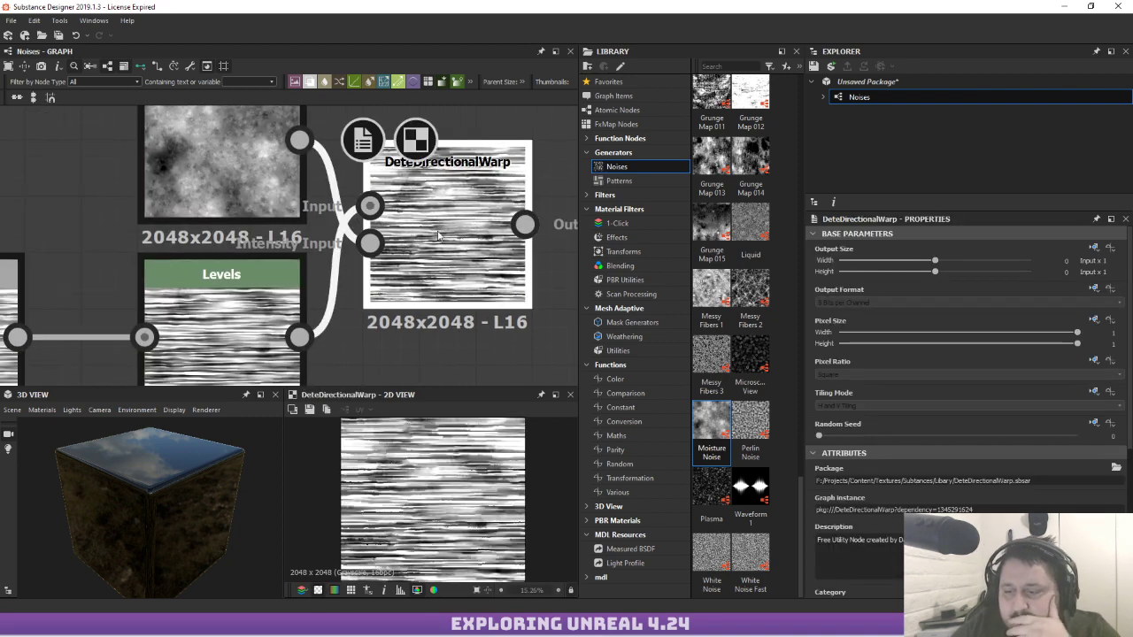
scroll(366, 564, "up", 5)
scroll(366, 564, "down", 6)
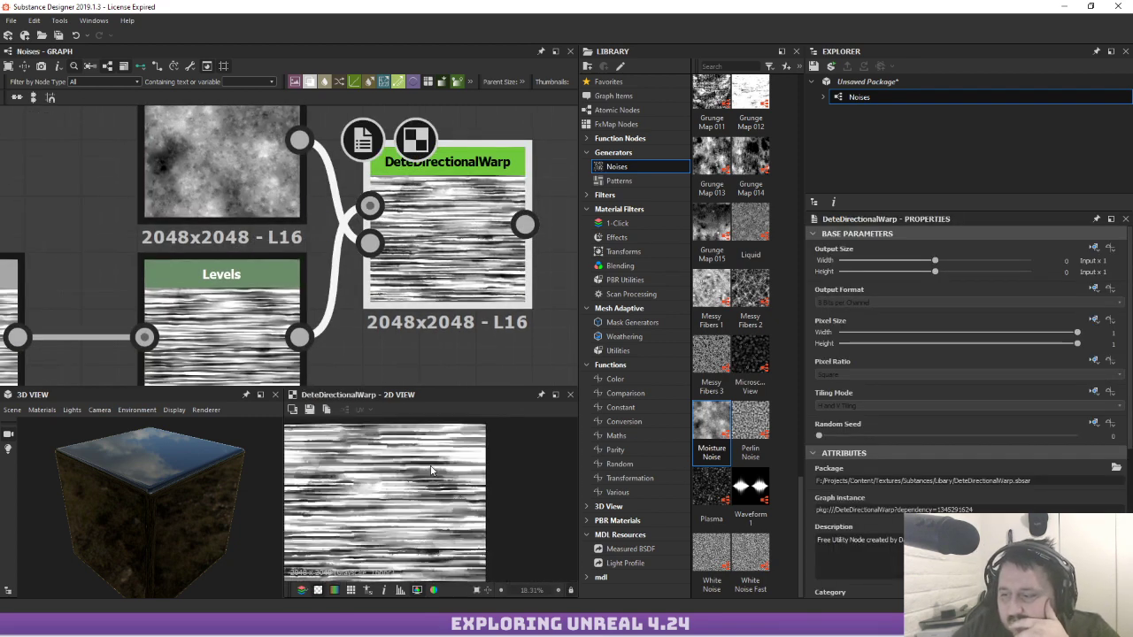
middle_click_drag(376, 506, 444, 510)
scroll(433, 483, "down", 2)
scroll(417, 476, "up", 5)
scroll(436, 467, "down", 3)
Lower the Anisotropic Noise node's Y Amount and check the effect on the DeteDirectionalWarp output
middle_click_drag(146, 303, 423, 271)
scroll(423, 265, "down", 3)
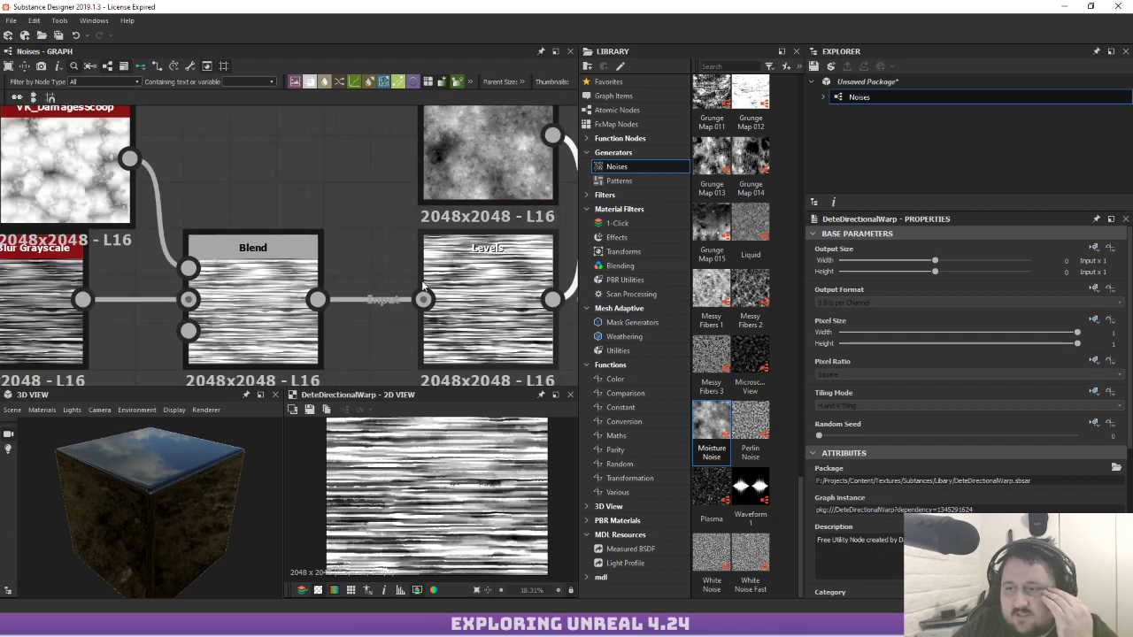
middle_click_drag(134, 317, 218, 254)
scroll(218, 254, "down", 1)
left_click(82, 217)
double_click(81, 217)
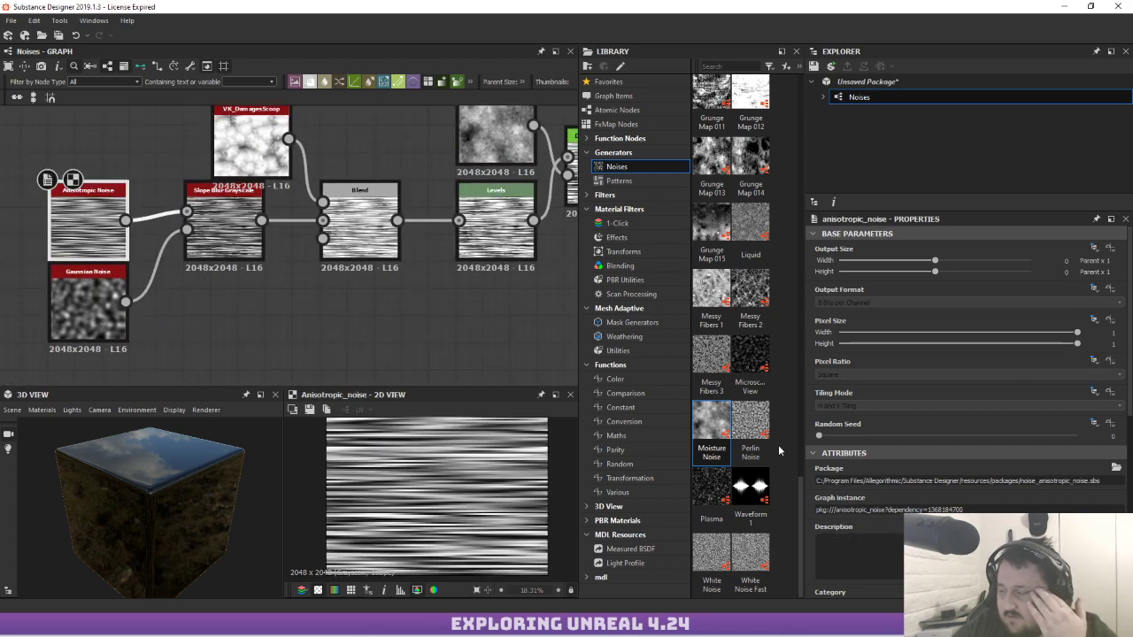
scroll(830, 466, "down", 6)
left_click_drag(879, 559, 852, 566)
middle_click_drag(357, 256, 125, 272)
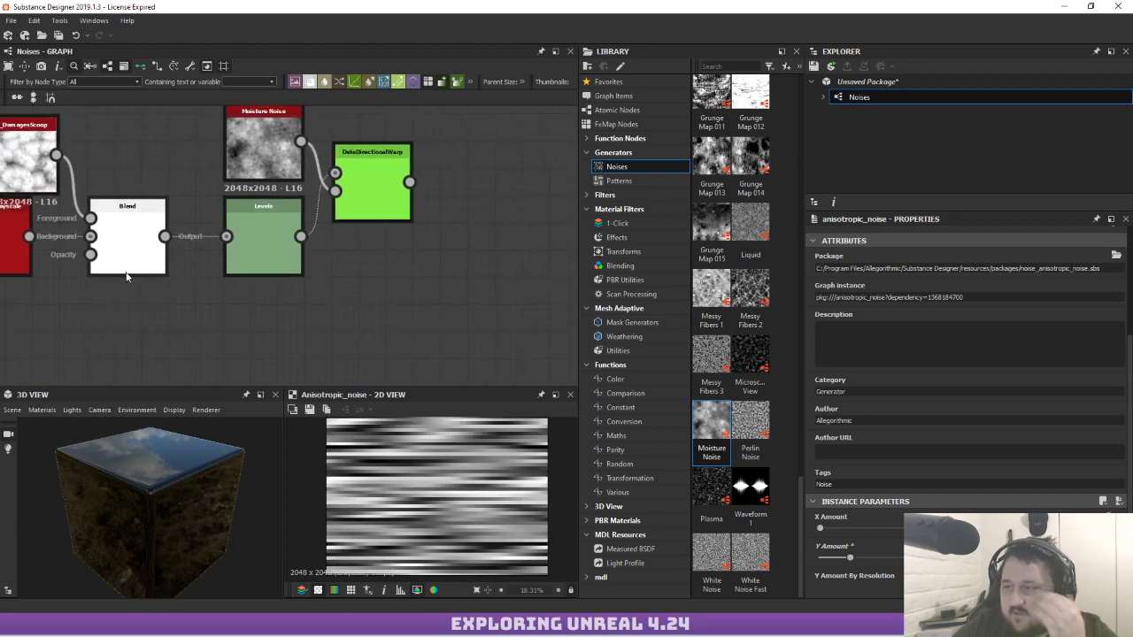
double_click(375, 209)
scroll(469, 487, "up", 1)
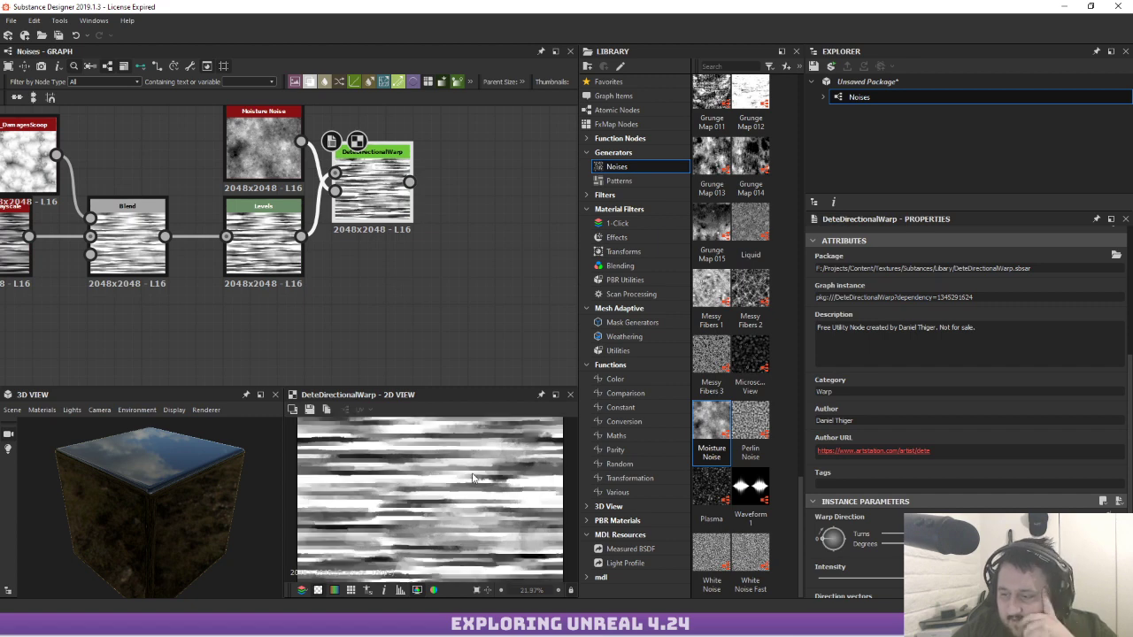
scroll(448, 461, "down", 3)
scroll(451, 452, "up", 2)
scroll(448, 465, "down", 2)
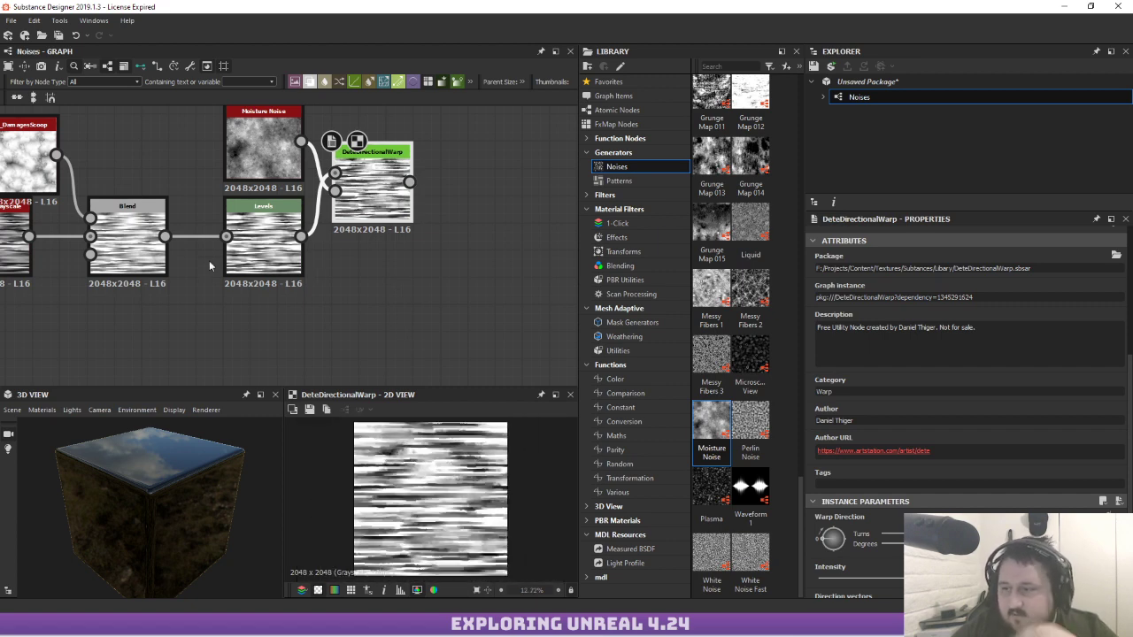
Try a much higher Intensity on the Slope Blur Grayscale node and check the DeteDirectionalWarp output
middle_click_drag(210, 266, 545, 277)
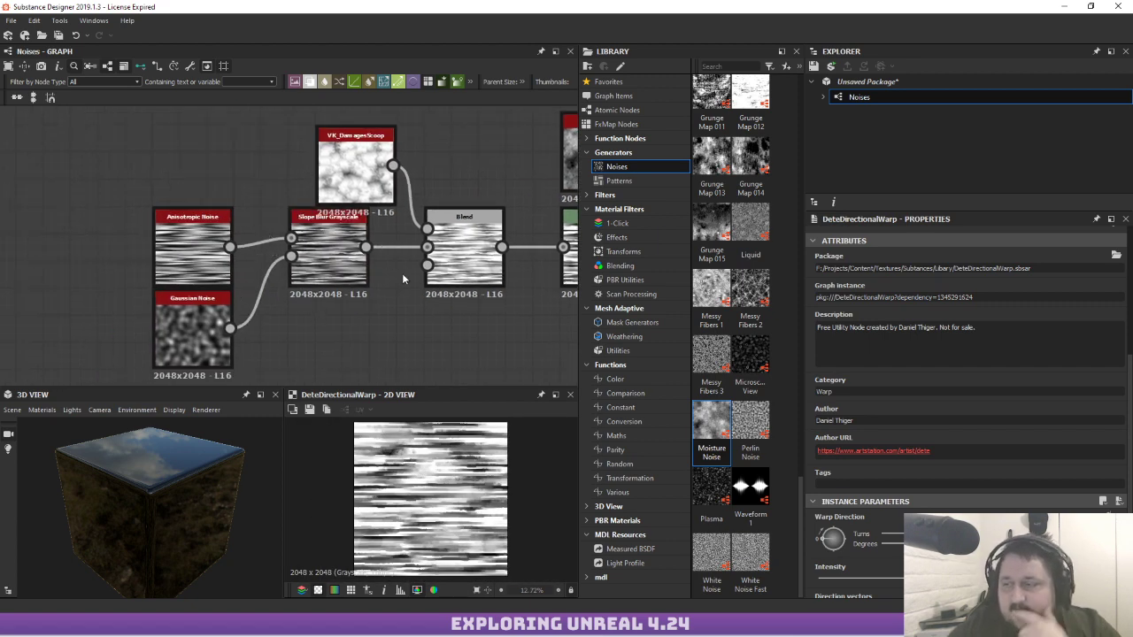
double_click(332, 261)
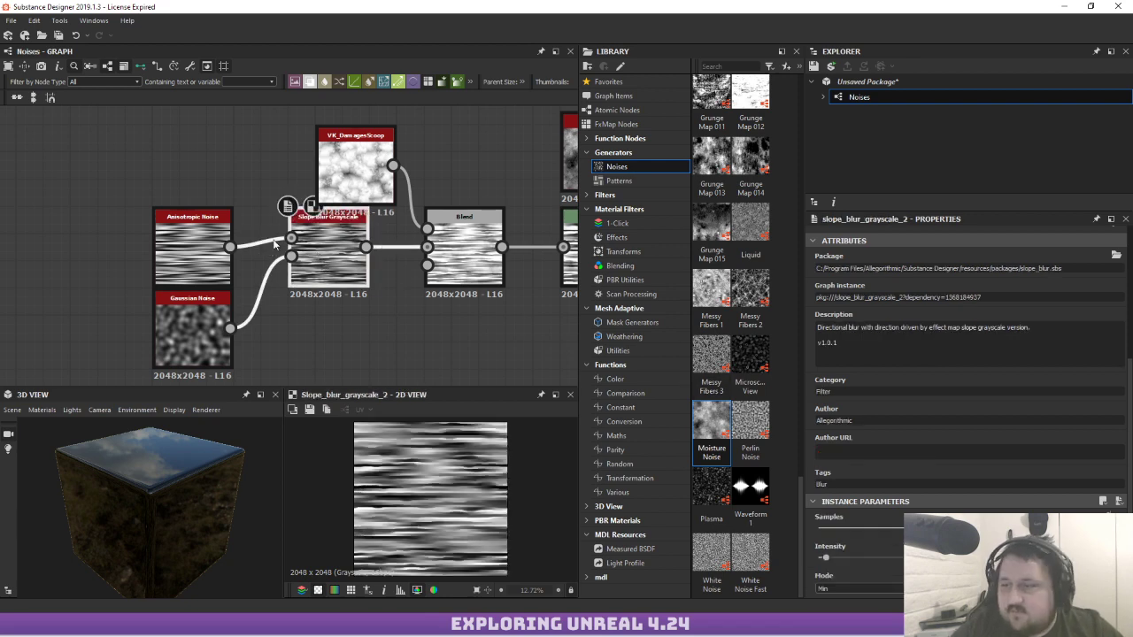
middle_click_drag(246, 242, 321, 203)
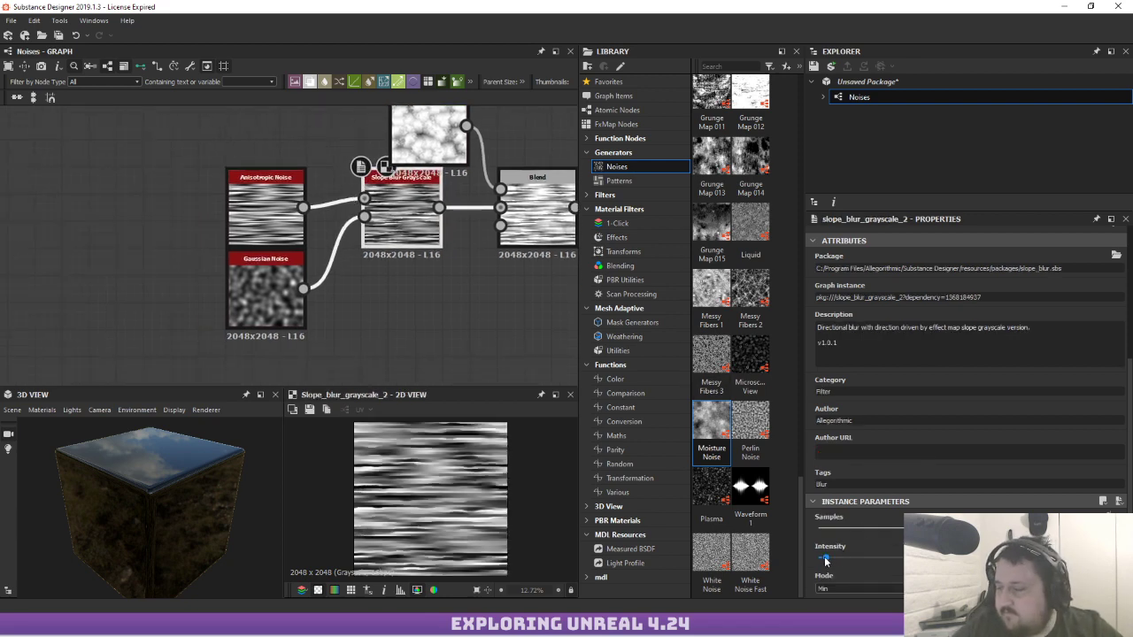
left_click_drag(826, 559, 878, 556)
middle_click_drag(479, 305, 228, 327)
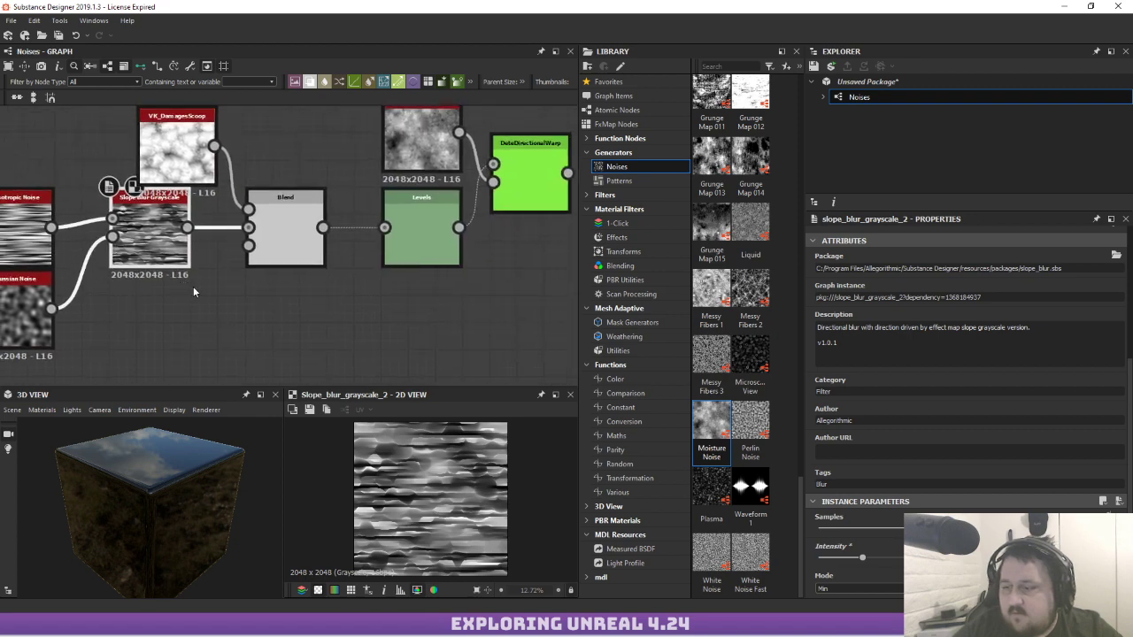
double_click(528, 177)
middle_click_drag(270, 226, 239, 208)
scroll(401, 469, "up", 2)
scroll(411, 468, "down", 3)
scroll(413, 482, "up", 2)
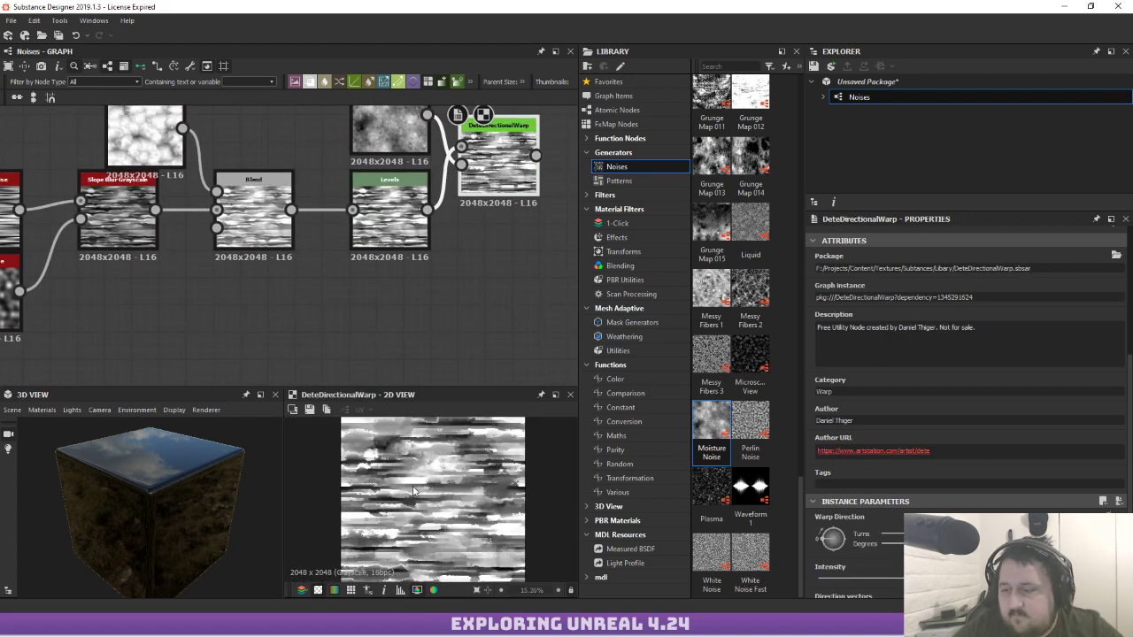
Lower the Slope Blur Grayscale node's Intensity to a slight blur and check the Blend and DeteDirectionalWarp outputs
left_click(162, 216)
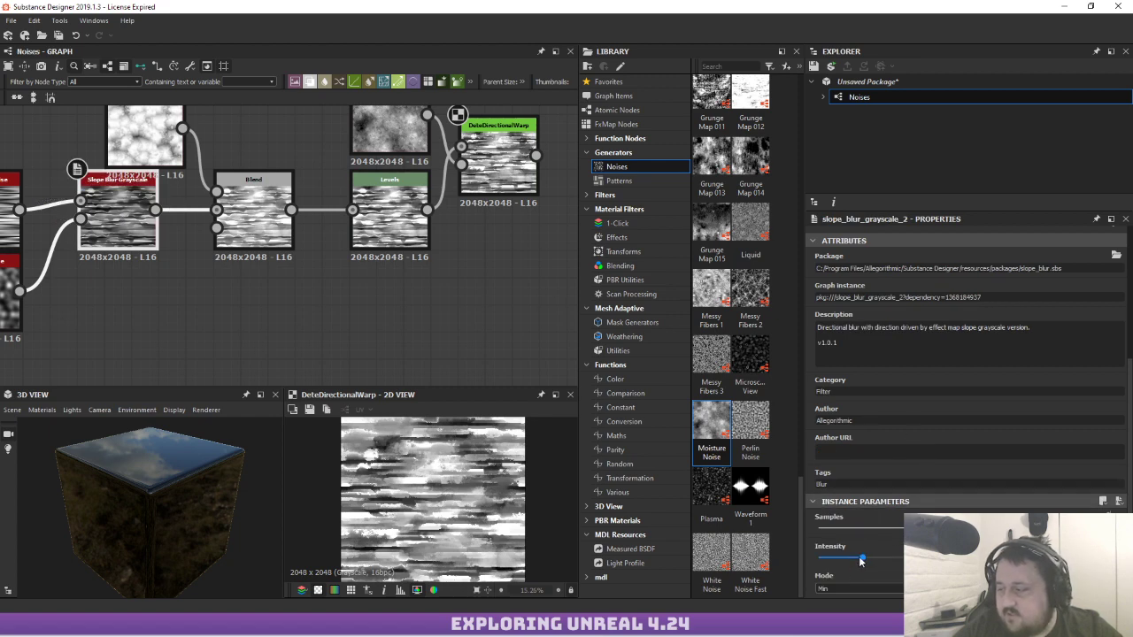
mouse_move(860, 560)
left_mouse_down()
mouse_move(910, 560)
mouse_move(832, 557)
left_mouse_up()
middle_click_drag(239, 258, 411, 284)
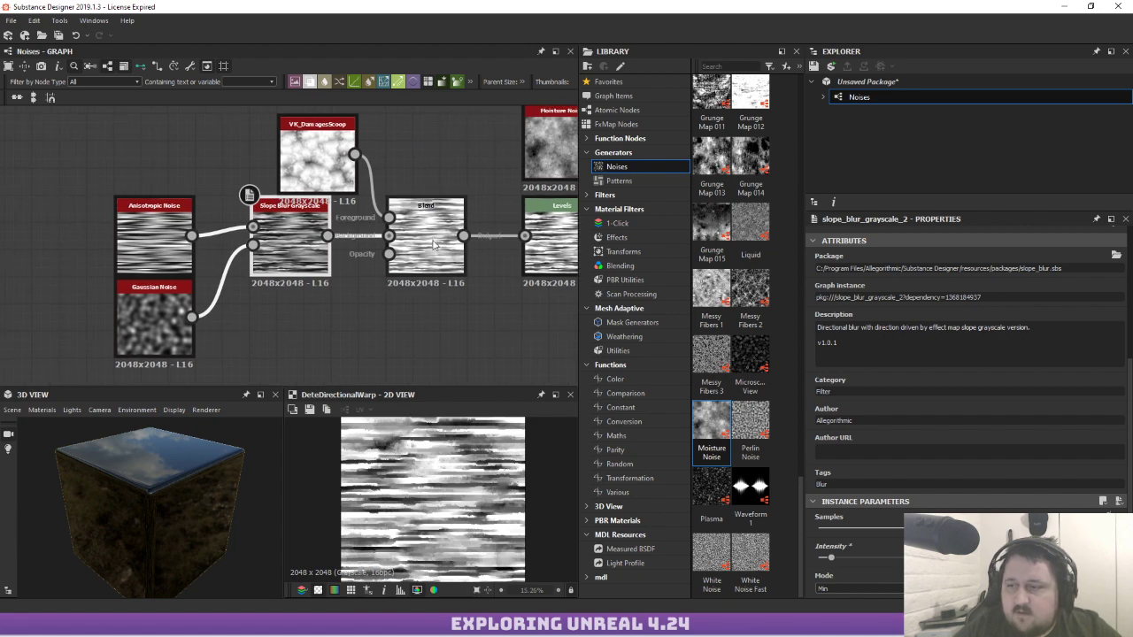
double_click(416, 245)
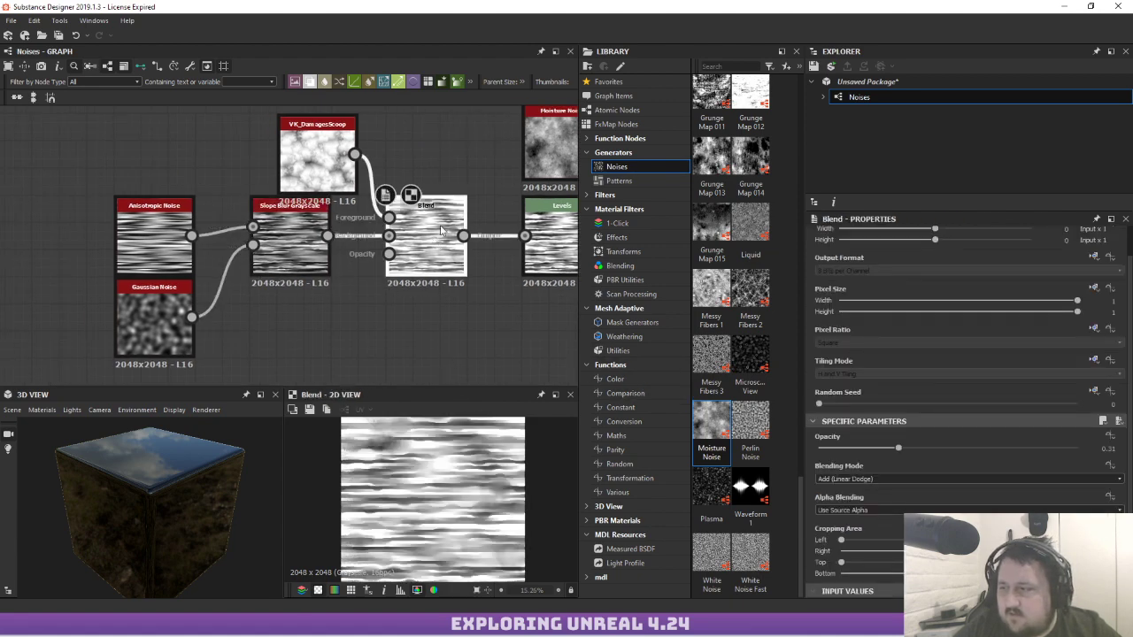
middle_click_drag(478, 324, 192, 306)
double_click(385, 173)
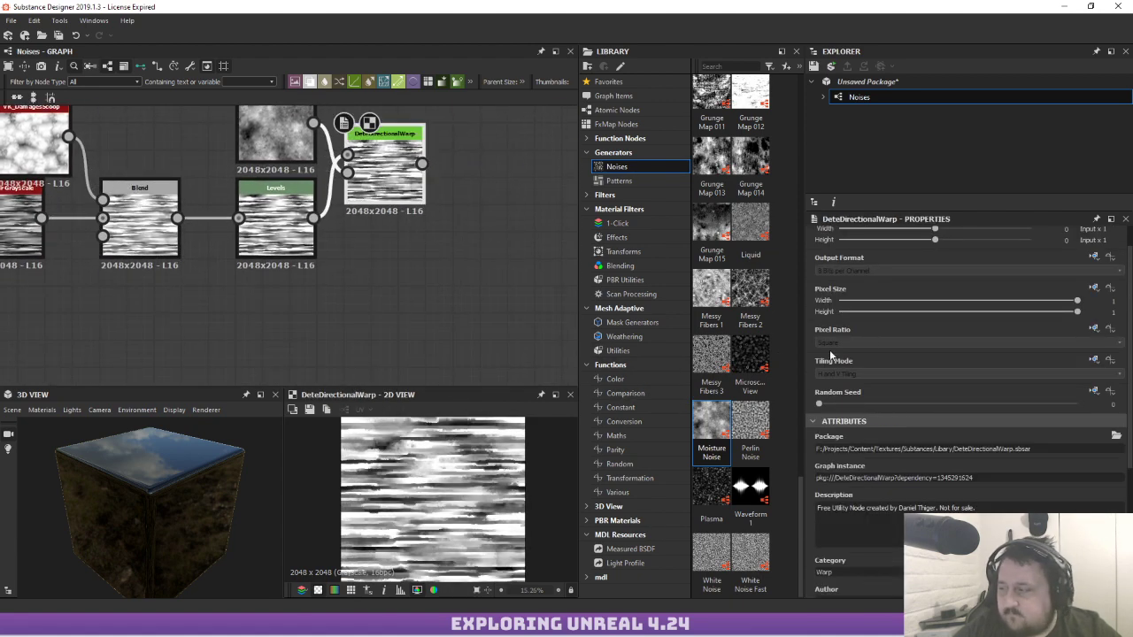
Add a Clouds 1 noise node near the DeteDirectionalWarp node
scroll(740, 309, "up", 15)
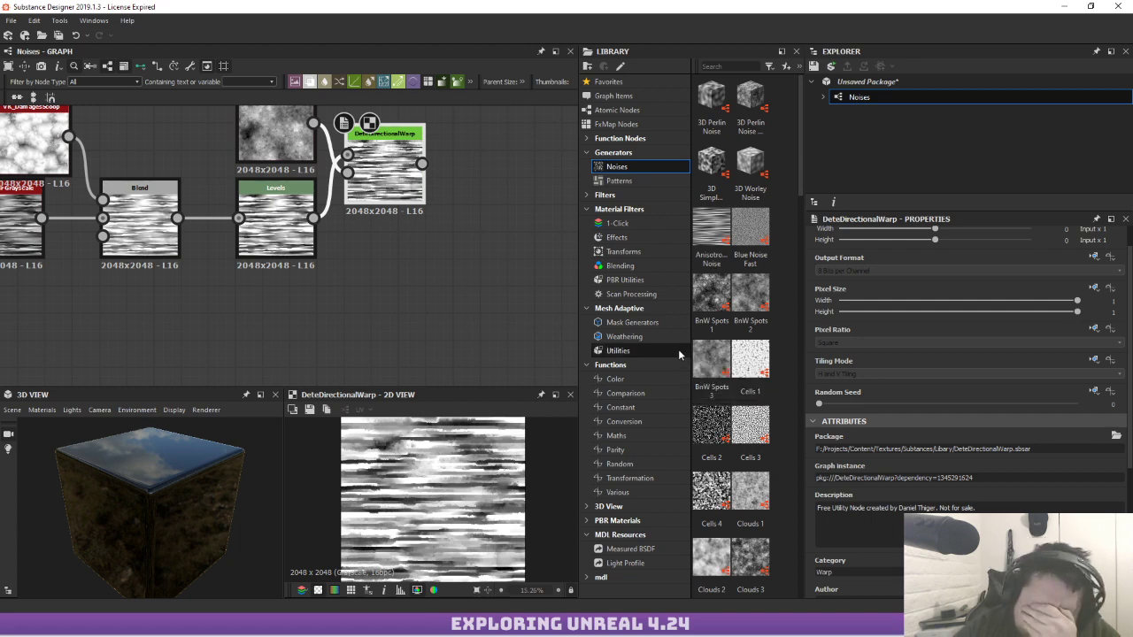
left_click(437, 237)
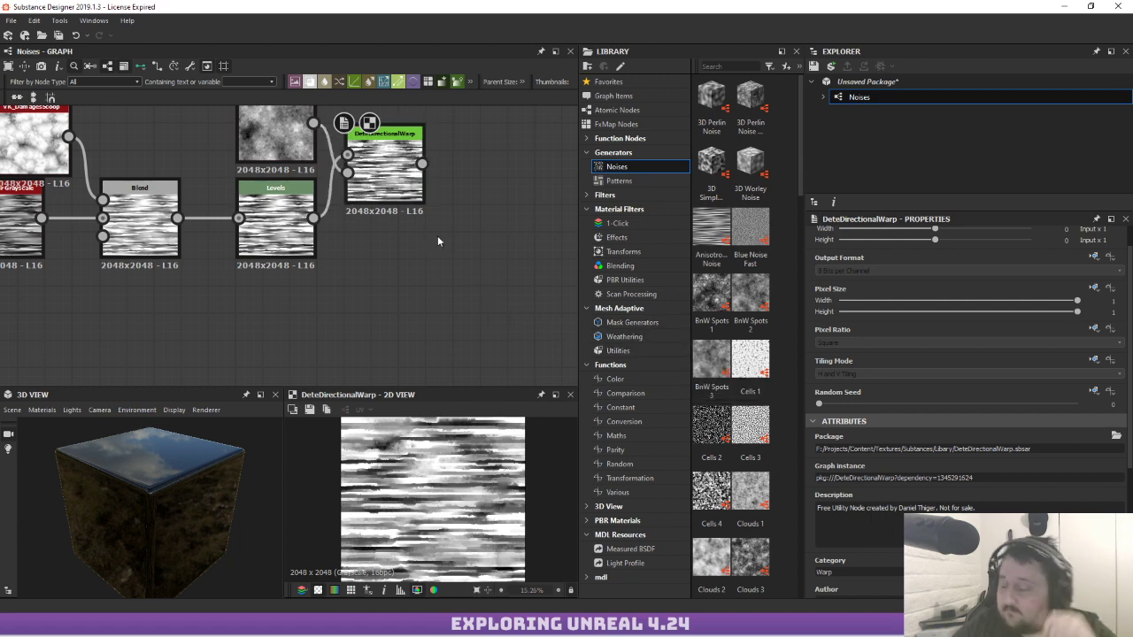
key("space")
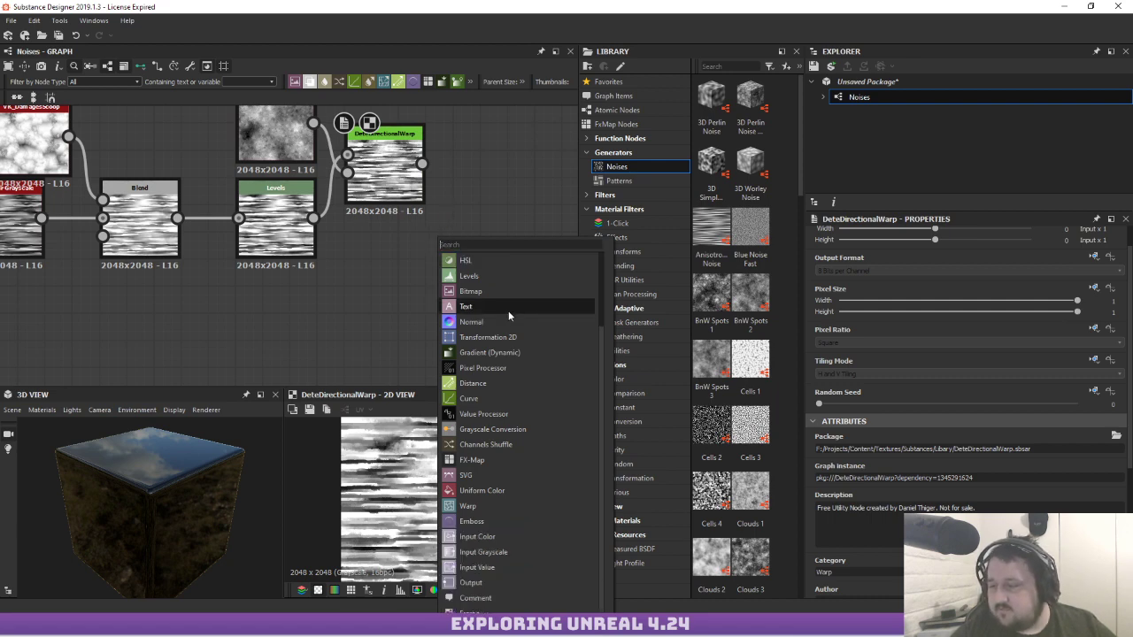
scroll(516, 301, "down", 2)
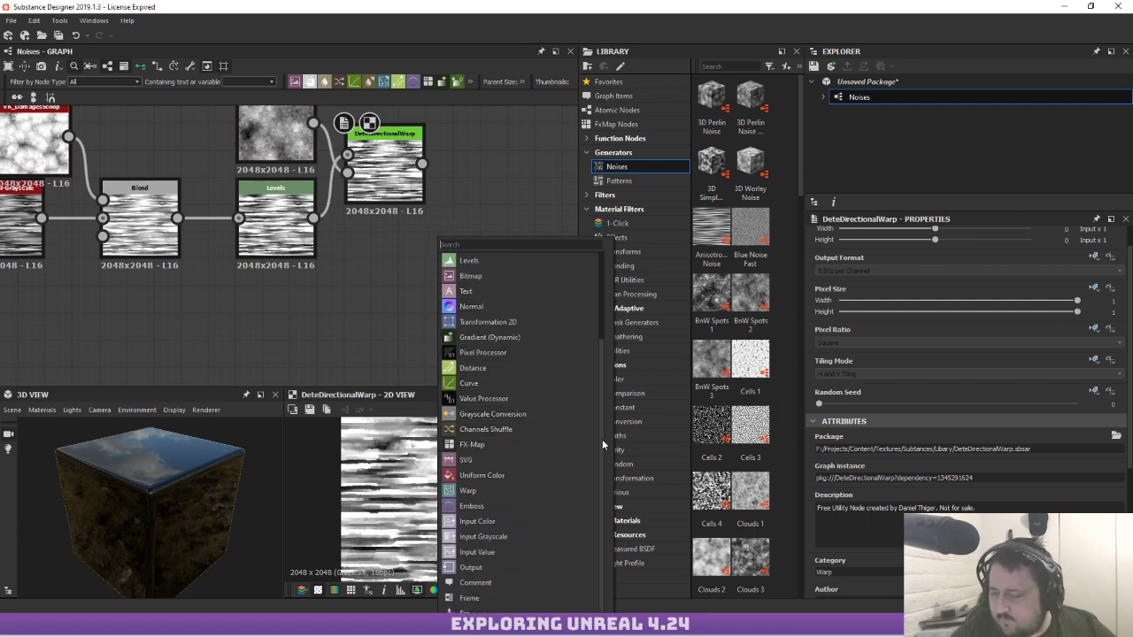
left_click(749, 561)
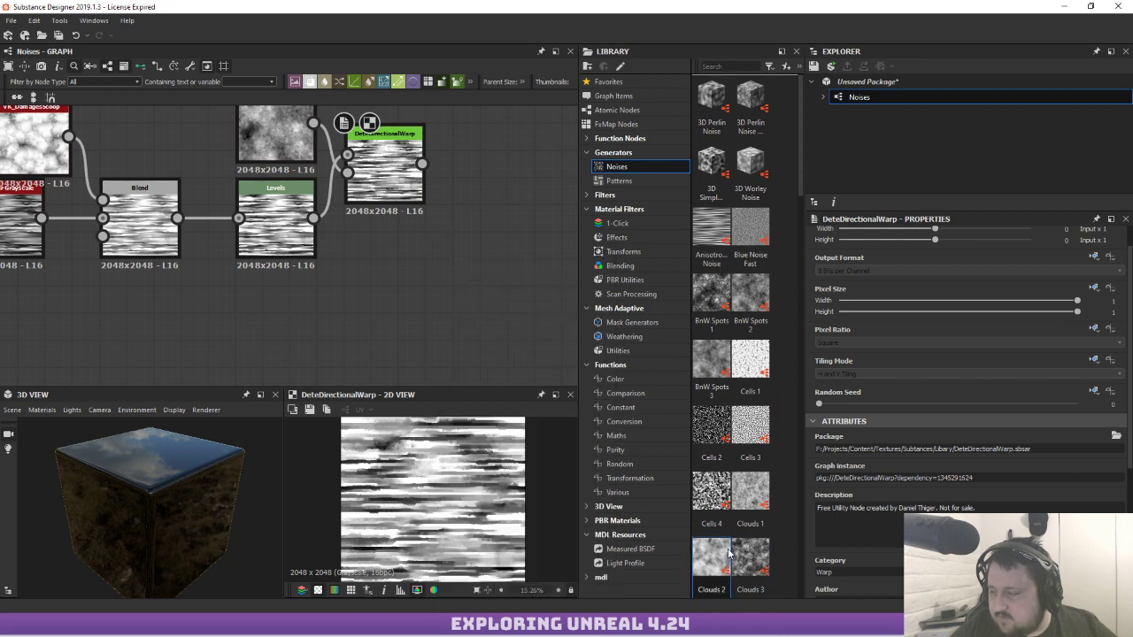
left_click_drag(750, 491, 415, 274)
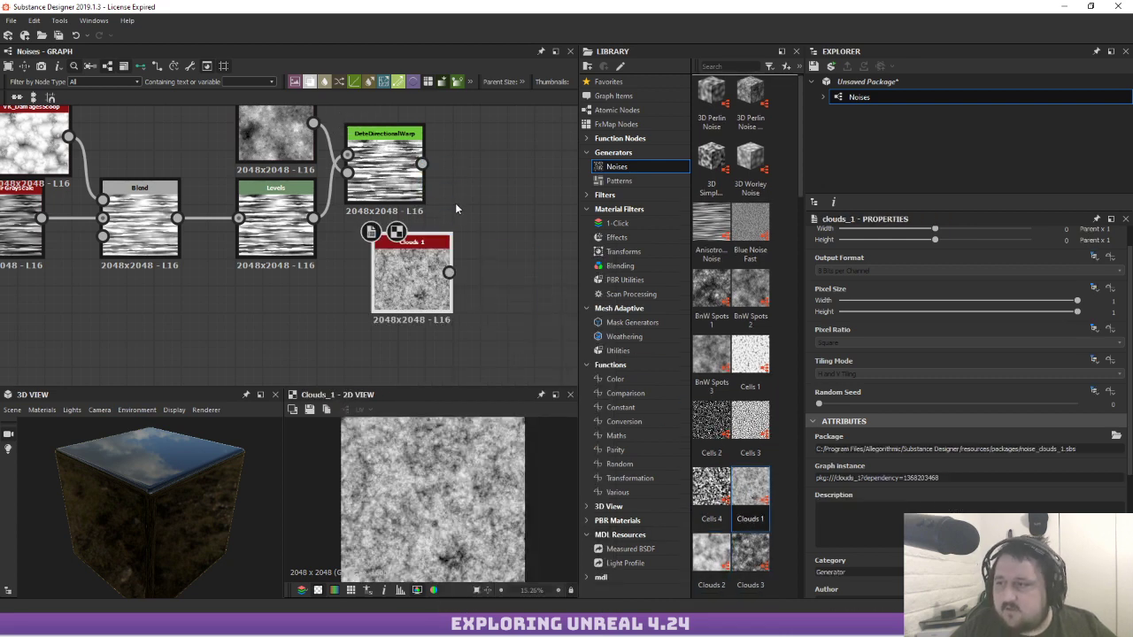
Add a Blend node with Clouds 1 as Foreground and DeteDirectionalWarp as Background, placing Clouds 1 above the warp node
key("space")
type("blend")
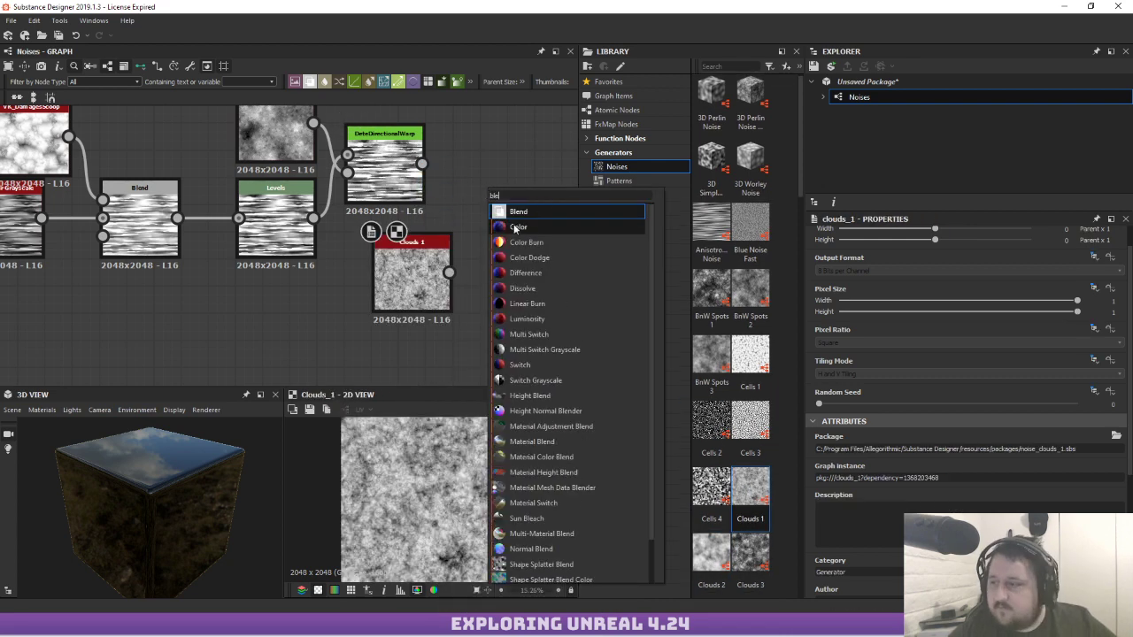
left_click(502, 224)
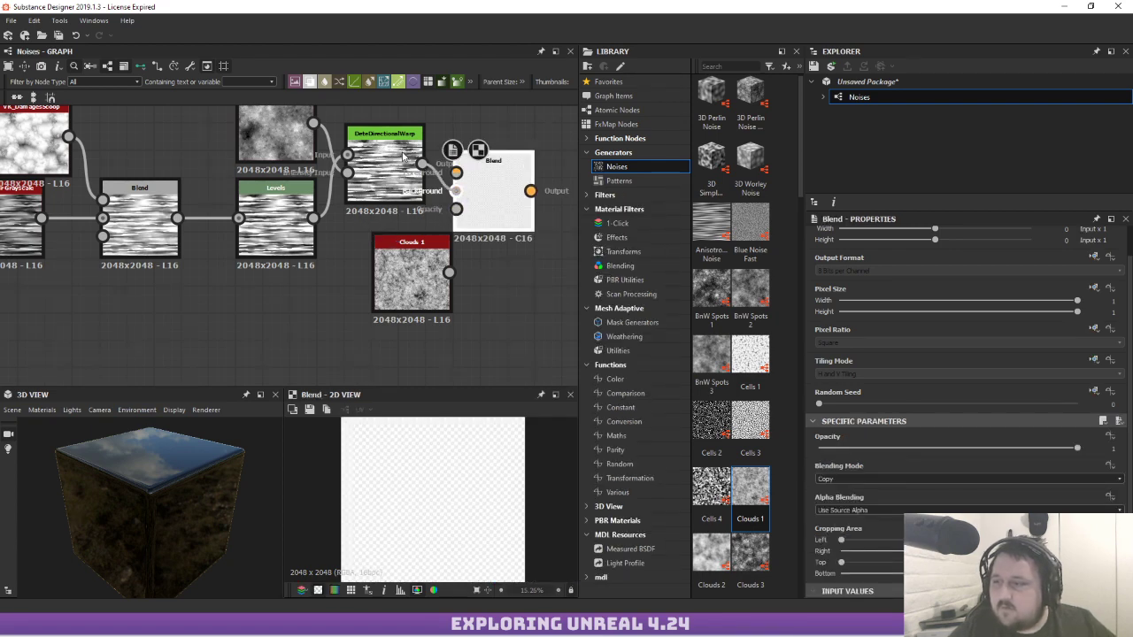
left_click_drag(403, 157, 429, 276)
middle_click_drag(429, 276, 406, 319)
left_click_drag(406, 319, 377, 128)
left_click(483, 253)
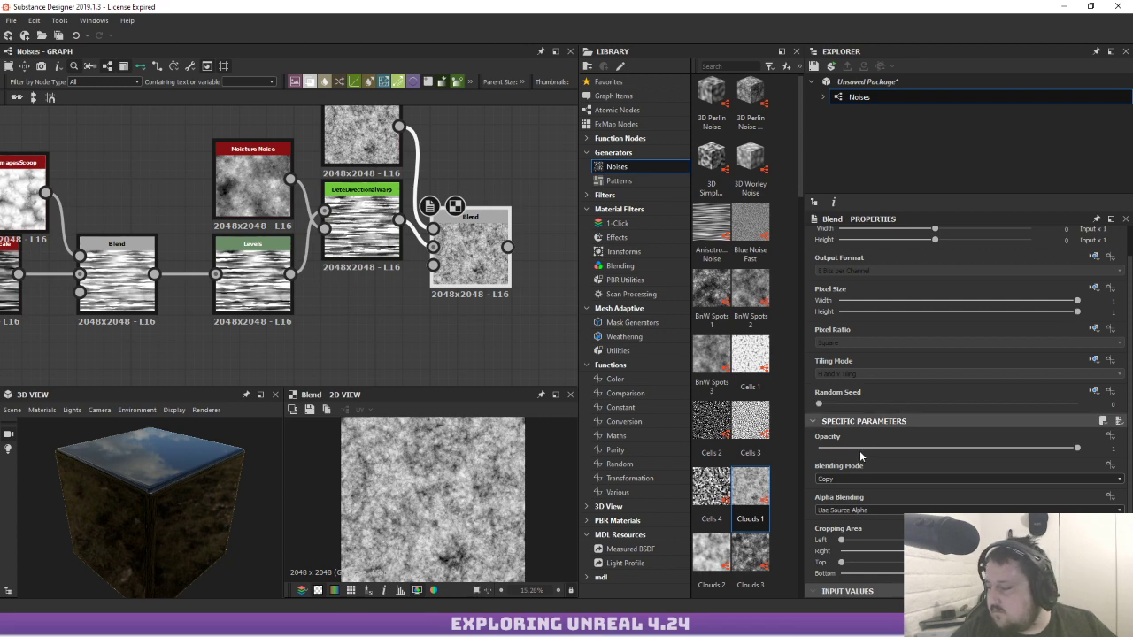
Set the new Blend node to Add (Linear Dodge) with Opacity 0.09 and inspect the blended streaks
left_click(855, 479)
left_click(846, 494)
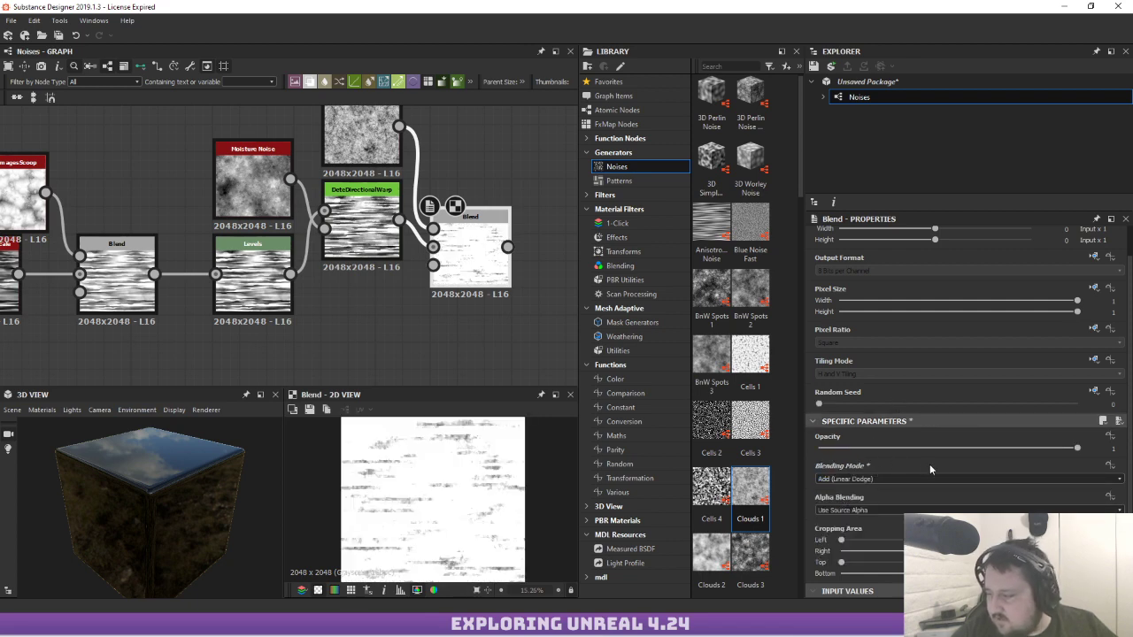
left_click_drag(921, 454, 844, 451)
scroll(416, 496, "up", 5)
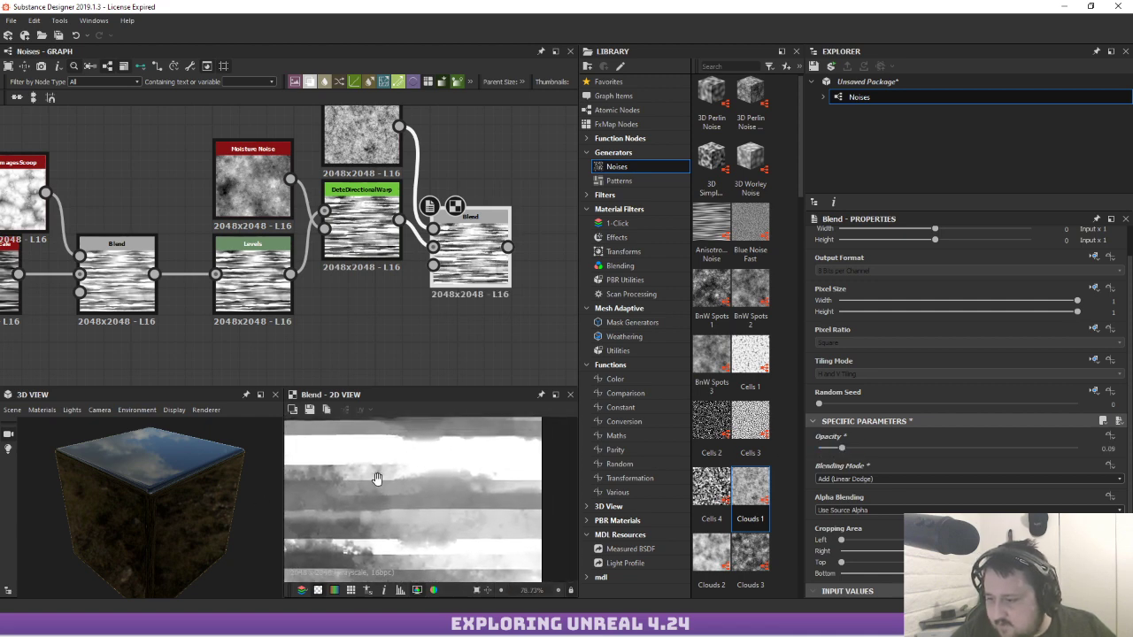
scroll(381, 474, "up", 3)
scroll(379, 484, "down", 5)
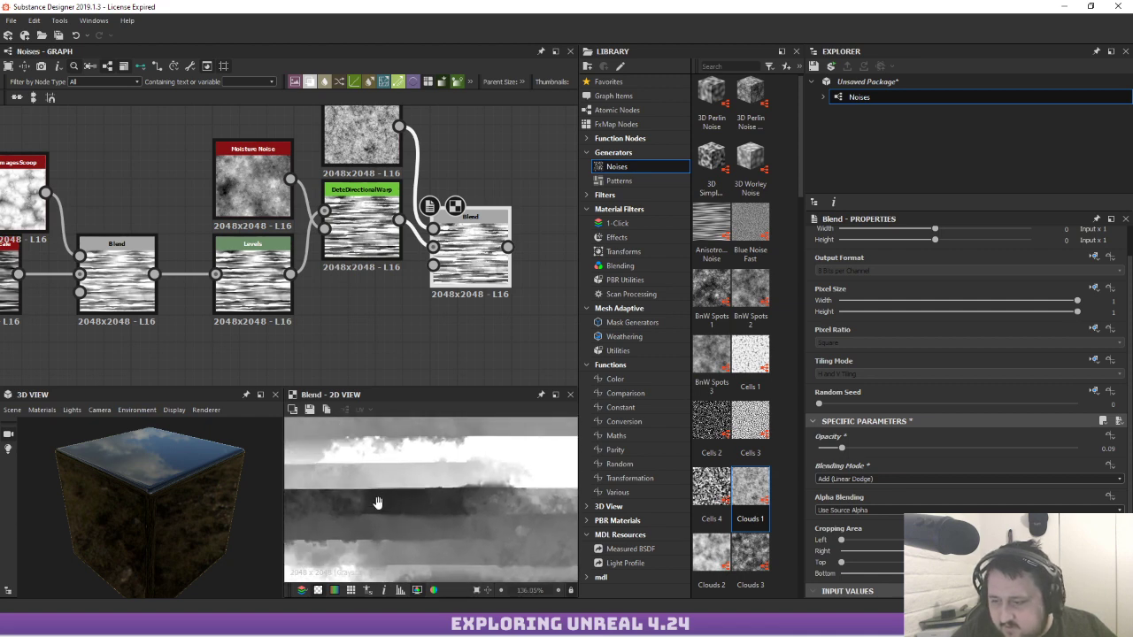
scroll(427, 458, "down", 2)
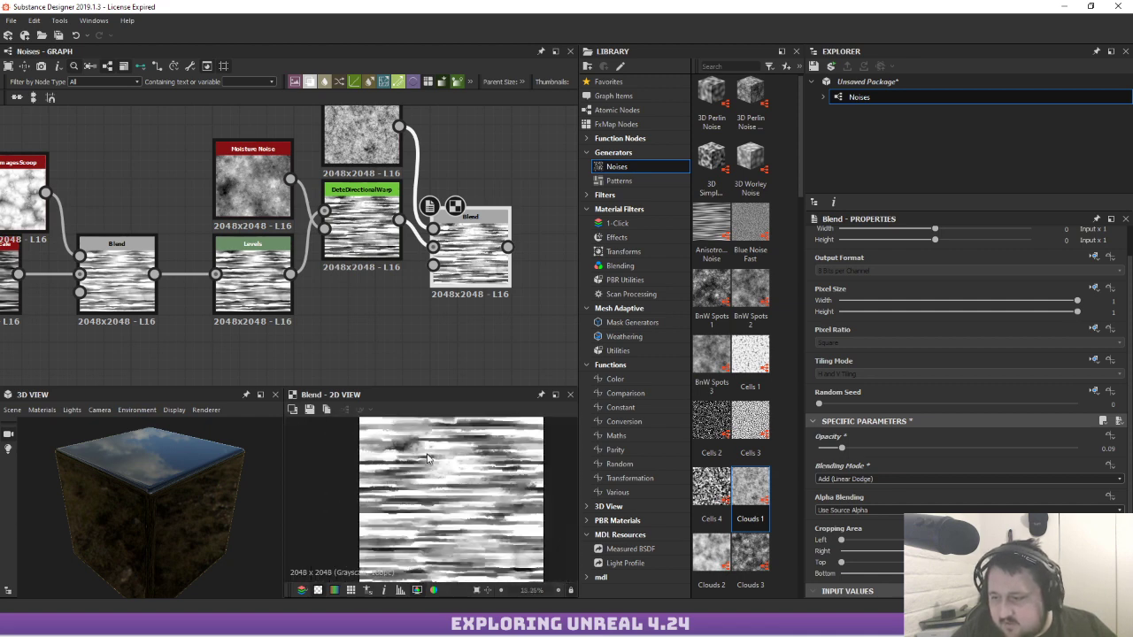
scroll(381, 303, "down", 2)
scroll(429, 228, "up", 2)
Add a second DeteDirectionalWarp node with Clouds 1 connected to both its Input and Intensity Input
middle_click_drag(523, 231, 394, 232)
left_click(394, 232)
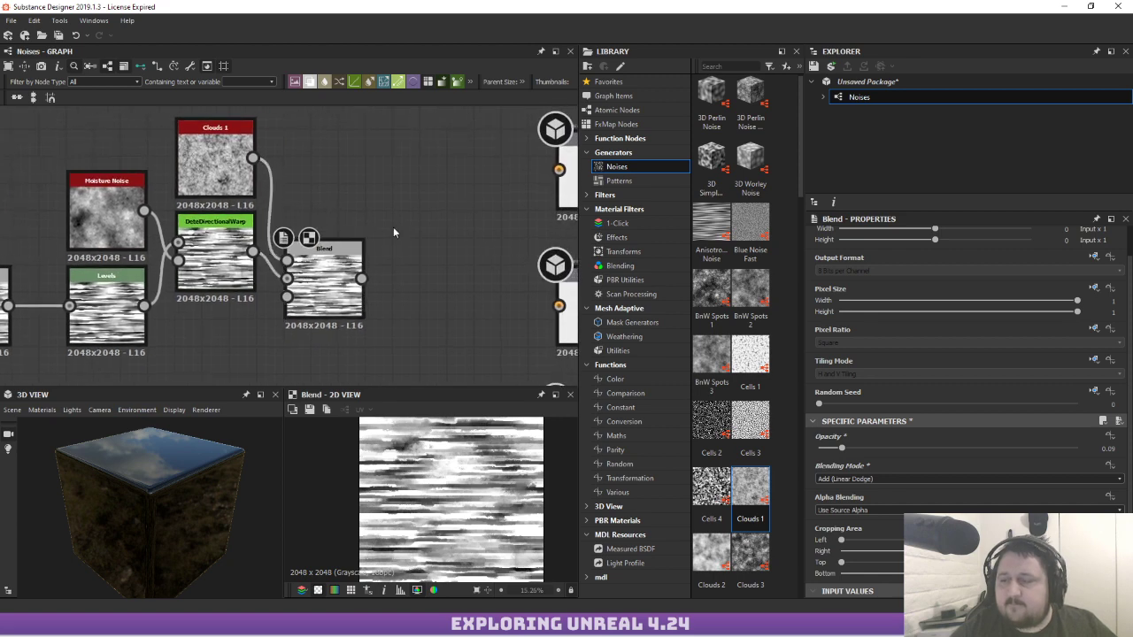
key("space")
type("de")
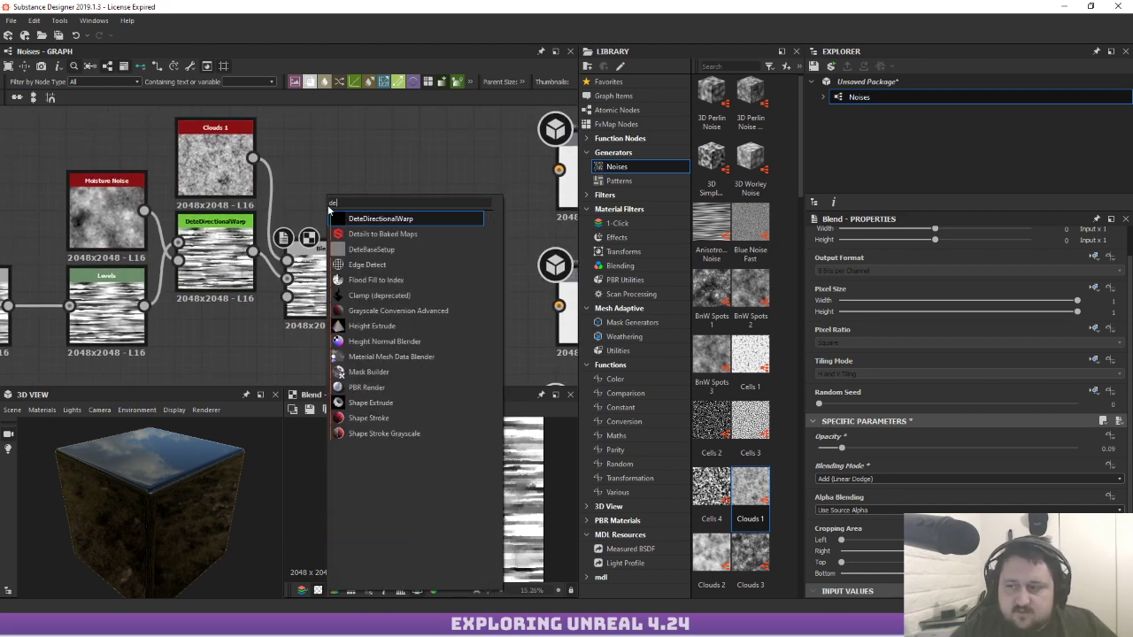
left_click(412, 221)
left_click_drag(334, 202, 314, 161)
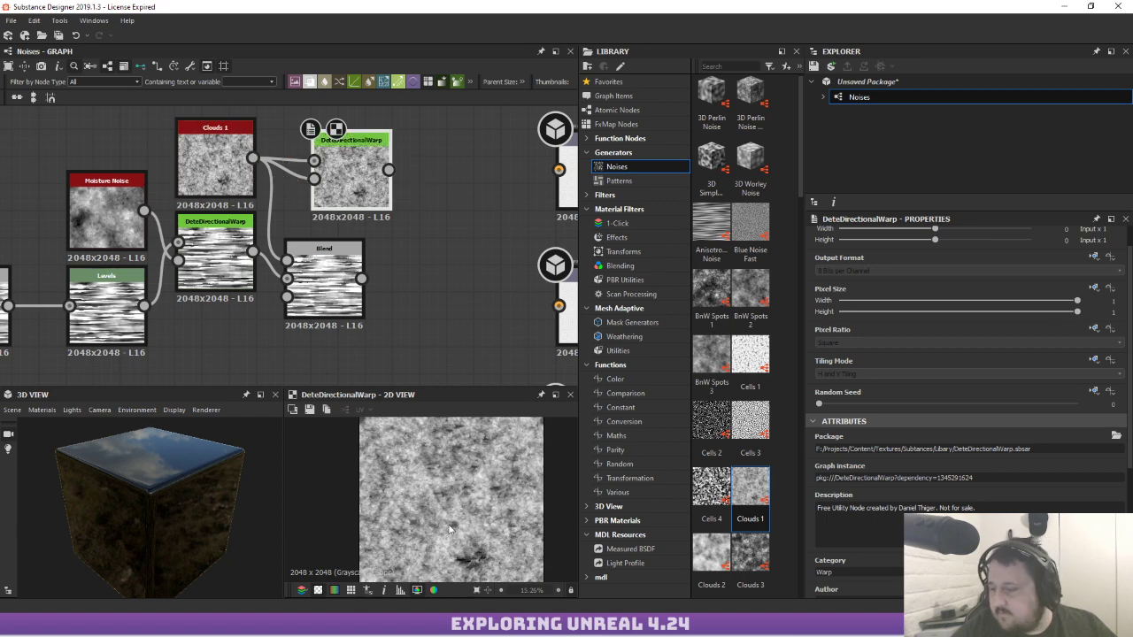
Adjust the second DeteDirectionalWarp's Intensity and set its Warp Direction to 1.26 turns
scroll(849, 476, "down", 3)
scroll(855, 504, "down", 3)
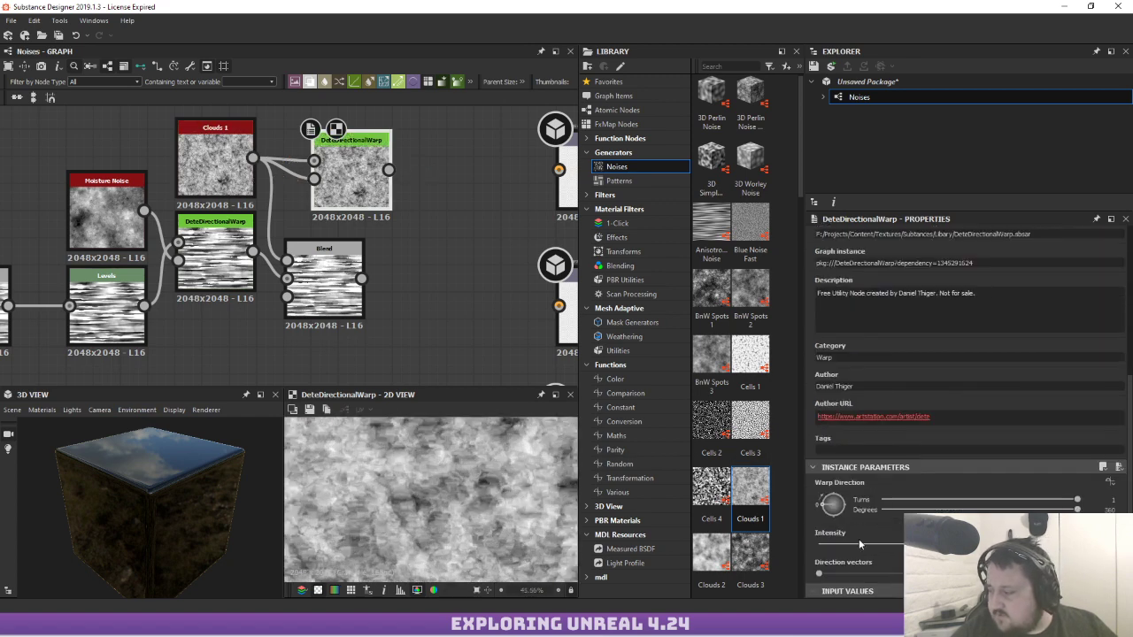
mouse_move(938, 543)
left_mouse_down()
mouse_move(846, 543)
mouse_move(938, 544)
left_mouse_up()
left_click_drag(830, 507, 835, 502)
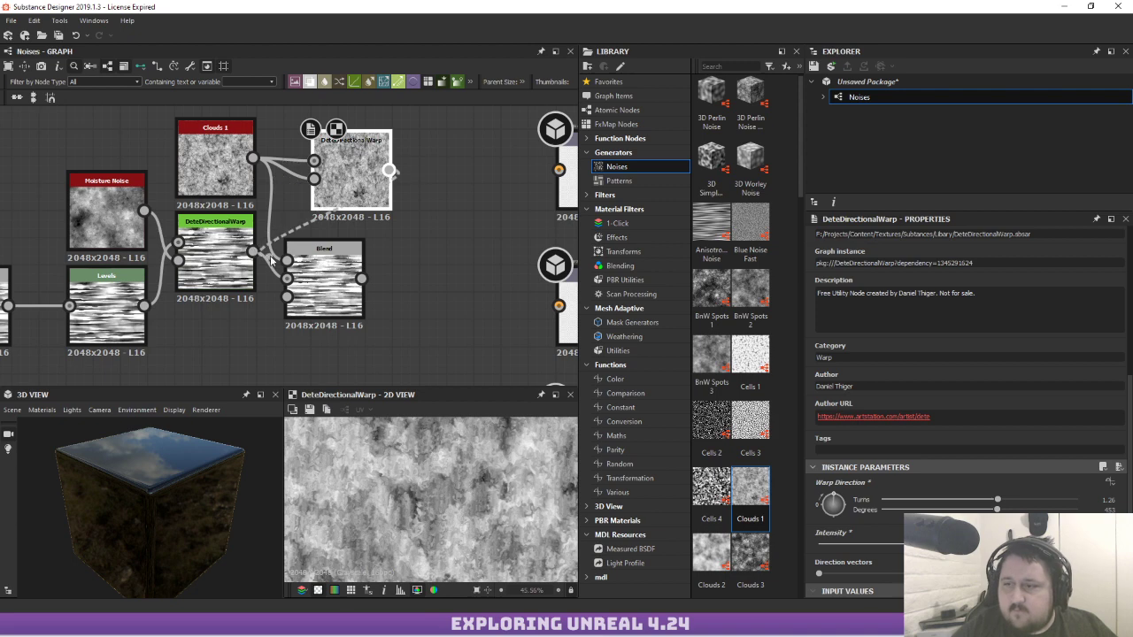
Try using the warped clouds instead of Clouds 1 as the Blend's Foreground and inspect the streaks up close
left_click_drag(272, 260, 287, 261)
double_click(327, 273)
scroll(470, 456, "down", 3)
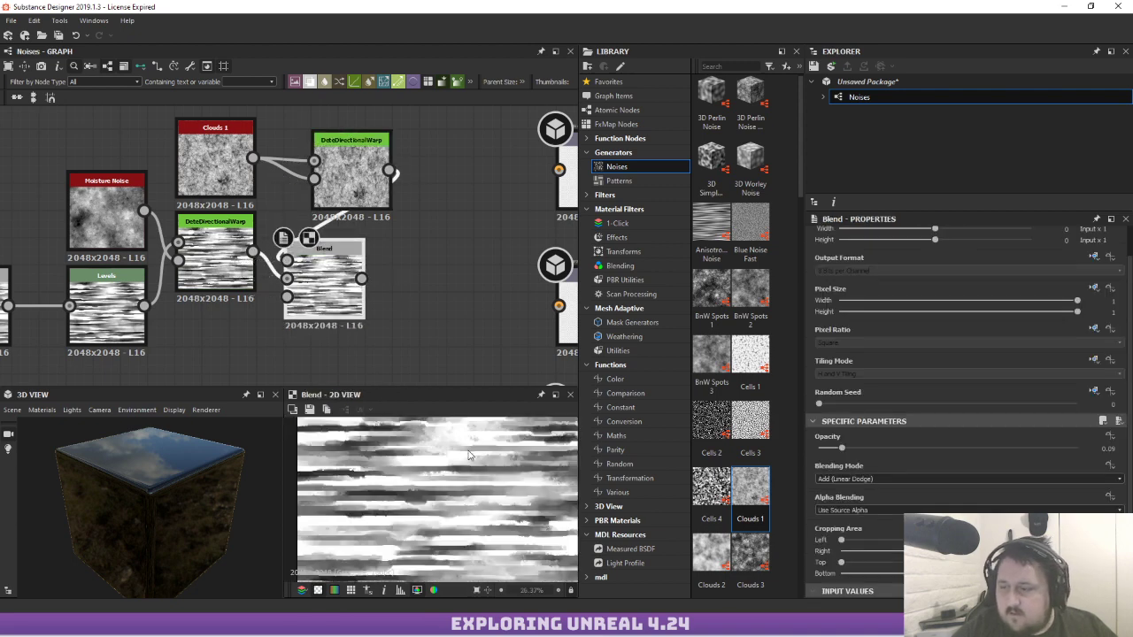
scroll(469, 455, "up", 5)
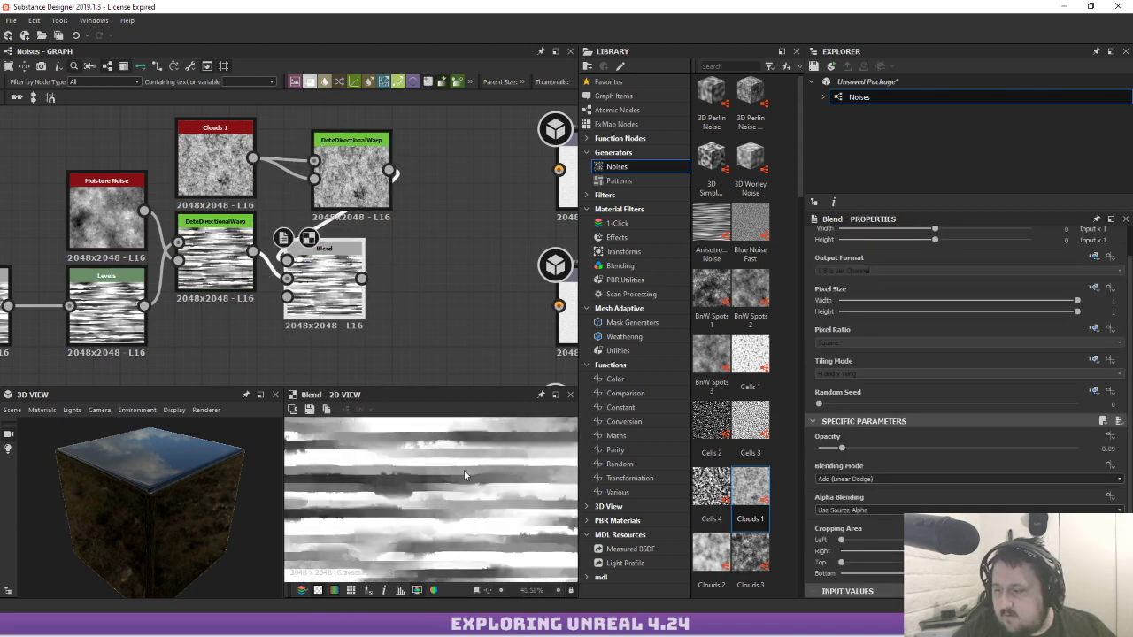
scroll(487, 473, "up", 2)
middle_click_drag(469, 269, 557, 233)
Add a VK_SmallPepples node to the graph near the Clouds 1 and Blend nodes
scroll(709, 270, "down", 10)
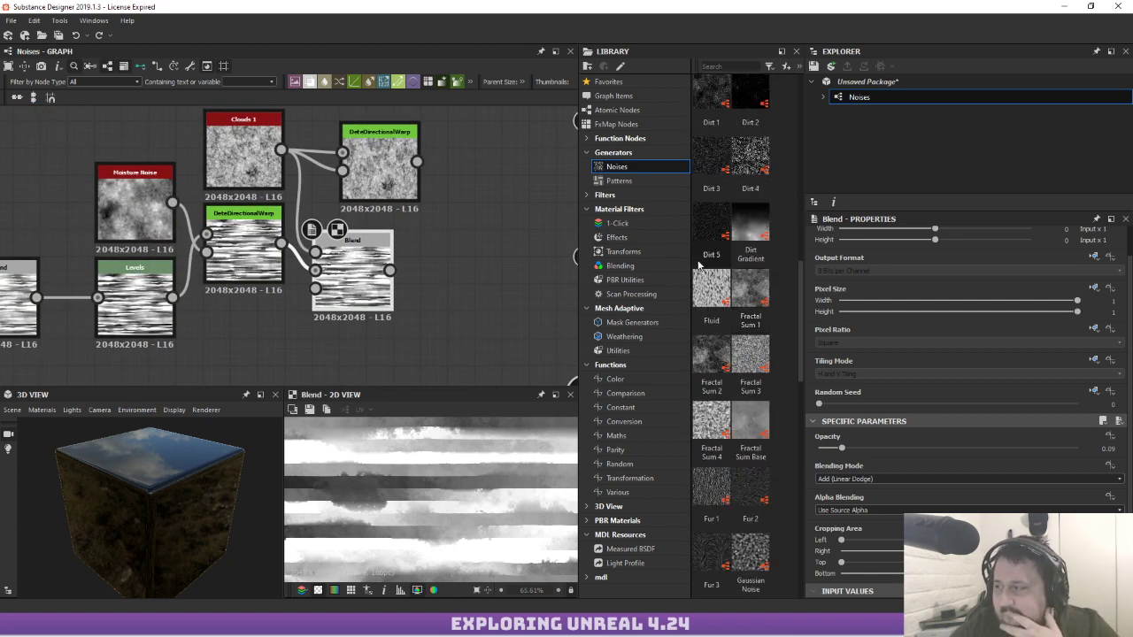
key("space")
type("vk")
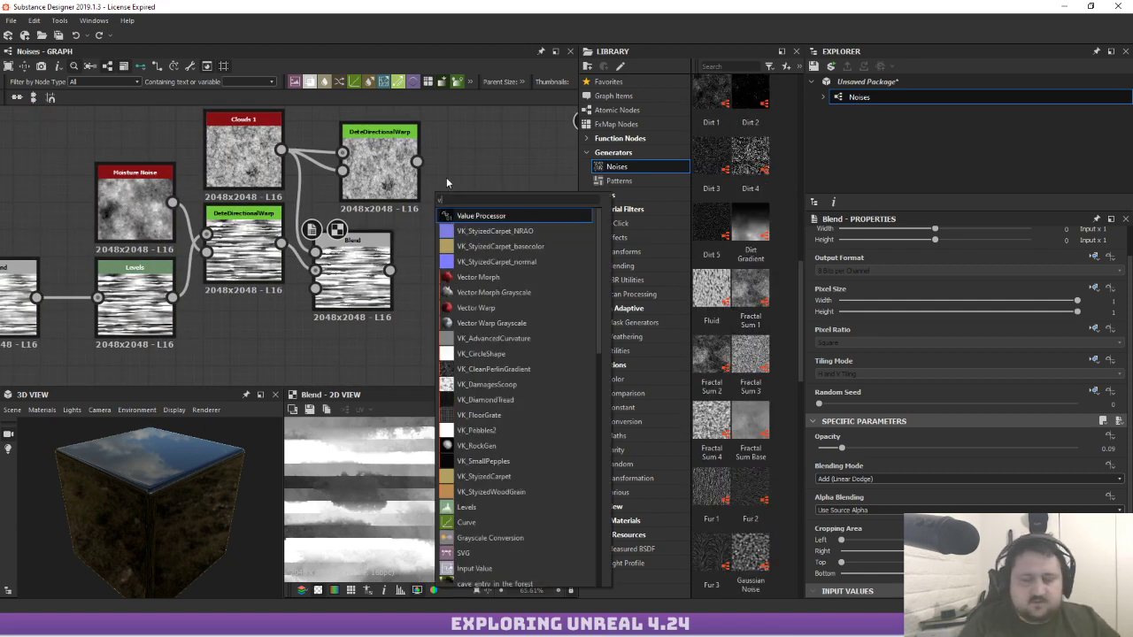
key("Down")
key("Down")
key("Down")
key("Down")
key("Down")
key("Down")
key("Down")
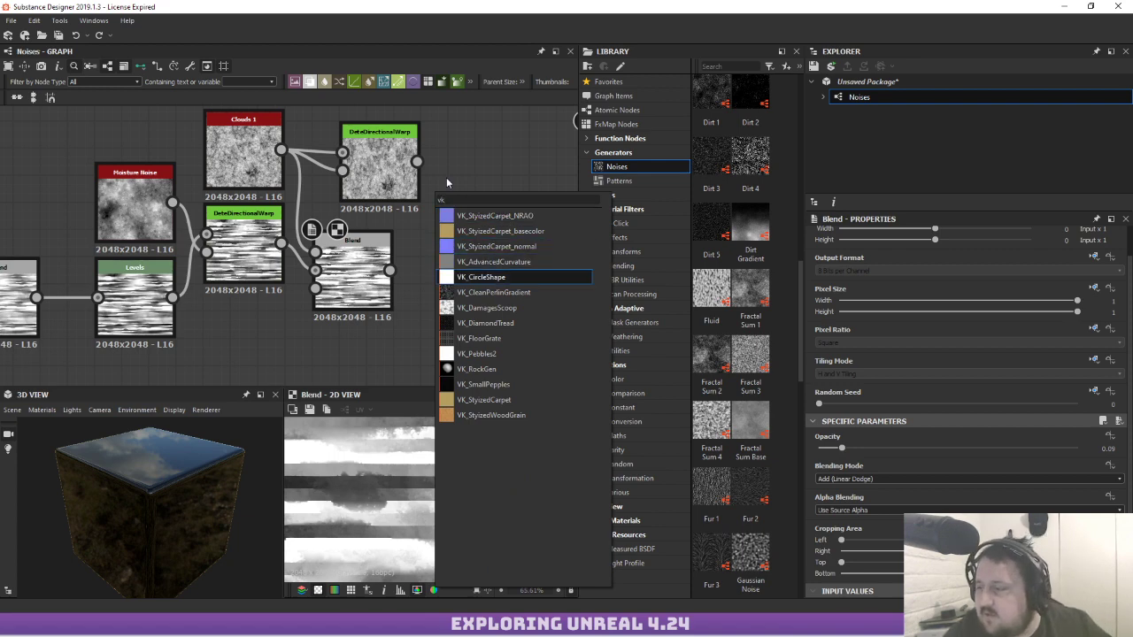
key("Down")
key("Down")
key("Down")
key("Down")
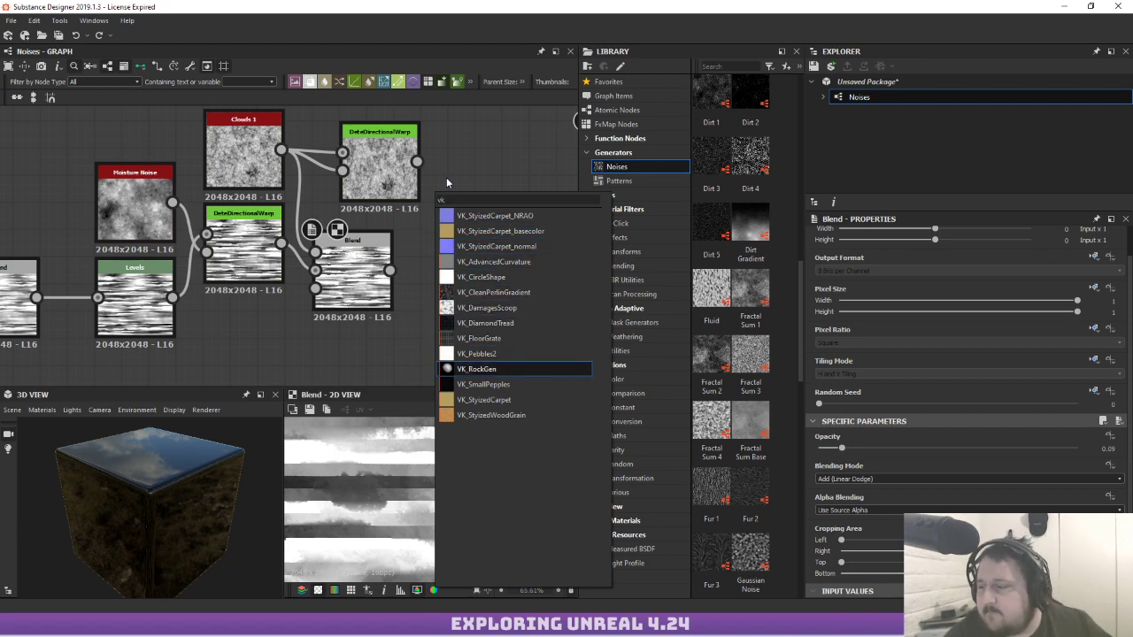
key("Up")
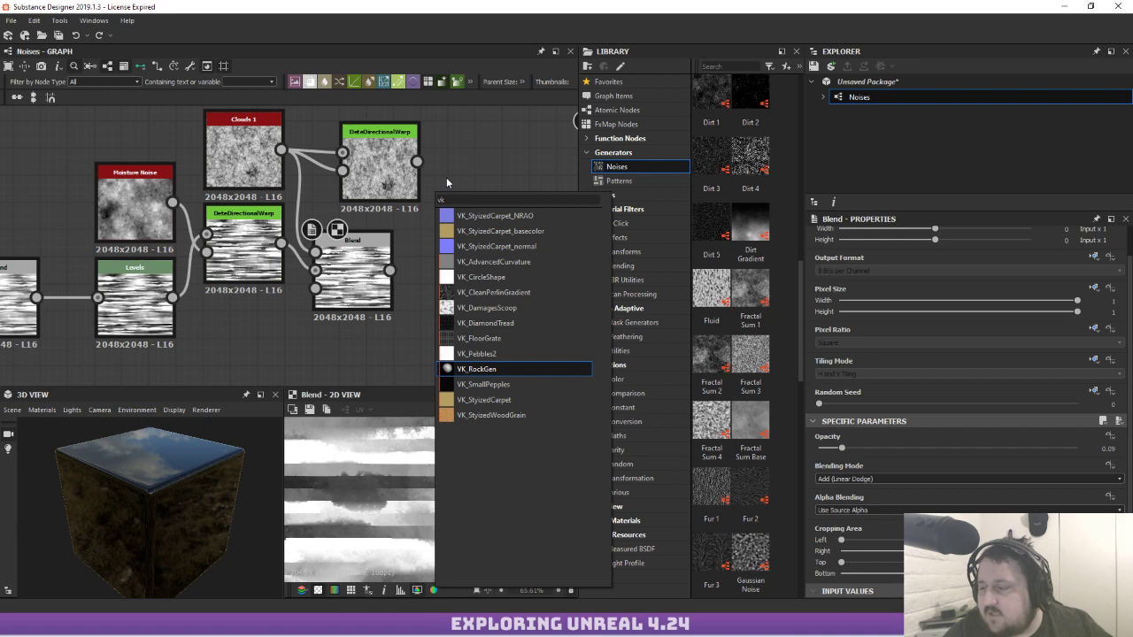
key("Down")
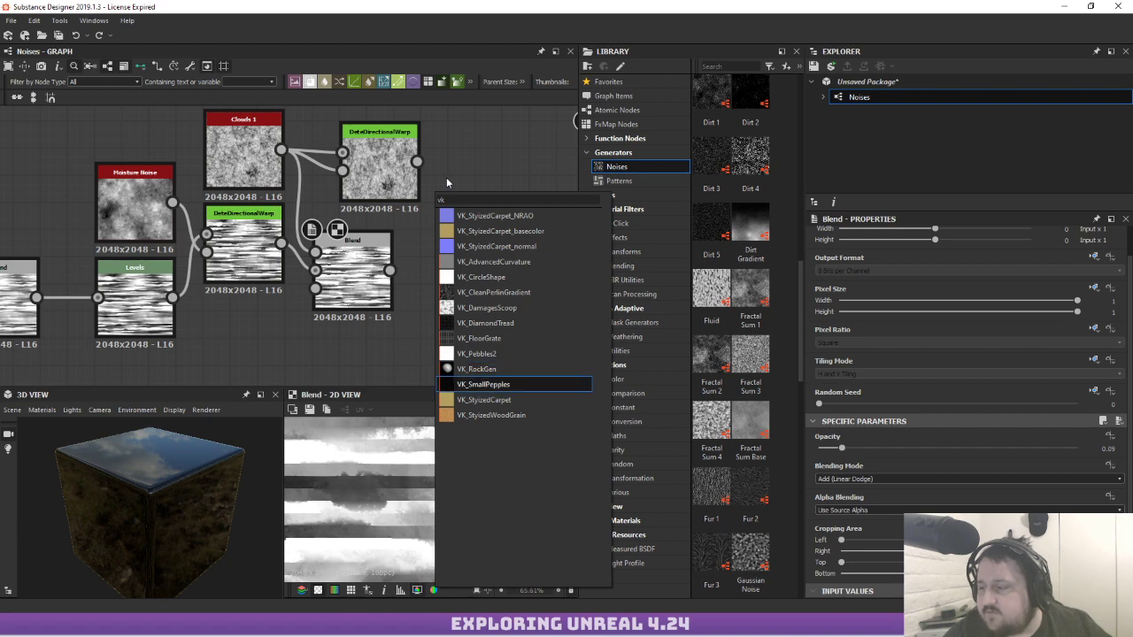
key("Up")
key("Up")
key("Up")
key("Up")
key("Down")
key("Down")
key("Down")
key("Down")
key("Return")
middle_click_drag(338, 90, 235, 126)
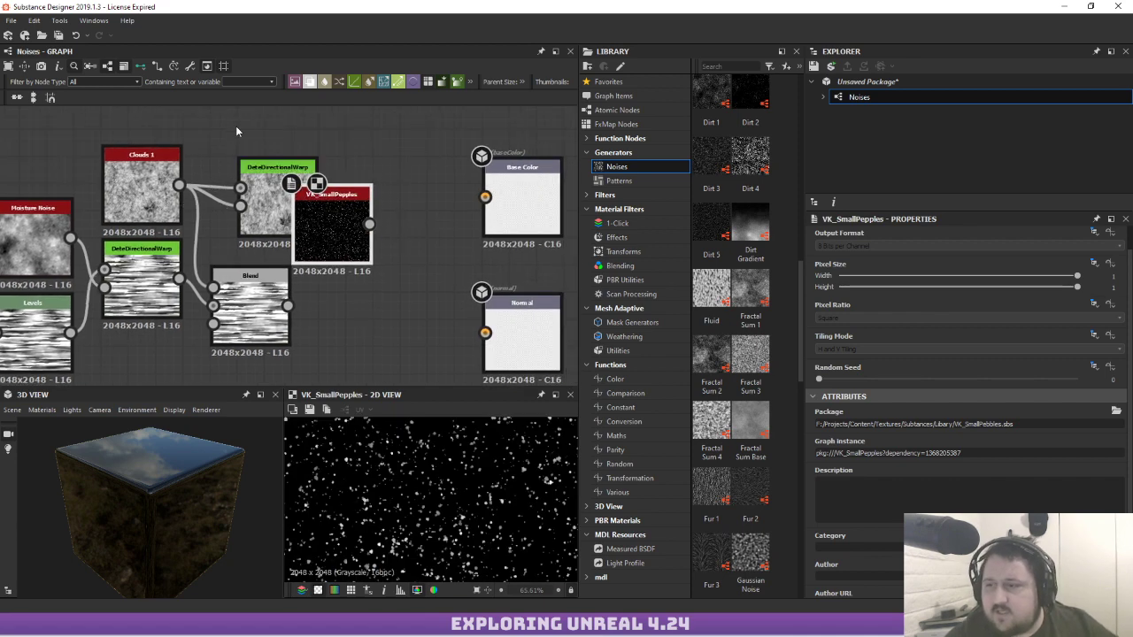
Delete the second DeteDirectionalWarp node and place VK_SmallPepples in the spot beside Clouds 1
left_click(266, 204)
key("Delete")
left_click_drag(344, 208, 274, 154)
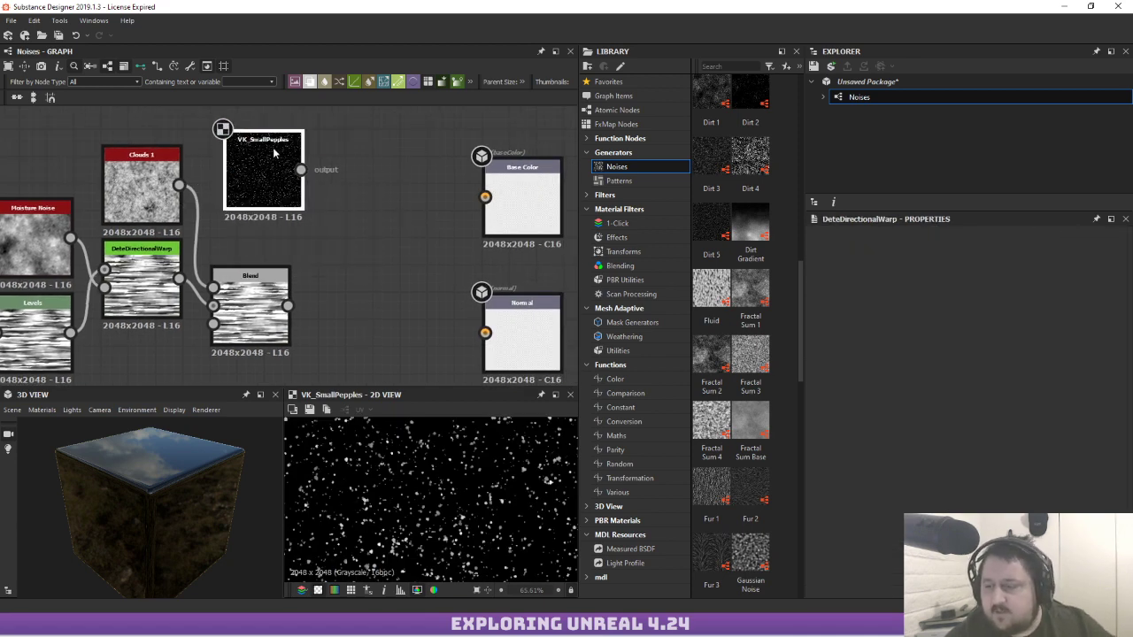
Increase the RemovePebbles amount of VK_SmallPepples to thin out the white specks
scroll(768, 356, "down", 1)
scroll(955, 392, "down", 3)
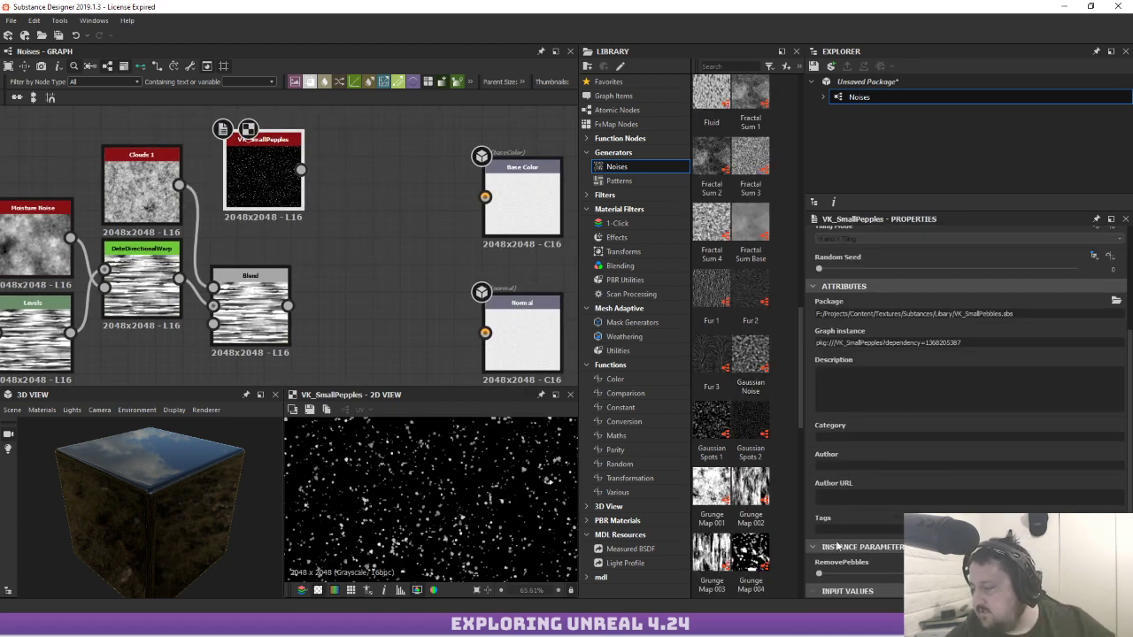
left_click_drag(820, 574, 921, 575)
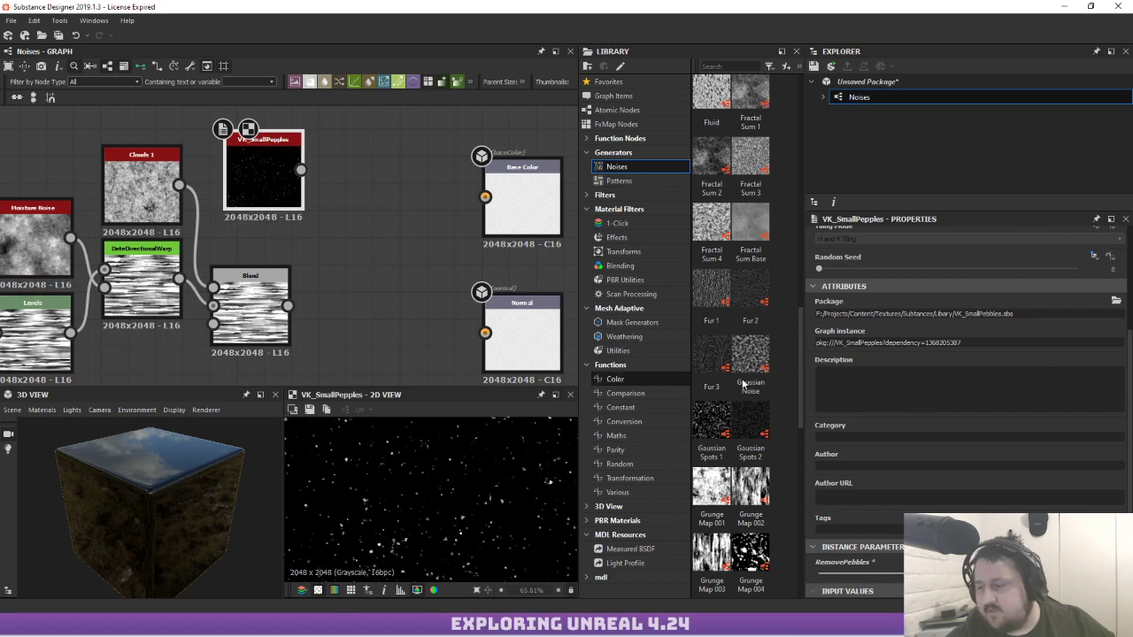
Add a Transformation 2D node fed by VK_SmallPepples and enlarge its pattern with the x2 preset
key("space")
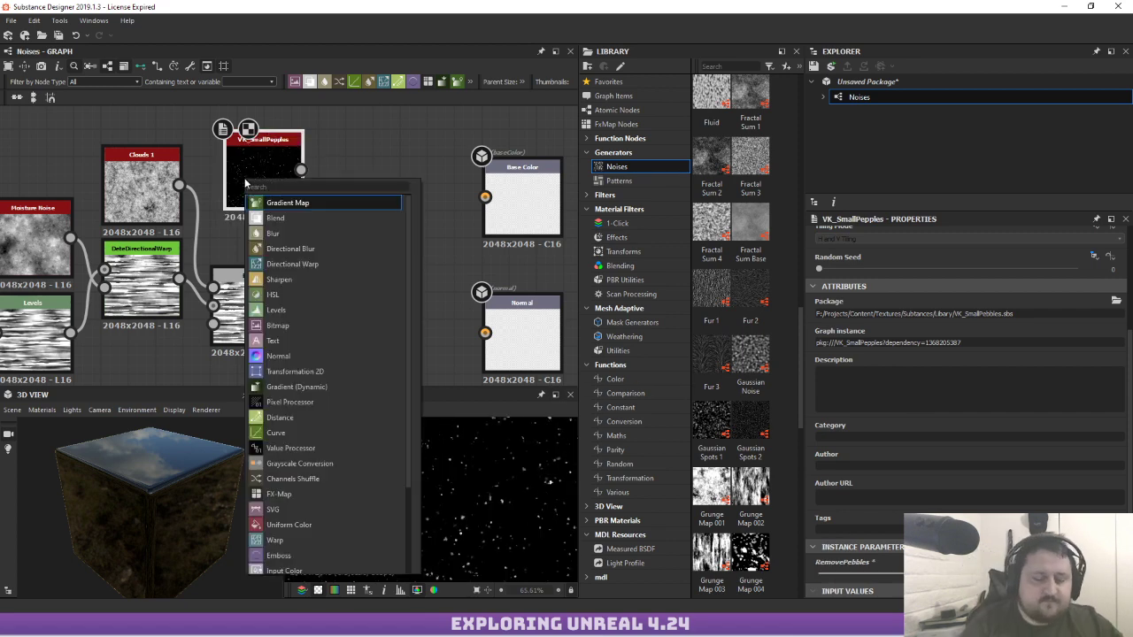
type("t")
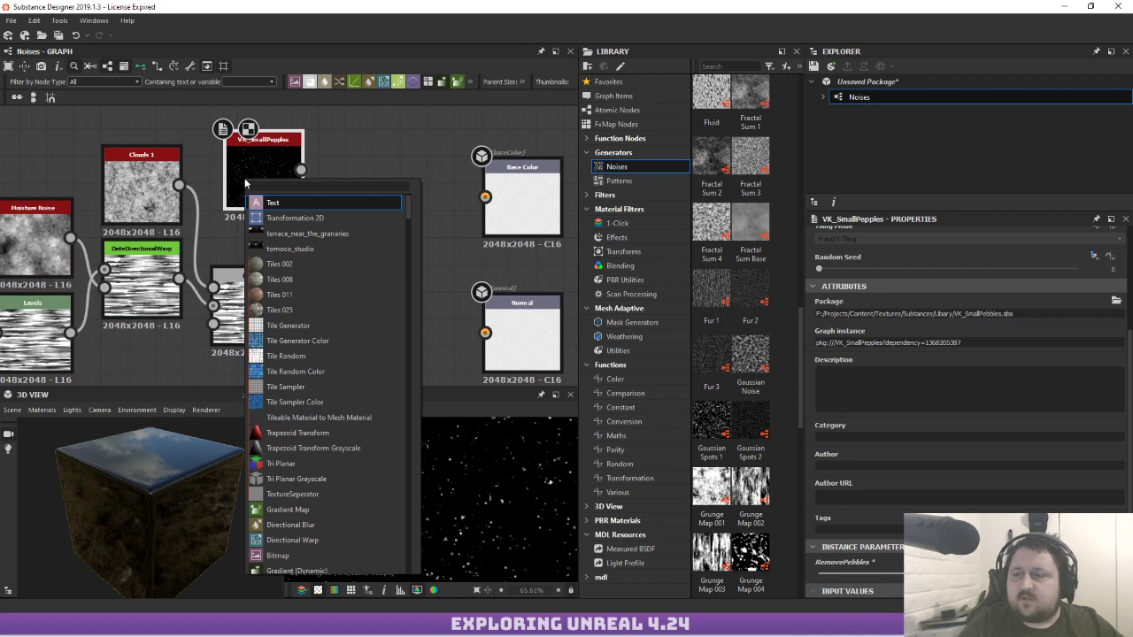
key("Down")
key("Return")
scroll(932, 483, "down", 2)
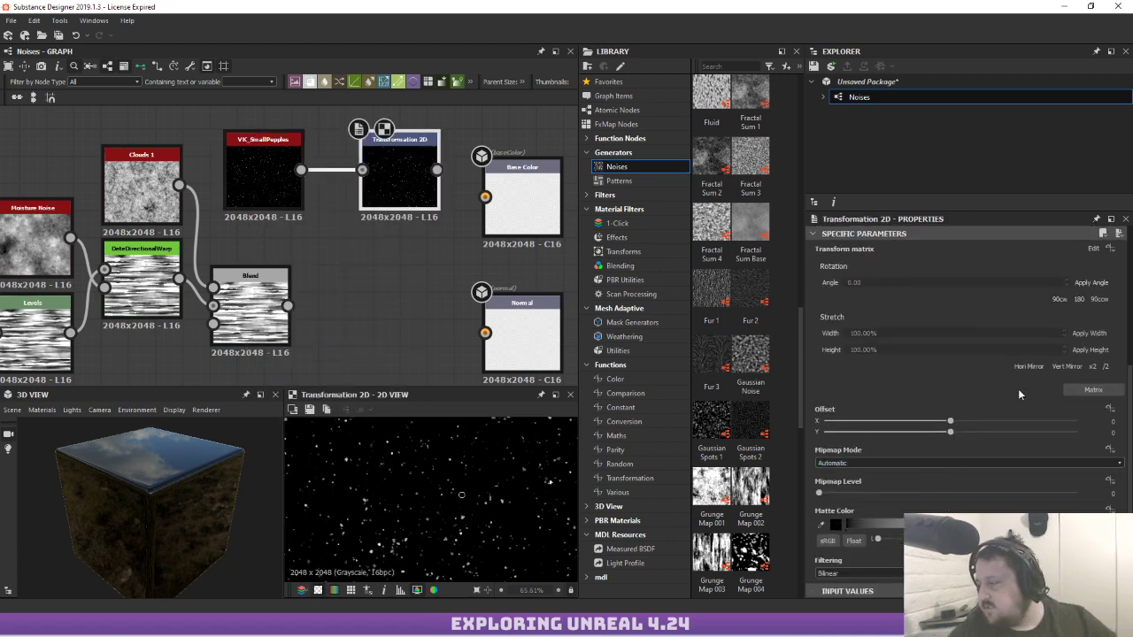
left_click(1093, 367)
Move the VK_SmallPepples and Transformation 2D nodes up above Clouds 1, and add a Height Blend node beside the Blend node
middle_click_drag(469, 272, 583, 300)
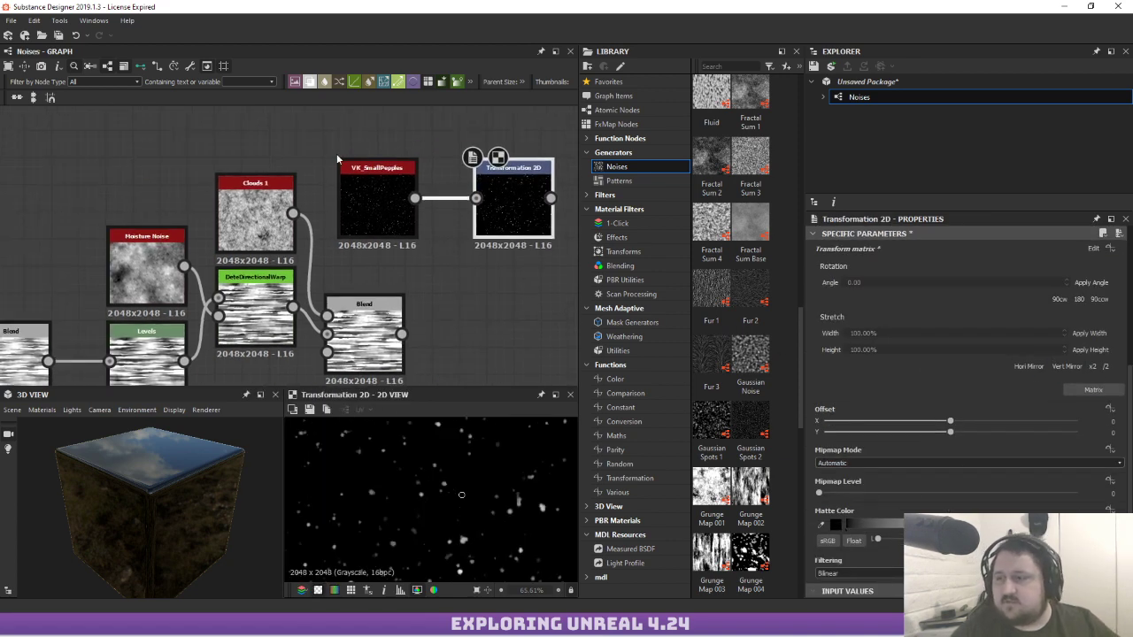
left_click_drag(336, 155, 418, 180)
key("space")
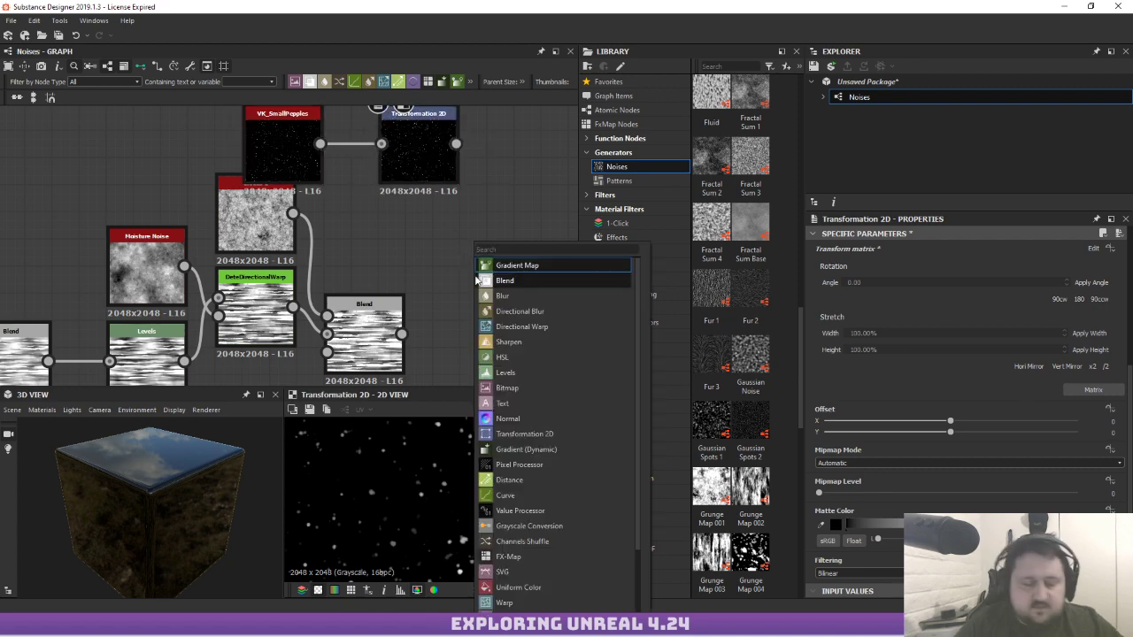
type("height")
key("Return")
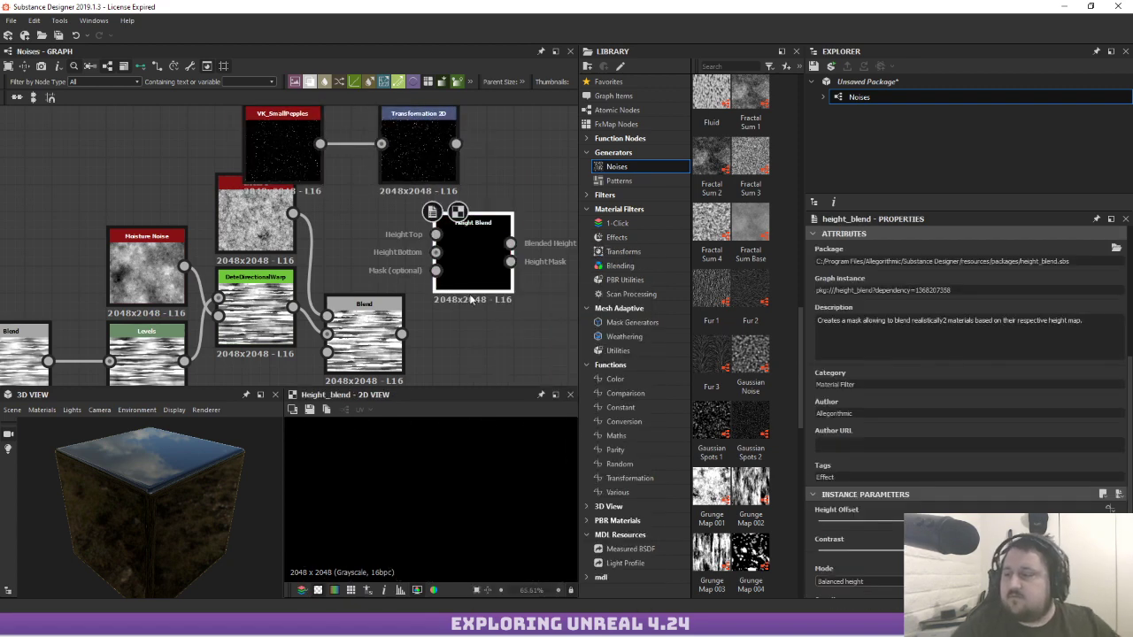
Connect Blend to Height Bottom and Transformation 2D to Height Top of the Height Blend node, then preview its output
scroll(445, 265, "up", 1)
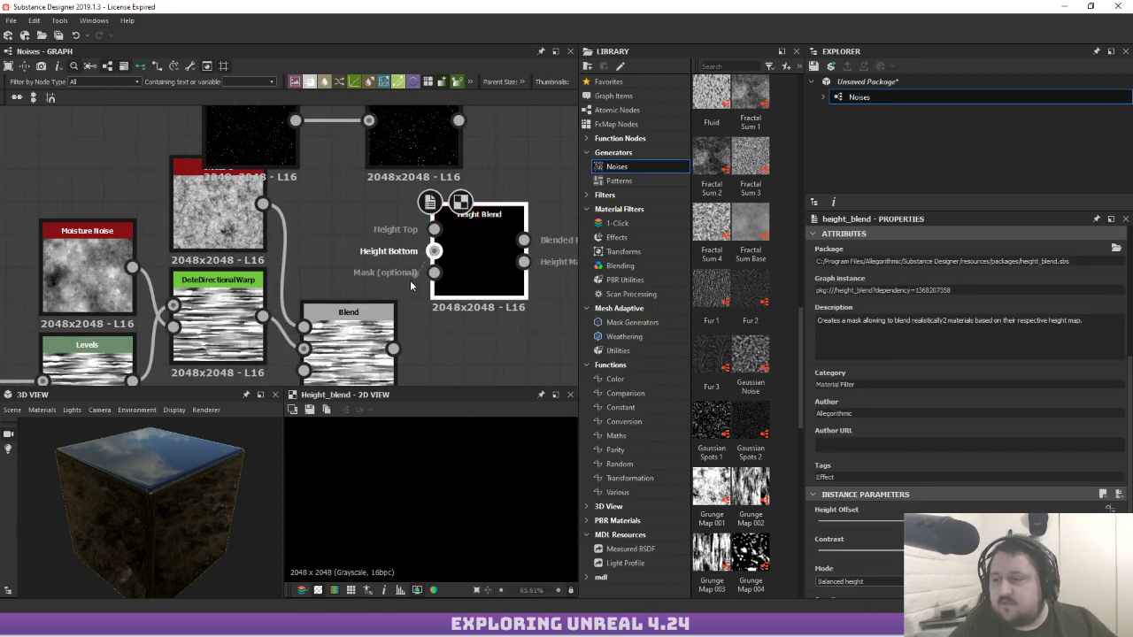
left_click_drag(392, 348, 538, 267)
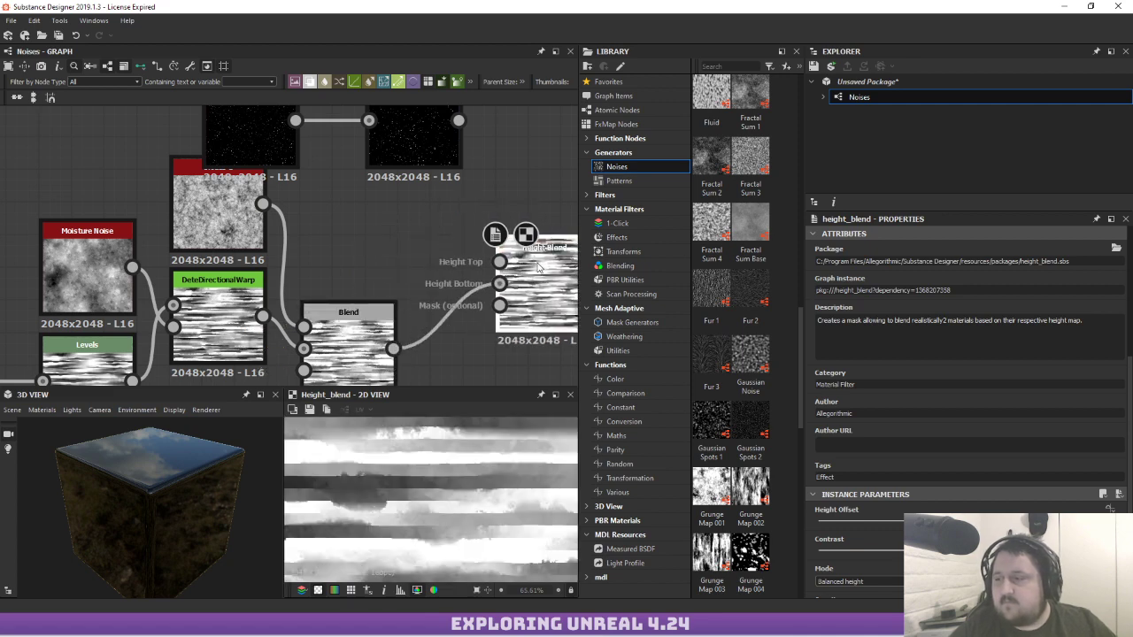
left_click_drag(443, 119, 501, 257)
middle_click_drag(514, 277, 405, 258)
double_click(428, 270)
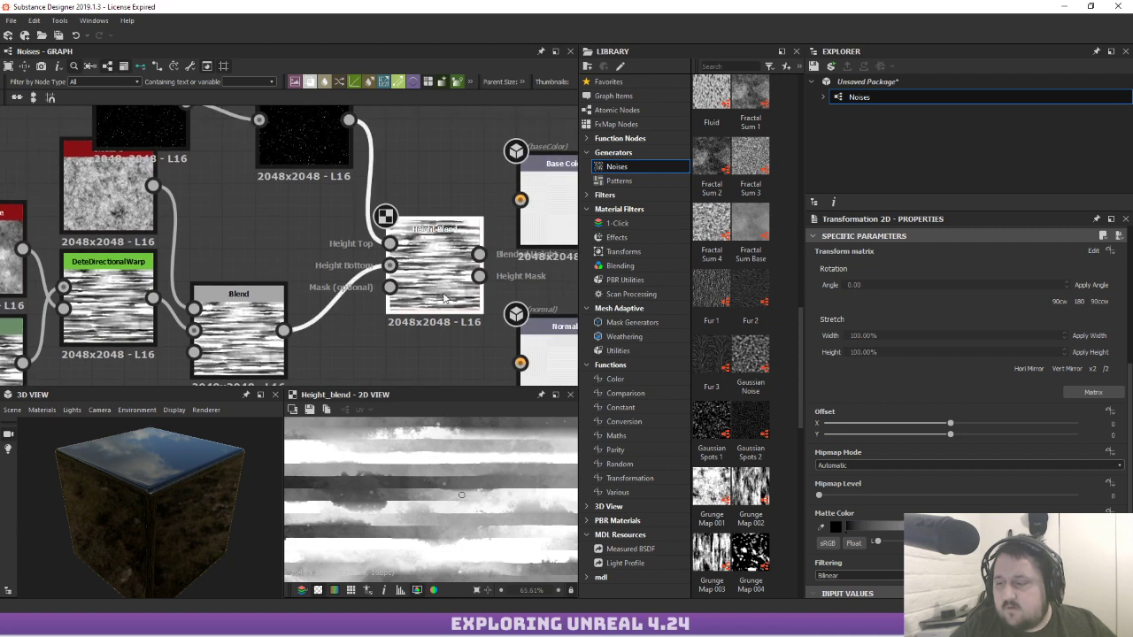
Adjust the Height Blend's Height Offset while checking how the specks merge into the streaks
scroll(460, 526, "down", 2)
scroll(459, 526, "down", 4)
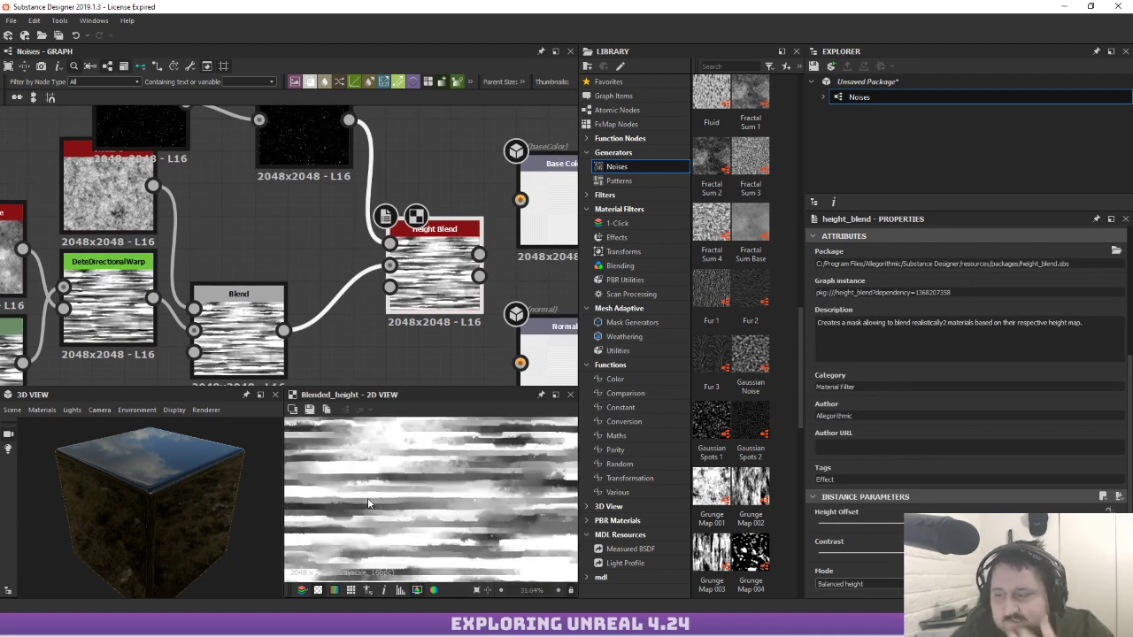
middle_click_drag(380, 495, 382, 487)
scroll(382, 486, "up", 5)
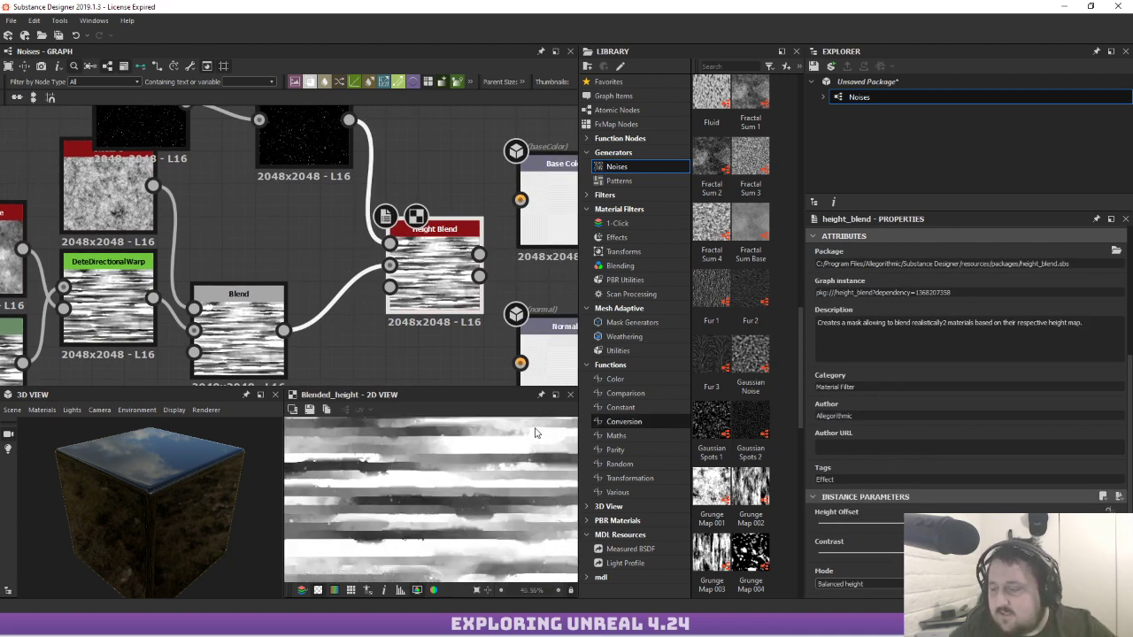
scroll(422, 492, "down", 6)
scroll(561, 482, "up", 5)
middle_click_drag(420, 511, 509, 451)
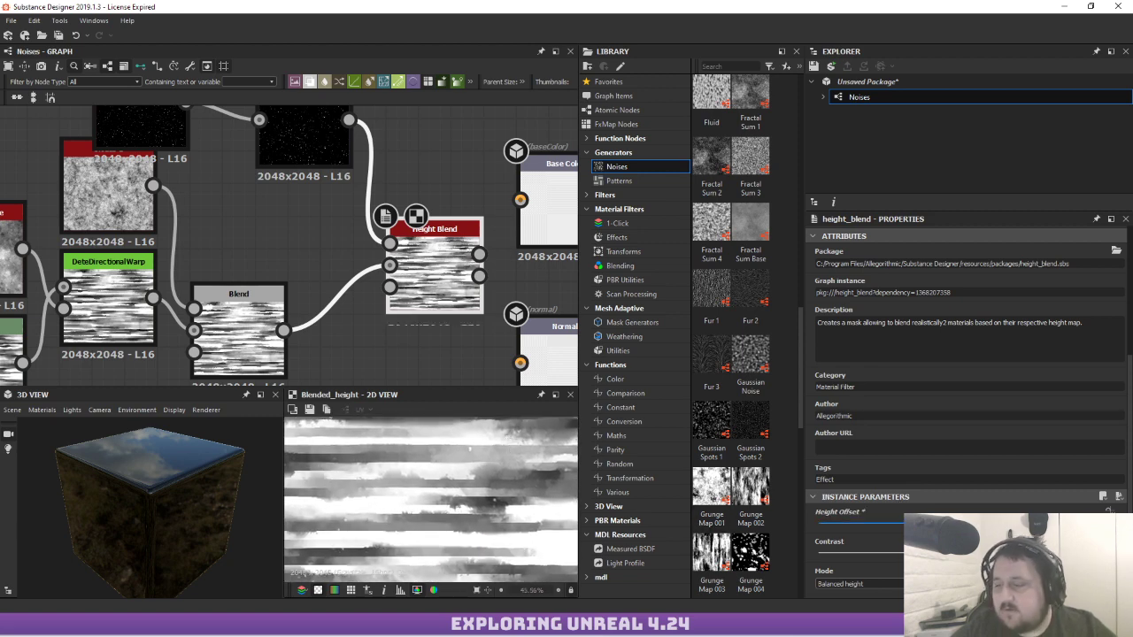
mouse_move(913, 522)
left_mouse_down()
mouse_move(983, 520)
mouse_move(898, 510)
left_mouse_up()
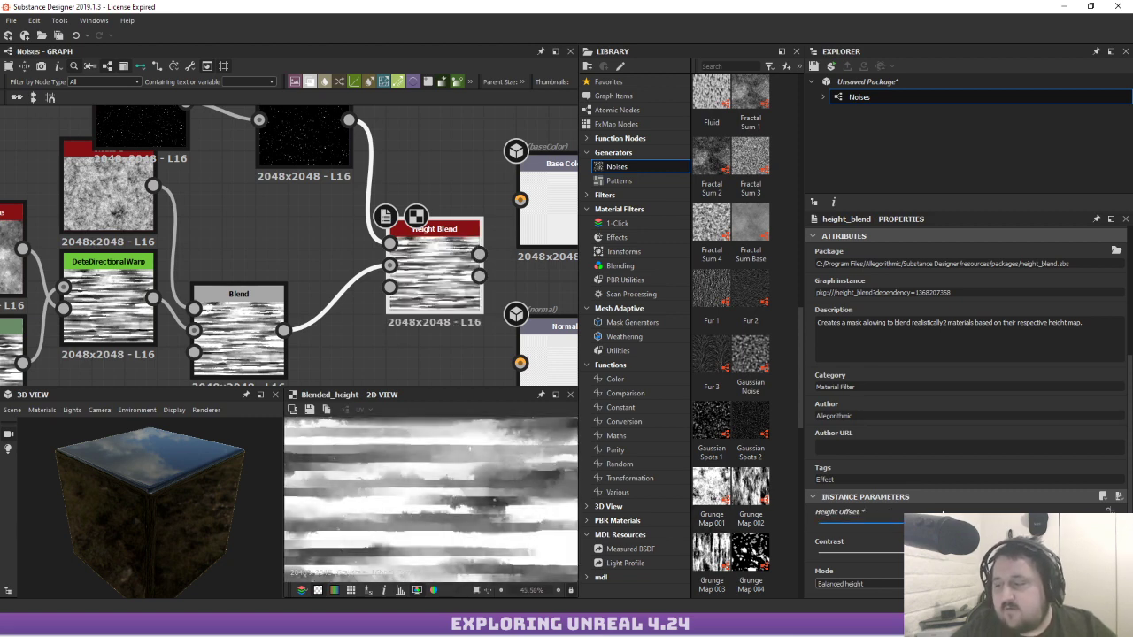
scroll(516, 477, "down", 4)
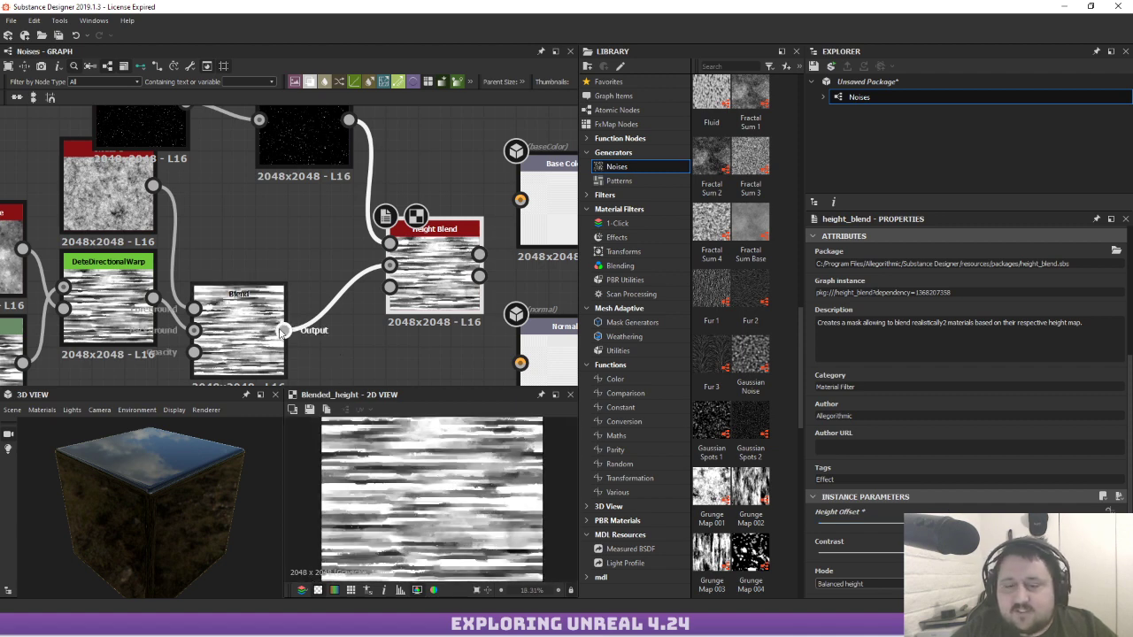
Compare the Levels, DeteDirectionalWarp, Blend and Height Blend results in the 2D preview
middle_click_drag(280, 310, 492, 245)
middle_click_drag(235, 299, 473, 248)
double_click(434, 250)
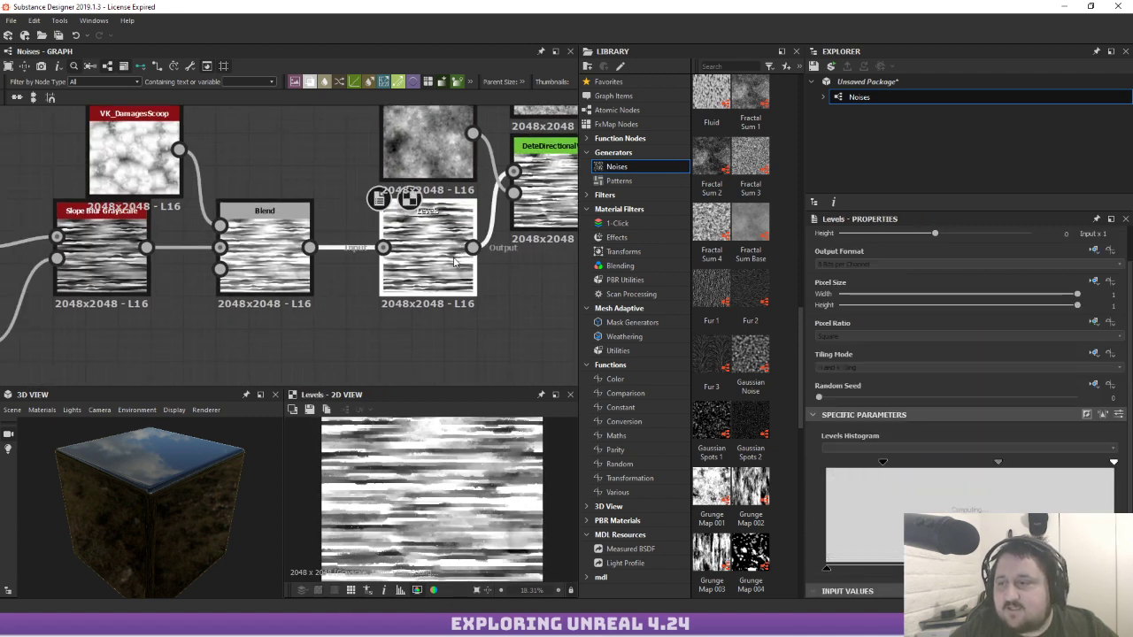
scroll(446, 492, "up", 1)
scroll(443, 492, "down", 2)
middle_click_drag(511, 282, 316, 295)
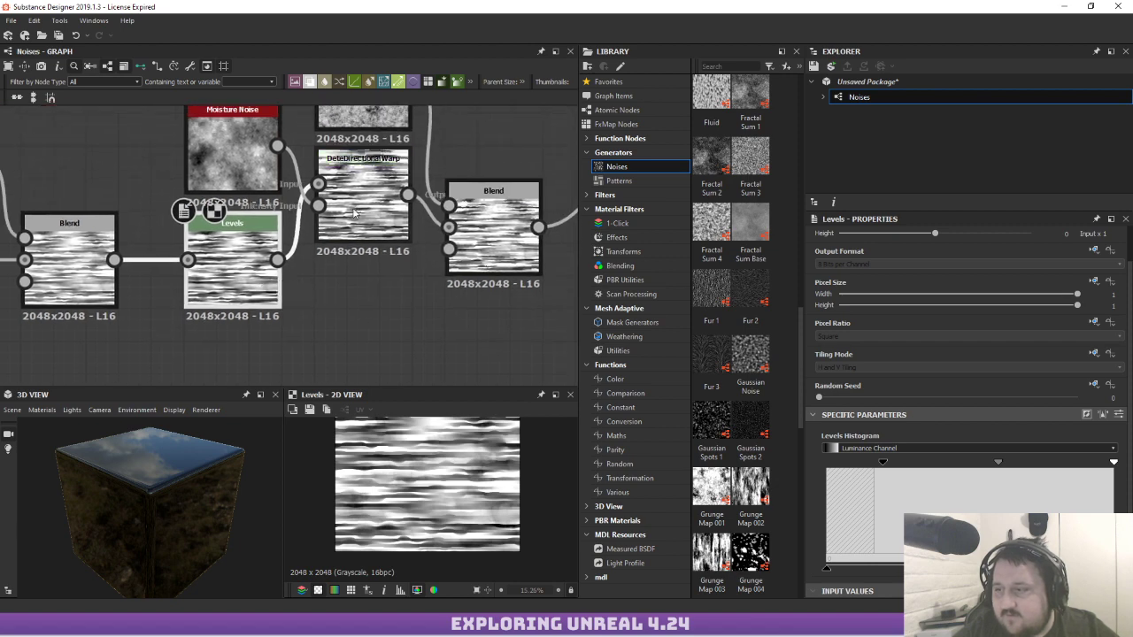
double_click(372, 223)
double_click(491, 235)
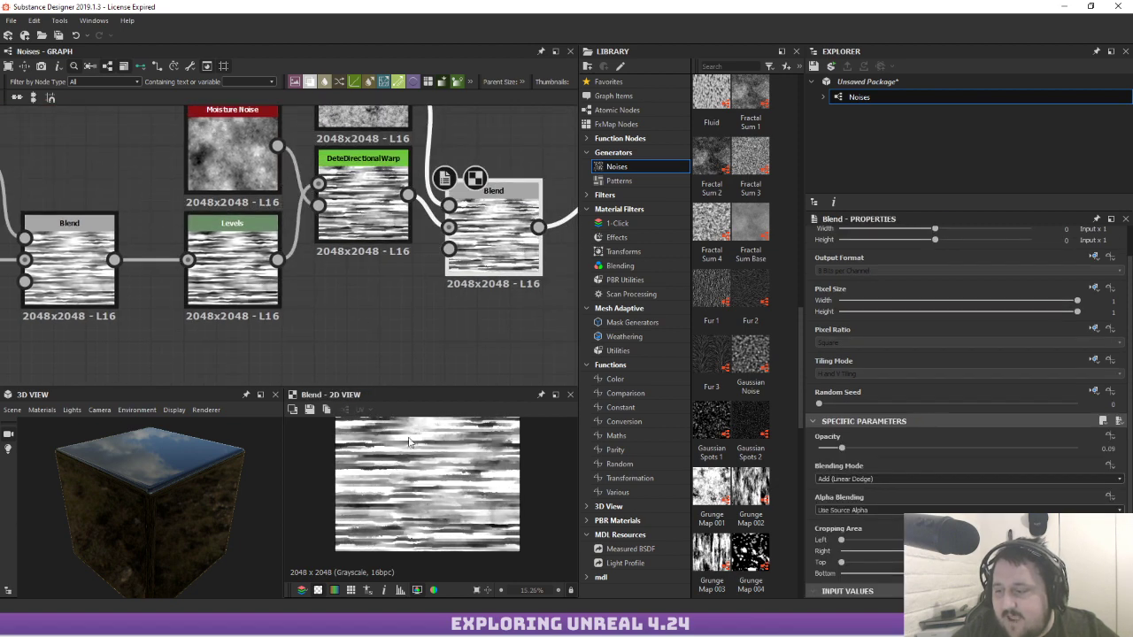
scroll(412, 468, "up", 7)
scroll(412, 468, "down", 8)
middle_click_drag(504, 244, 73, 306)
double_click(258, 234)
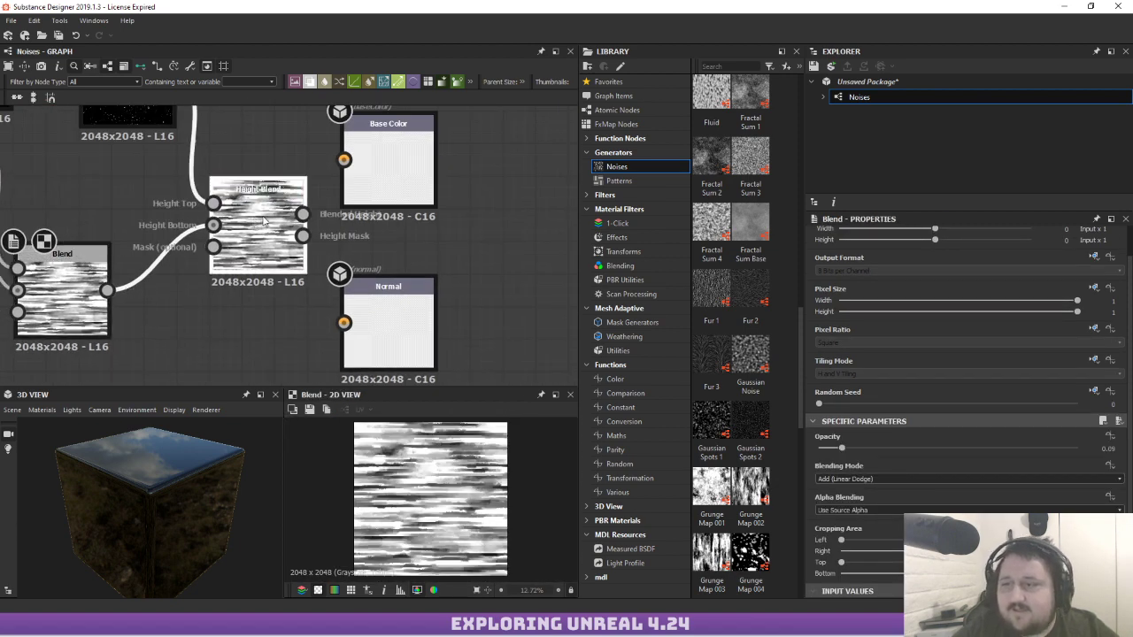
scroll(423, 449, "up", 3)
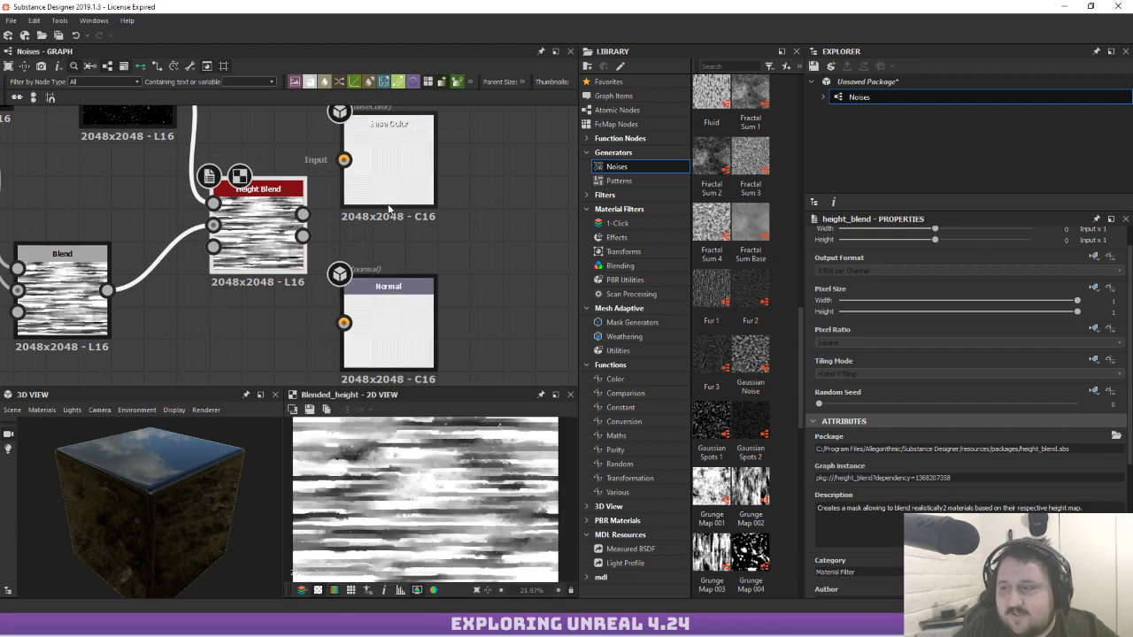
Remove the unused default output nodes, including Base Color and Normal, beside the Height Blend node
scroll(278, 212, "down", 4)
scroll(309, 178, "down", 3)
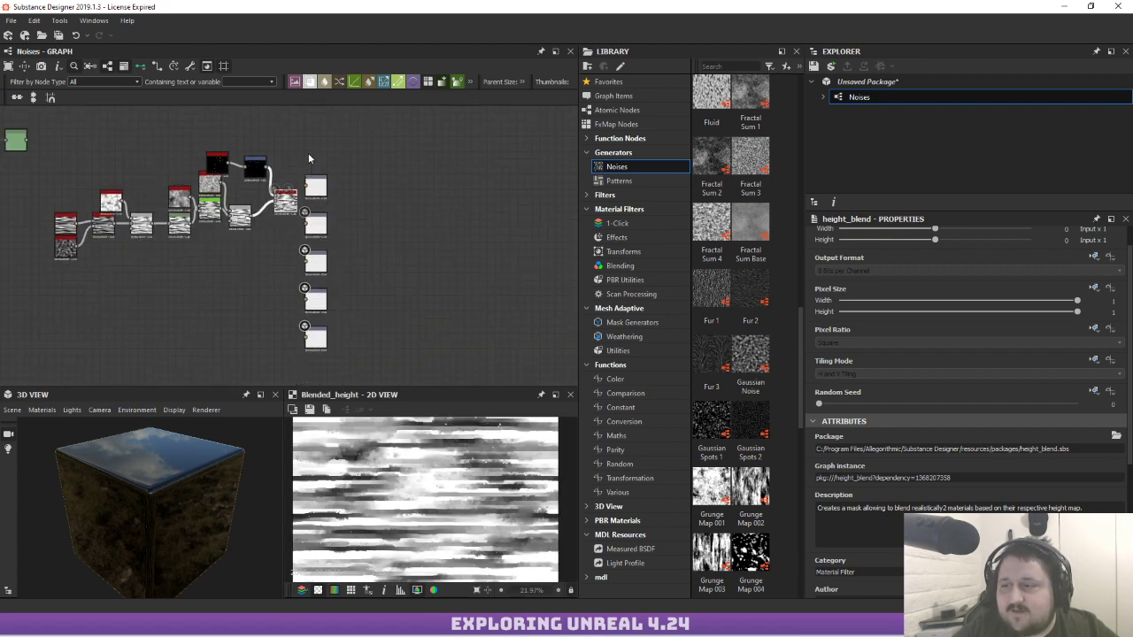
scroll(328, 239, "up", 5)
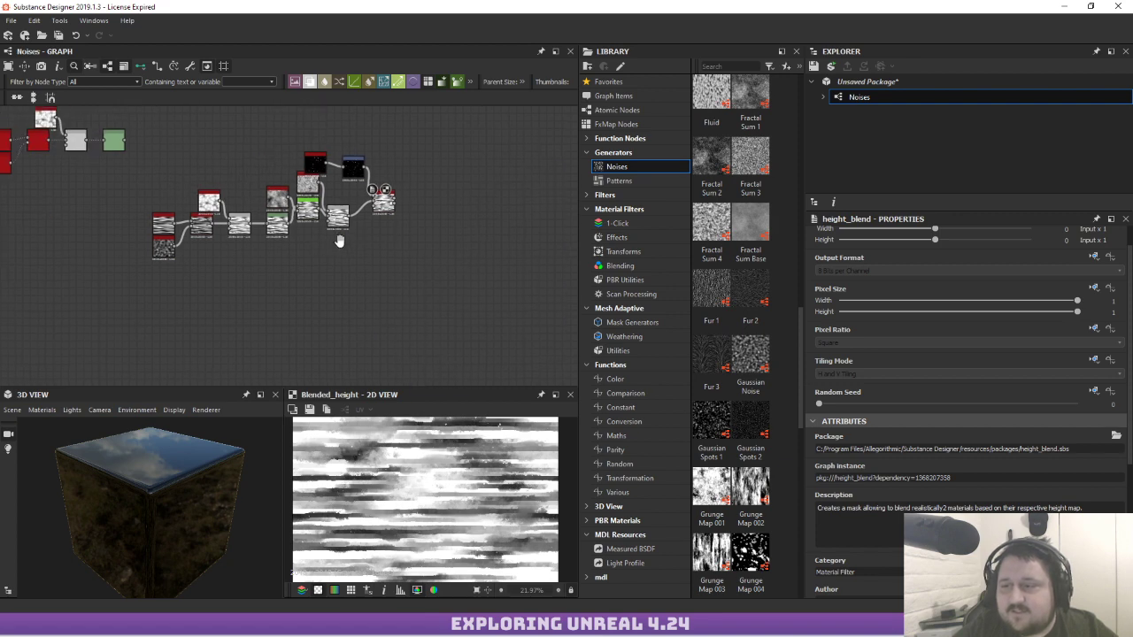
Move the Base Color output node beneath the Height Blend node, close to the Blend node
left_click(341, 196)
middle_click_drag(468, 222, 230, 228)
scroll(230, 227, "down", 3)
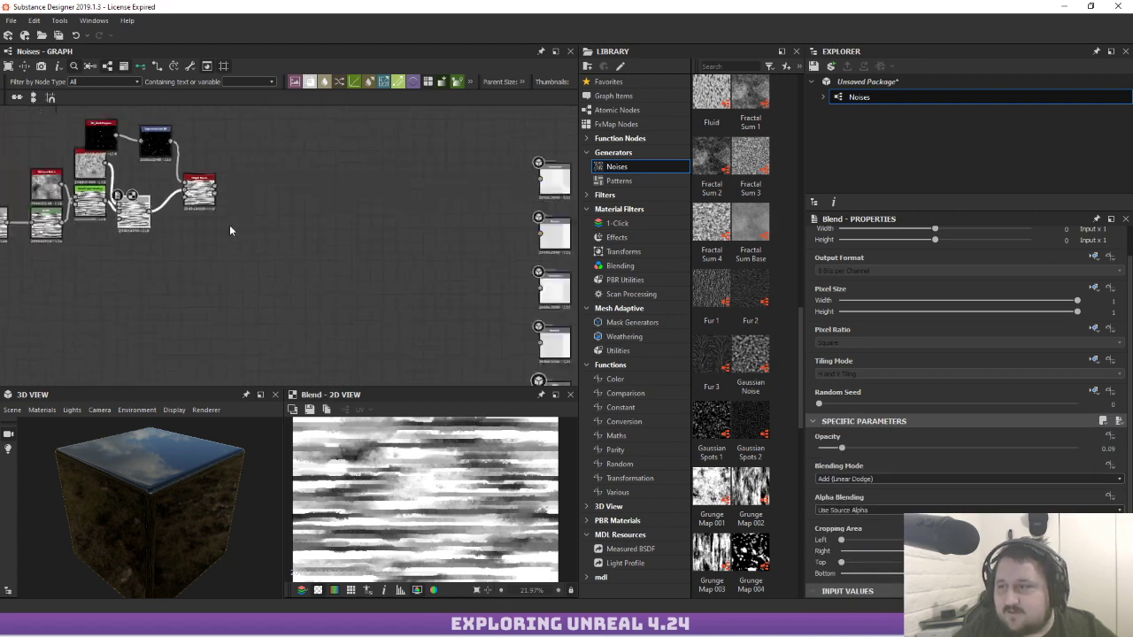
left_click_drag(499, 189, 194, 213)
scroll(179, 224, "up", 6)
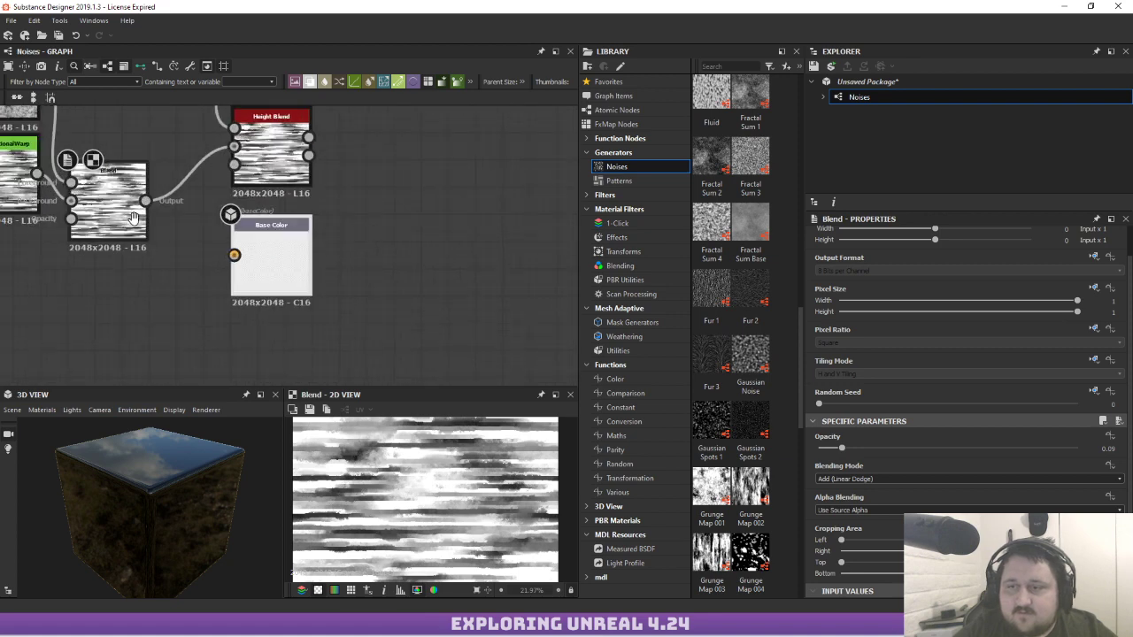
Connect the Blend node's output to Base Color and check the streaks on a front face of the 3D cube
scroll(177, 222, "down", 1)
middle_click_drag(177, 221, 377, 263)
double_click(233, 234)
left_click(331, 266)
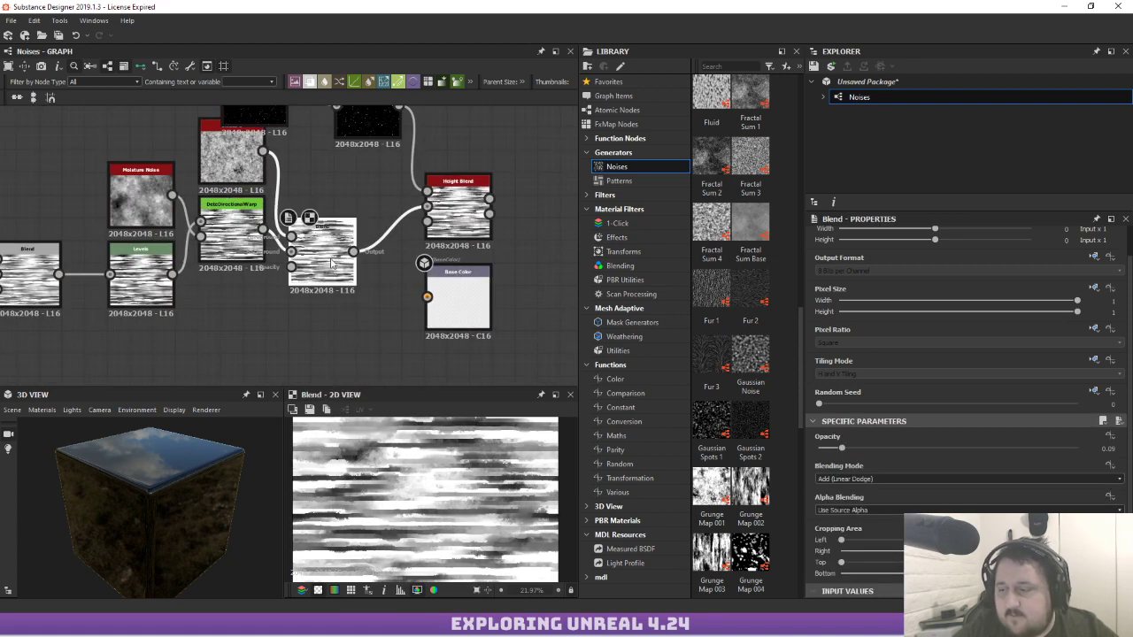
left_click(468, 283)
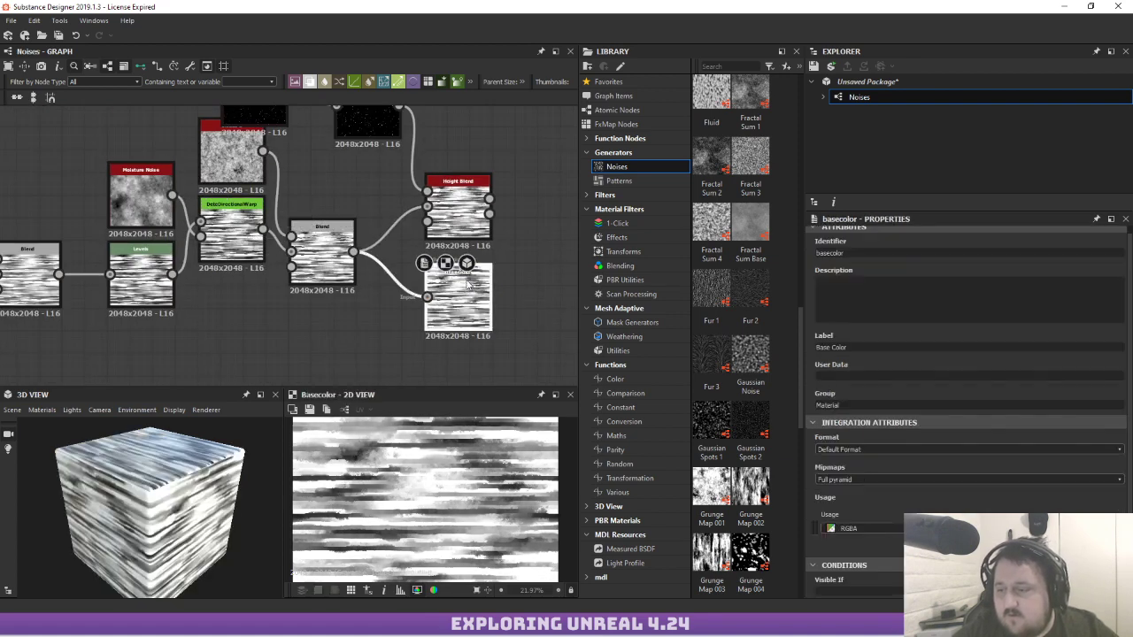
left_click_drag(248, 469, 185, 421)
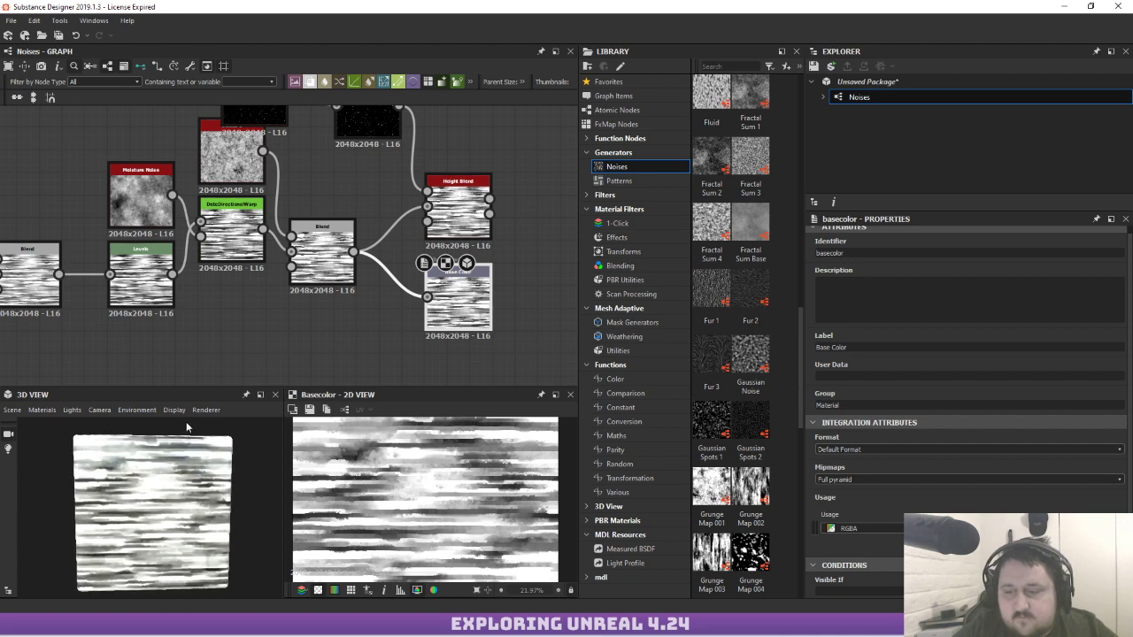
Set the VK_DamagesScoop node's Random Seed to 9
middle_click_drag(414, 330, 621, 300)
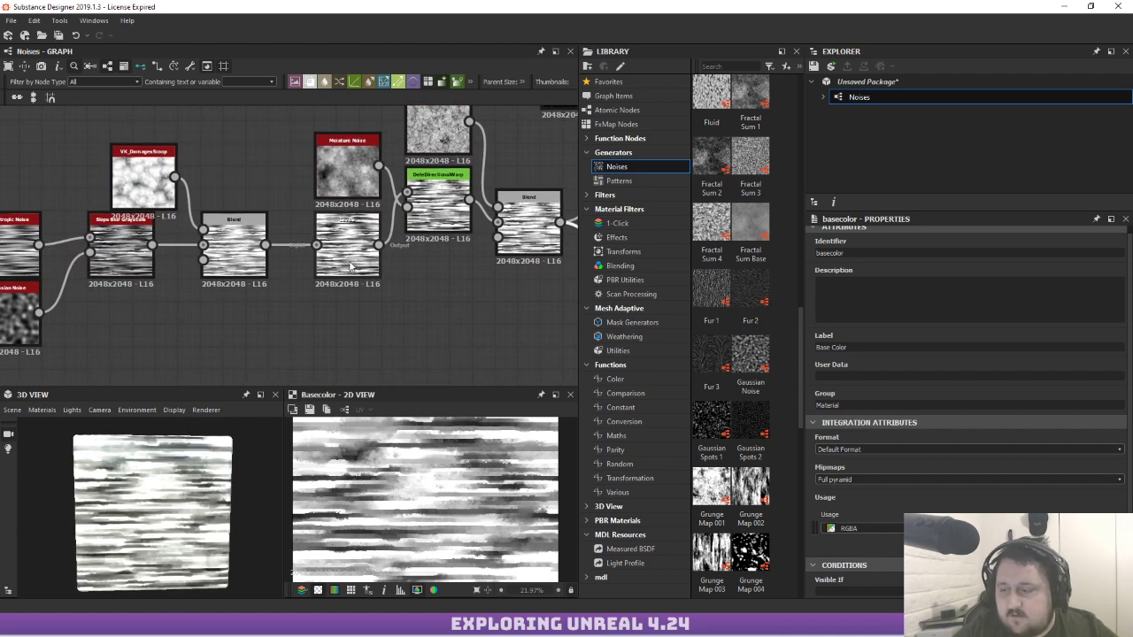
scroll(396, 500, "down", 3)
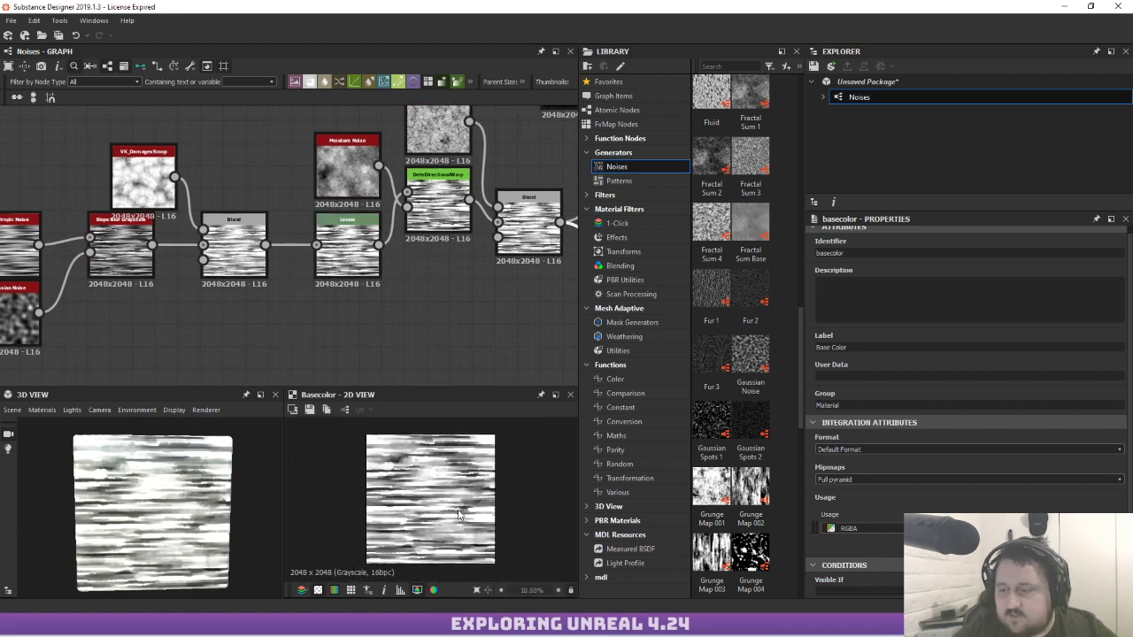
middle_click_drag(182, 206, 384, 206)
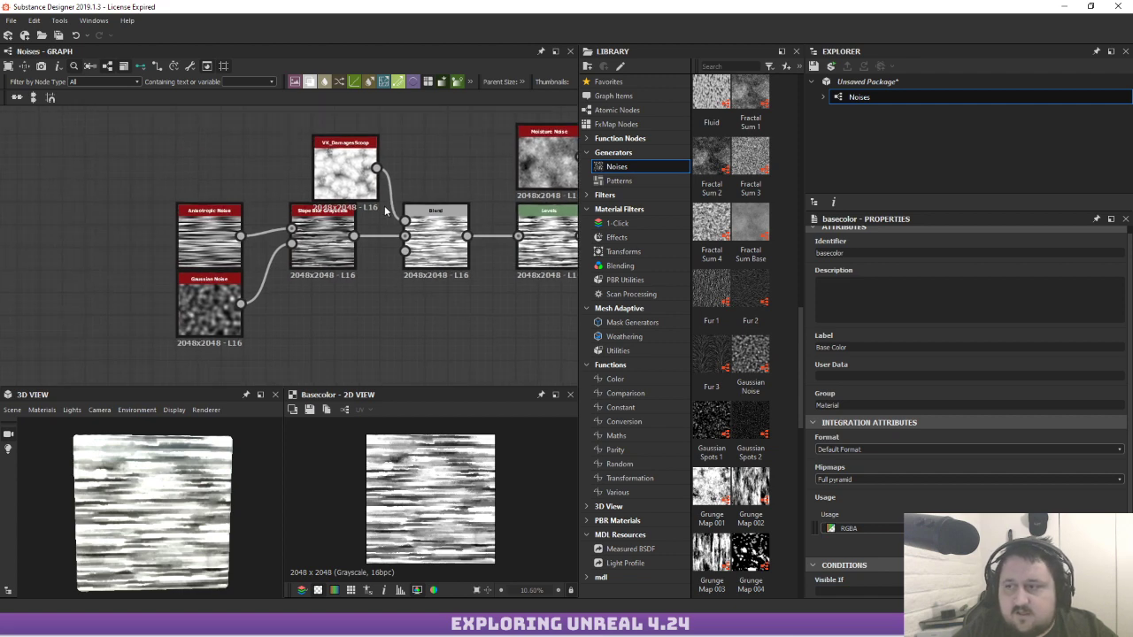
left_click(376, 196)
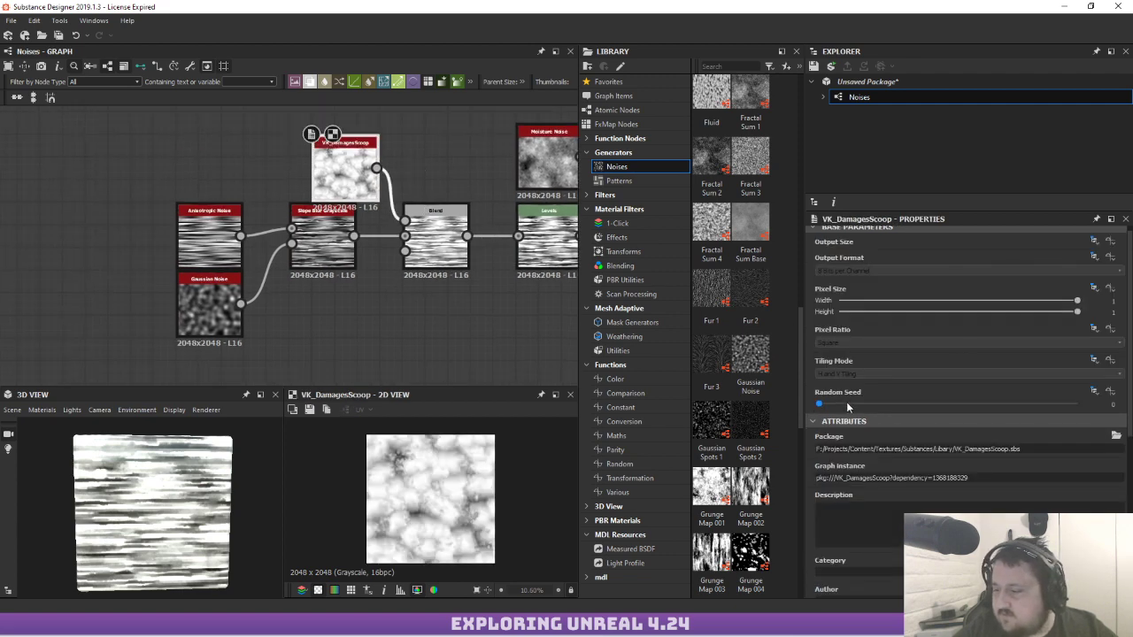
left_click_drag(847, 404, 1054, 402)
middle_click_drag(260, 284, 376, 268)
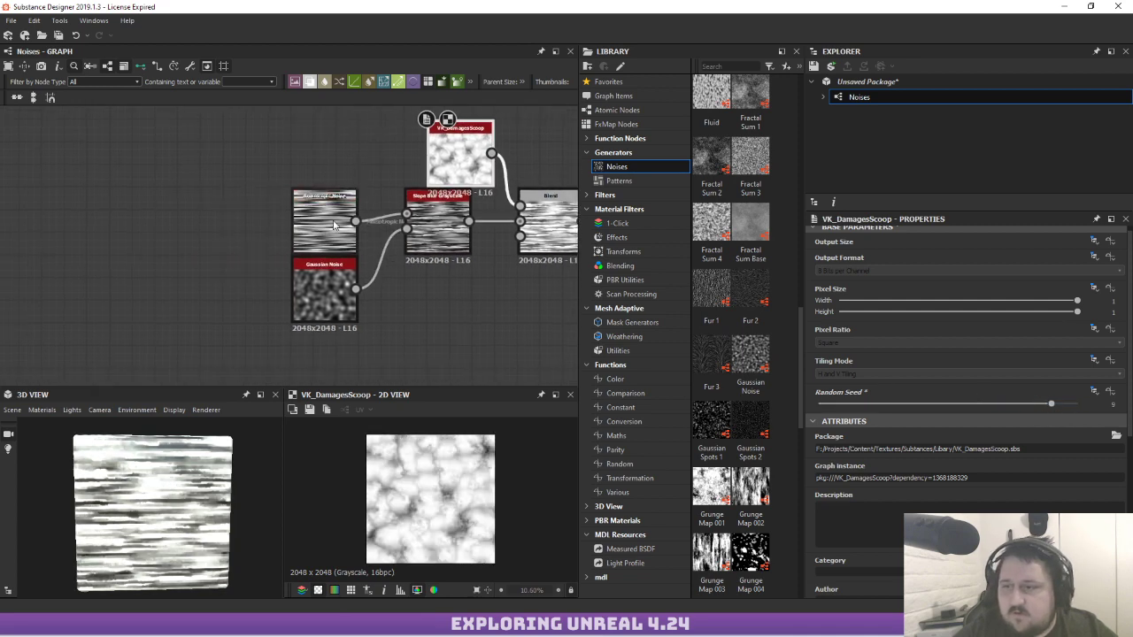
Preview the Anisotropic Noise node and the final Base Color output in the 2D view
double_click(334, 225)
middle_click_drag(545, 251, 161, 220)
mouse_move(472, 184)
middle_mouse_down()
mouse_move(409, 207)
mouse_move(215, 212)
middle_mouse_up()
double_click(409, 207)
double_click(358, 246)
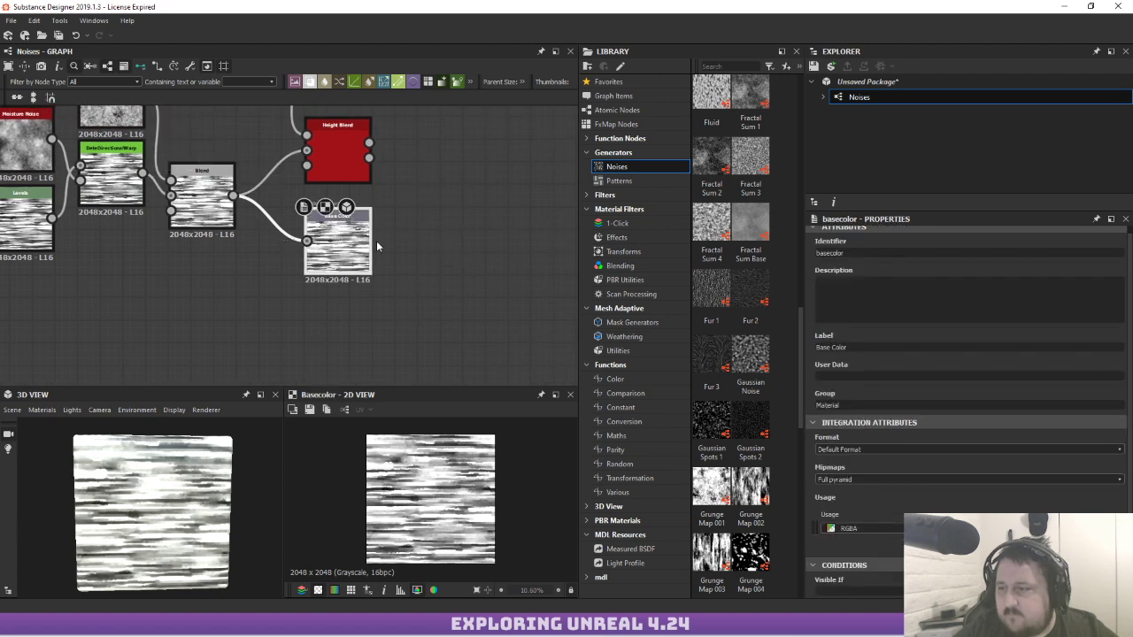
Start exporting the Noises graph's outputs as bitmaps, with the Masks folder inside MySubstances as the destination
right_click(868, 97)
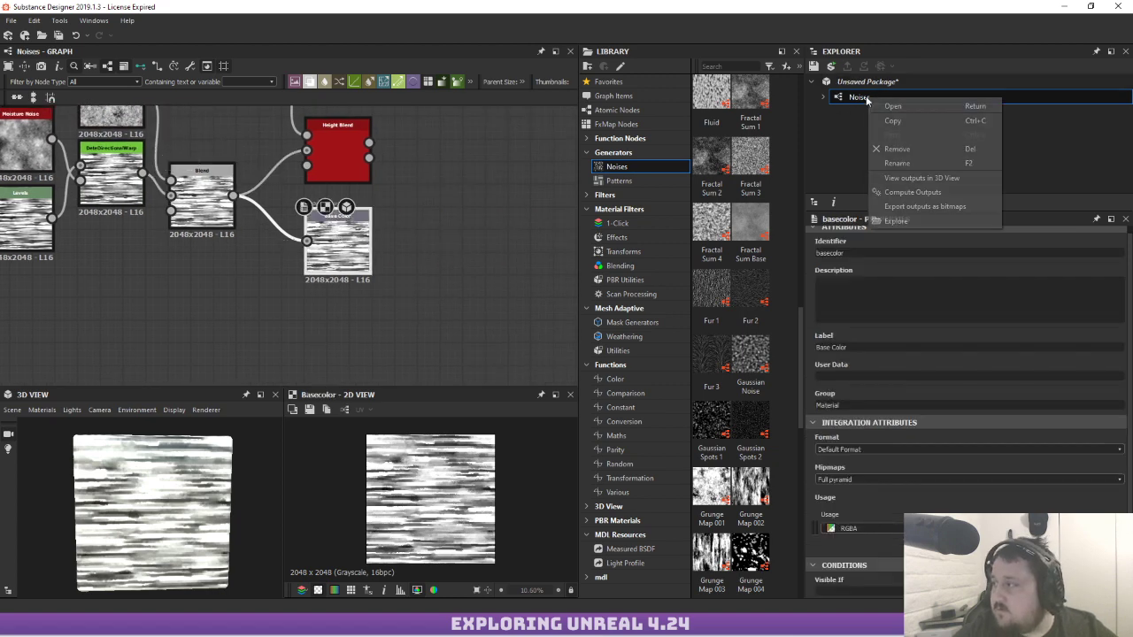
left_click(925, 207)
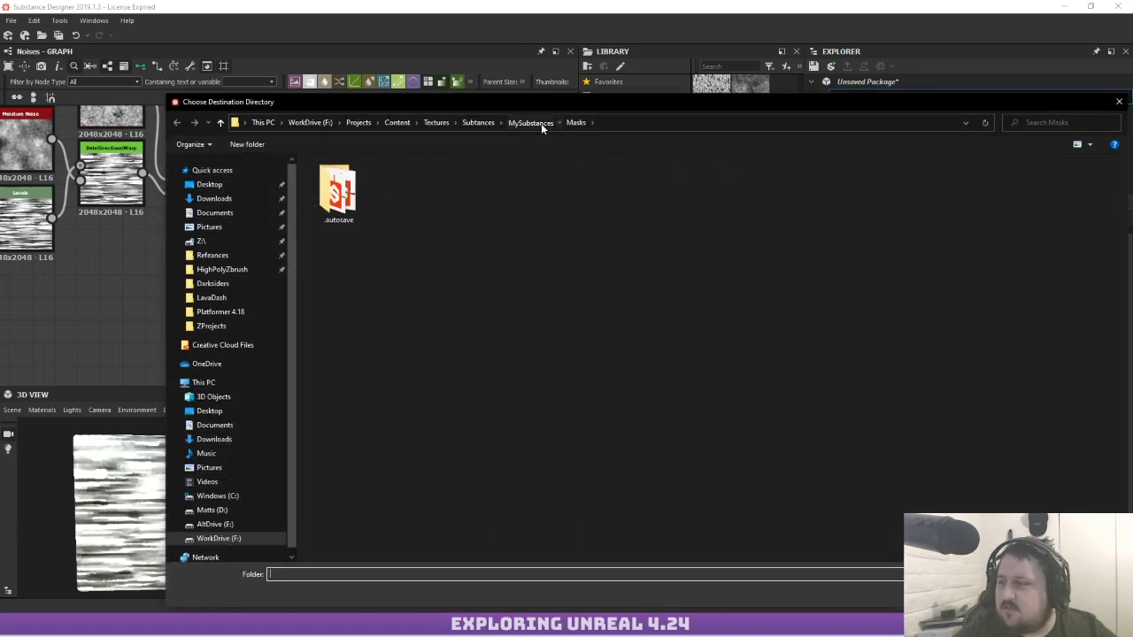
left_click(538, 124)
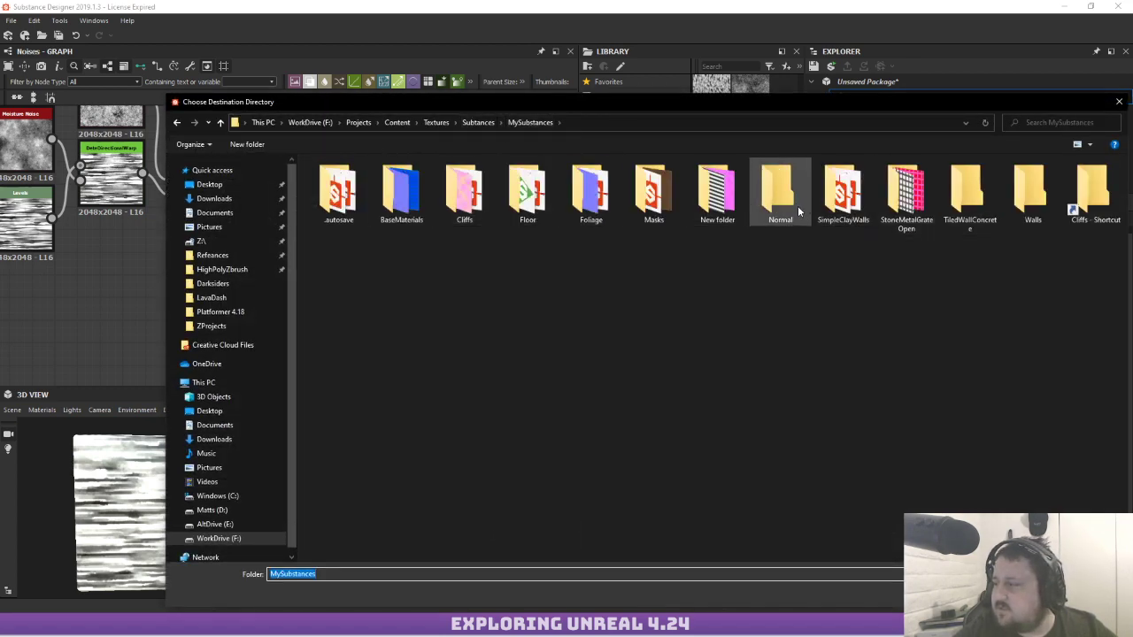
left_click(669, 190)
double_click(668, 191)
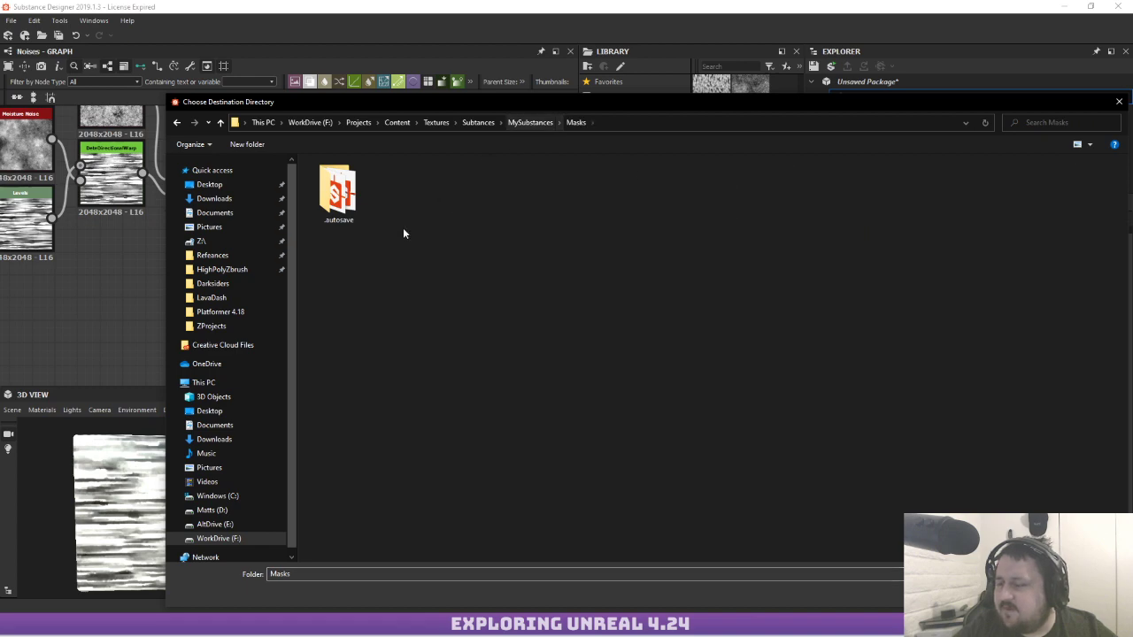
left_click(1037, 594)
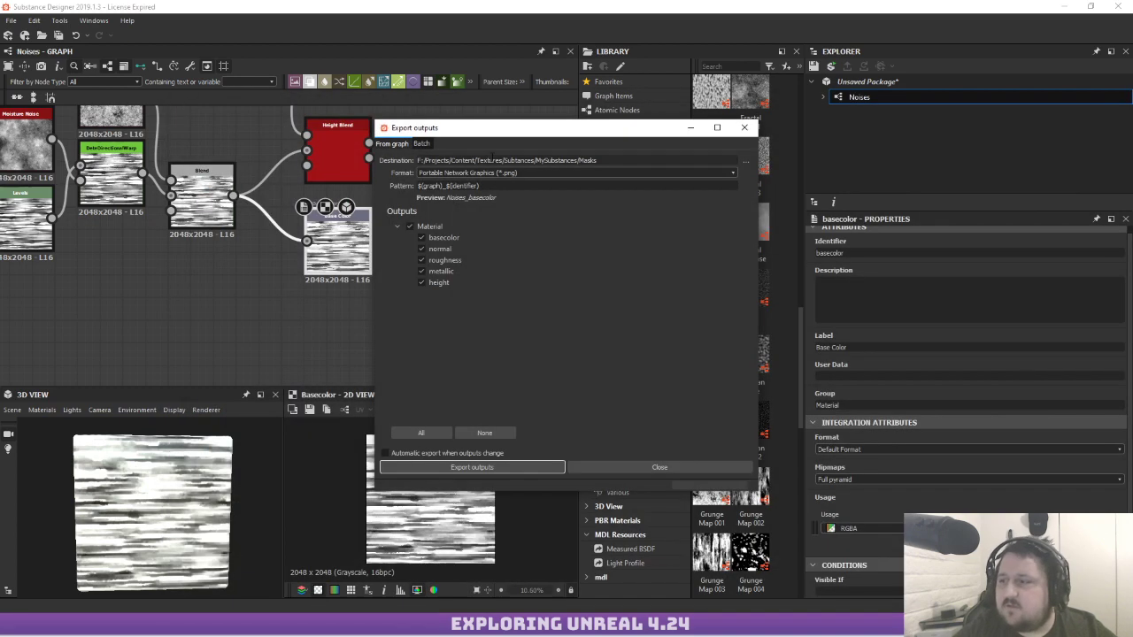
Exclude normal, roughness, metallic and height from the export so only basecolor is included
left_click(421, 249)
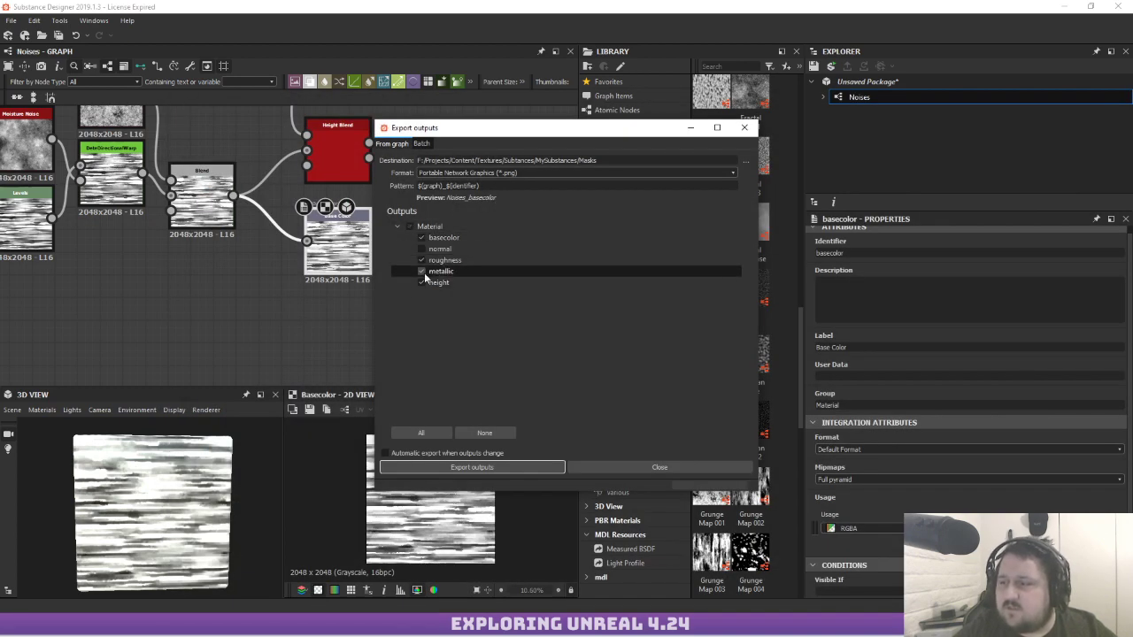
left_click(423, 261)
left_click(422, 273)
left_click(422, 283)
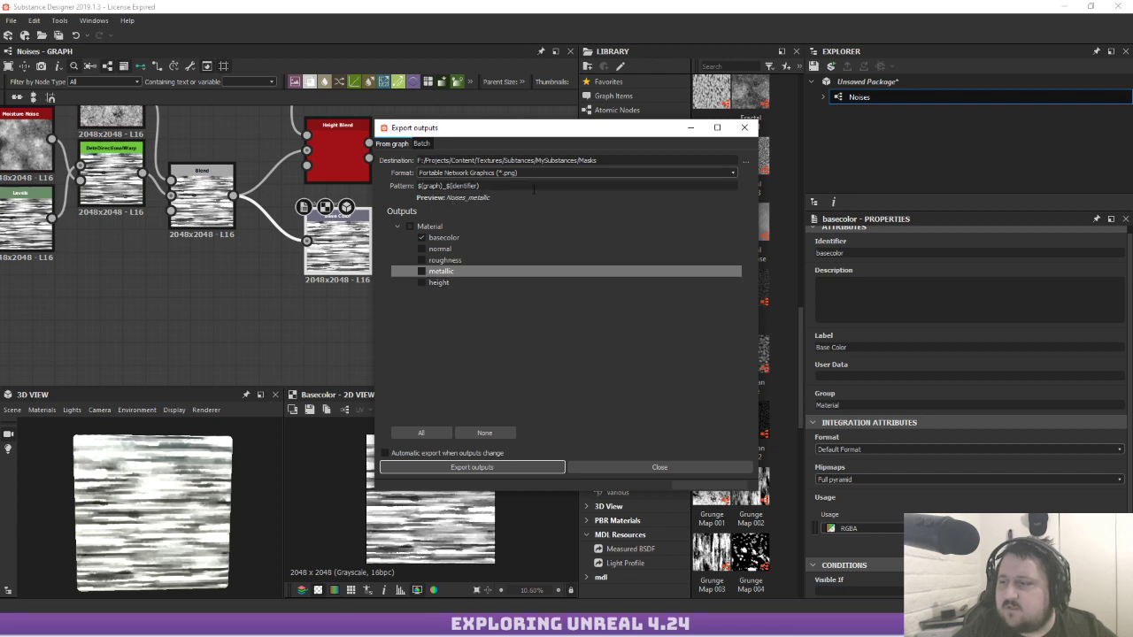
left_click(462, 235)
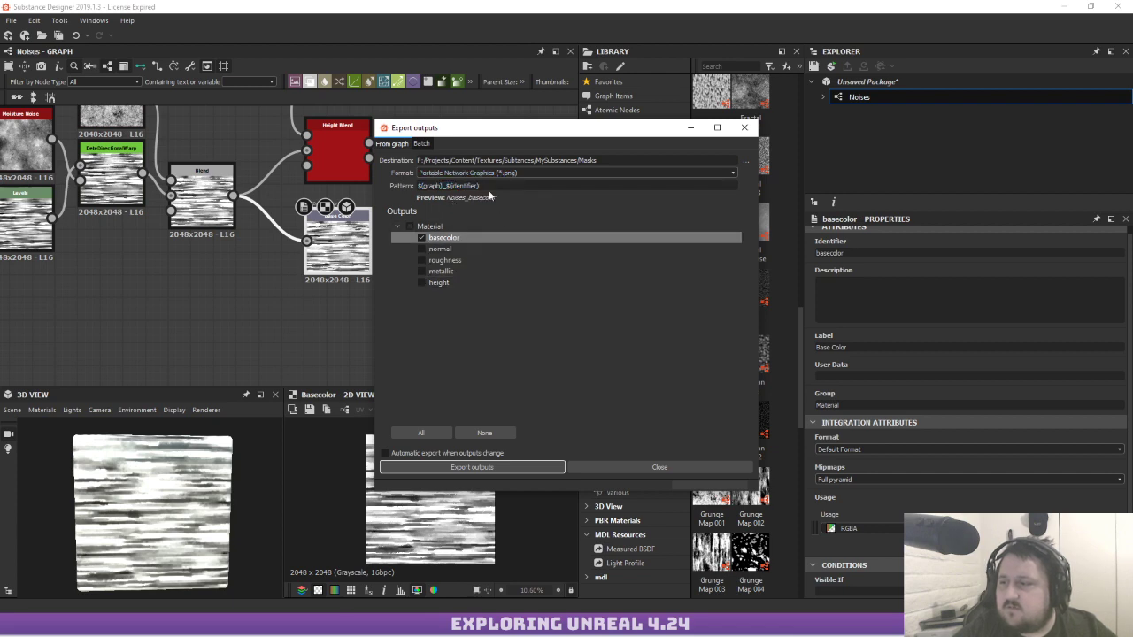
Set the export file name pattern to Noise_CliffLayers, export the PNG output and close the export dialog
left_click_drag(482, 186, 443, 187)
key("BackSpace")
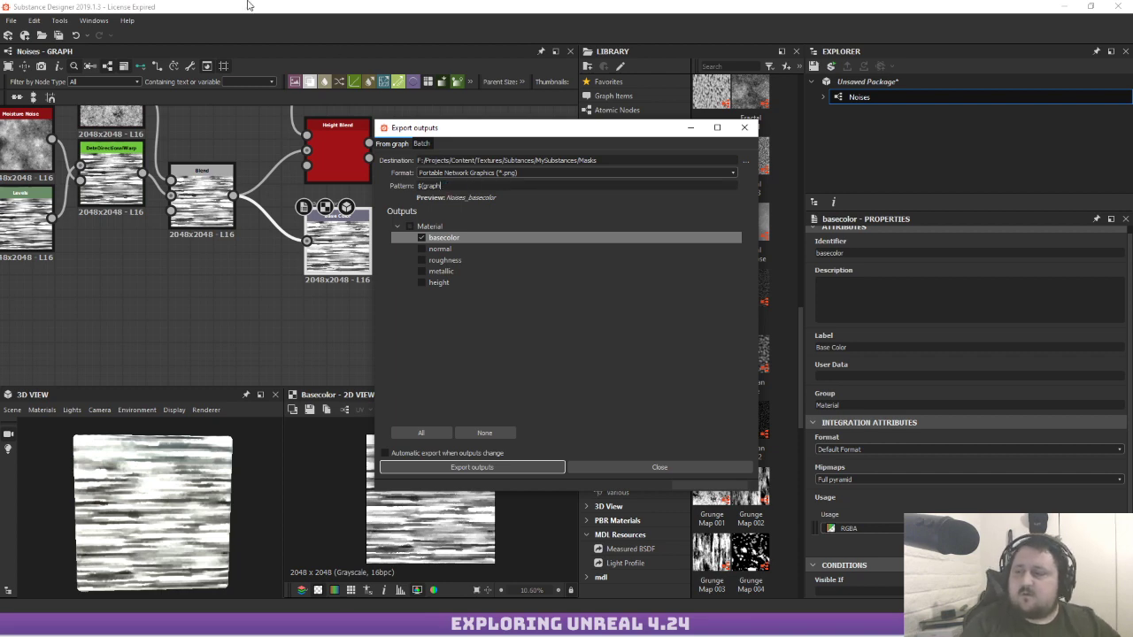
type("_CliffLayers")
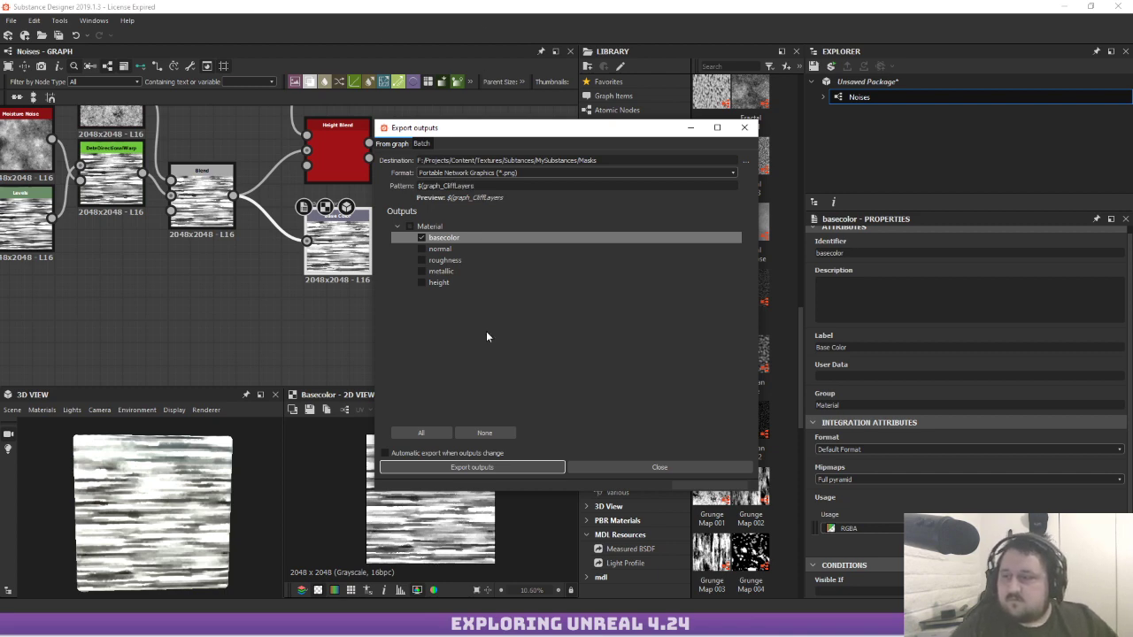
left_click_drag(418, 186, 444, 185)
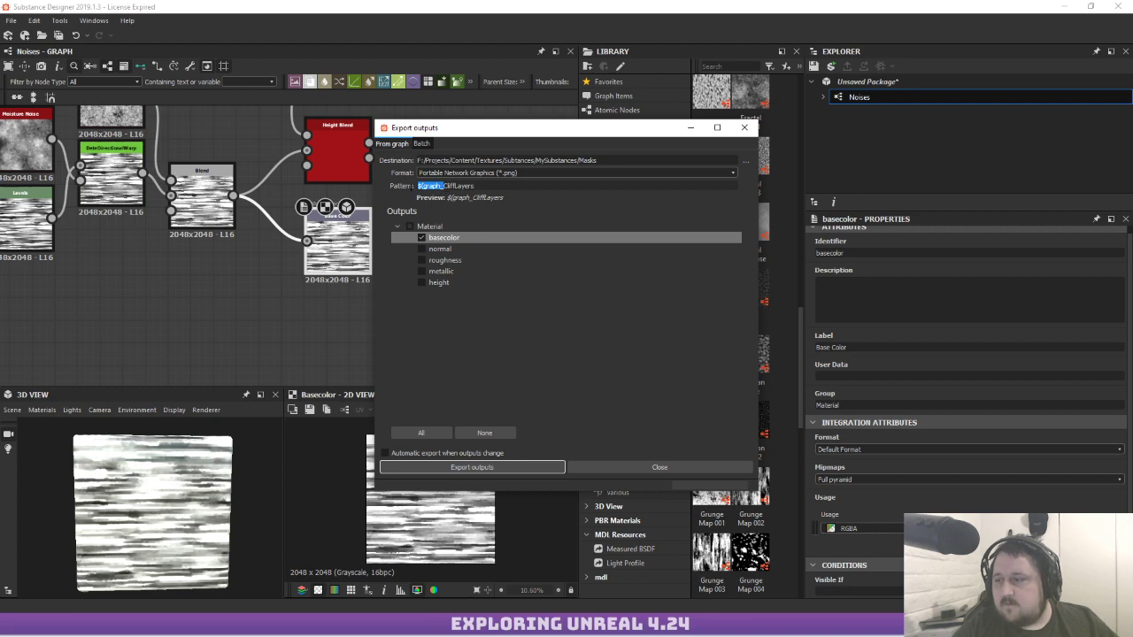
type("Noise")
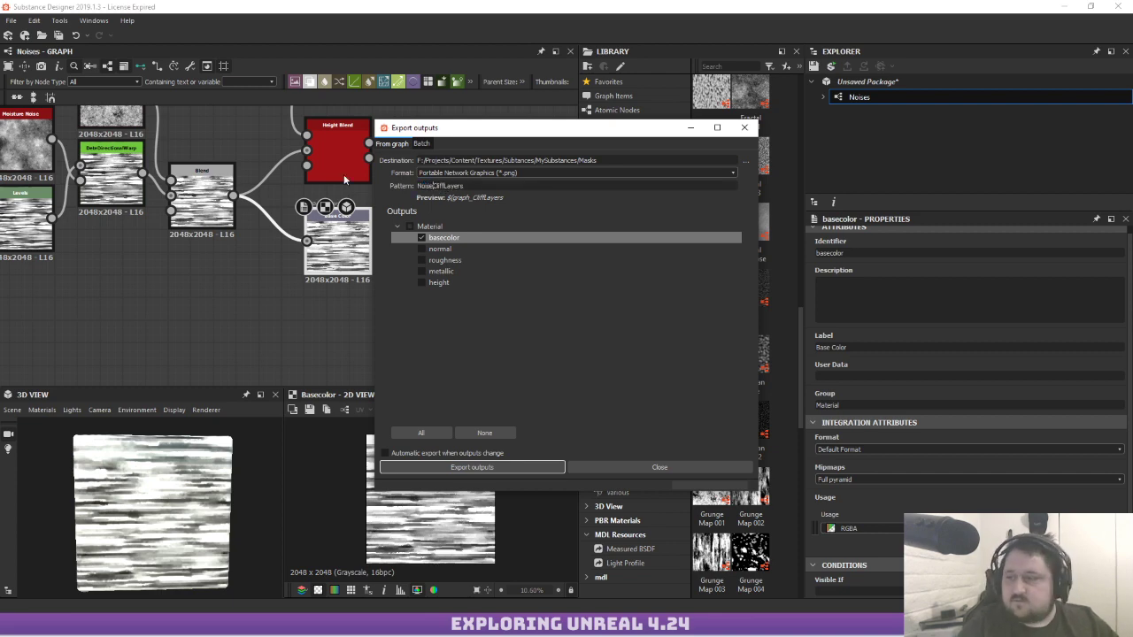
left_click(541, 464)
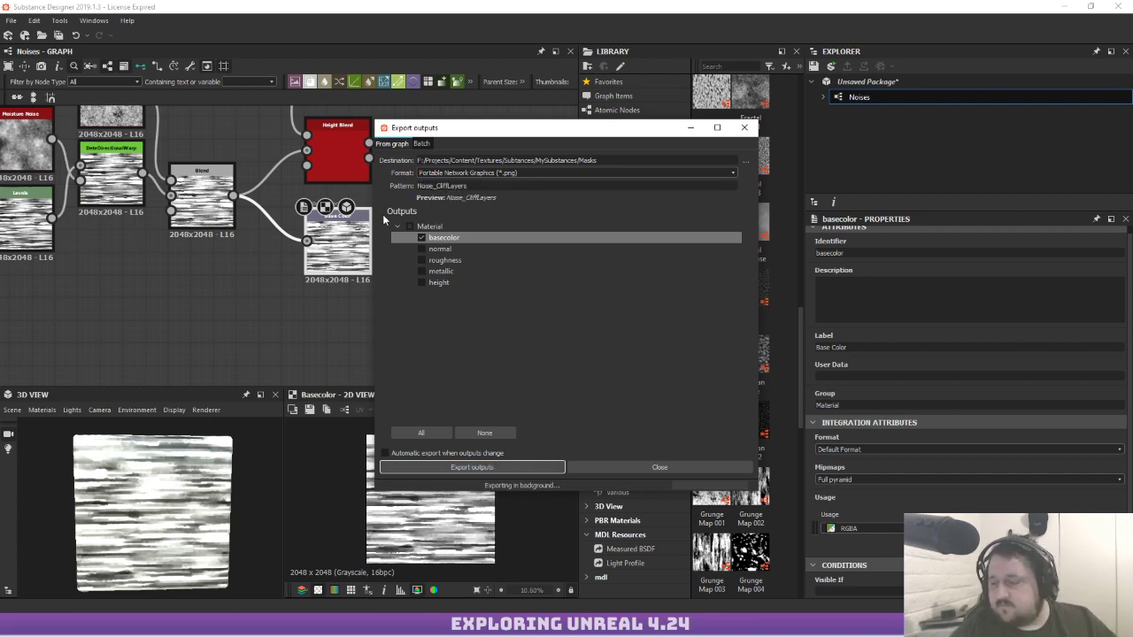
left_click(615, 469)
Move the Height Blend node away from the Base Color output and preview its blended height
middle_click_drag(430, 209, 470, 324)
left_click(391, 272)
left_click_drag(389, 271, 434, 258)
double_click(435, 259)
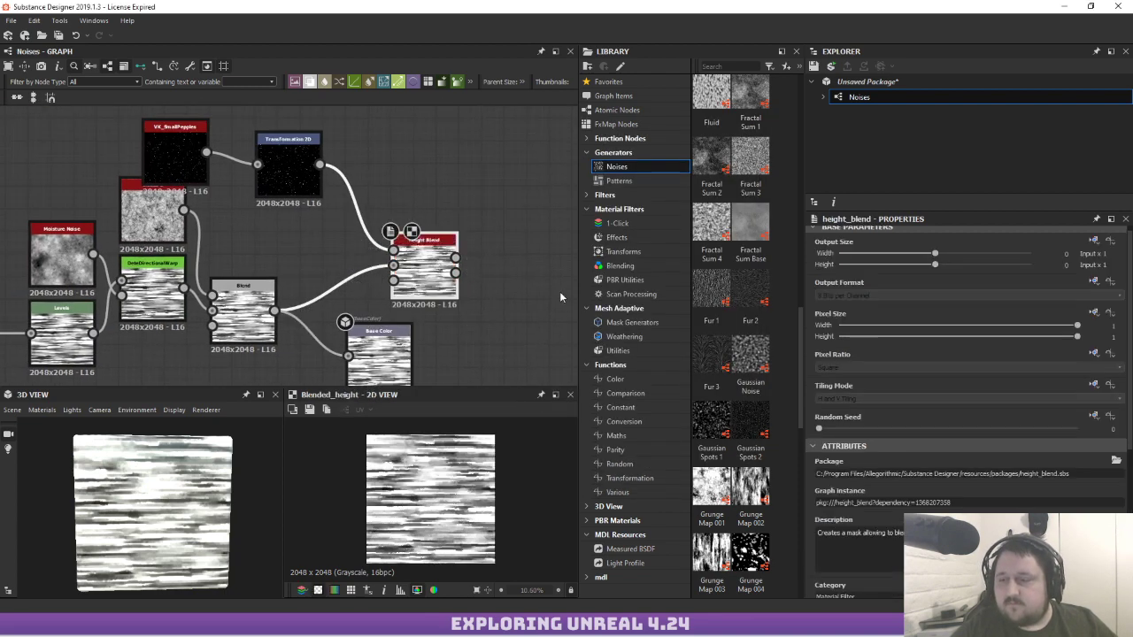
Add a Dirt 2 noise from the library below the streak node chain and inspect its specks in the 2D view
scroll(329, 200, "down", 6)
scroll(448, 191, "up", 3)
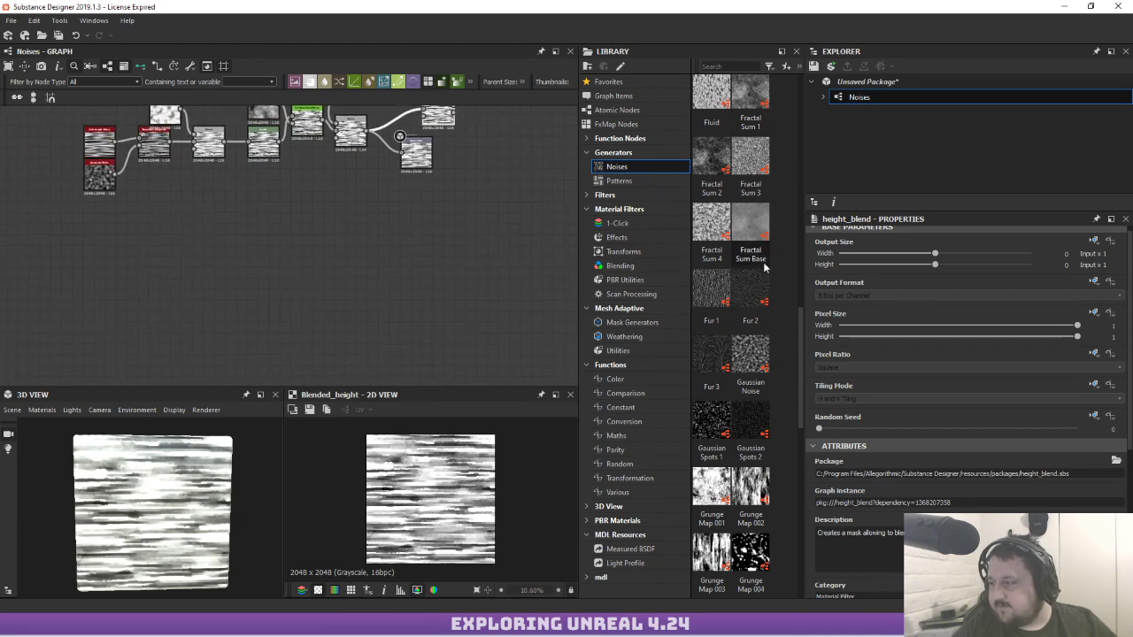
scroll(748, 398, "down", 5)
scroll(748, 399, "down", 5)
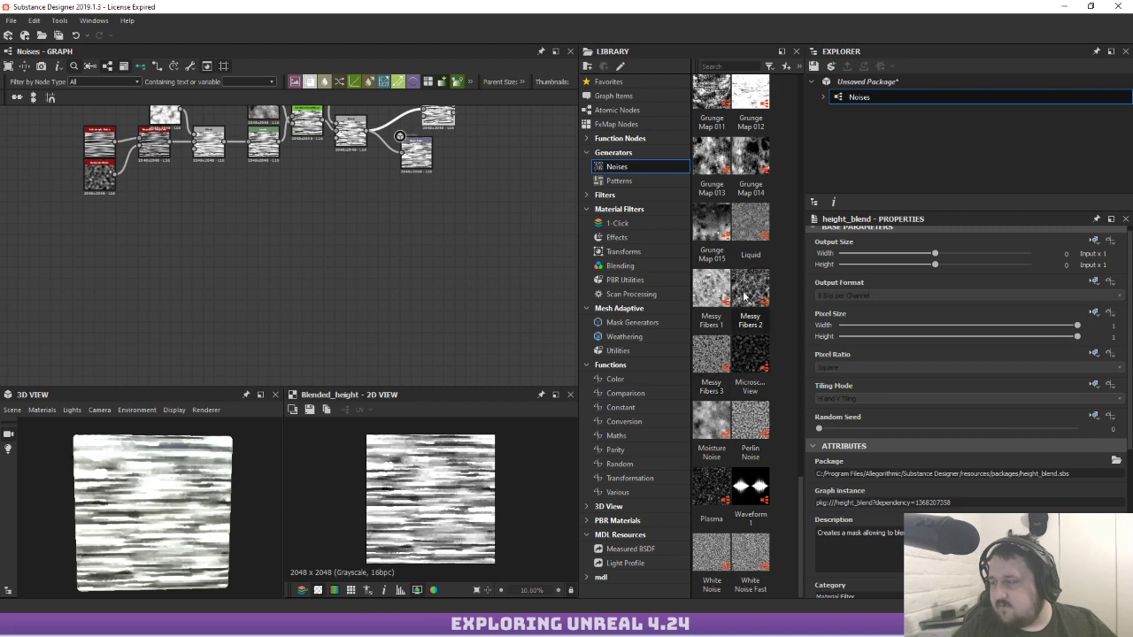
scroll(704, 150, "up", 5)
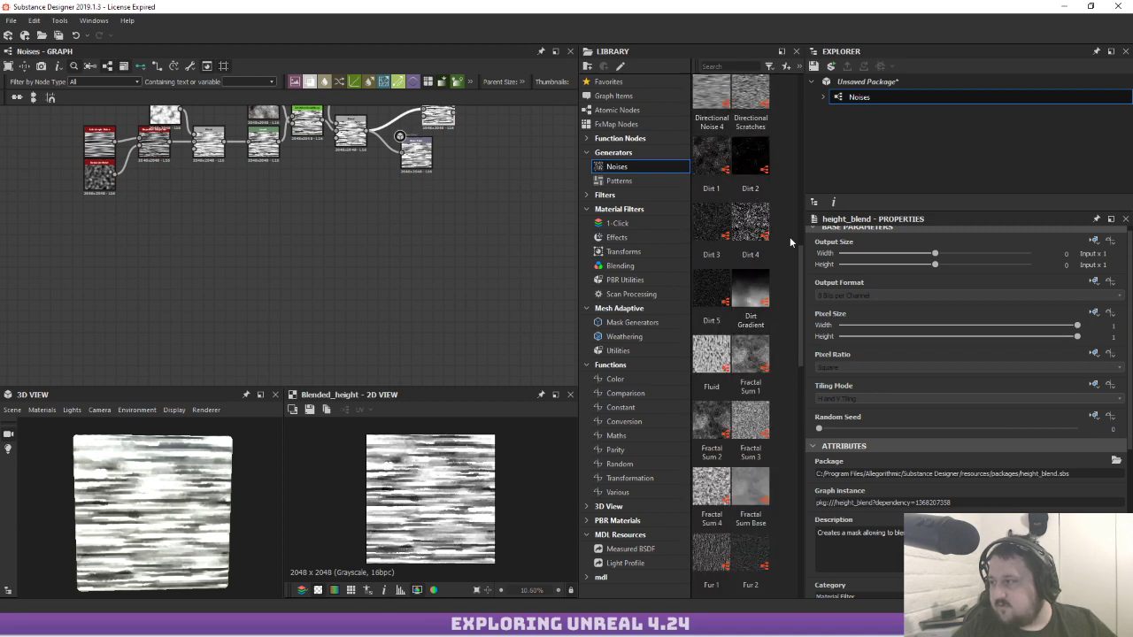
left_click_drag(751, 160, 161, 227)
scroll(161, 229, "up", 5)
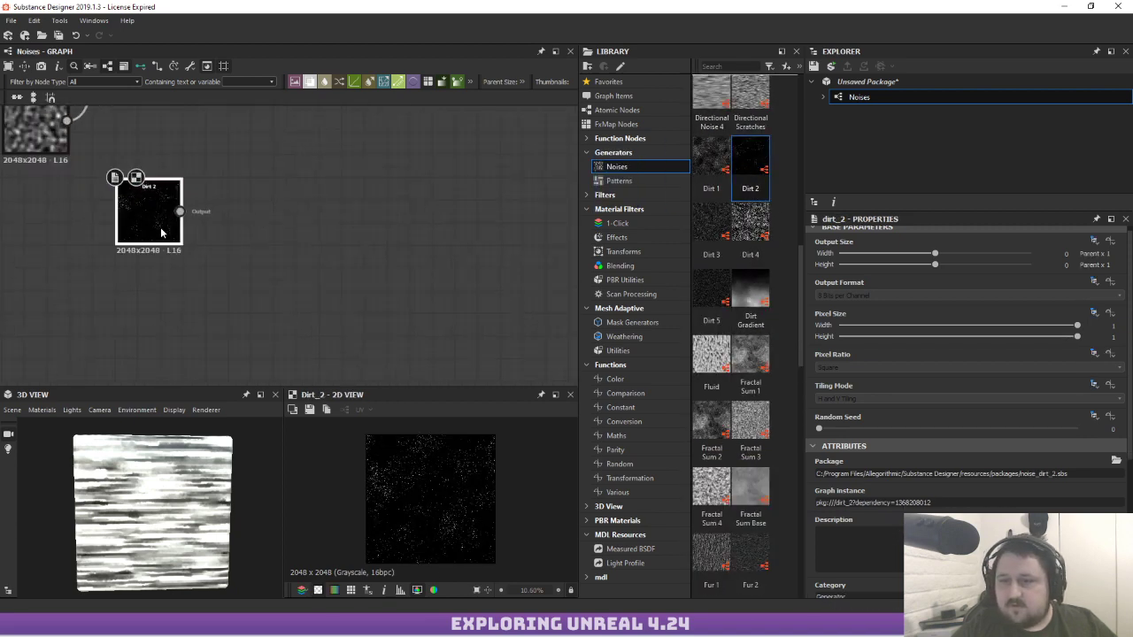
scroll(397, 483, "up", 6)
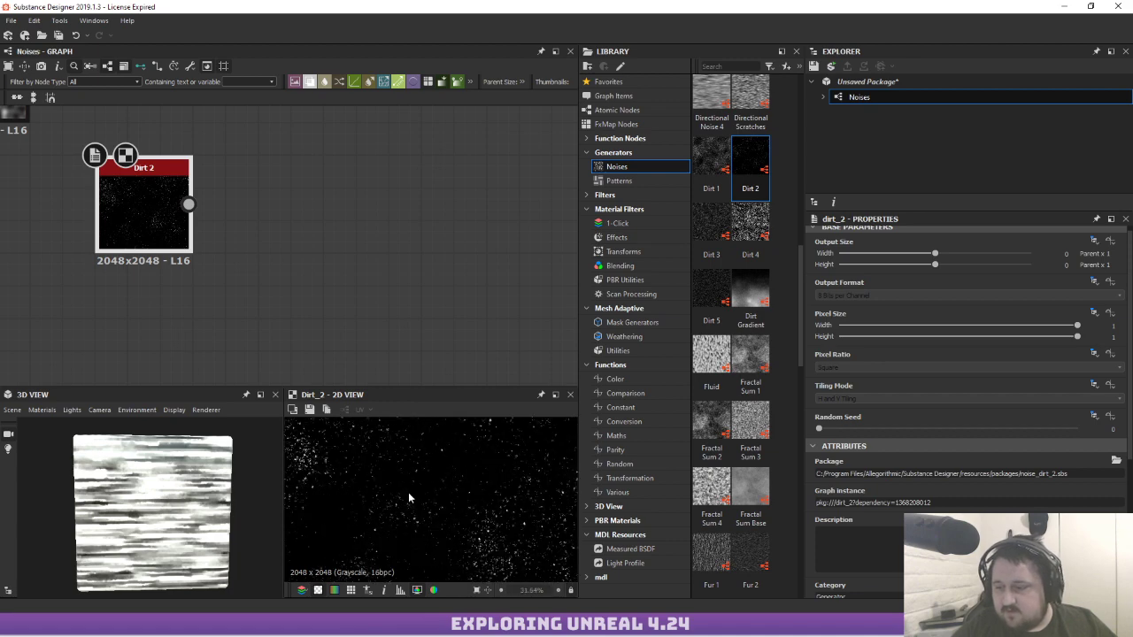
Place Dirt 2 beneath Slope Blur Grayscale and connect it to the blur's grayscale input in place of Anisotropic Noise
scroll(407, 500, "down", 6)
middle_click_drag(325, 224, 577, 333)
scroll(313, 263, "down", 3)
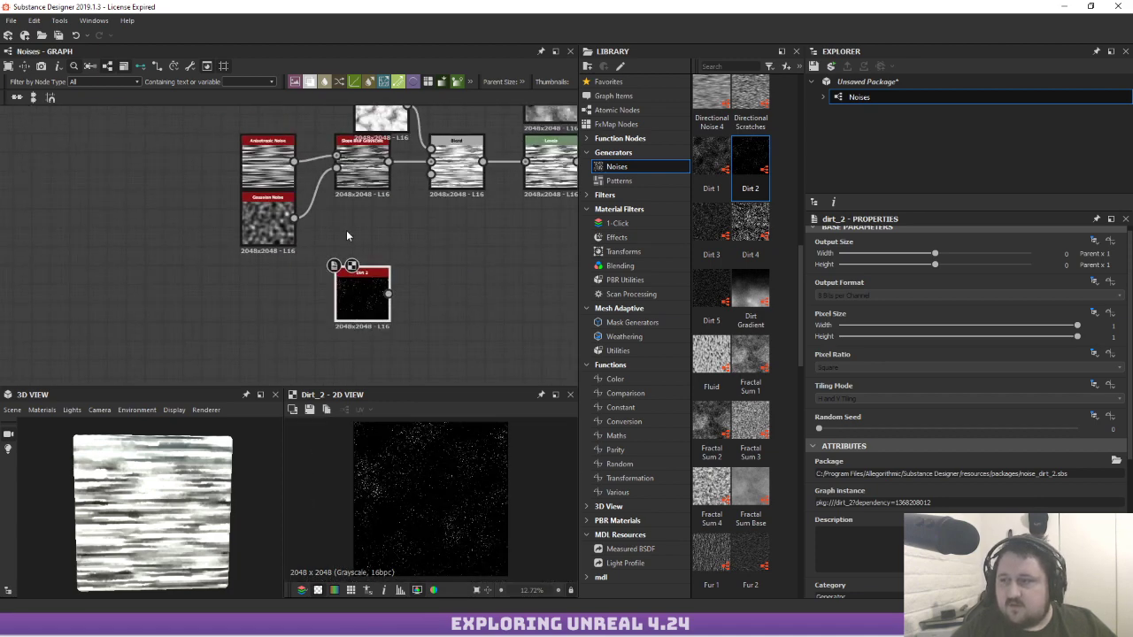
middle_click_drag(402, 295, 384, 256)
left_click_drag(371, 256, 336, 166)
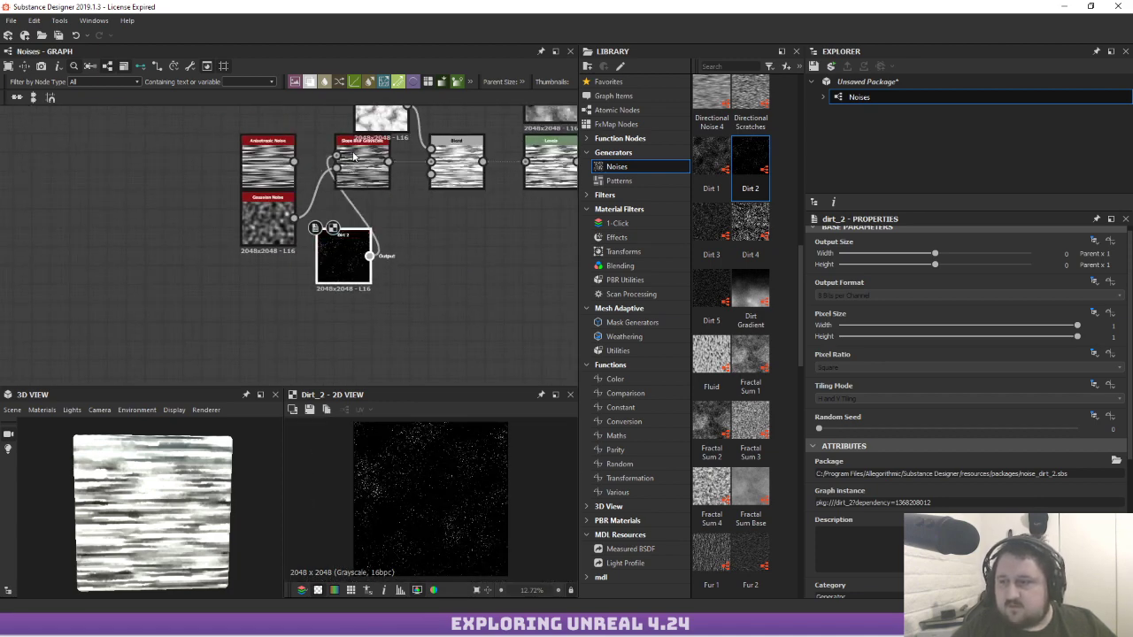
Lower the Slope Blur Grayscale's Intensity to nearly zero while checking the blurred dirt specks up close
left_click(361, 170)
scroll(437, 494, "up", 5)
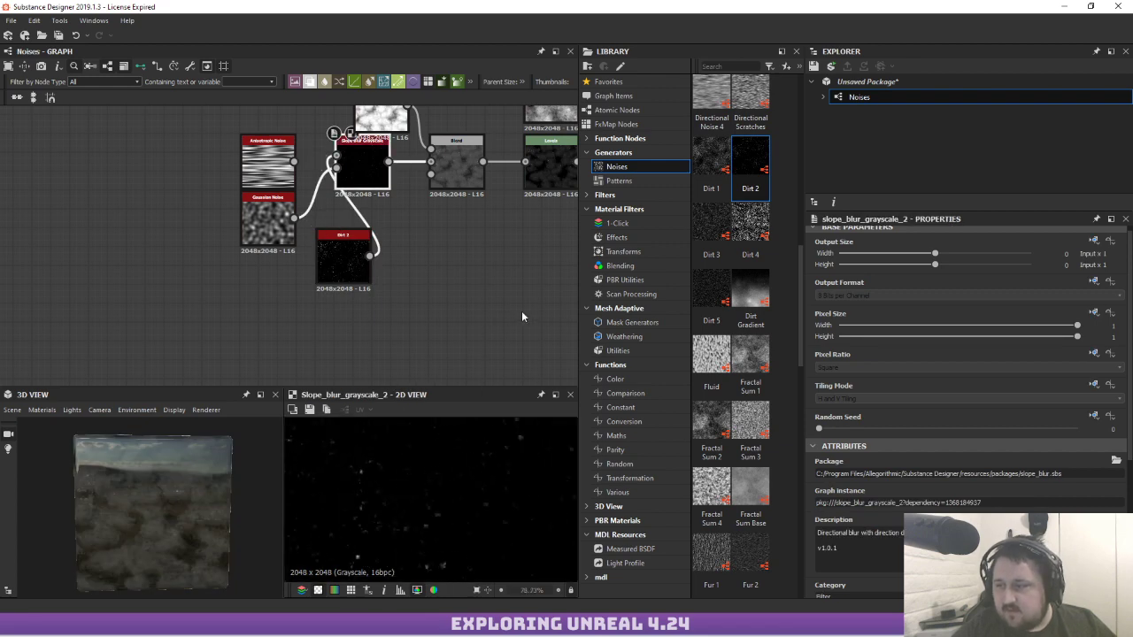
scroll(826, 537, "down", 5)
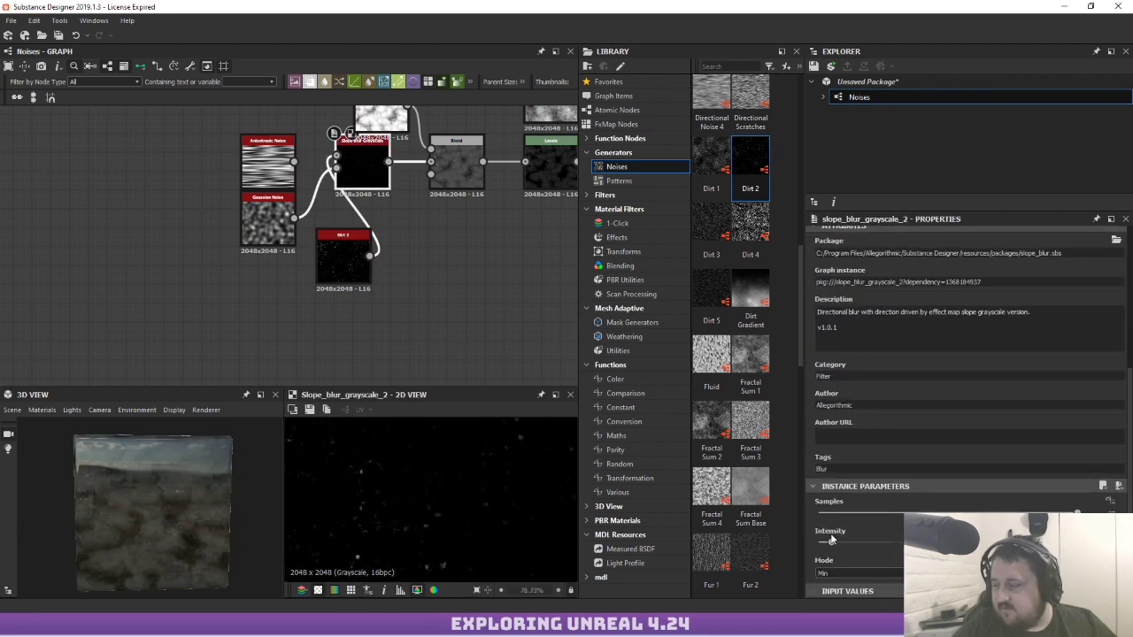
left_click_drag(830, 540, 796, 544)
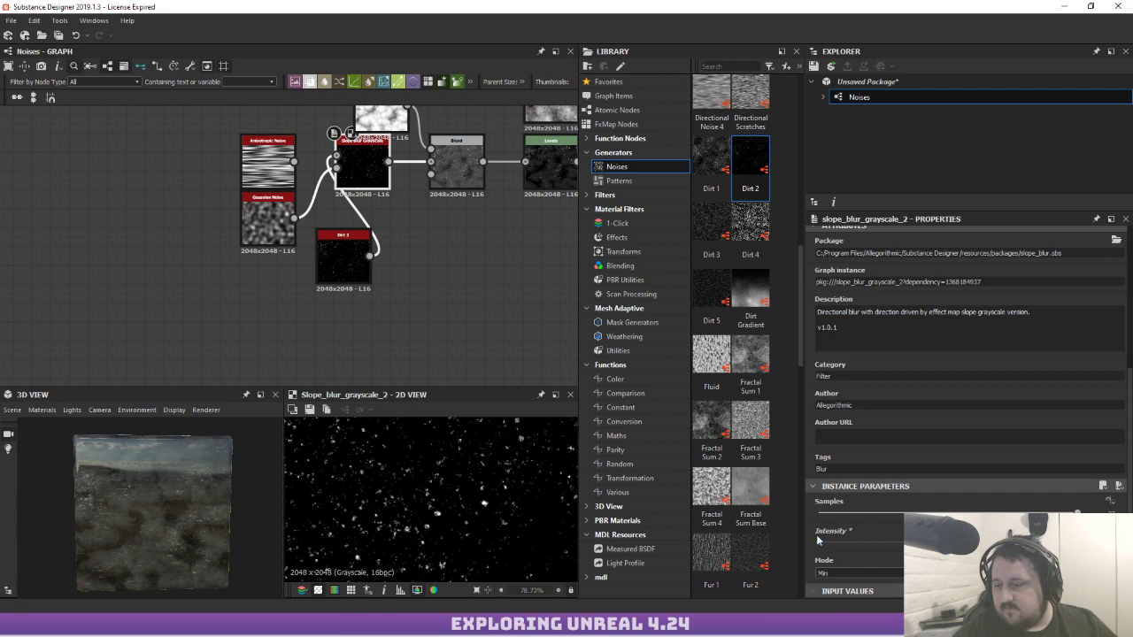
Undo the last Slope Blur Grayscale intensity change and the Dirt 2 connection, restoring the streak noise chain
middle_click_drag(420, 191, 381, 212)
key("ctrl+z")
key("ctrl+z")
middle_click_drag(454, 171, 226, 182)
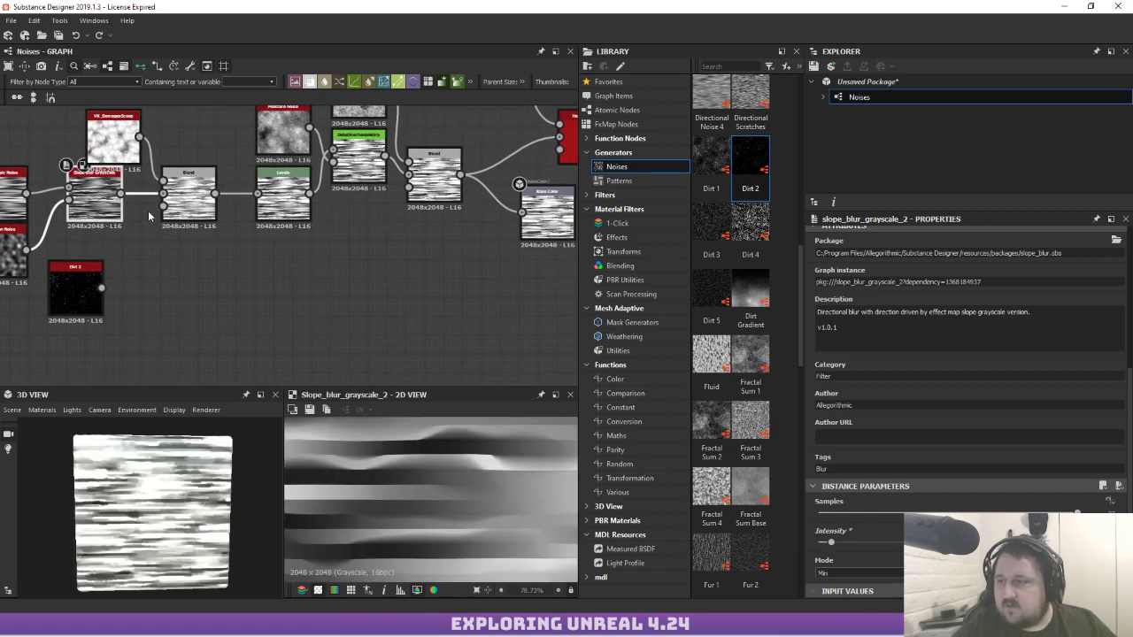
Move the Dirt 2 node beneath the Levels node and browse the library's pattern generators
left_click_drag(80, 294, 340, 151)
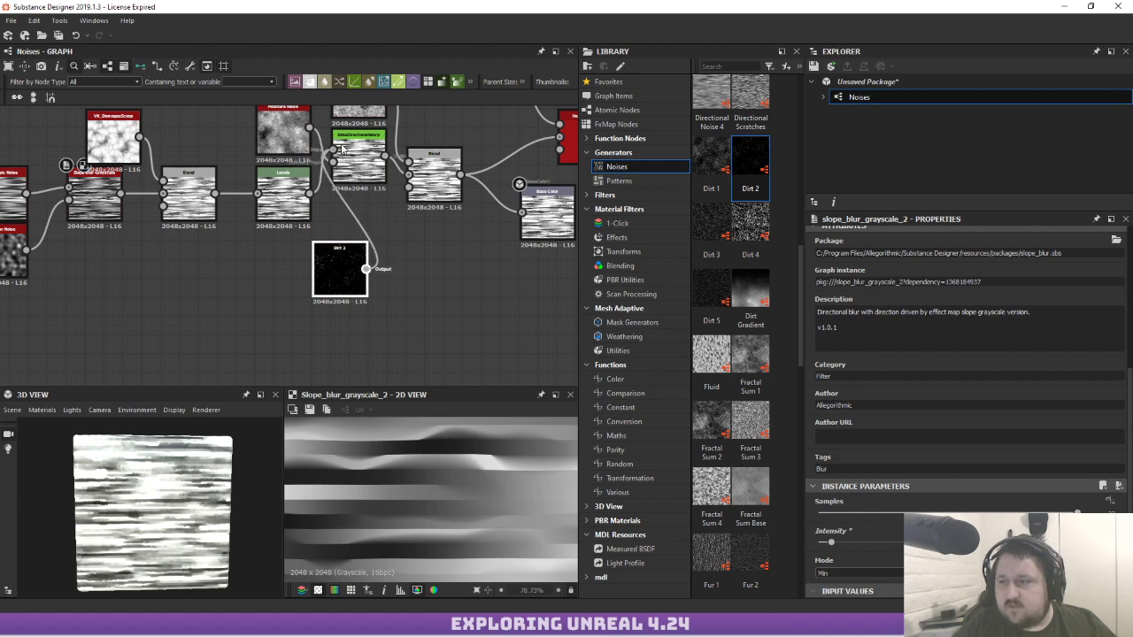
scroll(432, 463, "down", 5)
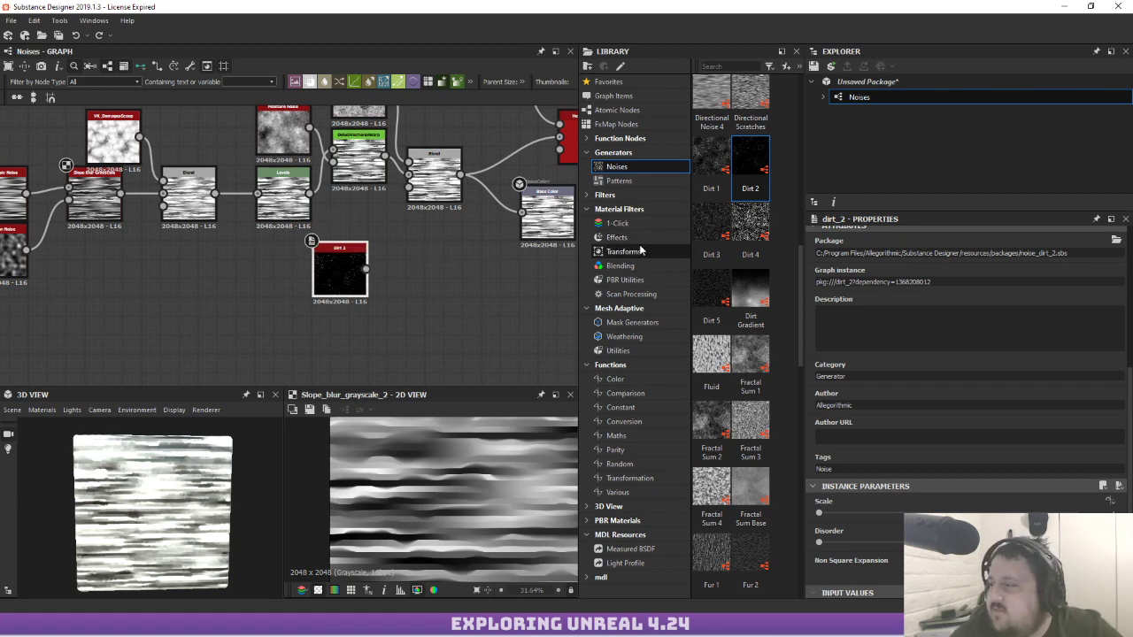
left_click(619, 181)
scroll(761, 283, "down", 4)
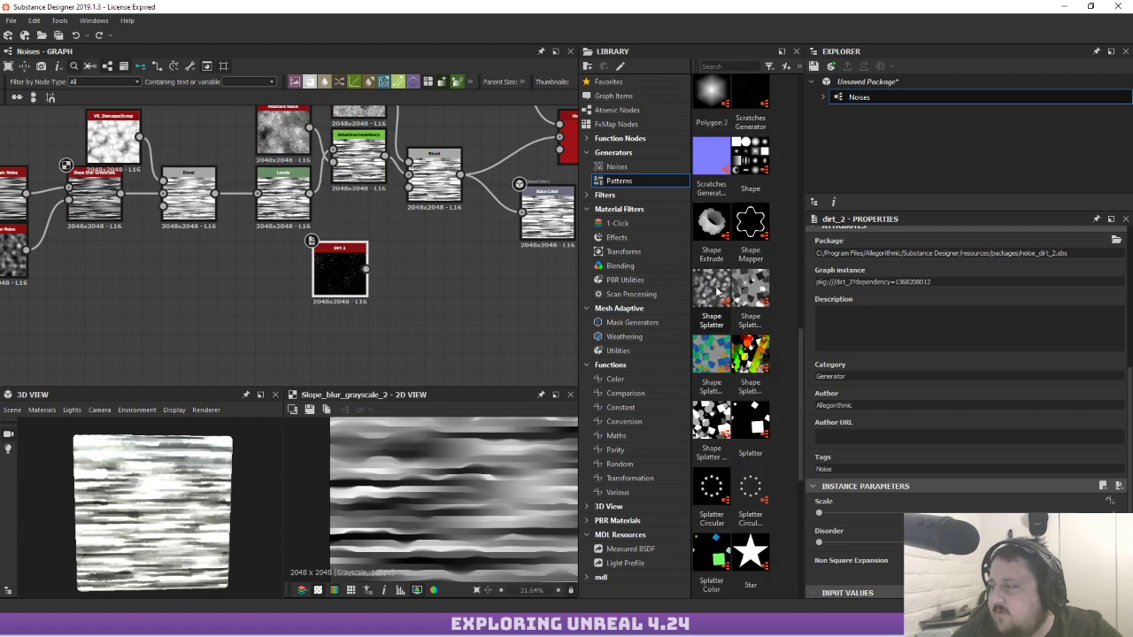
scroll(708, 270, "down", 6)
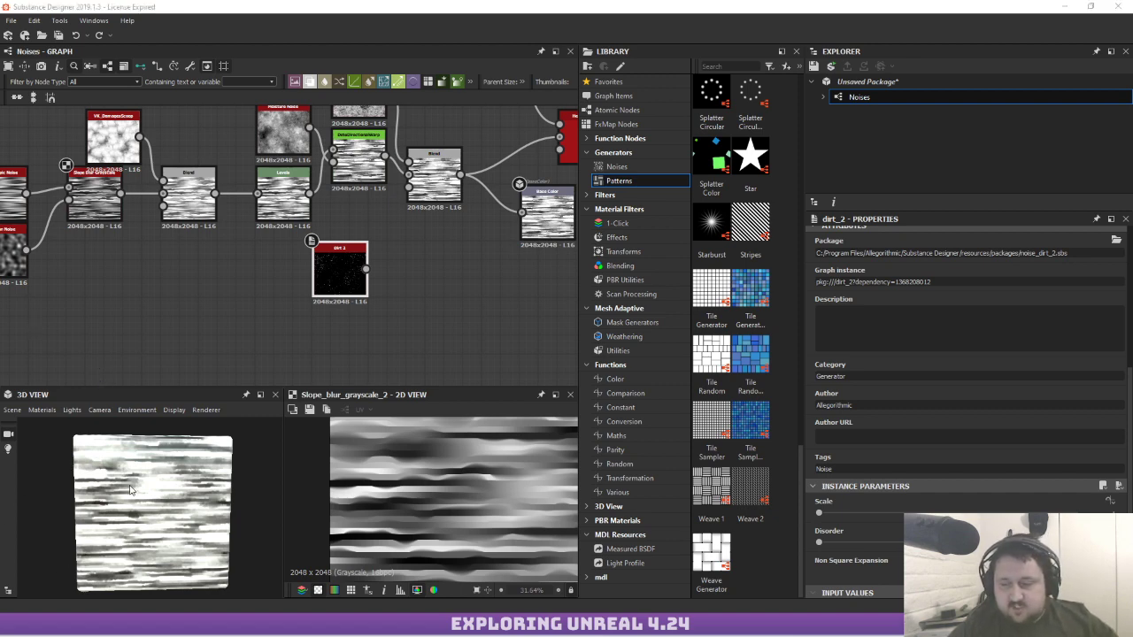
Close Substance Designer, accepting the prompt to save the unsaved package, and switch back to Unreal Editor
left_click(1119, 7)
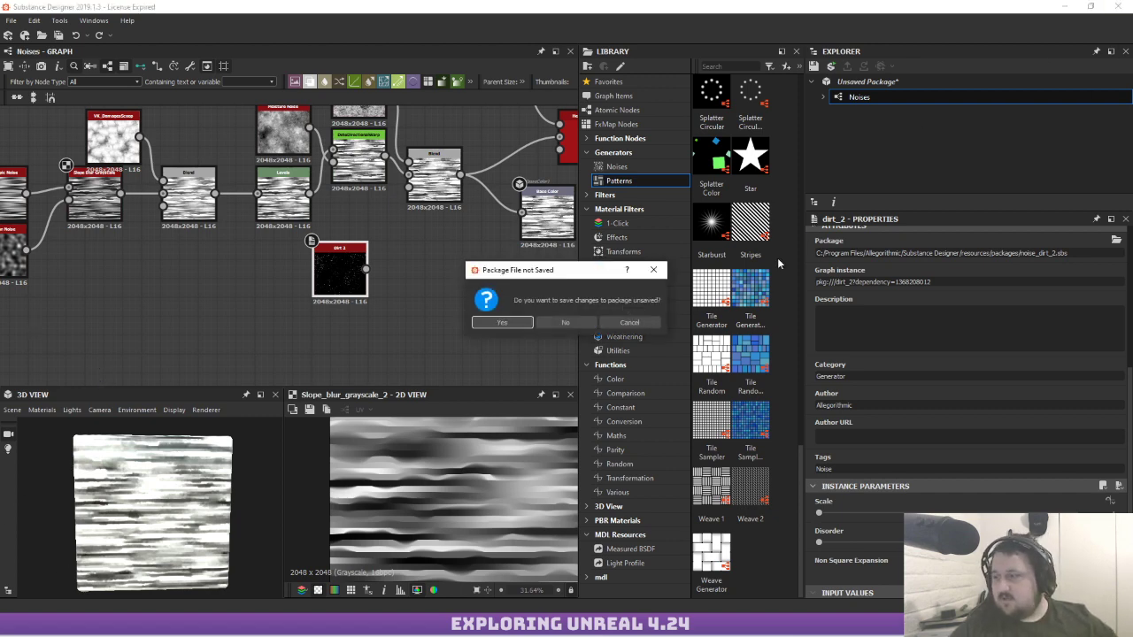
left_click(530, 324)
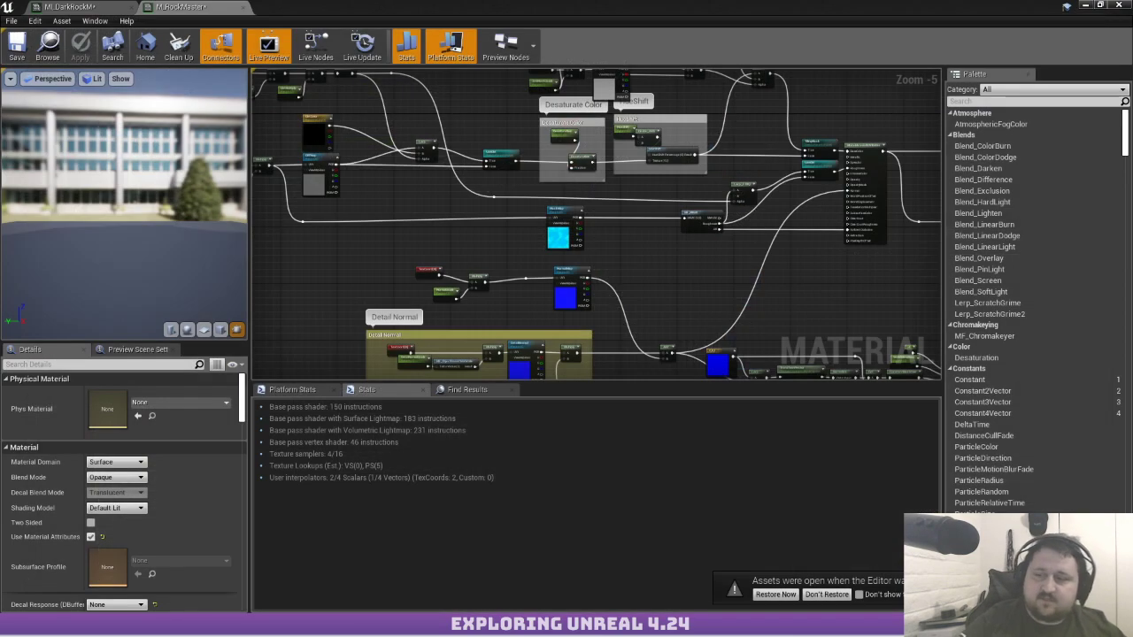
right_click_drag(574, 226, 470, 256)
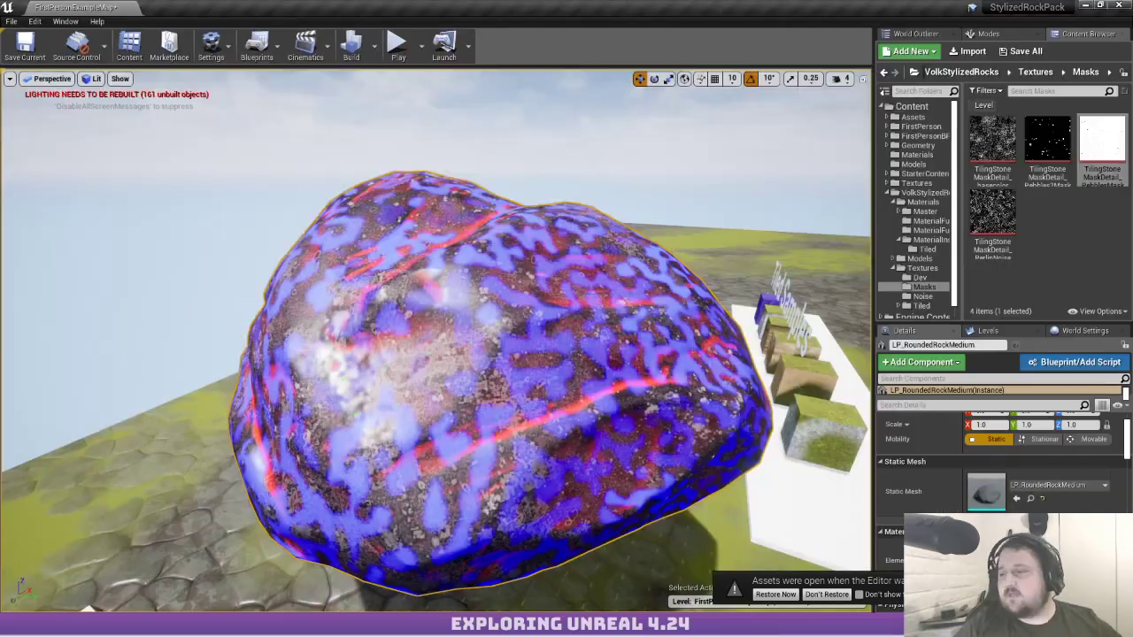
Inspect the blue and red mask colours on the rounded rock in the level from several angles
right_click_drag(435, 340, 390, 385)
right_click_drag(505, 385, 470, 387)
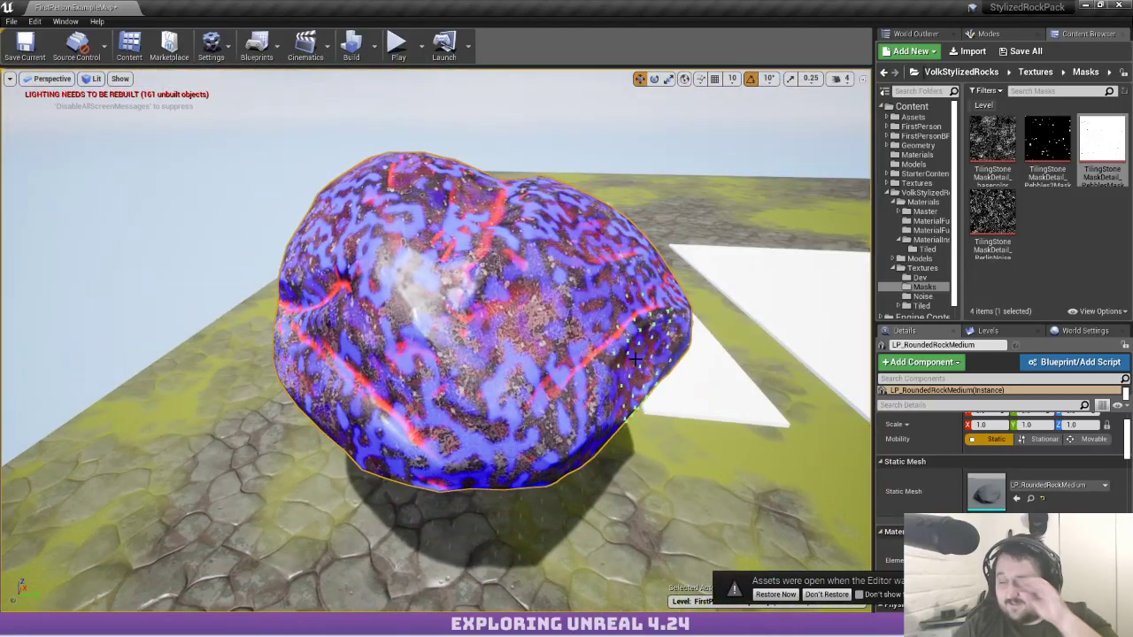
right_click_drag(635, 357, 856, 398)
key("f")
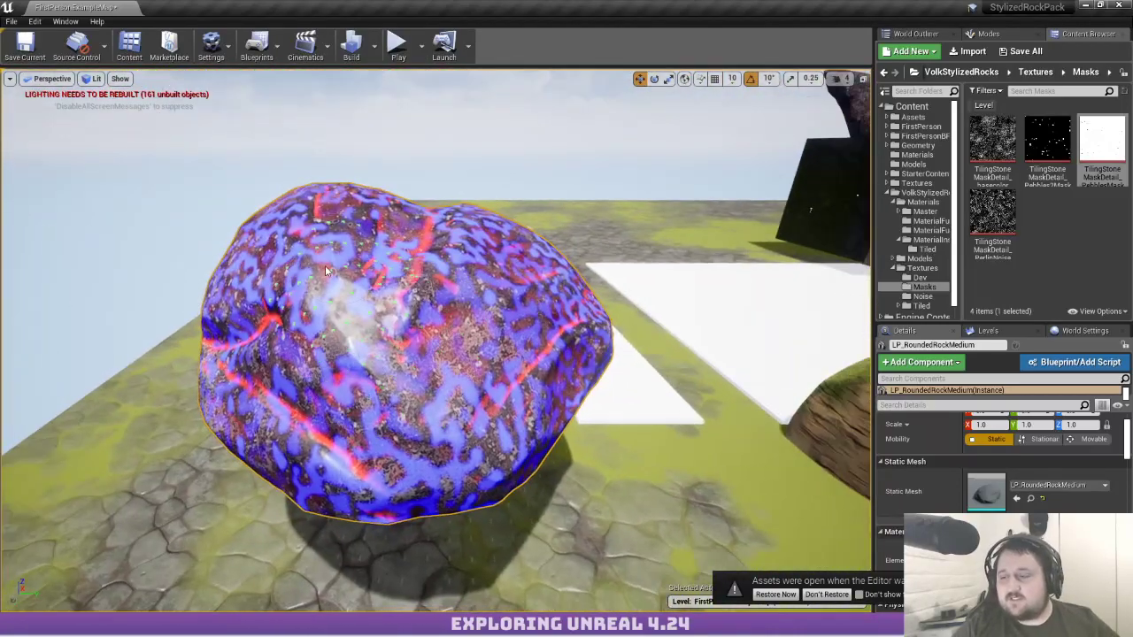
mouse_move(368, 368)
right_mouse_down()
mouse_move(376, 363)
mouse_move(350, 328)
mouse_move(399, 372)
mouse_move(376, 350)
right_mouse_up()
right_click_drag(329, 378, 67, 391)
key("Escape")
right_click_drag(519, 380, 385, 373)
Select the moss-topped layered rock LP_RockSpecialE and duplicate it sideways so the copy overlaps the original
left_click(519, 380)
key("shift+1")
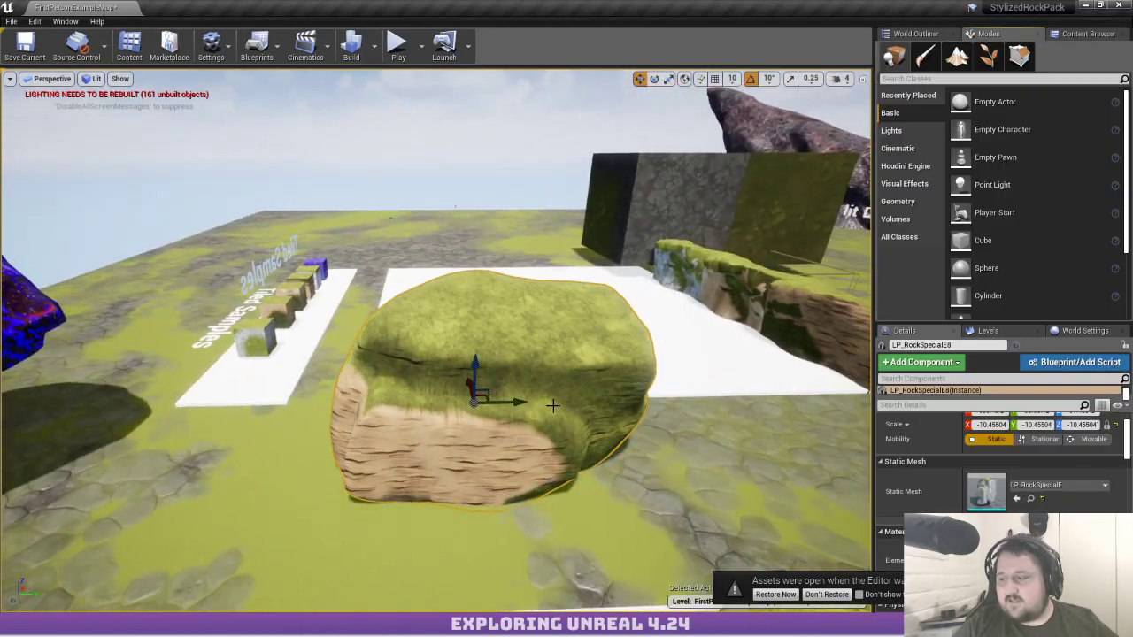
right_click_drag(553, 404, 469, 391)
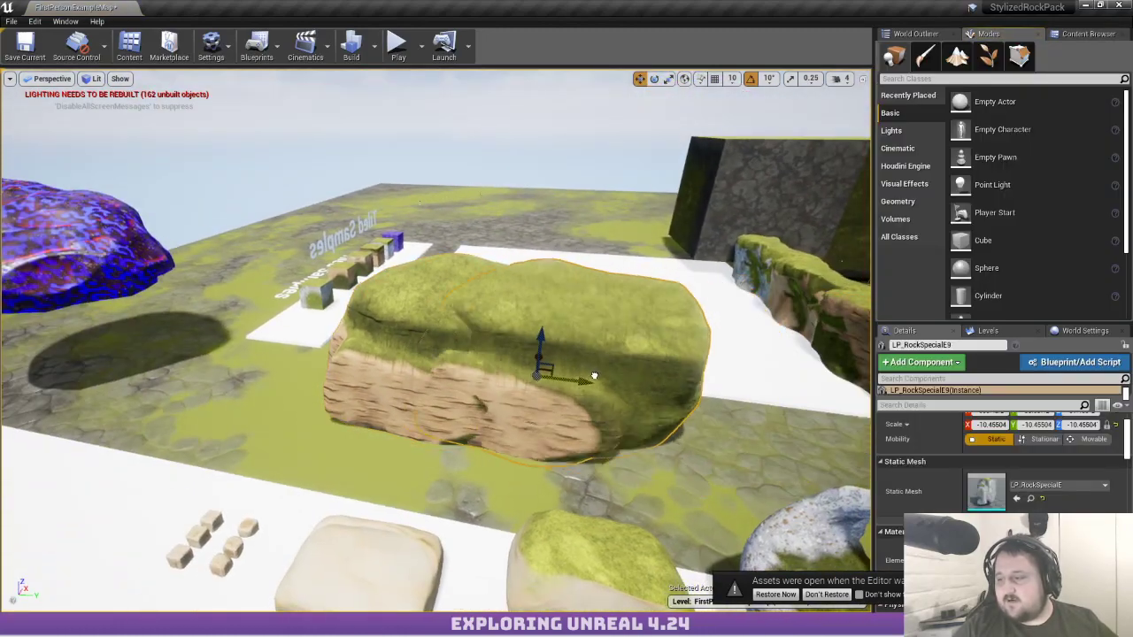
left_click_drag(580, 374, 603, 376, "alt")
Select the three large cliff edge meshes together and duplicate them upward as stacked rows above the original row
right_click_drag(603, 376, 841, 345)
right_click_drag(518, 359, 611, 403)
left_click(518, 359)
left_click(316, 309, "ctrl")
left_click(89, 296, "ctrl")
right_click_drag(279, 257, 200, 252)
left_click_drag(306, 241, 437, 66, "alt")
right_click_drag(438, 80, 513, 113)
key("s")
right_click_drag(241, 198, 246, 172)
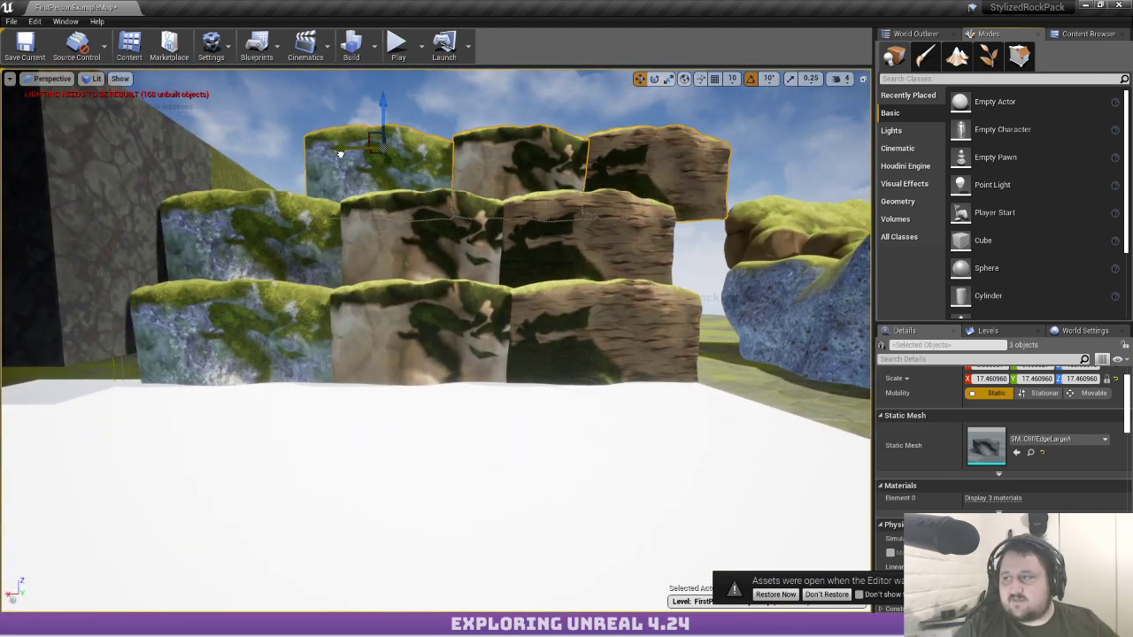
Examine the stacked cliff rows up close, checking how the layered rock and moss surfaces look
key("w")
right_click_drag(651, 190, 737, 158)
key("s")
right_click_drag(651, 190, 576, 208)
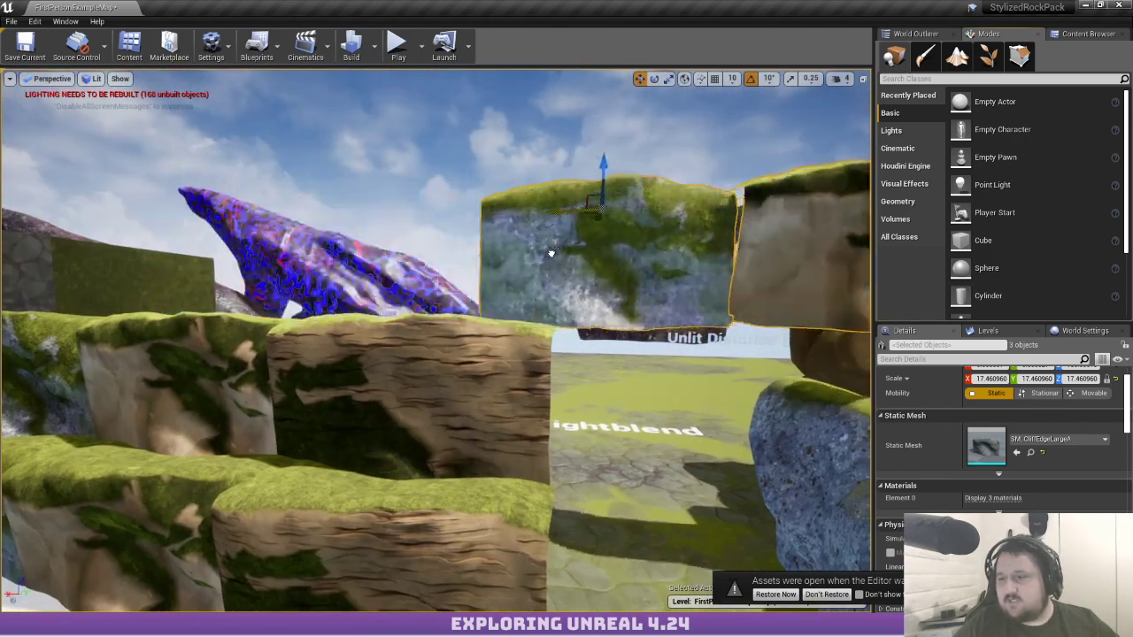
key("w")
right_click_drag(552, 254, 576, 347)
key("d")
key("a")
key("s")
key("w")
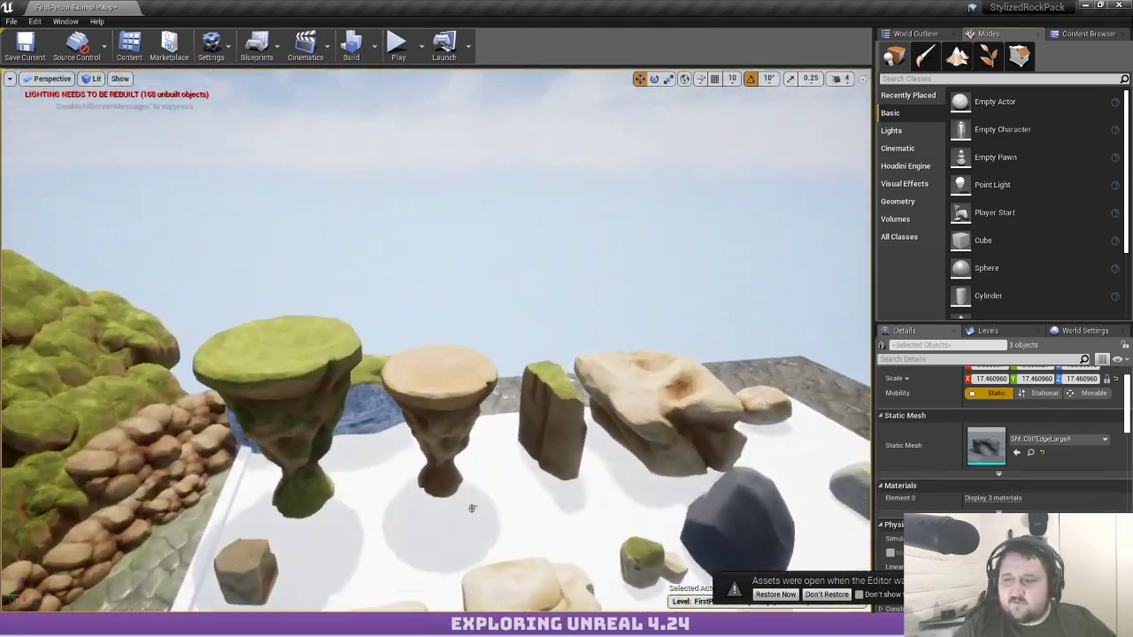
Examine the two rock towers' undersides and stems up close, comparing the bare and mossy surfaces
key("w")
right_click_drag(472, 508, 204, 509)
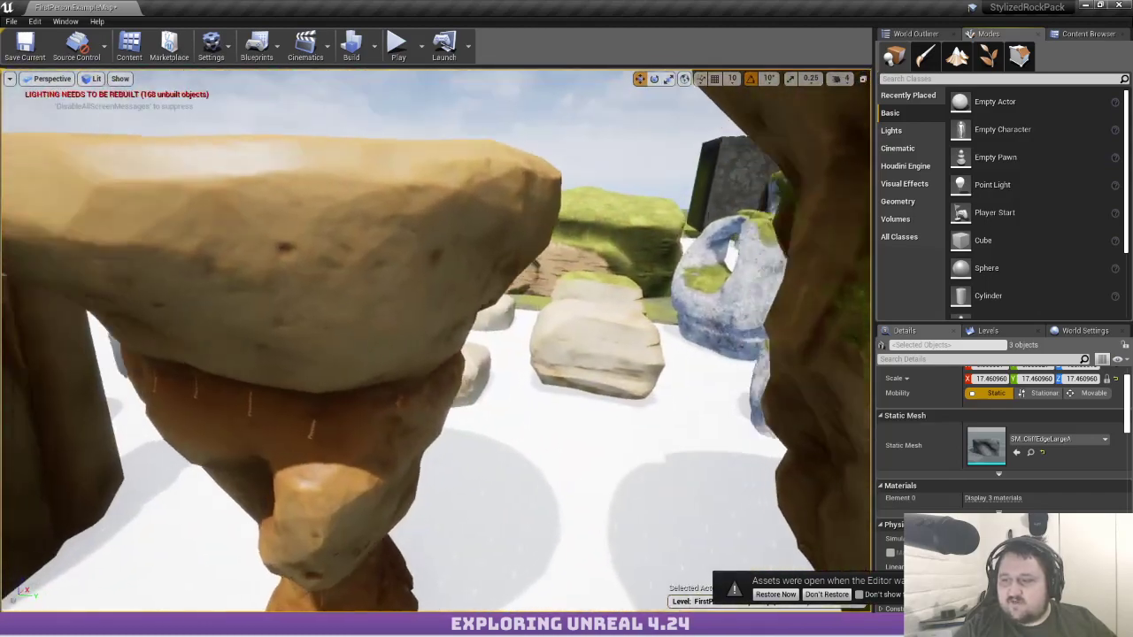
key("s")
right_click_drag(385, 288, 367, 312)
key("w")
key("s")
key("w")
right_click_drag(412, 344, 380, 407)
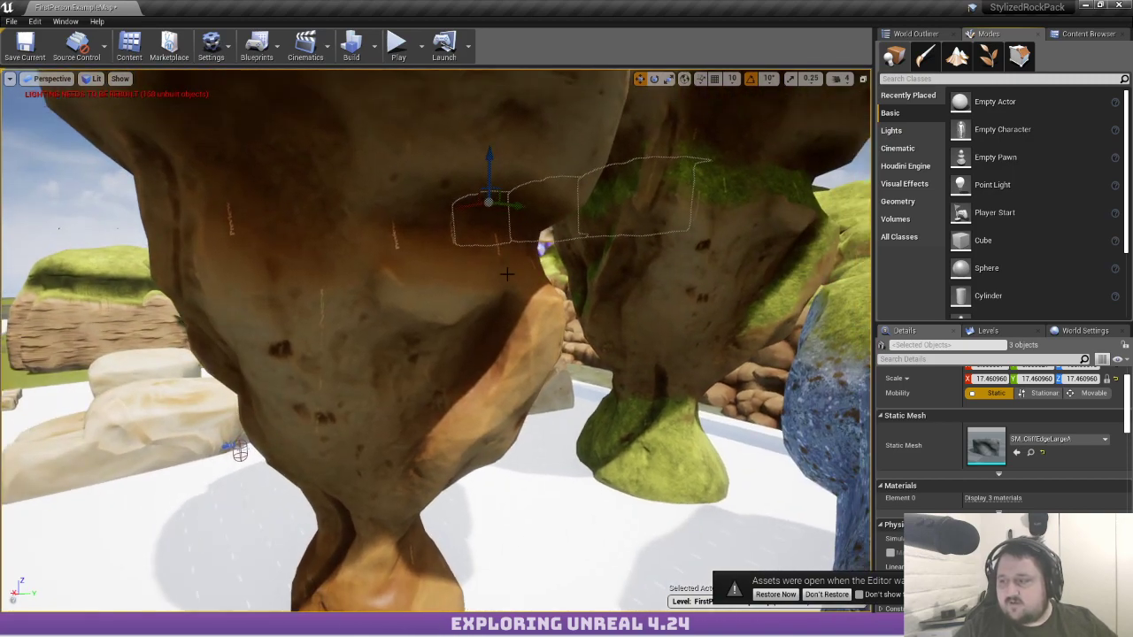
key("s")
right_click_drag(507, 274, 500, 314)
key("w")
Select the bare rock tower and bring its static mesh and material settings into view
left_click(445, 381)
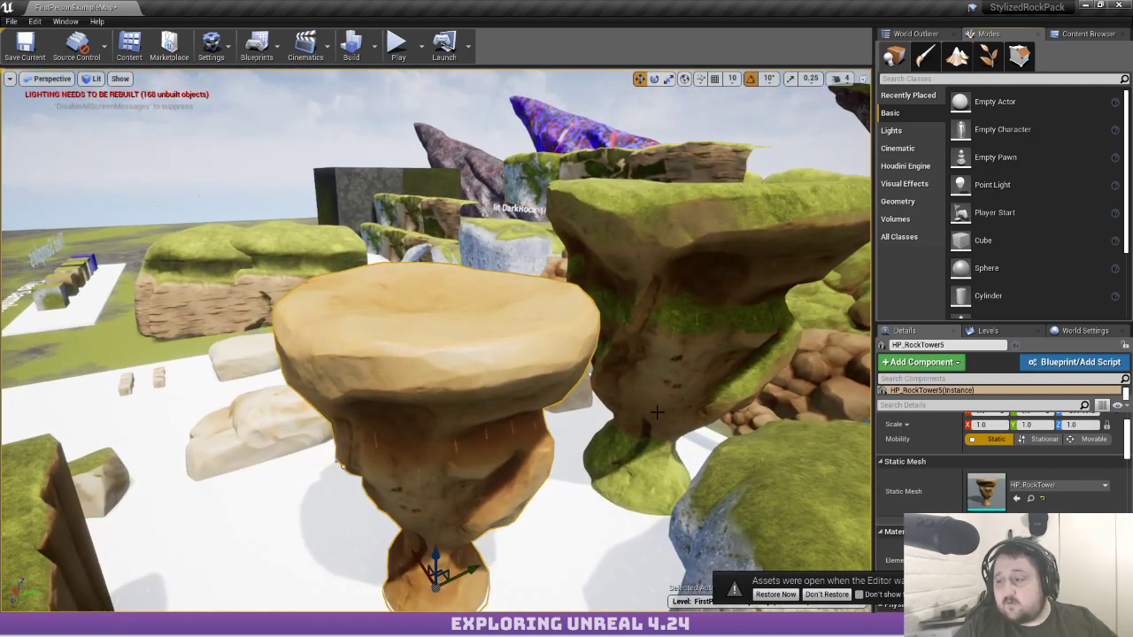
scroll(994, 508, "down", 2)
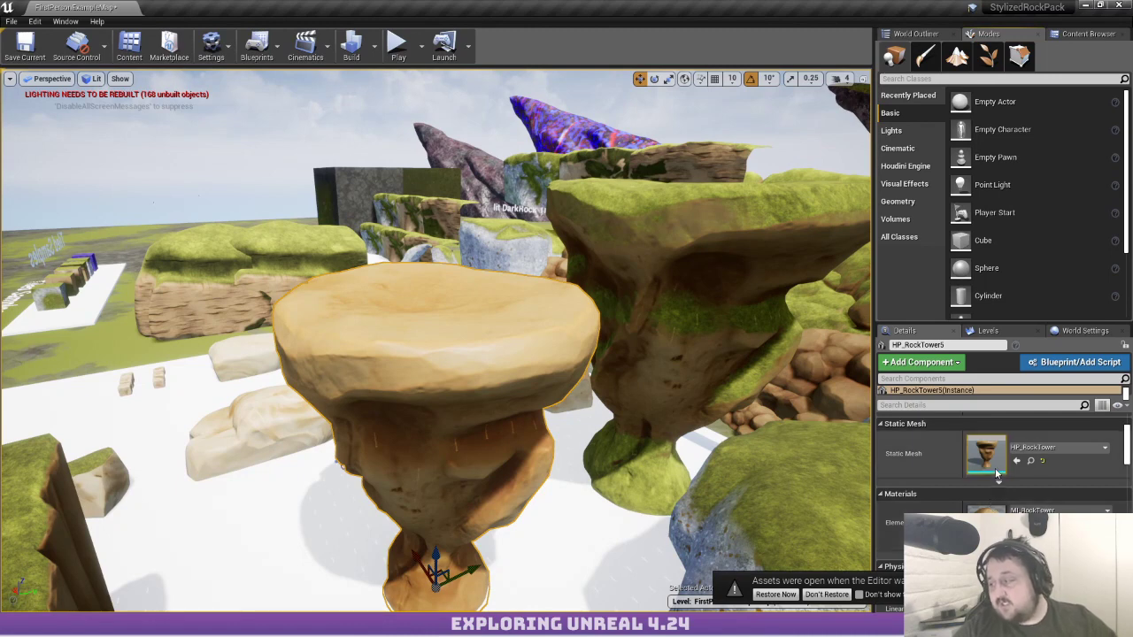